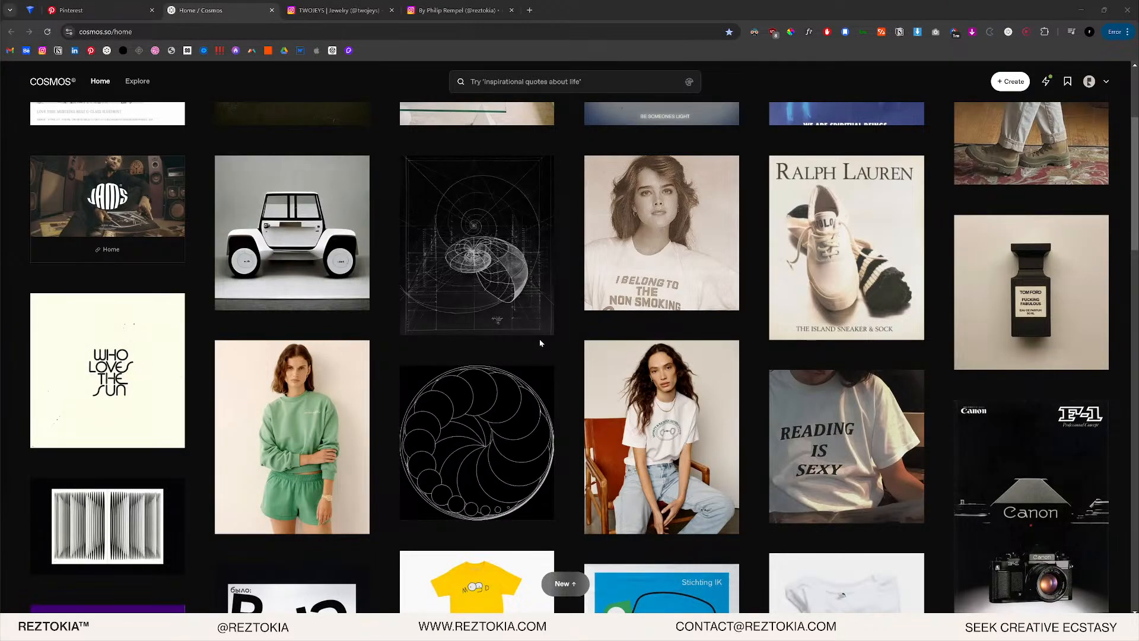
- Browse the Cosmos feed and your profile boards, then bring up your own Instagram profile
scroll(537, 339, up, 3)
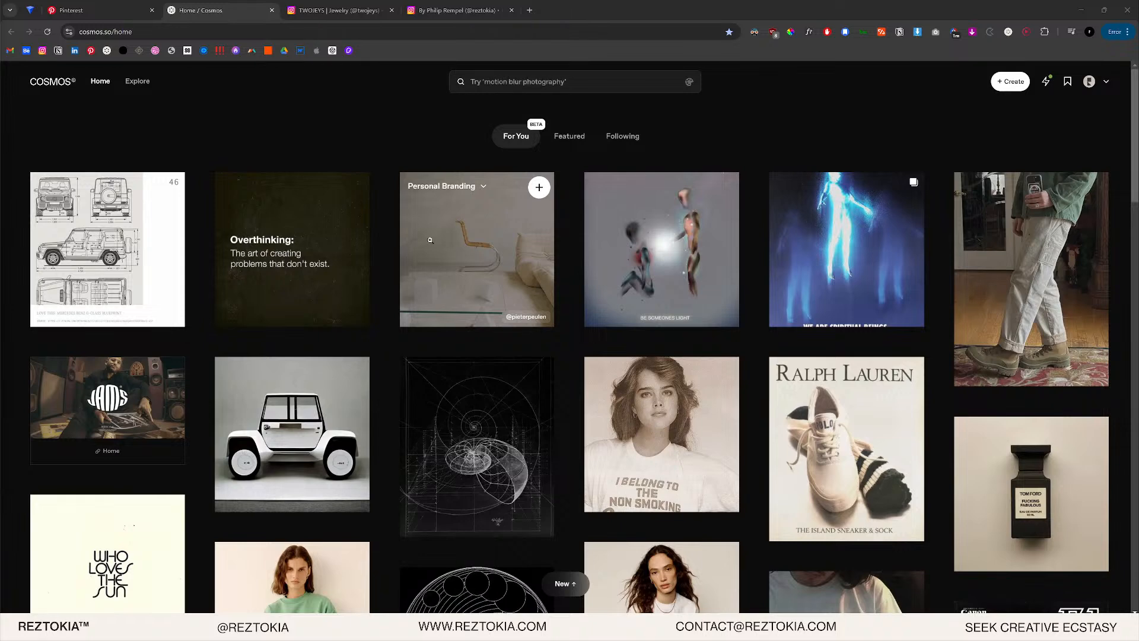
scroll(505, 113, down, 1)
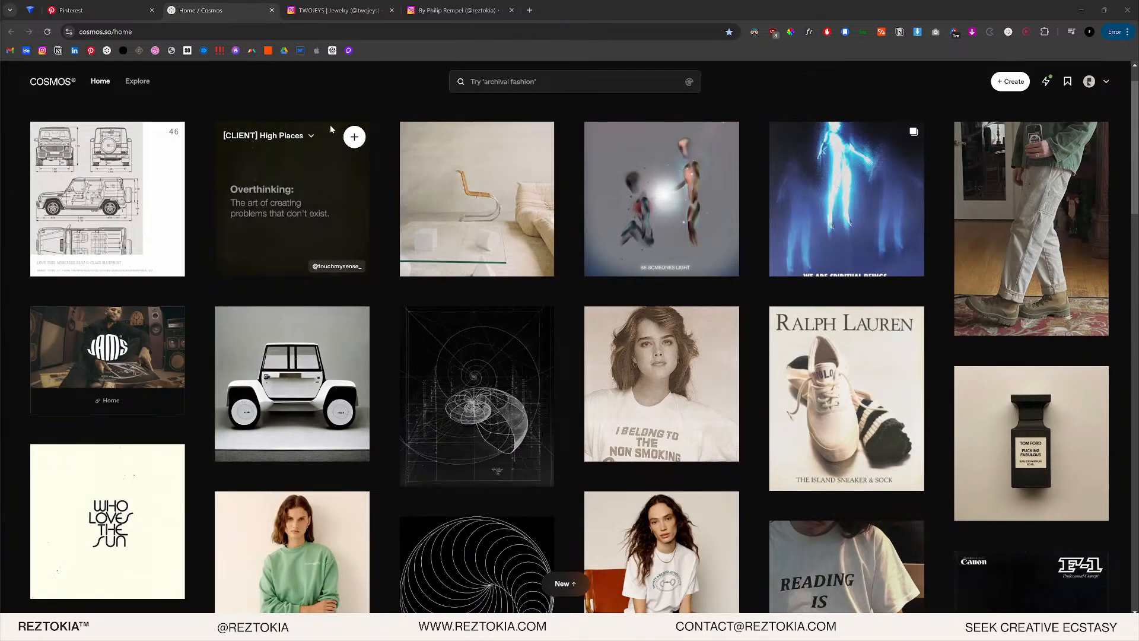
scroll(653, 126, down, 4)
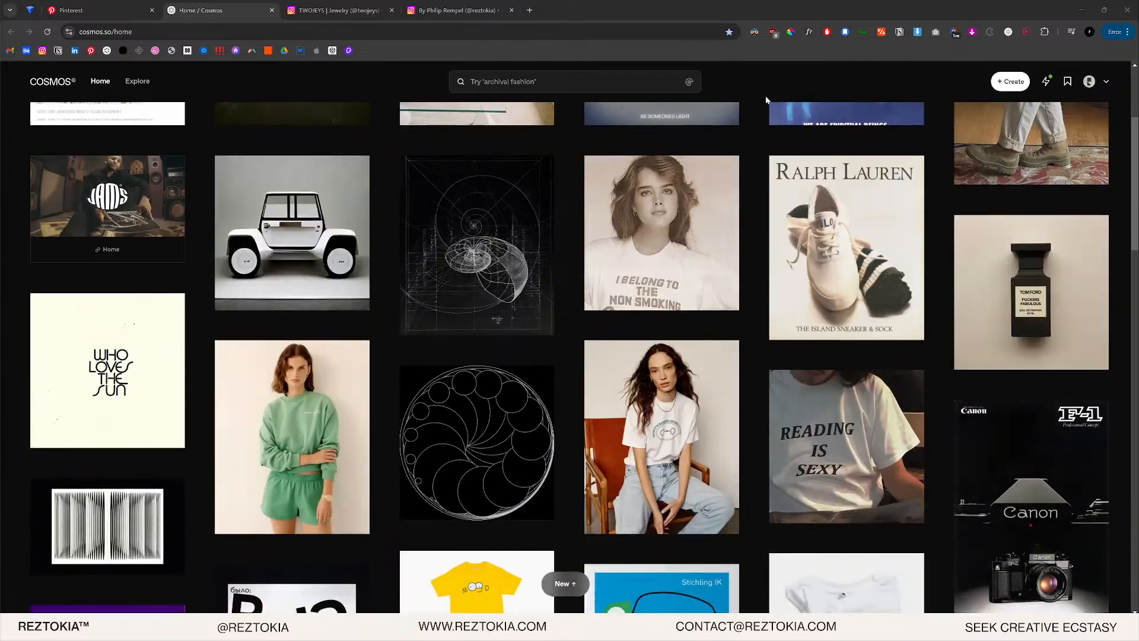
scroll(652, 126, up, 5)
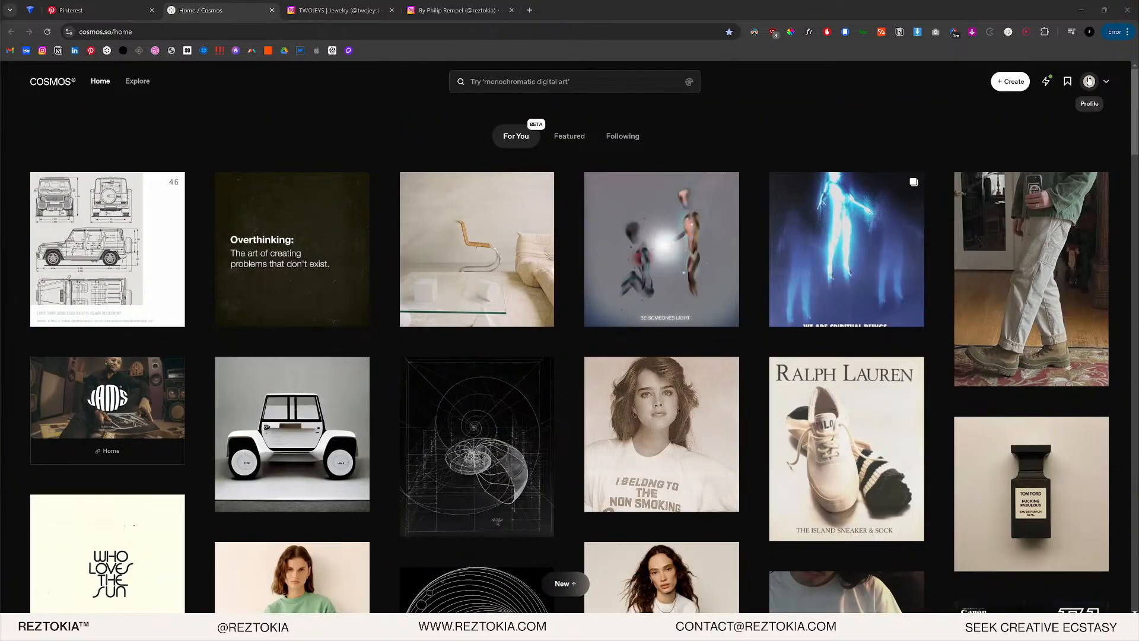
click(1090, 81)
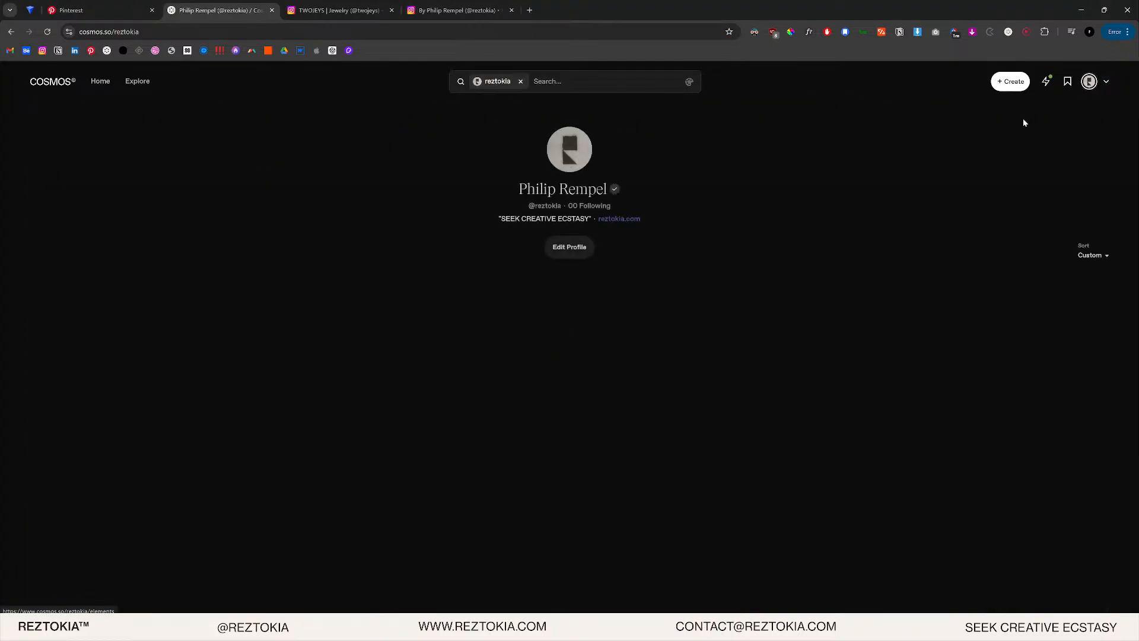
scroll(603, 330, down, 10)
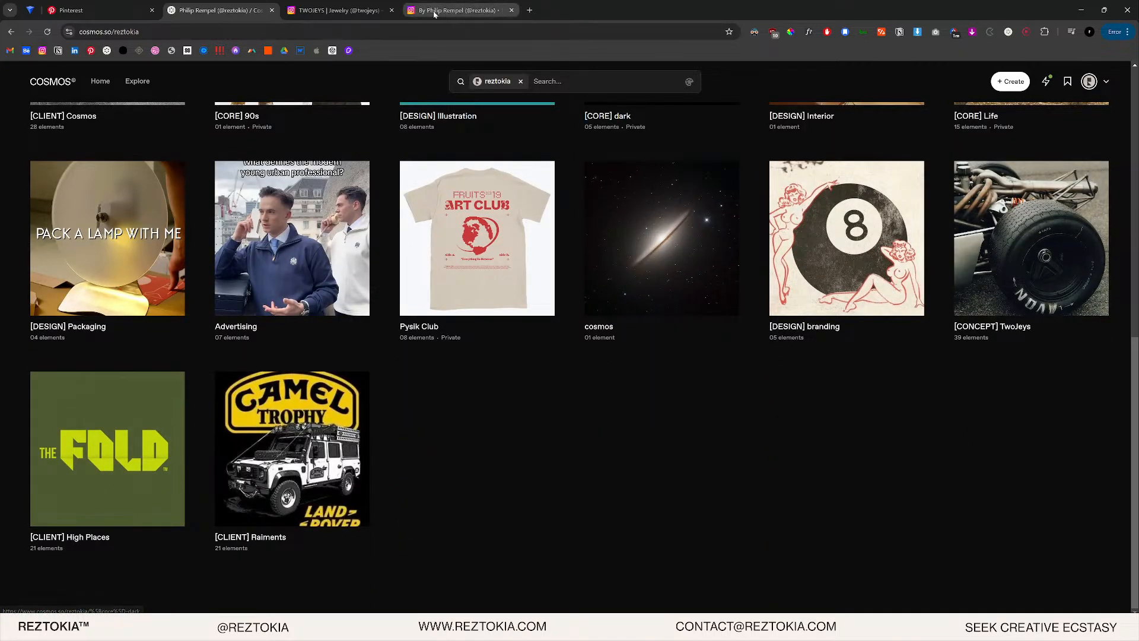
click(339, 5)
click(475, 10)
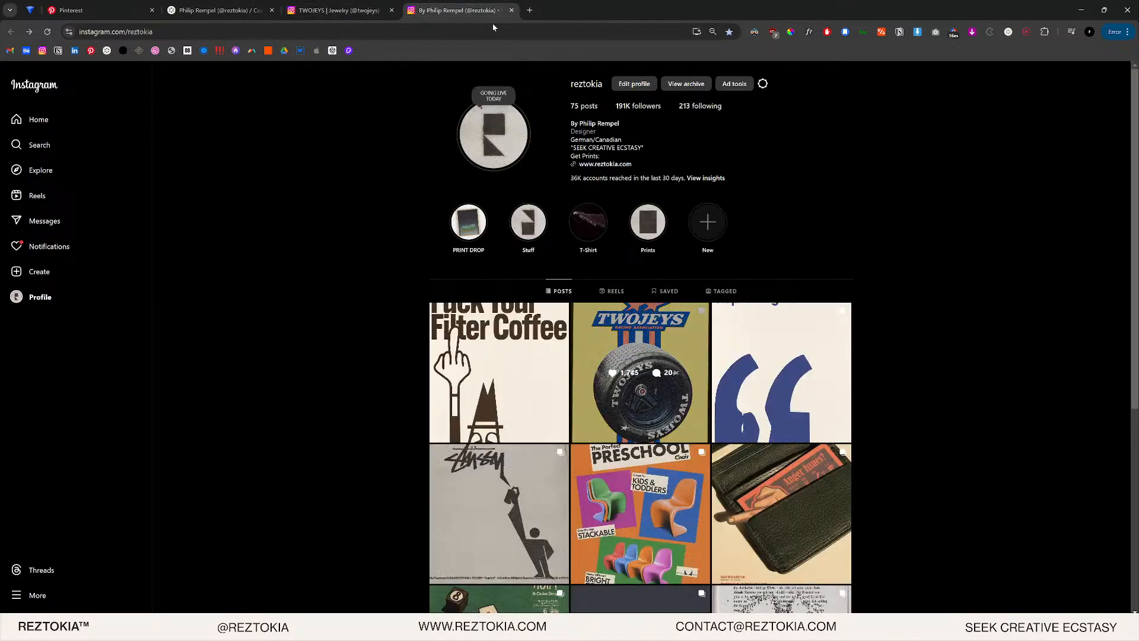
- Page through the TWOJEYS tyre poster post to the flag-waving race photo, then return to Cosmos
click(646, 340)
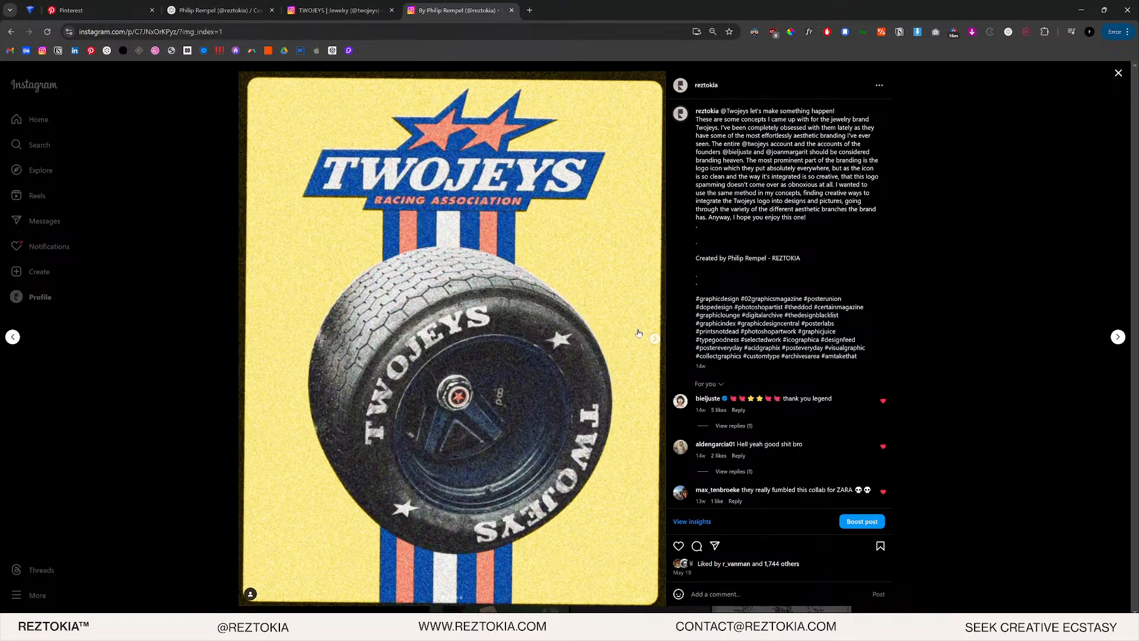
click(655, 339)
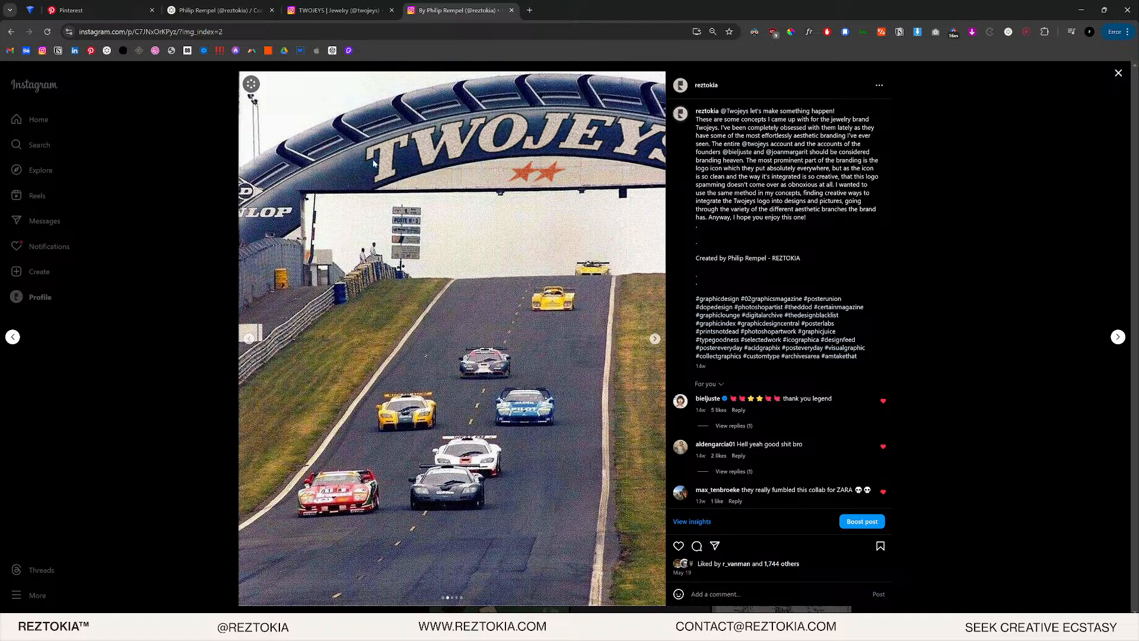
click(655, 339)
click(655, 339)
click(655, 339)
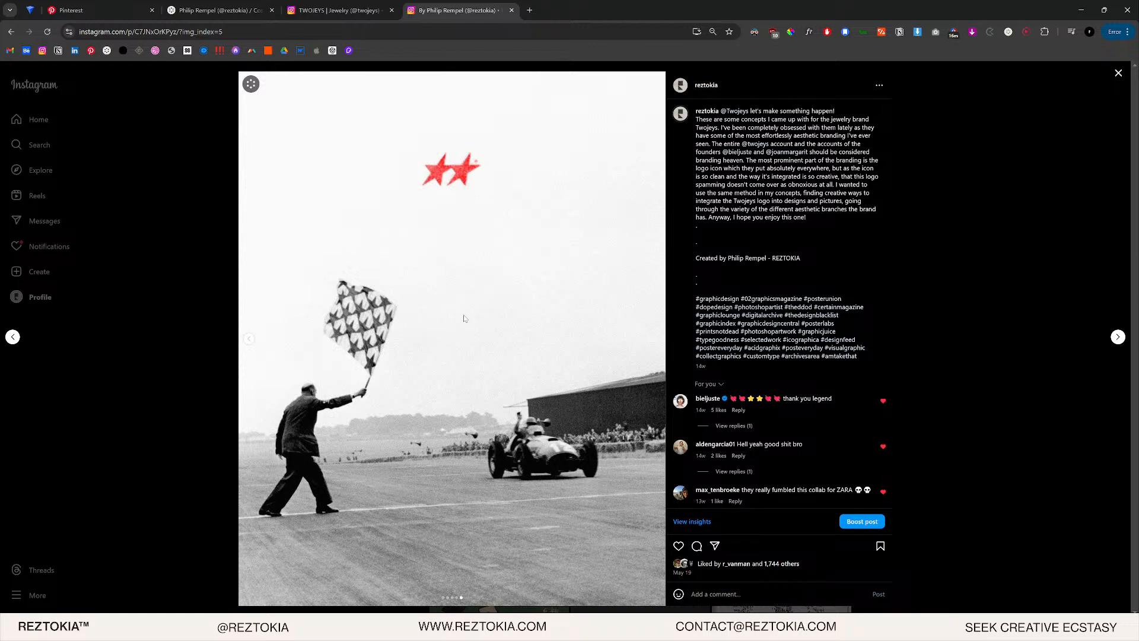
click(220, 7)
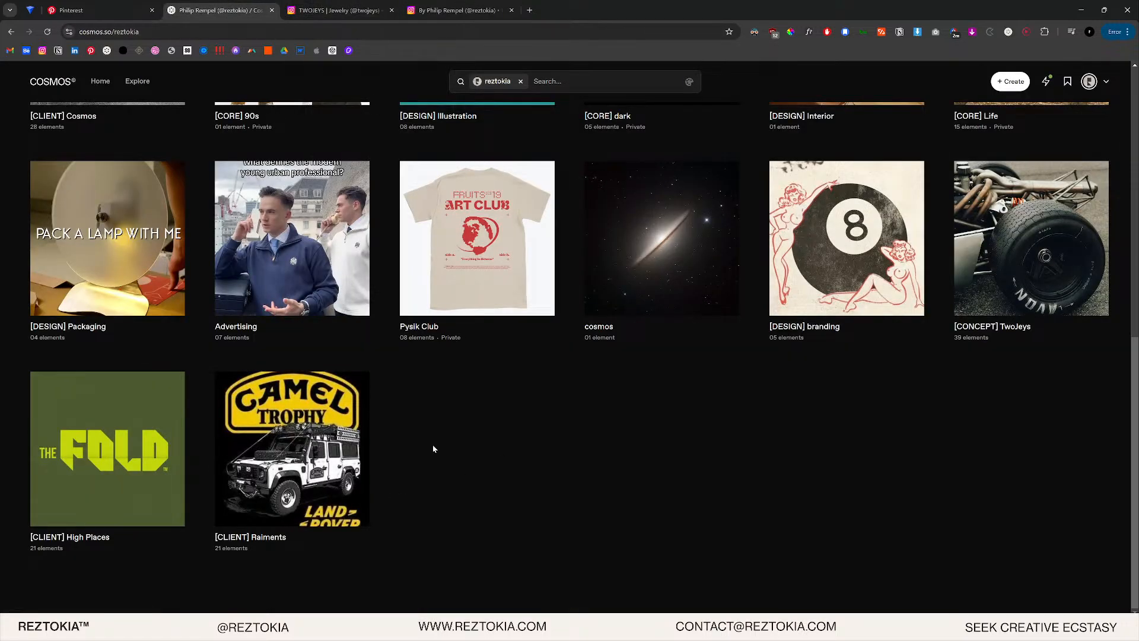
- Scroll the Pinterest feed and open the white racing helmet pin
click(95, 10)
scroll(659, 278, down, 3)
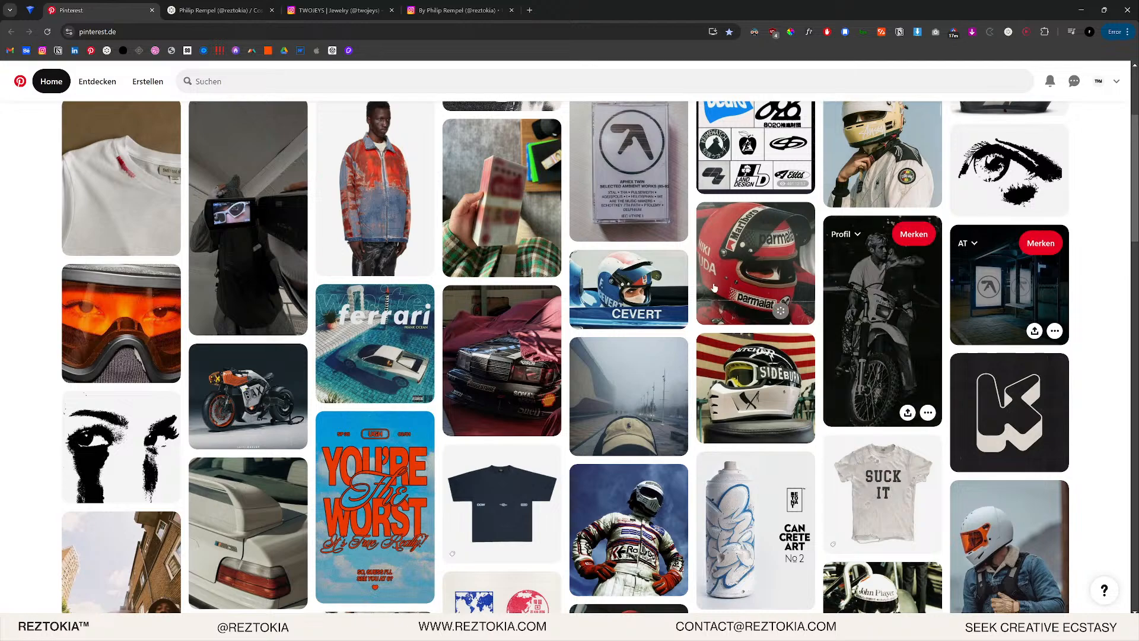
scroll(766, 256, up, 4)
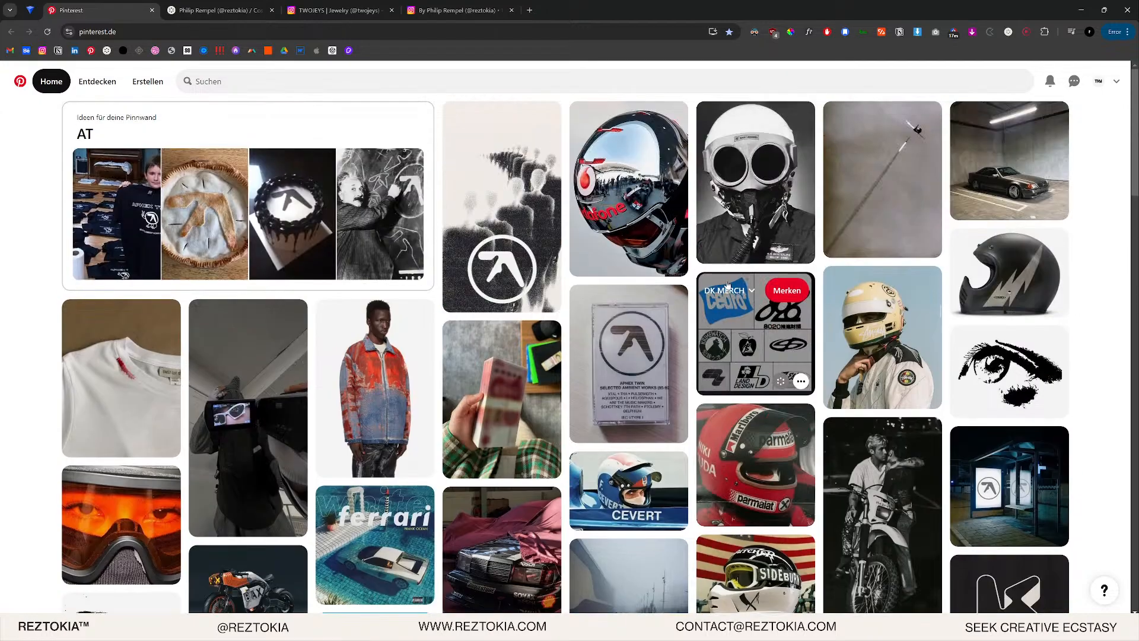
scroll(890, 273, down, 5)
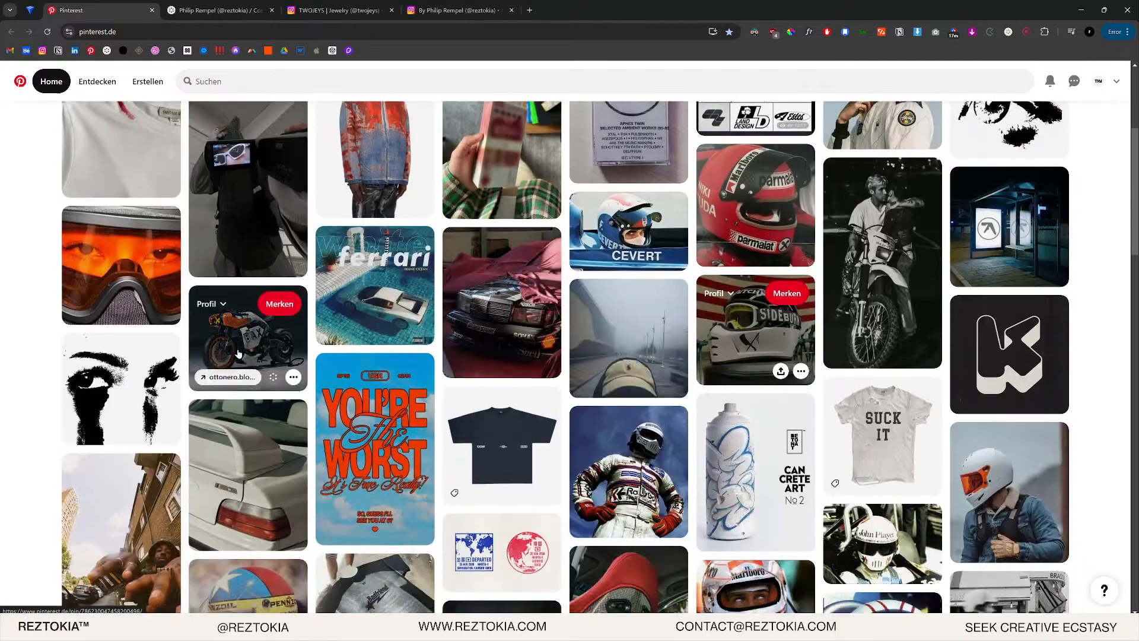
scroll(238, 353, down, 4)
click(495, 398)
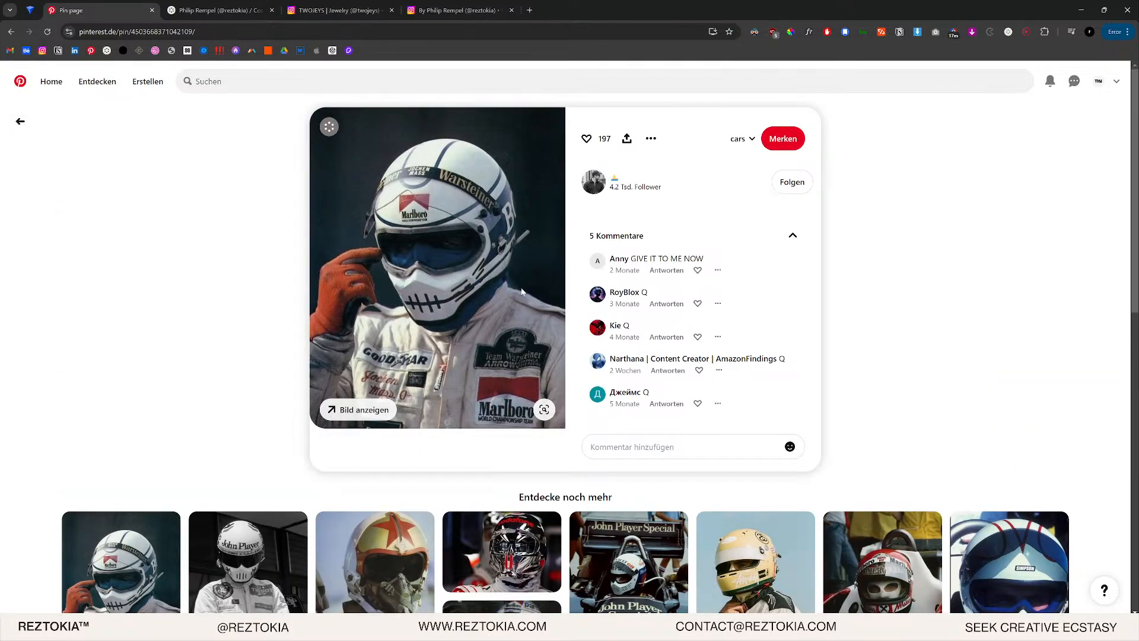
scroll(477, 286, down, 1)
scroll(477, 286, down, 3)
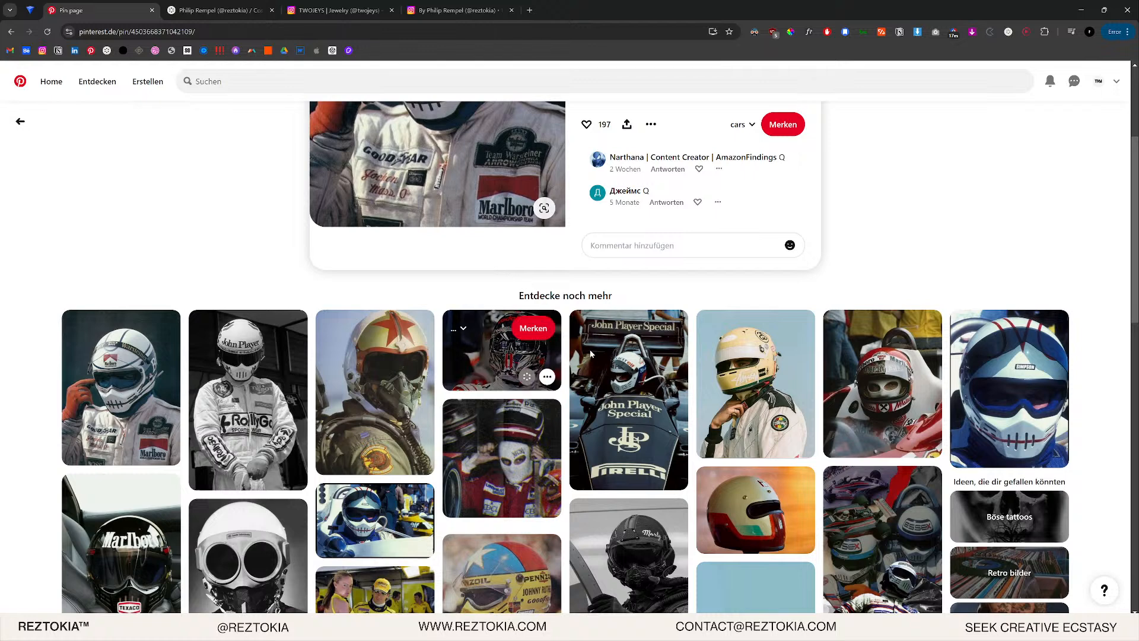
- Open the John Player Special car pin and open its full-size image in a new tab
click(609, 395)
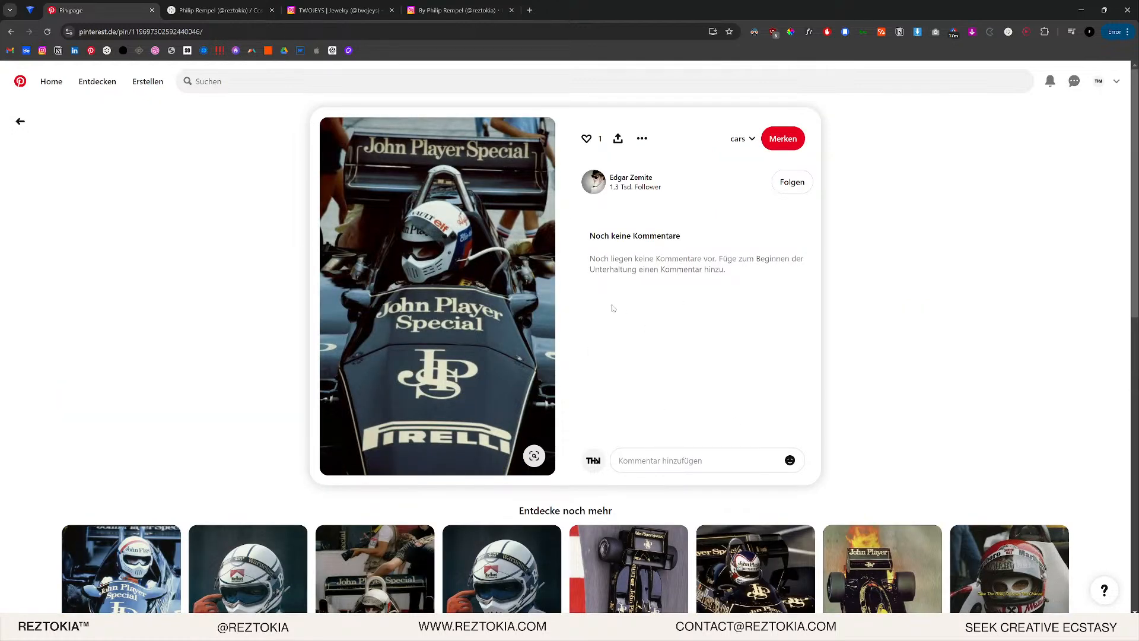
scroll(541, 313, down, 1)
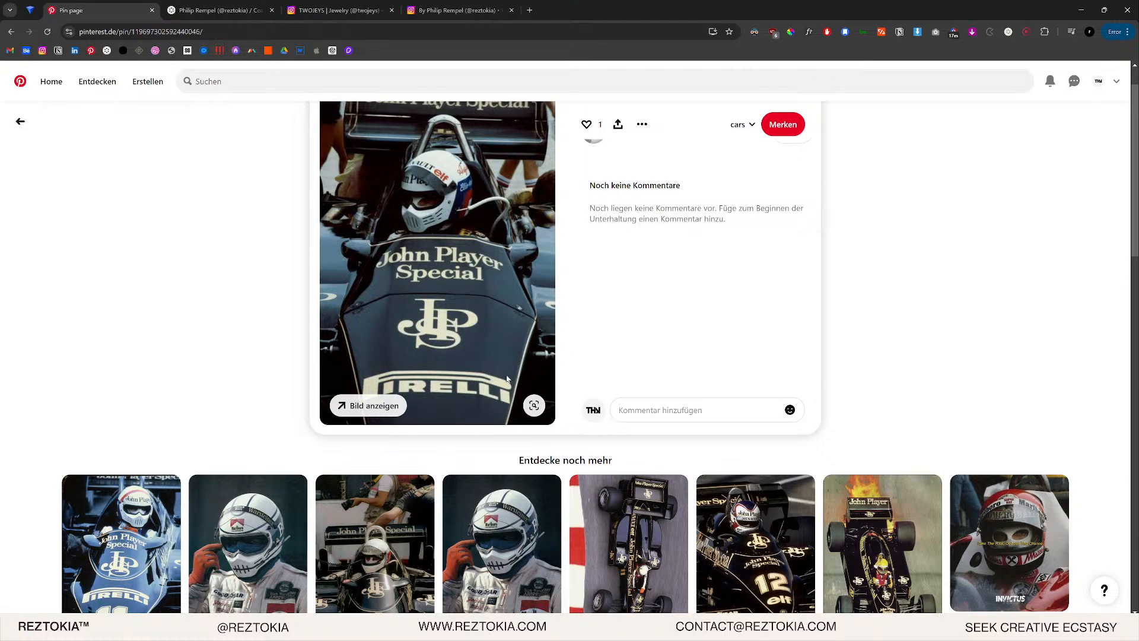
scroll(474, 387, up, 1)
scroll(486, 384, down, 5)
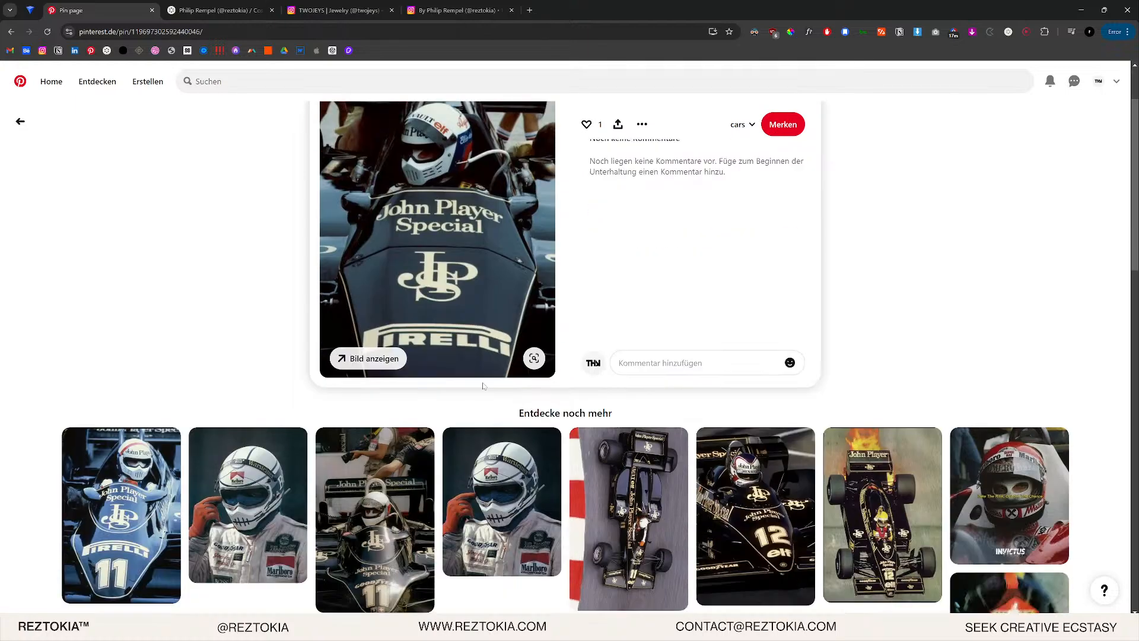
scroll(720, 284, up, 5)
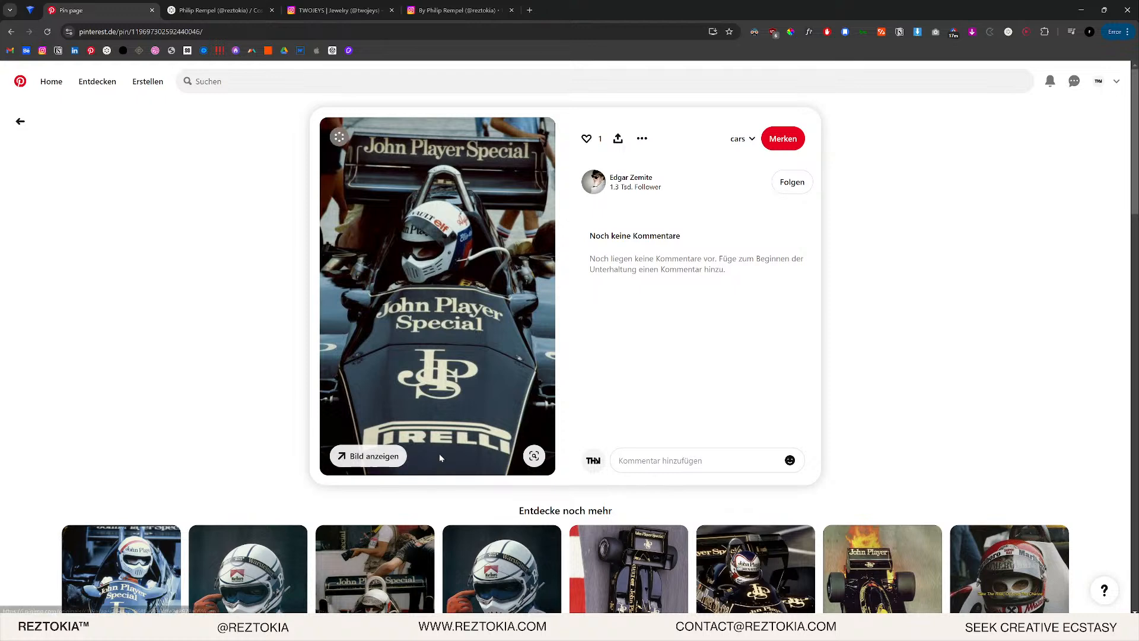
click(535, 456)
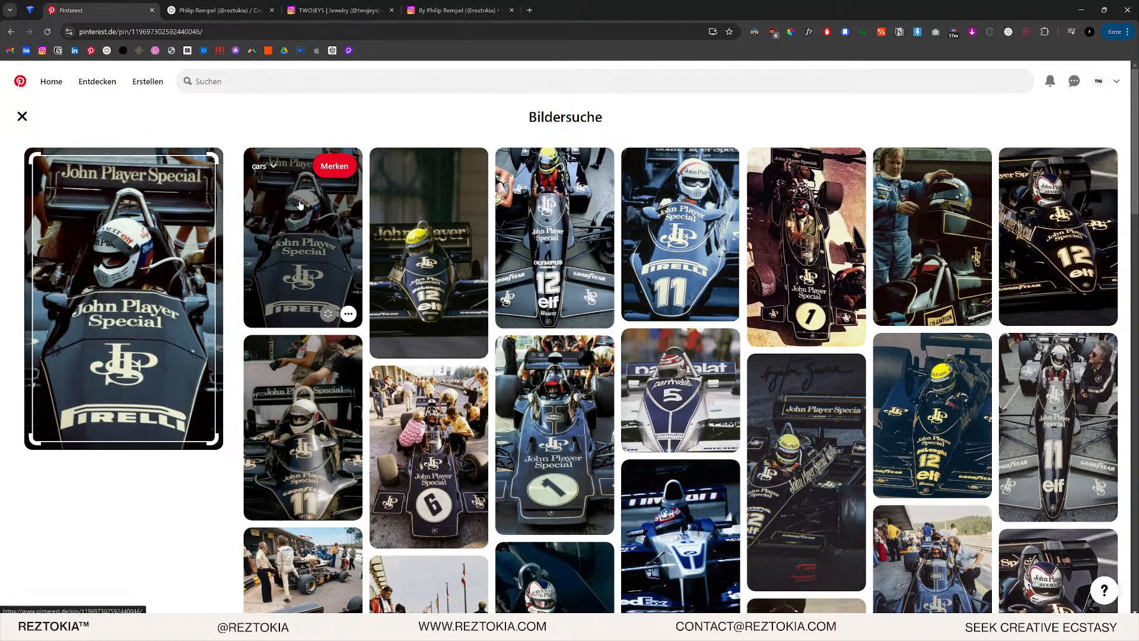
key(Escape)
right_click(398, 253)
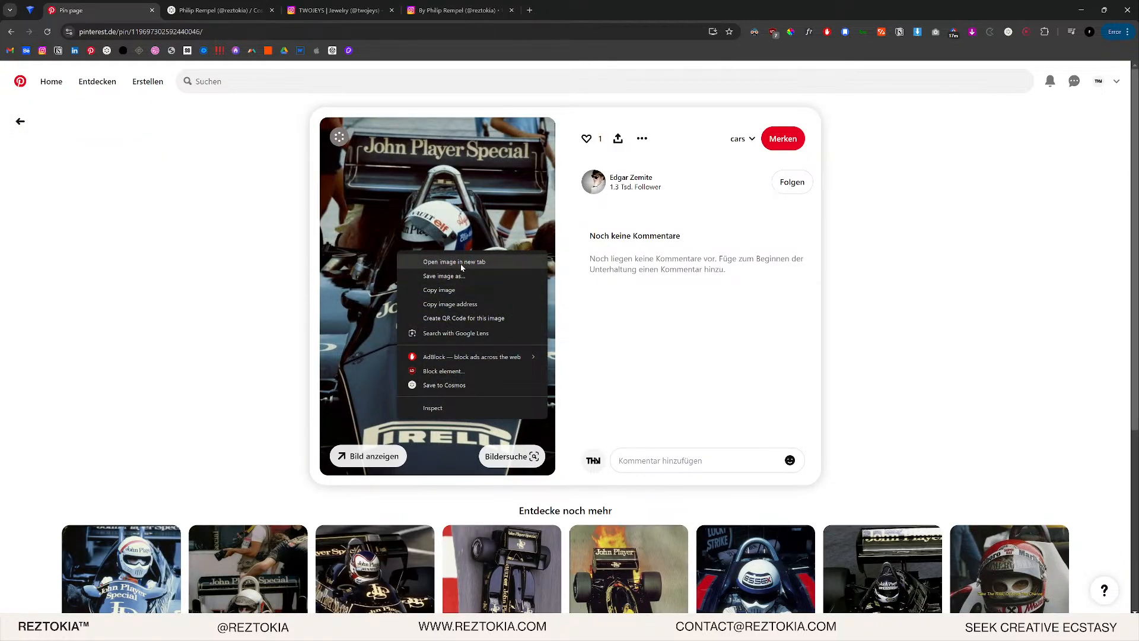
click(460, 263)
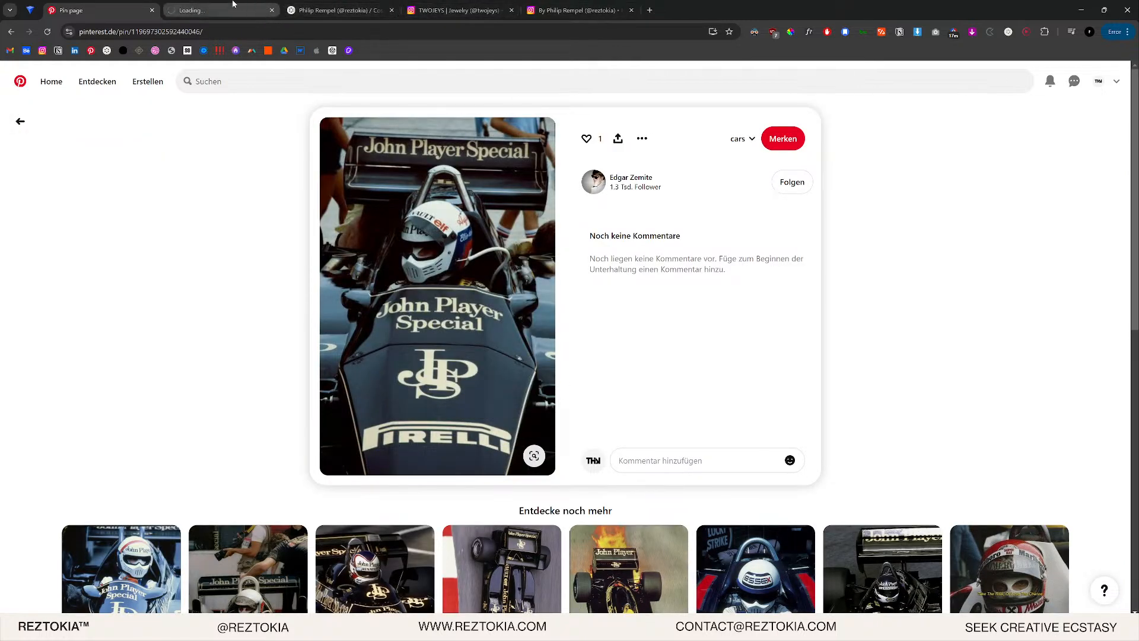
- Copy the full-size JPS race car image from the i.pinimg.com tab and switch to Photoshop's blank Untitled-1
click(233, 7)
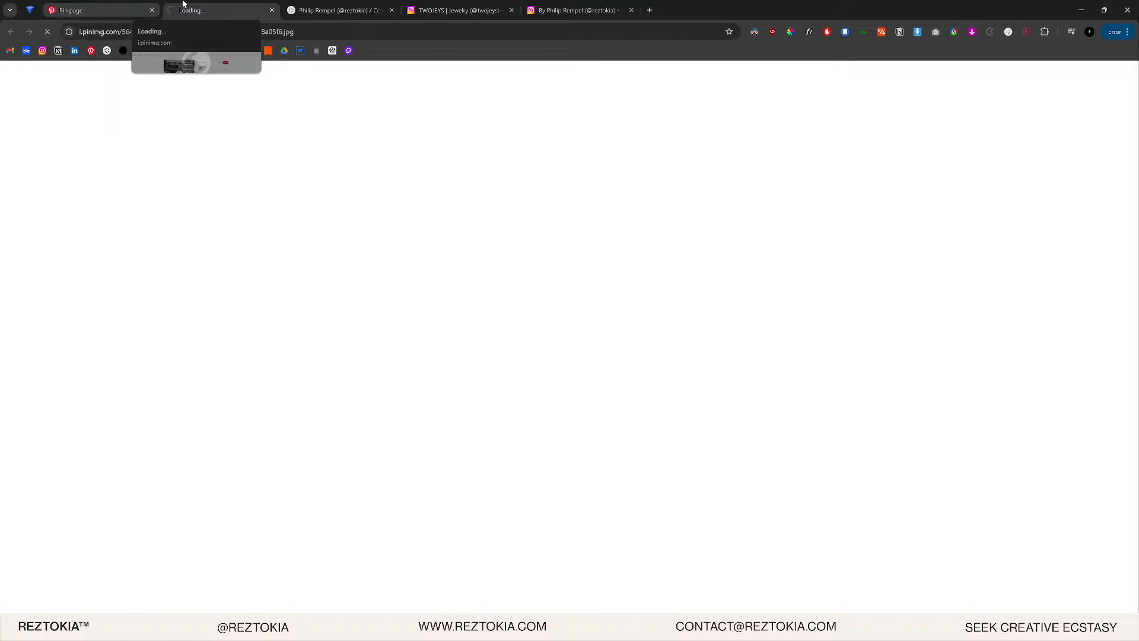
click(145, 6)
click(214, 11)
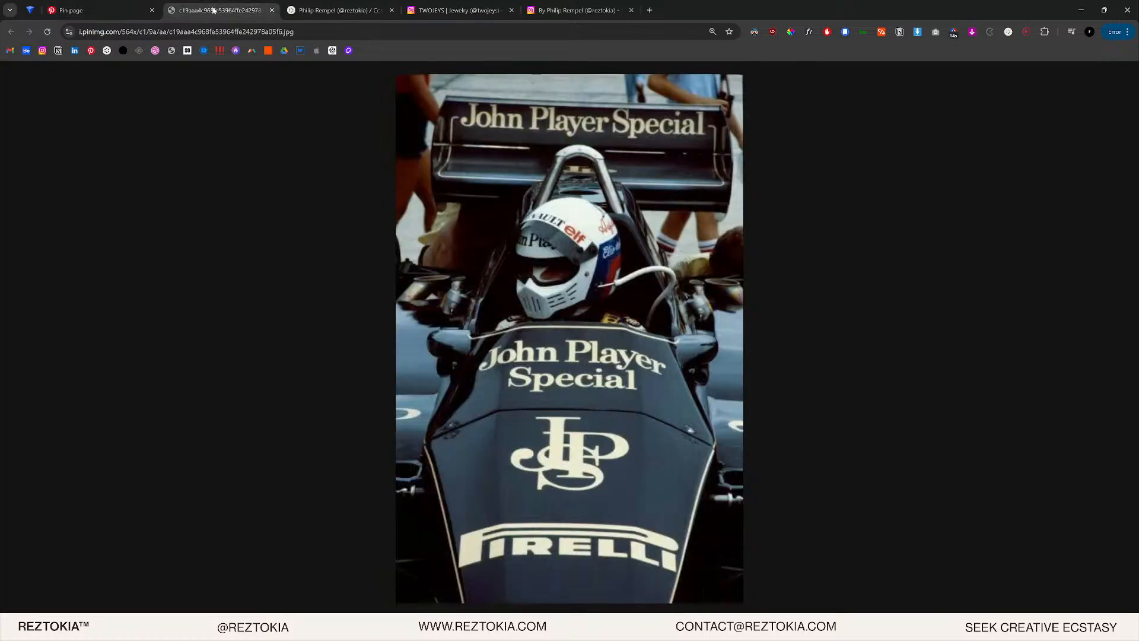
right_click(598, 302)
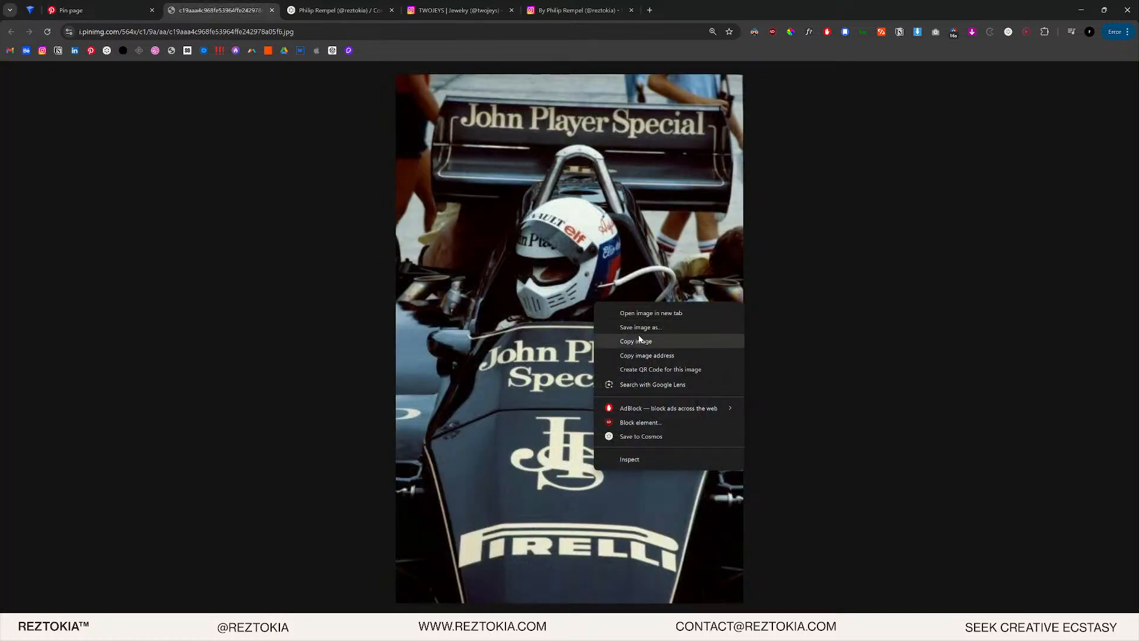
click(645, 342)
key(alt+Tab)
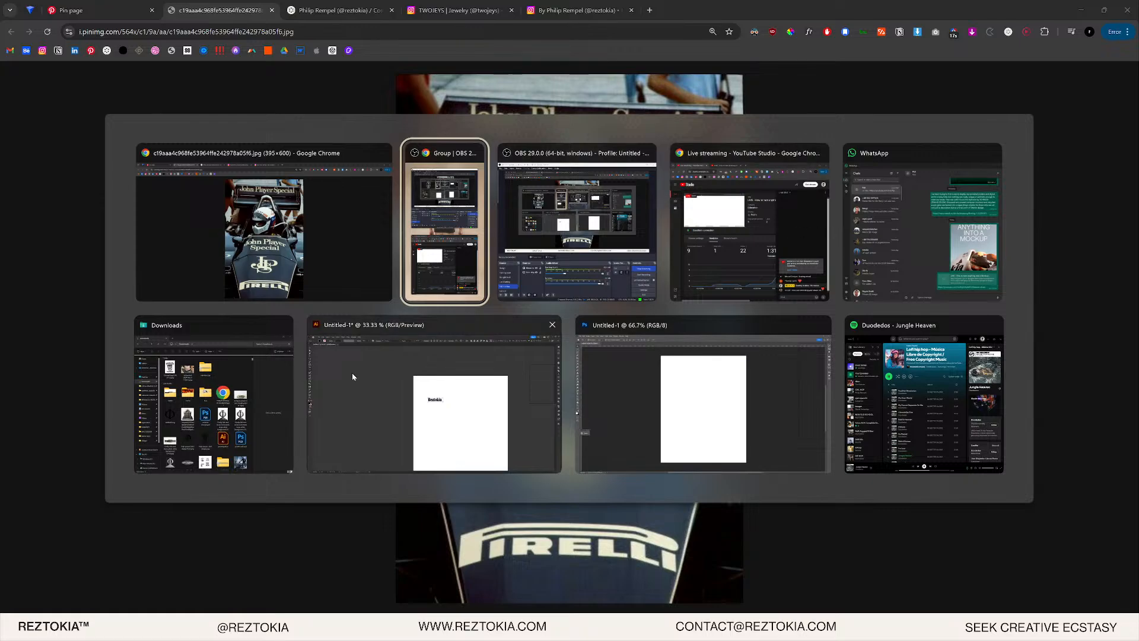
click(709, 374)
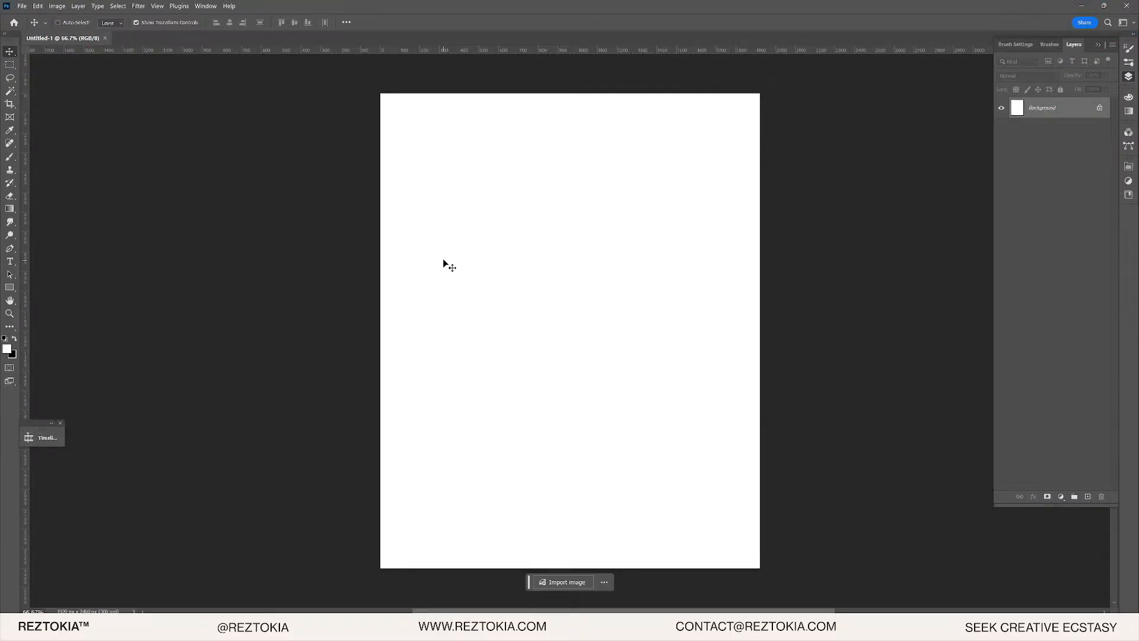
- Paste the race car photo as Layer 1 and stretch it to the canvas height
key(ctrl+v)
drag(571, 272, 570, 94)
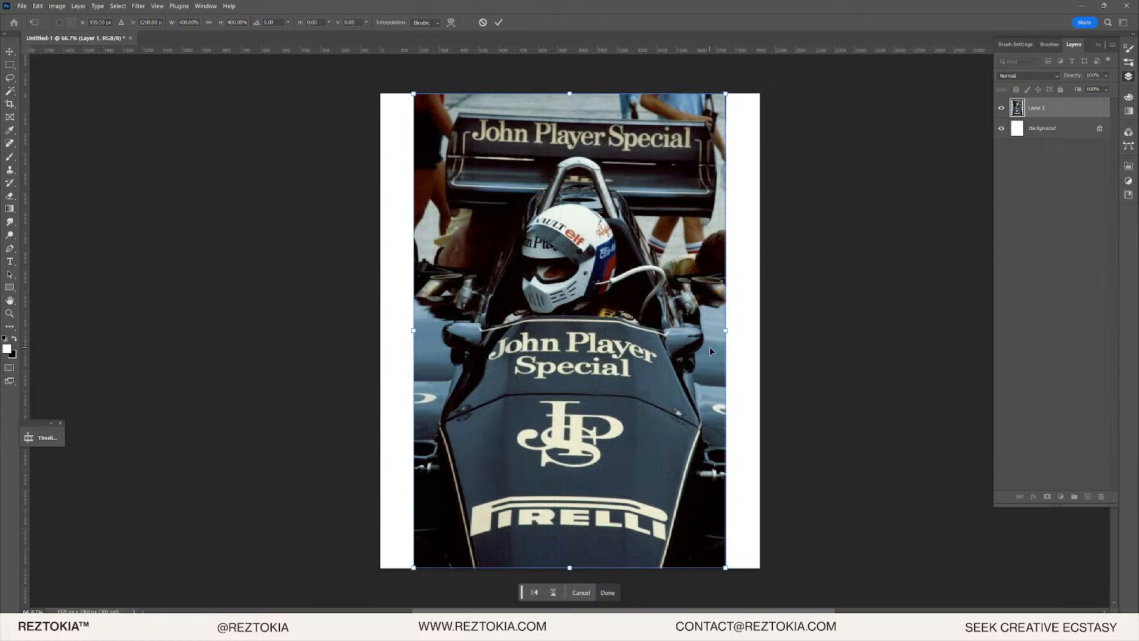
key(Return)
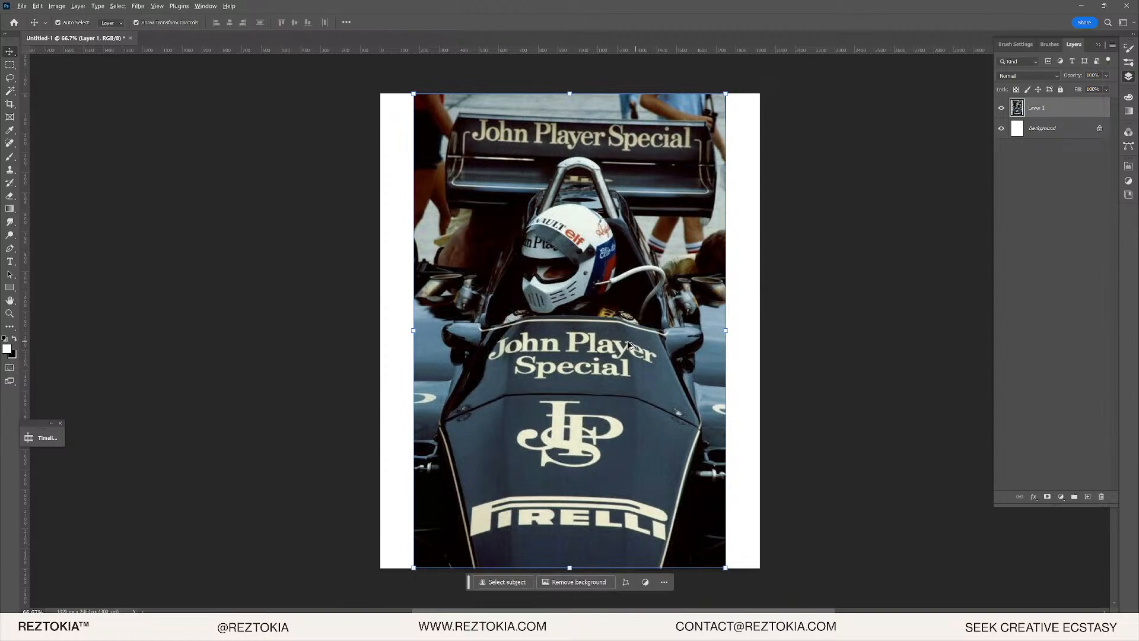
- Scale the photo to about 121% and reposition it so no white borders remain
scroll(582, 347, up, 3)
scroll(582, 348, up, 4)
scroll(544, 358, down, 5)
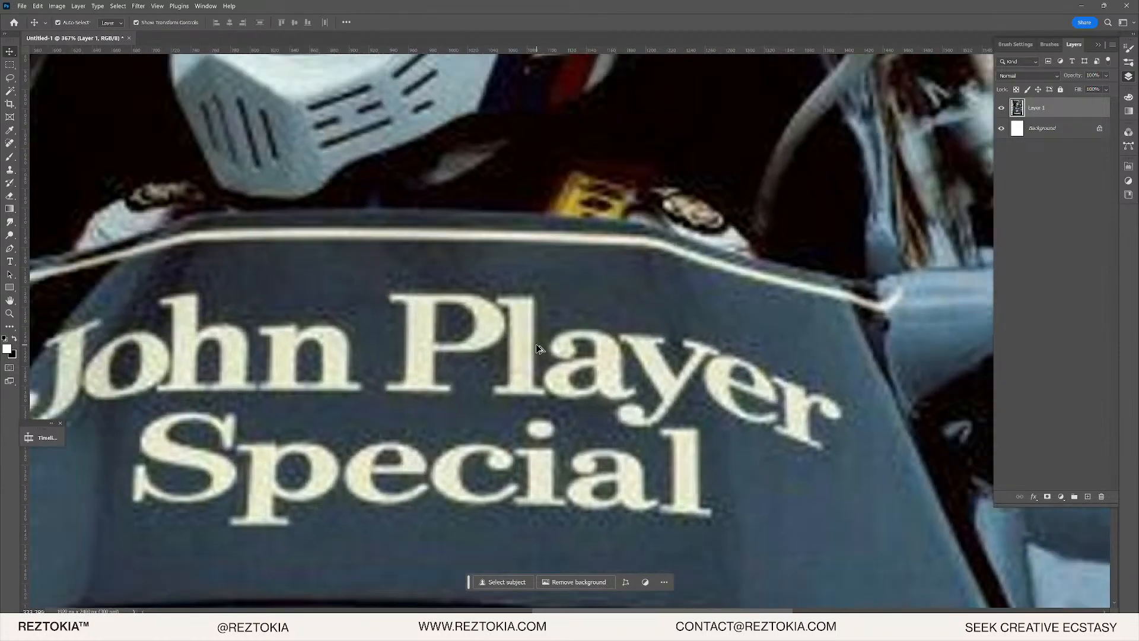
scroll(556, 348, down, 5)
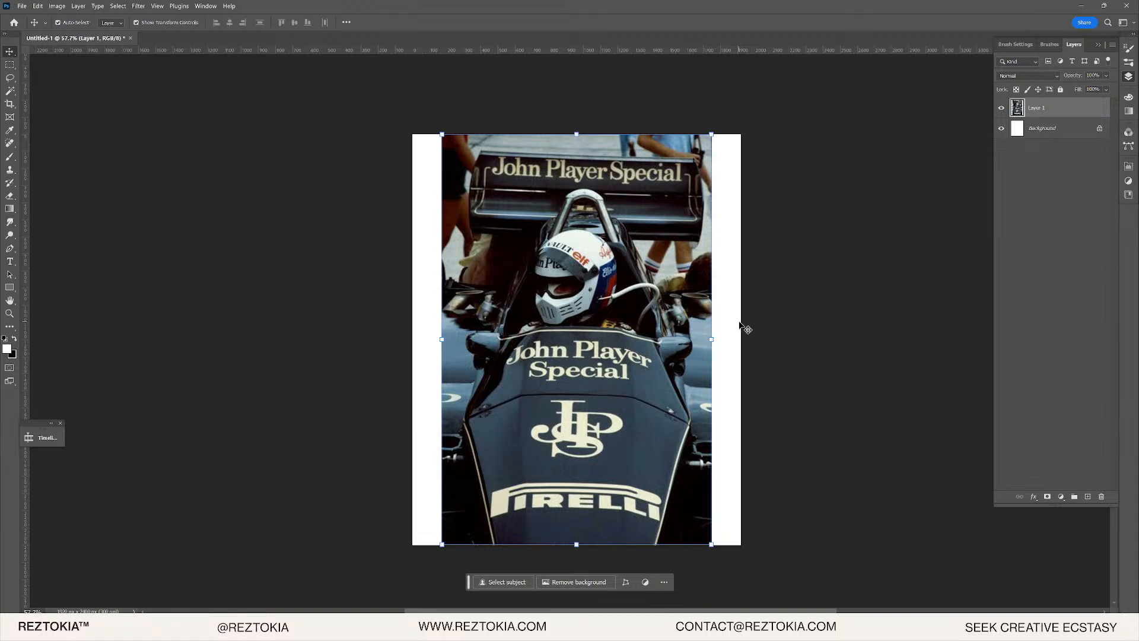
drag(711, 339, 741, 338)
drag(602, 356, 607, 397)
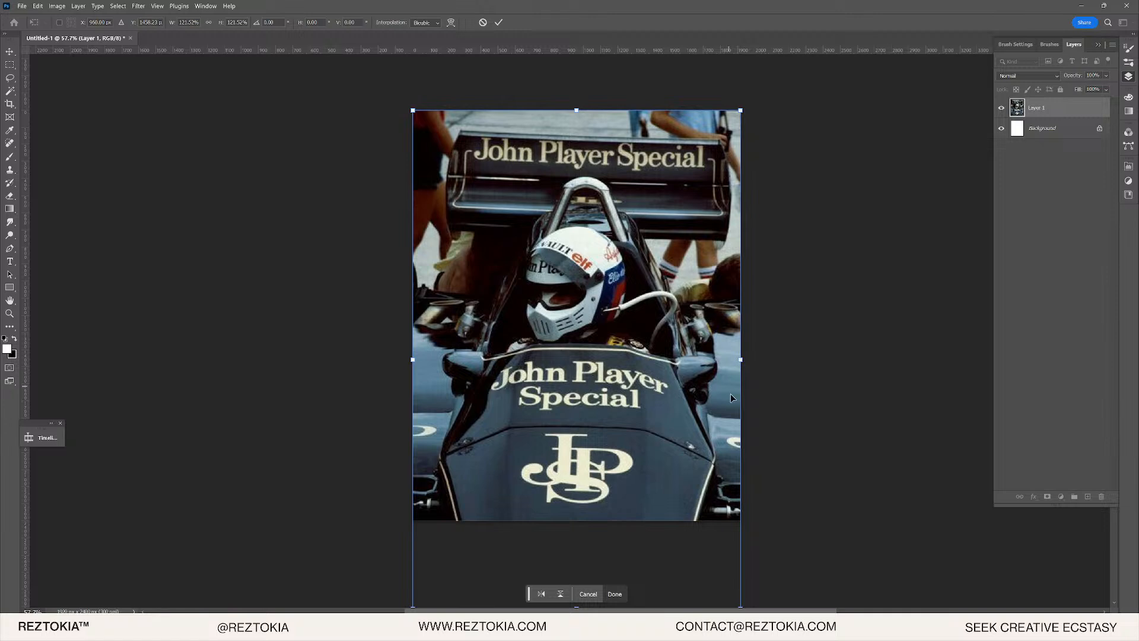
scroll(756, 342, up, 1)
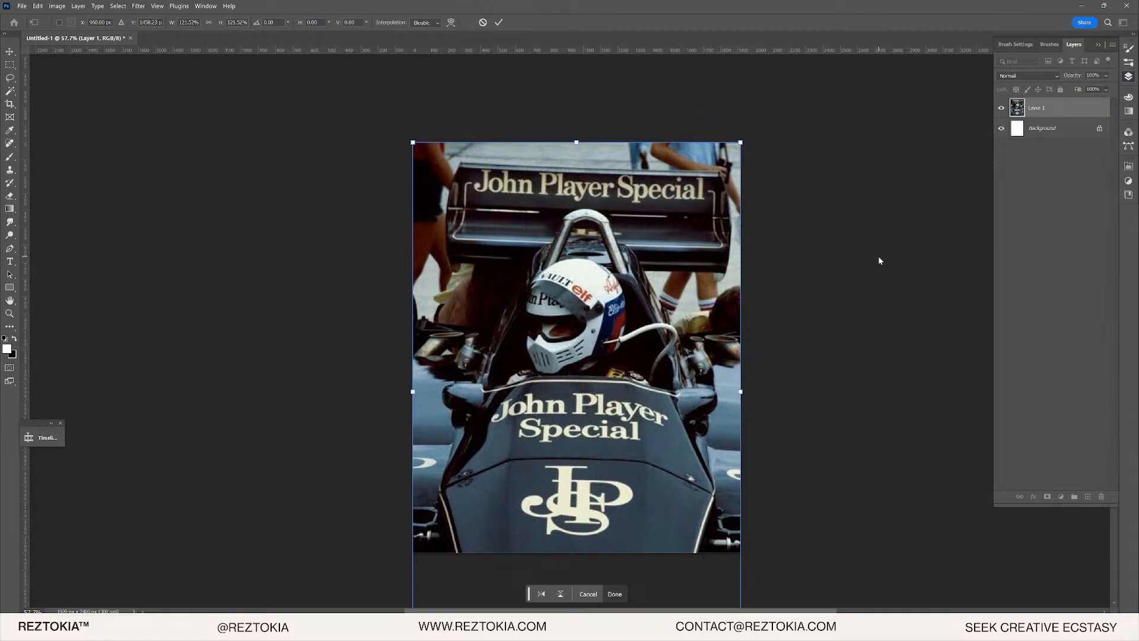
click(778, 262)
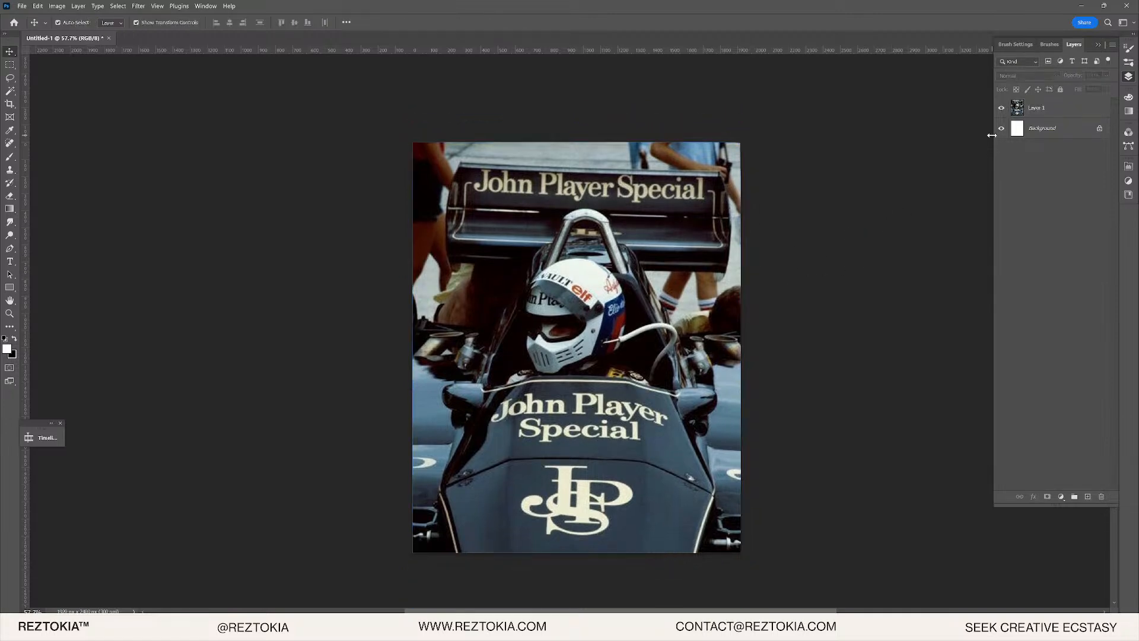
- Zoom into the rear wing and lasso a first outline around the John Player Special lettering
scroll(592, 219, up, 2)
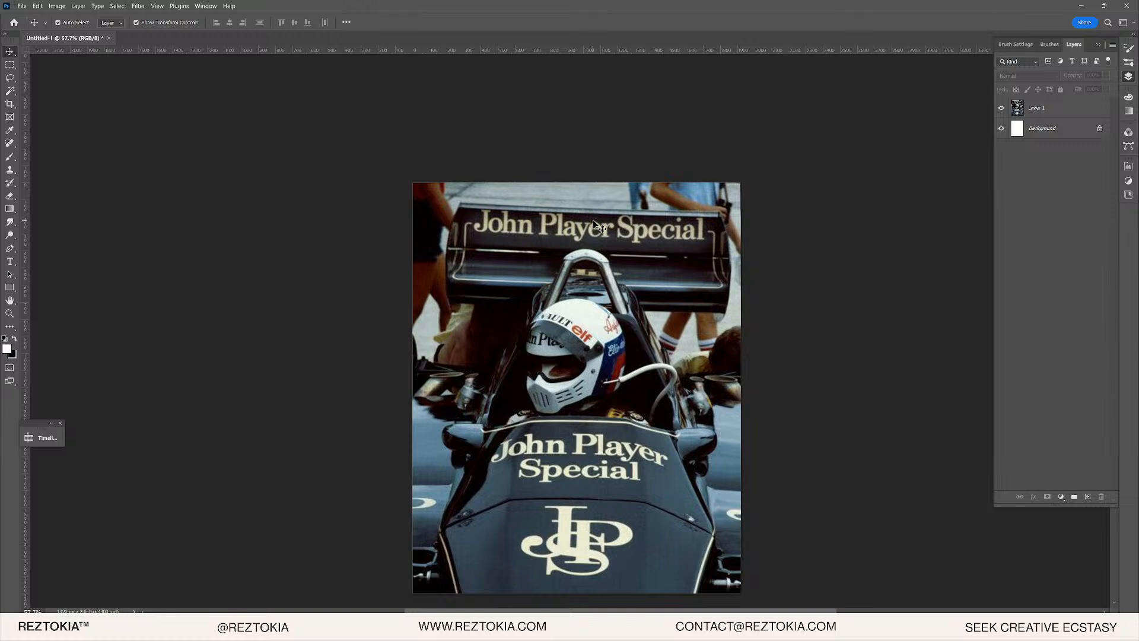
scroll(594, 221, up, 8)
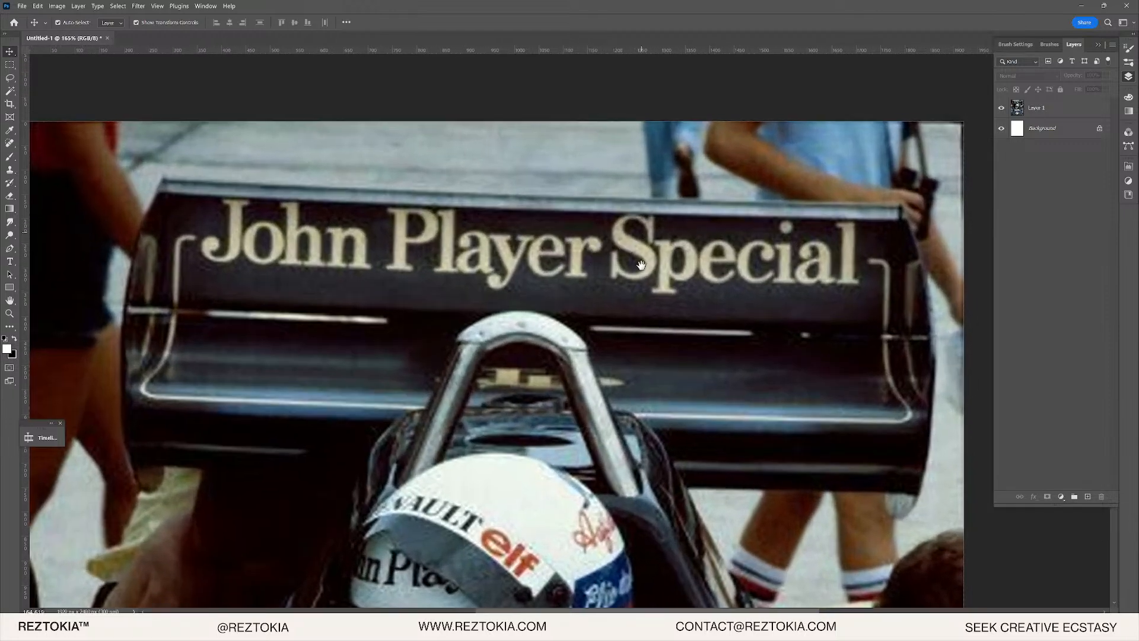
scroll(641, 264, up, 5)
key(l)
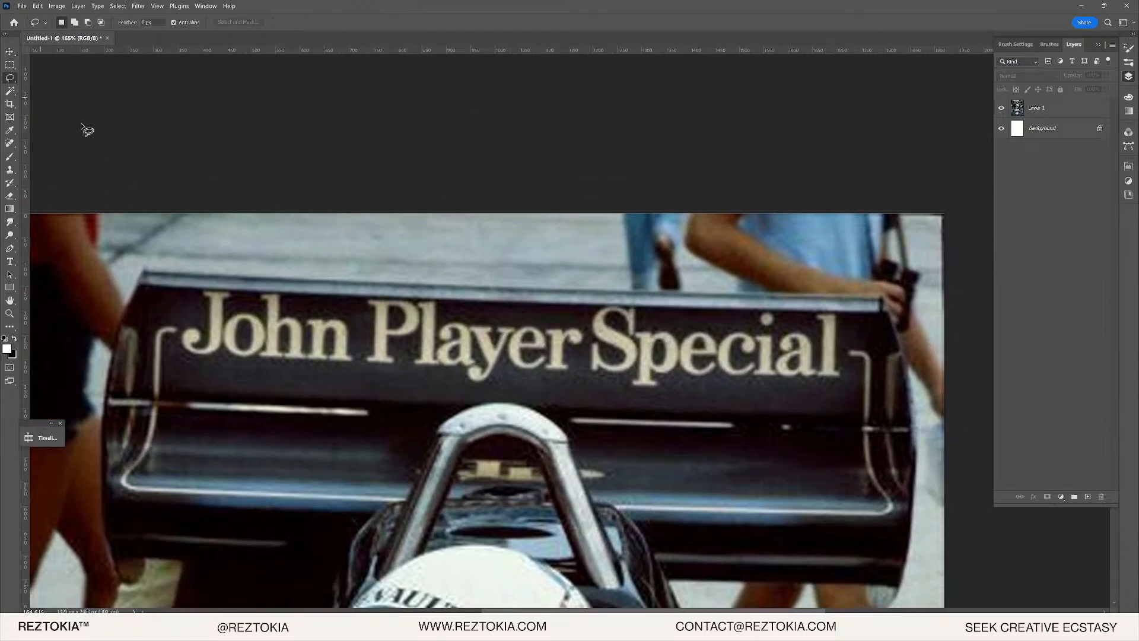
scroll(196, 342, up, 2)
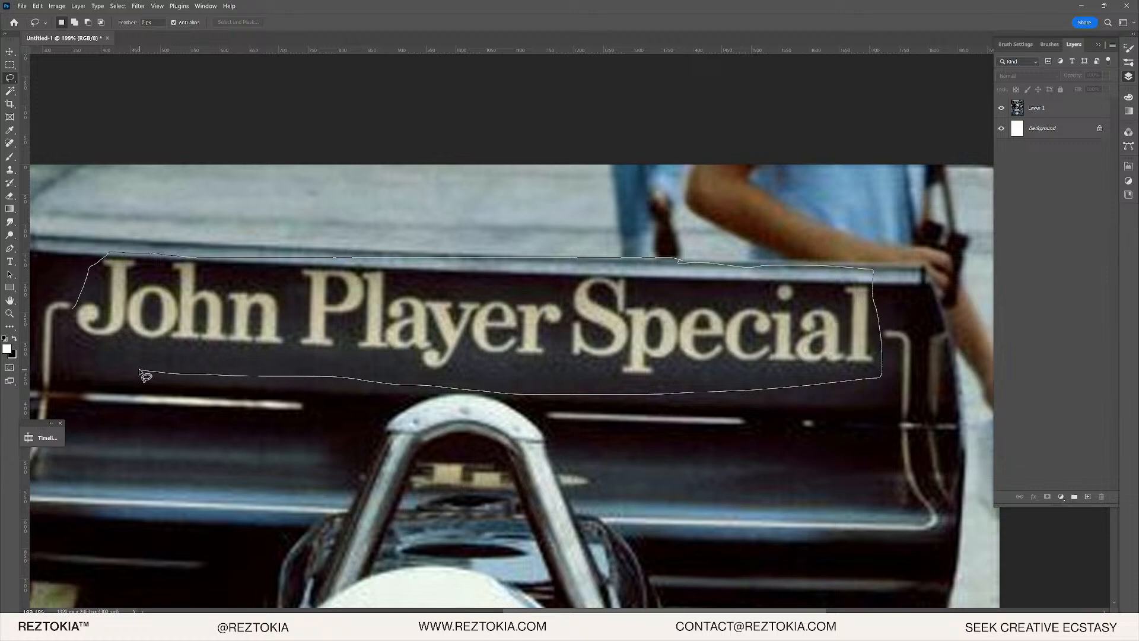
drag(72, 318, 154, 330)
- Trim the selection's left edge near the J and the excess below the lettering
scroll(68, 324, up, 2)
drag(79, 355, 140, 325)
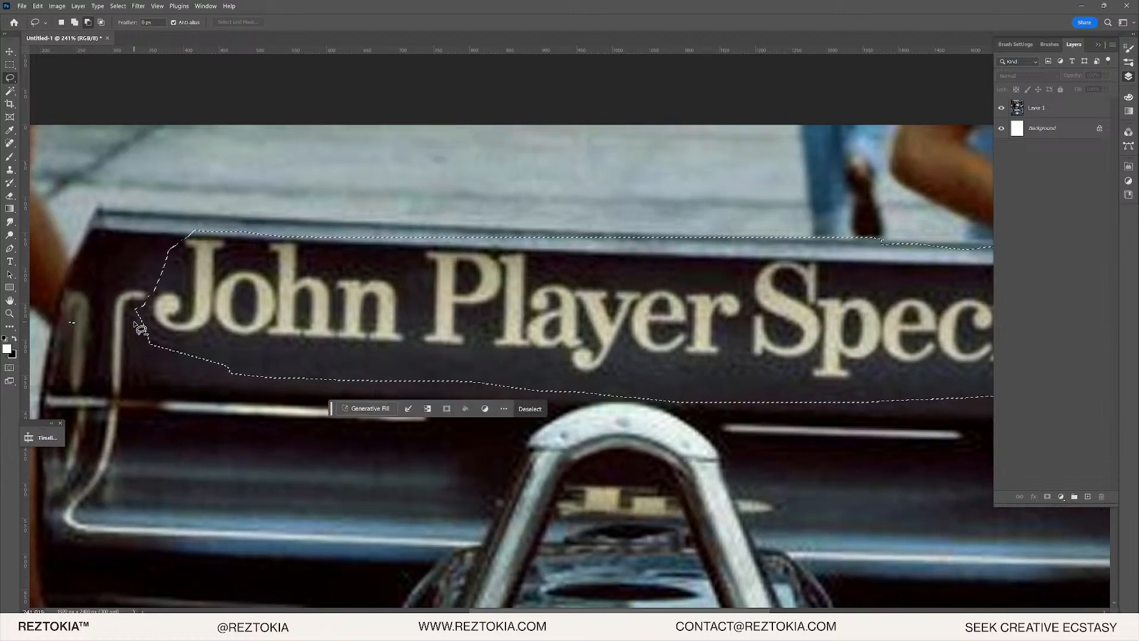
scroll(140, 325, up, 4)
scroll(325, 368, down, 4)
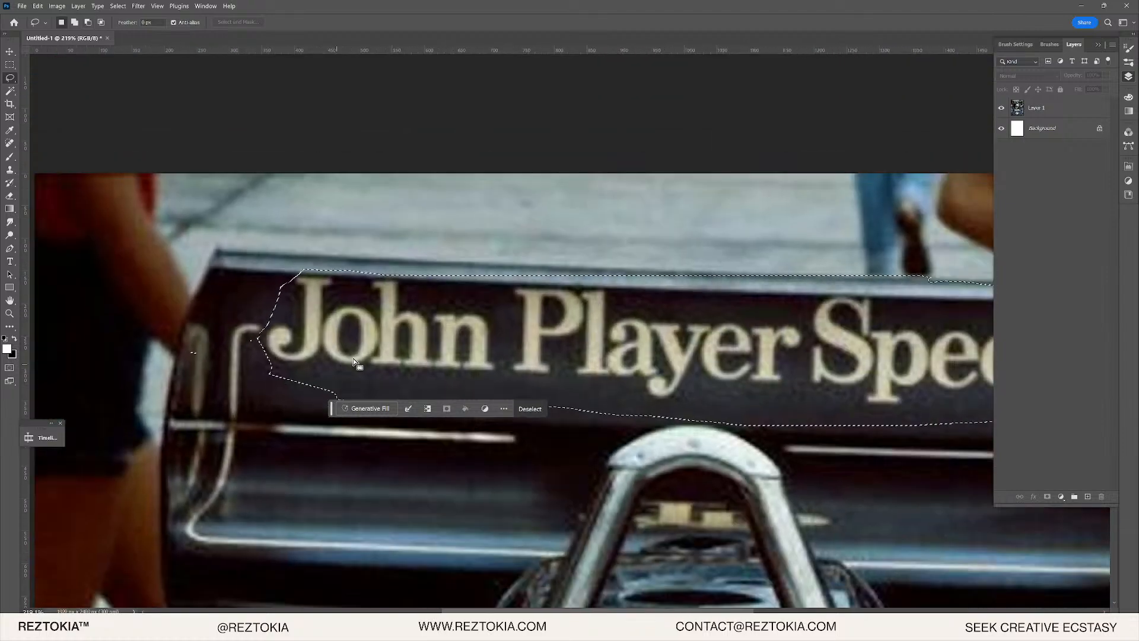
drag(73, 325, 146, 322)
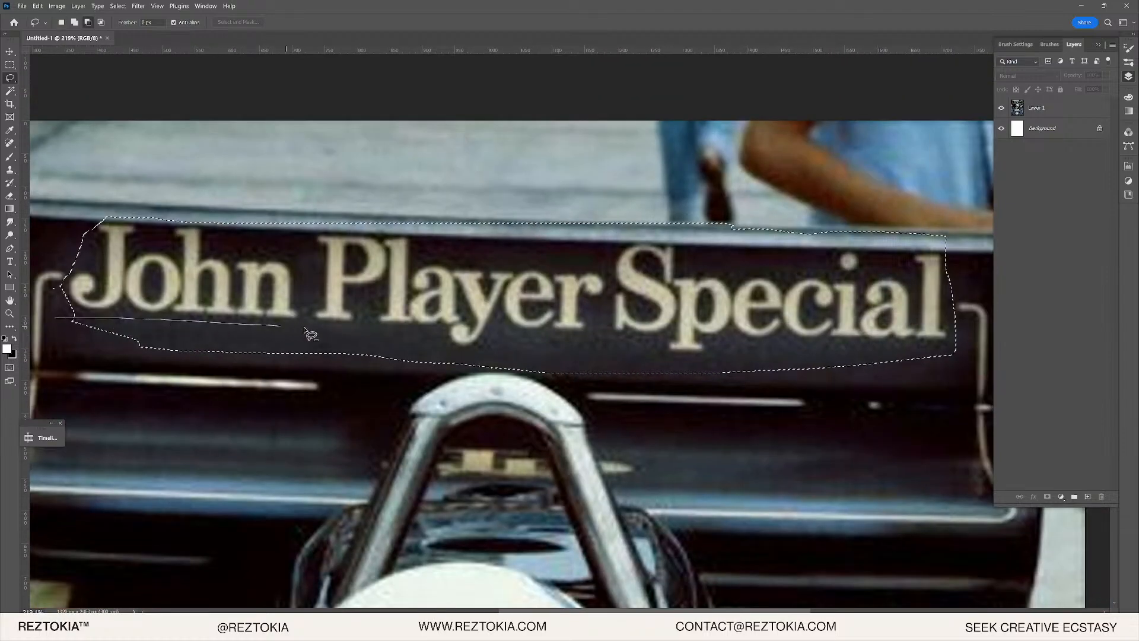
mouse_move(421, 346)
mouse_down()
mouse_move(255, 398)
mouse_move(428, 341)
mouse_move(474, 365)
mouse_move(509, 335)
mouse_move(610, 374)
mouse_move(465, 406)
mouse_move(421, 366)
mouse_up()
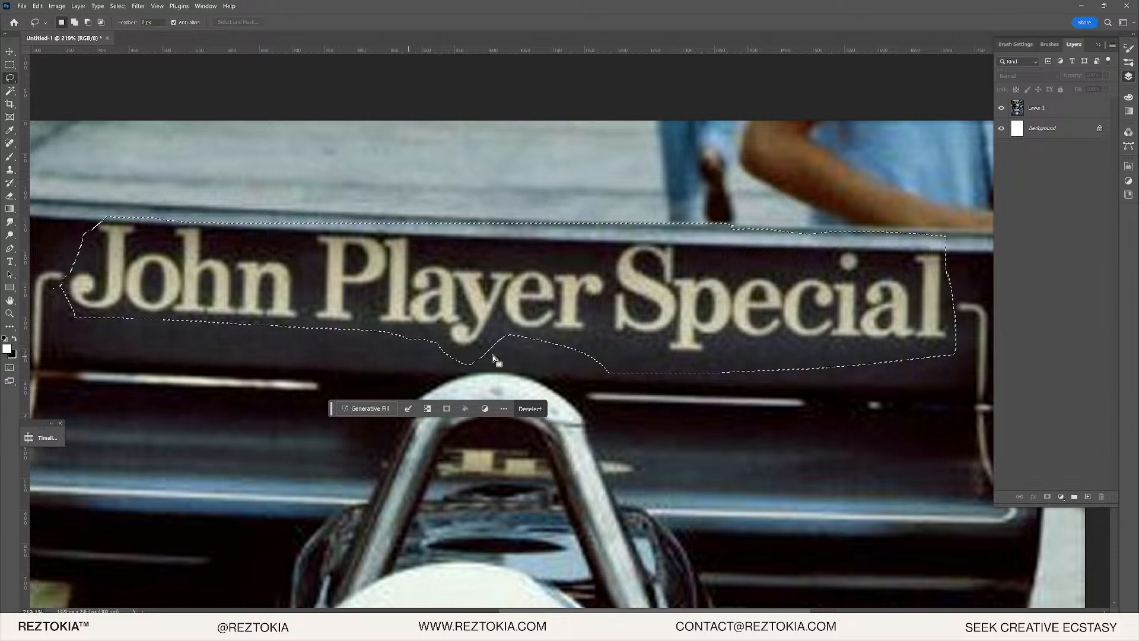
scroll(516, 365, right, 3)
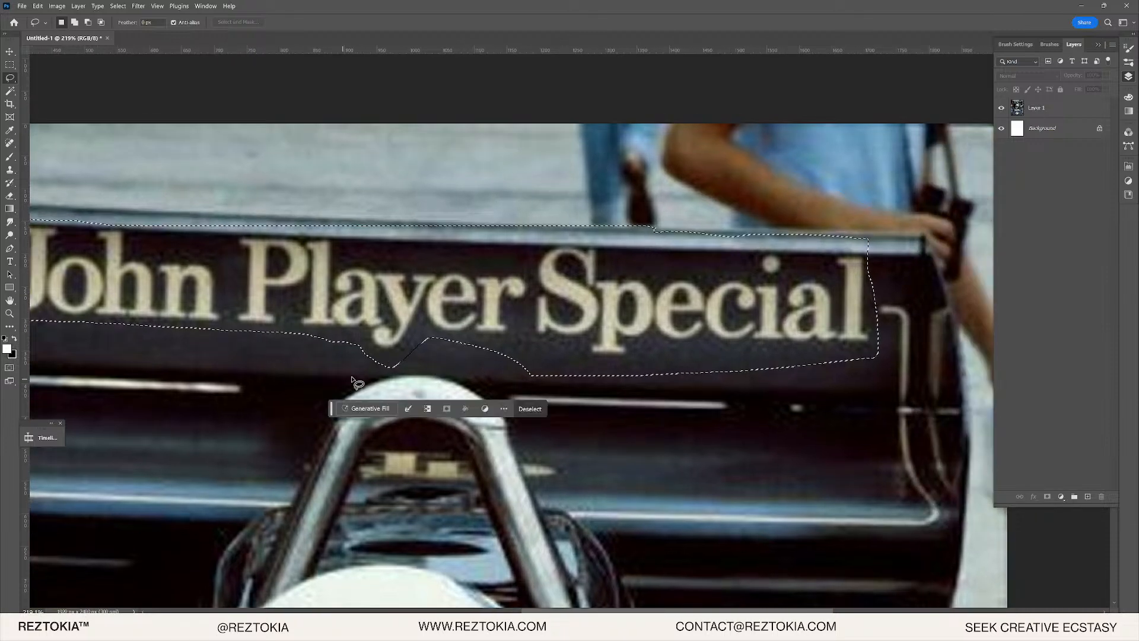
mouse_move(368, 357)
mouse_down()
mouse_move(412, 364)
mouse_move(383, 368)
mouse_up()
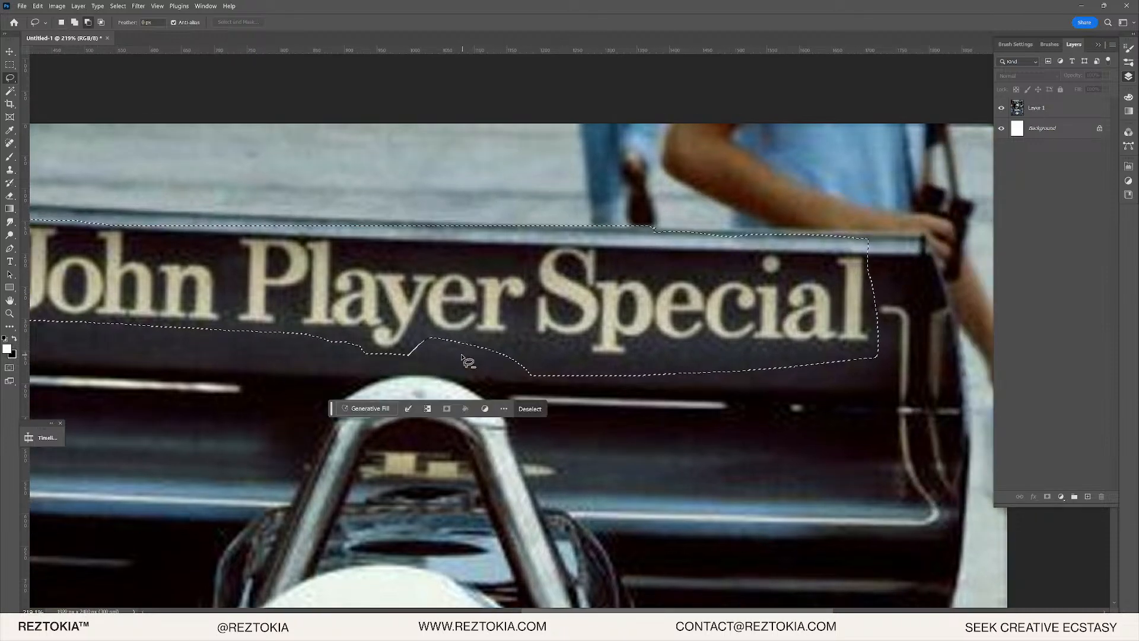
mouse_move(462, 356)
mouse_down()
mouse_move(569, 353)
mouse_move(458, 373)
mouse_up()
mouse_move(598, 386)
mouse_down()
mouse_move(600, 366)
mouse_move(552, 367)
mouse_up()
drag(618, 378, 651, 351)
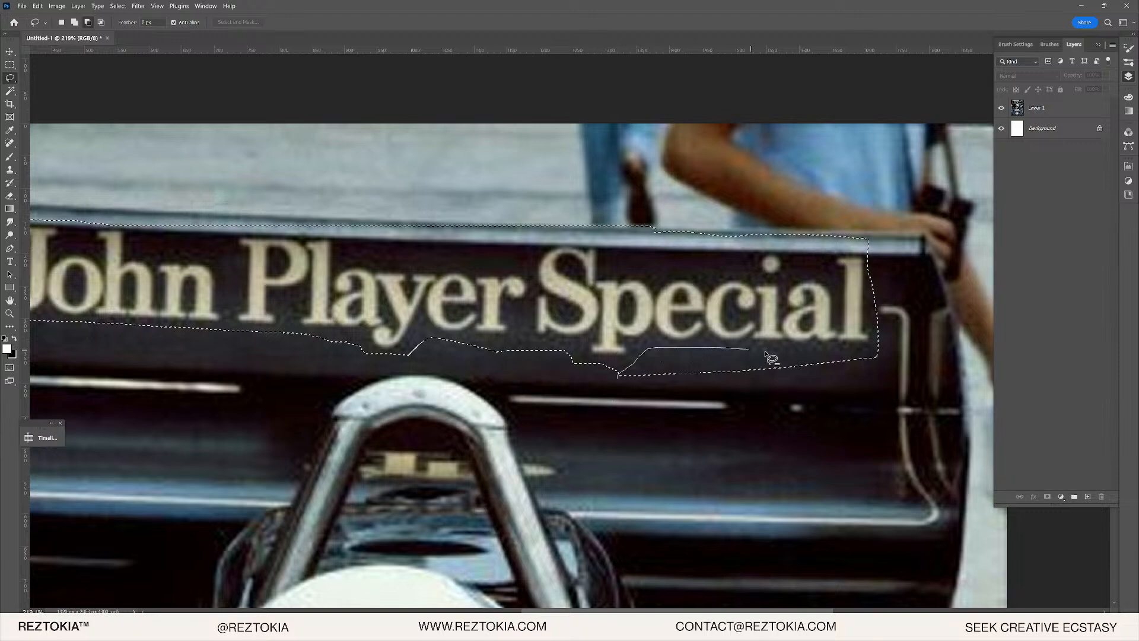
mouse_move(855, 371)
mouse_down()
mouse_move(856, 309)
mouse_move(874, 344)
mouse_up()
- Extend the selection along the final l of Special and across the upper edge
scroll(886, 333, up, 1)
scroll(878, 356, up, 4)
mouse_move(809, 256)
mouse_down()
mouse_move(832, 261)
mouse_move(846, 307)
mouse_move(851, 351)
mouse_move(842, 373)
mouse_up()
drag(806, 262, 865, 282)
drag(834, 374, 868, 295)
scroll(868, 295, down, 3)
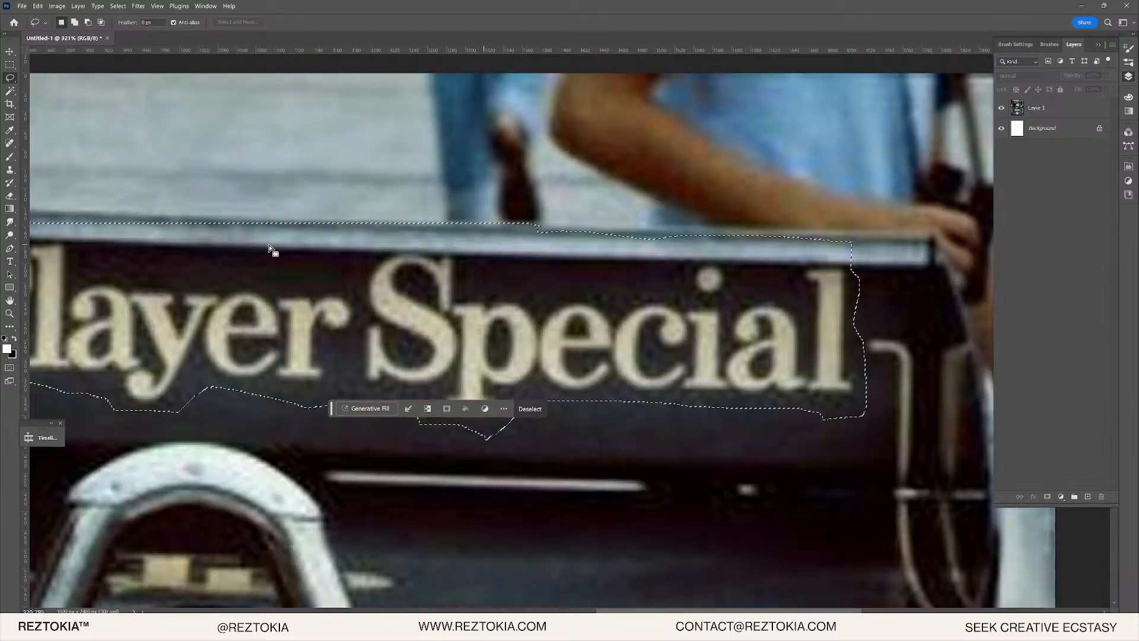
mouse_move(273, 250)
mouse_down()
mouse_move(604, 255)
mouse_move(173, 255)
mouse_move(593, 265)
mouse_up()
scroll(282, 245, up, 3)
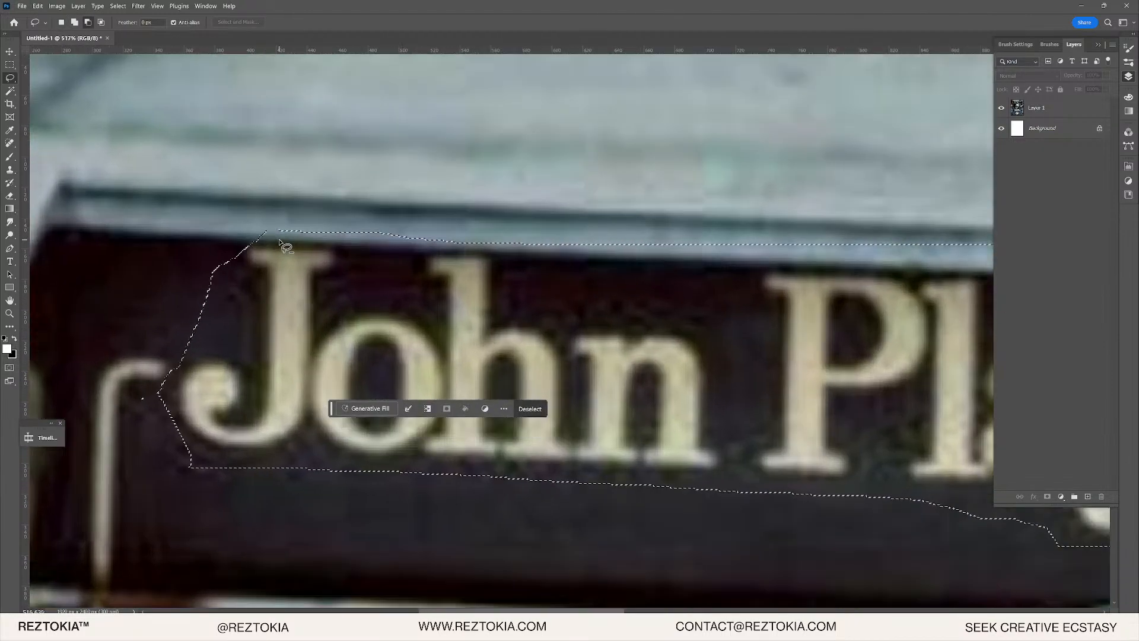
- Add the area around the top of the J and above the P to the selection
mouse_move(251, 247)
mouse_down()
mouse_move(233, 256)
mouse_move(307, 293)
mouse_up()
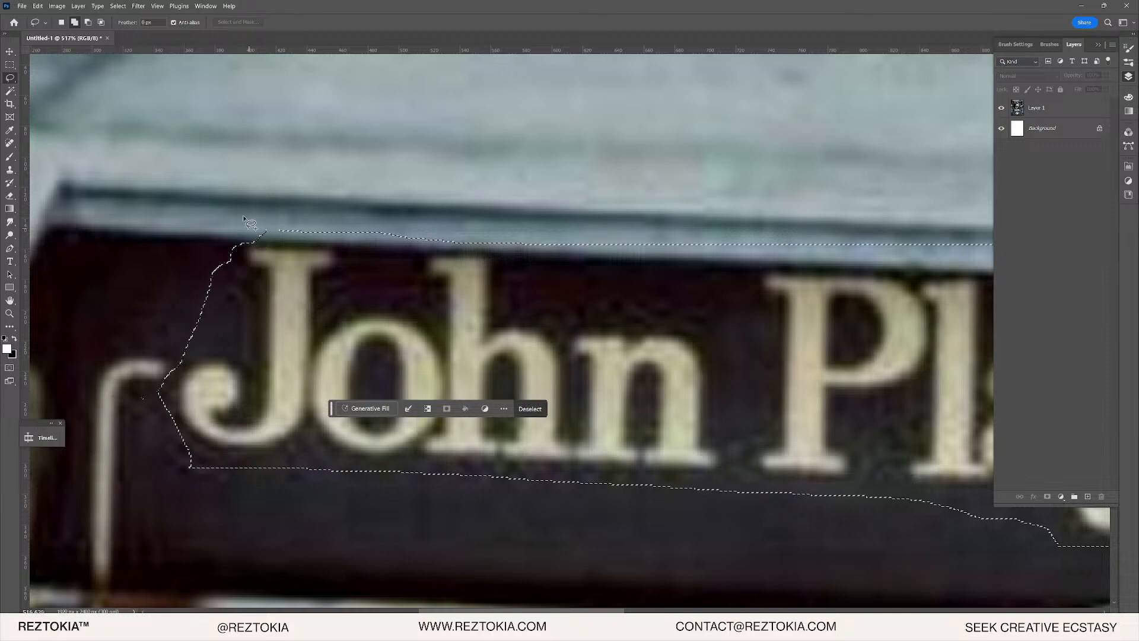
drag(249, 223, 267, 236)
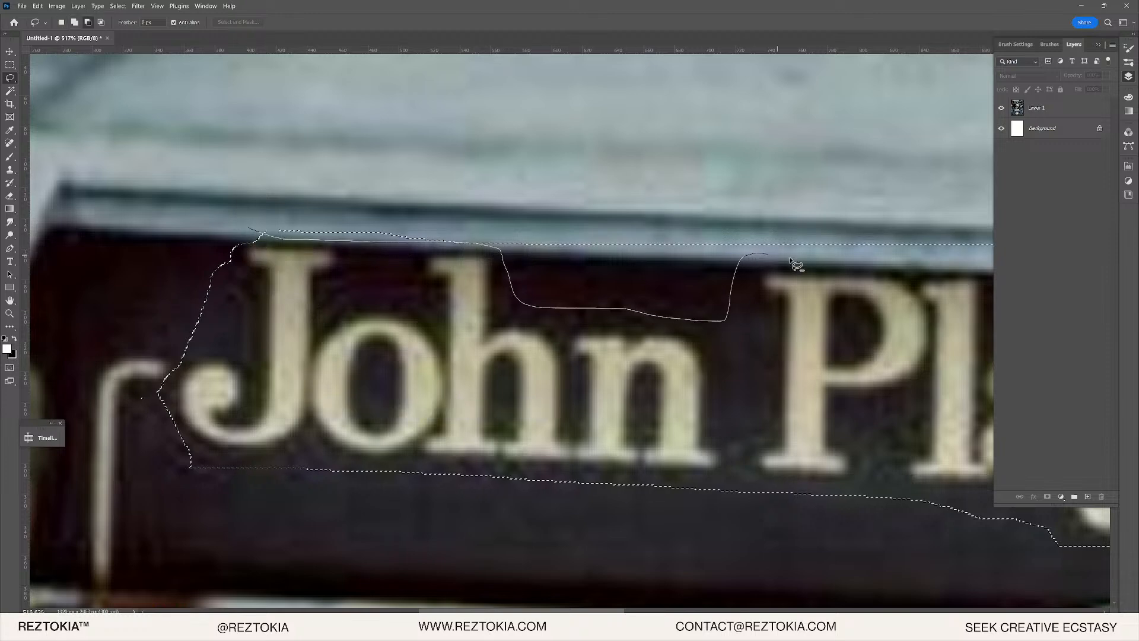
drag(839, 221, 837, 223)
scroll(836, 224, right, 10)
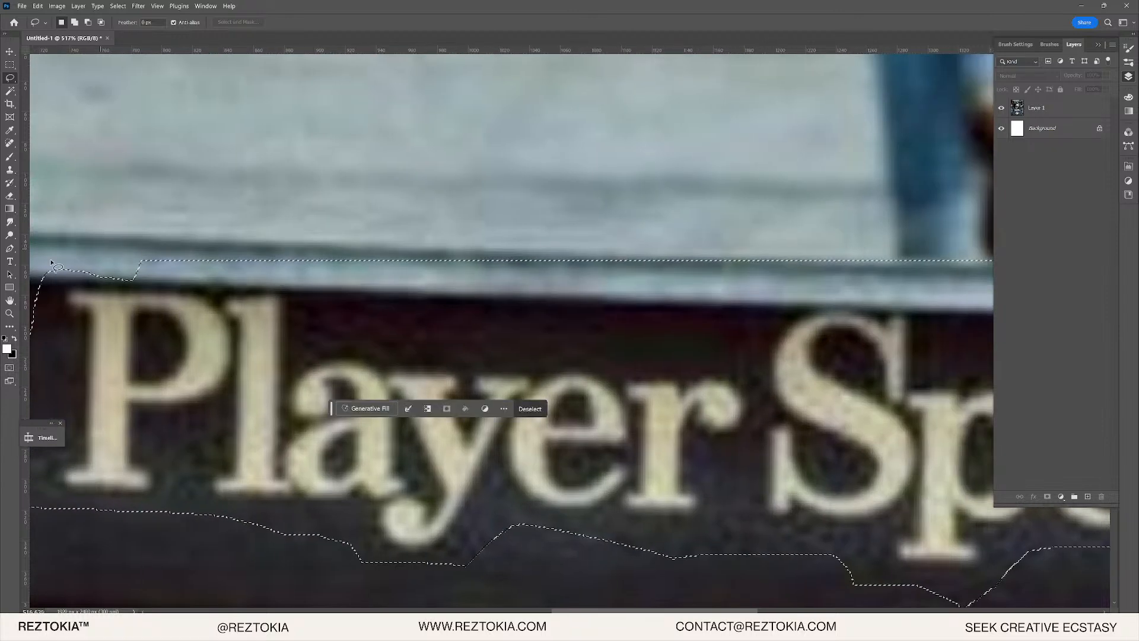
drag(43, 270, 82, 285)
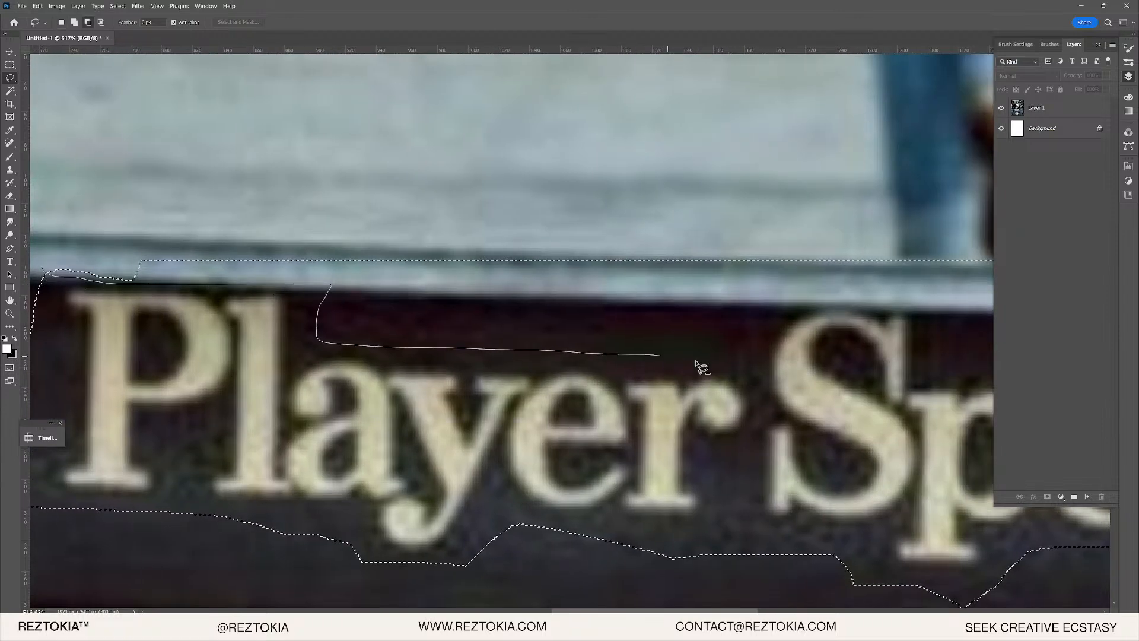
drag(702, 368, 832, 229)
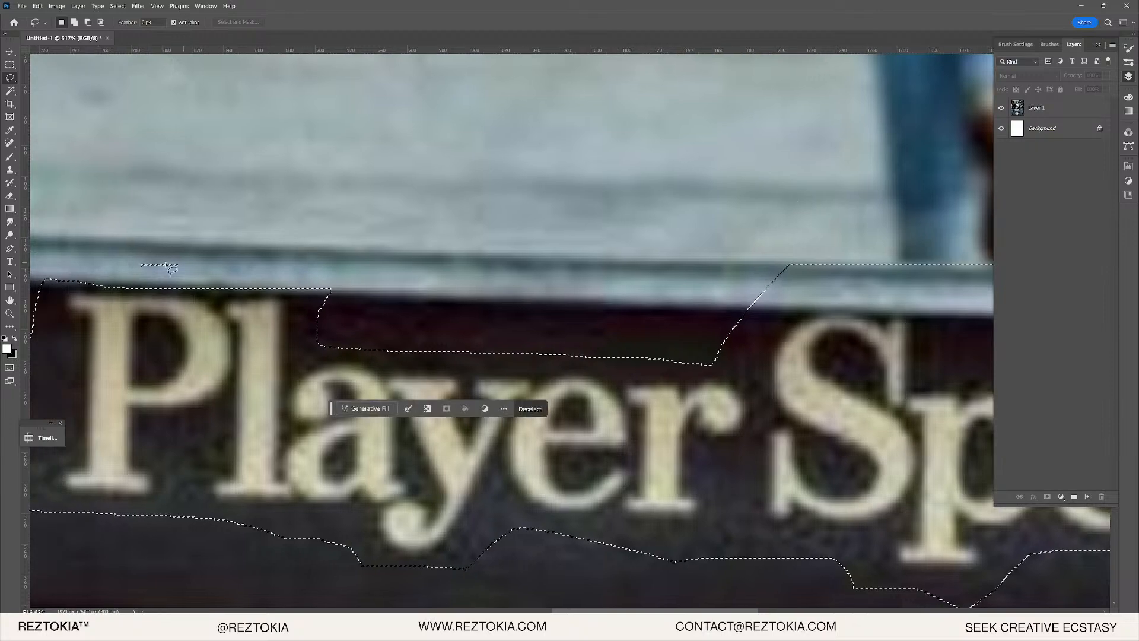
drag(147, 254, 222, 257)
- Refine the selection edges above Player, left of the S, and above Special
drag(404, 241, 689, 242)
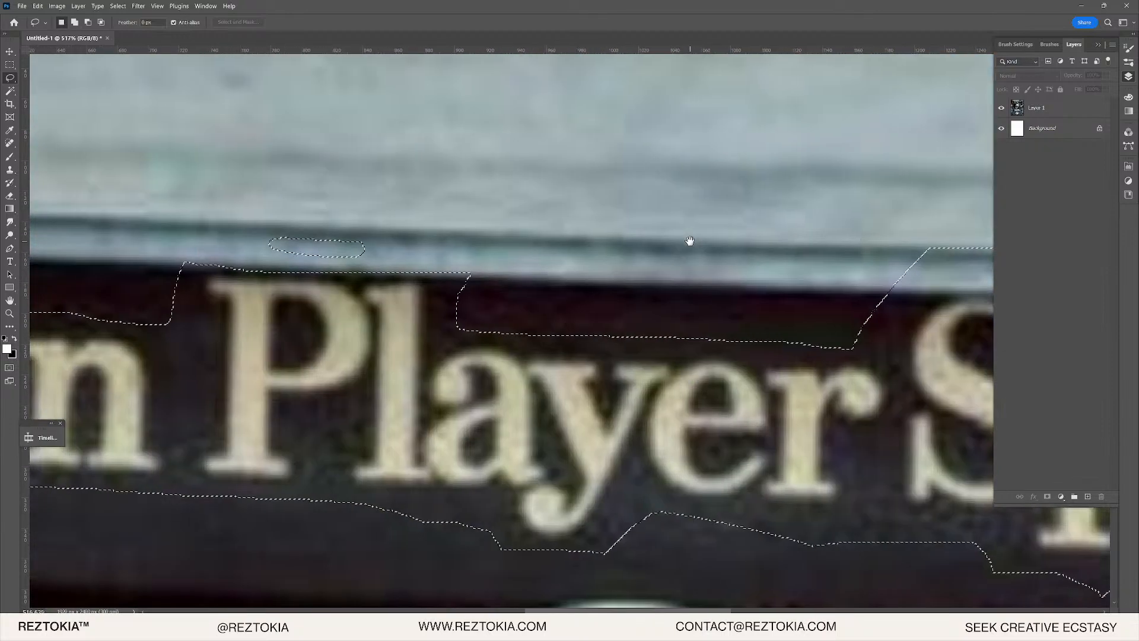
drag(495, 208, 512, 210)
drag(437, 217, 399, 248)
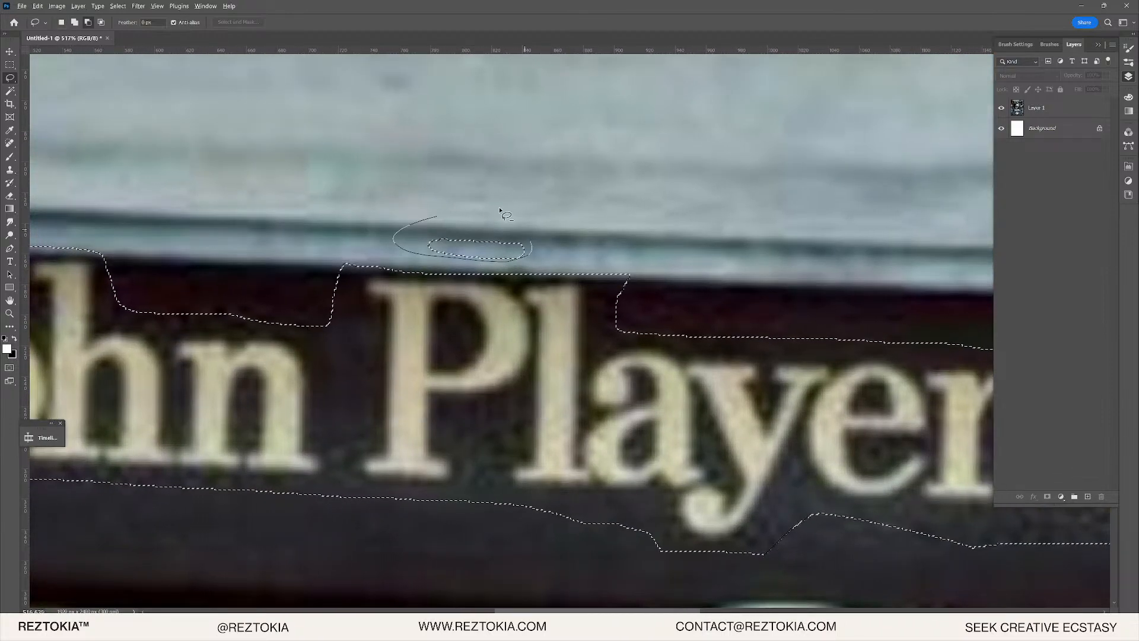
drag(501, 211, 502, 212)
mouse_move(607, 219)
mouse_down()
mouse_move(247, 226)
mouse_move(84, 203)
mouse_up()
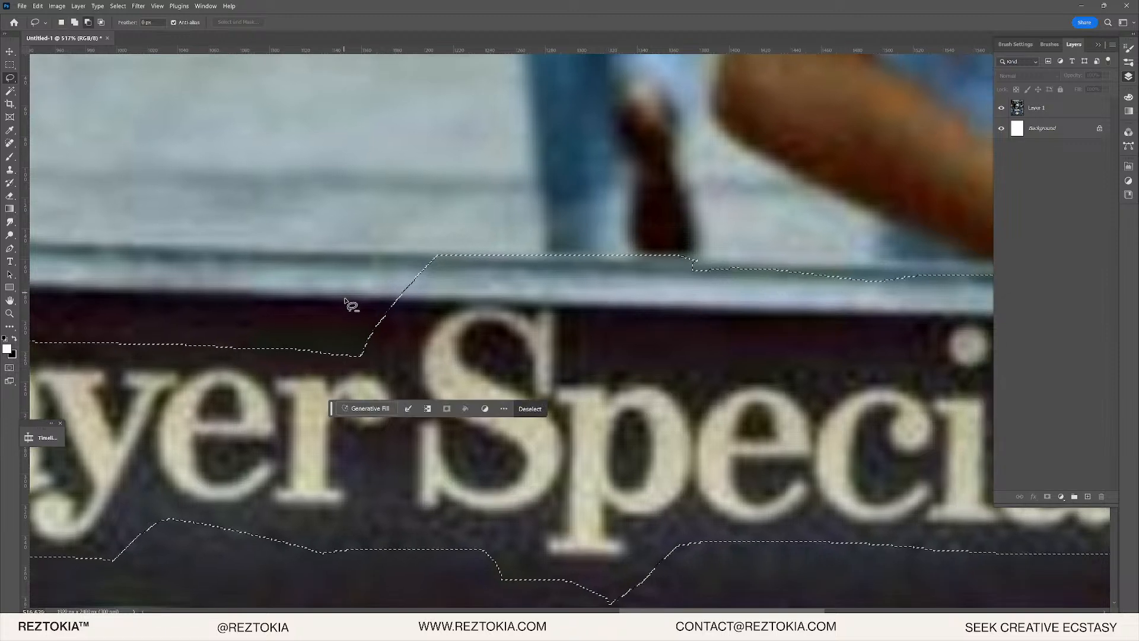
drag(362, 355, 391, 355)
drag(399, 227, 373, 252)
drag(590, 293, 346, 281)
drag(197, 232, 162, 258)
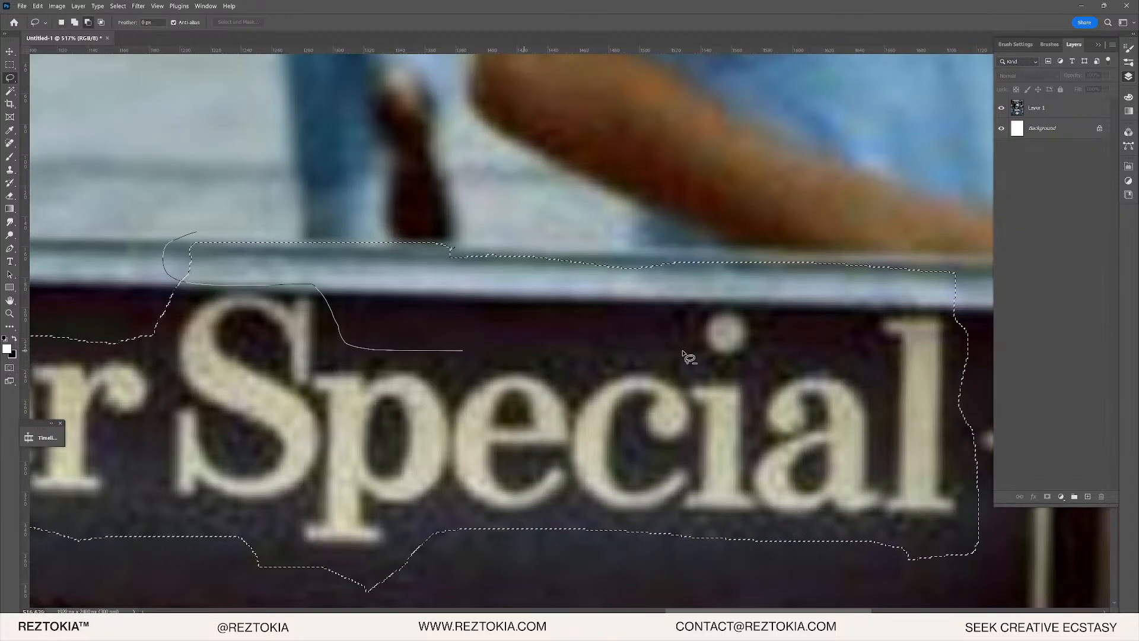
mouse_move(683, 354)
mouse_down()
mouse_move(817, 347)
mouse_move(903, 236)
mouse_up()
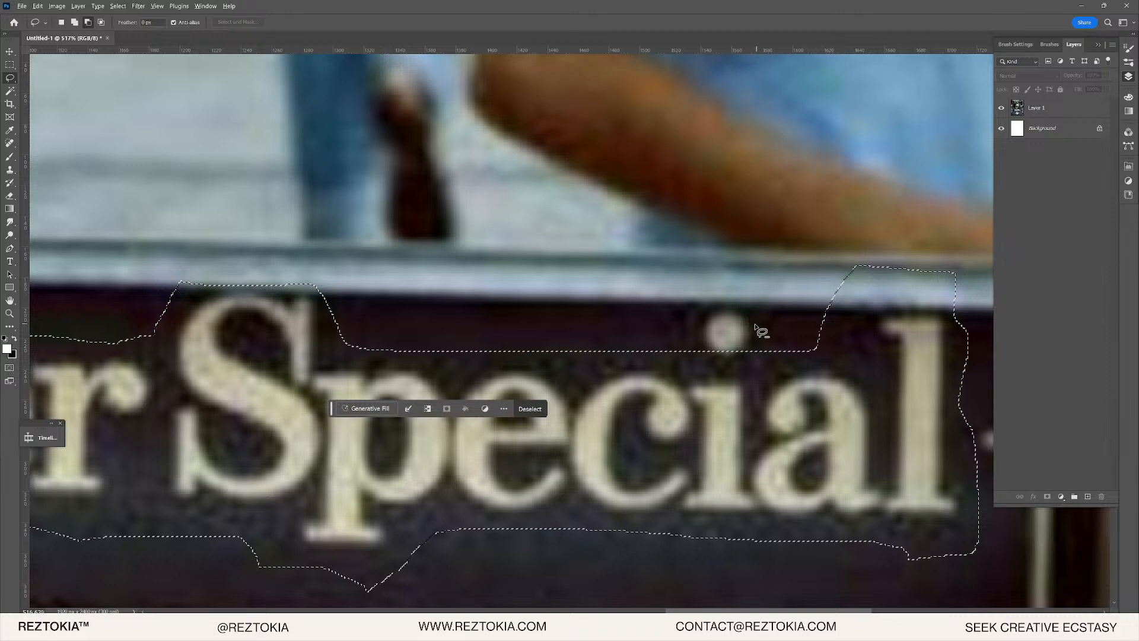
- Add the dot of the i cleanly to the selection and zoom out to check it
drag(751, 313, 709, 319)
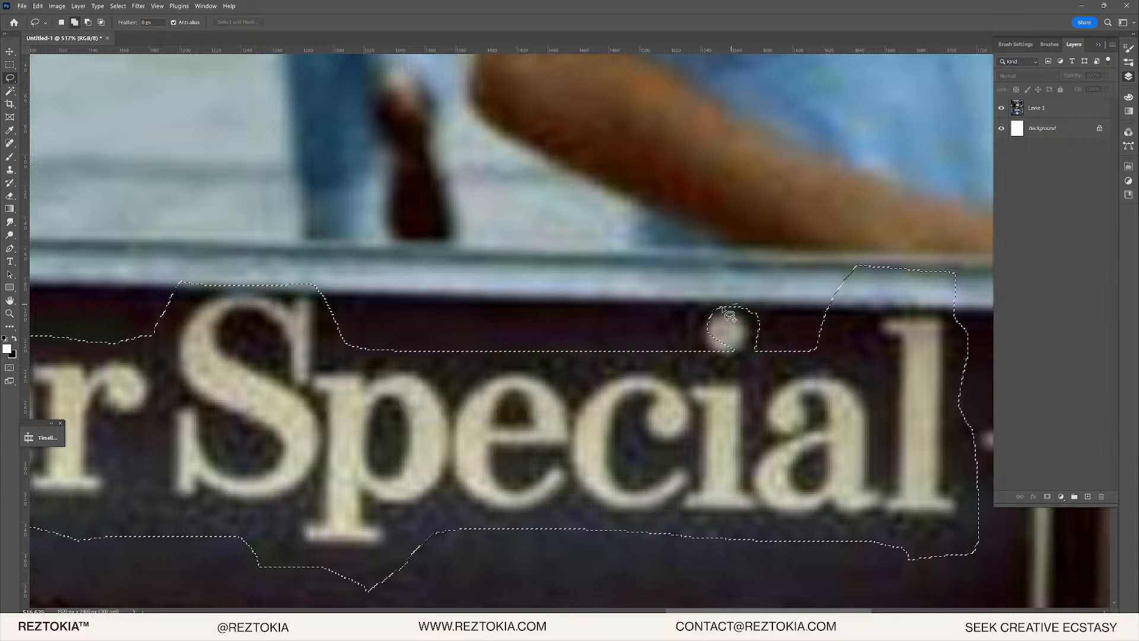
drag(770, 355, 715, 292)
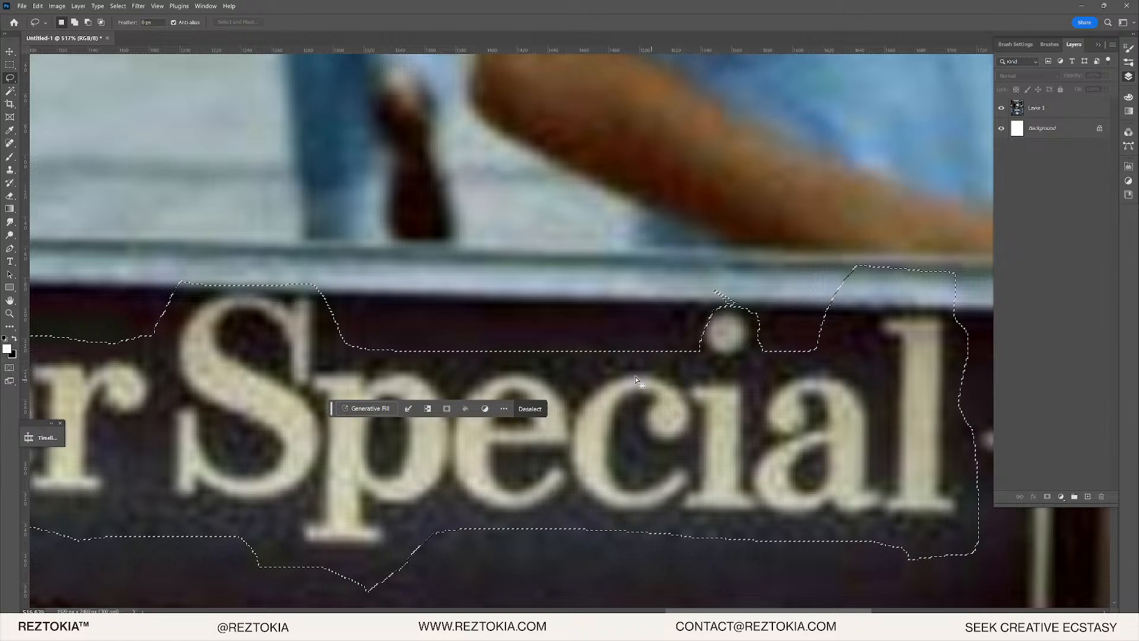
mouse_move(702, 286)
mouse_down()
mouse_move(744, 318)
mouse_move(715, 284)
mouse_up()
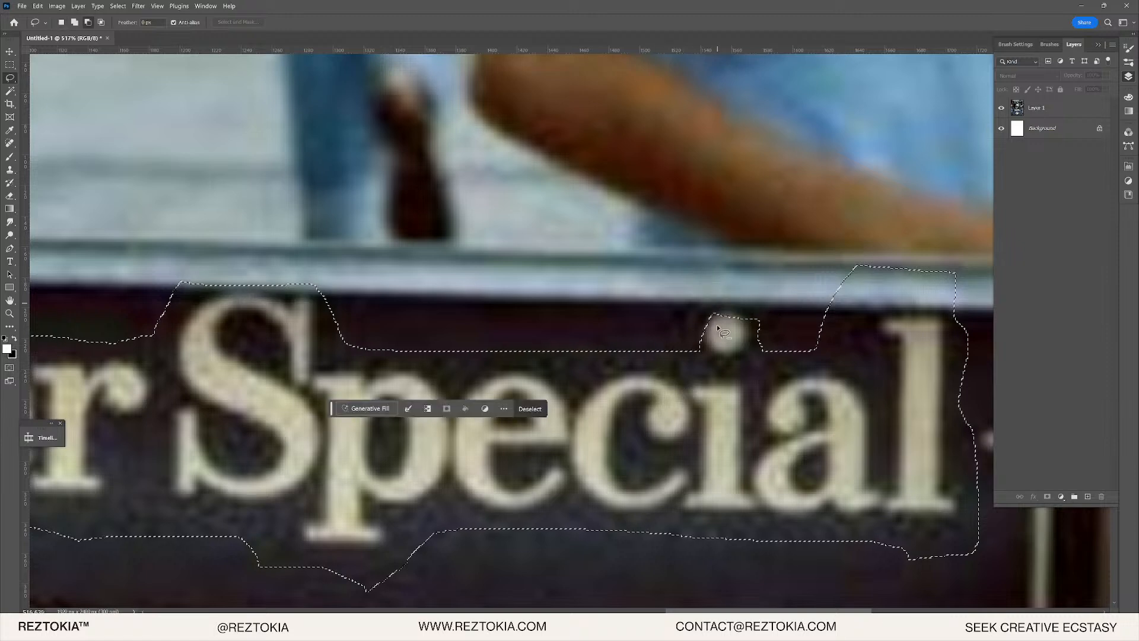
mouse_move(751, 325)
mouse_down()
mouse_move(723, 310)
mouse_move(709, 333)
mouse_move(749, 314)
mouse_up()
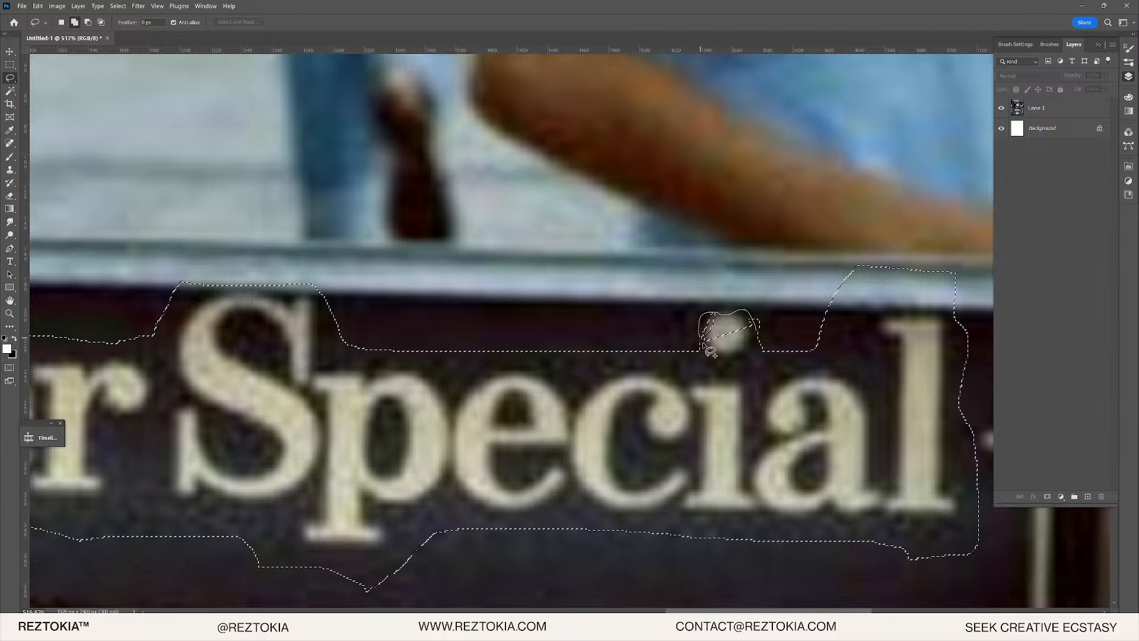
drag(710, 351, 712, 352)
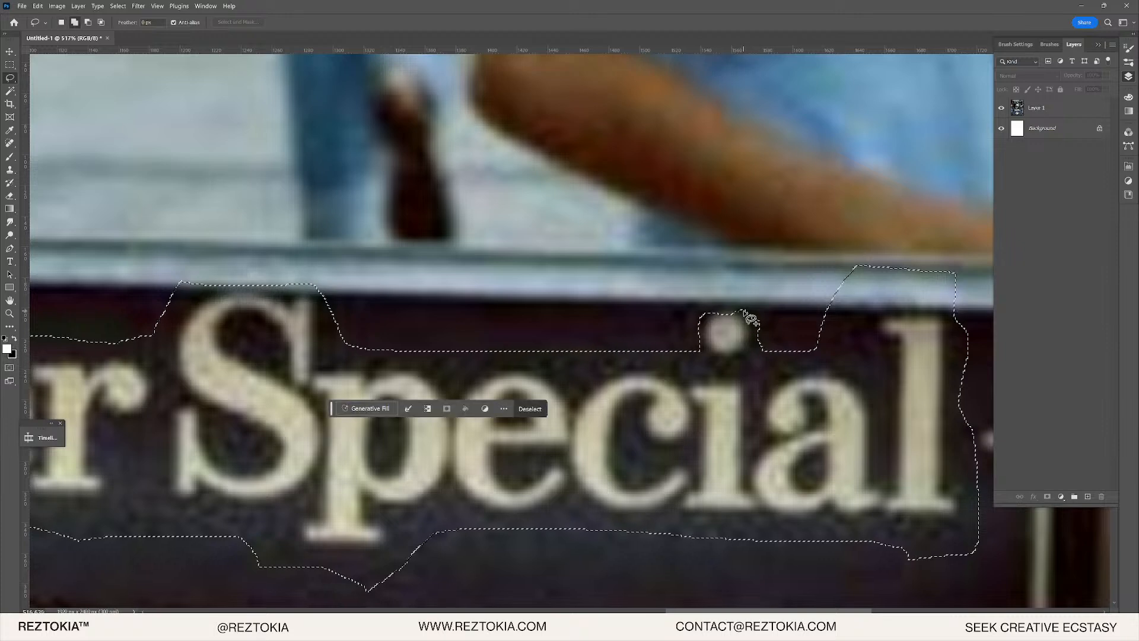
mouse_move(753, 321)
mouse_down()
mouse_move(705, 317)
mouse_move(751, 324)
mouse_up()
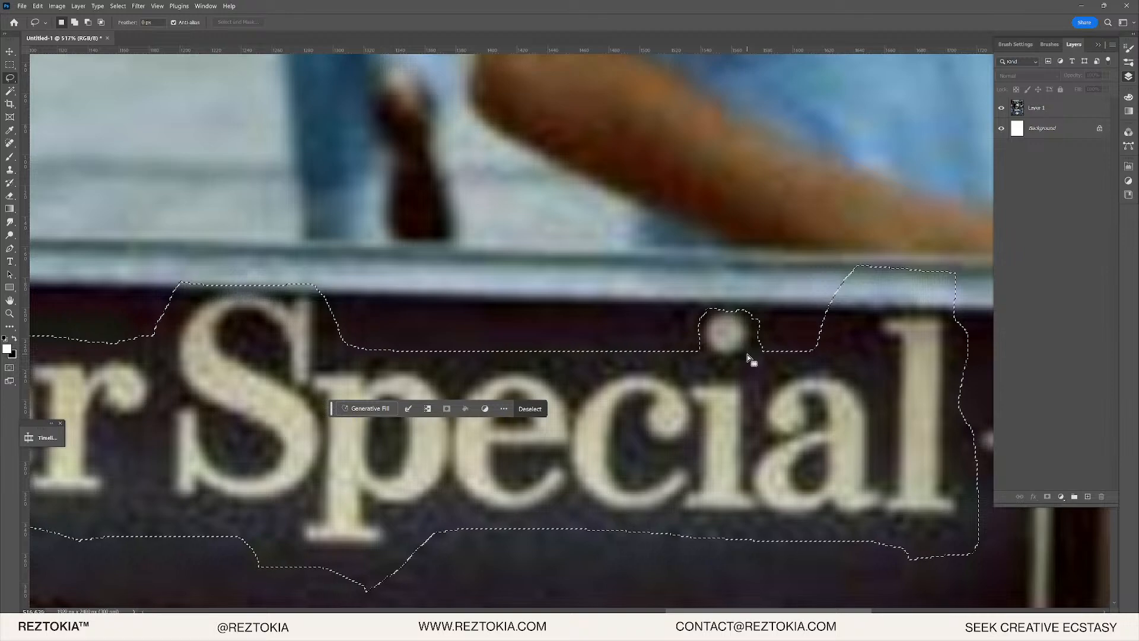
scroll(569, 333, down, 5)
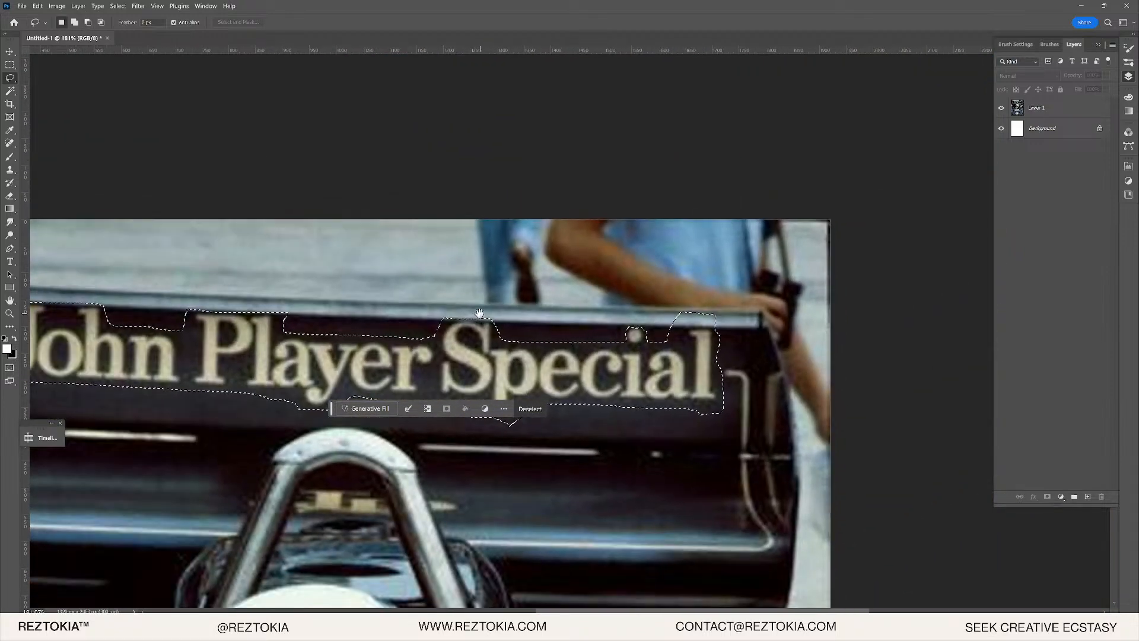
drag(446, 344, 559, 263)
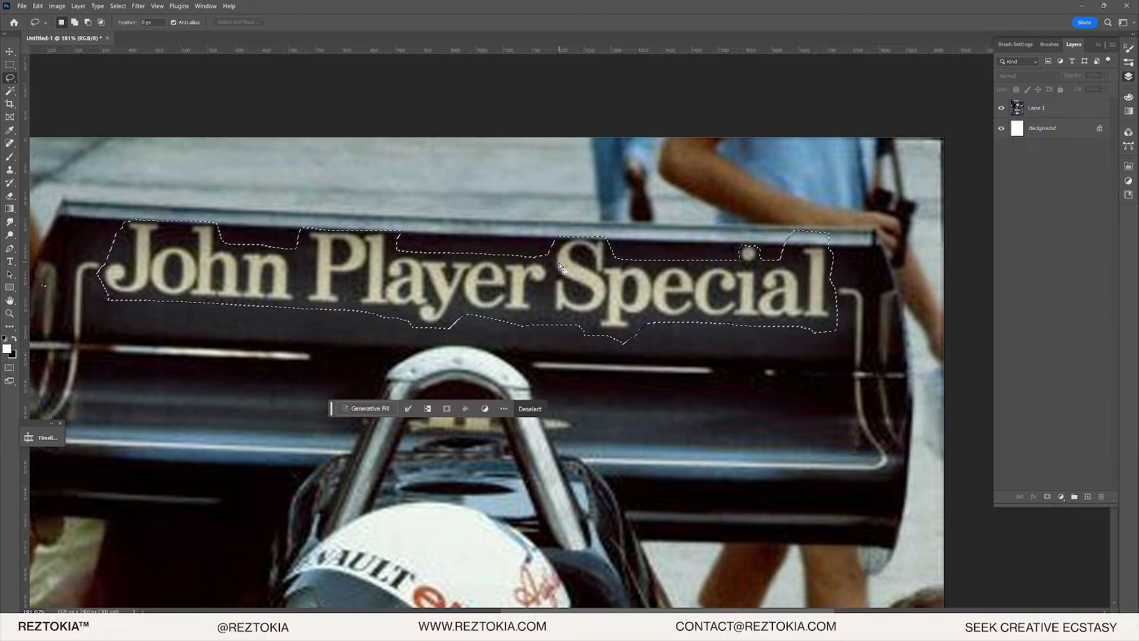
- Run an empty-prompt Generative Fill over the wing lettering and keep variation 2
click(364, 408)
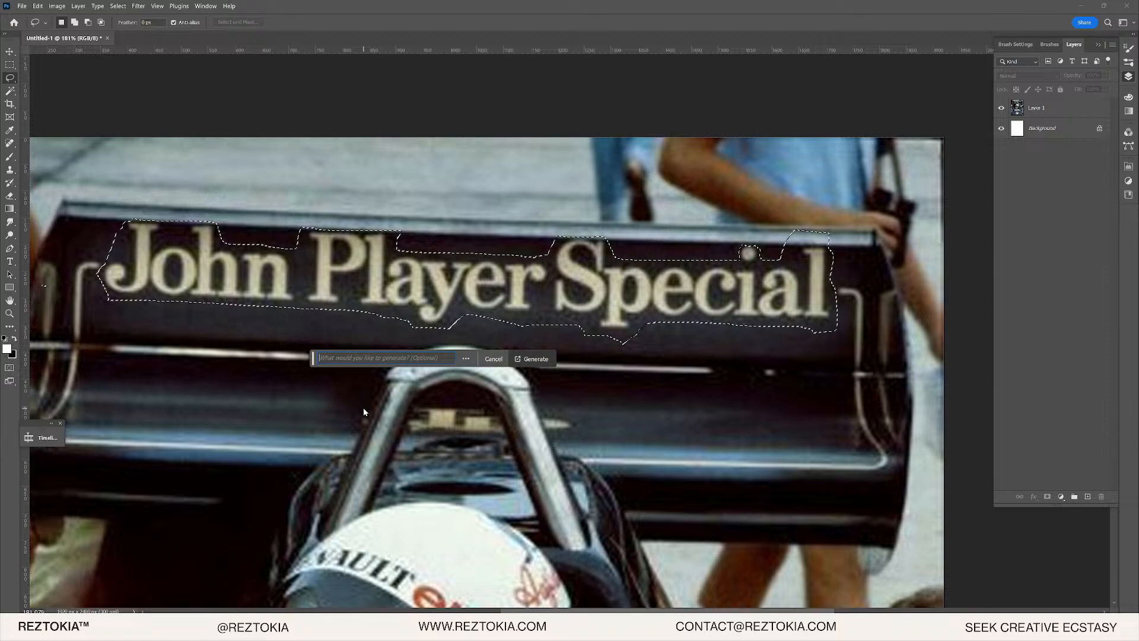
click(536, 359)
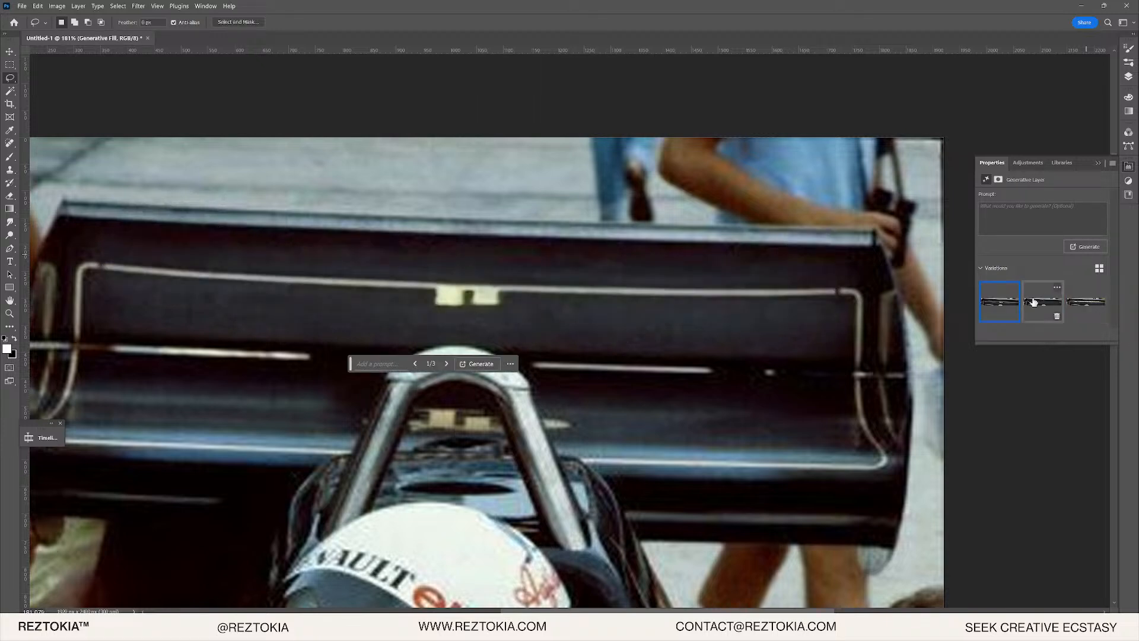
click(1032, 302)
click(1082, 302)
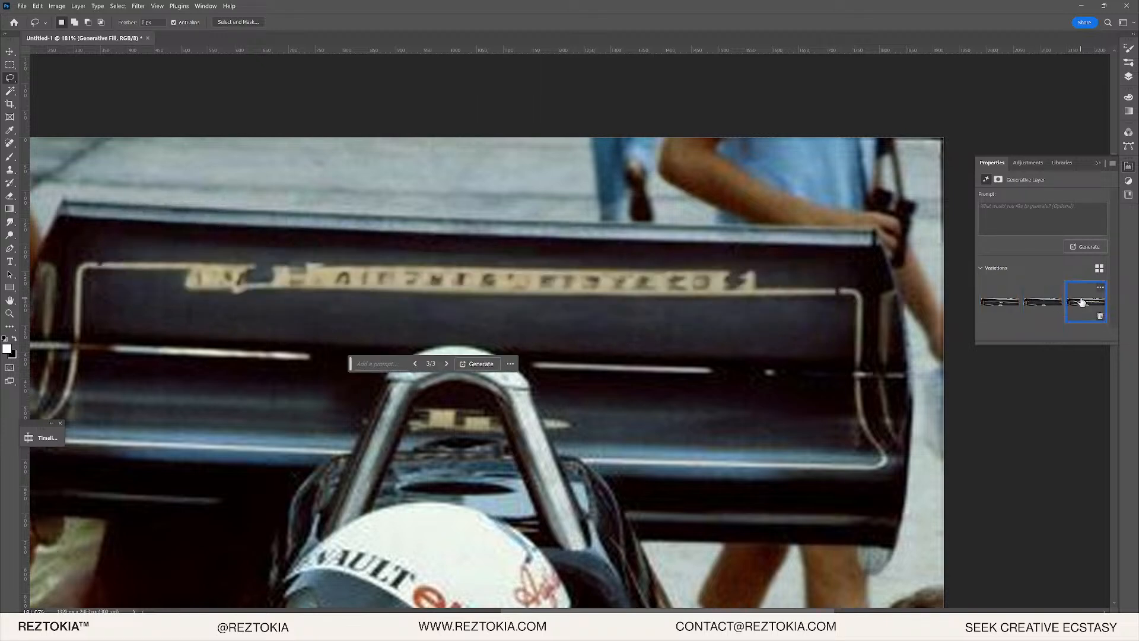
click(1048, 306)
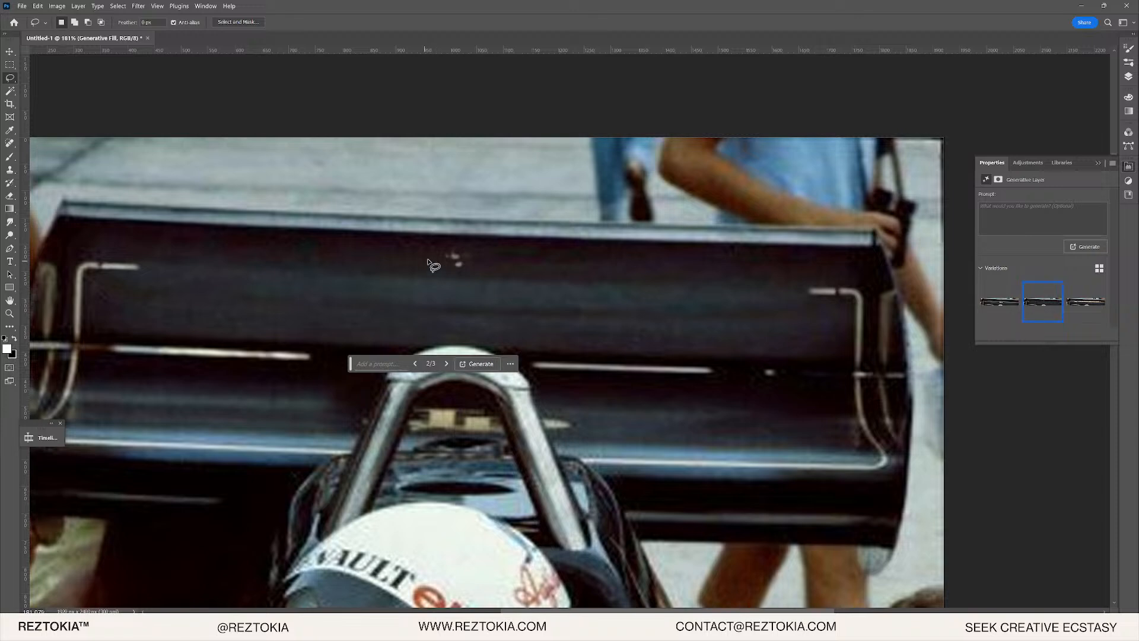
click(1129, 76)
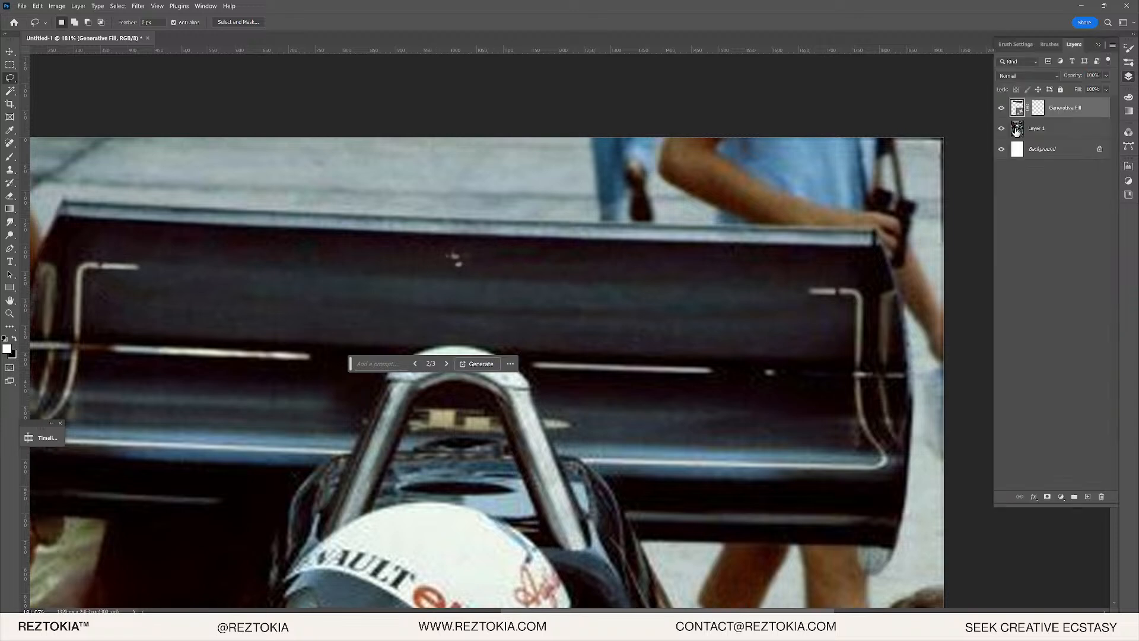
- Try Clone Stamp on the generated layer after merging it, then undo the attempt
scroll(80, 264, up, 5)
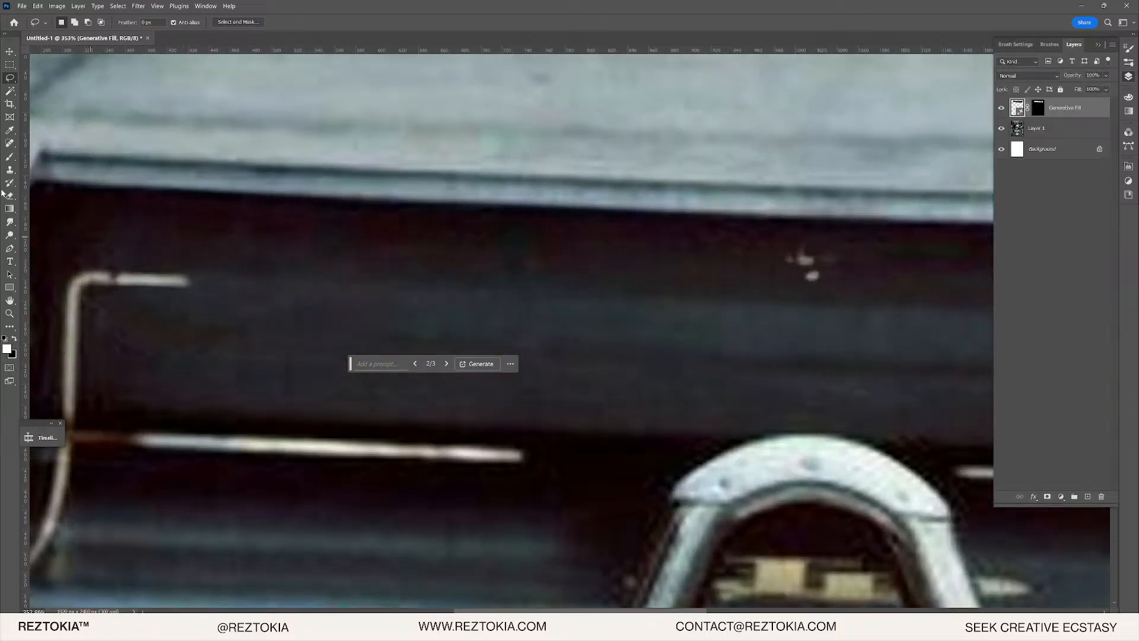
click(9, 170)
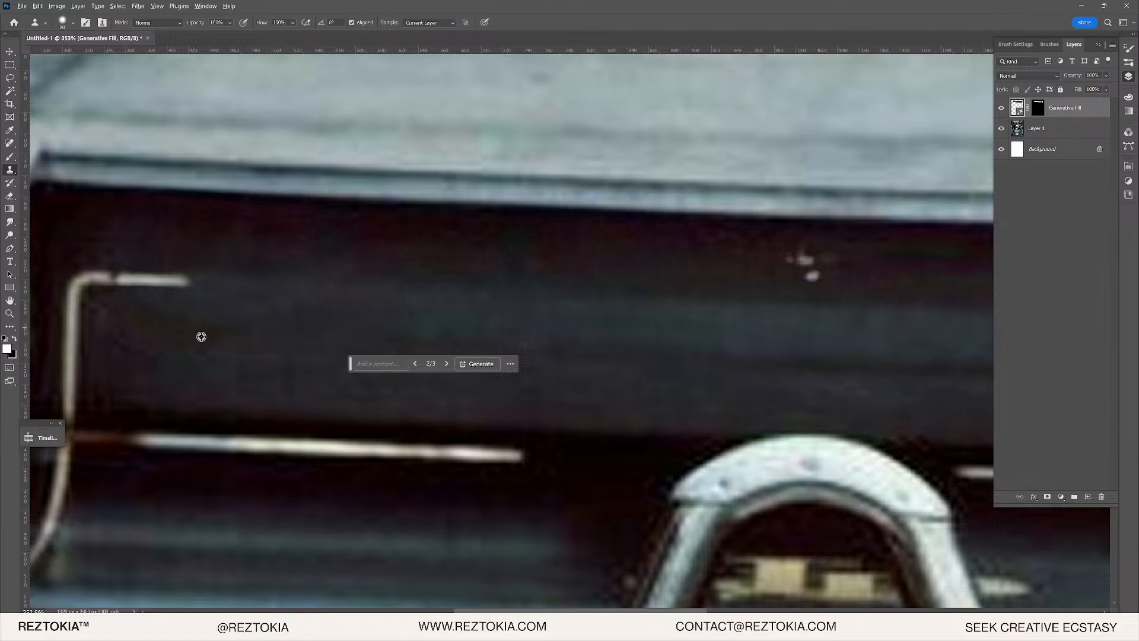
click(191, 287)
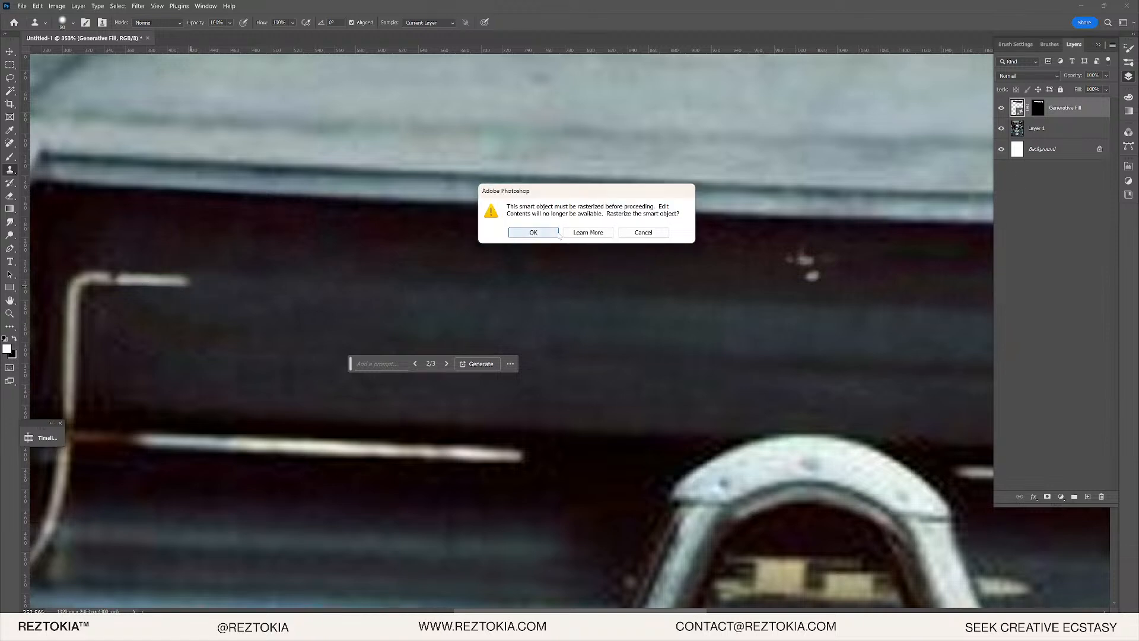
click(657, 231)
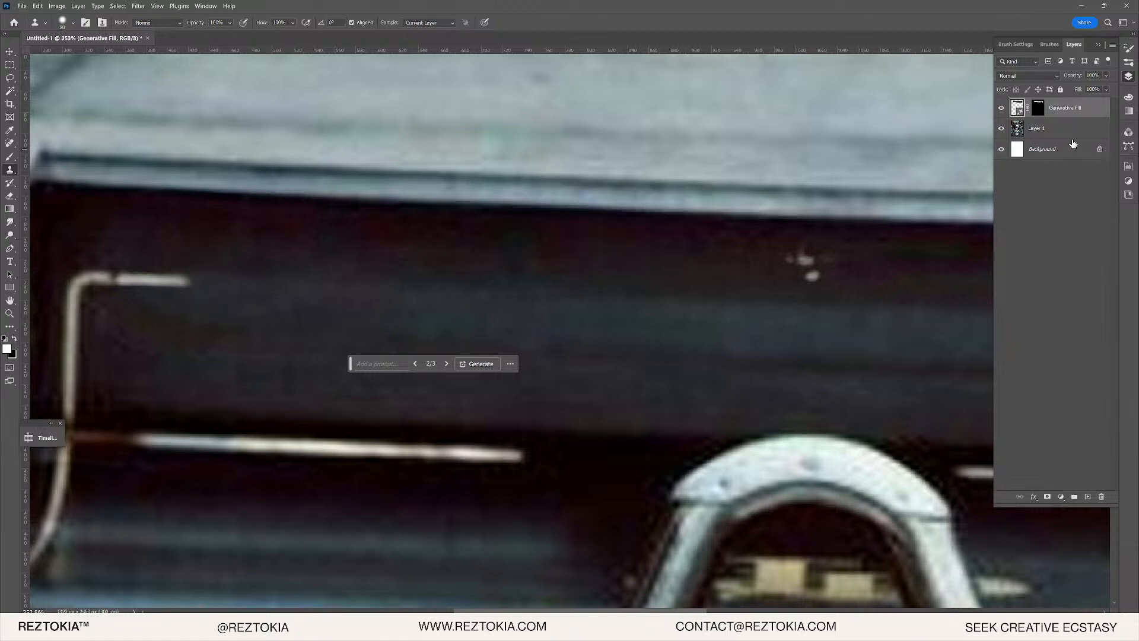
right_click(1030, 111)
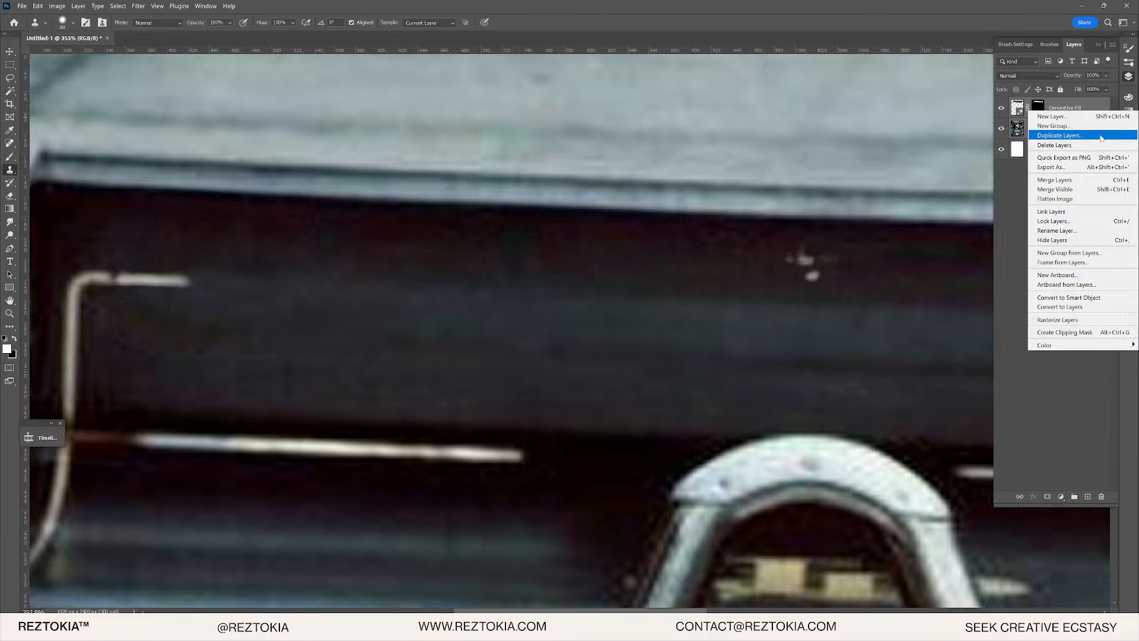
click(1056, 180)
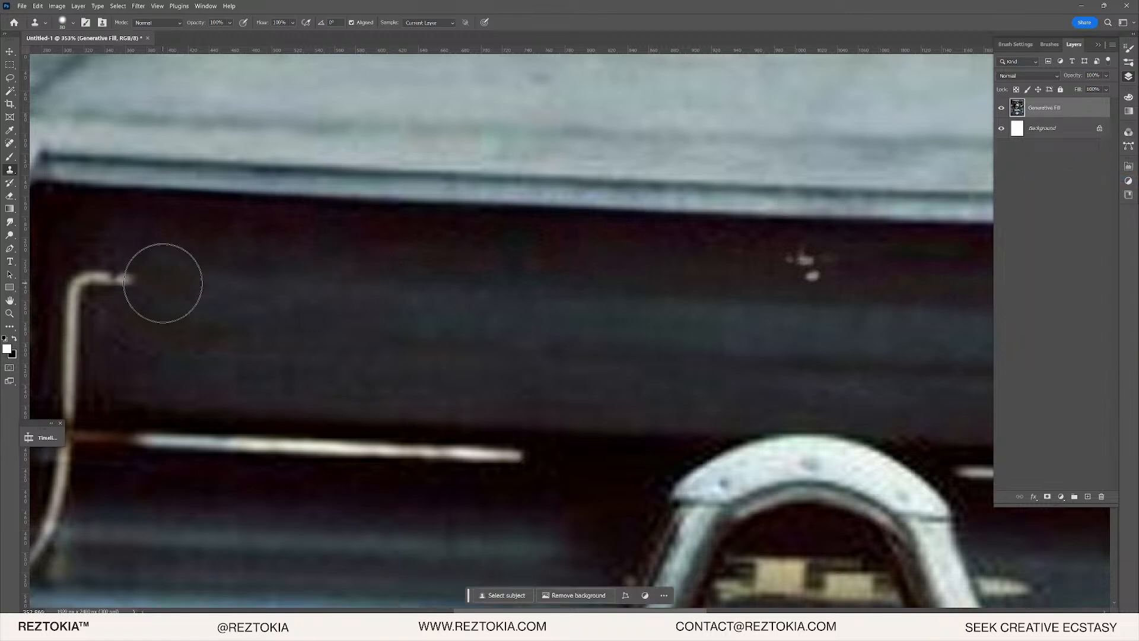
alt+click(226, 318)
mouse_move(197, 295)
mouse_down()
mouse_move(154, 275)
mouse_move(183, 274)
mouse_up()
key(ctrl+z)
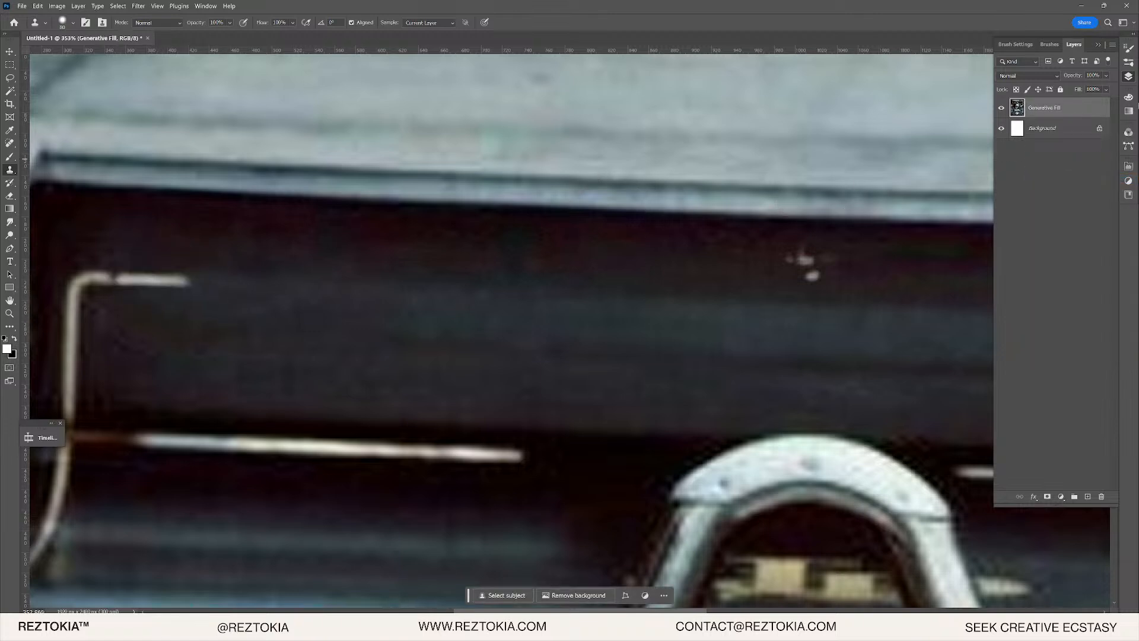
key(ctrl+z)
- Duplicate Layer 1, then merge the Generative Fill layer into Layer 1
drag(1049, 139, 1050, 140)
click(1056, 127)
shift+click(1061, 111)
right_click(1061, 109)
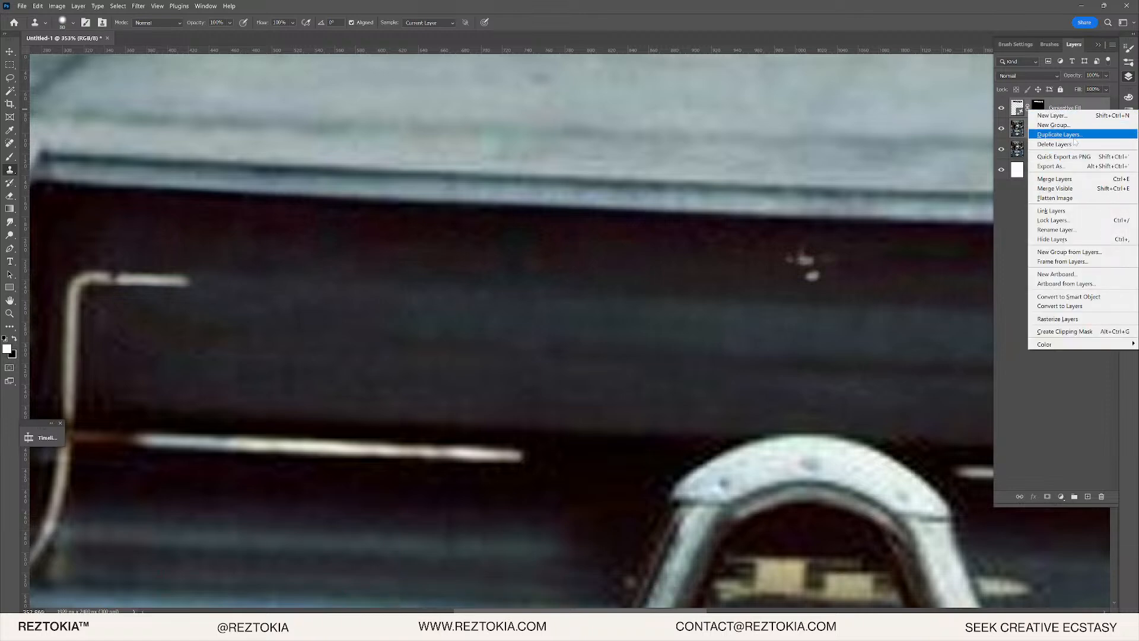
click(1055, 179)
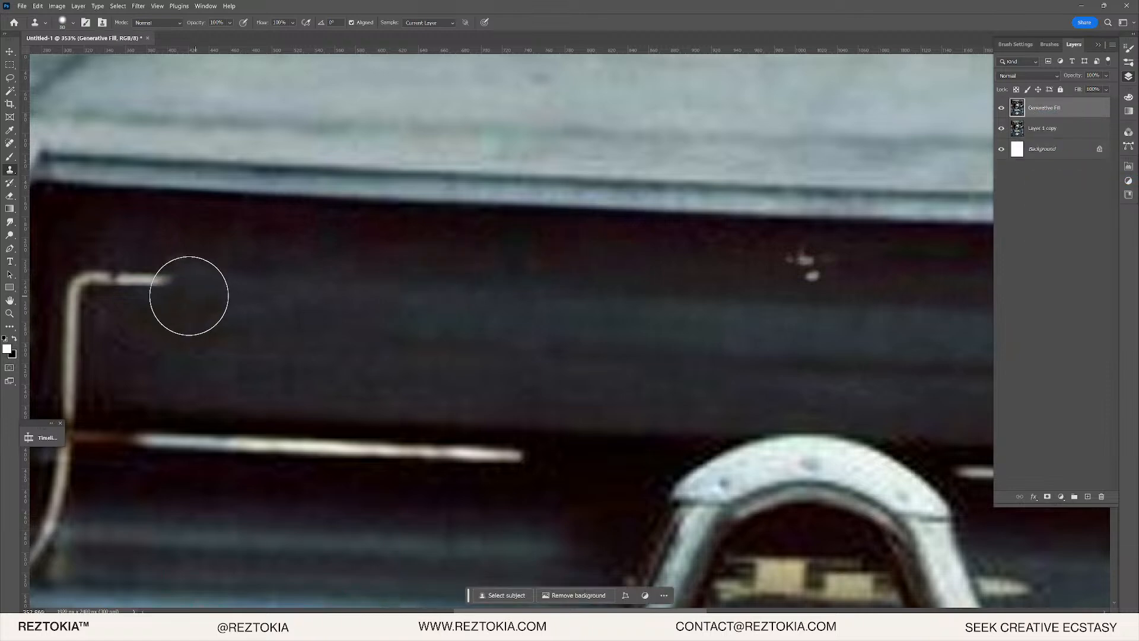
- Clone dark wing surface over the two white specks and fit the photo on screen
alt+click(288, 287)
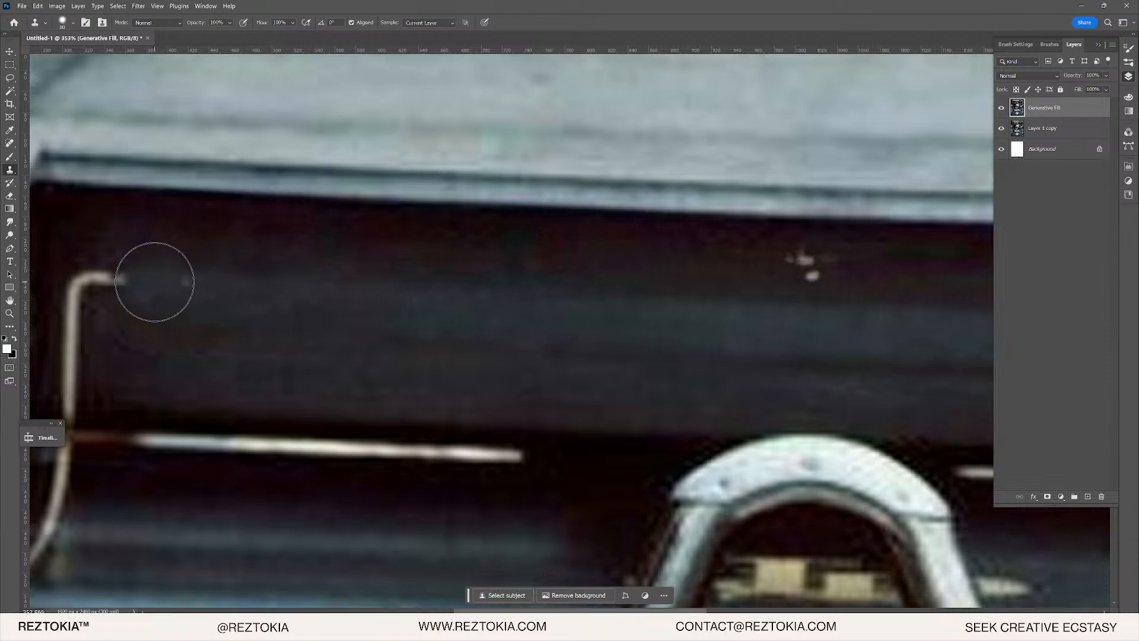
click(804, 267)
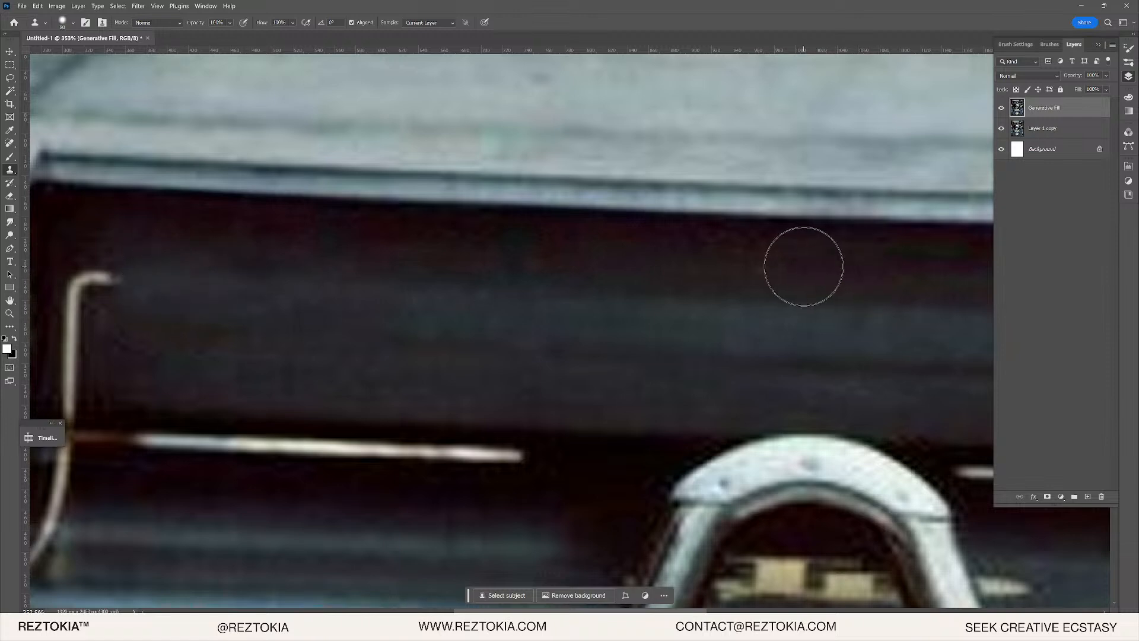
drag(938, 280, 216, 337)
alt+click(718, 389)
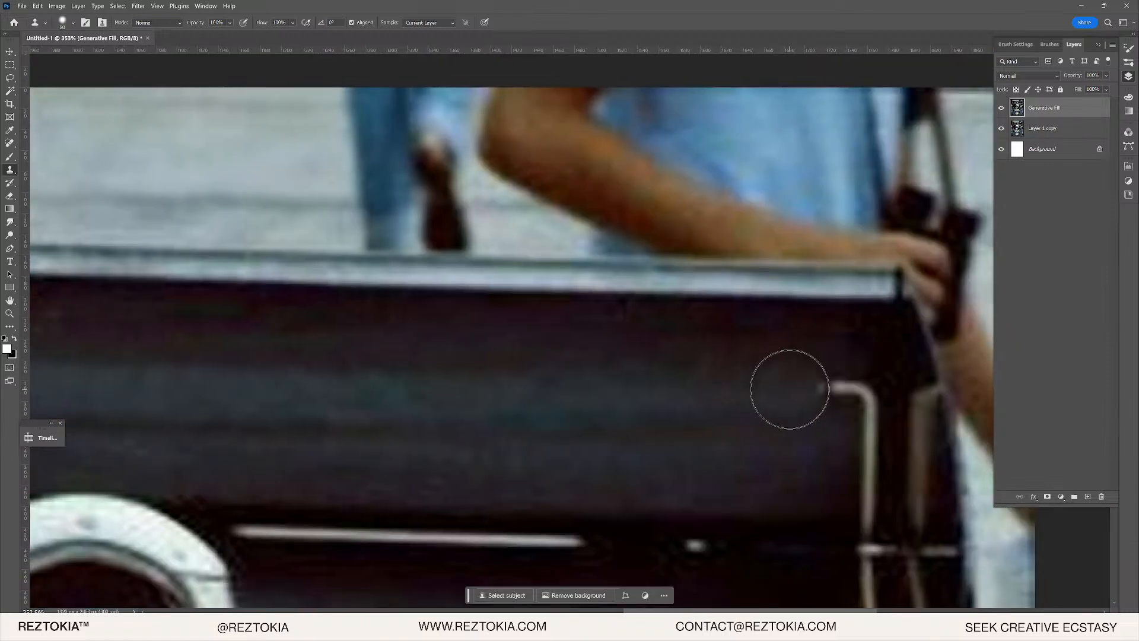
key(ctrl+0)
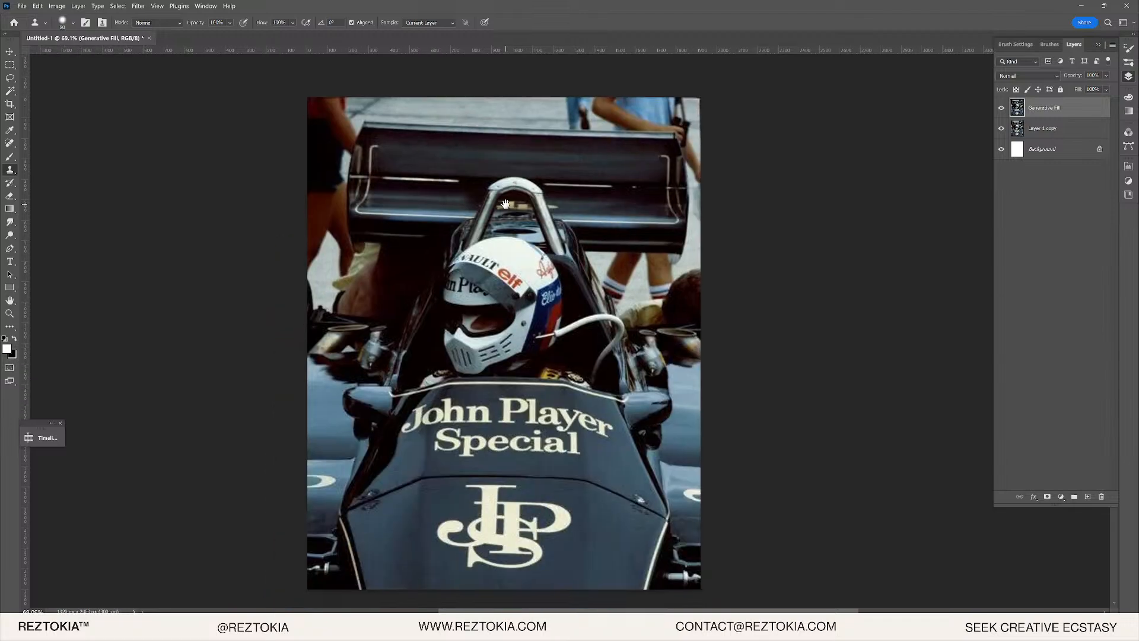
- Zoom to the car's nose and lasso the John Player Special lettering there
scroll(596, 455, up, 4)
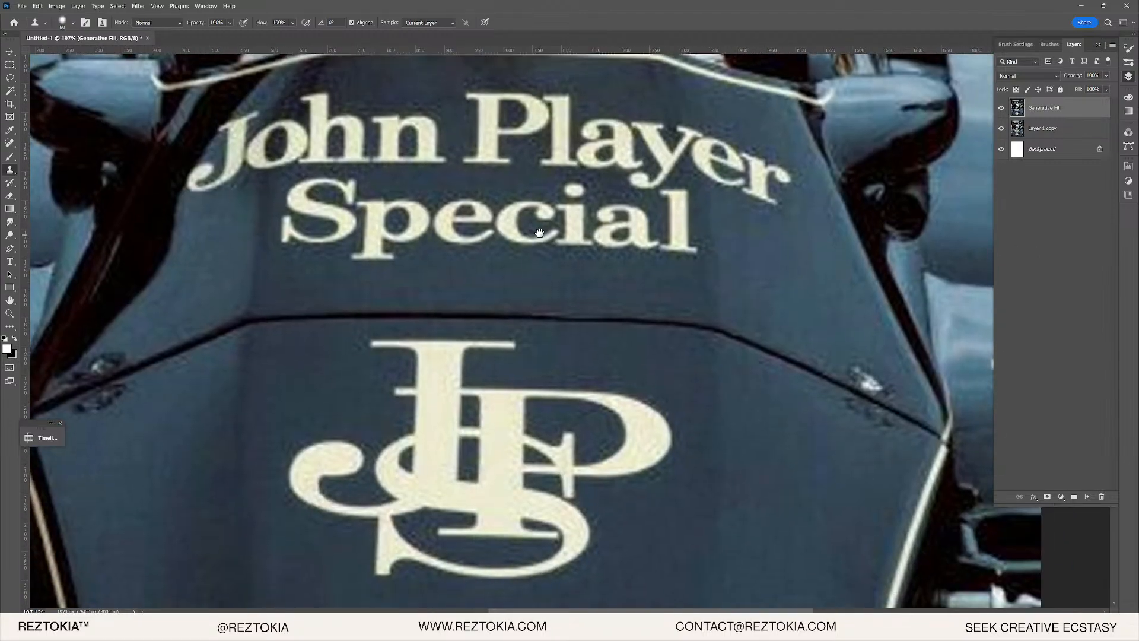
drag(540, 232, 493, 467)
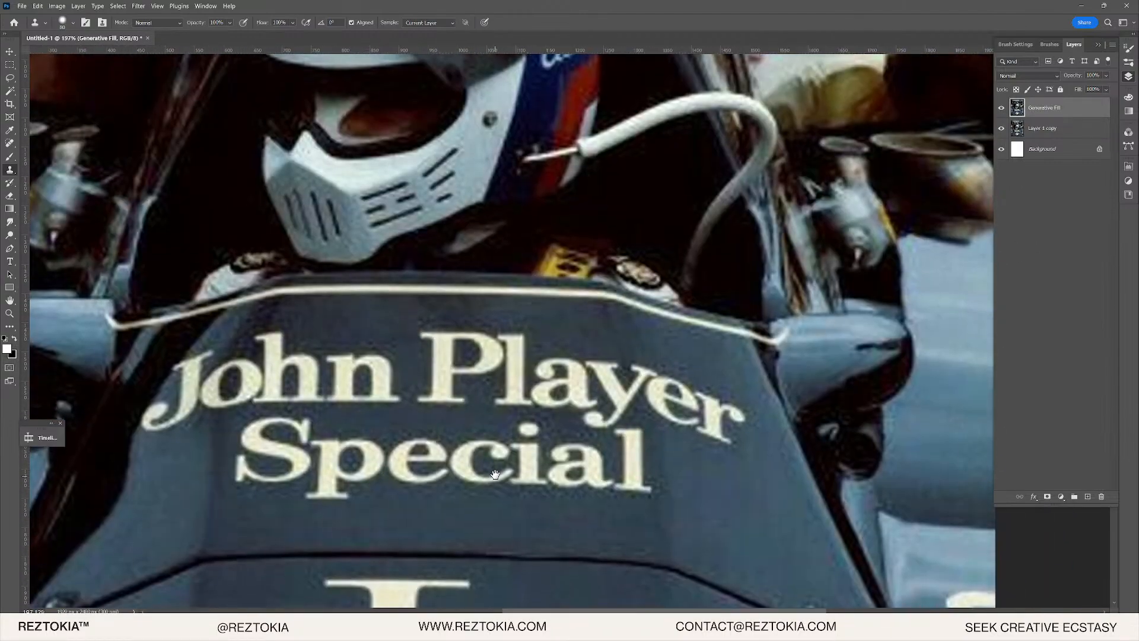
scroll(376, 527, up, 2)
drag(281, 385, 355, 386)
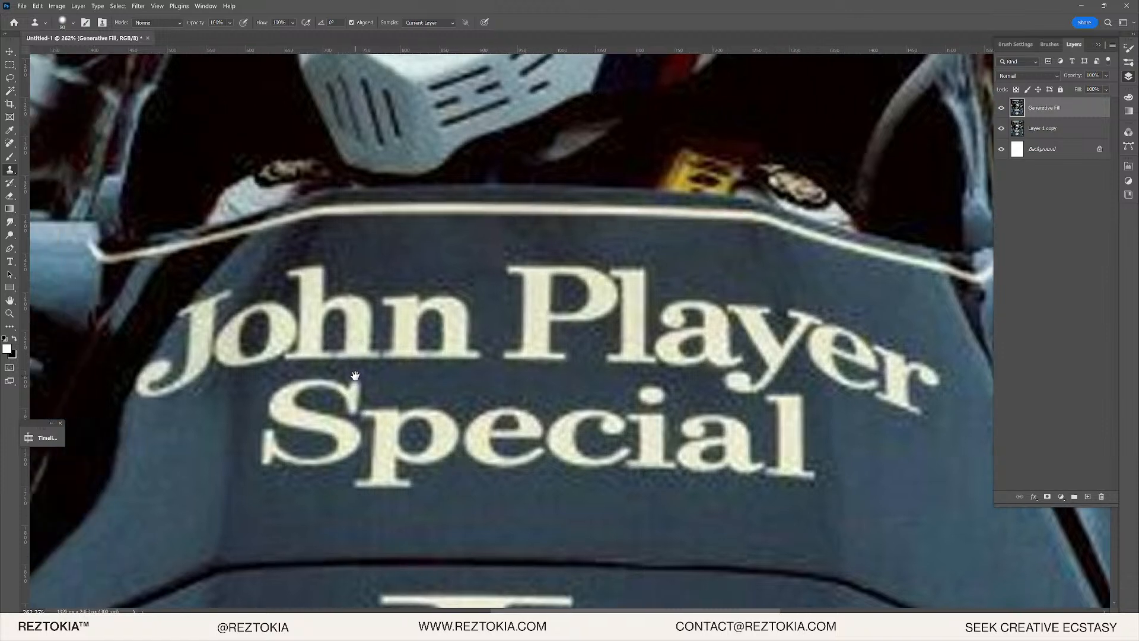
click(10, 78)
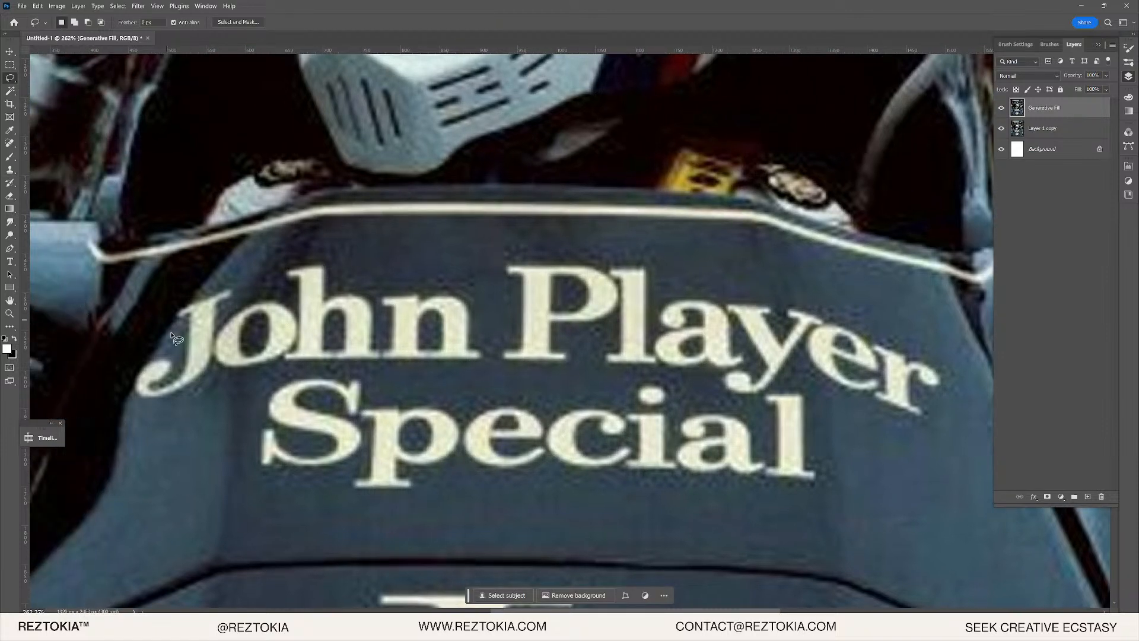
drag(172, 343, 167, 302)
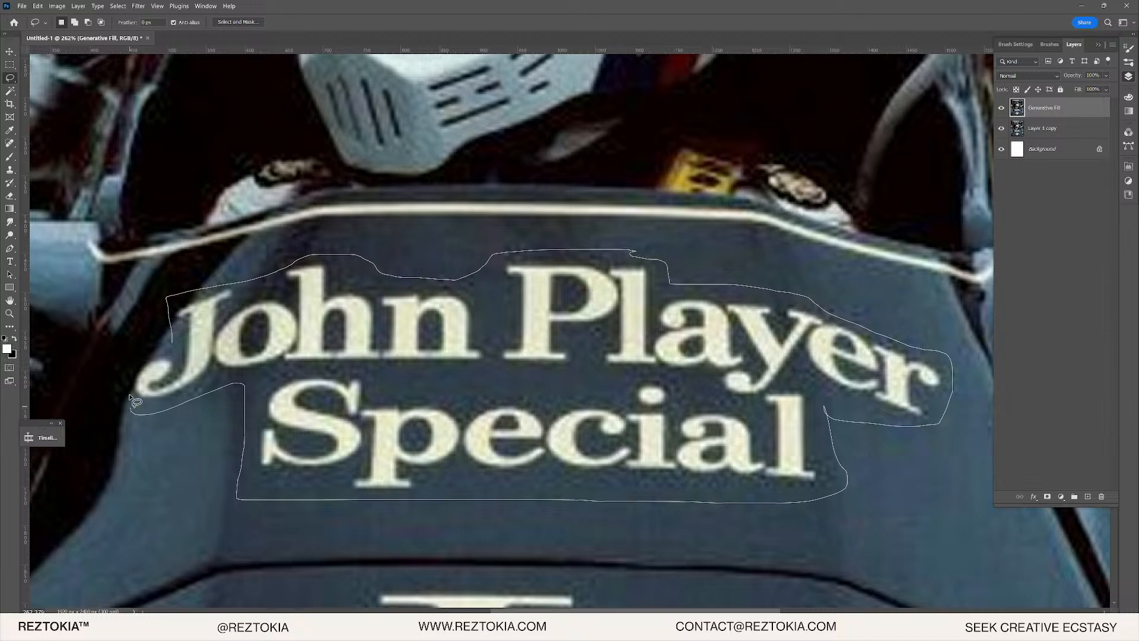
drag(172, 355, 172, 353)
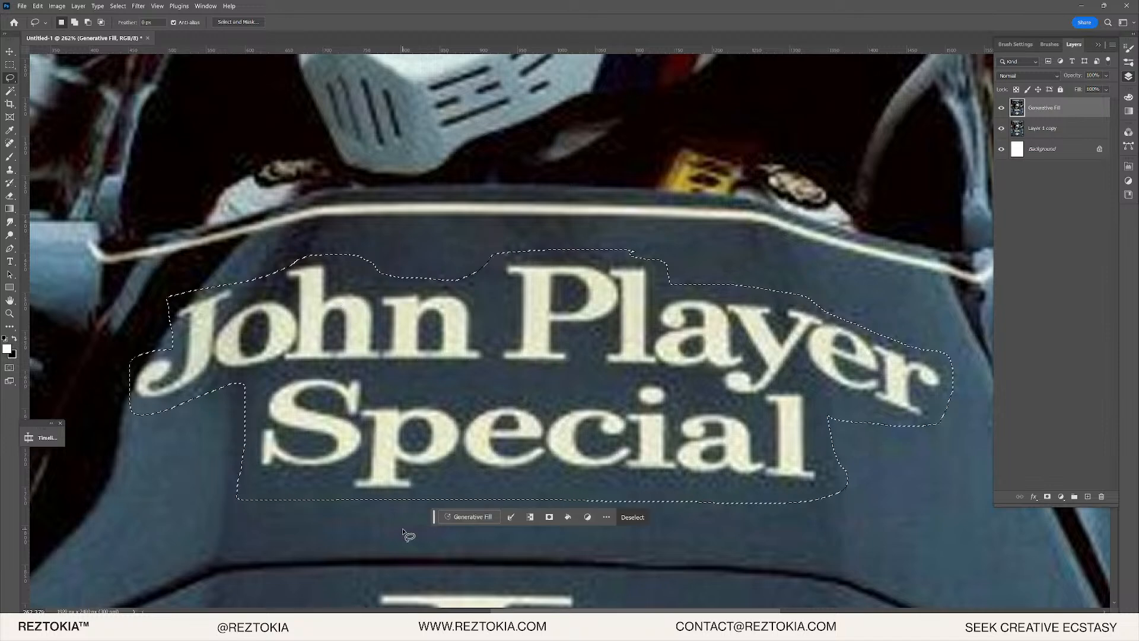
- Generative Fill the nose selection and choose variation 3, the plain blue bodywork
click(468, 519)
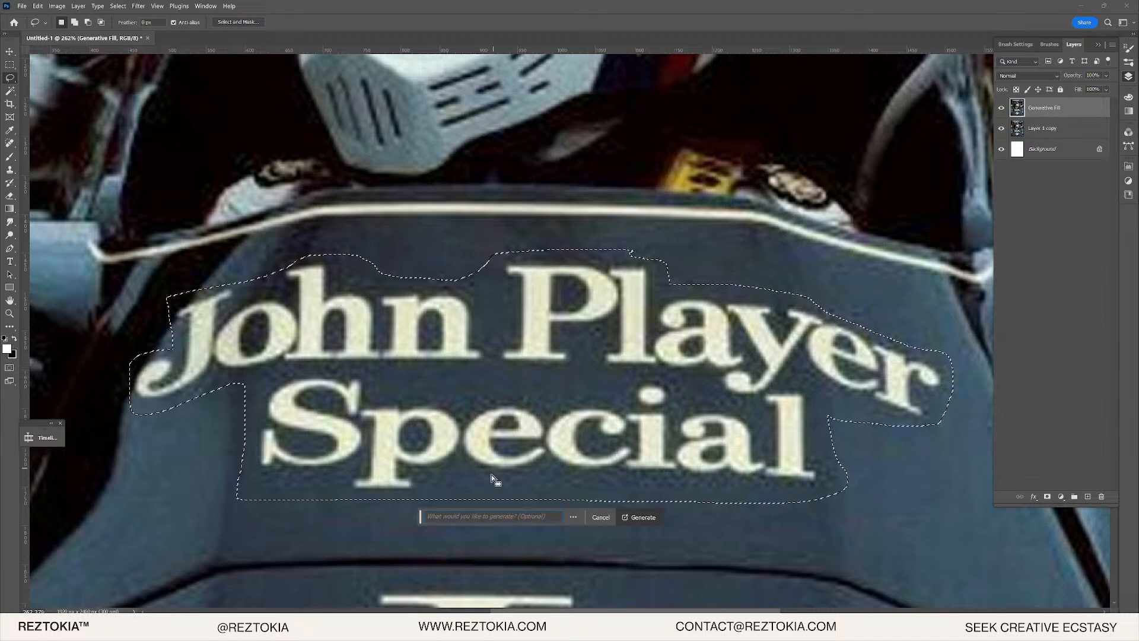
click(628, 519)
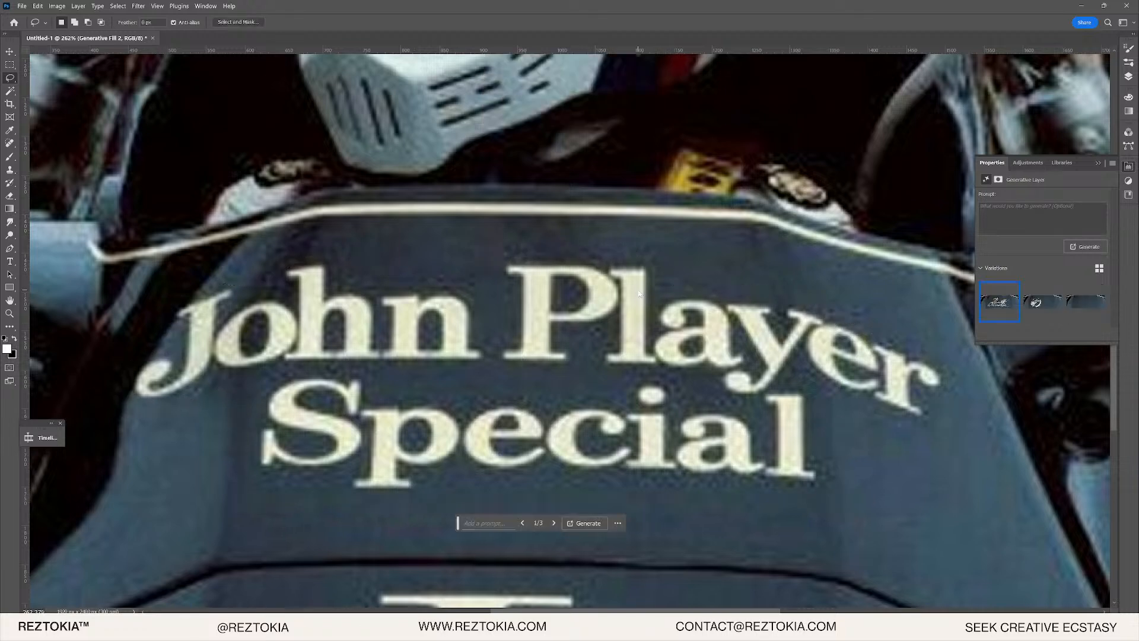
scroll(665, 417, down, 2)
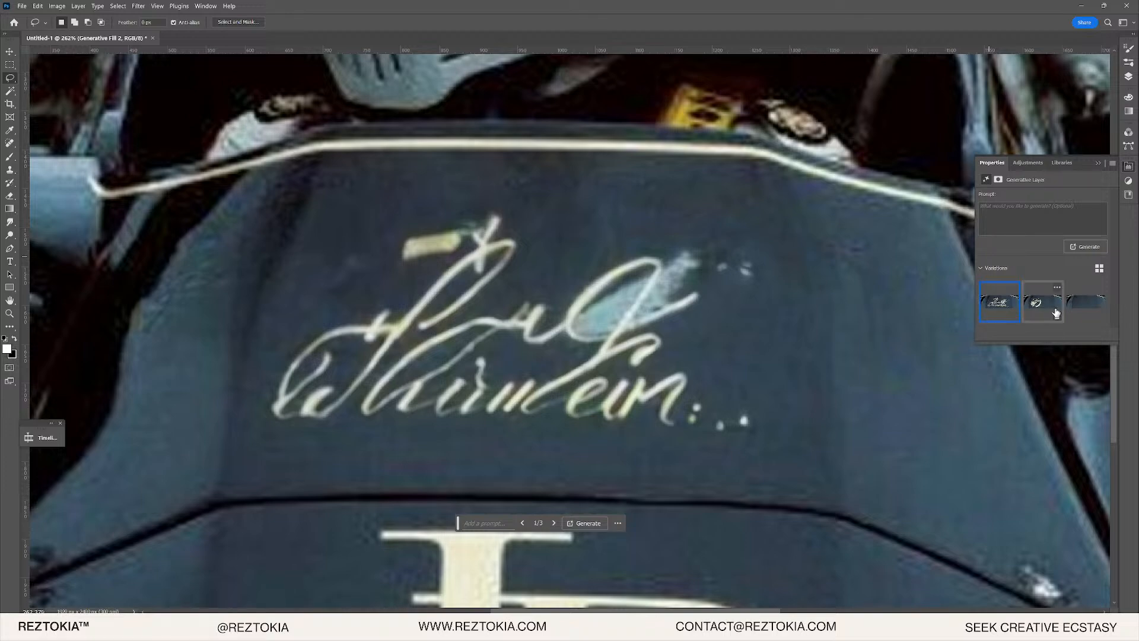
click(1080, 302)
scroll(445, 354, down, 5)
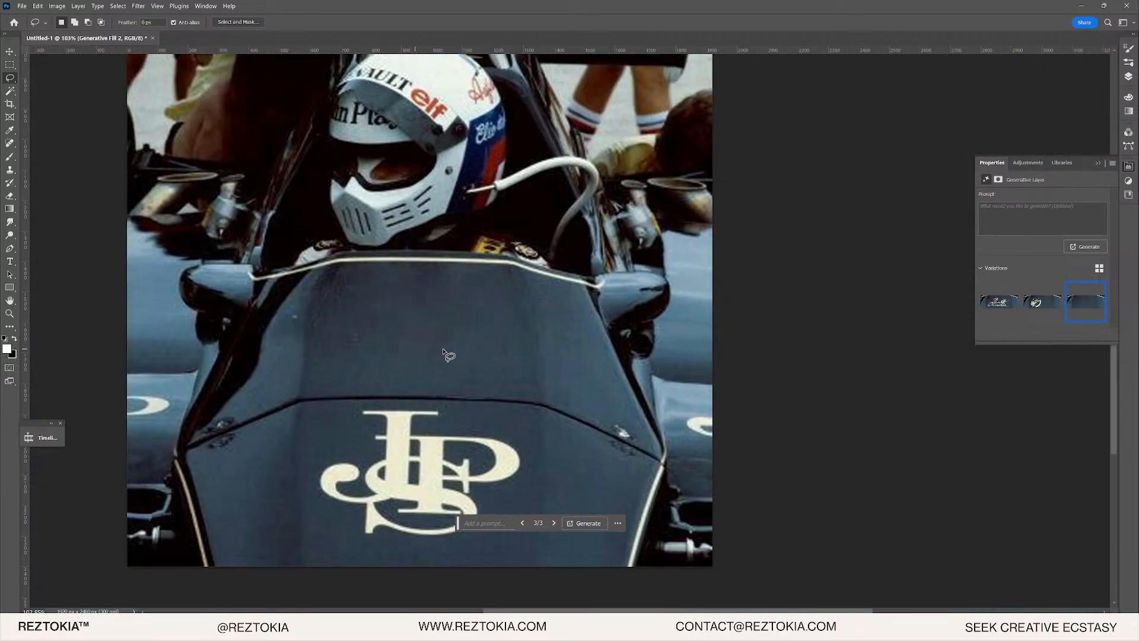
scroll(454, 374, down, 5)
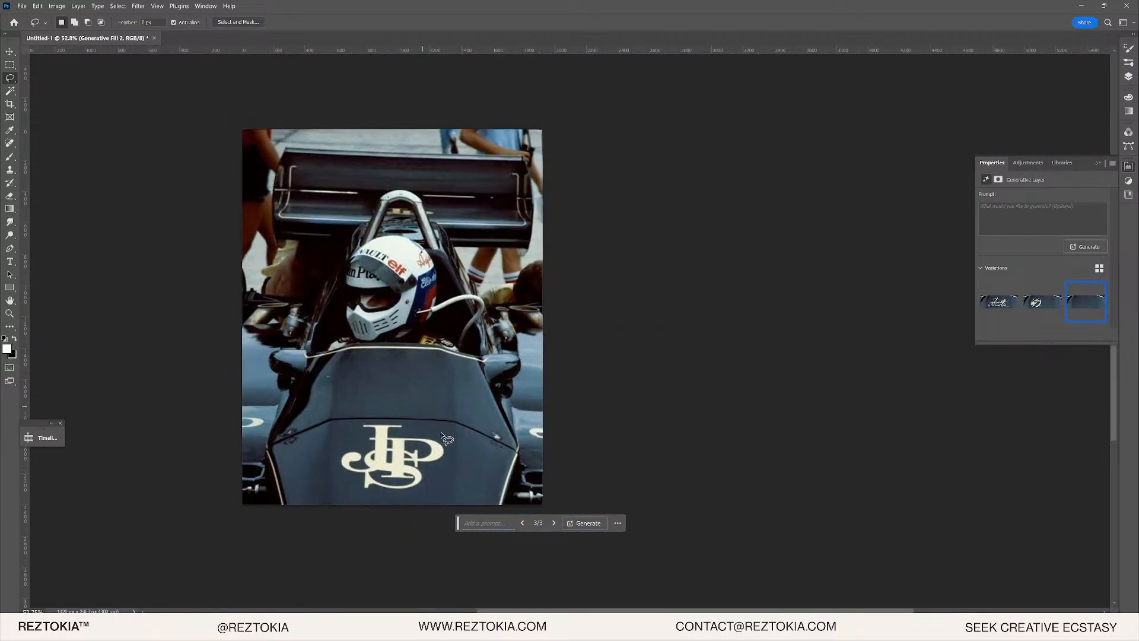
- Lasso the JPS monogram on the nose and Generative Fill it with an empty prompt, leaving plain dark blue
scroll(351, 552, up, 5)
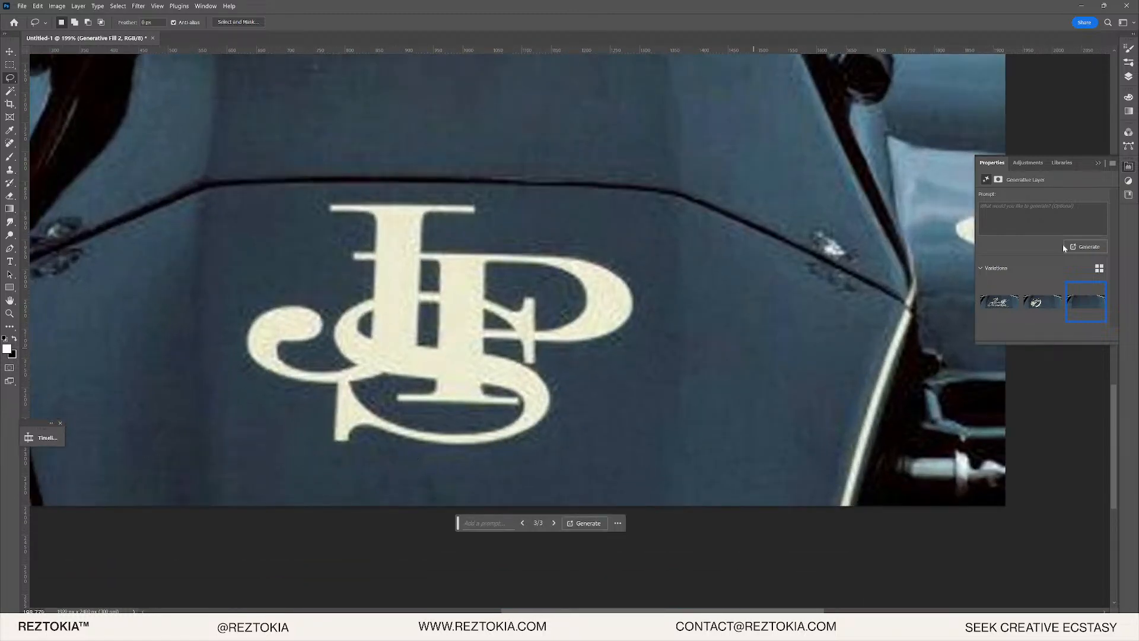
drag(306, 468, 490, 472)
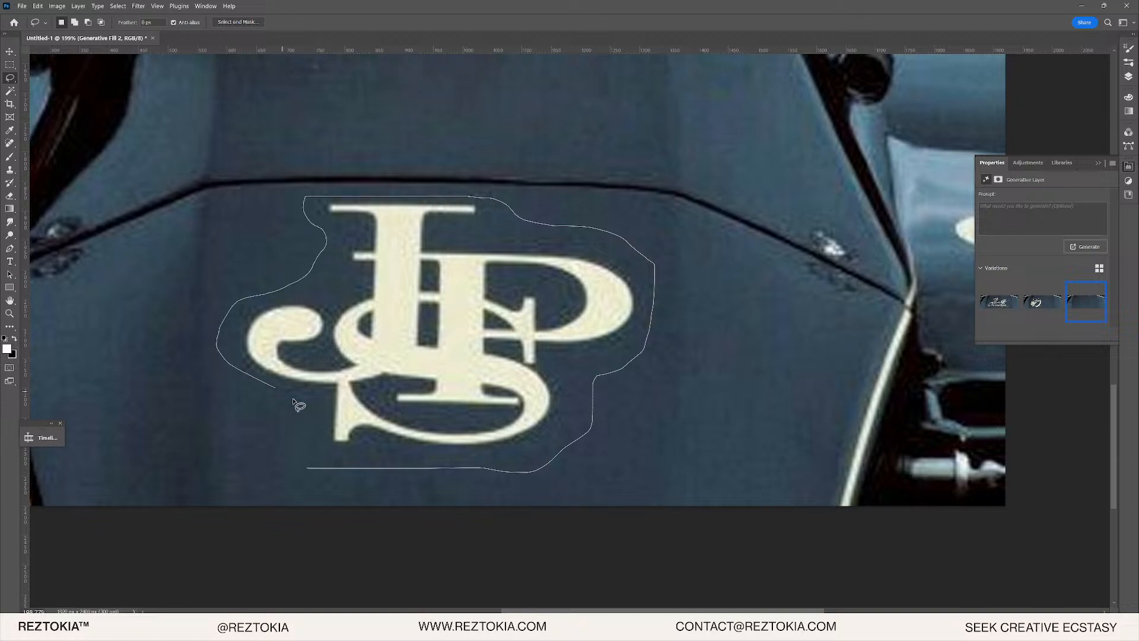
drag(315, 452, 313, 462)
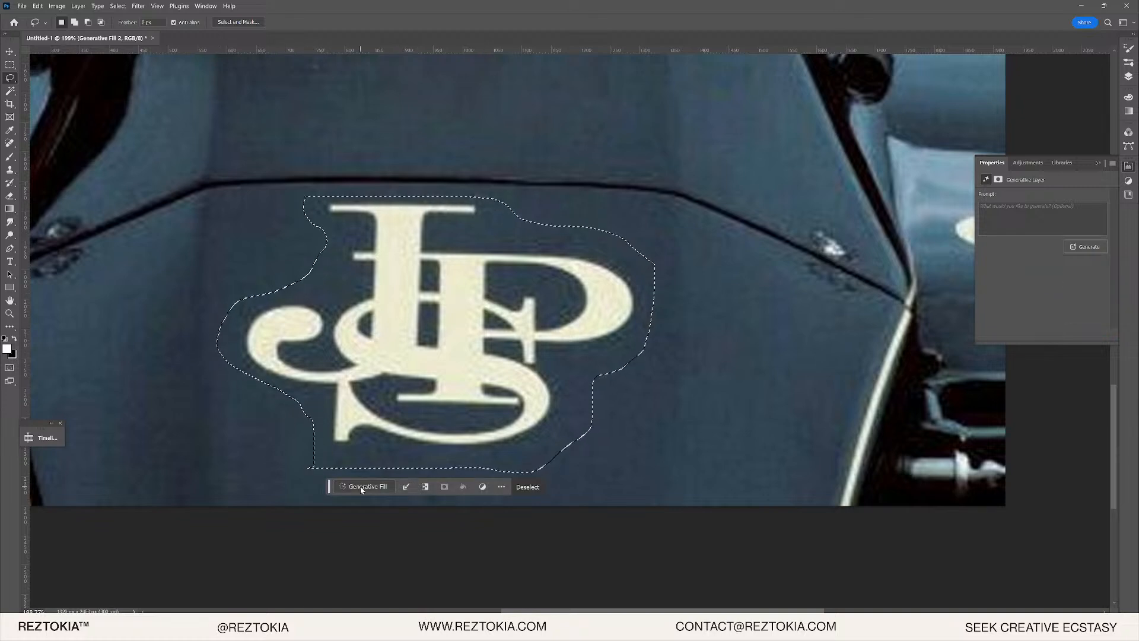
click(531, 487)
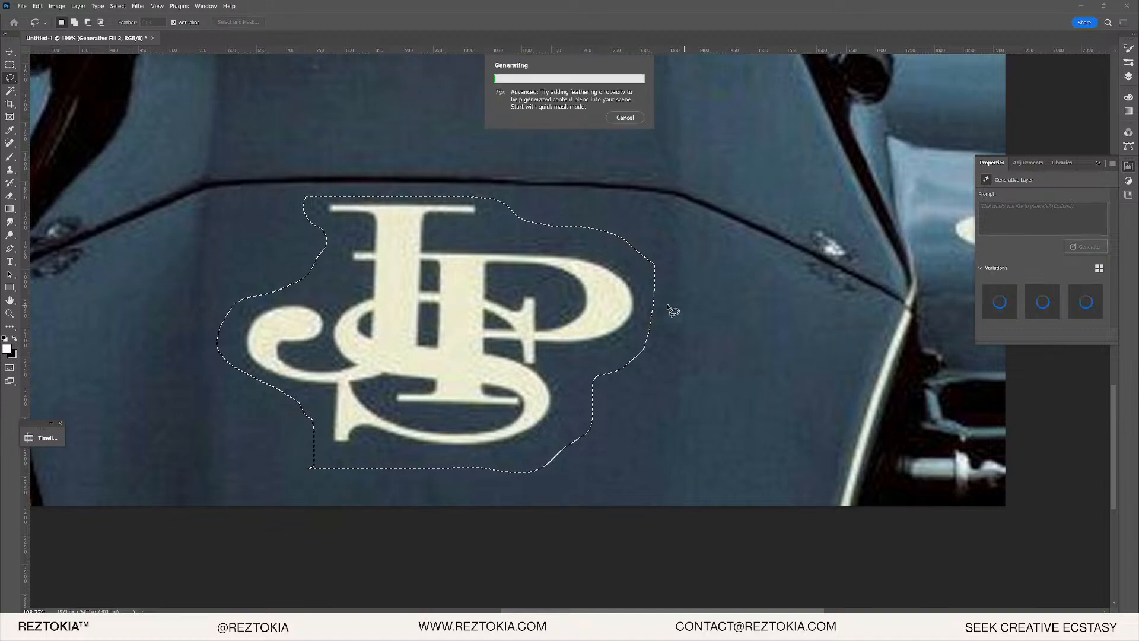
alt+scroll(639, 237, down, 3)
scroll(499, 190, up, 8)
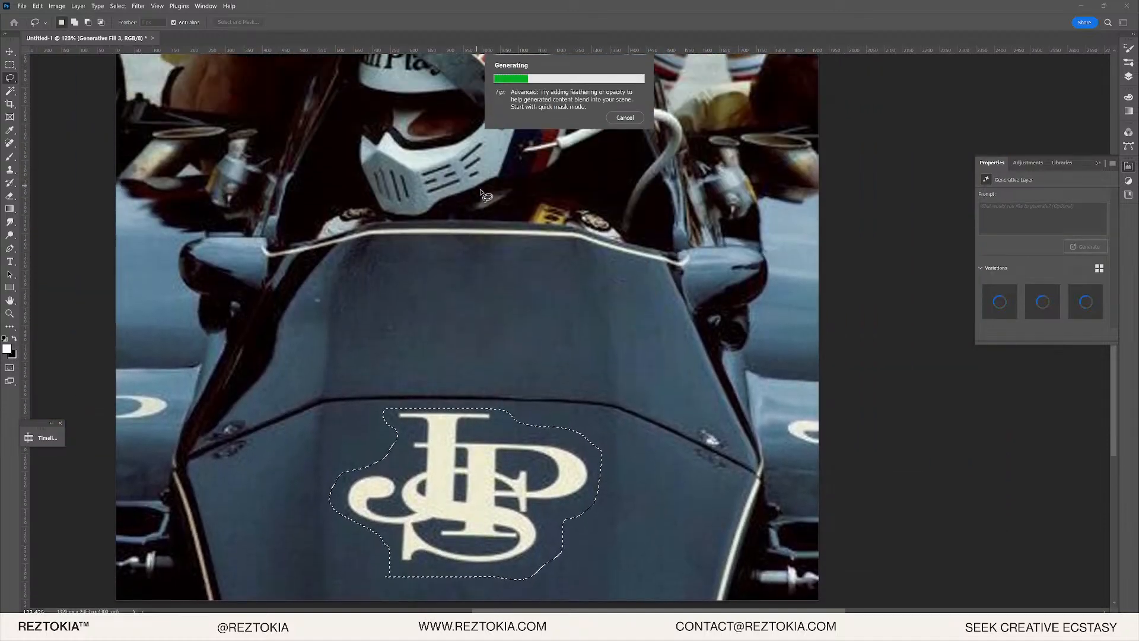
alt+scroll(500, 189, down, 3)
scroll(530, 248, up, 5)
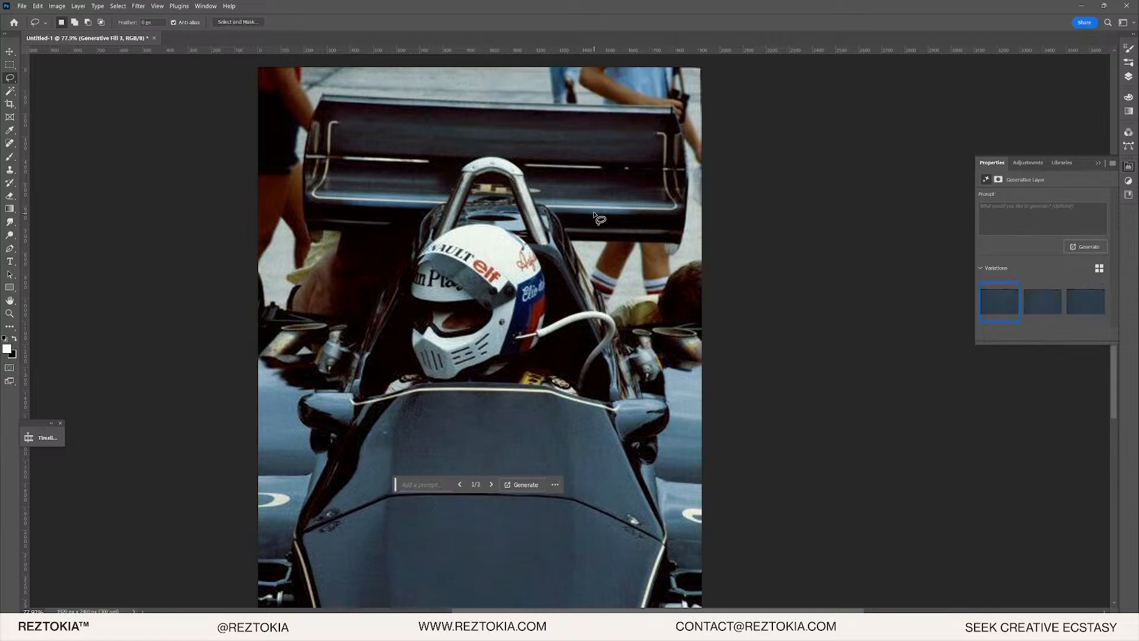
- Lasso the partial black lettering on the helmet and run Generative Fill over it
scroll(570, 303, down, 2)
scroll(570, 303, up, 3)
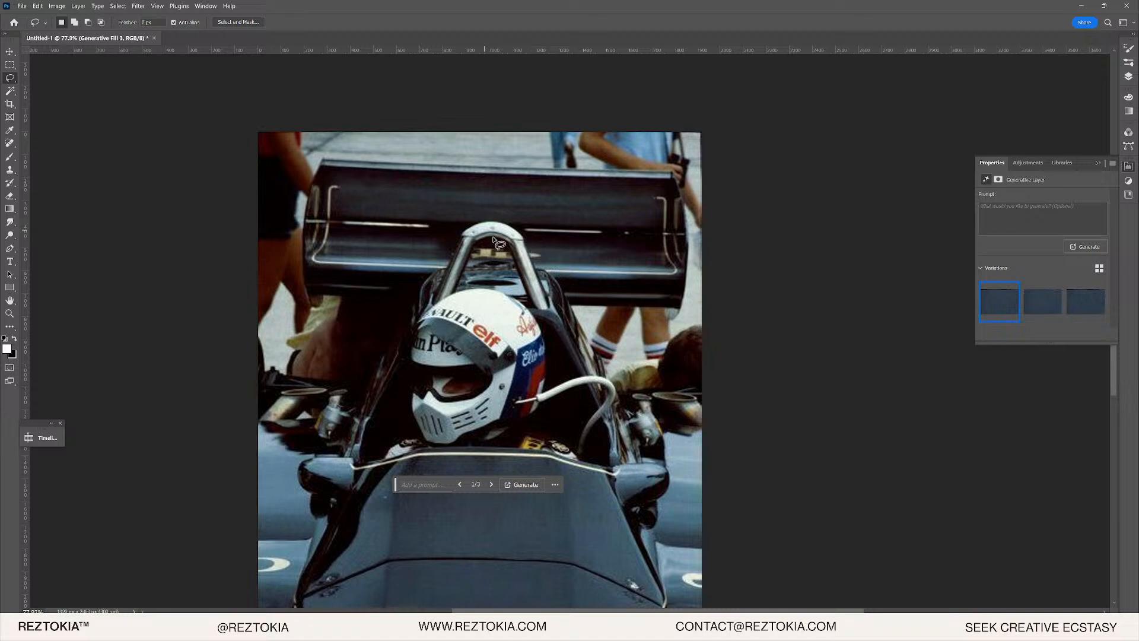
scroll(493, 240, up, 1)
scroll(544, 393, up, 6)
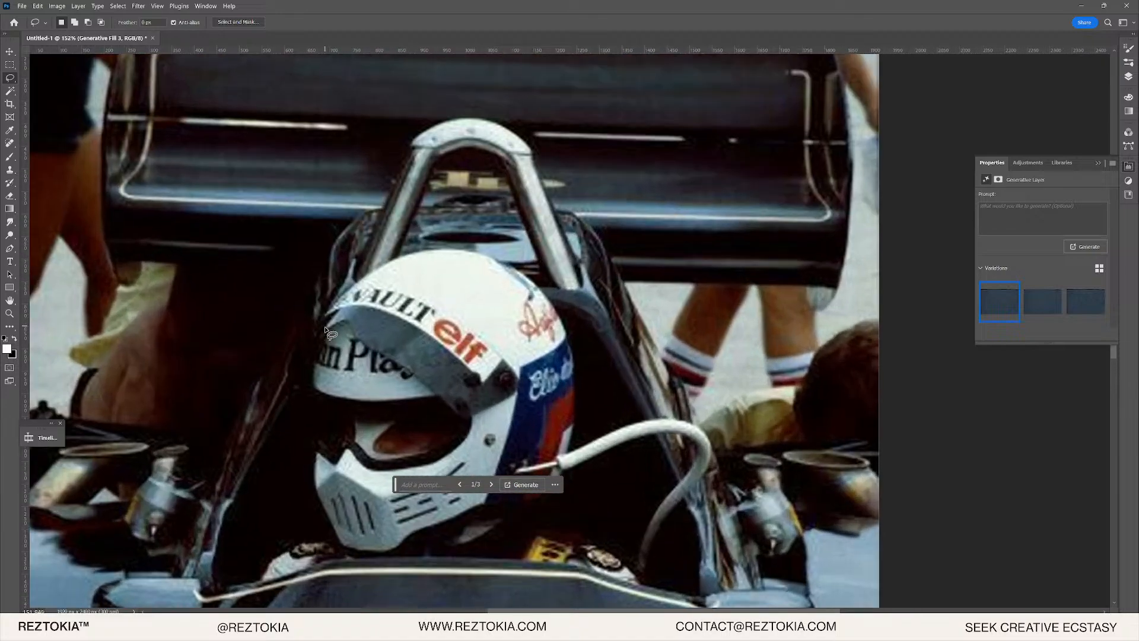
scroll(311, 345, up, 3)
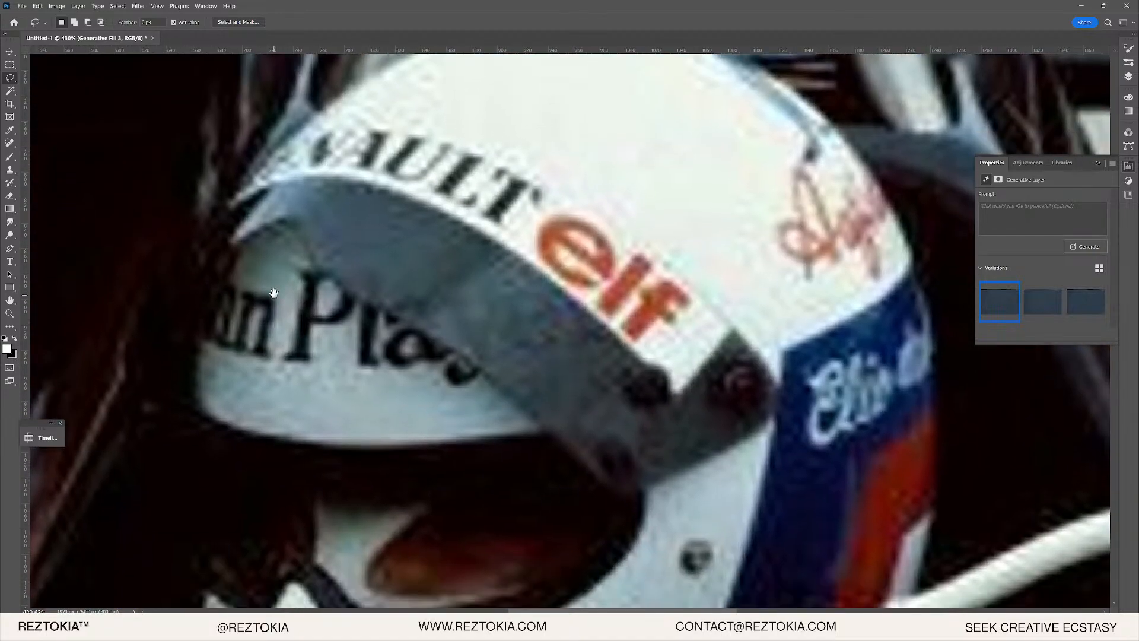
scroll(267, 266, up, 2)
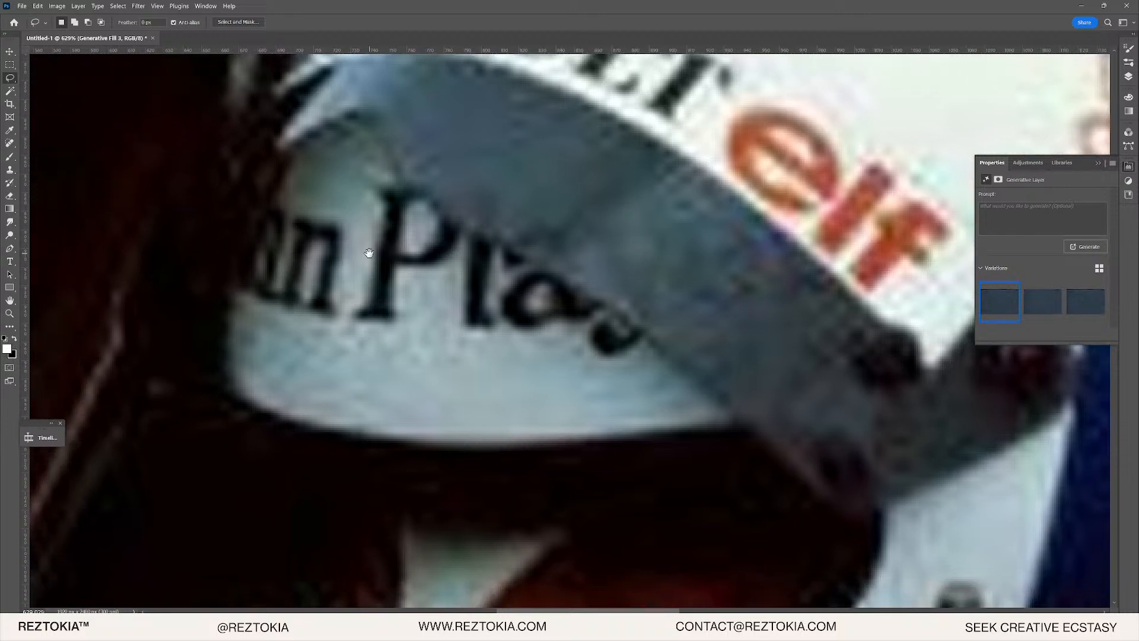
scroll(368, 254, left, 2)
drag(241, 301, 253, 243)
mouse_move(646, 346)
mouse_down()
mouse_move(600, 384)
mouse_move(273, 329)
mouse_up()
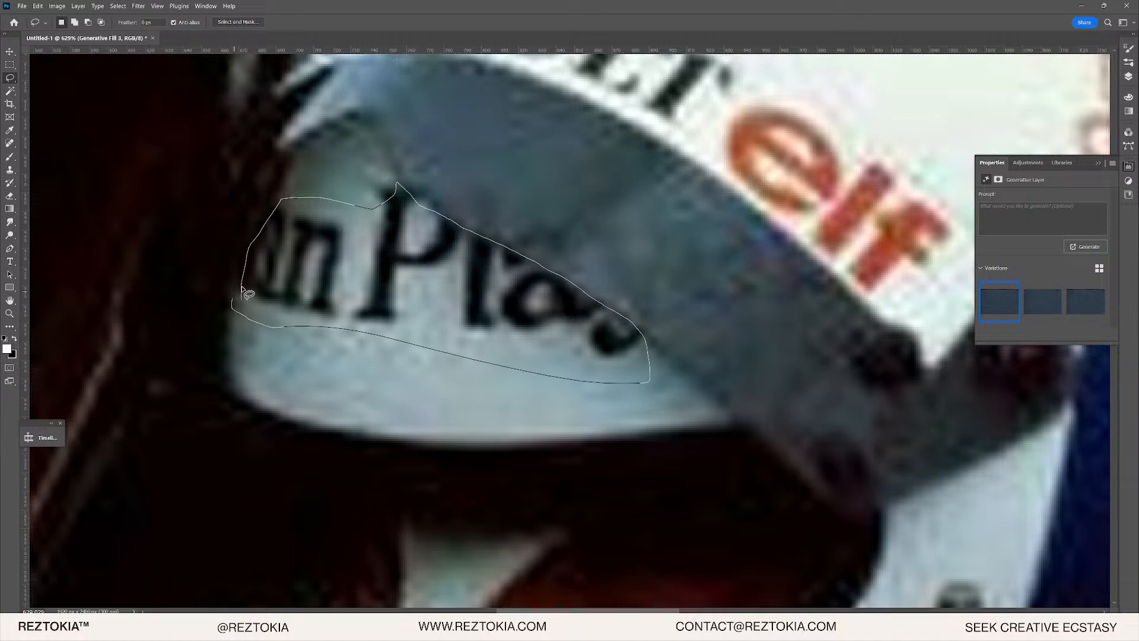
drag(243, 291, 242, 296)
click(342, 403)
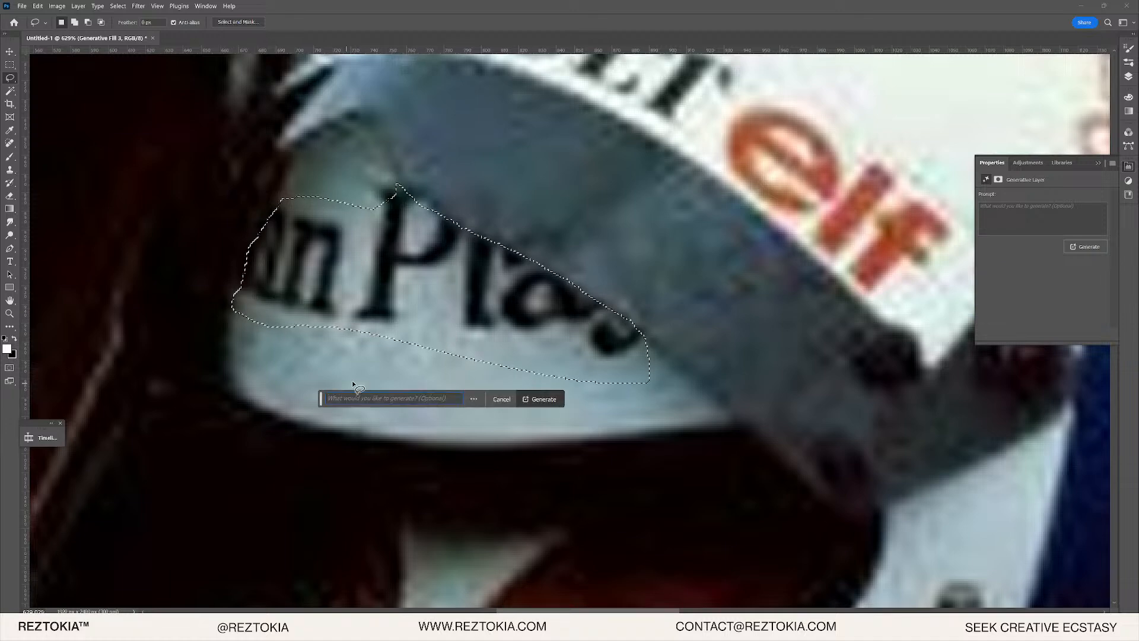
click(543, 398)
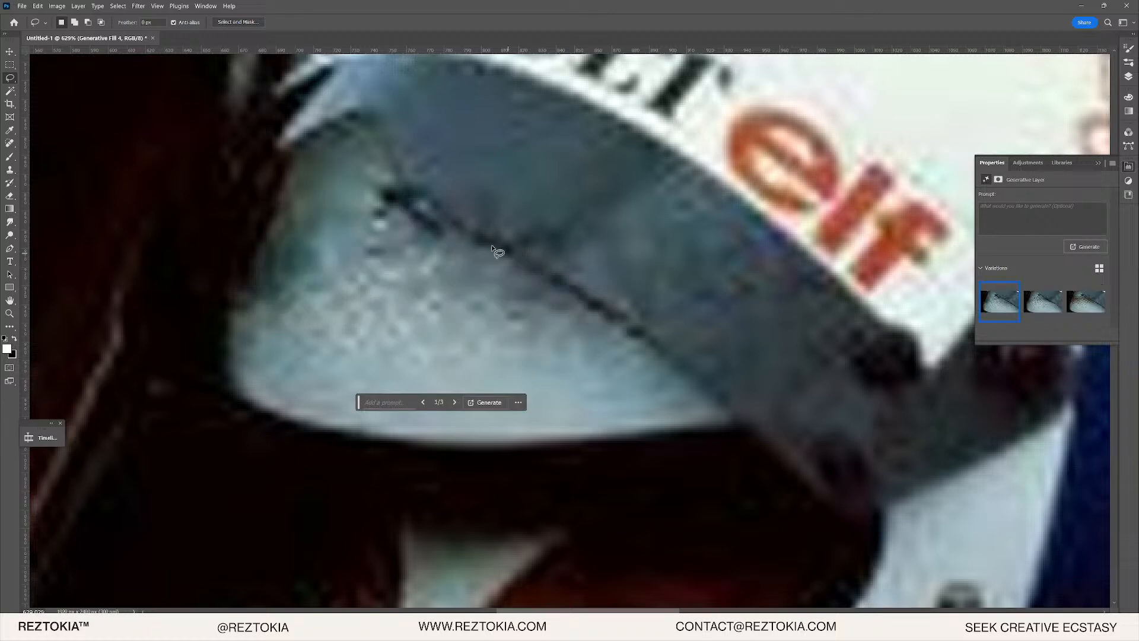
- Compare the generated variations and keep variation 1
scroll(409, 230, up, 1)
click(1037, 313)
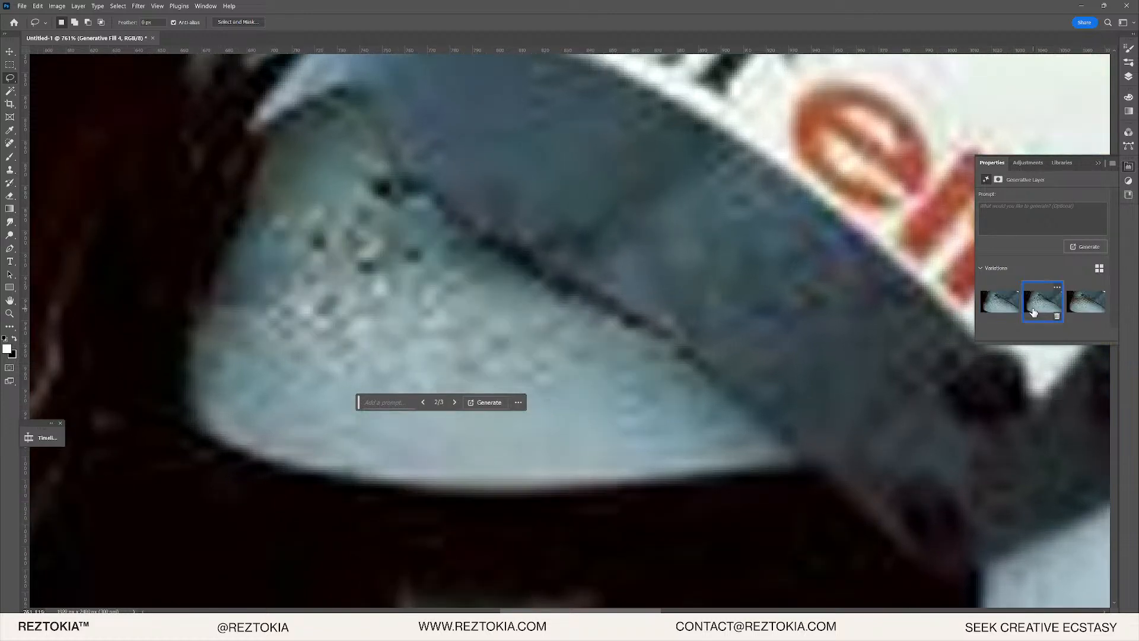
click(1105, 306)
click(1044, 304)
click(994, 306)
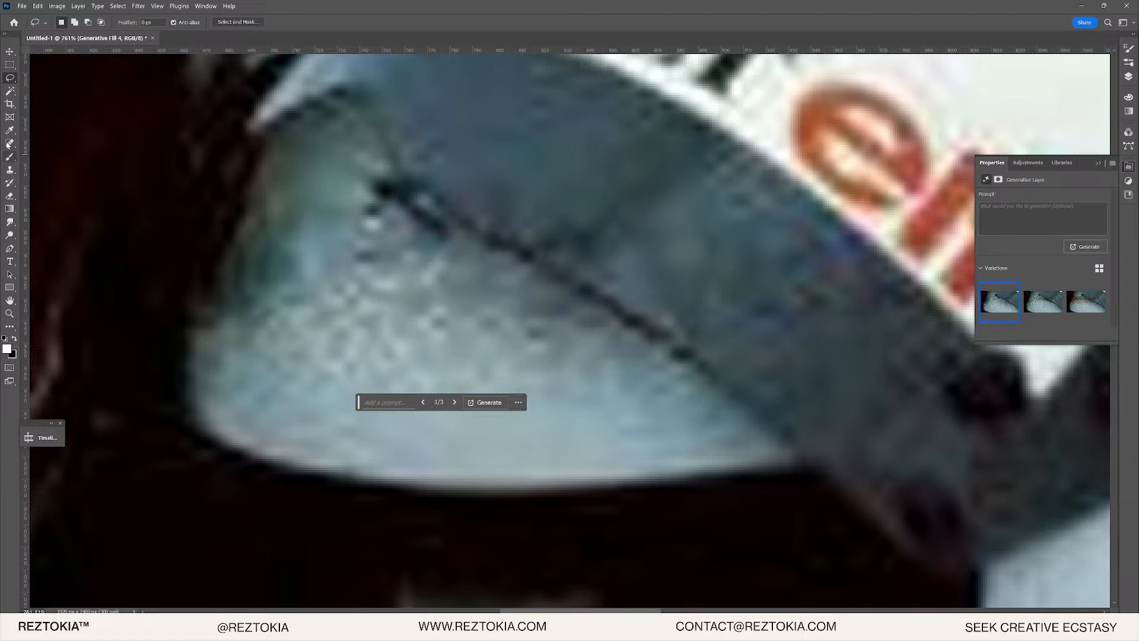
- Switch to the Clone Stamp and merge the Generative Fill layers so the helmet can be retouched
click(10, 170)
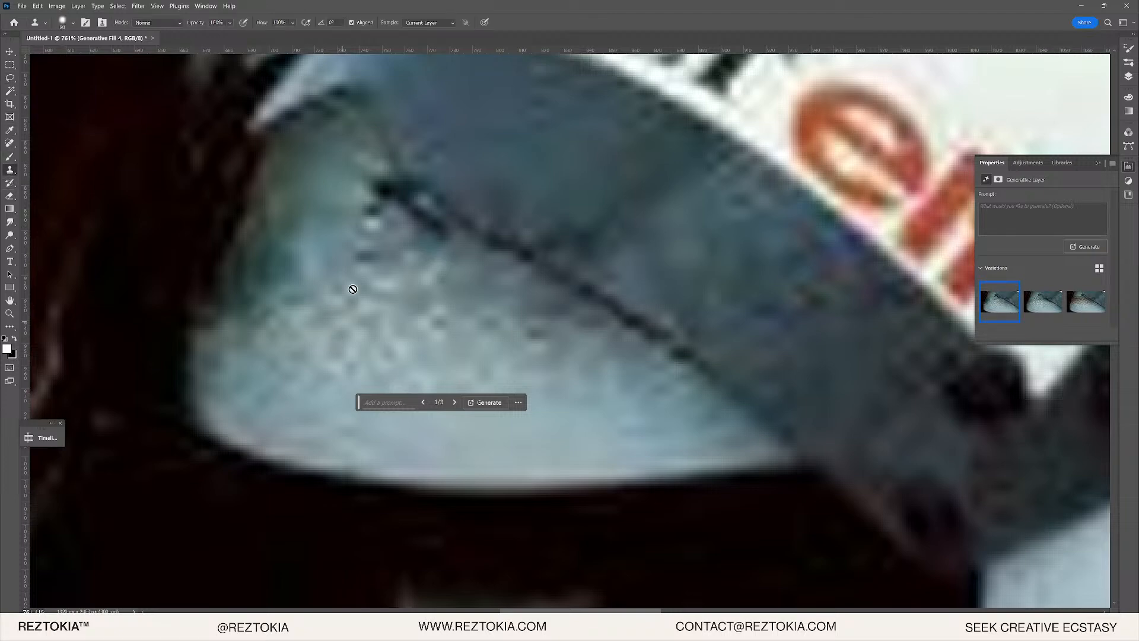
alt+click(346, 246)
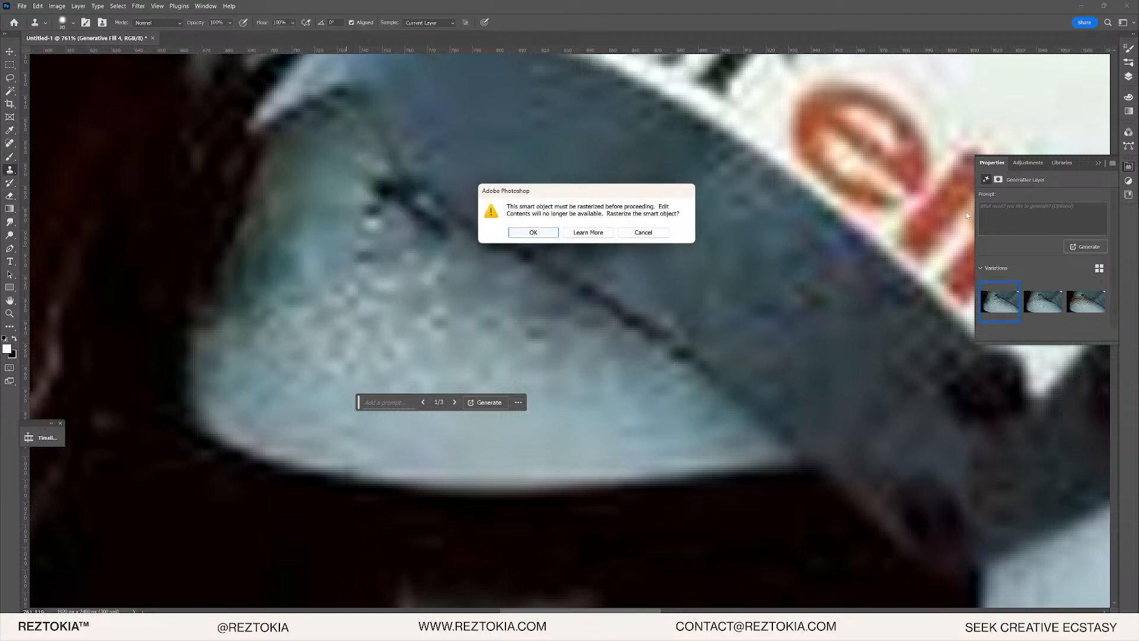
click(644, 232)
click(1129, 76)
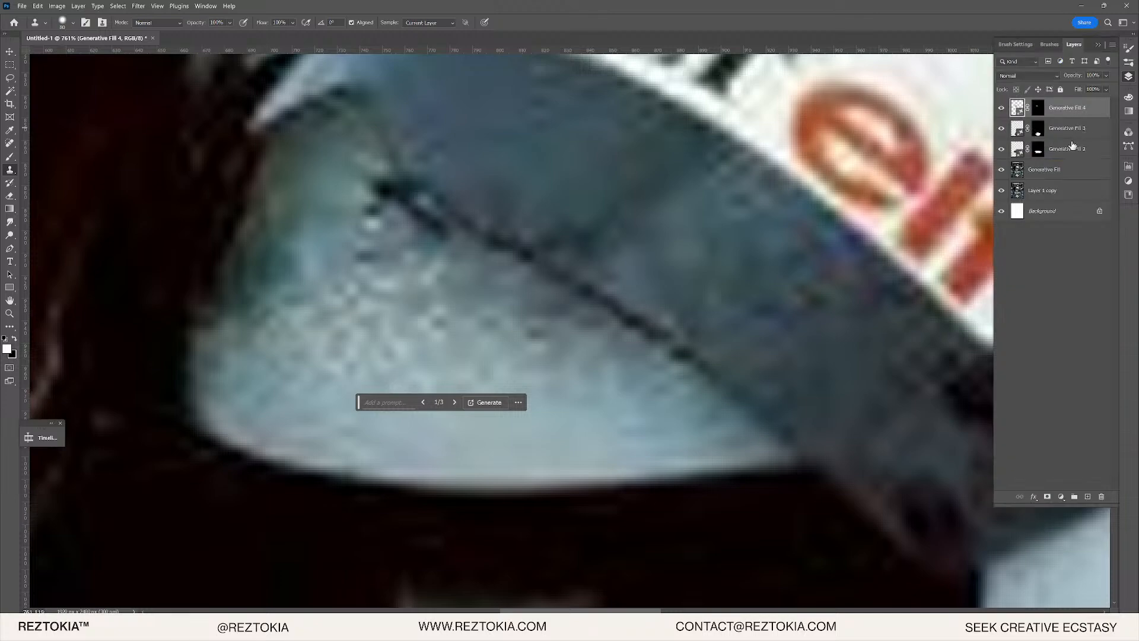
click(1070, 166)
right_click(1082, 113)
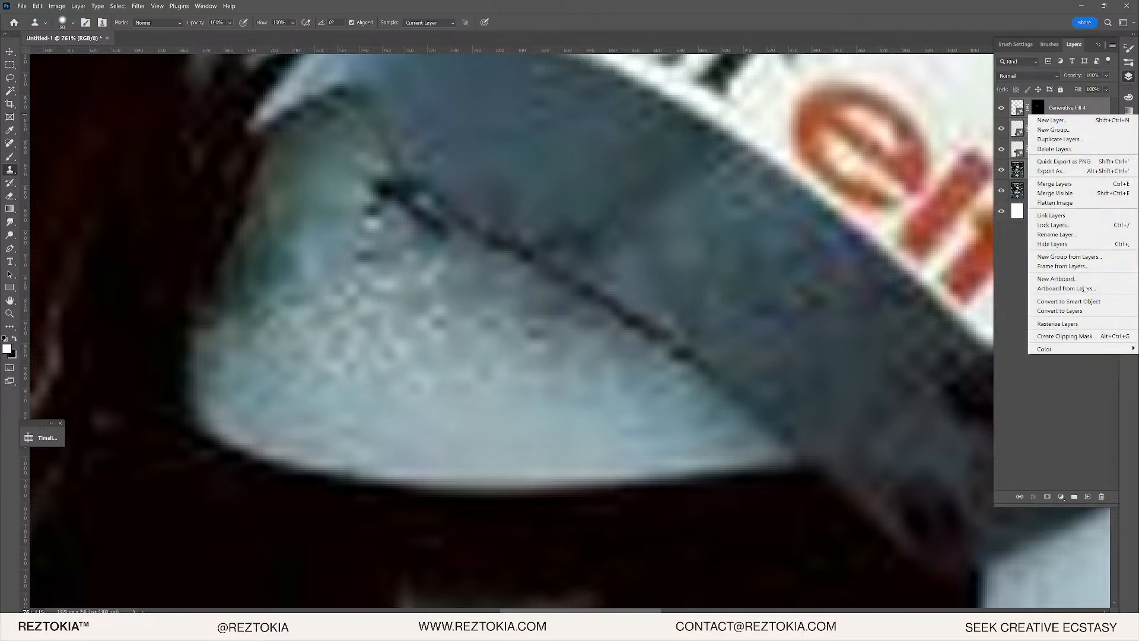
click(1069, 184)
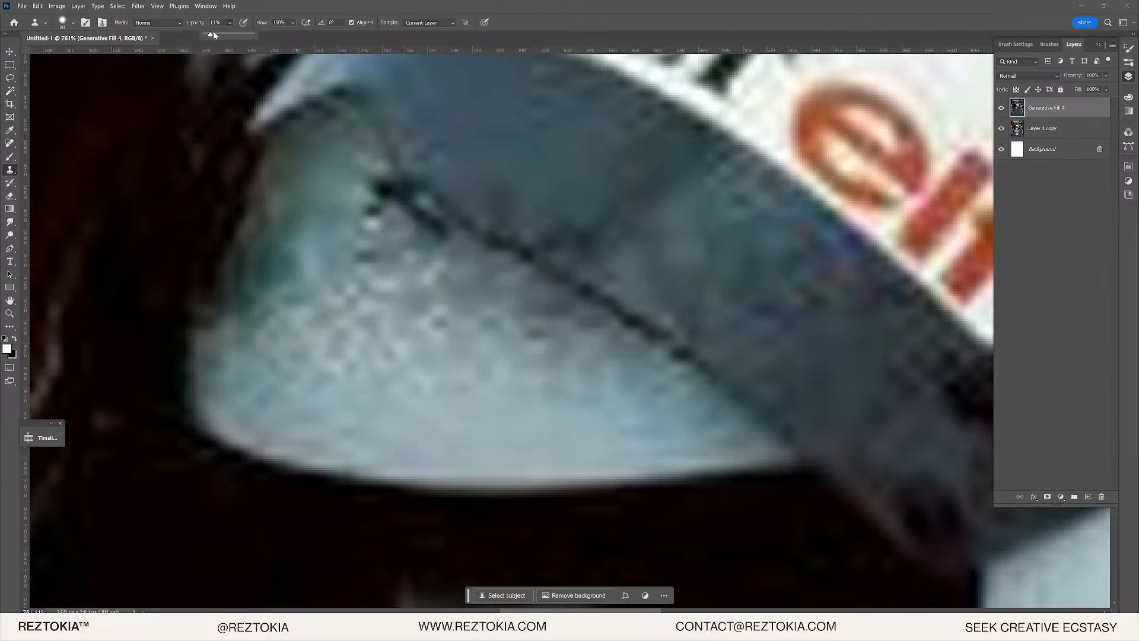
- With a 47 px brush, clone clean pale tone over the speckled upper-left visor area
click(1129, 61)
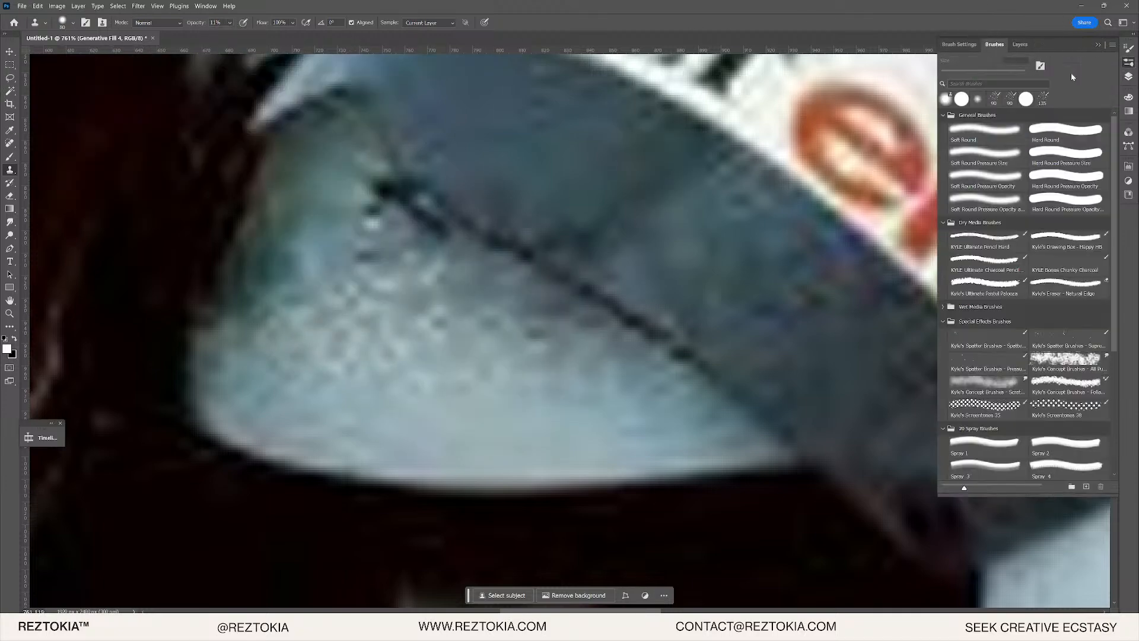
click(963, 72)
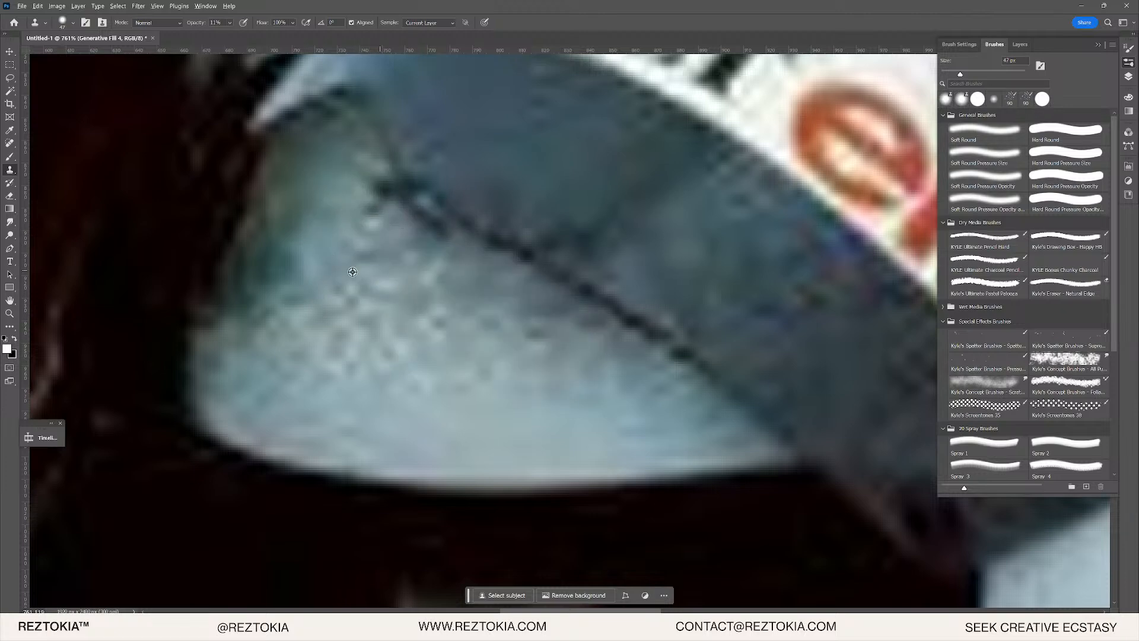
alt+click(489, 412)
mouse_move(355, 234)
mouse_down()
mouse_move(326, 265)
mouse_move(340, 260)
mouse_up()
drag(274, 296, 335, 191)
alt+click(465, 392)
mouse_move(237, 279)
mouse_down()
mouse_move(271, 312)
mouse_move(261, 311)
mouse_move(312, 237)
mouse_up()
- Zoom in on the red elf logo on the helmet, show the Layers panel and pick the Lasso tool
scroll(359, 250, down, 9)
scroll(474, 249, down, 2)
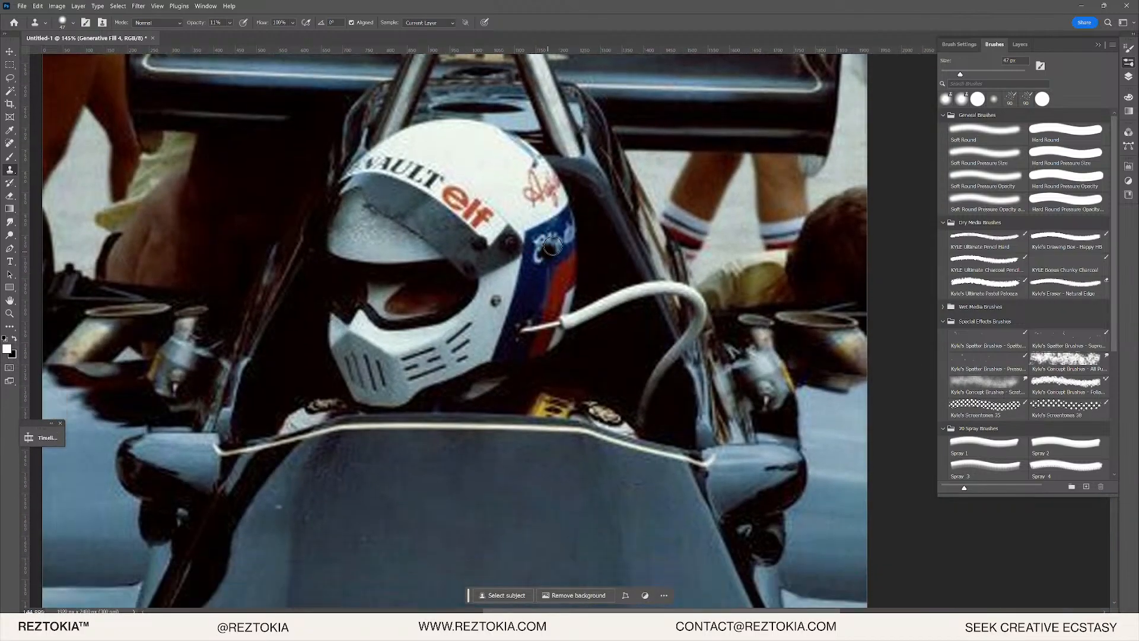
scroll(585, 217, up, 1)
scroll(612, 255, up, 2)
scroll(583, 298, down, 2)
scroll(588, 204, down, 2)
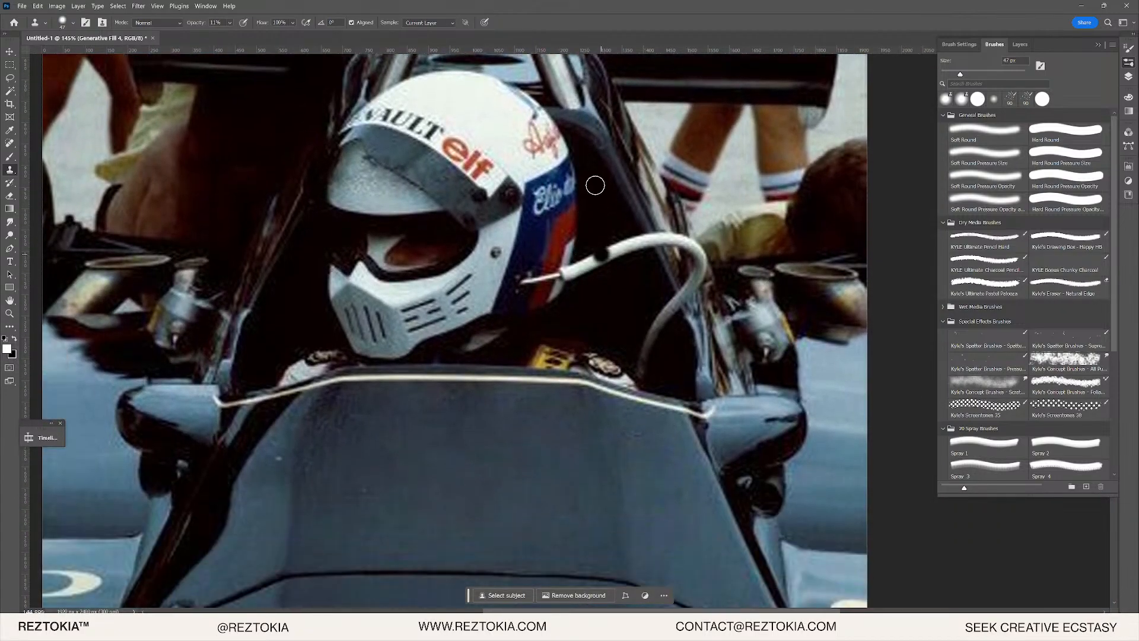
scroll(581, 235, up, 2)
scroll(561, 278, up, 5)
mouse_move(426, 142)
mouse_down()
mouse_move(428, 179)
mouse_move(641, 399)
mouse_up()
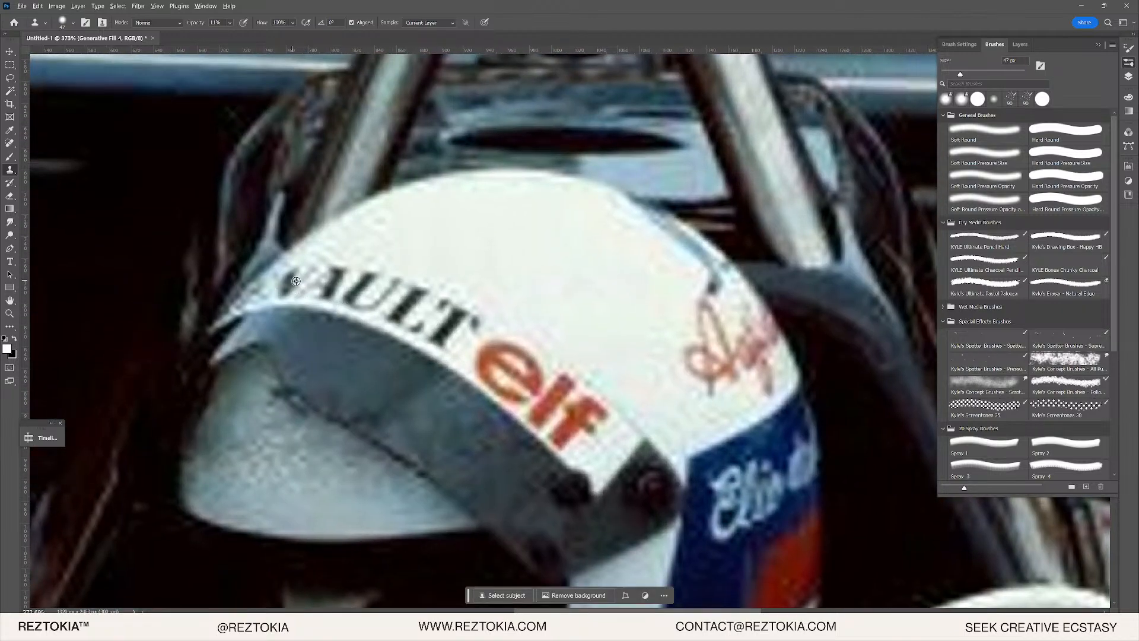
scroll(296, 281, down, 5)
scroll(460, 346, up, 11)
drag(366, 450, 489, 429)
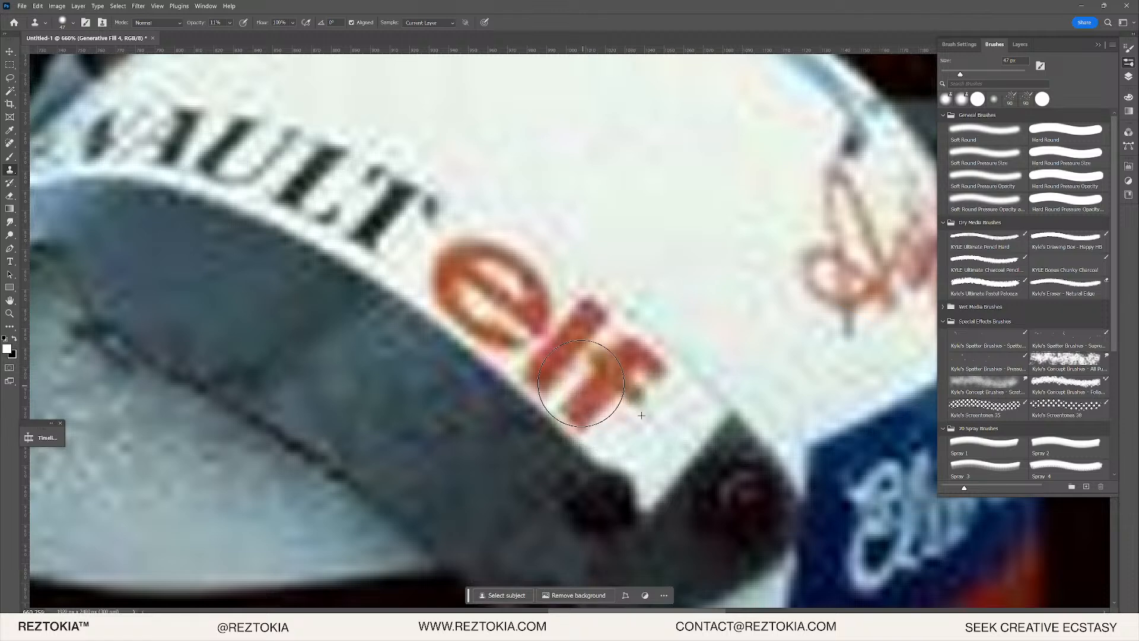
scroll(502, 288, up, 2)
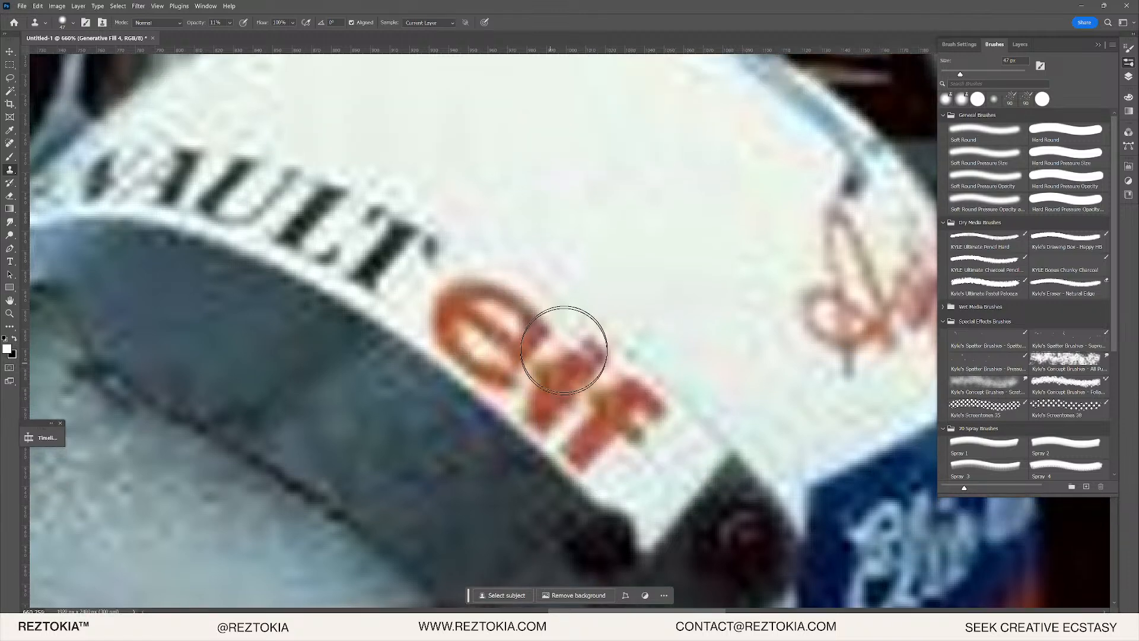
click(1129, 77)
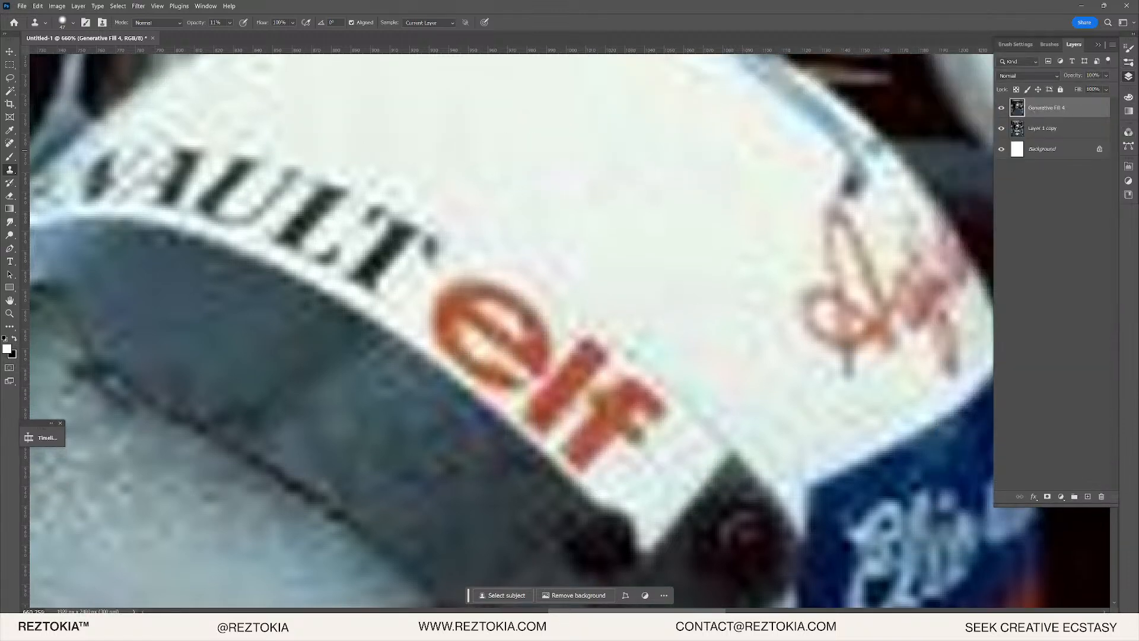
click(10, 79)
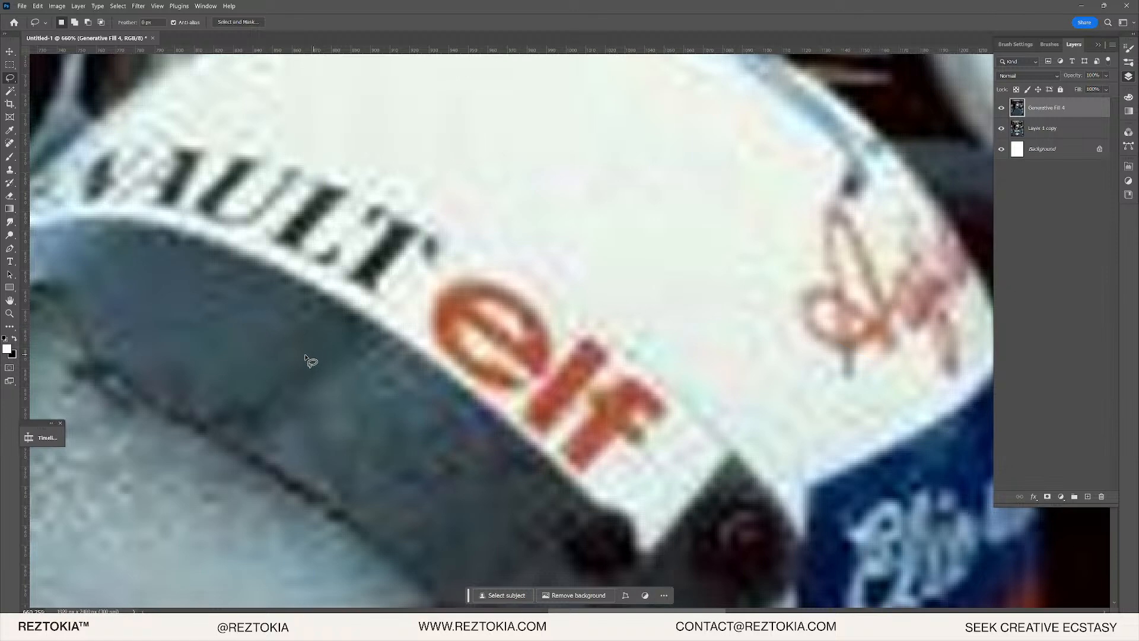
- Lasso around the red elf logo, refining the selection's top edge
scroll(492, 368, up, 1)
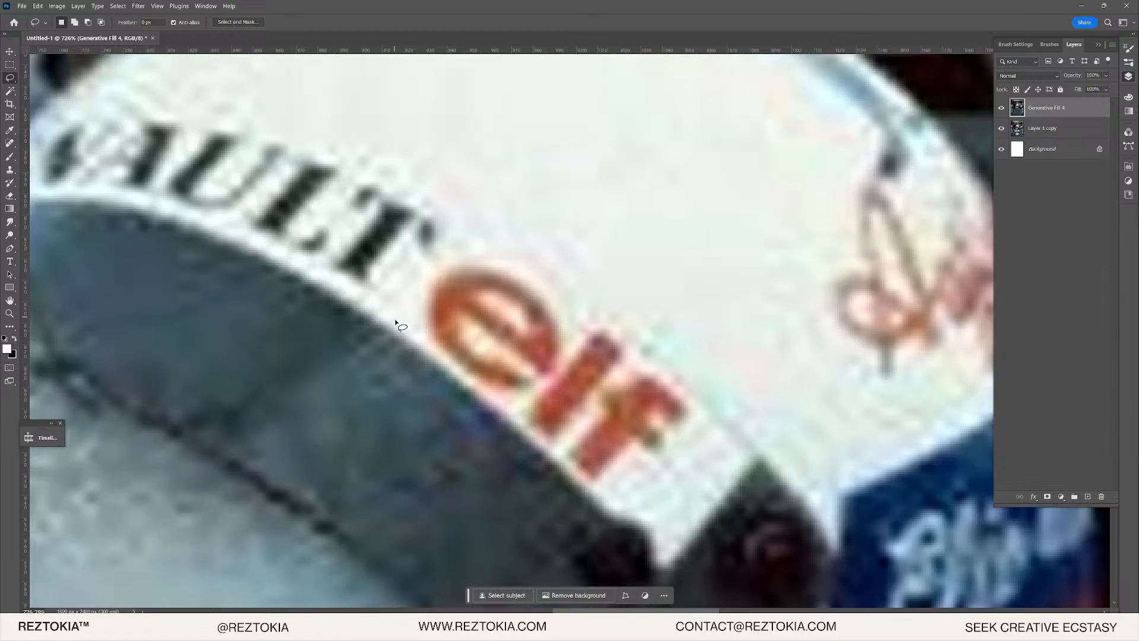
drag(395, 321, 450, 369)
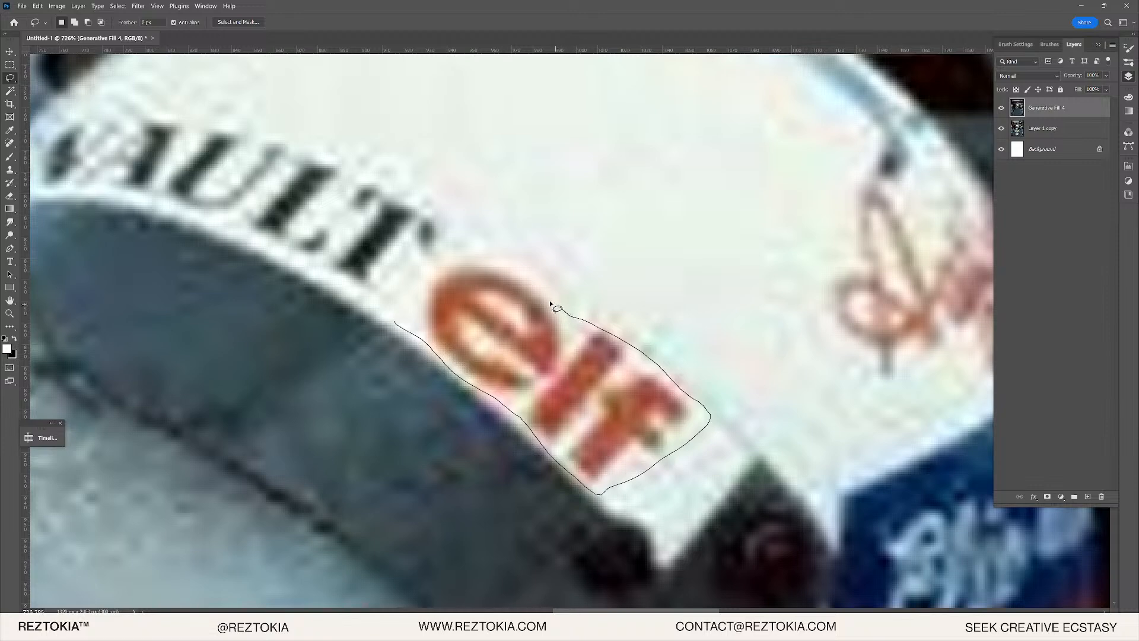
drag(411, 321, 423, 331)
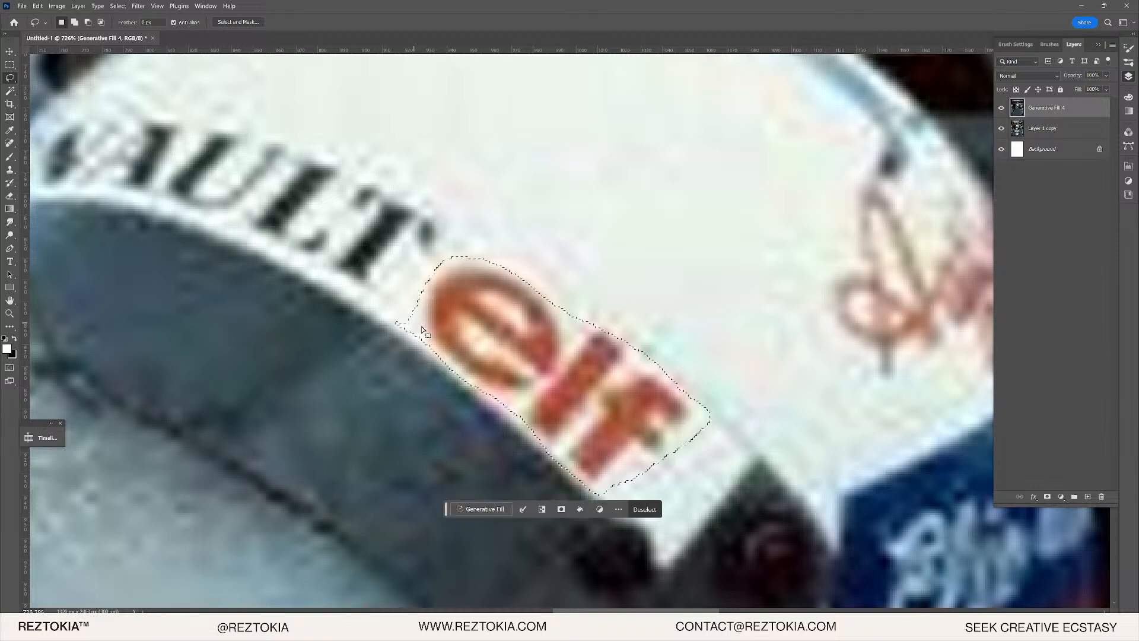
drag(466, 262, 486, 262)
drag(556, 303, 558, 325)
drag(454, 262, 526, 276)
drag(458, 260, 502, 261)
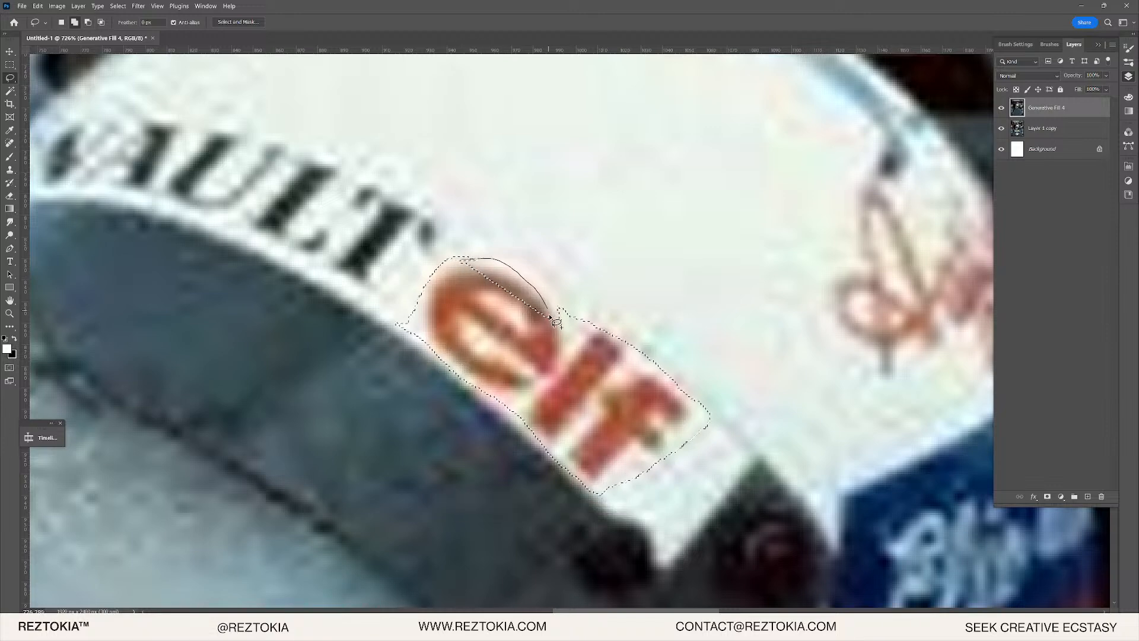
mouse_move(550, 316)
mouse_down()
mouse_move(560, 326)
mouse_move(535, 290)
mouse_move(559, 326)
mouse_move(535, 315)
mouse_move(559, 349)
mouse_move(526, 317)
mouse_up()
mouse_move(465, 269)
mouse_down()
mouse_move(453, 261)
mouse_move(482, 289)
mouse_up()
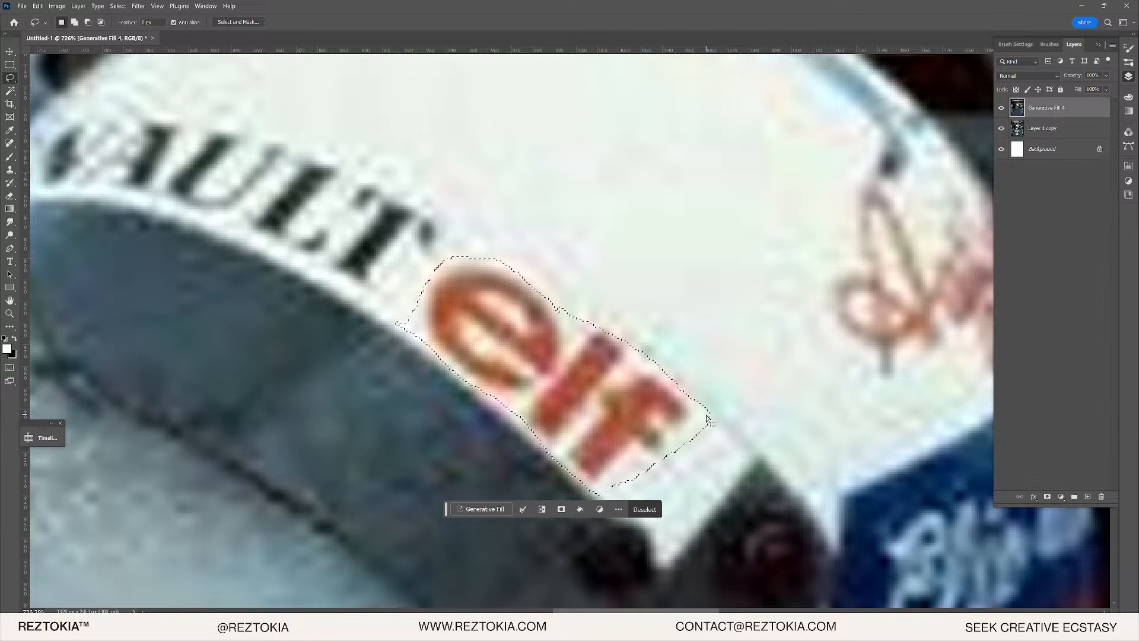
- Generative Fill the selected elf logo and choose the second variation
drag(563, 302, 903, 432)
drag(791, 450, 564, 293)
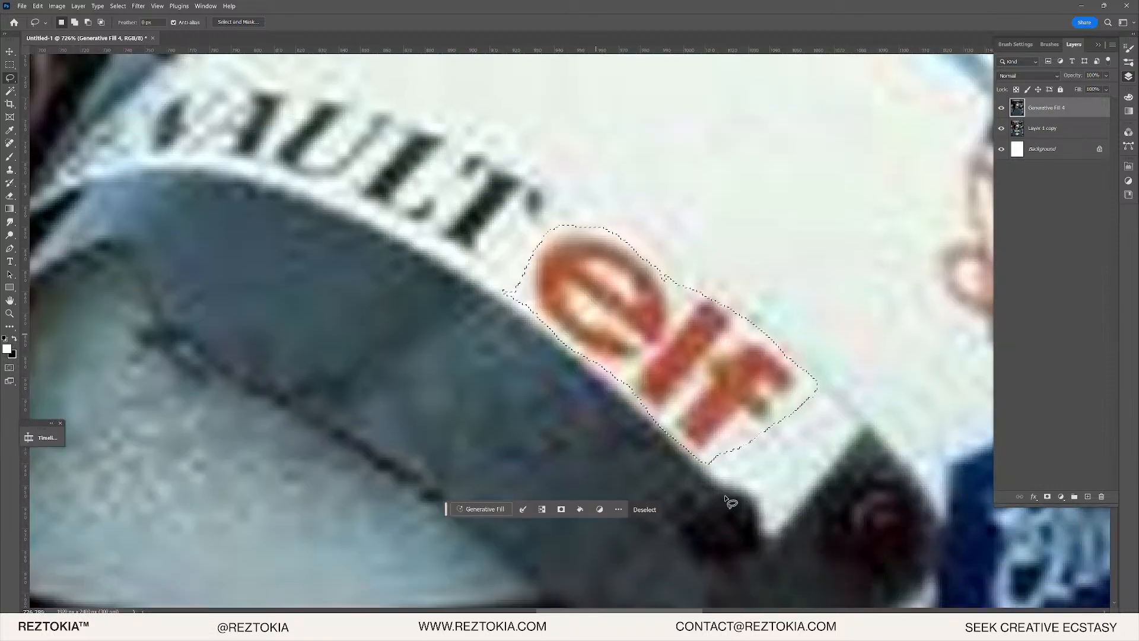
click(484, 509)
click(771, 474)
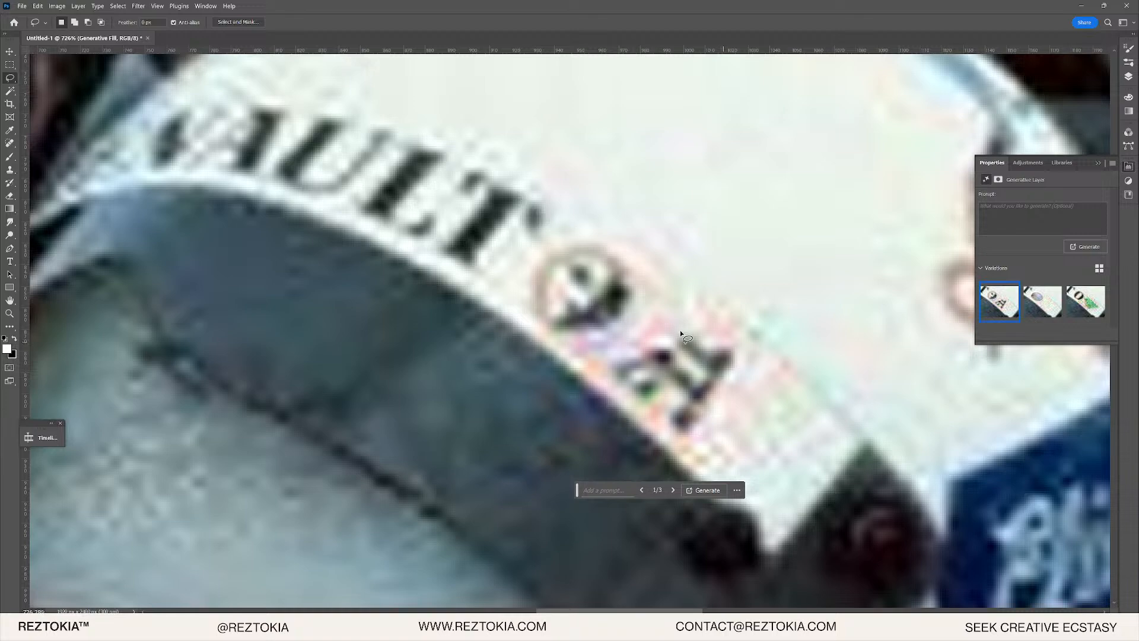
click(1036, 302)
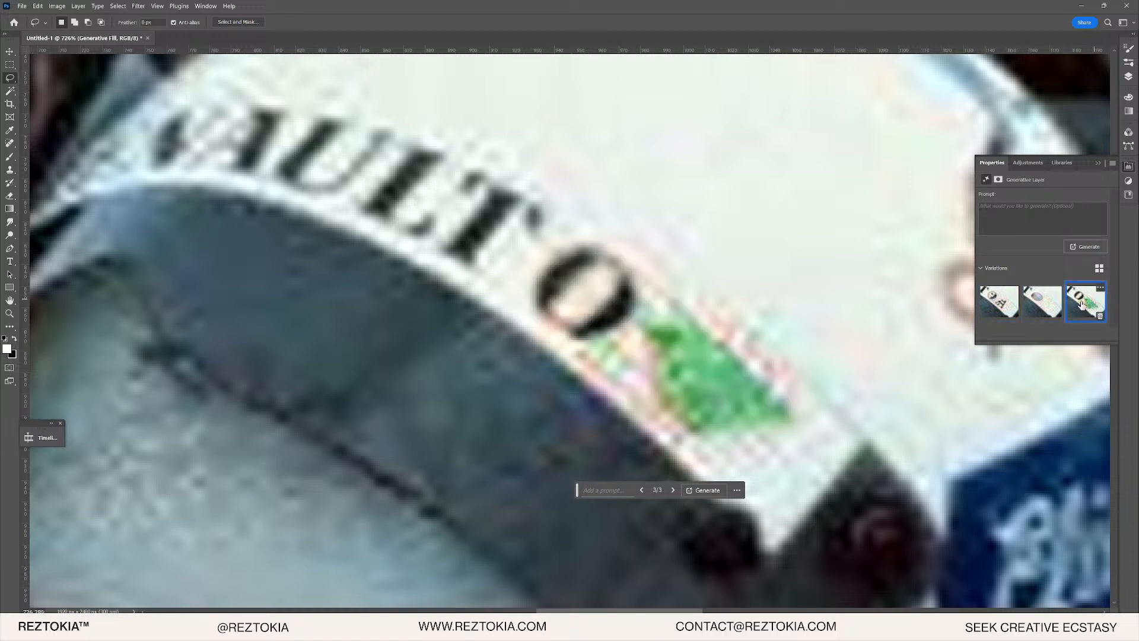
scroll(555, 323, down, 10)
scroll(555, 321, up, 12)
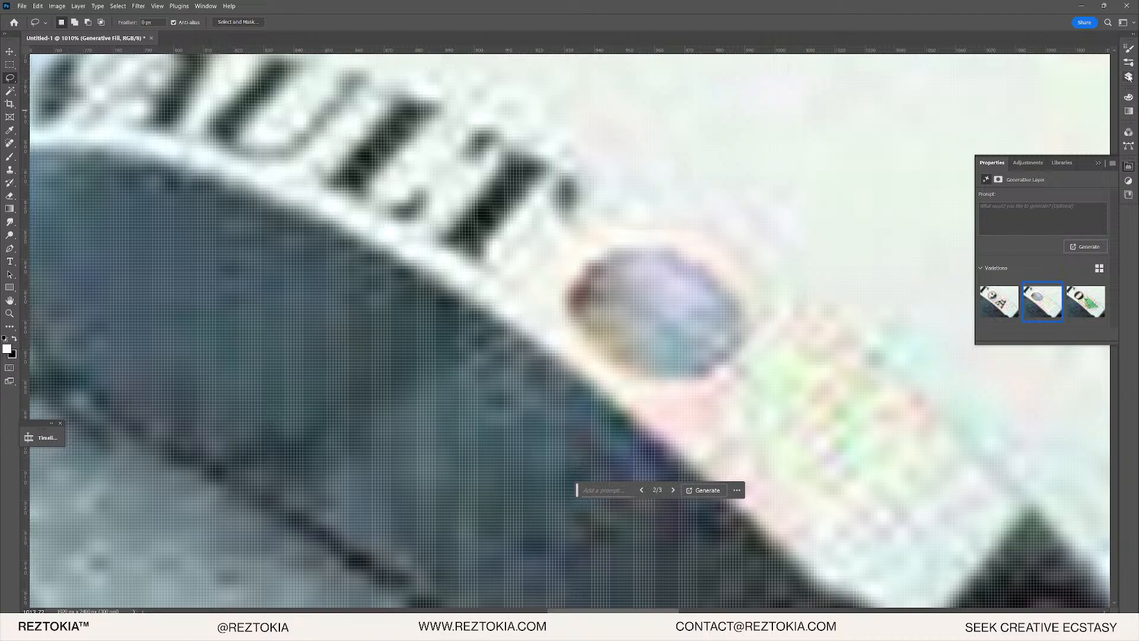
- Lasso the leftover bluish oval smudge beside the lettering and Generative Fill it clean
click(1128, 77)
mouse_move(583, 245)
mouse_down()
mouse_move(555, 266)
mouse_move(565, 306)
mouse_move(595, 349)
mouse_move(668, 399)
mouse_move(765, 328)
mouse_move(725, 272)
mouse_move(600, 241)
mouse_up()
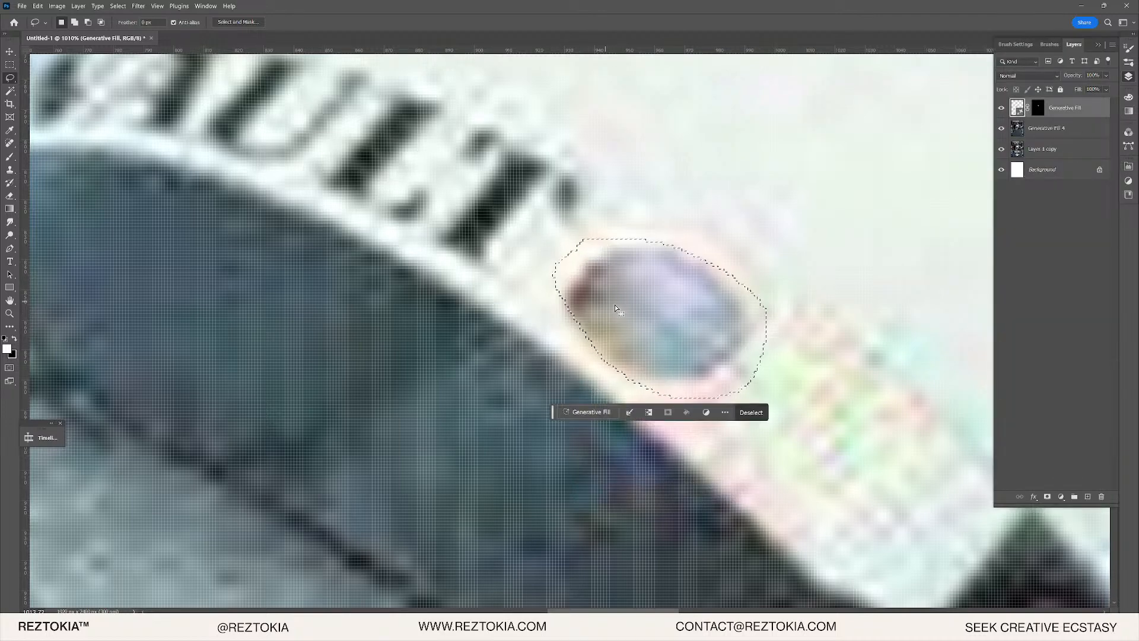
mouse_move(571, 297)
mouse_down()
mouse_move(556, 317)
mouse_move(640, 359)
mouse_up()
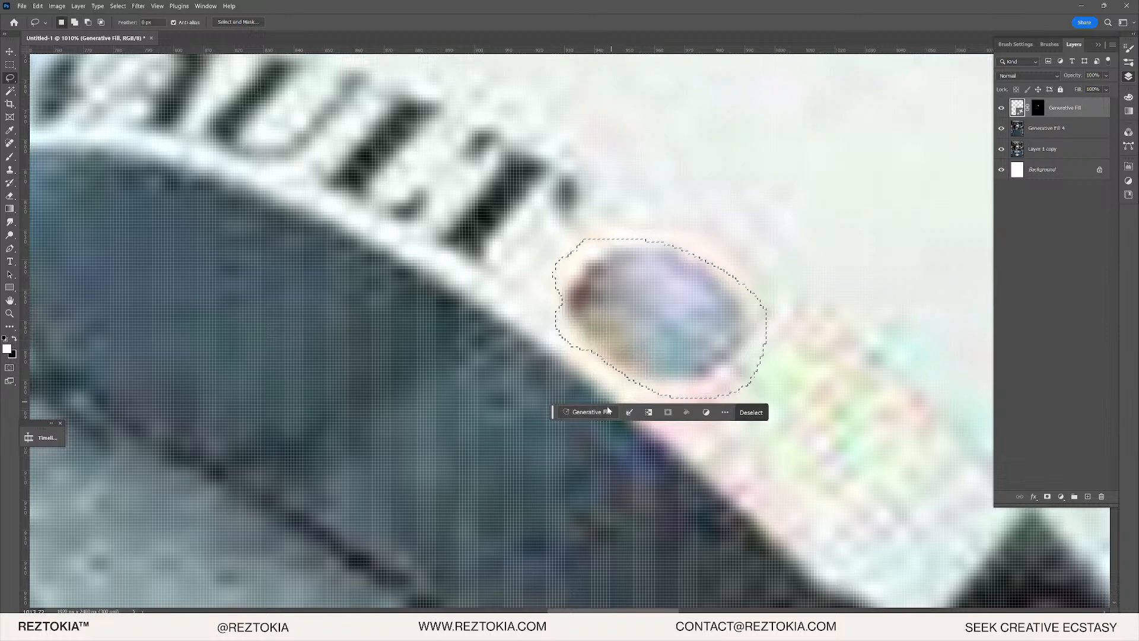
click(589, 412)
click(746, 410)
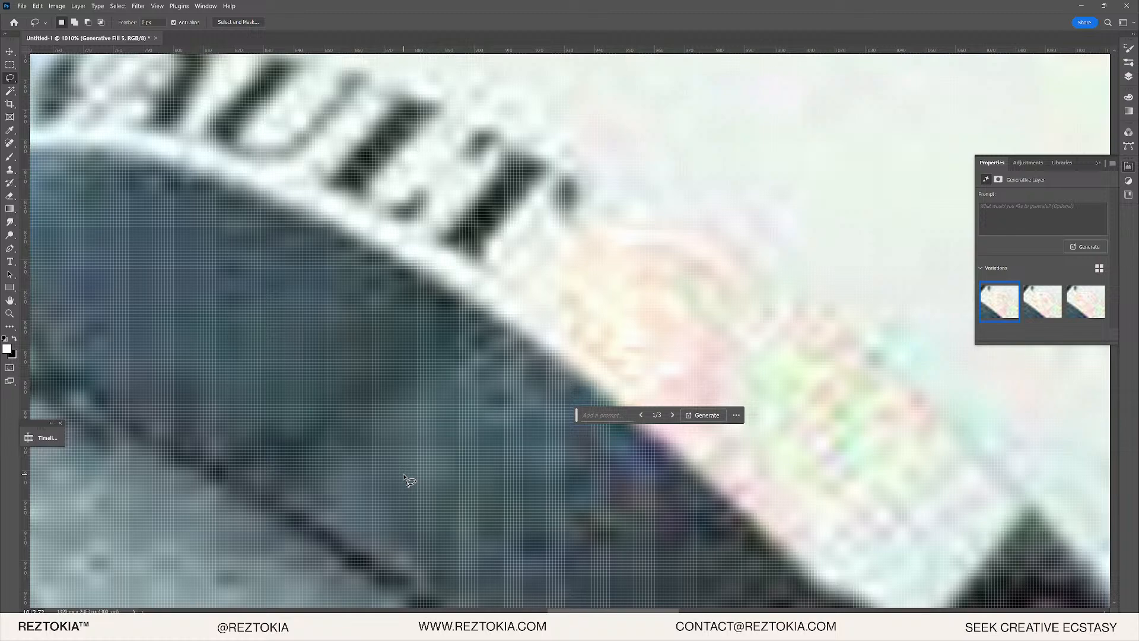
mouse_move(587, 243)
mouse_down()
mouse_move(682, 348)
mouse_move(885, 392)
mouse_up()
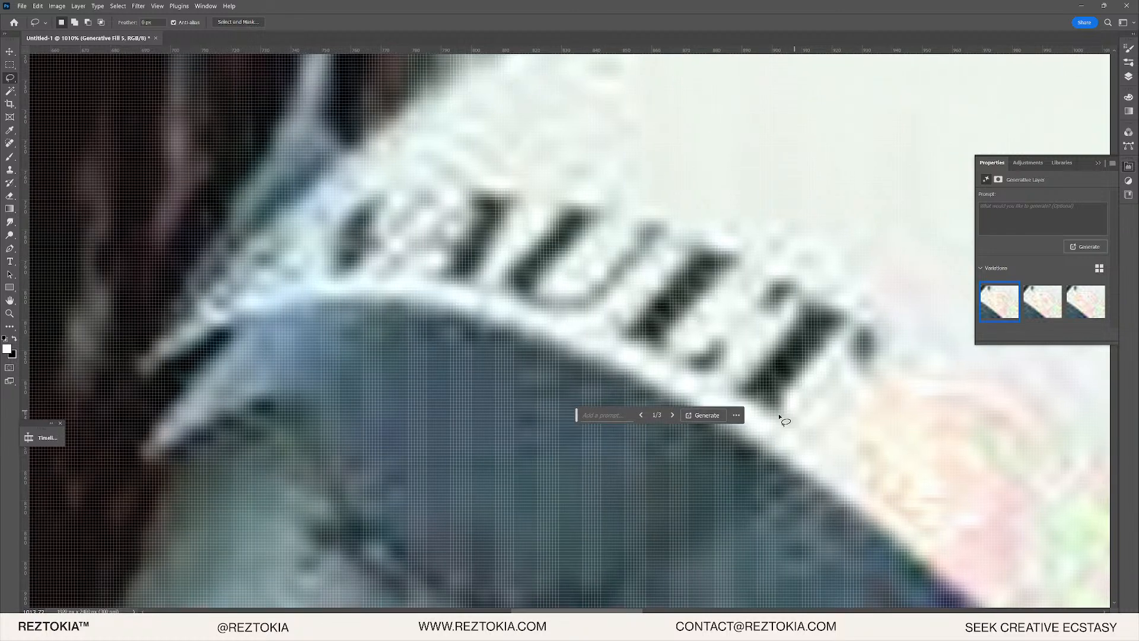
- Lasso the black Renault lettering on the helmet band and Generative Fill it to plain white
drag(821, 410, 602, 349)
drag(154, 238, 217, 240)
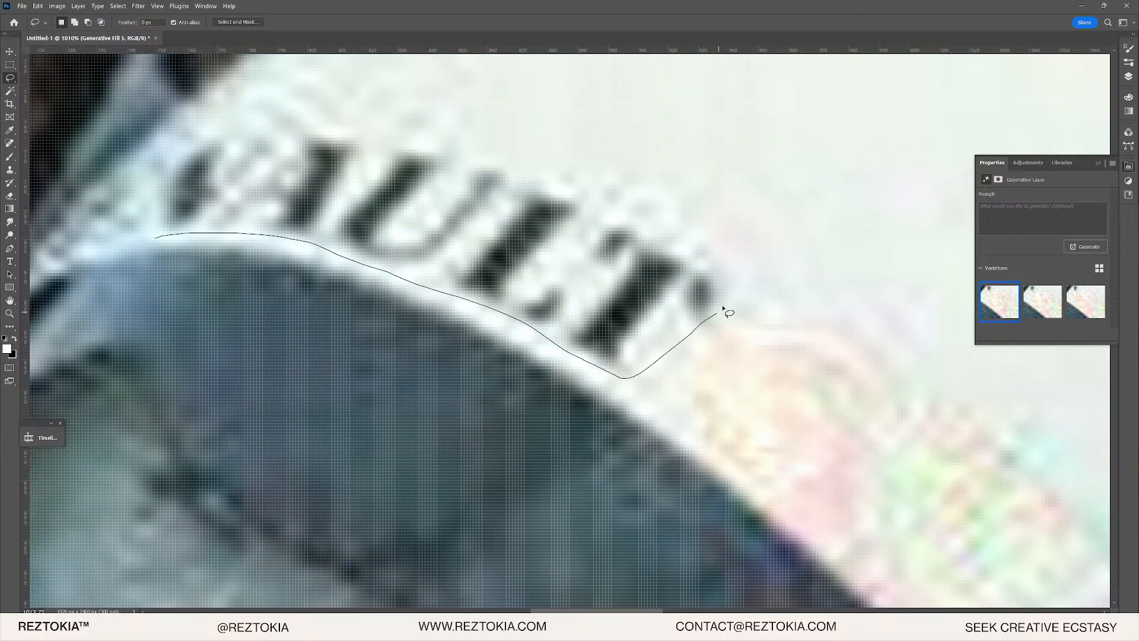
drag(195, 128, 148, 193)
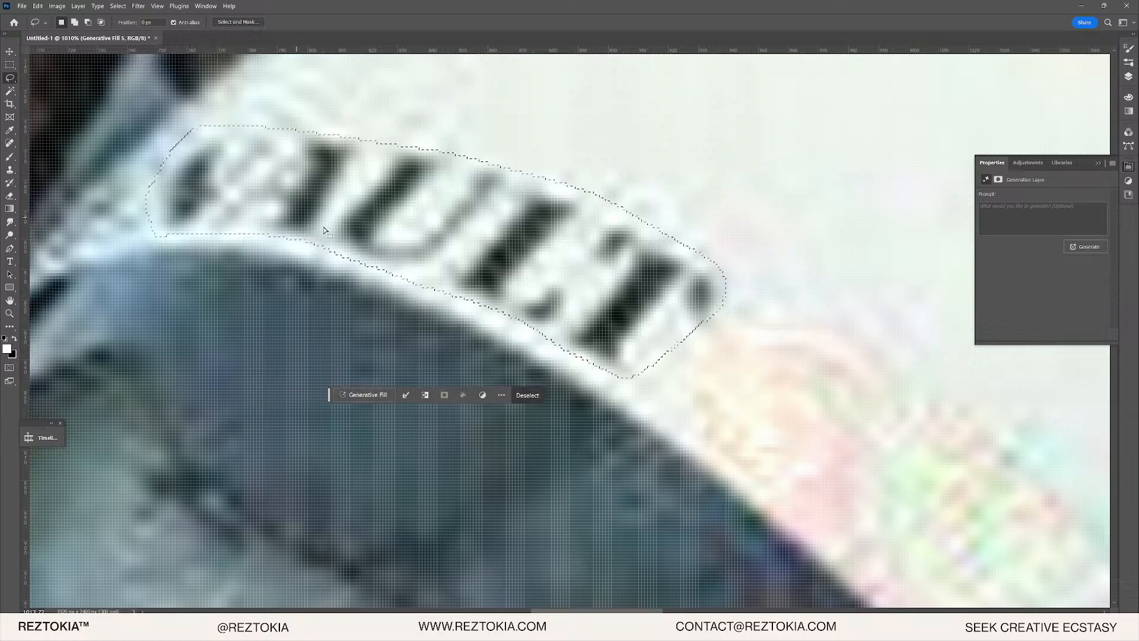
click(368, 400)
click(543, 395)
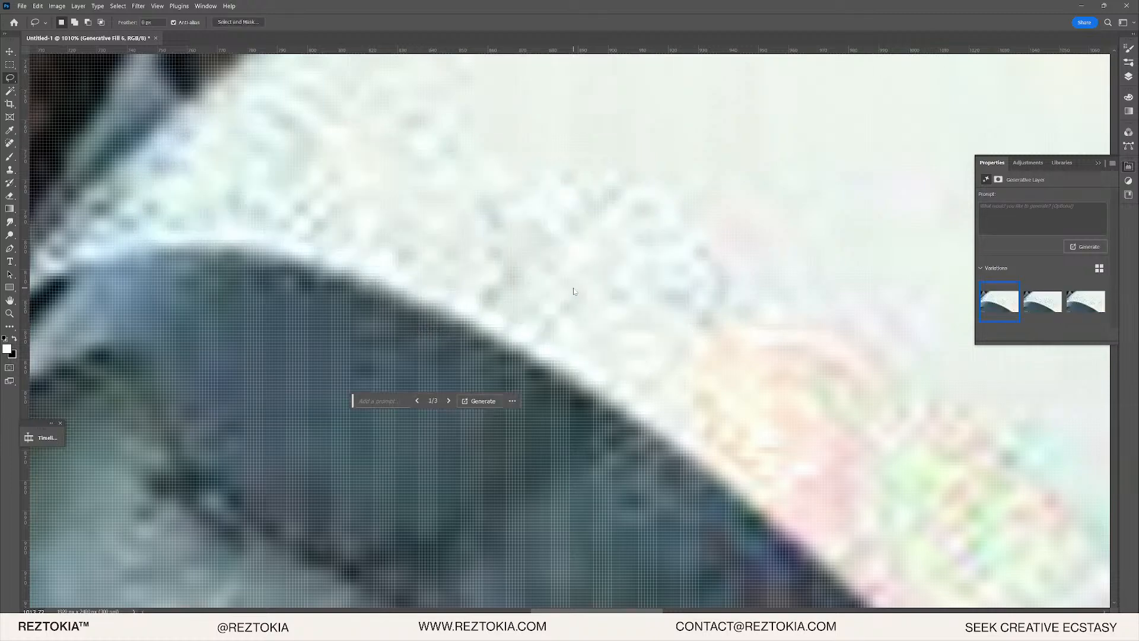
scroll(589, 313, down, 10)
- Duplicate the original photo layer to compare before and after, then delete Layer 1 copy
scroll(706, 341, up, 3)
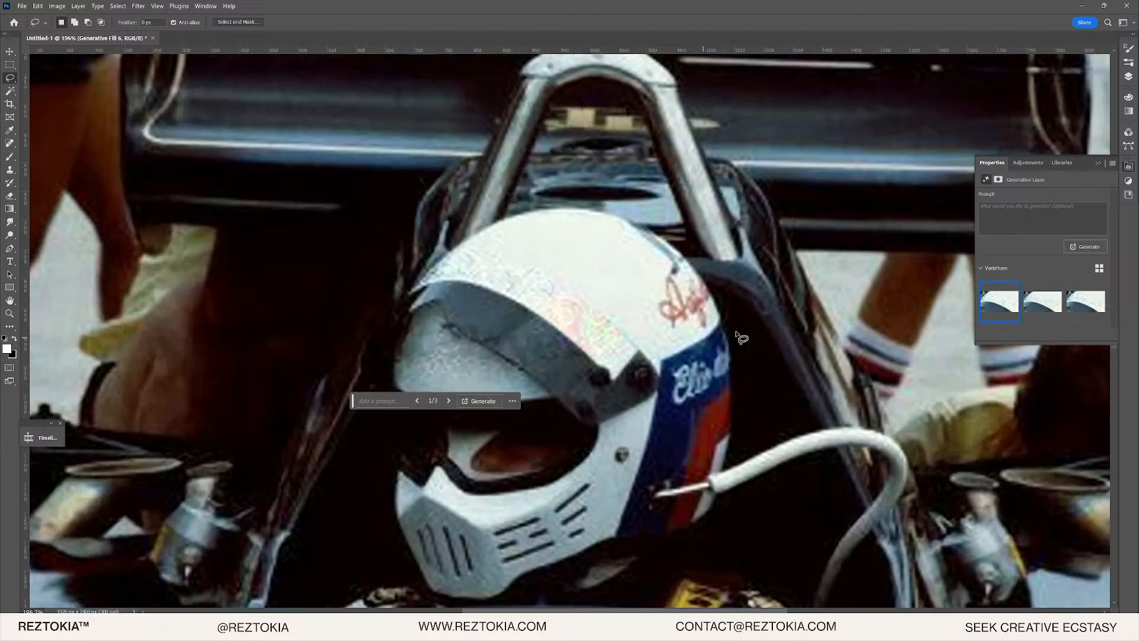
click(1130, 75)
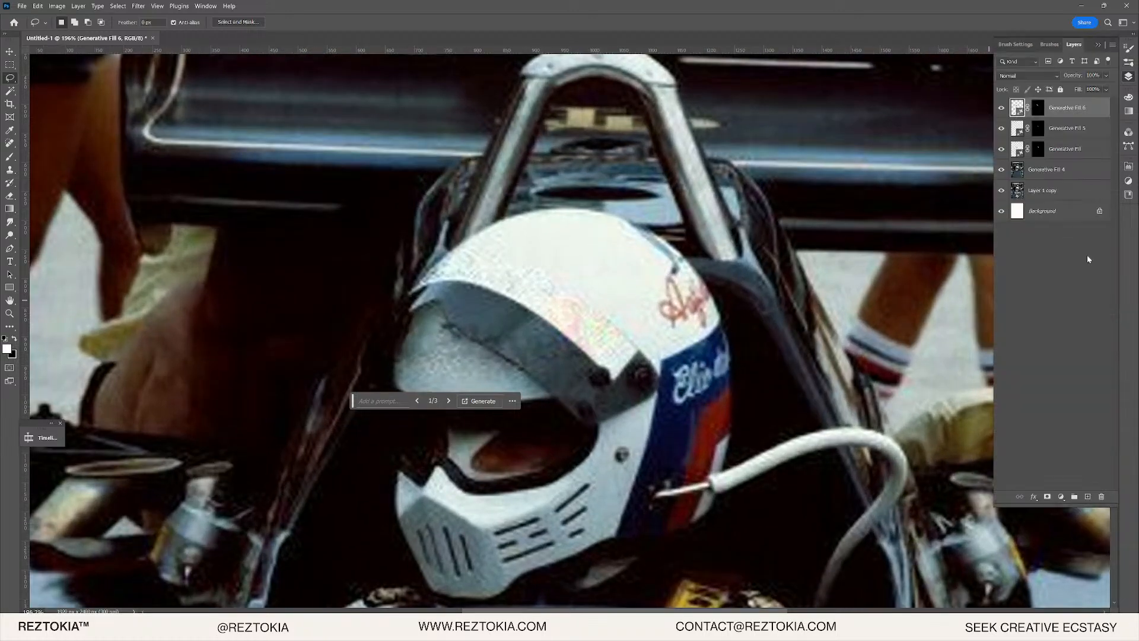
drag(1055, 199, 1000, 116)
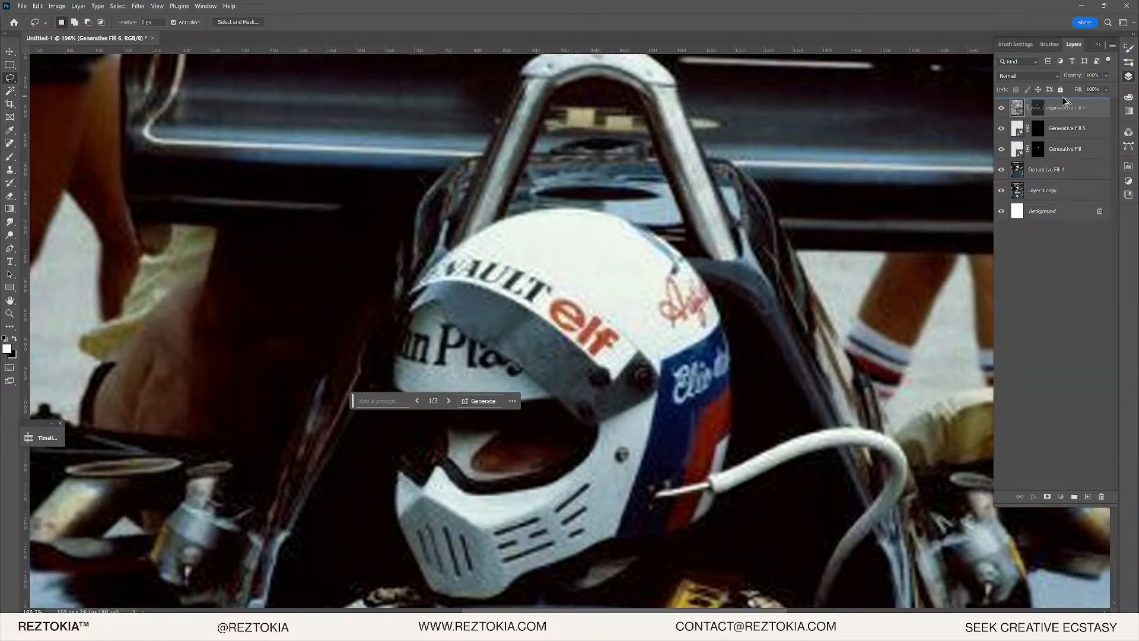
click(1002, 109)
click(1001, 109)
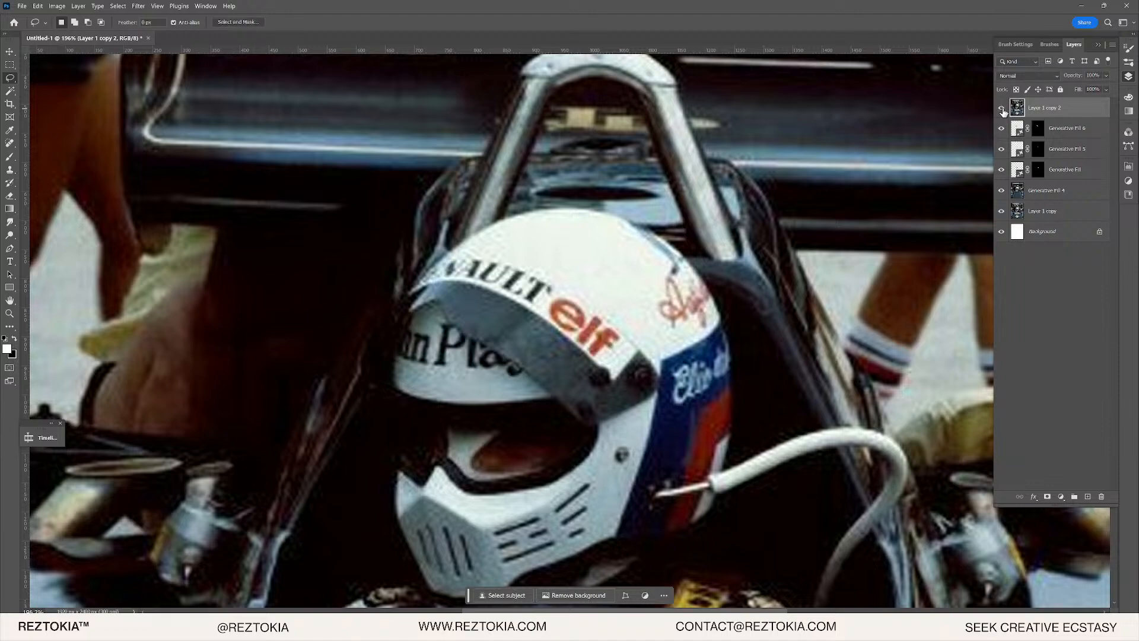
click(1002, 109)
click(1002, 109)
drag(1093, 107, 1044, 200)
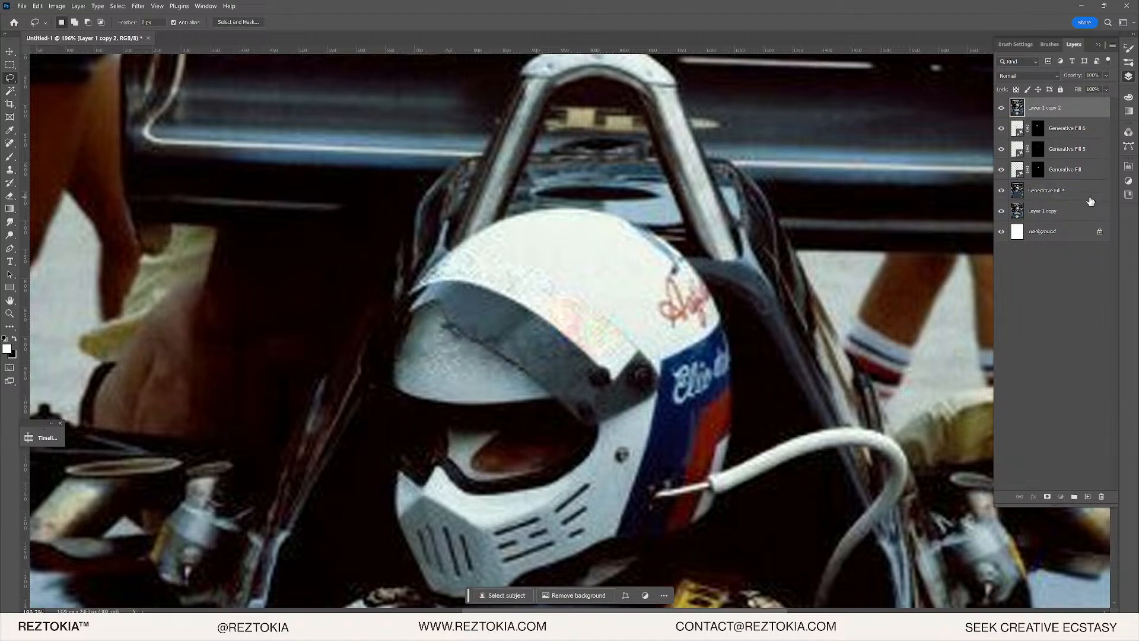
click(1035, 215)
key(Delete)
- Zoom onto the retouched rear wing and select Generative Fill layers 4 through 6
scroll(745, 359, down, 3)
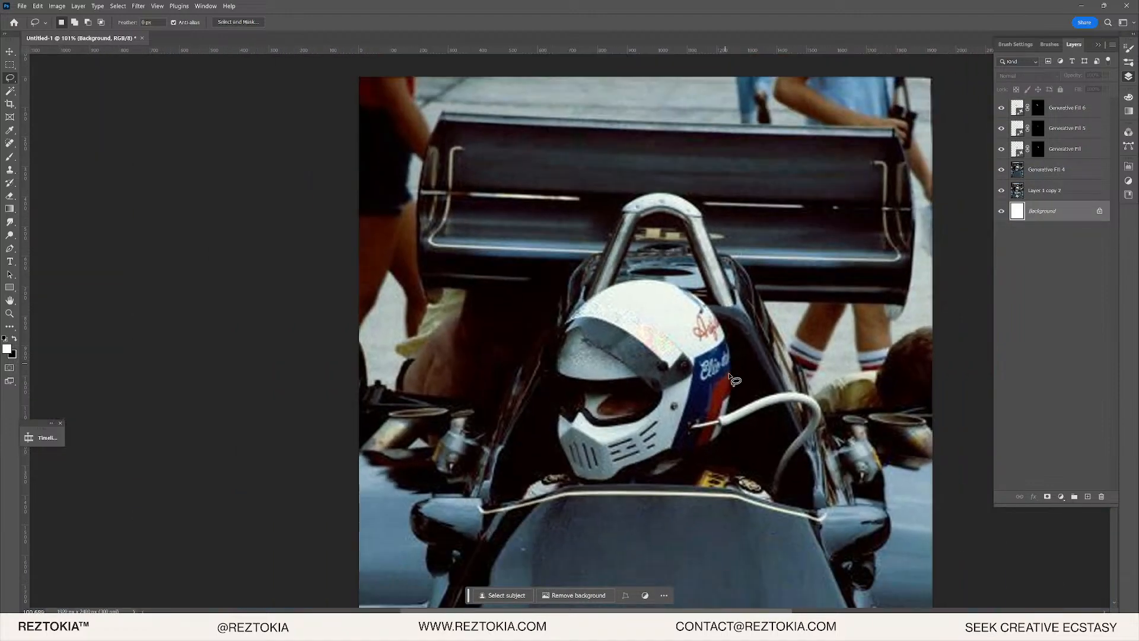
drag(736, 380, 671, 558)
drag(655, 67, 754, 0)
drag(715, 255, 710, 120)
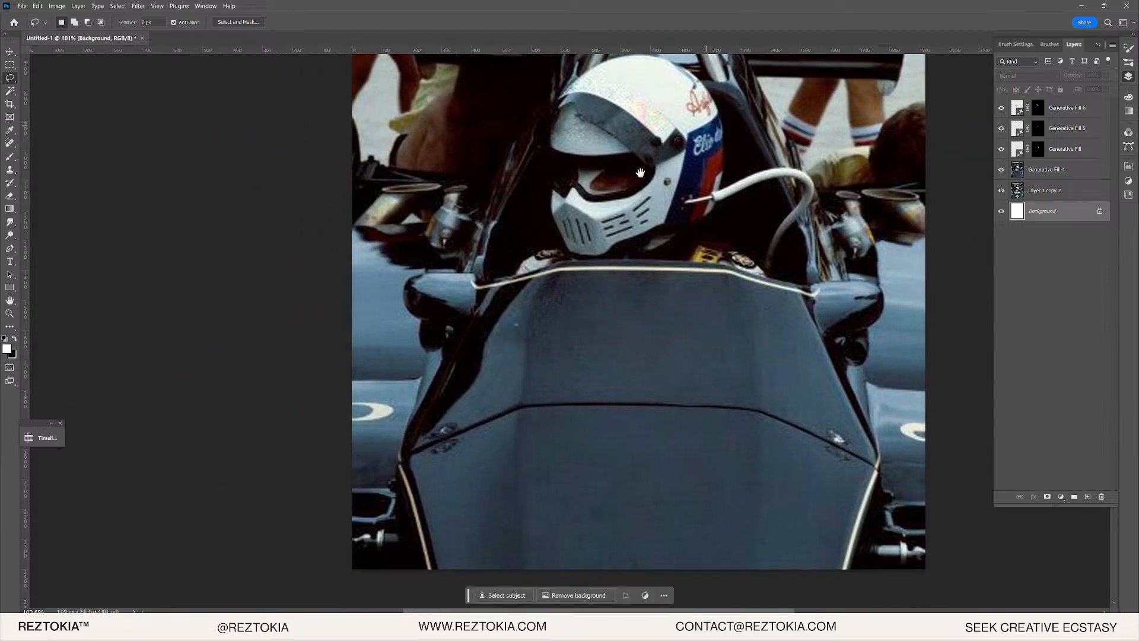
scroll(471, 432, down, 3)
scroll(581, 427, down, 2)
scroll(581, 428, up, 3)
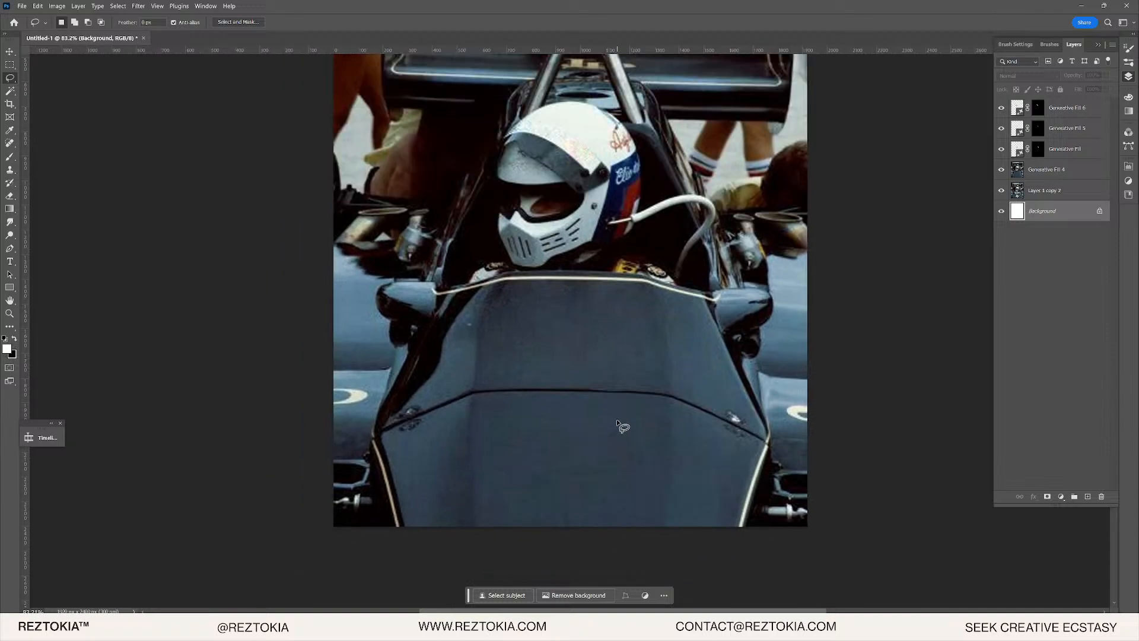
scroll(504, 305, up, 1)
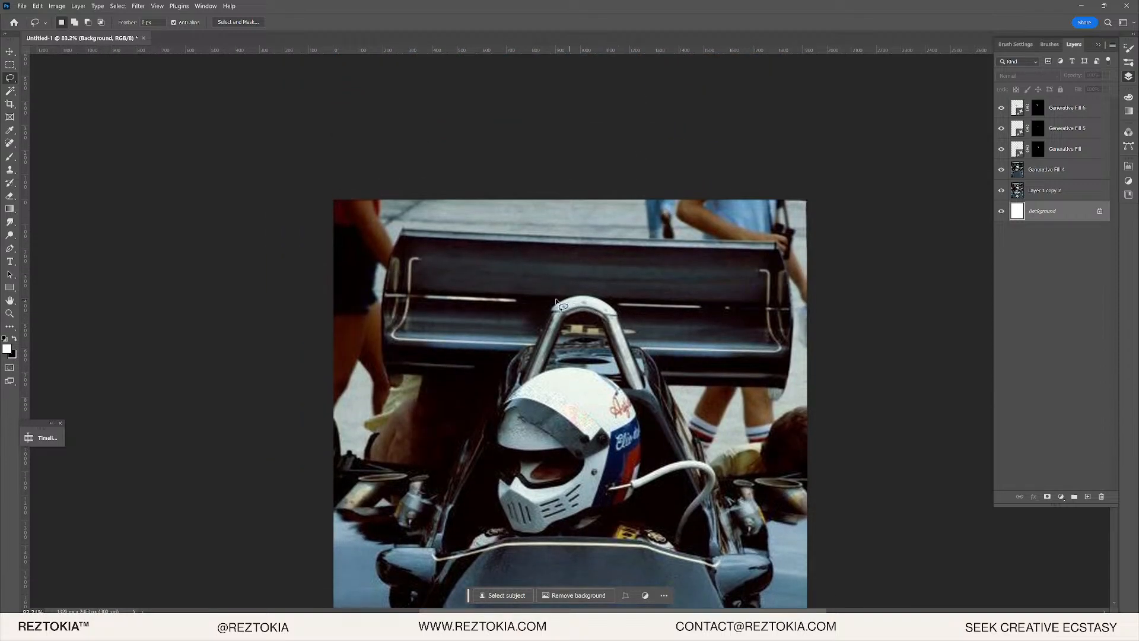
scroll(486, 308, up, 11)
drag(845, 314, 564, 323)
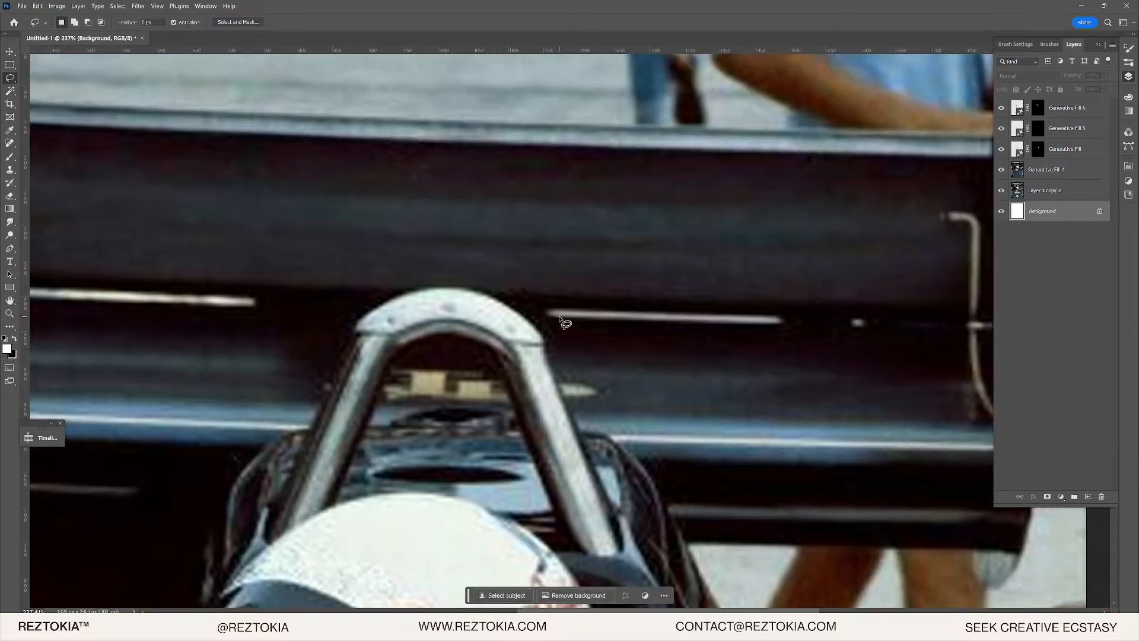
scroll(565, 323, down, 3)
click(1051, 172)
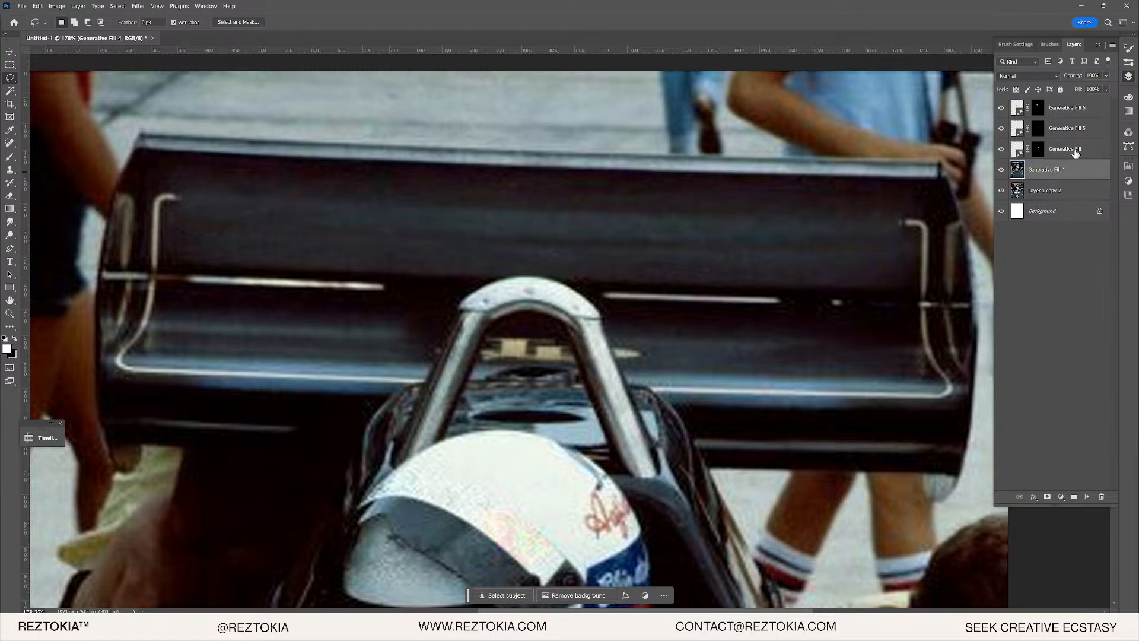
shift+click(1079, 117)
- Group the Generative Fill layers into Group 1, hide it, and zoom onto the original wing lettering
key(ctrl+g)
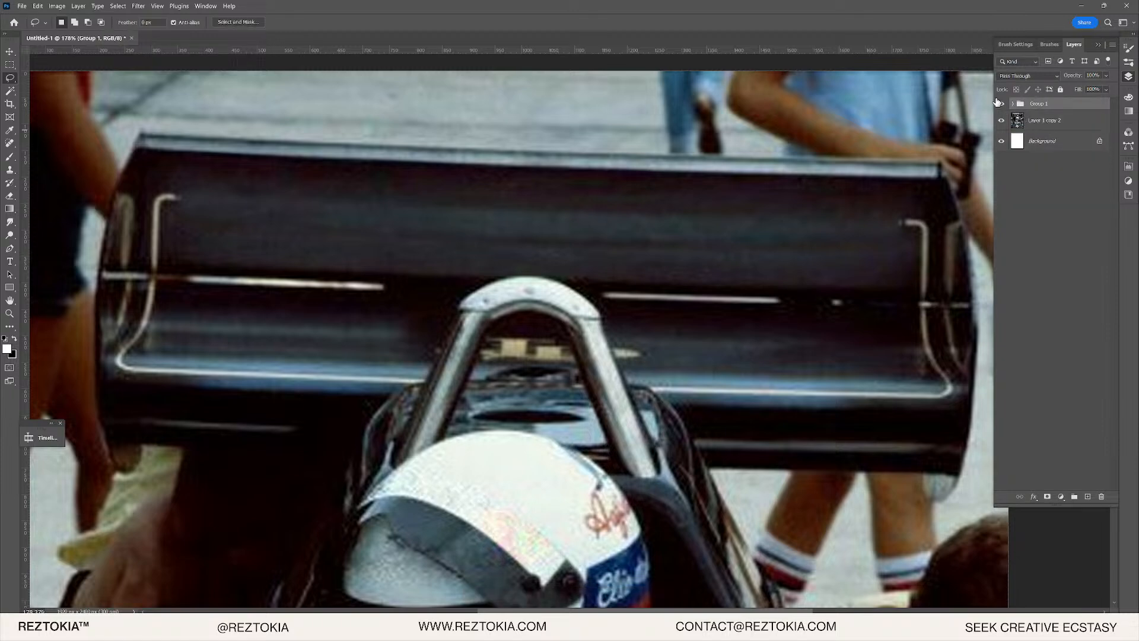
click(1000, 103)
scroll(471, 280, down, 3)
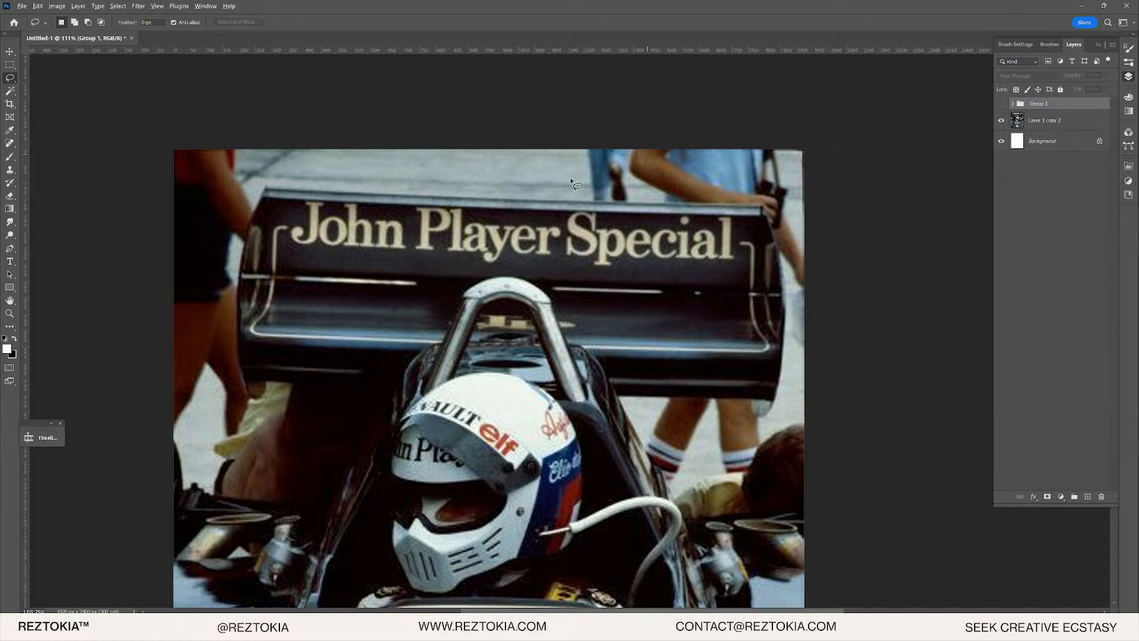
scroll(576, 184, up, 9)
scroll(653, 205, down, 10)
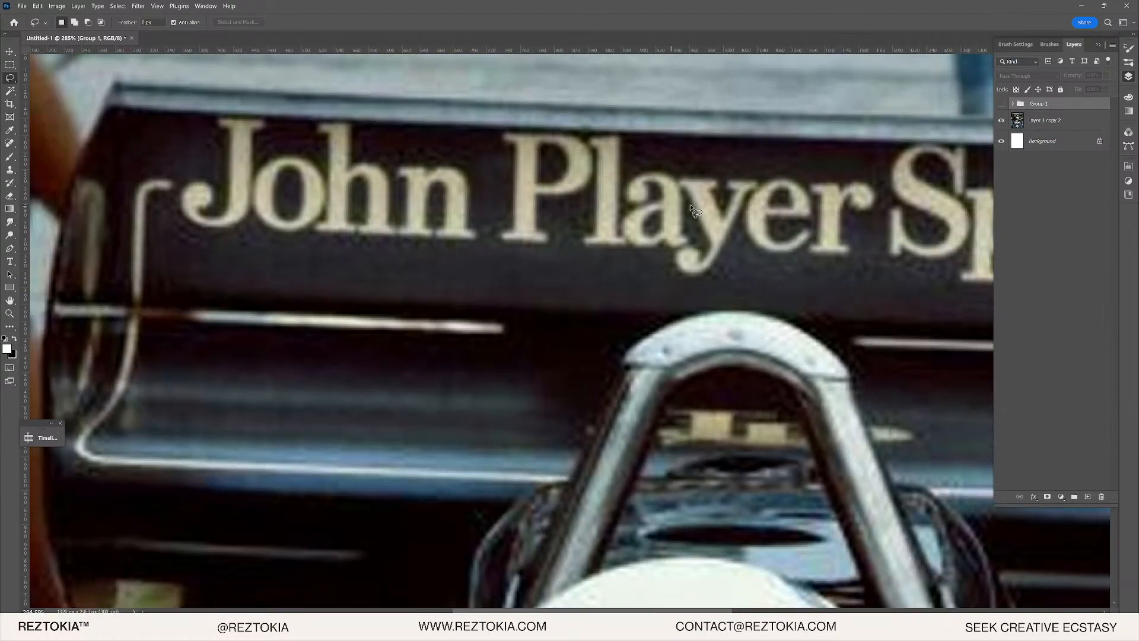
scroll(376, 230, down, 1)
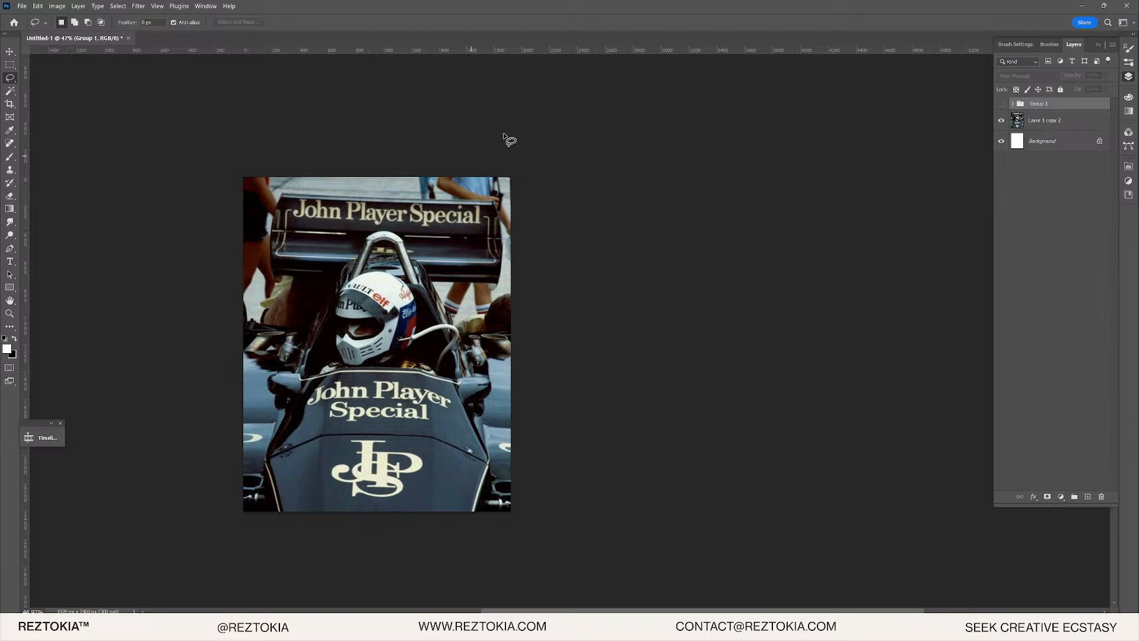
scroll(341, 217, up, 6)
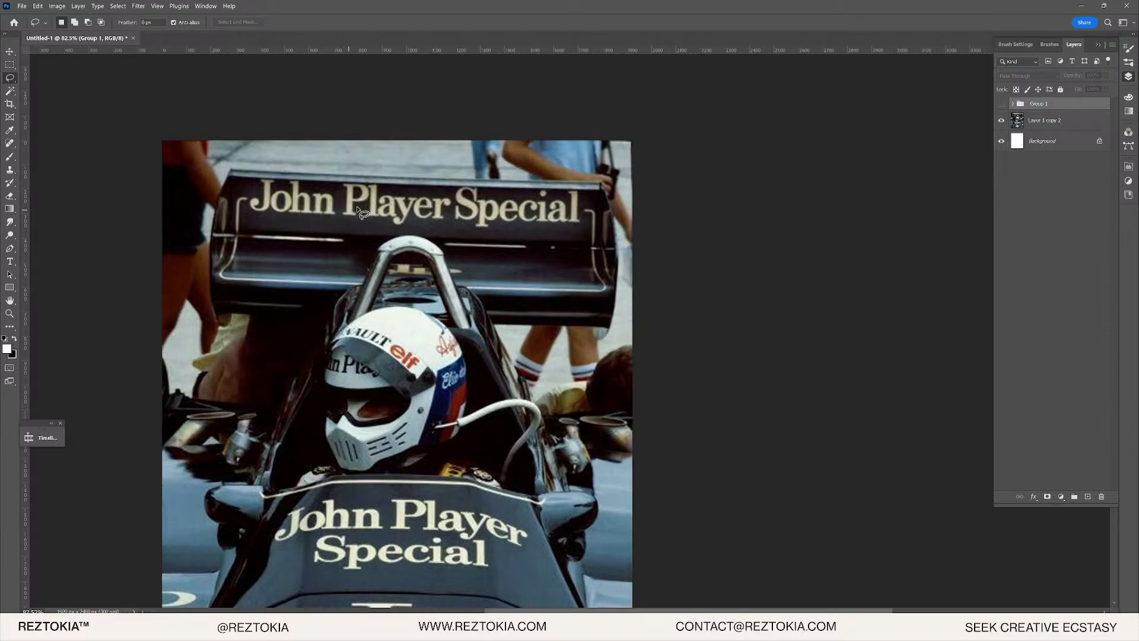
scroll(333, 208, up, 2)
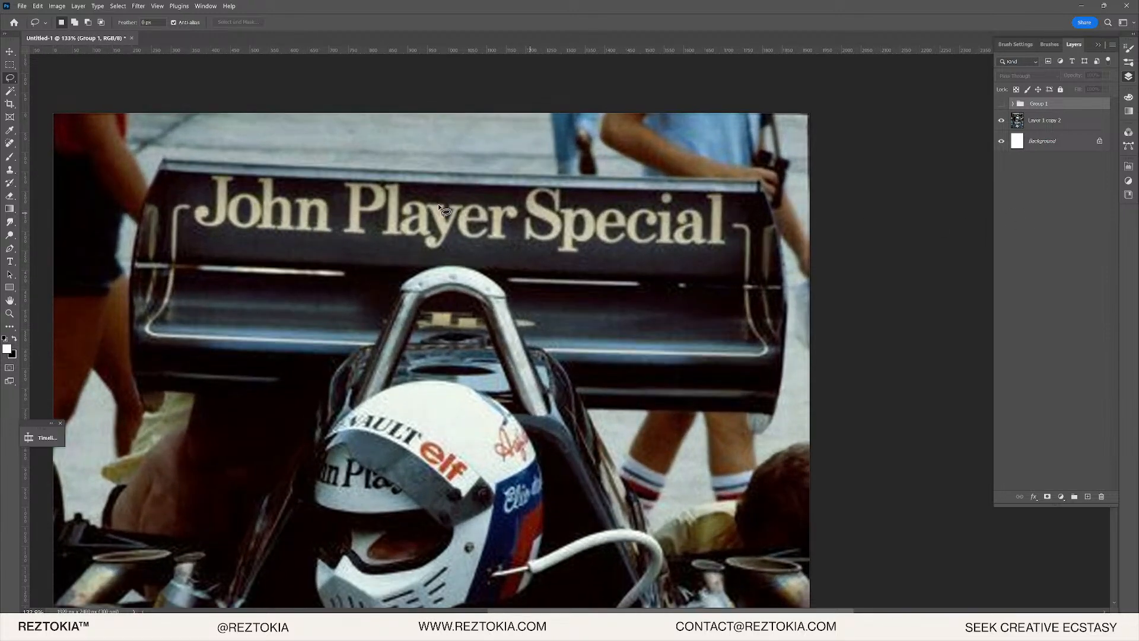
scroll(534, 243, down, 1)
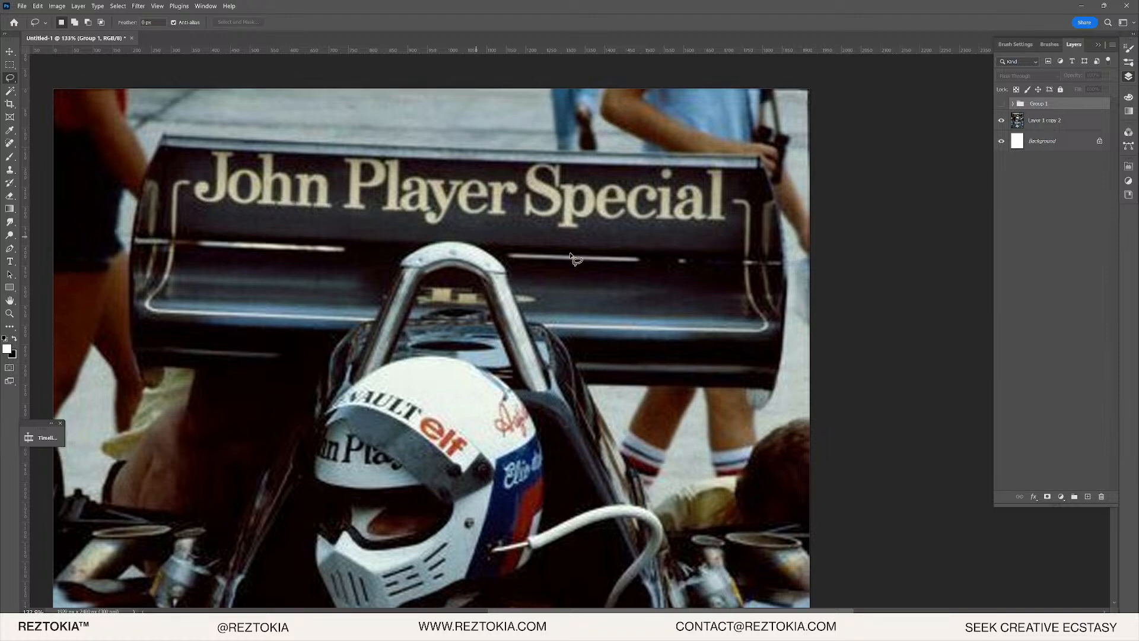
scroll(571, 258, up, 1)
scroll(363, 248, up, 1)
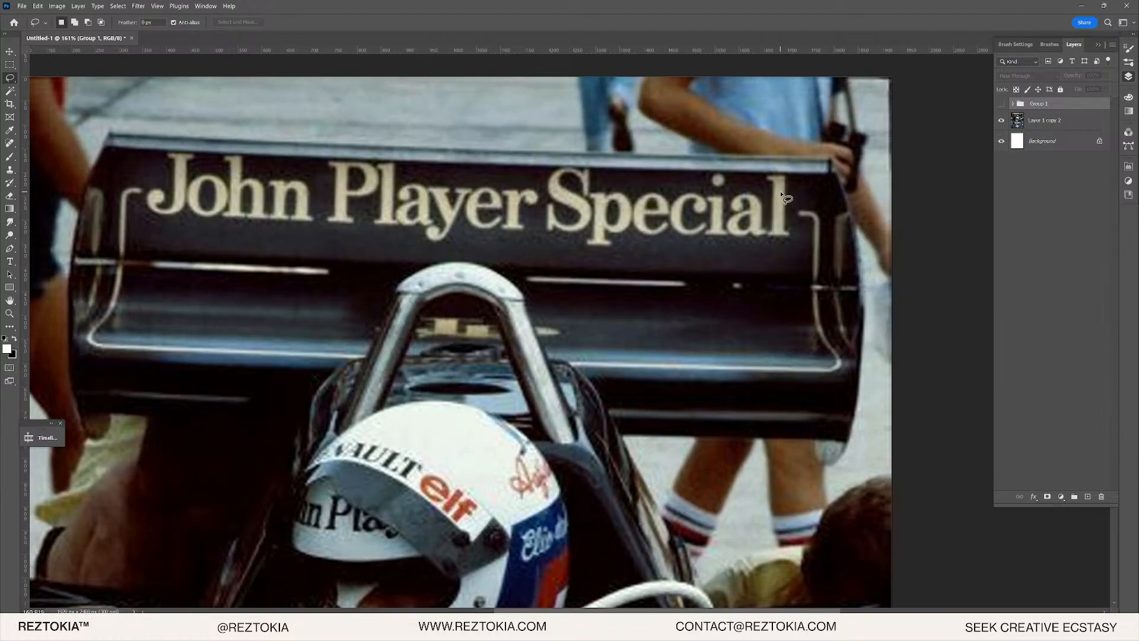
scroll(381, 227, up, 1)
scroll(299, 208, up, 1)
scroll(797, 211, up, 1)
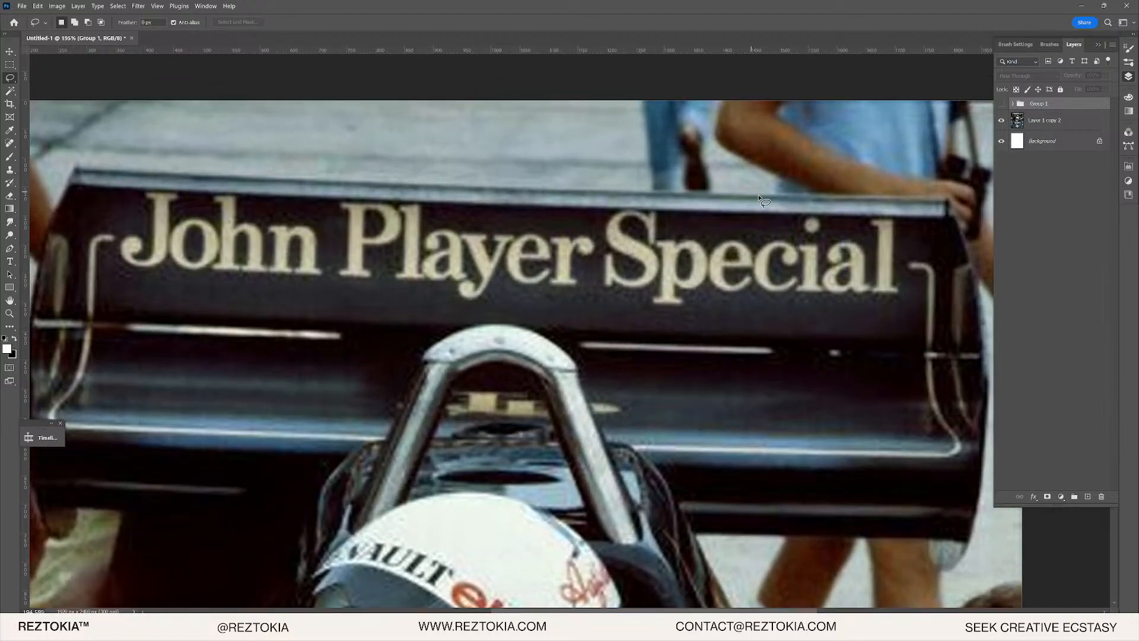
key(alt+Tab)
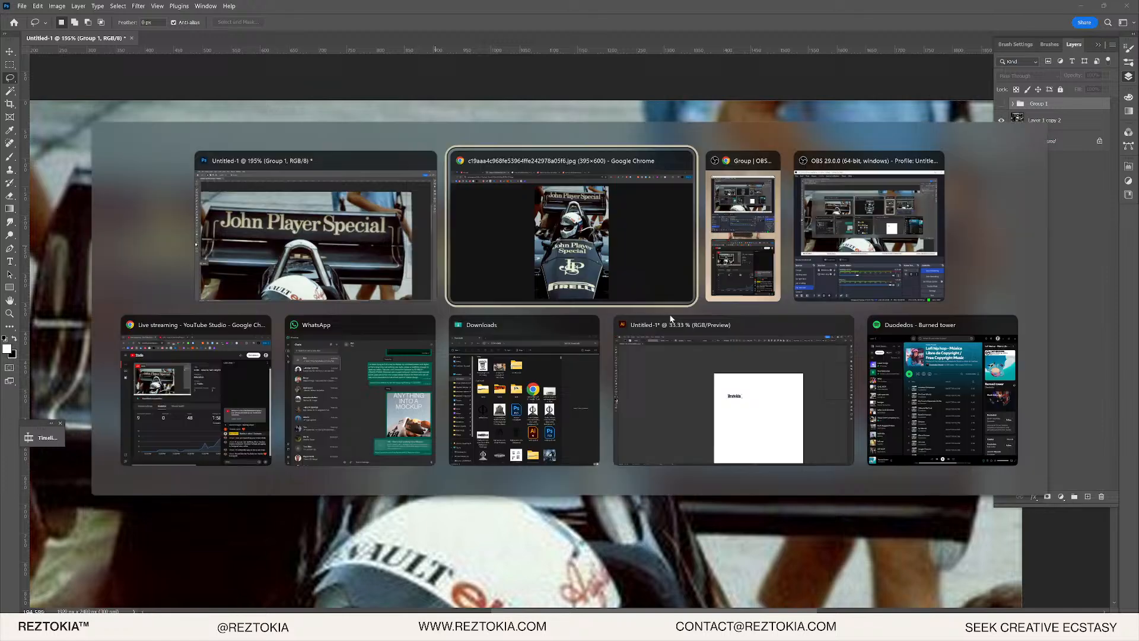
- In Illustrator, widen the text box and add 'Racing' after Reztokia
click(647, 366)
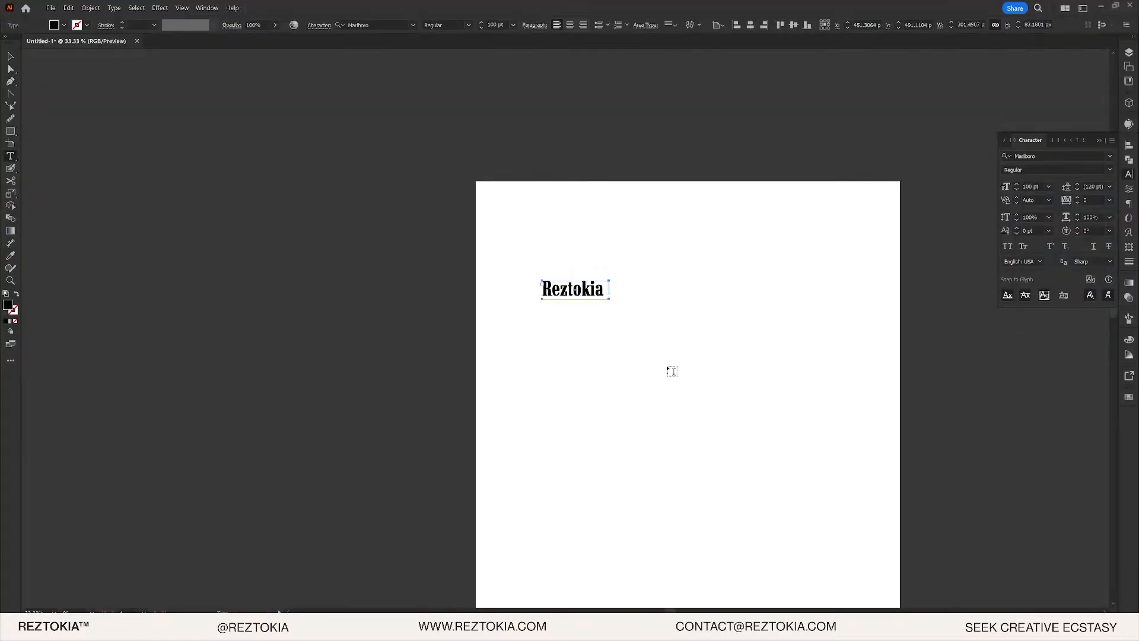
key(ctrl+equal)
key(ctrl+equal)
key(ctrl+equal)
key(ctrl+equal)
double_click(584, 247)
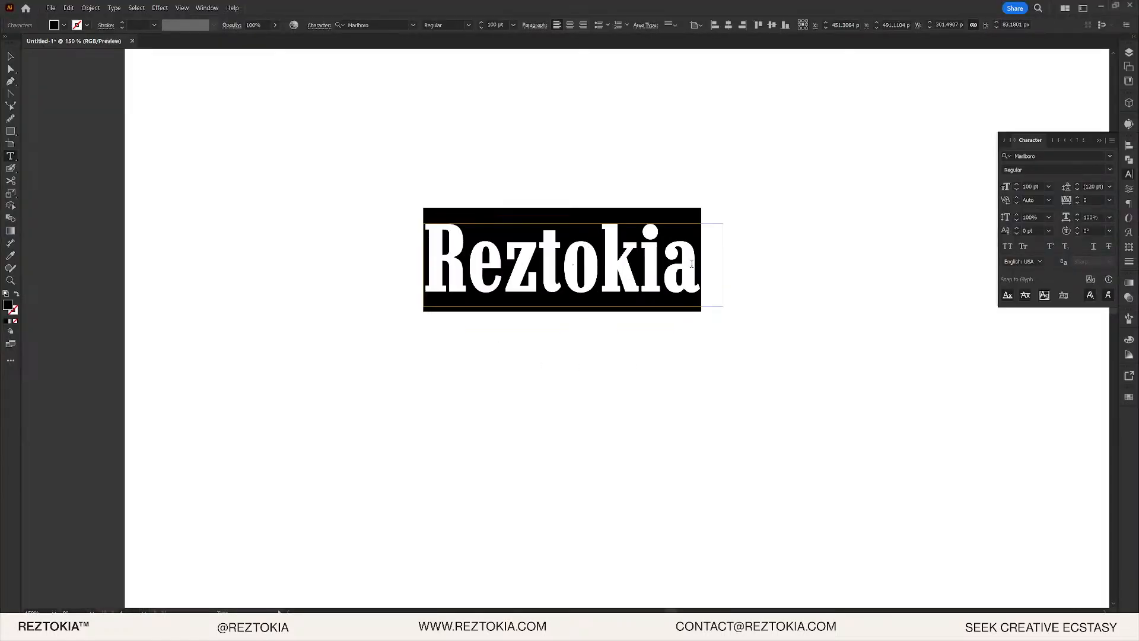
key(Escape)
drag(724, 264, 806, 265)
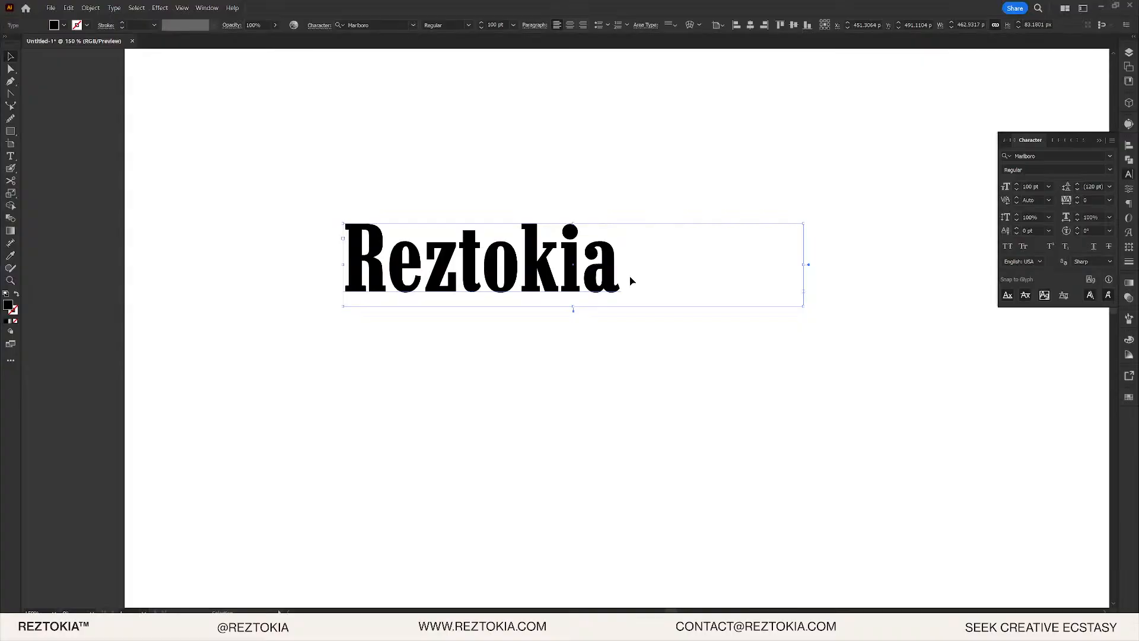
drag(803, 267, 1082, 267)
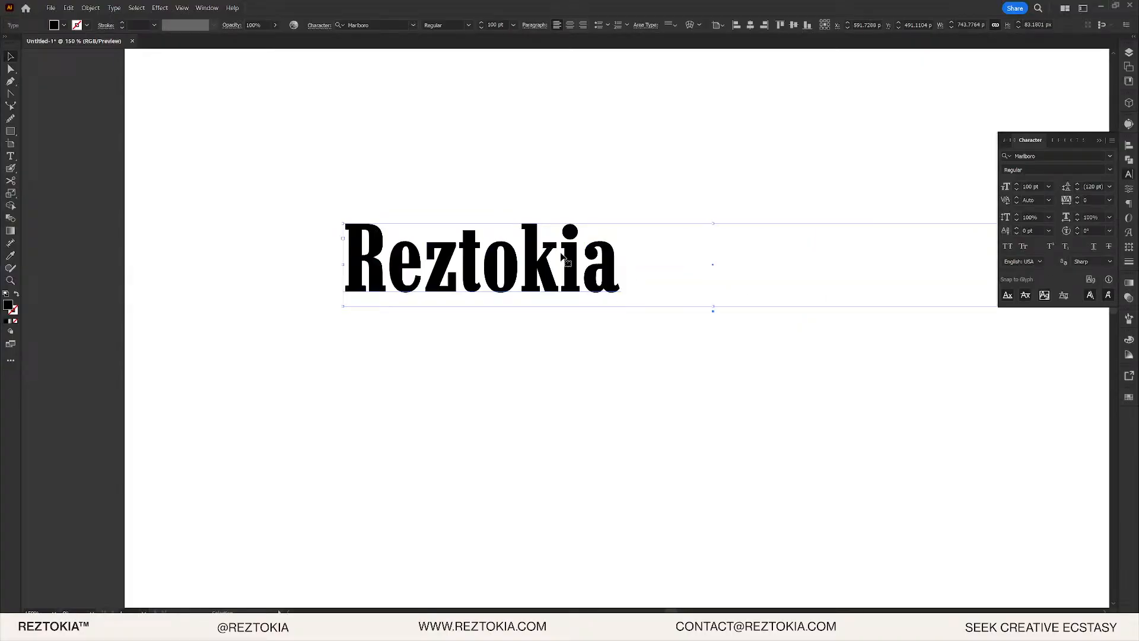
double_click(606, 247)
text(Racing)
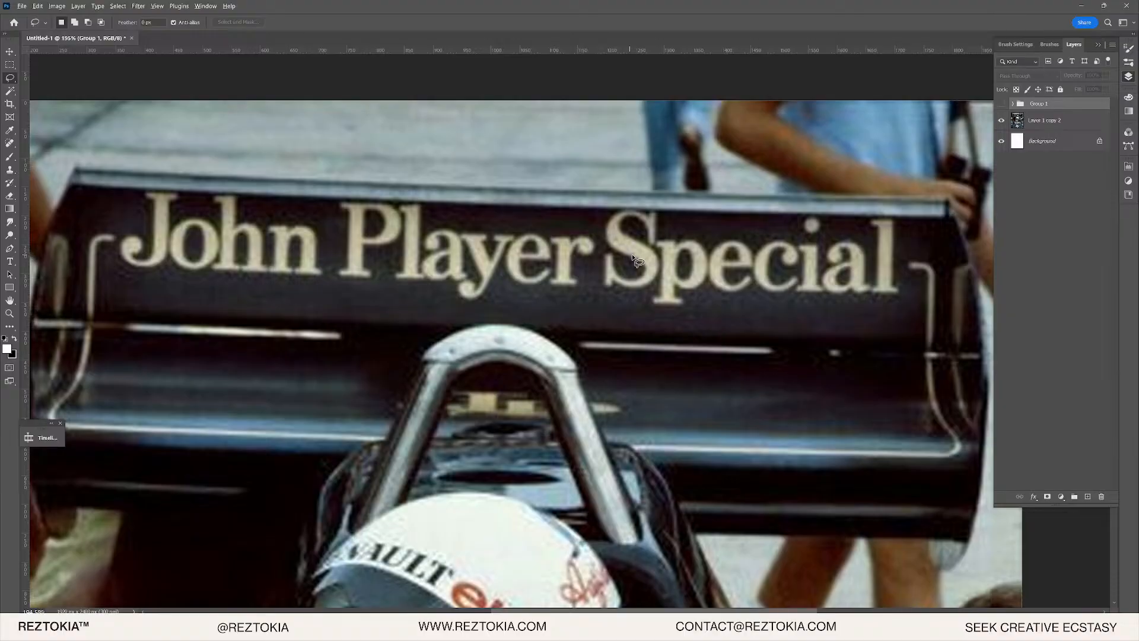
key(Escape)
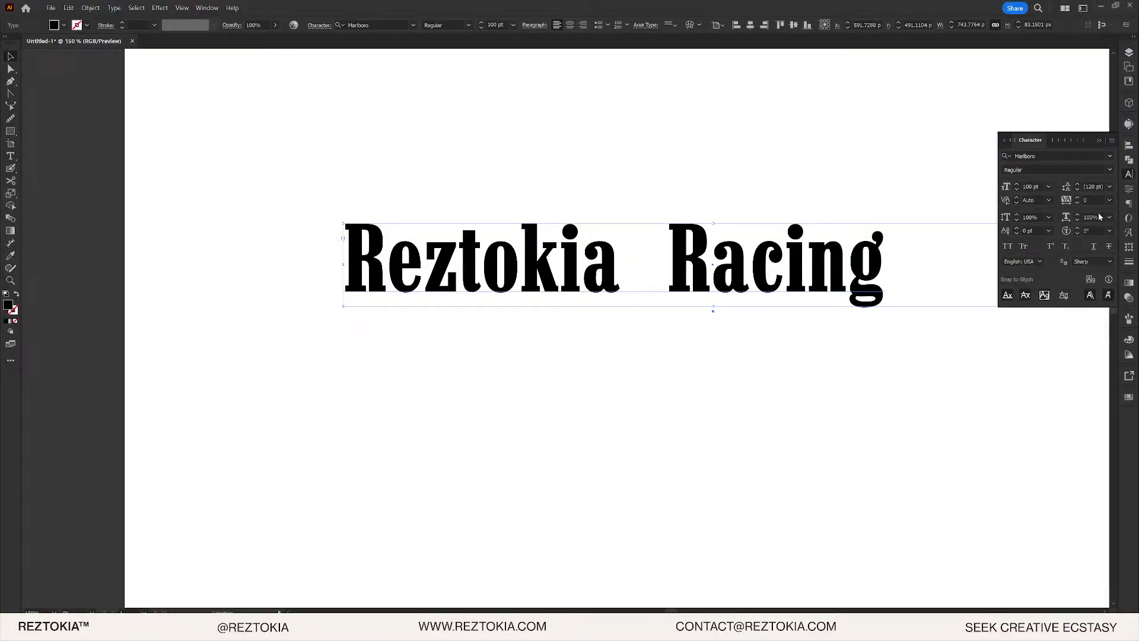
- Set the text's horizontal scale to 110% and tracking to -10
click(1092, 201)
text(10)
key(Return)
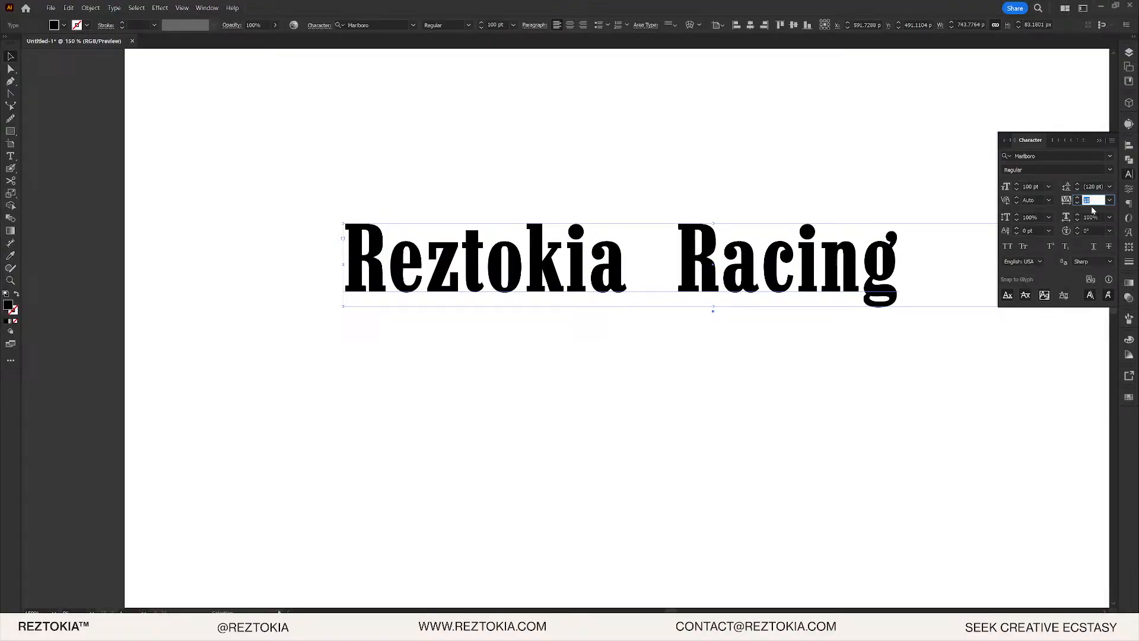
click(1092, 217)
text(110)
key(Return)
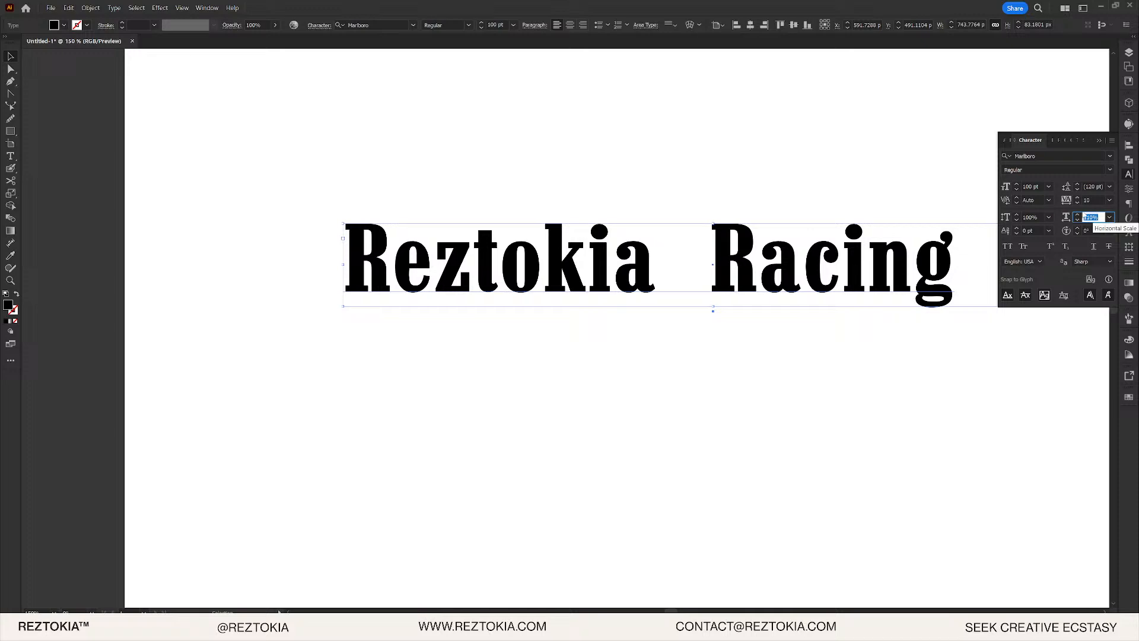
click(1093, 201)
text(-10)
key(Return)
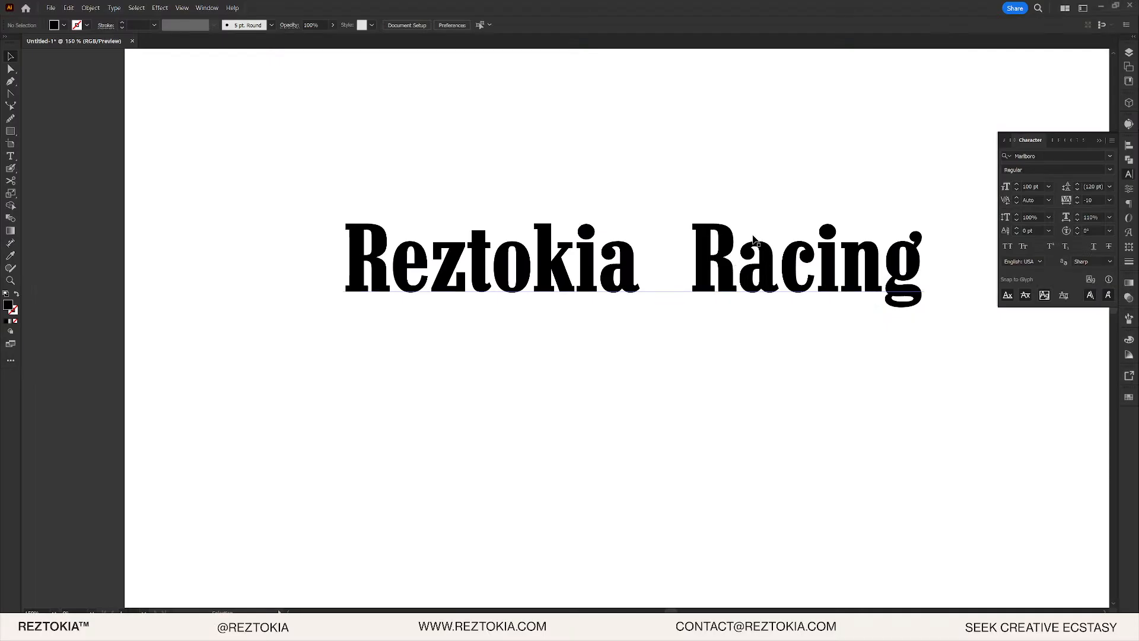
- Set the Reztokia Racing title in Times New Roman Bold
click(754, 239)
click(373, 24)
text(t)
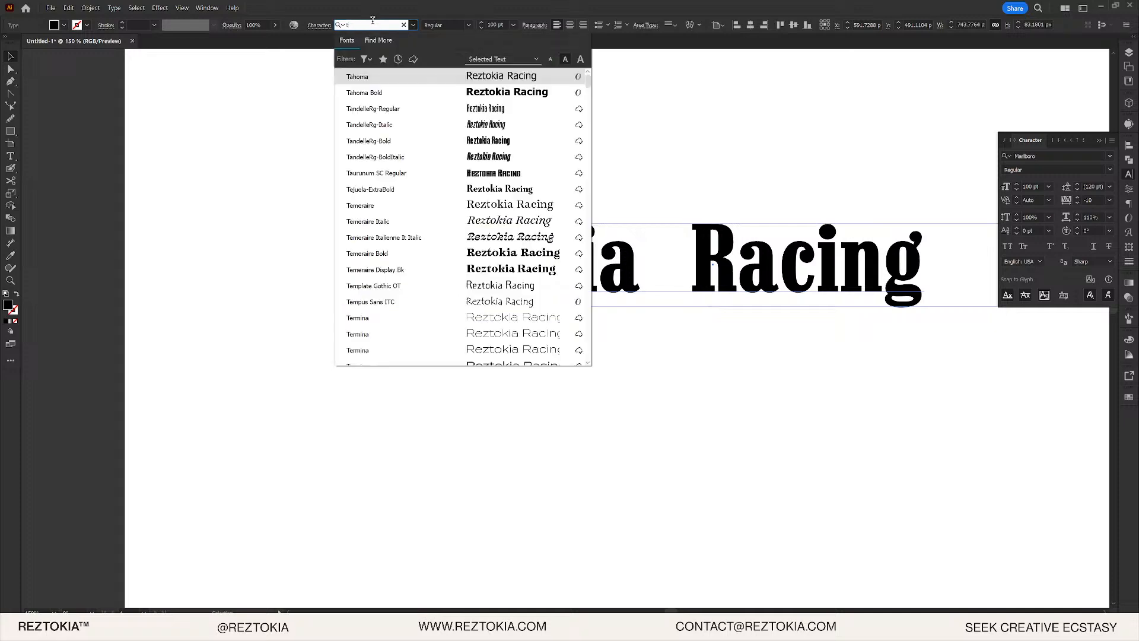
key(BackSpace)
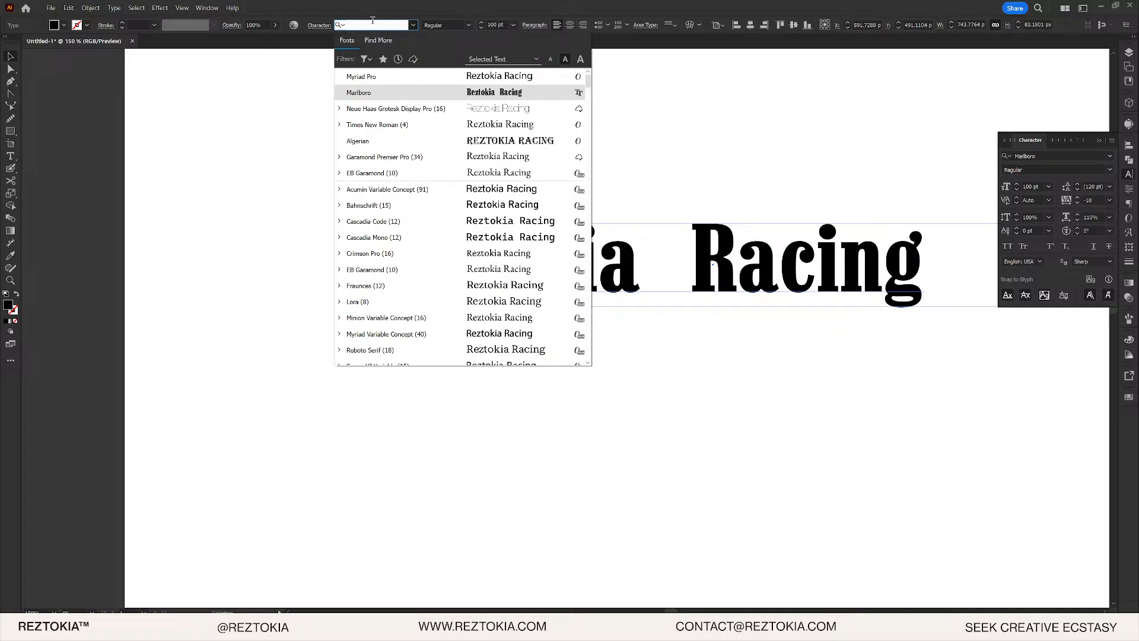
text(times)
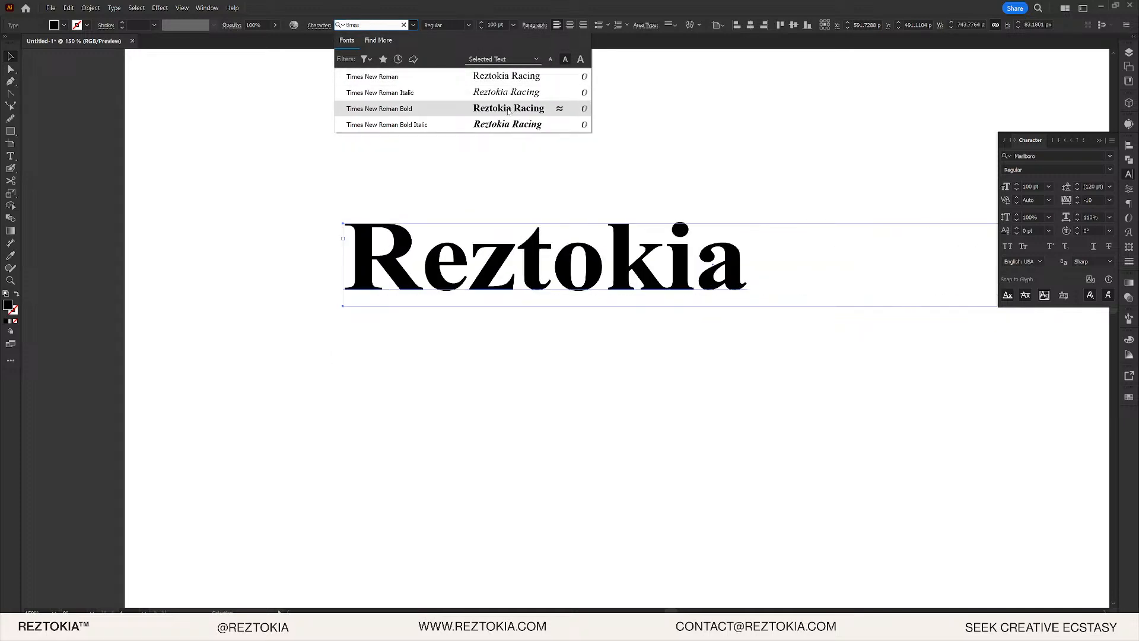
click(505, 108)
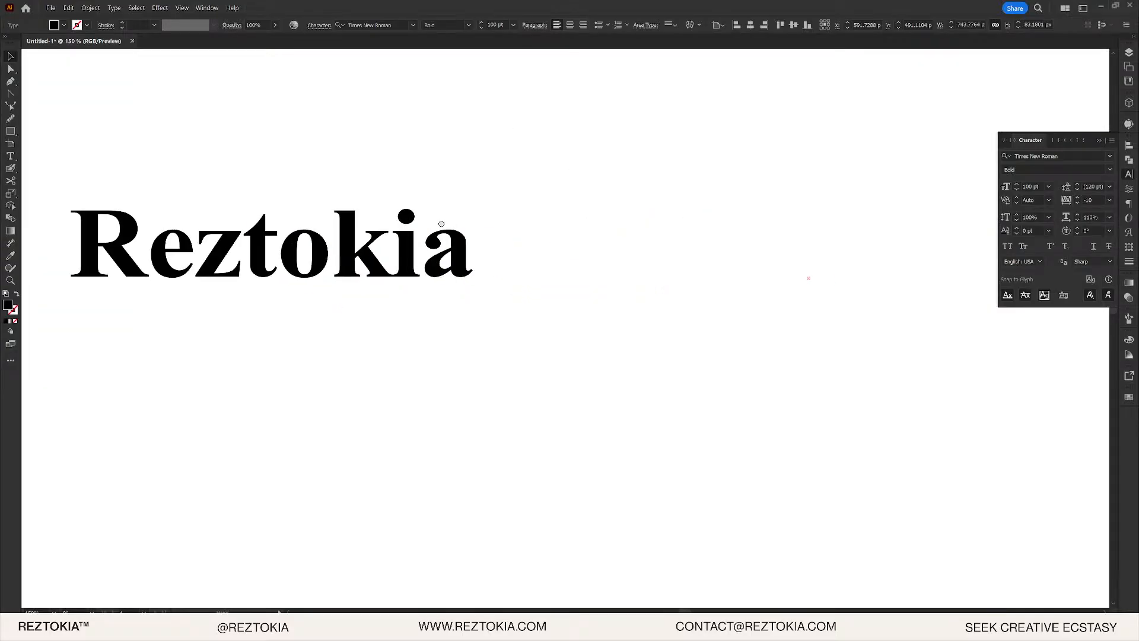
- Apply 90% horizontal scale to the title, then show the Stroke panel with the text deselected
click(1090, 217)
text(90)
key(Return)
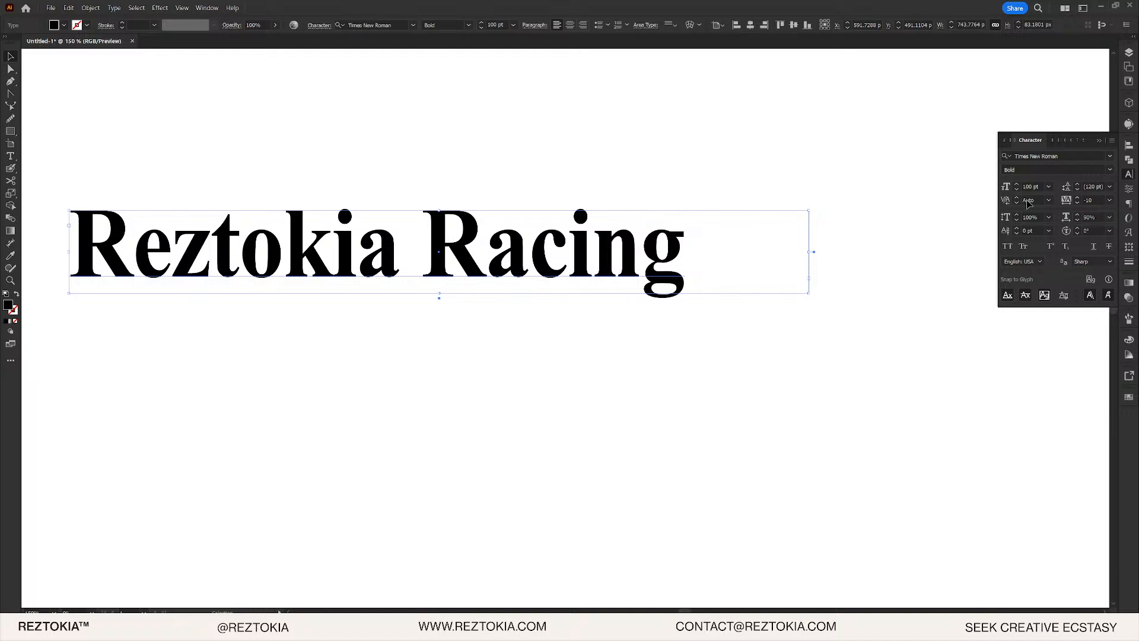
click(1128, 261)
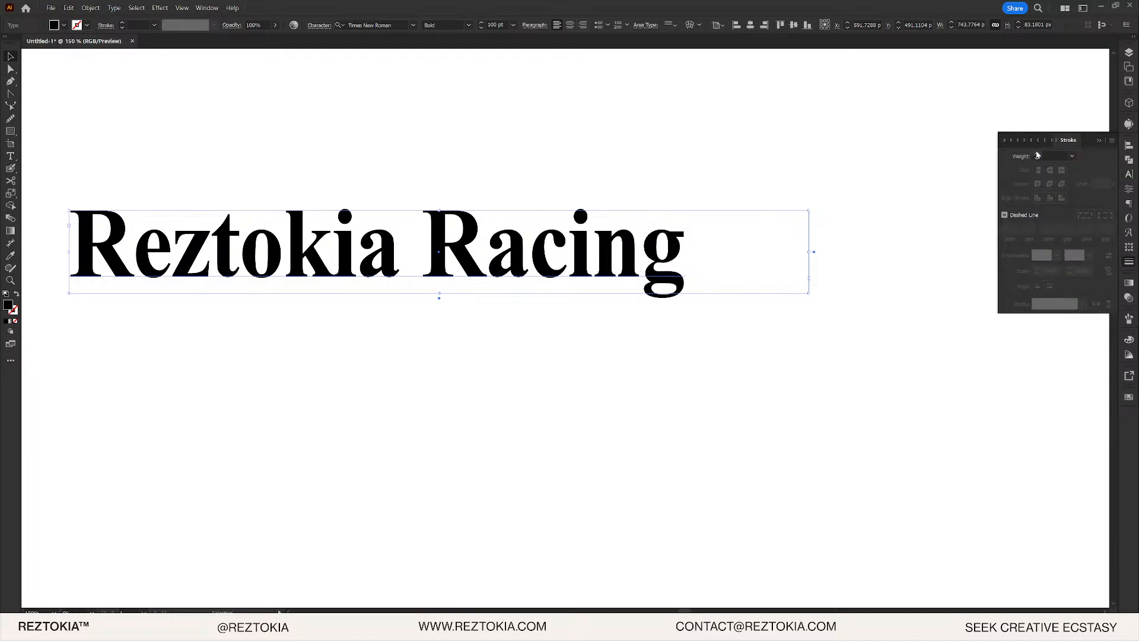
click(649, 206)
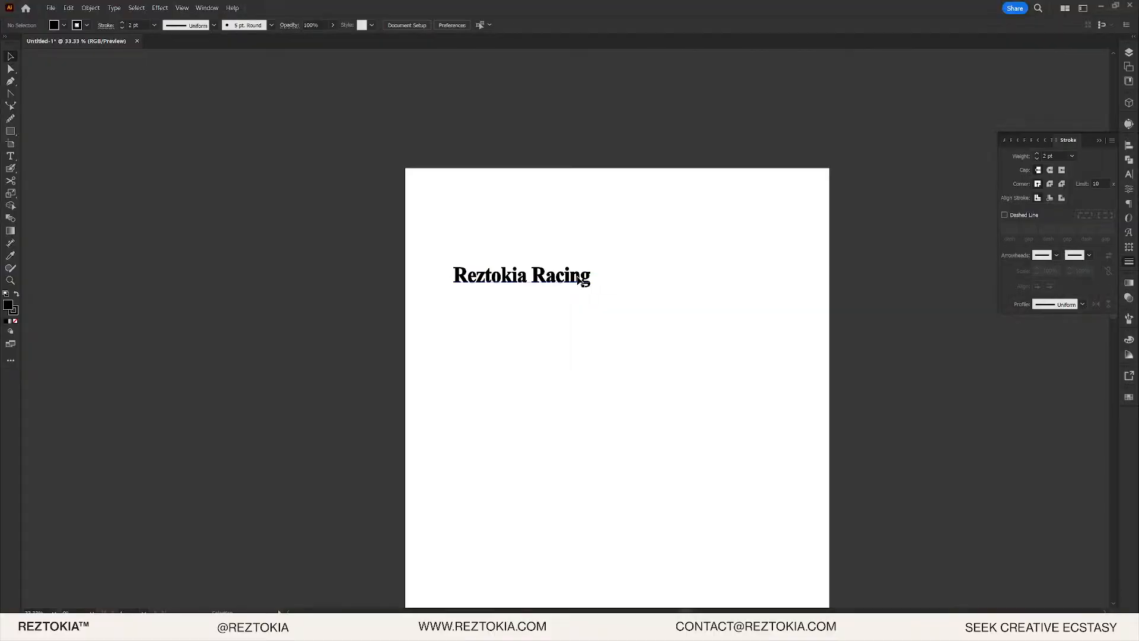
- Replace 'Racing' with 'Race Club', widen the text box, and shift the title right
click(578, 279)
double_click(598, 274)
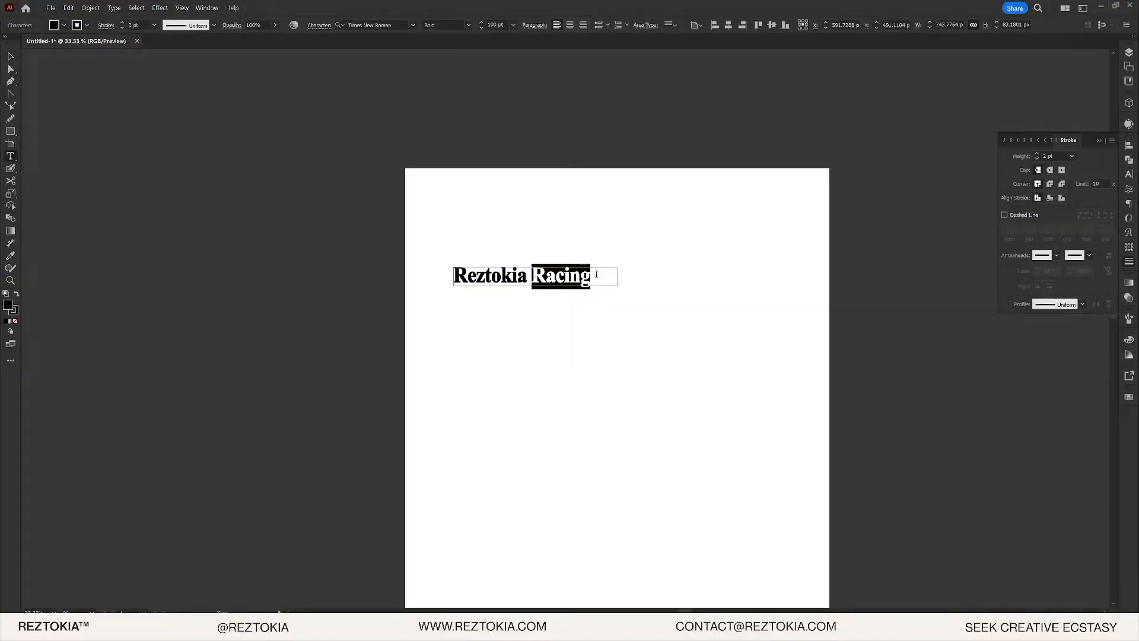
text(Race )
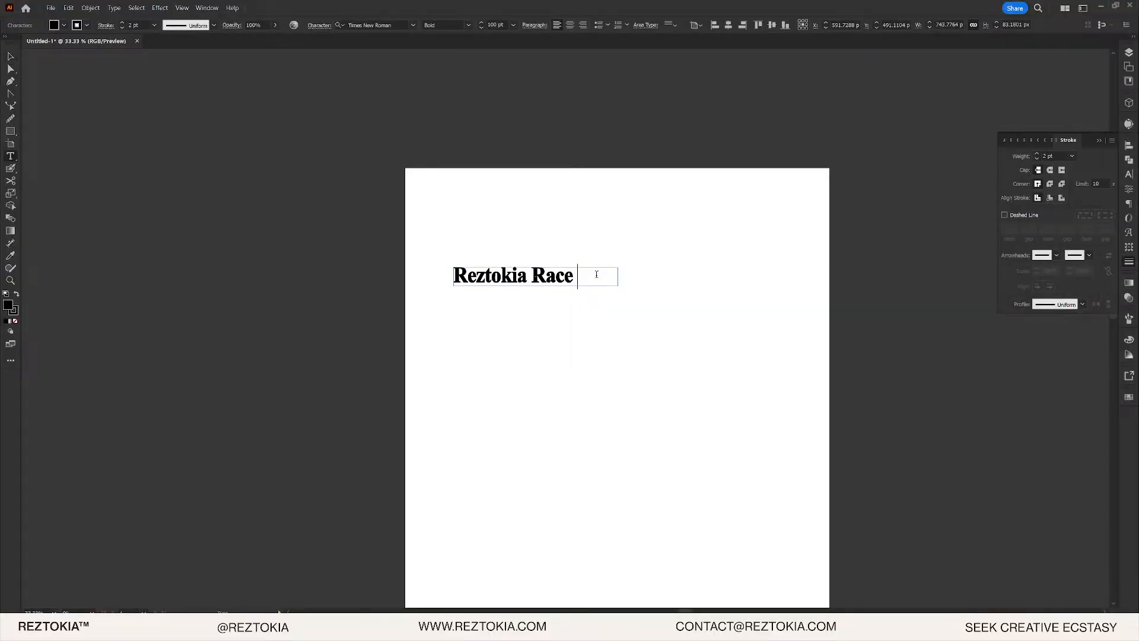
text(C)
key(BackSpace)
key(Escape)
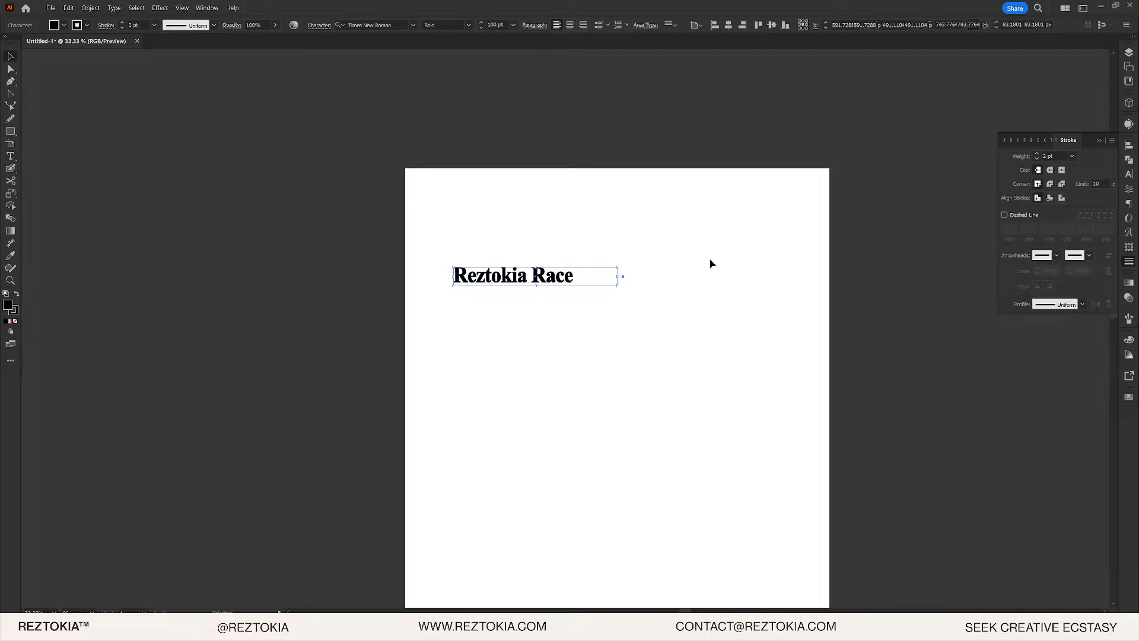
scroll(628, 274, up, 4)
drag(582, 284, 649, 286)
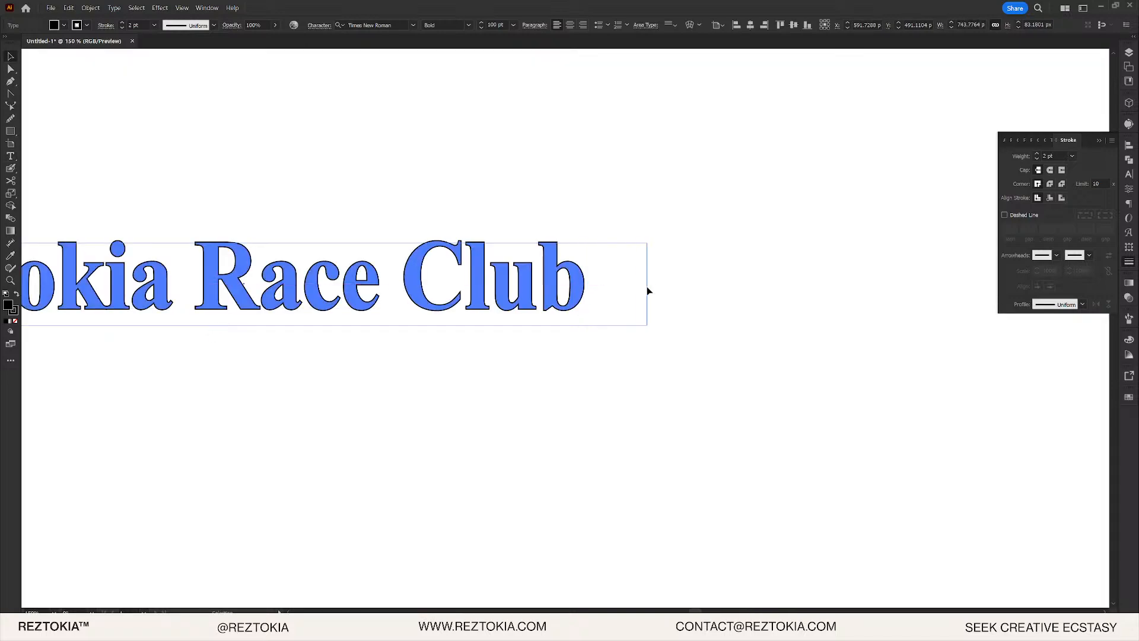
scroll(649, 286, left, 3)
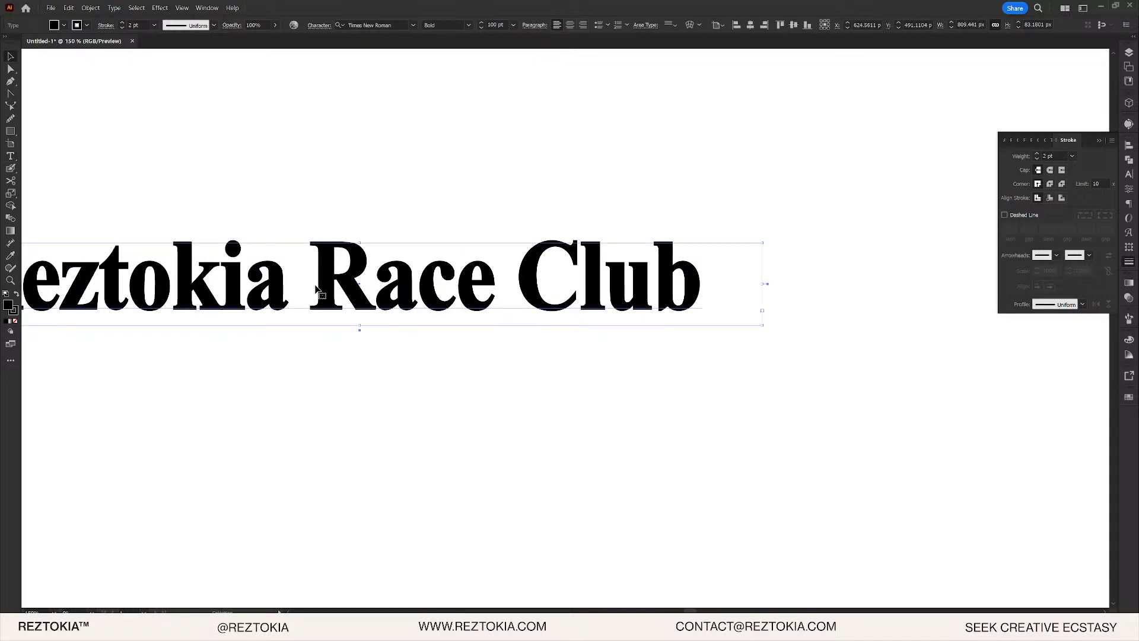
drag(333, 280, 506, 275)
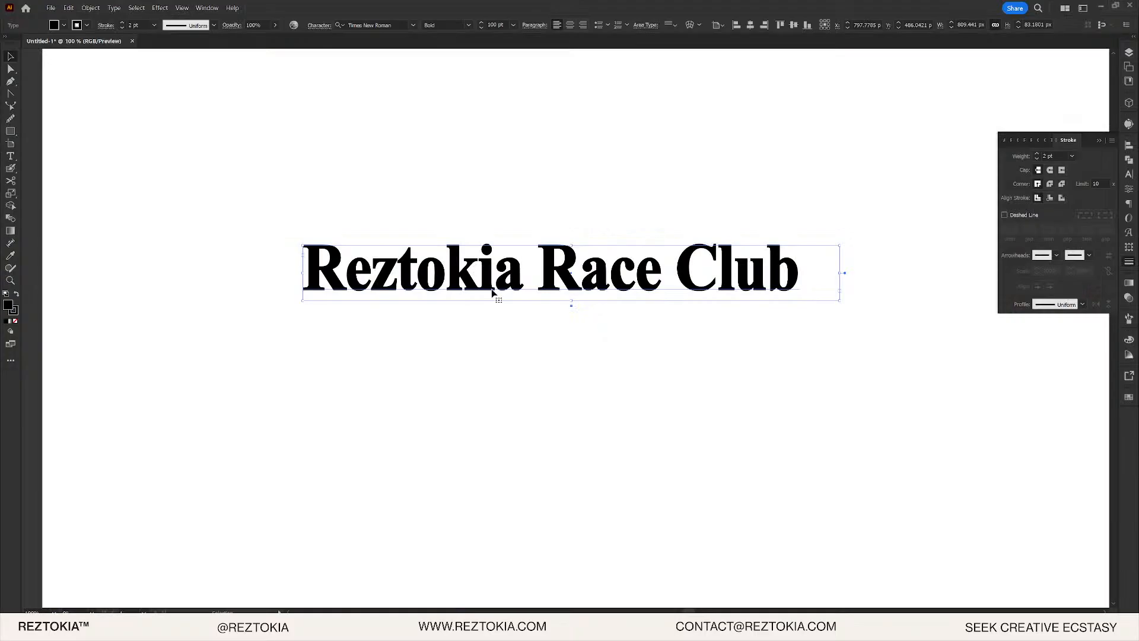
- Set the lettering's stroke weight to 1.2 pt
drag(720, 248, 1138, 165)
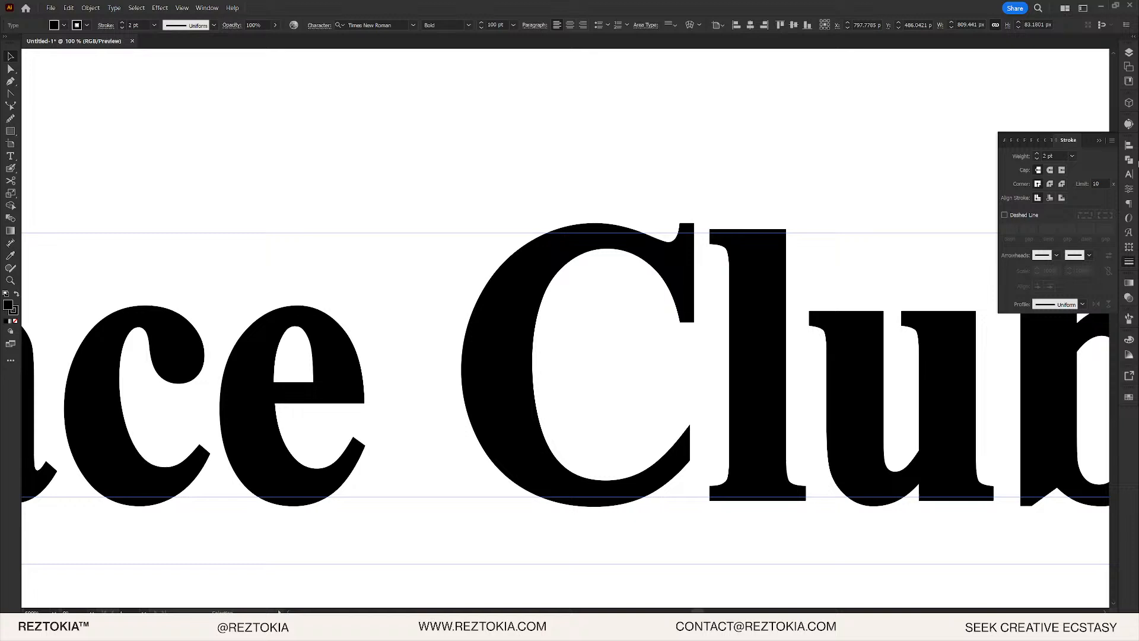
click(1037, 158)
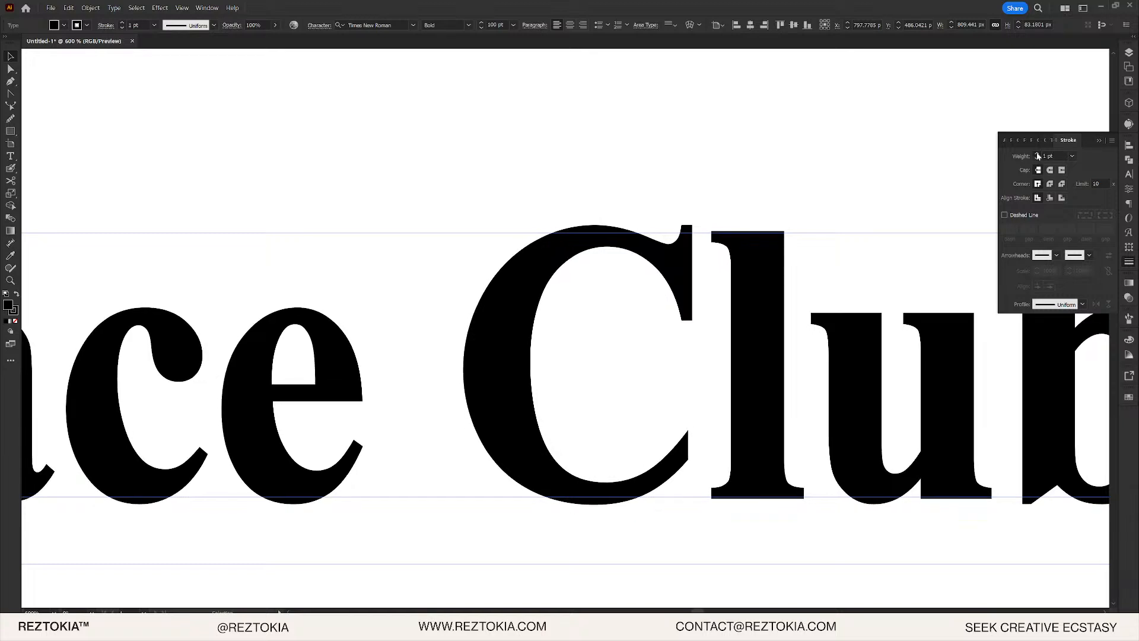
click(1038, 155)
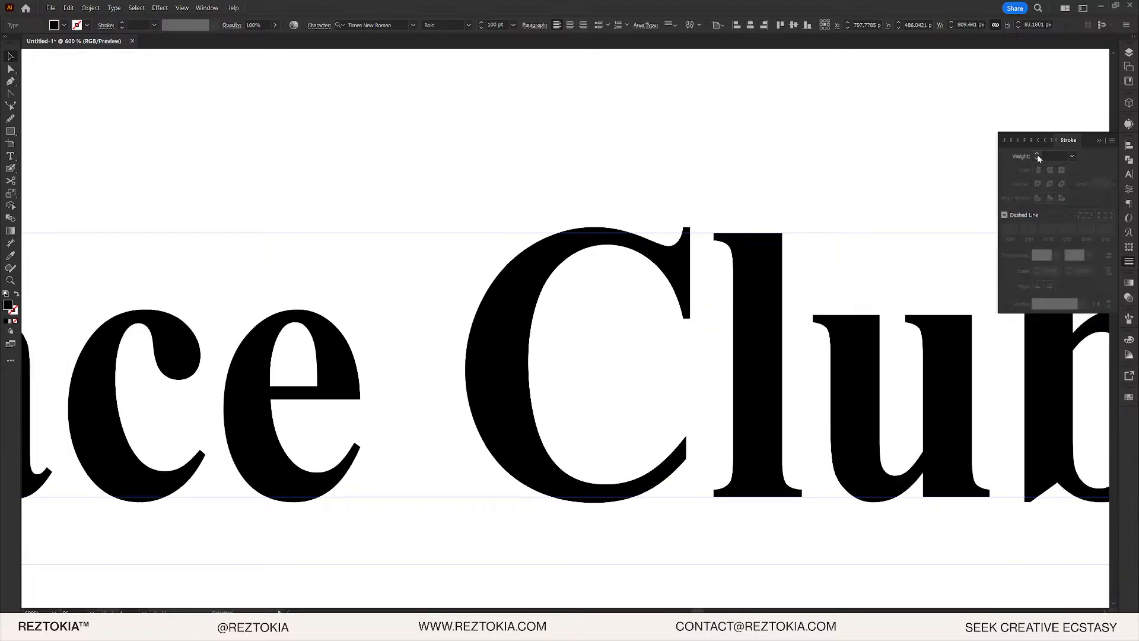
ctrl+click(1037, 154)
ctrl+click(1037, 154)
ctrl+click(1037, 155)
ctrl+click(1037, 154)
ctrl+click(1038, 155)
ctrl+click(1037, 154)
ctrl+click(1038, 154)
ctrl+click(1037, 154)
ctrl+click(1038, 155)
ctrl+click(1037, 155)
ctrl+click(1038, 155)
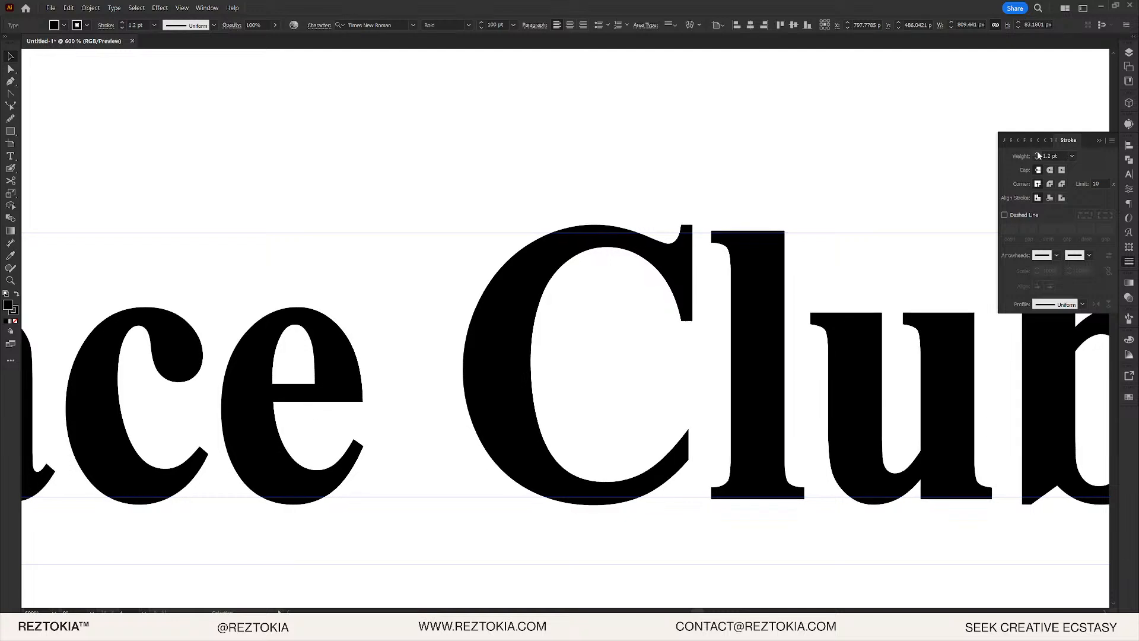
- Give the stroke round caps and return to the Photoshop race car photo
key(ctrl+1)
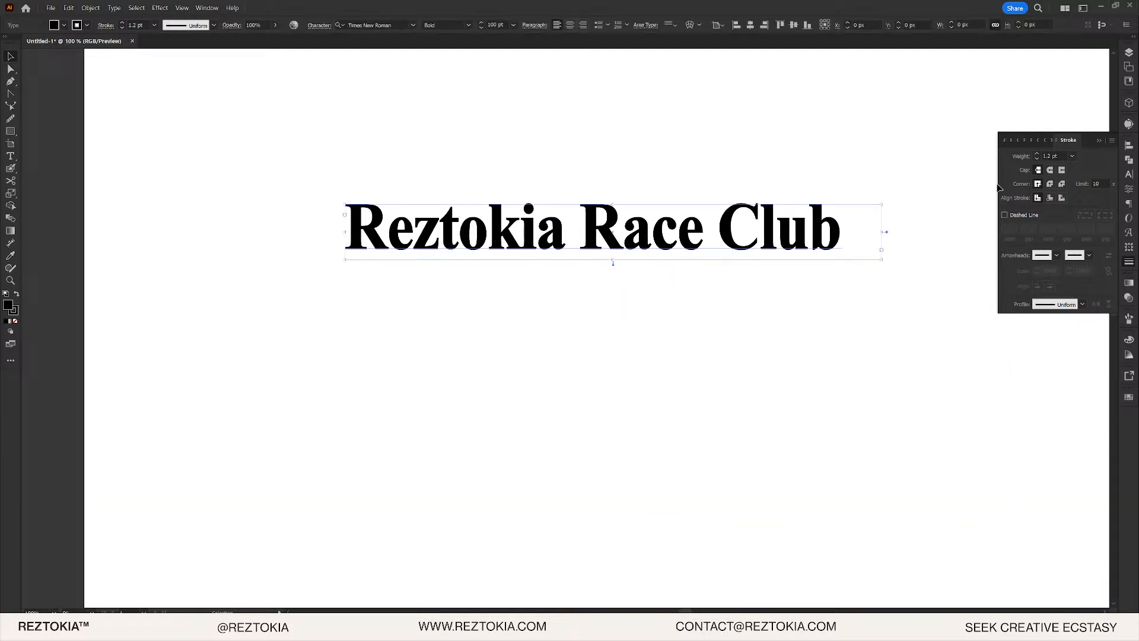
click(1049, 171)
key(alt+Tab)
click(671, 209)
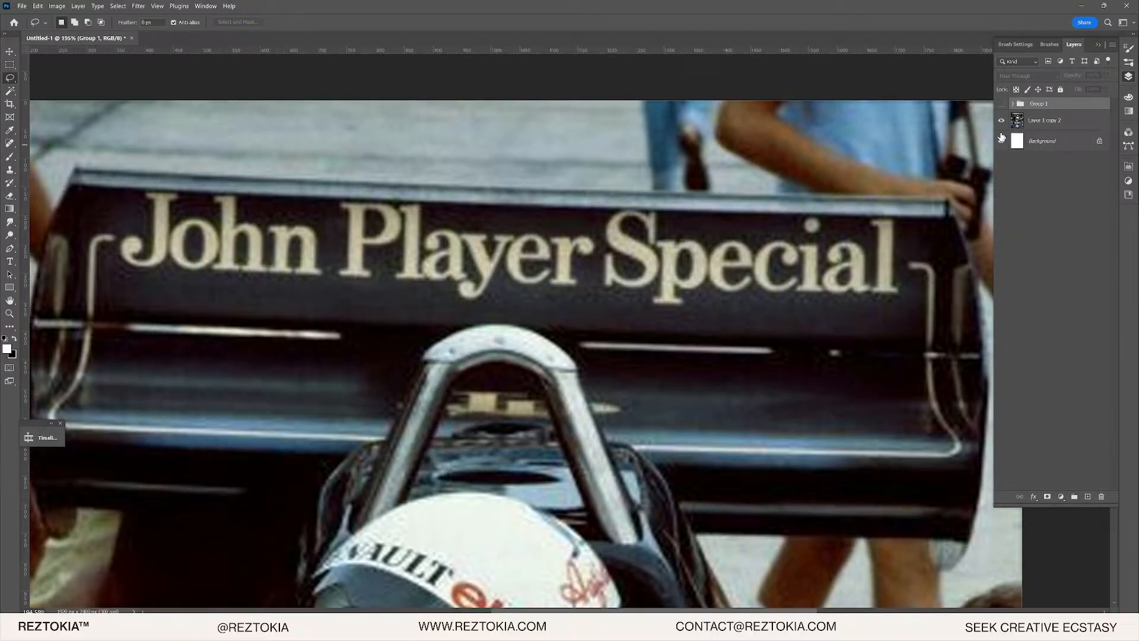
- Paste the lettering as a smart object and move it onto the rear wing
key(ctrl+v)
click(300, 106)
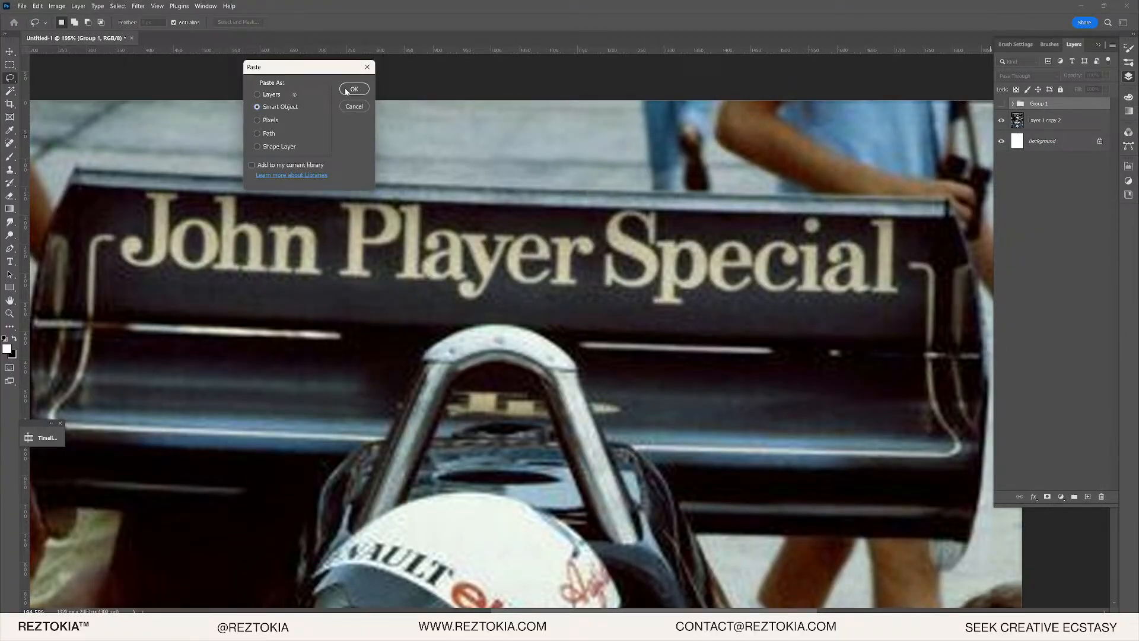
click(354, 89)
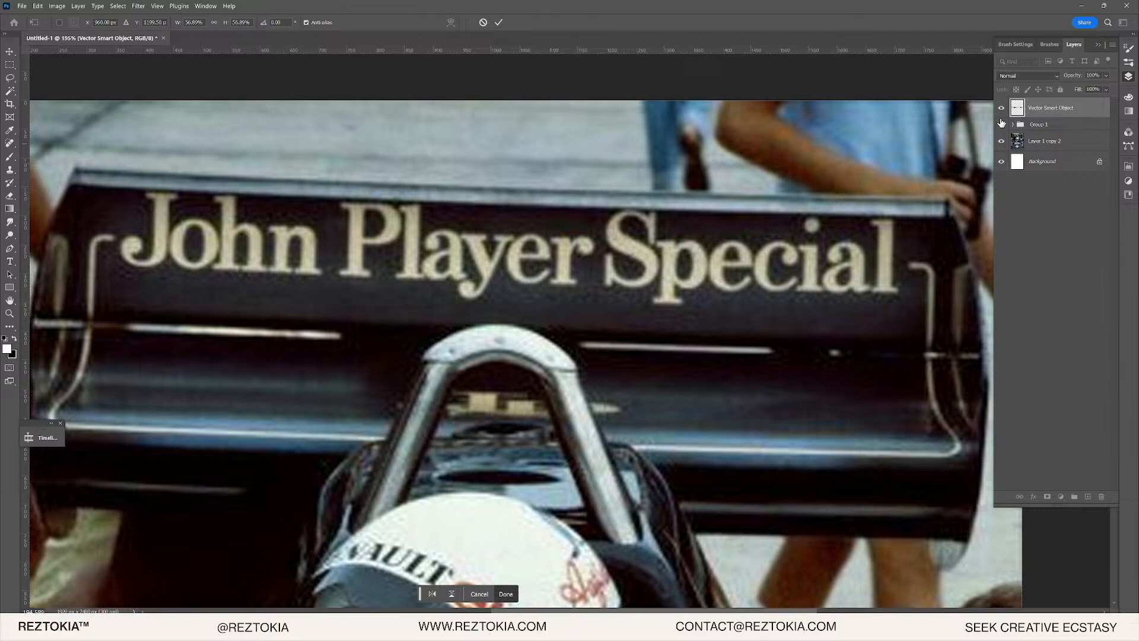
click(1002, 125)
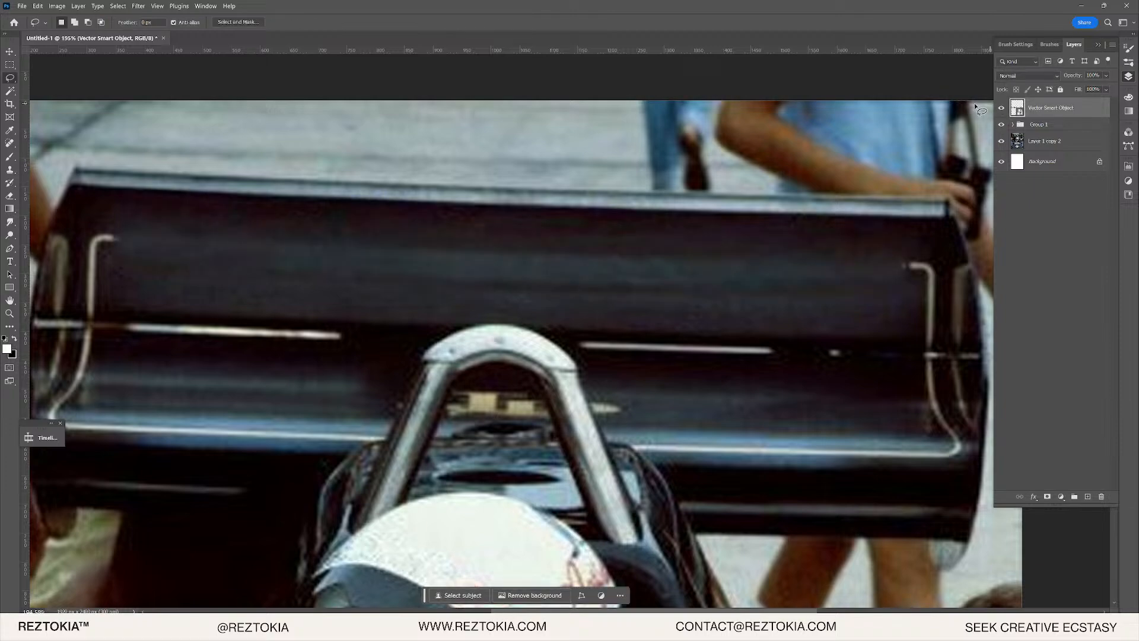
scroll(768, 217, down, 6)
scroll(653, 297, down, 3)
key(v)
drag(547, 407, 547, 104)
scroll(548, 138, up, 6)
drag(531, 142, 488, 236)
- Add a Solid Color fill layer above the photo layer
click(1049, 144)
click(1002, 125)
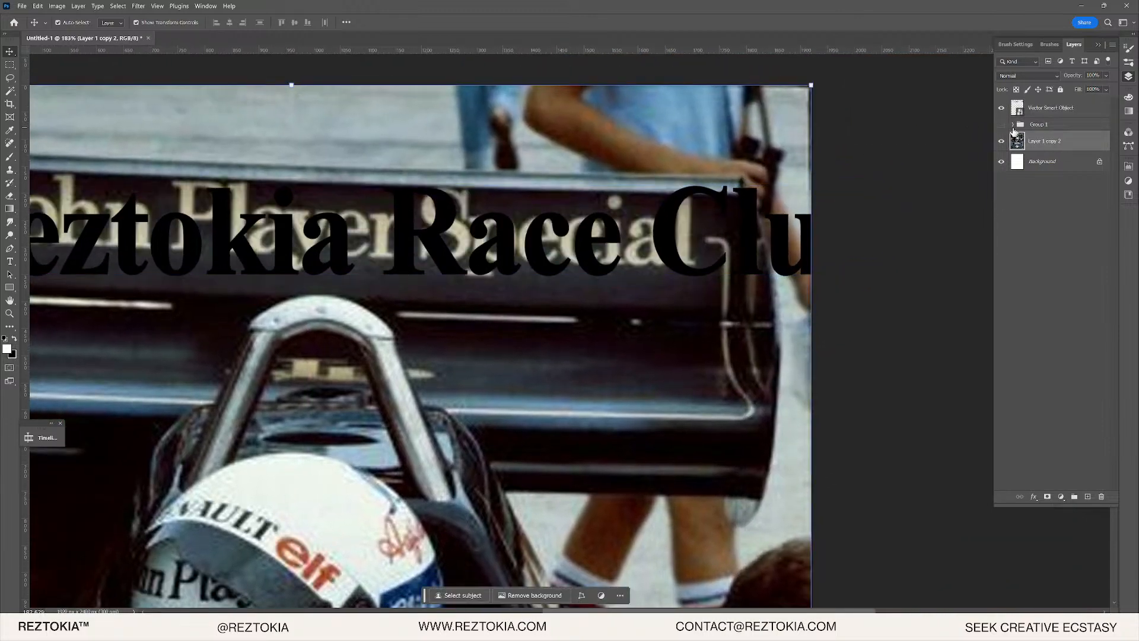
scroll(597, 274, up, 6)
click(1047, 496)
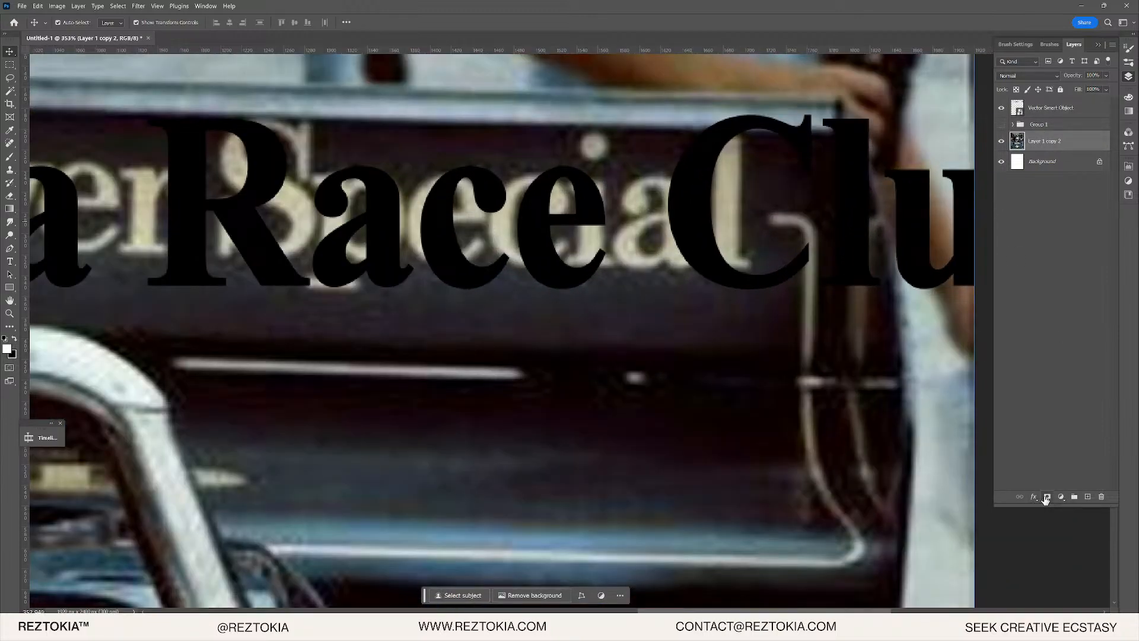
key(ctrl+z)
click(1062, 496)
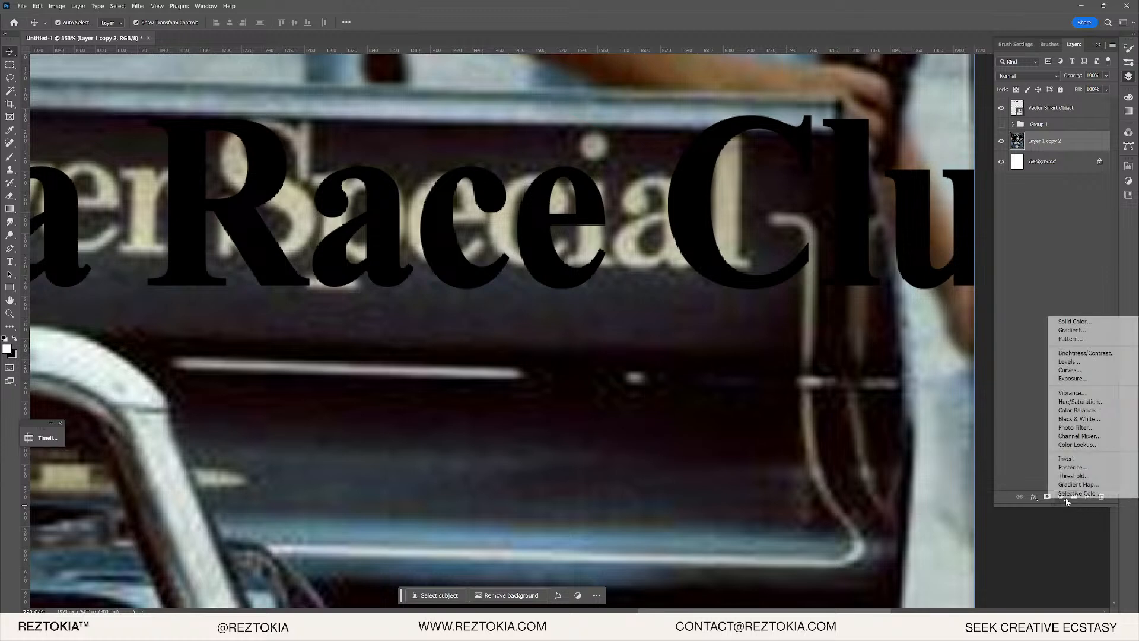
click(1078, 320)
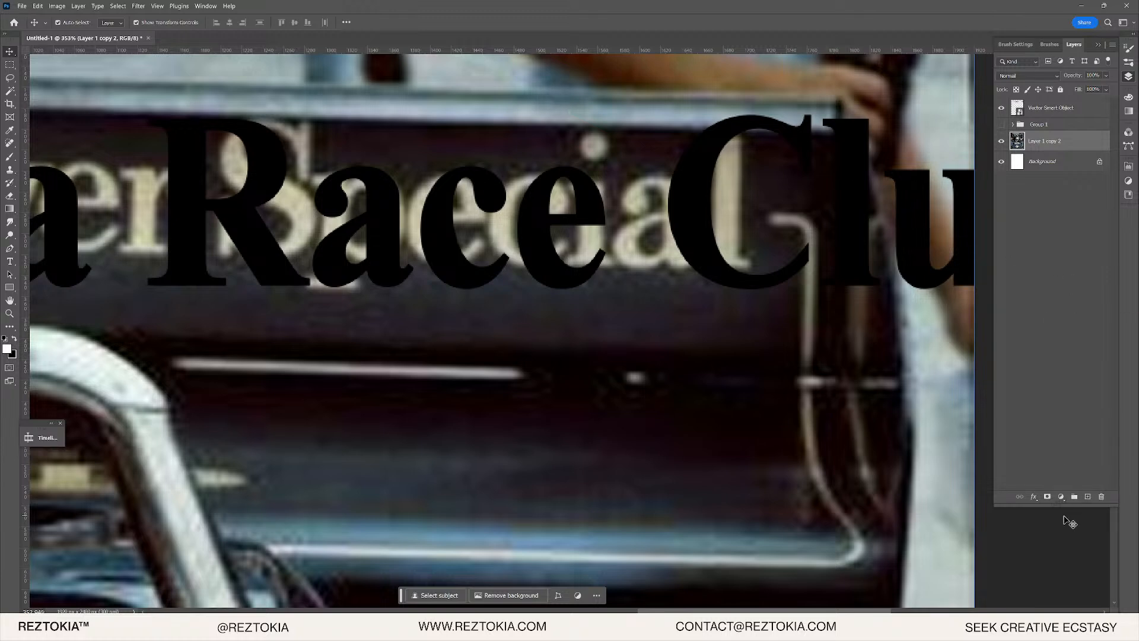
click(1063, 496)
click(1071, 323)
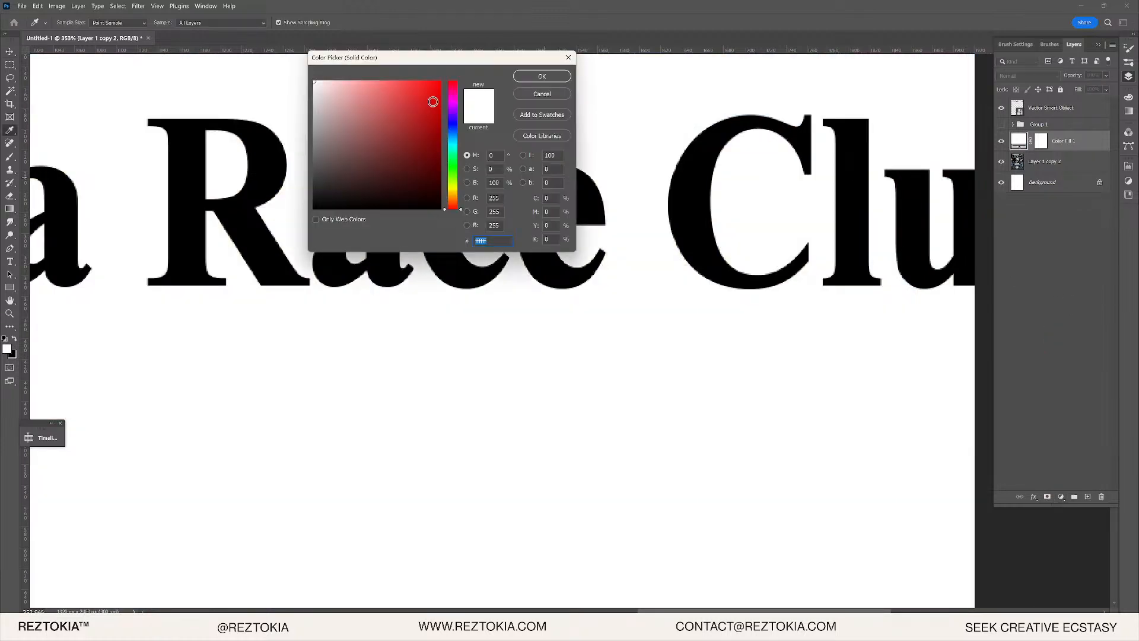
click(541, 76)
- Sample the wing lettering's beige for the fill and move Color Fill 1 above the lettering
click(1002, 141)
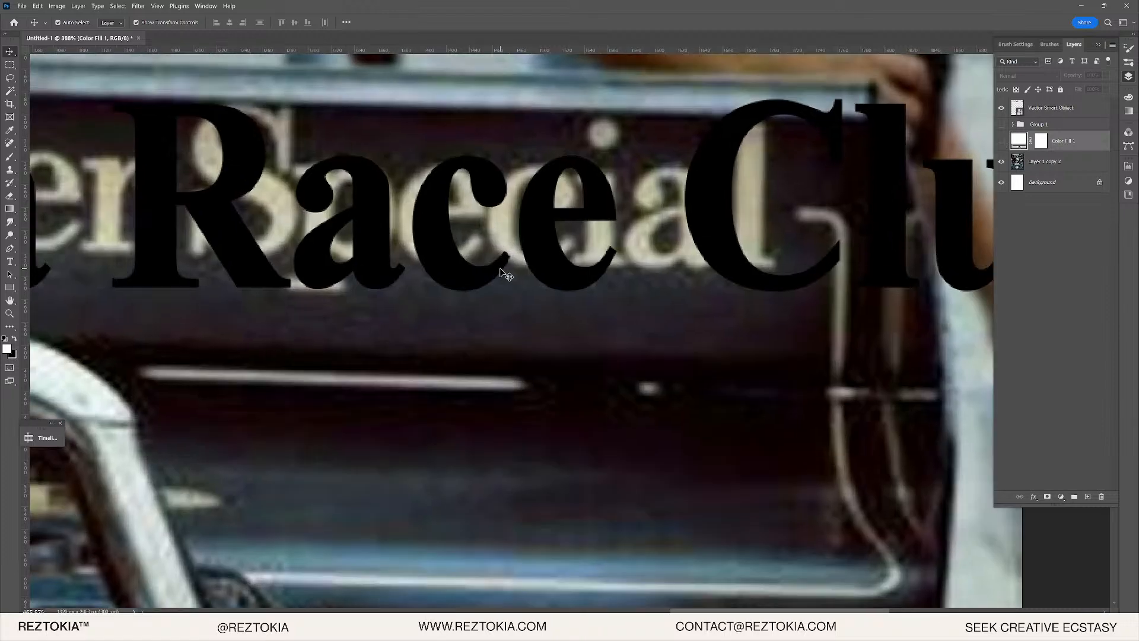
scroll(686, 237, up, 3)
key(i)
click(721, 237)
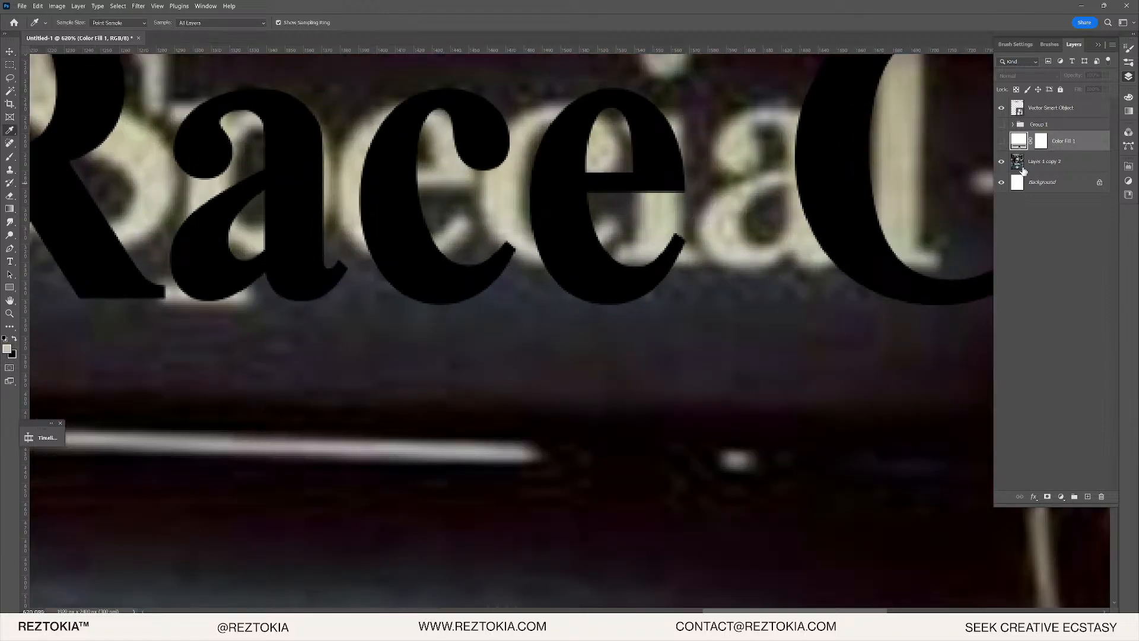
click(1002, 142)
key(v)
drag(1058, 139, 1079, 106)
- Clip Color Fill 1 to the lettering smart object and scale the lettering down
alt+click(1021, 123)
alt+click(1023, 118)
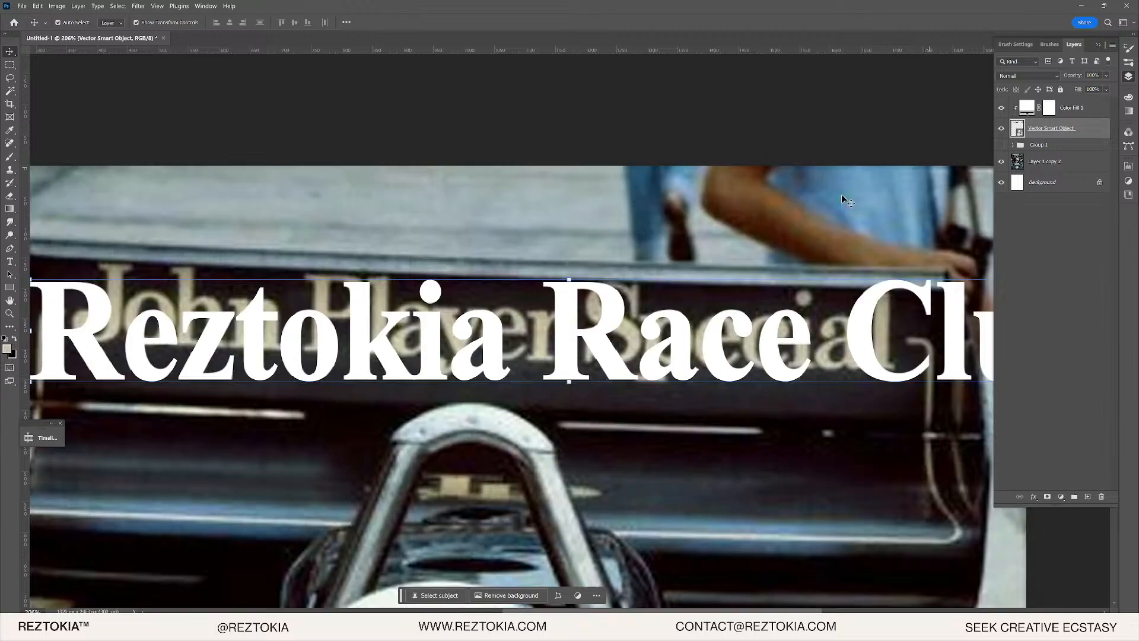
scroll(499, 334, down, 1)
scroll(499, 334, down, 1)
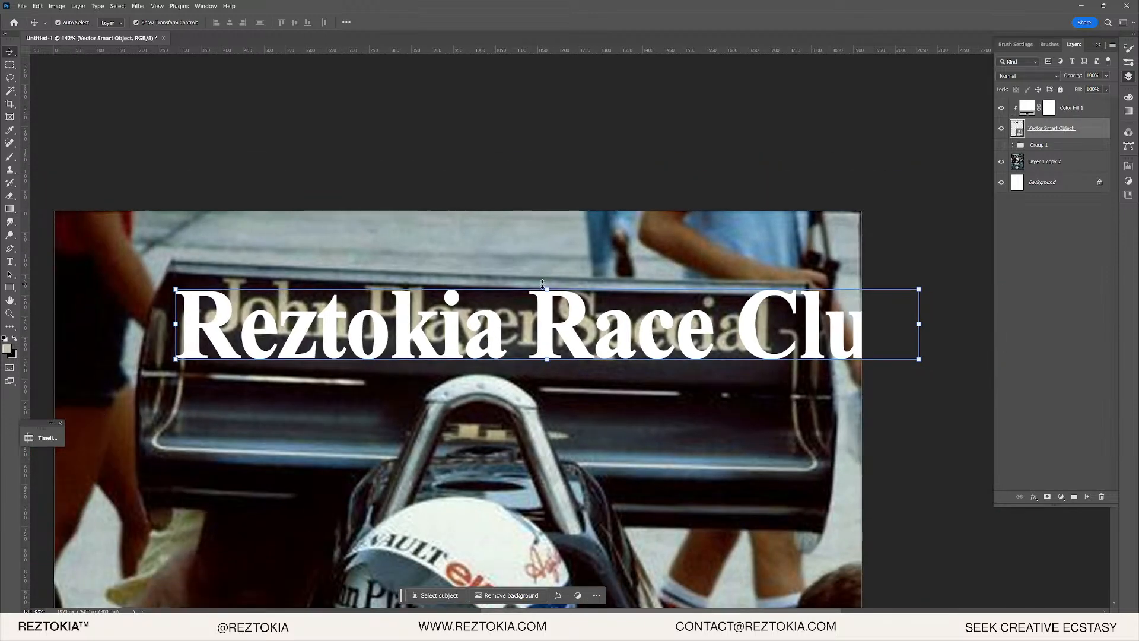
drag(542, 284, 576, 310)
- Move the lettering over the old wing text and open its smart object contents
scroll(356, 363, up, 3)
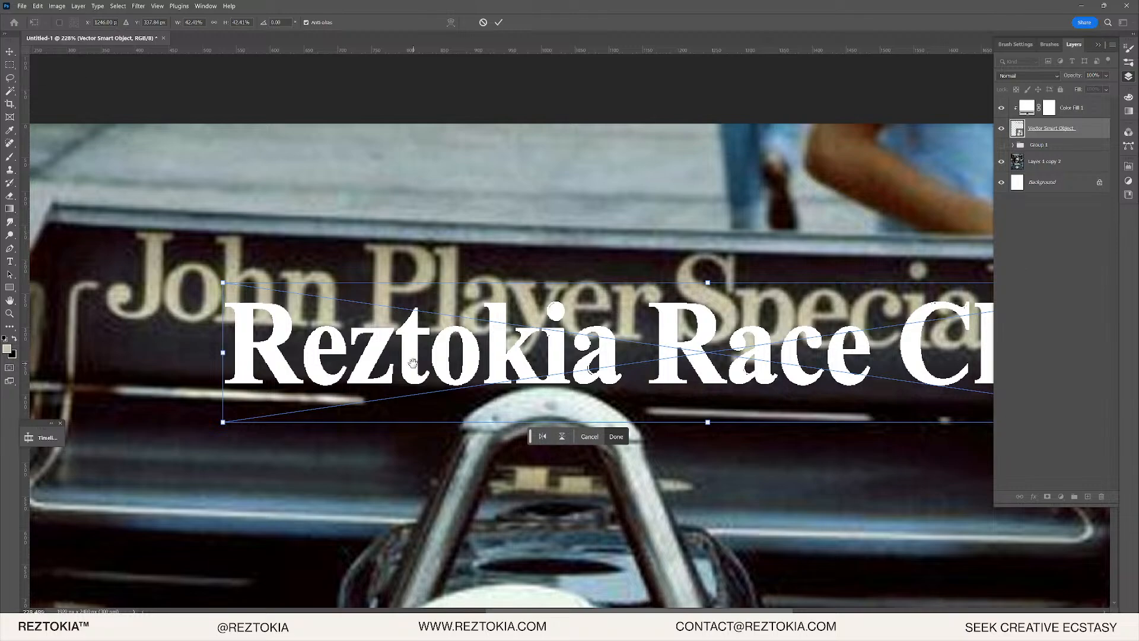
drag(413, 363, 322, 283)
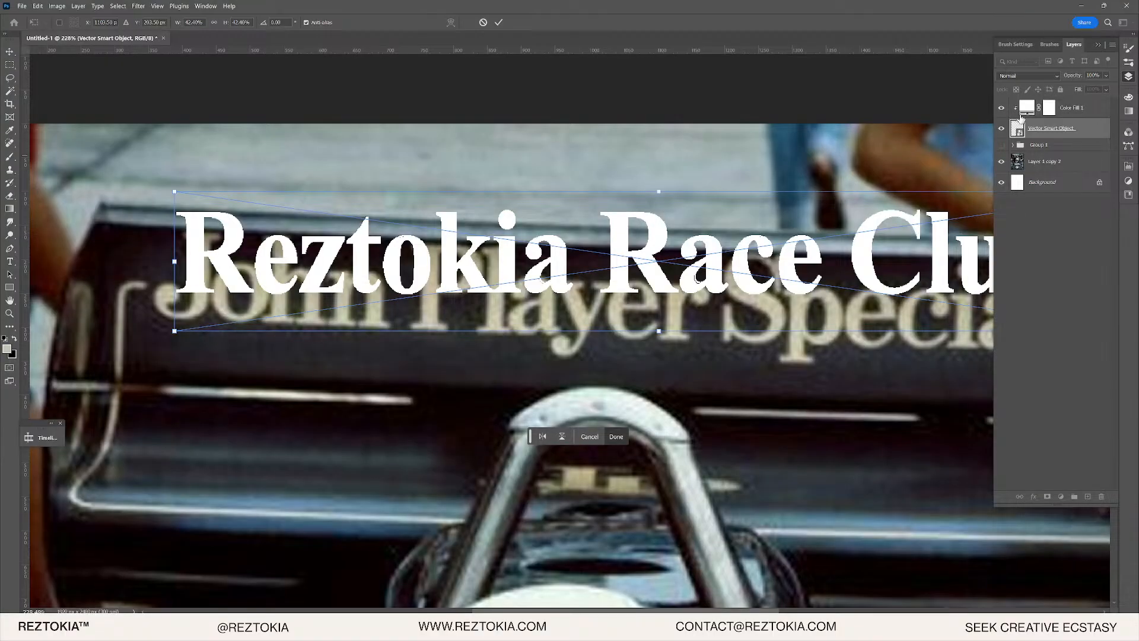
double_click(1019, 129)
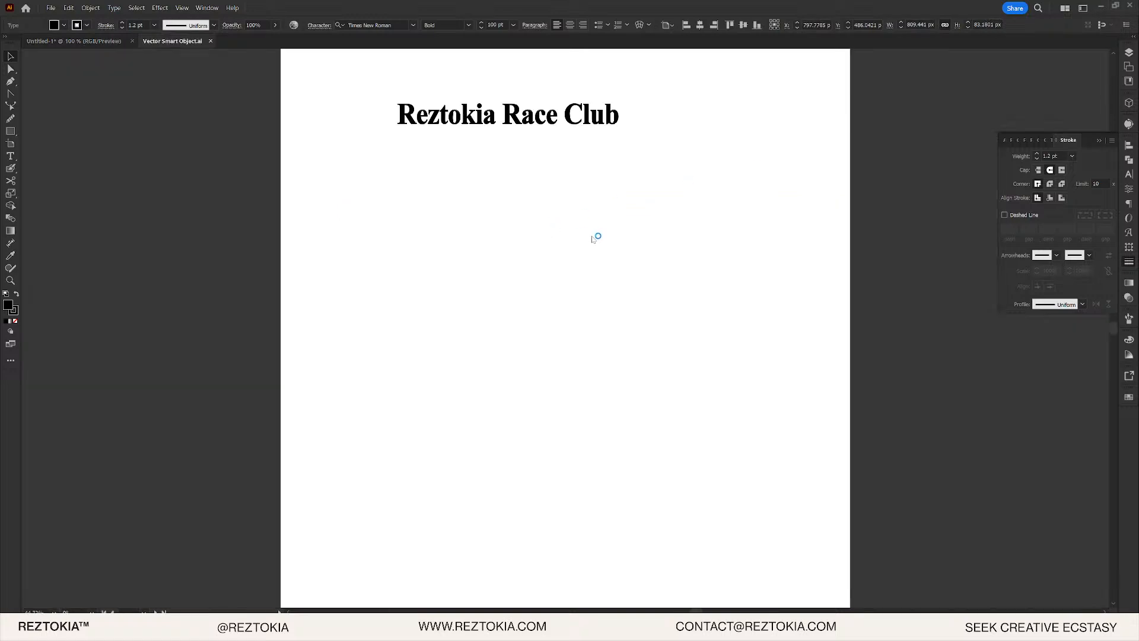
- Reduce the Reztokia Race Club text's stroke weight to 0.75 pt and deselect it
click(580, 126)
scroll(550, 132, up, 6)
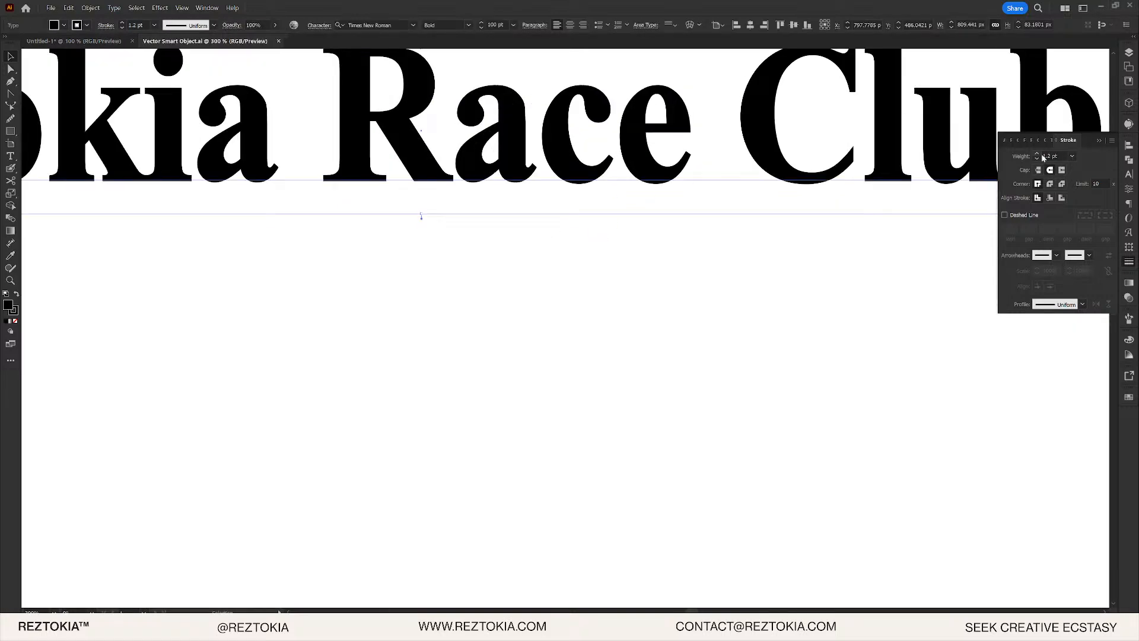
click(1038, 158)
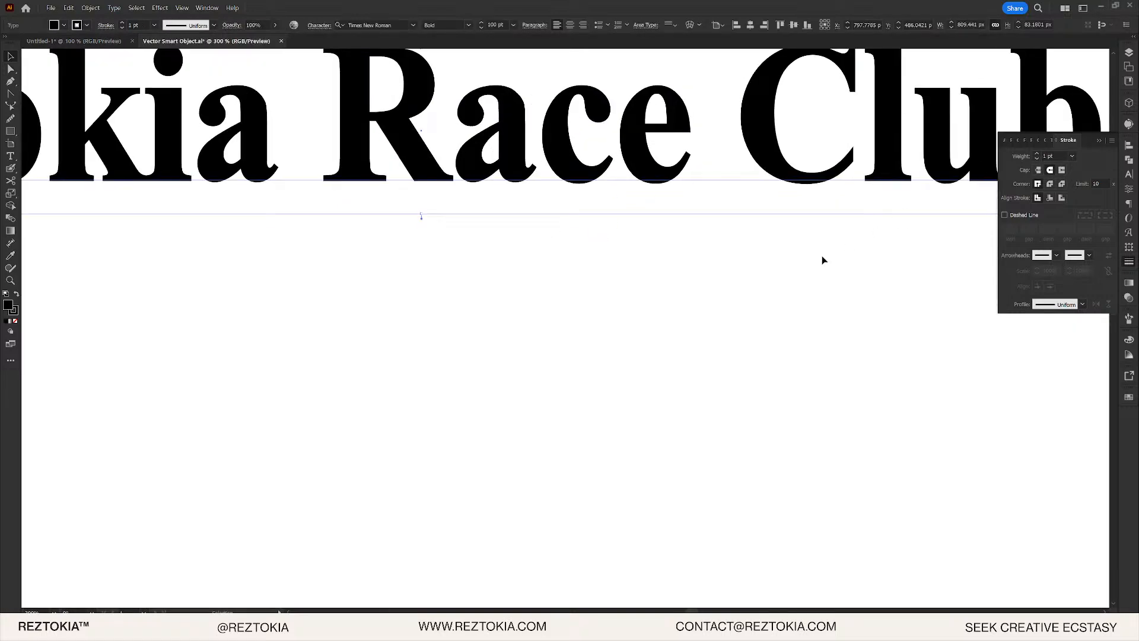
click(1038, 159)
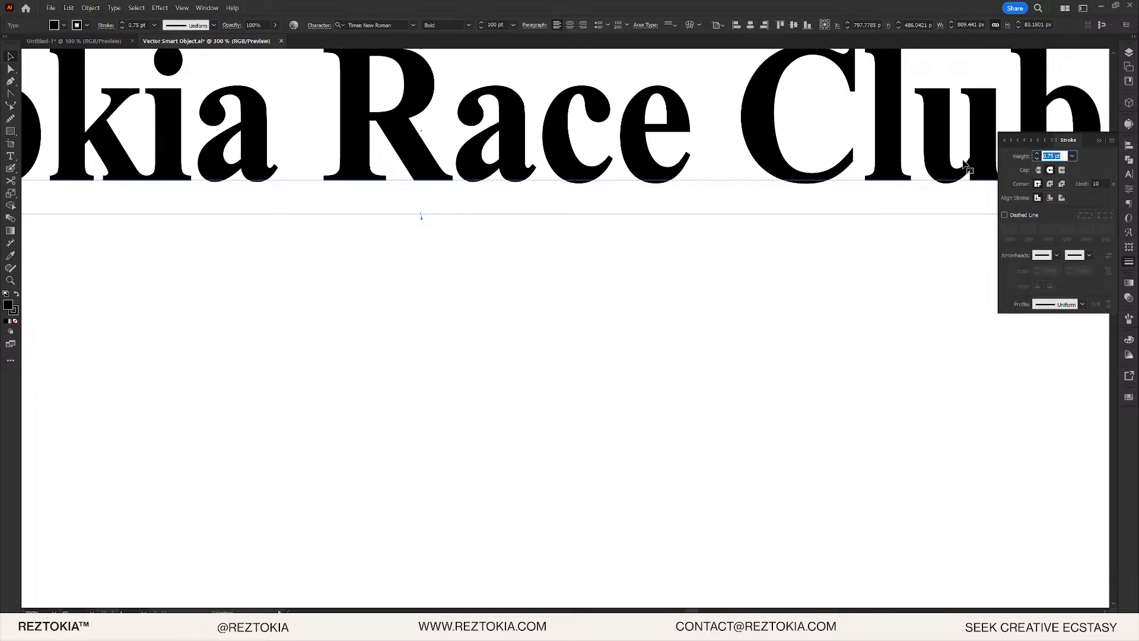
click(925, 182)
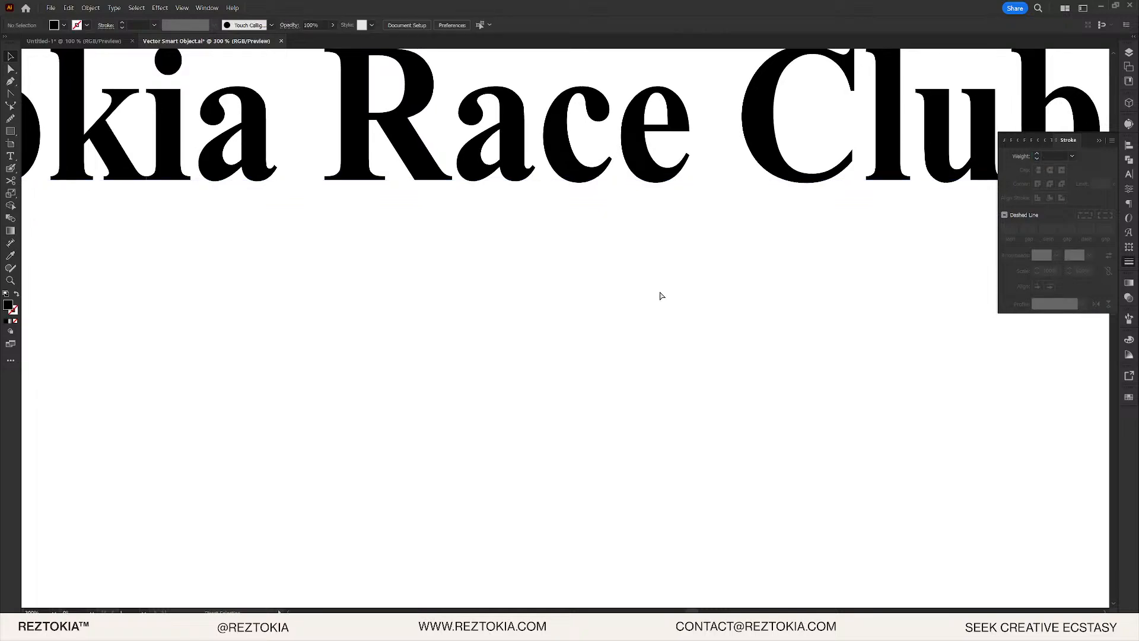
key(alt+Tab)
key(alt+Tab)
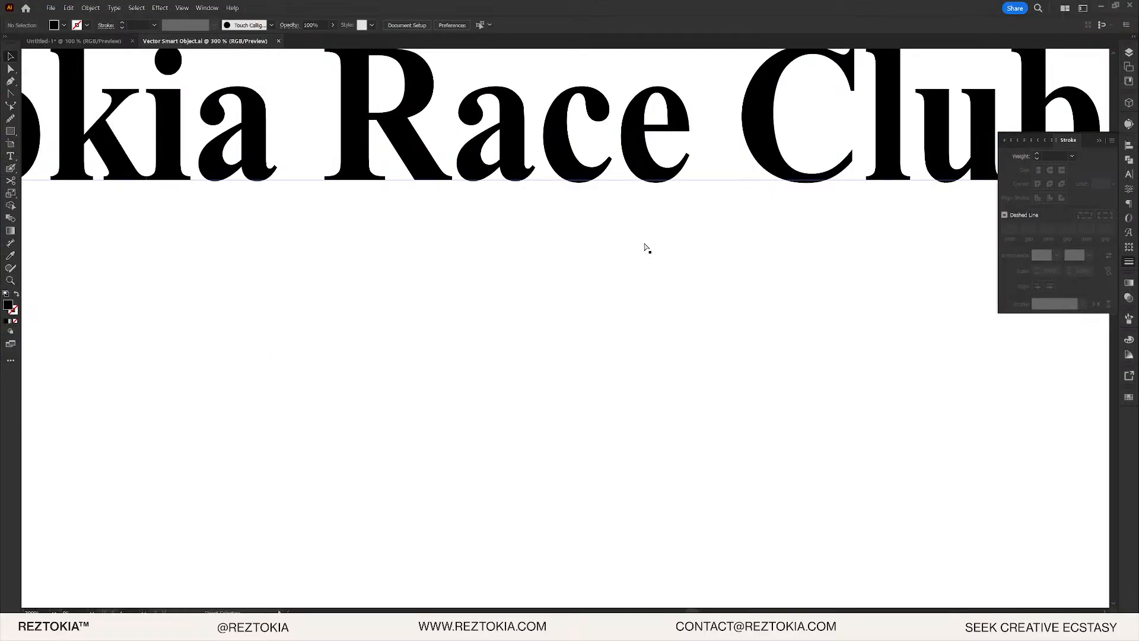
key(alt+Tab)
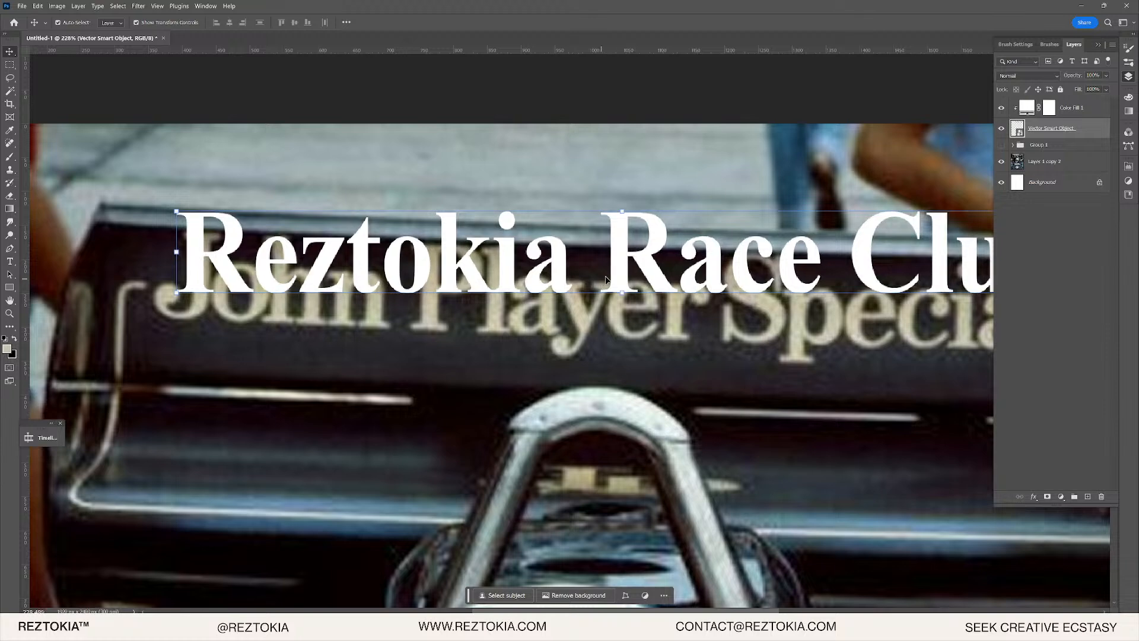
- Move the Vector Smart Object lettering down-left onto the rear wing
scroll(172, 220, up, 3)
mouse_move(245, 289)
mouse_down()
mouse_move(237, 325)
mouse_move(248, 305)
mouse_up()
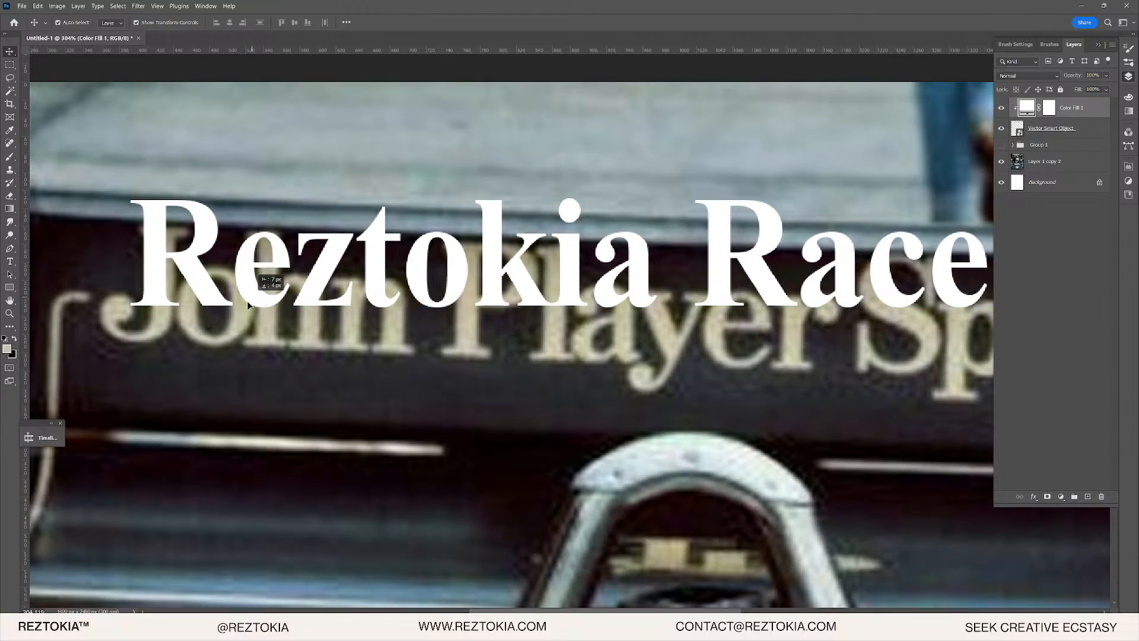
click(1044, 130)
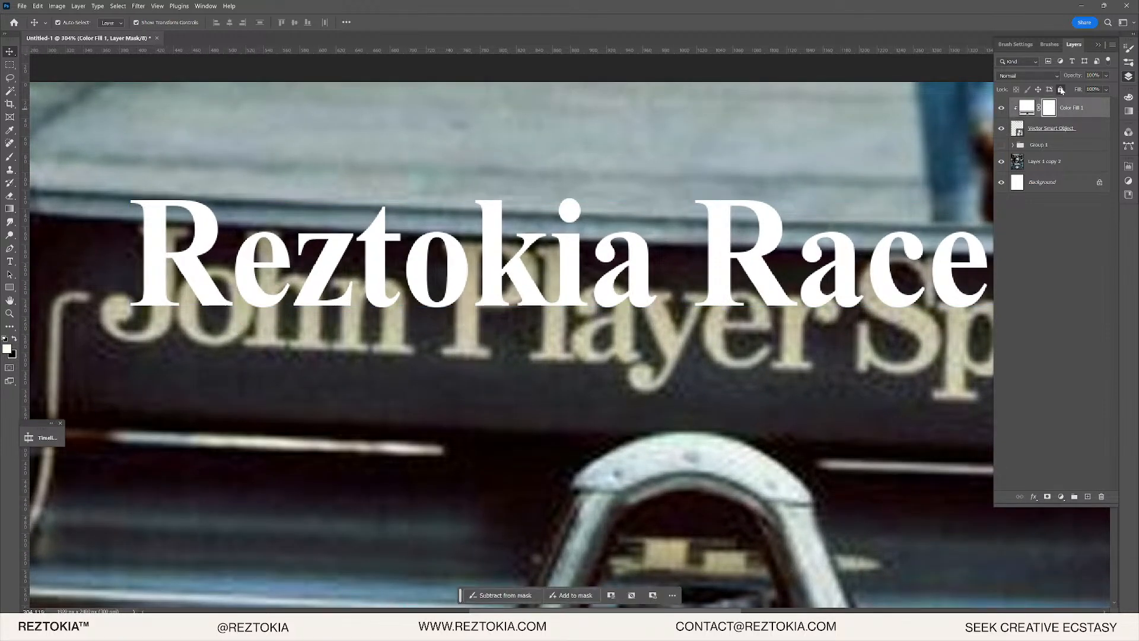
scroll(298, 318, up, 1)
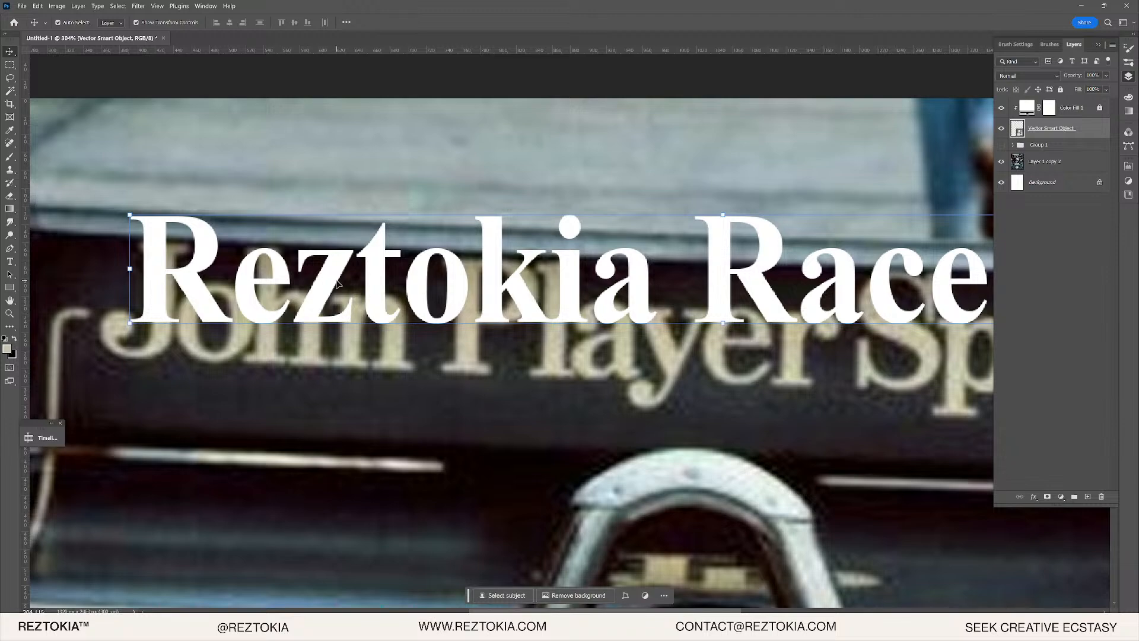
drag(330, 286, 297, 324)
drag(444, 321, 251, 305)
scroll(315, 313, down, 4)
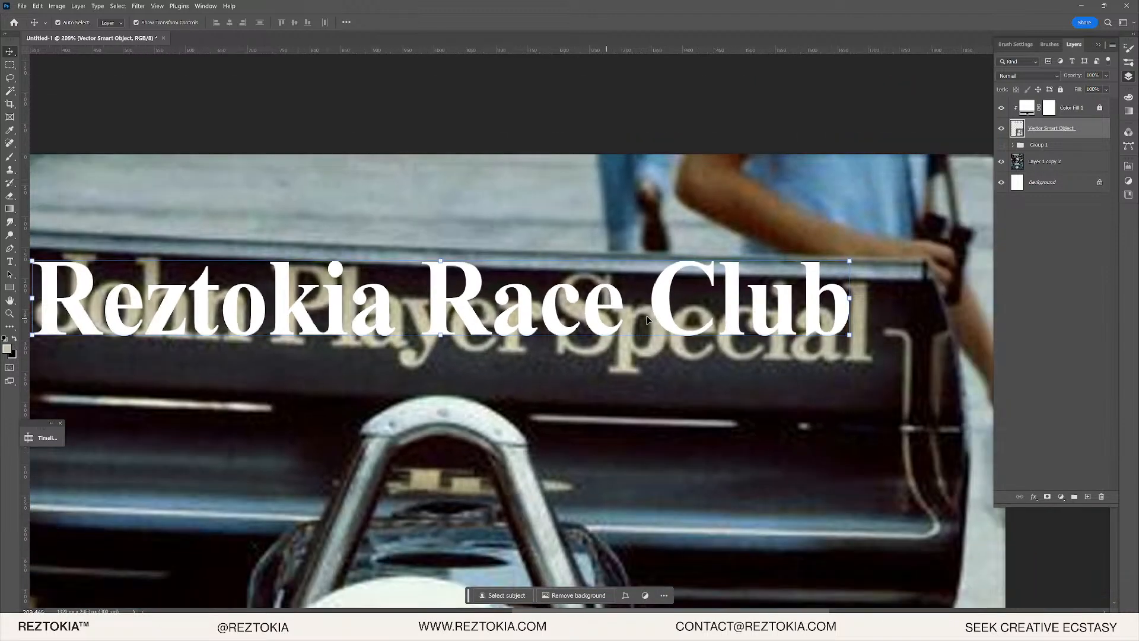
drag(560, 335, 572, 320)
key(r)
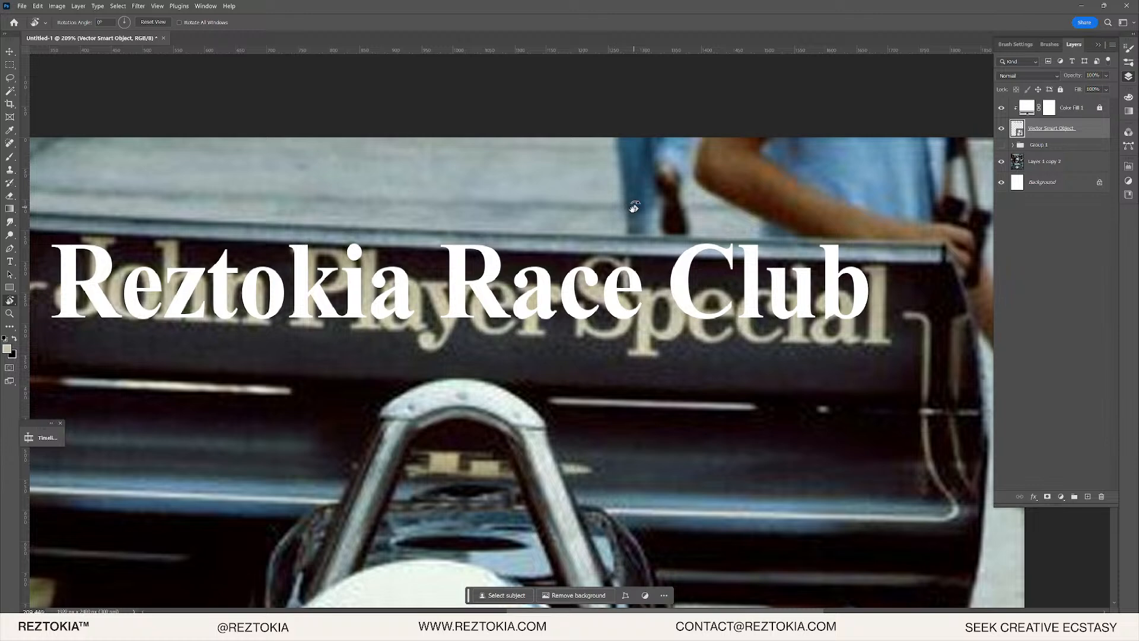
drag(633, 209, 641, 207)
key(ctrl+z)
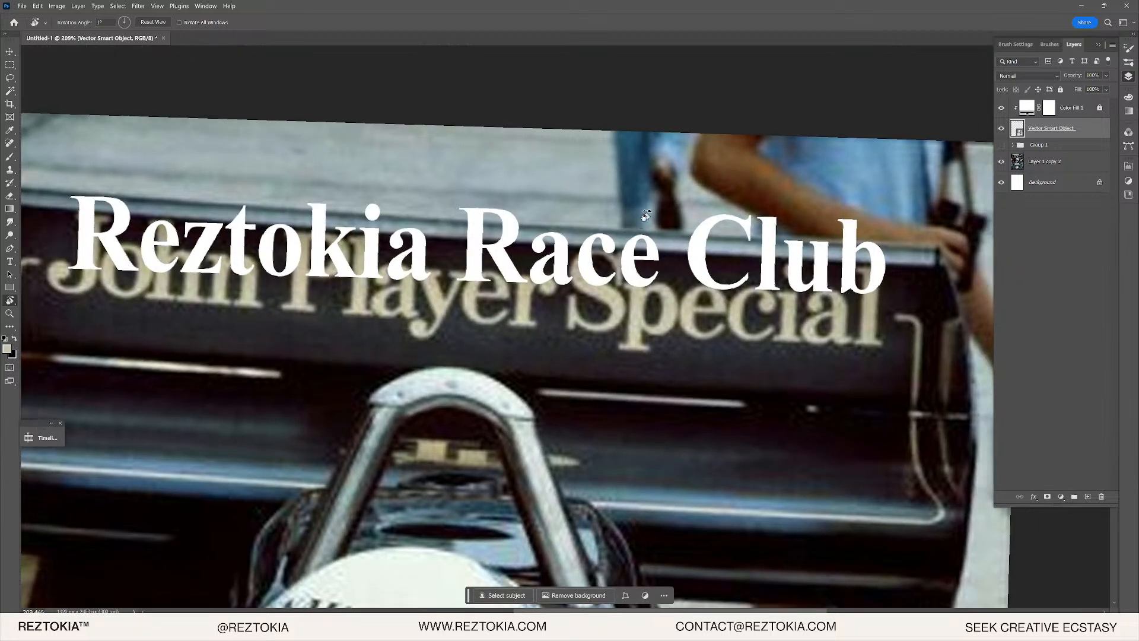
drag(644, 213, 644, 196)
key(v)
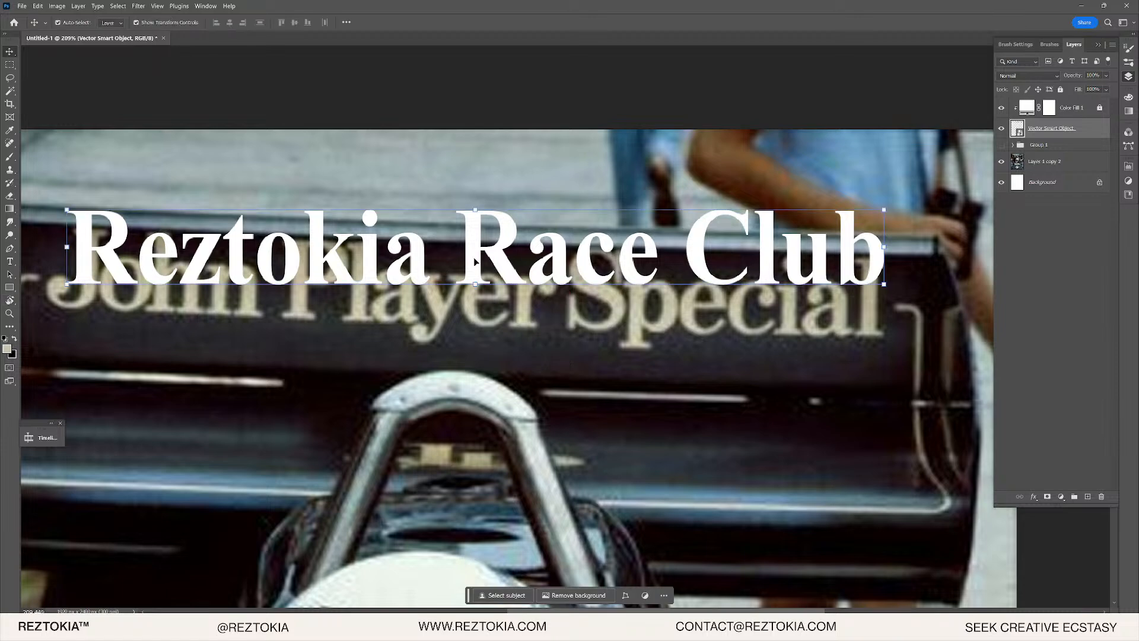
drag(473, 257, 462, 293)
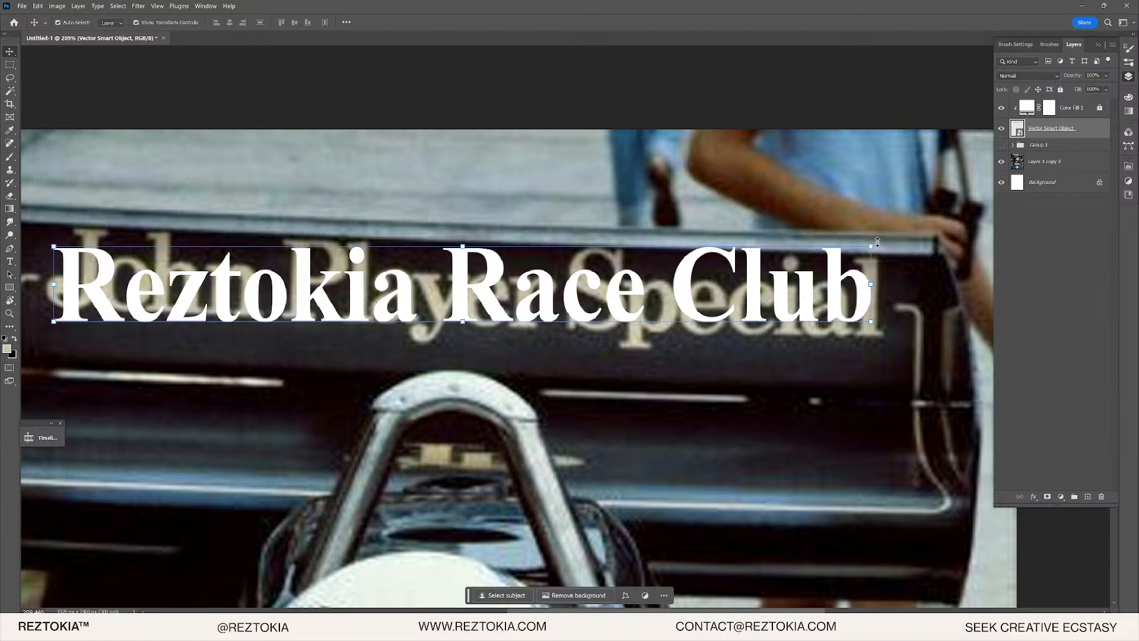
- Rotate the lettering about 2.5° to match the wing's slant and nudge it into place
key(ctrl+t)
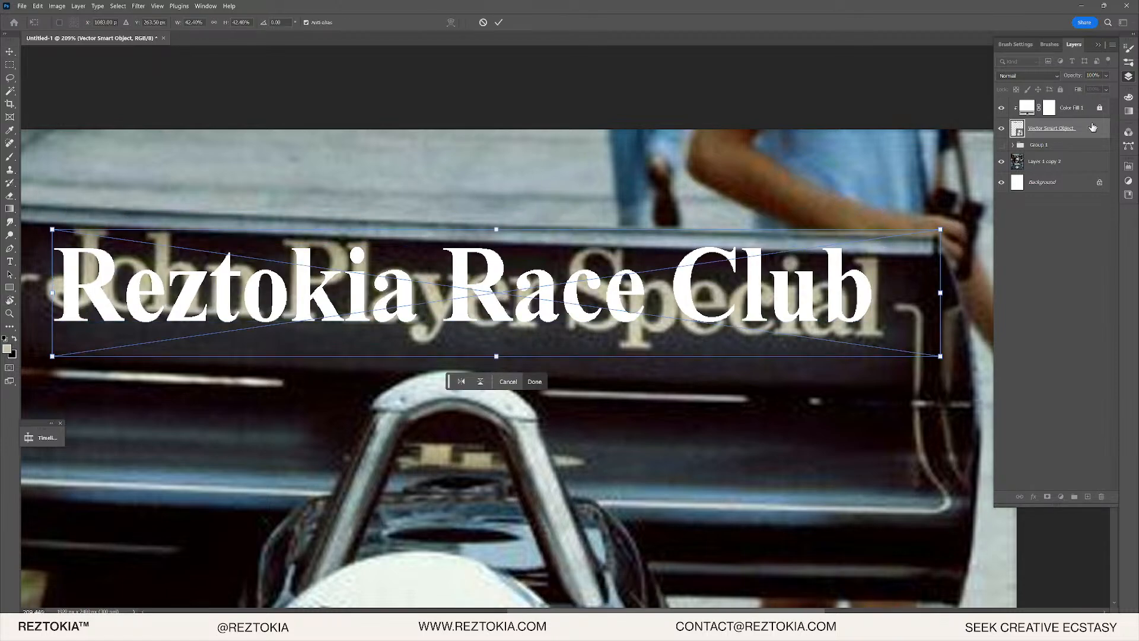
key(Return)
right_click(1082, 134)
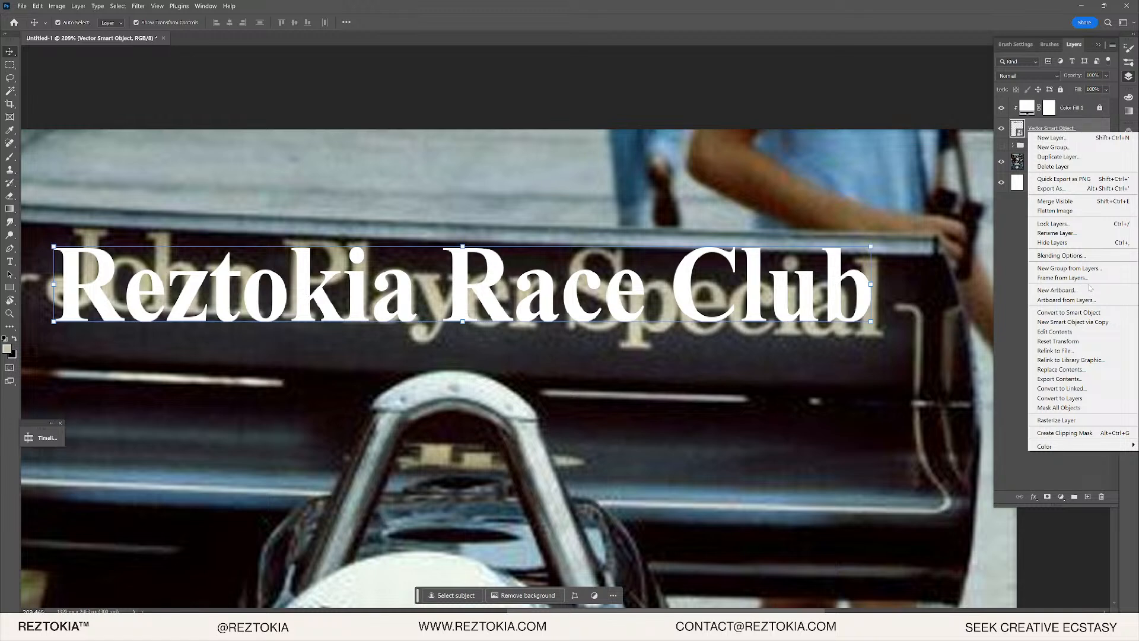
click(1084, 314)
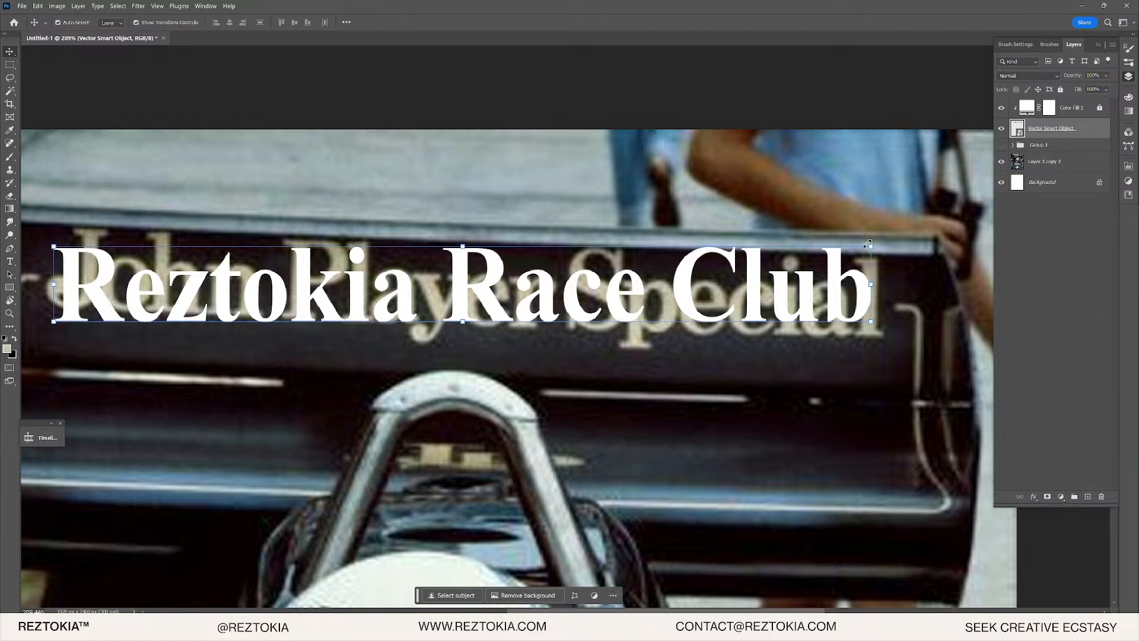
drag(882, 241, 888, 256)
scroll(475, 285, up, 2)
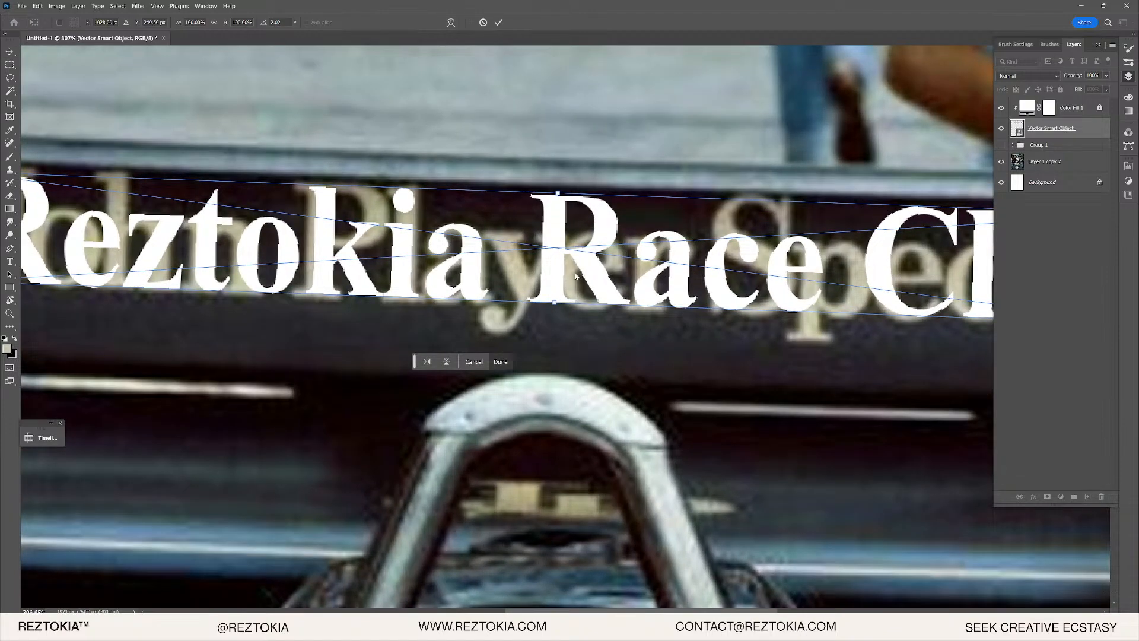
drag(552, 278, 560, 281)
- Enlarge the lettering to about 103%, pull in its right end, and commit the transform
scroll(285, 305, down, 2)
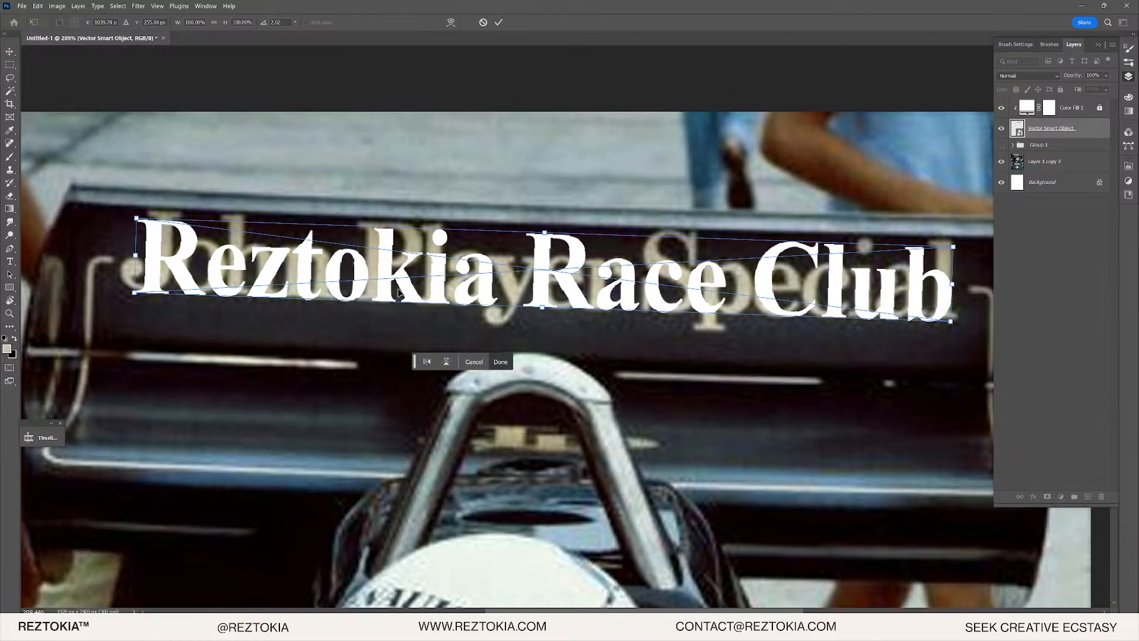
scroll(297, 226, up, 3)
scroll(297, 226, up, 1)
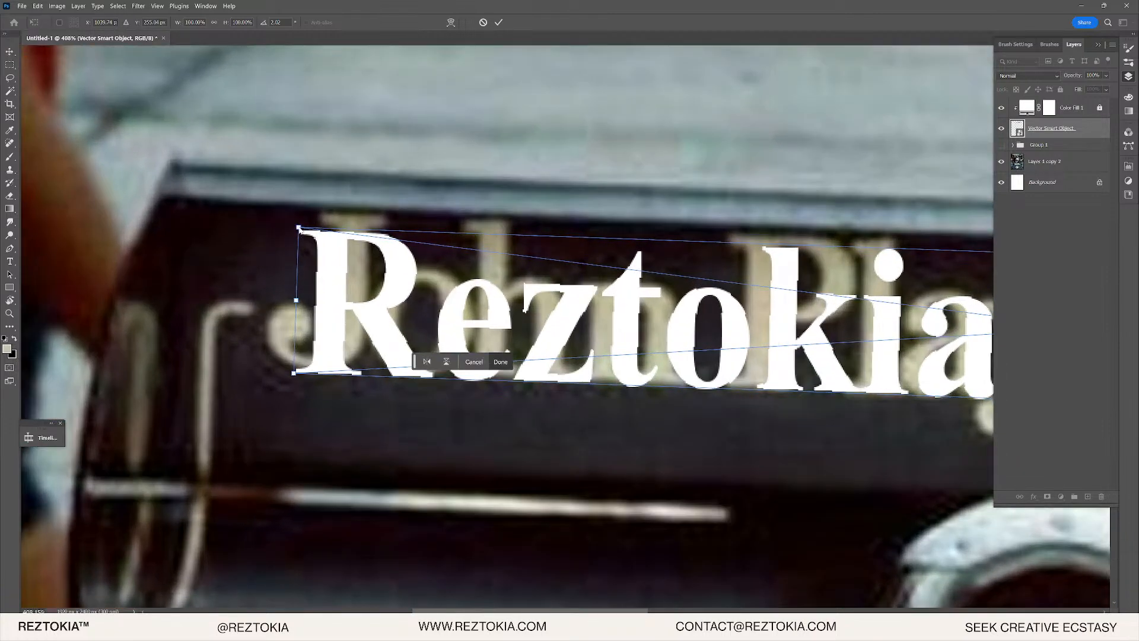
drag(299, 228, 275, 225)
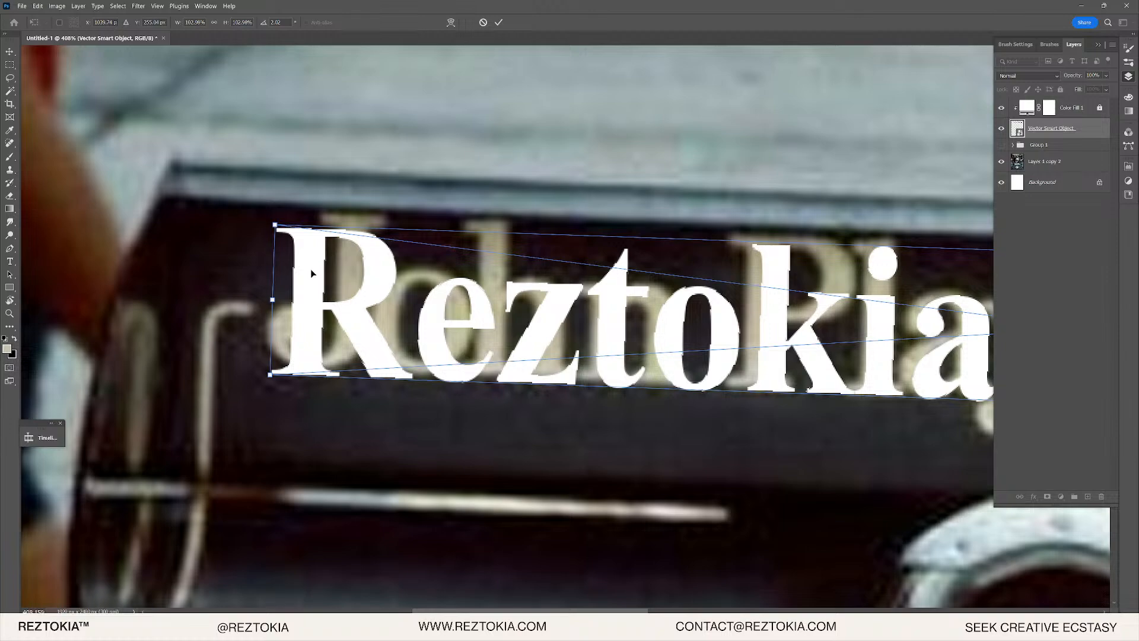
drag(312, 273, 308, 269)
scroll(308, 269, down, 3)
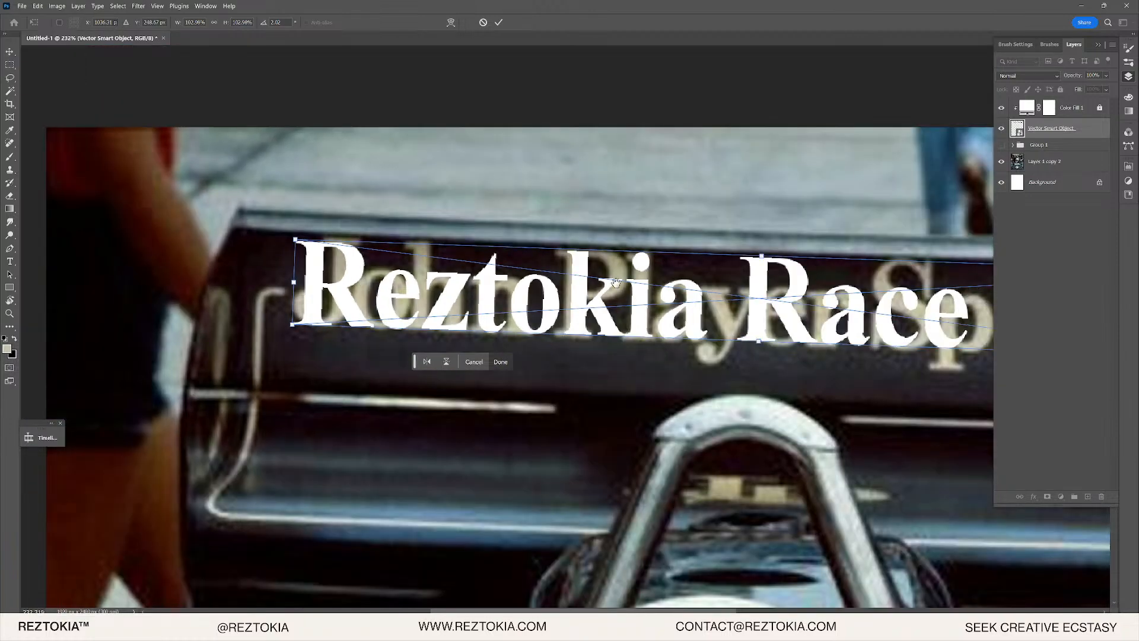
scroll(835, 285, right, 5)
scroll(835, 285, up, 3)
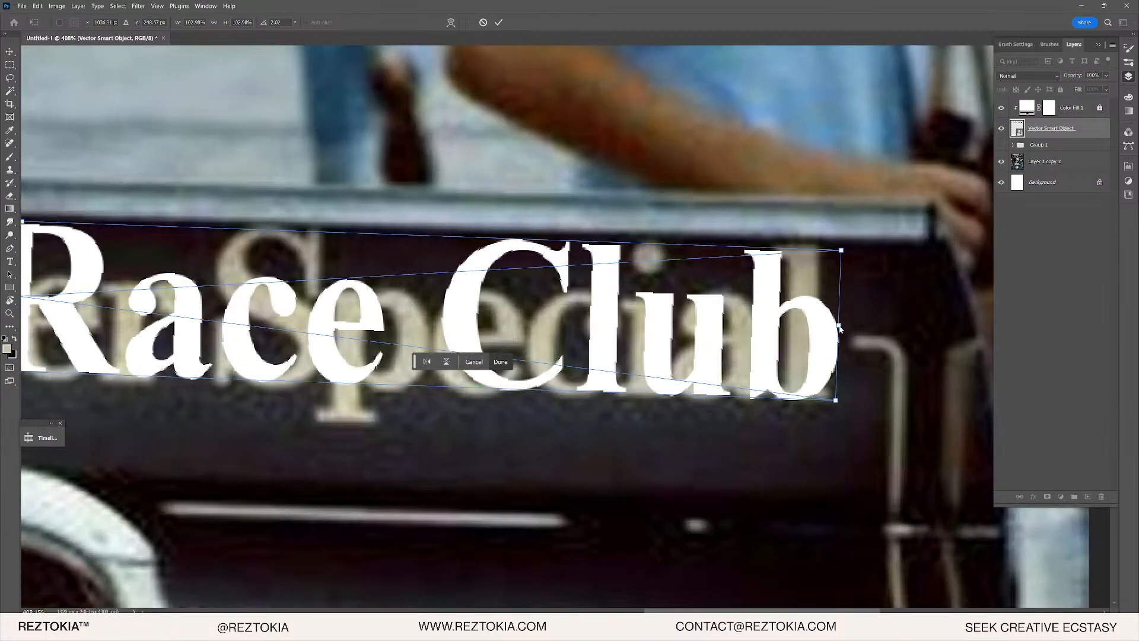
drag(840, 325, 829, 325)
scroll(705, 330, down, 2)
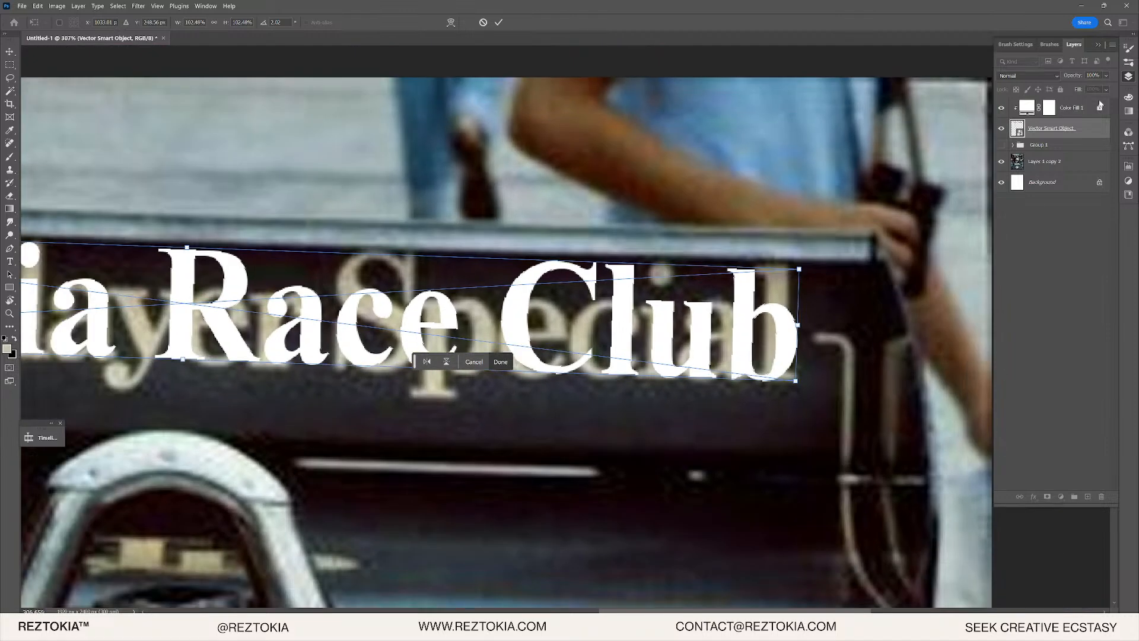
click(1037, 111)
click(769, 295)
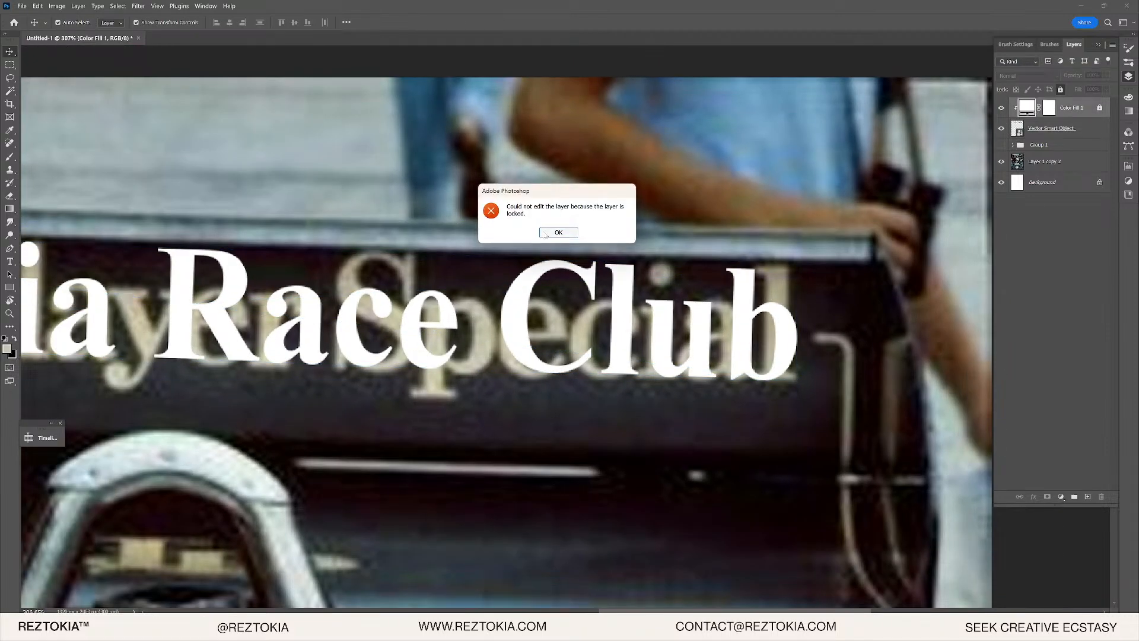
click(558, 232)
key(ctrl+slash)
double_click(1016, 113)
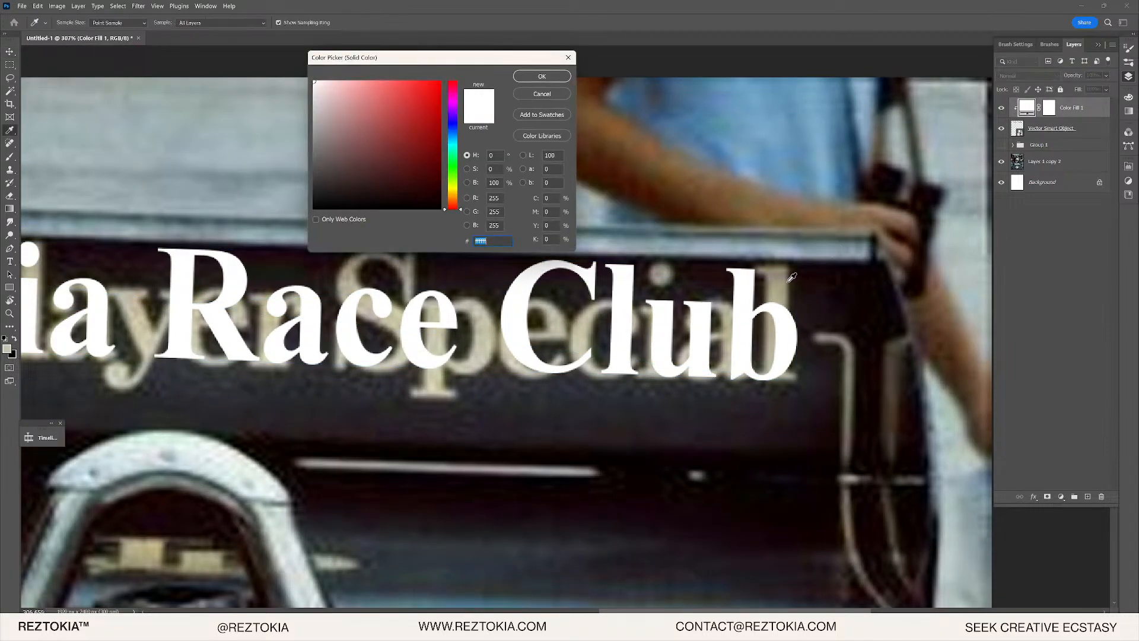
click(782, 283)
click(490, 343)
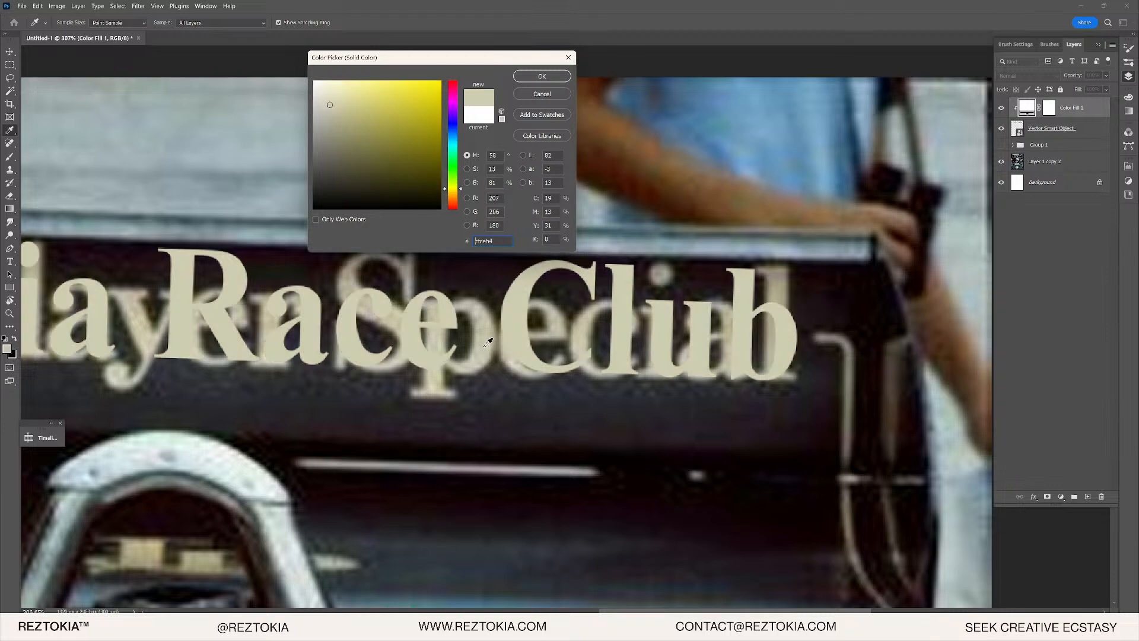
click(536, 77)
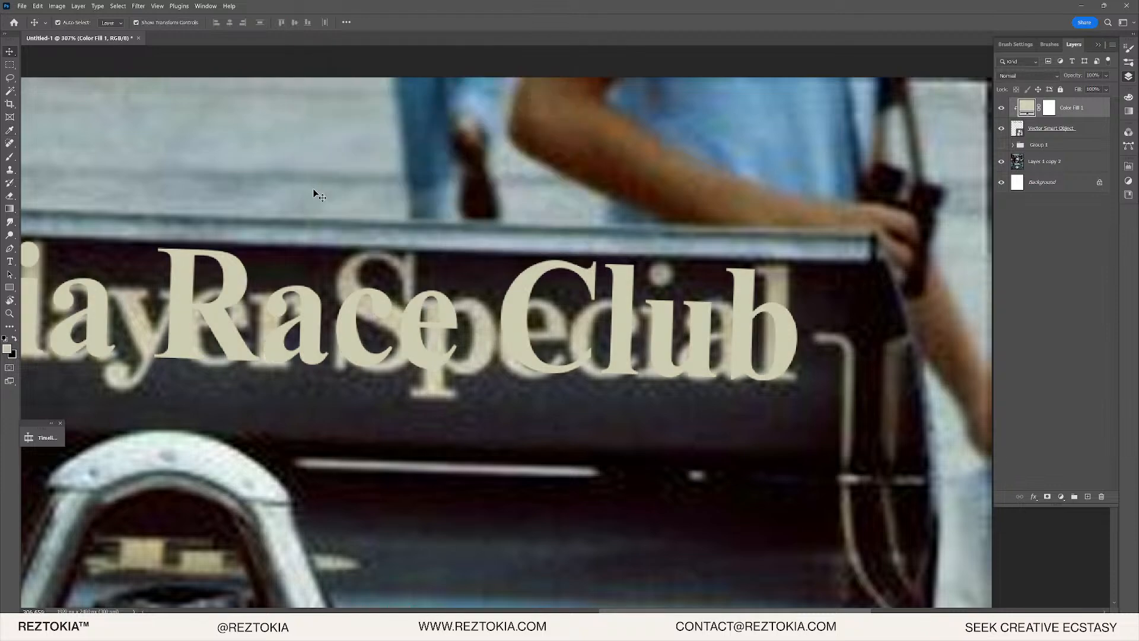
scroll(155, 308, up, 2)
scroll(178, 357, up, 9)
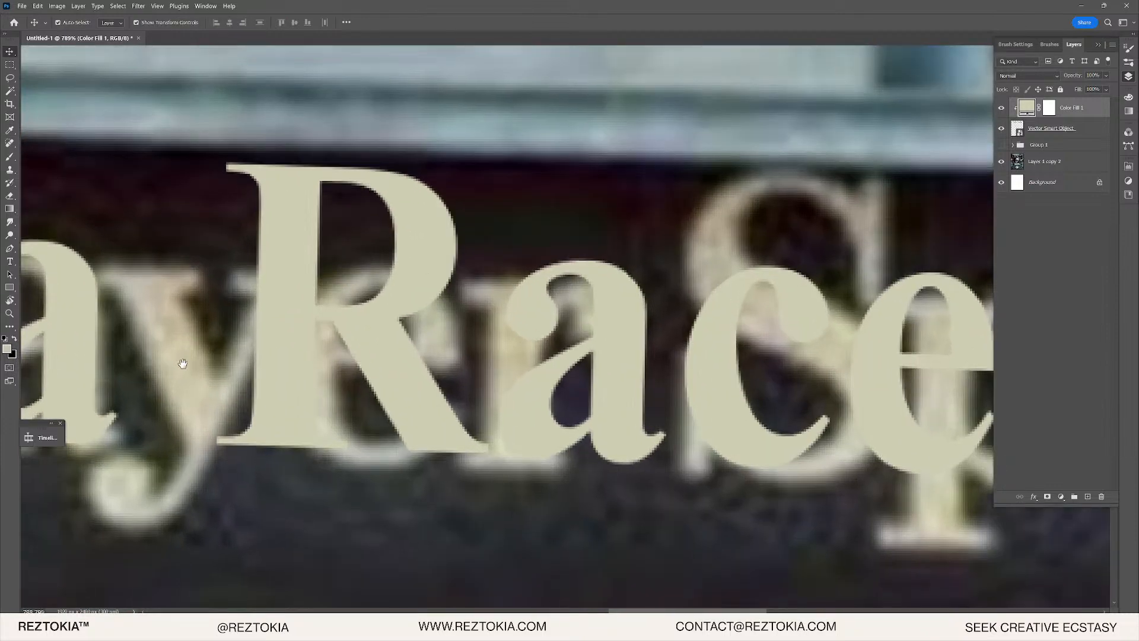
drag(180, 359, 895, 274)
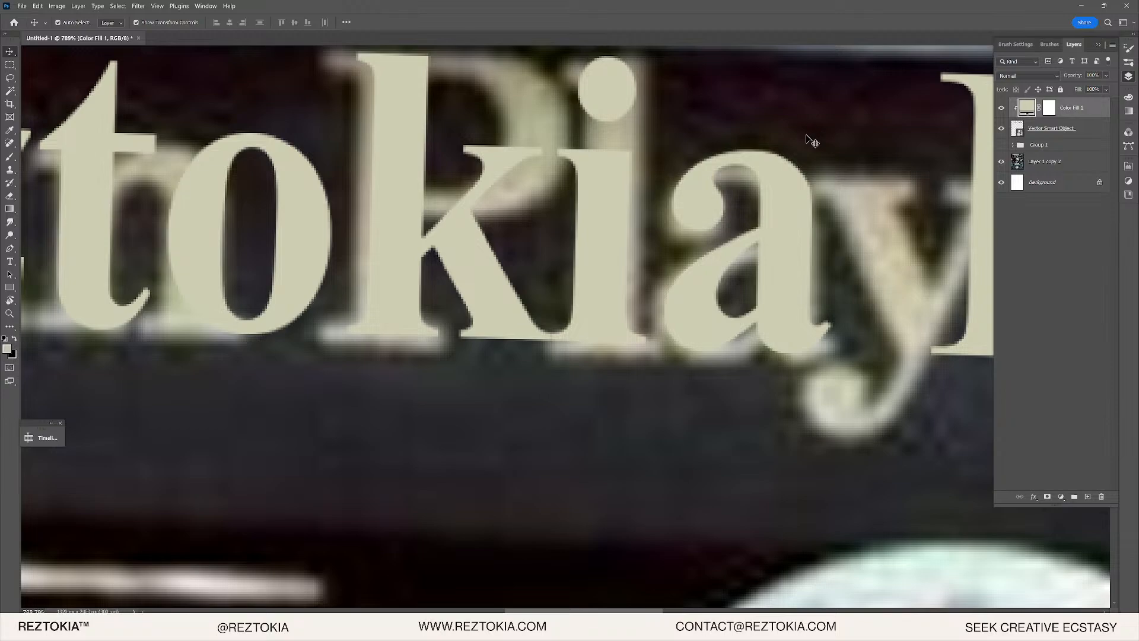
scroll(524, 198, down, 10)
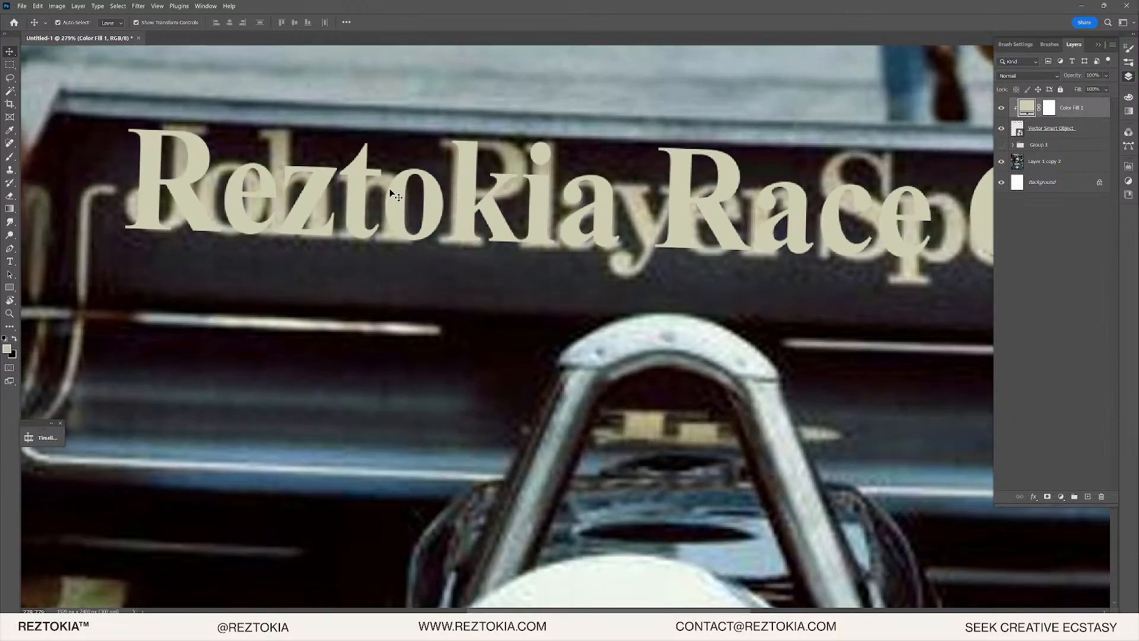
scroll(708, 186, up, 5)
scroll(650, 264, down, 3)
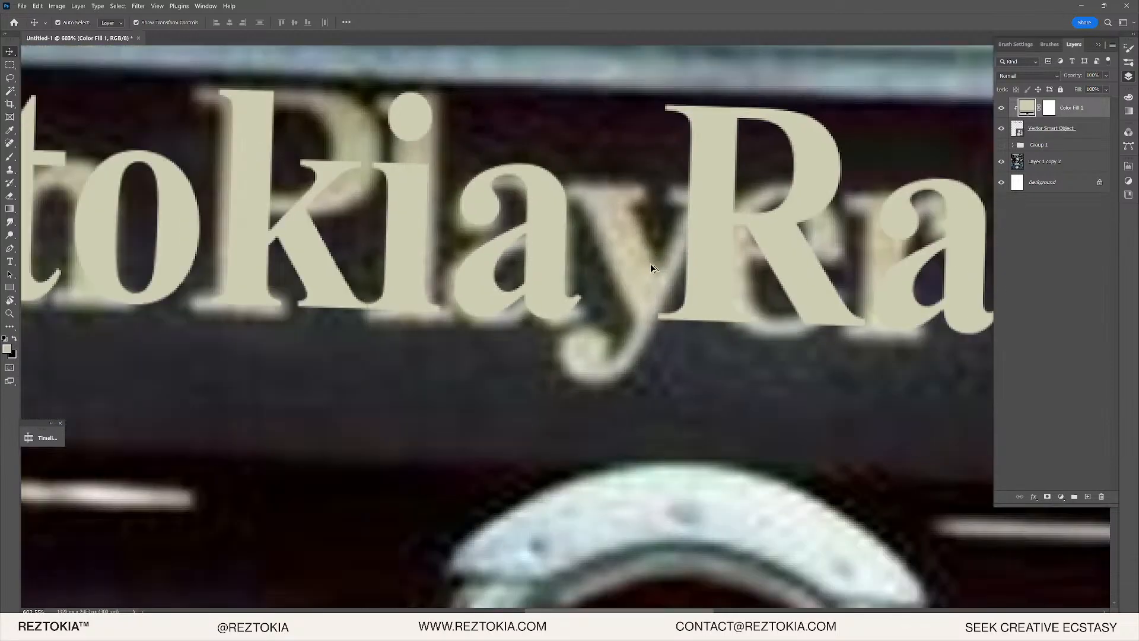
scroll(606, 282, up, 6)
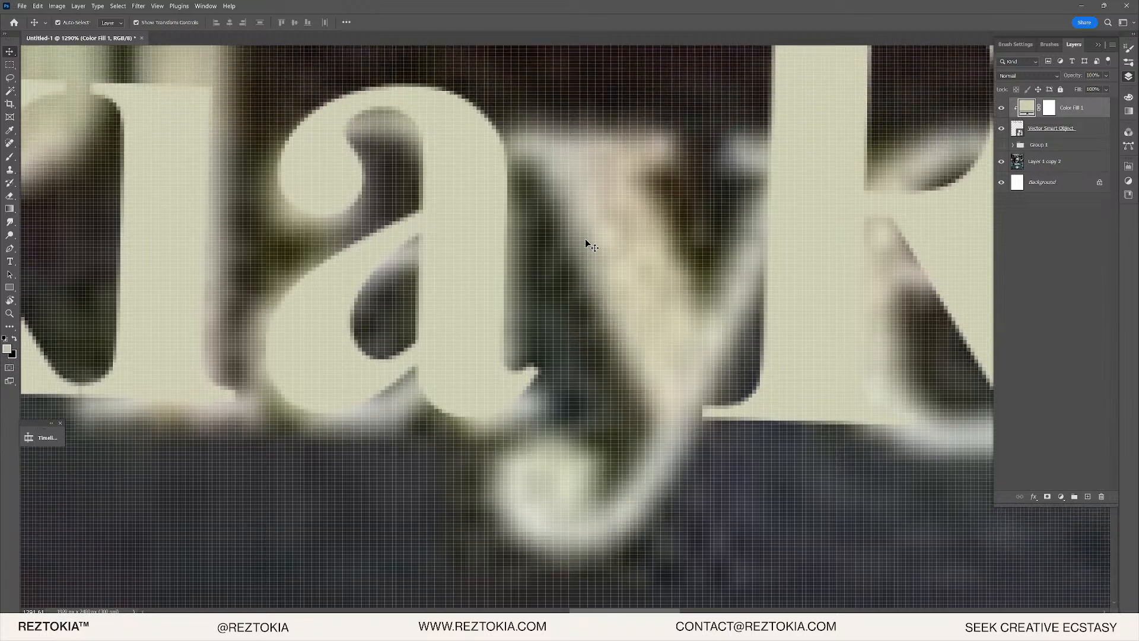
scroll(670, 248, down, 4)
scroll(663, 251, up, 2)
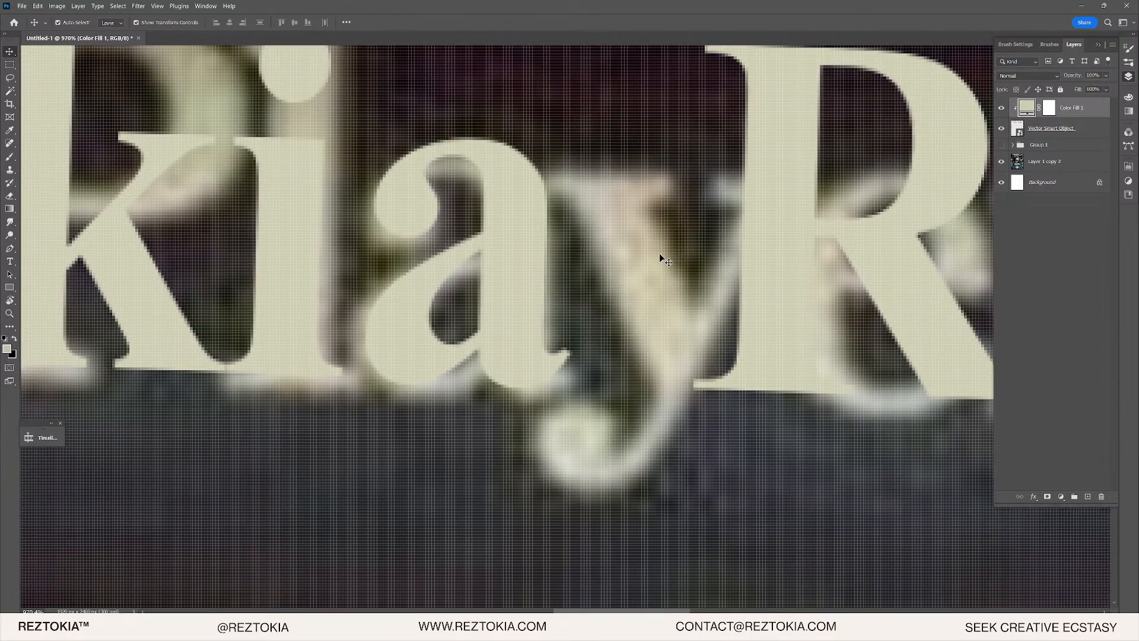
scroll(661, 261, up, 2)
scroll(593, 297, down, 1)
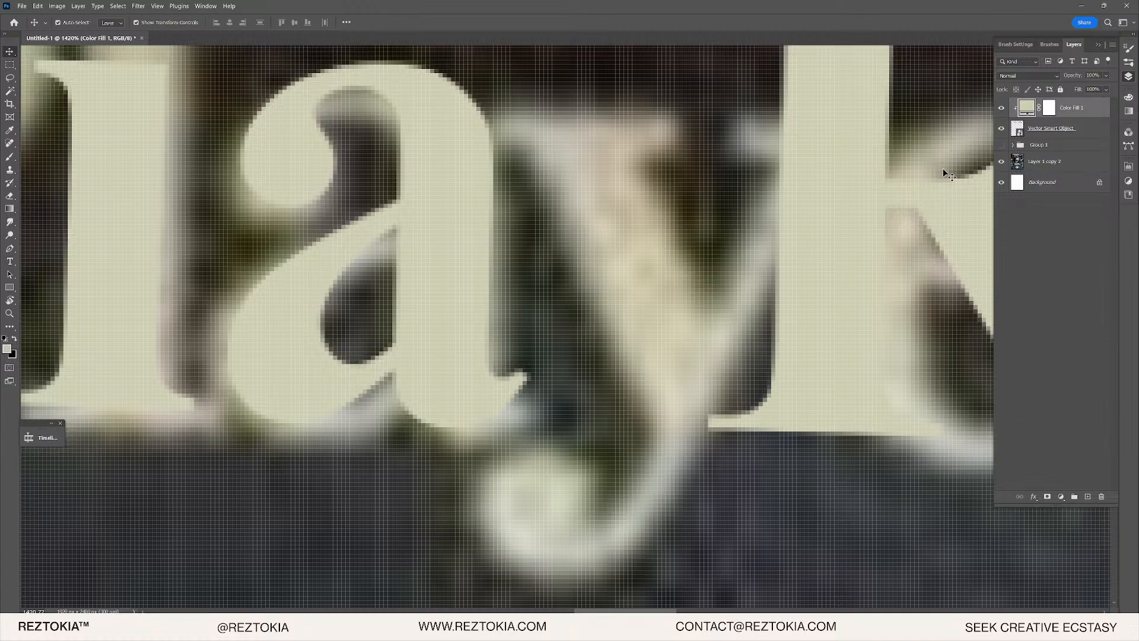
scroll(619, 224, down, 8)
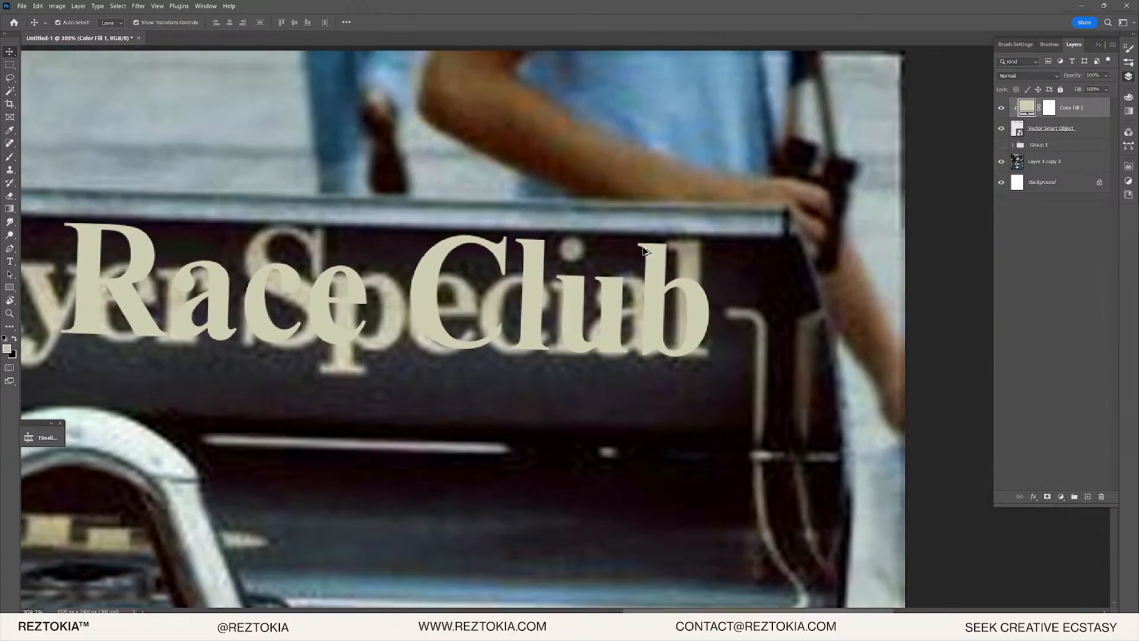
scroll(420, 305, up, 5)
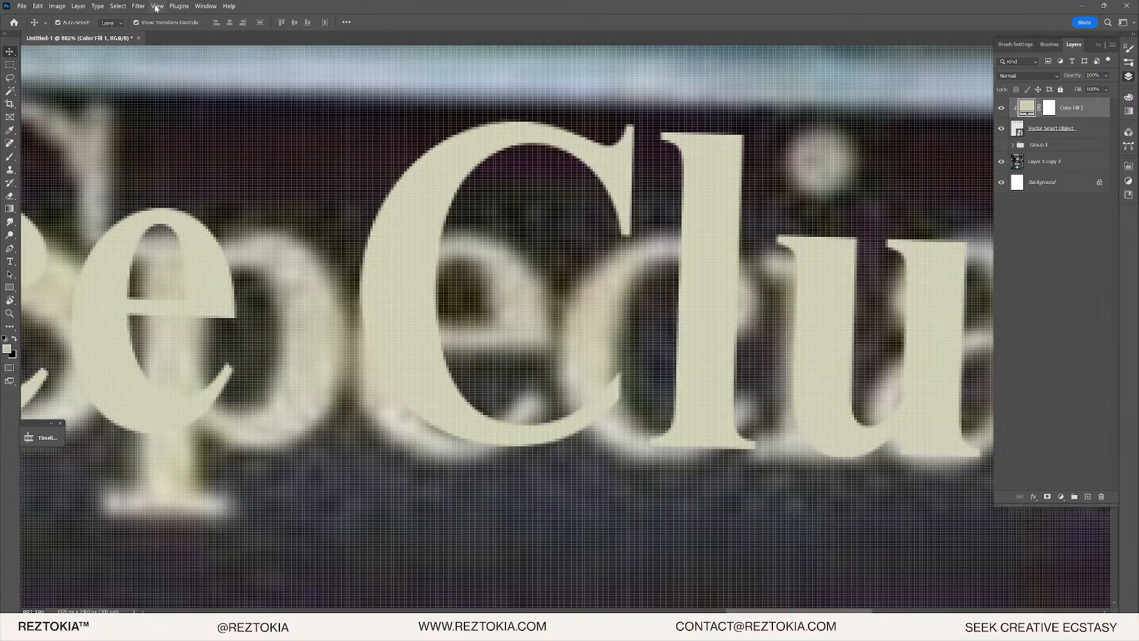
- Try Add Noise on the lettering and back out of the rasterize warning
click(139, 6)
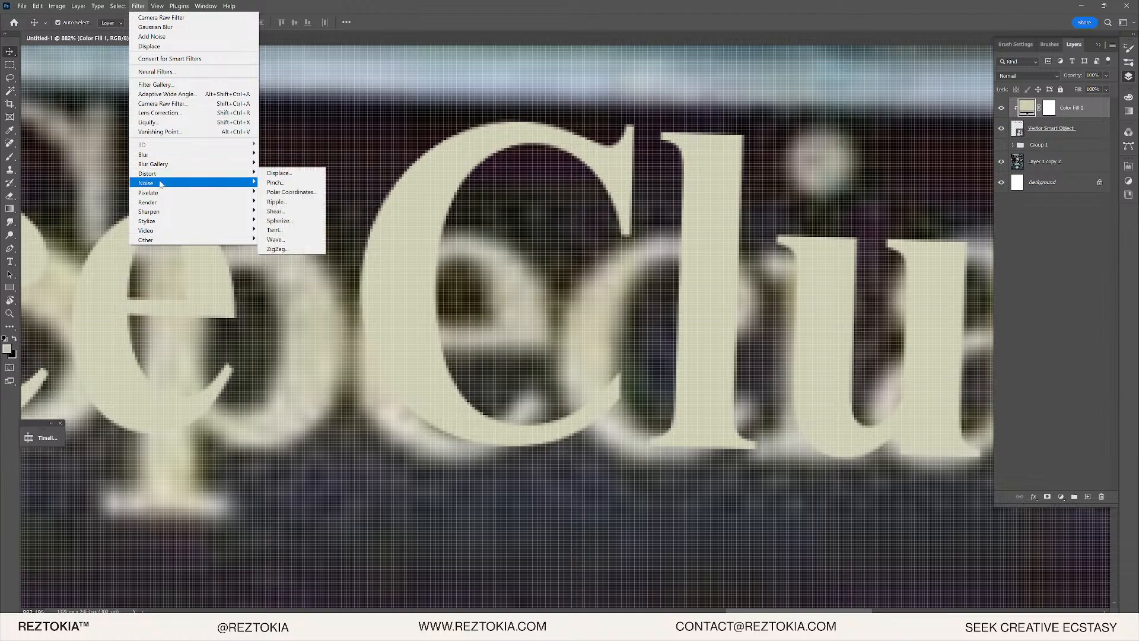
mouse_move(161, 184)
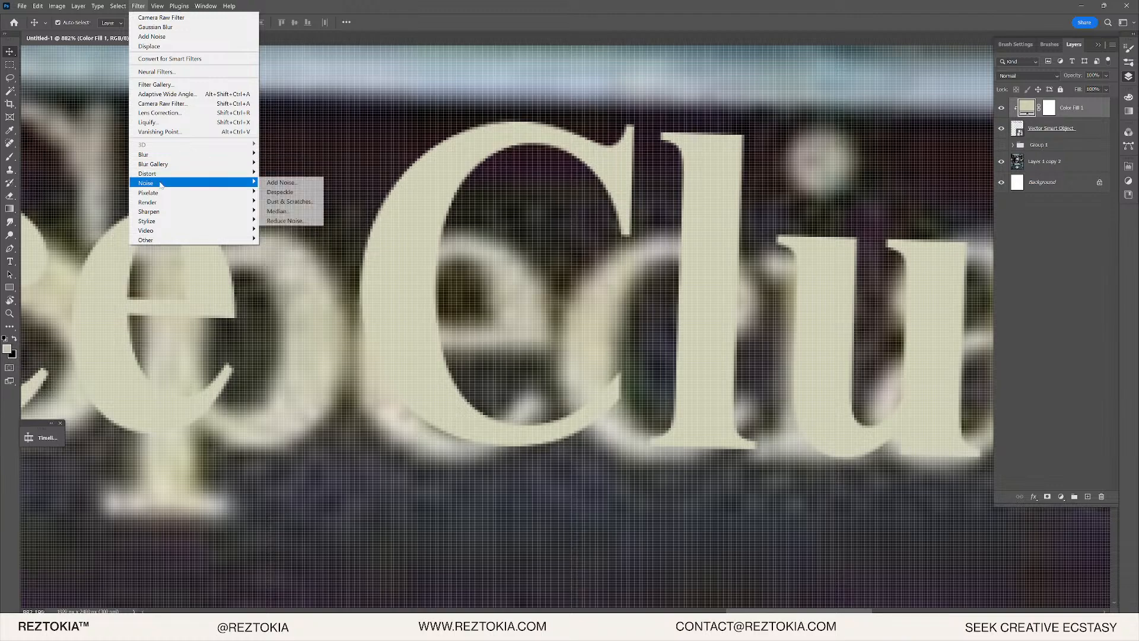
click(295, 187)
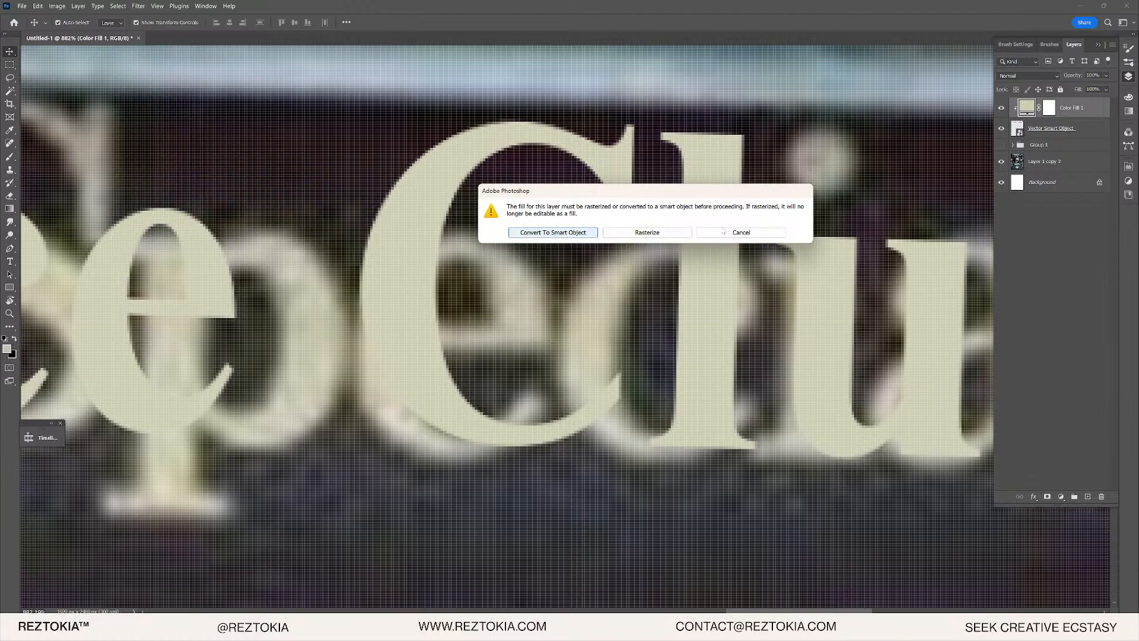
click(723, 232)
- Convert Color Fill 1 and the Vector Smart Object layer into one smart object
click(1034, 124)
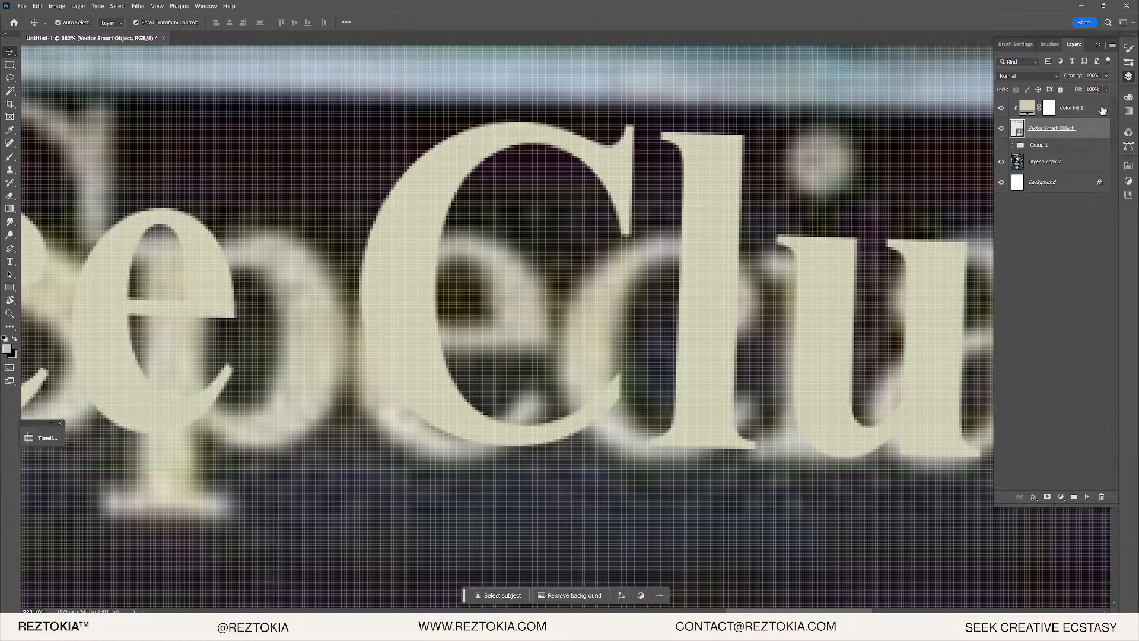
click(1102, 110)
click(1015, 76)
click(1015, 76)
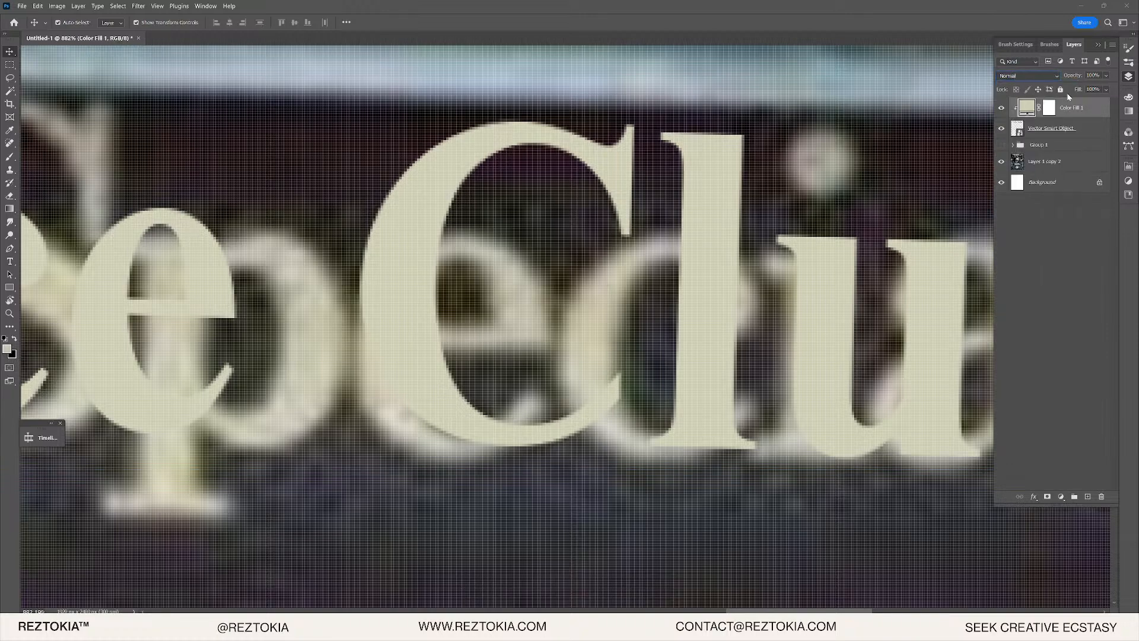
right_click(1083, 124)
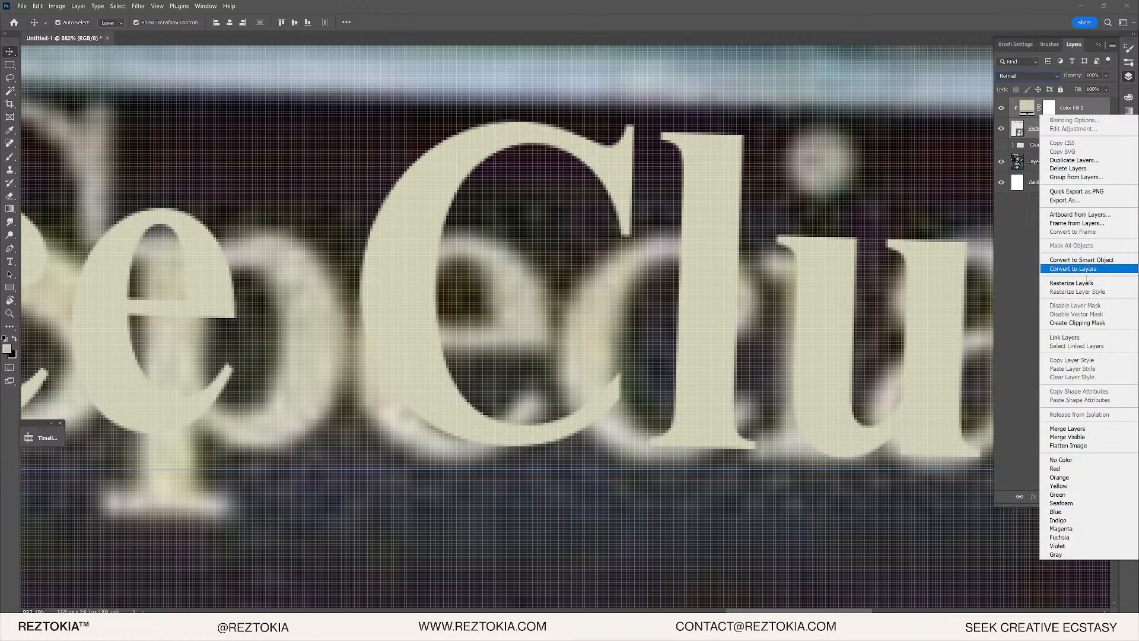
click(1081, 261)
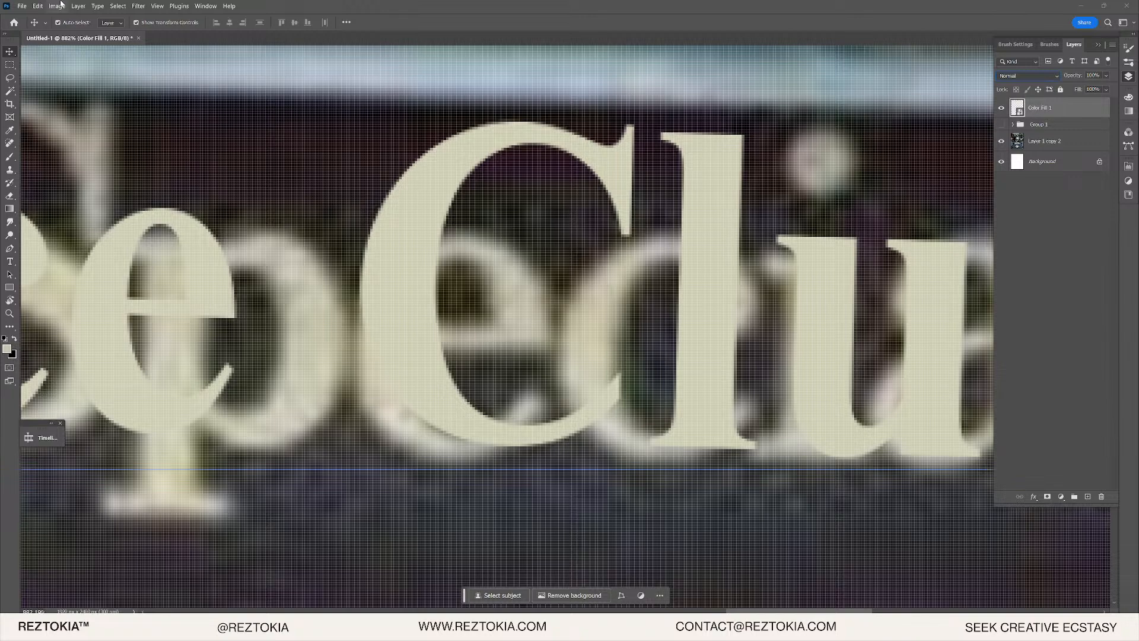
- Preview Add Noise at about 4.70% on the combined lettering, then cancel
click(137, 7)
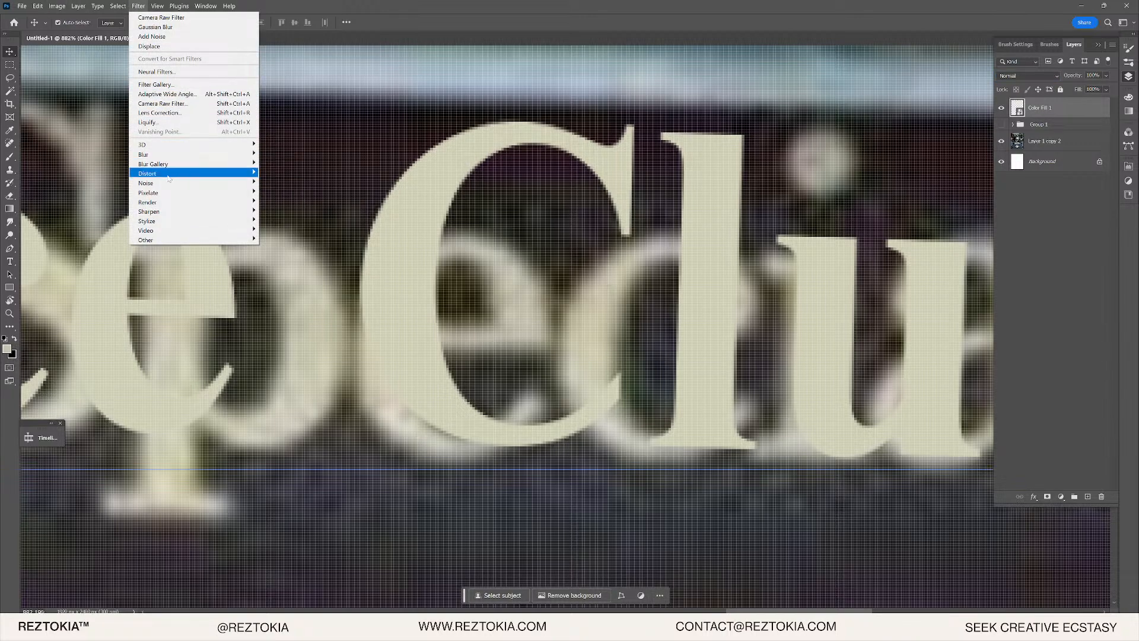
mouse_move(250, 184)
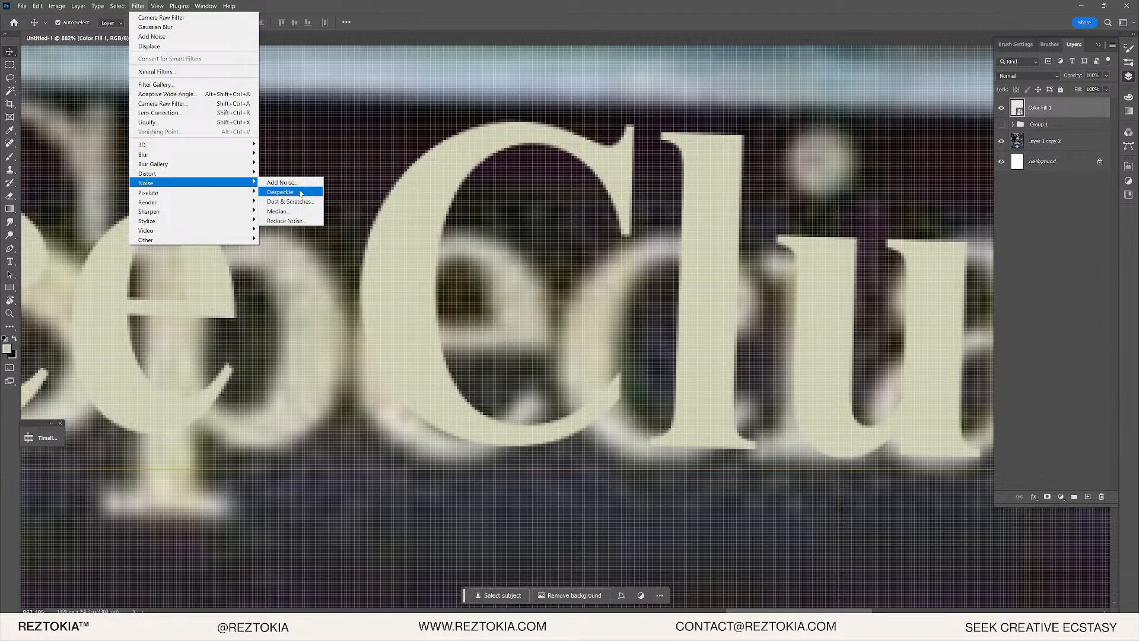
click(282, 183)
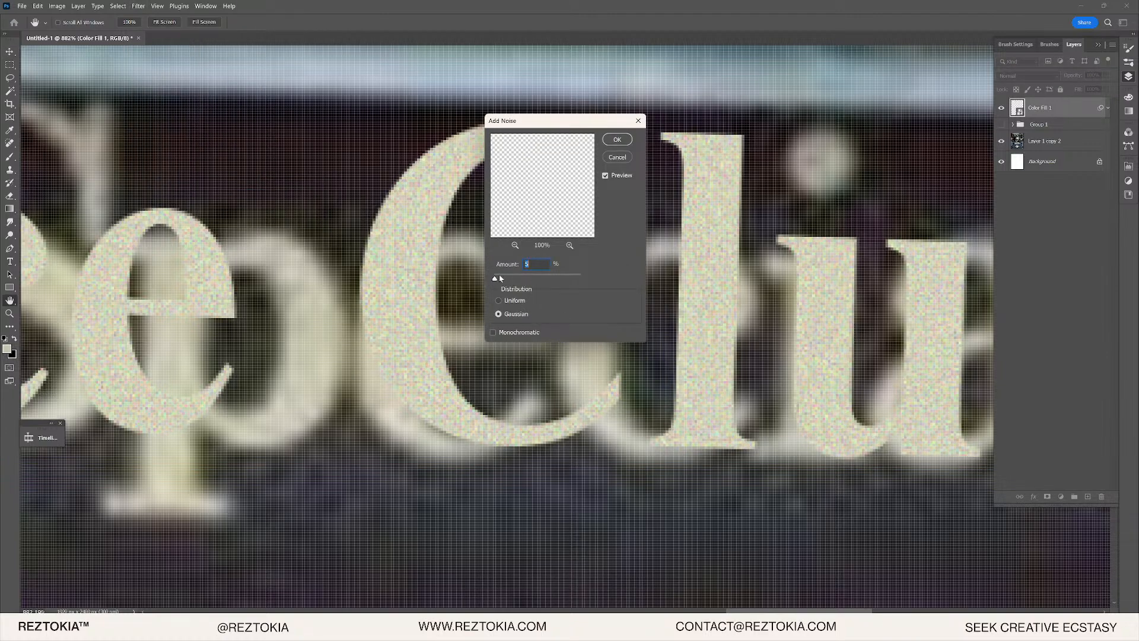
drag(499, 278, 495, 279)
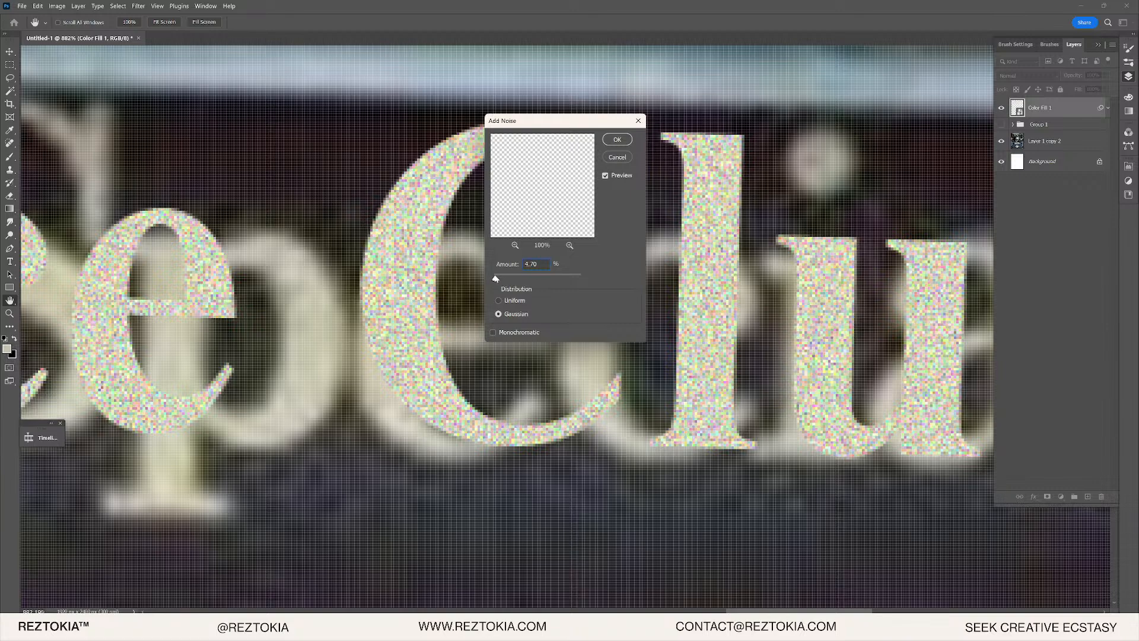
drag(496, 279, 495, 278)
click(617, 158)
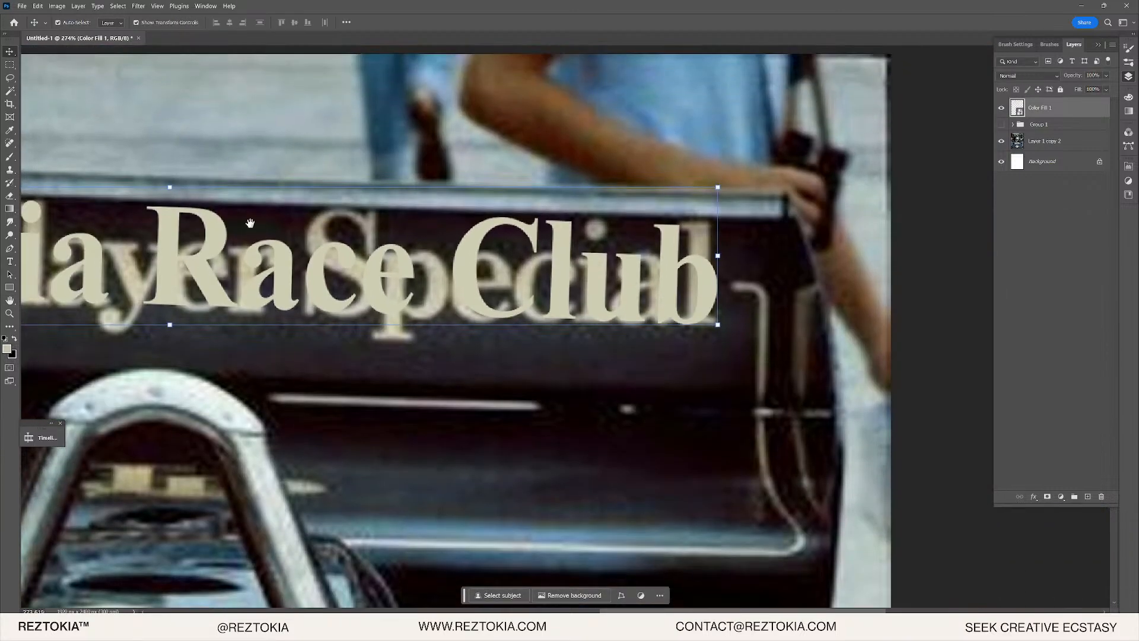
scroll(684, 227, up, 3)
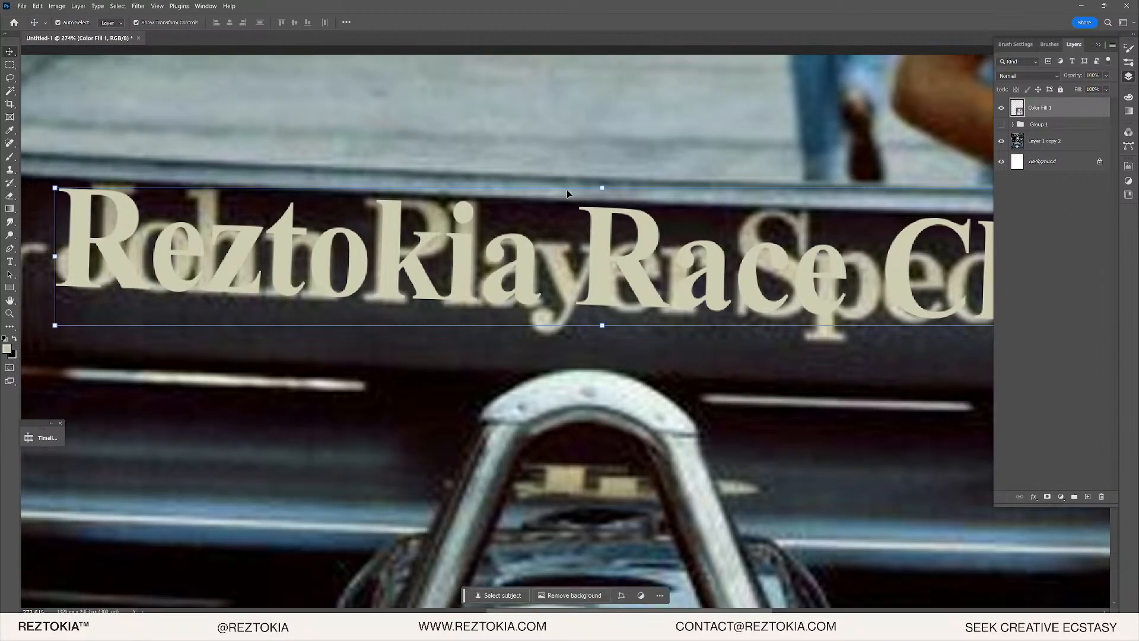
- Scale the lettering to about 36% and centre it on the rear wing
drag(607, 186, 491, 517)
drag(473, 542, 483, 191)
drag(544, 161, 520, 379)
scroll(537, 375, down, 5)
drag(522, 191, 517, 7)
drag(518, 118, 497, 210)
scroll(496, 201, up, 6)
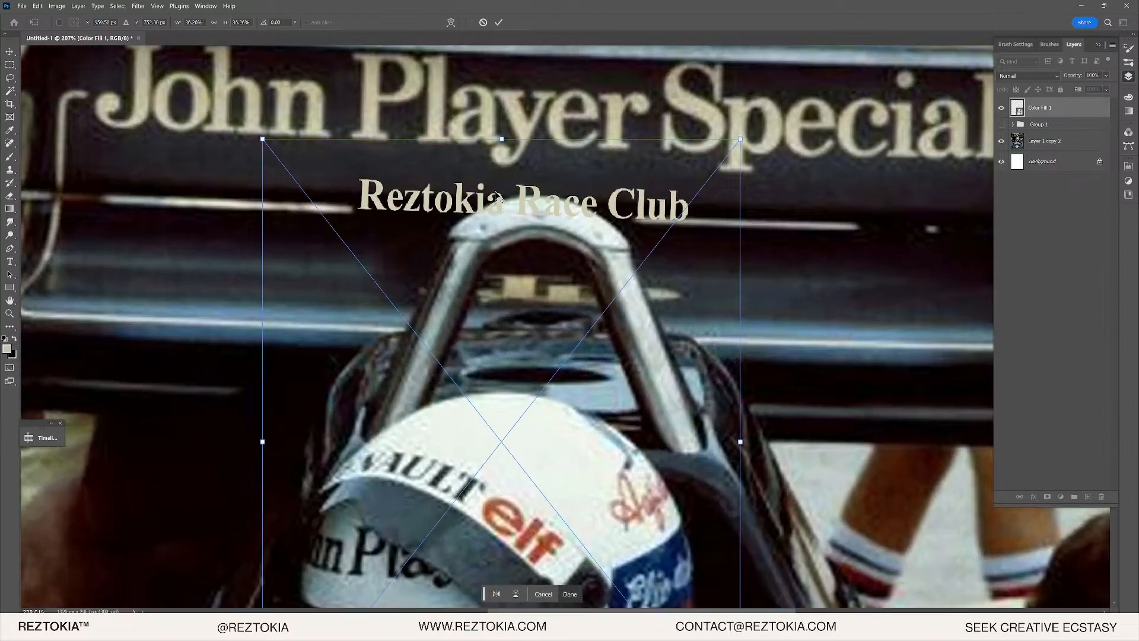
key(Return)
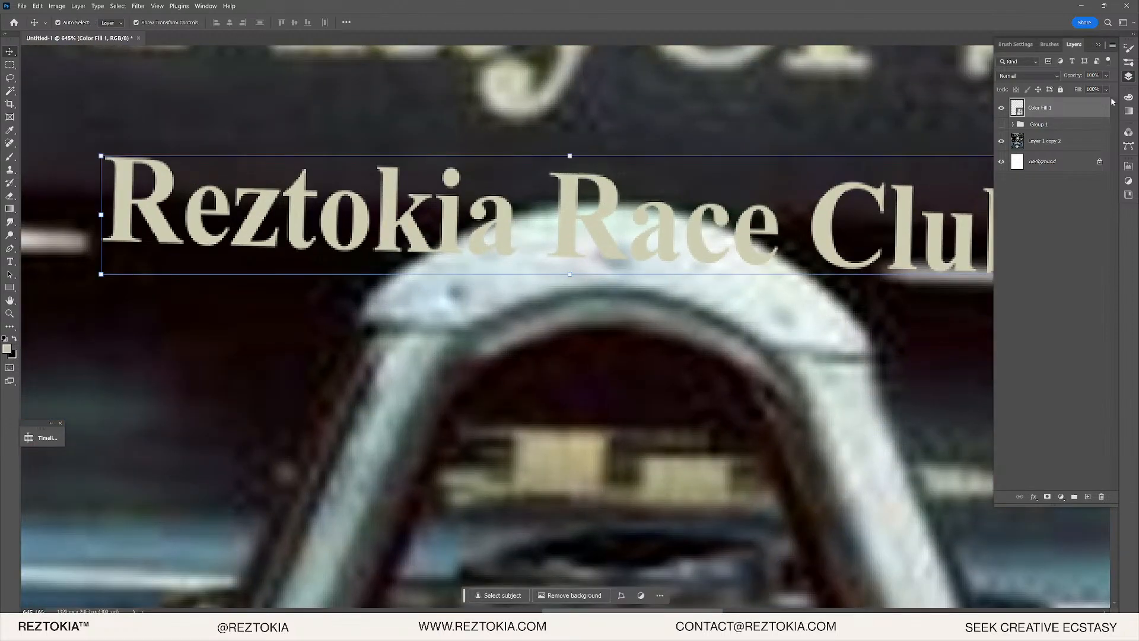
- Apply Add Noise to the lettering with Monochromatic turned off
click(136, 6)
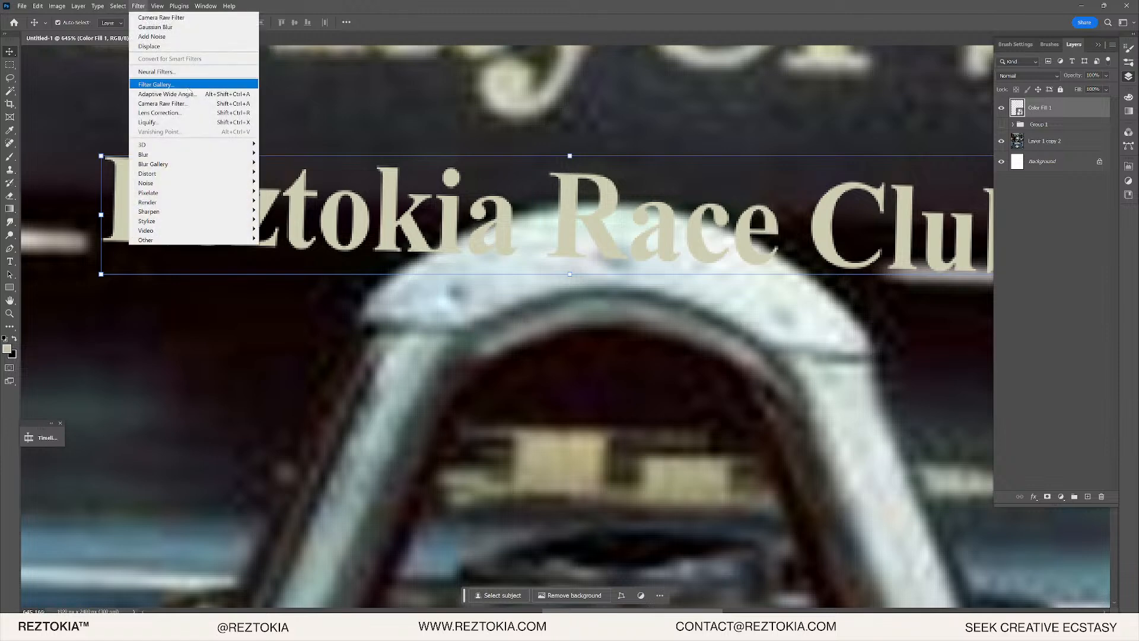
mouse_move(172, 185)
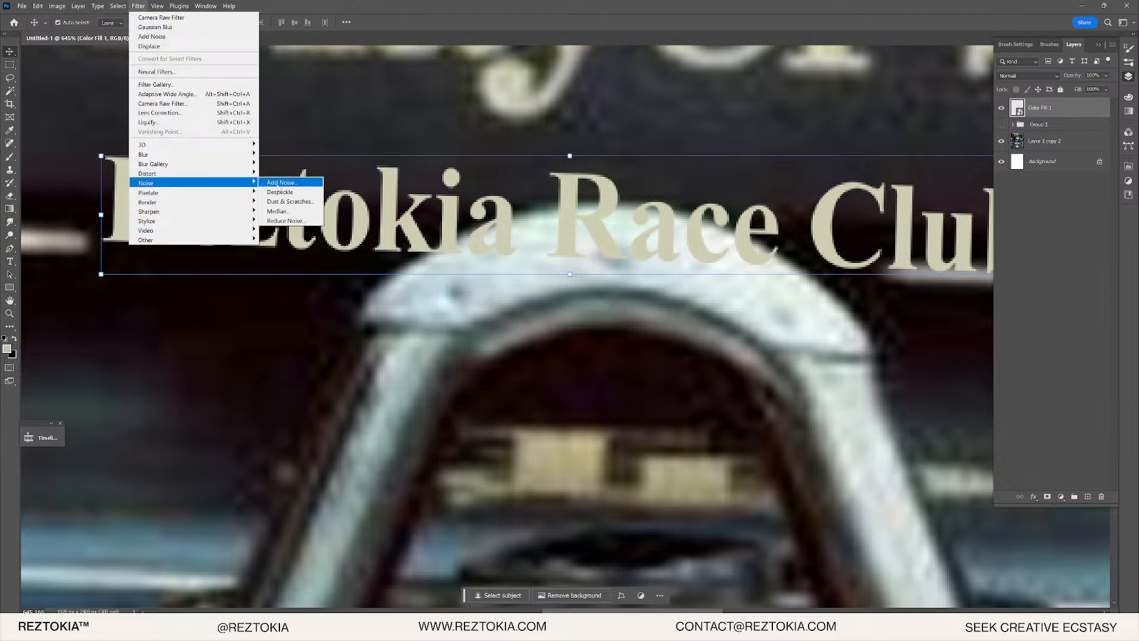
click(281, 182)
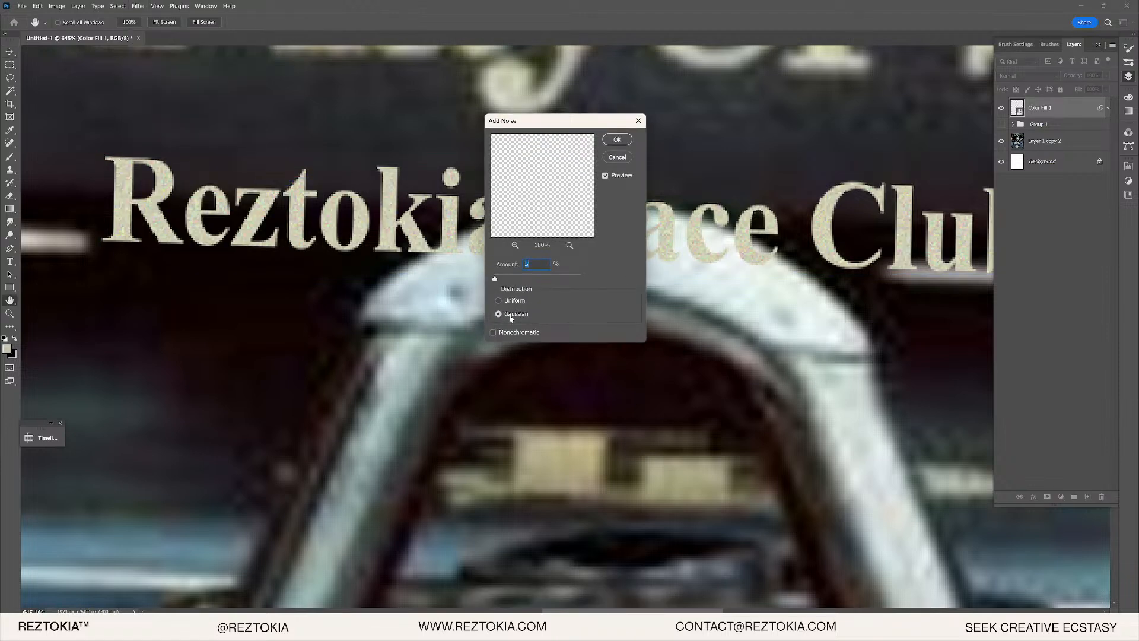
click(496, 333)
click(625, 145)
scroll(545, 165, down, 10)
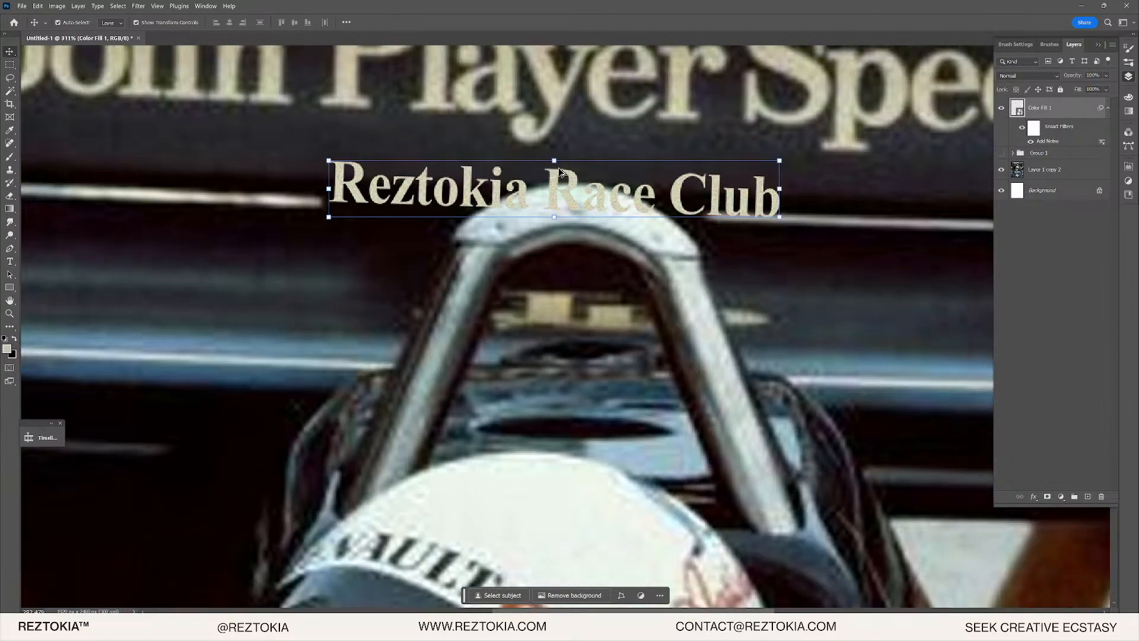
right_click(1075, 111)
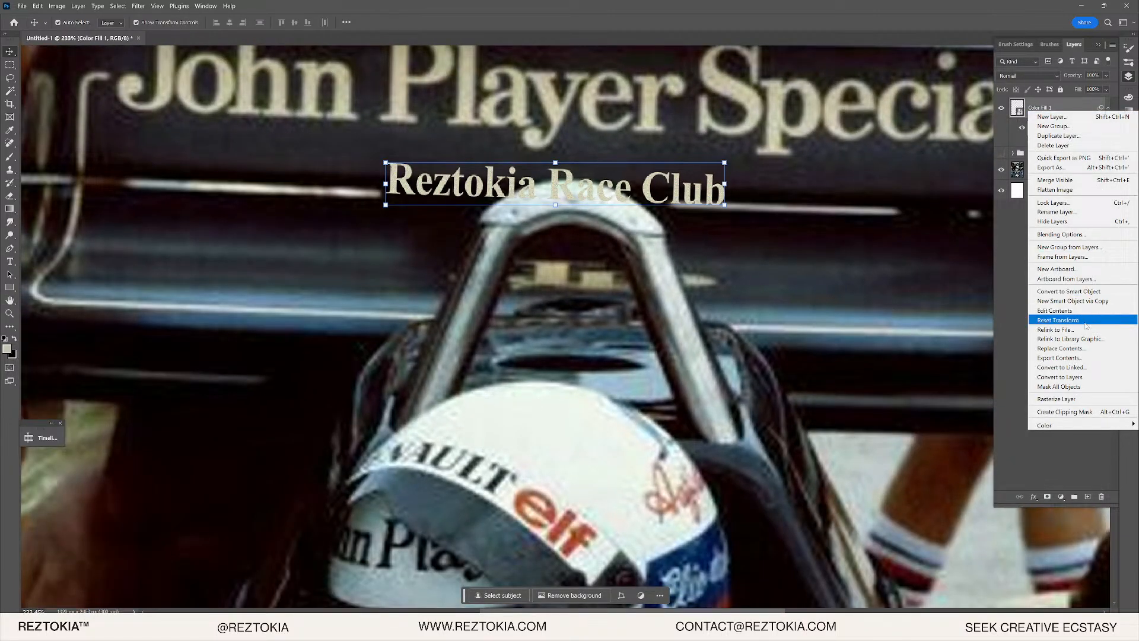
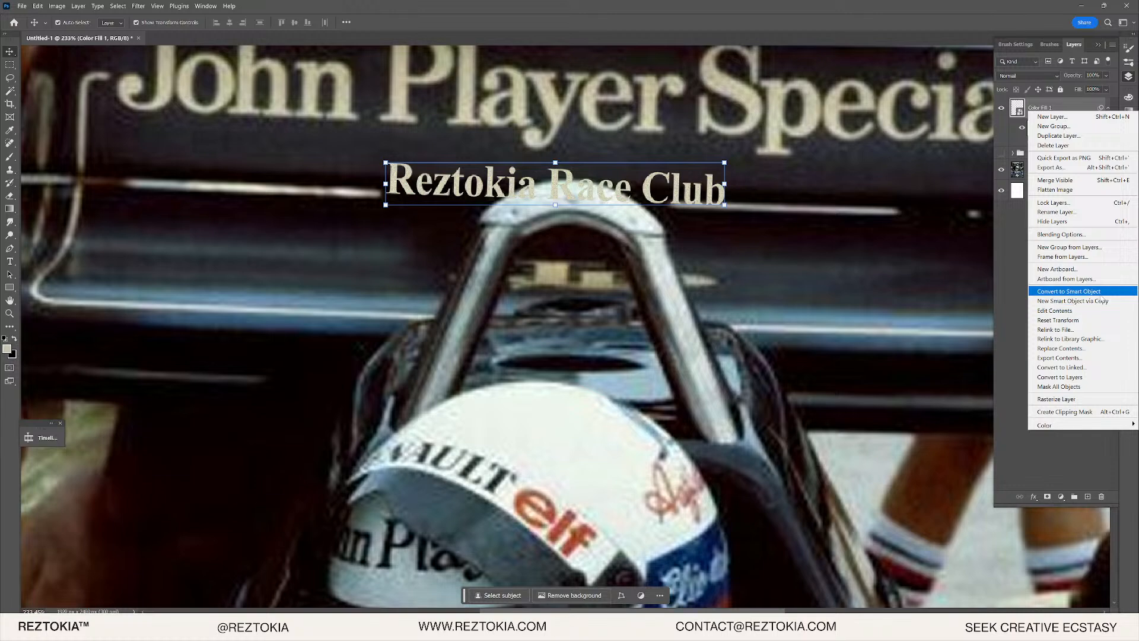
- Convert the lettering to a smart object, enlarge it to about 156% and move it onto the rear wing
click(1100, 292)
key(ctrl+t)
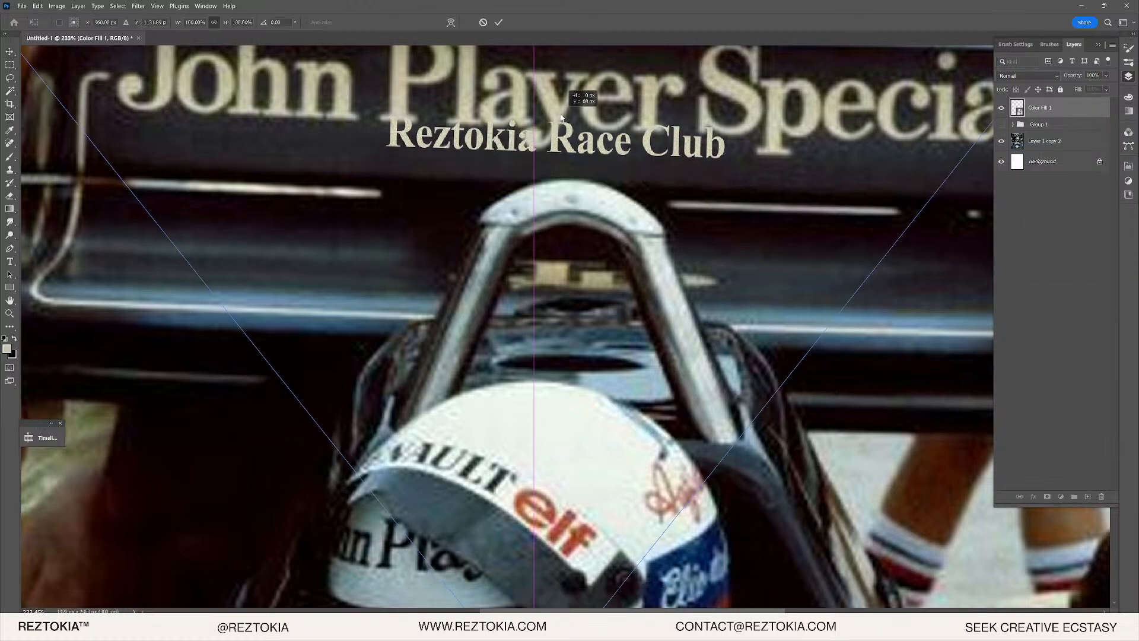
scroll(570, 160, down, 6)
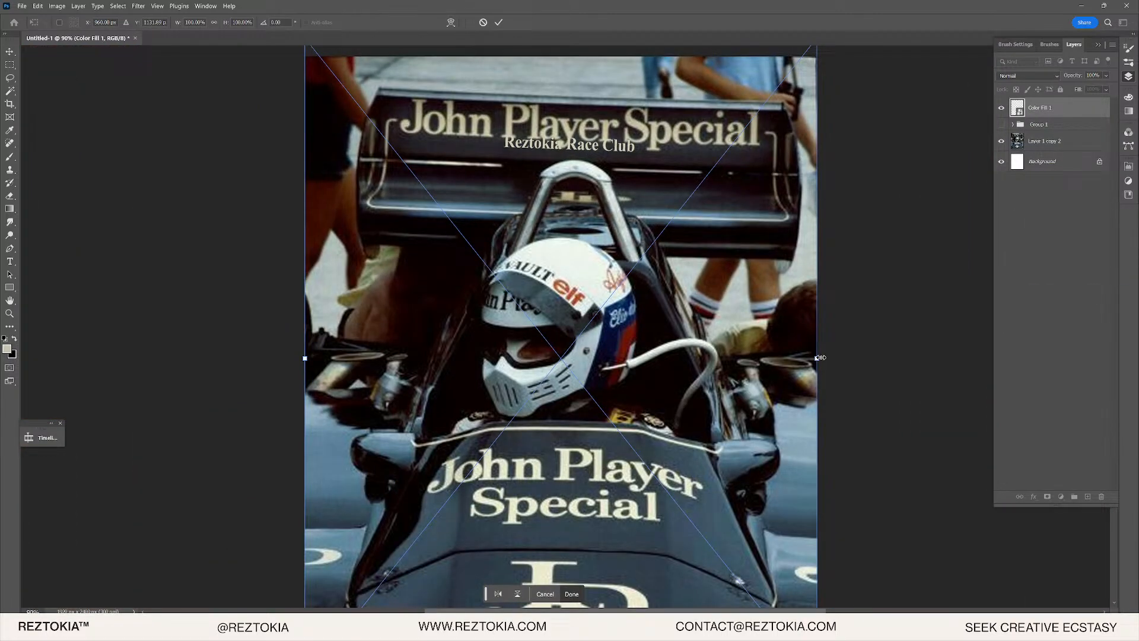
drag(817, 359, 961, 358)
scroll(676, 321, up, 1)
drag(675, 321, 700, 479)
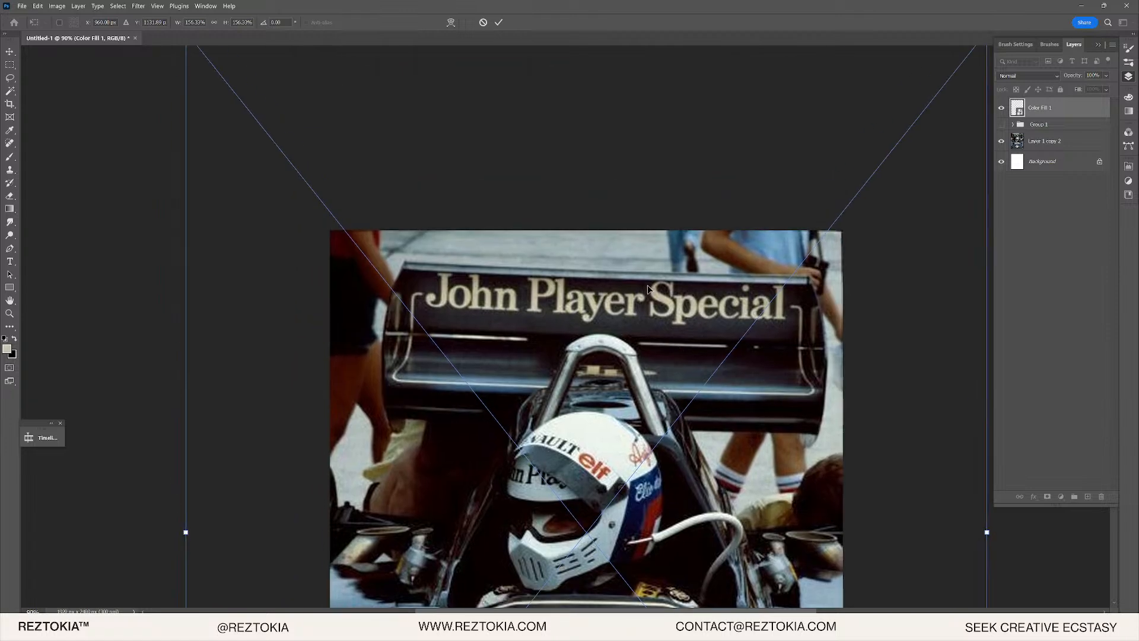
drag(647, 285, 606, 409)
- Enlarge the lettering to about 266% over the wing's original lettering and commit the transform
drag(550, 155, 559, 315)
scroll(567, 162, down, 3)
drag(549, 436, 522, 180)
drag(522, 422, 543, 544)
mouse_move(550, 166)
mouse_down()
mouse_move(551, 133)
mouse_move(552, 145)
mouse_up()
key(Return)
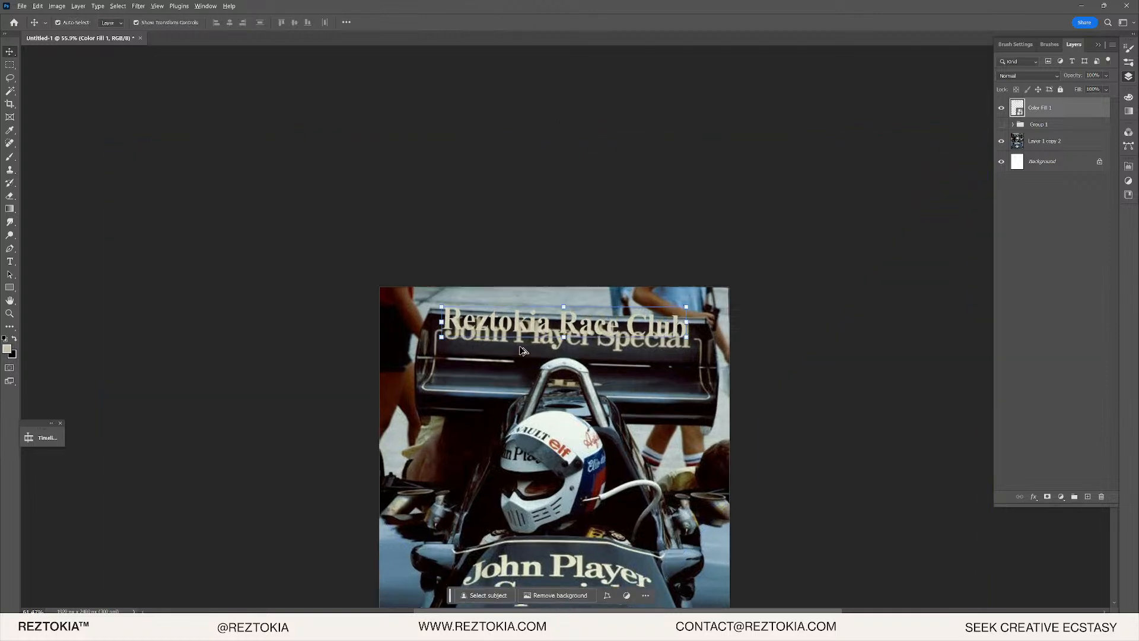
- Nudge the Reztokia lettering slightly down and right on the wing
scroll(538, 321, up, 6)
scroll(218, 326, up, 6)
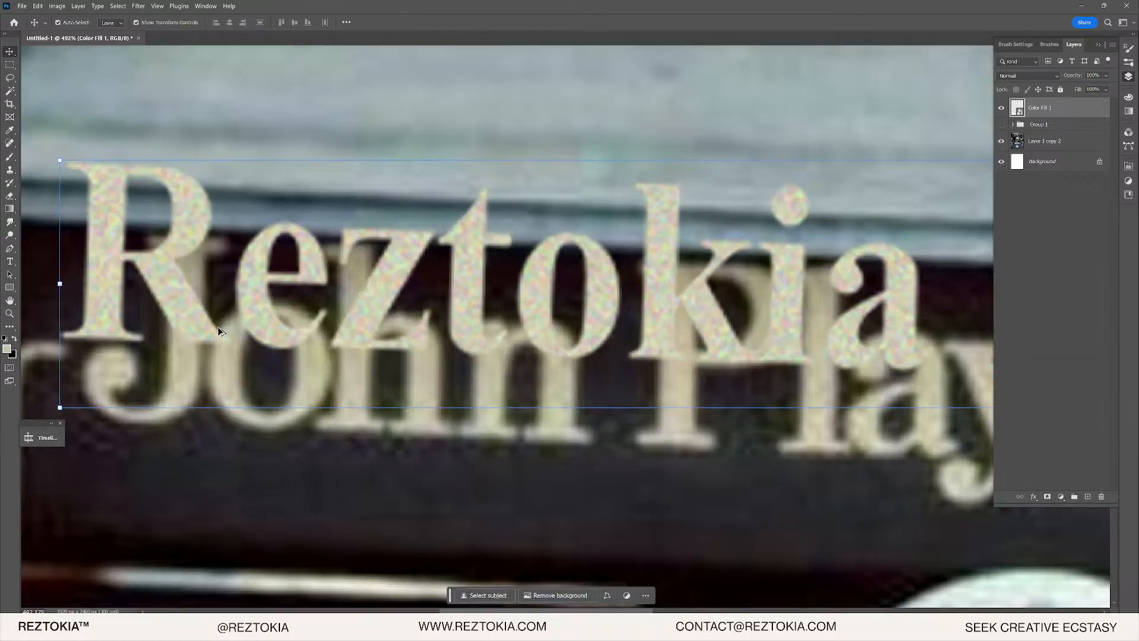
drag(280, 323, 298, 436)
scroll(298, 436, down, 3)
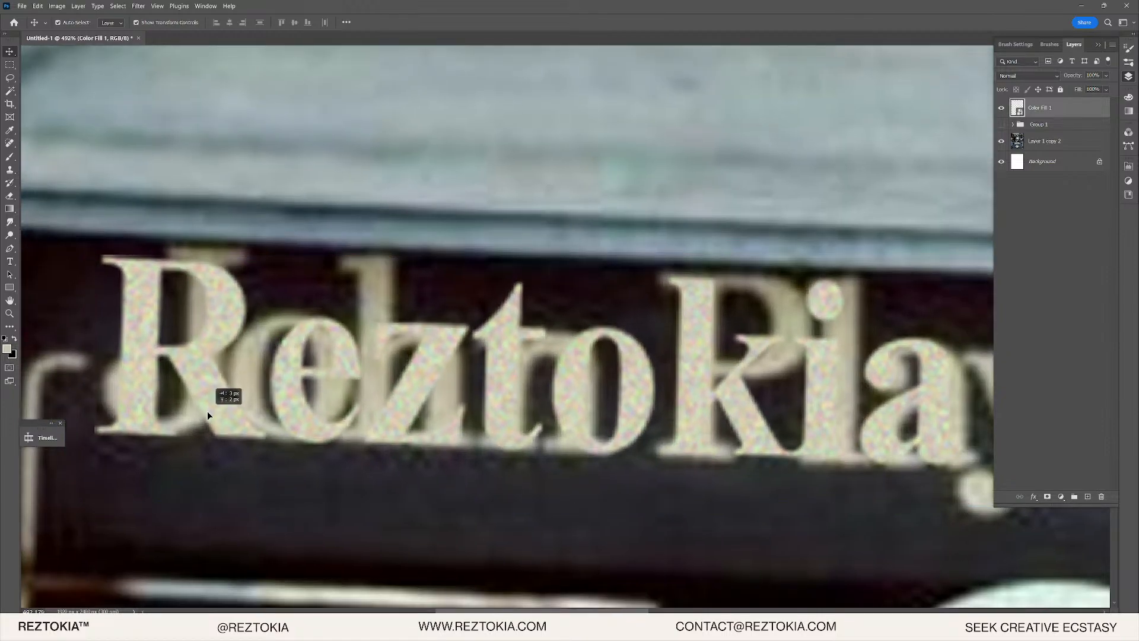
scroll(701, 355, down, 2)
scroll(736, 375, right, 5)
scroll(736, 375, up, 6)
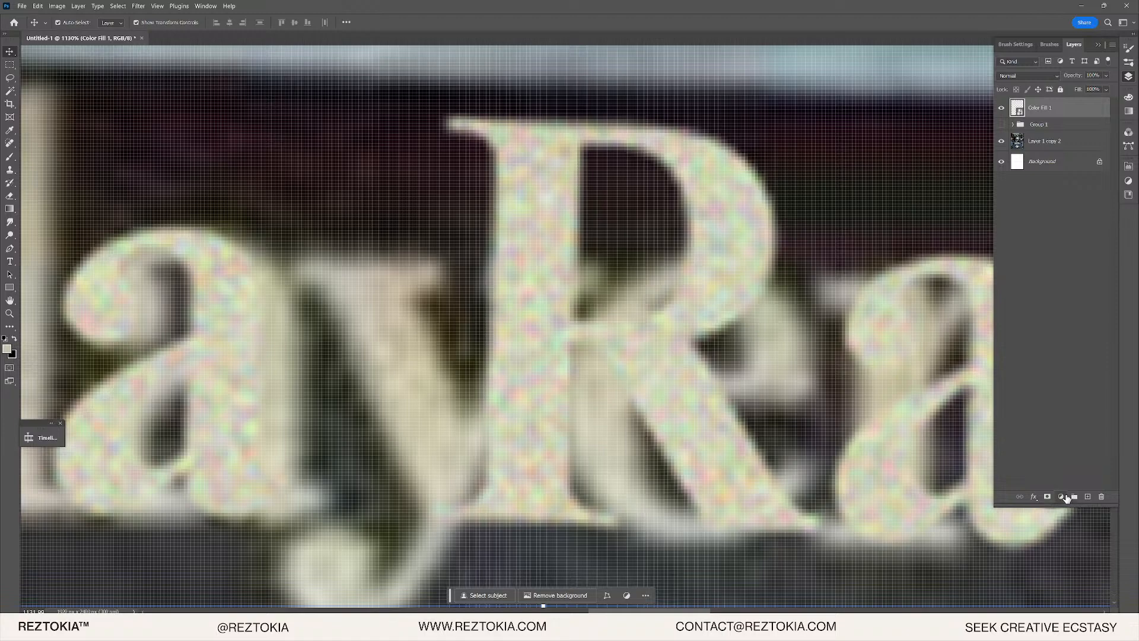
- Add a beige Solid Color fill clipped to the lettering, blended in Color mode
click(1066, 497)
click(1062, 318)
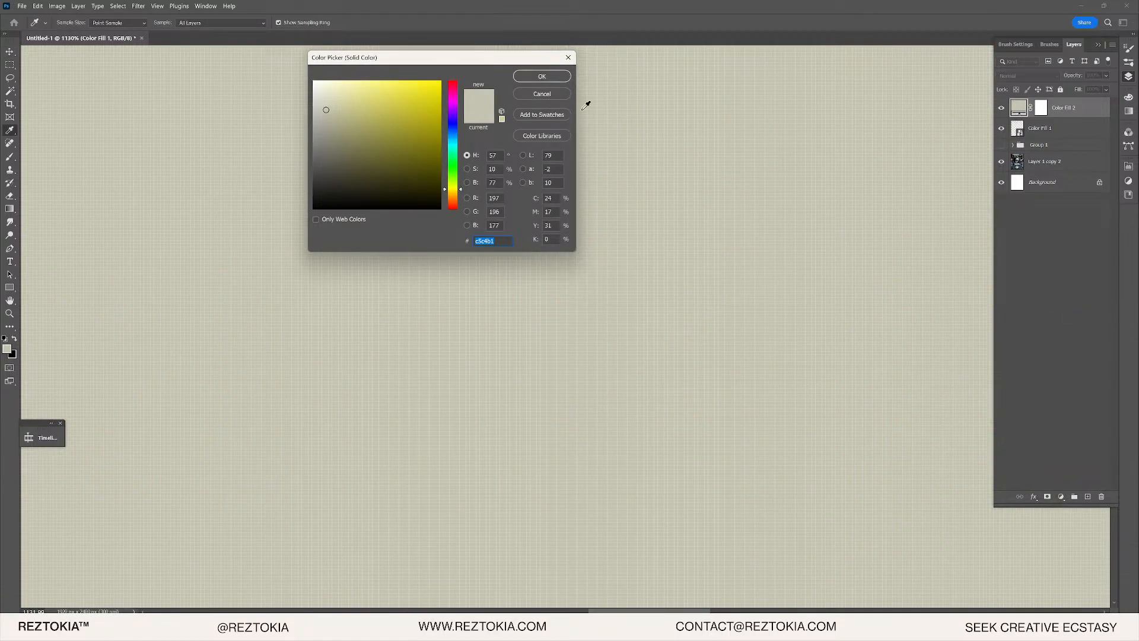
click(542, 76)
alt+click(1025, 117)
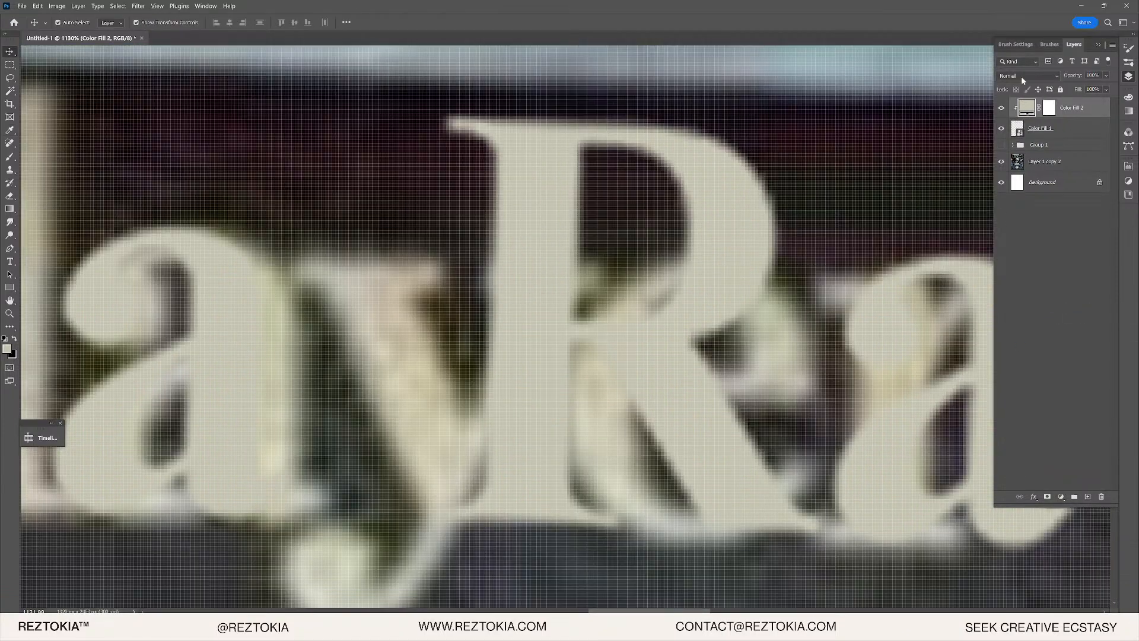
click(1025, 76)
click(1016, 343)
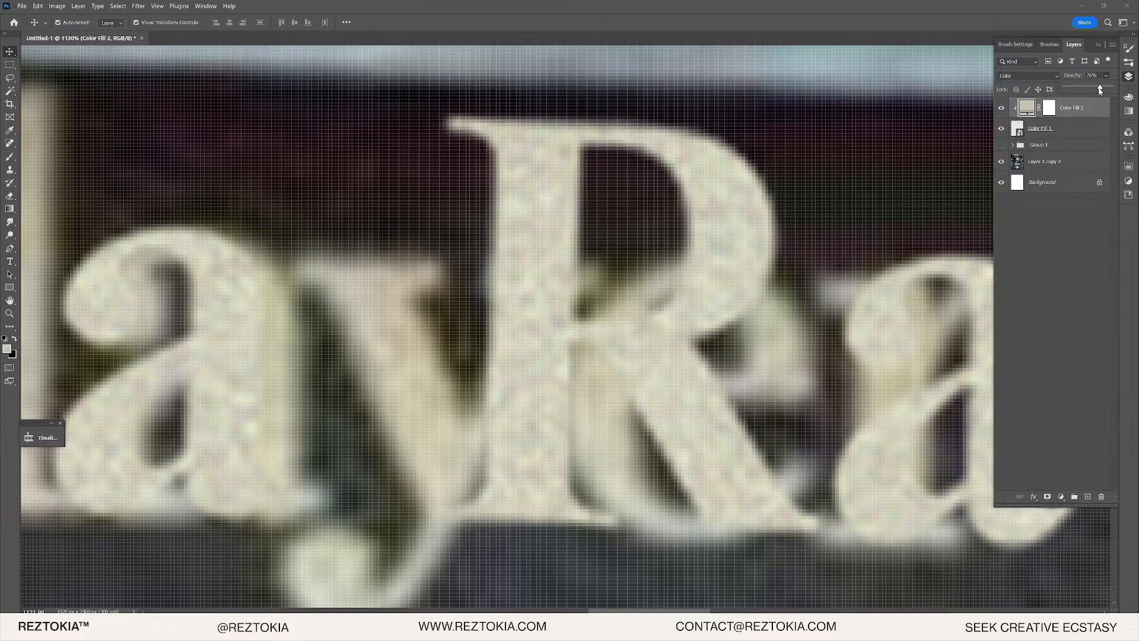
- Apply a 0.5-pixel Gaussian Blur to the Color Fill 1 lettering
click(1059, 129)
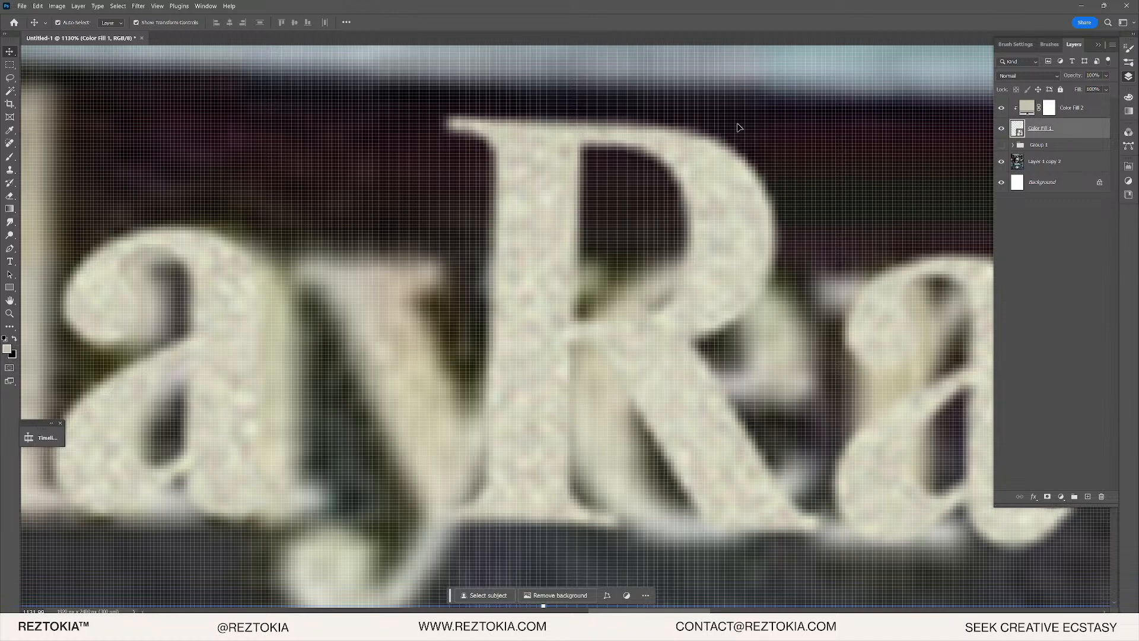
click(137, 6)
mouse_move(196, 155)
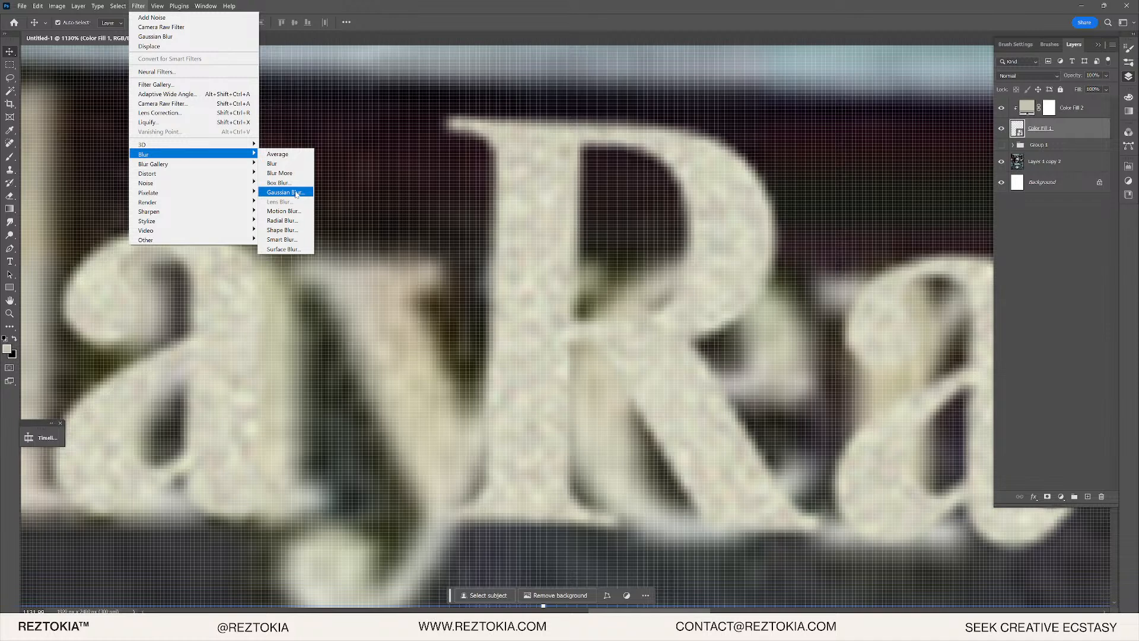
click(296, 193)
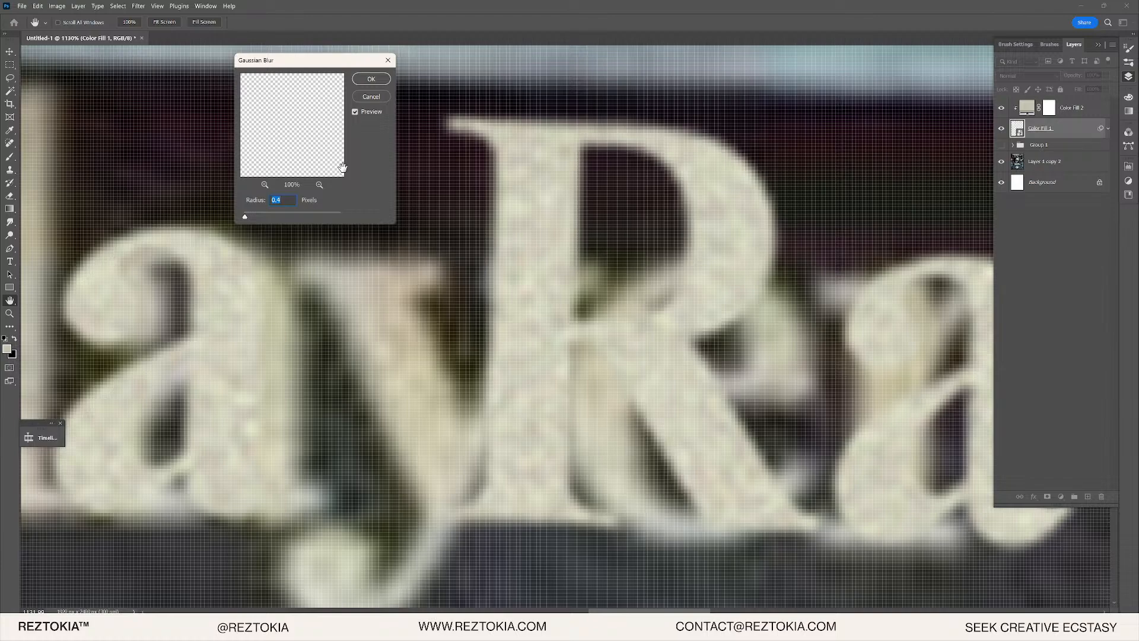
click(367, 82)
scroll(414, 316, down, 8)
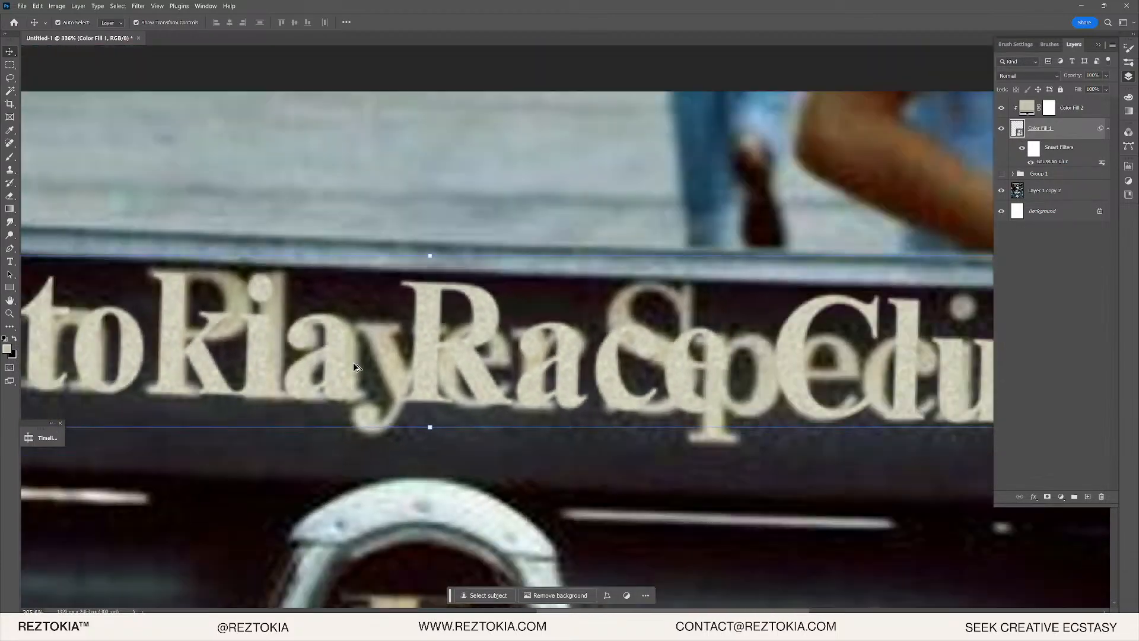
scroll(854, 358, up, 3)
scroll(331, 340, up, 5)
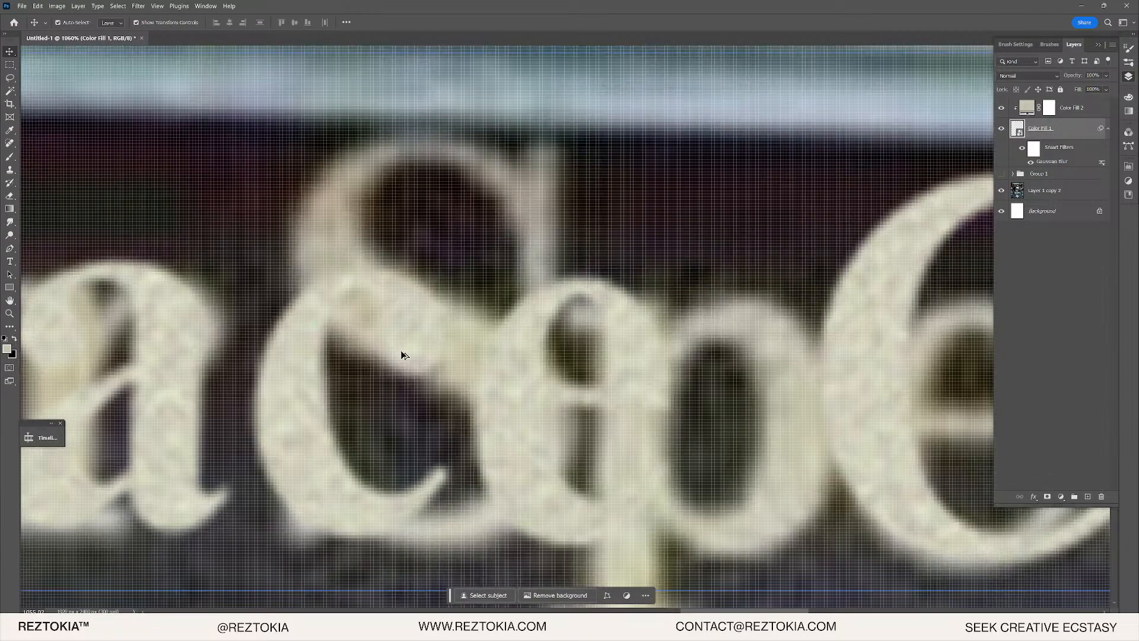
scroll(401, 353, down, 7)
drag(463, 342, 486, 343)
scroll(486, 342, down, 2)
scroll(464, 336, up, 10)
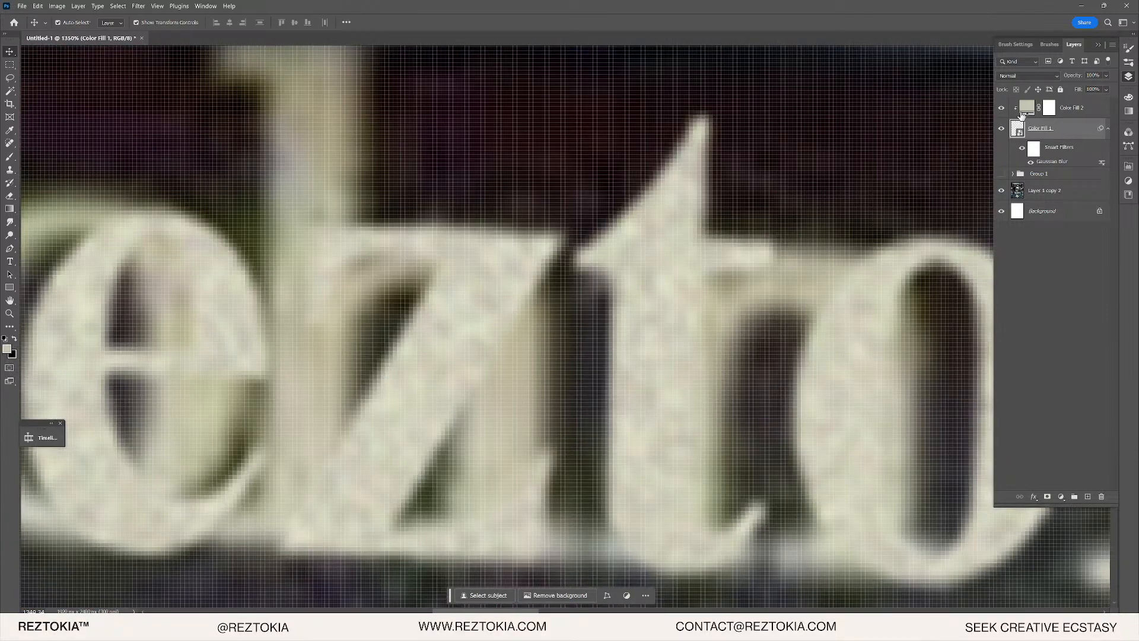
- Recolour the Color Fill 2 tint to a darker beige, #b9b394
double_click(1024, 108)
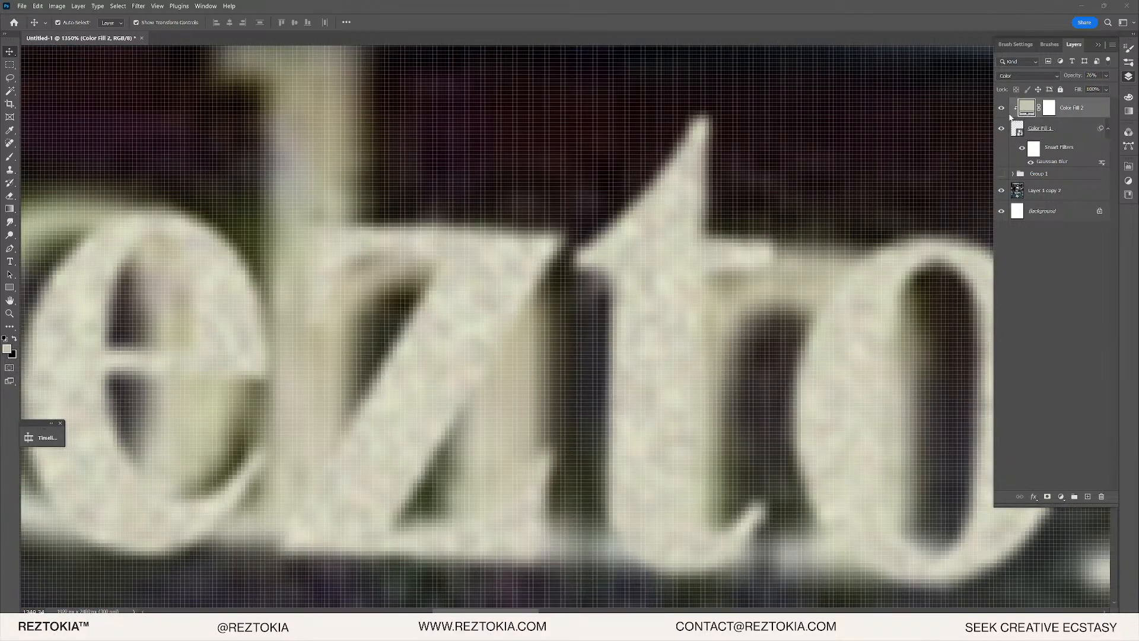
drag(458, 196, 455, 193)
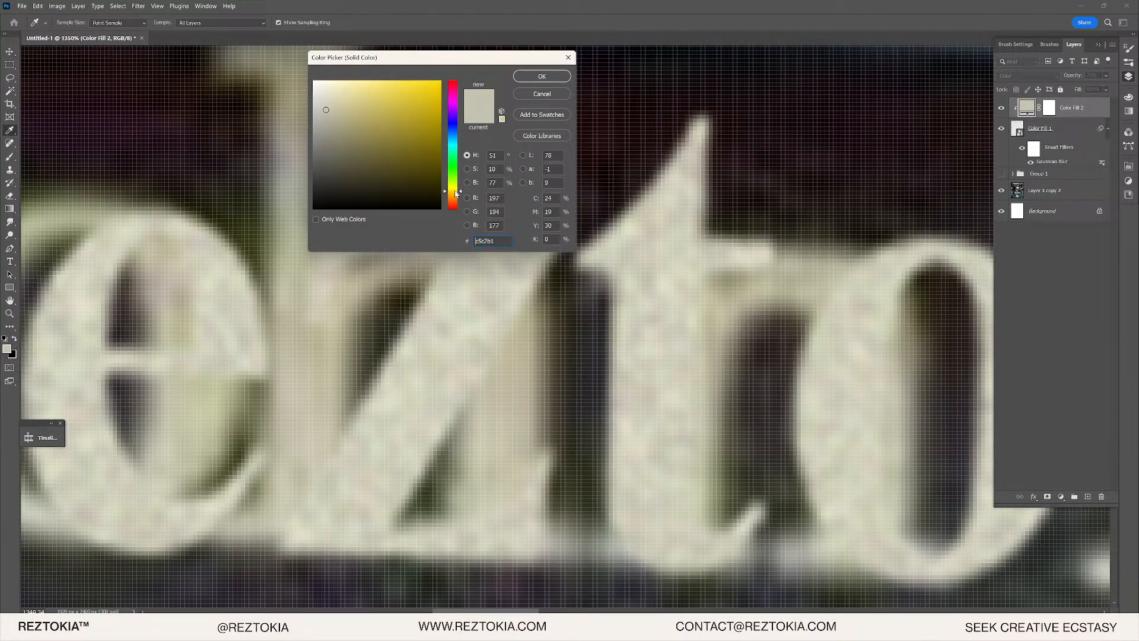
click(338, 115)
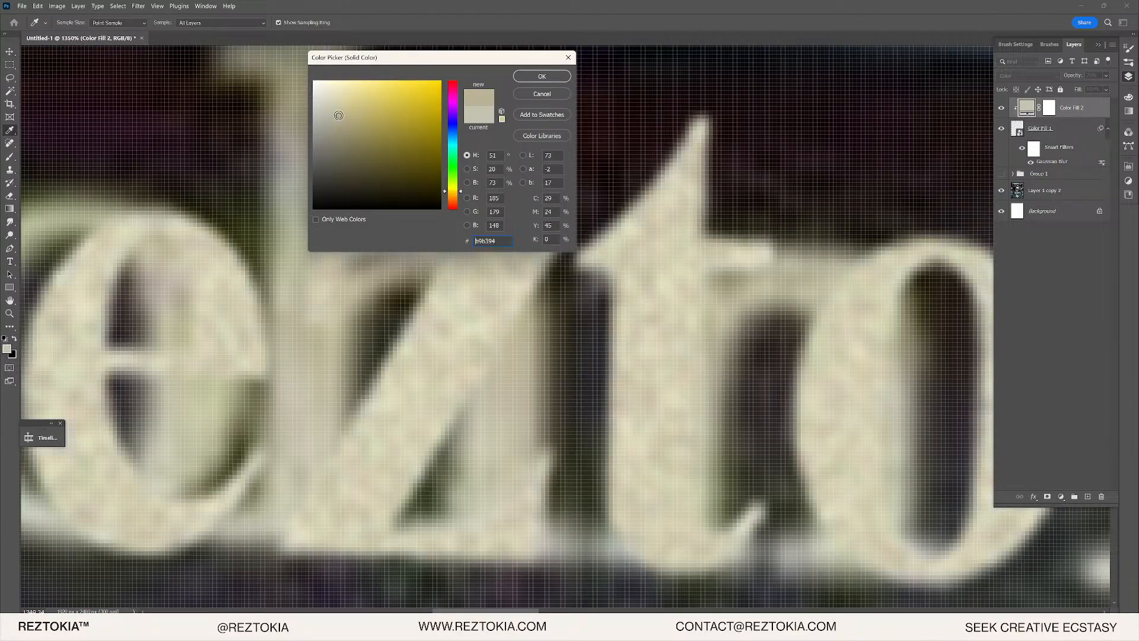
click(560, 75)
scroll(376, 313, down, 2)
scroll(418, 204, up, 2)
scroll(418, 205, up, 4)
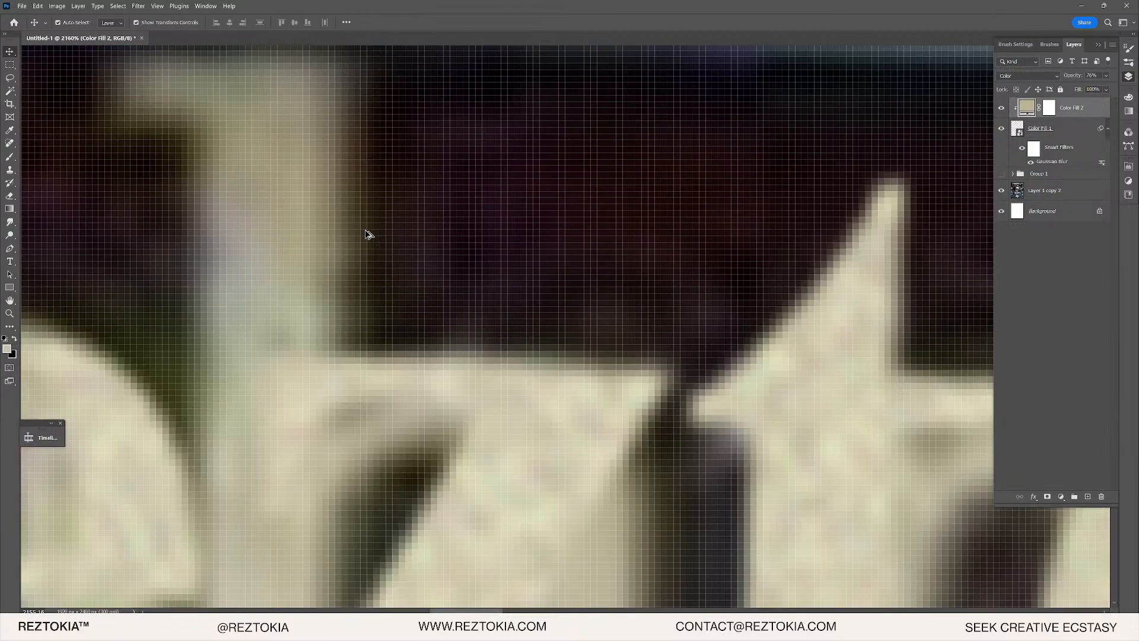
scroll(377, 144, down, 2)
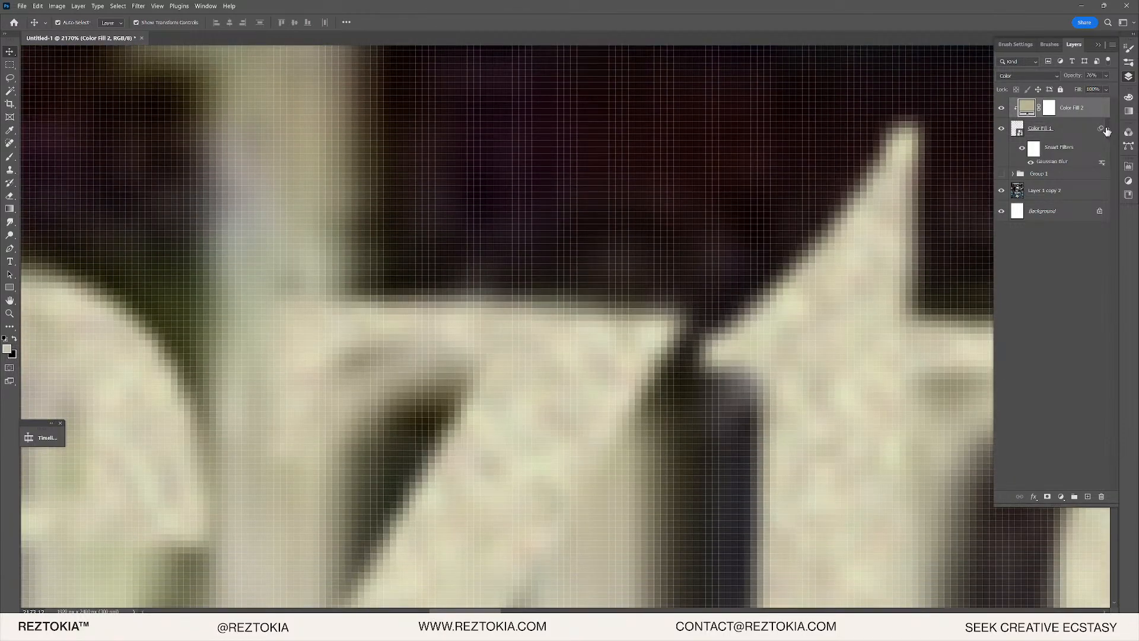
- Add an Outer Glow to the Color Fill 1 lettering with a brown glow colour
click(1072, 132)
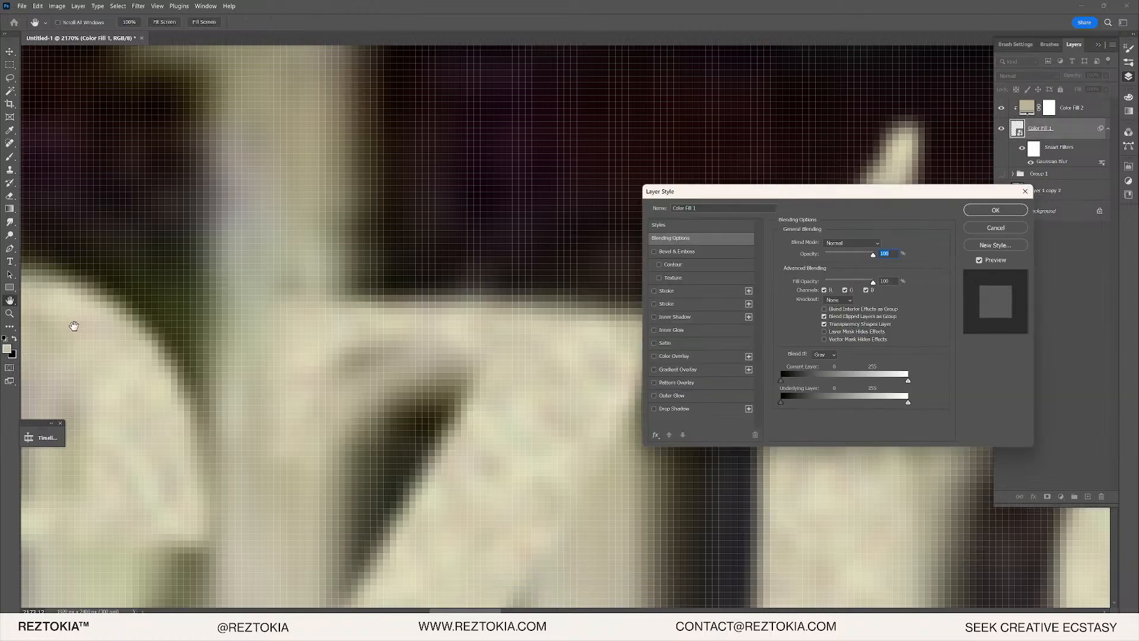
click(671, 395)
click(804, 278)
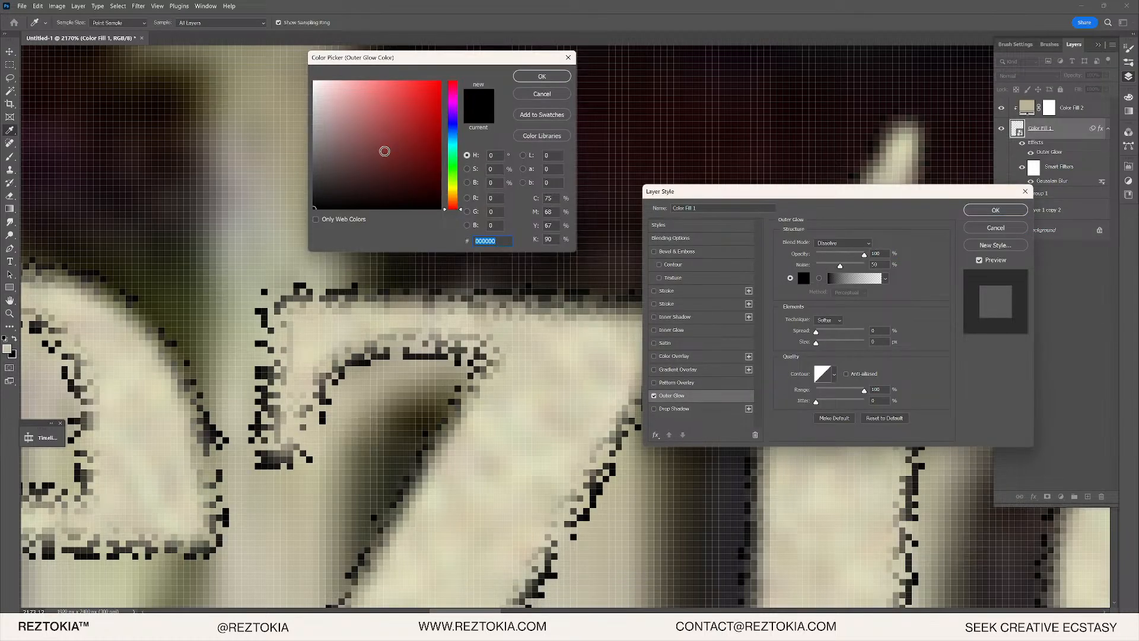
click(464, 200)
drag(414, 160, 387, 158)
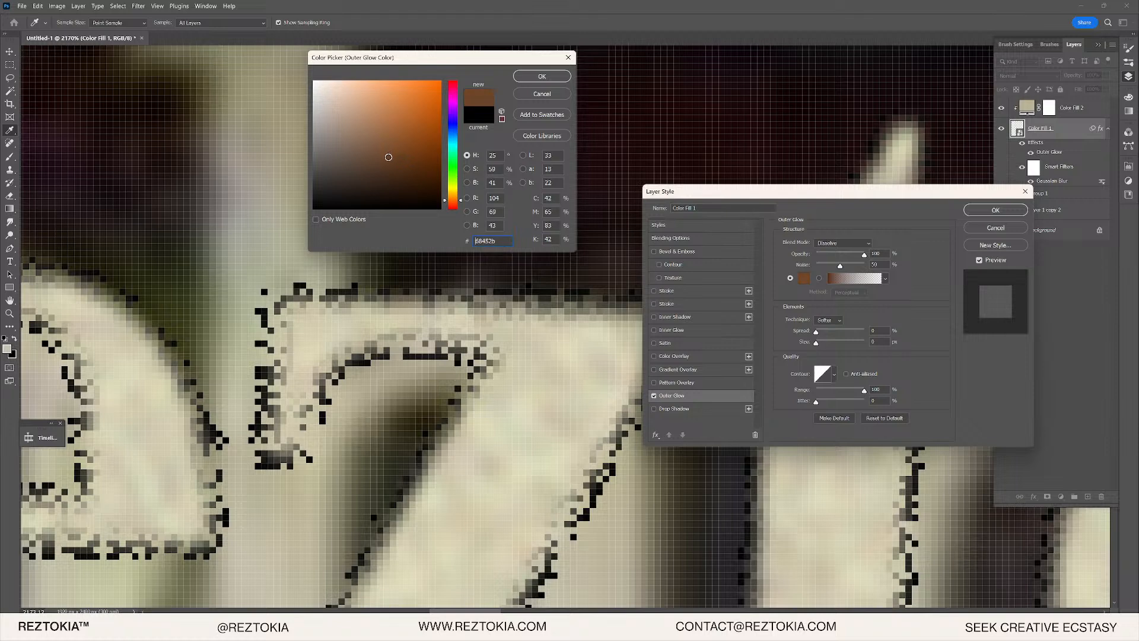
click(529, 84)
- Lighten the glow colour and switch its blend mode from Dissolve to Normal with no noise
click(803, 279)
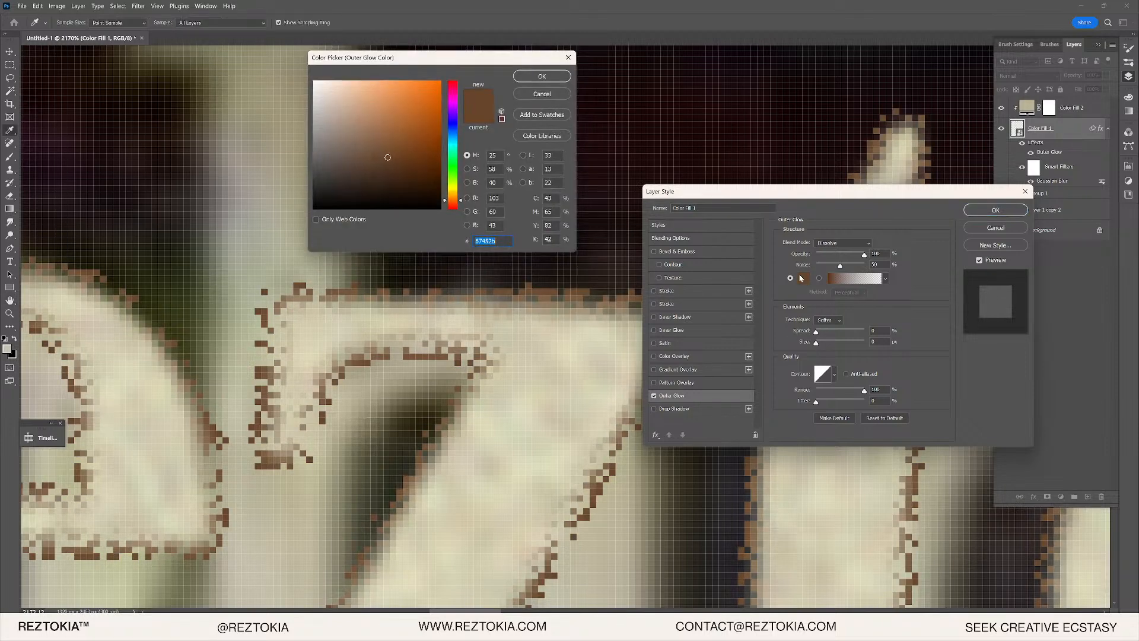
click(367, 153)
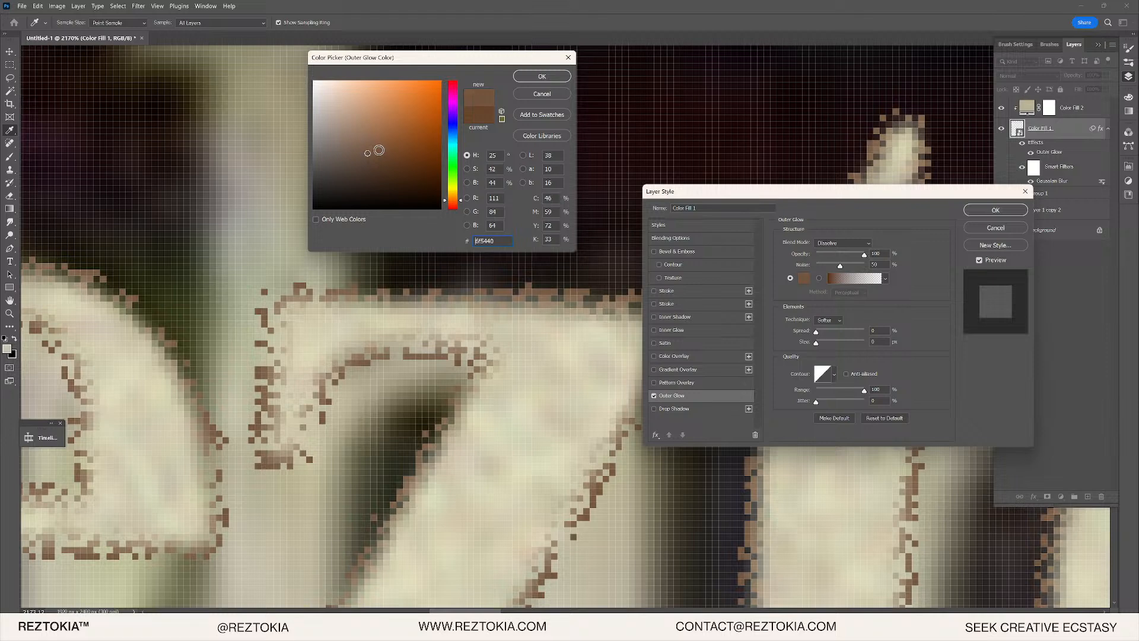
click(542, 76)
click(841, 243)
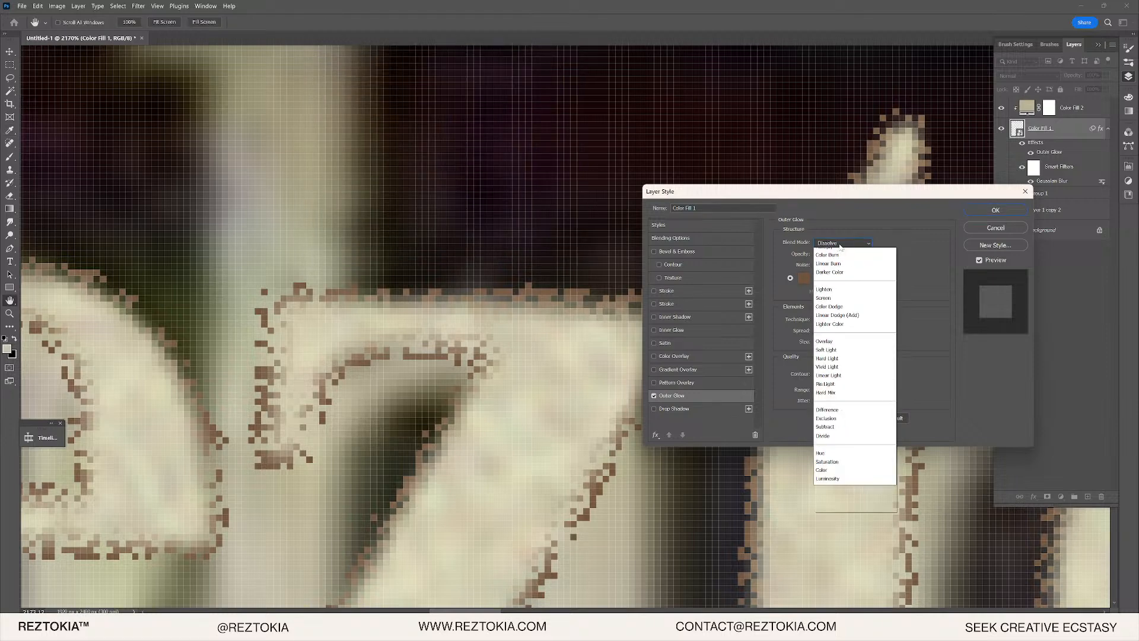
click(833, 254)
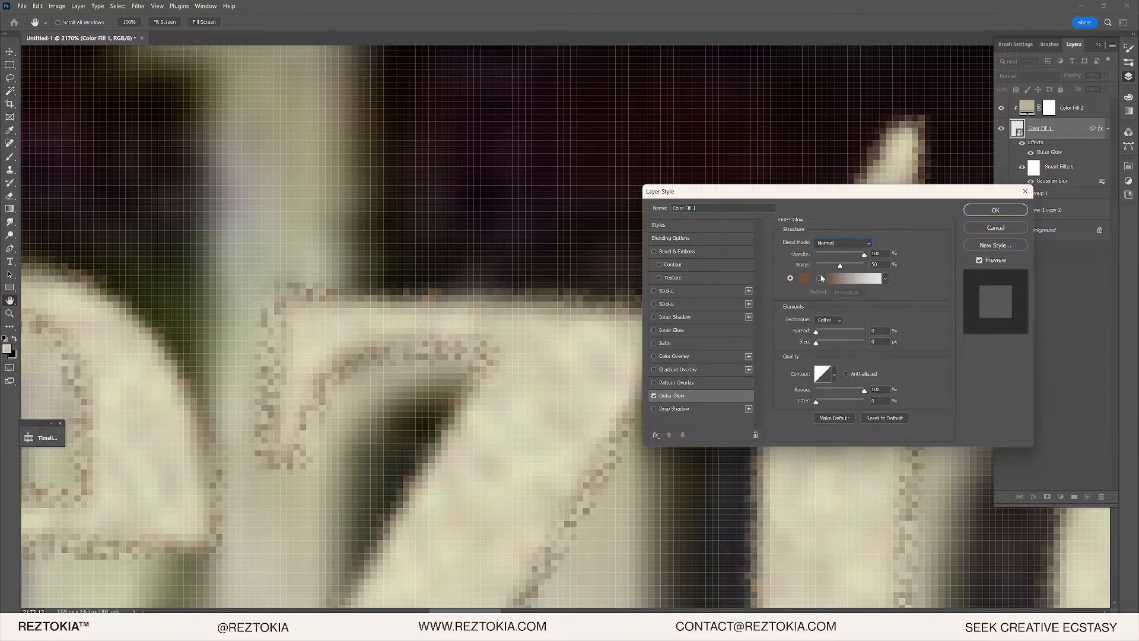
drag(840, 265, 789, 266)
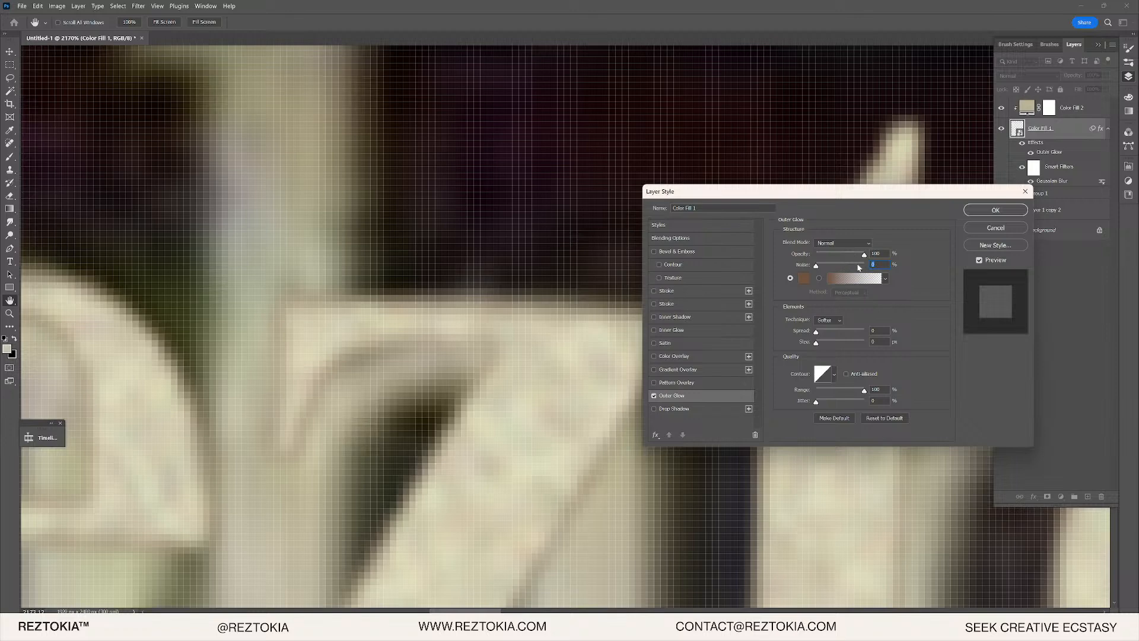
- Set the glow to a deeper dark brown and apply the 2 px Outer Glow
click(804, 278)
click(455, 196)
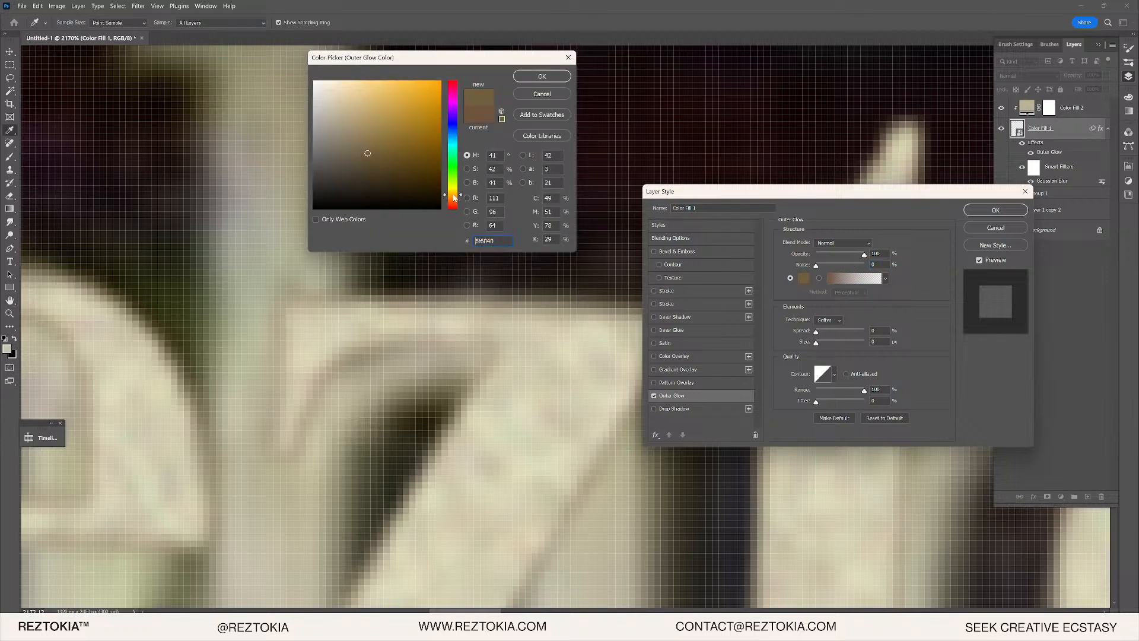
click(368, 164)
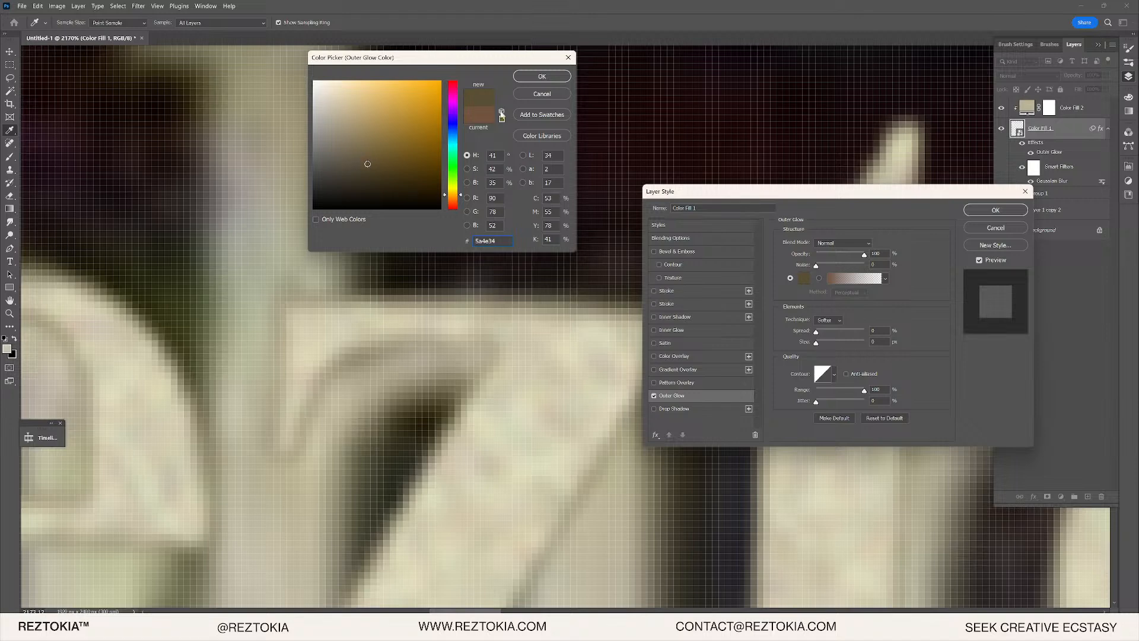
drag(414, 188, 386, 172)
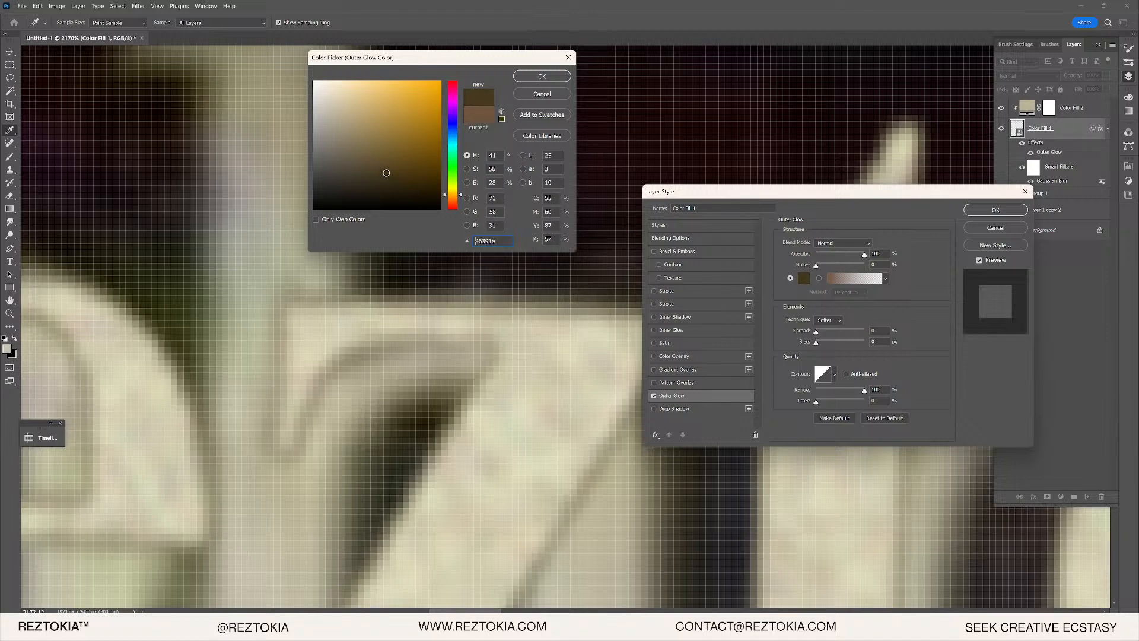
click(527, 77)
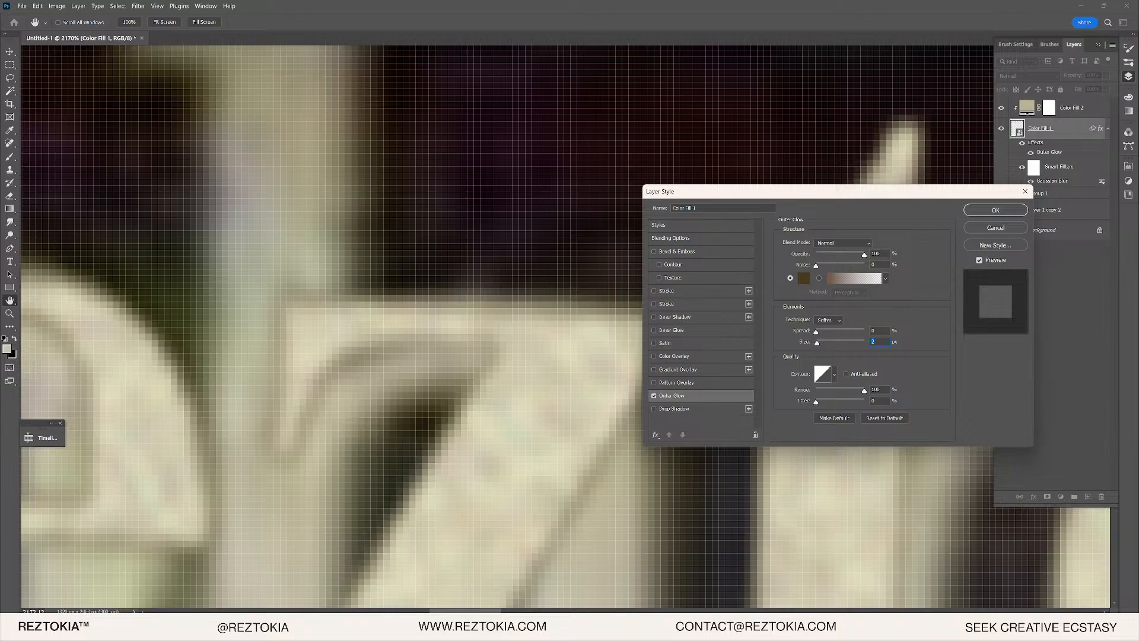
drag(427, 396, 336, 391)
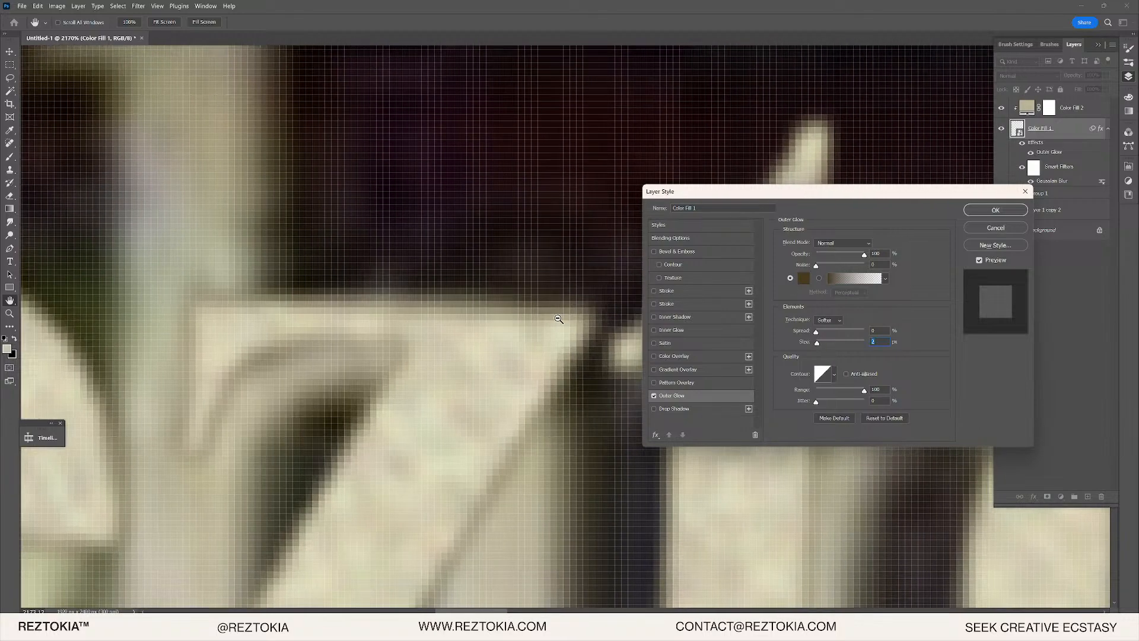
key(Return)
scroll(549, 307, down, 6)
key(v)
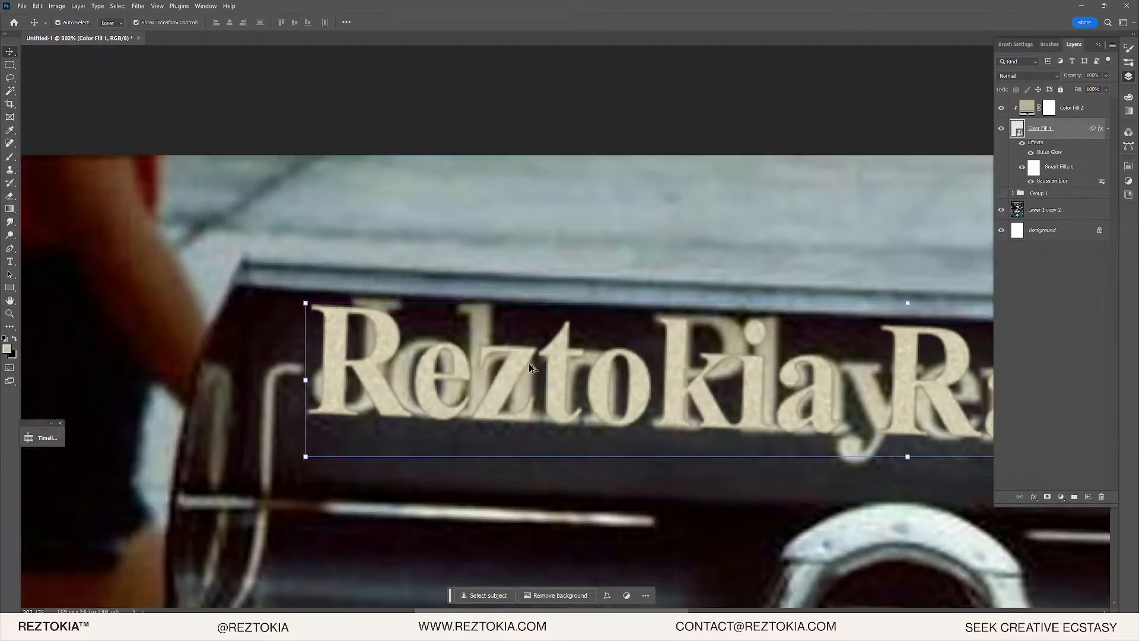
scroll(368, 356, up, 2)
scroll(577, 373, up, 2)
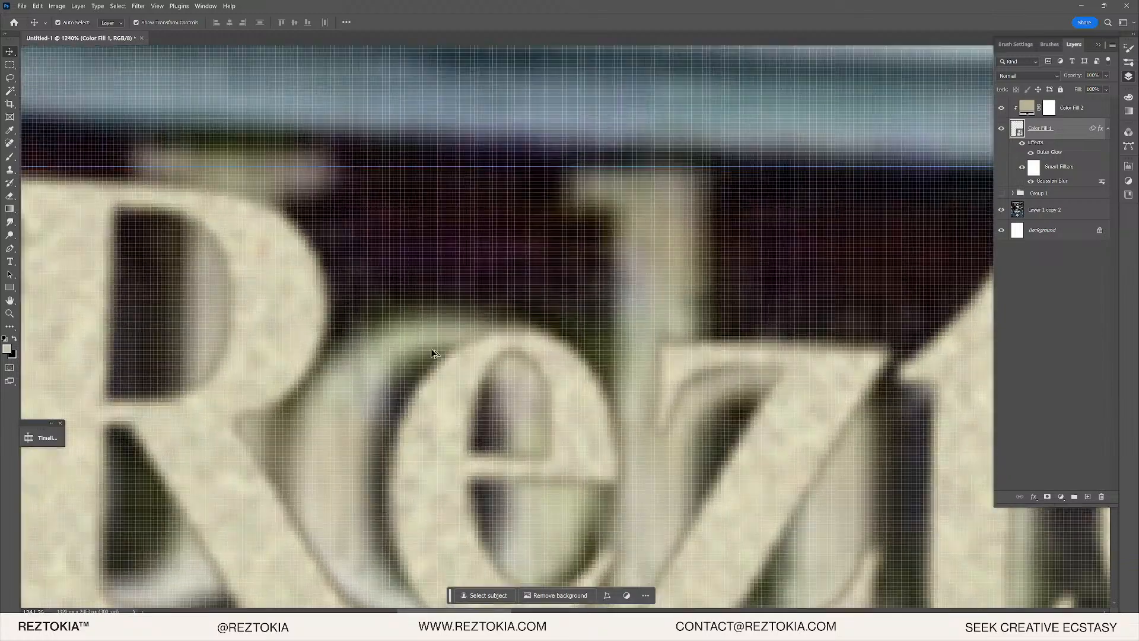
scroll(724, 391, down, 3)
drag(819, 394, 368, 299)
scroll(368, 298, right, 10)
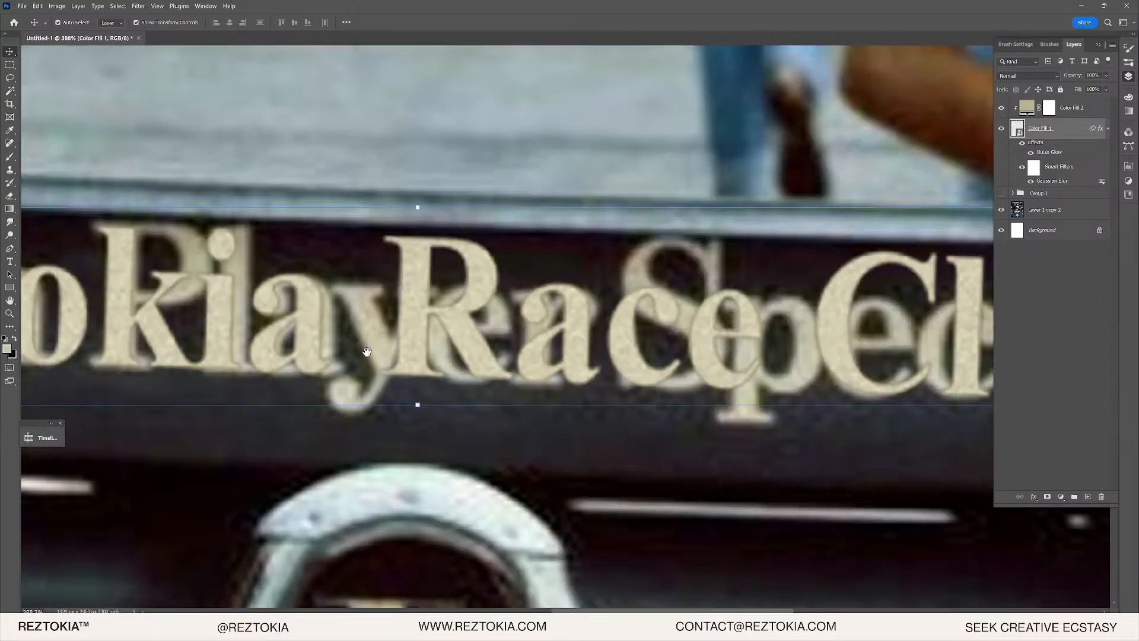
scroll(473, 366, up, 2)
scroll(474, 366, up, 3)
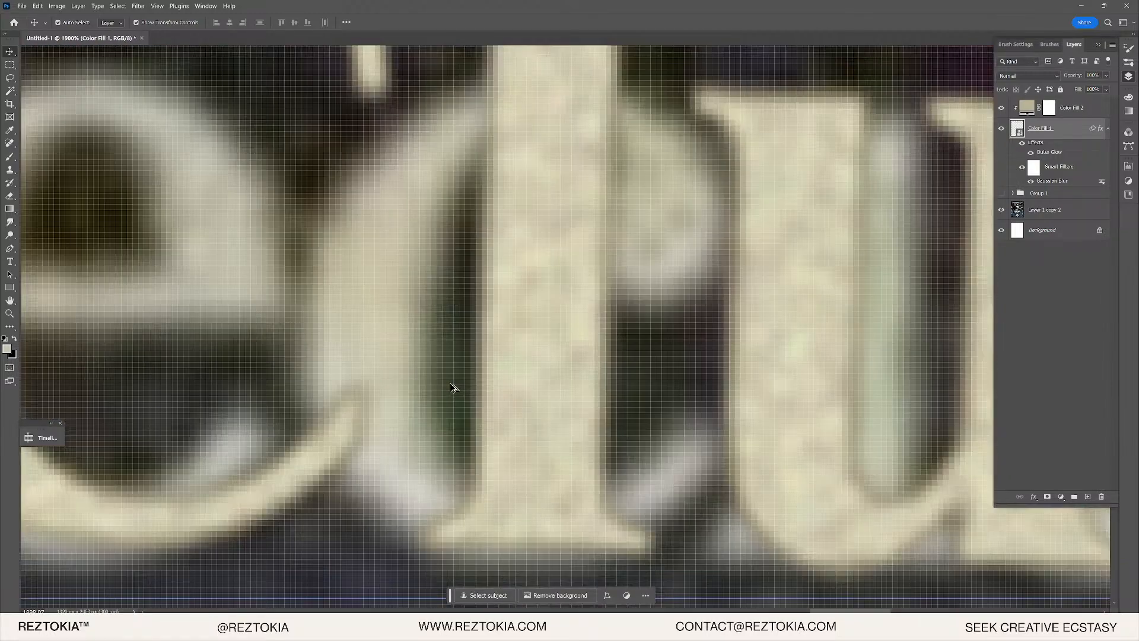
scroll(443, 389, down, 6)
scroll(590, 406, left, 10)
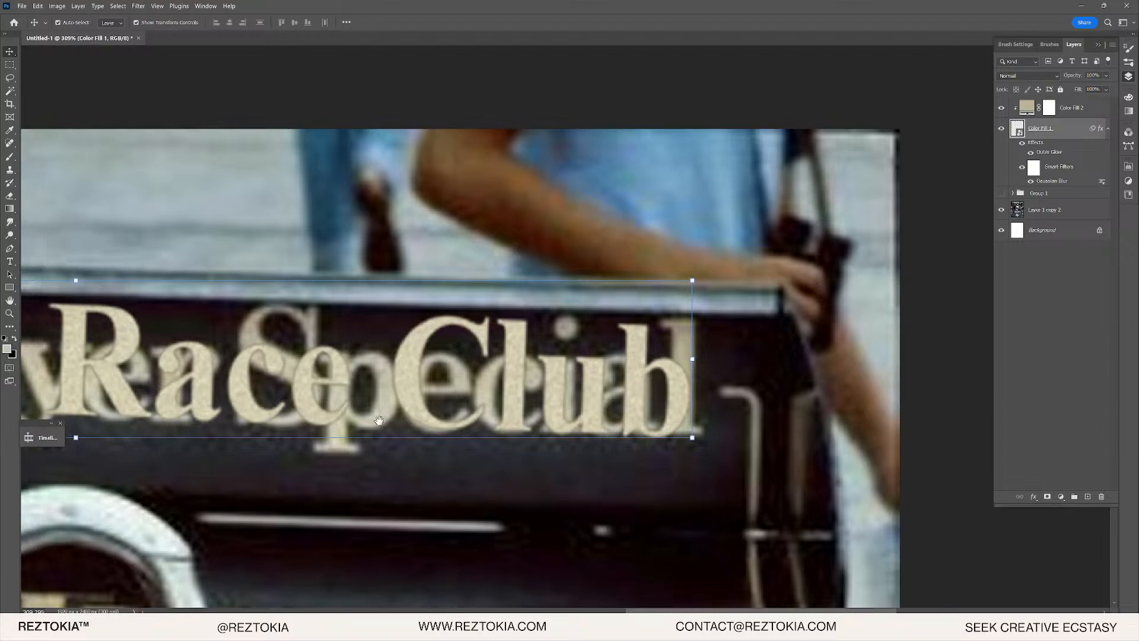
scroll(540, 274, up, 3)
scroll(540, 274, up, 5)
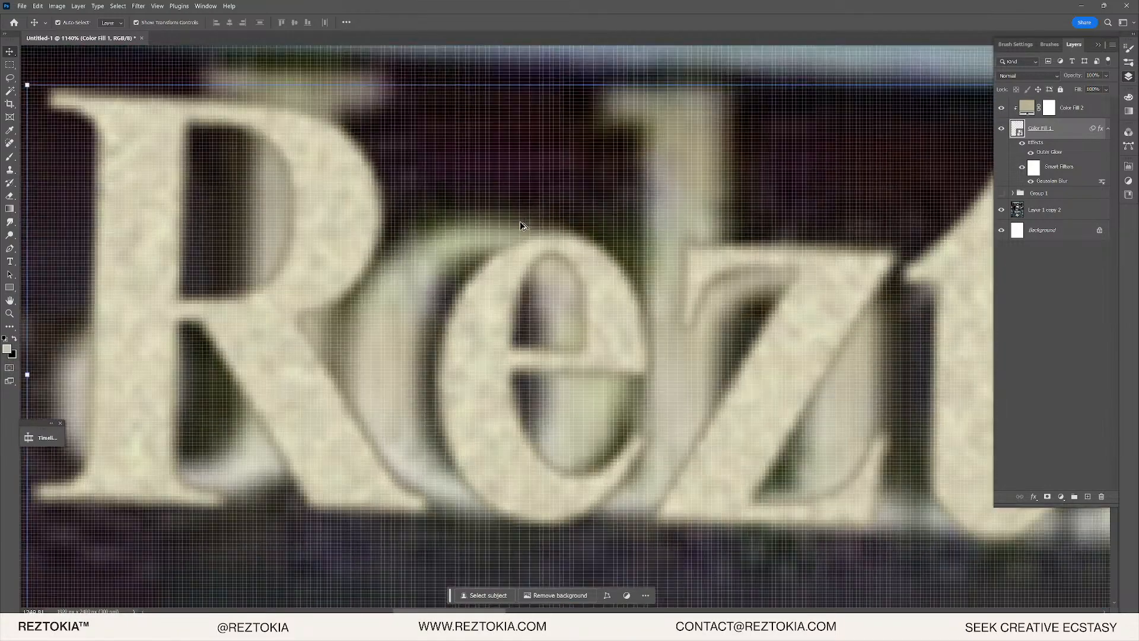
scroll(648, 293, down, 4)
scroll(847, 280, down, 4)
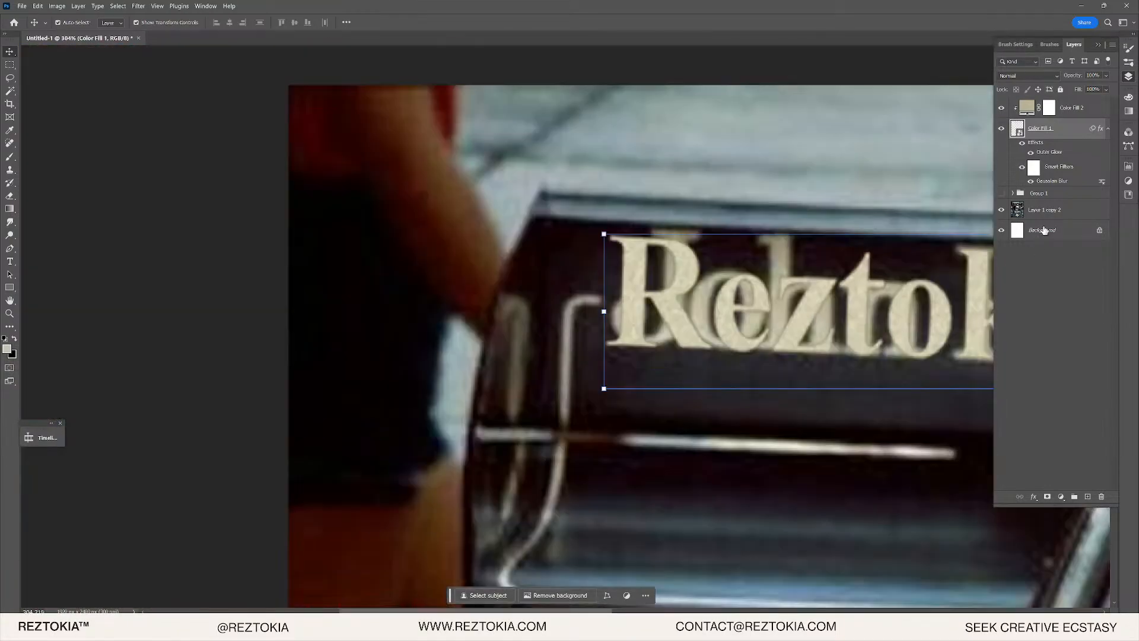
drag(850, 237, 278, 276)
scroll(638, 281, down, 3)
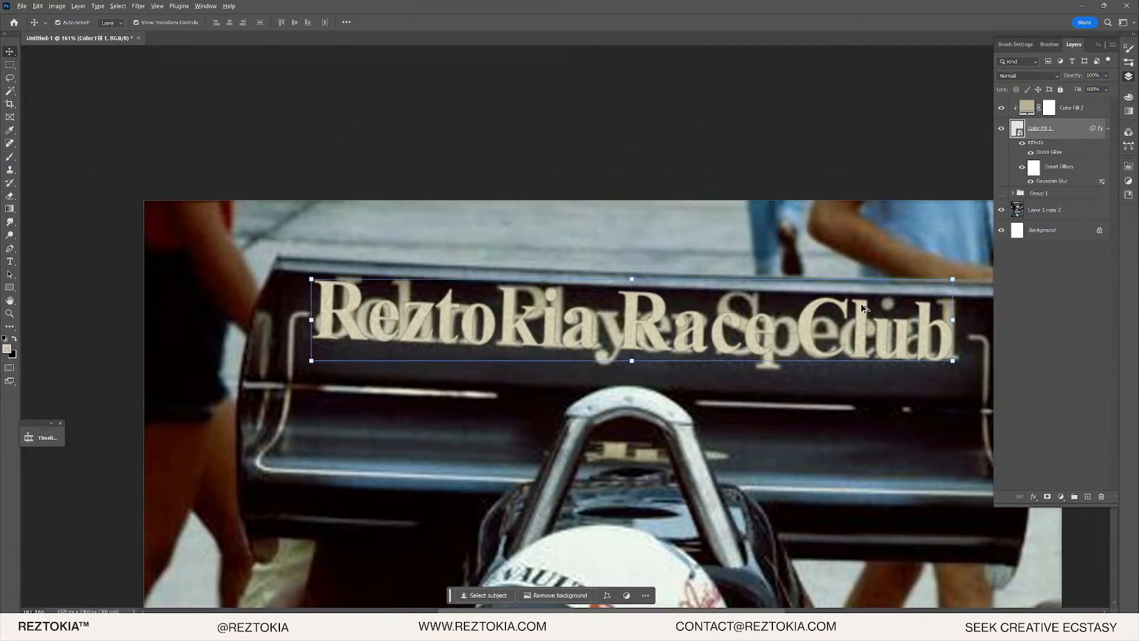
scroll(801, 321, up, 6)
scroll(640, 354, up, 5)
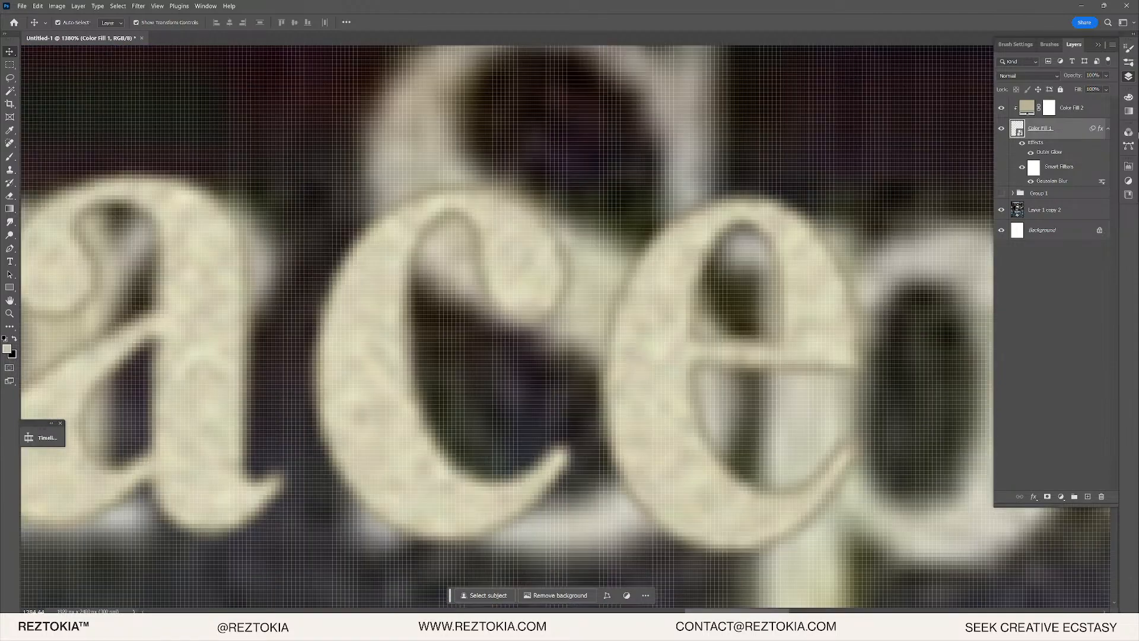
click(1002, 128)
click(1002, 128)
scroll(725, 356, up, 3)
scroll(725, 356, down, 1)
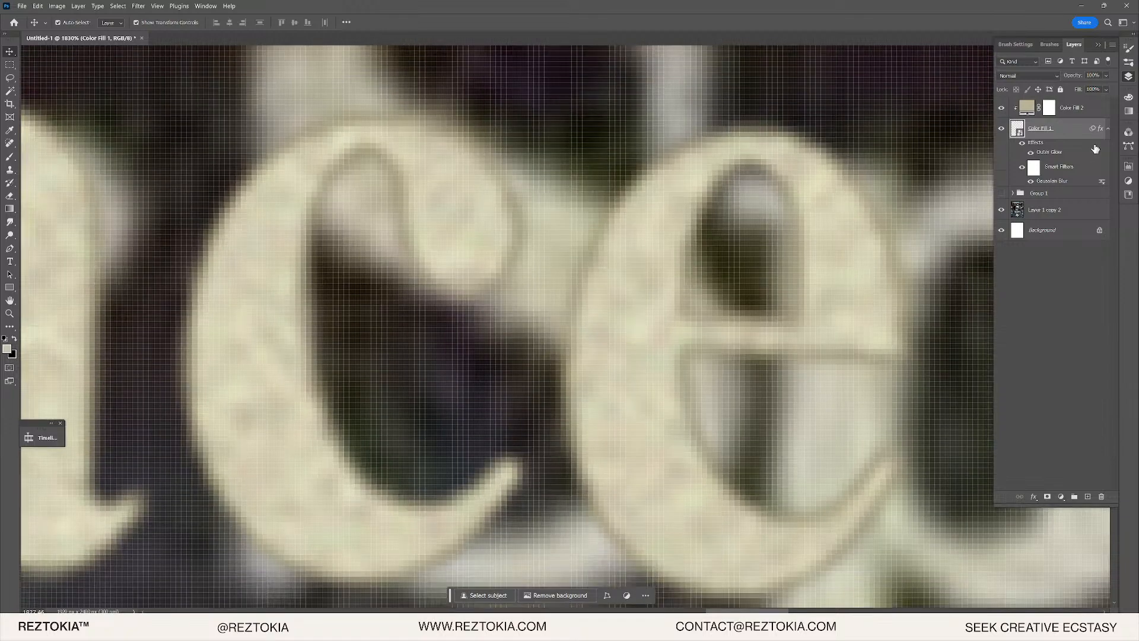
right_click(1096, 149)
- Merge Color Fill 1 and Color Fill 2 into a single smart object
click(1083, 97)
click(1076, 112)
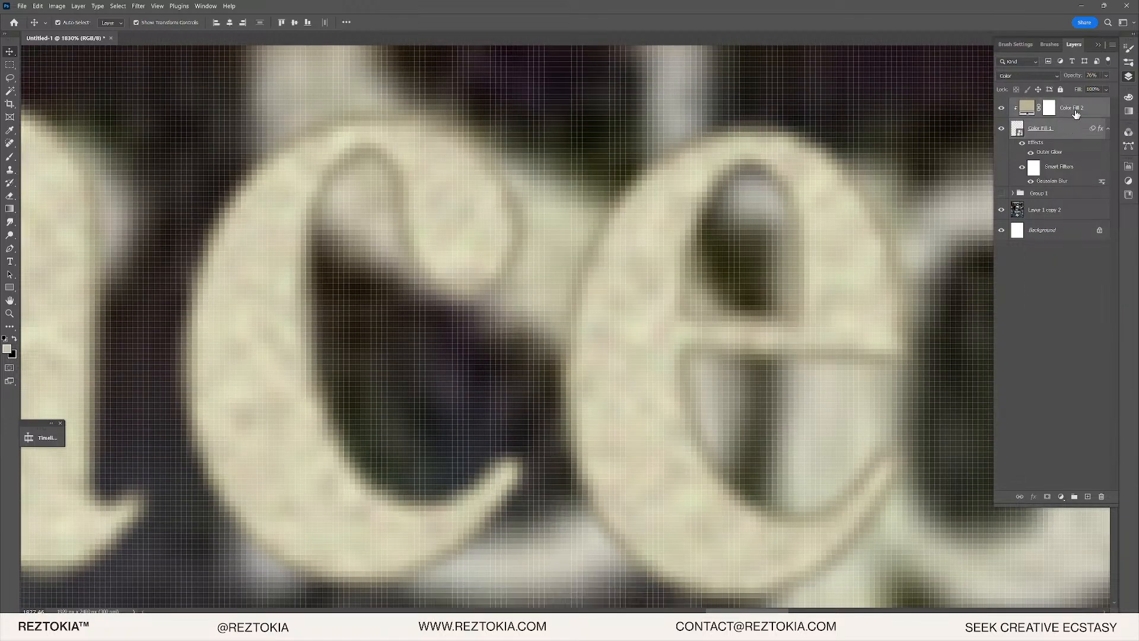
right_click(1076, 112)
click(1074, 256)
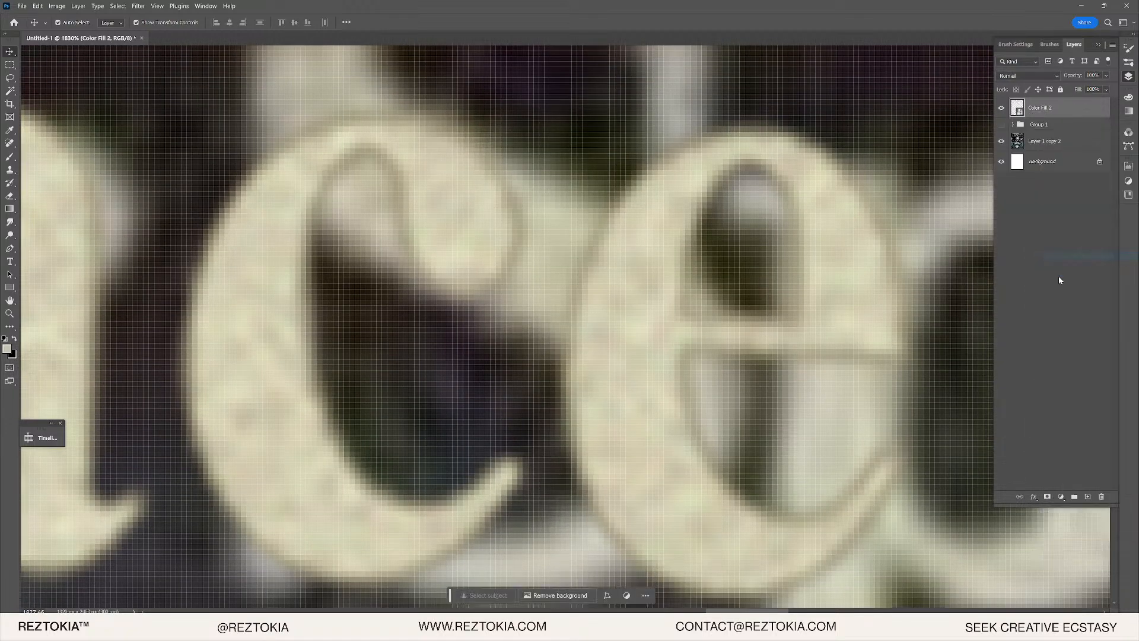
- Browse the Filter menu's Blur submenu
click(138, 6)
mouse_move(185, 170)
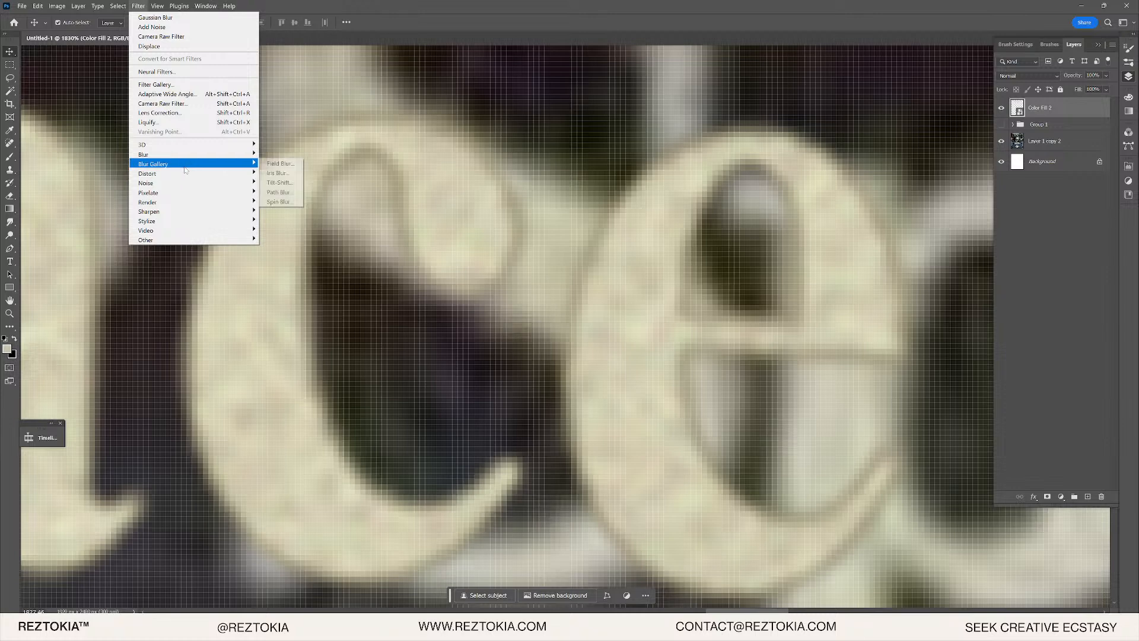
mouse_move(186, 230)
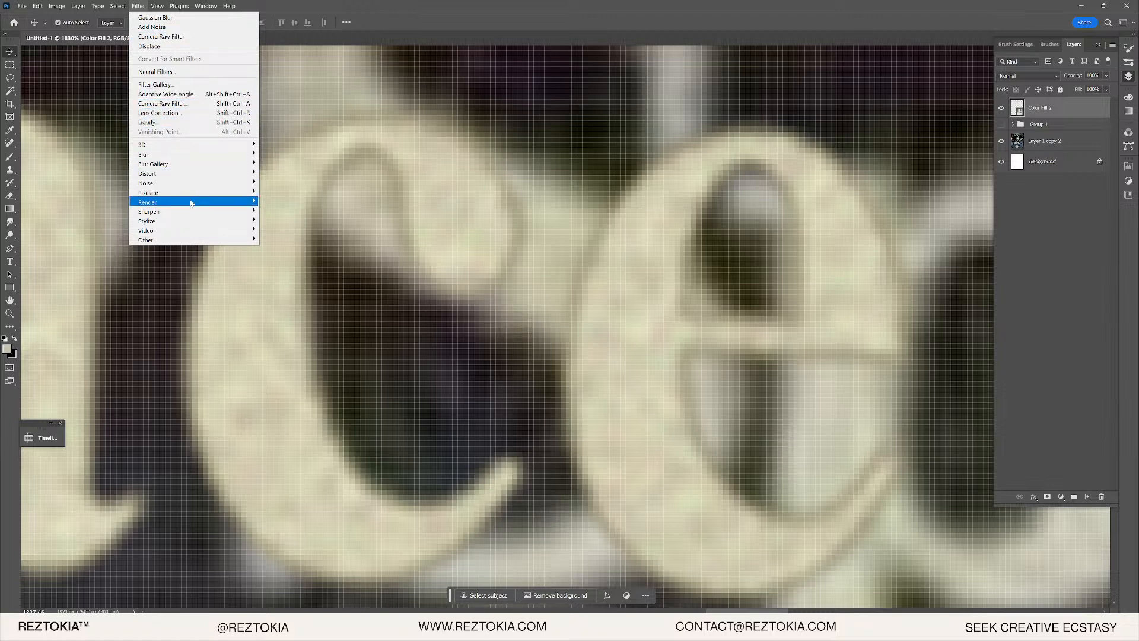
mouse_move(191, 200)
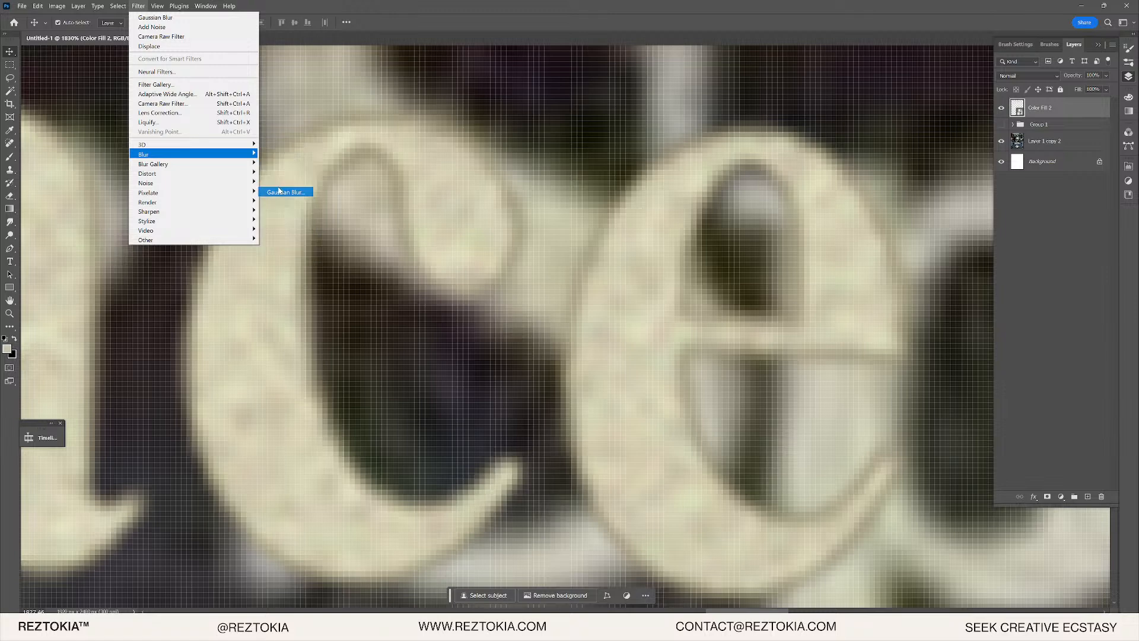
- Apply a 0.8-pixel Gaussian Blur smart filter, then open the Color Fill 2.psb contents
click(288, 189)
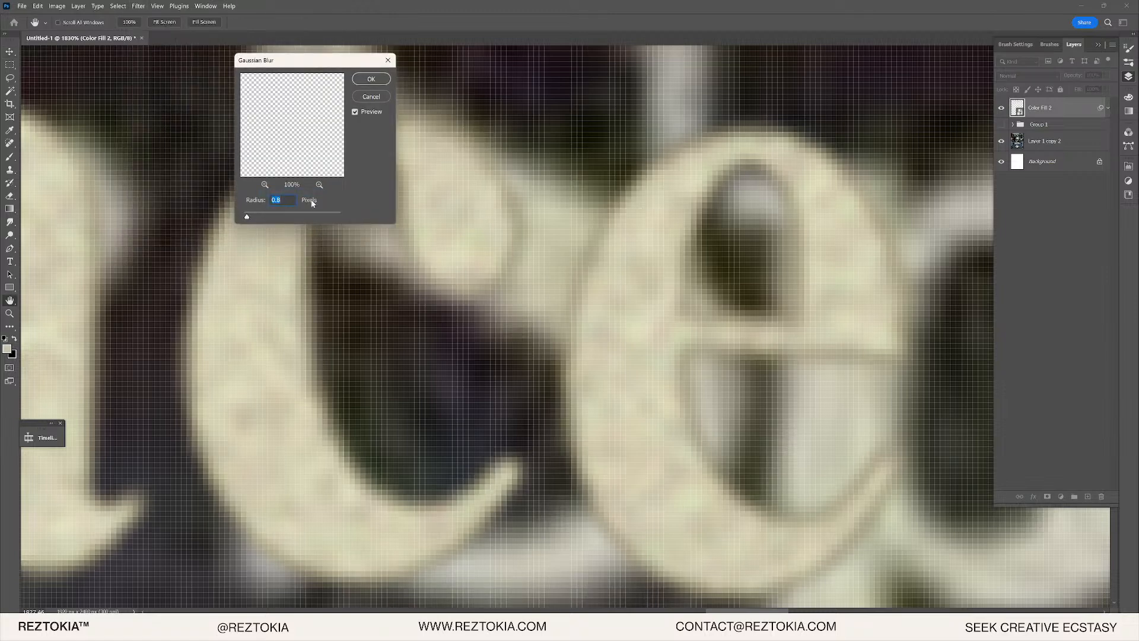
key(shift+Up)
key(shift+Up)
key(shift+Down)
key(shift+Down)
click(371, 78)
scroll(389, 152, down, 8)
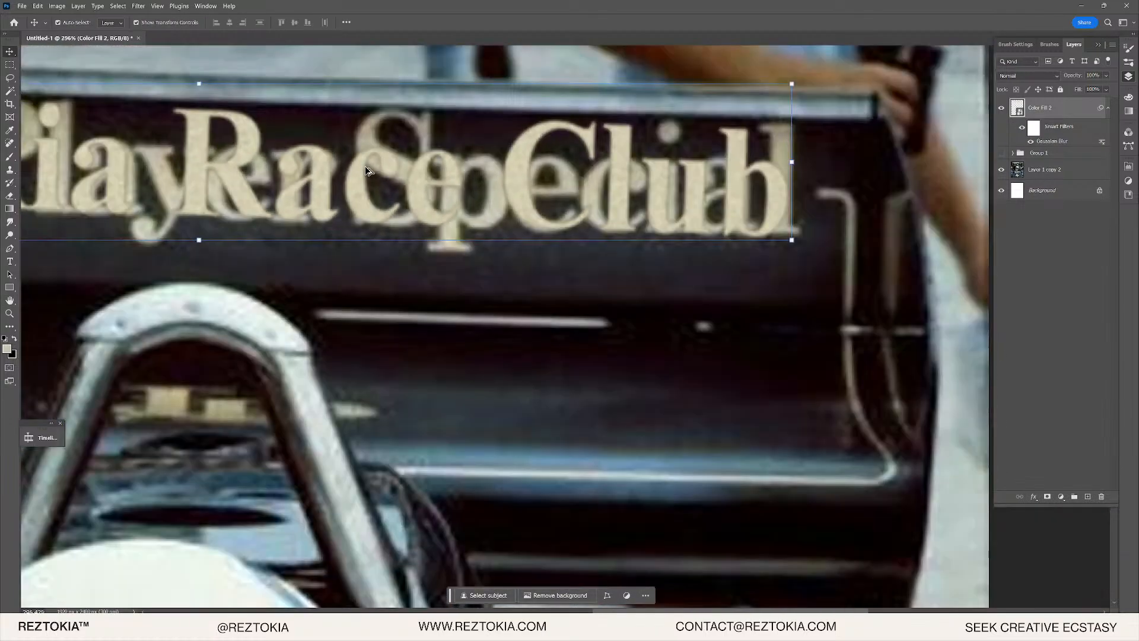
scroll(688, 160, up, 5)
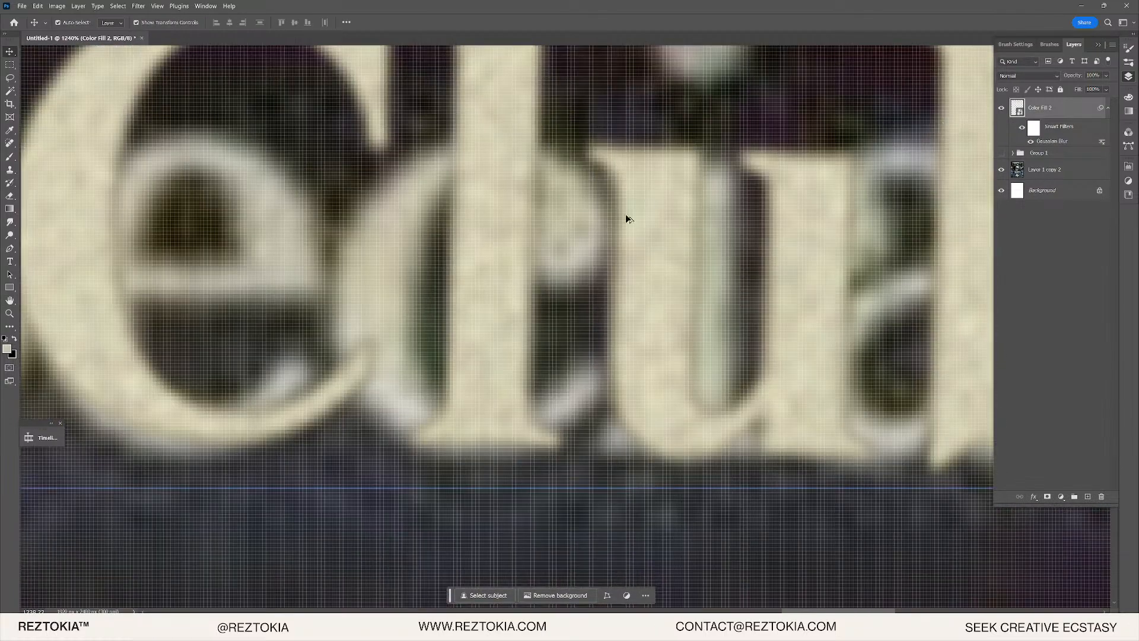
scroll(579, 251, down, 4)
scroll(578, 250, up, 7)
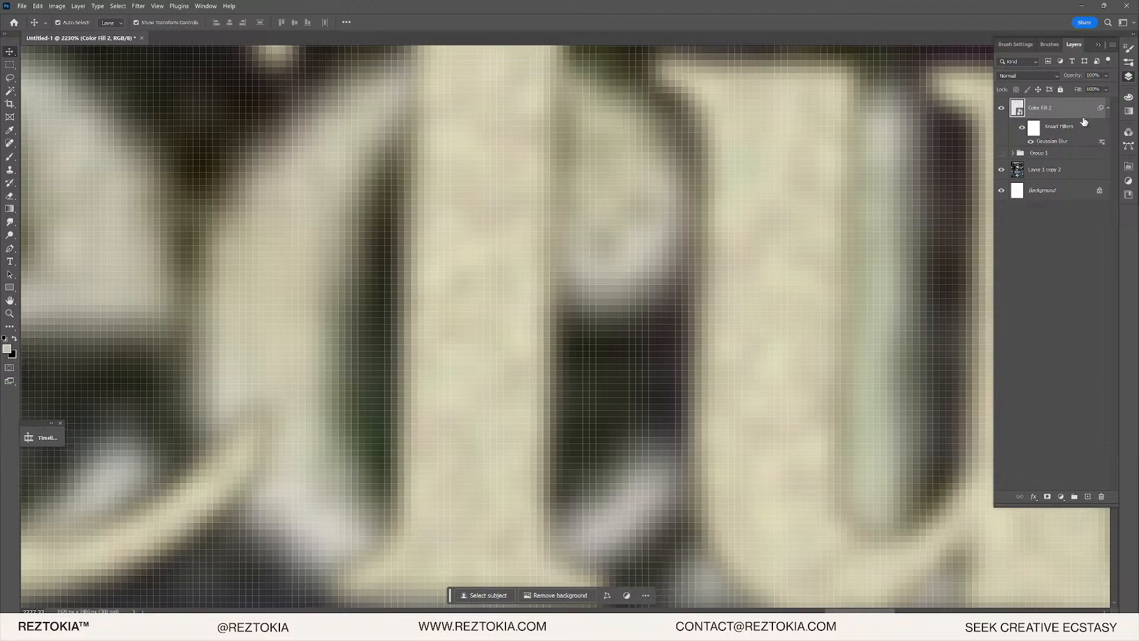
double_click(1018, 109)
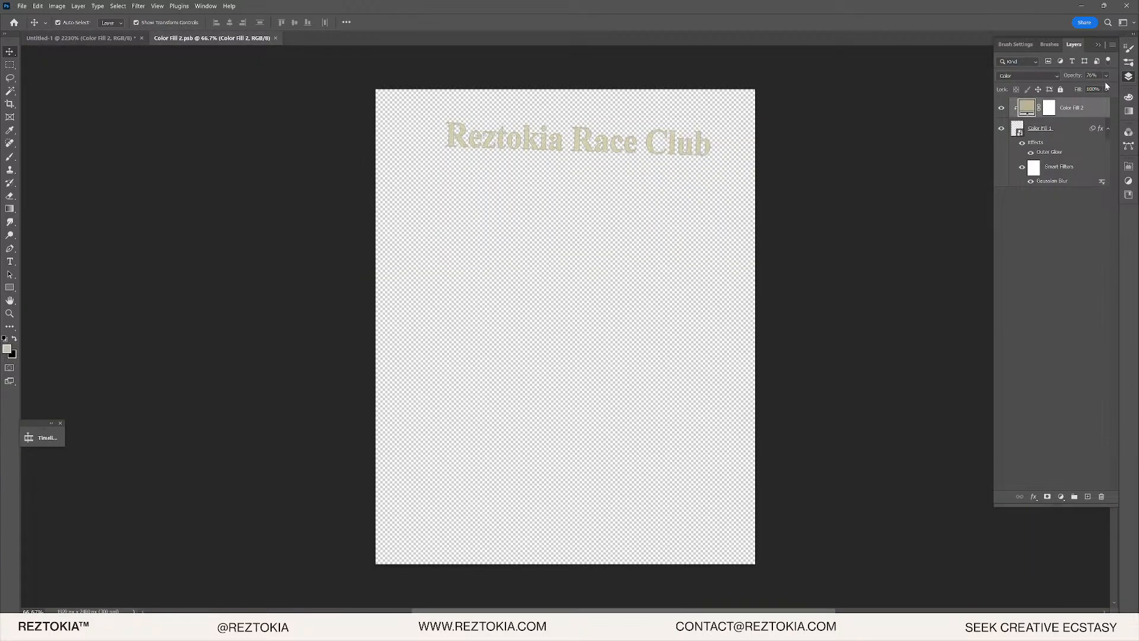
- Change the lettering fill to a paler beige, #bab6a3, and close the .psb
scroll(649, 140, up, 8)
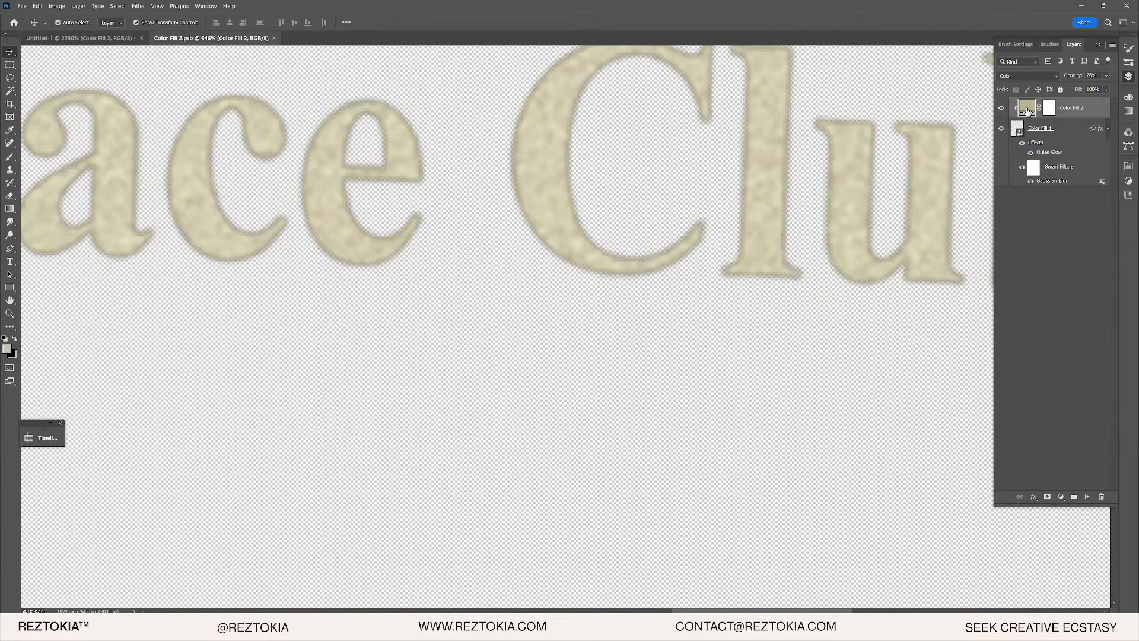
double_click(1027, 110)
click(329, 115)
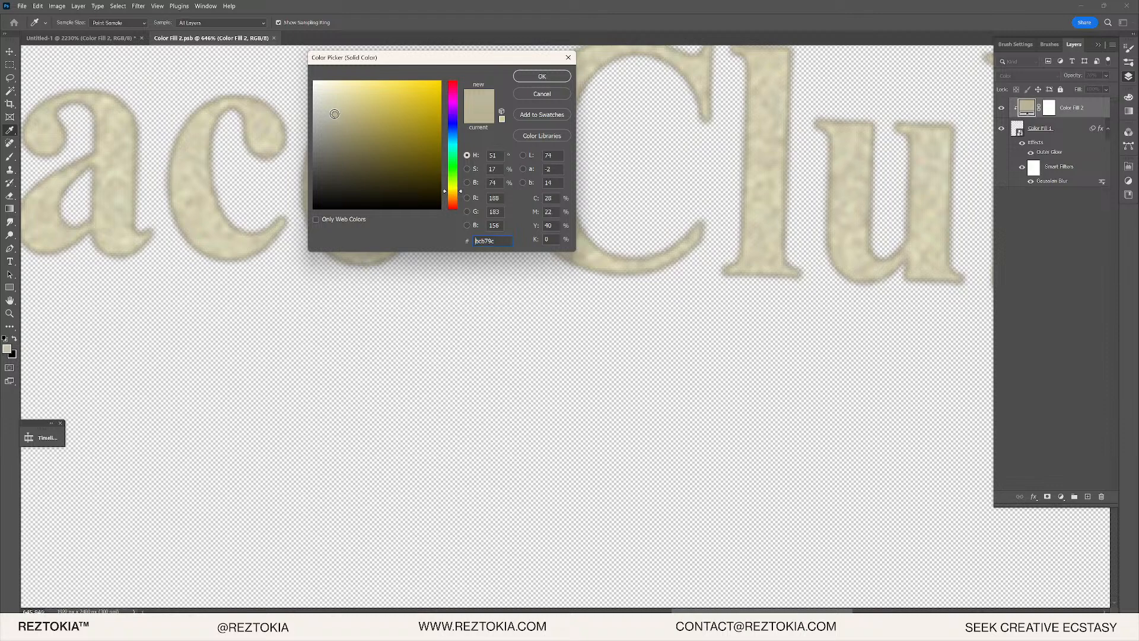
click(543, 77)
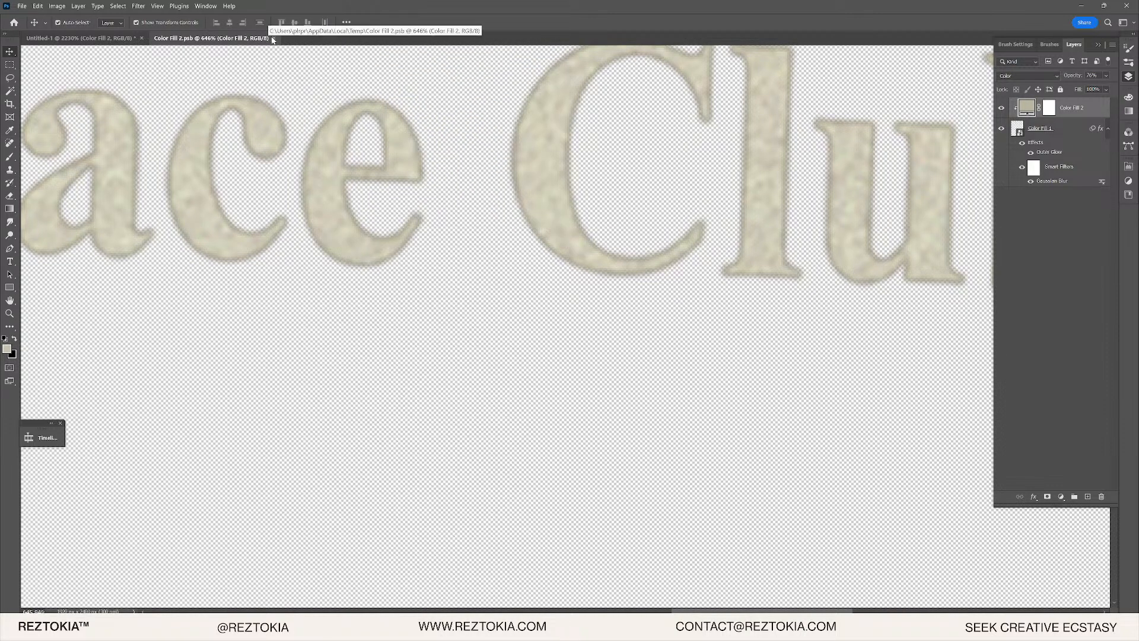
click(273, 37)
- Raise the Gaussian Blur to 1.0 pixel and show Group 1 to hide the old lettering
scroll(647, 255, down, 5)
scroll(645, 262, down, 8)
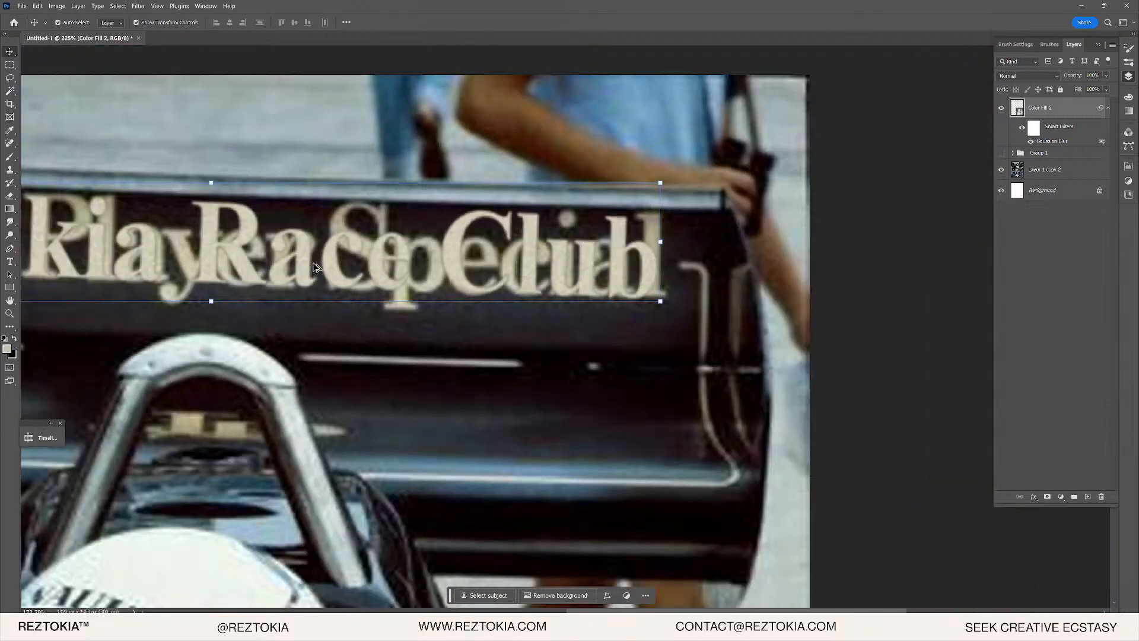
scroll(220, 261, up, 8)
scroll(220, 261, up, 8)
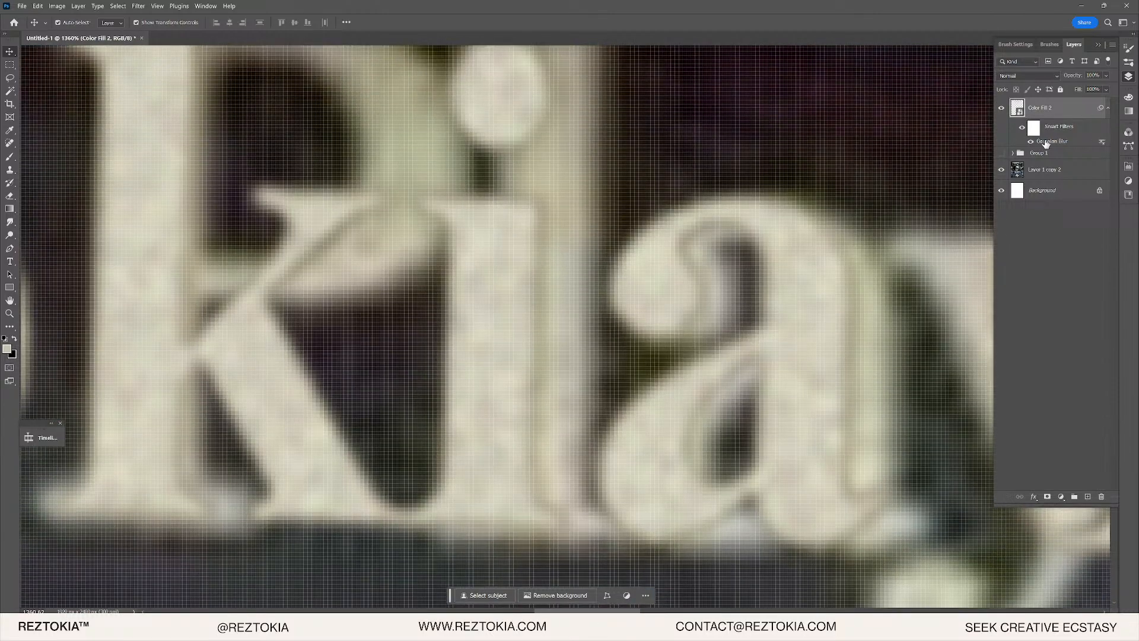
double_click(1046, 142)
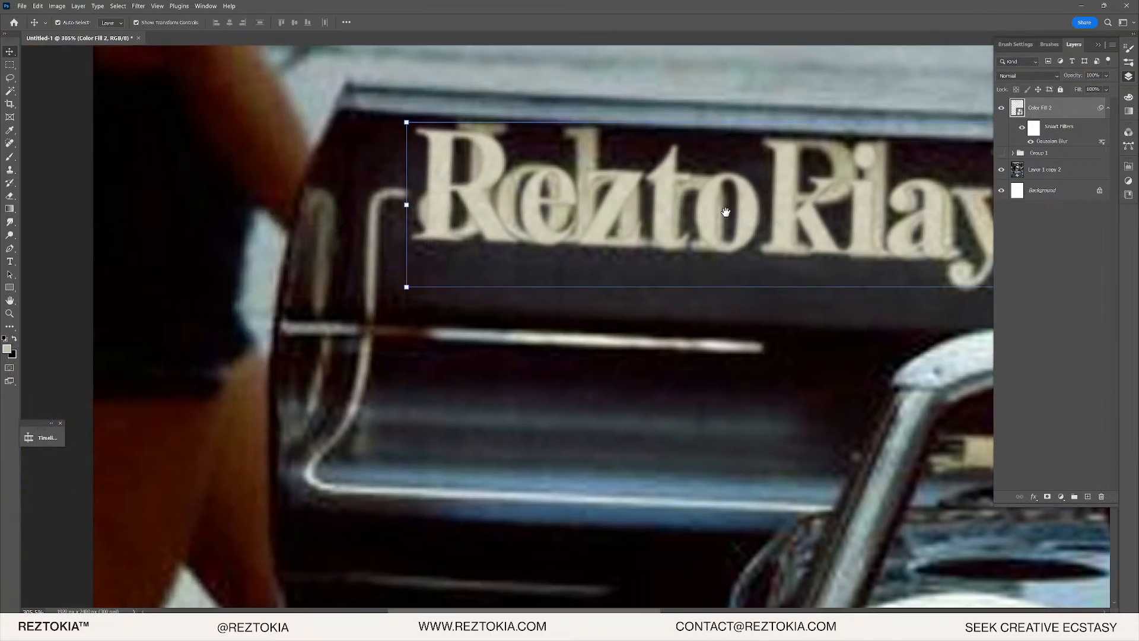
scroll(561, 169, up, 15)
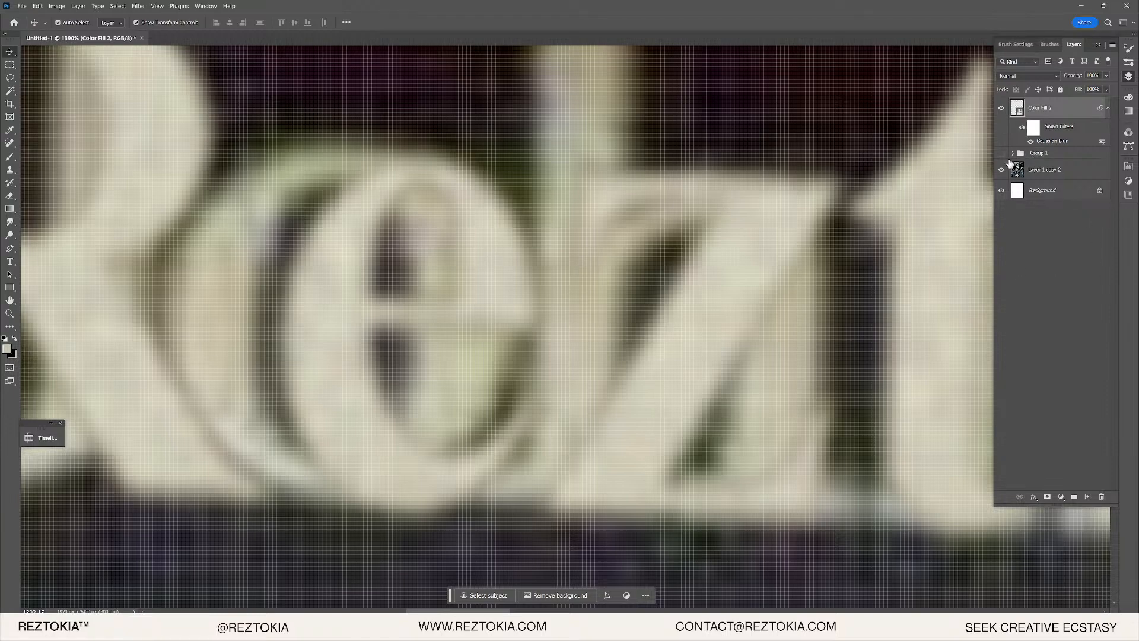
click(1002, 153)
scroll(677, 238, down, 15)
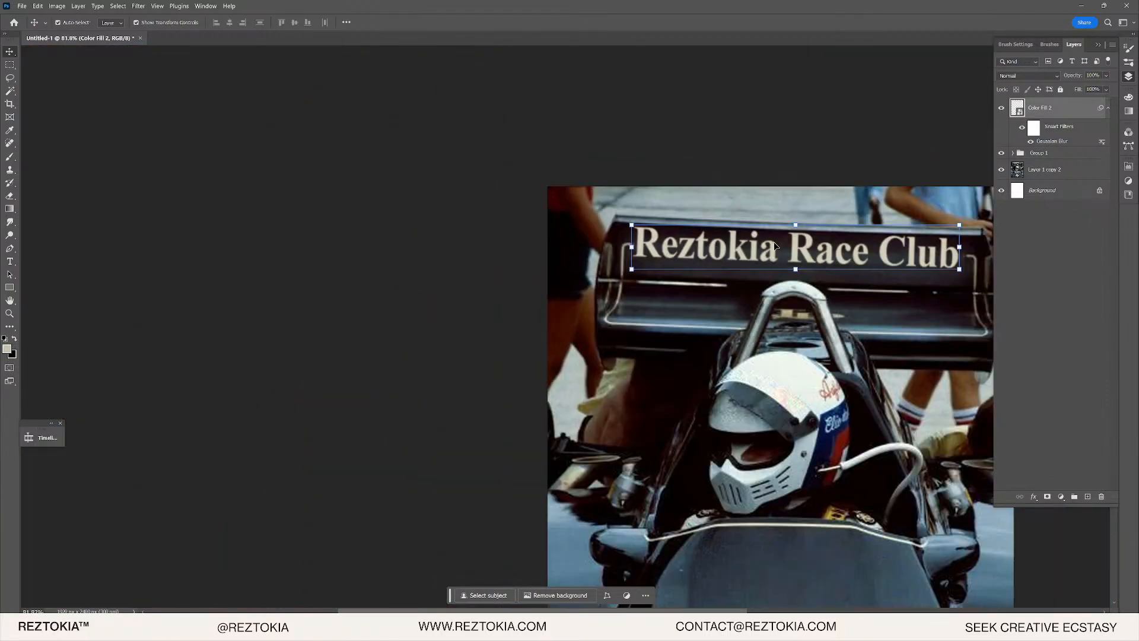
scroll(830, 234, up, 10)
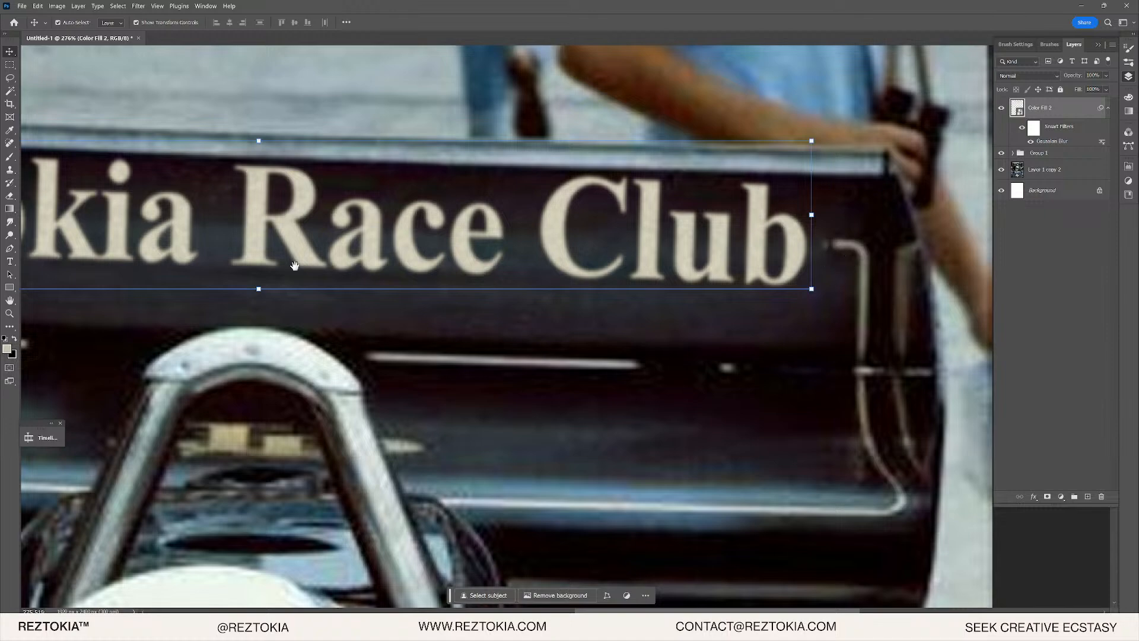
- Nudge the Race Club lettering right and enlarge it slightly on the wing
mouse_move(295, 265)
mouse_down()
mouse_move(771, 274)
mouse_move(274, 274)
mouse_up()
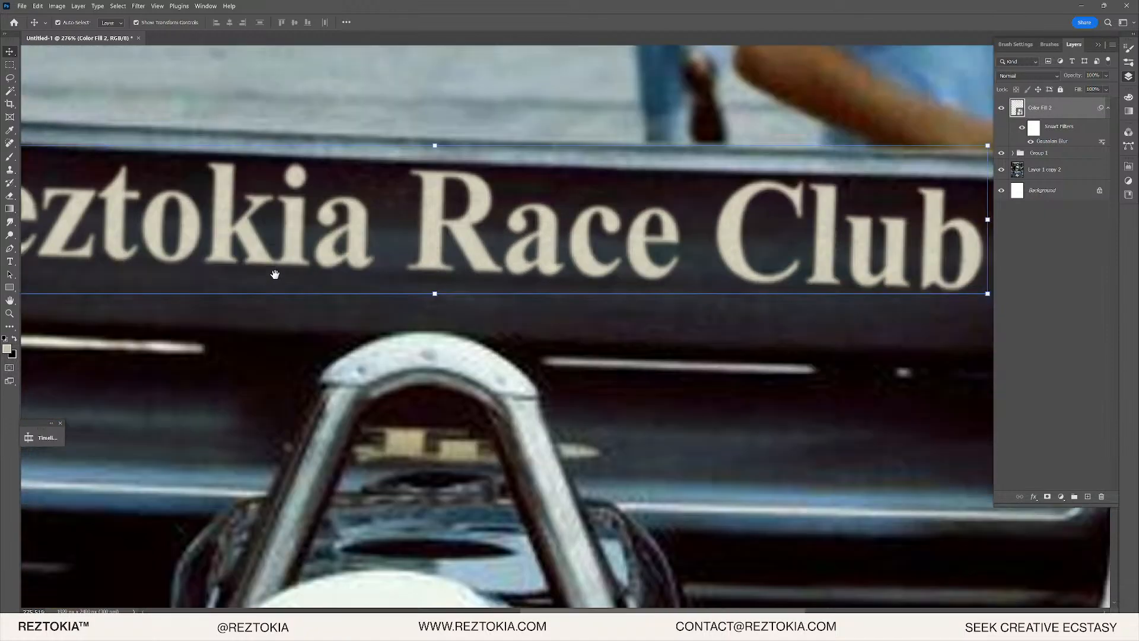
scroll(275, 274, right, 5)
drag(781, 222, 789, 222)
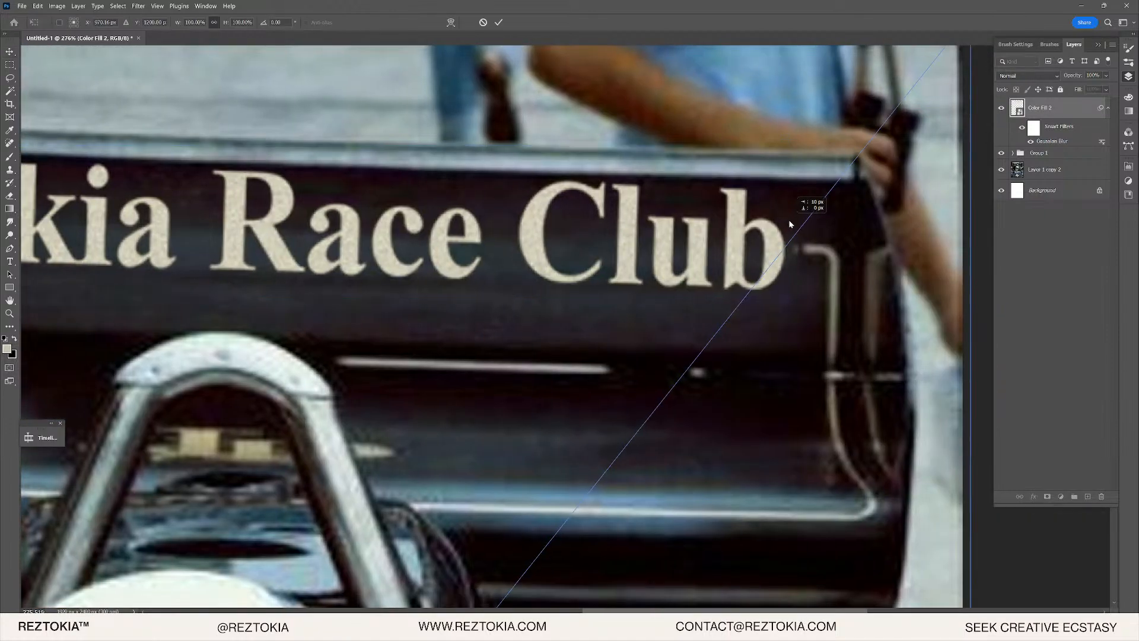
scroll(903, 236, down, 6)
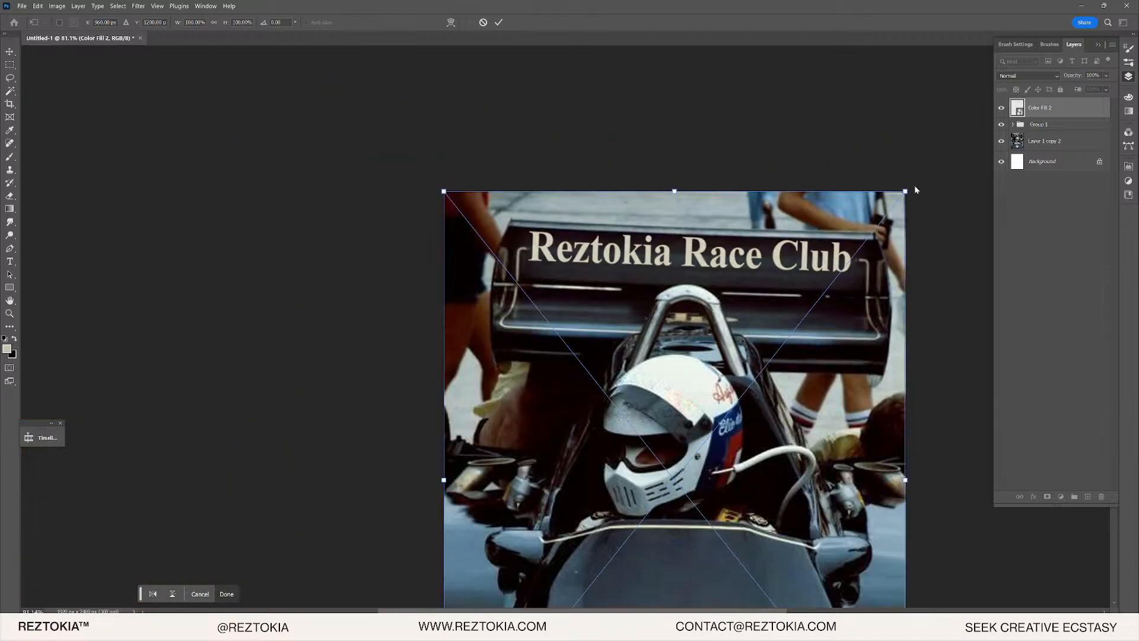
drag(909, 192, 926, 173)
scroll(718, 256, up, 4)
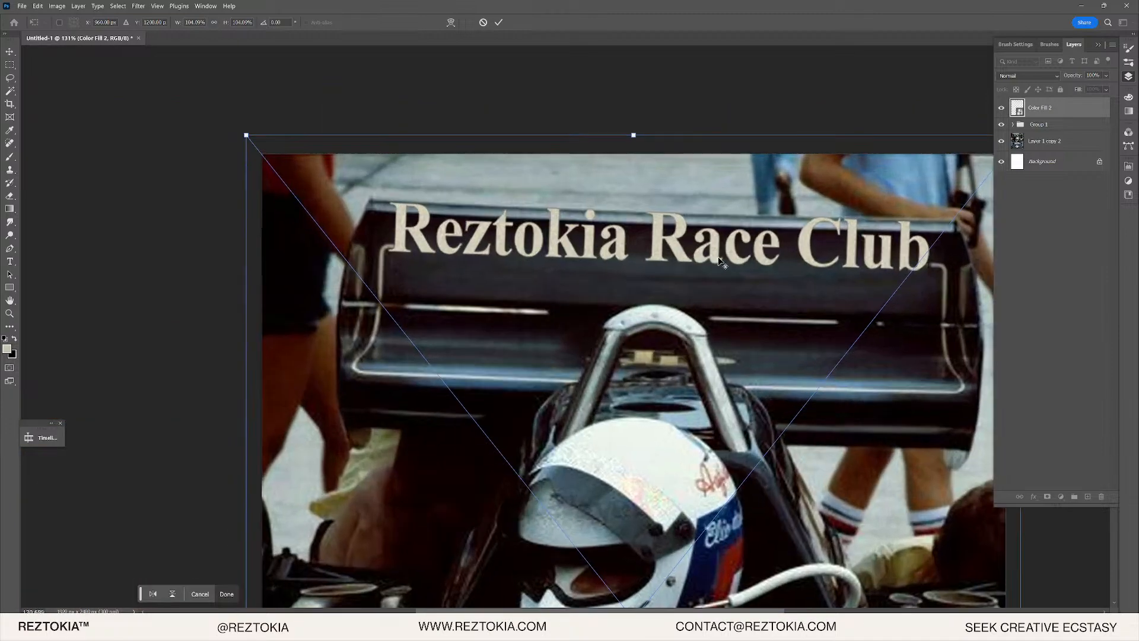
drag(696, 263, 697, 264)
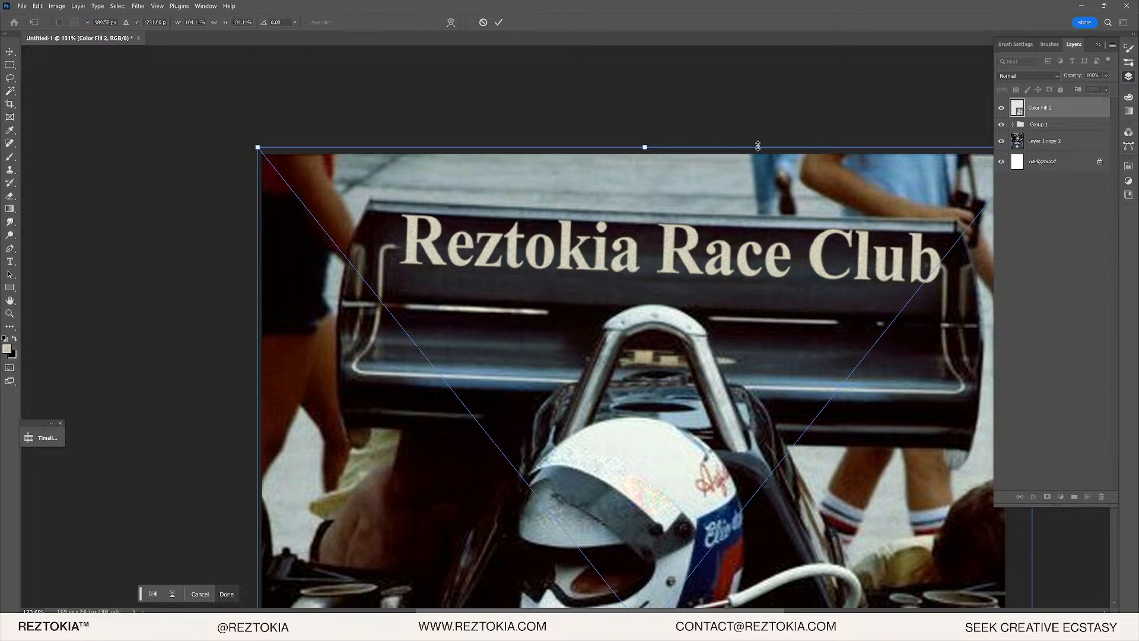
- Fine-tune the lettering to just over full size, position it on the wing and commit
drag(820, 145, 596, 152)
drag(809, 156, 778, 169)
drag(683, 280, 673, 268)
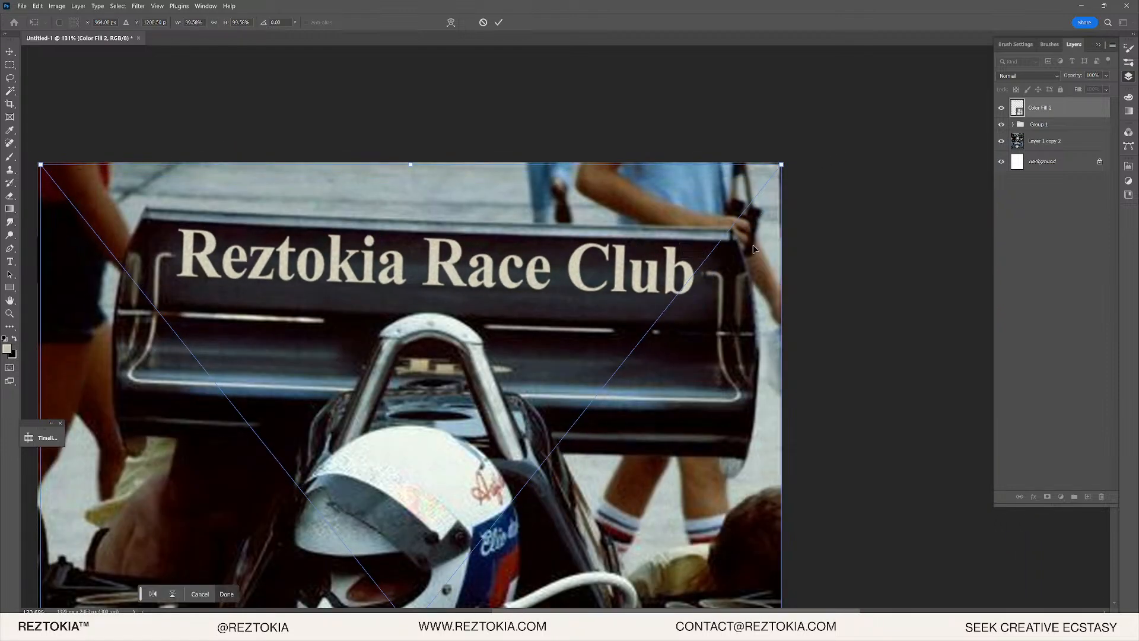
drag(782, 165, 790, 159)
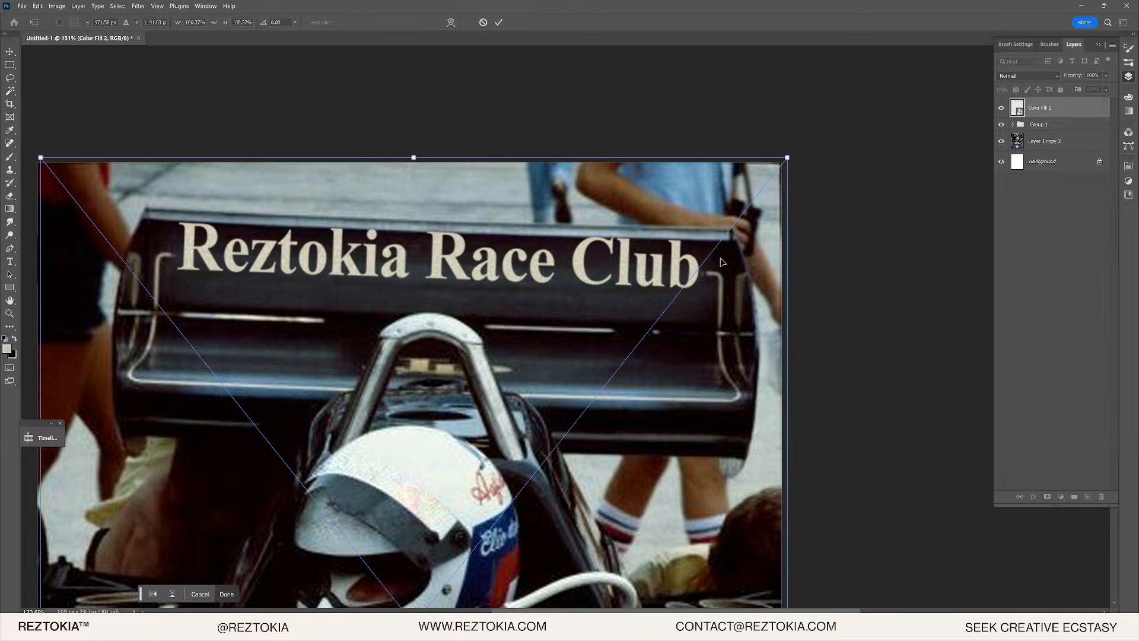
drag(691, 274, 693, 280)
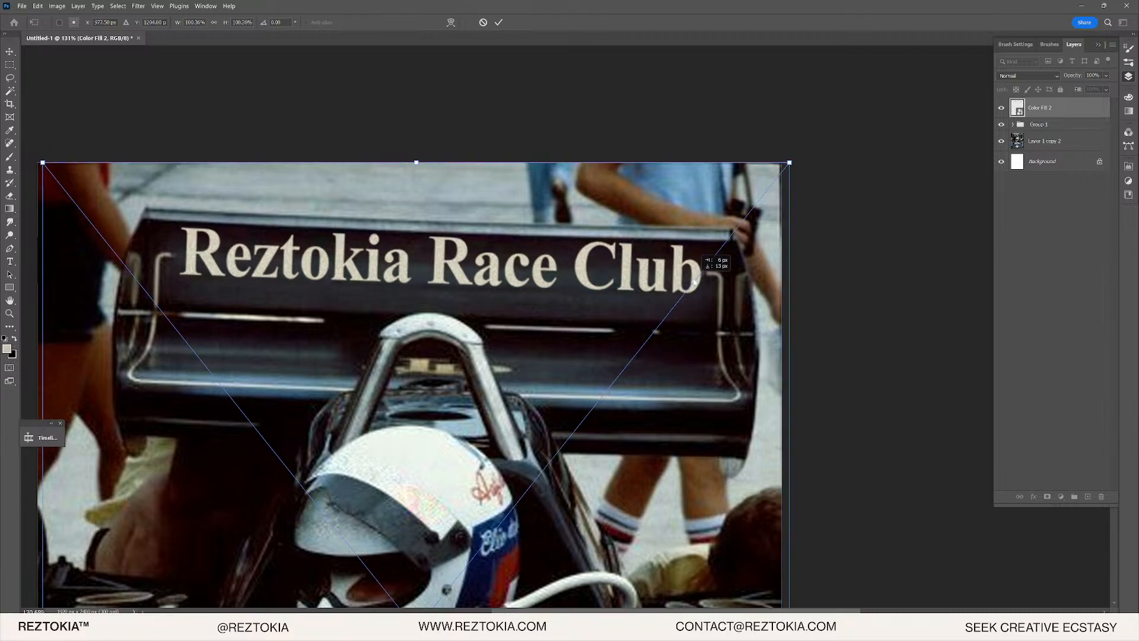
key(Return)
scroll(399, 251, up, 3)
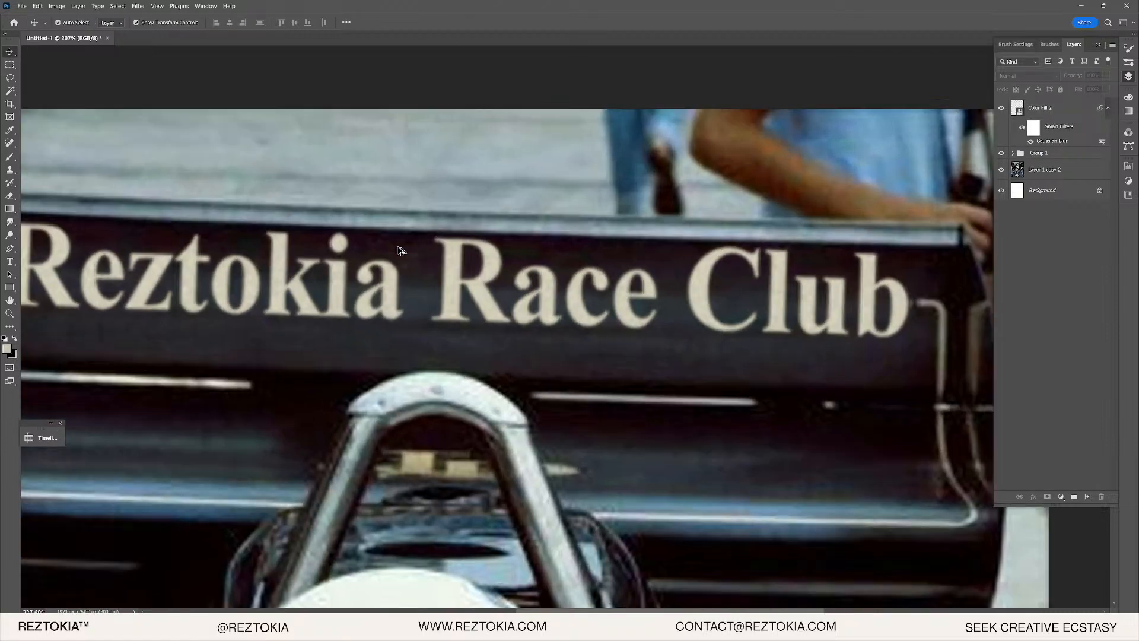
- Hide the Color Fill 2 lettering and Group 1 to inspect the original Player Special text
scroll(400, 251, up, 2)
click(1002, 109)
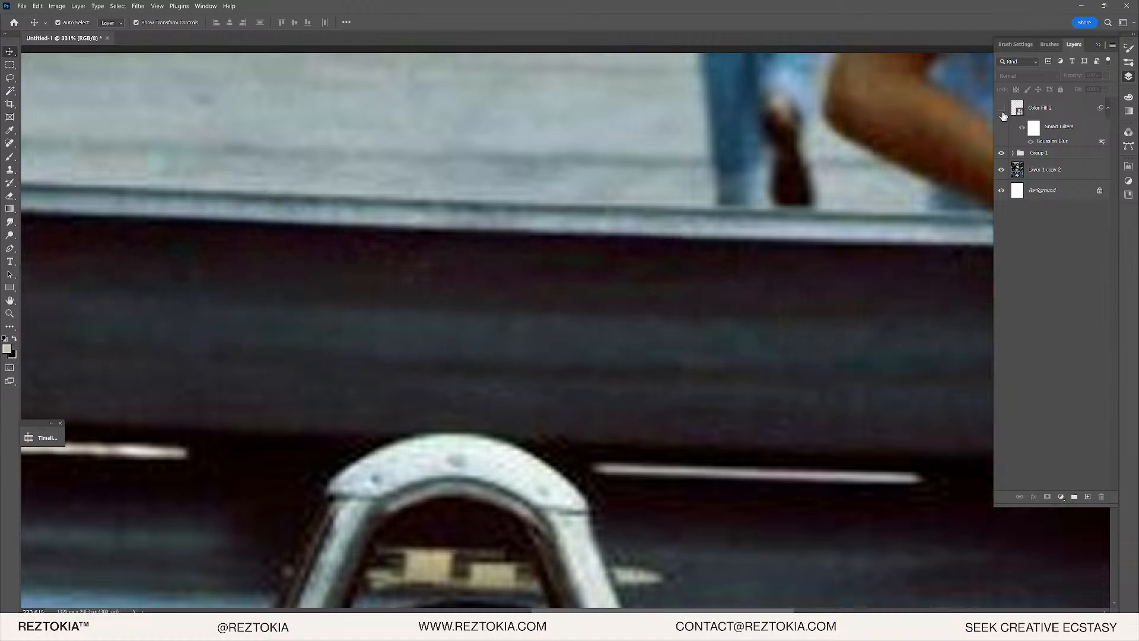
click(1001, 153)
scroll(475, 371, down, 3)
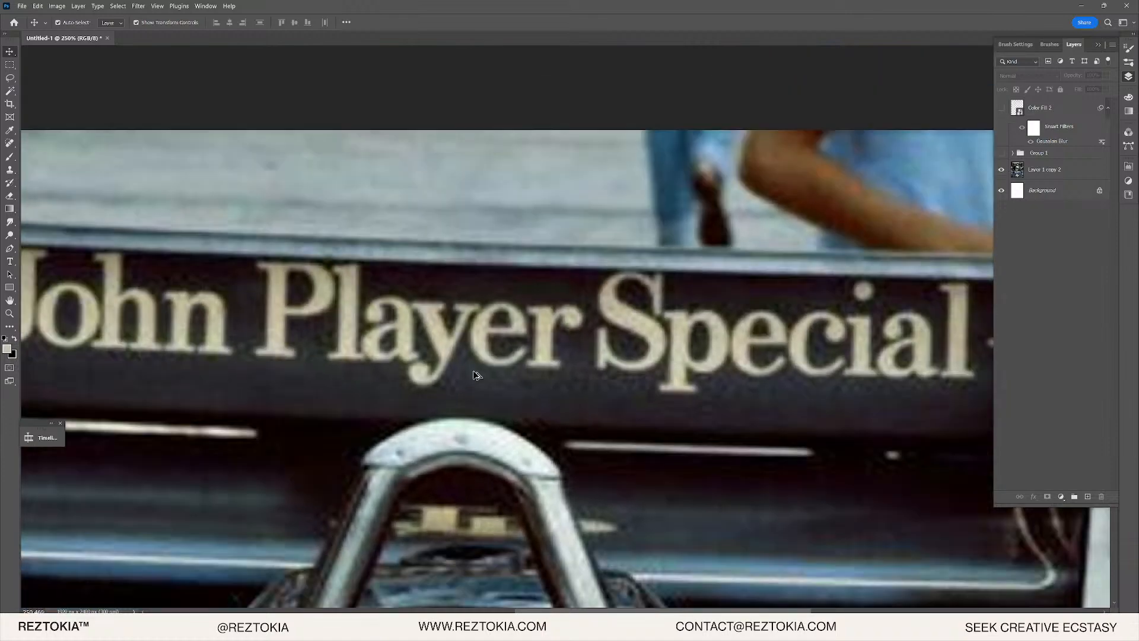
scroll(142, 363, up, 5)
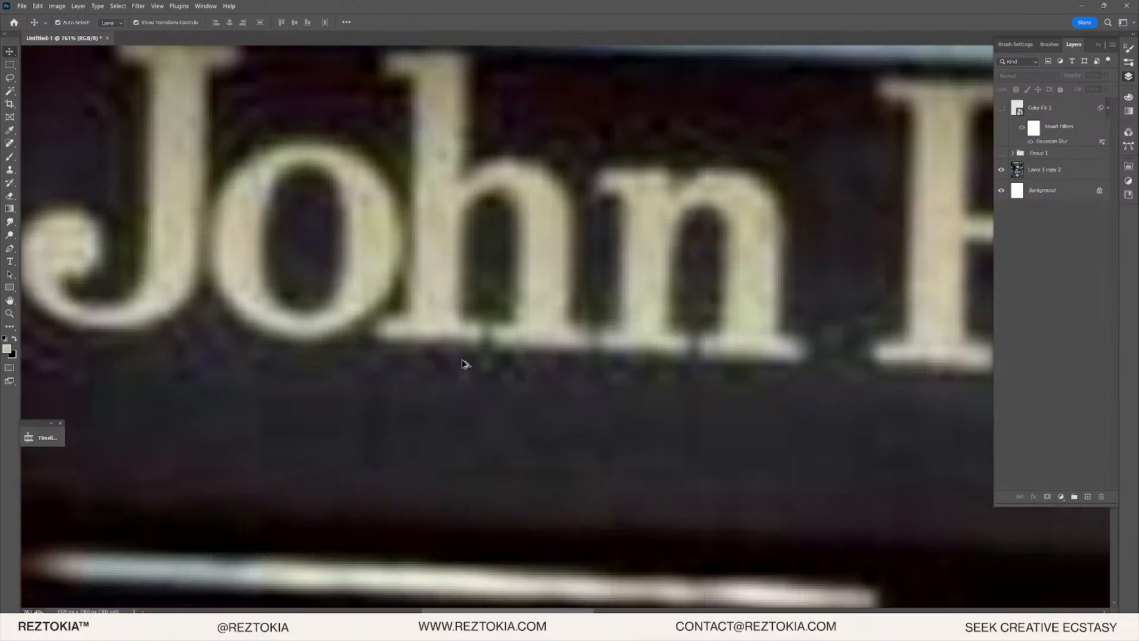
scroll(463, 364, down, 1)
drag(874, 310, 437, 310)
drag(844, 321, 491, 323)
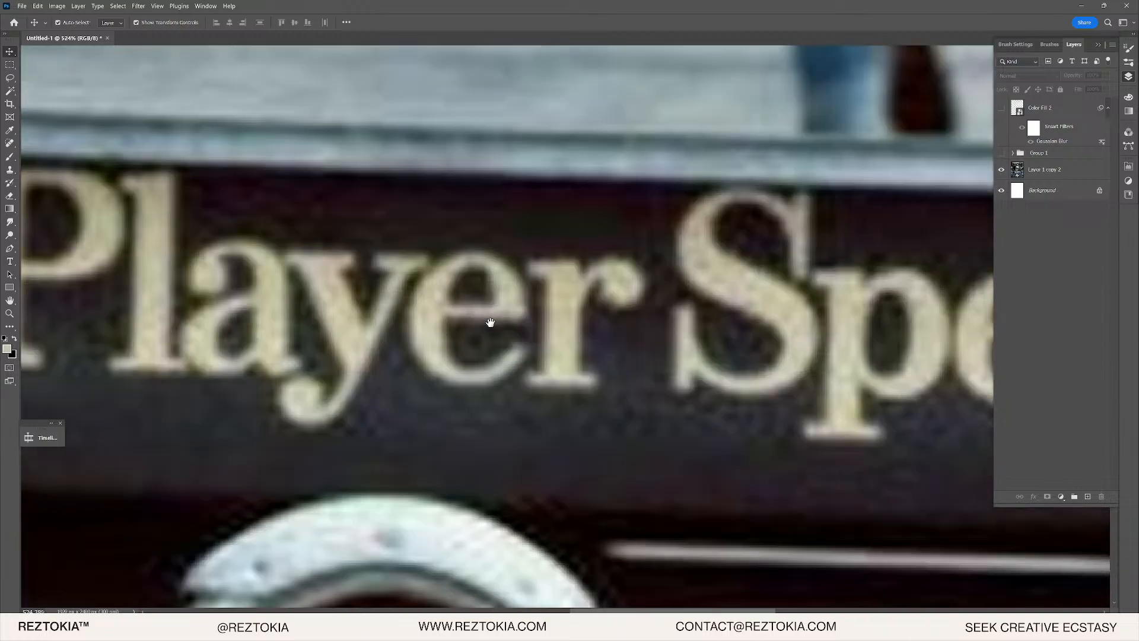
scroll(635, 410, down, 4)
scroll(641, 399, up, 8)
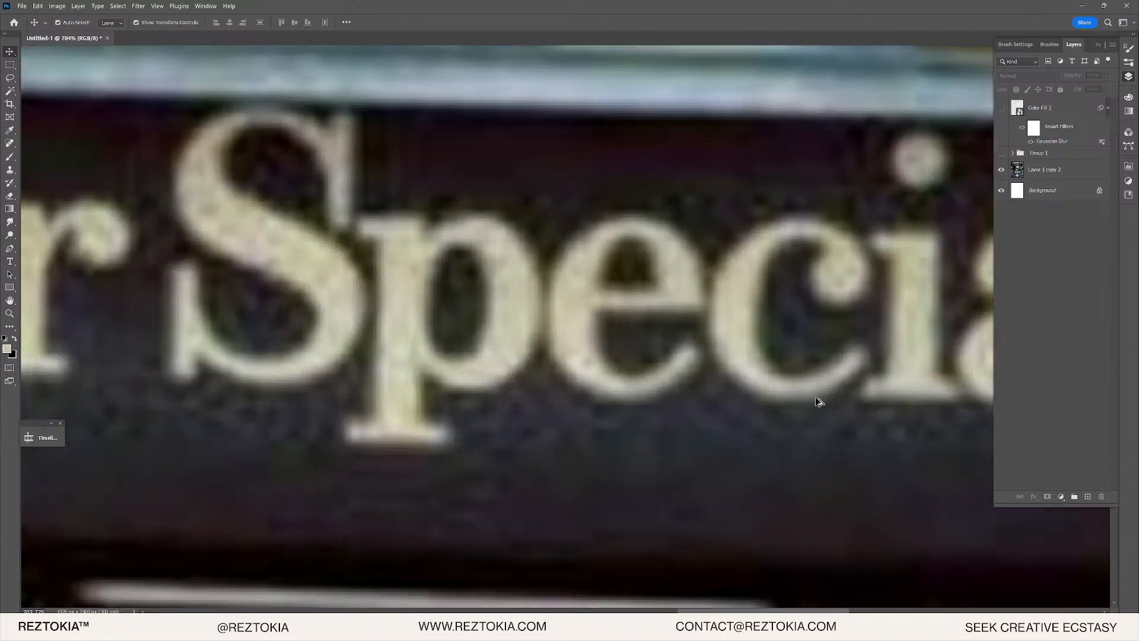
scroll(659, 401, down, 5)
scroll(629, 306, up, 2)
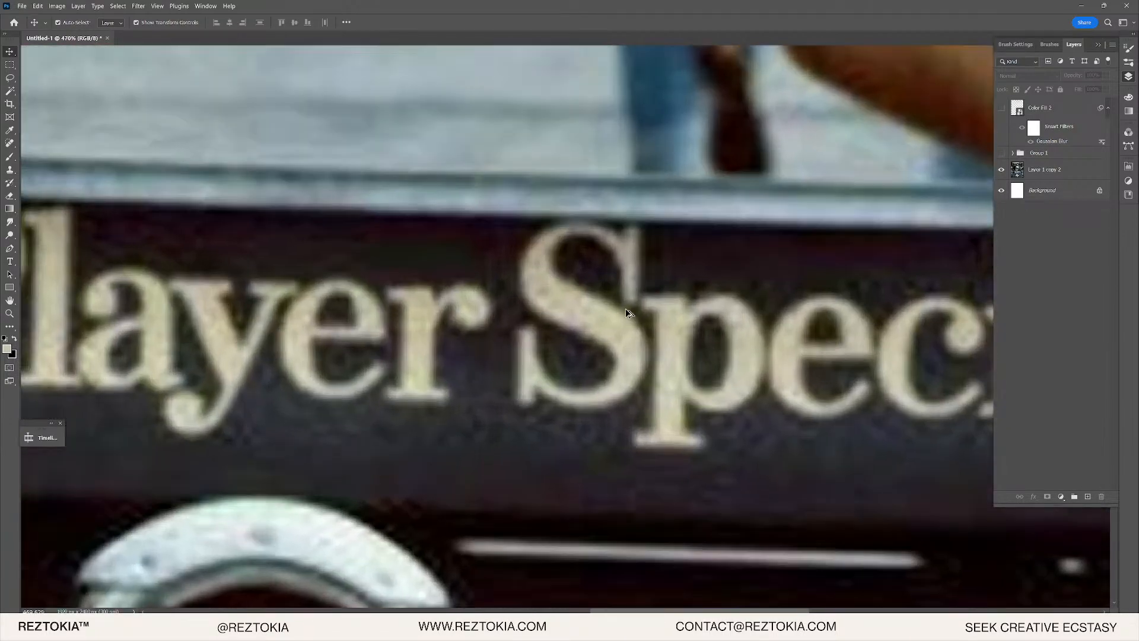
scroll(537, 315, down, 2)
scroll(537, 316, down, 3)
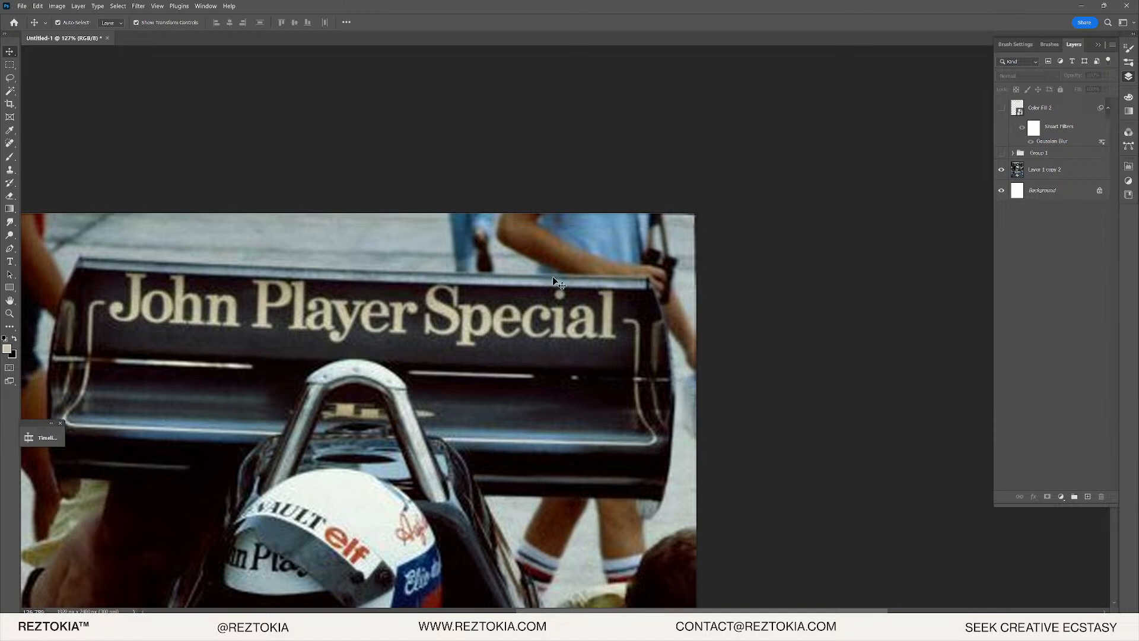
scroll(129, 302, up, 5)
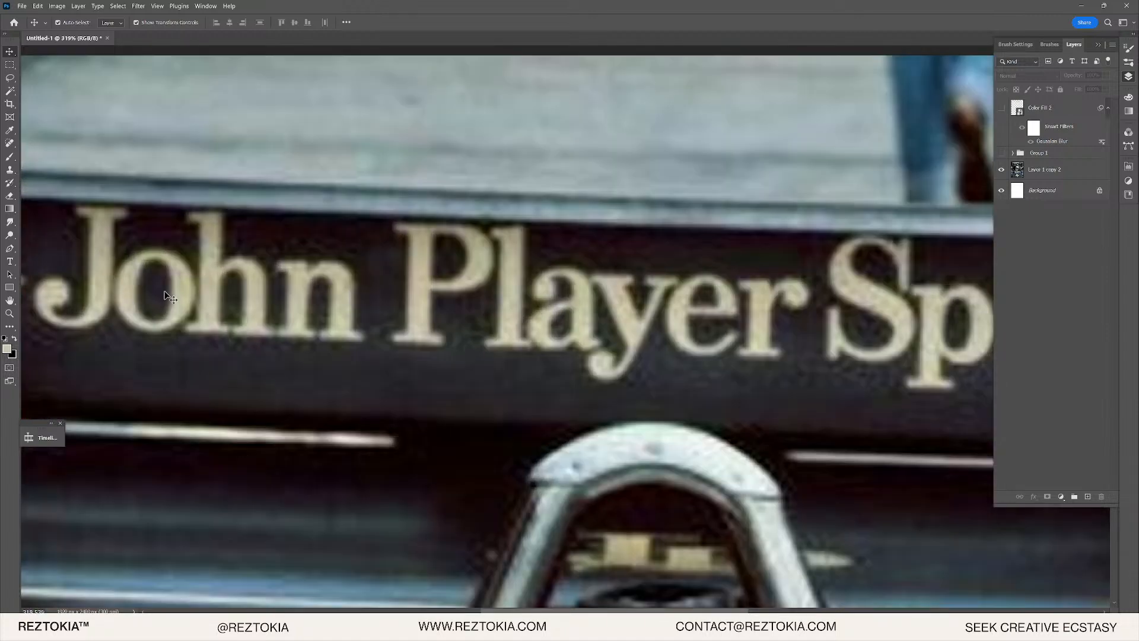
- Restore Group 1 and the lettering, then open Color Fill 2's Layer Style settings
click(1001, 170)
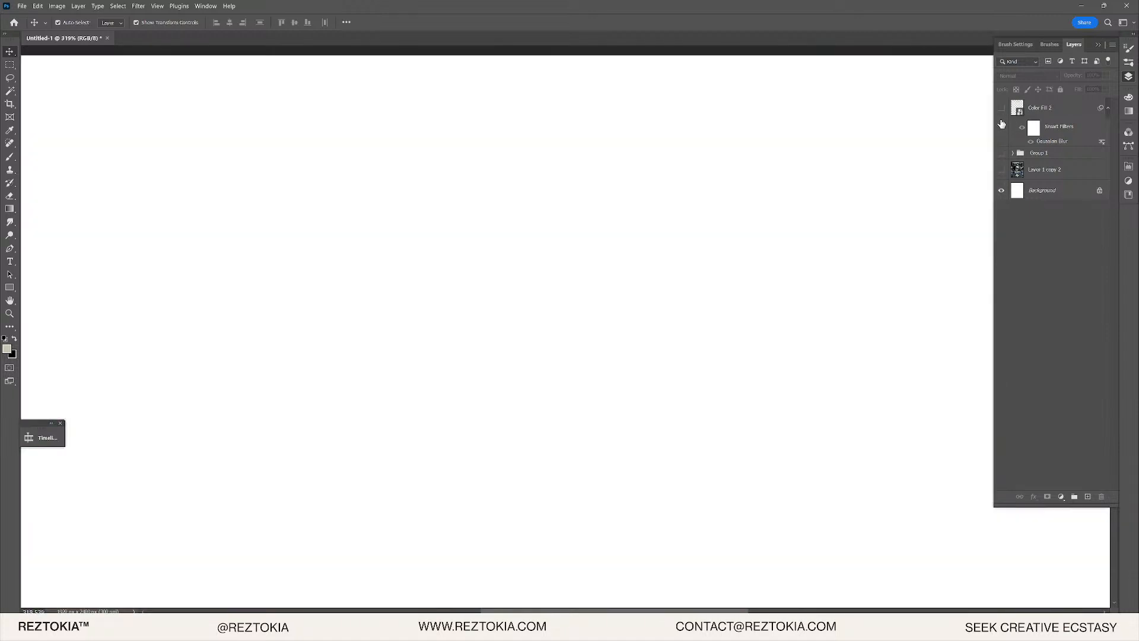
click(1002, 170)
click(1001, 153)
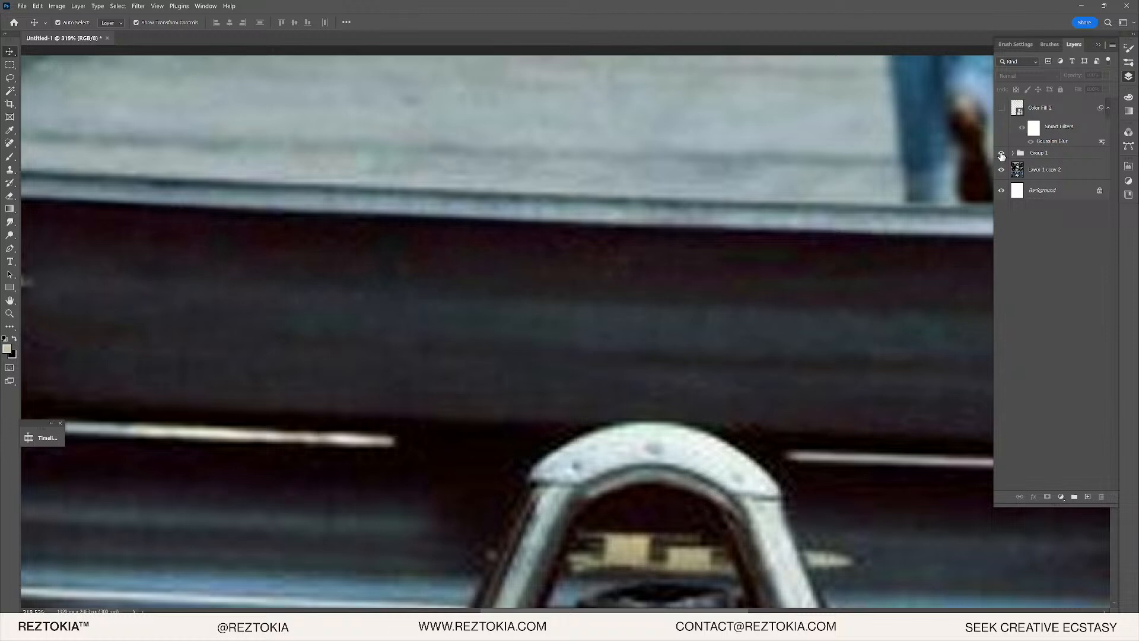
click(1002, 107)
double_click(1077, 108)
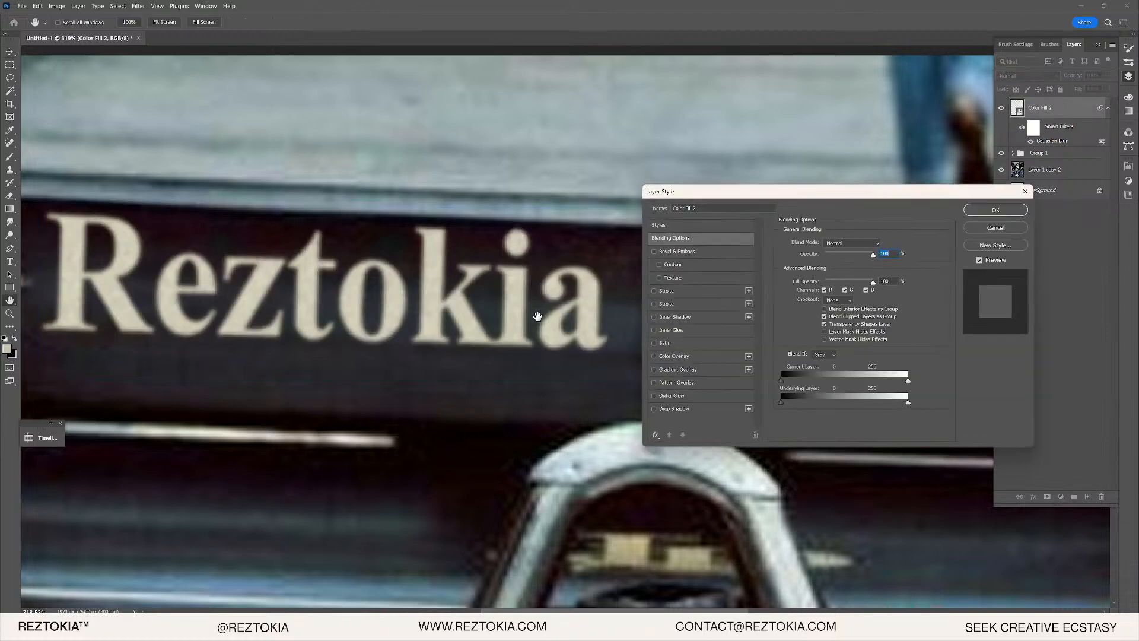
- Drag the Underlying Layer Blend If slider so the lettering drops out over dark areas, then add a Curves layer
mouse_move(781, 402)
mouse_down()
mouse_move(814, 400)
mouse_move(799, 402)
mouse_up()
click(982, 213)
scroll(493, 282, down, 7)
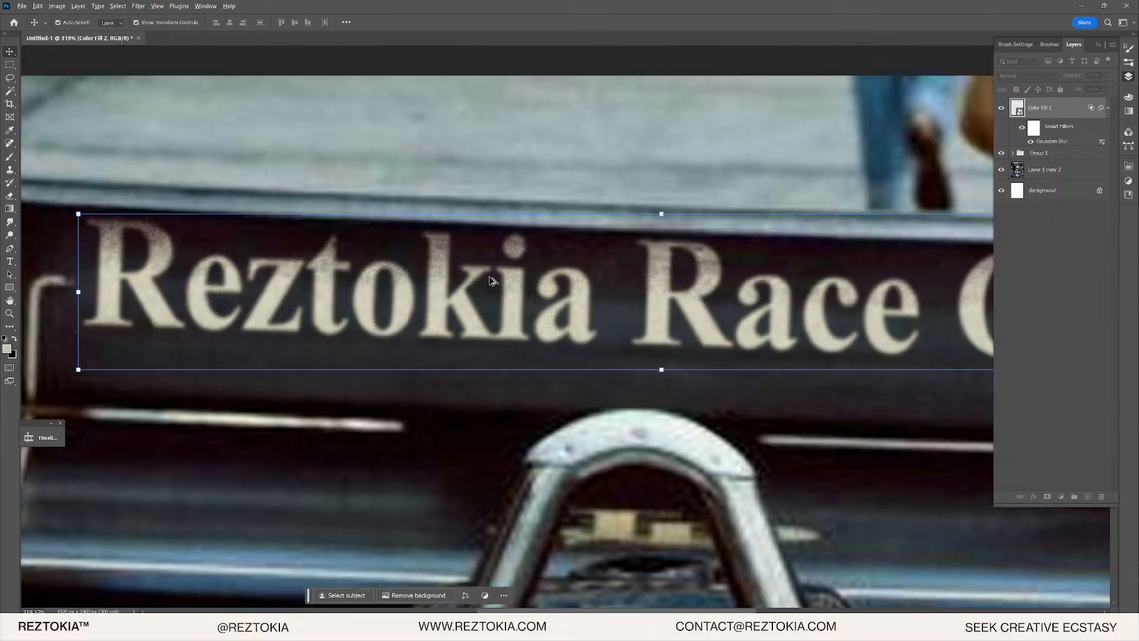
scroll(724, 286, up, 8)
scroll(638, 287, down, 6)
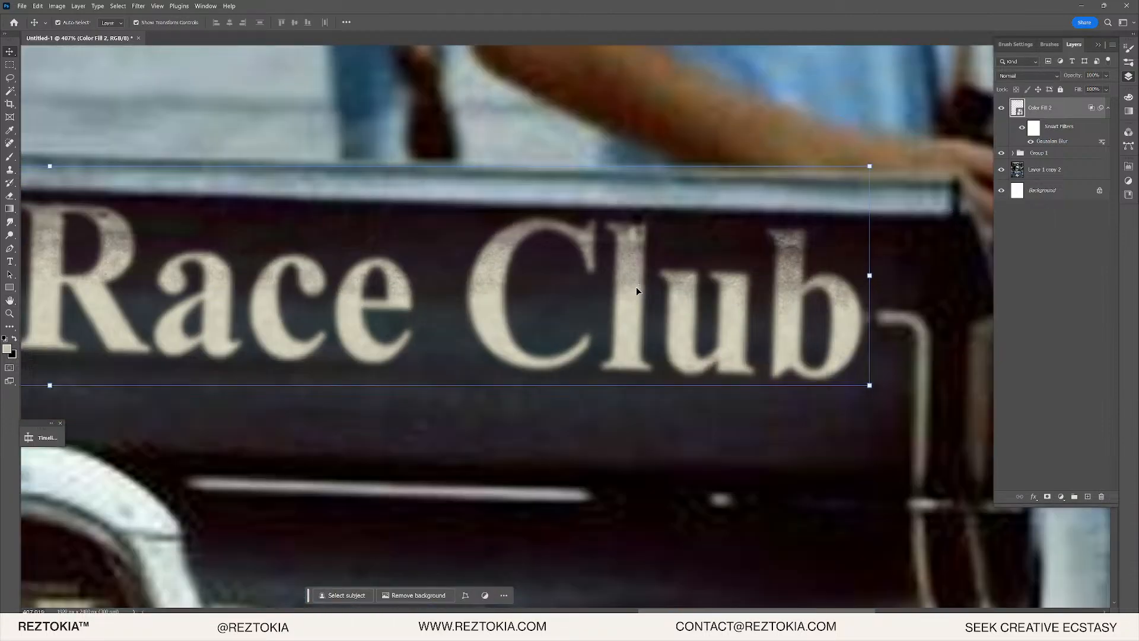
scroll(525, 264, up, 5)
scroll(526, 267, down, 5)
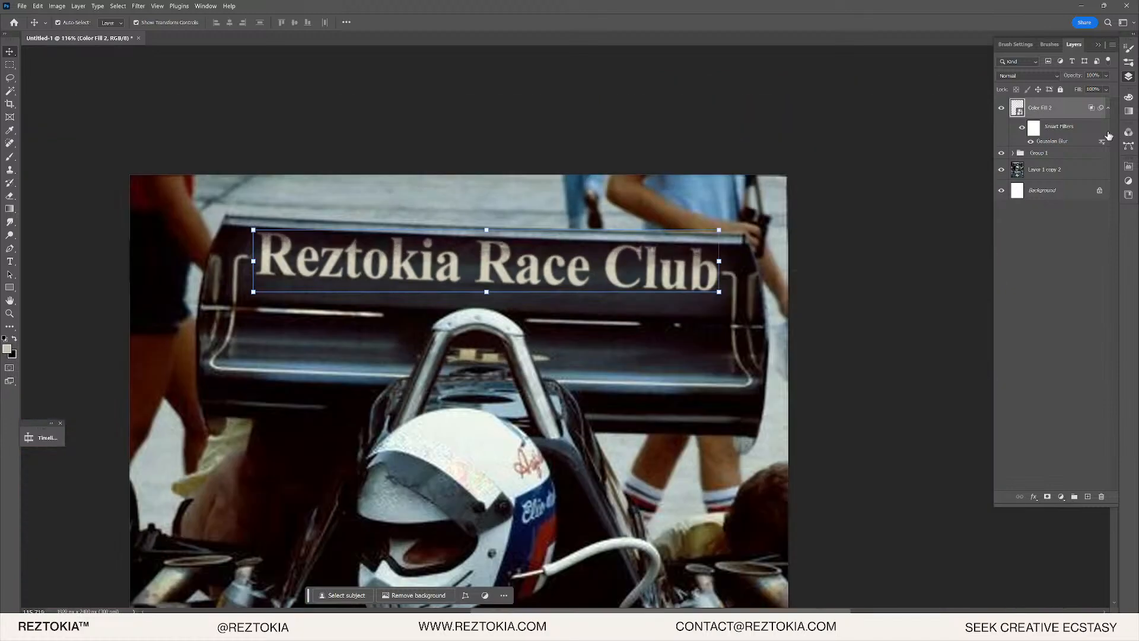
scroll(492, 265, up, 1)
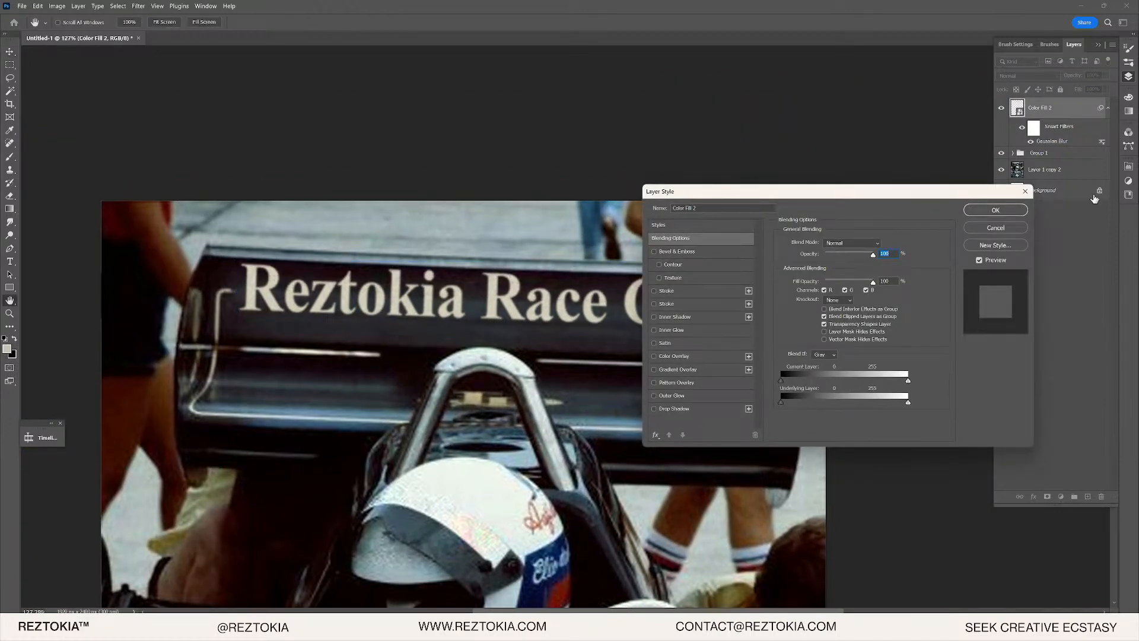
click(996, 210)
click(1061, 497)
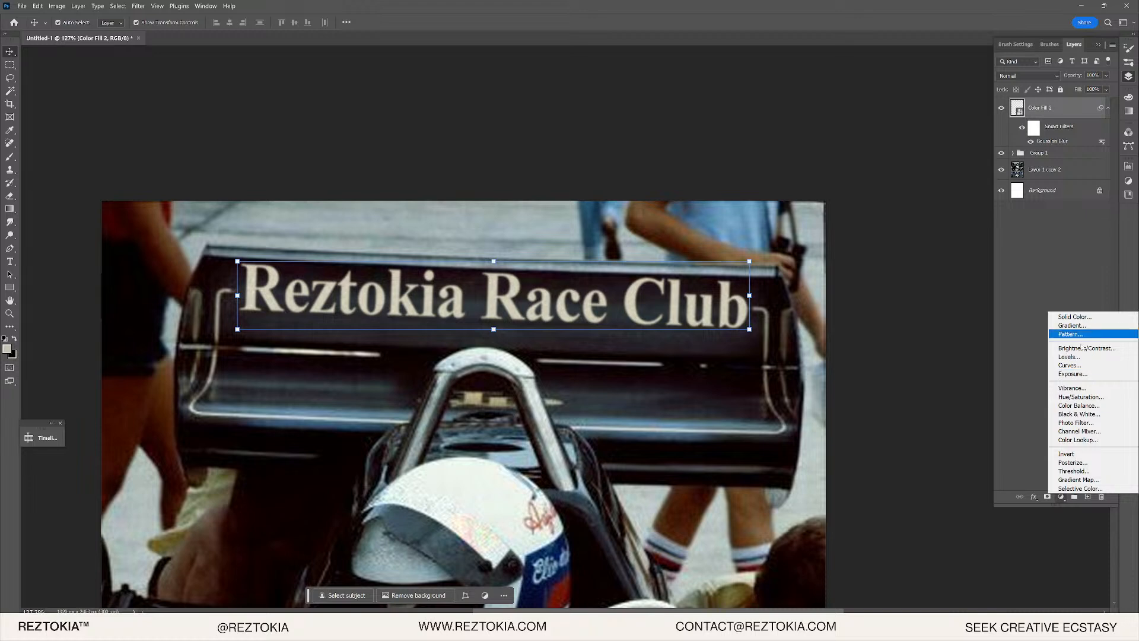
click(1071, 365)
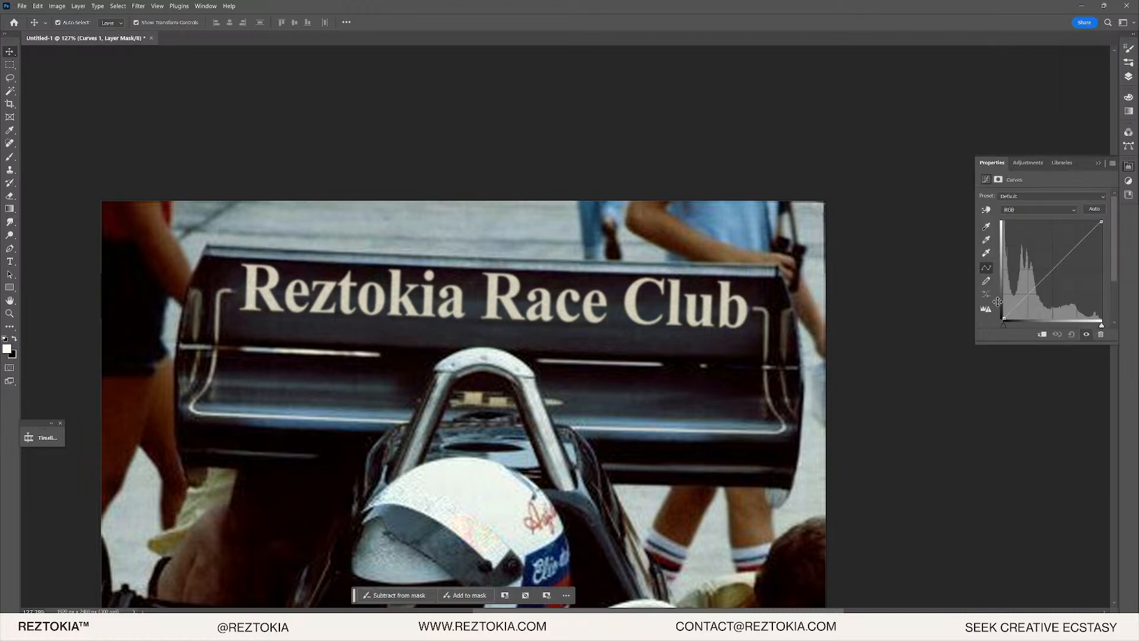
- Bend the Curves 1 curve down to darken and flatten the image, then invert its mask
drag(1031, 293, 1037, 300)
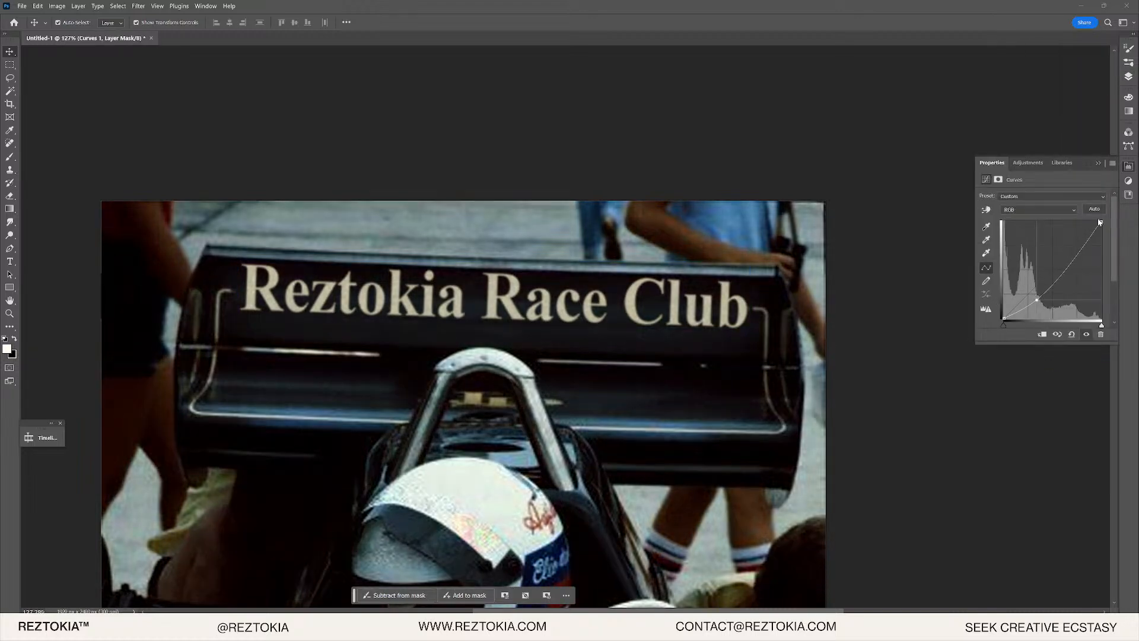
drag(1101, 222, 1118, 284)
drag(1039, 303, 1039, 301)
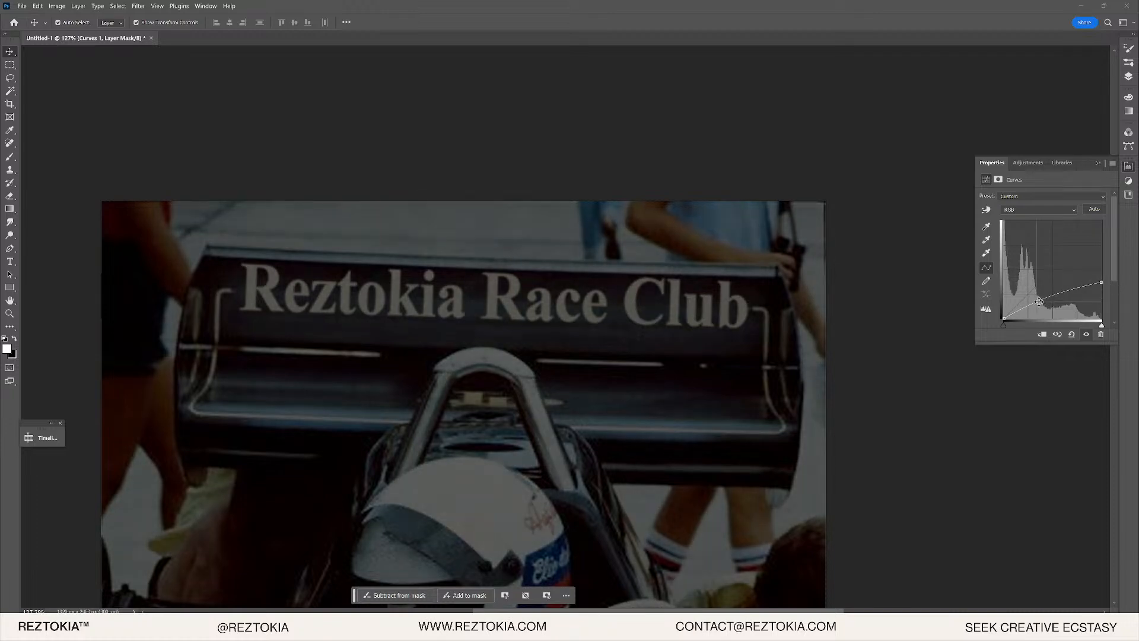
click(1129, 76)
key(ctrl+i)
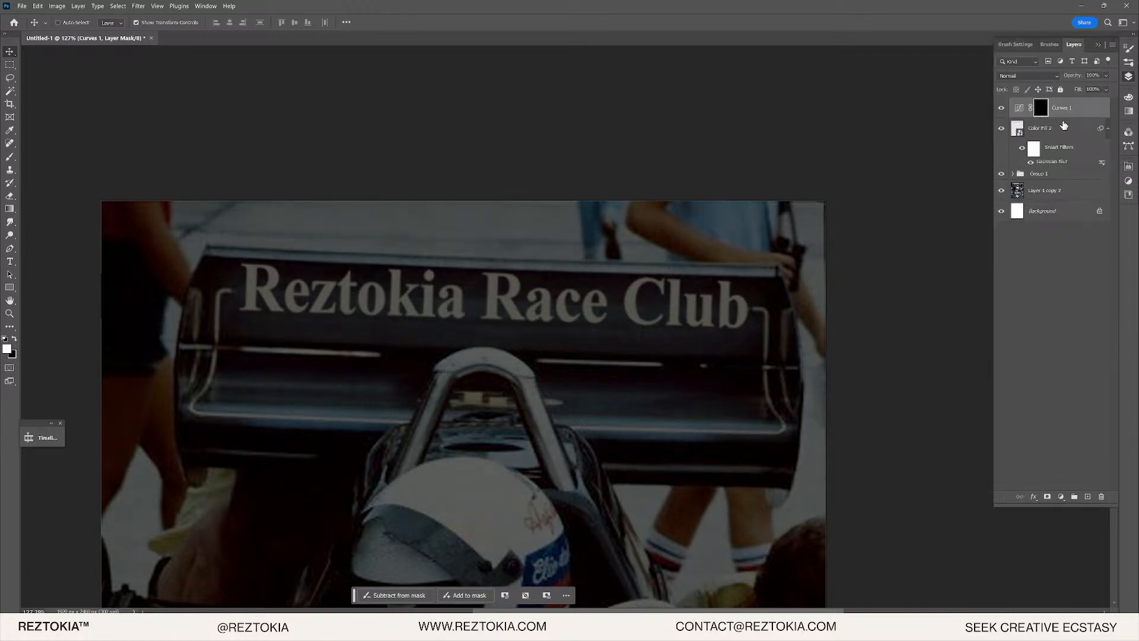
- Draw a closed four-corner pen path around the Reztokia Race Club lettering
scroll(492, 338, up, 4)
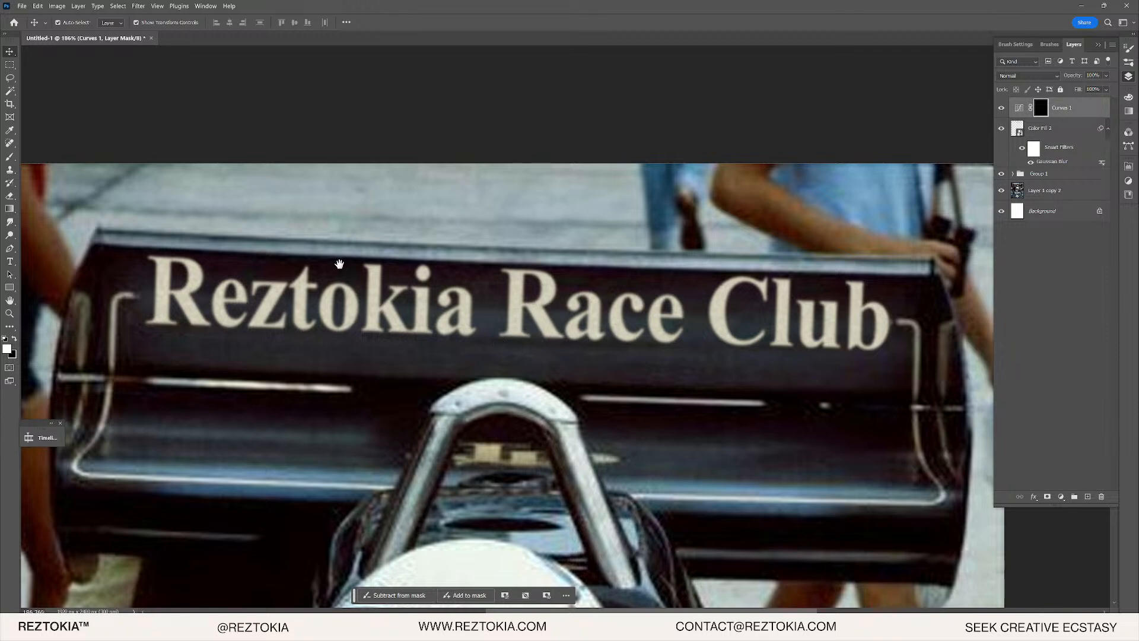
drag(339, 264, 280, 266)
key(p)
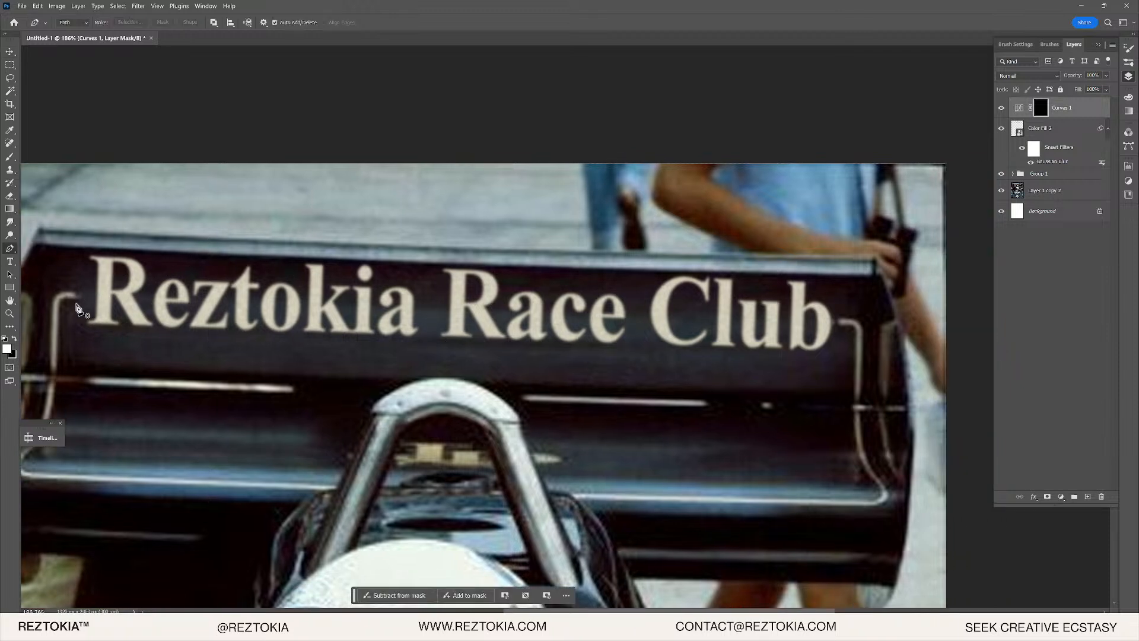
click(82, 320)
click(82, 247)
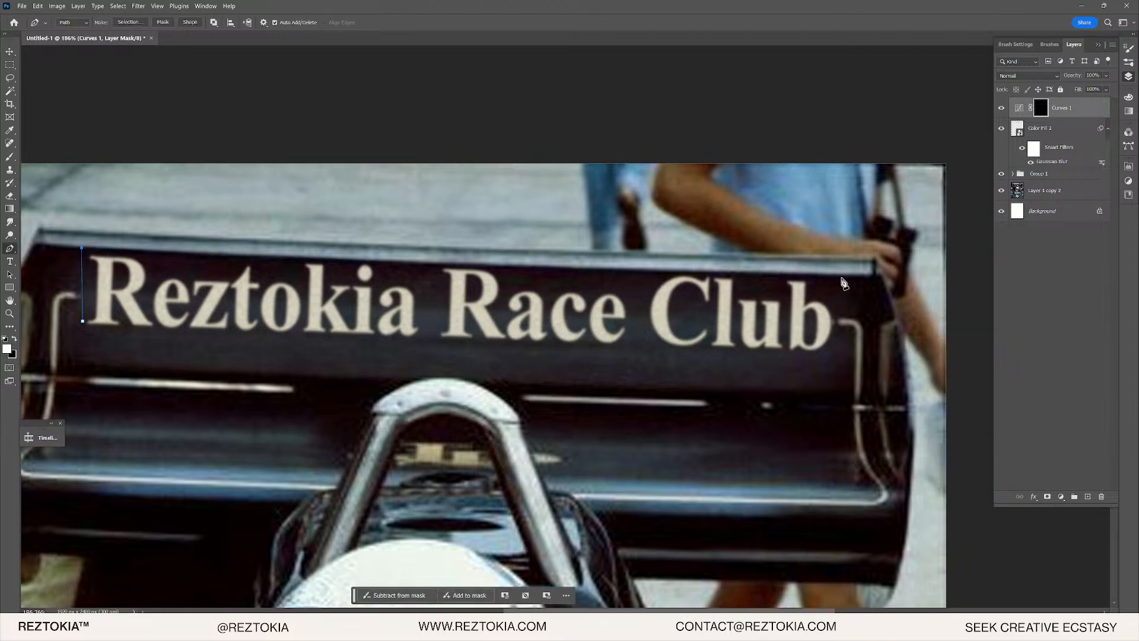
click(843, 276)
click(839, 357)
click(82, 321)
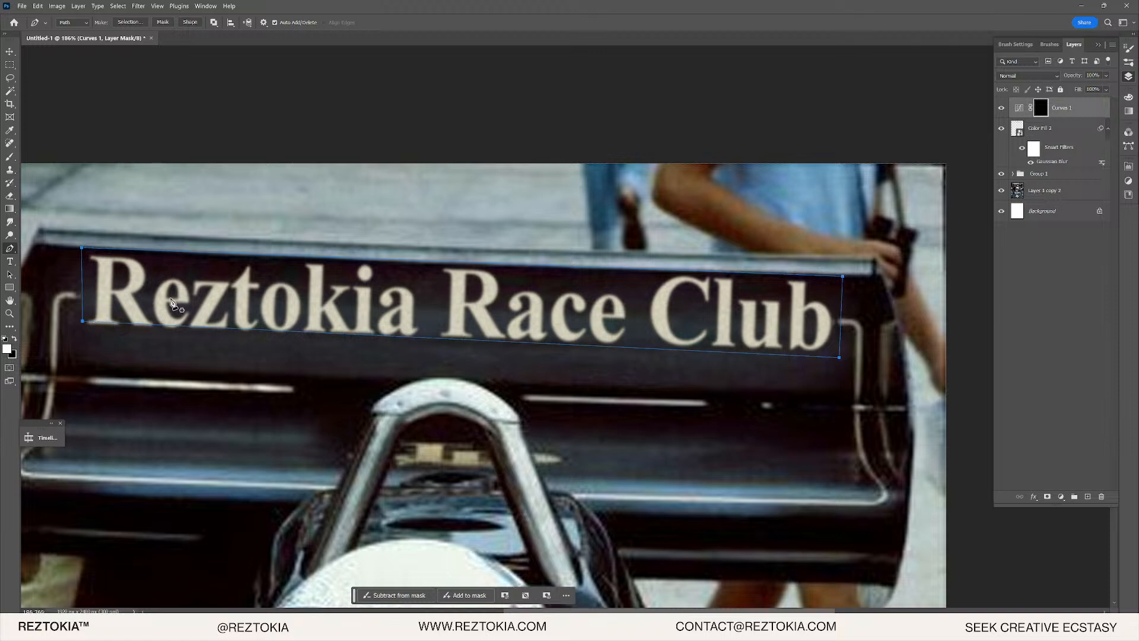
- Convert the Work Path into a selection
click(1124, 150)
right_click(1044, 147)
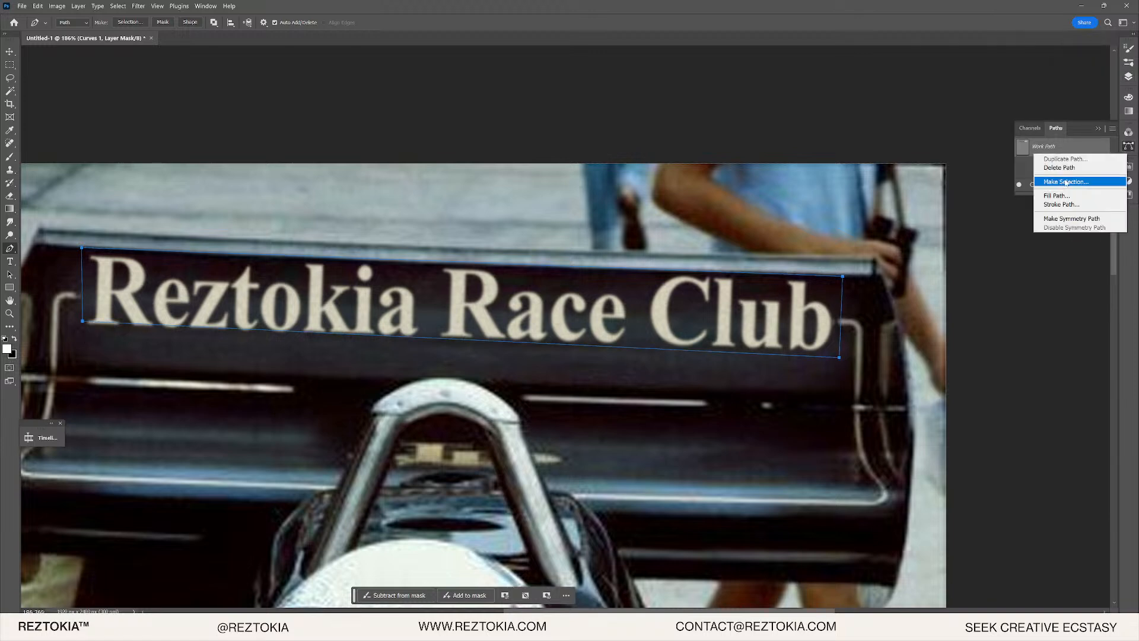
click(1062, 182)
click(382, 90)
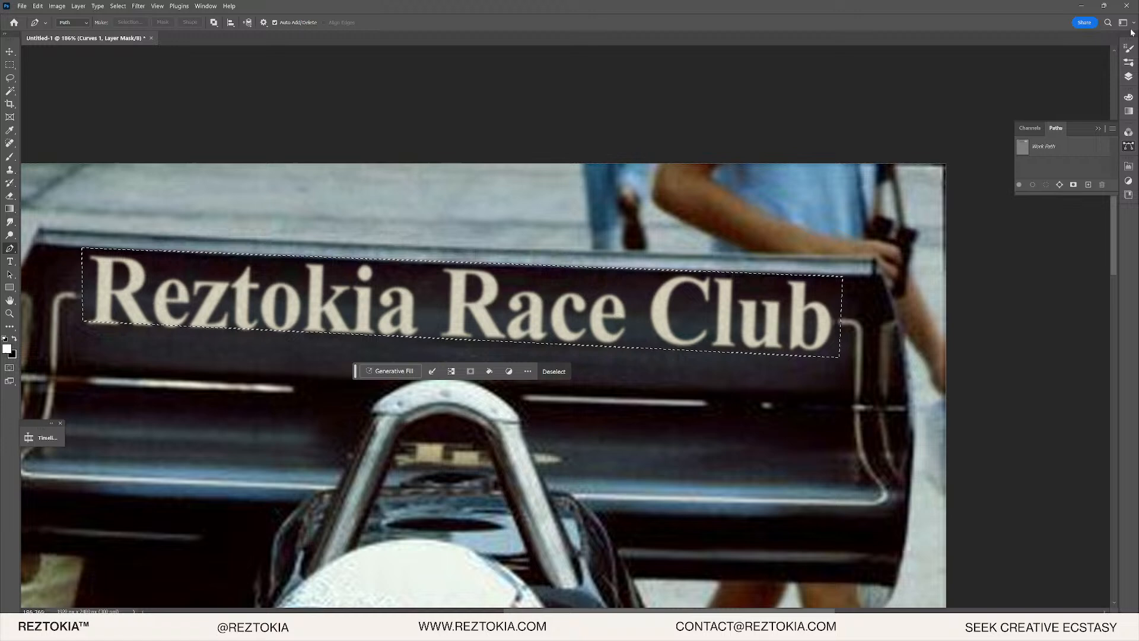
- Replace the Curves 1 mask with a new mask built from the lettering selection
click(1129, 76)
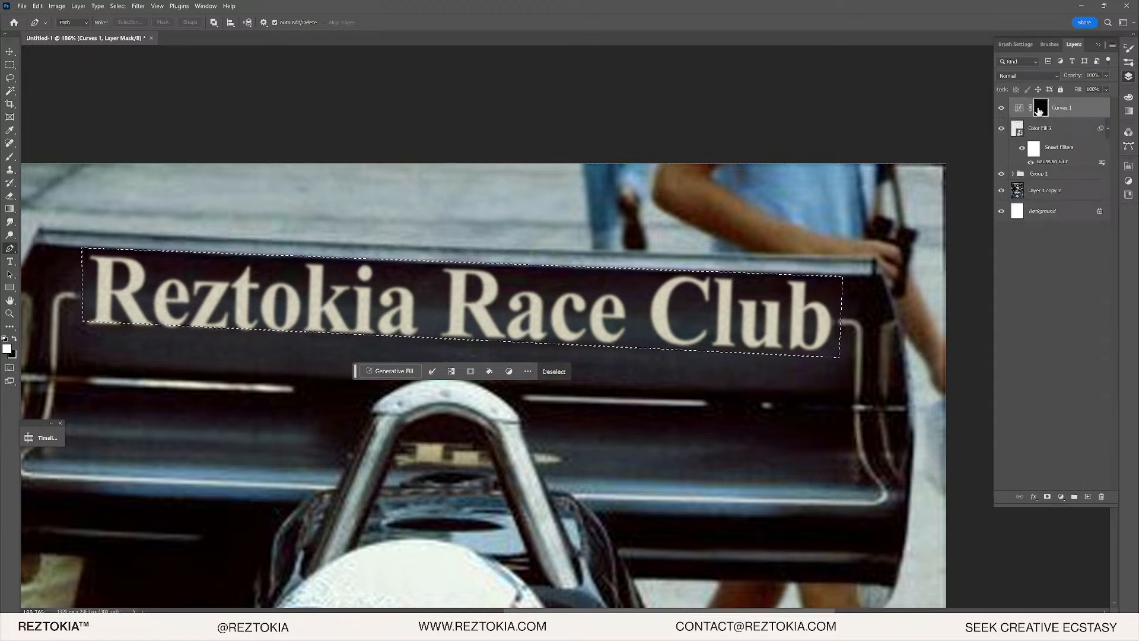
right_click(1043, 108)
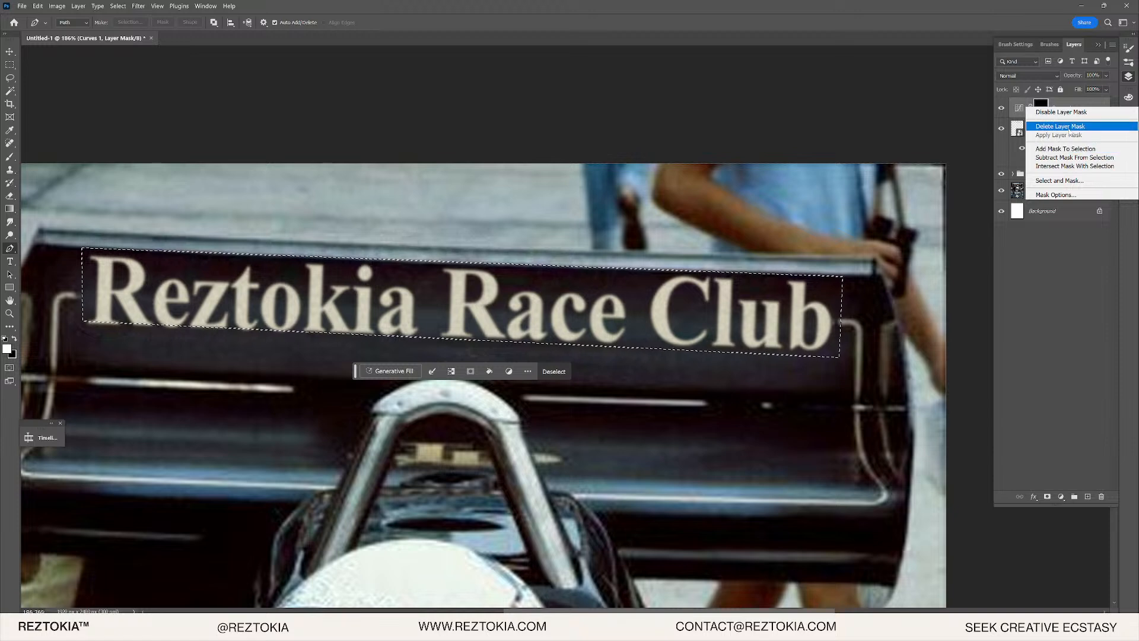
click(1061, 126)
click(1048, 498)
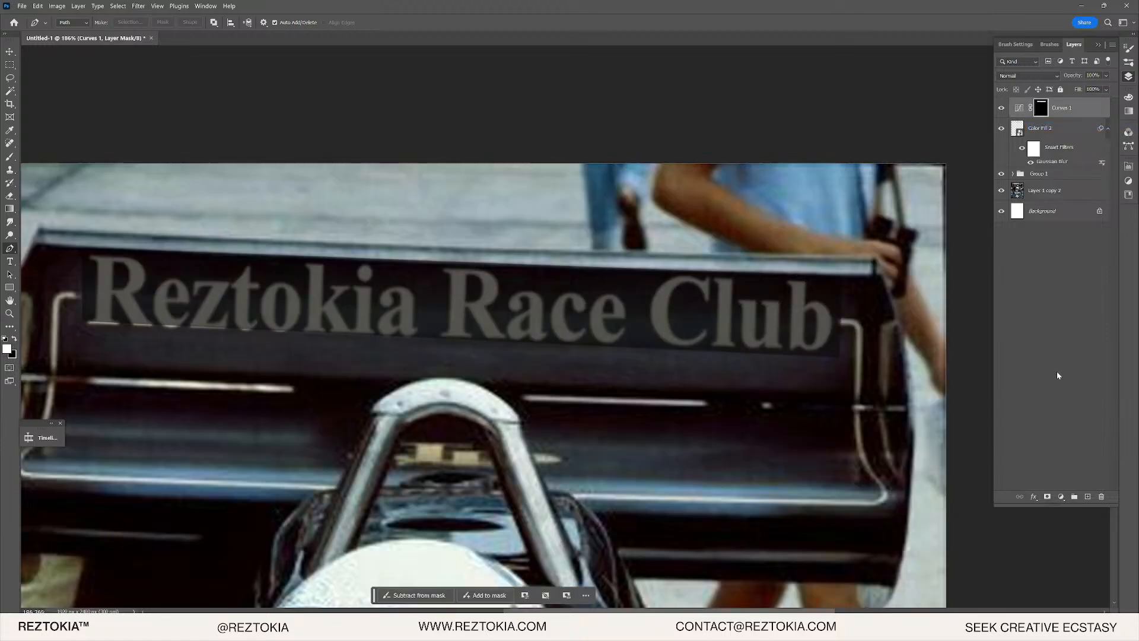
- Switch to the Brush and try a mask stroke left of the Re letters, then undo it
scroll(166, 363, up, 1)
scroll(677, 356, up, 1)
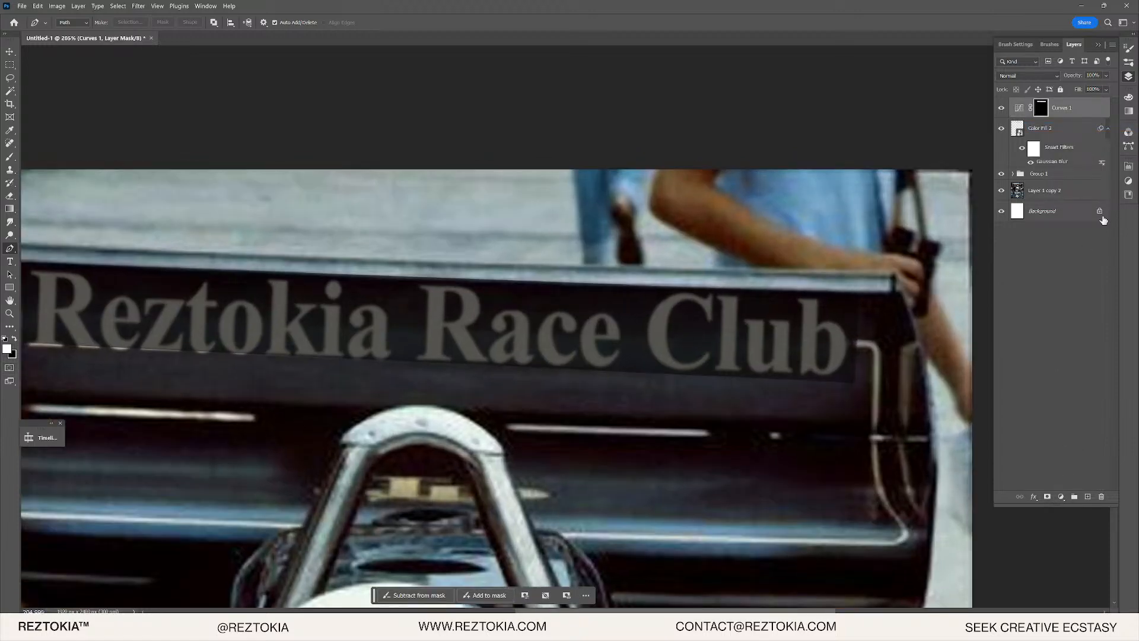
scroll(987, 203, up, 1)
drag(530, 311, 630, 260)
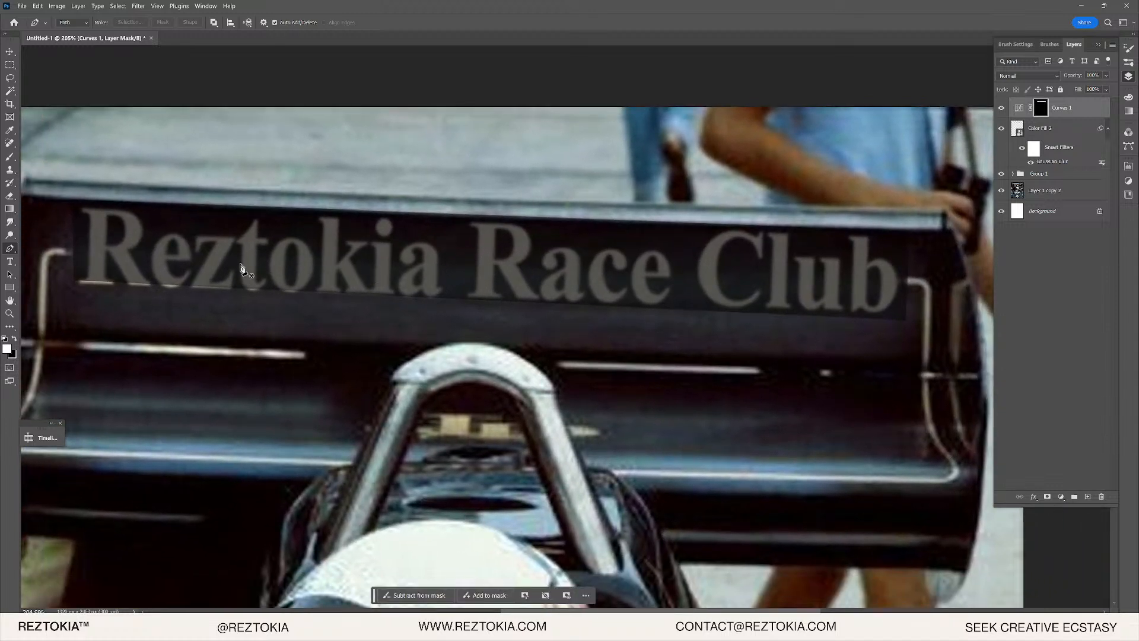
key(b)
drag(76, 267, 193, 283)
key(ctrl+z)
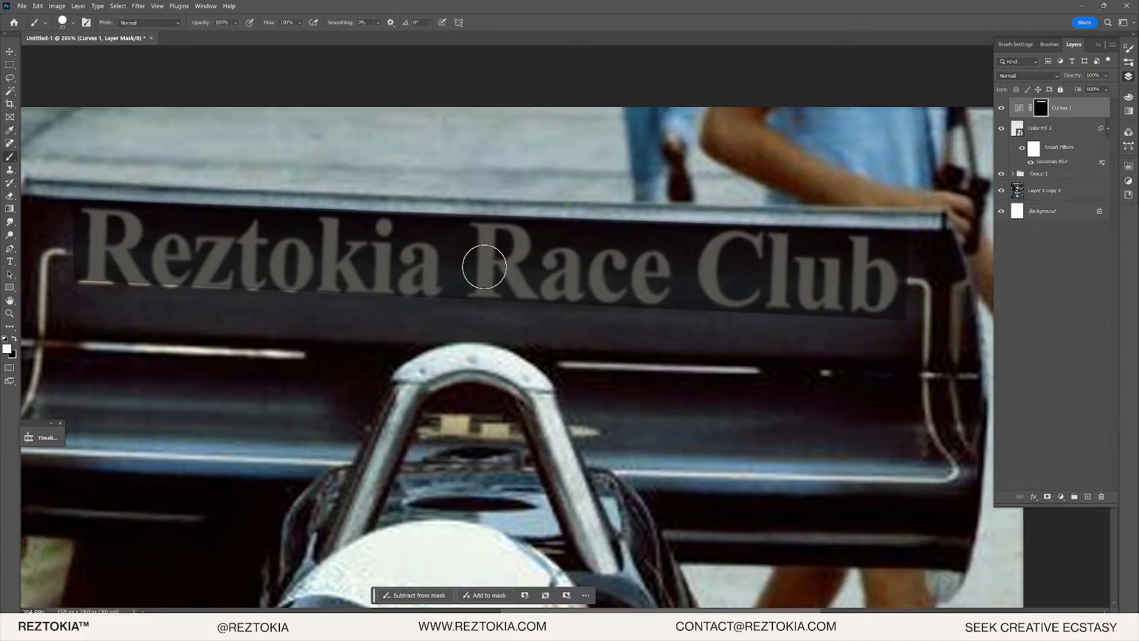
- Paint the Curves 1 mask along the lettering with the Soft Round Pressure Opacity brush
click(1050, 44)
click(958, 197)
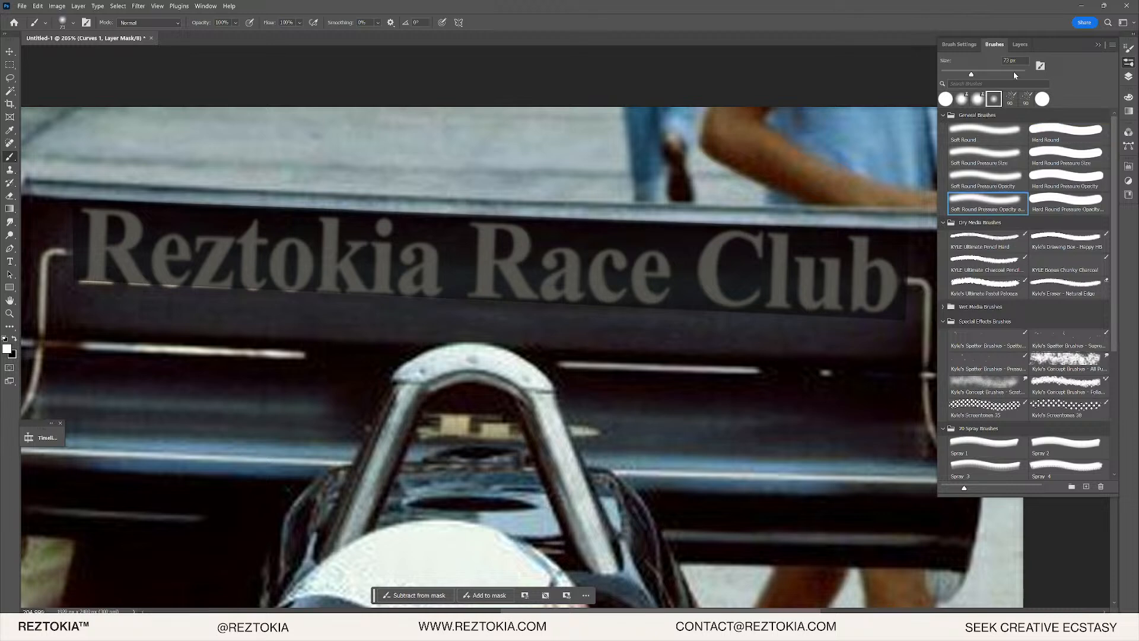
drag(122, 304, 354, 300)
key(x)
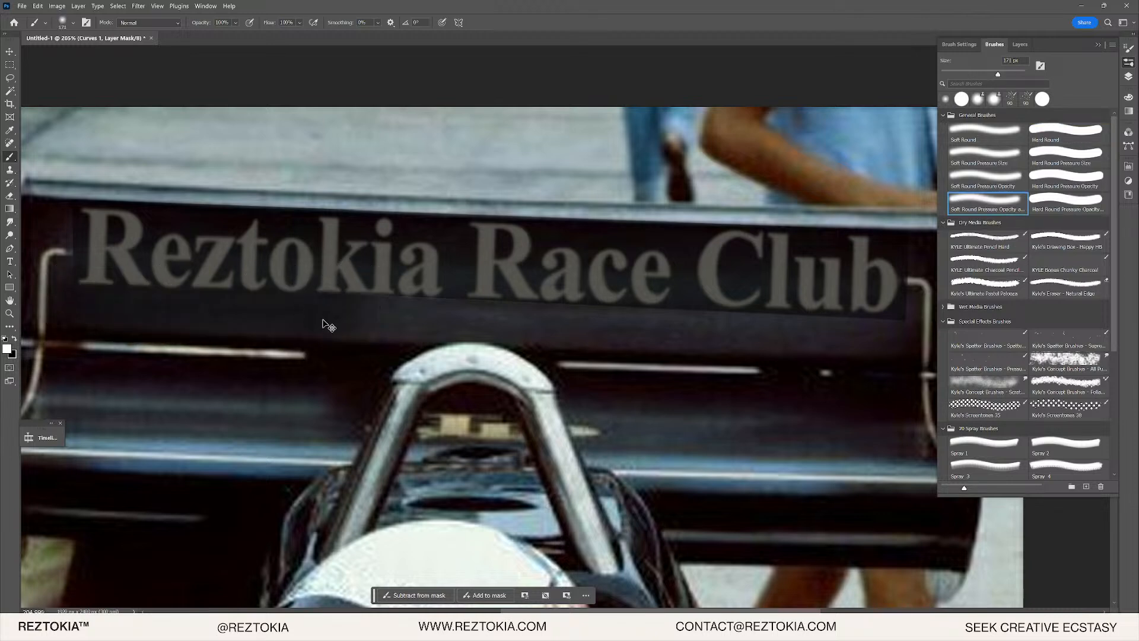
key(ctrl+z)
mouse_move(107, 285)
mouse_down()
mouse_move(704, 327)
mouse_move(610, 334)
mouse_up()
- Swap the painting colour back to white and switch to the History Brush
scroll(579, 312, down, 3)
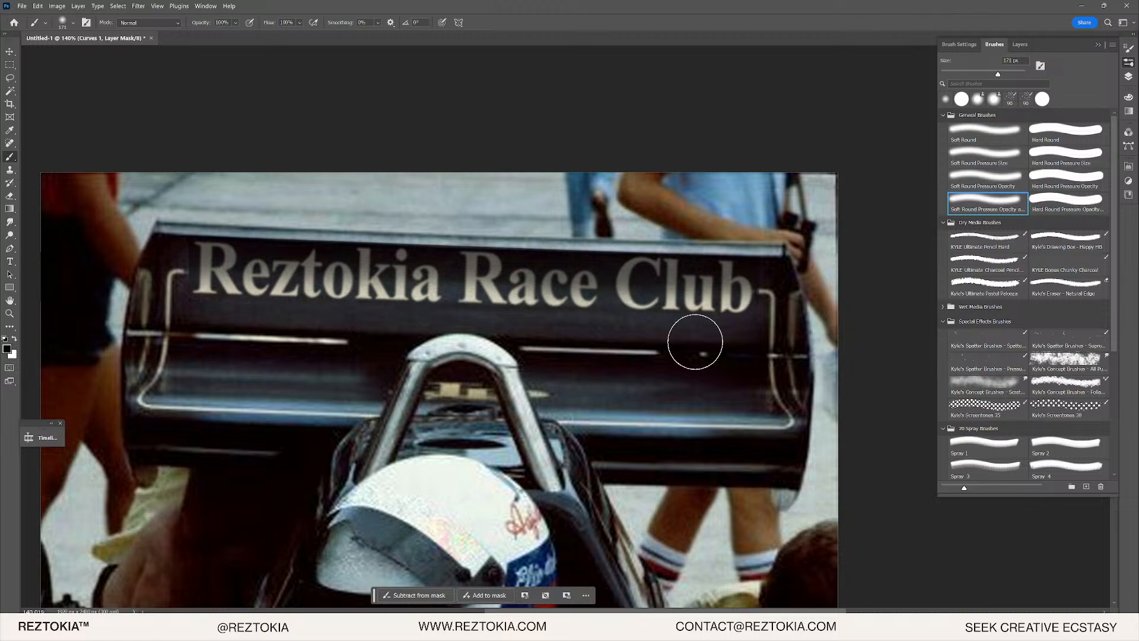
scroll(333, 320, up, 4)
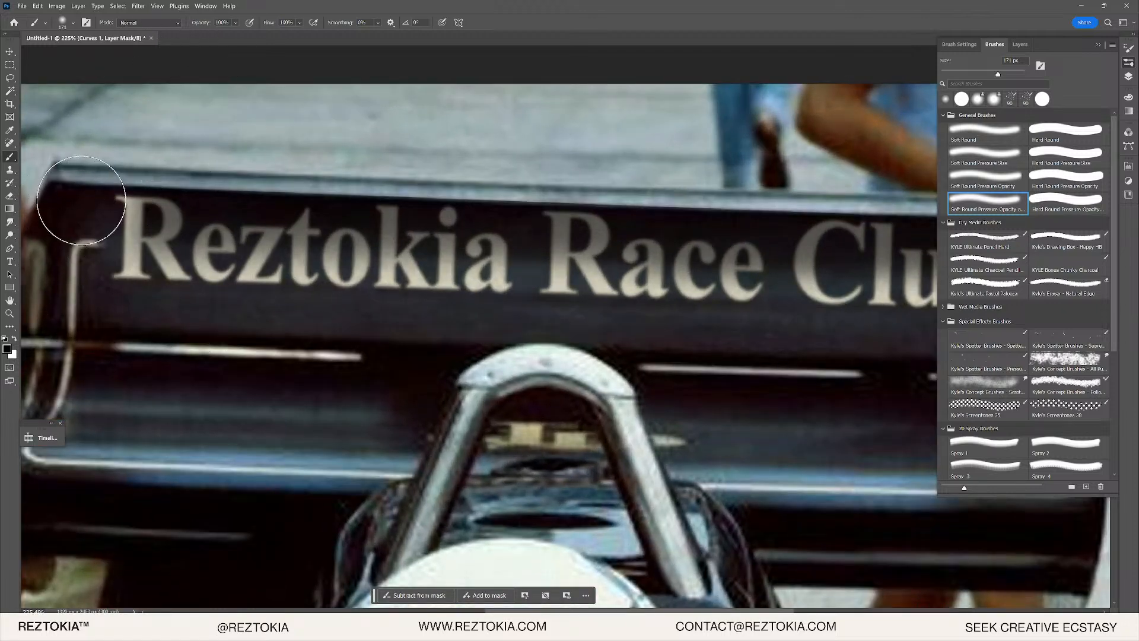
key(x)
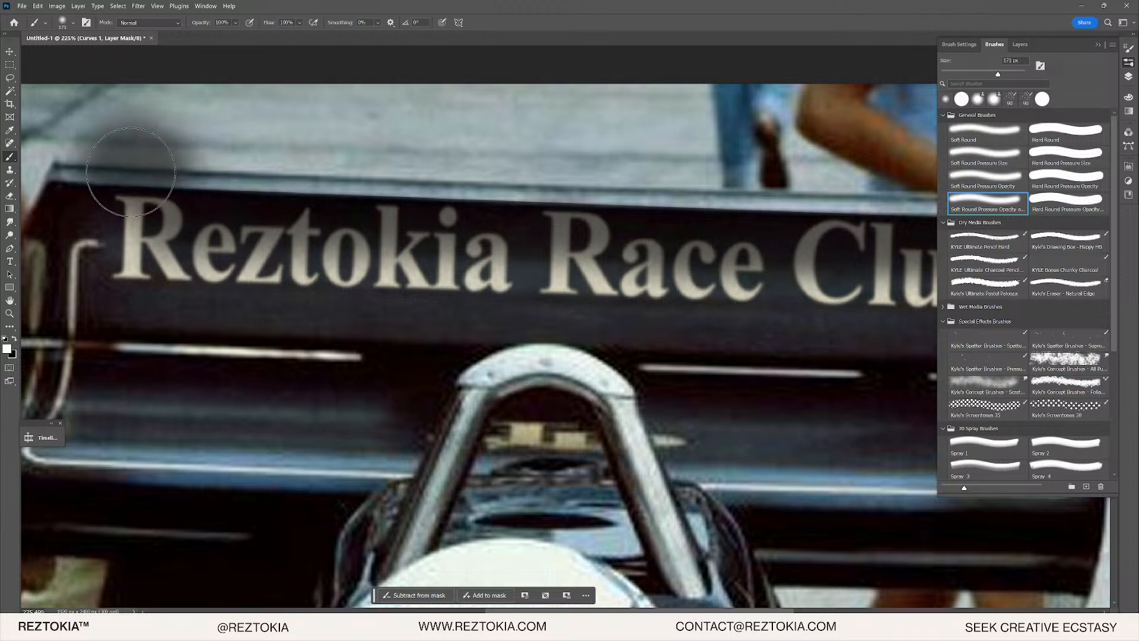
key(y)
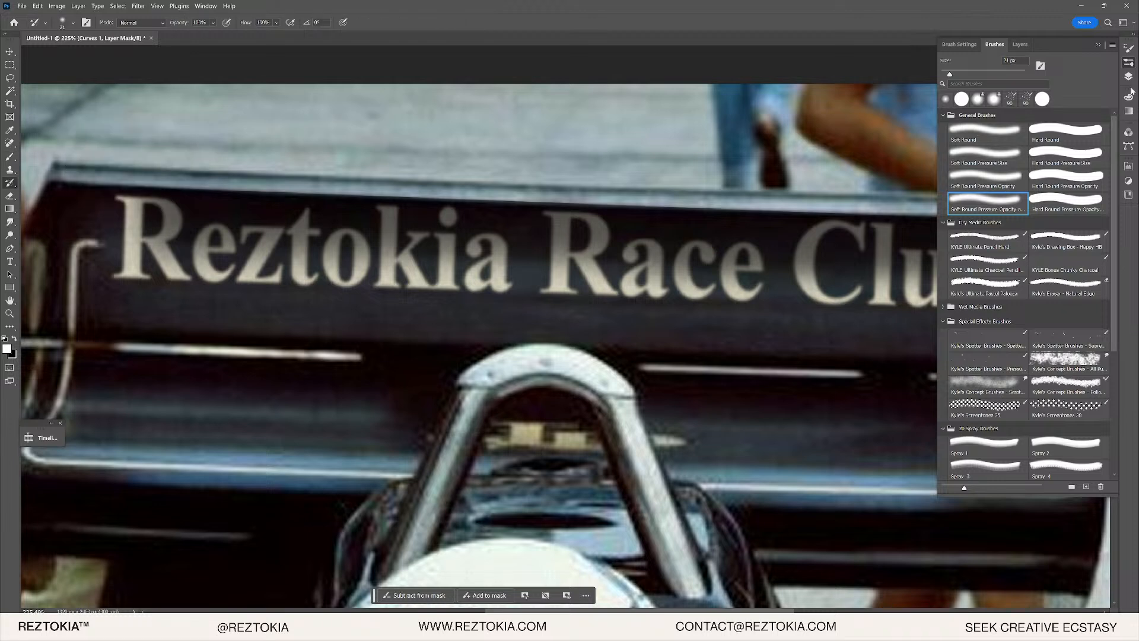
click(1132, 78)
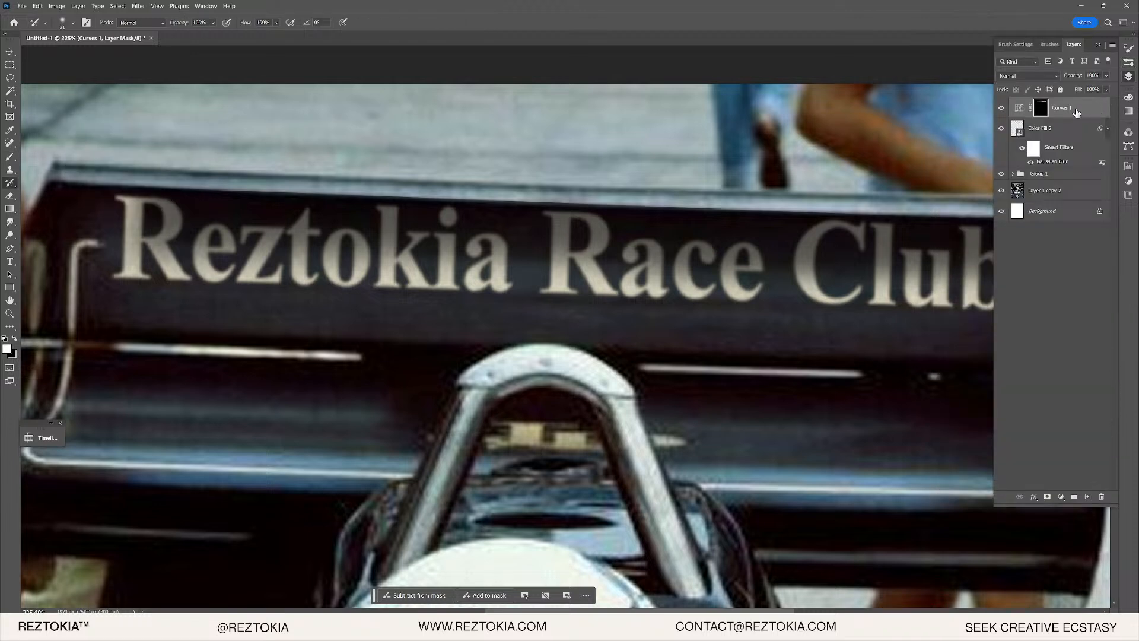
- Group Curves 1 into Group 2 and give the group a white layer mask
click(1020, 108)
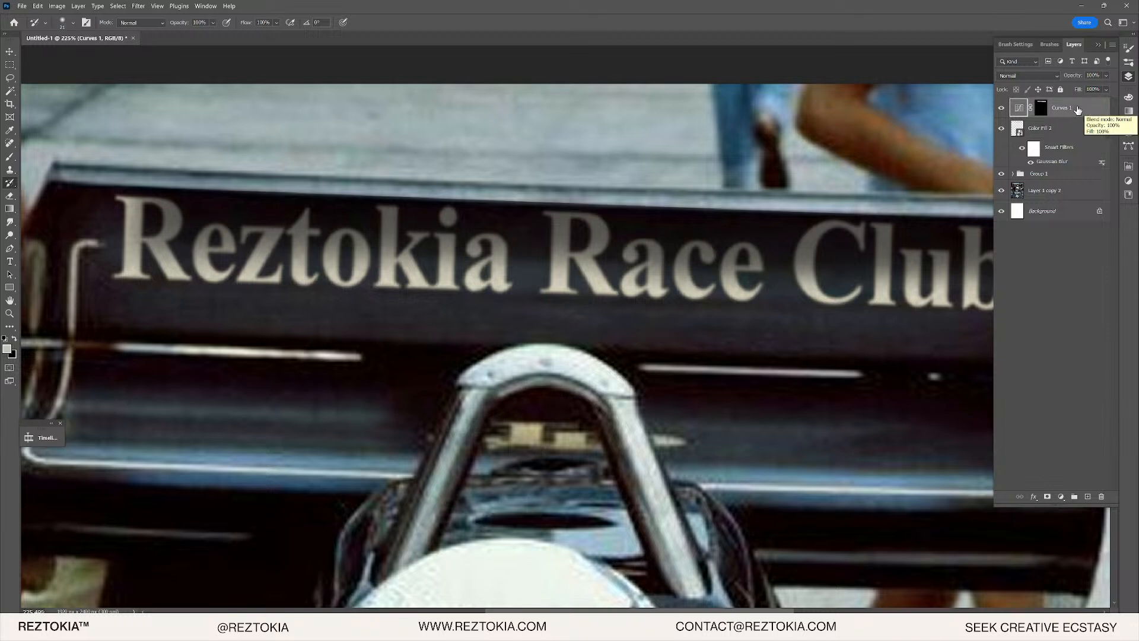
key(ctrl+g)
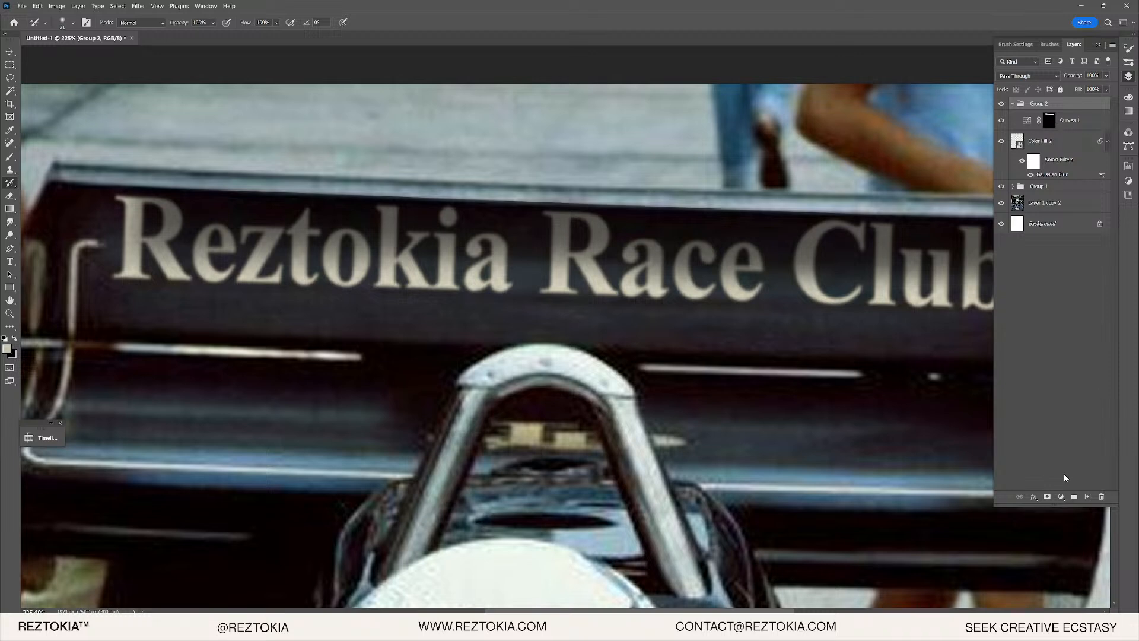
click(1048, 498)
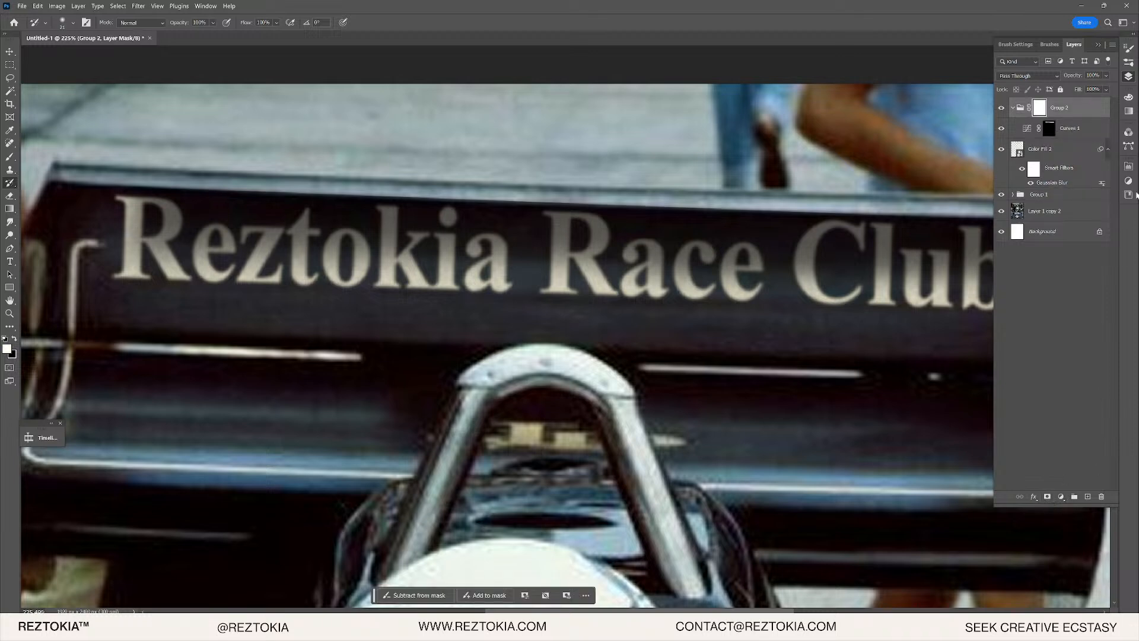
click(1051, 129)
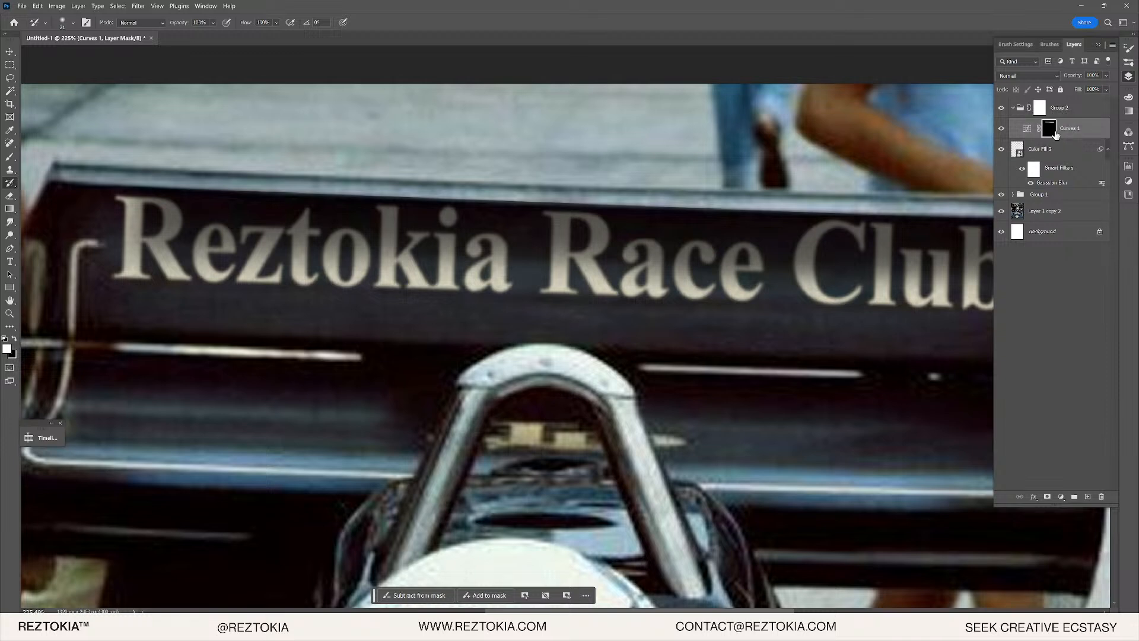
click(1038, 111)
- Paint out the overlay at the sign's top-left edge on the Curves 1 mask
key(b)
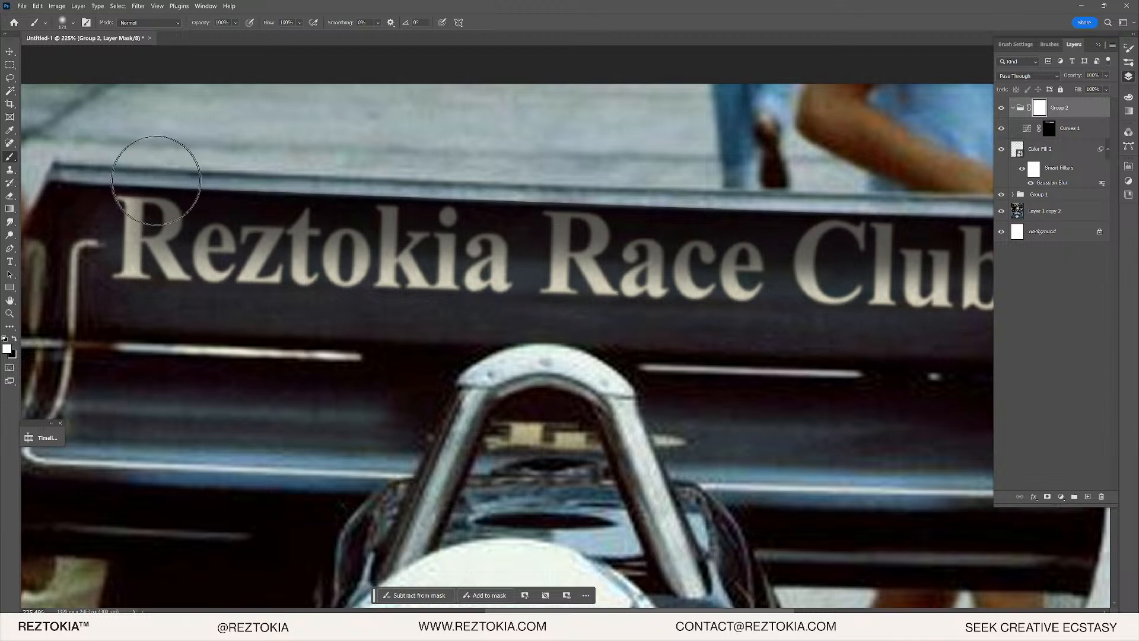
click(1049, 128)
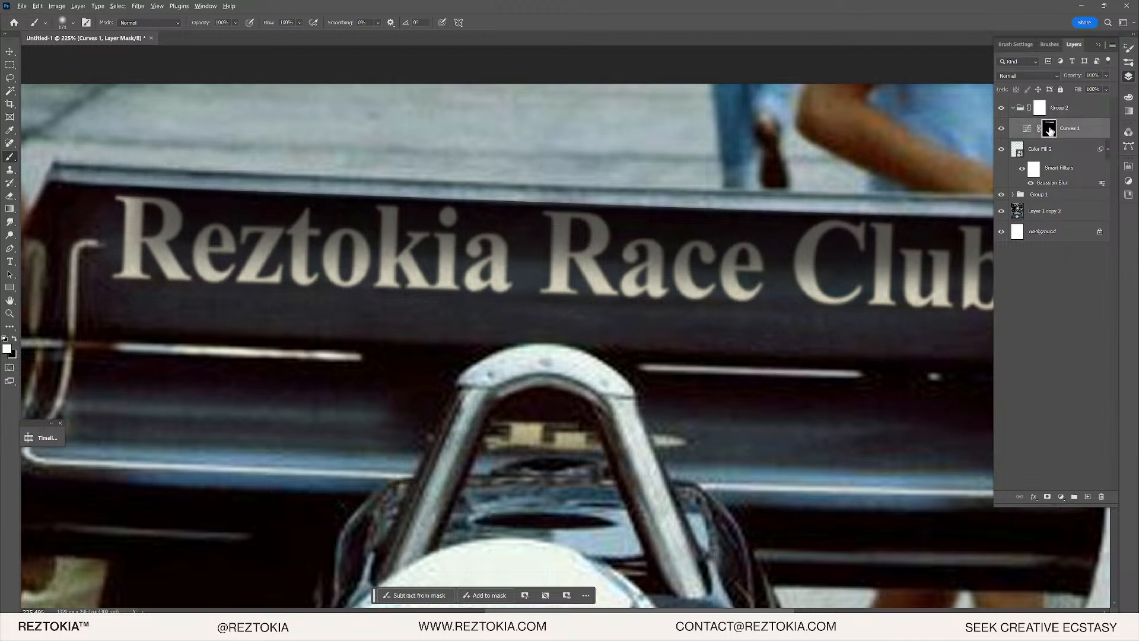
mouse_move(76, 191)
mouse_down()
mouse_move(107, 197)
mouse_move(111, 184)
mouse_move(115, 195)
mouse_move(202, 179)
mouse_up()
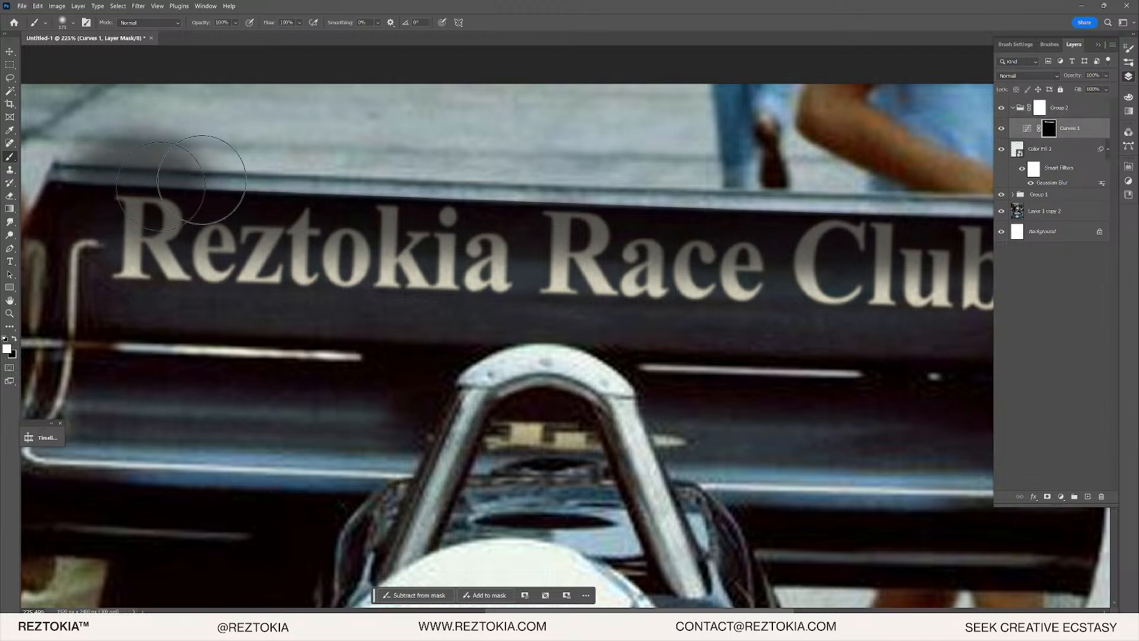
click(1049, 107)
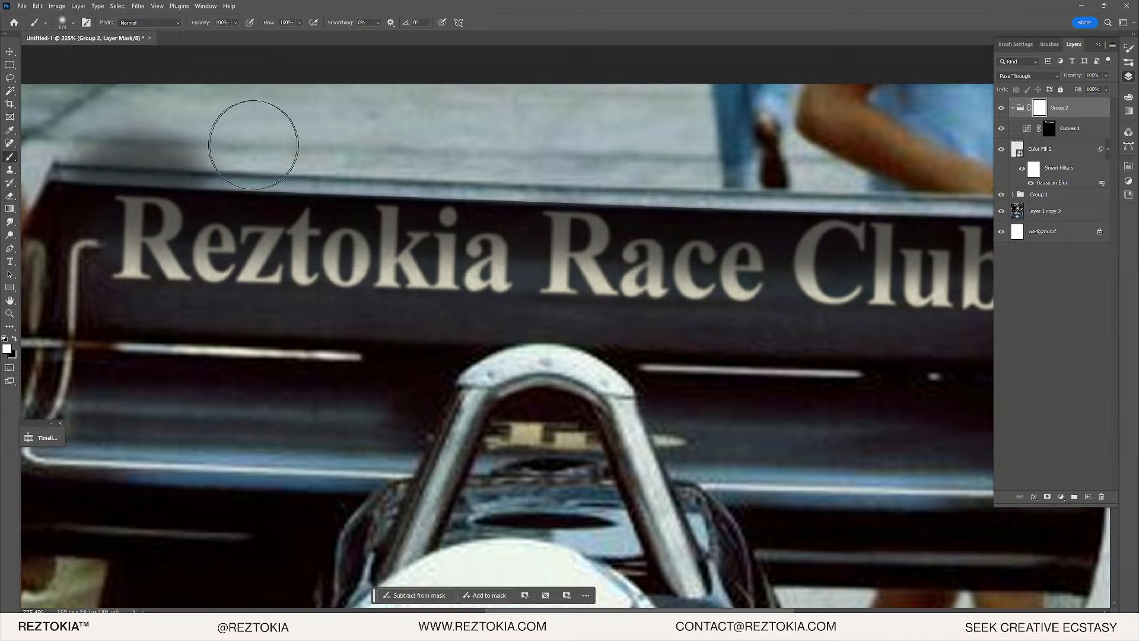
key(x)
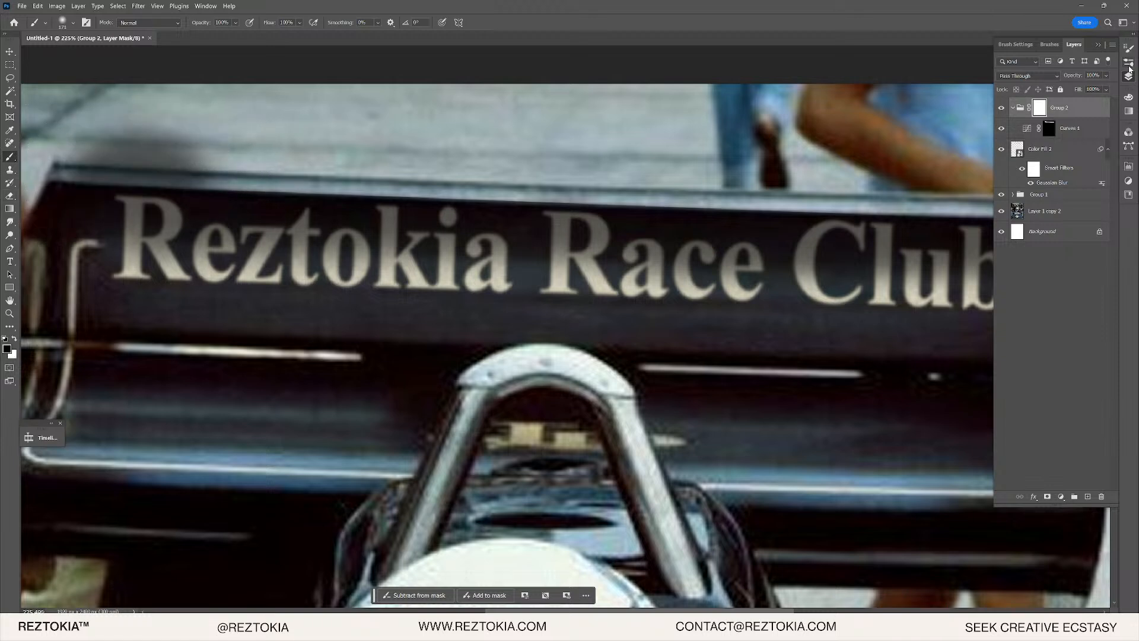
- Paint black with the Hard Round brush along the wing's top edge on the Group 2 mask
click(1129, 64)
click(1048, 132)
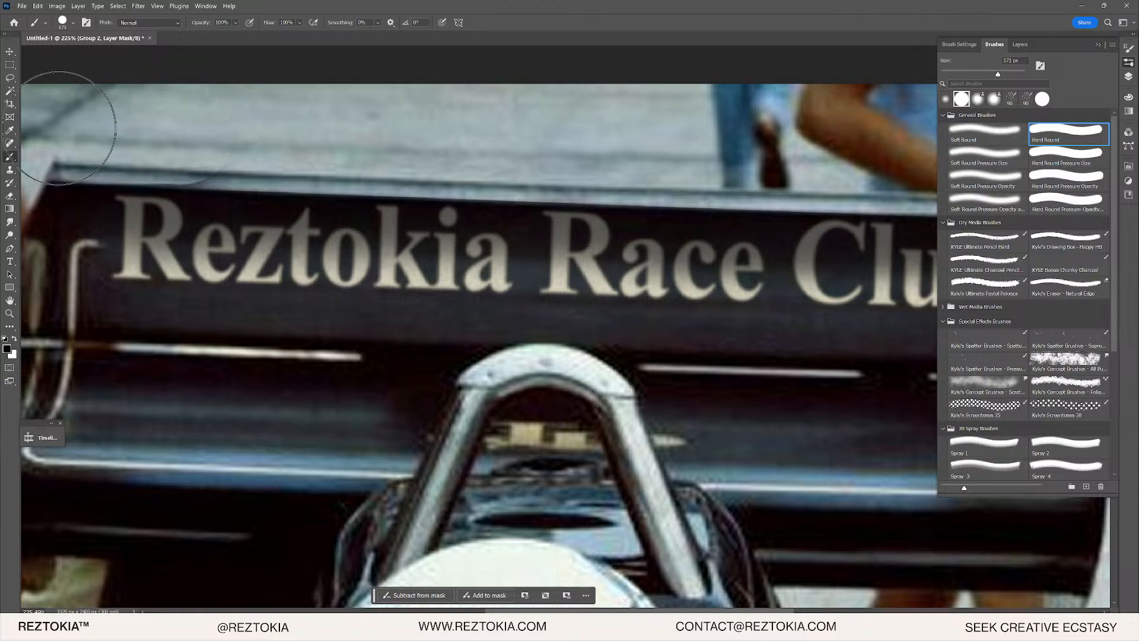
drag(58, 128, 308, 134)
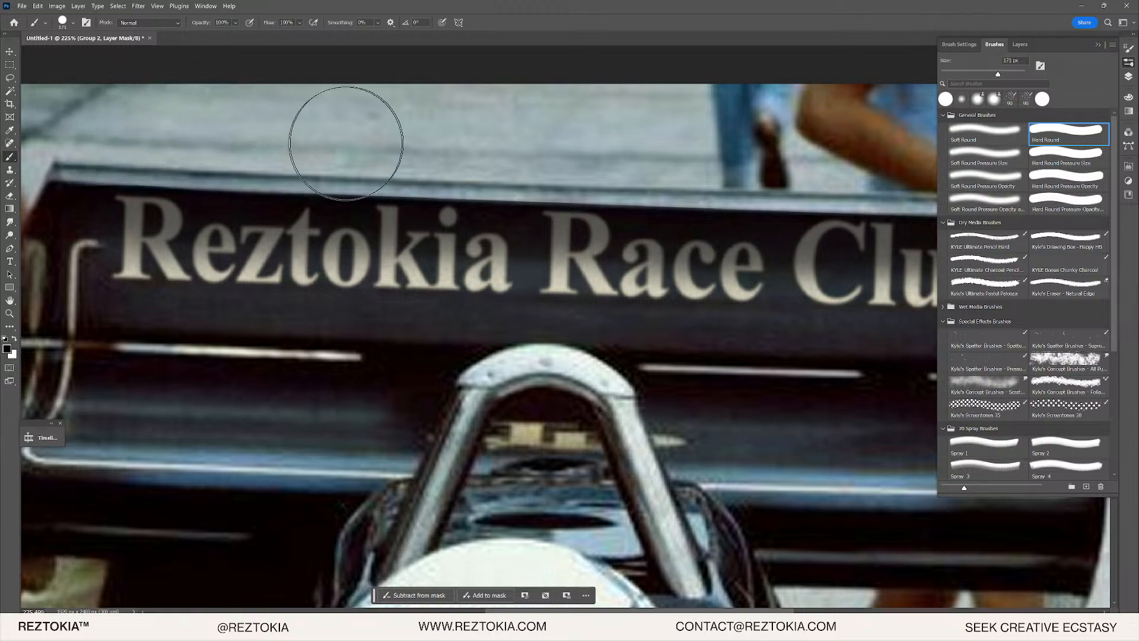
scroll(347, 143, down, 6)
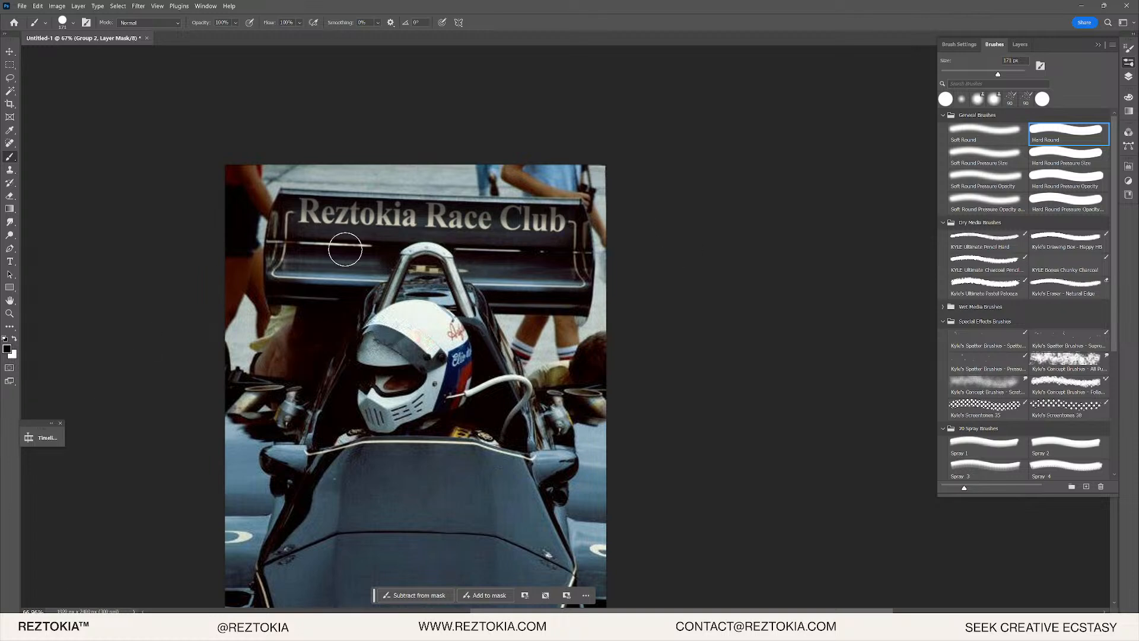
scroll(261, 247, up, 2)
scroll(266, 245, up, 2)
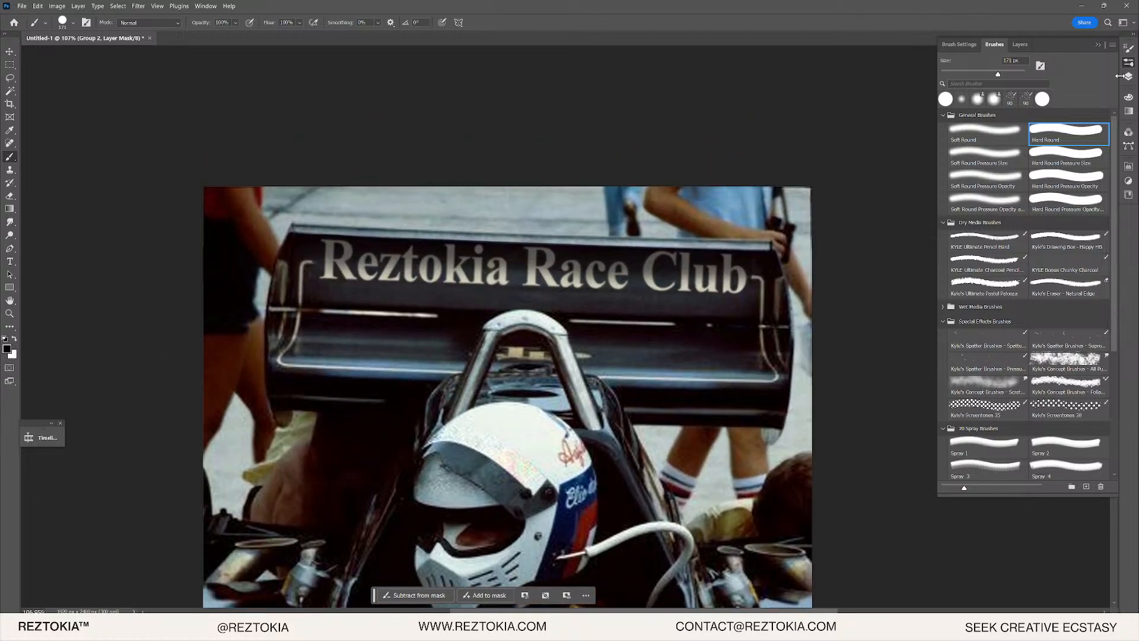
click(1129, 76)
scroll(569, 303, up, 5)
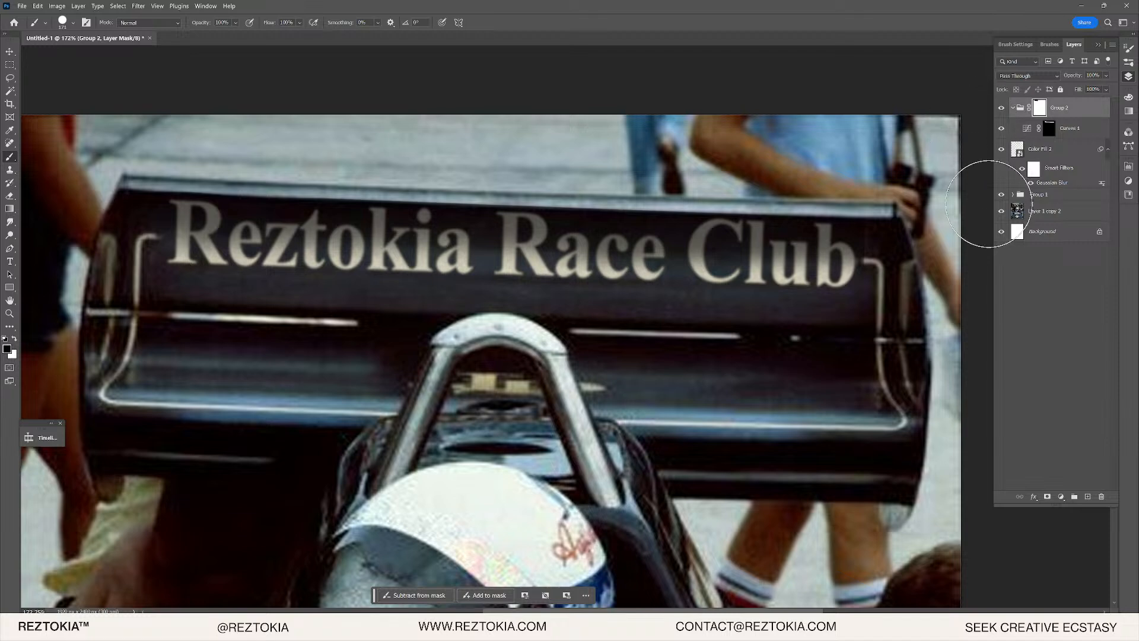
- Duplicate Layer 1 copy 2 above Group 2 and toggle the copy's visibility to compare
drag(1033, 214, 1038, 115)
click(1002, 108)
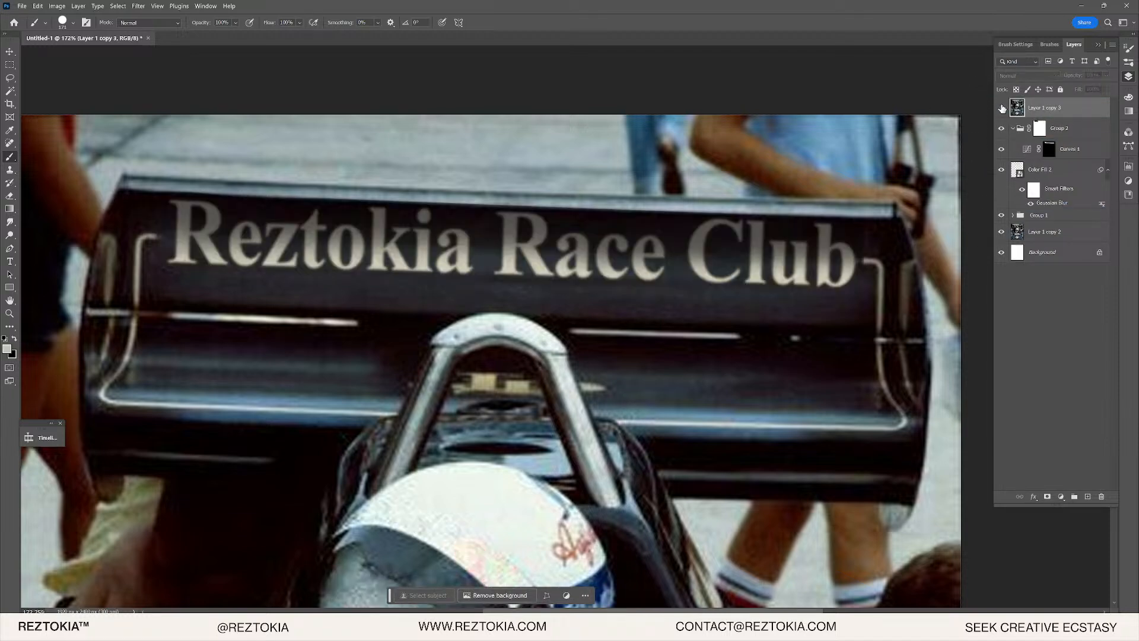
click(1002, 108)
click(1003, 108)
click(1002, 108)
scroll(498, 285, up, 5)
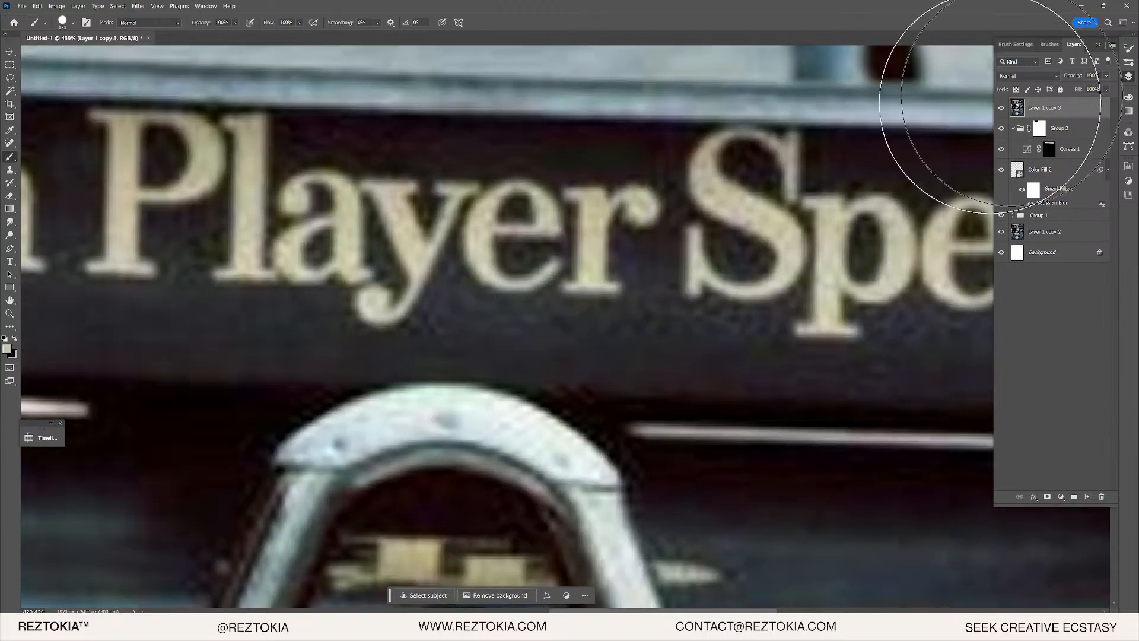
click(1002, 108)
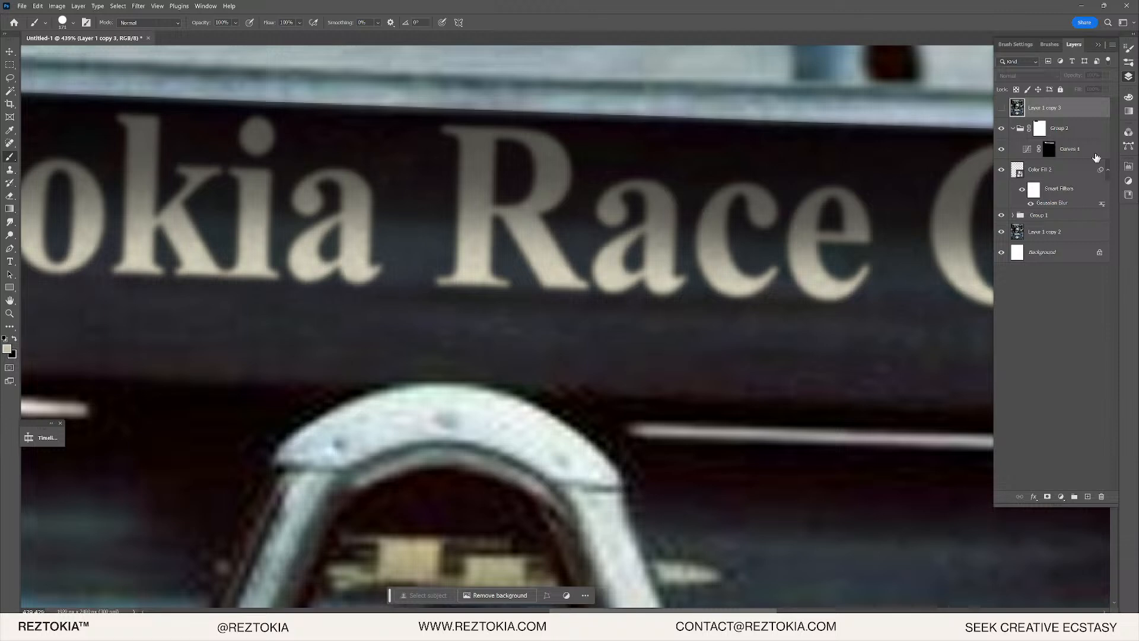
- Lower the Curves 1 opacity to 41% and compare with Layer 1 copy 3 on and off
click(1027, 151)
click(1027, 151)
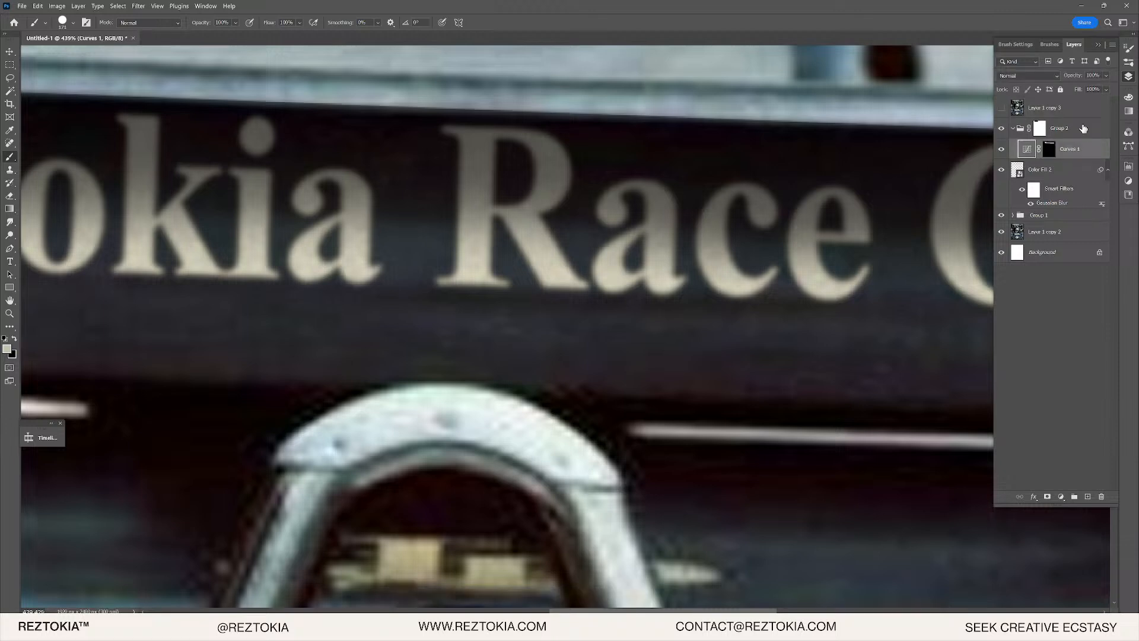
click(1106, 75)
drag(1095, 87, 1082, 87)
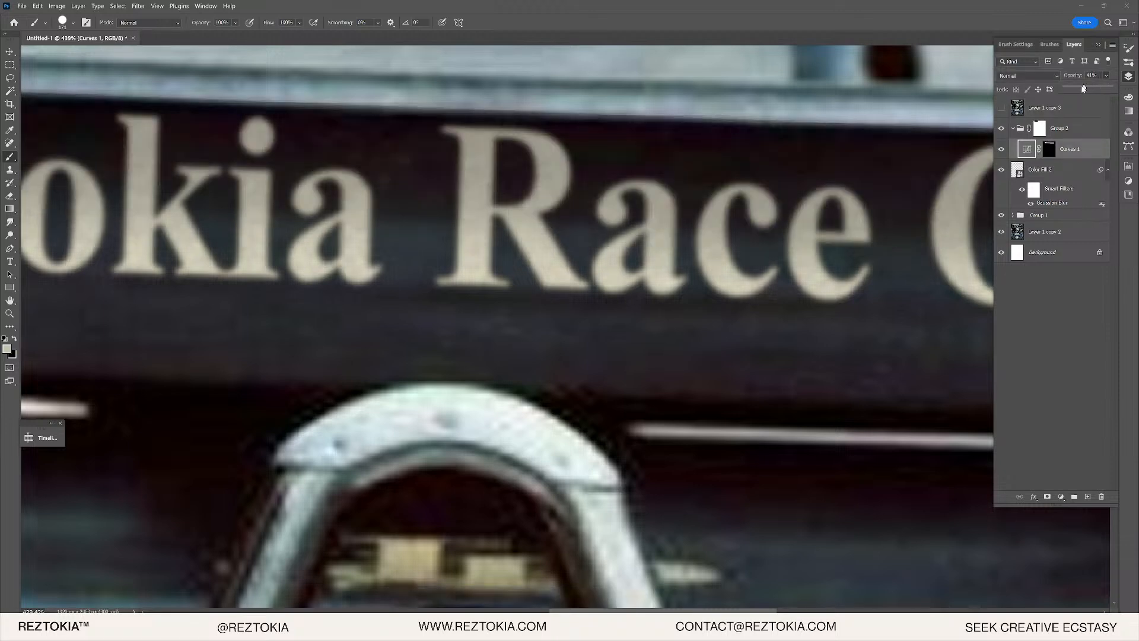
click(1001, 112)
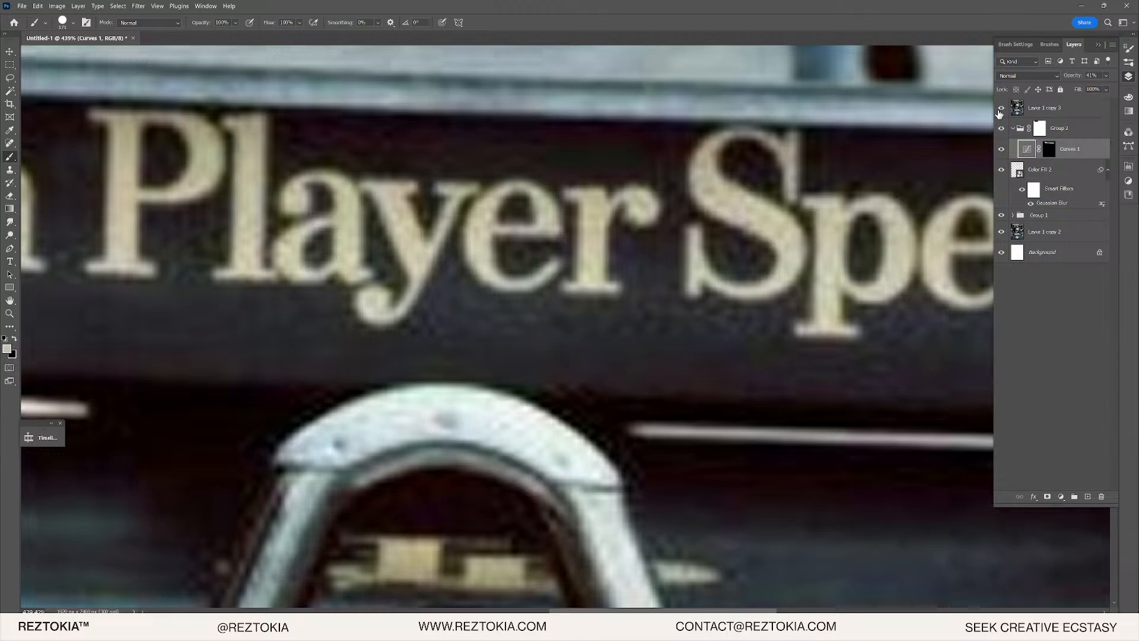
click(1001, 112)
click(1001, 111)
click(1001, 112)
- Open the Color Fill 2 smart object's contents
scroll(376, 229, down, 1)
scroll(305, 221, up, 4)
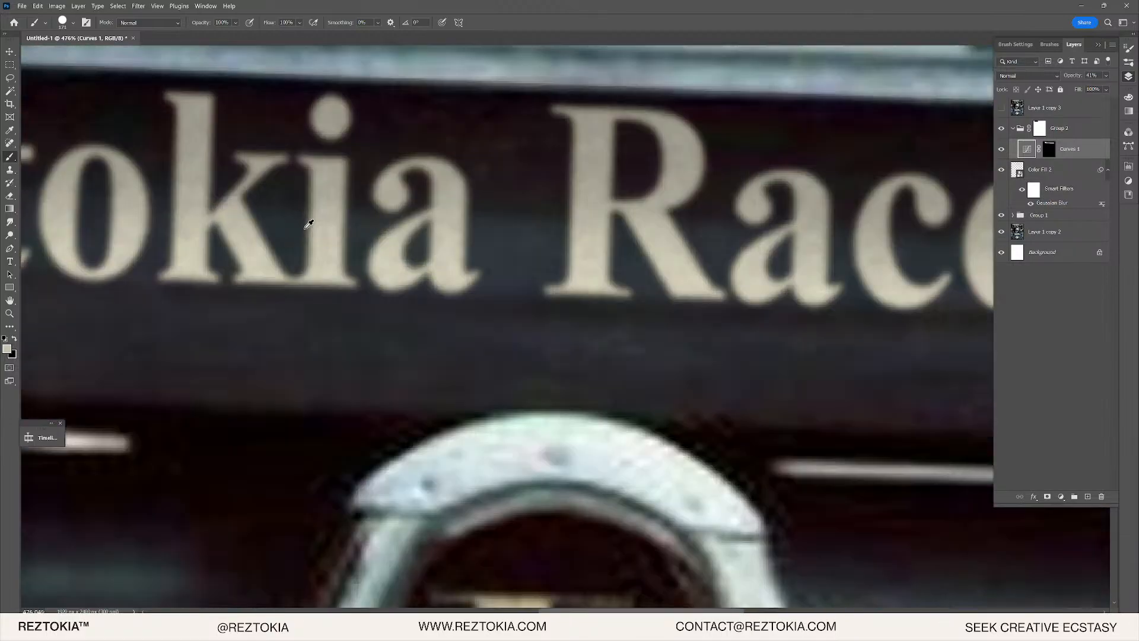
scroll(266, 247, up, 1)
scroll(311, 232, down, 5)
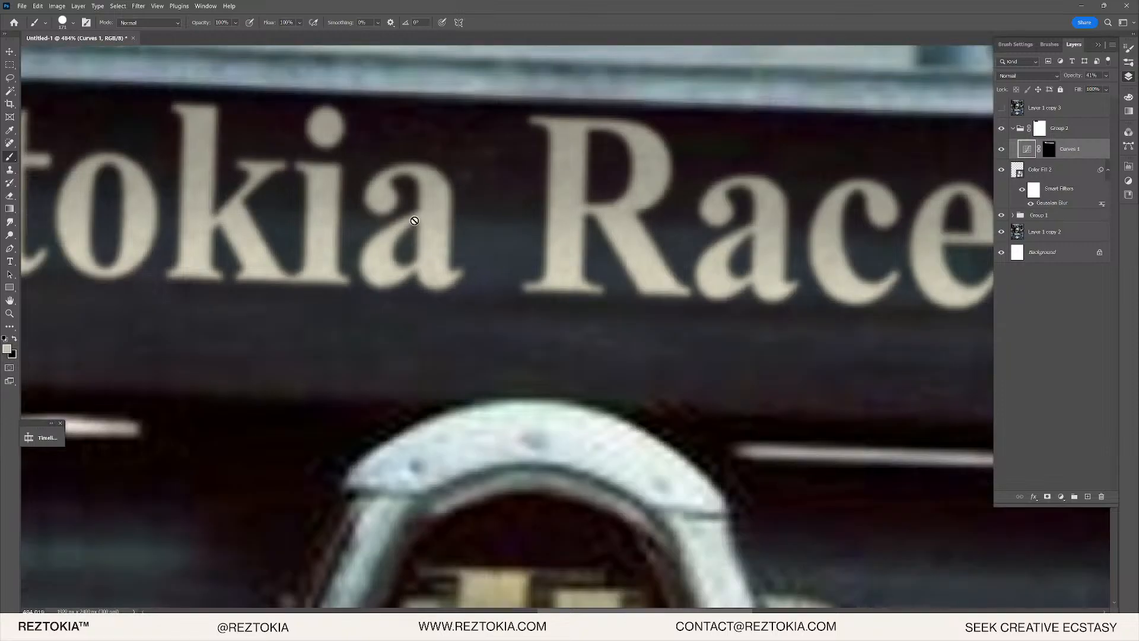
click(1093, 114)
click(1078, 171)
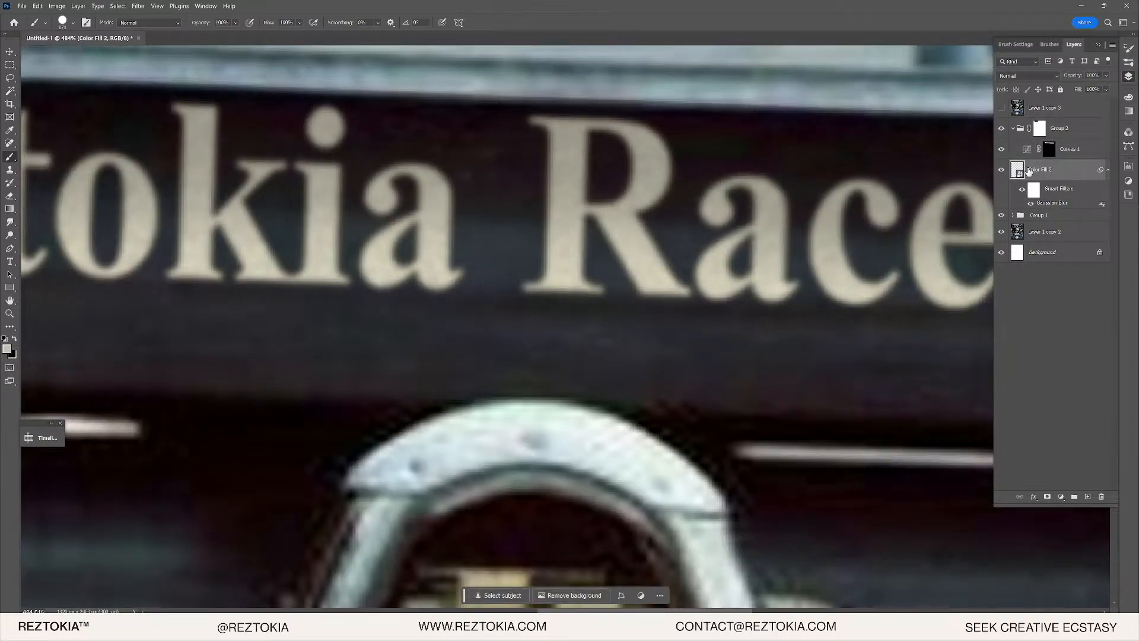
double_click(1019, 171)
- Open the nested Color Fill 1 smart object and slightly raise its Add Noise filter amount
scroll(559, 147, up, 8)
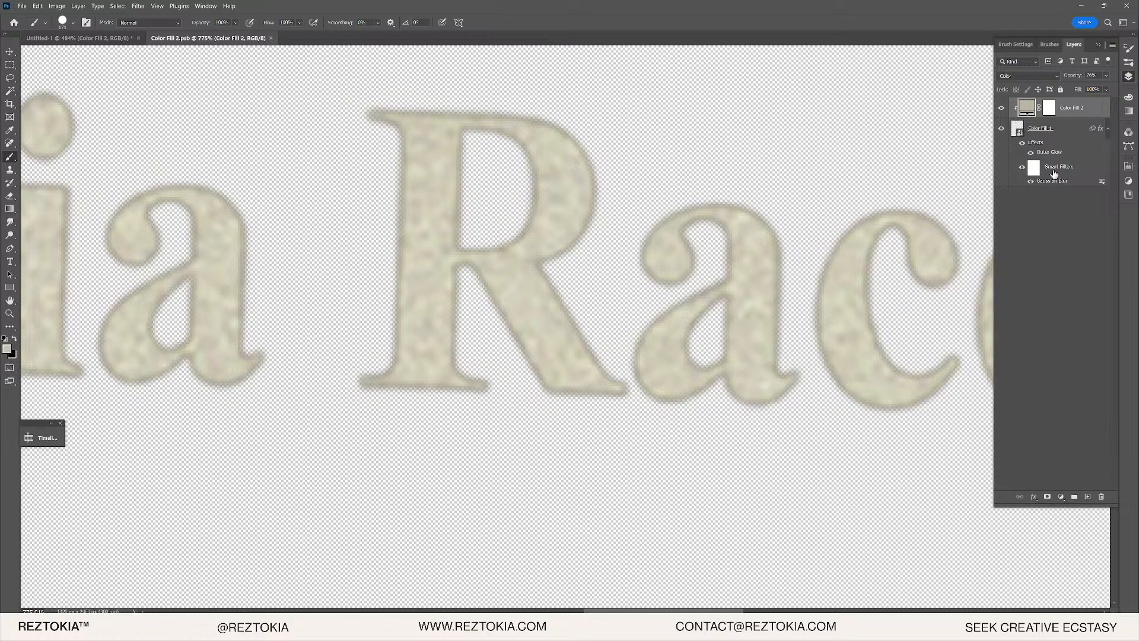
double_click(1019, 130)
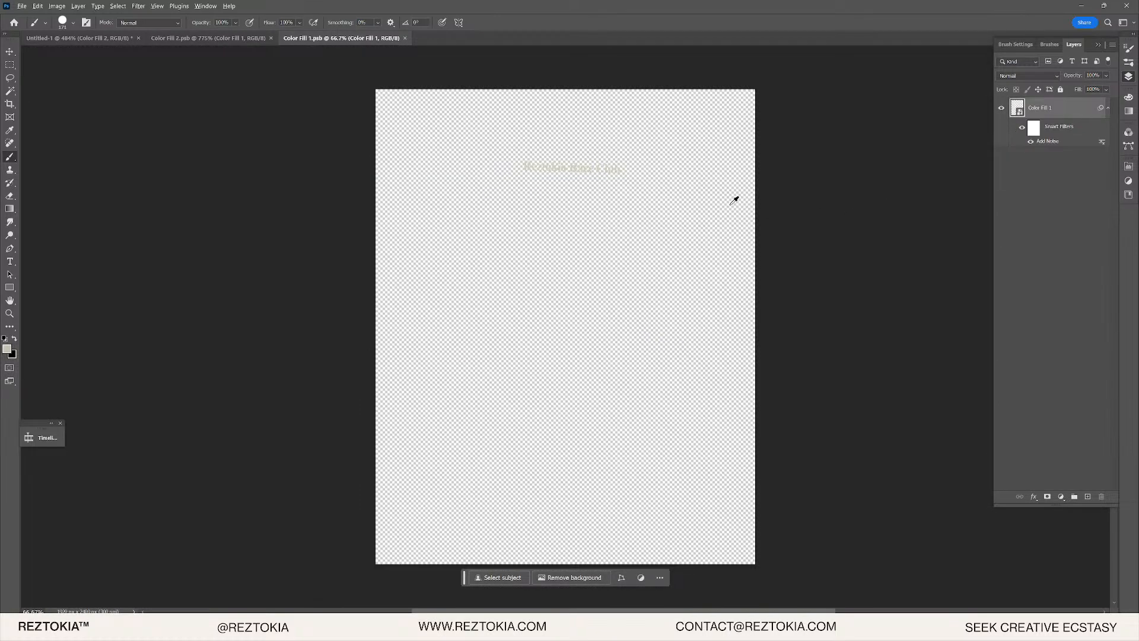
scroll(579, 178, up, 6)
scroll(579, 181, up, 4)
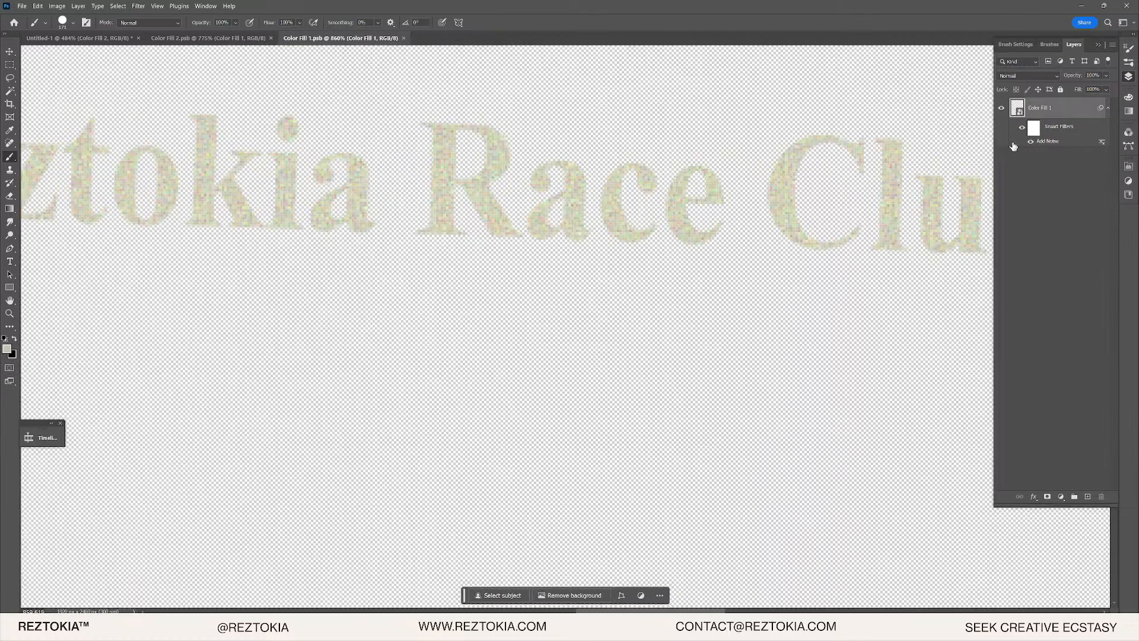
double_click(1048, 142)
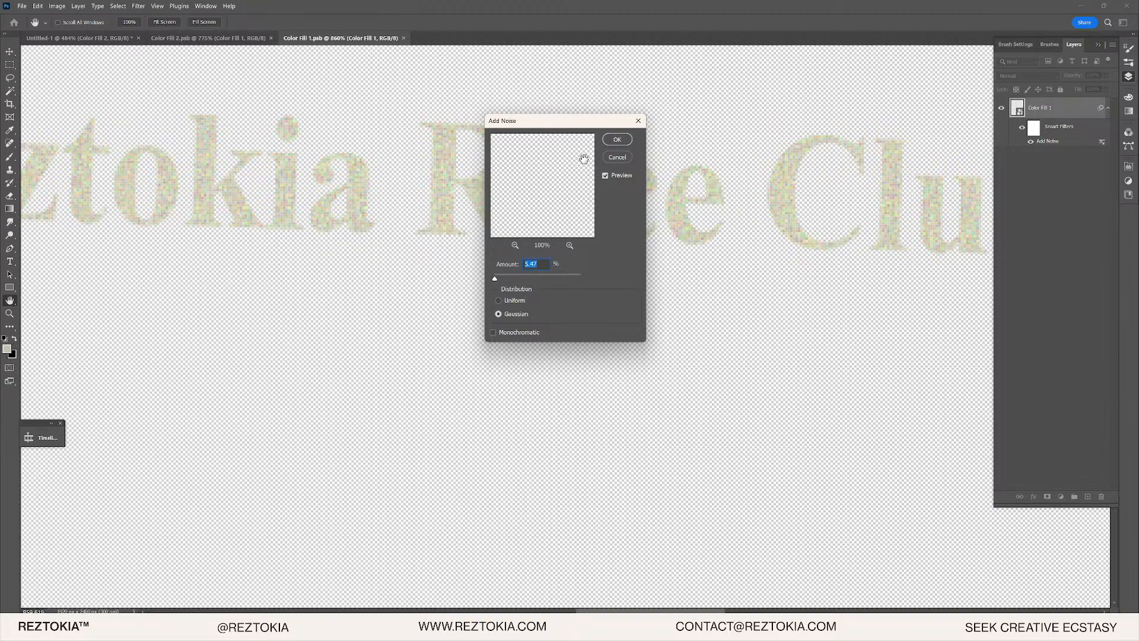
click(617, 139)
key(b)
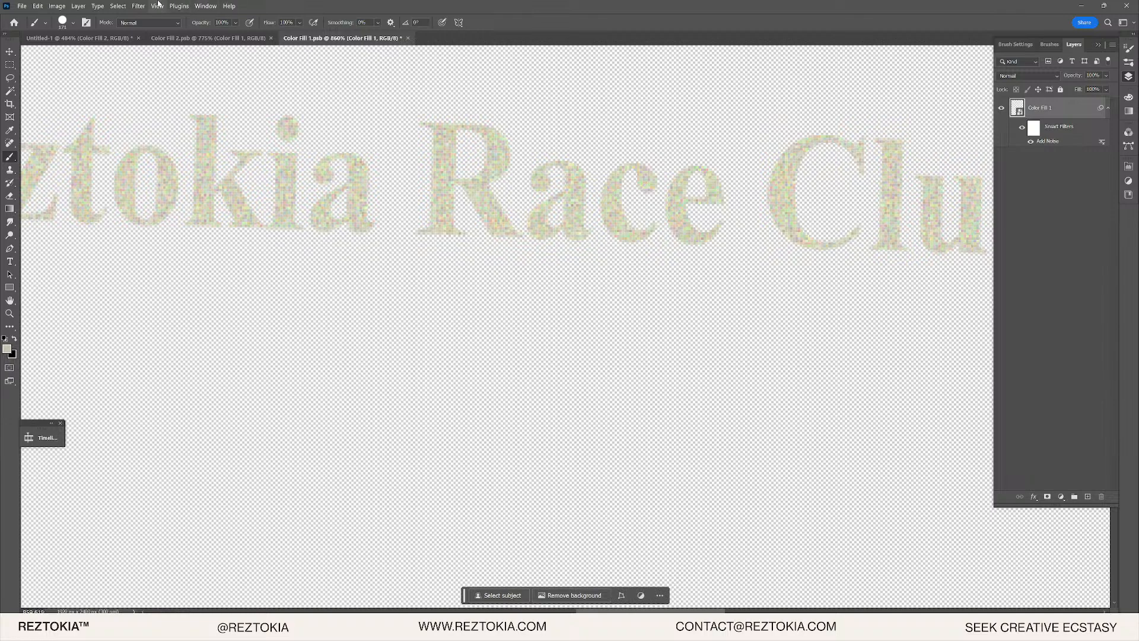
click(146, 6)
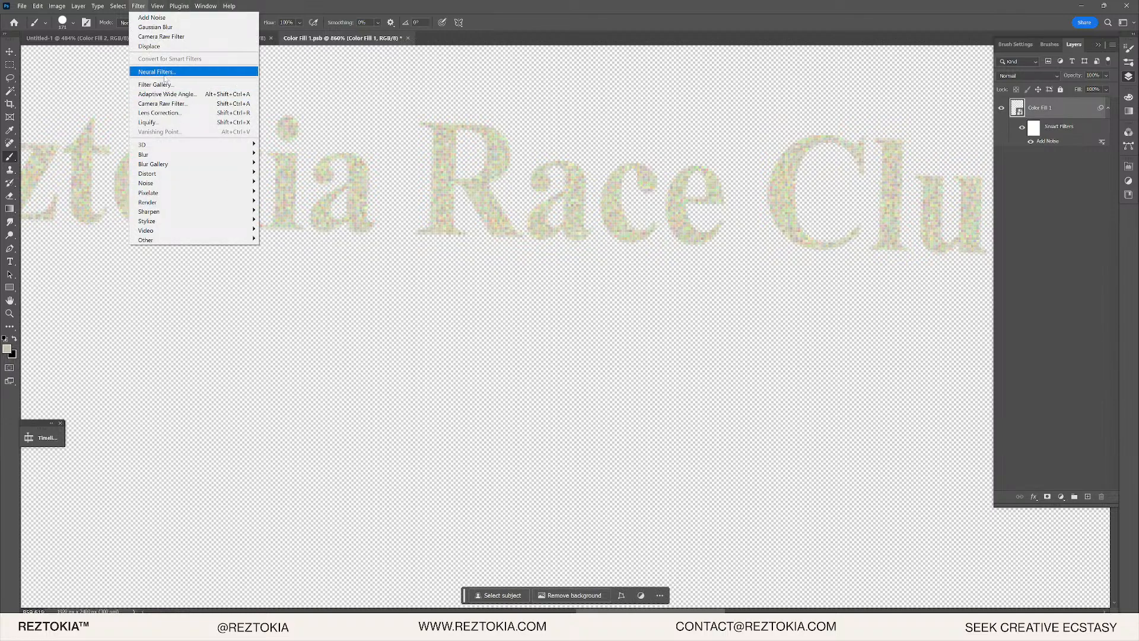
- Apply a Camera Raw Filter to the Color Fill 1 lettering with Effects Grain at 43
click(311, 170)
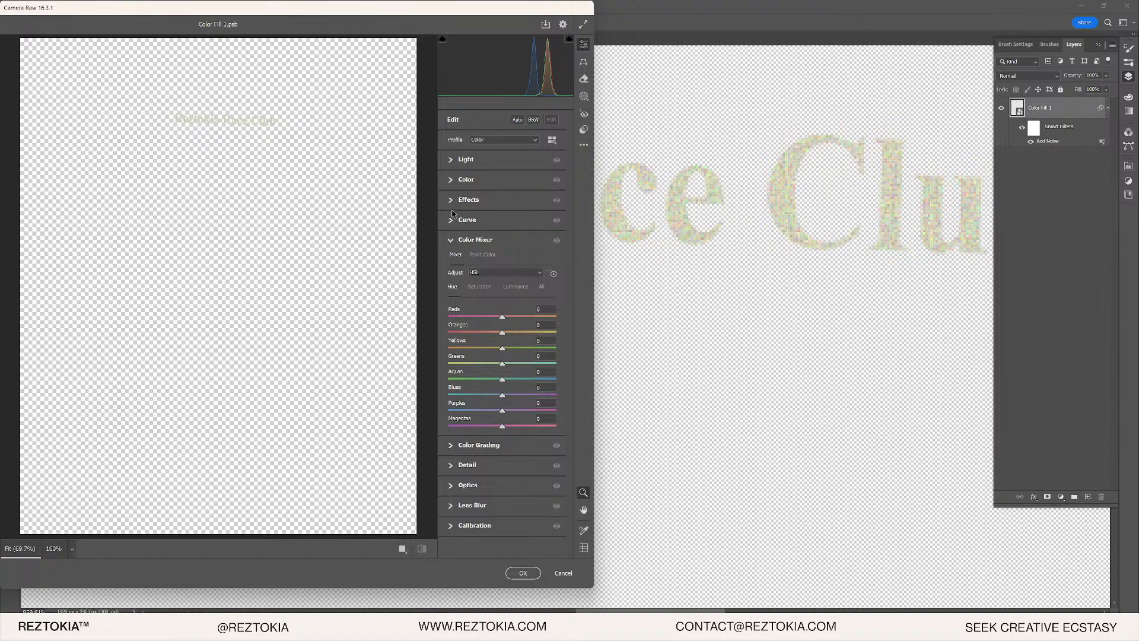
click(453, 201)
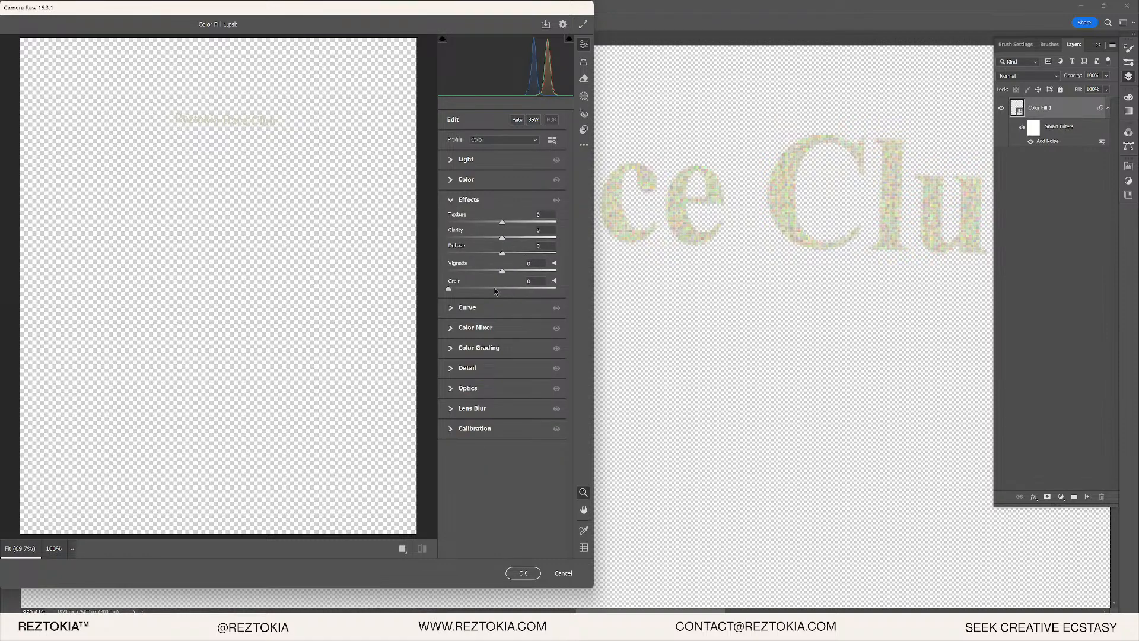
click(494, 289)
scroll(226, 216, up, 2)
scroll(318, 230, up, 10)
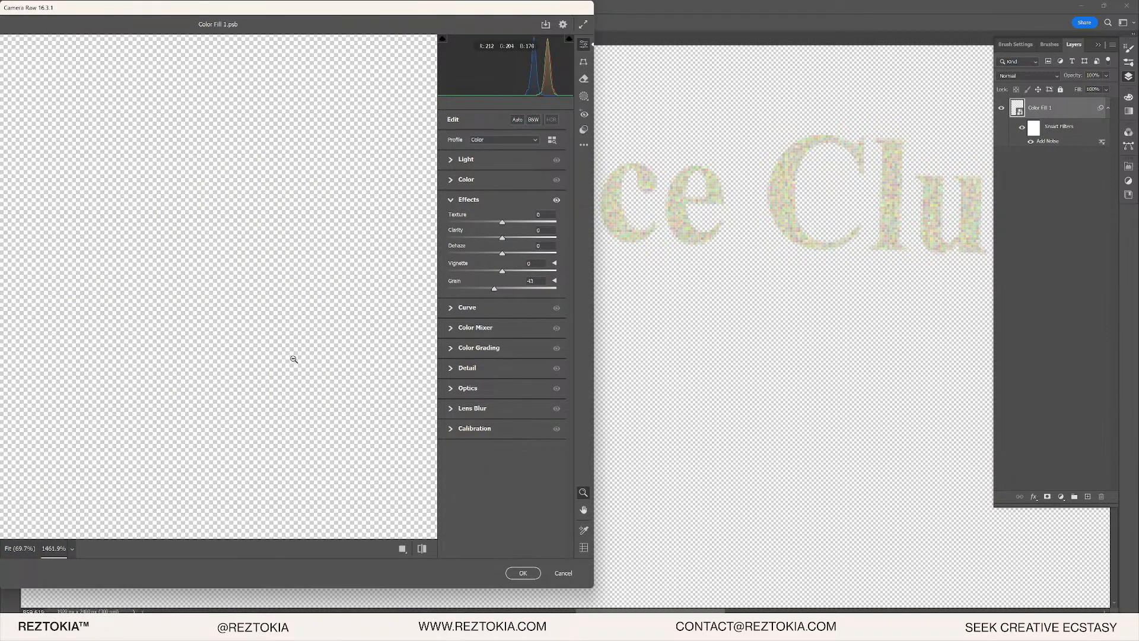
click(514, 571)
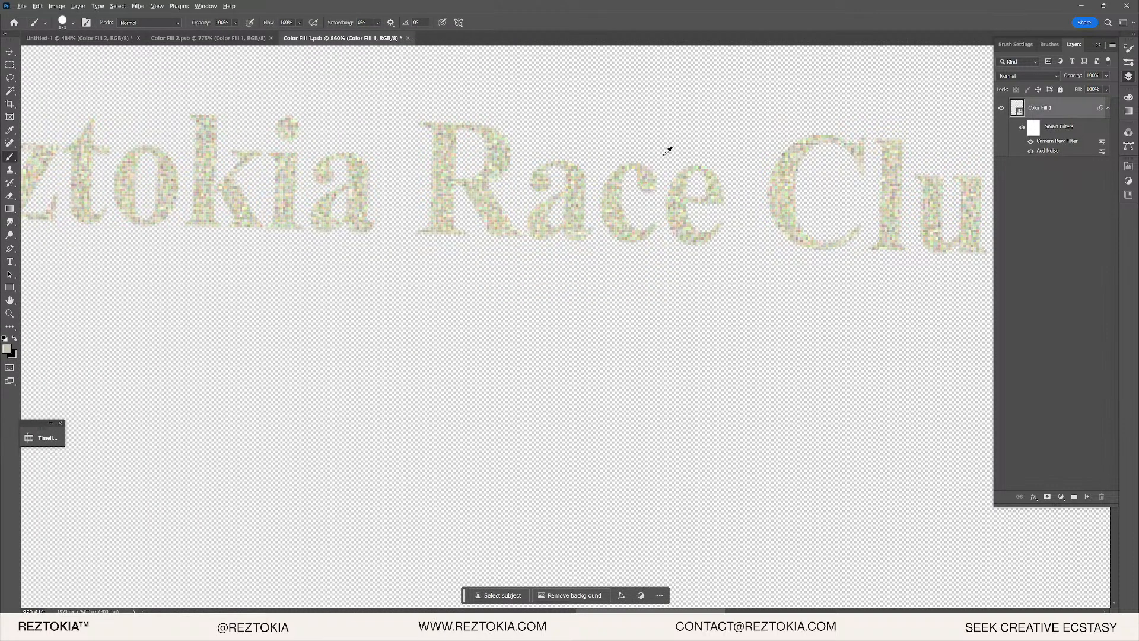
- Add a second, monochromatic Add Noise filter at 5.47% to the lettering
click(157, 7)
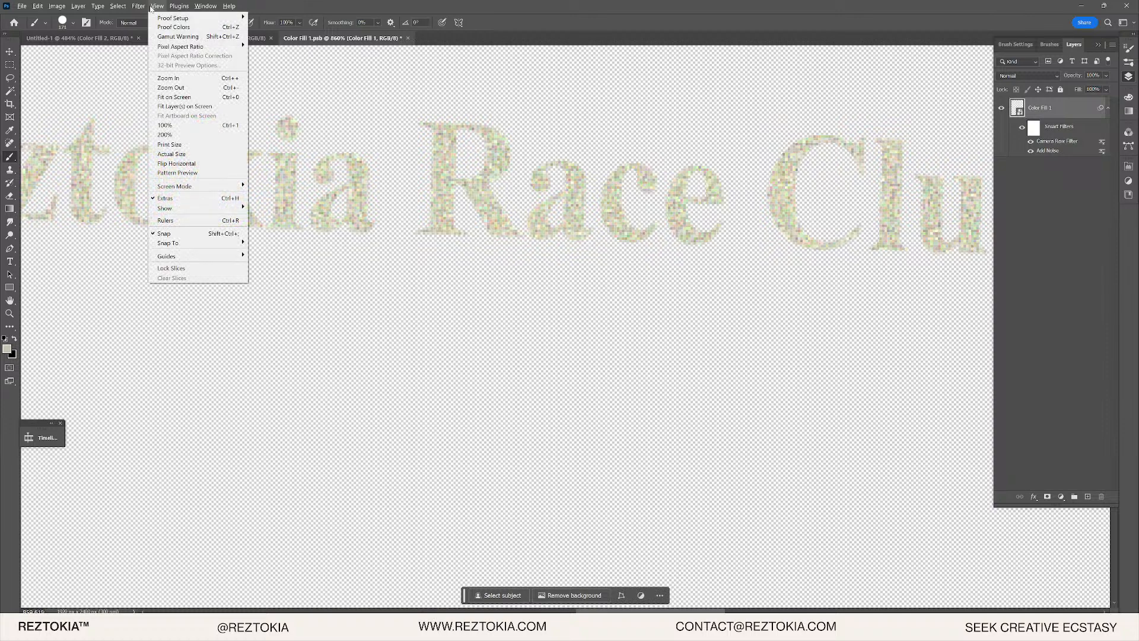
mouse_move(138, 6)
mouse_move(174, 162)
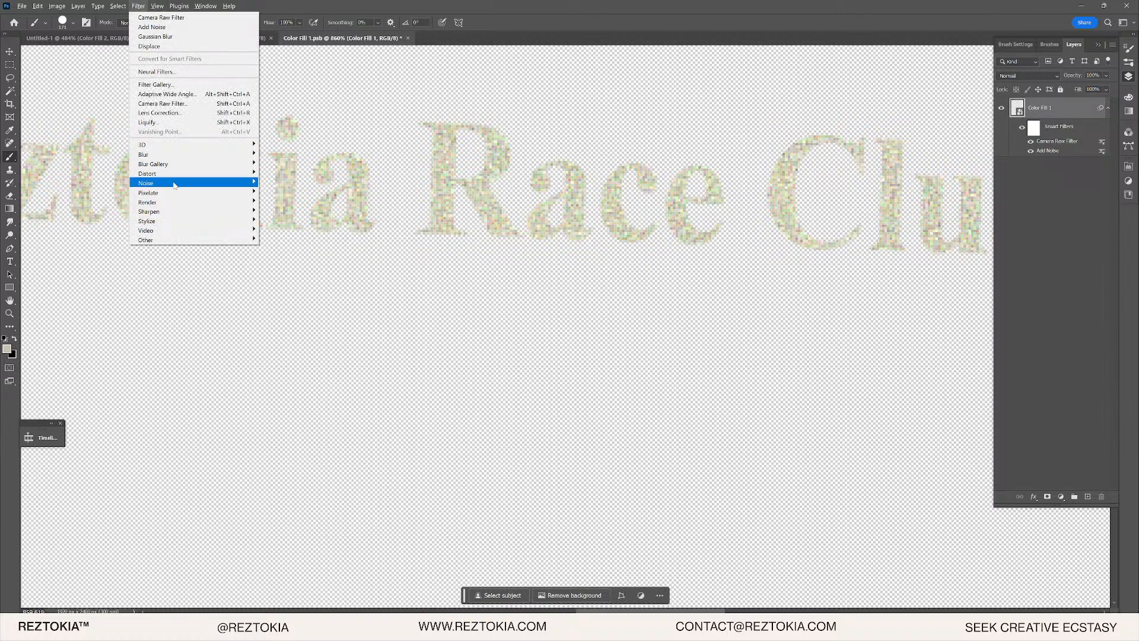
mouse_move(174, 184)
click(282, 183)
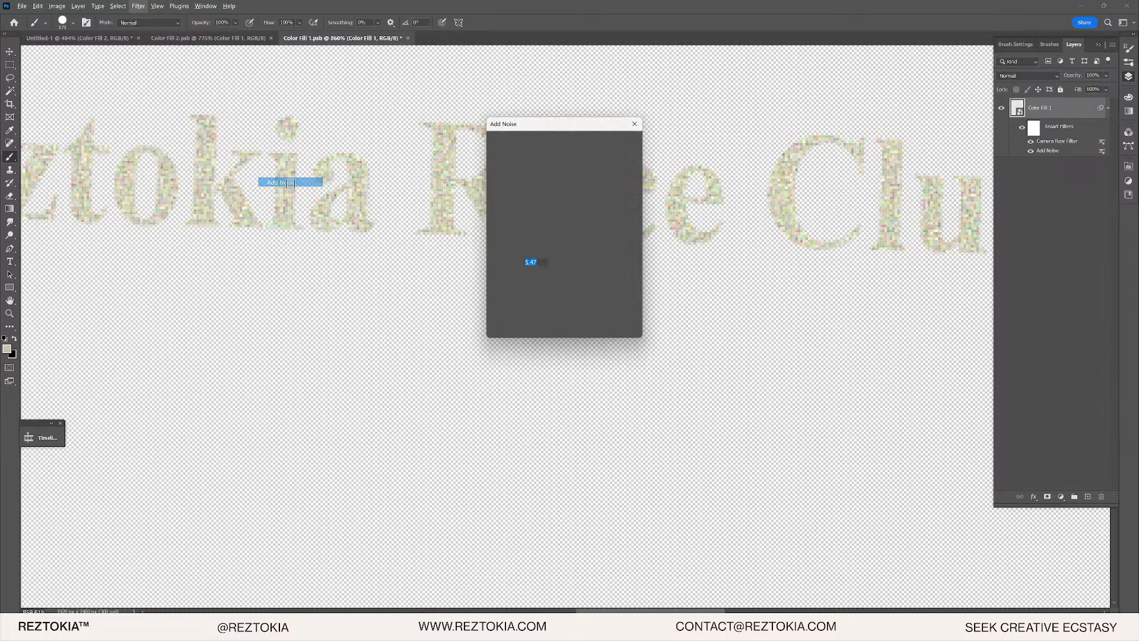
click(493, 334)
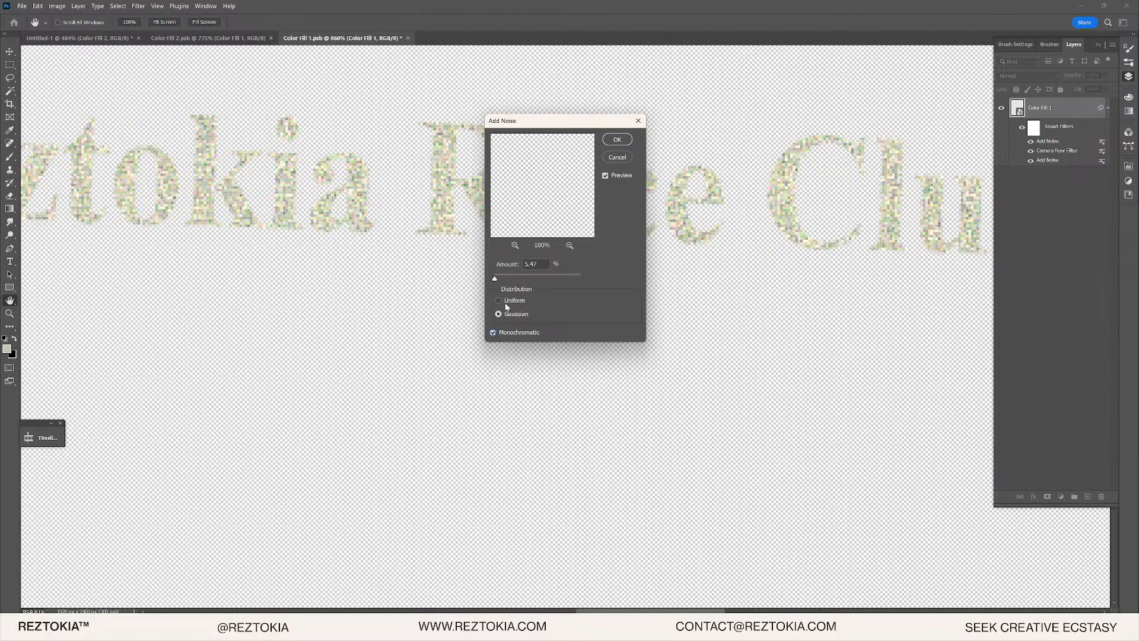
click(618, 139)
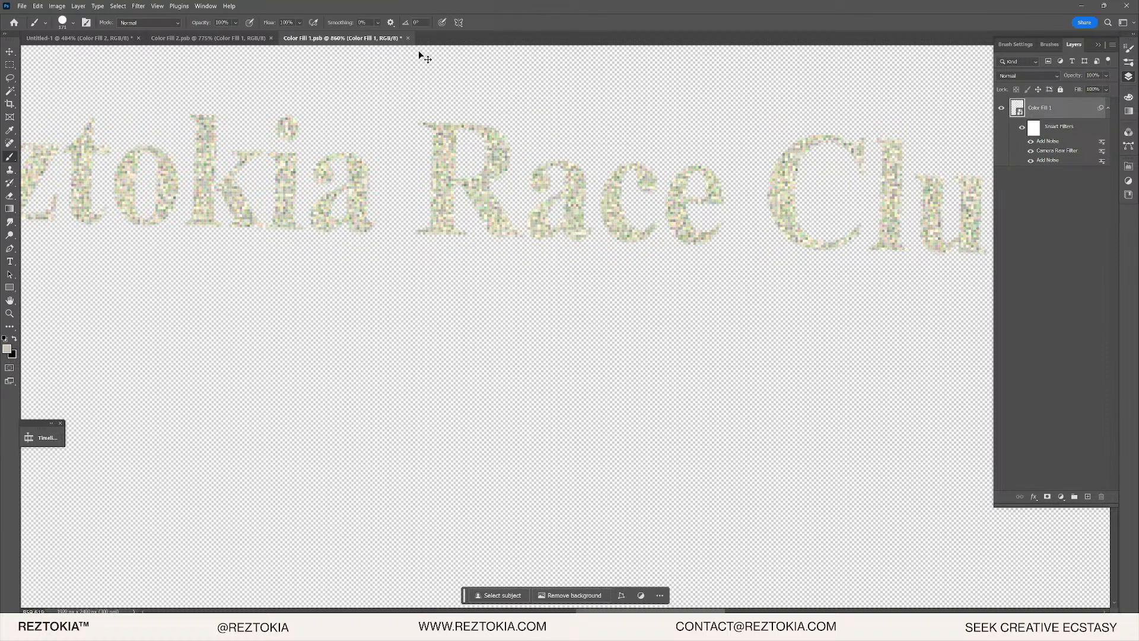
- Save and close Color Fill 1.psb and return to the Untitled-1 car photo
key(ctrl+s)
click(409, 38)
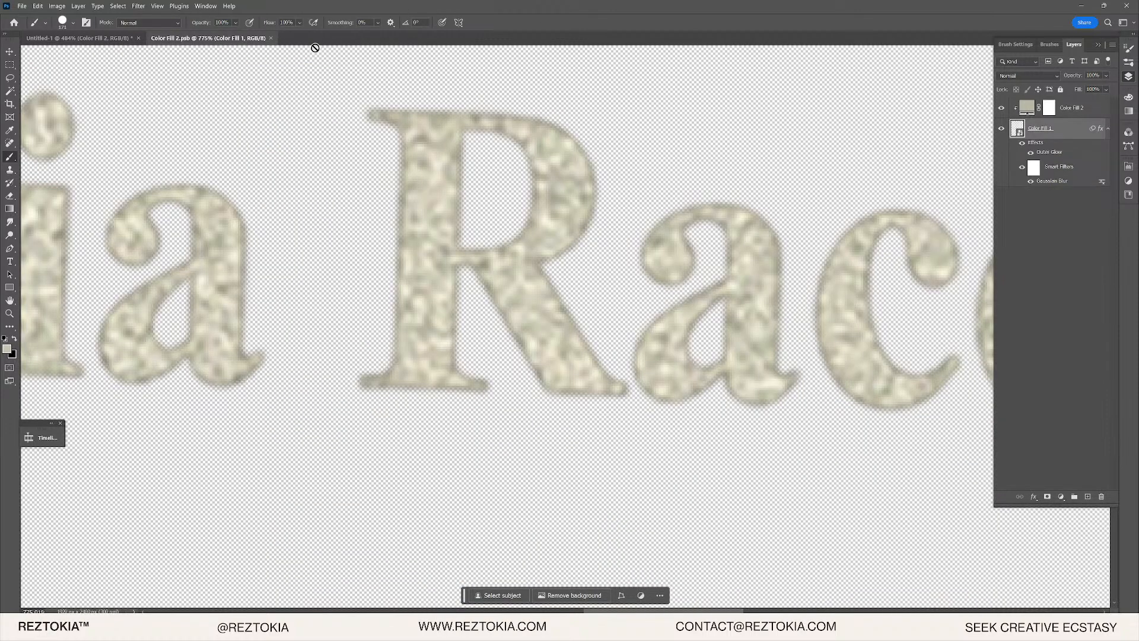
click(77, 39)
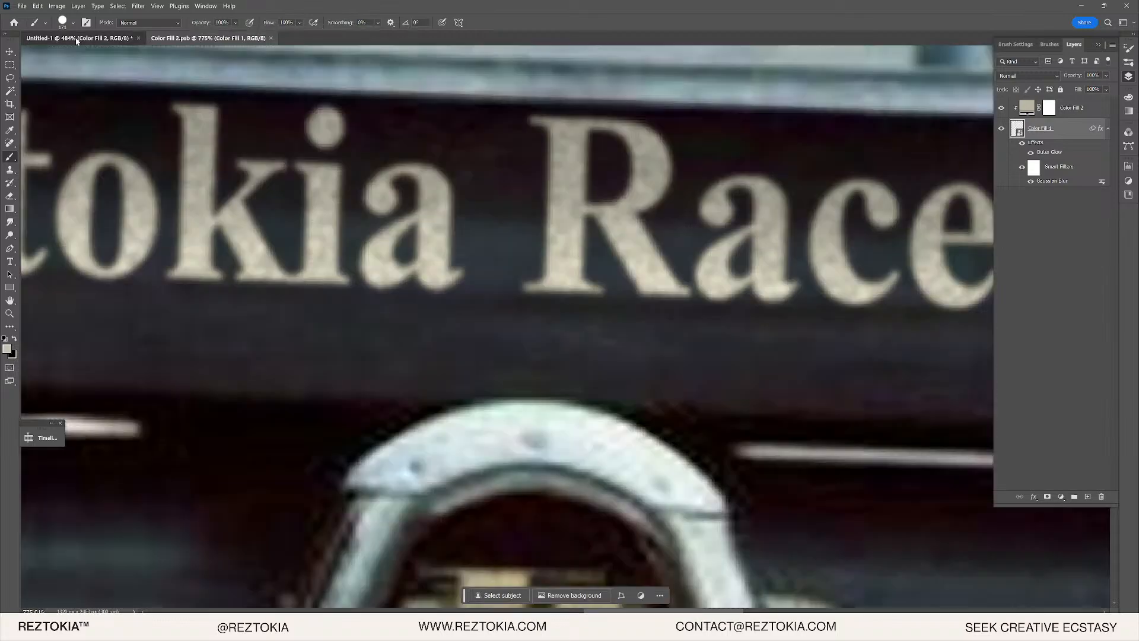
- Add a Hue/Saturation adjustment layer with Lightness raised to +3
scroll(702, 230, down, 5)
scroll(584, 228, up, 3)
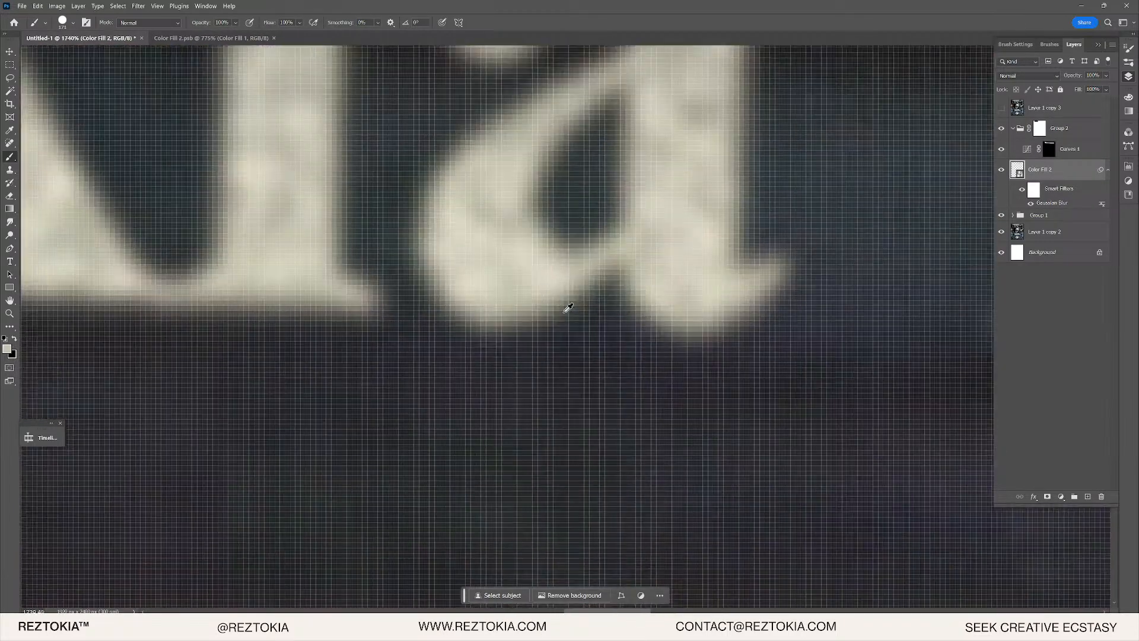
scroll(564, 307, down, 5)
scroll(298, 181, up, 4)
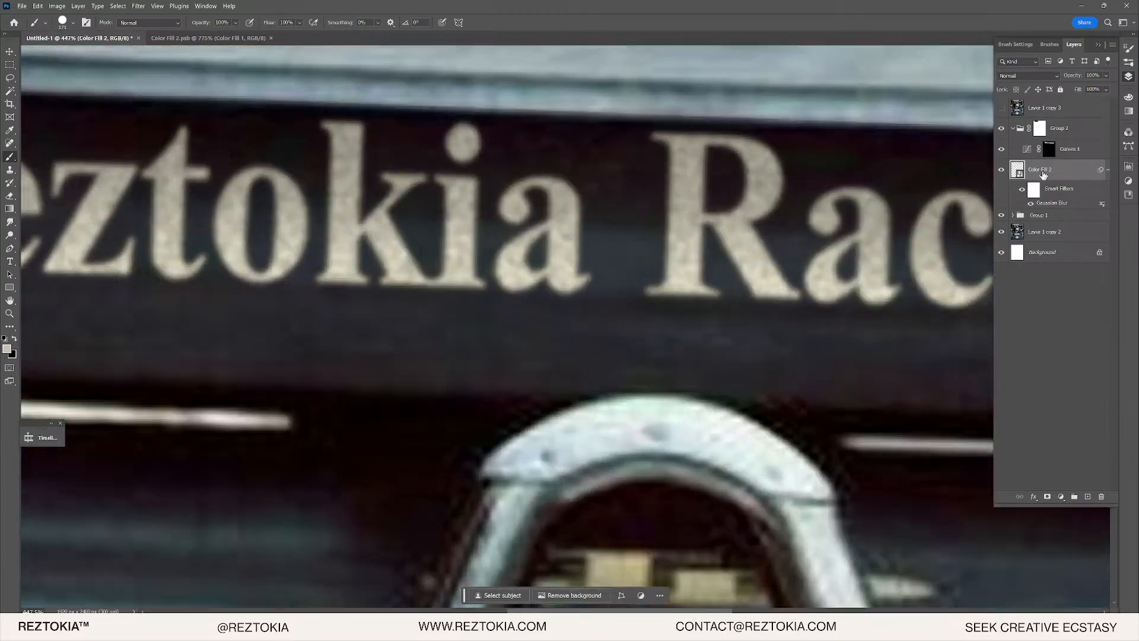
click(1057, 498)
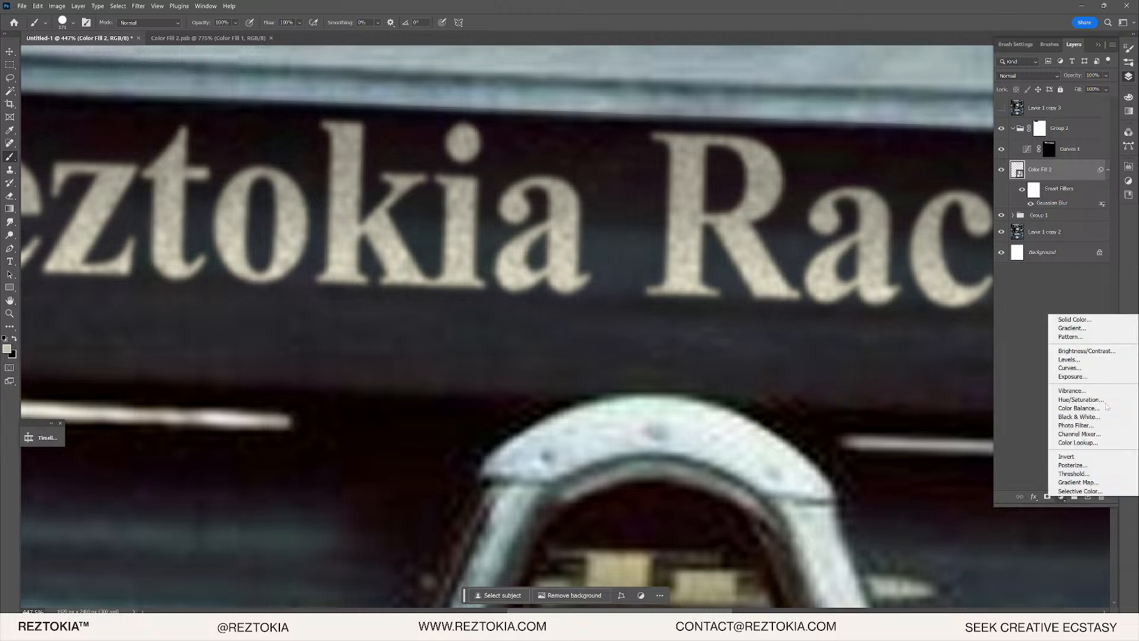
click(1068, 401)
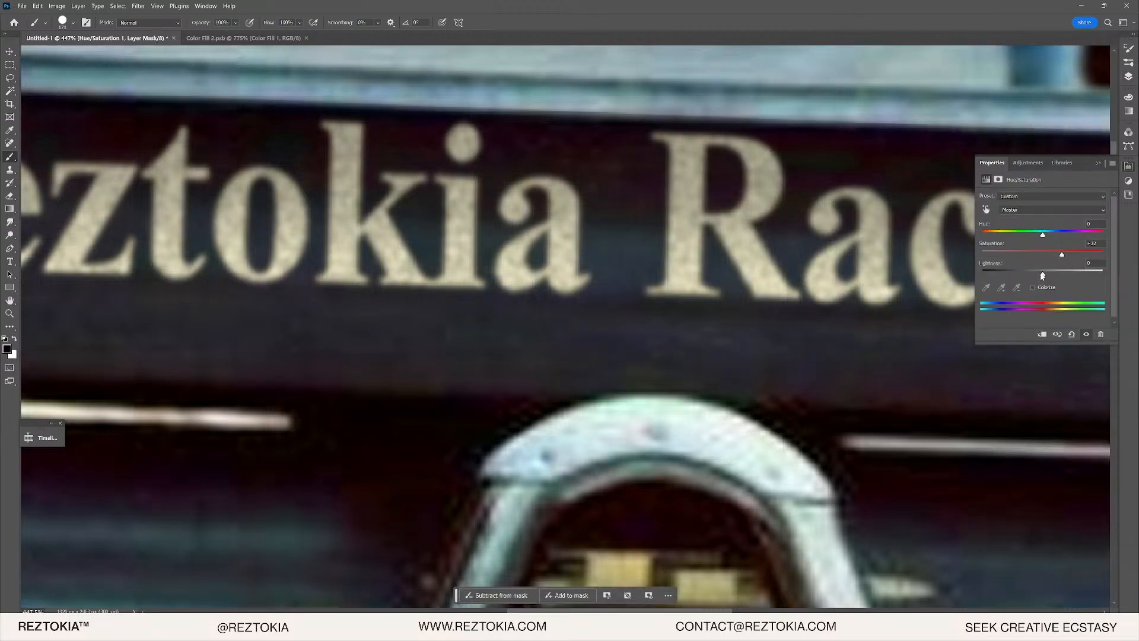
drag(1044, 275, 1045, 275)
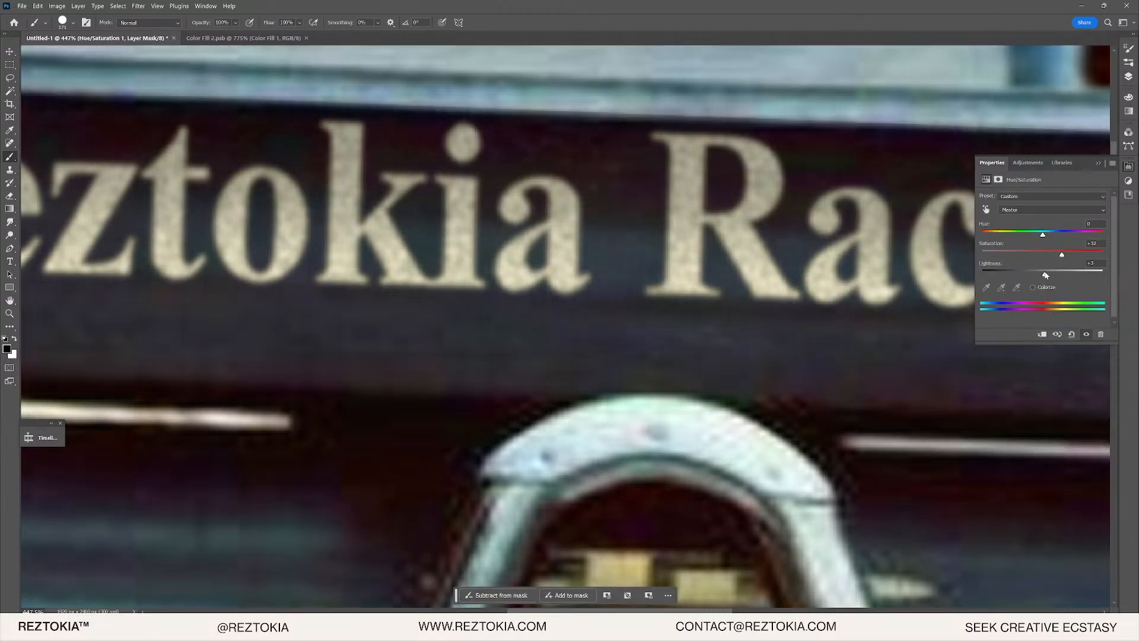
click(1128, 76)
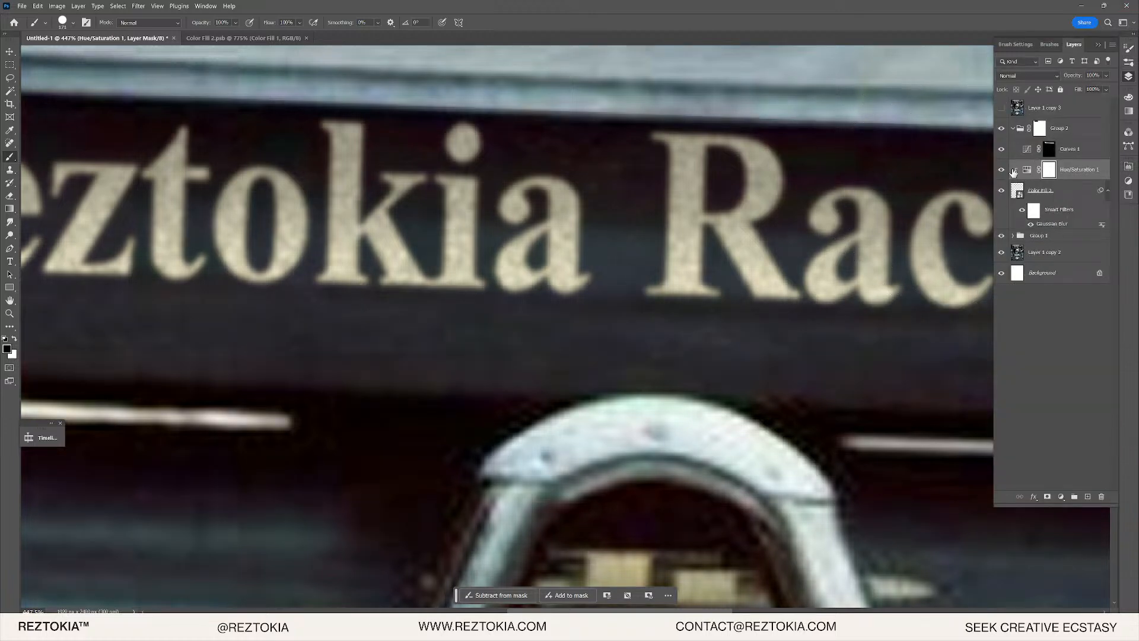
- Toggle Layer 1 copy 3 on and off to compare the lettering, then select Color Fill 2
click(1002, 108)
click(1001, 107)
click(1002, 107)
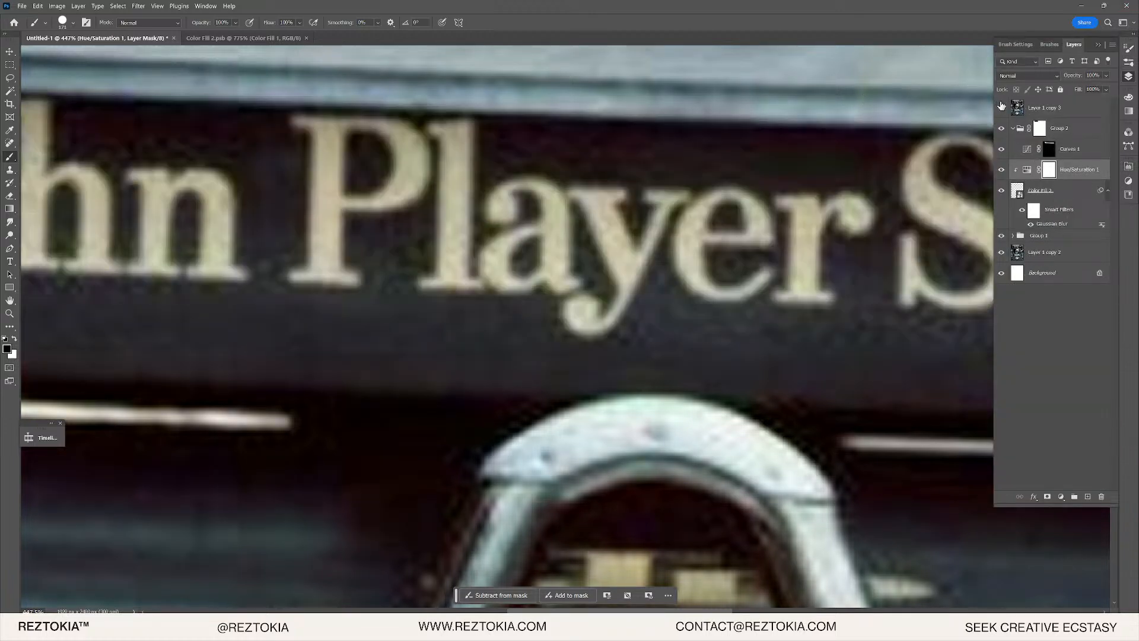
click(1001, 107)
scroll(896, 237, up, 5)
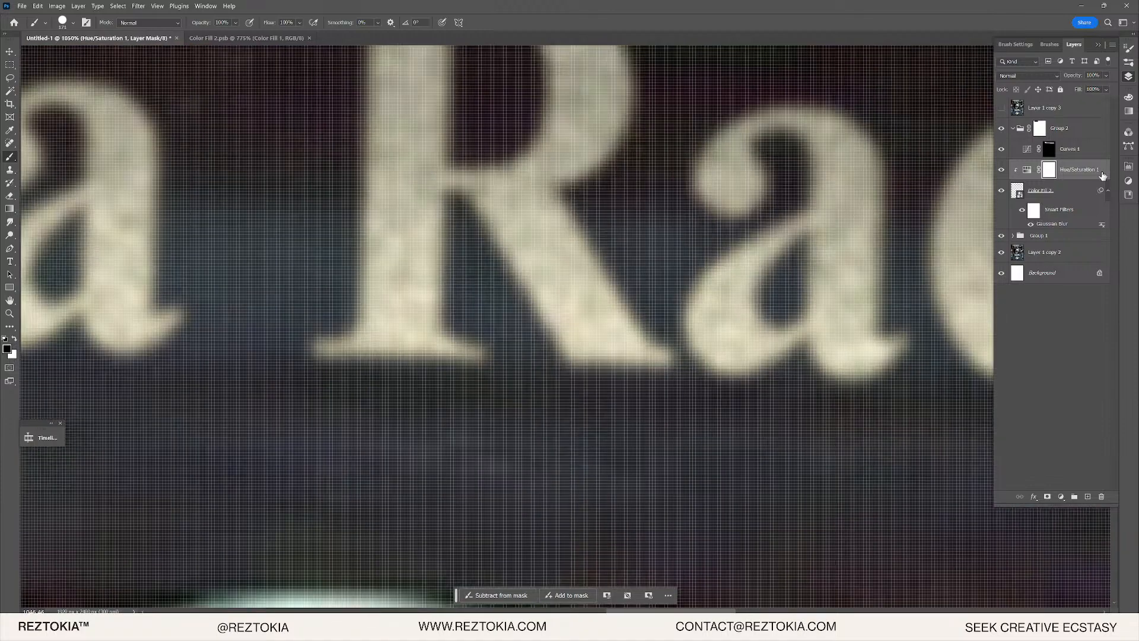
click(1058, 191)
- Confirm the Gaussian Blur radius, then toggle Layer 1 copy 3 on and off to compare lettering
double_click(1062, 224)
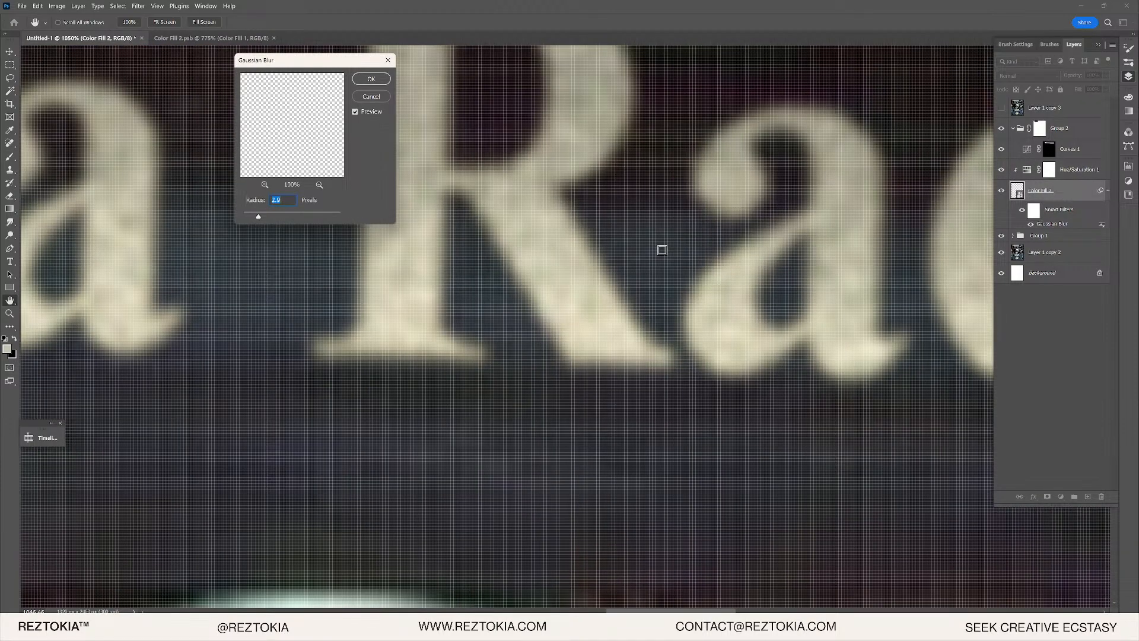
click(371, 79)
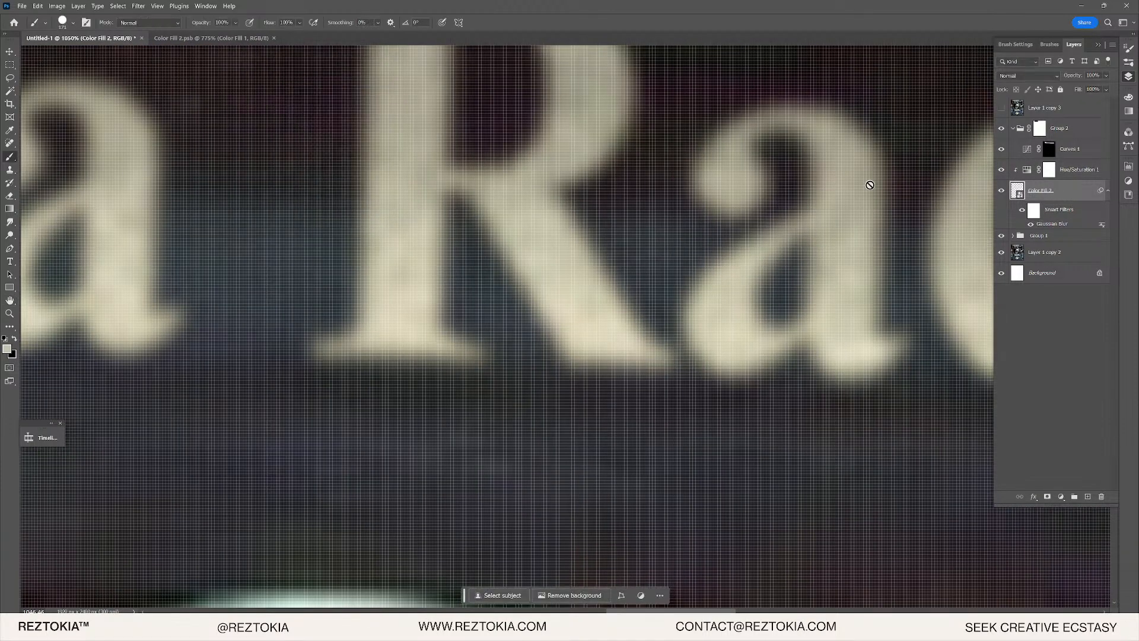
click(1001, 111)
click(1002, 111)
click(1002, 110)
click(1002, 112)
scroll(436, 270, down, 10)
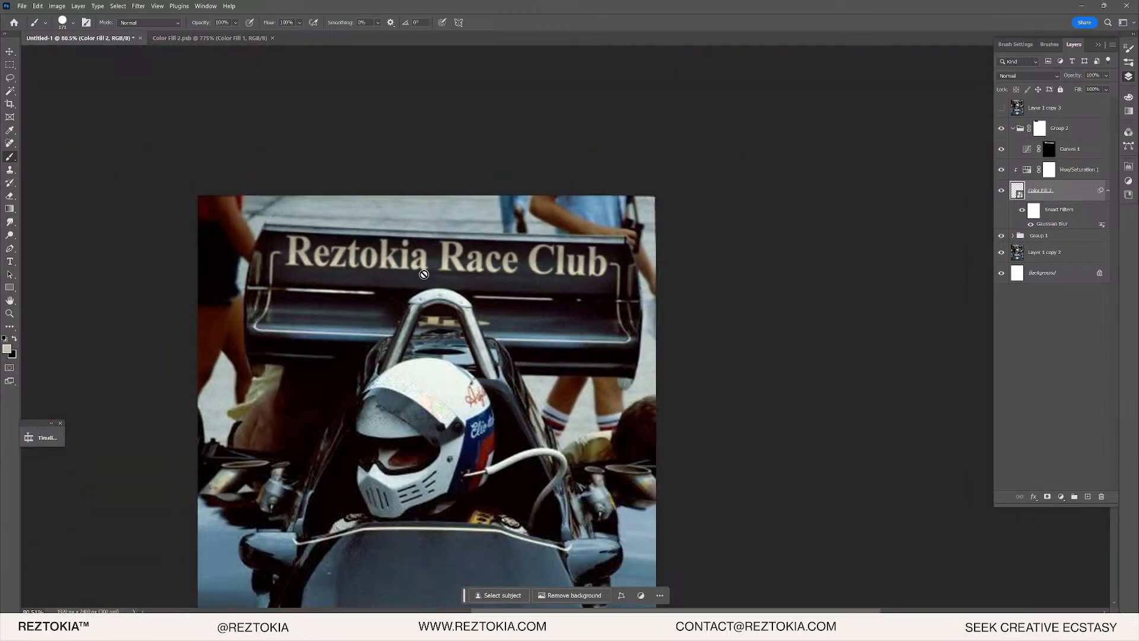
scroll(314, 277, up, 5)
click(1001, 108)
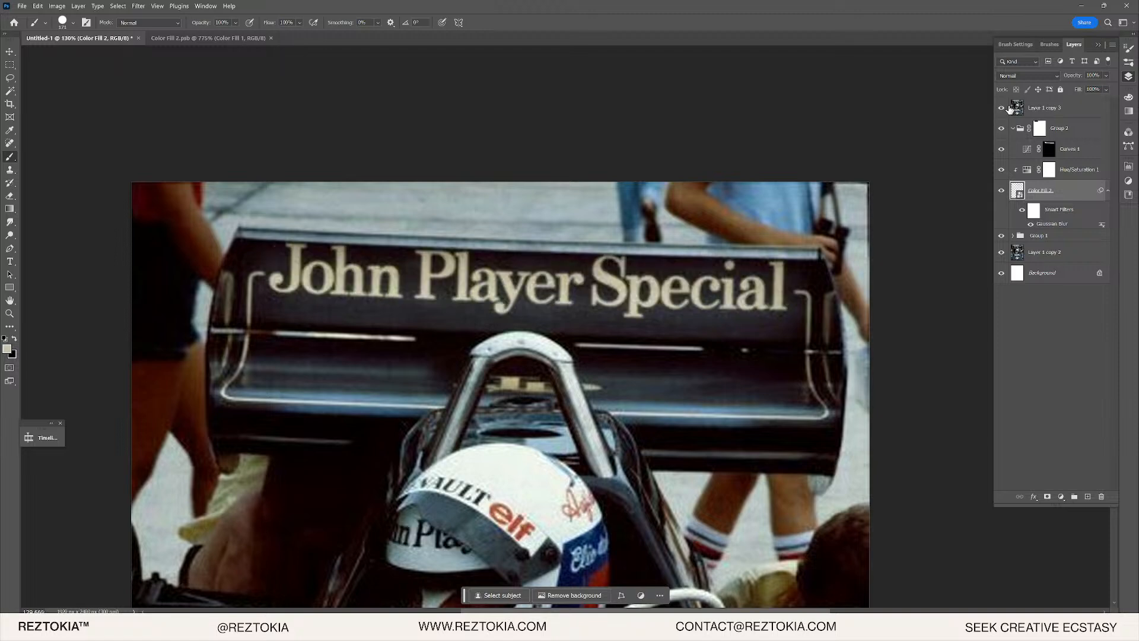
click(1002, 109)
- Raise the Curves 1 adjustment opacity from 41% to about 70%
click(1064, 131)
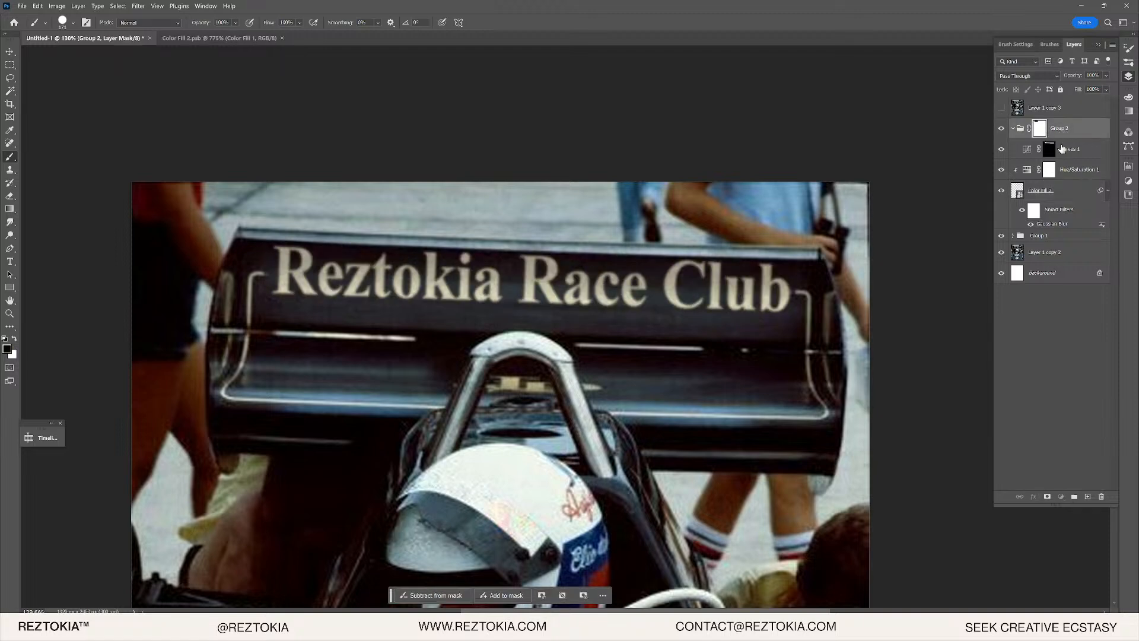
click(1049, 150)
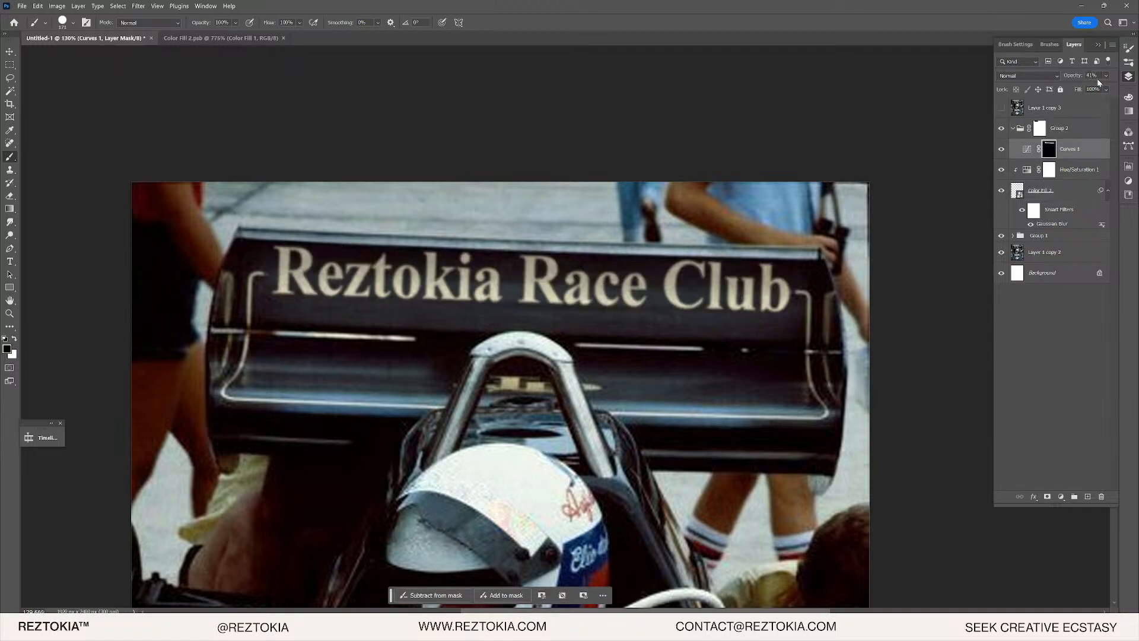
drag(1074, 75, 1091, 76)
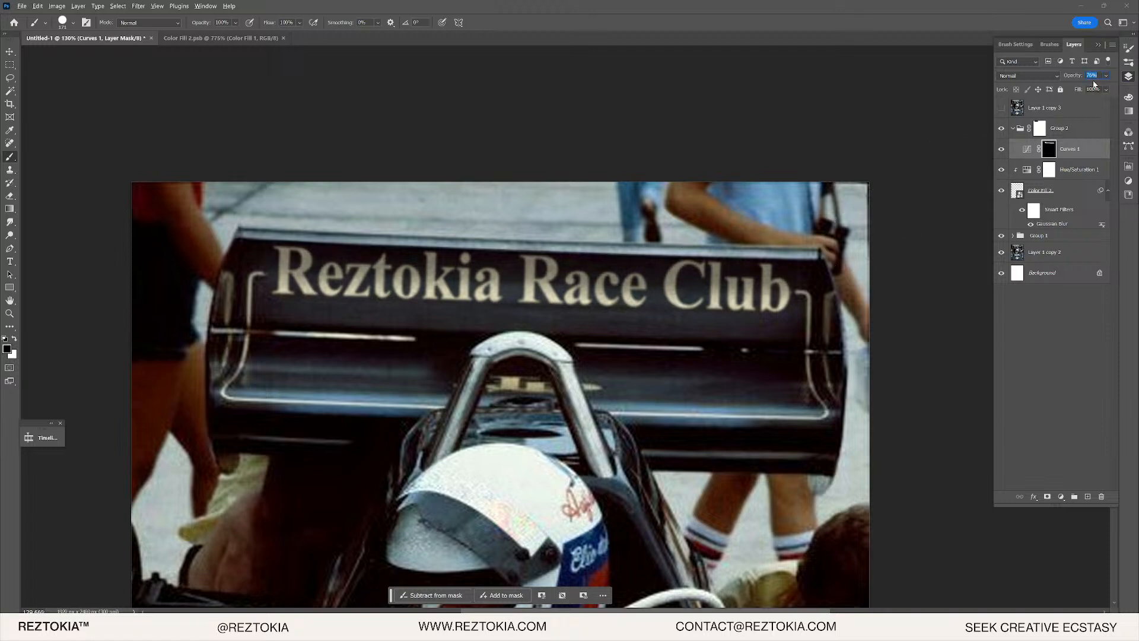
click(1062, 171)
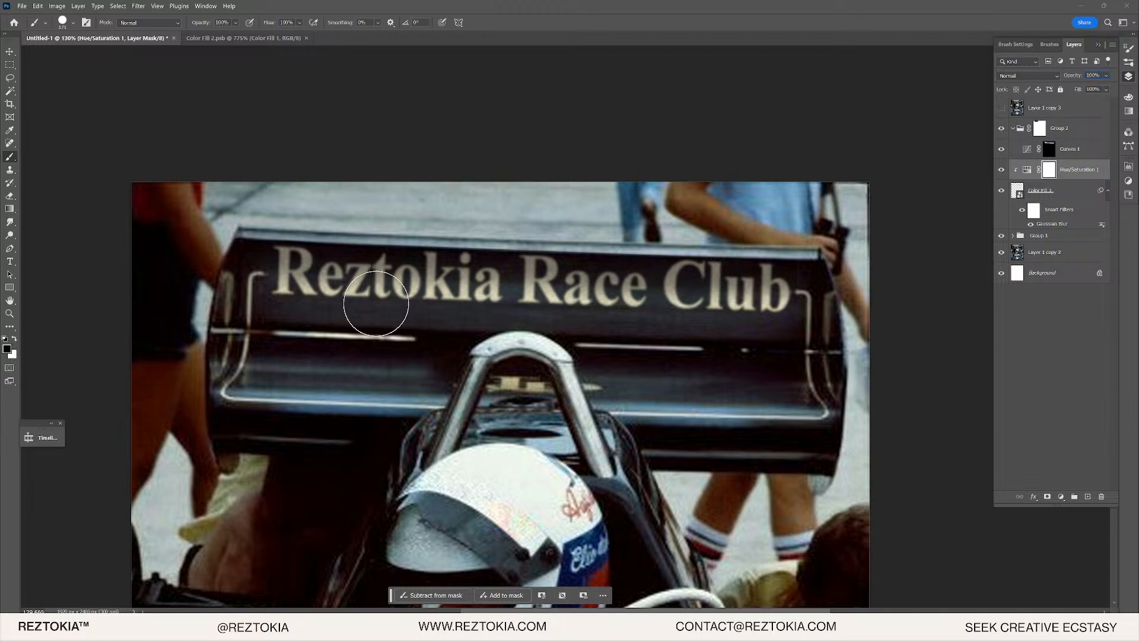
click(1129, 76)
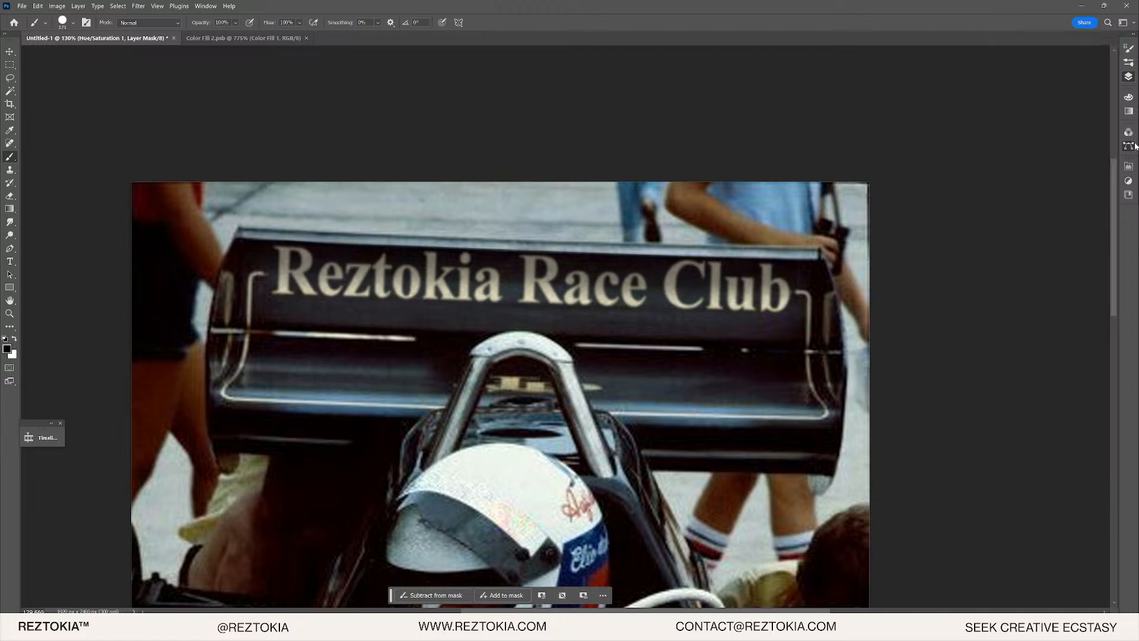
- Turn the lettering Work Path into a selection with 0 feather
click(1132, 145)
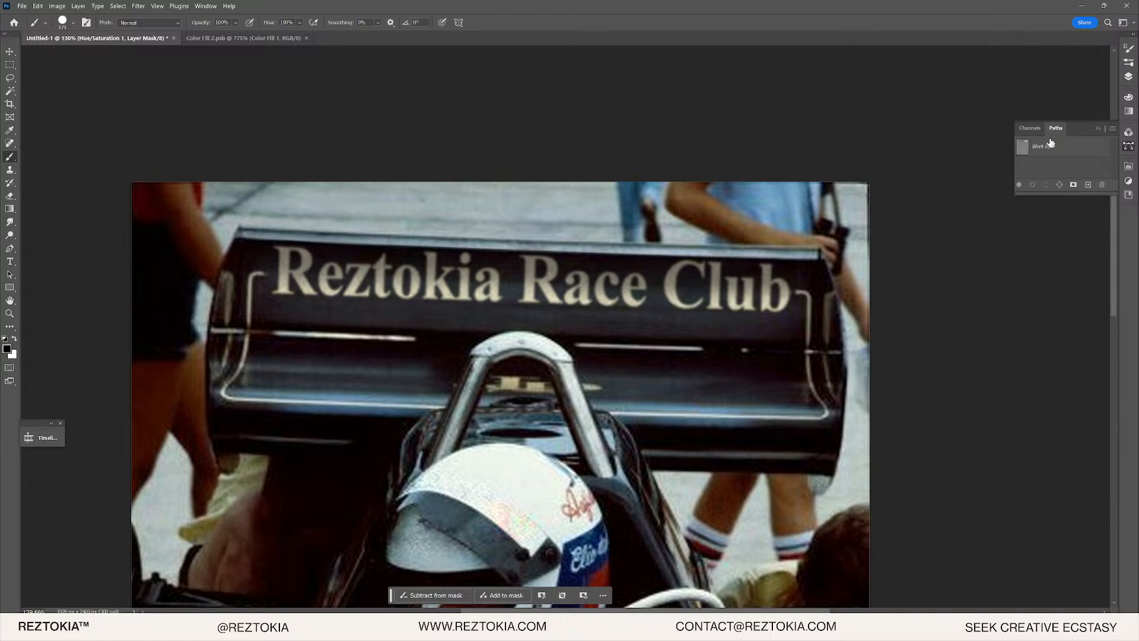
click(1047, 146)
right_click(1046, 146)
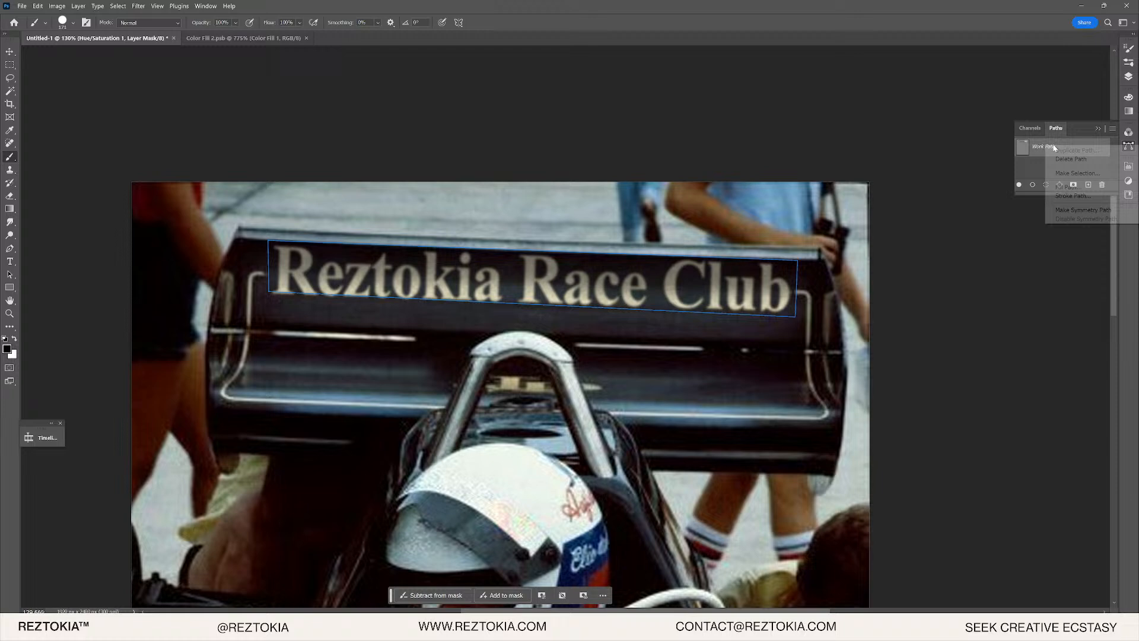
click(1083, 174)
click(369, 89)
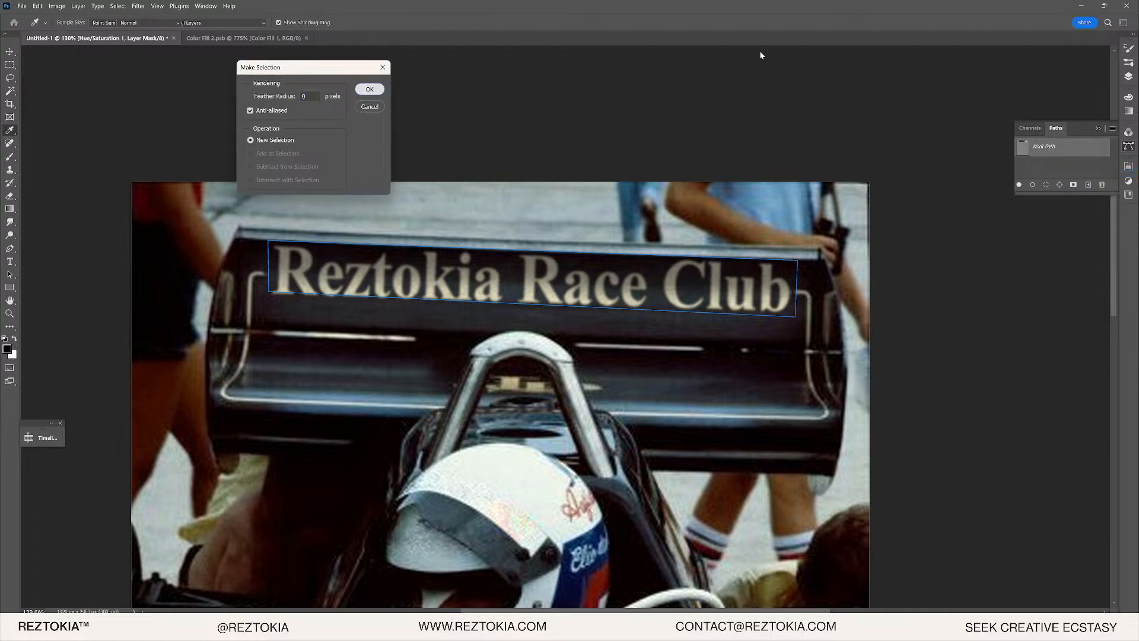
- Stamp visible layers above Group 2 into a new Layer 1 and mask it to the selection
click(1128, 76)
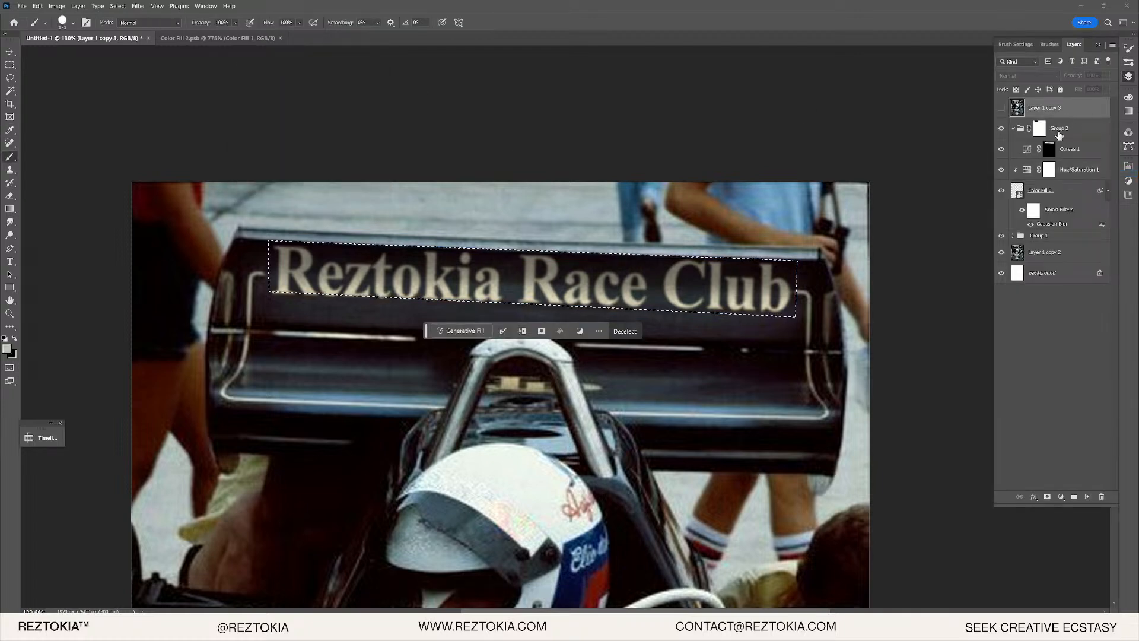
click(1061, 129)
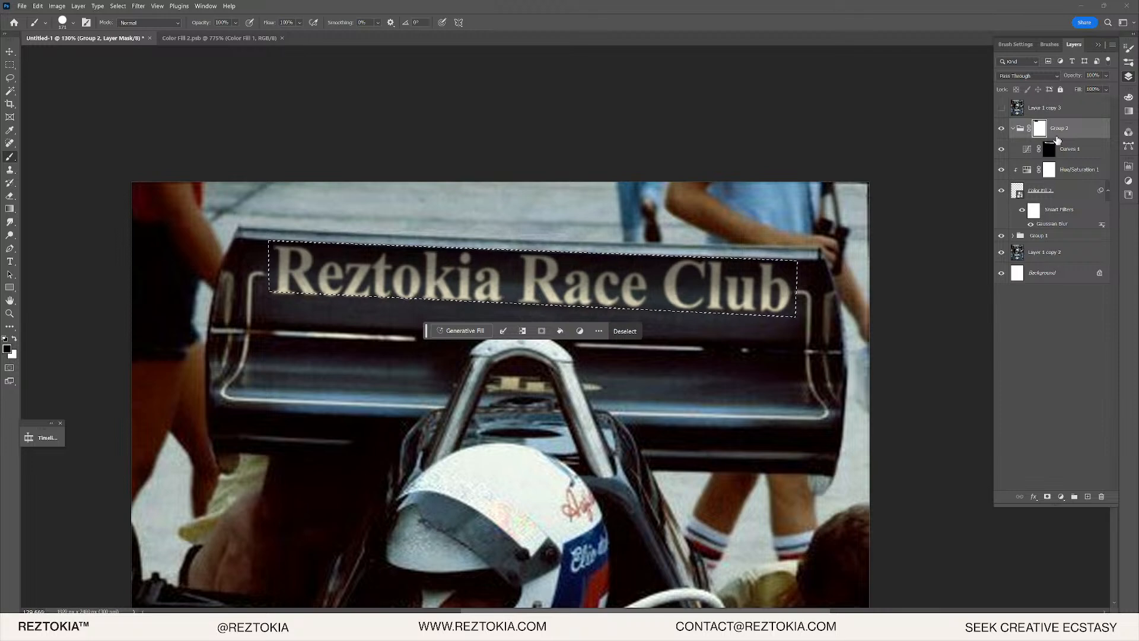
key(ctrl+shift+alt+e)
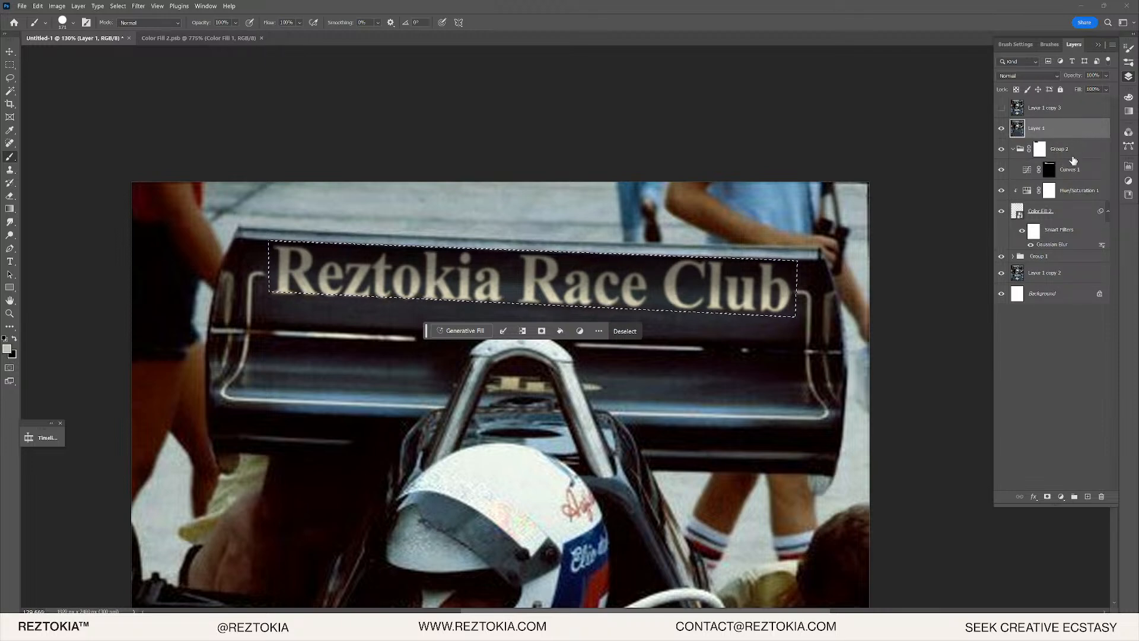
click(1049, 170)
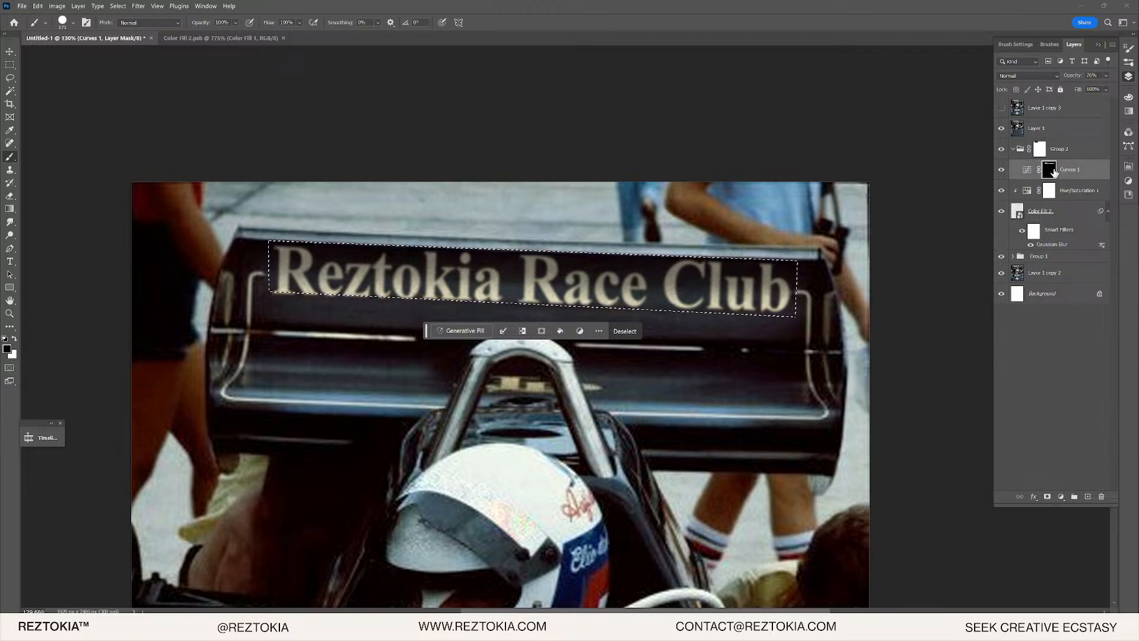
click(1045, 128)
click(1047, 497)
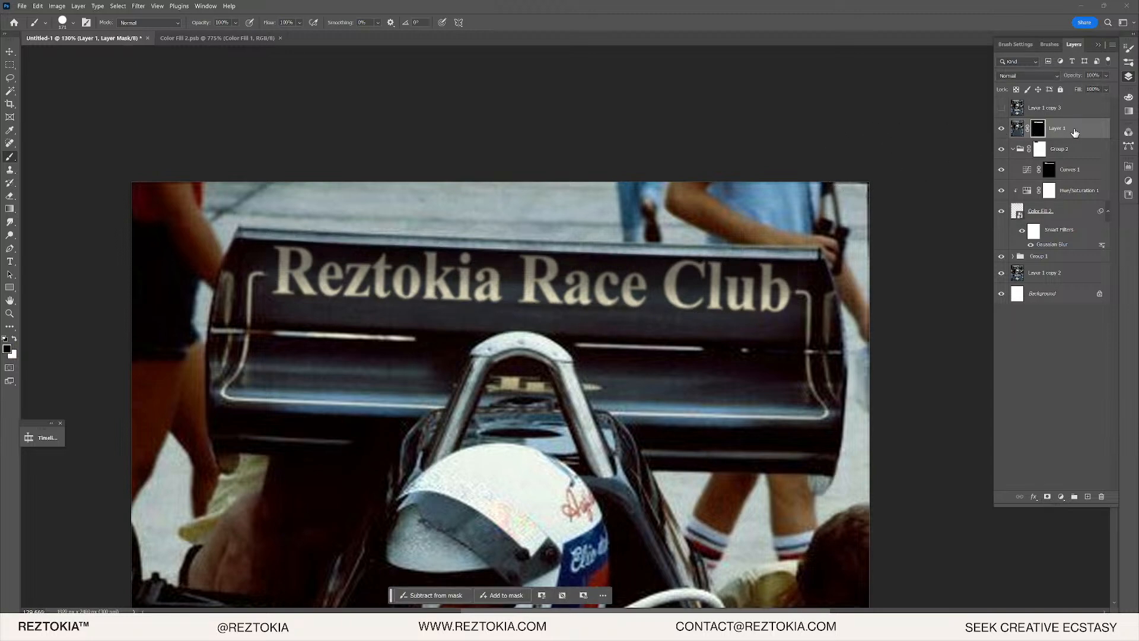
right_click(1028, 129)
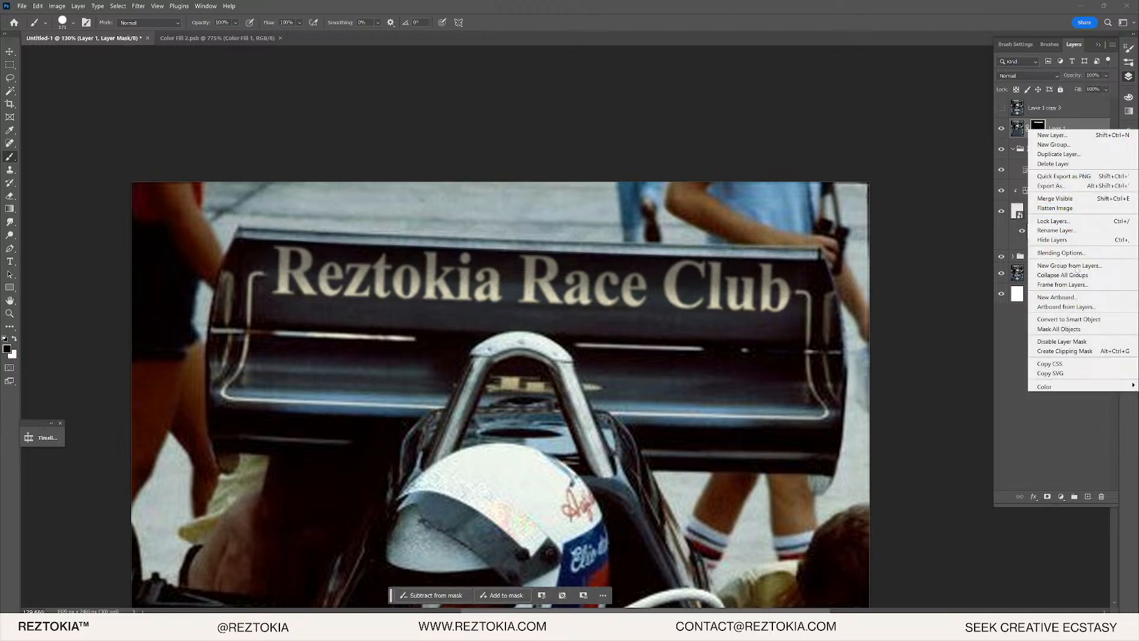
- Undo the smart object conversion and feather Layer 1's mask to about 35.6 px
click(1071, 319)
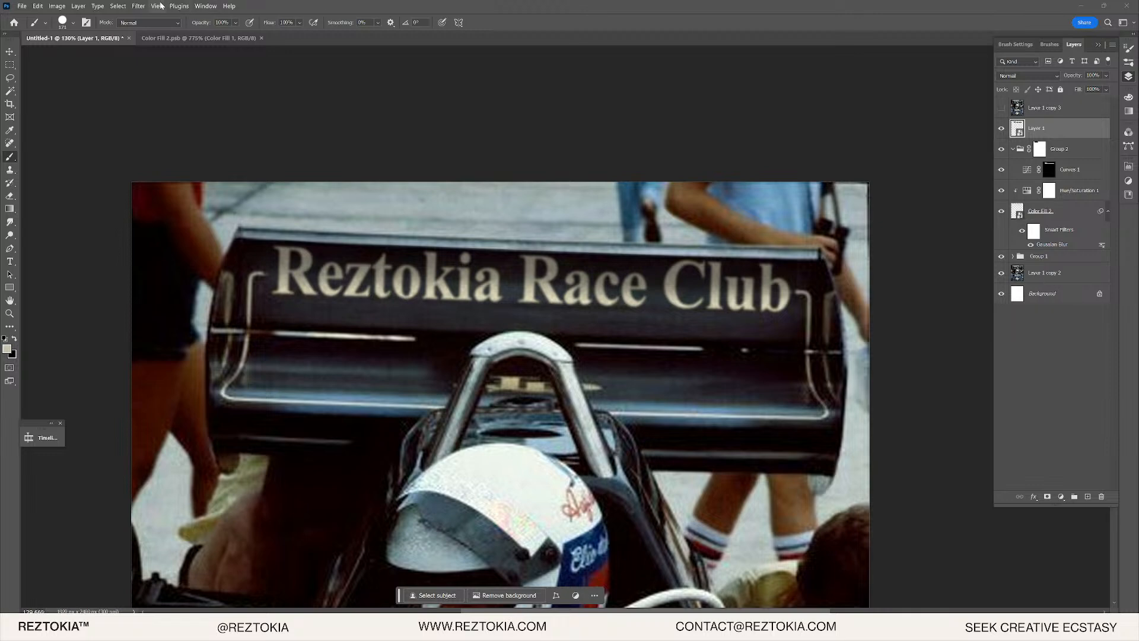
key(ctrl+z)
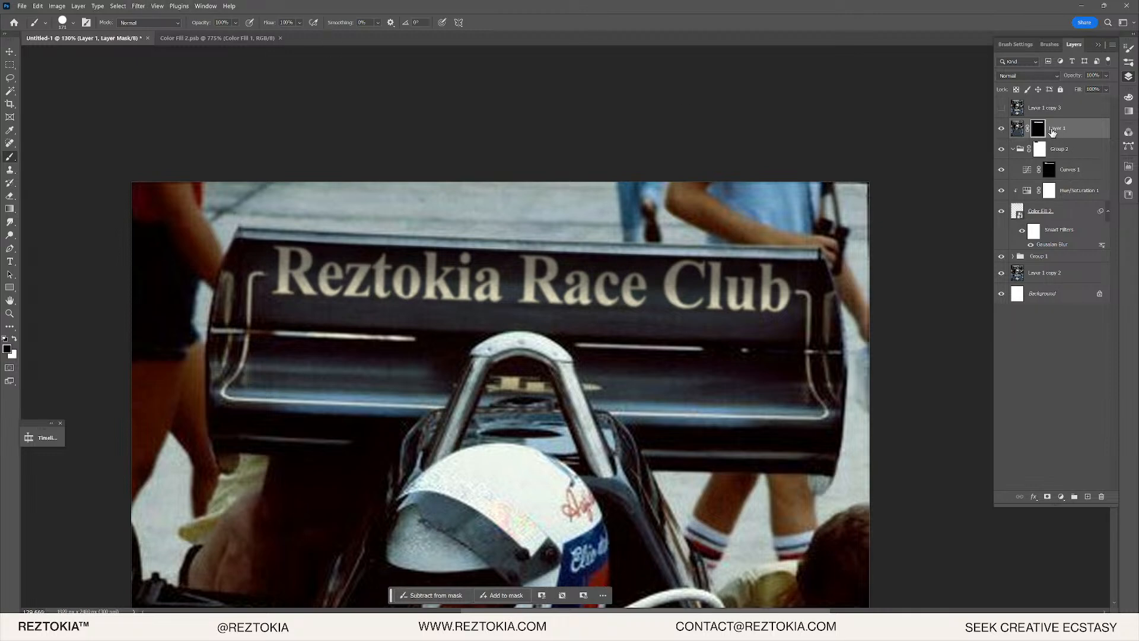
double_click(1035, 130)
drag(994, 265, 996, 265)
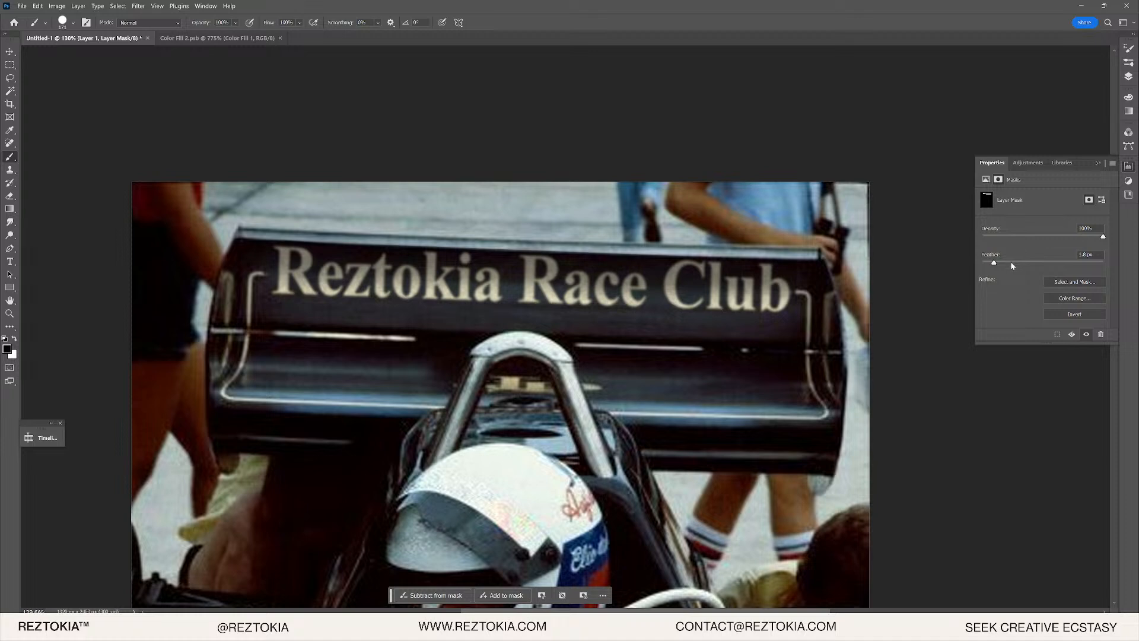
alt+click(987, 200)
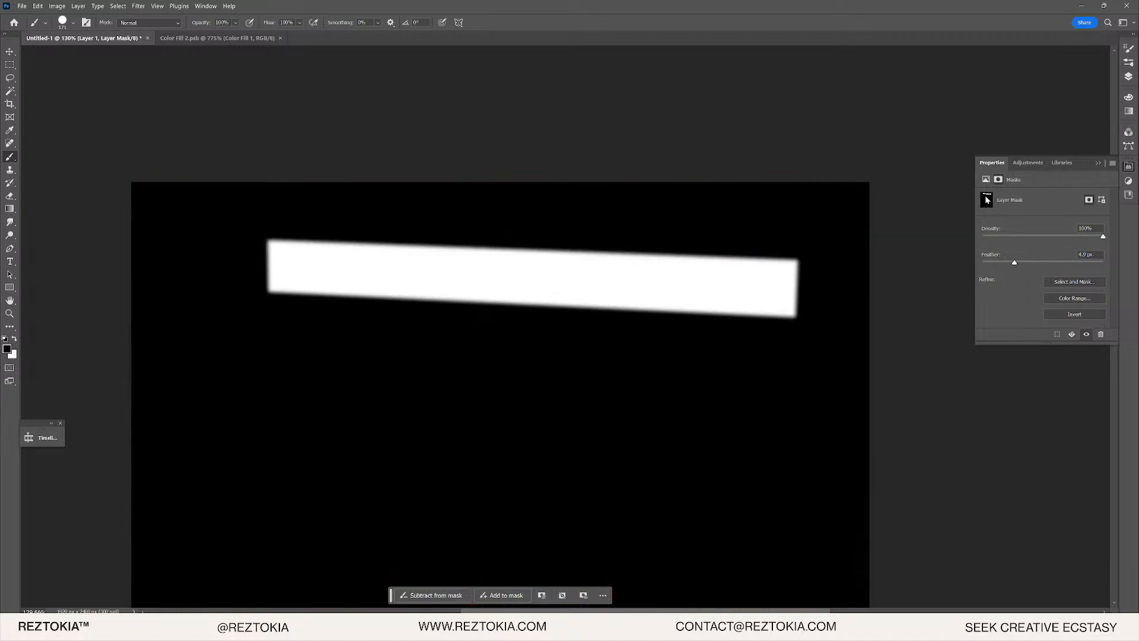
mouse_move(1031, 262)
mouse_down()
mouse_move(1059, 264)
mouse_move(1030, 264)
mouse_up()
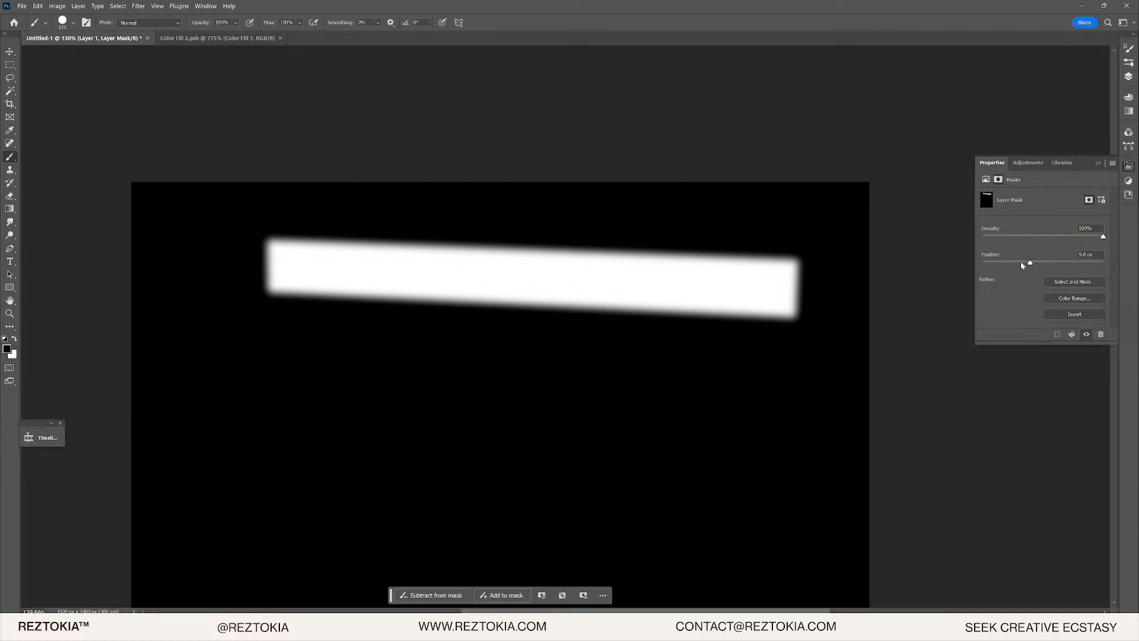
key(F7)
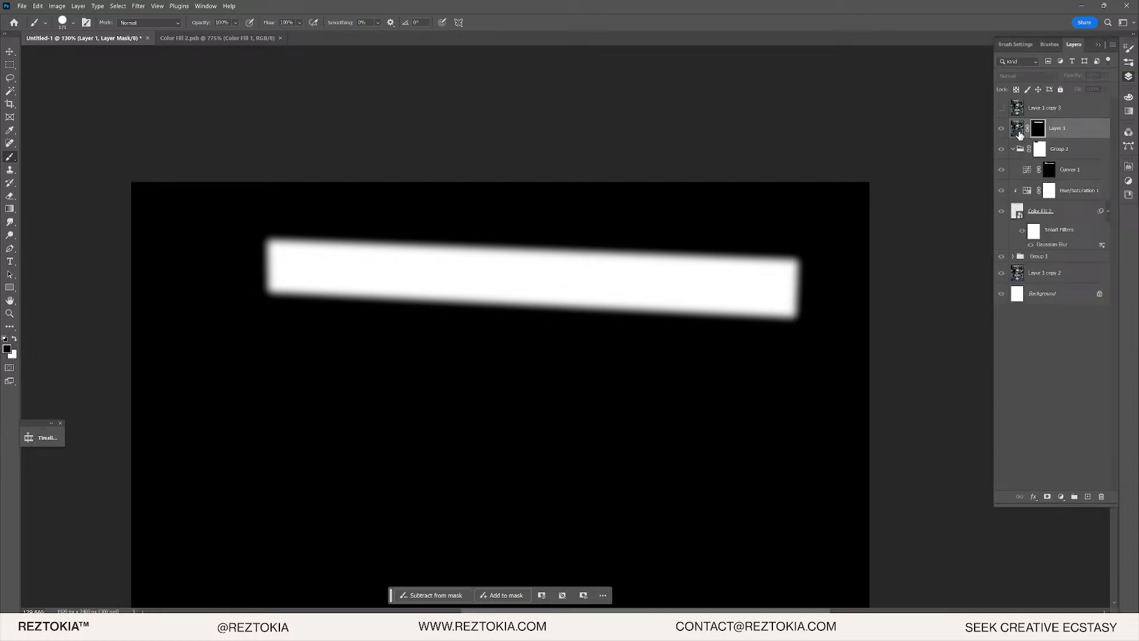
click(1017, 128)
- Convert Layer 1 to a smart object and apply Camera Raw Detail sharpening of 86
right_click(1079, 129)
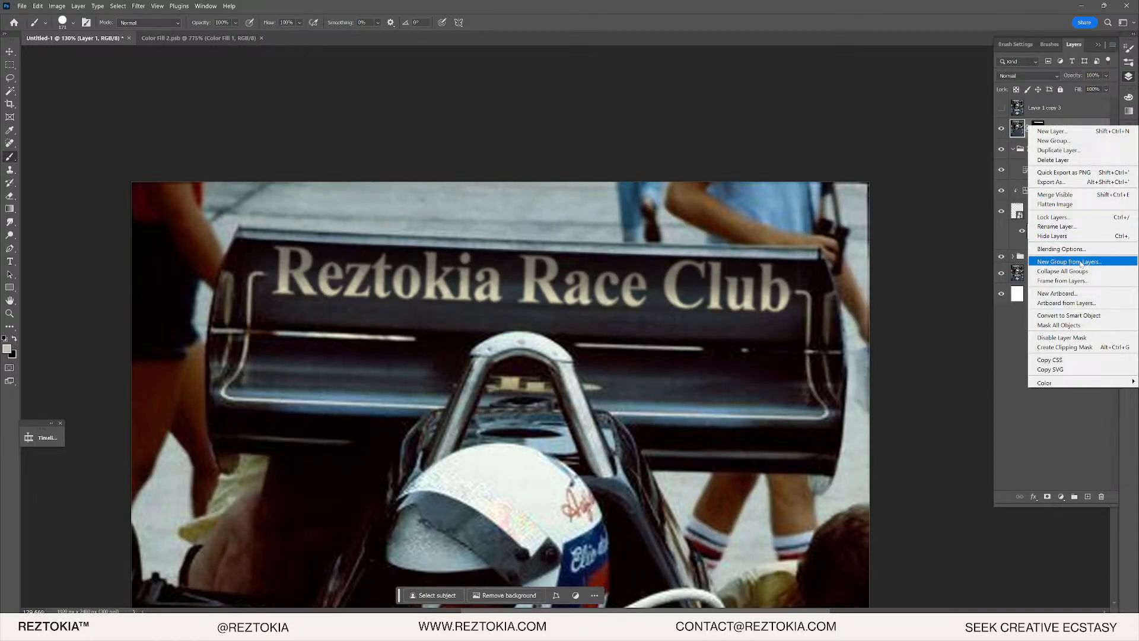
click(1075, 325)
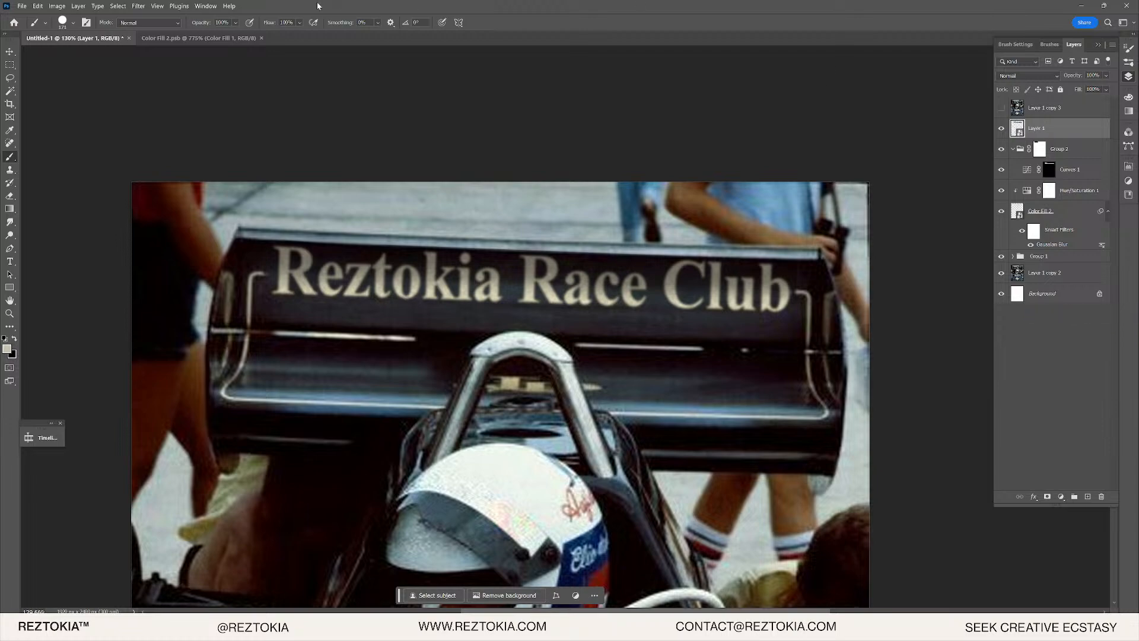
click(146, 7)
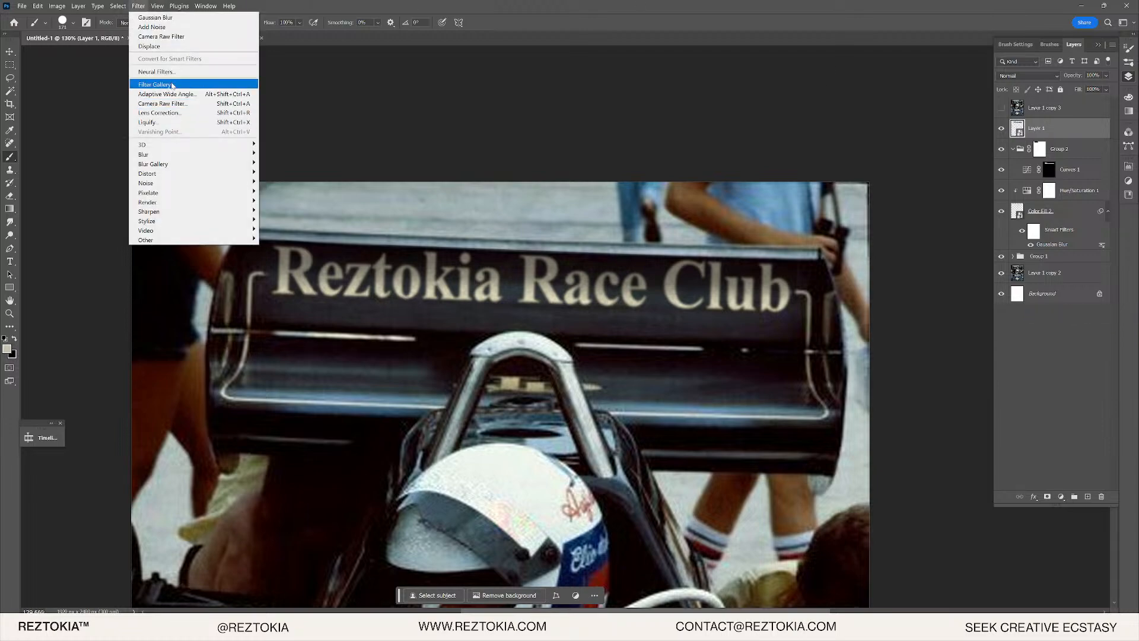
click(226, 131)
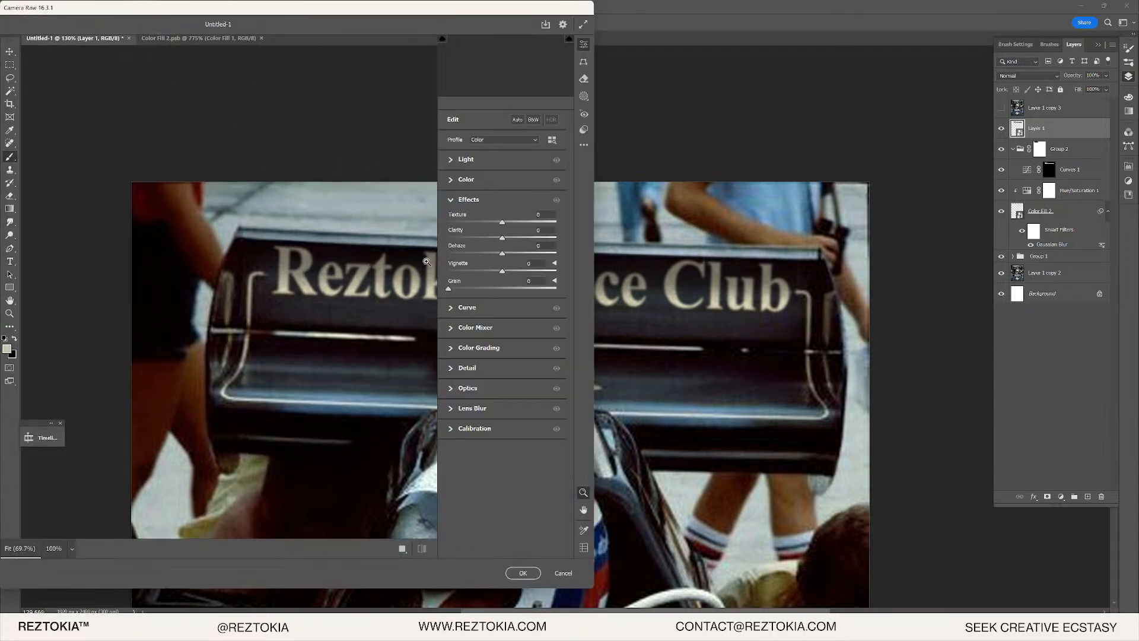
drag(227, 96, 153, 288)
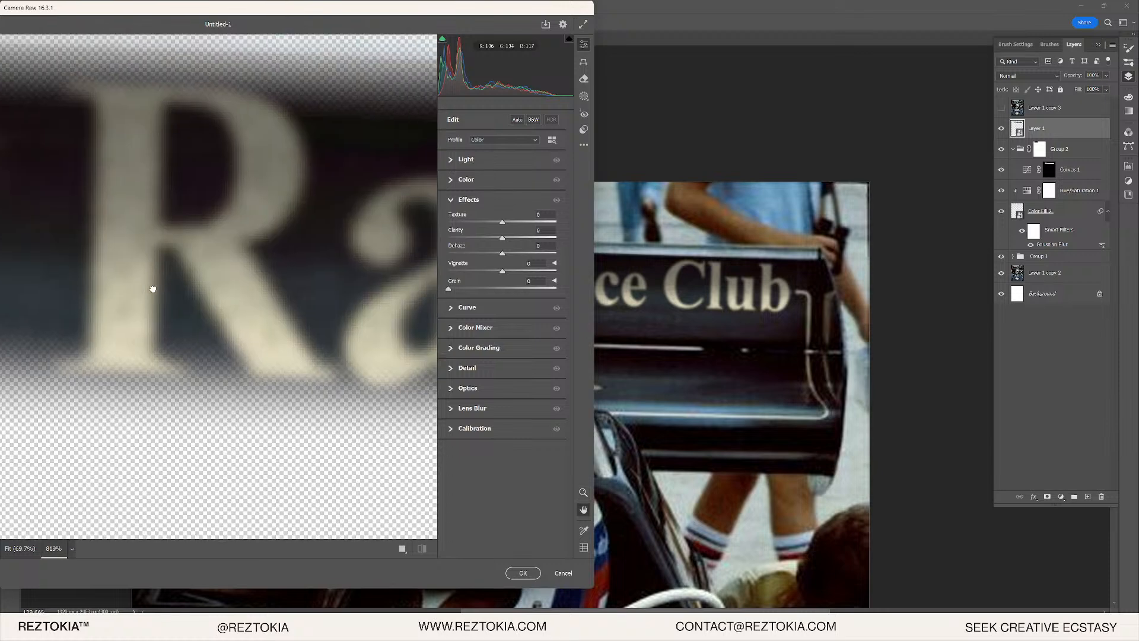
click(454, 371)
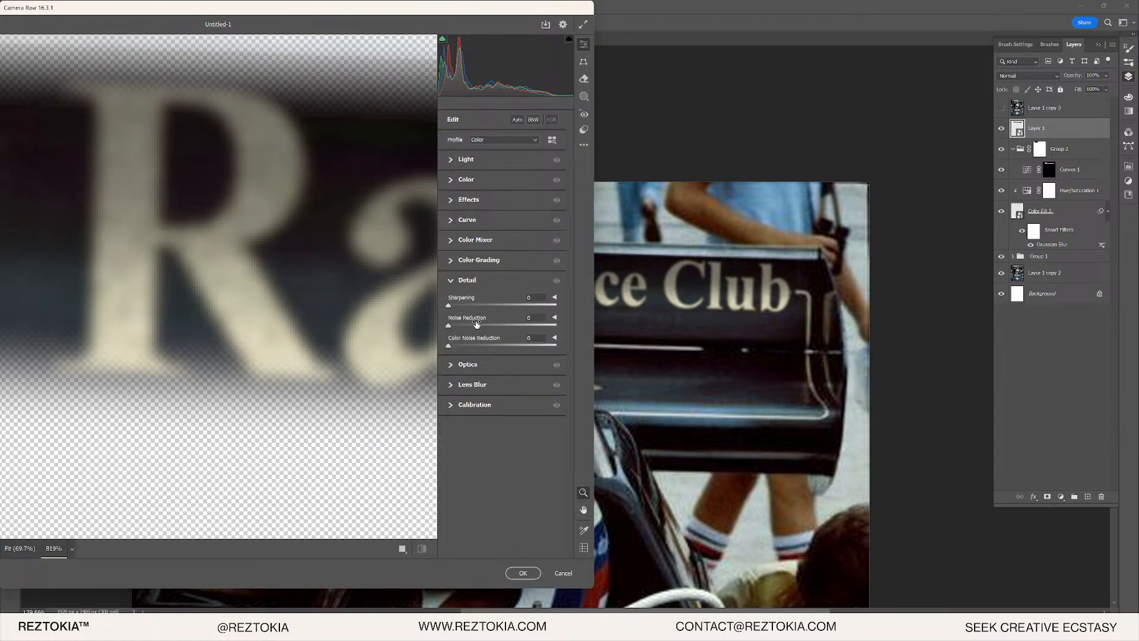
mouse_move(515, 304)
mouse_down()
mouse_move(504, 303)
mouse_move(533, 304)
mouse_move(517, 303)
mouse_up()
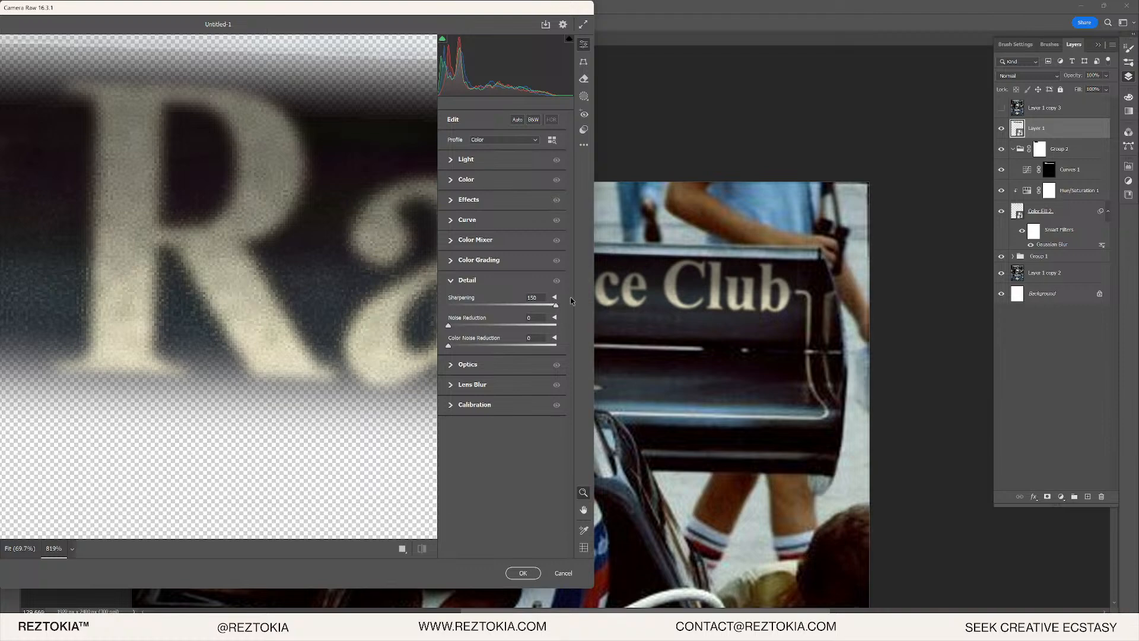
click(522, 573)
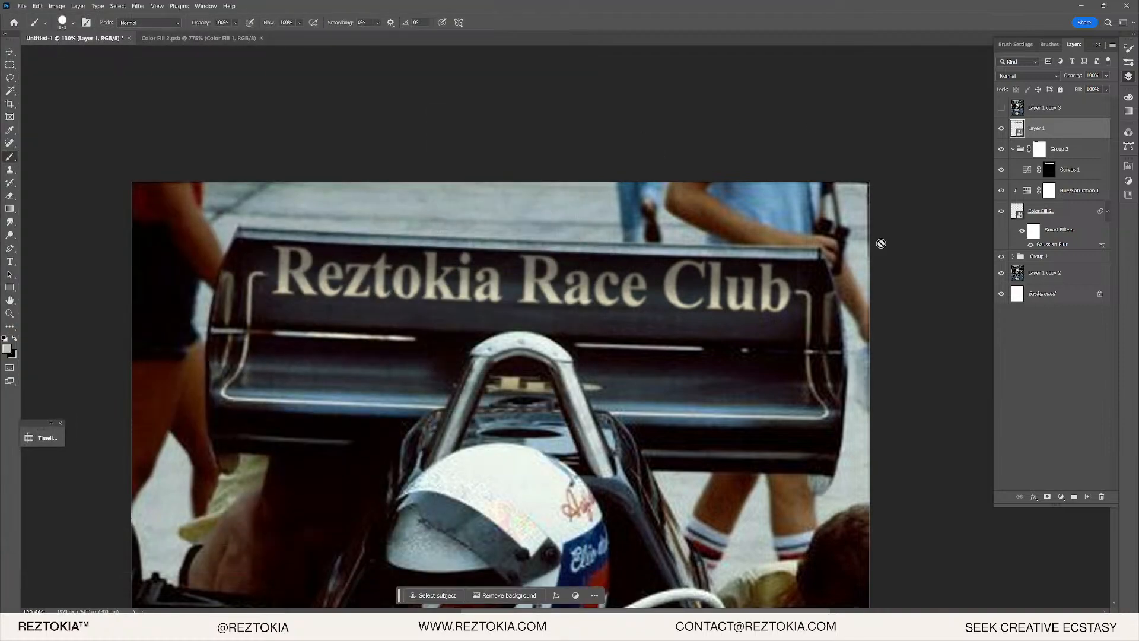
key(v)
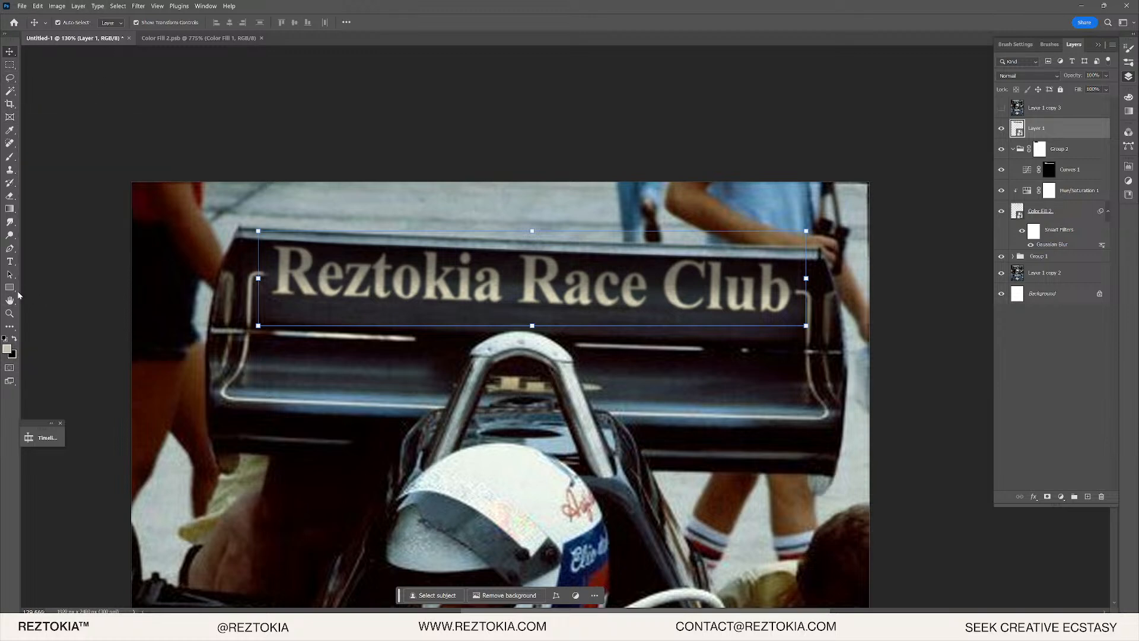
- Scale Layer 1 to 50% width and 50% height and commit the transform
click(38, 6)
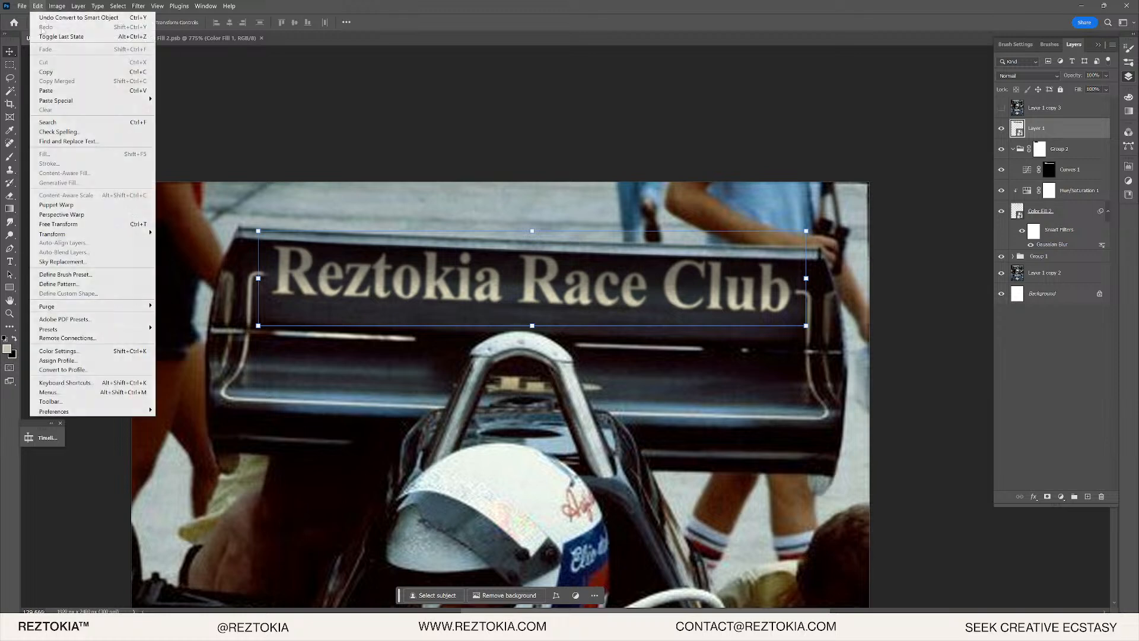
mouse_move(77, 233)
click(172, 245)
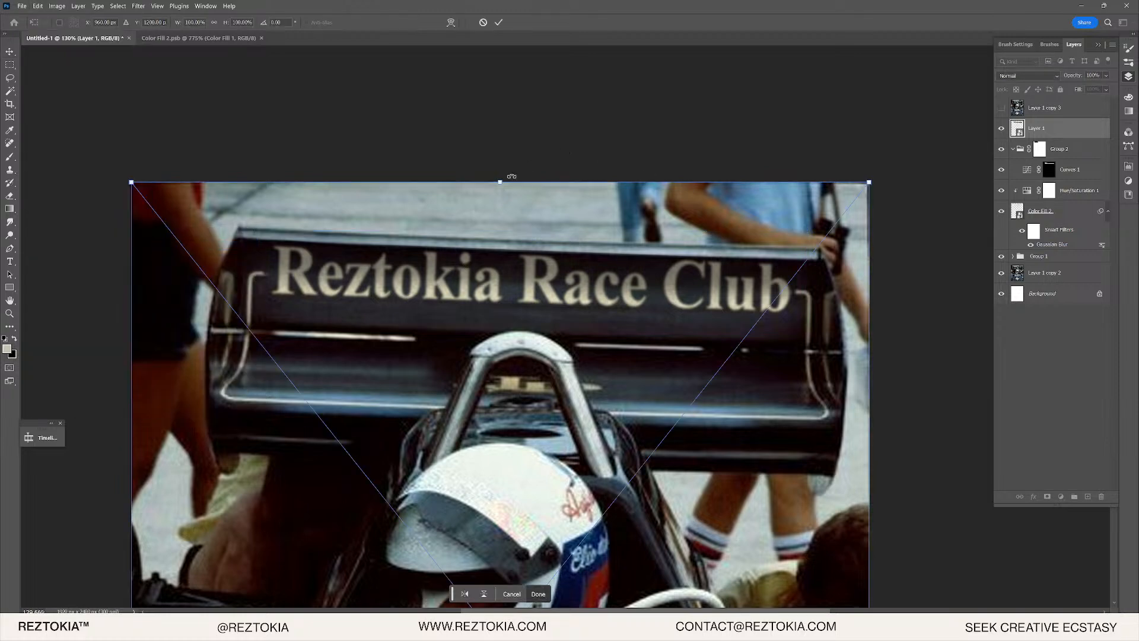
drag(500, 183, 500, 236)
key(ctrl+z)
key(BackSpace)
key(BackSpace)
key(BackSpace)
key(BackSpace)
key(BackSpace)
text(50)
key(Return)
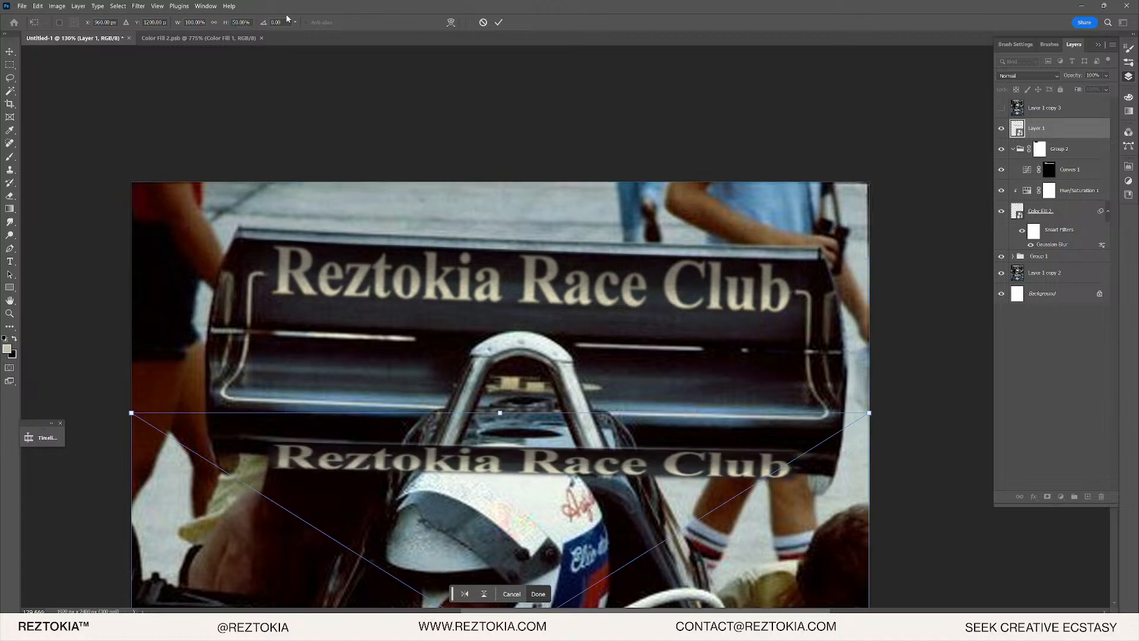
click(188, 23)
text(50)
key(Return)
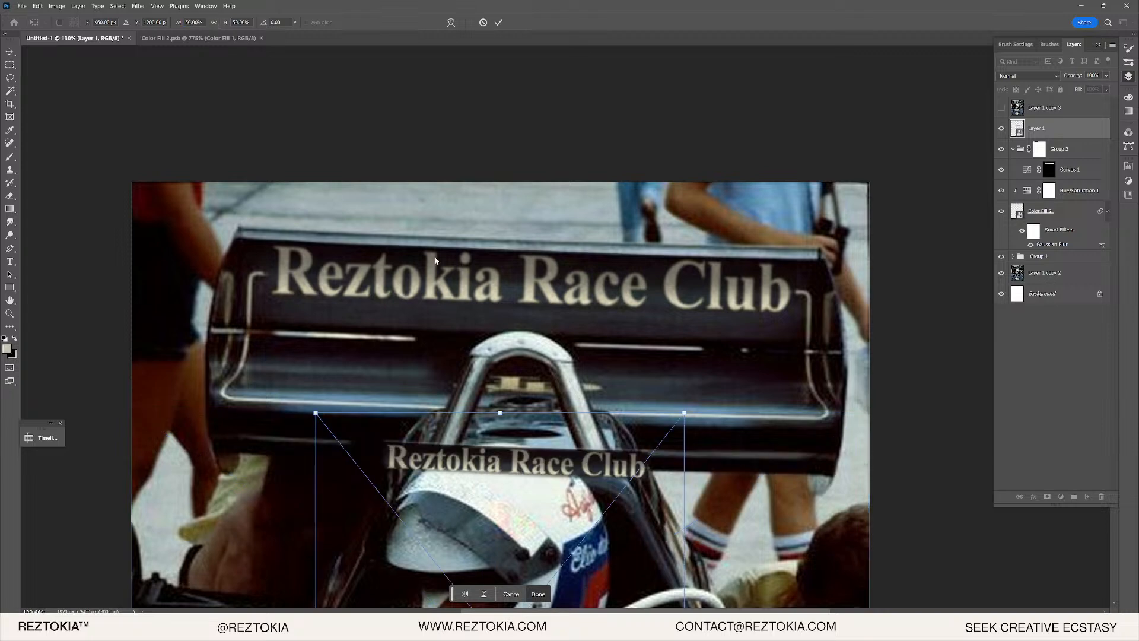
key(Return)
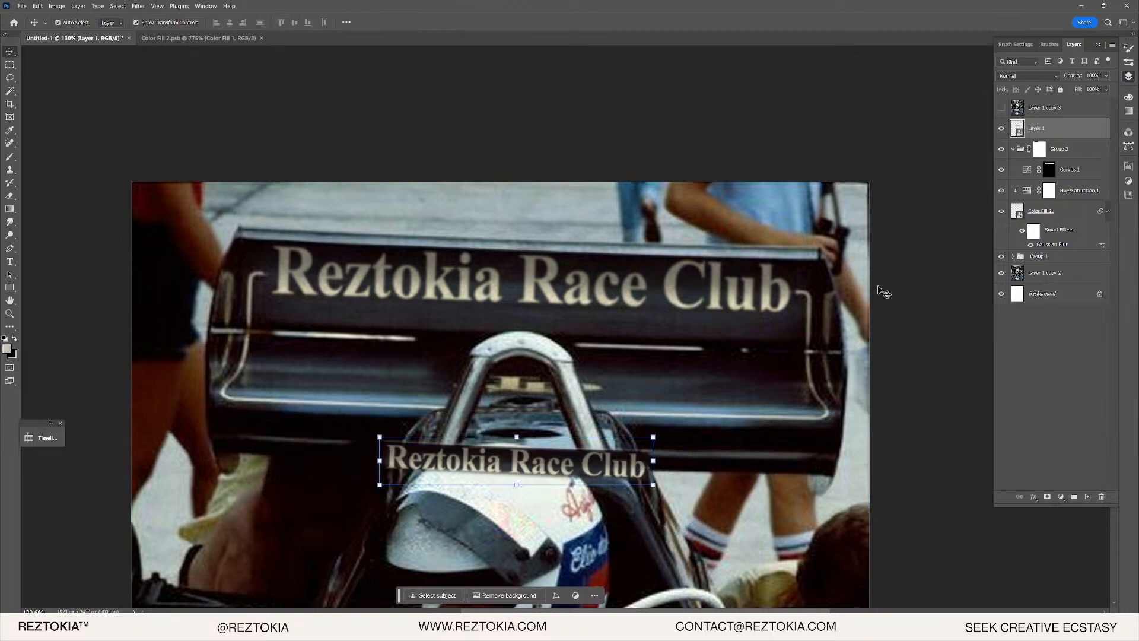
- Open Camera Raw on the lettering layer and raise Sharpening with some Noise Reduction
right_click(1051, 131)
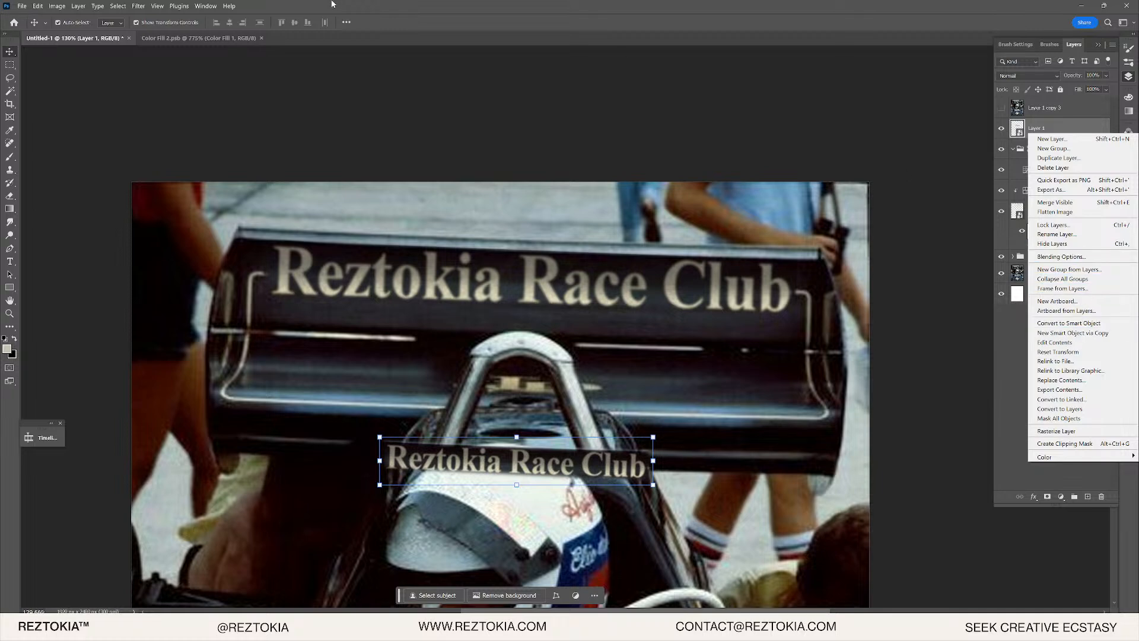
click(154, 8)
click(139, 6)
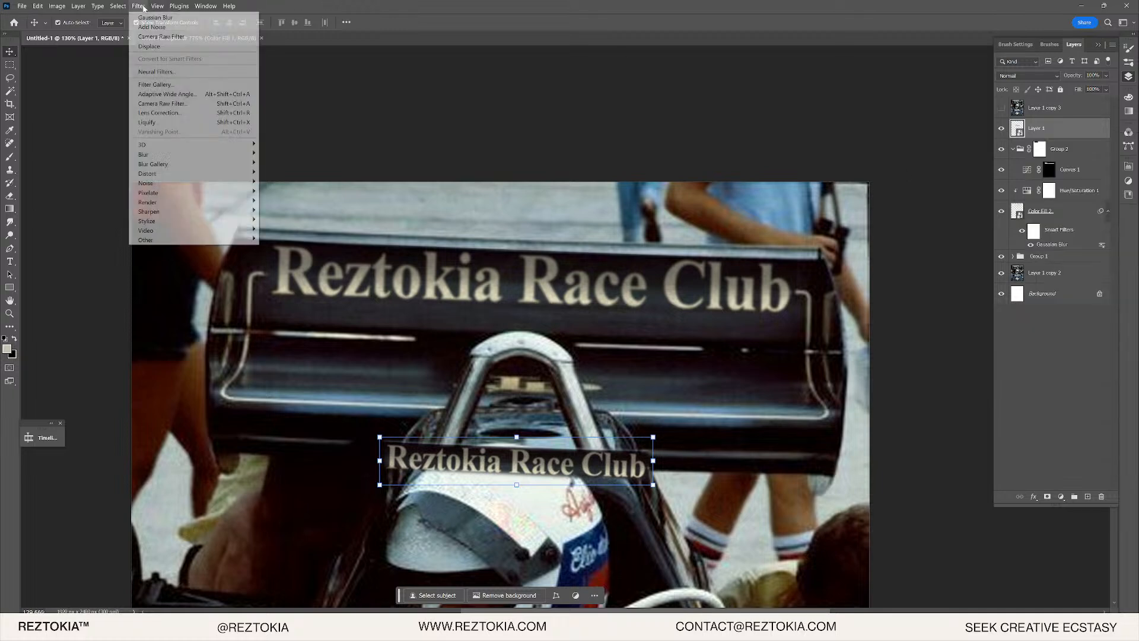
click(206, 105)
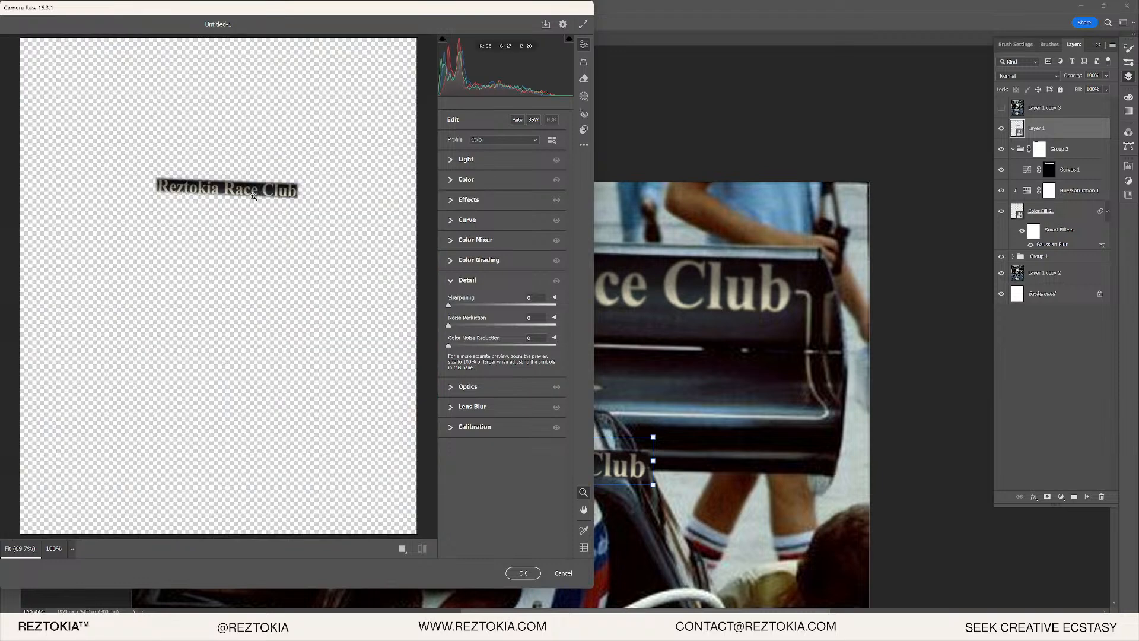
drag(228, 189, 371, 188)
drag(488, 305, 663, 304)
drag(524, 298, 614, 303)
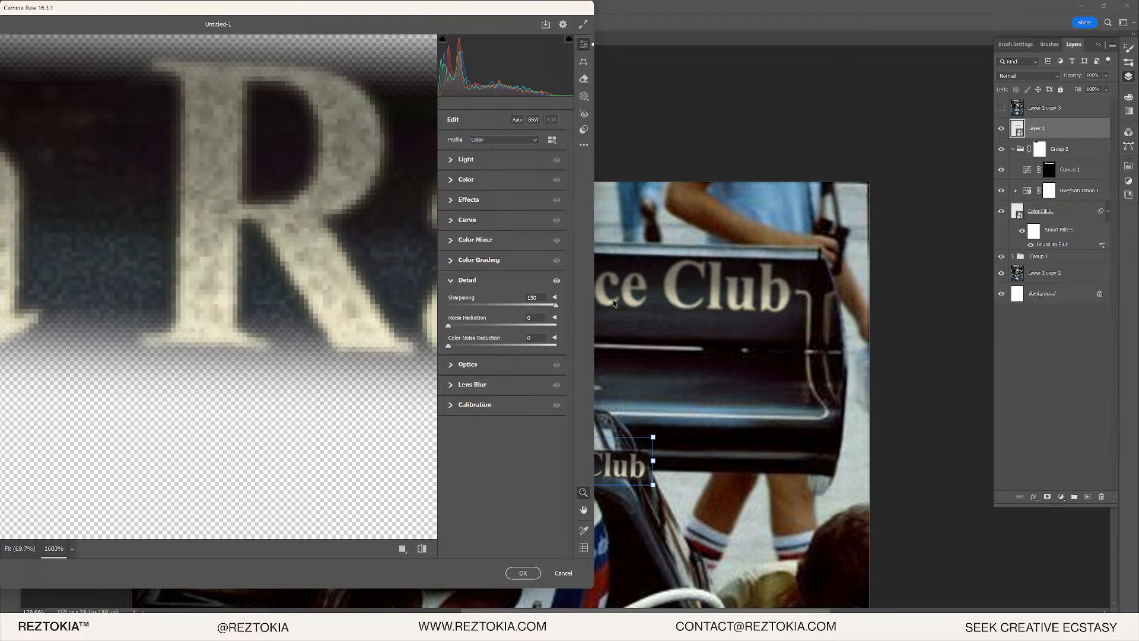
mouse_move(448, 325)
mouse_down()
mouse_move(500, 326)
mouse_move(455, 323)
mouse_up()
- Set Texture +42 and Clarity +28, settle Sharpening around 123, and apply the filter
click(456, 202)
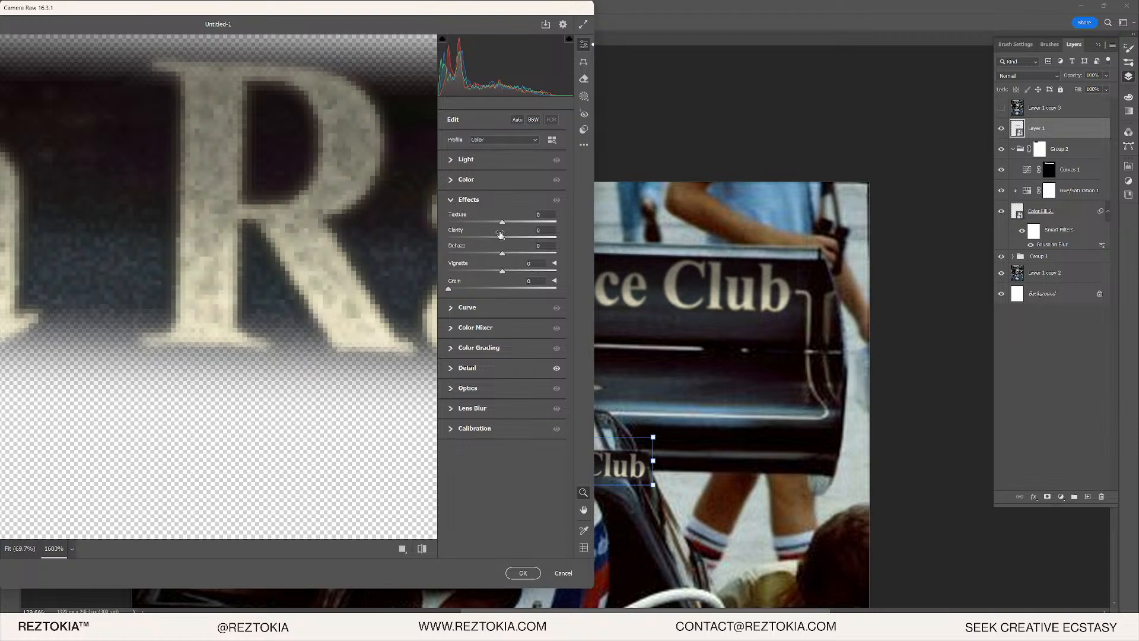
drag(526, 222, 664, 219)
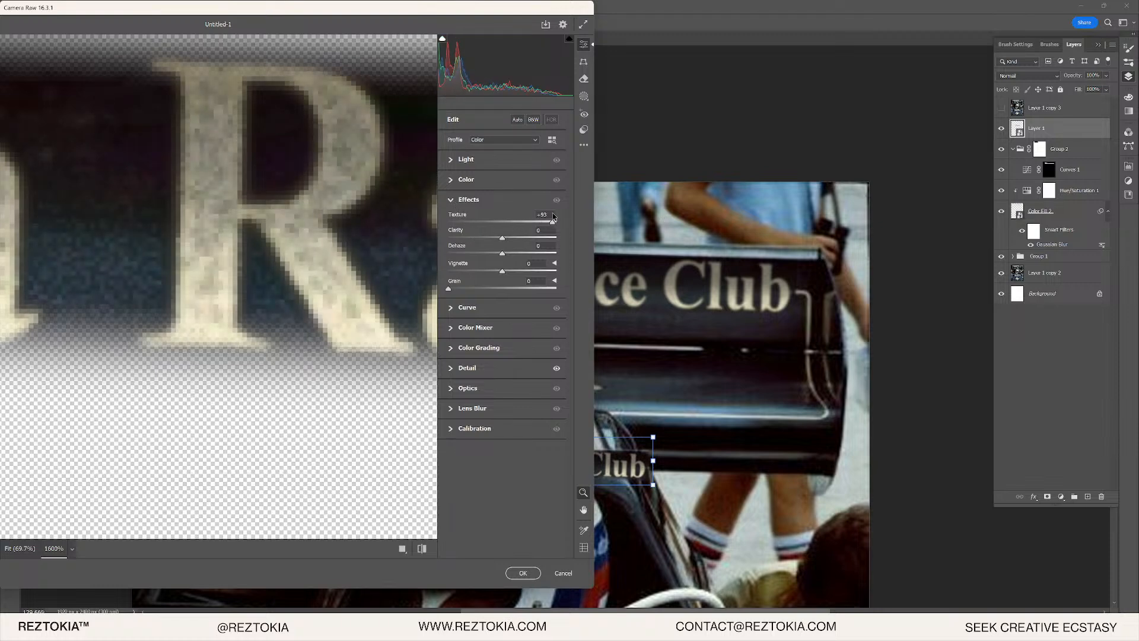
drag(553, 217, 514, 236)
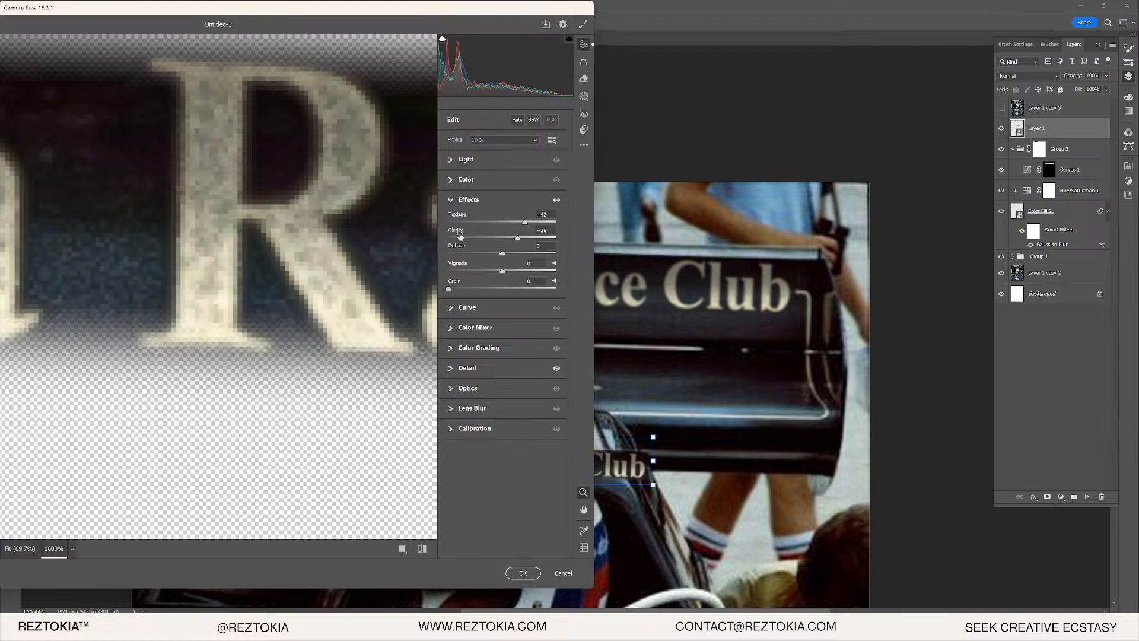
scroll(209, 232, down, 3)
drag(119, 220, 278, 214)
scroll(172, 193, up, 3)
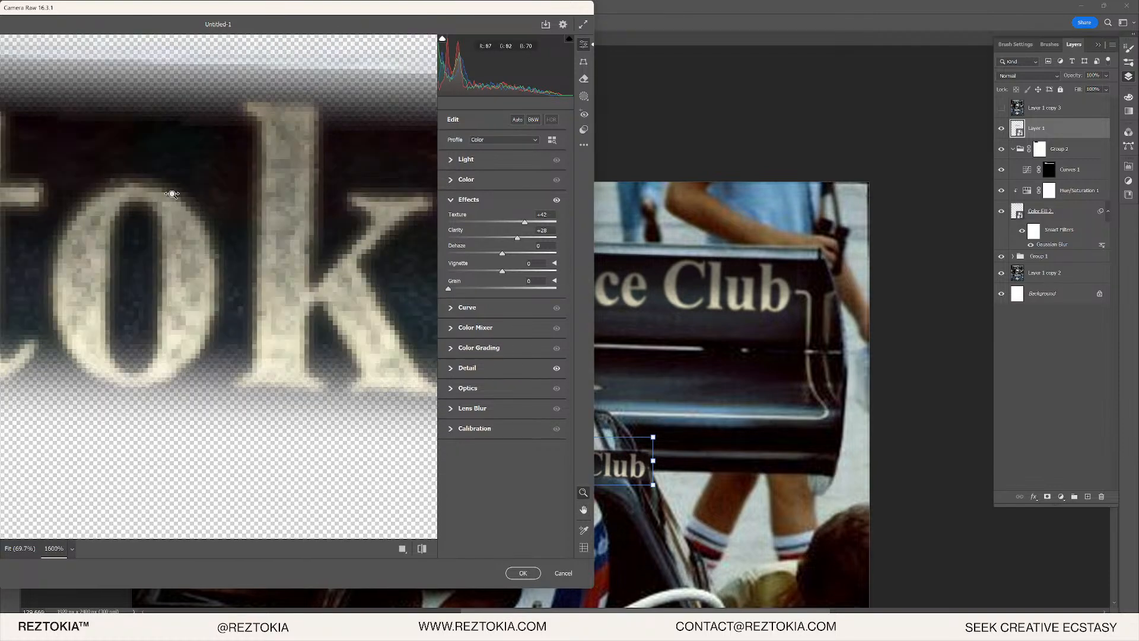
scroll(173, 194, down, 1)
click(452, 369)
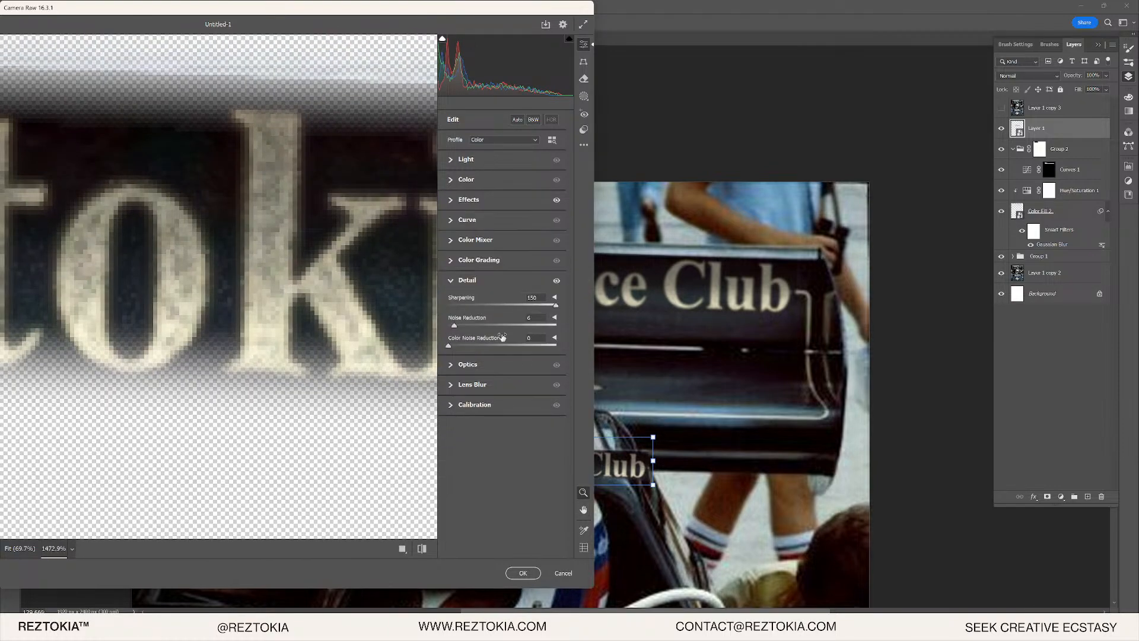
drag(516, 307, 525, 305)
scroll(242, 248, down, 1)
scroll(243, 270, up, 3)
scroll(244, 272, down, 3)
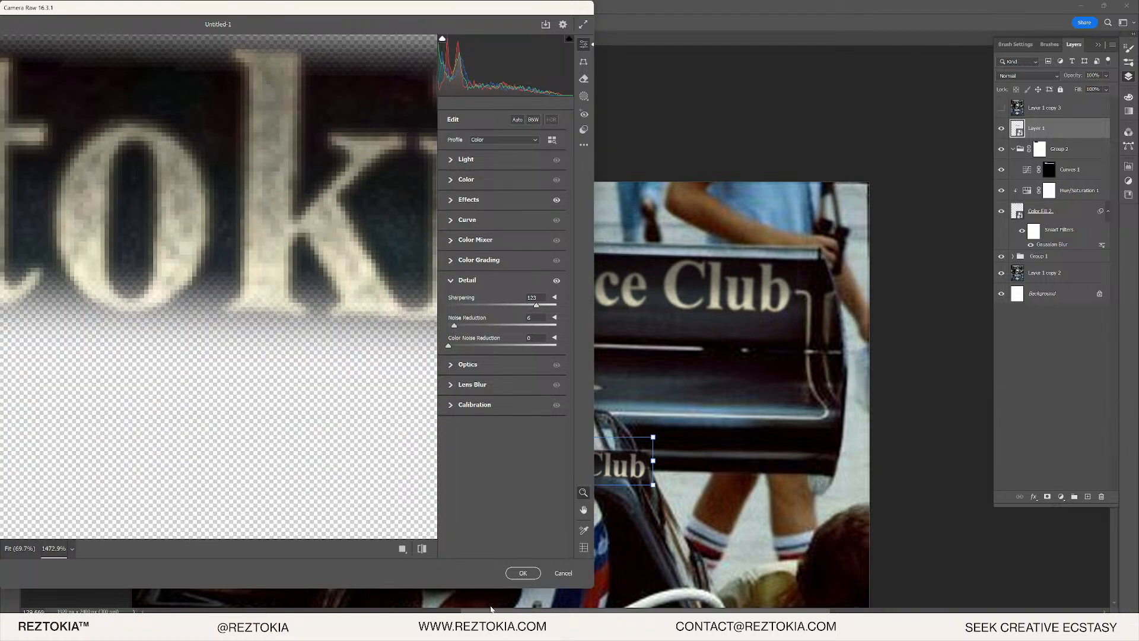
click(522, 573)
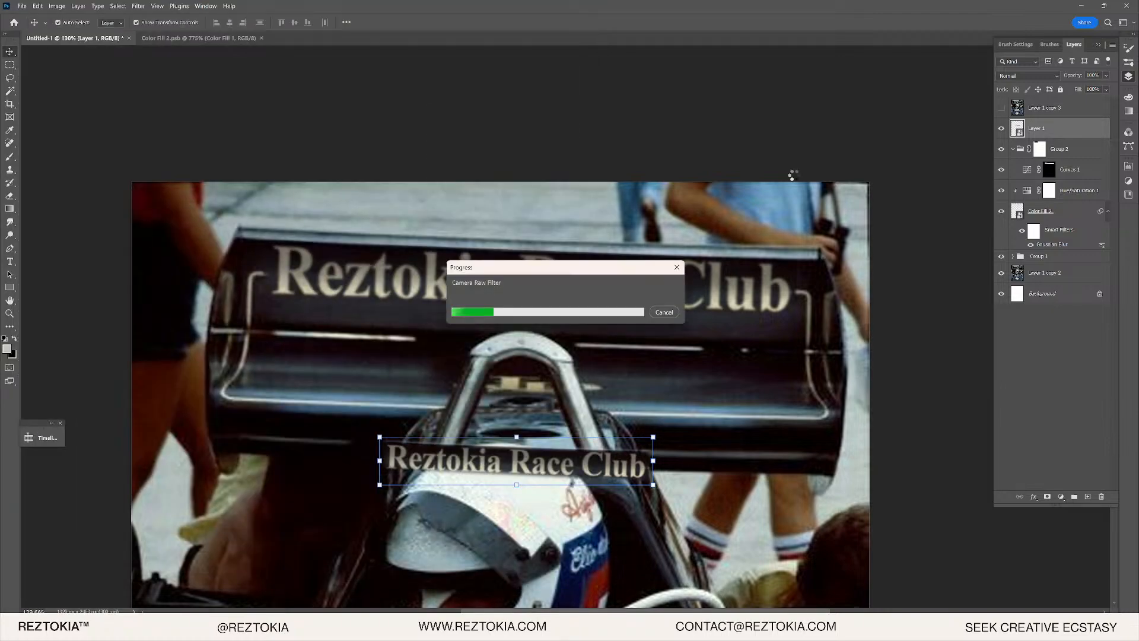
- Convert the lettering layer to a smart object
right_click(1072, 133)
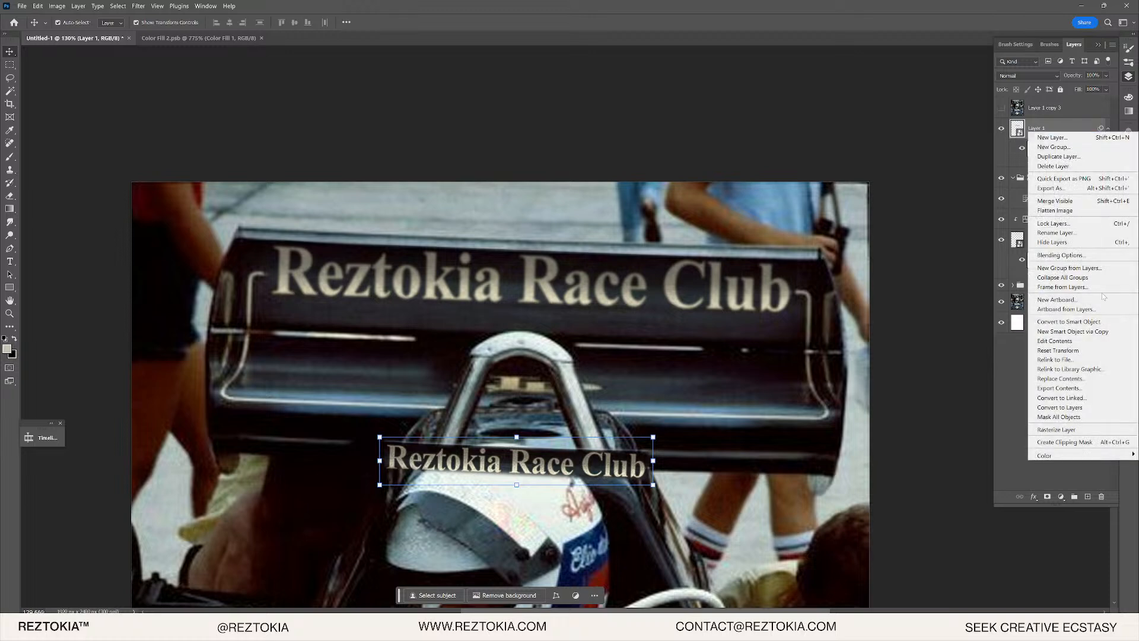
click(1098, 322)
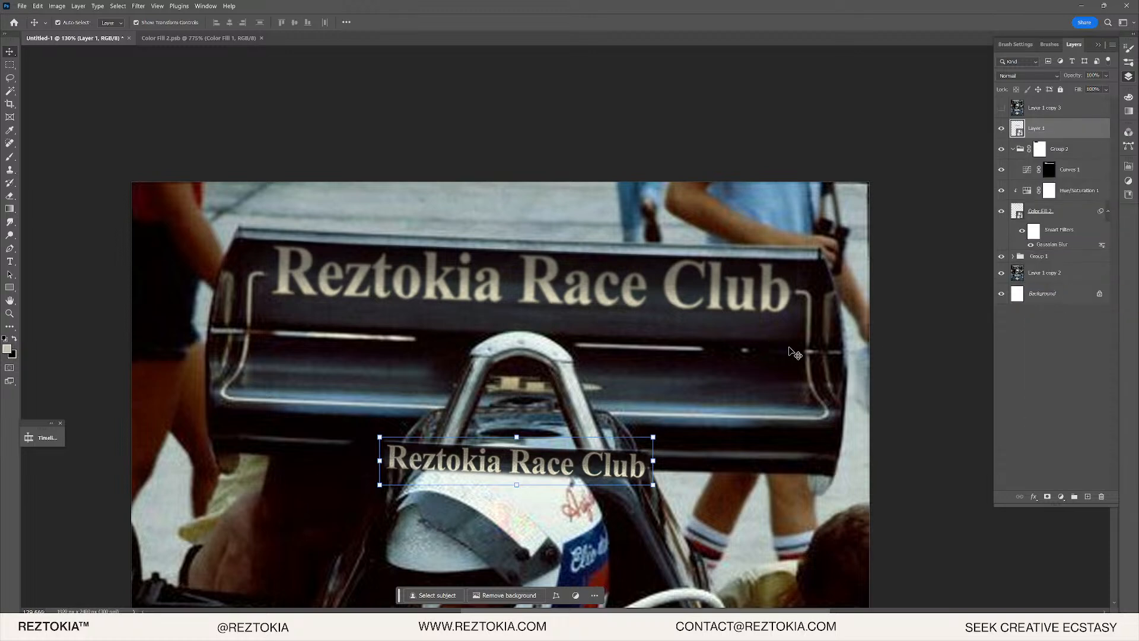
click(38, 6)
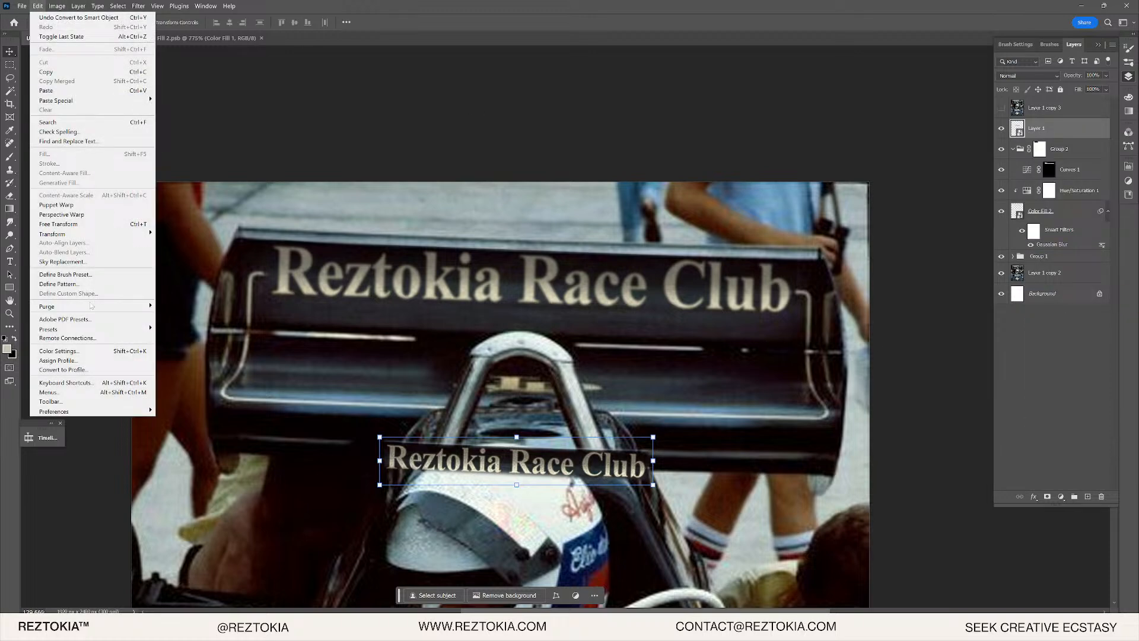
click(95, 224)
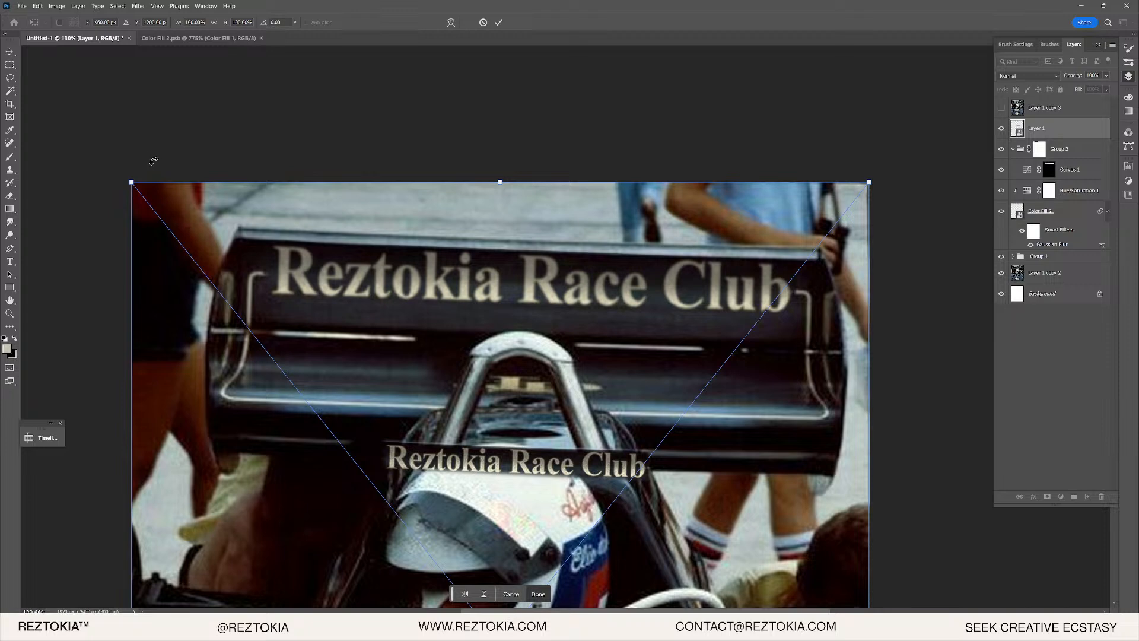
key(Return)
- Scale the lettering layer to 200% width and 200% height and commit it
click(37, 6)
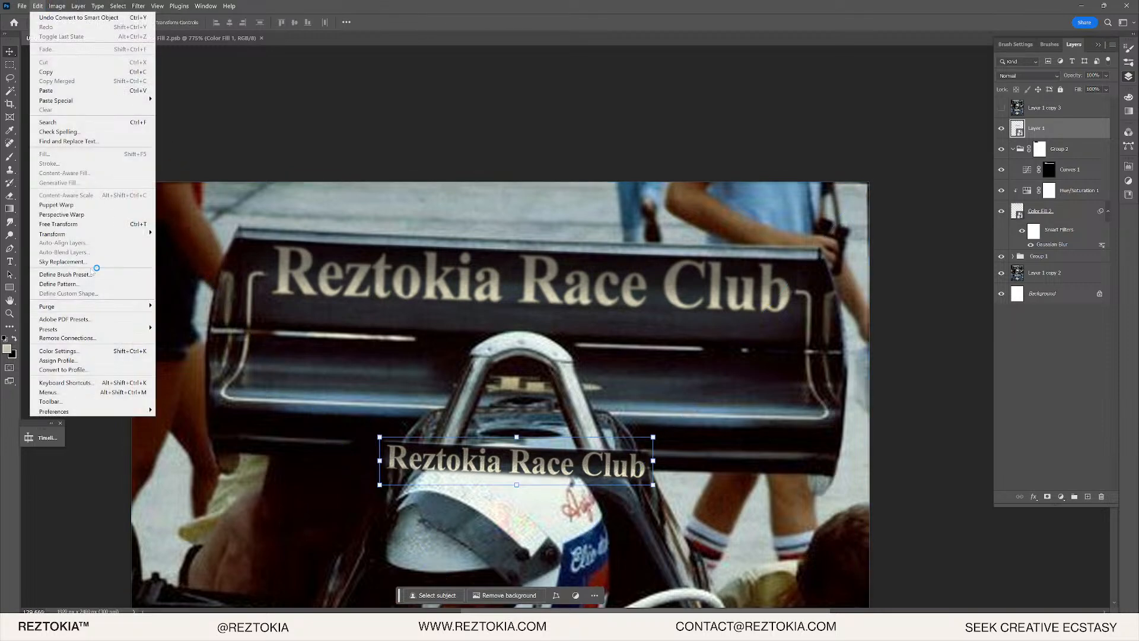
mouse_move(89, 234)
click(178, 245)
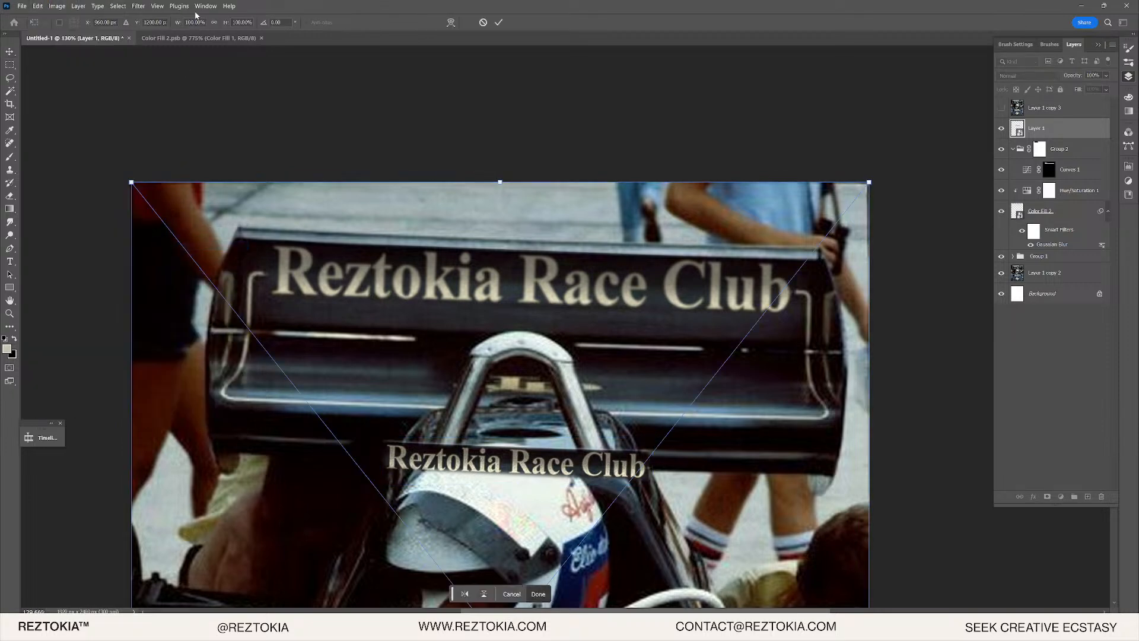
click(194, 22)
double_click(194, 22)
text(200)
key(Return)
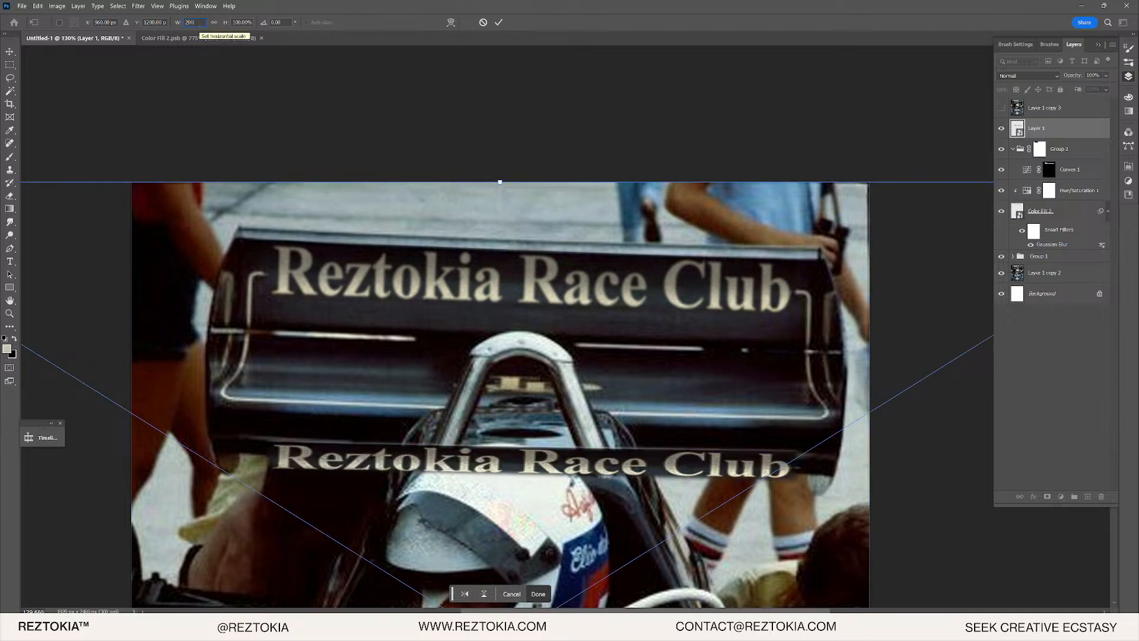
key(Tab)
text(200)
key(Return)
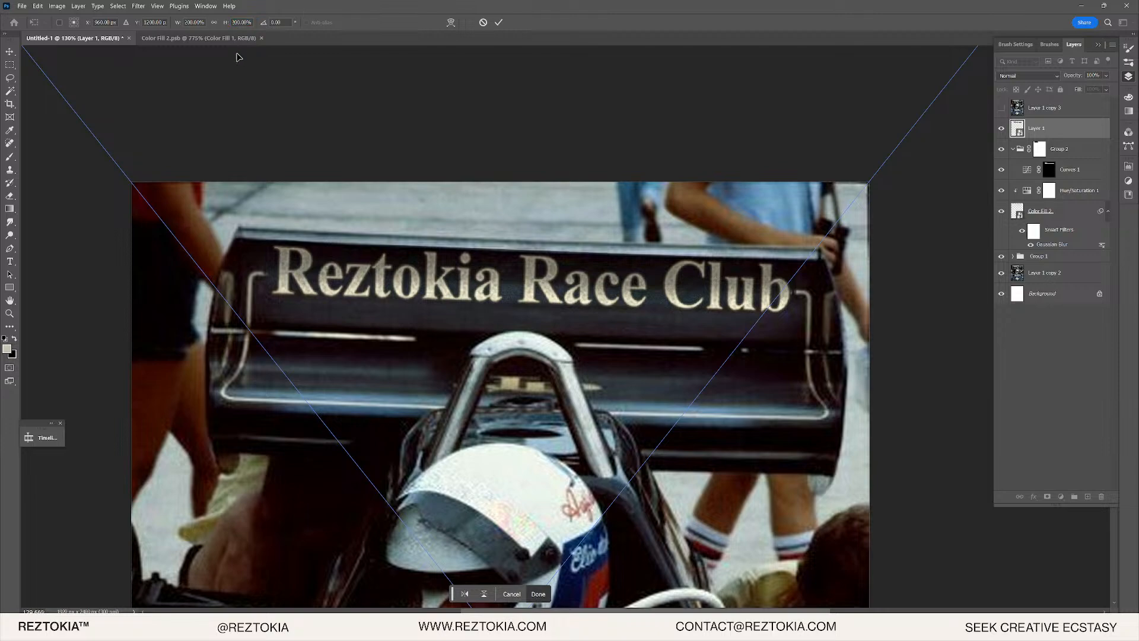
scroll(540, 127, down, 5)
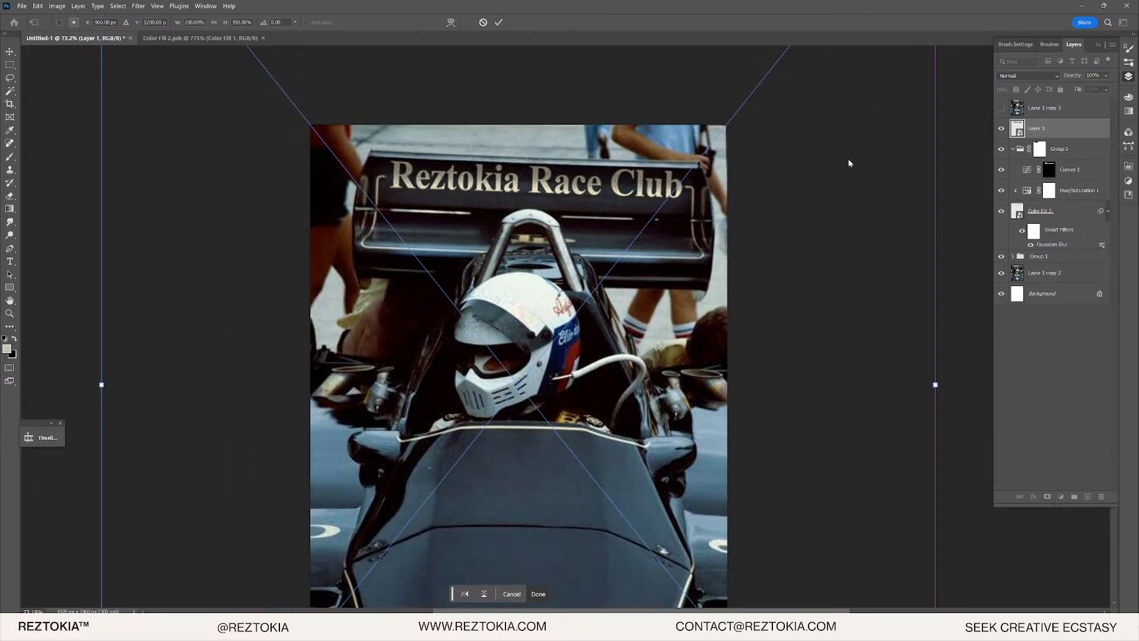
key(Return)
- Zoom onto the wing lettering, toggle Layer 1 off and on to compare, then select it
scroll(614, 189, up, 10)
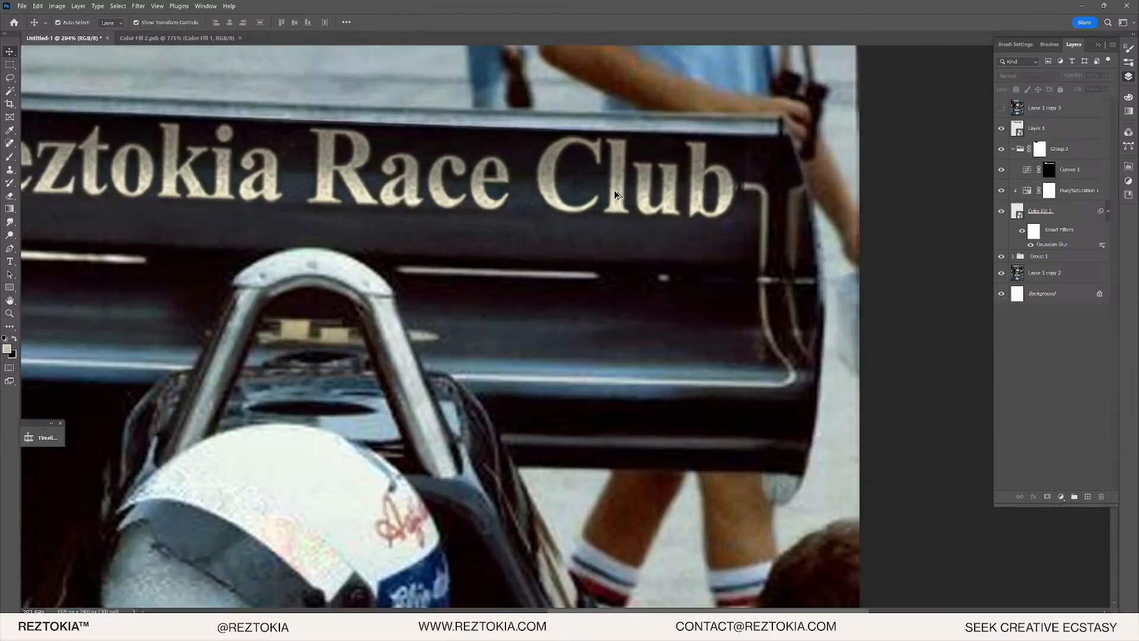
scroll(606, 190, left, 10)
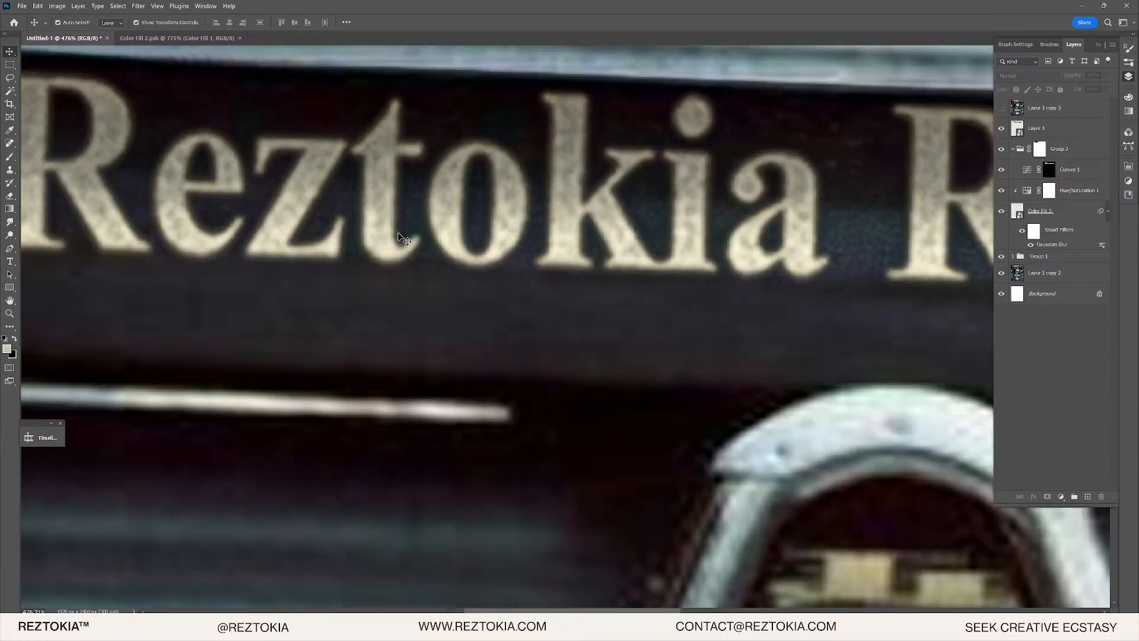
scroll(755, 184, up, 3)
click(1002, 128)
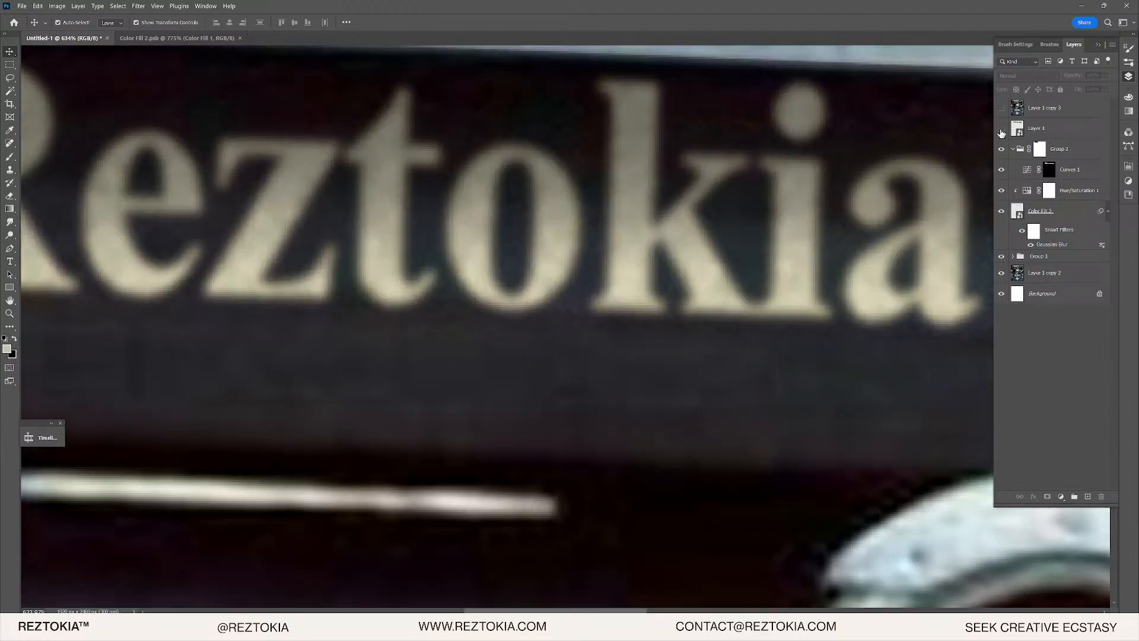
click(1002, 129)
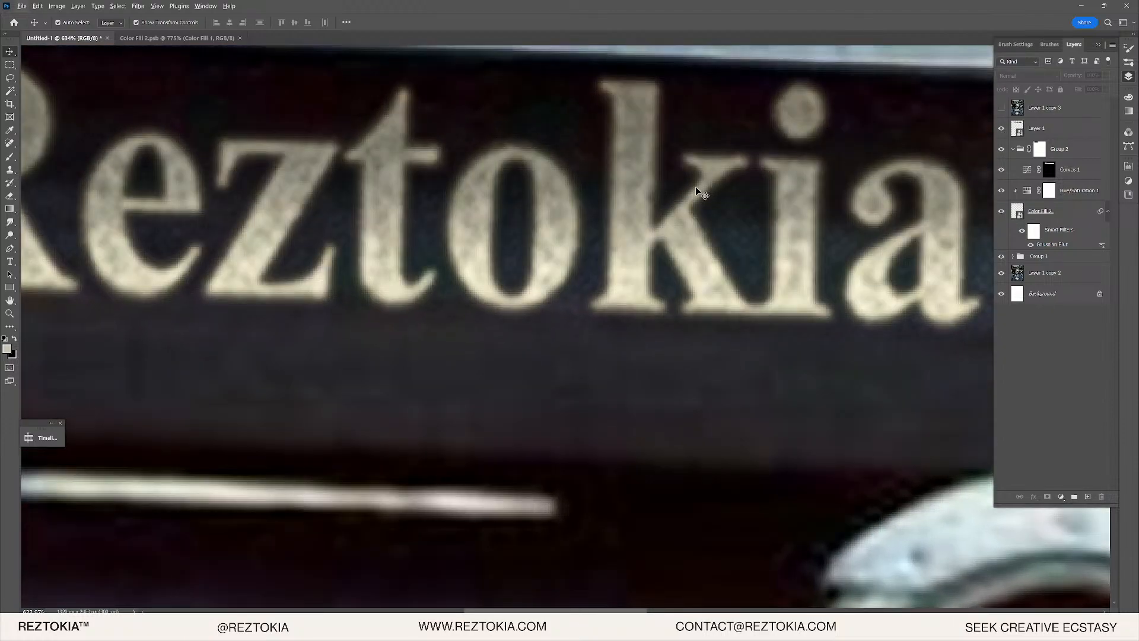
scroll(695, 187, up, 3)
click(1062, 134)
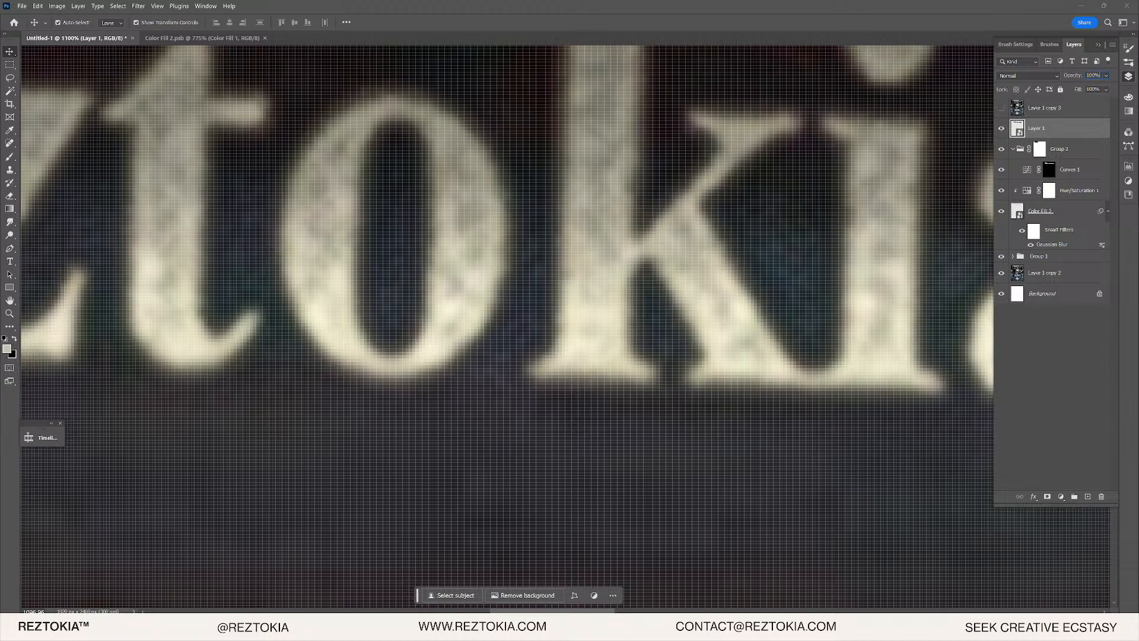
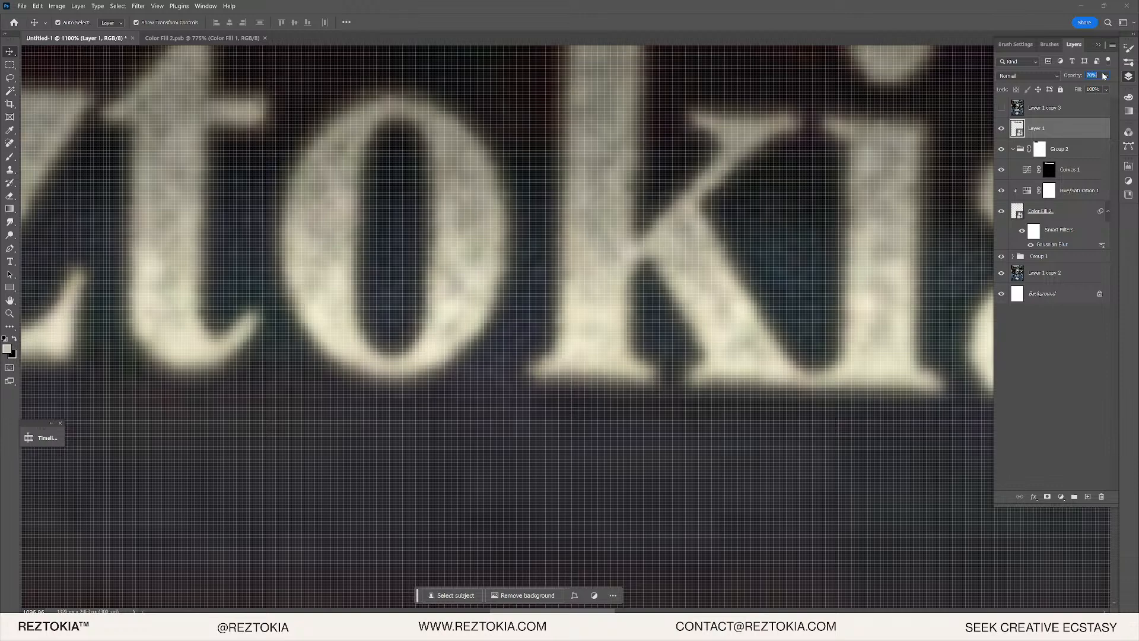
- Compare the Reztokia Race Club text with the original by toggling Layer 1 copy 3 and Layer 1
scroll(776, 173, down, 10)
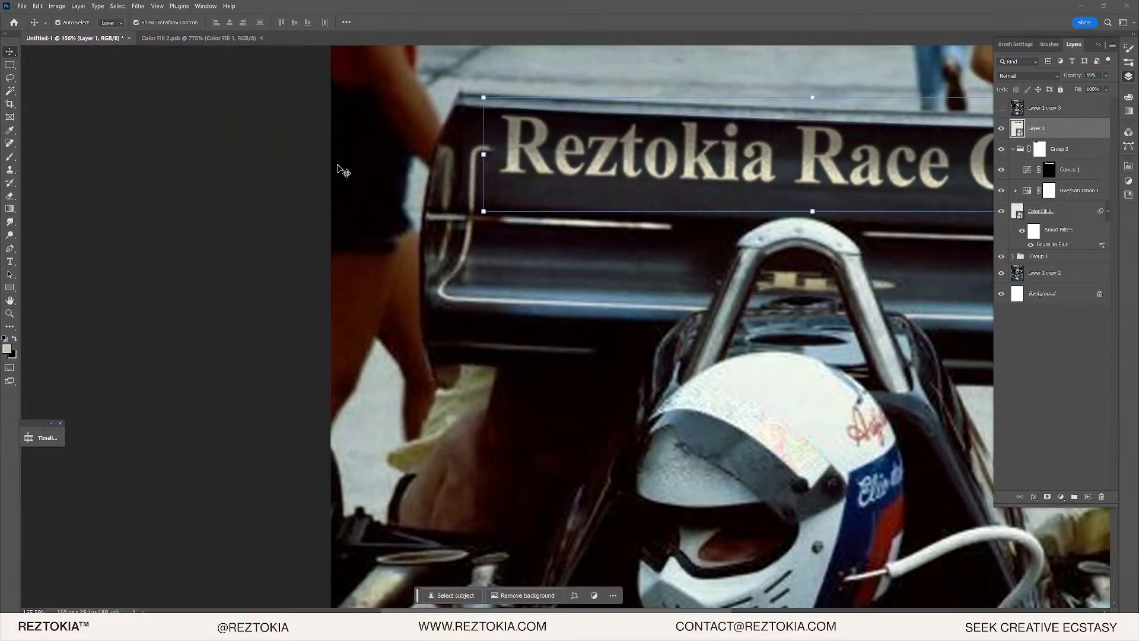
drag(763, 112, 575, 172)
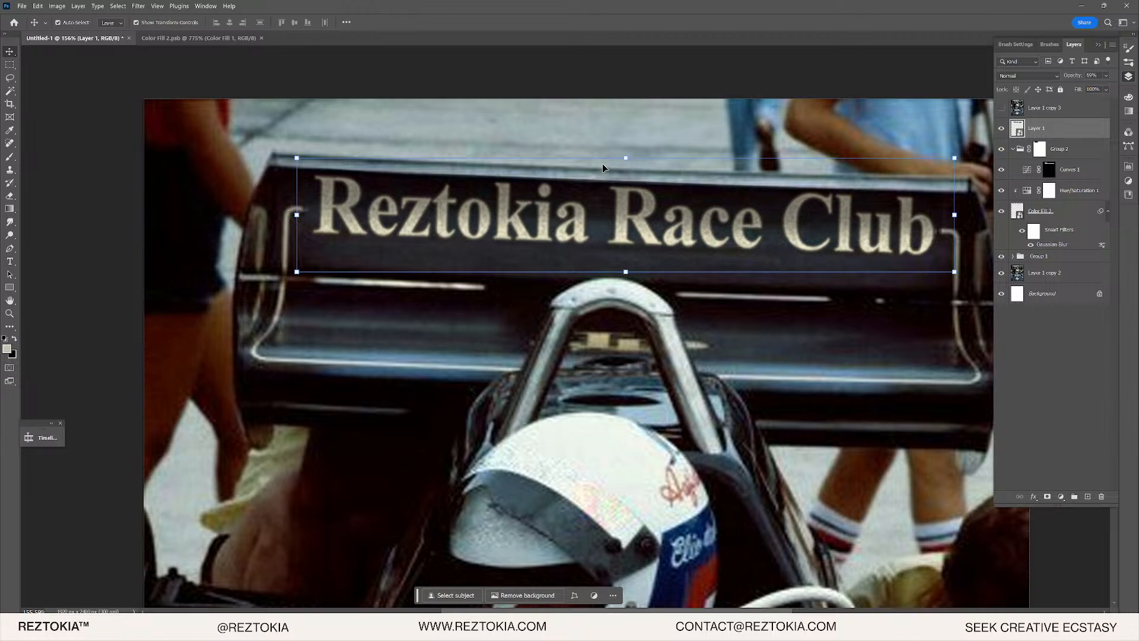
scroll(580, 252, up, 3)
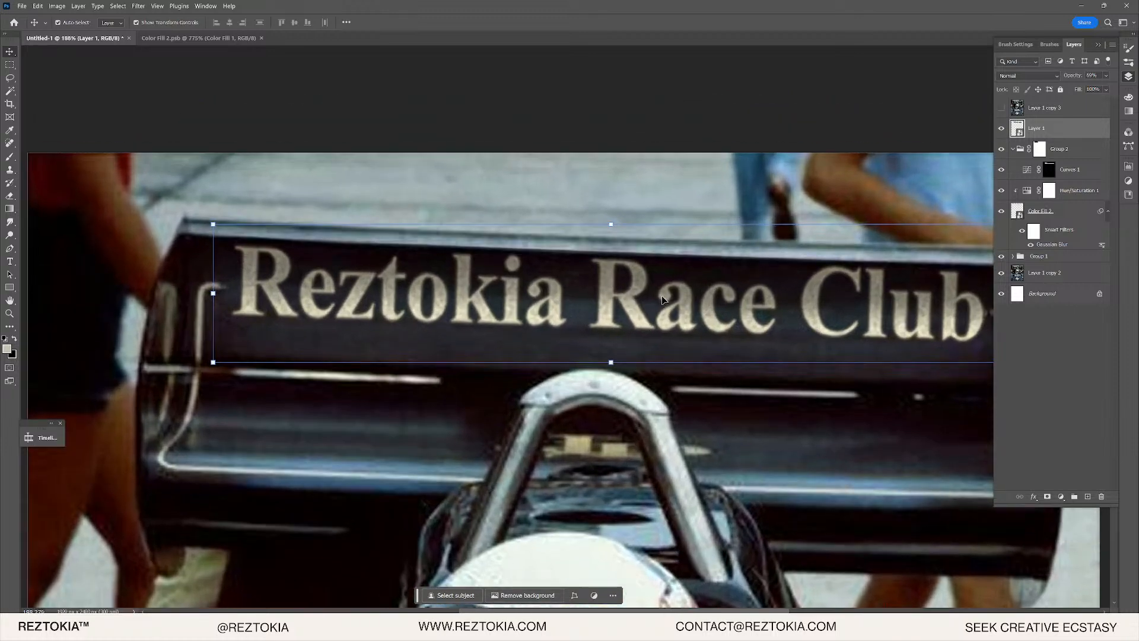
click(1002, 107)
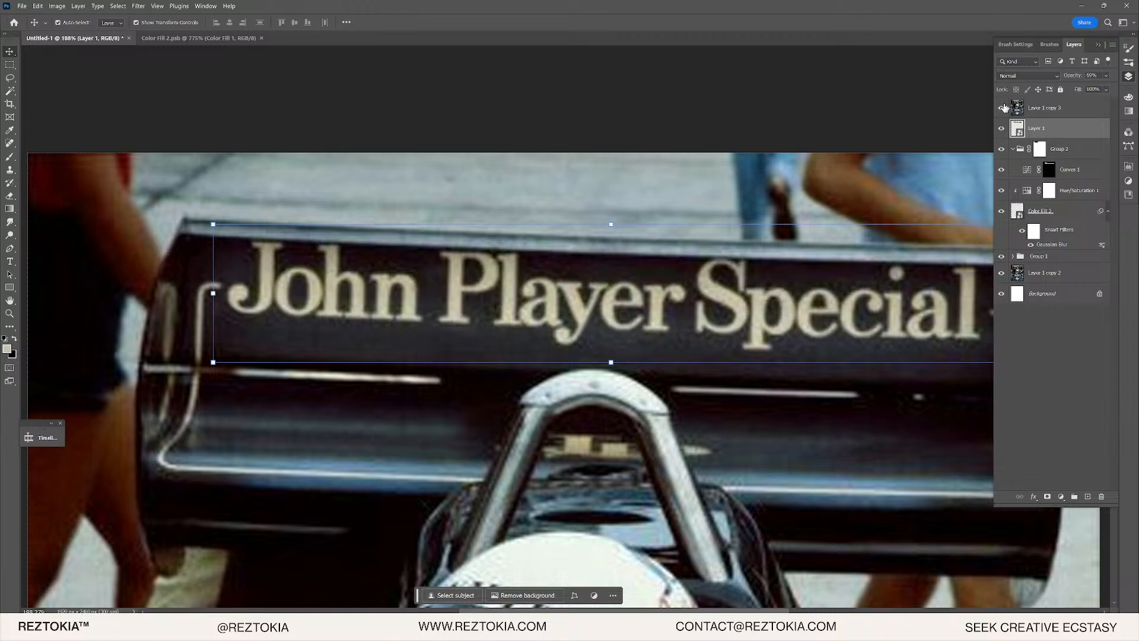
click(1000, 108)
click(1000, 108)
scroll(587, 347, down, 1)
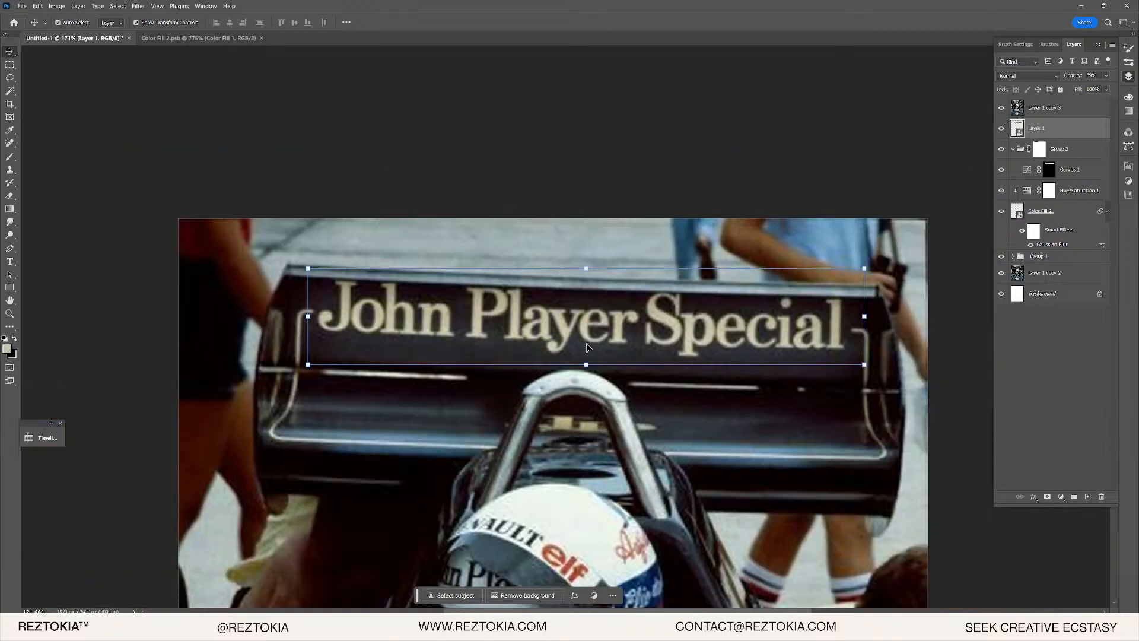
click(1003, 129)
click(1003, 129)
click(1002, 129)
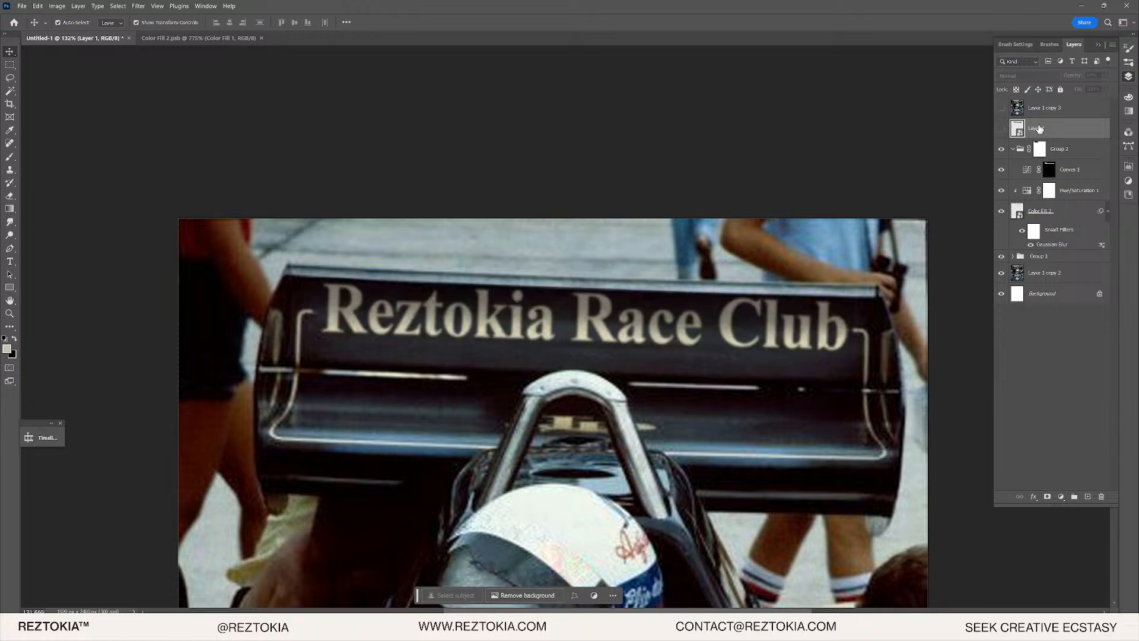
- Check Group 2's effect, then set the Curves 1 opacity to 56%
click(1067, 153)
click(1001, 149)
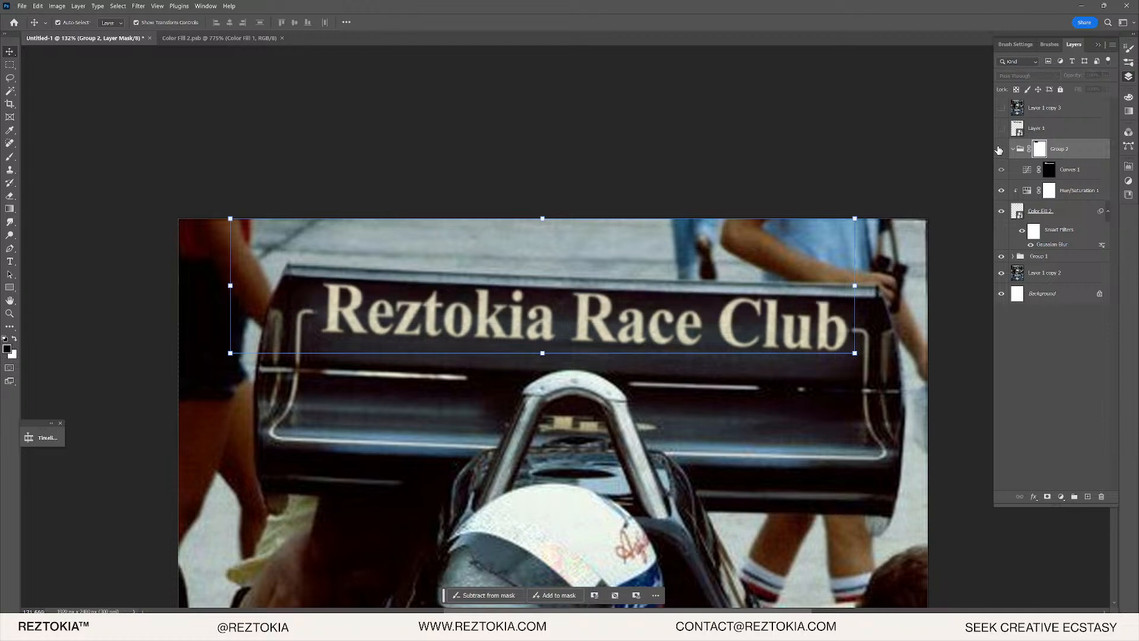
click(1001, 148)
scroll(736, 331, up, 3)
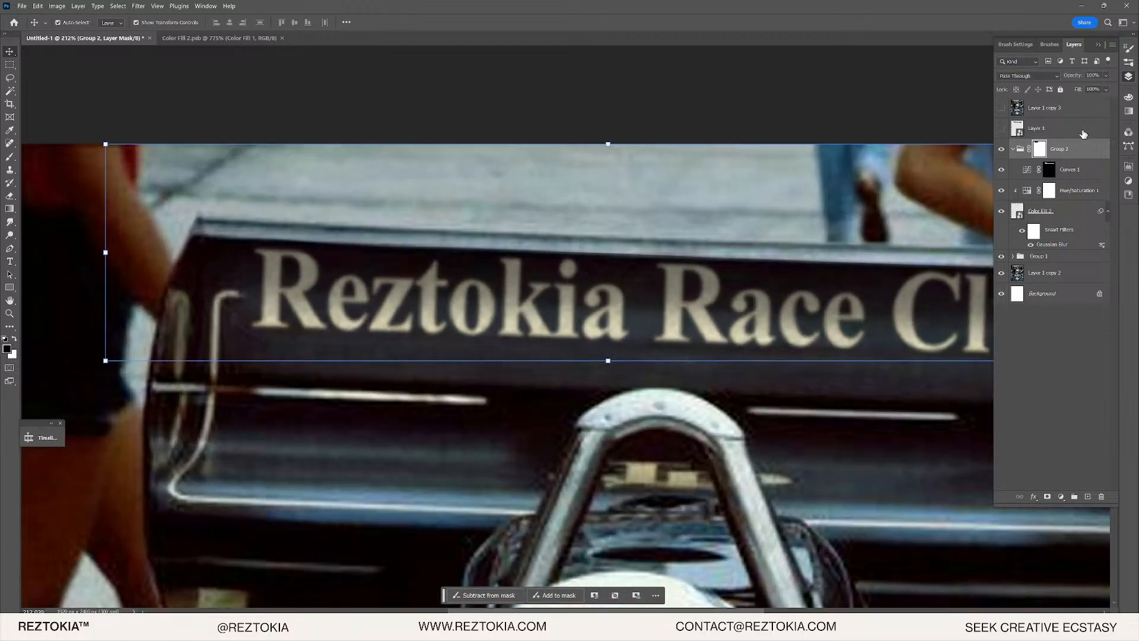
click(1072, 169)
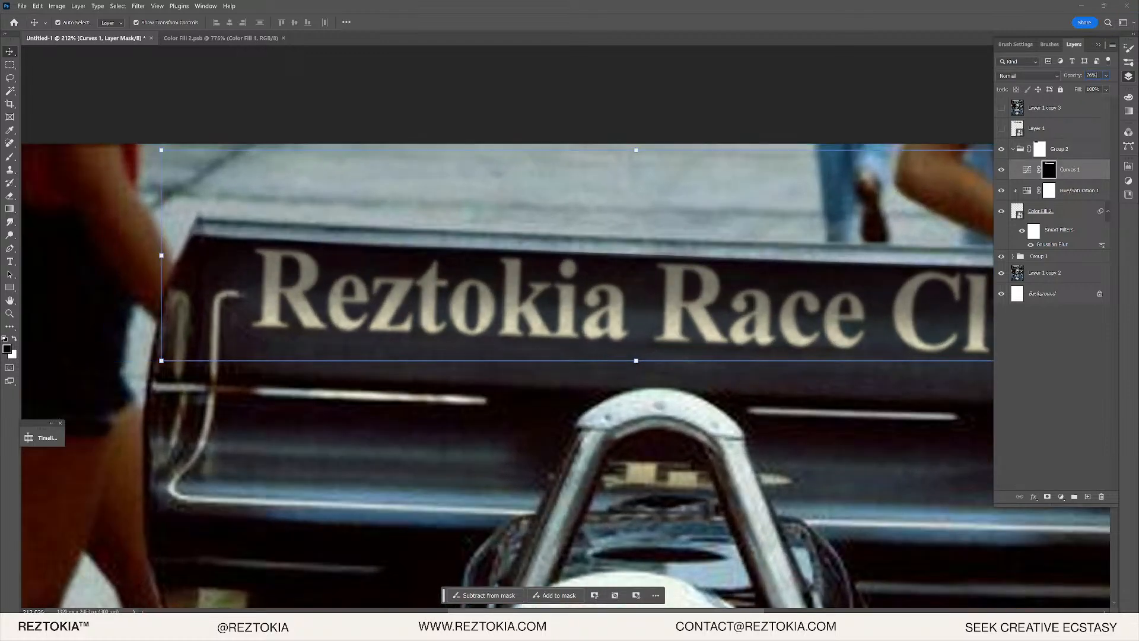
key(4)
key(6)
key(5)
key(6)
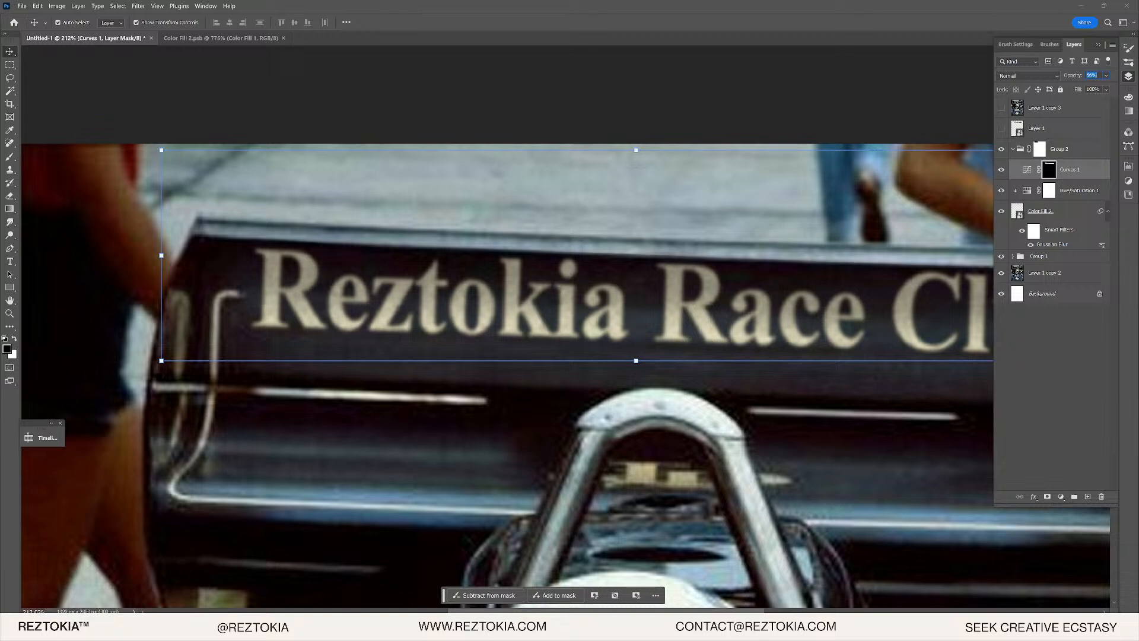
- Flip the original John Player Special lettering on and off to judge the 56% result
click(1004, 110)
click(1004, 109)
click(1004, 109)
click(1004, 110)
click(1004, 109)
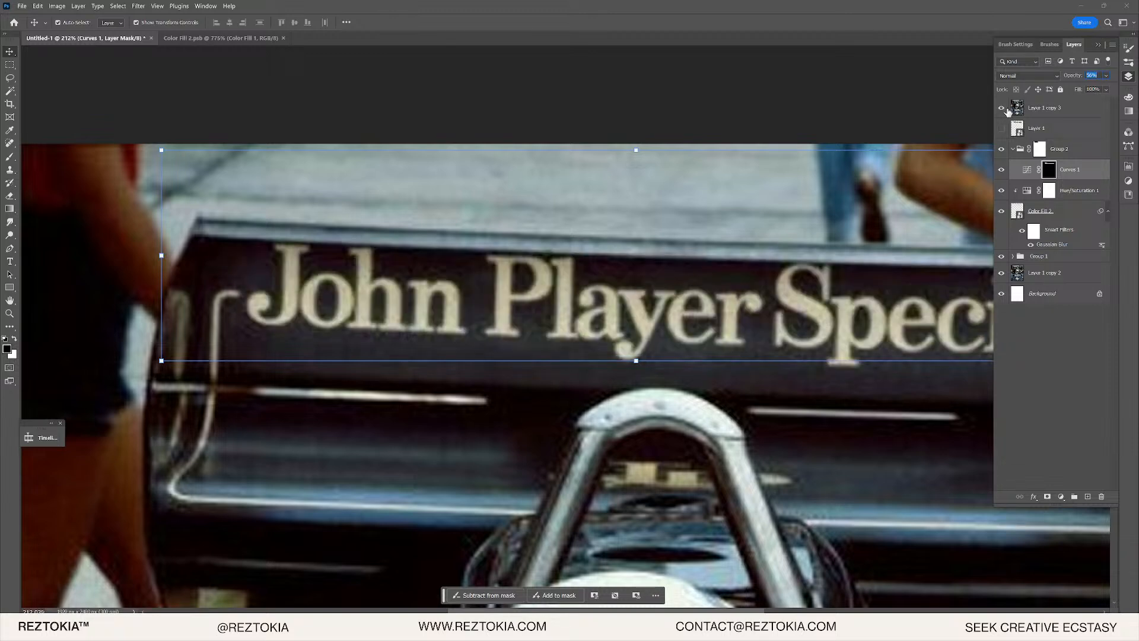
click(1004, 109)
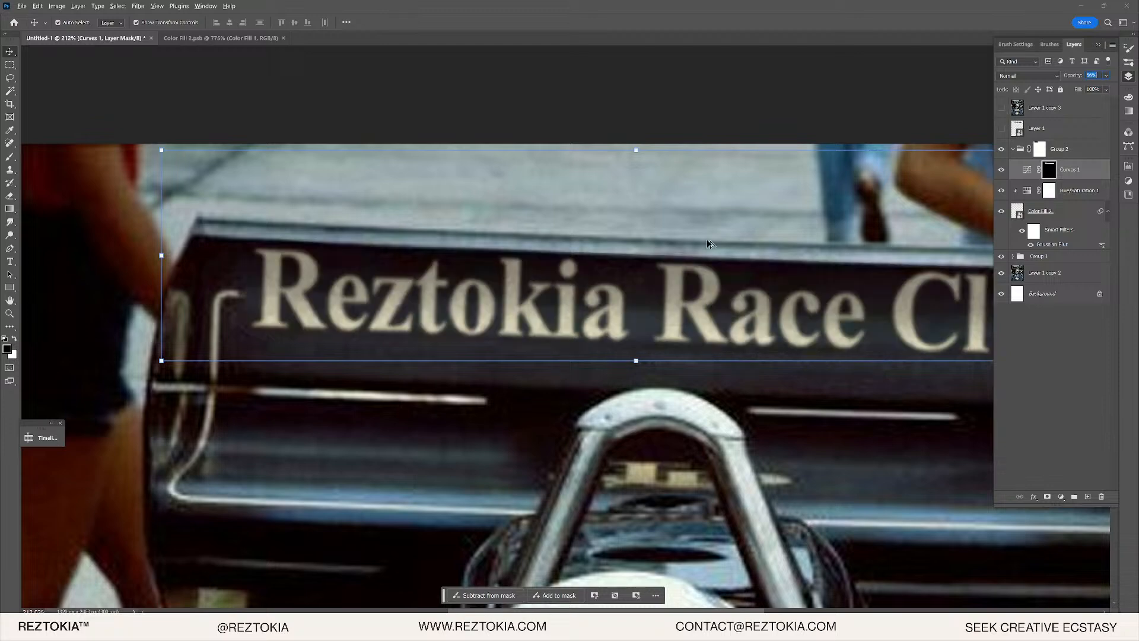
- Turn Layer 1 back on and collapse Group 2
scroll(461, 289, down, 10)
click(689, 260)
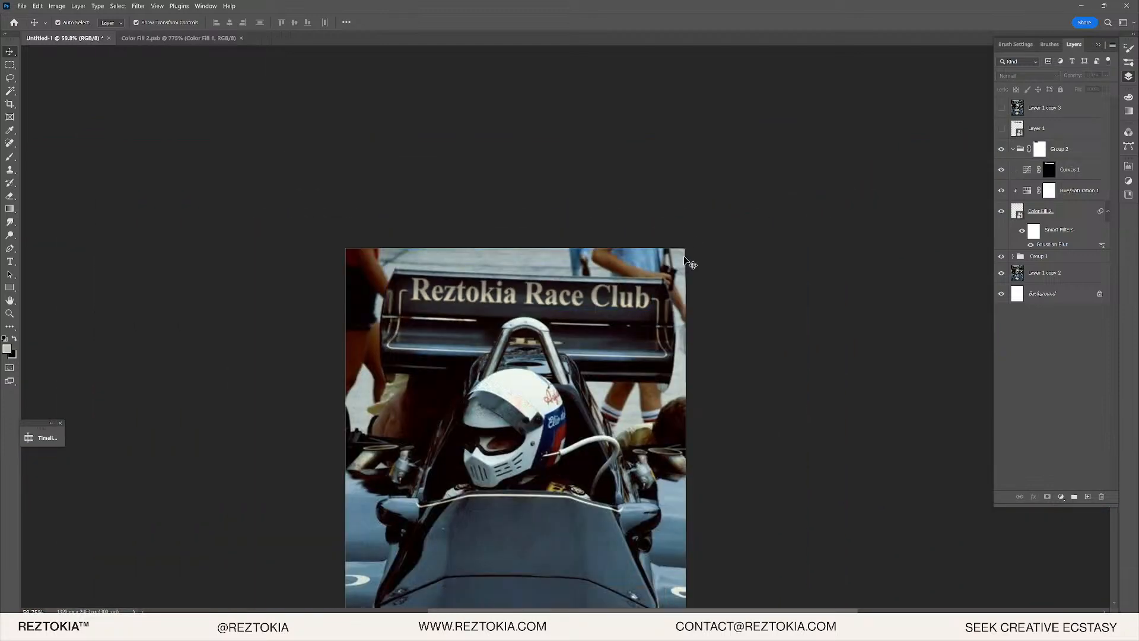
scroll(519, 321, down, 2)
scroll(518, 309, up, 10)
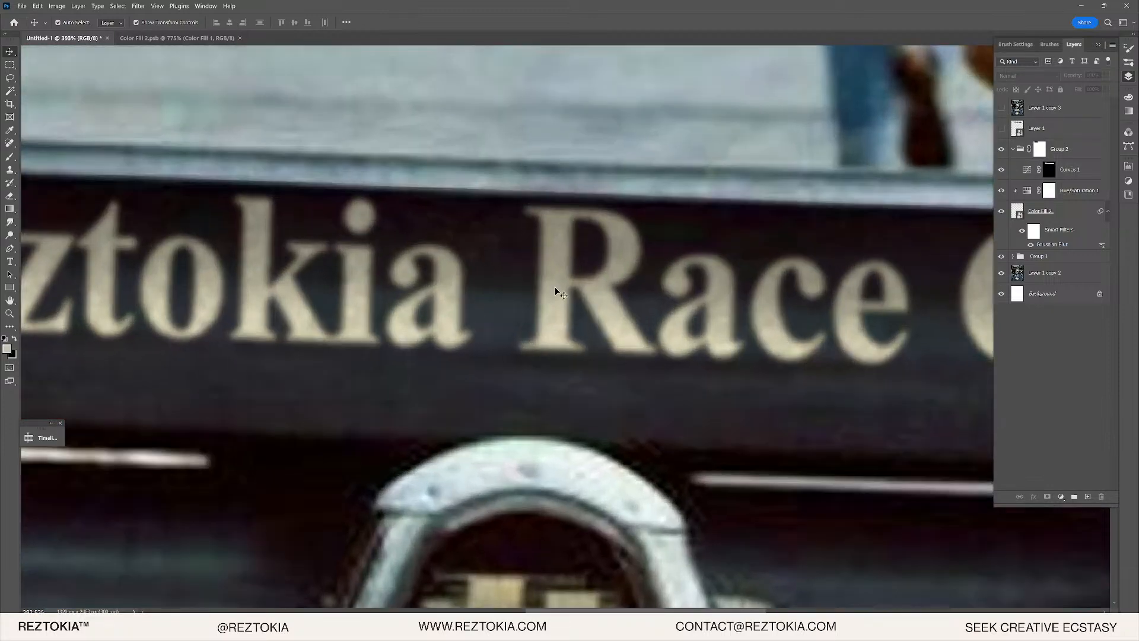
click(956, 189)
click(1074, 190)
click(1071, 214)
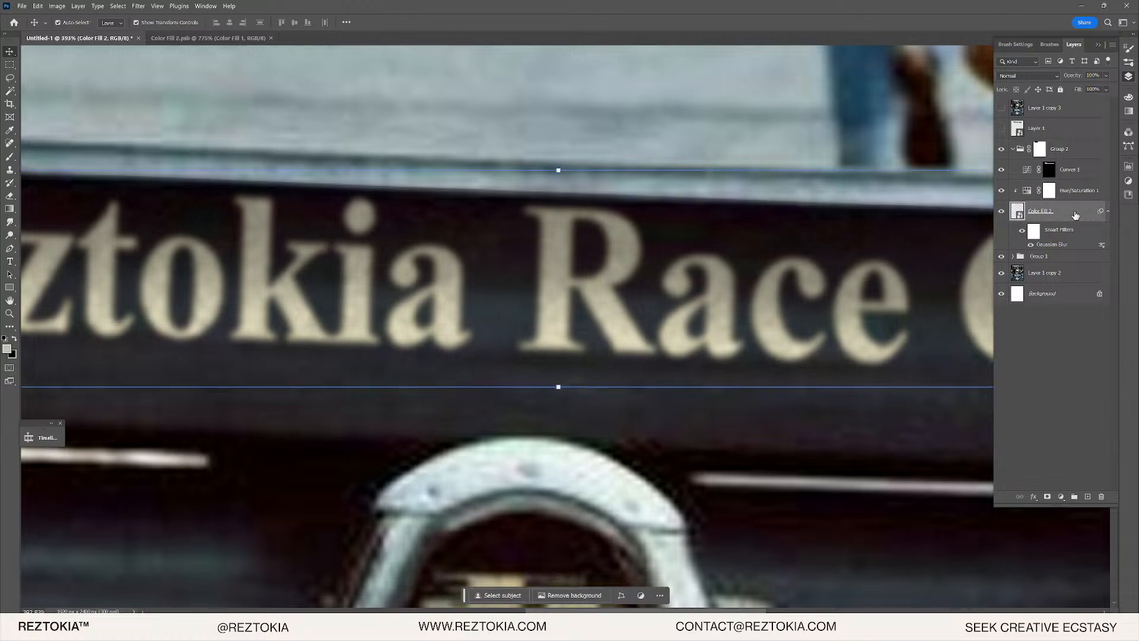
click(1083, 154)
click(1031, 134)
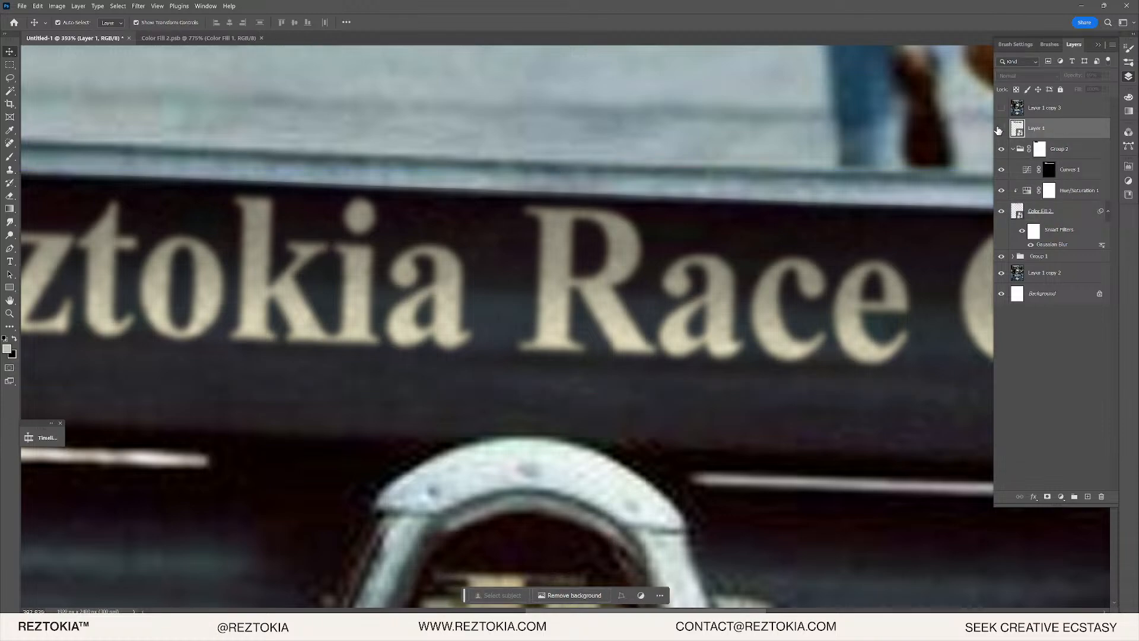
click(1002, 128)
scroll(416, 306, down, 5)
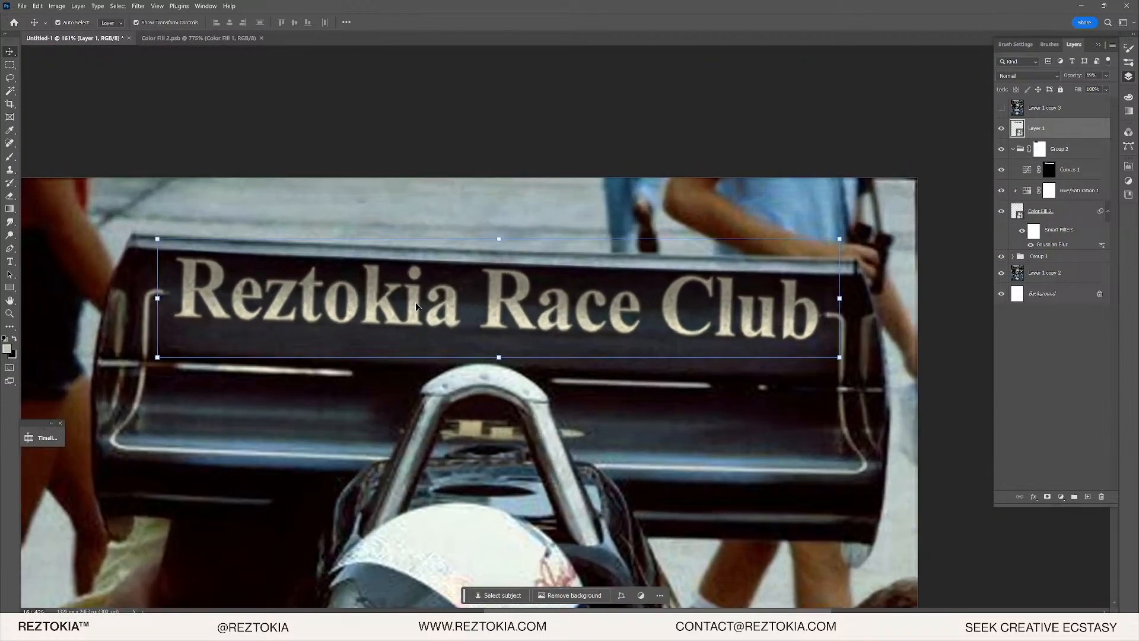
drag(1067, 190, 1065, 145)
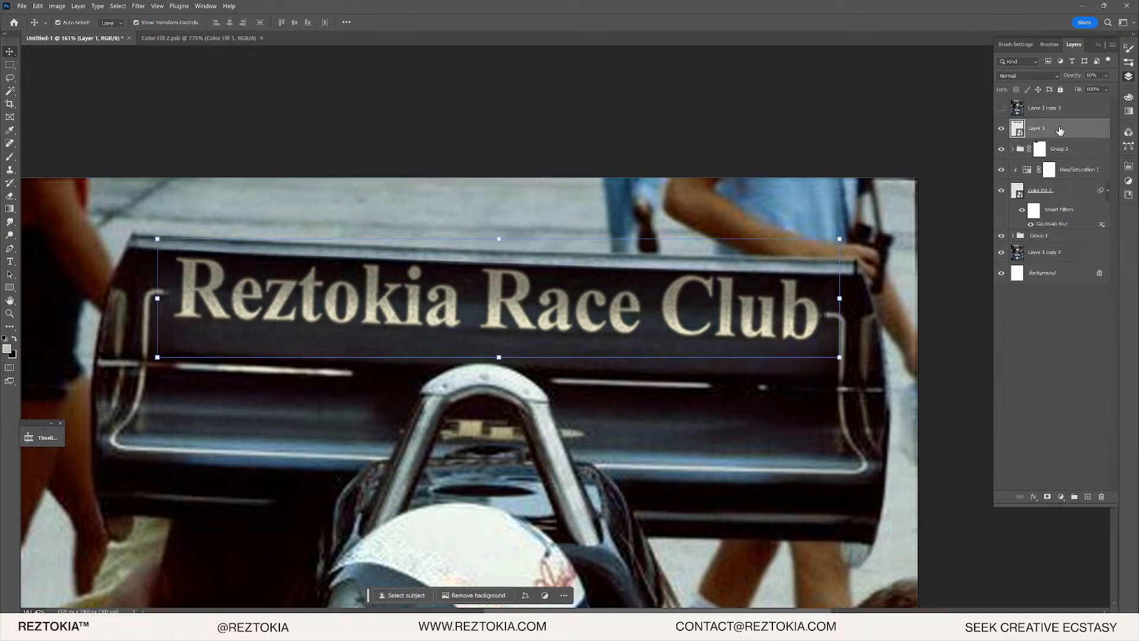
- Convert Layer 1 through Color Fill 2 into a single smart object
shift+click(1077, 194)
right_click(1050, 172)
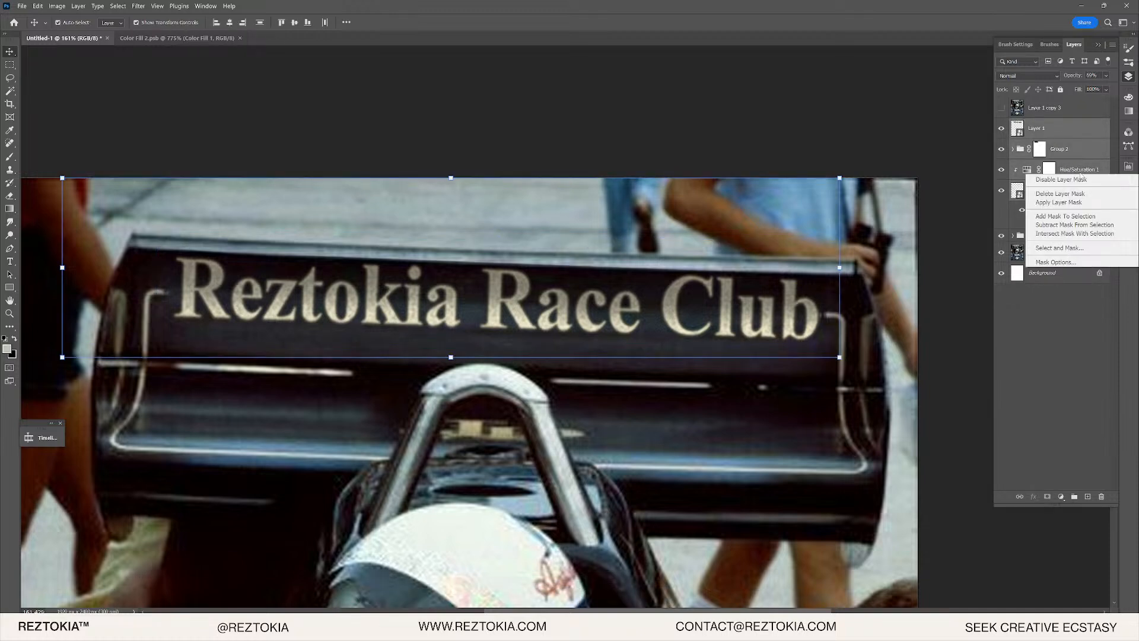
key(Escape)
right_click(1068, 188)
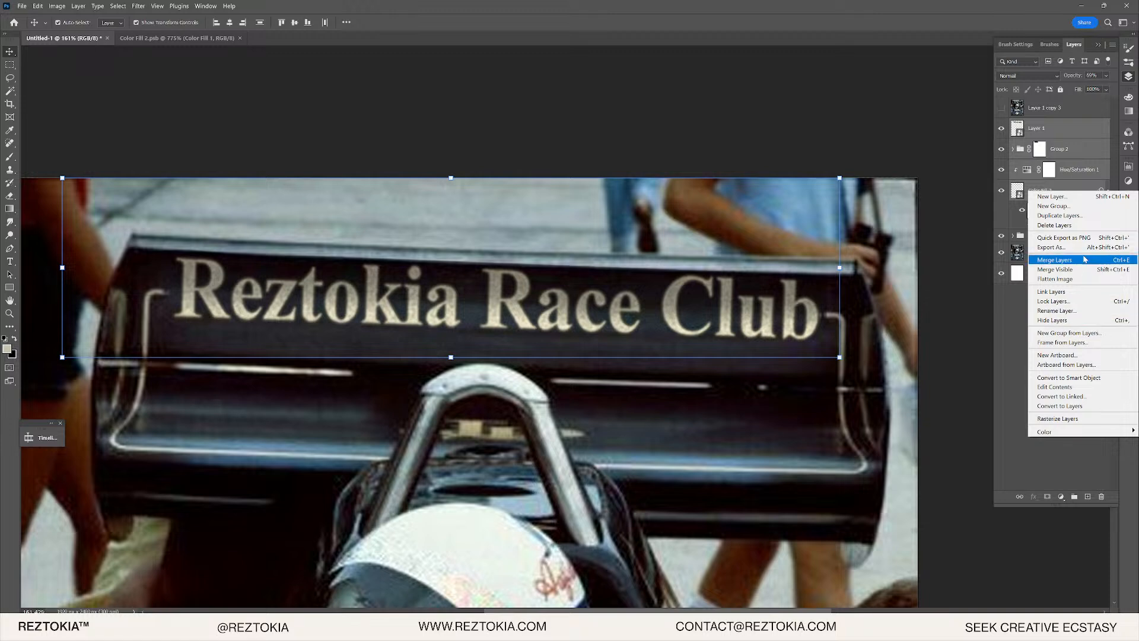
click(1077, 377)
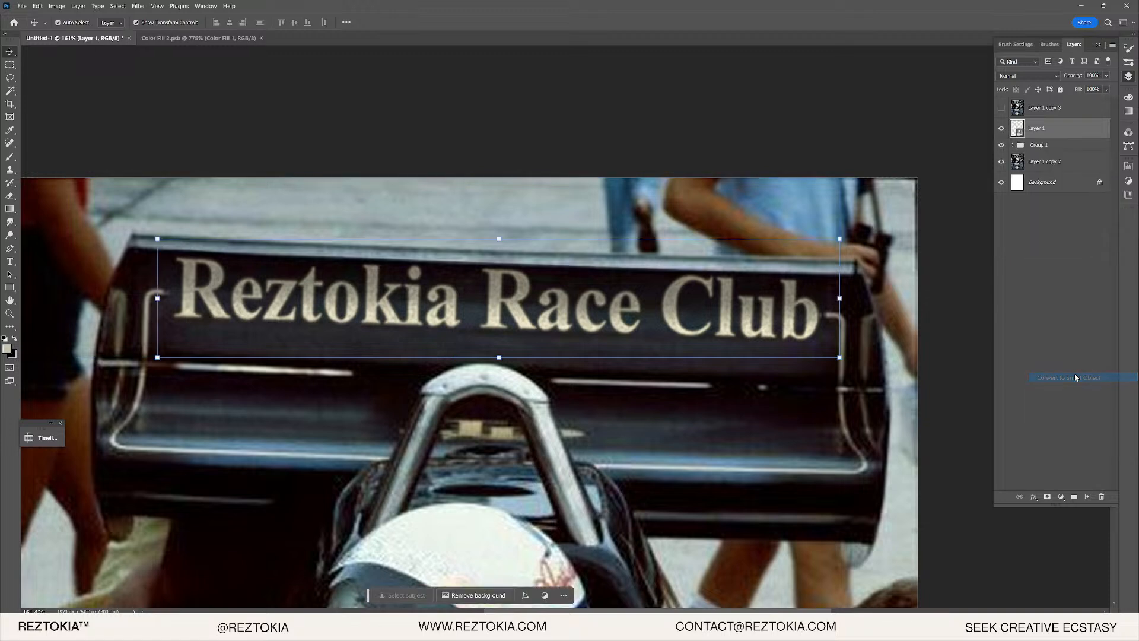
- Warp the combined lettering gently down to follow the wing, commit, and nudge it up
click(37, 6)
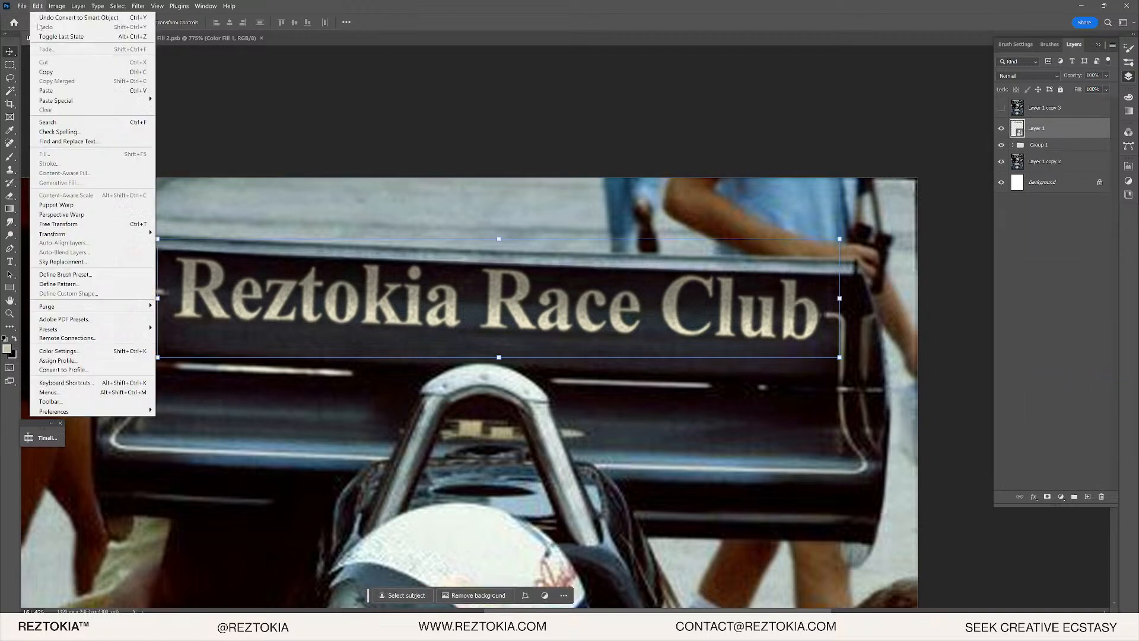
mouse_move(119, 233)
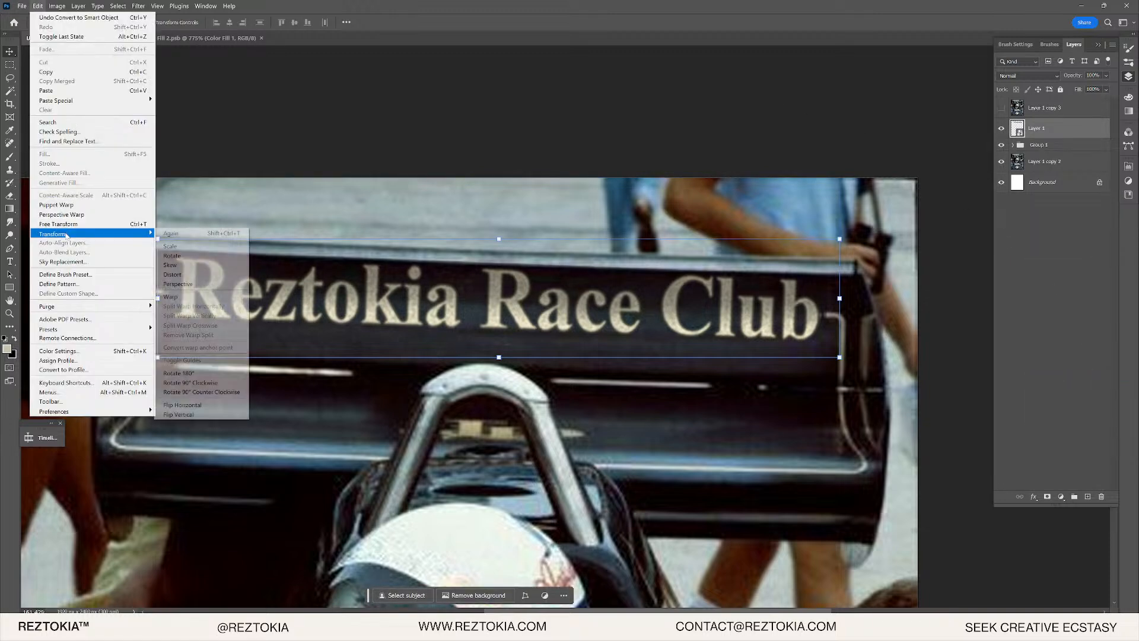
click(184, 298)
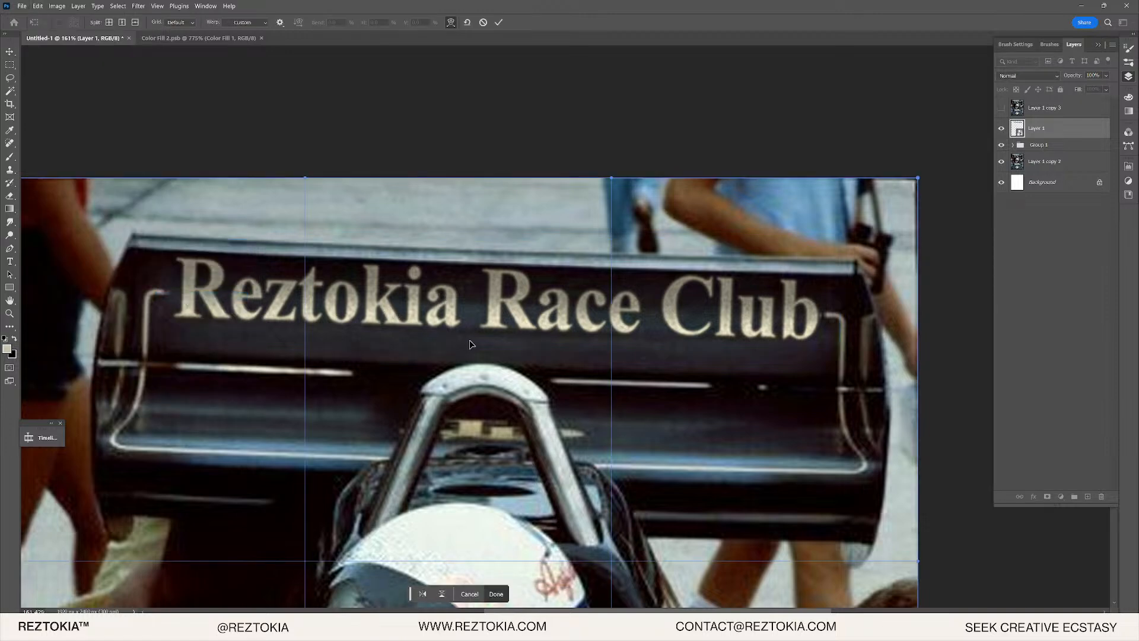
drag(481, 315, 481, 327)
key(ctrl+alt+z)
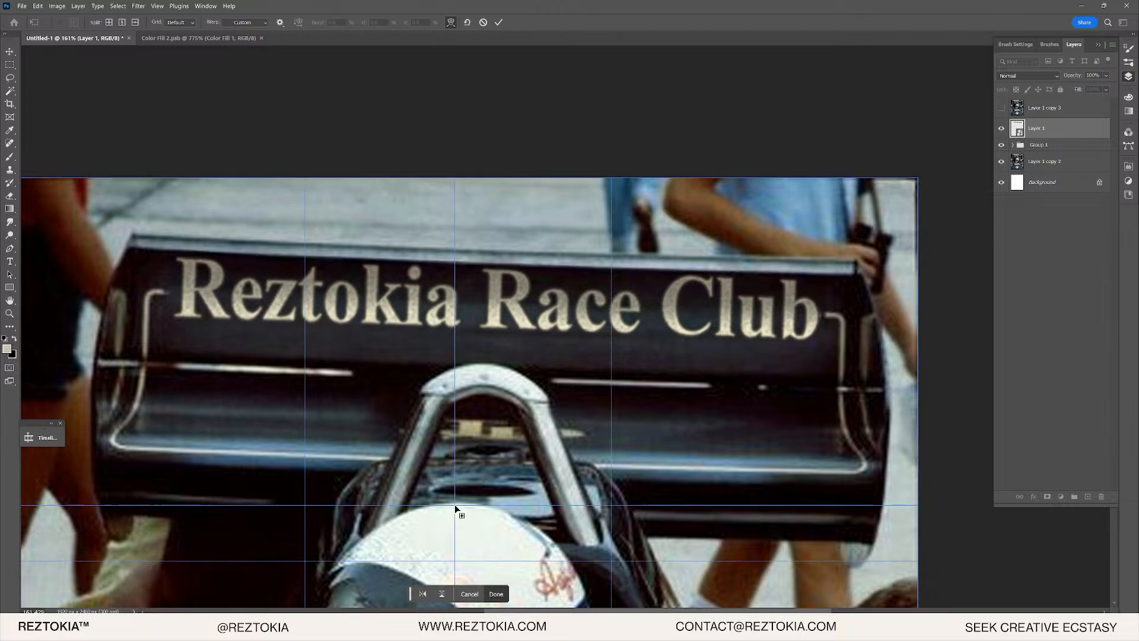
drag(445, 565, 445, 578)
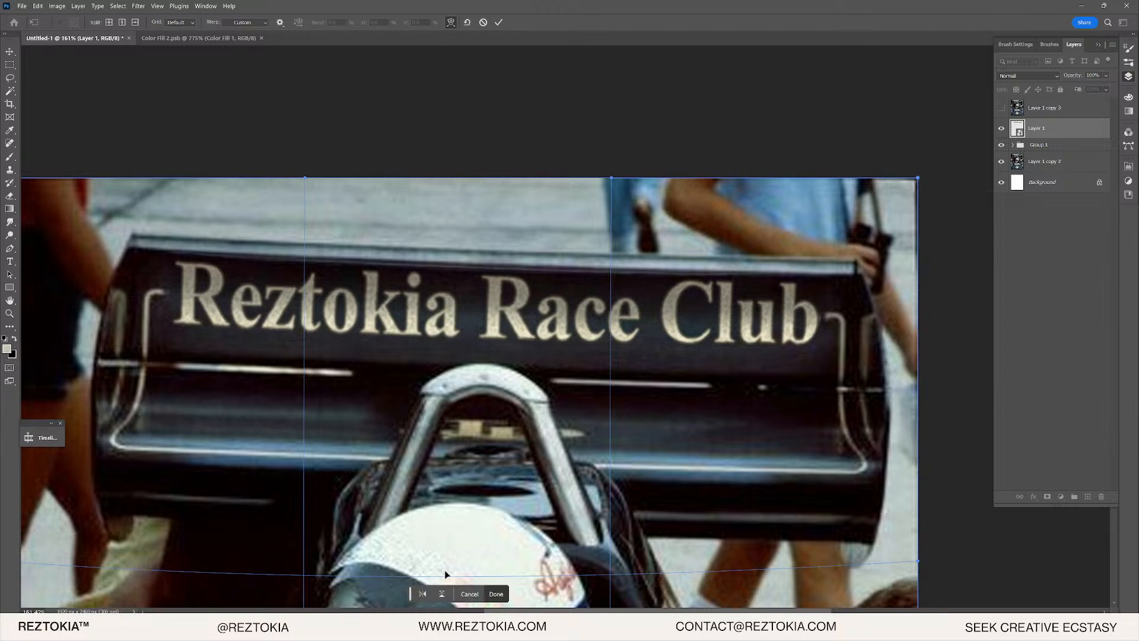
scroll(423, 376, up, 3)
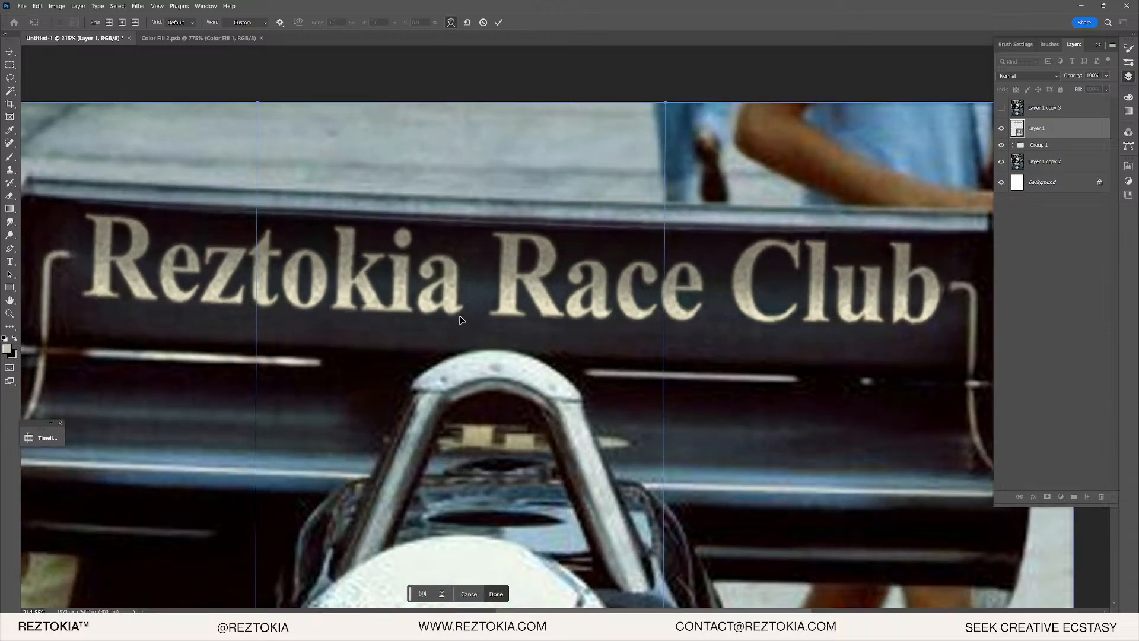
click(499, 24)
key(Up)
key(Up)
key(Up)
key(Up)
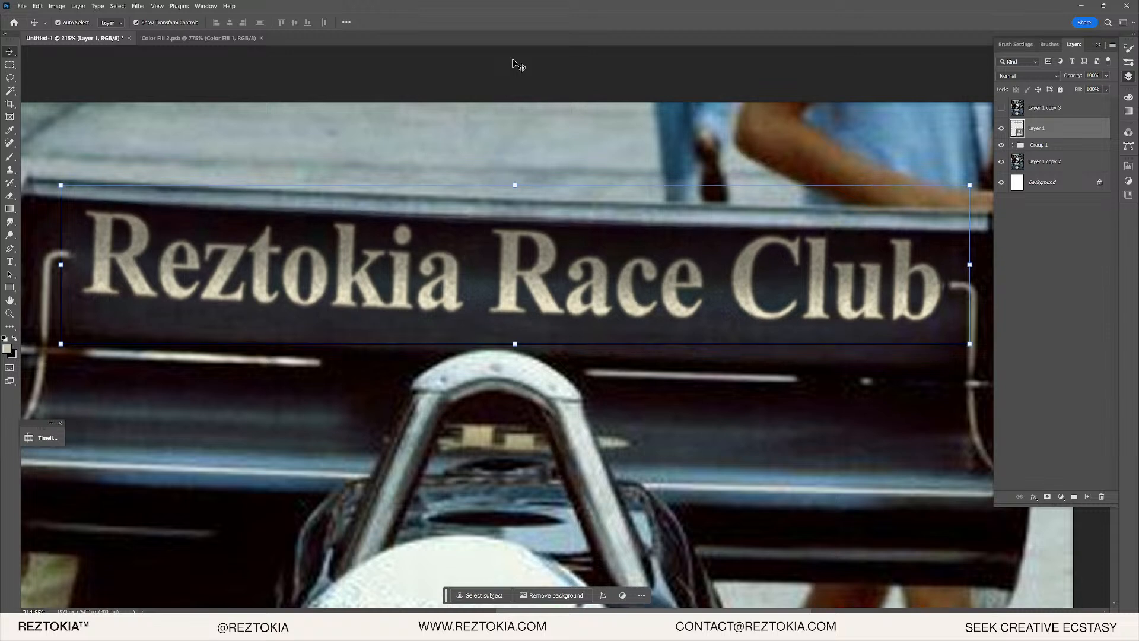
- Nudge the lettering slightly left and down into its final position on the wing
key(Down)
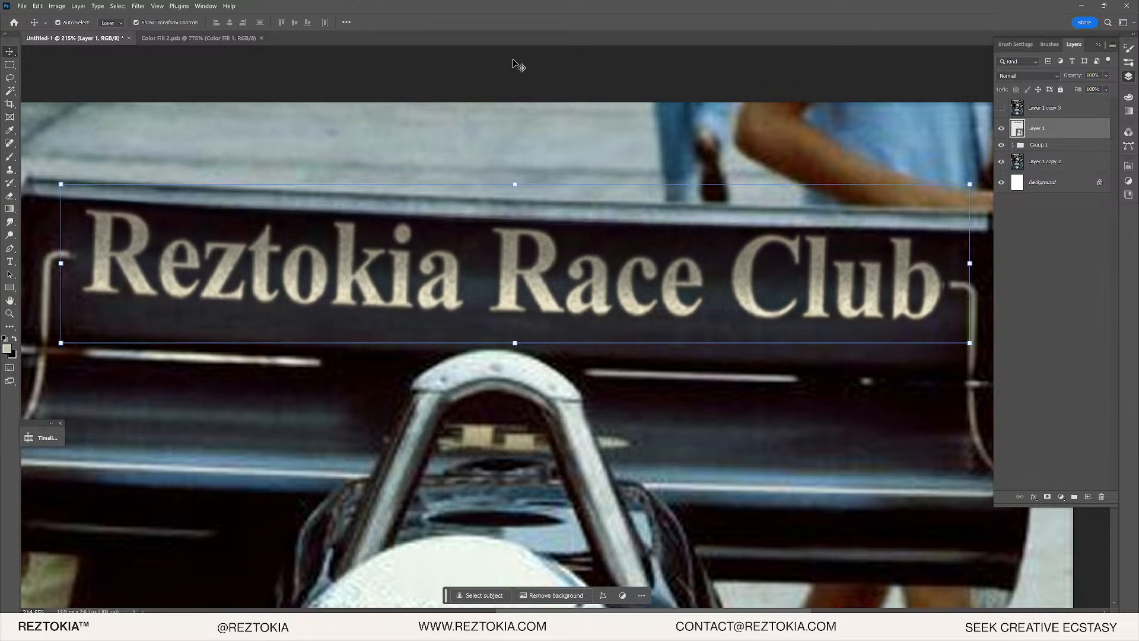
key(Up)
key(Up)
key(Up)
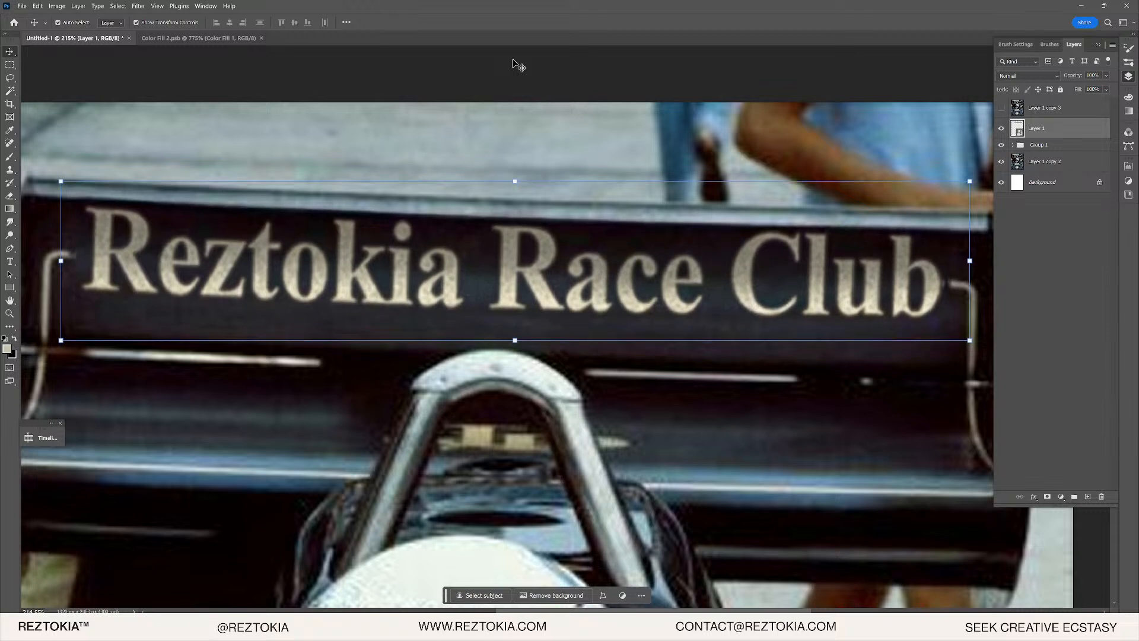
key(Left)
key(Down)
key(Down)
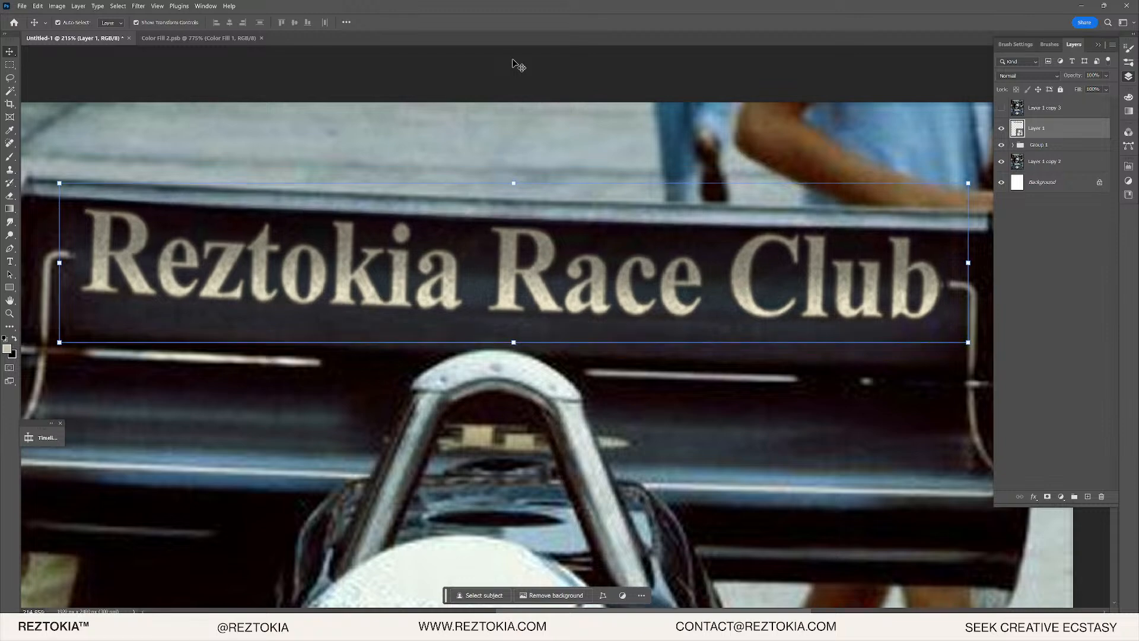
key(Up)
key(Down)
click(588, 248)
scroll(588, 248, down, 5)
click(644, 149)
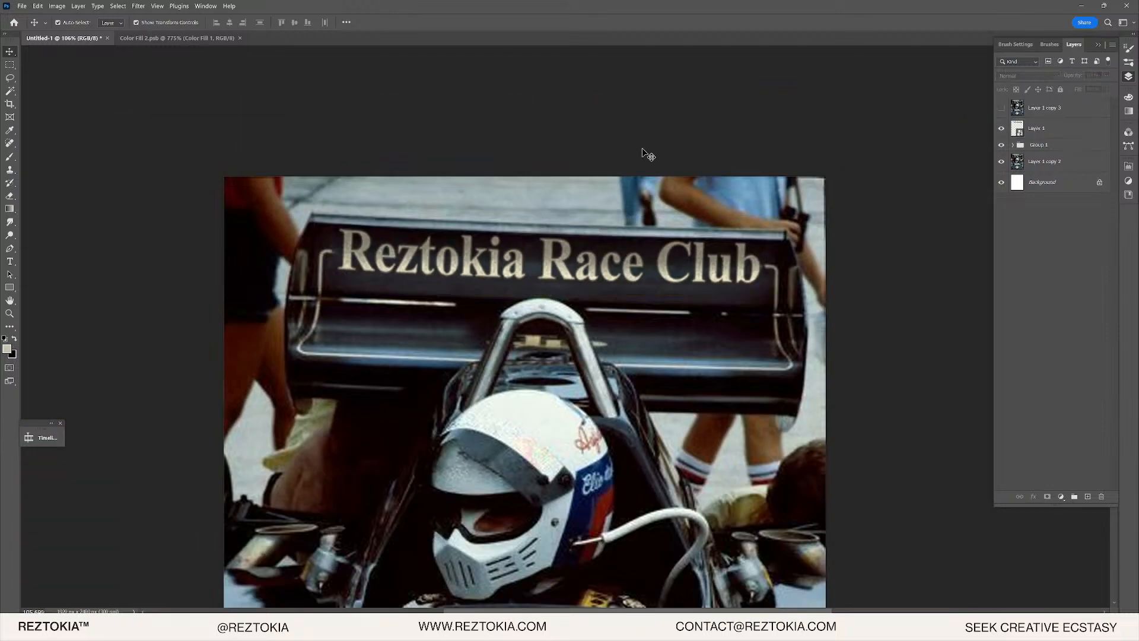
scroll(643, 149, down, 4)
- Compare the new lettering with the original John Player Special text via visibility and undo/redo
click(1003, 107)
click(1005, 107)
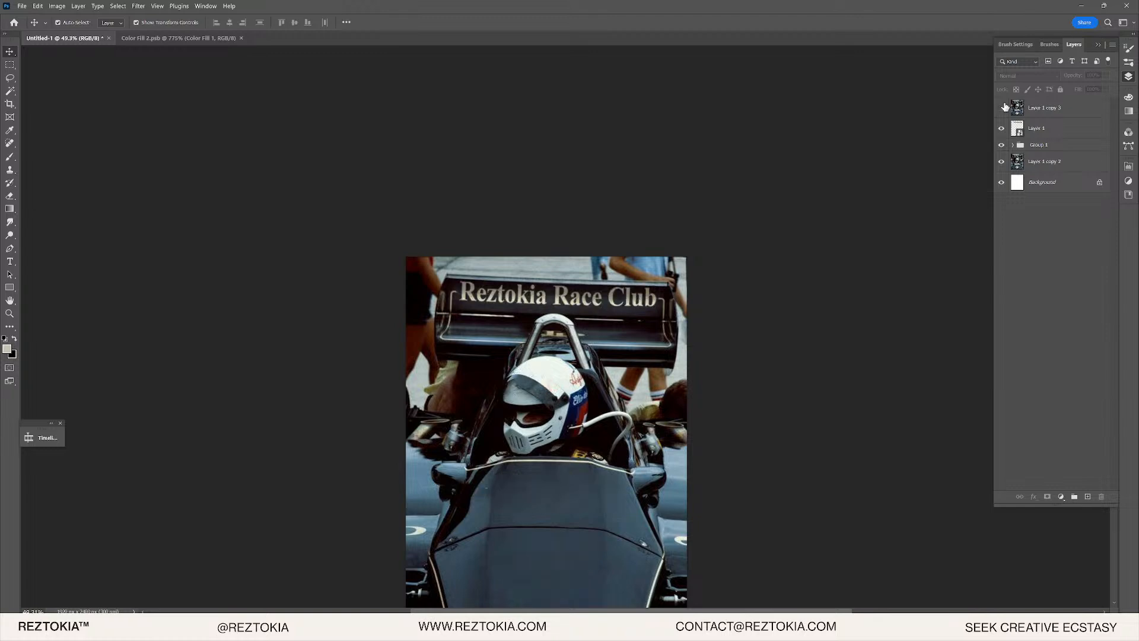
click(1003, 107)
click(1004, 107)
click(1005, 107)
scroll(593, 275, up, 4)
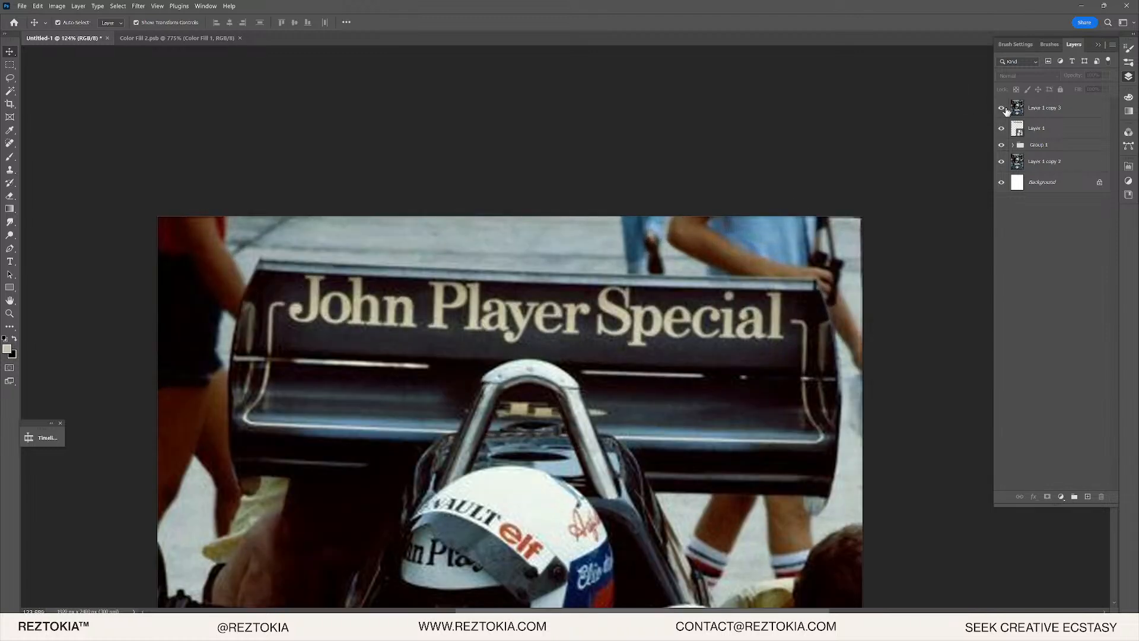
click(1003, 111)
click(1003, 111)
key(ctrl+z)
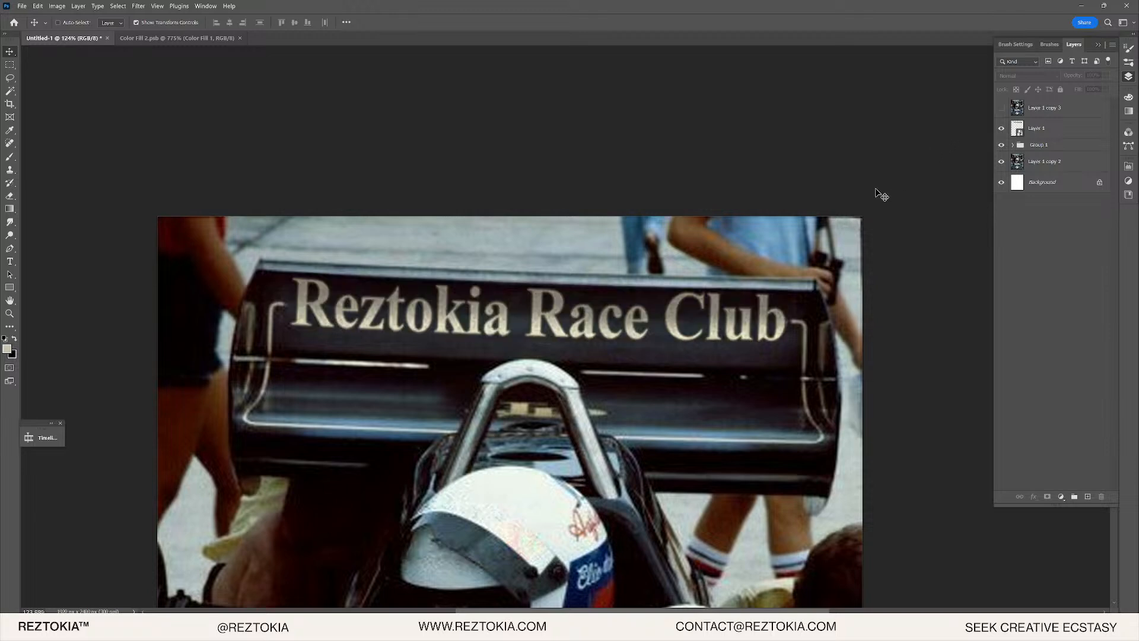
key(ctrl+shift+z)
key(ctrl+z)
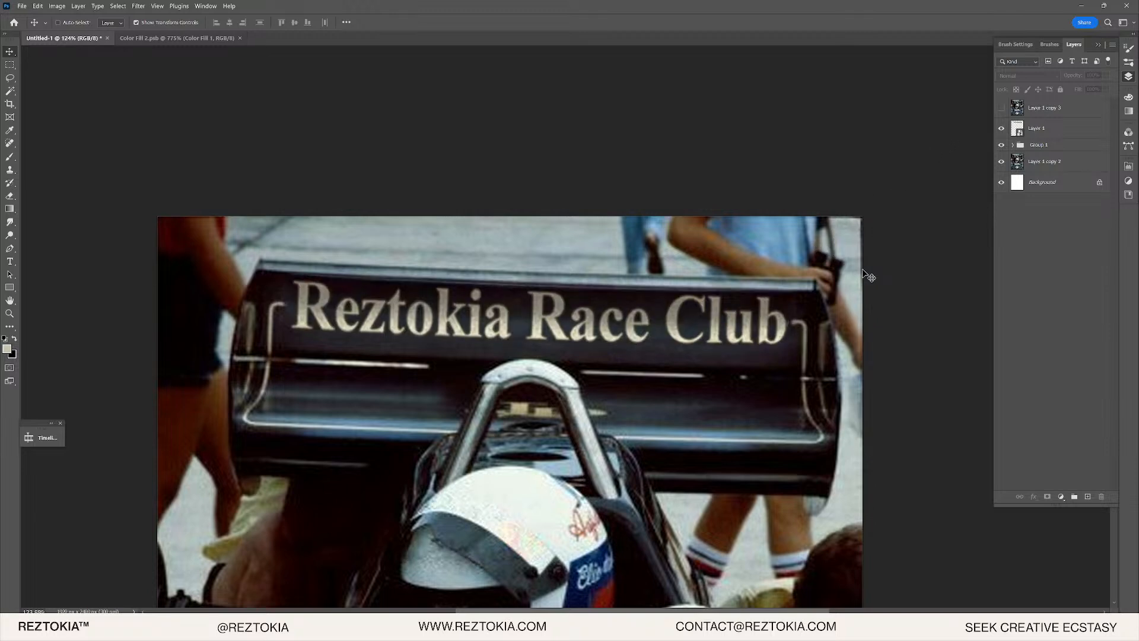
key(ctrl+z)
key(ctrl+z)
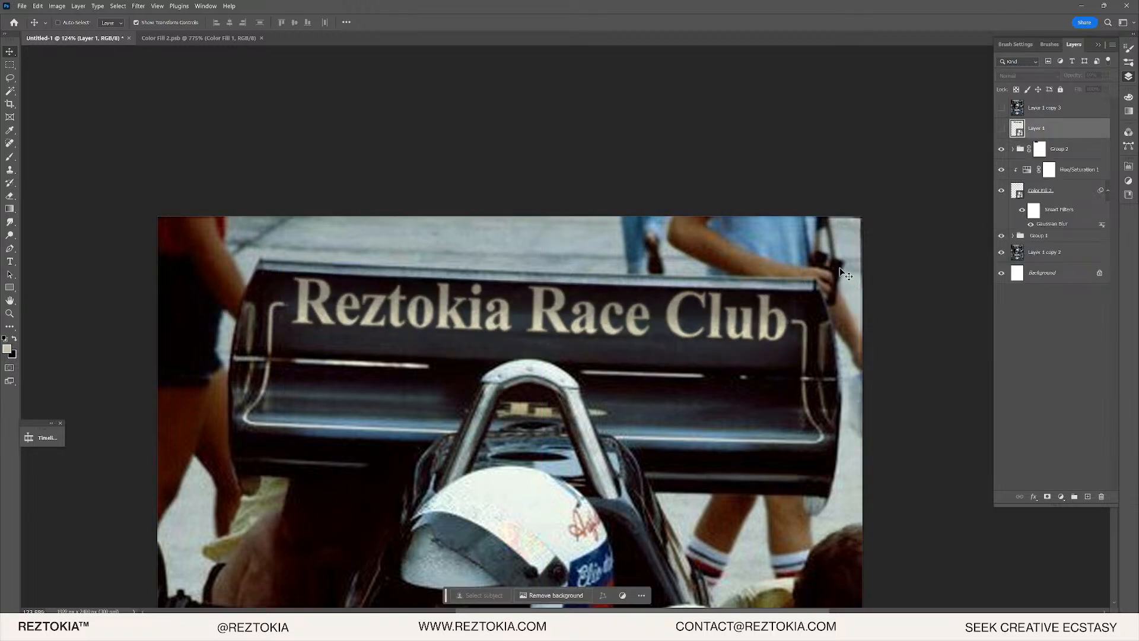
key(ctrl+z)
key(ctrl+z)
key(ctrl+z)
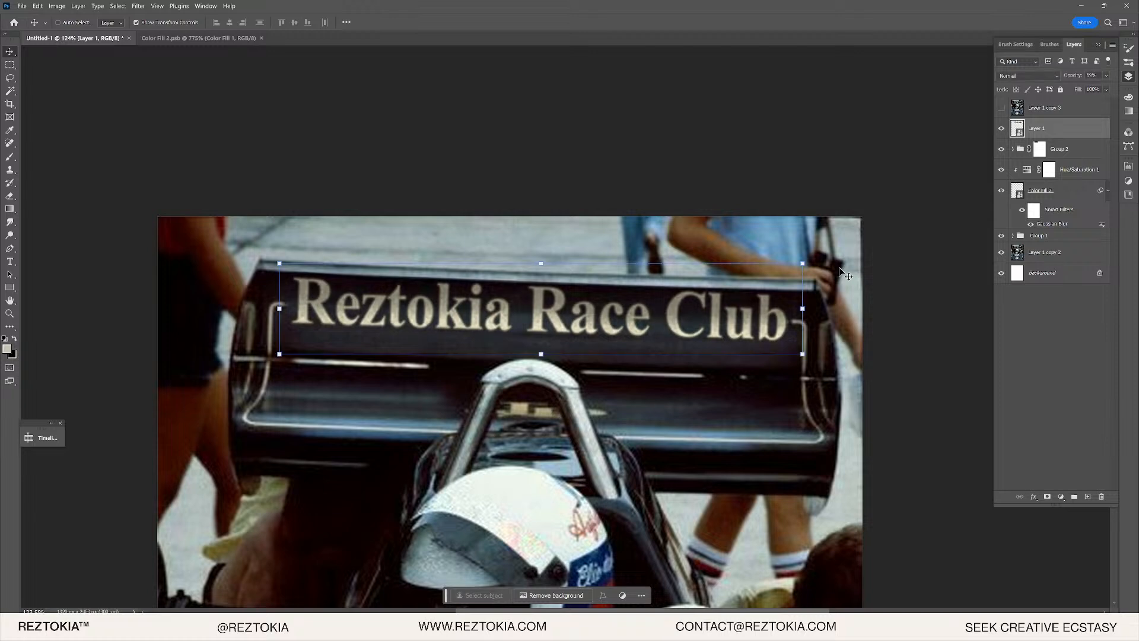
key(ctrl+z)
key(ctrl+z)
key(ctrl+z)
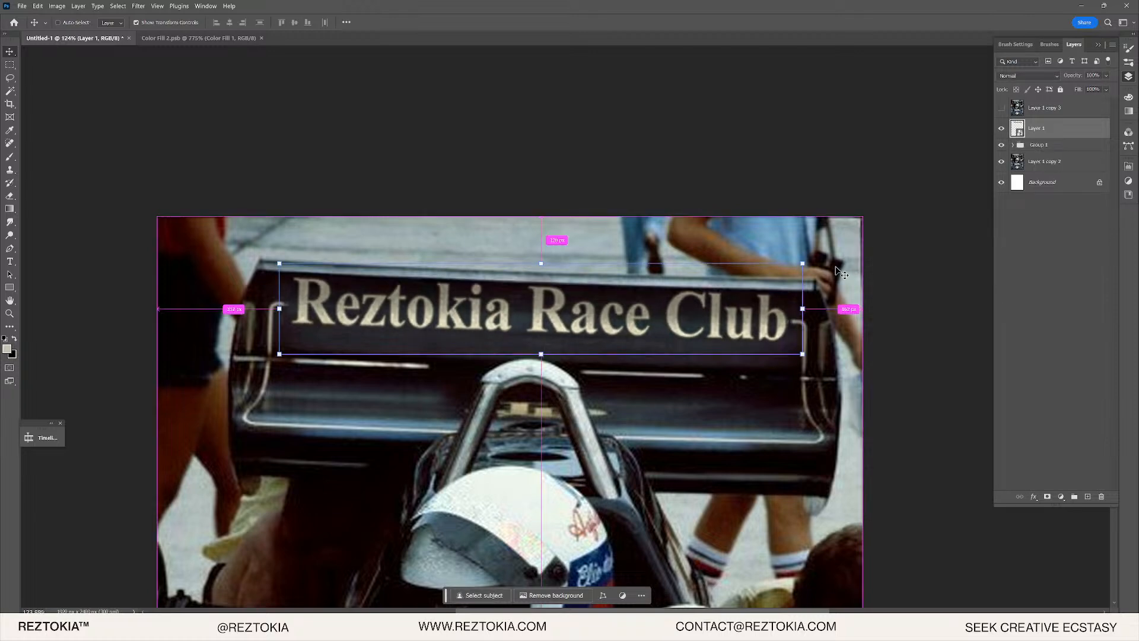
- Warp the lettering slightly downward along the wing's curve and commit it
click(38, 6)
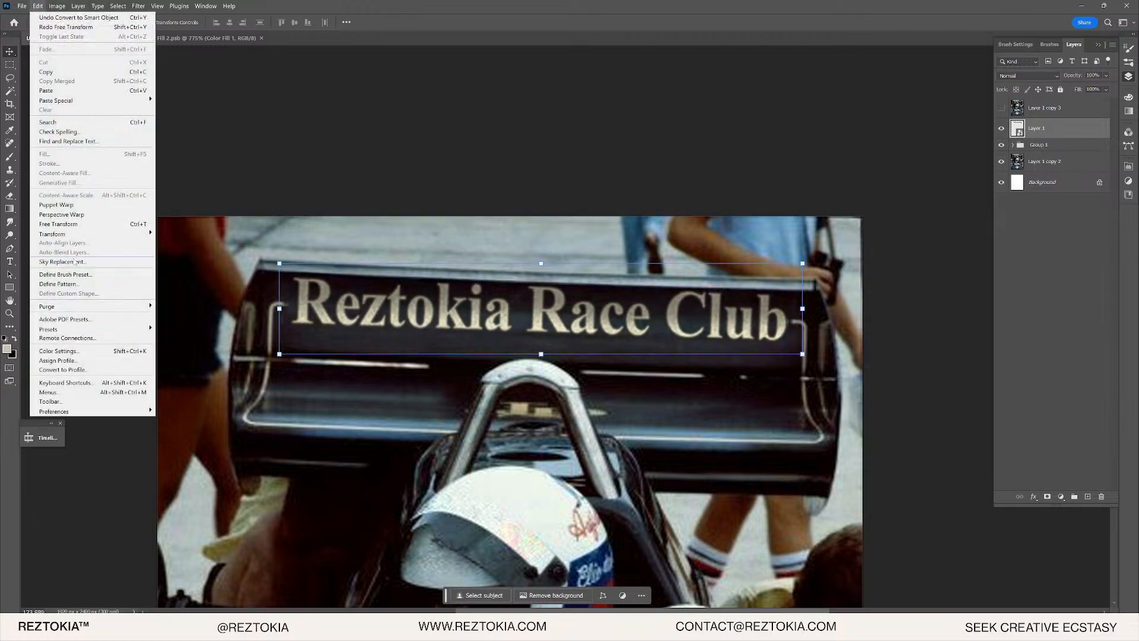
mouse_move(75, 234)
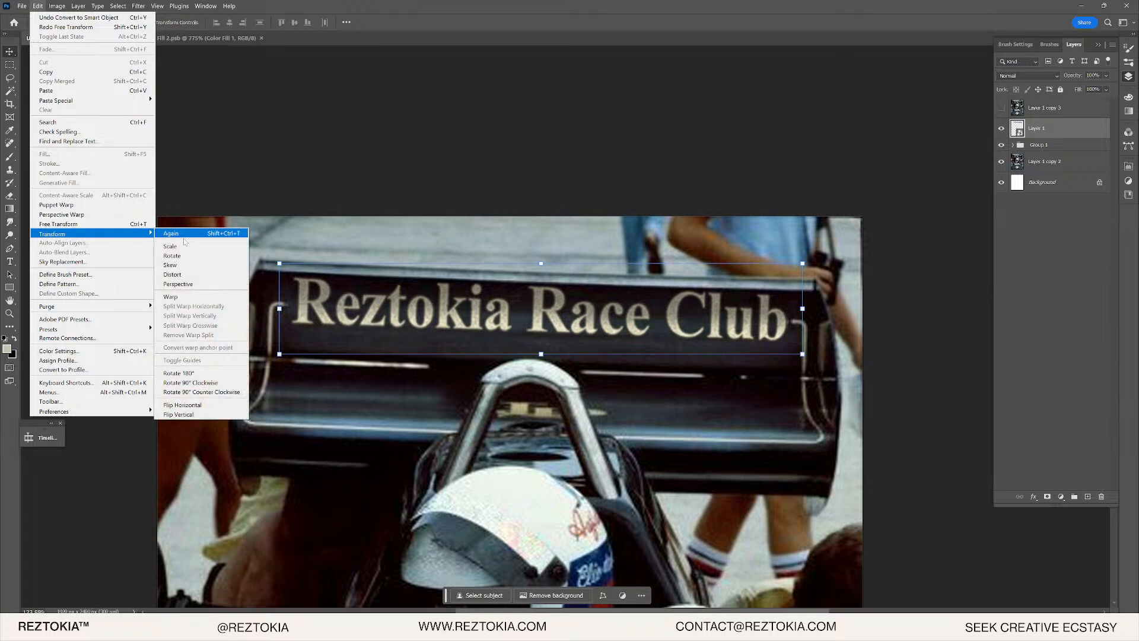
click(172, 296)
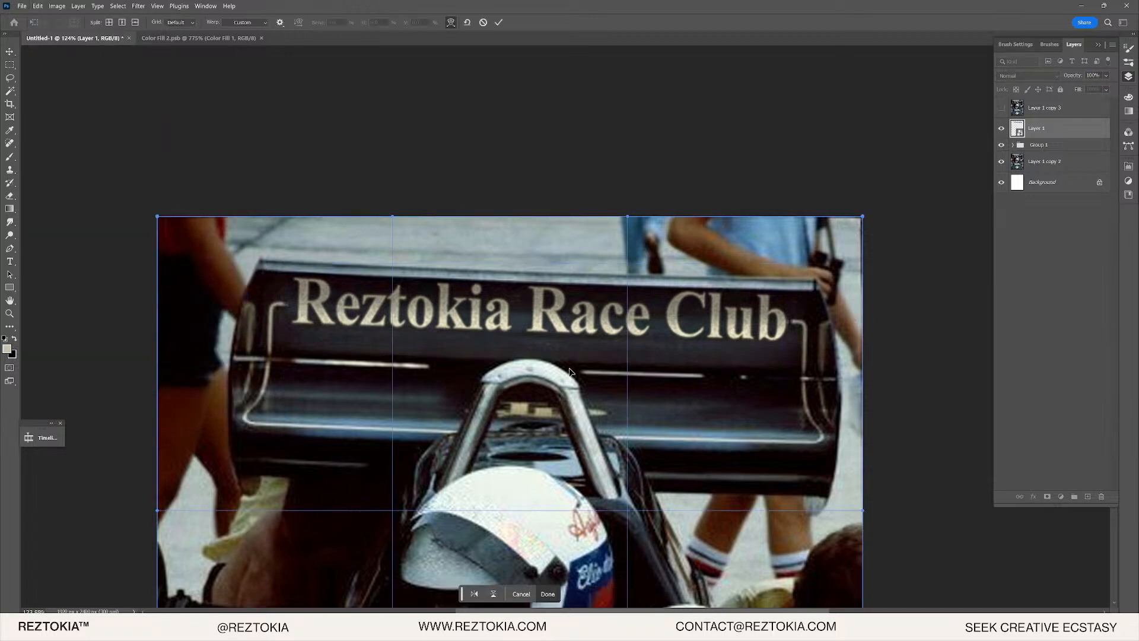
drag(499, 510, 505, 518)
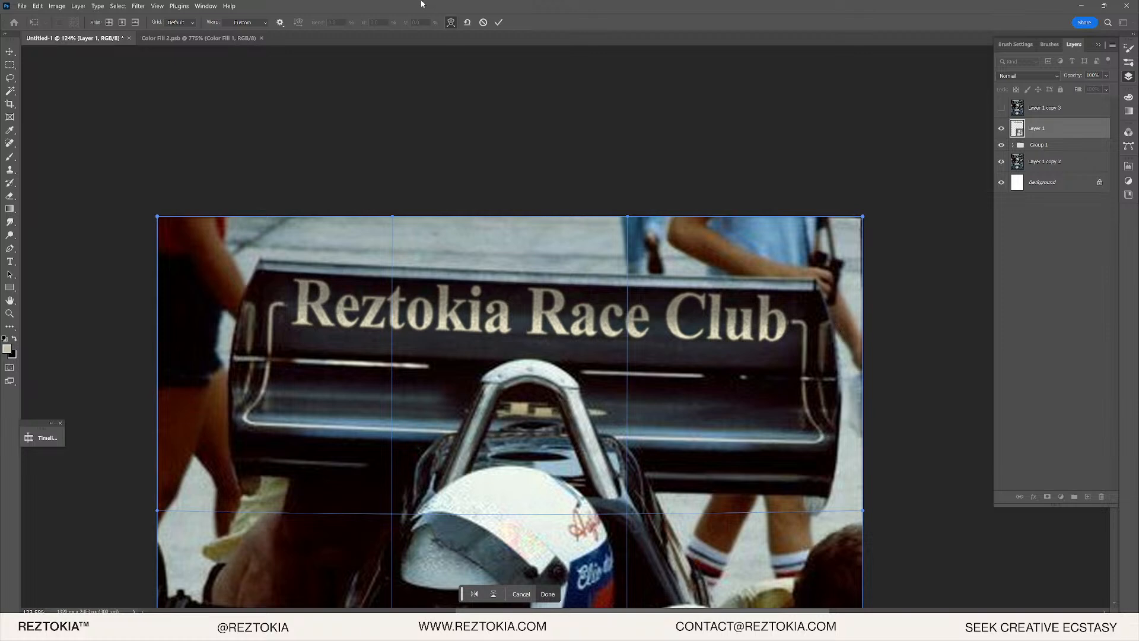
click(498, 22)
- Open the Layer 1 lettering smart object in its own document
scroll(551, 249, up, 3)
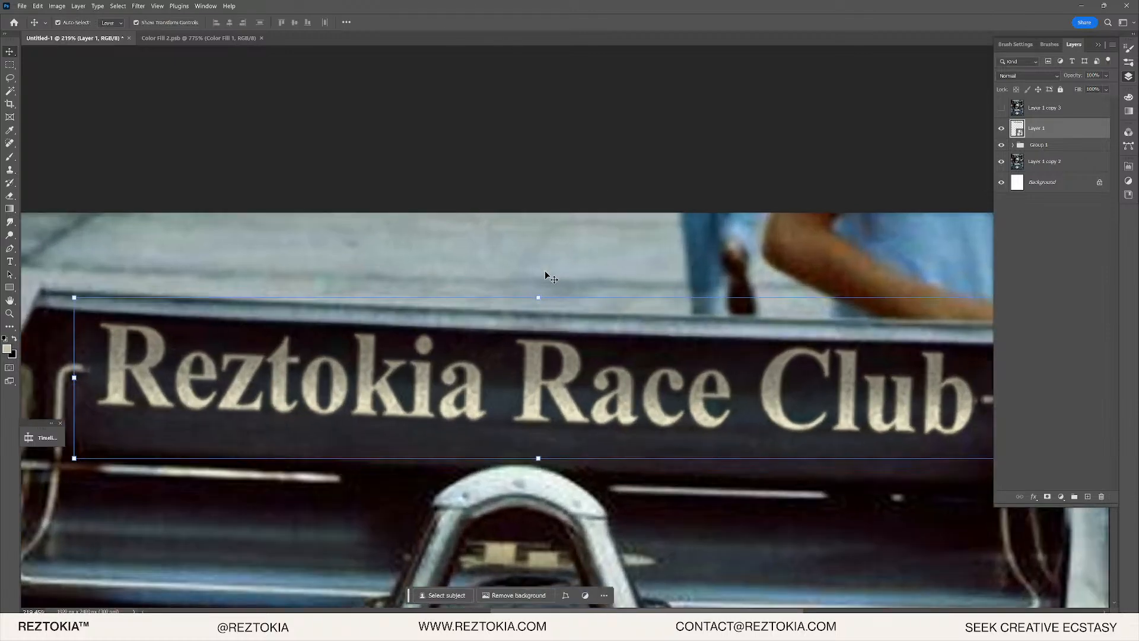
click(813, 176)
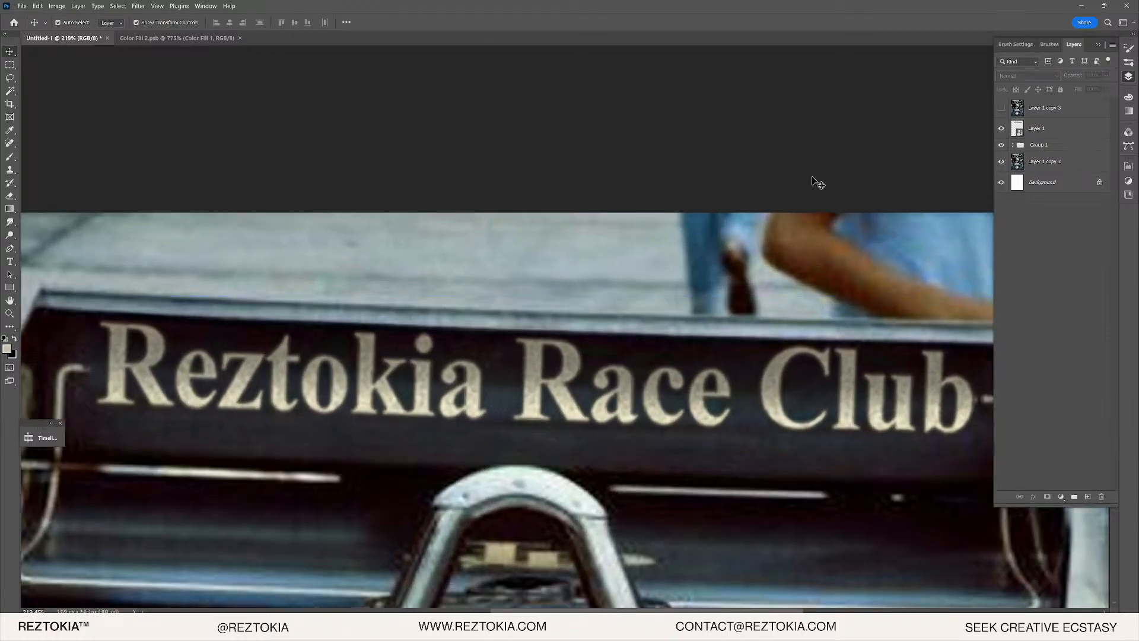
double_click(1018, 129)
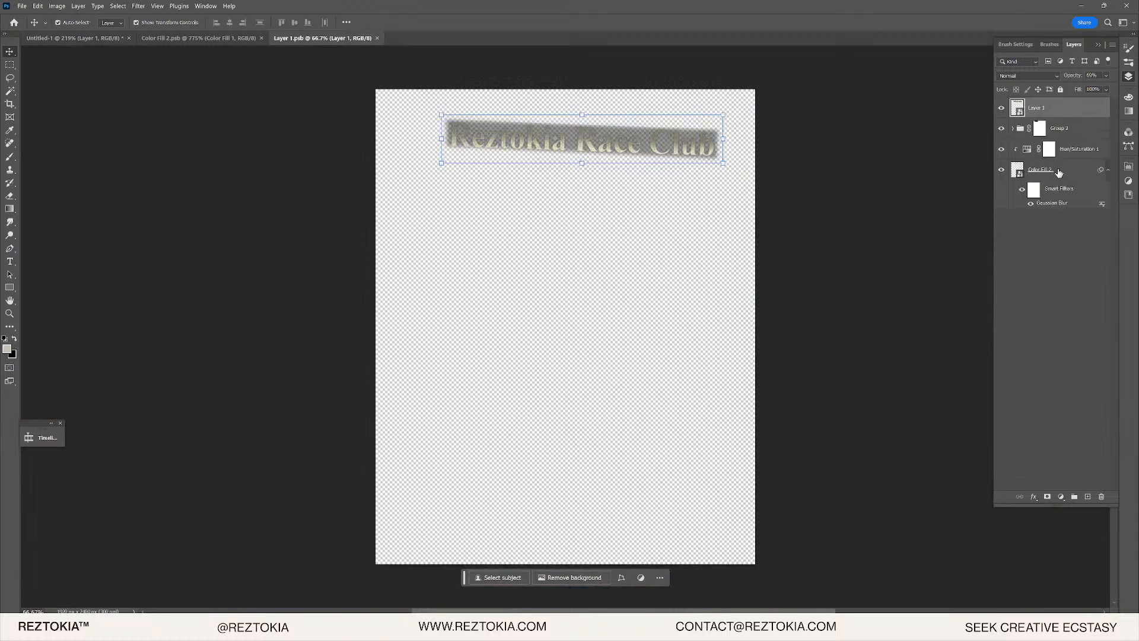
- Expand Group 2 and lower the Curves 1 opacity to 36%
click(1051, 133)
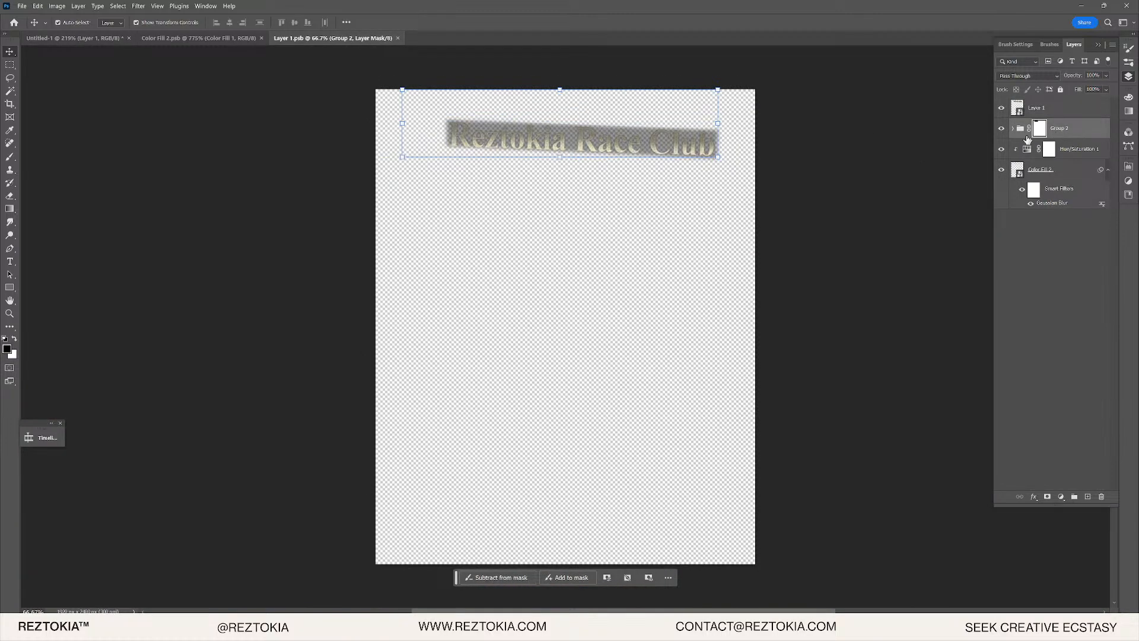
click(1003, 128)
click(1002, 128)
click(1013, 128)
click(1056, 152)
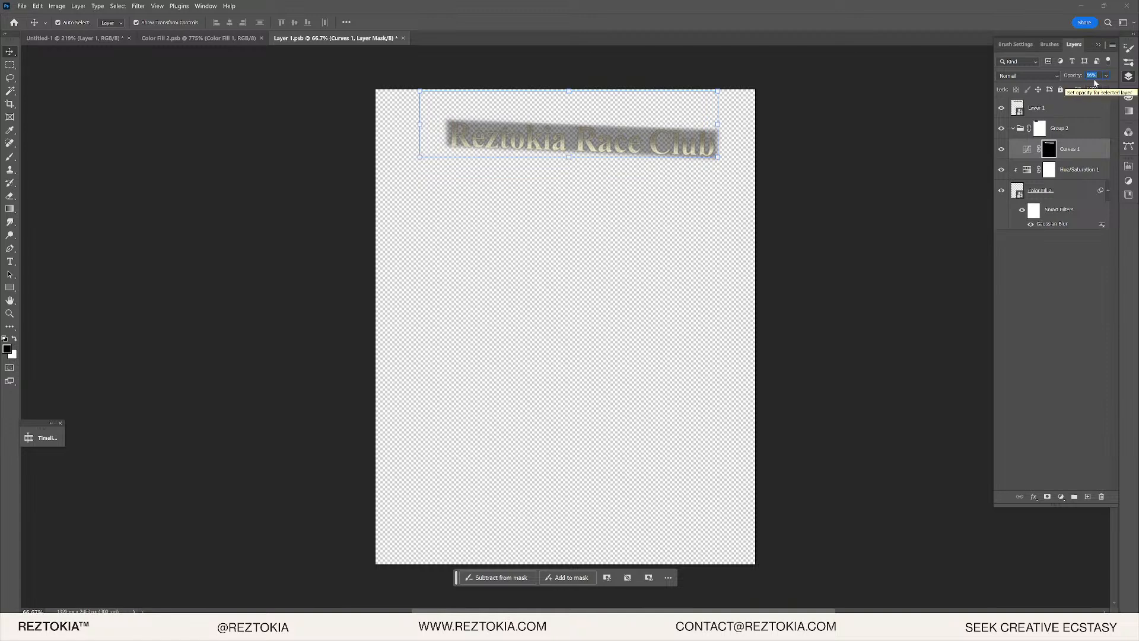
text(36)
key(Return)
click(911, 163)
scroll(617, 118, up, 10)
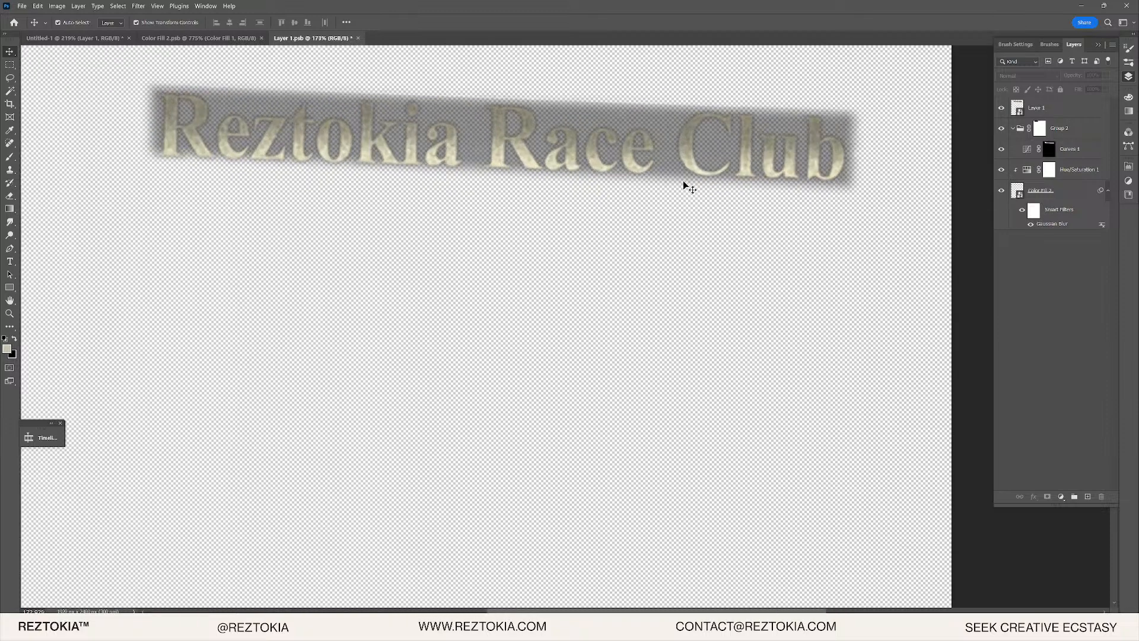
- With the Brush tool, target the Curves 1 and Group 2 masks, swap colours, and disable Group 2's mask
key(b)
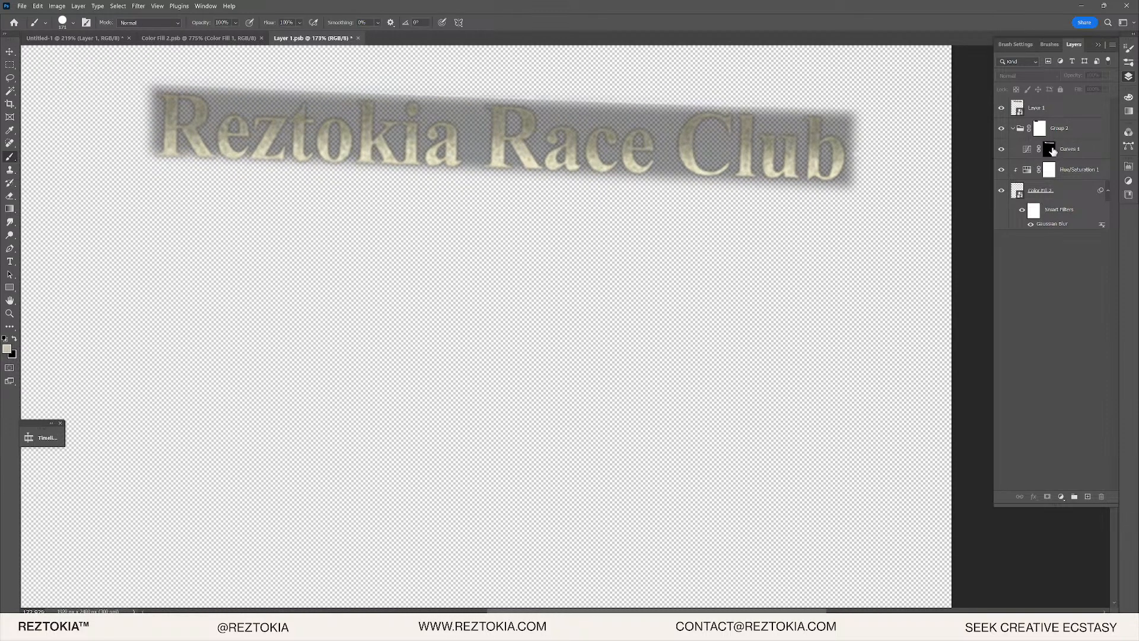
click(1051, 149)
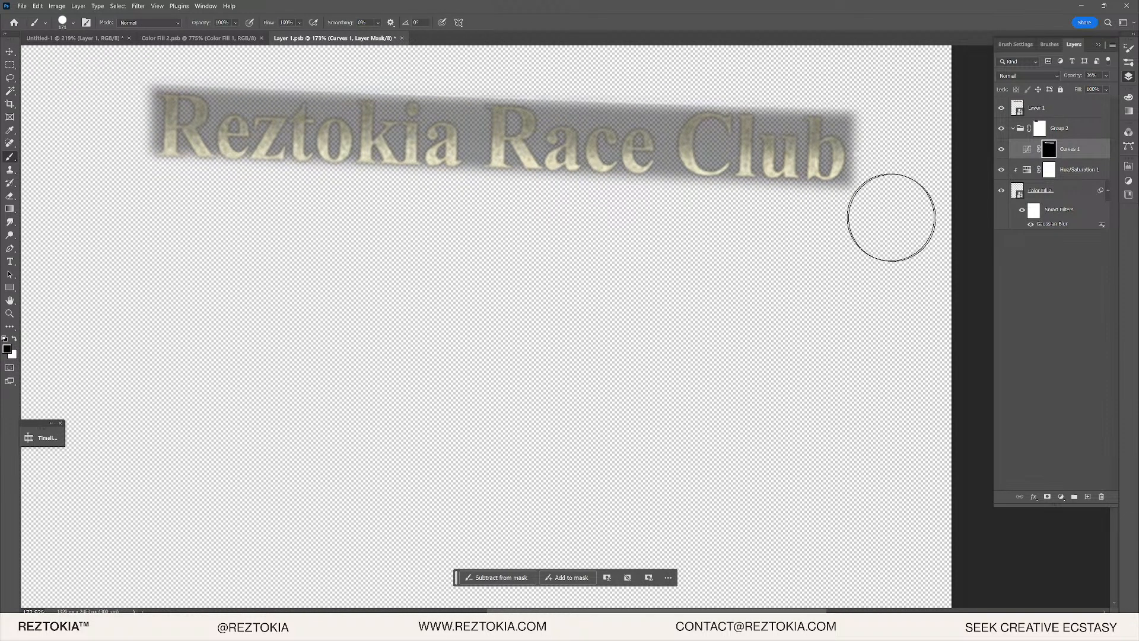
key(x)
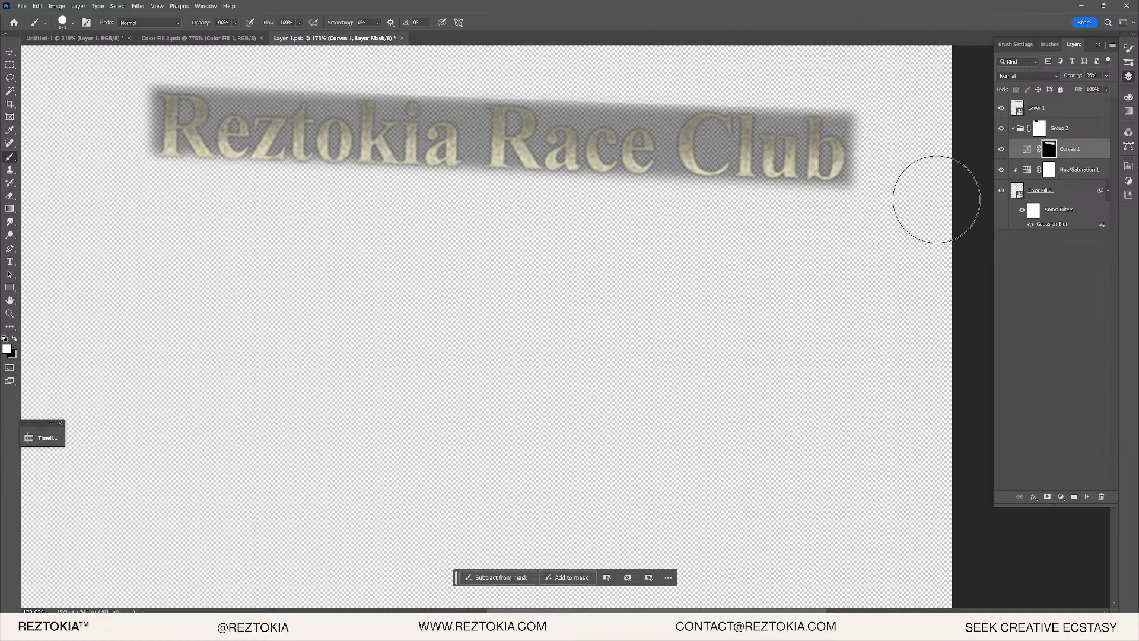
click(1040, 128)
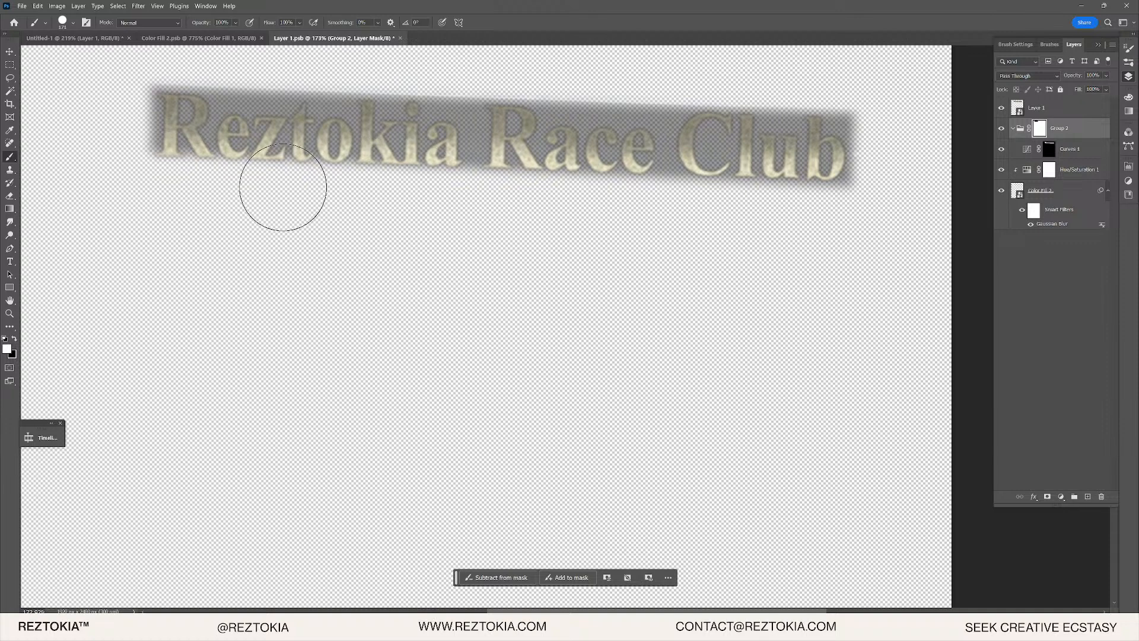
key(x)
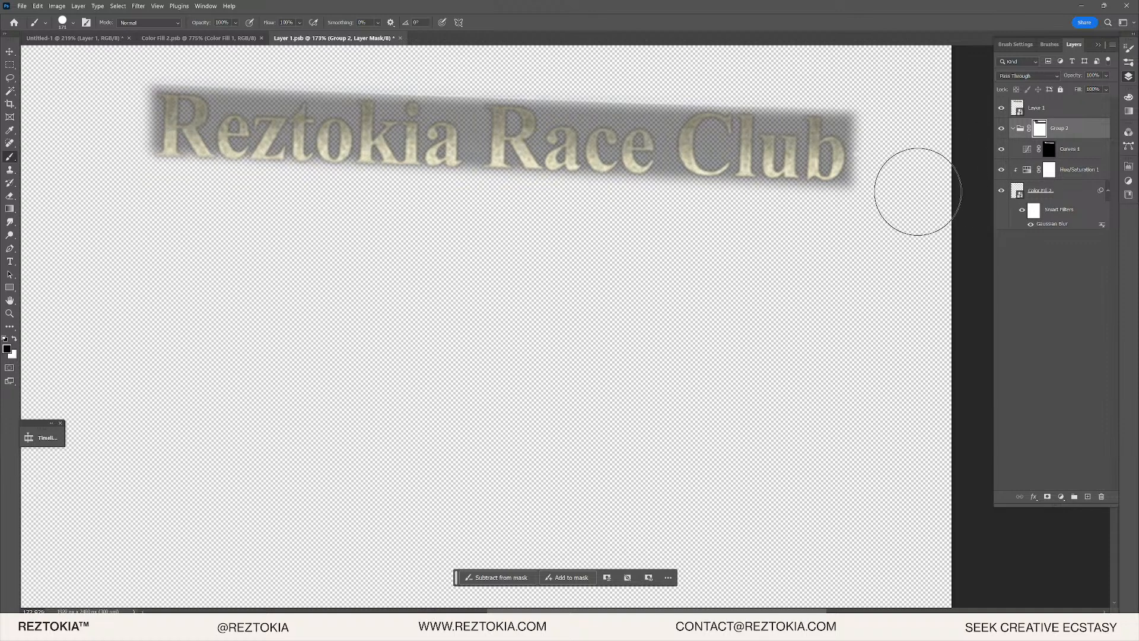
click(1050, 149)
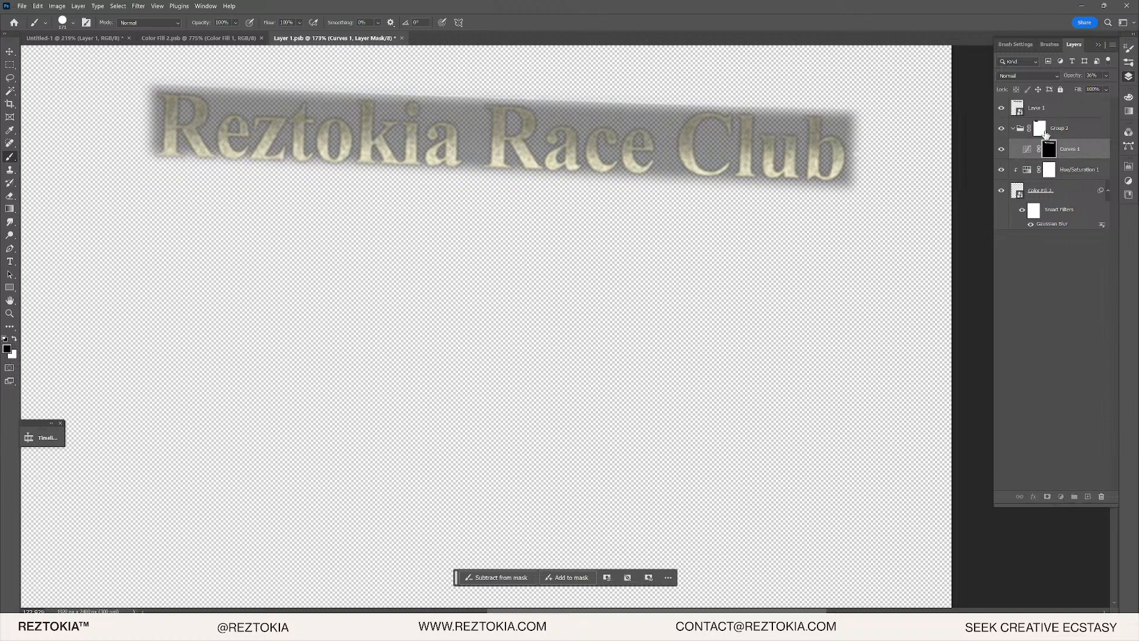
shift+click(1040, 128)
- Bring the Layers panel back from Brushes and switch to the Color Fill 2.psb document
click(1128, 64)
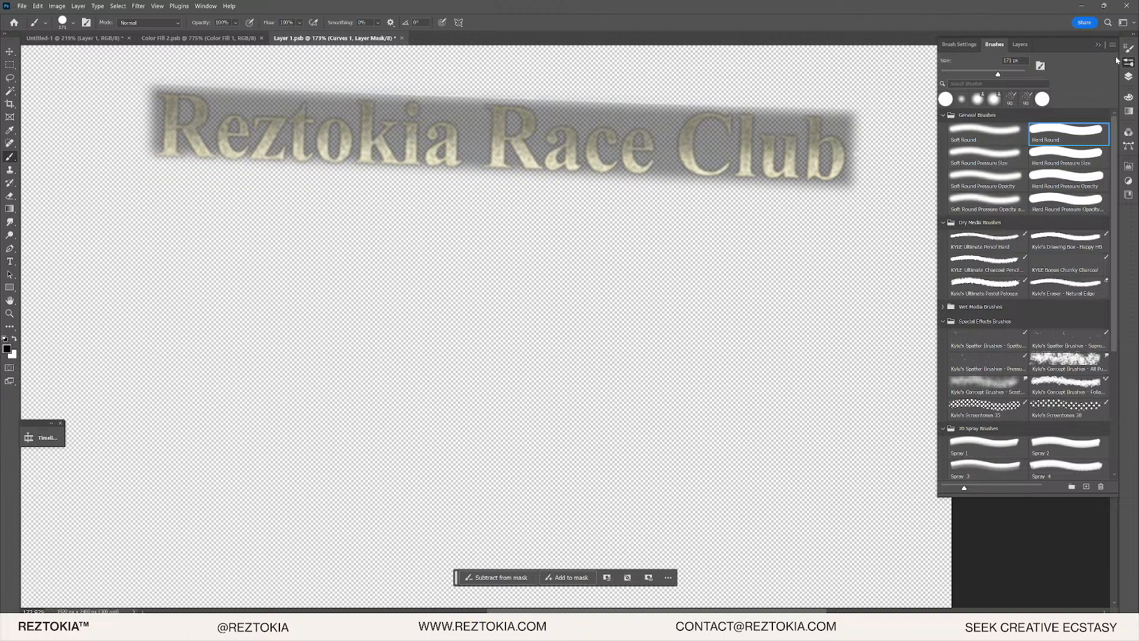
click(1128, 77)
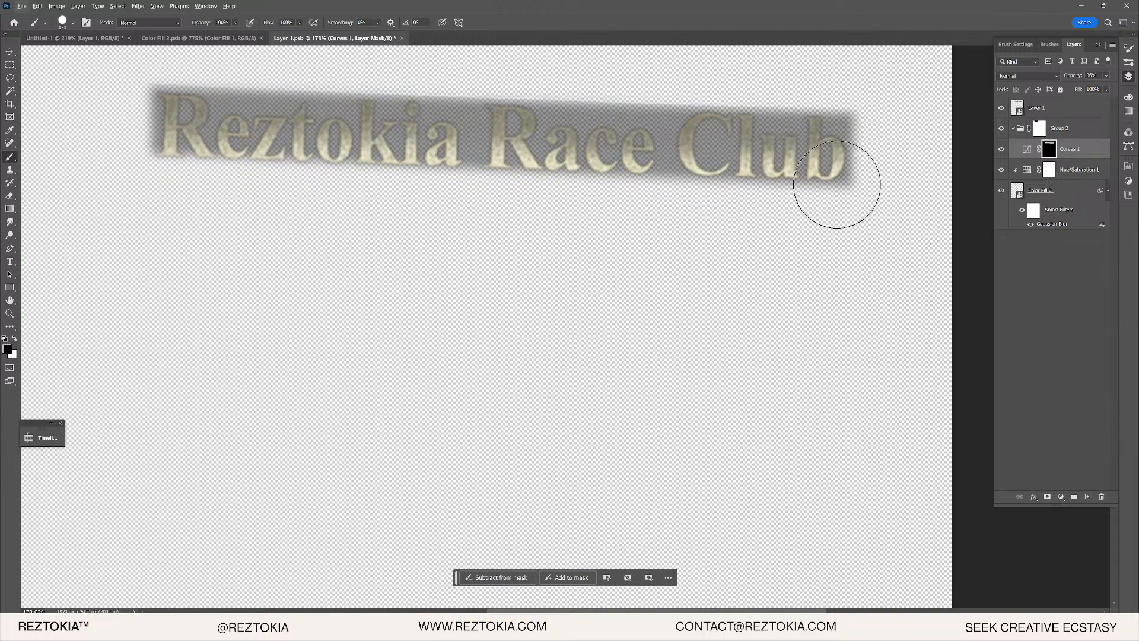
click(1128, 62)
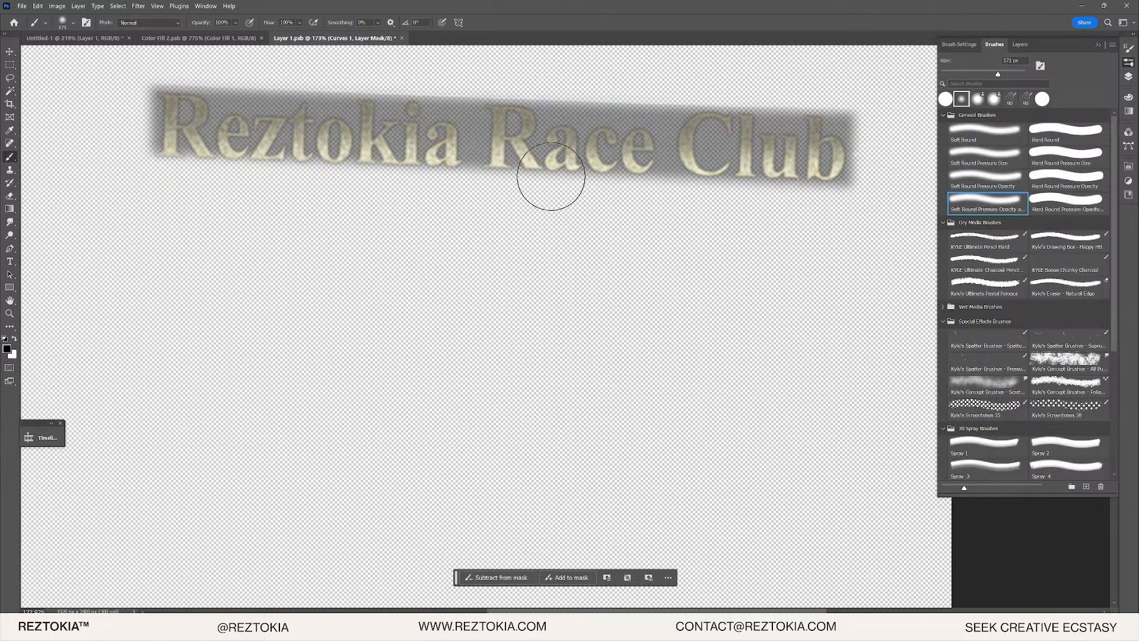
click(1128, 77)
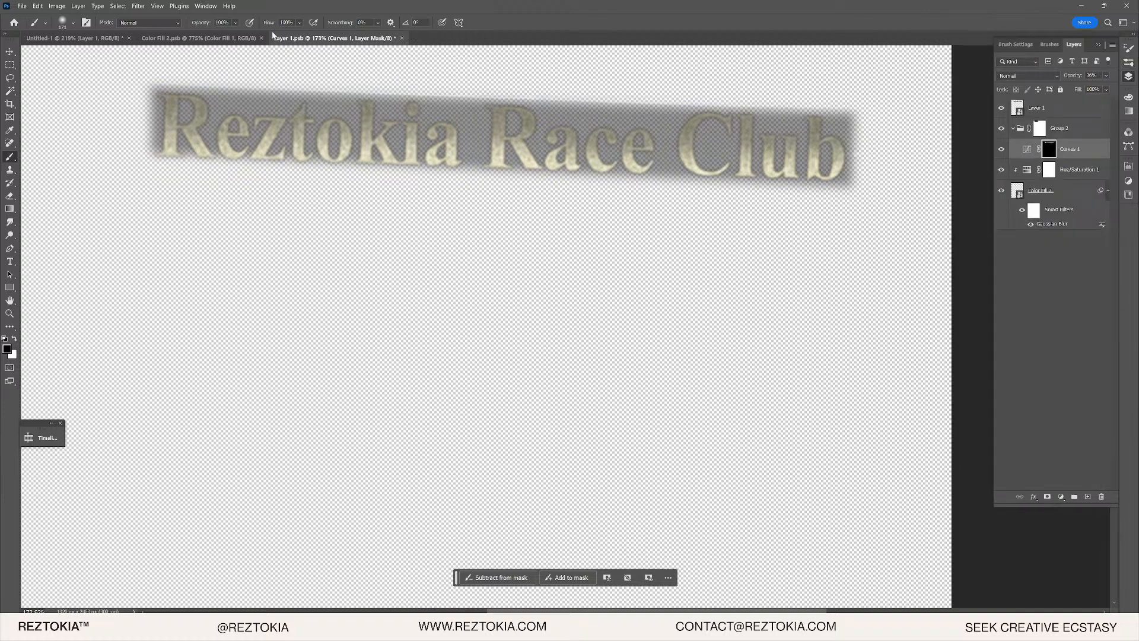
click(221, 40)
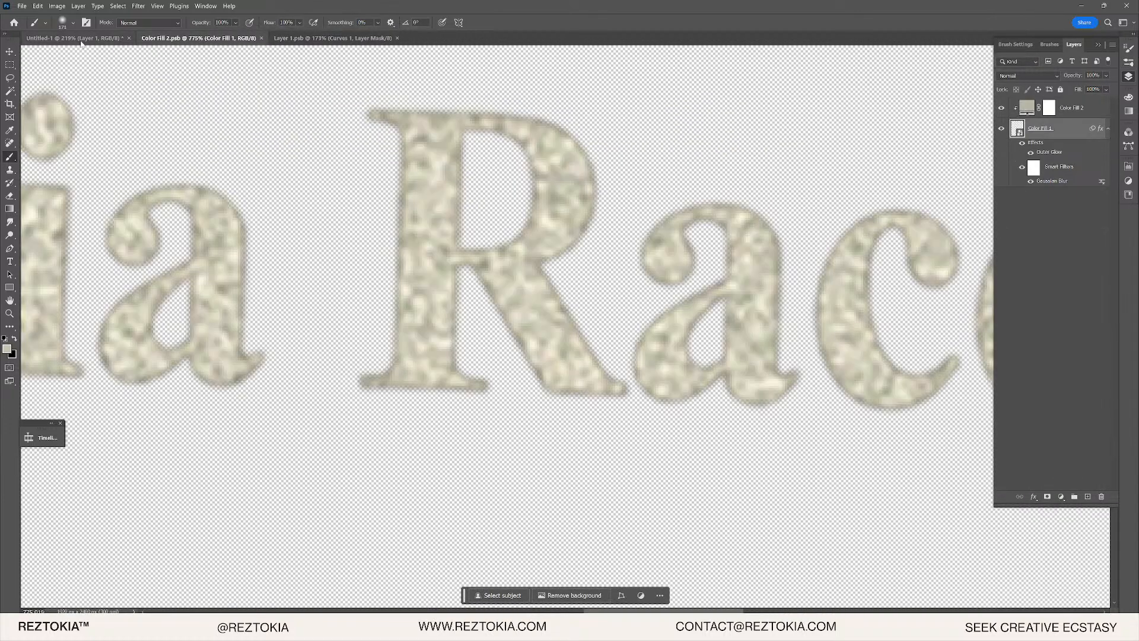
- Close the Layer 1 and Color Fill 2 .psb documents
click(81, 40)
click(274, 40)
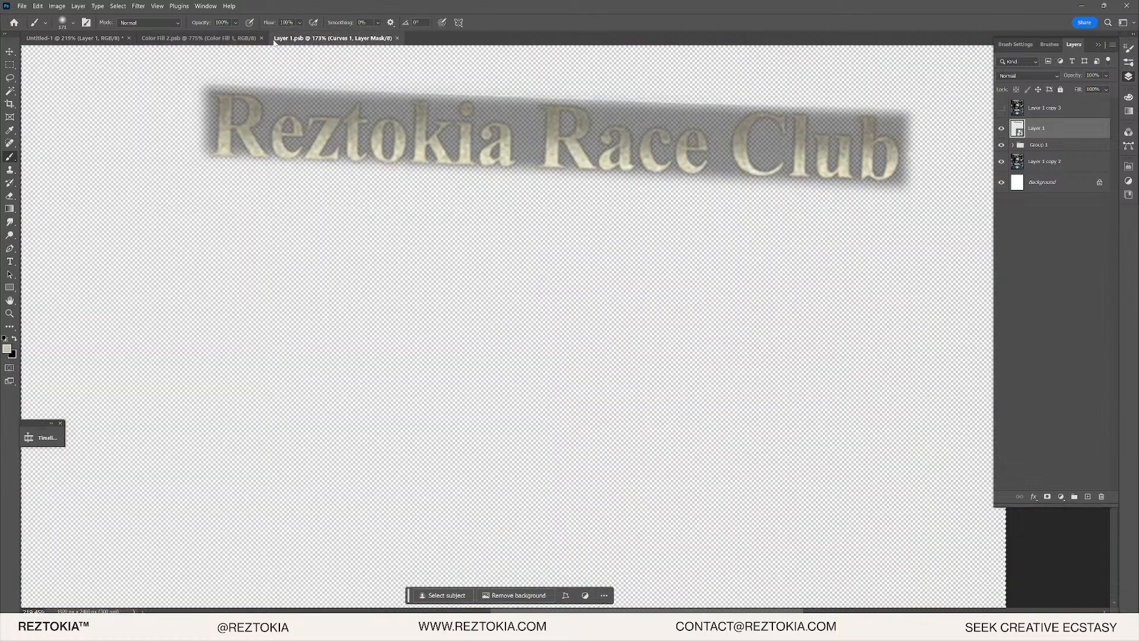
key(ctrl+w)
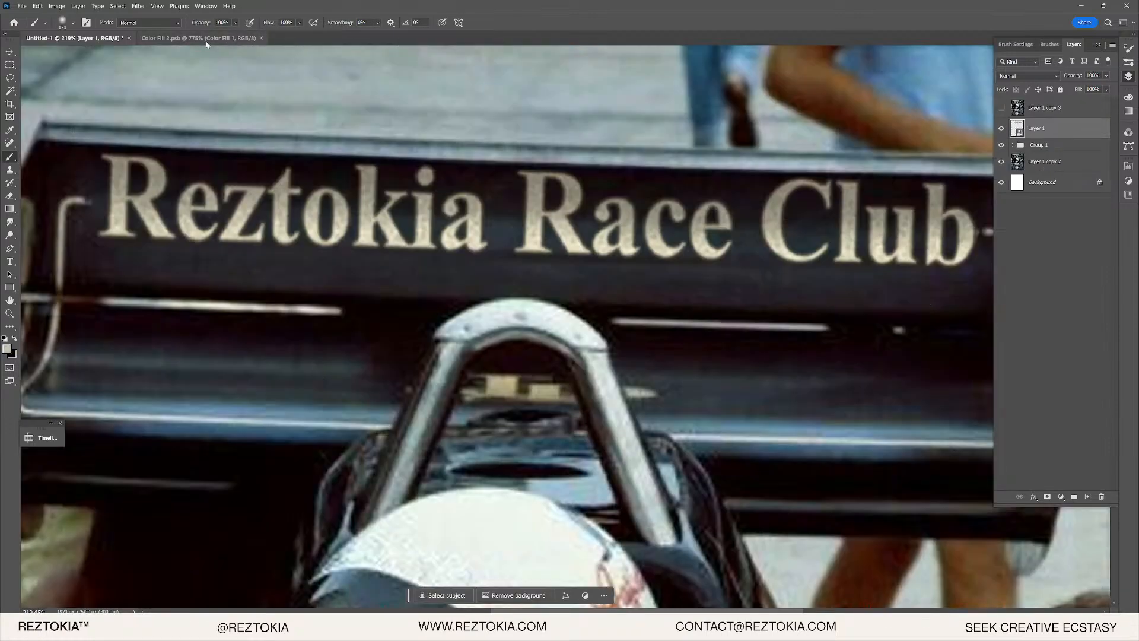
click(206, 41)
click(261, 38)
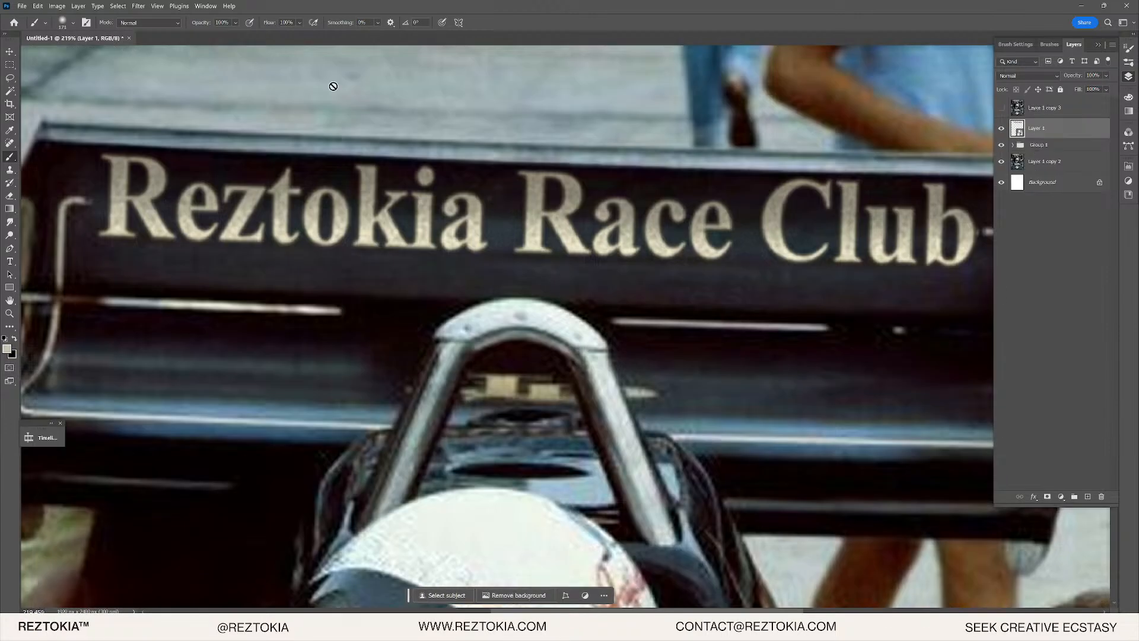
- Toggle Layer 1 copy 3 to compare the new lettering with the original
scroll(617, 172, down, 3)
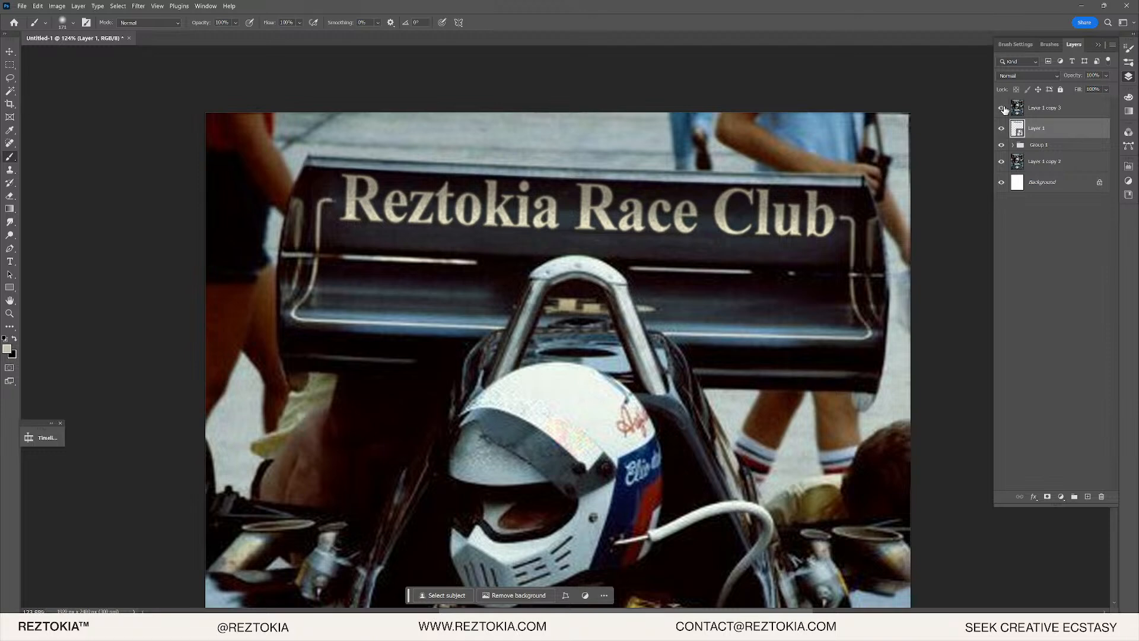
click(1002, 108)
click(1002, 109)
click(1003, 108)
click(1003, 108)
click(1002, 108)
click(1003, 109)
click(1003, 108)
scroll(702, 211, up, 10)
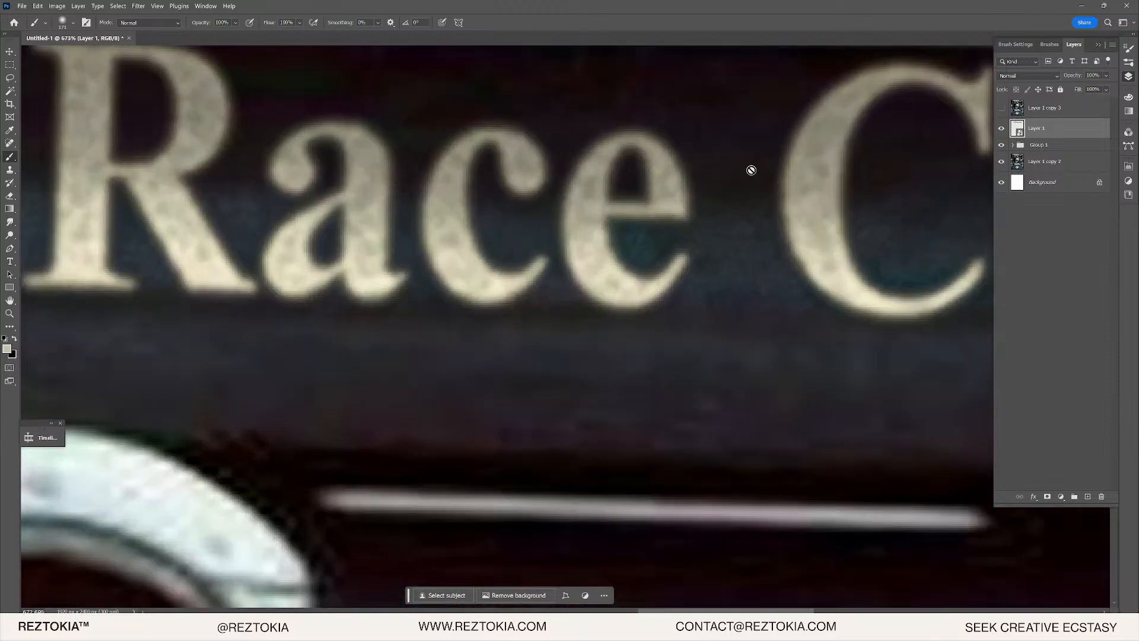
- Reopen the Layer 1 lettering smart object and return to its Layer 1.psb document
double_click(1019, 129)
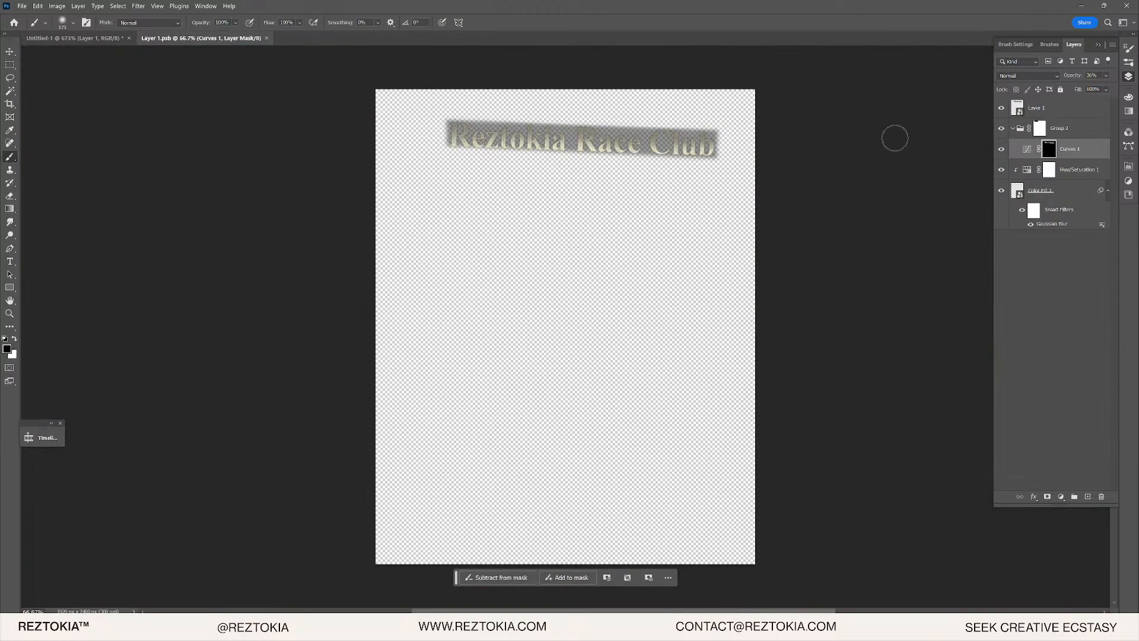
scroll(669, 183, up, 6)
scroll(668, 183, up, 2)
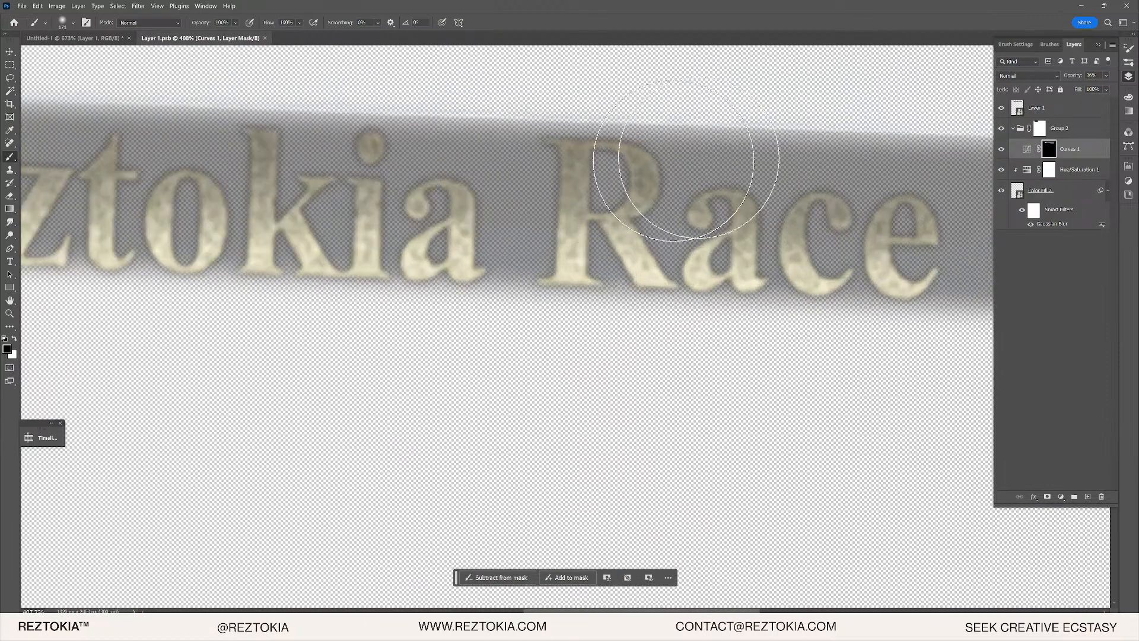
click(43, 40)
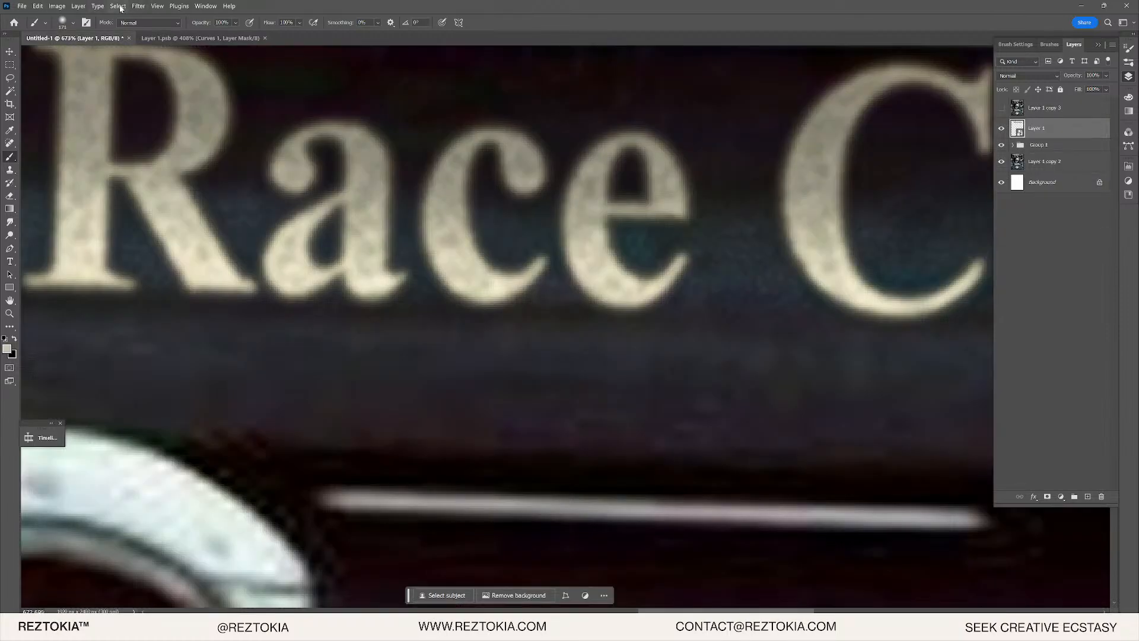
scroll(381, 244, down, 5)
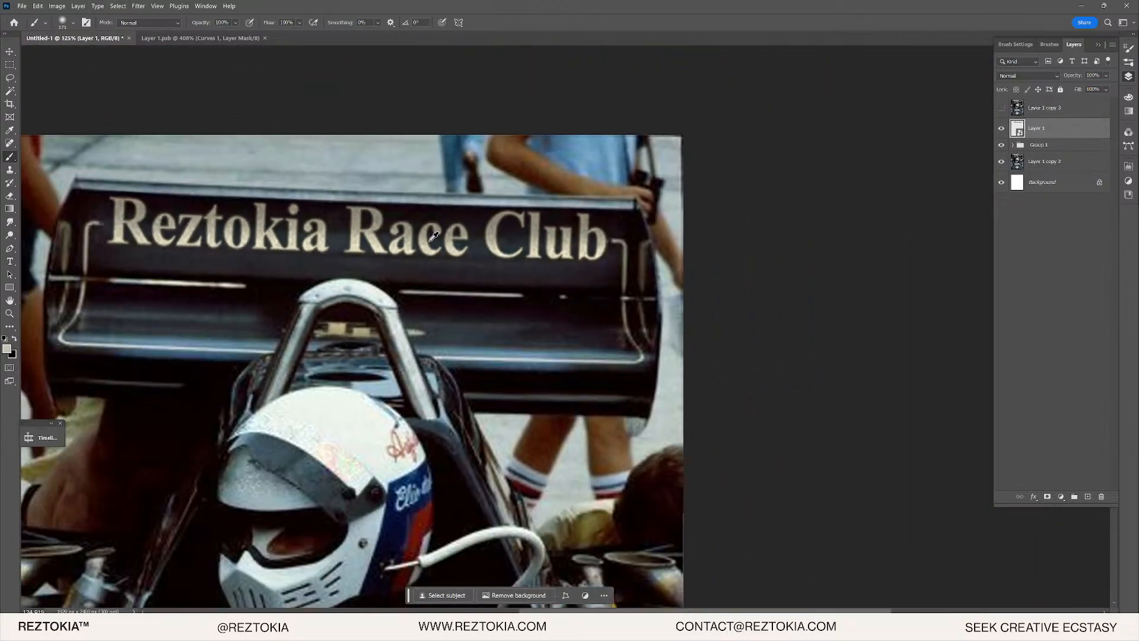
scroll(433, 237, down, 1)
scroll(421, 237, down, 4)
scroll(420, 239, up, 13)
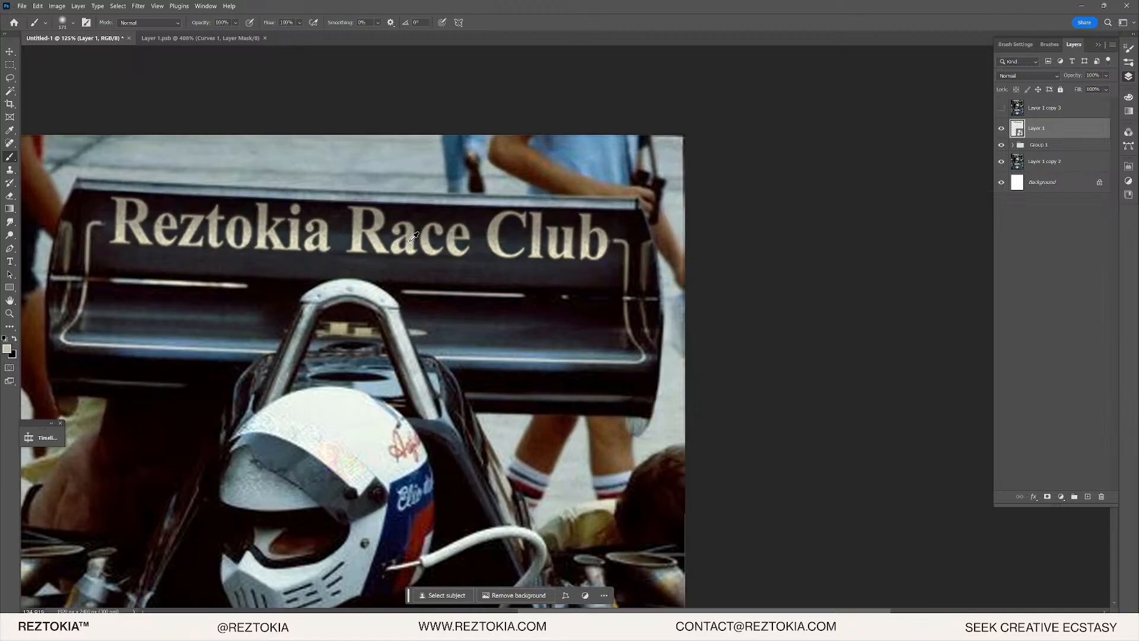
scroll(401, 238, down, 7)
scroll(398, 242, down, 6)
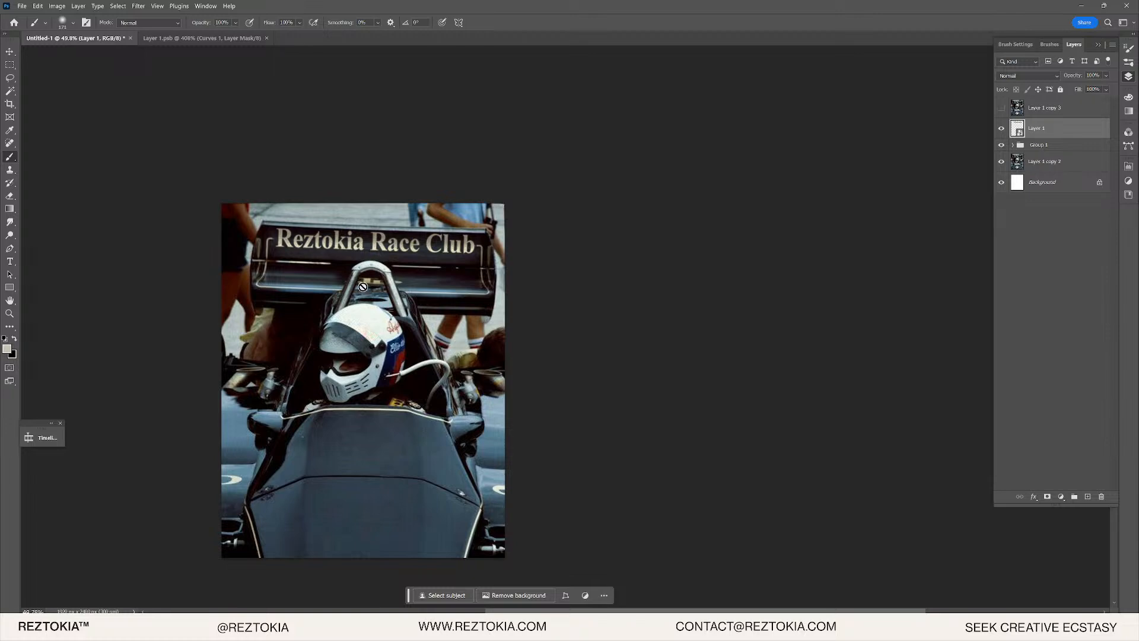
scroll(380, 255, up, 5)
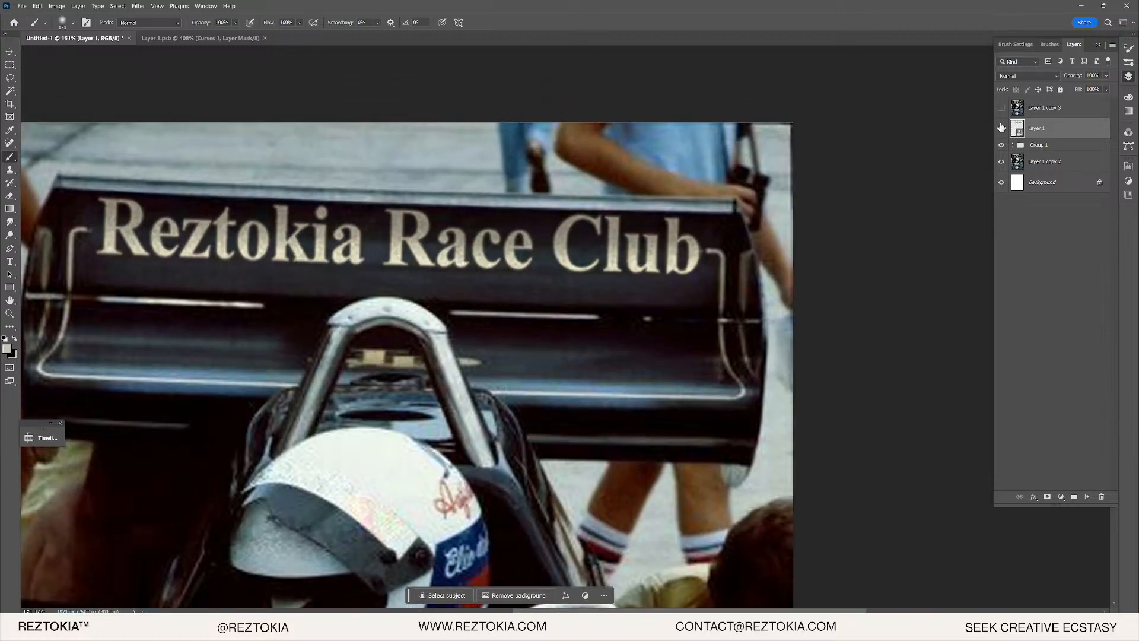
double_click(1018, 127)
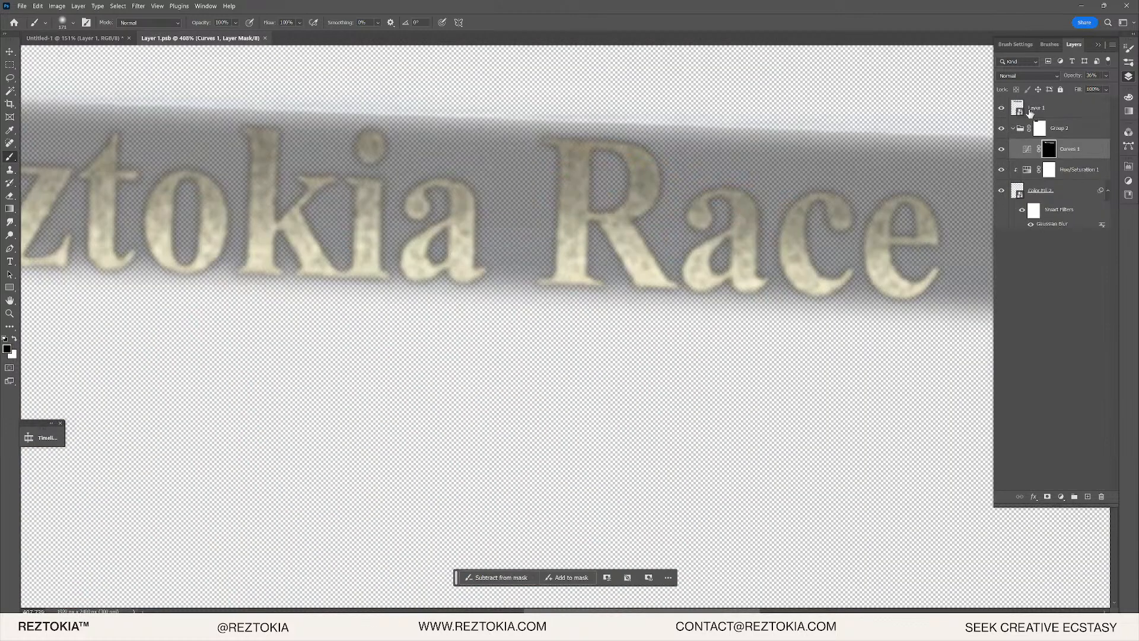
- Reopen Color Fill 2's Gaussian Blur settings and confirm them
double_click(1048, 222)
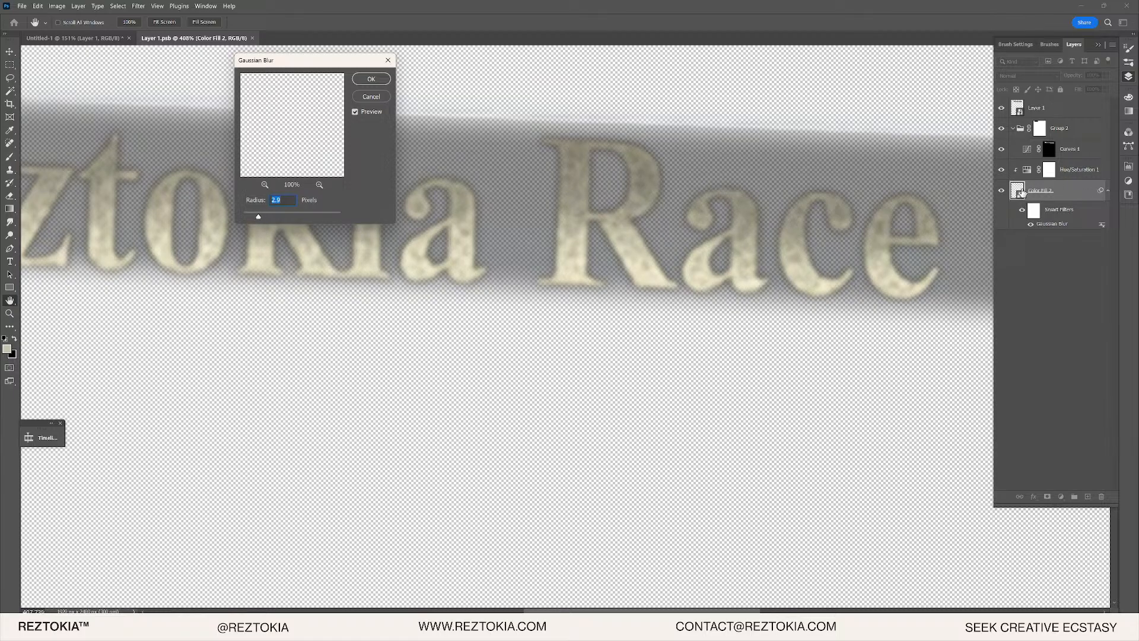
key(Return)
key(b)
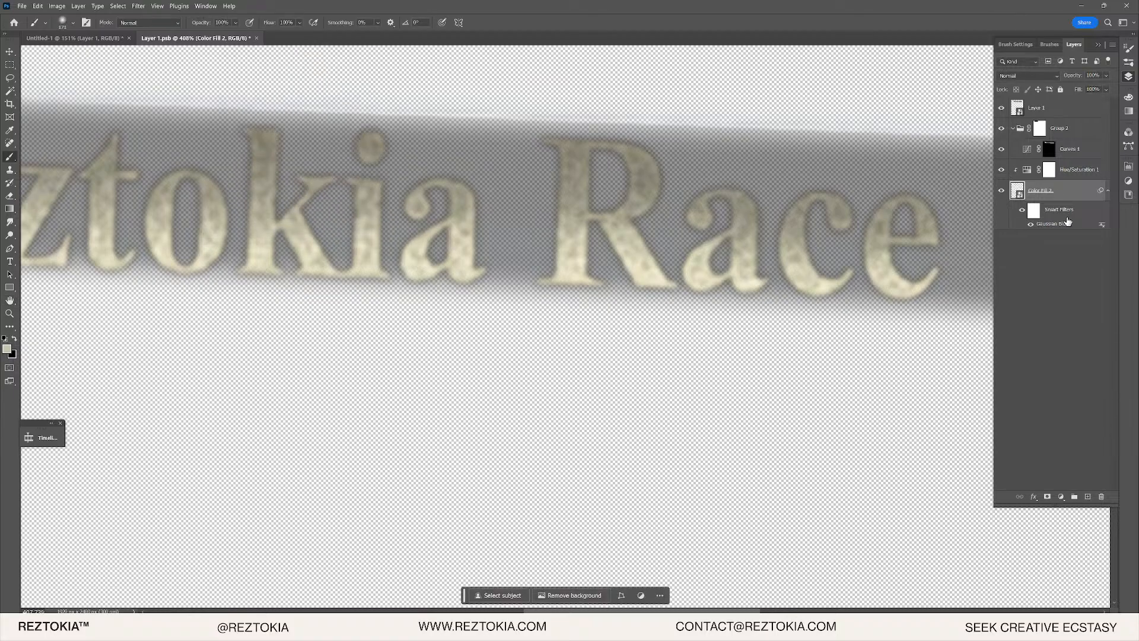
- Inside Color Fill 2's smart object, raise the texture's Gaussian Blur radius to 1.4 pixels
double_click(1018, 191)
drag(613, 141, 793, 148)
double_click(1060, 182)
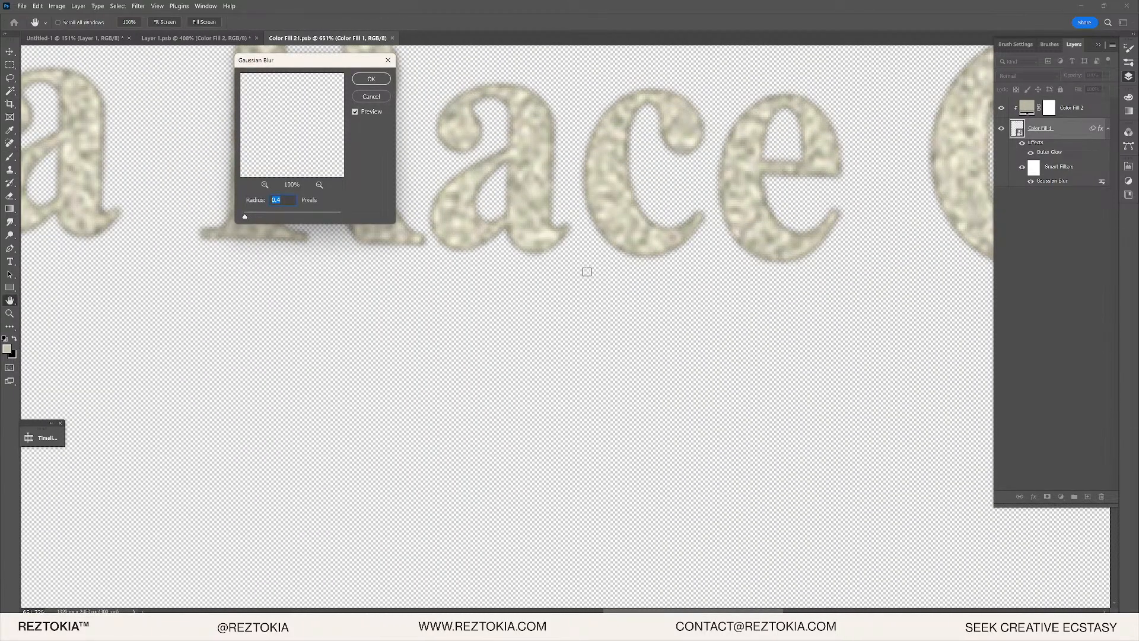
key(shift+Up)
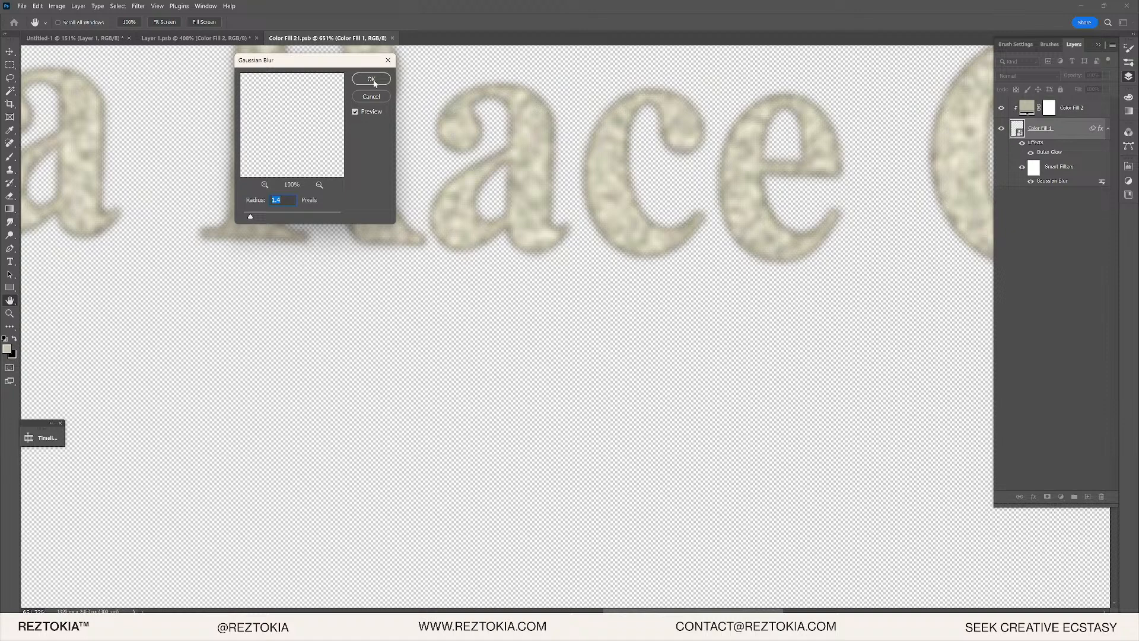
click(372, 80)
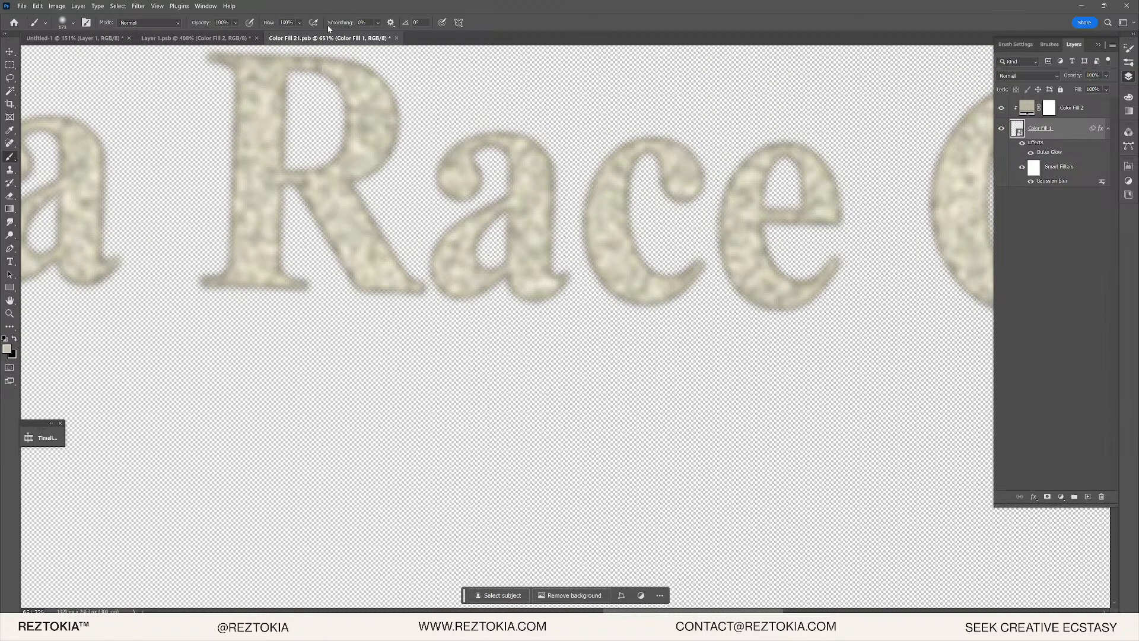
- Save and close the texture document, then save the Layer 1 lettering document
key(ctrl+s)
click(393, 38)
key(ctrl+s)
click(71, 38)
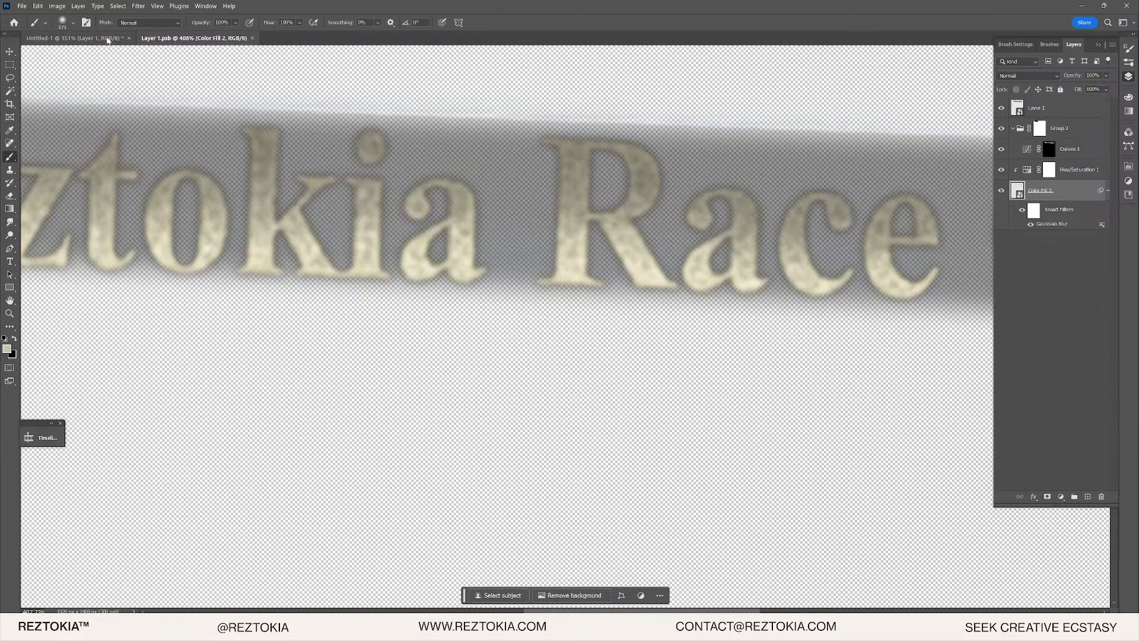
- Toggle the original lettering layer, switch to the Move tool and clear the layer selection
scroll(527, 153, up, 5)
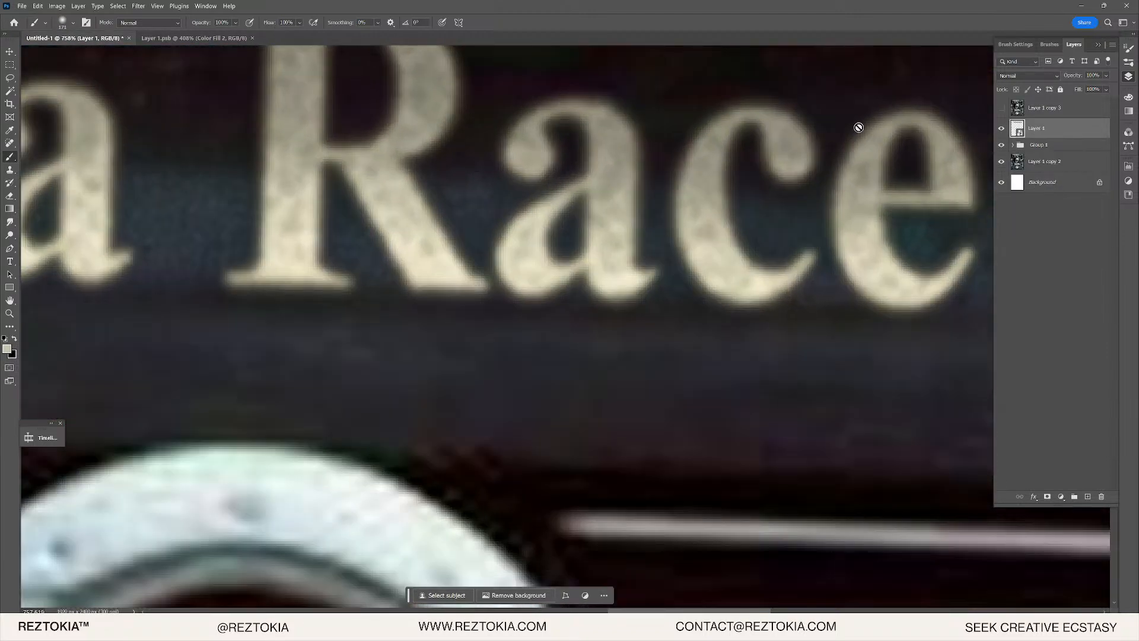
click(1003, 113)
click(1002, 113)
scroll(713, 261, down, 10)
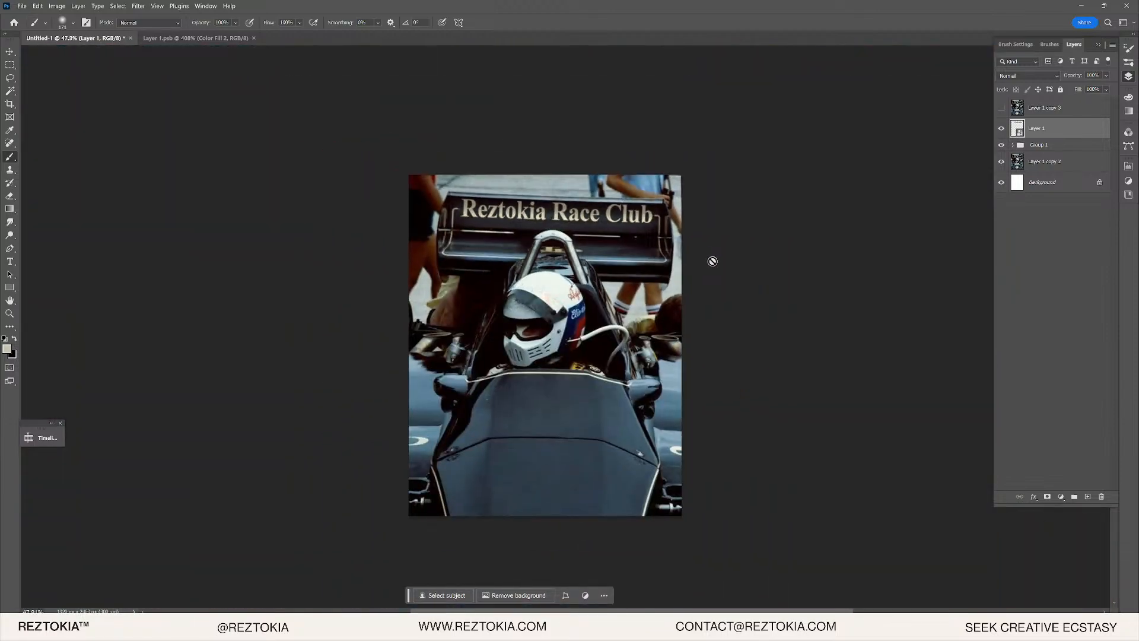
scroll(712, 262, up, 2)
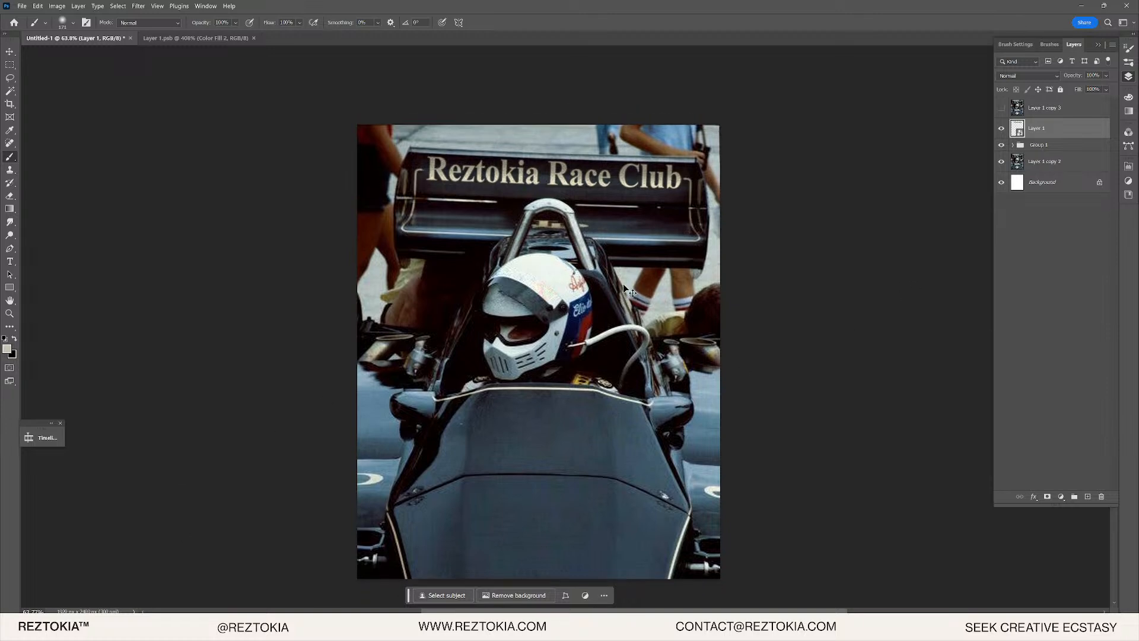
key(v)
click(746, 260)
scroll(746, 260, down, 3)
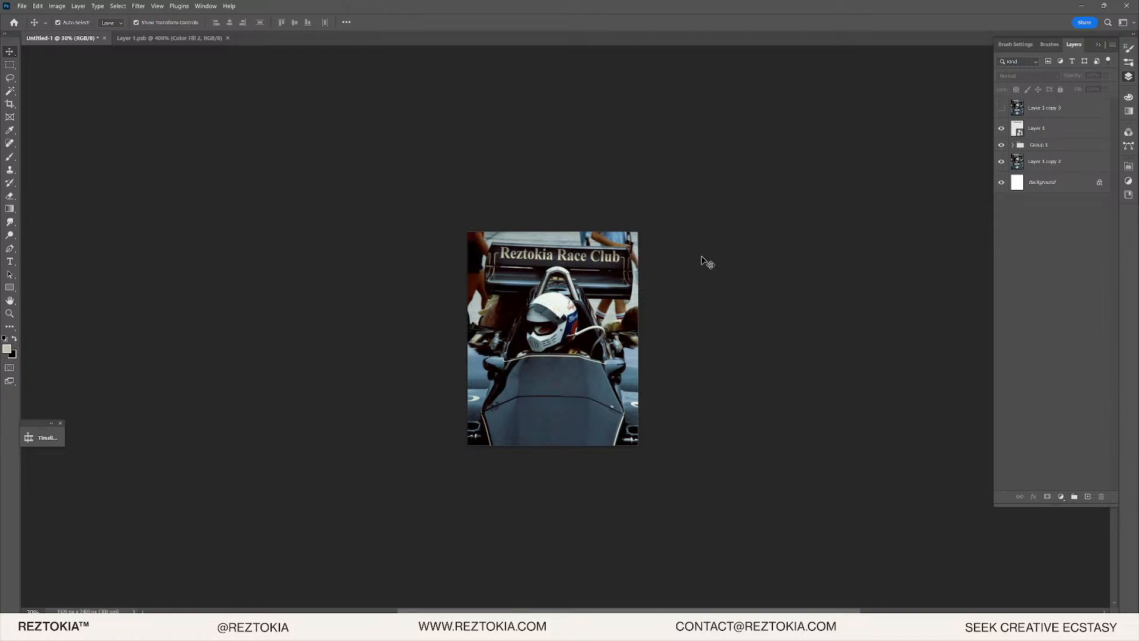
scroll(568, 265, up, 5)
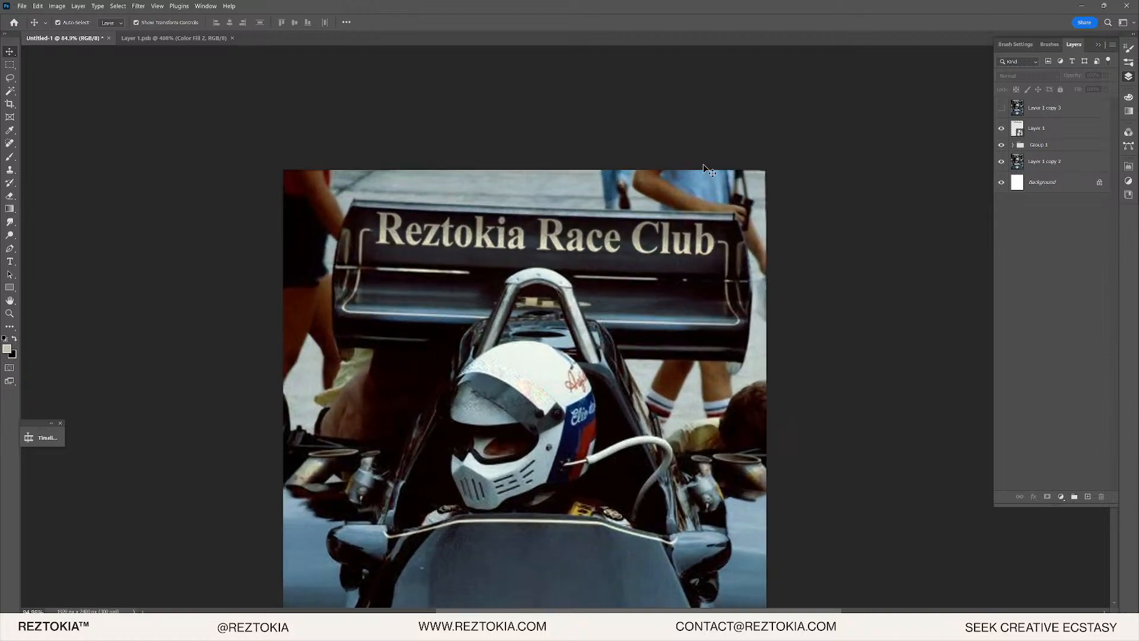
- Flip Layer 1 copy 3 on and off to compare Reztokia Race Club with John Player Special
click(1002, 112)
click(1002, 110)
click(1003, 110)
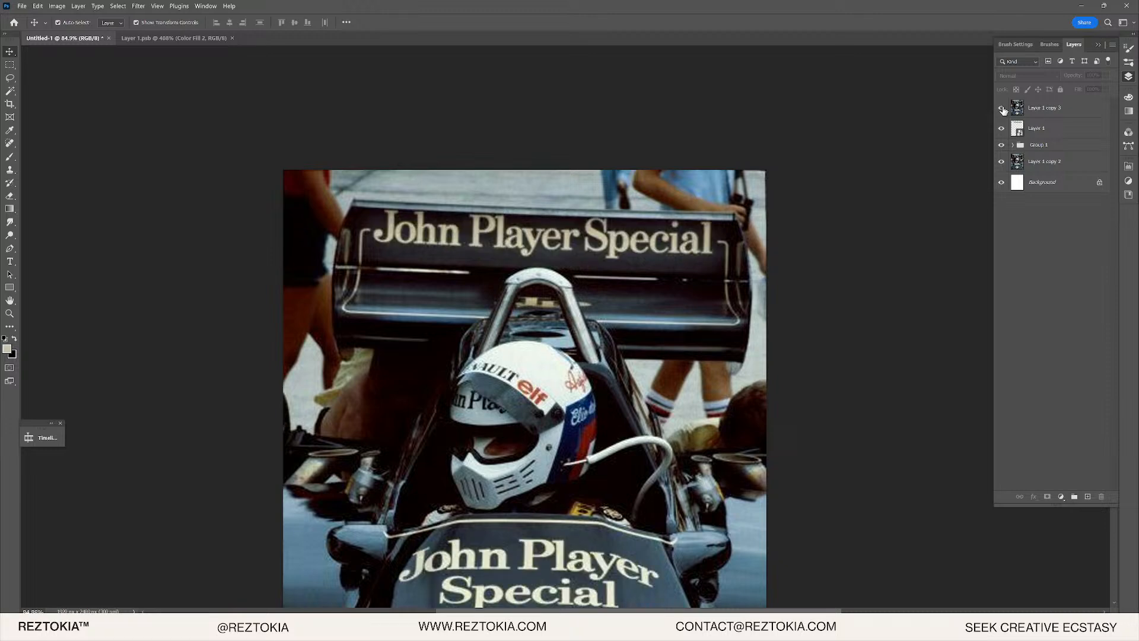
click(1003, 110)
click(1003, 111)
click(1003, 110)
- Finish the livery comparison and select the Layer 1 lettering layer
click(1003, 111)
click(1003, 110)
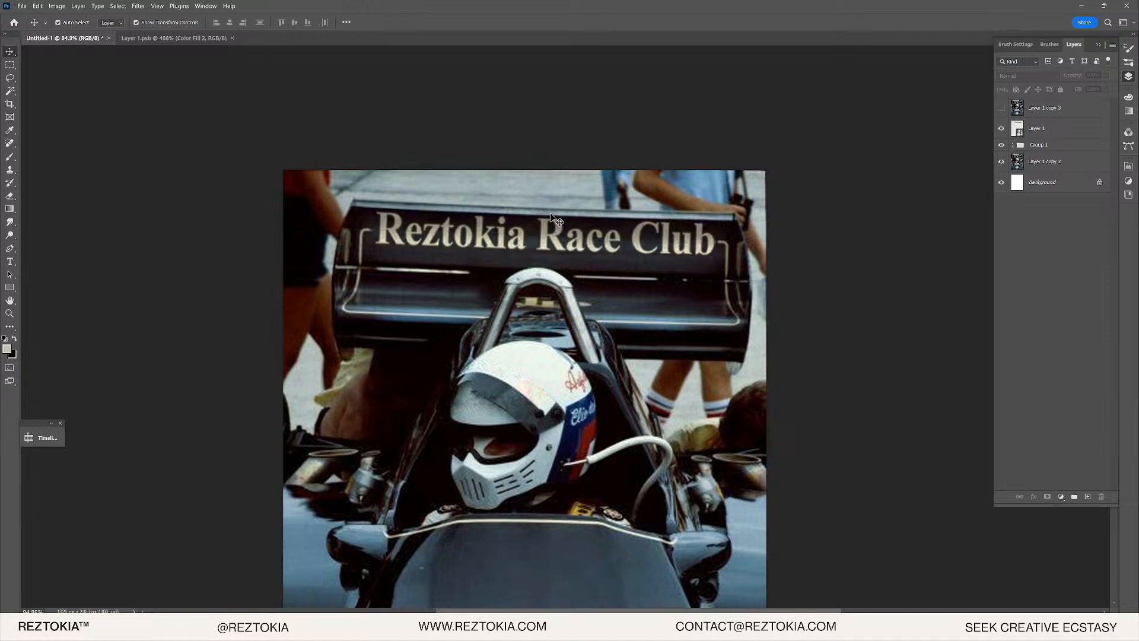
click(1070, 115)
click(1058, 130)
scroll(381, 233, up, 4)
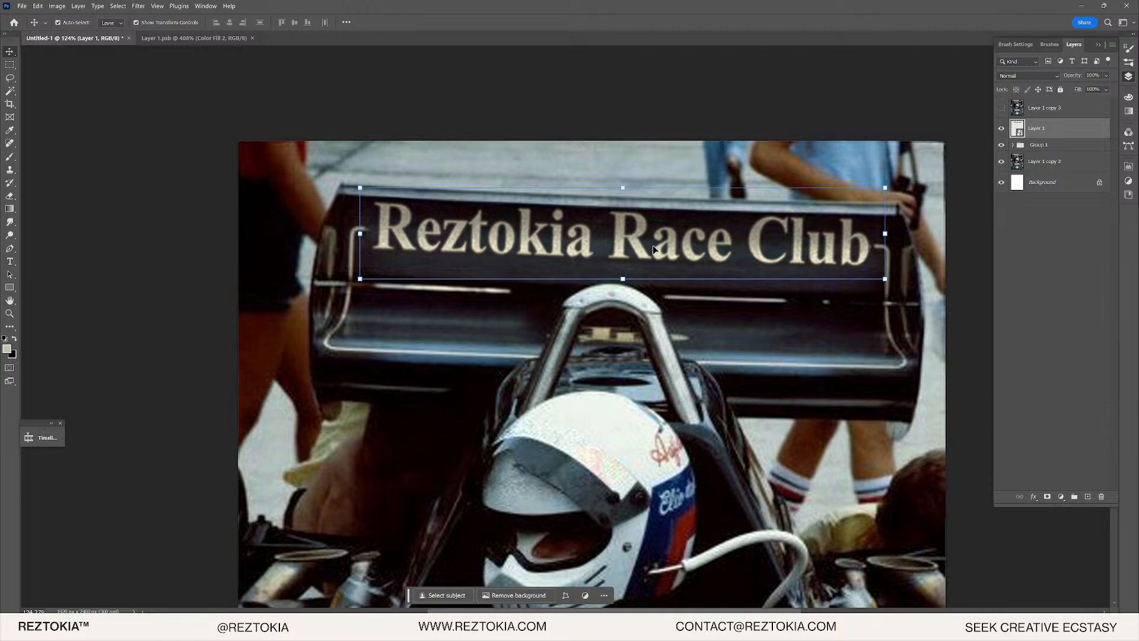
- Marquee the rear-wing lettering area and copy it onto a new Layer 2
click(10, 64)
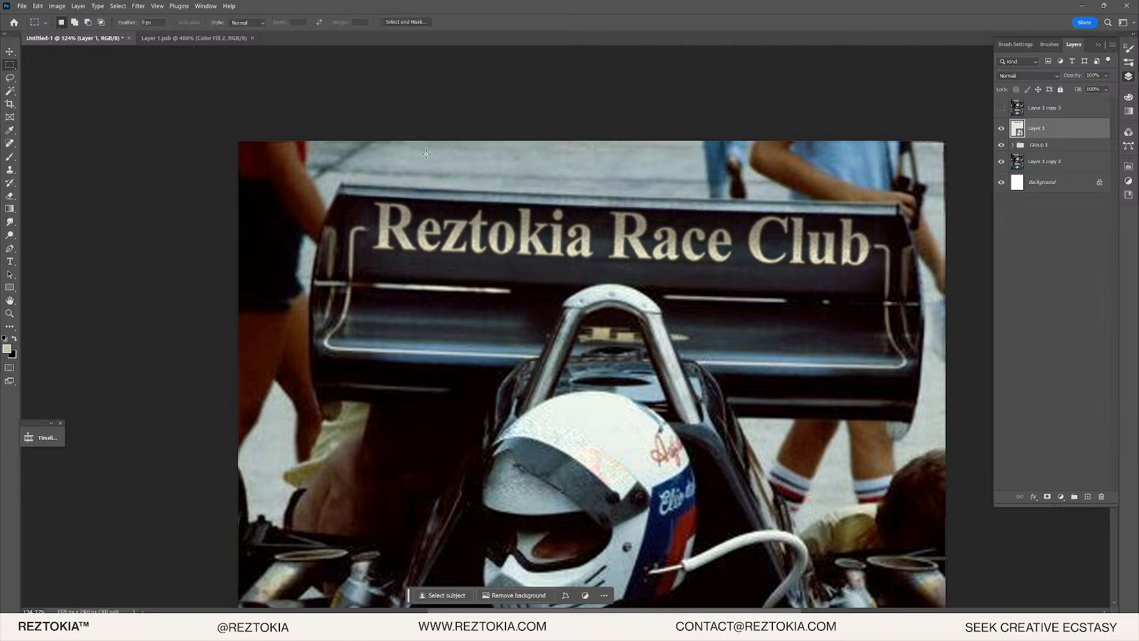
drag(353, 168, 893, 301)
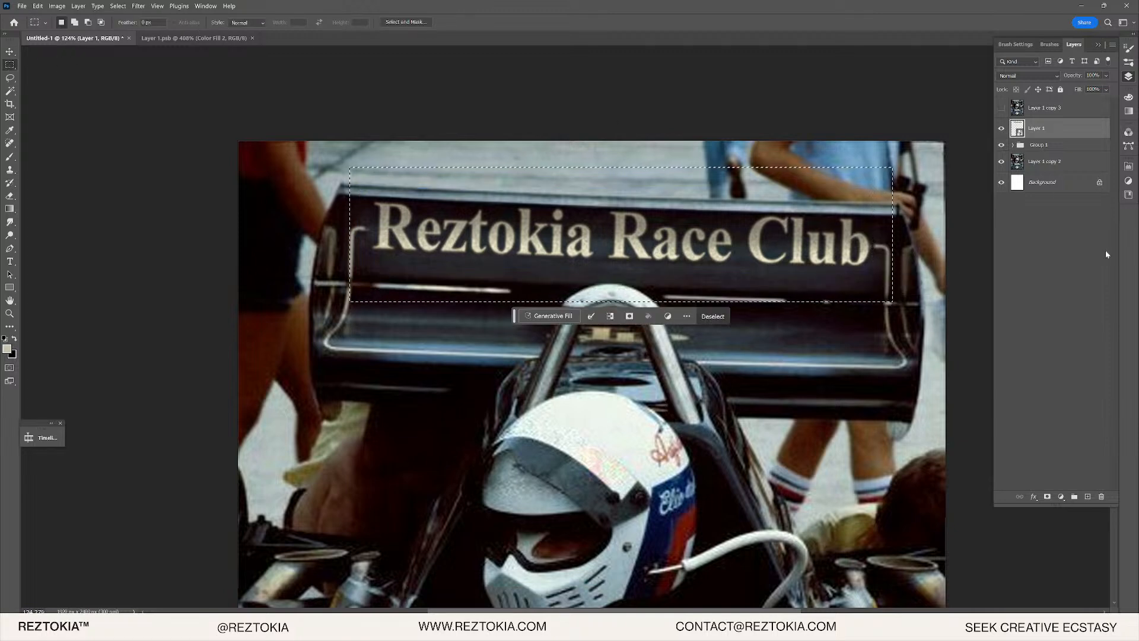
key(ctrl+j)
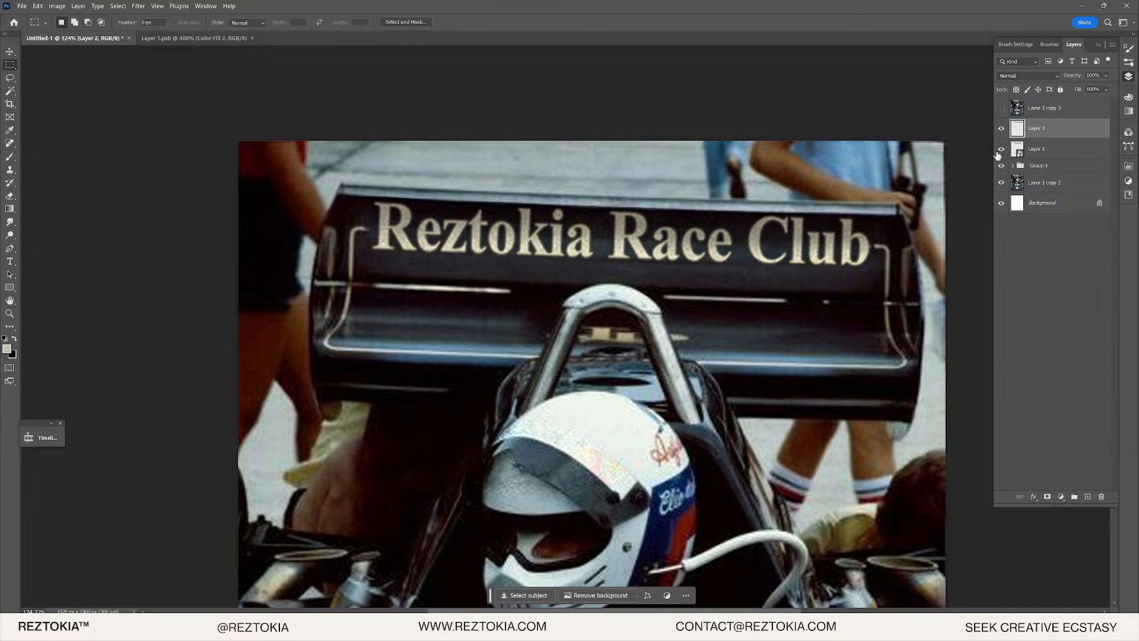
- Convert Layer 2 into a smart object
right_click(1030, 124)
right_click(1018, 130)
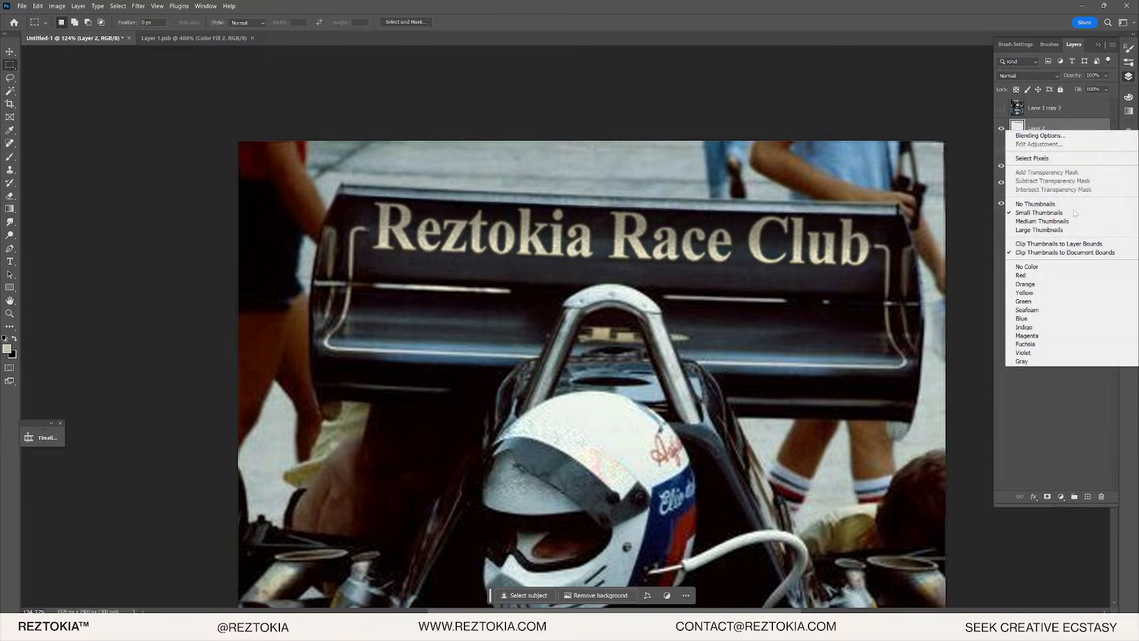
right_click(1030, 126)
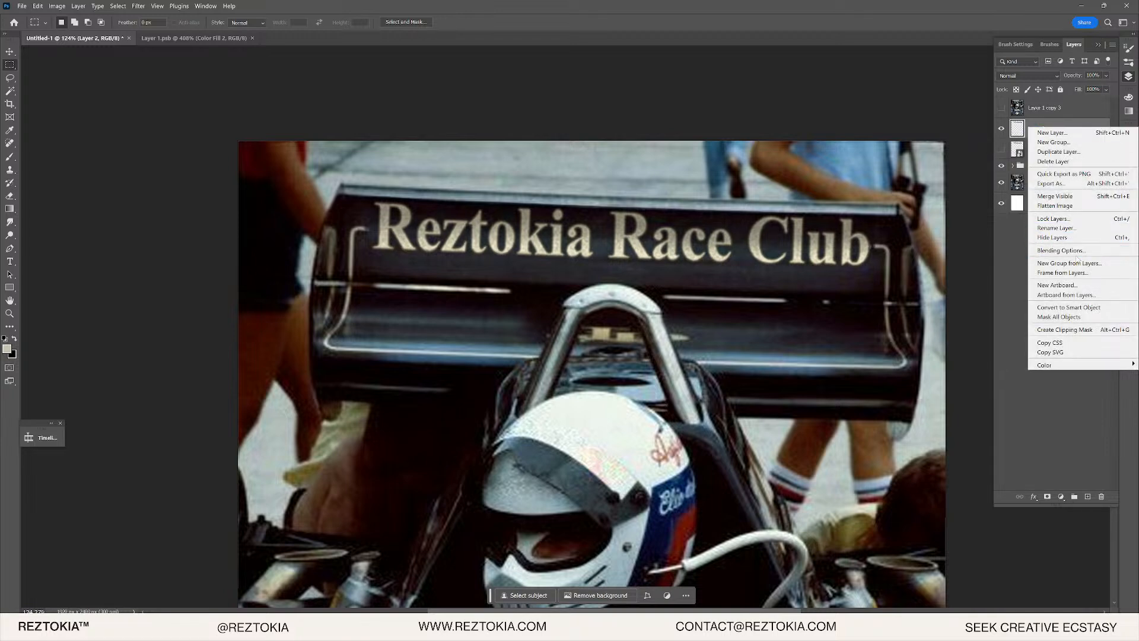
click(1068, 307)
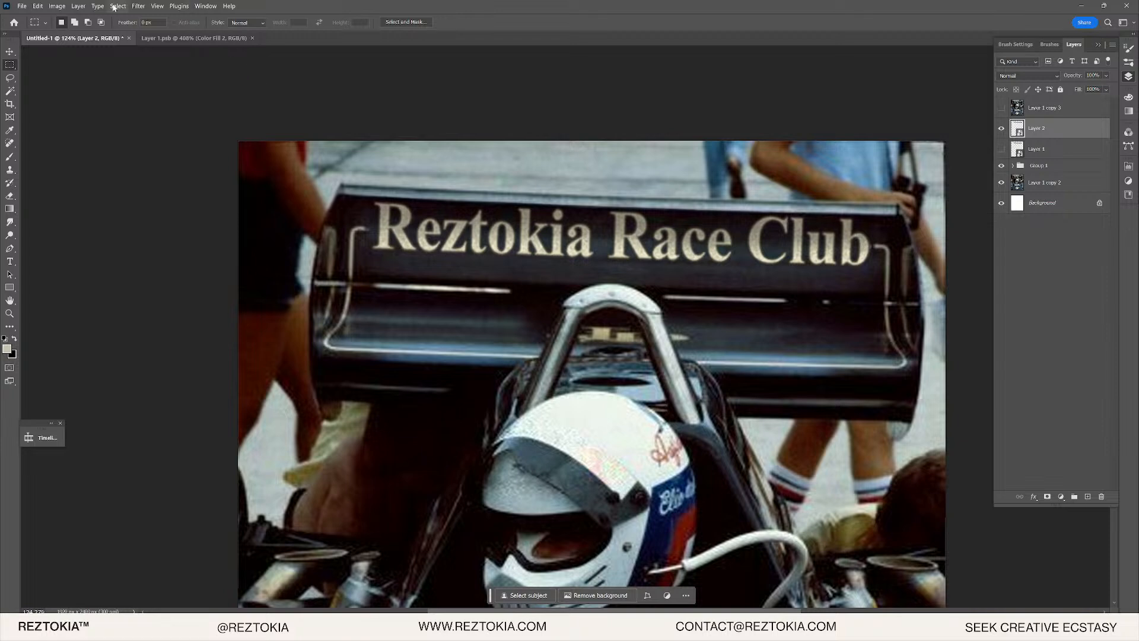
click(37, 7)
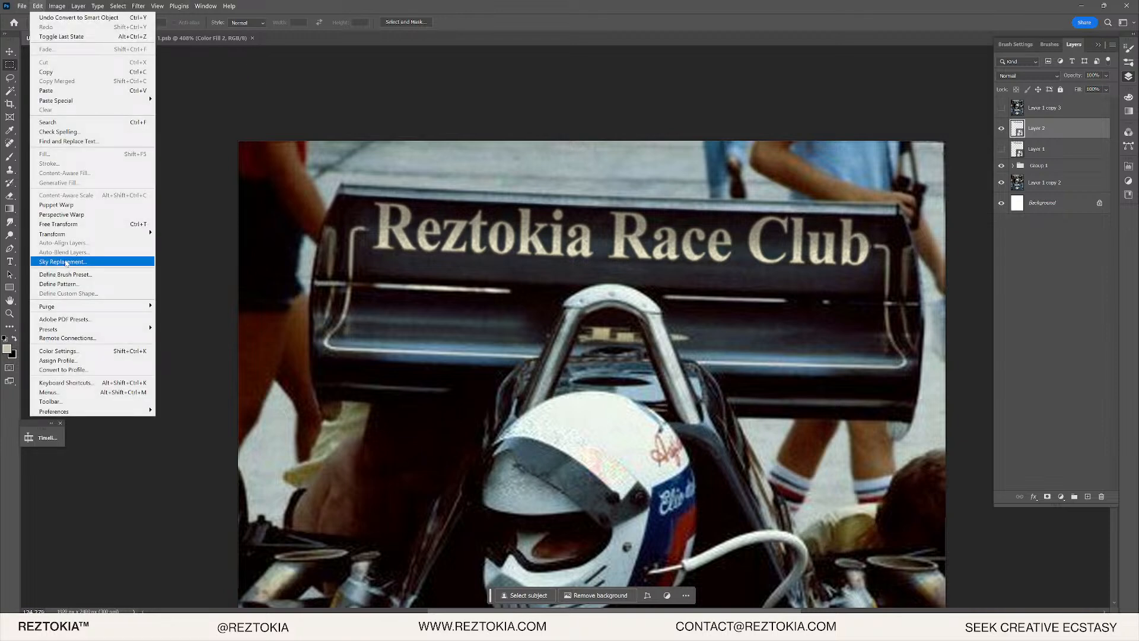
- Start a Warp on the lettering and bend its left end to follow the wing
mouse_move(59, 234)
click(178, 293)
scroll(374, 267, up, 3)
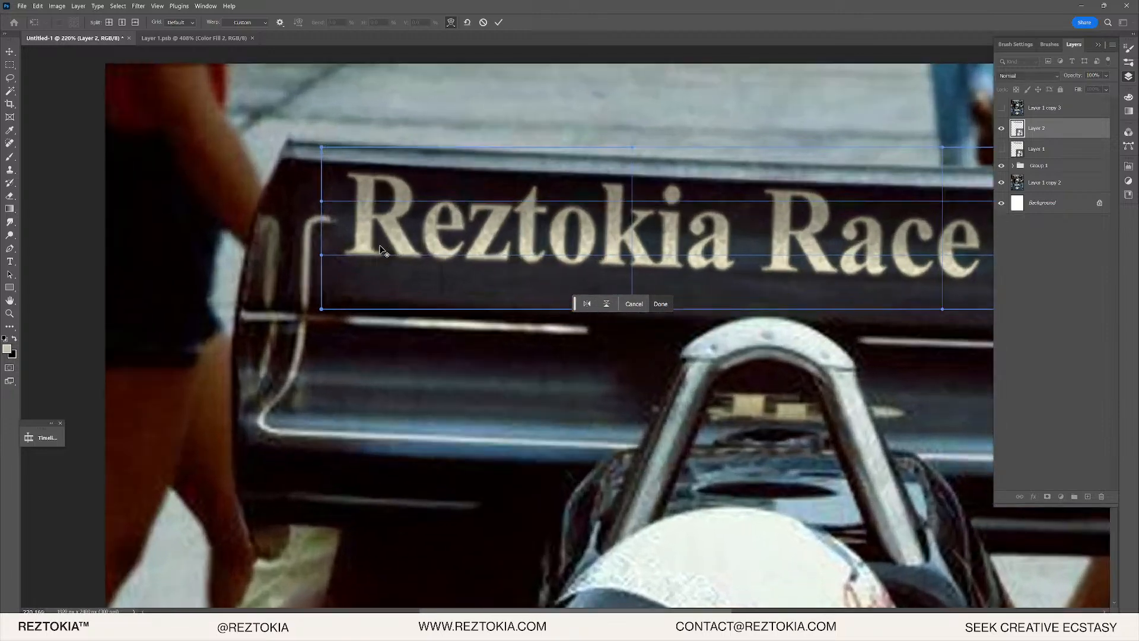
scroll(332, 273, up, 2)
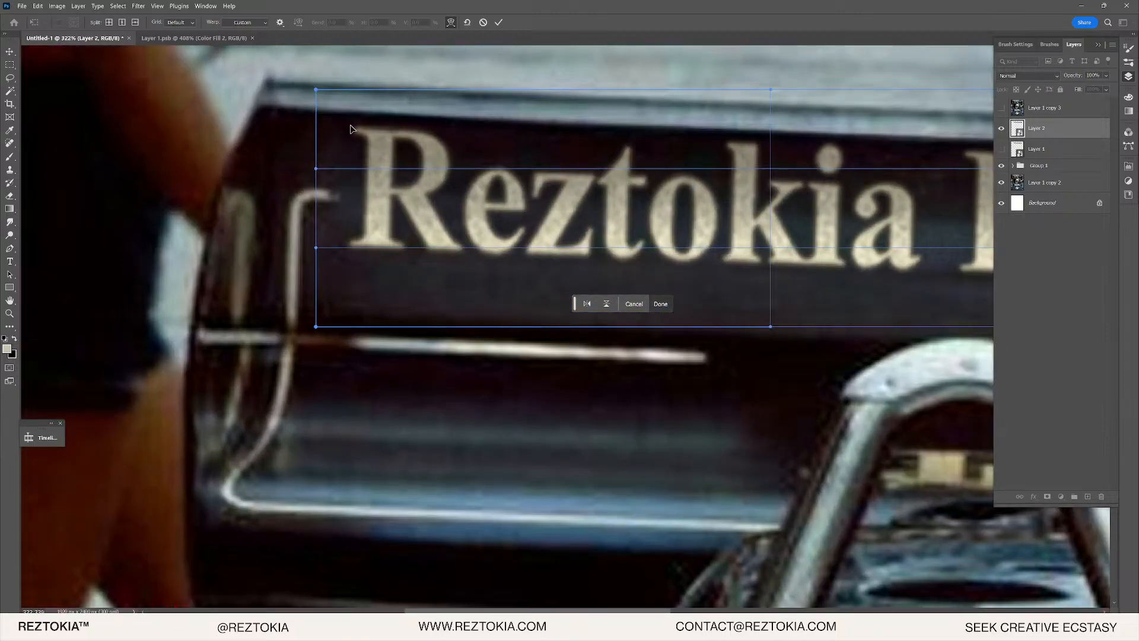
drag(316, 327, 300, 325)
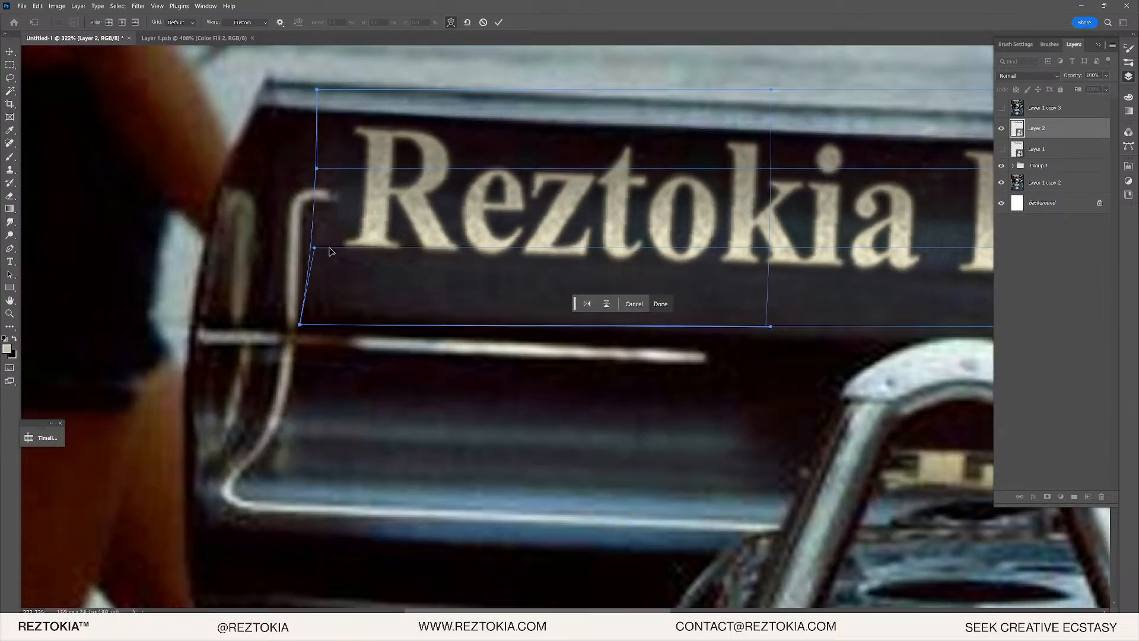
drag(335, 186, 339, 186)
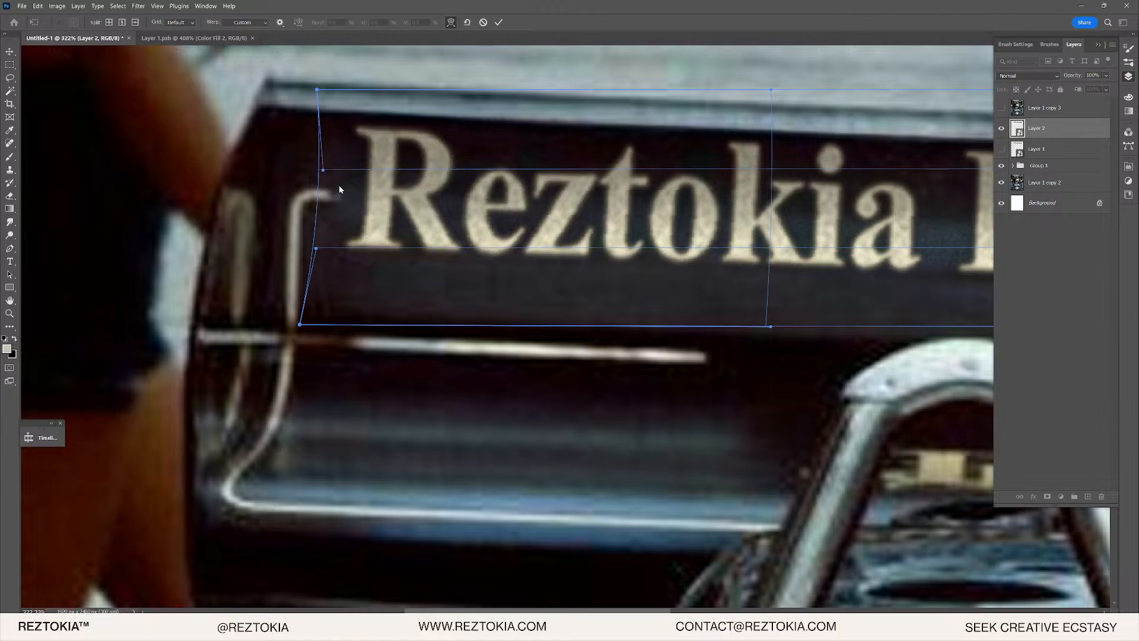
- Bend the lettering's right end to the wing, commit the warp, and show Layer 1 copy 3
scroll(383, 184, right, 10)
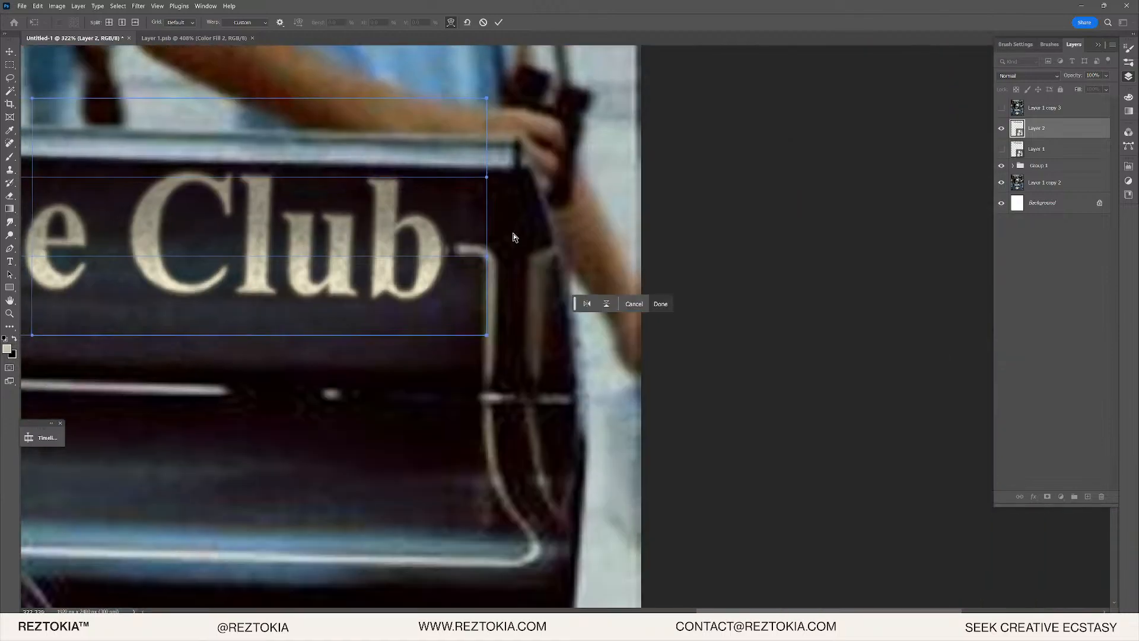
drag(487, 230, 473, 230)
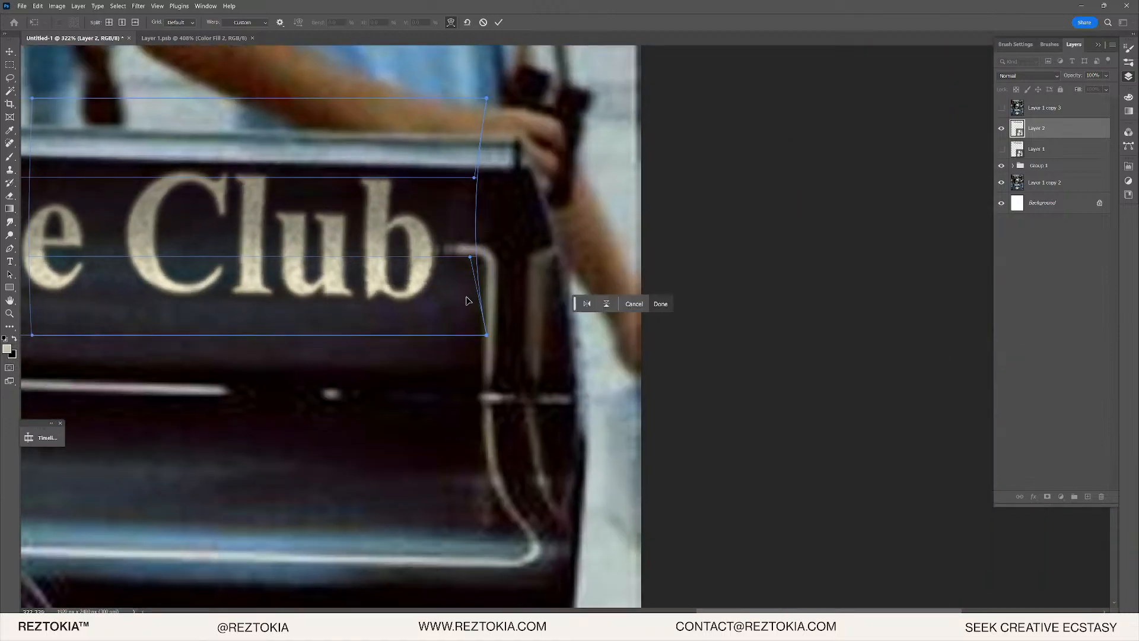
drag(471, 326, 471, 325)
drag(436, 269, 425, 266)
scroll(402, 267, down, 5)
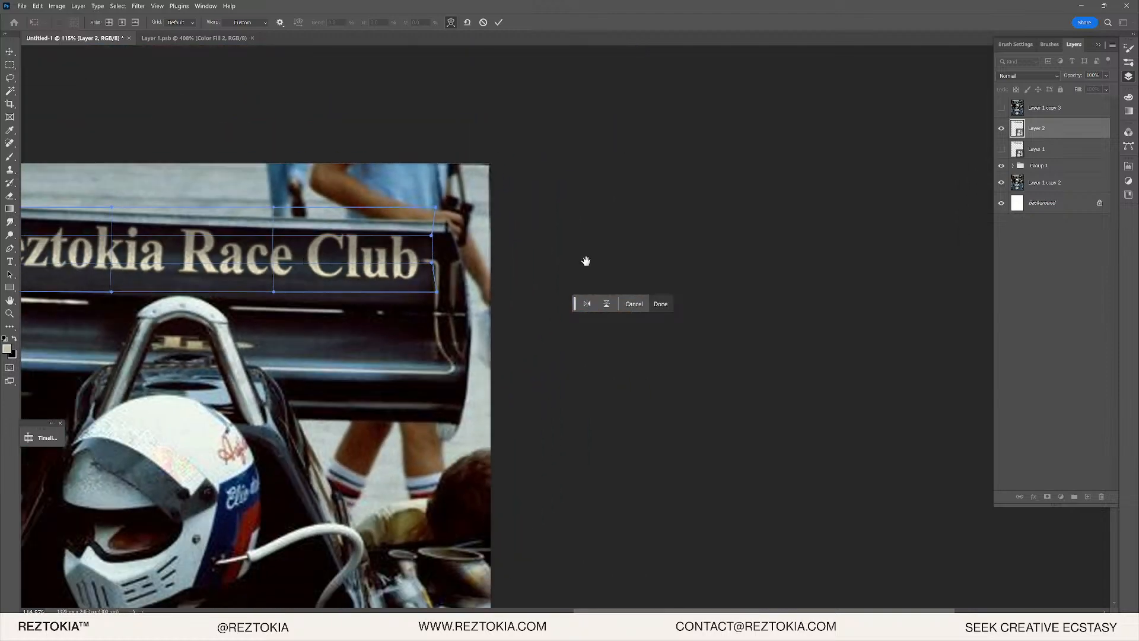
drag(169, 261, 328, 261)
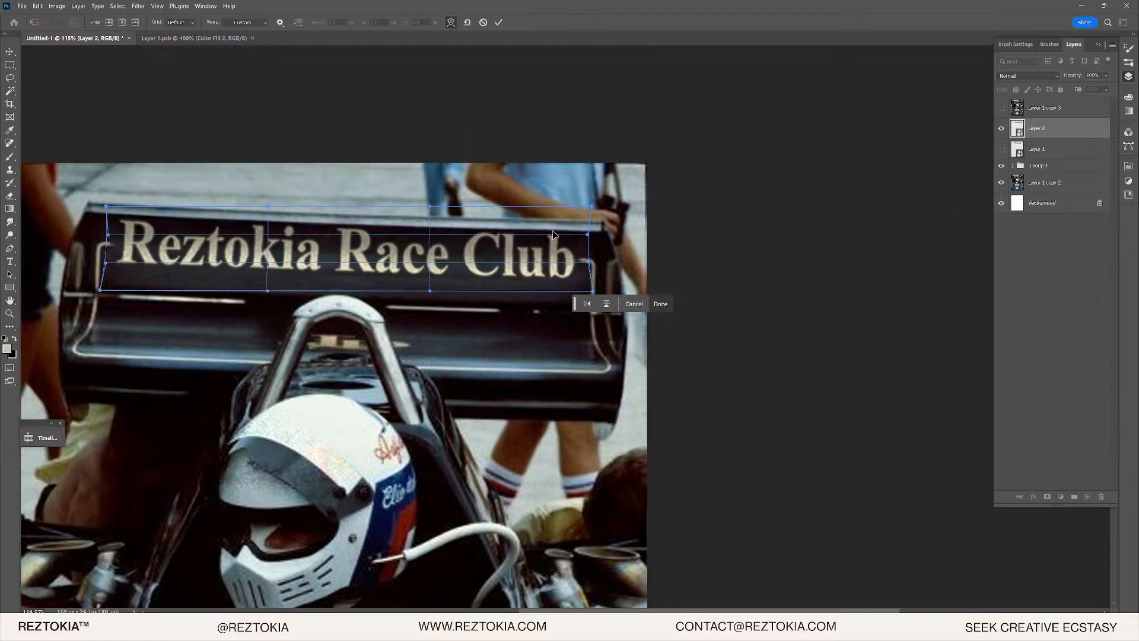
click(661, 304)
click(1002, 108)
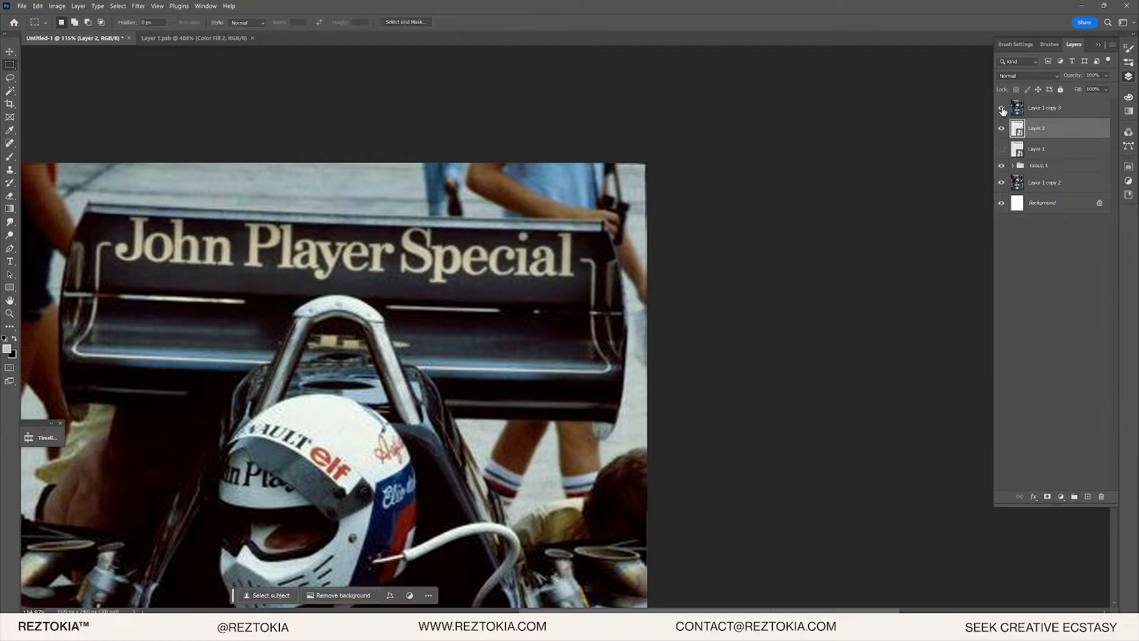
- Hide Layer 1 copy 3, open Layer 2's smart object contents, then return to the car photo
click(1001, 108)
scroll(534, 238, up, 5)
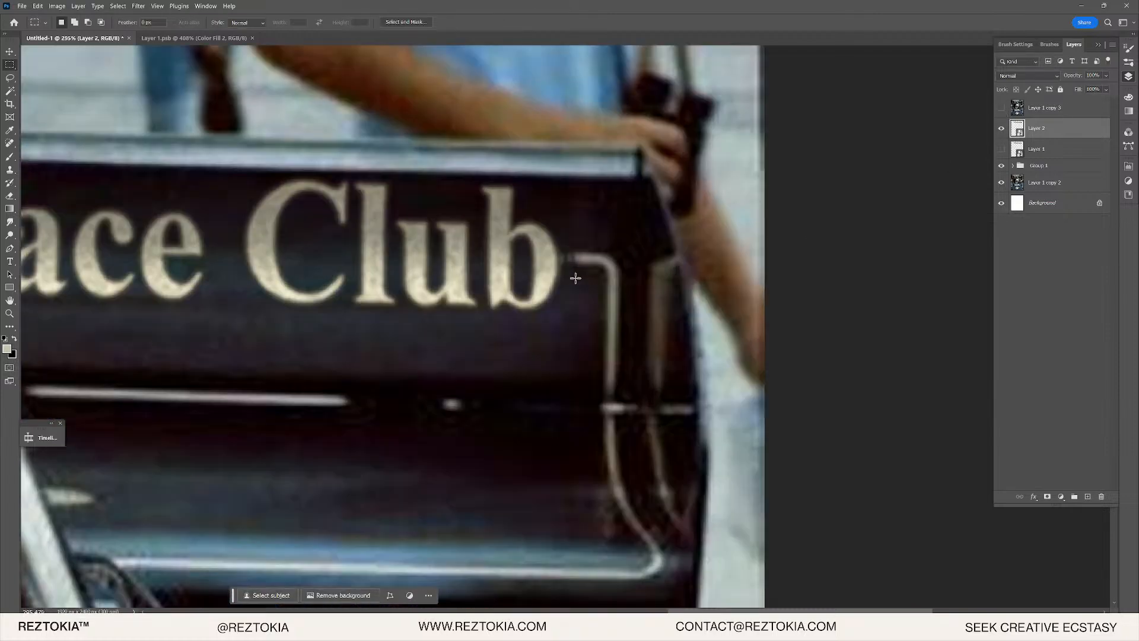
double_click(1017, 129)
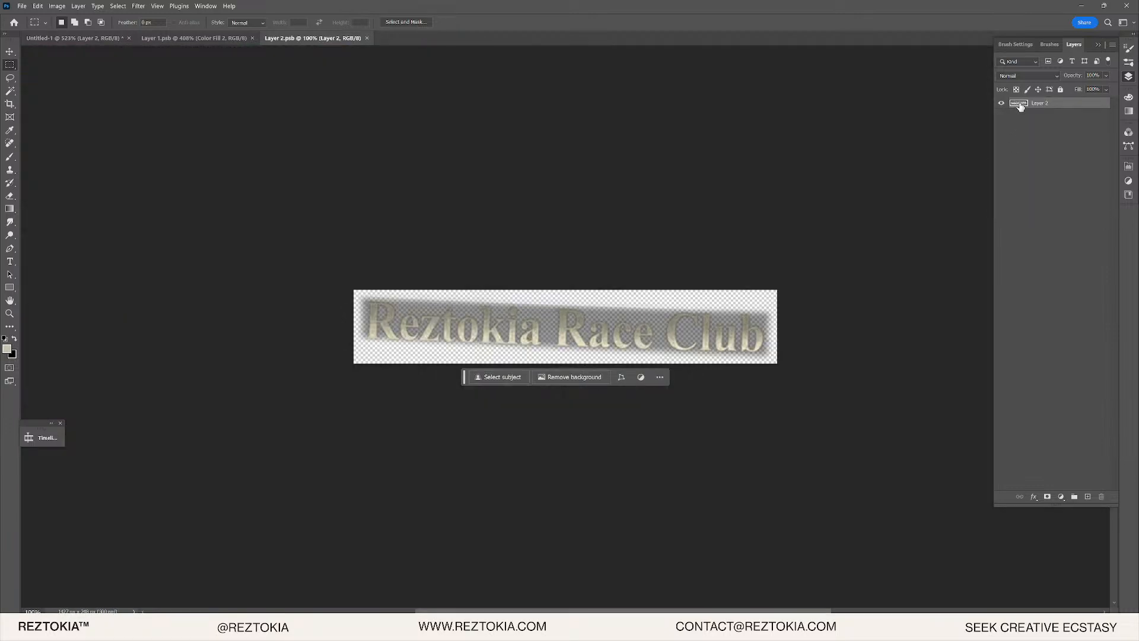
click(152, 40)
click(121, 40)
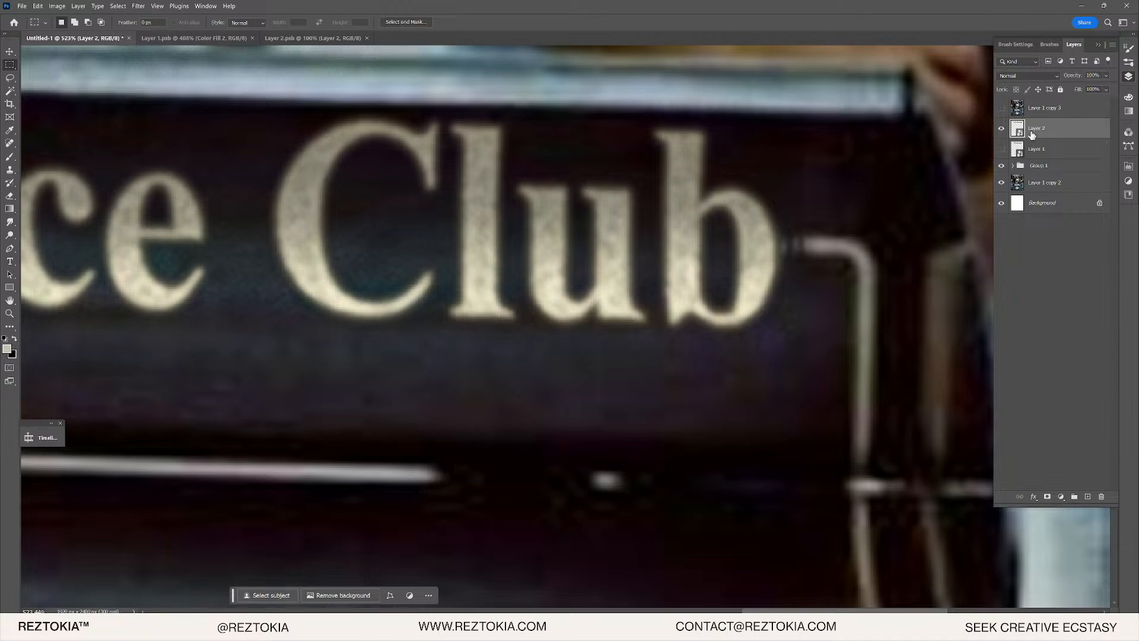
- Pan to the word Reztokia and toggle the original lettering to compare
scroll(809, 160, down, 3)
scroll(770, 191, up, 2)
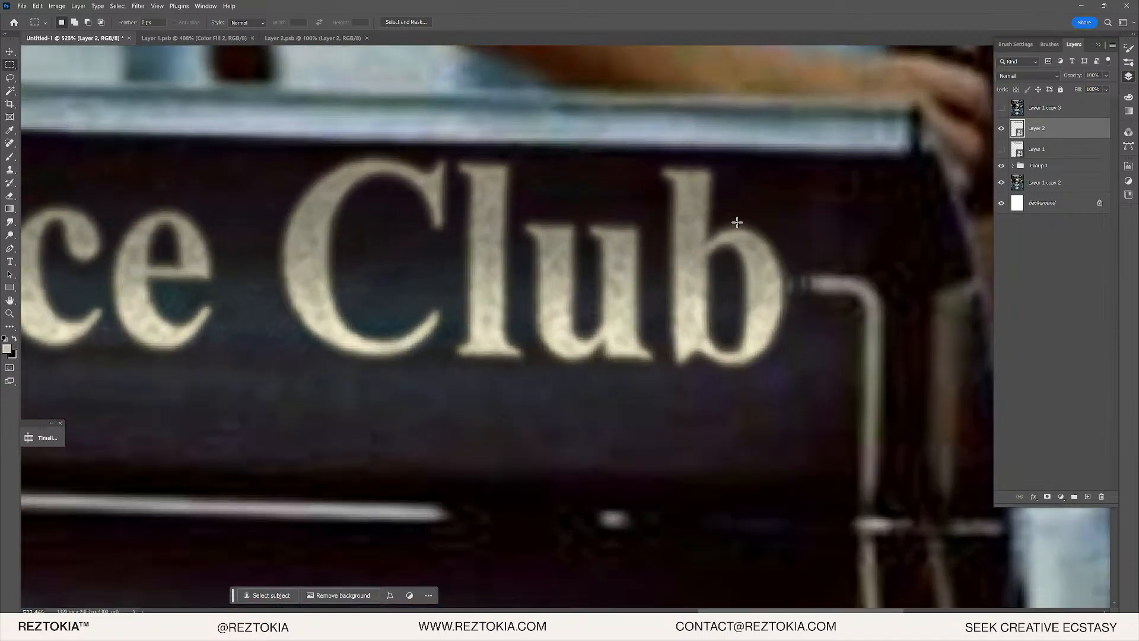
scroll(885, 265, down, 4)
scroll(368, 320, down, 1)
drag(373, 303, 866, 279)
scroll(89, 295, up, 10)
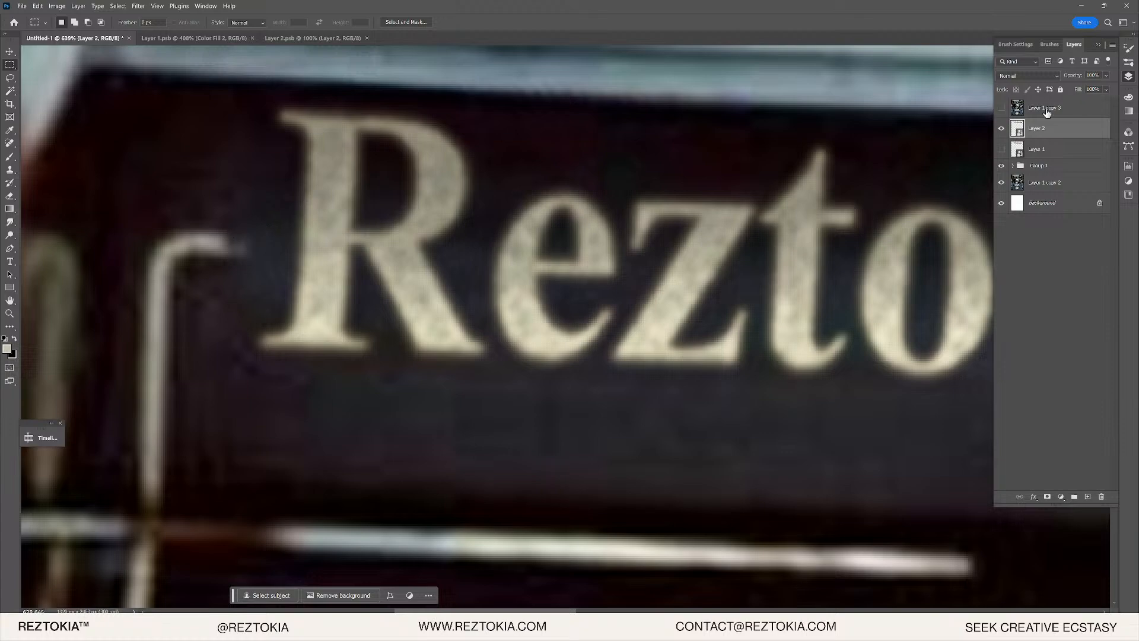
click(1000, 108)
click(1001, 108)
- Toggle the John Player Special livery again, leaving it shown
scroll(497, 190, up, 1)
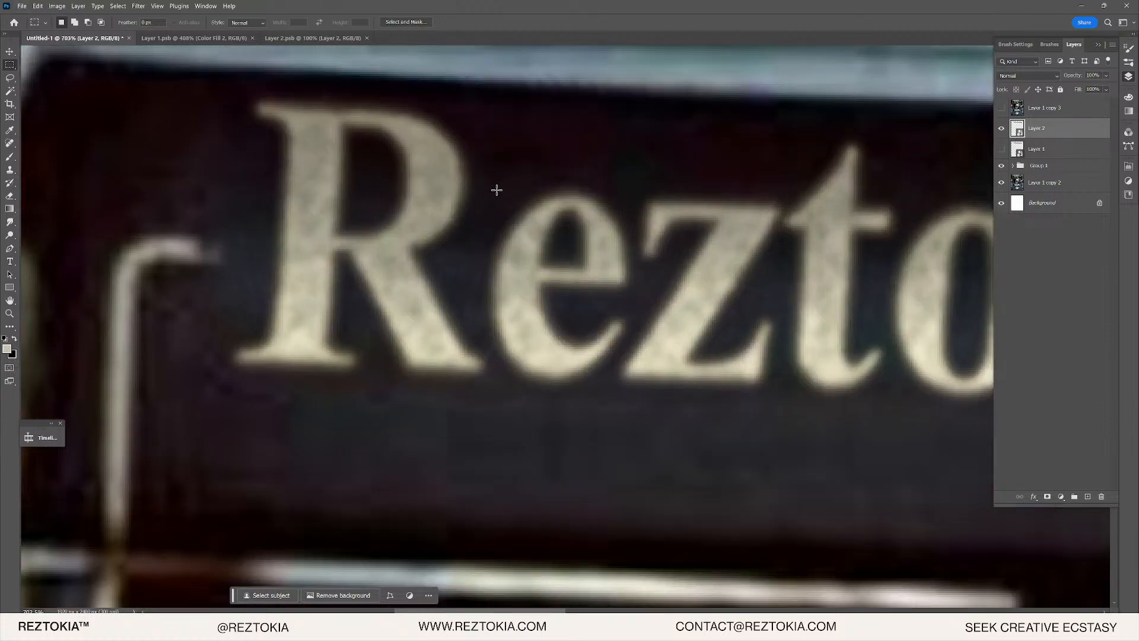
scroll(496, 191, down, 10)
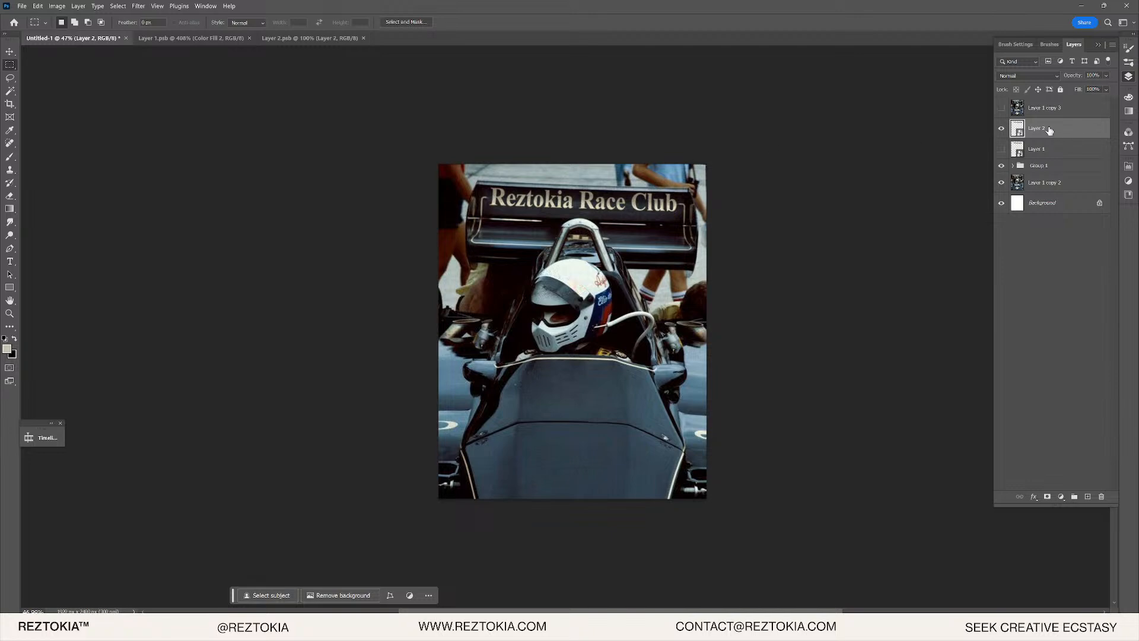
click(1000, 108)
click(1000, 108)
scroll(588, 204, down, 1)
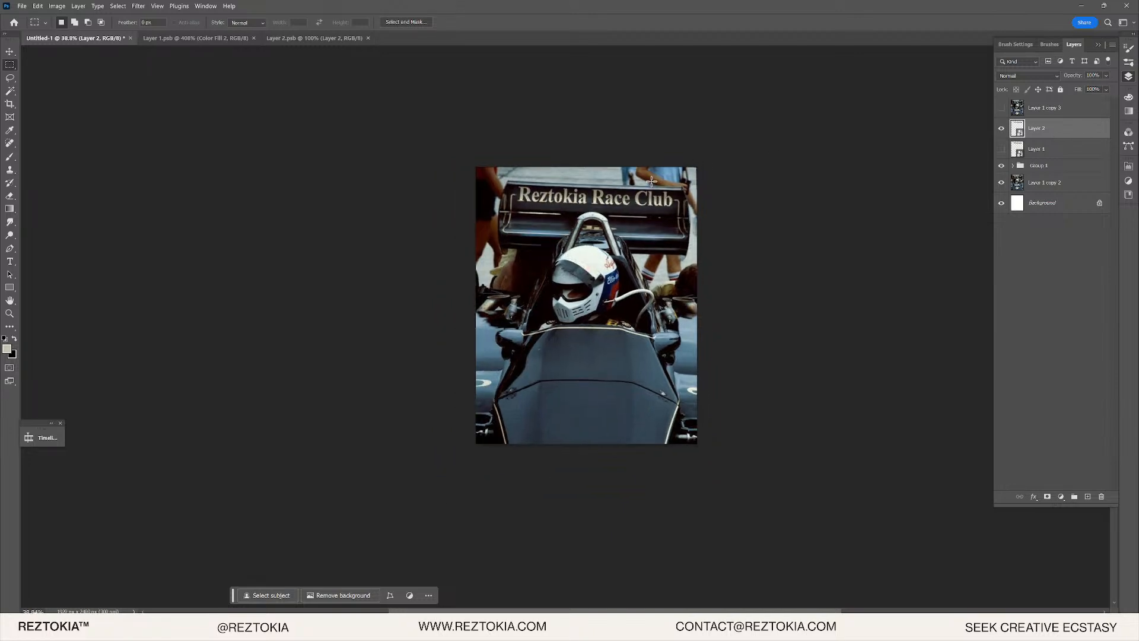
scroll(587, 205, up, 5)
scroll(328, 212, down, 5)
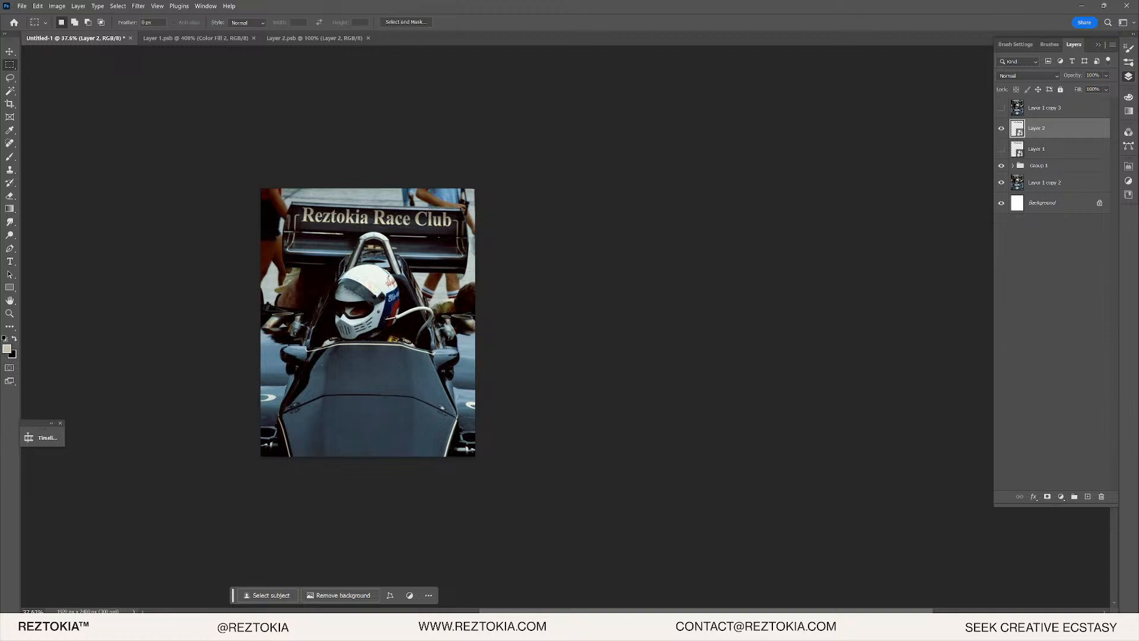
scroll(408, 286, up, 3)
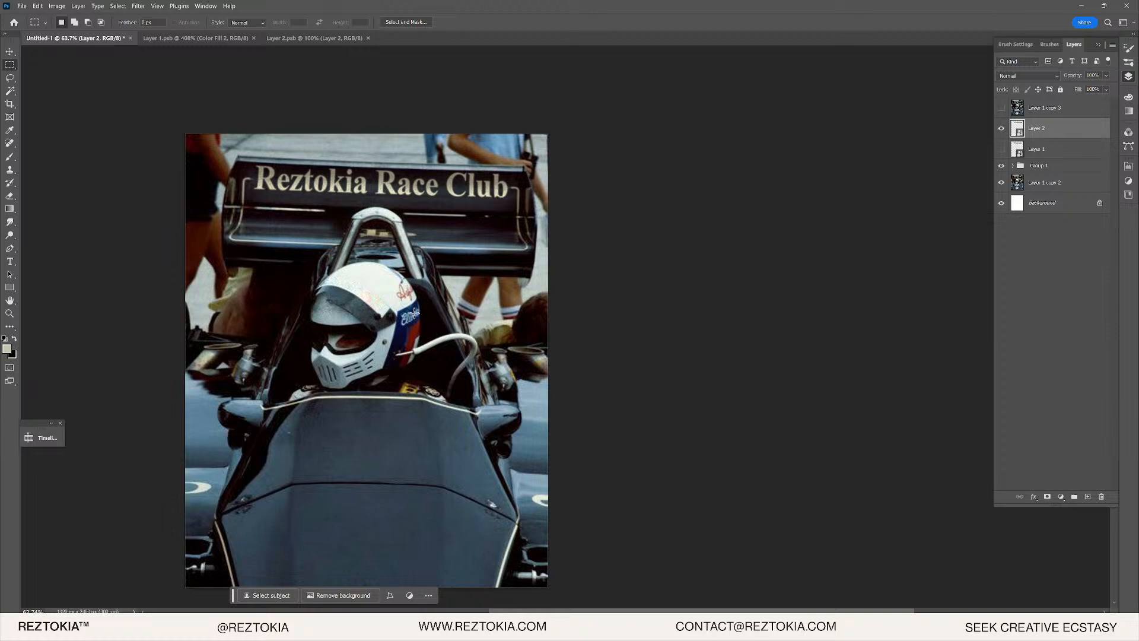
click(1002, 107)
scroll(366, 359, down, 1)
scroll(304, 368, up, 3)
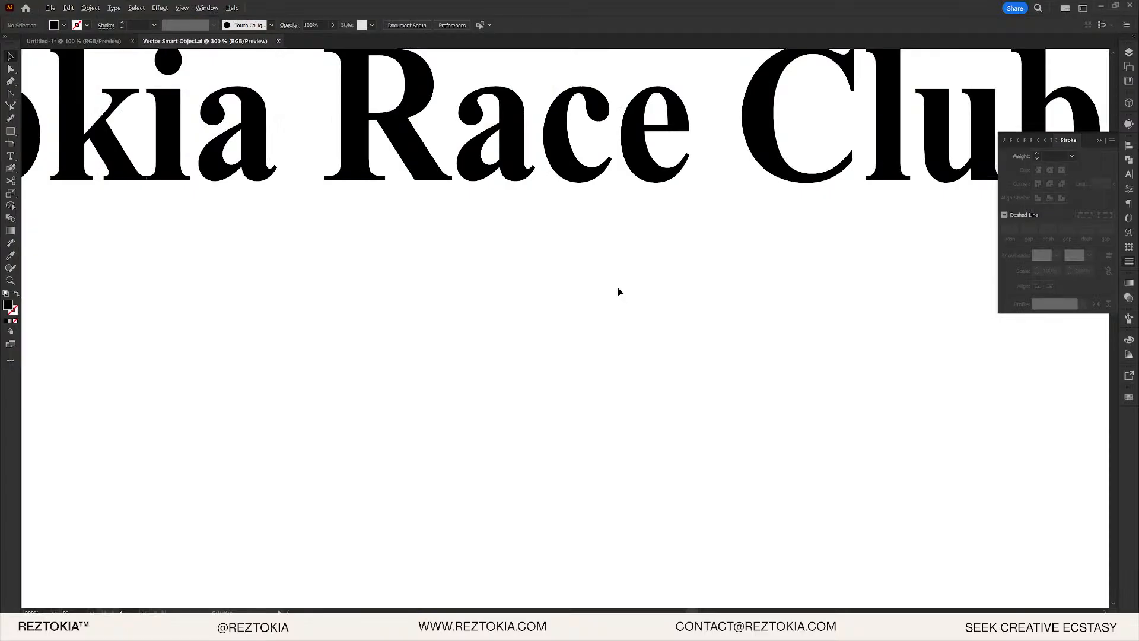
scroll(615, 283, down, 5)
scroll(611, 286, up, 2)
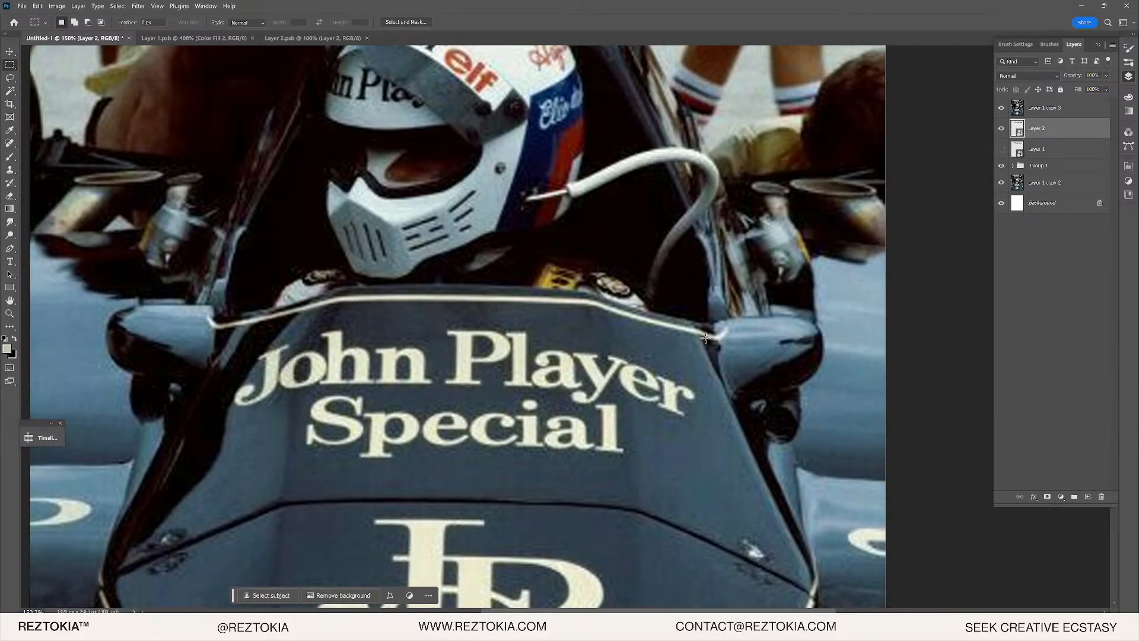
- Zoom in on the nose lettering and toggle Layer 1 copy 3 off and on twice to compare
key(ctrl+plus)
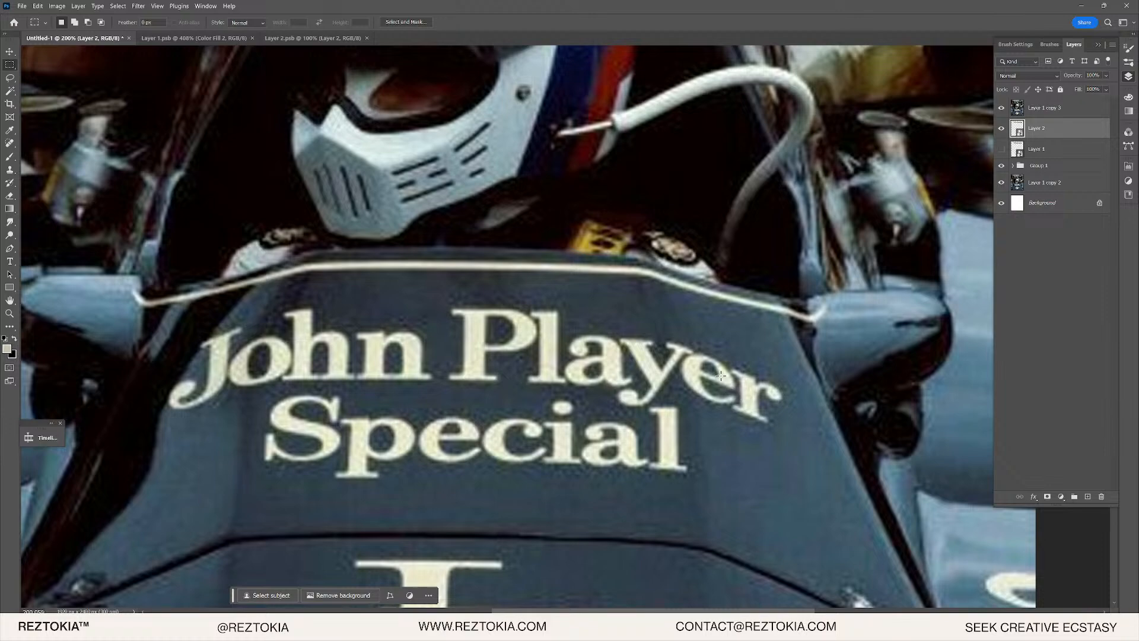
scroll(724, 392, up, 3)
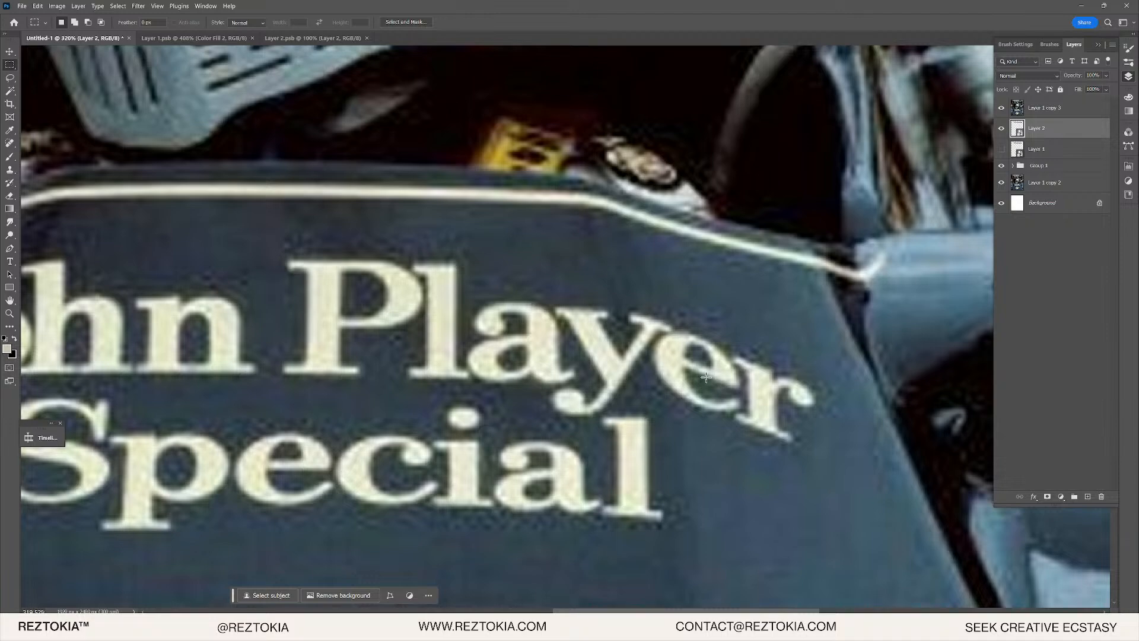
scroll(689, 336, down, 3)
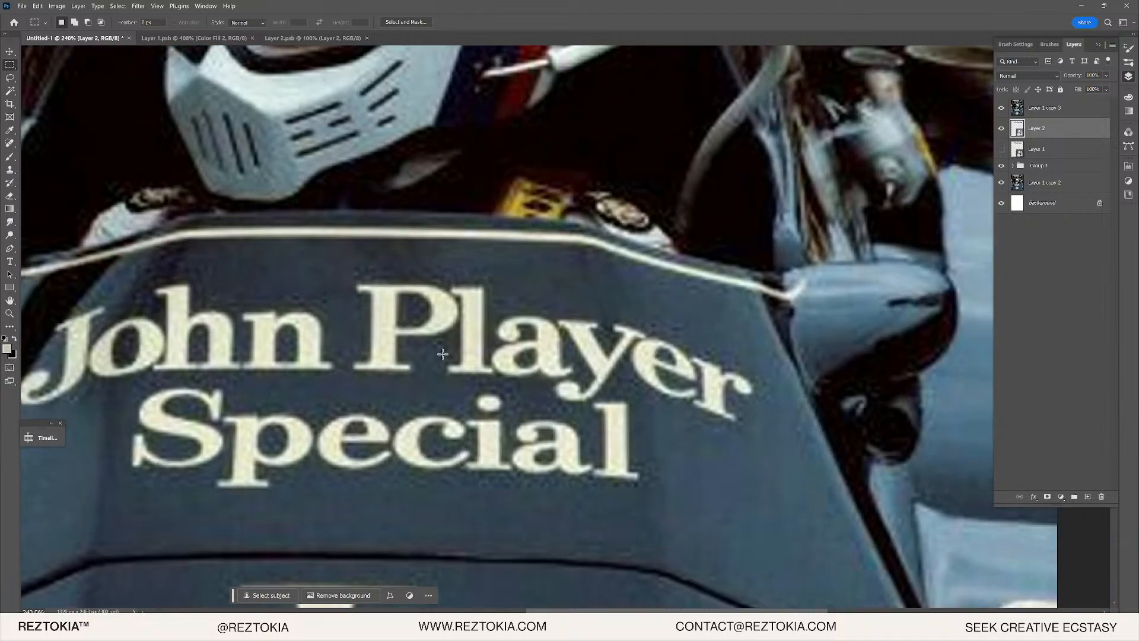
scroll(253, 380, up, 2)
scroll(367, 332, down, 7)
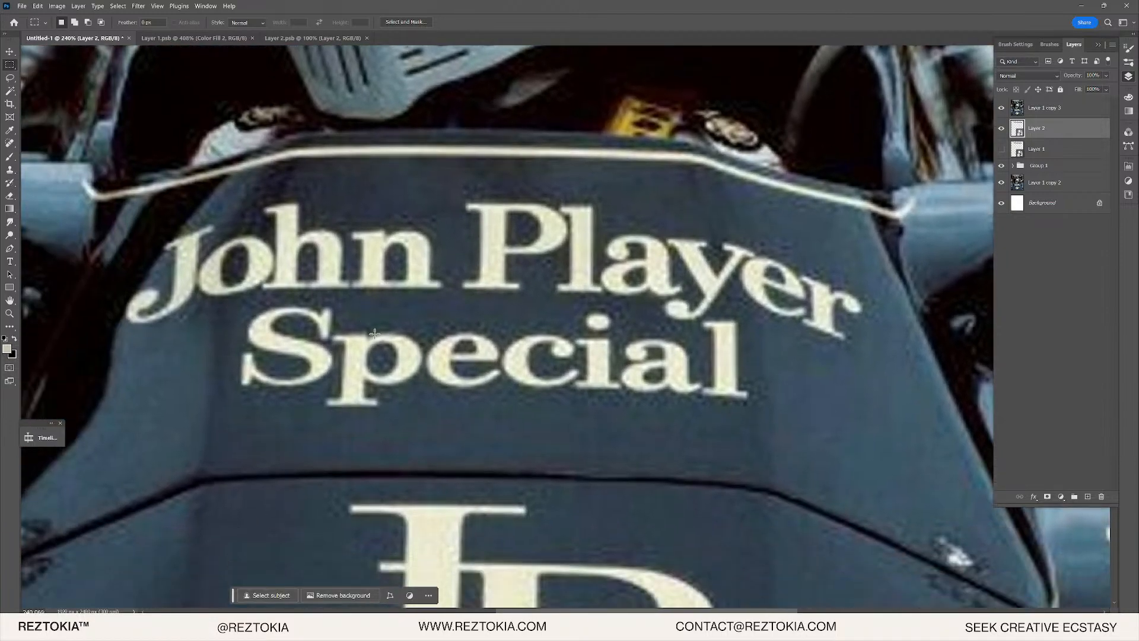
scroll(410, 320, up, 2)
scroll(410, 319, down, 2)
scroll(410, 319, up, 3)
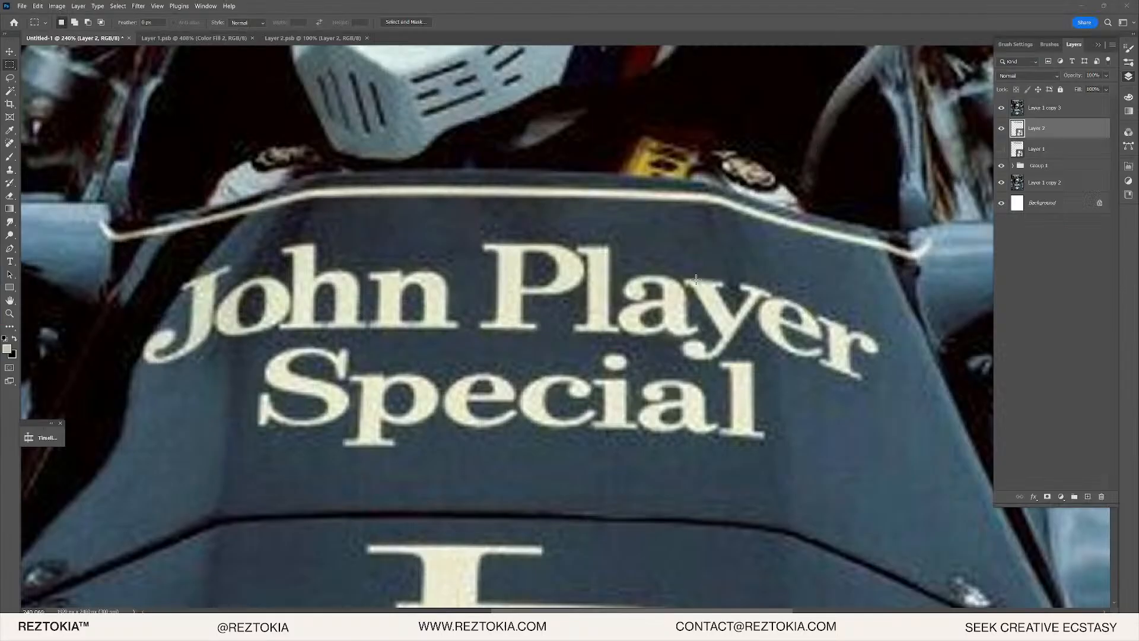
scroll(497, 313, down, 6)
scroll(496, 312, down, 1)
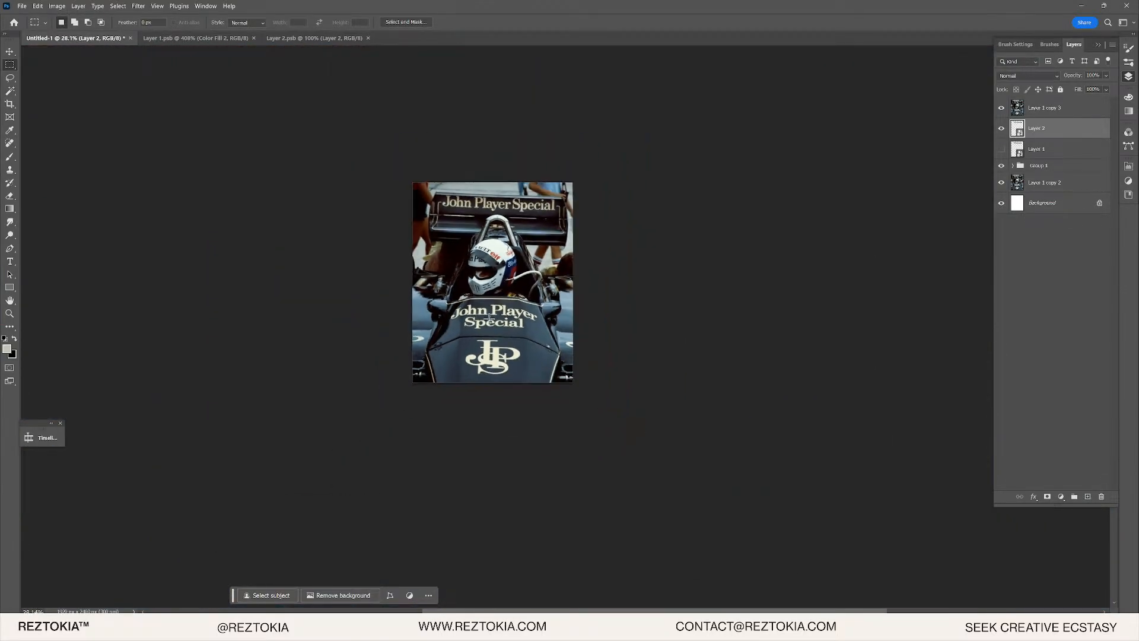
scroll(497, 313, up, 8)
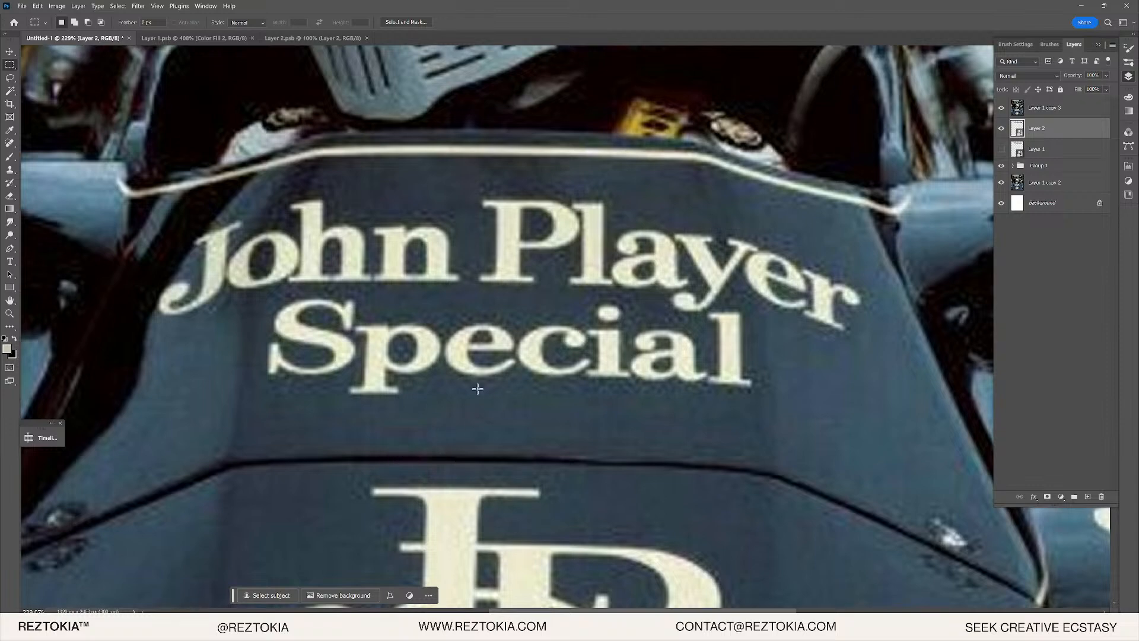
scroll(478, 389, down, 5)
scroll(604, 226, up, 4)
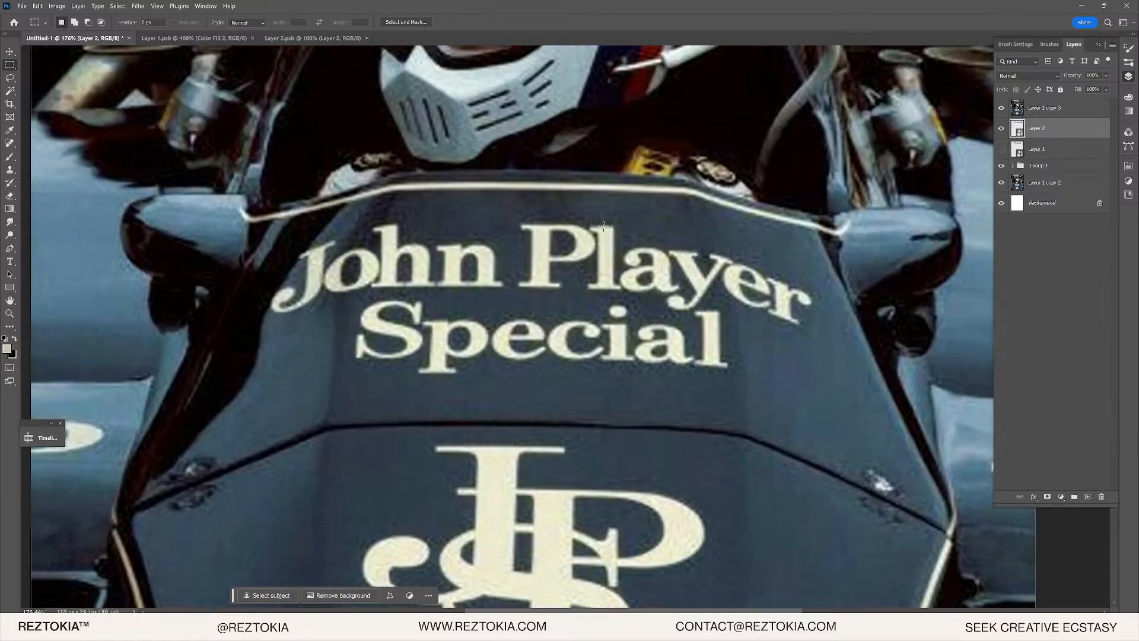
click(1001, 109)
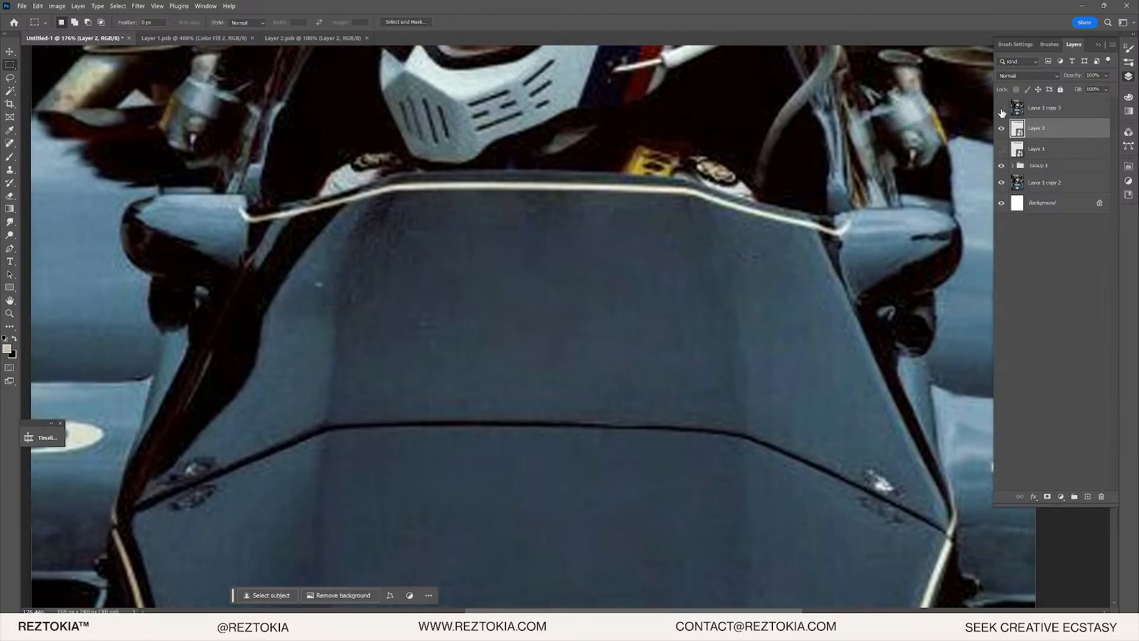
click(1001, 109)
click(1002, 108)
click(1002, 108)
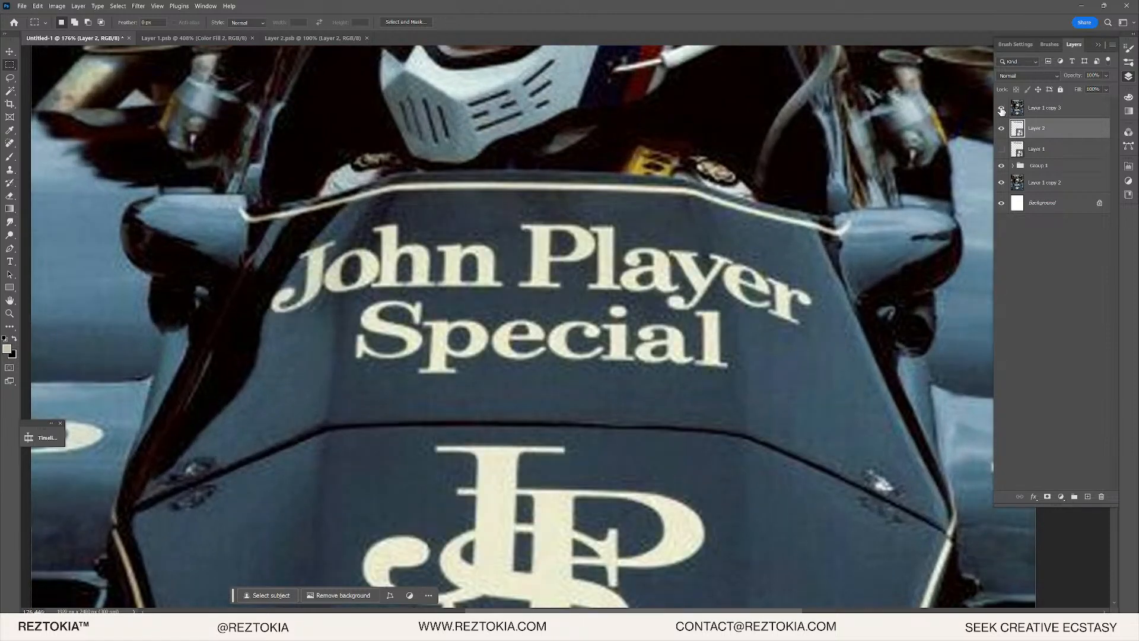
- Bring up the Reztokia Race Club text in Illustrator
scroll(560, 245, up, 5)
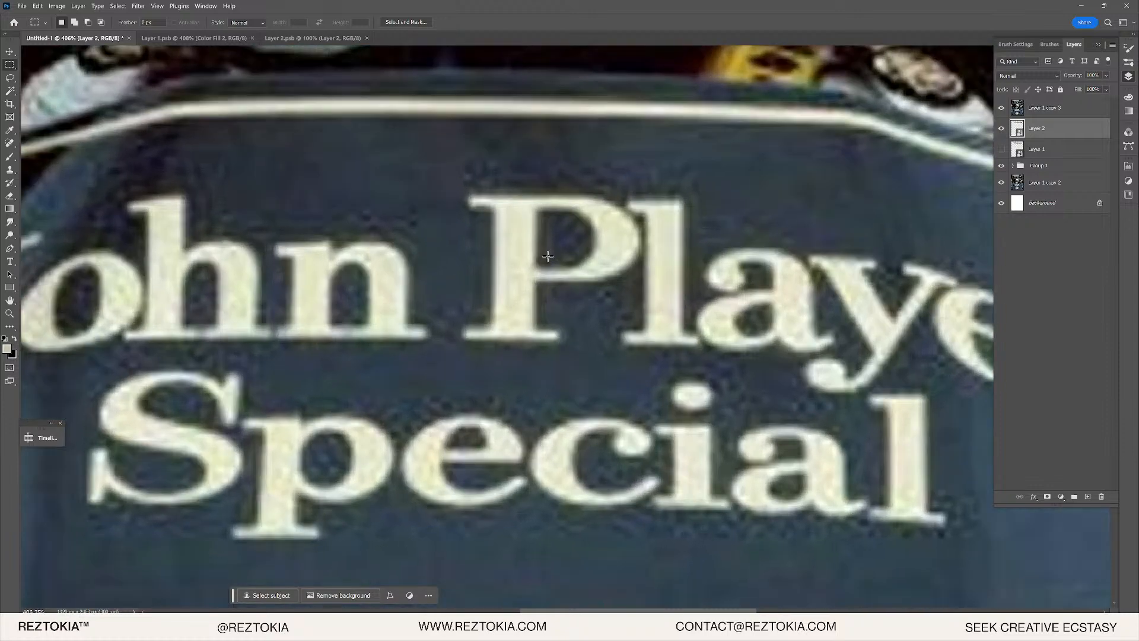
scroll(428, 422, down, 2)
scroll(428, 422, up, 3)
scroll(483, 404, down, 4)
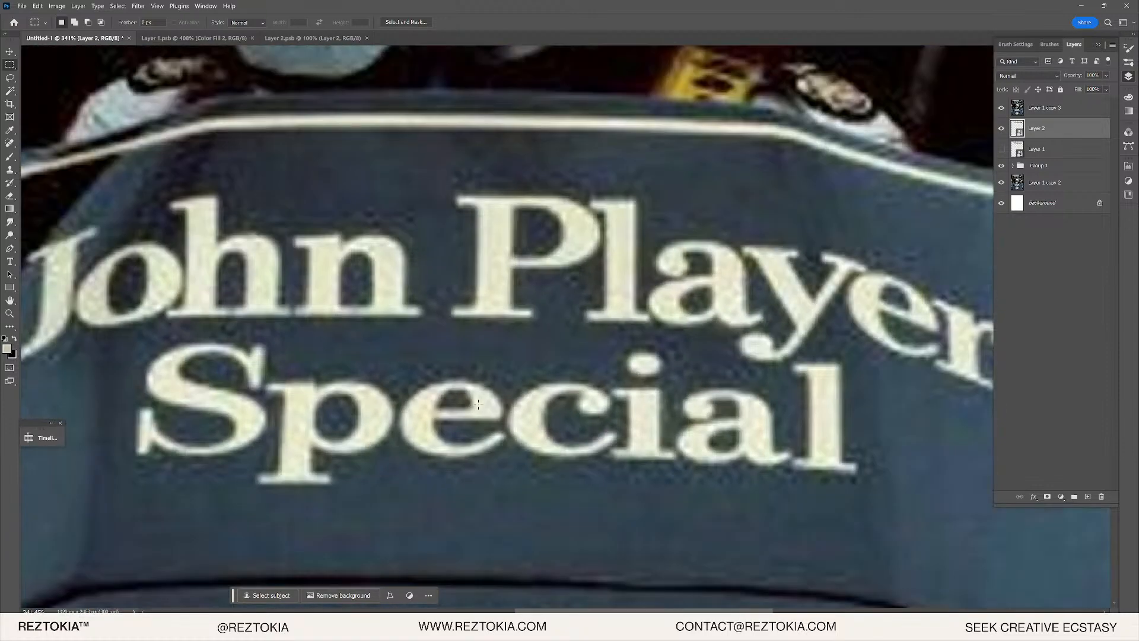
scroll(484, 403, down, 3)
scroll(490, 398, up, 2)
scroll(496, 391, down, 4)
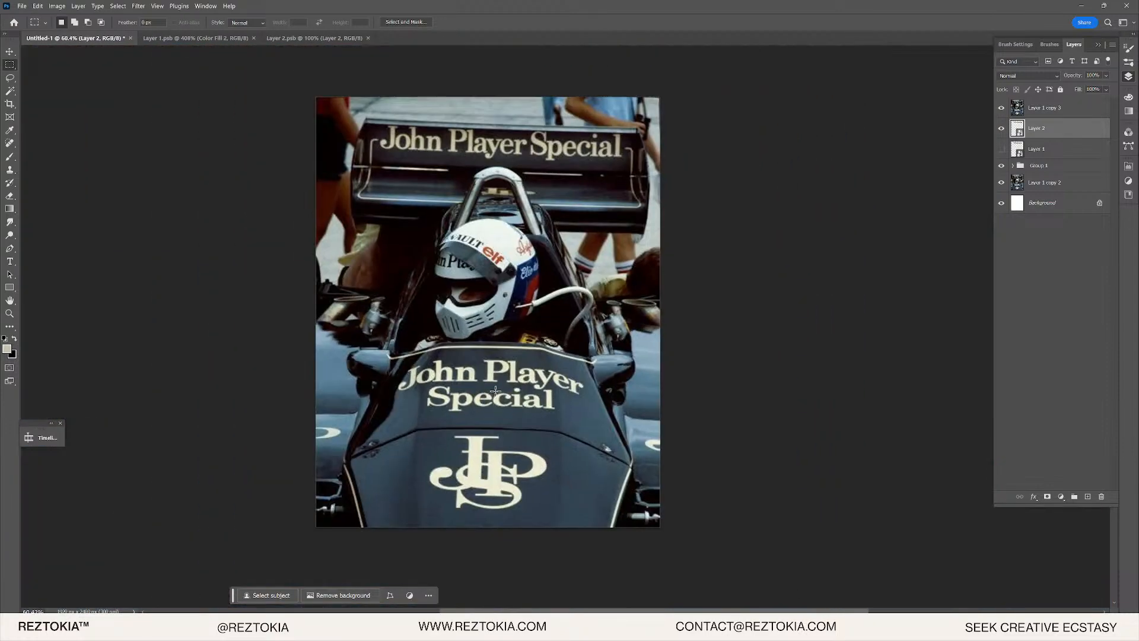
scroll(513, 318, up, 10)
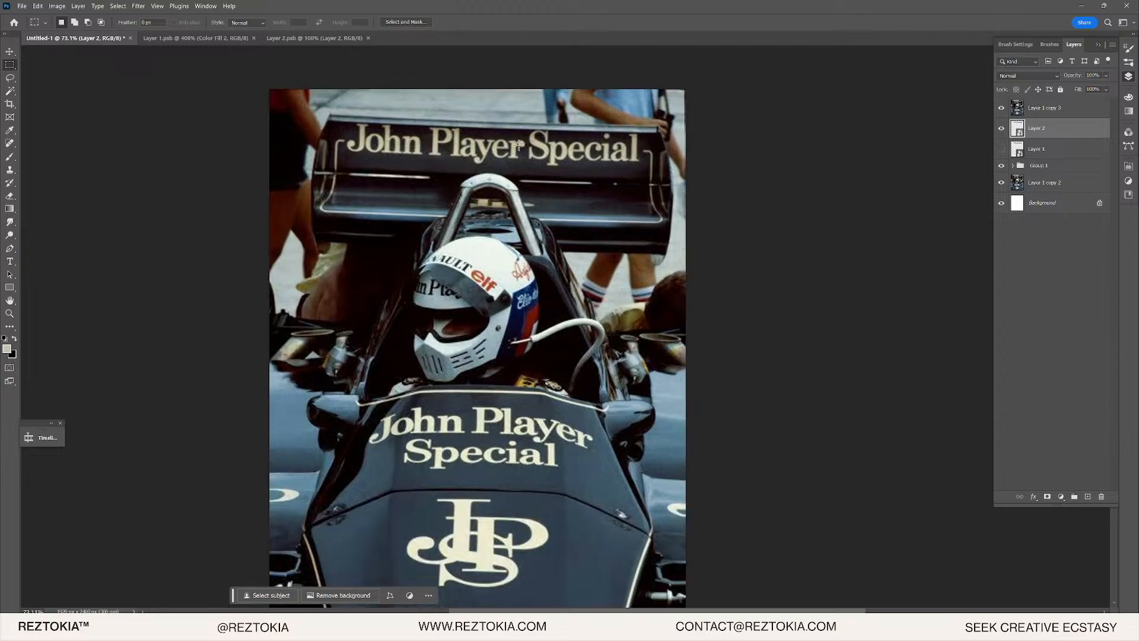
scroll(513, 319, up, 3)
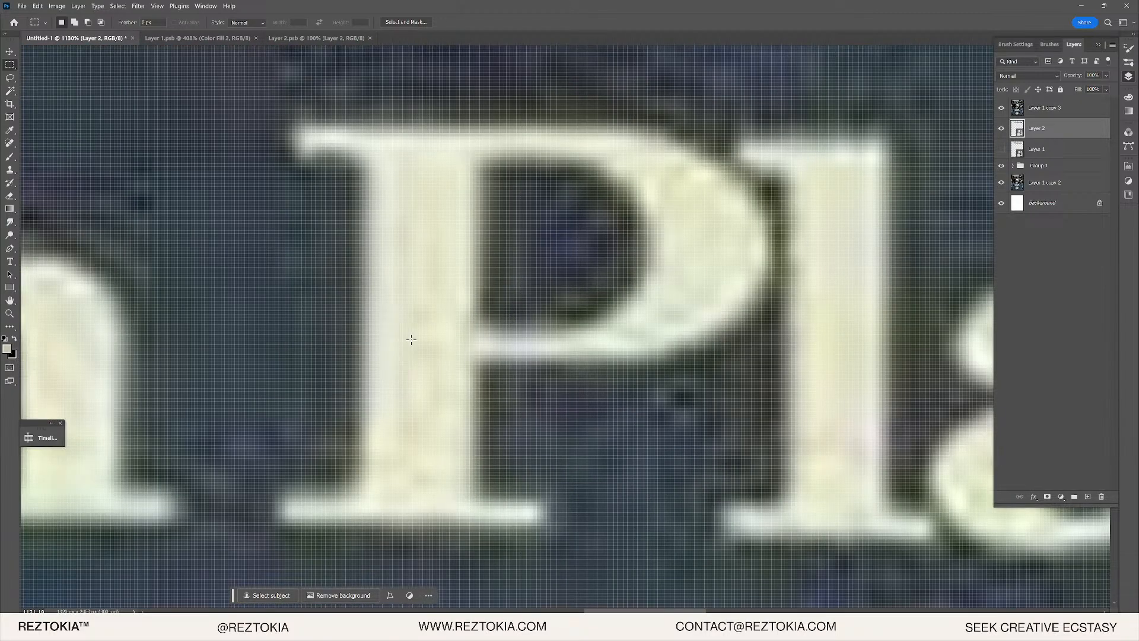
scroll(411, 340, down, 10)
scroll(437, 333, down, 3)
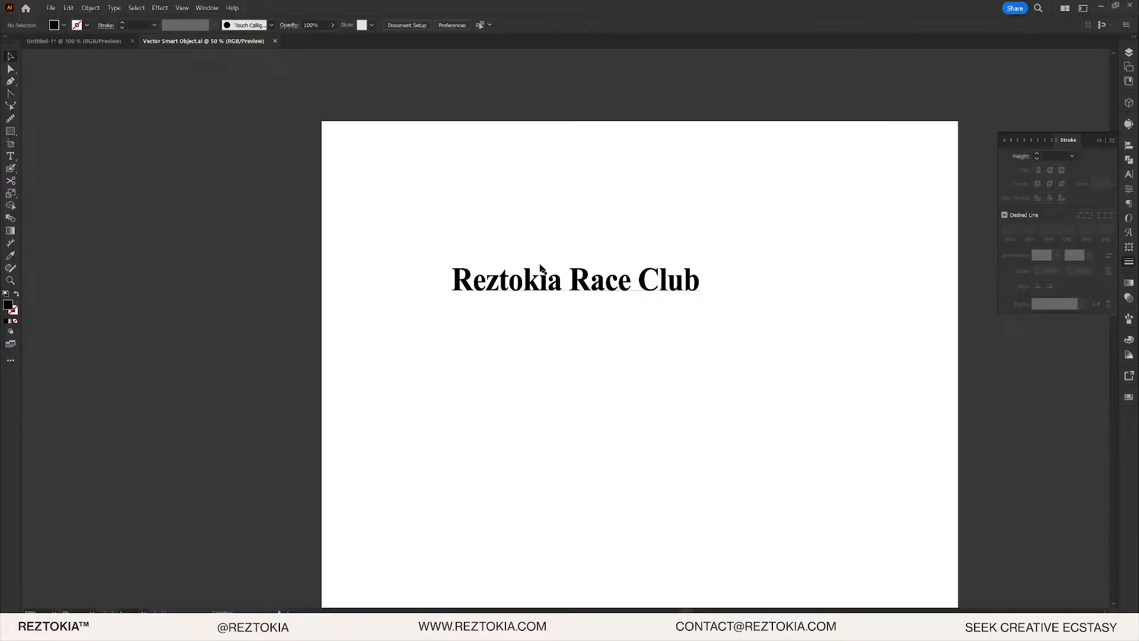
click(701, 295)
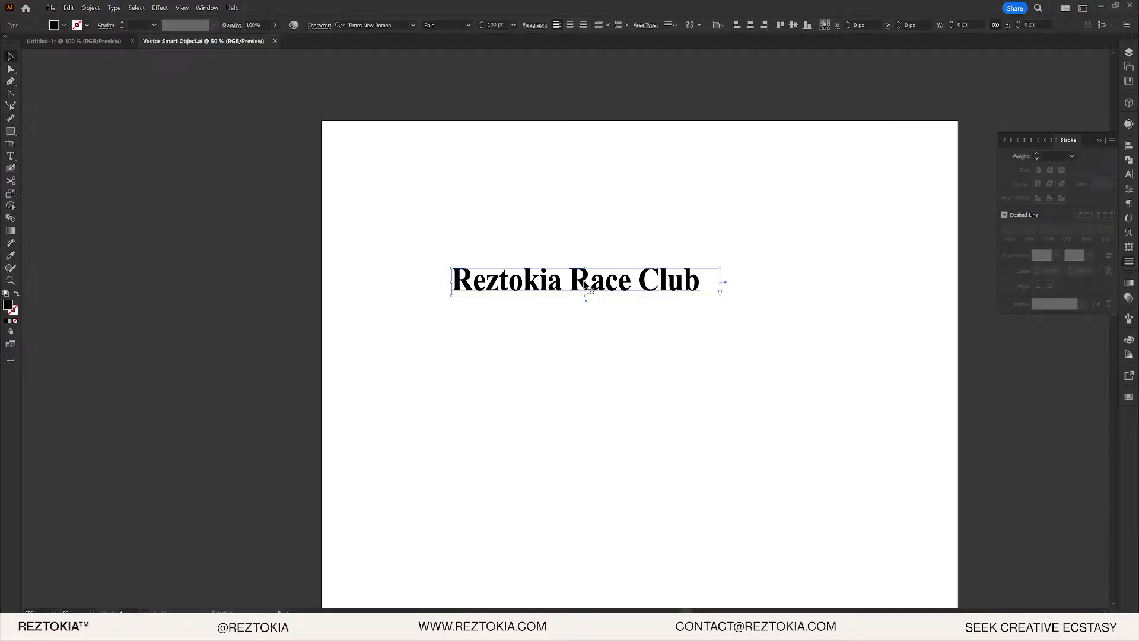
- Narrow the Reztokia Race Club text box so it wraps onto two centred lines
key(ctrl+plus)
drag(872, 310, 630, 432)
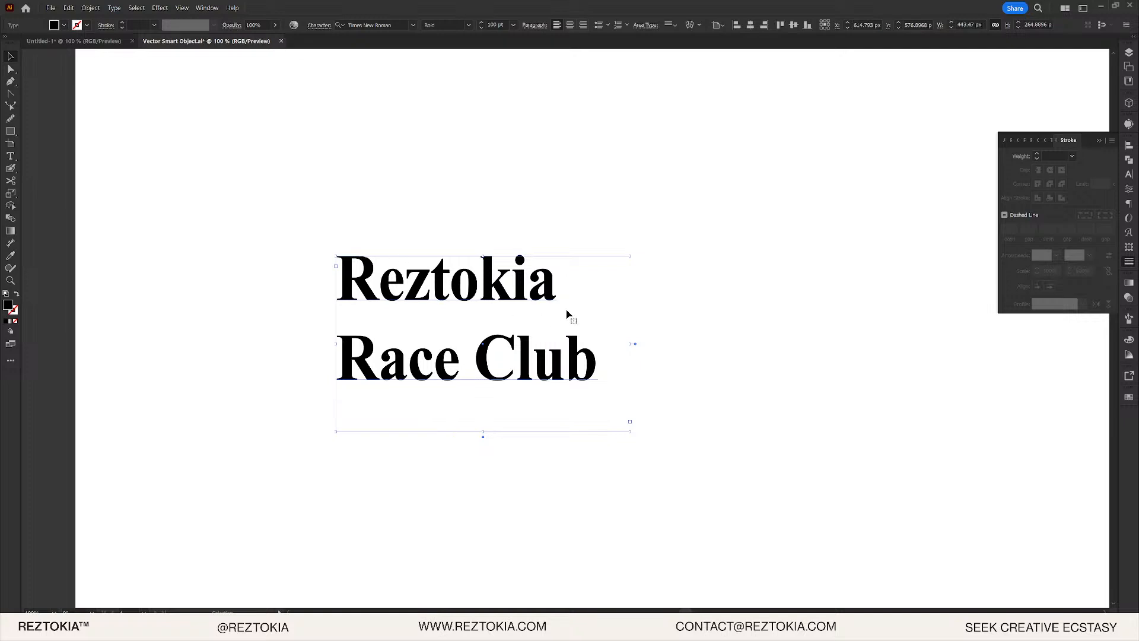
click(569, 25)
- Set the text's leading to 80 pt in the Character settings
click(1129, 188)
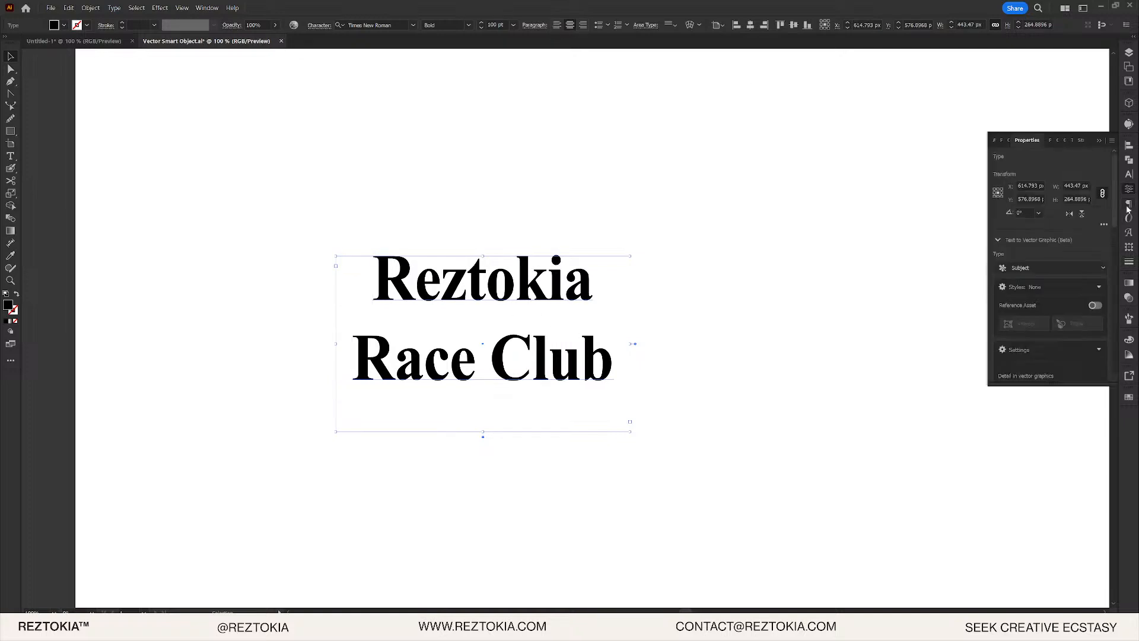
click(1129, 174)
click(1089, 188)
text(80)
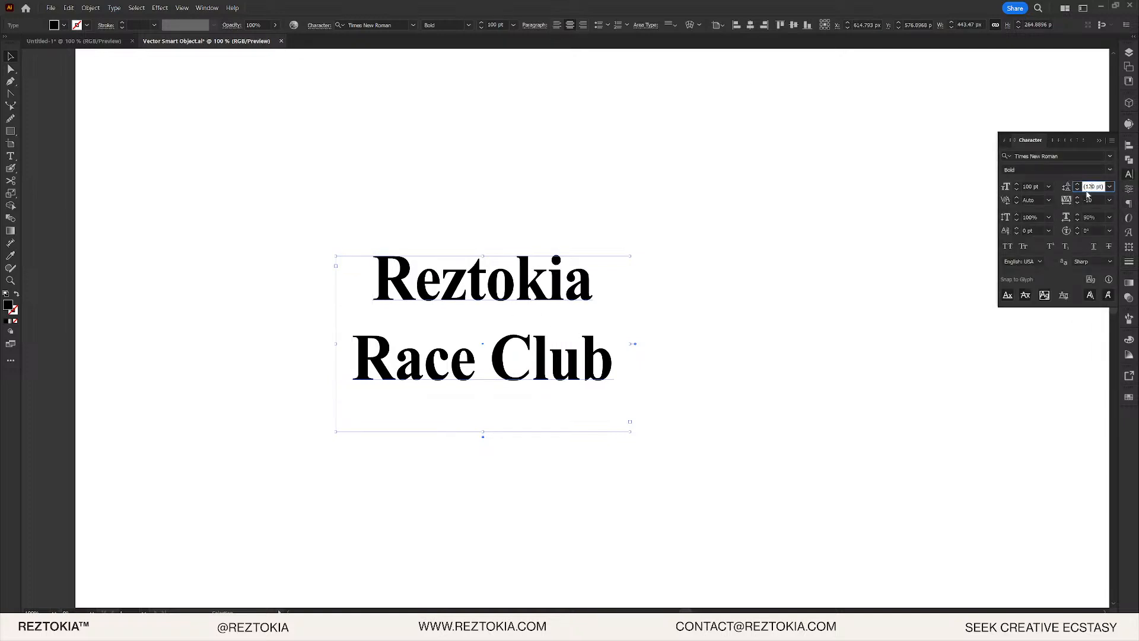
key(Return)
- Check the spacing, reselect the text object and copy it for Photoshop
click(737, 280)
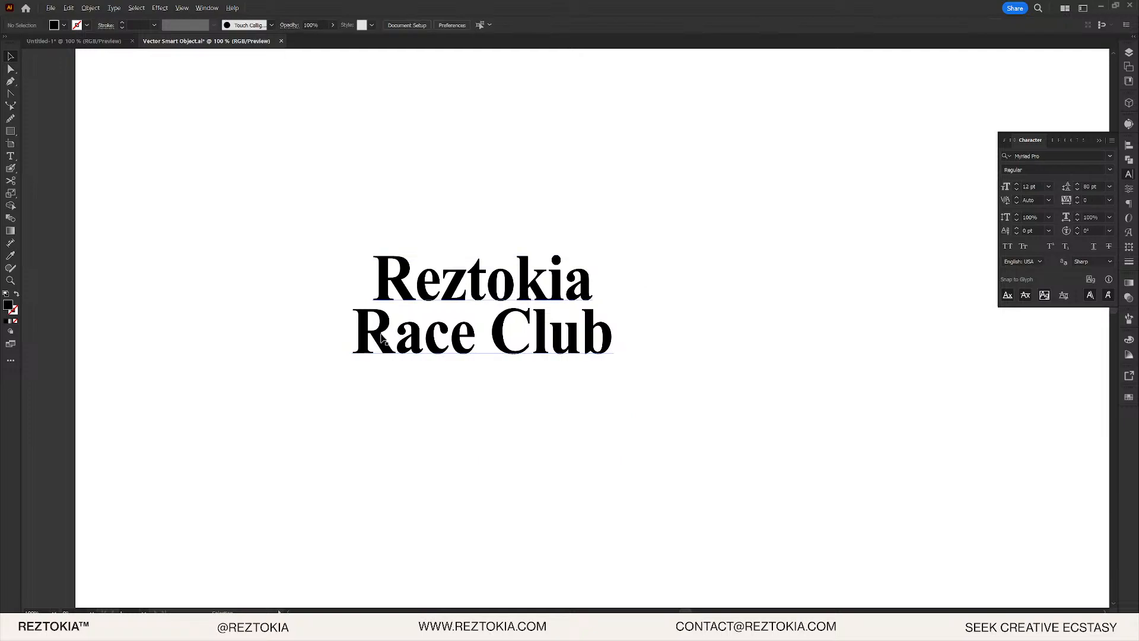
scroll(383, 341, up, 2)
click(599, 291)
key(alt+Tab)
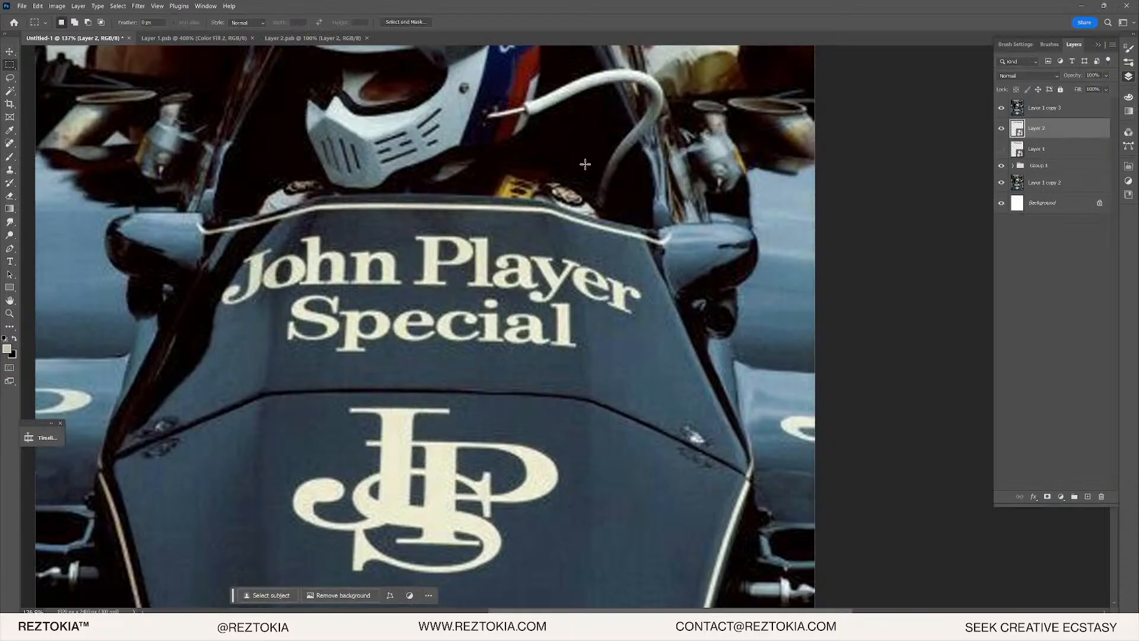
- Paste the copied text above Layer 1 copy 3 as a smart object
click(1050, 115)
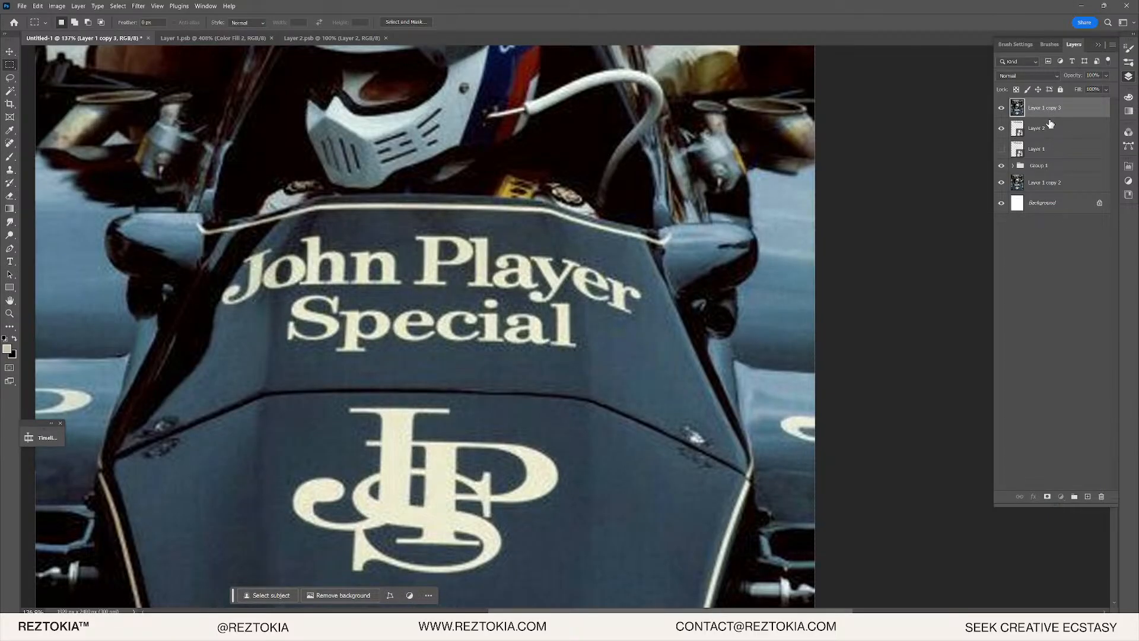
key(ctrl+v)
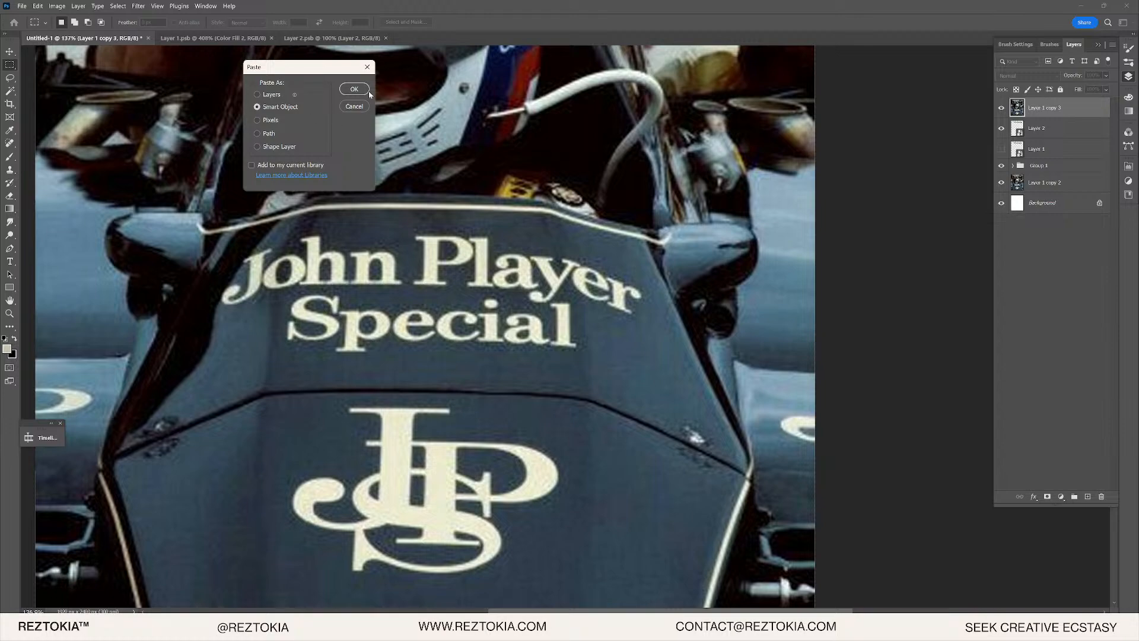
click(368, 90)
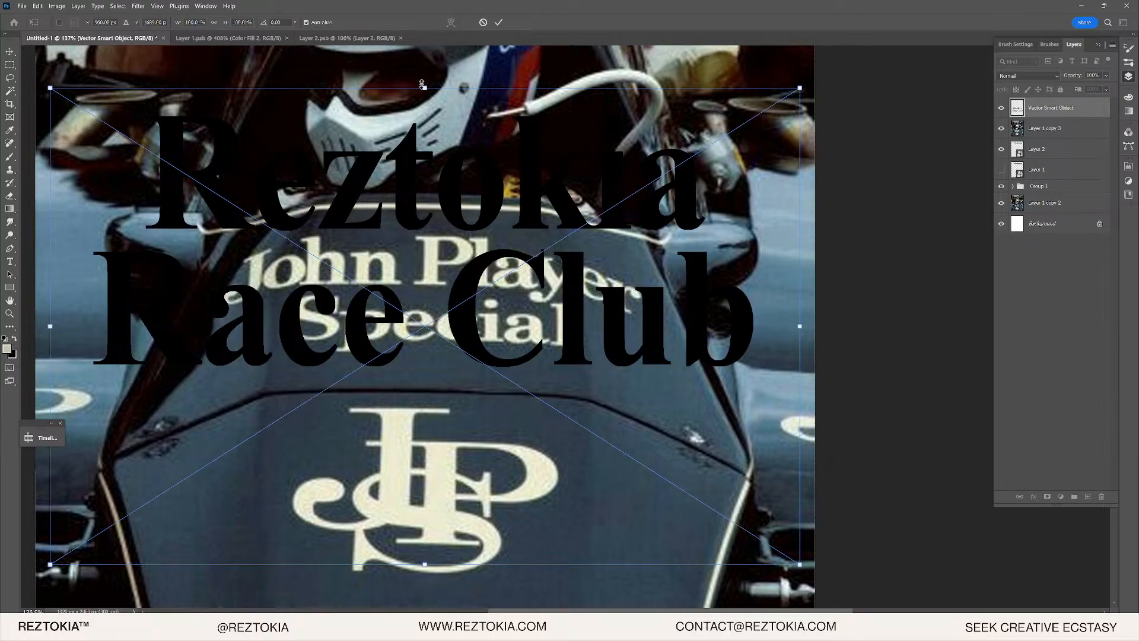
- Scale the text to about 44% and nudge it over the nose lettering
drag(422, 85, 442, 217)
scroll(397, 250, up, 5)
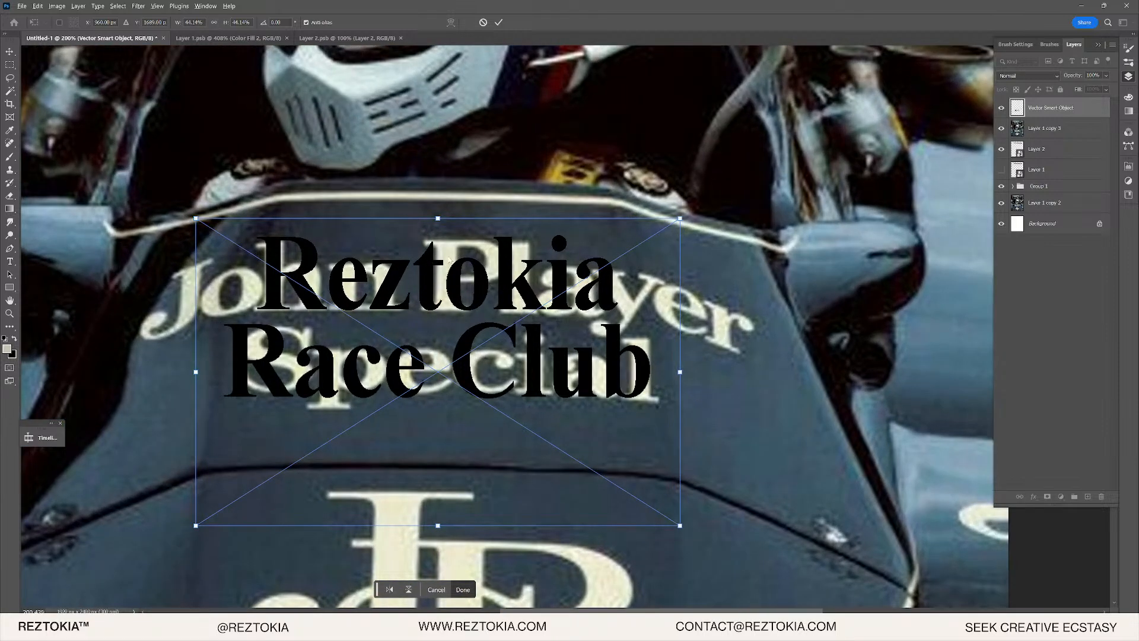
drag(479, 275, 484, 278)
key(Return)
key(m)
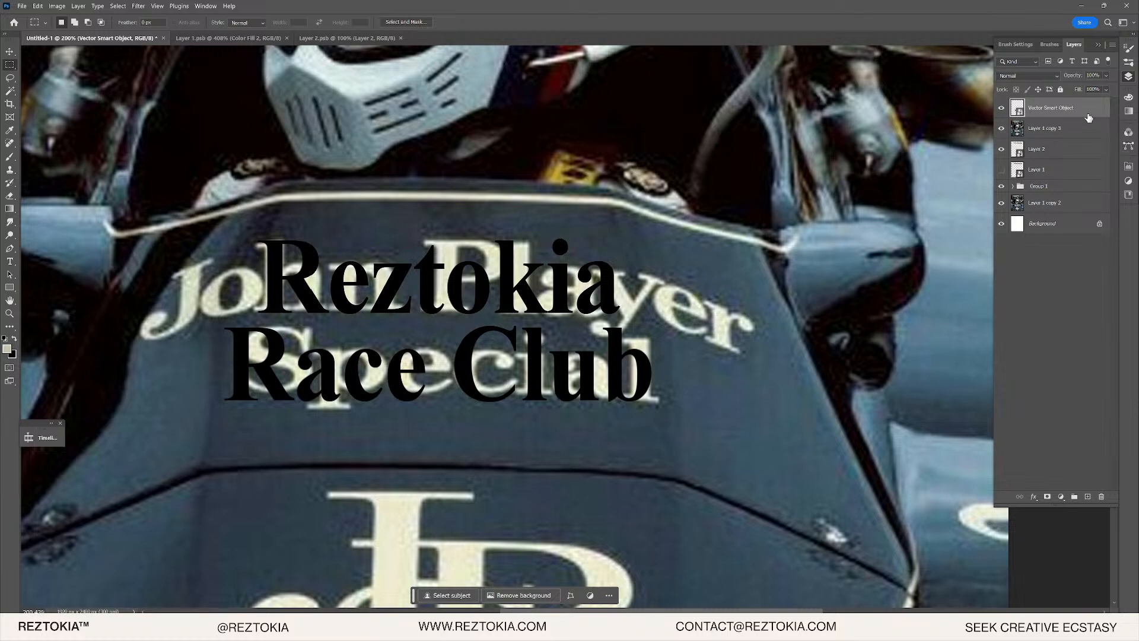
- Change options in the Vector Smart Object layer's context menu
right_click(1088, 118)
click(1083, 302)
right_click(1045, 112)
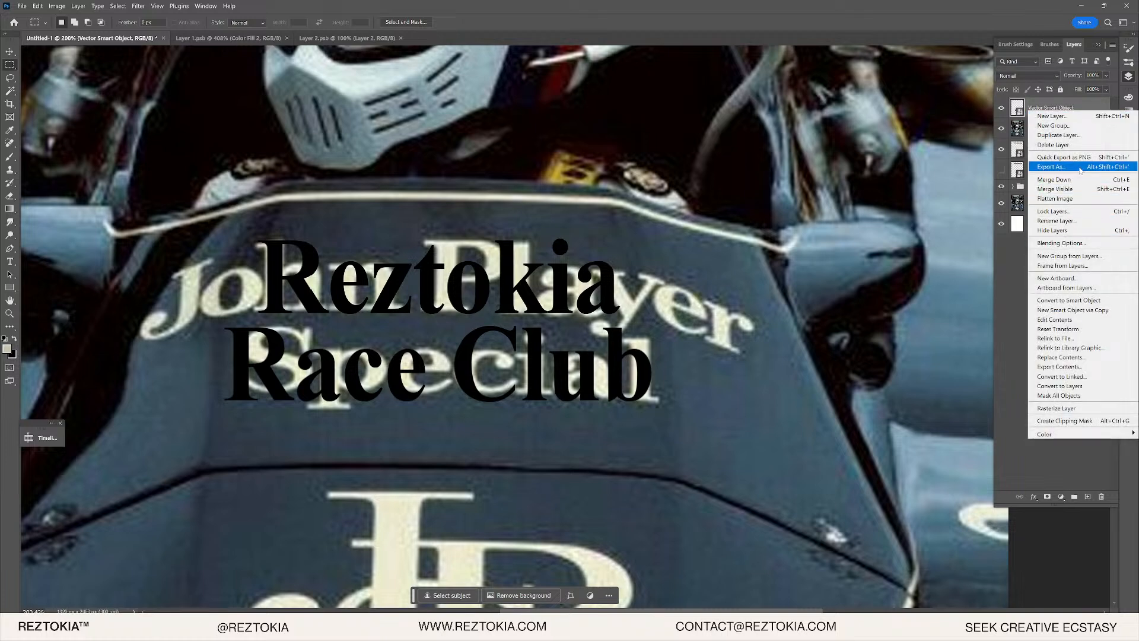
click(1070, 301)
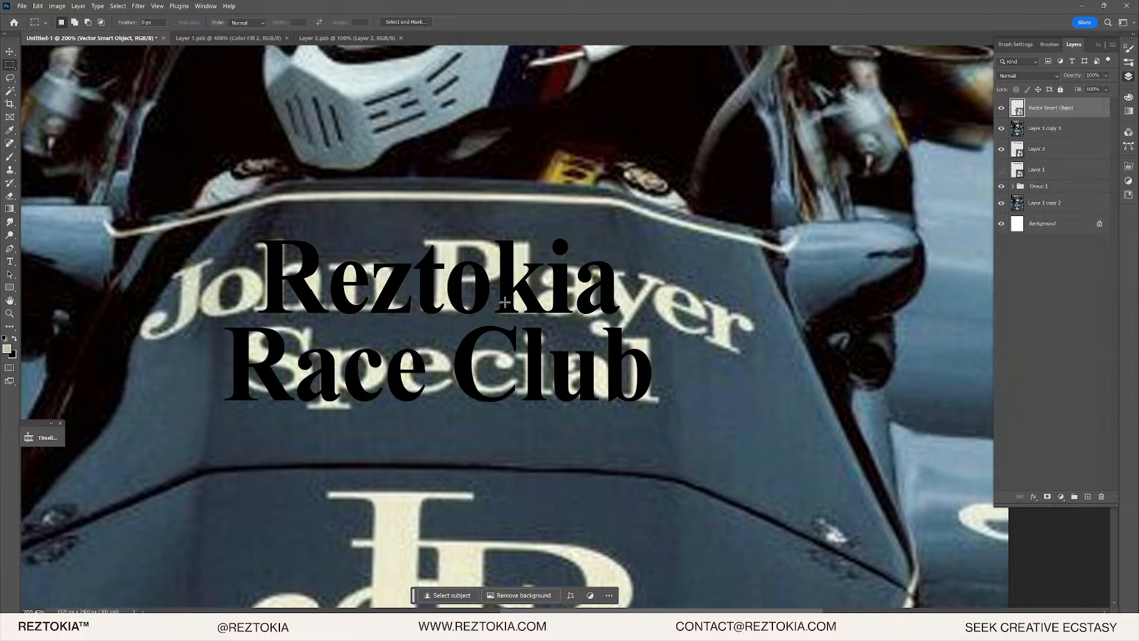
key(v)
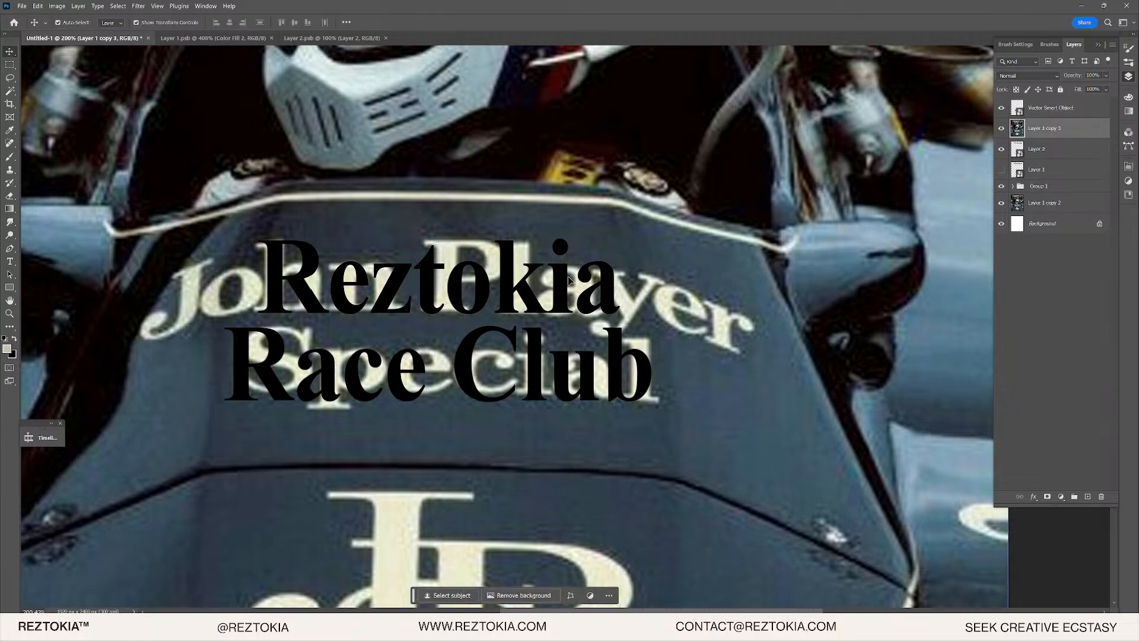
- Distort the text's four corners so it follows the slant of the old nose lettering
drag(652, 238, 621, 239)
mouse_move(654, 405)
mouse_down()
mouse_move(678, 390)
mouse_move(662, 403)
mouse_up()
drag(622, 239, 637, 252)
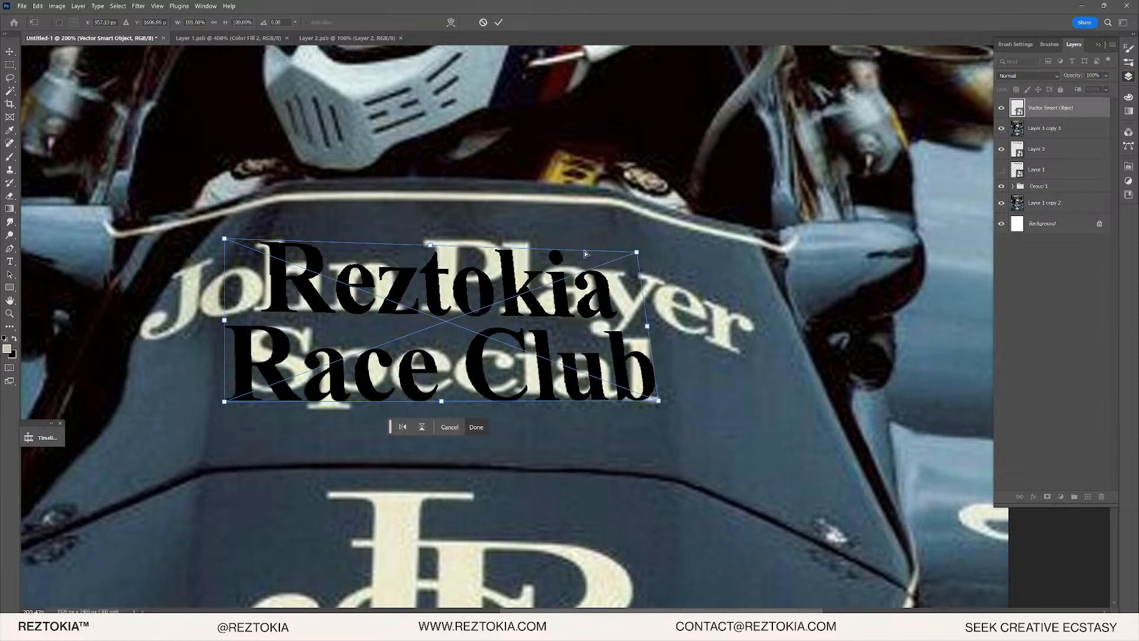
drag(226, 240, 246, 240)
drag(230, 406, 226, 406)
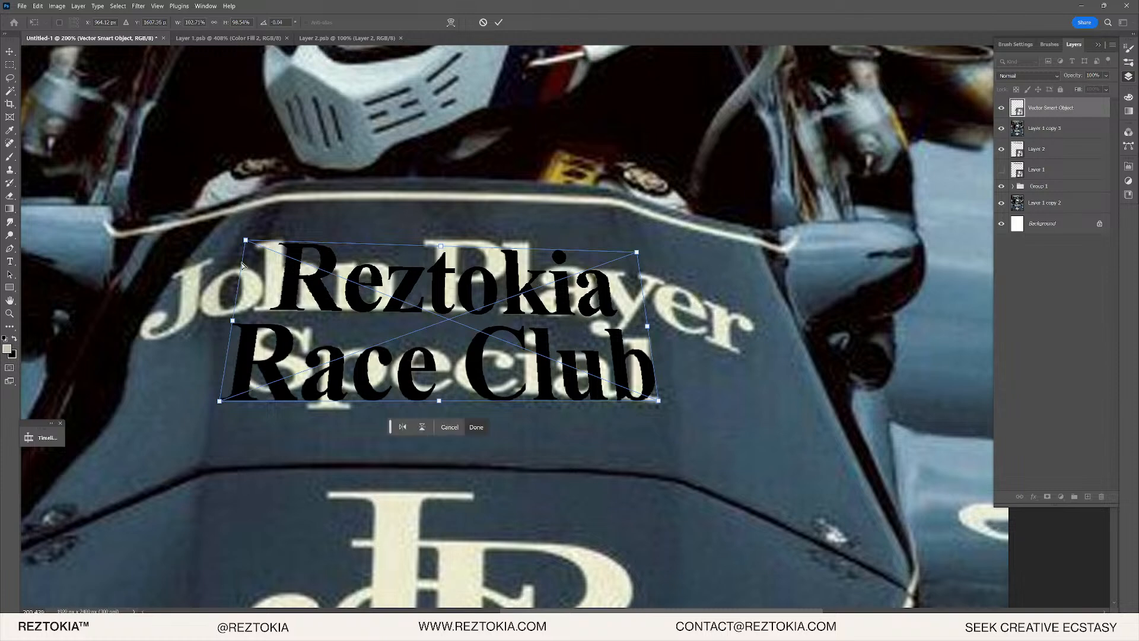
drag(248, 242, 239, 237)
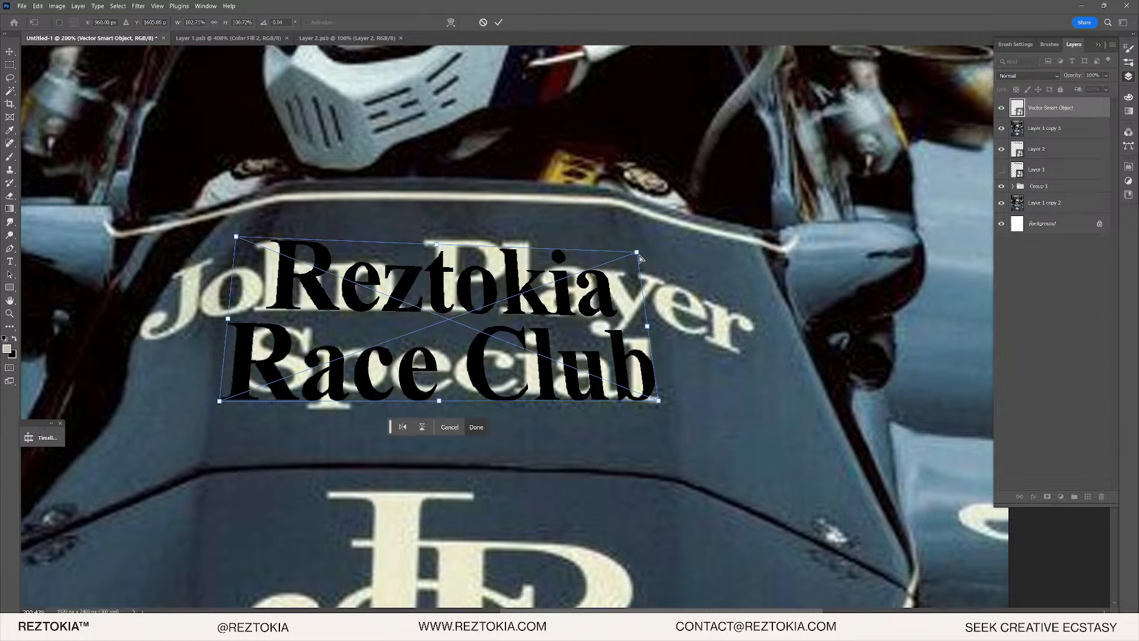
click(637, 252)
drag(637, 252, 630, 246)
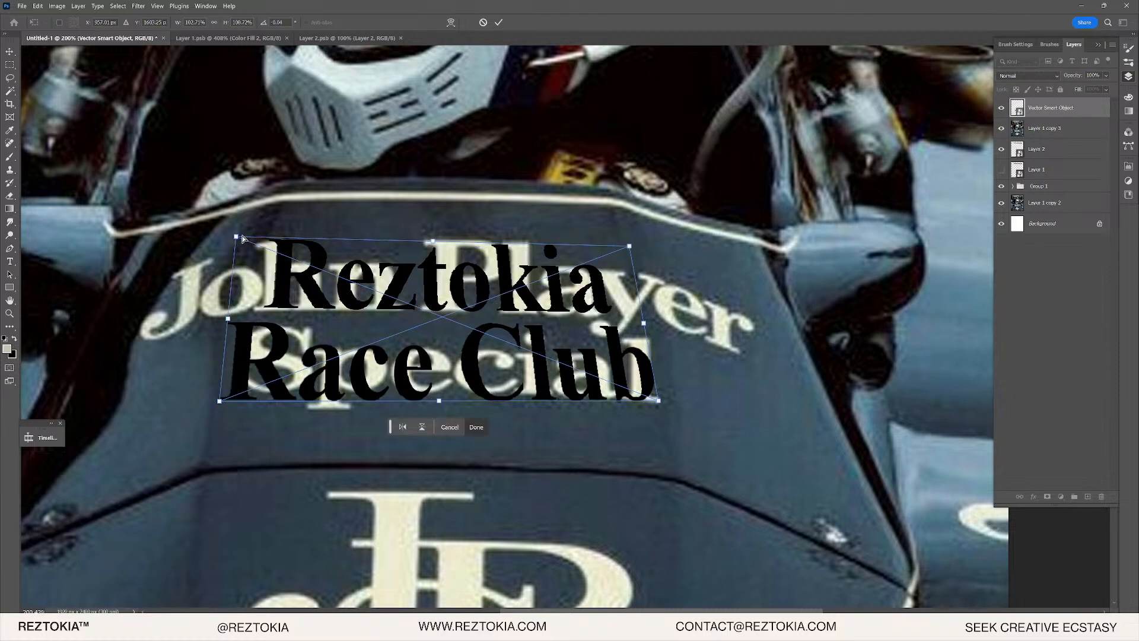
drag(237, 238, 247, 243)
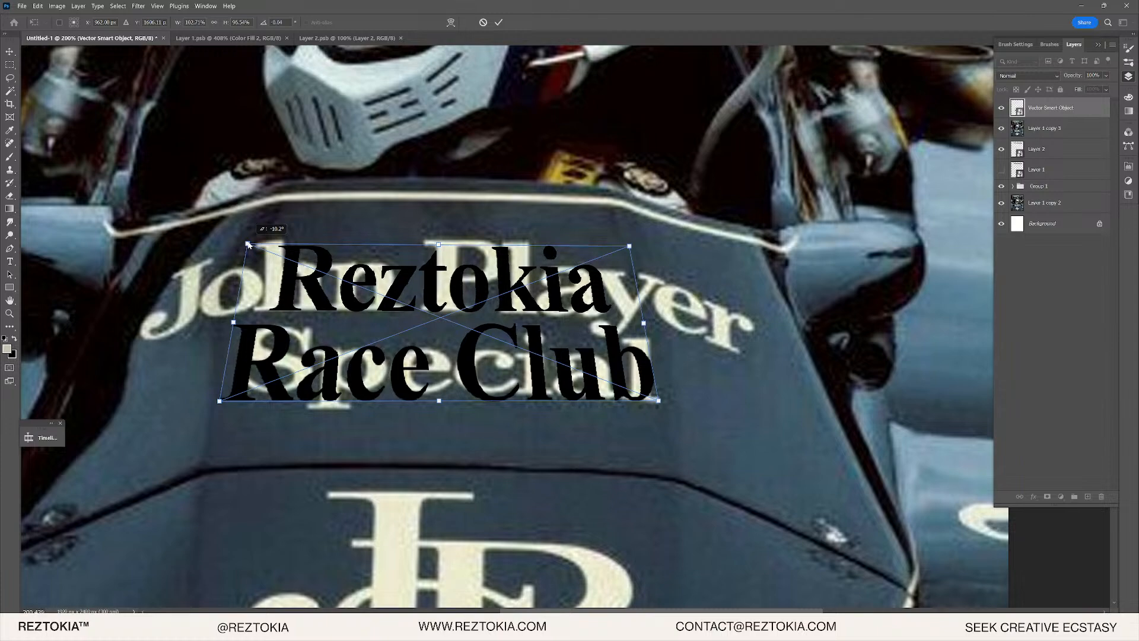
- Nudge the distorted text up slightly and commit the transform
scroll(501, 375, down, 3)
scroll(493, 369, up, 4)
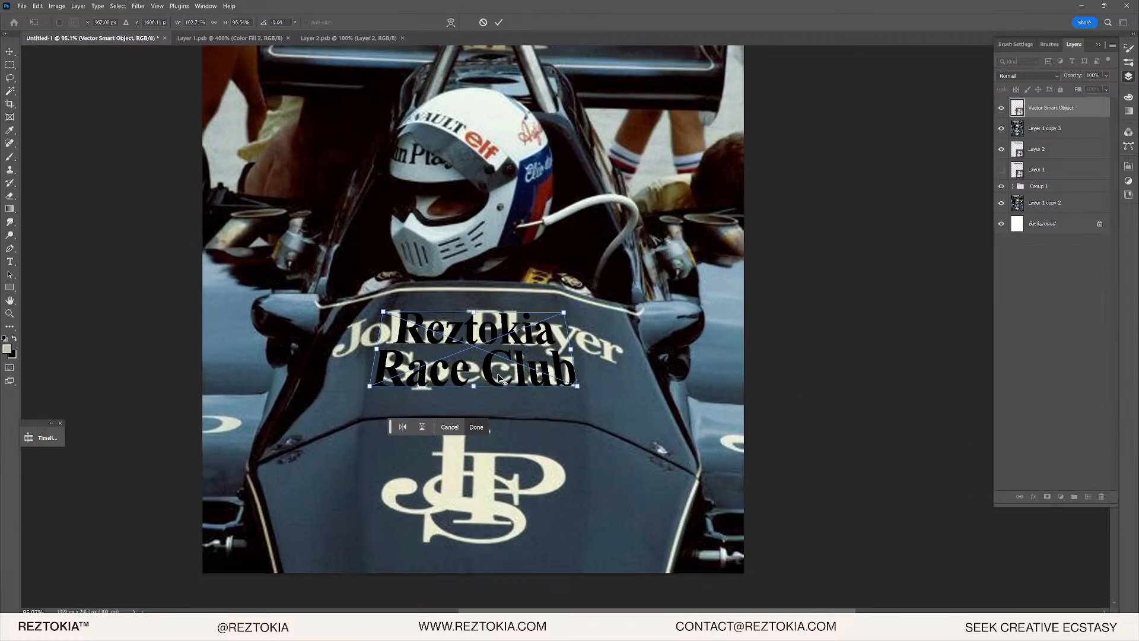
scroll(490, 368, up, 1)
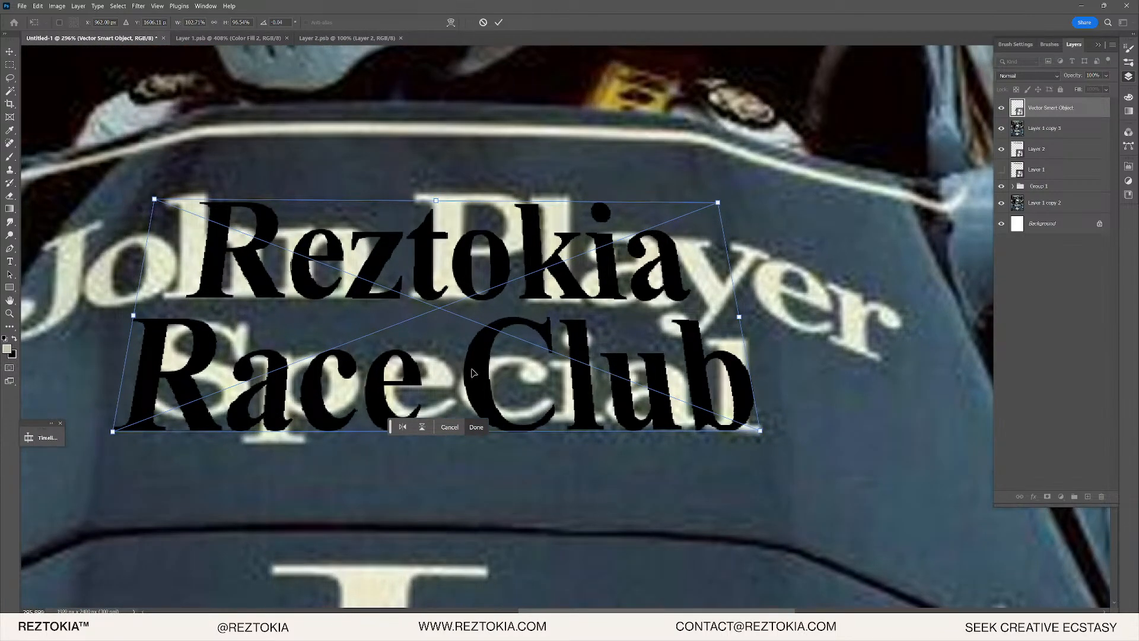
drag(482, 373, 478, 368)
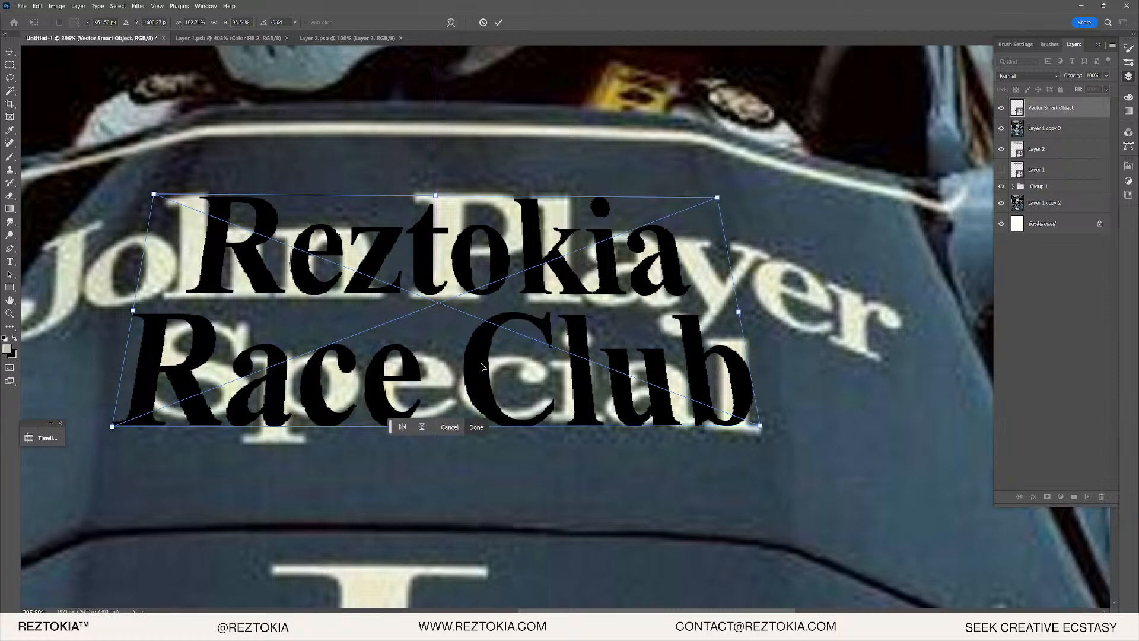
key(Return)
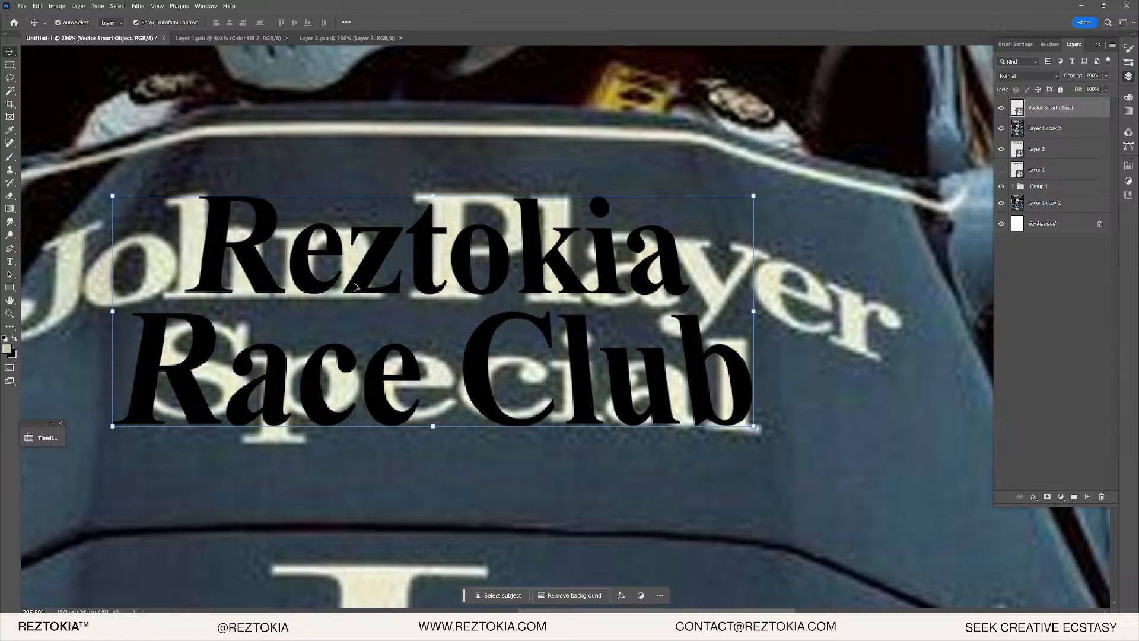
scroll(392, 303, up, 1)
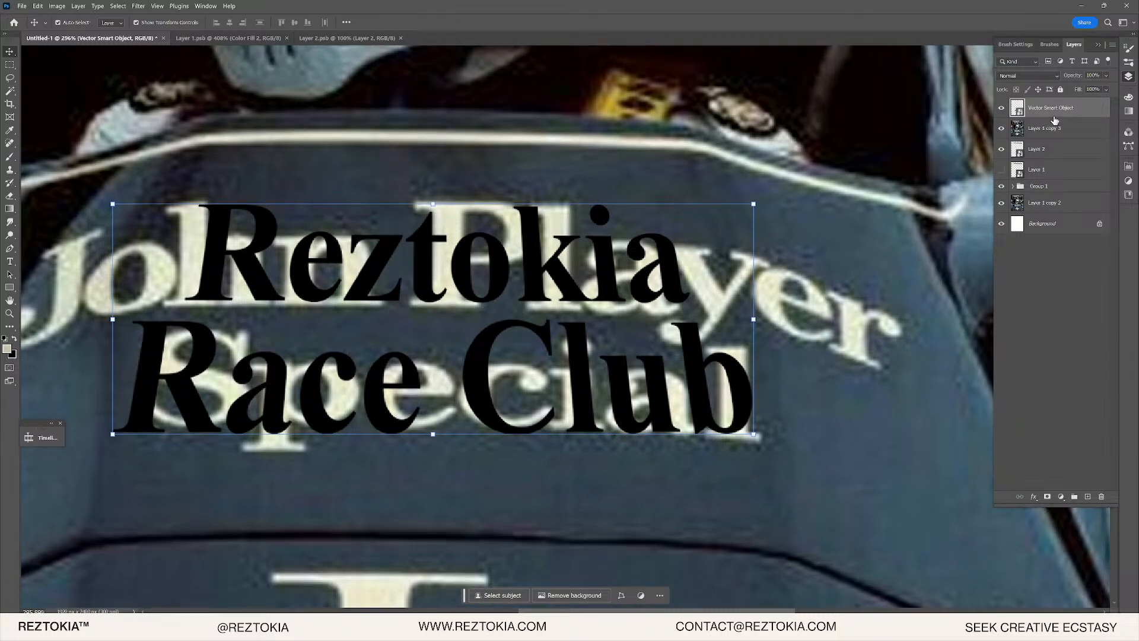
- Add a Solid Color fill layer with cream sampled from the original nose lettering
click(1064, 481)
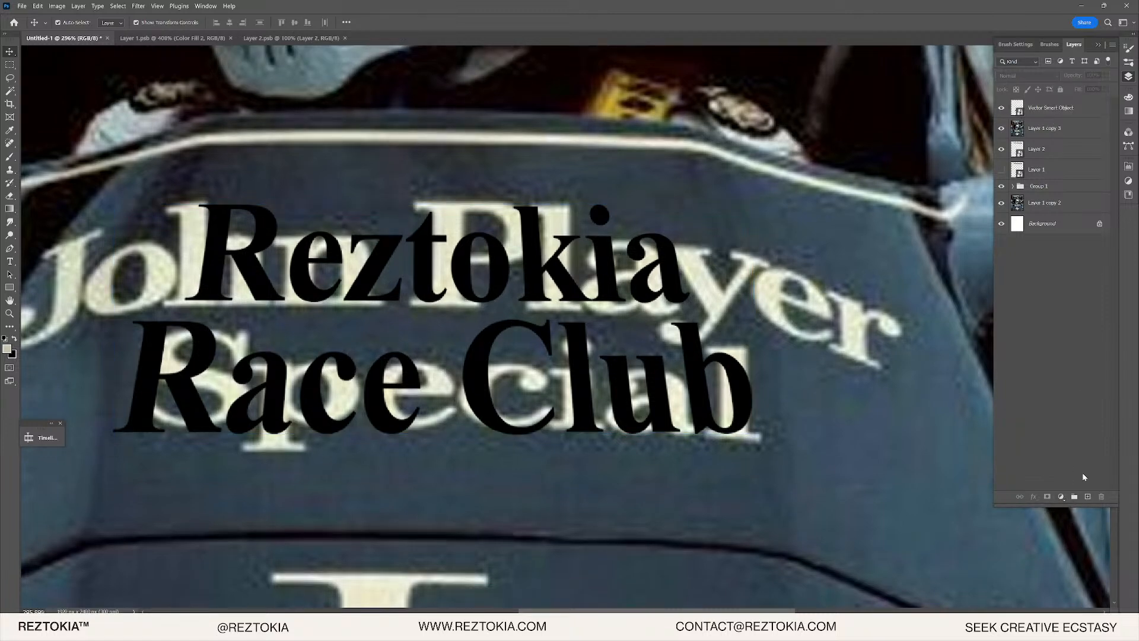
click(1061, 496)
click(1068, 316)
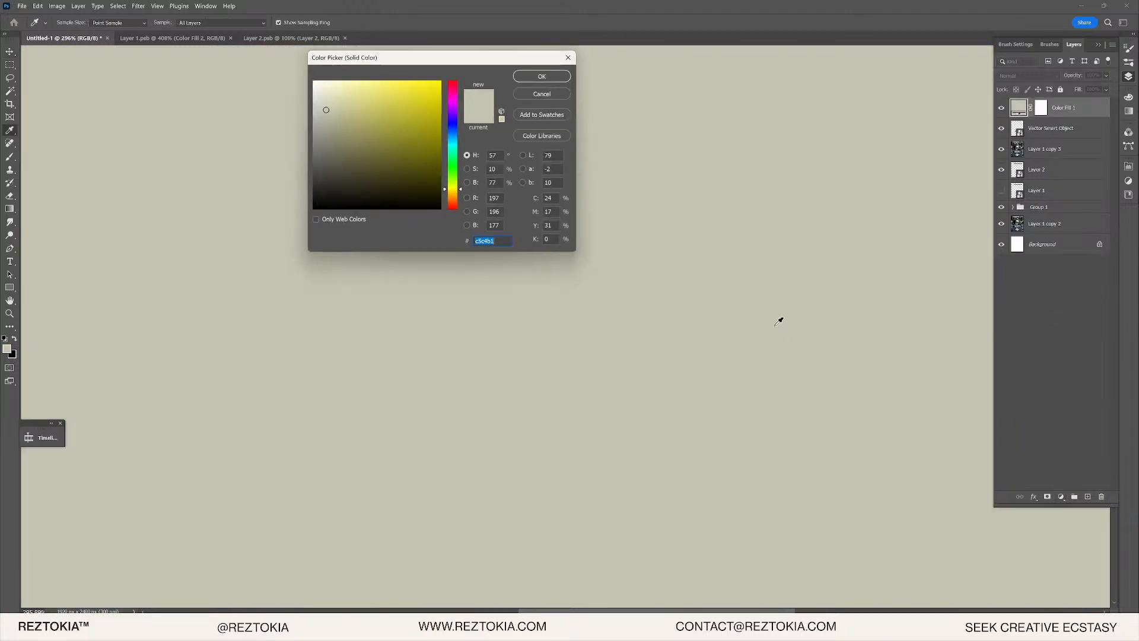
click(547, 78)
click(1001, 107)
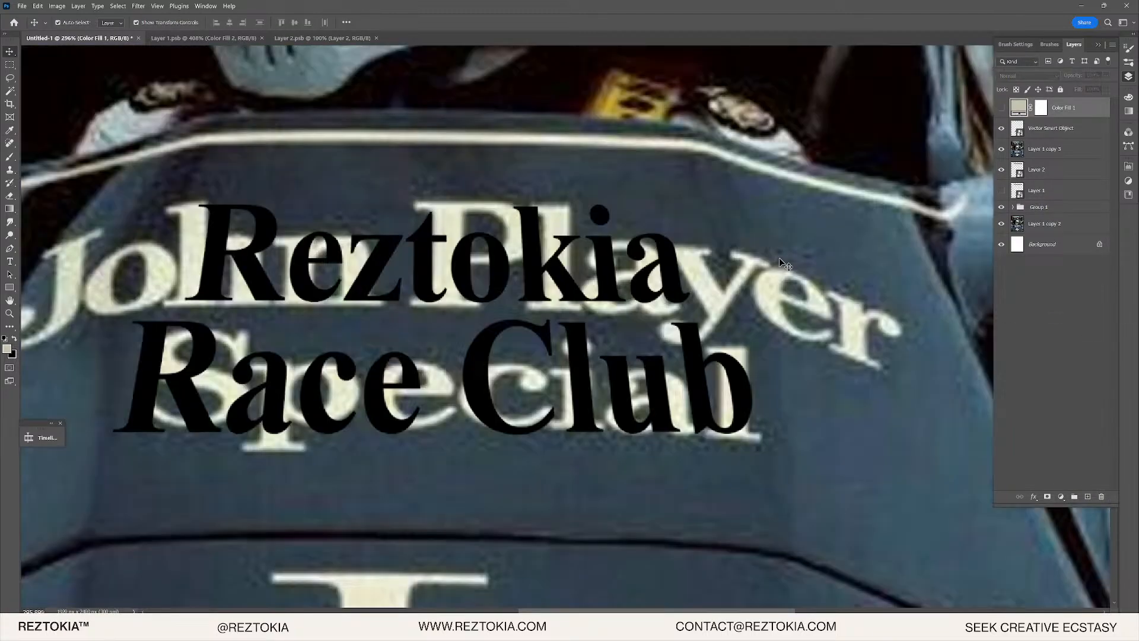
scroll(779, 258, up, 3)
double_click(1025, 106)
click(683, 298)
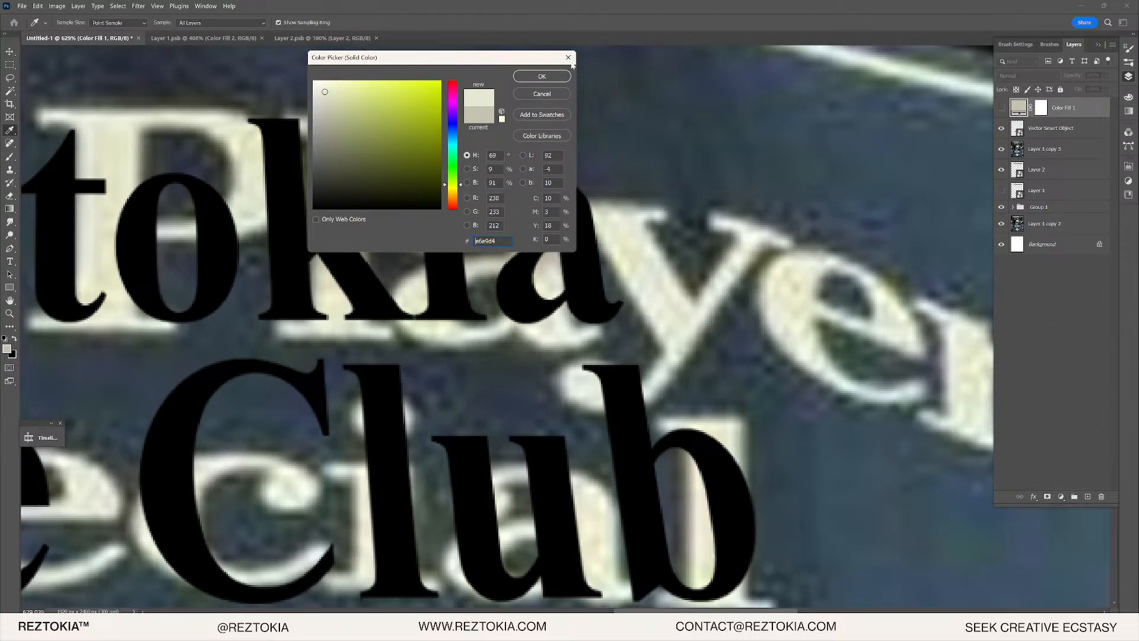
click(546, 79)
- Clip the cream fill to the Vector Smart Object text and inspect the recoloured lettering
click(1002, 107)
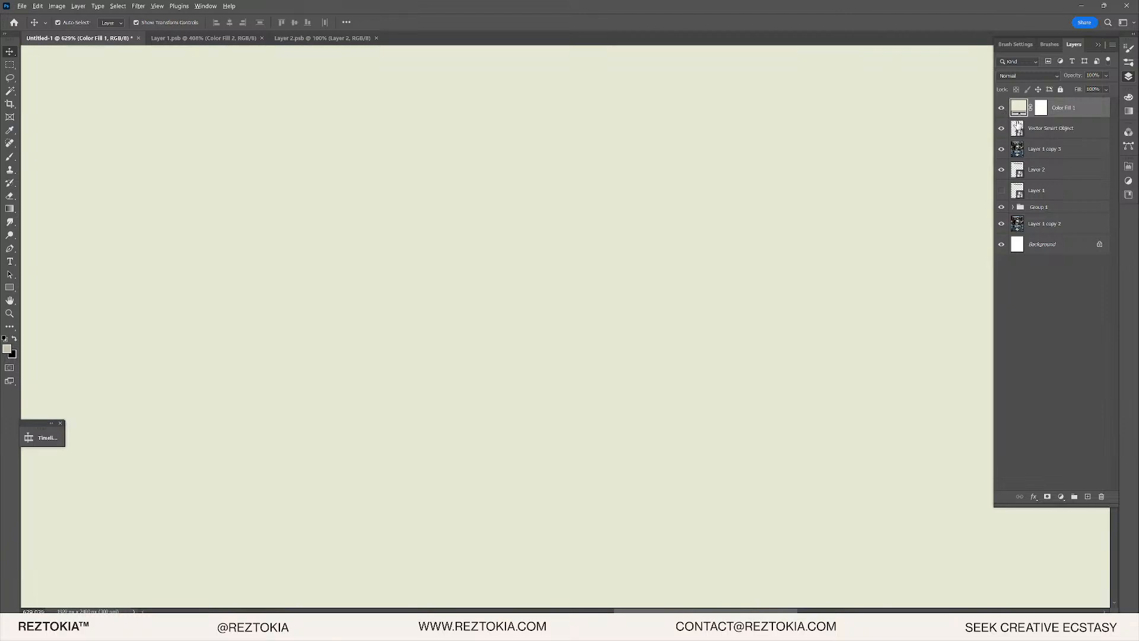
alt+click(1009, 117)
scroll(484, 325, down, 3)
scroll(482, 325, up, 5)
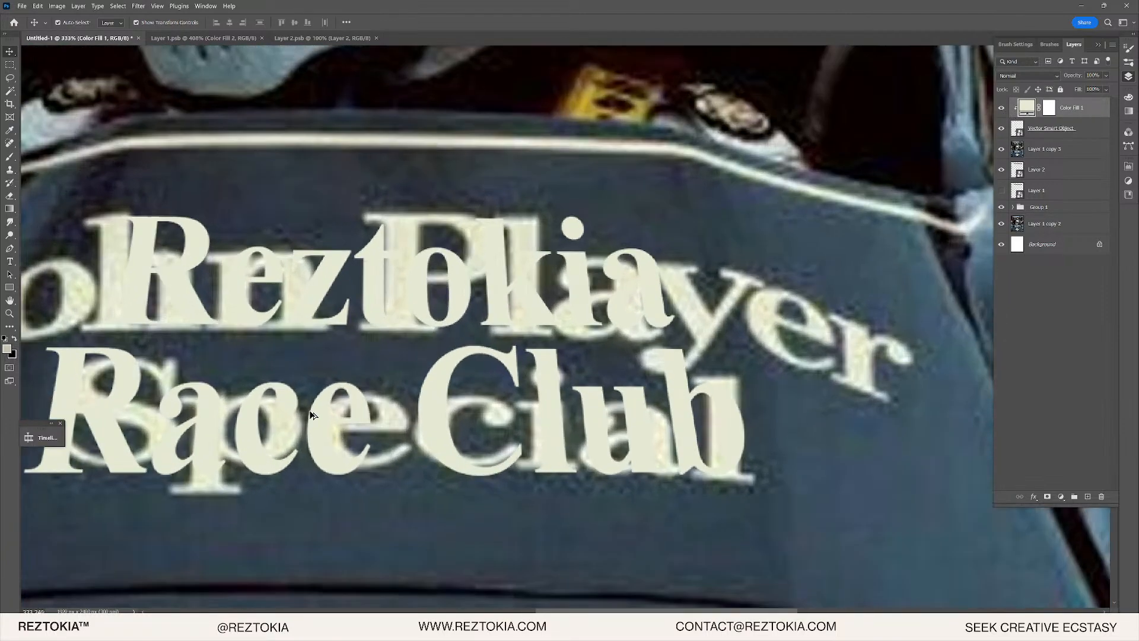
scroll(384, 427, down, 3)
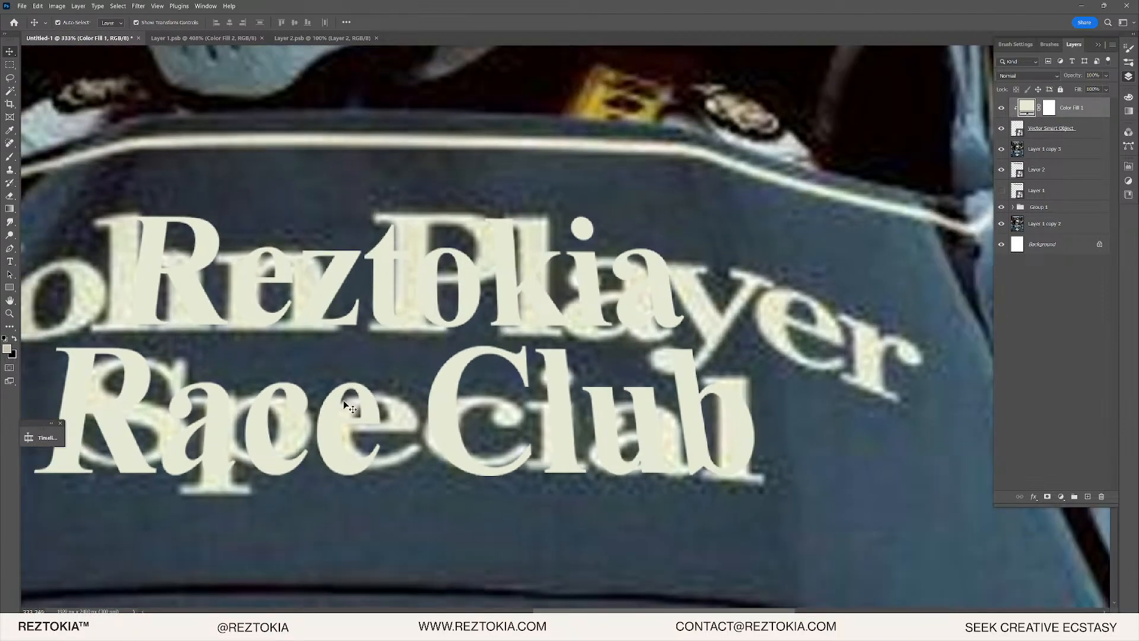
scroll(225, 383, up, 2)
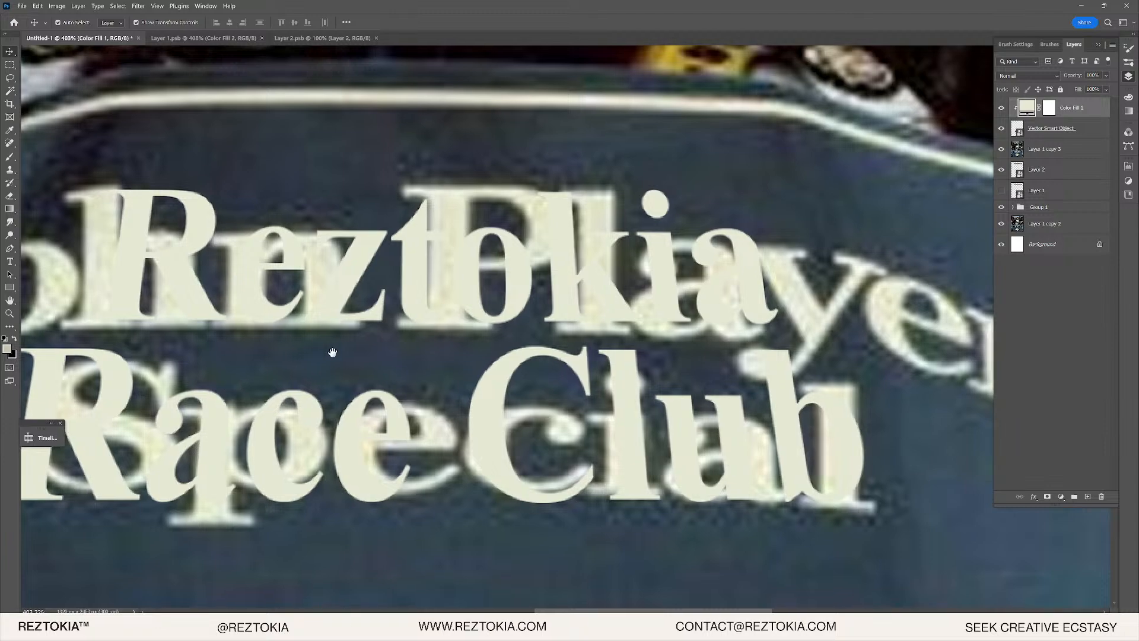
drag(324, 353, 392, 331)
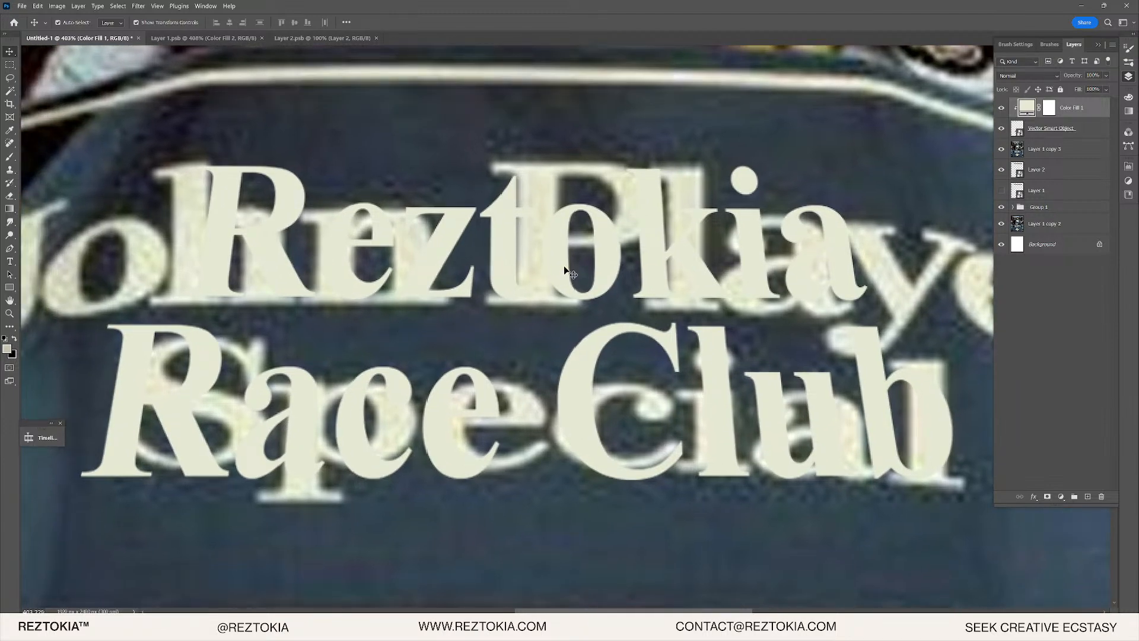
scroll(849, 247, up, 2)
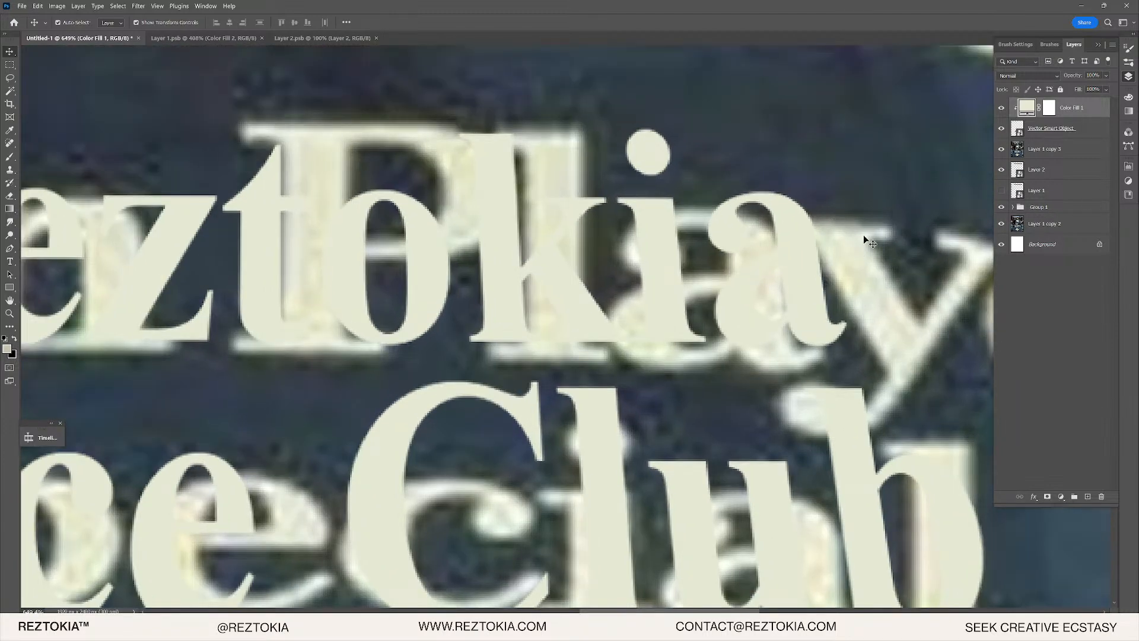
click(1038, 131)
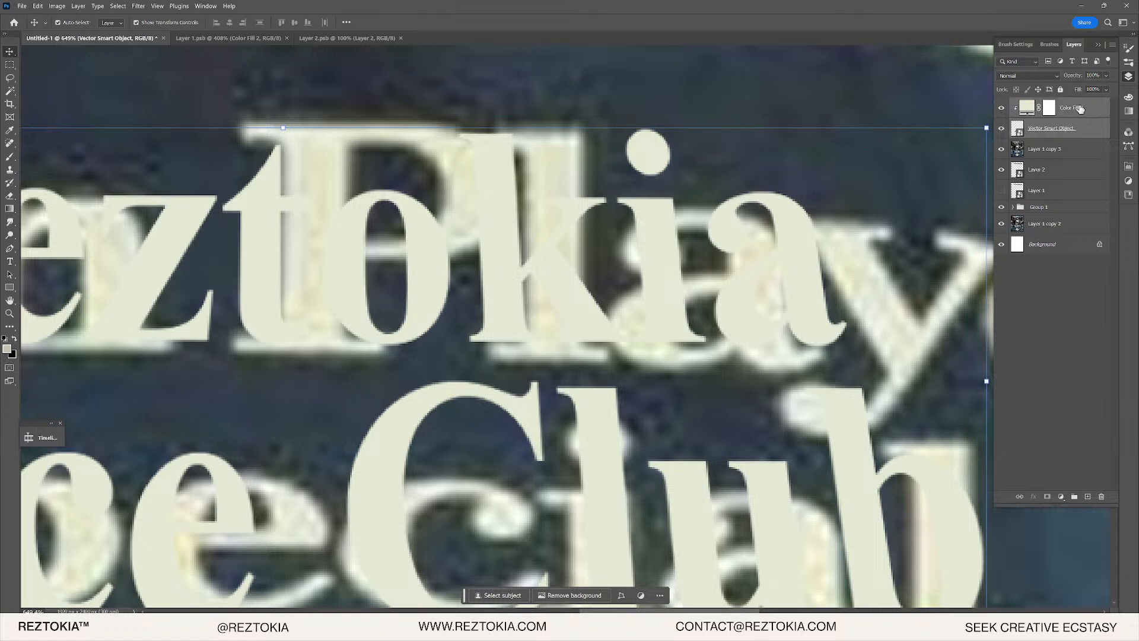
- Combine the text and Color Fill 1 layers into a single smart object
shift+click(1080, 108)
right_click(1080, 126)
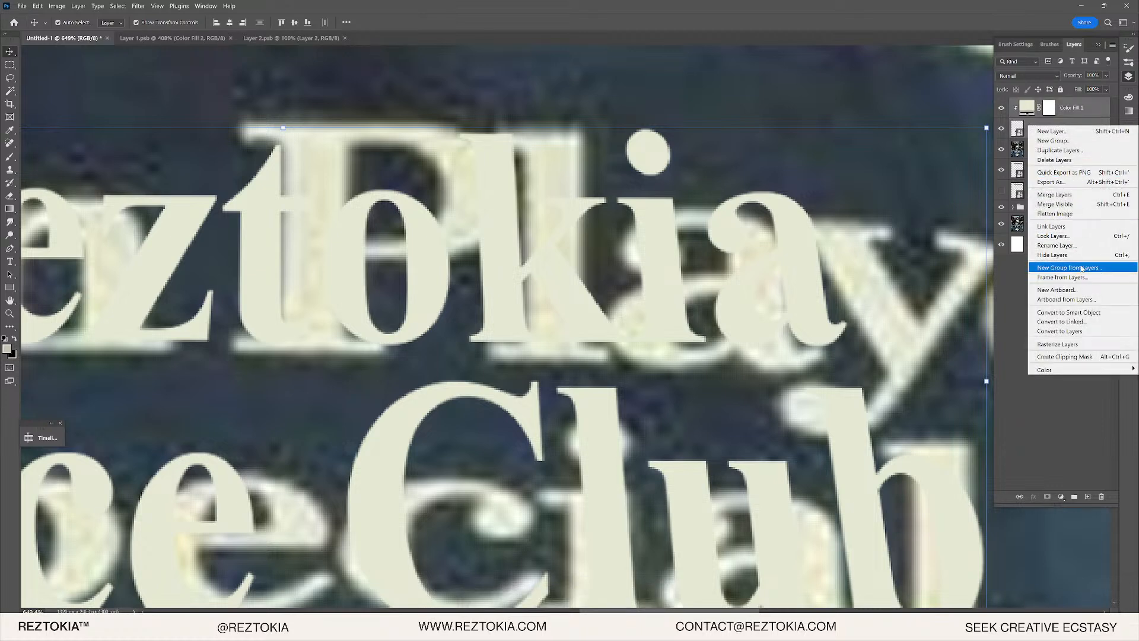
click(1077, 312)
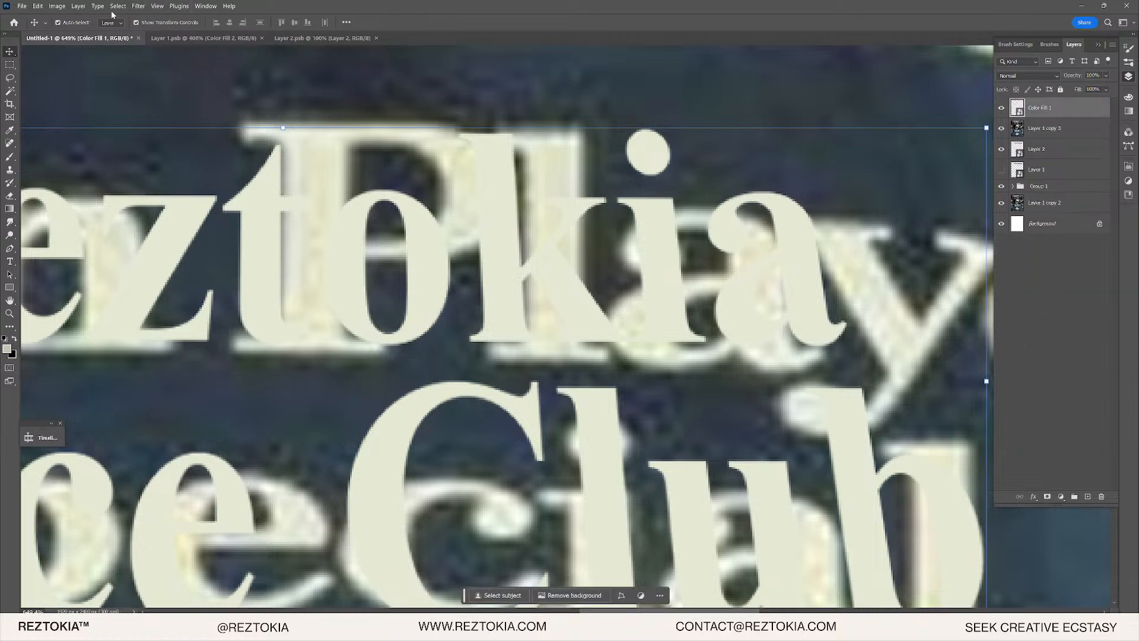
- Scale the combined lettering to 40% width and height and commit it
click(40, 6)
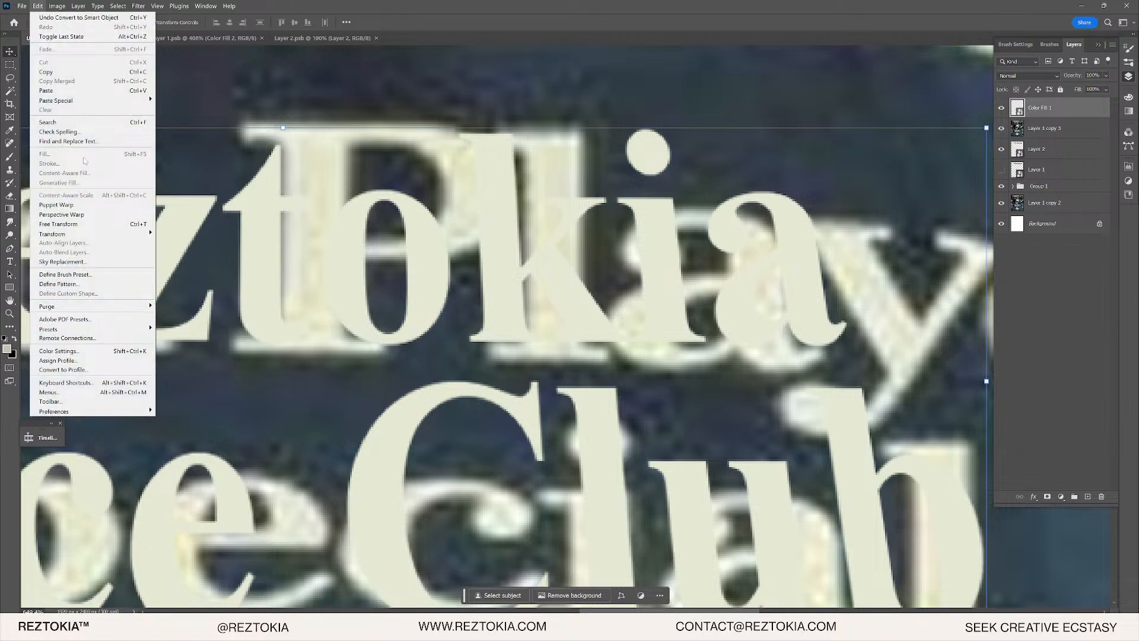
mouse_move(88, 234)
click(196, 246)
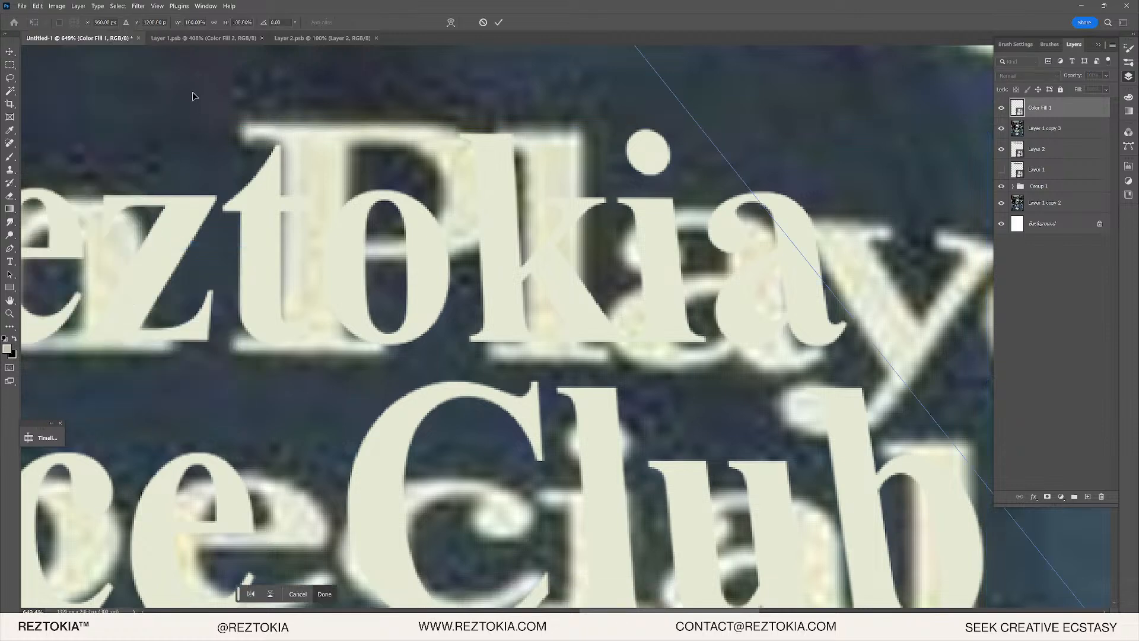
click(195, 22)
click(195, 22)
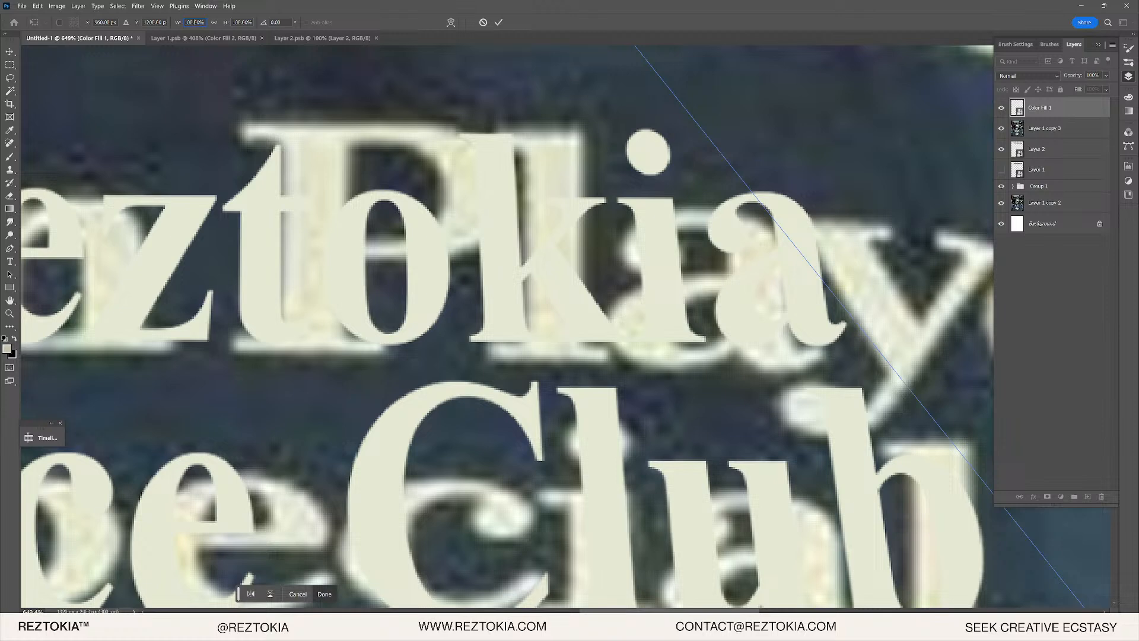
double_click(195, 23)
text(40)
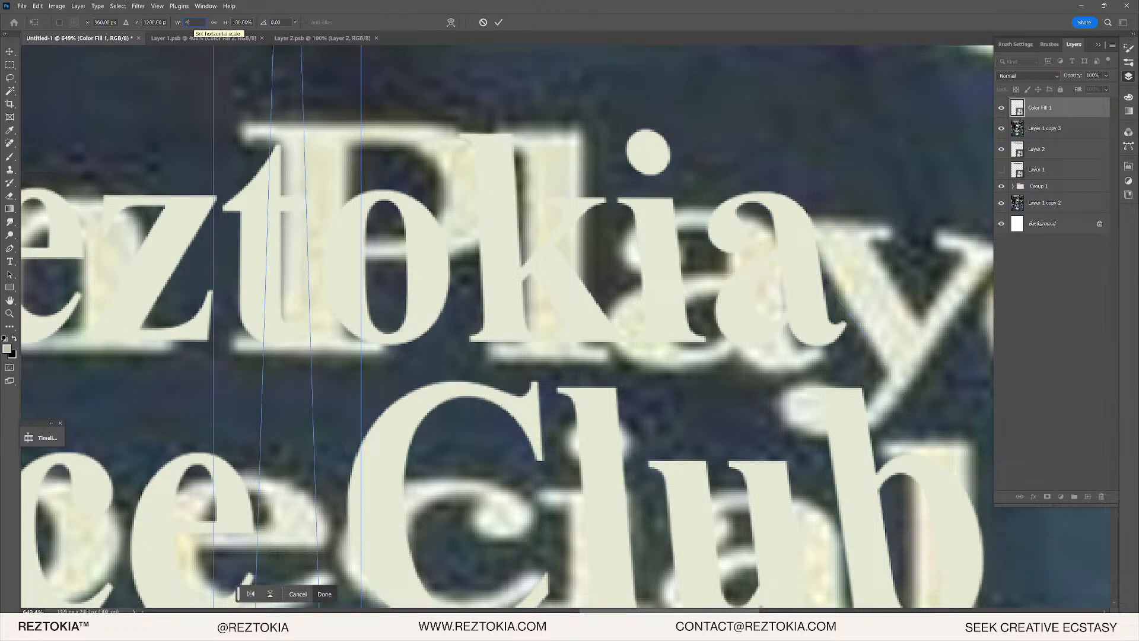
click(241, 23)
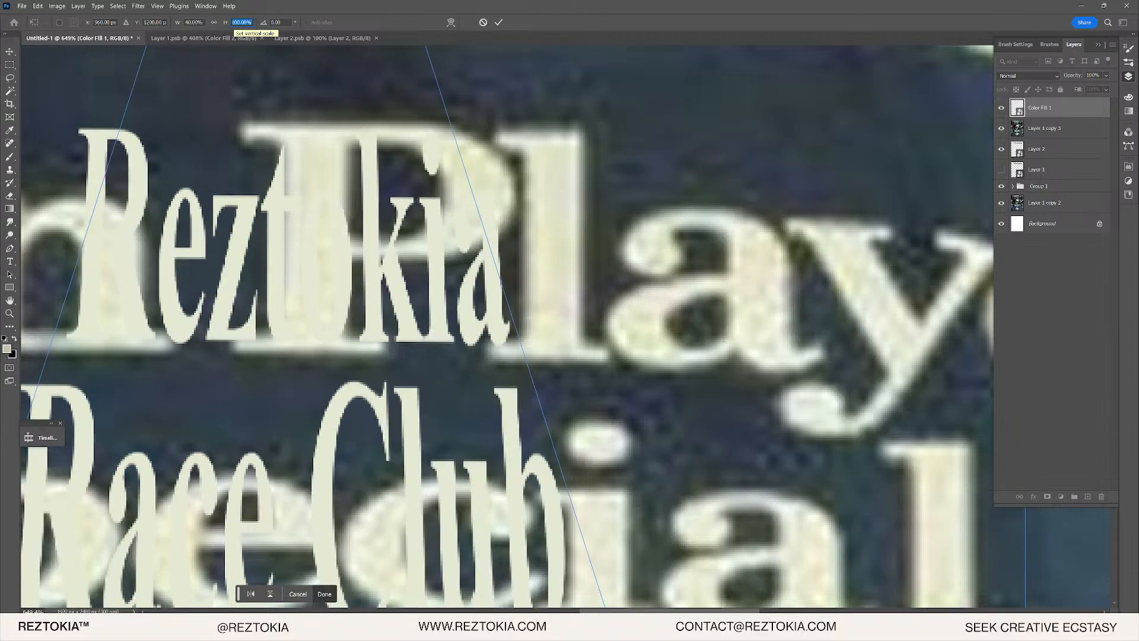
text(40)
key(Return)
scroll(422, 252, down, 7)
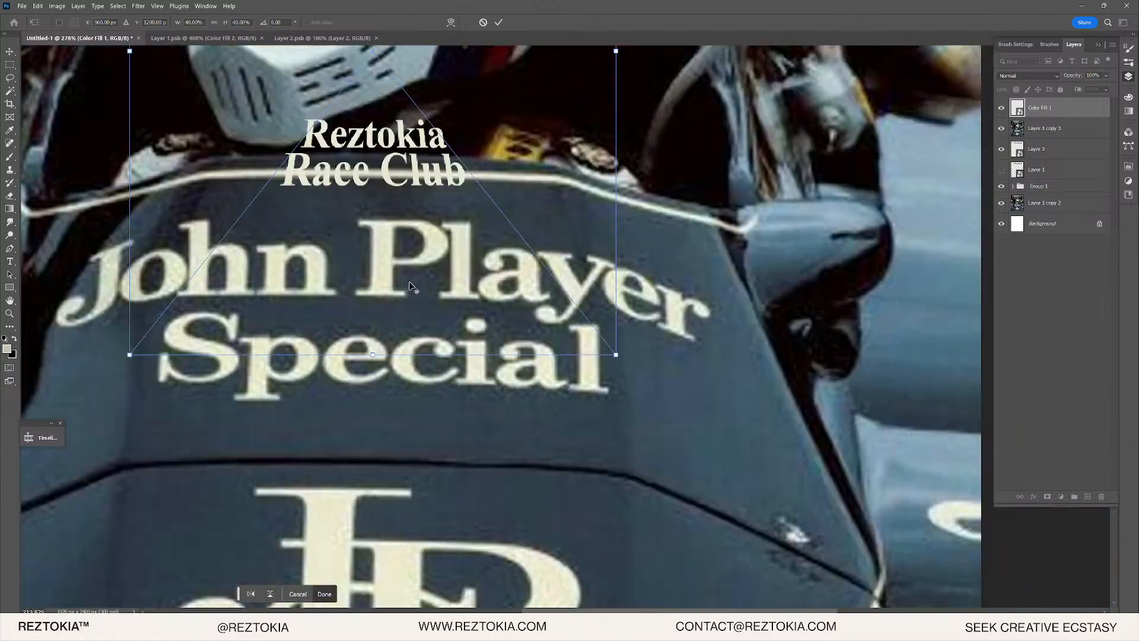
key(Return)
scroll(365, 152, up, 6)
scroll(361, 155, up, 5)
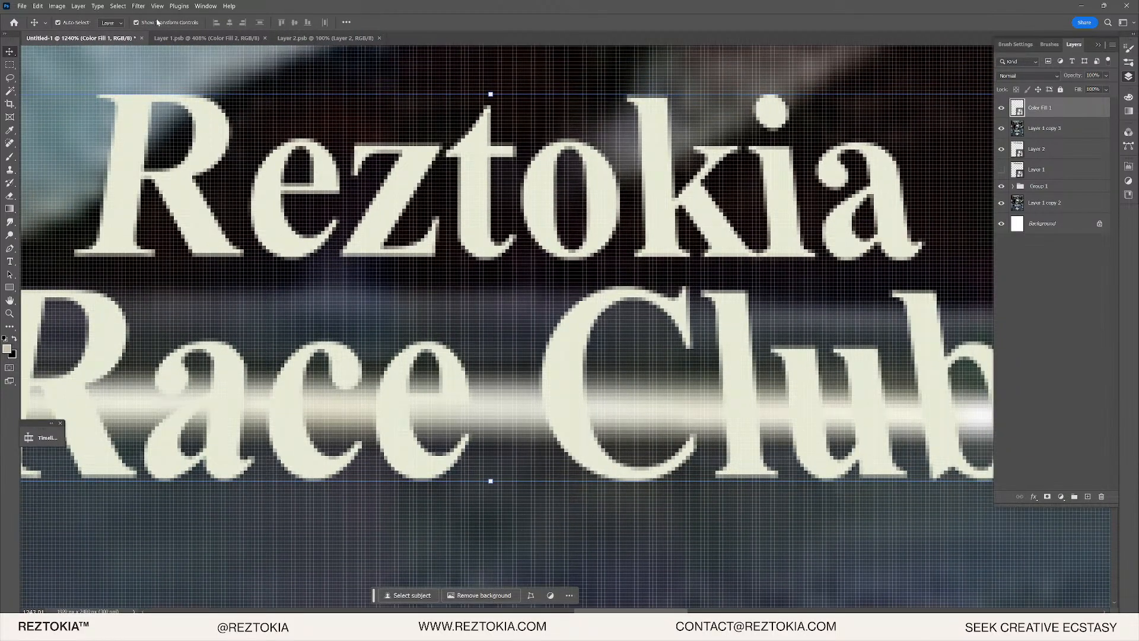
- Apply Add Noise twice to the lettering, the second pass without Monochromatic
click(138, 6)
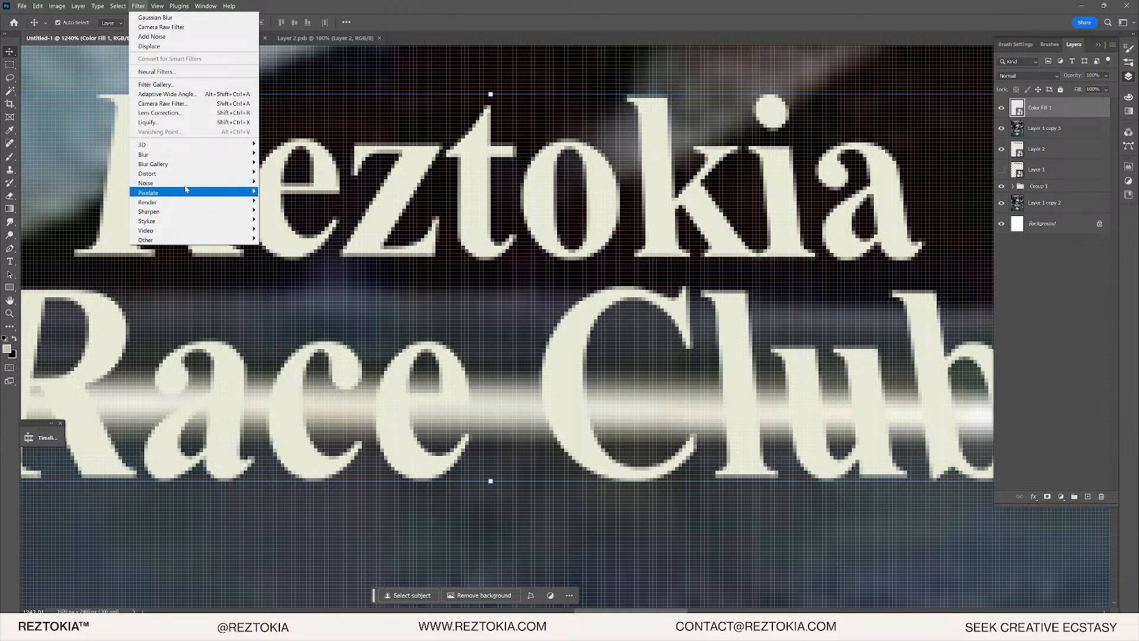
mouse_move(185, 182)
click(279, 183)
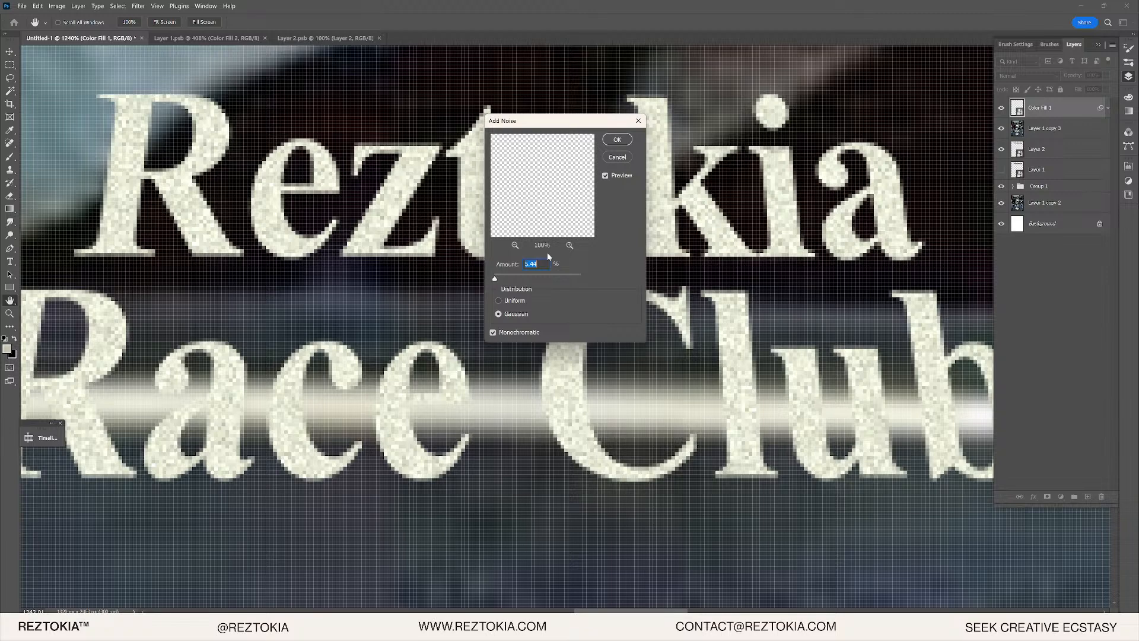
key(Return)
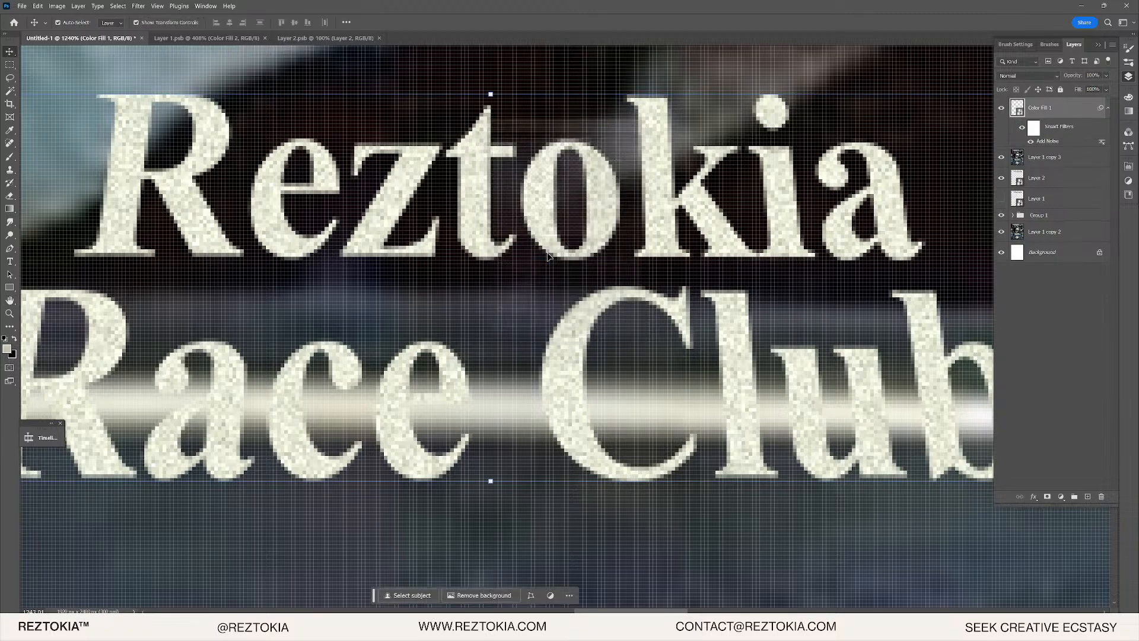
click(138, 6)
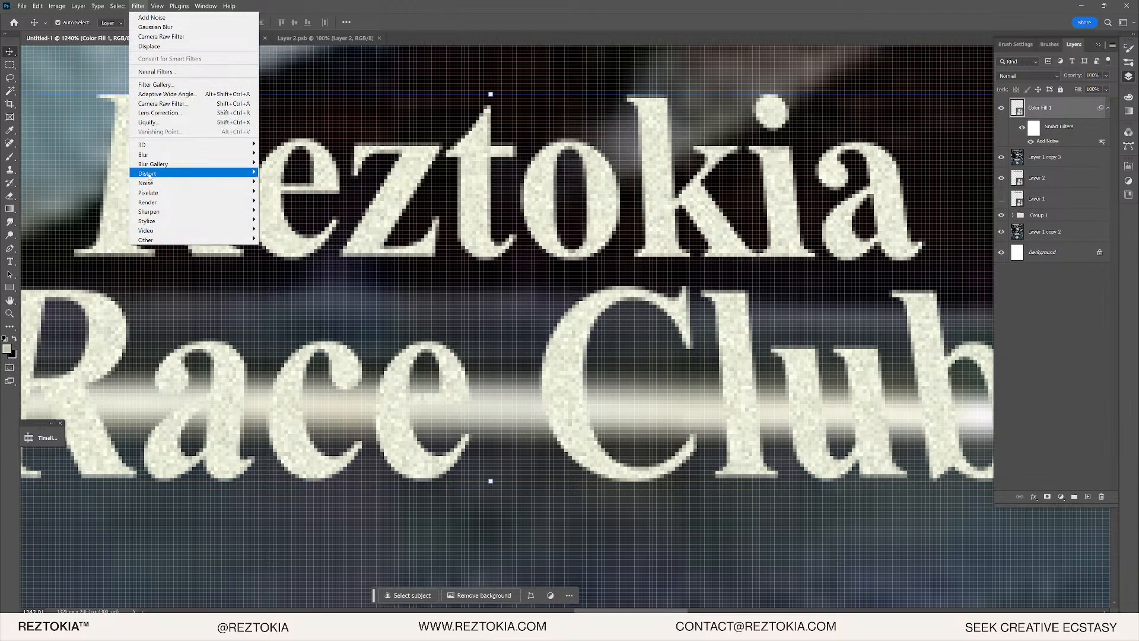
mouse_move(153, 188)
click(274, 183)
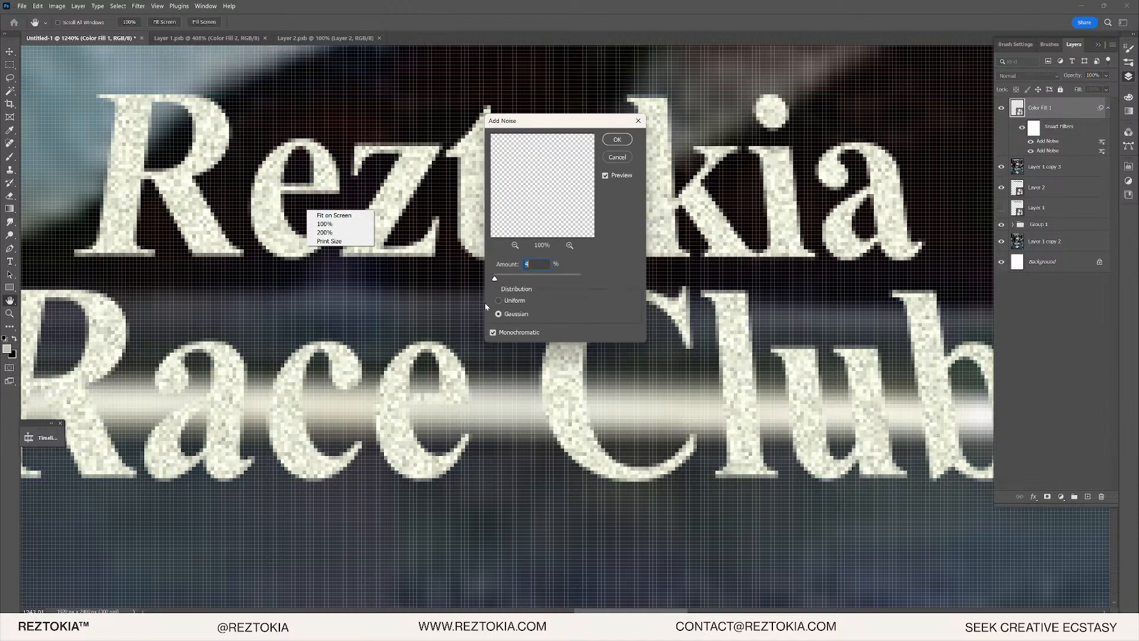
click(497, 332)
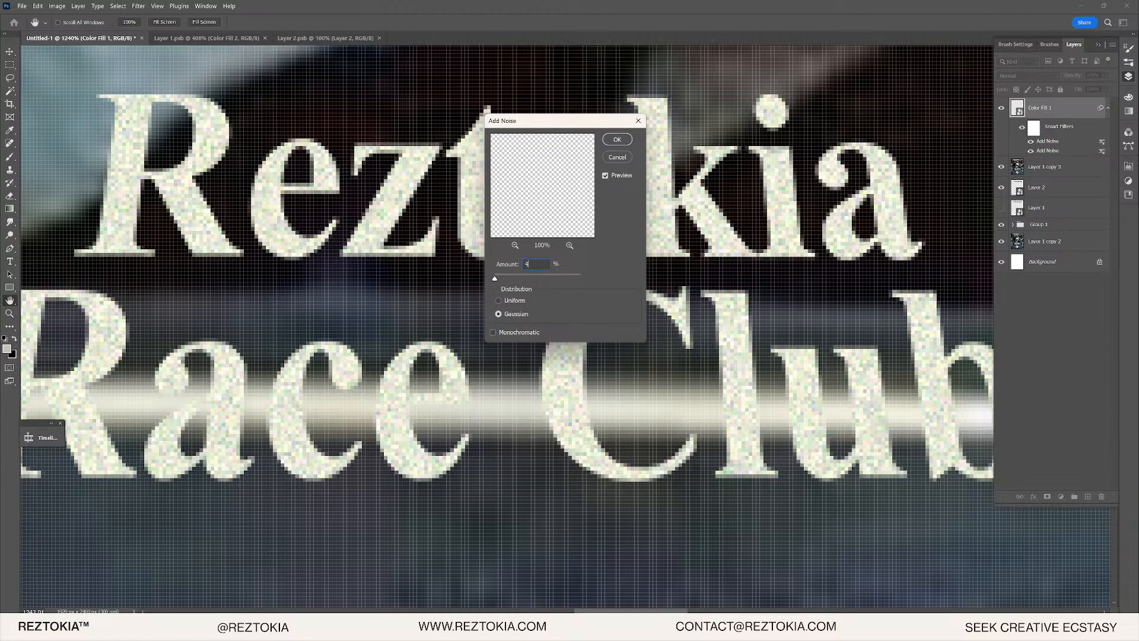
click(617, 139)
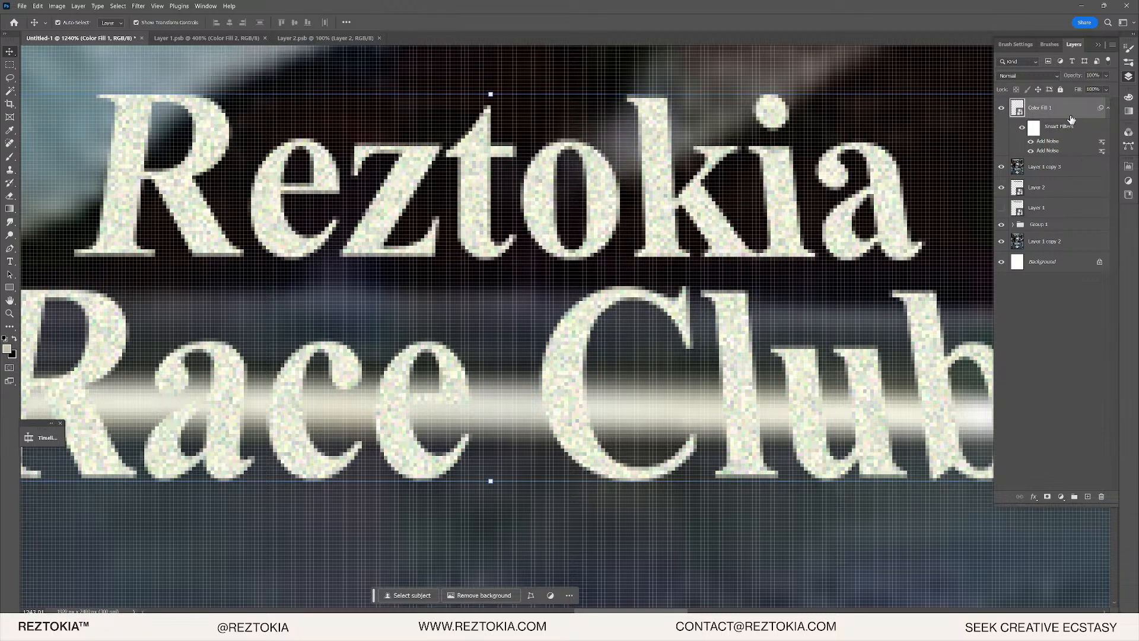
- Soften the noisy lettering with a 0.9-pixel Gaussian Blur after undoing a trial Average blur
click(138, 6)
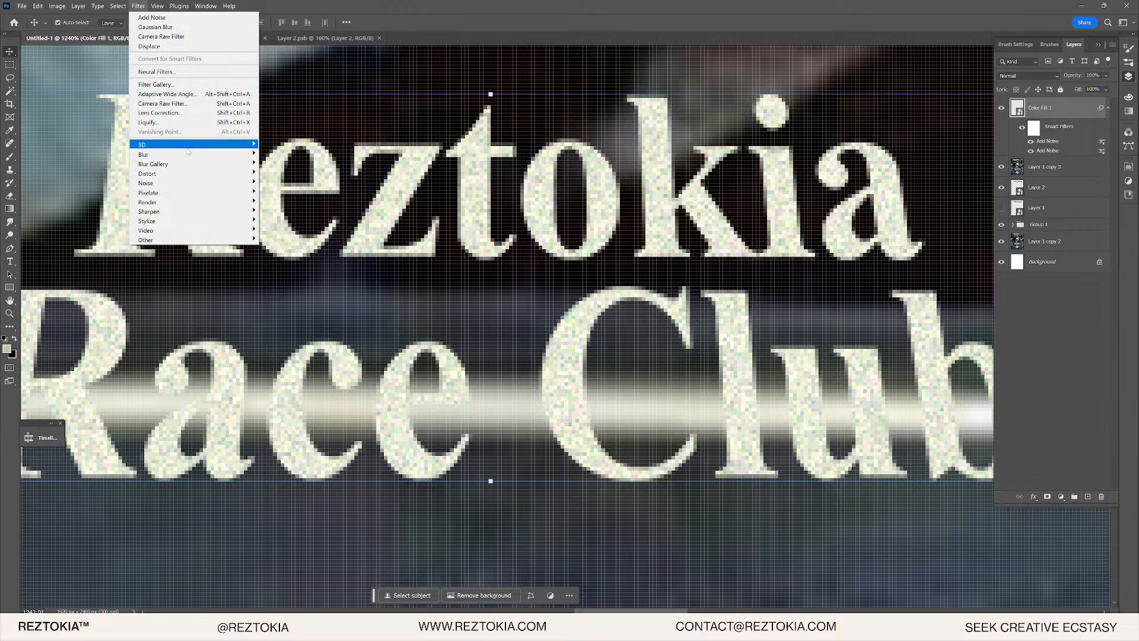
mouse_move(255, 155)
click(305, 155)
key(ctrl+z)
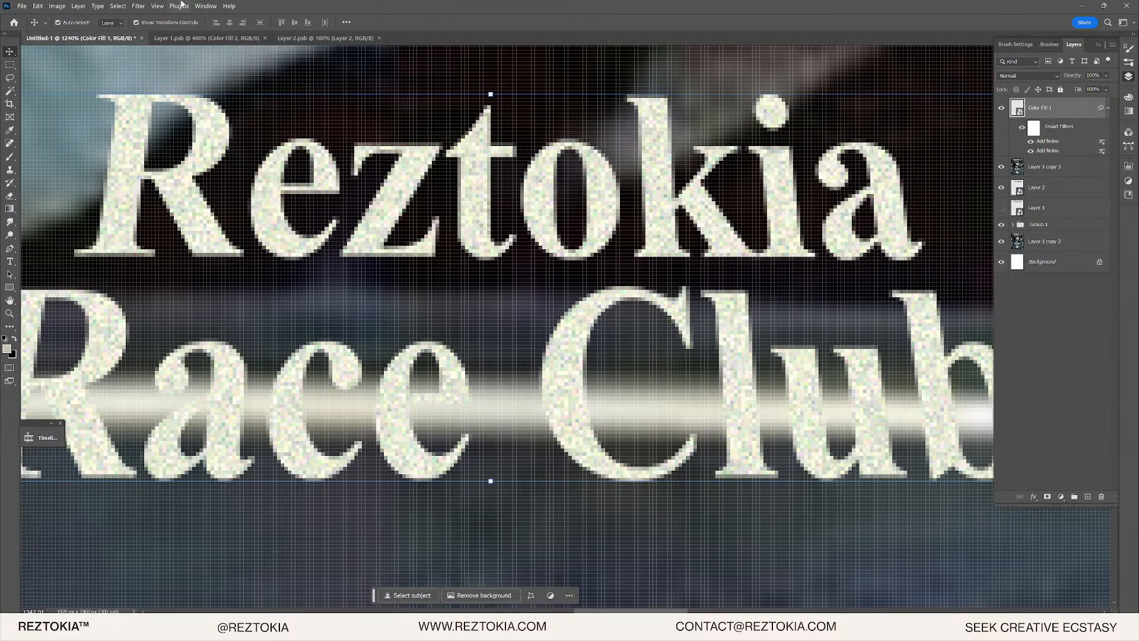
click(142, 6)
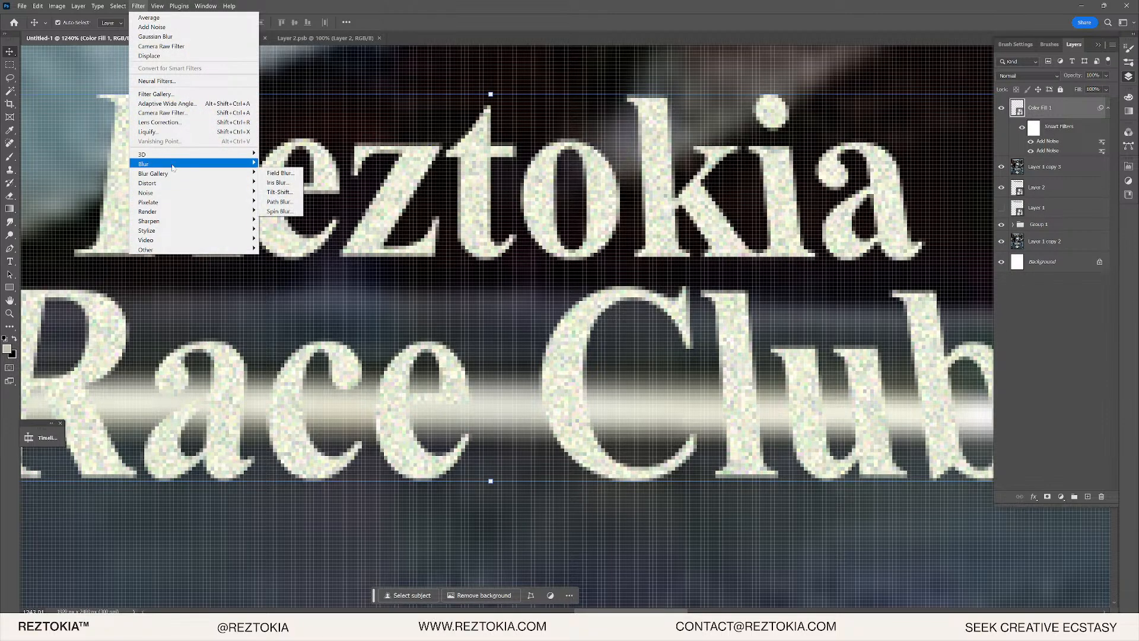
mouse_move(173, 168)
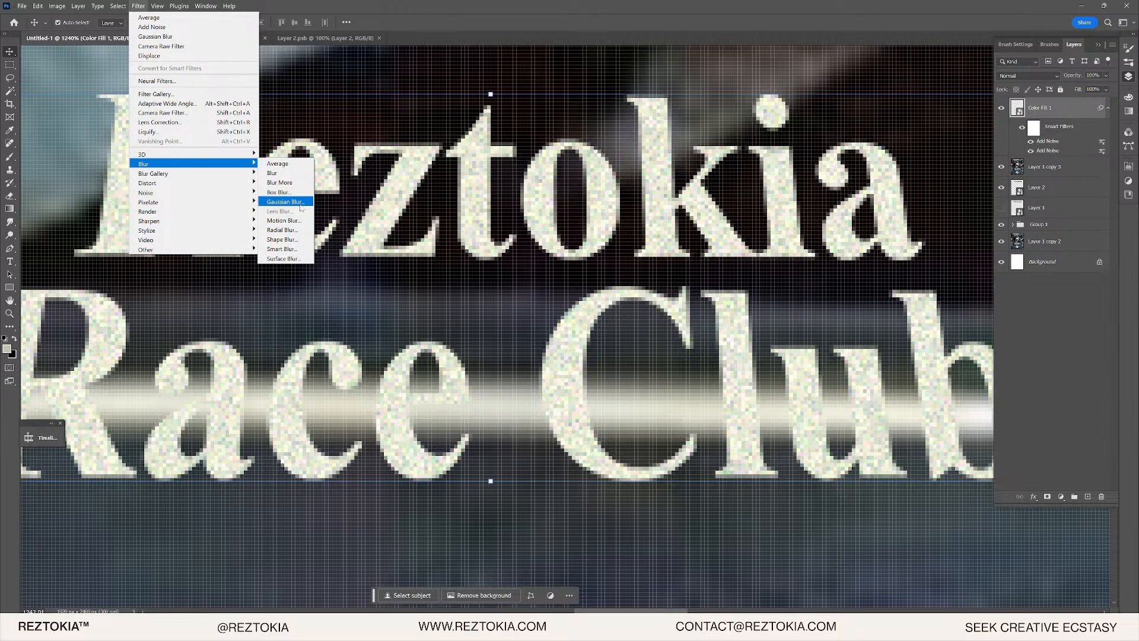
click(283, 201)
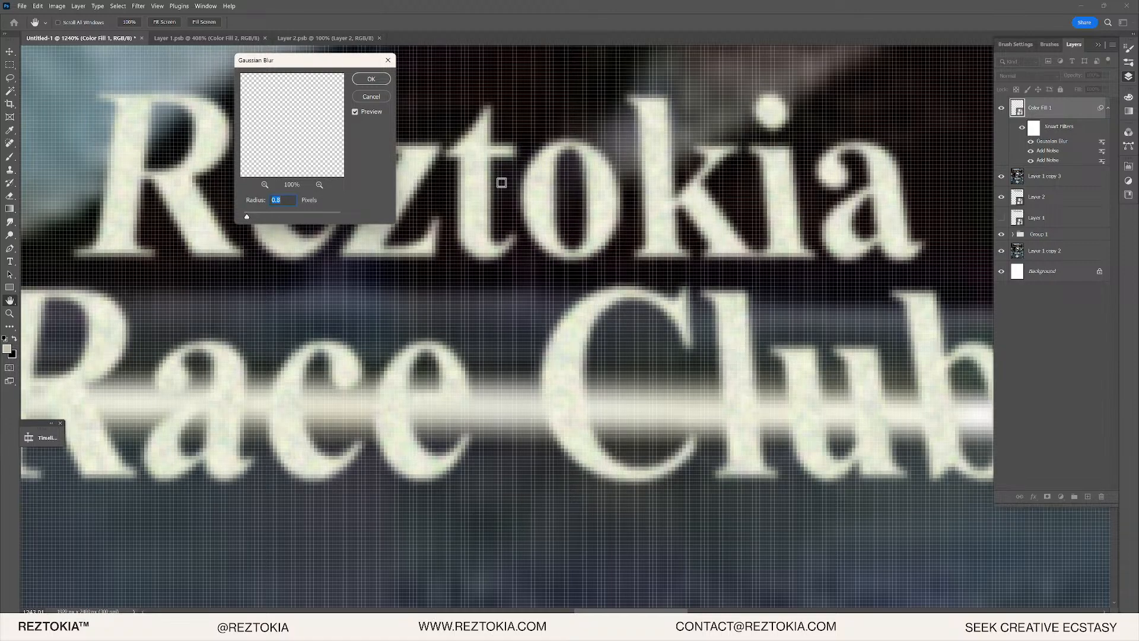
click(370, 79)
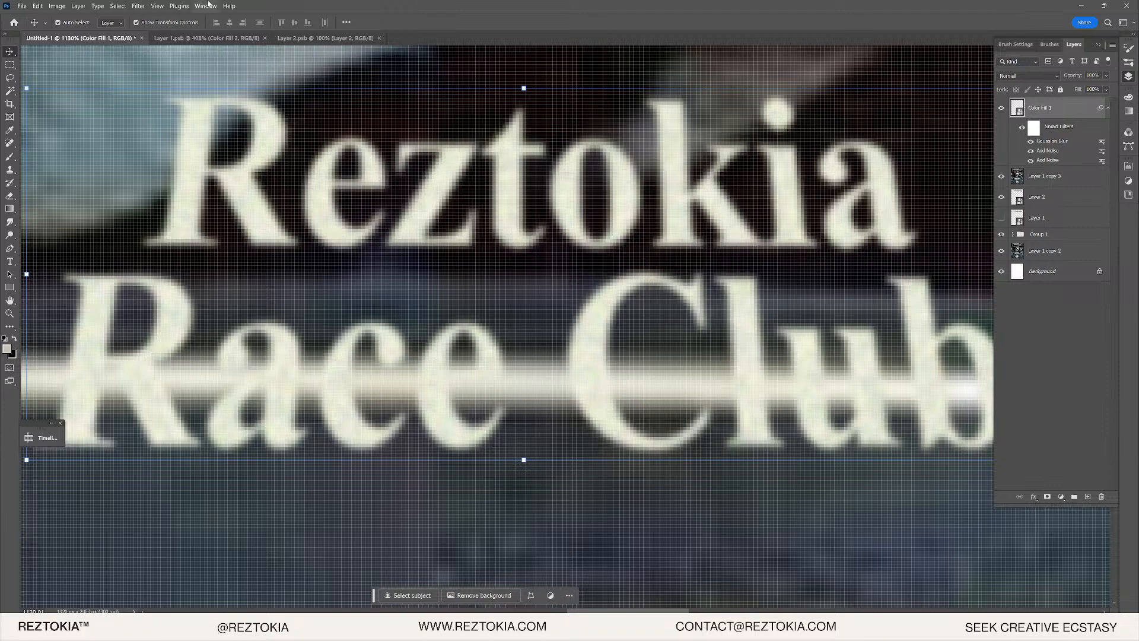
- Convert the textured text layer into a smart object
click(40, 7)
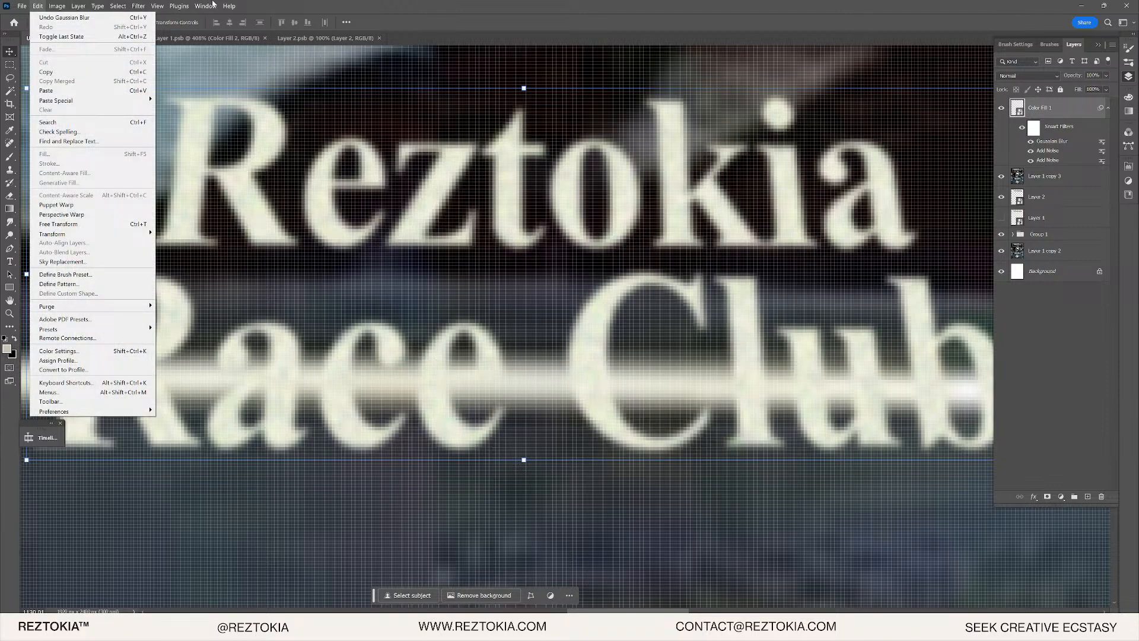
right_click(1030, 105)
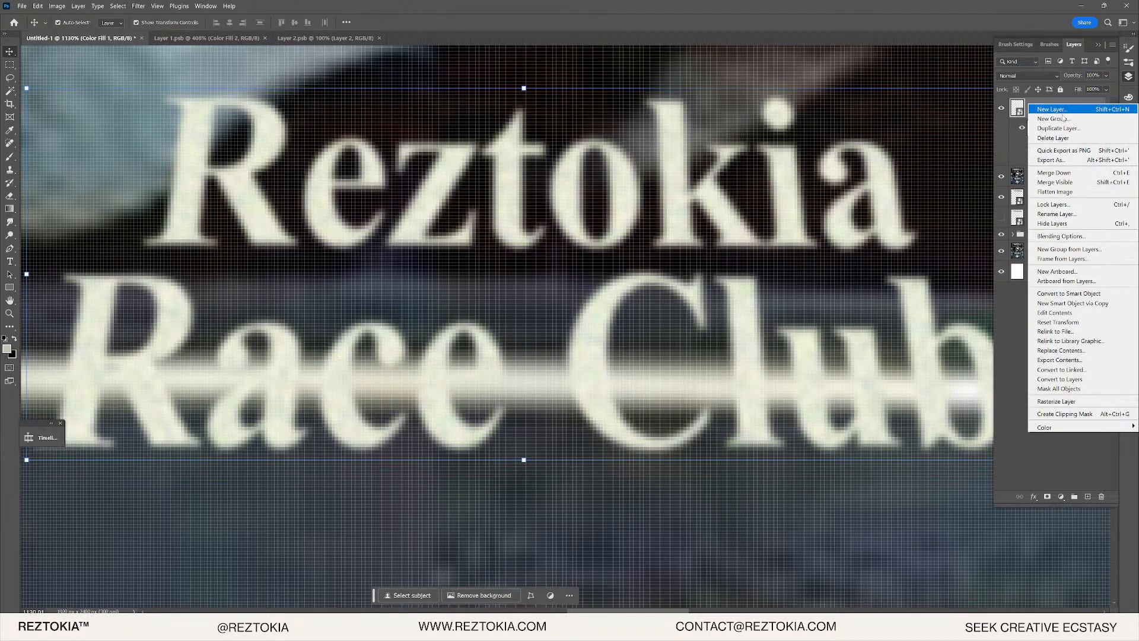
click(1080, 293)
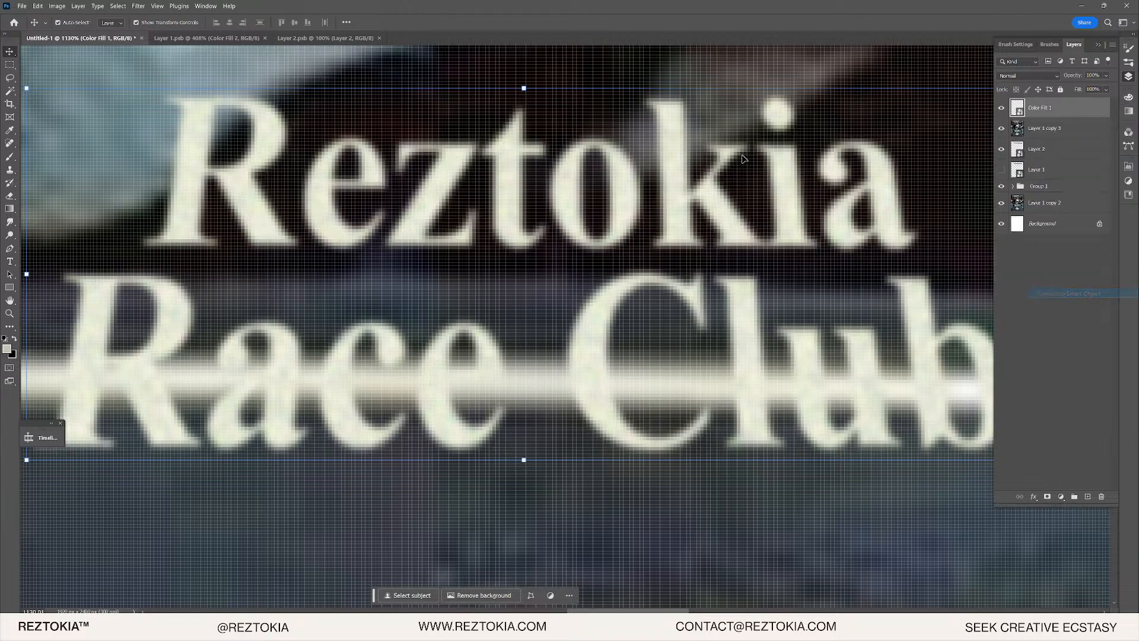
- Scale the lettering to 210% width and height with Free Transform
click(38, 6)
mouse_move(90, 235)
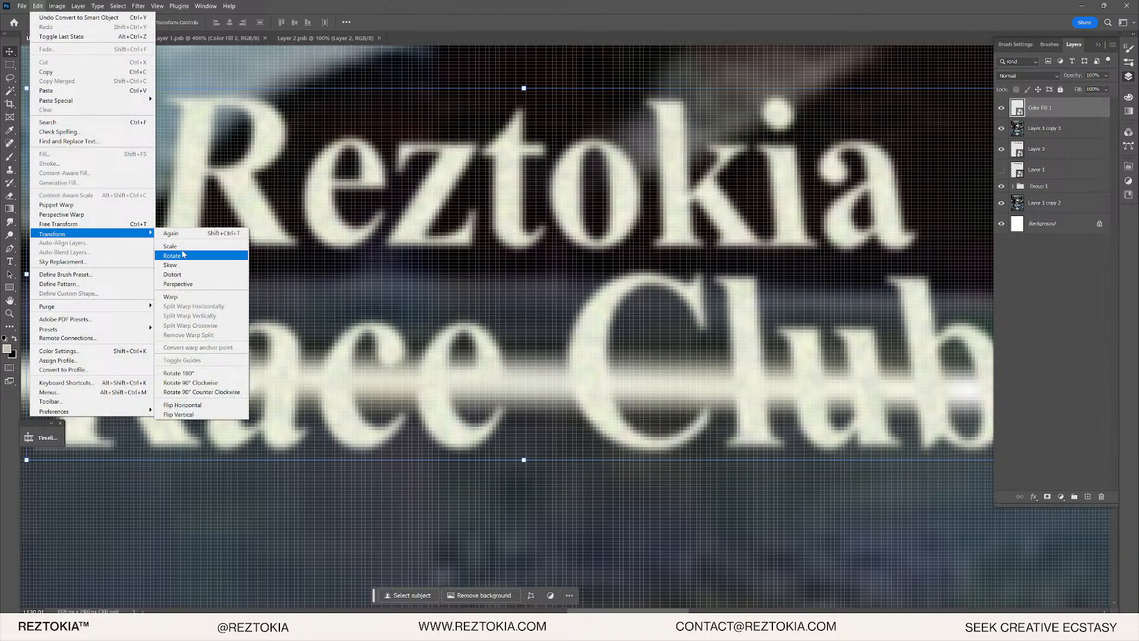
click(196, 252)
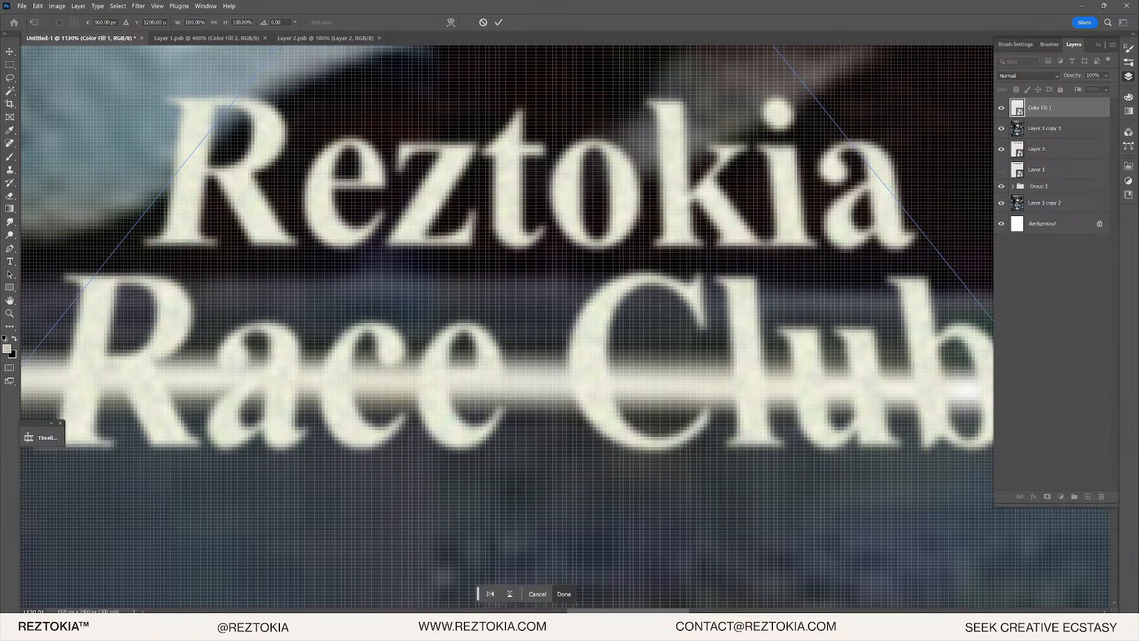
click(195, 22)
text(210)
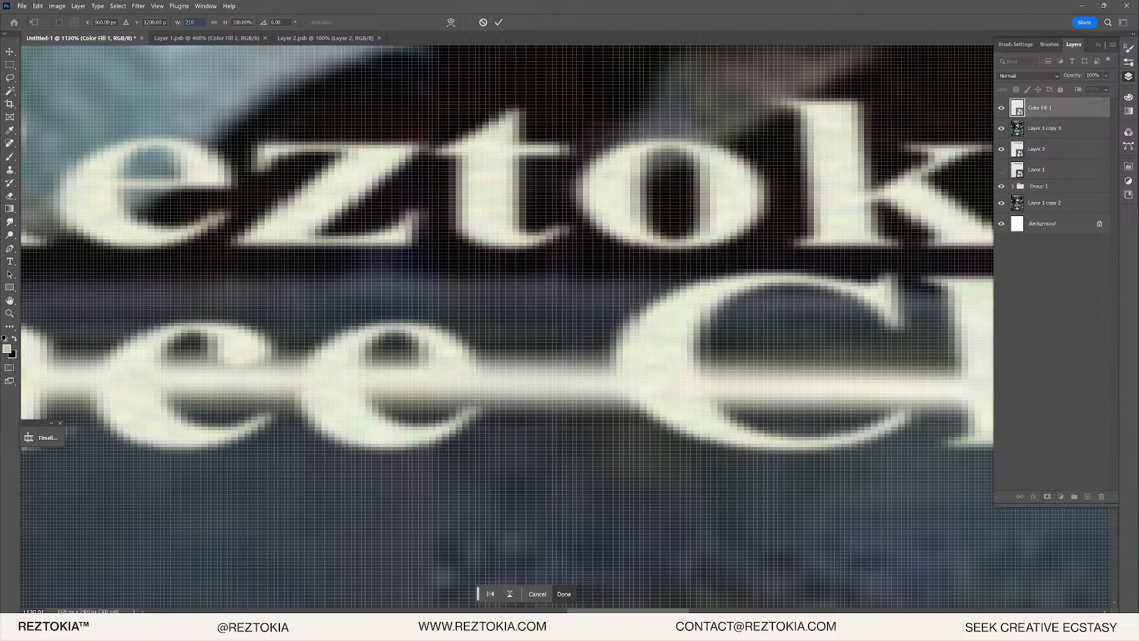
key(Tab)
text(210)
key(Return)
- Drag a transform handle to enlarge the text to about 250% over the nose
scroll(378, 243, down, 10)
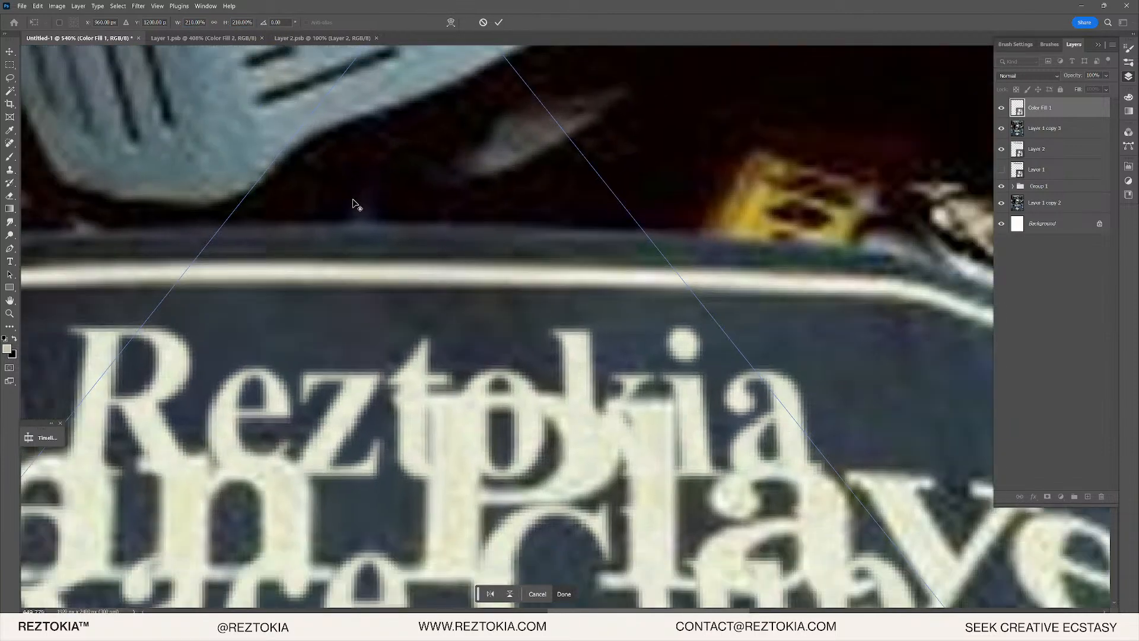
scroll(415, 276, up, 3)
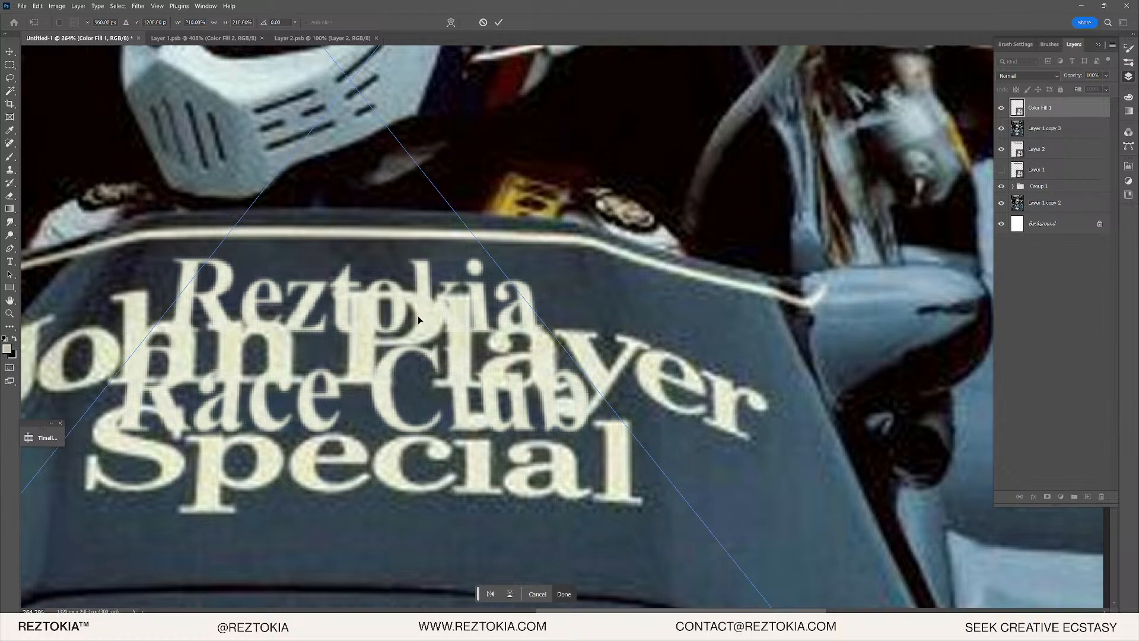
scroll(418, 315, down, 3)
scroll(489, 268, down, 5)
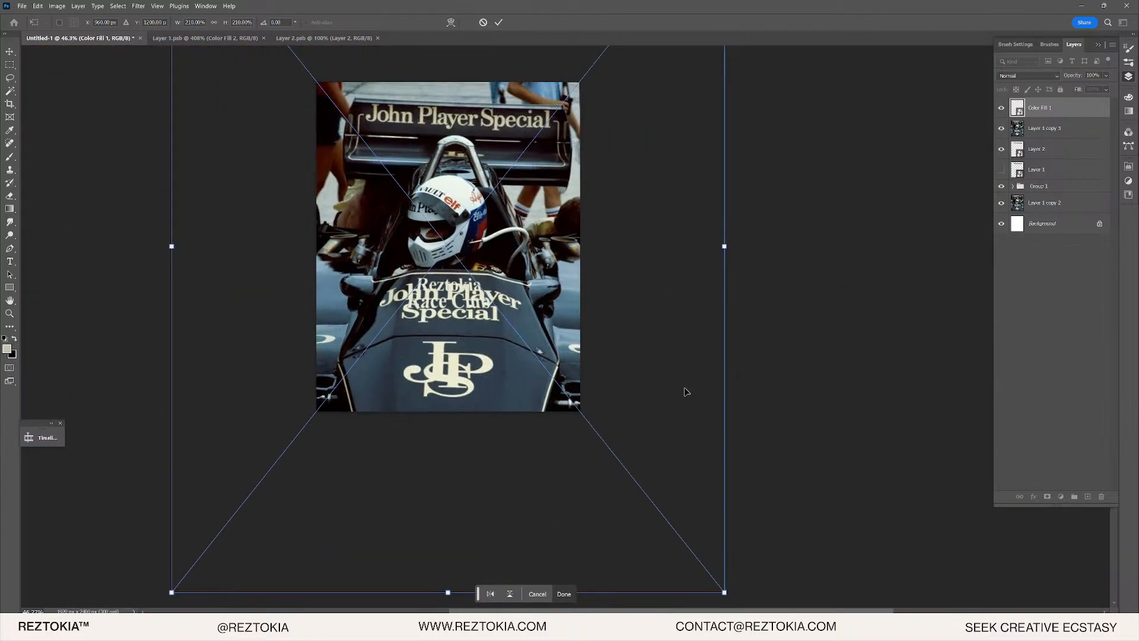
drag(725, 245, 777, 247)
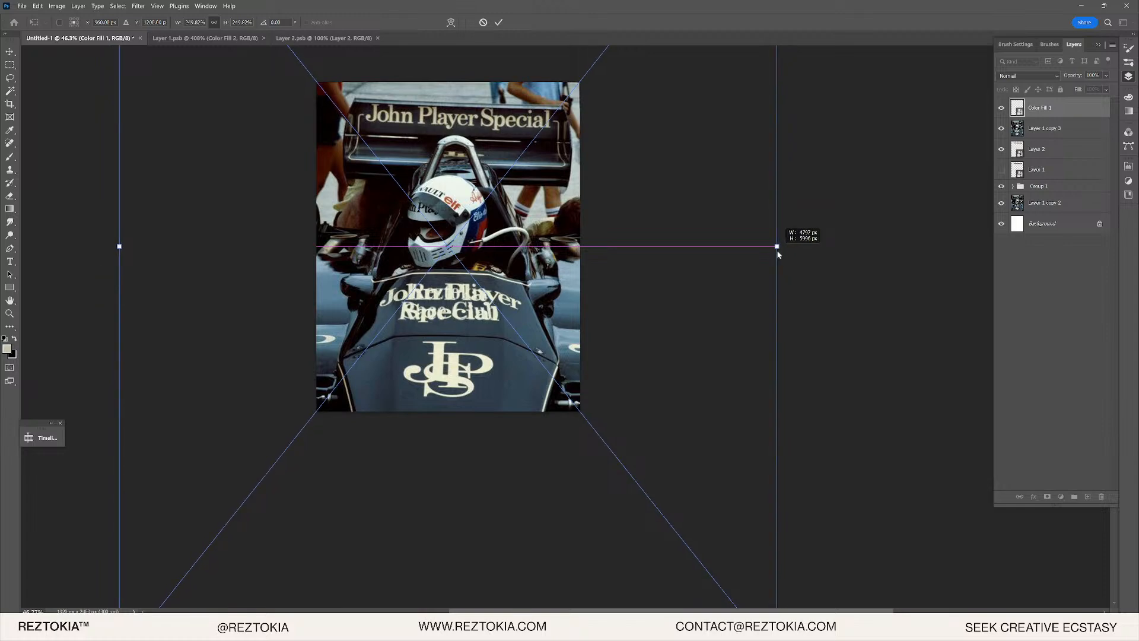
scroll(489, 330, up, 8)
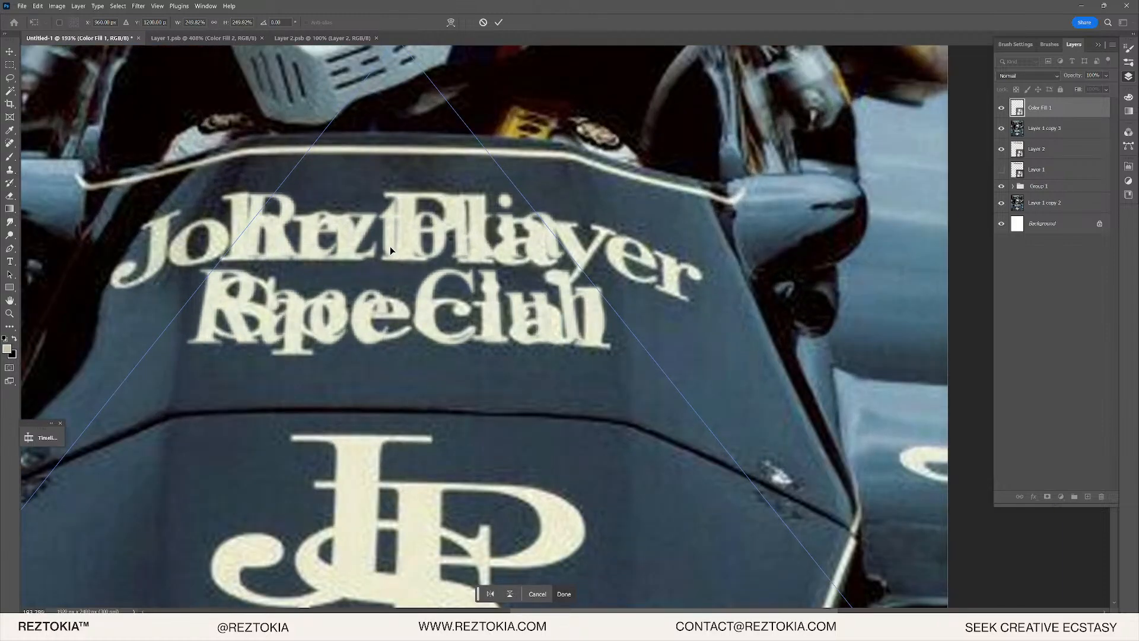
scroll(394, 245, up, 5)
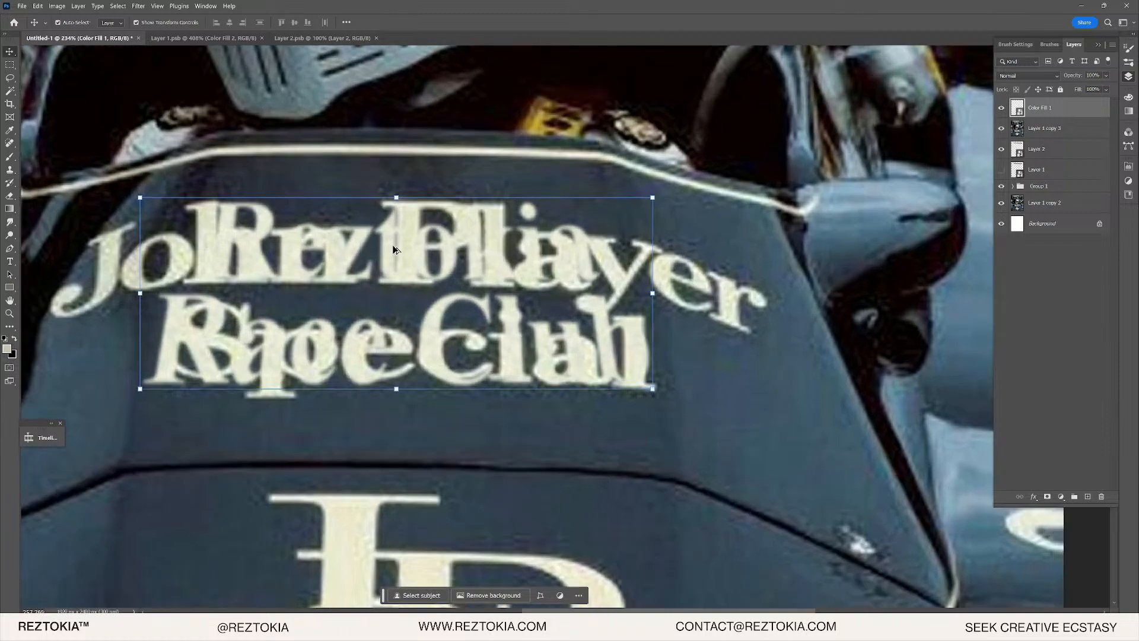
- Commit the enlarged text and nudge it slightly down into place
key(Return)
drag(390, 219, 390, 235)
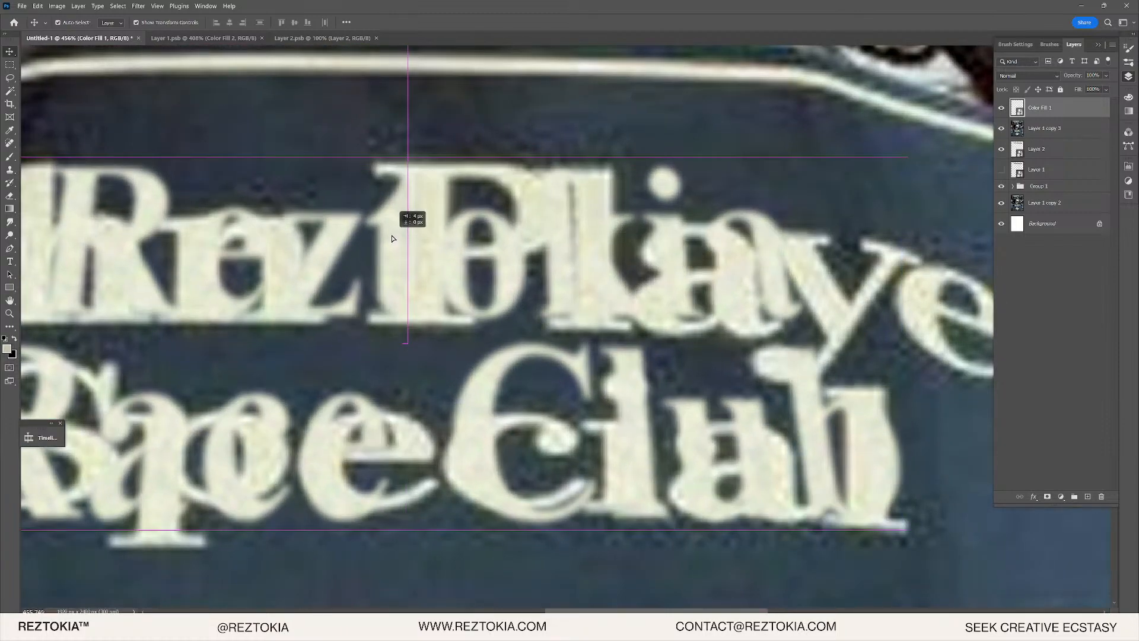
scroll(750, 499, up, 5)
scroll(894, 373, down, 7)
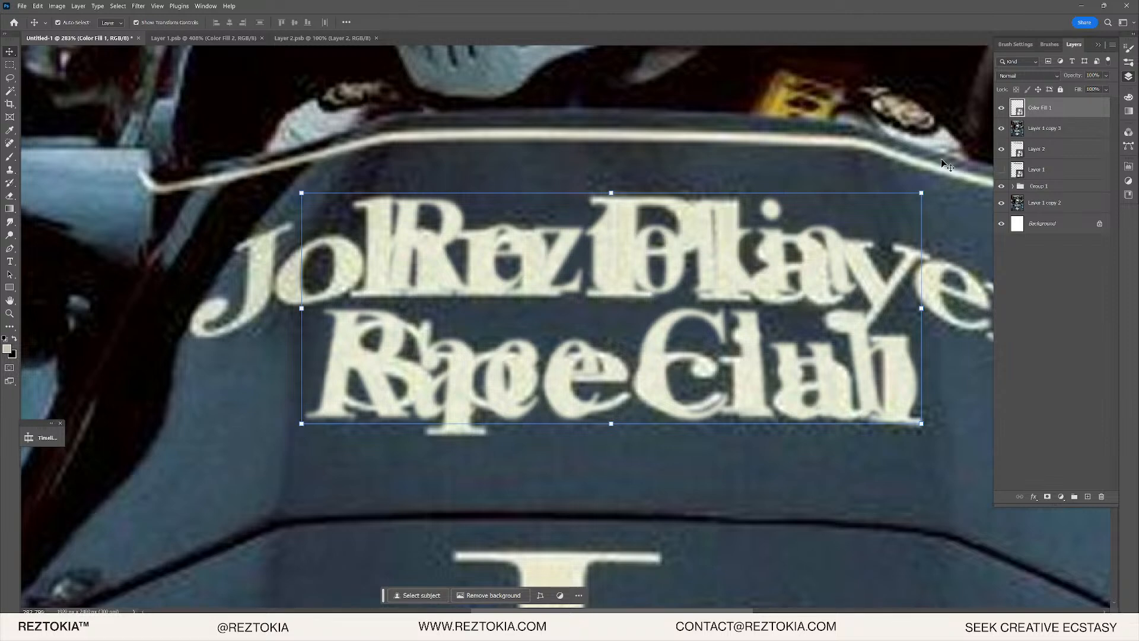
- Compare with and without Layer 1 copy 3's old lettering, leaving it hidden
click(1001, 128)
click(1002, 128)
click(1003, 129)
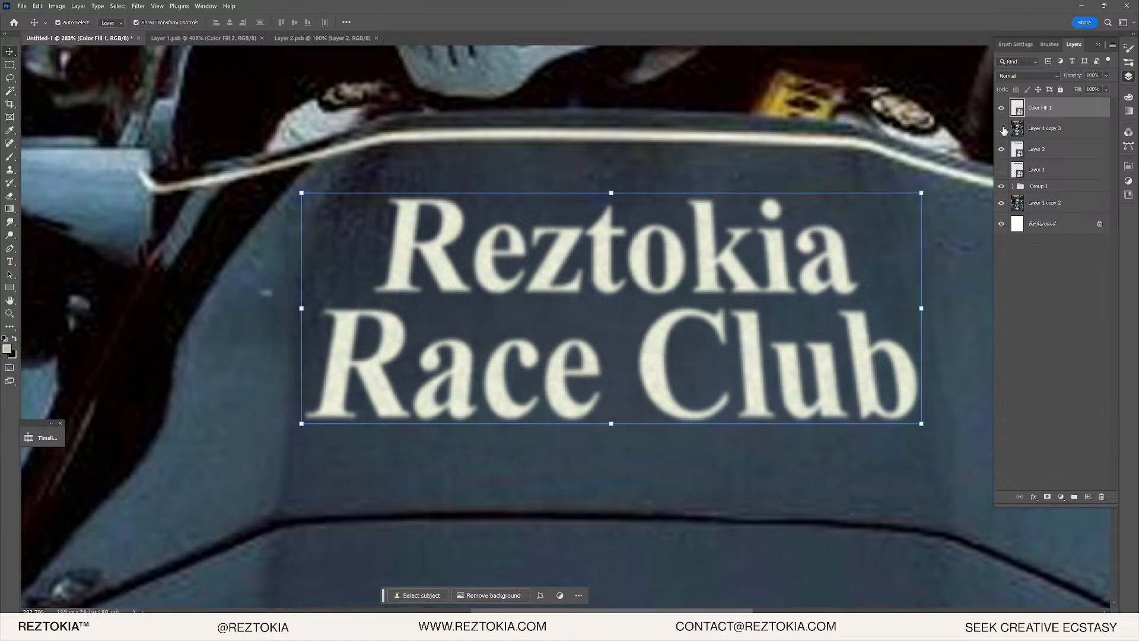
click(1003, 129)
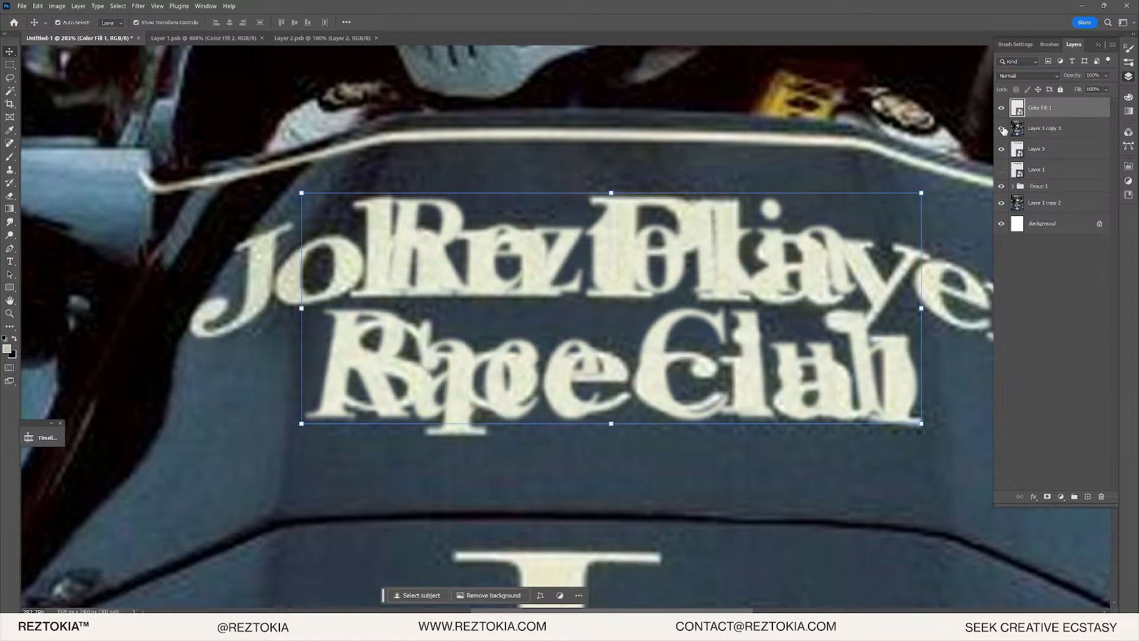
scroll(593, 374, up, 5)
scroll(676, 331, down, 2)
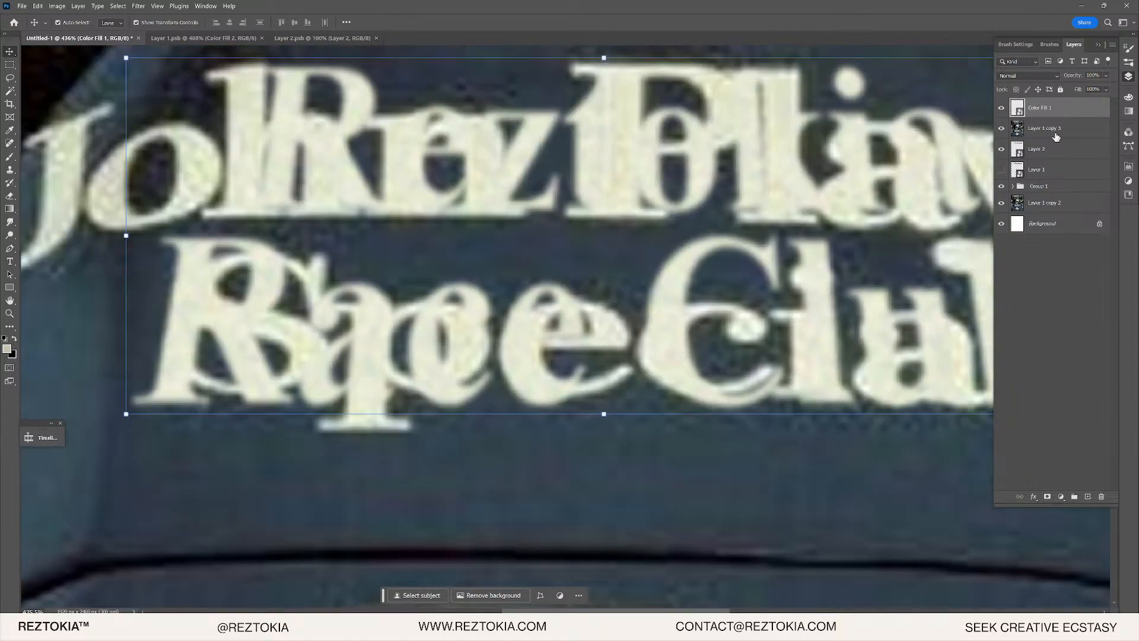
click(1002, 128)
scroll(711, 221, down, 6)
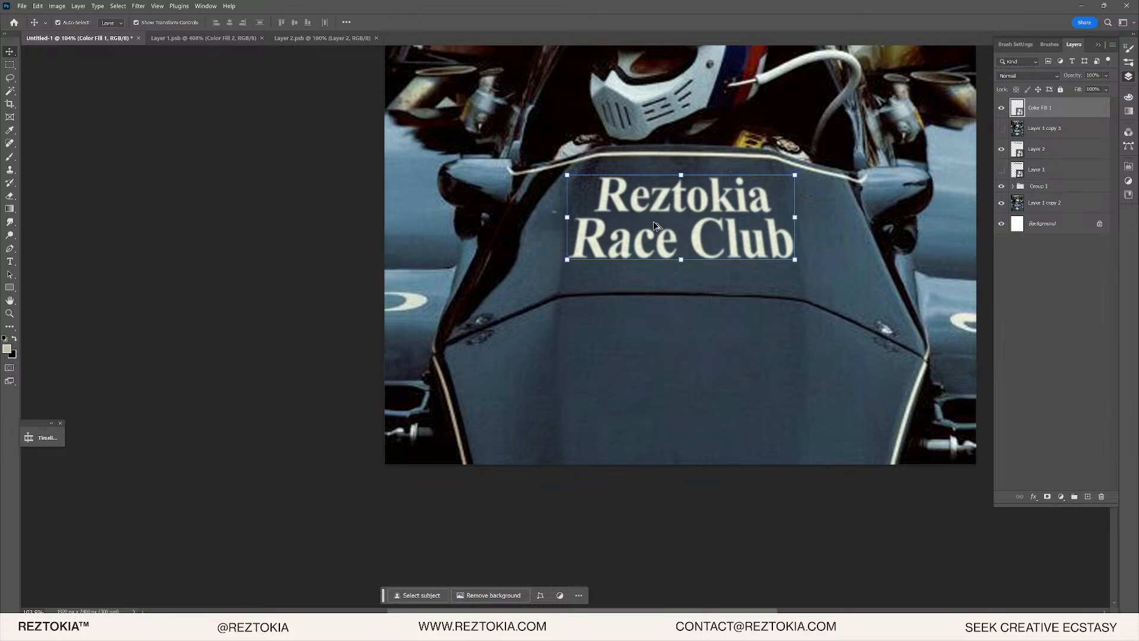
scroll(657, 226, up, 1)
click(10, 64)
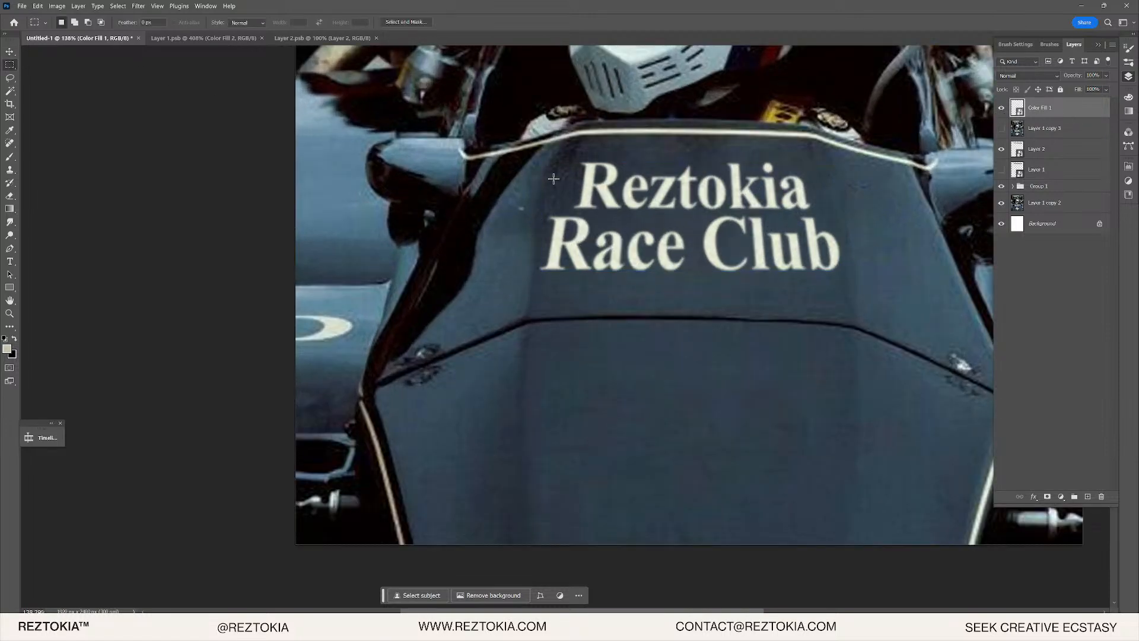
- Stamp all visible layers onto a new Layer 3 and marquee a rectangle around the lettering
drag(515, 159, 872, 292)
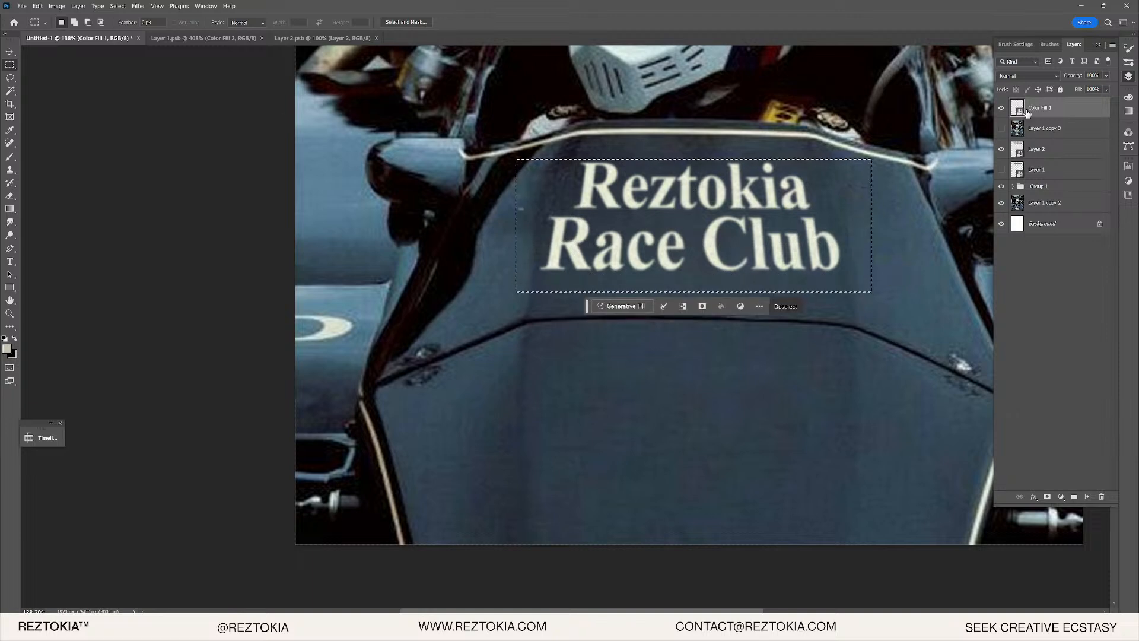
key(ctrl+d)
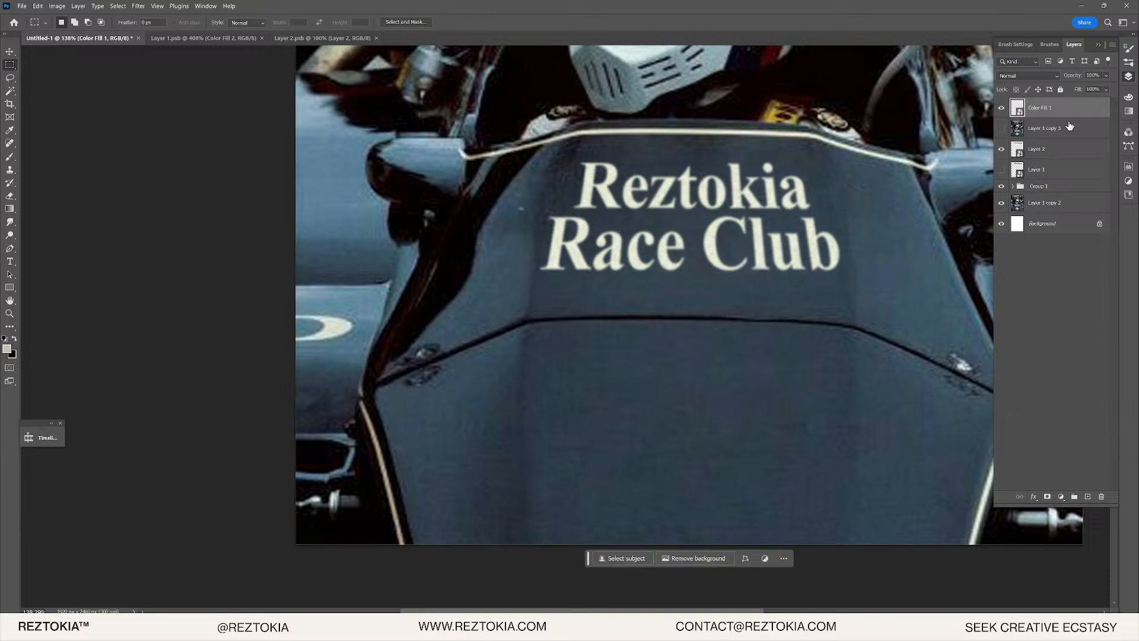
key(ctrl+shift+alt+e)
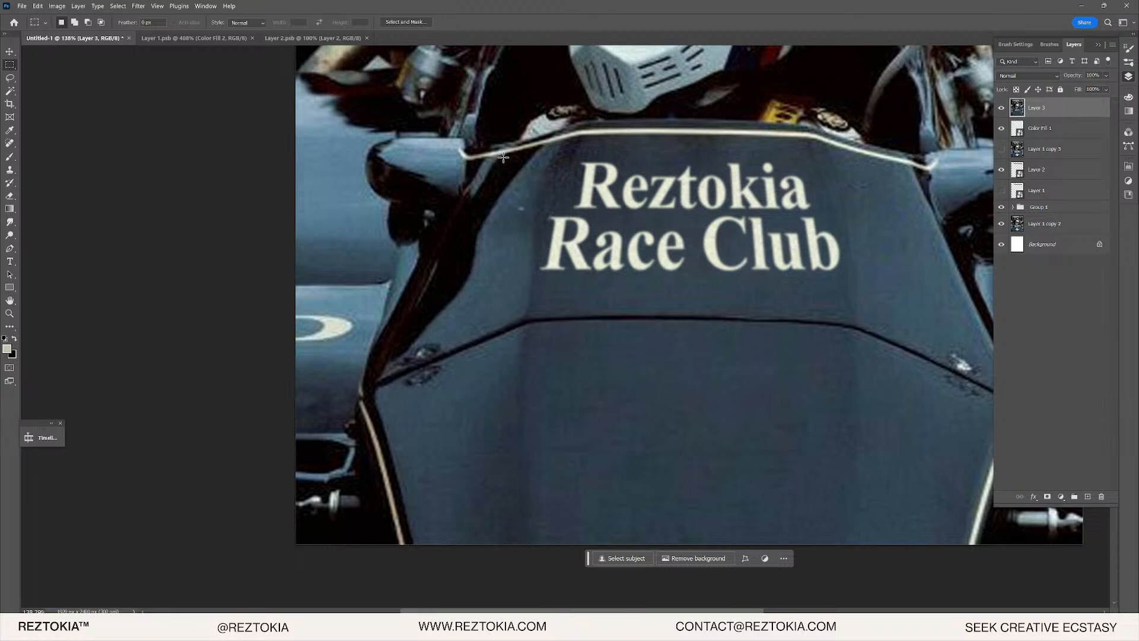
mouse_move(506, 158)
mouse_down()
mouse_move(876, 261)
mouse_move(864, 292)
mouse_up()
- Reshape the selection around the lettering with Lasso add and subtract strokes
key(l)
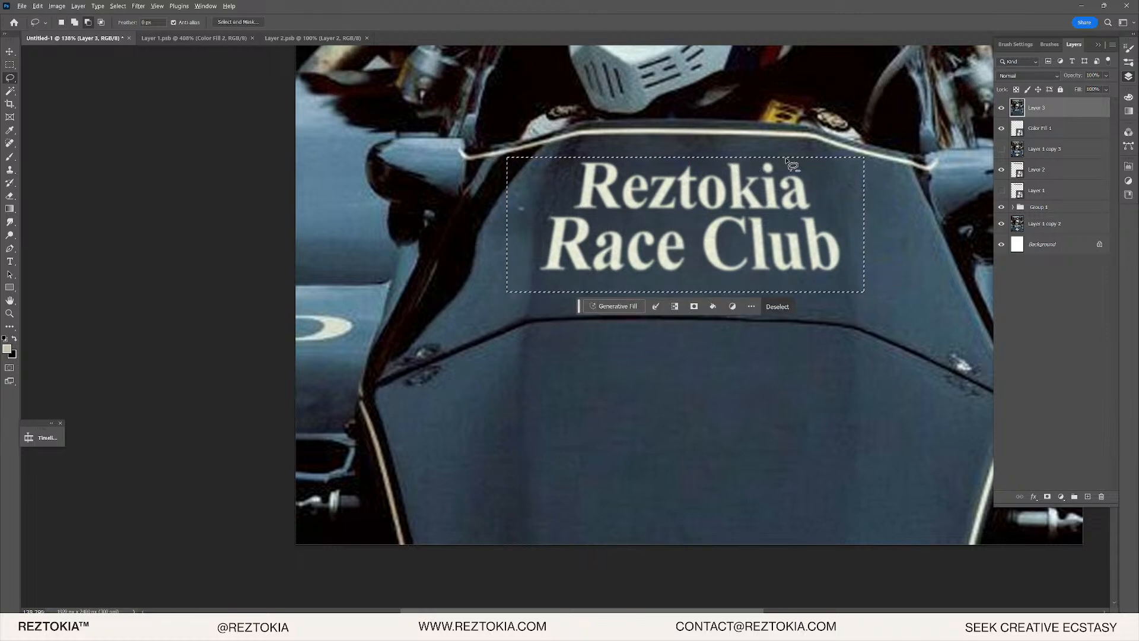
mouse_move(788, 159)
mouse_down()
mouse_move(819, 155)
mouse_move(878, 196)
mouse_move(810, 149)
mouse_up()
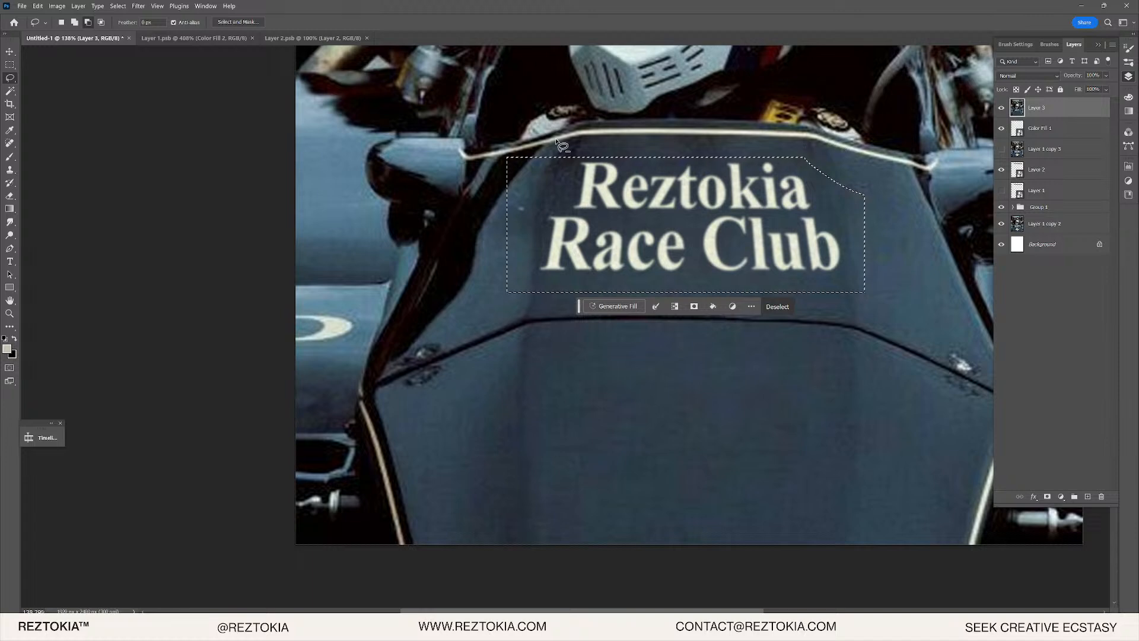
mouse_move(572, 162)
mouse_down()
mouse_move(718, 146)
mouse_move(827, 172)
mouse_move(863, 196)
mouse_up()
mouse_move(625, 152)
mouse_down()
mouse_move(577, 169)
mouse_move(588, 178)
mouse_move(575, 164)
mouse_move(511, 266)
mouse_move(485, 156)
mouse_up()
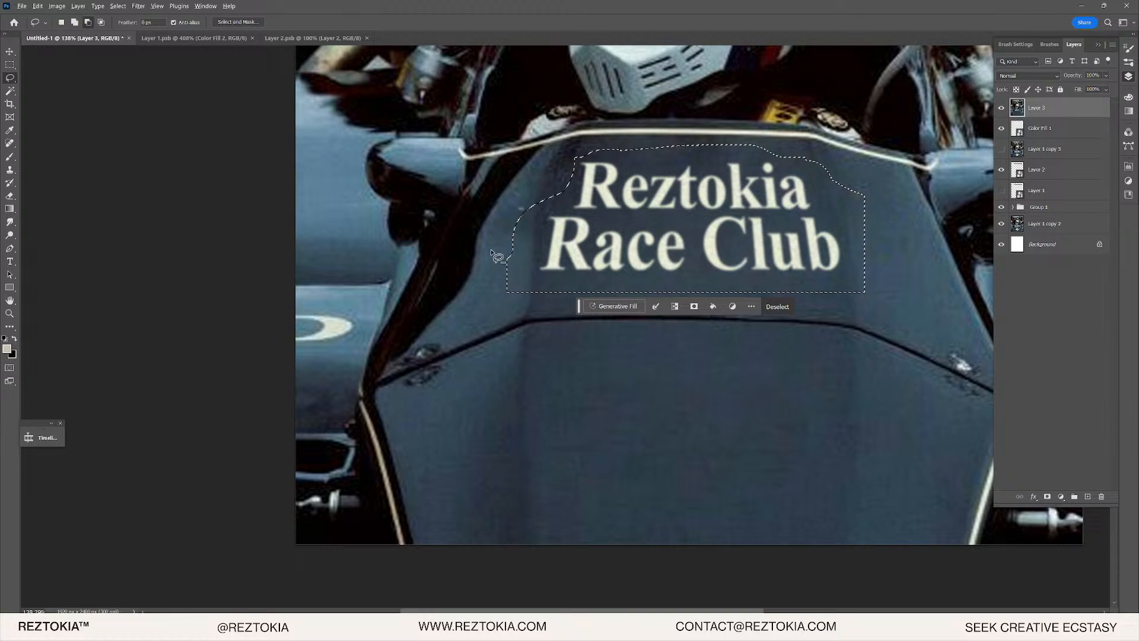
mouse_move(493, 256)
mouse_down()
mouse_move(530, 293)
mouse_move(495, 297)
mouse_up()
mouse_move(851, 172)
mouse_down()
mouse_move(876, 212)
mouse_move(855, 179)
mouse_up()
drag(579, 150, 561, 193)
- Mask Layer 3 to the lettering selection and feather the mask edge to 5.5 px
scroll(736, 209, up, 5)
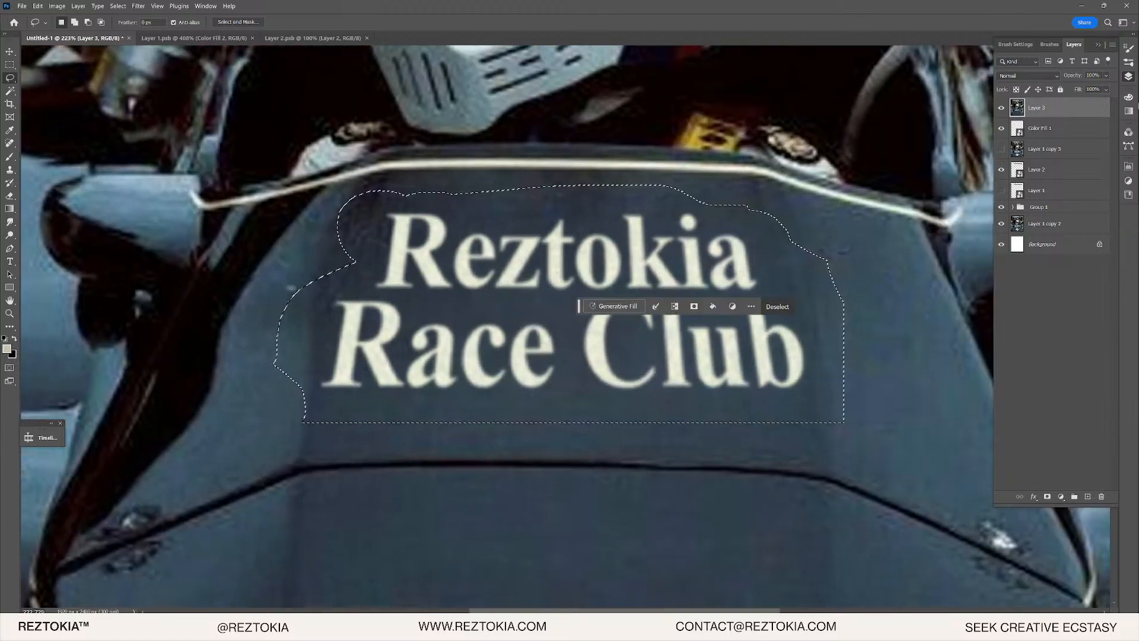
click(1048, 496)
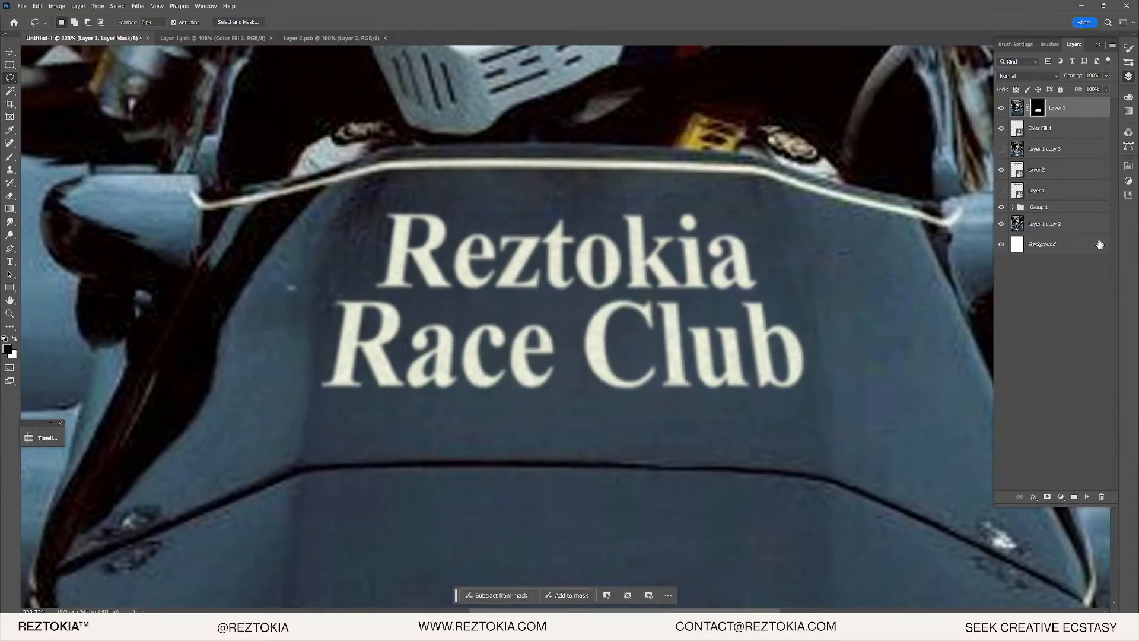
double_click(1038, 107)
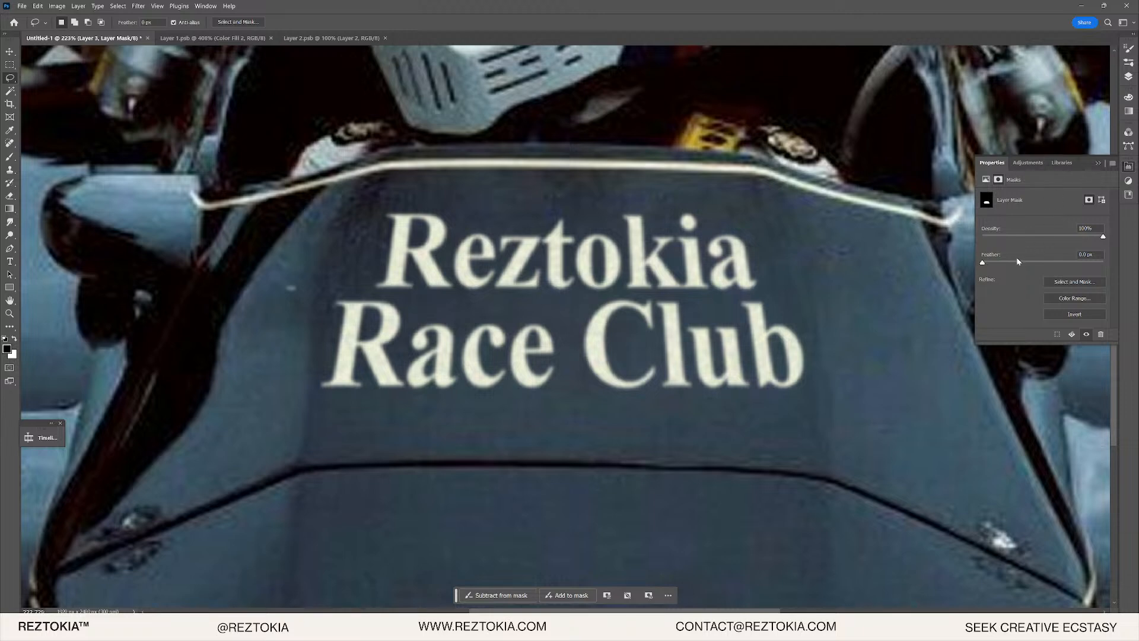
click(1128, 76)
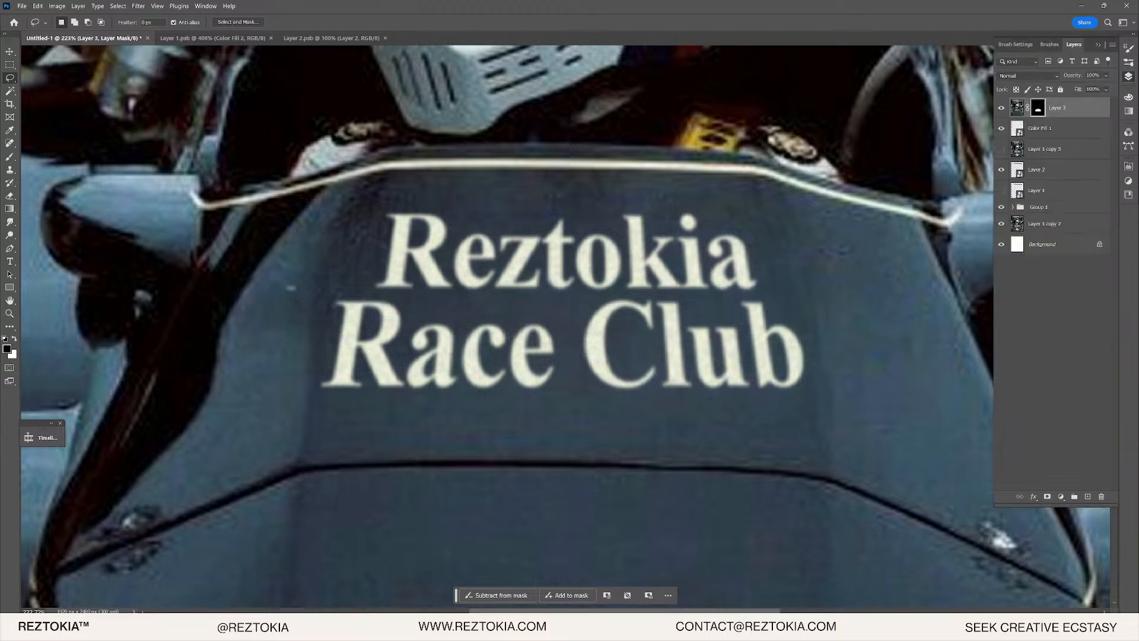
double_click(1037, 107)
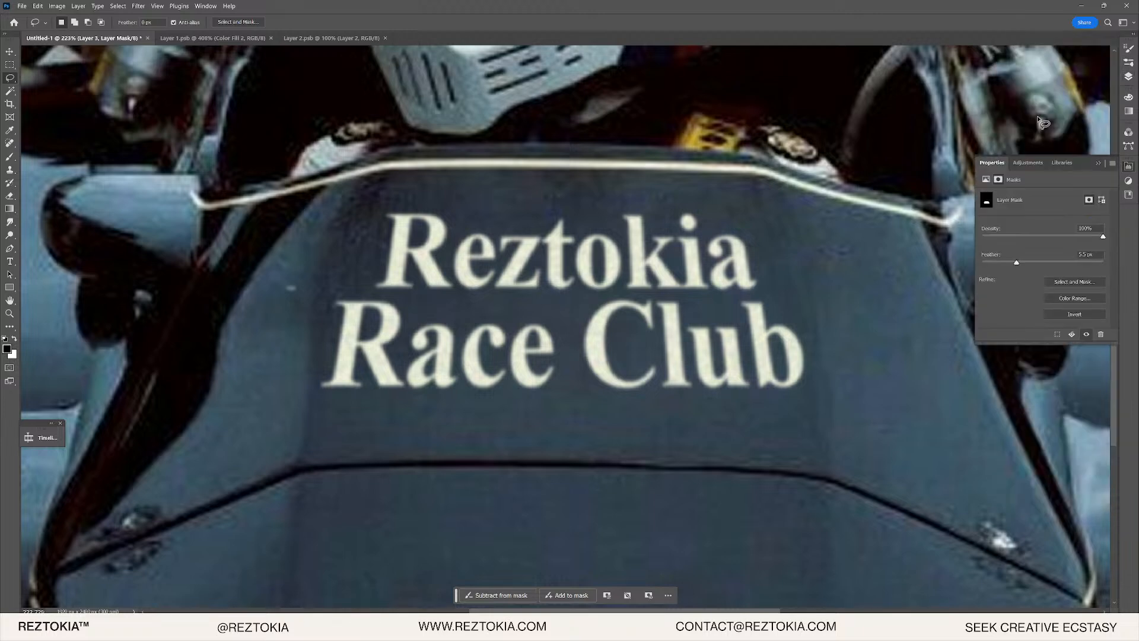
click(1039, 263)
click(1129, 76)
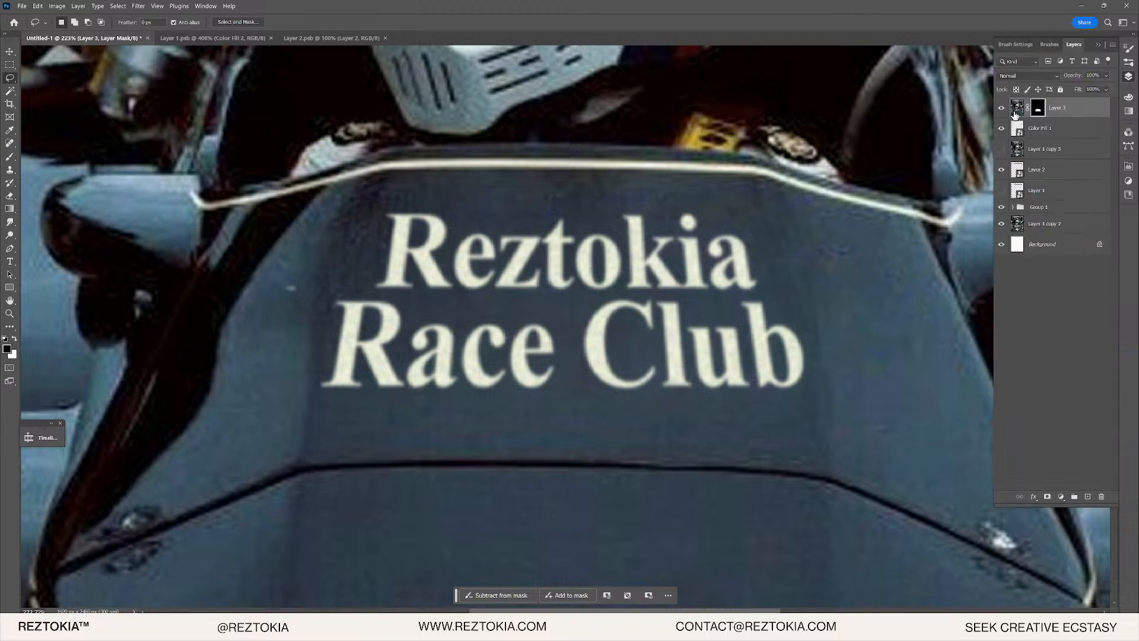
click(1017, 108)
right_click(1030, 109)
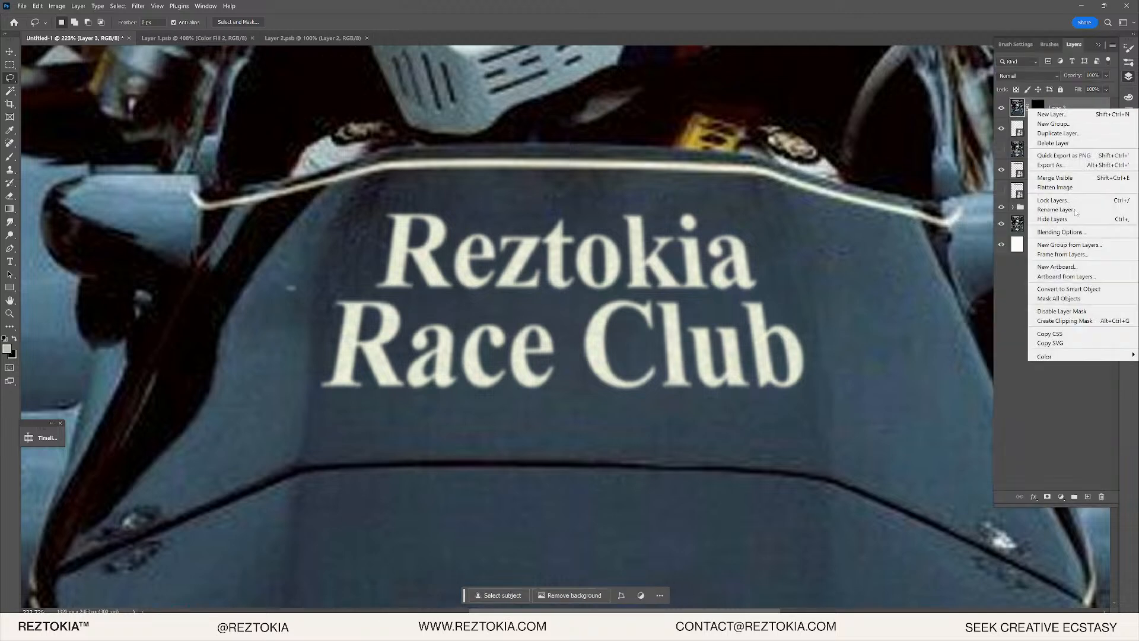
- Convert Layer 3 into a smart object and toggle its visibility to check the effect
click(1071, 289)
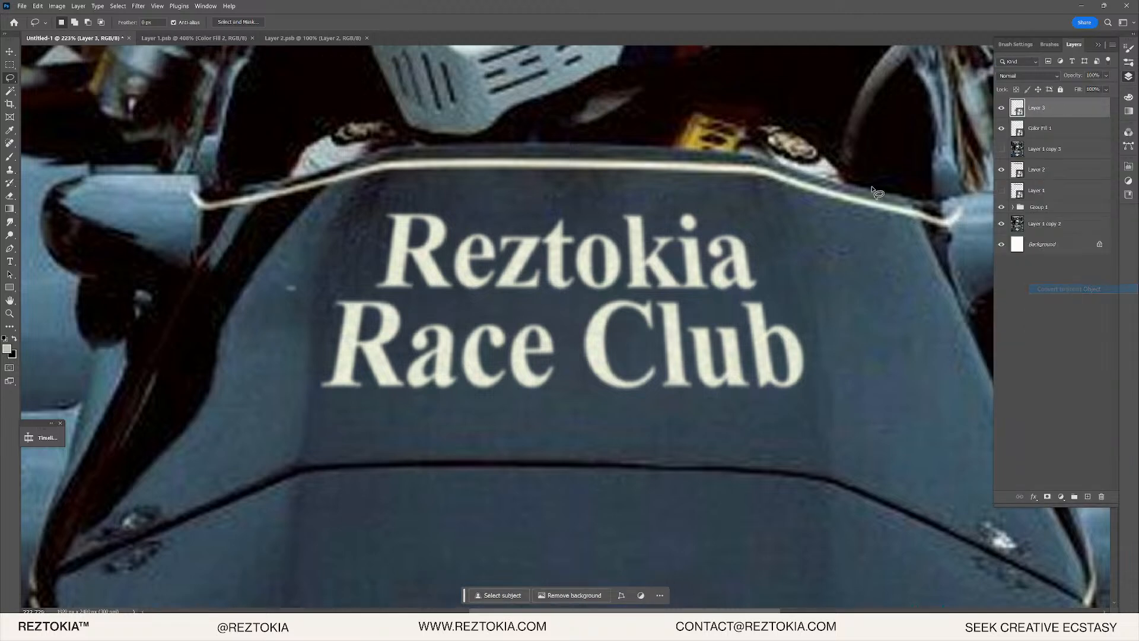
click(139, 6)
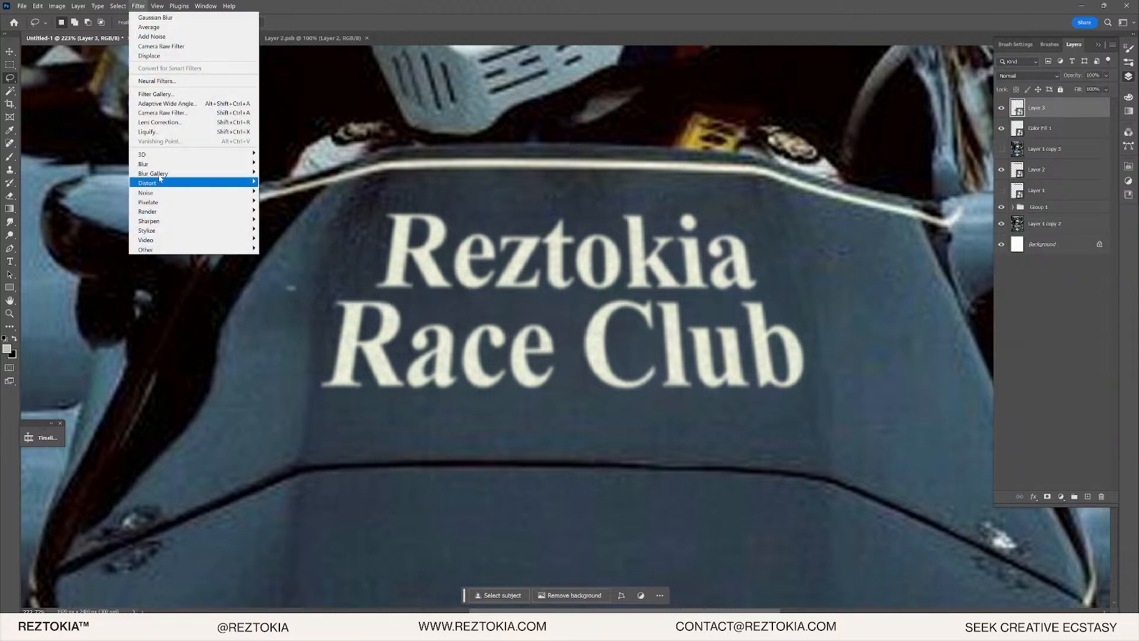
click(1051, 151)
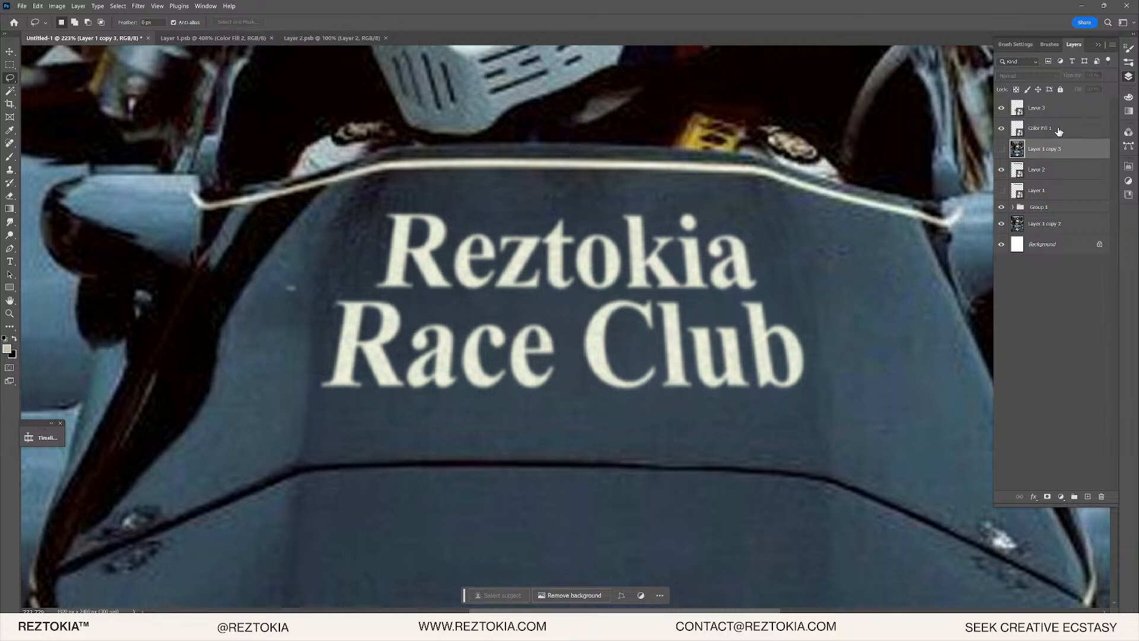
click(1059, 130)
click(1062, 115)
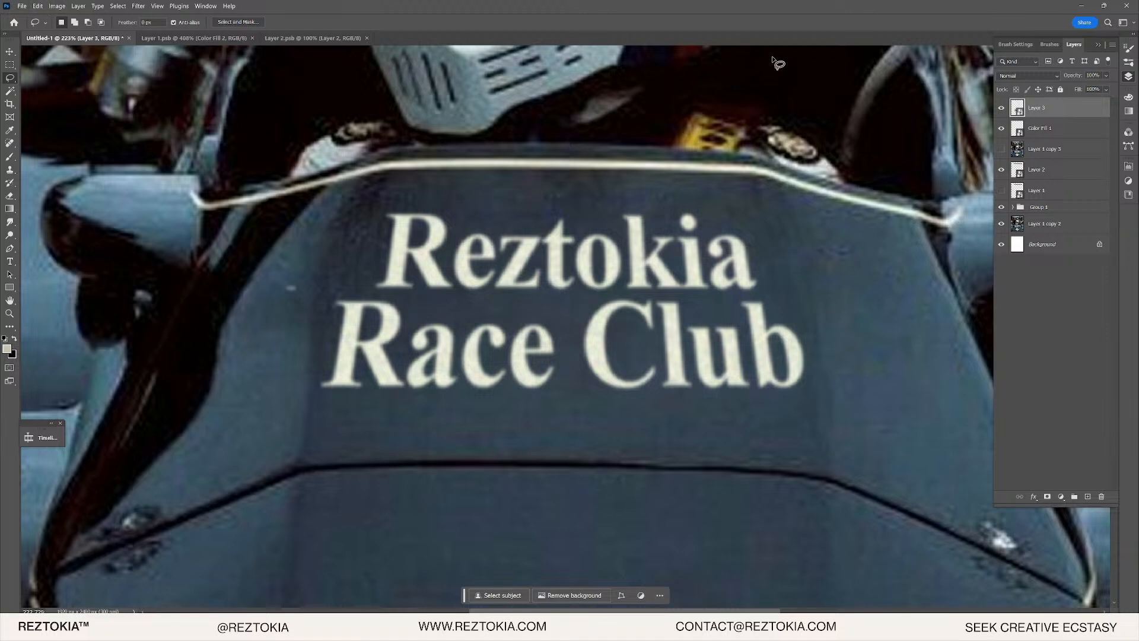
click(1002, 108)
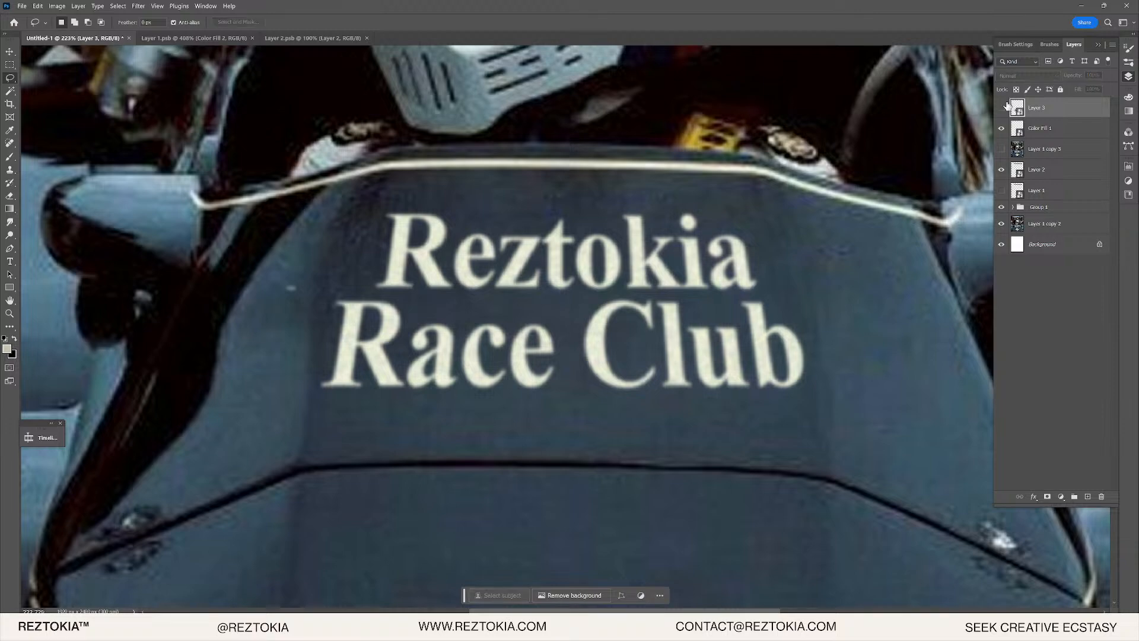
click(1002, 108)
scroll(805, 160, down, 9)
scroll(808, 159, up, 2)
- Scale Layer 3 proportionally to 33.33% and commit it just above the nose lettering
key(v)
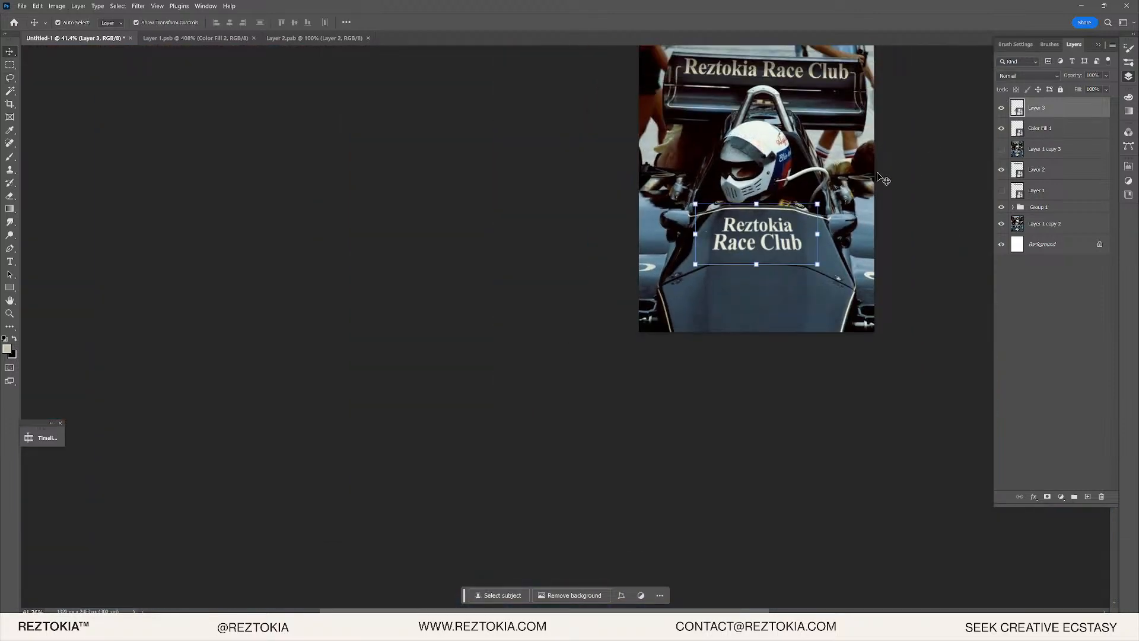
scroll(813, 208, up, 6)
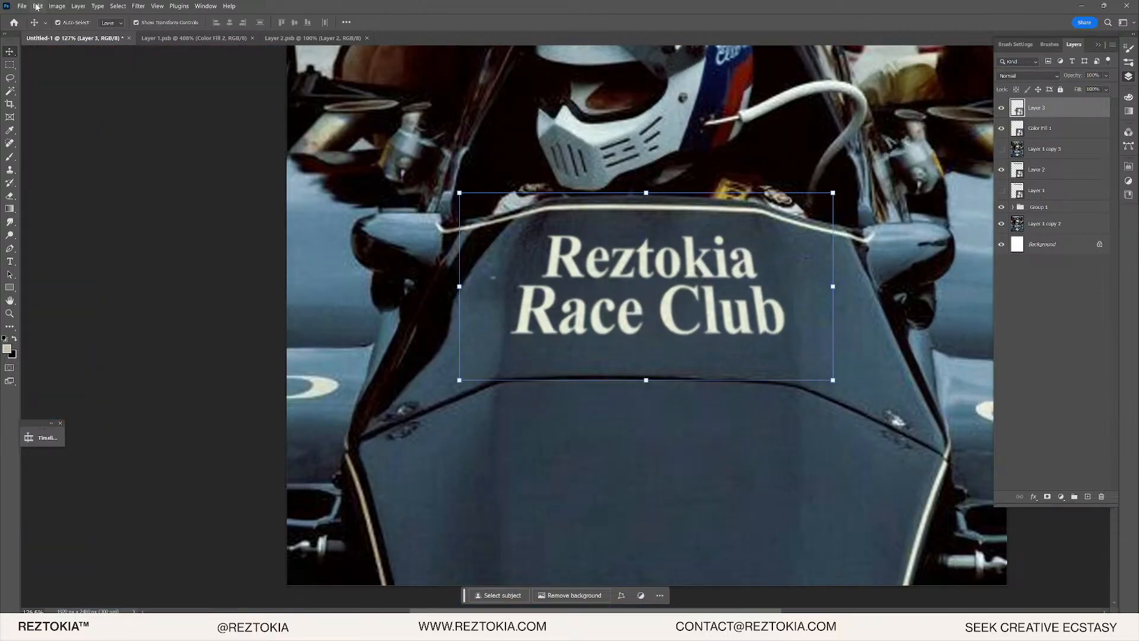
click(36, 7)
mouse_move(101, 234)
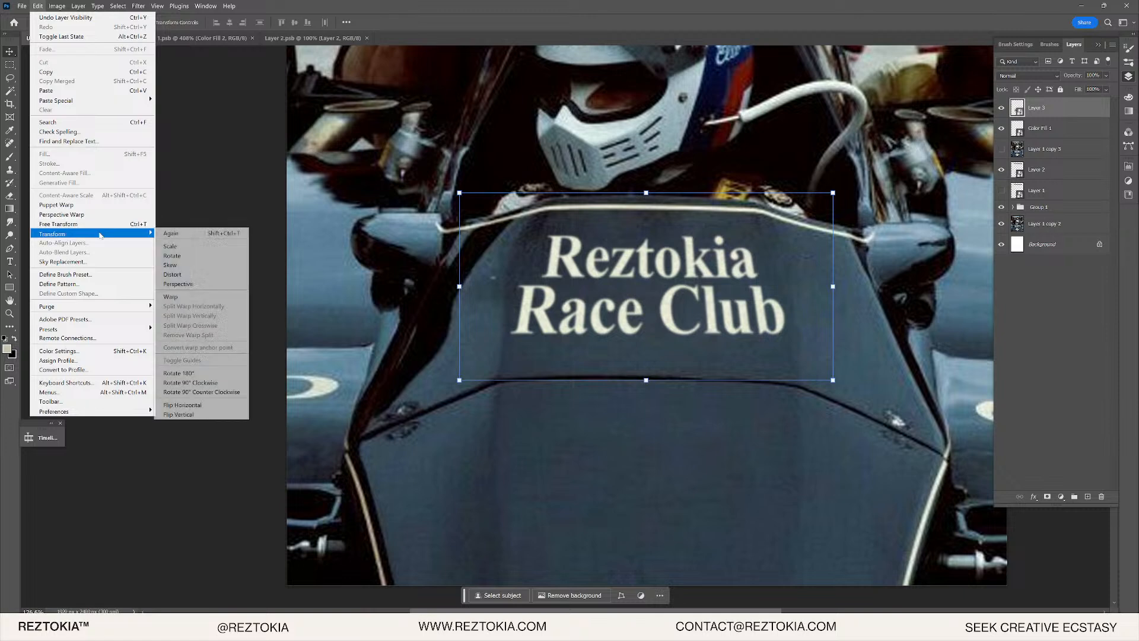
click(193, 253)
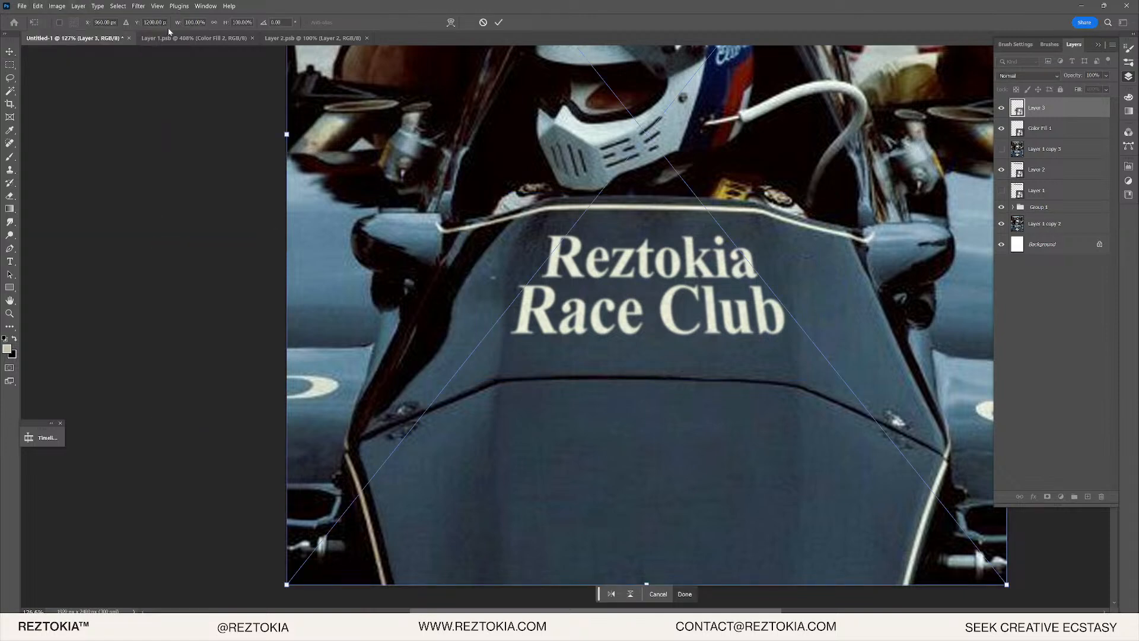
click(214, 22)
text(33.33)
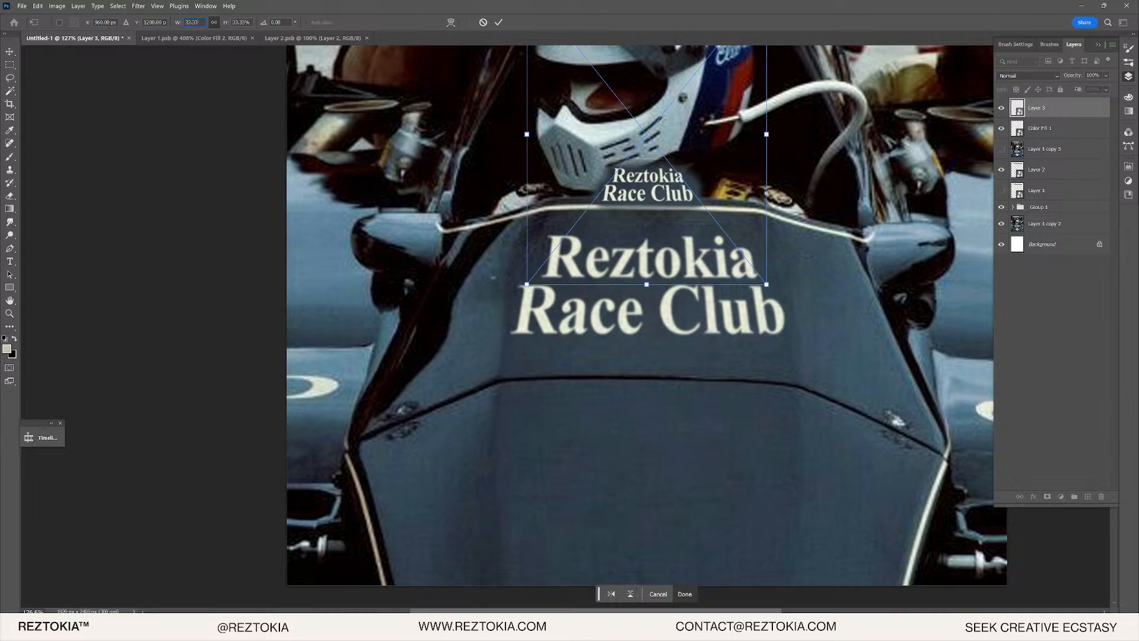
scroll(642, 206, up, 2)
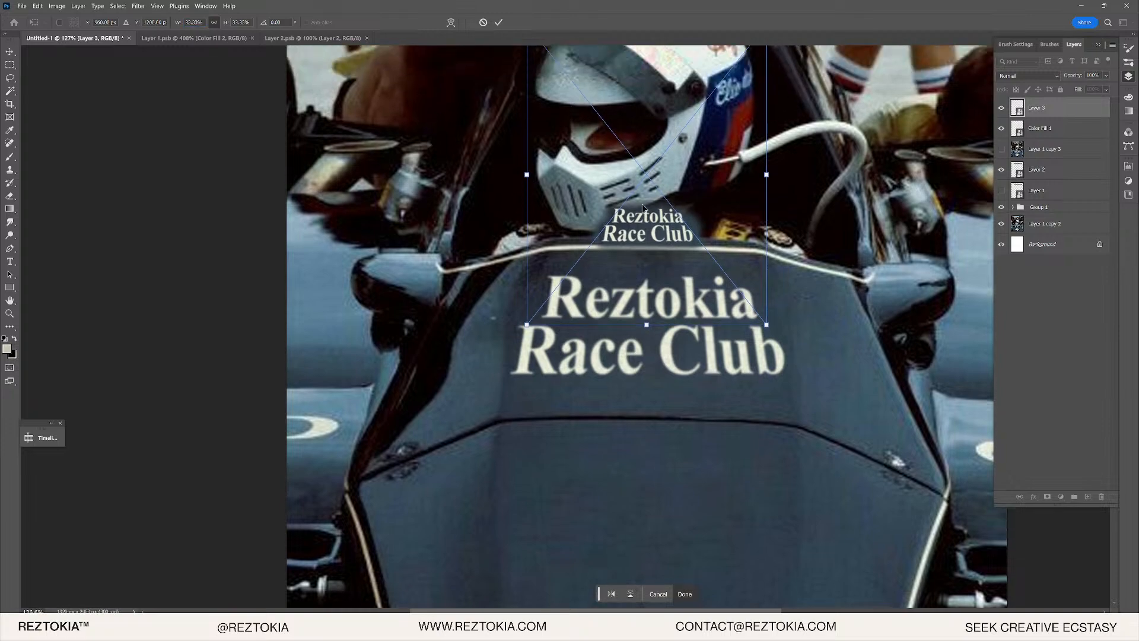
key(Return)
scroll(665, 237, up, 8)
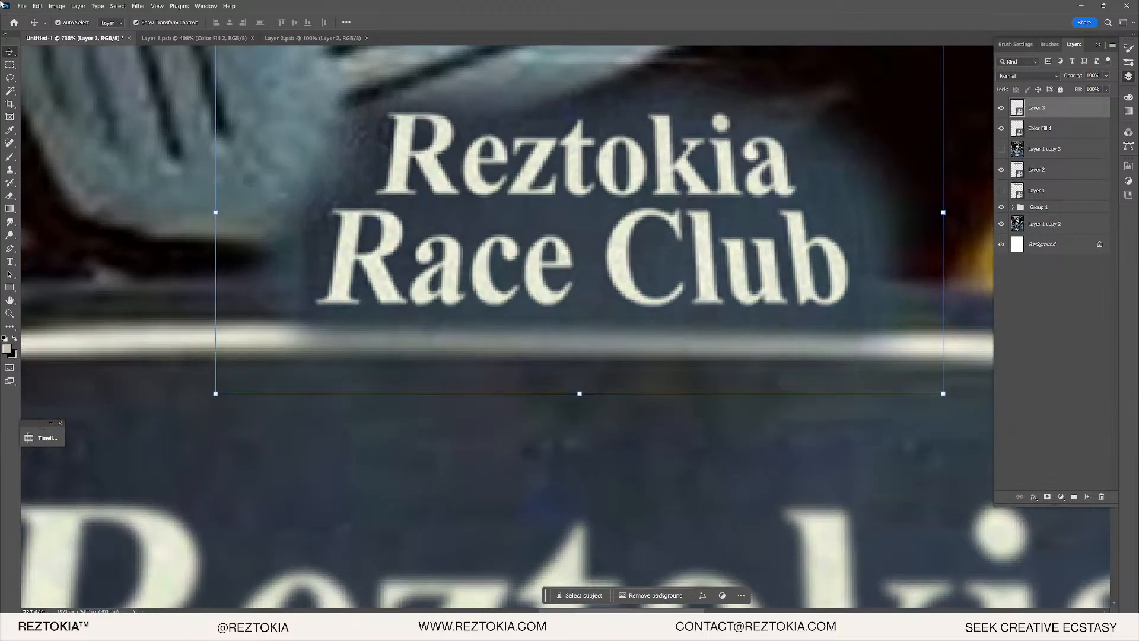
- Apply a Camera Raw Filter to the lettering with strong sharpening, slight noise reduction, zero colour noise reduction and added grain
click(139, 6)
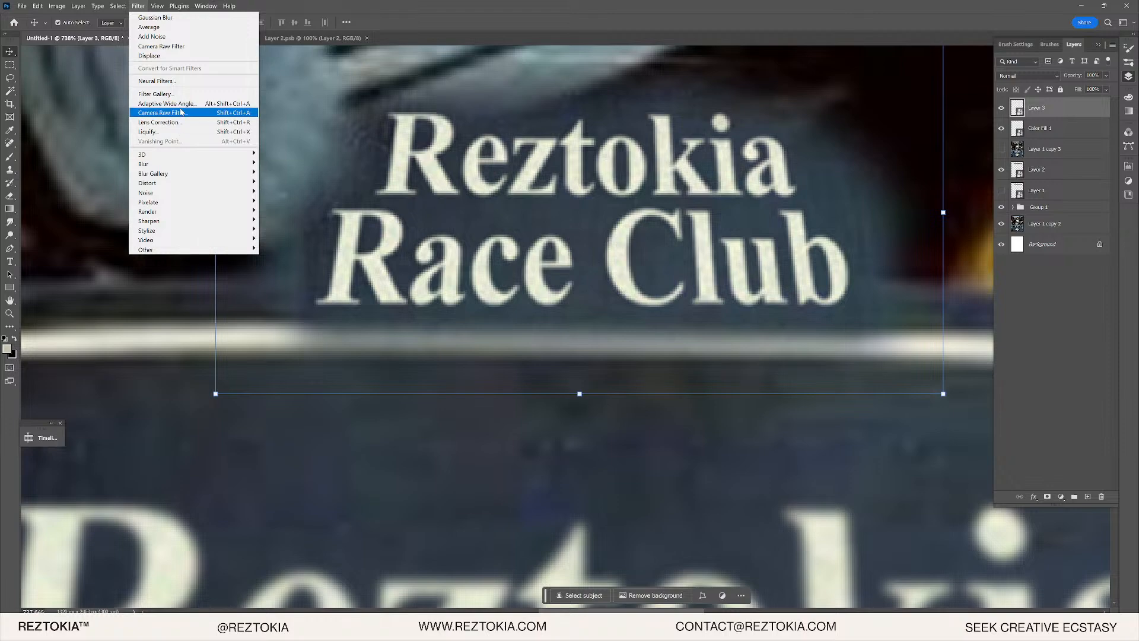
click(178, 112)
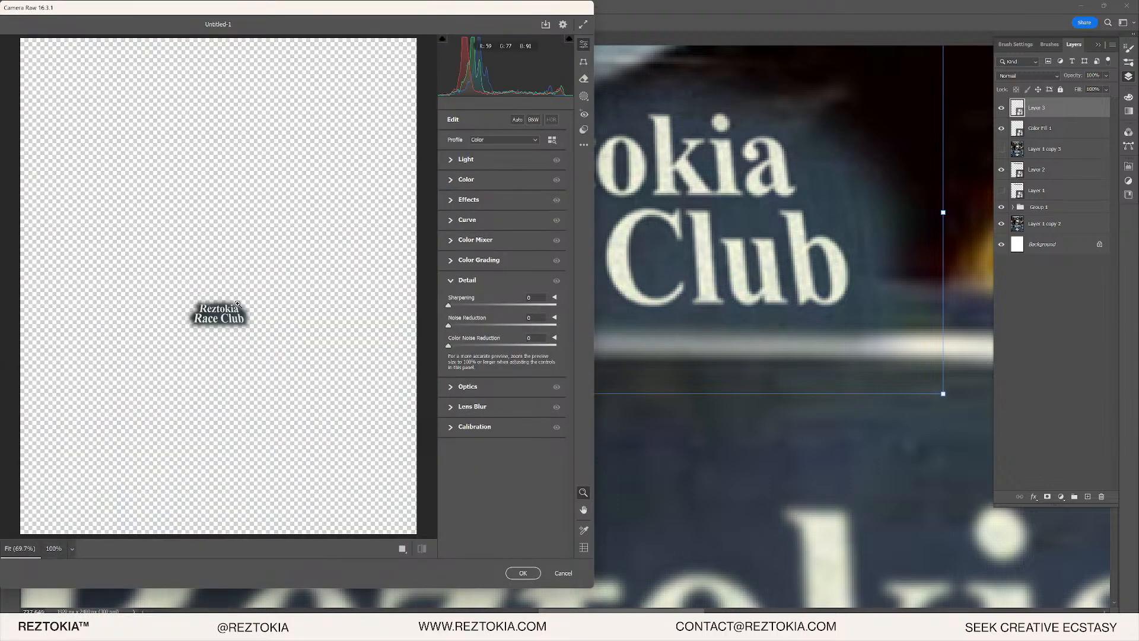
scroll(380, 315, up, 5)
drag(501, 306, 524, 308)
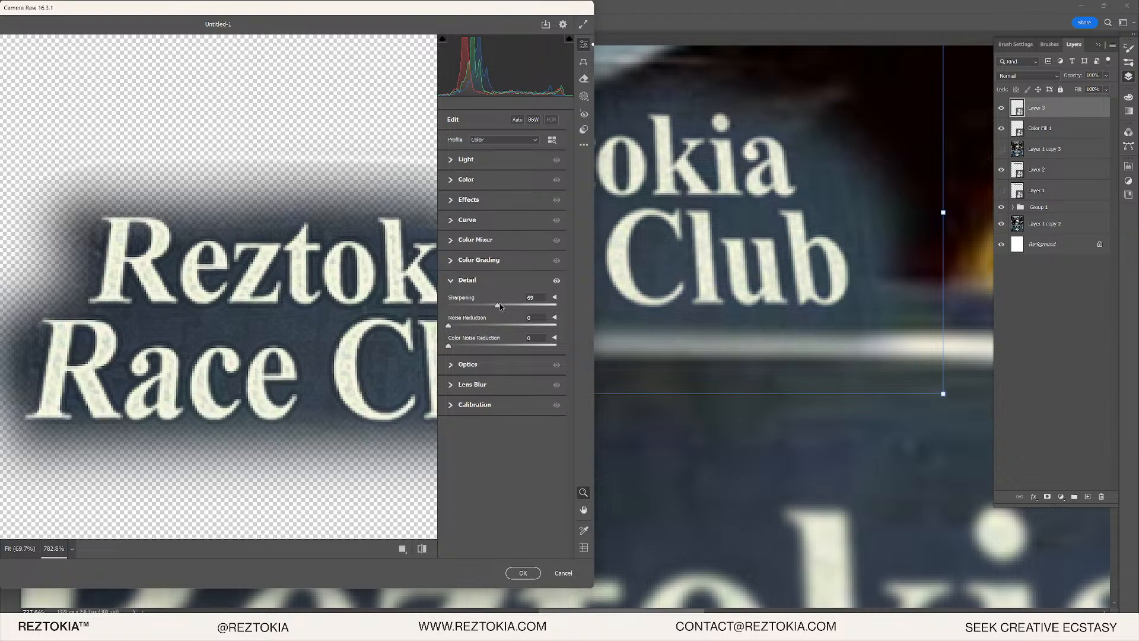
mouse_move(449, 326)
mouse_down()
mouse_move(462, 326)
mouse_move(448, 346)
mouse_up()
drag(498, 305, 471, 306)
click(452, 205)
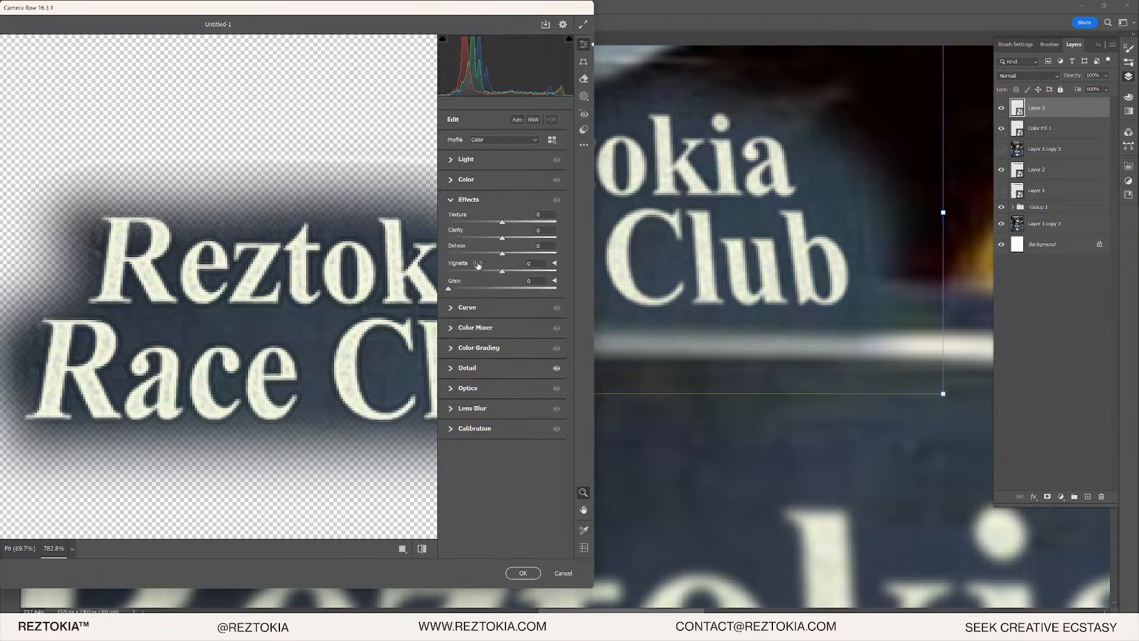
drag(459, 289, 459, 289)
click(519, 569)
click(506, 571)
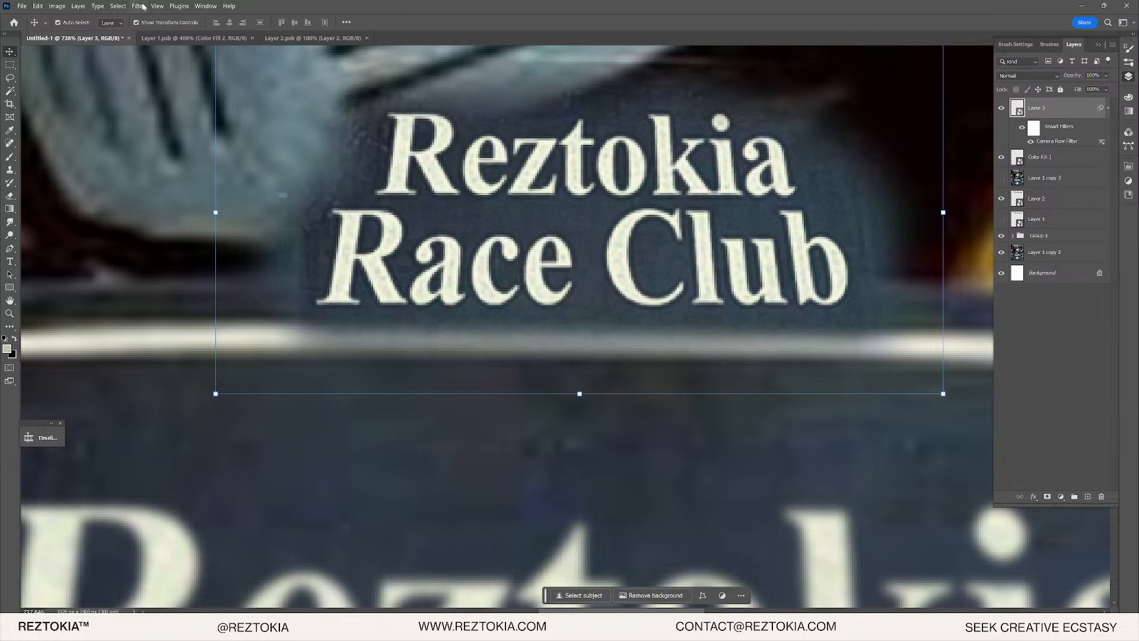
- Convert Layer 3 into a smart object so the filter becomes a smart filter
right_click(1037, 110)
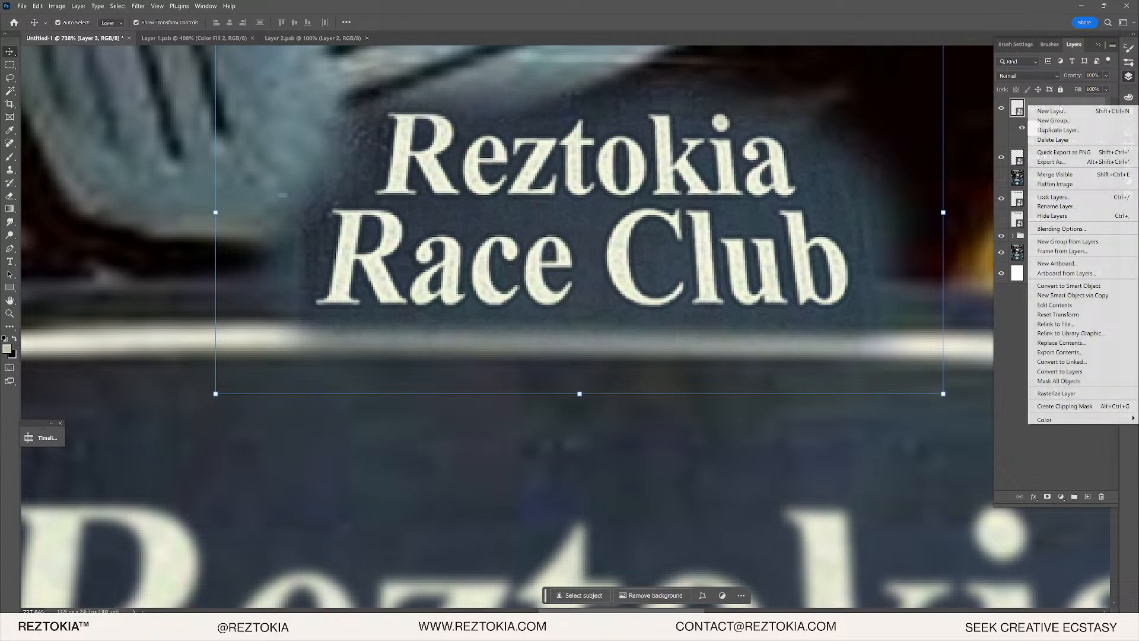
click(1095, 287)
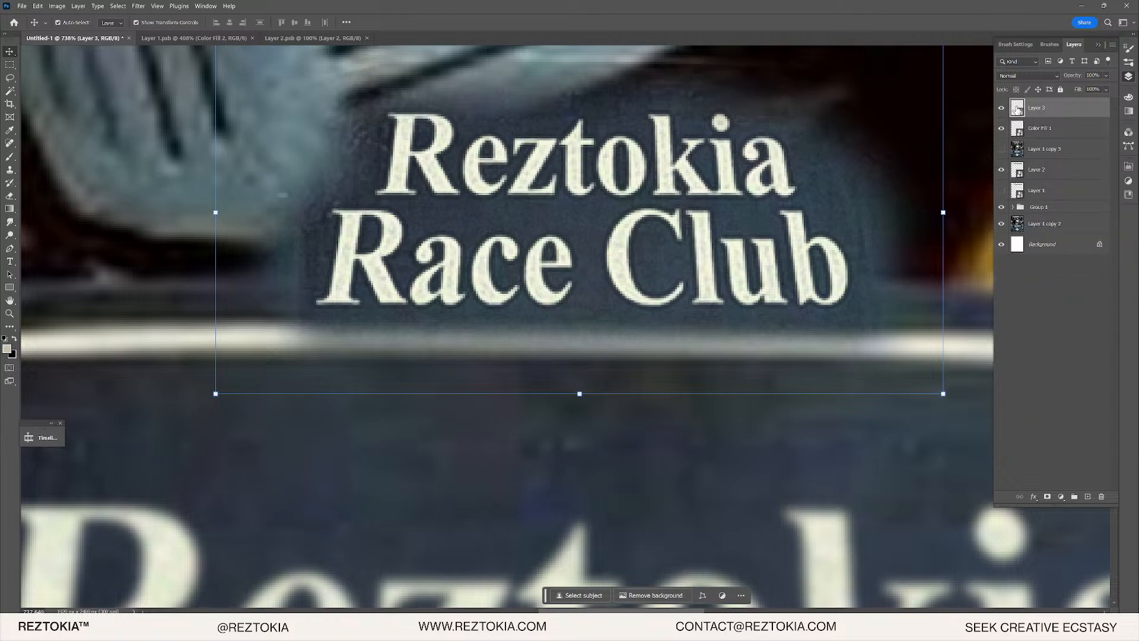
click(38, 5)
- Undo back to the smaller, higher lettering placement and clear the selection
click(627, 74)
key(ctrl+z)
key(ctrl+z)
key(ctrl+z)
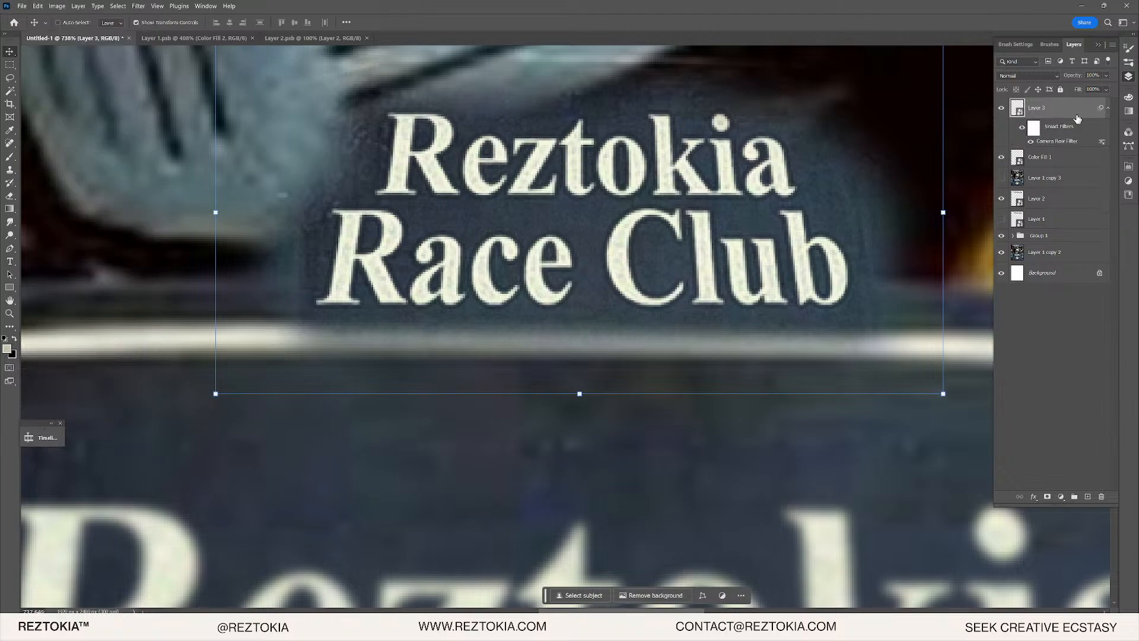
scroll(543, 285, down, 6)
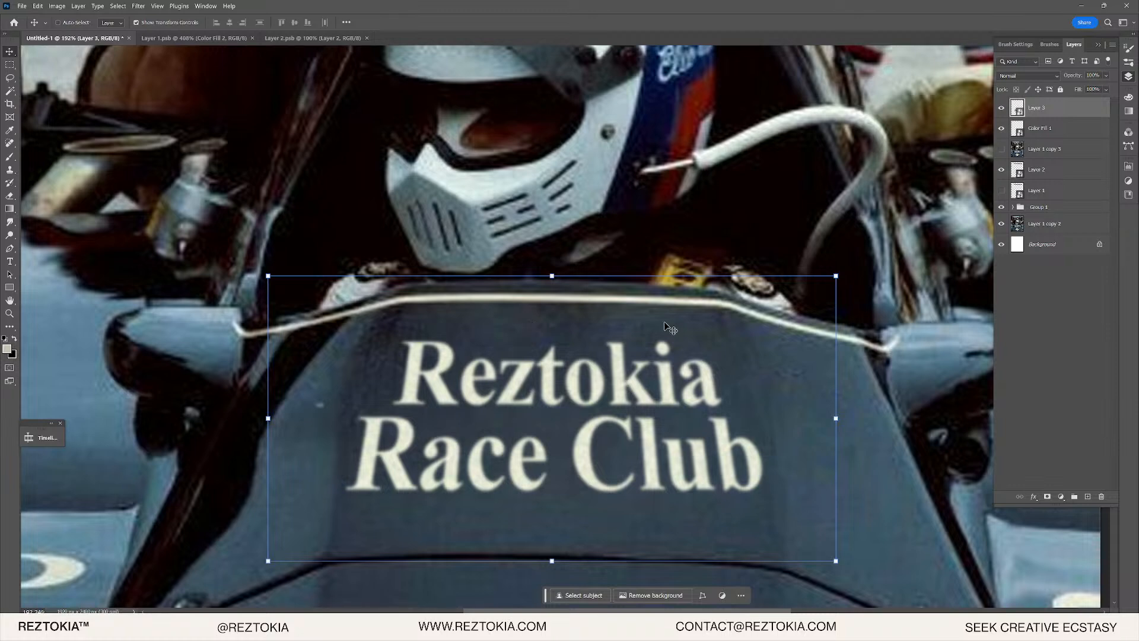
key(ctrl+z)
key(ctrl+z)
key(ctrl+z)
key(ctrl+z)
key(ctrl+z)
key(ctrl+z)
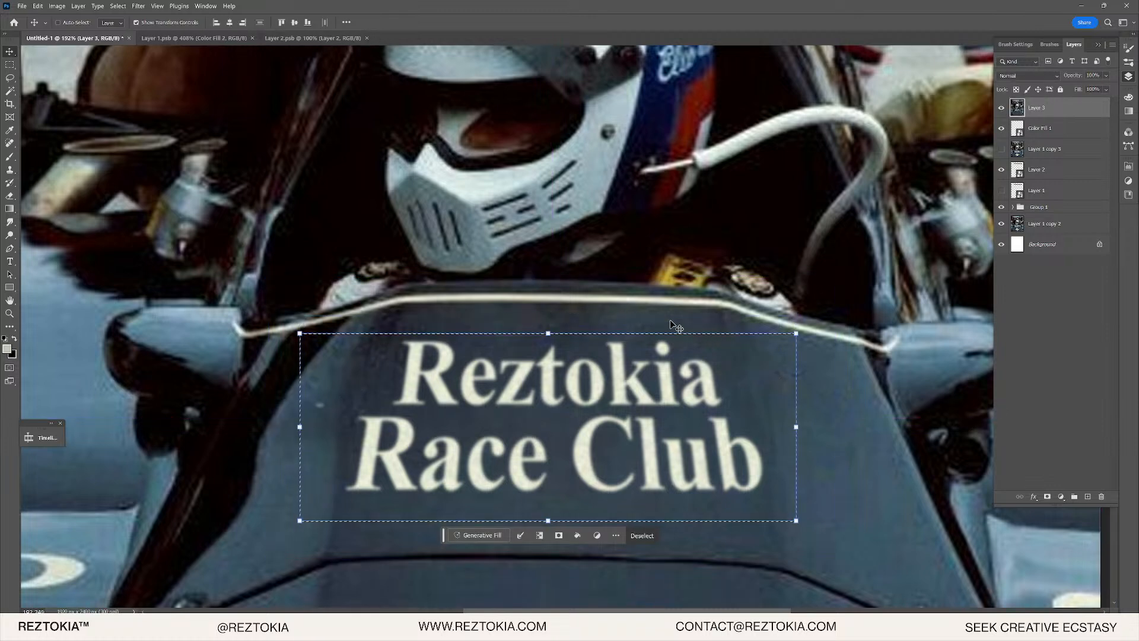
key(ctrl+z)
- Paste the lettering copy as Layer 4 and scale it to 300% width over the nose
key(ctrl+v)
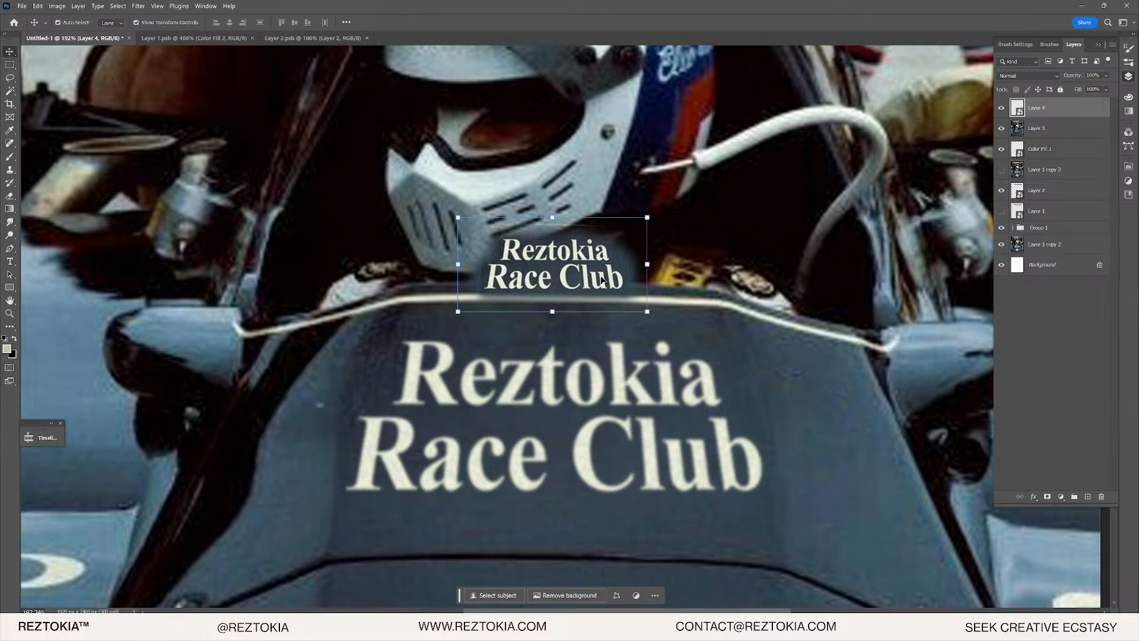
scroll(566, 266, up, 3)
scroll(510, 245, up, 4)
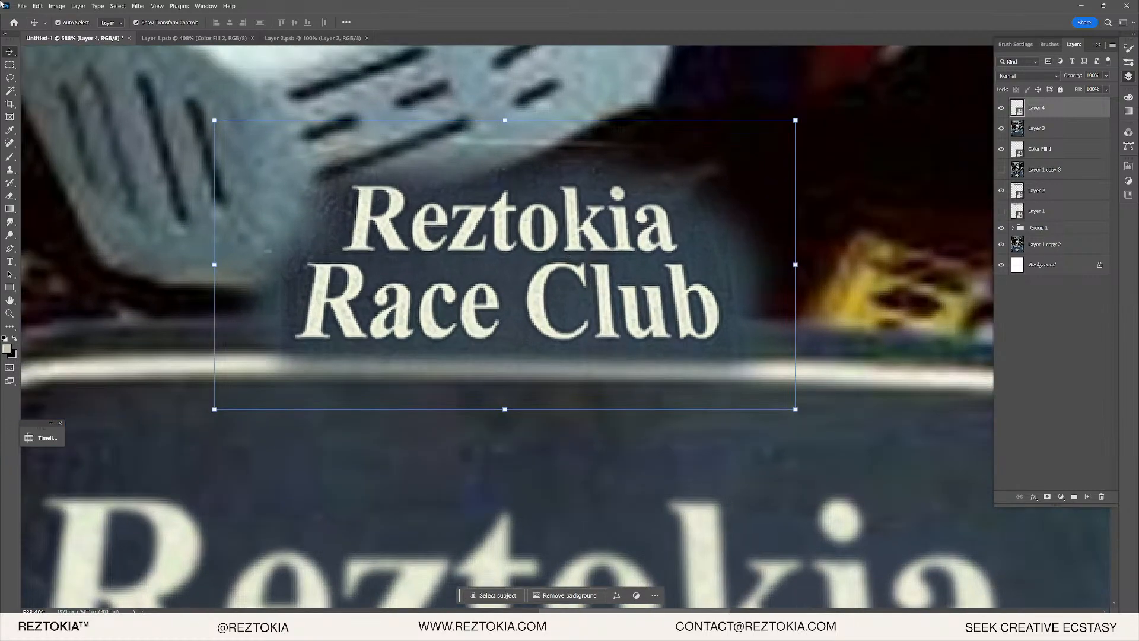
click(43, 7)
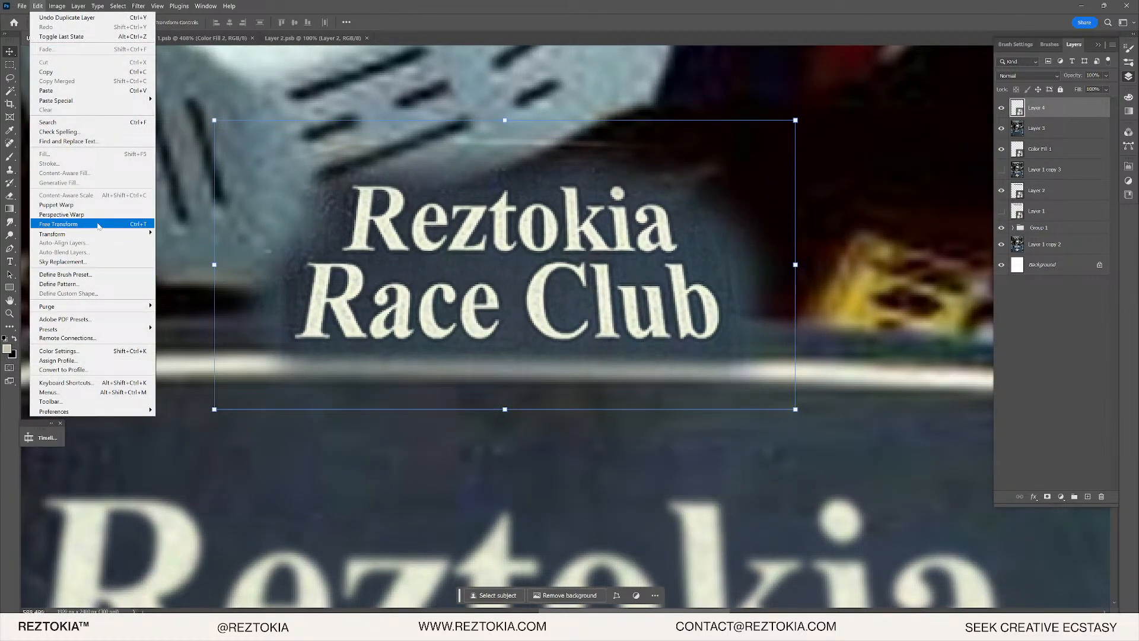
mouse_move(94, 234)
click(172, 245)
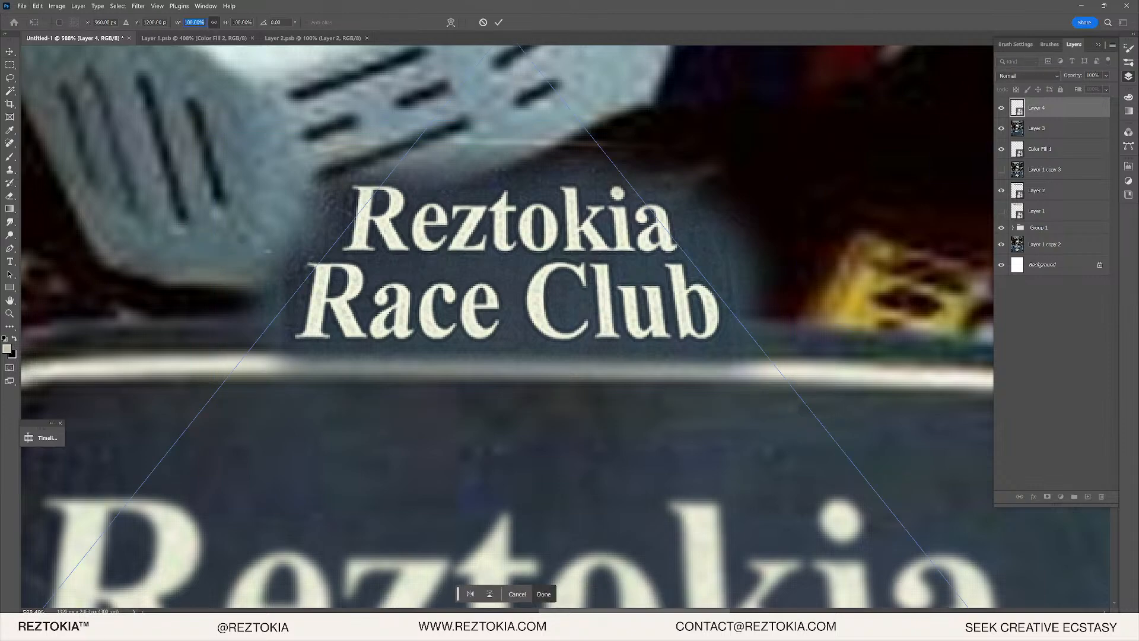
text(300)
scroll(380, 329, down, 9)
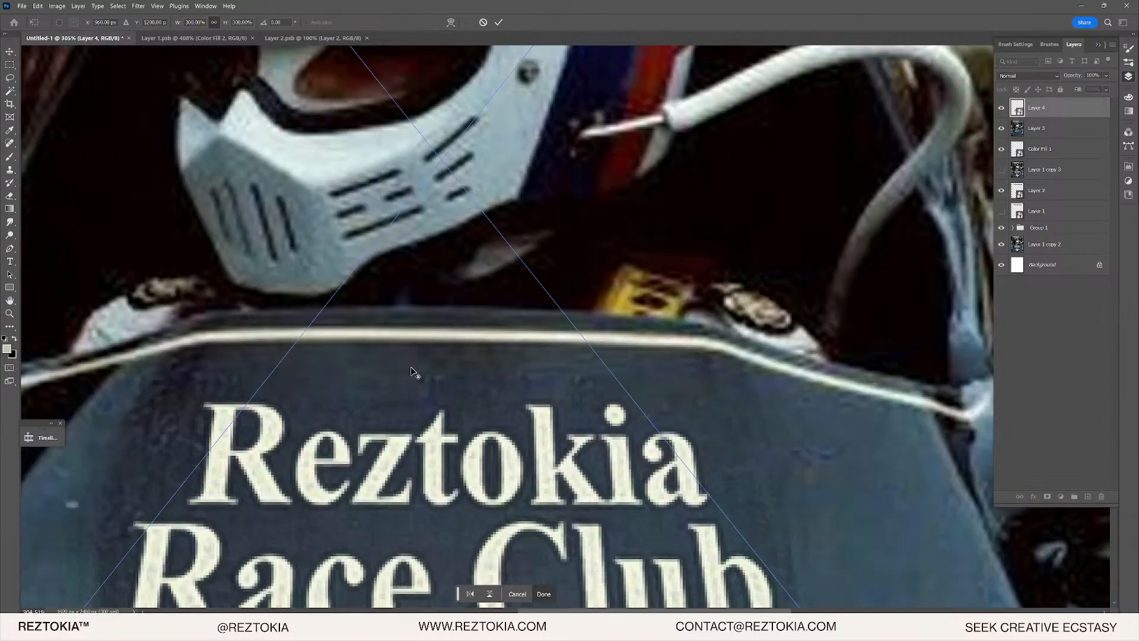
key(Return)
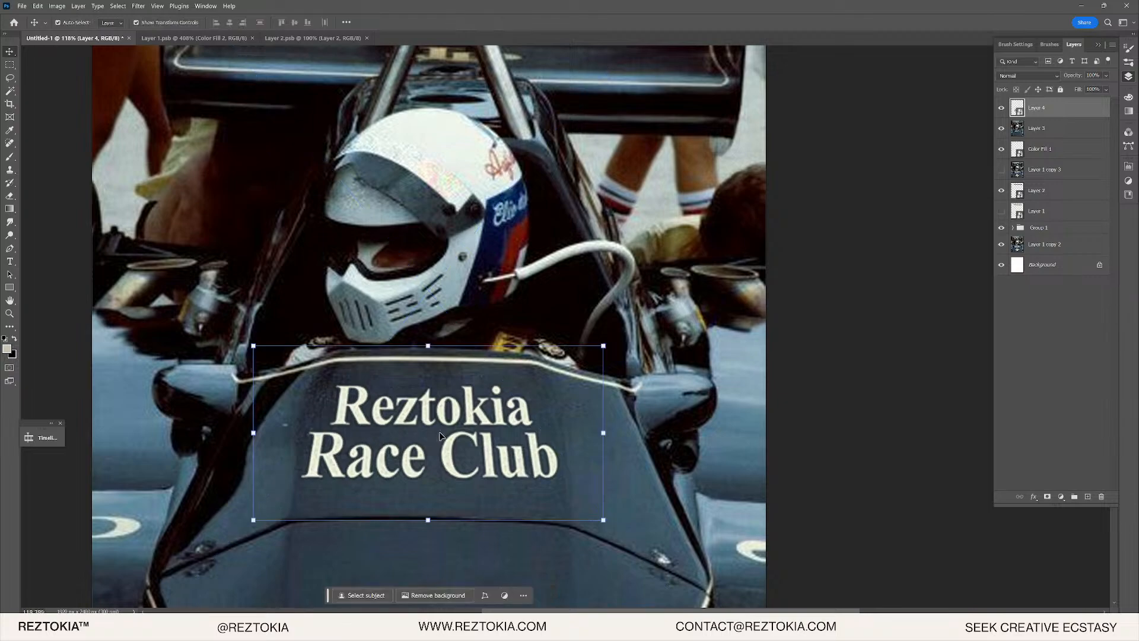
scroll(441, 438, up, 10)
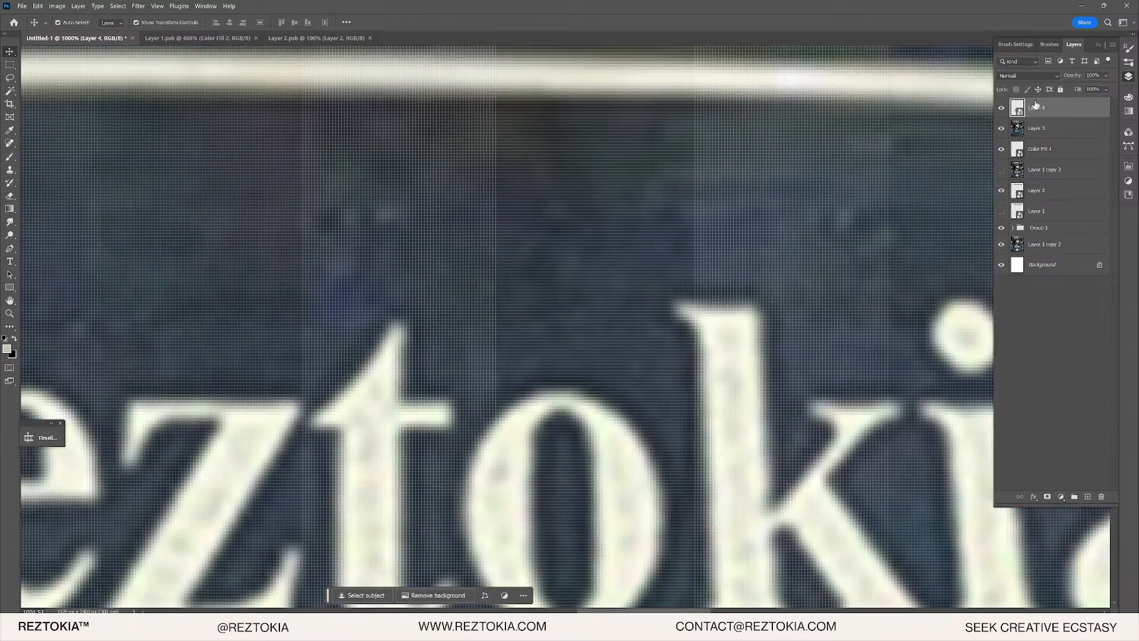
scroll(666, 342, down, 8)
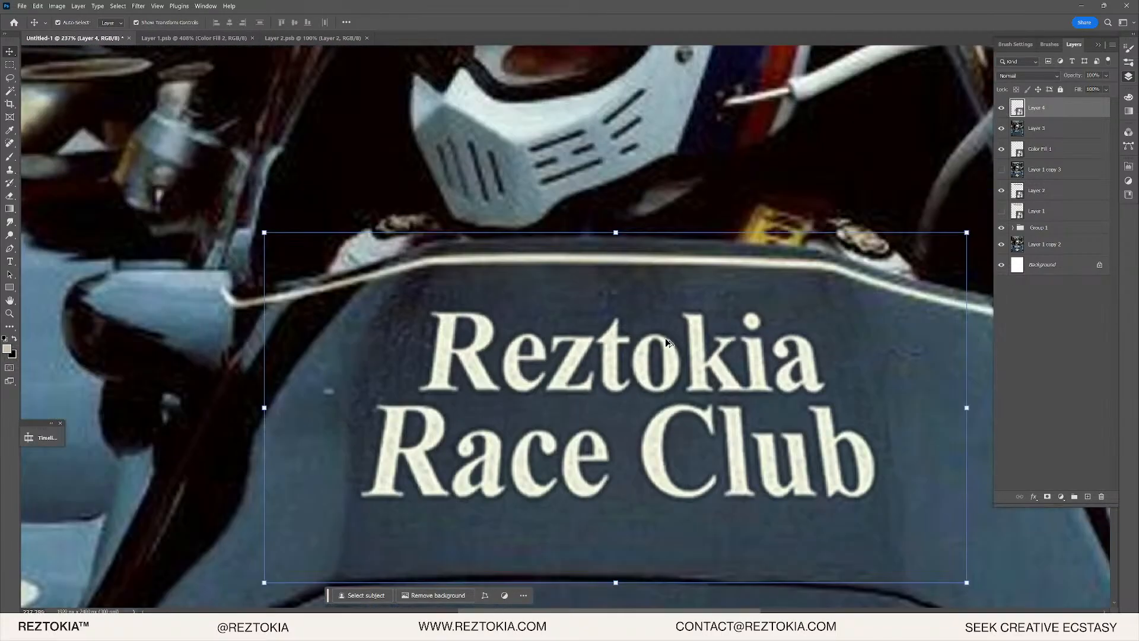
scroll(667, 342, up, 3)
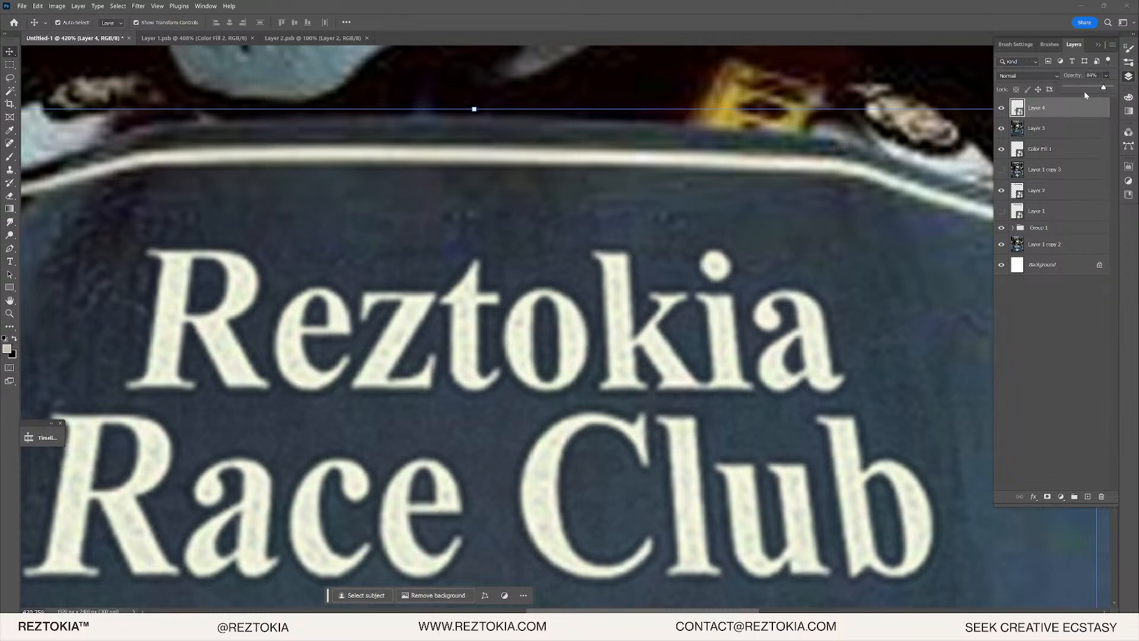
- Move Layer 1 copy 3 to the top of the layer stack above Layer 4
scroll(571, 326, down, 5)
scroll(543, 425, up, 4)
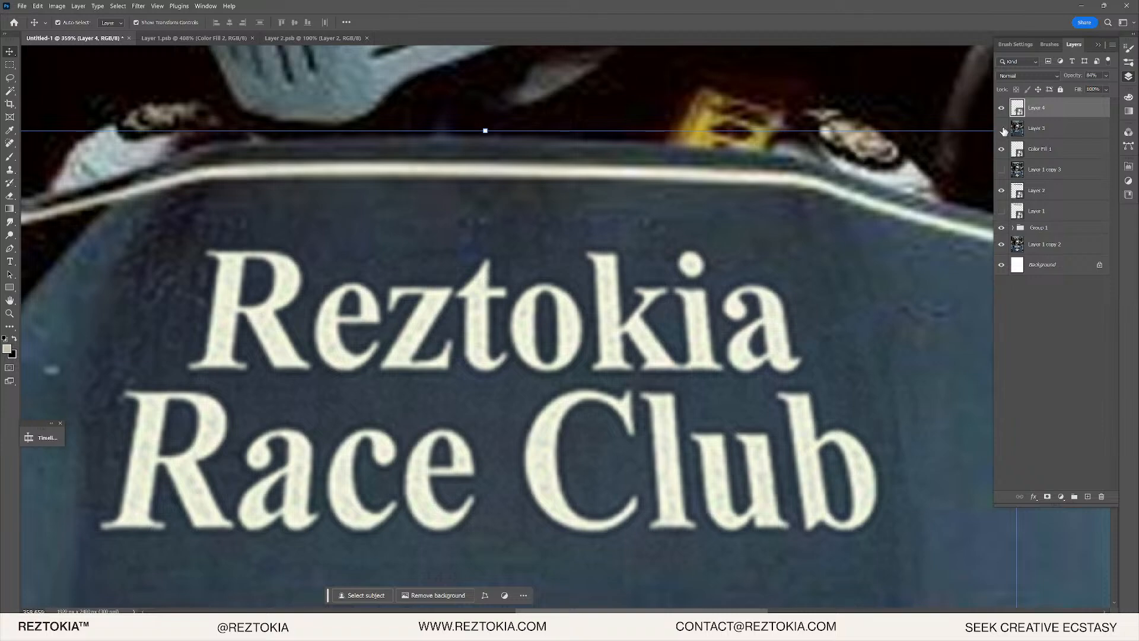
click(1055, 136)
drag(1047, 173, 1036, 108)
- Toggle Layer 1 copy 3's visibility off and on to compare the old and new lettering
click(1002, 109)
click(1002, 109)
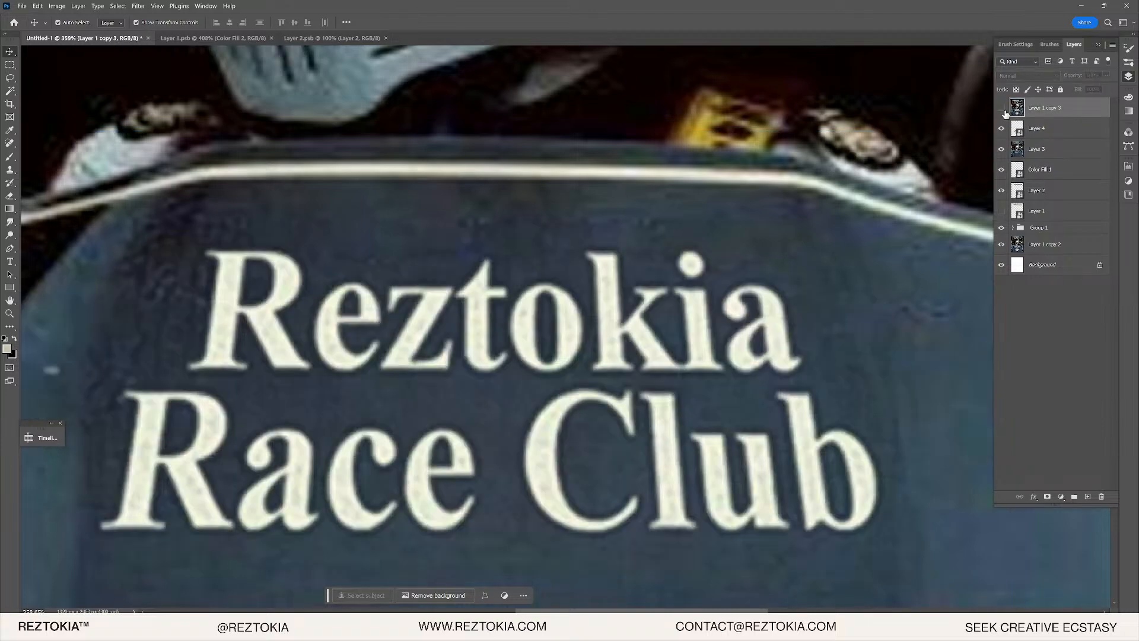
click(1002, 109)
scroll(438, 529, up, 3)
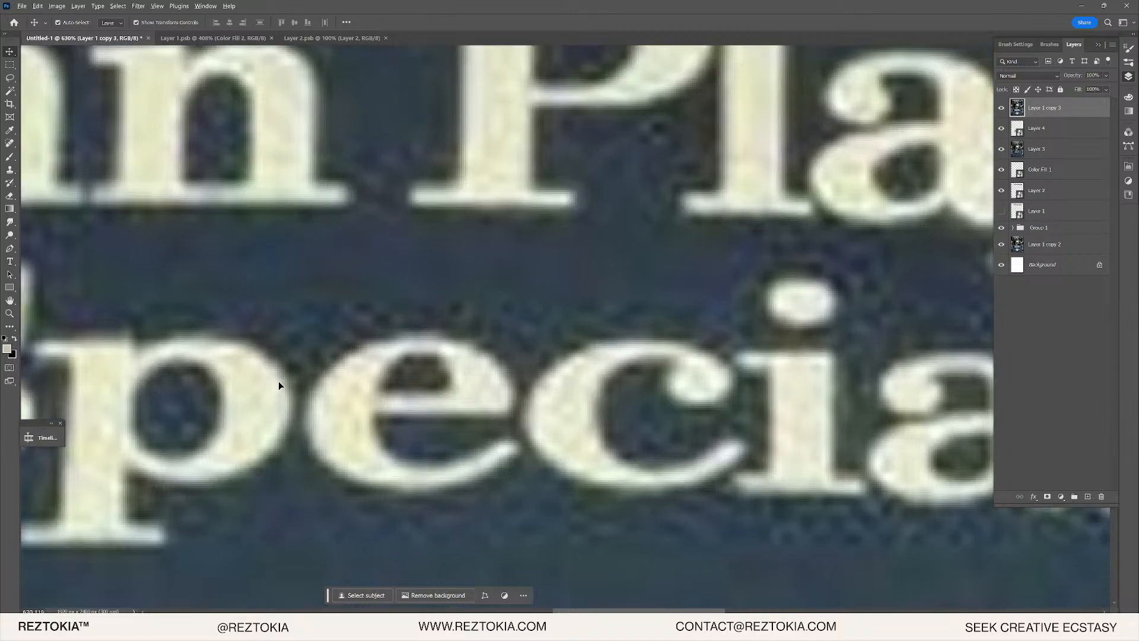
scroll(280, 381, up, 3)
scroll(312, 358, down, 3)
scroll(368, 255, down, 5)
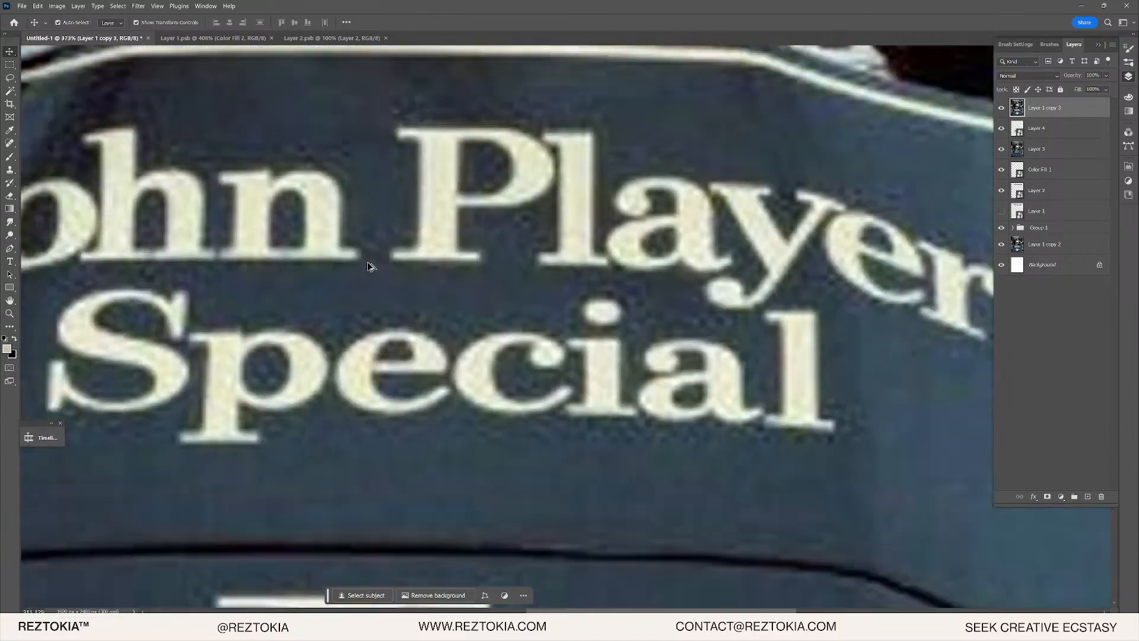
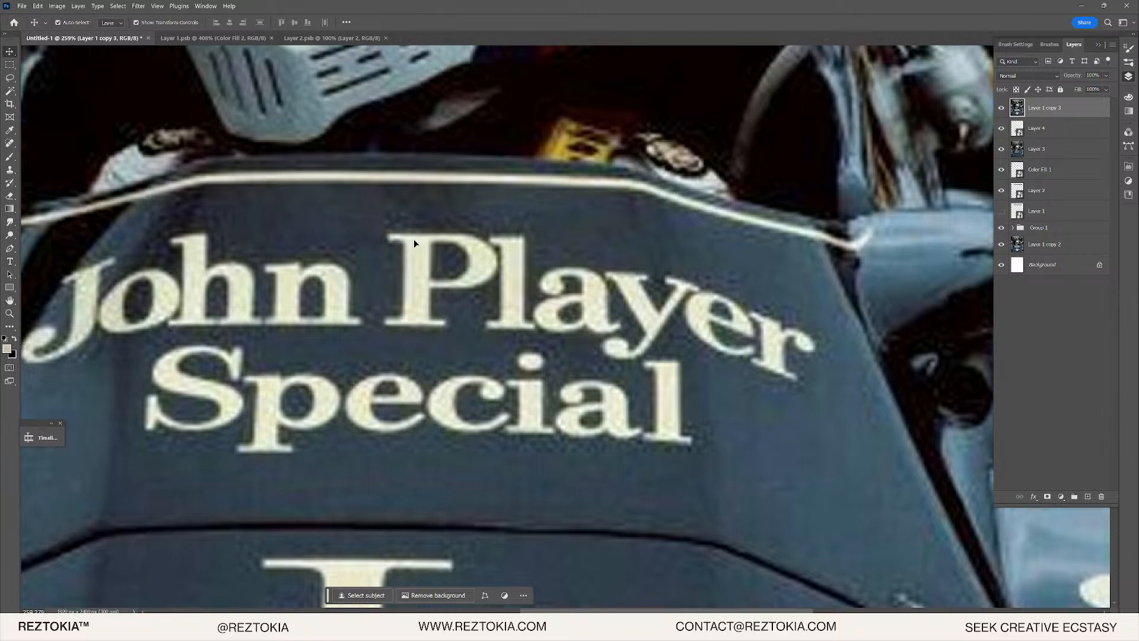
- Toggle Layer 1 copy 3's visibility to compare the original and Reztokia lettering
scroll(479, 282, down, 3)
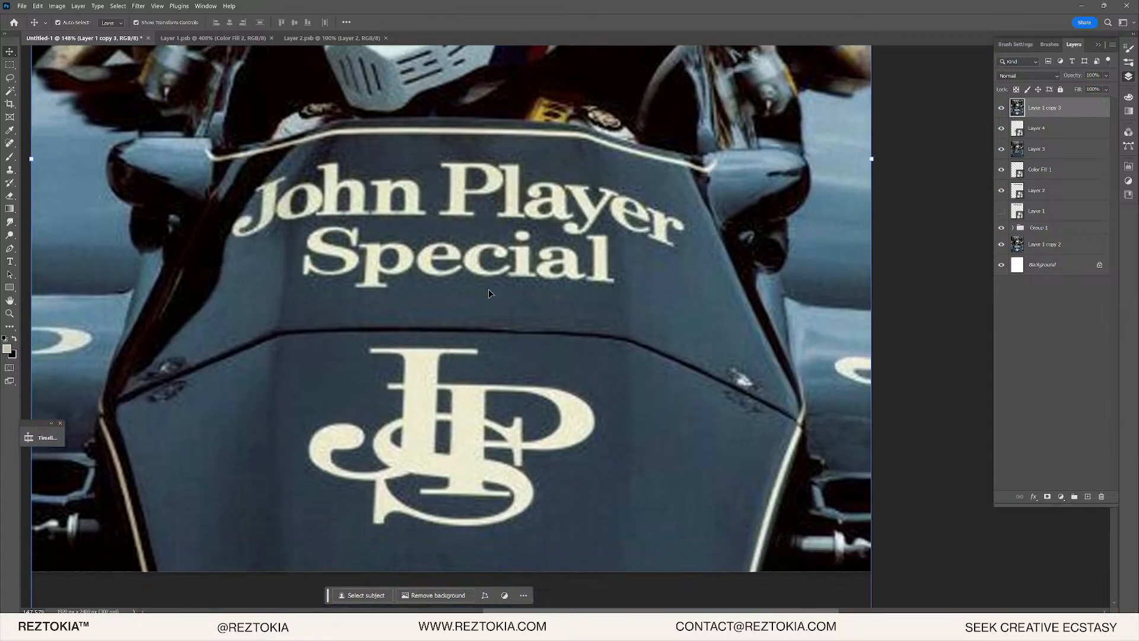
scroll(490, 291, down, 2)
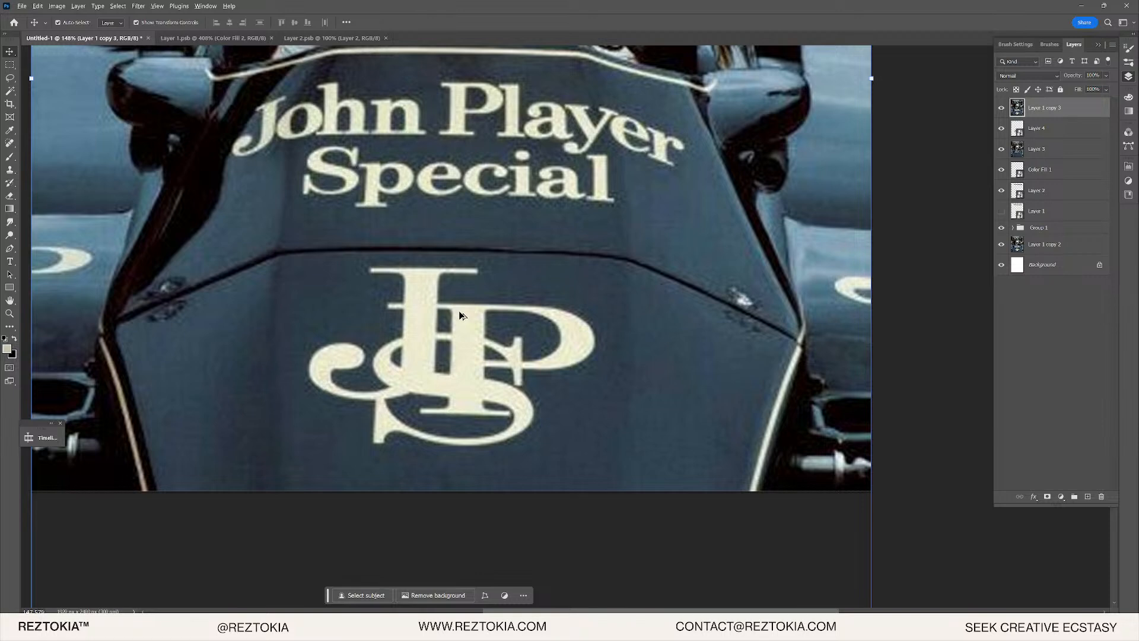
scroll(499, 331, down, 3)
scroll(497, 331, up, 1)
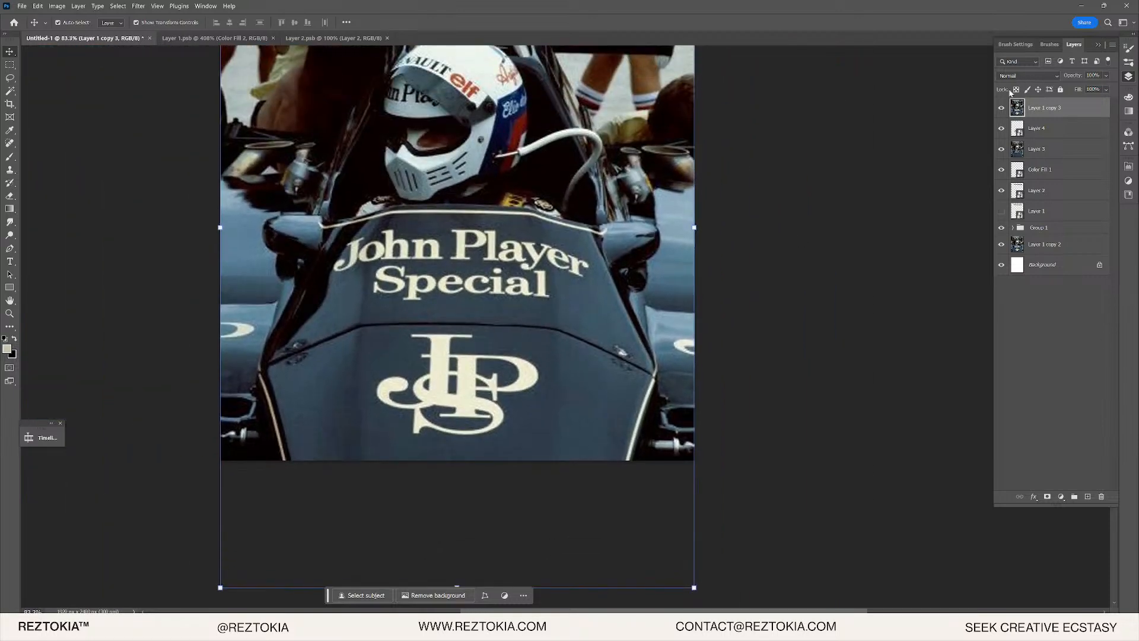
click(1003, 107)
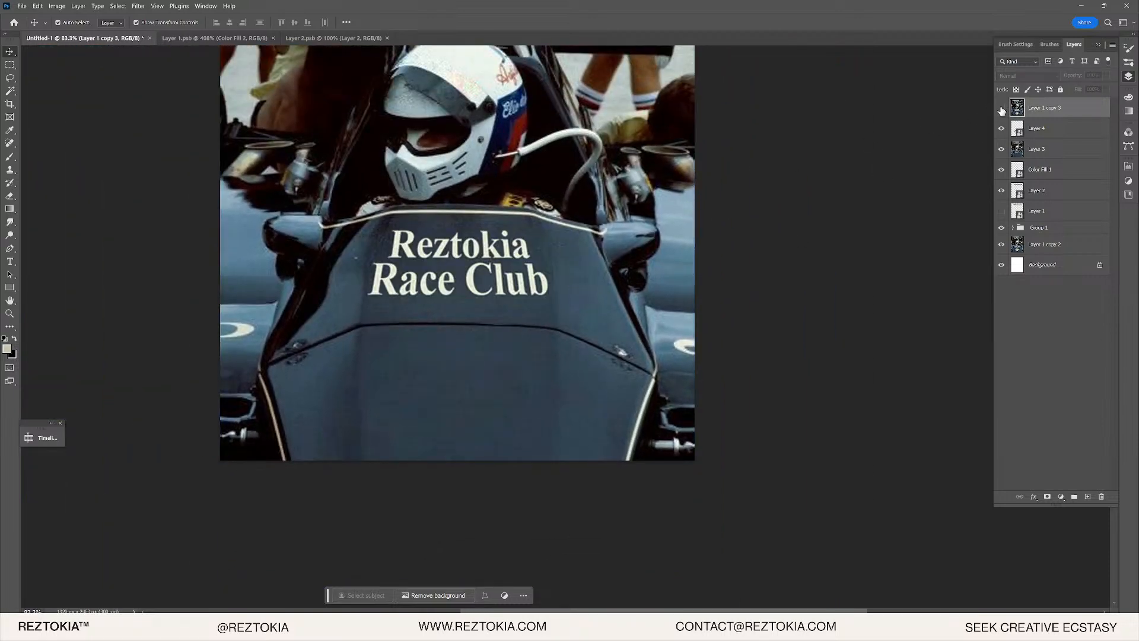
click(1002, 108)
click(1001, 108)
- Leave Layer 1 copy 3 hidden and select Layer 3 together with Layer 4
scroll(475, 255, up, 5)
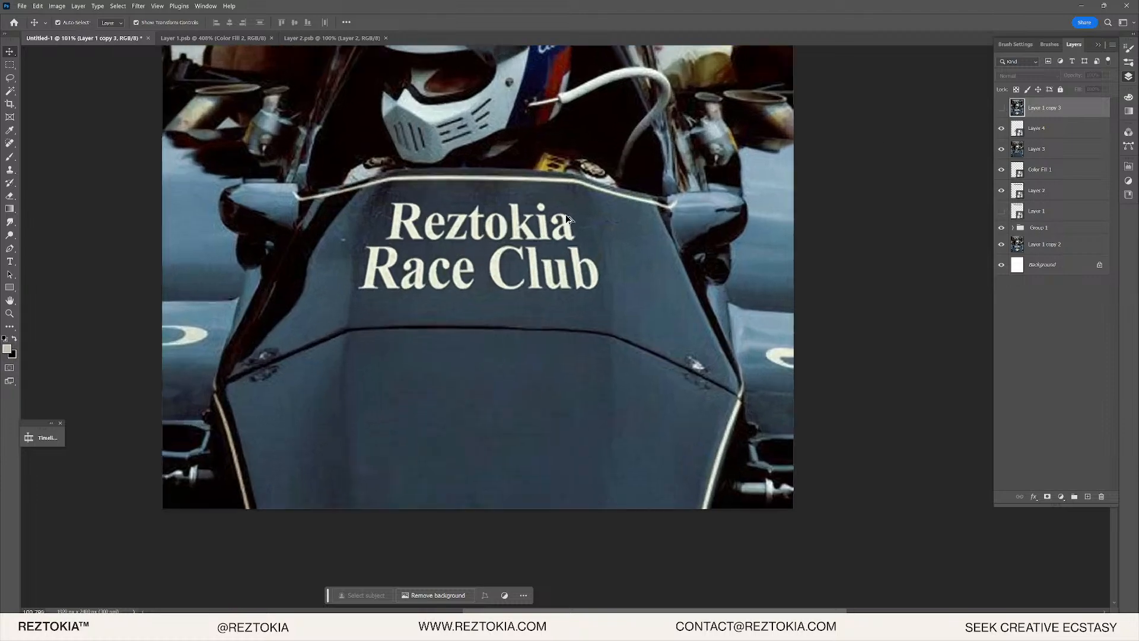
scroll(549, 256, down, 8)
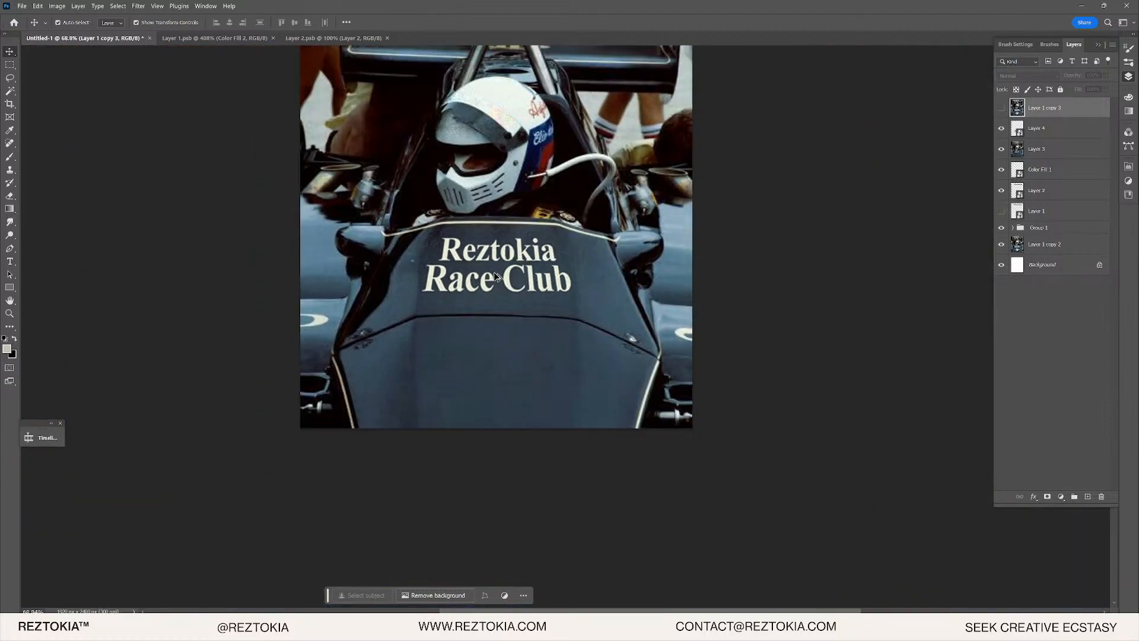
scroll(490, 218, up, 9)
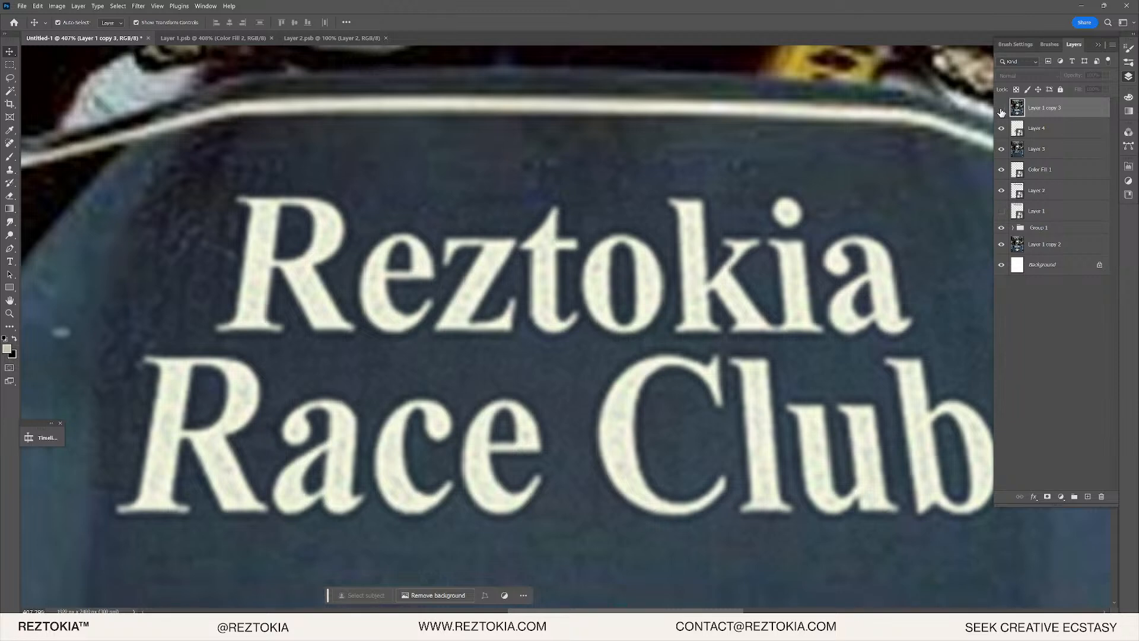
click(1002, 111)
click(1032, 153)
shift+click(1064, 138)
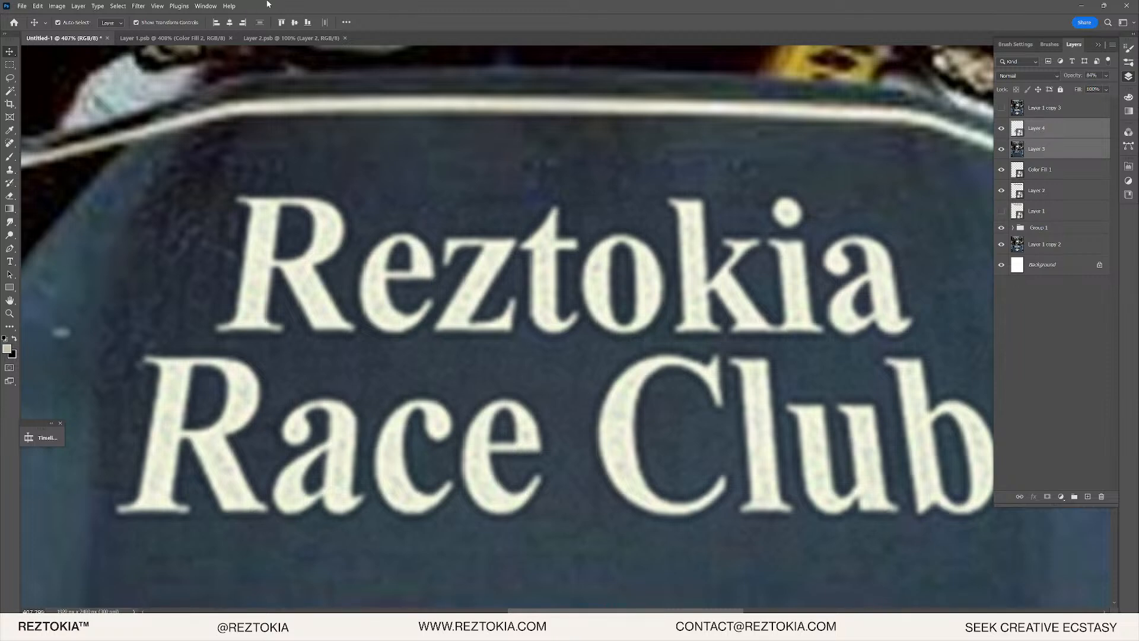
- Convert Layer 3 and Layer 4 to a smart object, try a warp, then undo it
right_click(1035, 145)
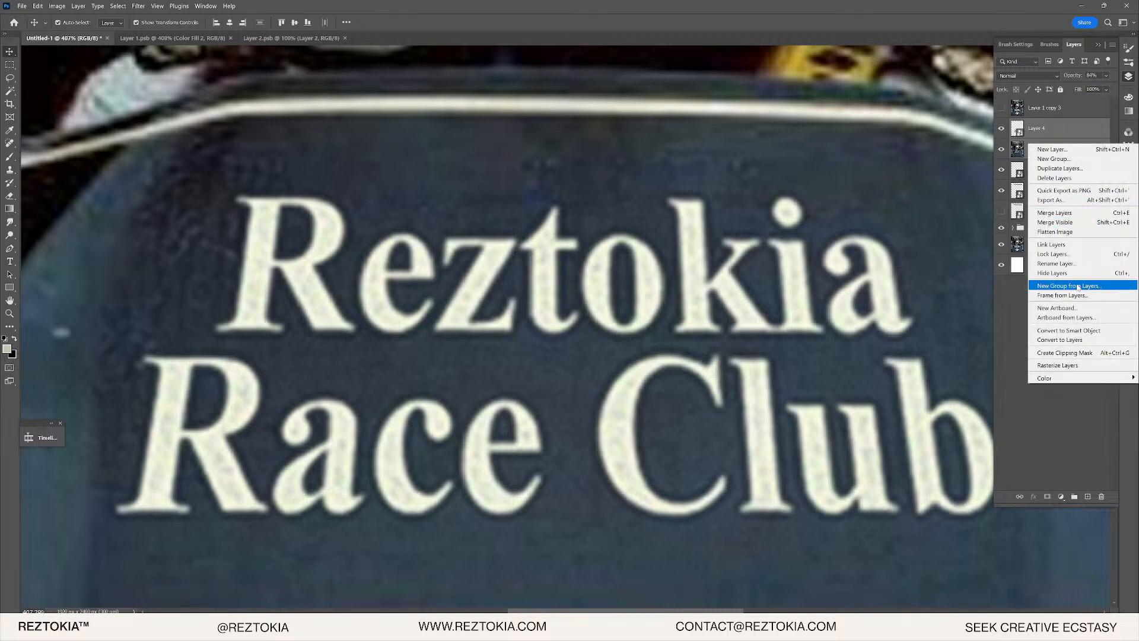
click(1083, 331)
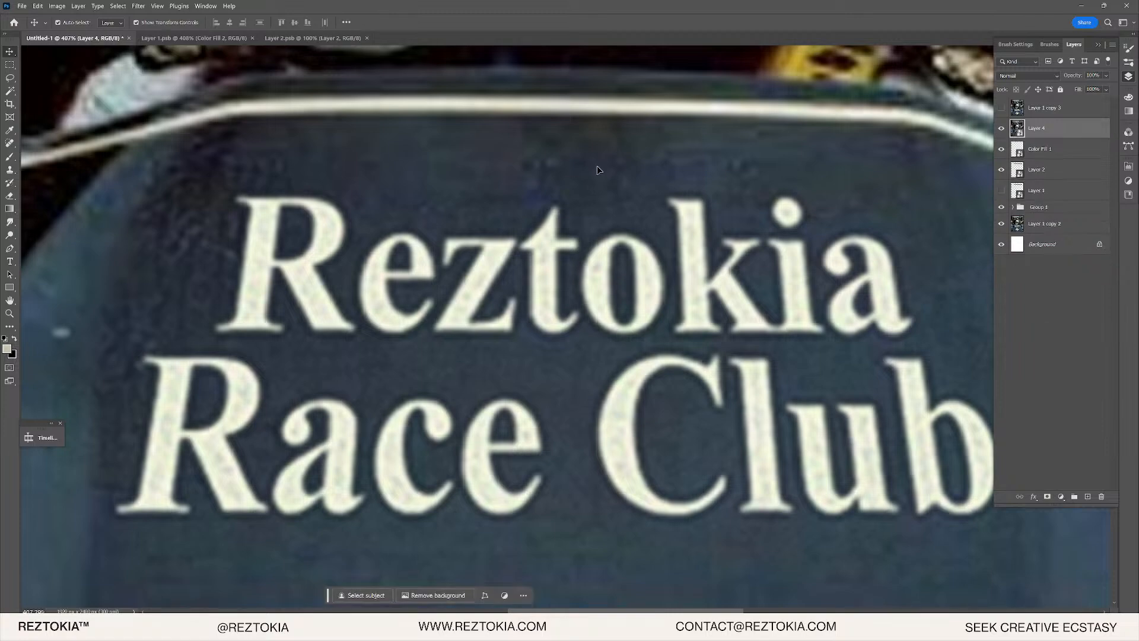
scroll(631, 236, down, 3)
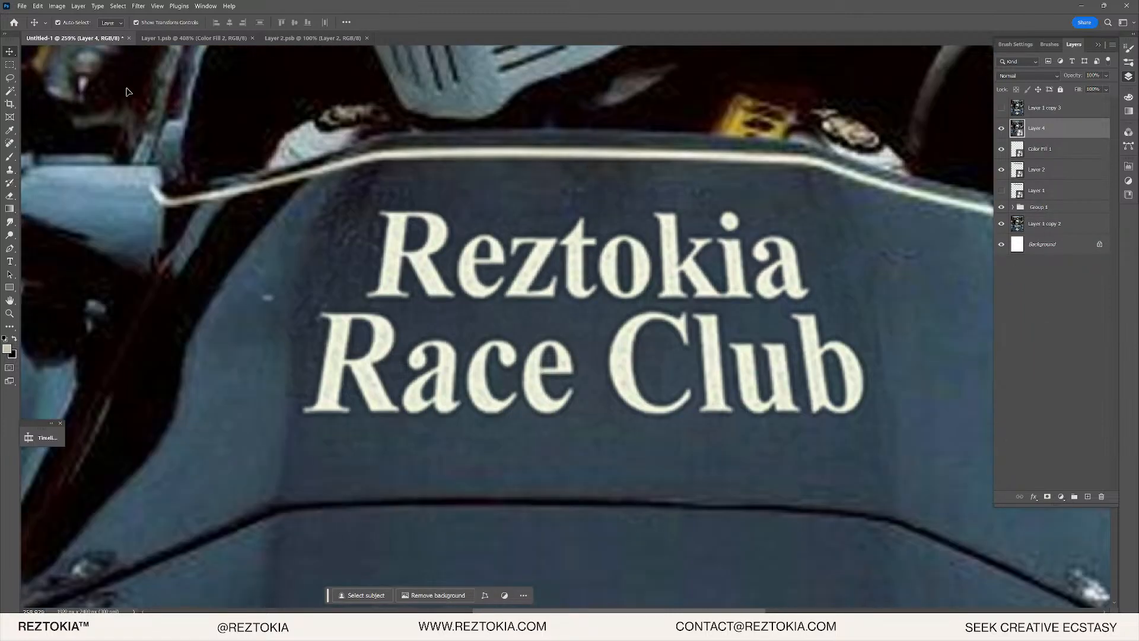
click(9, 64)
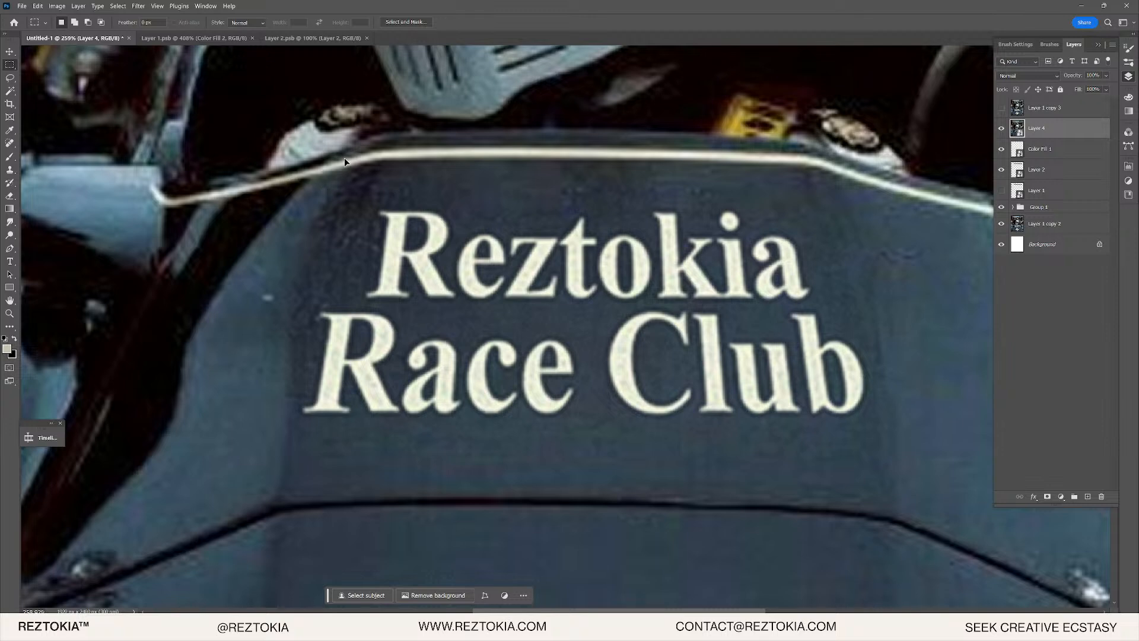
key(v)
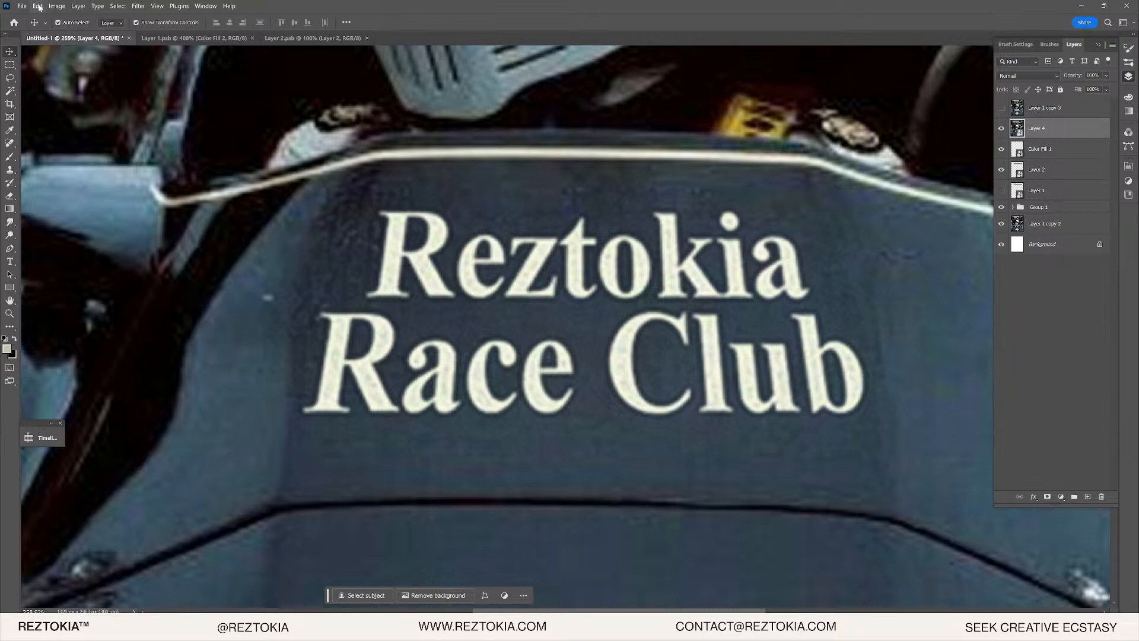
click(38, 6)
mouse_move(119, 234)
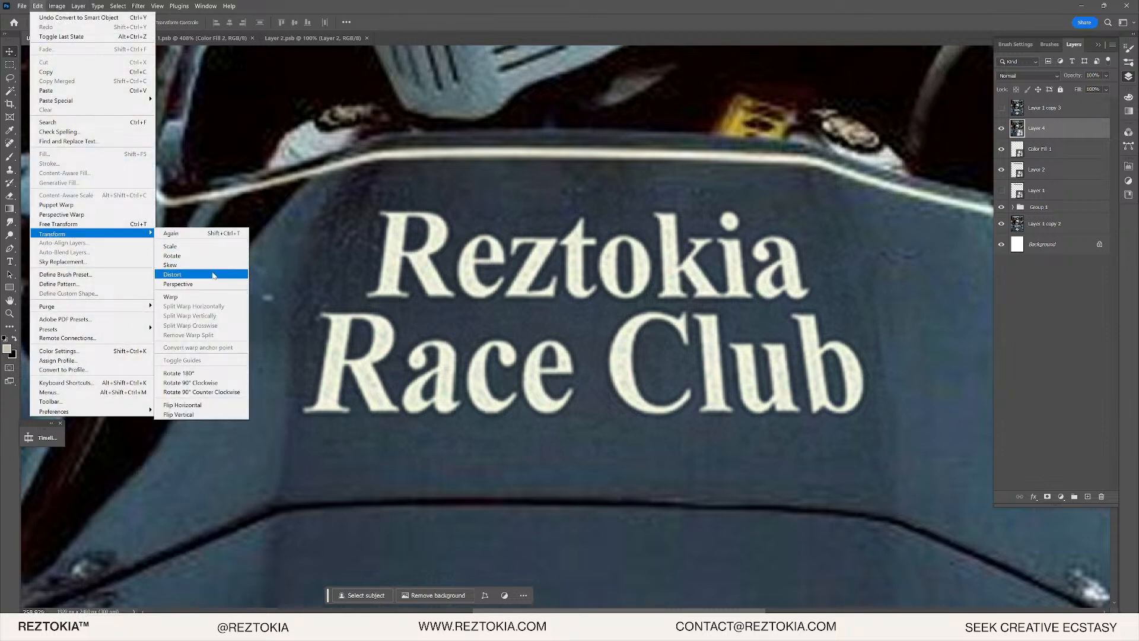
click(190, 296)
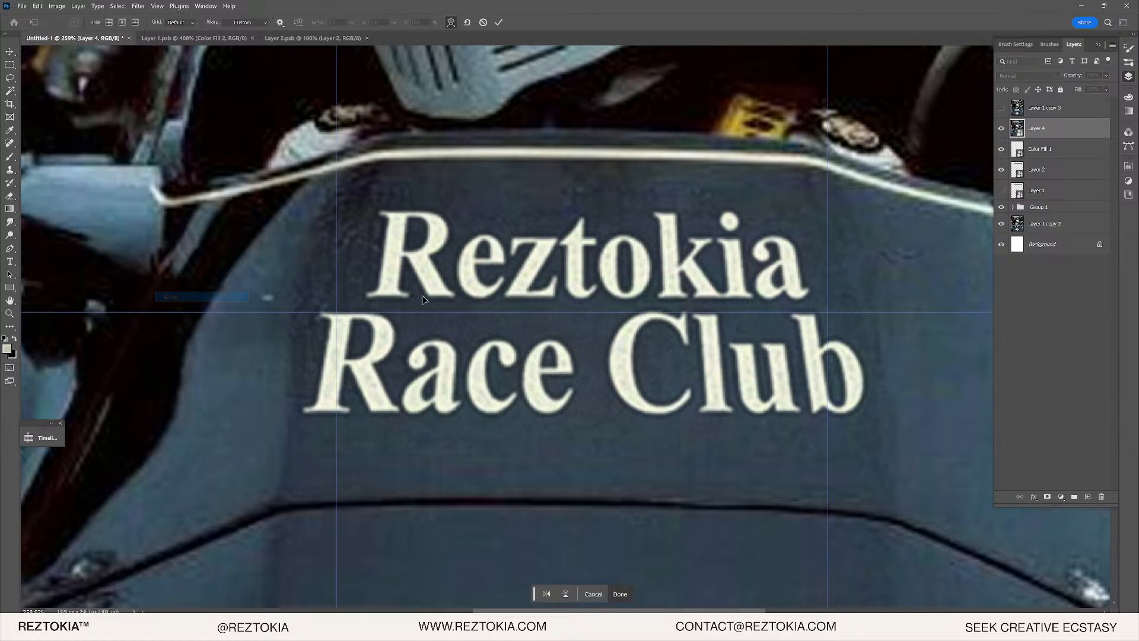
drag(578, 305, 746, 212)
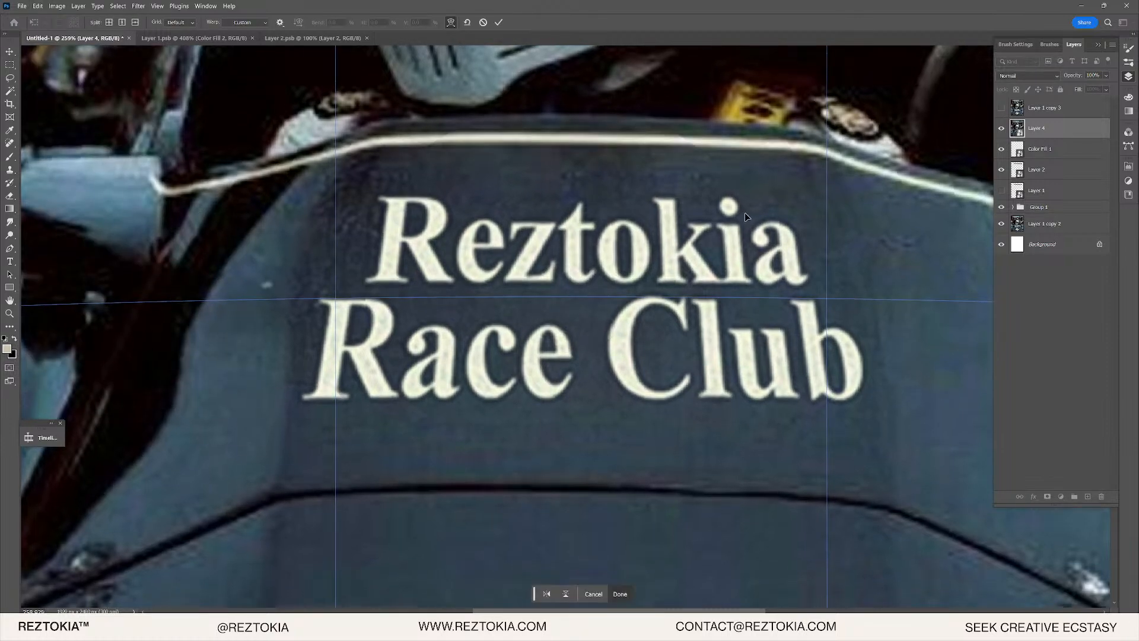
key(ctrl+z)
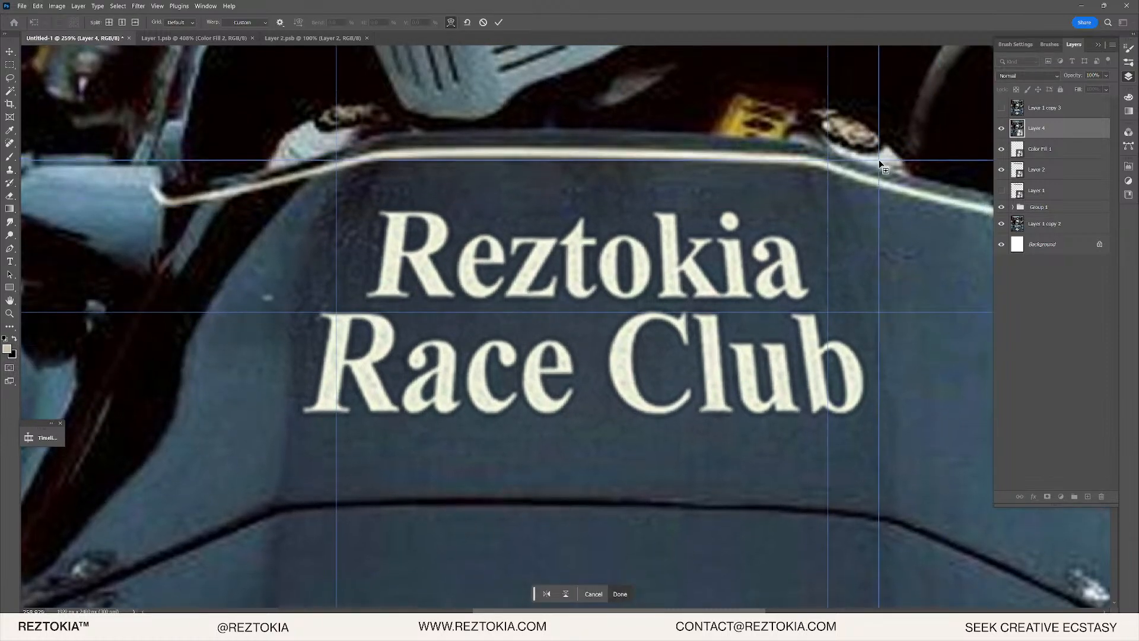
key(Return)
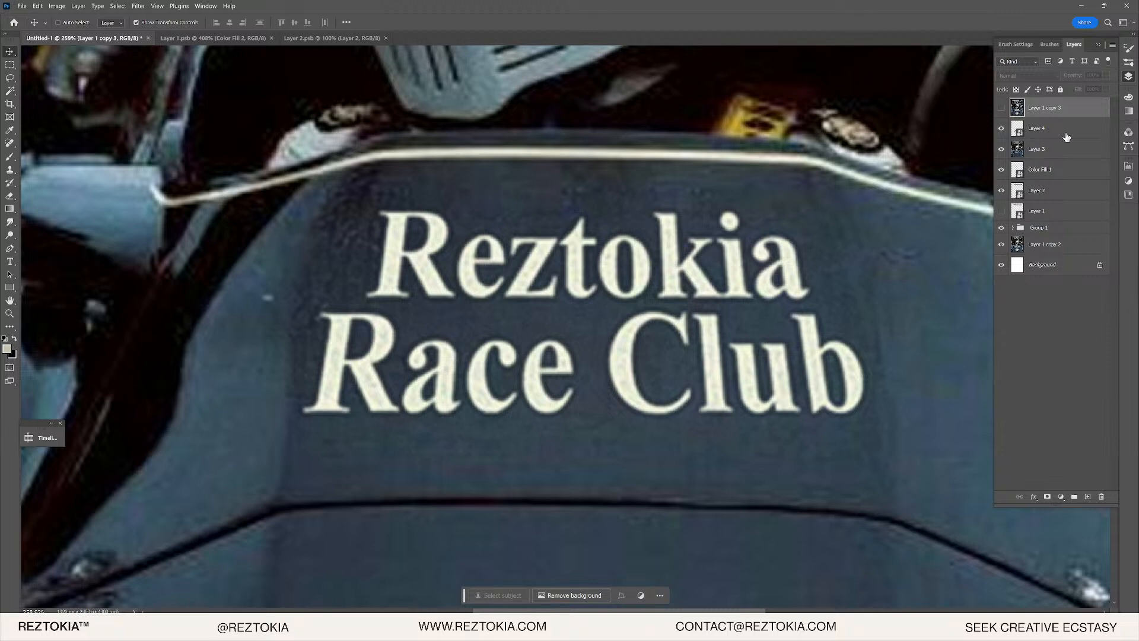
- Move Color Fill 1 above Layer 3 and toggle it and Layer 4 to check their effect
click(1025, 135)
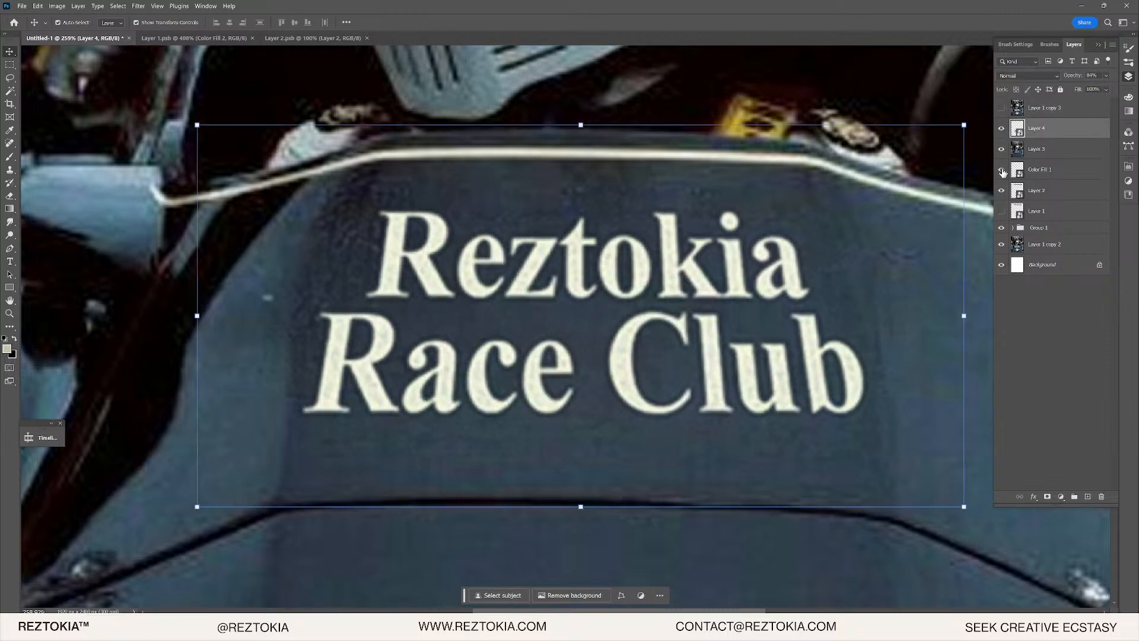
drag(1003, 173, 1001, 152)
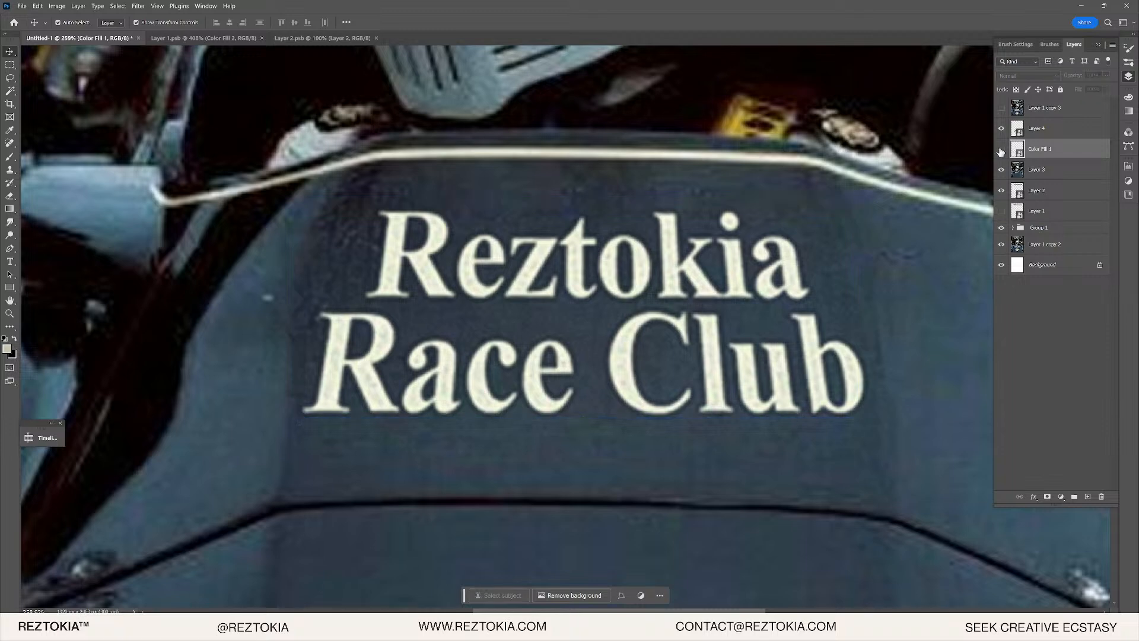
click(1001, 152)
click(1003, 146)
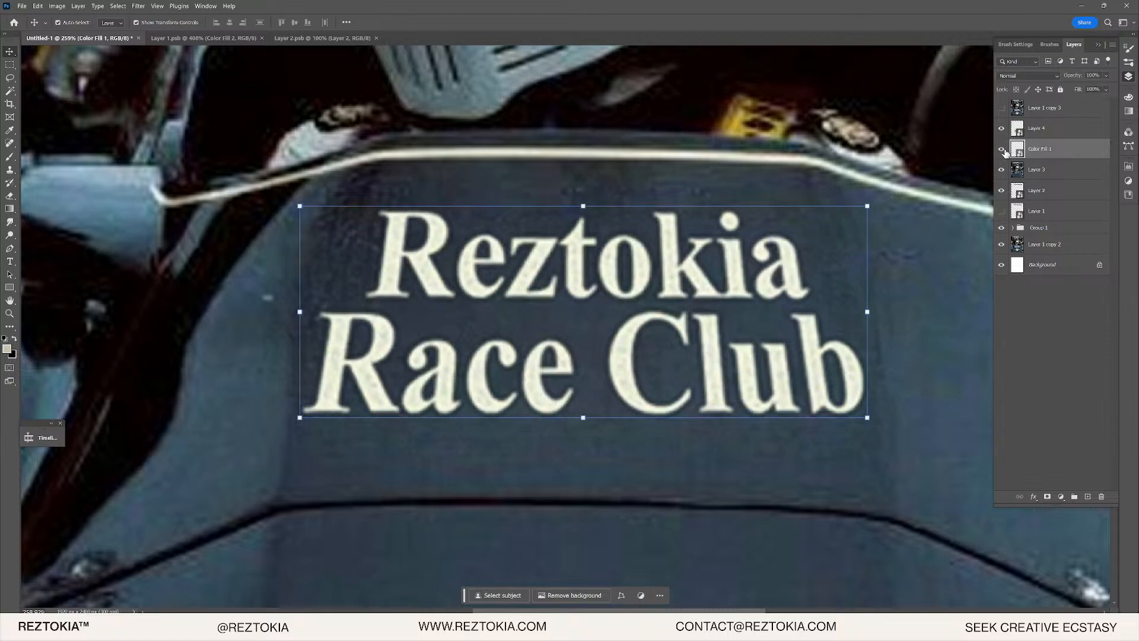
click(1001, 129)
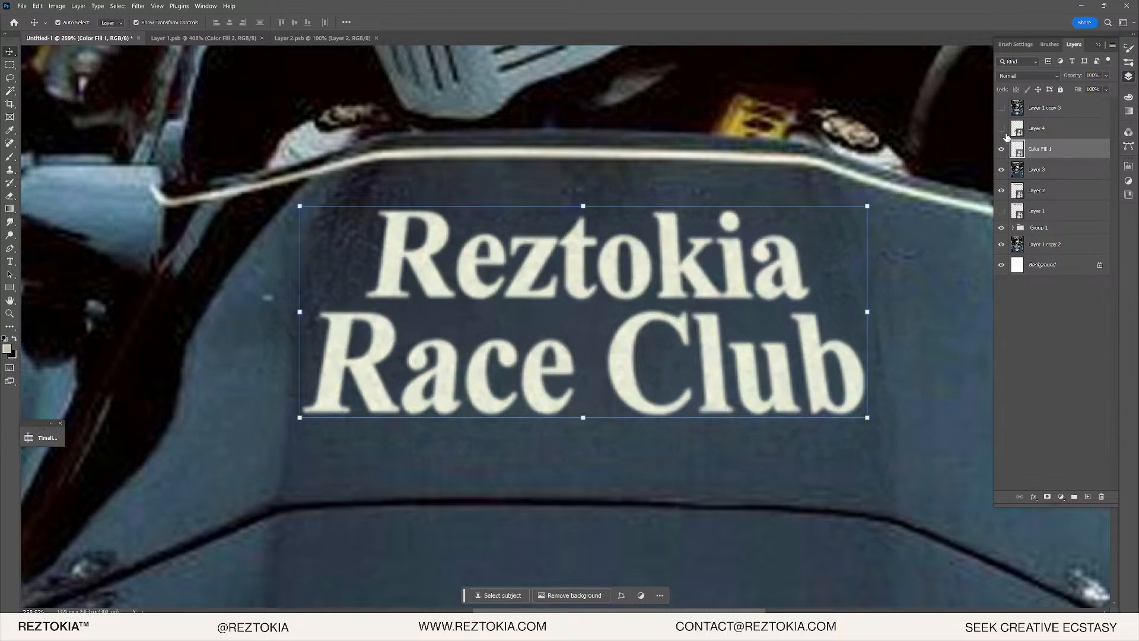
click(1002, 129)
- Select Layer 4 with Color Fill 1 and convert them into one smart object
shift+click(1045, 129)
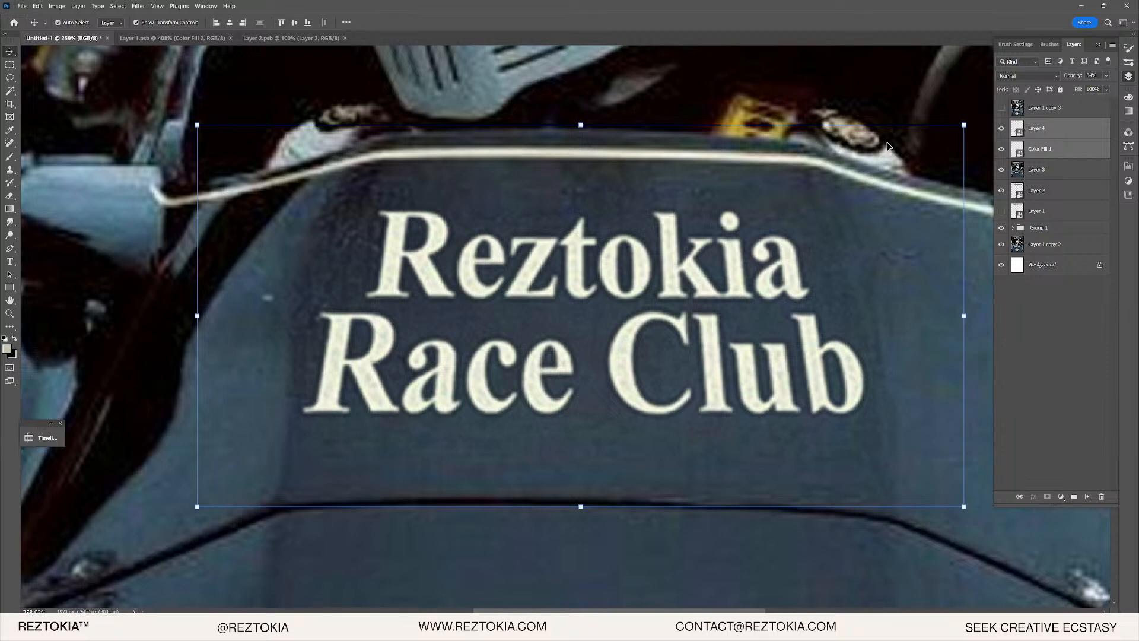
right_click(1060, 170)
click(1066, 143)
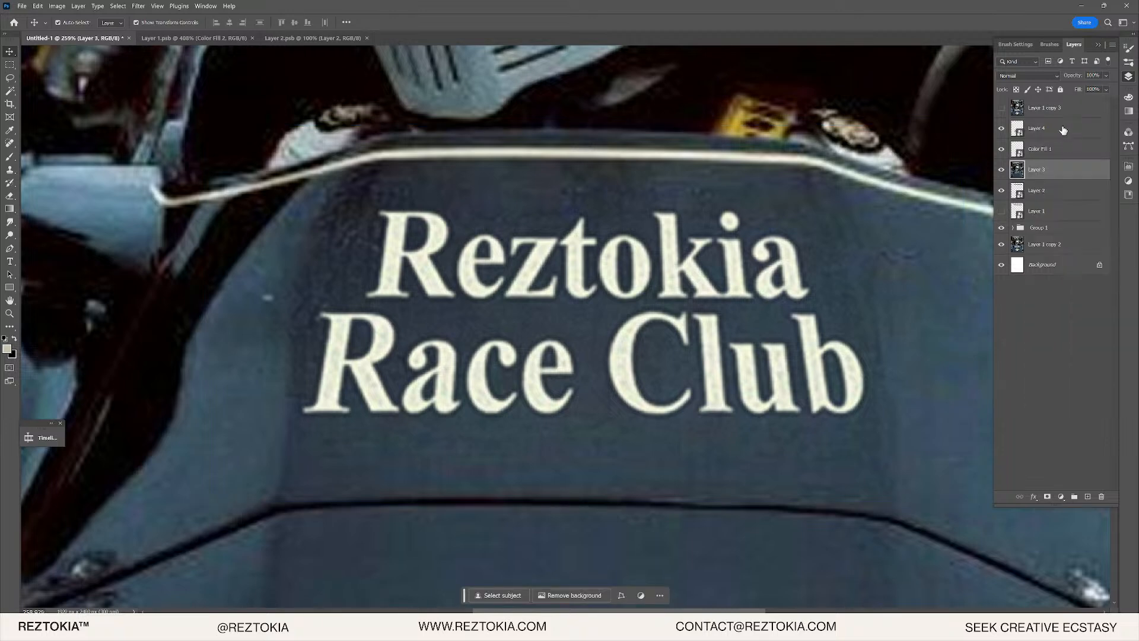
click(1063, 131)
shift+click(1061, 147)
right_click(1060, 146)
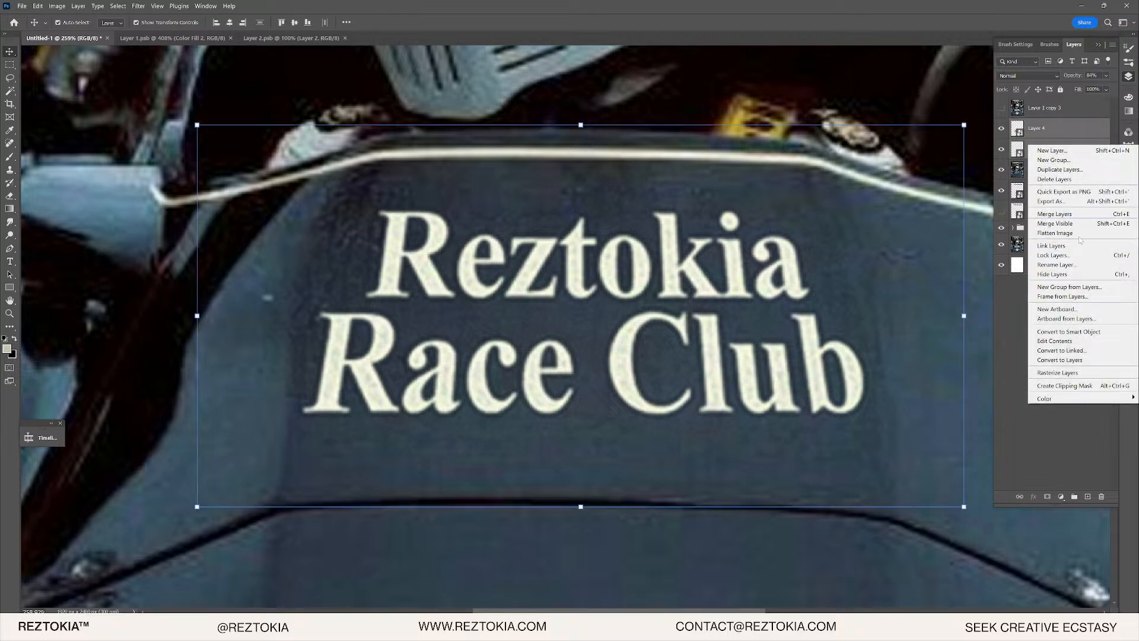
click(1069, 331)
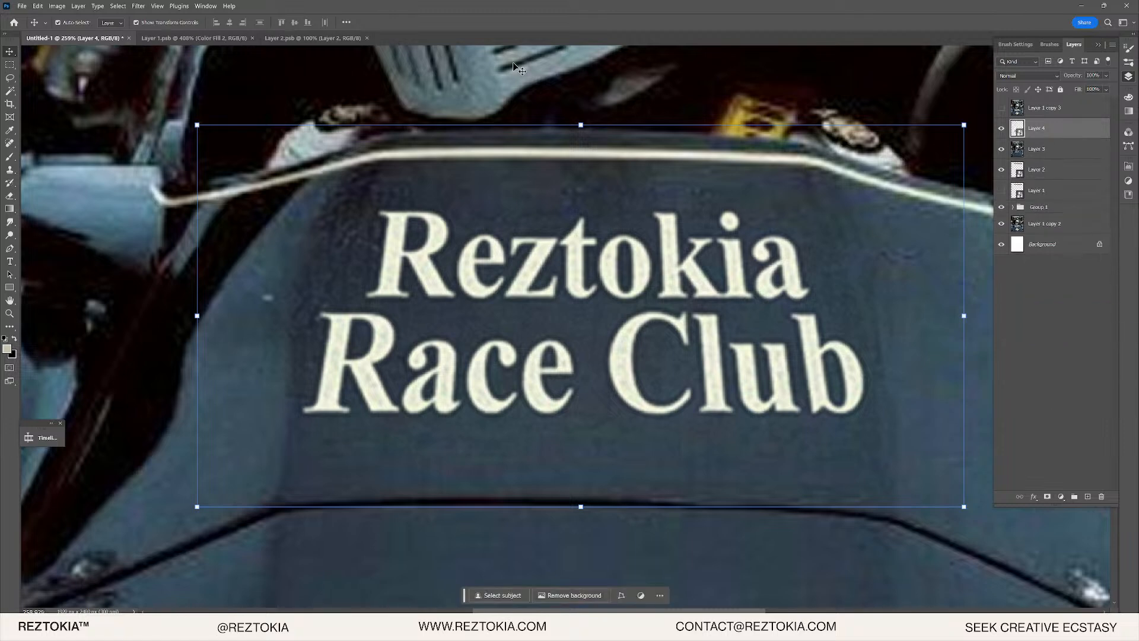
click(37, 6)
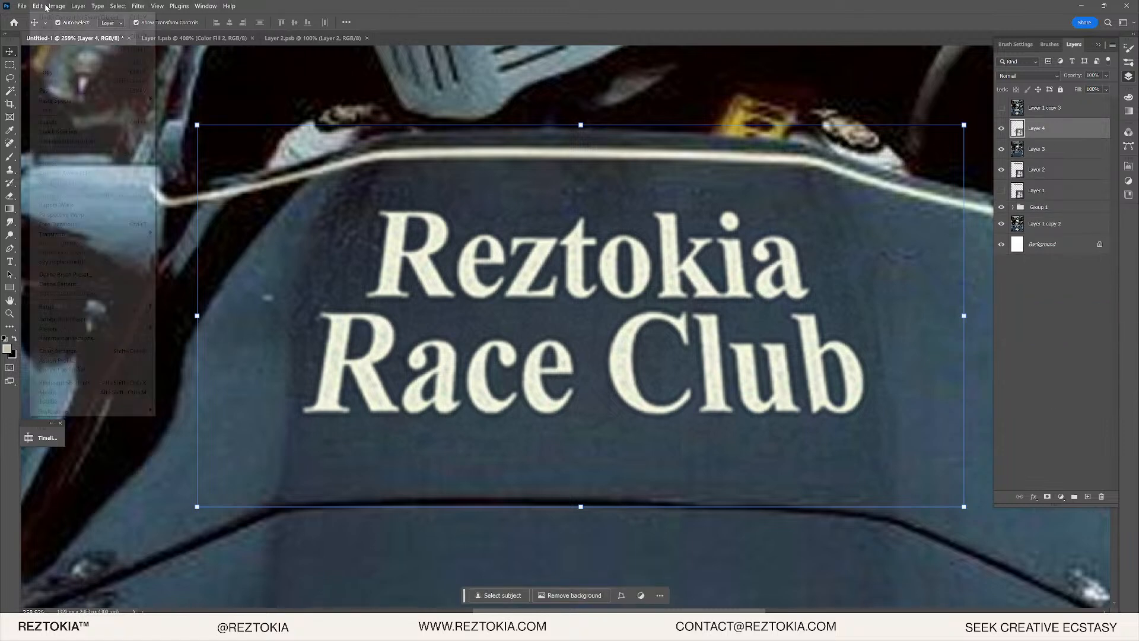
mouse_move(66, 231)
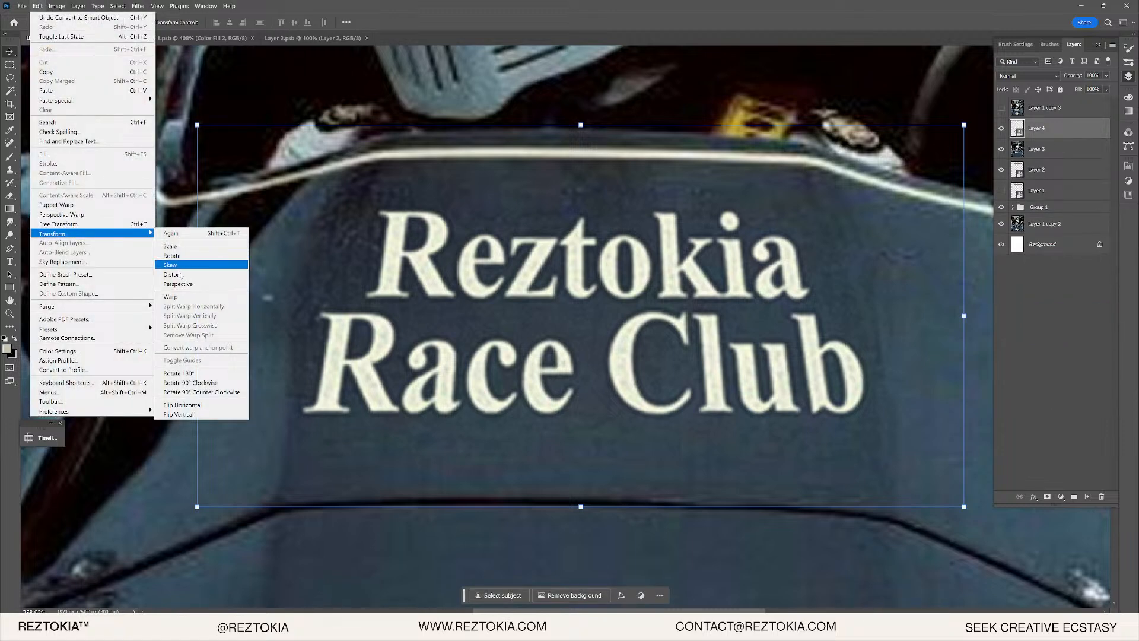
click(181, 295)
drag(577, 256, 579, 248)
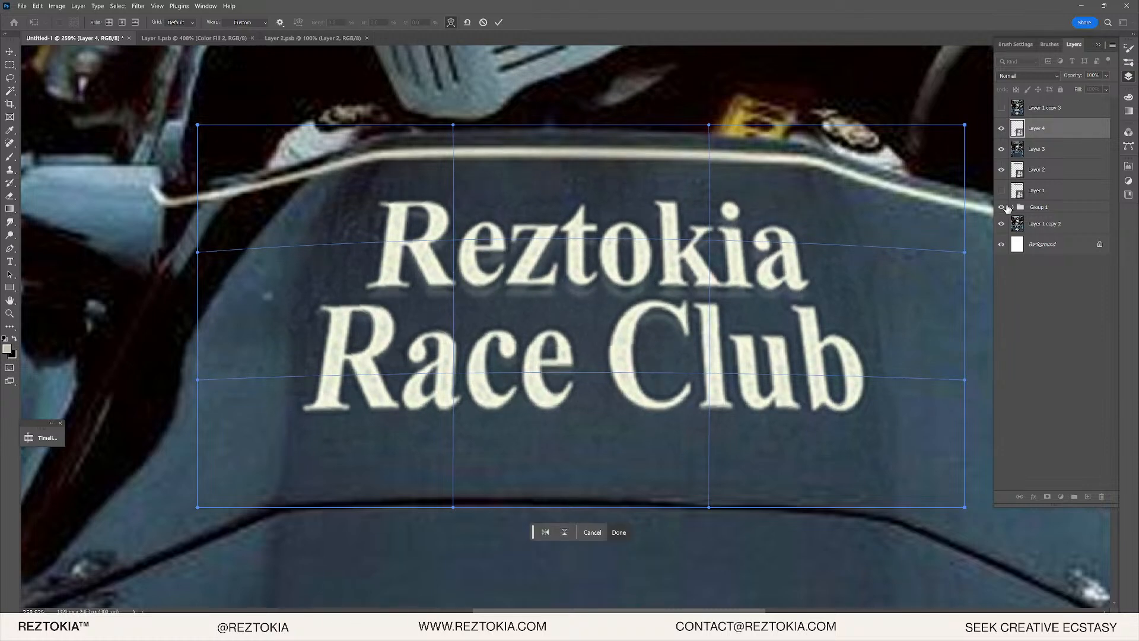
drag(583, 359, 574, 341)
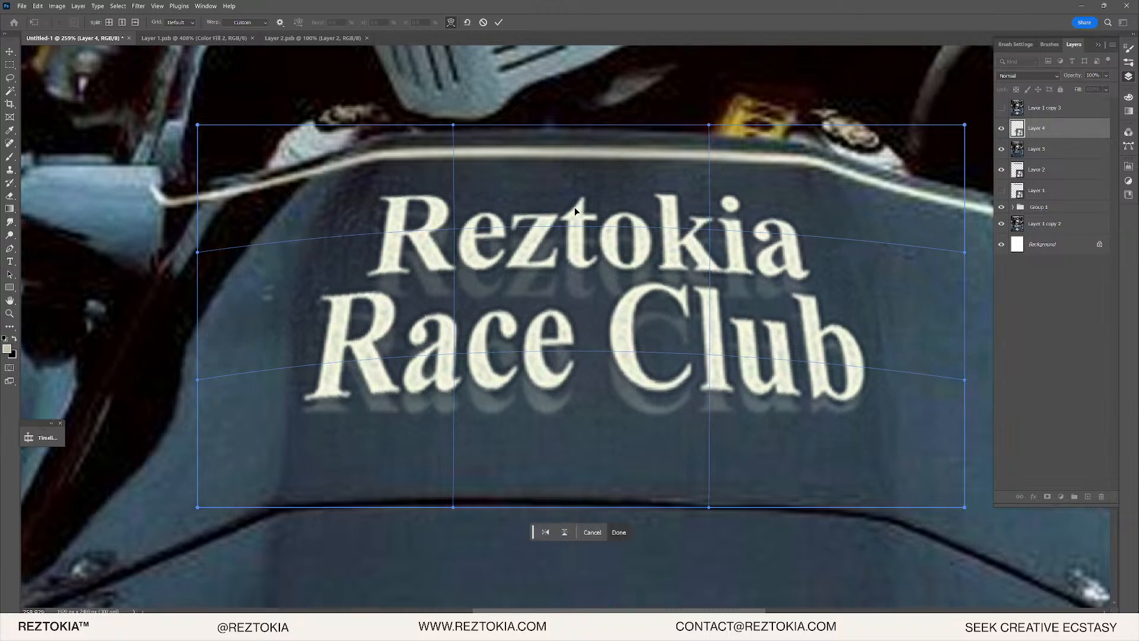
drag(583, 270, 591, 307)
drag(585, 361, 584, 359)
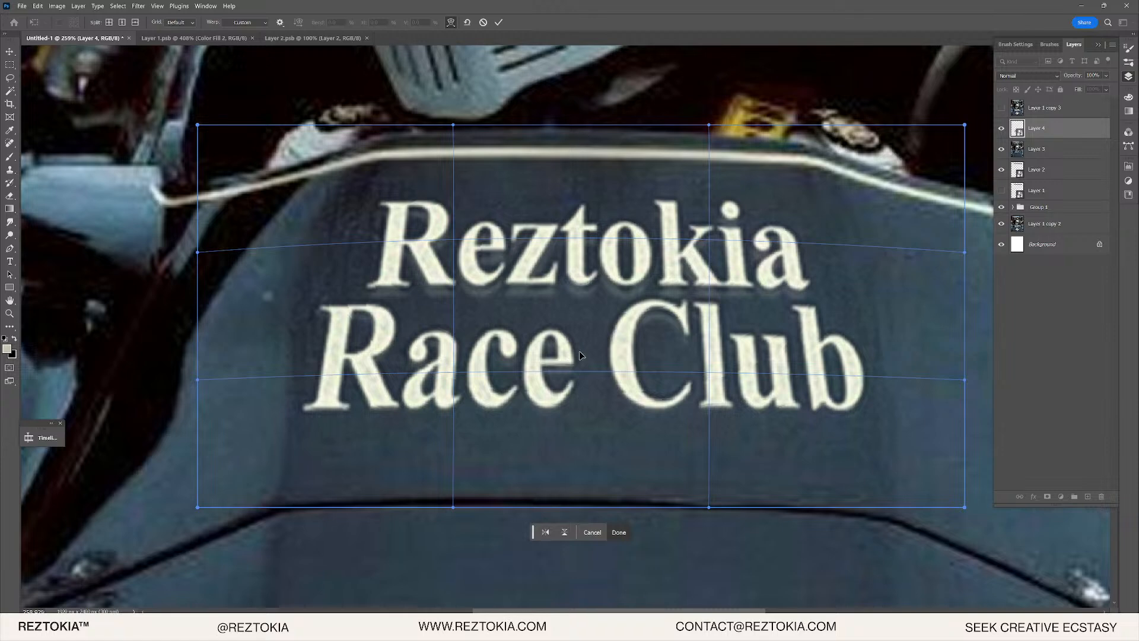
drag(374, 426, 374, 407)
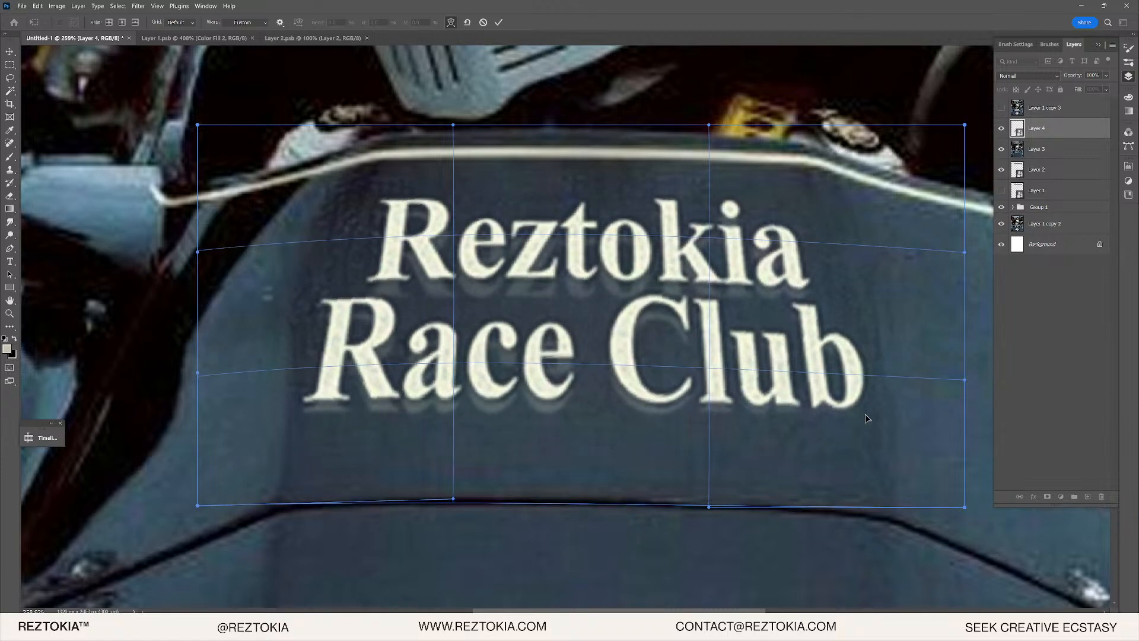
drag(865, 415, 861, 406)
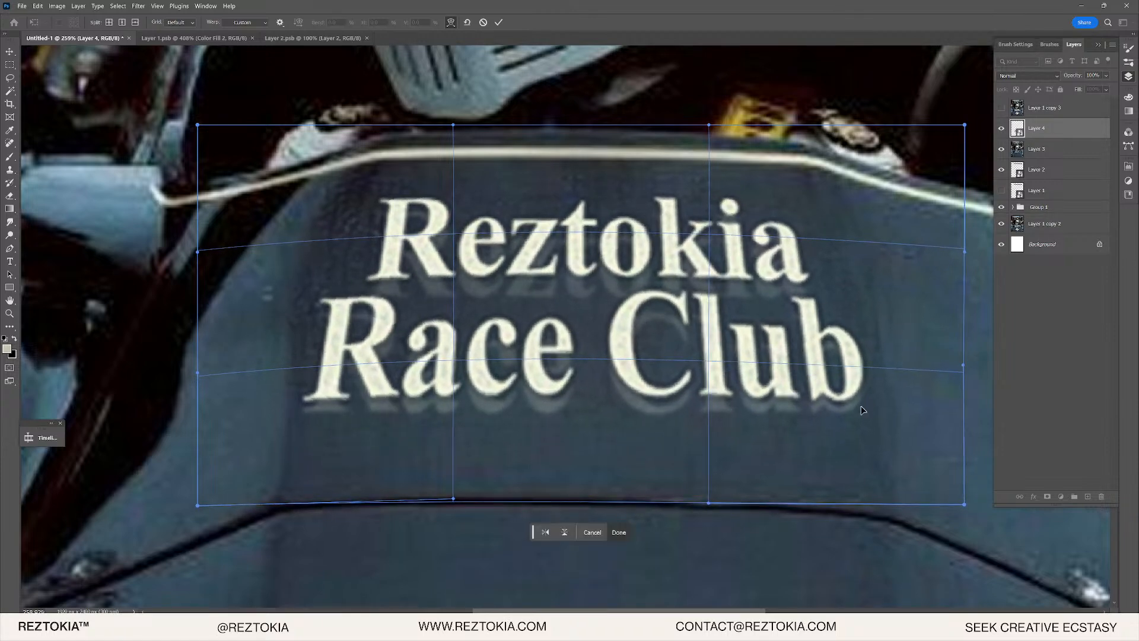
key(Return)
click(1002, 170)
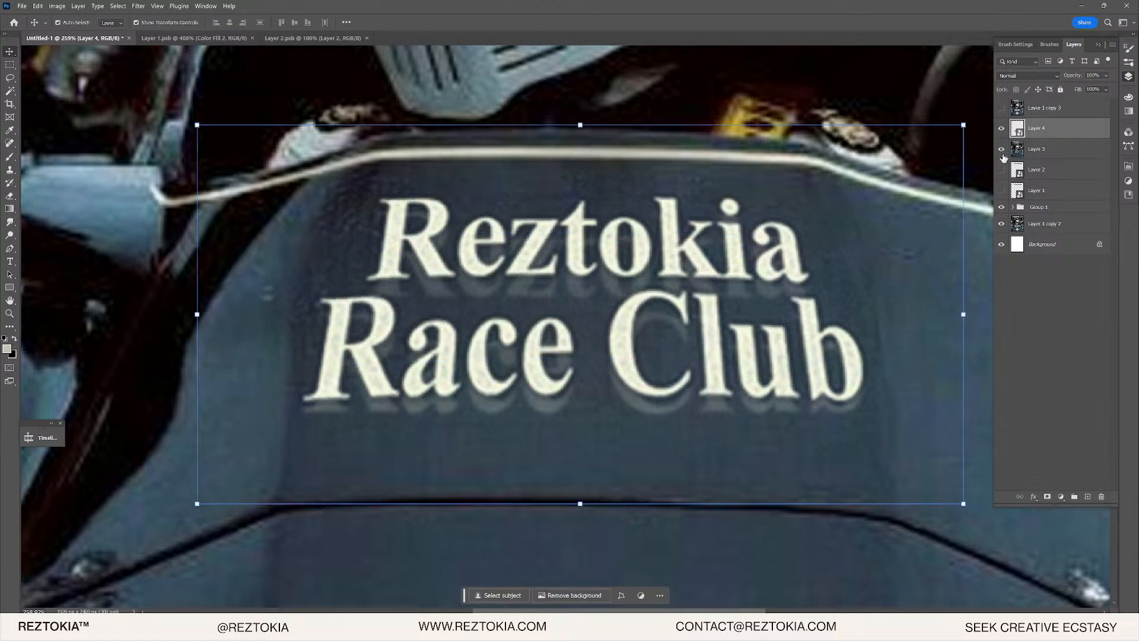
click(1003, 152)
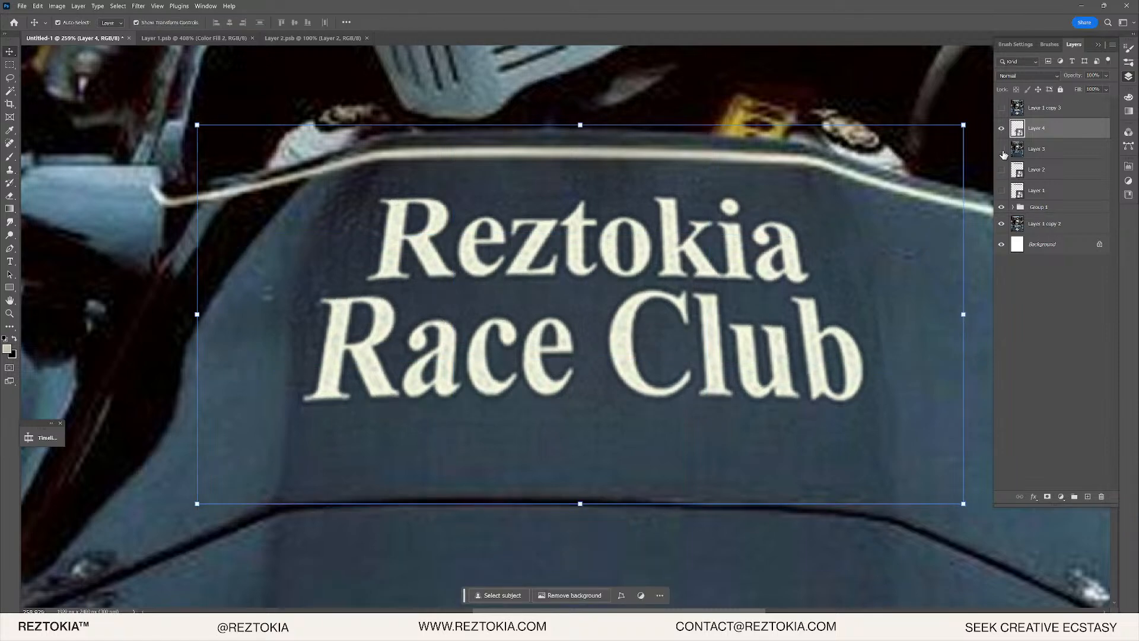
key(Down)
key(Down)
key(Down)
key(Down)
key(Down)
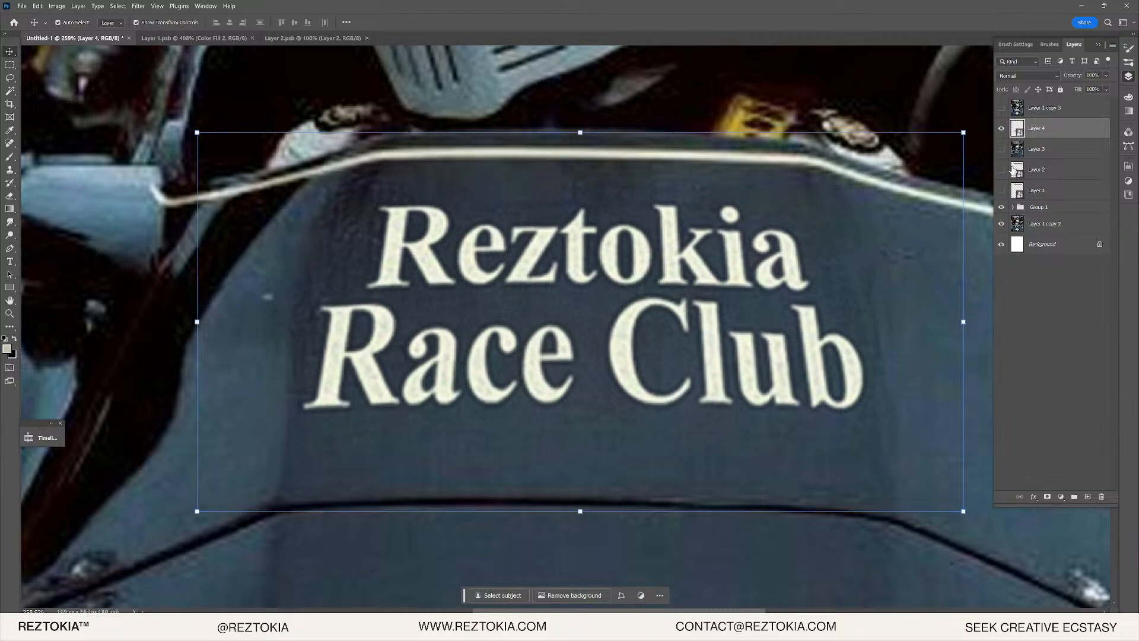
key(Left)
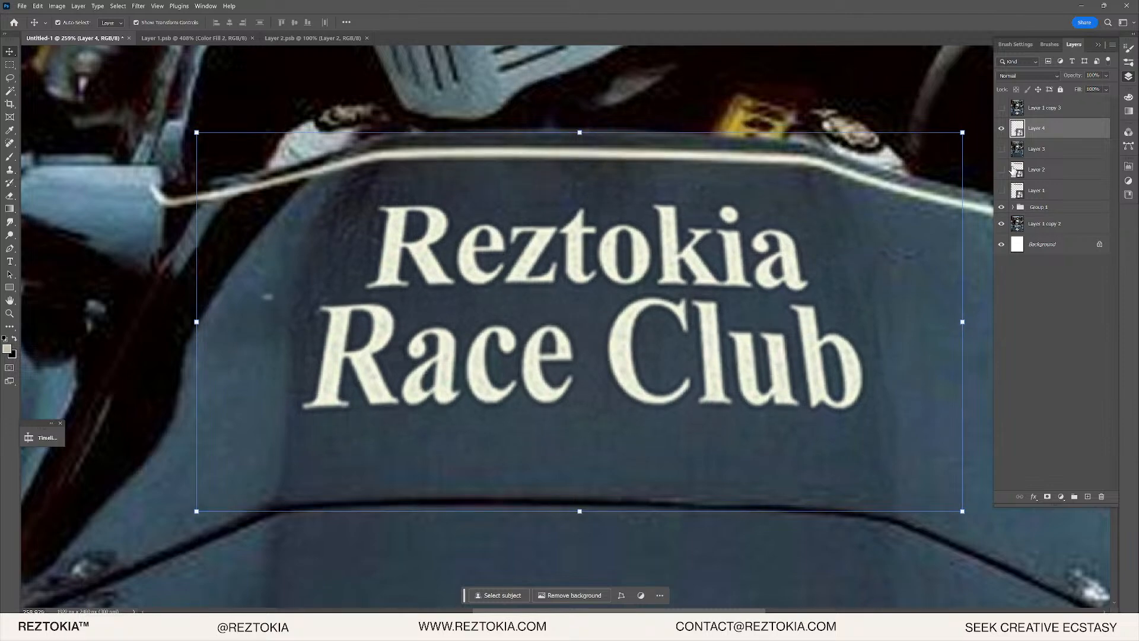
scroll(673, 411, down, 3)
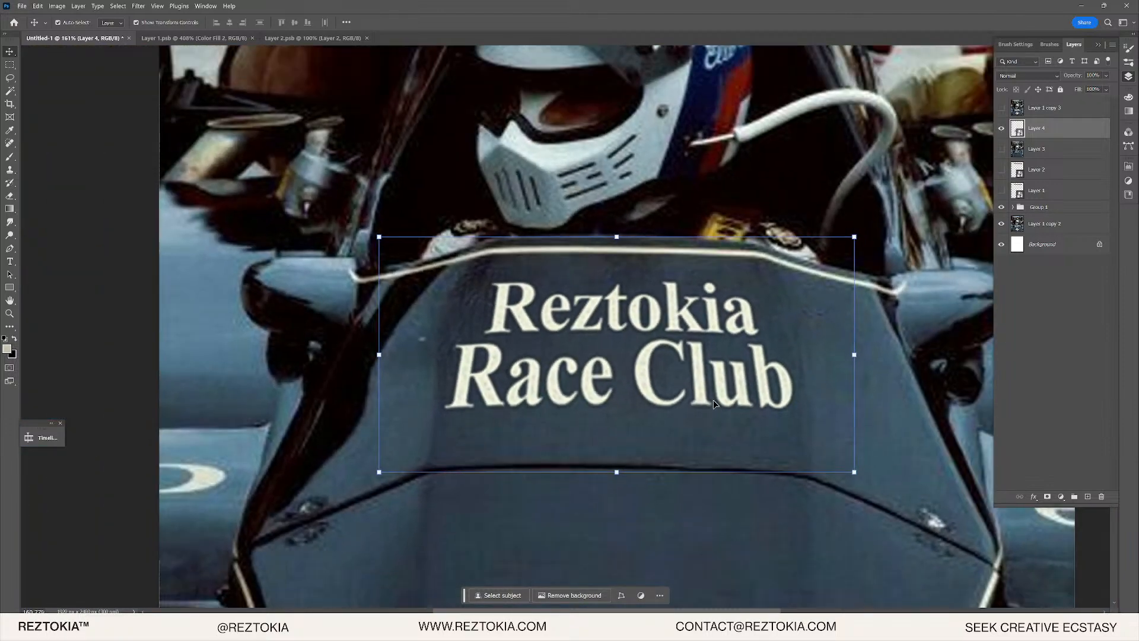
scroll(715, 404, down, 8)
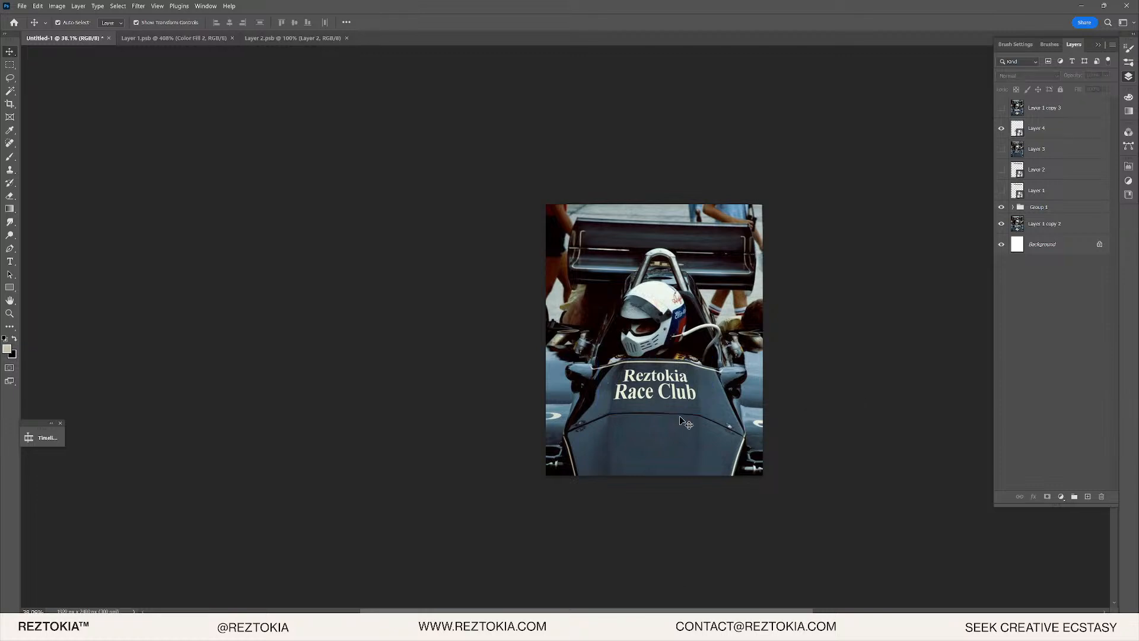
scroll(645, 405, up, 7)
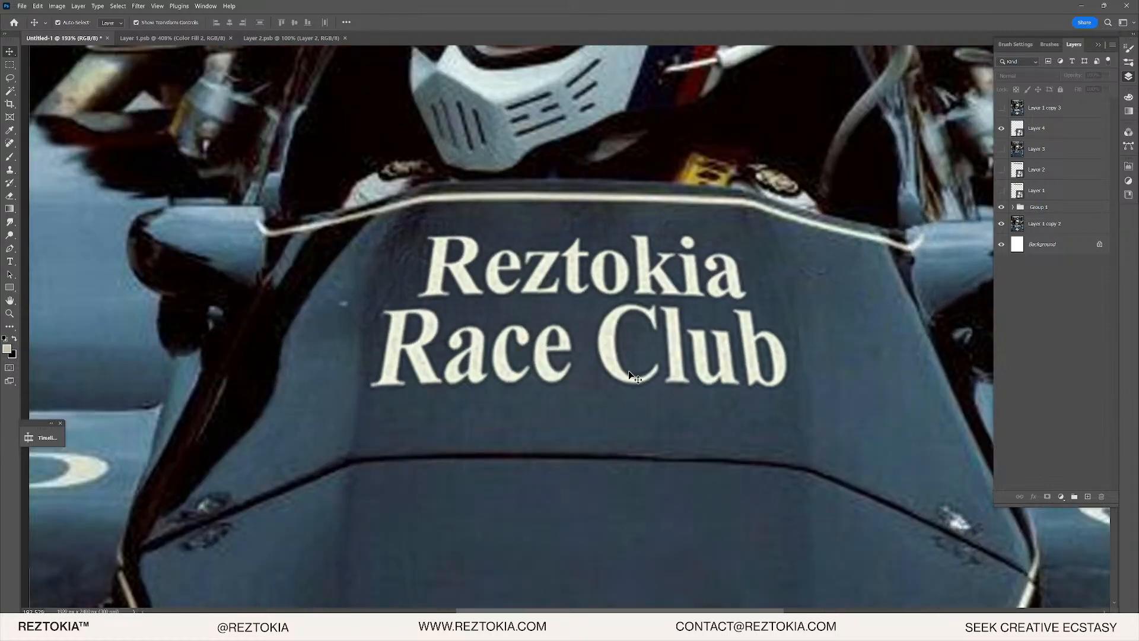
key(ctrl+z)
key(ctrl+z)
key(ctrl+z)
key(ctrl+z)
key(ctrl+z)
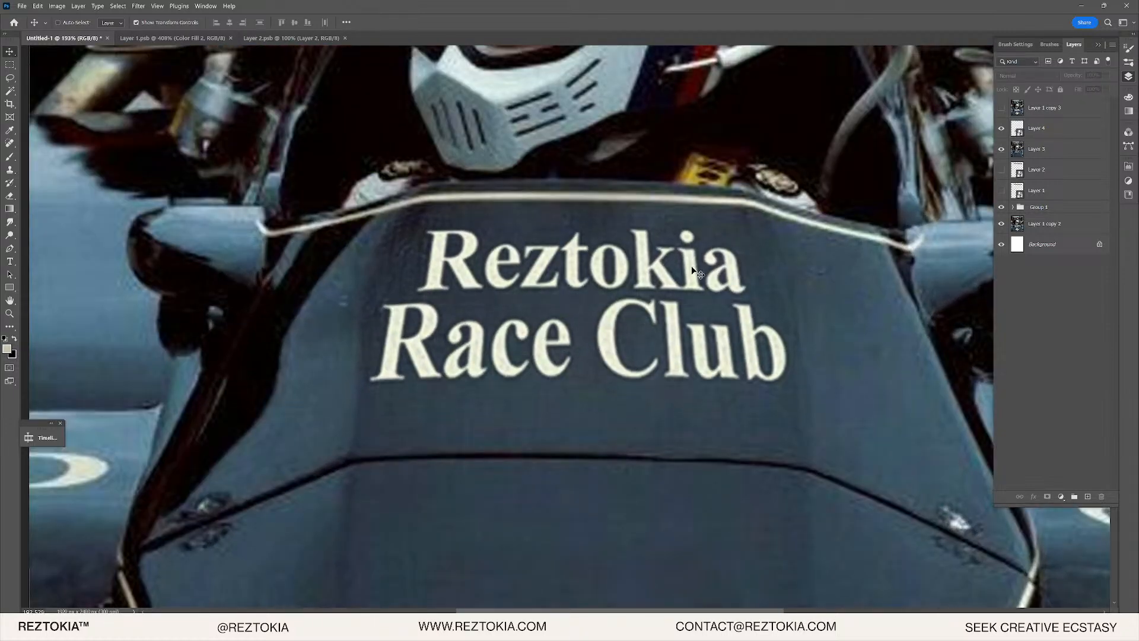
key(ctrl+z)
key(ctrl+z)
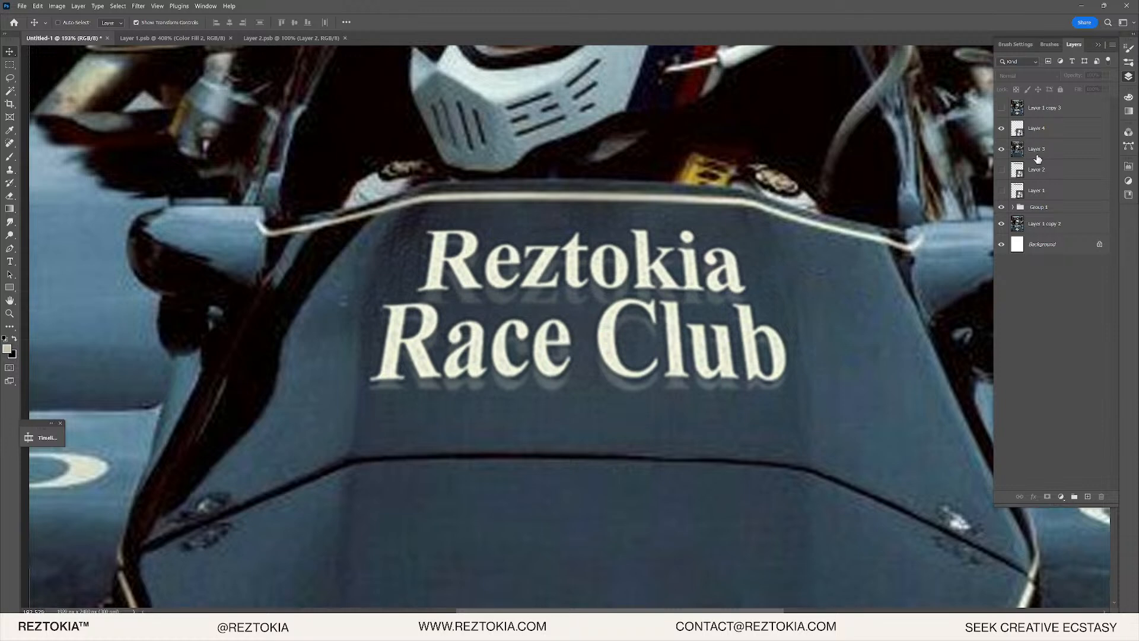
key(ctrl+z)
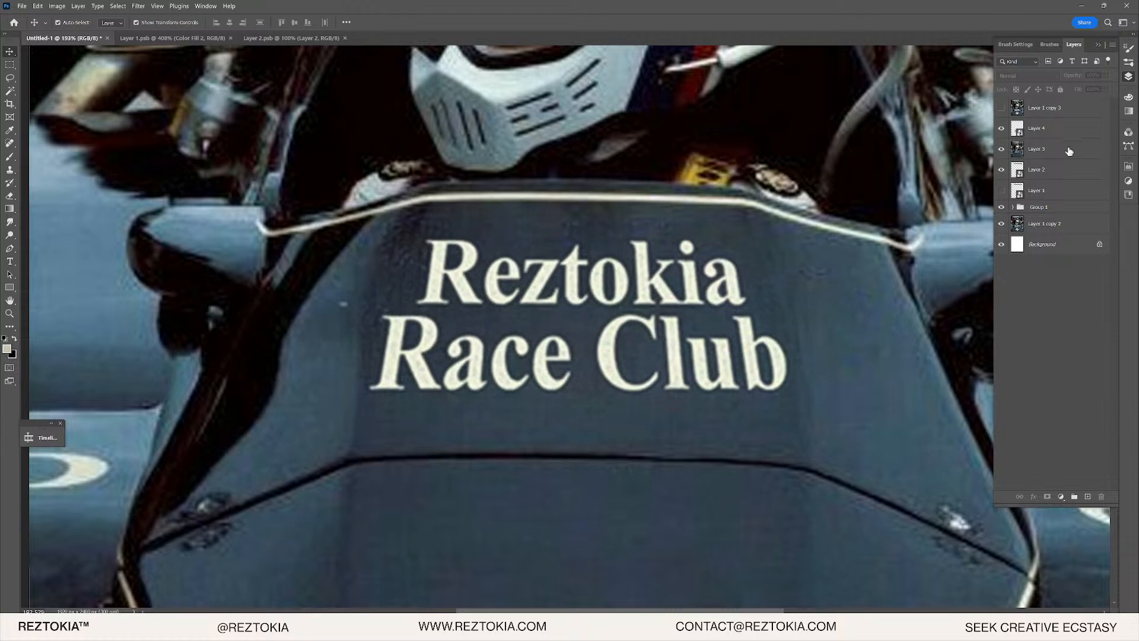
click(1062, 128)
- Warp the lettering by lifting its bottom corners, bottom middle and top, then commit the warp
click(38, 6)
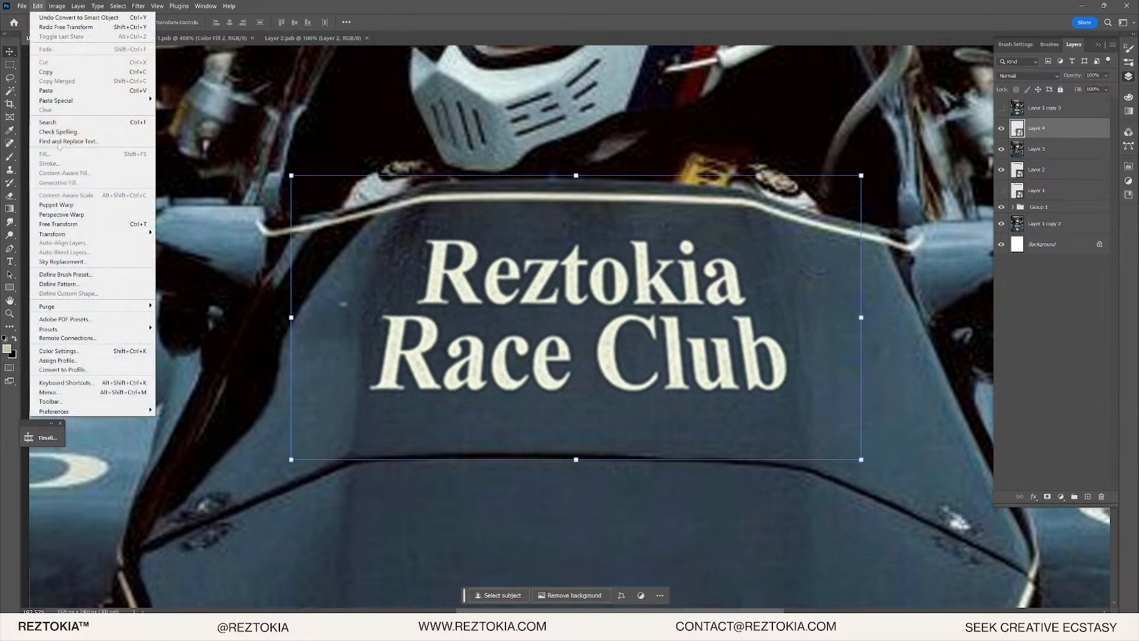
mouse_move(89, 234)
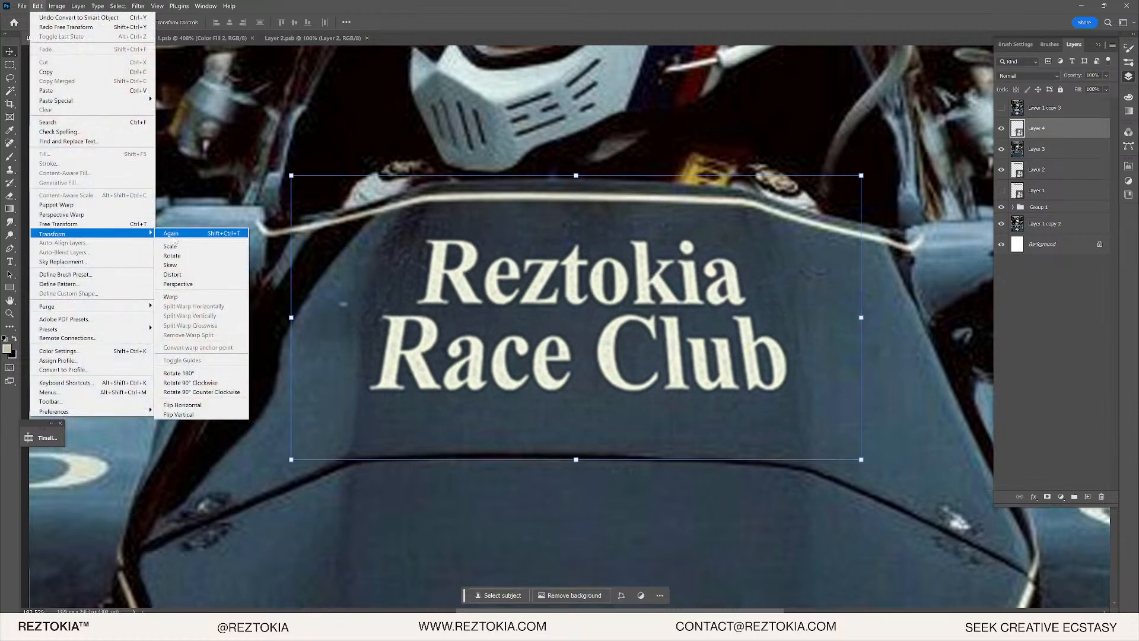
click(175, 297)
drag(324, 461, 329, 439)
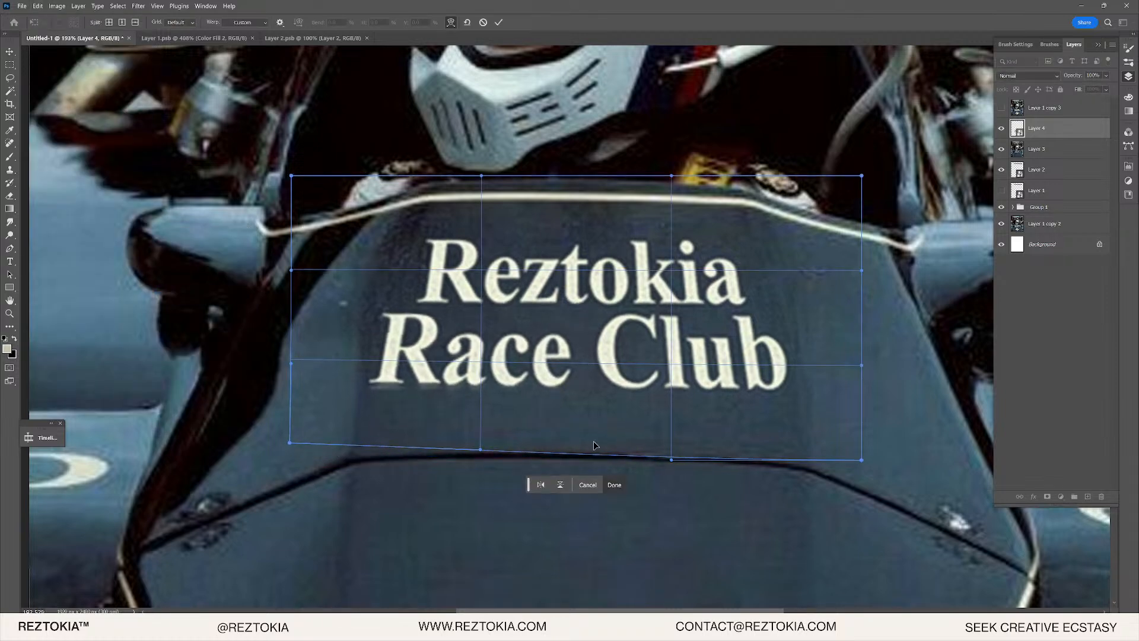
drag(595, 445, 595, 432)
drag(848, 455, 841, 445)
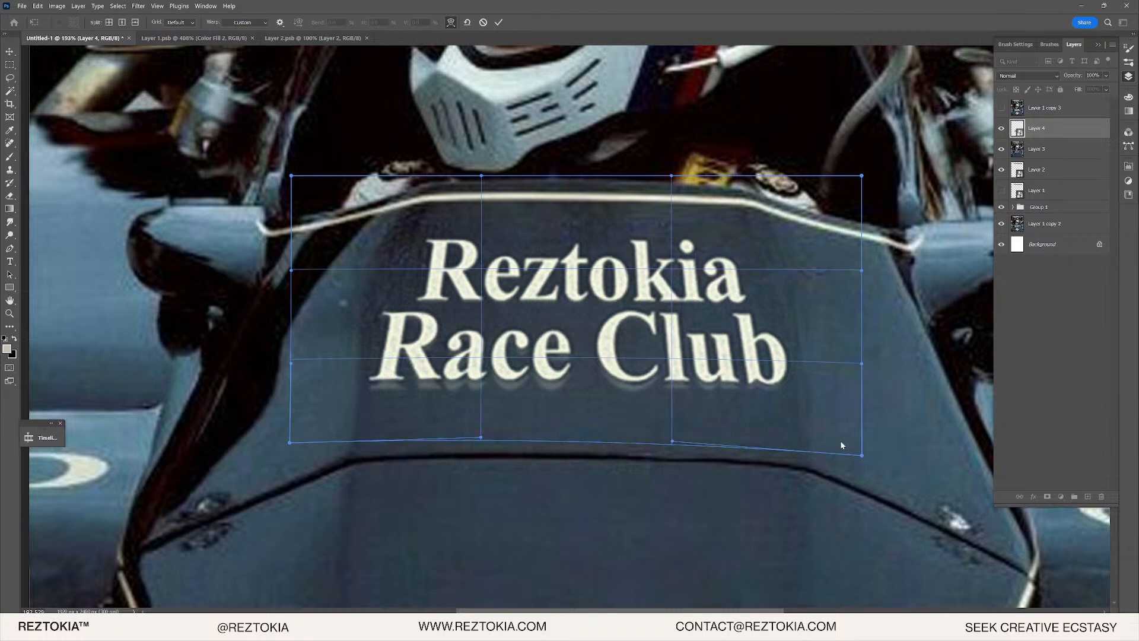
drag(577, 251, 580, 246)
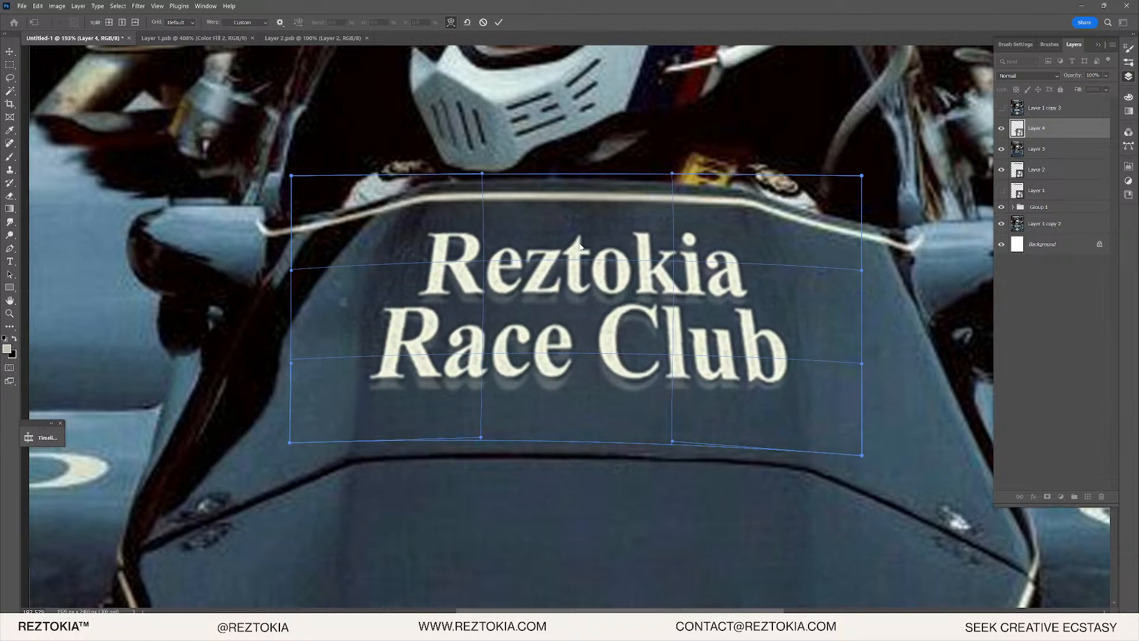
drag(572, 332, 573, 331)
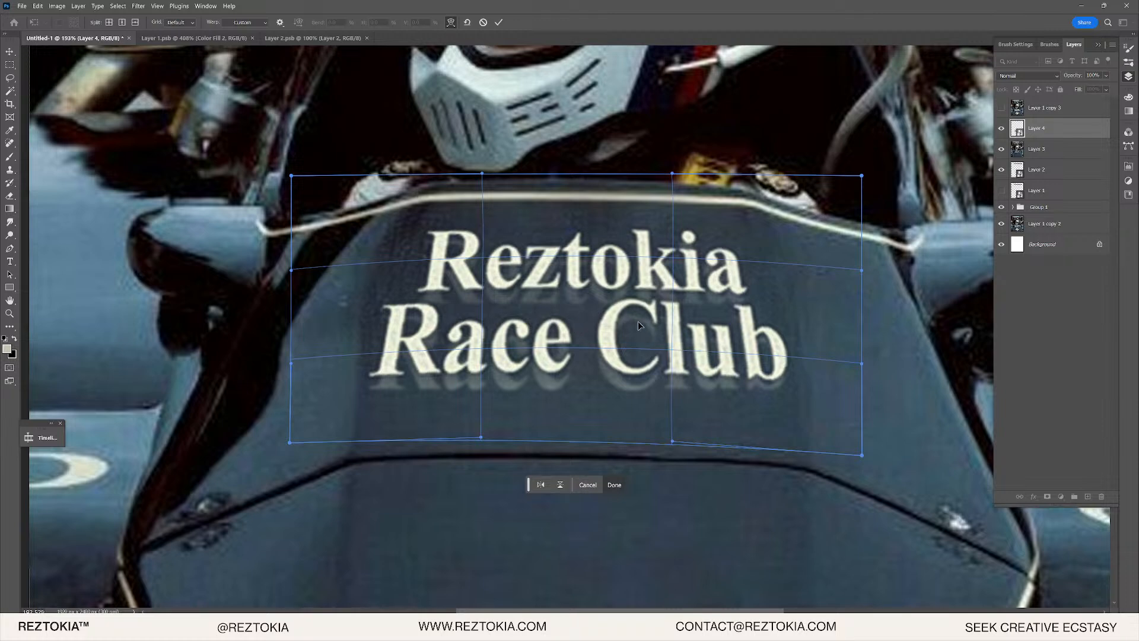
click(613, 484)
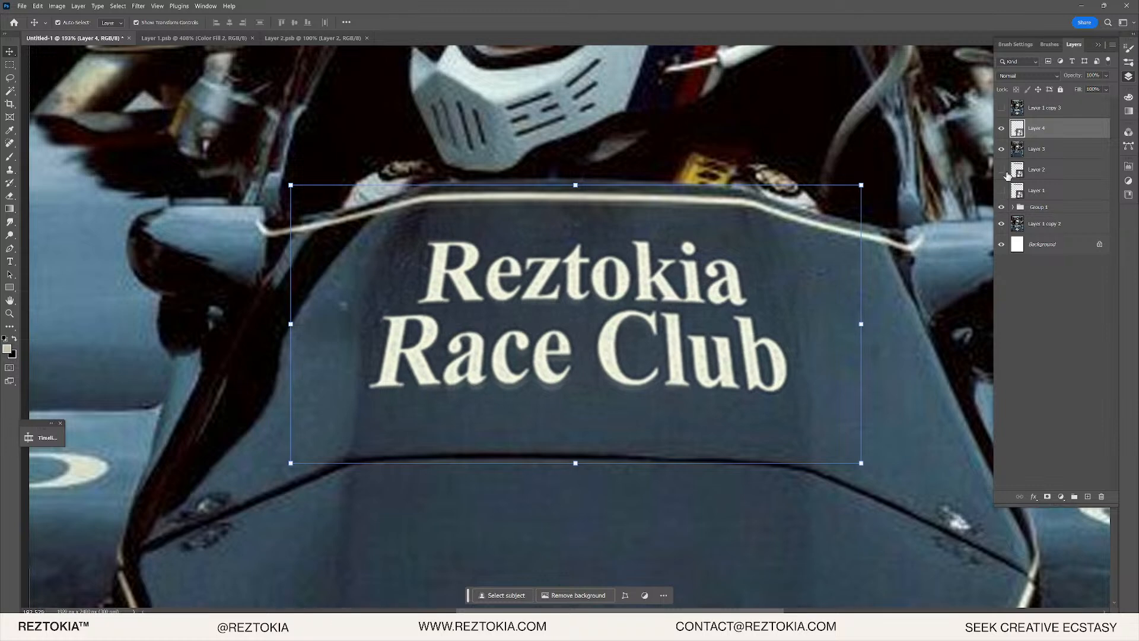
- Add a layer mask to Layer 3 from a rectangular selection around the rear wing
click(1002, 150)
scroll(590, 358, down, 10)
scroll(589, 358, up, 3)
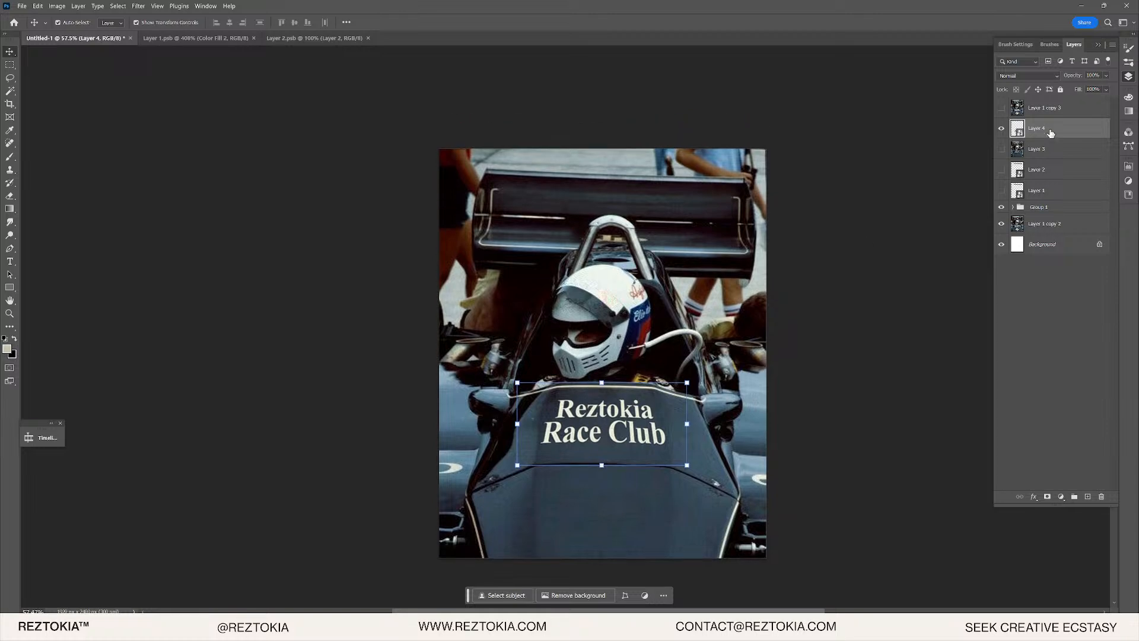
click(1001, 151)
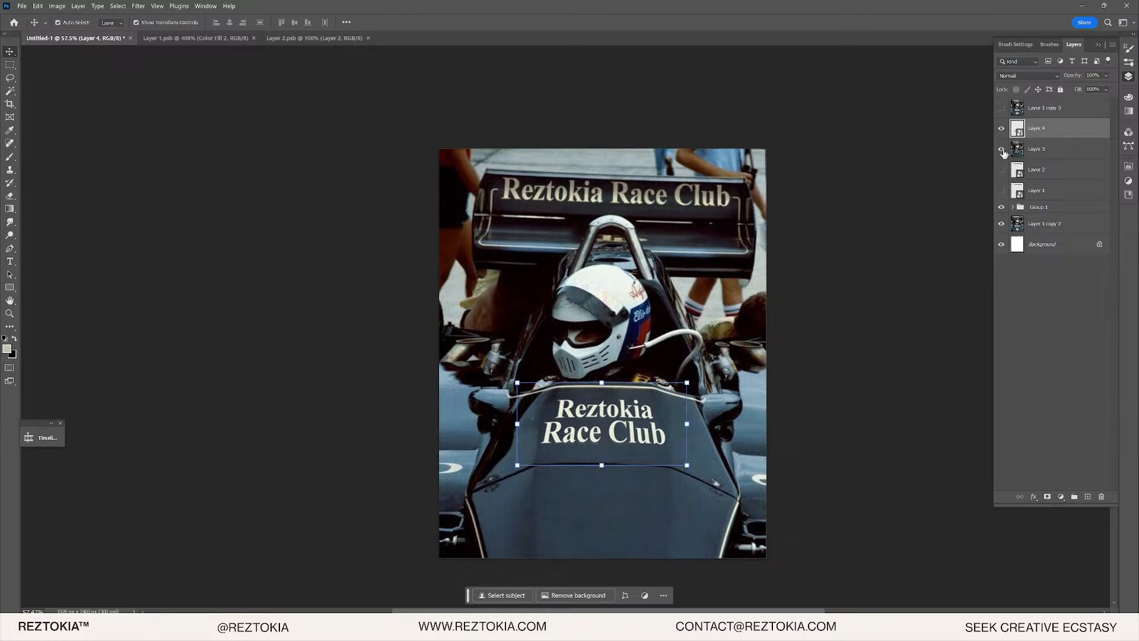
click(1054, 152)
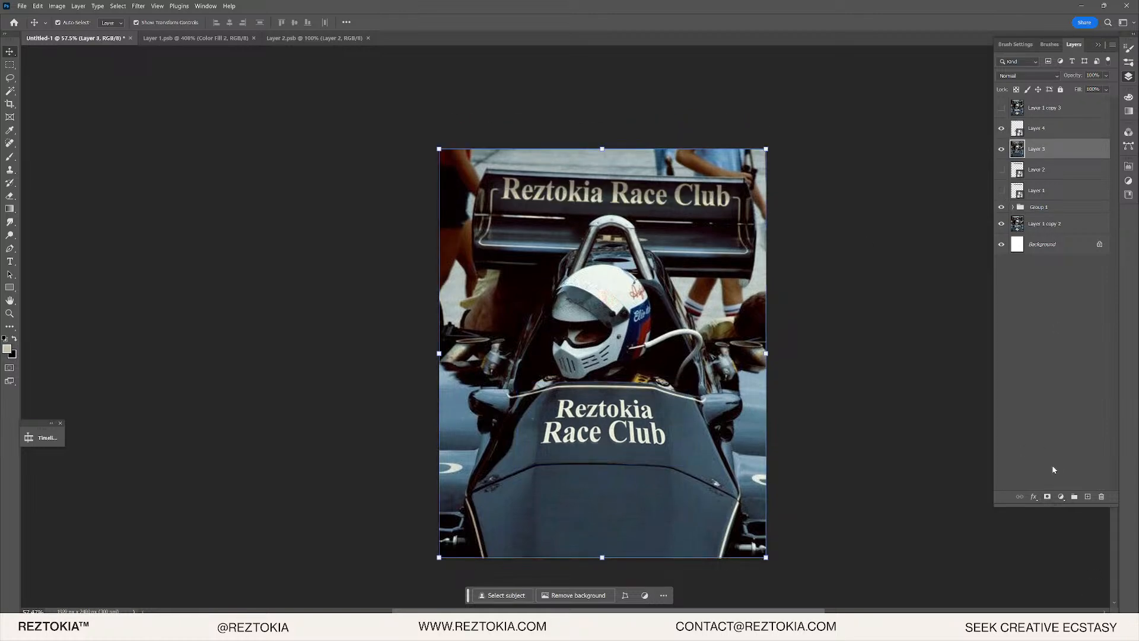
click(10, 65)
drag(415, 109, 881, 328)
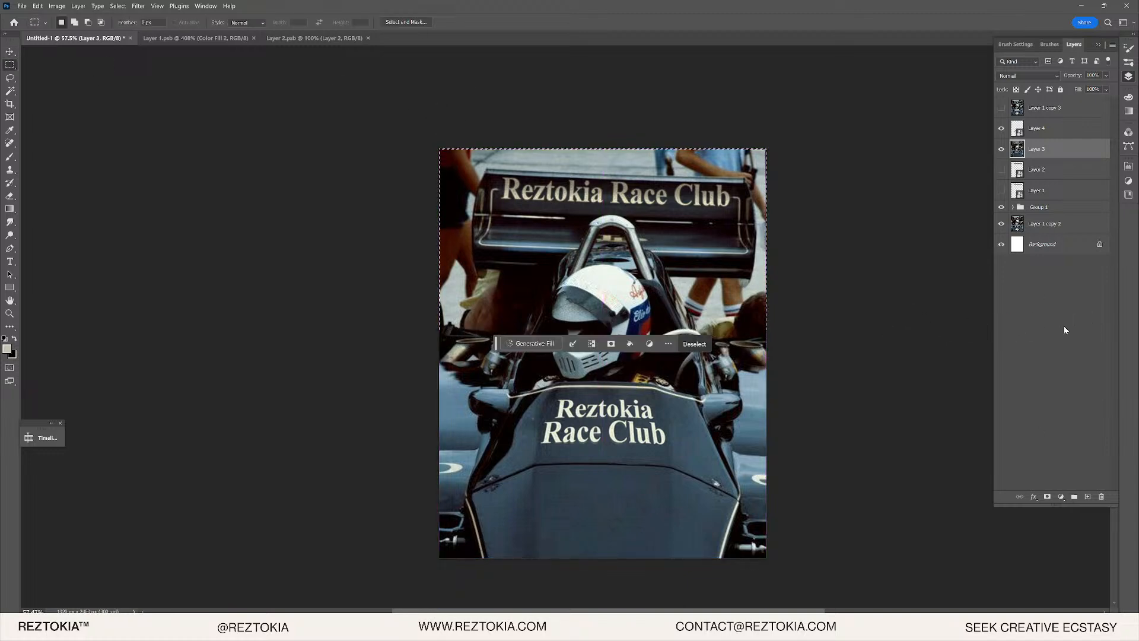
click(1048, 496)
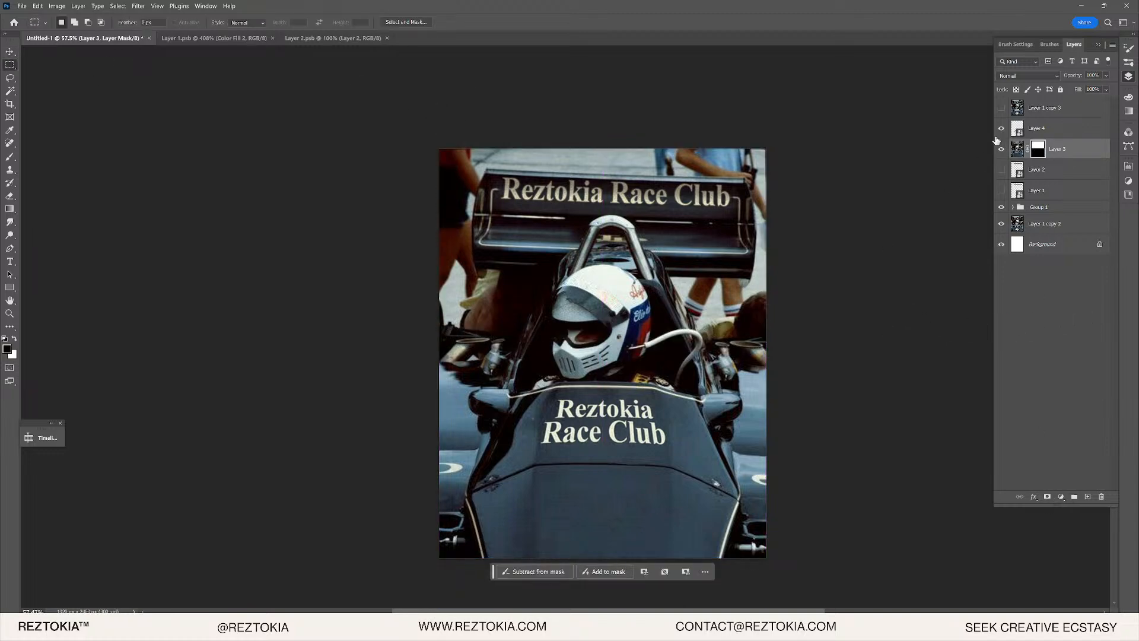
- Toggle Layer 1 copy 3 to compare, leave it hidden, and select it with the Move tool
scroll(647, 421, up, 5)
scroll(537, 410, down, 4)
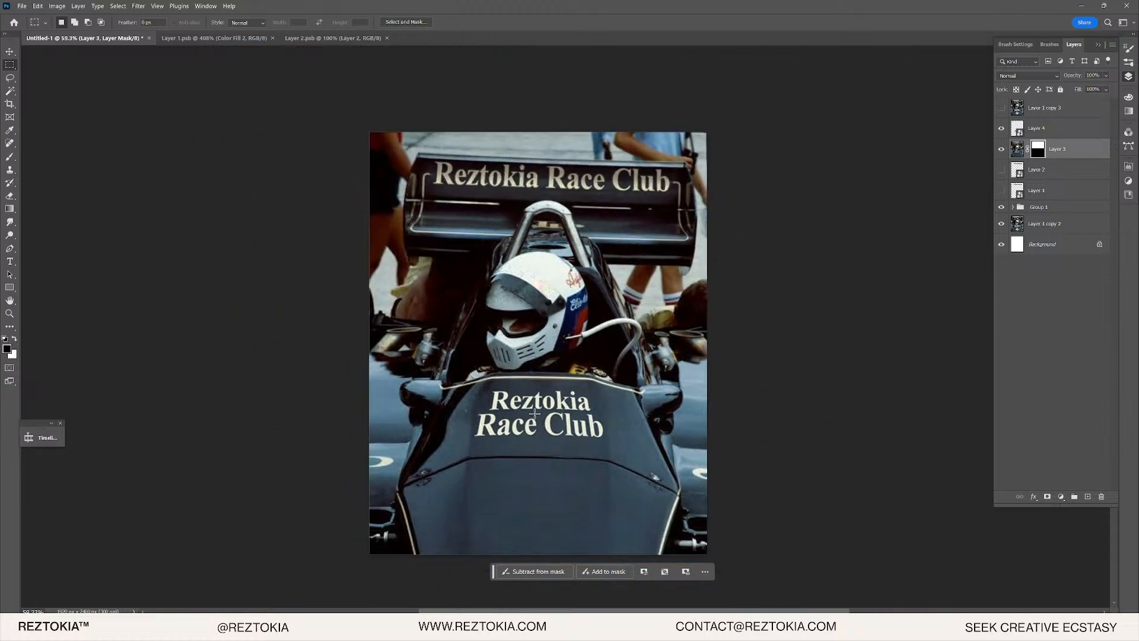
scroll(575, 413, up, 4)
click(1002, 108)
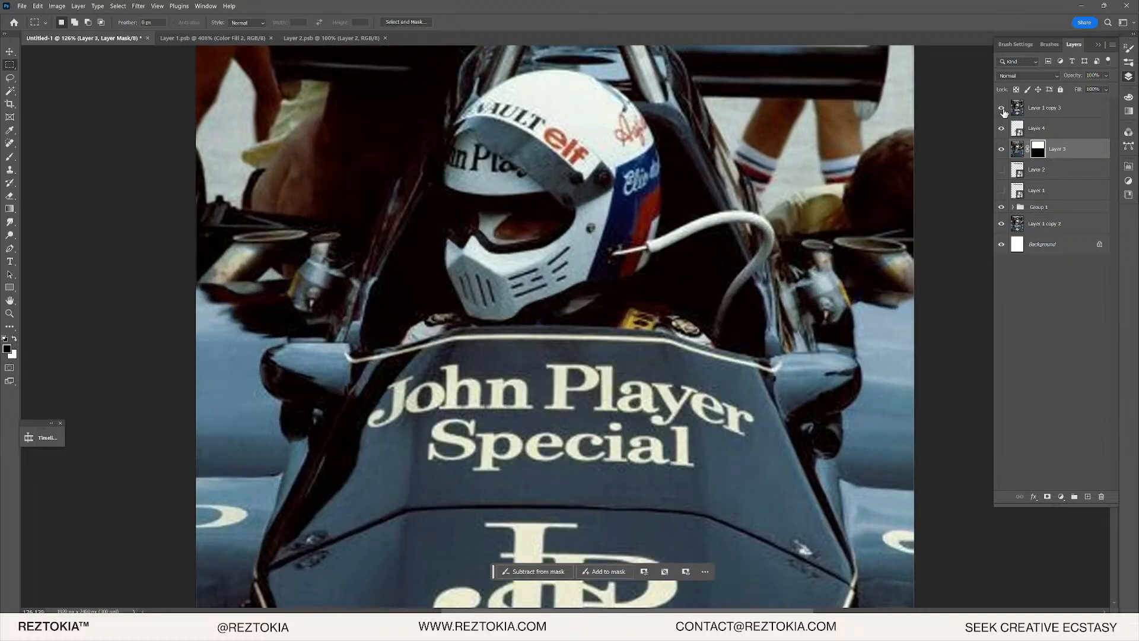
click(1002, 109)
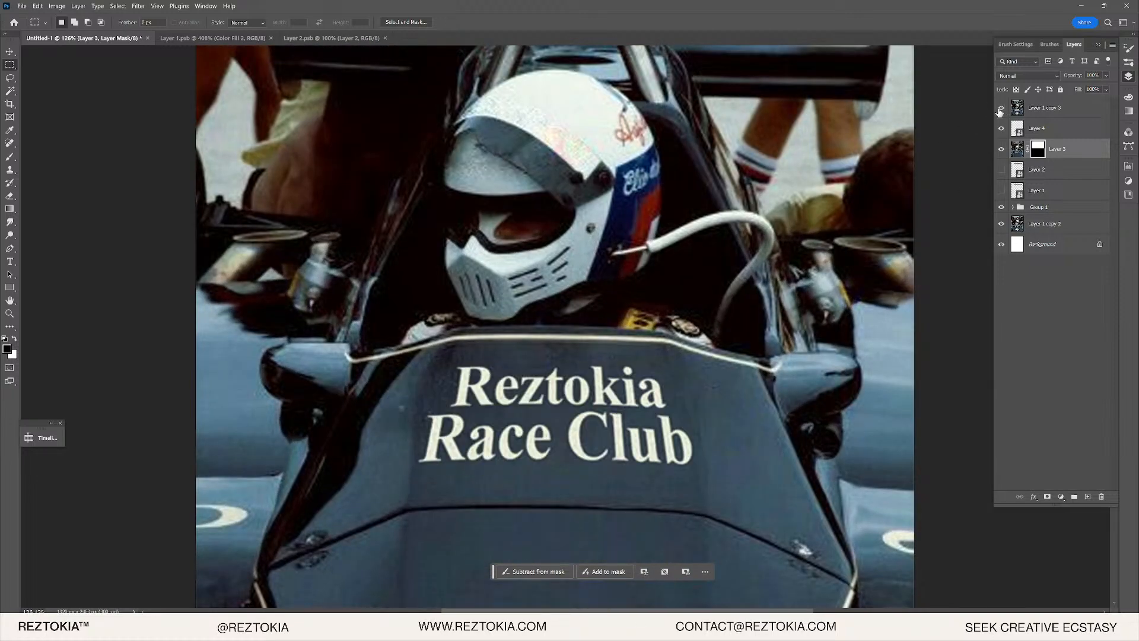
click(1002, 110)
click(1002, 109)
scroll(514, 416, up, 5)
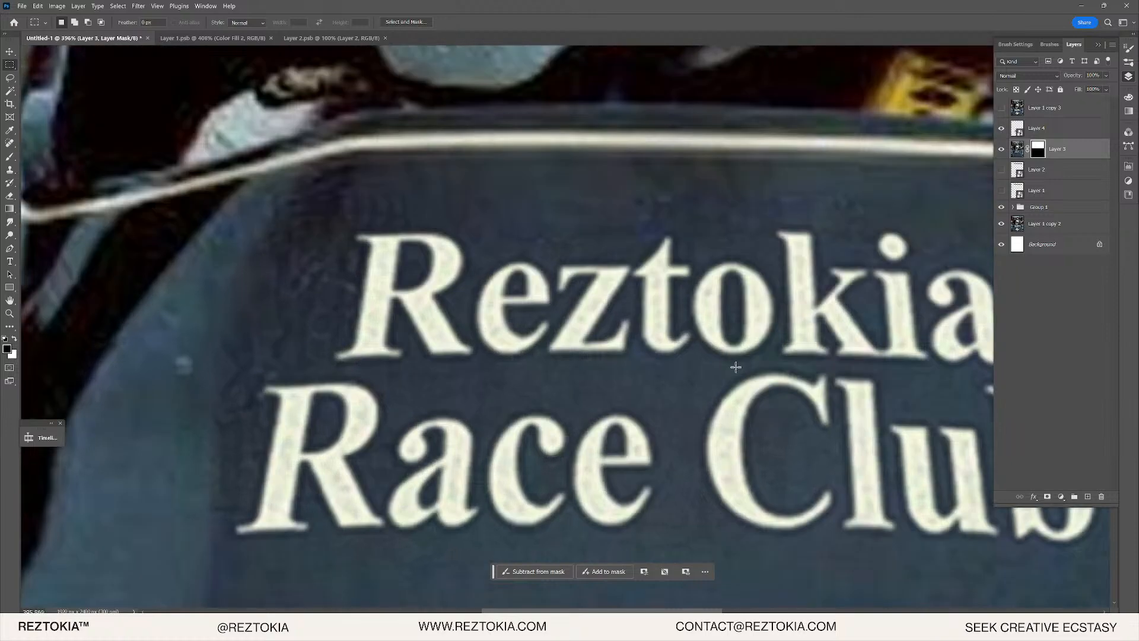
key(v)
scroll(770, 262, up, 3)
click(1054, 115)
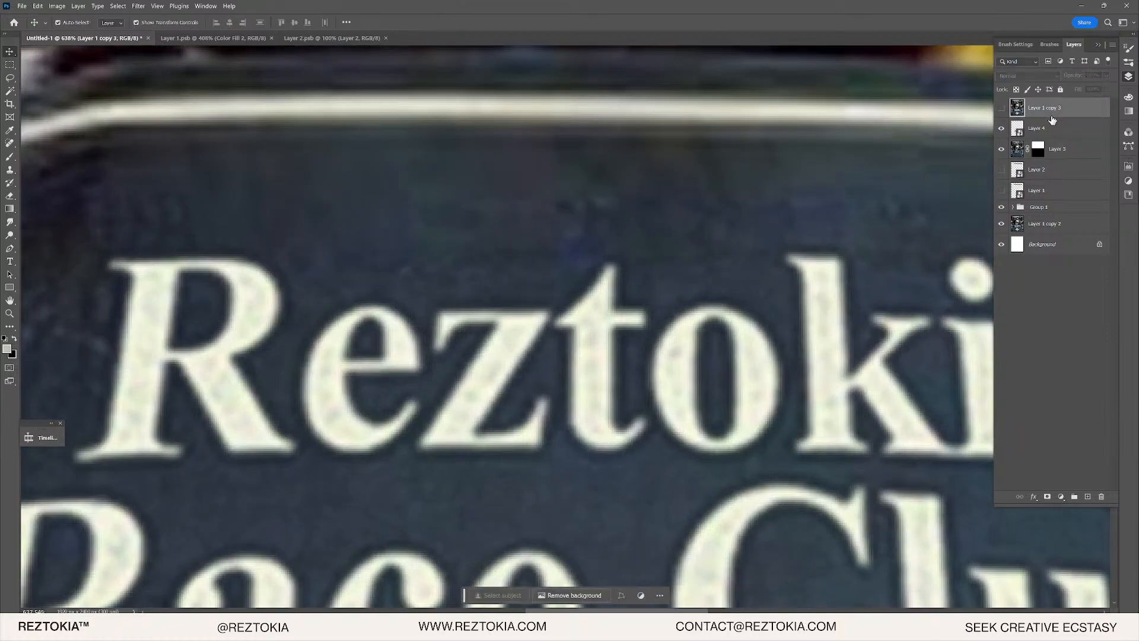
- Nudge Layer 4's Reztokia lettering up slightly
click(1053, 136)
click(992, 129)
click(1003, 129)
click(1005, 129)
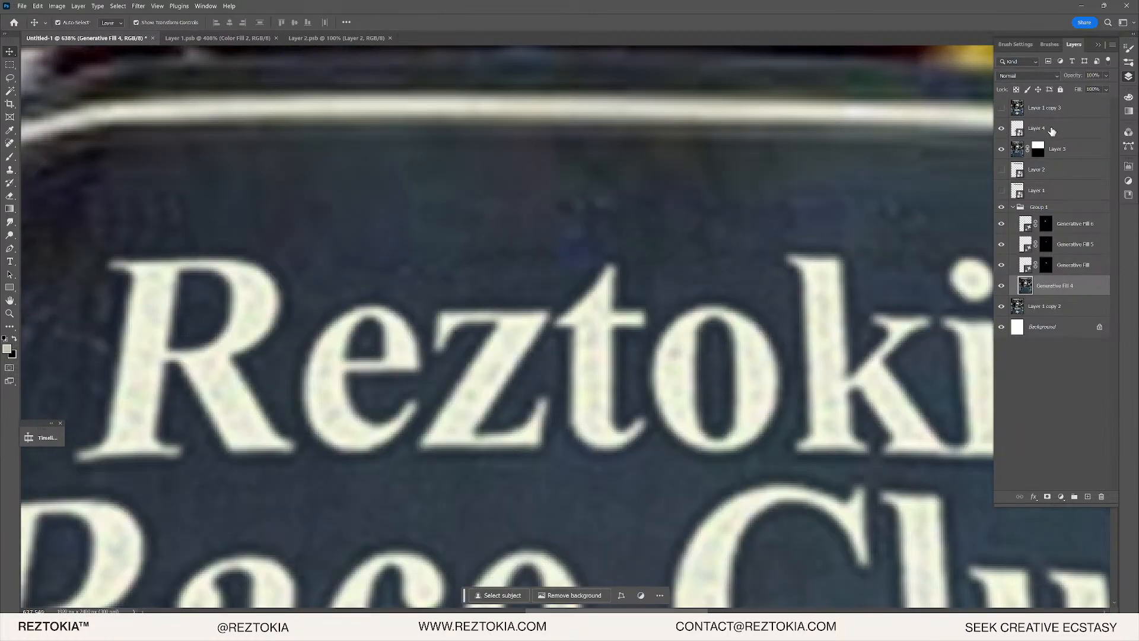
click(1044, 128)
key(Up)
key(Up)
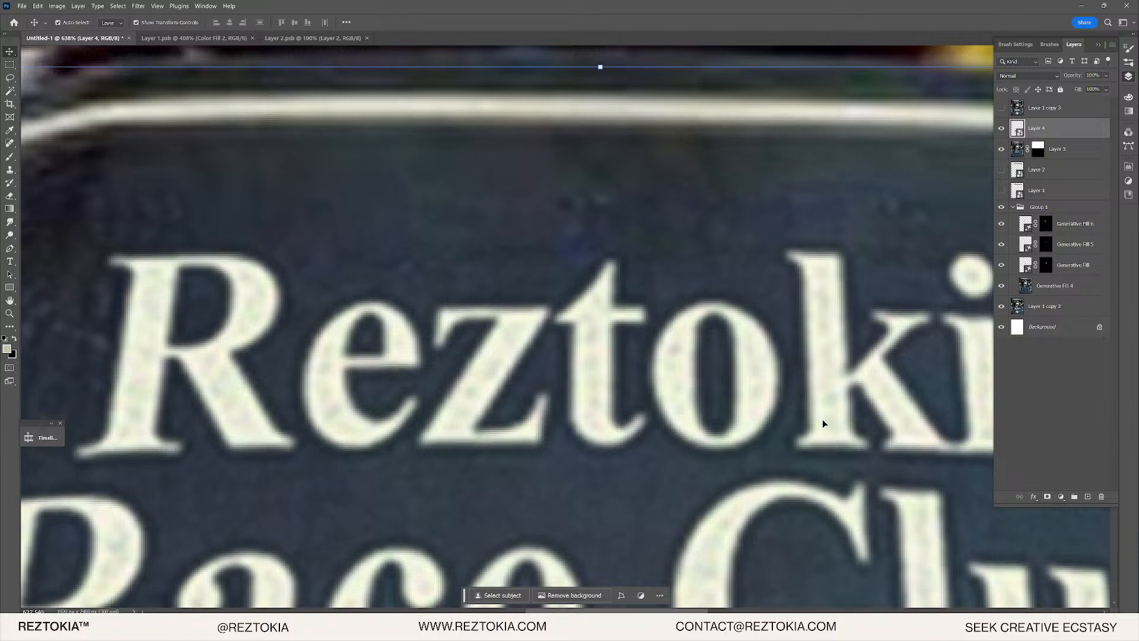
- Add a colorized Hue/Saturation adjustment with Hue 45, Saturation +25 and Lightness -12
click(1062, 497)
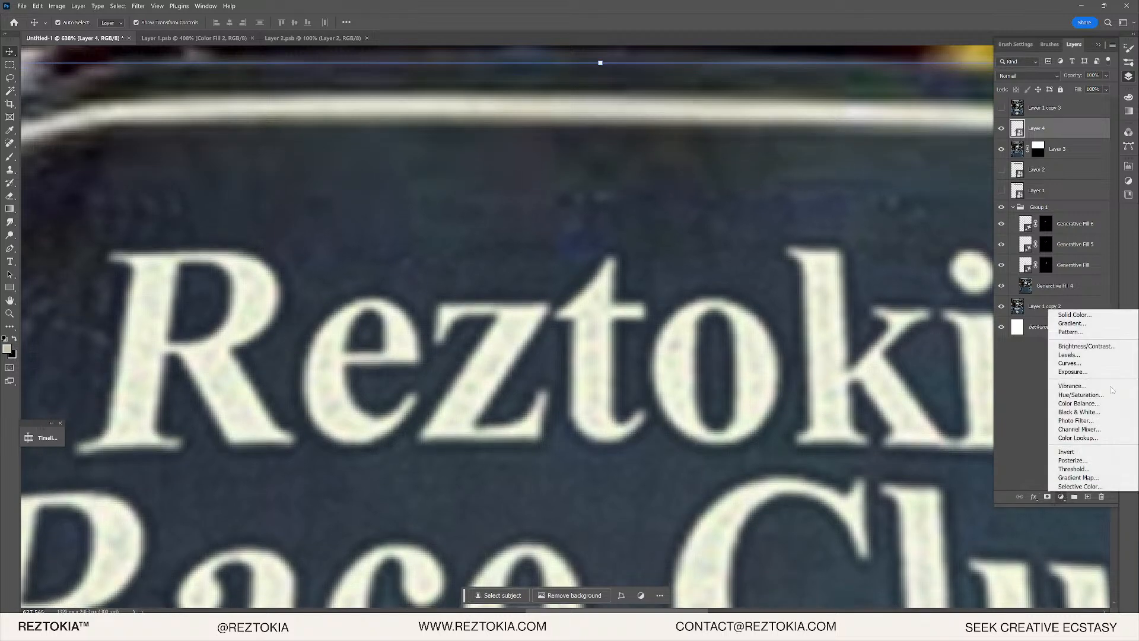
click(1095, 395)
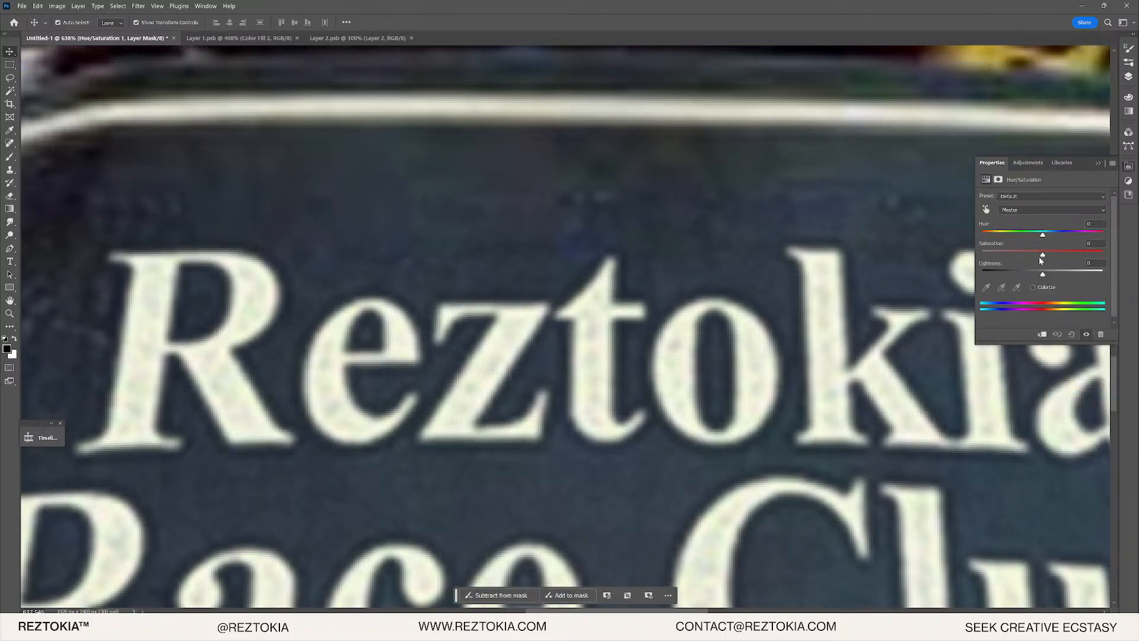
drag(1039, 256, 1058, 256)
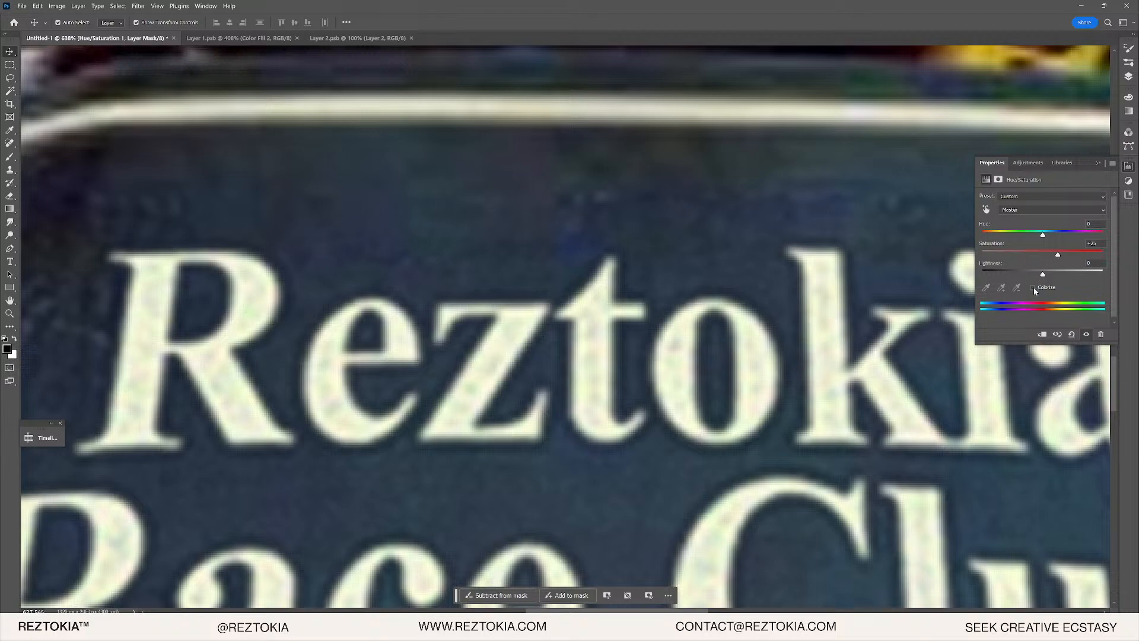
click(1033, 288)
drag(1002, 235, 1002, 234)
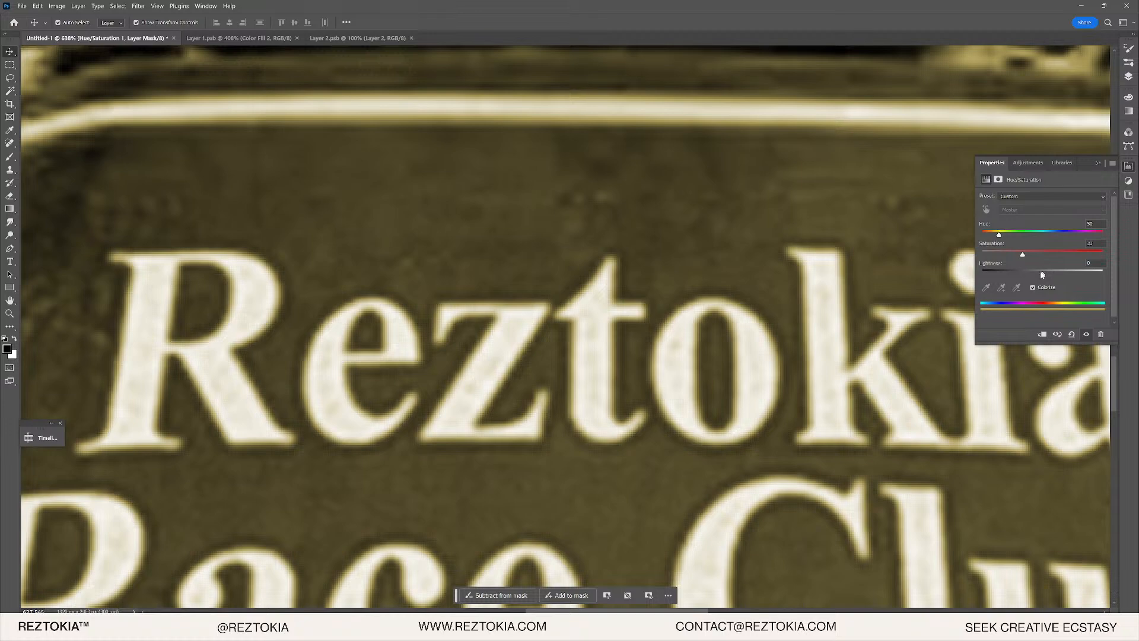
drag(1044, 275, 1037, 272)
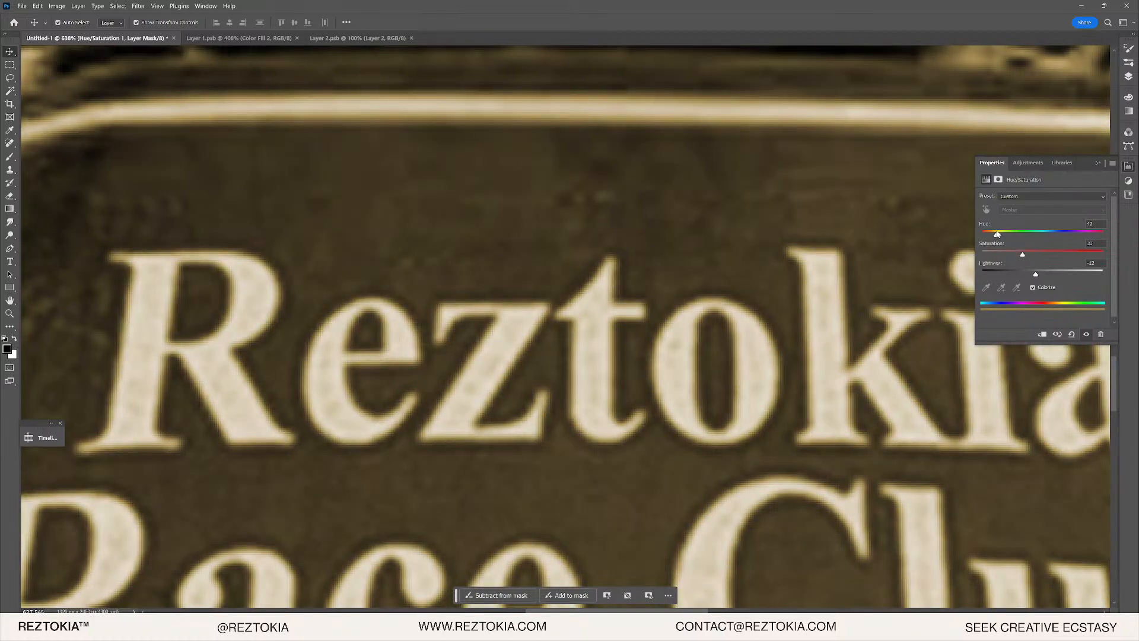
drag(998, 234, 999, 234)
- Return to the layers list and select the Hue/Saturation layer rather than its mask
click(1129, 77)
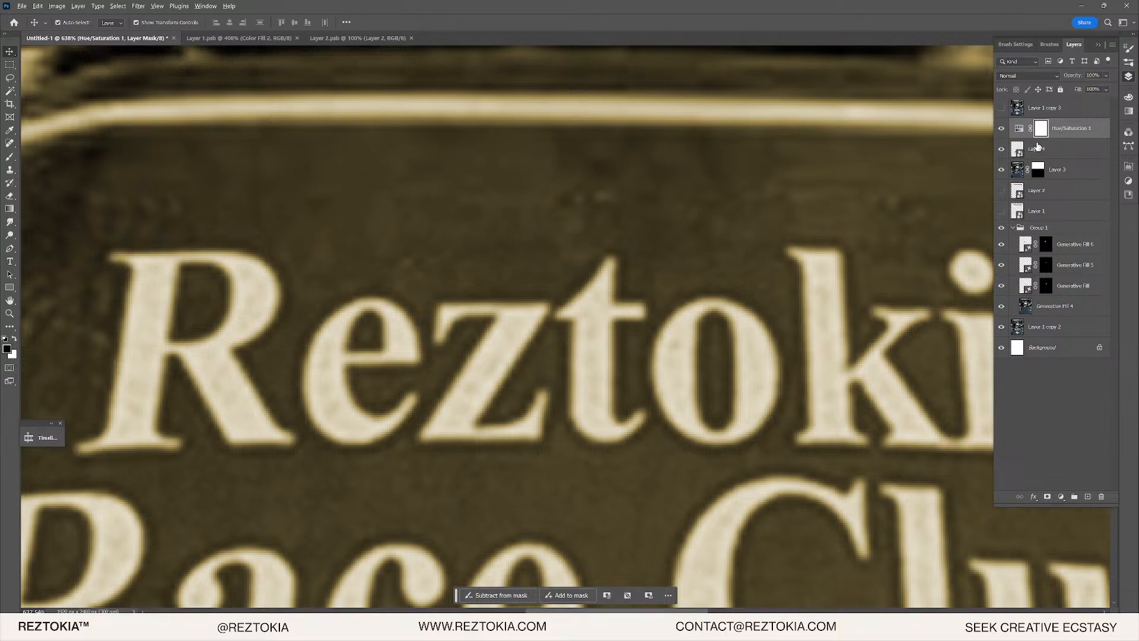
scroll(565, 319, down, 5)
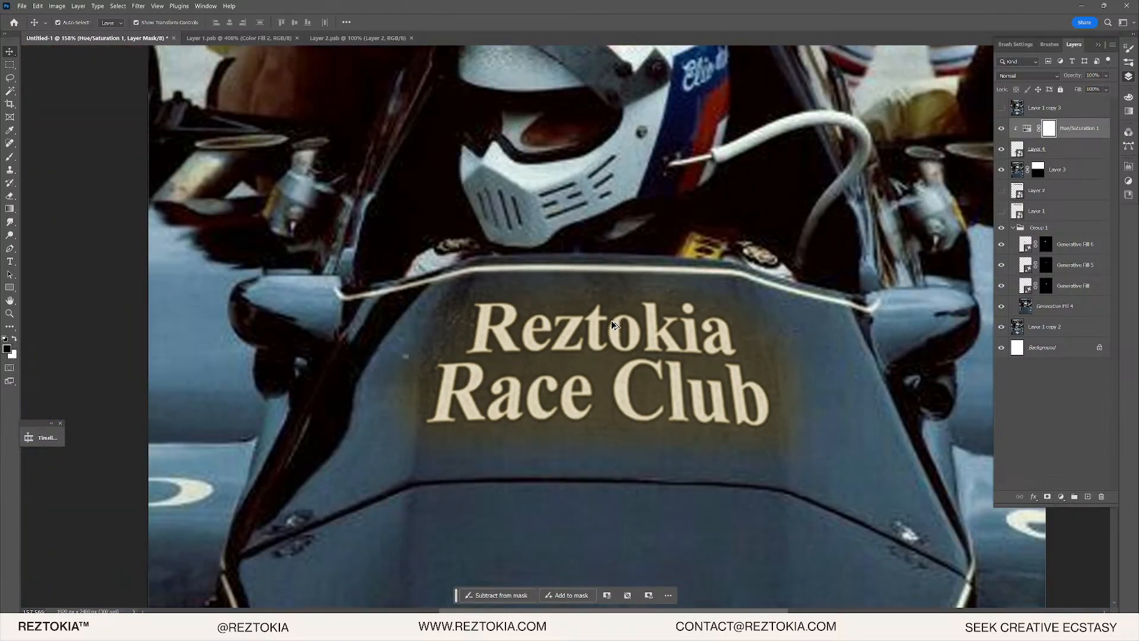
scroll(612, 320, up, 3)
scroll(692, 236, up, 2)
scroll(606, 237, down, 2)
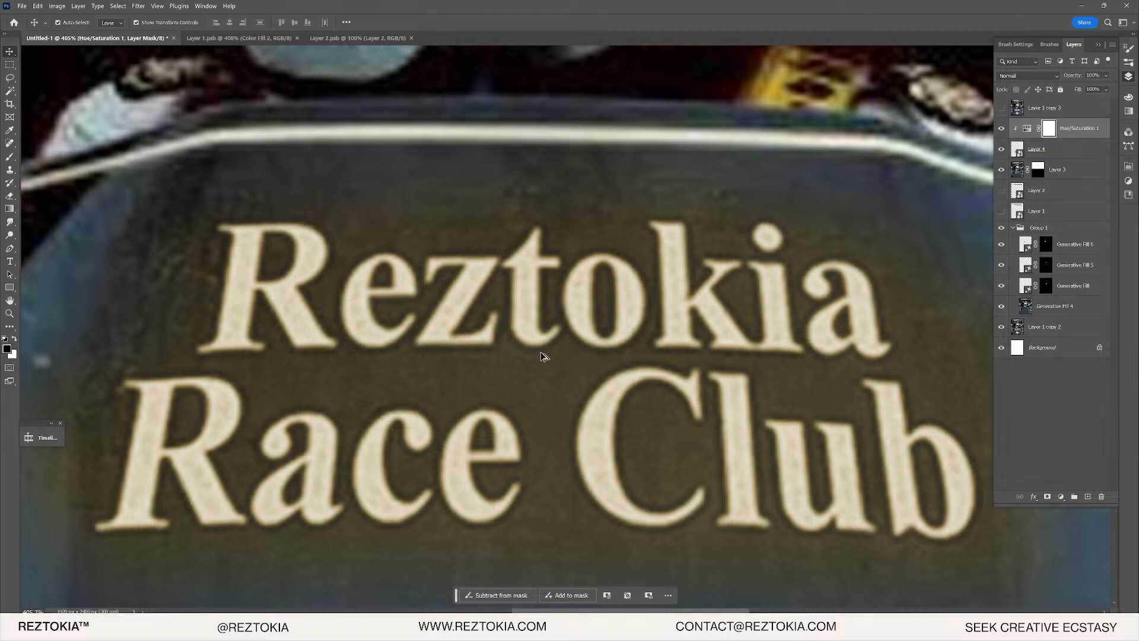
scroll(540, 356, up, 3)
scroll(749, 228, up, 1)
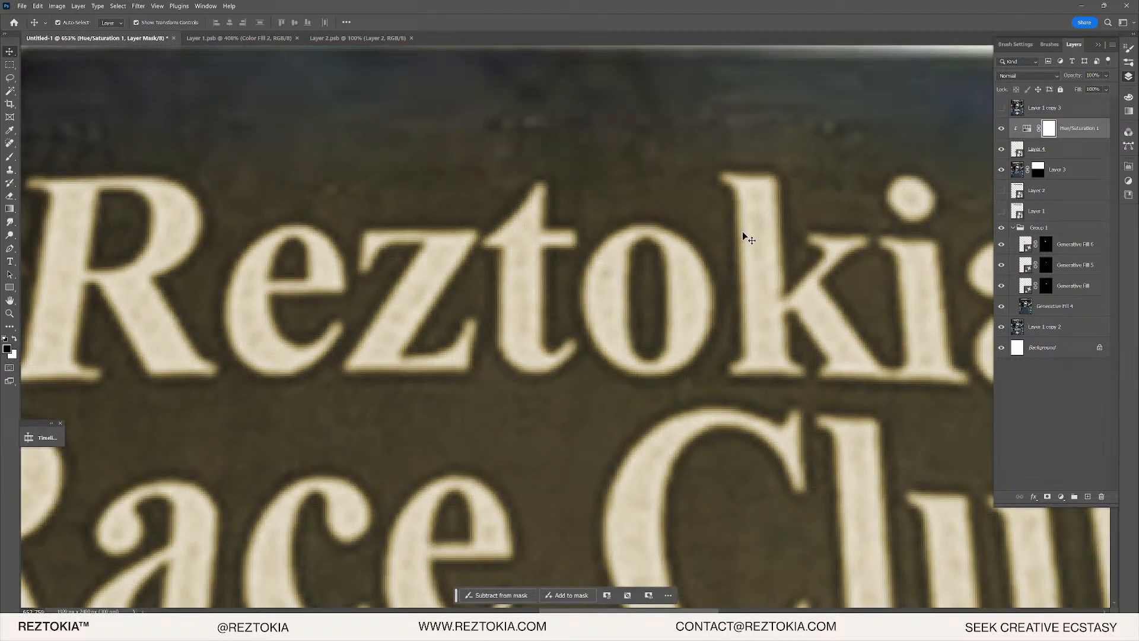
click(1093, 134)
- Split the Underlying Layer Blend If sliders so the Hue/Saturation tint only affects the bright lettering
double_click(1106, 133)
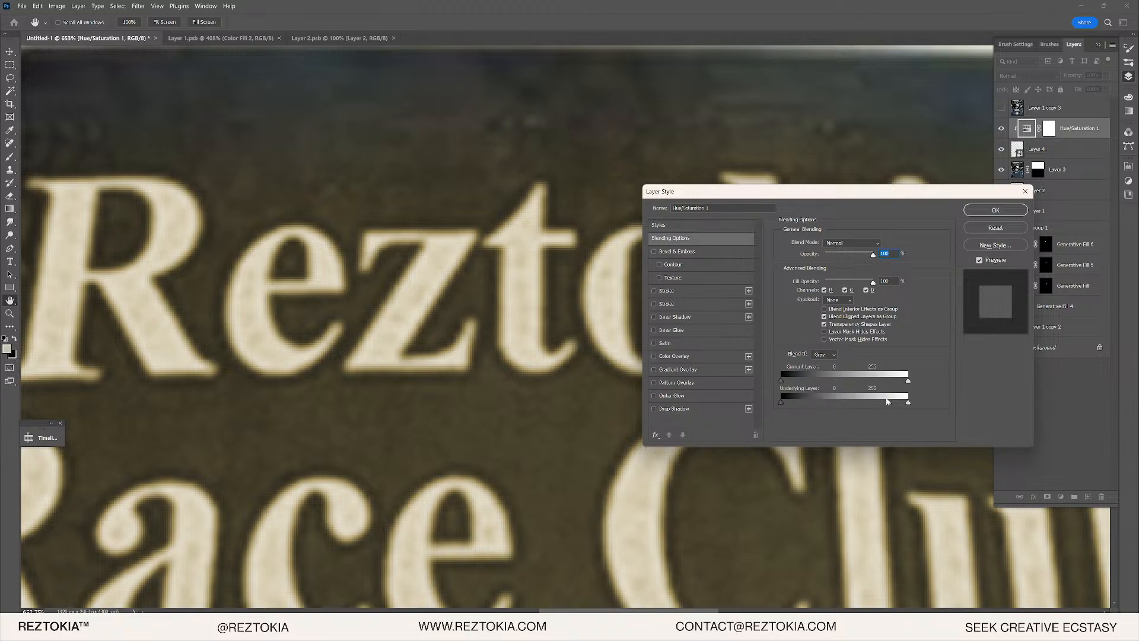
mouse_move(888, 402)
mouse_down()
mouse_move(858, 403)
mouse_move(903, 404)
mouse_up()
key(ctrl+z)
drag(781, 402, 859, 402)
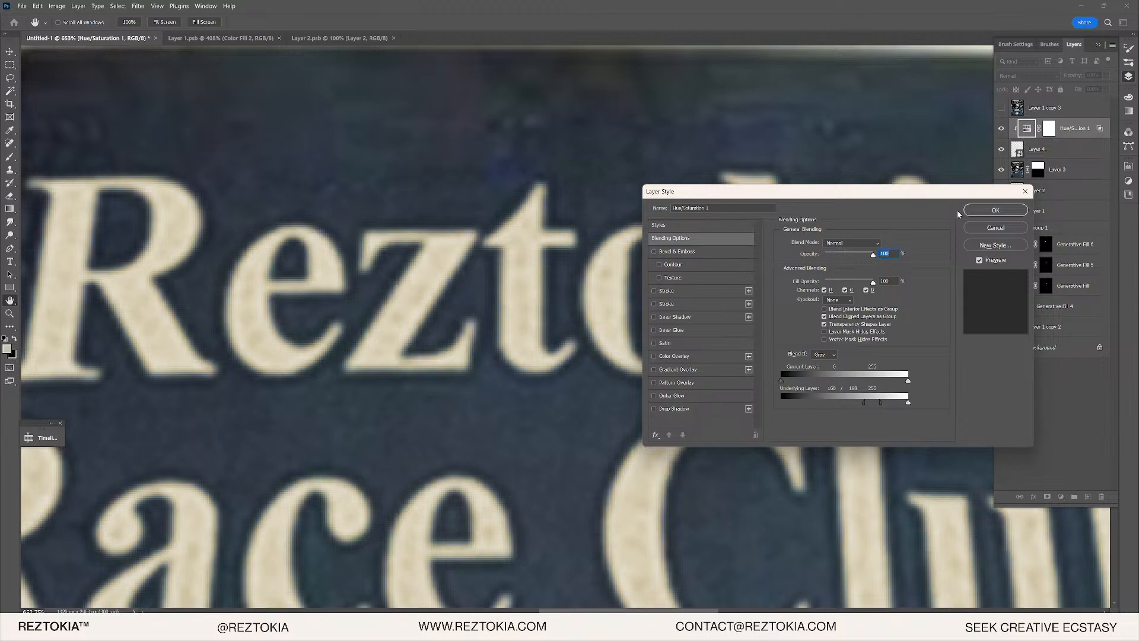
click(983, 209)
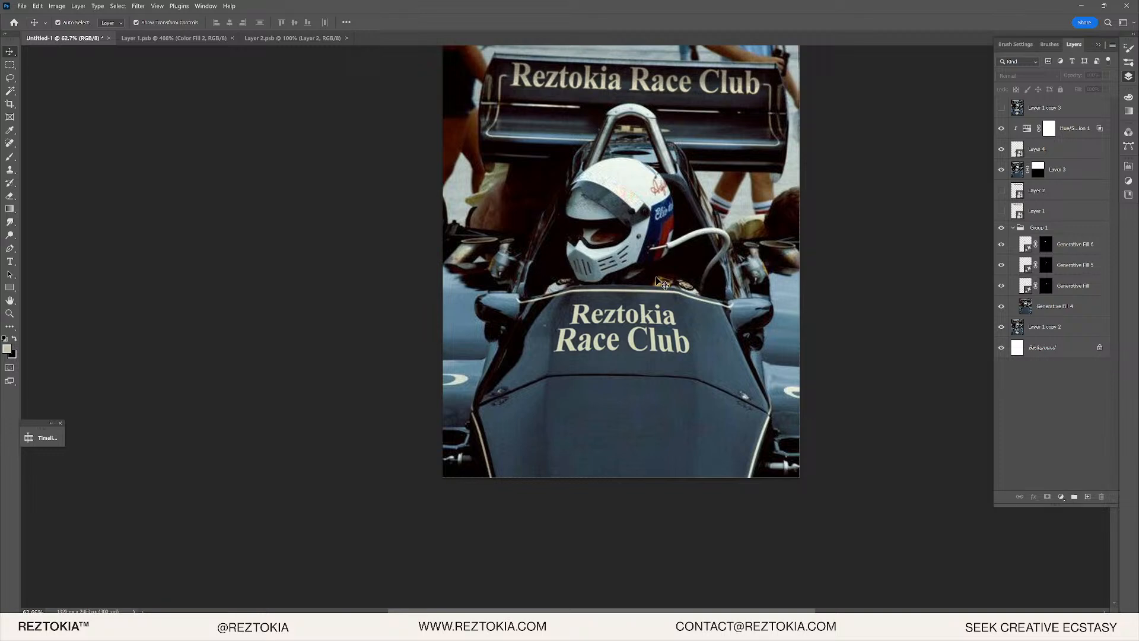
- Toggle Layer 1 copy 3 repeatedly to compare the original livery with Reztokia Race Club, ending visible
scroll(632, 281, up, 2)
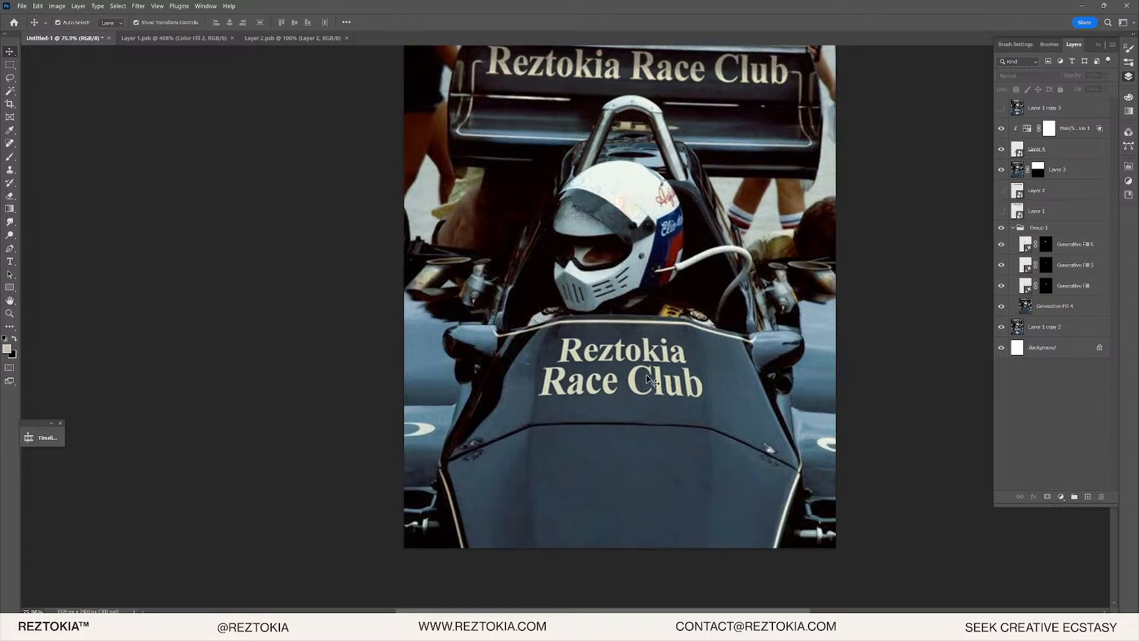
scroll(673, 367, up, 1)
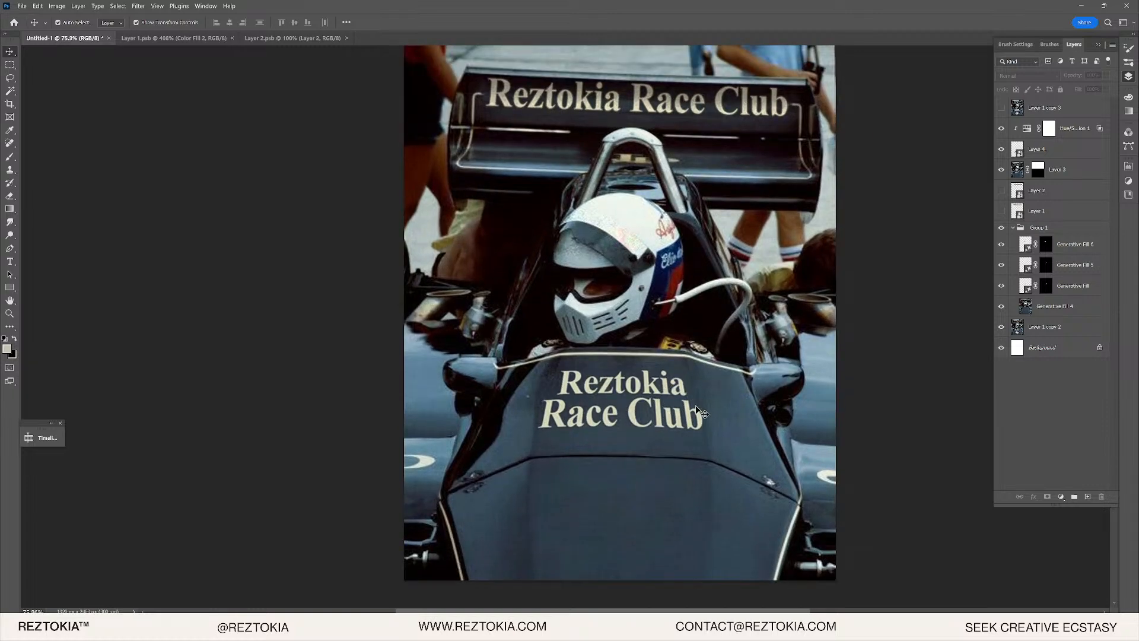
scroll(699, 409, up, 3)
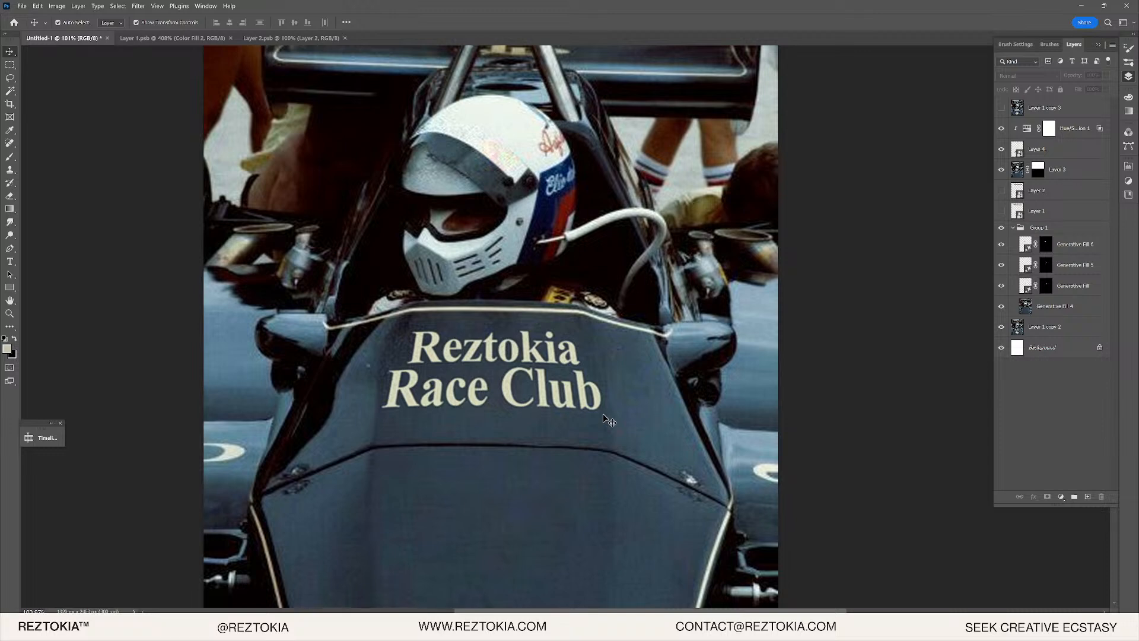
scroll(609, 455, down, 1)
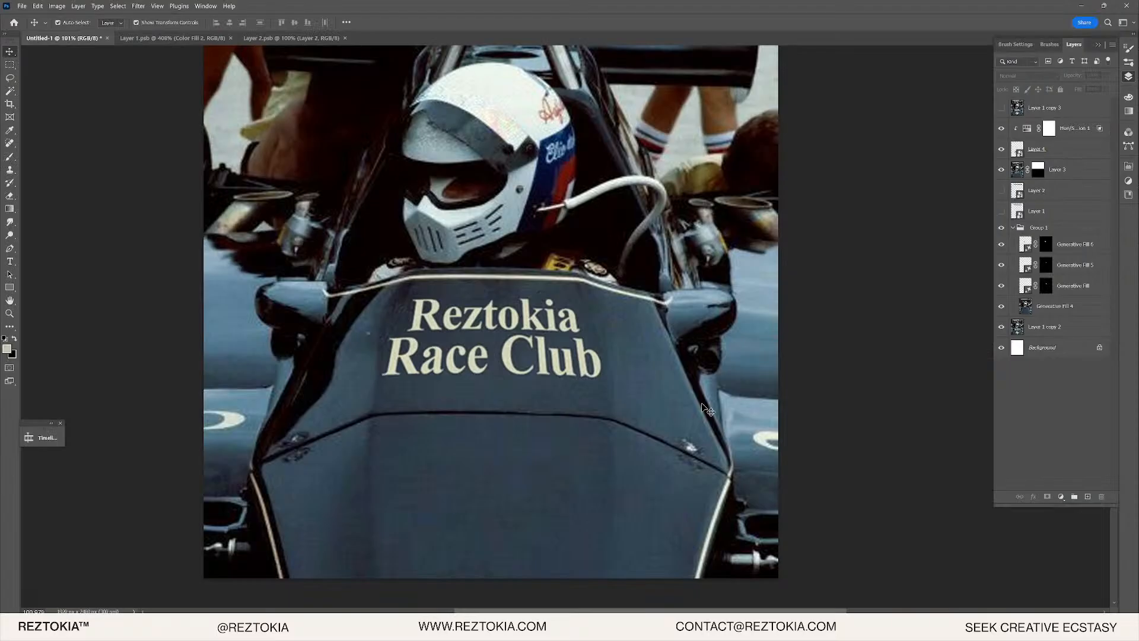
click(1001, 108)
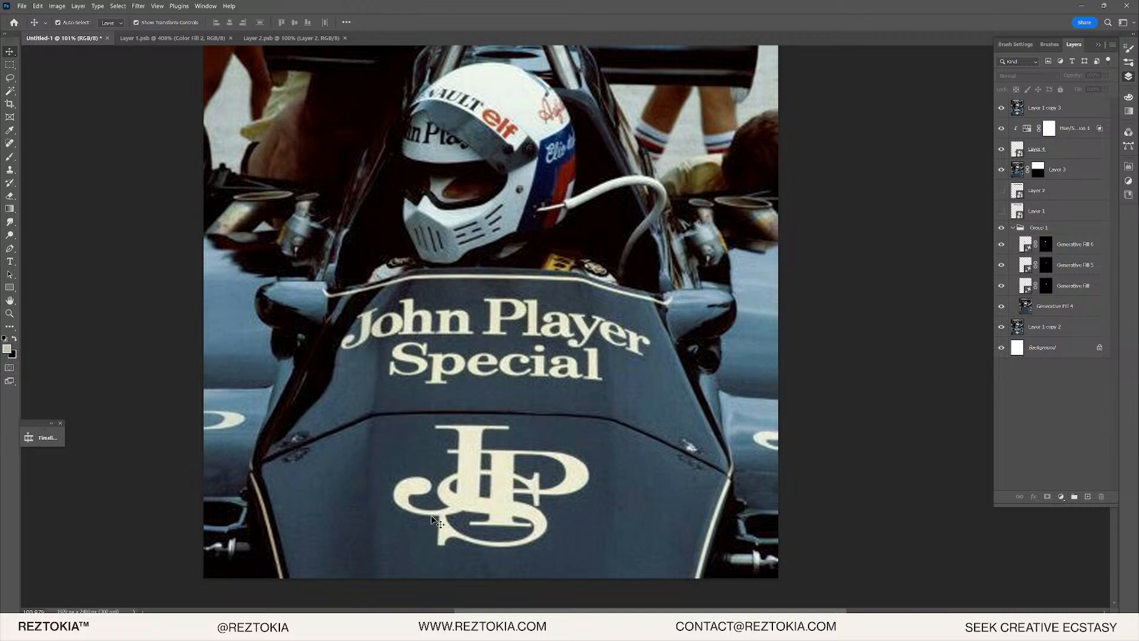
click(1003, 108)
click(1003, 108)
click(1003, 108)
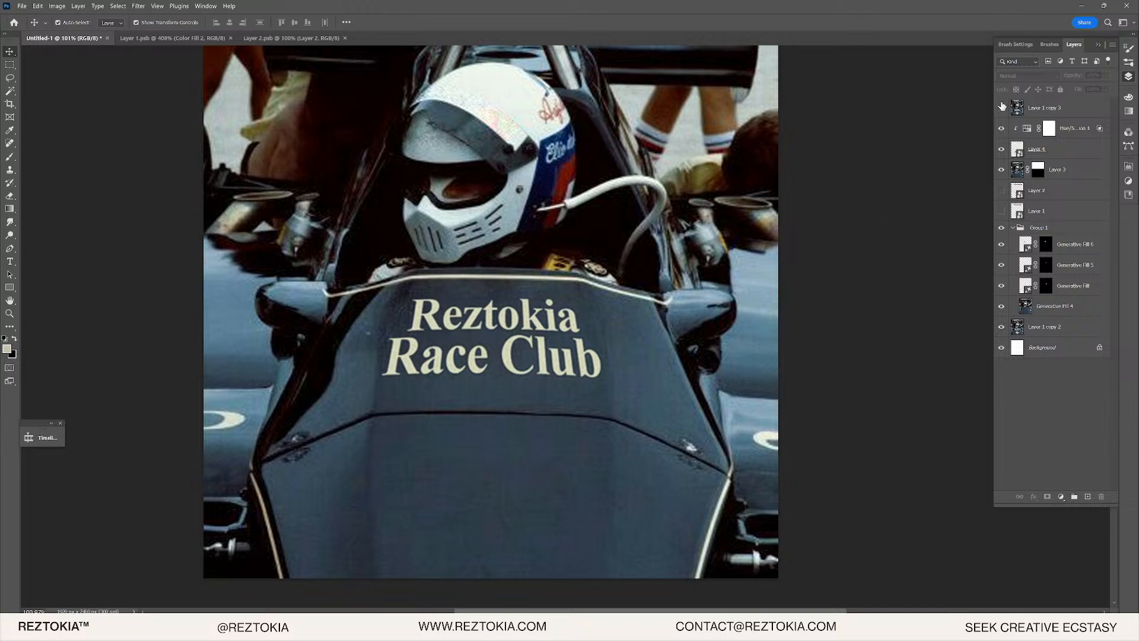
click(1003, 108)
click(1002, 108)
click(1001, 108)
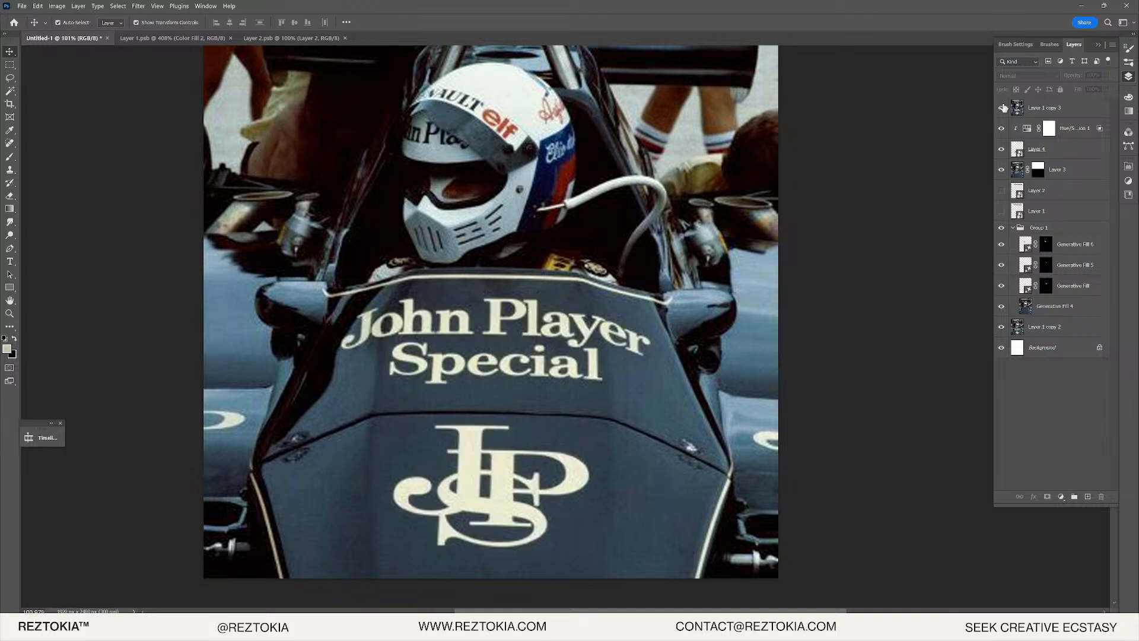
- Pan the Illustrator artboard upward and deselect the Reztokia Race Club text frame
scroll(447, 468, up, 5)
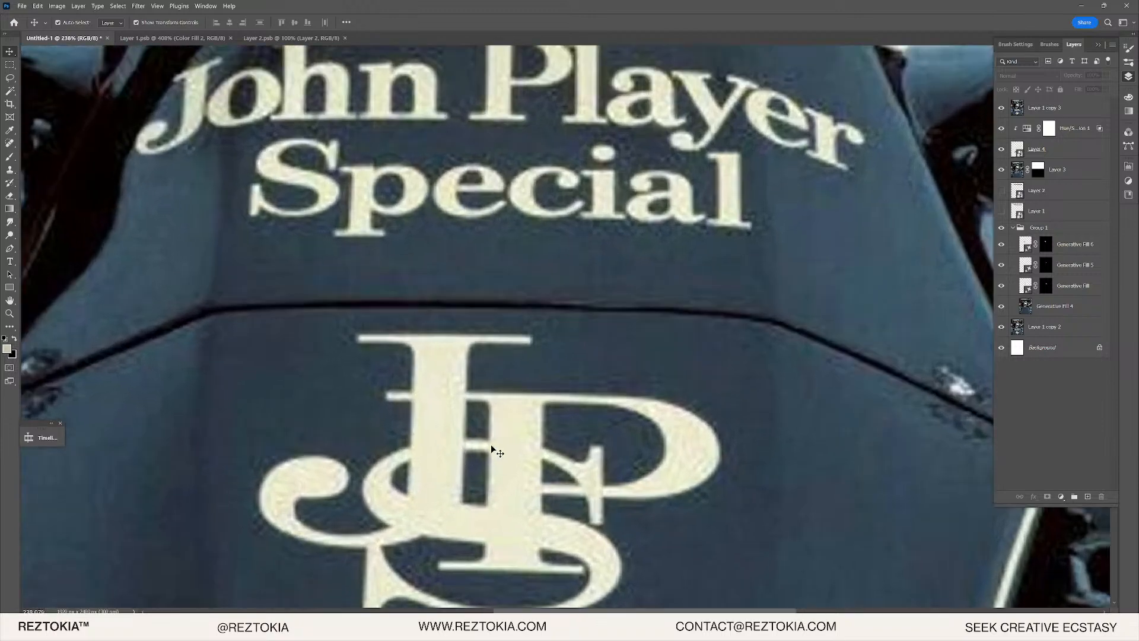
scroll(491, 445, down, 5)
scroll(416, 380, up, 4)
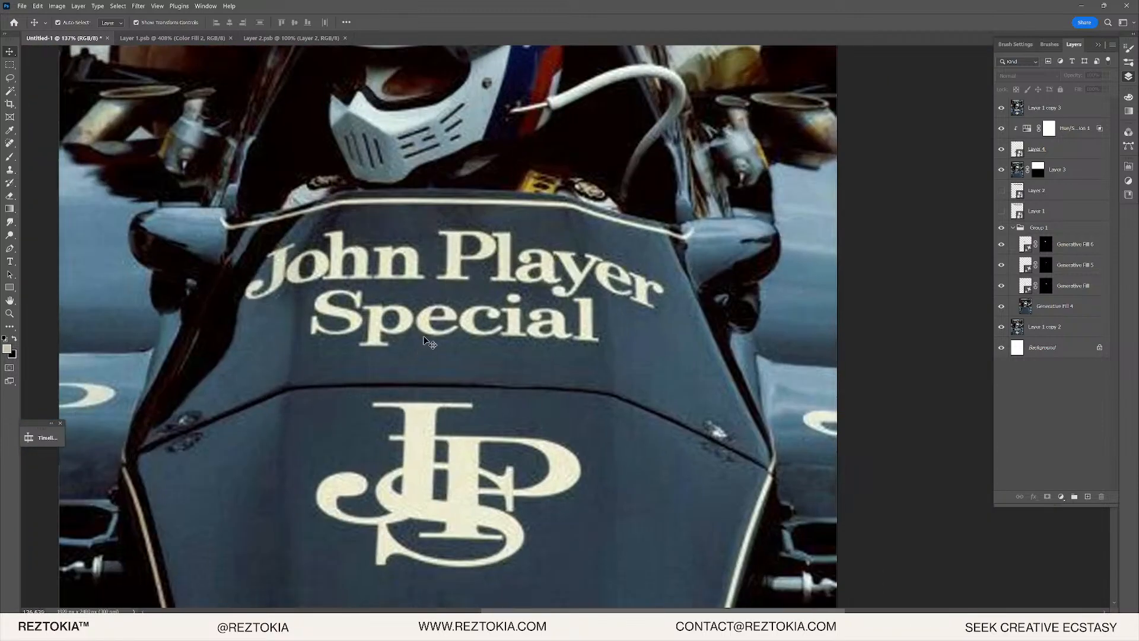
scroll(419, 368, up, 1)
scroll(413, 409, down, 3)
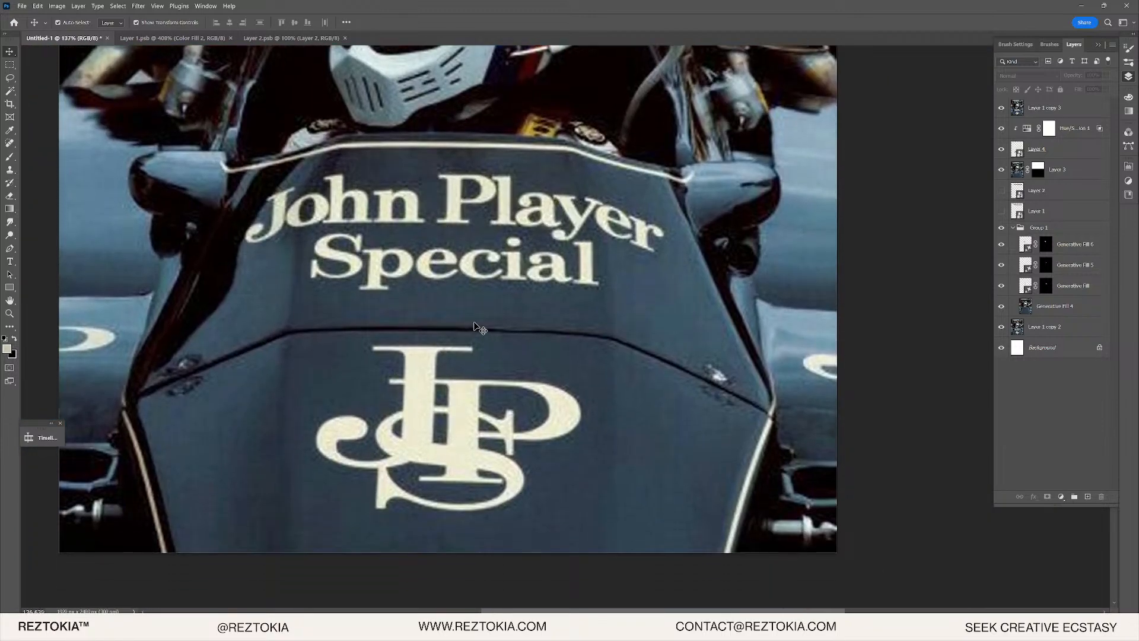
scroll(479, 328, down, 1)
scroll(480, 328, down, 4)
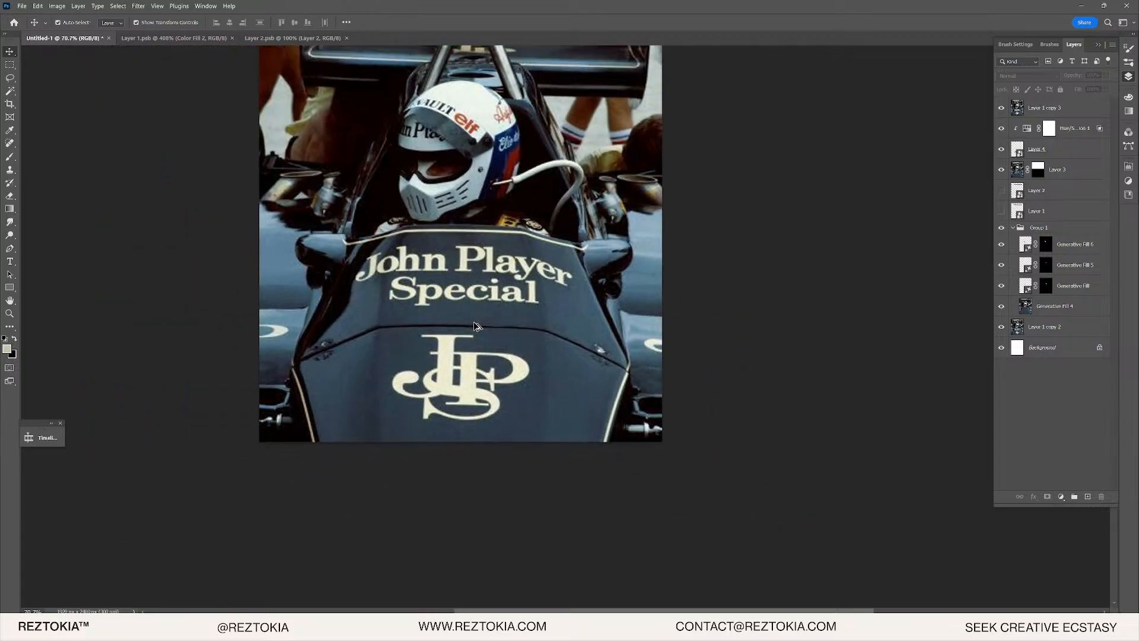
scroll(480, 328, up, 4)
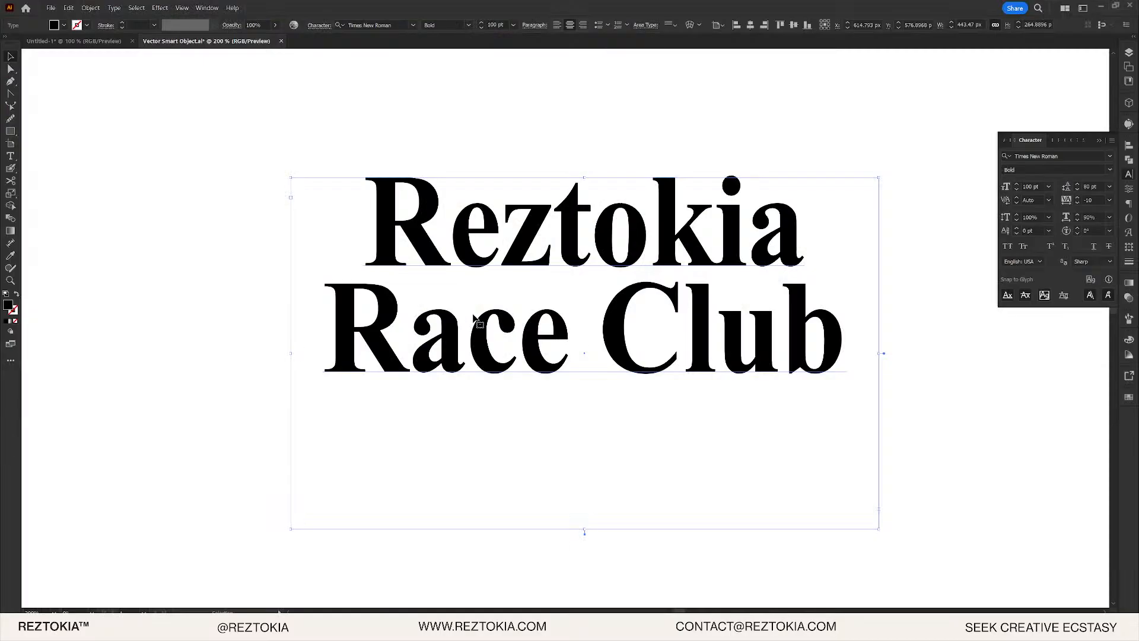
scroll(341, 403, down, 4)
drag(386, 430, 384, 344)
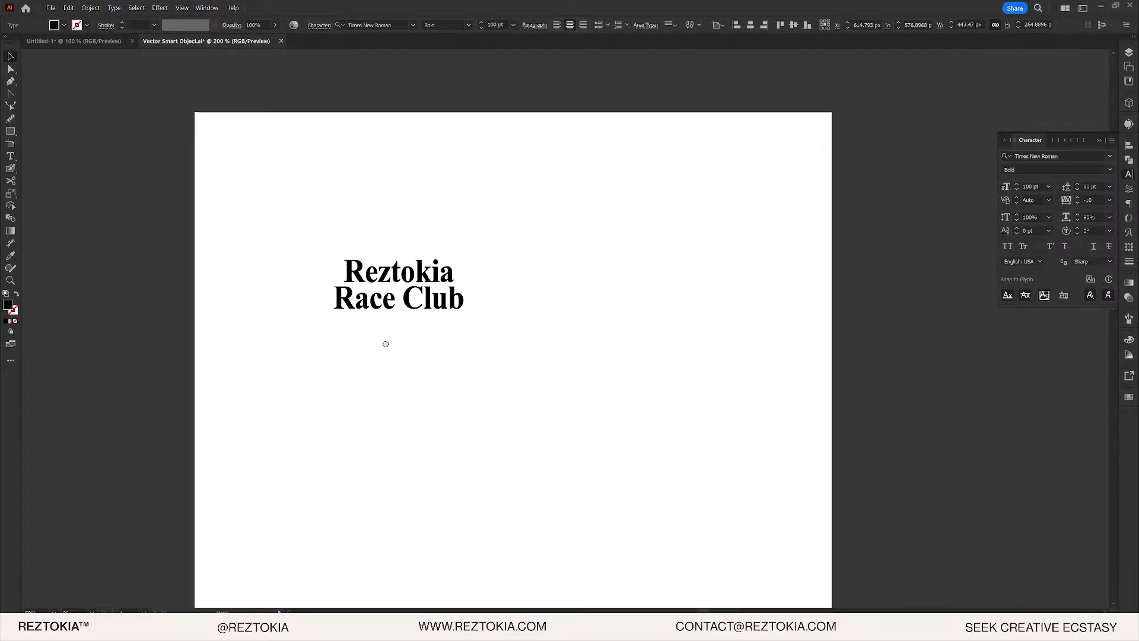
click(415, 327)
scroll(469, 287, up, 3)
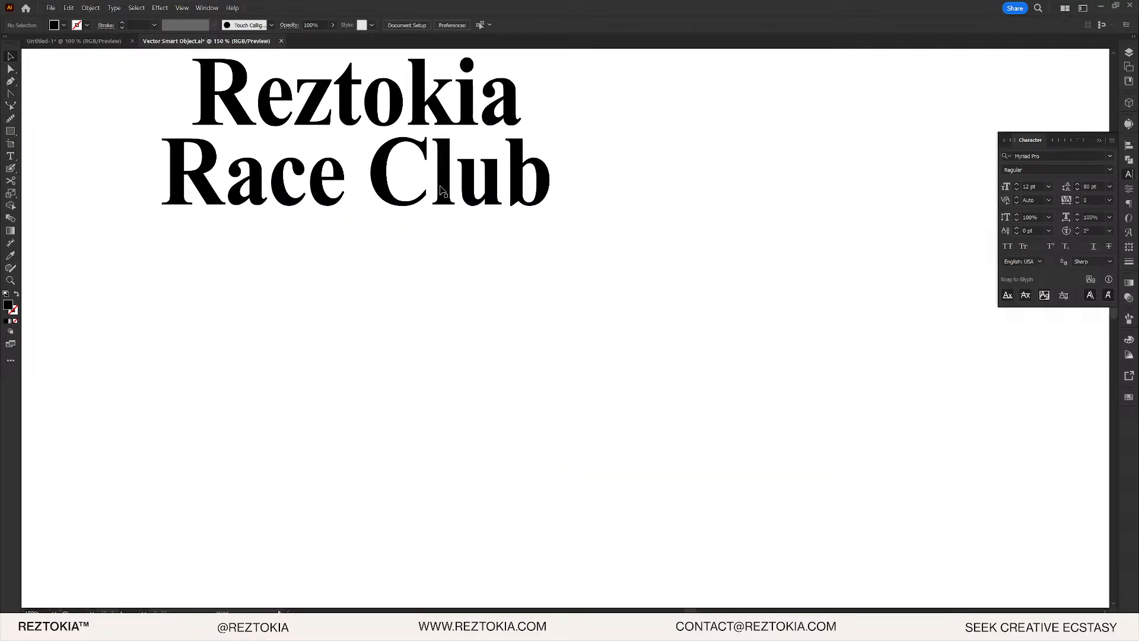
- Duplicate the club name below and retype the copy as 'R.R.C.'
drag(470, 171, 480, 302)
double_click(489, 299)
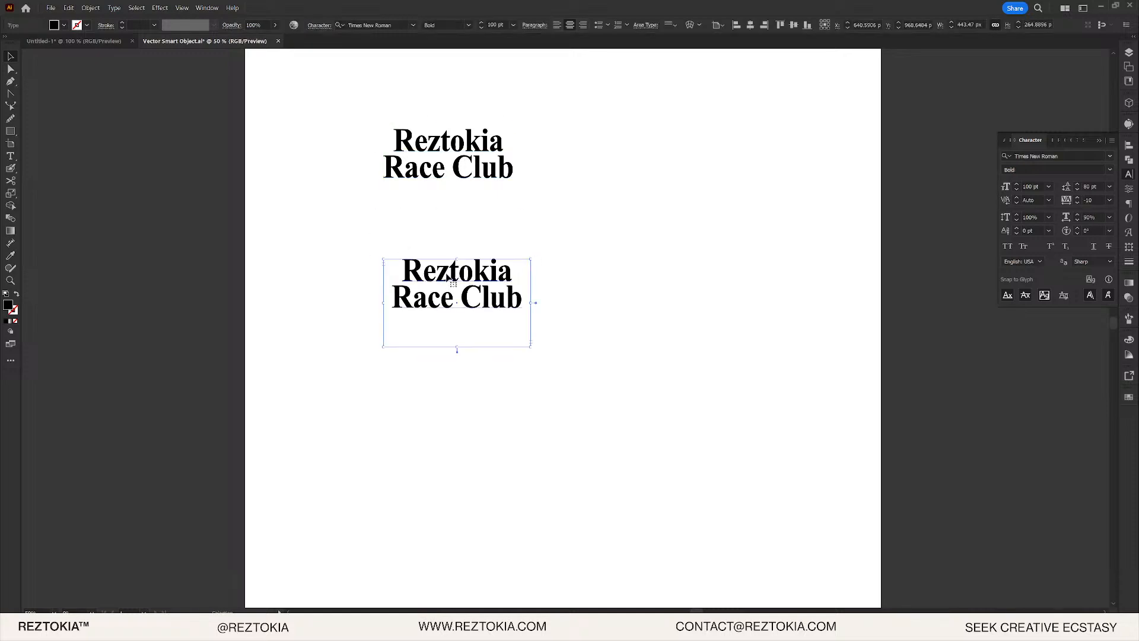
key(ctrl+a)
click(494, 279)
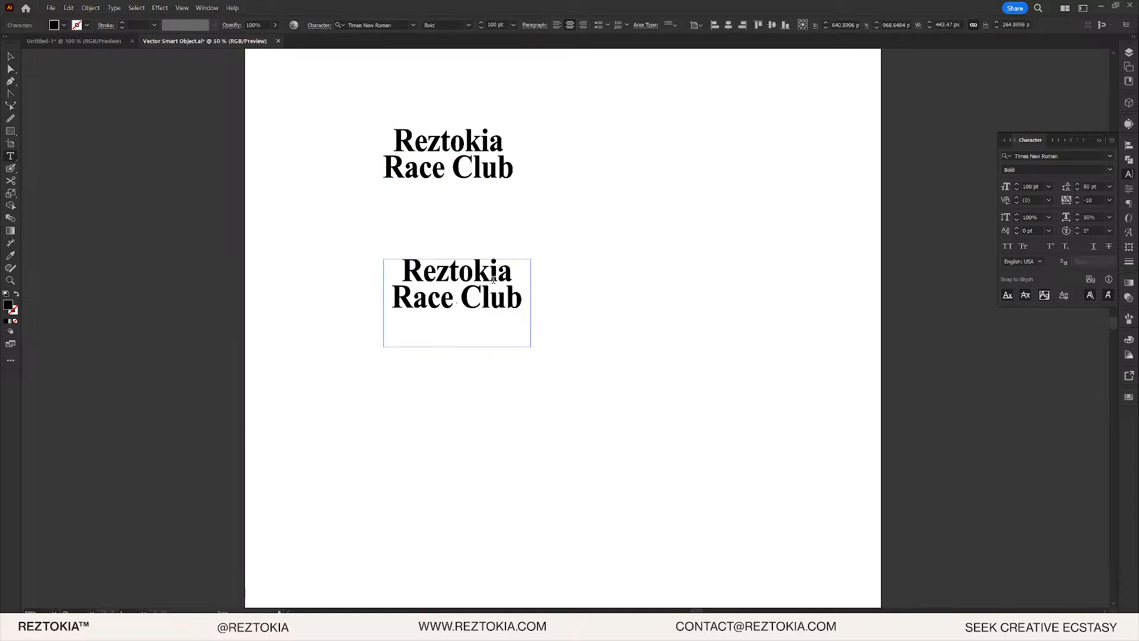
triple_click(491, 281)
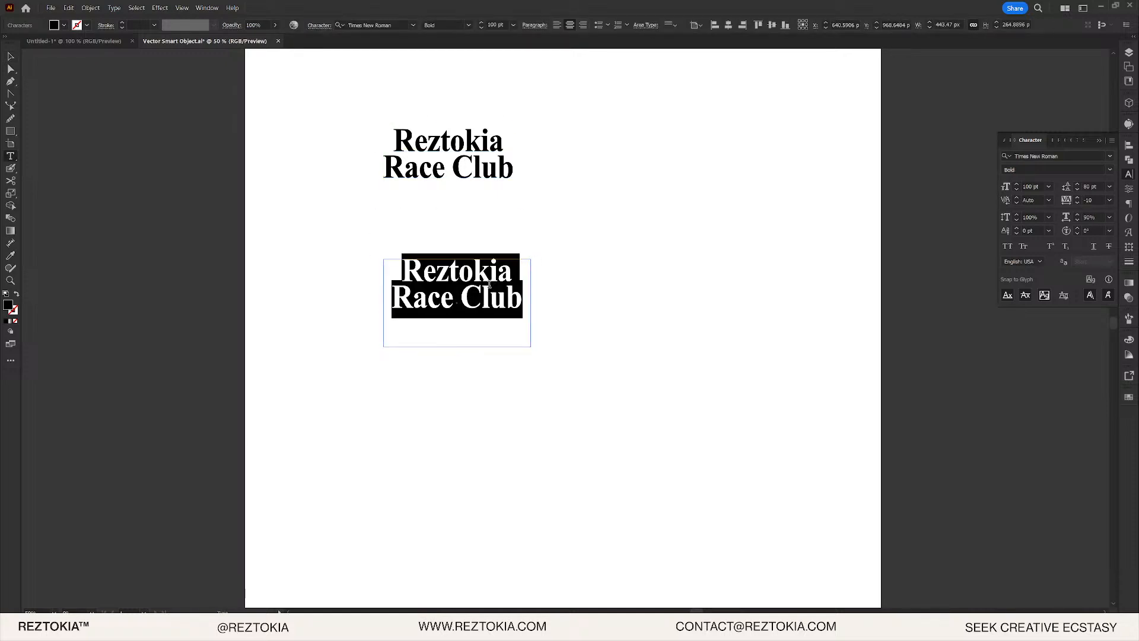
text(R.R.)
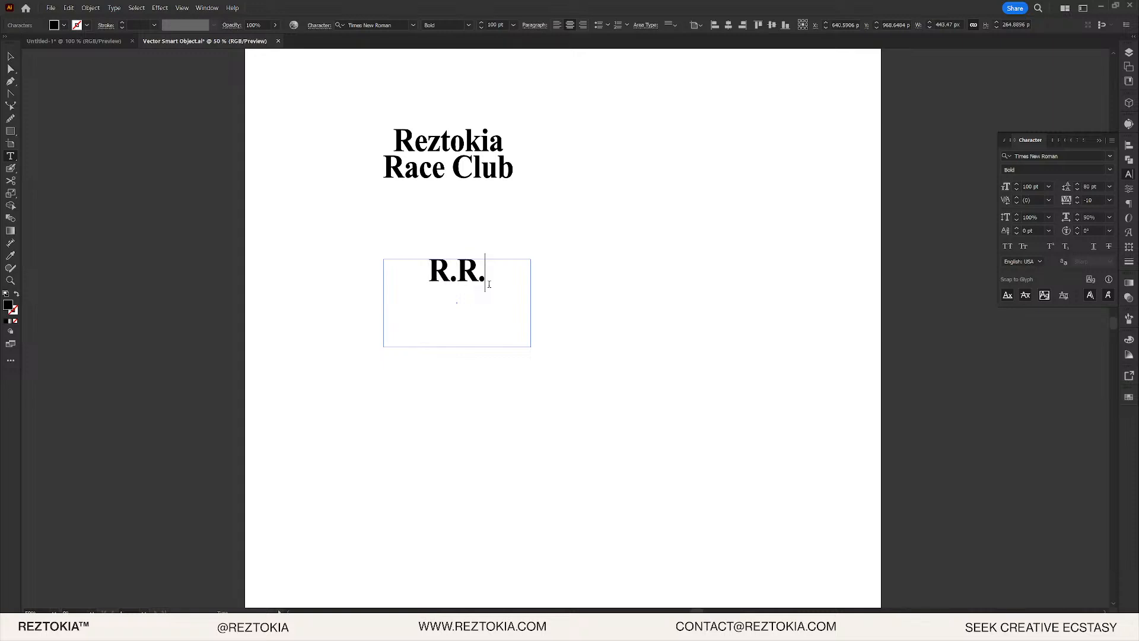
text(C.)
key(Escape)
click(517, 268)
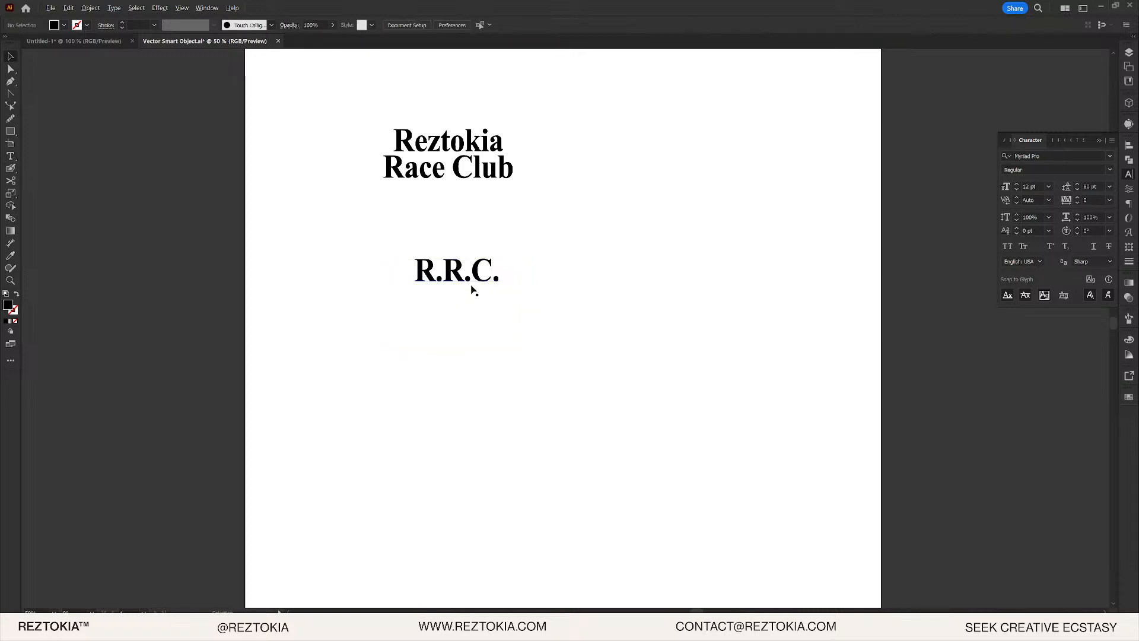
- Duplicate 'R.R.C.' below and delete the periods and C so it reads 'RR'
scroll(473, 290, up, 4)
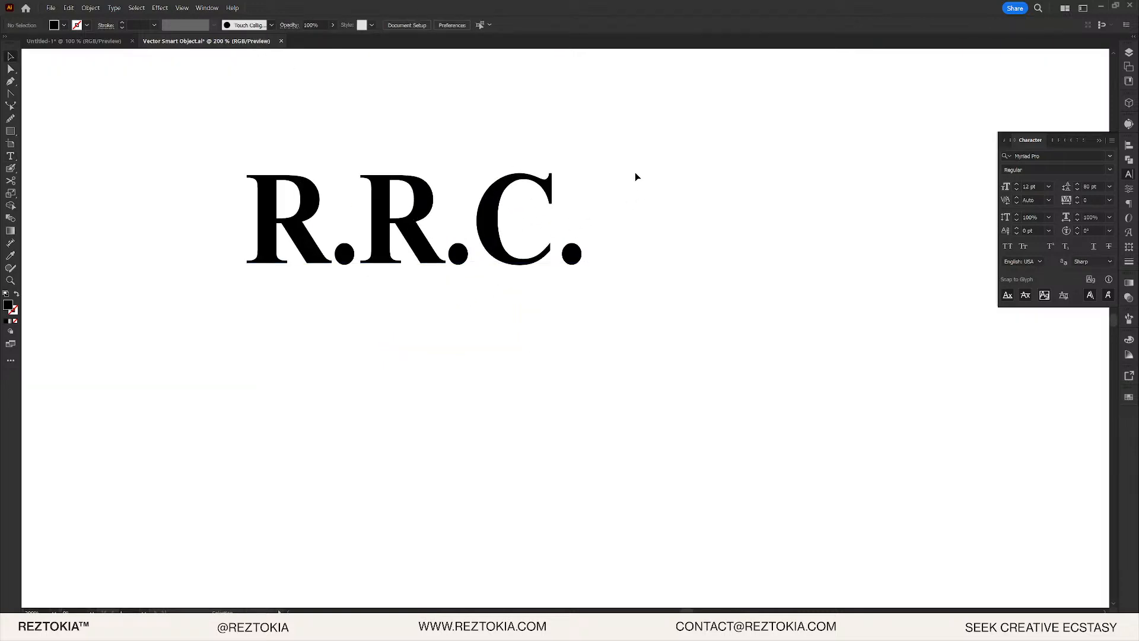
click(529, 181)
scroll(583, 173, down, 1)
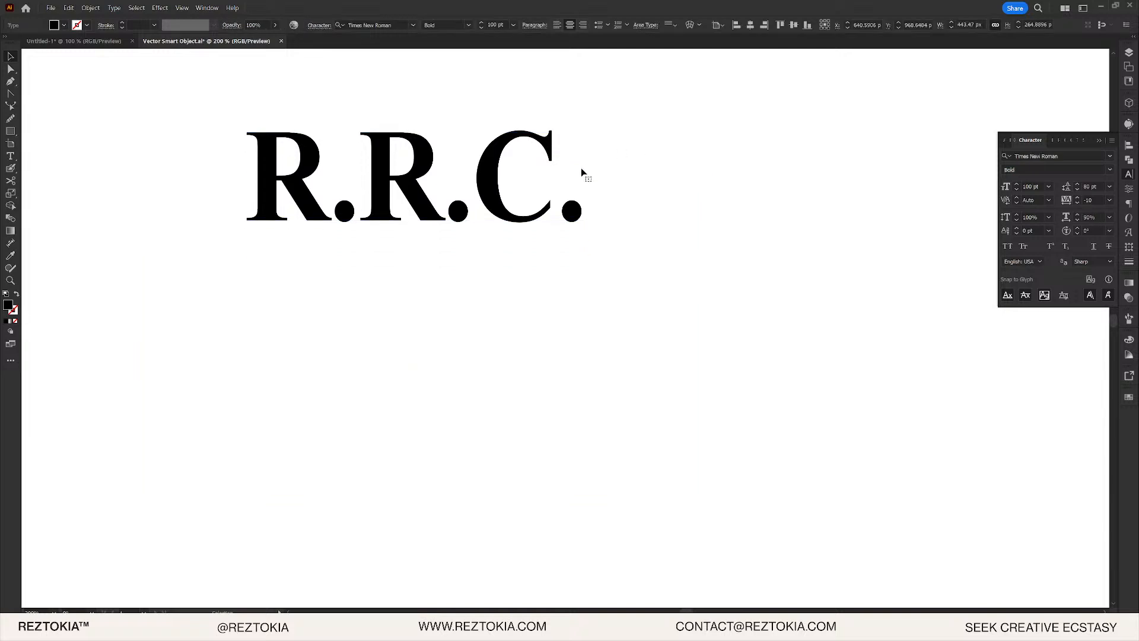
scroll(499, 168, down, 3)
drag(503, 166, 511, 296)
double_click(511, 295)
key(ctrl+a)
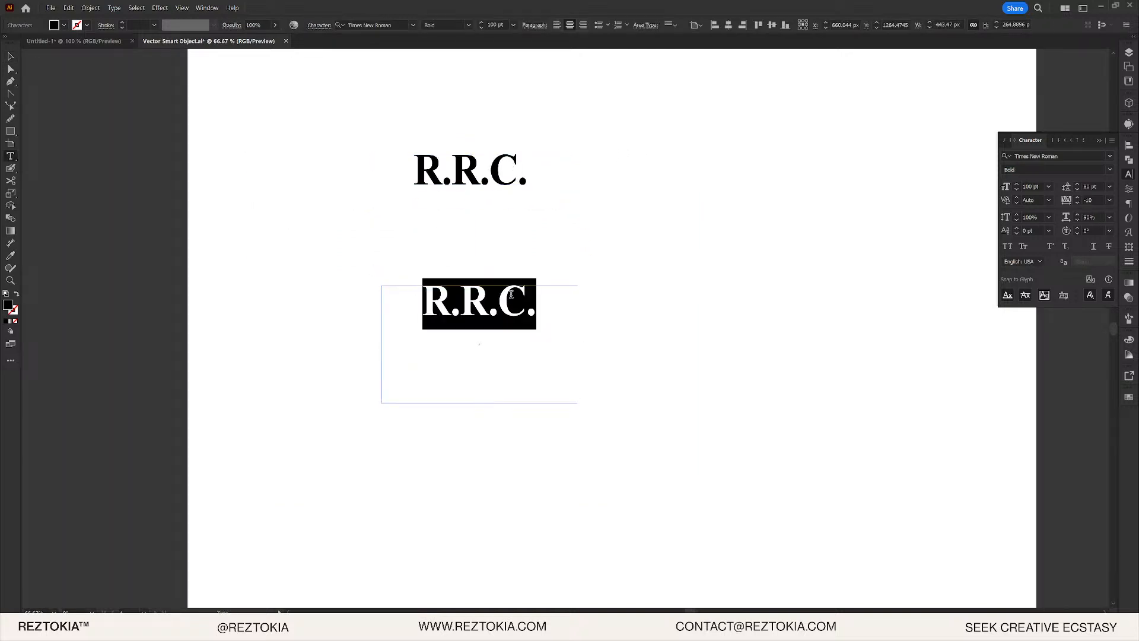
click(529, 294)
key(BackSpace)
key(BackSpace)
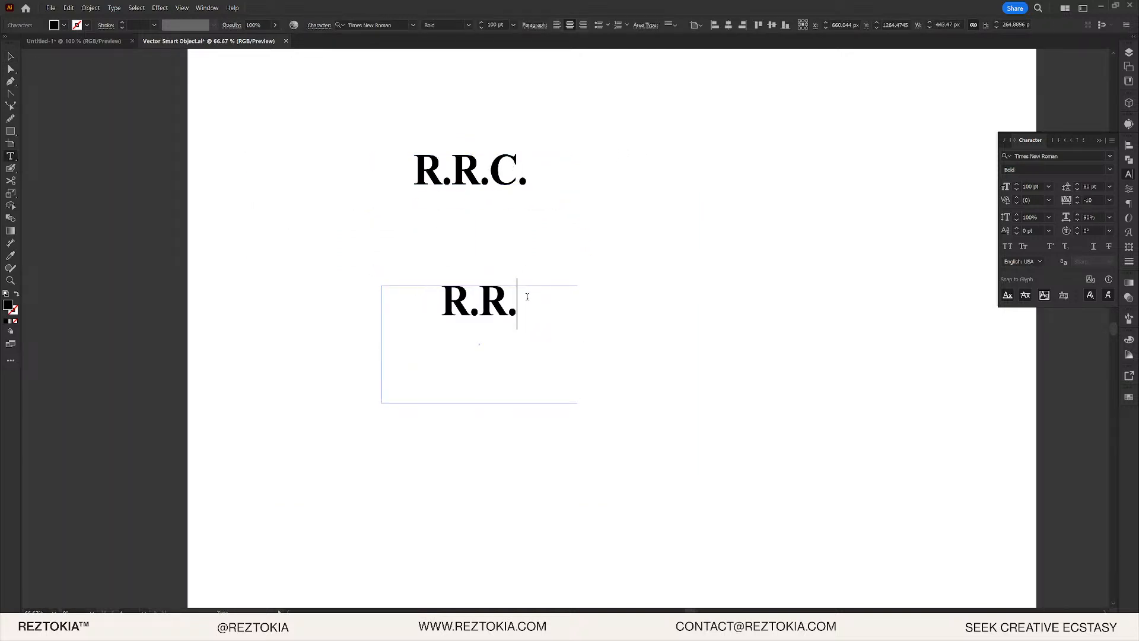
key(BackSpace)
click(486, 301)
key(BackSpace)
key(ctrl+a)
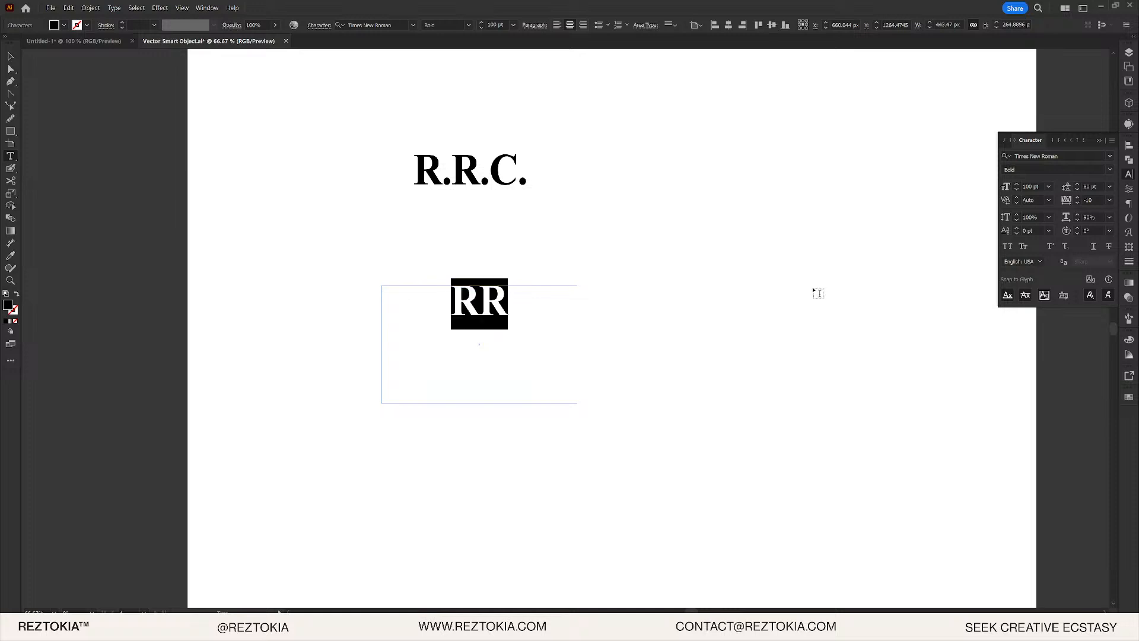
- Shear the RR frame horizontally by 30°, previewing -10° and -40° before settling
key(Escape)
right_click(501, 286)
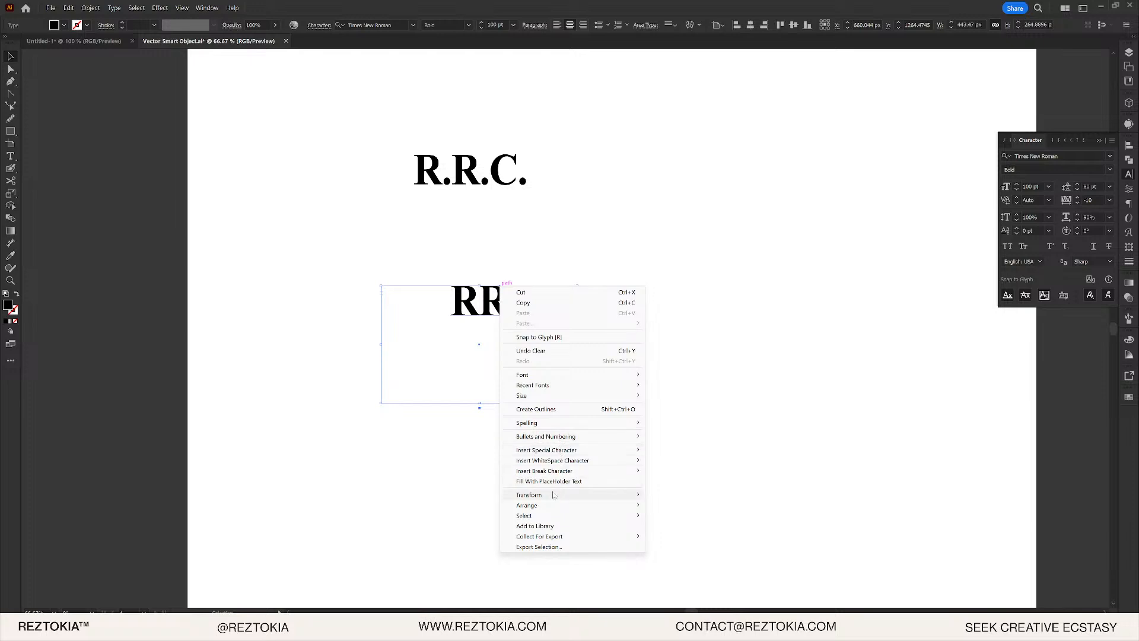
mouse_move(564, 495)
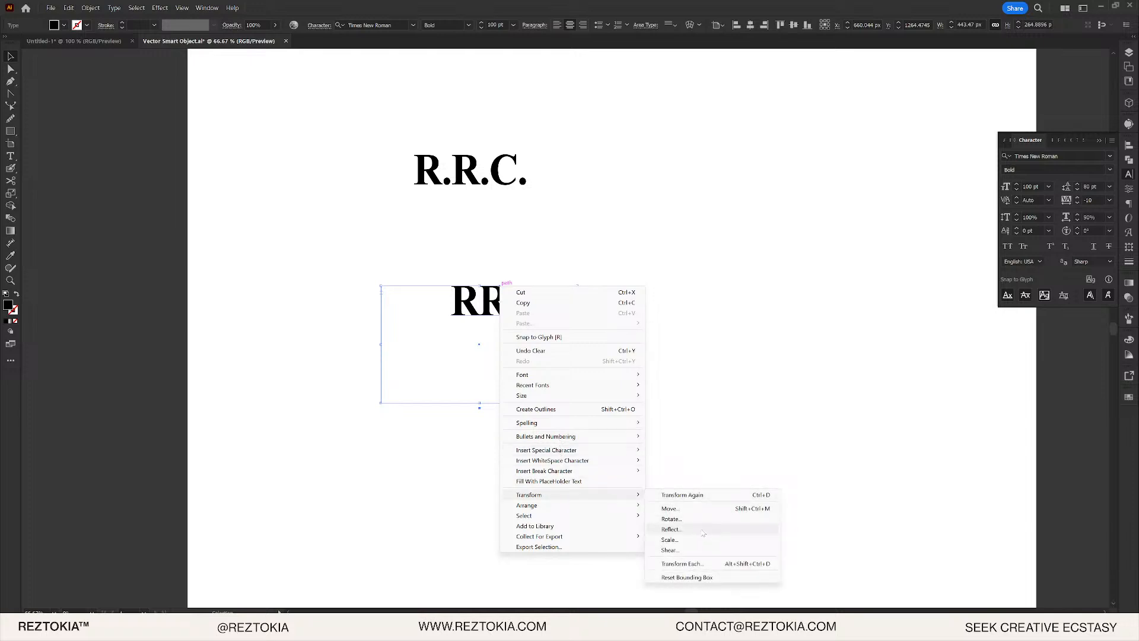
click(701, 550)
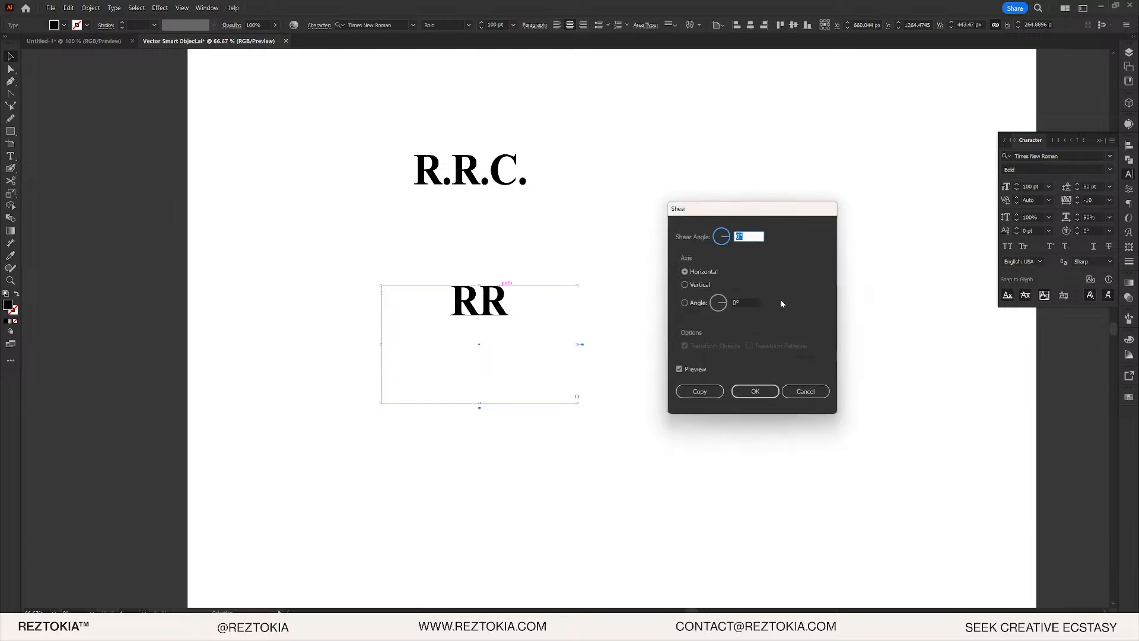
key(shift+Up)
key(shift+Up)
key(shift+Up)
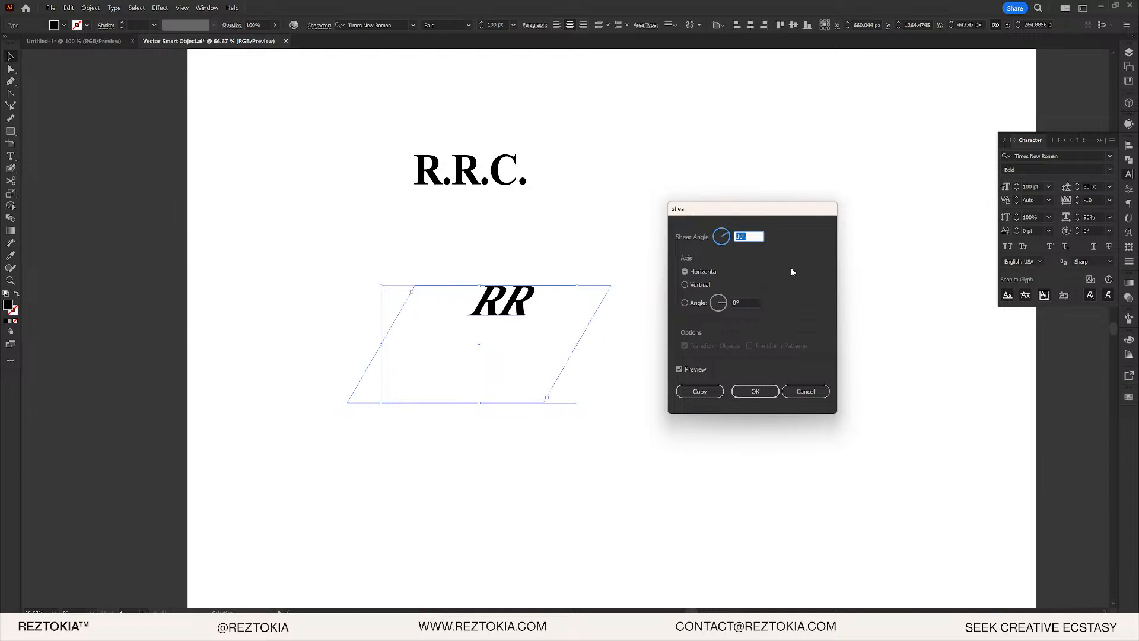
click(761, 393)
key(shift+Down)
key(shift+Down)
key(shift+Down)
key(shift+Down)
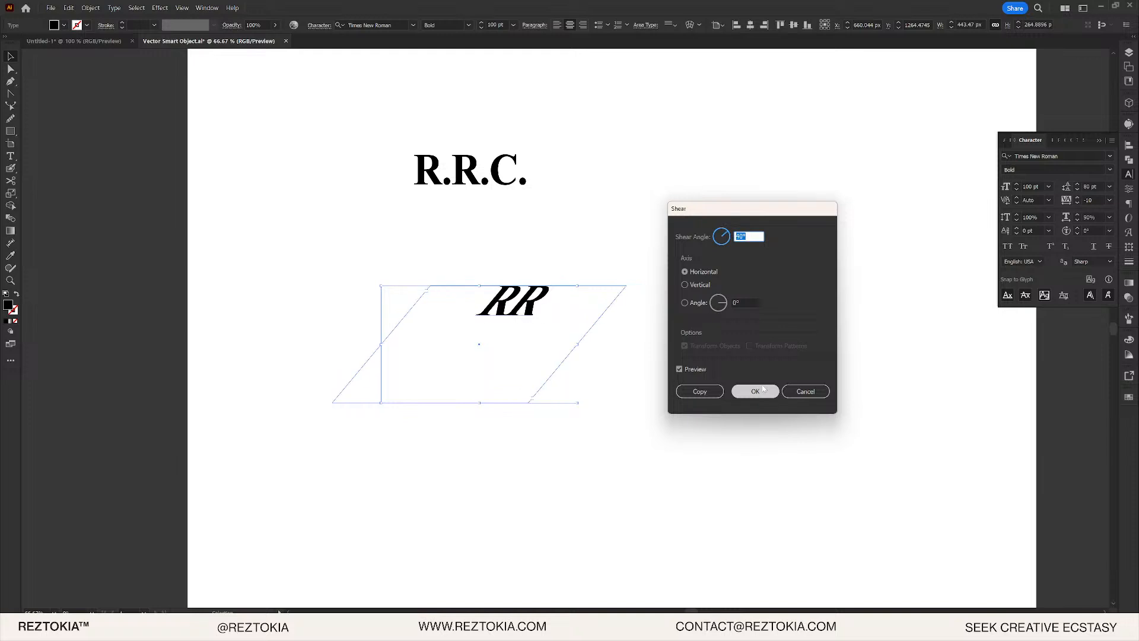
key(shift+Down)
key(shift+Down)
key(shift+Down)
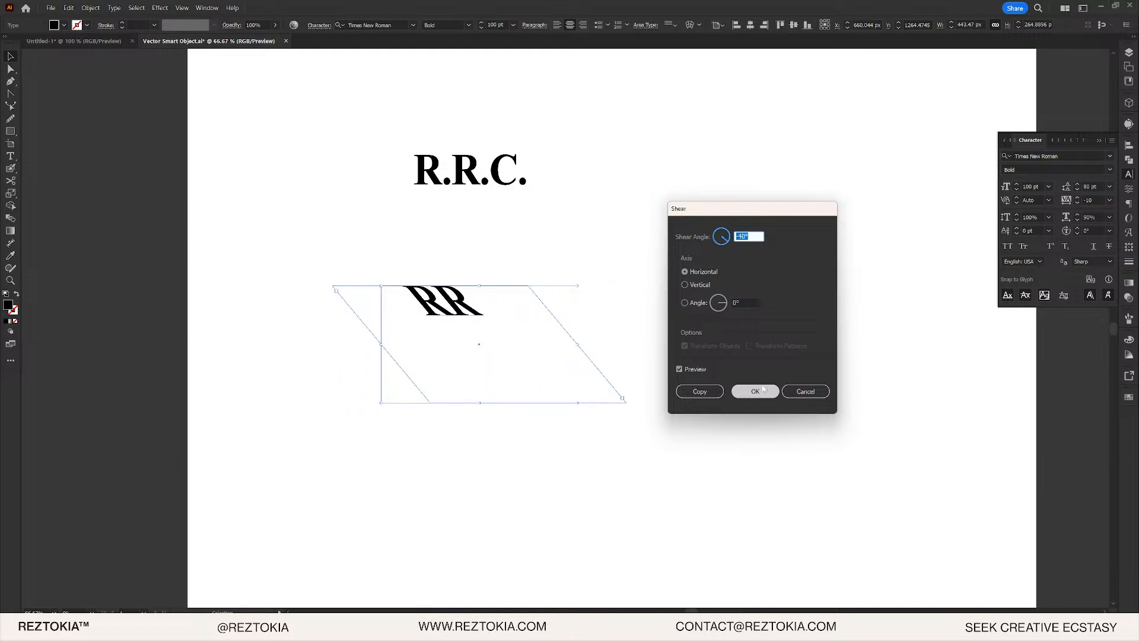
key(shift+Up)
key(shift+Up)
key(shift+Up)
key(shift+Up)
key(shift+Up)
key(shift+Up)
key(shift+Up)
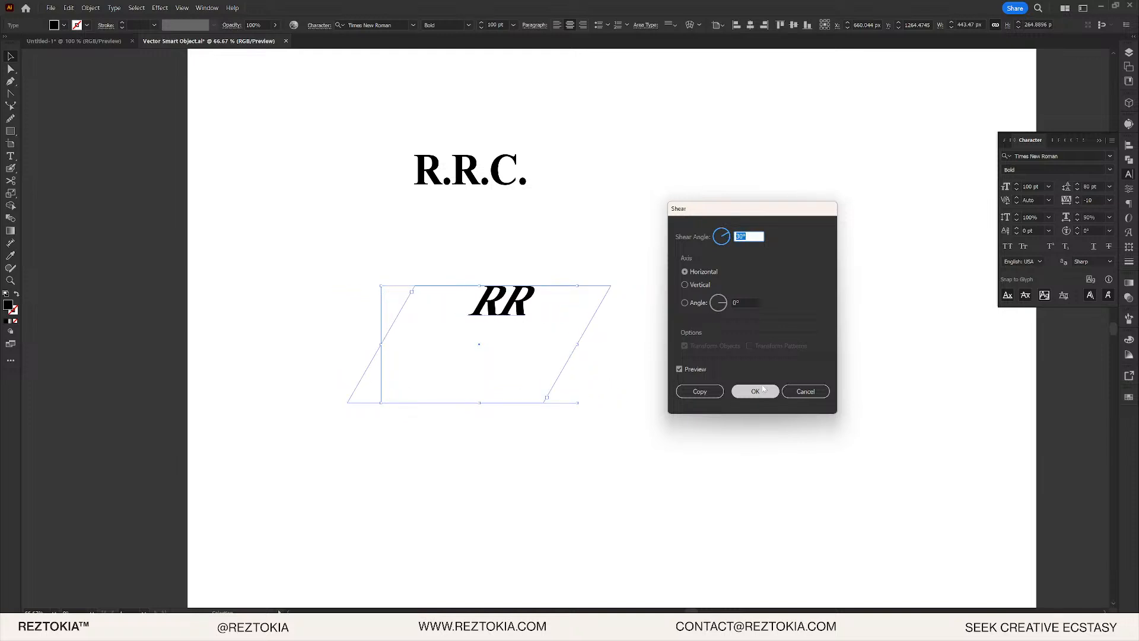
click(755, 391)
- Narrow the RR text frame, delete the extra upper RR copy, and reposition the remaining RR
scroll(497, 231, up, 5)
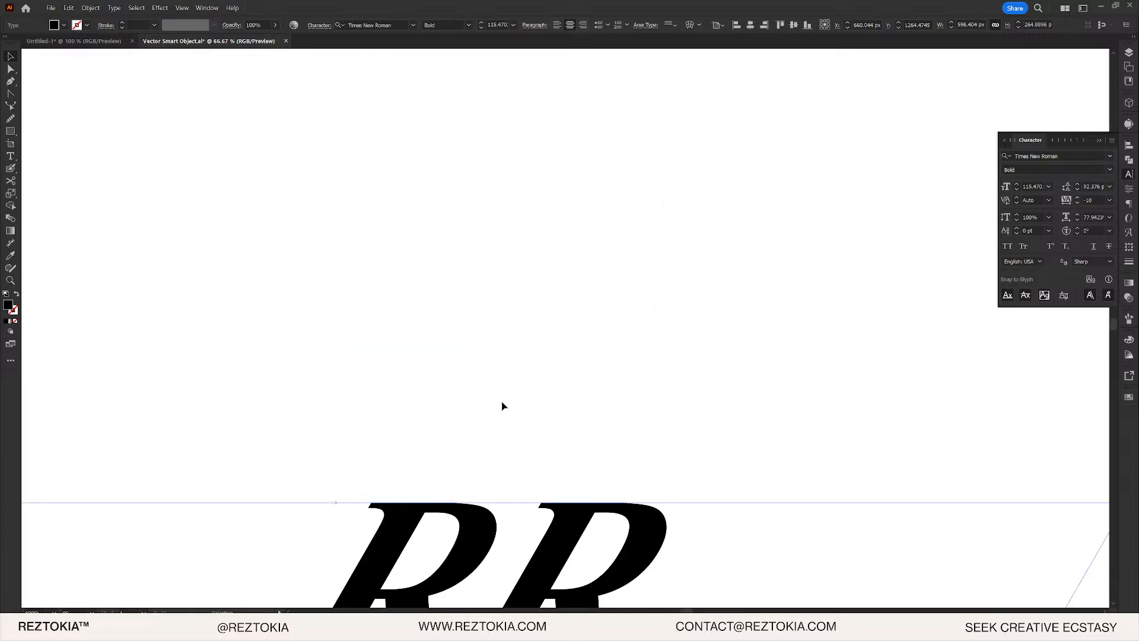
scroll(502, 406, down, 6)
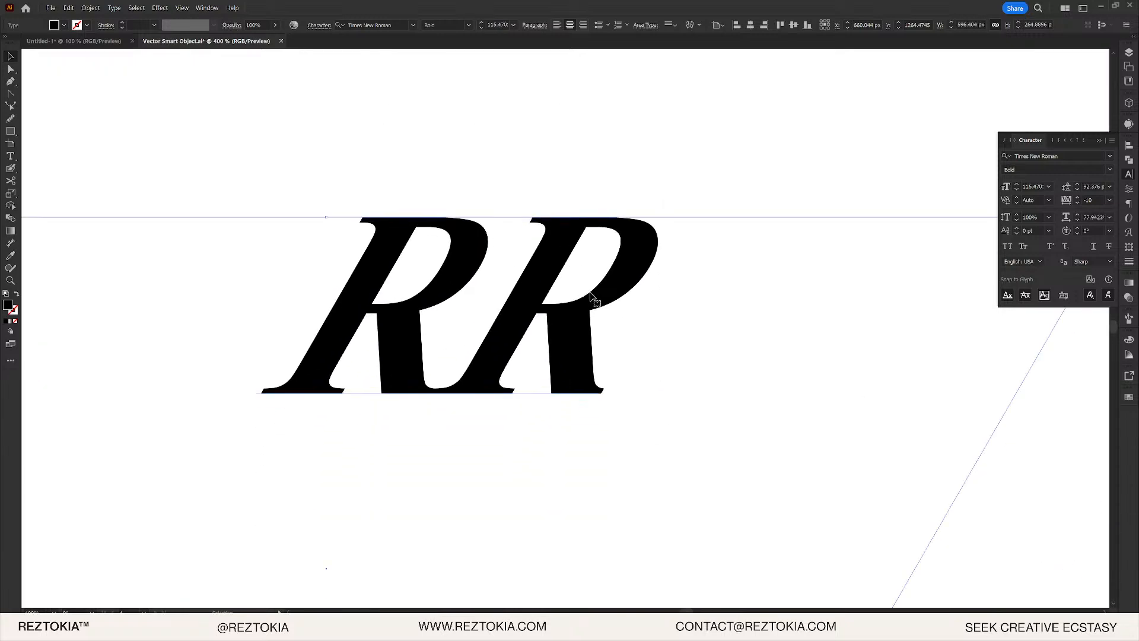
scroll(584, 299, down, 3)
scroll(578, 300, up, 2)
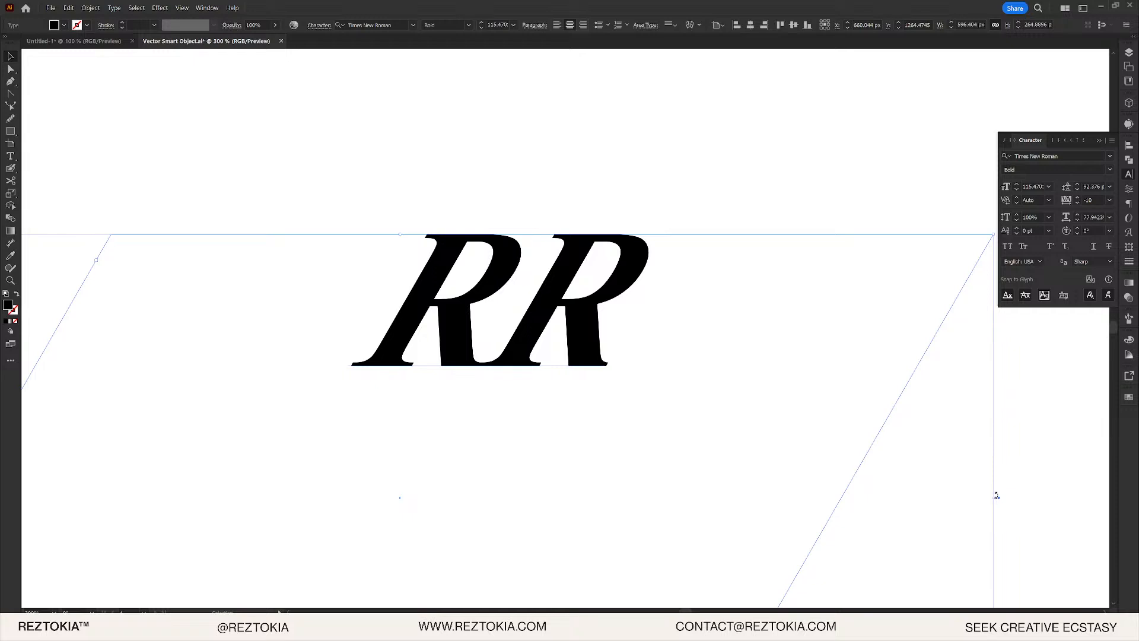
drag(996, 497, 816, 497)
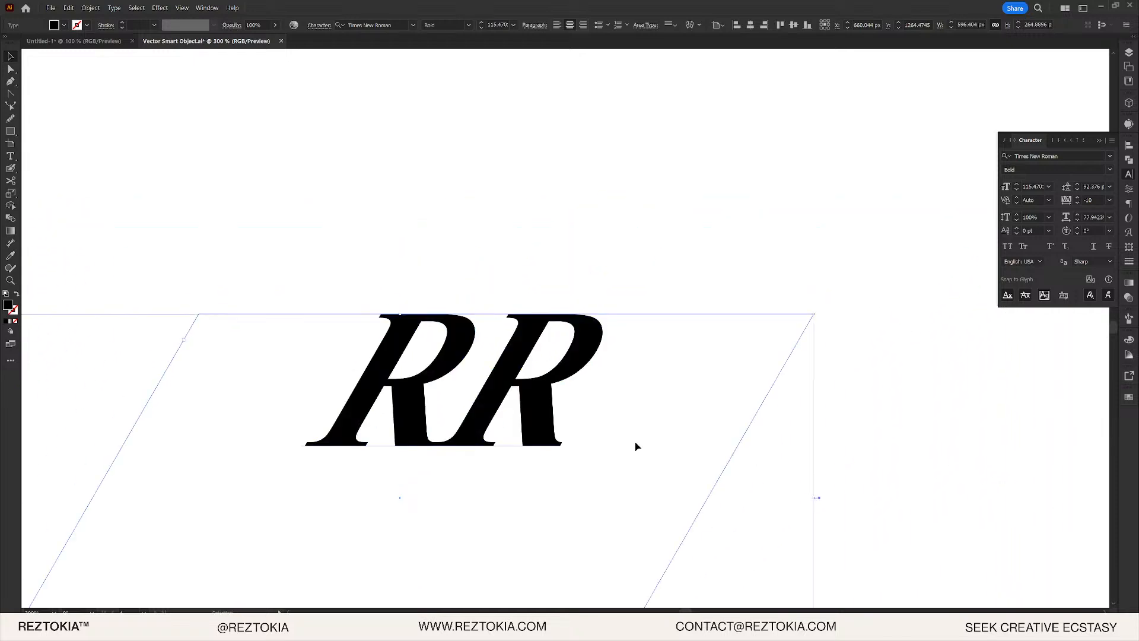
drag(489, 398, 437, 164)
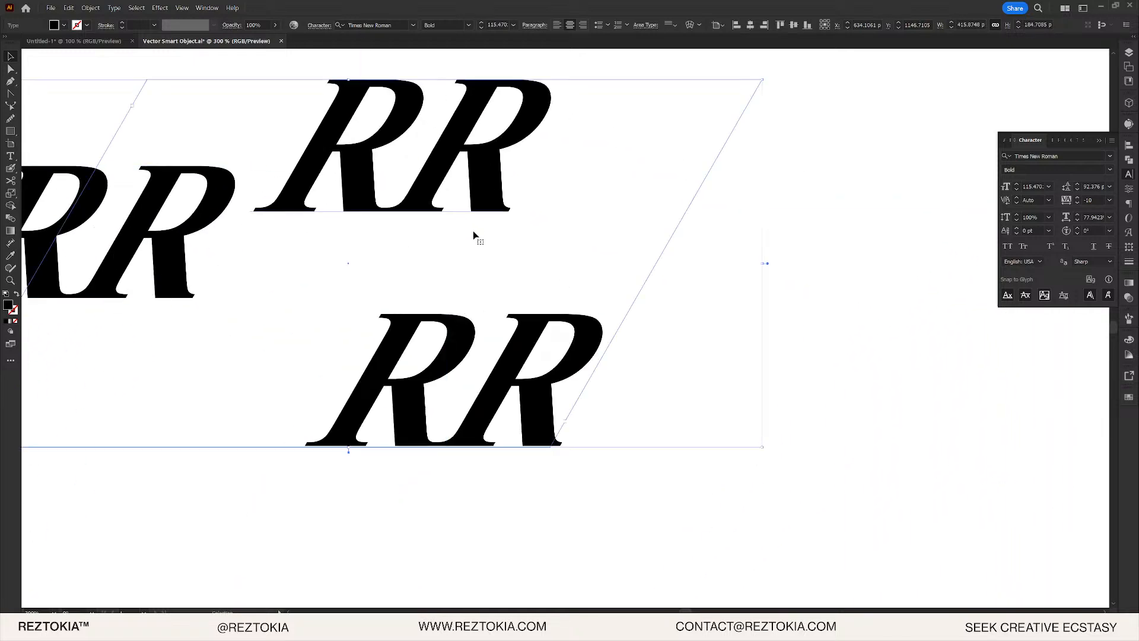
key(Delete)
drag(518, 354, 588, 348)
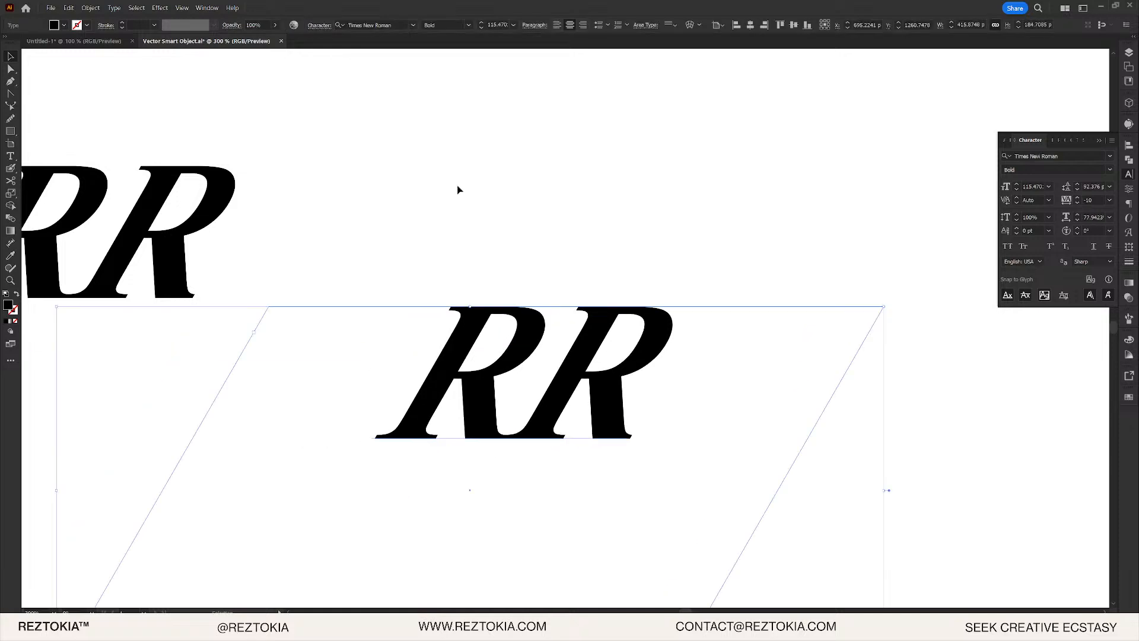
- Expand the RR text into shapes, stretch it wider, and move it about 215 px down
click(81, 8)
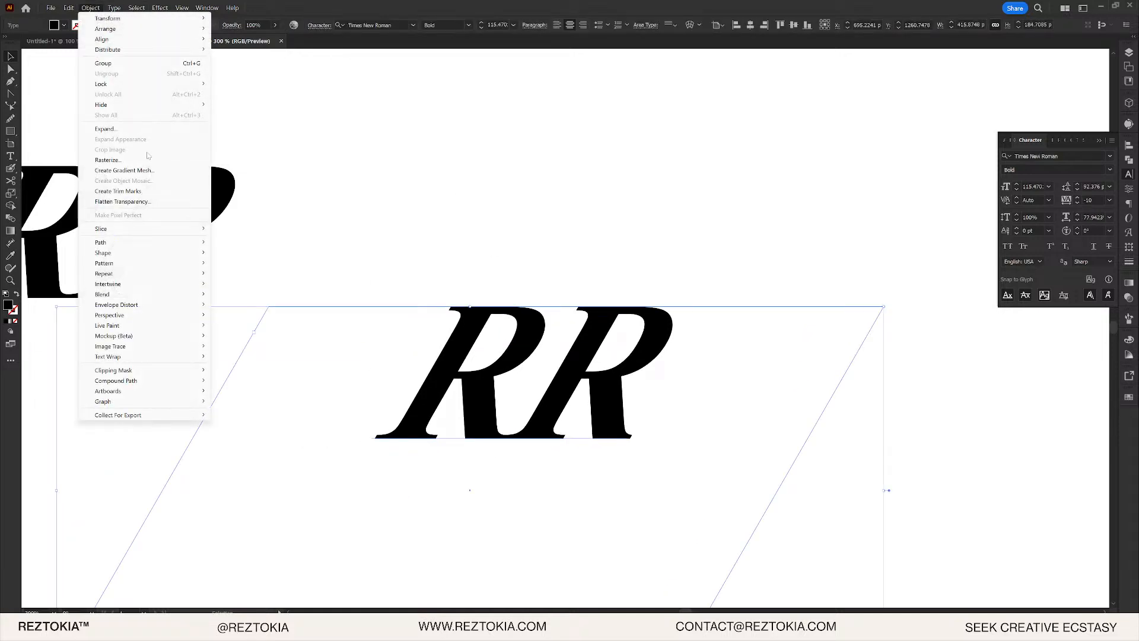
click(148, 129)
click(288, 255)
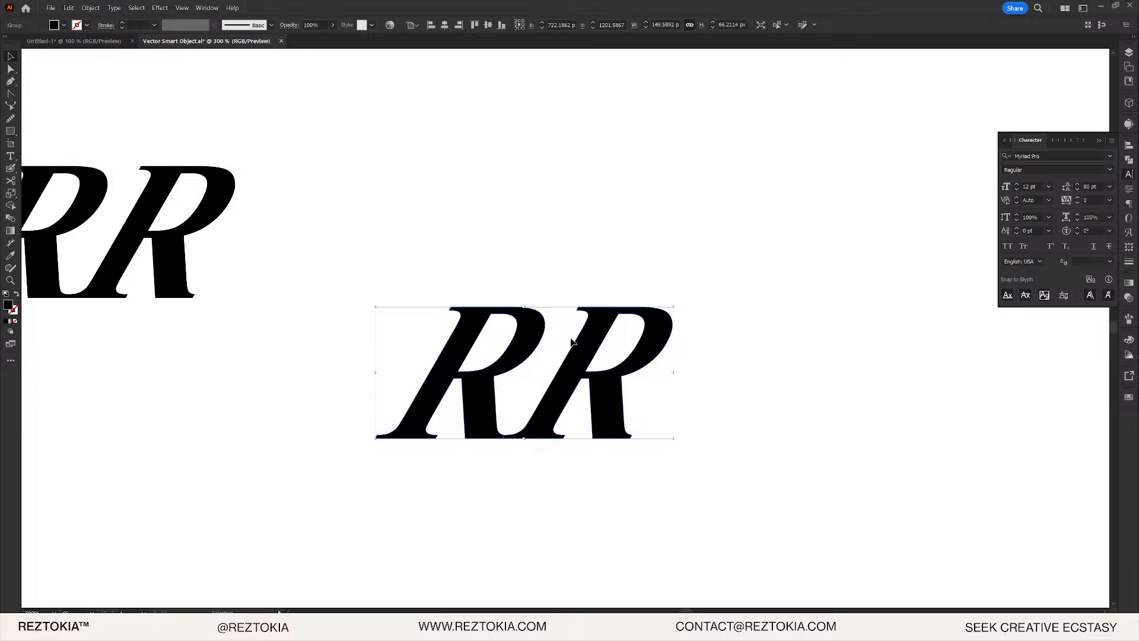
drag(674, 373, 862, 373)
click(794, 252)
scroll(778, 305, down, 6)
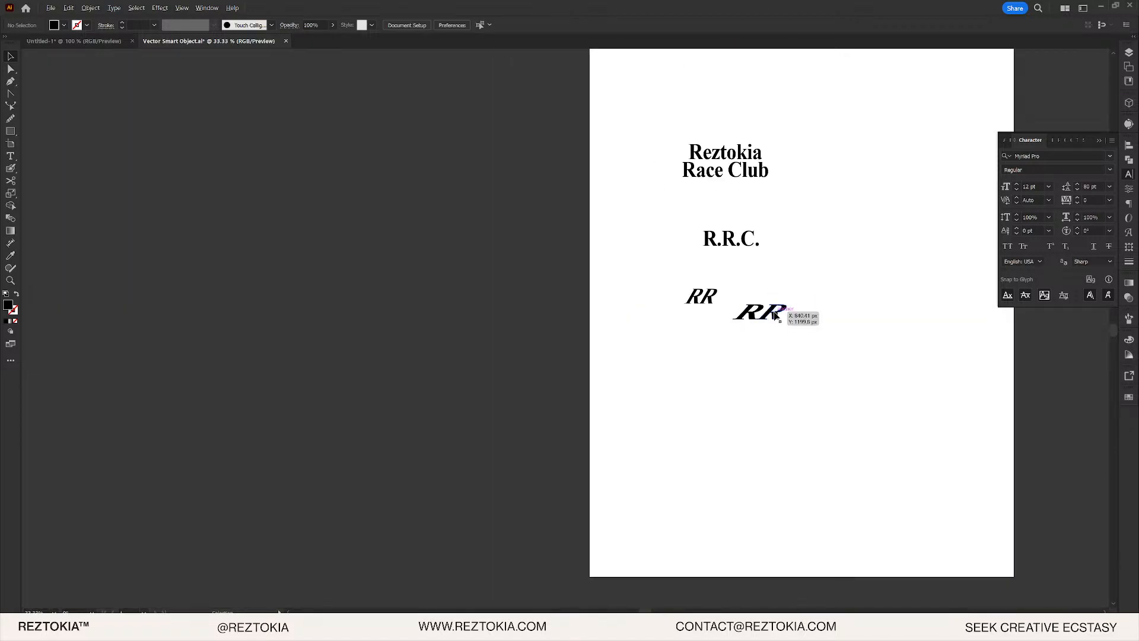
scroll(774, 312, up, 5)
click(725, 342)
drag(725, 341, 726, 470)
click(656, 287)
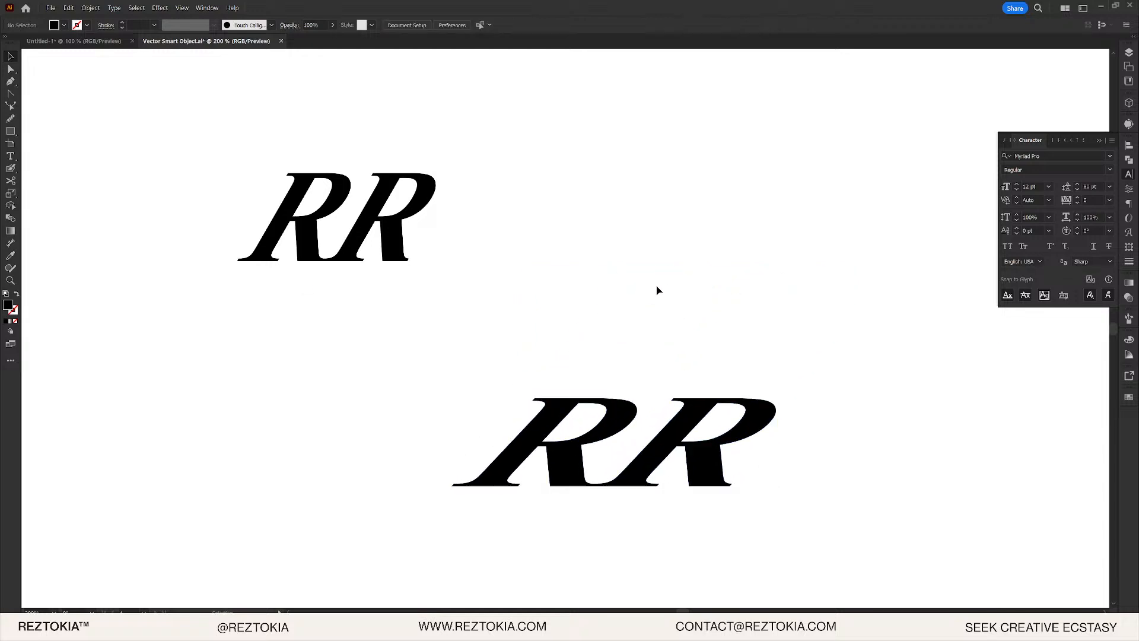
- Draw a thin black stripe rectangle on the empty canvas beside RR
drag(500, 431, 591, 301)
scroll(597, 300, up, 3)
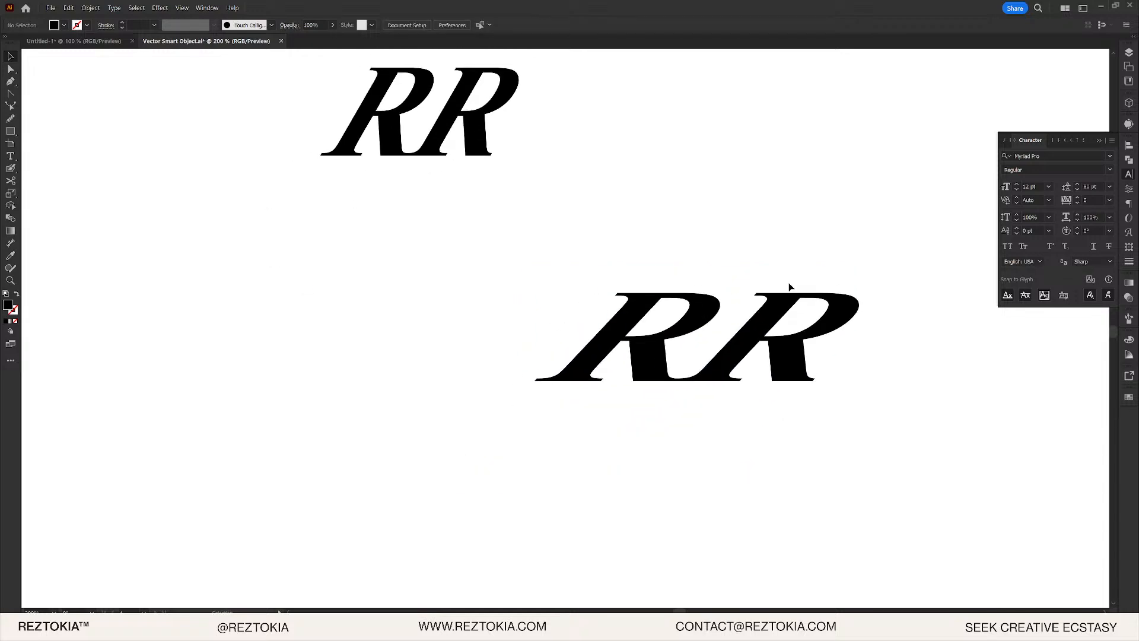
scroll(813, 275, up, 2)
drag(845, 241, 699, 268)
scroll(726, 274, up, 5)
scroll(727, 276, up, 1)
key(m)
drag(611, 188, 842, 236)
- Place a copy of the stripe flush beneath the first one
key(v)
scroll(898, 201, up, 1)
scroll(898, 201, up, 1)
scroll(911, 258, up, 2)
key(ctrl+1)
- Offset the lower stripe to the right and repeat the stripe pair downward twice with Ctrl+D
scroll(661, 242, up, 3)
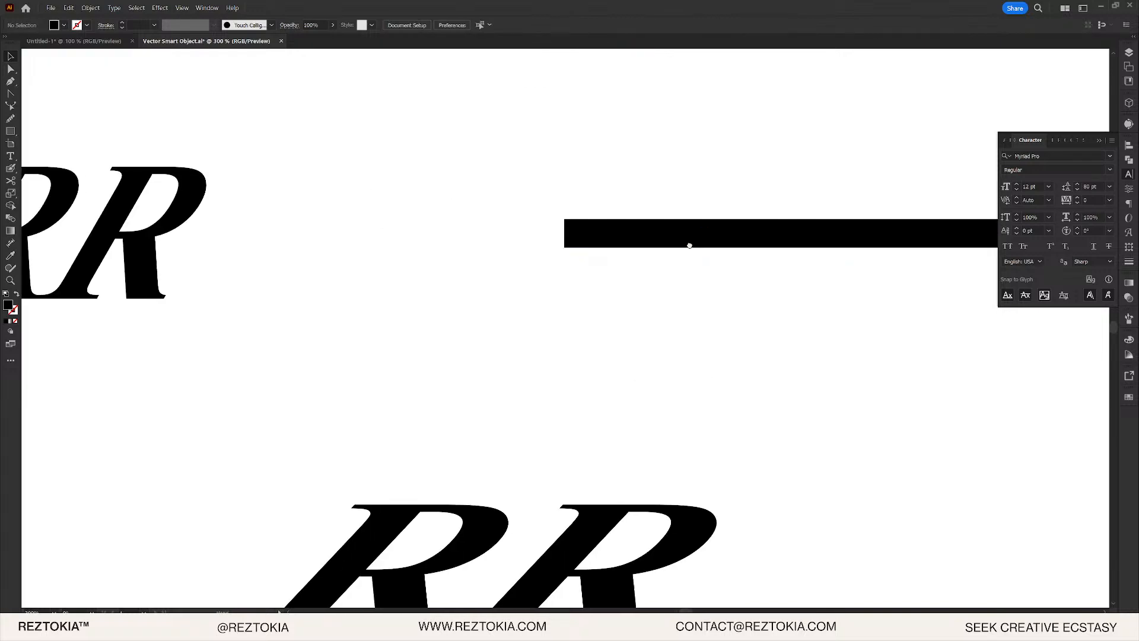
drag(686, 247, 630, 279)
shift+click(621, 247)
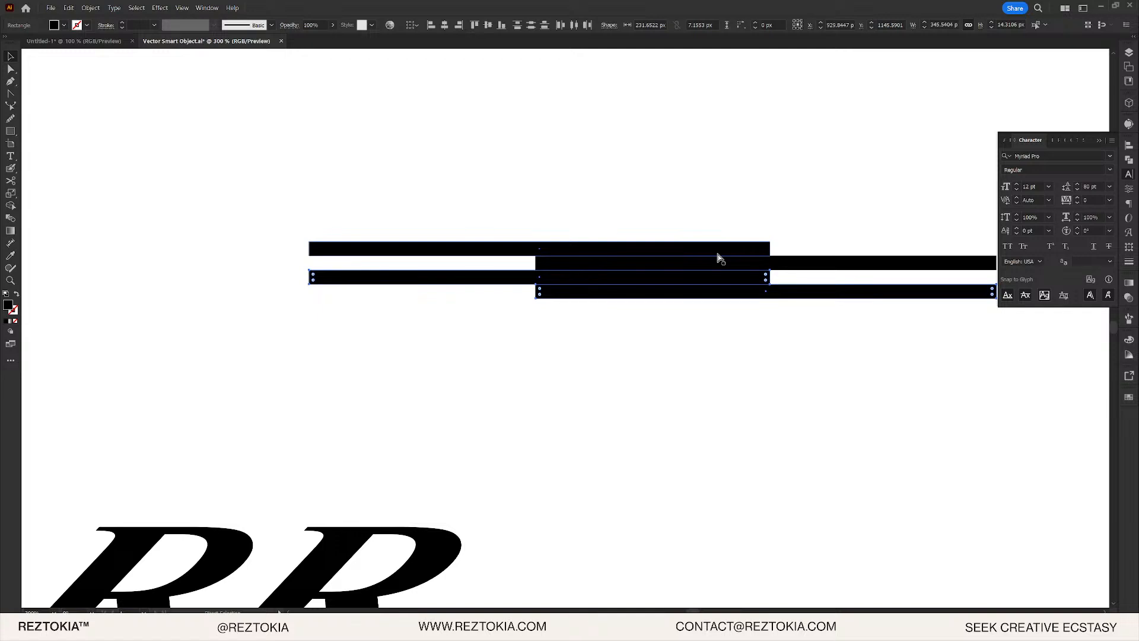
key(ctrl+d)
key(ctrl+d)
key(ctrl+d)
key(ctrl+d)
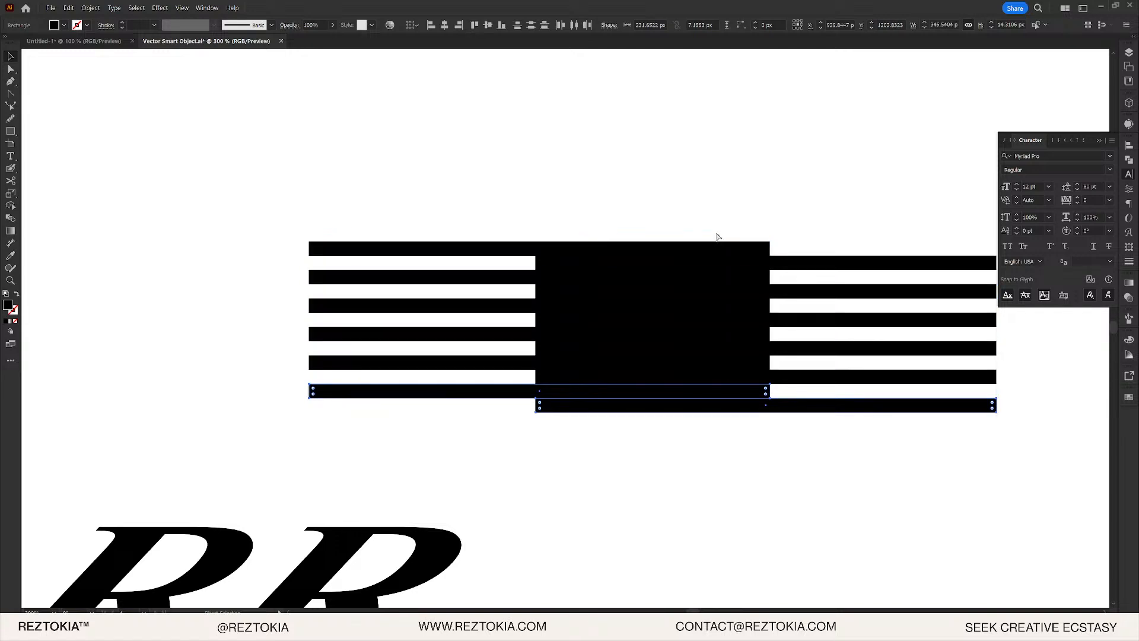
key(ctrl+d)
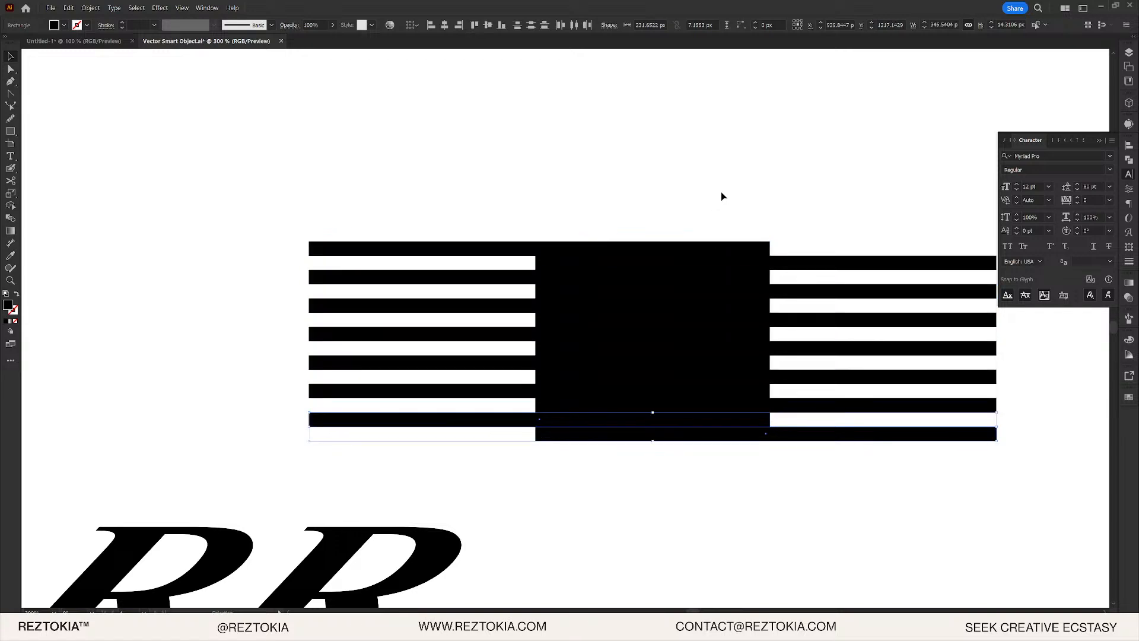
- Marquee-select the seven long right-hand stripes and group them
click(722, 196)
drag(850, 196, 717, 232)
click(723, 474)
click(725, 508)
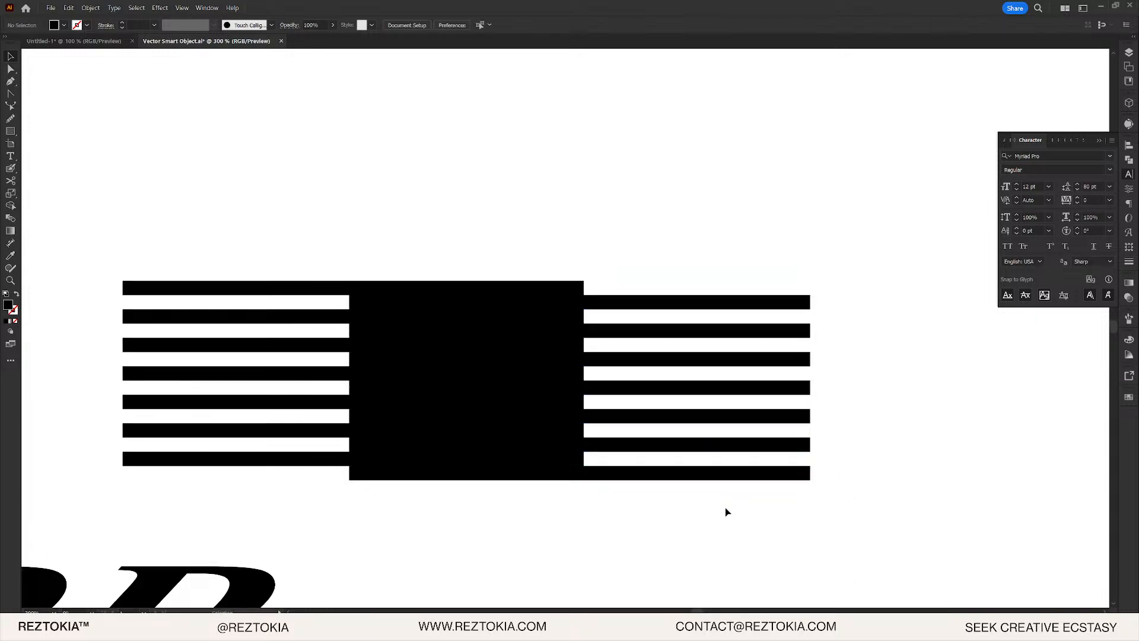
drag(727, 510, 620, 123)
key(ctrl+g)
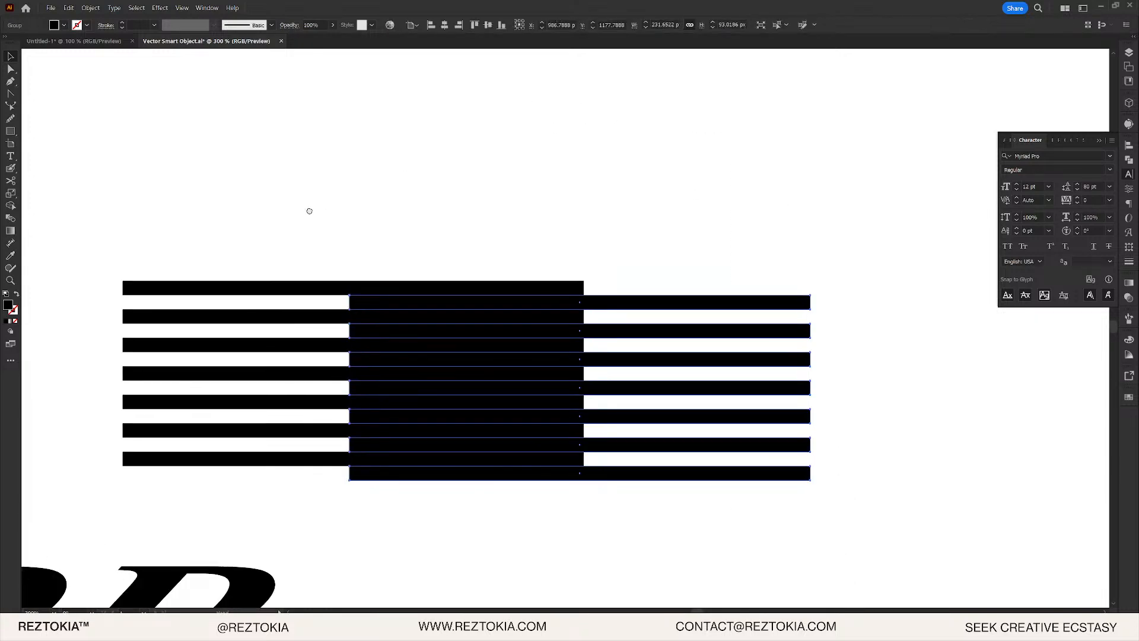
- Marquee-select the seven left-hand stripes and group them
drag(311, 211, 460, 51)
drag(493, 83, 341, 324)
key(ctrl+g)
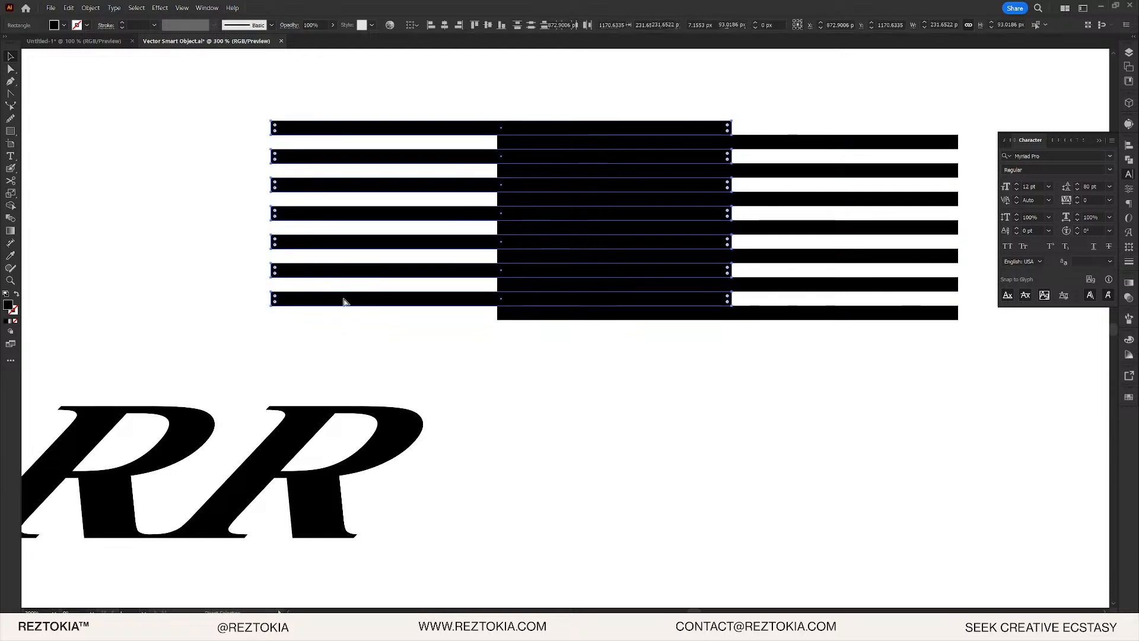
drag(271, 353, 567, 262)
click(446, 275)
- Draw a closed triangle with the Pen tool
key(p)
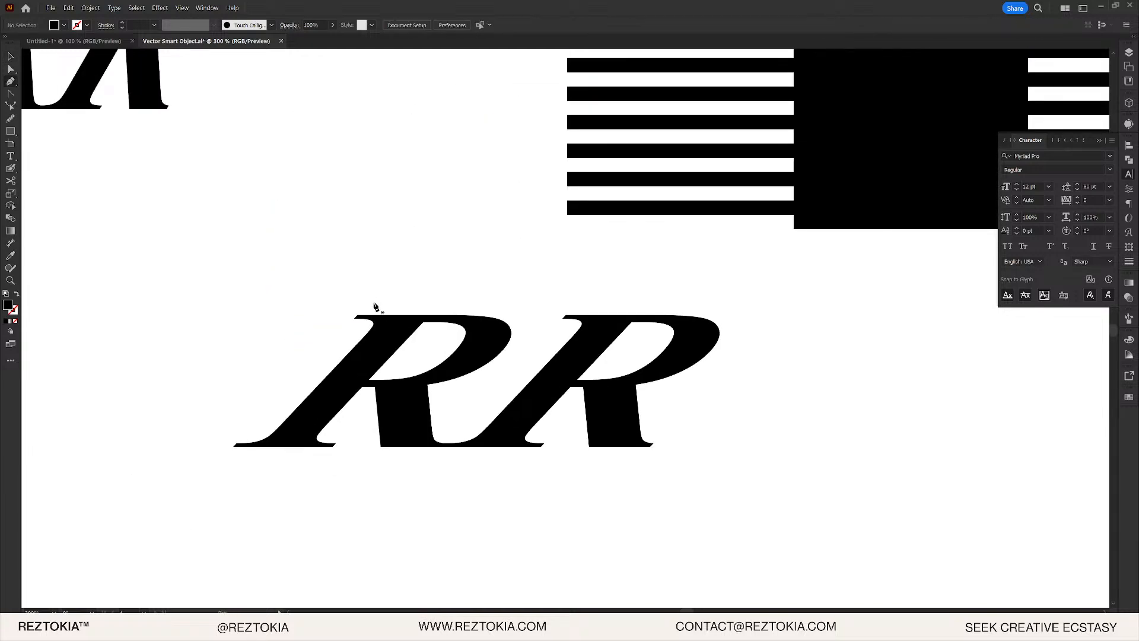
click(373, 303)
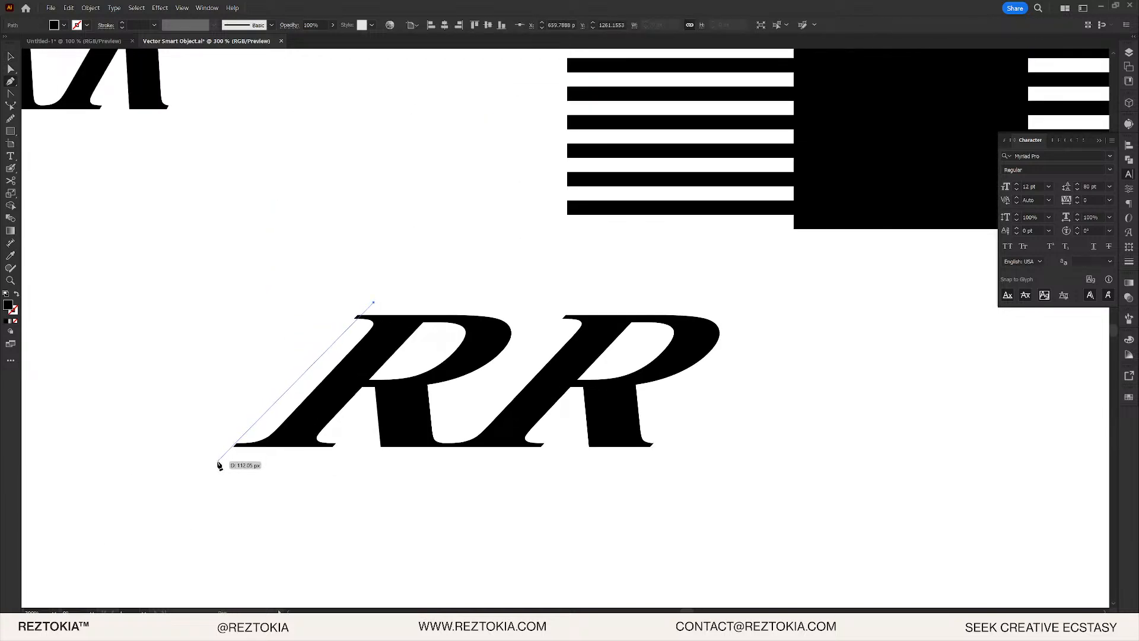
click(219, 462)
click(497, 462)
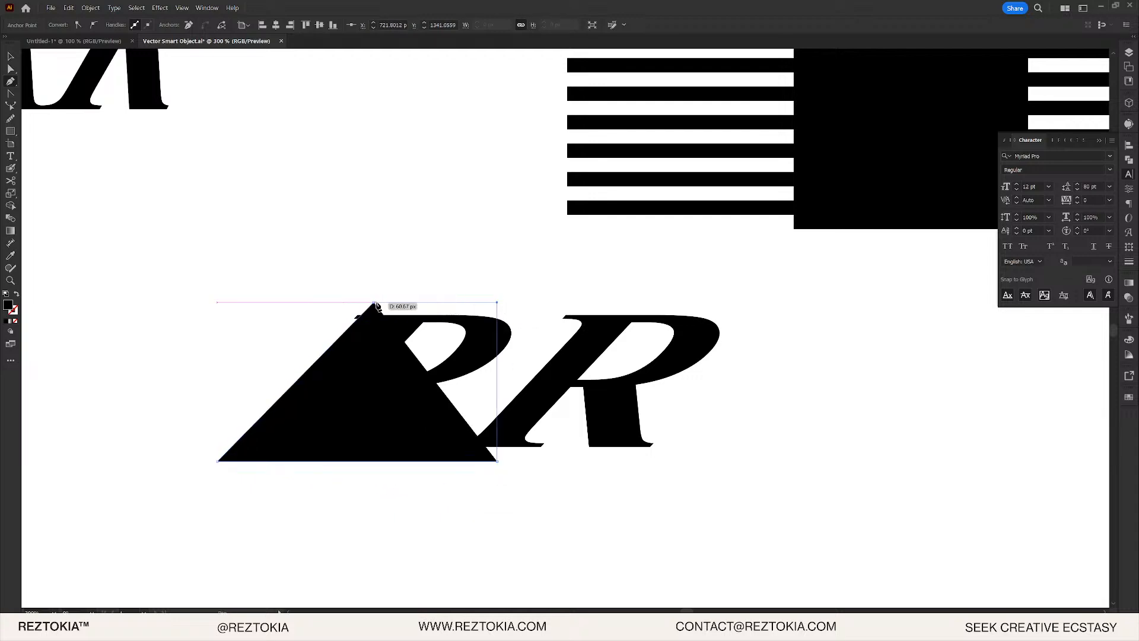
click(374, 303)
- Enlarge the triangle over the right stripe block and clip the stripes to it with Ctrl+7
key(v)
drag(419, 371, 834, 153)
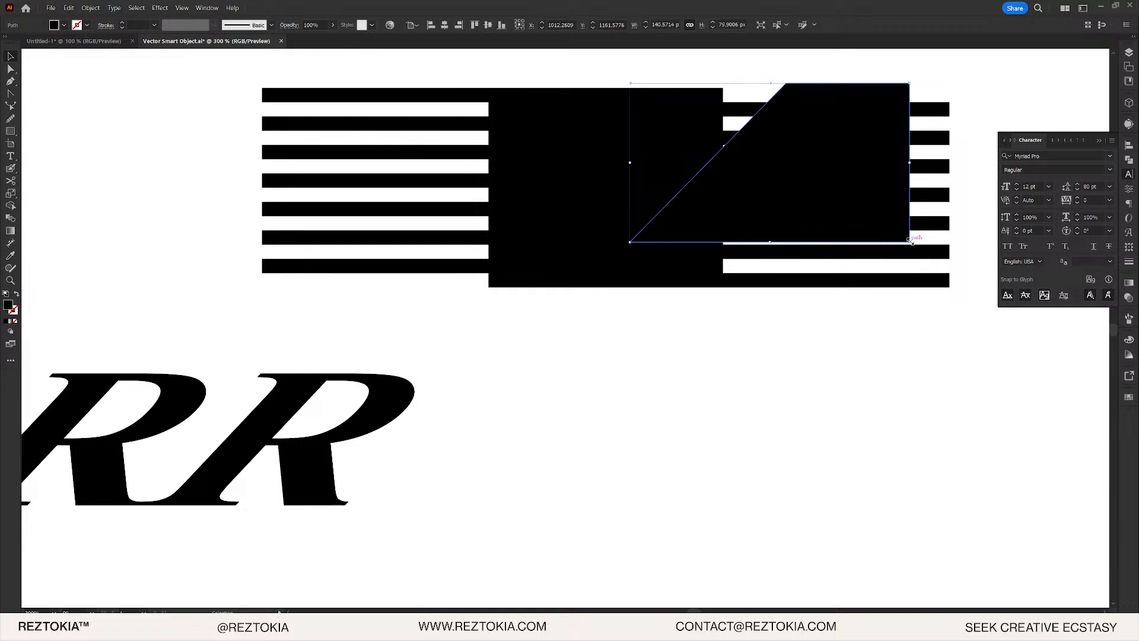
drag(911, 241, 976, 279)
drag(871, 207, 636, 257)
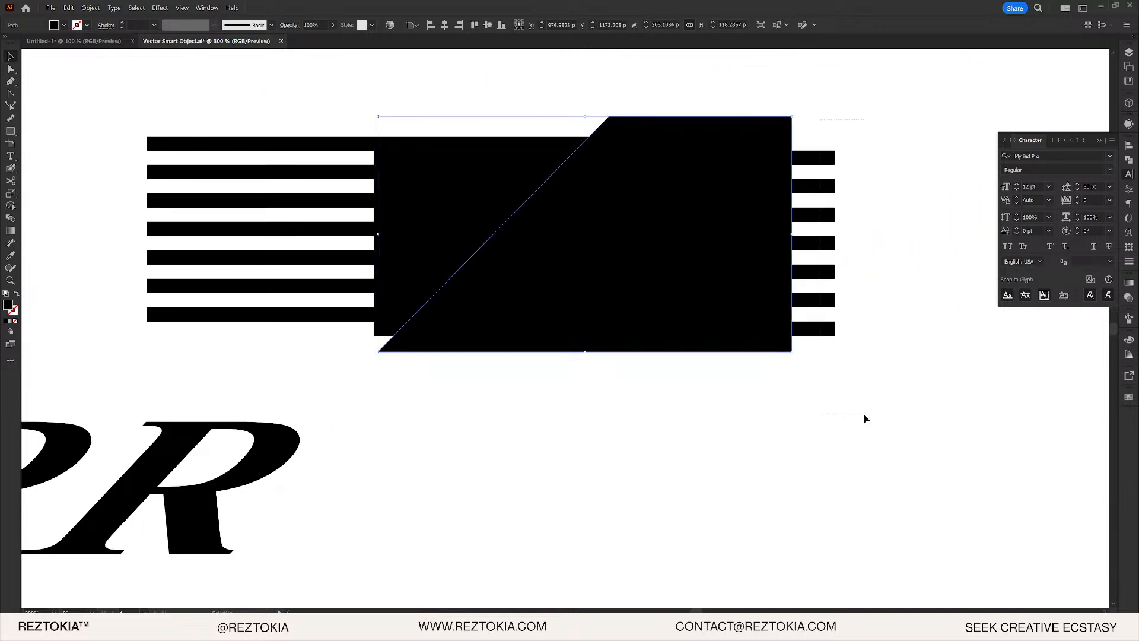
shift+click(827, 328)
key(ctrl+7)
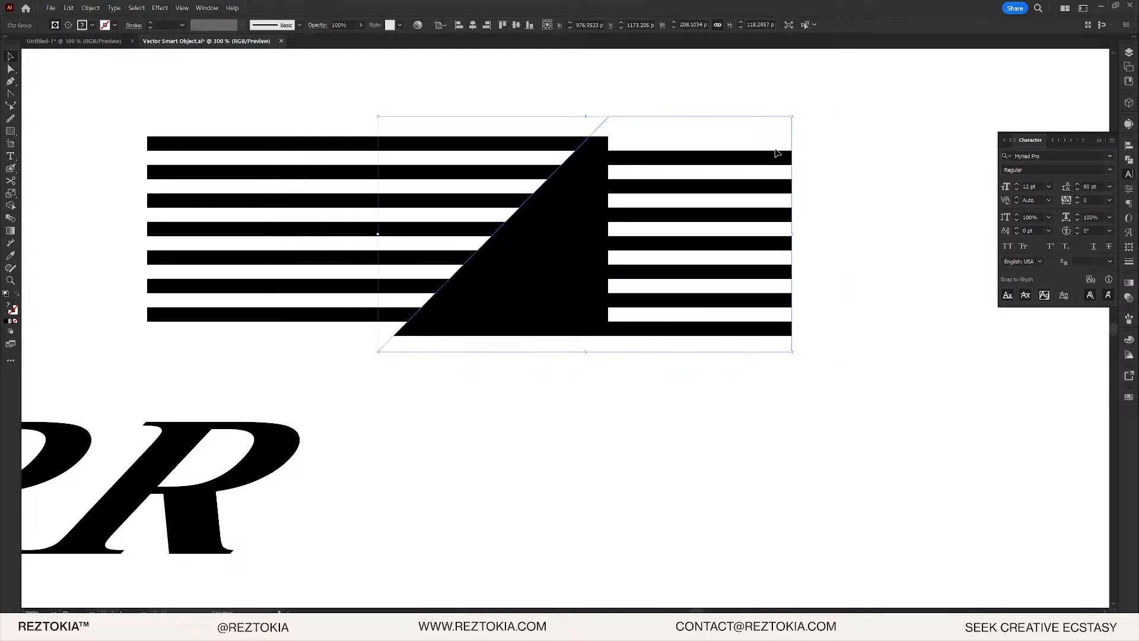
- Select the triangle's masking path within the right stripes' clip group
scroll(639, 93, left, 2)
scroll(639, 94, up, 1)
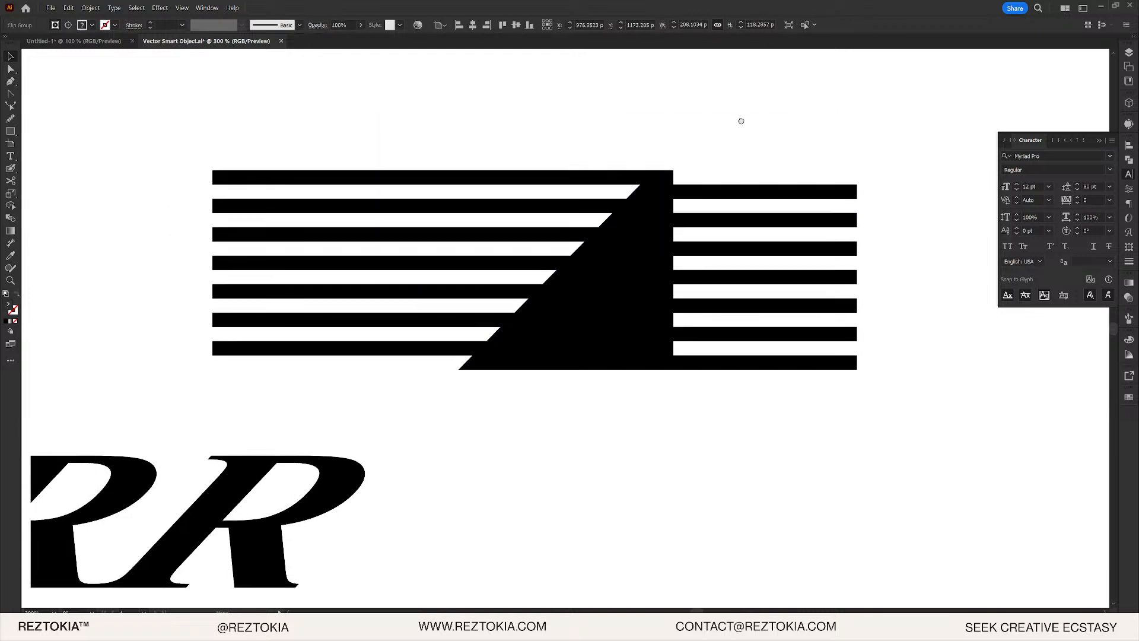
click(810, 132)
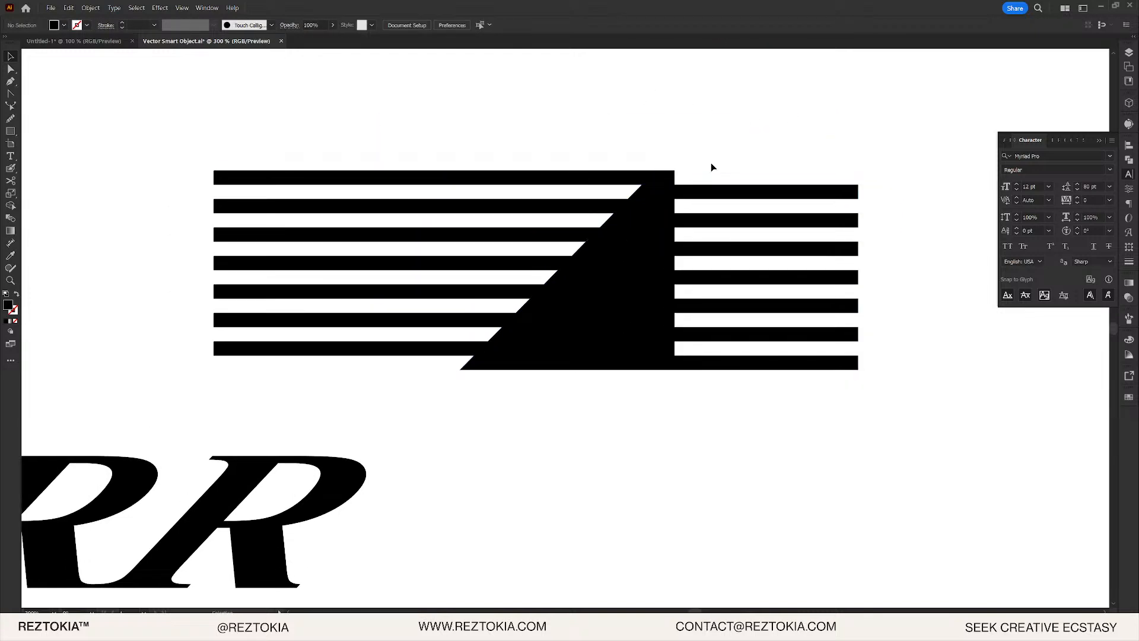
drag(728, 145, 475, 184)
key(ctrl+z)
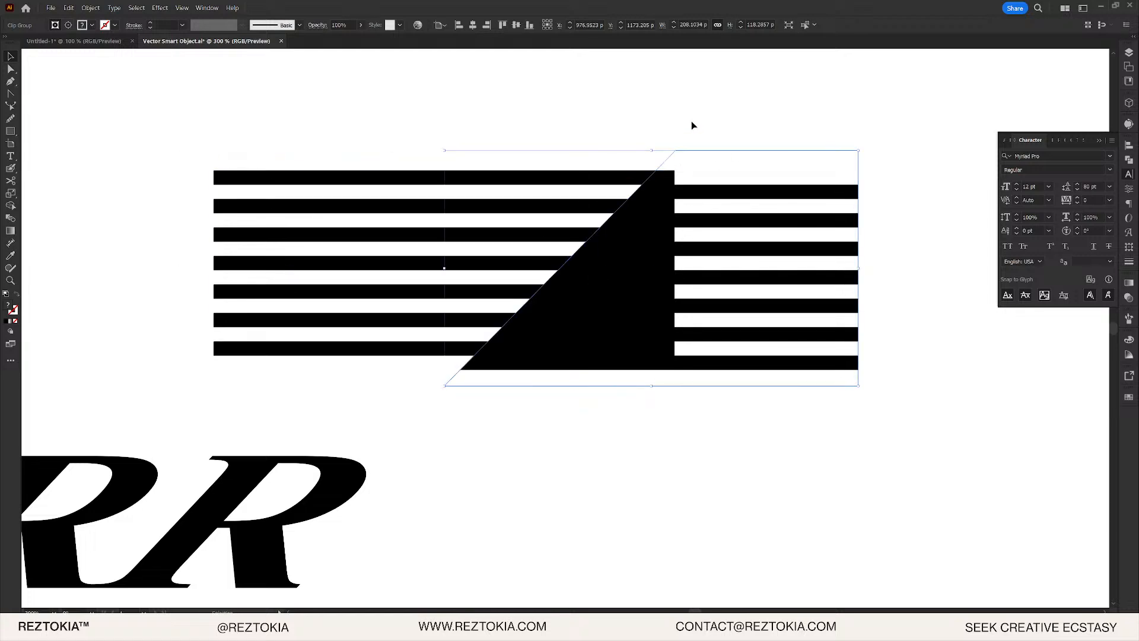
click(692, 125)
click(712, 170)
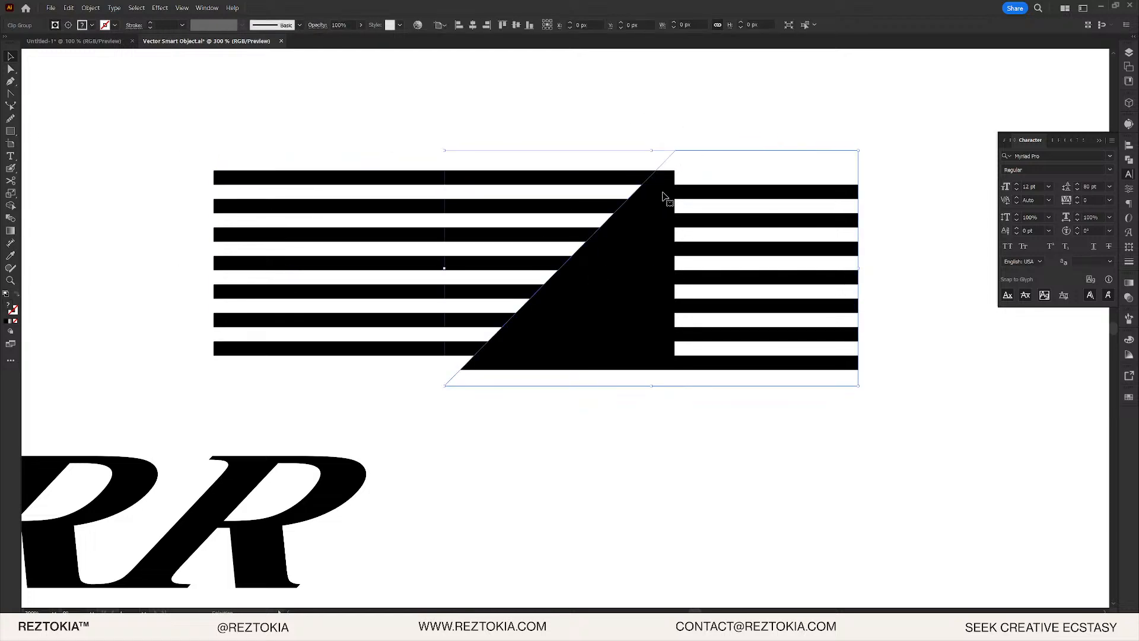
double_click(738, 149)
double_click(691, 112)
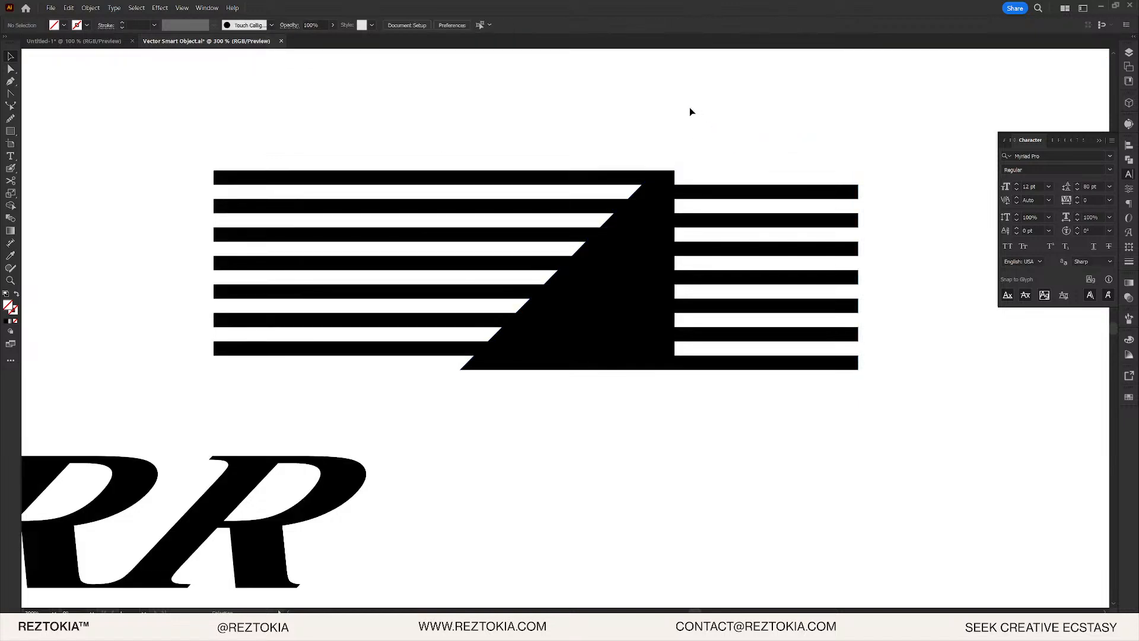
click(644, 150)
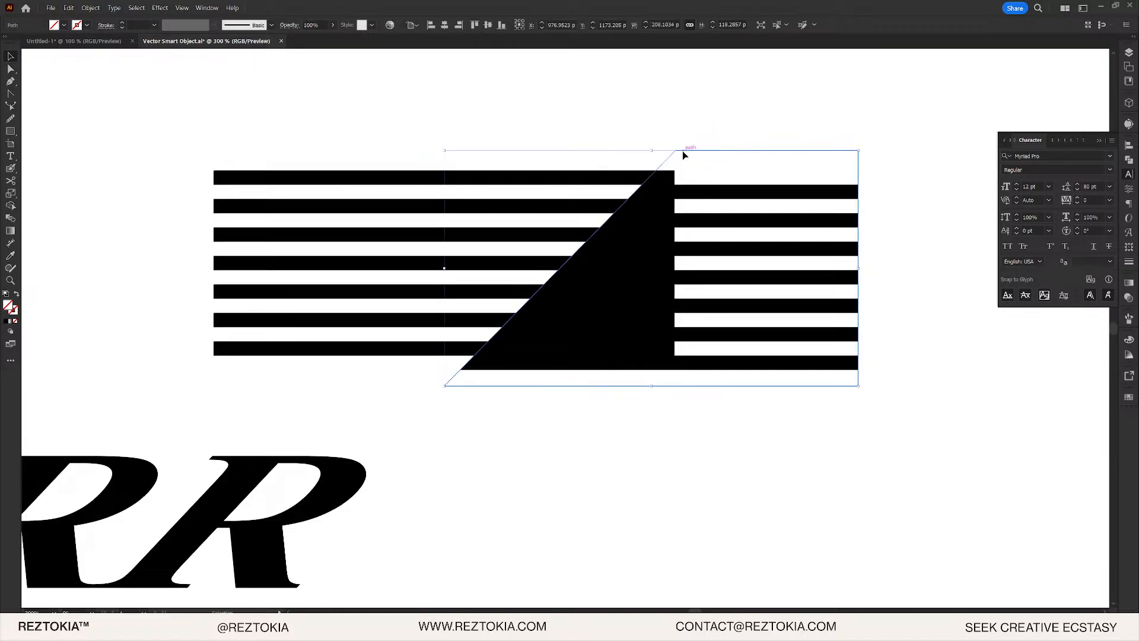
- Move a copy of the slanted mask over the left stripes and clip them to it
drag(682, 151, 479, 150)
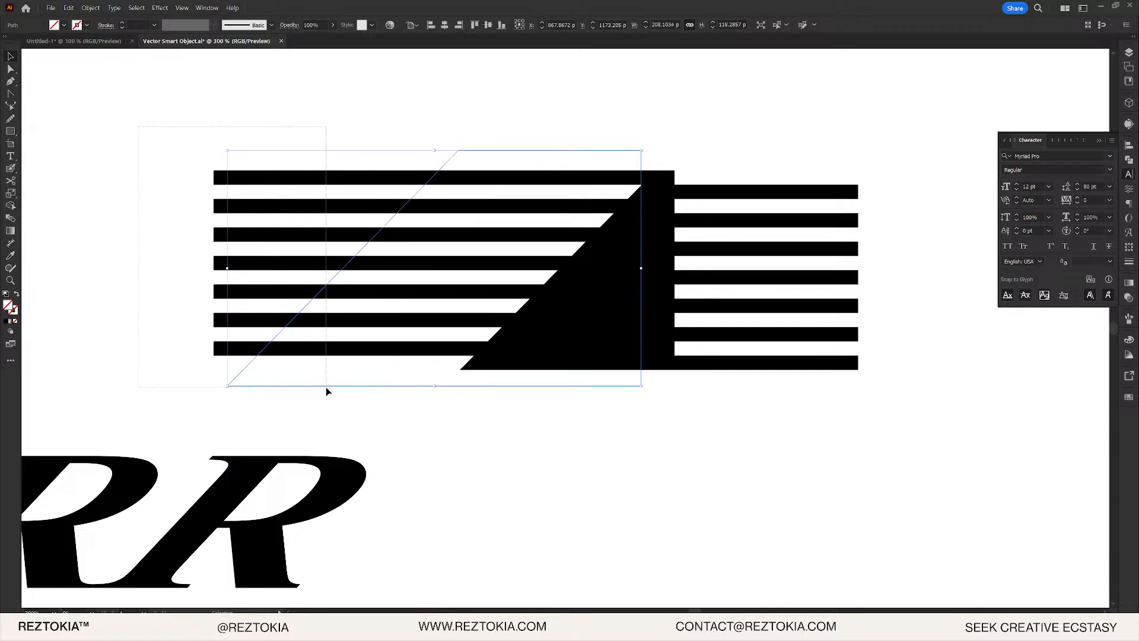
drag(326, 388, 328, 388)
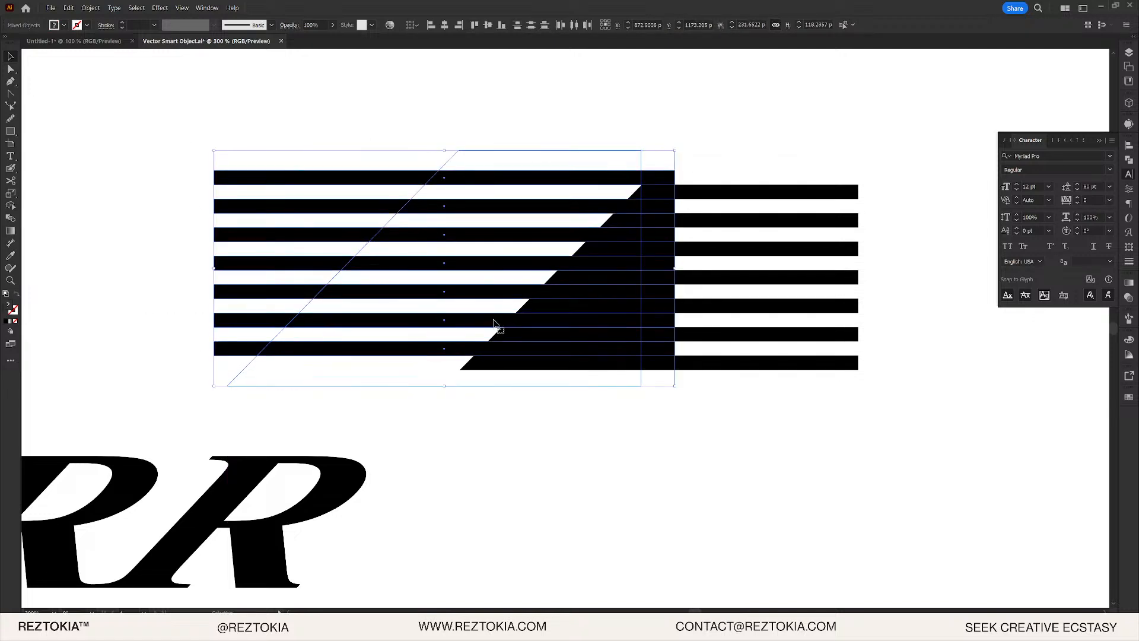
key(ctrl+7)
key(v)
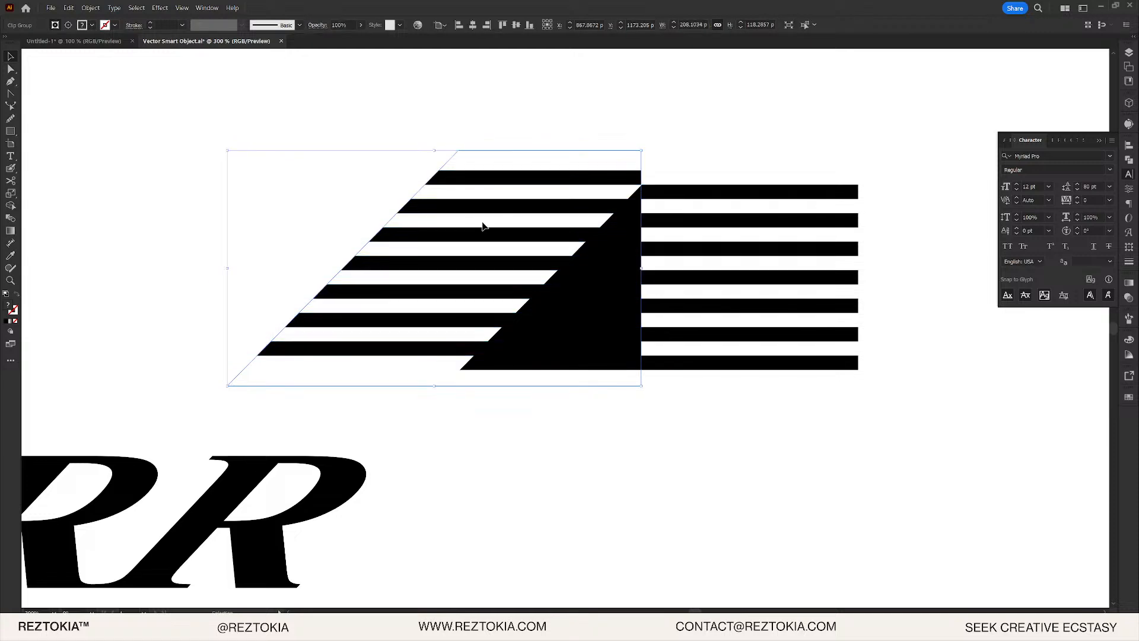
click(582, 127)
key(ctrl+1)
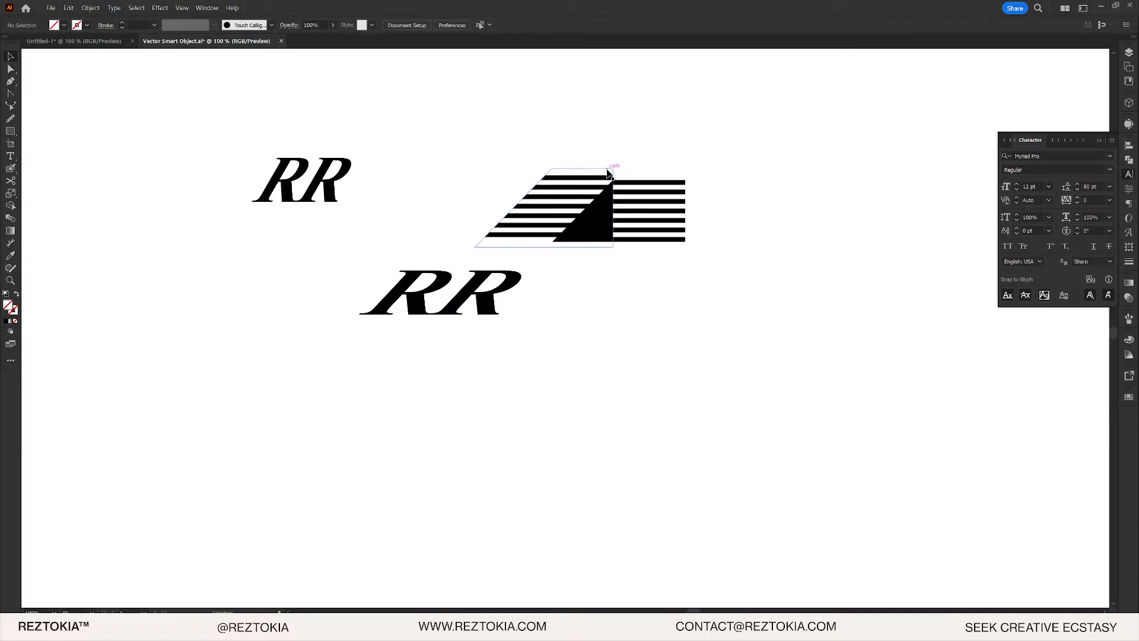
- Select the right striped clip group
scroll(616, 168, up, 1)
scroll(605, 264, up, 2)
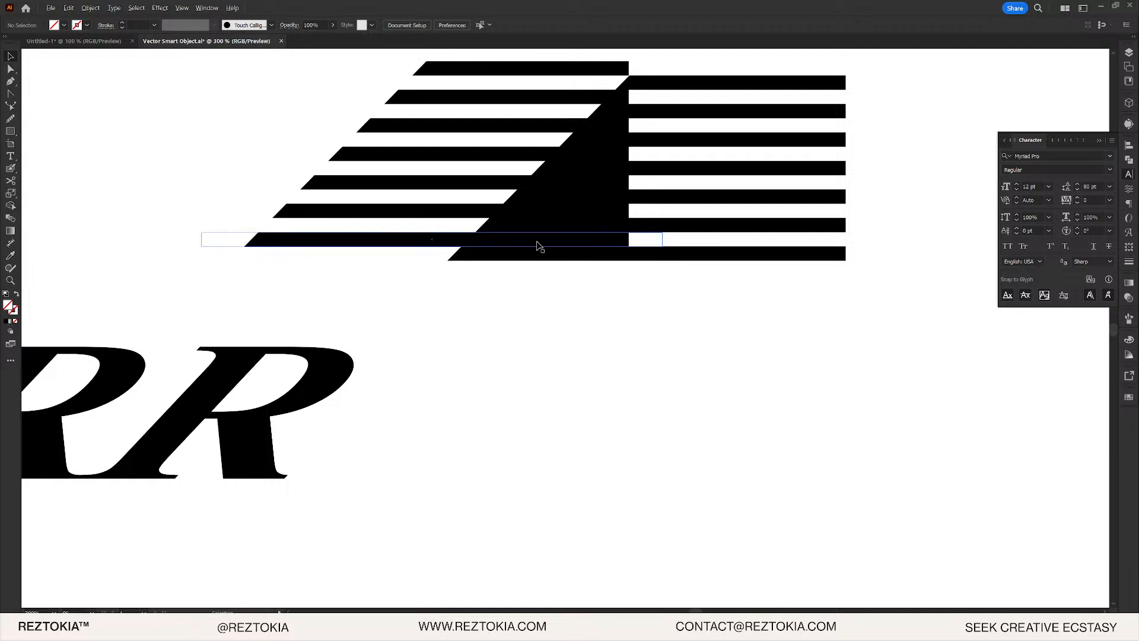
click(613, 259)
scroll(629, 327, up, 4)
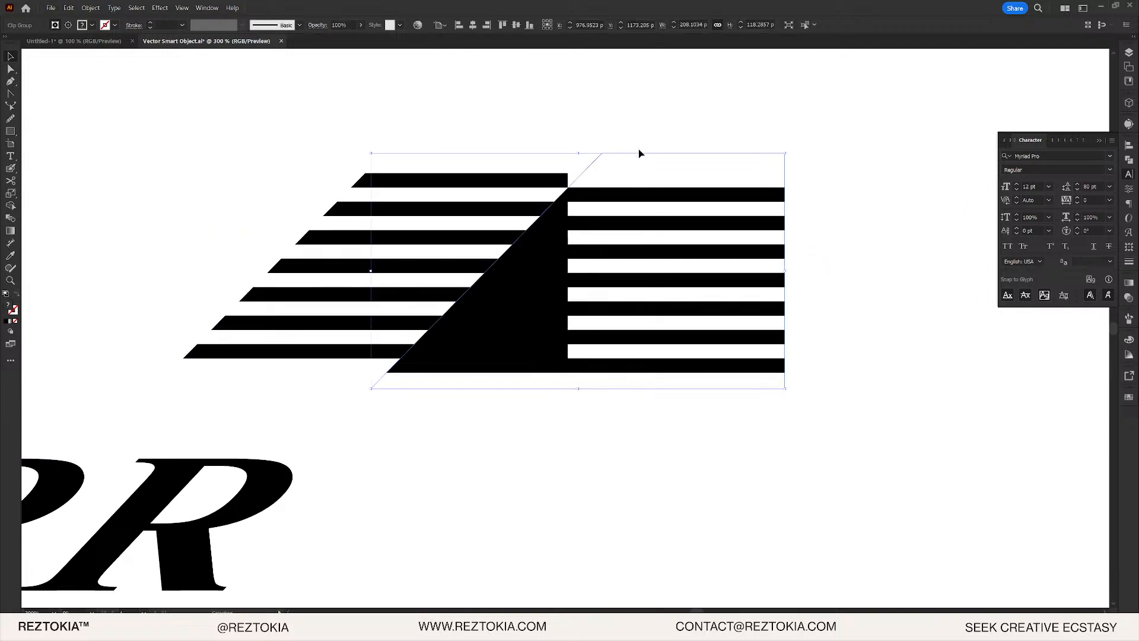
key(ctrl+z)
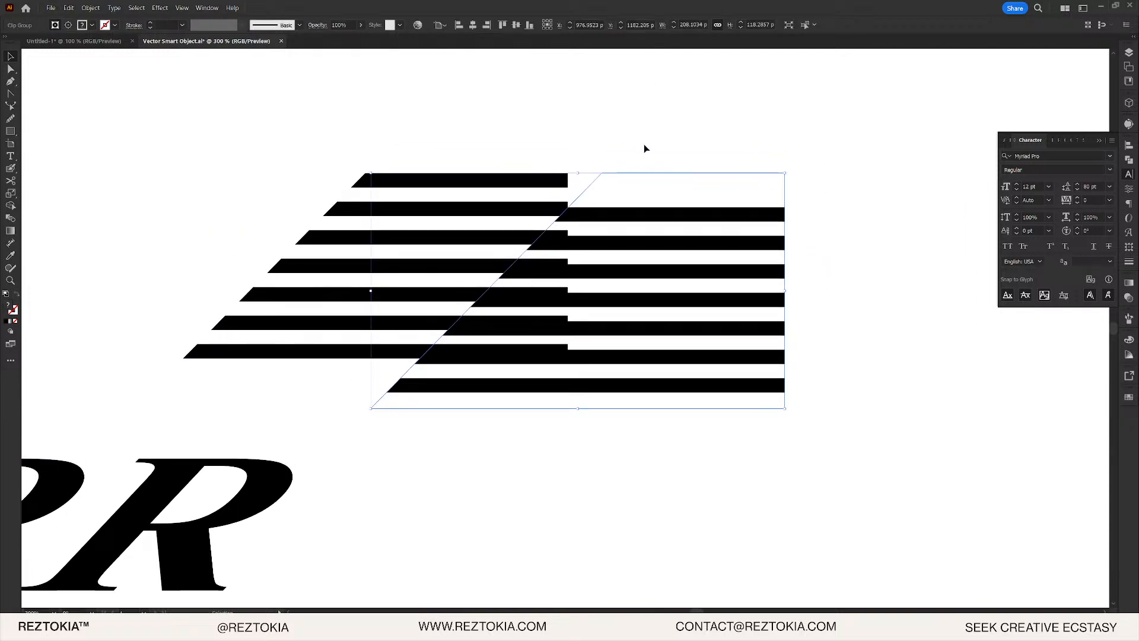
key(ctrl+shift+z)
- Nudge the clip group up and left with the arrow keys until its bars align with the left stripes
key(Down)
key(Down)
key(Down)
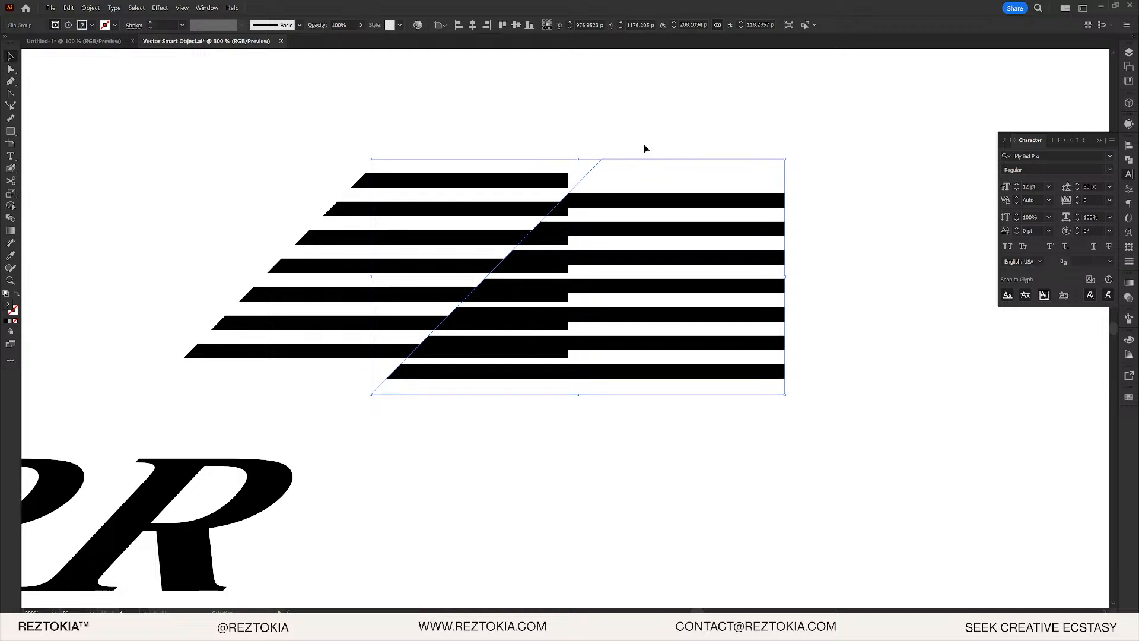
key(Up)
key(Up)
key(Up)
key(Up)
key(Up)
key(Up)
key(Up)
key(Up)
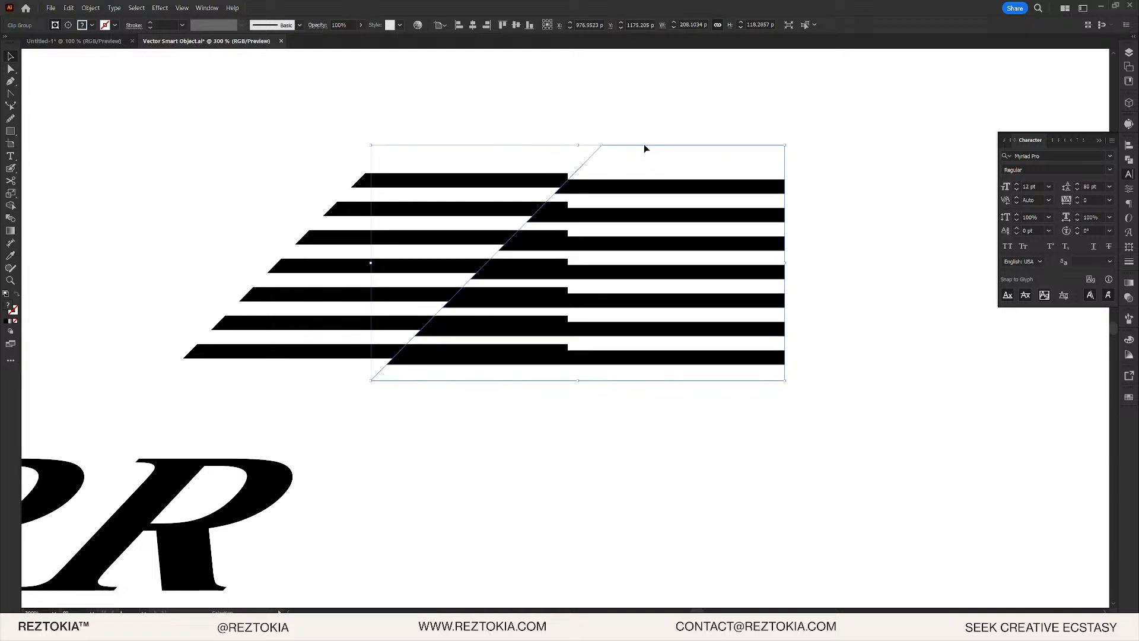
key(Up)
key(Up)
key(Up)
key(Up)
key(Up)
key(Up)
key(Up)
key(Up)
key(Up)
key(Up)
key(Up)
key(Up)
key(Left)
key(Left)
key(Left)
key(Left)
key(Left)
key(Left)
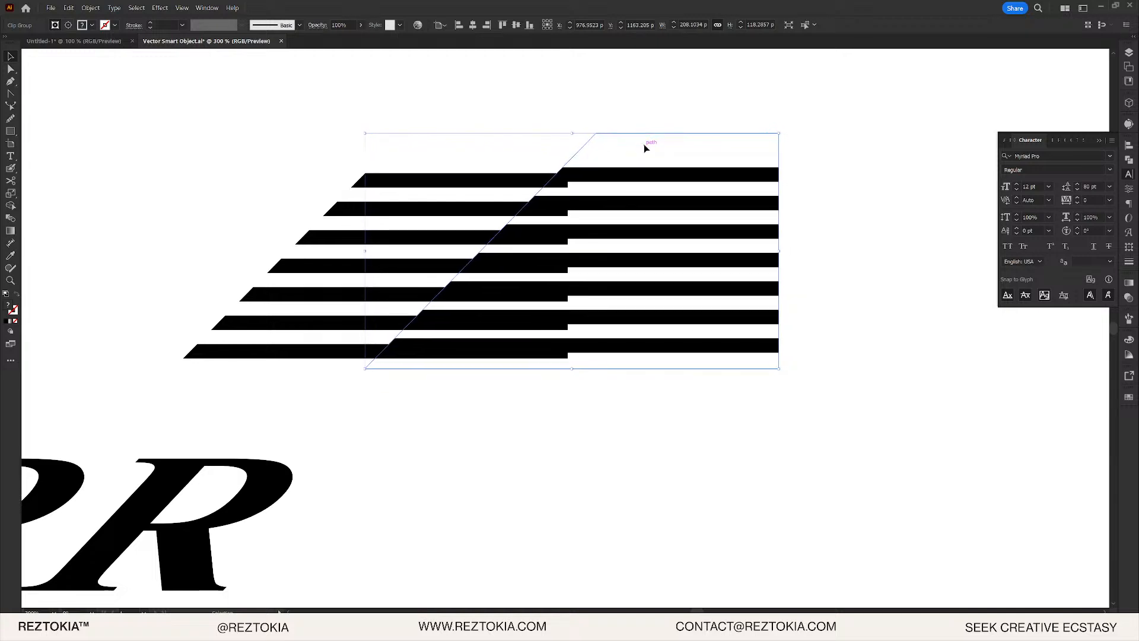
key(Left)
key(Left)
key(Left)
key(Left)
key(Left)
key(Left)
key(Left)
key(Left)
key(Left)
key(Left)
key(Left)
key(Left)
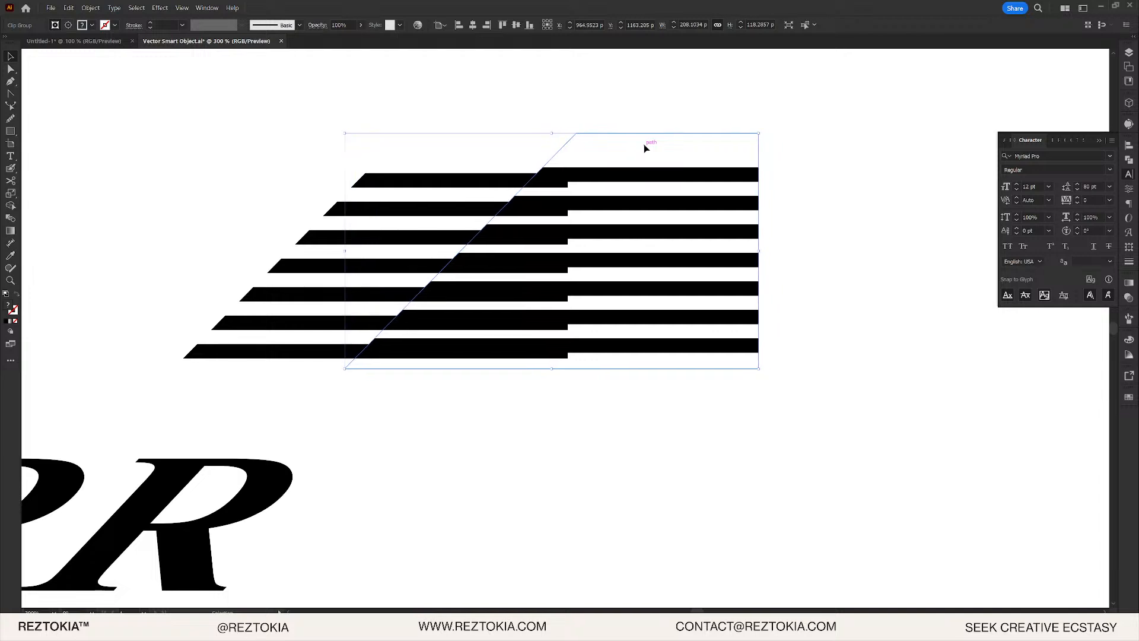
key(Down)
key(Down)
key(Down)
key(Down)
key(Down)
key(Left)
key(Left)
key(Left)
key(Left)
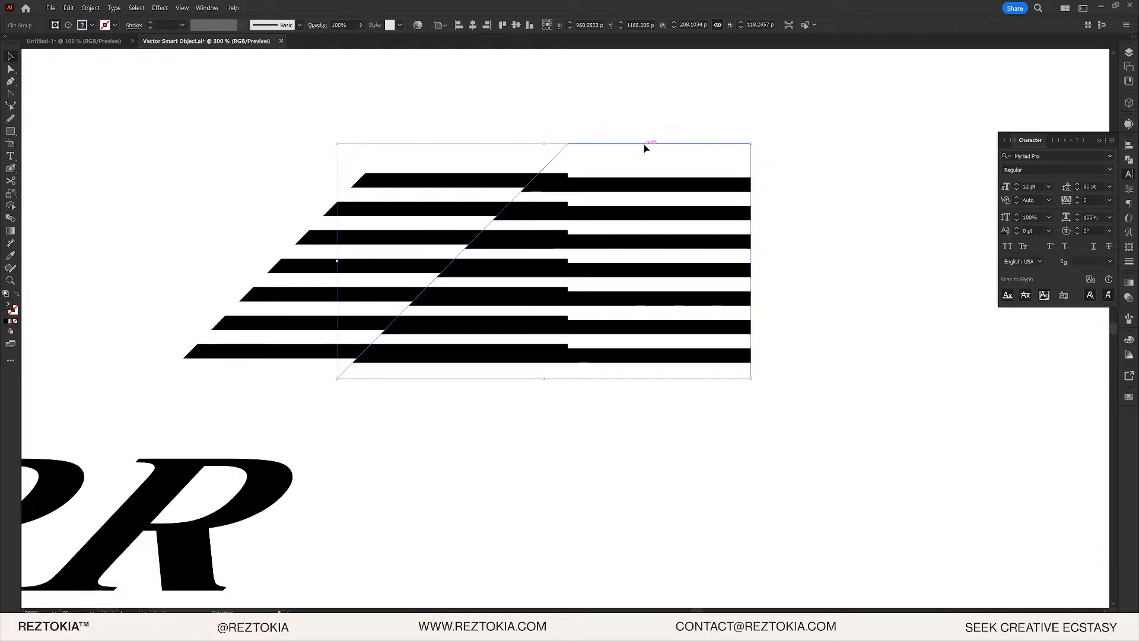
key(Left)
key(Left)
key(Left)
key(Down)
key(Down)
key(Up)
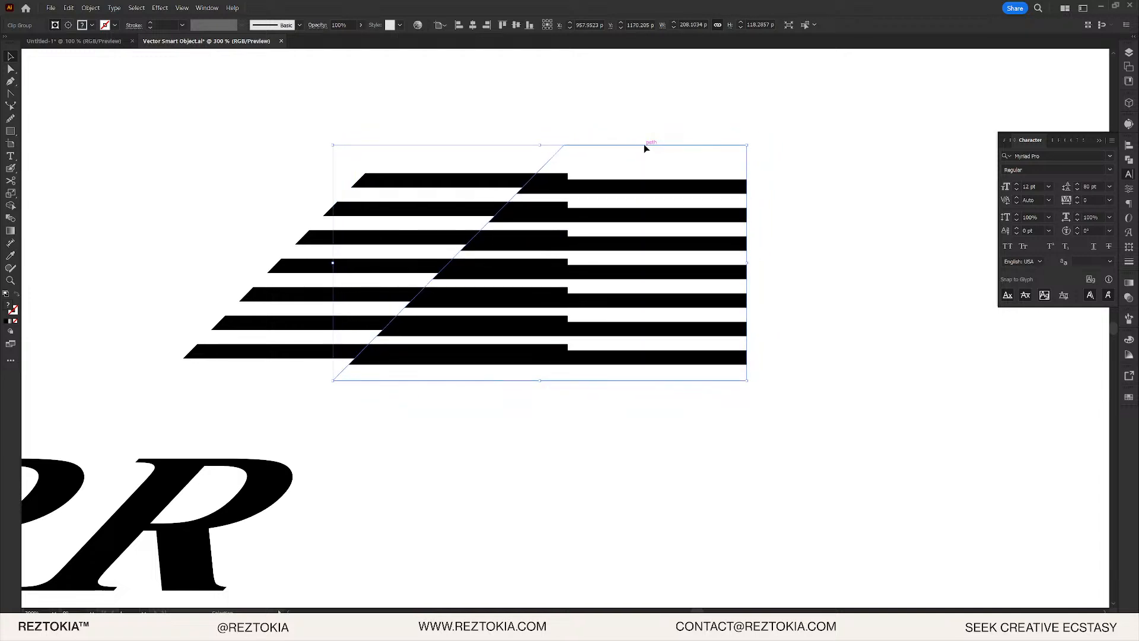
key(Left)
key(Left)
key(Left)
key(Left)
key(Left)
key(Left)
key(Left)
key(Left)
key(Left)
key(Left)
key(Left)
key(Left)
key(Left)
key(Left)
key(Left)
key(Left)
key(Left)
key(Left)
key(Left)
key(Left)
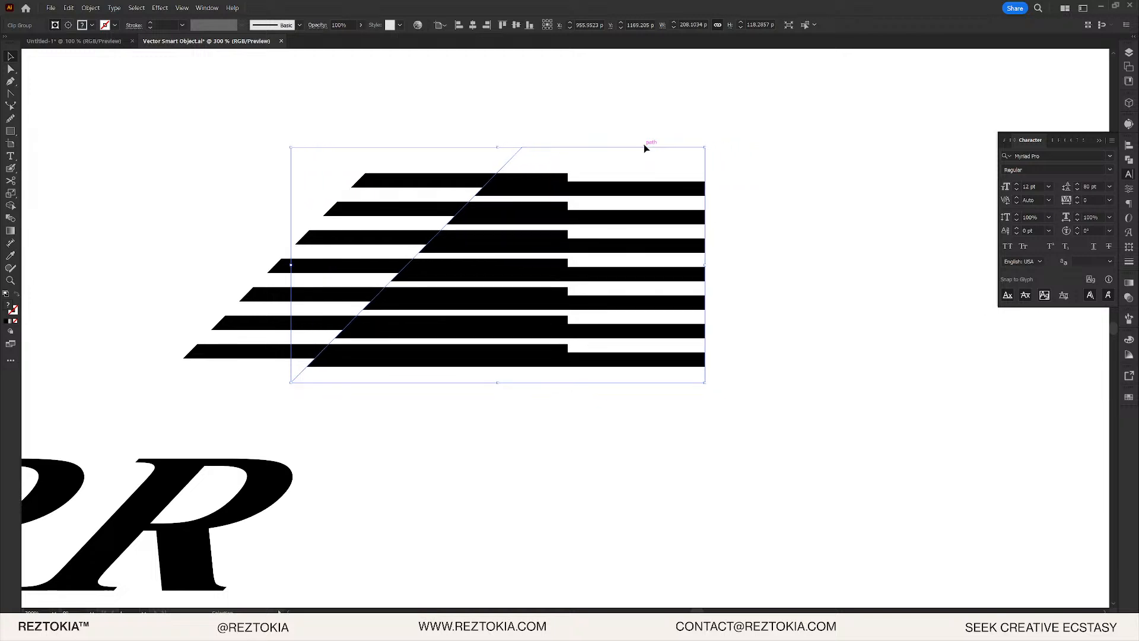
key(Down)
- Try dragging the mask's bottom-right corner with Direct Selection, then undo it and deselect
double_click(684, 153)
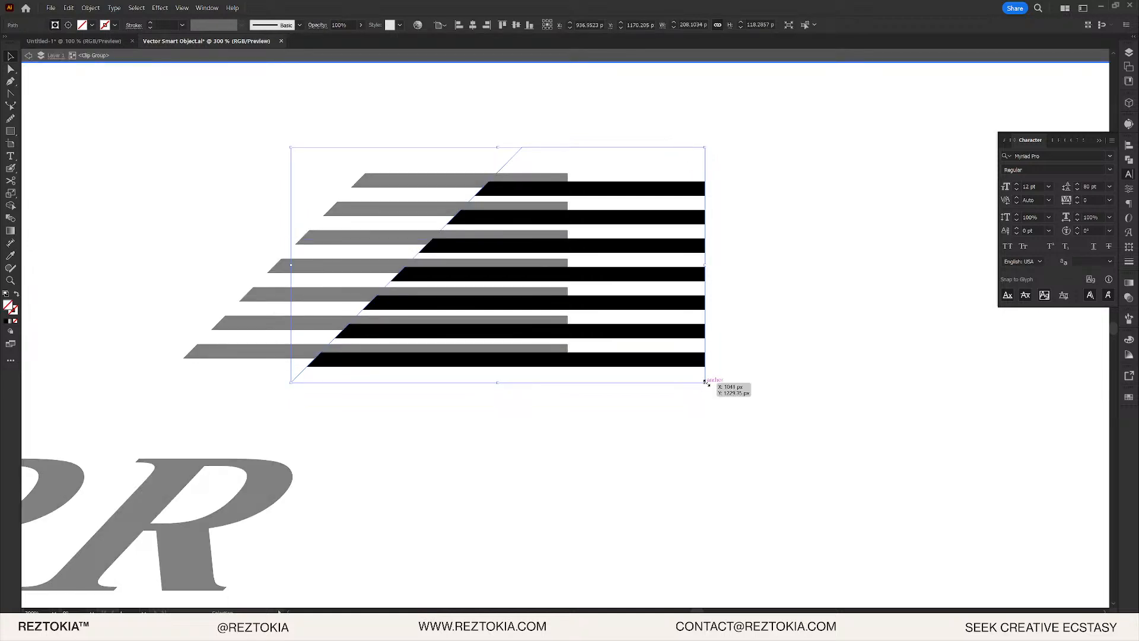
key(a)
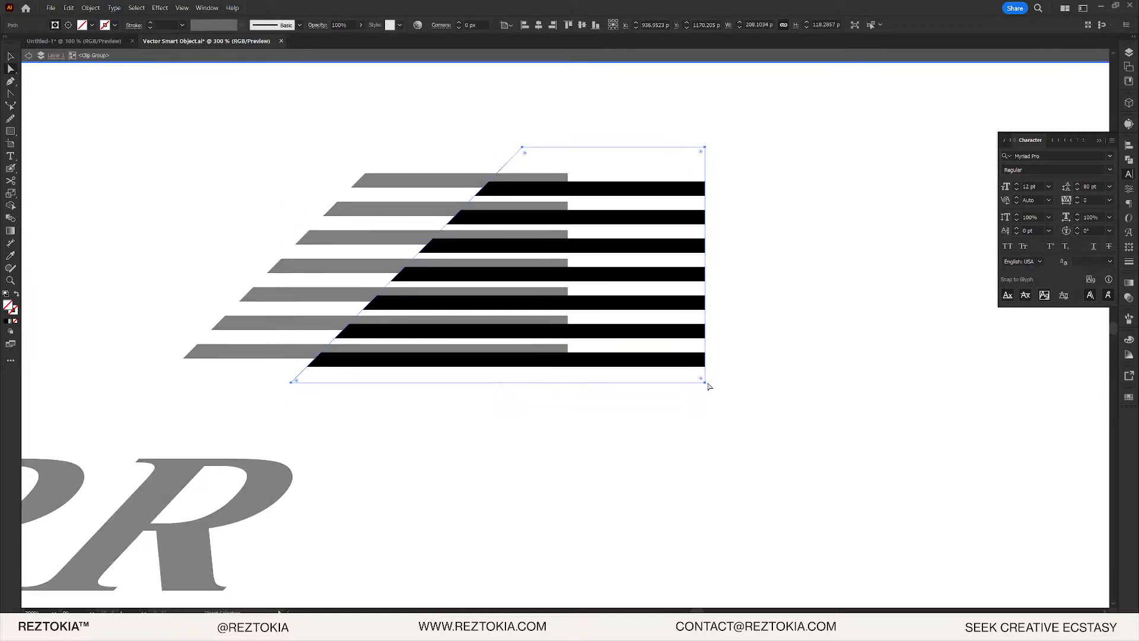
drag(705, 386, 447, 373)
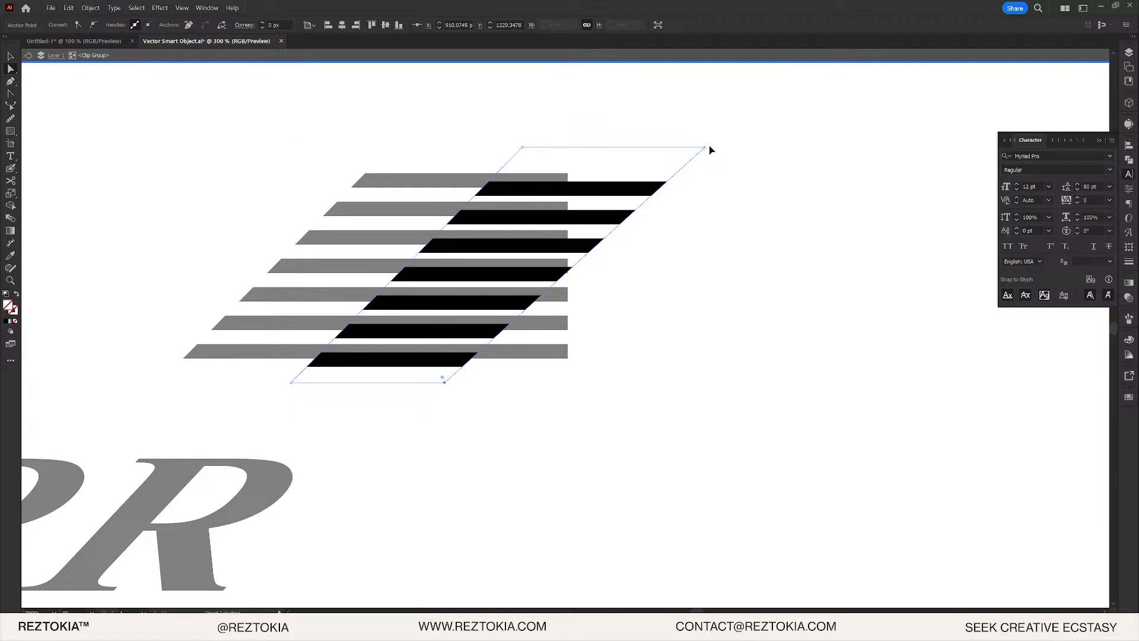
key(ctrl+z)
key(Escape)
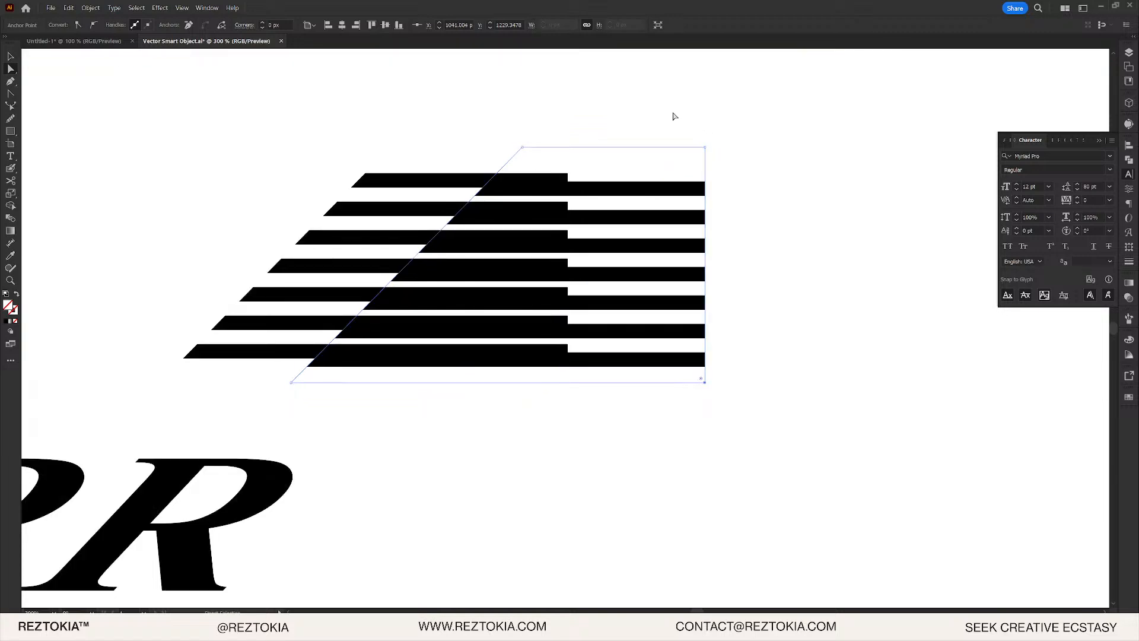
click(674, 116)
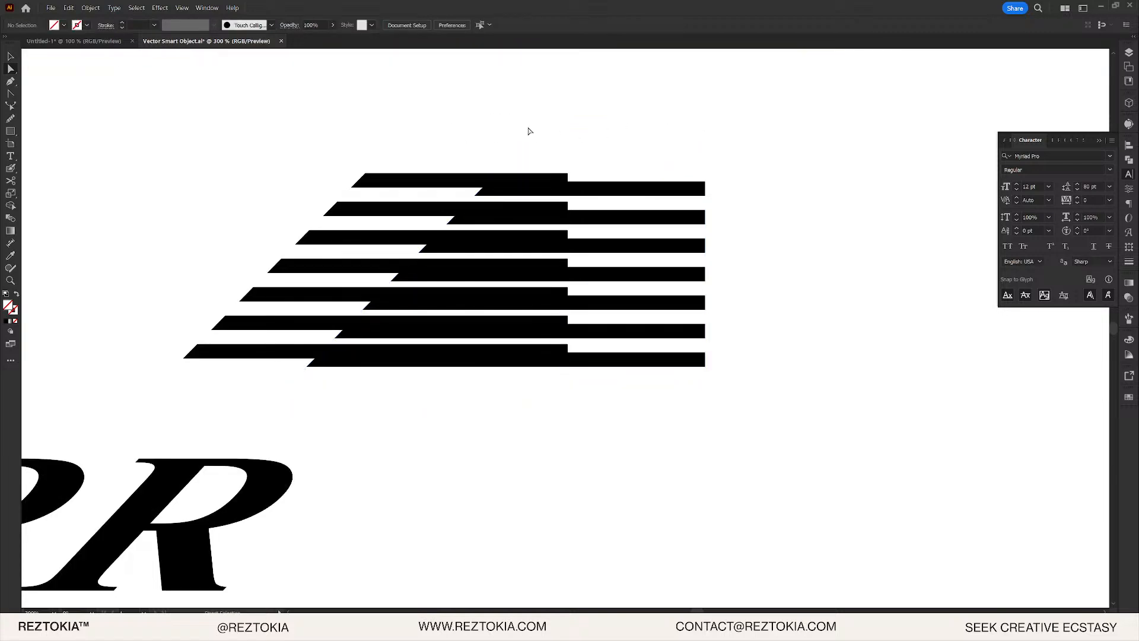
- Try pulling the clip path's right edge left from its top-right anchor, then undo the change
key(p)
key(v)
click(689, 161)
double_click(679, 151)
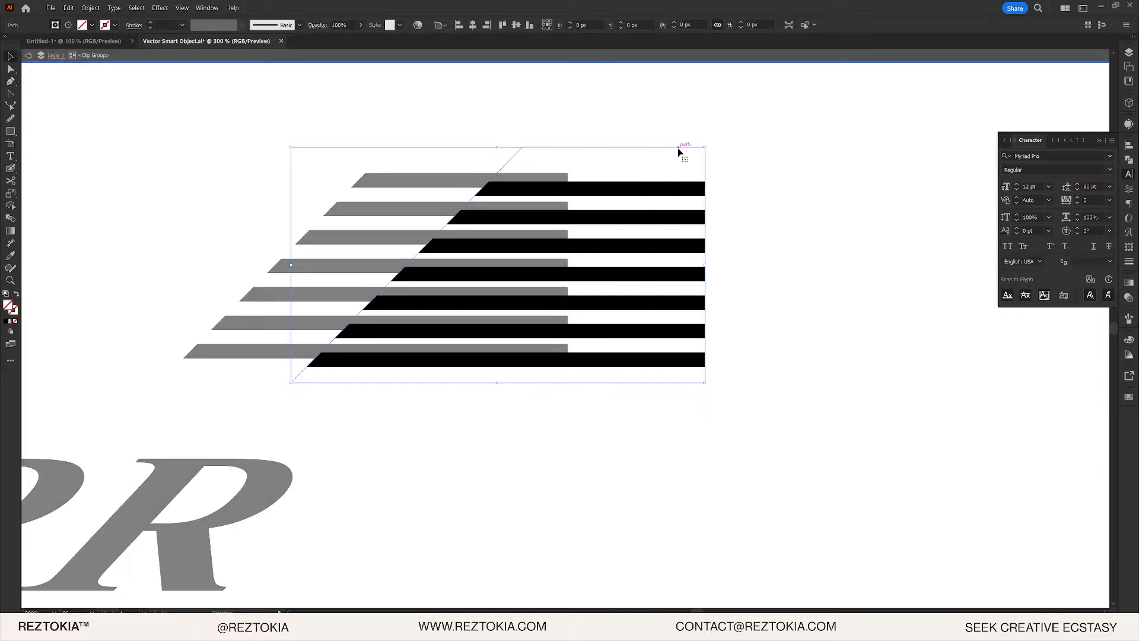
double_click(681, 134)
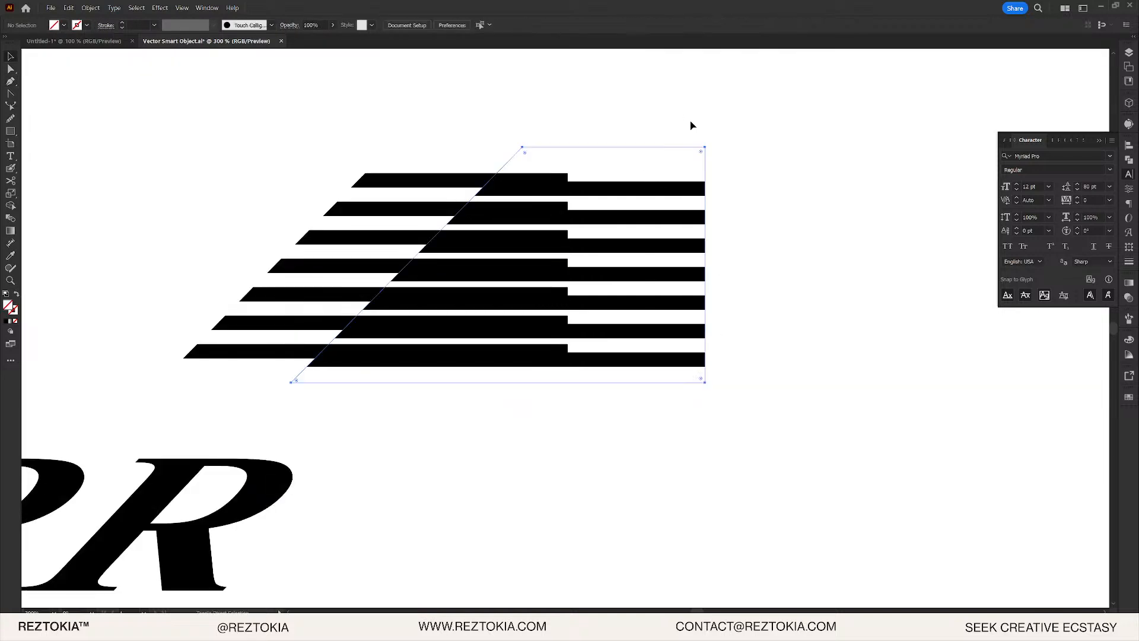
key(a)
click(705, 147)
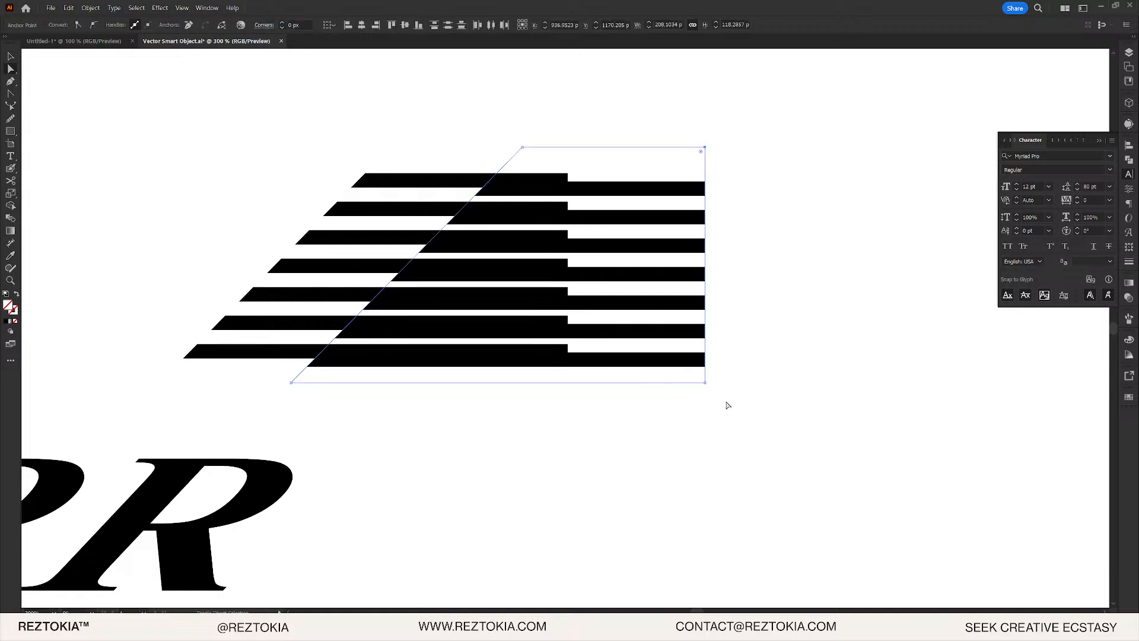
drag(700, 154, 178, 139)
key(ctrl+z)
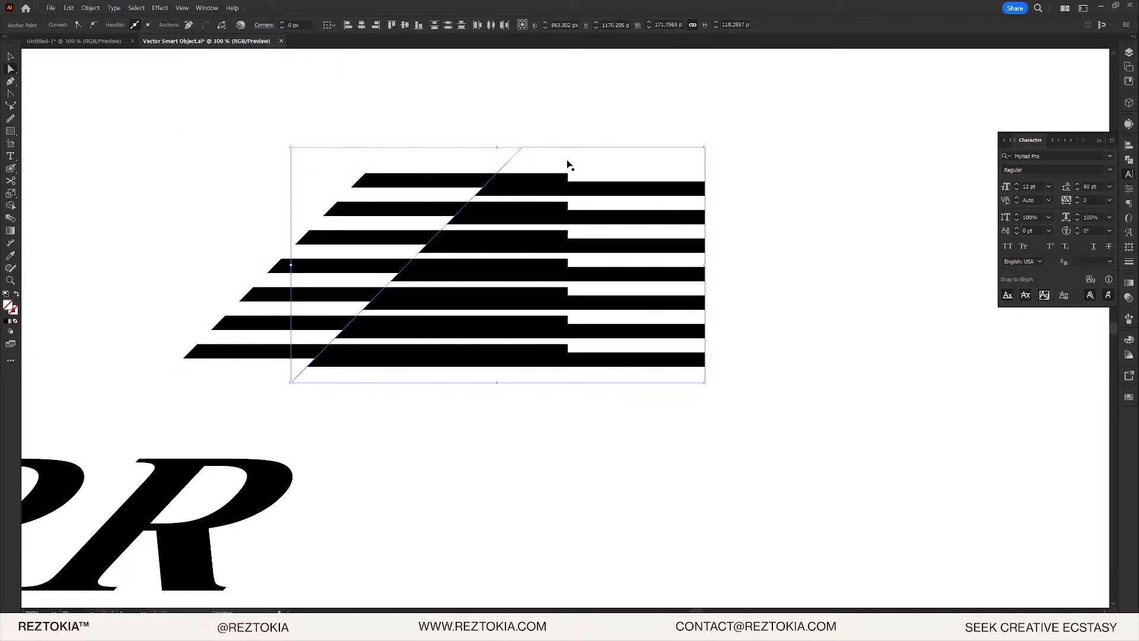
click(760, 180)
key(ctrl+z)
key(ctrl+z)
key(ctrl+z)
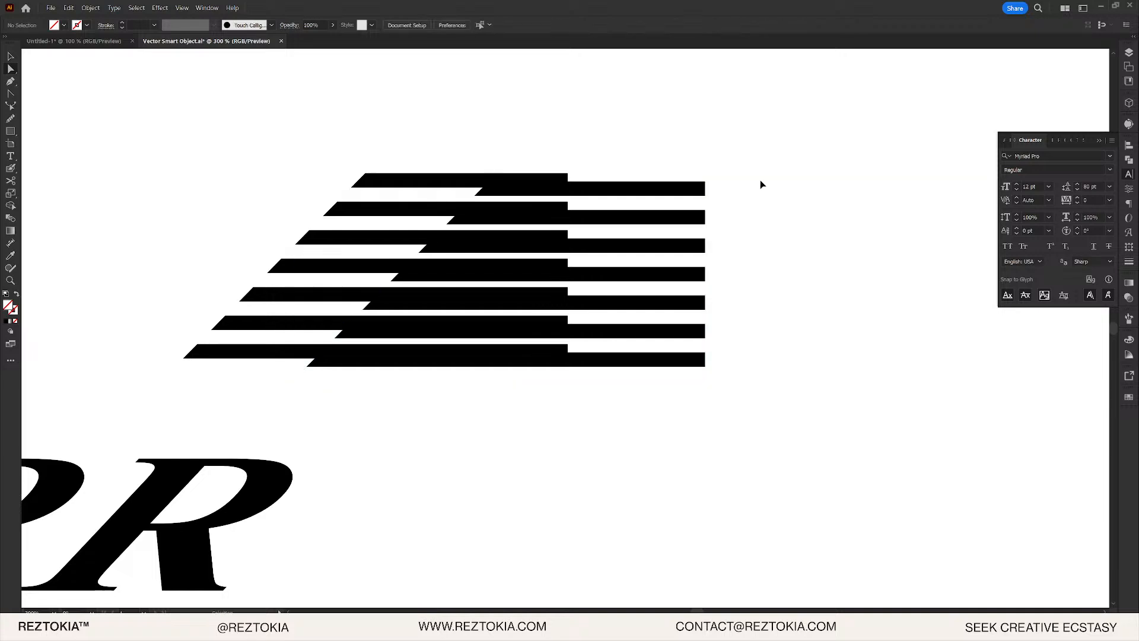
- Shift the rectangle path's right anchors left to form a parallelogram, and group both stripe clip groups
key(ctrl+z)
key(ctrl+z)
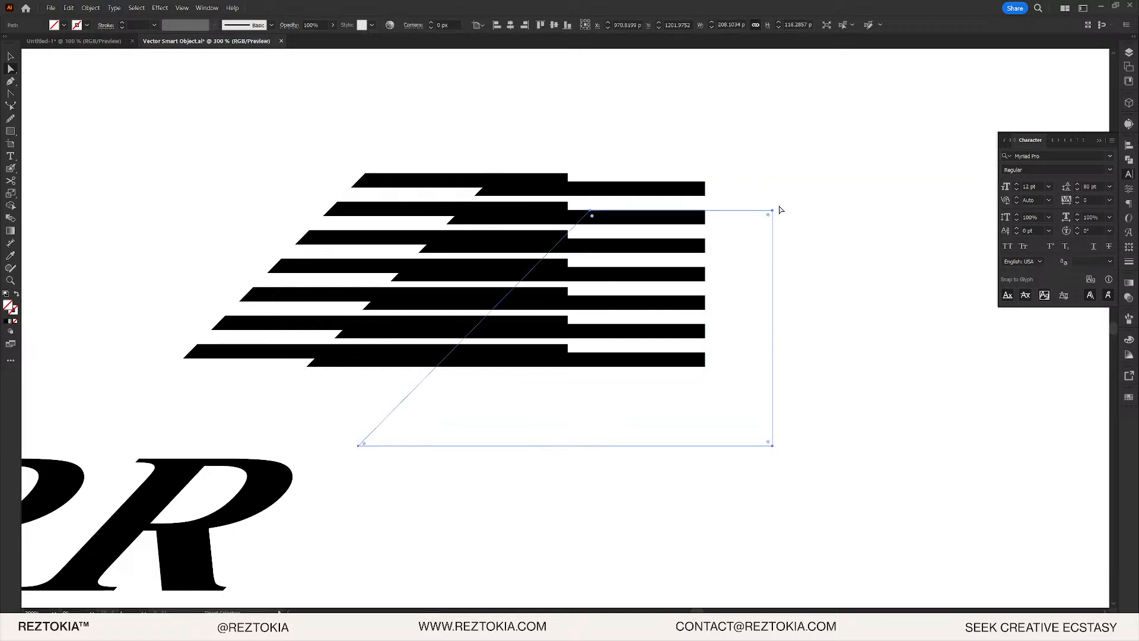
drag(753, 194, 890, 527)
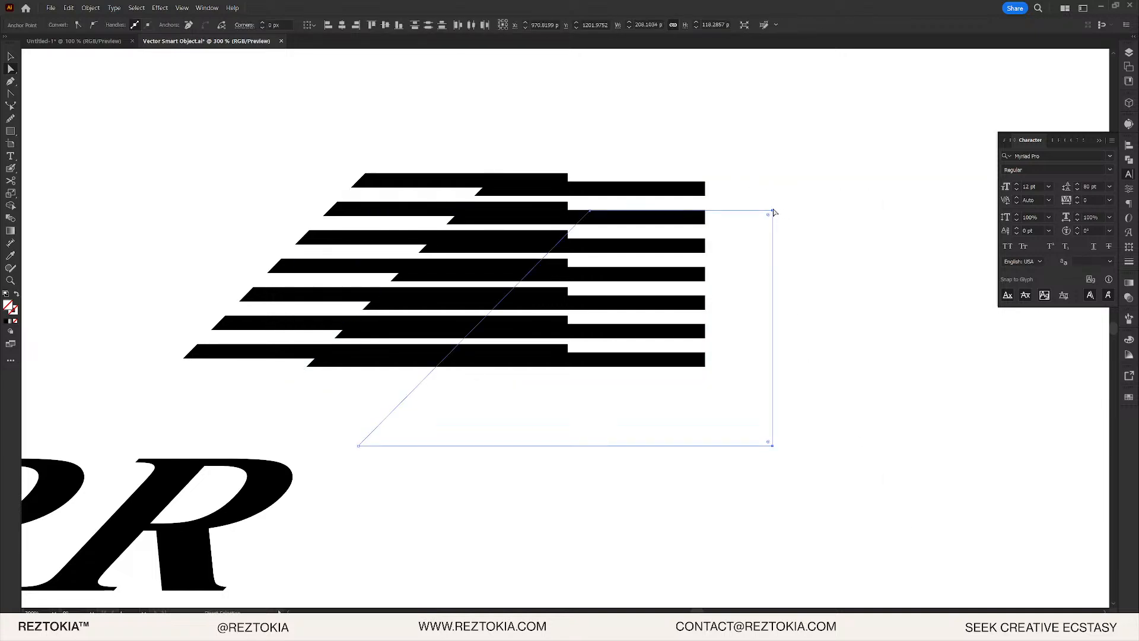
drag(775, 212, 106, 212)
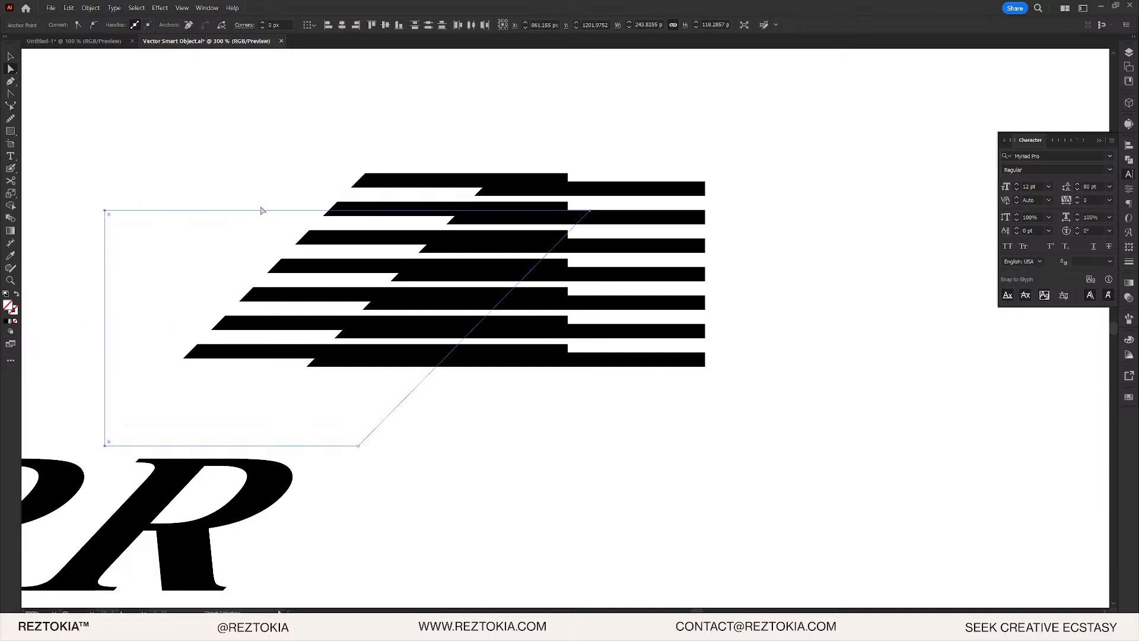
drag(252, 210, 254, 154)
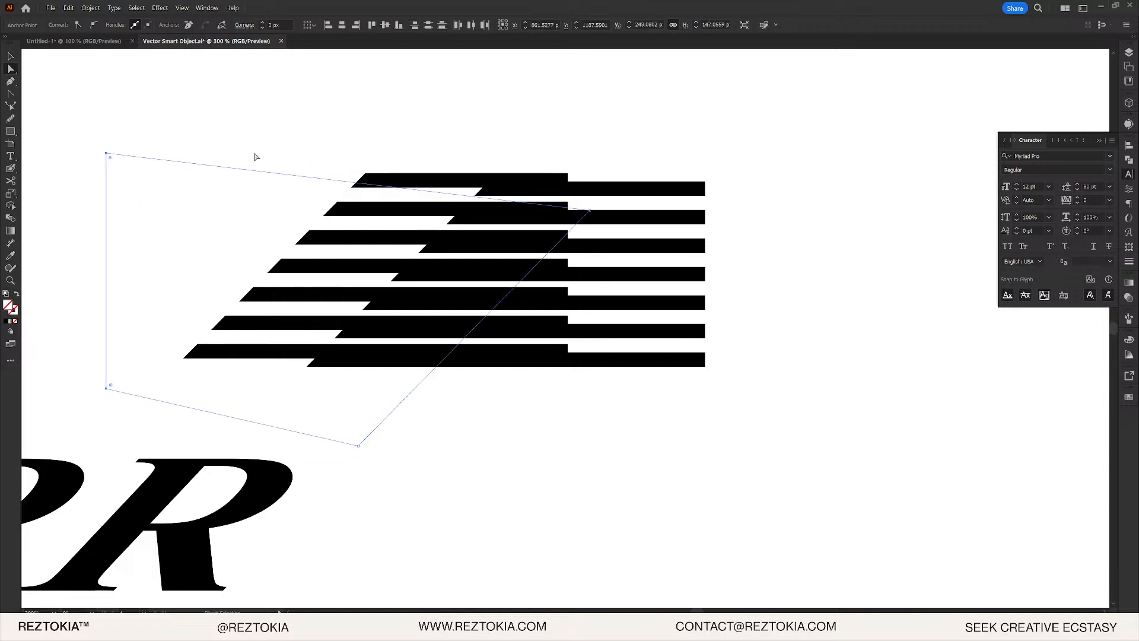
key(ctrl+z)
key(v)
drag(252, 211, 636, 469)
drag(297, 158, 612, 373)
key(ctrl+g)
- Place the parallelogram over the stripes and clip them to it with Ctrl+7
scroll(621, 530, down, 1)
drag(617, 442, 841, 543)
drag(747, 456, 367, 135)
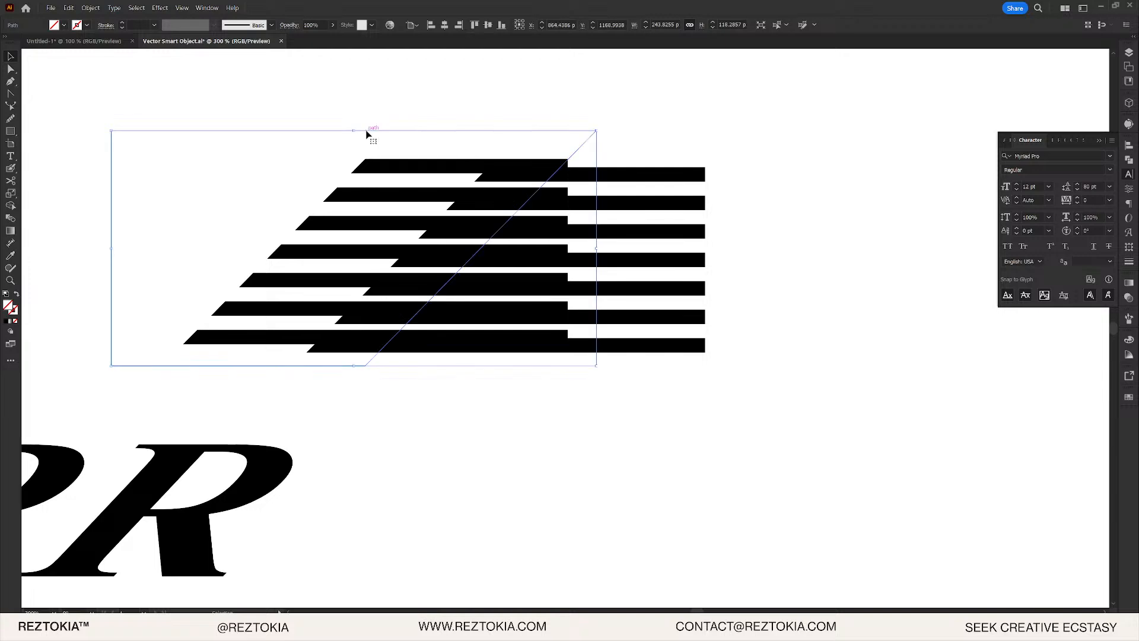
drag(190, 86, 738, 374)
key(ctrl+7)
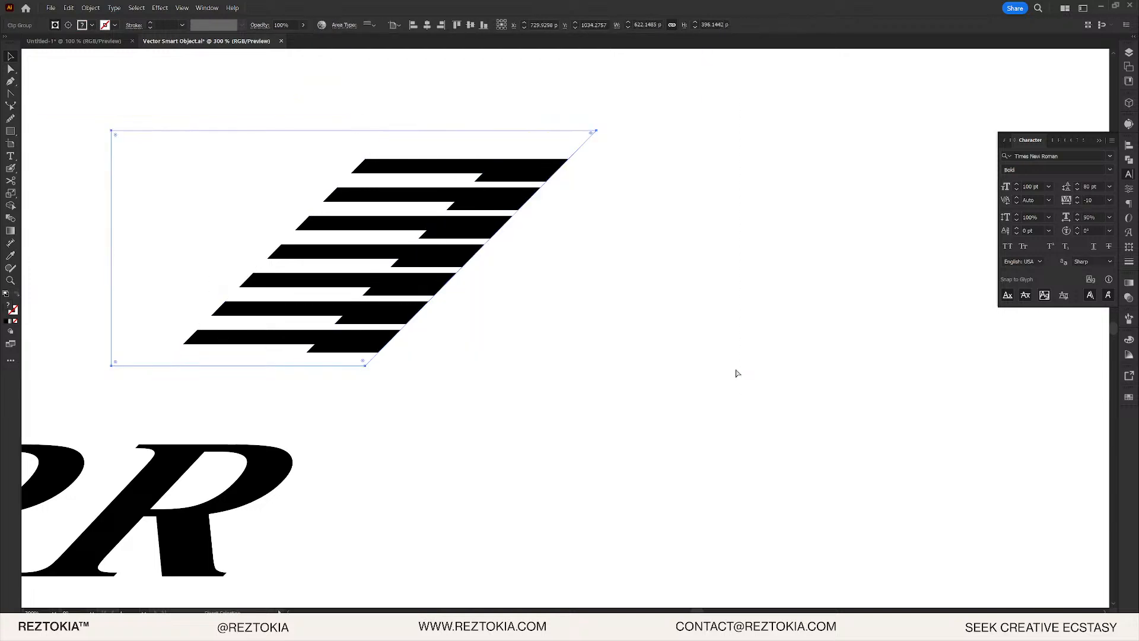
click(737, 325)
drag(656, 368, 916, 344)
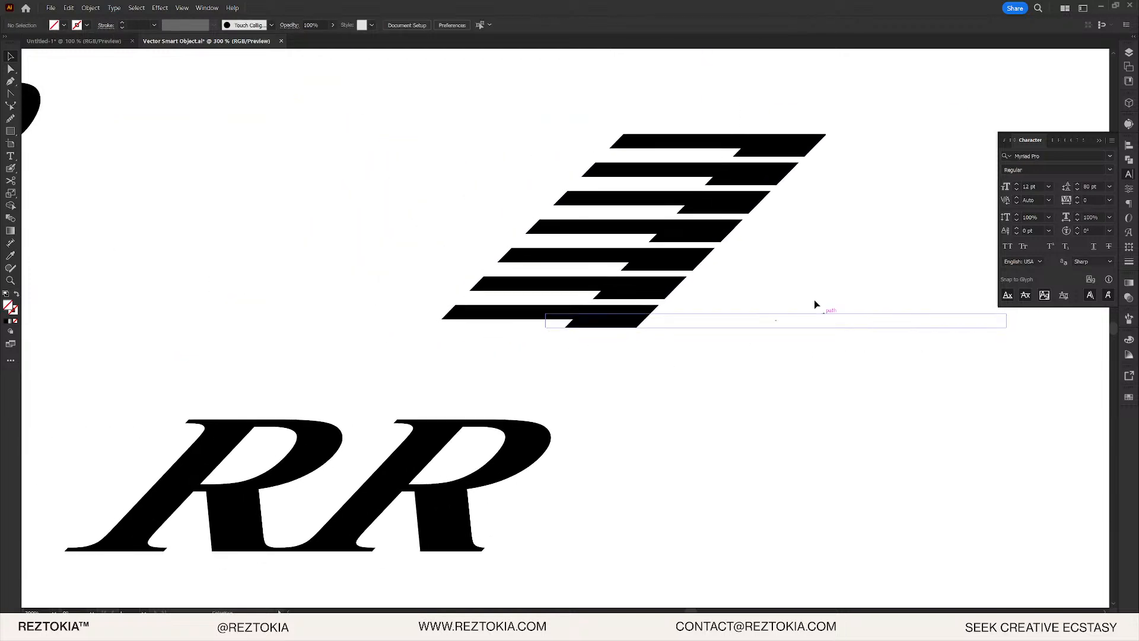
- Move the clipped speed stripes onto the lower RR and scale them to the R's height
drag(773, 303, 857, 293)
drag(850, 158, 255, 432)
drag(257, 432, 456, 235)
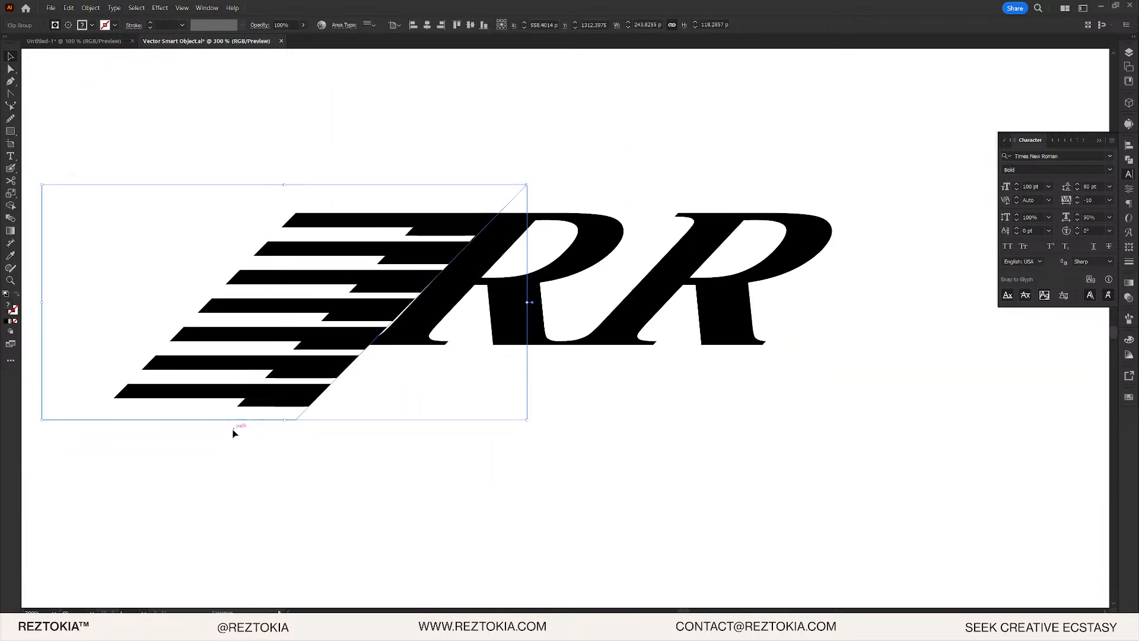
drag(287, 421, 423, 311)
scroll(340, 356, up, 2)
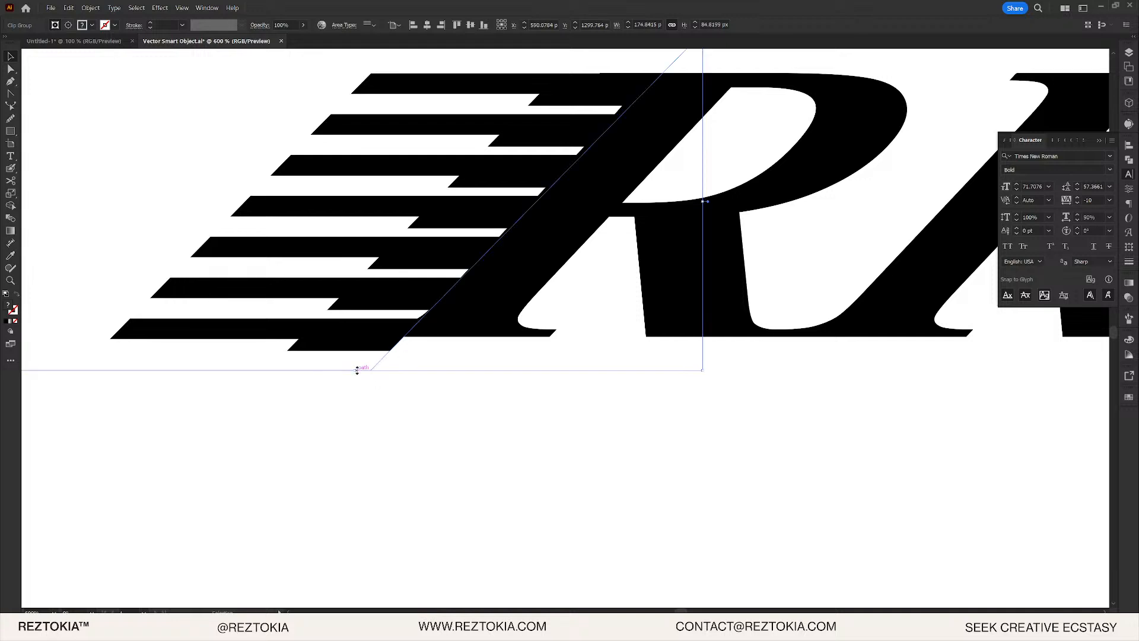
drag(357, 370, 356, 350)
- Nudge the stripe block right against the first R and fine-tune its size
scroll(451, 257, up, 1)
drag(462, 232, 491, 234)
scroll(491, 233, down, 2)
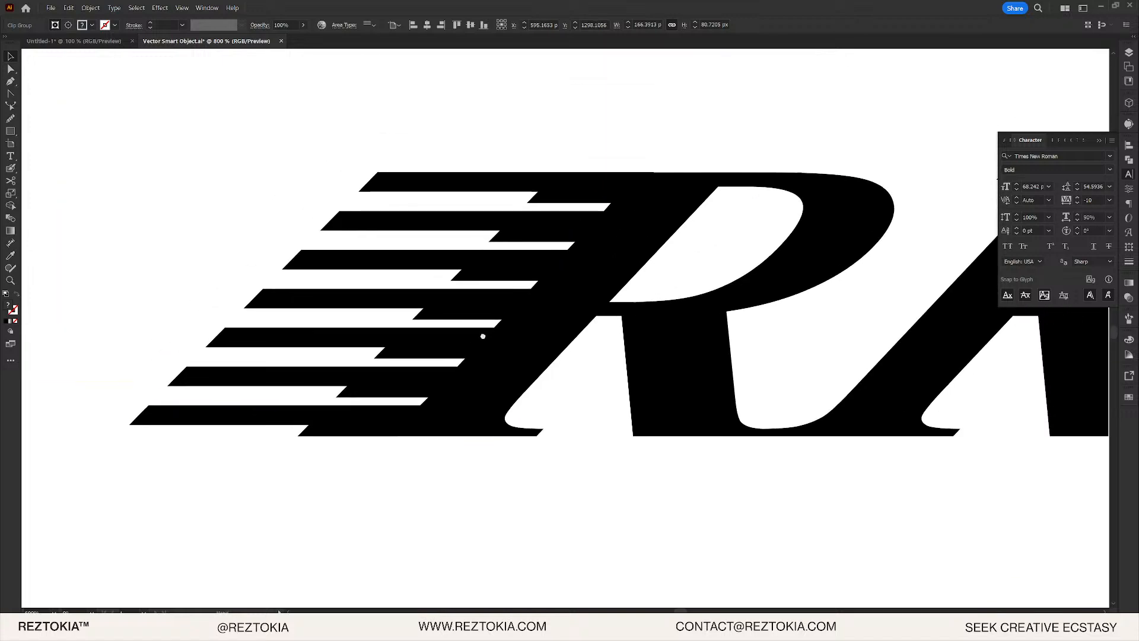
click(667, 99)
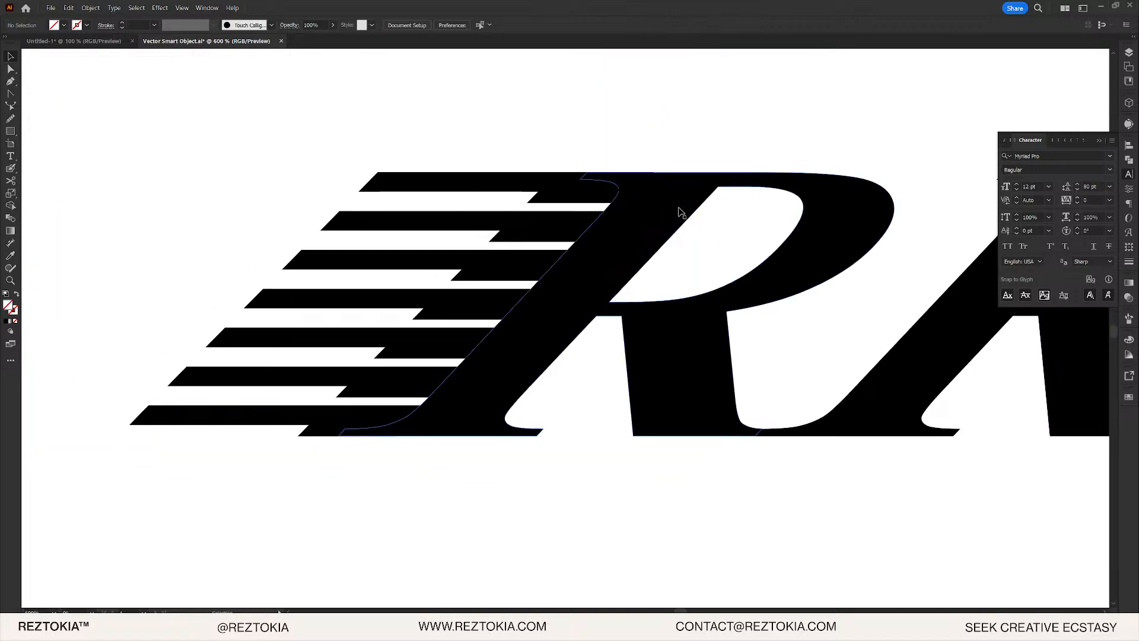
click(499, 178)
drag(697, 134, 696, 134)
click(702, 130)
scroll(691, 454, down, 5)
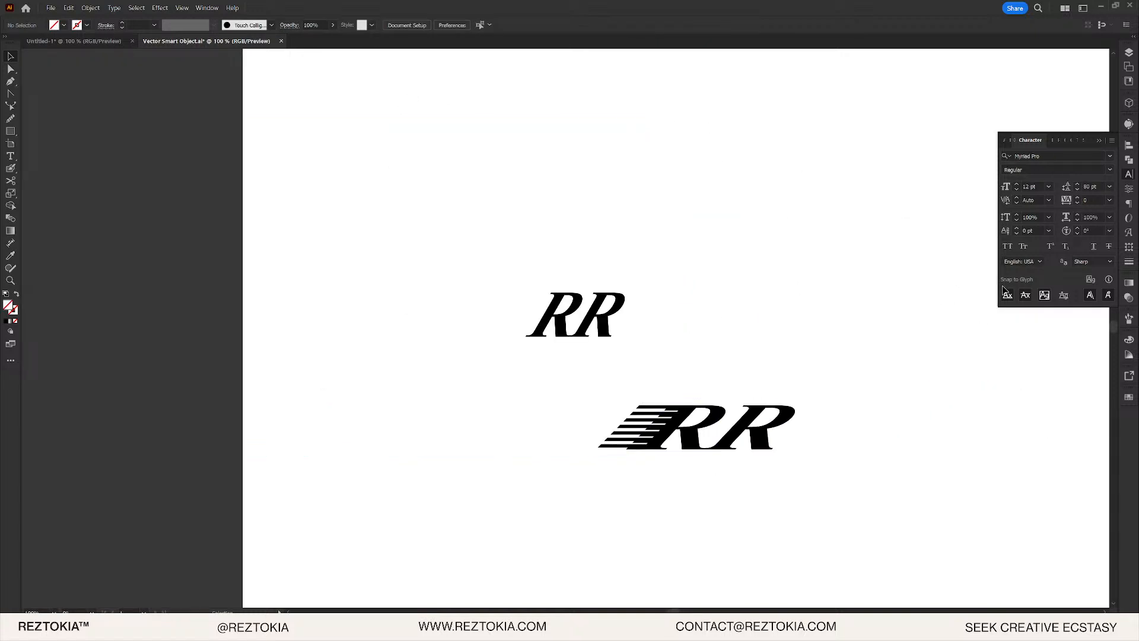
- Isolate the nested stripe clip group and try shifting its clipping path, then undo
scroll(590, 475, up, 5)
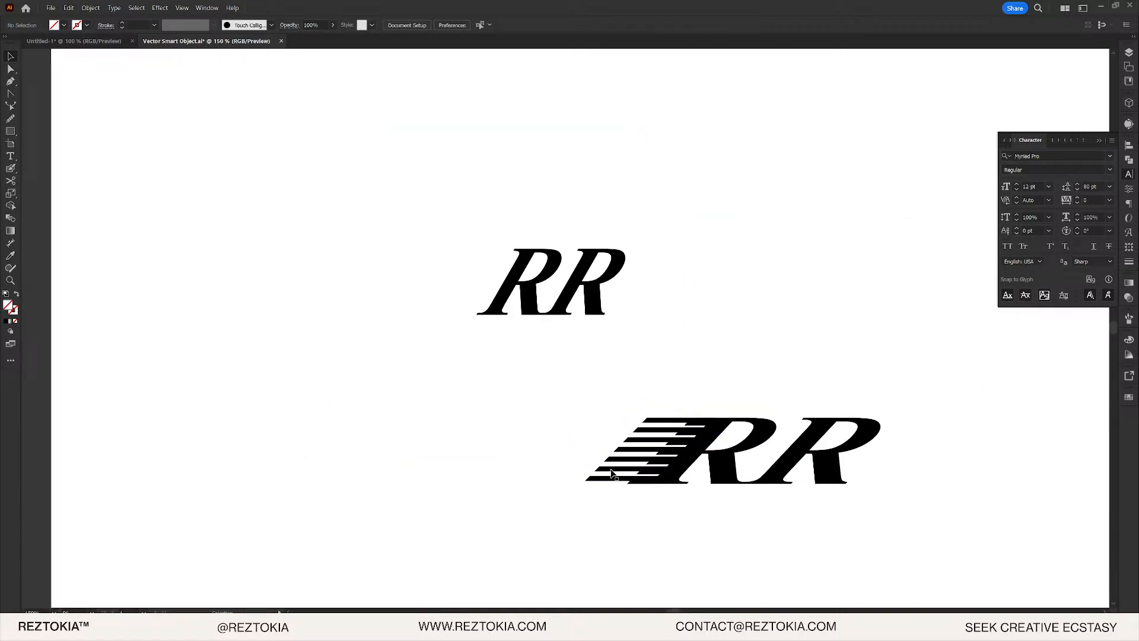
double_click(620, 464)
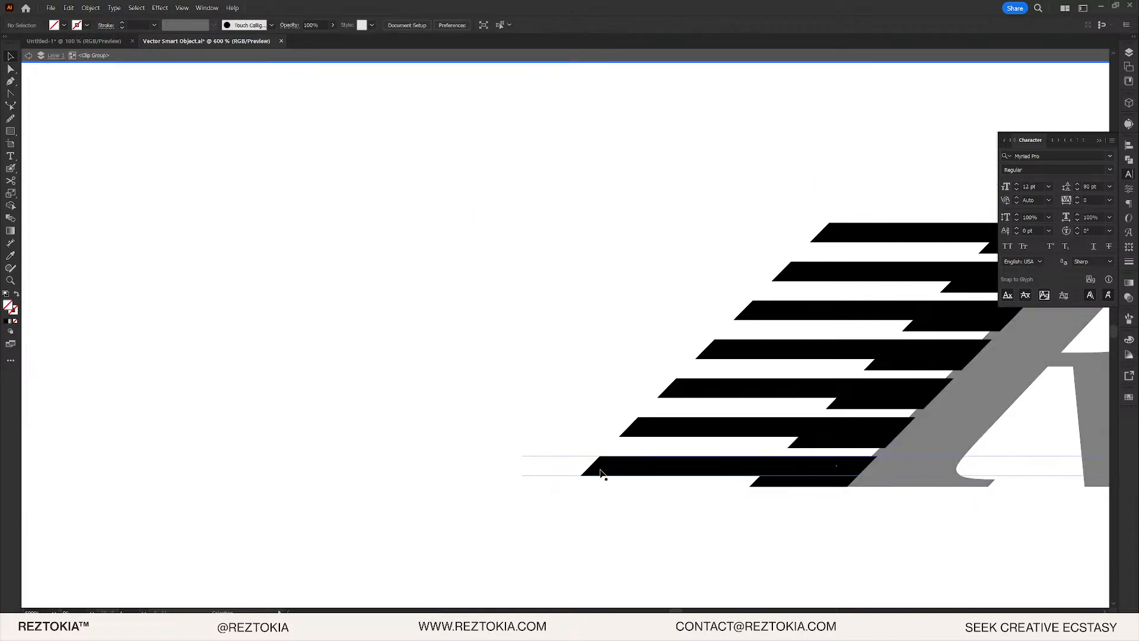
click(660, 428)
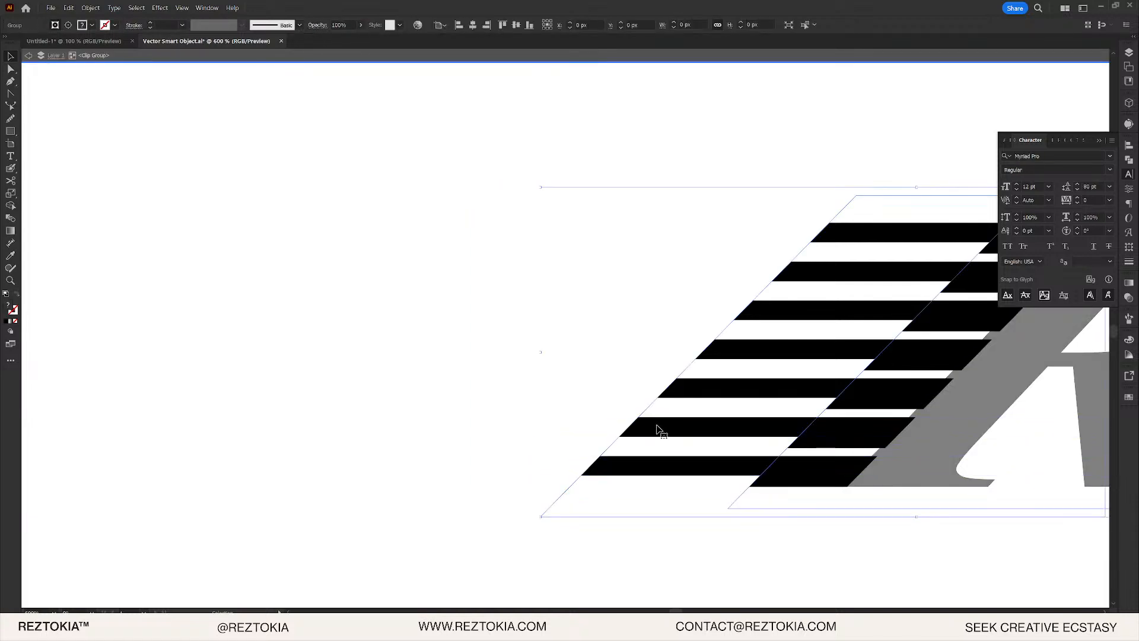
double_click(578, 485)
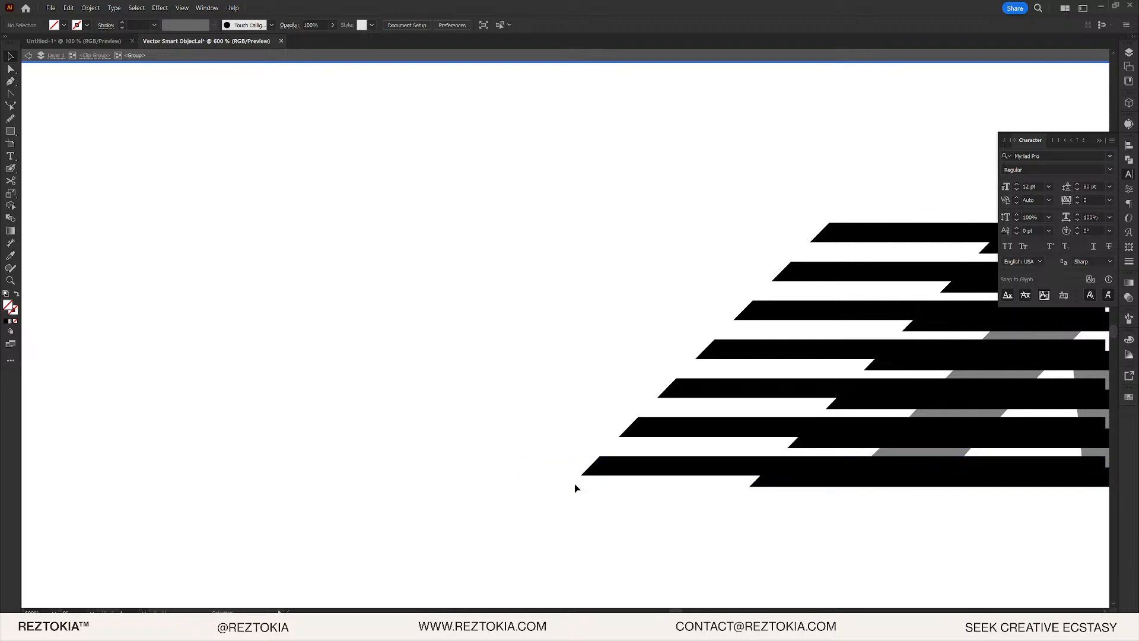
click(575, 485)
key(a)
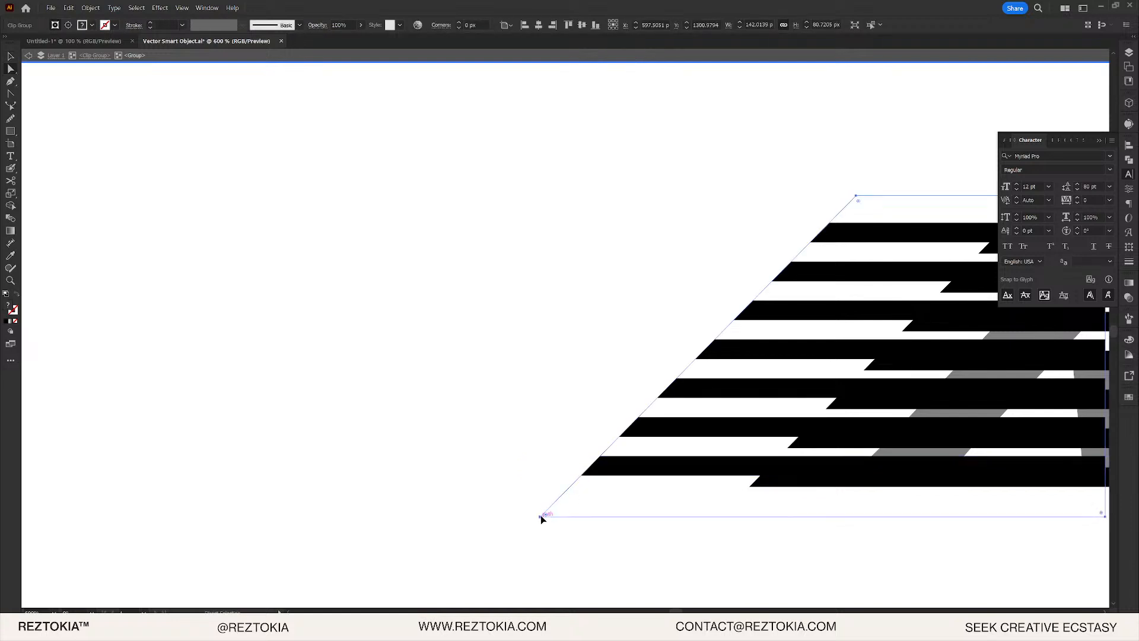
drag(541, 516, 490, 517)
key(ctrl+z)
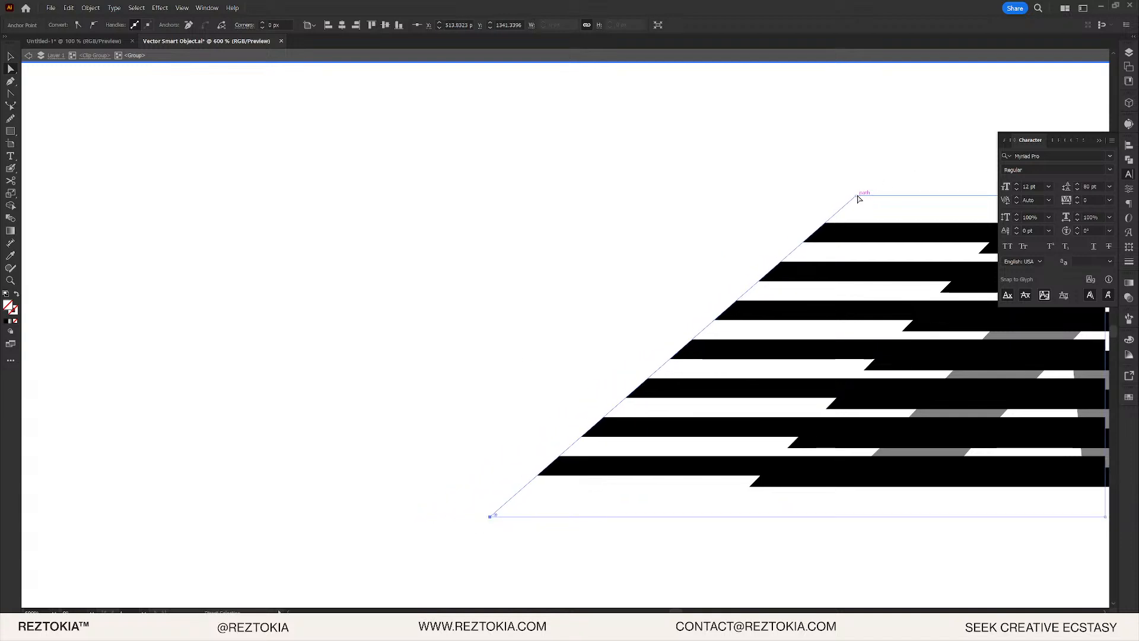
- Move the clipping path's top-left corner right and leave isolation mode
drag(856, 197, 921, 198)
drag(894, 261, 781, 269)
double_click(685, 537)
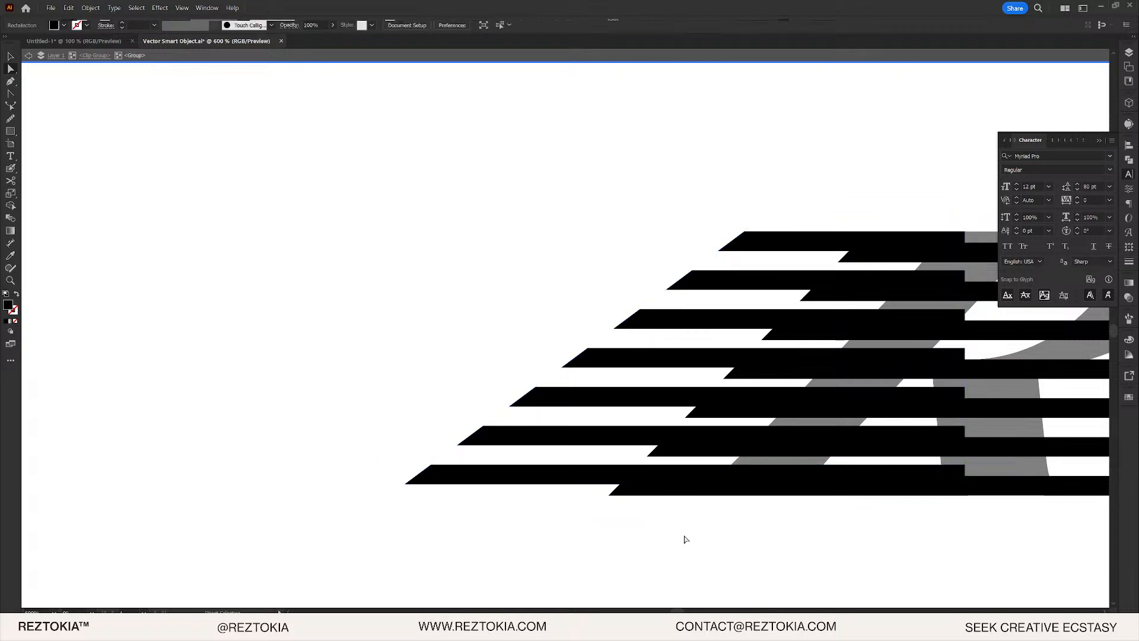
key(v)
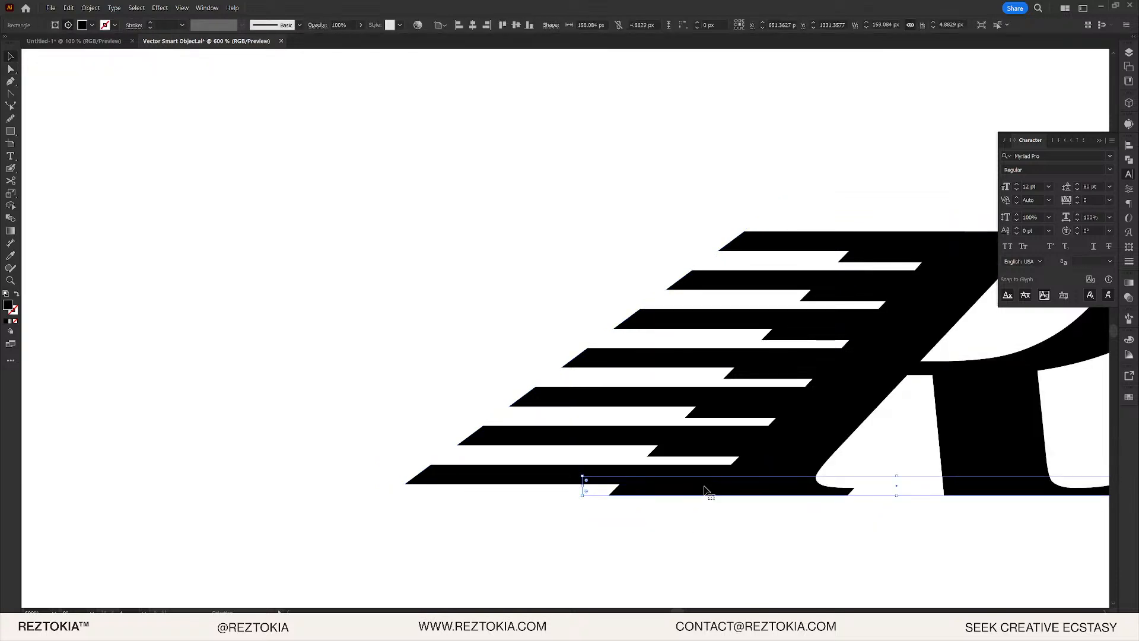
- Re-enter the stripe clip group's nested groups and select the clipped speed stripes
double_click(703, 492)
click(689, 505)
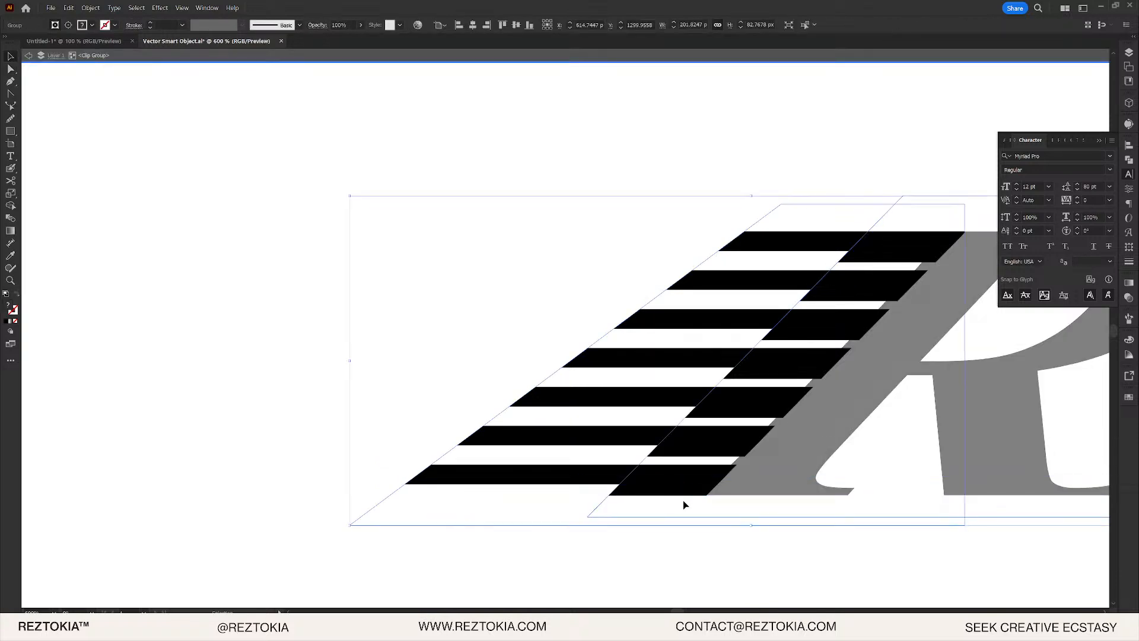
double_click(612, 497)
click(606, 497)
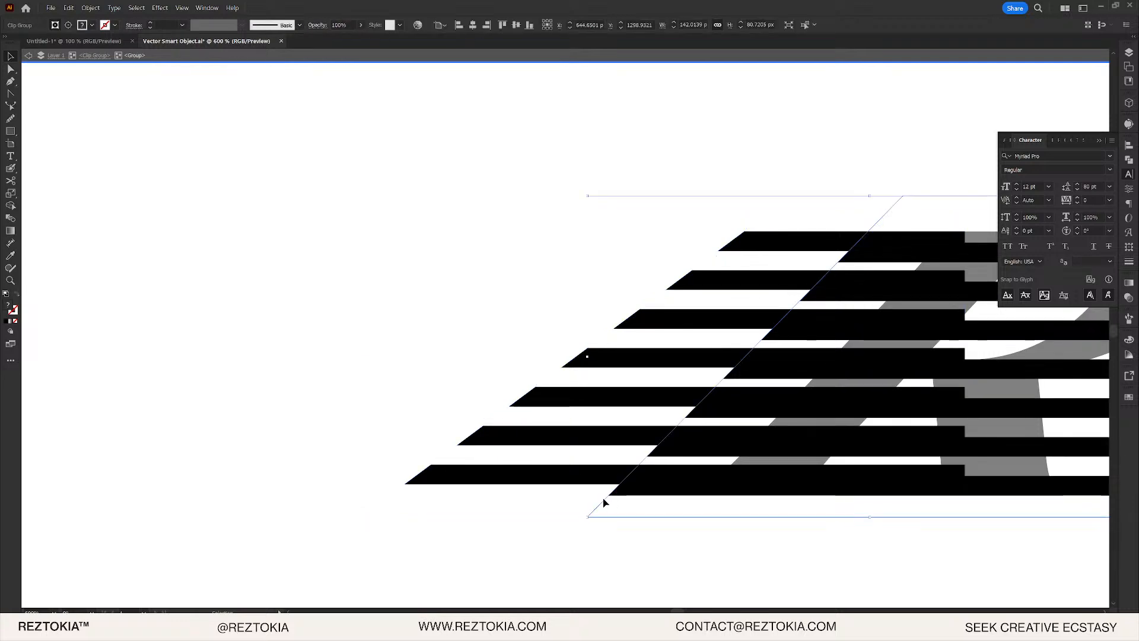
double_click(604, 499)
click(606, 500)
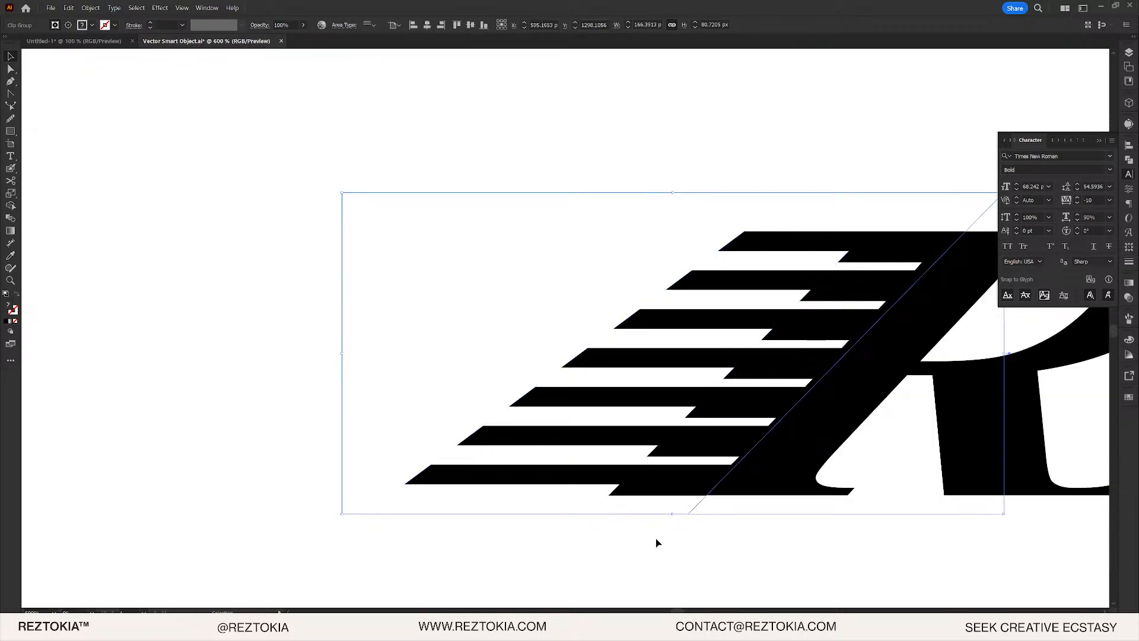
- Drag the clipping outline's bottom corner left and top corner right, then exit isolation
double_click(639, 492)
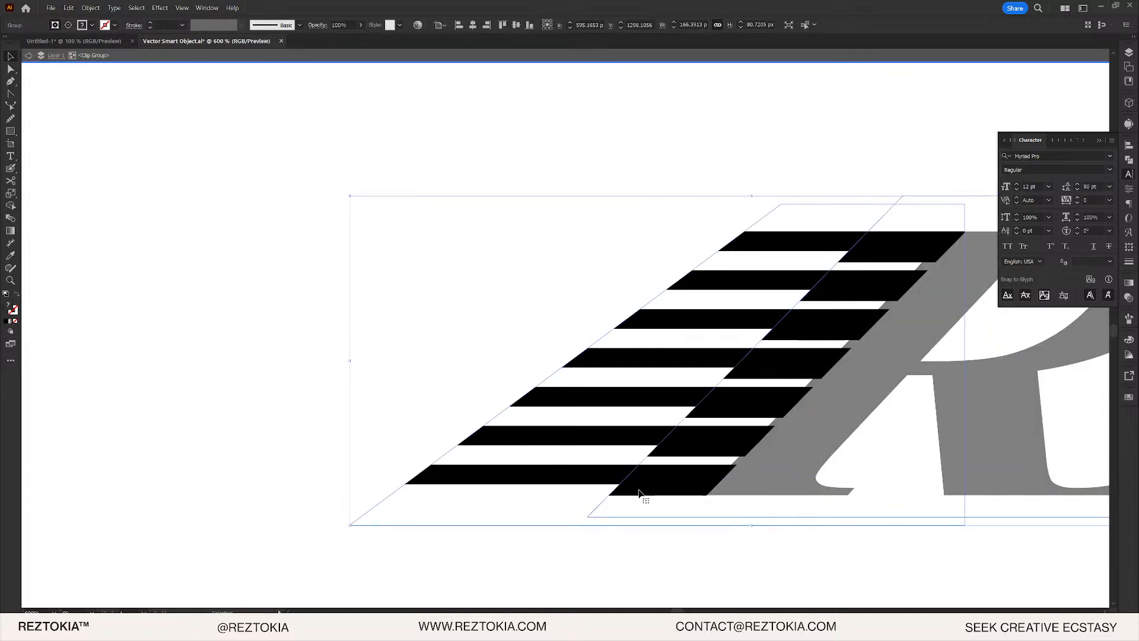
key(a)
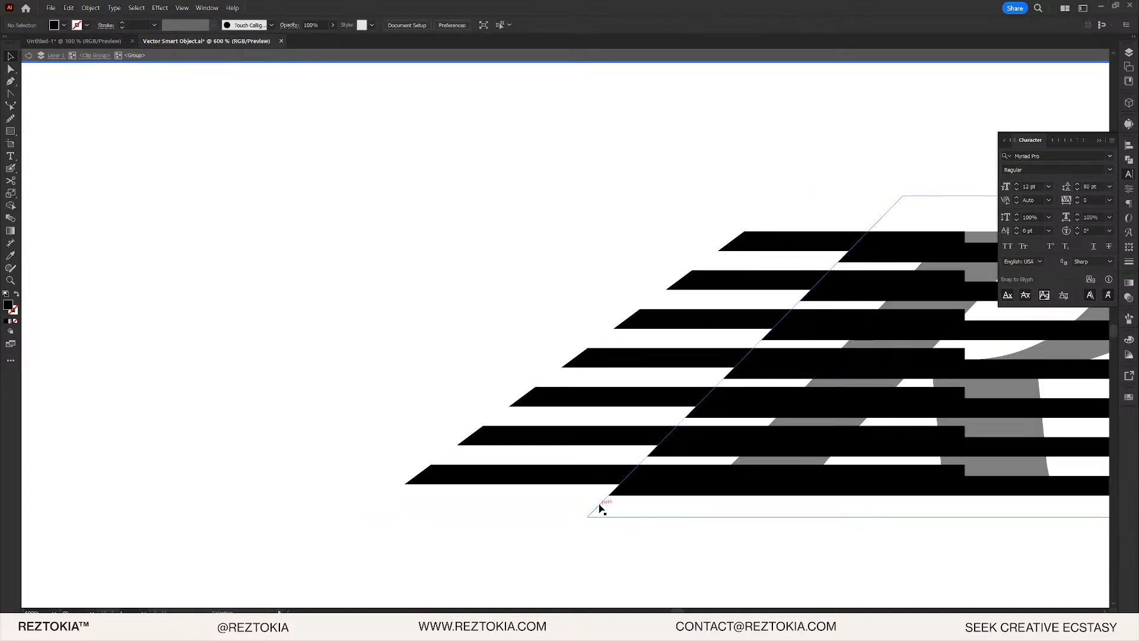
click(598, 506)
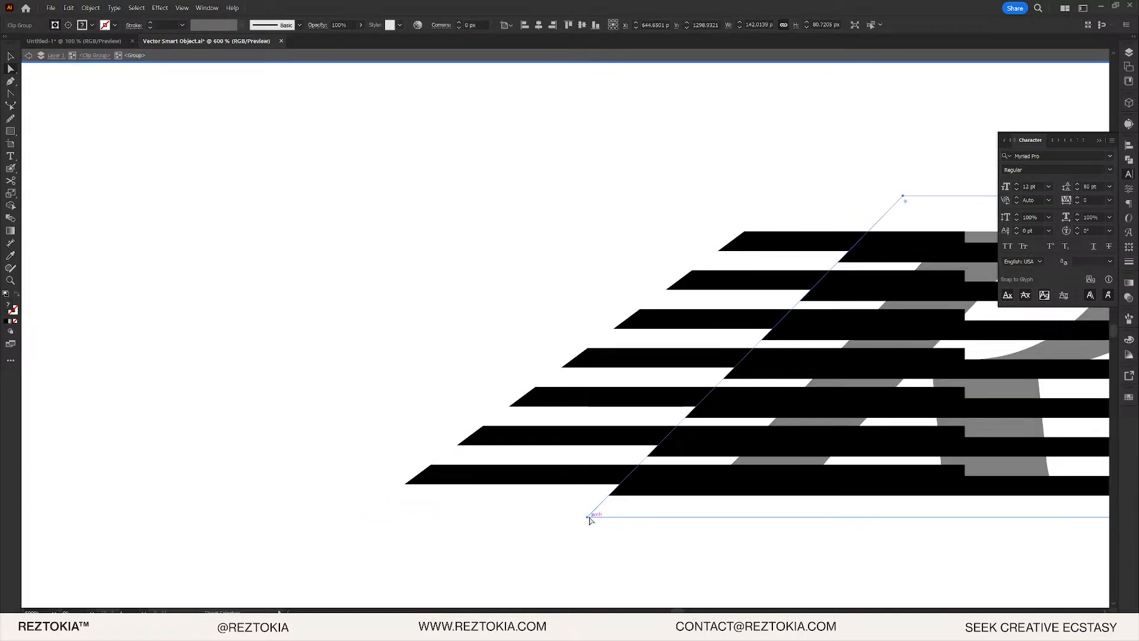
drag(589, 520, 561, 517)
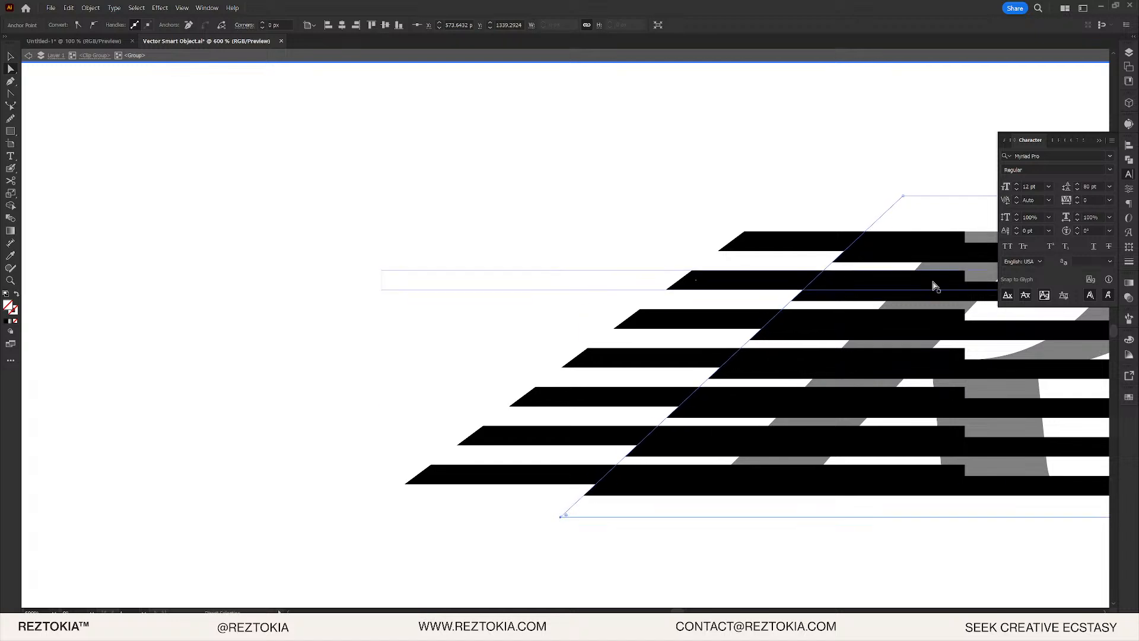
drag(903, 198, 914, 196)
double_click(893, 183)
key(v)
scroll(895, 243, down, 7)
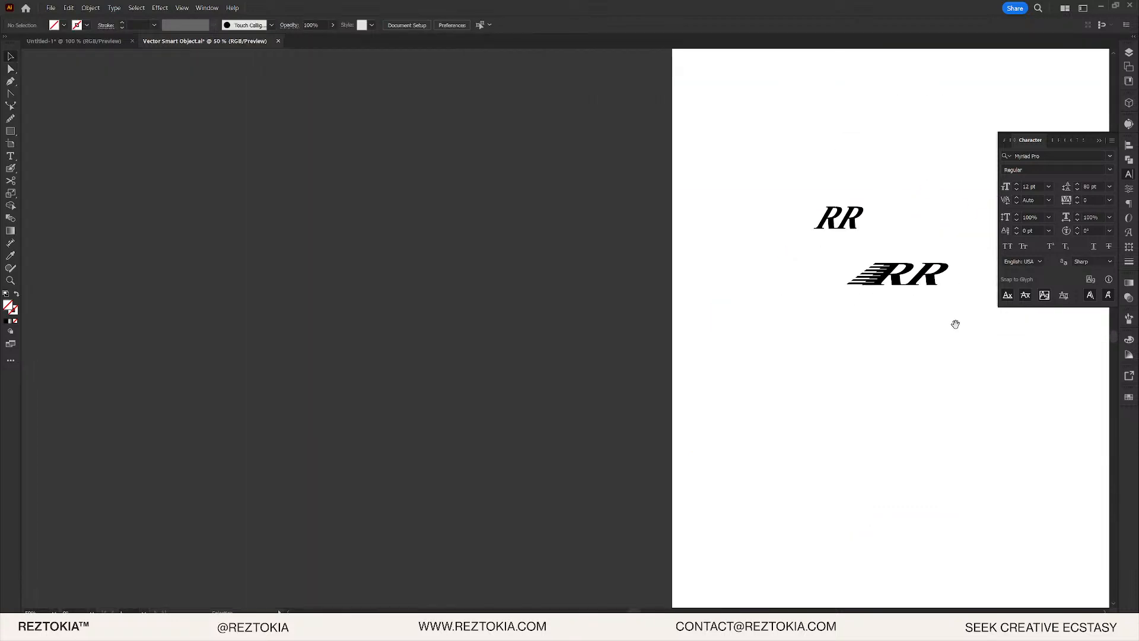
- Bring the RR logos into view and select the RR letter group
drag(956, 324, 765, 327)
scroll(741, 296, up, 3)
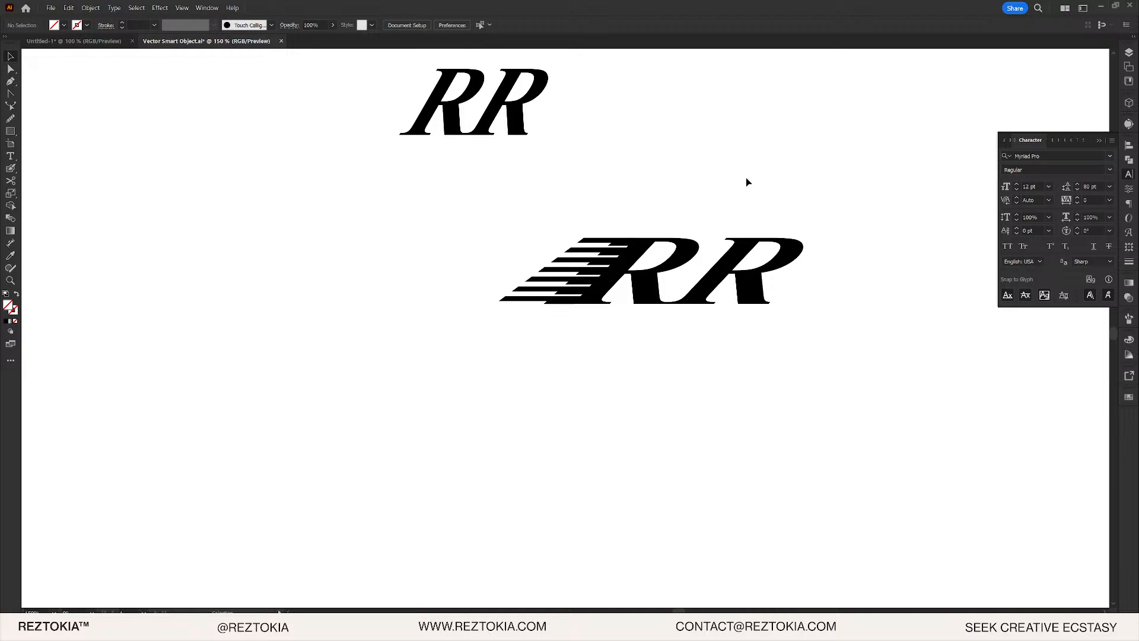
scroll(744, 237, up, 2)
click(748, 256)
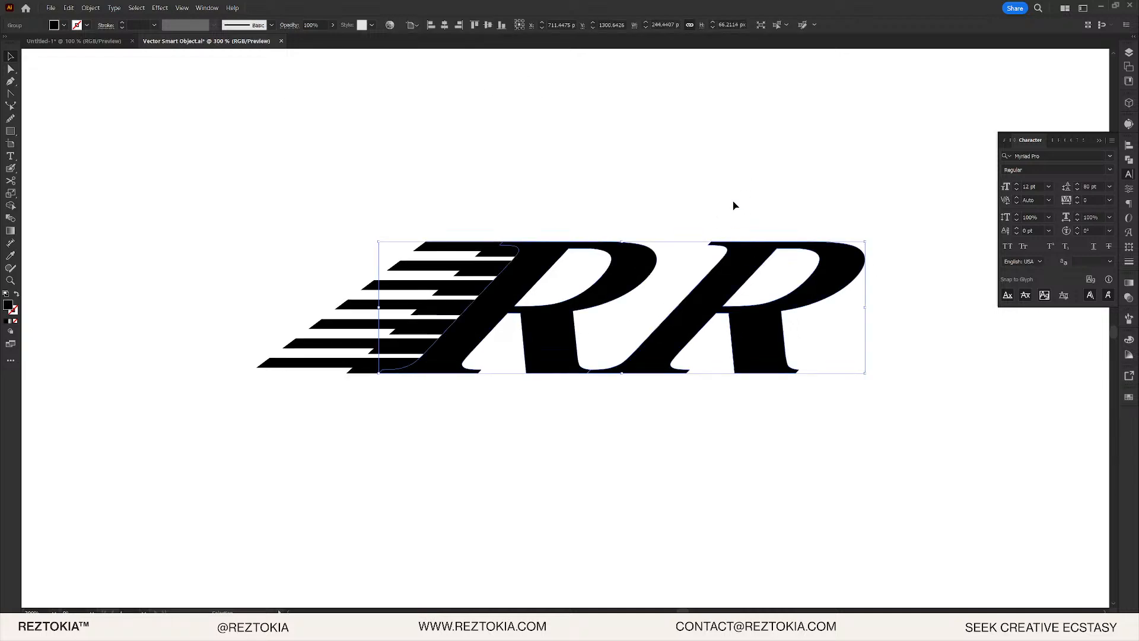
click(732, 204)
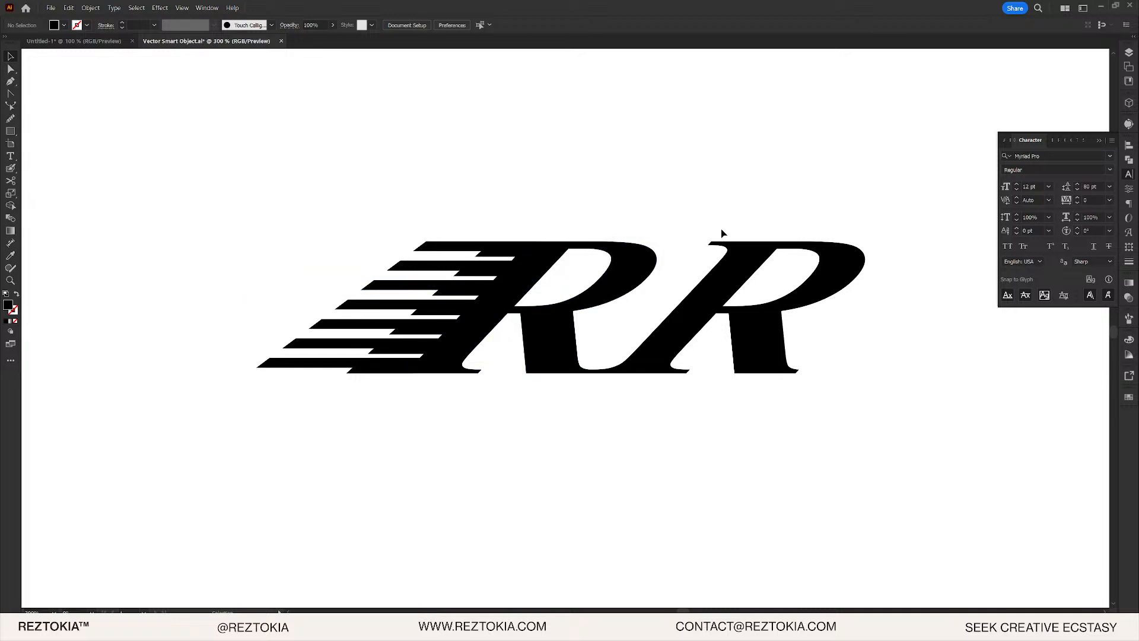
click(724, 272)
scroll(600, 389, up, 6)
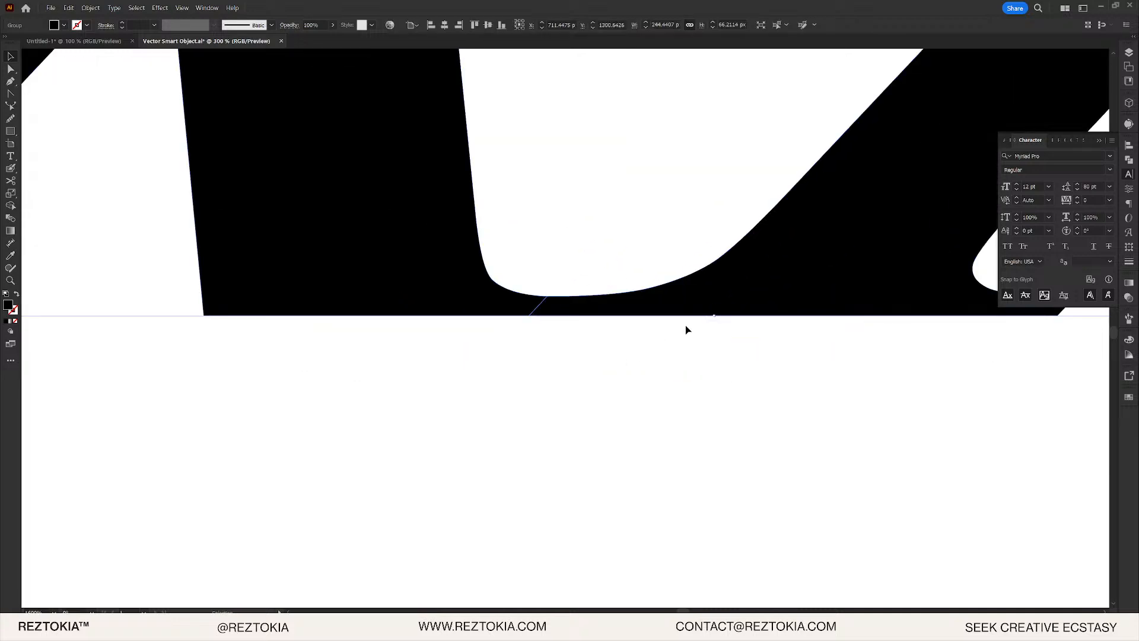
- Move the right R farther right and Alt-drag a copy of the speed stripes onto it
double_click(768, 279)
scroll(768, 280, down, 1)
drag(770, 300, 582, 374)
scroll(413, 403, down, 3)
double_click(406, 447)
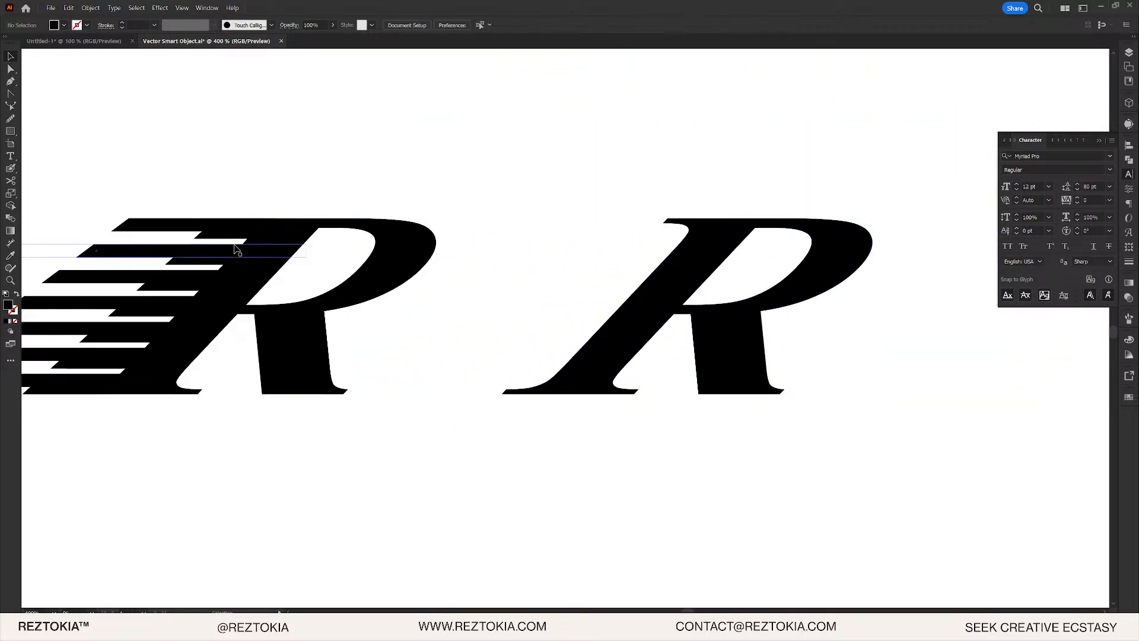
drag(229, 241, 668, 240)
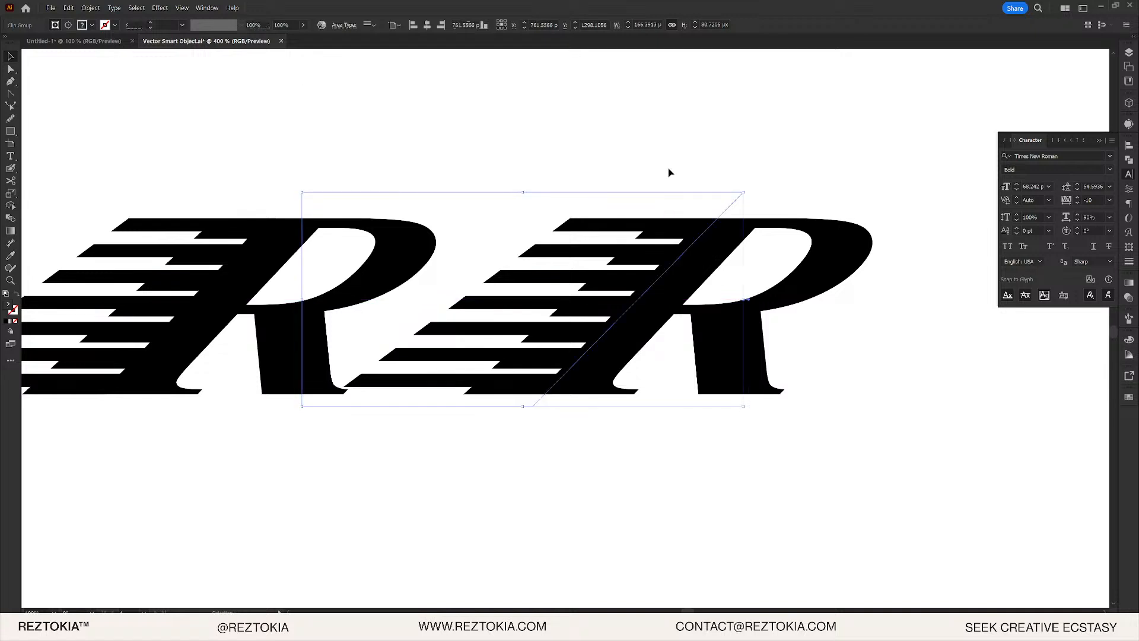
- Ungroup the two R letters so each can move on its own
click(669, 172)
key(ctrl+1)
drag(823, 273, 703, 275)
key(ctrl+z)
click(668, 184)
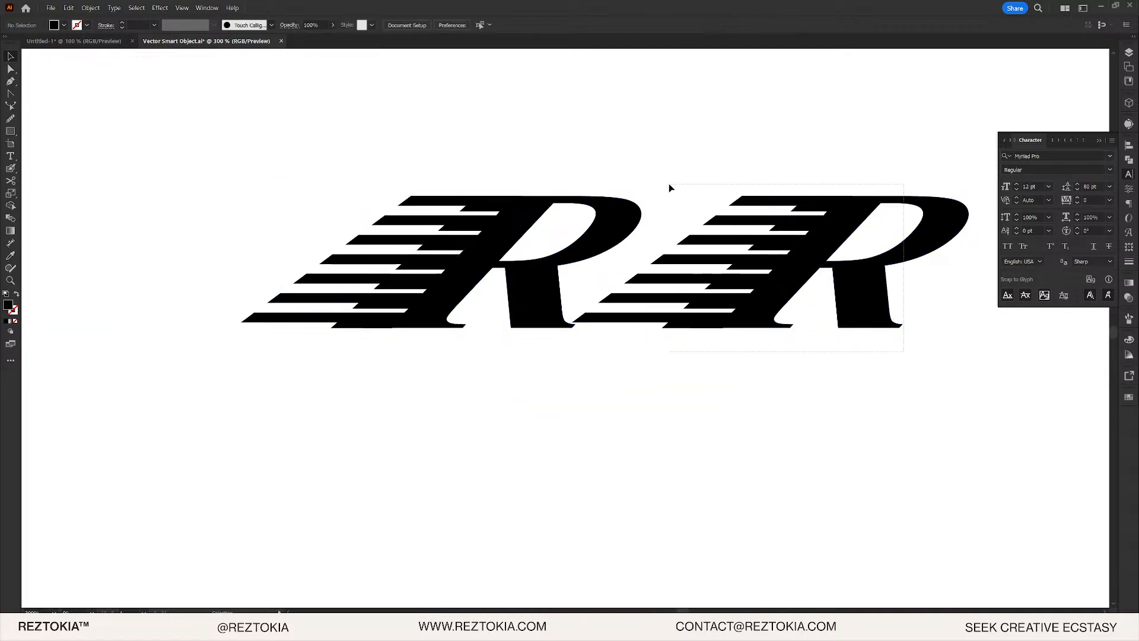
double_click(831, 216)
click(852, 285)
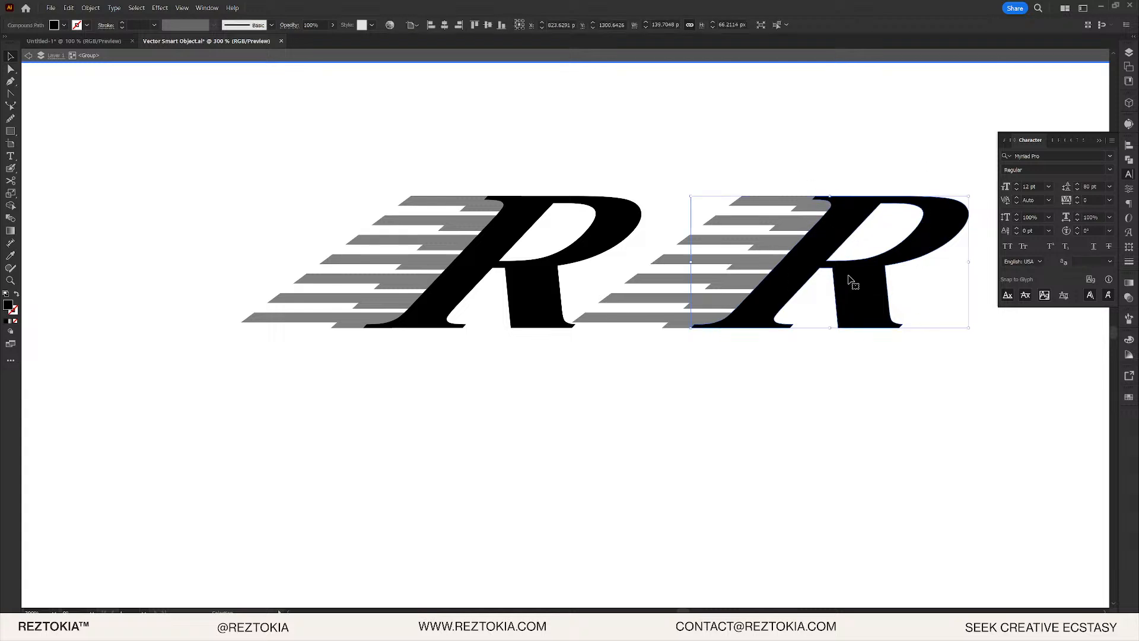
double_click(835, 338)
click(867, 305)
key(ctrl+shift+g)
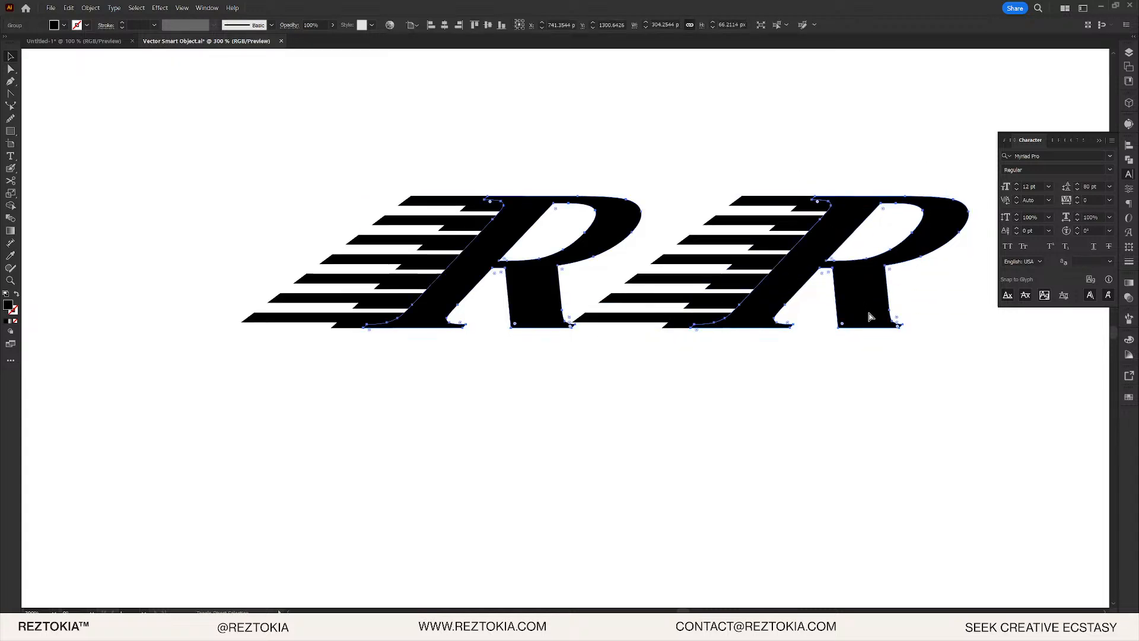
click(849, 374)
- Select the right R with its stripe copy and move it below the left R
drag(928, 359, 750, 198)
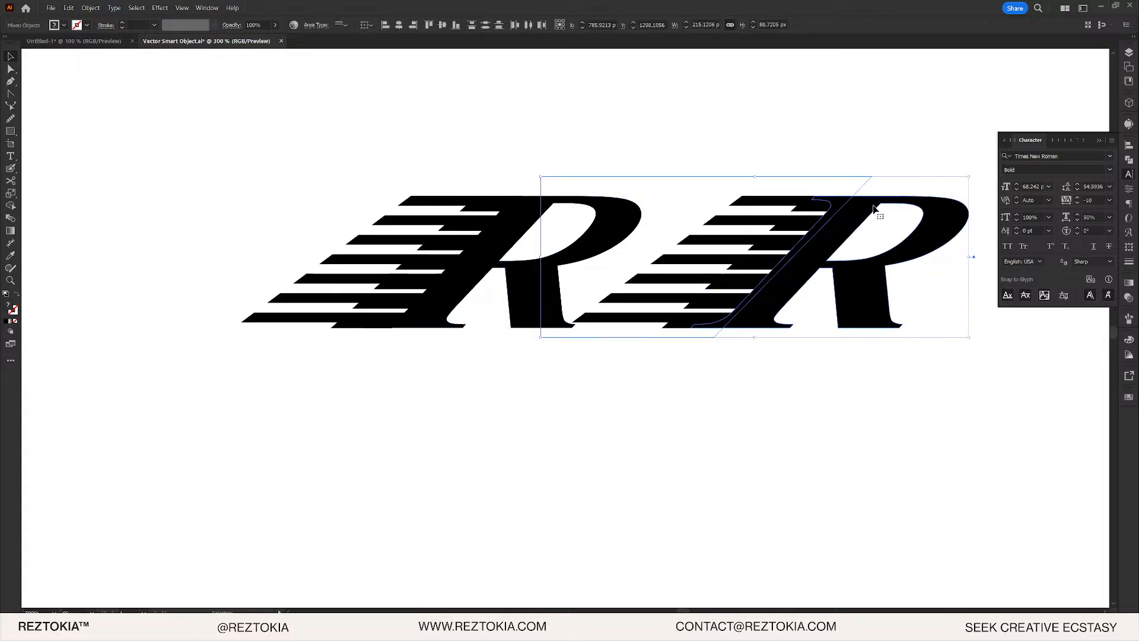
drag(873, 208, 739, 203)
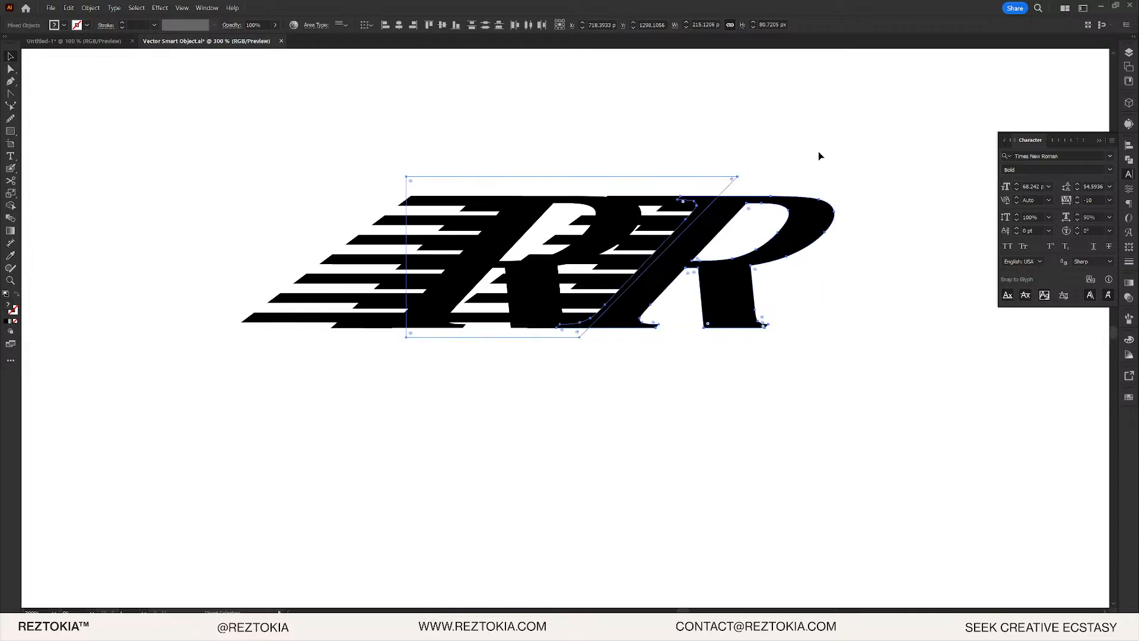
scroll(817, 151, down, 4)
key(ctrl+z)
scroll(800, 215, up, 4)
drag(807, 165, 372, 417)
- Drag the plain R back up beside the striped R, leaving the stripes below
scroll(575, 247, down, 3)
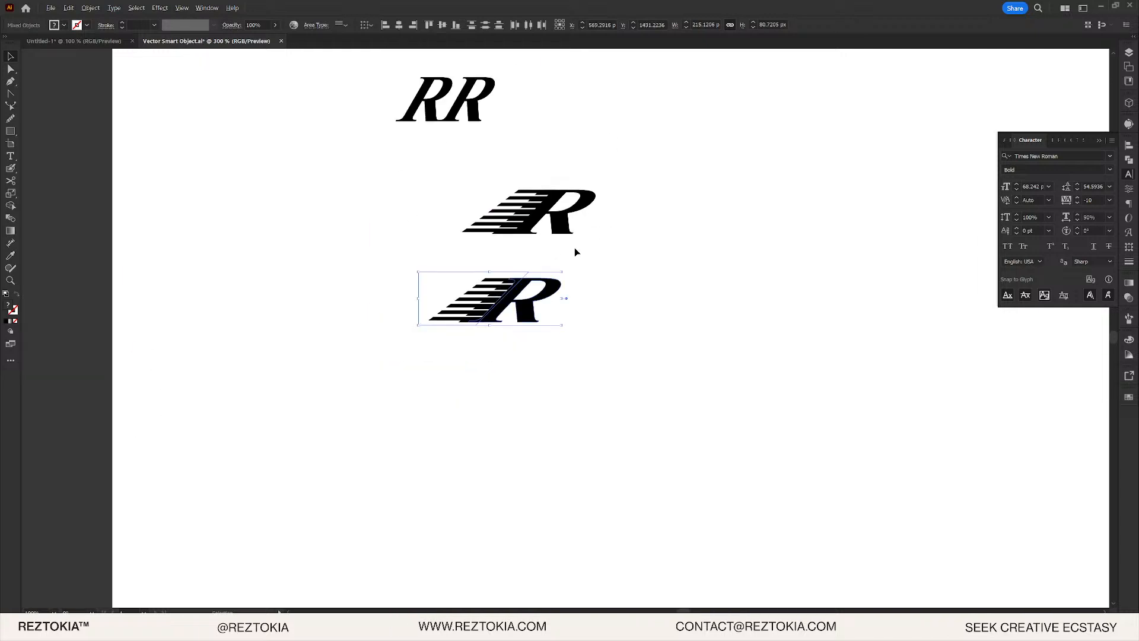
scroll(678, 242, up, 5)
scroll(568, 259, down, 5)
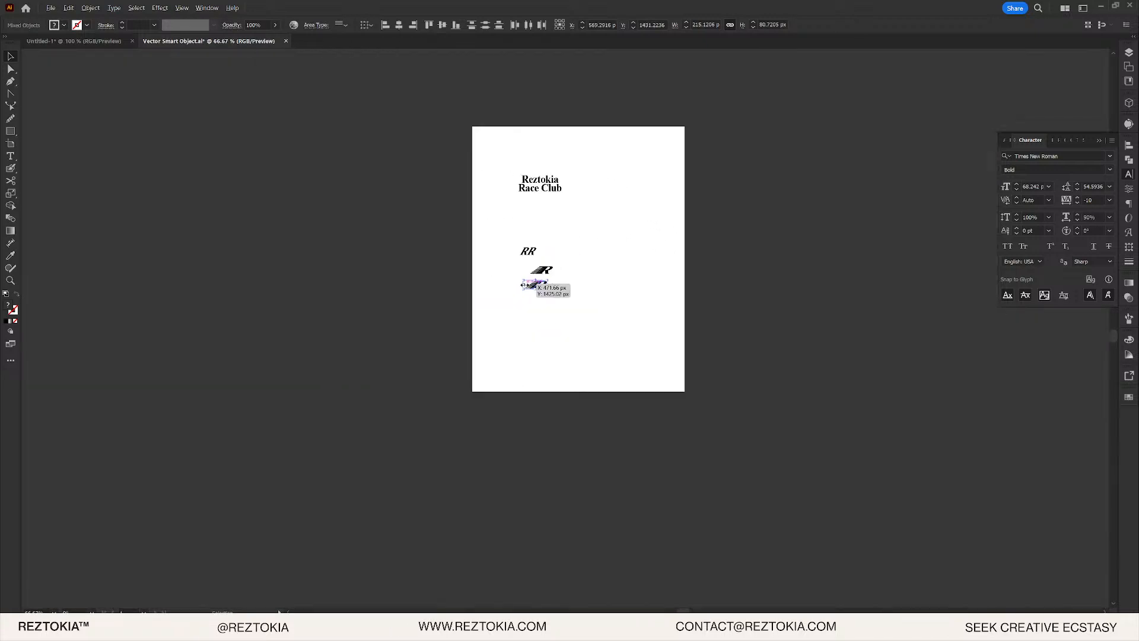
scroll(672, 249, up, 5)
scroll(746, 226, up, 1)
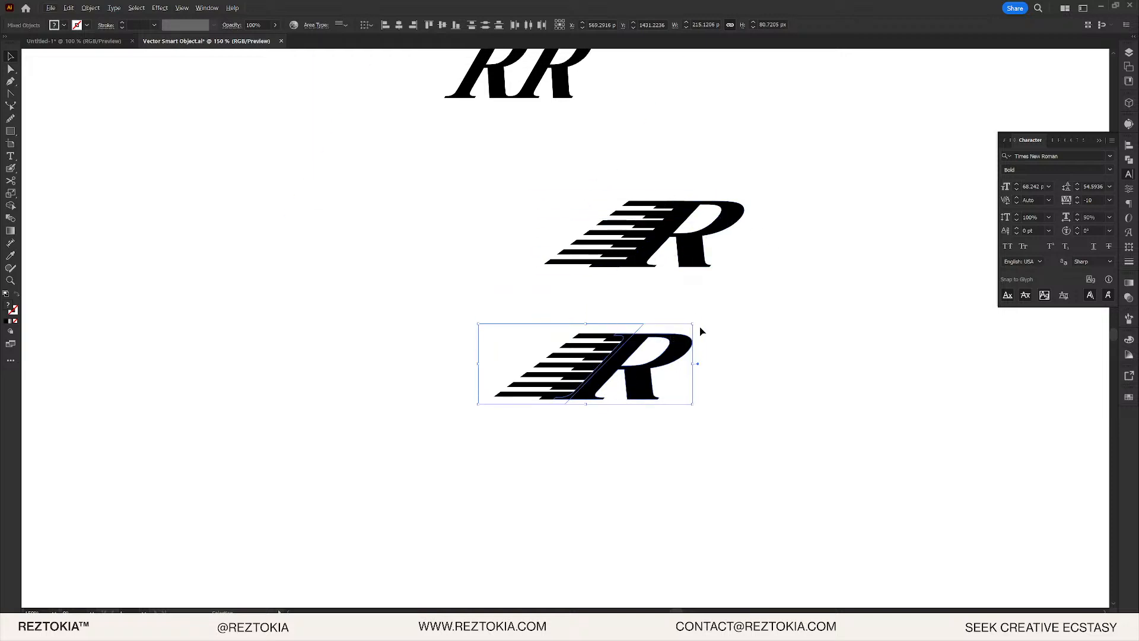
scroll(706, 228, up, 4)
drag(678, 430, 920, 209)
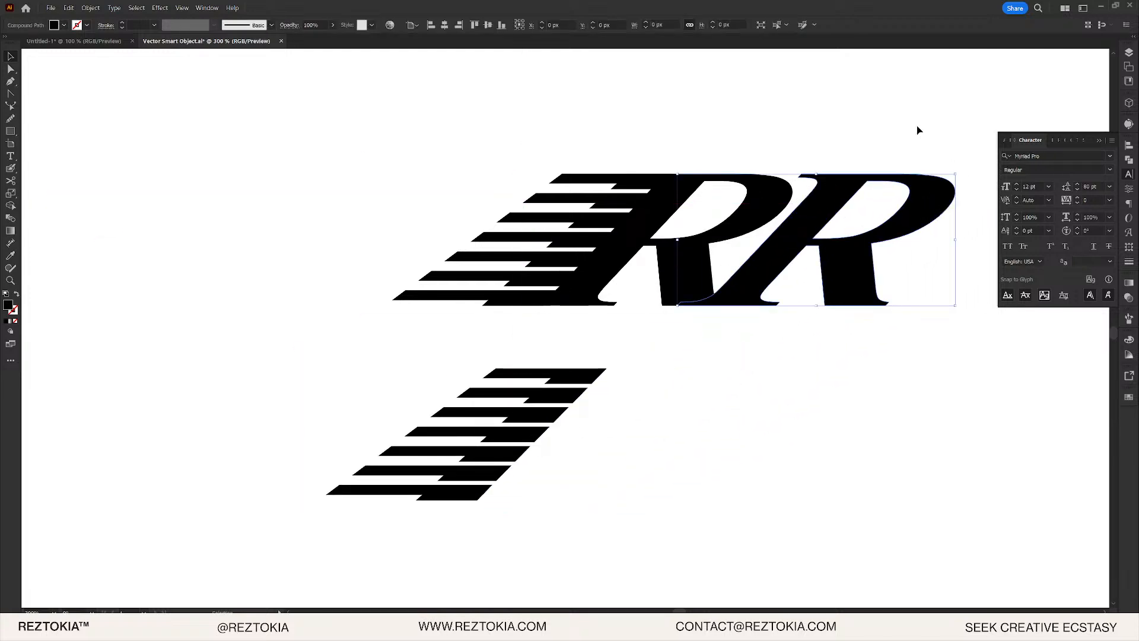
- Recentre on the RR logo and shift the second R slightly right
scroll(899, 203, down, 8)
scroll(906, 200, up, 10)
drag(877, 114, 749, 282)
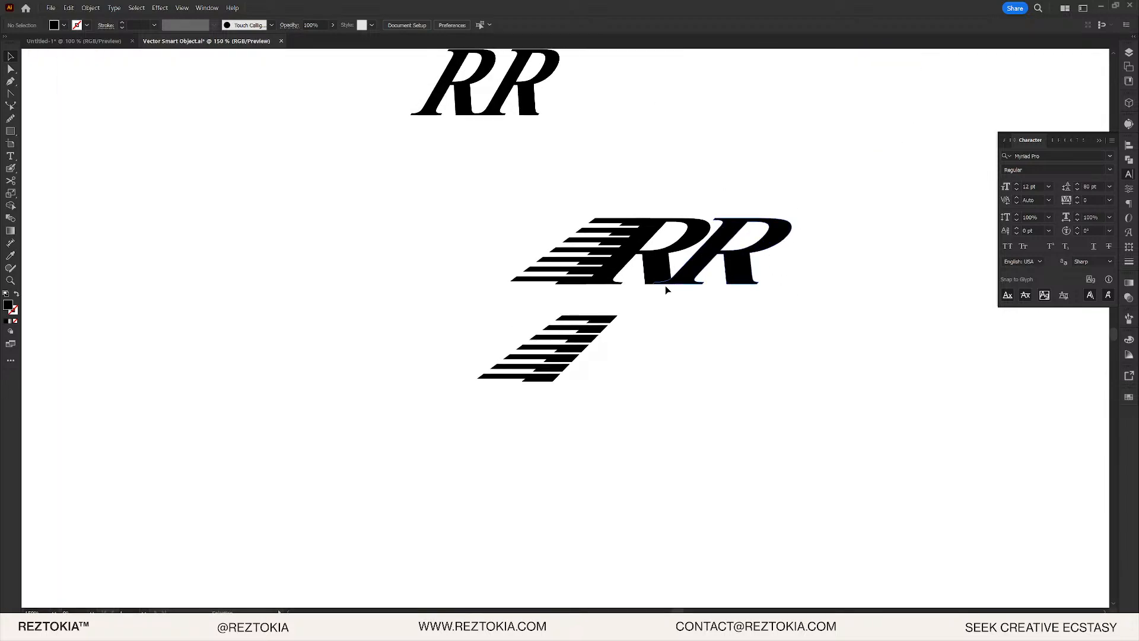
scroll(621, 328, down, 5)
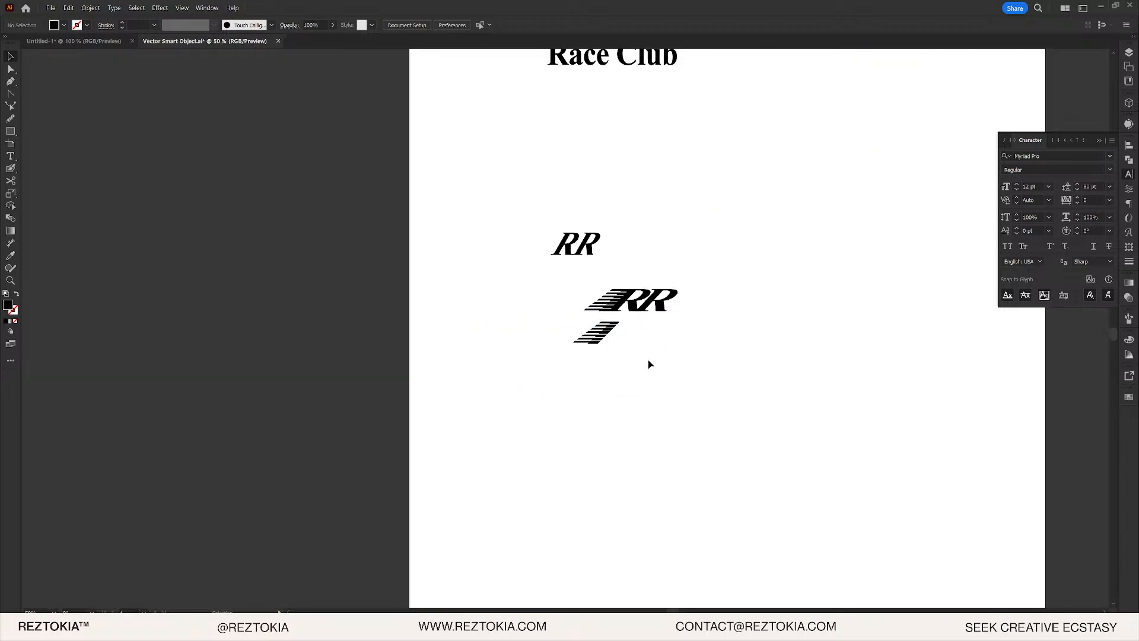
scroll(649, 363, down, 2)
scroll(637, 320, up, 5)
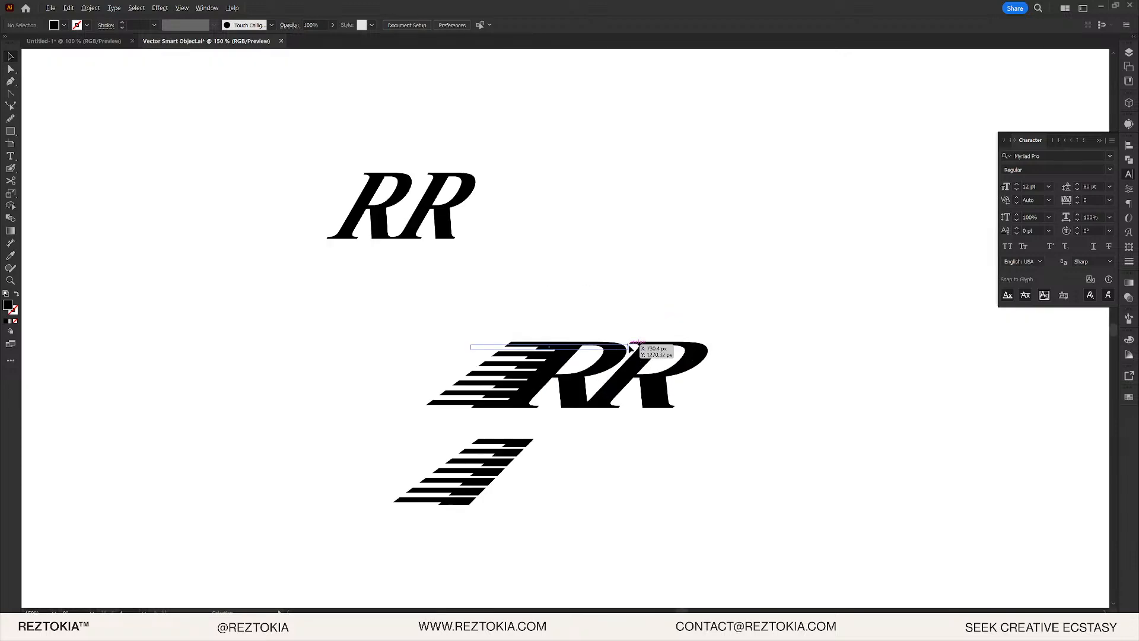
scroll(632, 347, up, 5)
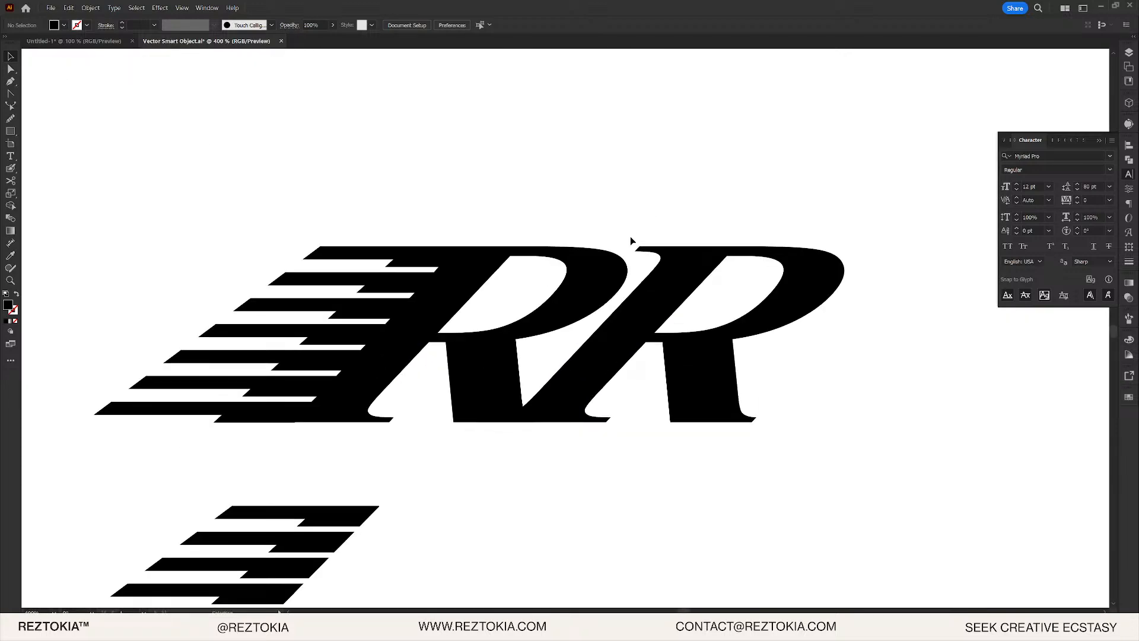
scroll(914, 260, down, 3)
scroll(791, 303, up, 4)
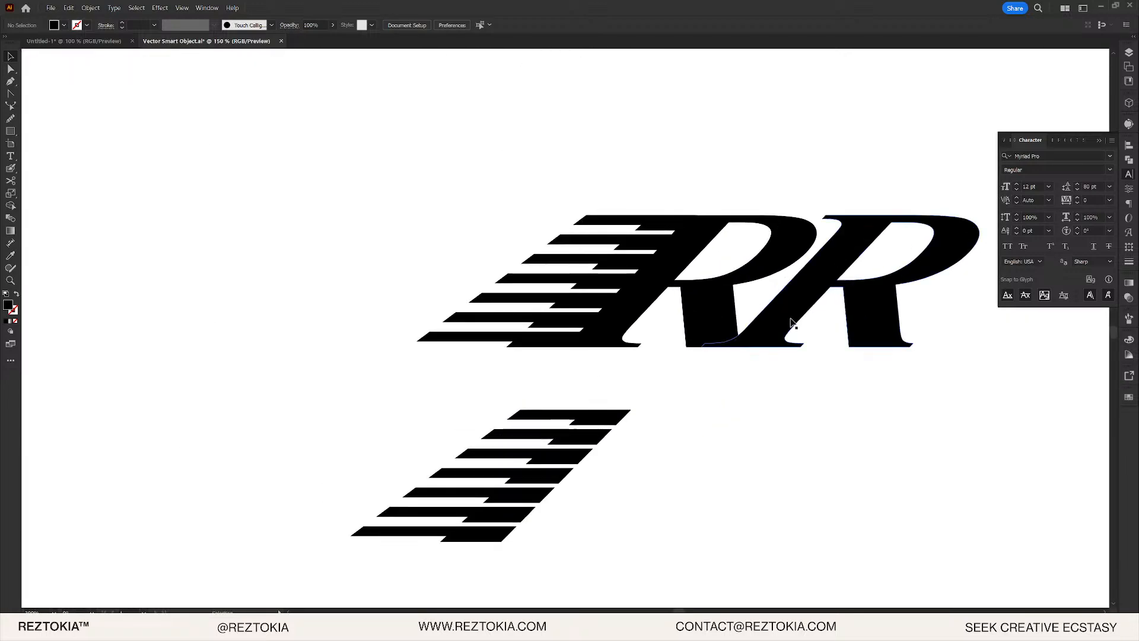
mouse_move(786, 337)
mouse_down()
mouse_move(814, 339)
mouse_move(795, 338)
mouse_move(778, 368)
mouse_move(694, 325)
mouse_up()
- Move the plain RR text to the upper left and select the striped RR logo
scroll(778, 369, down, 4)
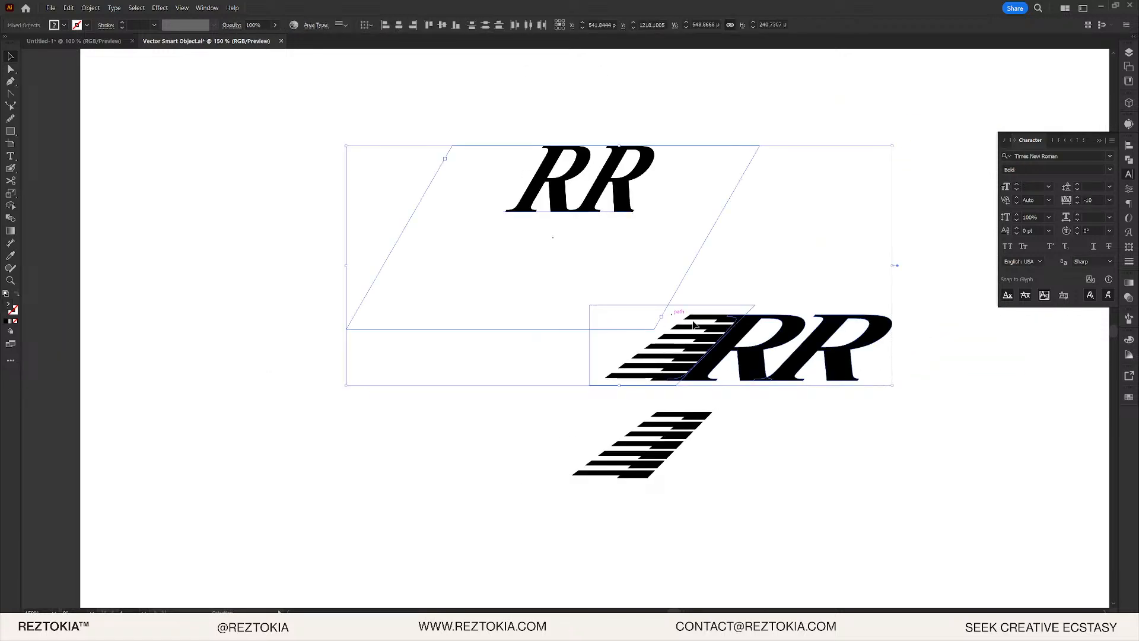
click(721, 254)
drag(564, 173, 311, 118)
click(590, 305)
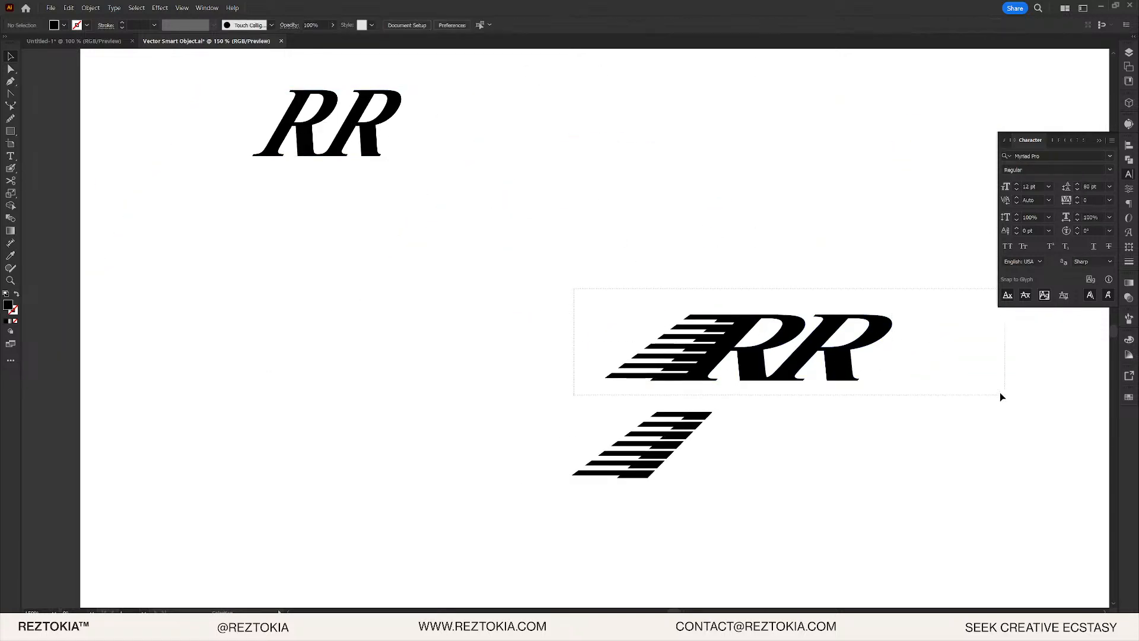
drag(999, 393, 997, 391)
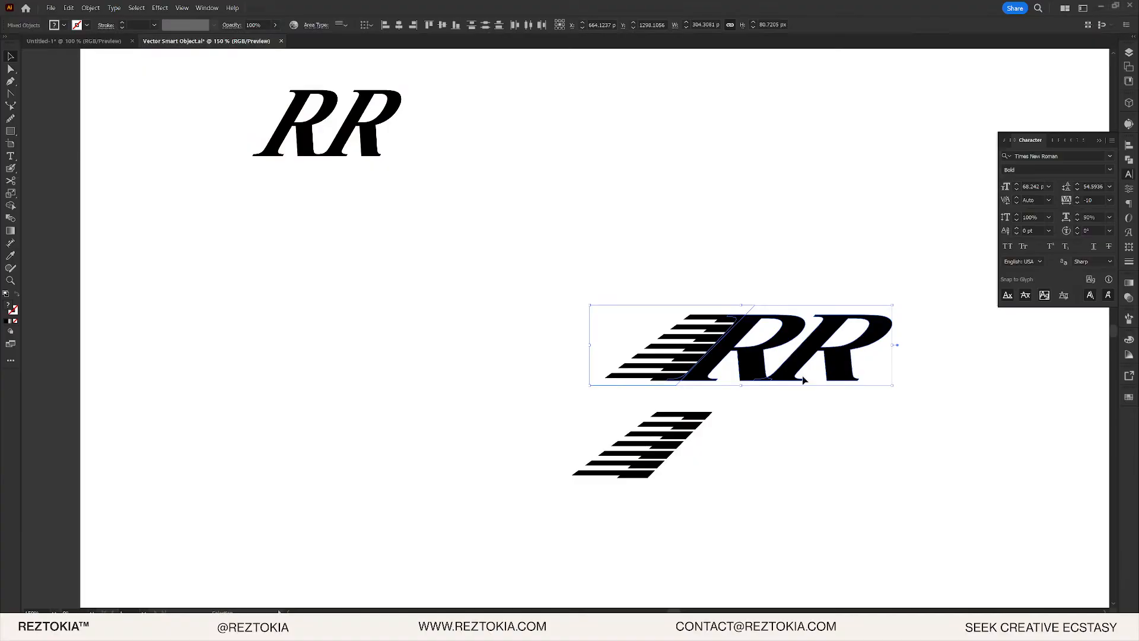
scroll(802, 380, down, 1)
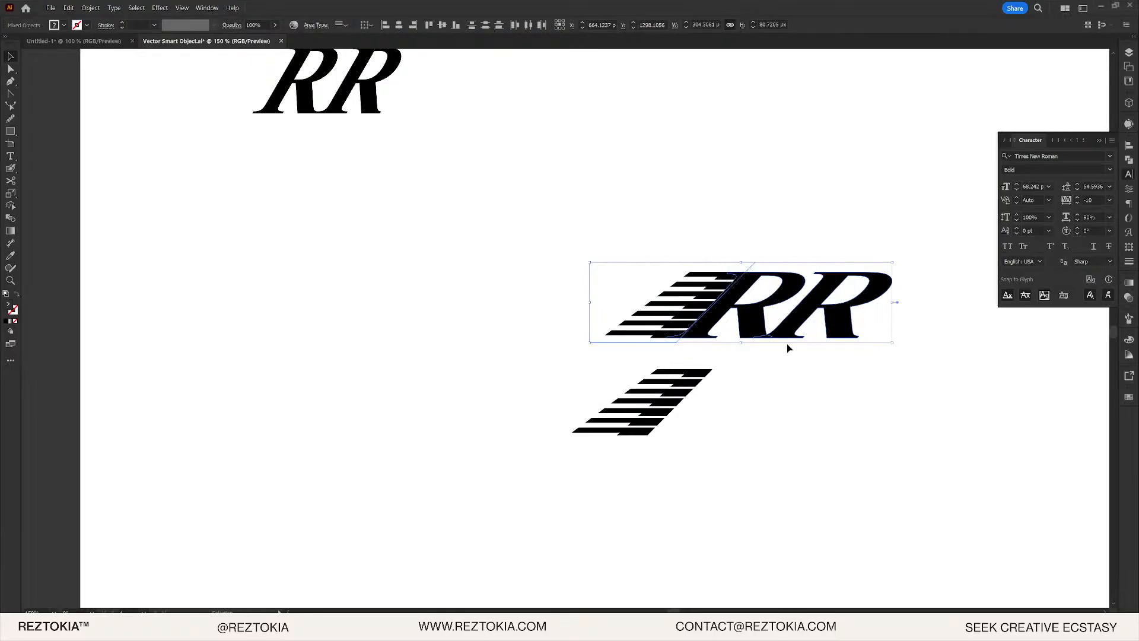
- Select the upper stripes and first R of the striped RR artwork
click(717, 408)
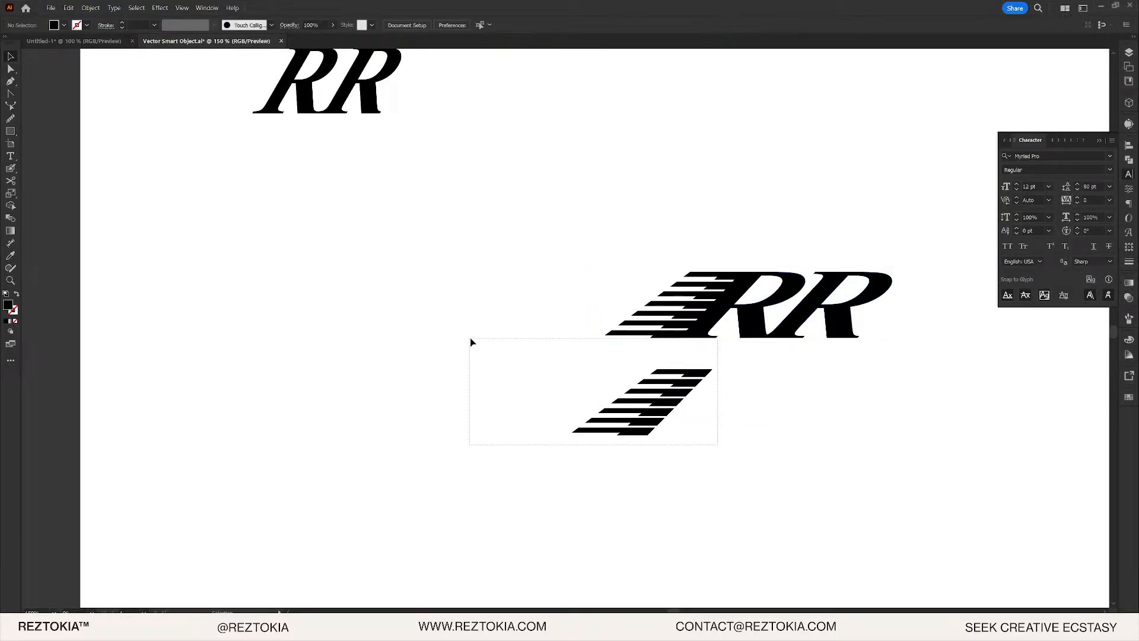
drag(471, 339, 469, 339)
drag(629, 244, 752, 323)
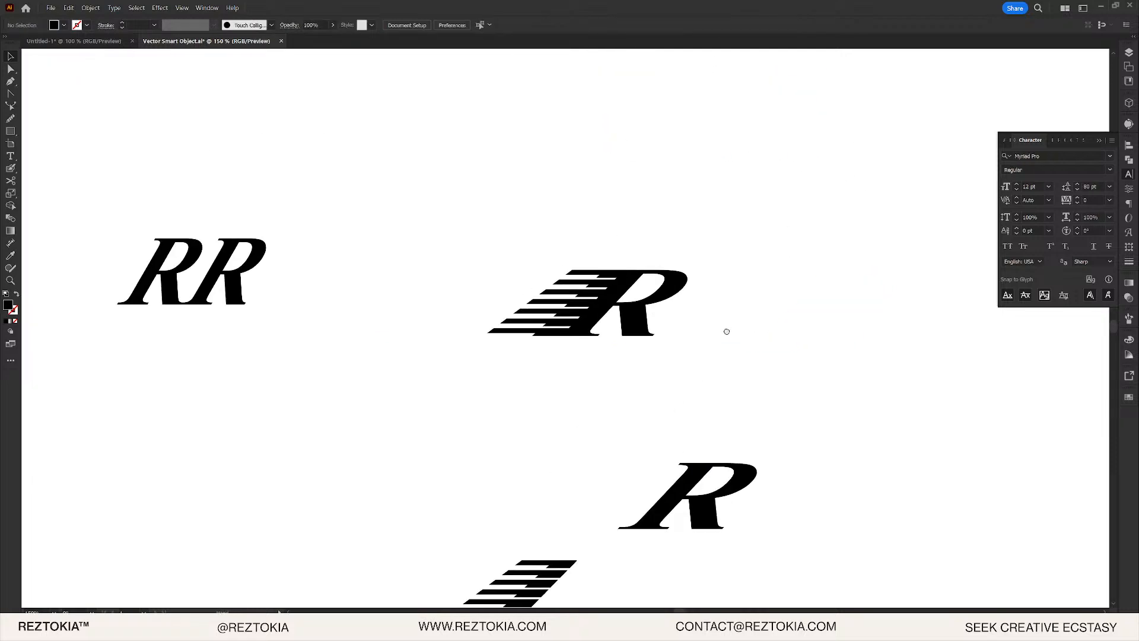
scroll(727, 331, up, 4)
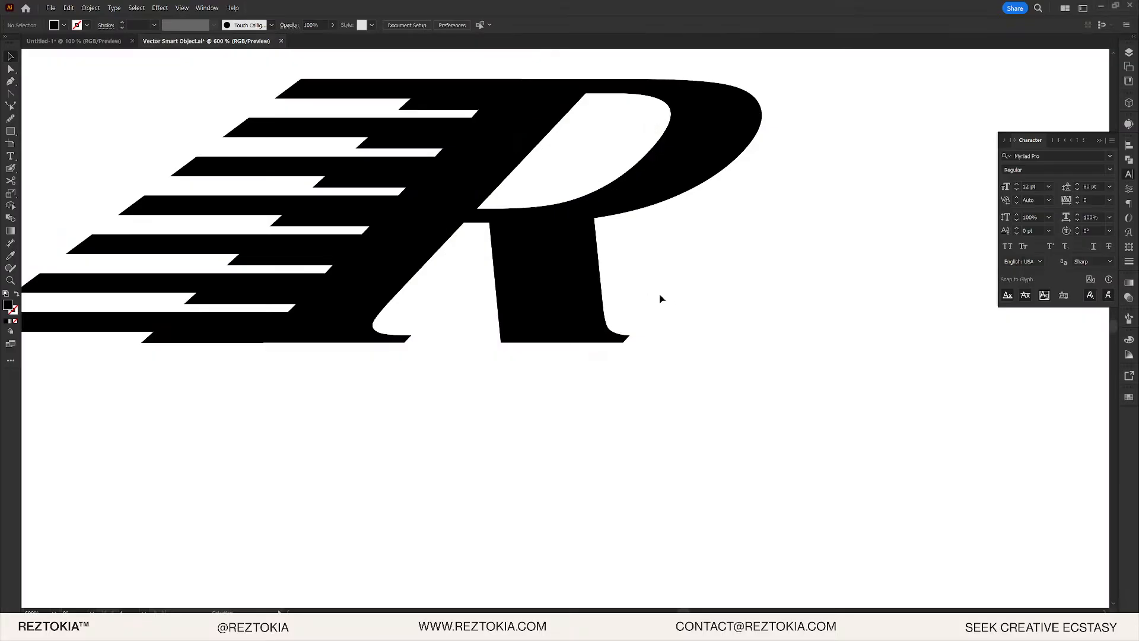
scroll(700, 313, up, 1)
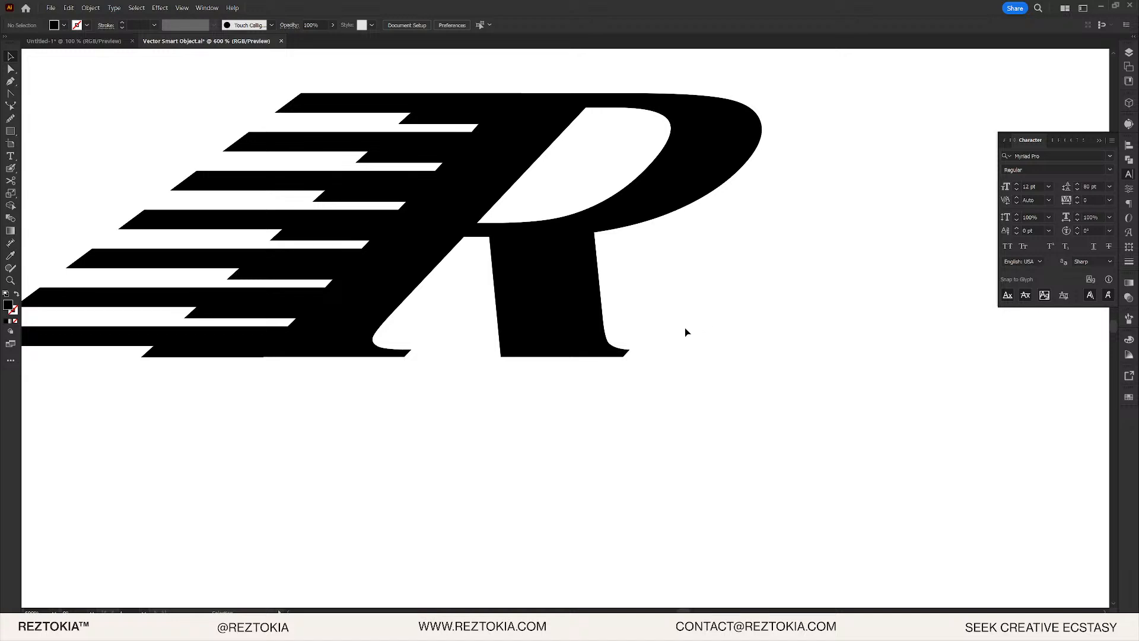
scroll(702, 328, up, 2)
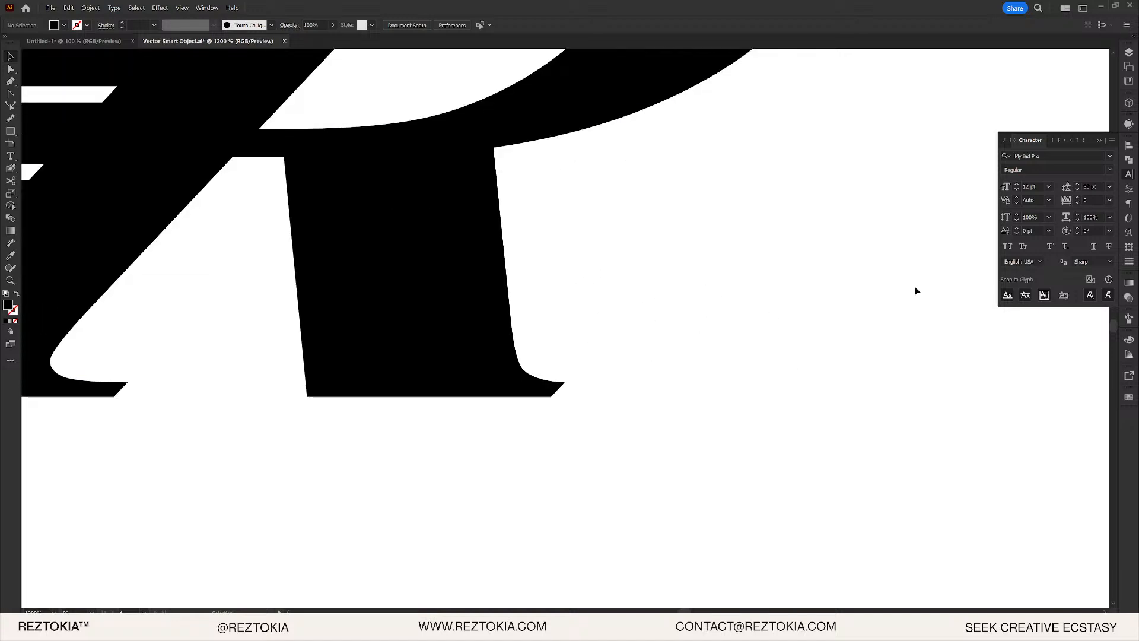
- Create a text frame beside the R's foot containing the ® symbol from Glyphs
key(t)
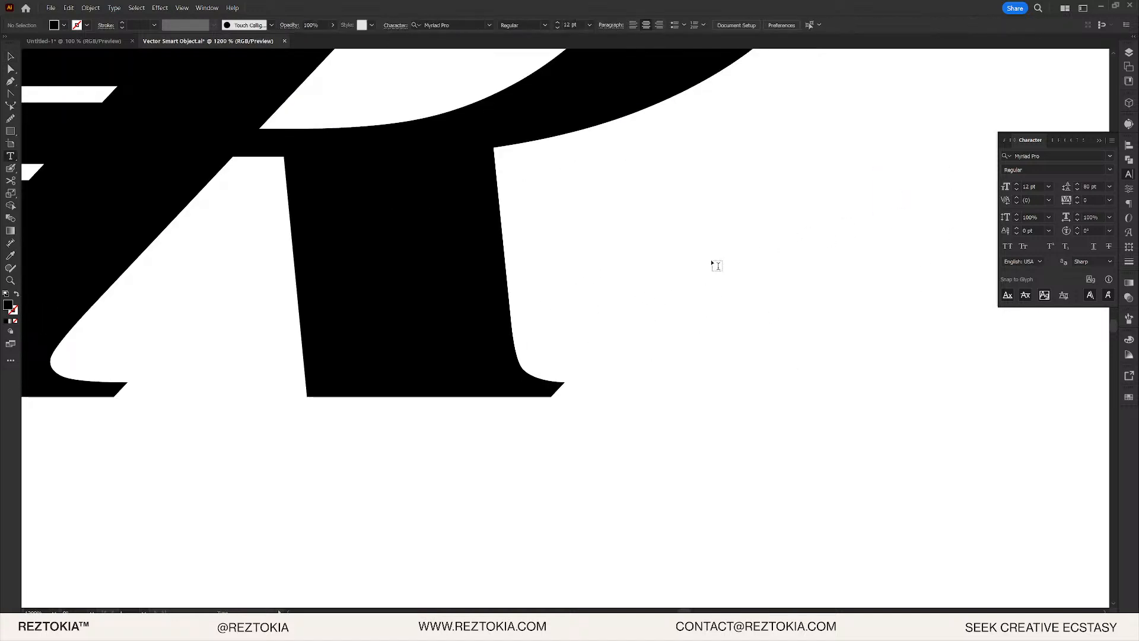
drag(670, 262, 1002, 446)
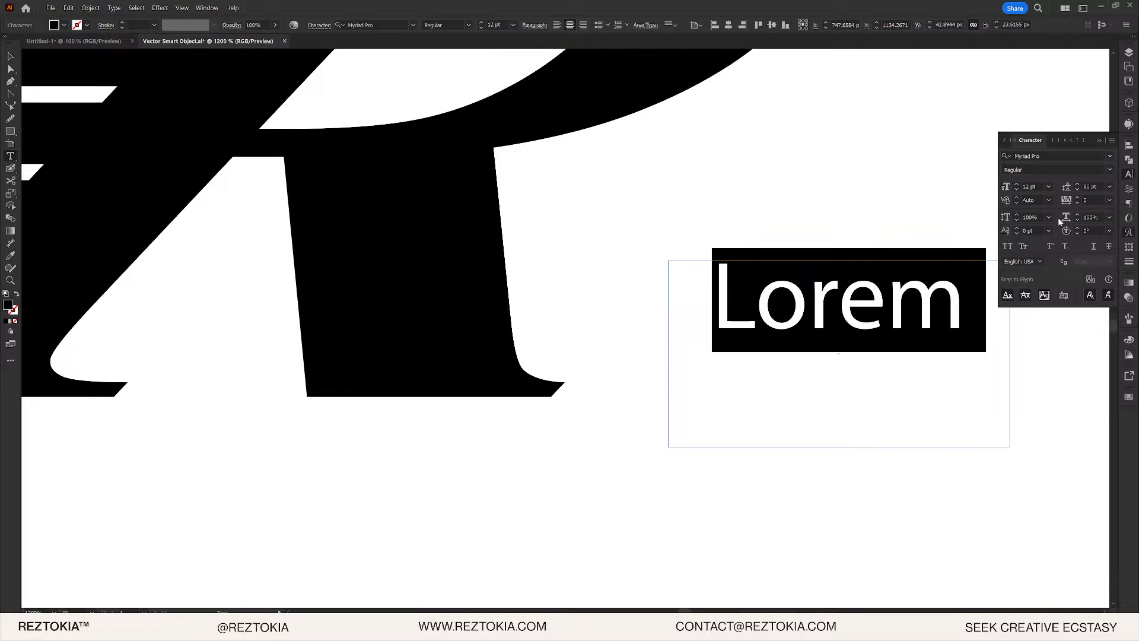
click(1129, 232)
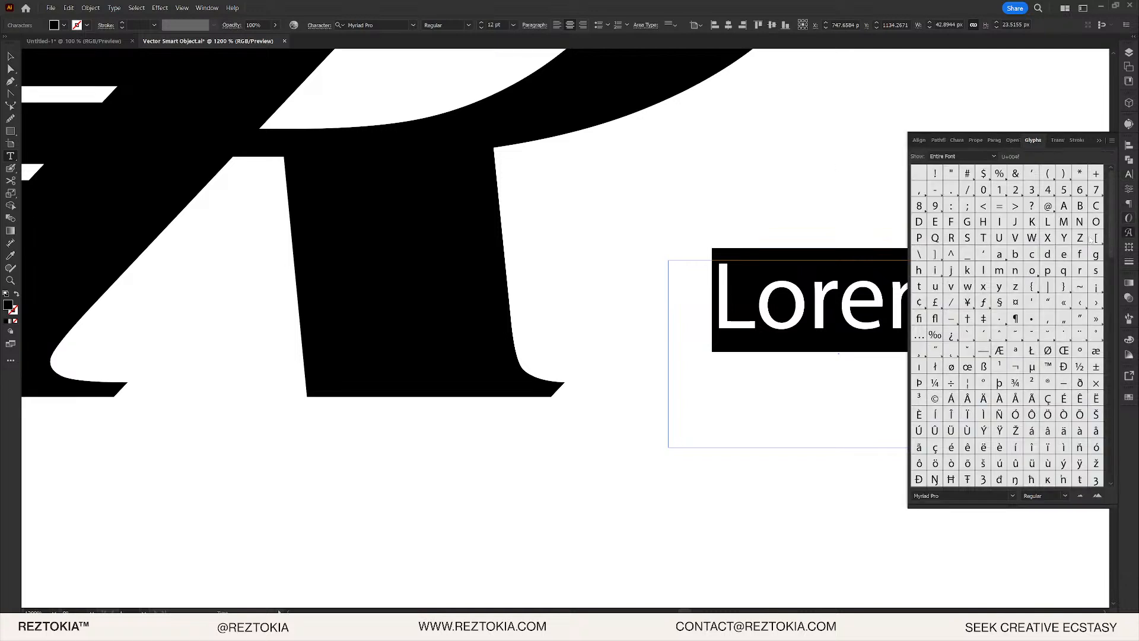
double_click(1049, 383)
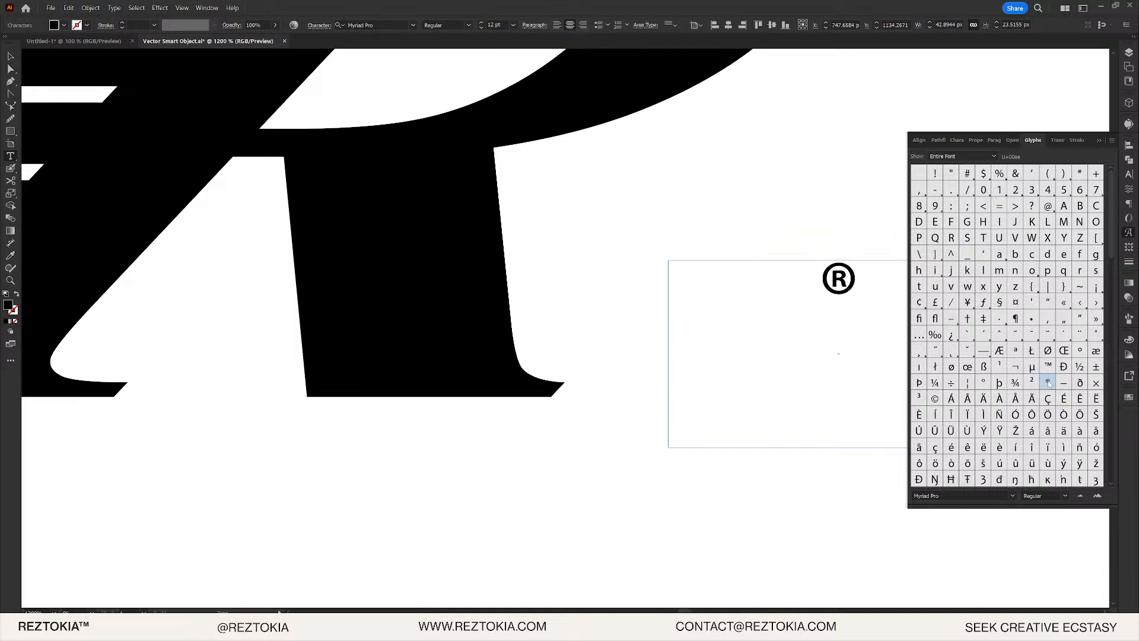
key(Escape)
- Set the ® to Times New Roman Bold at 20 pt
click(392, 24)
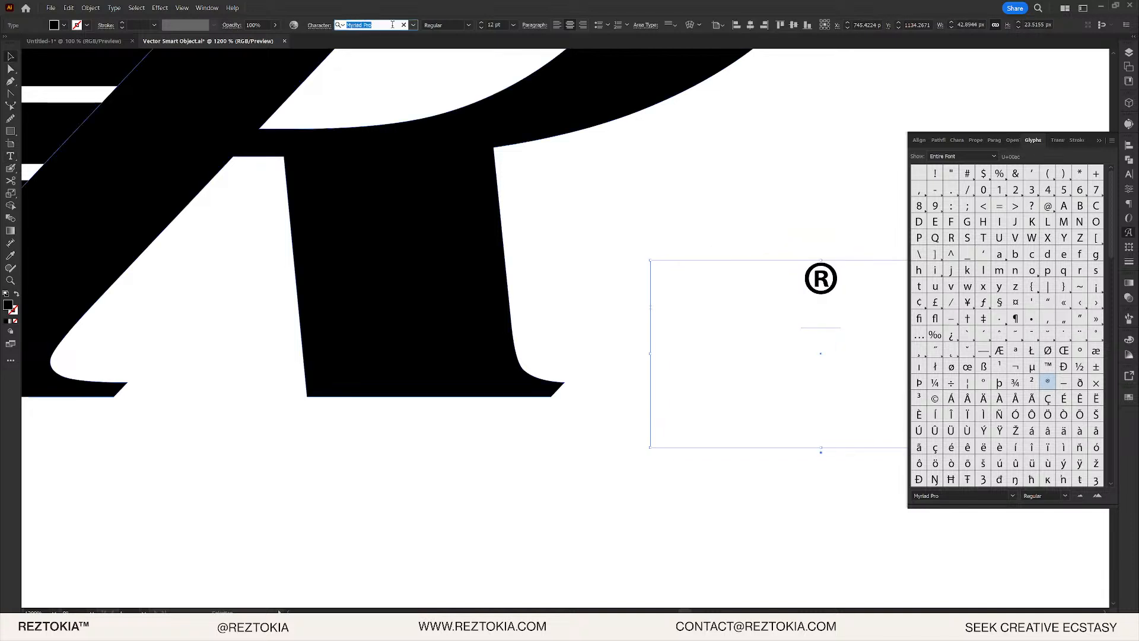
text(time)
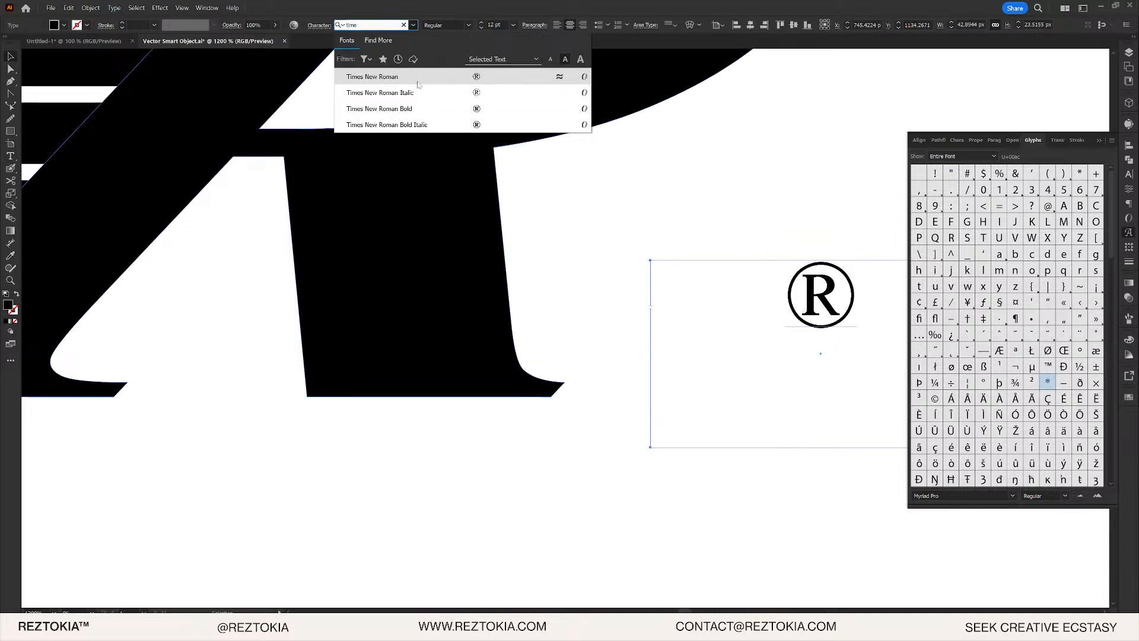
click(422, 78)
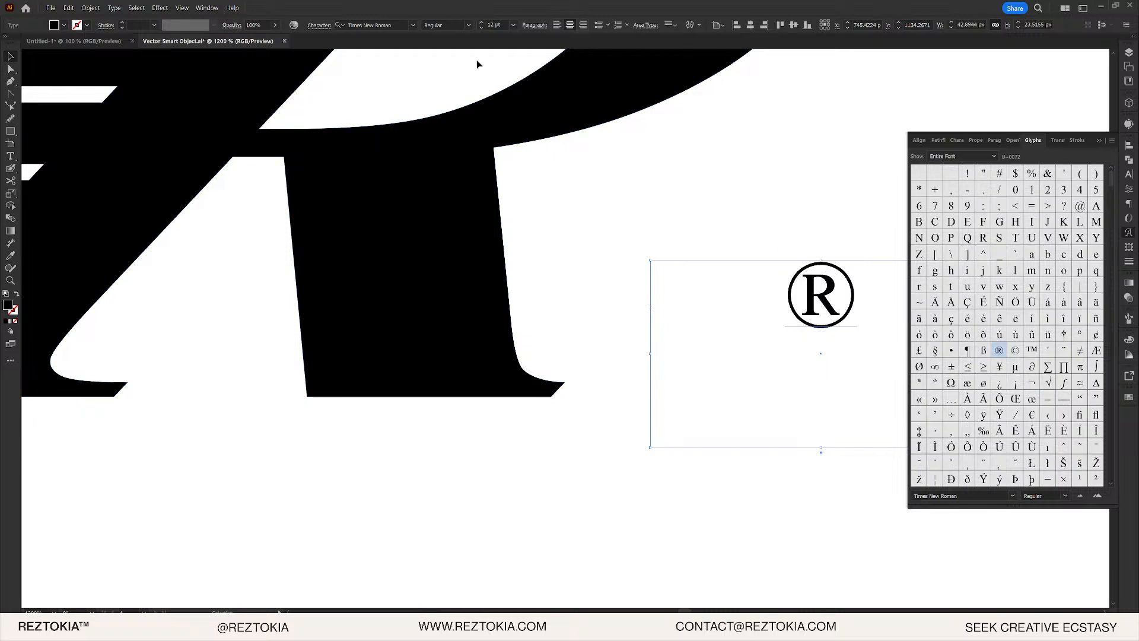
click(469, 25)
click(439, 59)
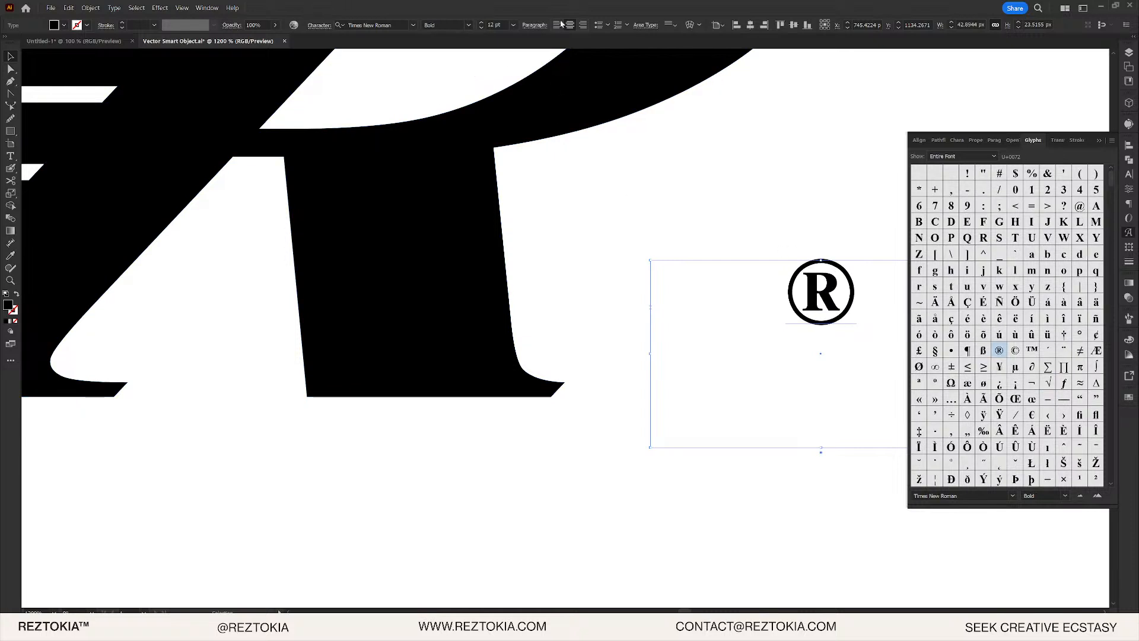
shift+click(482, 23)
shift+click(482, 23)
shift+click(482, 23)
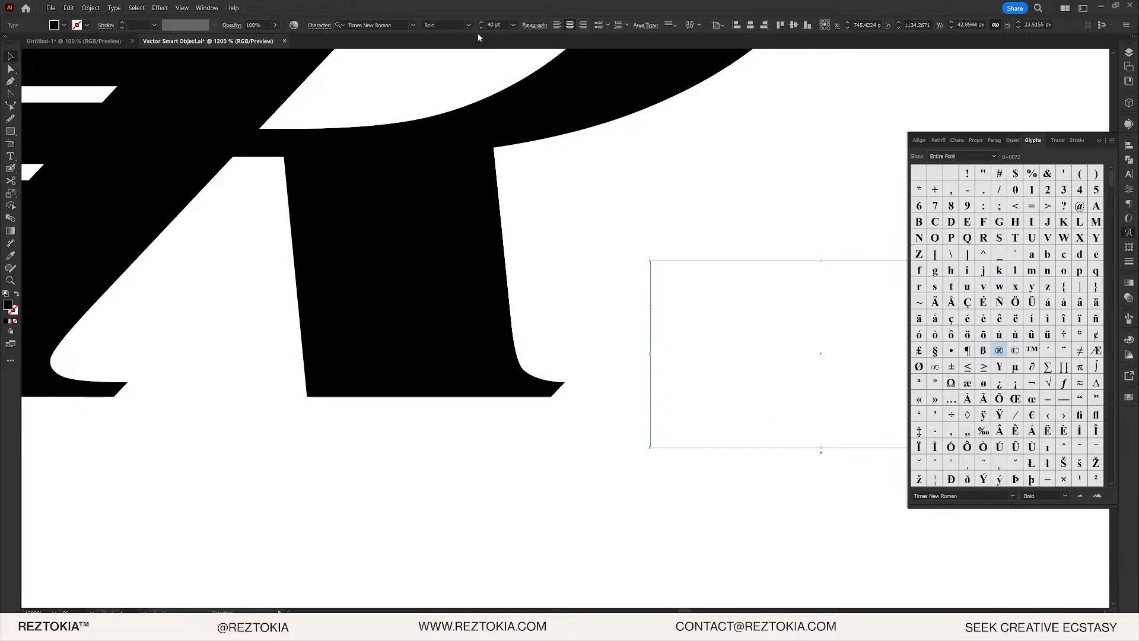
shift+click(480, 28)
shift+click(480, 27)
- Shrink the ® to 15 pt and move it toward the R monogram
scroll(629, 196, down, 2)
scroll(629, 216, down, 4)
scroll(587, 196, up, 5)
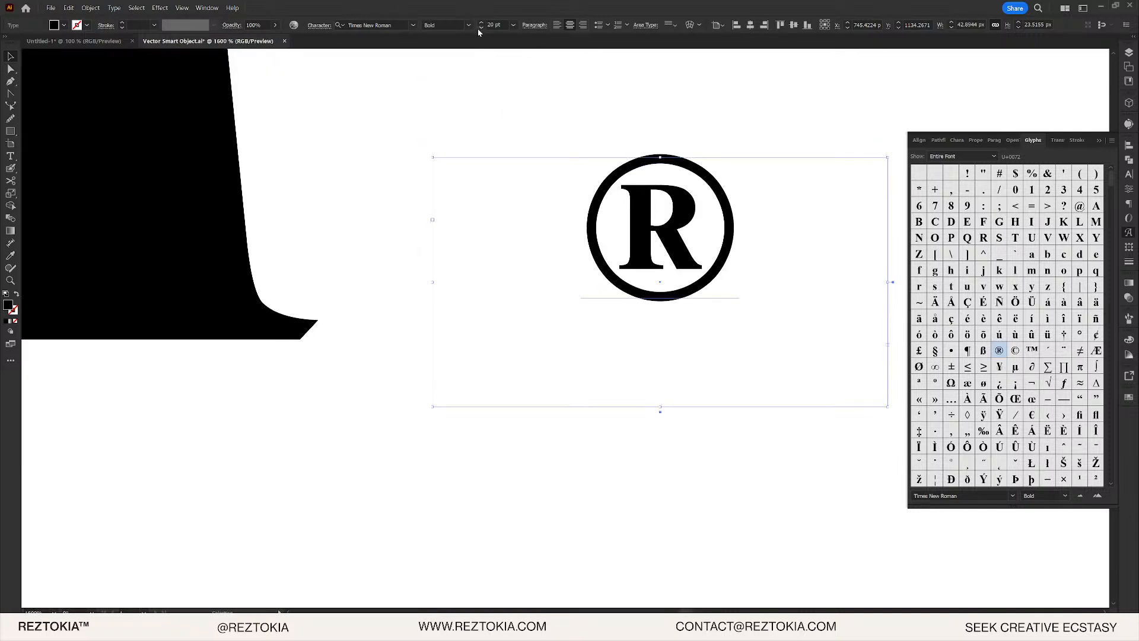
click(481, 28)
click(481, 28)
click(481, 28)
click(482, 28)
click(482, 28)
drag(710, 225, 461, 307)
scroll(479, 230, down, 3)
- Restore the ® to 20 pt and nudge it up beside the R's foot
click(582, 223)
drag(562, 232, 645, 446)
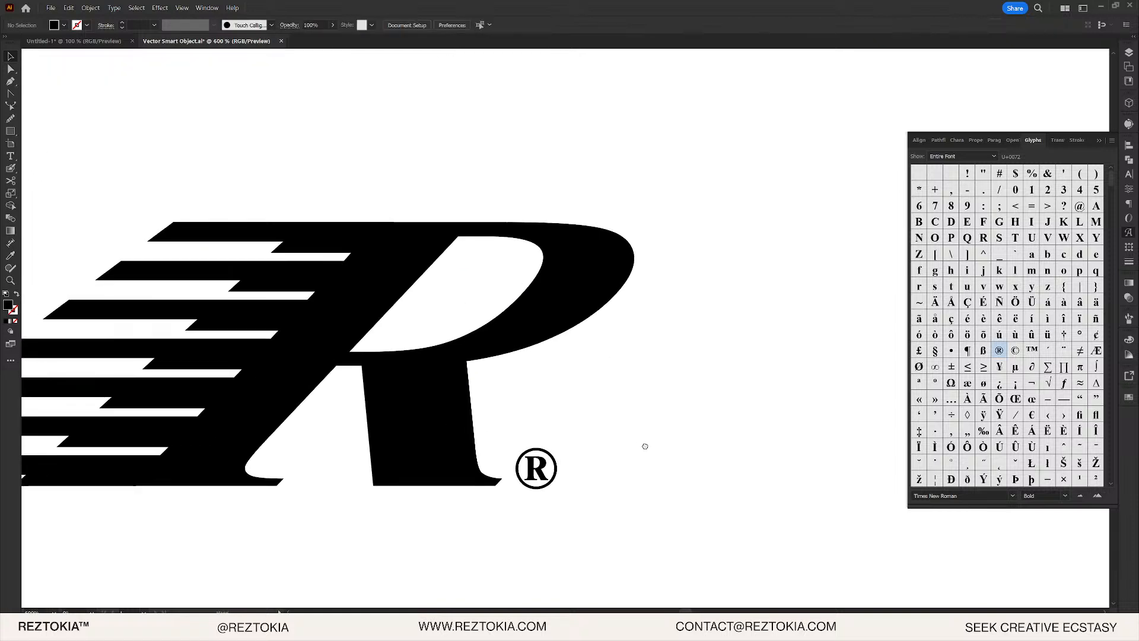
scroll(645, 447, down, 3)
scroll(637, 437, up, 6)
click(620, 450)
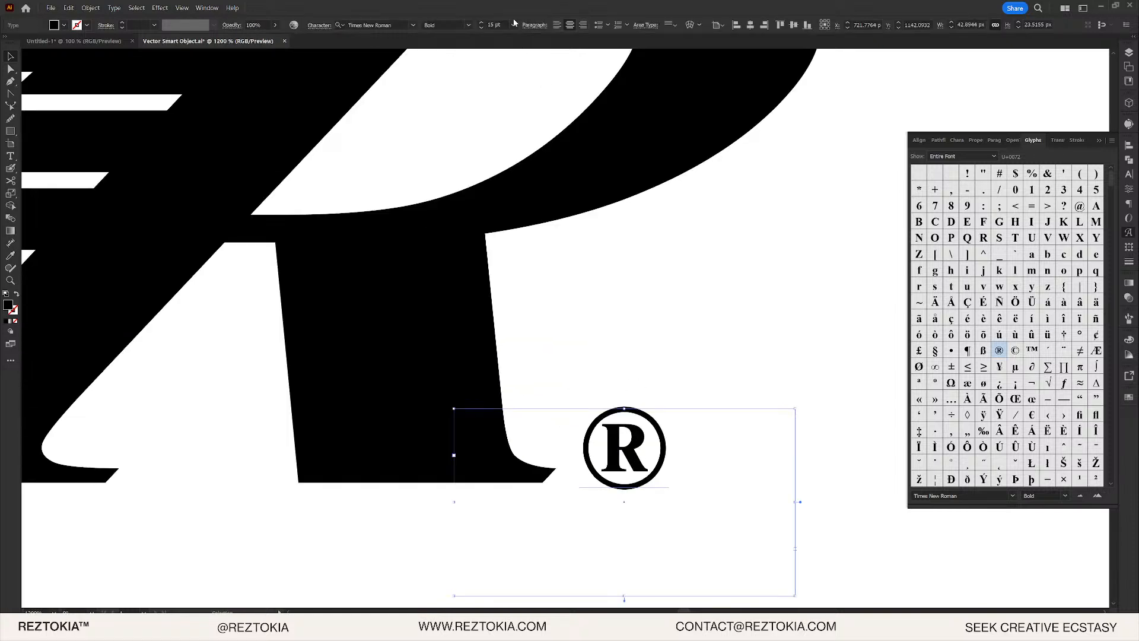
click(482, 22)
click(482, 22)
click(481, 22)
click(481, 22)
click(481, 22)
drag(652, 491, 658, 466)
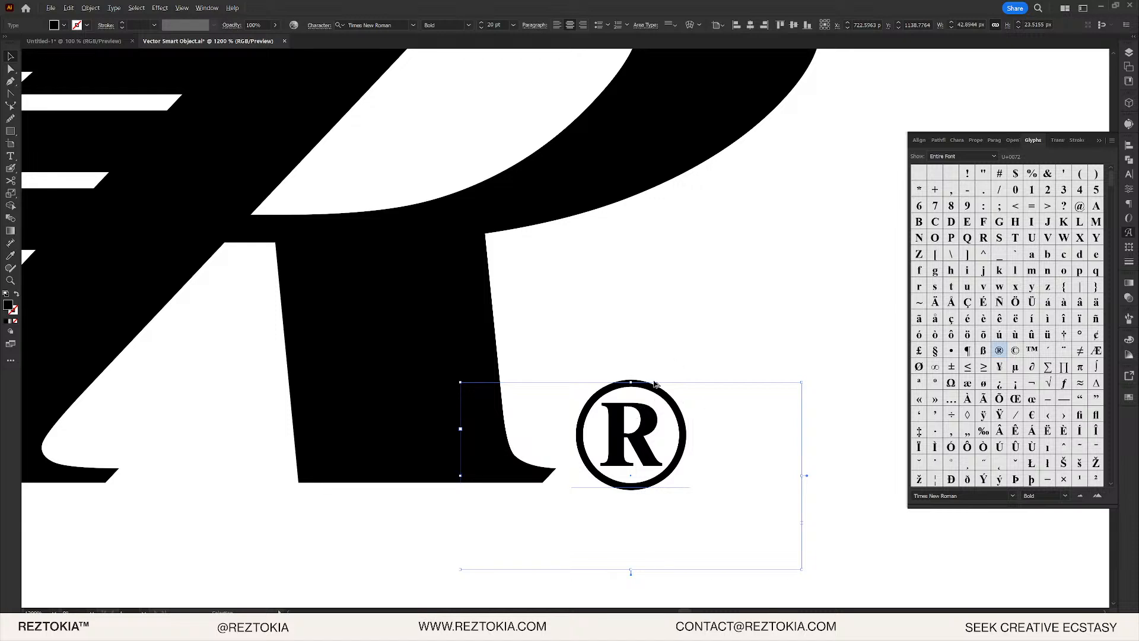
- Expand the ® text into editable shapes
click(90, 8)
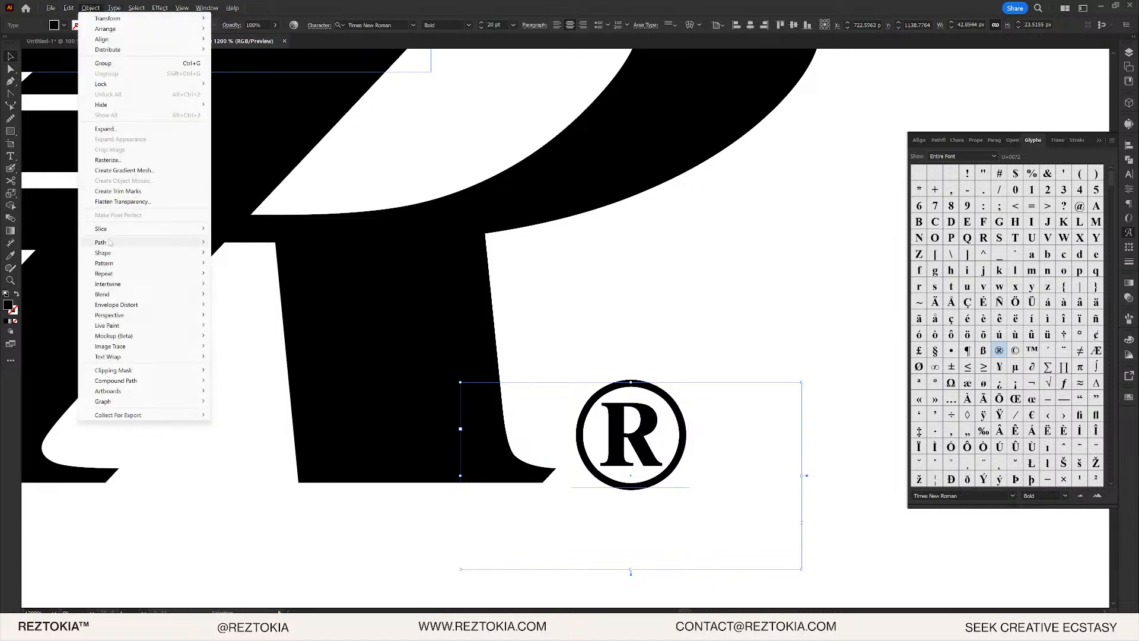
click(118, 128)
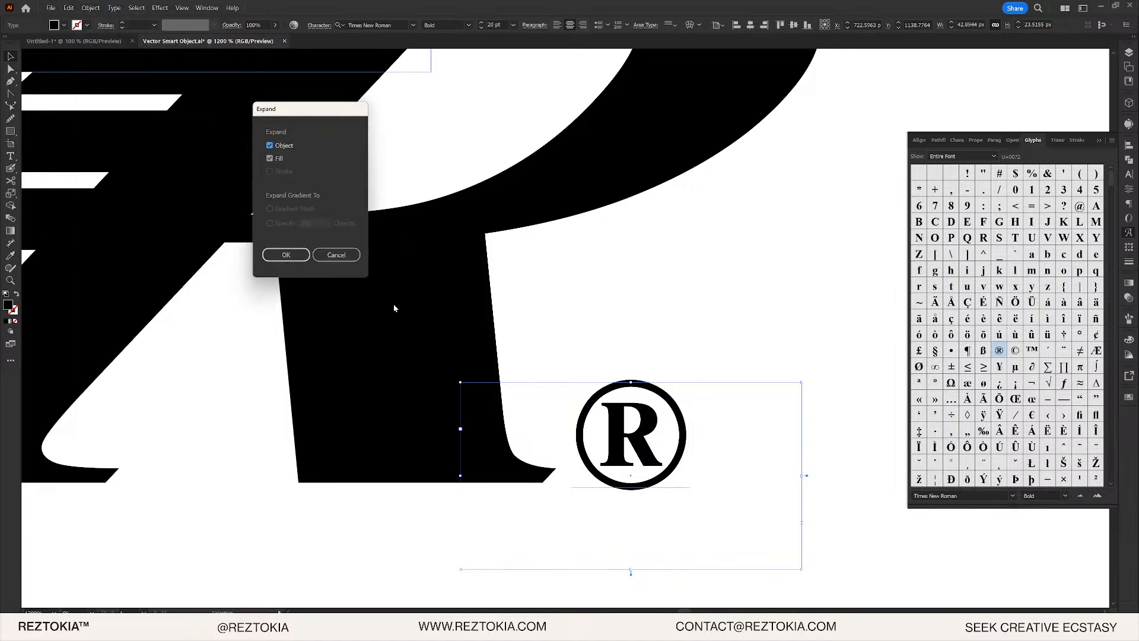
click(286, 255)
scroll(709, 451, up, 3)
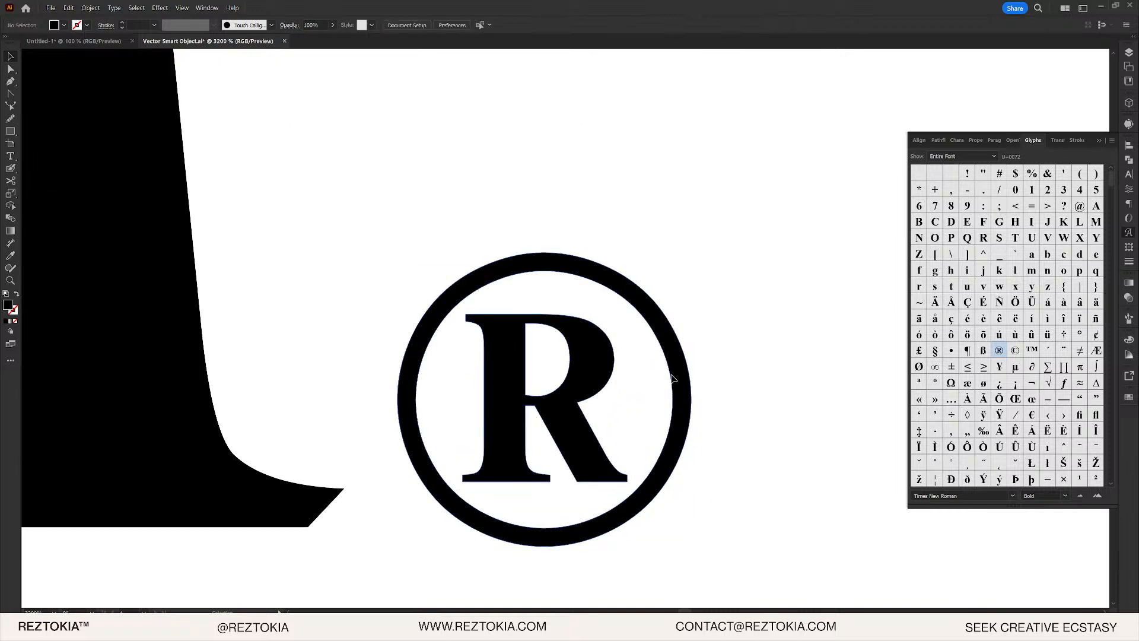
- Inside the ® group, try outline weights down to 0.75 pt, then undo back to no outline
double_click(682, 376)
click(1129, 262)
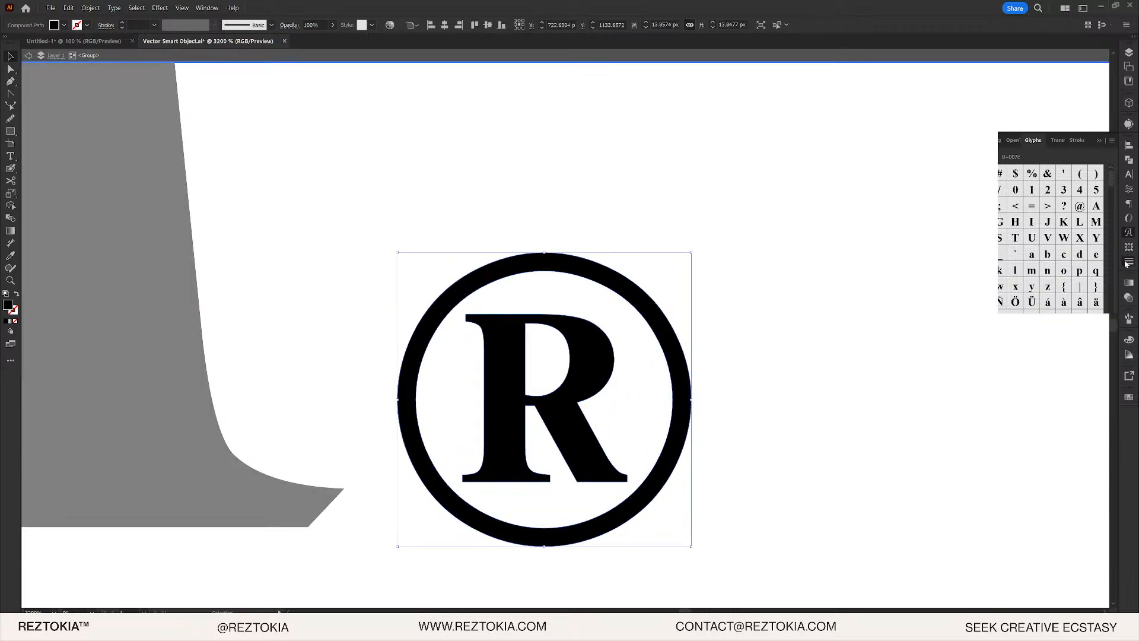
click(1037, 155)
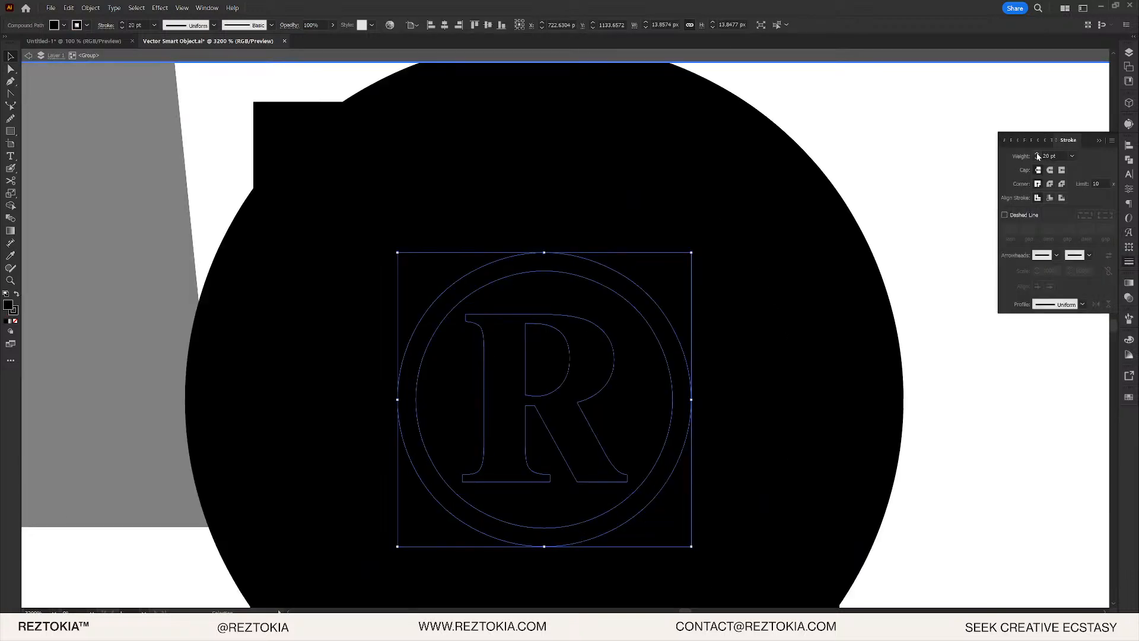
click(1037, 160)
click(1038, 160)
click(1038, 159)
click(1038, 160)
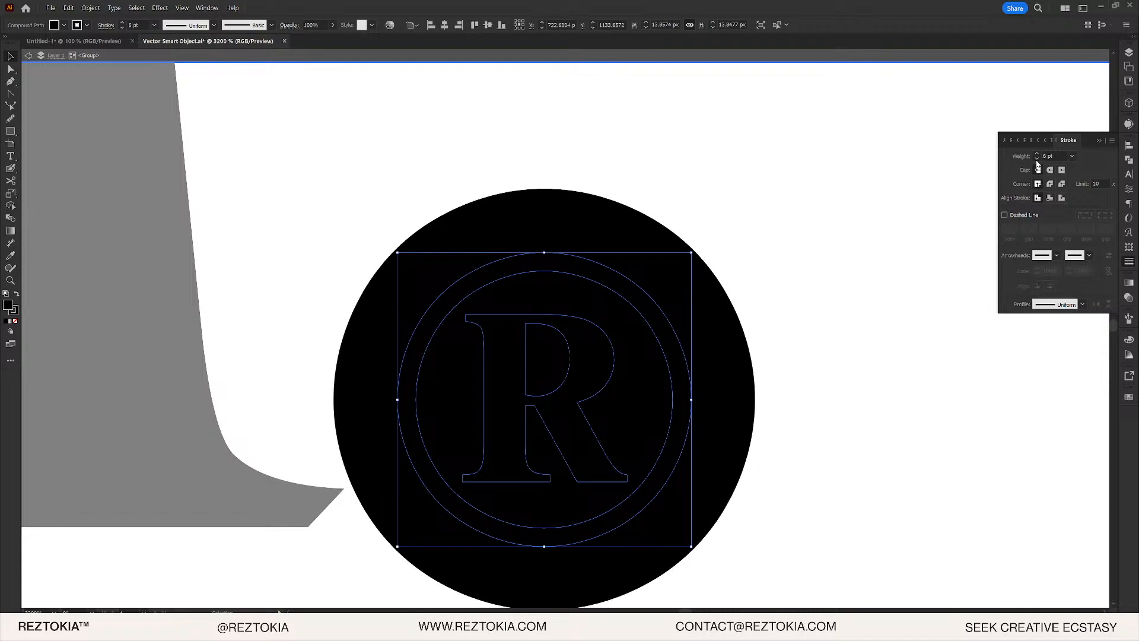
click(1037, 160)
click(1038, 160)
click(1037, 160)
click(1037, 160)
click(1037, 160)
click(1037, 160)
key(ctrl+z)
key(ctrl+z)
key(ctrl+z)
key(ctrl+z)
key(ctrl+z)
key(ctrl+z)
key(ctrl+z)
key(ctrl+z)
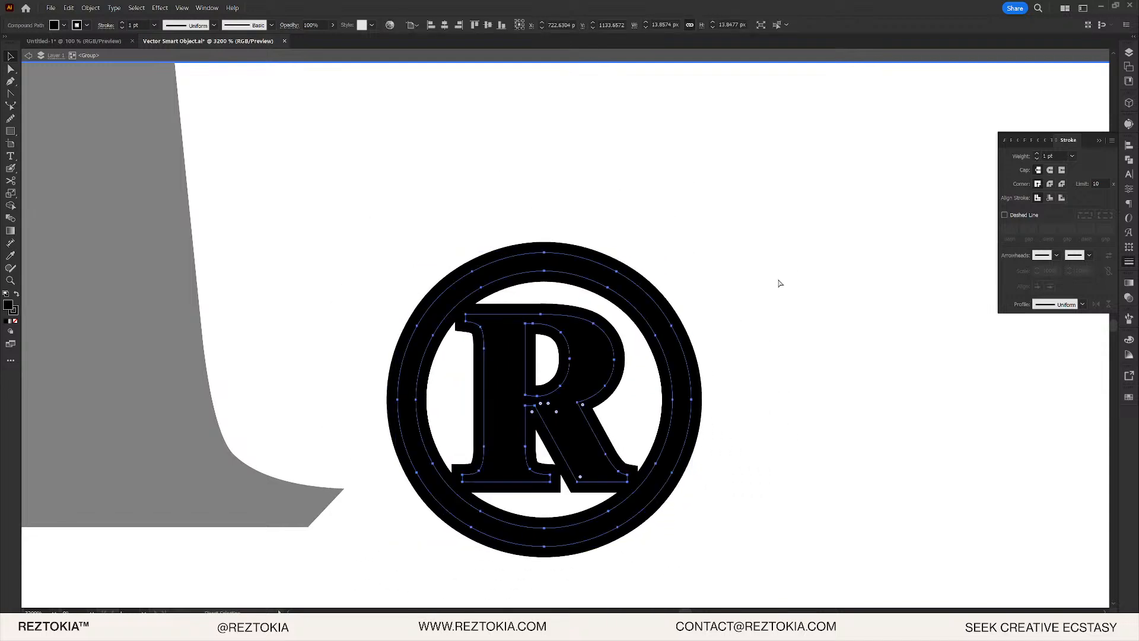
key(ctrl+z)
key(ctrl+z)
key(ctrl+z)
key(ctrl+z)
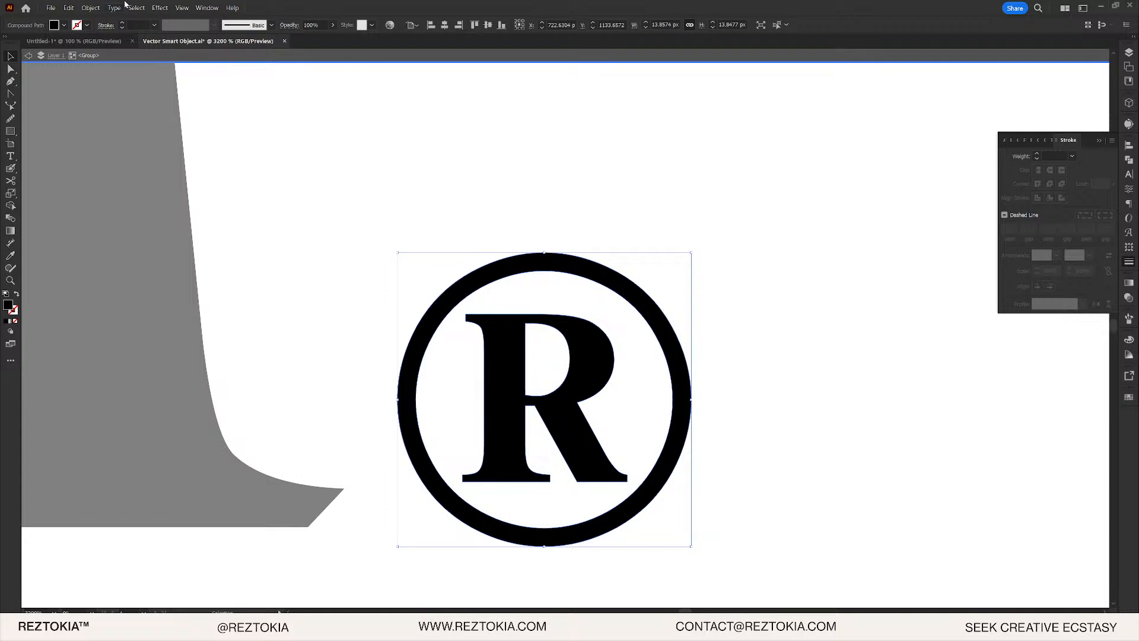
- Release the ® compound path into separate shapes and clear the selection
click(89, 8)
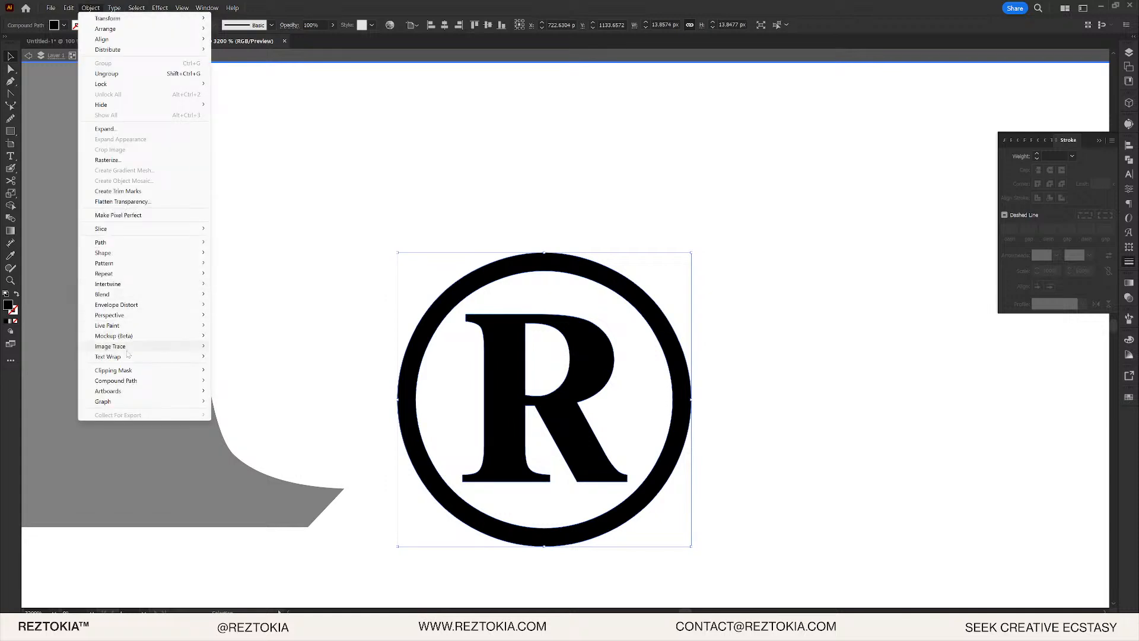
mouse_move(136, 380)
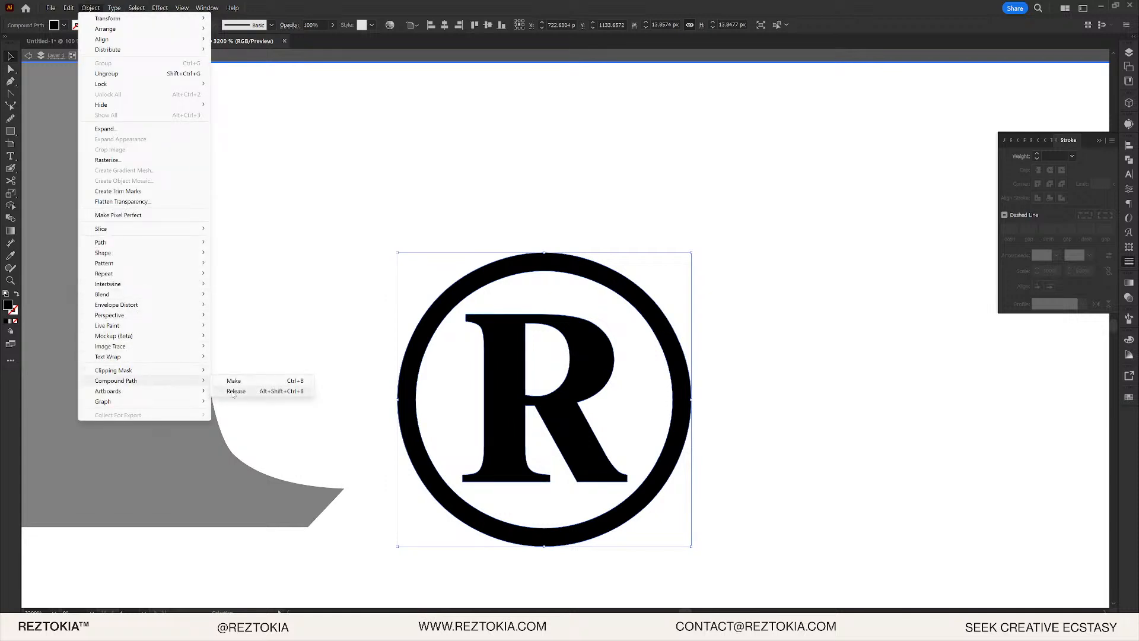
click(229, 391)
click(616, 224)
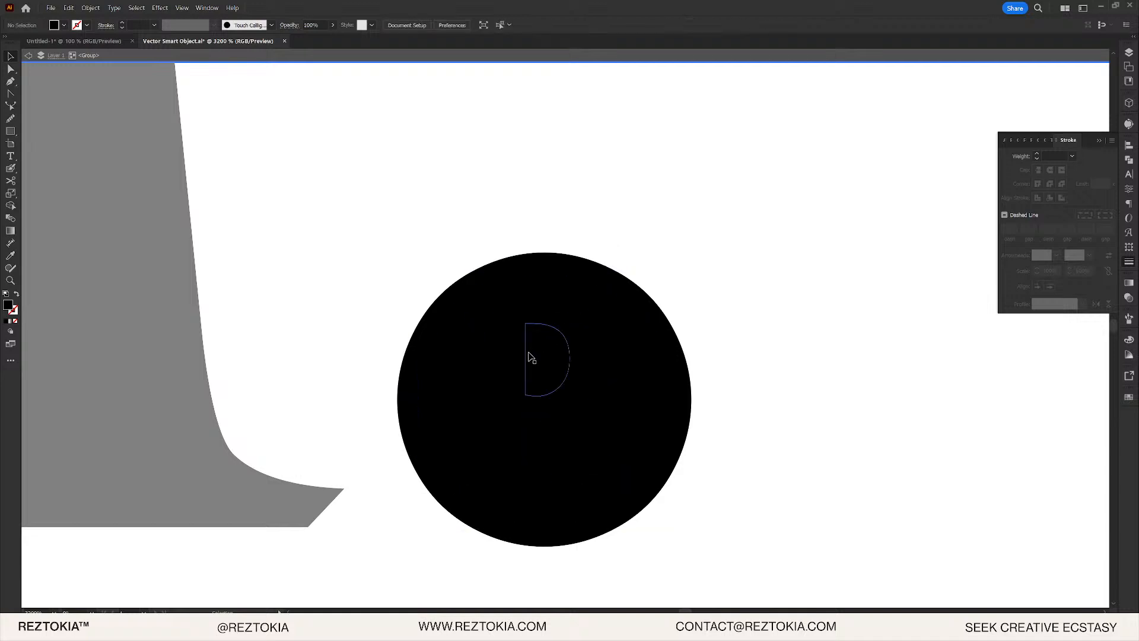
click(570, 276)
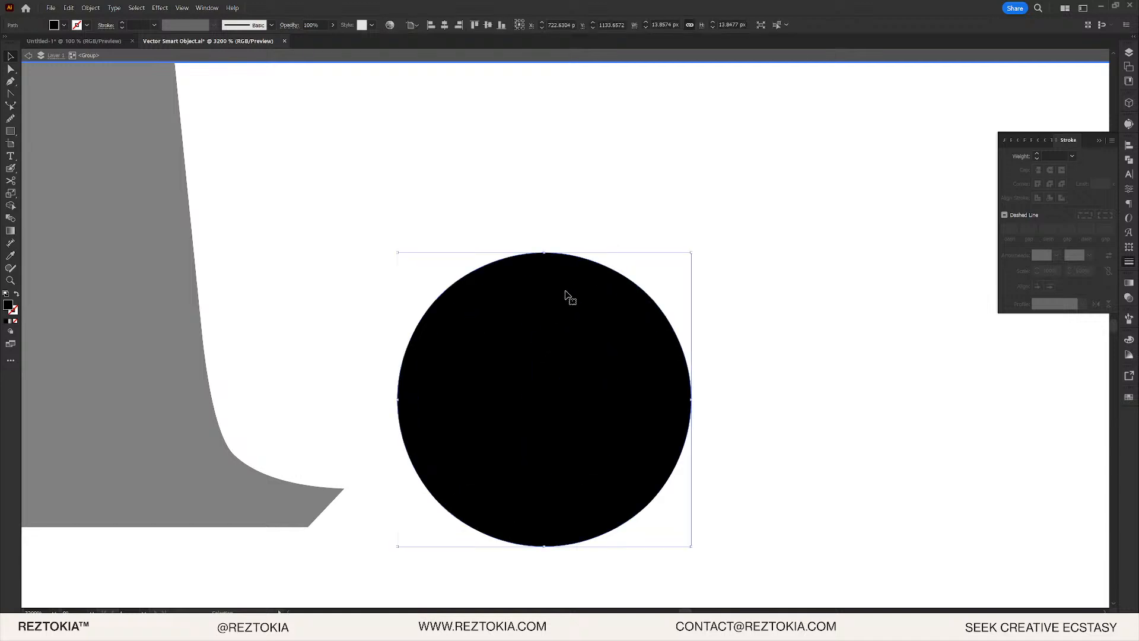
shift+click(559, 420)
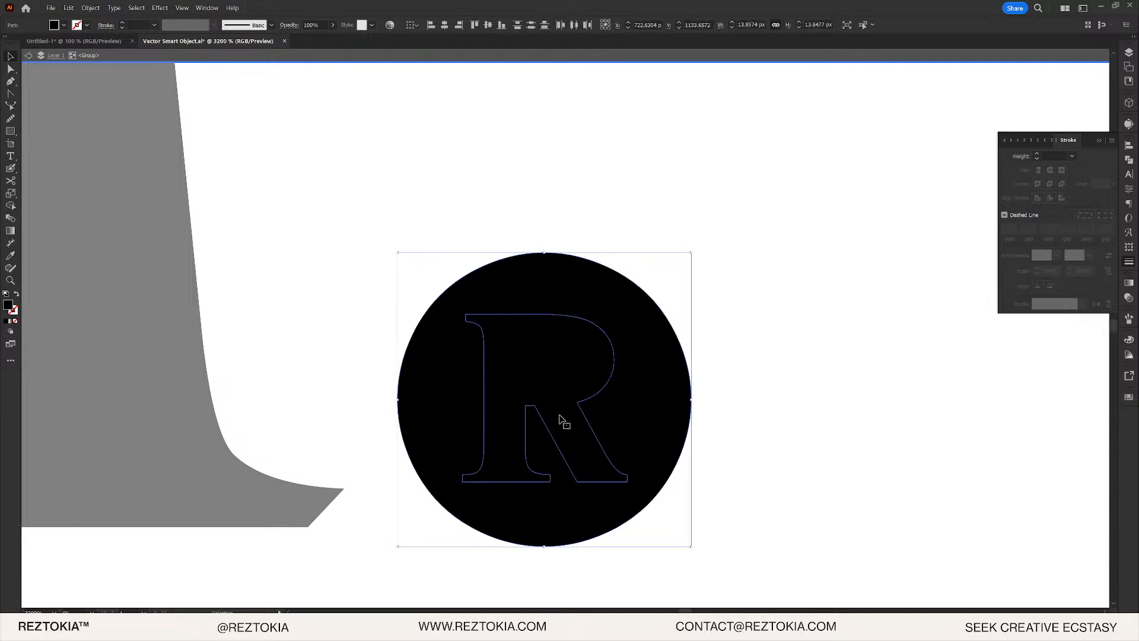
key(ctrl+z)
key(ctrl+z)
click(756, 426)
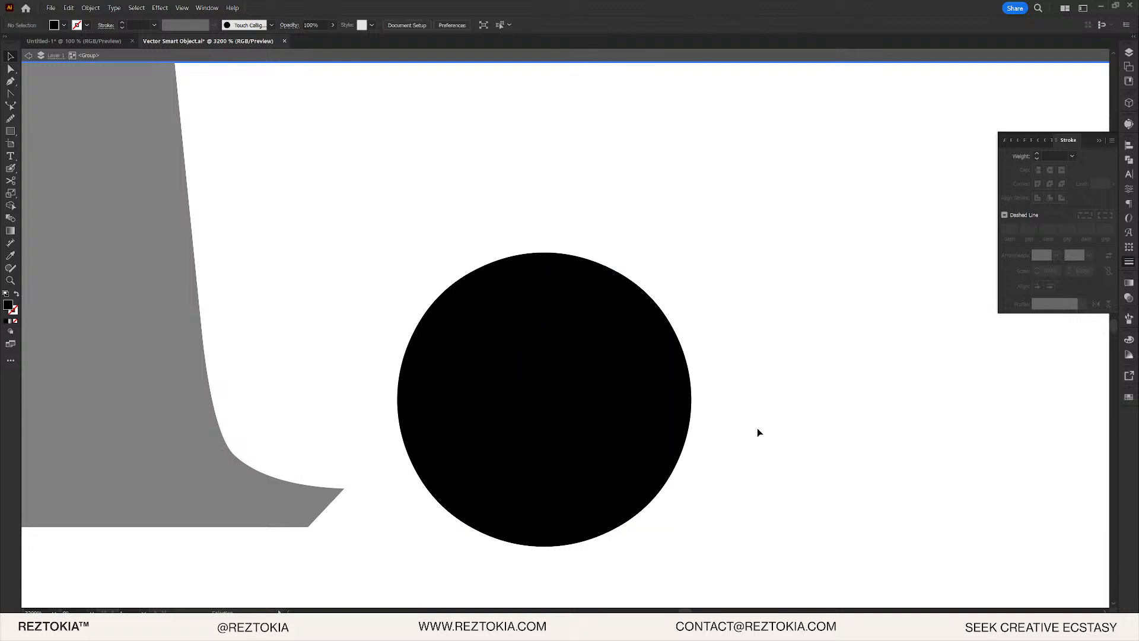
- With Shape Builder, delete the inner circle, the R's counter and the remaining interior region
drag(749, 494, 407, 305)
click(11, 204)
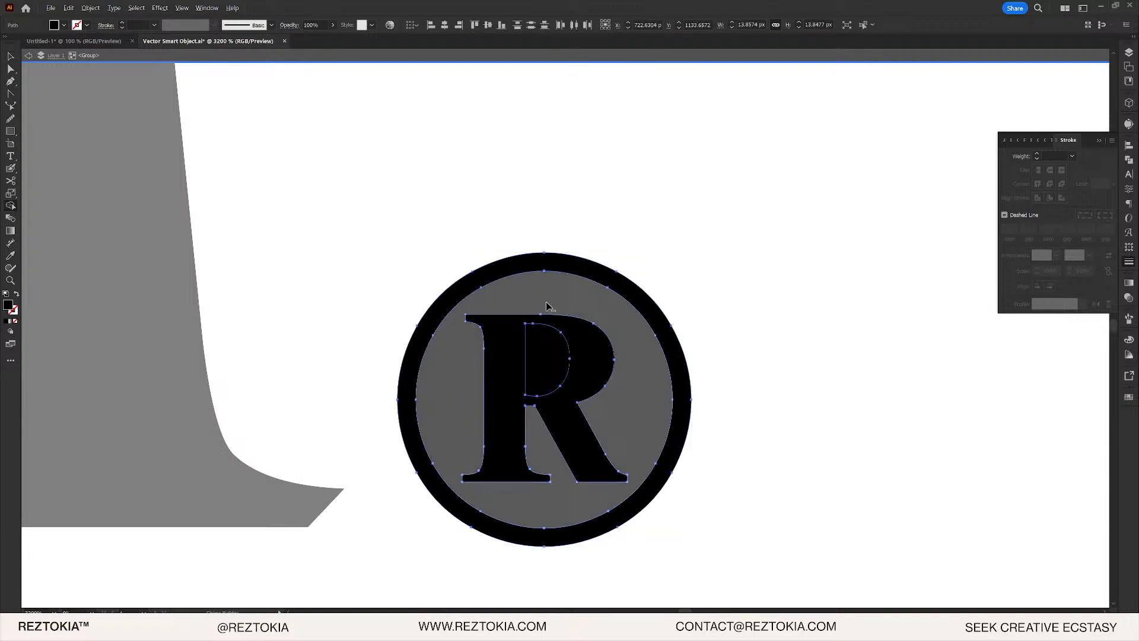
alt+click(547, 310)
alt+click(546, 333)
- Give the ring a 0.5 pt stroke and enlarge it slightly around its centre
click(615, 283)
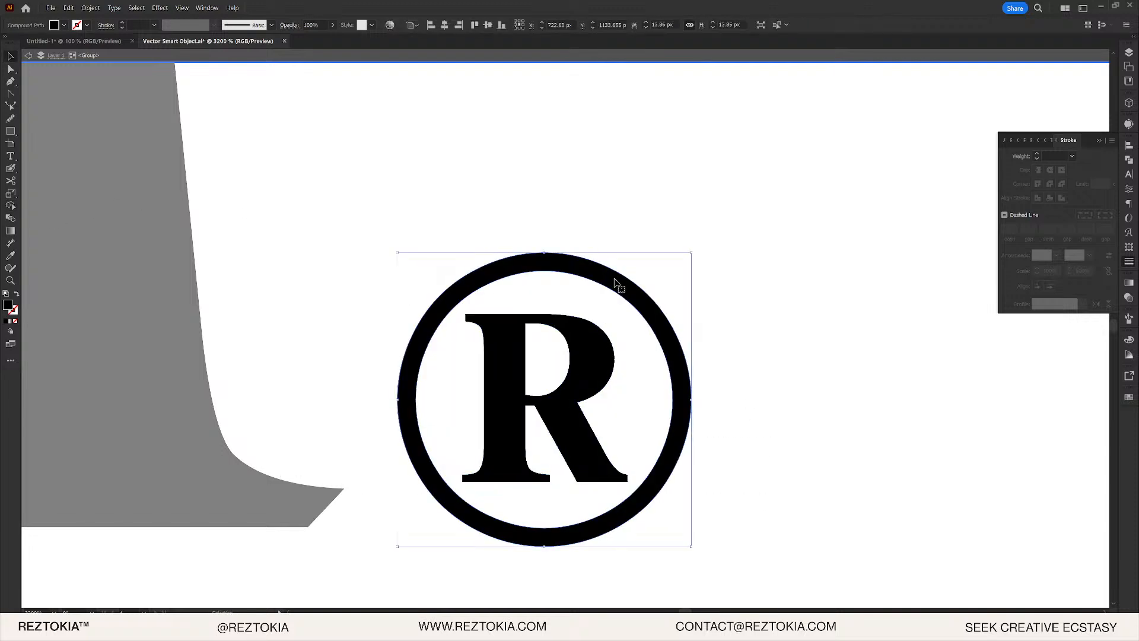
click(1036, 156)
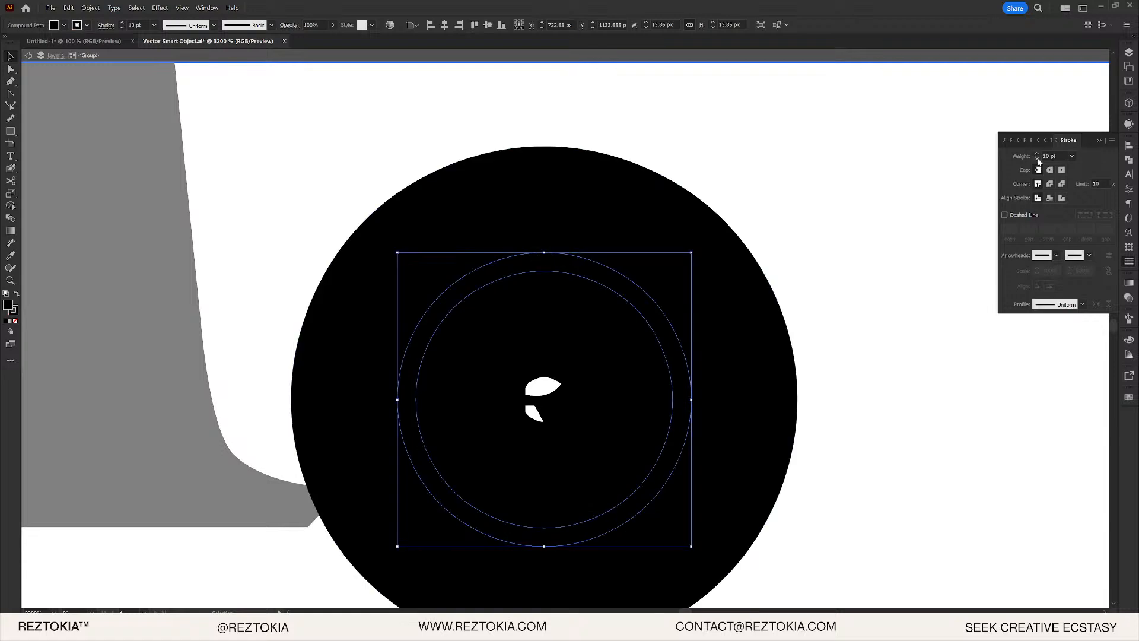
click(1038, 159)
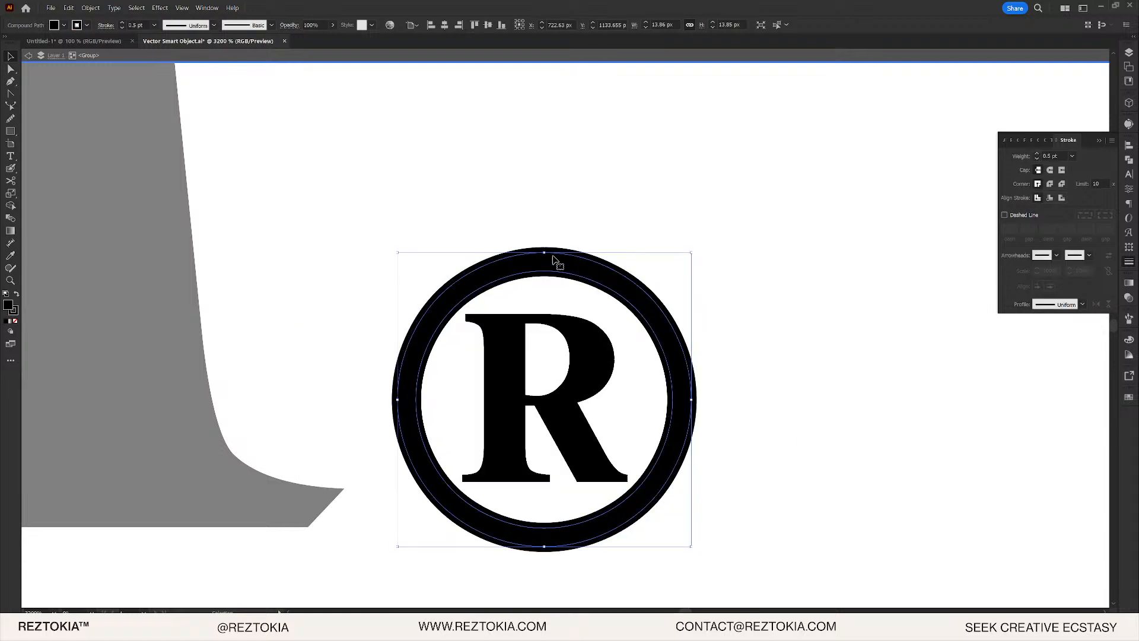
drag(543, 253, 544, 248)
- Thin the registered mark's ring stroke to 0.25 pt
double_click(748, 233)
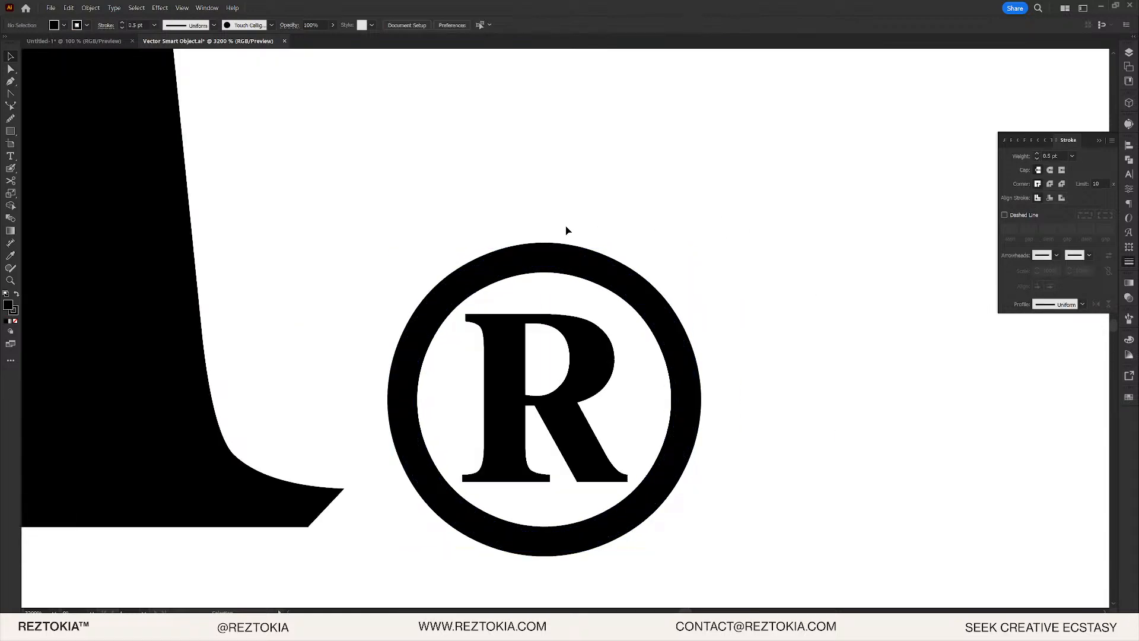
scroll(565, 230, down, 10)
scroll(580, 246, up, 7)
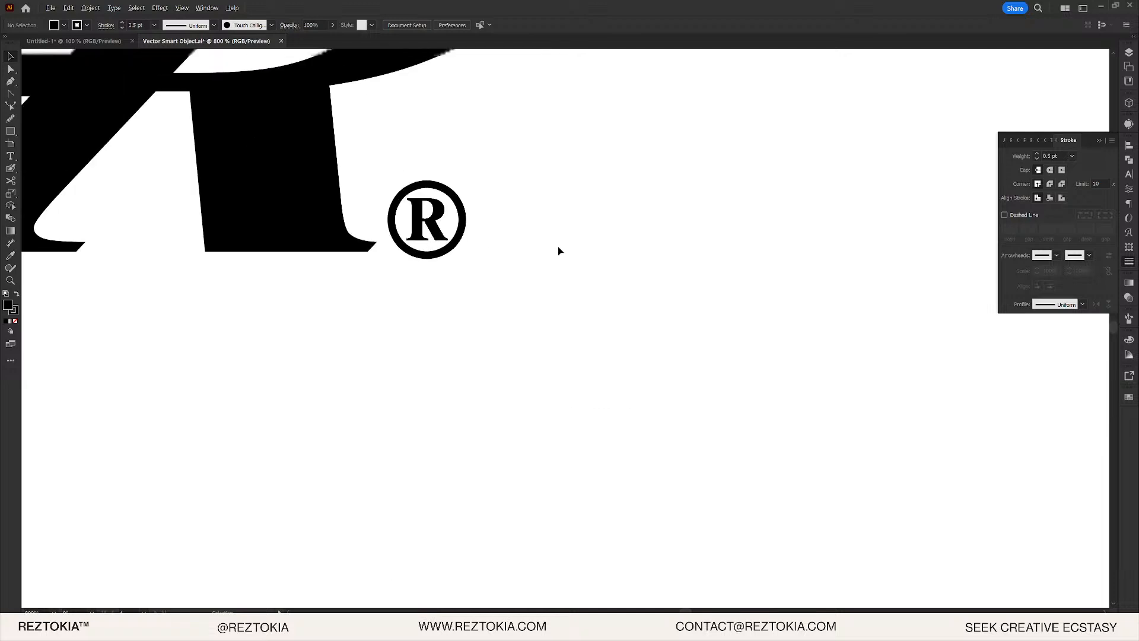
click(423, 199)
scroll(447, 204, up, 7)
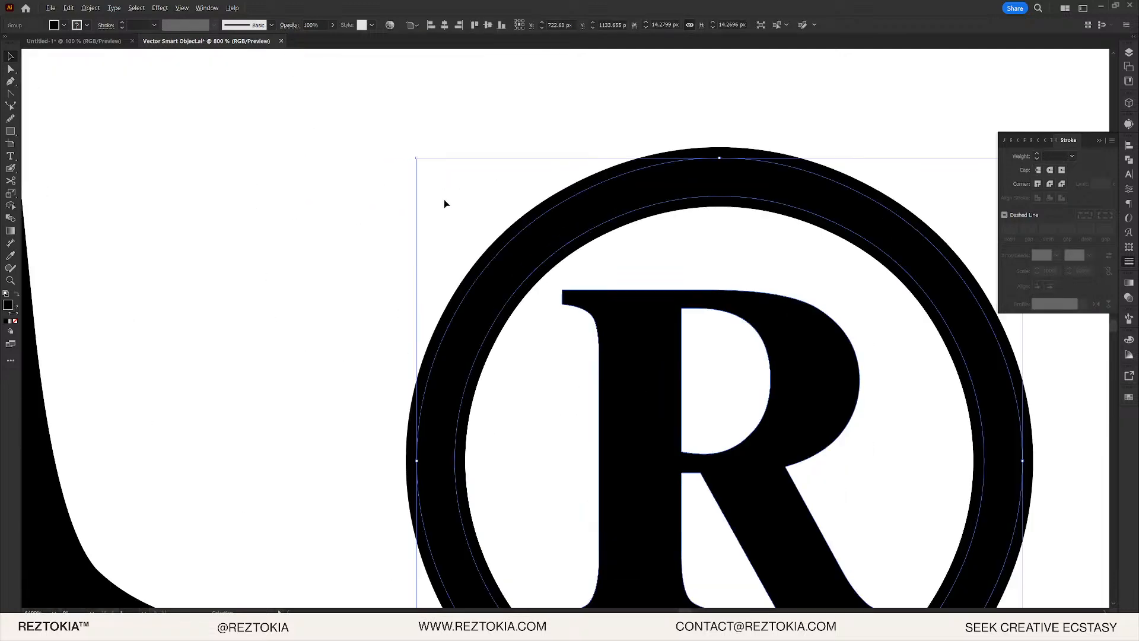
double_click(816, 219)
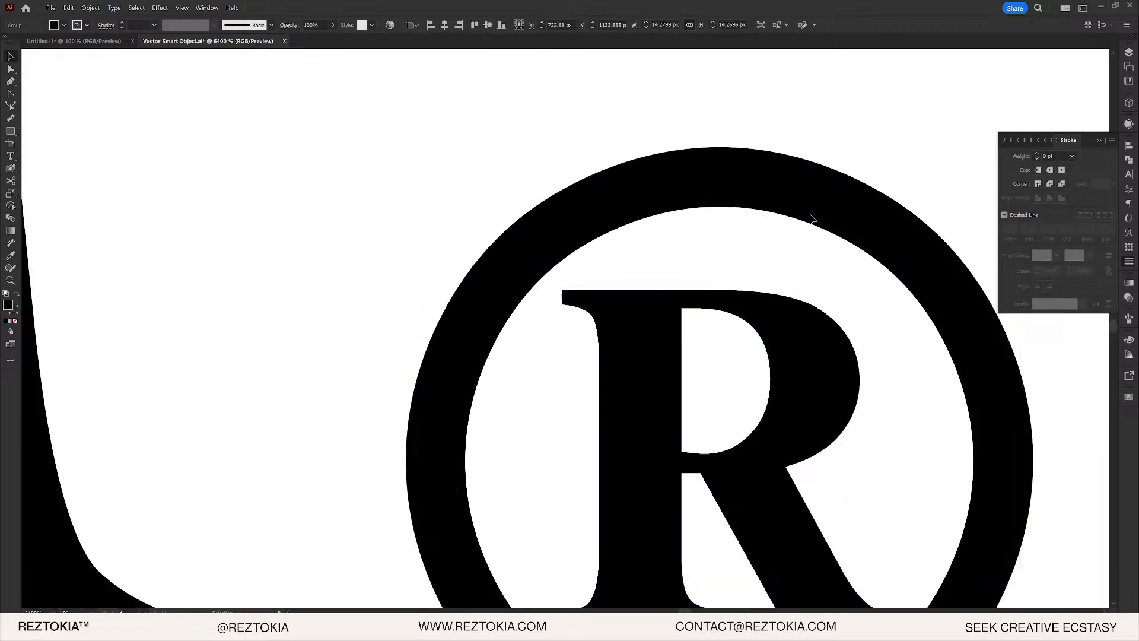
click(1037, 159)
double_click(879, 141)
- Select the striped R and the registered mark together
scroll(725, 193, down, 9)
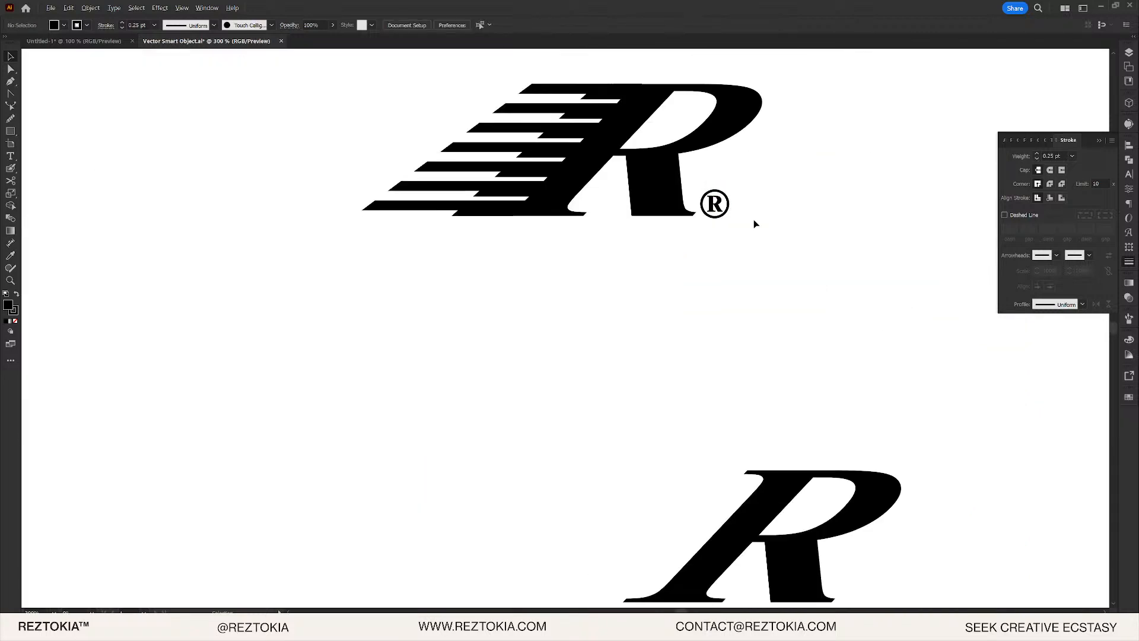
scroll(739, 211, up, 5)
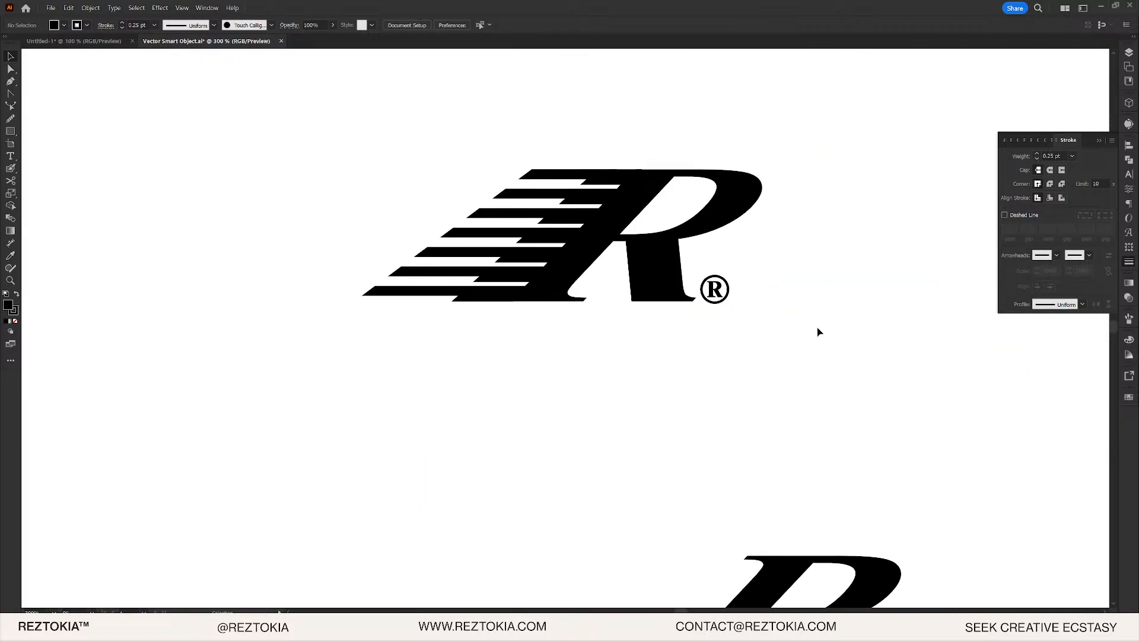
drag(819, 331, 602, 214)
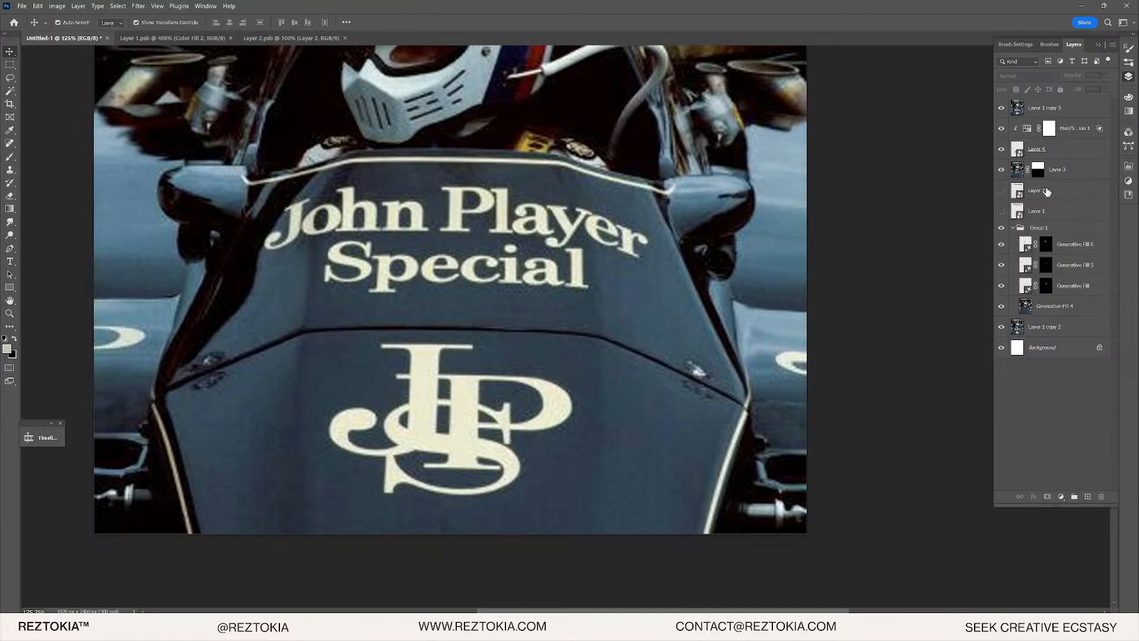
- Paste the R logo as a smart object above Hue/Saturation 1 and move it below the lettering
click(1001, 108)
click(1086, 132)
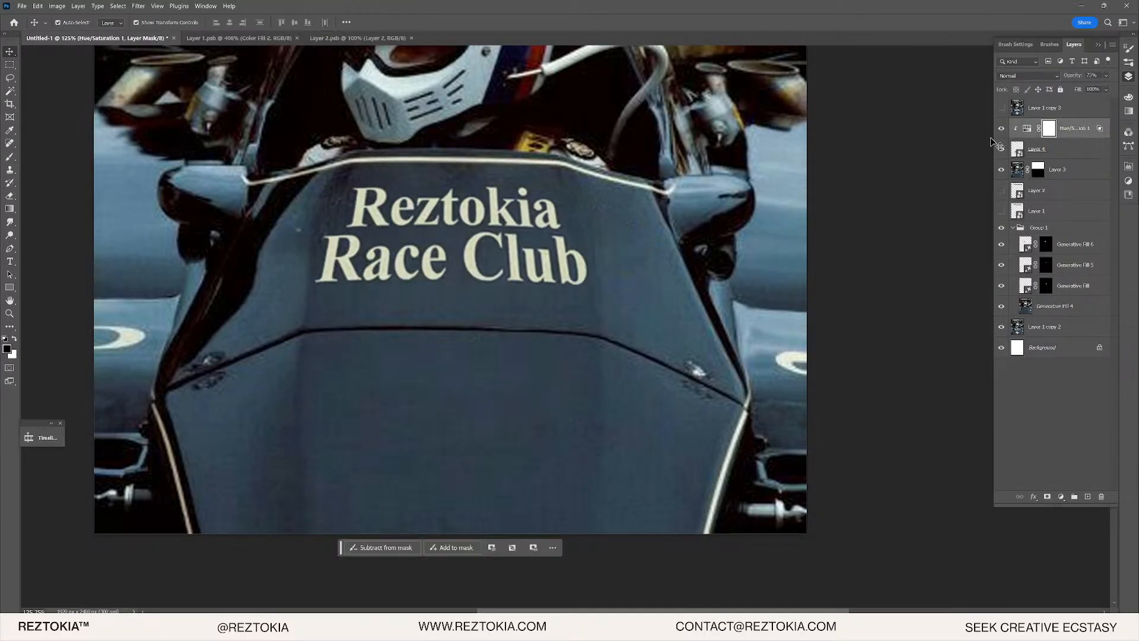
key(ctrl+v)
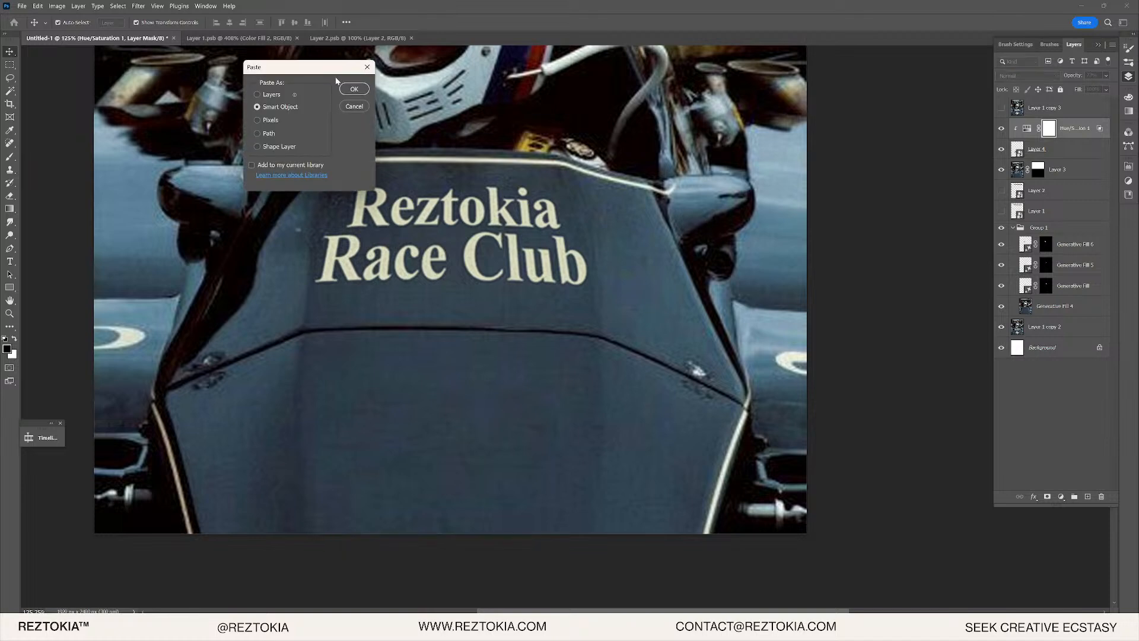
click(350, 91)
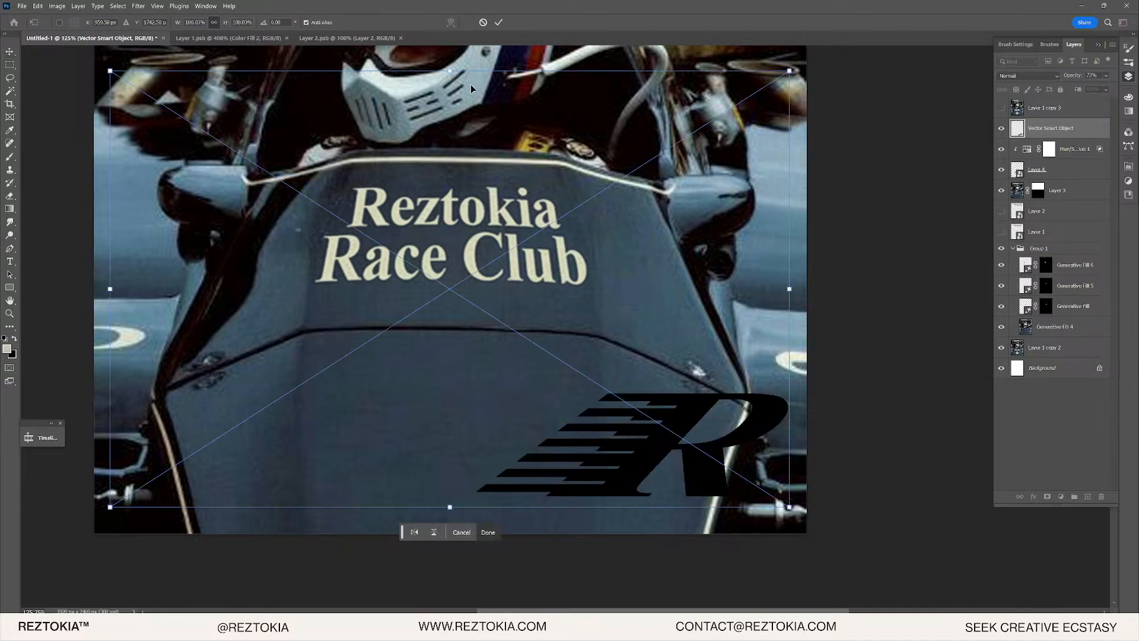
double_click(1017, 129)
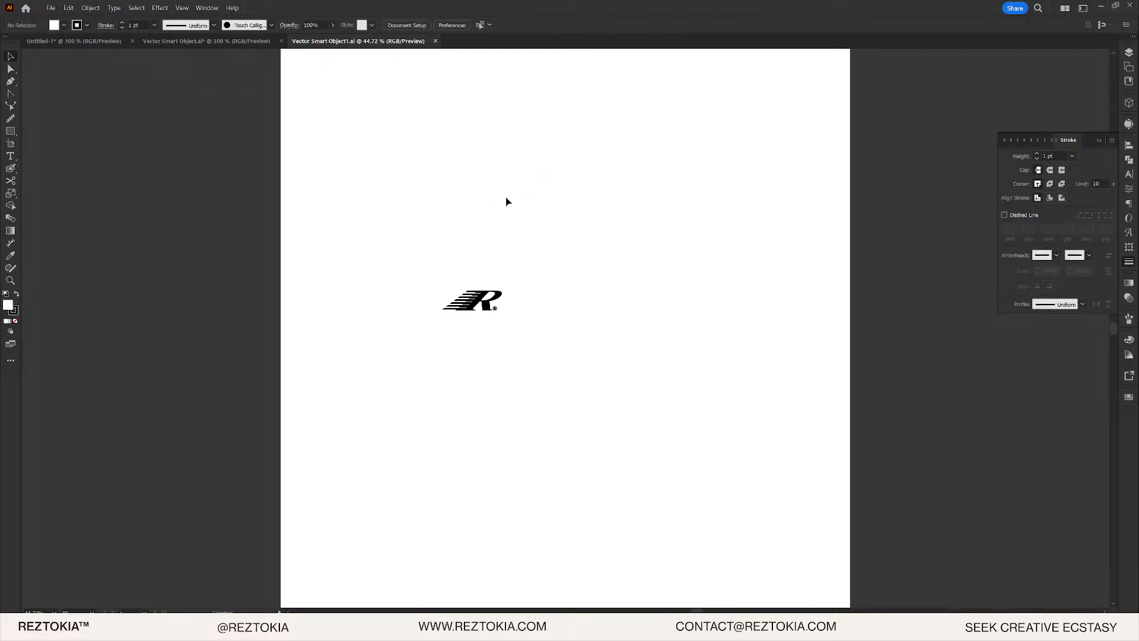
key(alt+Tab)
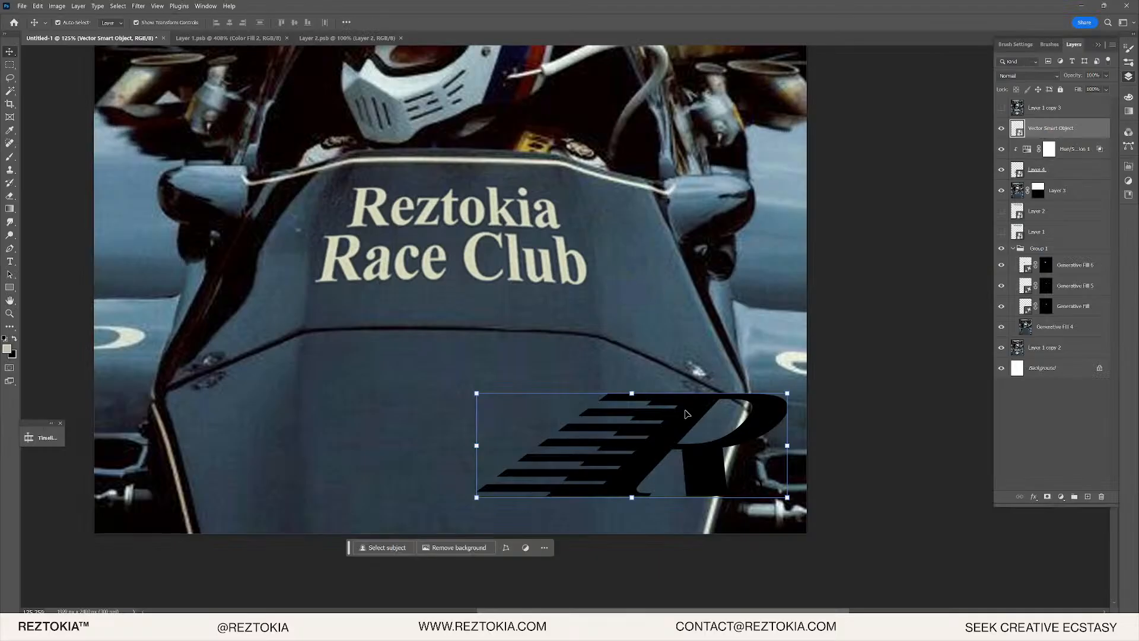
drag(687, 414, 485, 379)
right_click(1050, 132)
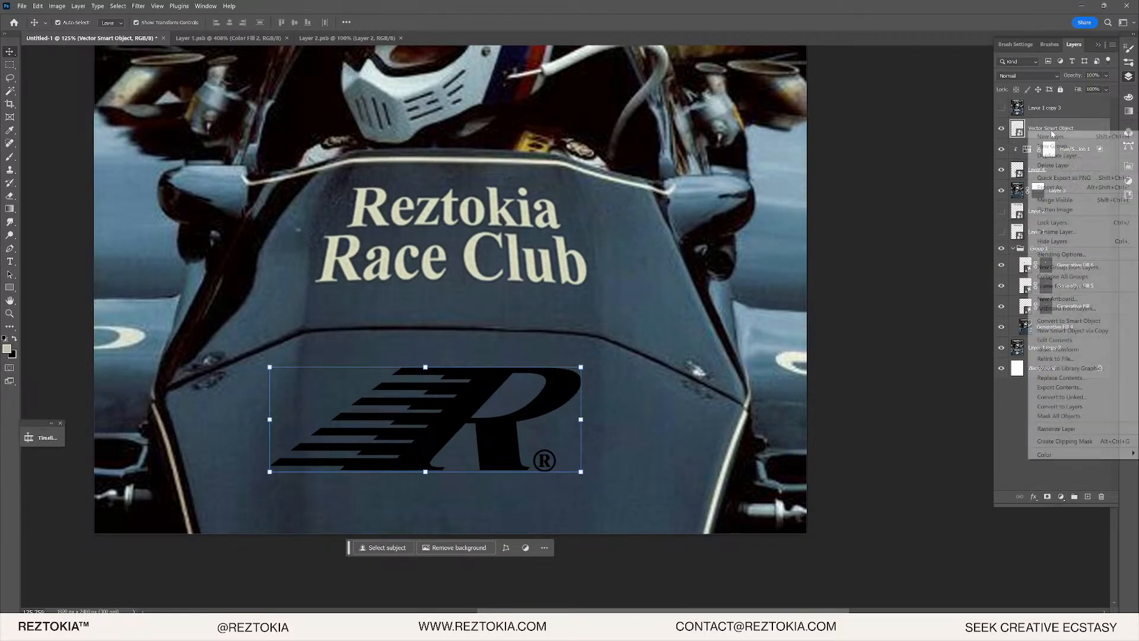
click(1102, 124)
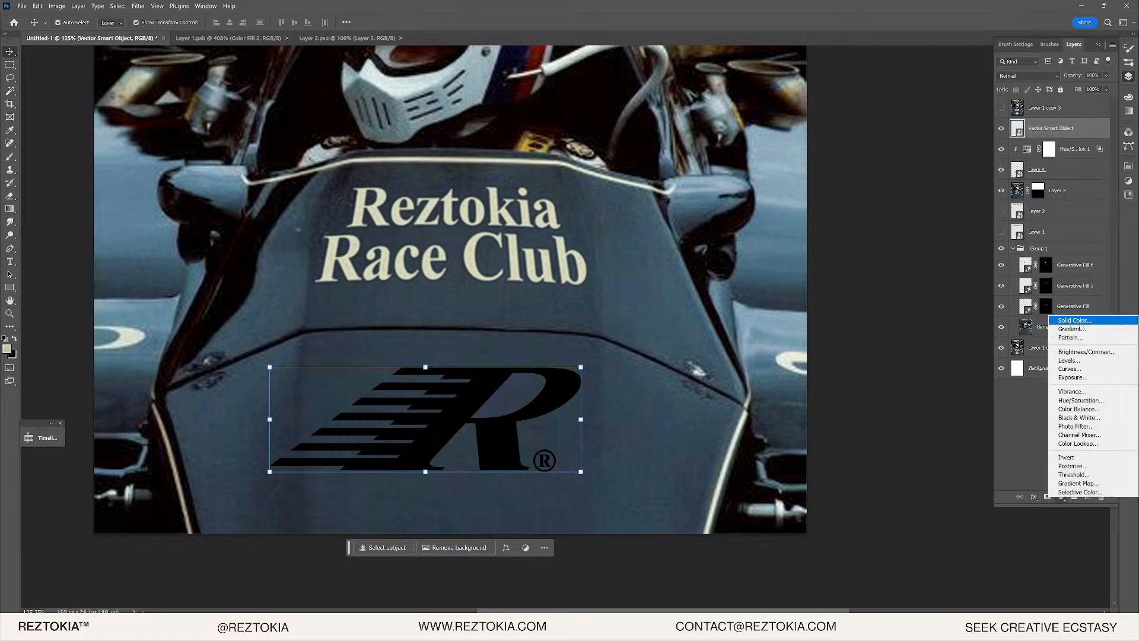
- Clip a cream Solid Color fill to the logo and merge both into one smart object
click(1075, 320)
key(Return)
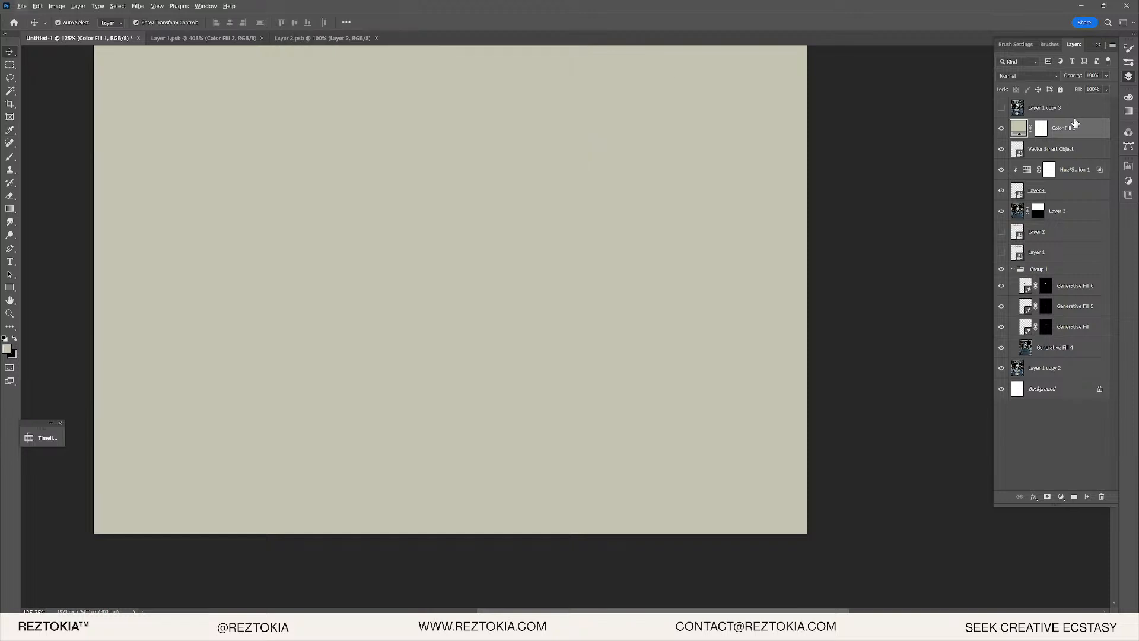
alt+click(1021, 137)
right_click(1029, 151)
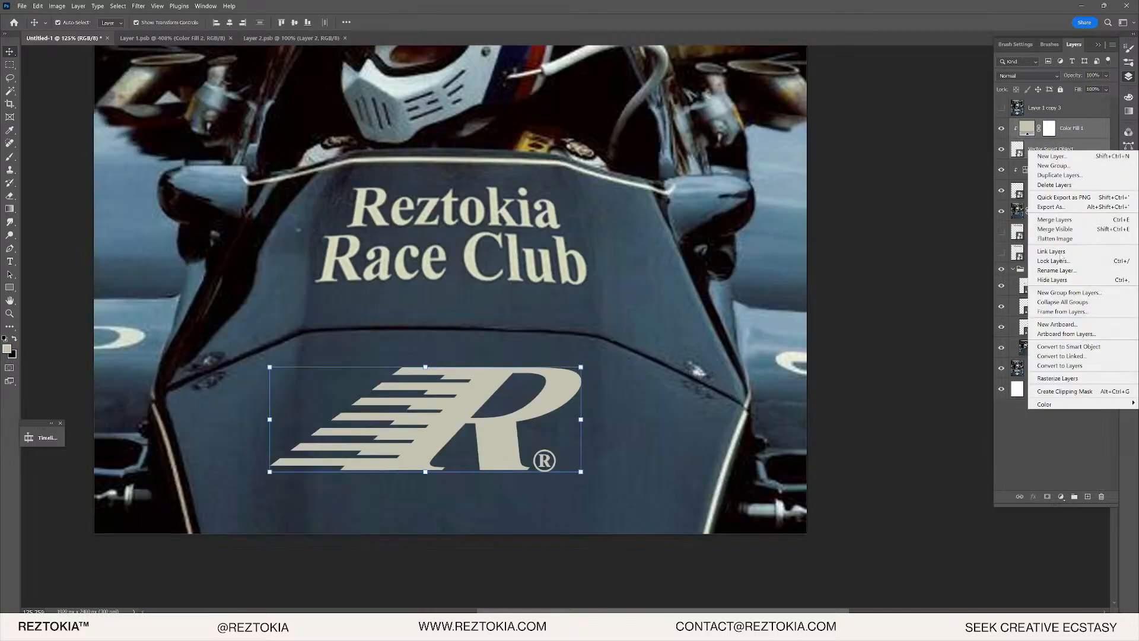
click(1068, 346)
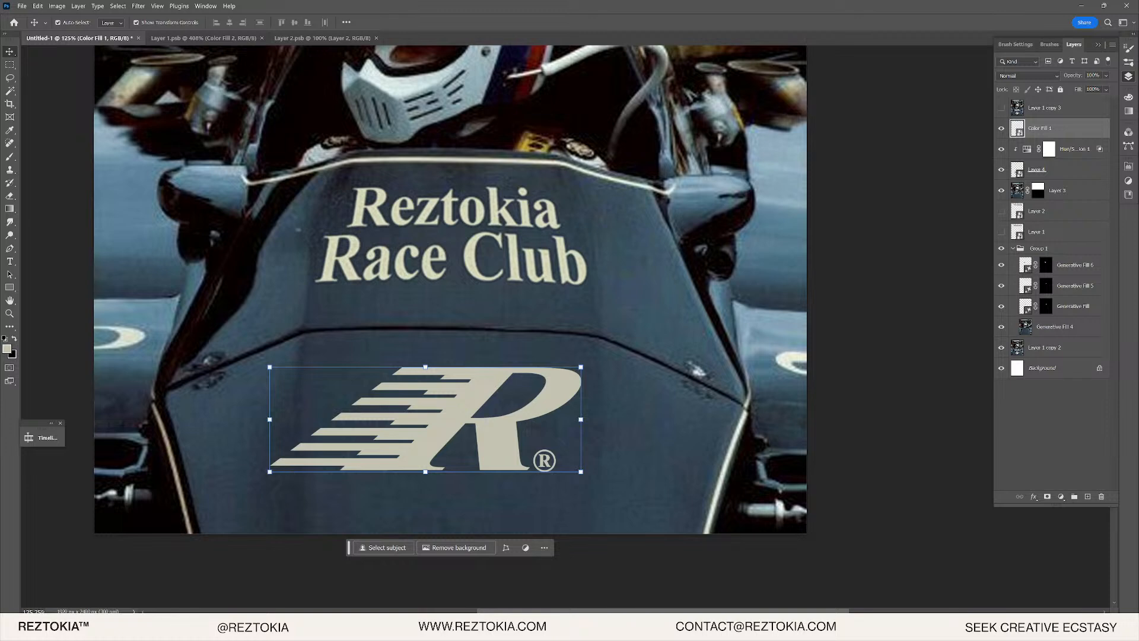
key(alt+Tab)
click(880, 374)
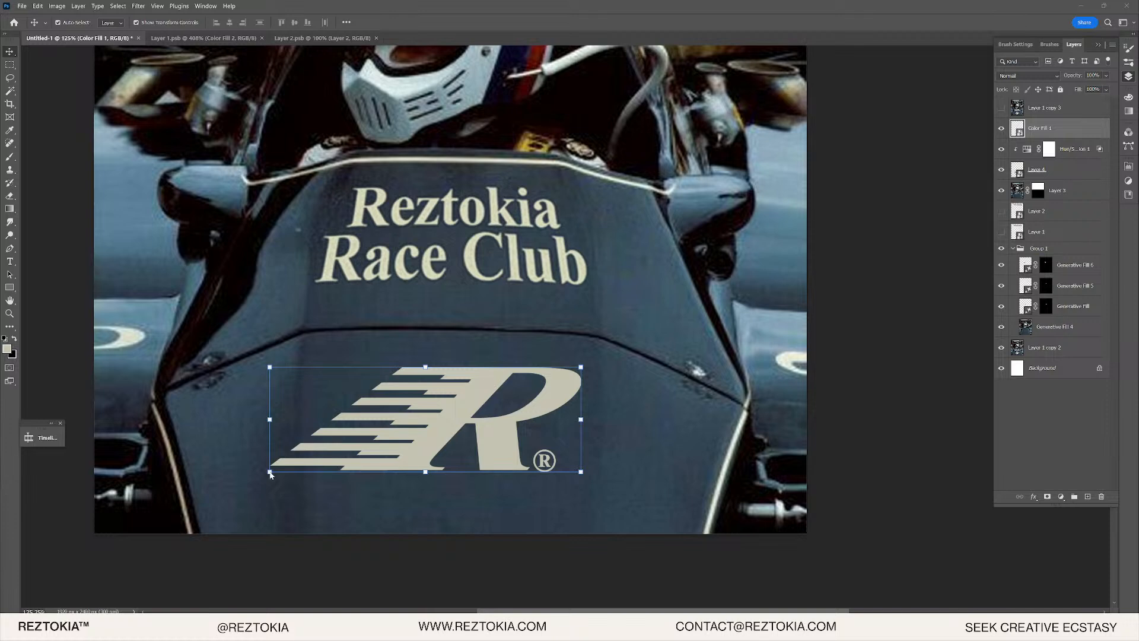
- Discard the trial nudge and squash, then shrink the R logo to about 77%
scroll(270, 475, up, 3)
drag(447, 335, 452, 360)
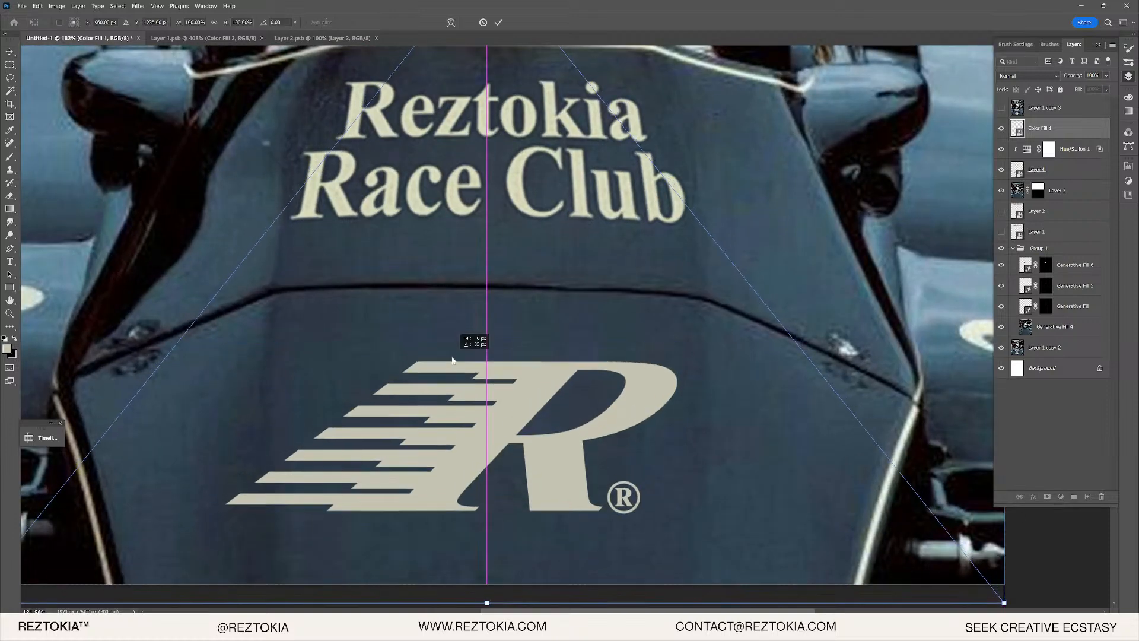
key(ctrl+z)
scroll(488, 530, down, 2)
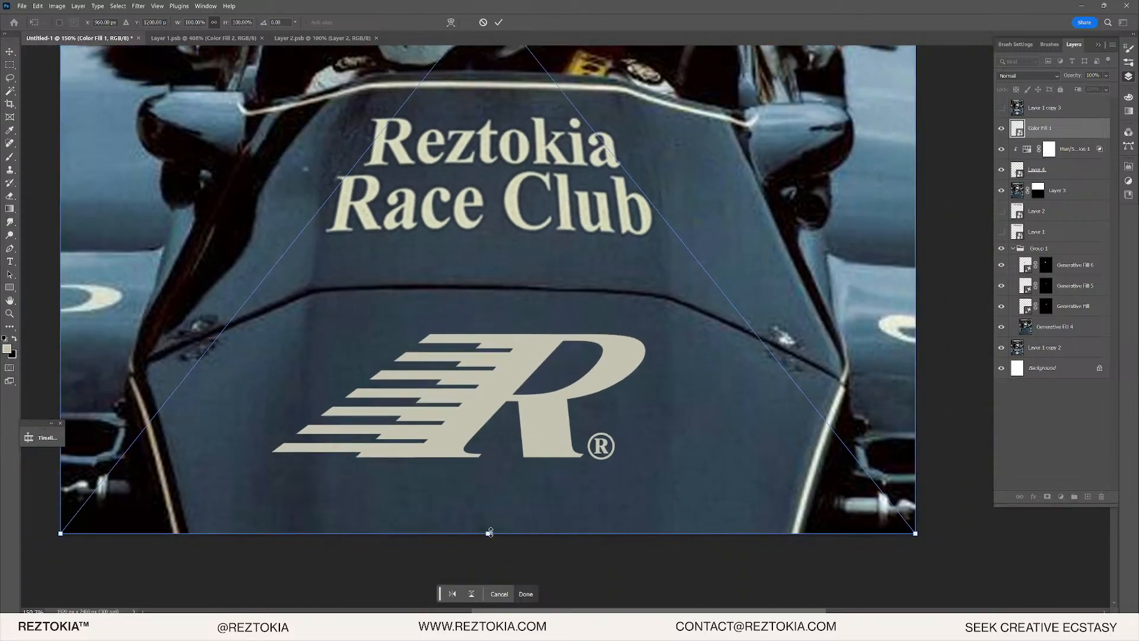
drag(490, 532, 489, 502)
key(ctrl+z)
key(Return)
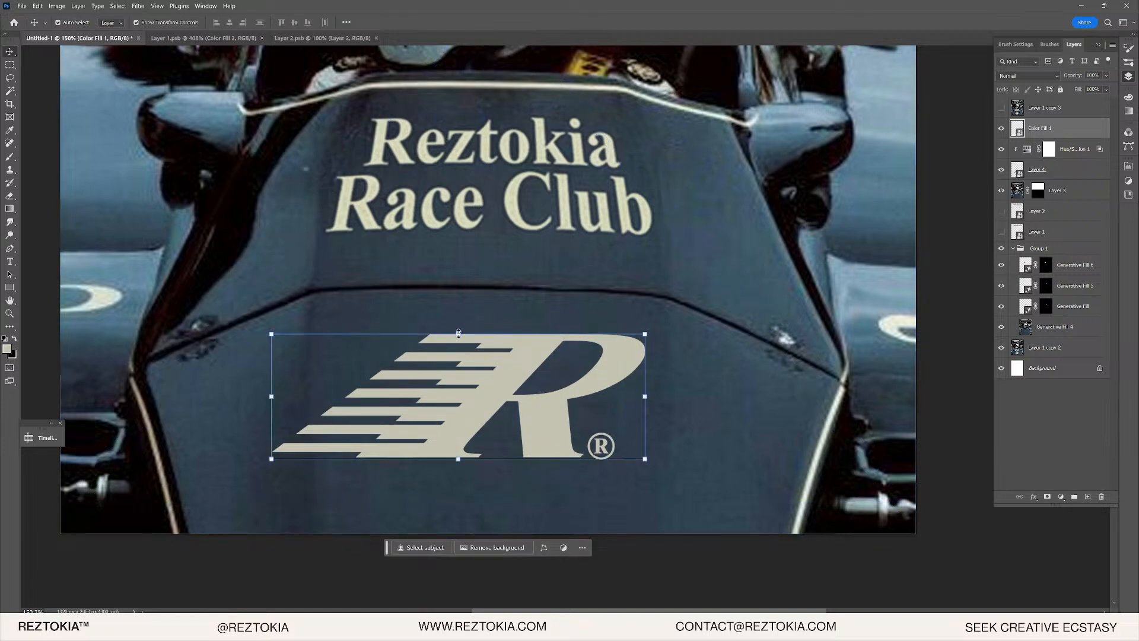
click(458, 333)
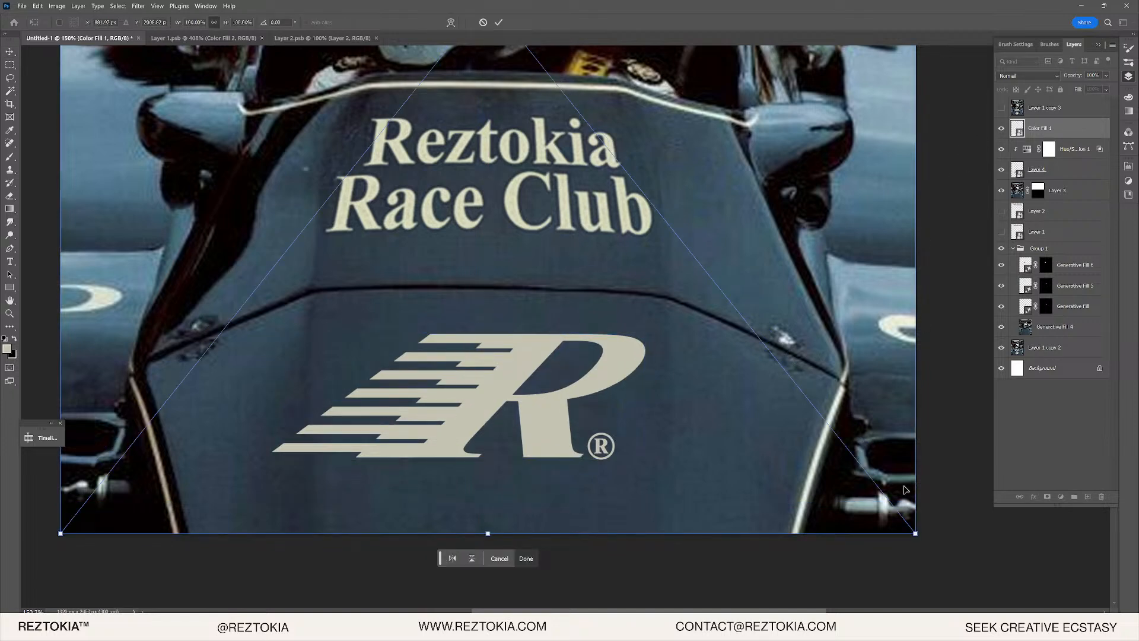
drag(918, 533, 823, 478)
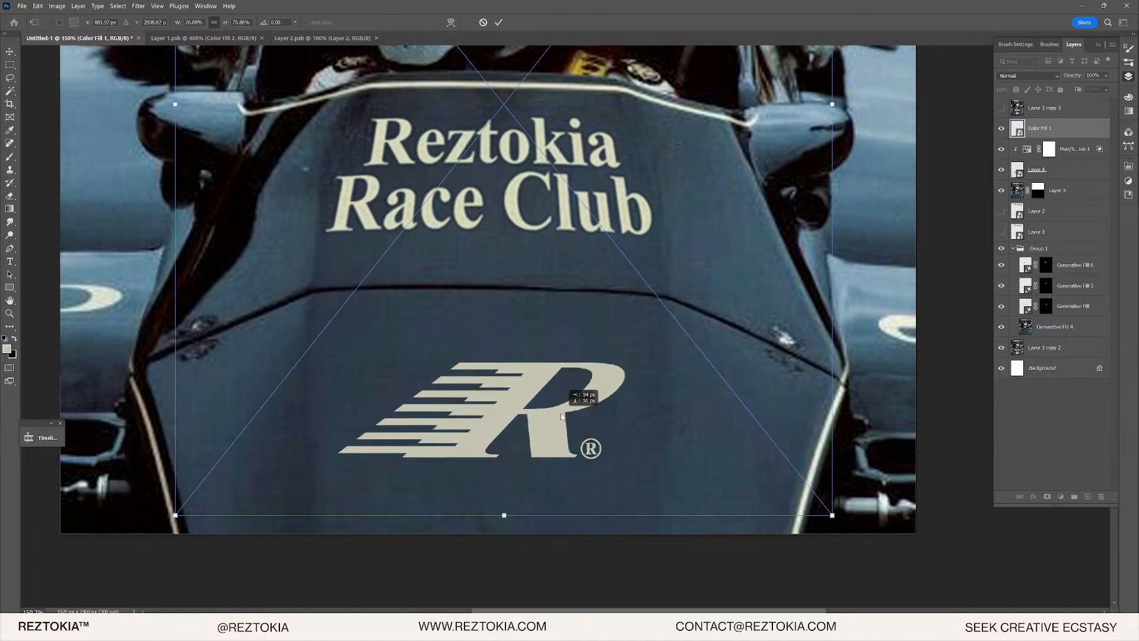
- Fine-tune the R logo to about 68% and lower it slightly on the car's nose
scroll(571, 428, down, 4)
scroll(571, 429, down, 3)
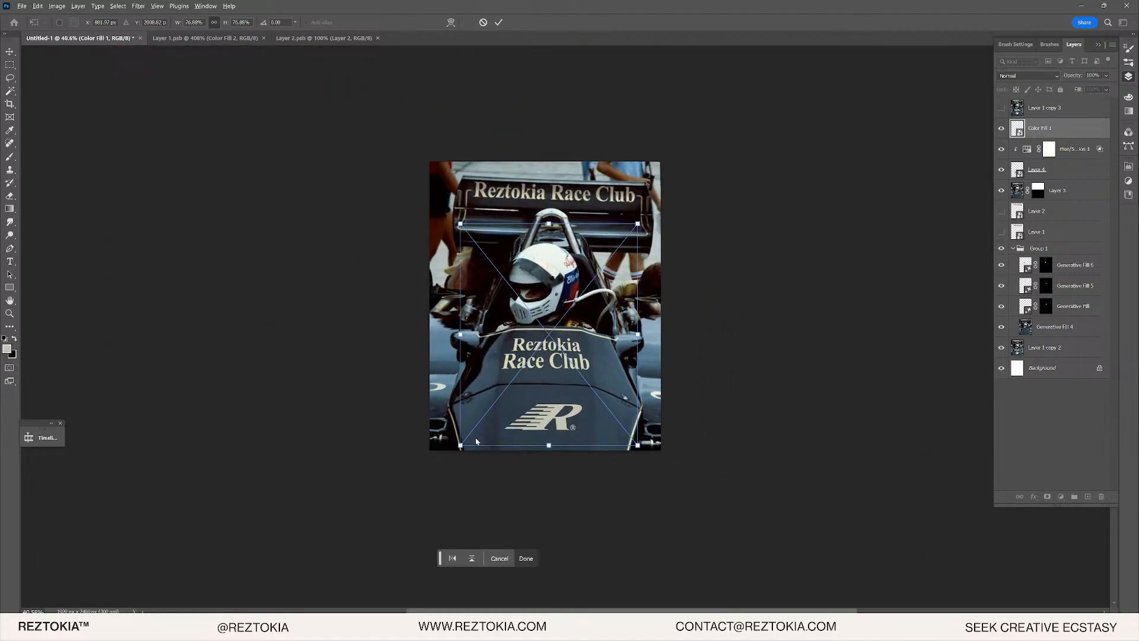
scroll(588, 425, up, 5)
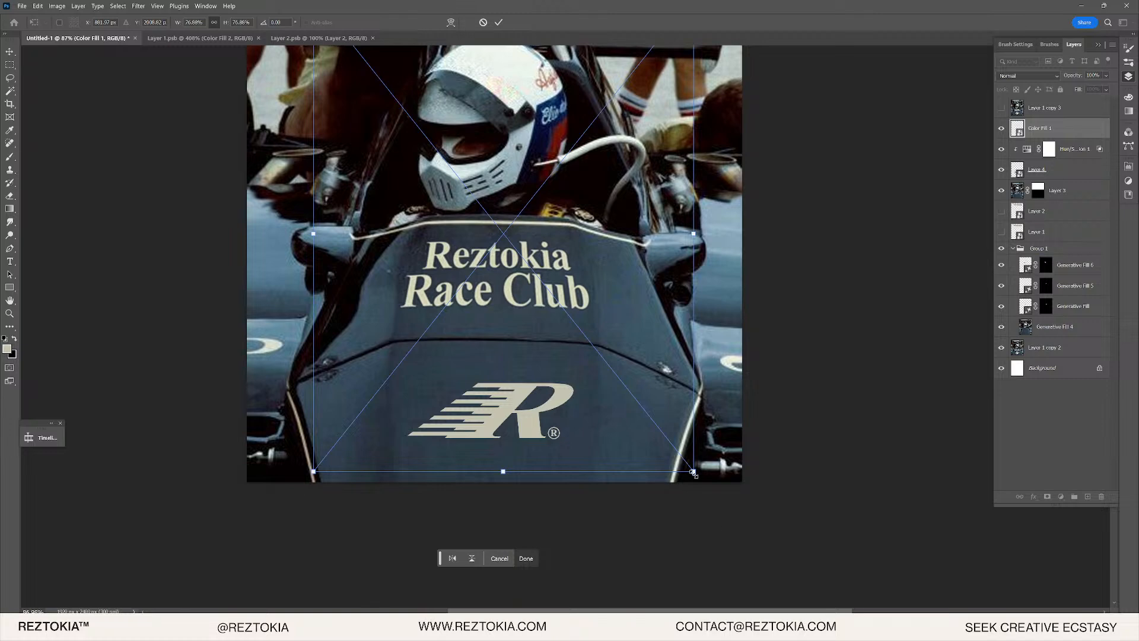
drag(693, 472, 654, 427)
key(ctrl+z)
drag(504, 371, 528, 415)
scroll(547, 397, down, 5)
scroll(544, 401, up, 10)
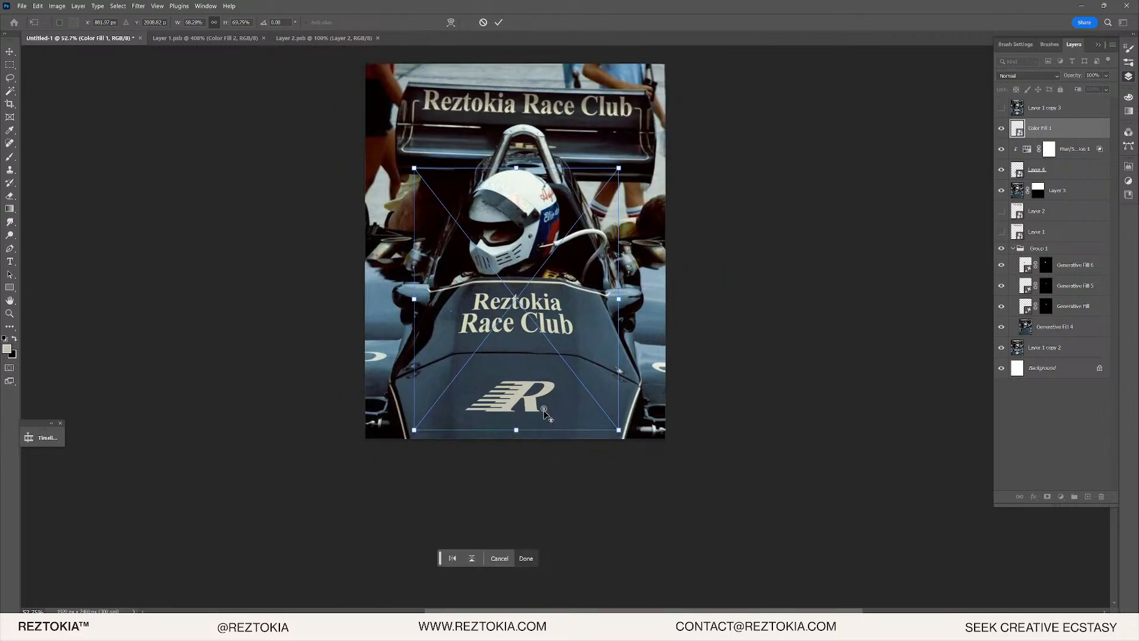
- Open the Color Fill 1 smart object's contents from the Layers panel
key(alt+Tab)
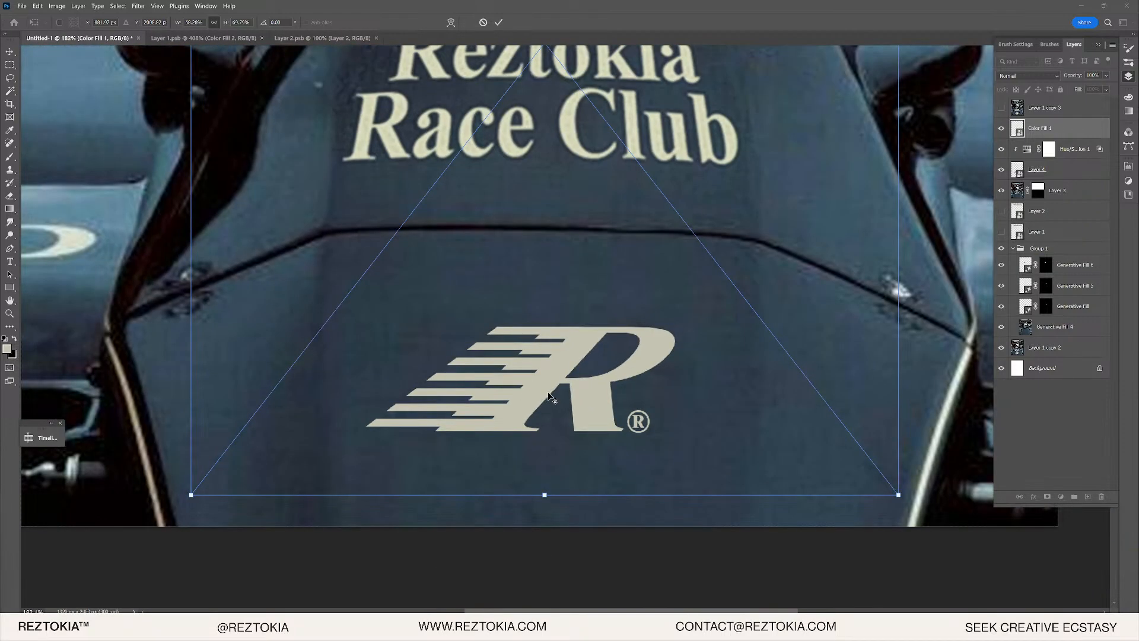
key(alt+Tab)
key(alt+Tab)
key(alt+shift+Tab)
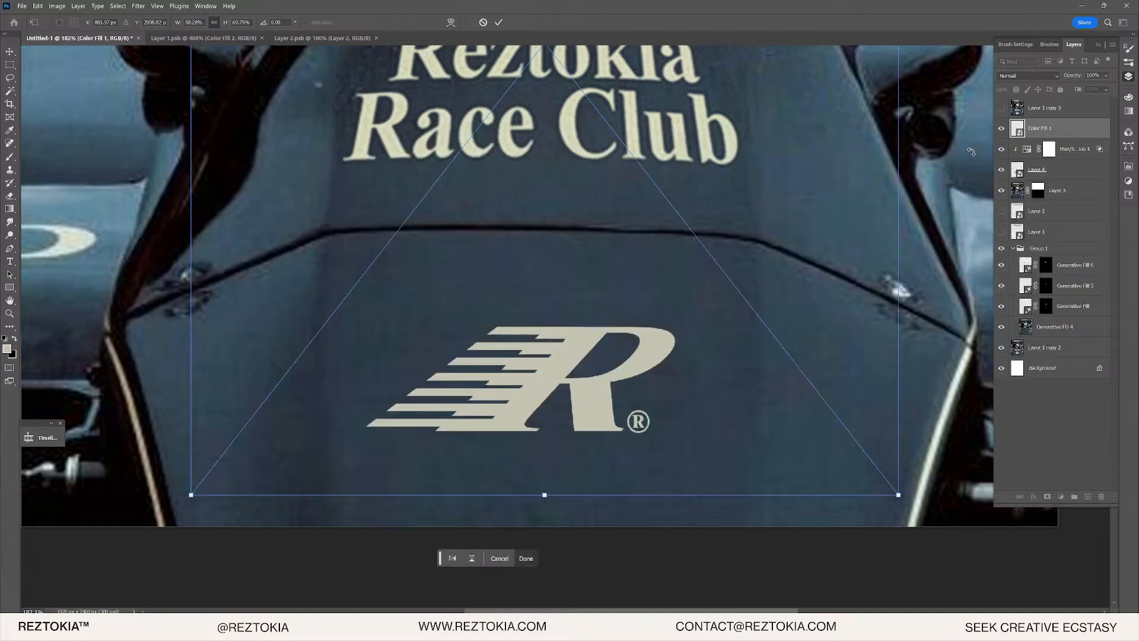
double_click(1018, 129)
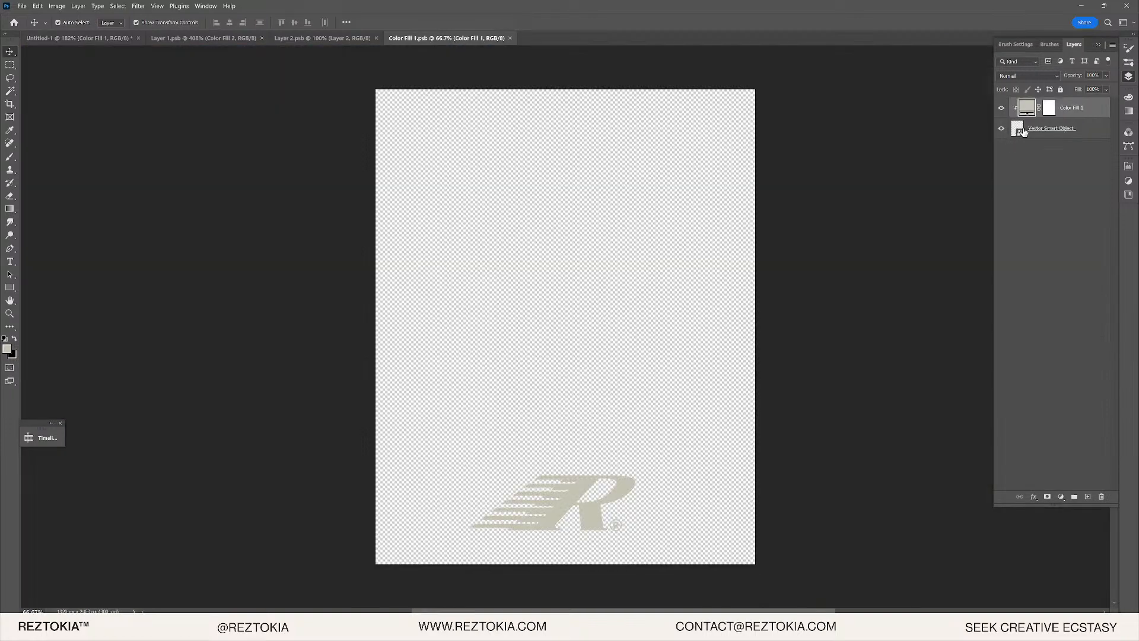
- Edit the Vector Smart Object in Illustrator and select the whole R logo with its ® mark
click(1022, 131)
double_click(1018, 129)
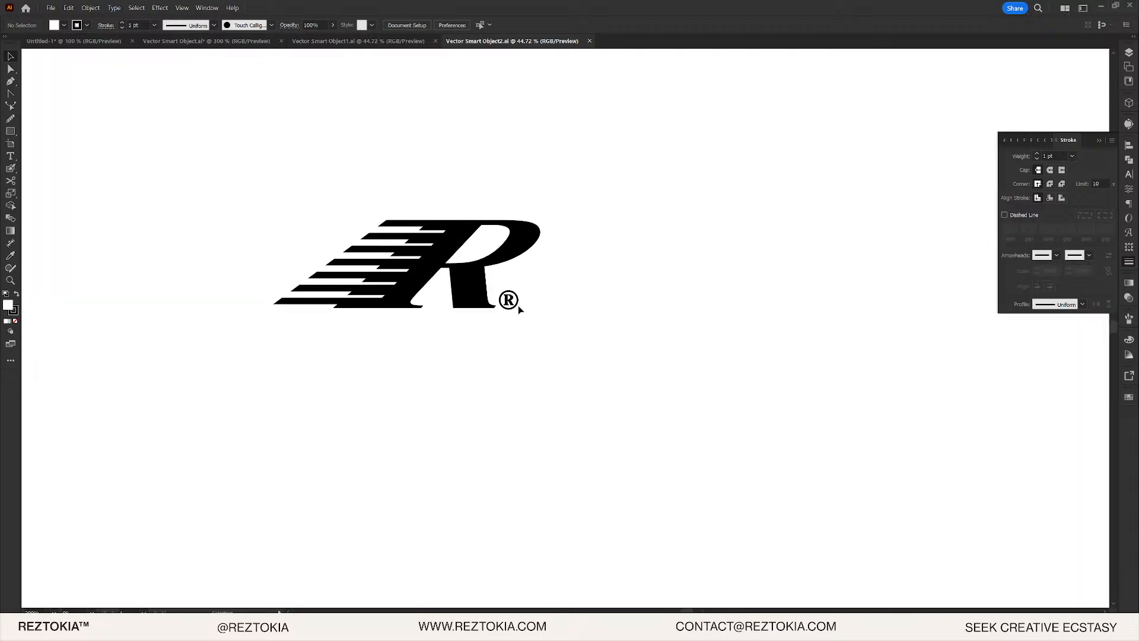
scroll(519, 310, up, 3)
drag(531, 329, 730, 399)
drag(799, 422, 89, 78)
scroll(98, 160, down, 7)
drag(142, 192, 459, 272)
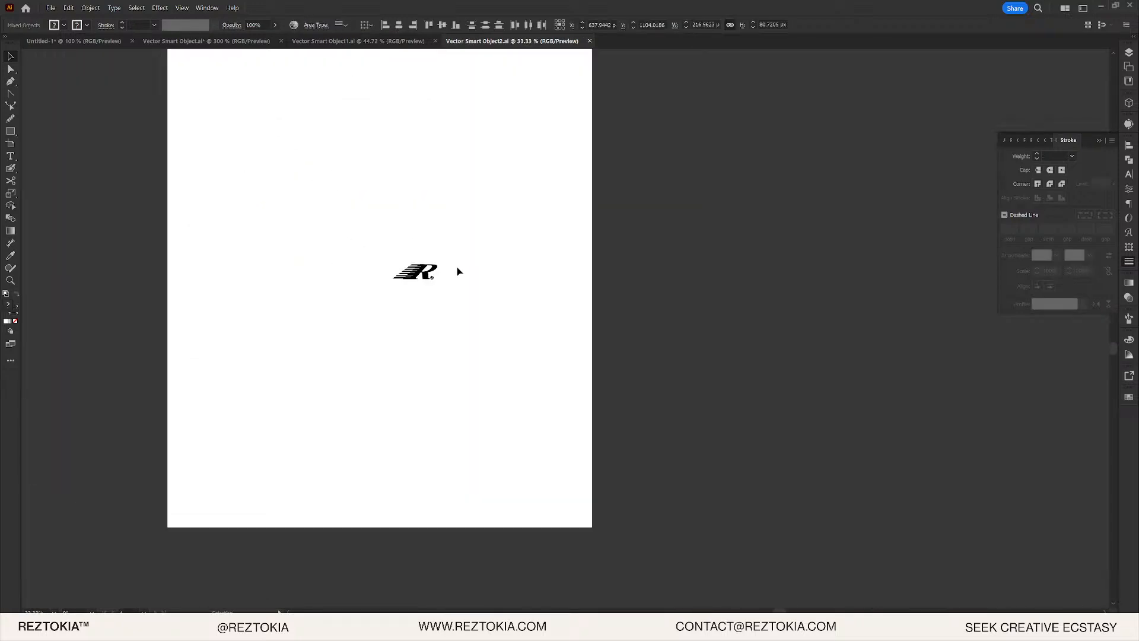
scroll(356, 257, up, 5)
- Expand the R logo with Object > Expand, applied three times
click(92, 10)
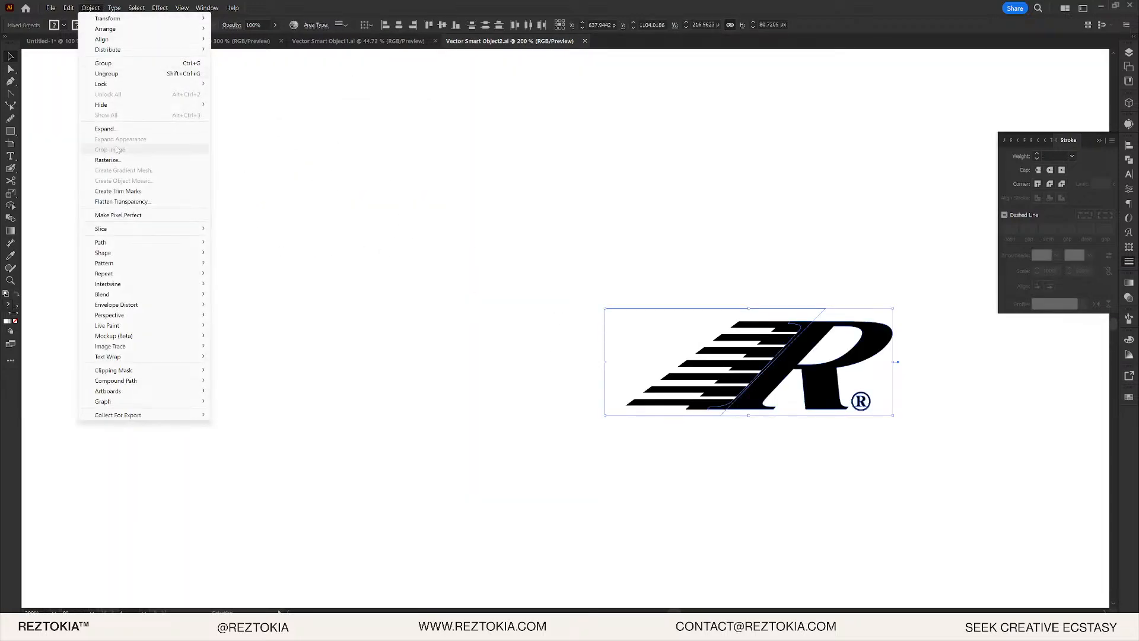
click(106, 128)
click(285, 255)
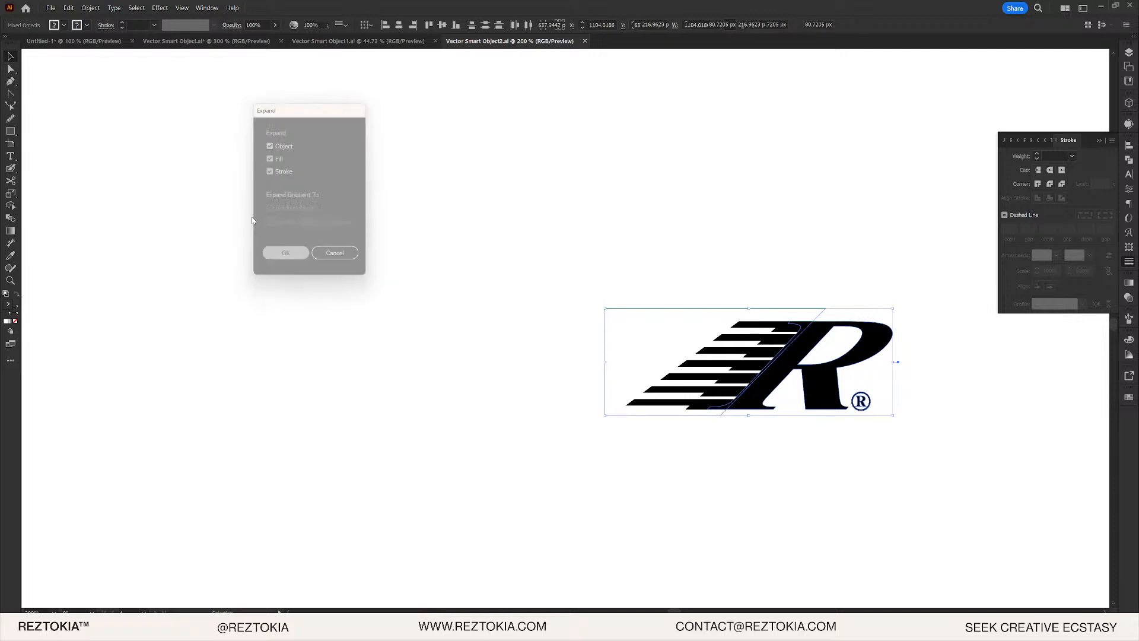
click(91, 8)
click(105, 129)
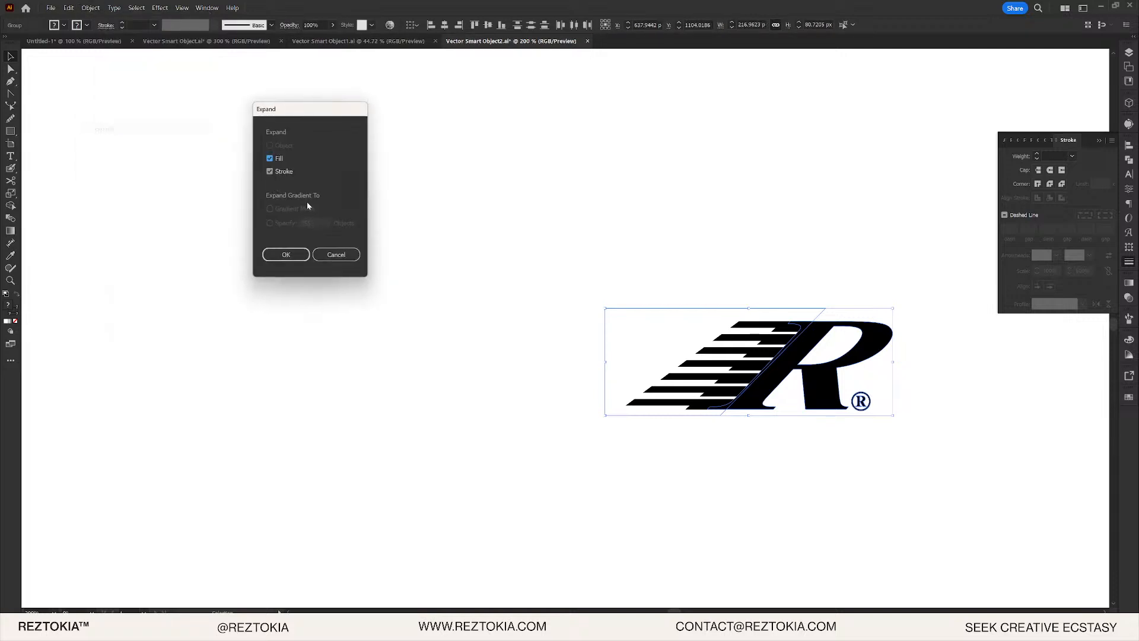
click(287, 258)
click(92, 8)
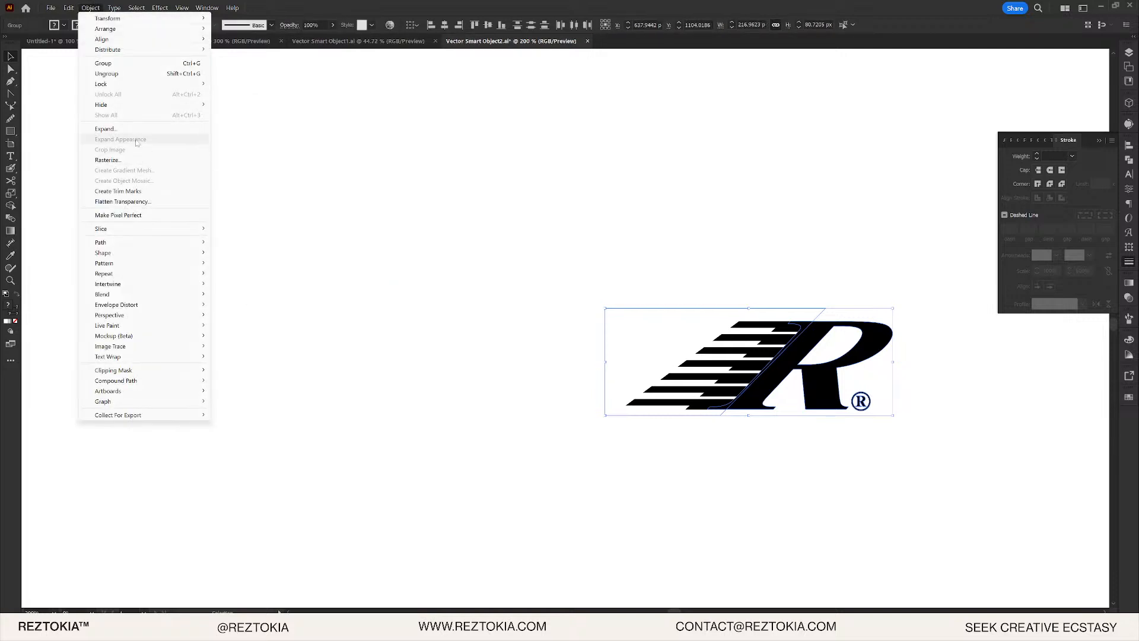
click(106, 129)
click(287, 255)
- Centre the expanded logo in the view and leave it deselected
click(784, 305)
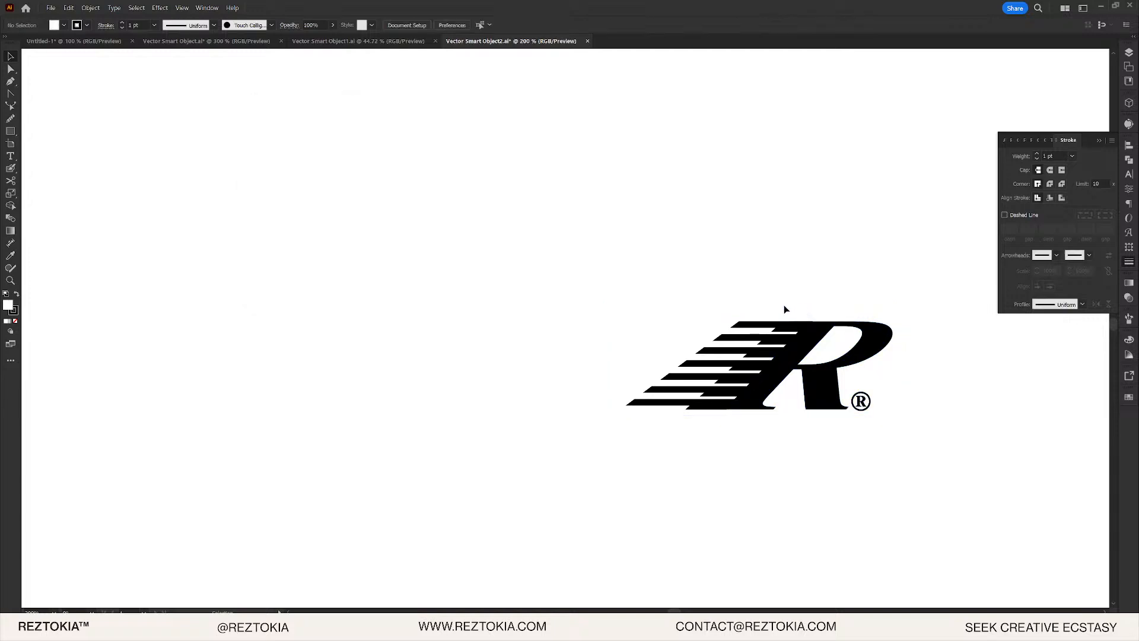
click(771, 326)
drag(553, 278, 917, 426)
key(space)
drag(933, 310, 678, 289)
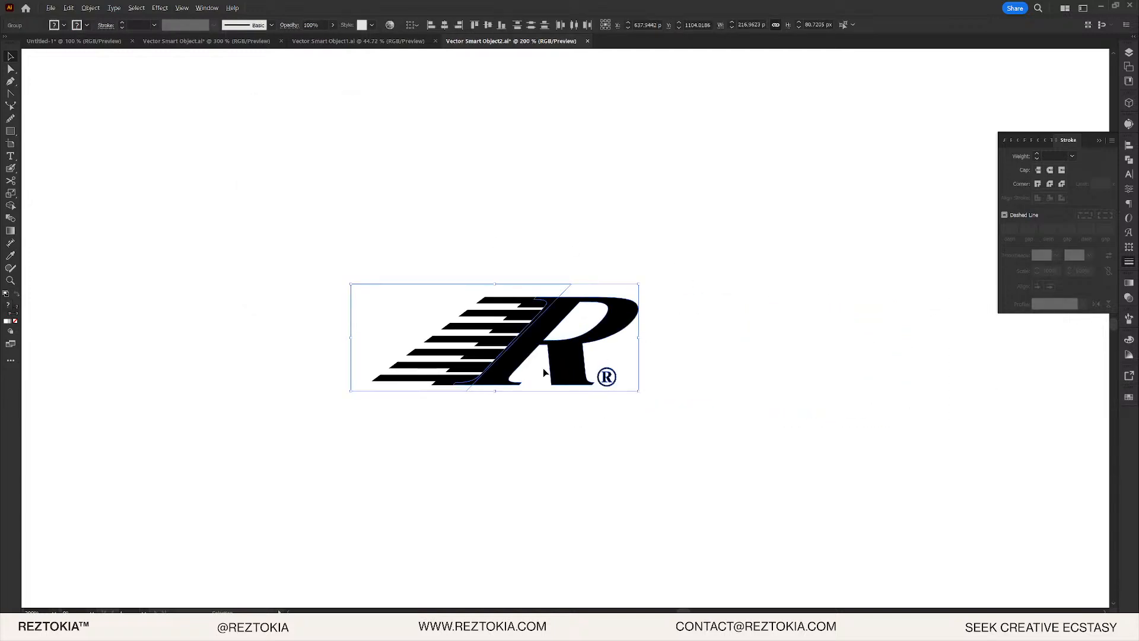
scroll(543, 367, up, 2)
click(779, 448)
drag(799, 468, 353, 201)
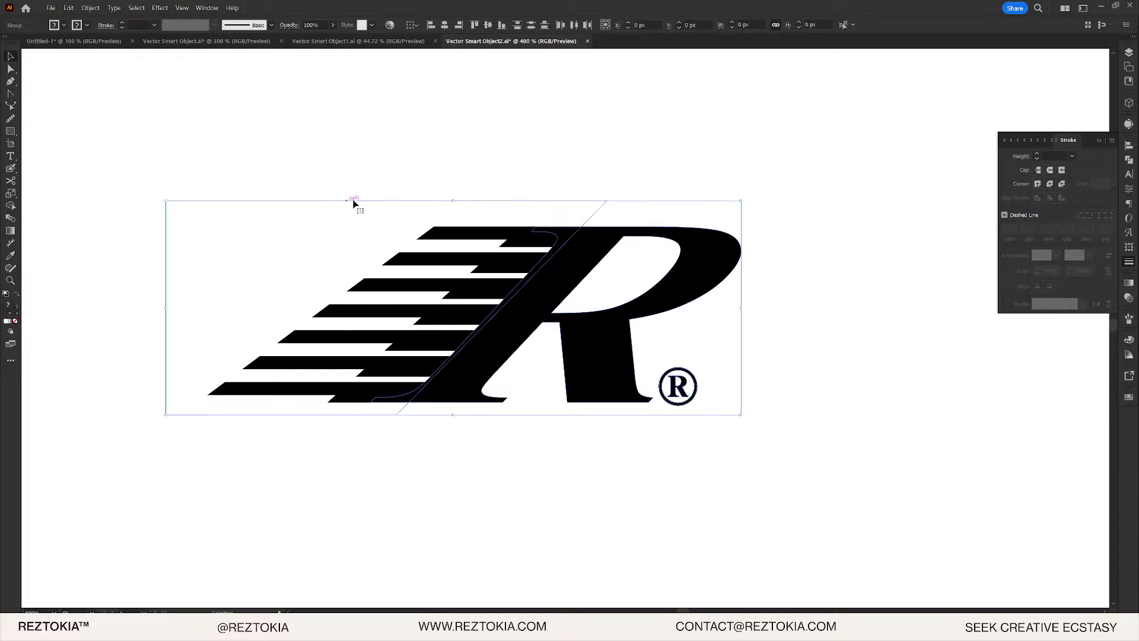
click(354, 147)
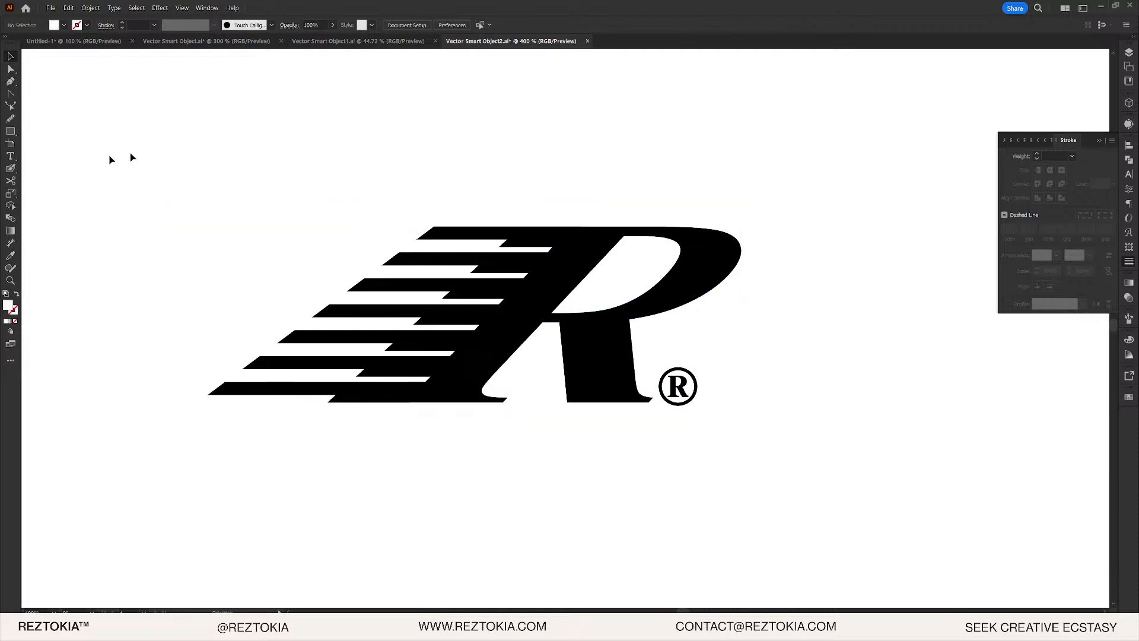
- Screenshot the logo area with Win+Shift+S and paste it onto the artboard as an image
key(super+shift+s)
drag(102, 106, 883, 478)
key(space)
drag(860, 382, 352, 376)
key(ctrl+v)
scroll(561, 313, down, 5)
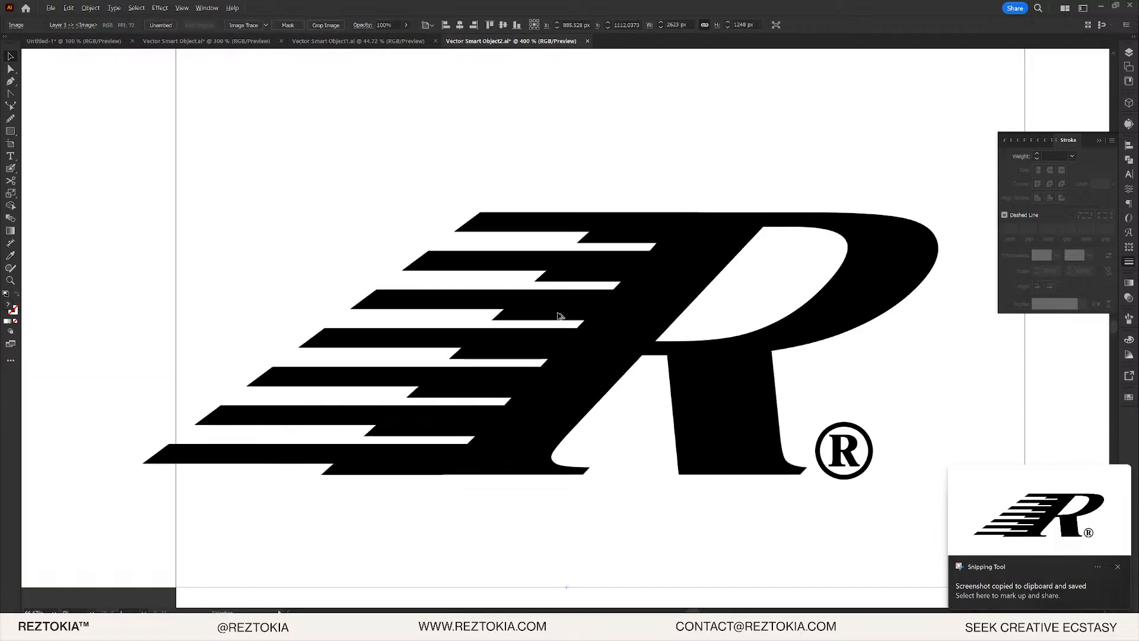
- Image-trace the pasted screenshot, with Ignore Color set to drop the white background
scroll(631, 307, down, 1)
drag(605, 277, 524, 230)
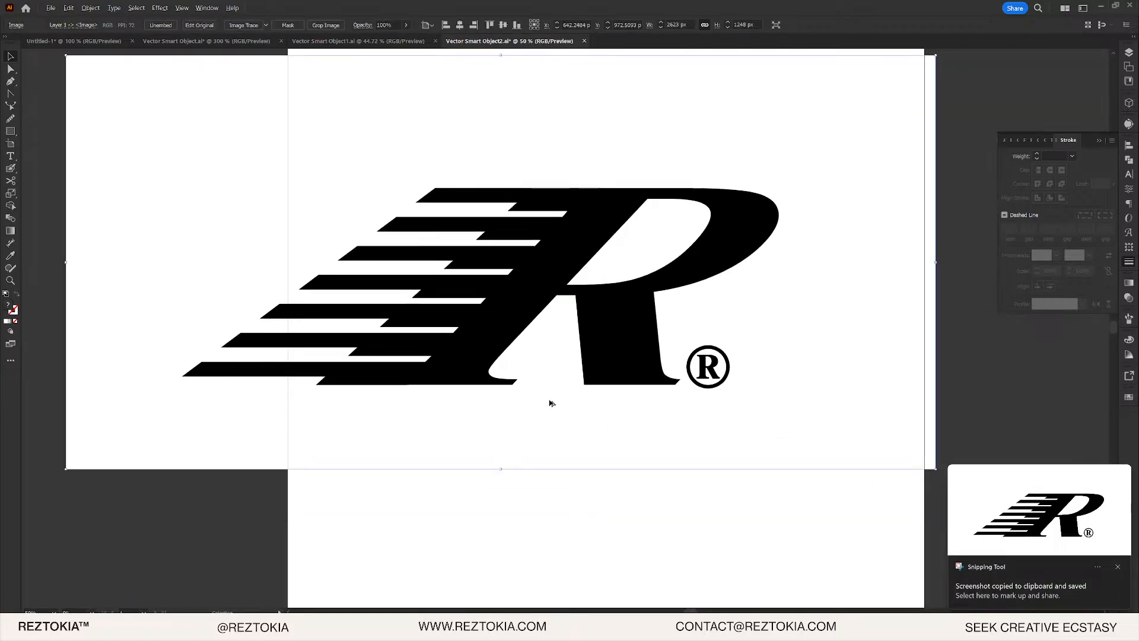
scroll(537, 401, down, 1)
click(265, 26)
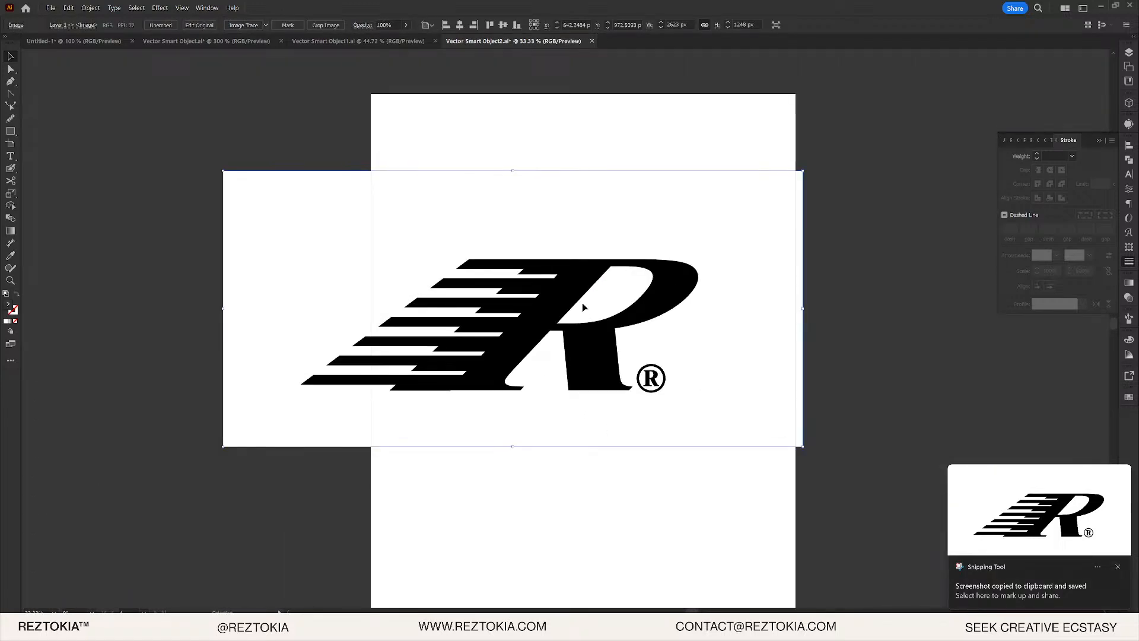
click(1130, 125)
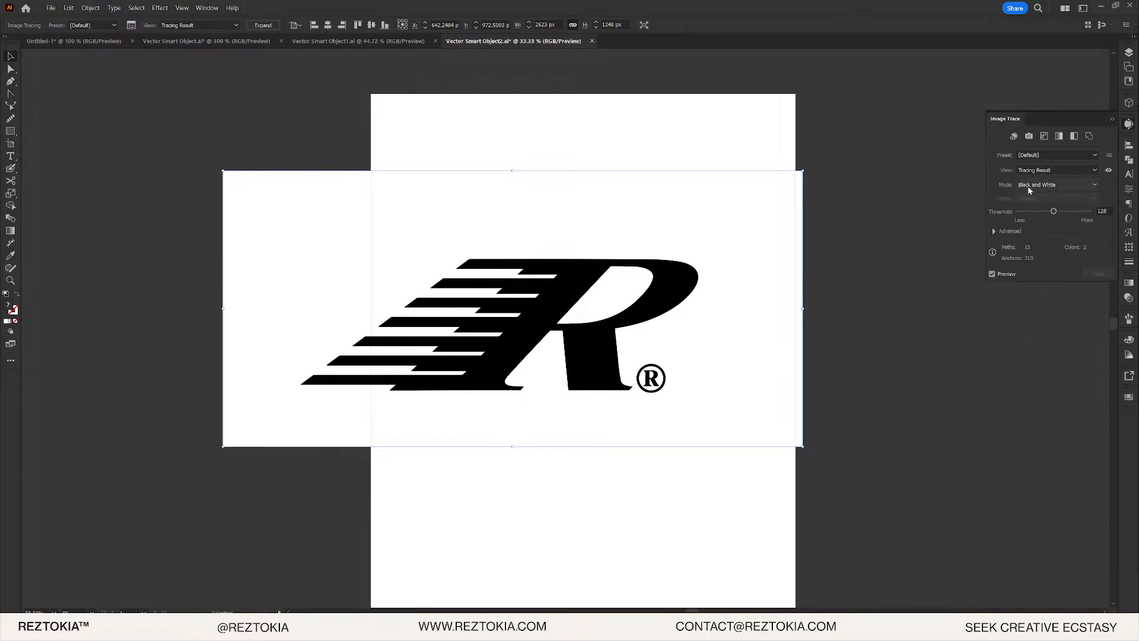
click(995, 231)
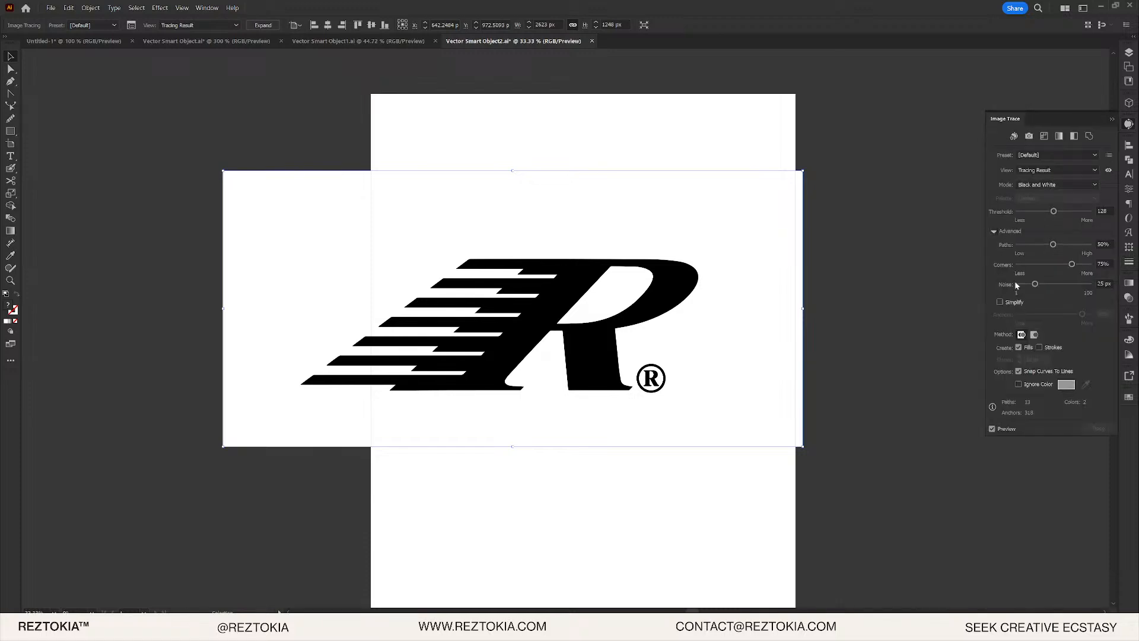
click(1019, 384)
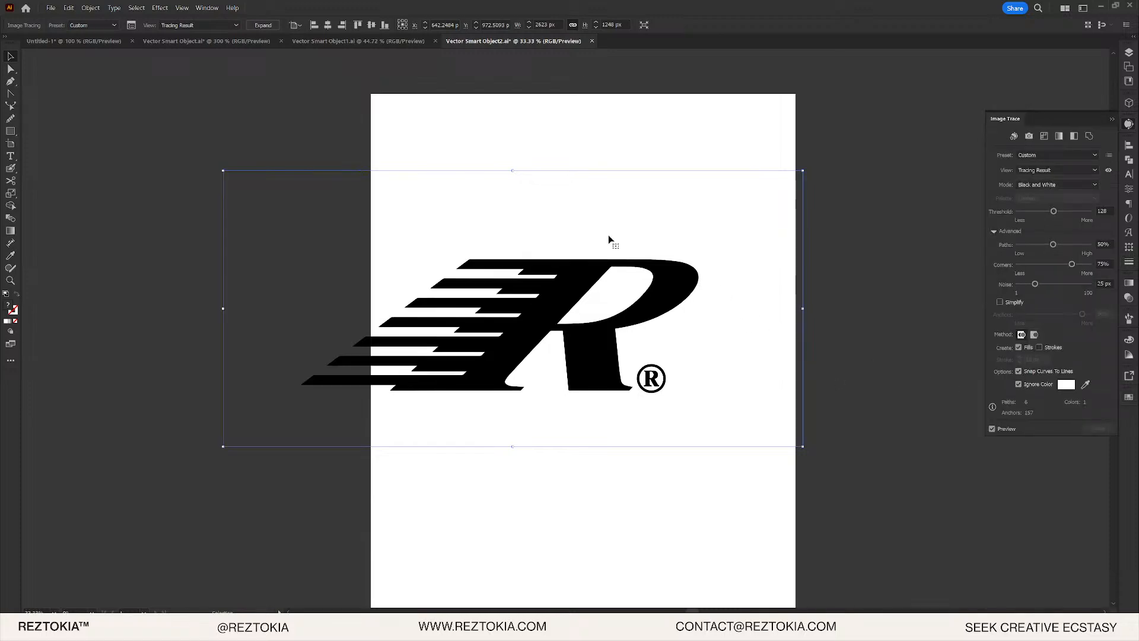
- Expand the trace and scale it to about 281 × 95 px over the original logo
click(263, 25)
mouse_move(609, 356)
mouse_down()
mouse_move(663, 496)
mouse_move(674, 469)
mouse_up()
drag(760, 505, 648, 450)
scroll(553, 445, up, 6)
scroll(708, 512, down, 2)
drag(615, 408, 517, 111)
drag(535, 155, 654, 251)
scroll(584, 407, up, 3)
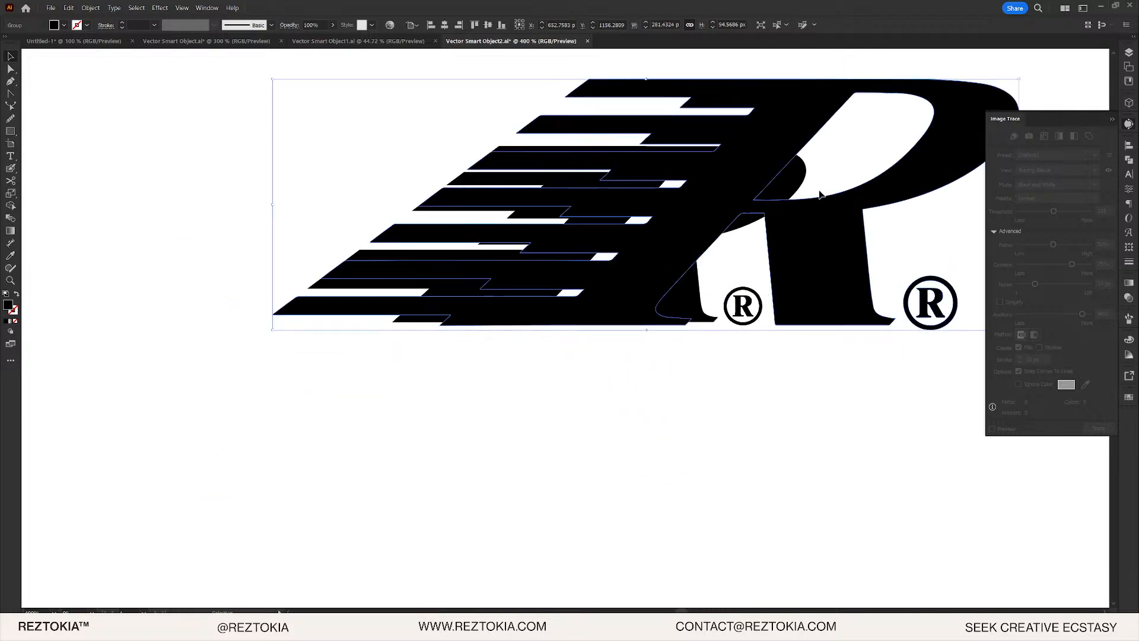
- Shrink the traced logo to about 206 px wide, delete the old logo, and paste the new one in place
drag(822, 195, 654, 248)
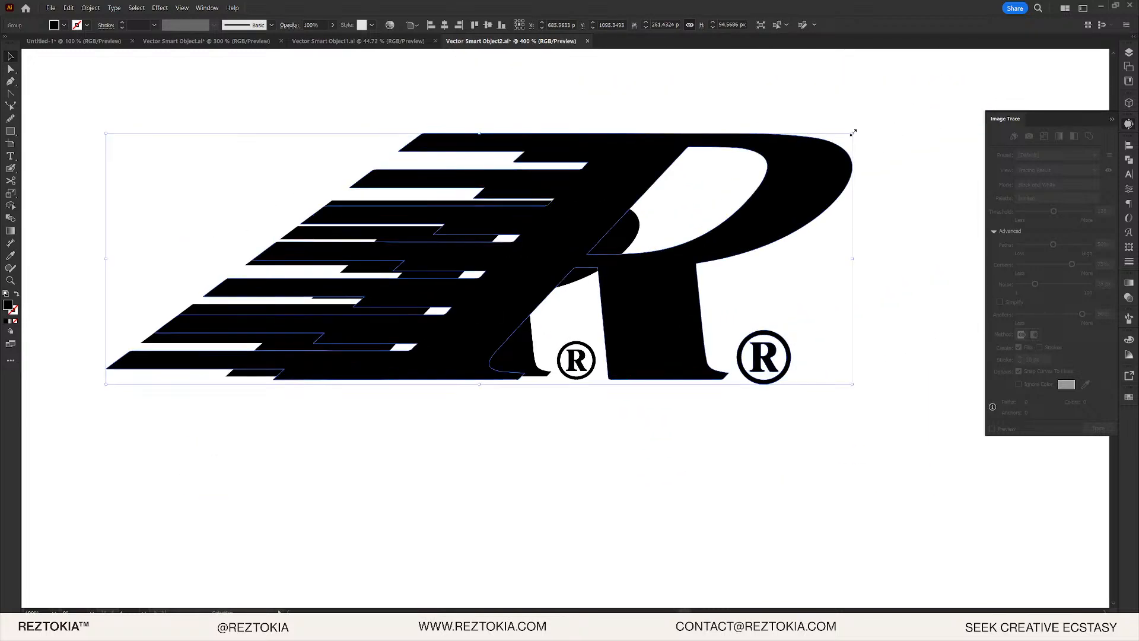
drag(853, 132, 658, 204)
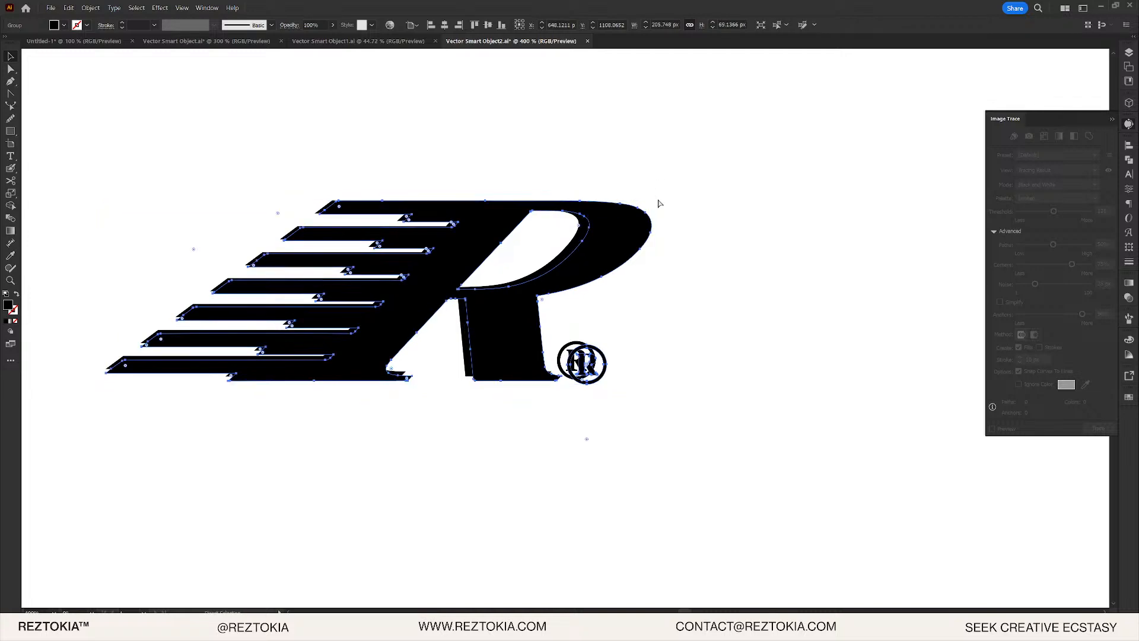
key(ctrl+x)
drag(402, 124, 760, 431)
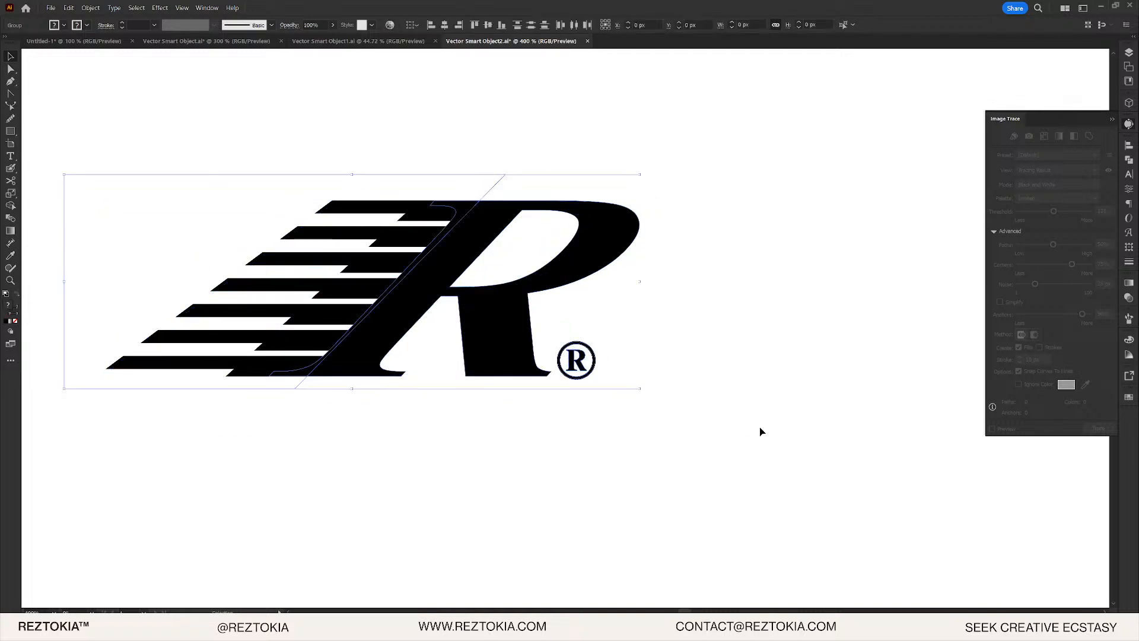
key(Delete)
key(ctrl+f)
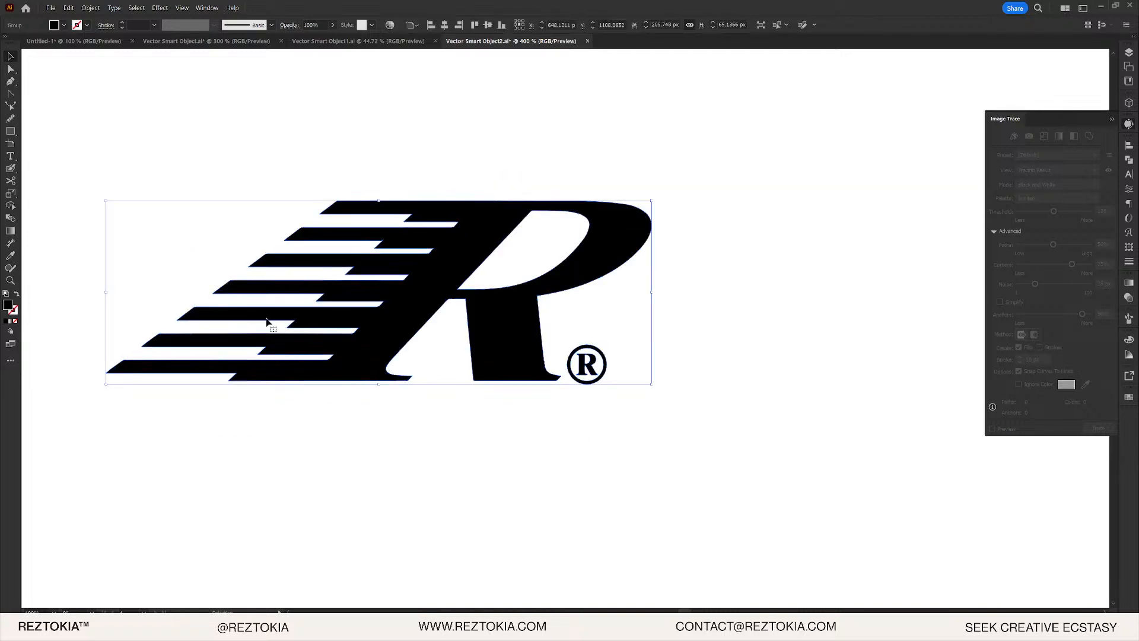
- Give the logo a white stroke with rounded caps
double_click(15, 312)
drag(806, 387, 690, 264)
click(968, 330)
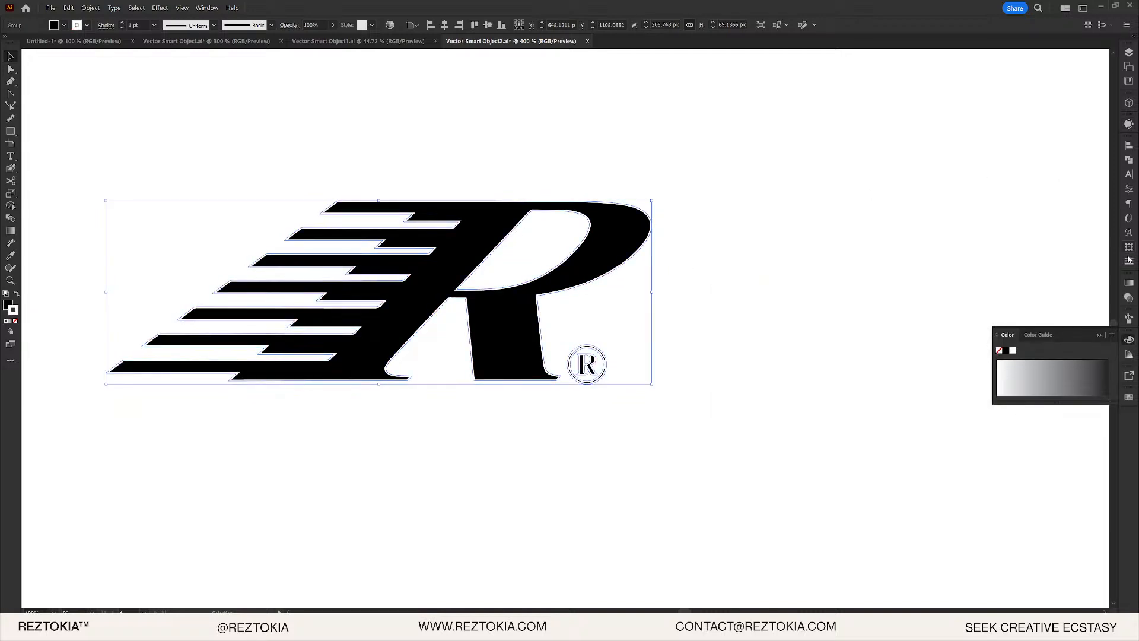
click(1130, 259)
click(1050, 171)
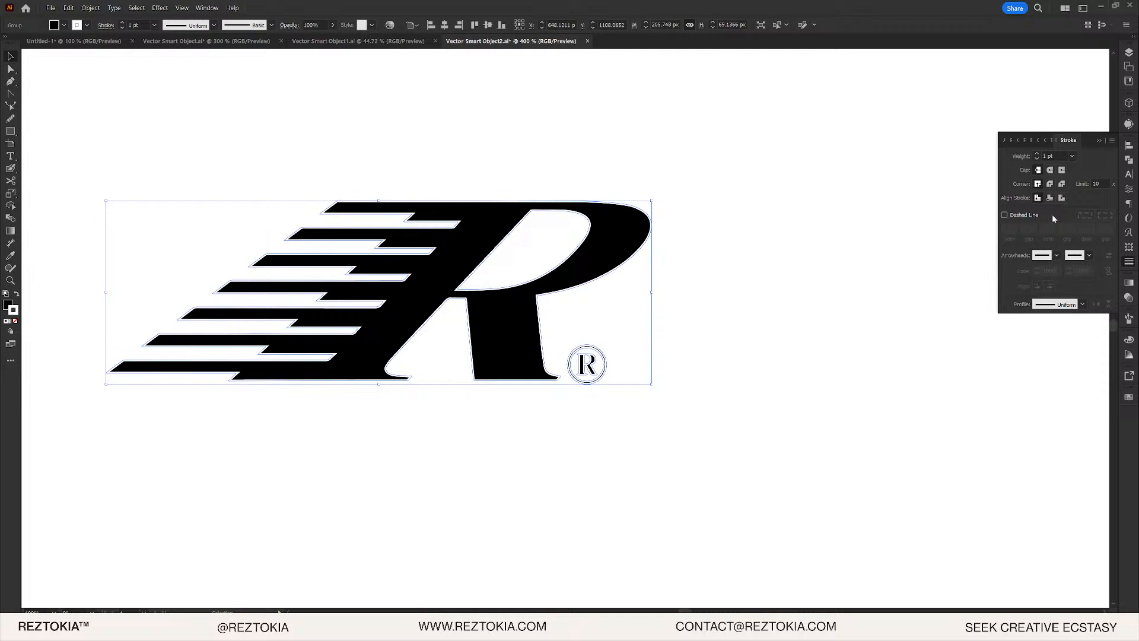
- Align the stroke to the inside and reduce its weight to 0.1 pt
scroll(464, 236, up, 1)
scroll(466, 237, up, 1)
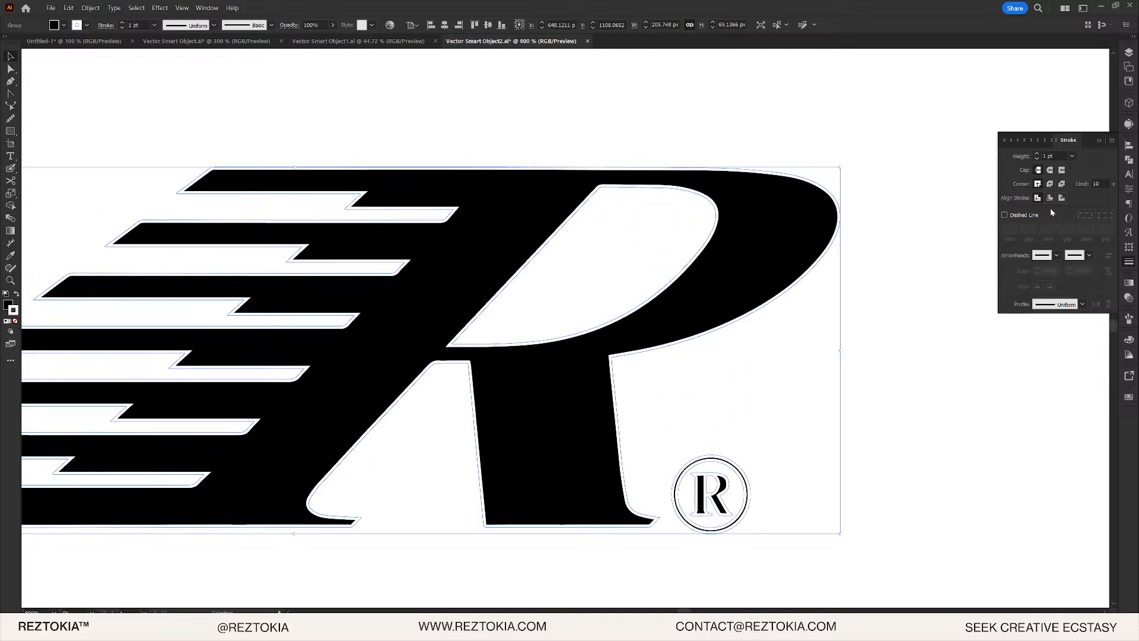
click(1062, 198)
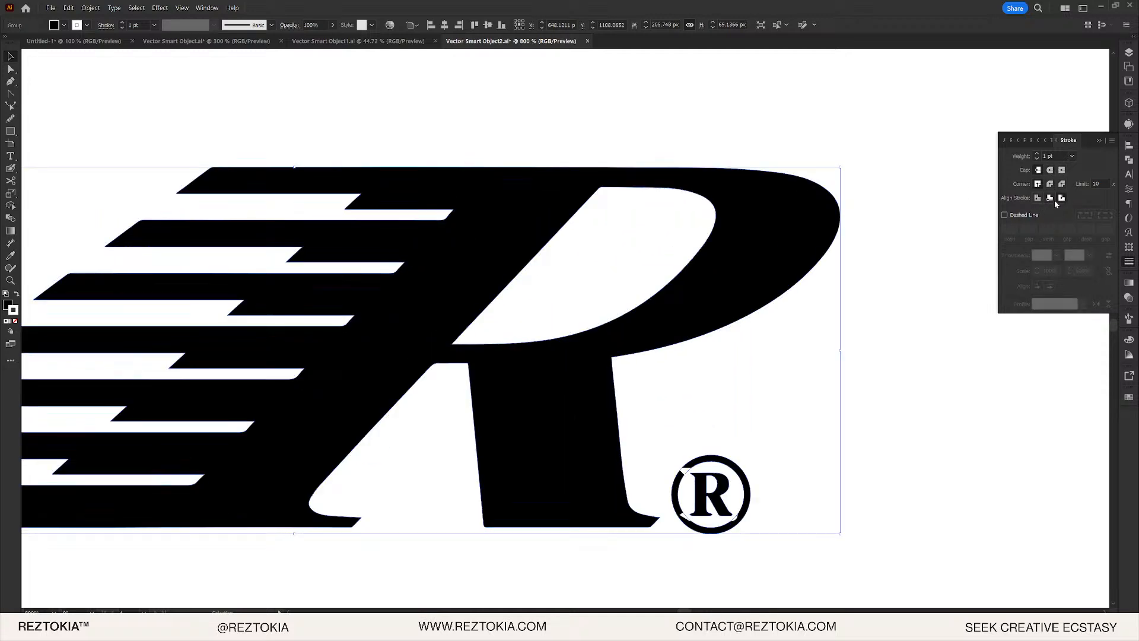
click(1052, 196)
click(1037, 159)
click(1037, 158)
click(1037, 158)
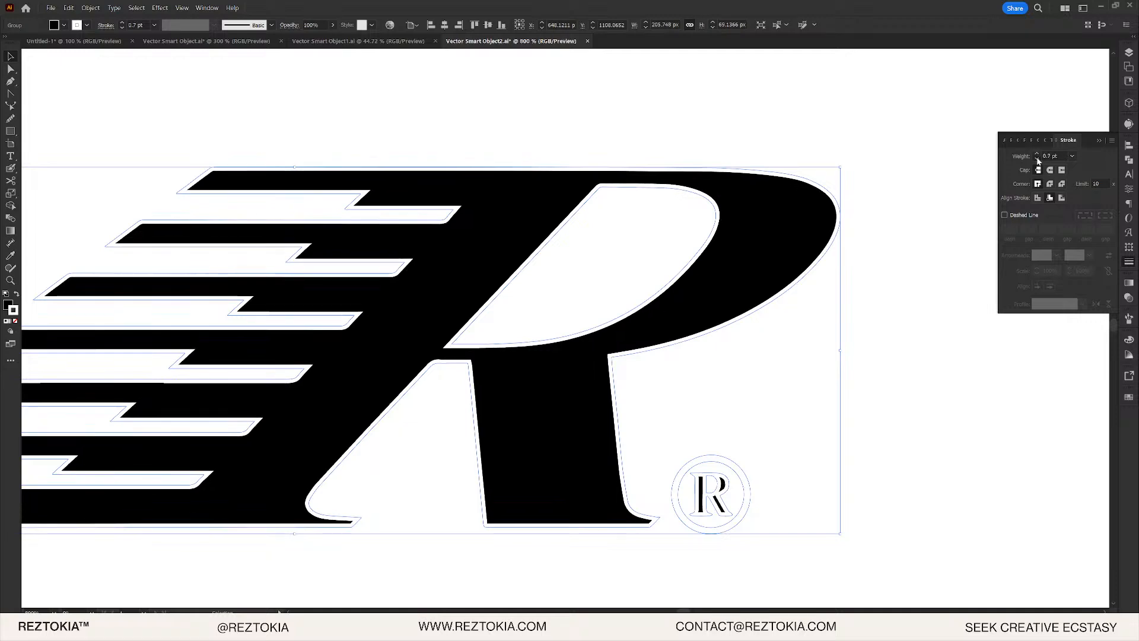
click(1037, 159)
click(1037, 158)
click(1038, 158)
click(1037, 159)
click(1037, 159)
click(1037, 159)
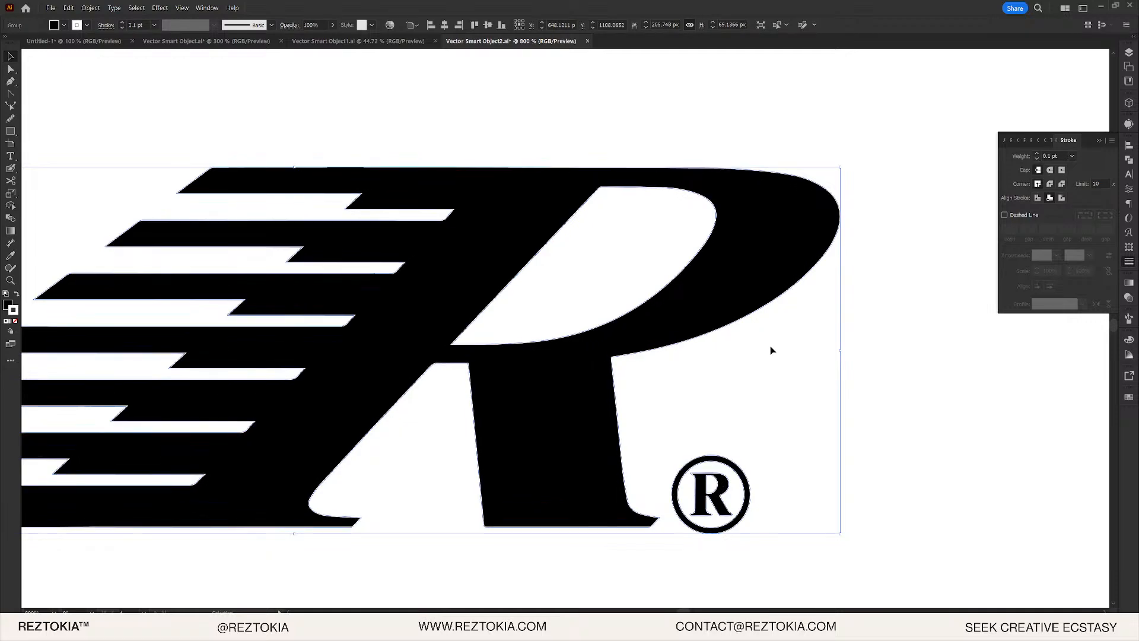
scroll(734, 482, up, 5)
scroll(776, 448, down, 5)
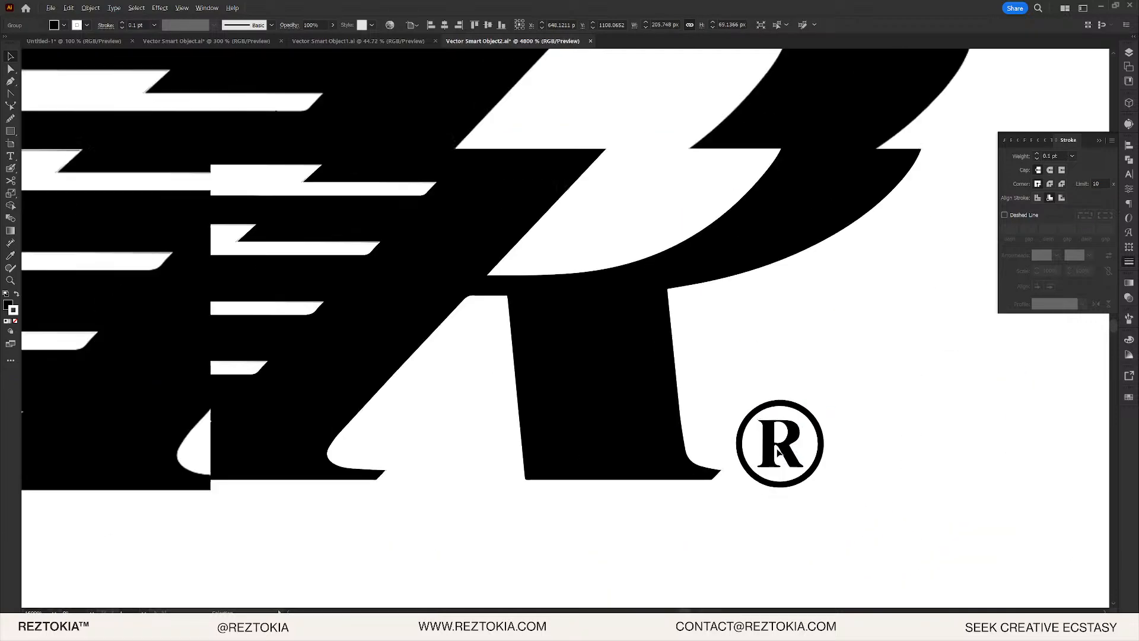
scroll(747, 441, up, 1)
- Remove the stroke from the ® symbol only
click(782, 497)
drag(776, 527, 667, 348)
drag(821, 500, 656, 324)
click(1038, 159)
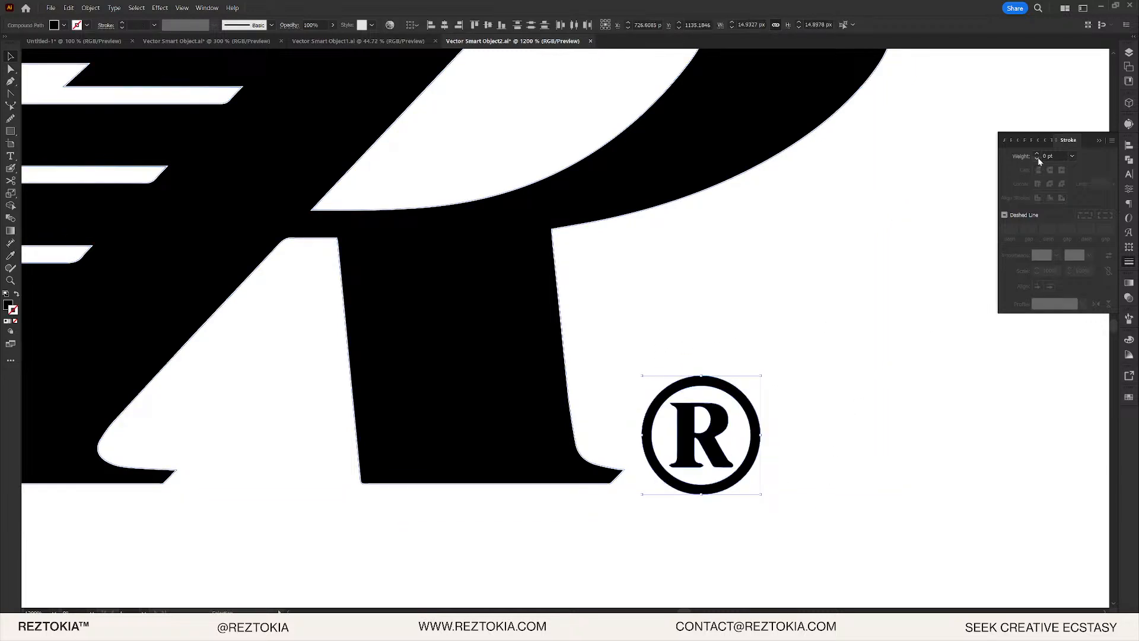
click(805, 331)
scroll(802, 382, down, 4)
drag(721, 301, 726, 312)
- Raise the R logo's stroke to 0.3 pt and save in both Illustrator and Photoshop
drag(429, 235, 727, 435)
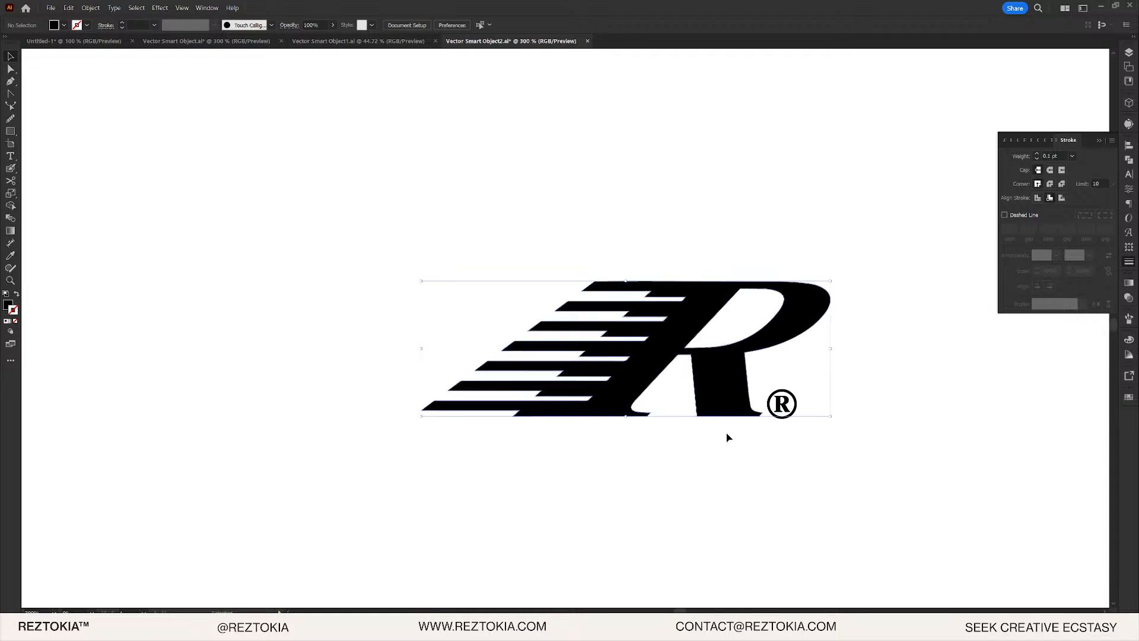
click(1037, 153)
click(1037, 153)
click(855, 194)
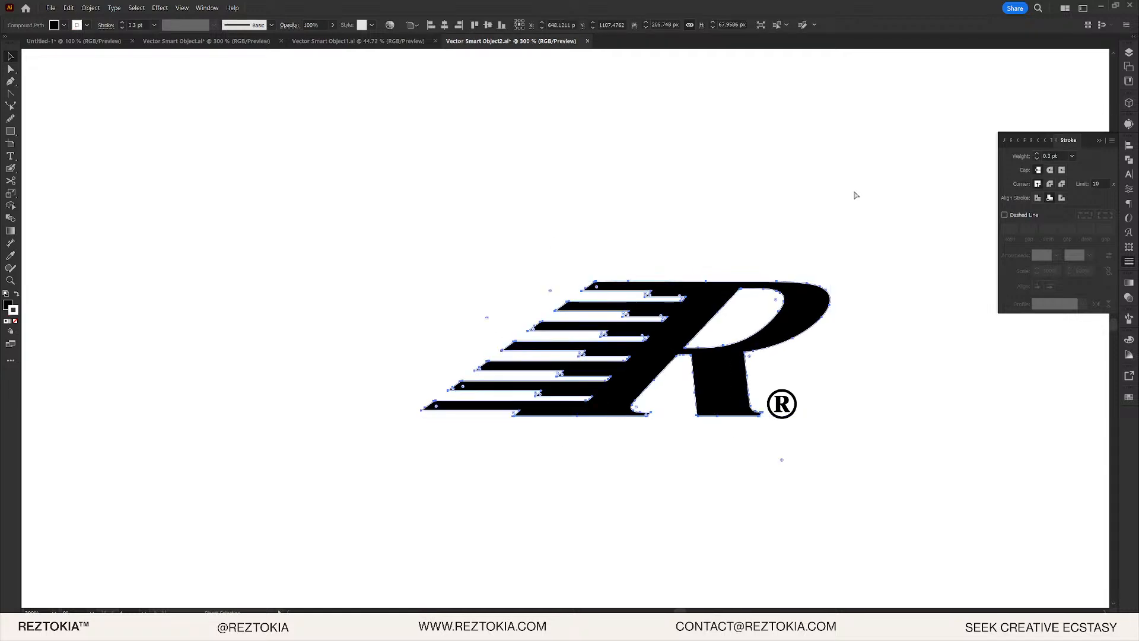
key(ctrl+s)
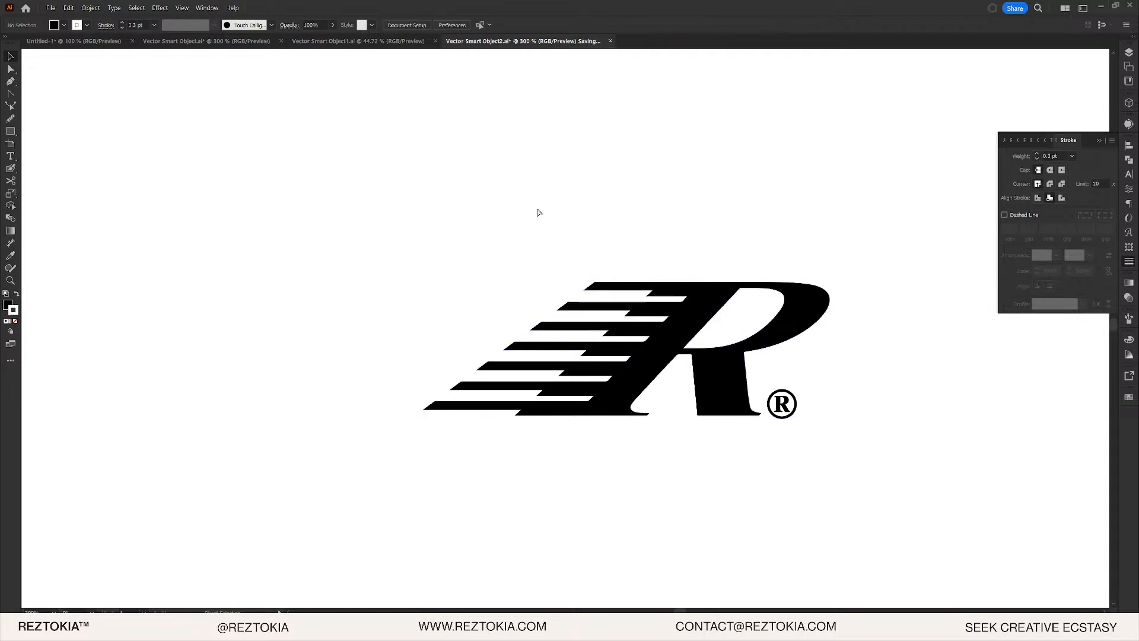
key(alt+Tab)
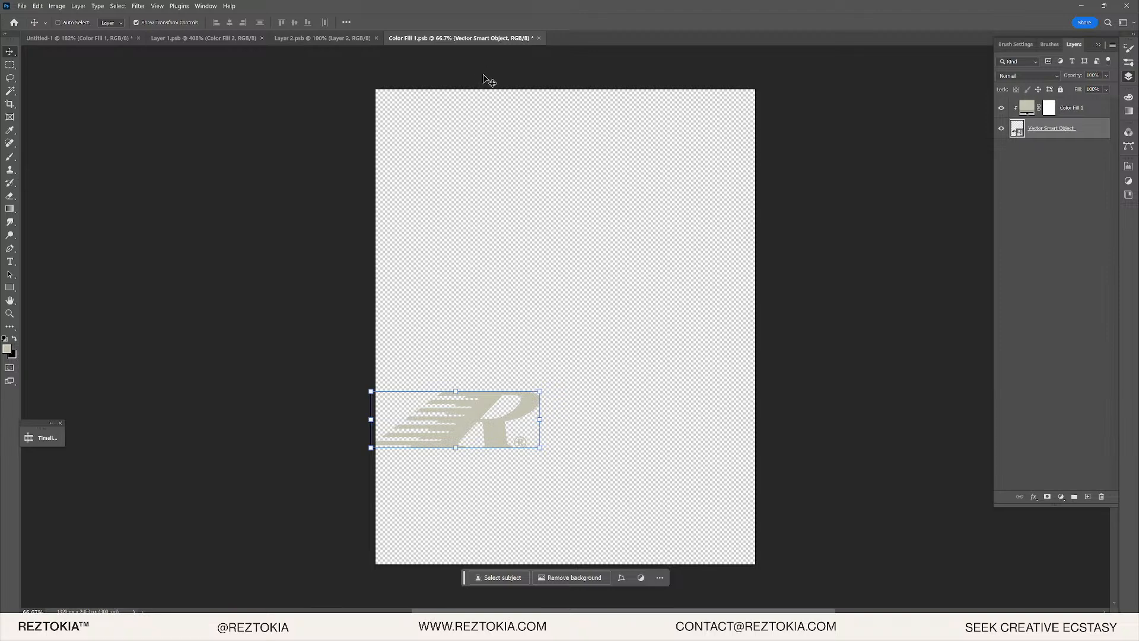
key(ctrl+s)
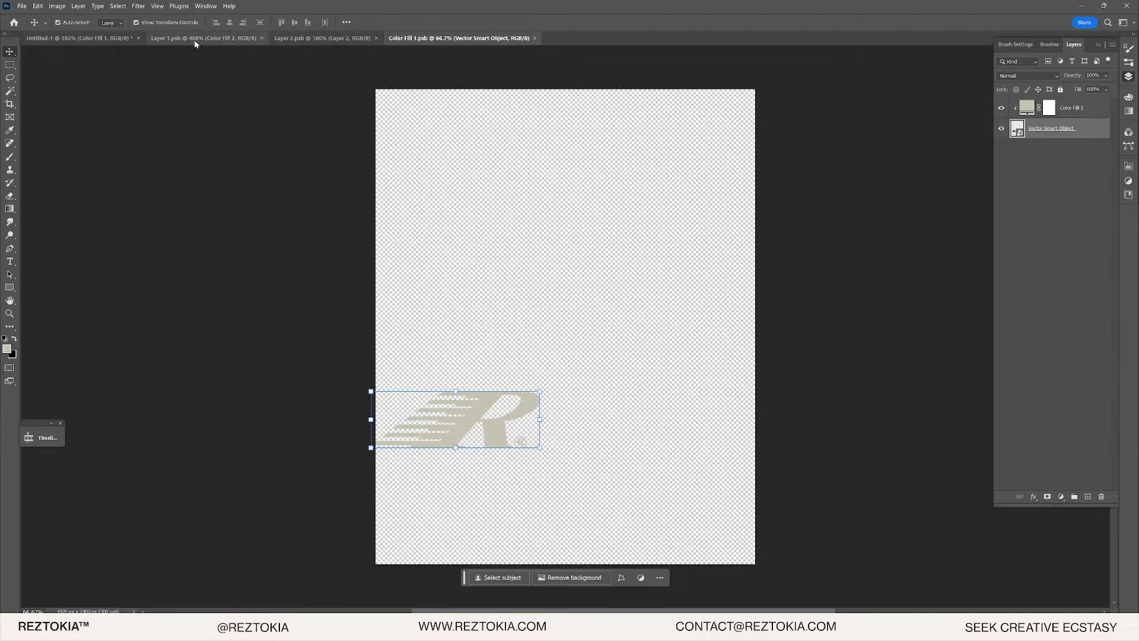
- In the Untitled-1 composite, move the R logo lower on the car's nose
key(ctrl+Tab)
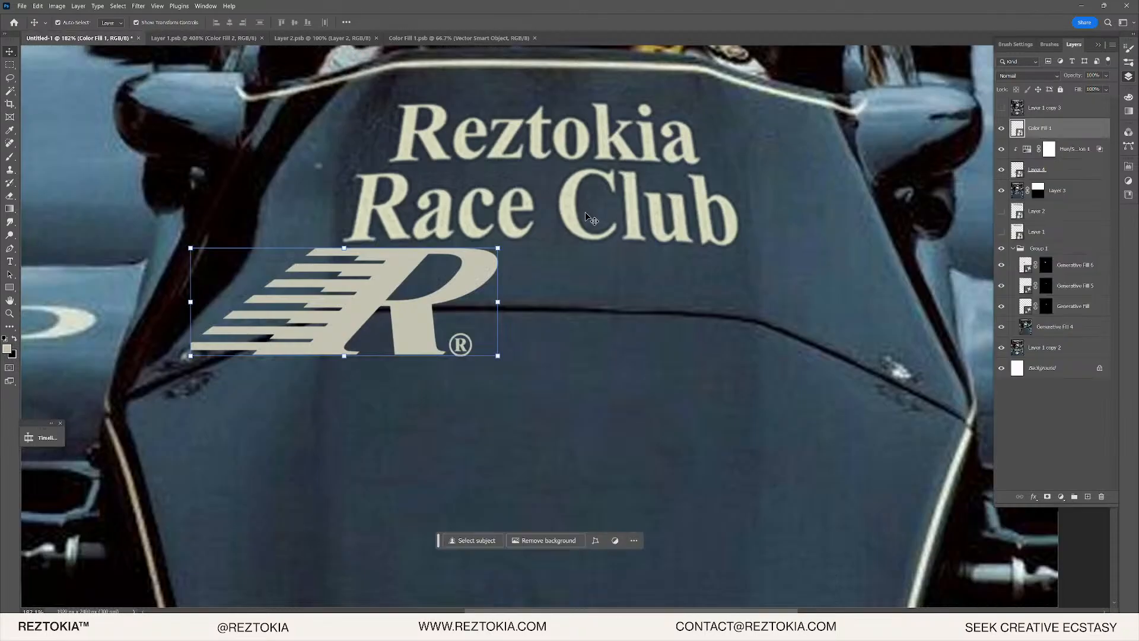
drag(446, 281, 636, 410)
key(alt+Tab)
key(alt+Tab)
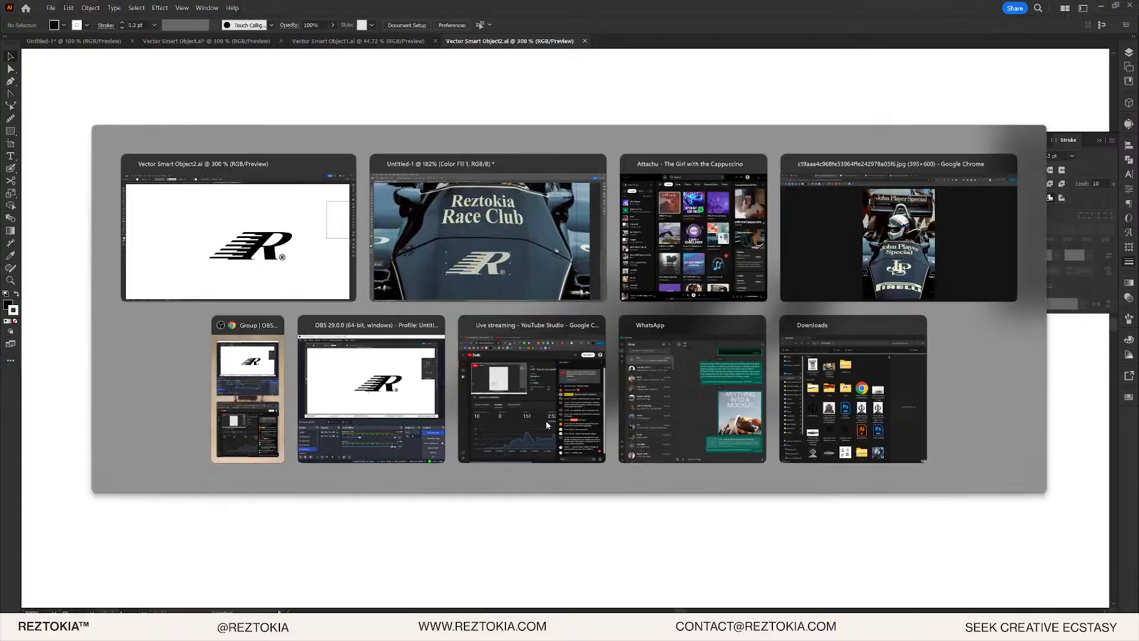
click(621, 402)
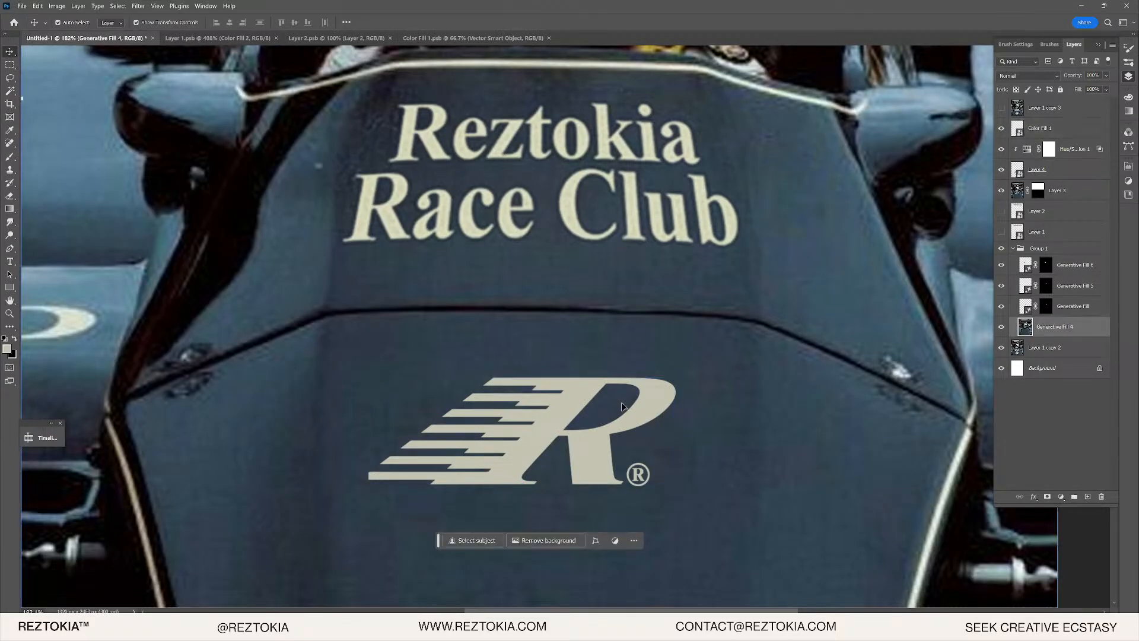
click(568, 401)
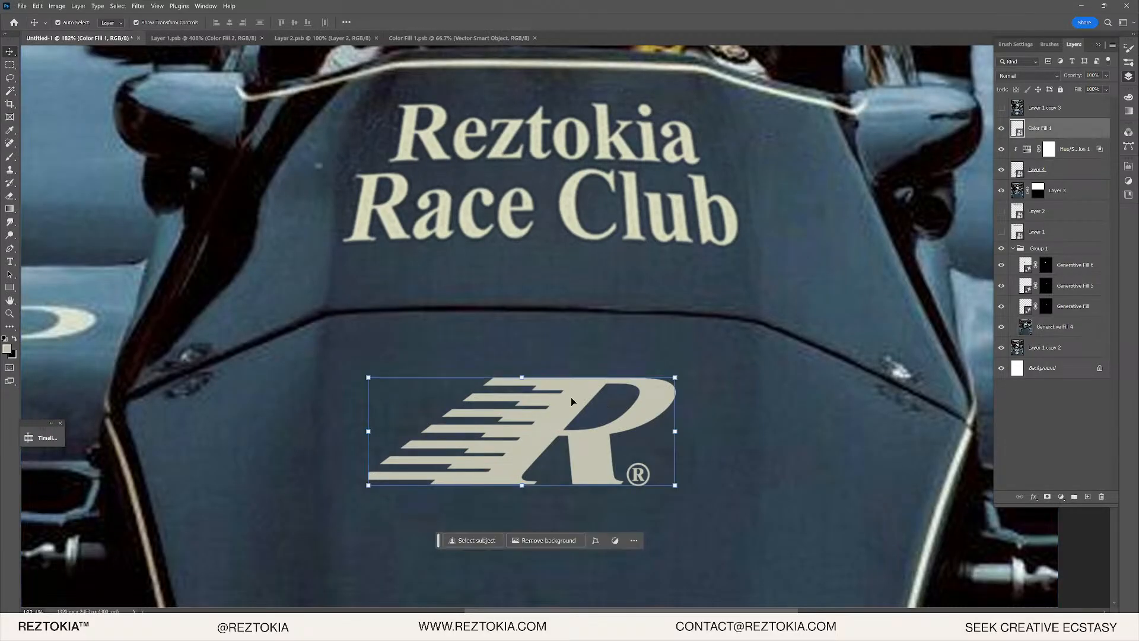
- Lock the Color Fill 1 layer inside the logo's smart object and save it
double_click(1018, 127)
drag(482, 404, 539, 407)
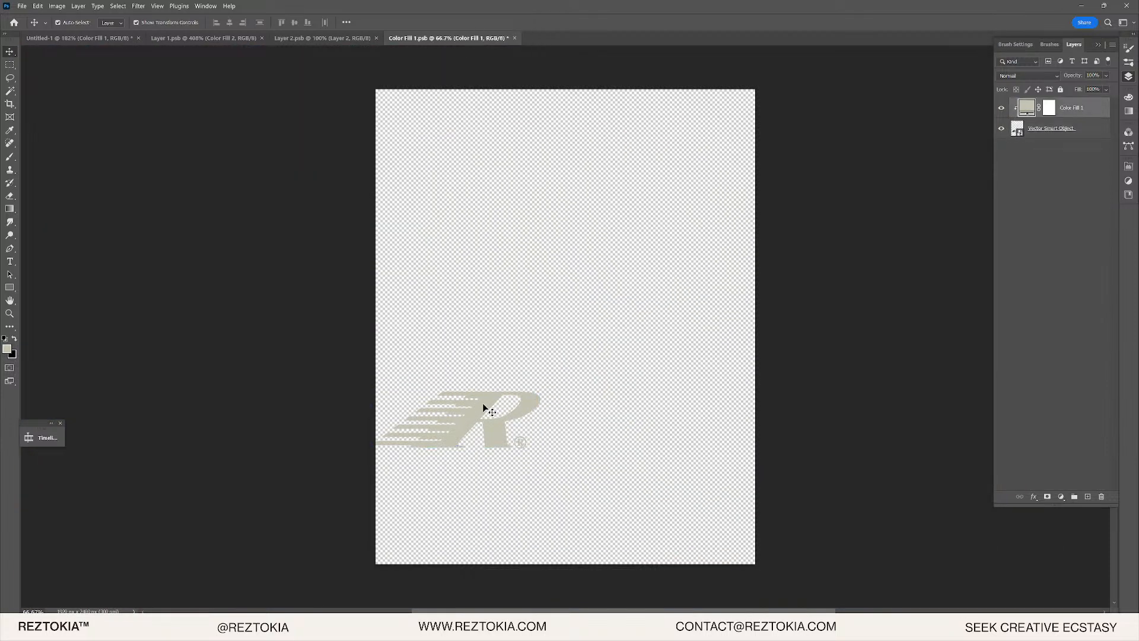
click(1039, 126)
drag(465, 426, 527, 402)
click(1061, 89)
click(515, 305)
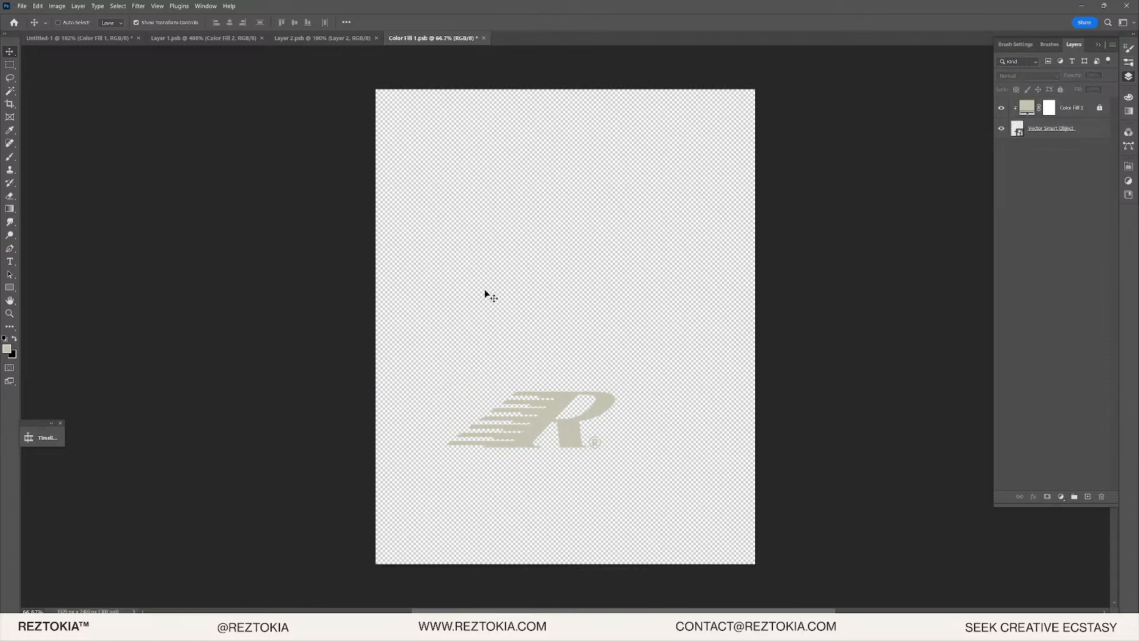
key(ctrl+s)
- Centre the R logo horizontally beneath the Reztokia Race Club lettering
click(53, 37)
drag(633, 401, 579, 404)
scroll(584, 405, down, 5)
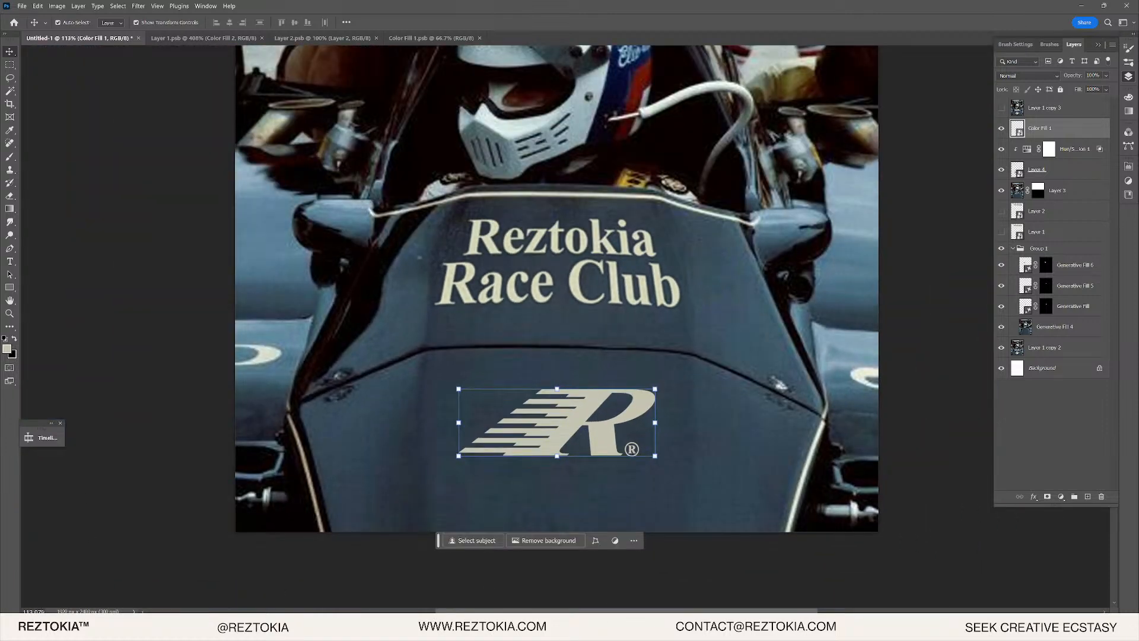
scroll(691, 287, up, 5)
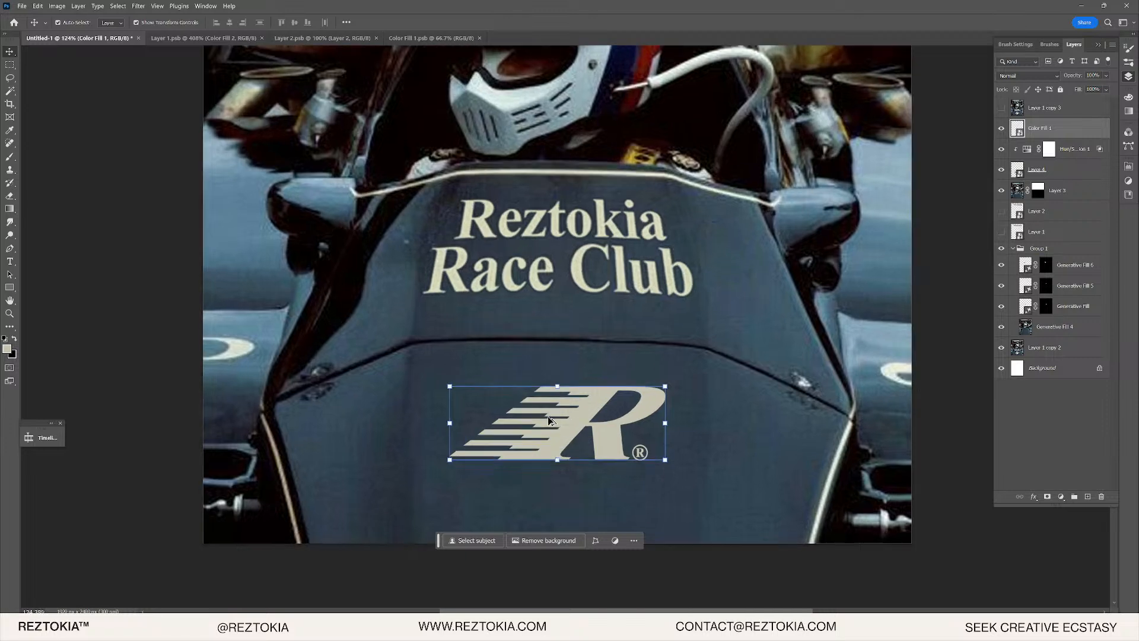
drag(781, 369, 789, 310)
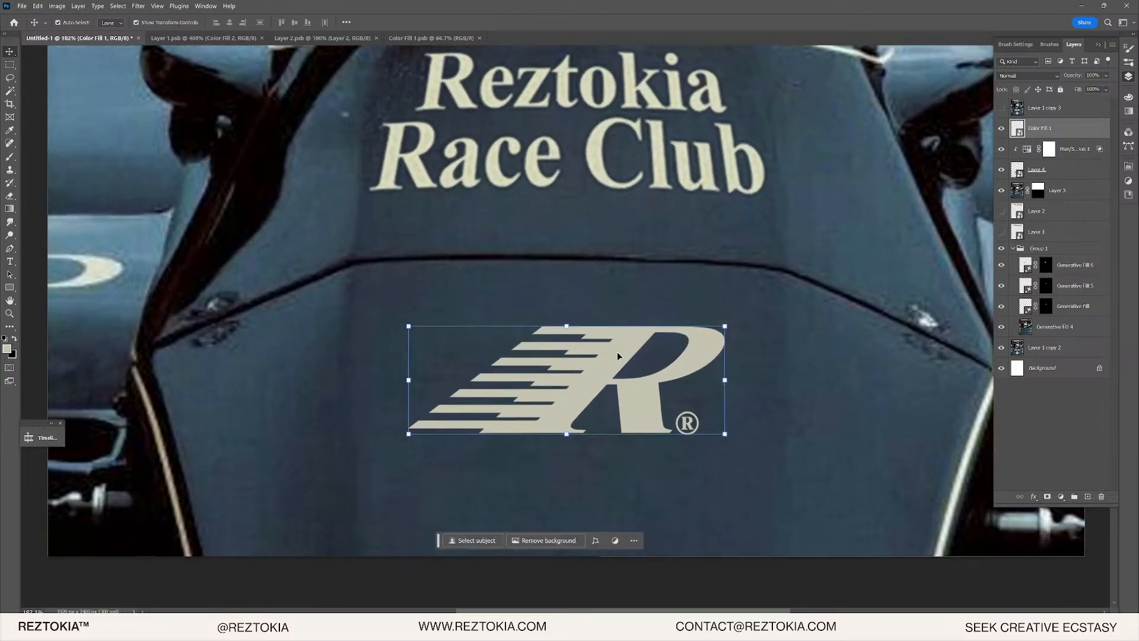
scroll(618, 375, up, 3)
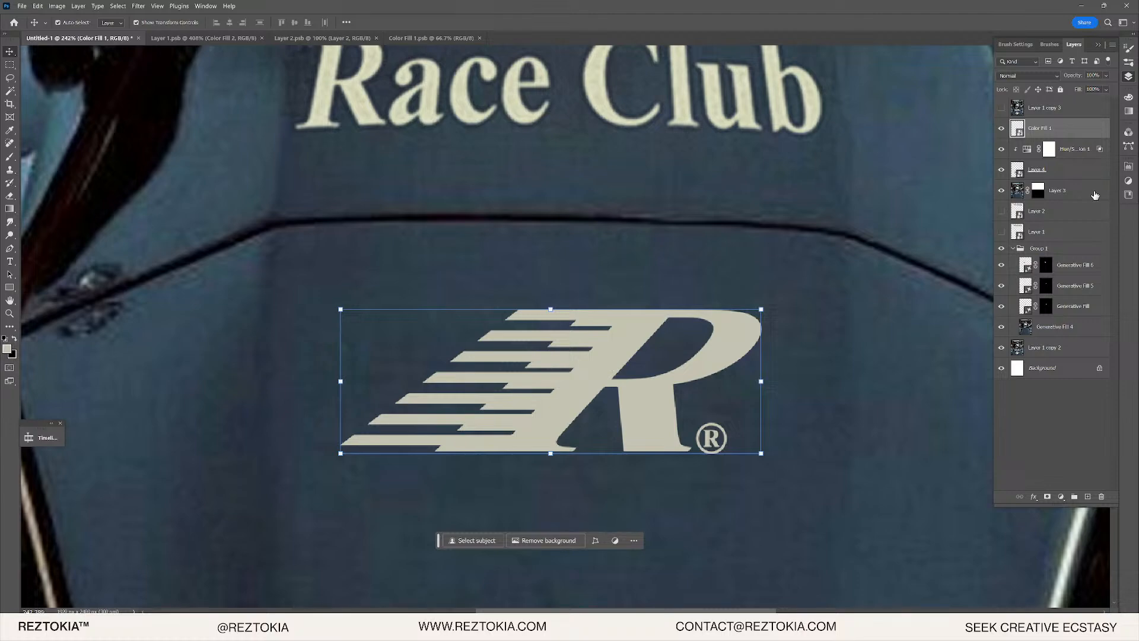
scroll(536, 455, down, 4)
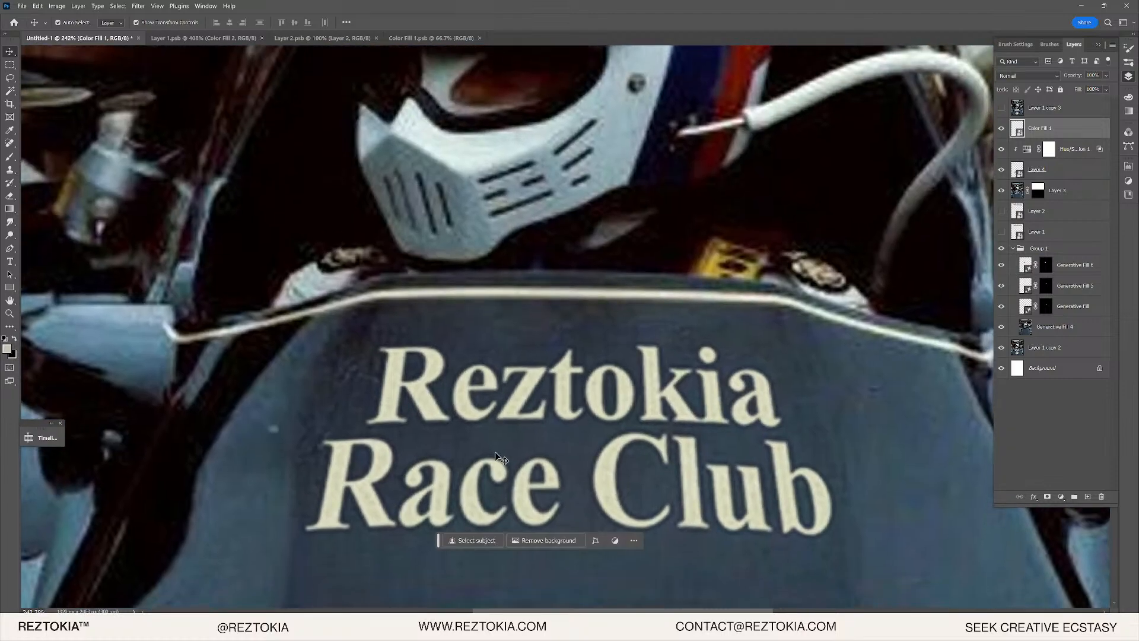
scroll(536, 456, down, 5)
scroll(543, 495, up, 3)
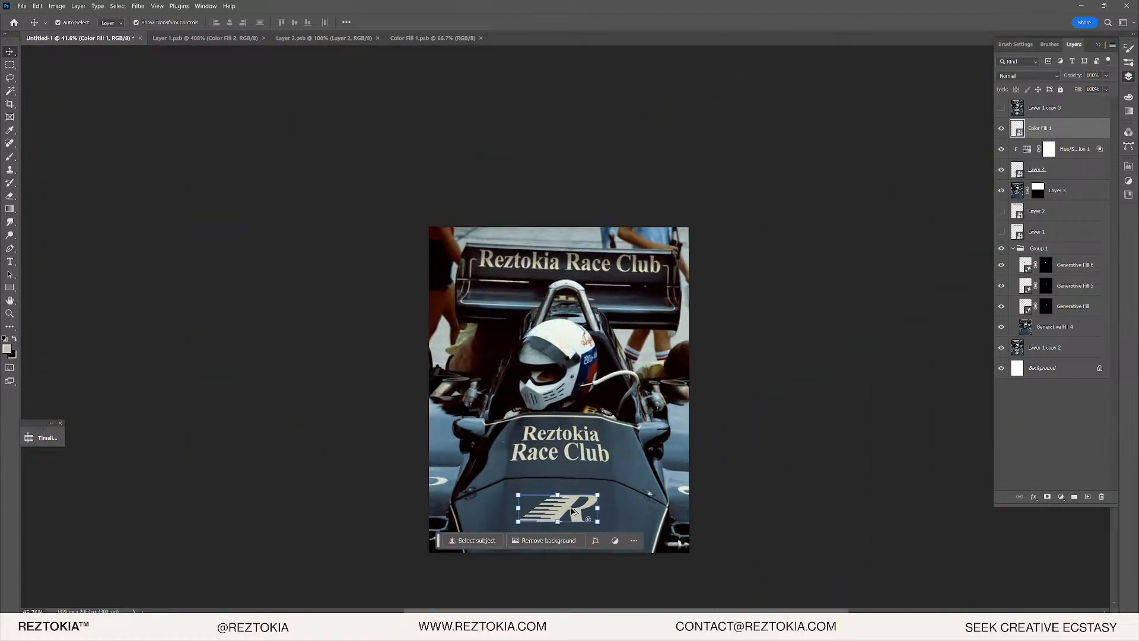
scroll(543, 495, up, 5)
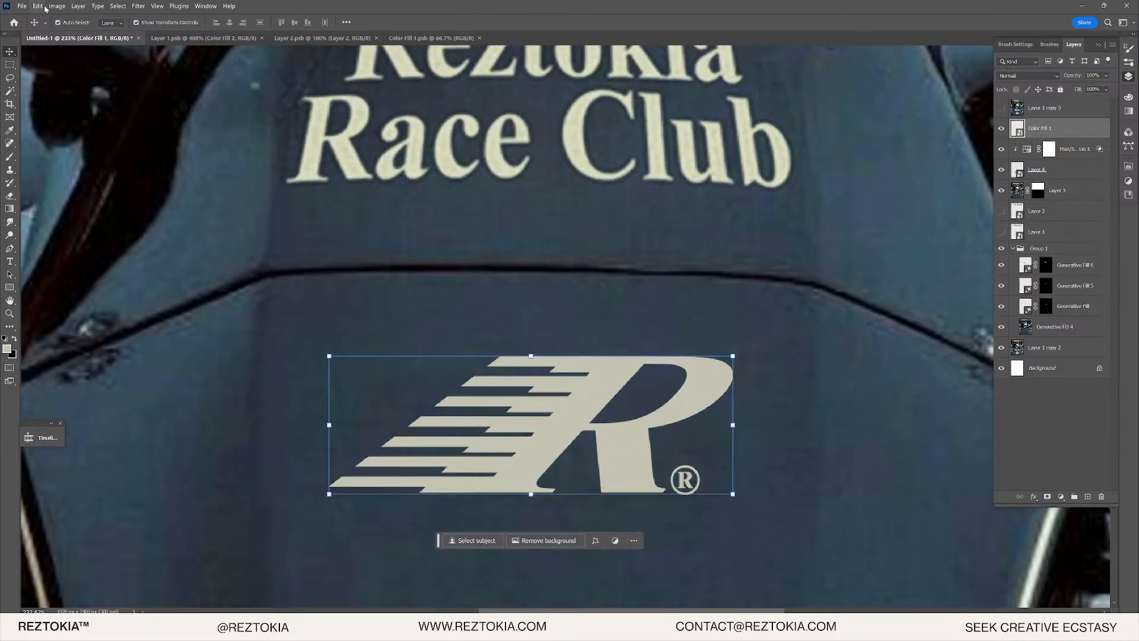
- Warp the R logo so it bends upward into a curve
click(37, 6)
mouse_move(89, 234)
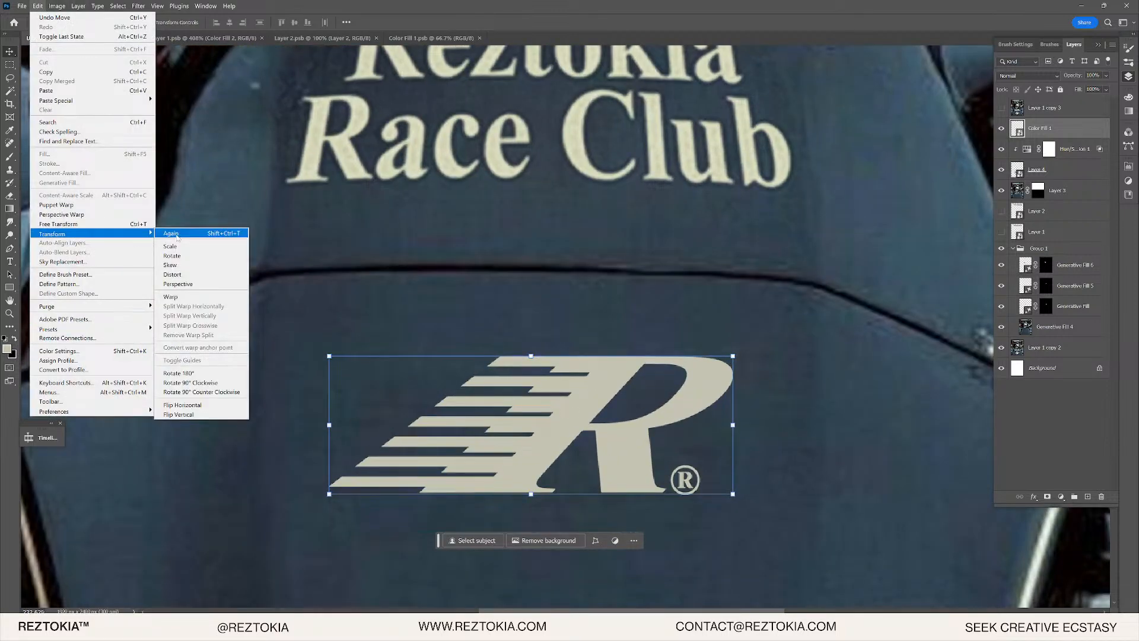
click(193, 298)
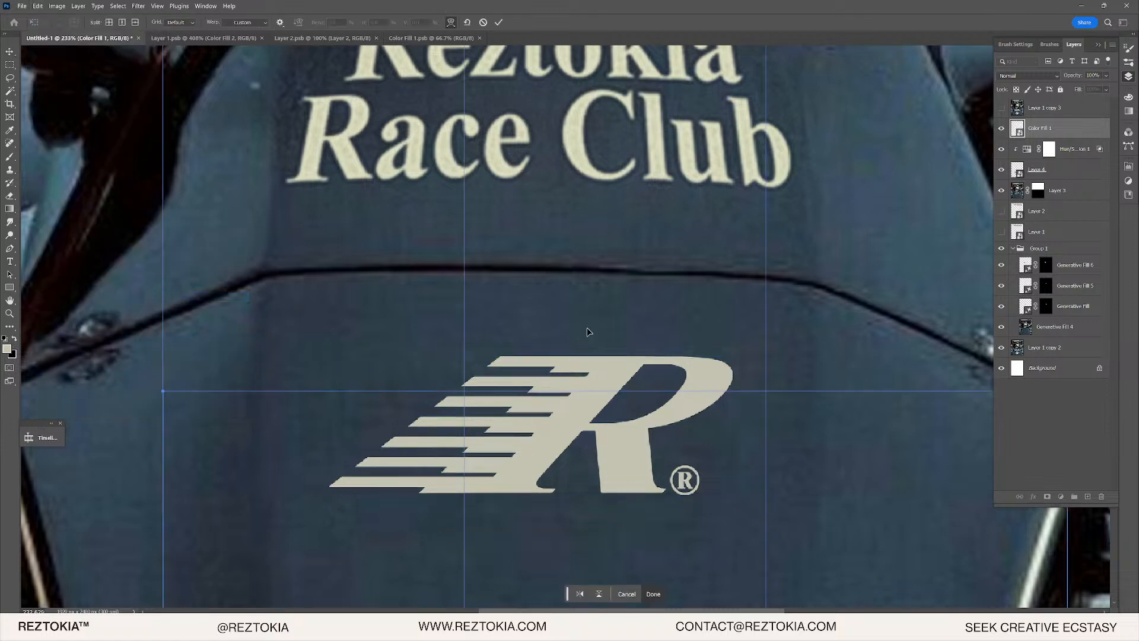
drag(597, 390, 649, 387)
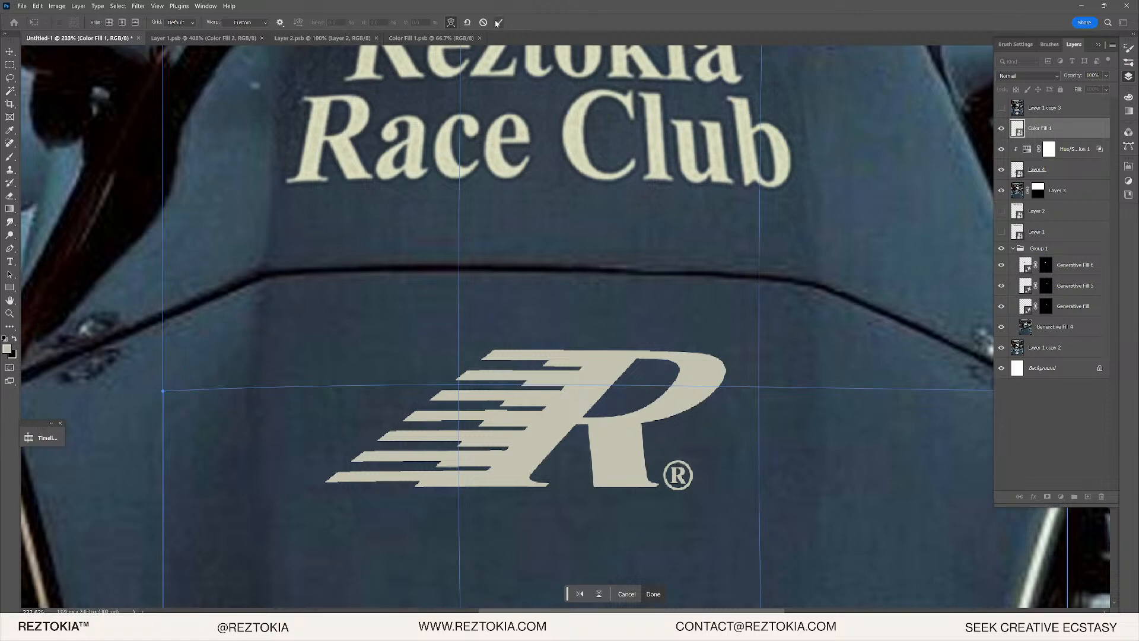
click(498, 22)
- Shrink the logo to about 22% and move it down and left on the visor
scroll(552, 262, down, 10)
scroll(579, 359, up, 10)
scroll(565, 415, up, 3)
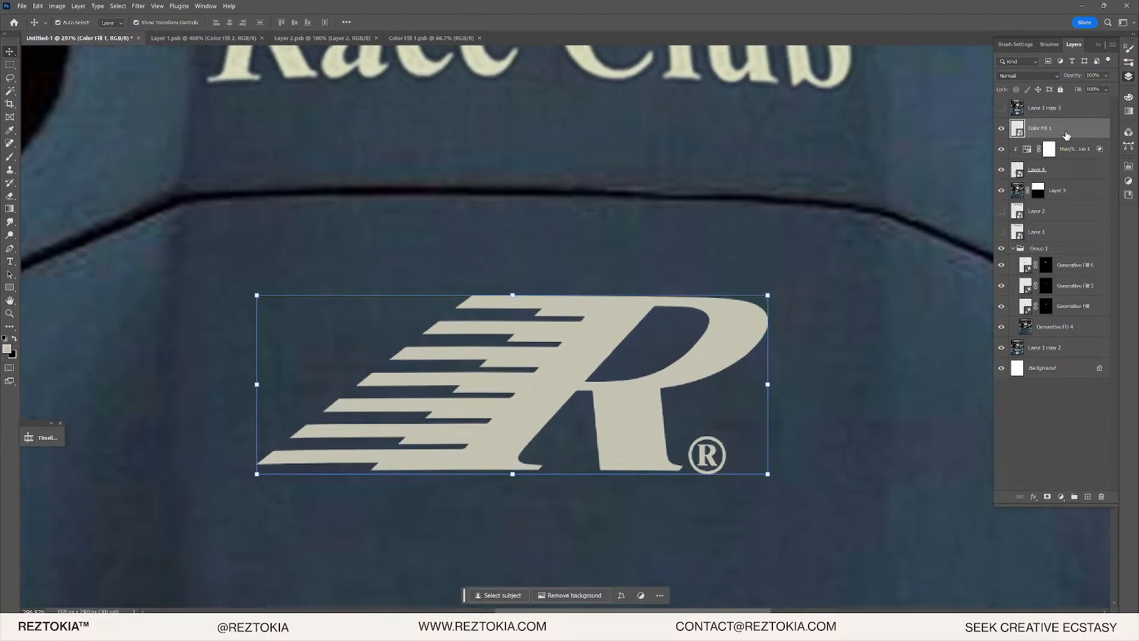
click(521, 291)
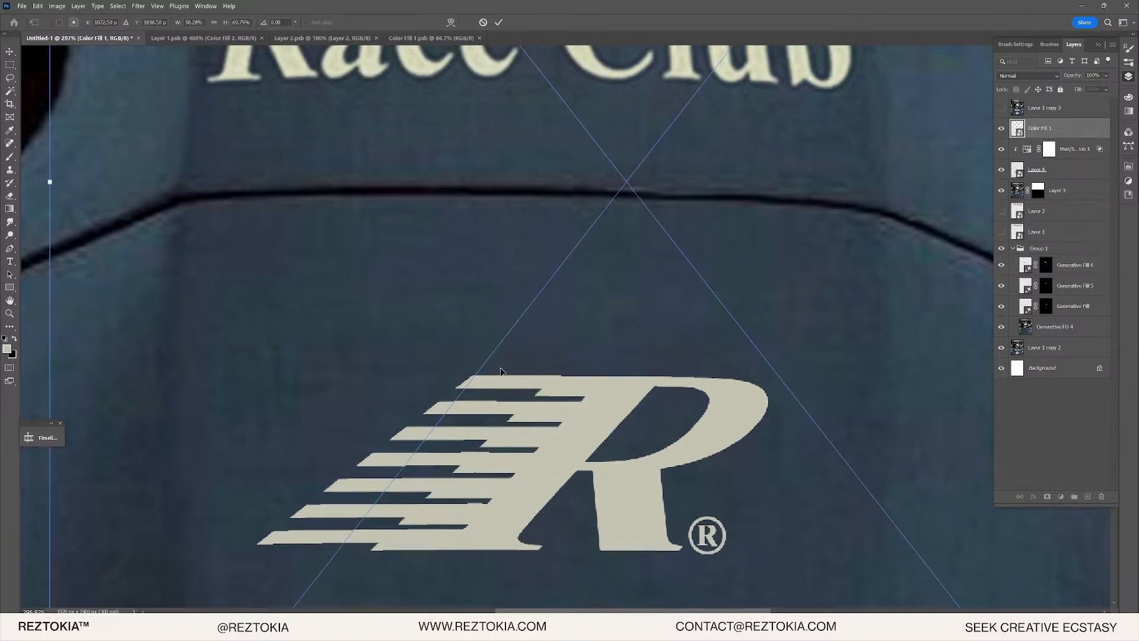
drag(45, 99, 438, 102)
drag(543, 297, 382, 492)
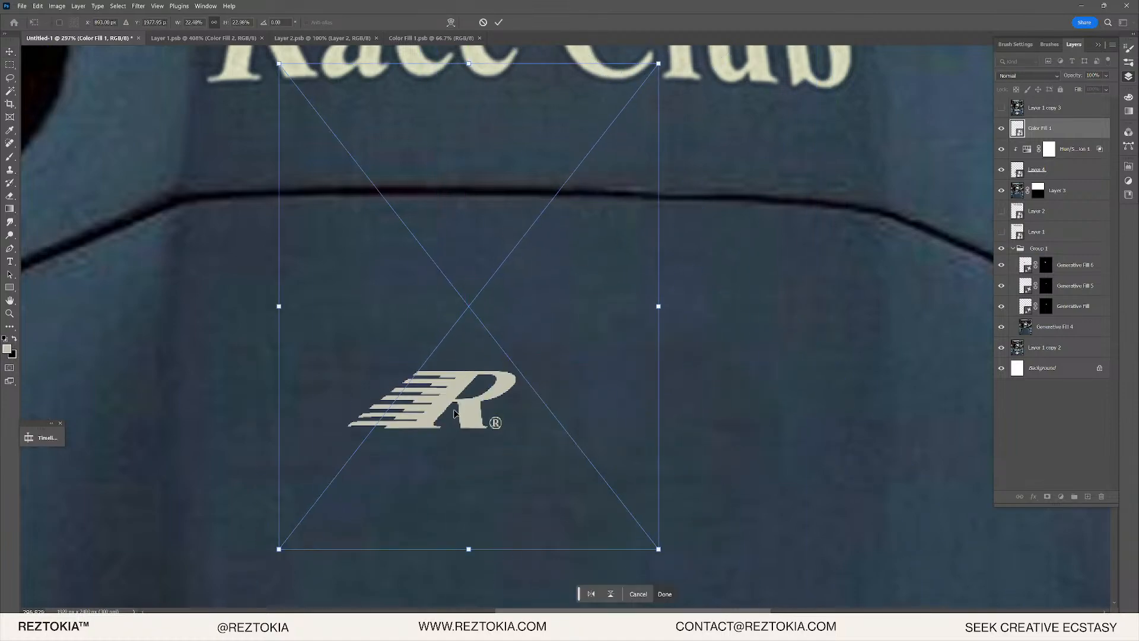
key(Return)
scroll(415, 404, up, 8)
click(138, 6)
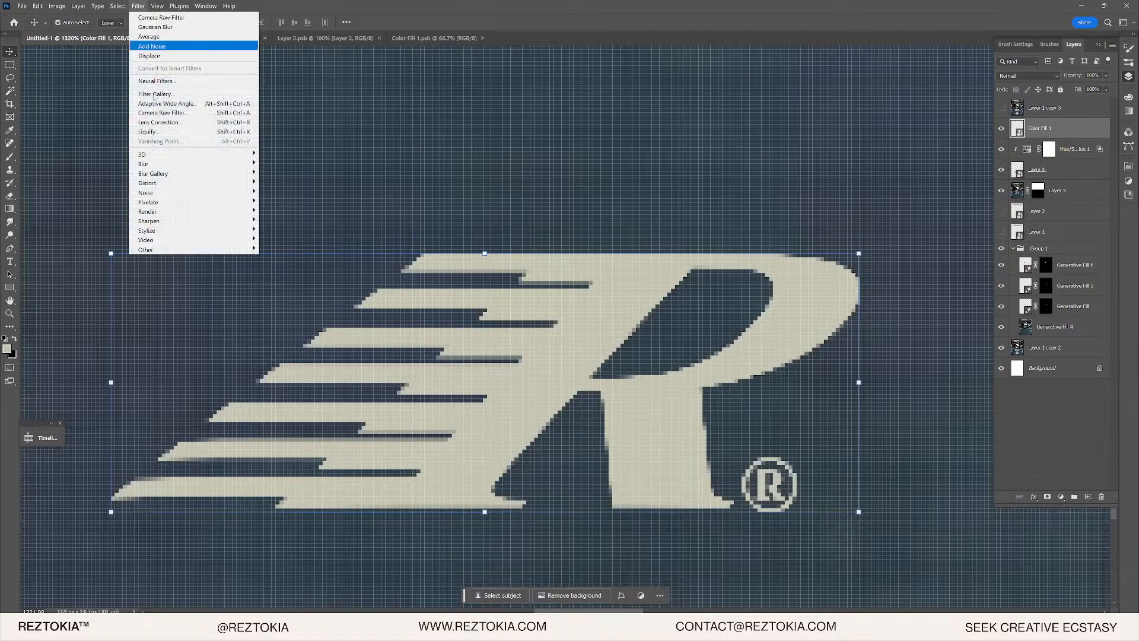
- Apply Add Noise at 3.98% twice, making the second pass monochromatic
mouse_move(178, 186)
click(299, 186)
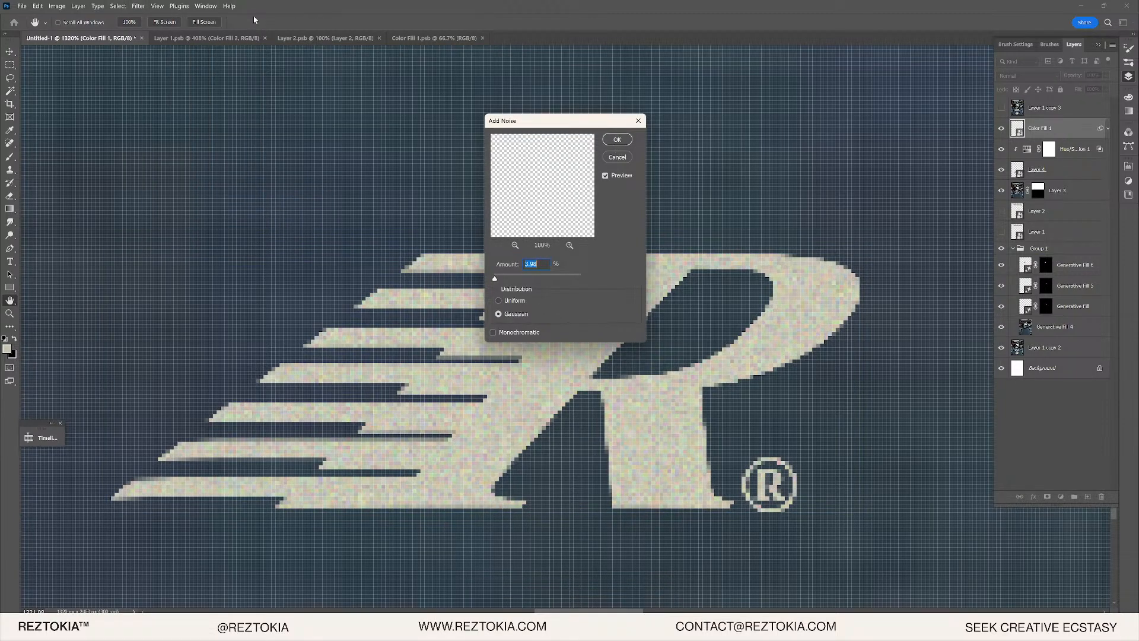
click(621, 144)
click(138, 6)
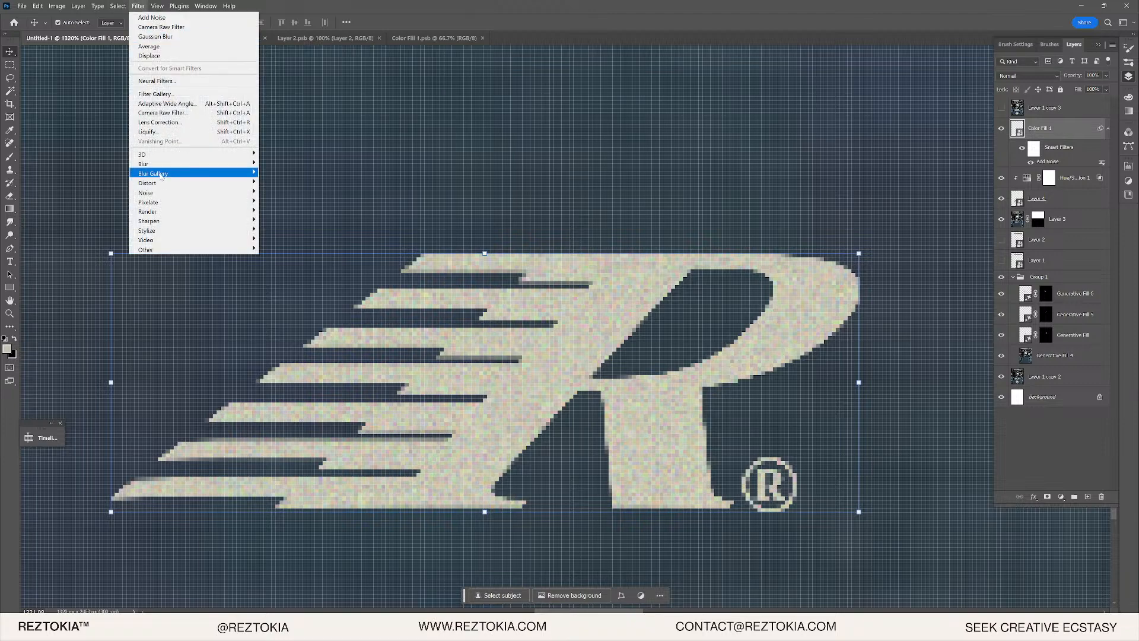
mouse_move(163, 172)
mouse_move(156, 192)
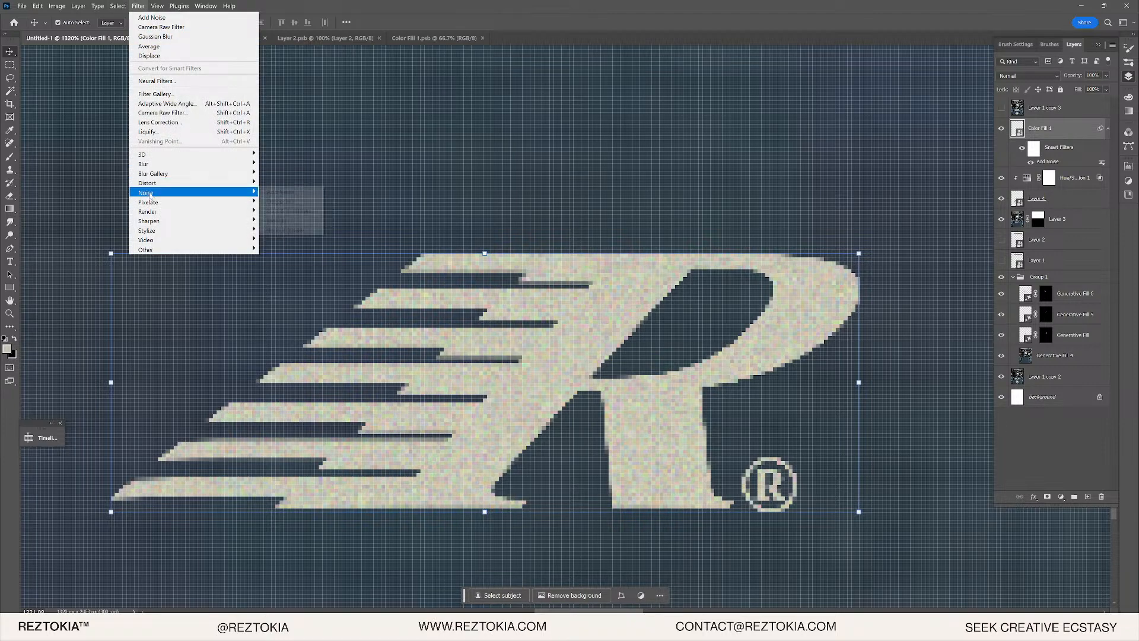
click(288, 194)
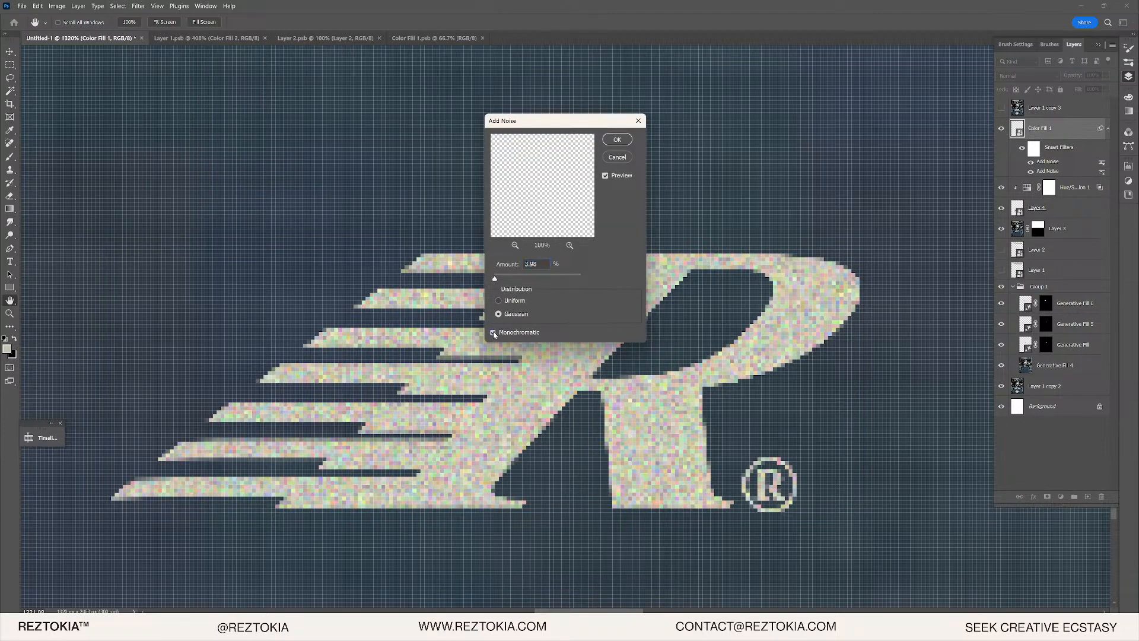
click(618, 139)
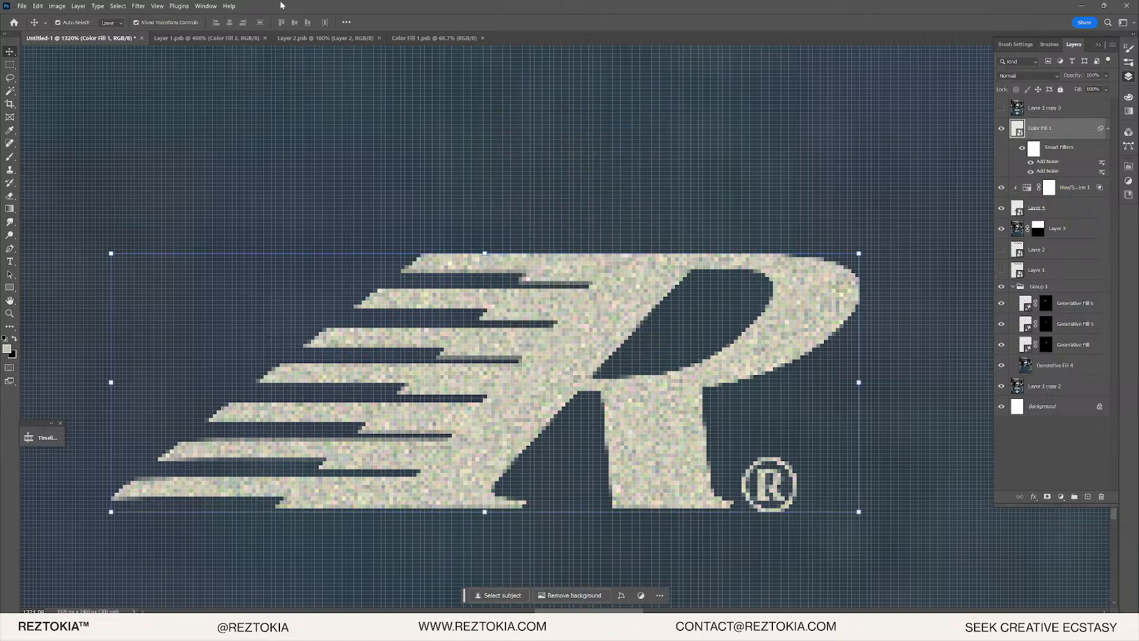
- Soften the logo with a 0.5-pixel Gaussian Blur
click(138, 6)
mouse_move(237, 164)
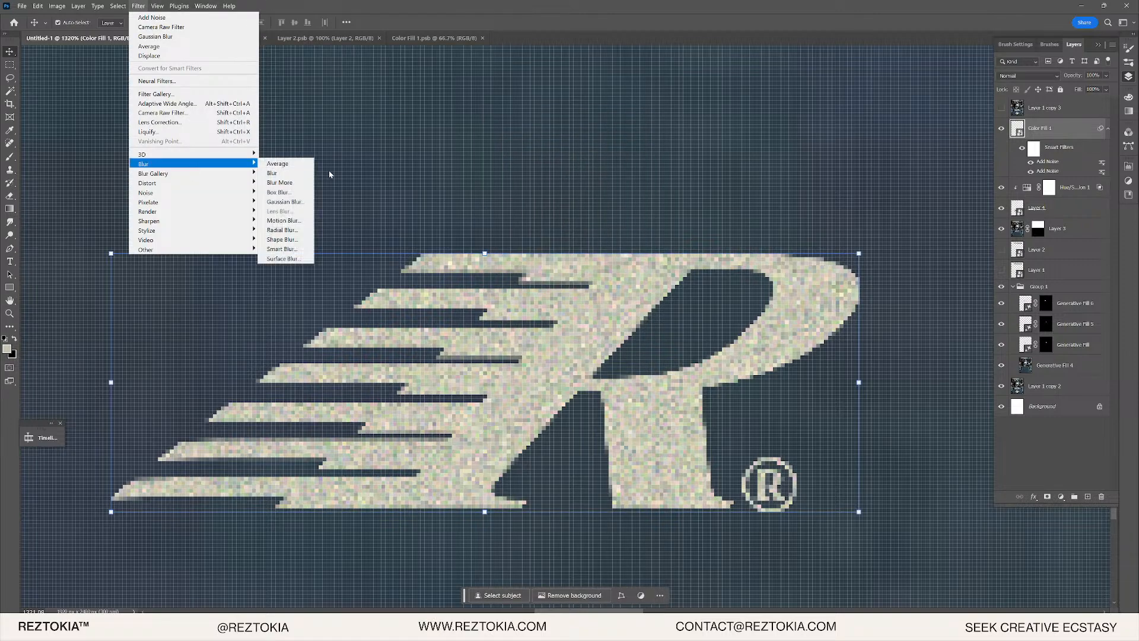
click(284, 202)
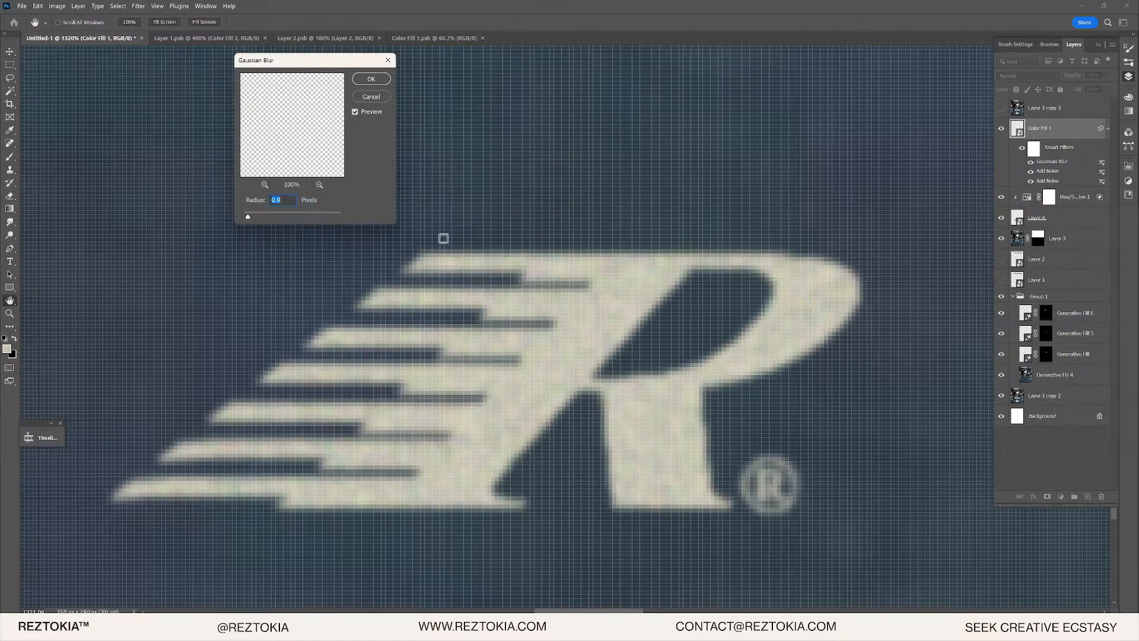
key(Down)
key(Down)
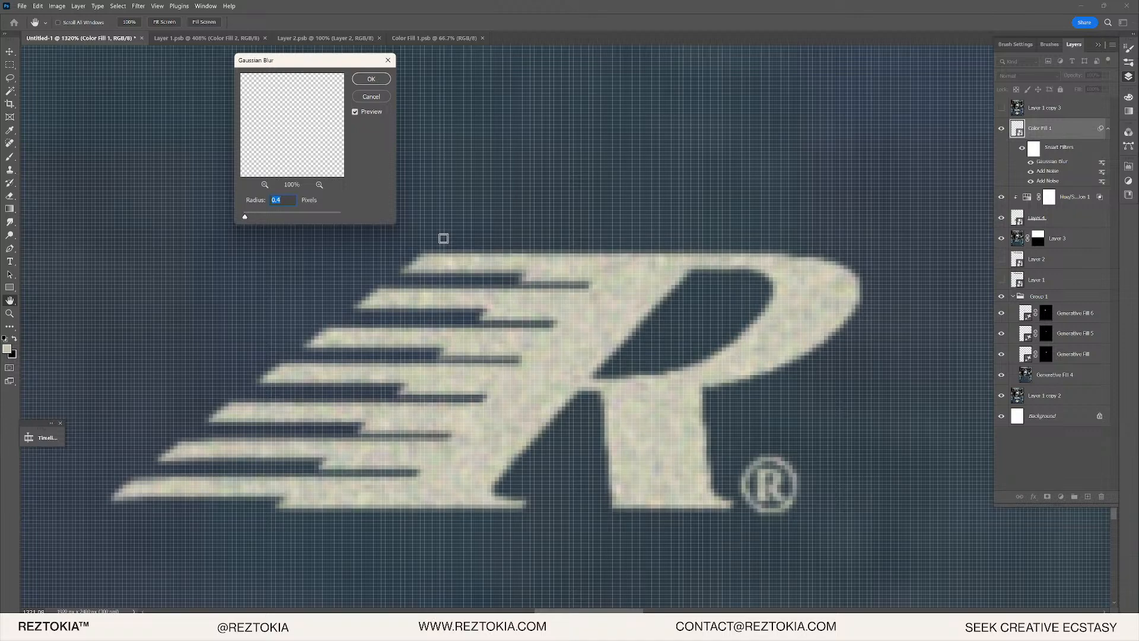
key(Down)
click(371, 79)
- Scale the textured R logo up with Free Transform
key(v)
scroll(522, 327, down, 5)
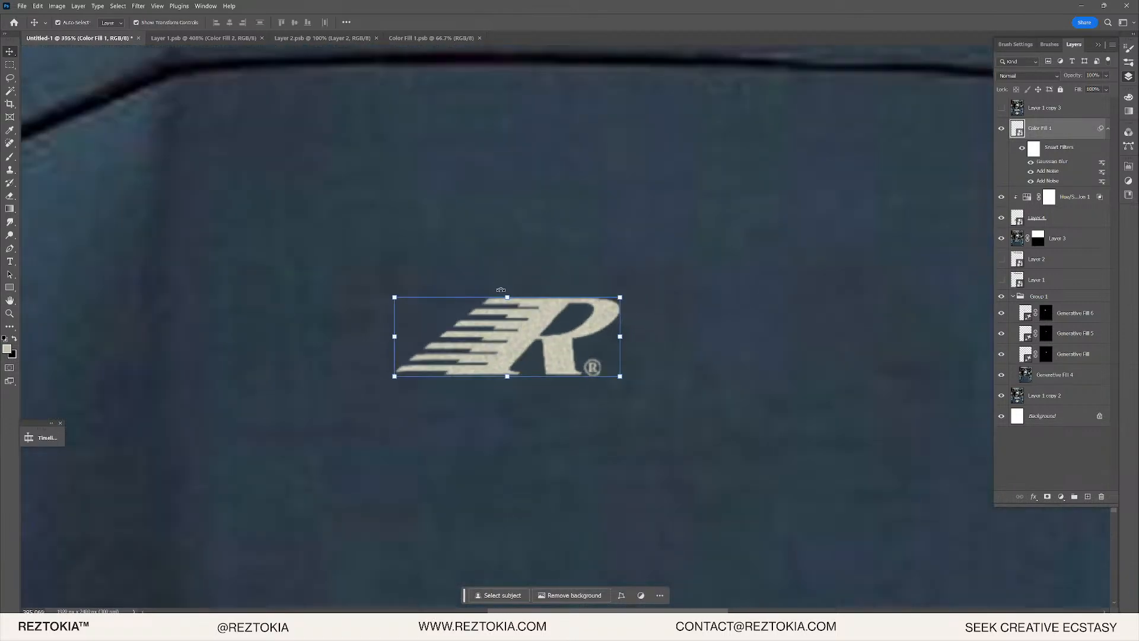
key(ctrl+t)
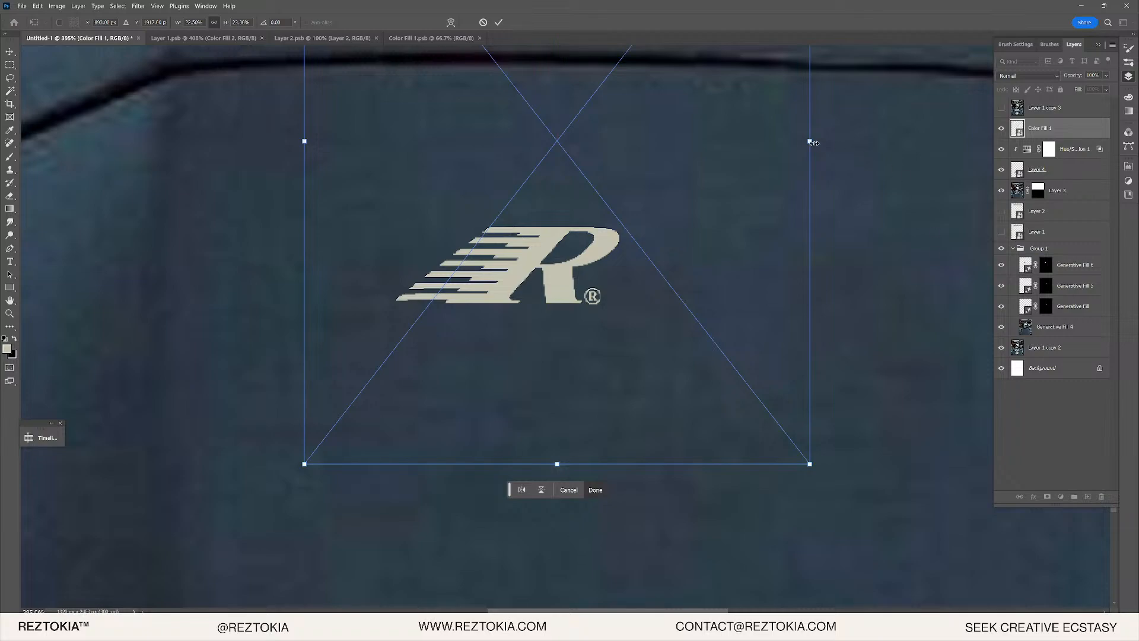
drag(814, 143, 953, 141)
key(Return)
scroll(562, 401, up, 3)
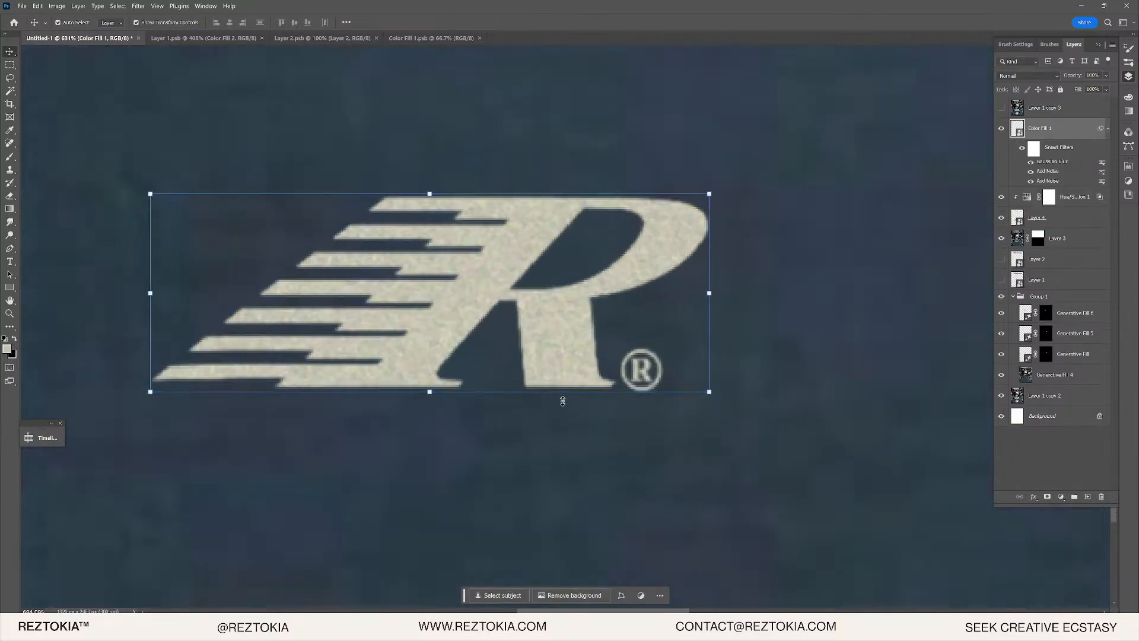
scroll(575, 407, up, 2)
scroll(579, 386, down, 5)
scroll(601, 358, up, 4)
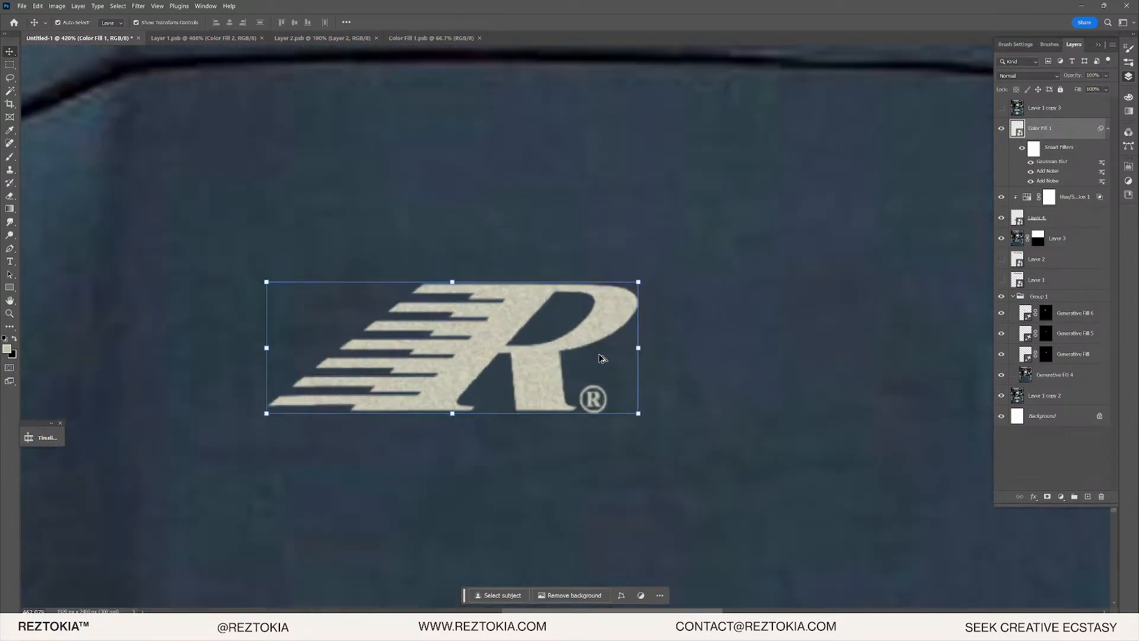
scroll(601, 358, up, 3)
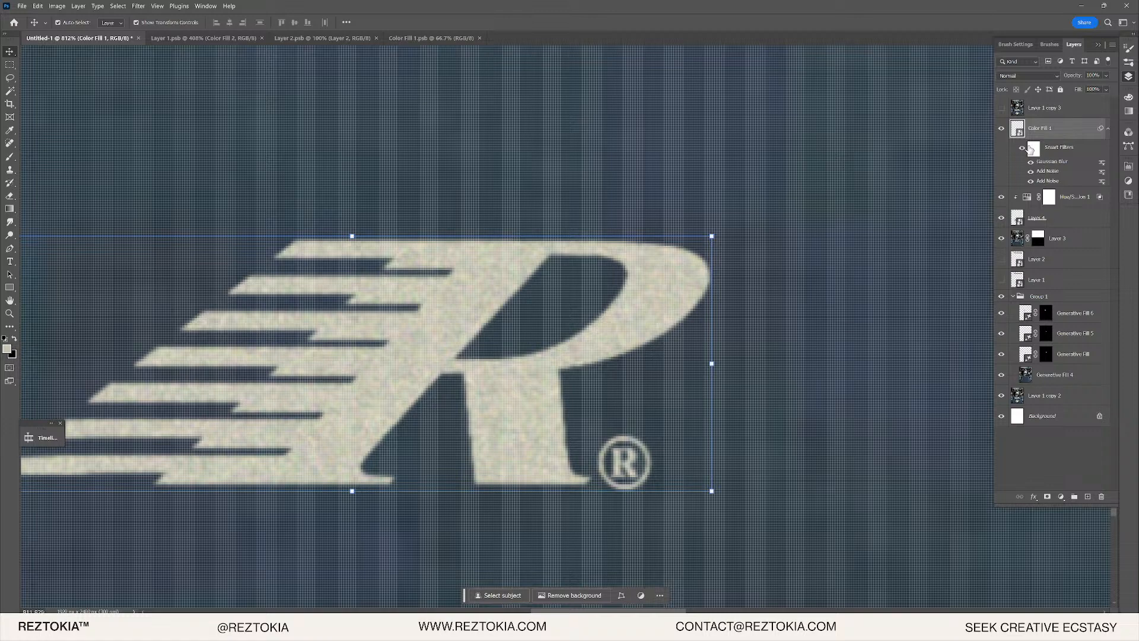
scroll(653, 214, down, 8)
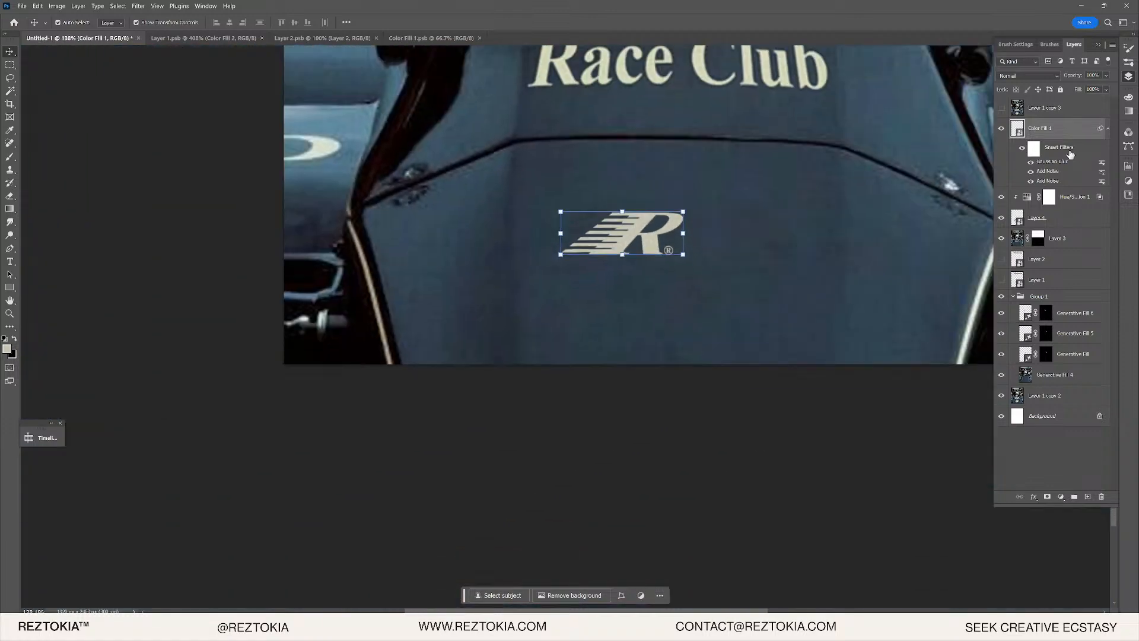
- Convert Color Fill 1 to a smart object and enlarge it to about 183% over the visor
right_click(1061, 127)
click(1068, 314)
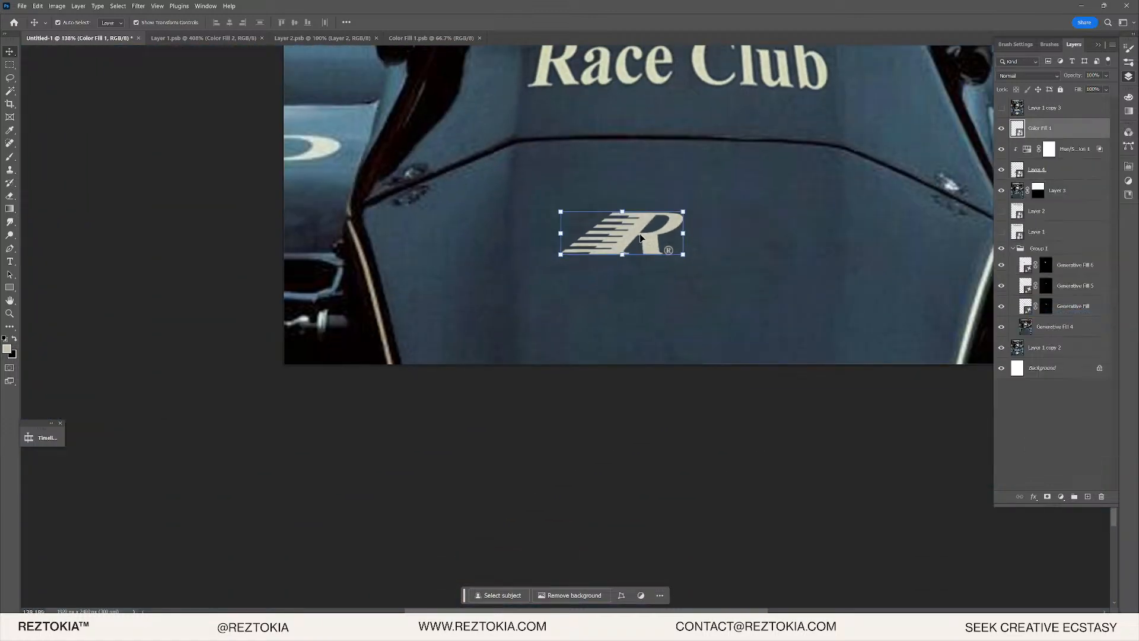
key(ctrl+t)
drag(677, 256, 723, 274)
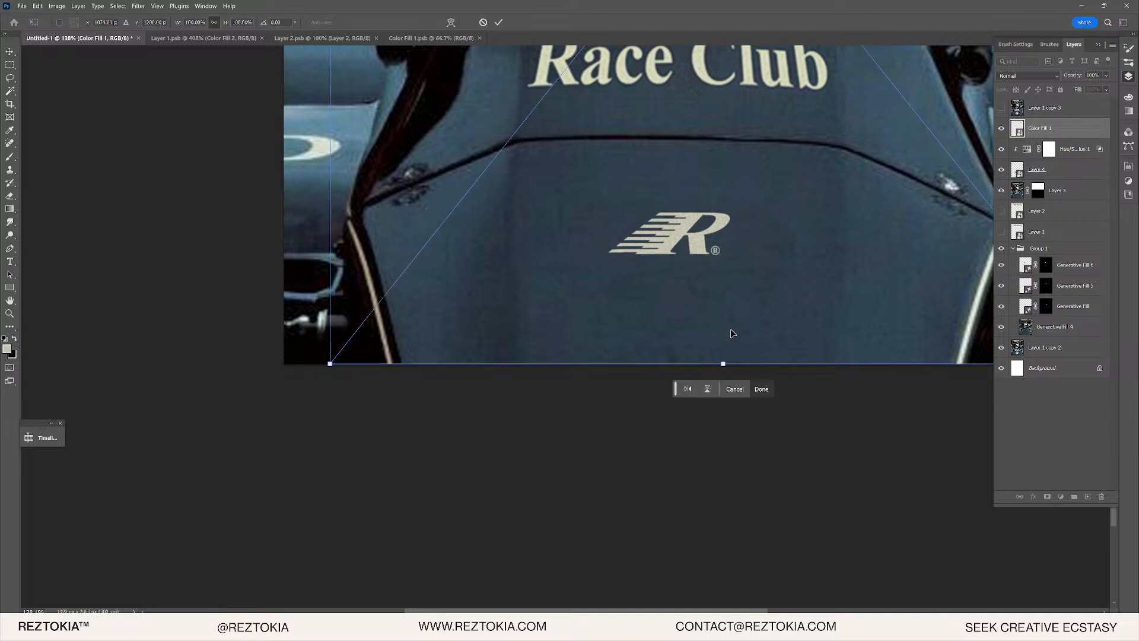
key(ctrl+z)
drag(678, 364, 661, 574)
drag(618, 301, 671, 169)
drag(732, 443, 728, 588)
drag(618, 302, 687, 148)
scroll(782, 209, down, 8)
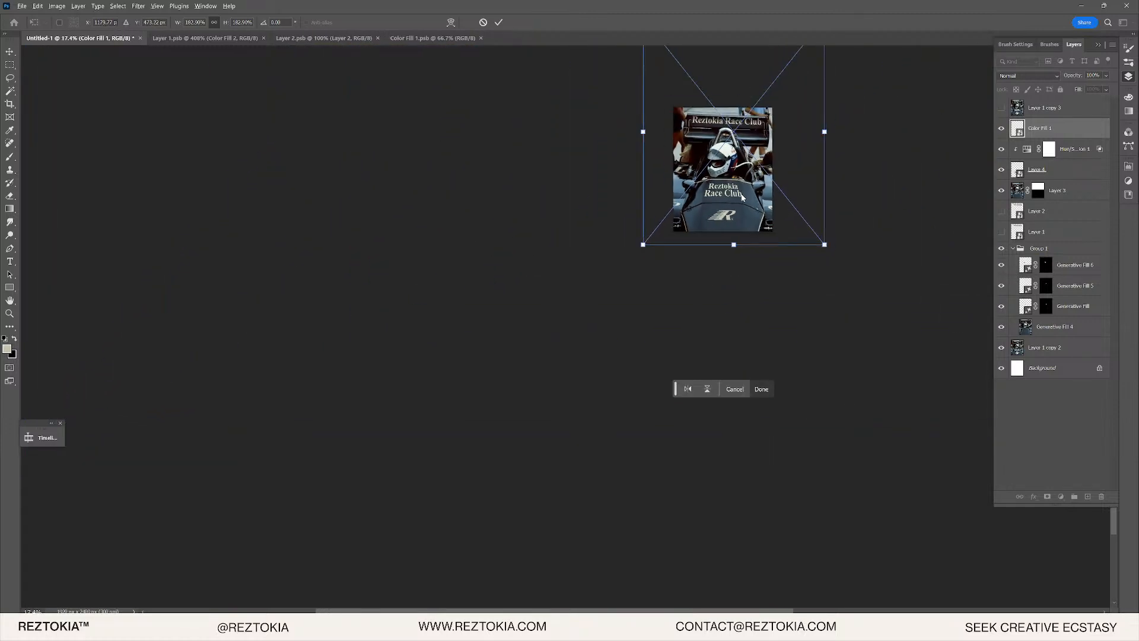
scroll(742, 216, up, 10)
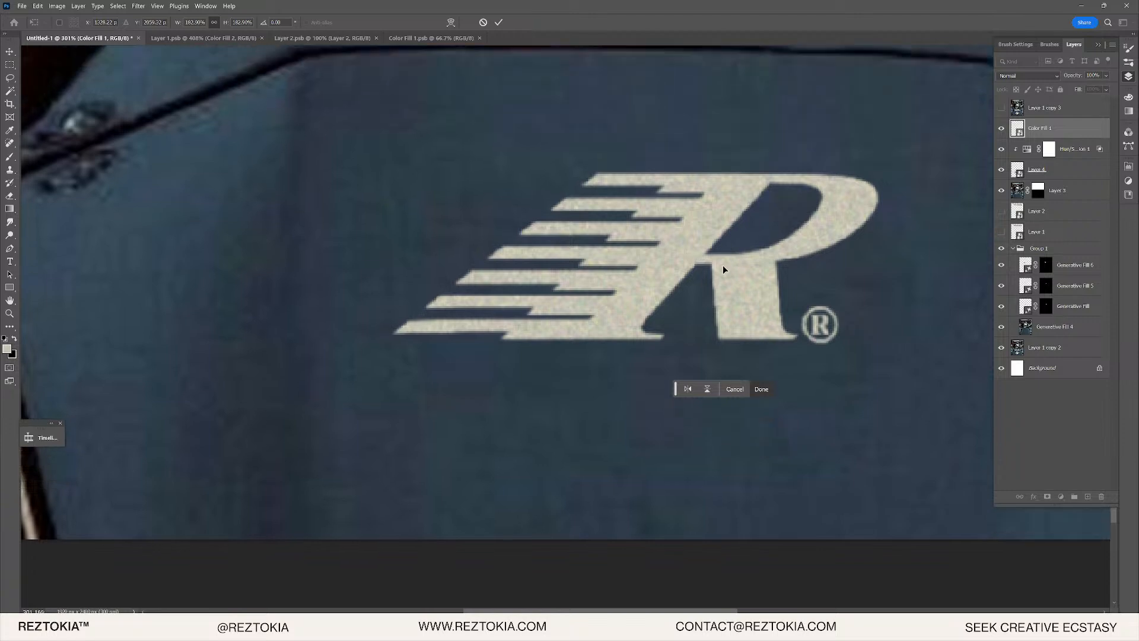
key(Return)
- Stamp all visible layers into a new Layer 5 and marquee a rectangle around the R logo
scroll(509, 331, up, 3)
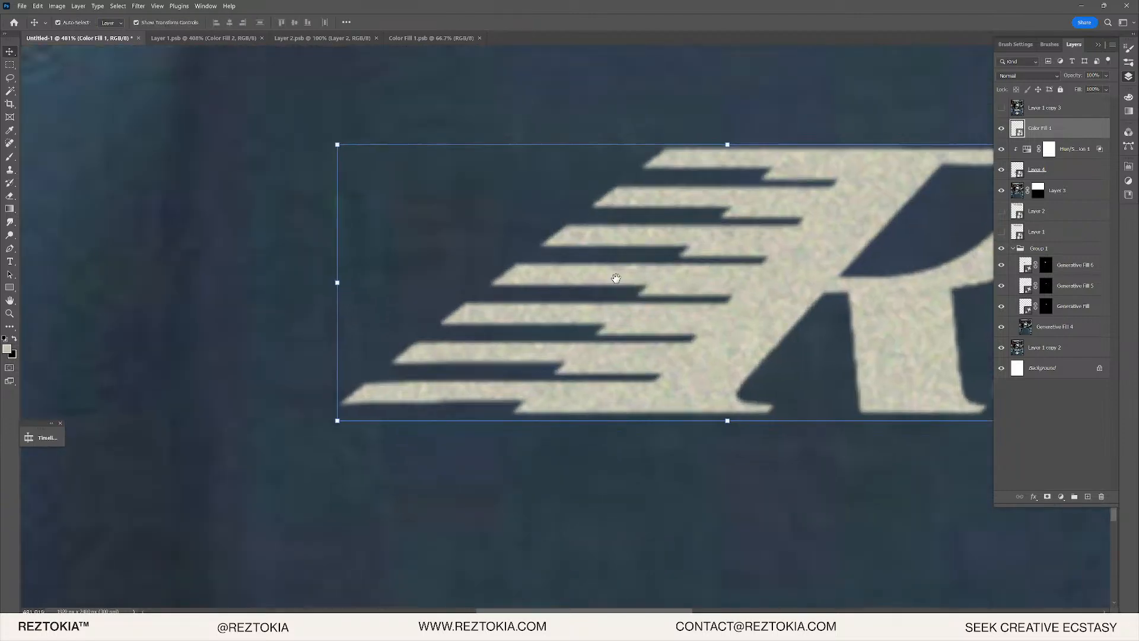
scroll(596, 279, down, 2)
scroll(616, 266, up, 3)
scroll(614, 265, down, 4)
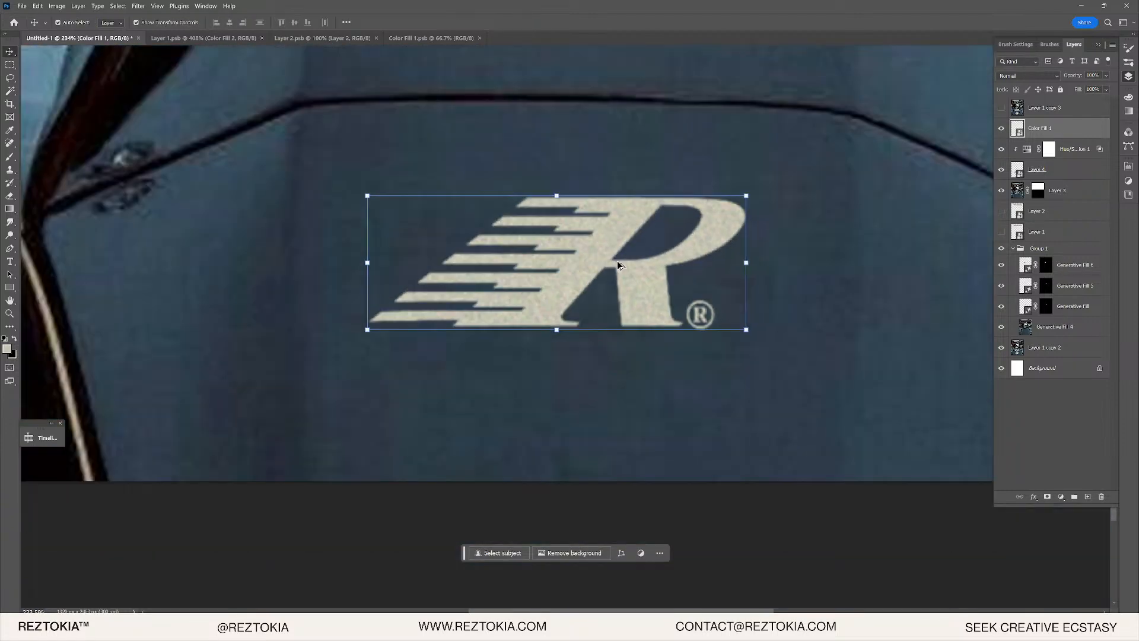
scroll(599, 377, up, 1)
scroll(601, 380, up, 1)
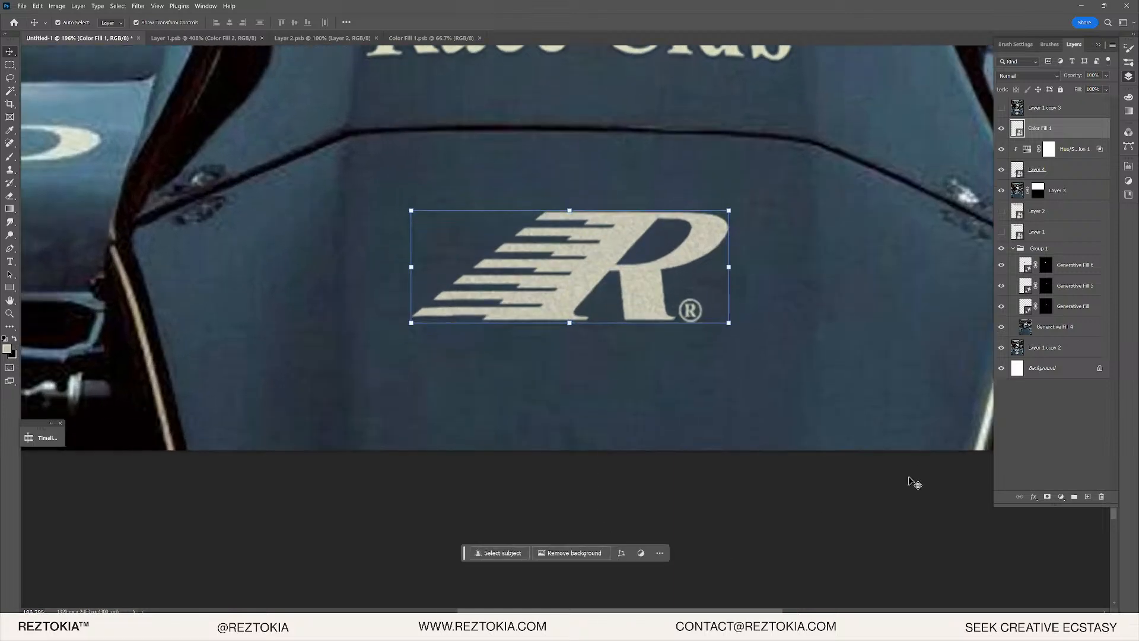
drag(911, 478, 849, 434)
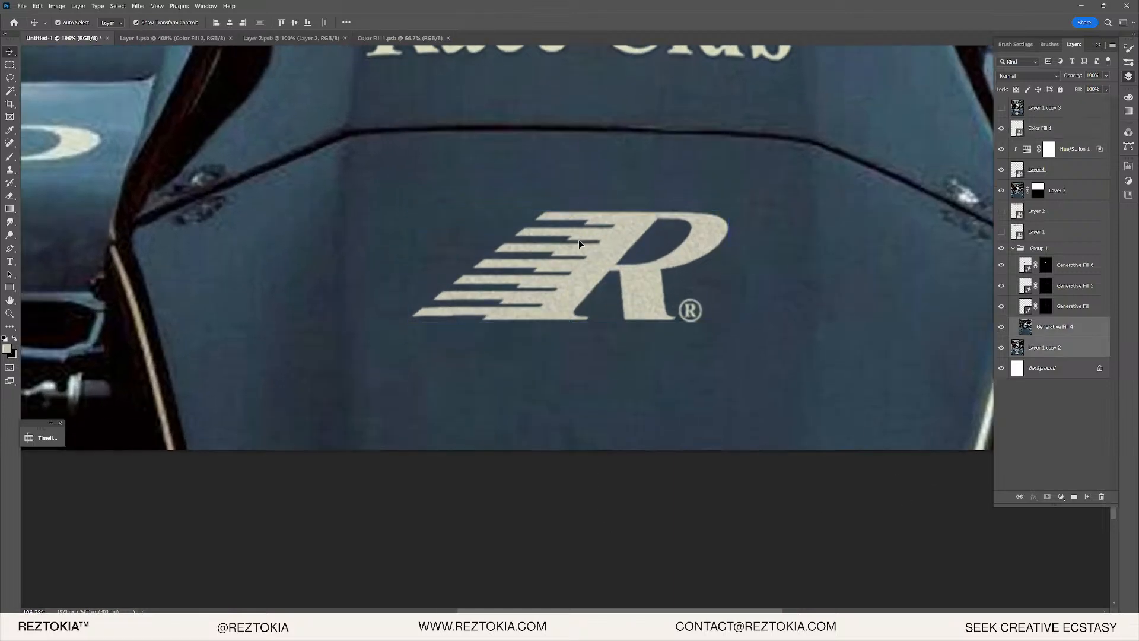
click(1049, 129)
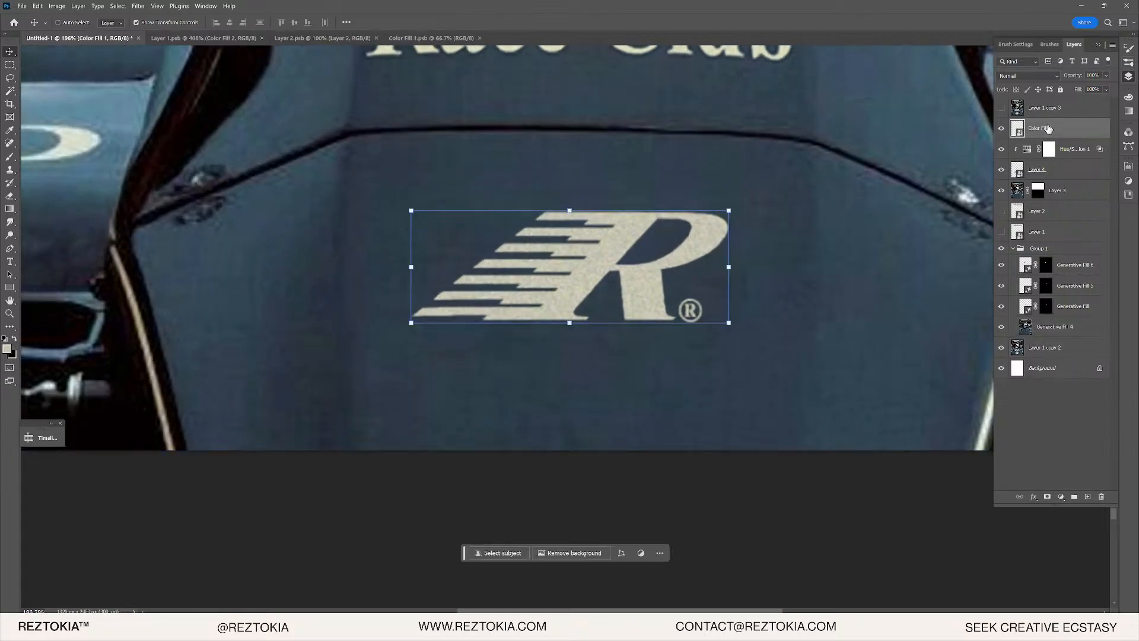
key(ctrl+shift+alt+e)
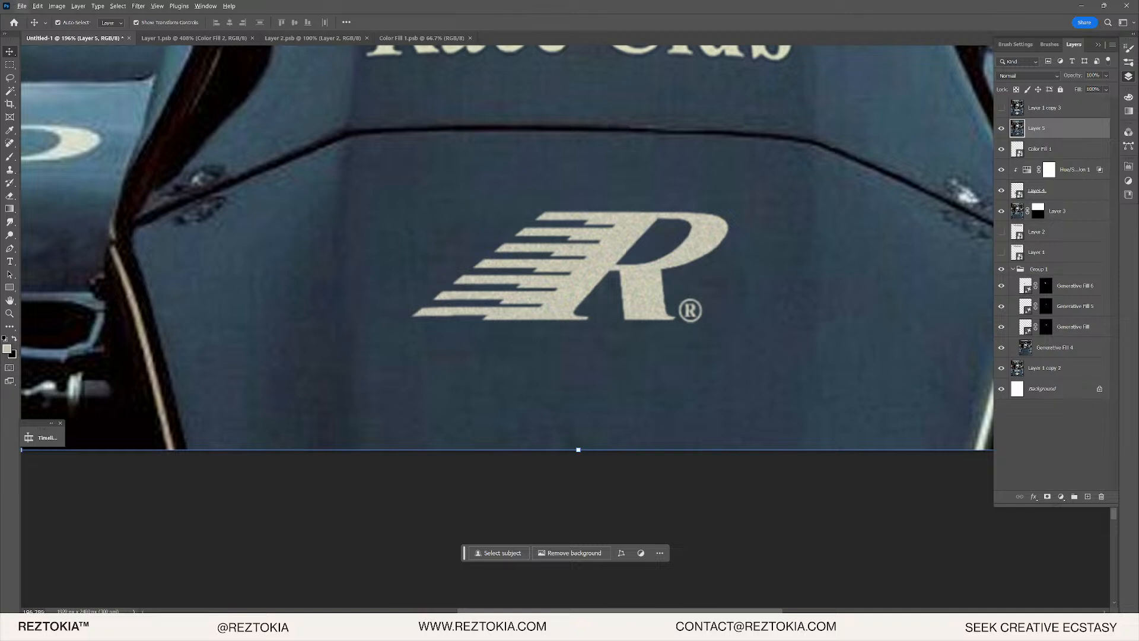
click(9, 65)
drag(377, 158, 780, 385)
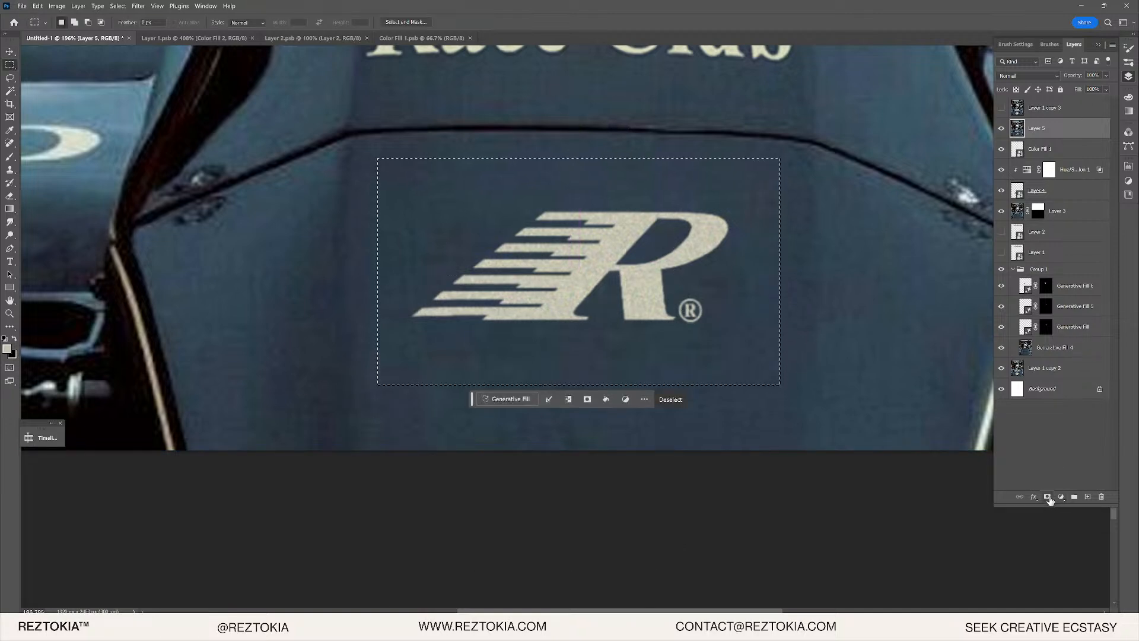
- Add a layer mask to Layer 5 from the marquee around the logo
click(1061, 497)
double_click(1039, 128)
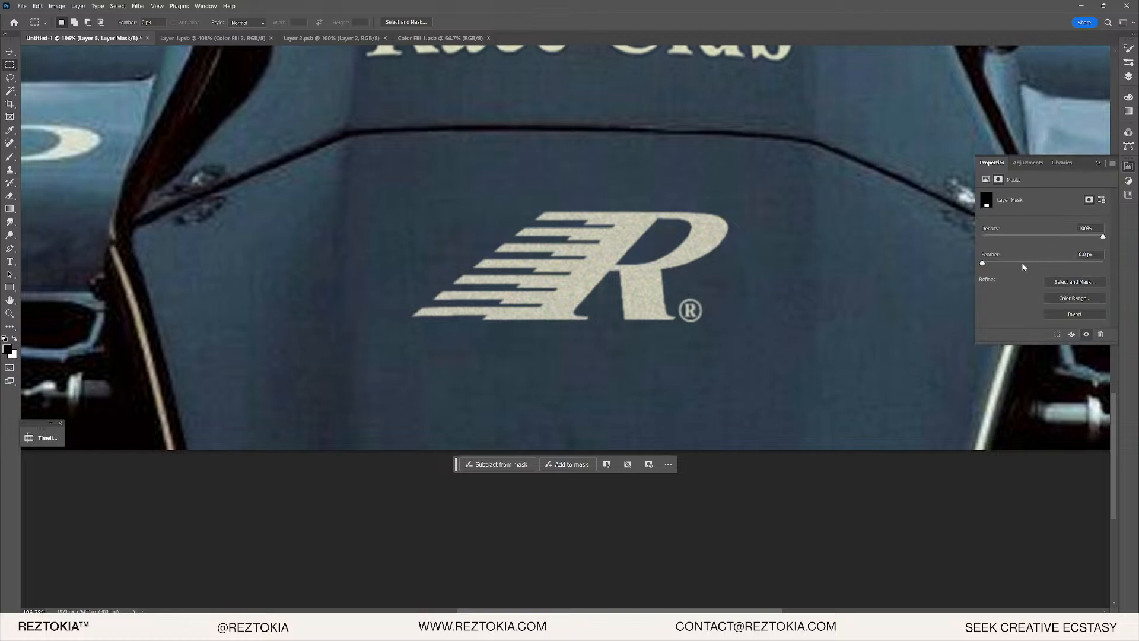
click(1129, 76)
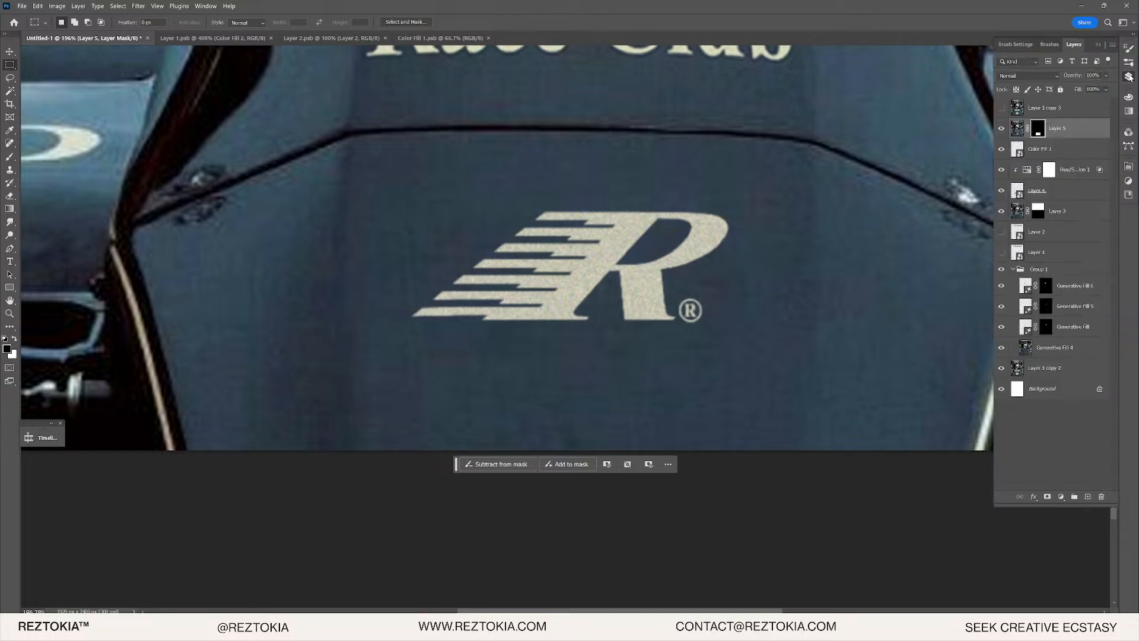
click(1017, 129)
- Convert Layer 5 into a smart object, checking Camera Raw without making changes
right_click(1035, 128)
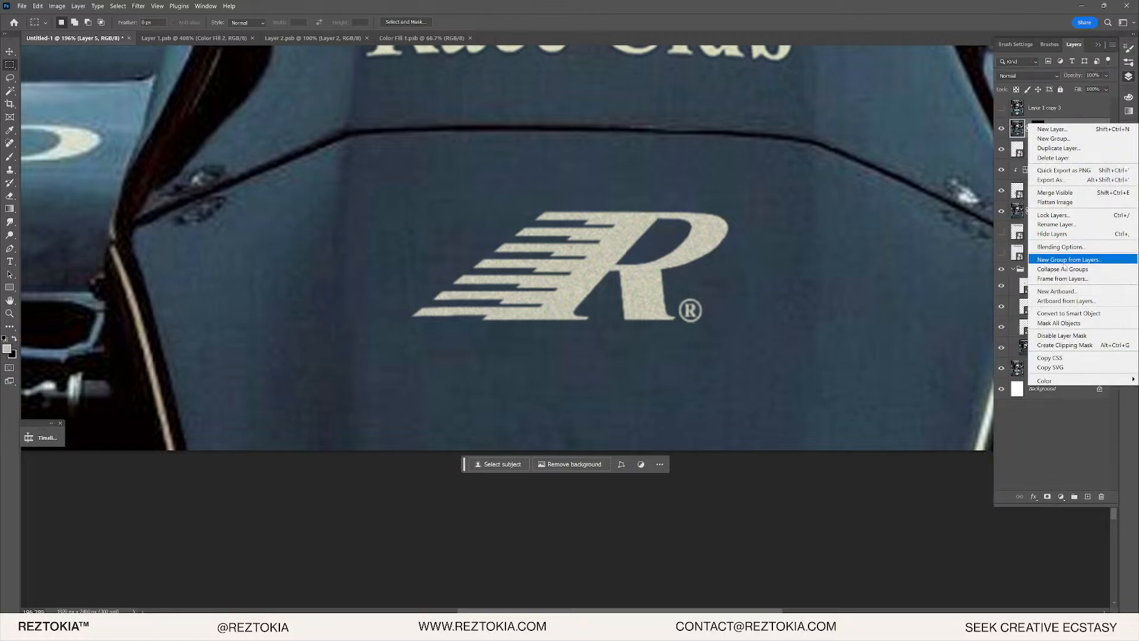
click(1069, 314)
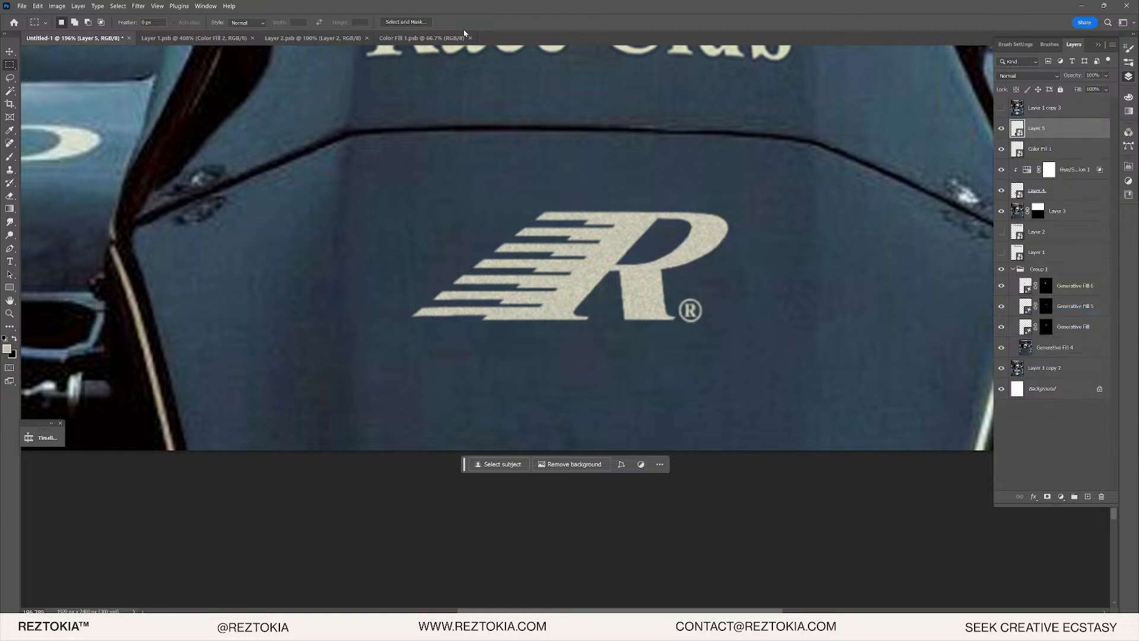
click(139, 6)
click(178, 111)
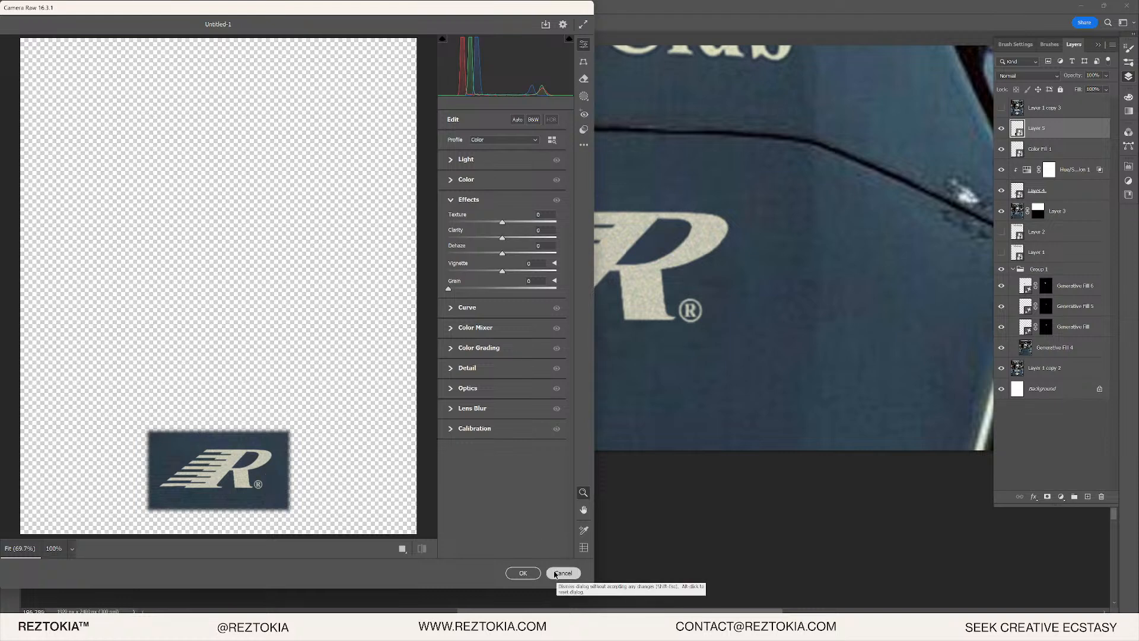
click(563, 574)
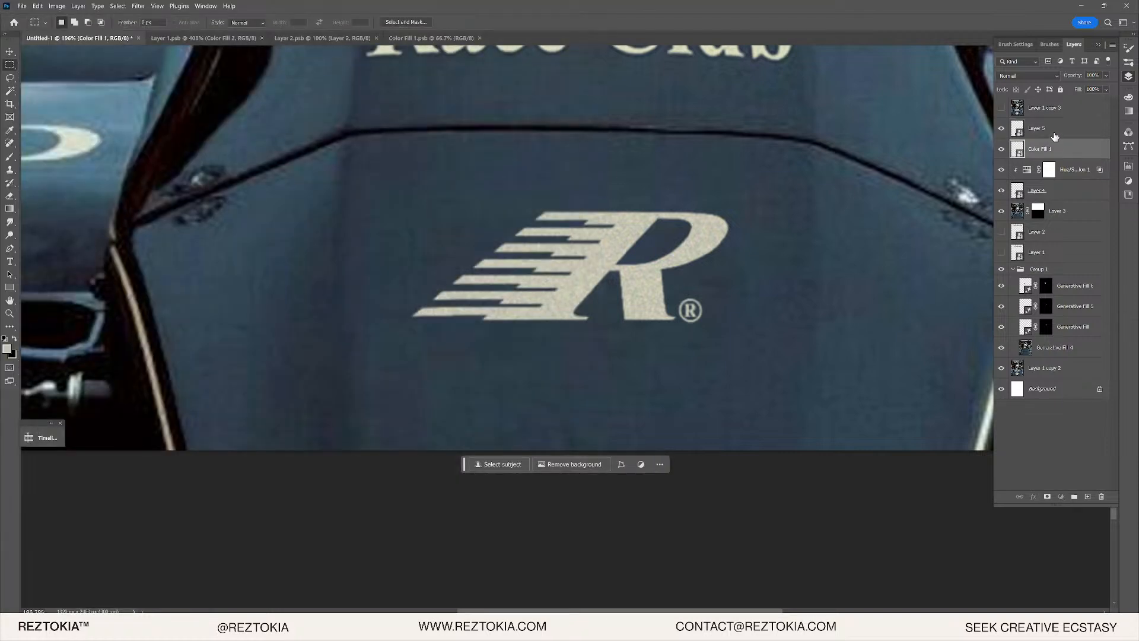
- Scale Layer 5 down to 50% width and height
key(v)
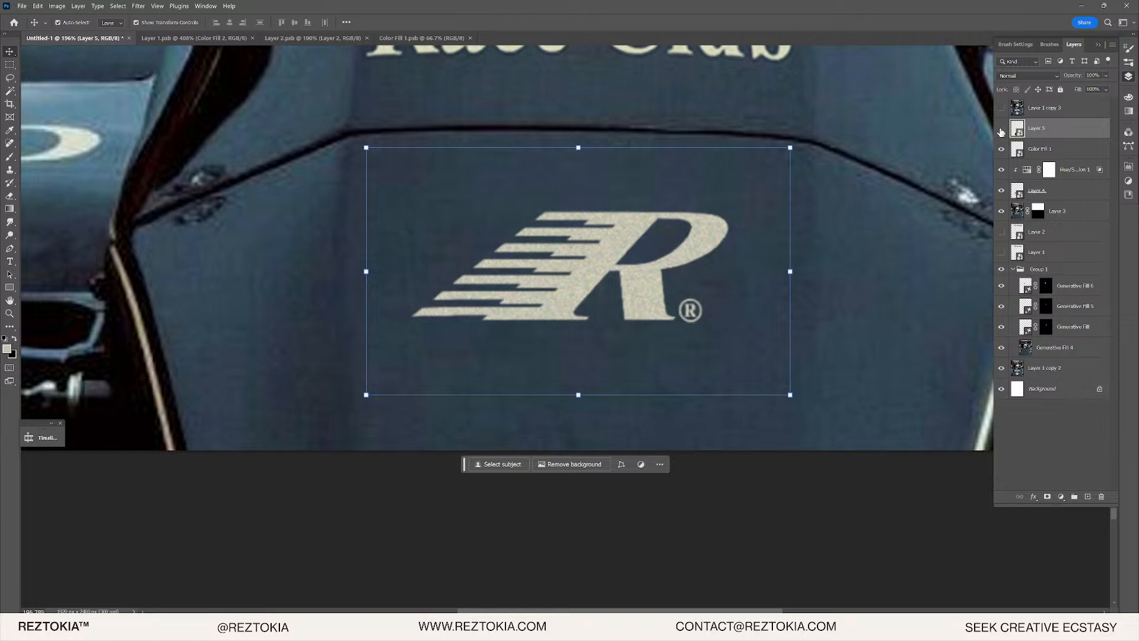
click(1001, 129)
click(1002, 129)
click(578, 150)
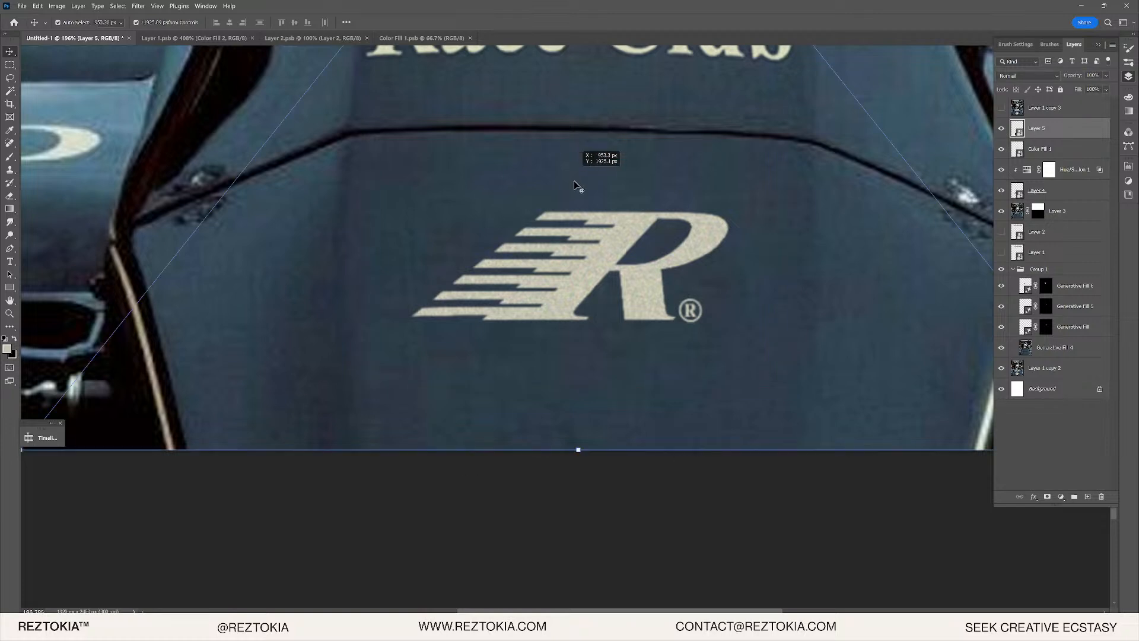
scroll(809, 190, down, 5)
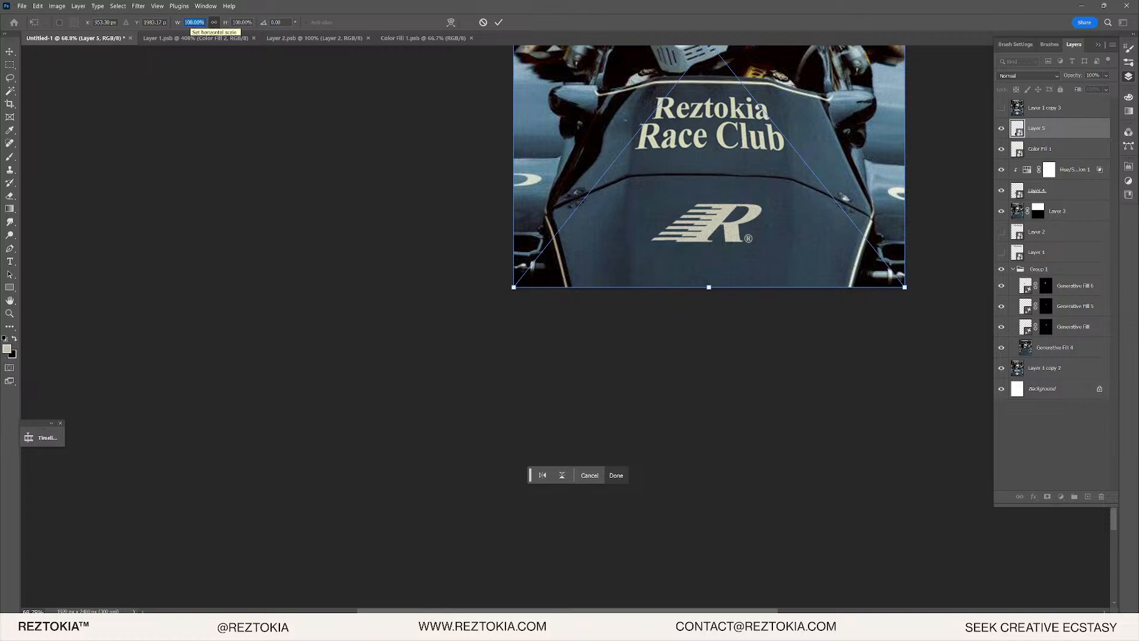
text(50)
key(Return)
scroll(771, 215, up, 1)
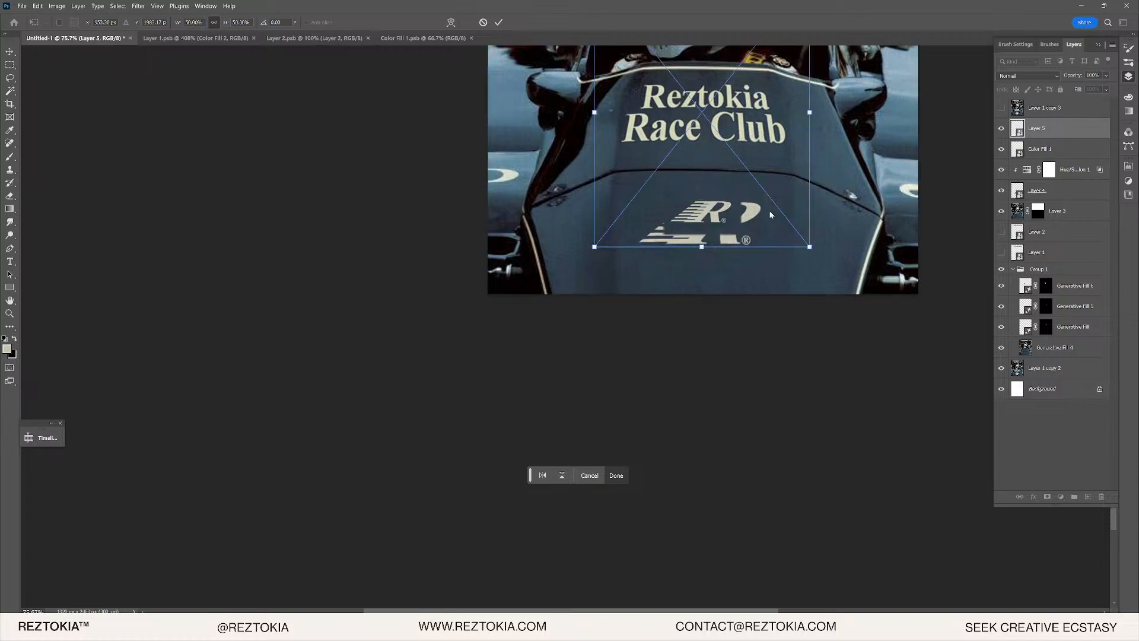
key(Return)
scroll(735, 220, up, 6)
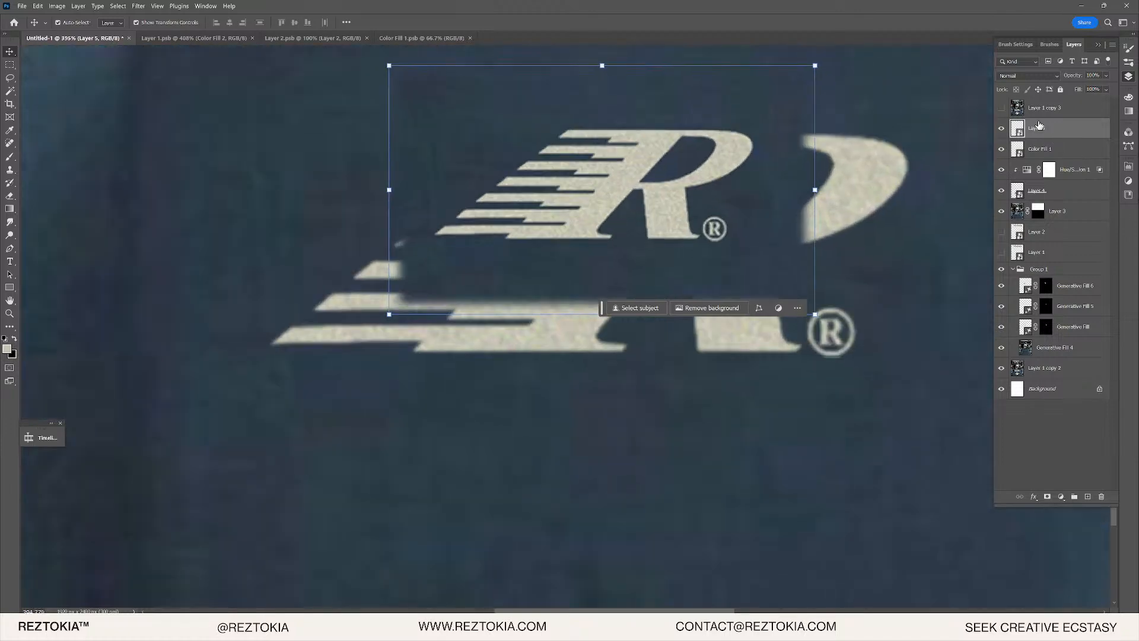
click(136, 5)
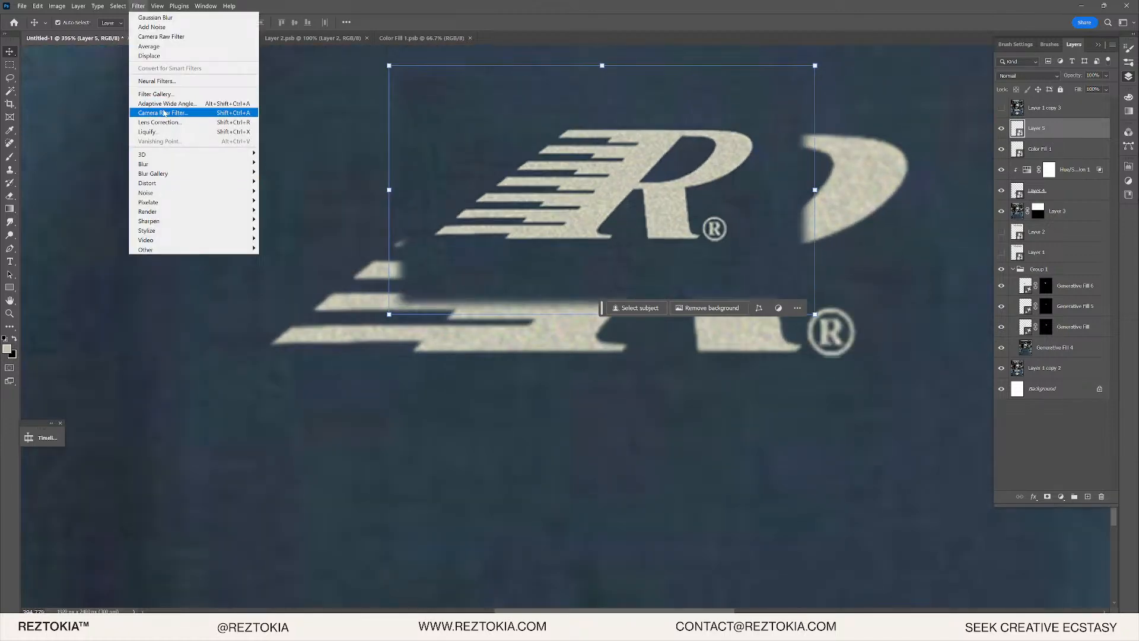
- Sharpen Layer 5 to 98 in the Camera Raw filter's Detail settings
click(166, 112)
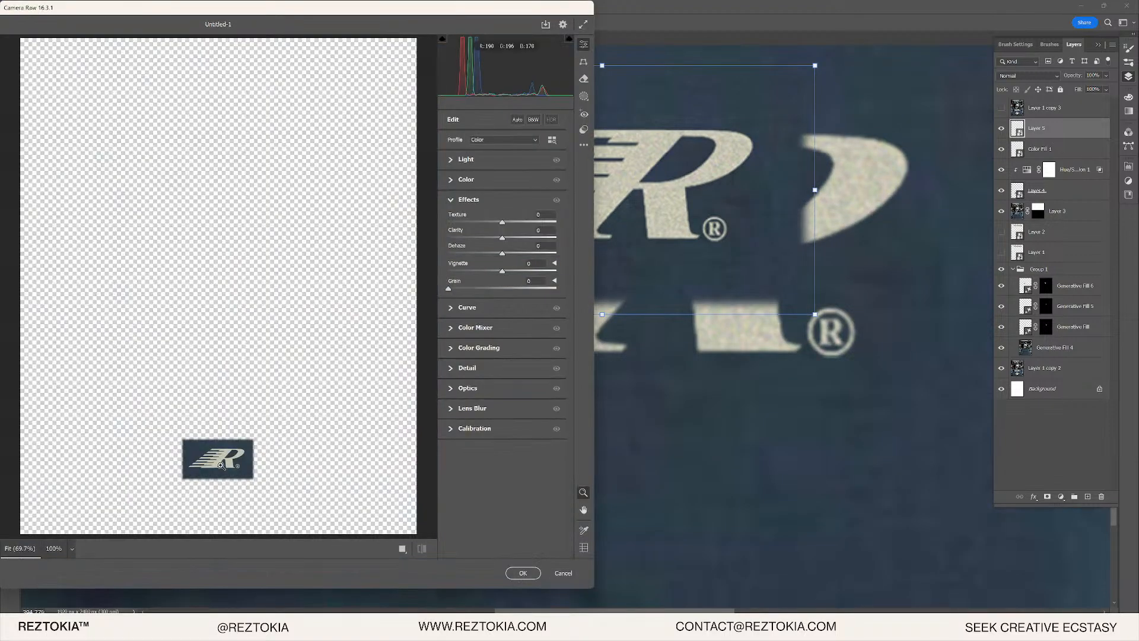
drag(220, 466, 338, 419)
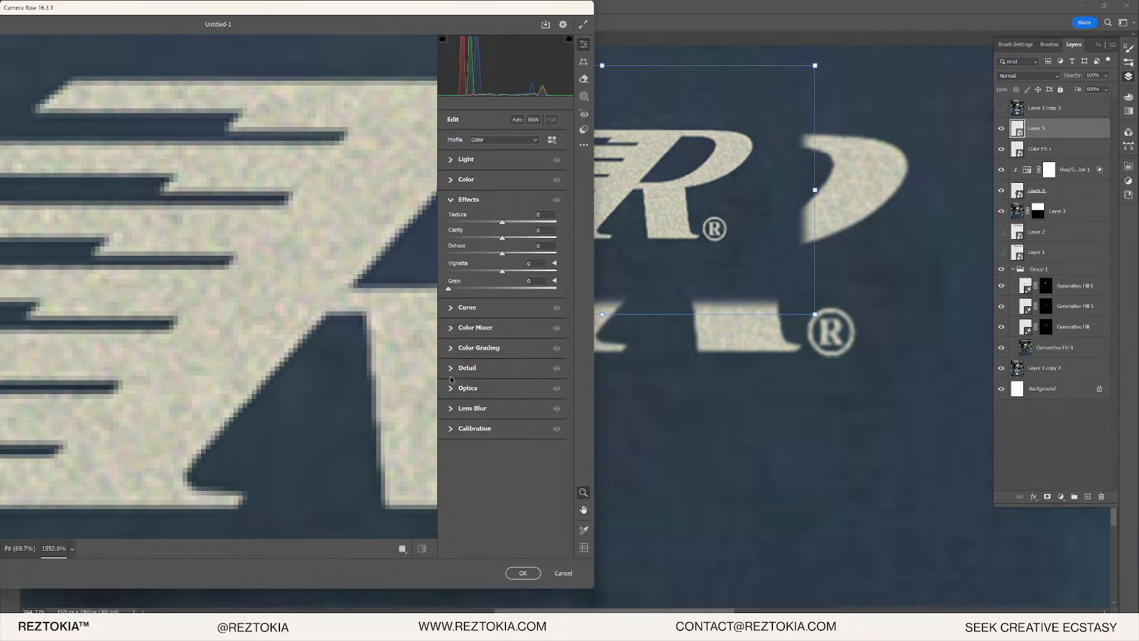
click(453, 370)
drag(502, 306, 519, 306)
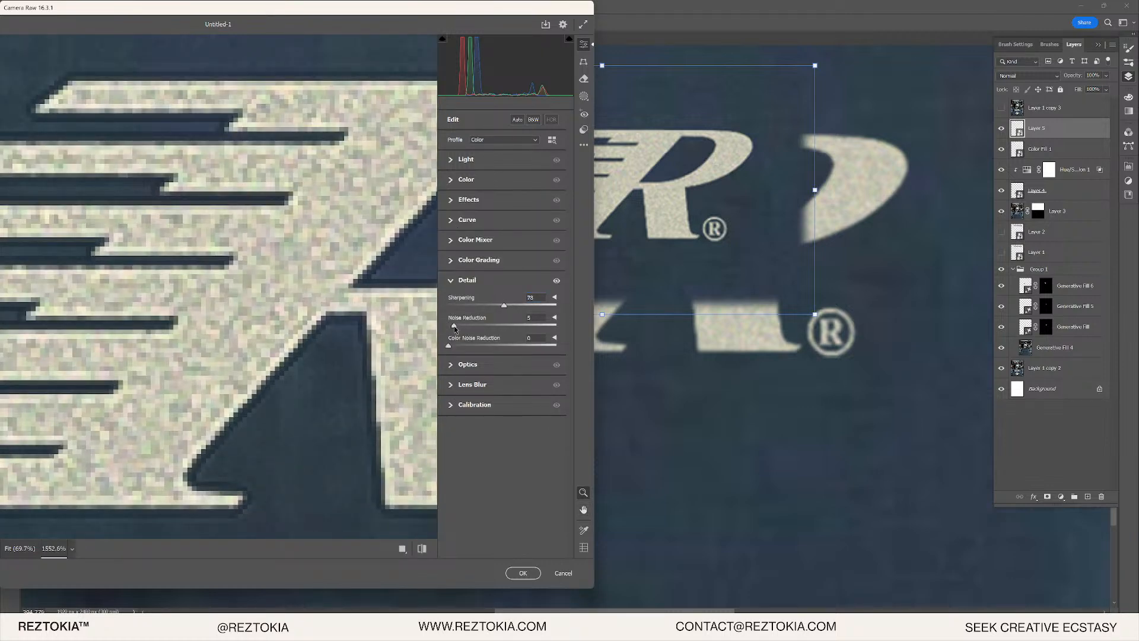
click(515, 572)
- Drag the small R logo copy leftward, cancelling an accidental resize
drag(722, 190, 320, 73)
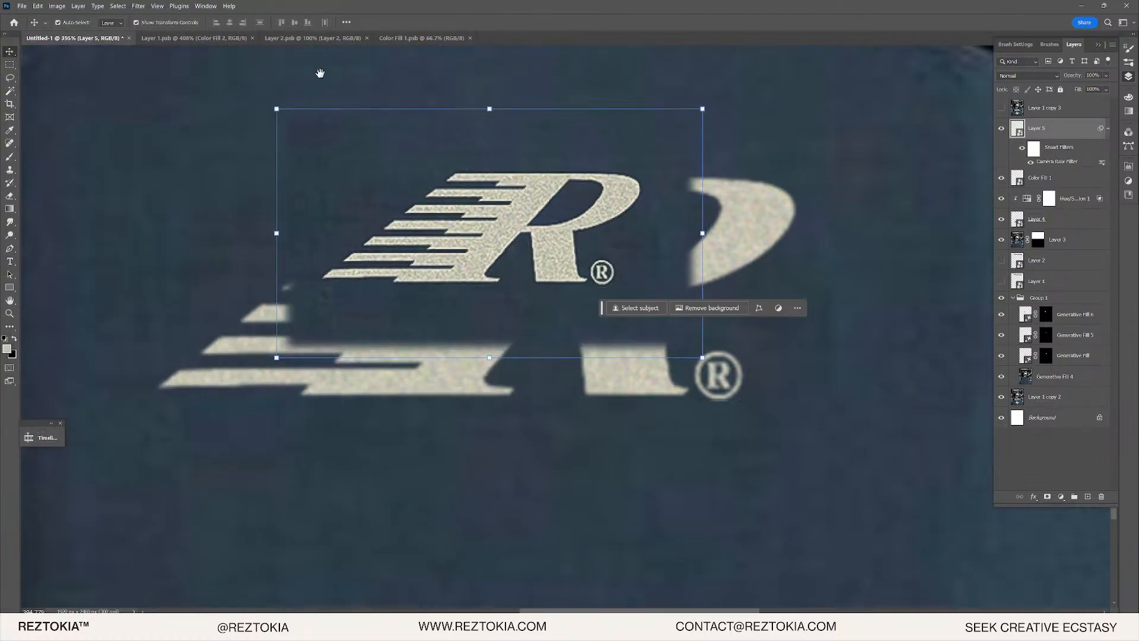
drag(486, 104, 295, 102)
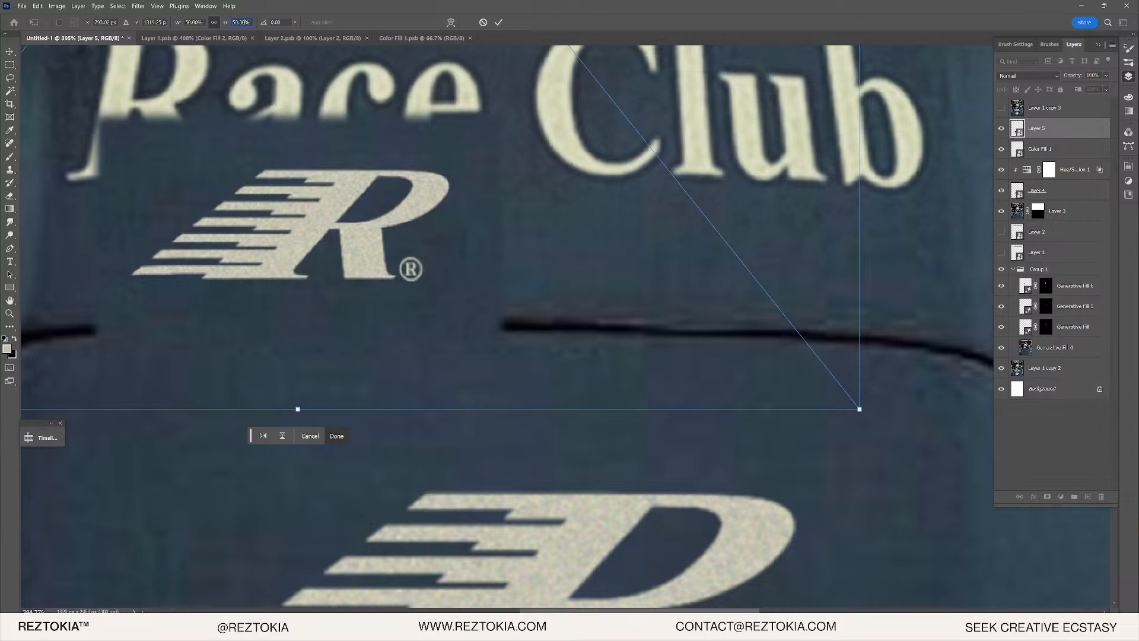
text(1)
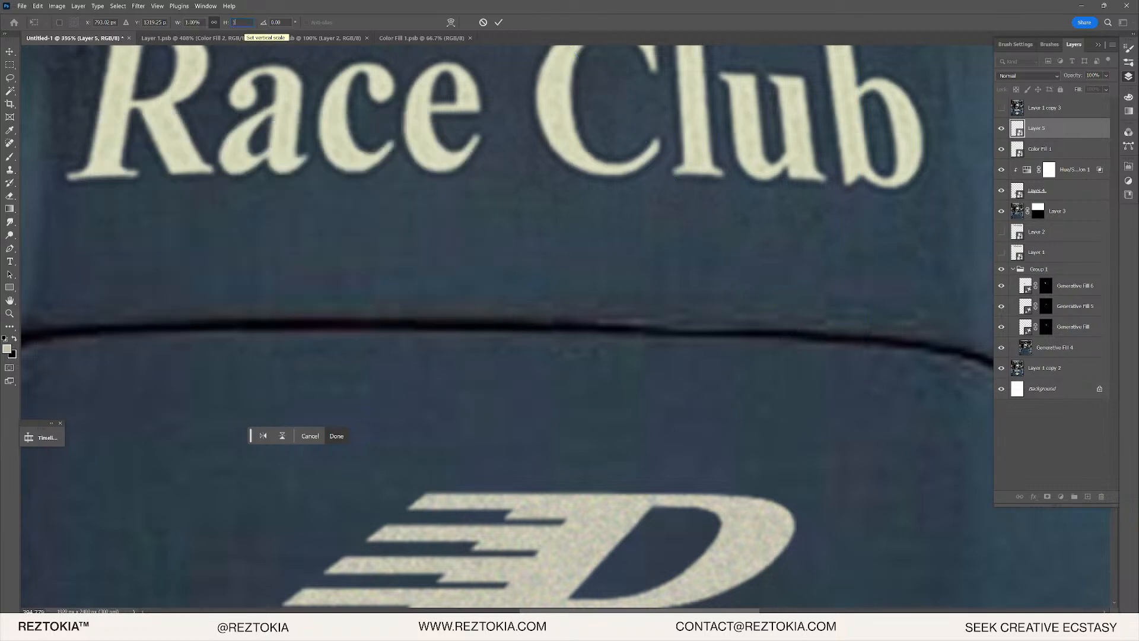
key(Escape)
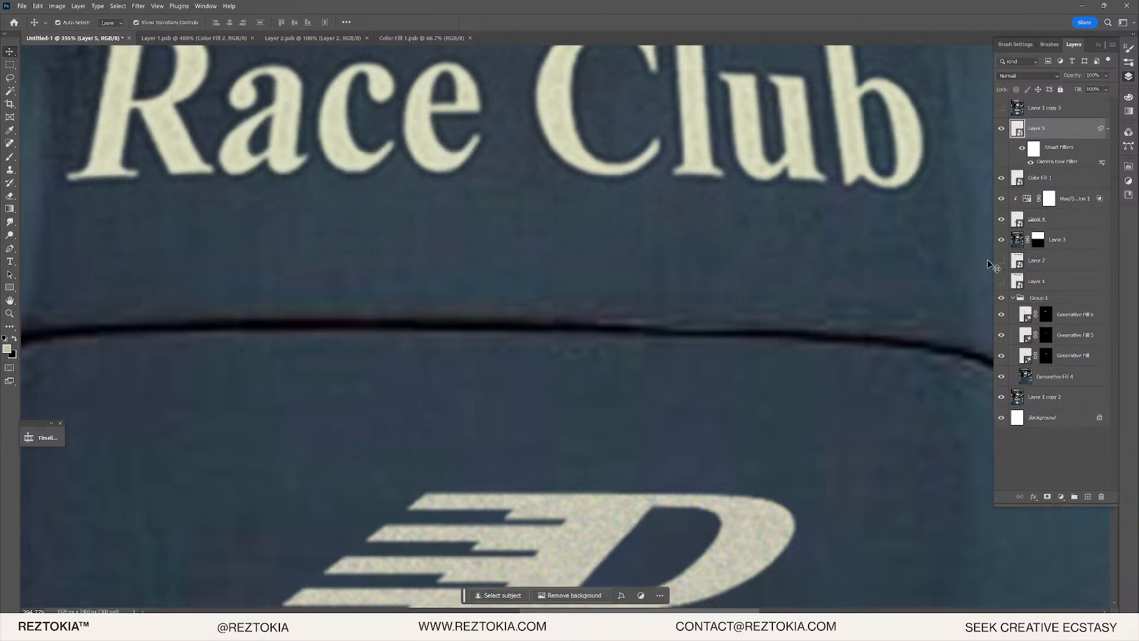
scroll(579, 291, down, 3)
scroll(573, 297, down, 6)
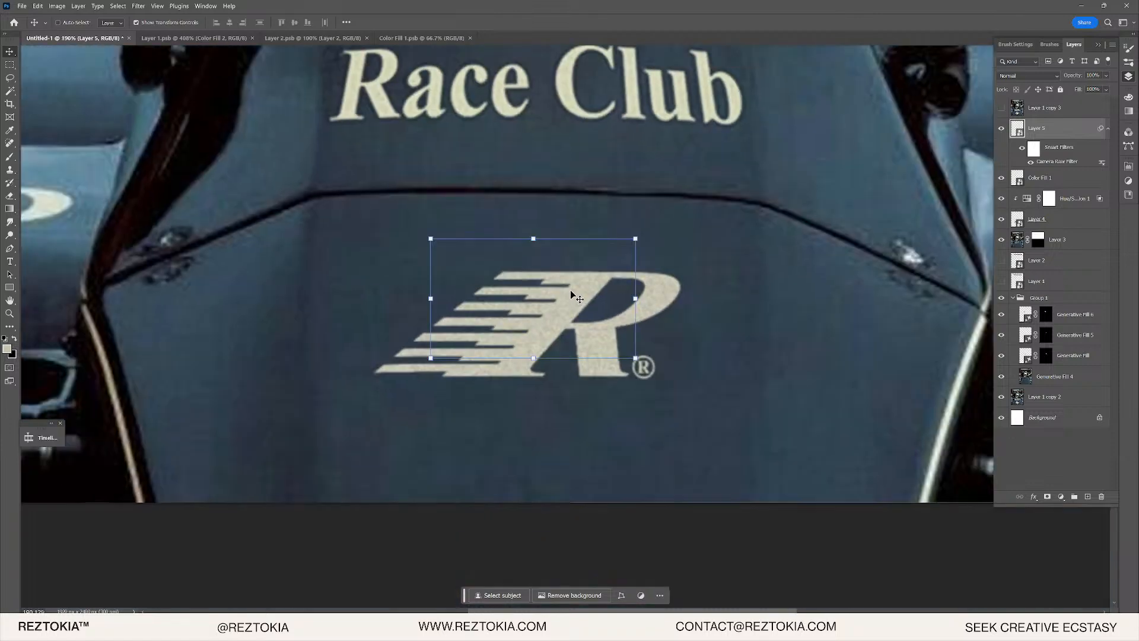
scroll(573, 299, up, 4)
- Convert Layer 5 to a smart object again and scale it to 200% under Race
right_click(1083, 121)
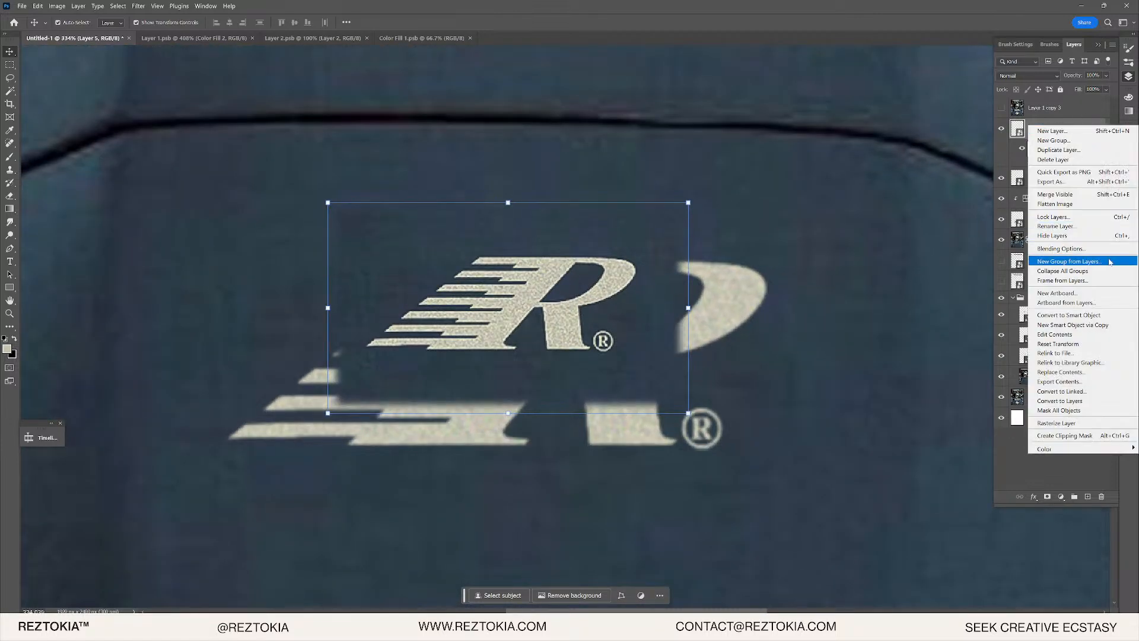
click(1068, 315)
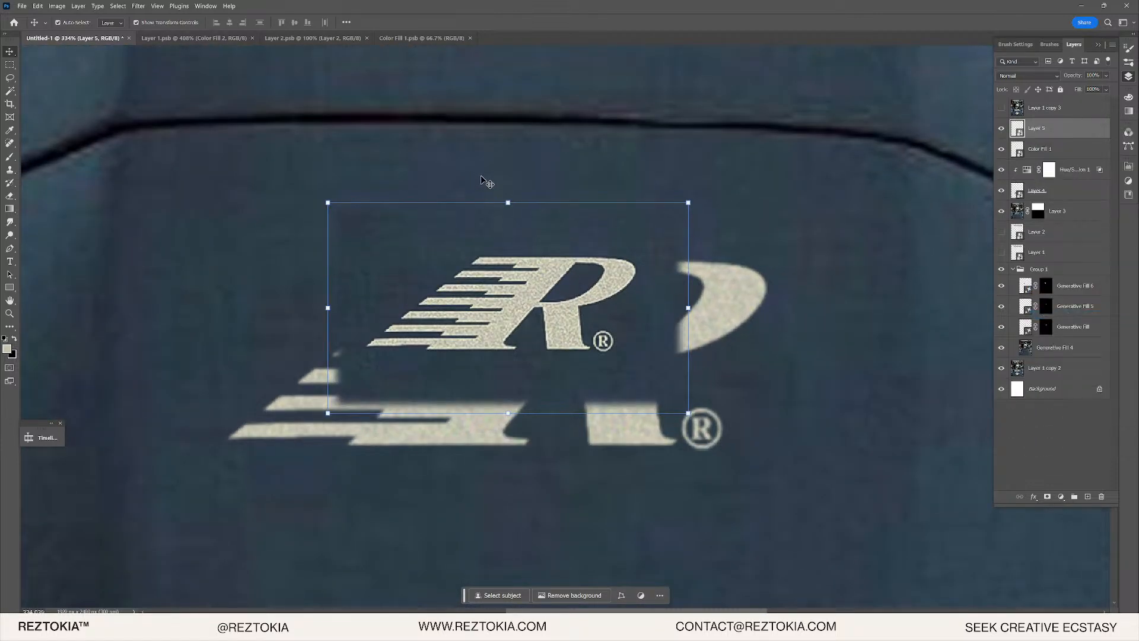
drag(508, 205, 318, 170)
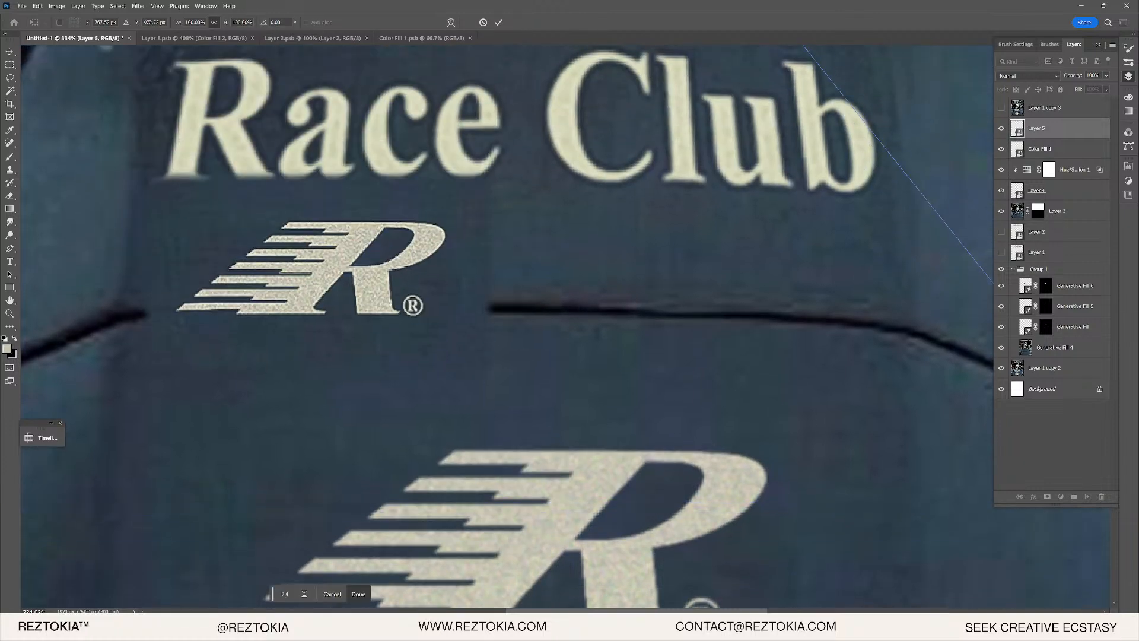
text(200)
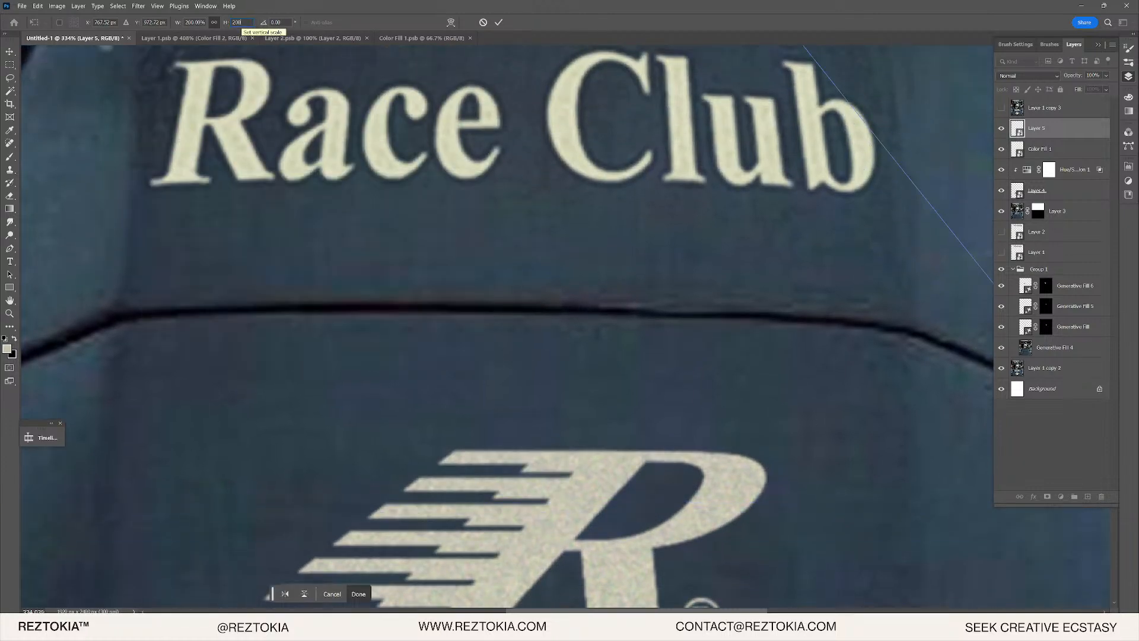
scroll(421, 255, down, 6)
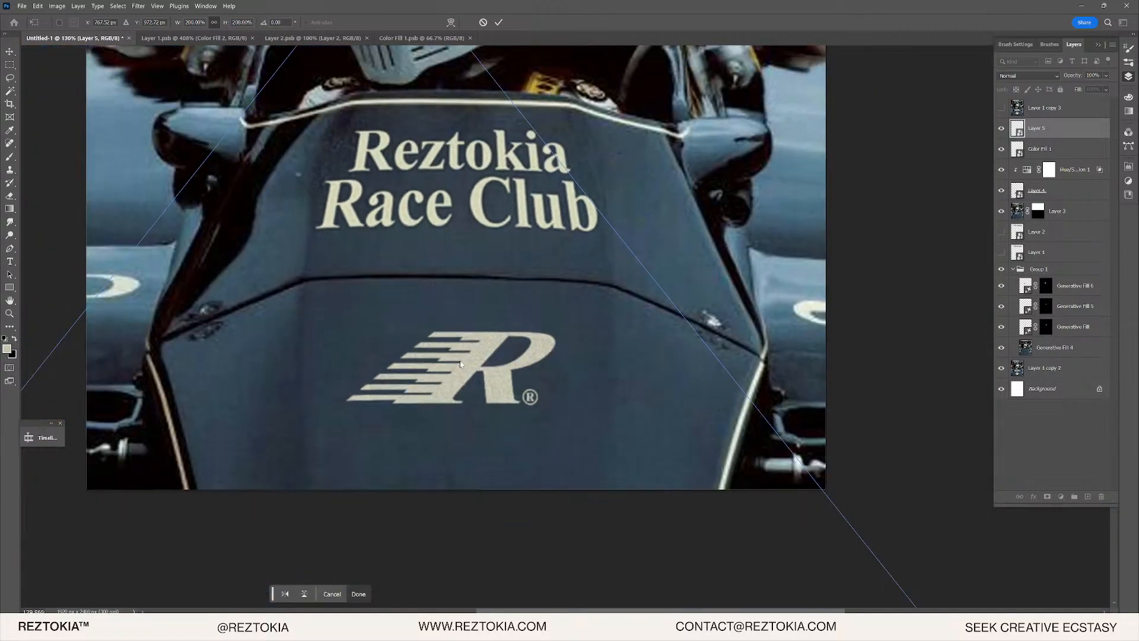
key(Return)
scroll(522, 379, up, 8)
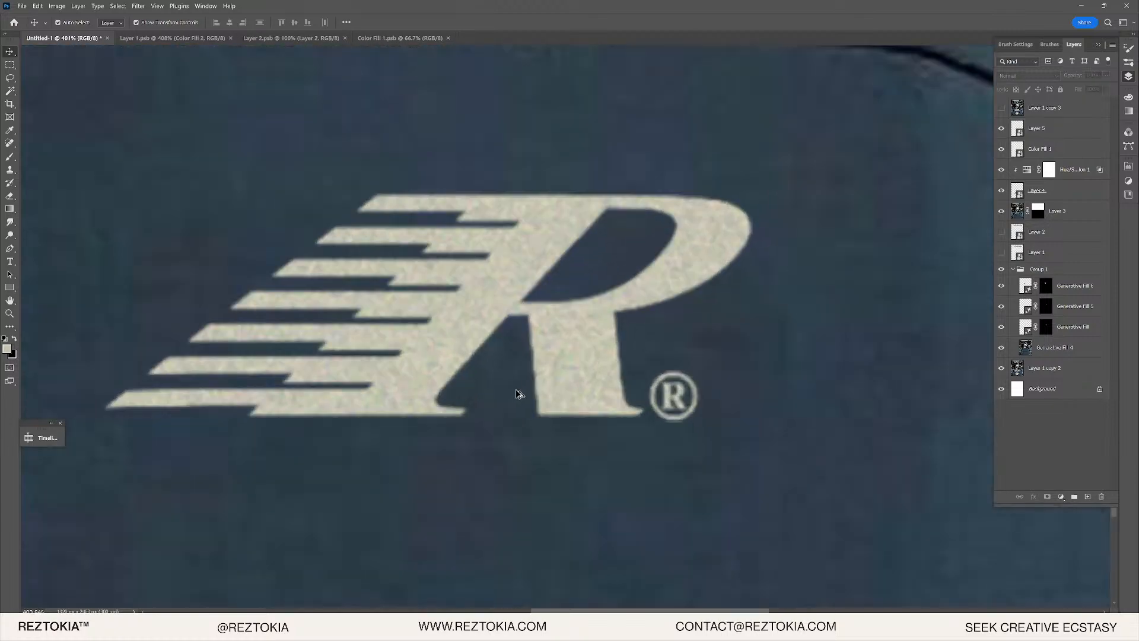
- Make the Color Fill 1 layer visible and select Layer 5
scroll(530, 393, up, 1)
click(1050, 128)
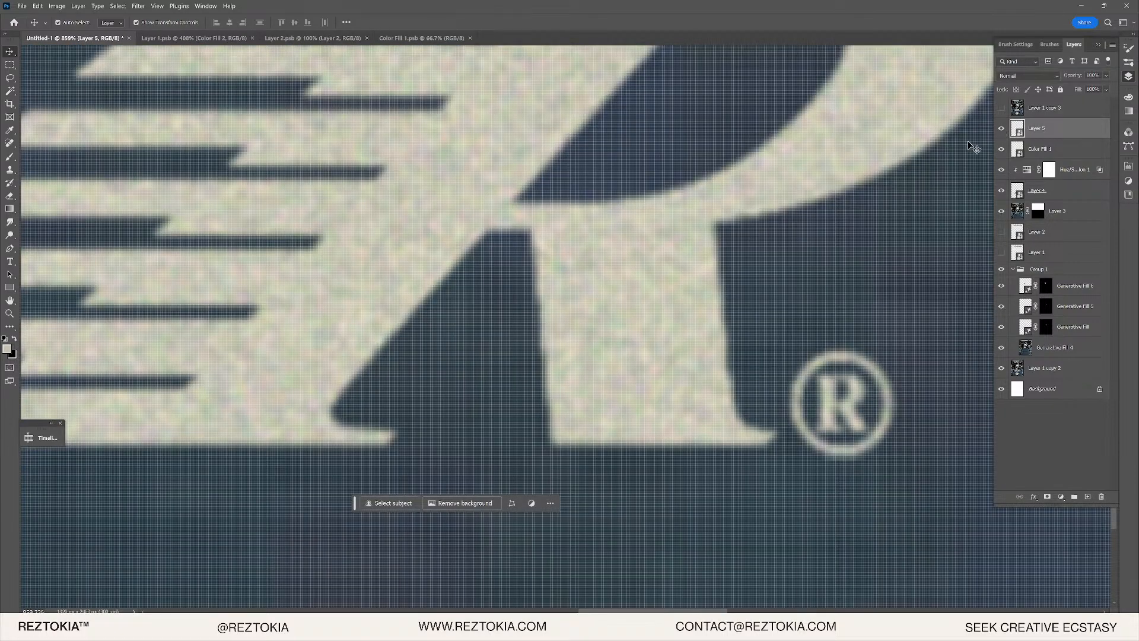
click(1004, 149)
scroll(697, 216, down, 10)
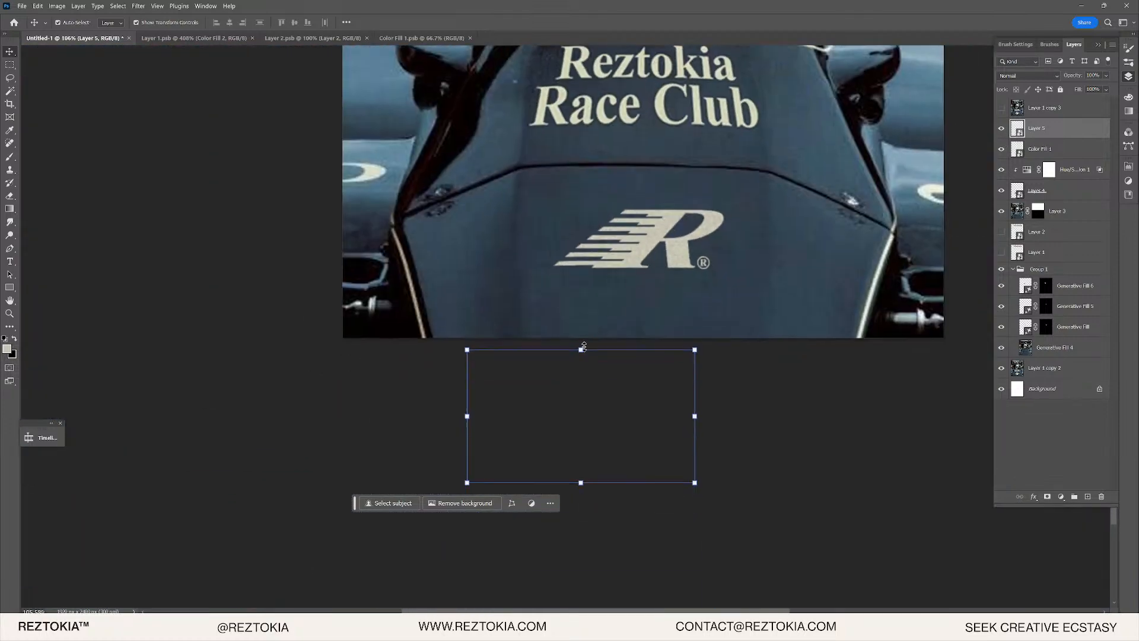
click(653, 347)
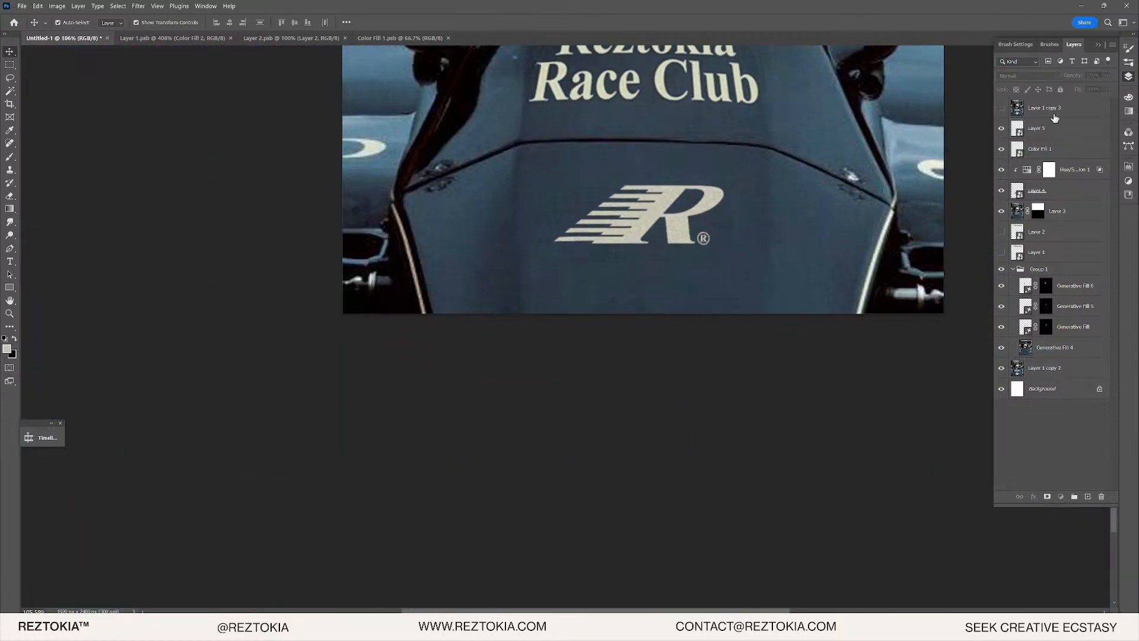
click(1022, 129)
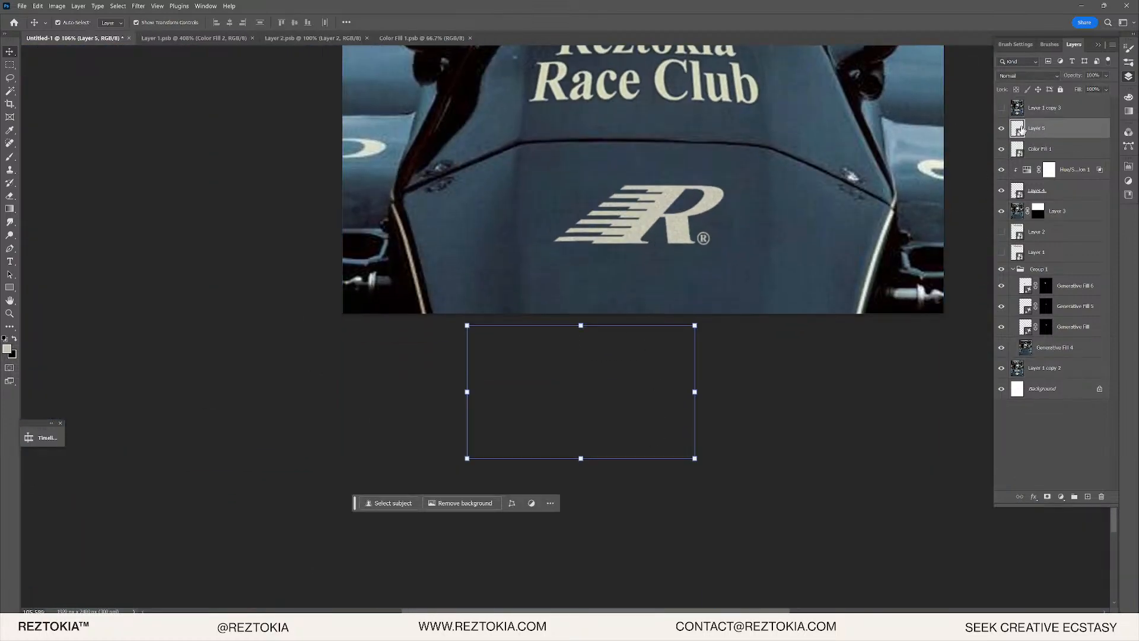
click(599, 330)
click(1039, 133)
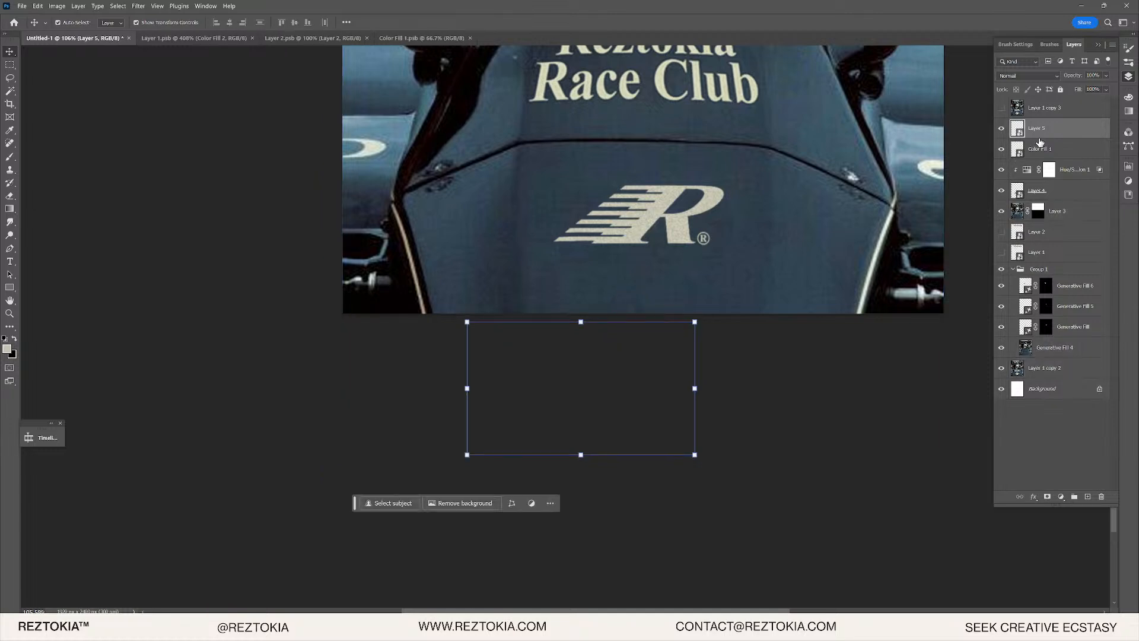
- Nudge Layer 5 up, scale it to 200%, and line it up over the R logo
key(shift+Up)
key(shift+Up)
key(shift+Up)
key(shift+Up)
key(shift+Up)
key(shift+Up)
key(shift+Up)
key(shift+Up)
key(shift+Up)
key(shift+Up)
key(shift+Up)
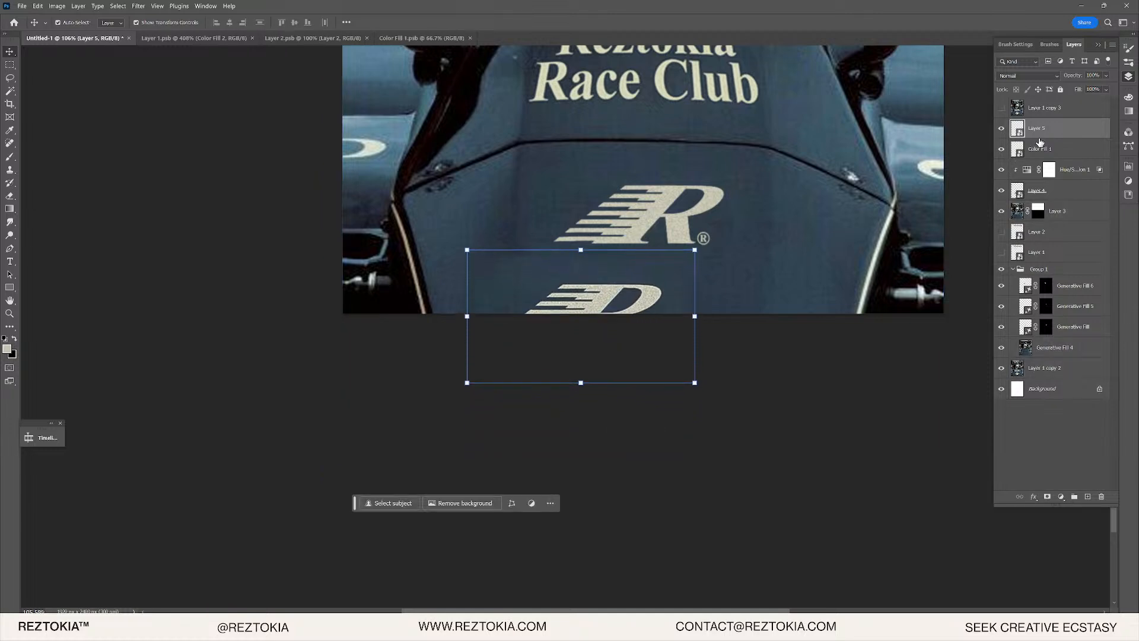
key(shift+Up)
key(shift+Up)
key(shift+Up)
key(shift+Up)
key(shift+Up)
key(shift+Up)
key(shift+Up)
key(ctrl+z)
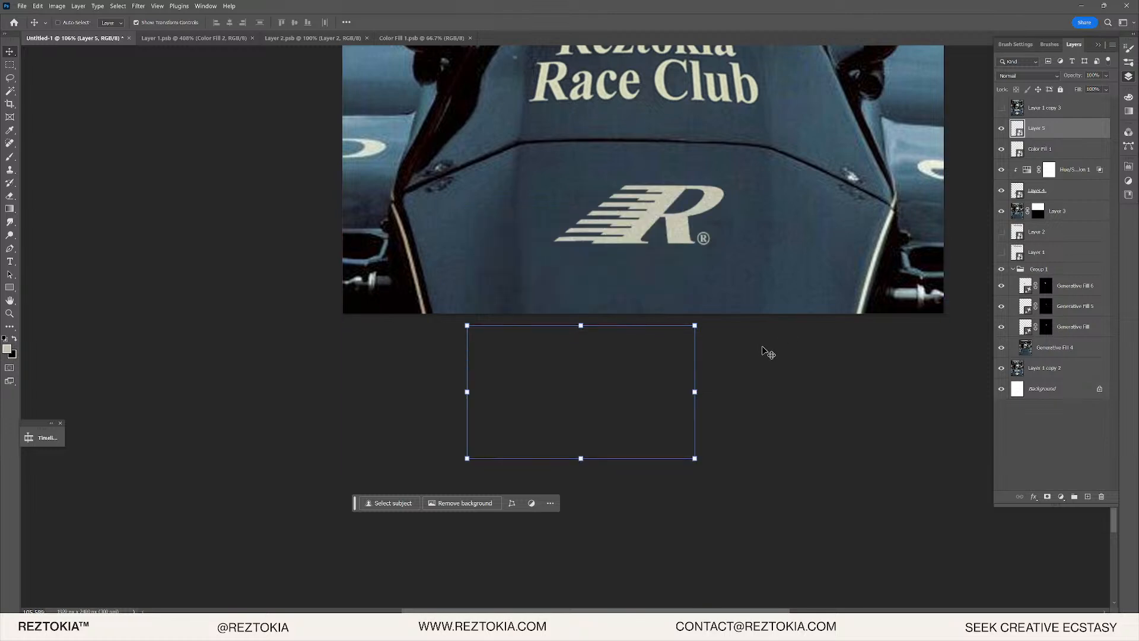
key(ctrl+shift+z)
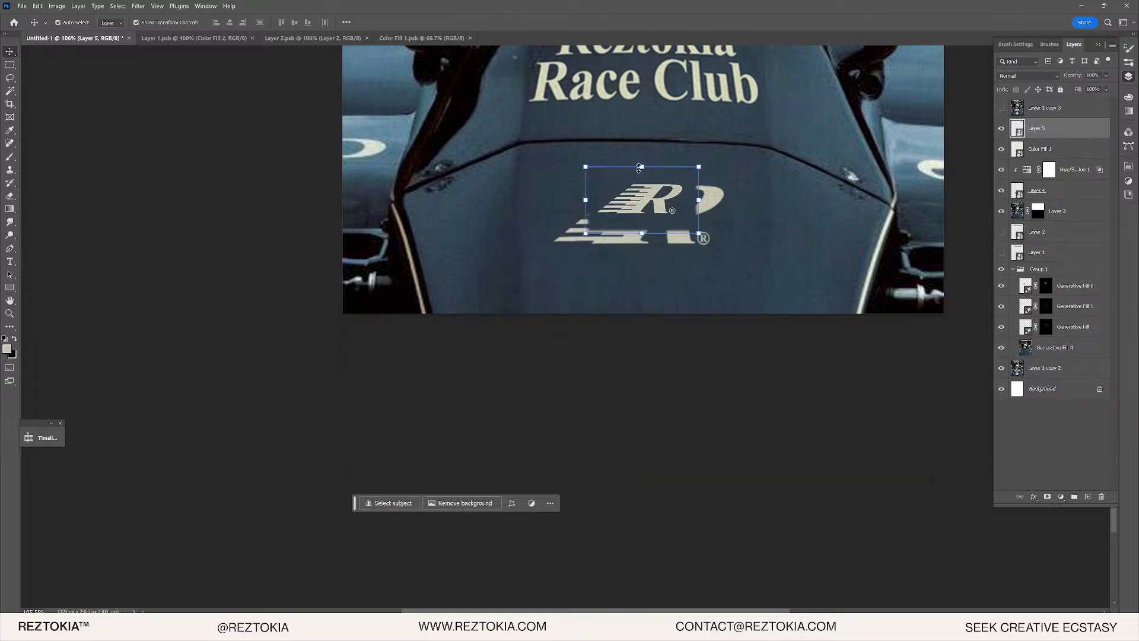
key(ctrl+t)
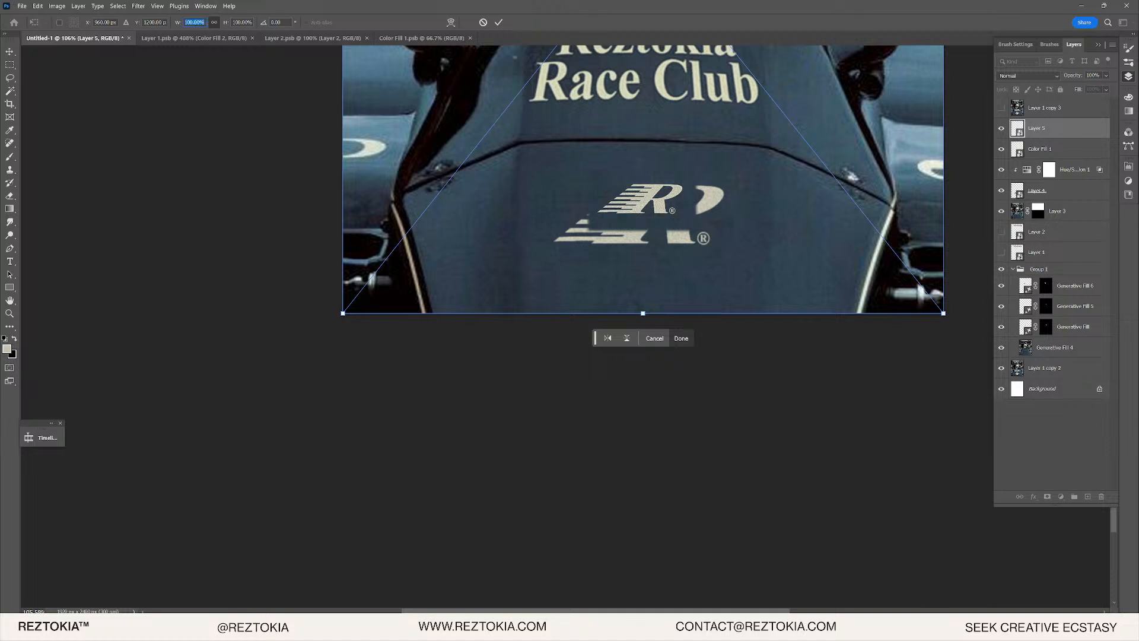
text(200)
key(Return)
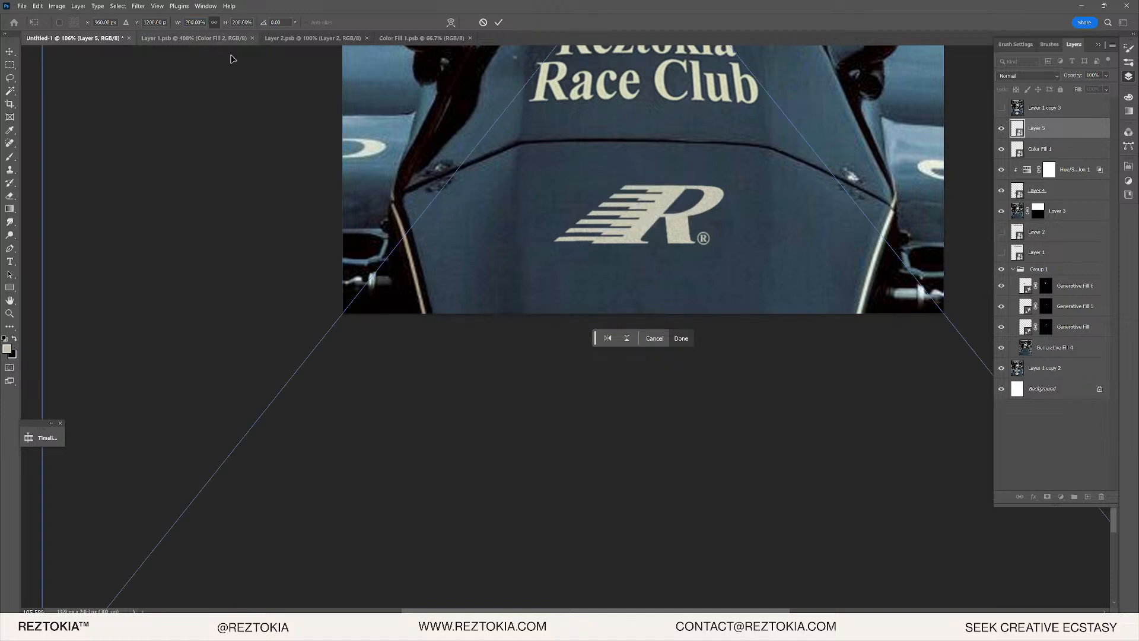
key(Return)
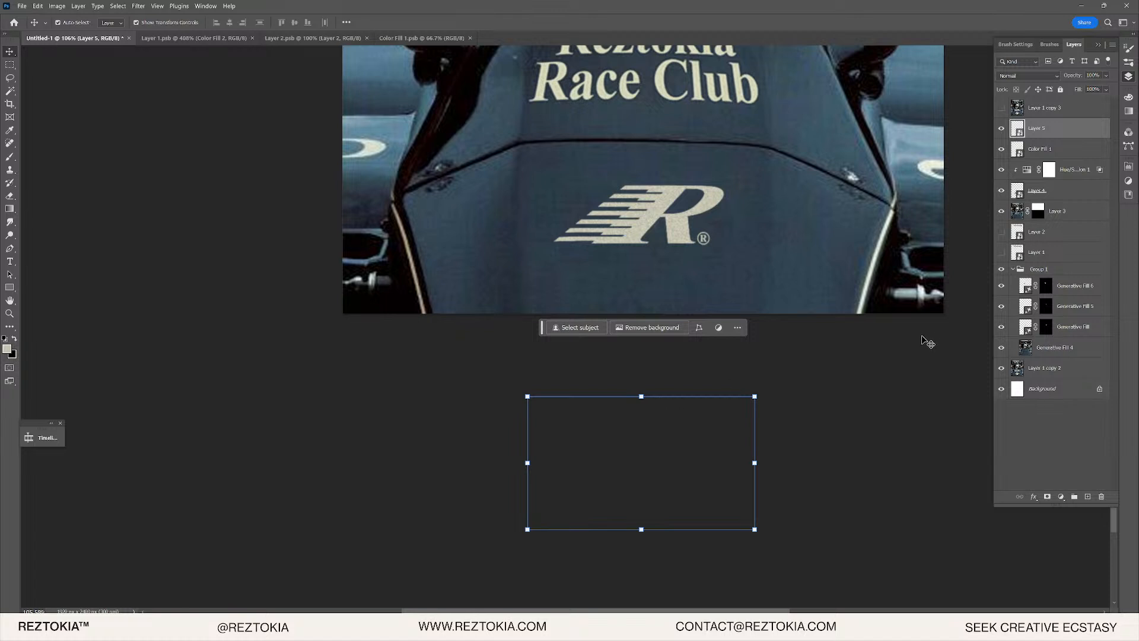
key(Up)
key(Up)
key(Up)
key(Up)
key(Up)
key(Up)
key(Up)
key(Up)
key(Up)
key(Up)
key(Up)
key(Up)
key(Up)
key(Up)
key(Up)
key(Up)
key(Up)
key(Up)
key(Up)
key(Up)
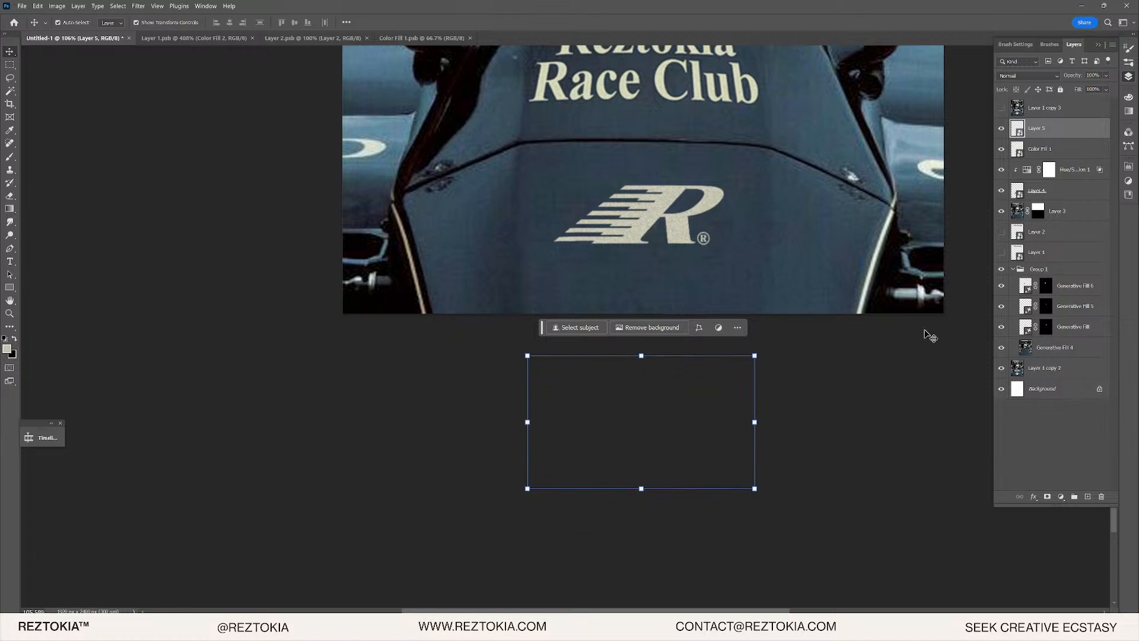
key(Up)
key(Up)
key(Up)
key(Up)
key(Up)
key(Up)
key(Up)
key(Up)
key(Up)
key(Up)
key(Up)
key(Up)
key(Up)
key(Up)
key(Up)
key(Up)
key(Up)
key(Up)
key(Up)
key(Up)
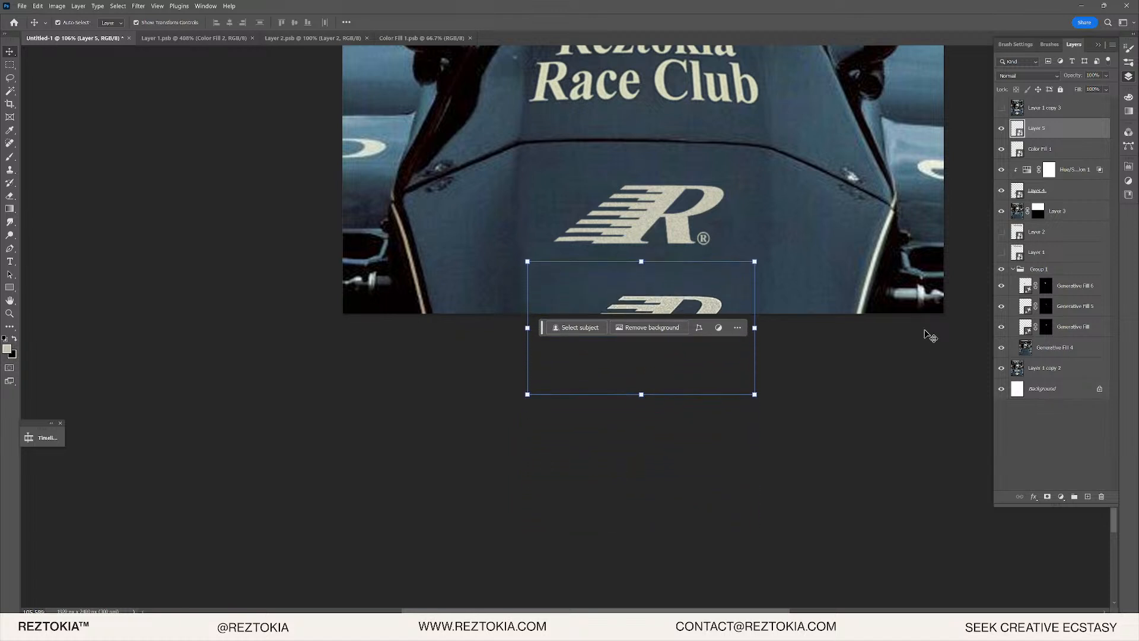
key(Up)
key(Up)
key(Up)
key(Up)
key(Up)
key(Up)
key(Up)
key(Up)
key(Up)
key(Up)
key(Up)
key(Up)
key(Up)
key(Up)
key(Up)
key(Up)
key(Up)
key(Up)
key(Up)
key(Up)
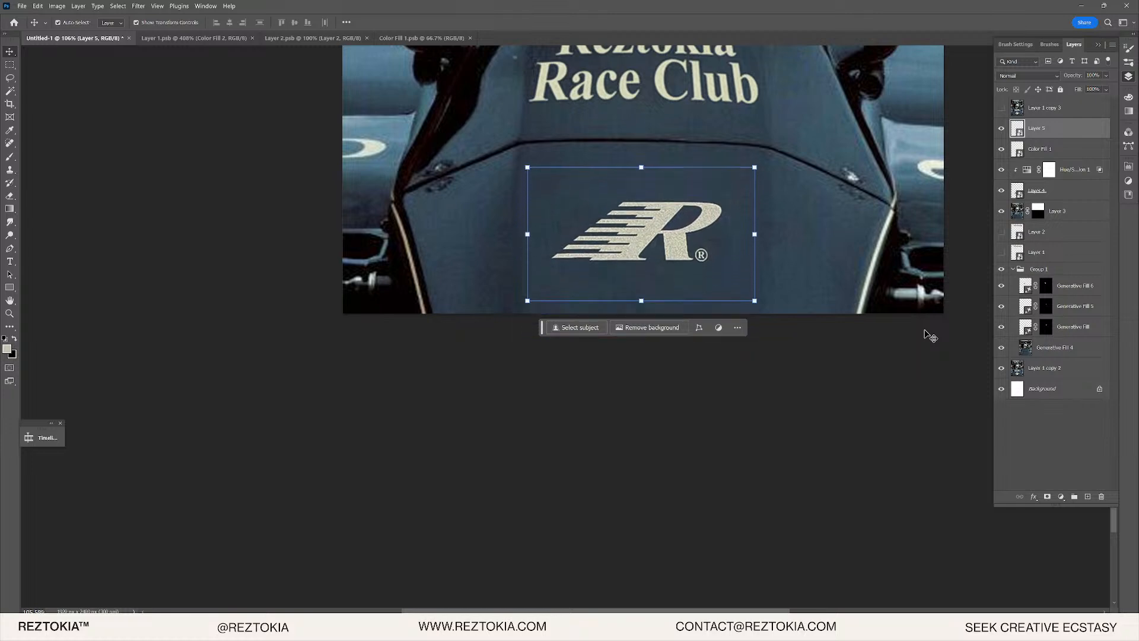
- Lower Layer 5's opacity to 0%
click(1107, 76)
drag(1112, 88, 1086, 87)
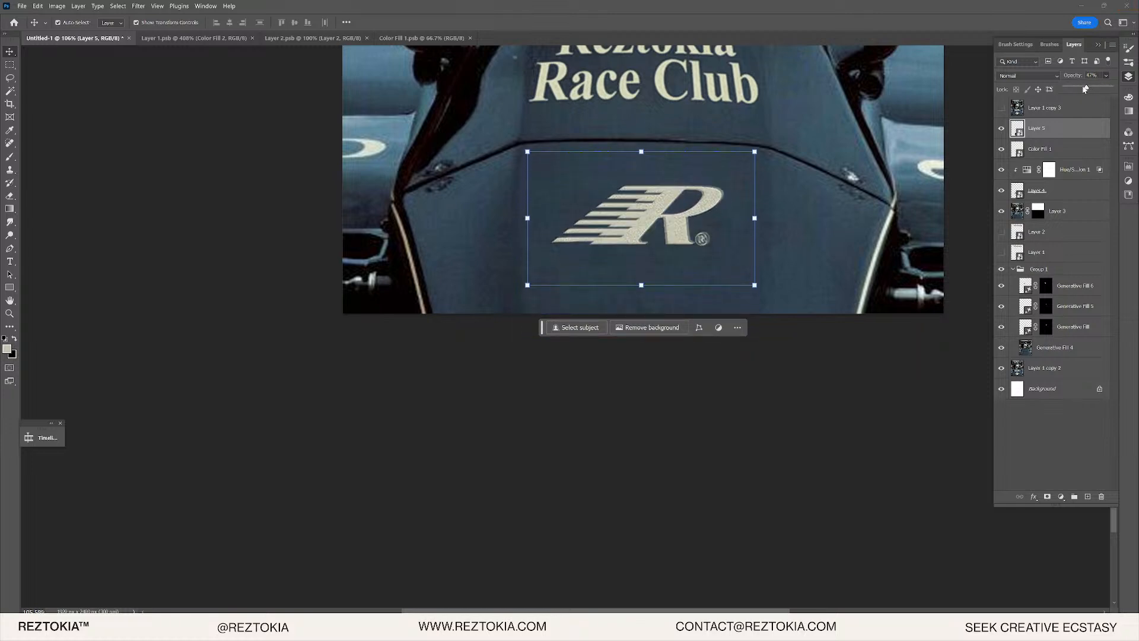
scroll(693, 201, up, 5)
key(5)
key(7)
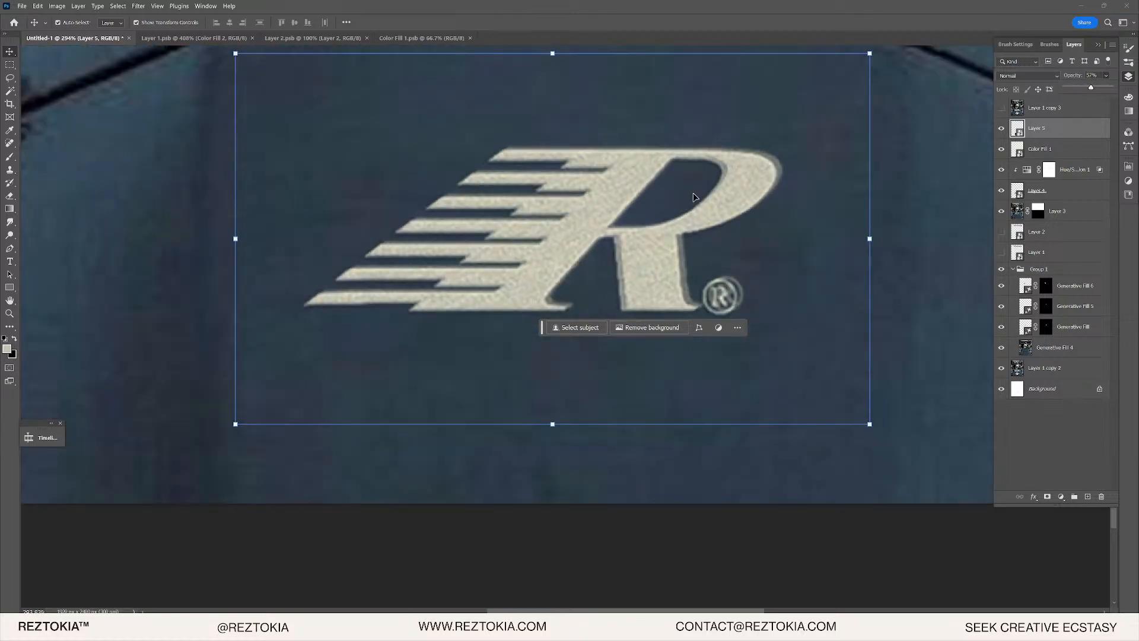
key(0)
key(0)
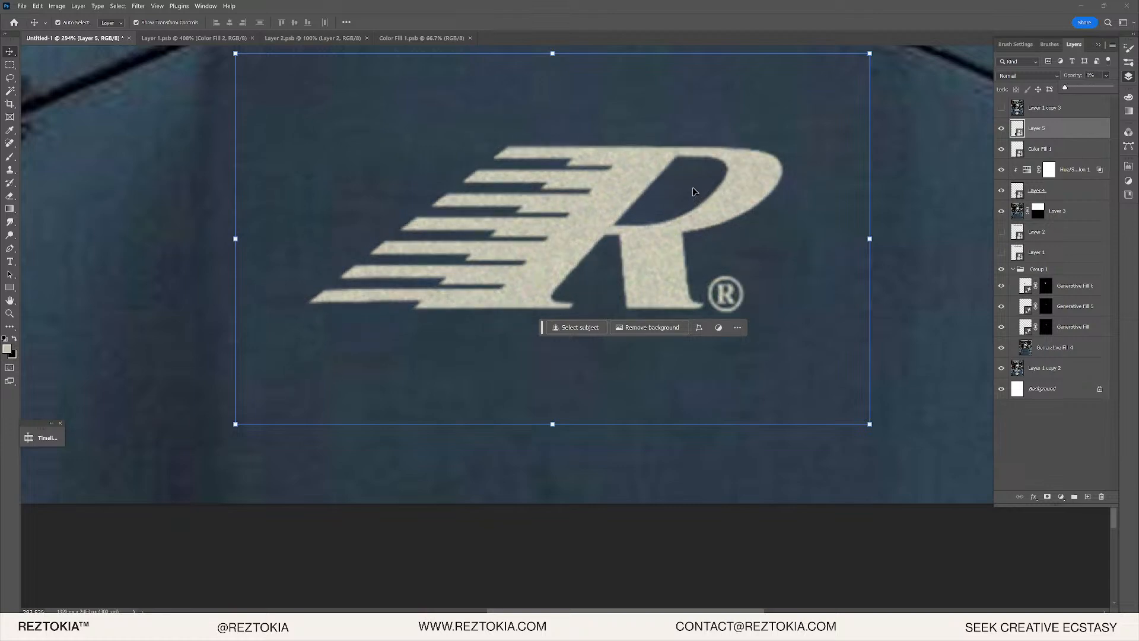
click(752, 175)
- Hide the Color Fill 1 logo layer and reselect Layer 5
click(1062, 150)
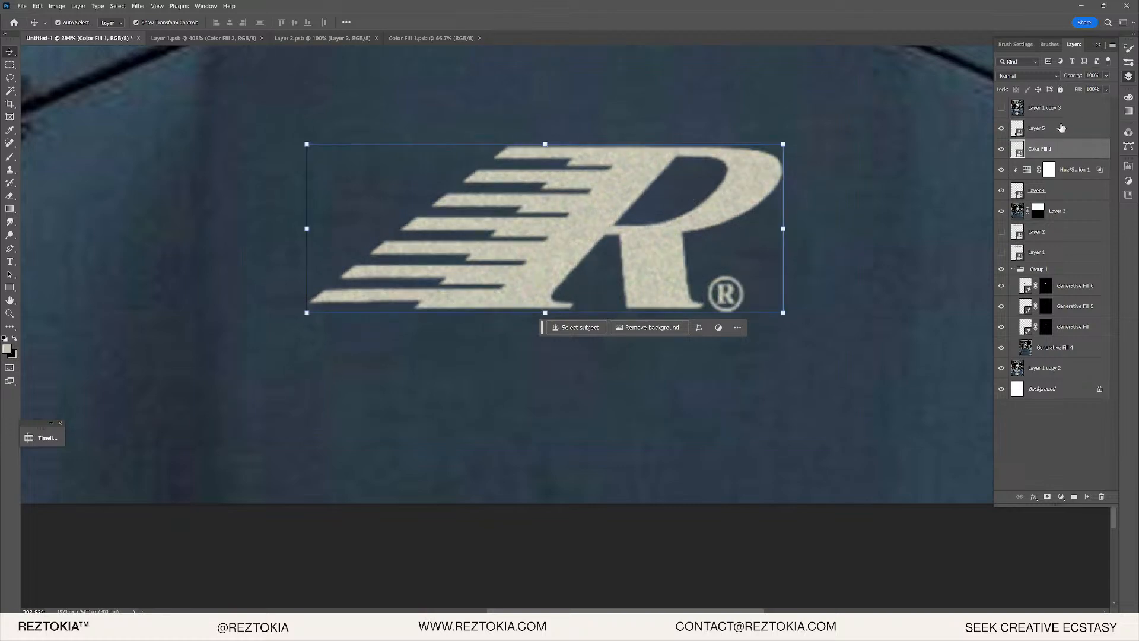
click(1053, 128)
scroll(658, 307, down, 4)
click(584, 457)
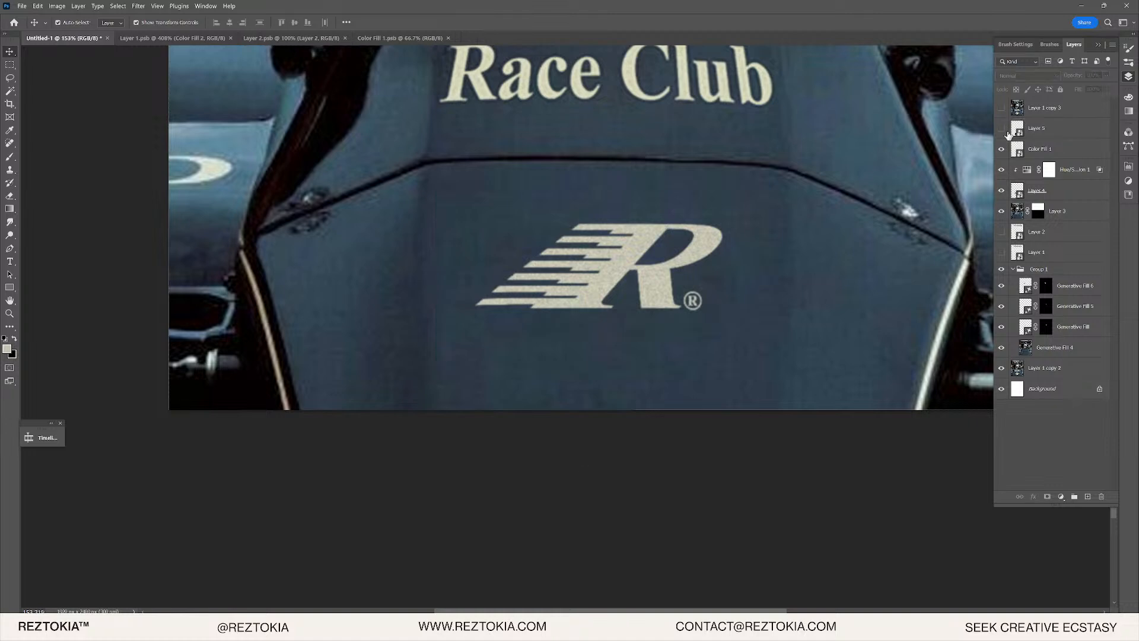
scroll(631, 260, up, 3)
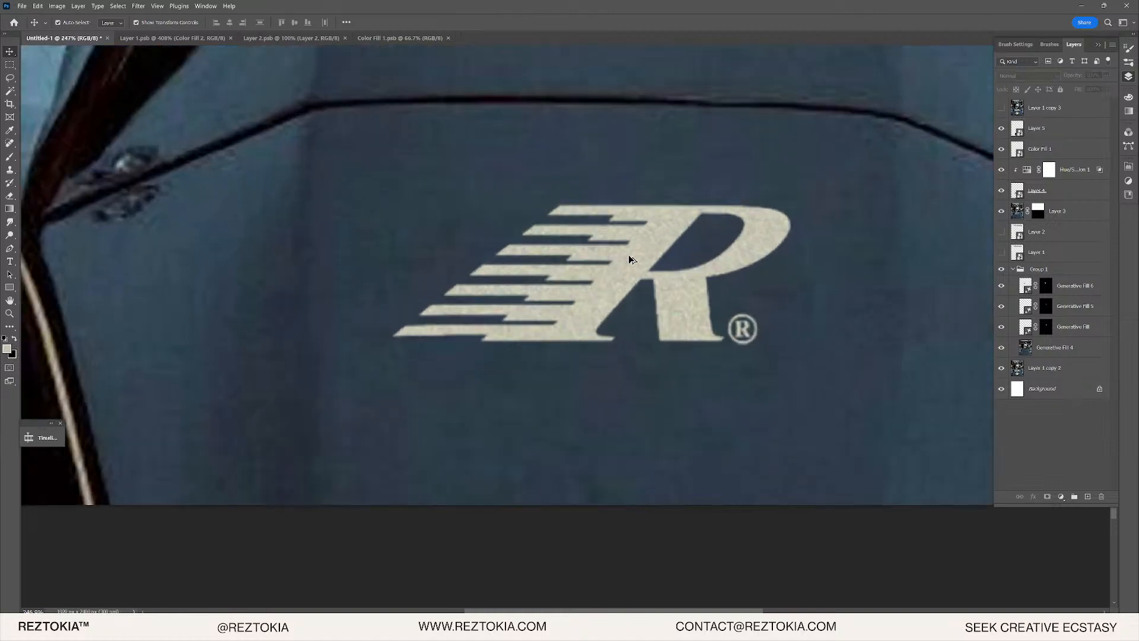
click(1002, 149)
click(1002, 149)
click(1002, 149)
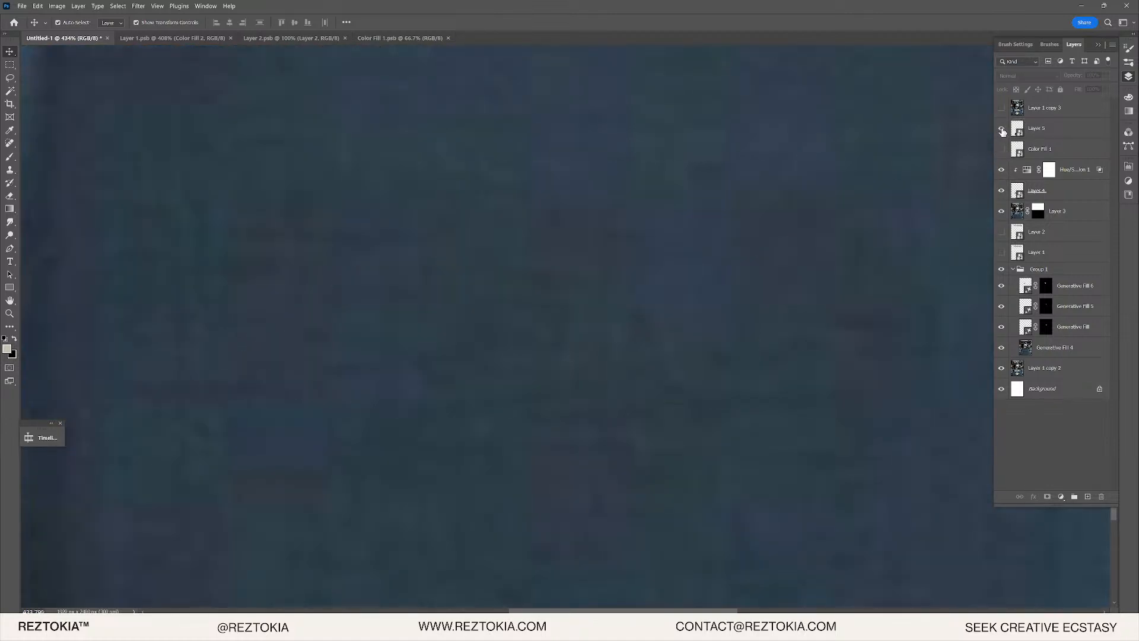
scroll(750, 222, down, 10)
click(1081, 129)
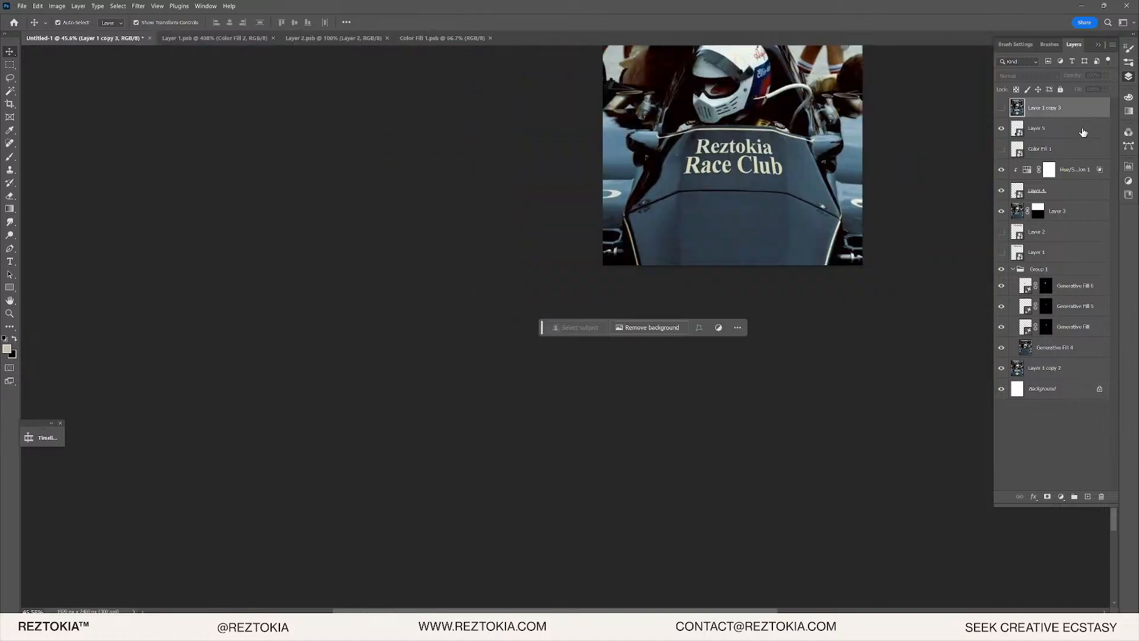
- Shift the Layer 5 patch up and to the right on the visor
scroll(773, 216, up, 6)
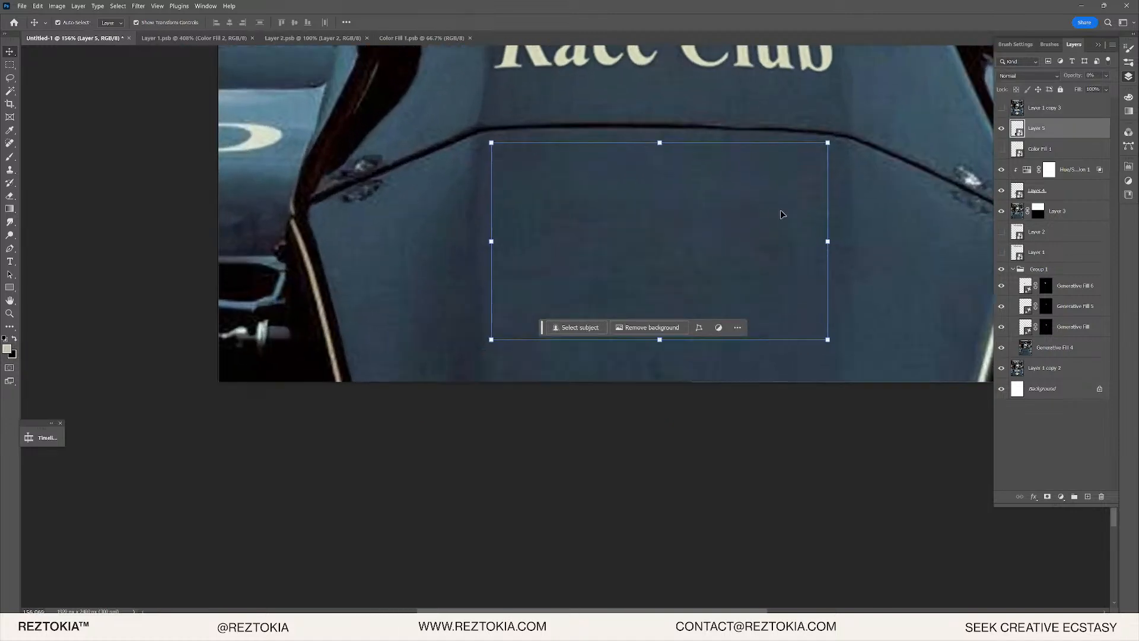
drag(665, 227, 763, 204)
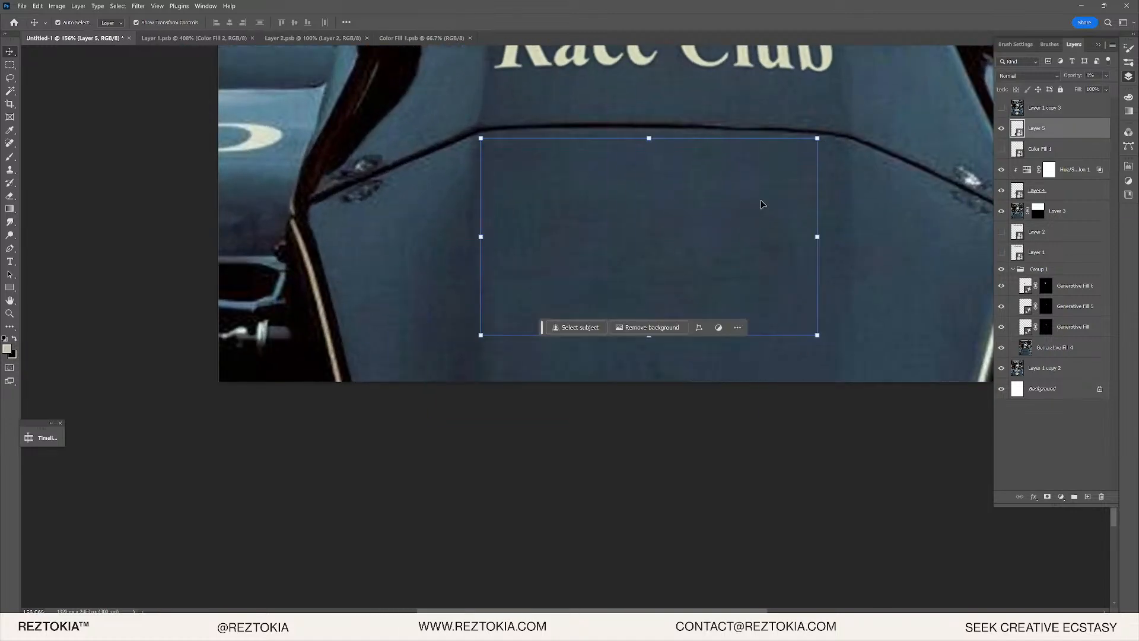
double_click(1027, 128)
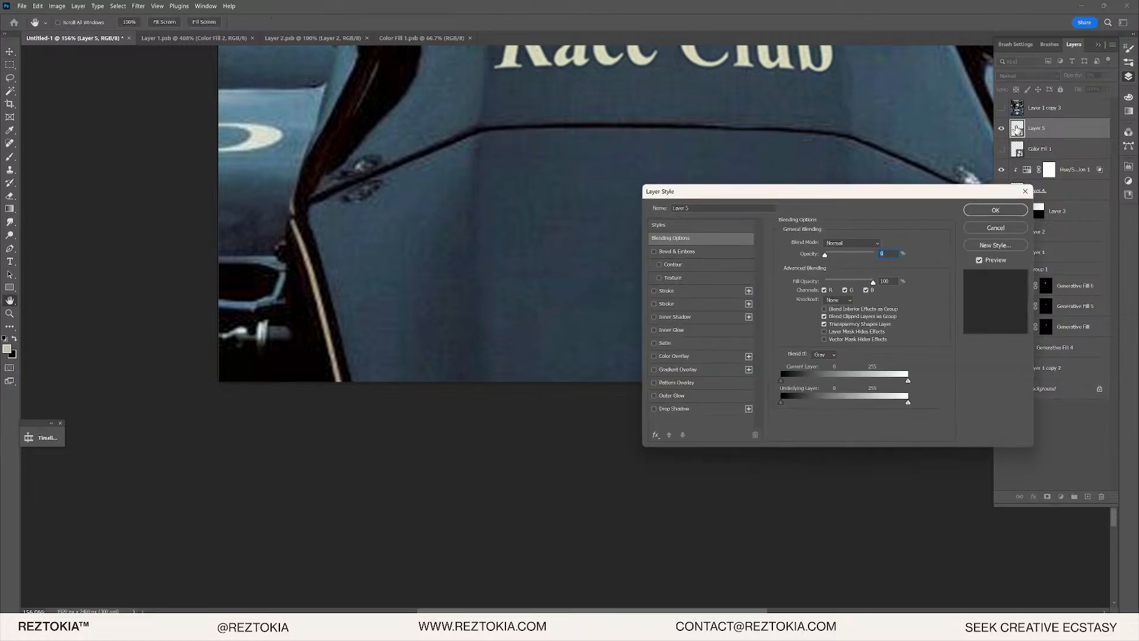
click(1025, 189)
- Open Layer 5's smart-object contents as Layer 5.psb, then return to Untitled-1
double_click(1016, 129)
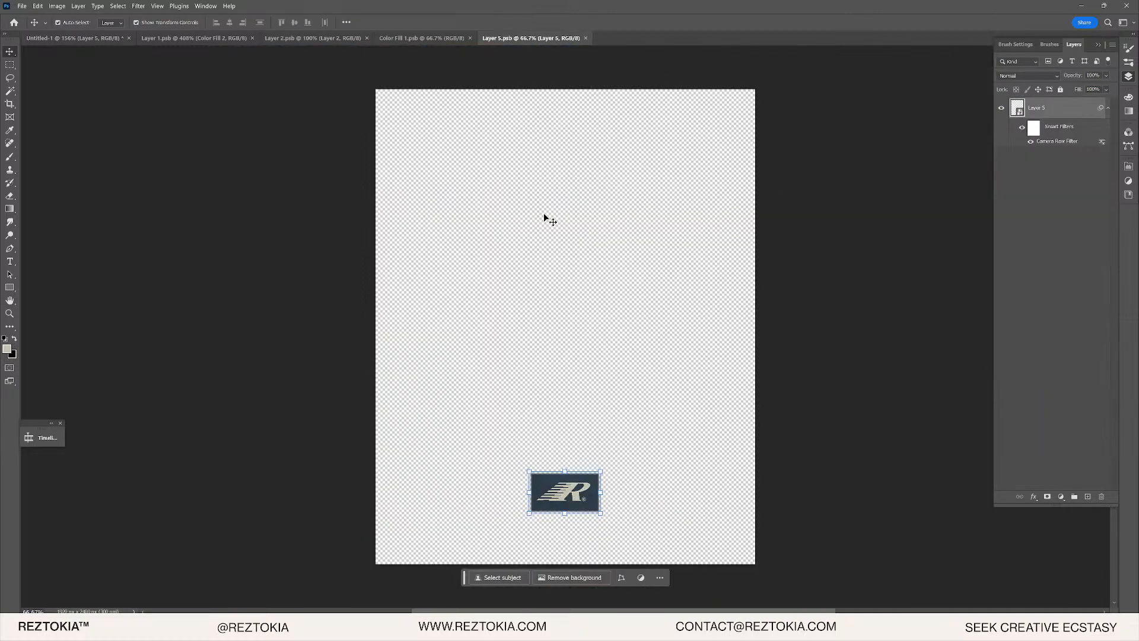
scroll(568, 513, up, 5)
scroll(569, 498, down, 6)
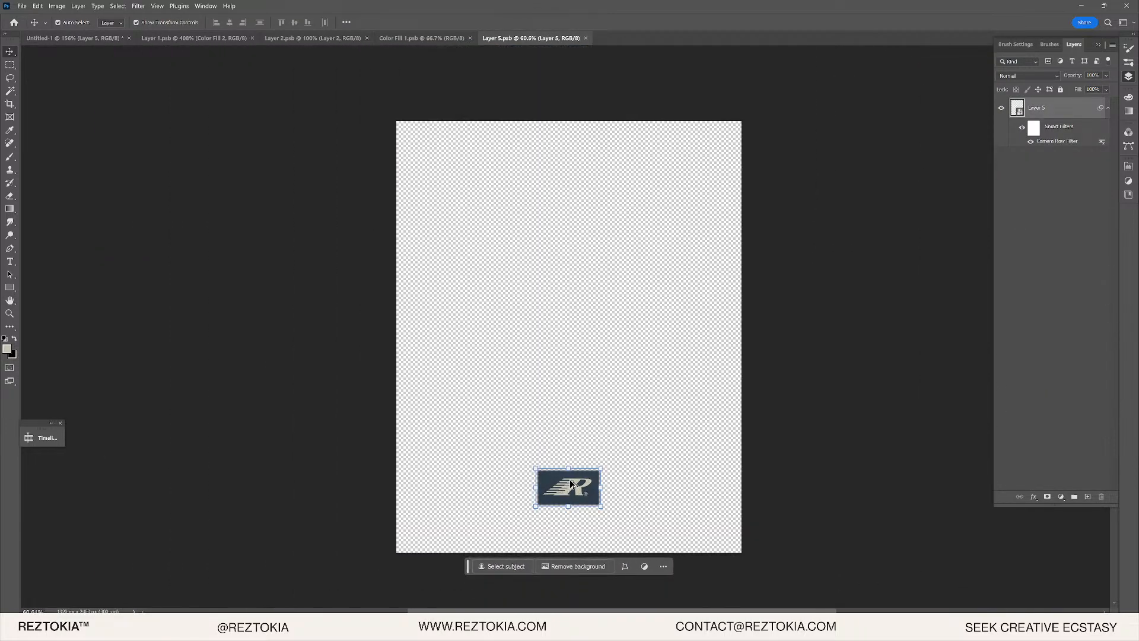
scroll(571, 485, up, 6)
scroll(564, 397, up, 6)
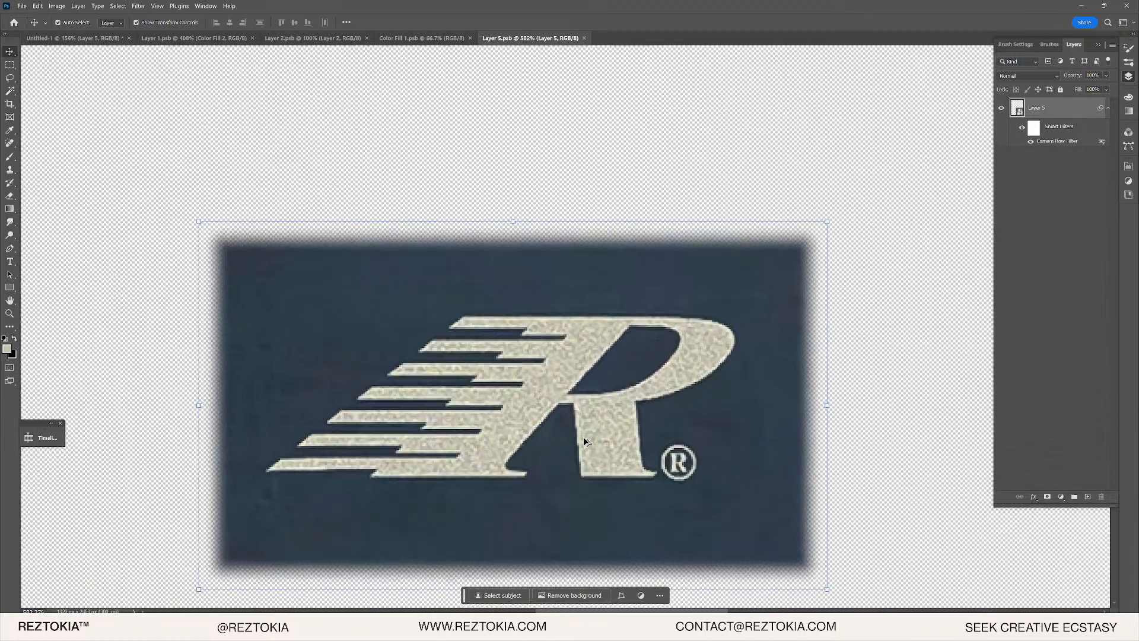
scroll(581, 425, down, 7)
scroll(580, 426, down, 3)
drag(433, 402, 449, 421)
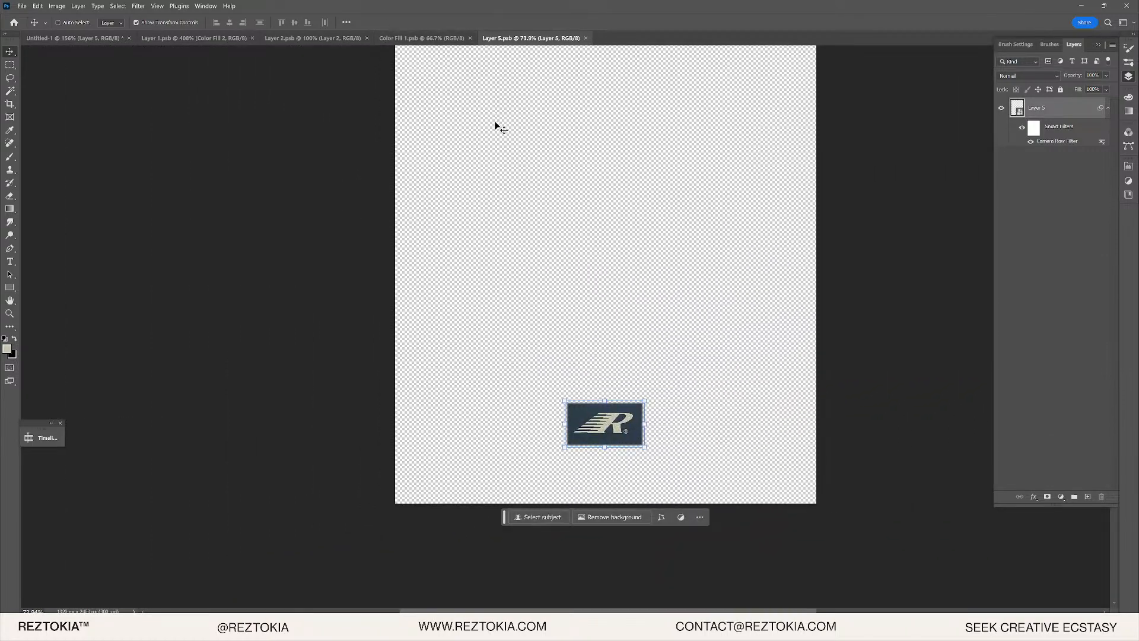
click(95, 39)
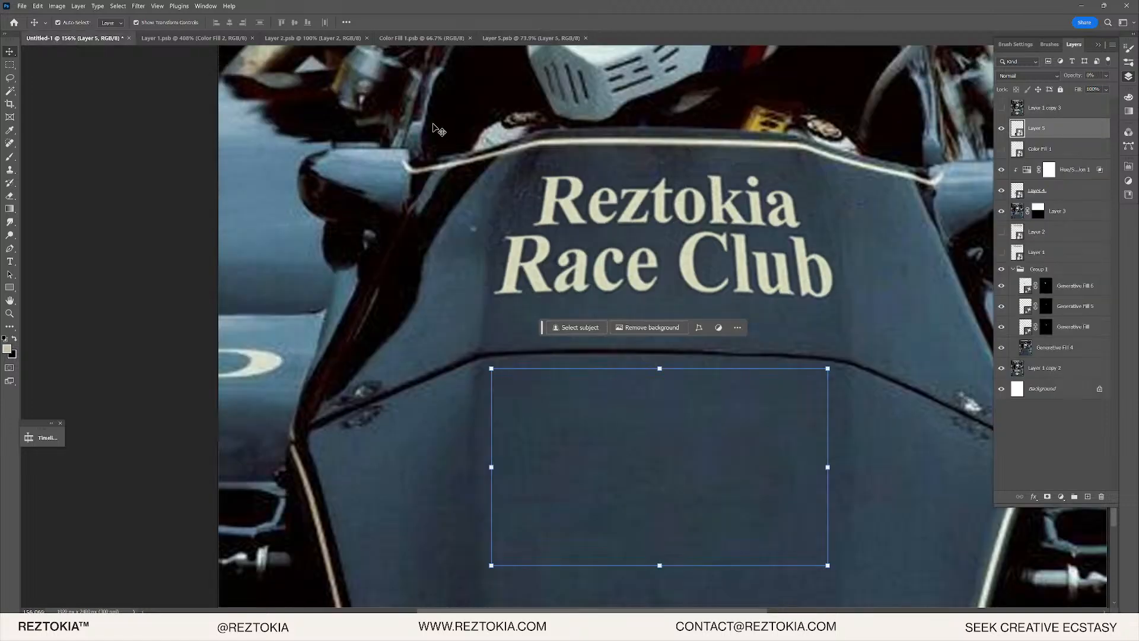
- Move Layer 5 below Color Fill 1, toggling layer visibility to compare
click(1001, 128)
click(1001, 129)
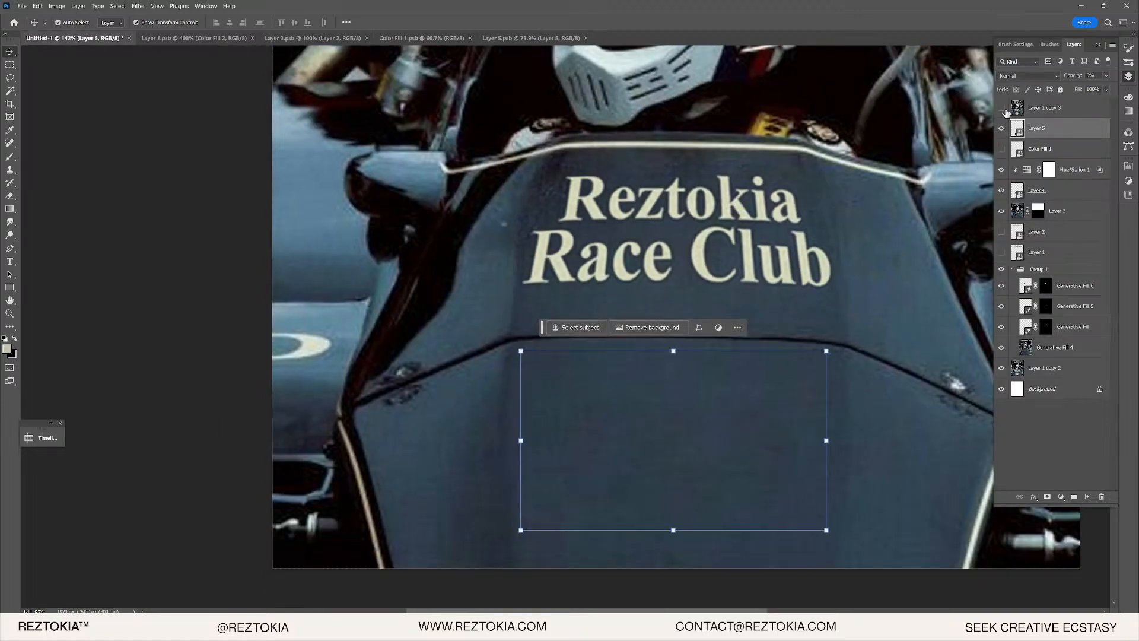
click(1002, 108)
click(1003, 108)
drag(1030, 136, 1016, 153)
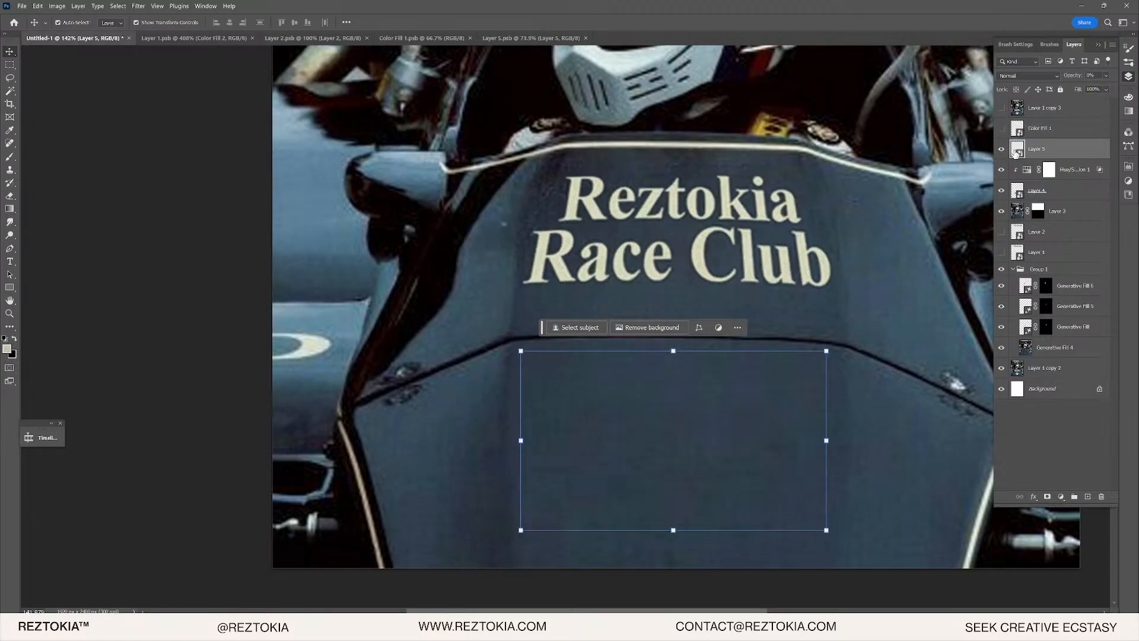
click(1002, 150)
click(1001, 150)
- Try moving the logo layer down on the canvas, then undo back to centred
scroll(679, 292, down, 4)
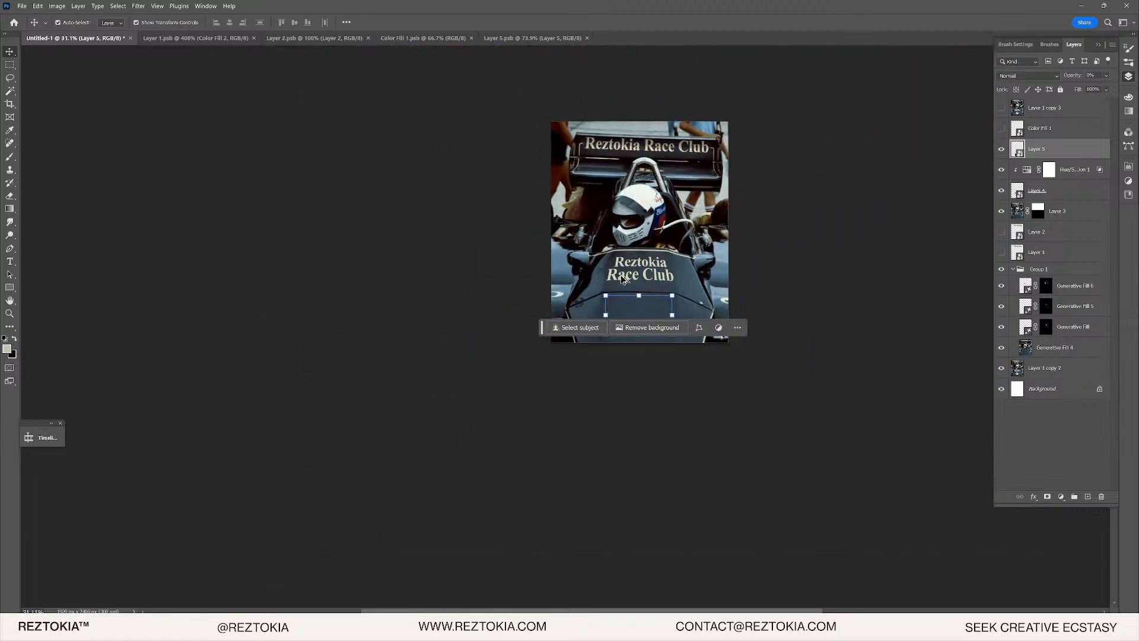
scroll(725, 335, up, 2)
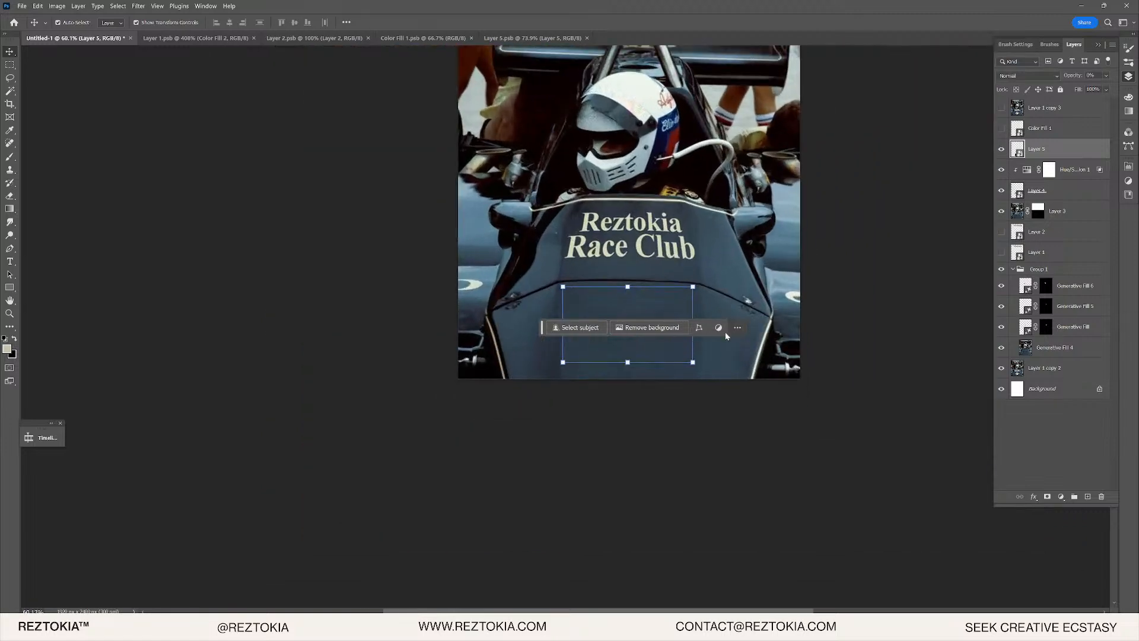
alt+click(1017, 150)
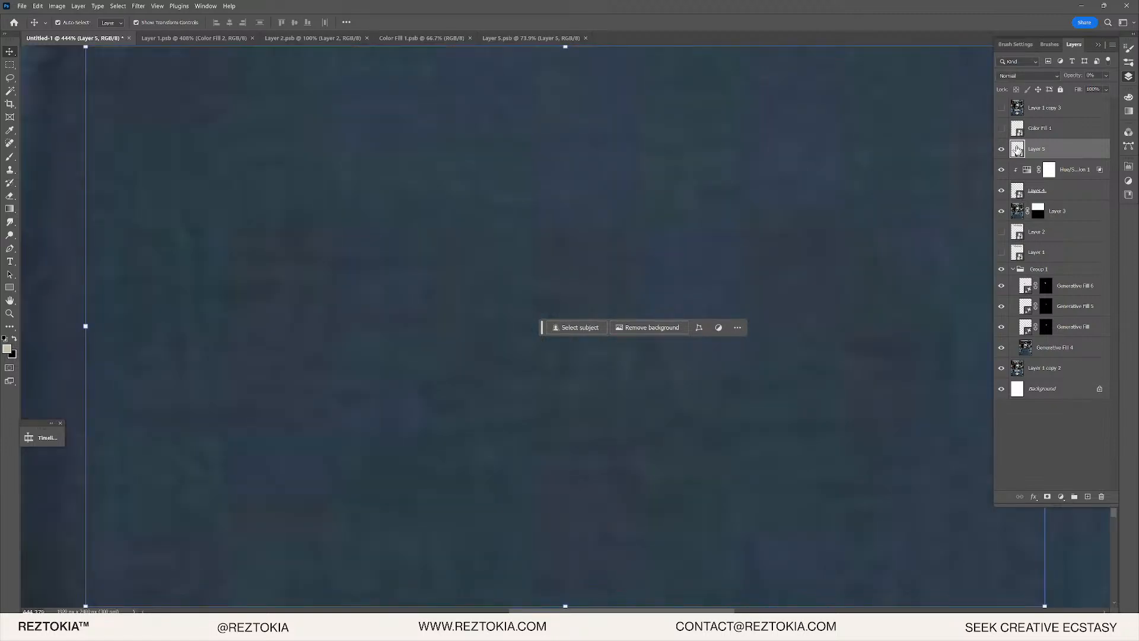
scroll(695, 278, down, 5)
scroll(729, 267, up, 3)
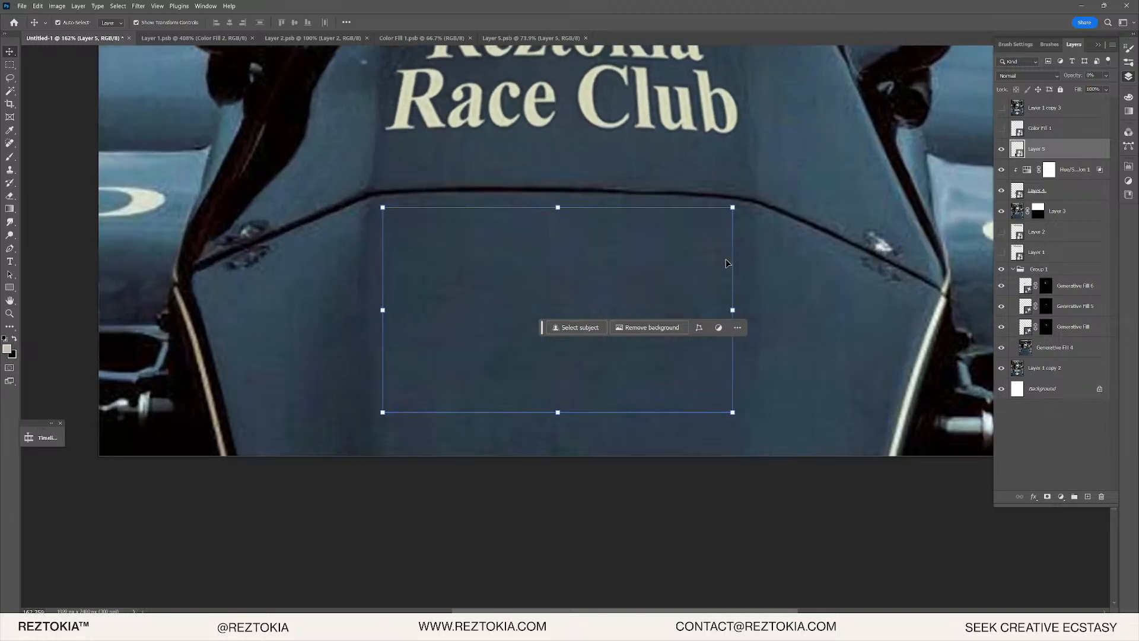
scroll(681, 283, up, 1)
drag(555, 224, 557, 250)
scroll(617, 268, down, 5)
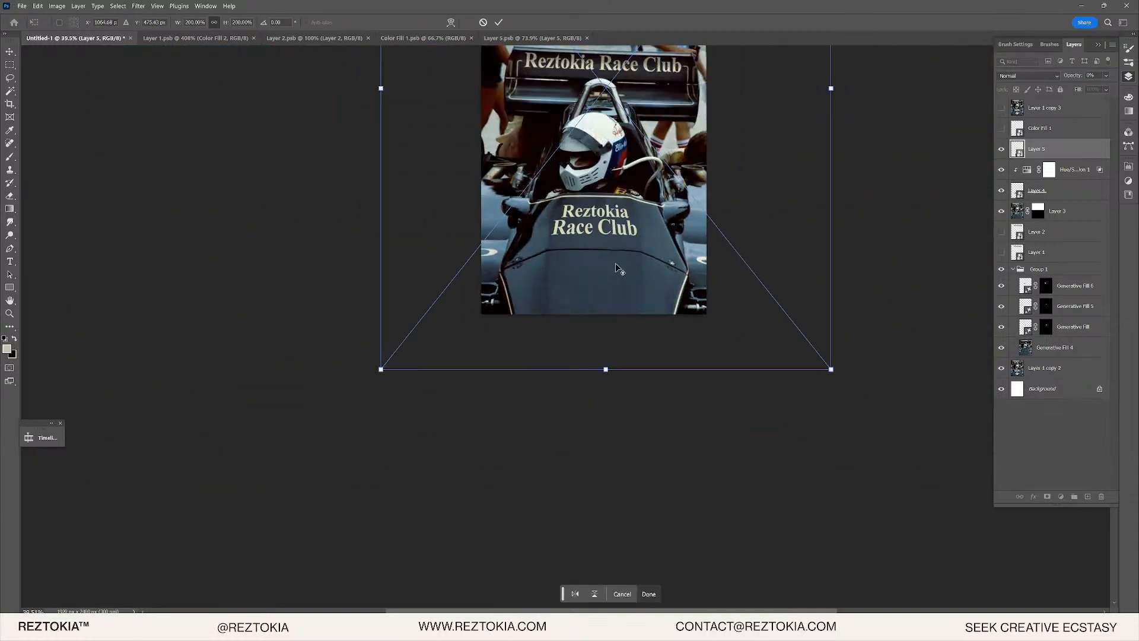
drag(740, 280, 893, 485)
key(ctrl+z)
key(ctrl+z)
key(ctrl+z)
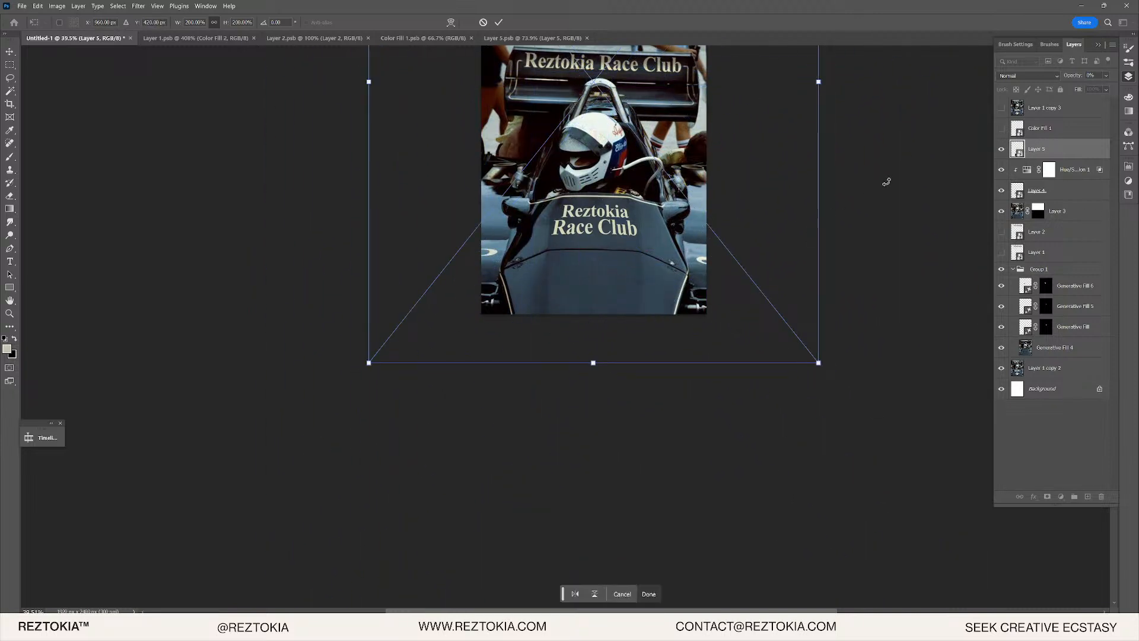
- Set the R logo layer's opacity to 100%
click(1109, 76)
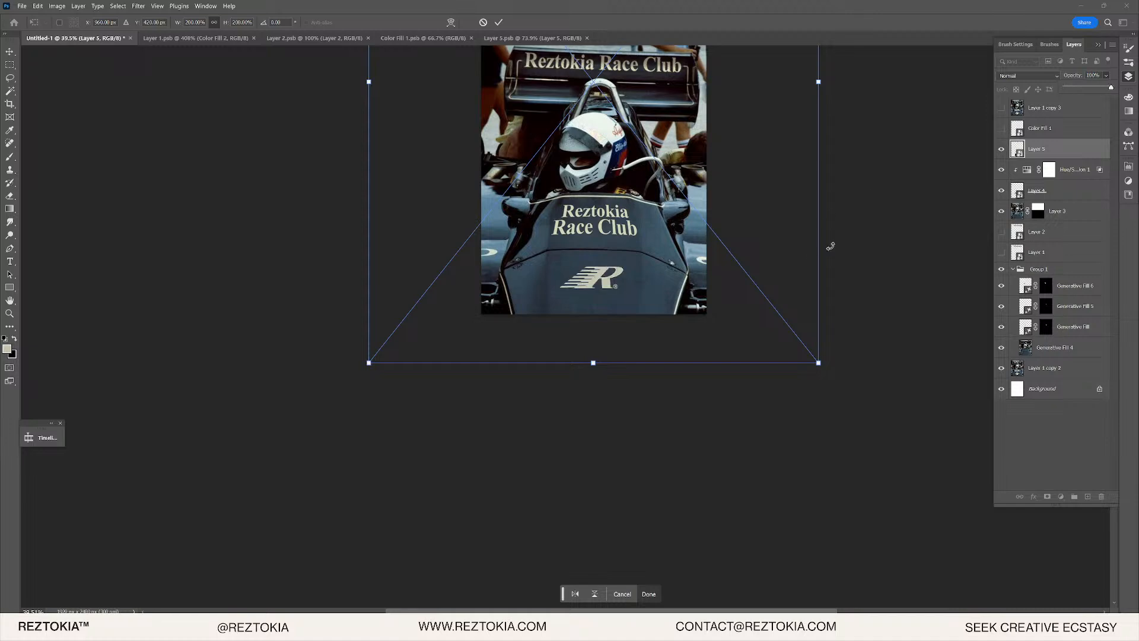
key(Return)
key(Return)
scroll(582, 273, up, 2)
scroll(581, 273, up, 3)
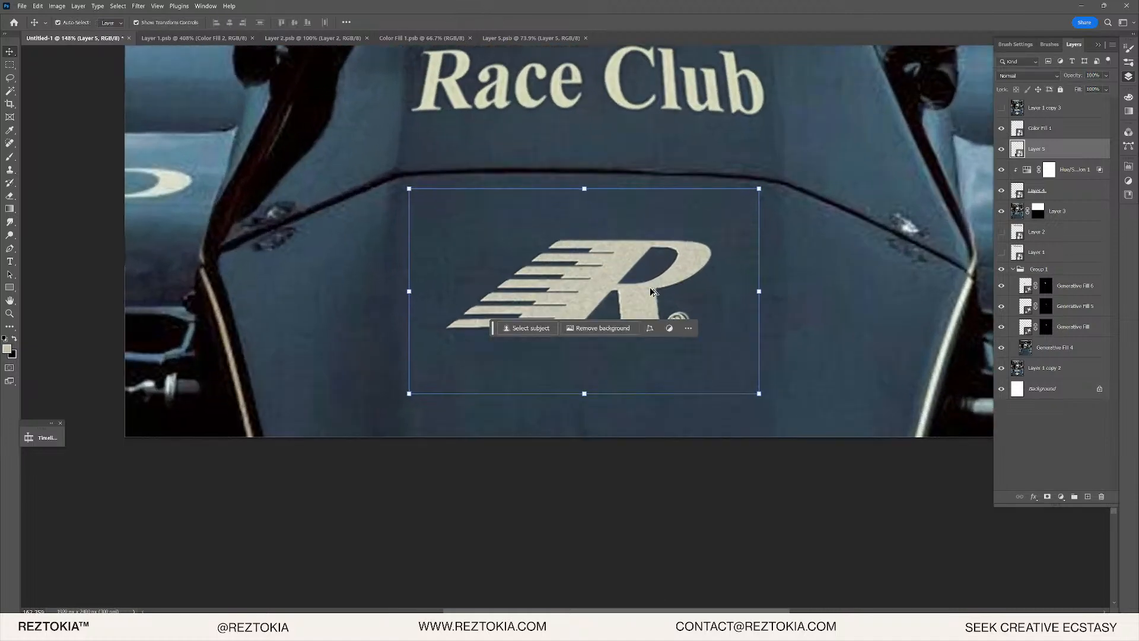
- Check Color Fill 1's effect, then set Layer 5's opacity to about 53%
click(1081, 129)
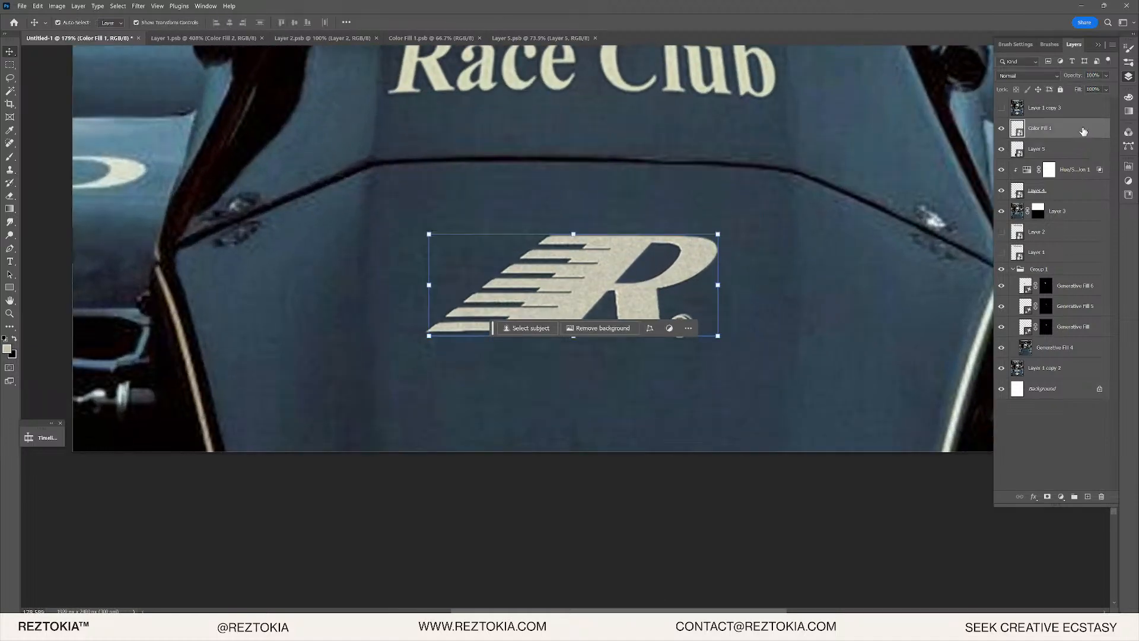
click(1003, 129)
click(1003, 129)
click(1054, 150)
click(1106, 75)
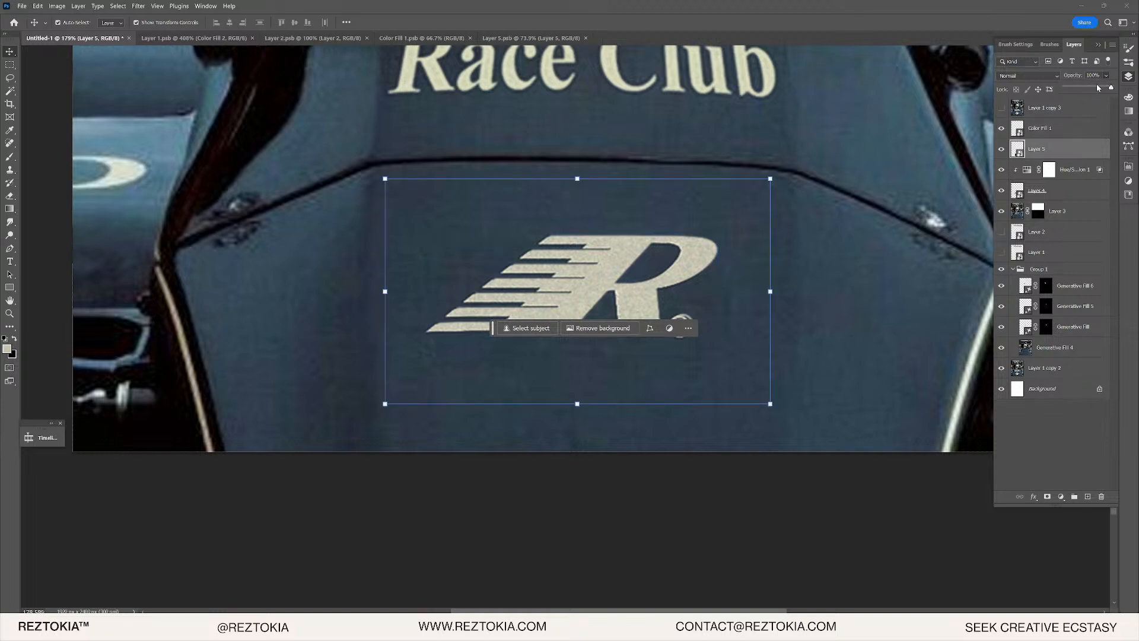
drag(1109, 87, 1084, 87)
scroll(643, 259, up, 3)
scroll(643, 259, up, 2)
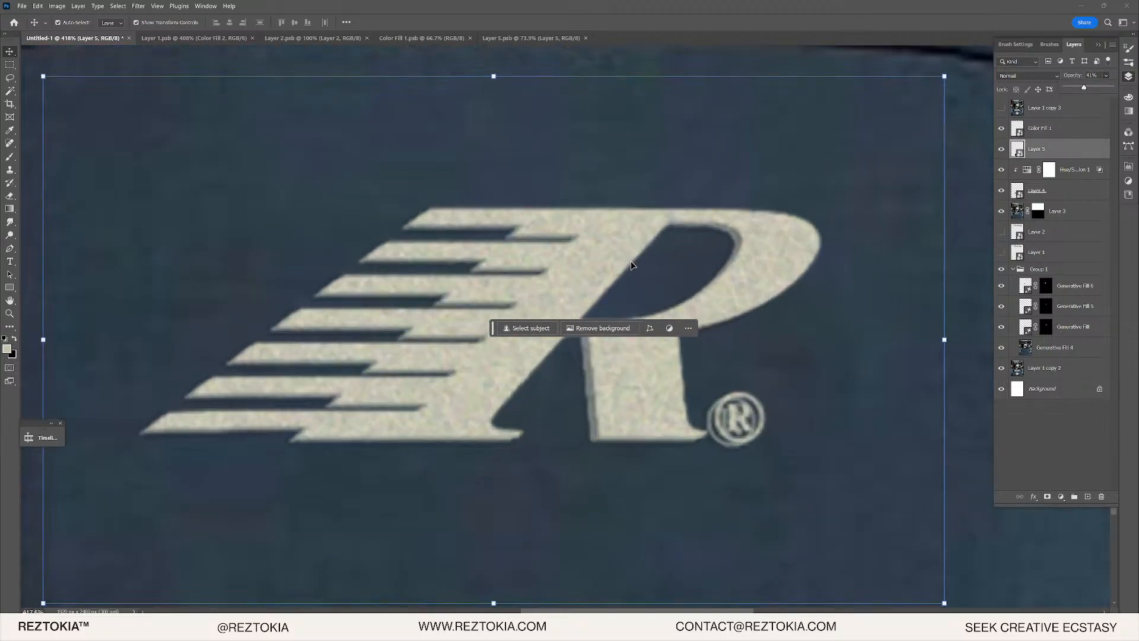
key(5)
key(3)
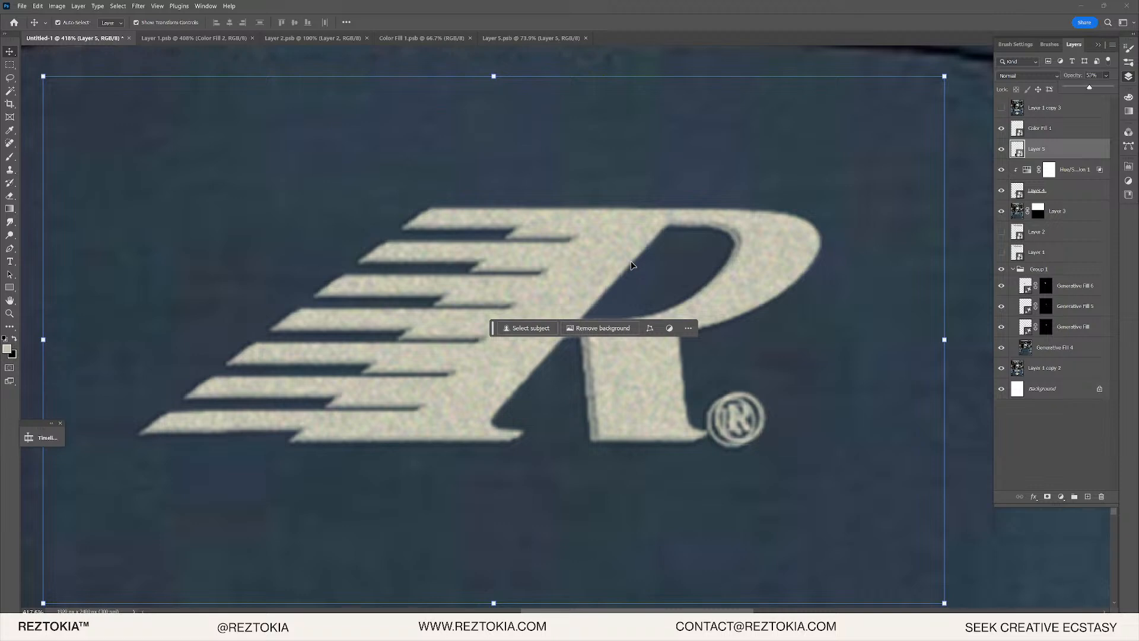
click(1072, 155)
- Nudge the R logo into place with the arrow keys, comparing against Color Fill 1
key(Right)
key(Right)
key(Right)
key(Right)
key(Right)
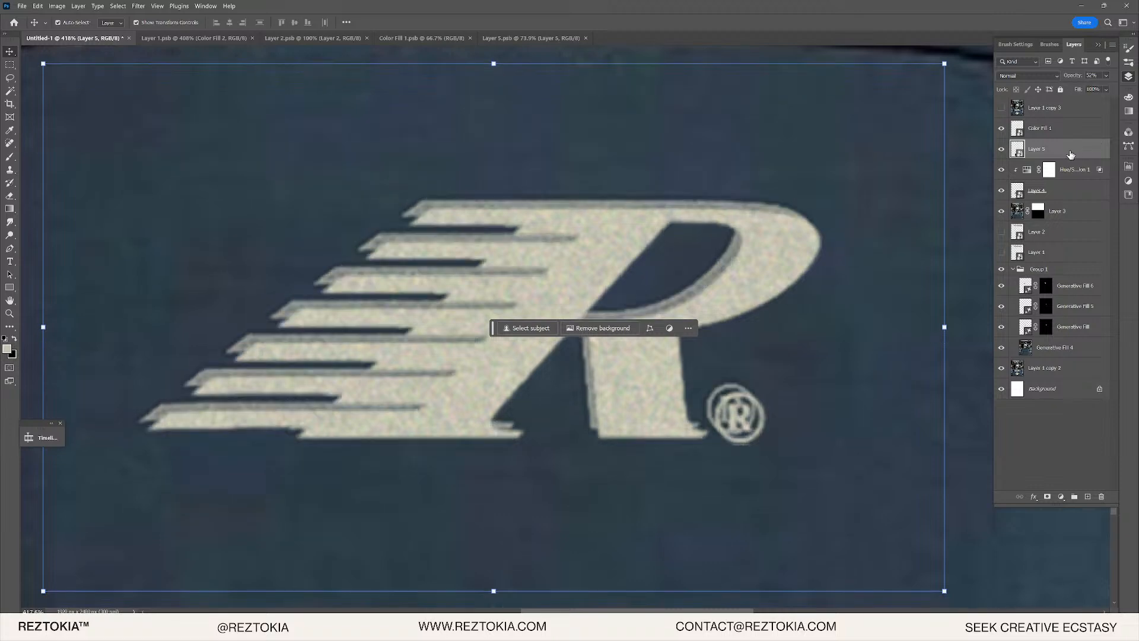
key(Up)
key(Up)
key(Up)
key(Up)
key(Up)
key(Down)
key(Down)
key(Down)
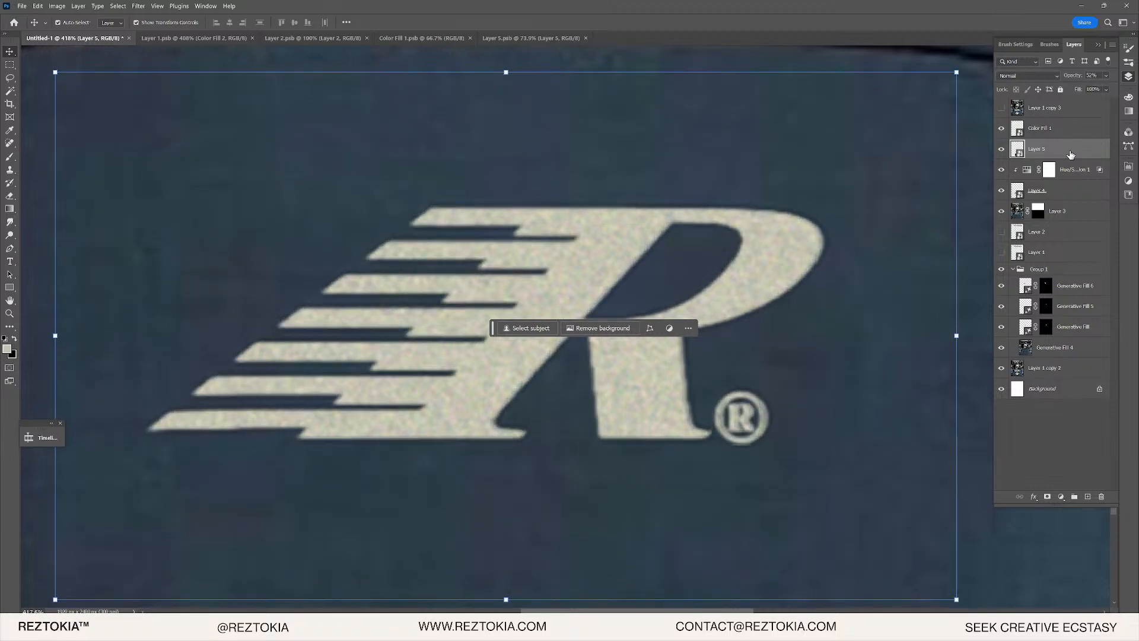
key(Left)
key(Left)
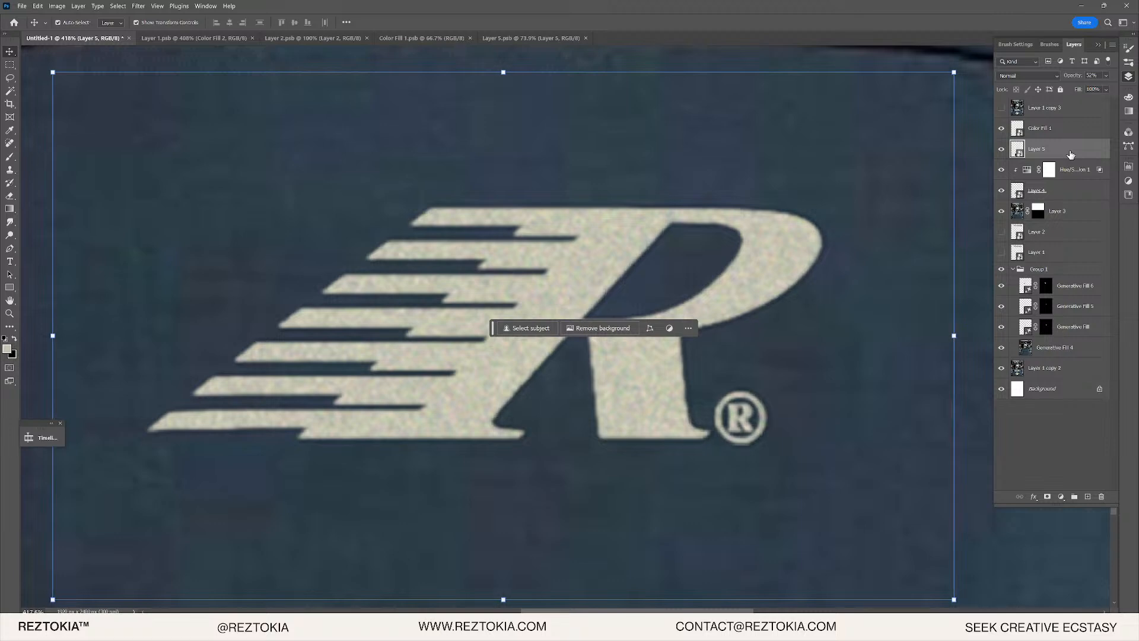
click(1002, 128)
click(1002, 132)
- Move Layer 5 above Color Fill 1 and set it to 100% opacity
drag(1082, 153, 1087, 128)
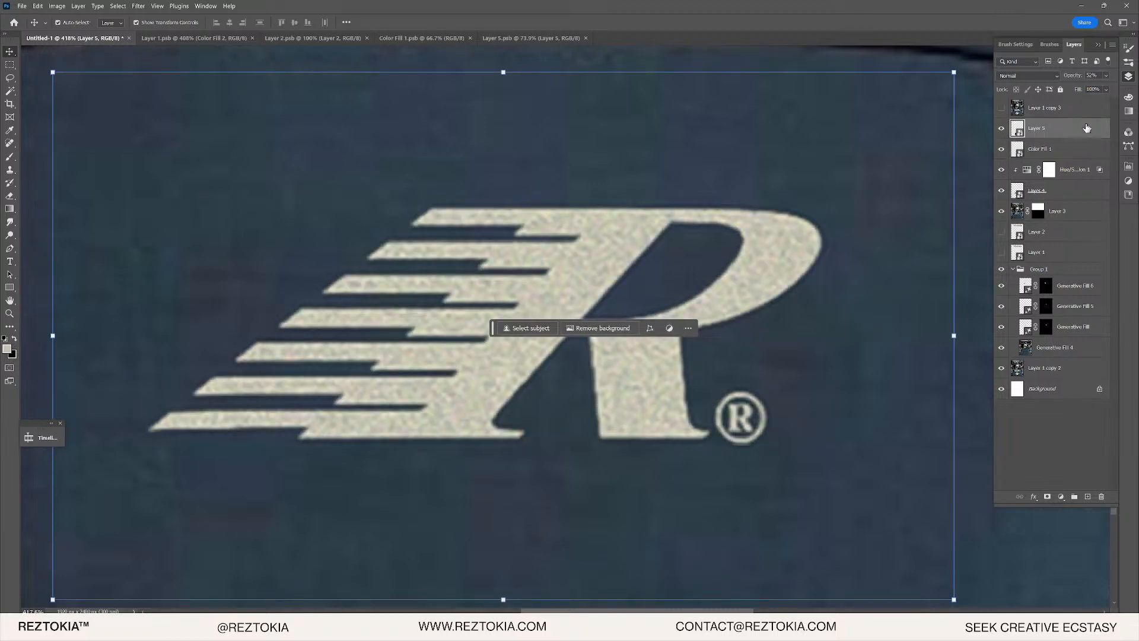
click(1108, 76)
drag(1047, 92, 1092, 89)
click(1059, 129)
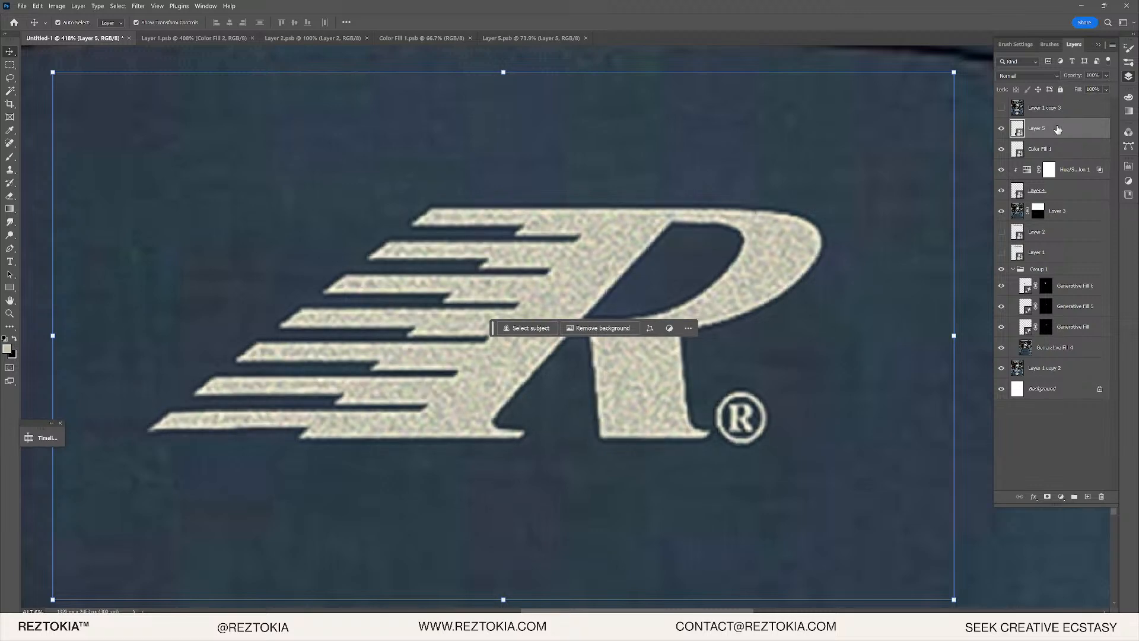
click(137, 7)
- Apply a Gaussian Blur with a 1.9-pixel radius to the R logo
mouse_move(181, 165)
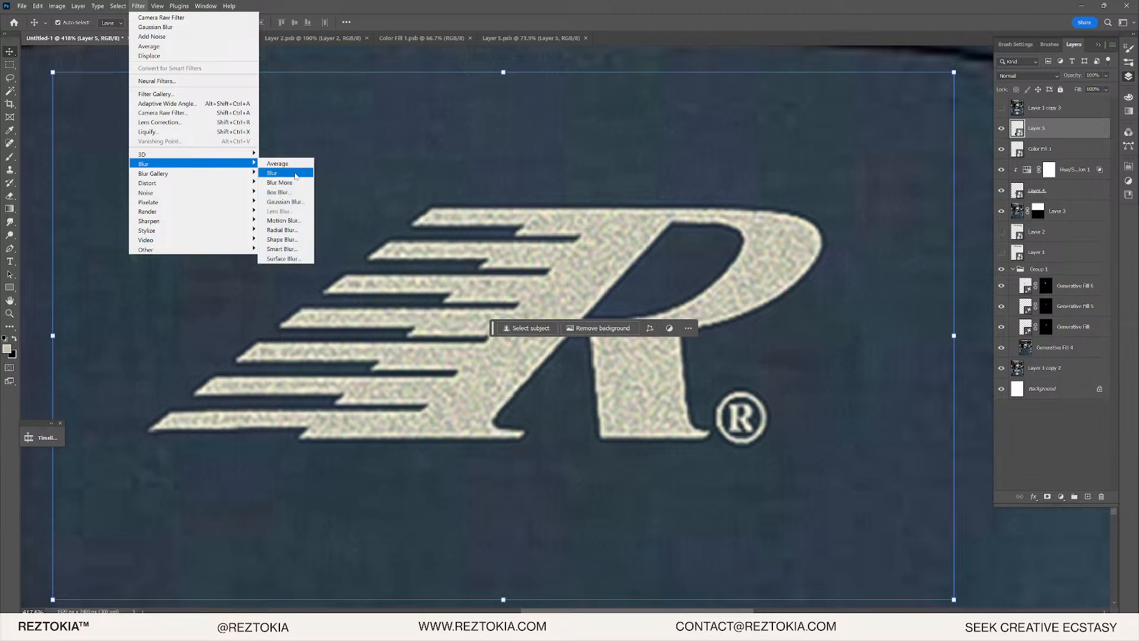
click(278, 202)
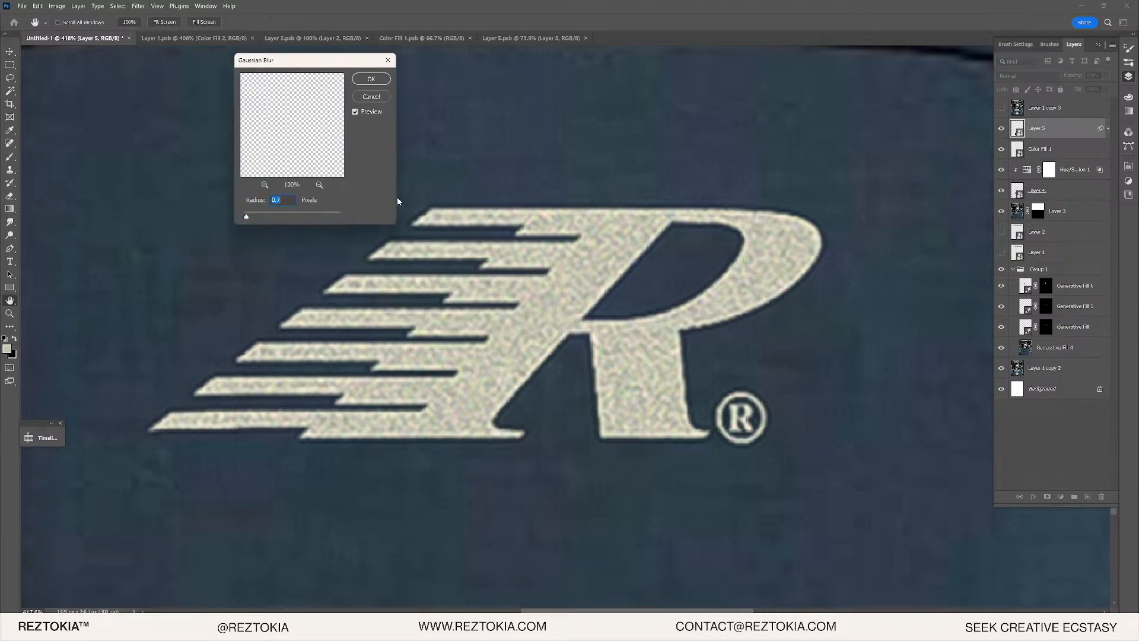
key(Up)
key(Up)
key(Up)
key(Up)
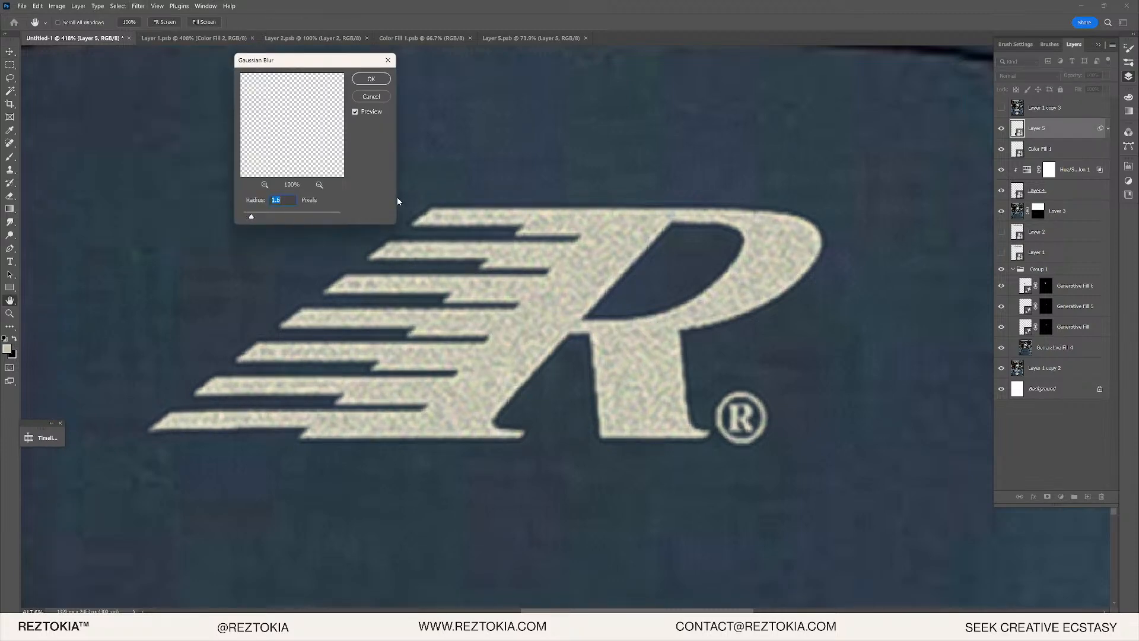
click(371, 79)
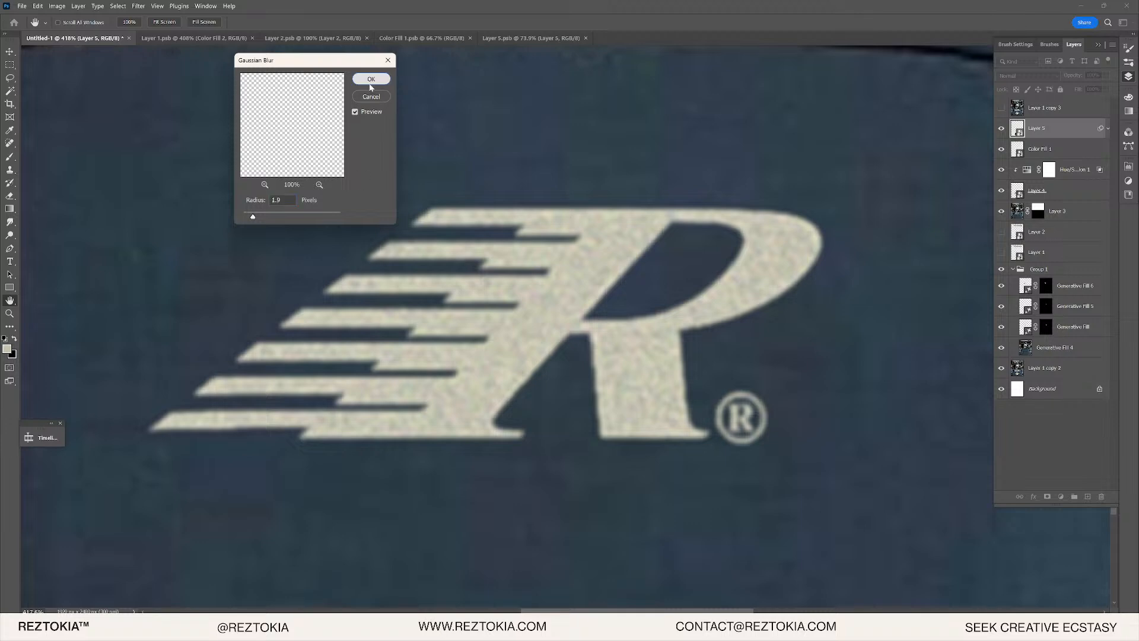
- Compare the blurred R logo with the original, leaving Layer 1 copy 3 hidden
scroll(411, 143, down, 2)
scroll(411, 143, down, 3)
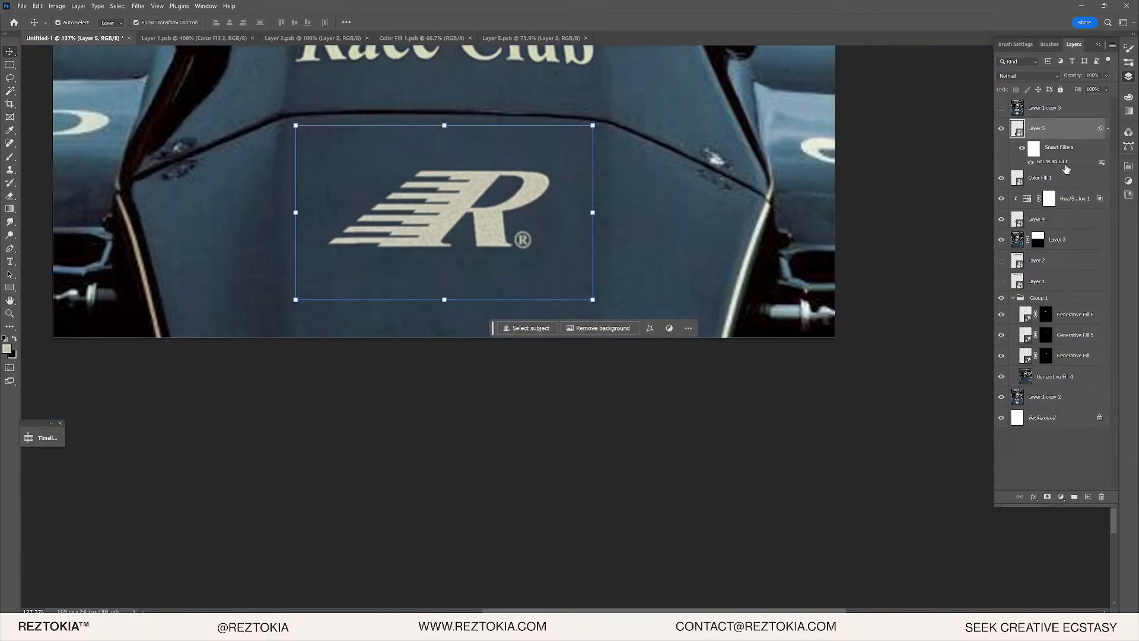
scroll(530, 217, up, 3)
scroll(467, 220, down, 5)
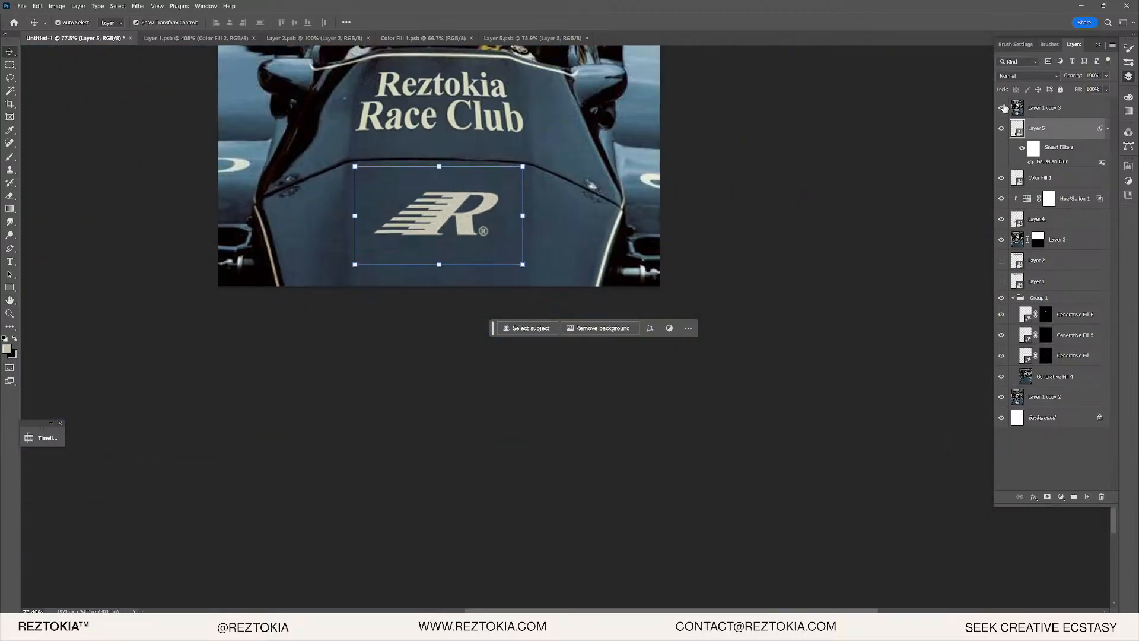
scroll(462, 223, up, 8)
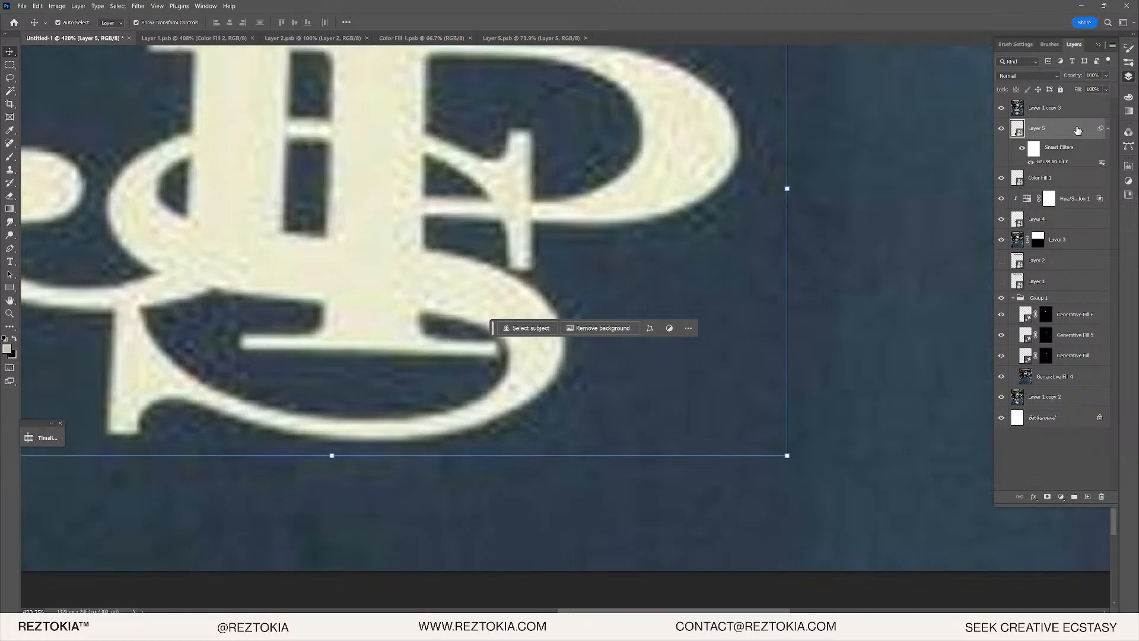
click(1007, 109)
click(1007, 110)
click(1007, 110)
click(1007, 109)
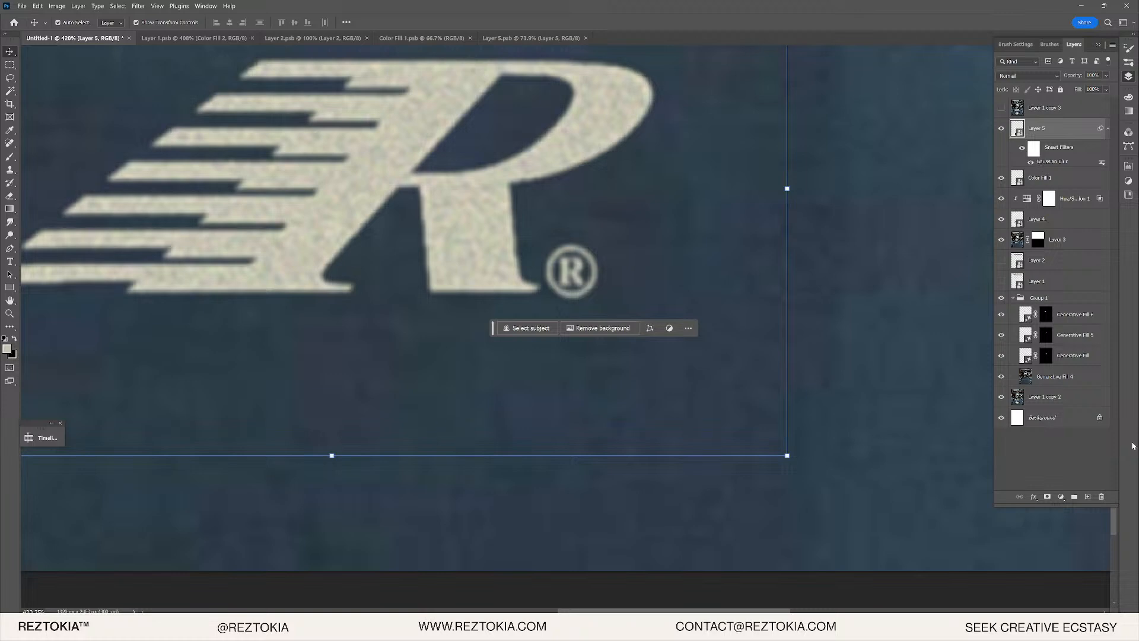
click(1061, 497)
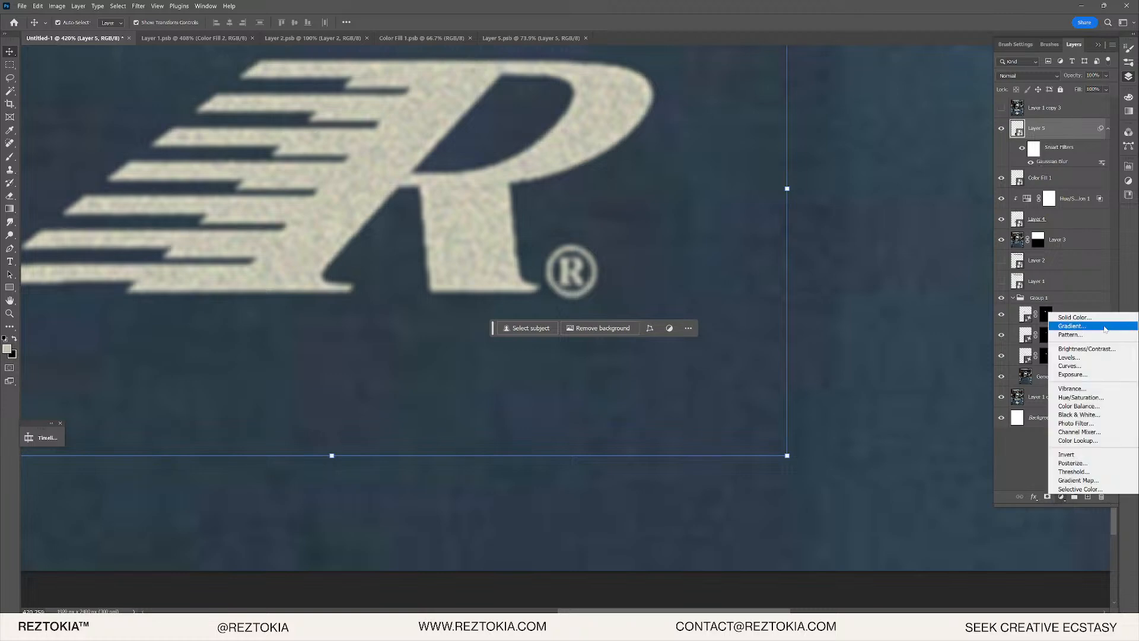
- Add a Hue/Saturation adjustment at lightness +30 and clip it to Color Fill 1
click(1089, 398)
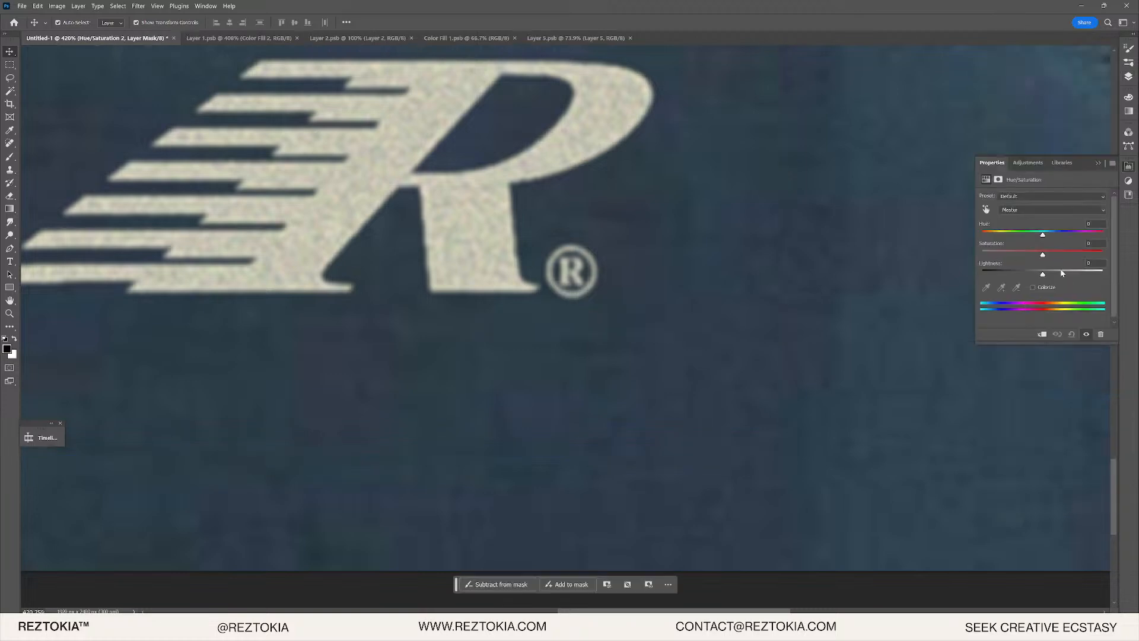
click(1061, 273)
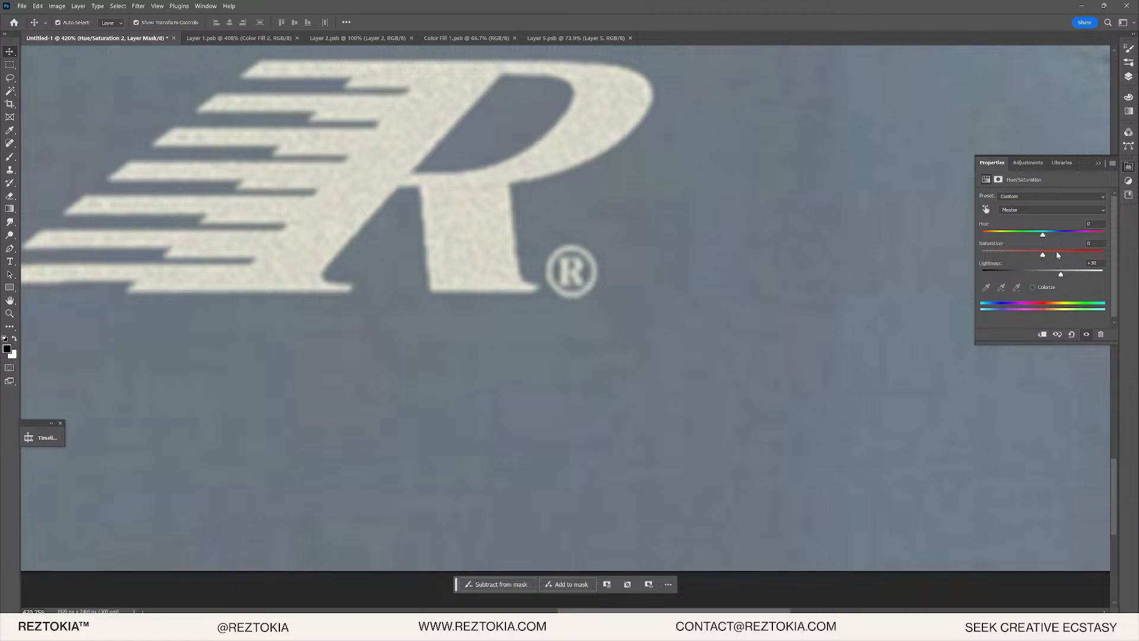
click(1128, 78)
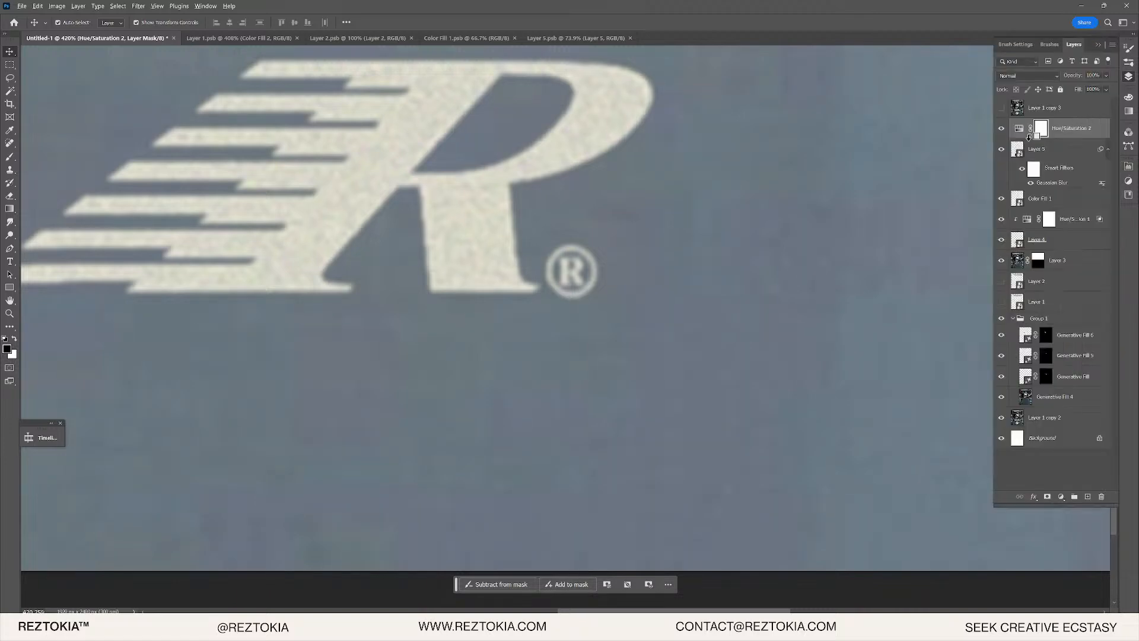
alt+click(1031, 140)
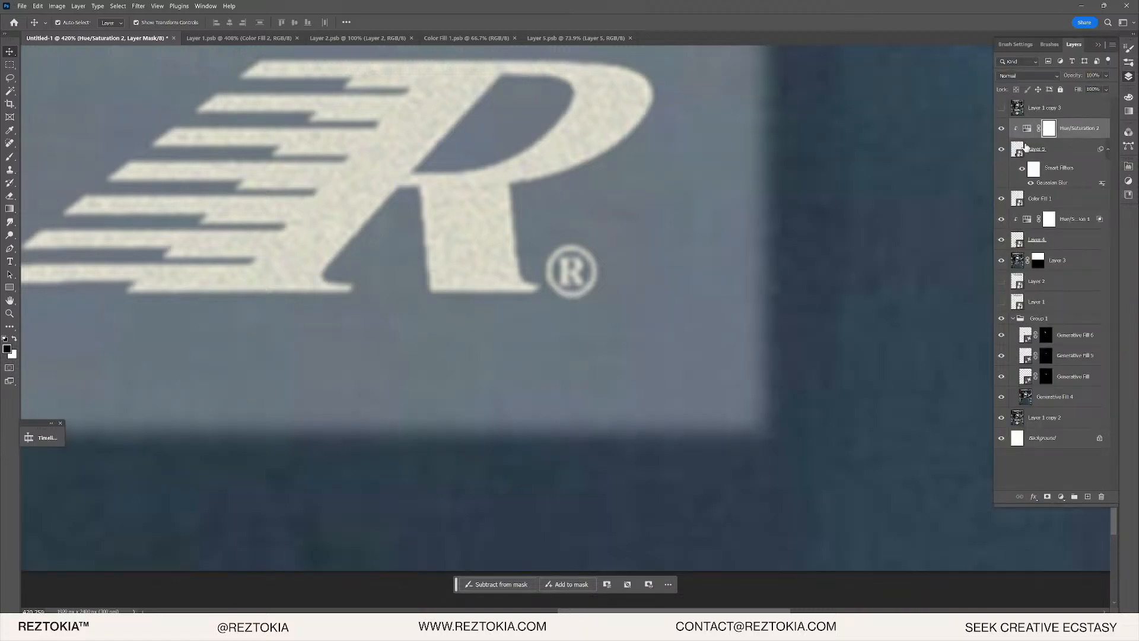
drag(1027, 147, 1027, 184)
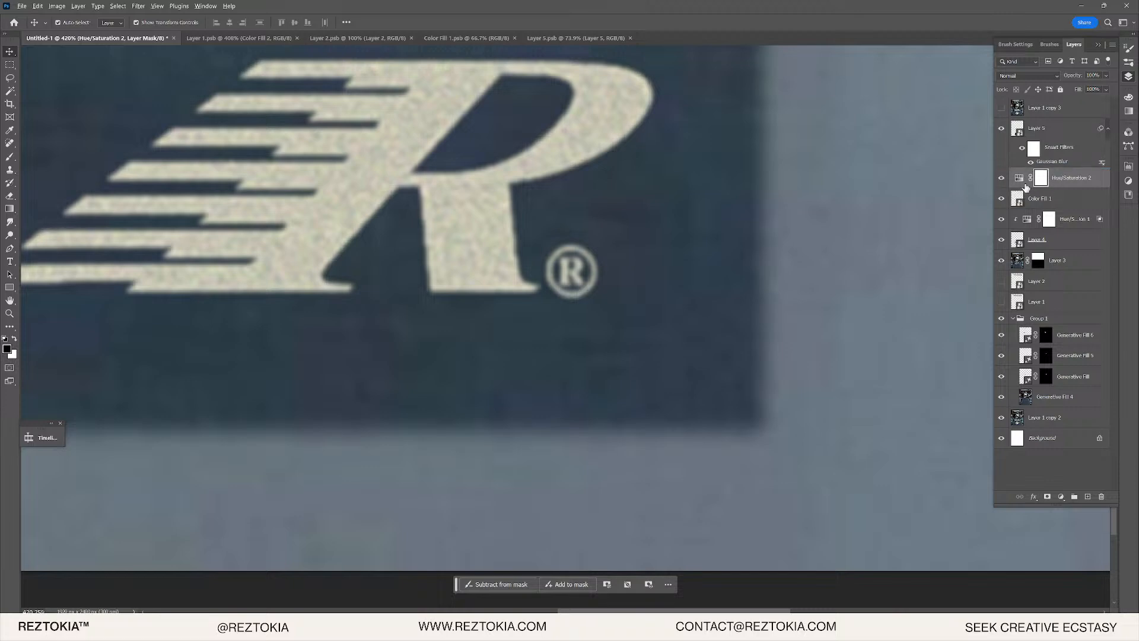
alt+click(1024, 188)
- Move Color Fill 1 above Layer 5, set it to Luminosity blending, then hide it
click(1056, 196)
drag(1055, 195, 1064, 152)
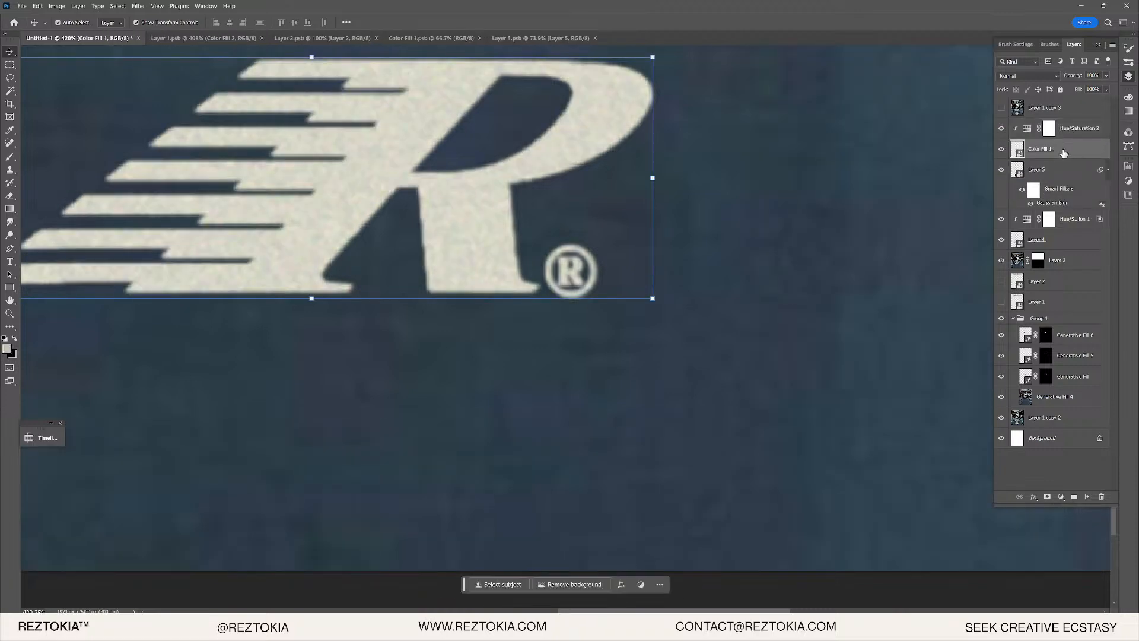
click(1026, 76)
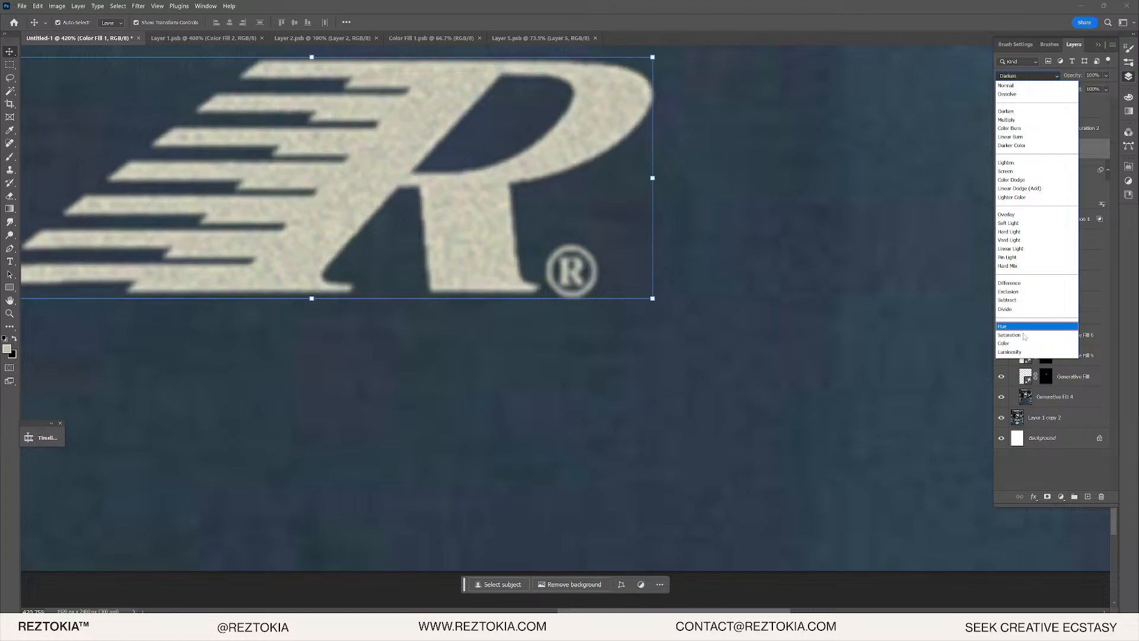
click(1019, 352)
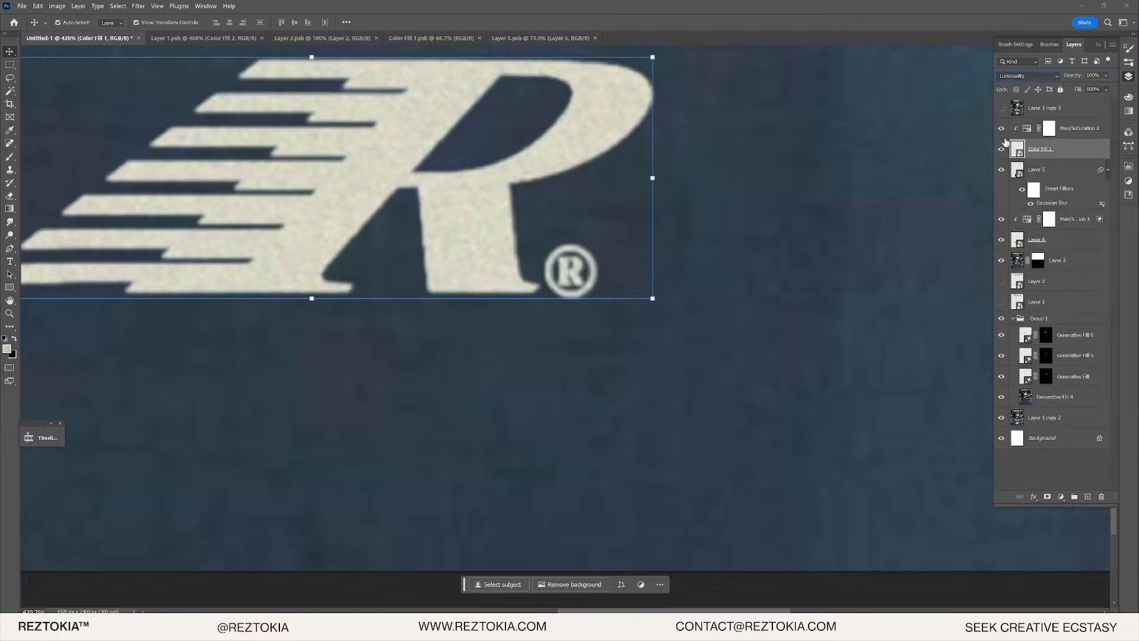
click(1065, 137)
drag(1109, 80, 1085, 88)
scroll(739, 219, down, 5)
scroll(739, 213, up, 4)
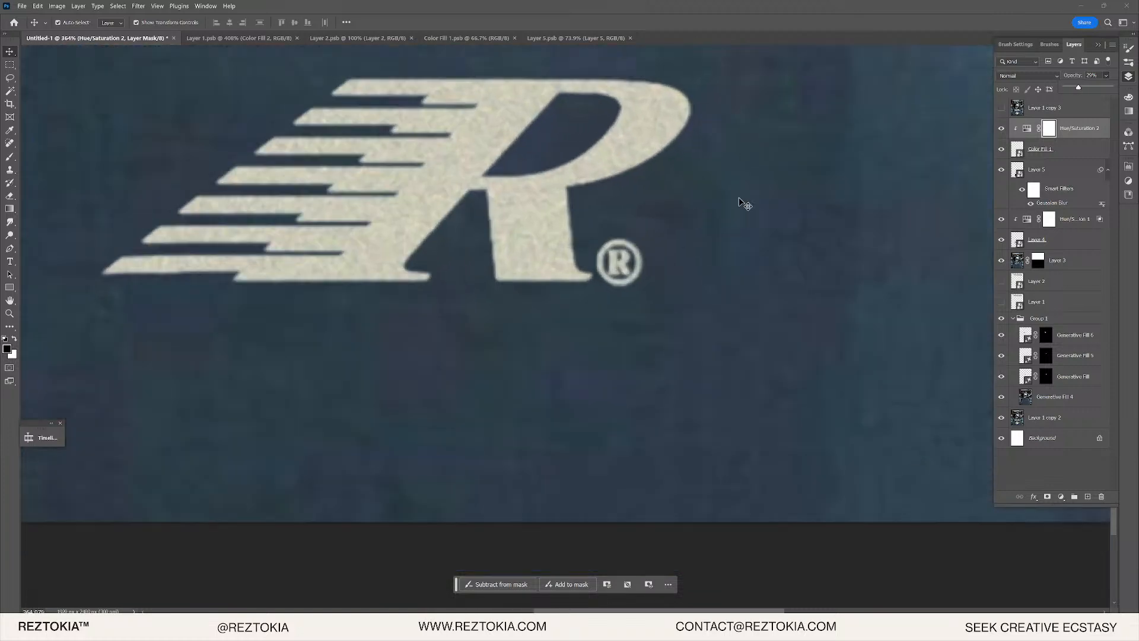
click(1000, 150)
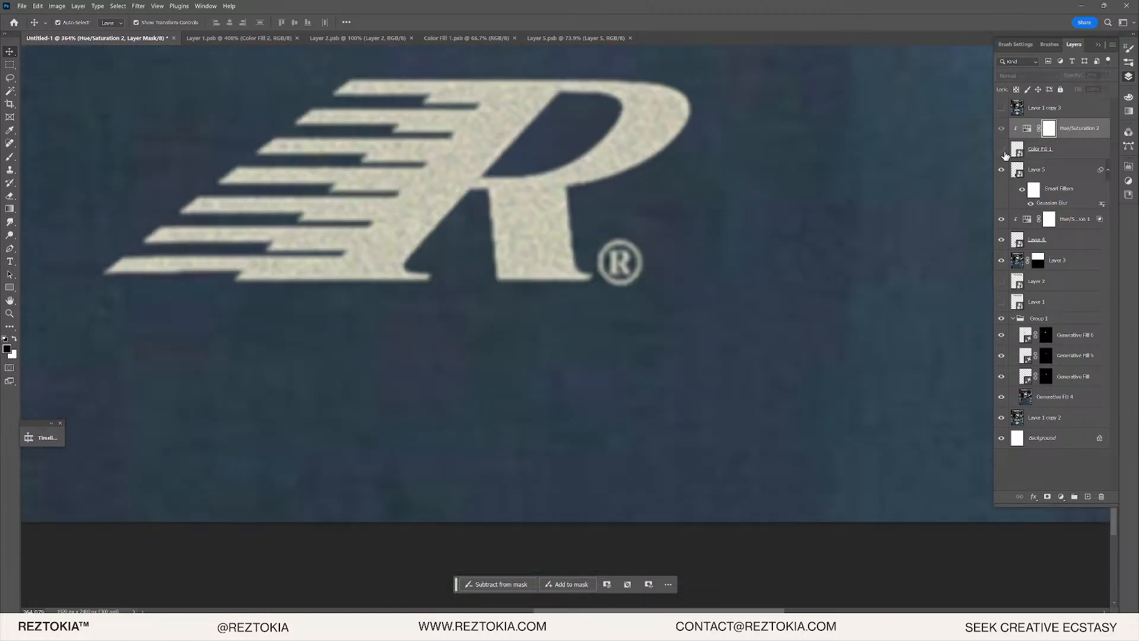
- Replace Hue/Saturation 2's mask with one from the logo selection, then move Color Fill 1 below Layer 5
ctrl+click(1018, 150)
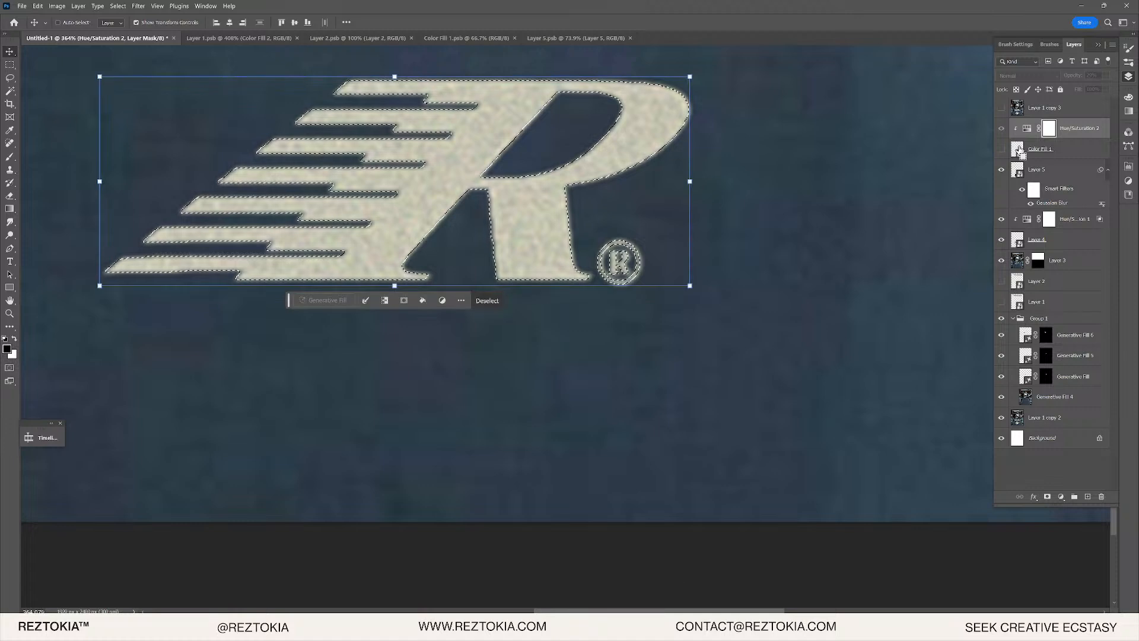
right_click(1049, 128)
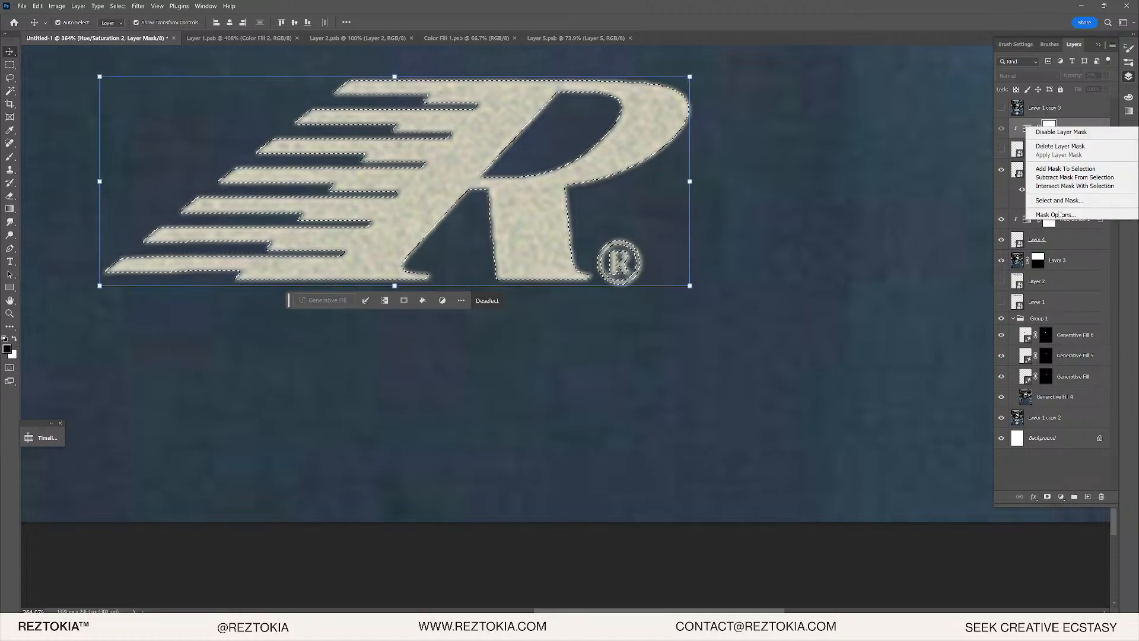
click(1056, 148)
click(1048, 496)
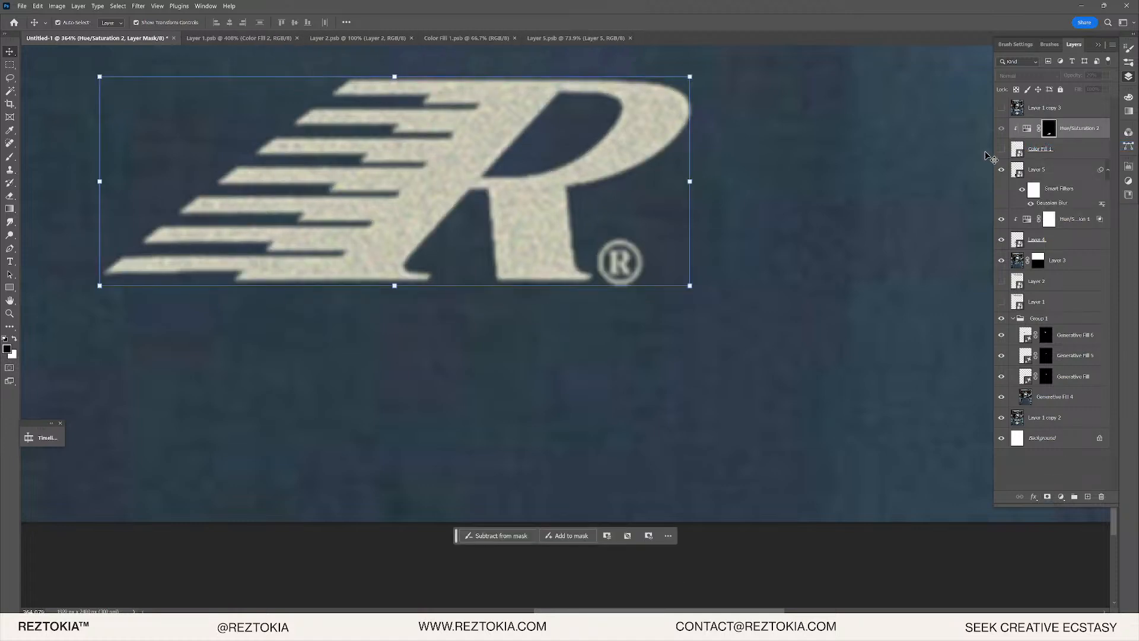
drag(1040, 149, 1043, 208)
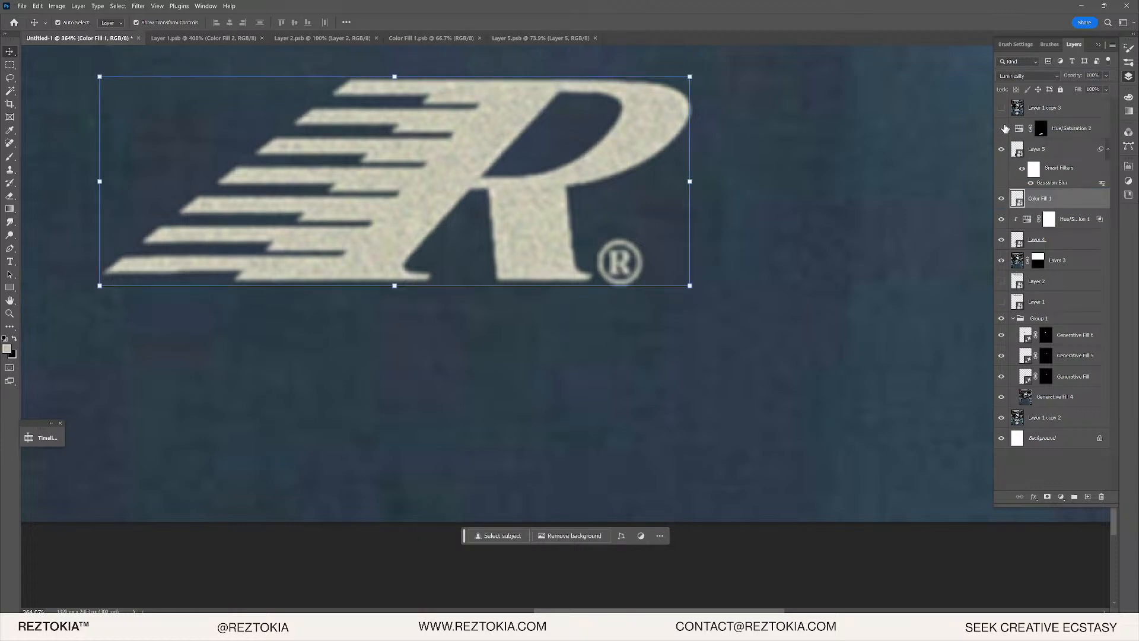
scroll(699, 152, down, 5)
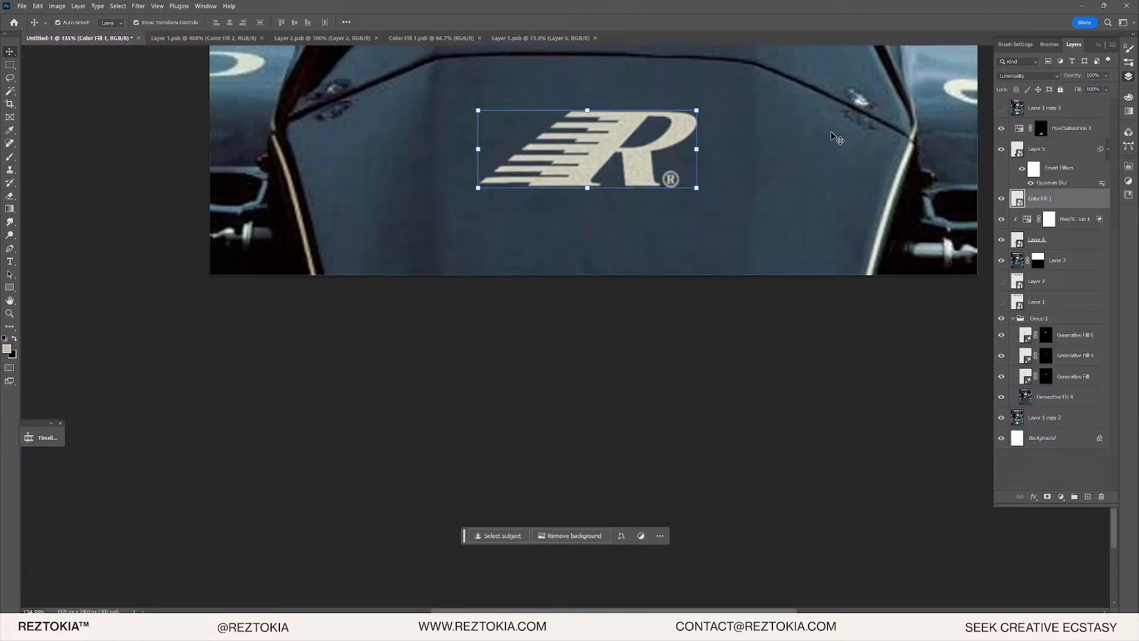
- Colorize Hue/Saturation 2 with hue 57, saturation 43 and lightness +43 for a cream tint
click(1002, 110)
click(1002, 110)
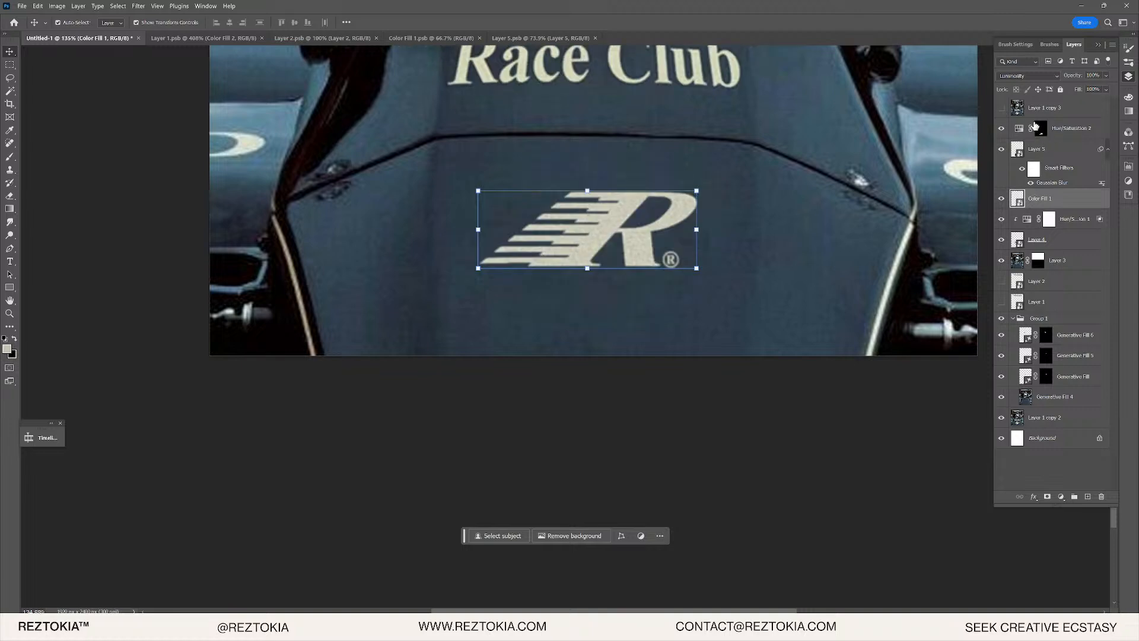
double_click(1018, 131)
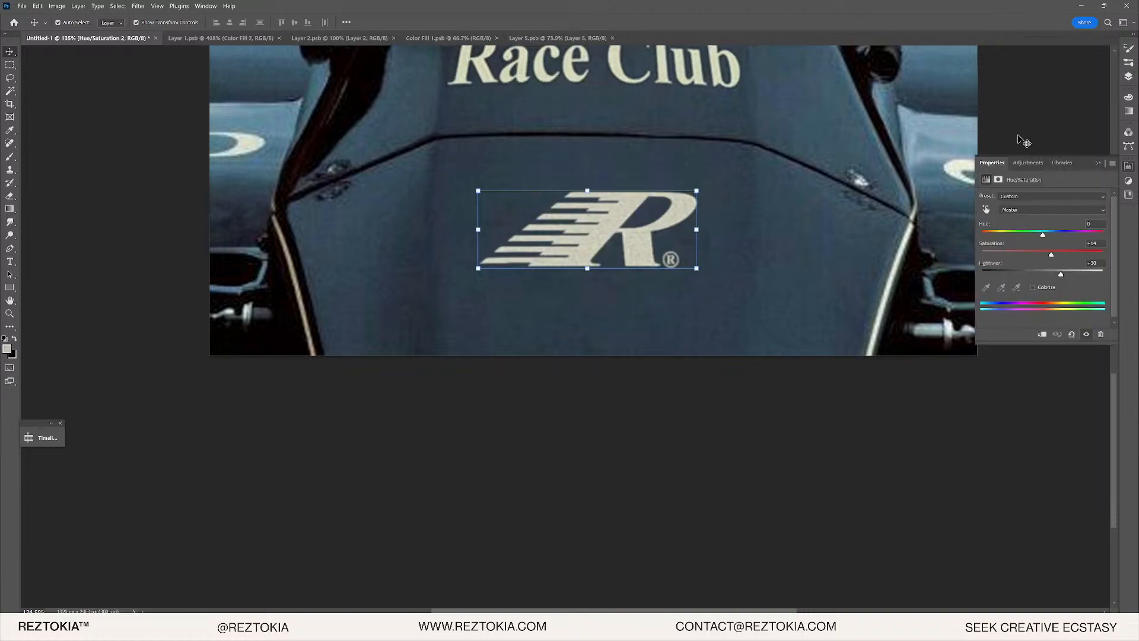
drag(1061, 274, 1075, 274)
click(1033, 287)
drag(1013, 254, 1069, 274)
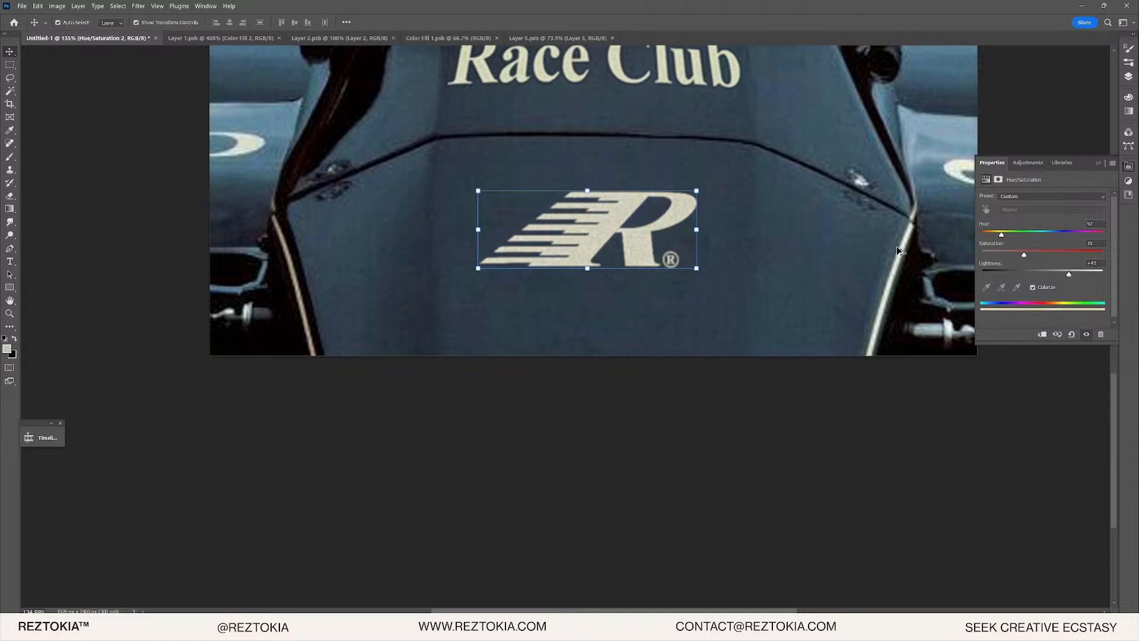
scroll(706, 208, down, 3)
scroll(641, 240, up, 4)
scroll(678, 291, up, 5)
scroll(659, 344, up, 4)
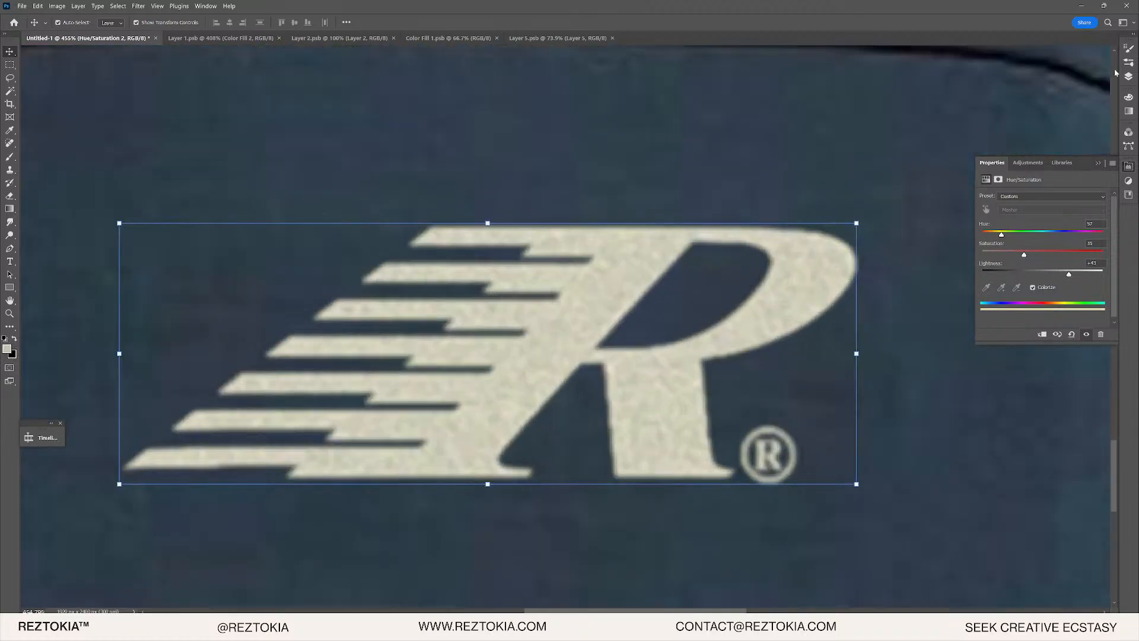
click(1128, 76)
scroll(689, 190, down, 9)
click(655, 355)
scroll(679, 297, up, 3)
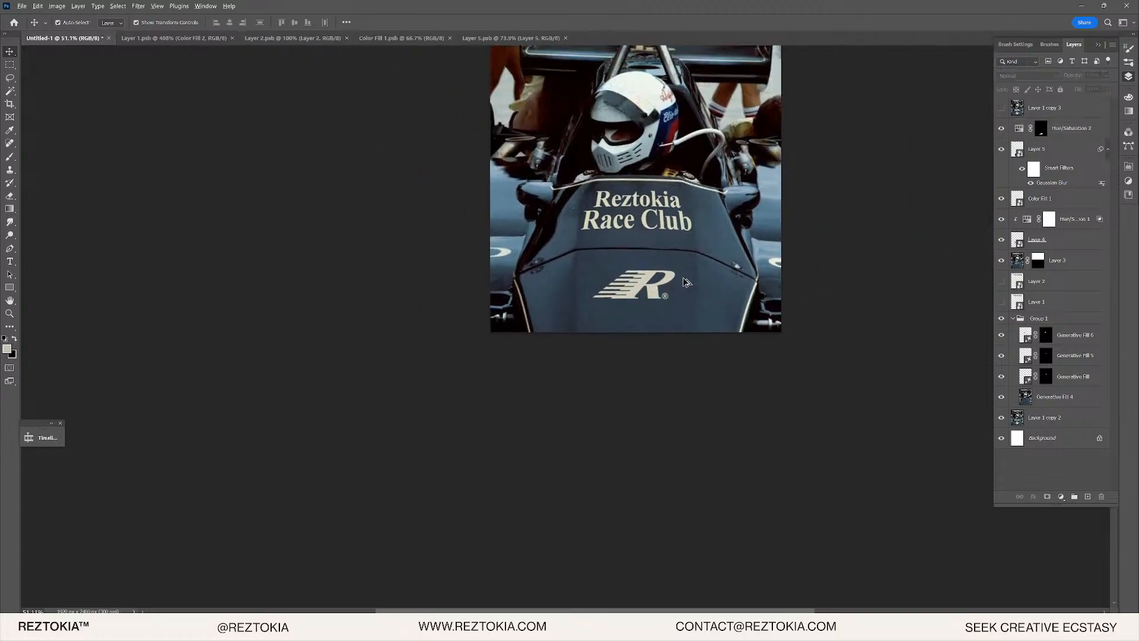
- Turn on Layer 1 copy 3 to reveal the original helmet photo
scroll(682, 276, down, 4)
scroll(738, 269, up, 1)
scroll(723, 257, up, 2)
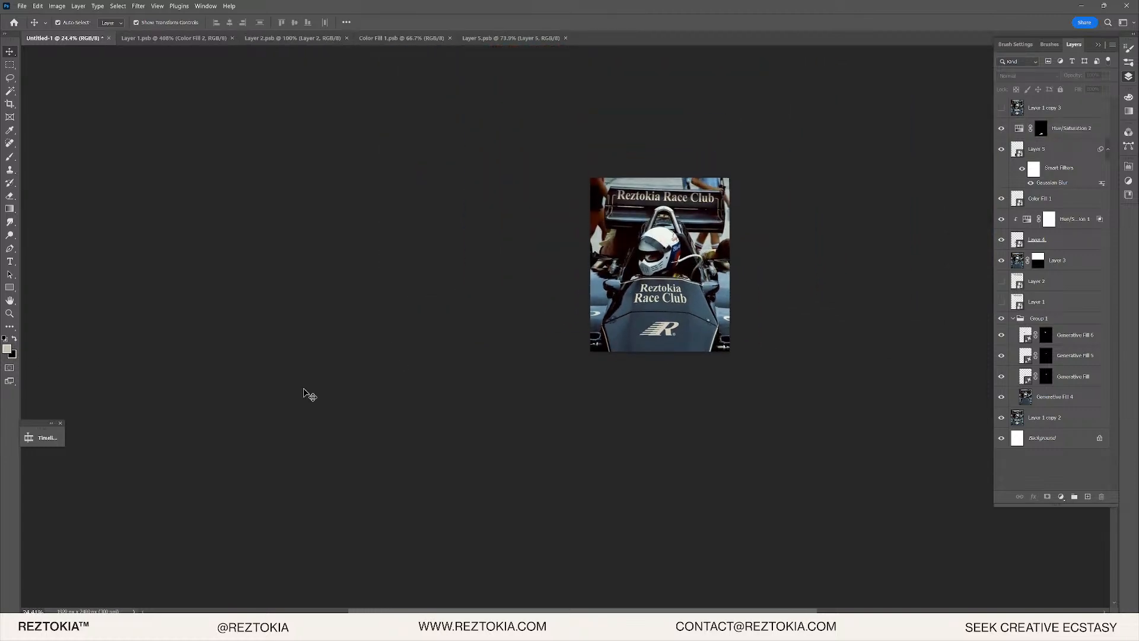
scroll(632, 297, up, 5)
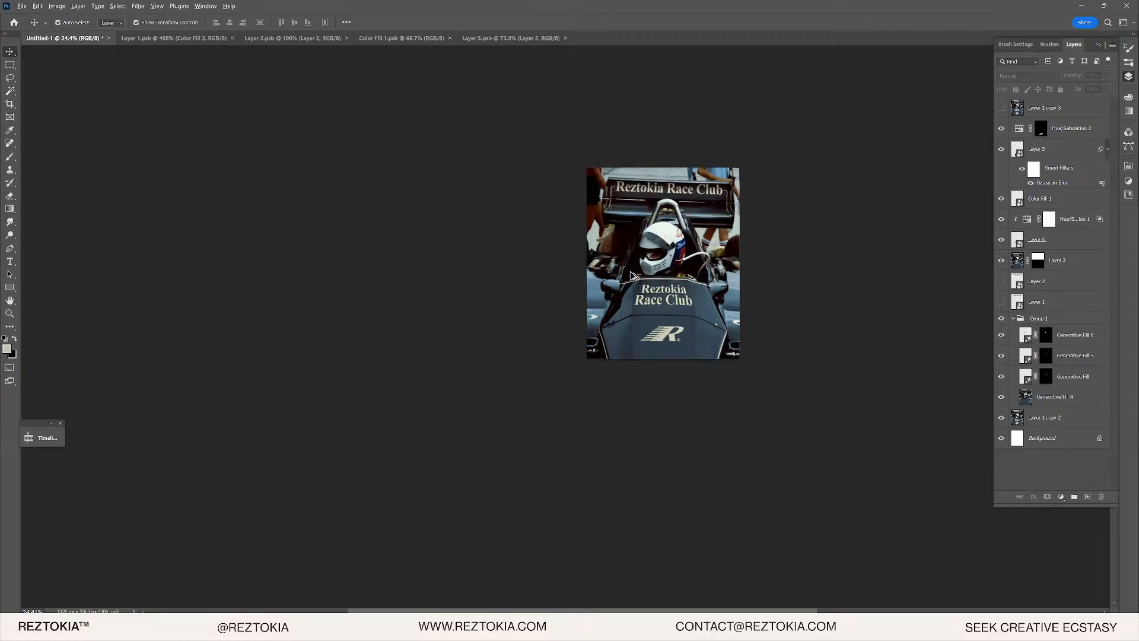
scroll(651, 266, up, 6)
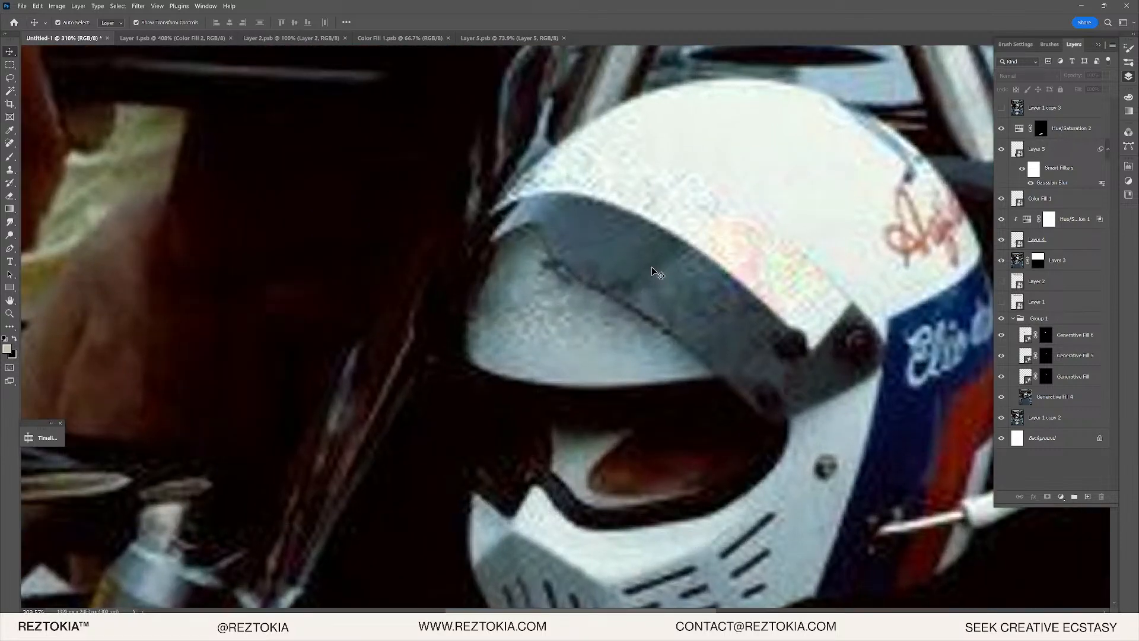
scroll(831, 255, up, 1)
click(1002, 108)
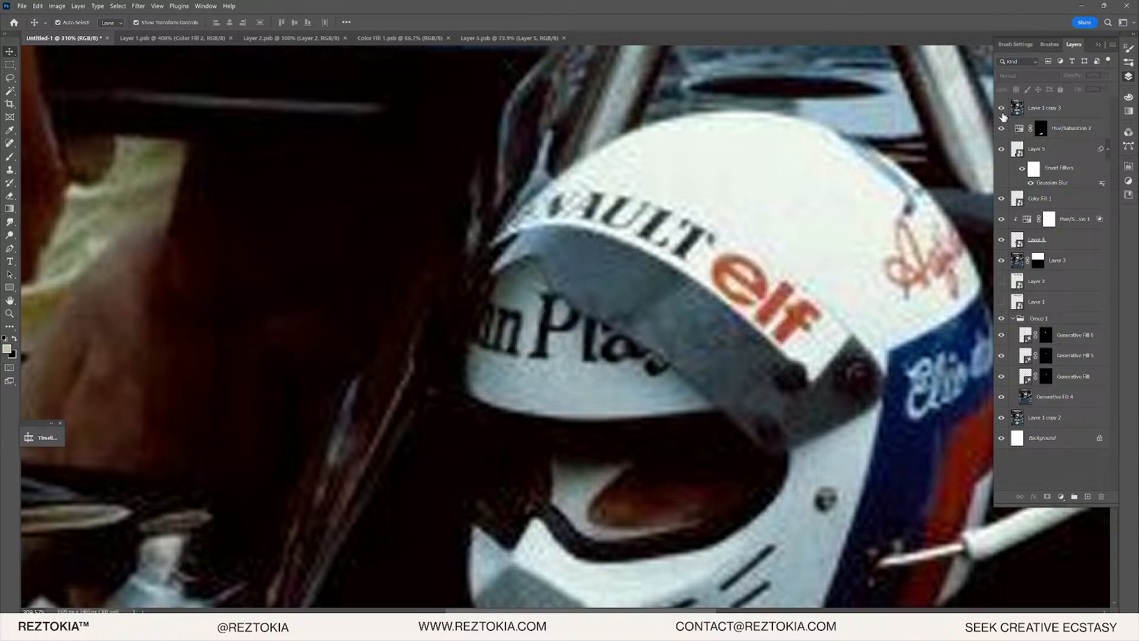
scroll(490, 300, up, 2)
scroll(743, 309, down, 2)
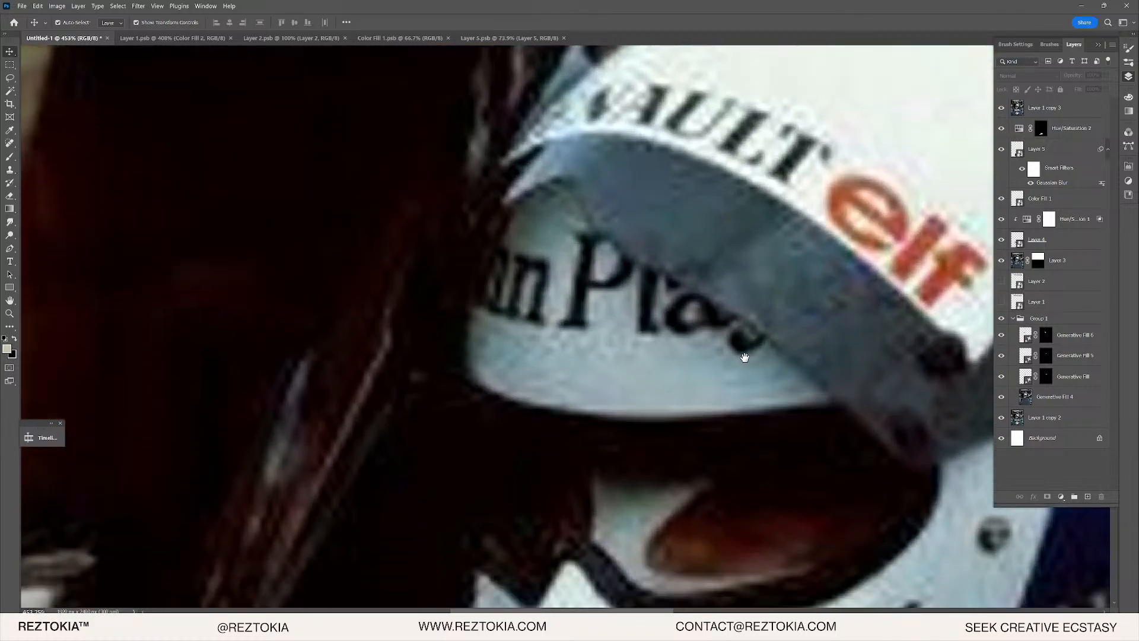
- Inspect the helmet's curved visor lettering up close, then switch to Illustrator
drag(746, 358, 590, 349)
scroll(446, 348, down, 6)
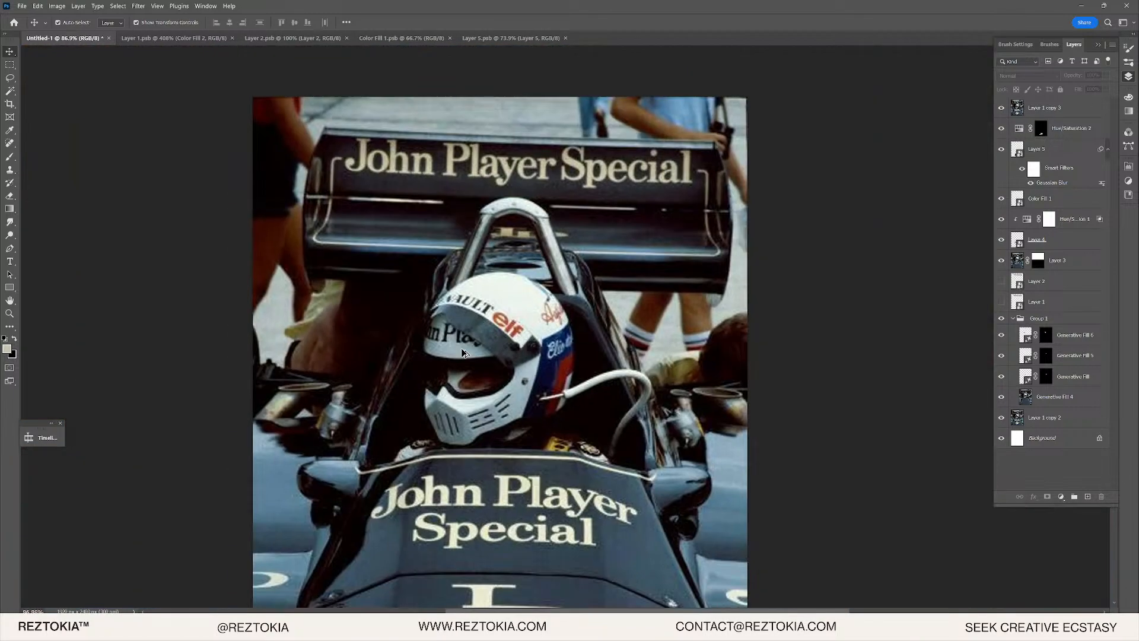
scroll(458, 333, up, 5)
scroll(458, 333, up, 1)
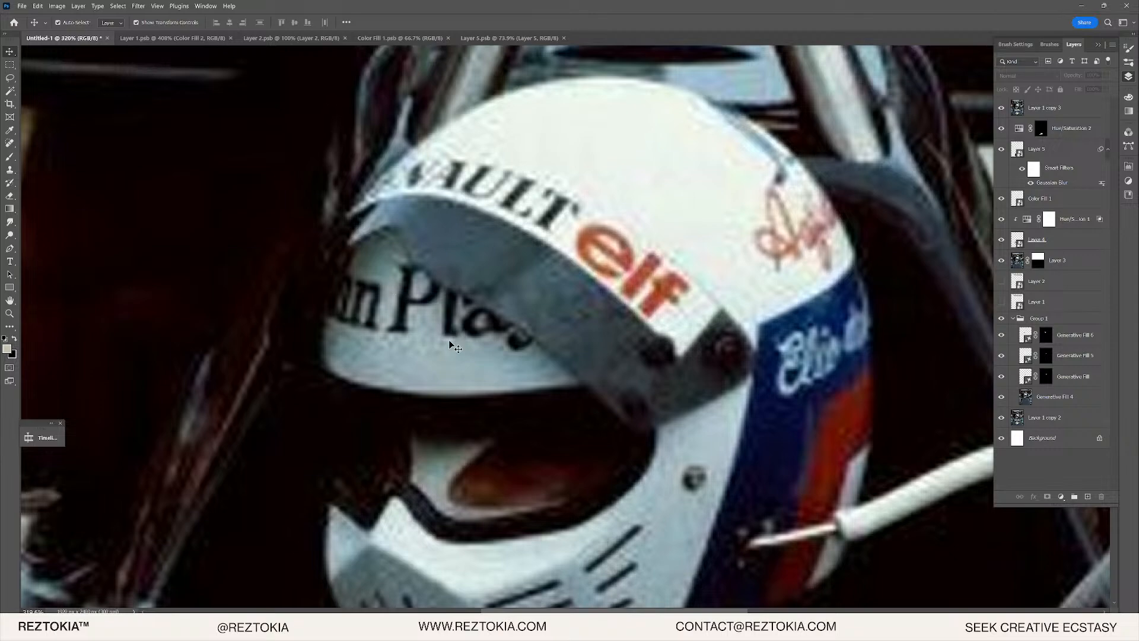
scroll(424, 324, down, 6)
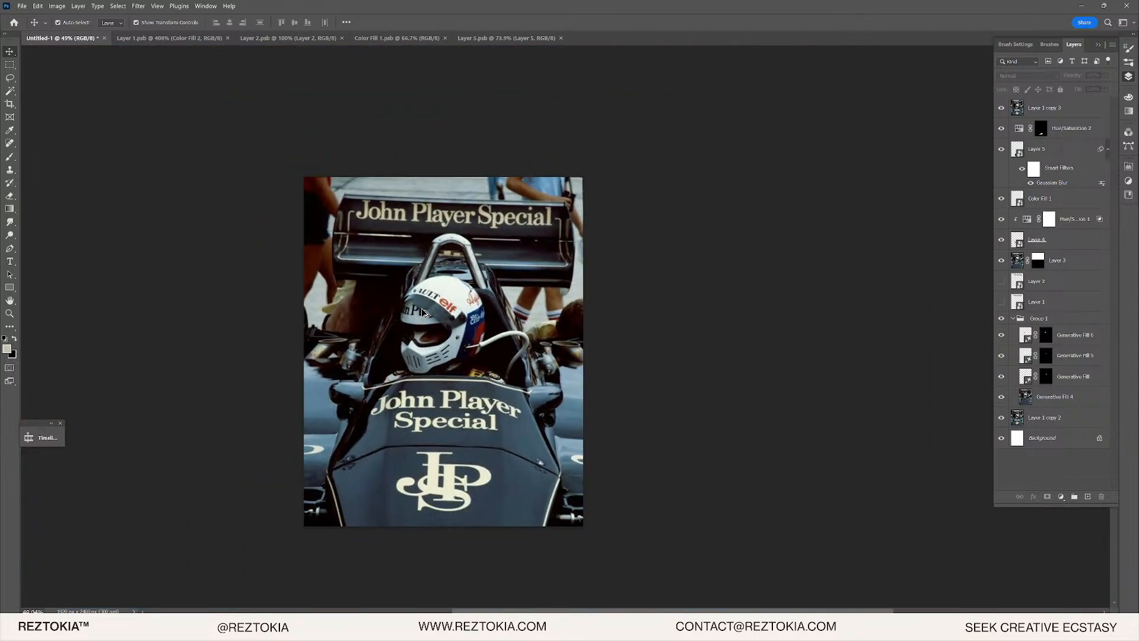
scroll(424, 312, up, 8)
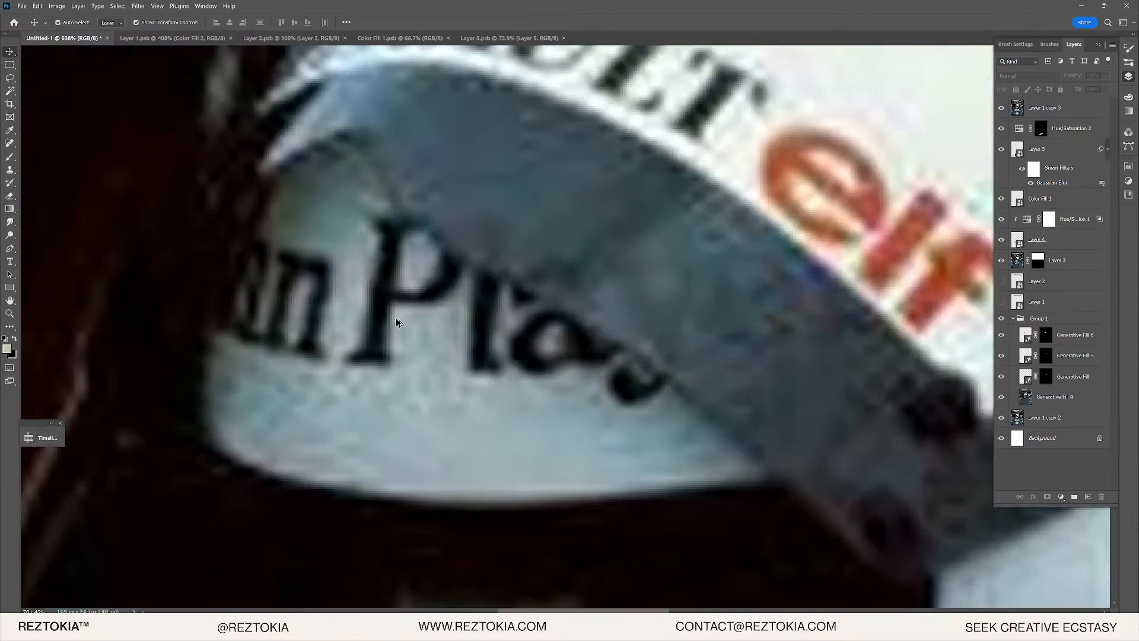
scroll(394, 322, down, 3)
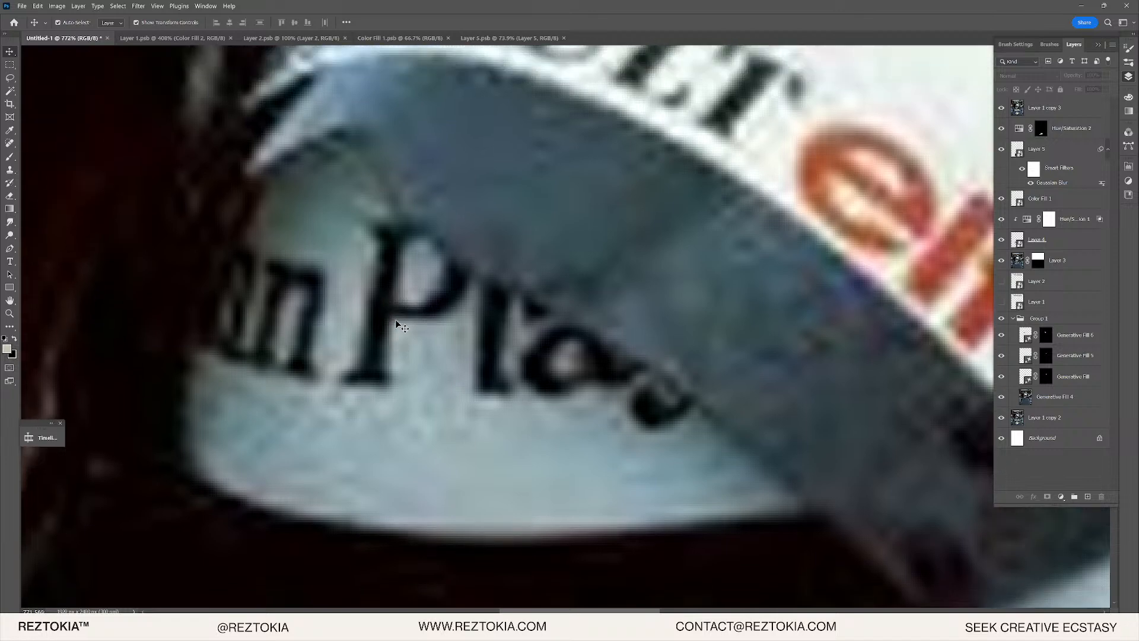
scroll(432, 307, up, 1)
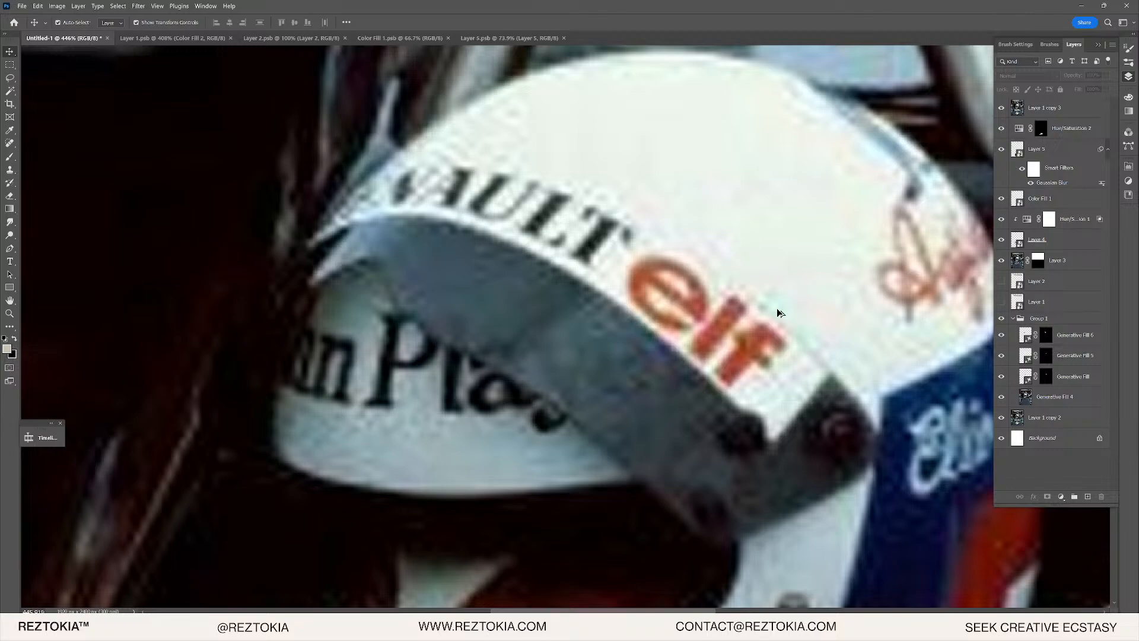
scroll(776, 311, down, 12)
scroll(752, 304, up, 13)
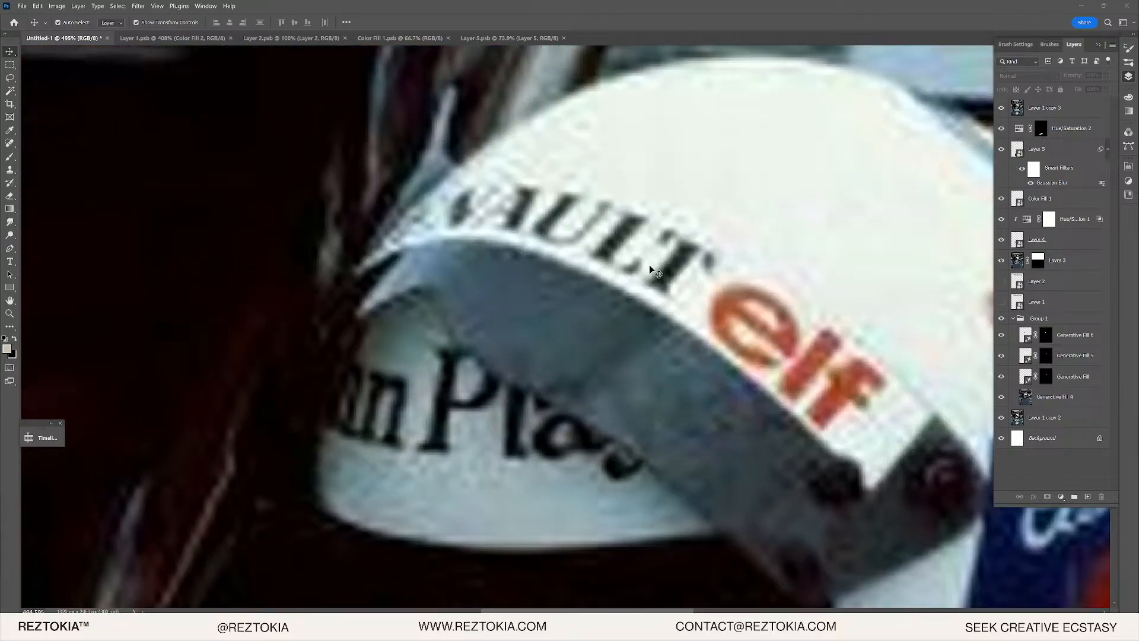
key(alt+Tab)
- Go to the Reztokia Race Club document in Illustrator
scroll(699, 267, down, 3)
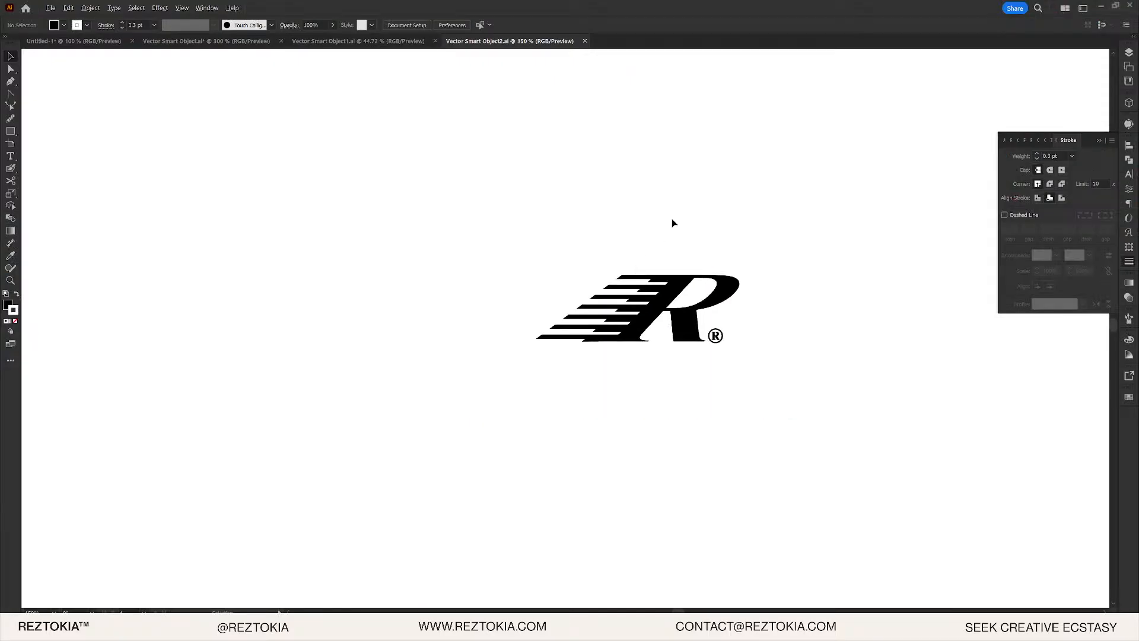
scroll(673, 223, down, 6)
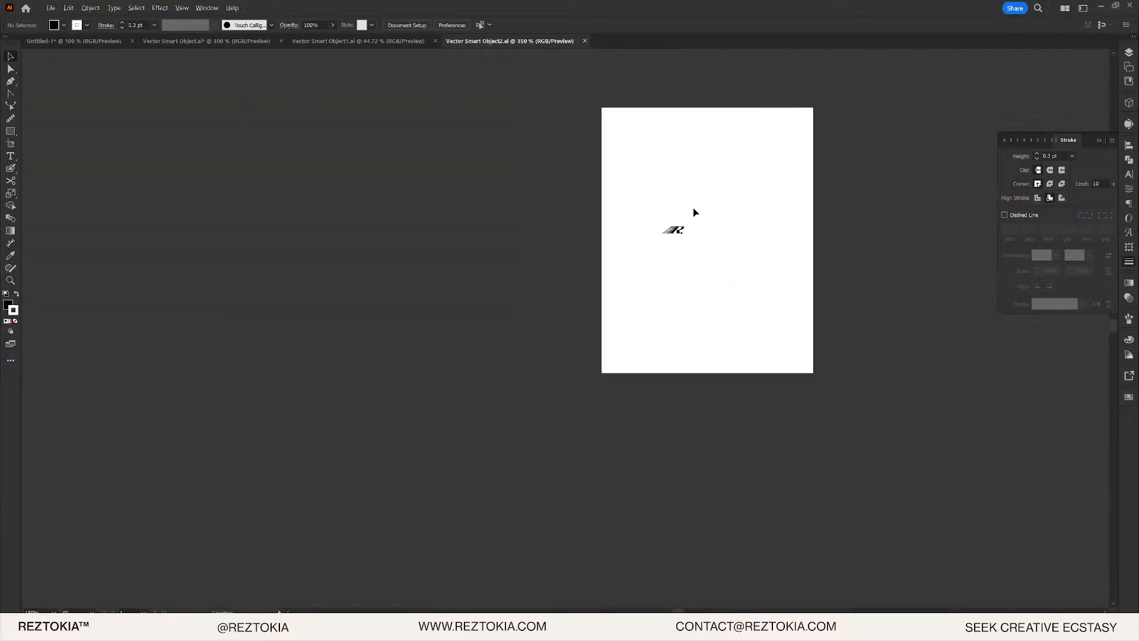
click(396, 48)
click(122, 40)
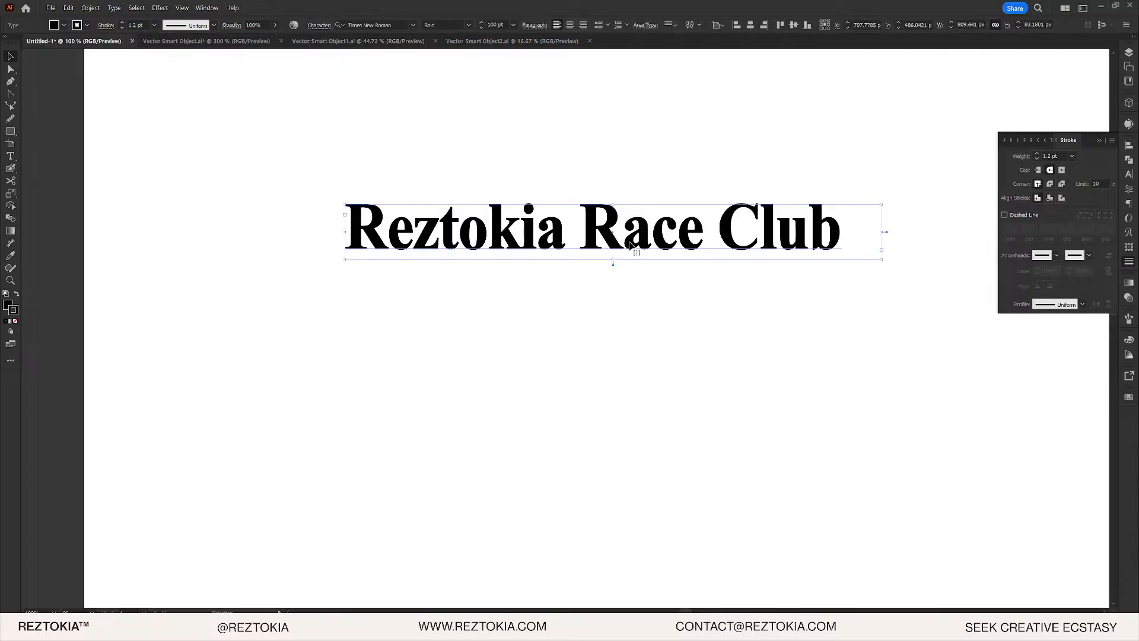
- Duplicate the title below itself and delete 'Race Club' so the copy reads Reztokia
drag(649, 243, 651, 350)
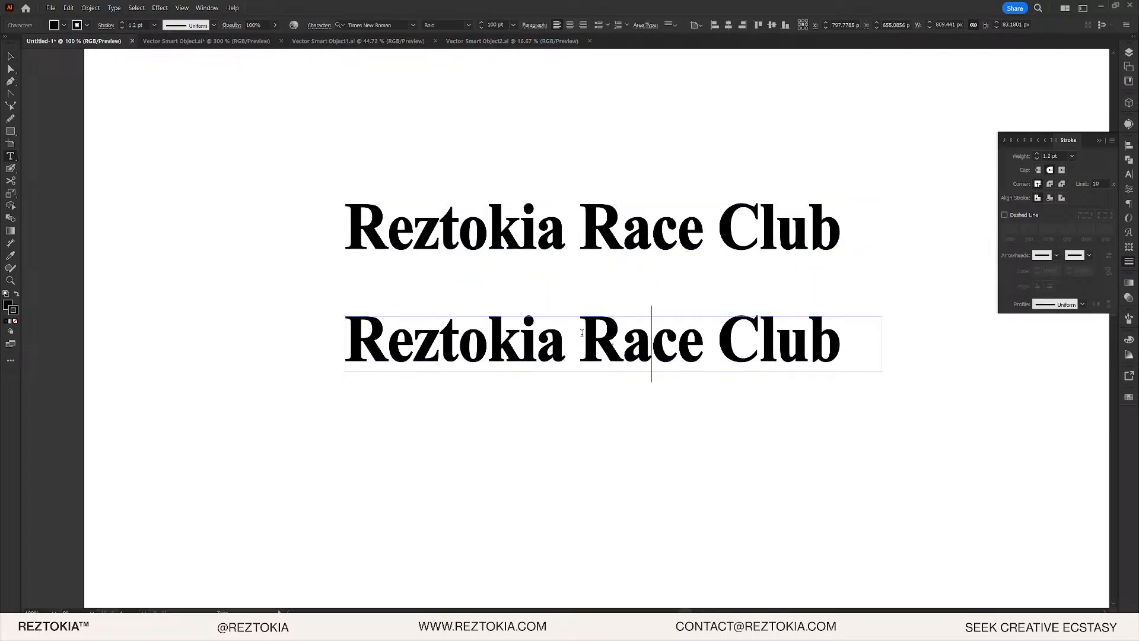
drag(582, 333, 948, 356)
key(BackSpace)
key(Escape)
key(ctrl+f)
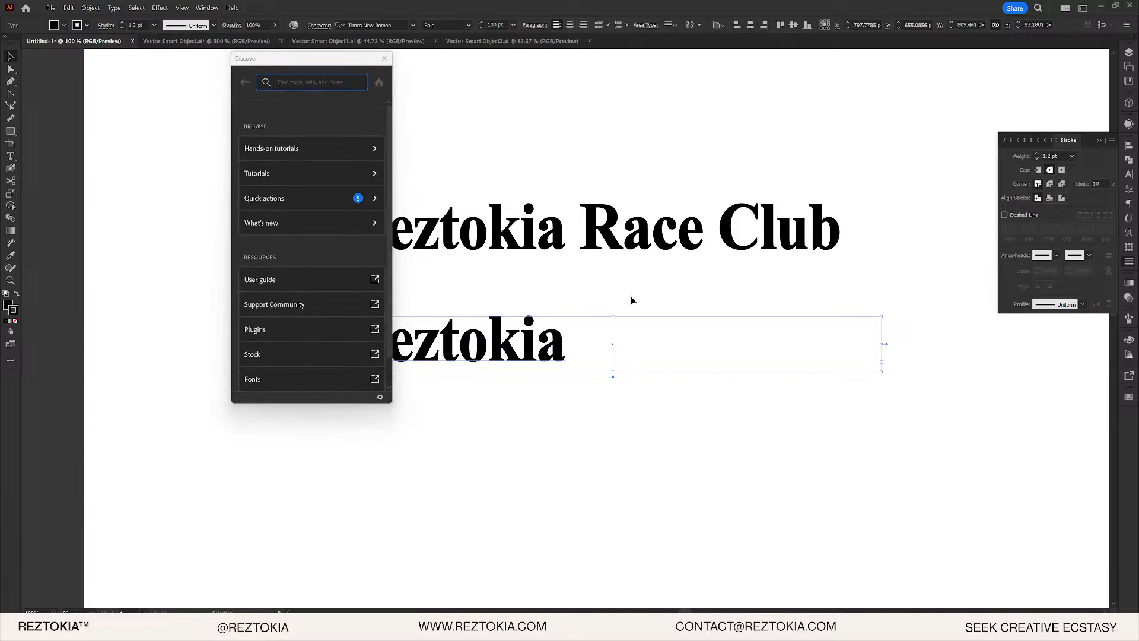
- Give the Reztokia line 150% horizontal scale and All Caps
click(385, 58)
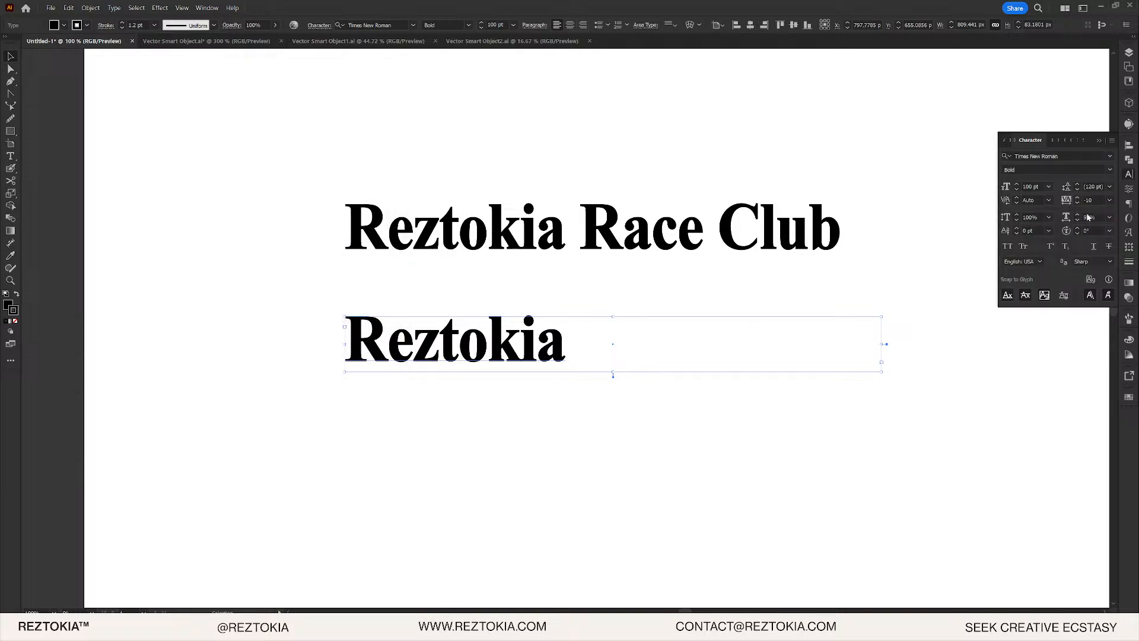
click(1087, 217)
key(shift+Up)
key(shift+Up)
key(shift+Up)
key(shift+Up)
key(shift+Up)
key(shift+Up)
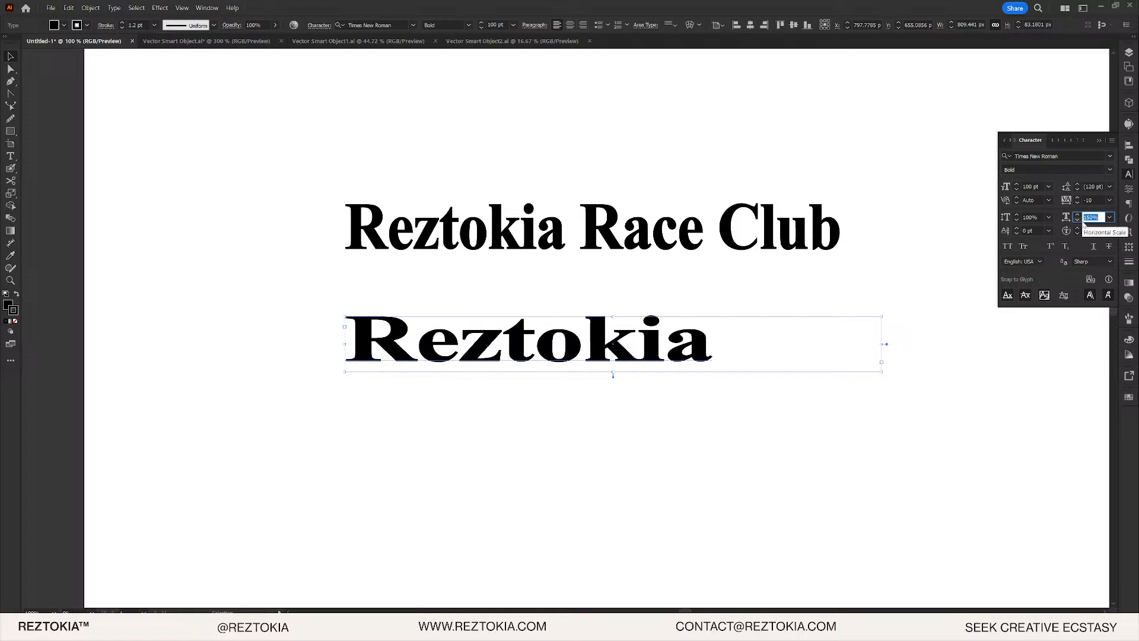
click(1008, 245)
- Switch back to the helmet image in Photoshop
key(alt+Tab)
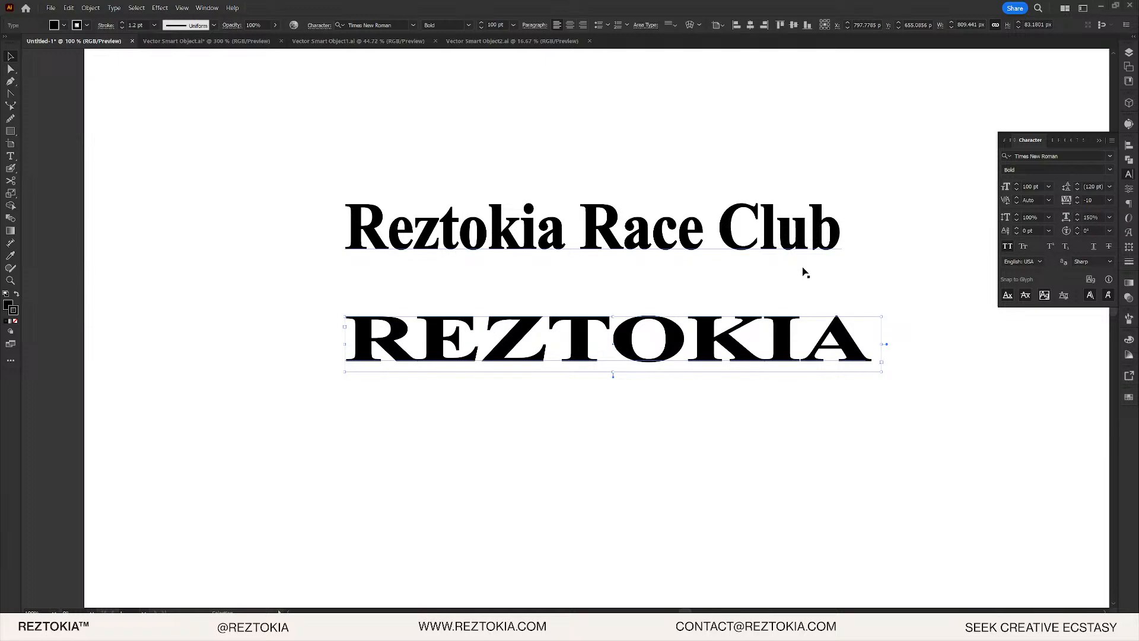
key(alt+Tab)
key(alt+Tab)
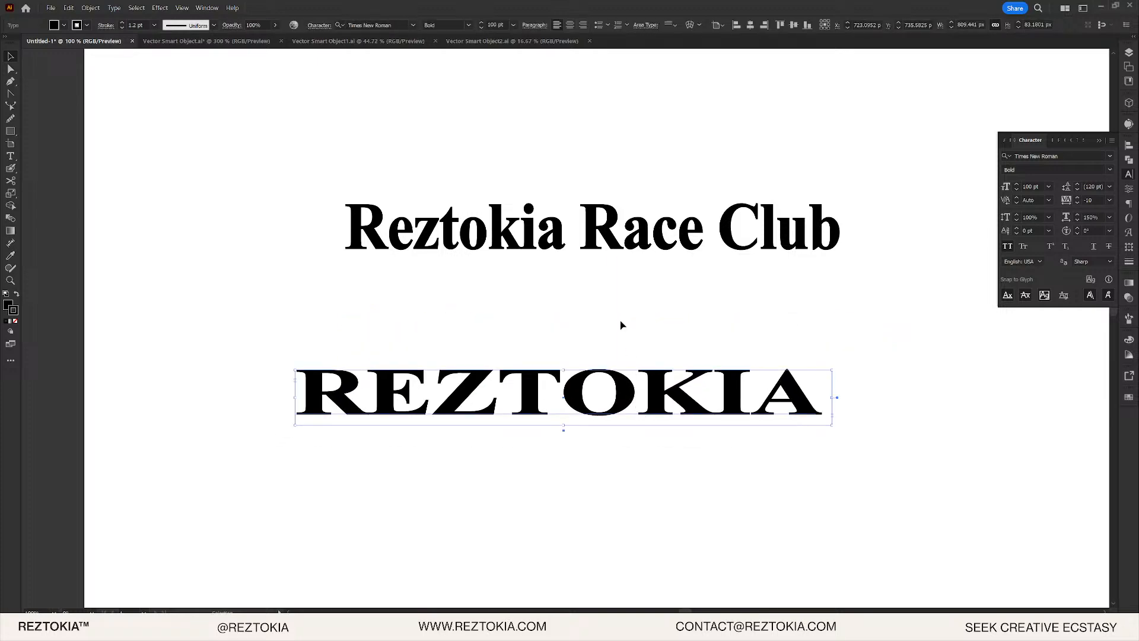
key(alt+Tab)
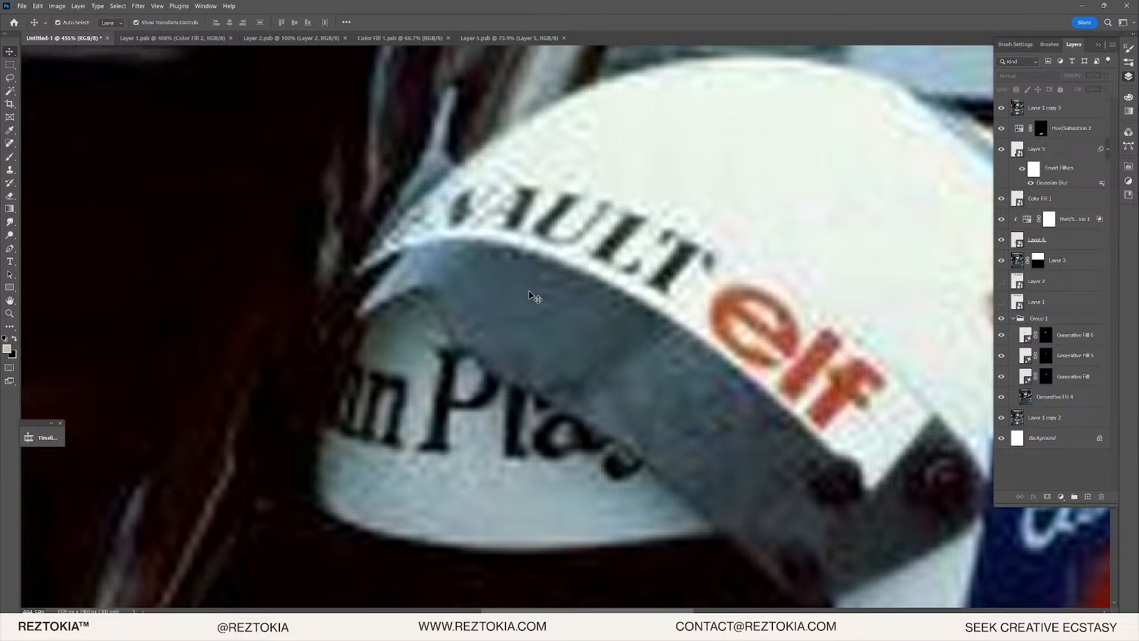
- Screenshot the helmet's visor area and paste it into Illustrator's Untitled-1 document
scroll(530, 295, right, 5)
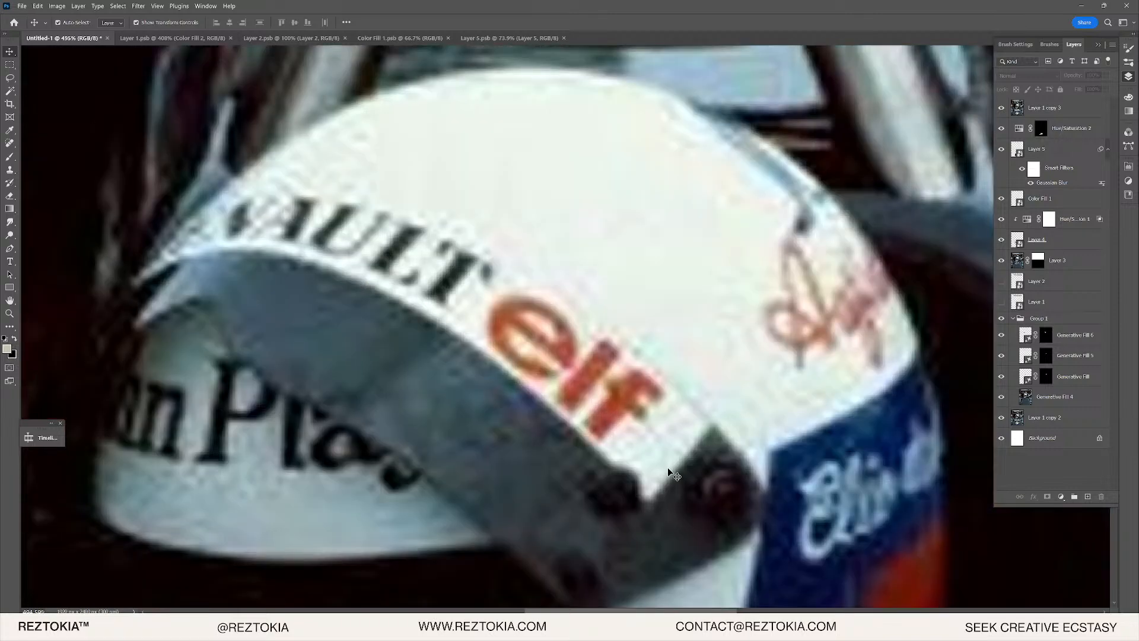
scroll(567, 374, down, 3)
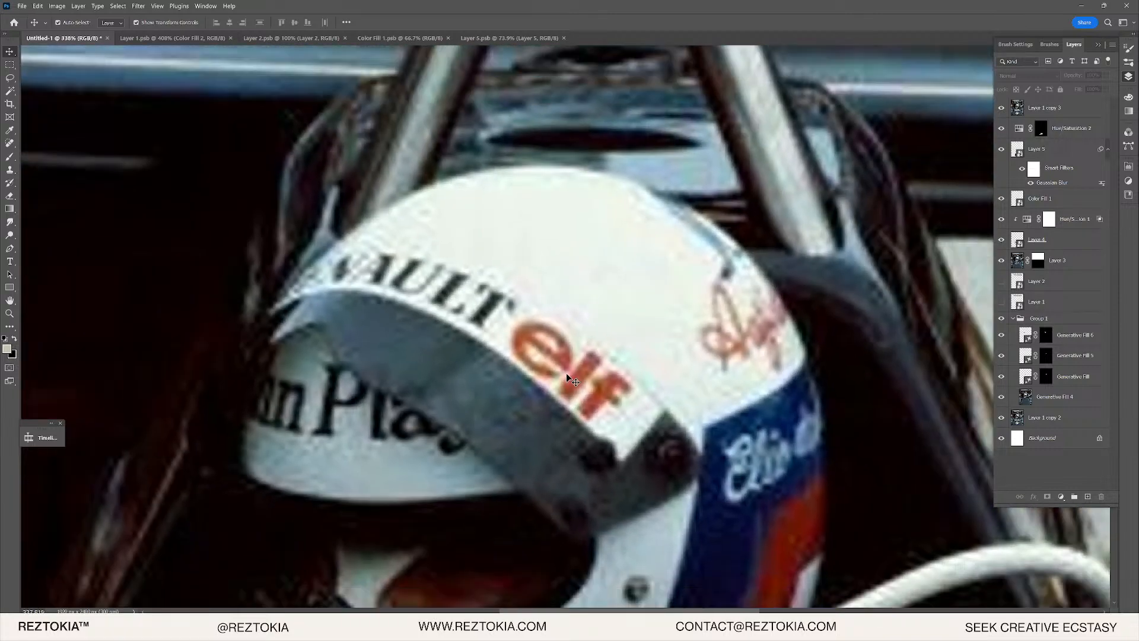
key(super+shift+s)
drag(153, 127, 766, 534)
key(alt+Tab)
key(ctrl+v)
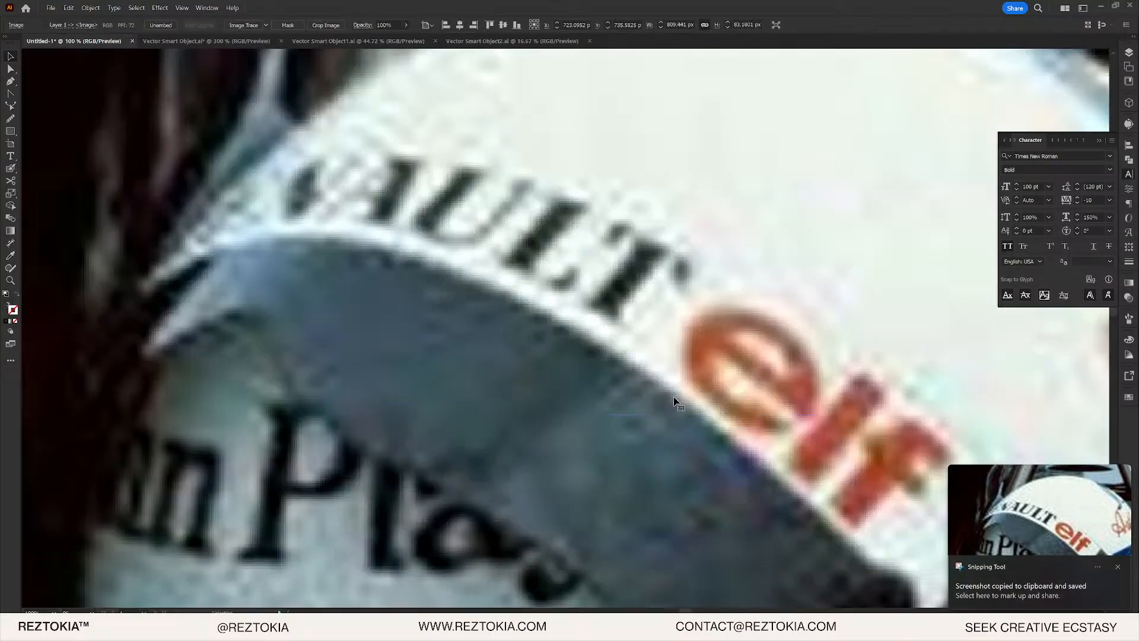
- Shrink the helmet screenshot below the text and fade it to 43% opacity
scroll(677, 399, down, 6)
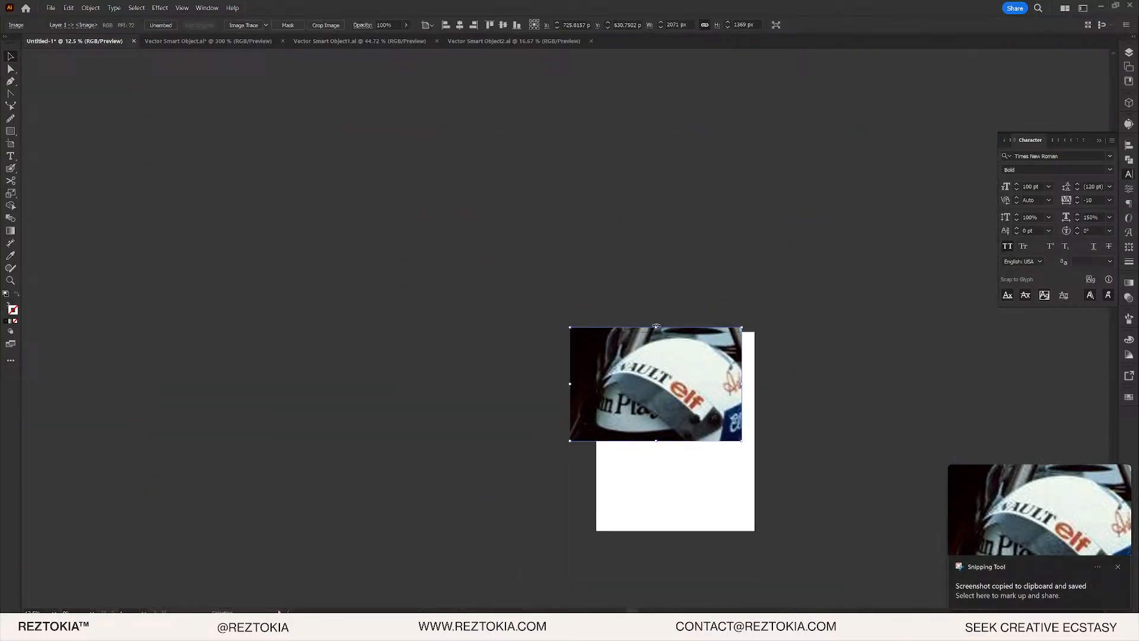
drag(657, 328, 675, 443)
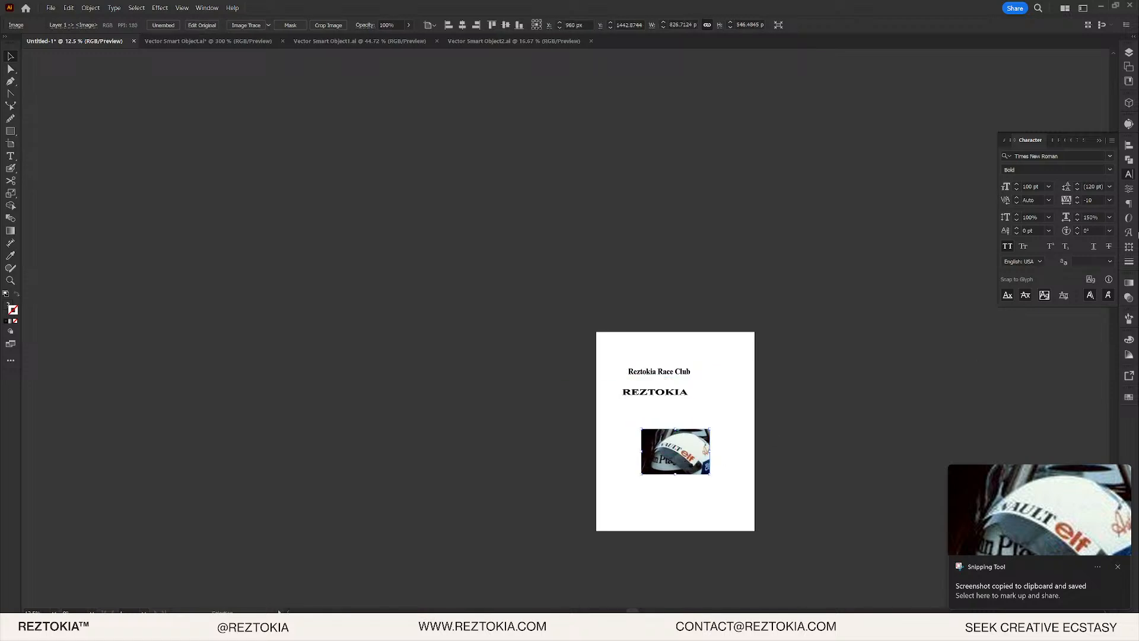
click(1131, 283)
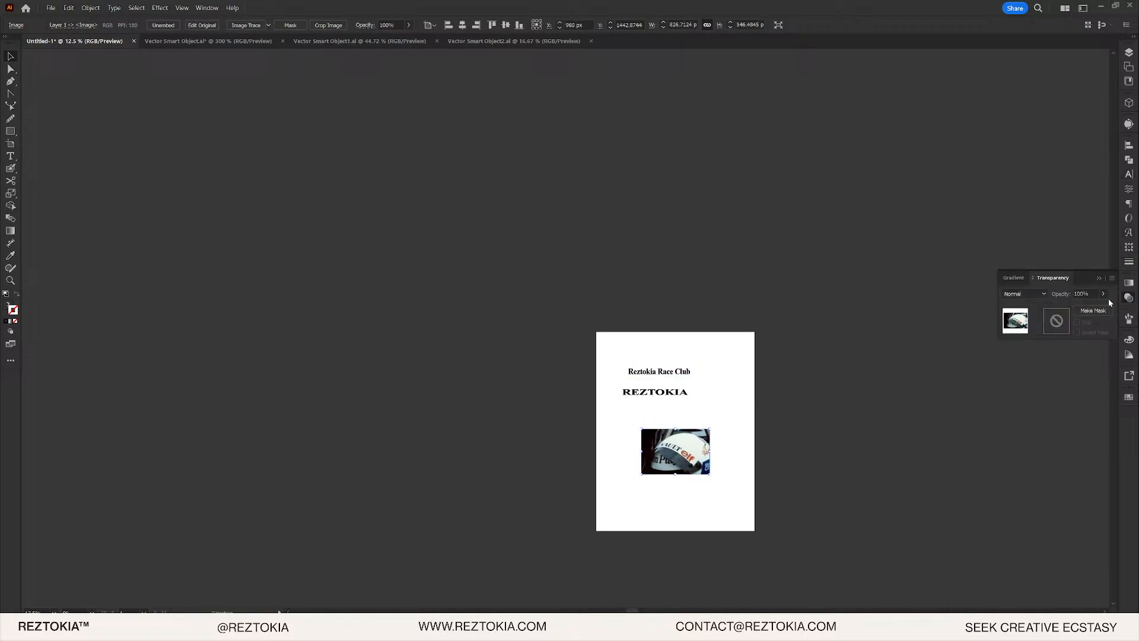
drag(1087, 308, 1079, 308)
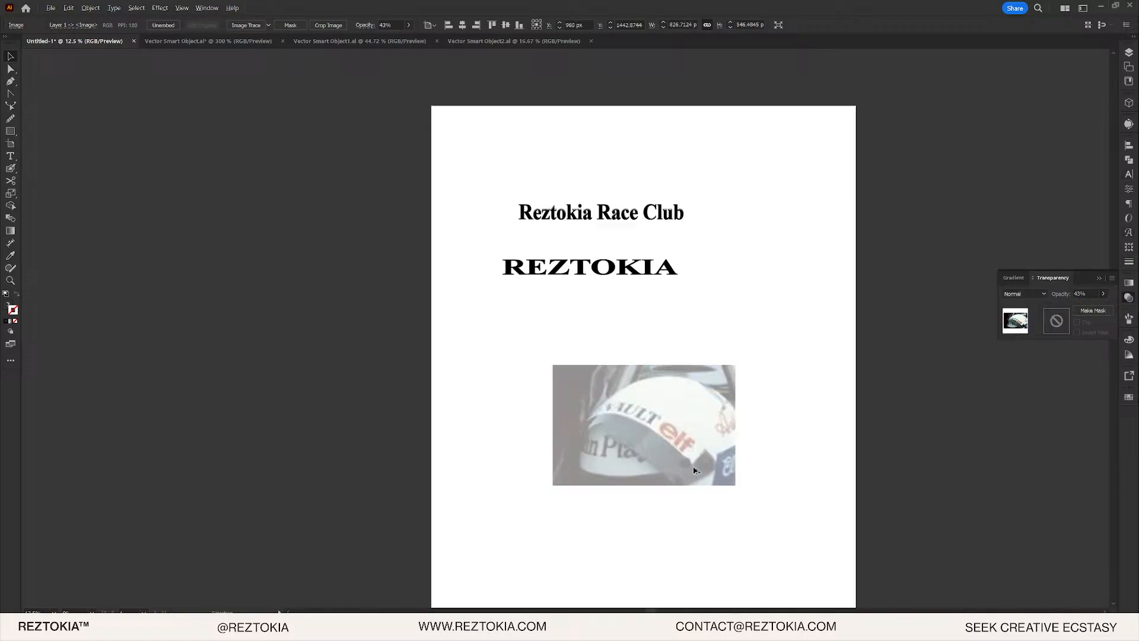
scroll(694, 467, up, 3)
click(782, 365)
- Place a single REZTOKIA line over the helmet's visor lettering
scroll(704, 465, up, 3)
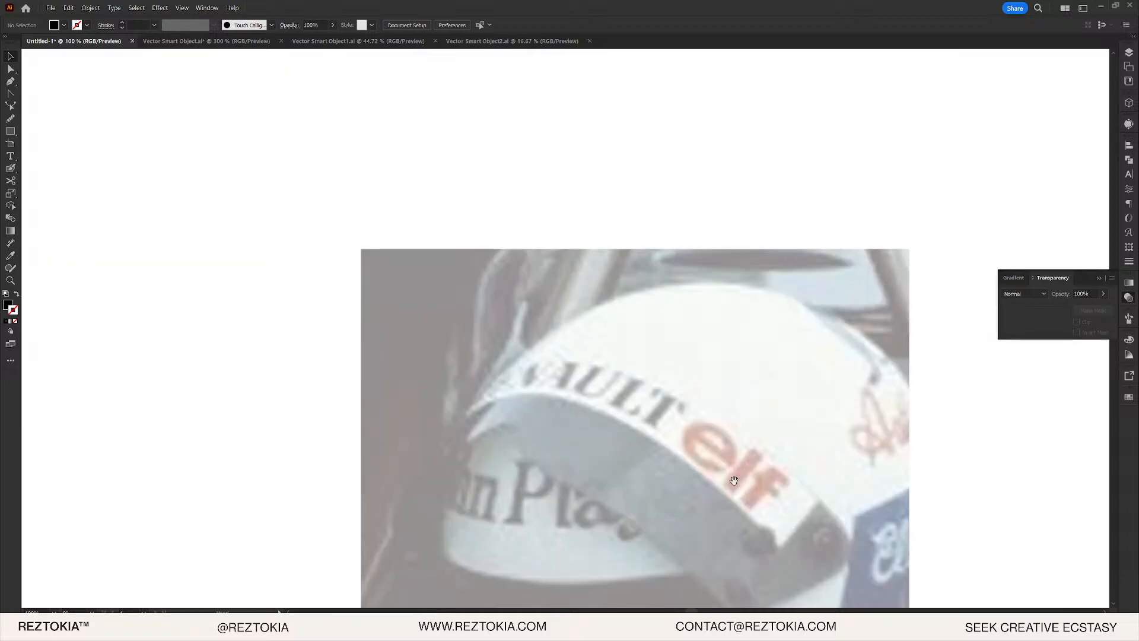
scroll(734, 485, down, 3)
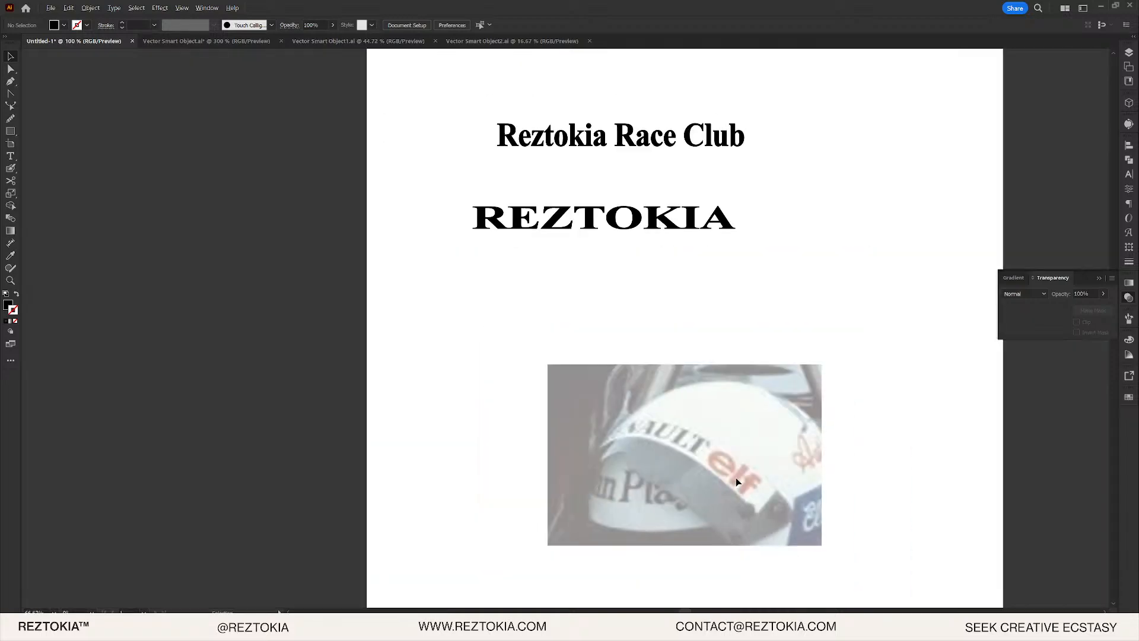
drag(670, 201, 769, 402)
scroll(769, 403, up, 2)
scroll(873, 372, up, 1)
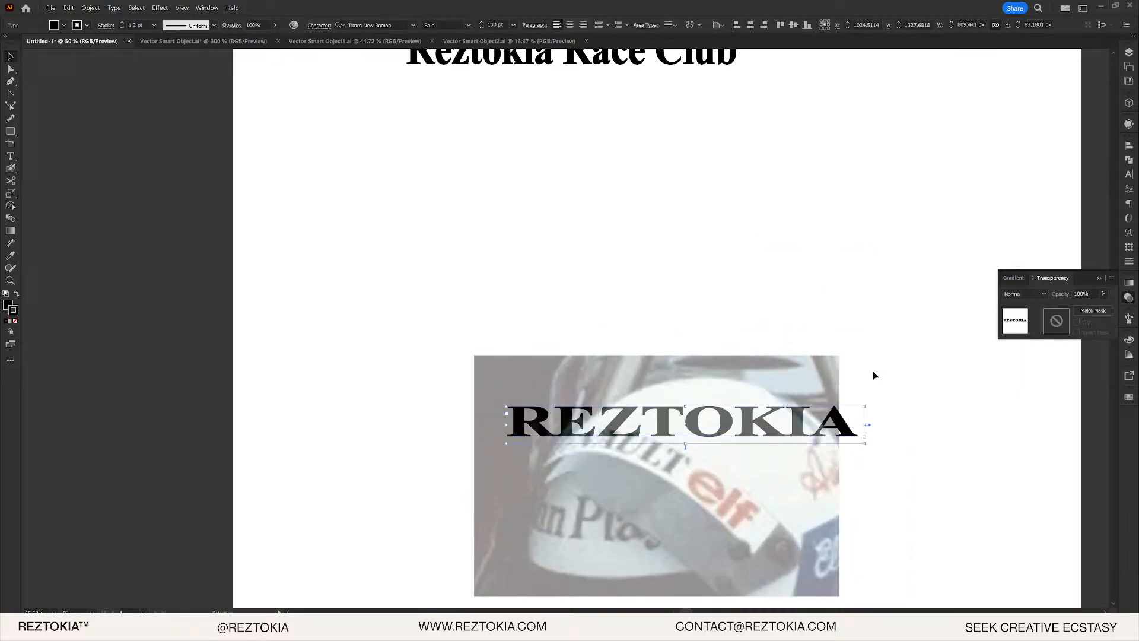
scroll(874, 372, down, 1)
right_click(843, 399)
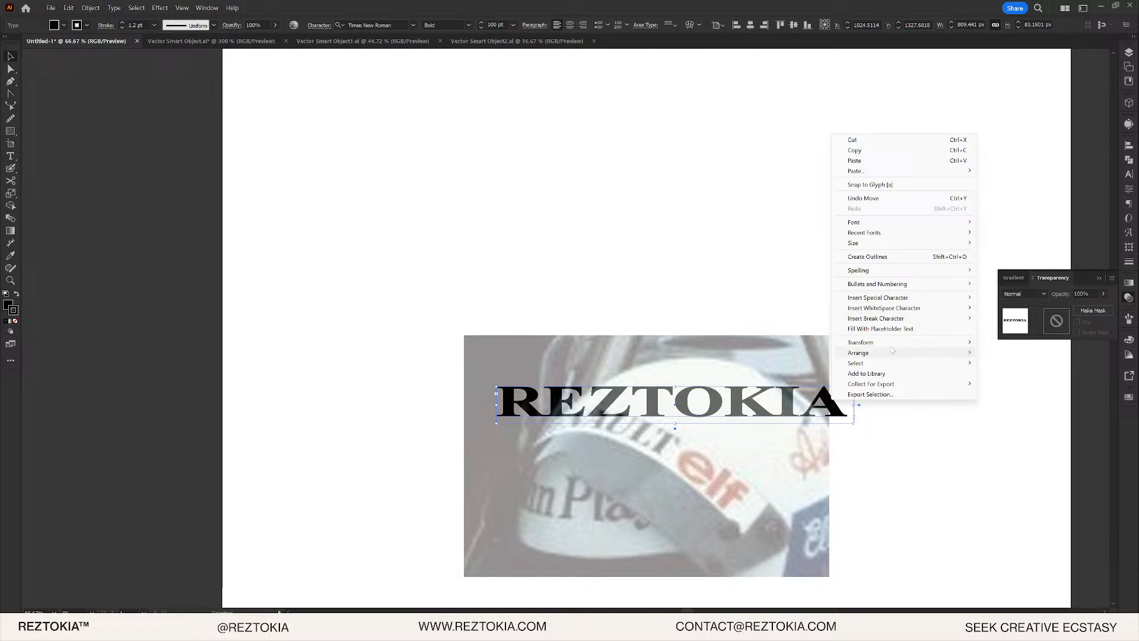
click(632, 394)
mouse_move(632, 393)
mouse_down()
mouse_move(708, 420)
mouse_move(650, 380)
mouse_up()
scroll(650, 380, up, 4)
drag(522, 265, 452, 153)
drag(721, 110, 596, 317)
key(Delete)
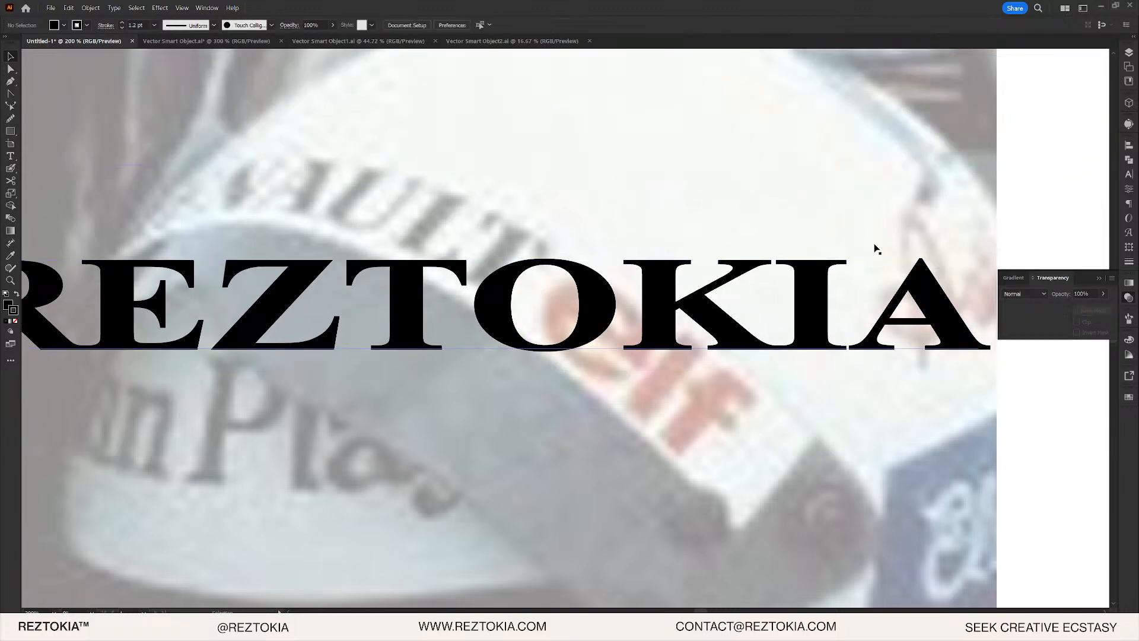
- Expand REZTOKIA into outlines and move it right and down over the visor
click(91, 8)
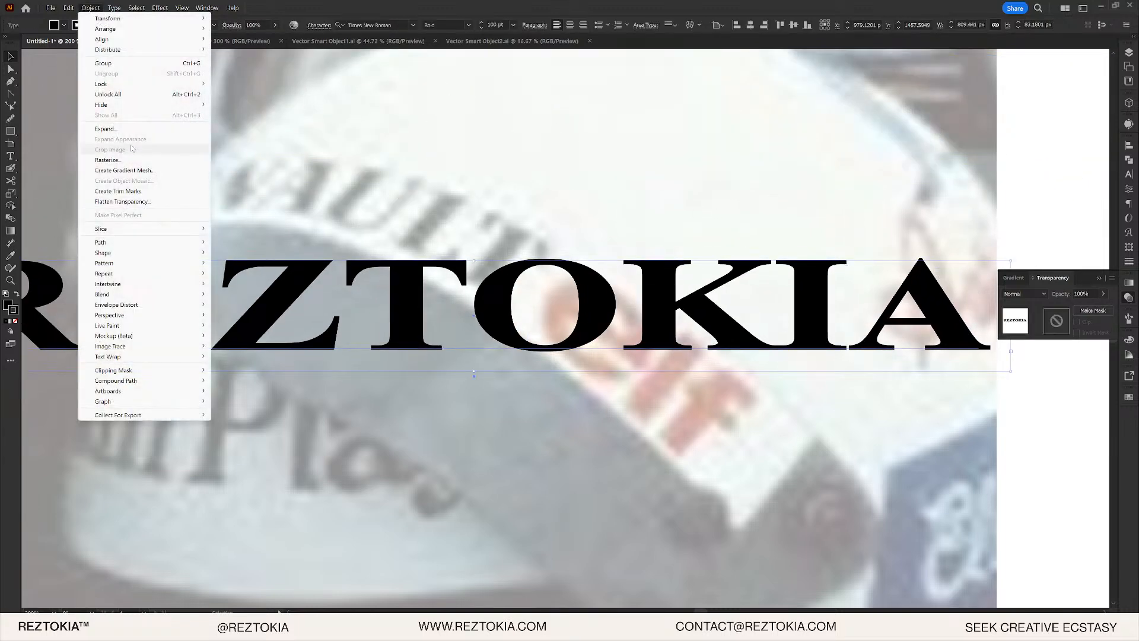
click(113, 131)
click(285, 255)
key(ctrl+0)
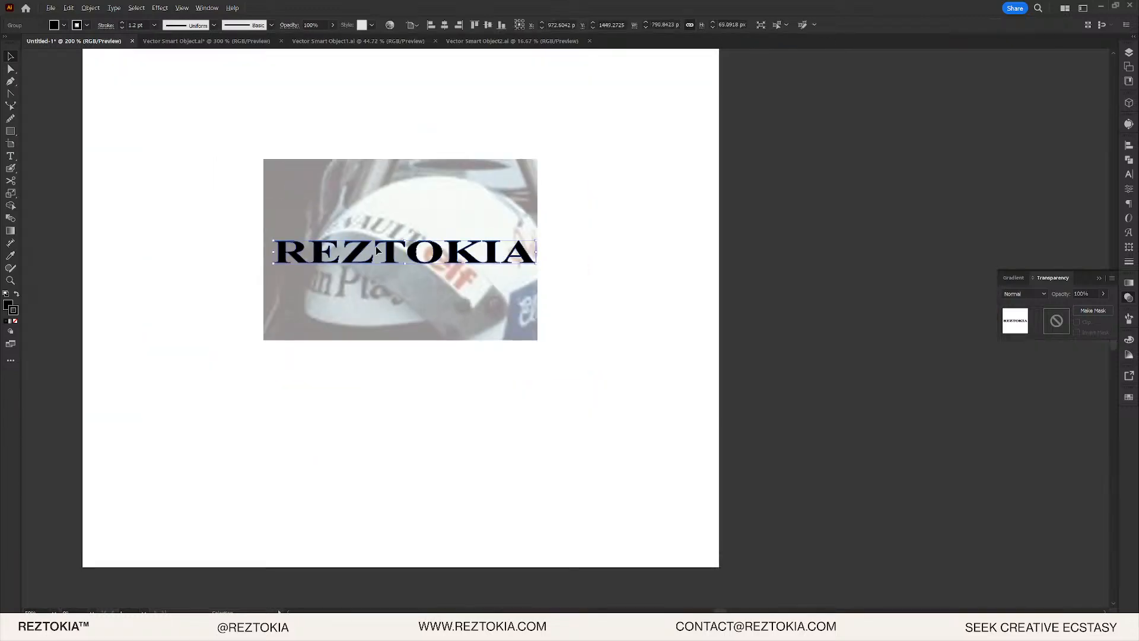
scroll(376, 247, up, 3)
drag(585, 228, 621, 366)
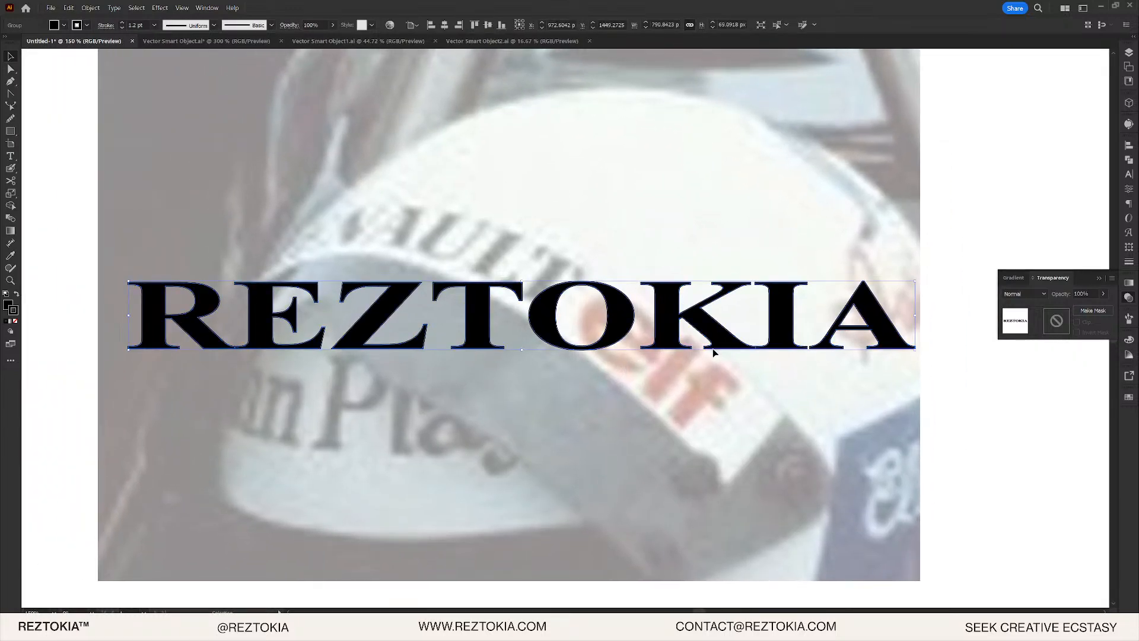
drag(633, 279, 684, 326)
- Apply an envelope mesh of 4 rows and 8 columns to the REZTOKIA outlines
click(91, 7)
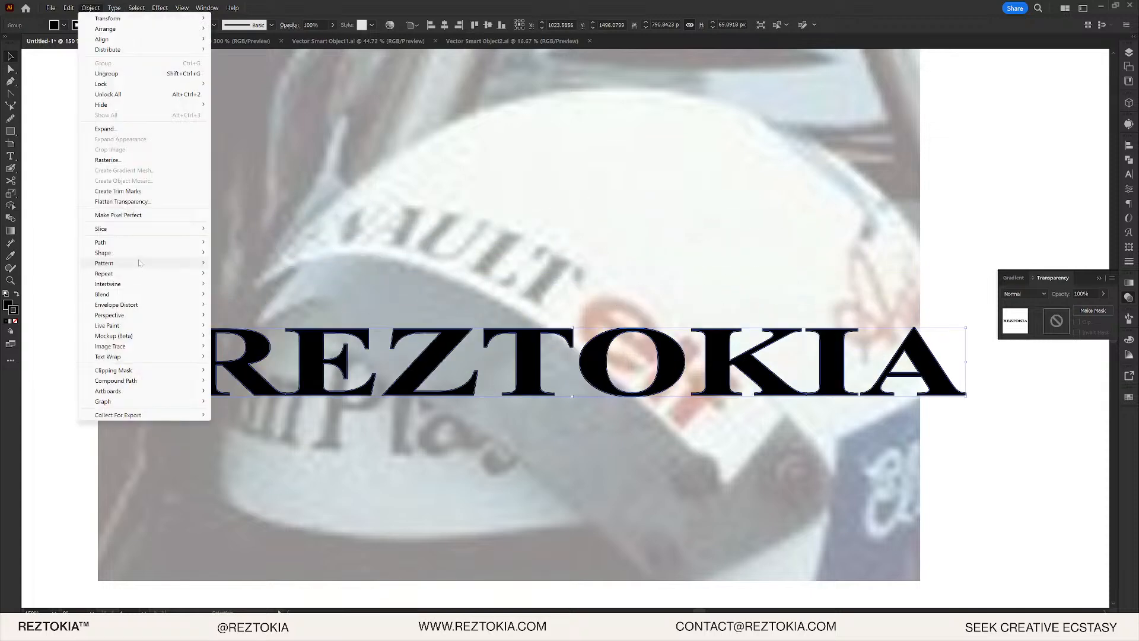
mouse_move(130, 305)
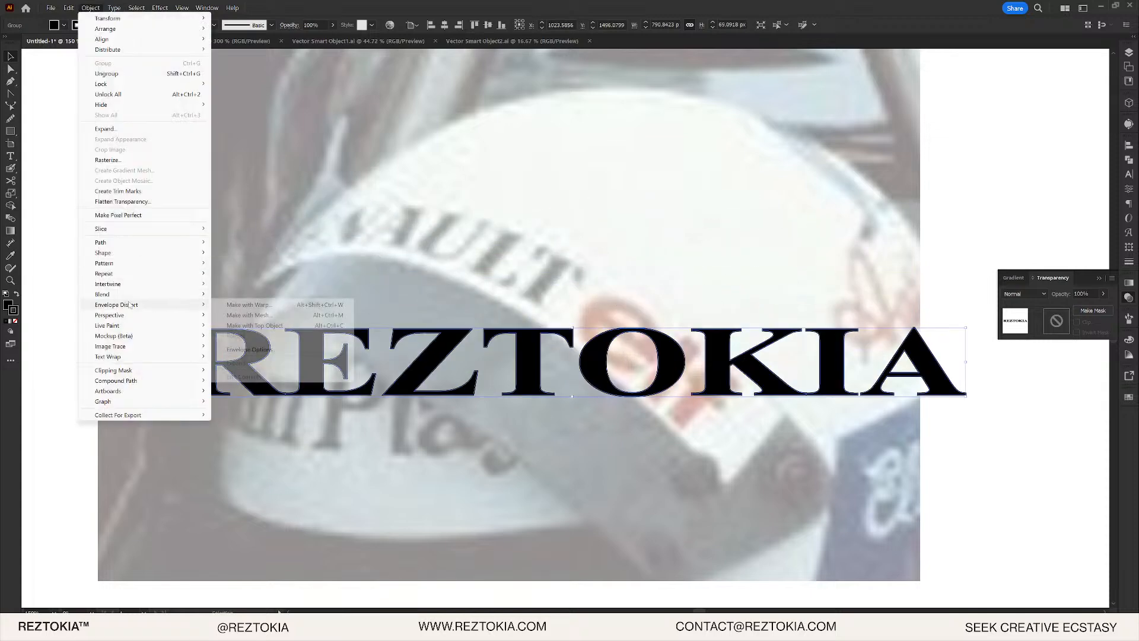
click(284, 316)
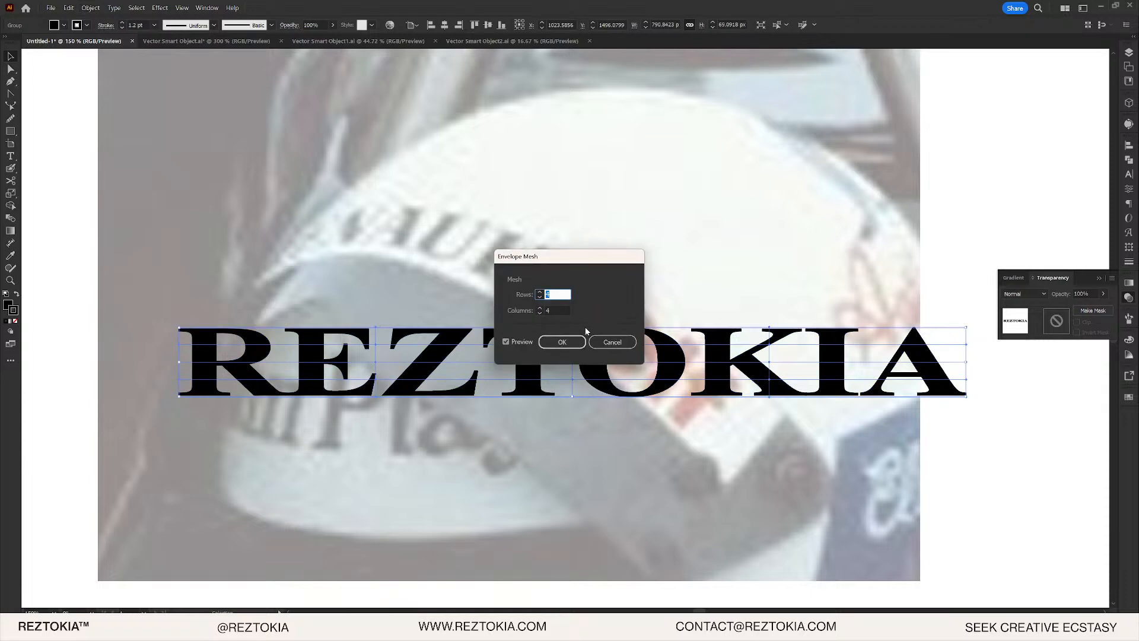
click(555, 309)
click(562, 293)
key(Up)
key(Up)
key(Down)
key(Down)
click(555, 310)
key(Up)
key(Up)
key(Up)
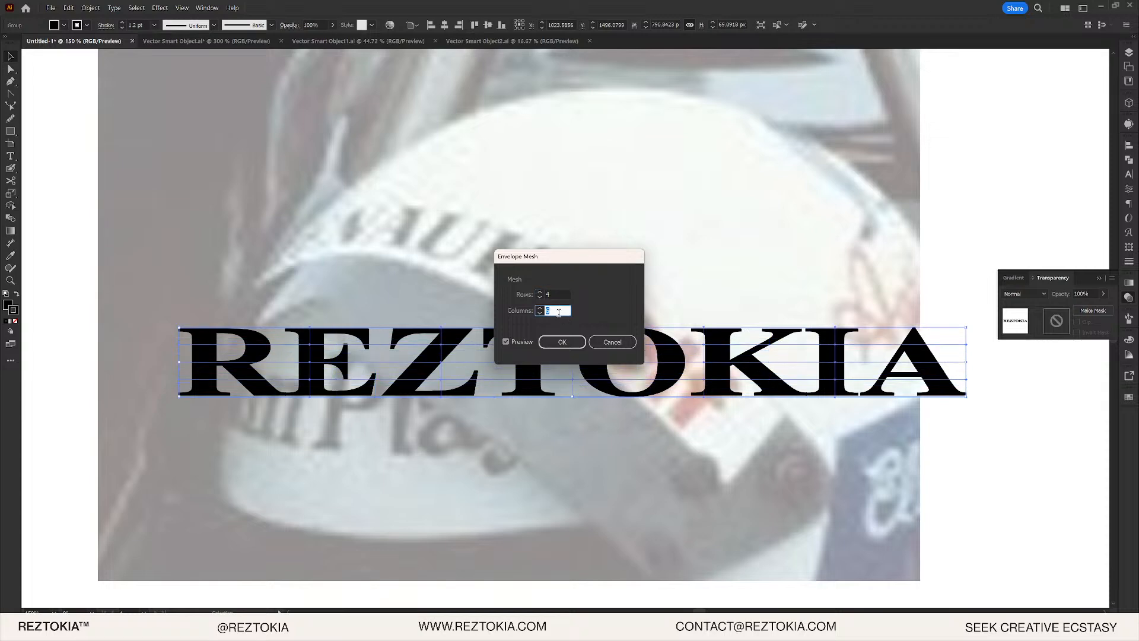
key(Up)
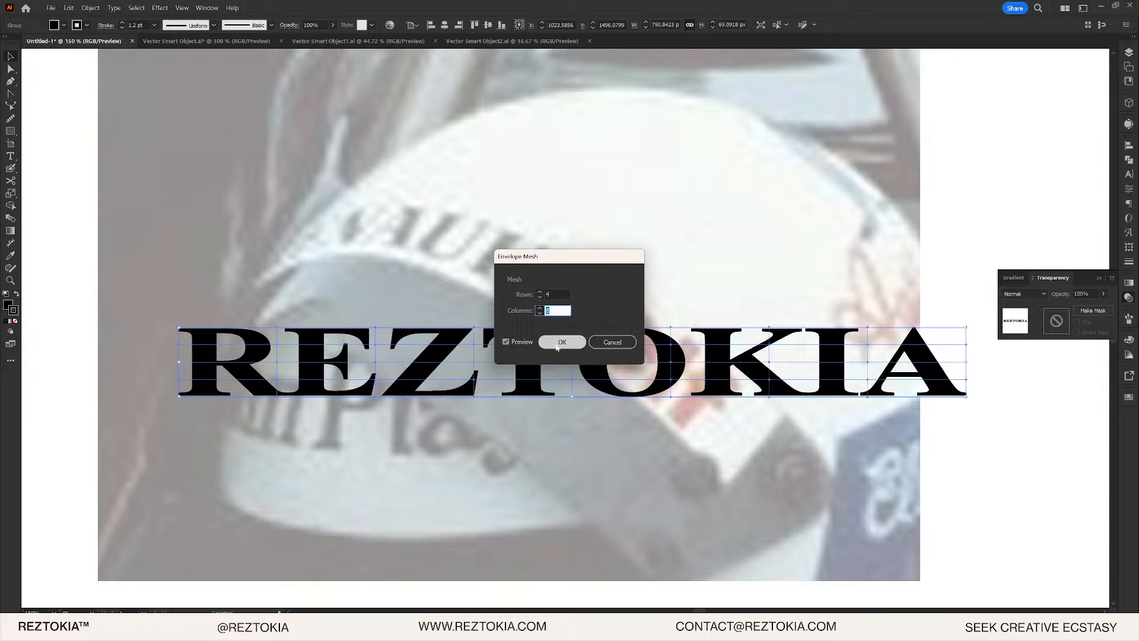
click(561, 342)
- Try moving and resizing the meshed lettering, then undo back to its original placement
drag(956, 355, 789, 283)
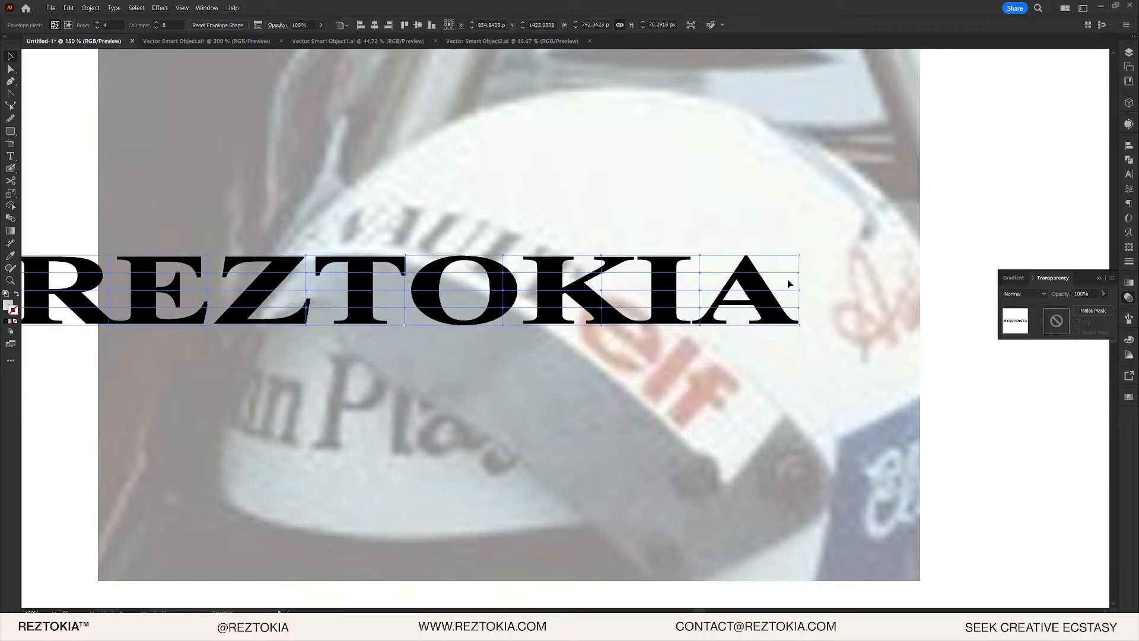
click(817, 372)
click(630, 249)
drag(801, 293, 781, 305)
drag(789, 261, 743, 304)
key(ctrl+z)
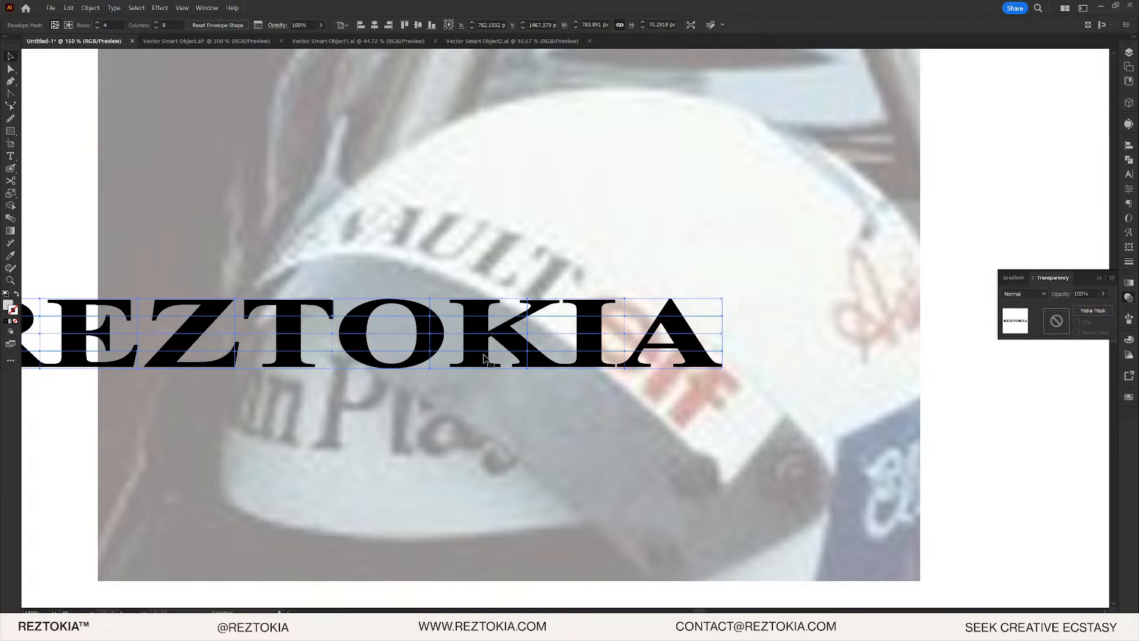
drag(469, 319, 461, 254)
key(ctrl+z)
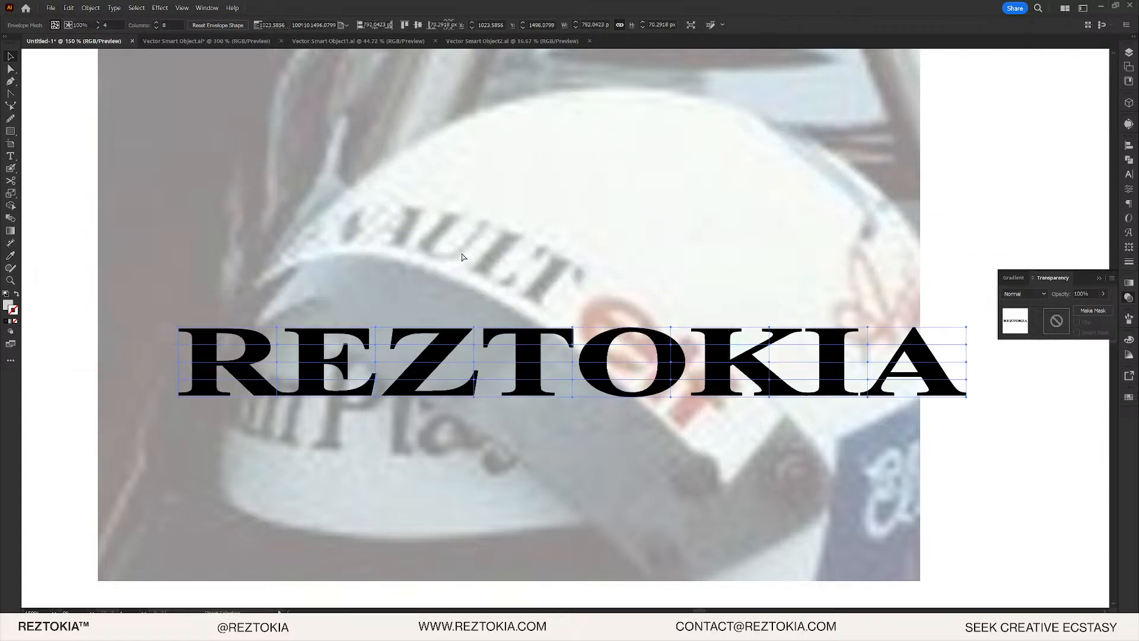
key(ctrl+z)
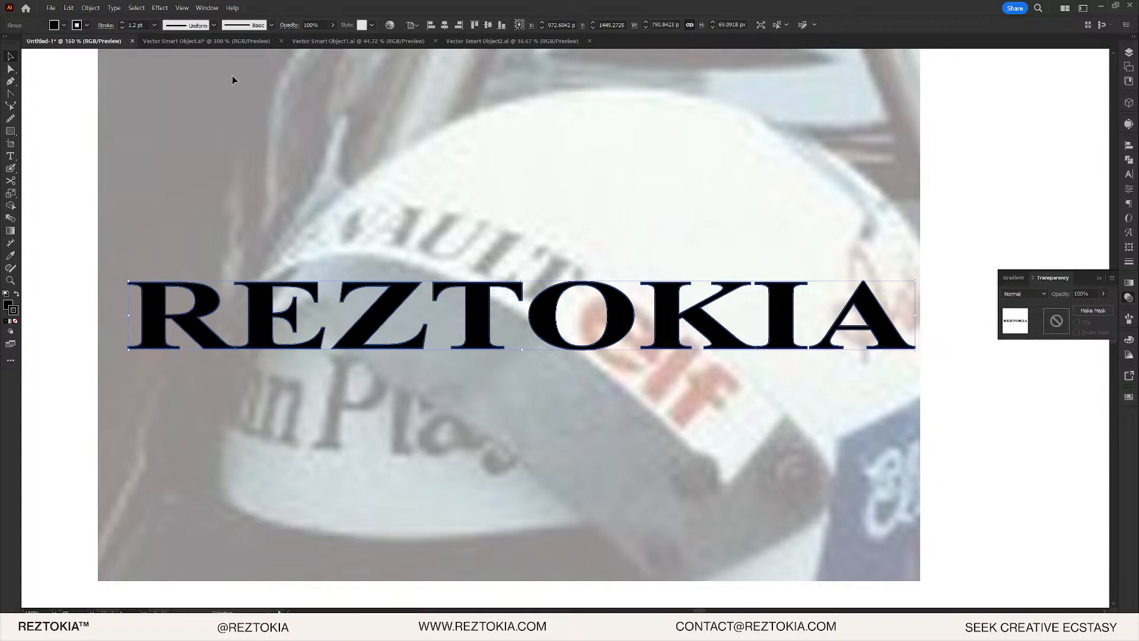
click(90, 8)
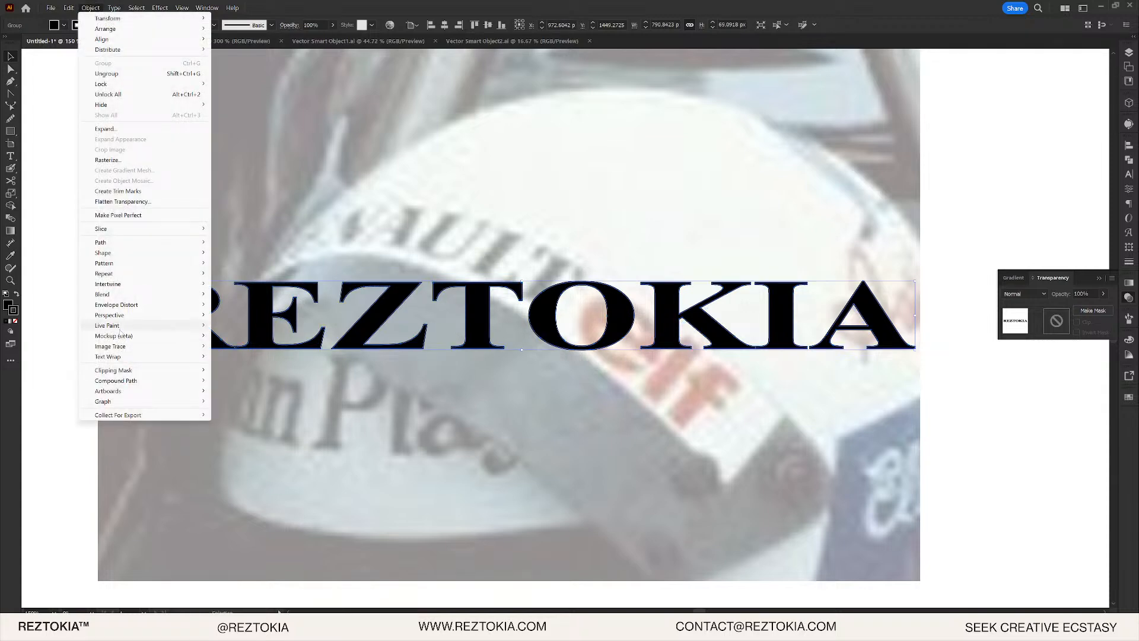
mouse_move(134, 305)
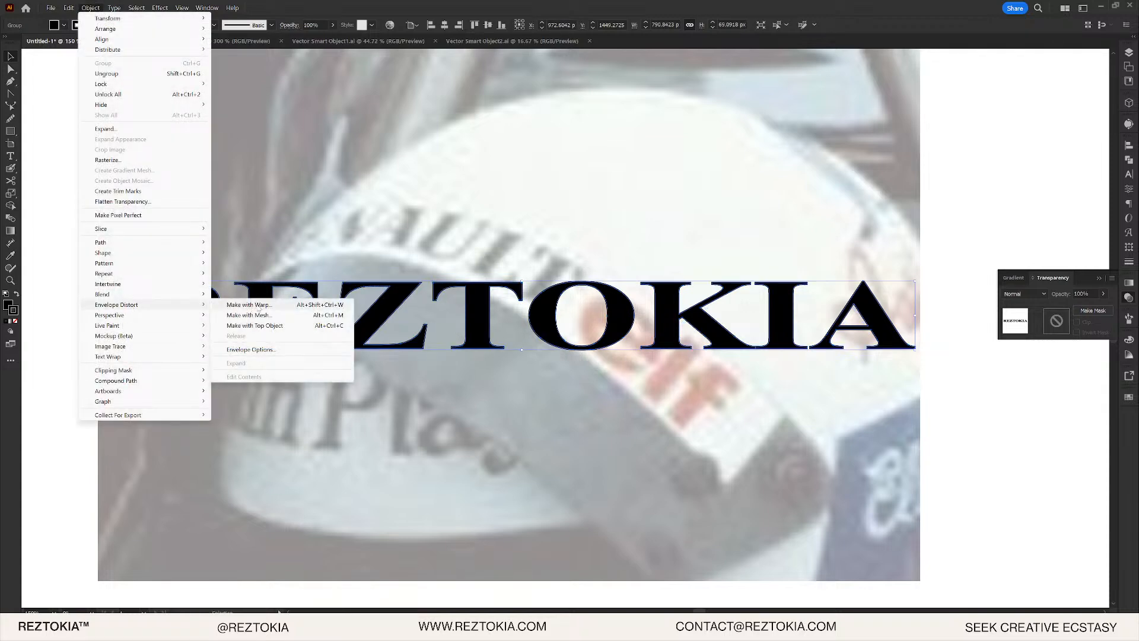
click(278, 307)
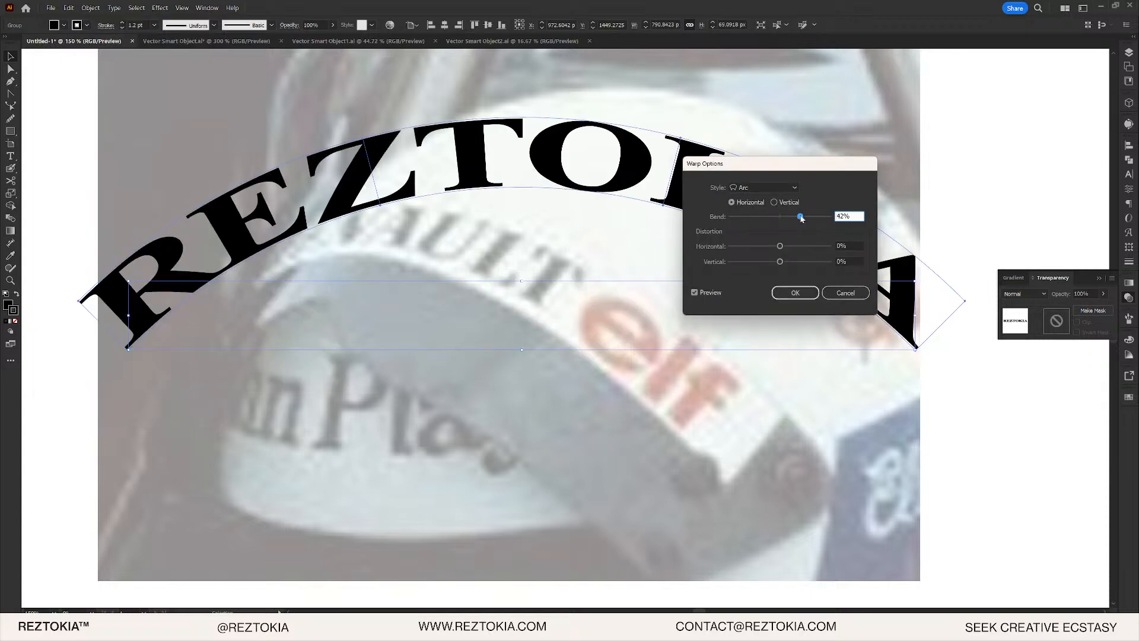
drag(802, 218, 797, 219)
click(788, 293)
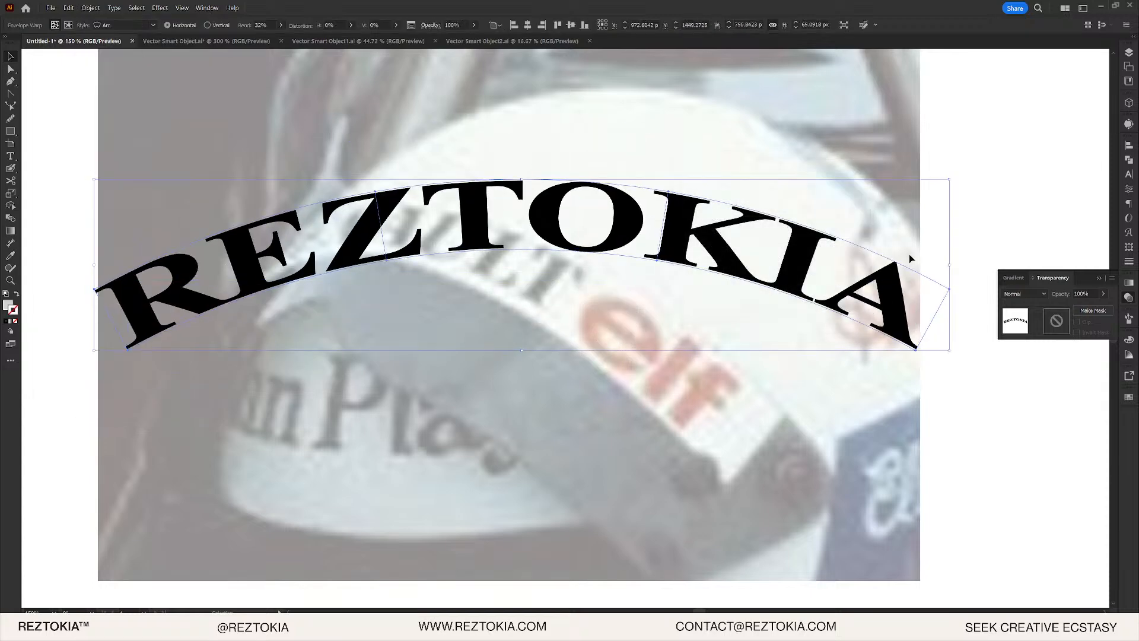
drag(950, 180, 871, 317)
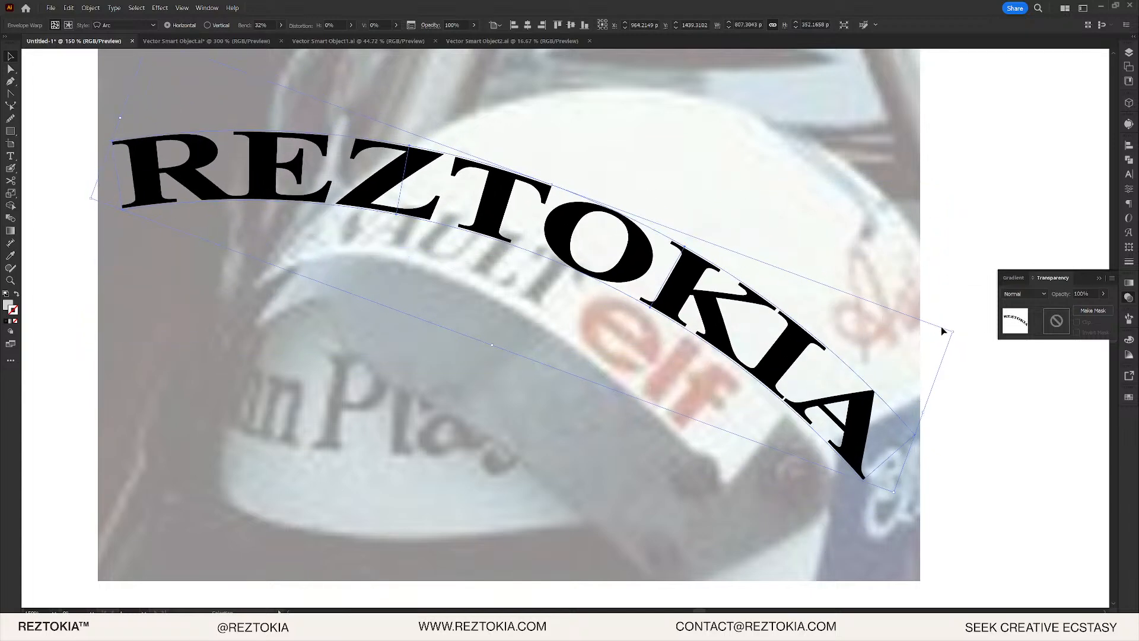
drag(953, 330, 852, 318)
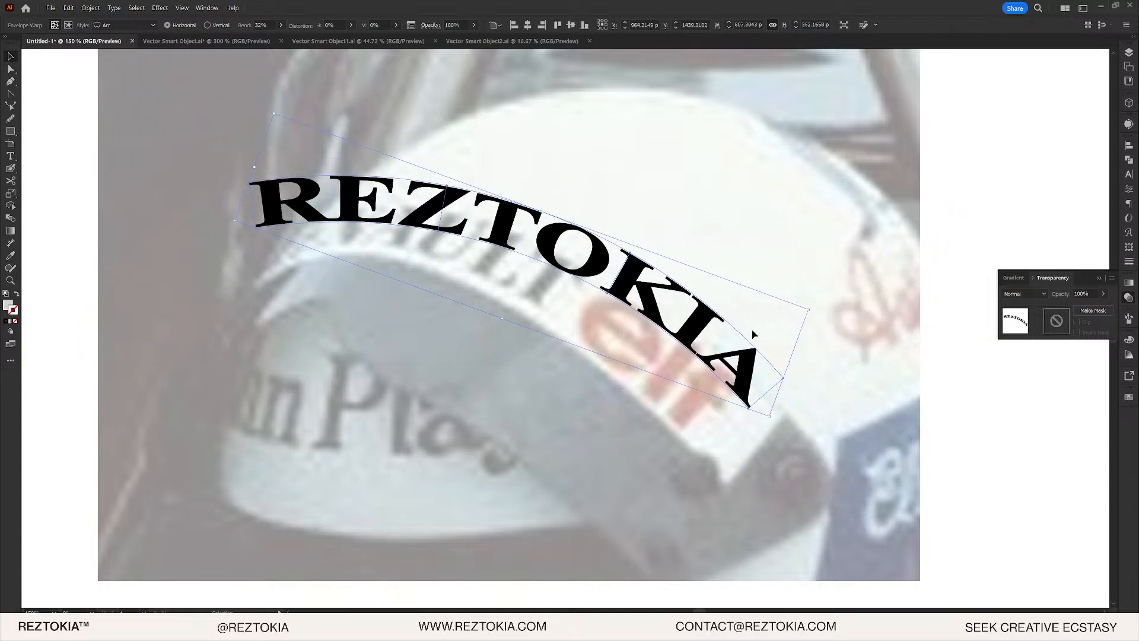
drag(725, 353, 680, 368)
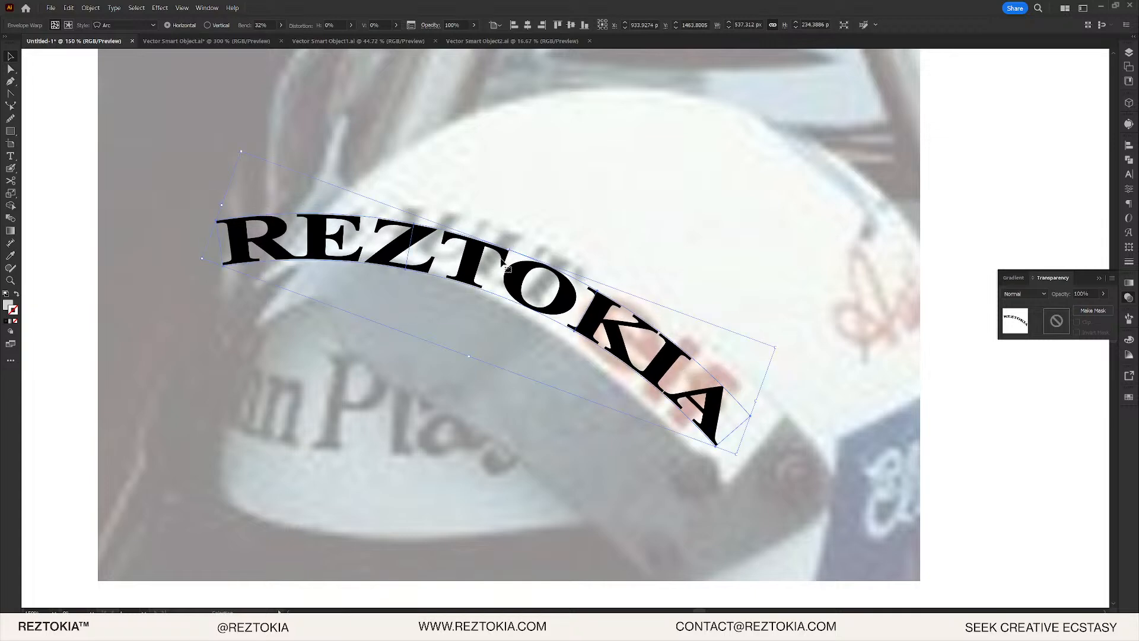
double_click(511, 263)
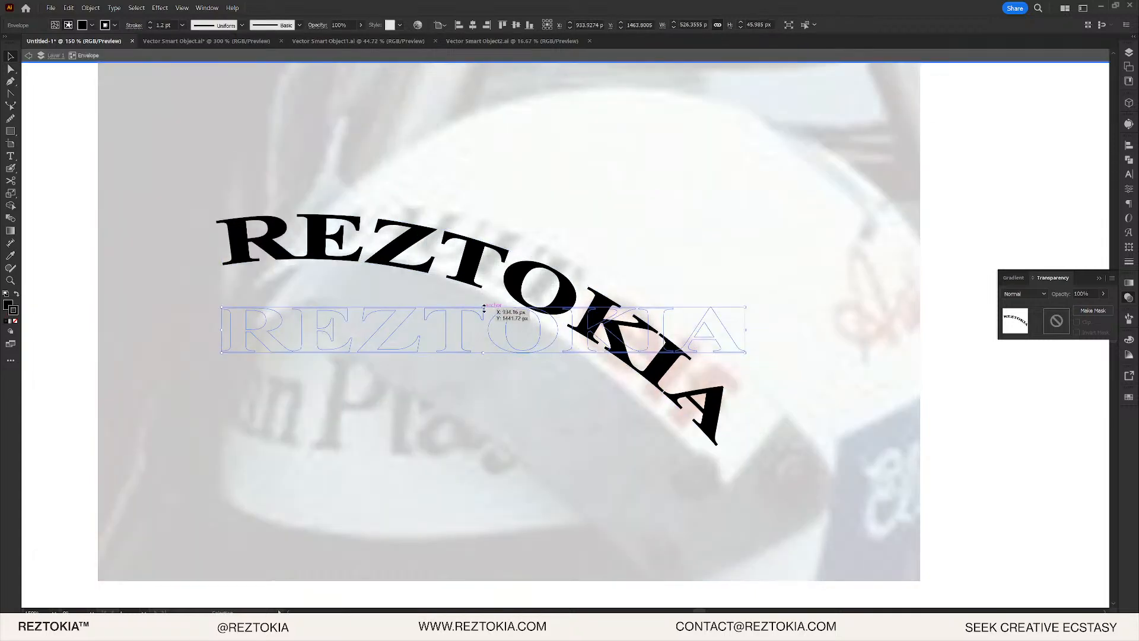
drag(483, 307, 483, 298)
key(Escape)
key(ctrl+z)
key(ctrl+z)
key(ctrl+z)
key(ctrl+z)
key(ctrl+z)
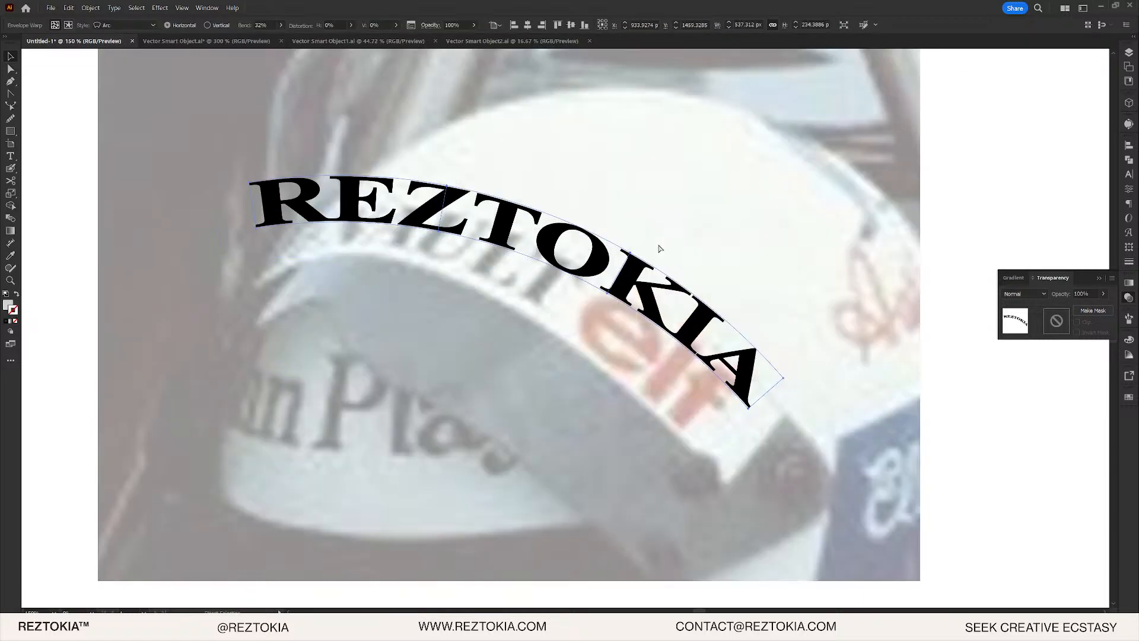
key(ctrl+z)
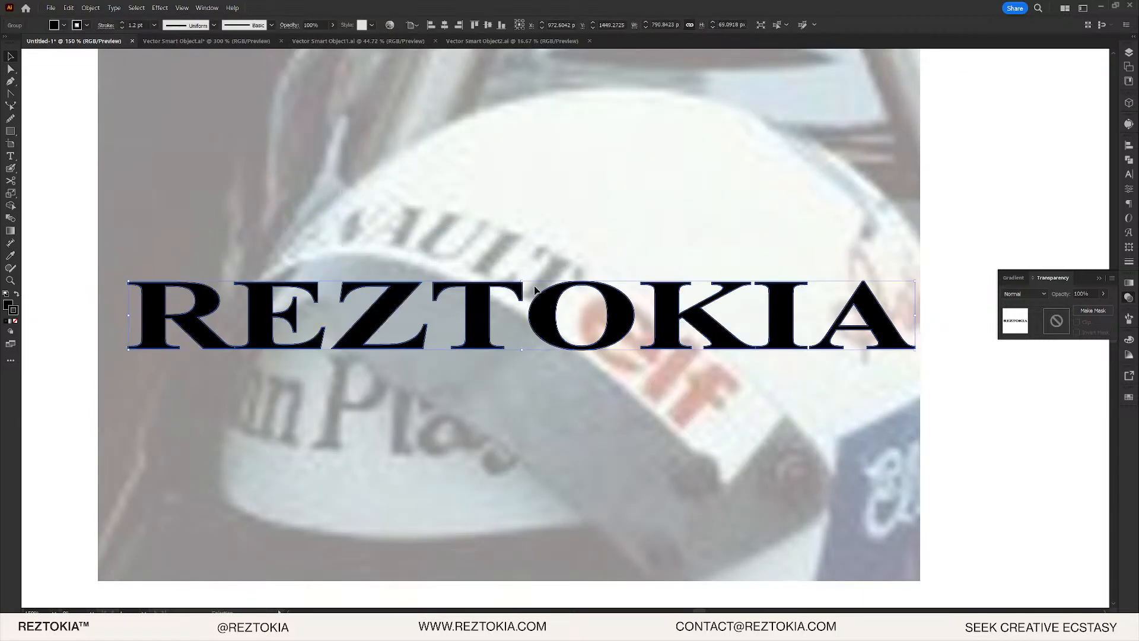
- Stretch REZTOKIA taller and apply an Arc envelope warp with 29% bend
drag(522, 281, 524, 273)
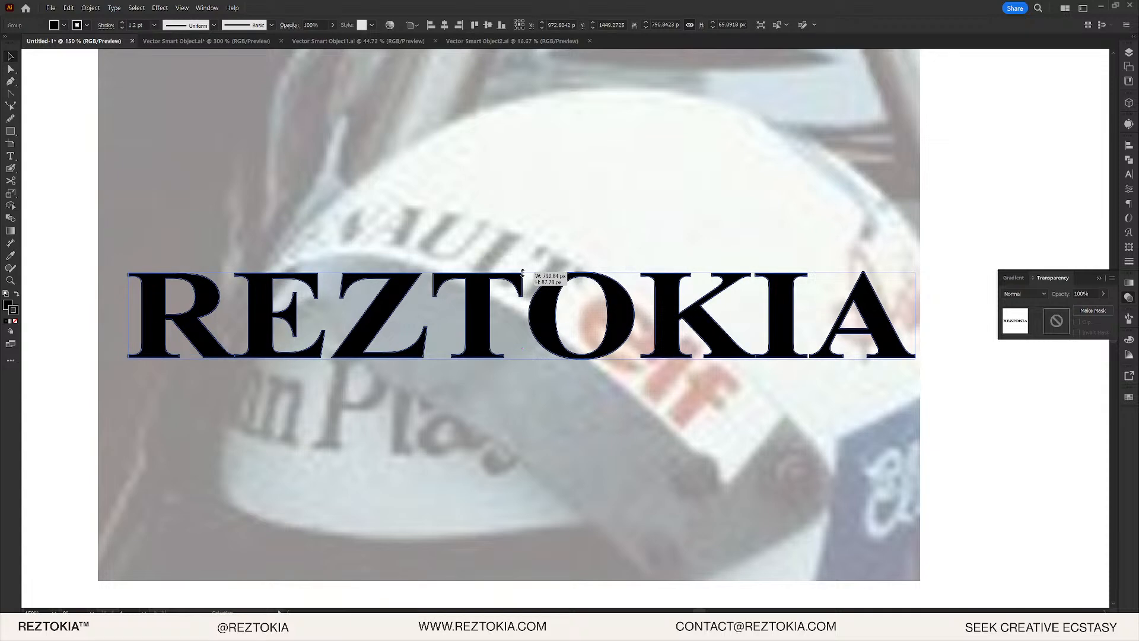
drag(522, 271, 522, 270)
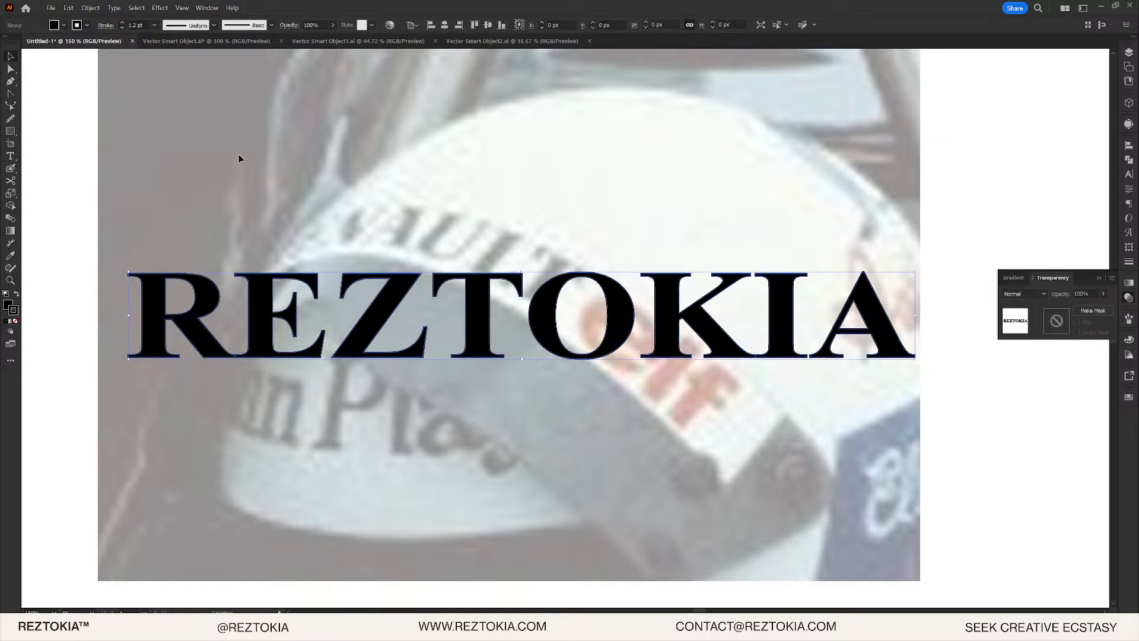
click(91, 8)
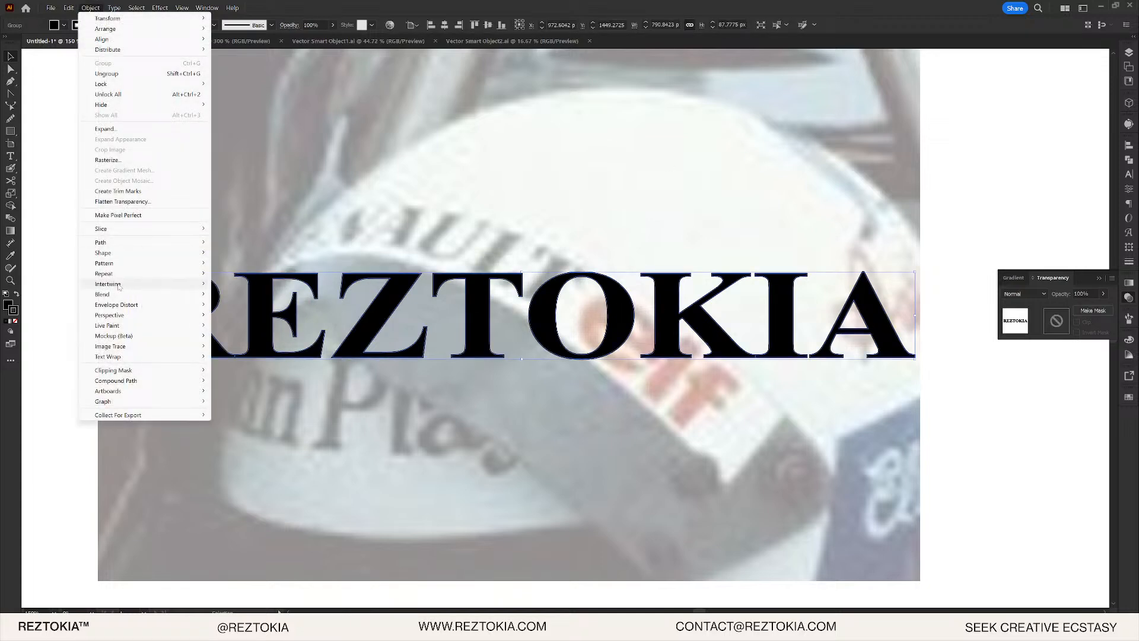
mouse_move(179, 305)
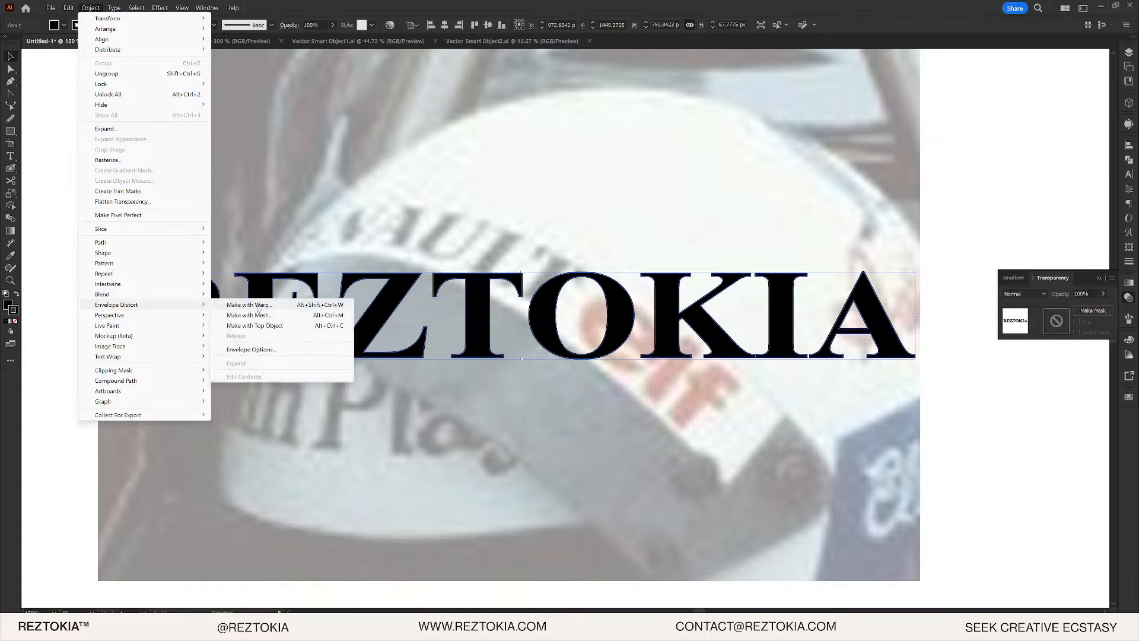
click(257, 306)
key(Down)
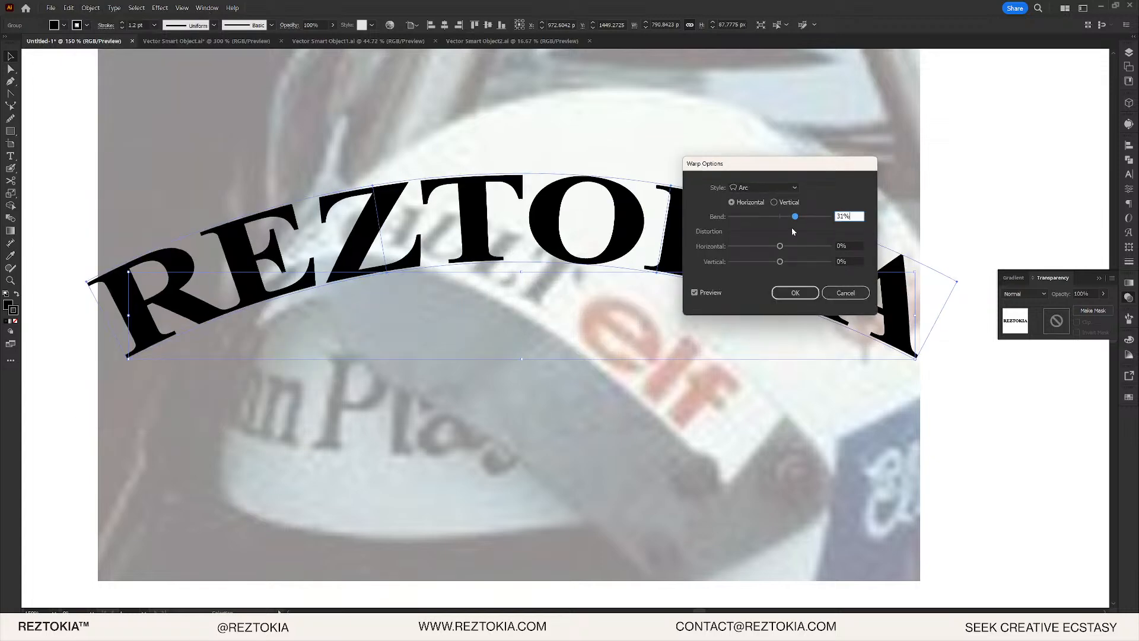
key(Down)
key(Down)
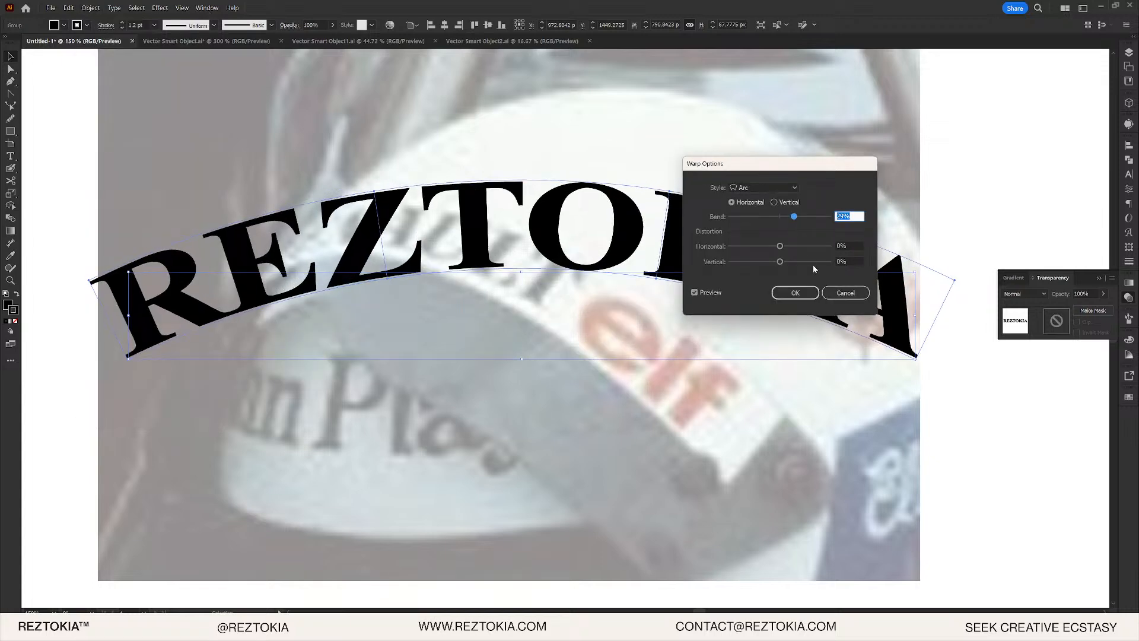
click(795, 292)
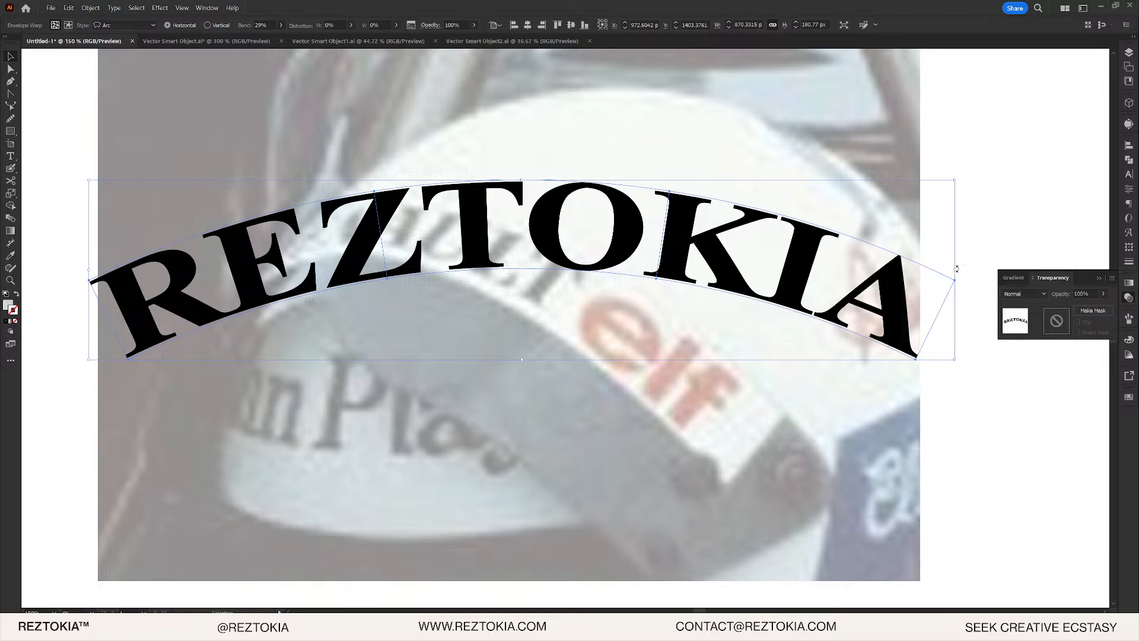
- Rotate, resize and nudge the arched REZTOKIA to follow the visor curve (about 527 × 289 px)
drag(957, 269, 903, 389)
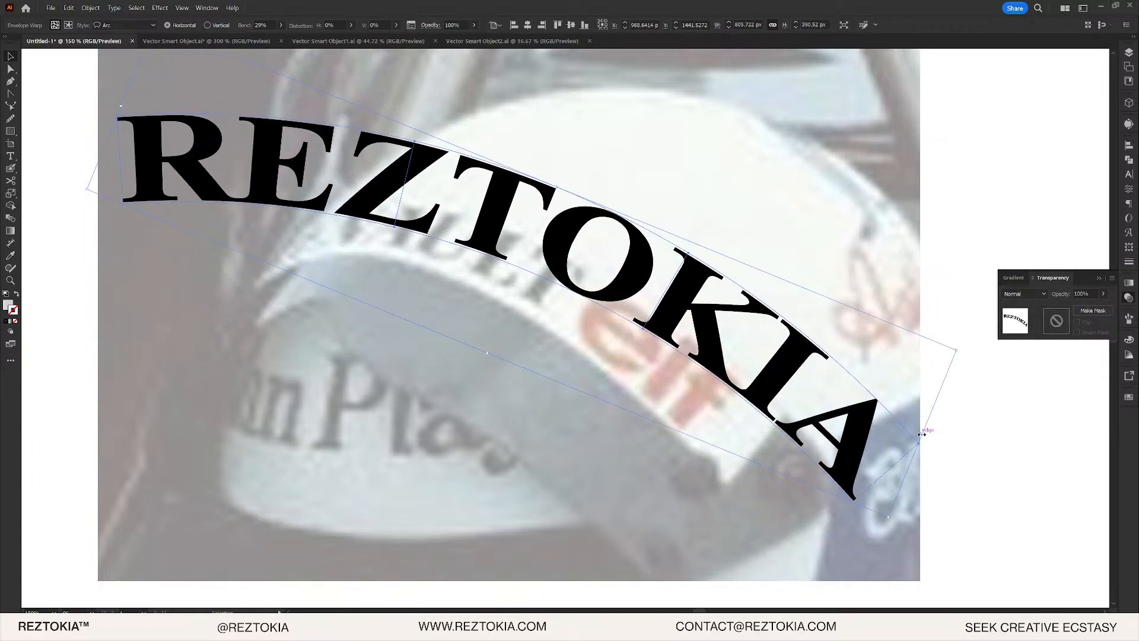
drag(921, 435, 737, 407)
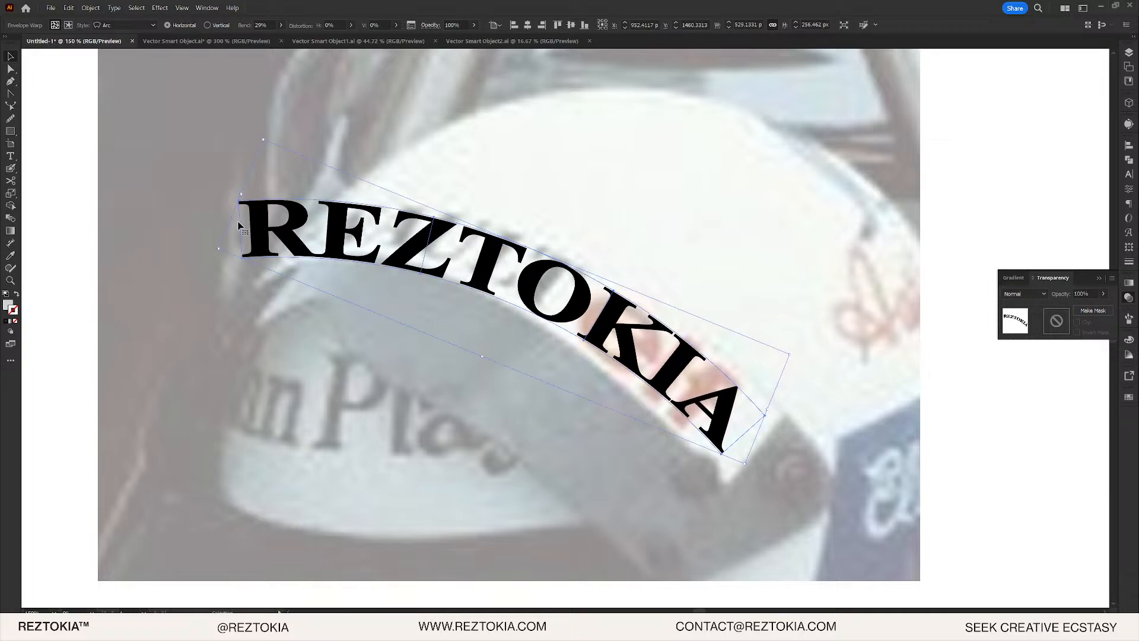
mouse_move(243, 194)
mouse_down()
mouse_move(217, 164)
mouse_move(235, 173)
mouse_up()
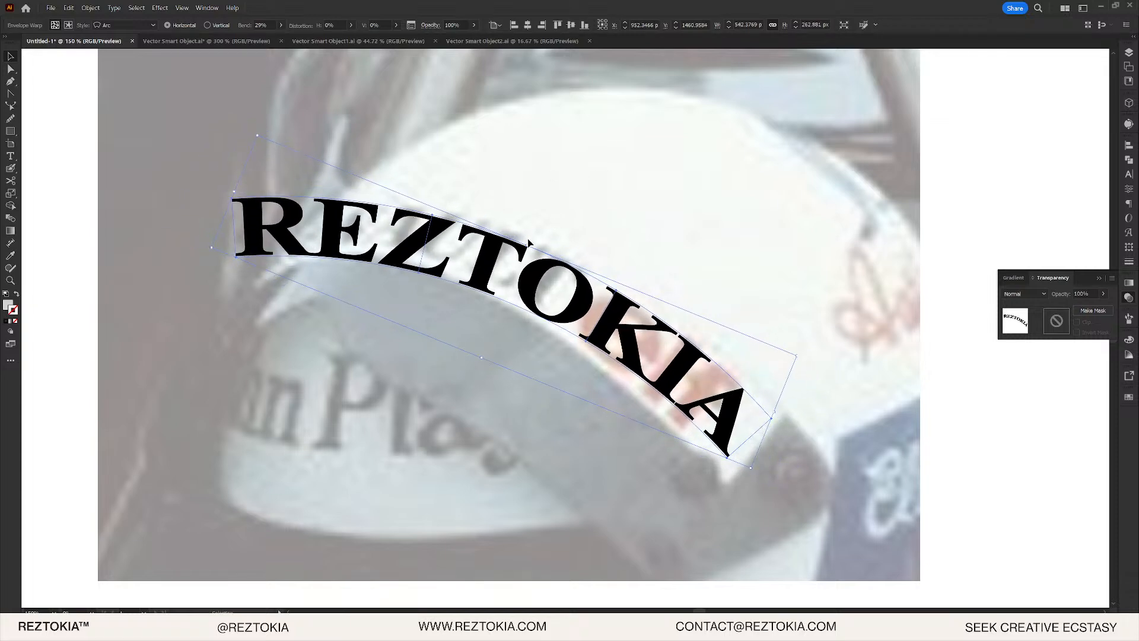
drag(480, 360, 485, 351)
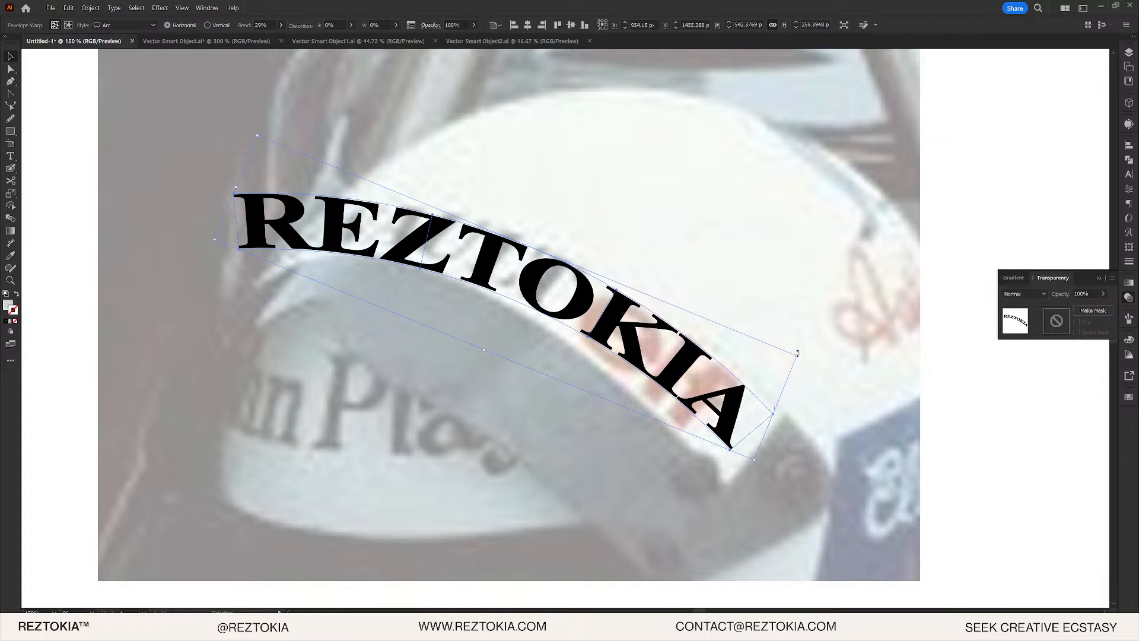
drag(798, 352, 791, 377)
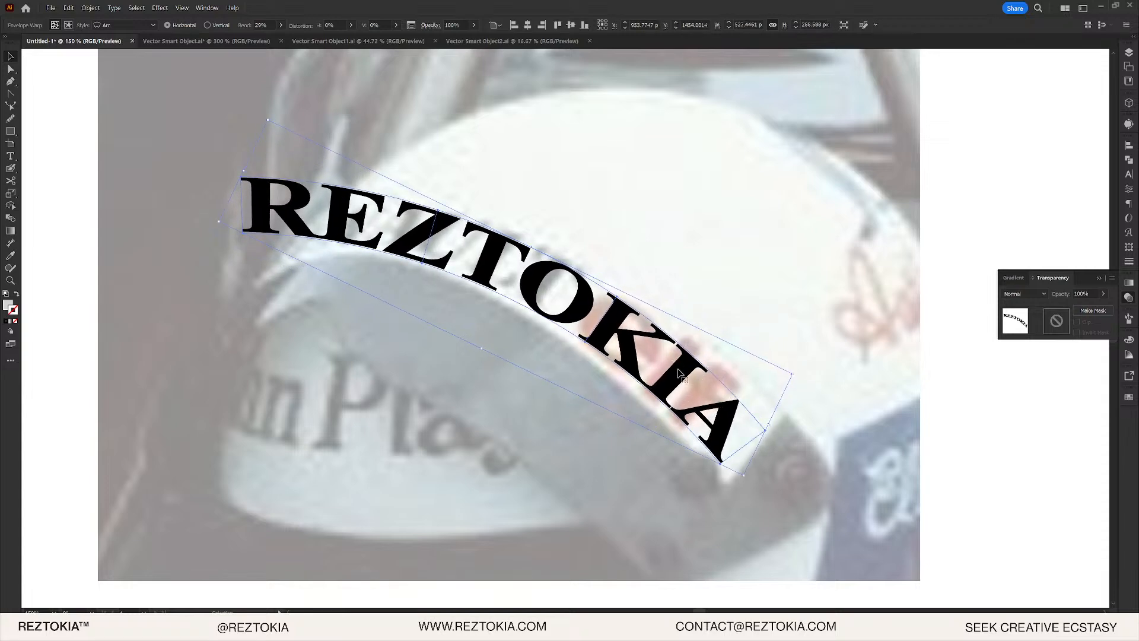
drag(680, 372, 683, 368)
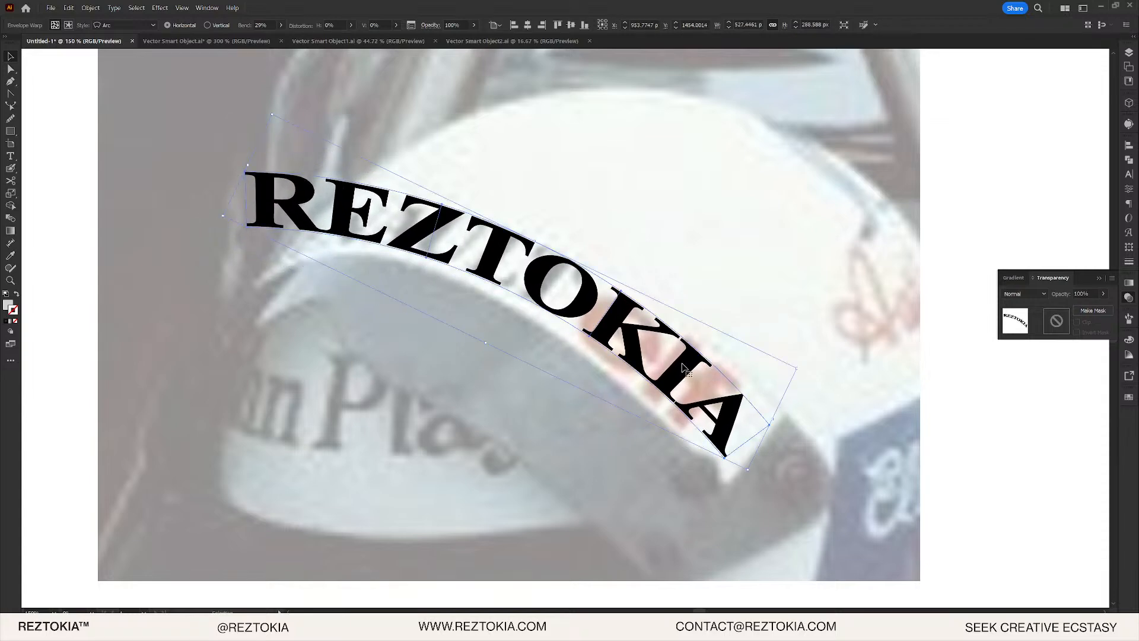
scroll(440, 278, up, 1)
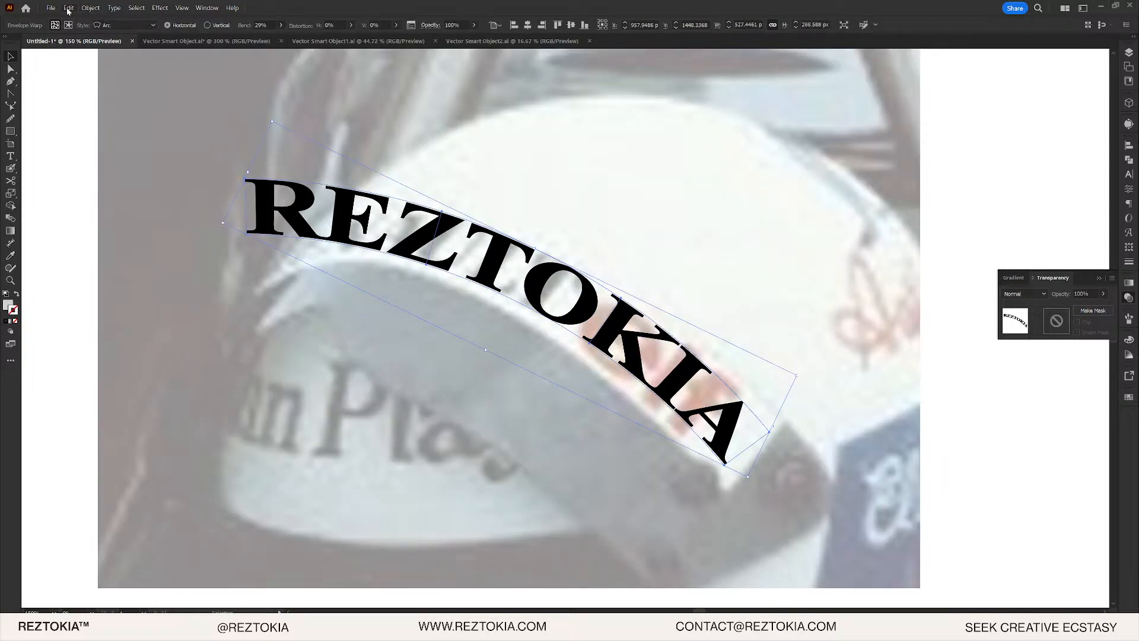
click(68, 8)
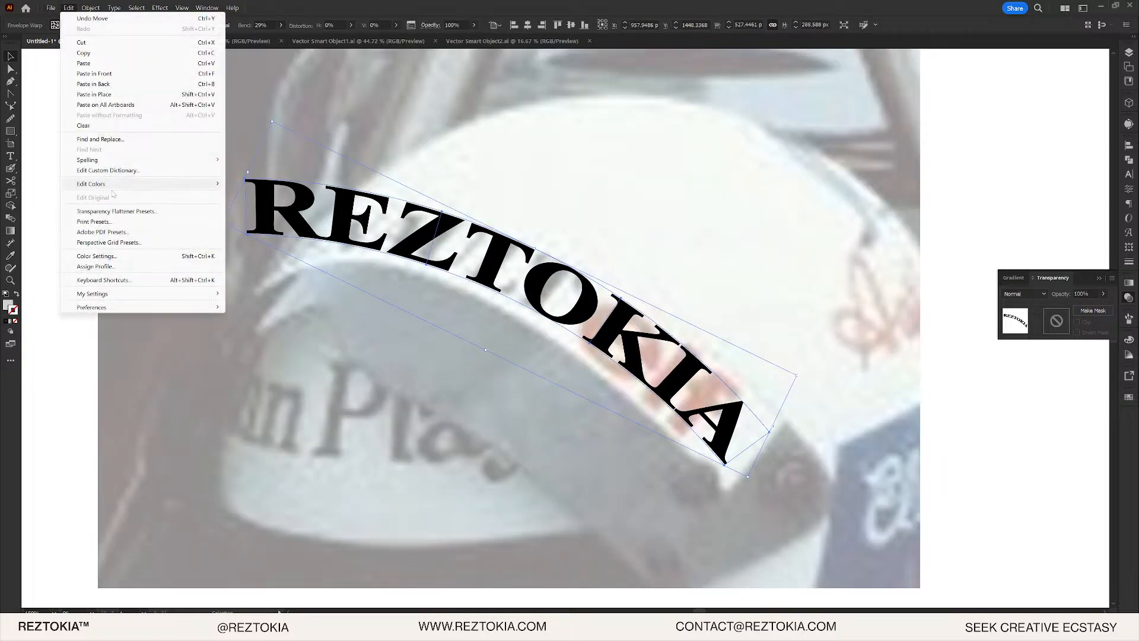
mouse_move(52, 8)
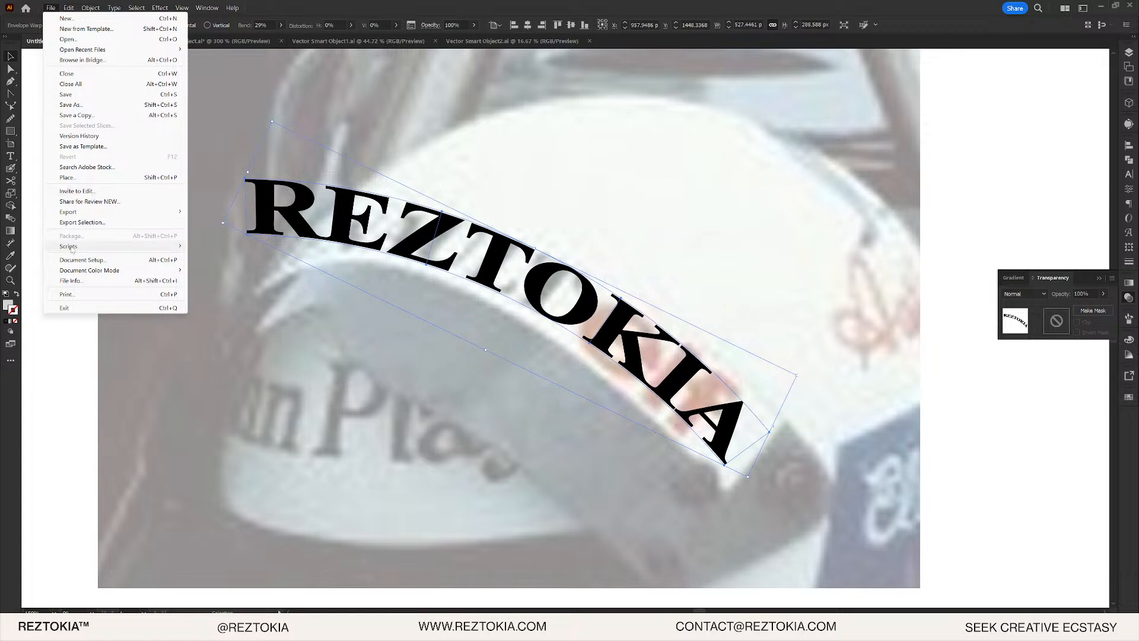
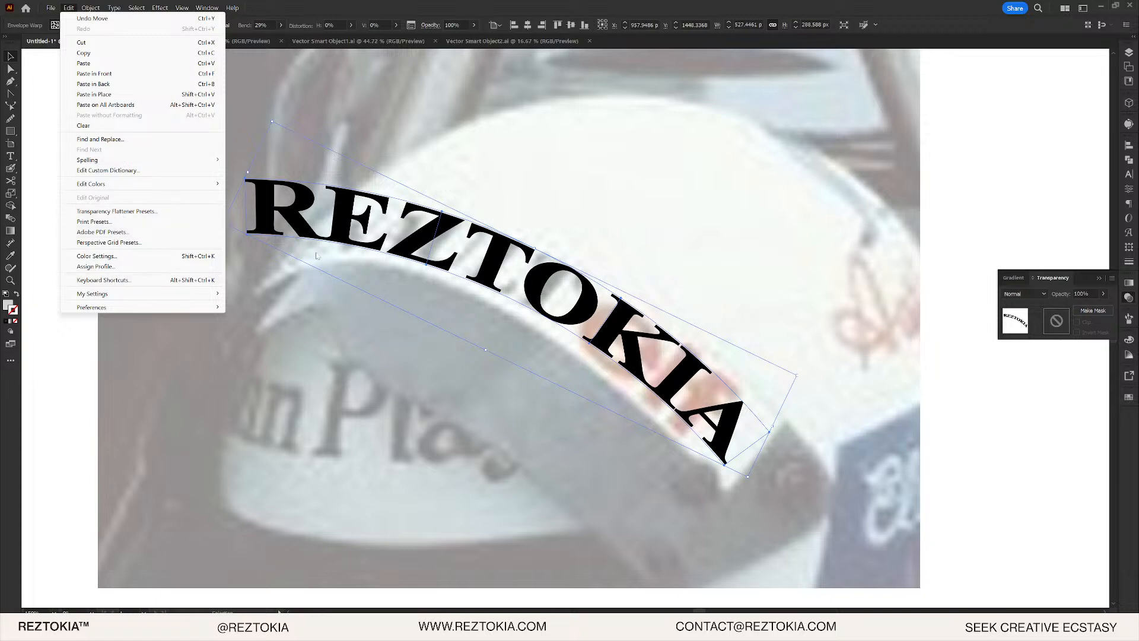
- Select the arc-warped REZTOKIA text and expand it with Object > Expand
double_click(325, 232)
double_click(376, 257)
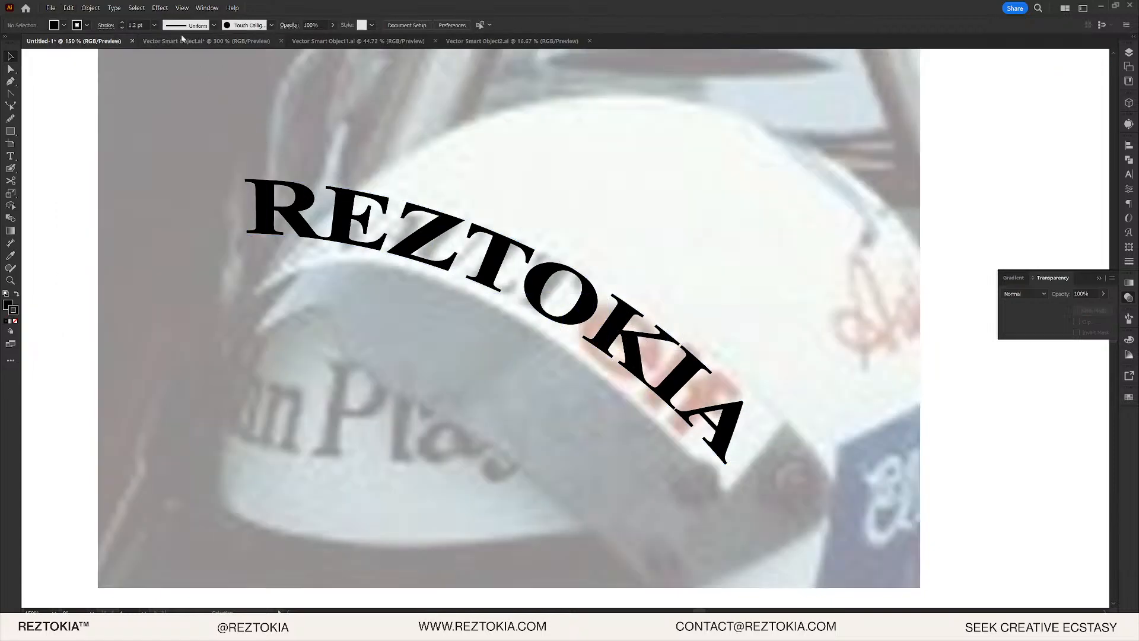
click(284, 232)
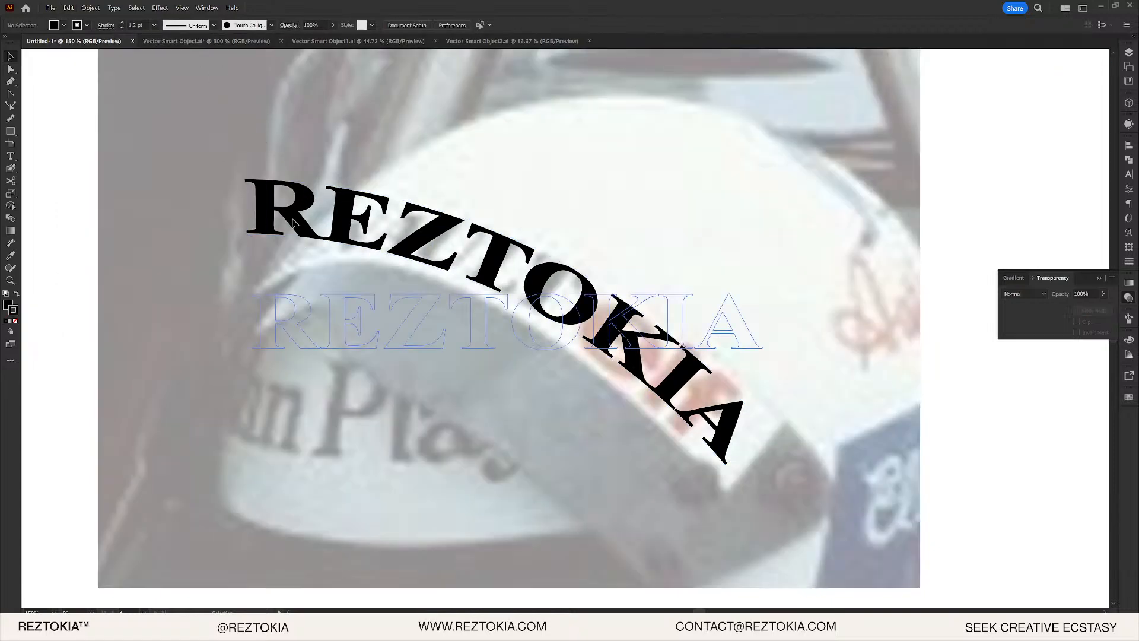
click(89, 7)
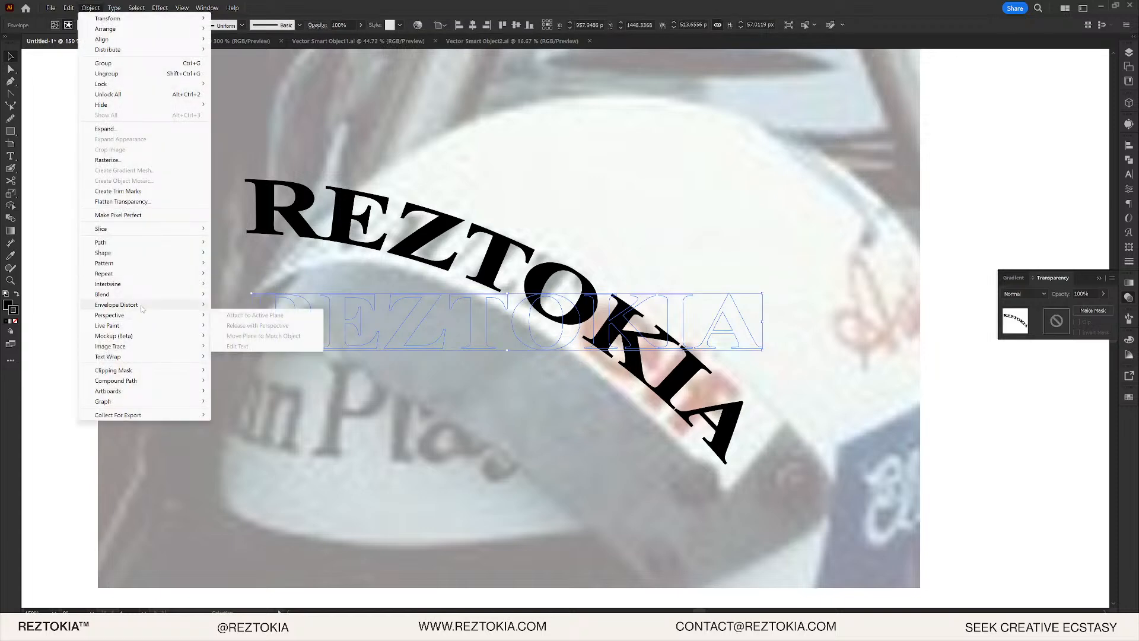
mouse_move(142, 309)
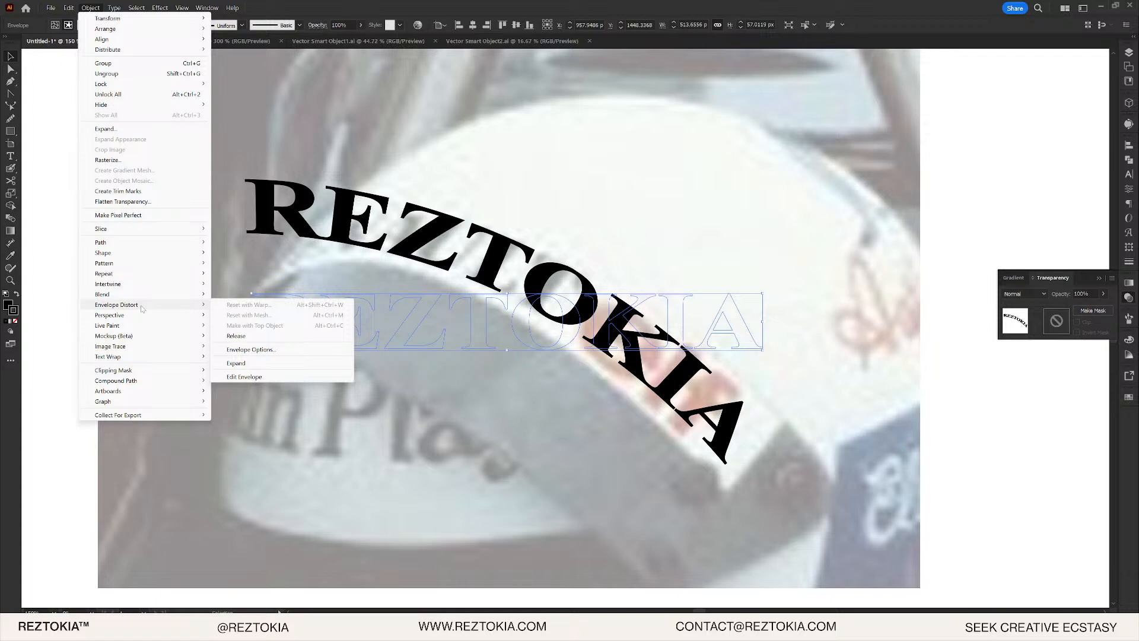
click(90, 7)
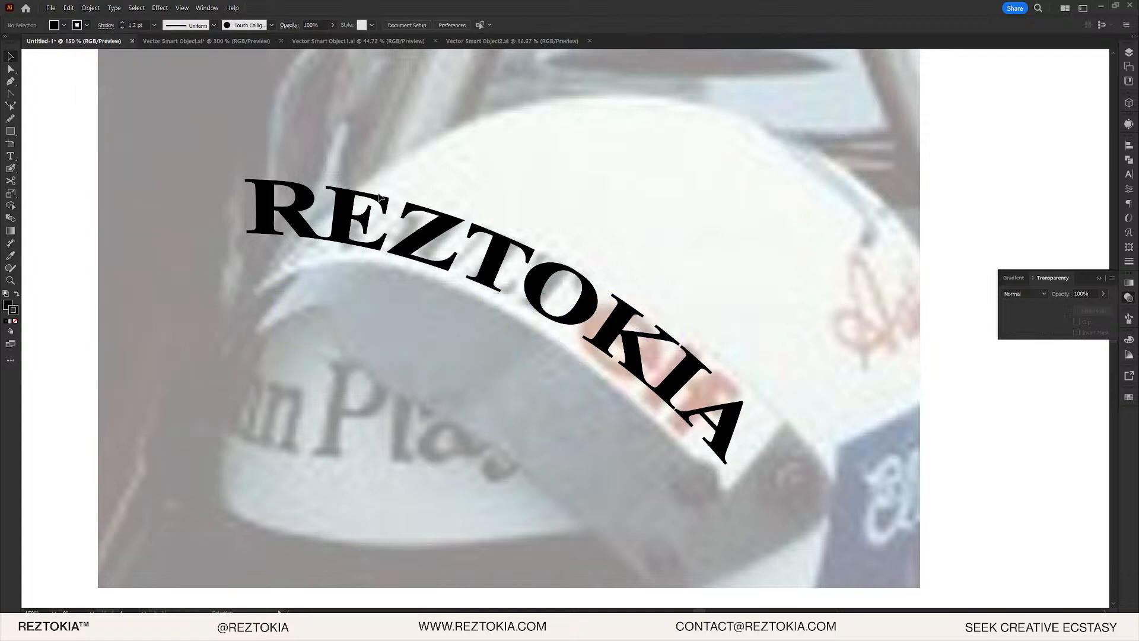
click(90, 6)
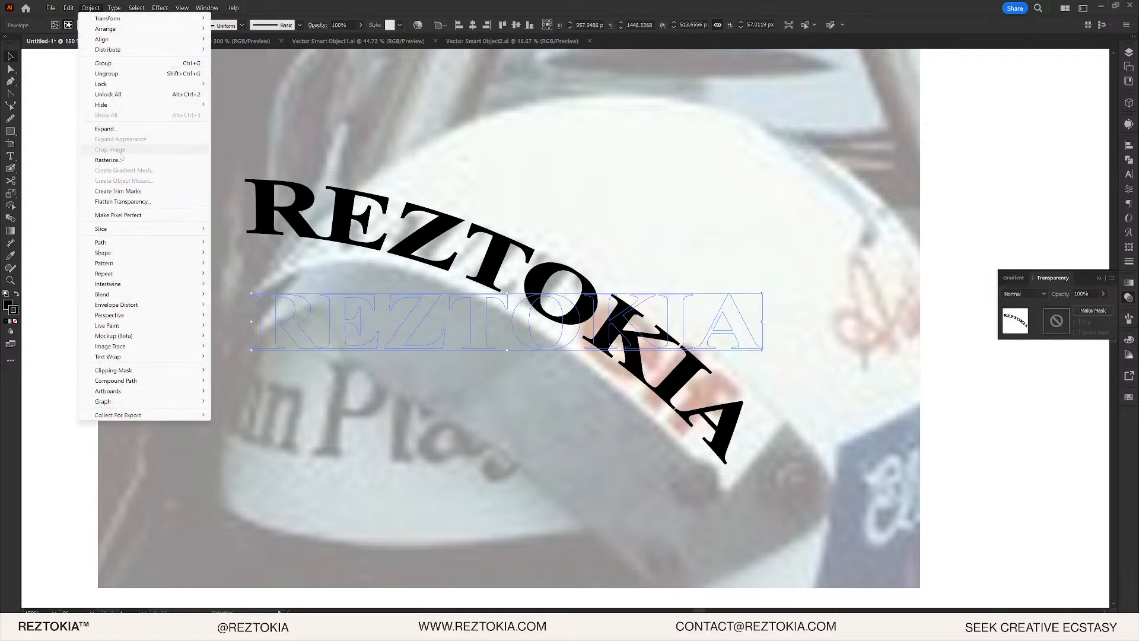
click(119, 128)
click(286, 255)
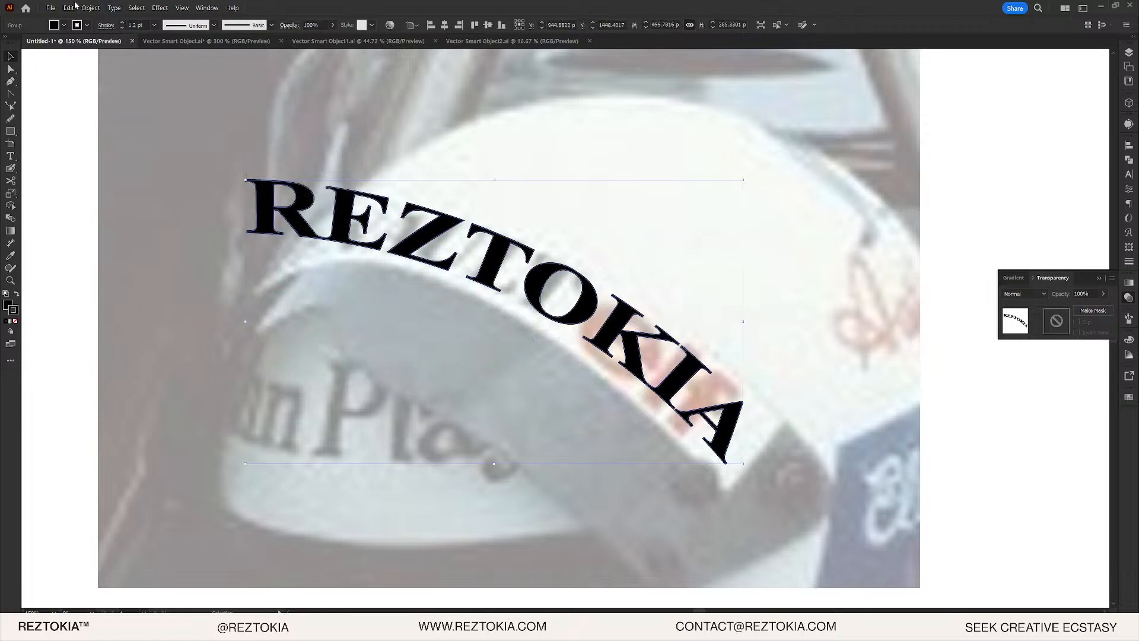
click(91, 7)
- Wrap the REZTOKIA lettering in a 4-row by 8-column mesh envelope, undoing an accidental nudge
mouse_move(126, 309)
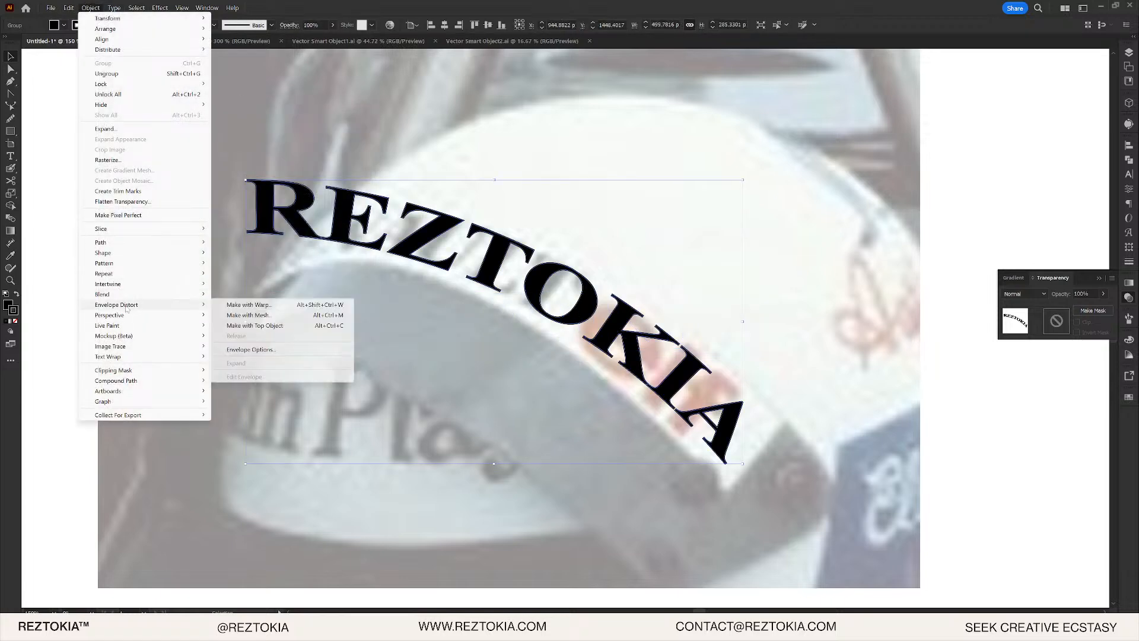
click(353, 316)
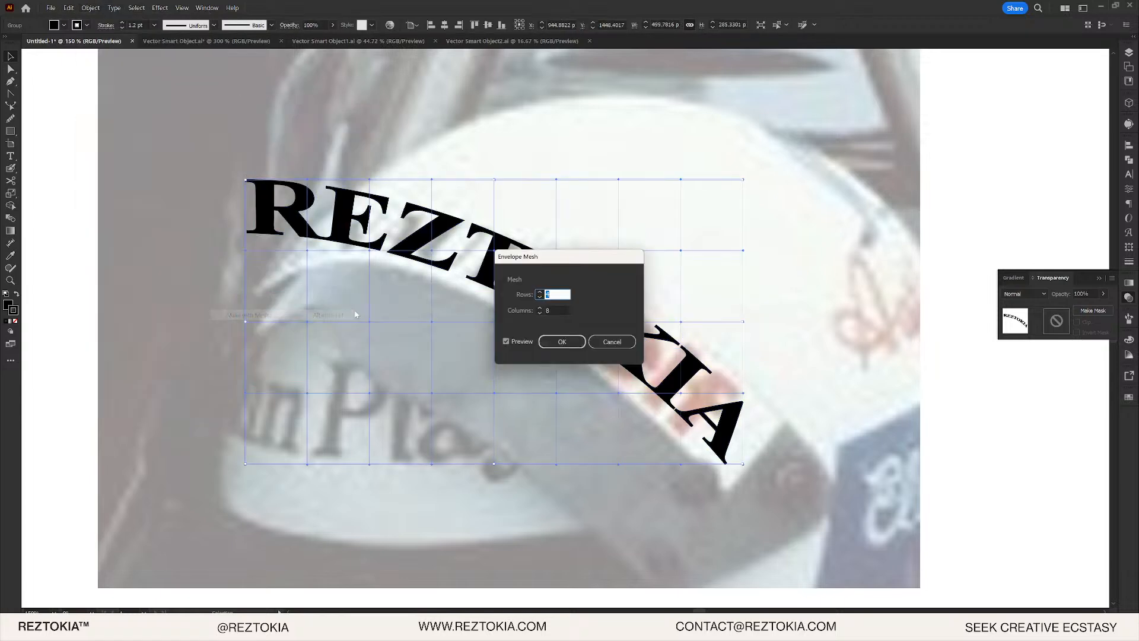
click(562, 342)
drag(276, 210, 287, 216)
key(ctrl+z)
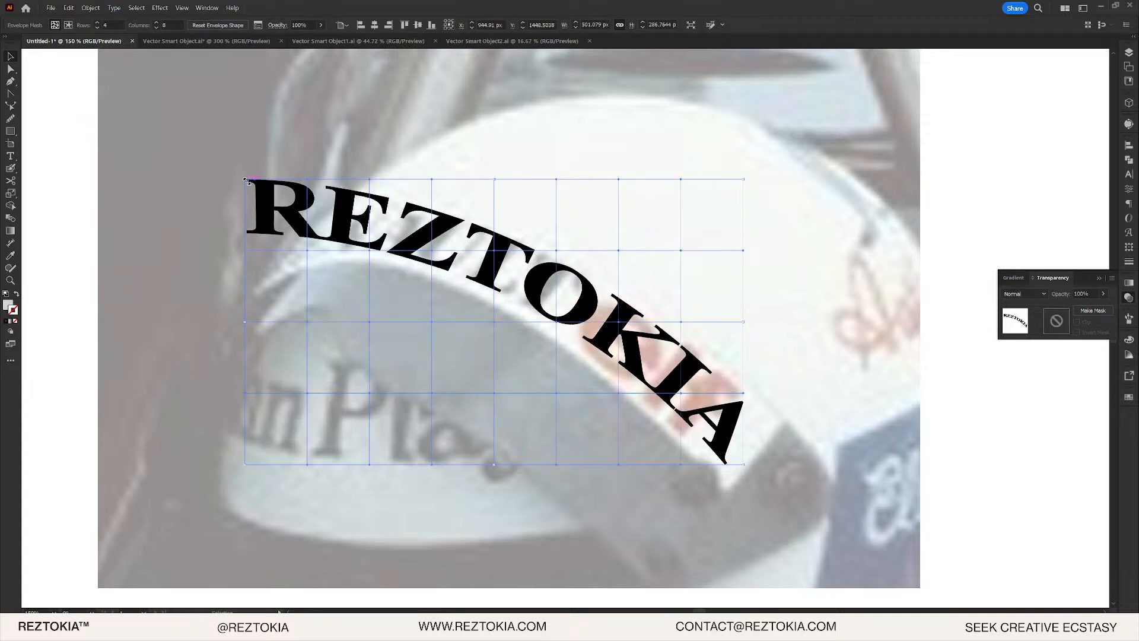
- Switch to Direct Selection and try pulling the top-left mesh corner, then undo it
scroll(246, 180, up, 2)
key(a)
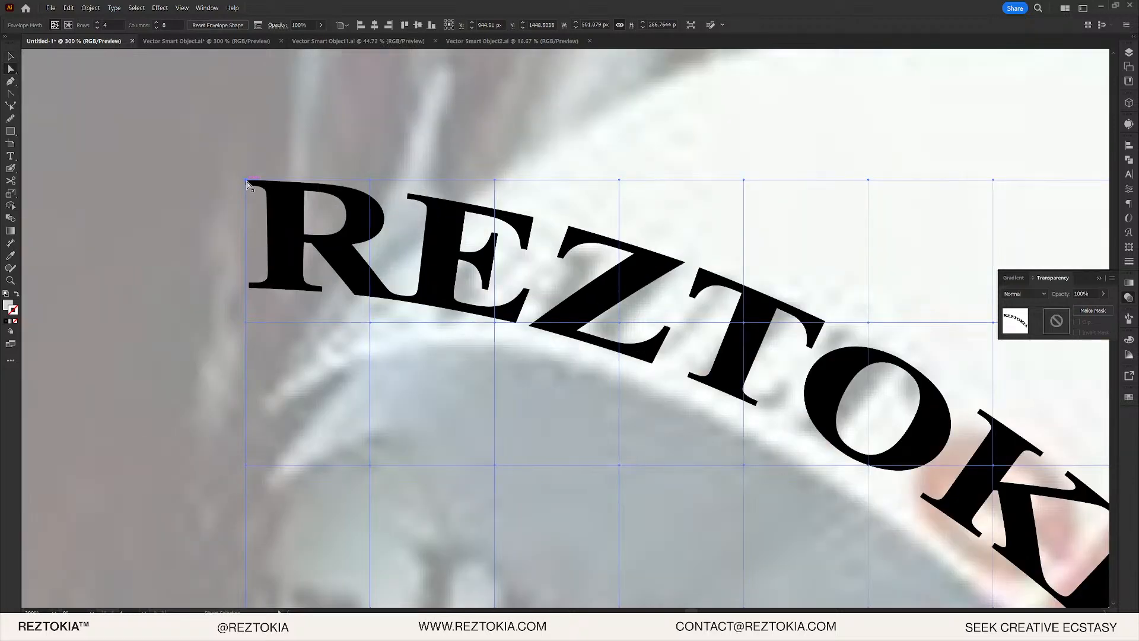
drag(246, 181, 297, 292)
key(ctrl+z)
key(ctrl+z)
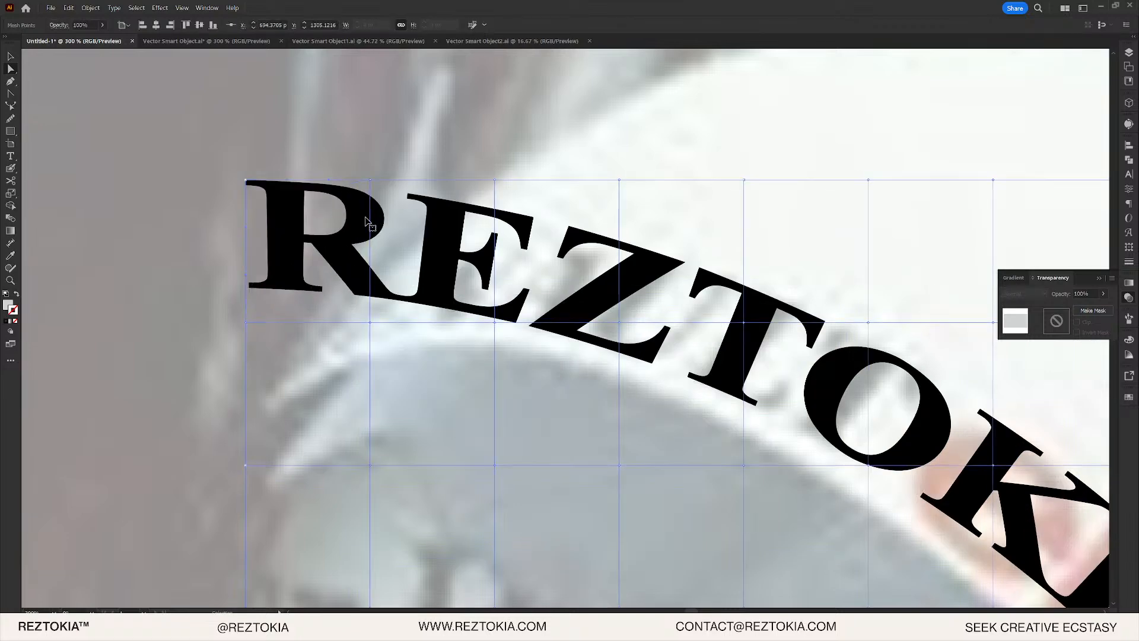
- Tilt the R by lowering the top-left mesh points and angling the handle below it
scroll(369, 224, down, 5)
scroll(431, 224, up, 4)
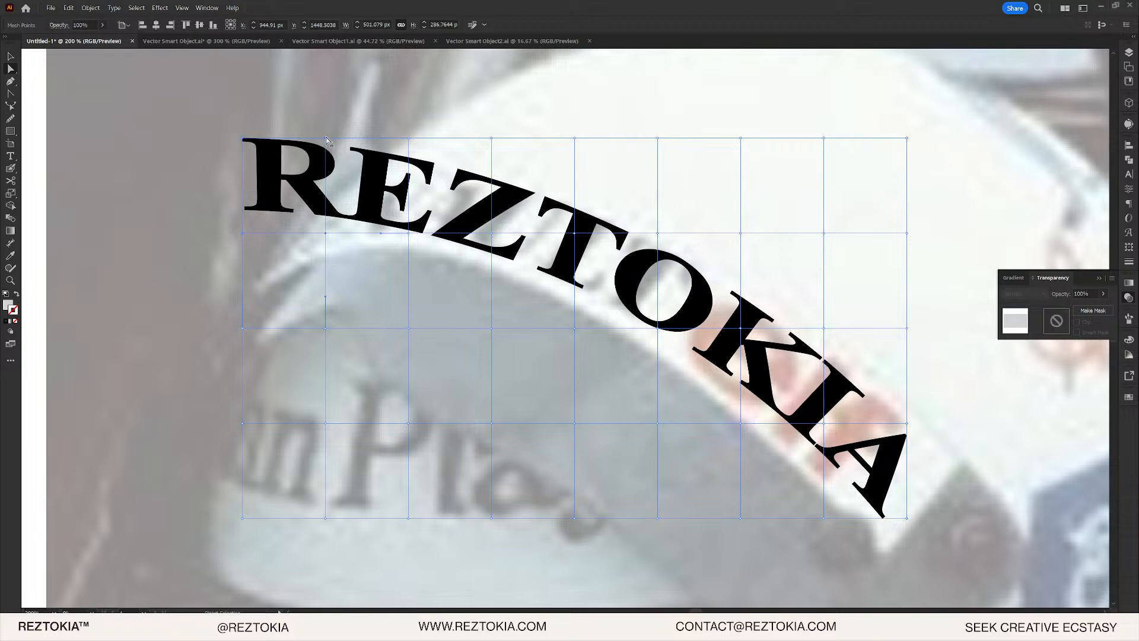
drag(327, 139, 331, 171)
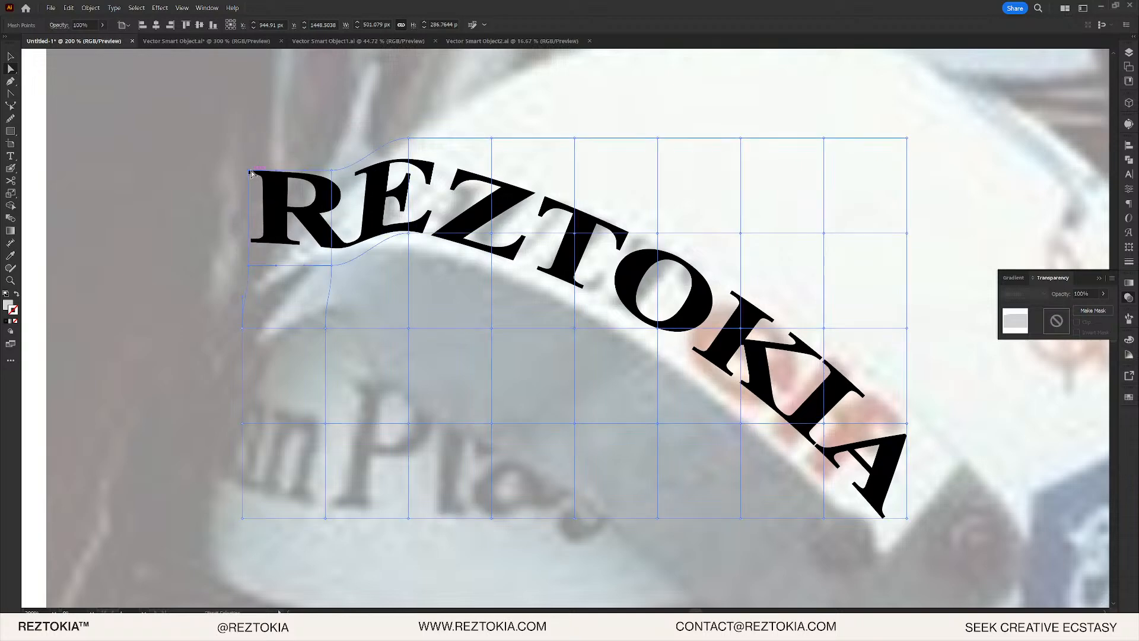
drag(252, 173, 251, 206)
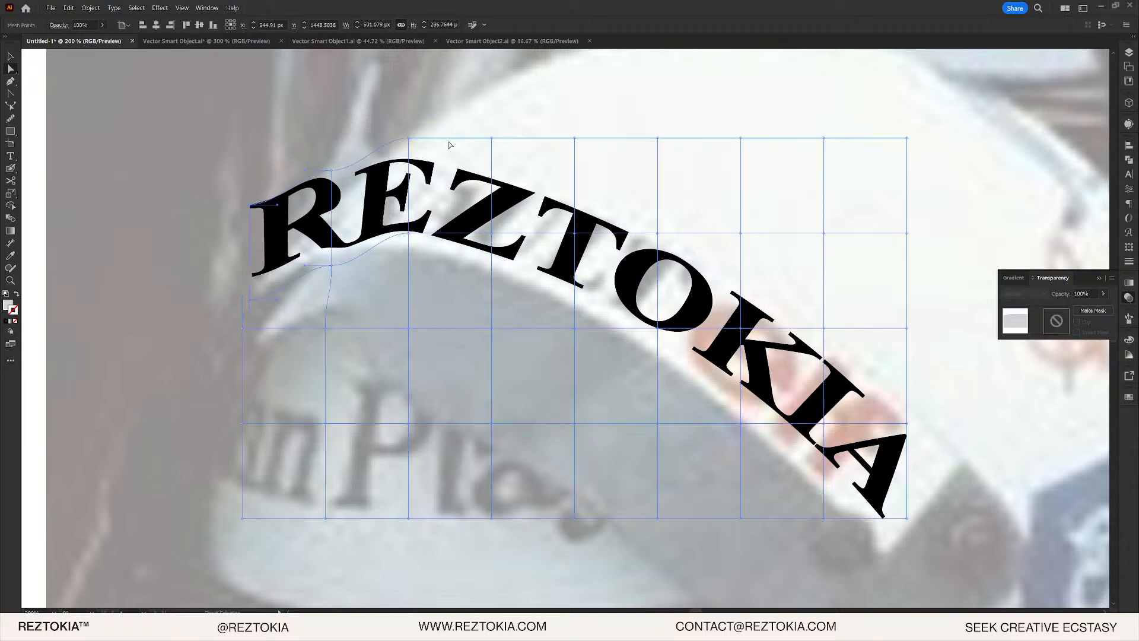
scroll(449, 145, up, 2)
click(417, 178)
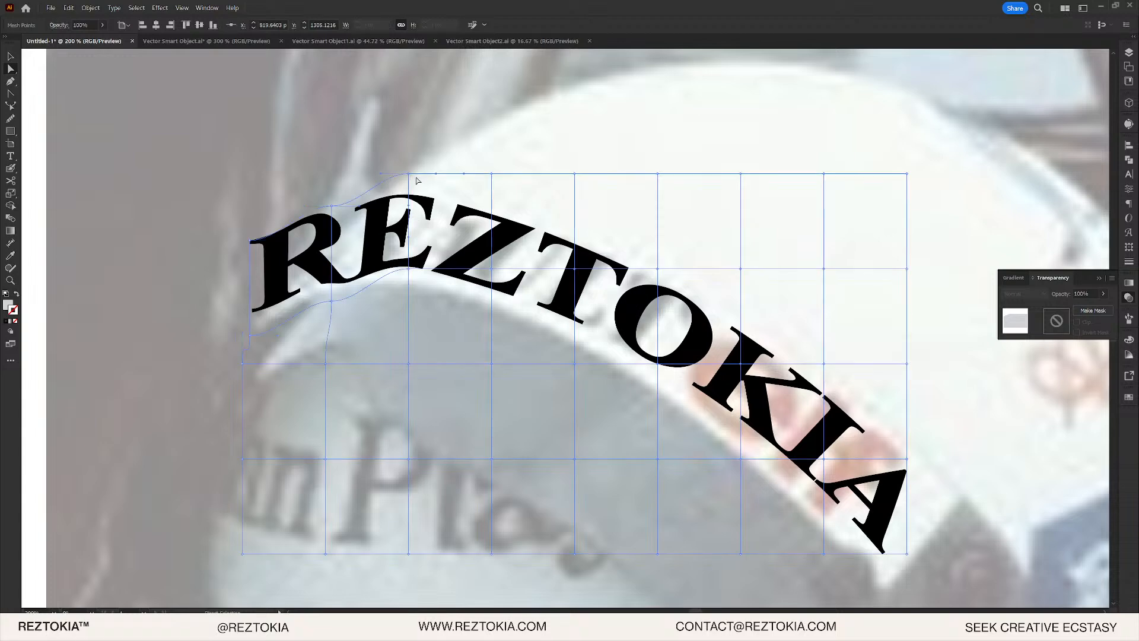
drag(412, 177, 420, 188)
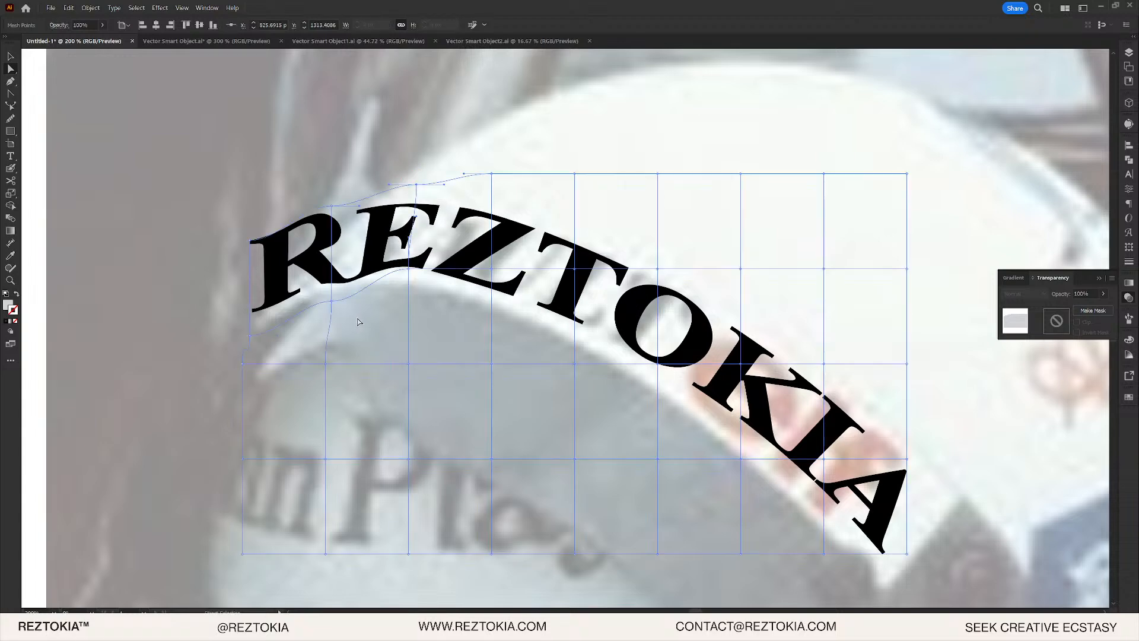
click(332, 302)
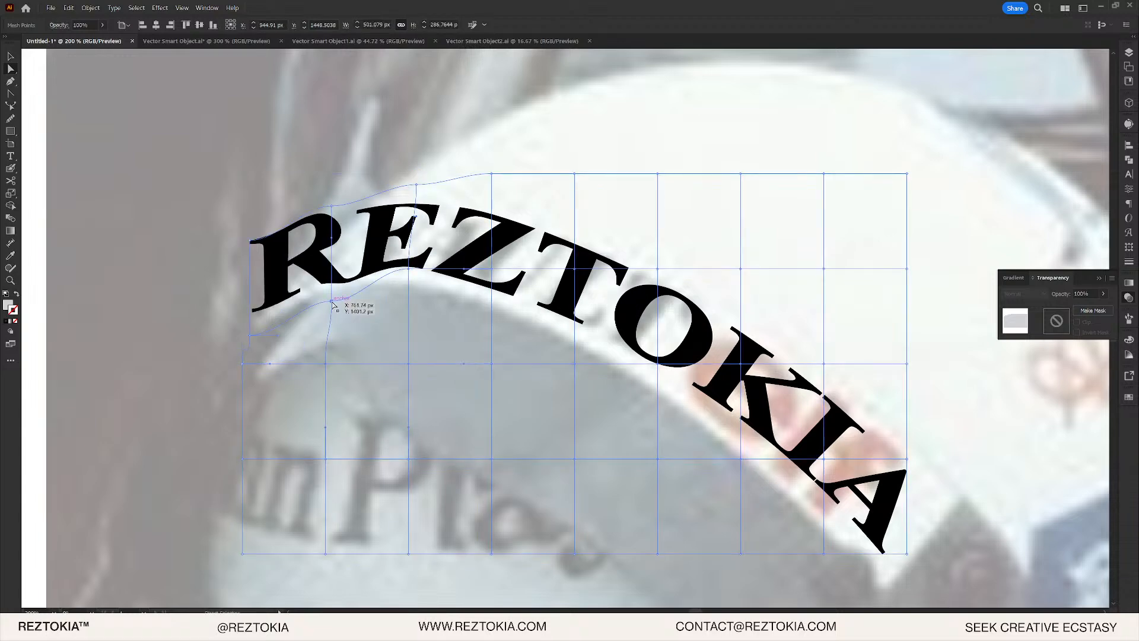
click(360, 304)
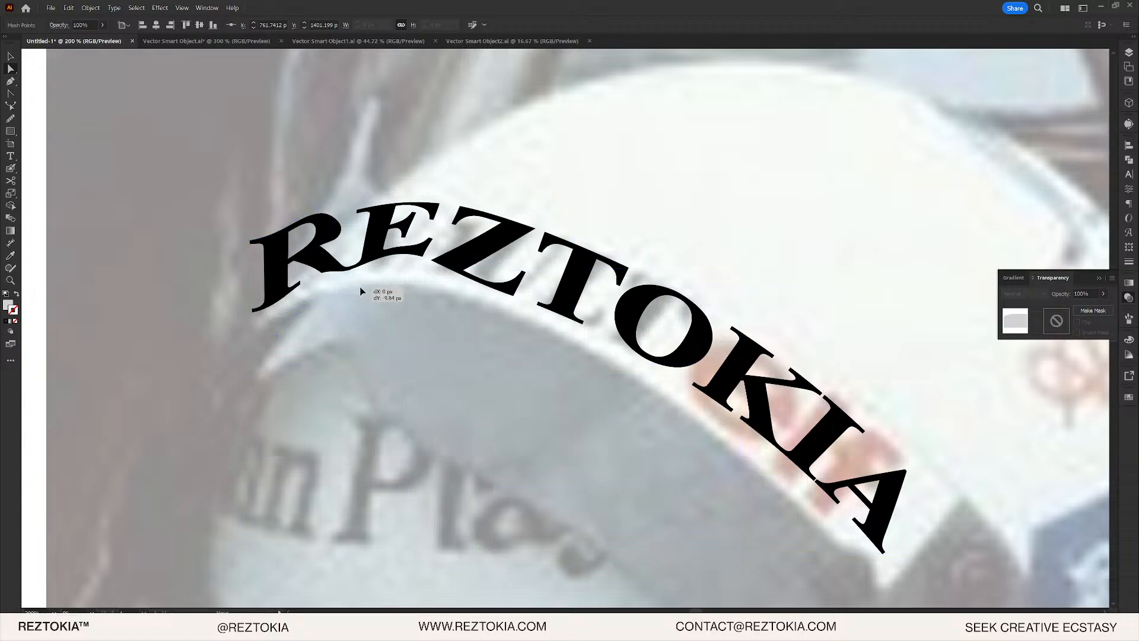
click(331, 302)
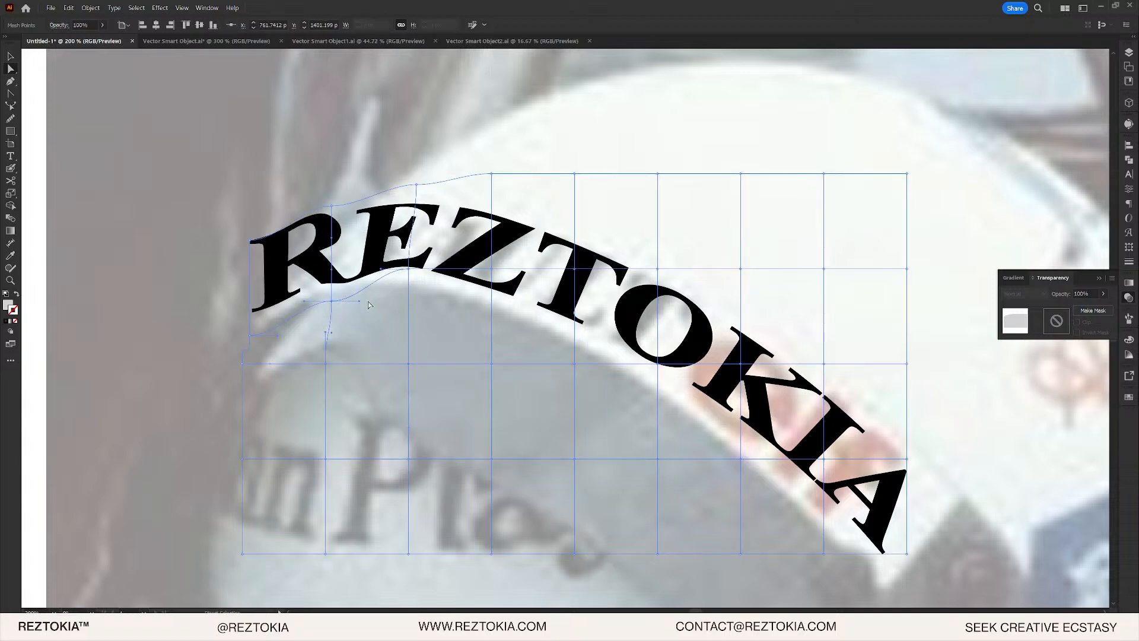
mouse_move(360, 303)
mouse_down()
mouse_move(380, 293)
mouse_move(360, 290)
mouse_up()
- Shift the mesh points above the R, E and Z down-right to bend the top edge
scroll(376, 290, up, 4)
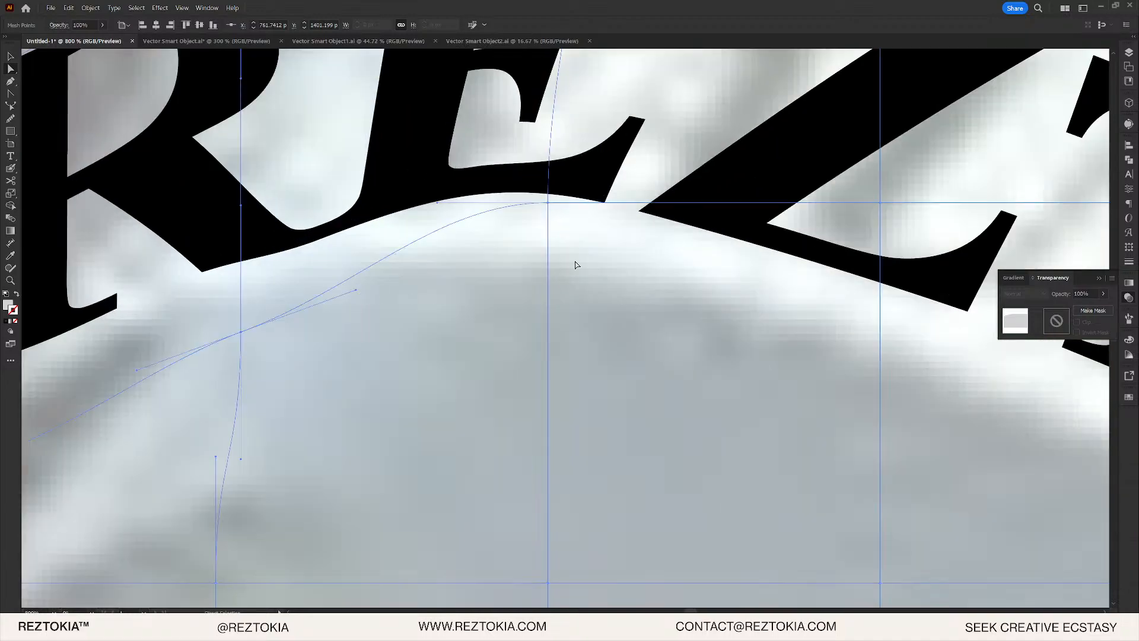
scroll(608, 241, down, 6)
scroll(561, 244, up, 5)
drag(784, 244, 402, 424)
scroll(373, 475, down, 3)
scroll(255, 475, up, 1)
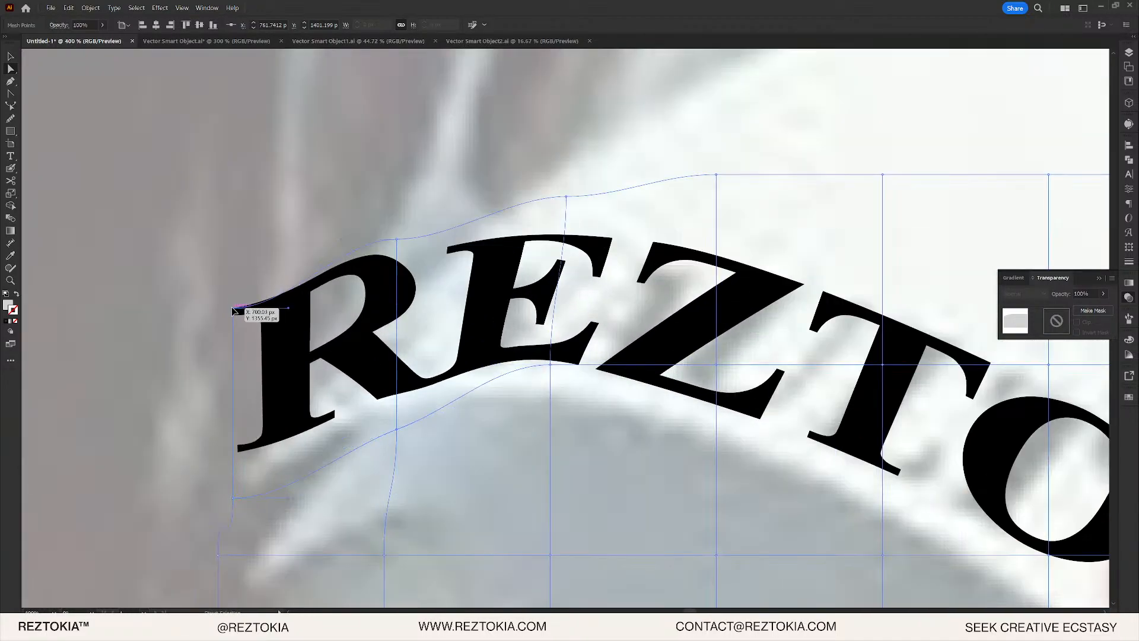
drag(233, 309, 309, 322)
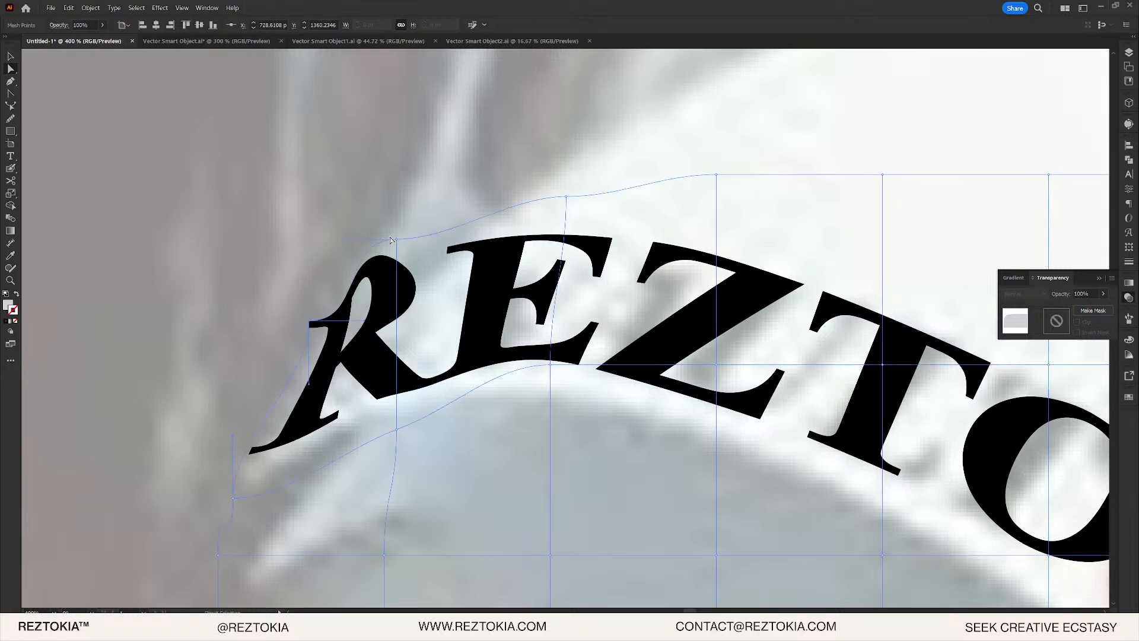
drag(391, 240, 458, 243)
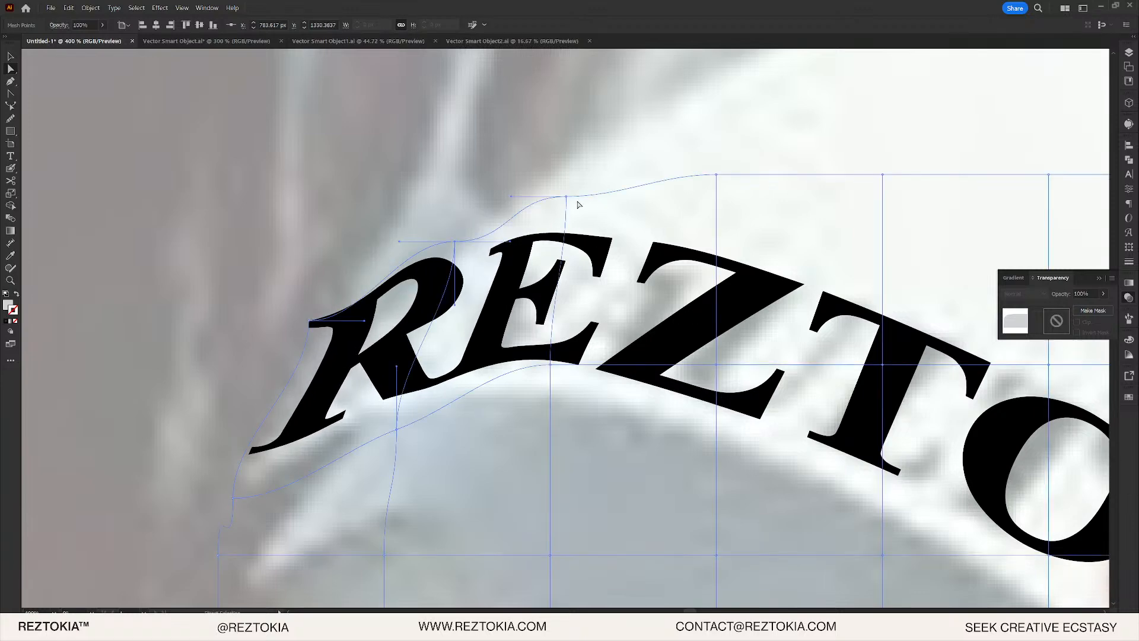
drag(568, 199, 606, 210)
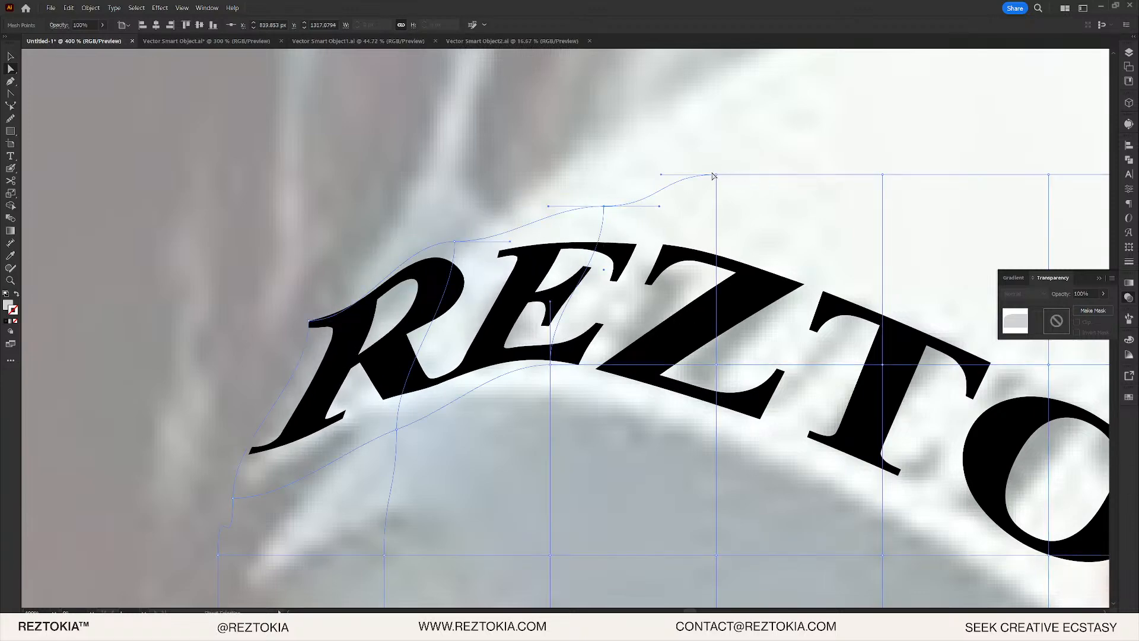
drag(717, 175, 807, 178)
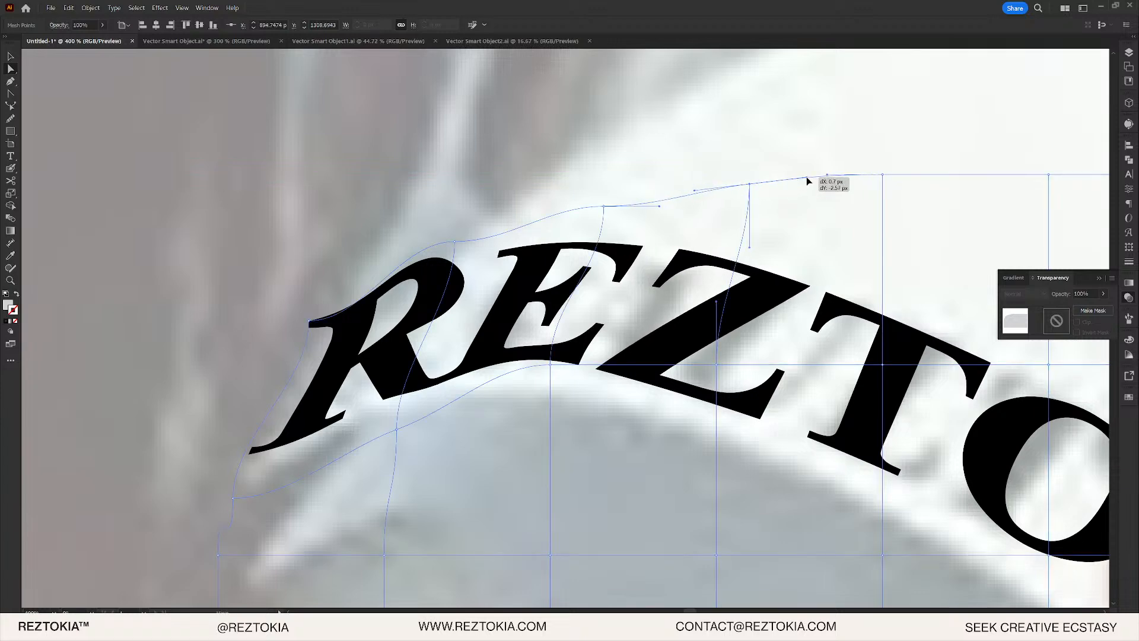
mouse_move(721, 308)
mouse_down()
mouse_move(754, 310)
mouse_move(733, 303)
mouse_up()
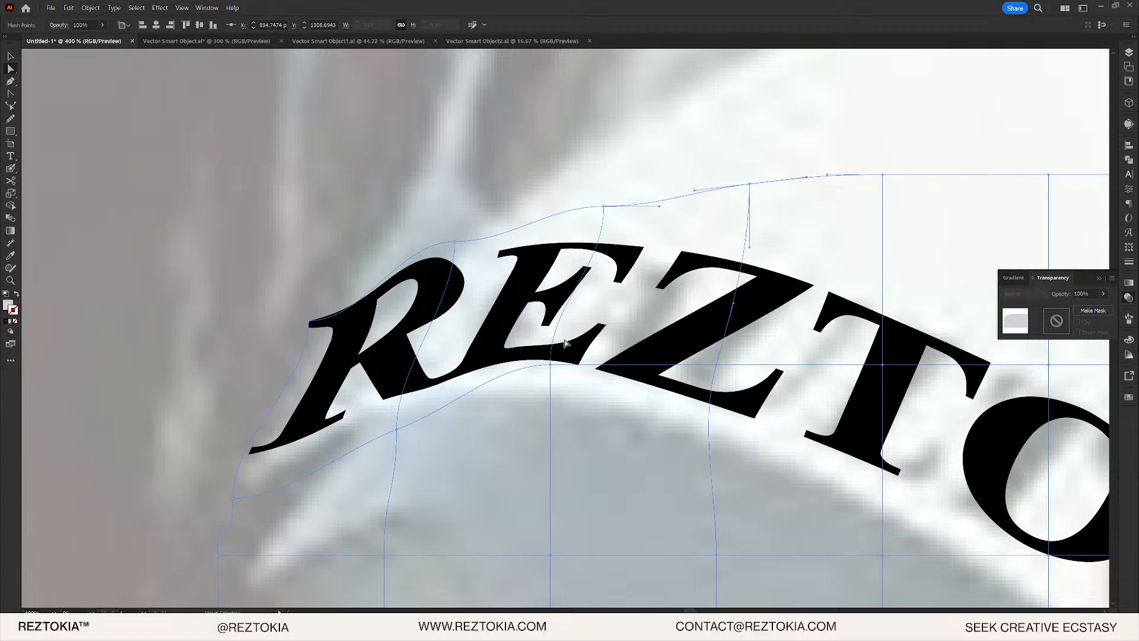
- Reshape the mesh points and handles under the R and E to curve the lower edge
click(551, 365)
drag(550, 305, 581, 265)
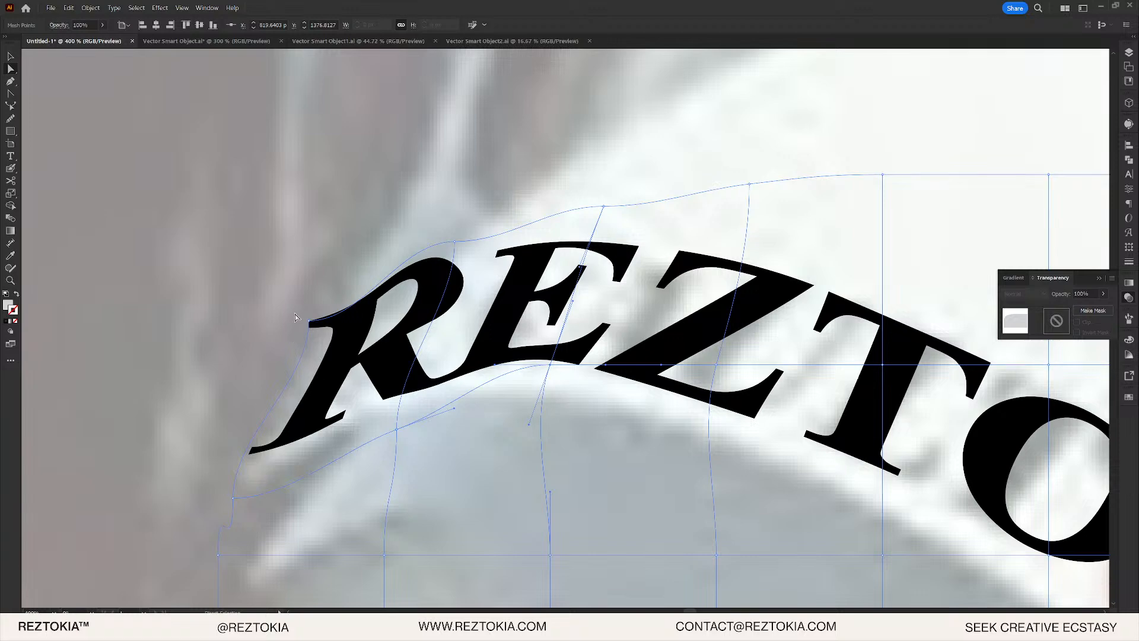
click(234, 497)
drag(234, 497, 311, 427)
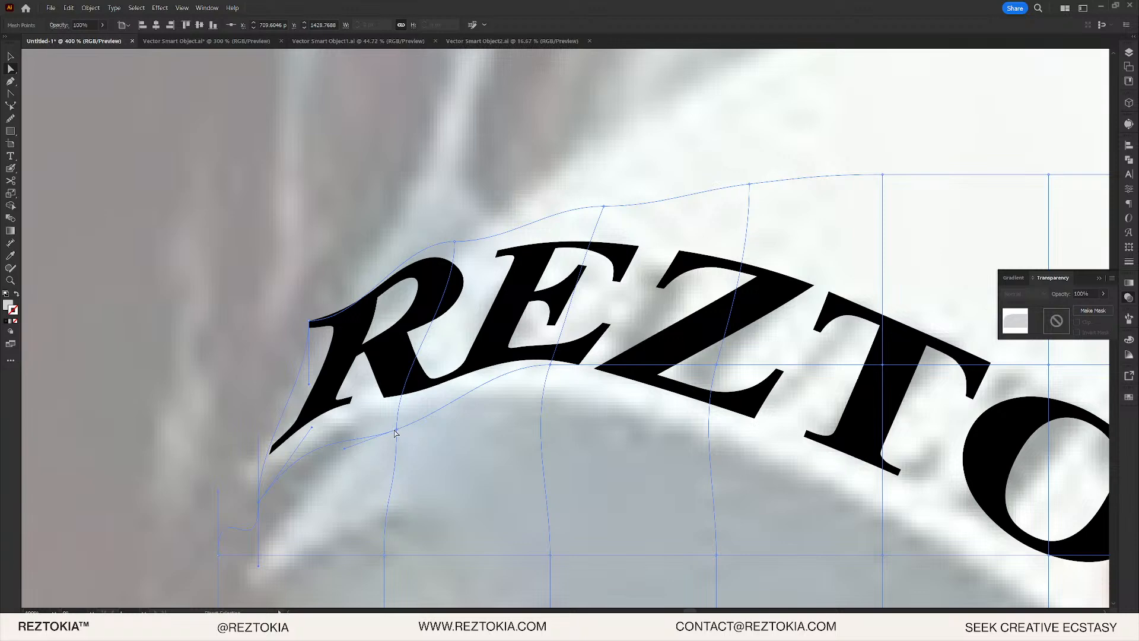
drag(396, 433, 392, 411)
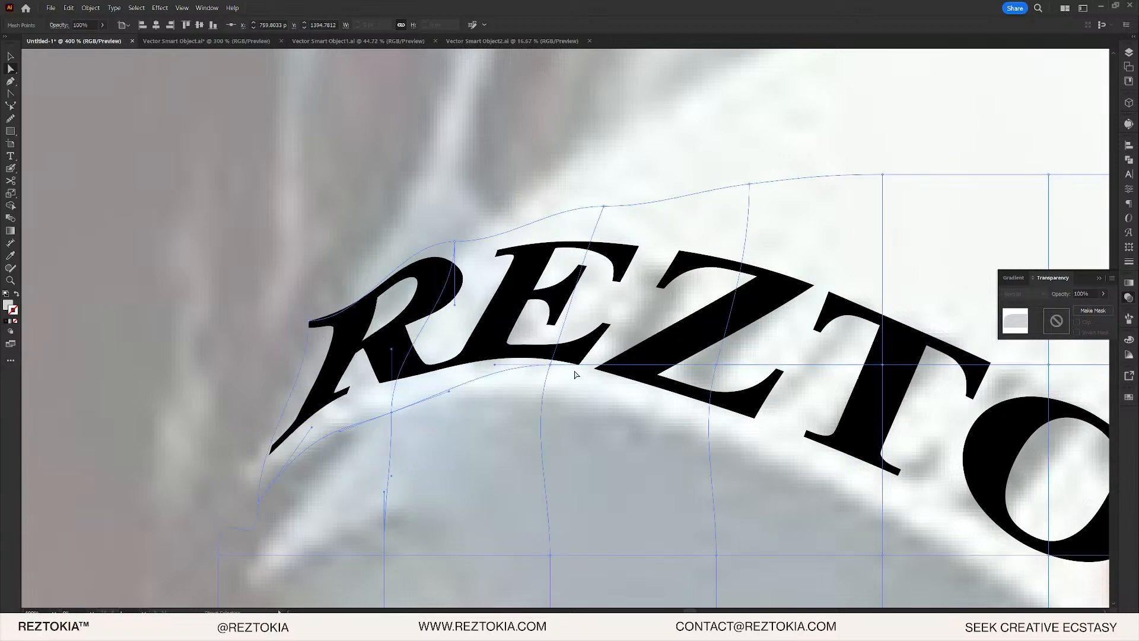
drag(550, 368, 547, 377)
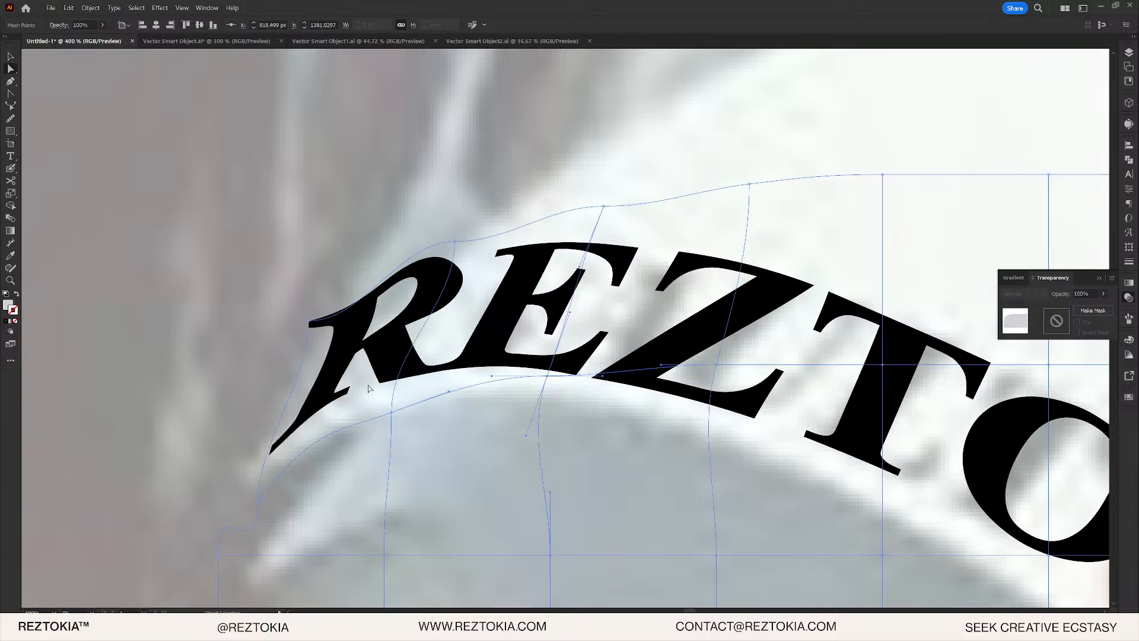
drag(393, 417, 404, 419)
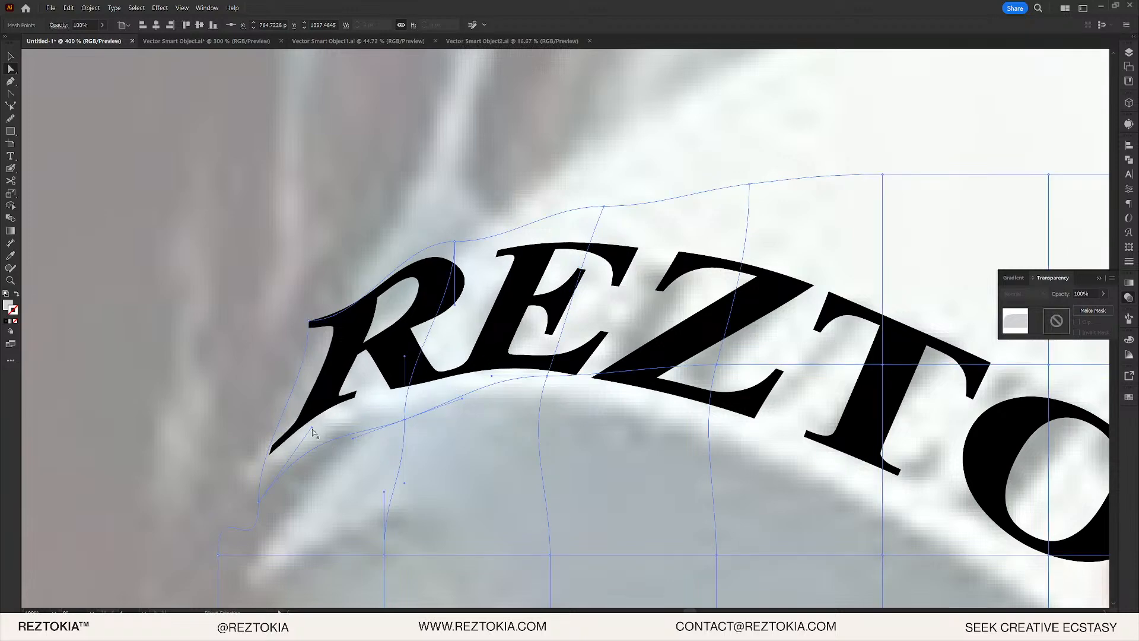
drag(355, 442, 350, 432)
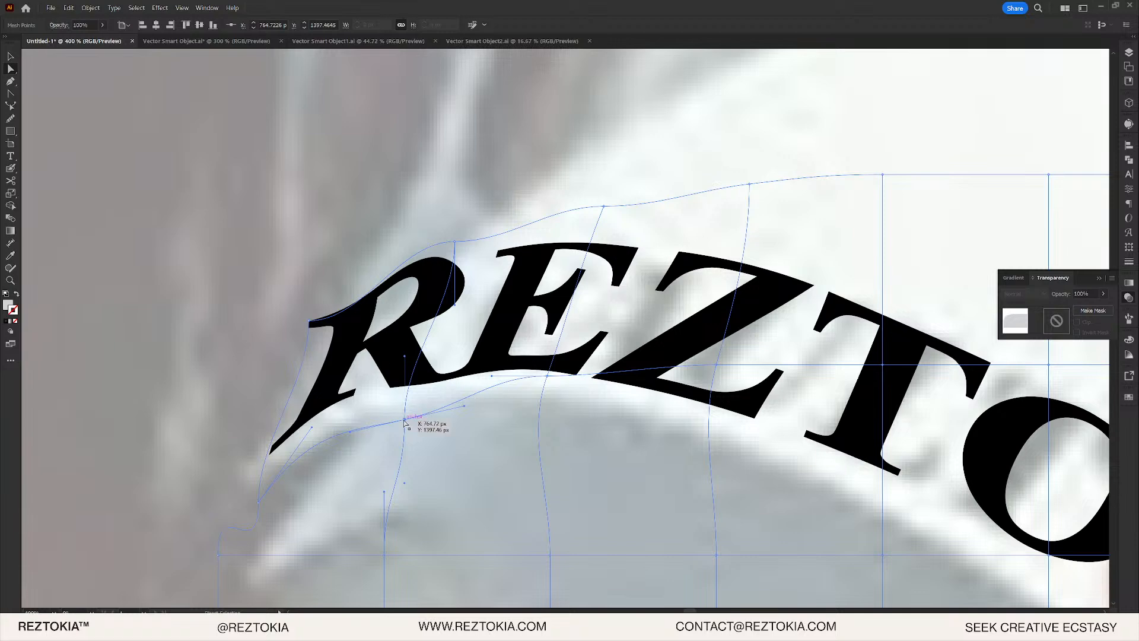
drag(405, 421, 401, 409)
scroll(433, 382, up, 1)
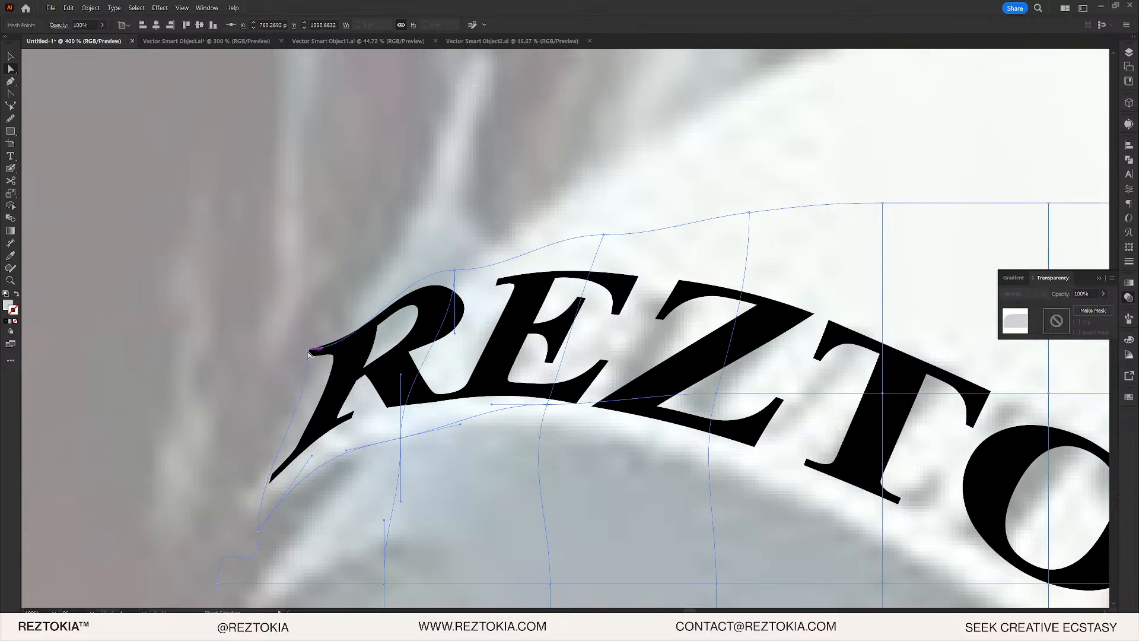
- Reshape the R's curl and leg using the upper-left warp point and its handles
drag(308, 352, 339, 365)
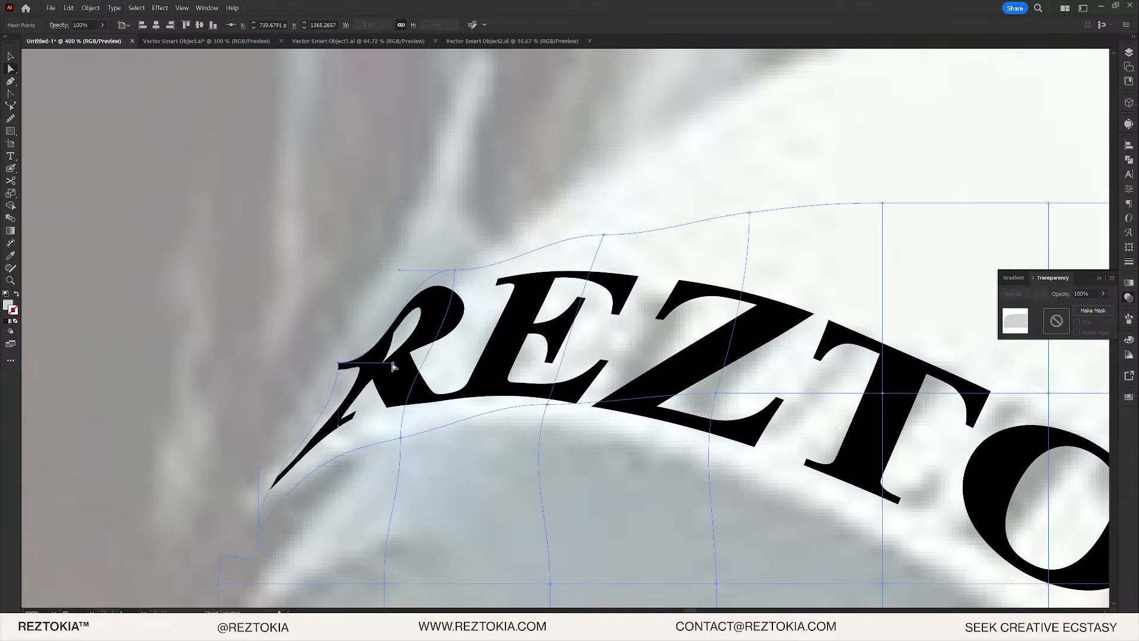
click(339, 363)
drag(394, 362, 387, 311)
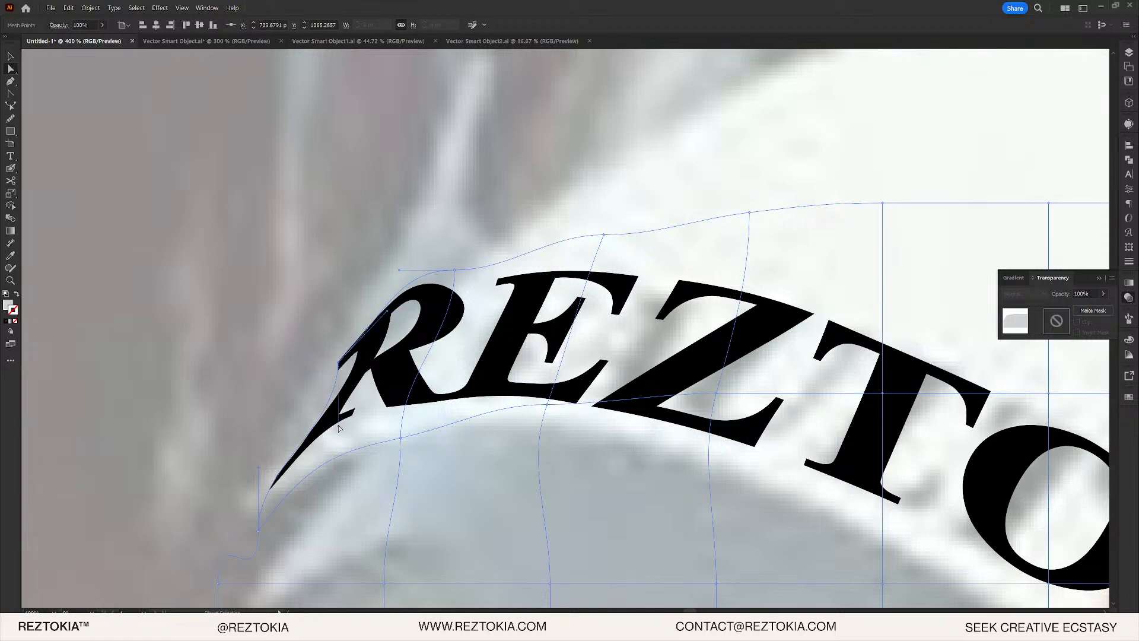
drag(338, 424, 312, 428)
key(ctrl+z)
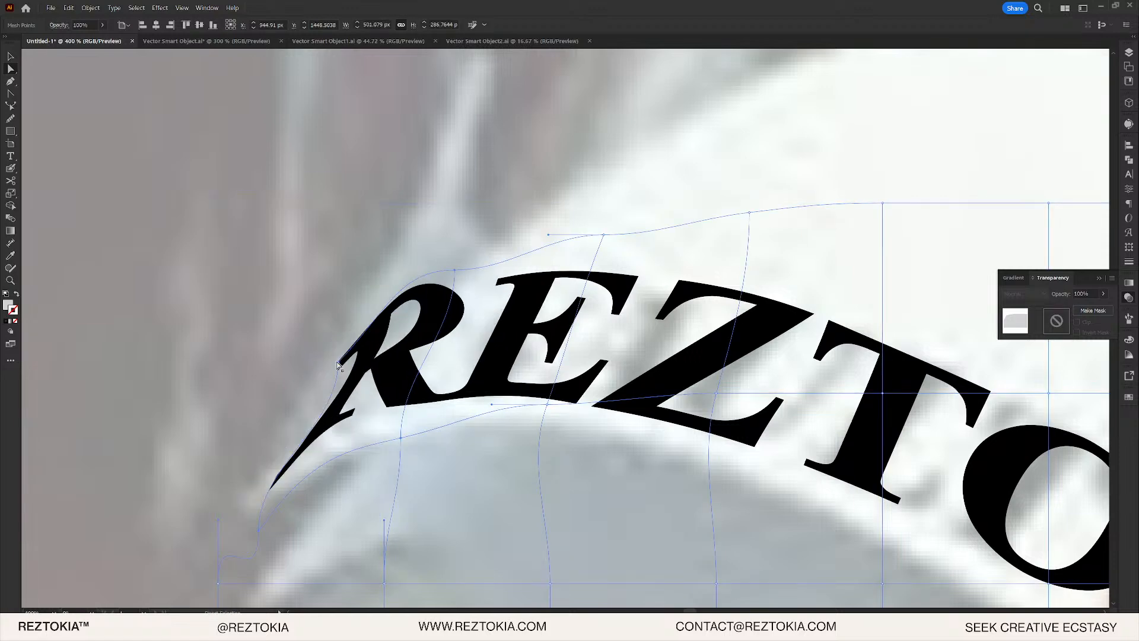
click(339, 363)
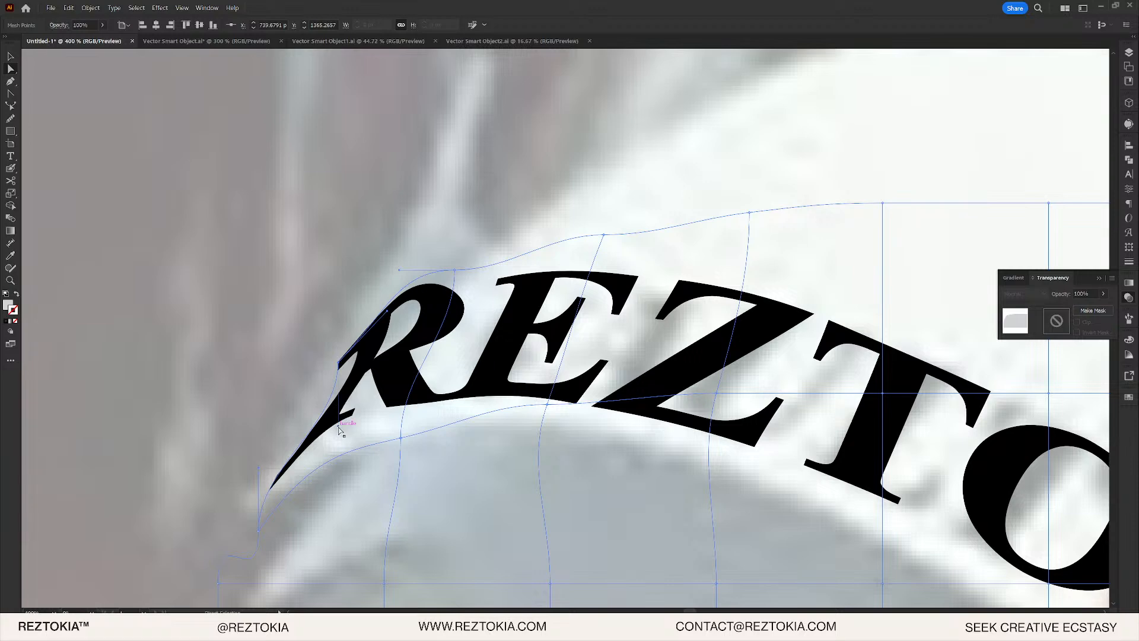
drag(340, 430, 310, 424)
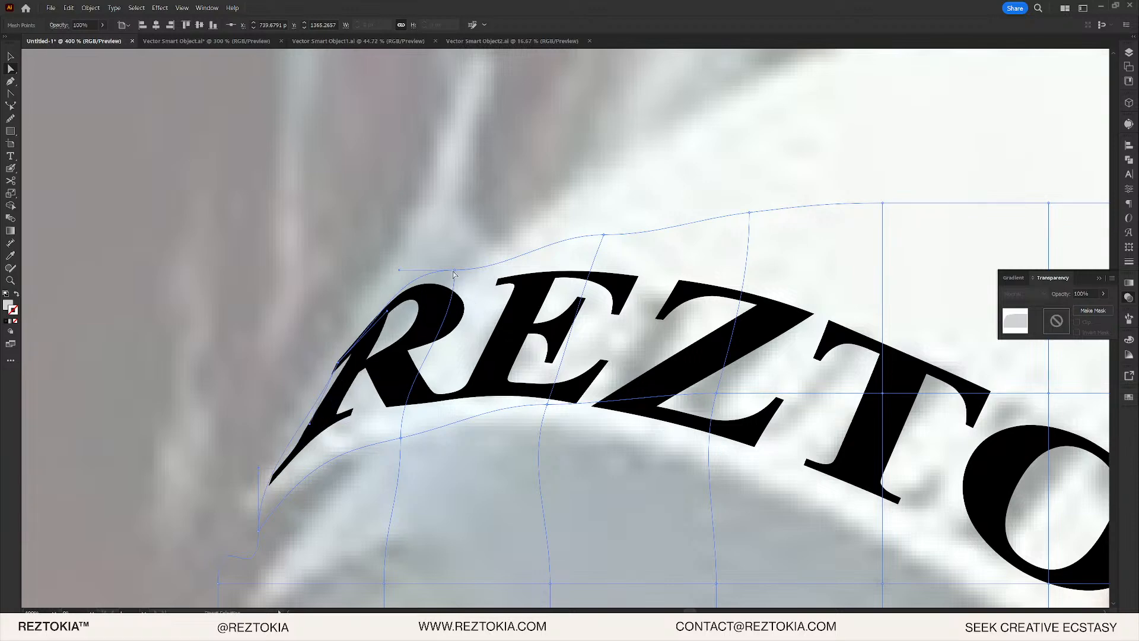
- Adjust the warp points above the R and E to reshape the R's top and lower curve
drag(453, 273, 496, 270)
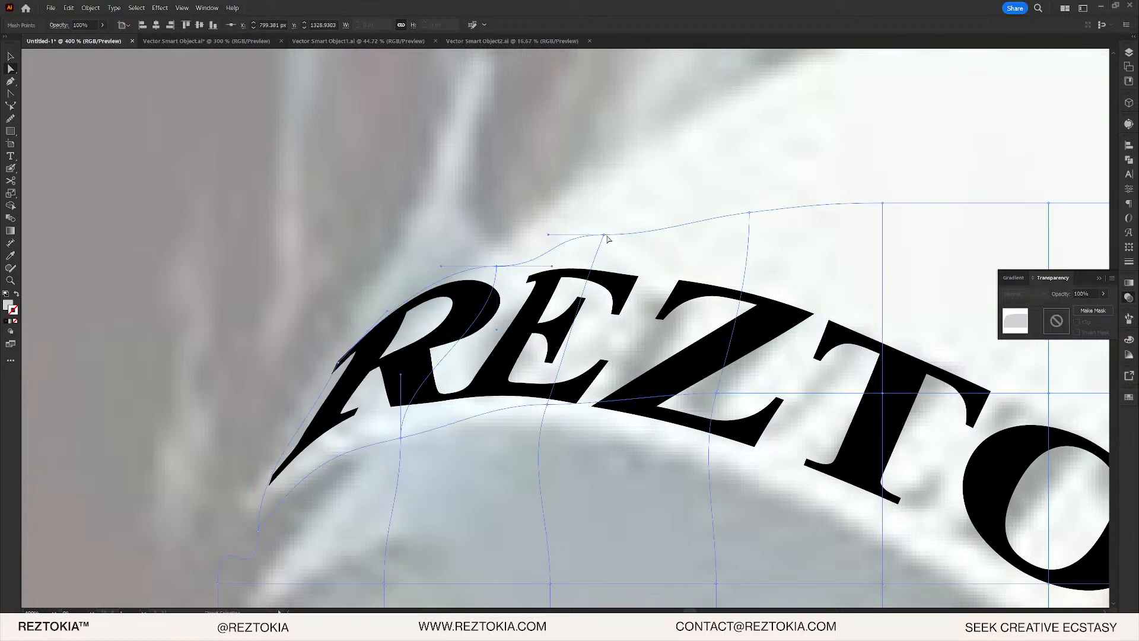
drag(606, 238, 618, 241)
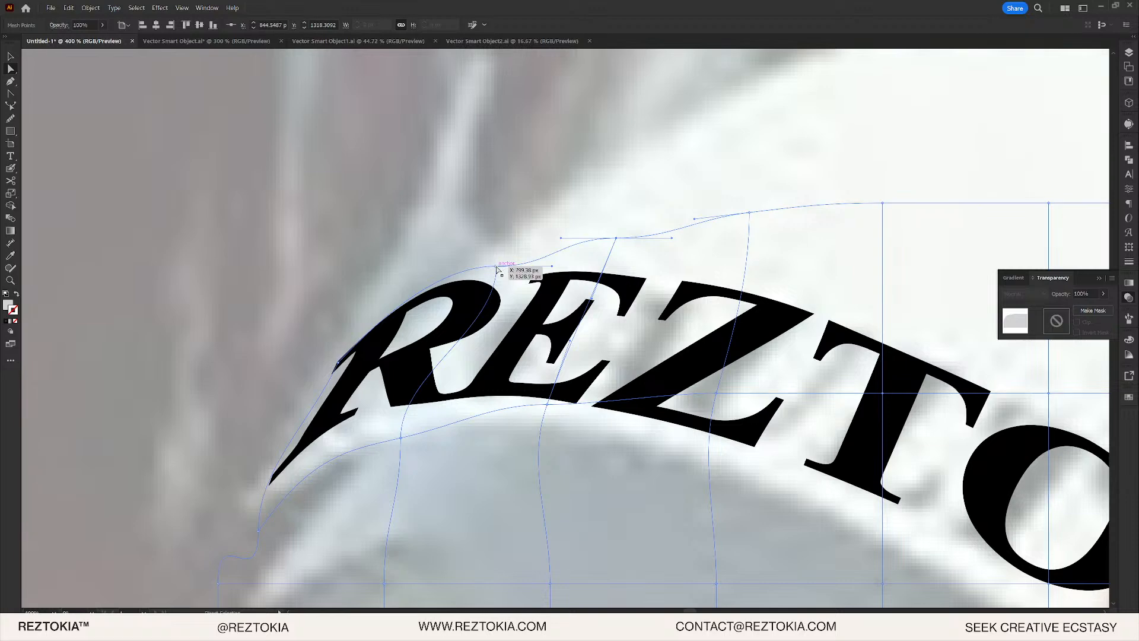
drag(496, 268, 454, 287)
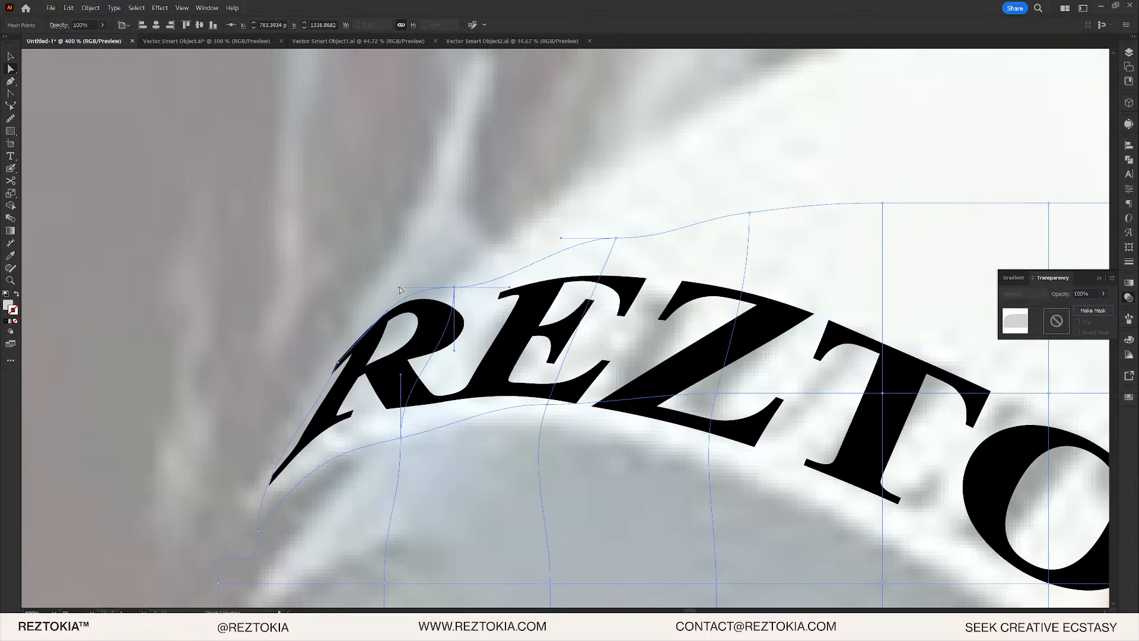
drag(398, 289, 403, 298)
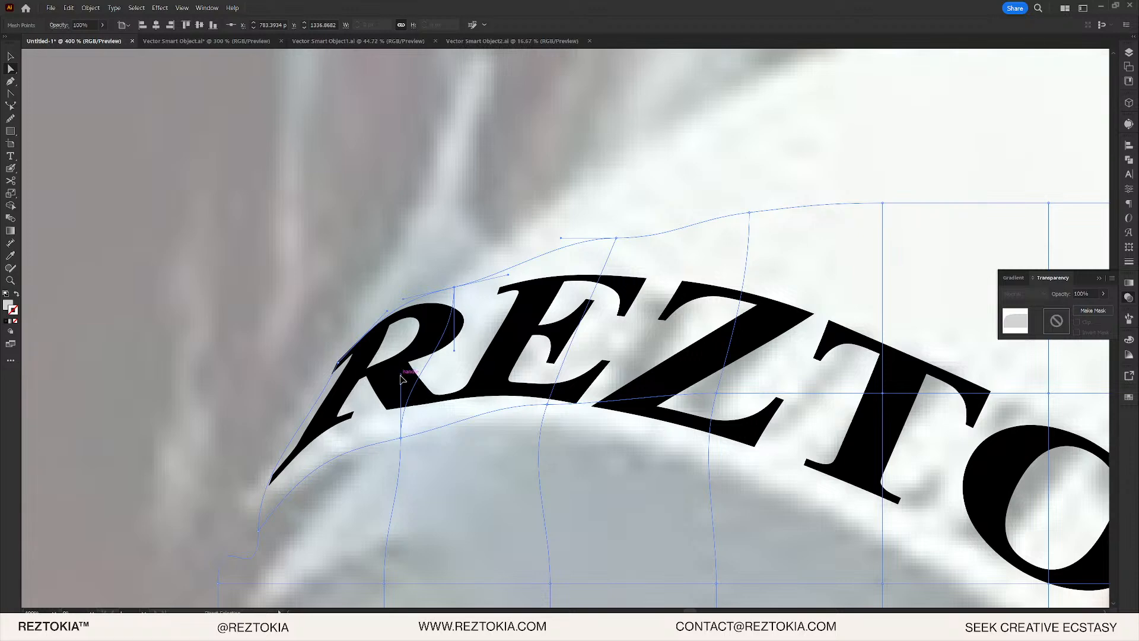
mouse_move(402, 378)
mouse_down()
mouse_move(438, 382)
mouse_move(422, 371)
mouse_up()
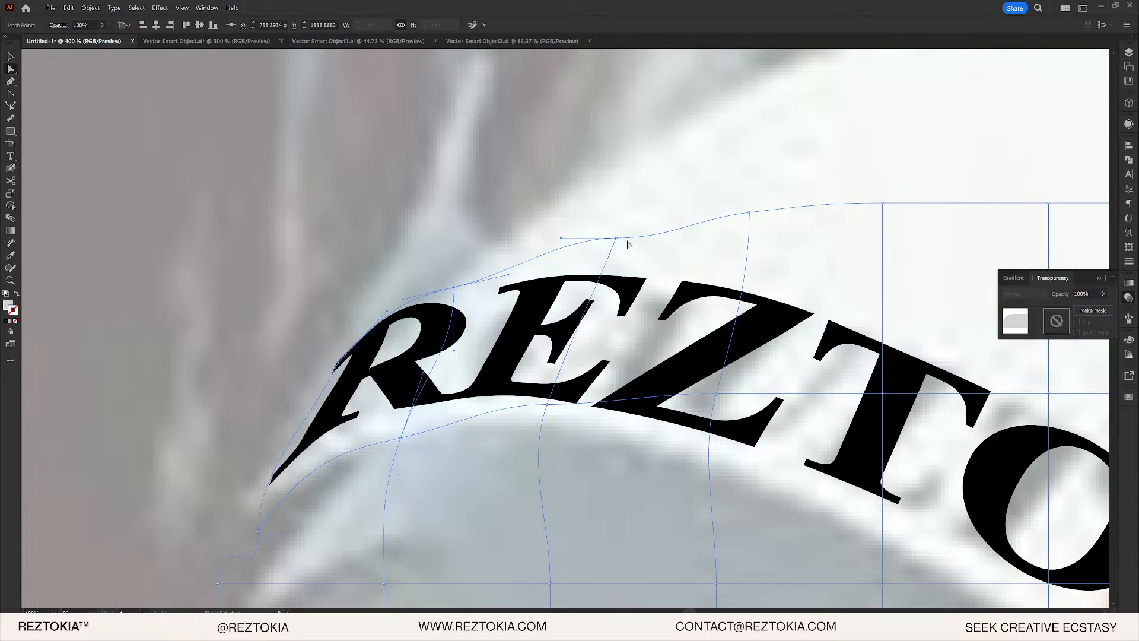
scroll(563, 242, down, 9)
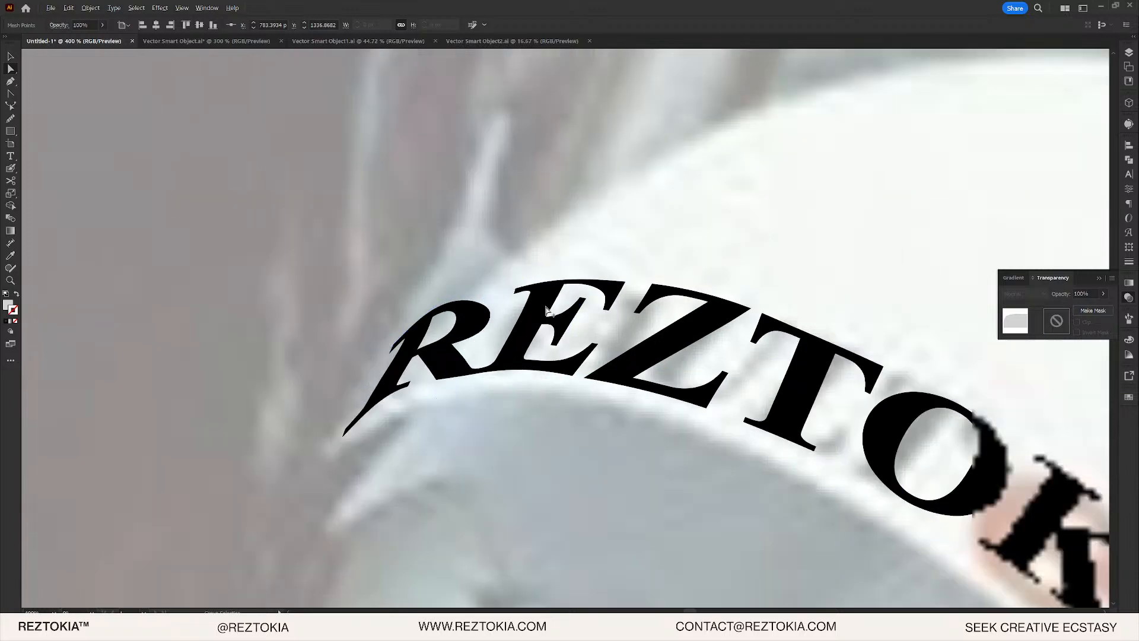
scroll(539, 316, up, 5)
scroll(525, 321, up, 5)
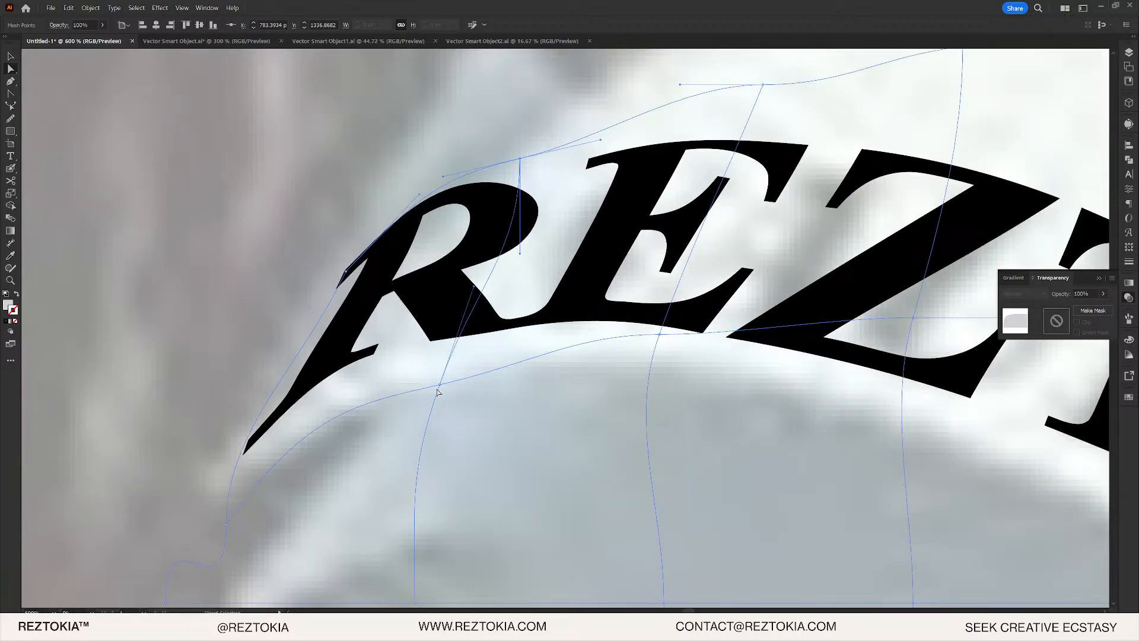
drag(439, 386, 415, 384)
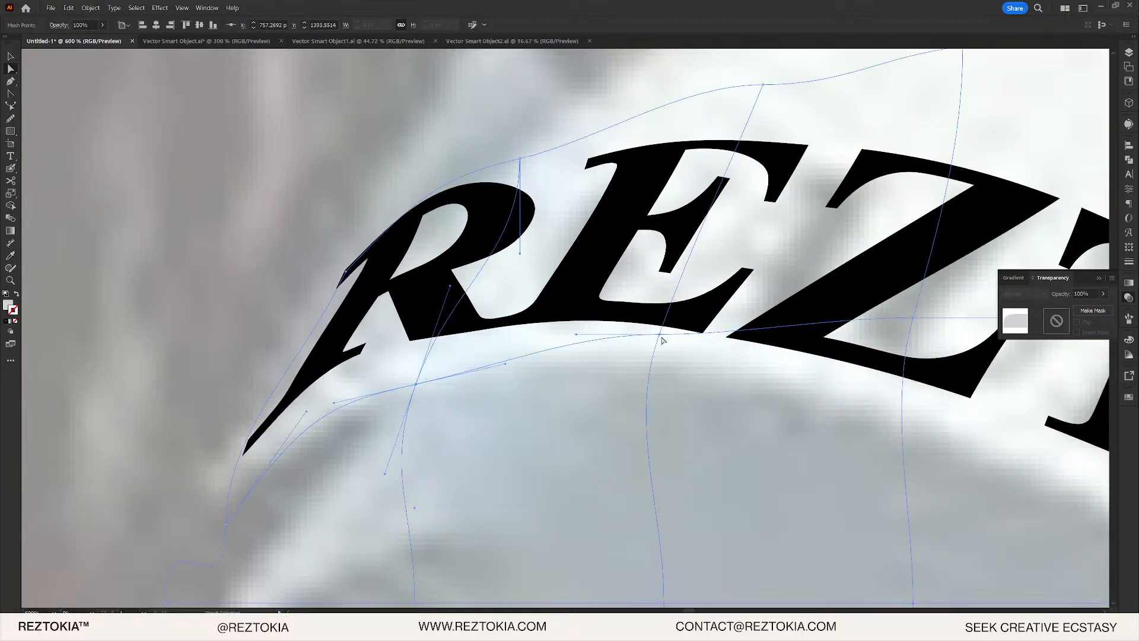
- Fine-tune the top warp points above the R and E, then deselect the text
scroll(650, 333, down, 7)
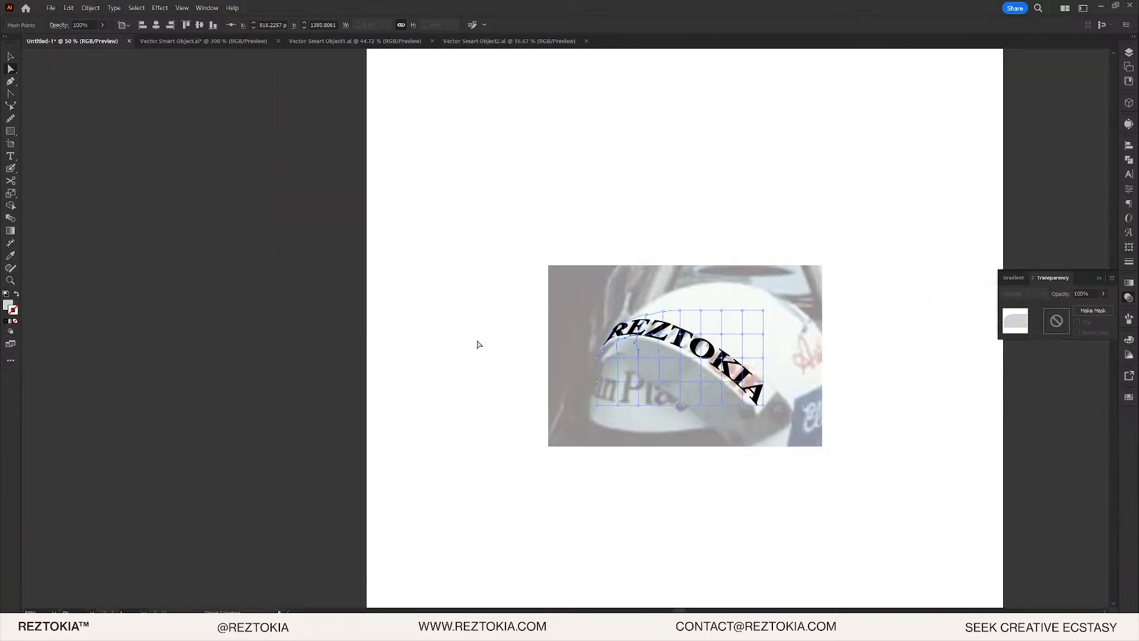
scroll(479, 345, up, 2)
scroll(831, 279, up, 4)
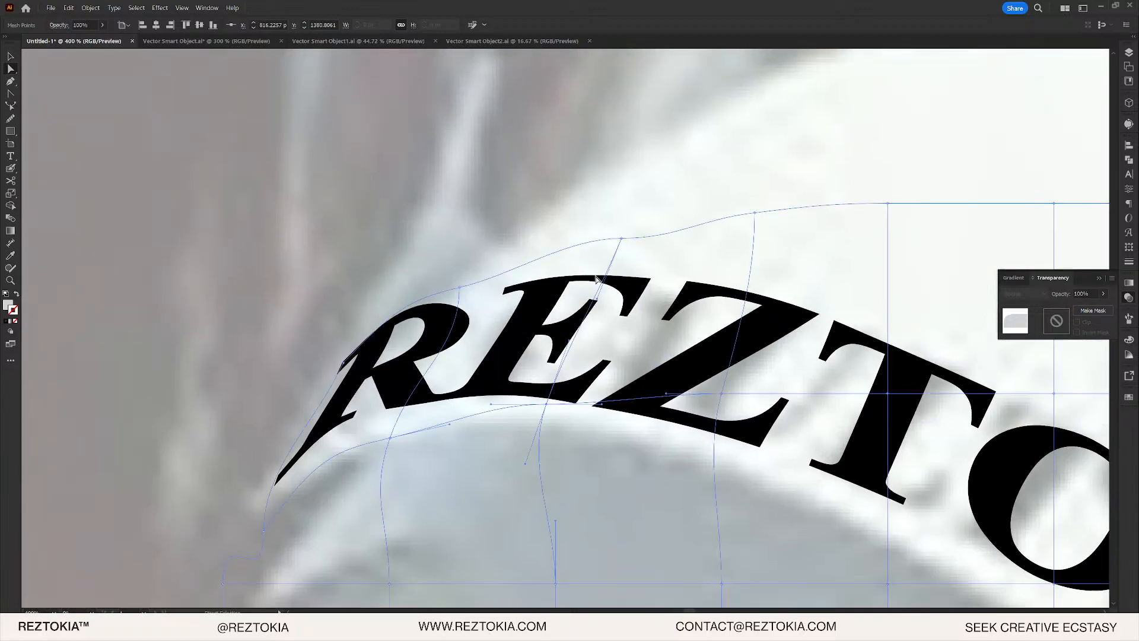
drag(623, 239, 619, 228)
drag(460, 289, 481, 272)
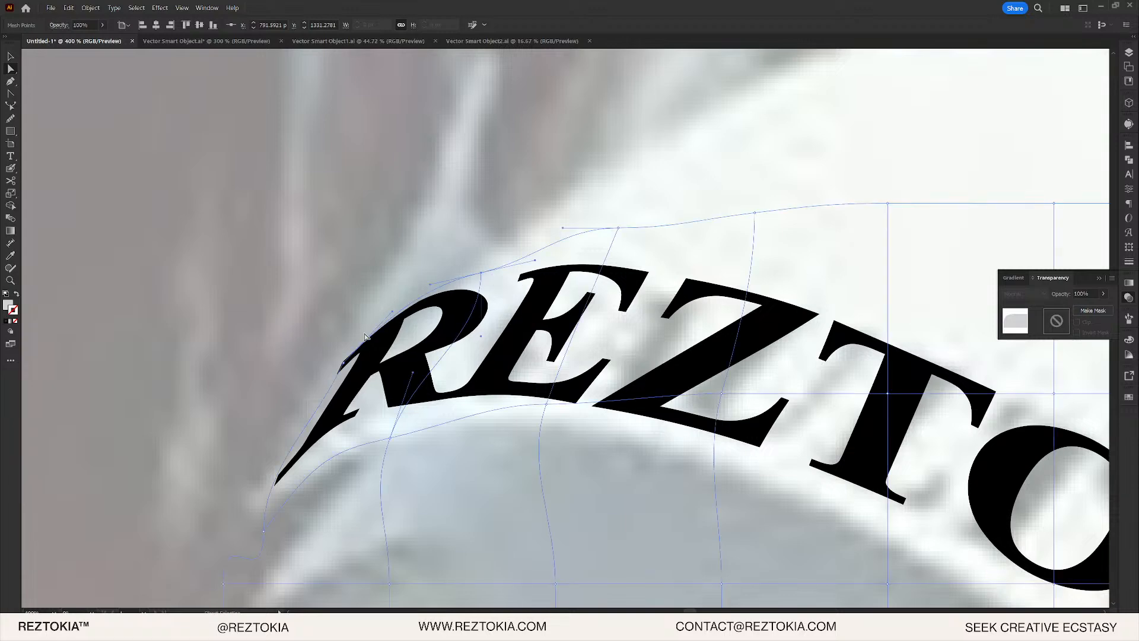
drag(344, 363, 367, 354)
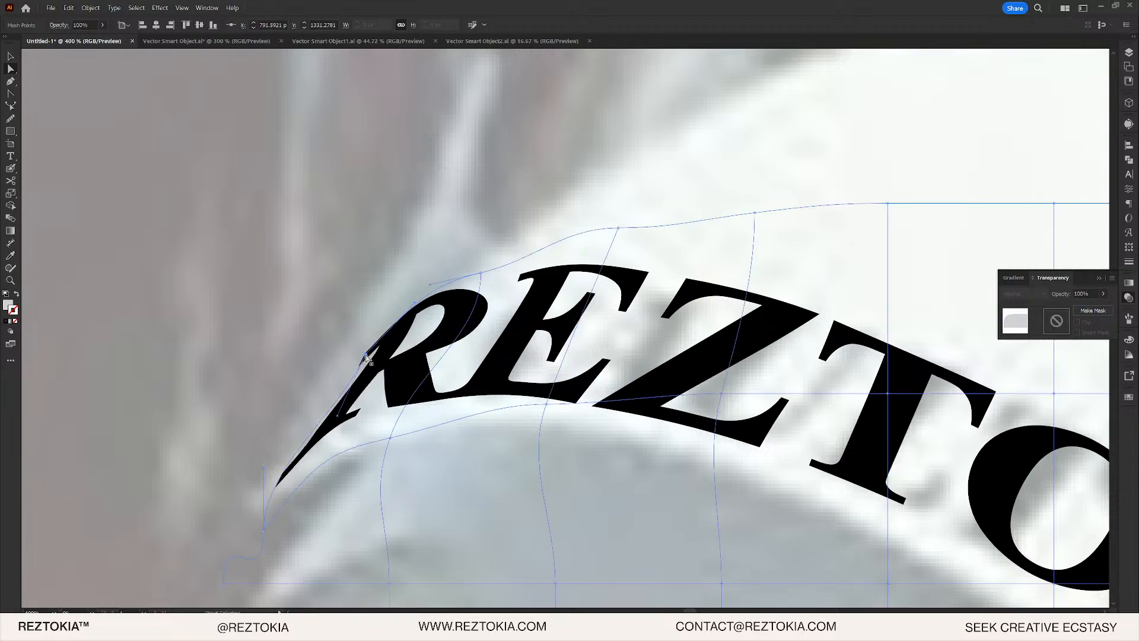
scroll(366, 358, down, 8)
scroll(372, 363, up, 7)
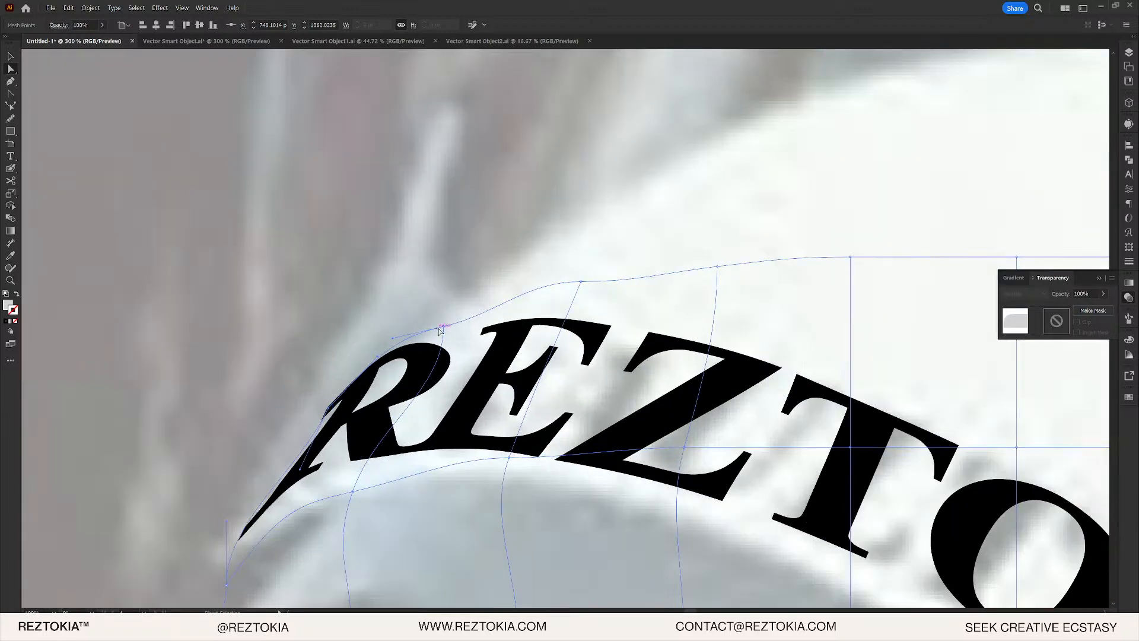
drag(444, 328, 430, 340)
scroll(430, 337, down, 8)
click(621, 368)
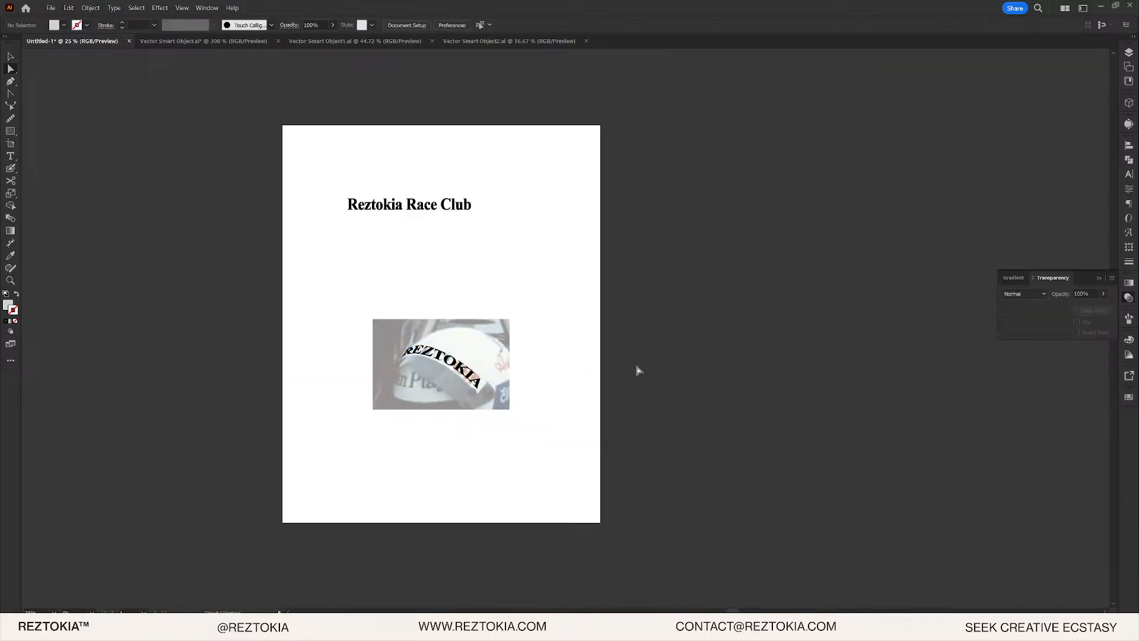
- Bend the T by moving the mesh points above and below it and re-tilting its handle
scroll(504, 371, up, 4)
click(272, 307)
scroll(273, 308, up, 1)
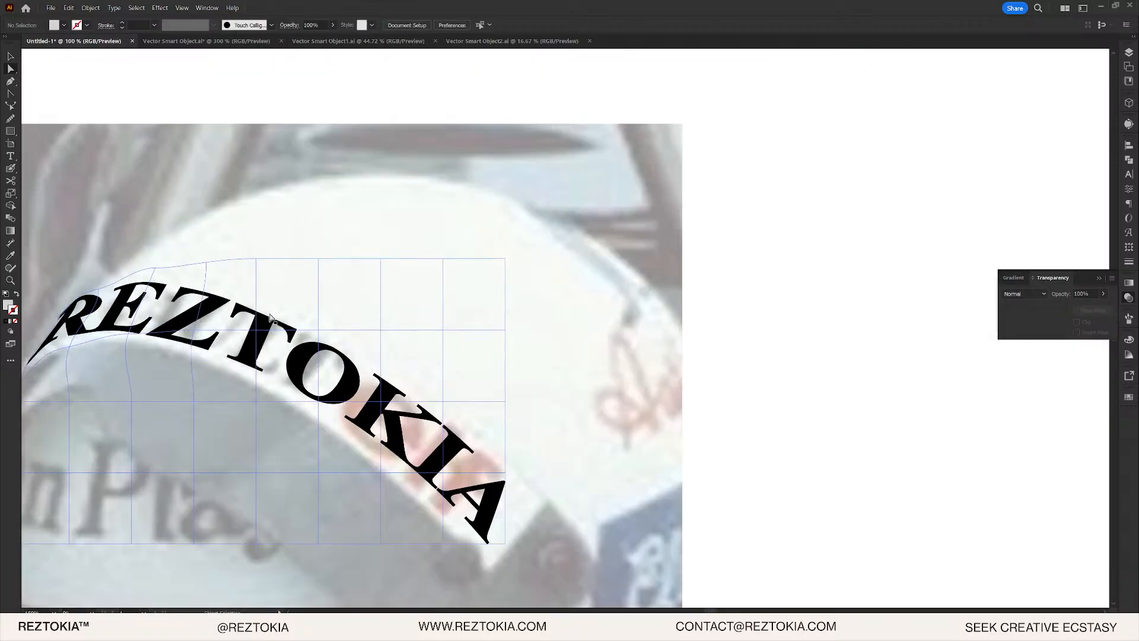
click(255, 330)
scroll(256, 330, up, 3)
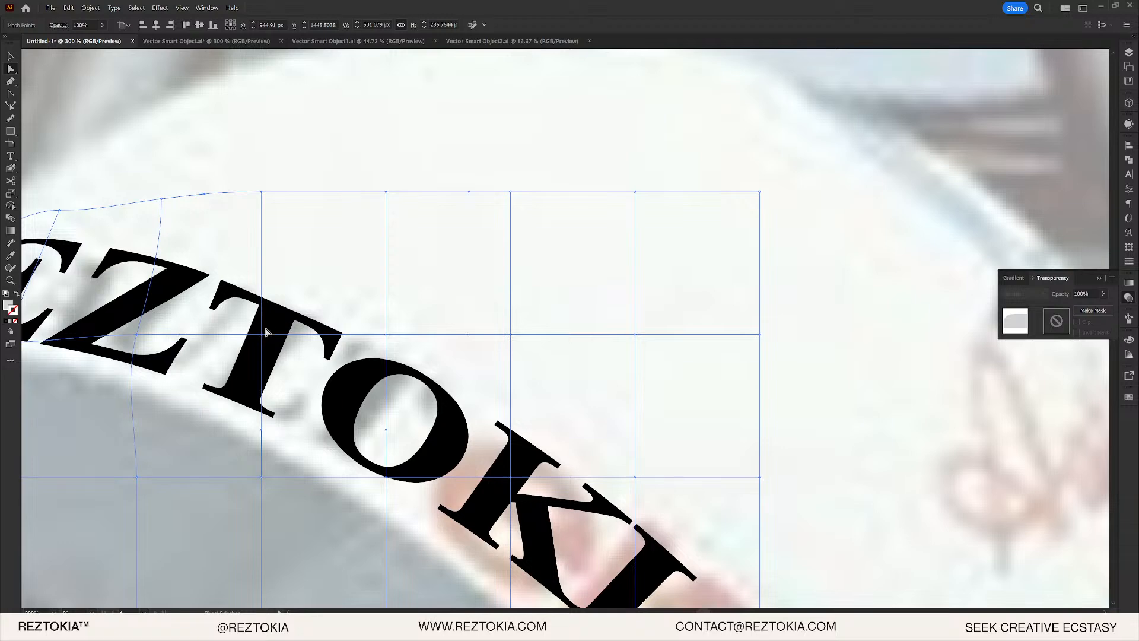
click(262, 334)
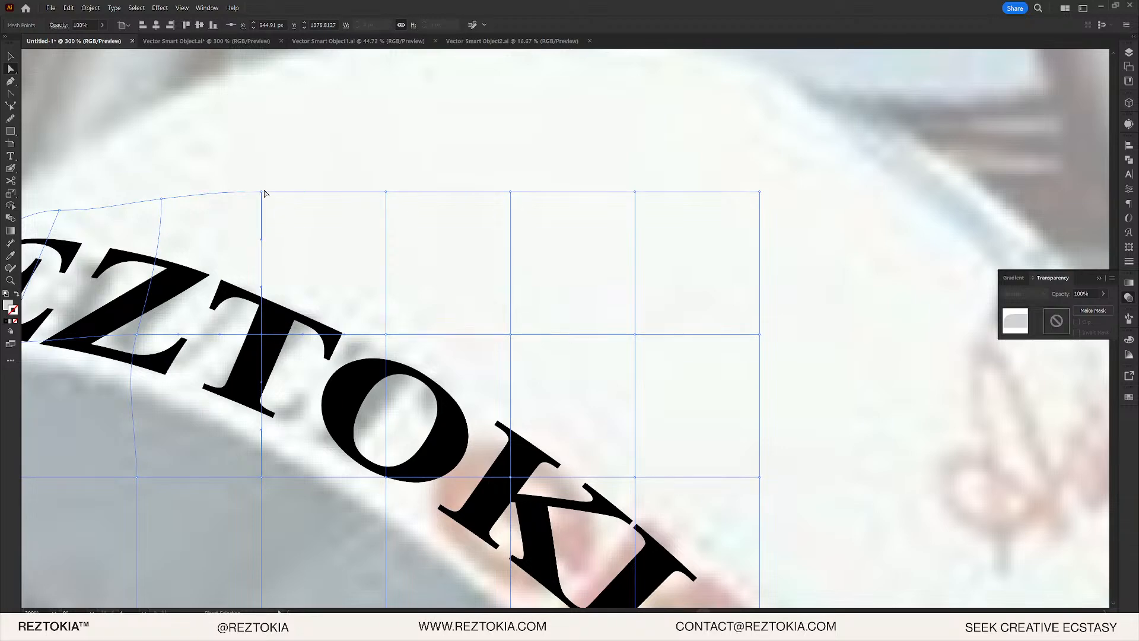
drag(265, 192, 301, 197)
drag(263, 478, 231, 472)
click(262, 335)
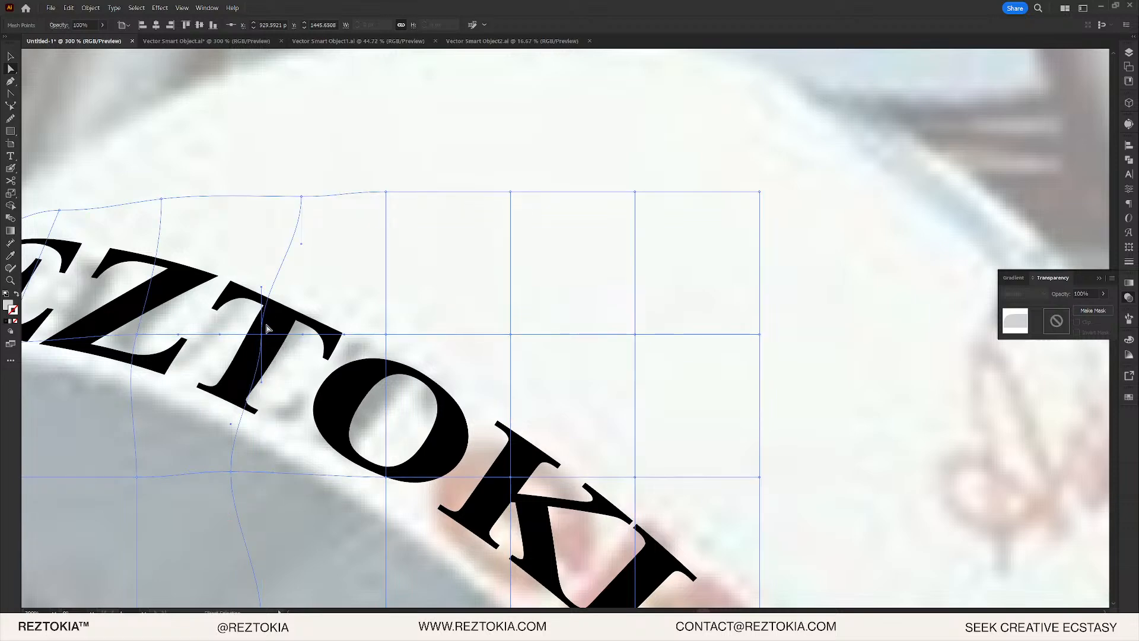
drag(262, 287, 286, 284)
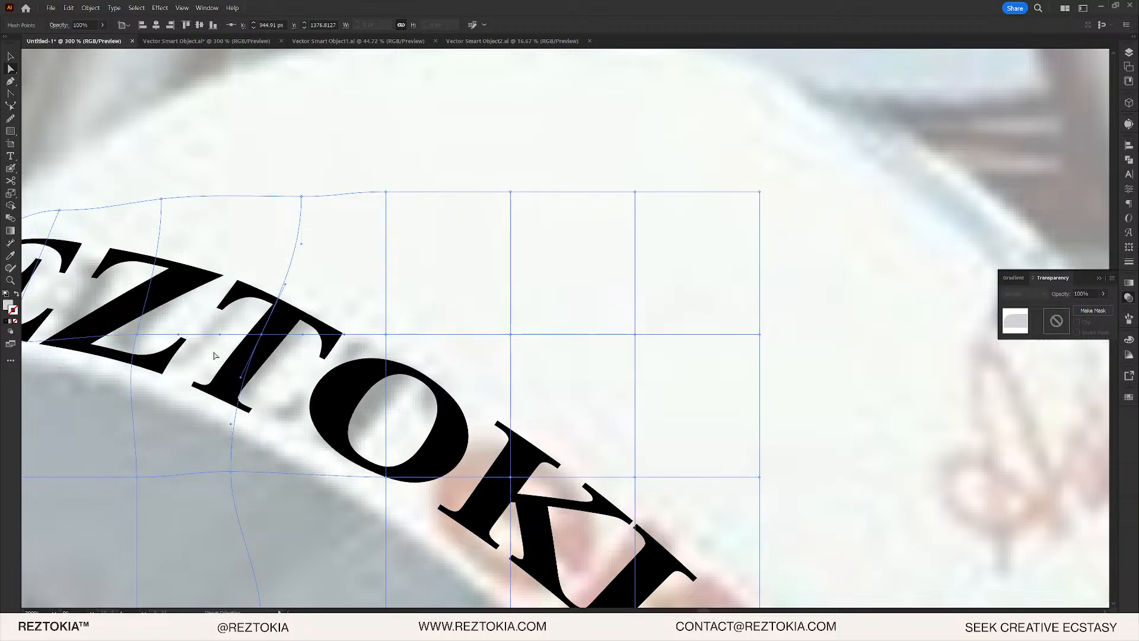
- Warp the lettering near the K by pulling top and lower mesh points and bending its mesh line
scroll(212, 339, down, 5)
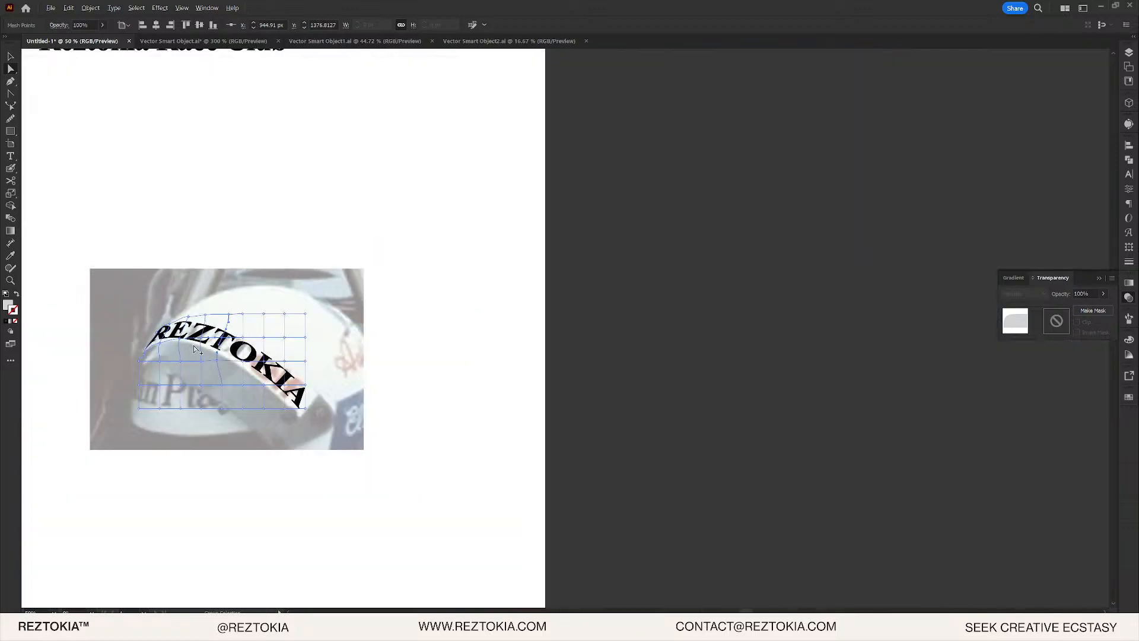
scroll(187, 347, up, 3)
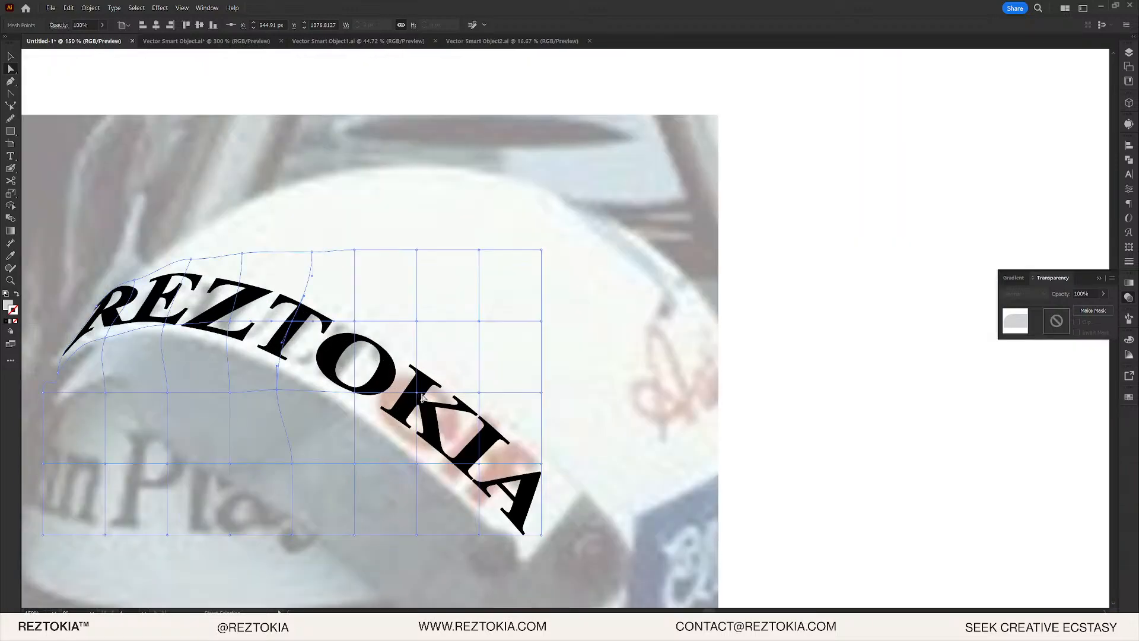
scroll(419, 398, up, 4)
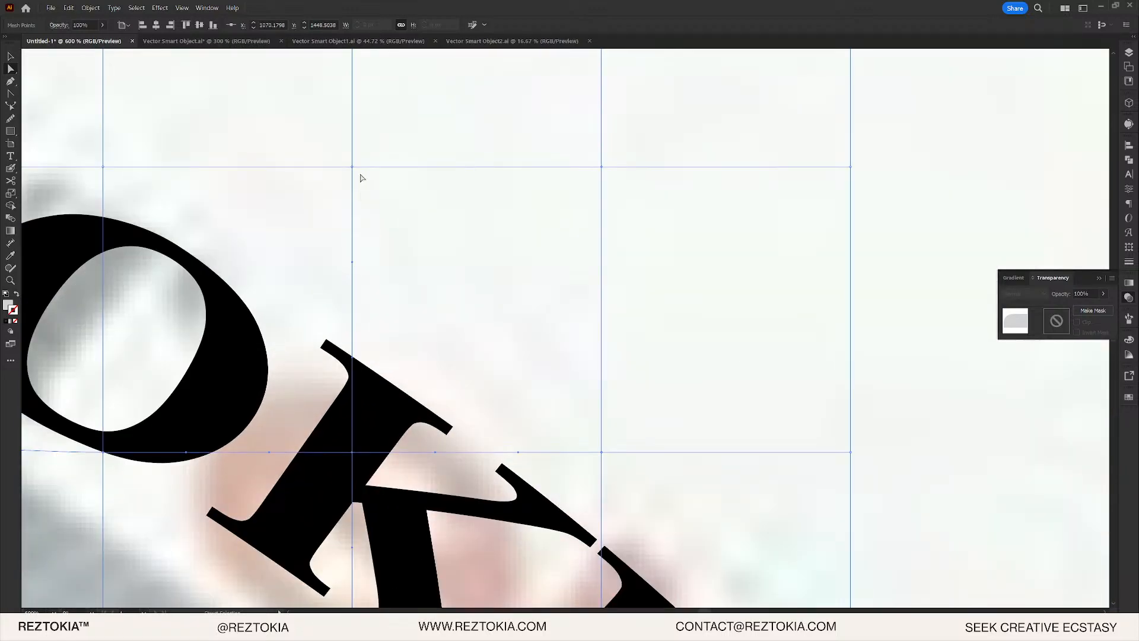
drag(355, 170, 394, 182)
scroll(376, 444, down, 3)
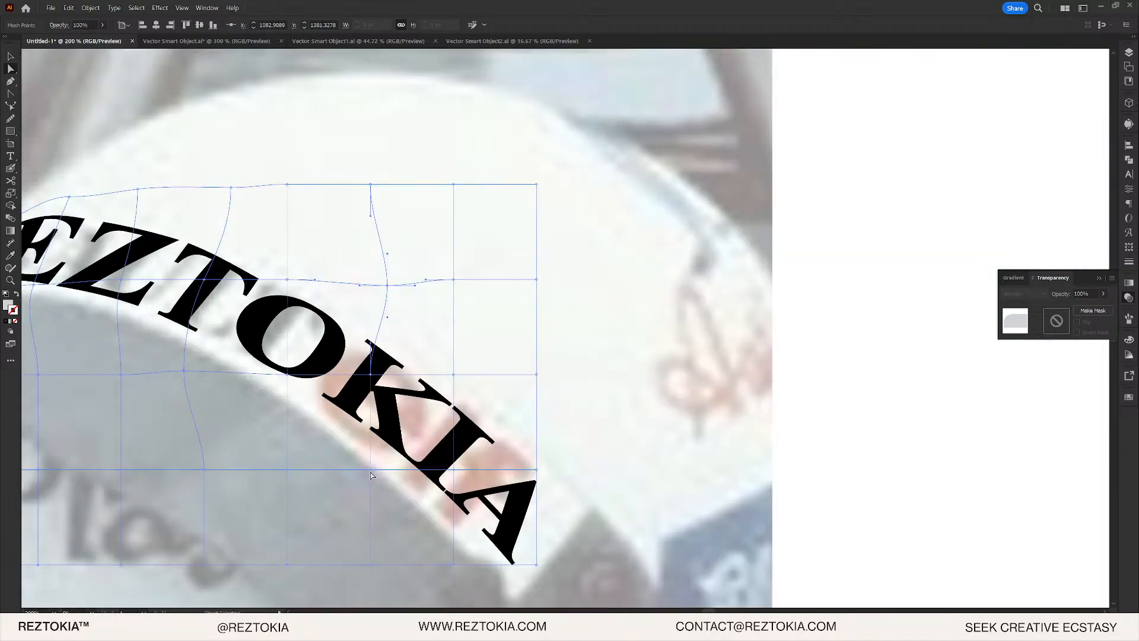
mouse_move(372, 472)
mouse_down()
mouse_move(394, 465)
mouse_move(354, 468)
mouse_up()
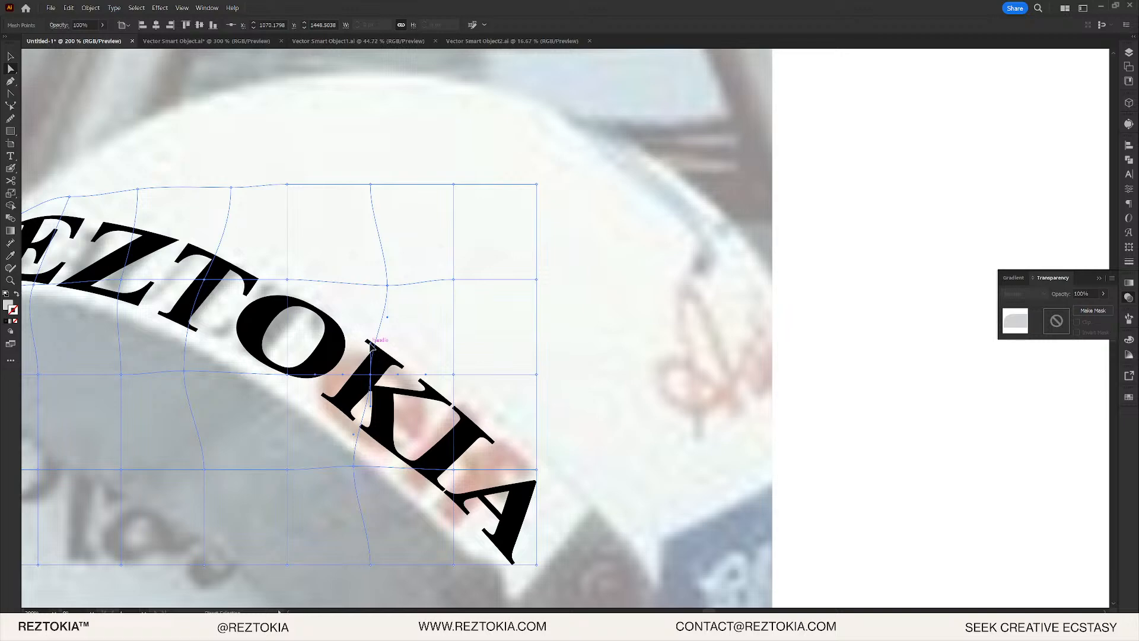
mouse_move(368, 341)
mouse_down()
mouse_move(387, 343)
mouse_move(375, 341)
mouse_up()
scroll(382, 441, up, 1)
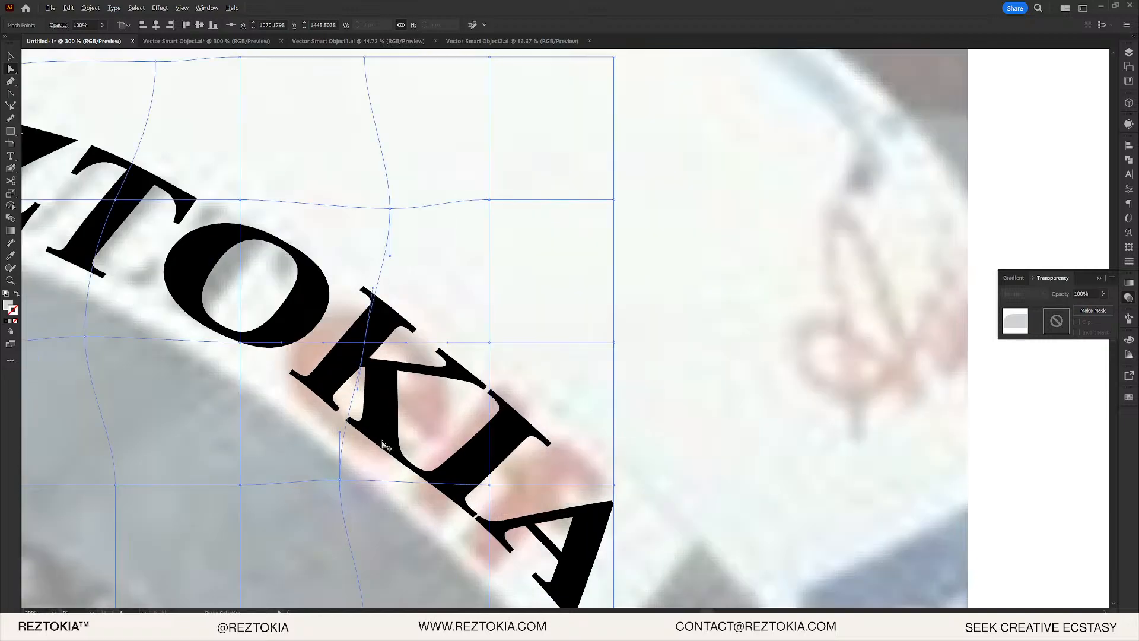
click(339, 485)
scroll(686, 426, down, 4)
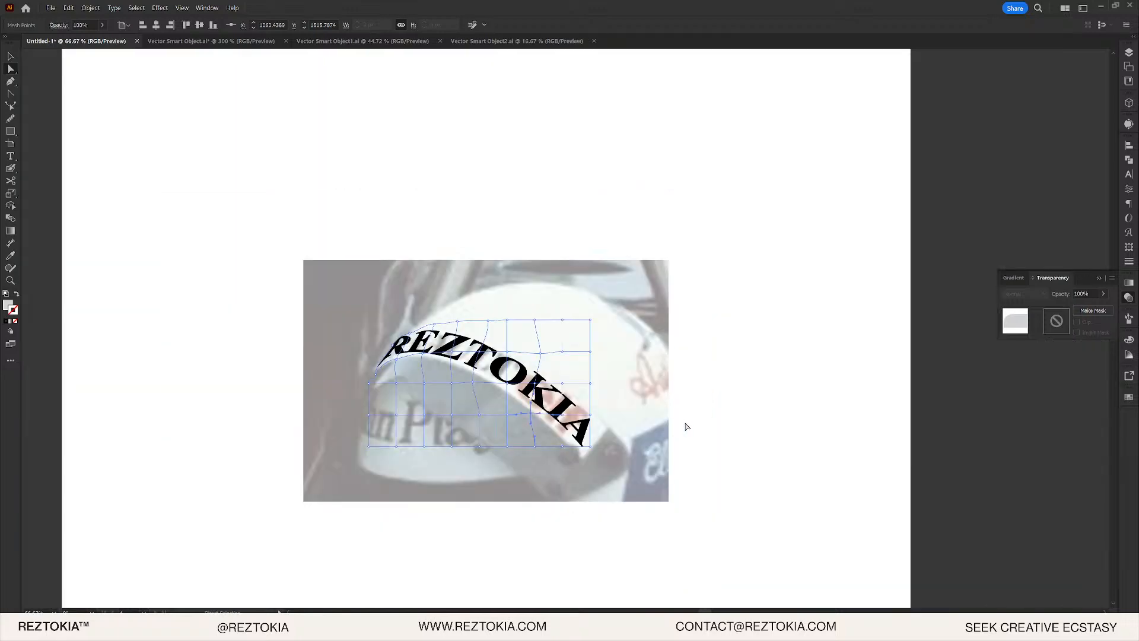
- Refine the mesh edge above the R and E, then deselect the mesh
click(899, 391)
scroll(388, 335, up, 1)
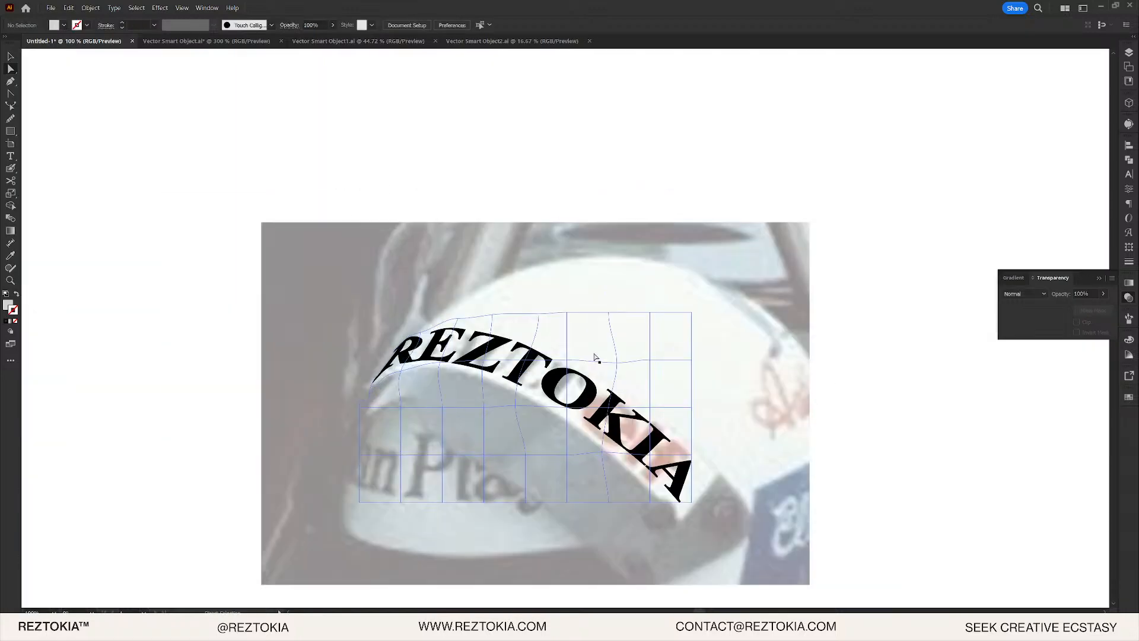
scroll(439, 326, up, 3)
click(446, 341)
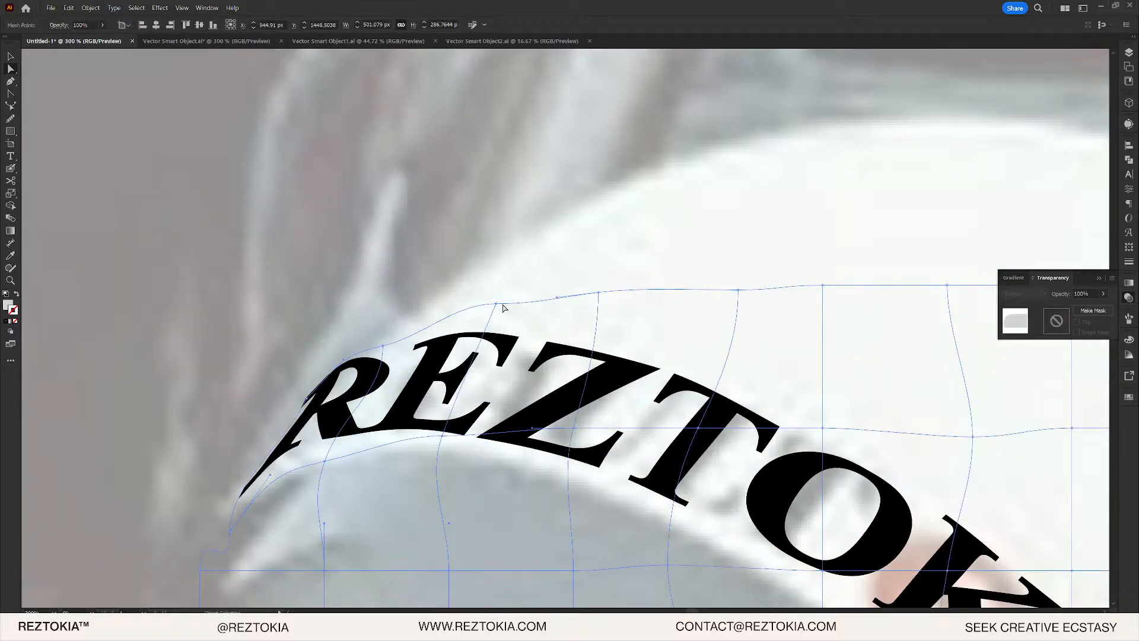
drag(497, 304, 515, 315)
key(ctrl+z)
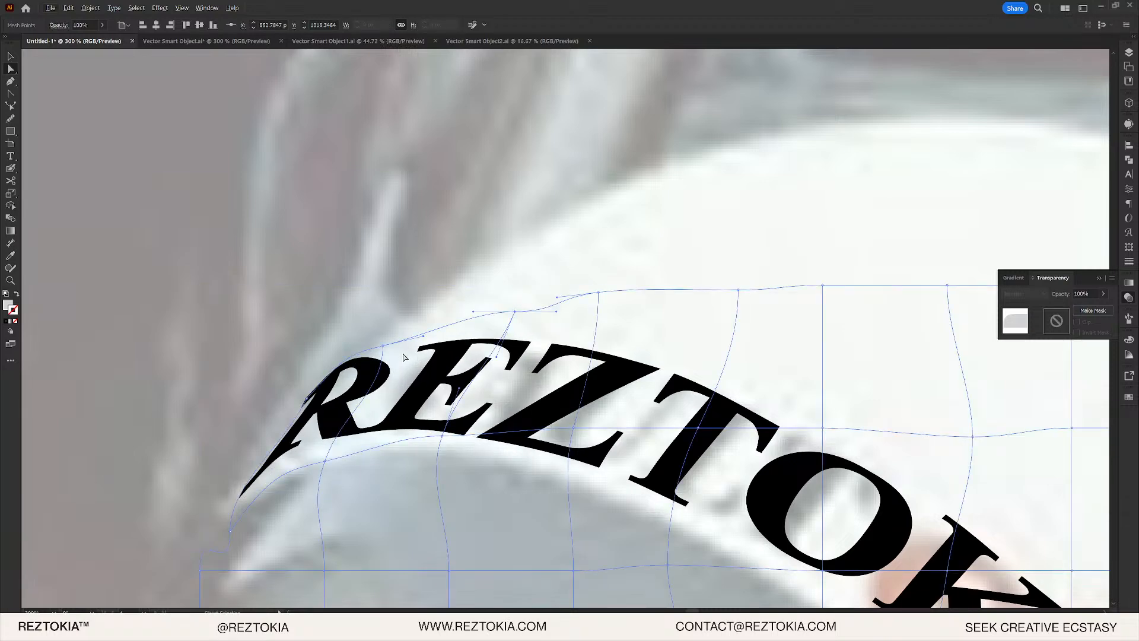
drag(386, 348, 441, 335)
scroll(451, 339, down, 5)
click(639, 344)
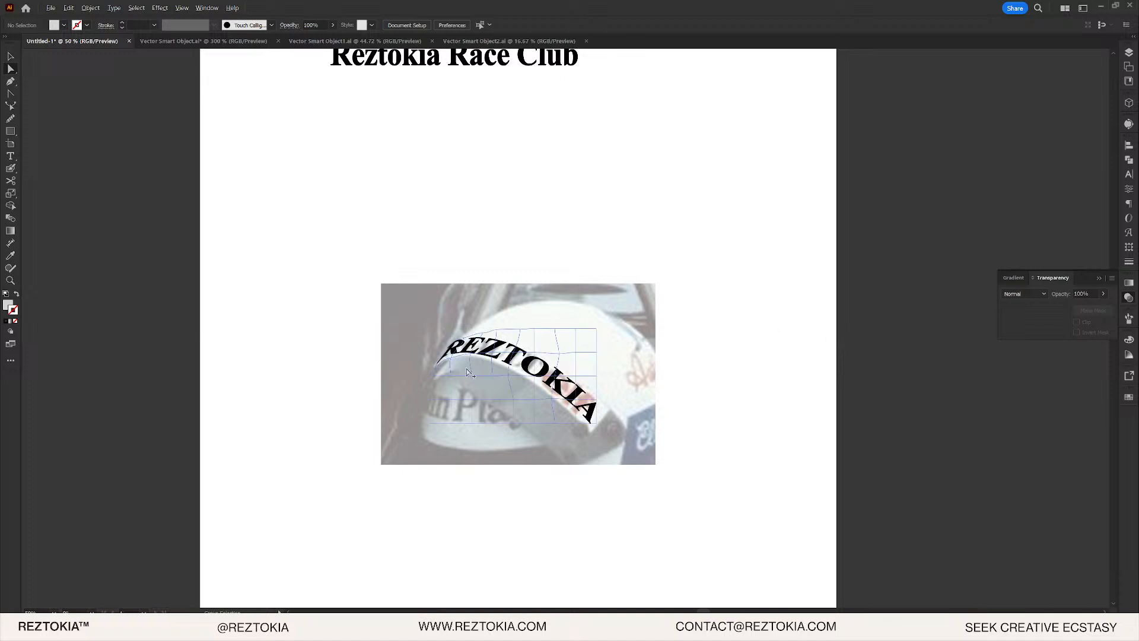
- Try copying the envelope text, dismiss the can't-copy warning, and look for the expand command
key(alt+v)
click(539, 360)
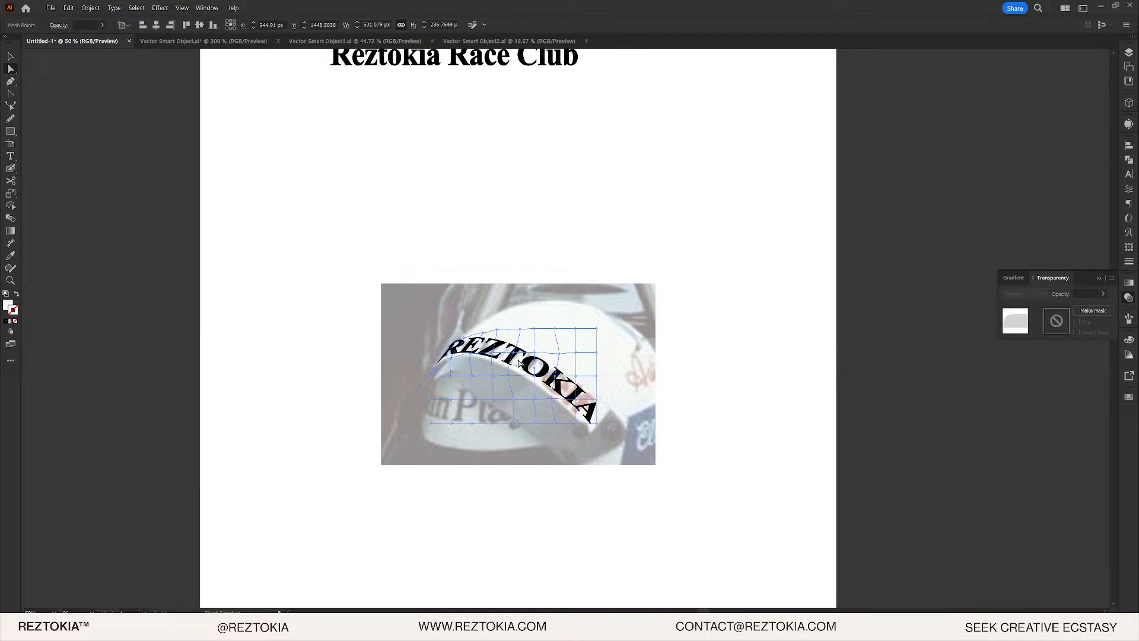
key(ctrl+c)
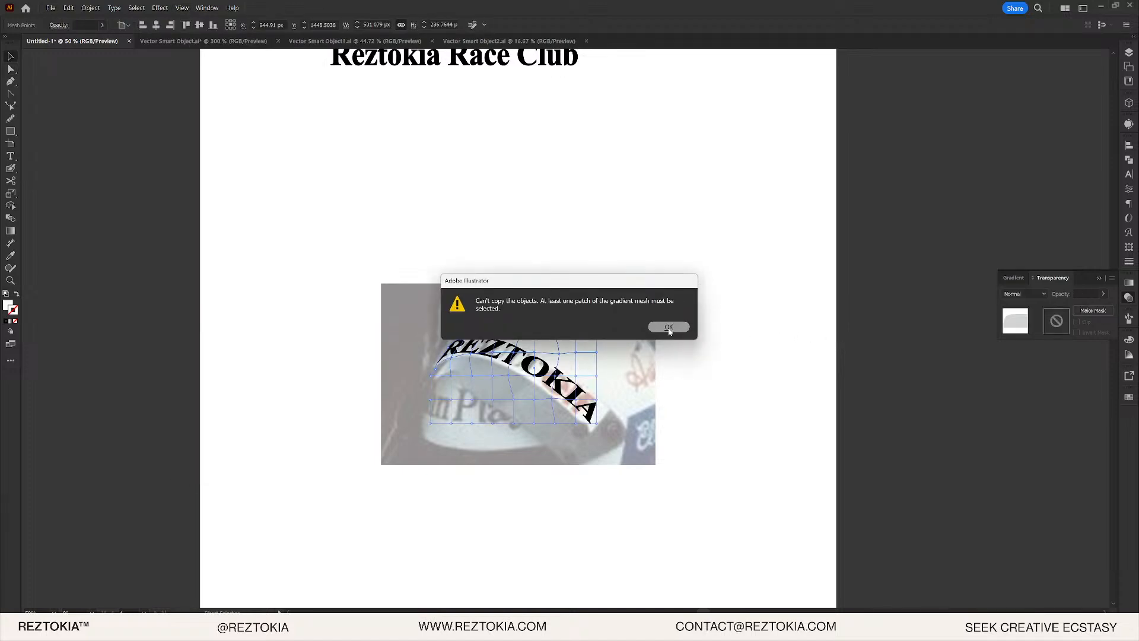
click(669, 328)
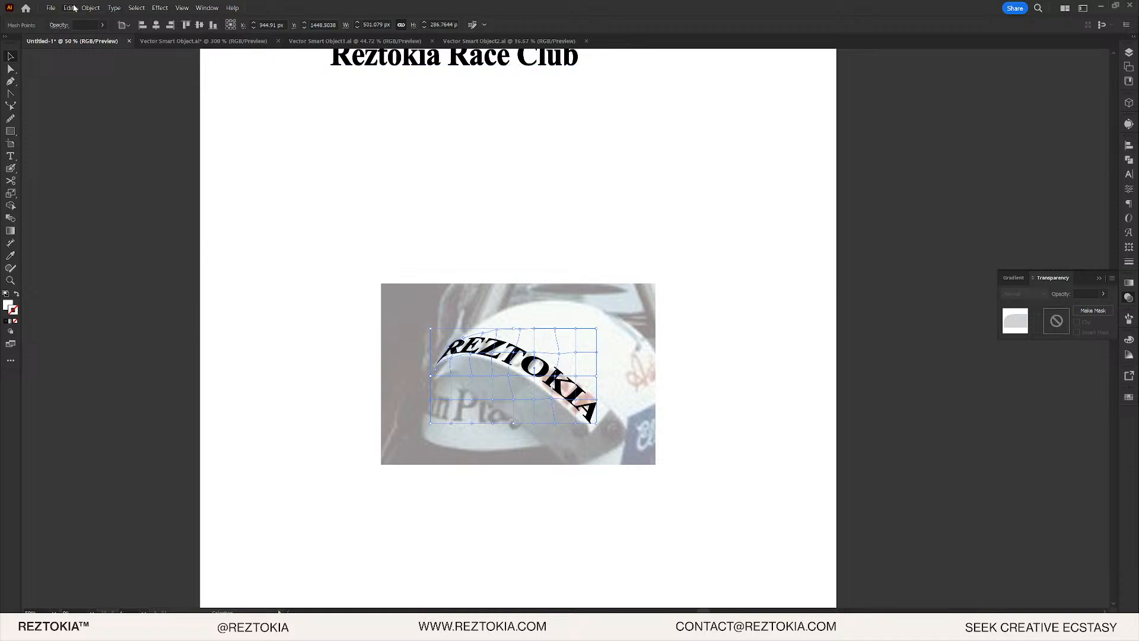
click(90, 8)
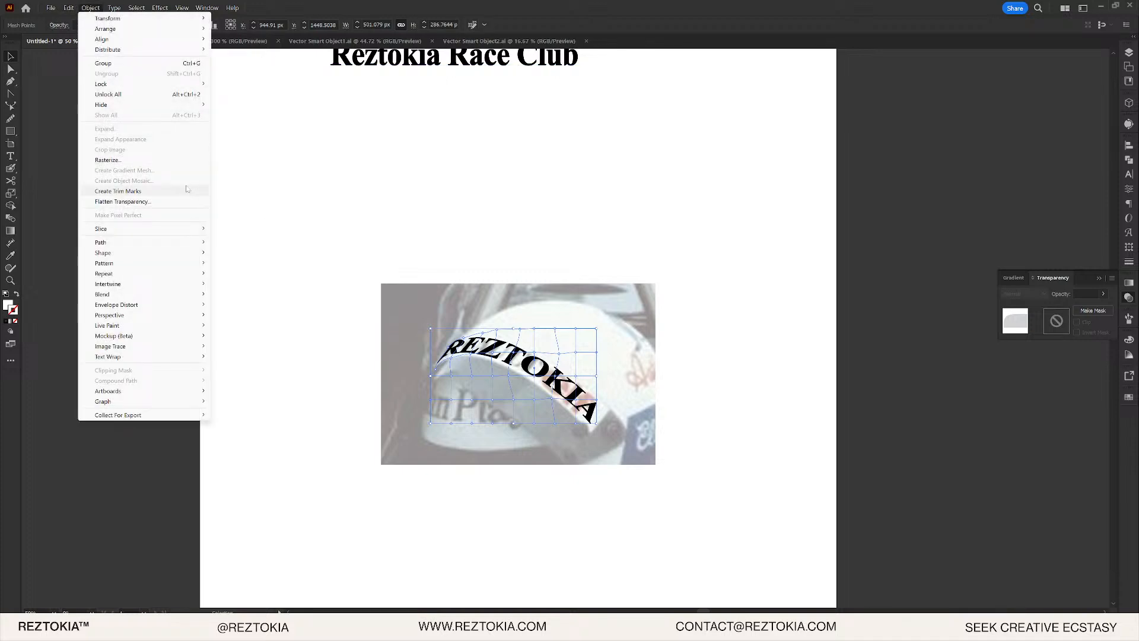
click(532, 301)
double_click(522, 362)
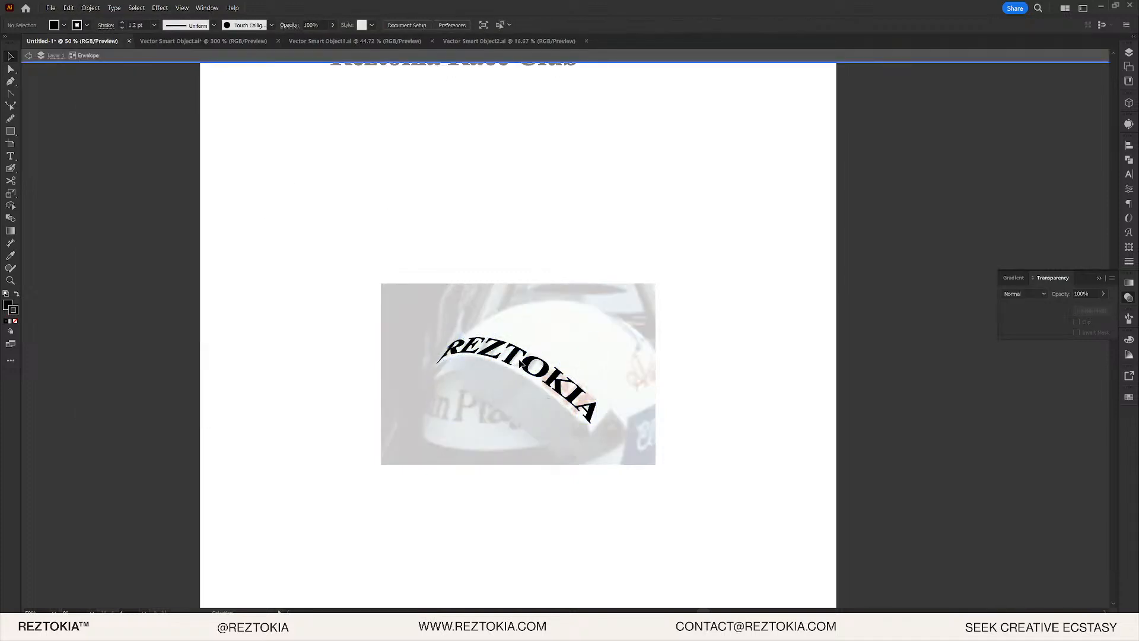
key(Escape)
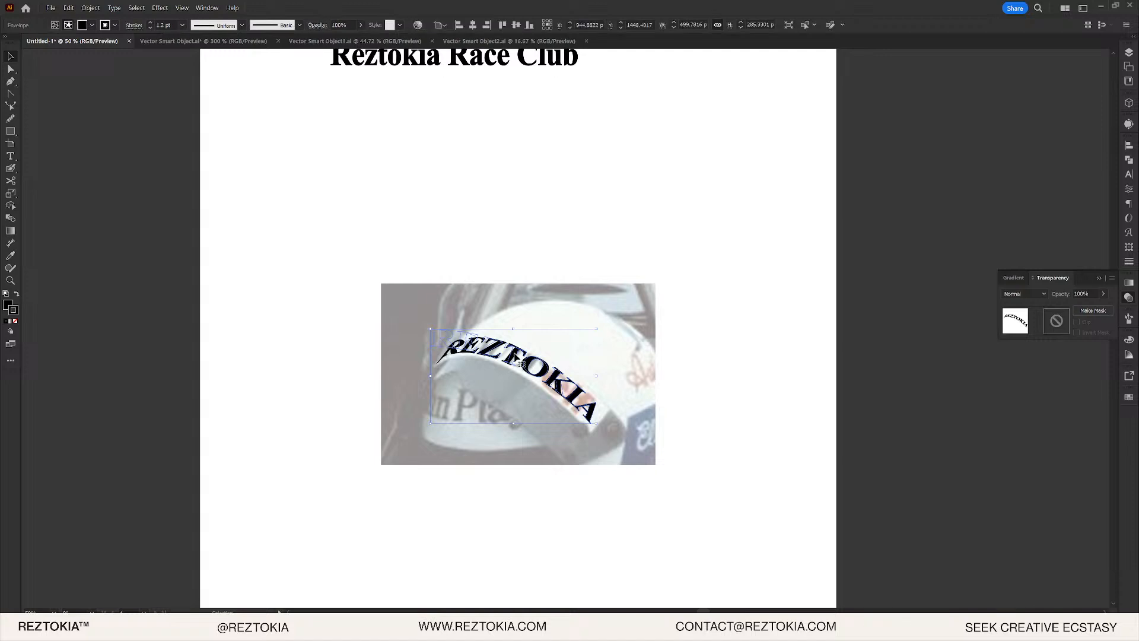
click(89, 8)
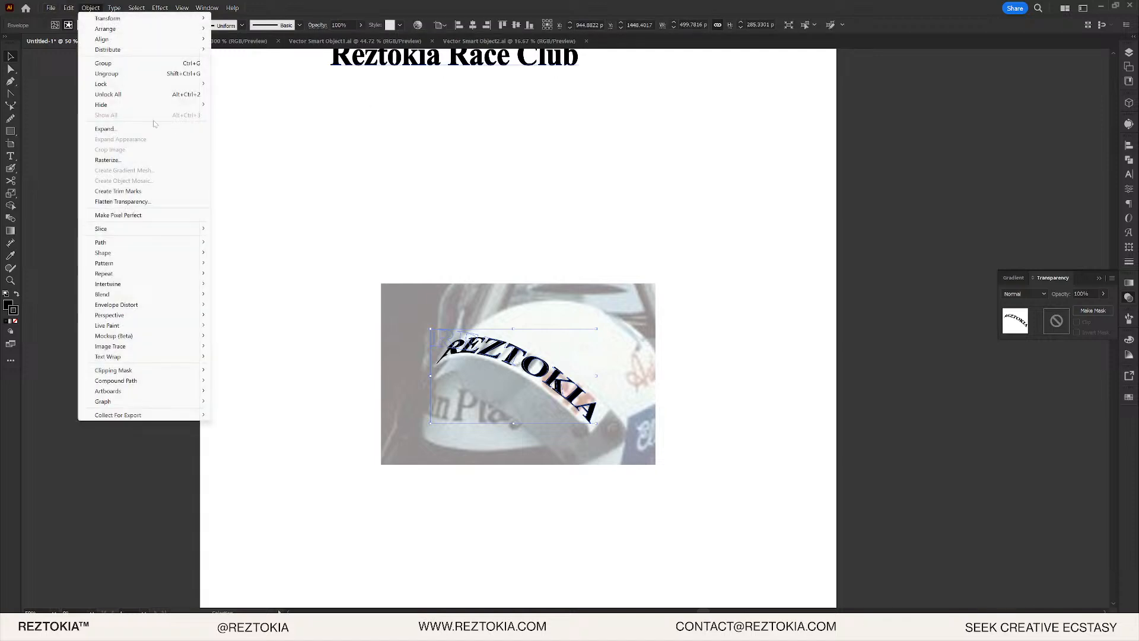
key(Escape)
- Move REZTOKIA above the helmet photo, expand it into outline paths, and switch to Photoshop
drag(519, 345, 525, 155)
click(91, 8)
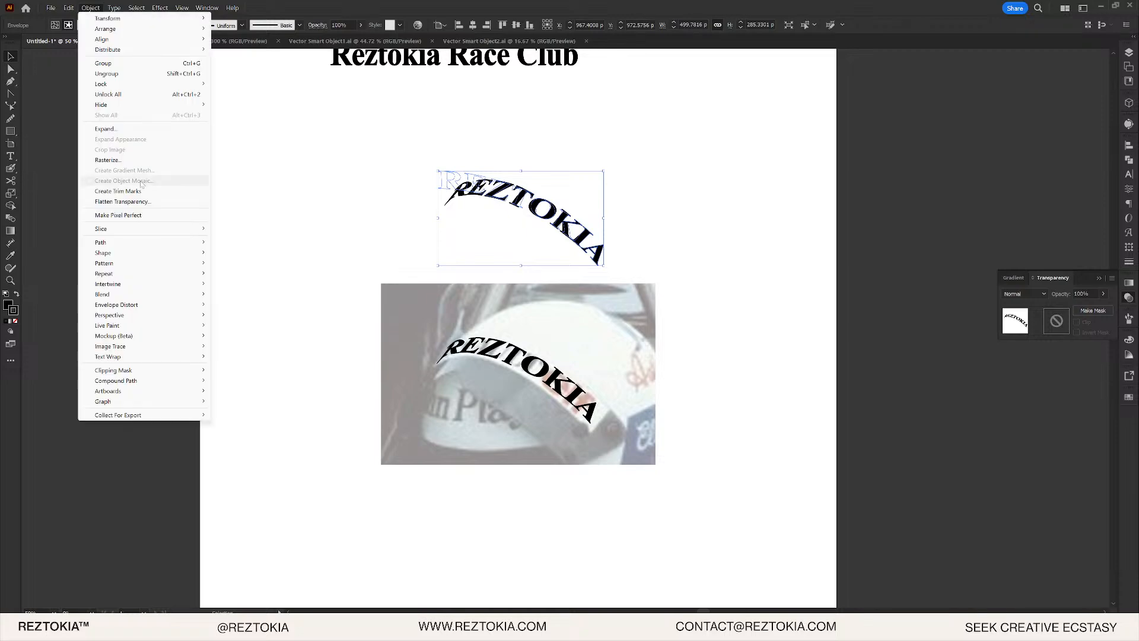
click(138, 128)
click(285, 254)
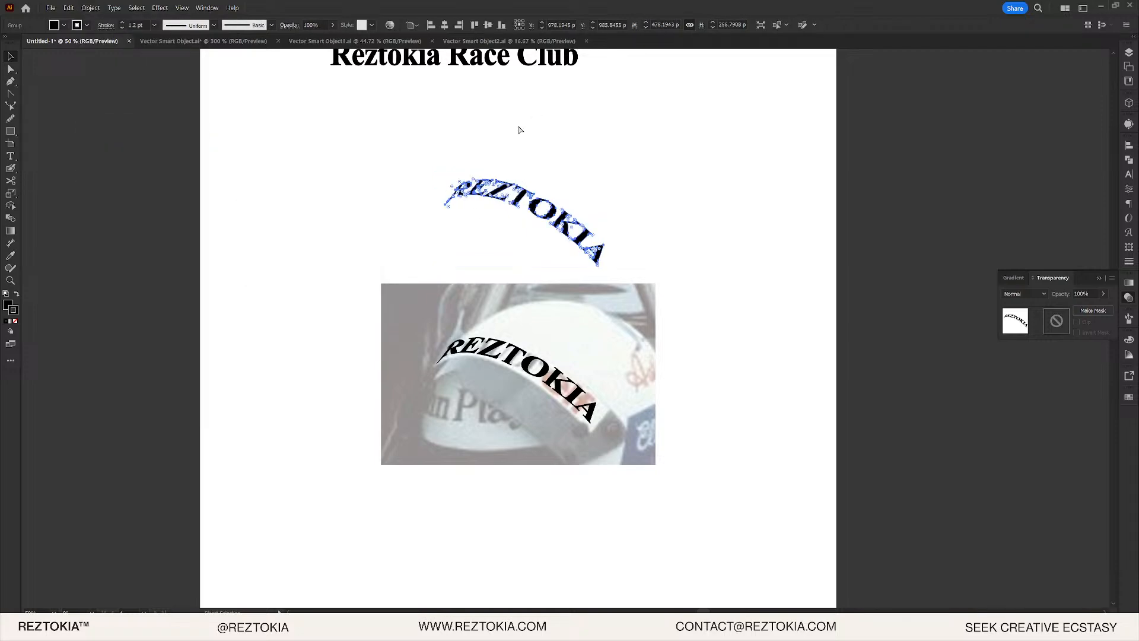
key(alt+Tab)
click(684, 238)
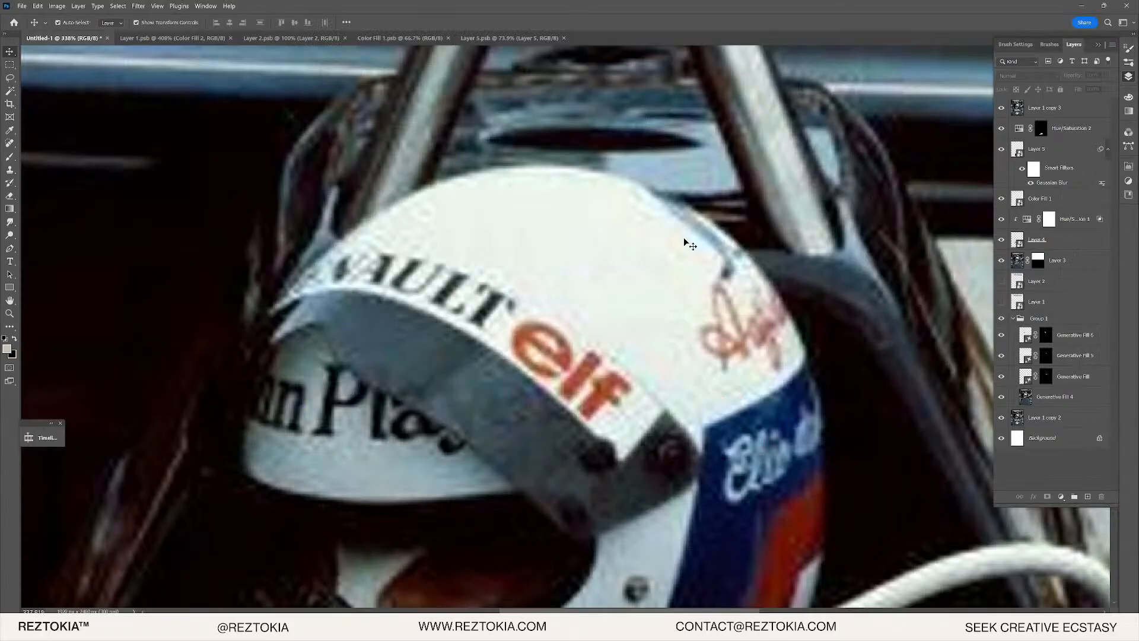
- Paste the copied REZTOKIA artwork as a smart object and hide Layer 1 copy 3
click(1054, 108)
key(ctrl+v)
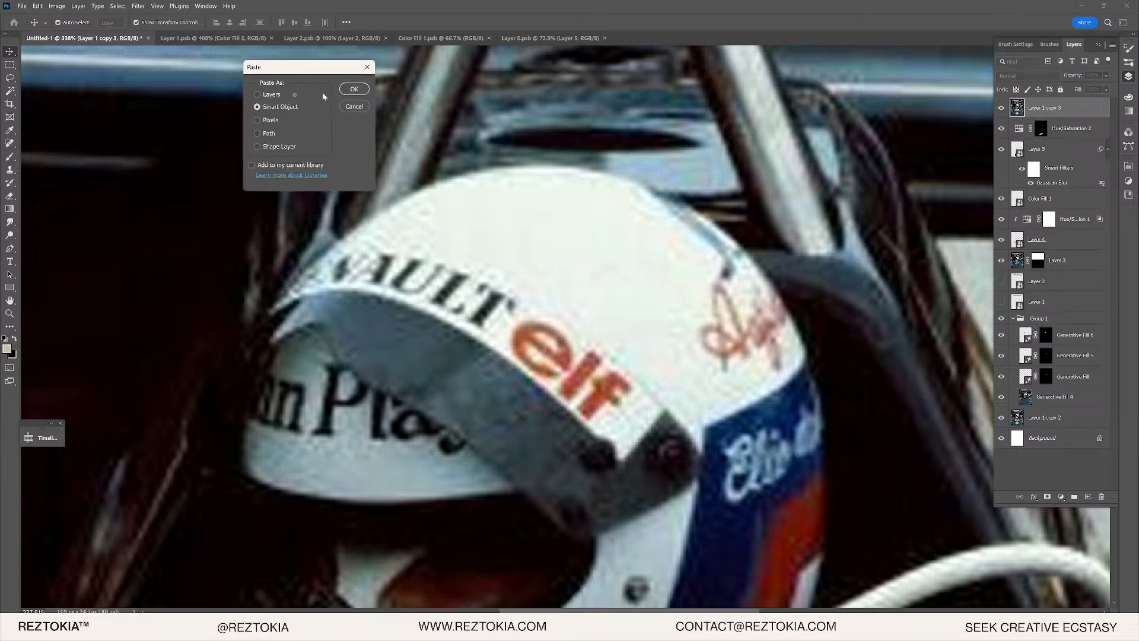
key(Return)
key(Return)
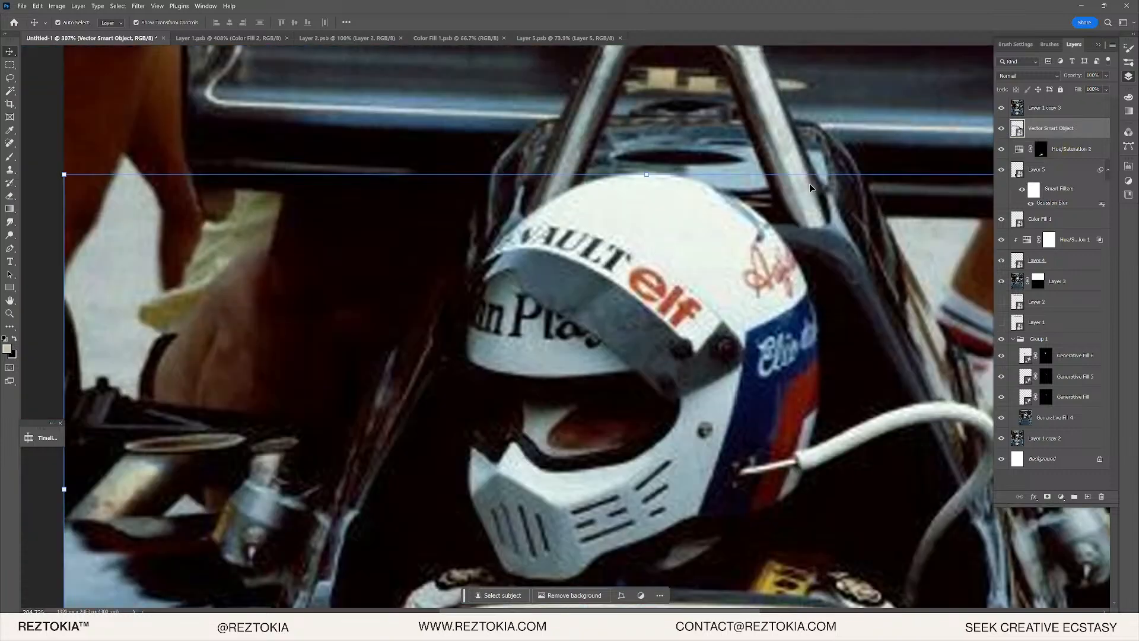
scroll(811, 189, down, 5)
scroll(767, 295, down, 5)
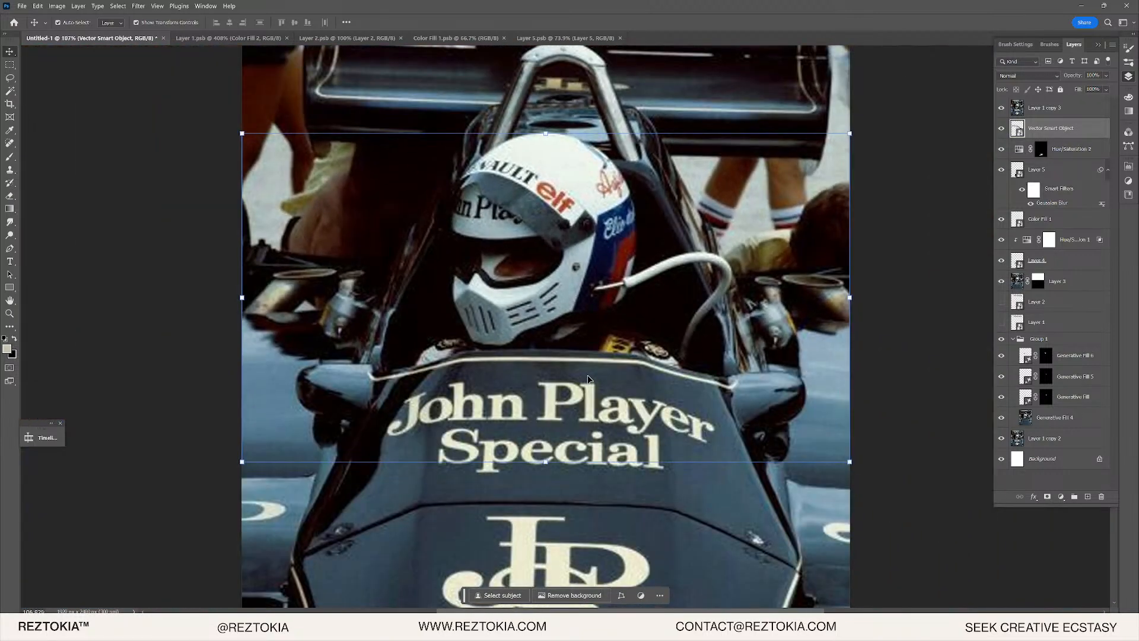
click(593, 288)
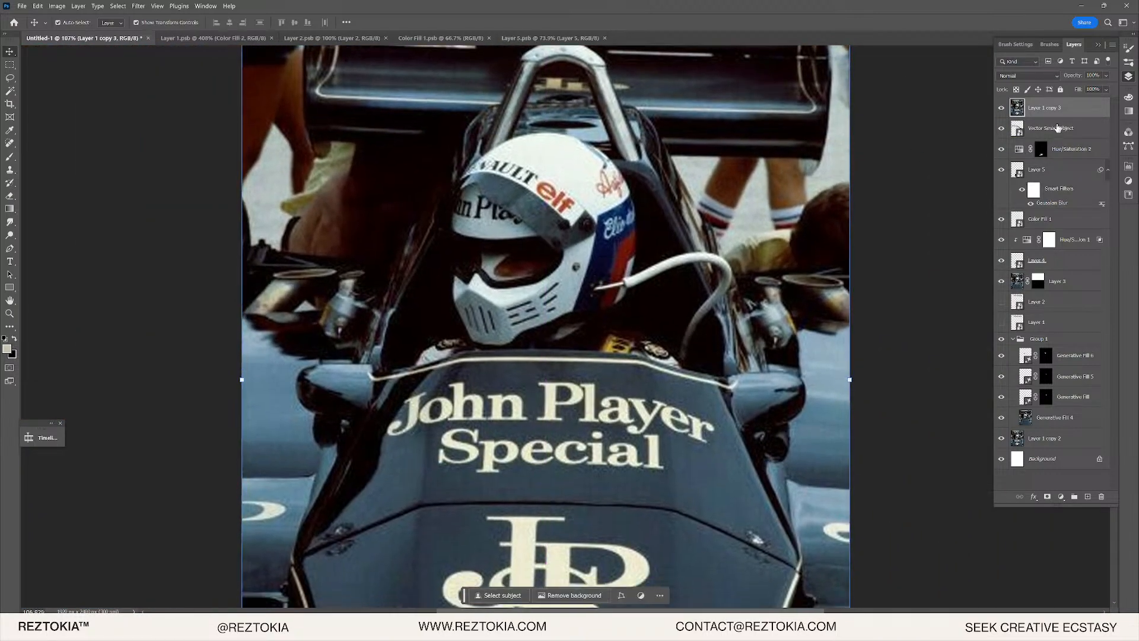
click(1001, 108)
- Scale the REZTOKIA text to about 18.54% and fit it along the helmet visor
click(561, 187)
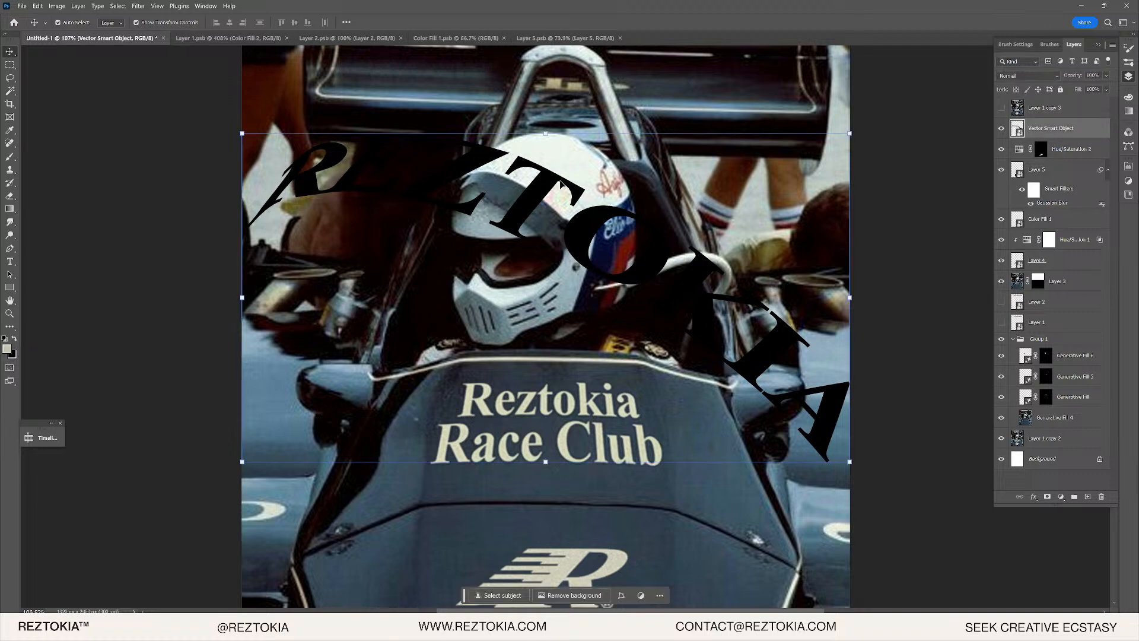
drag(550, 137, 551, 269)
drag(550, 285, 528, 180)
scroll(535, 182, up, 11)
scroll(570, 202, up, 5)
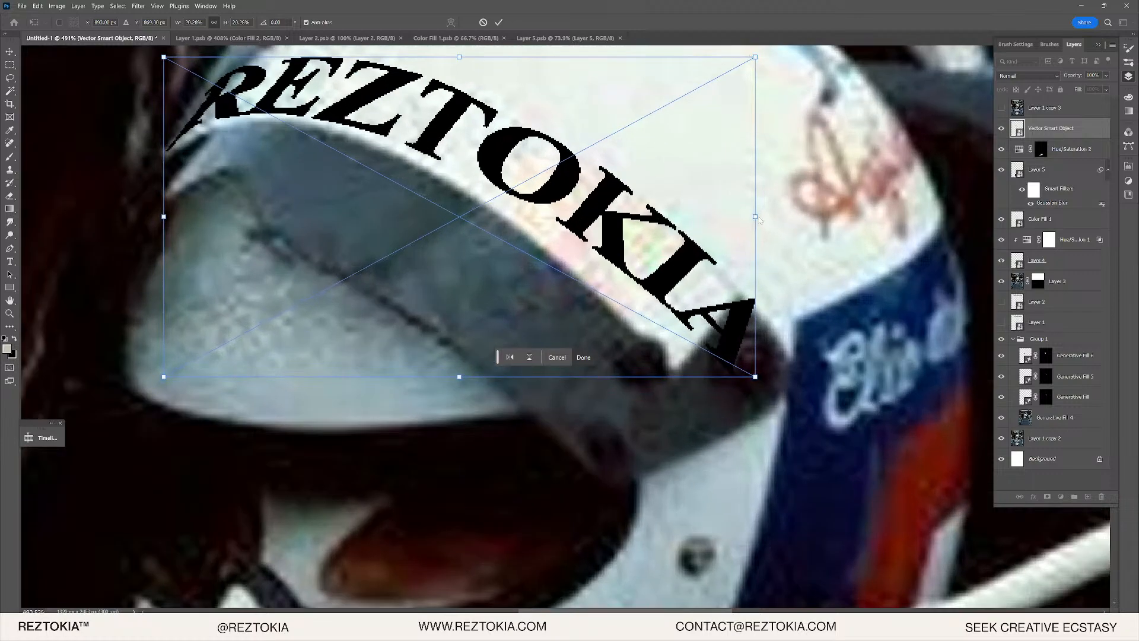
drag(757, 217, 708, 209)
mouse_move(634, 260)
mouse_down()
mouse_move(637, 236)
mouse_move(631, 245)
mouse_up()
scroll(534, 184, up, 1)
scroll(532, 182, down, 5)
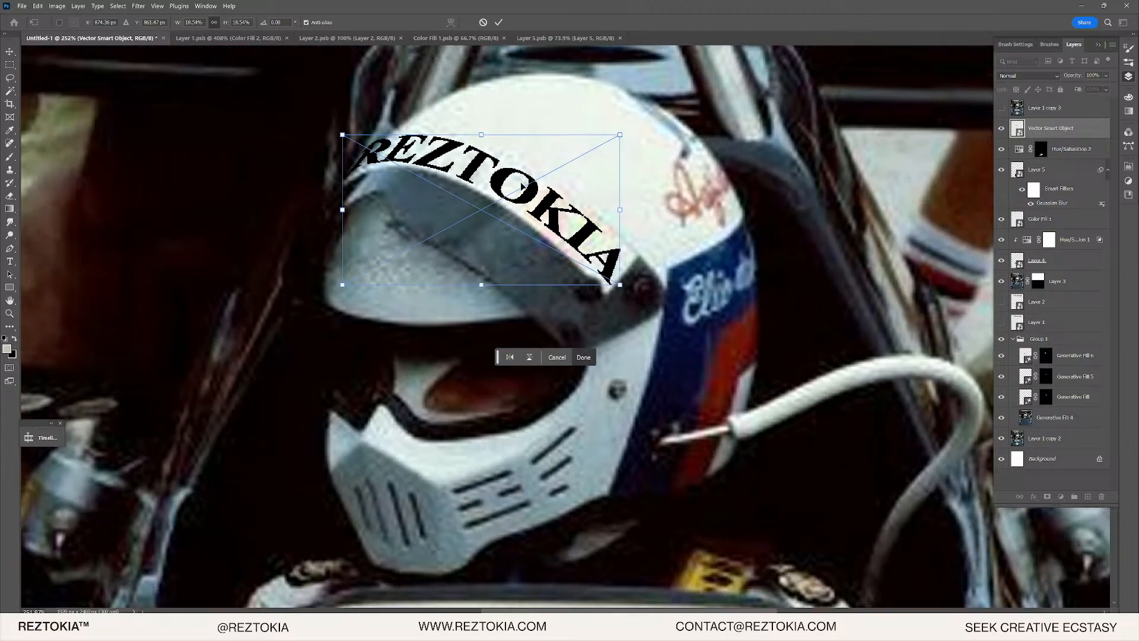
key(Return)
scroll(522, 188, down, 5)
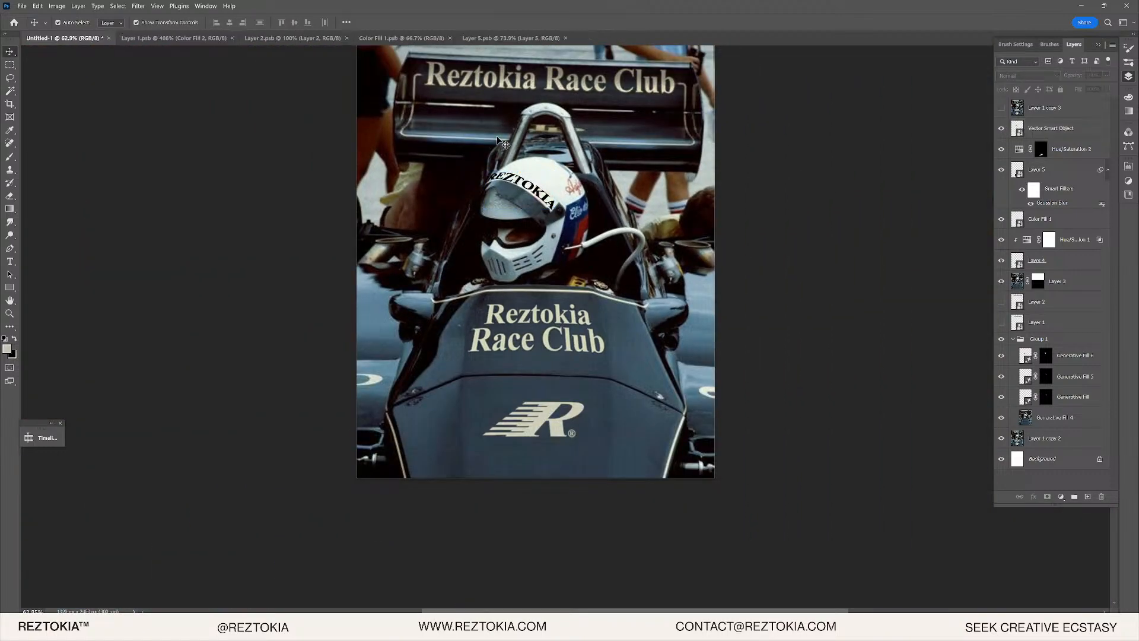
- Add a white layer mask to the REZTOKIA smart object layer
scroll(503, 142, up, 7)
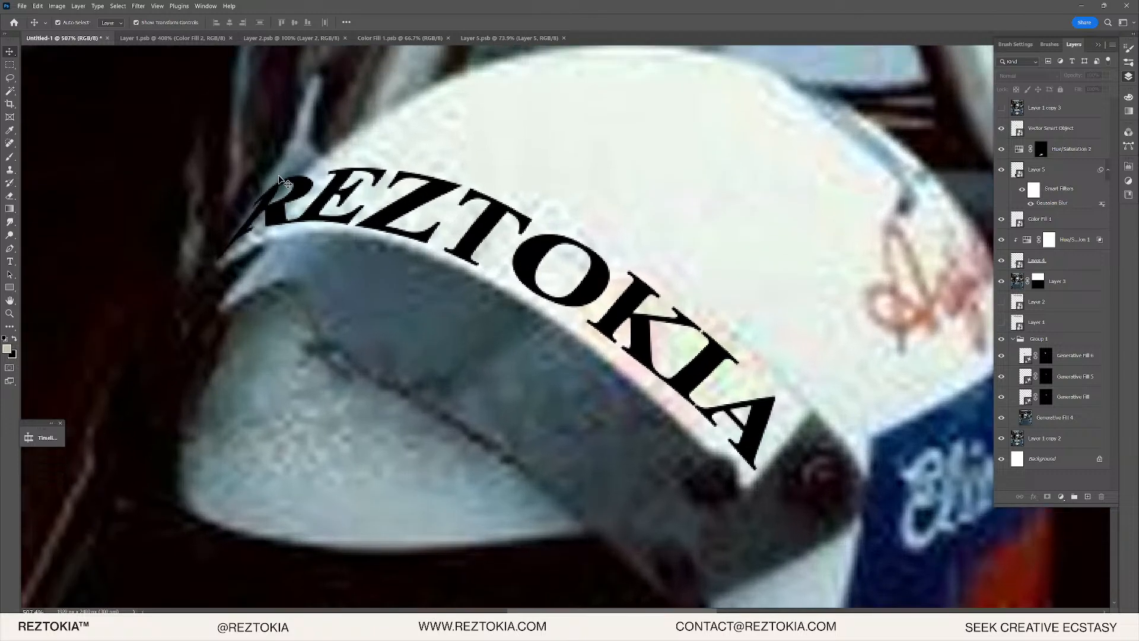
scroll(291, 202, up, 1)
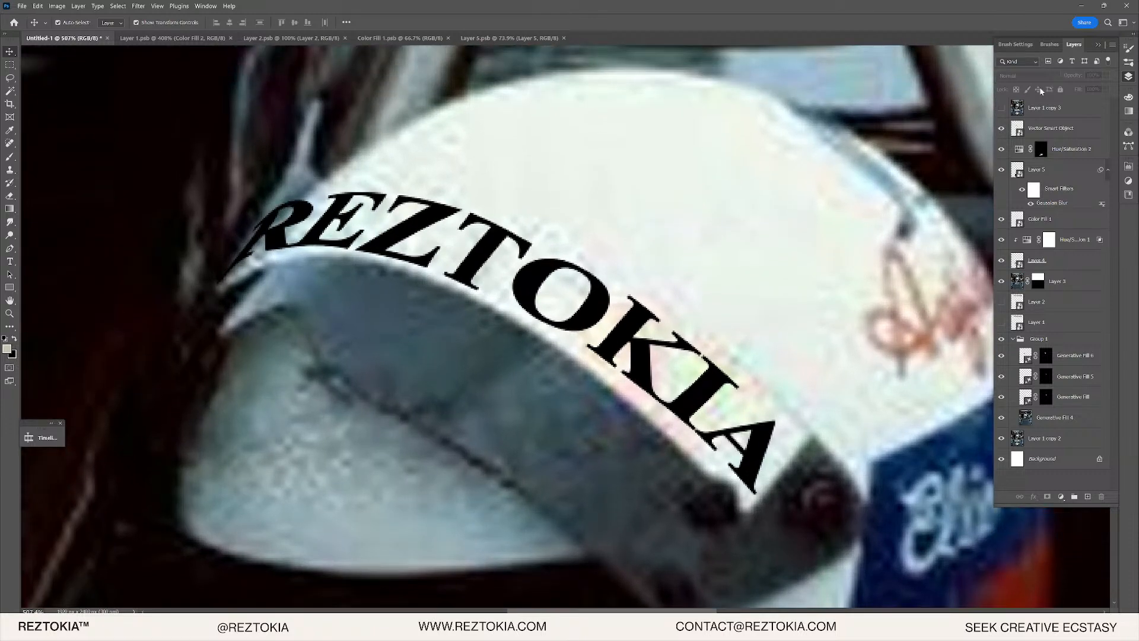
click(1040, 128)
click(1044, 495)
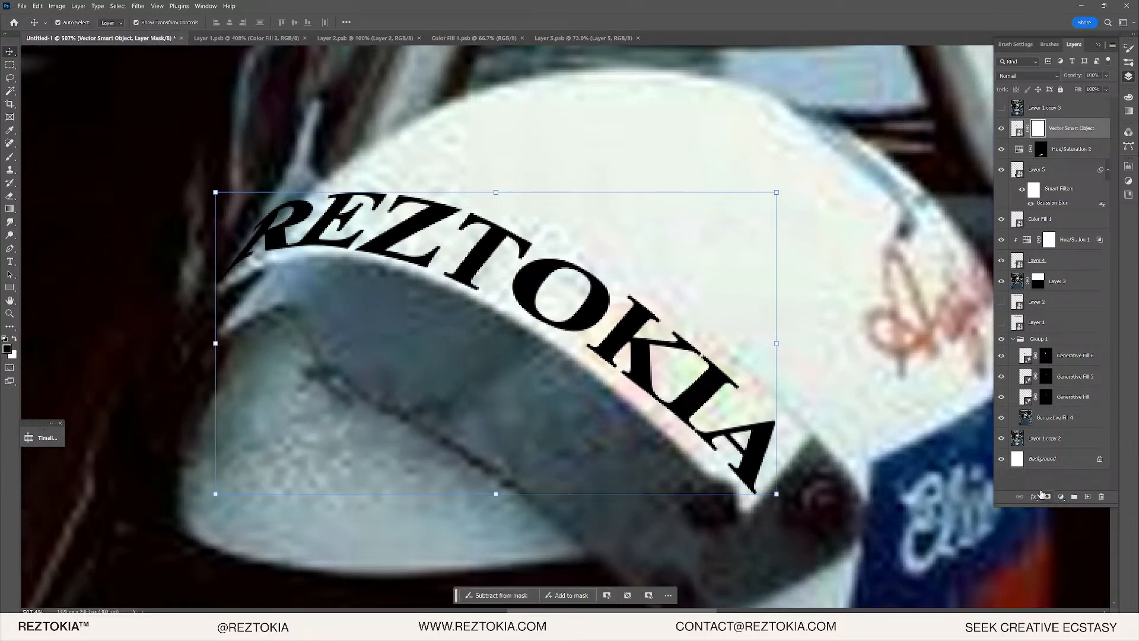
scroll(261, 237, up, 2)
- Paint out the left part of the R on the mask with a hard round brush
key(b)
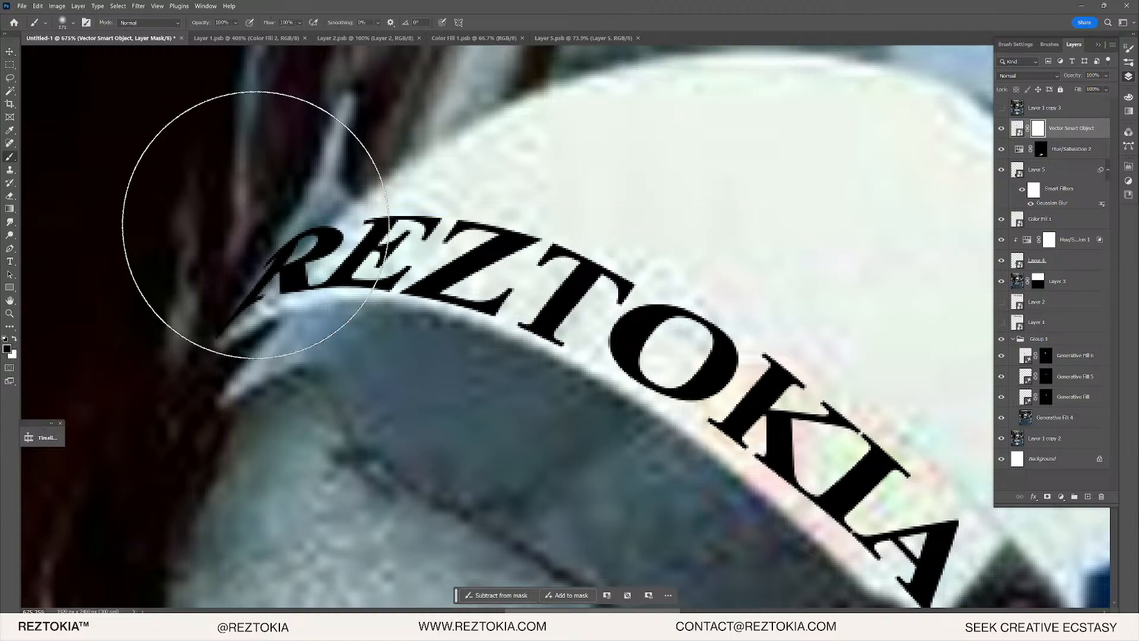
click(1049, 45)
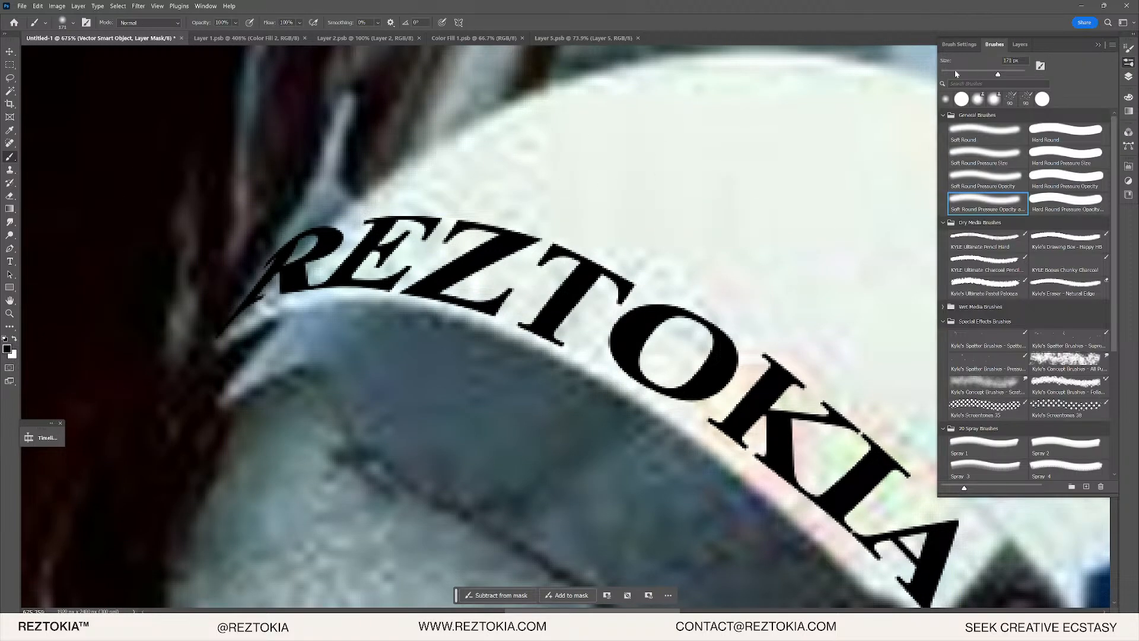
click(1058, 130)
scroll(178, 243, up, 2)
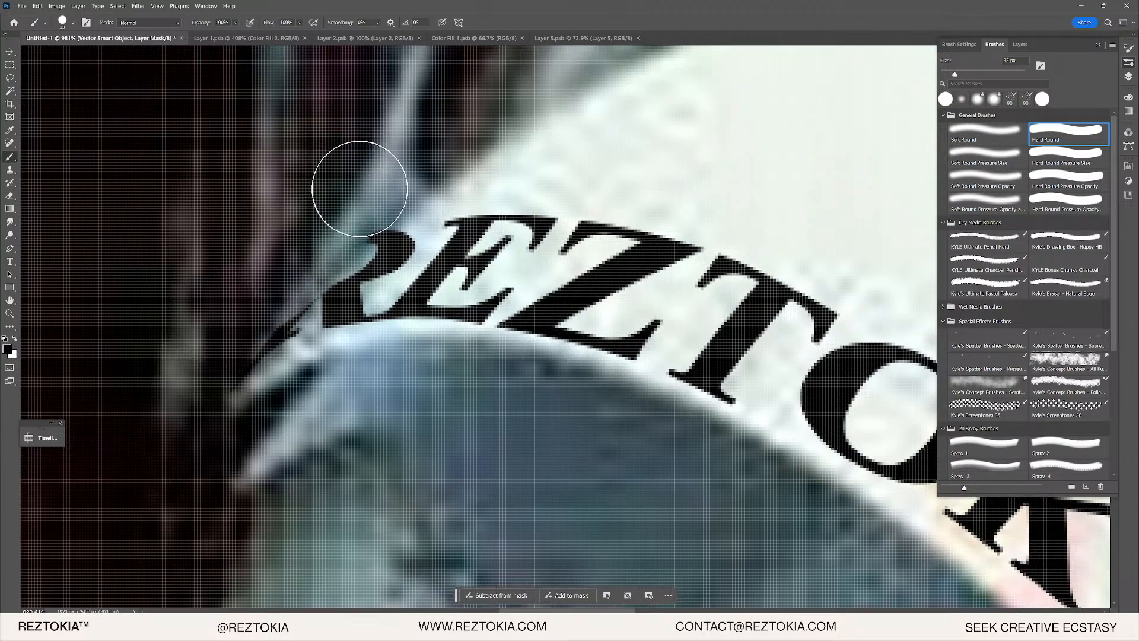
drag(331, 222, 202, 341)
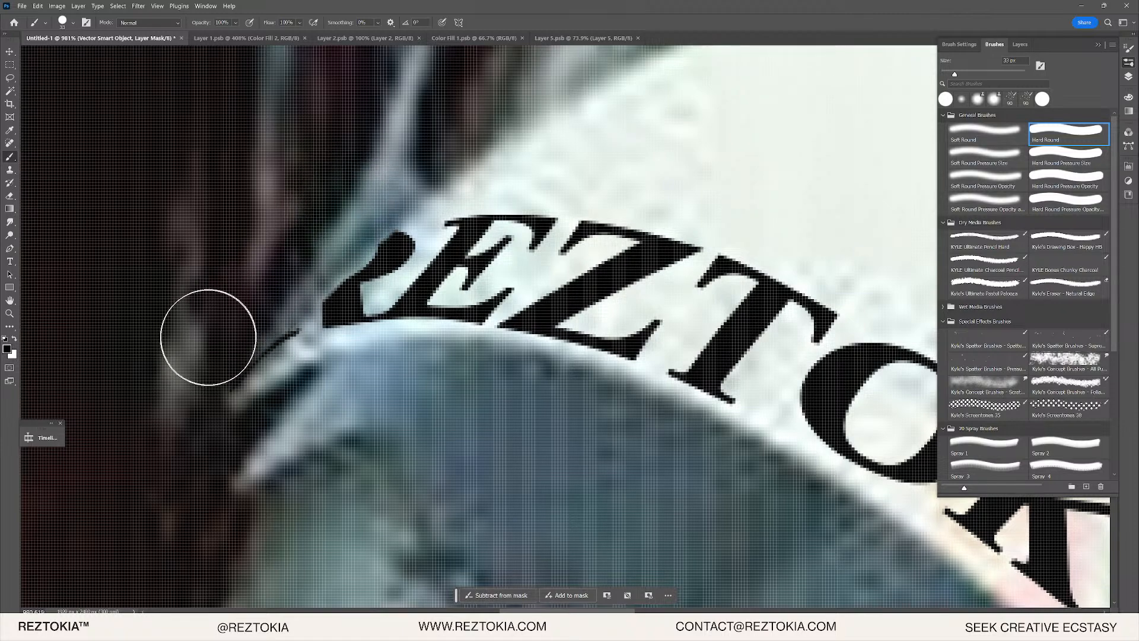
click(1002, 204)
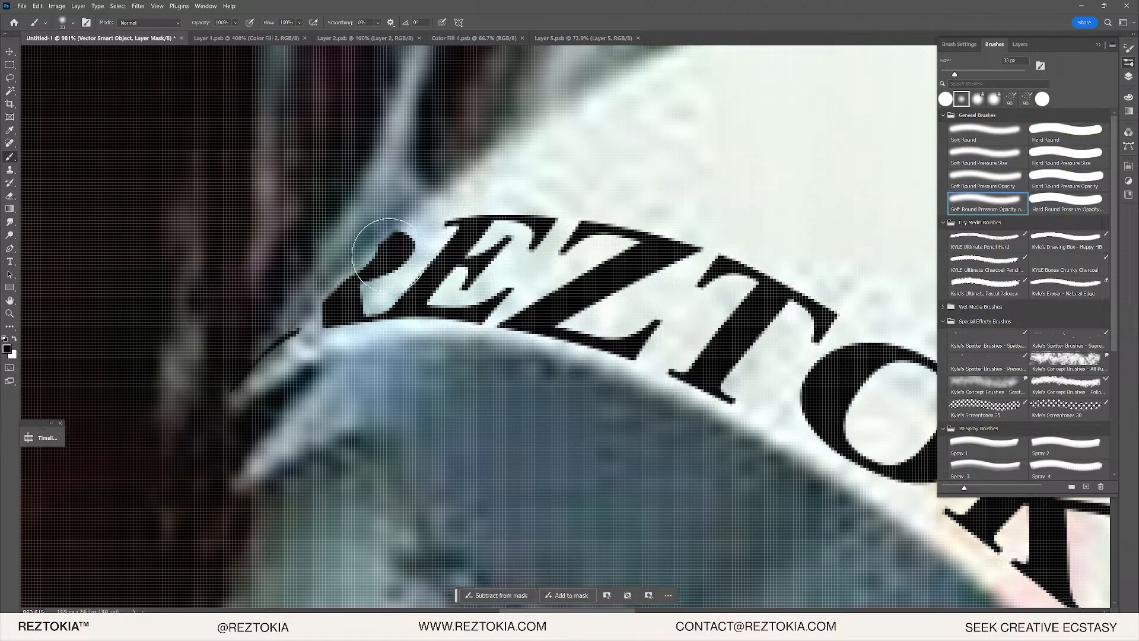
drag(389, 256, 318, 333)
key(ctrl+z)
- Refine the mask to hide the R's left side and top and slightly fade its stem
key(c)
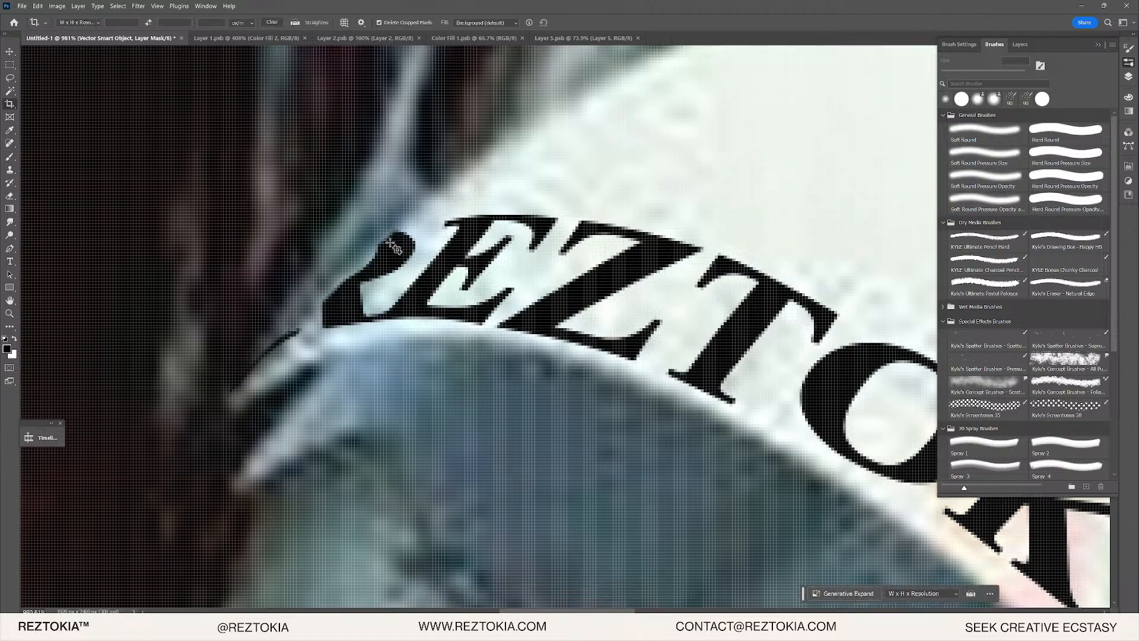
key(x)
key(b)
drag(393, 252, 275, 352)
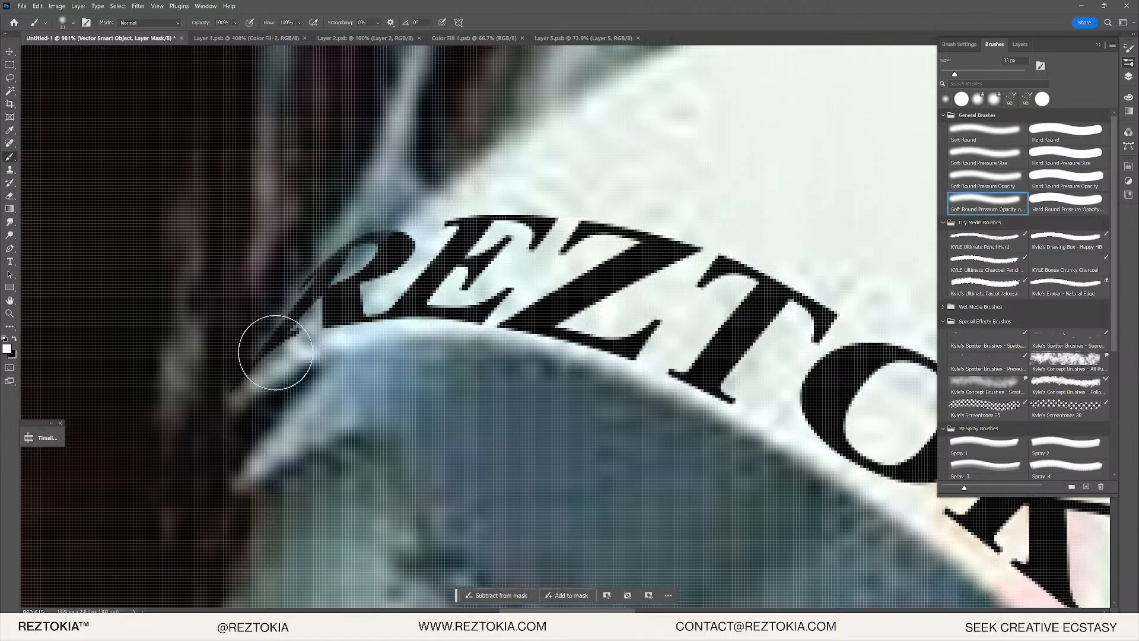
key(x)
mouse_move(329, 226)
mouse_down()
mouse_move(260, 307)
mouse_move(361, 203)
mouse_move(334, 221)
mouse_up()
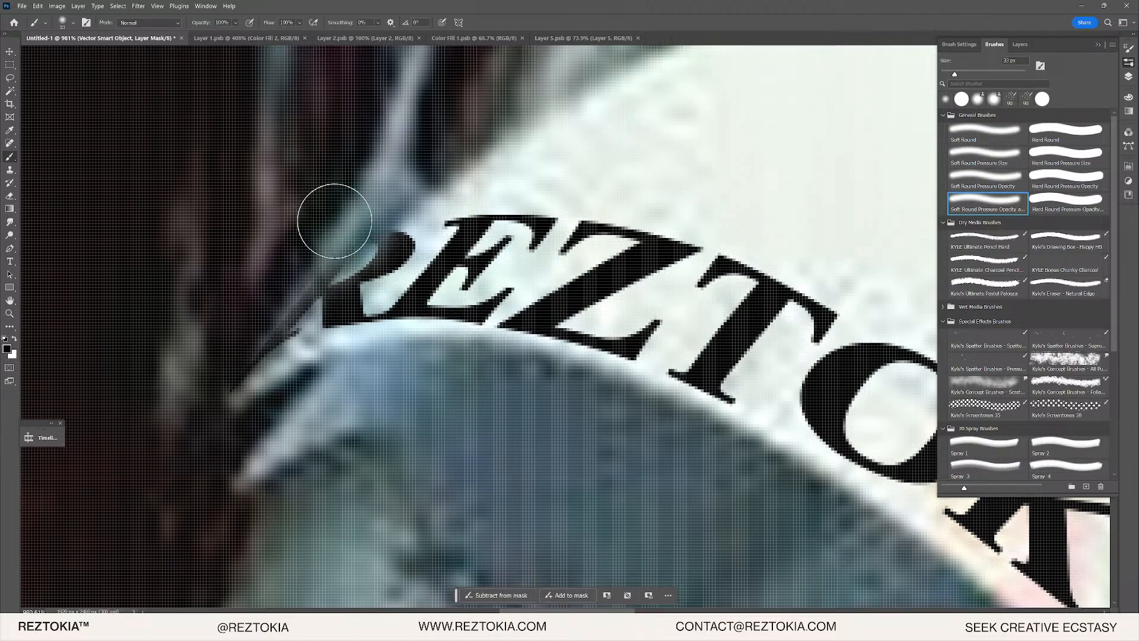
drag(240, 303, 246, 287)
mouse_move(362, 311)
mouse_down()
mouse_move(361, 246)
mouse_move(406, 197)
mouse_move(341, 160)
mouse_move(277, 175)
mouse_move(338, 147)
mouse_move(274, 219)
mouse_up()
key(x)
key(x)
- Toggle Layer 1 copy 3 to compare the lettering, then select the smart object's content thumbnail
scroll(225, 328, down, 10)
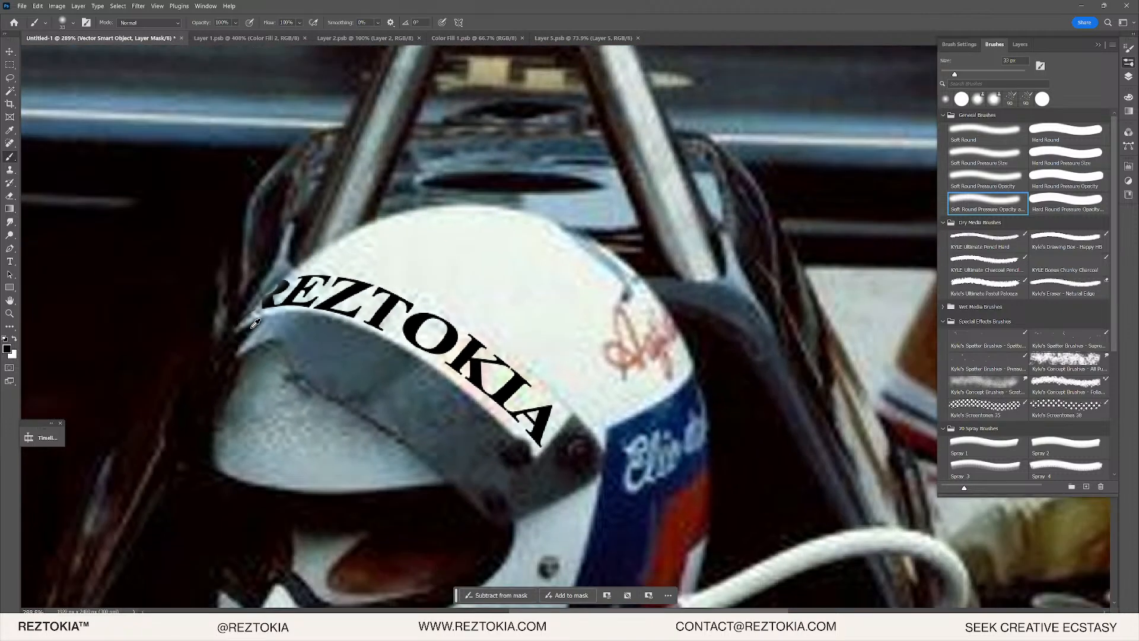
scroll(255, 324, down, 3)
scroll(354, 325, down, 2)
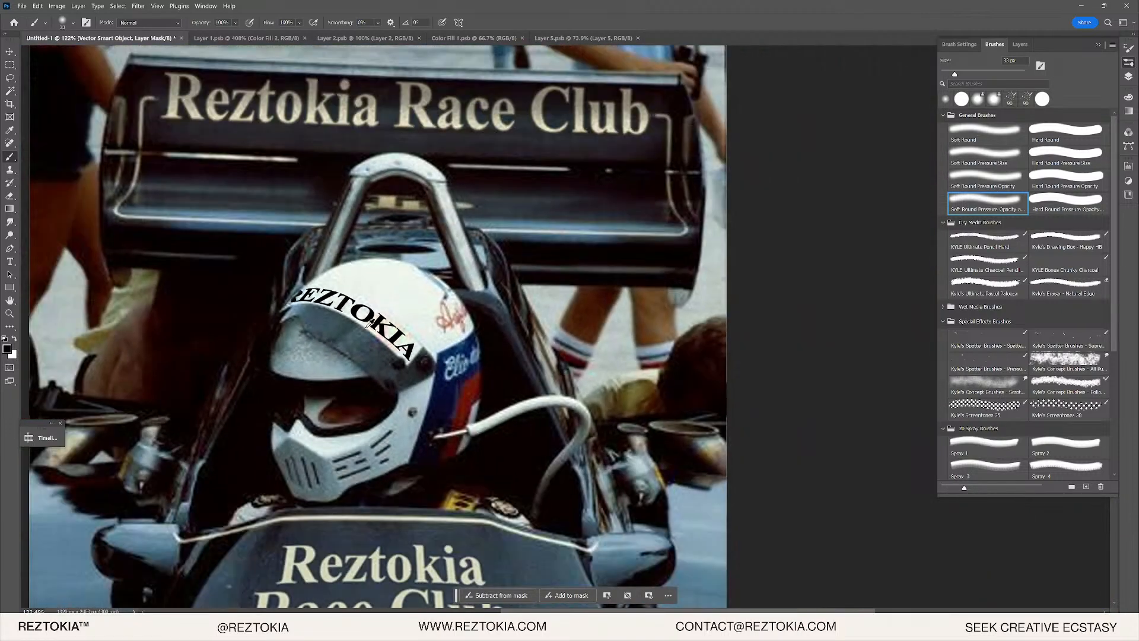
scroll(368, 323, up, 6)
key(v)
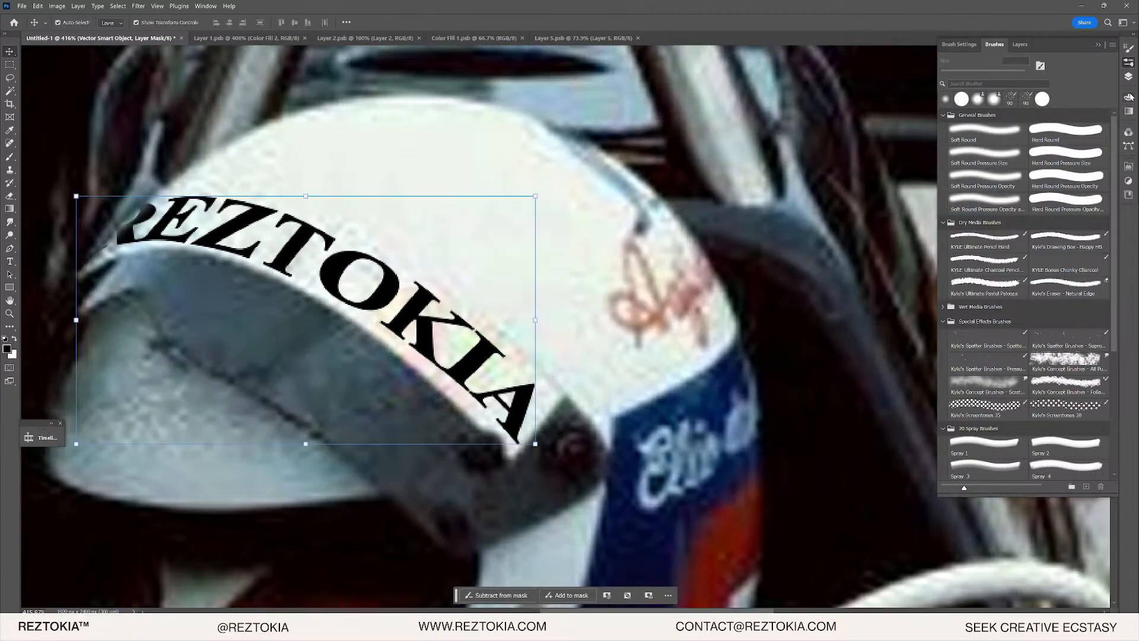
click(1129, 77)
click(1003, 108)
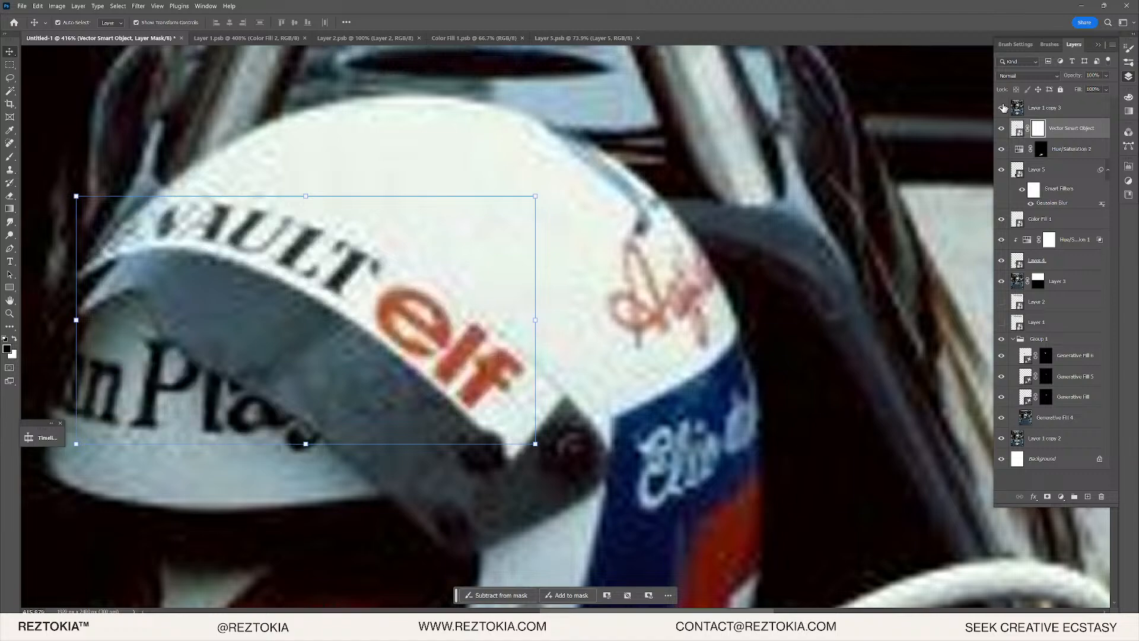
scroll(299, 272, up, 8)
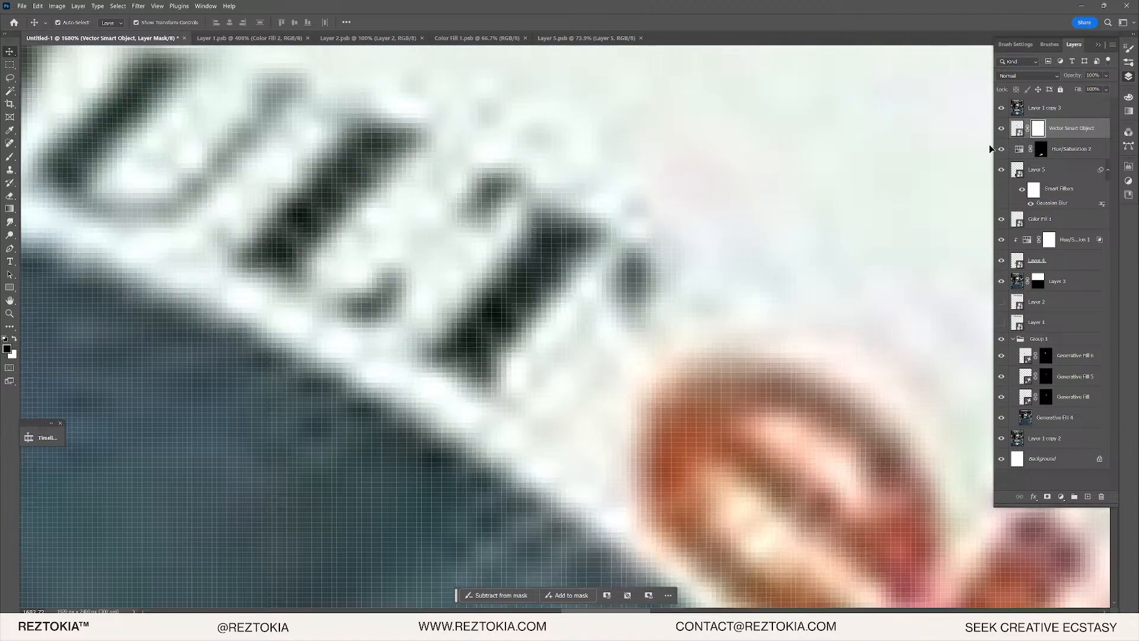
click(1002, 108)
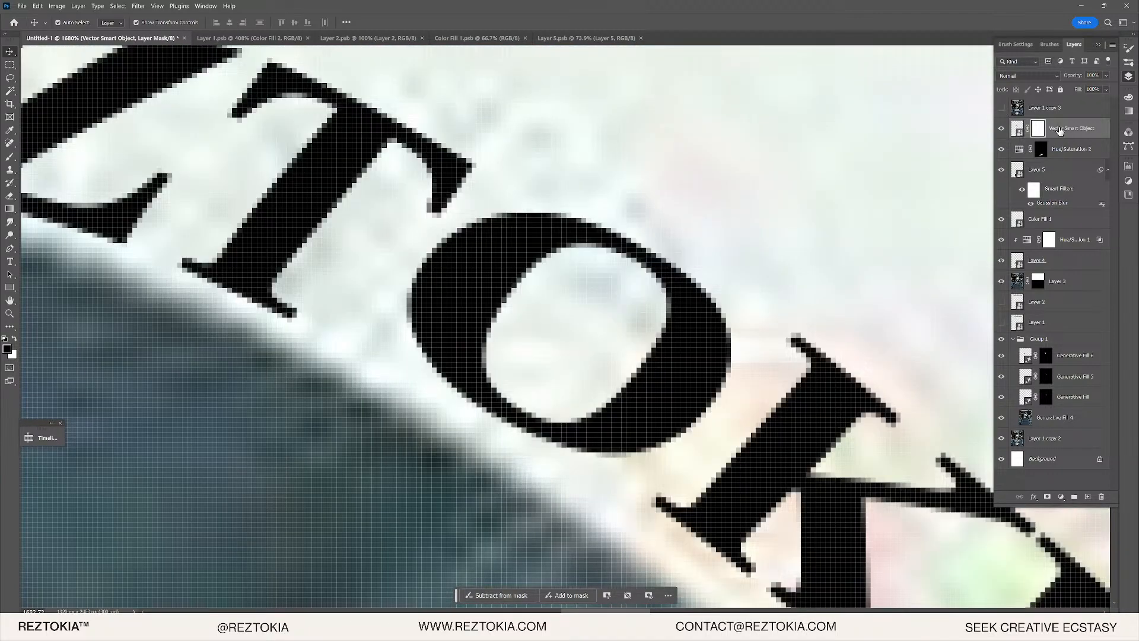
click(1099, 126)
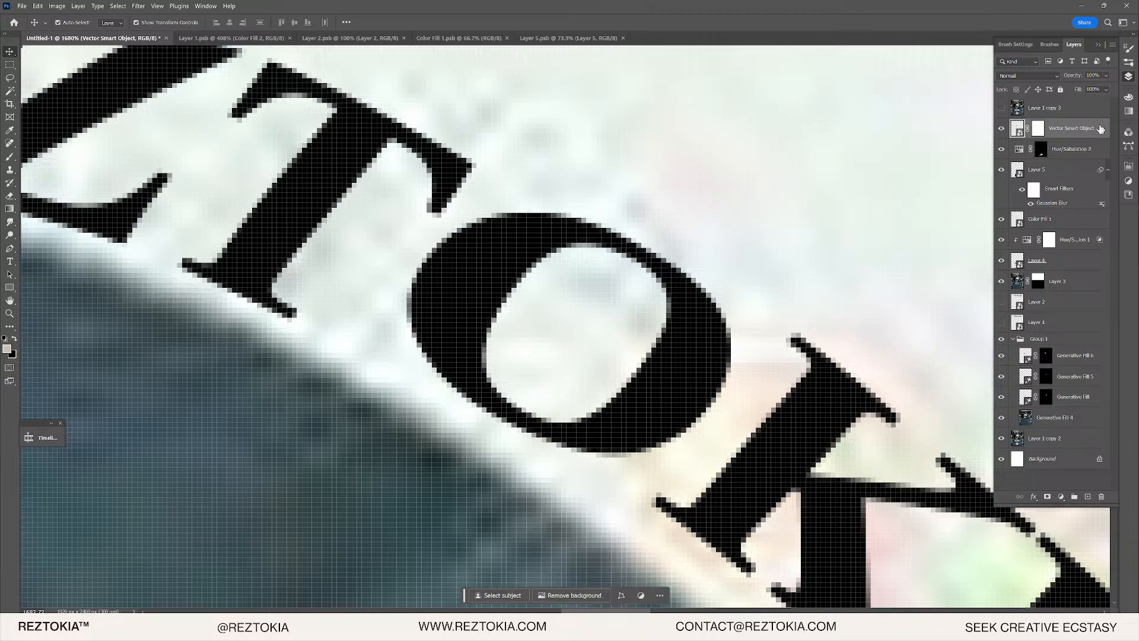
- Apply a 2.9-pixel Gaussian Blur to the REZTOKIA smart object
double_click(1101, 128)
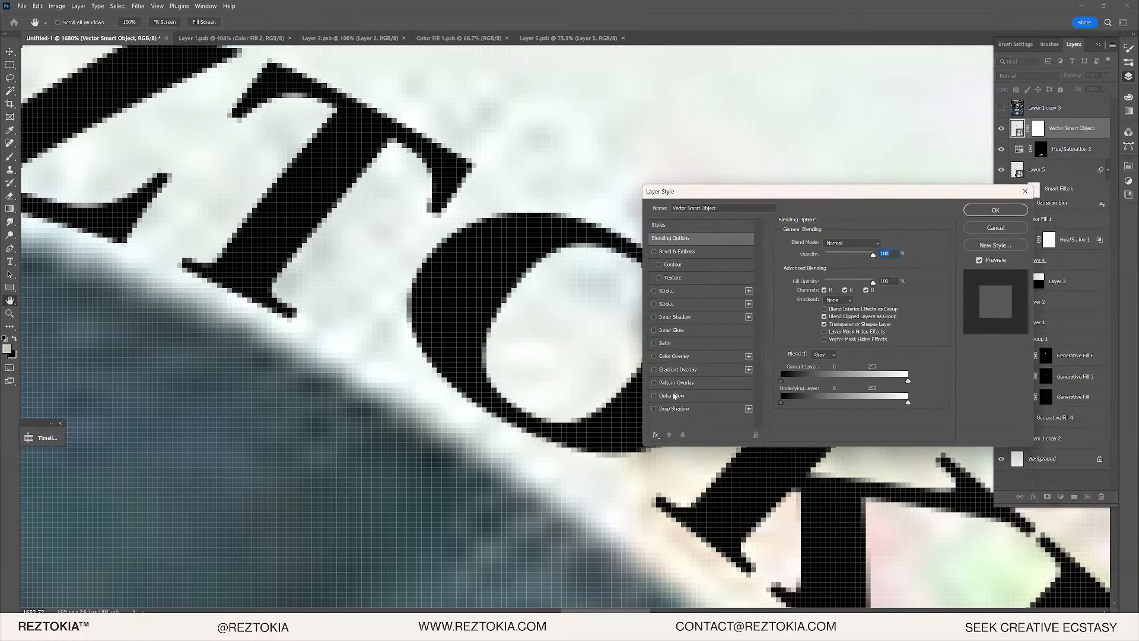
click(996, 228)
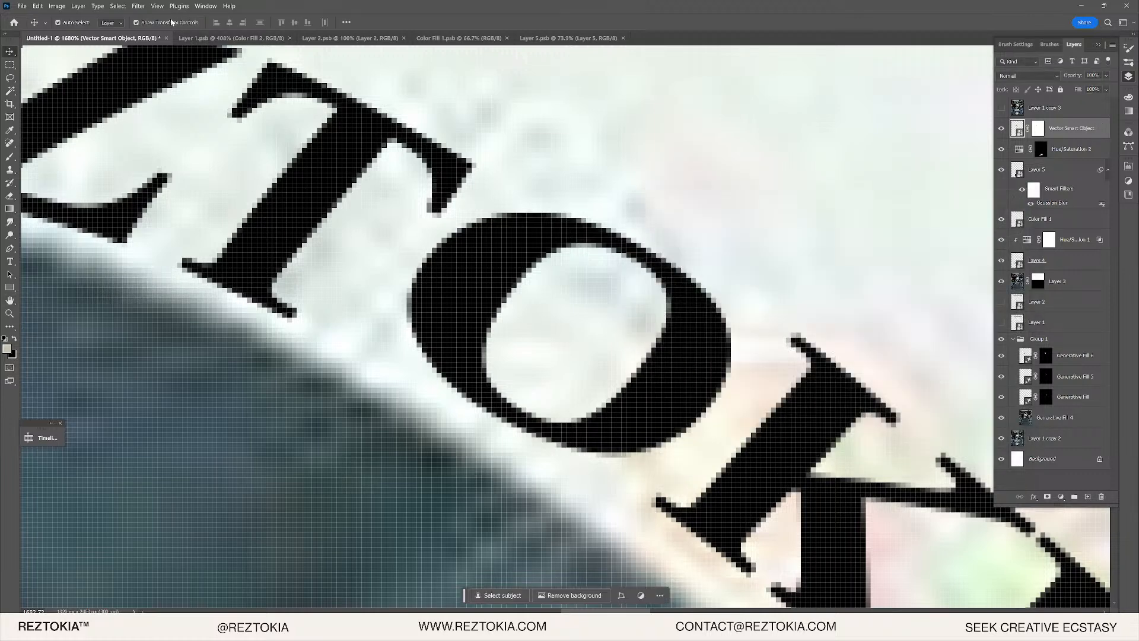
click(118, 6)
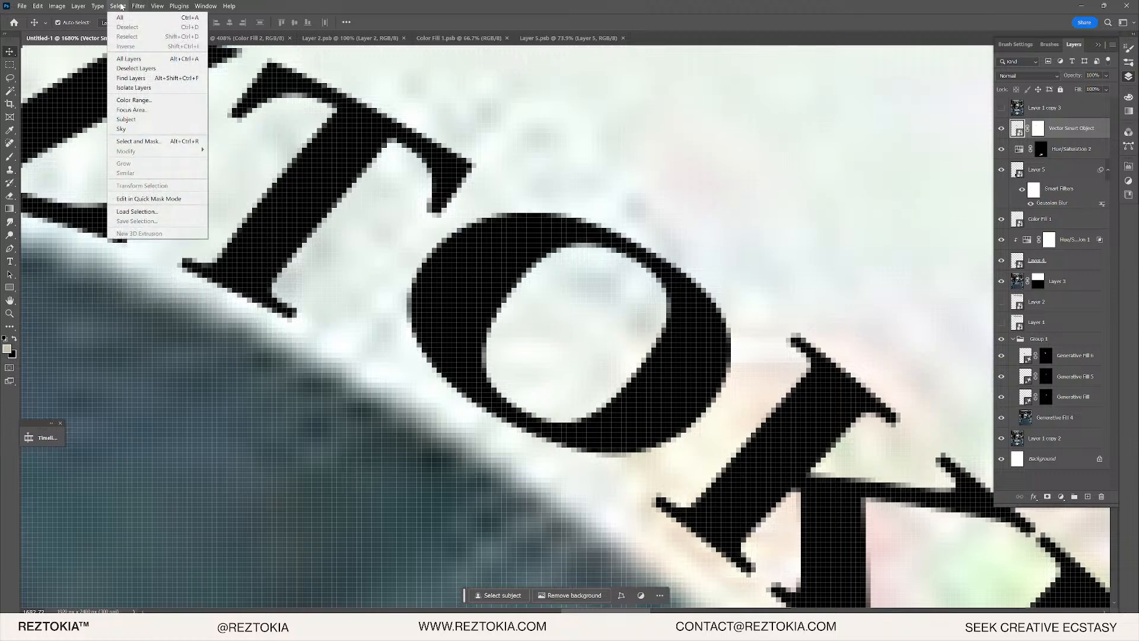
click(138, 6)
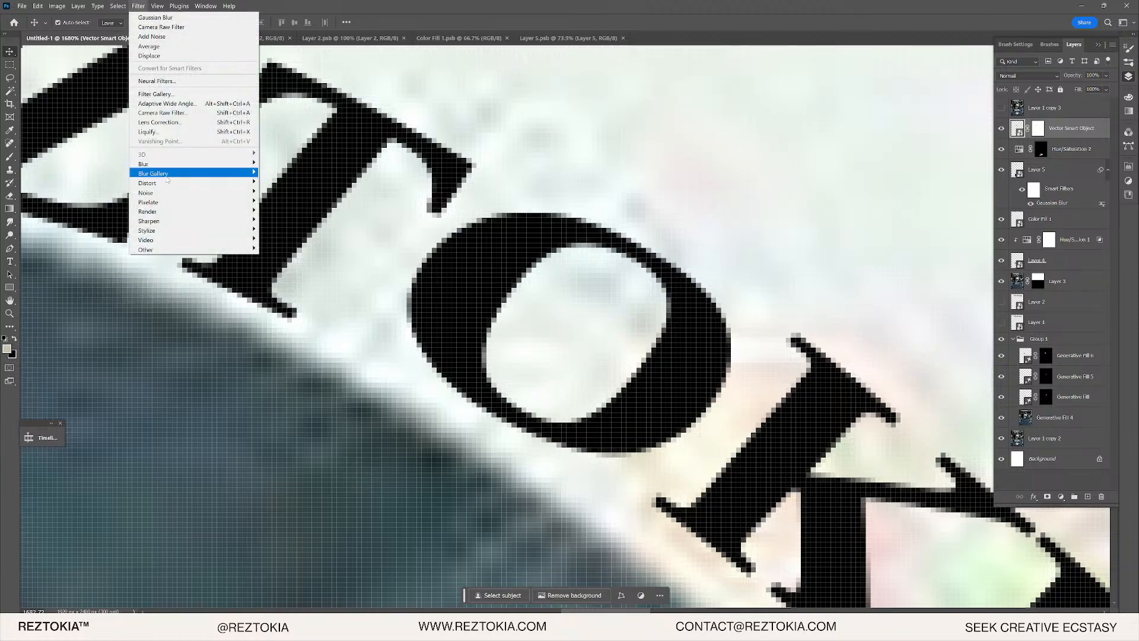
mouse_move(216, 165)
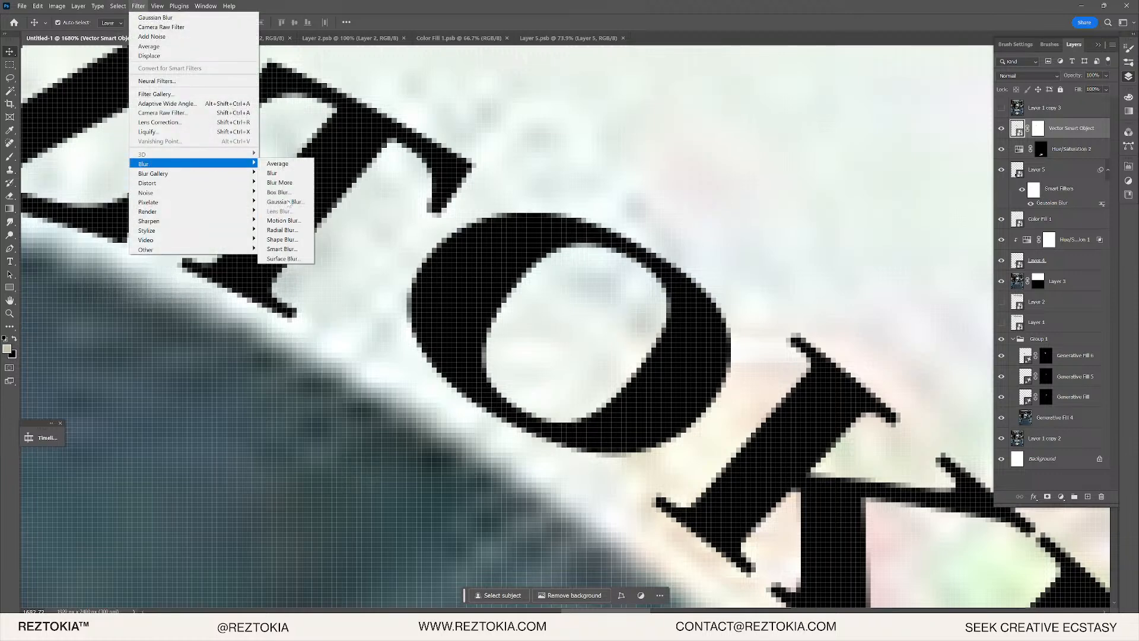
click(285, 202)
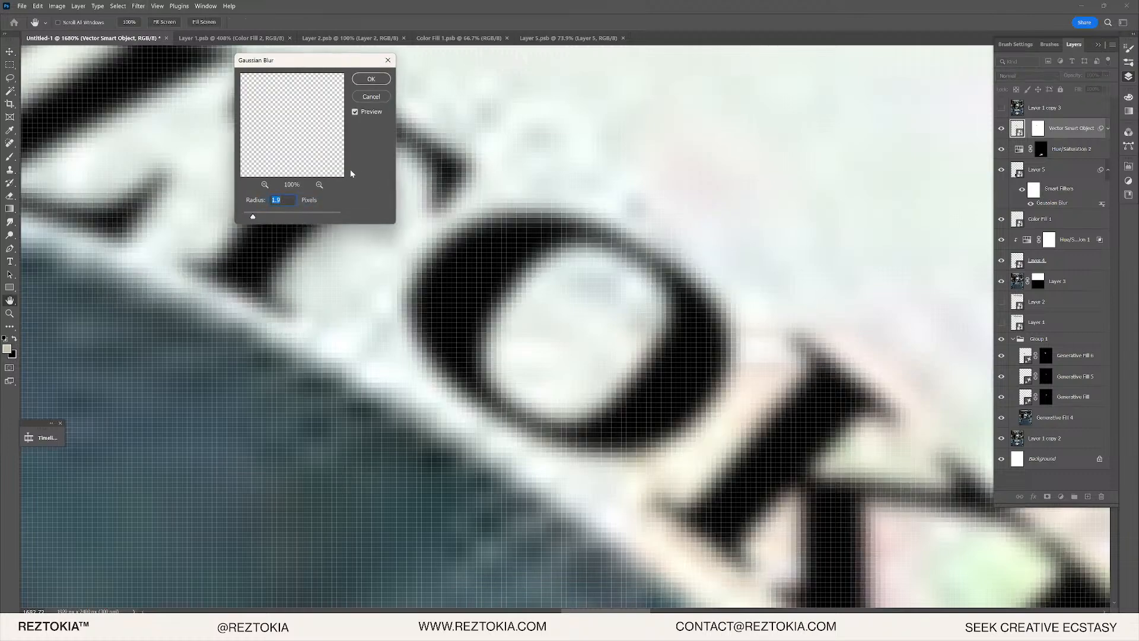
key(shift+Up)
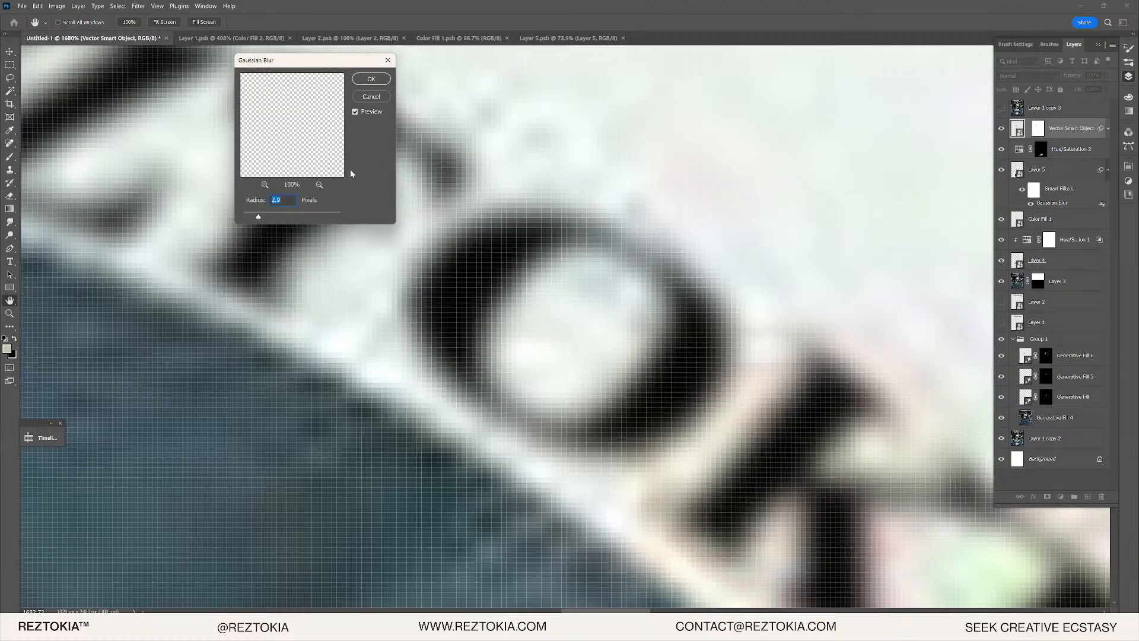
key(shift+Down)
click(382, 83)
- Toggle Layer 1 copy 3 on and off to compare the blurred lettering
scroll(505, 279, down, 10)
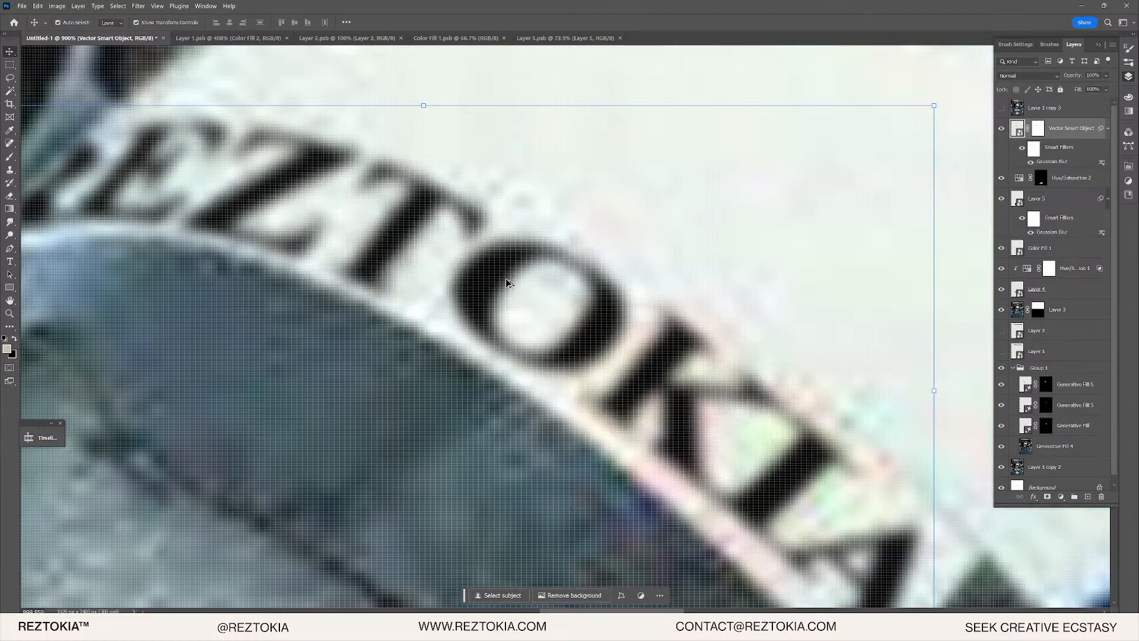
scroll(497, 279, up, 9)
scroll(447, 297, up, 1)
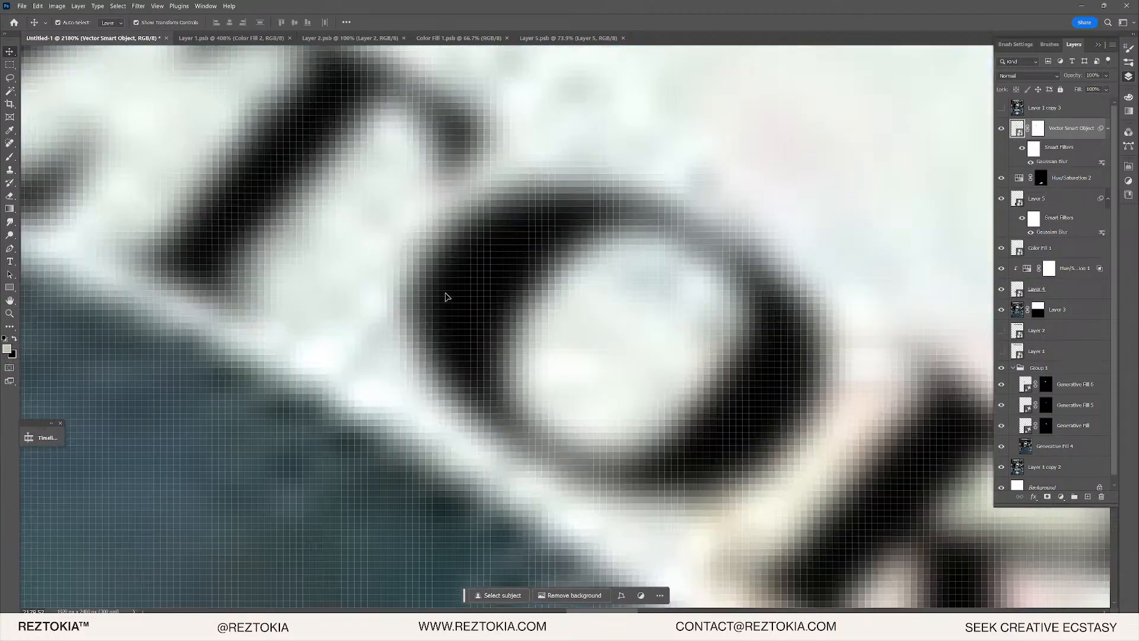
scroll(458, 310, down, 4)
click(1003, 109)
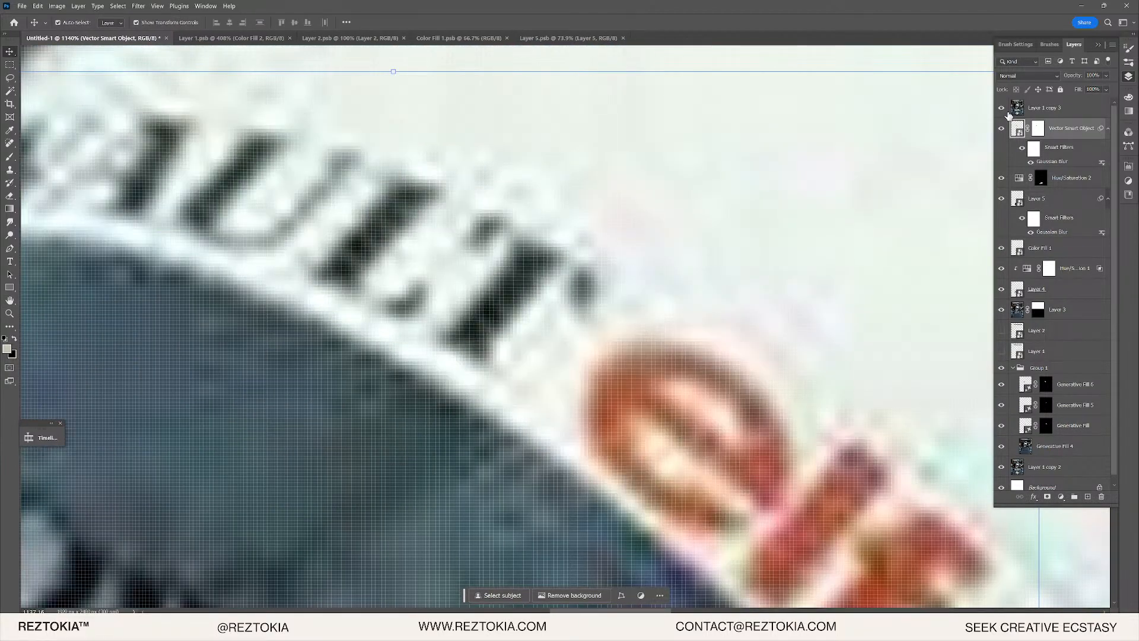
click(1002, 108)
scroll(656, 260, up, 2)
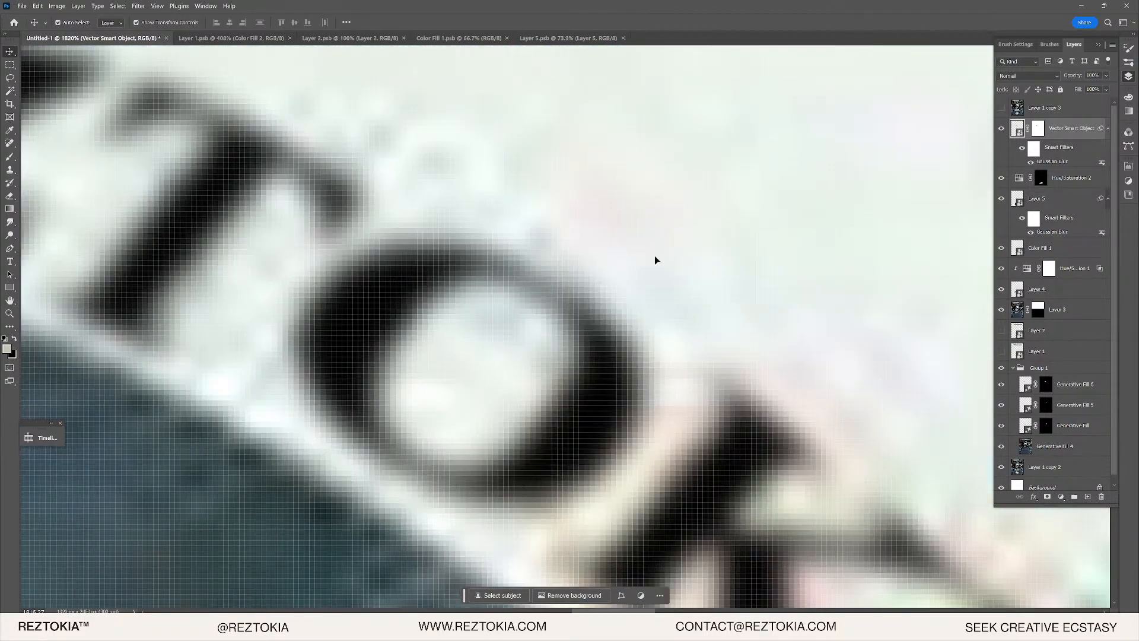
- Give the REZTOKIA layer an Inner Glow with 100% noise and lower its fill to 36%
double_click(1090, 139)
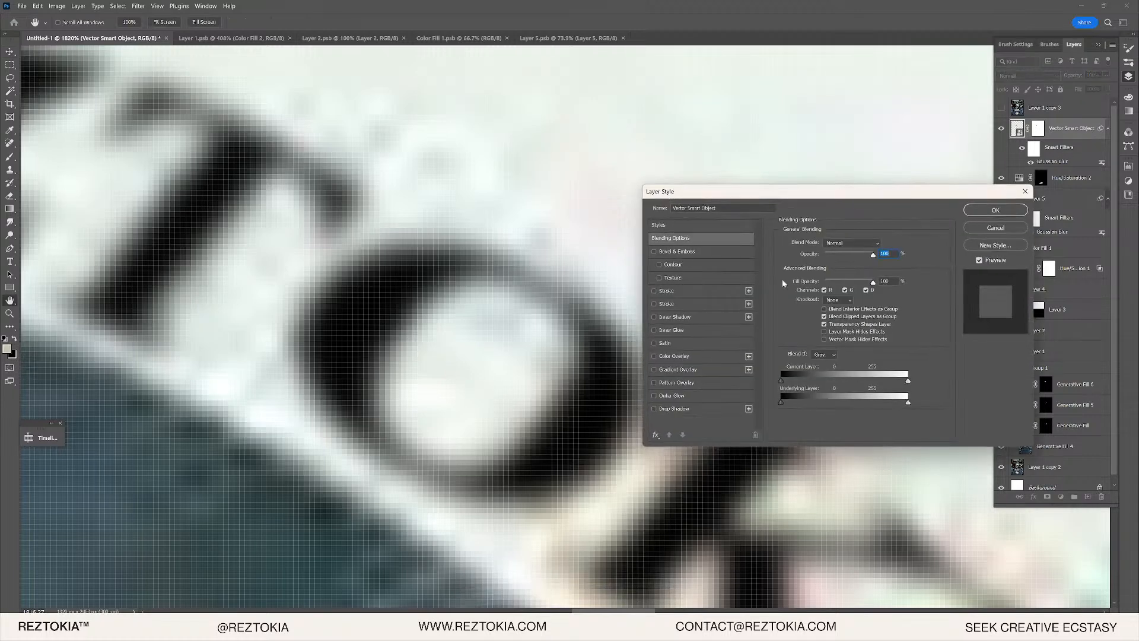
click(675, 318)
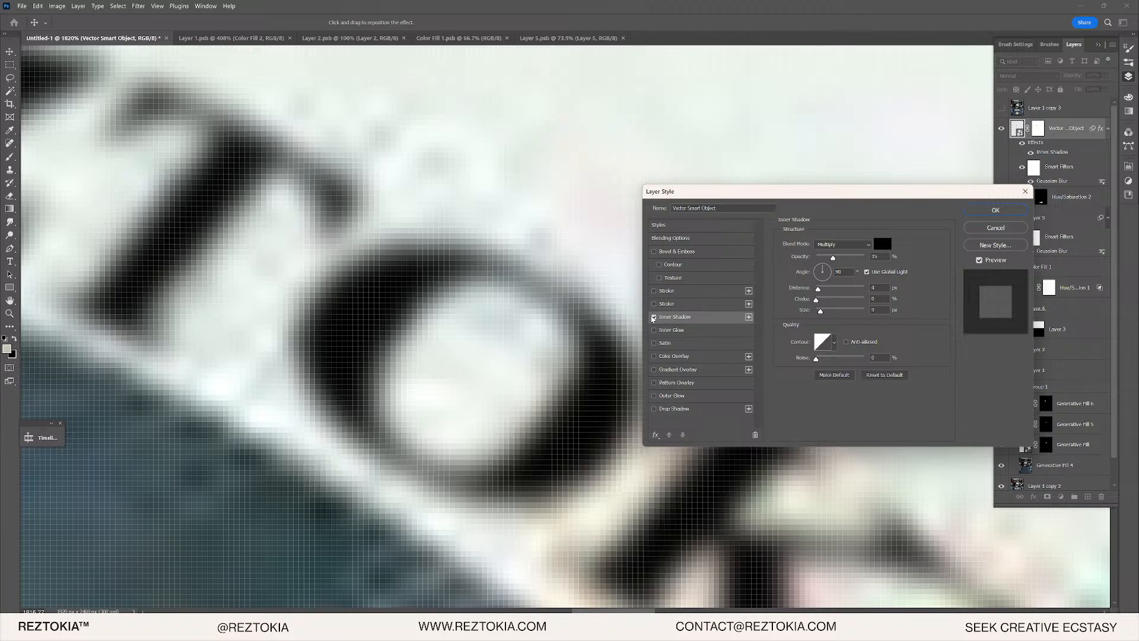
click(654, 317)
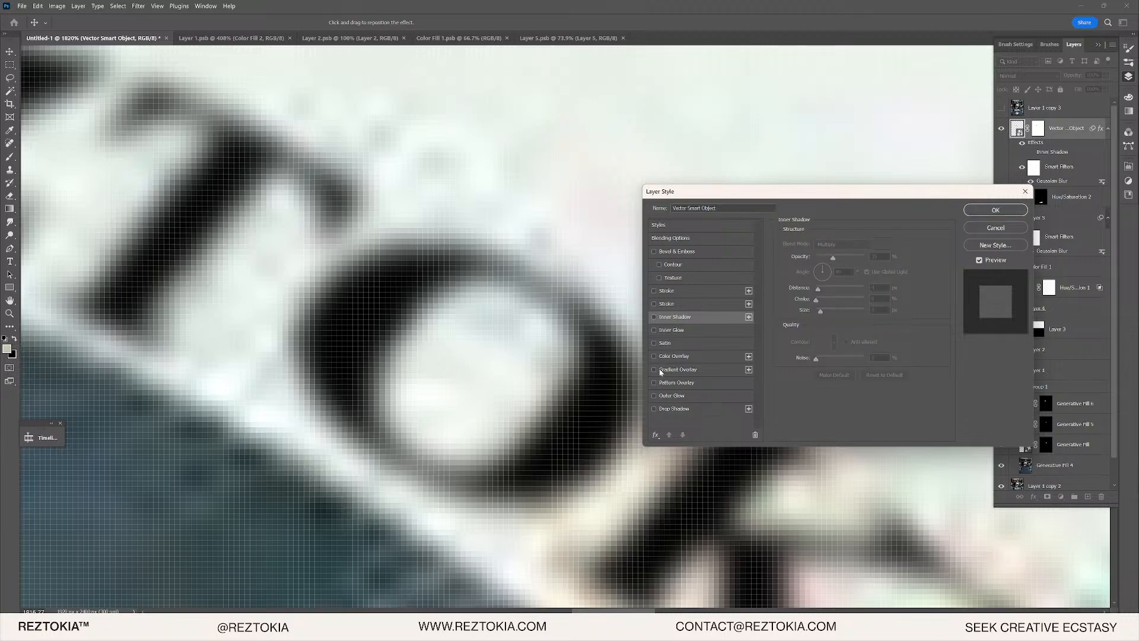
click(667, 332)
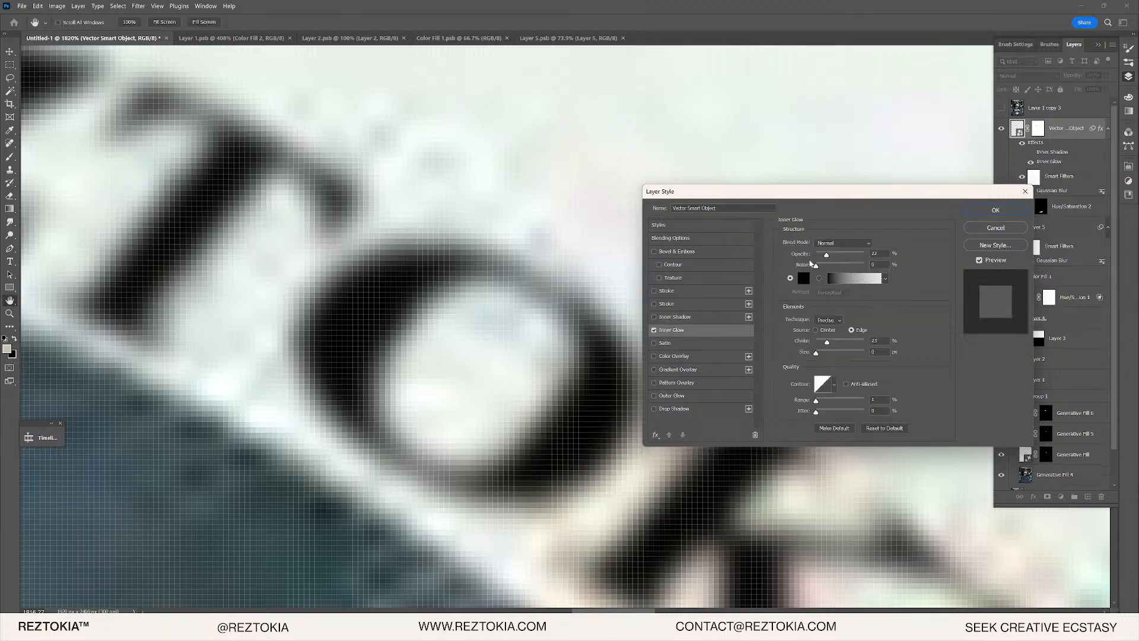
drag(845, 266, 889, 247)
click(989, 212)
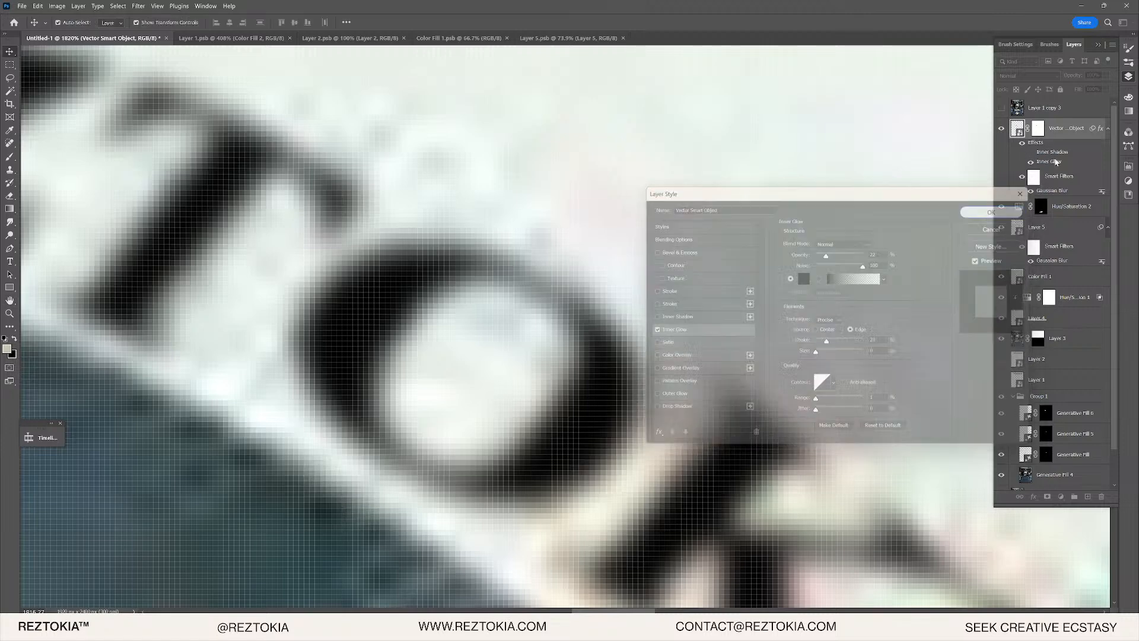
click(1105, 89)
drag(1110, 102, 1082, 104)
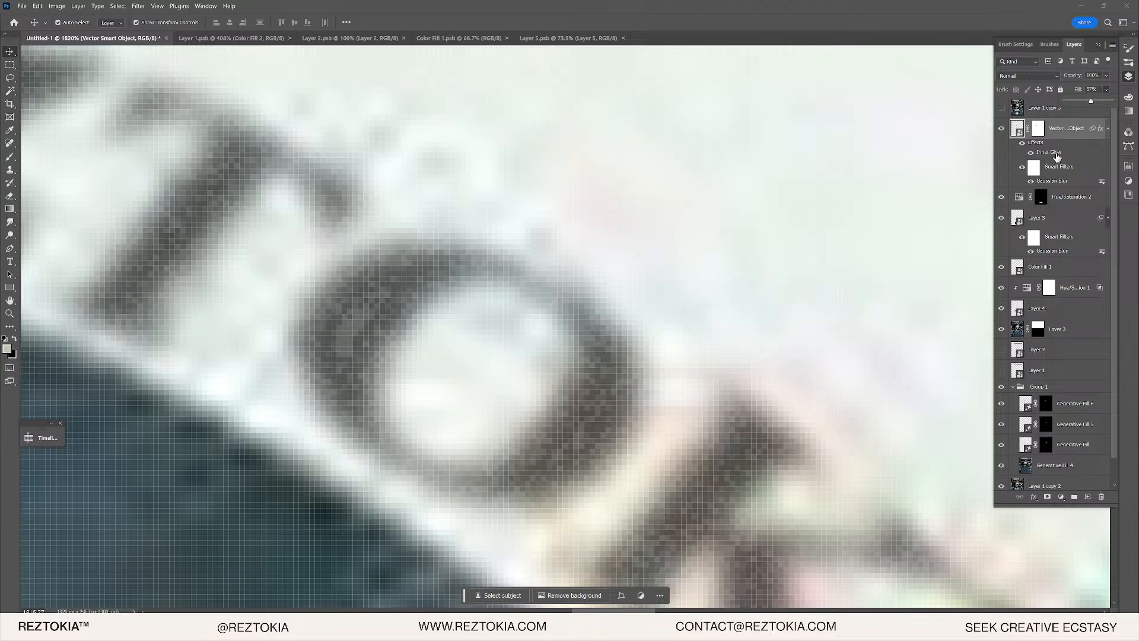
- Set the Inner Glow to 100% opacity, about 13 noise, Softer technique and Edge source
double_click(1055, 153)
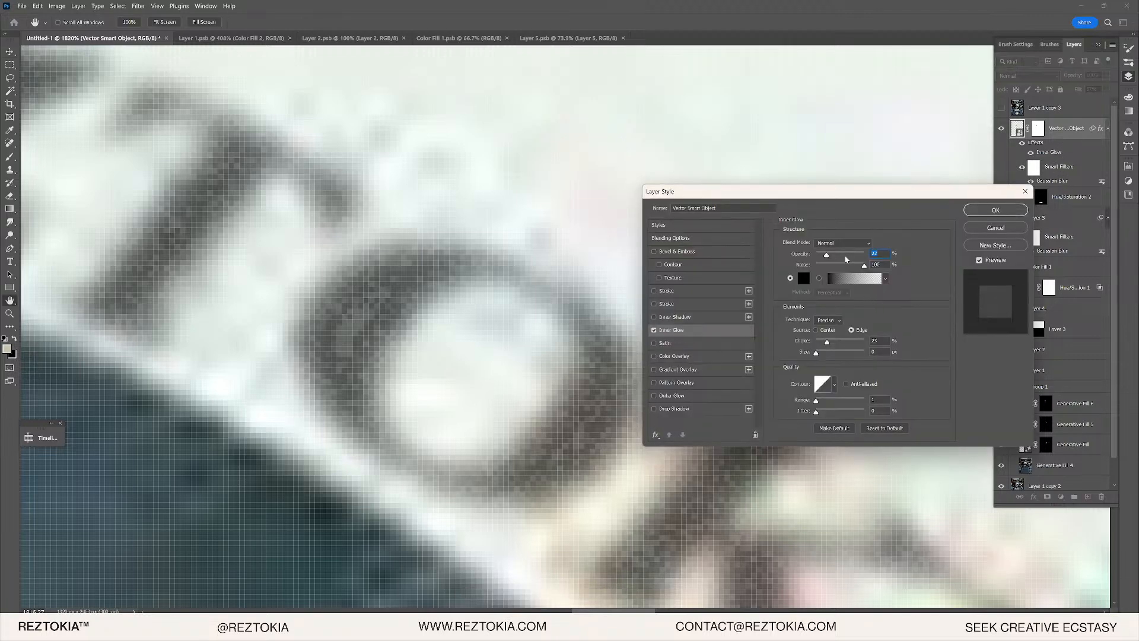
drag(847, 258, 969, 252)
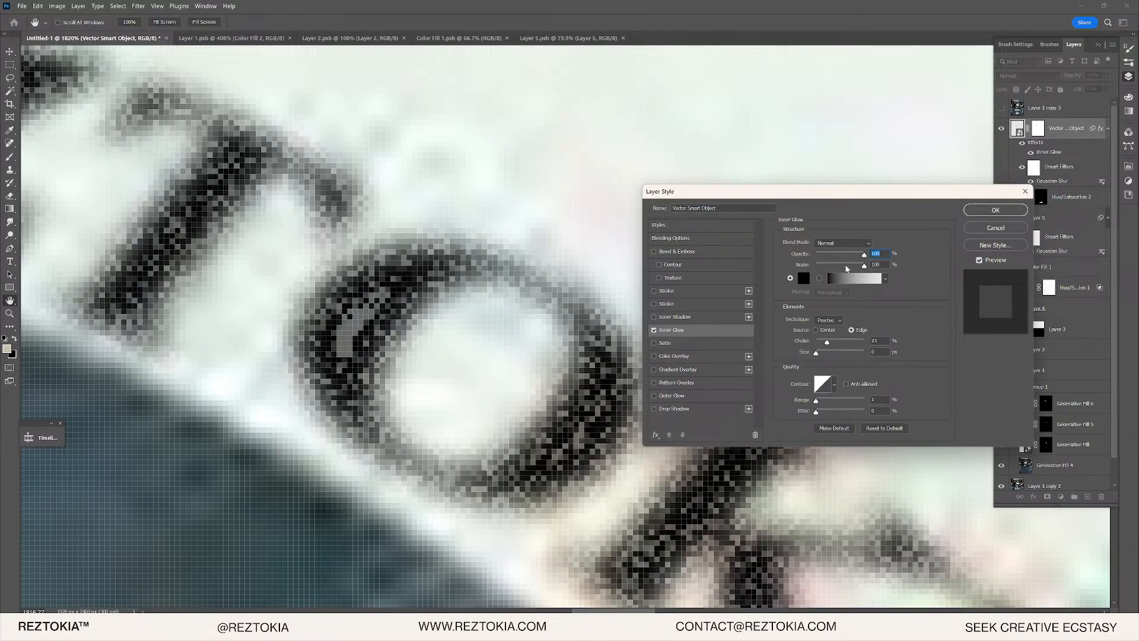
mouse_move(847, 266)
mouse_down()
mouse_move(858, 267)
mouse_move(845, 267)
mouse_up()
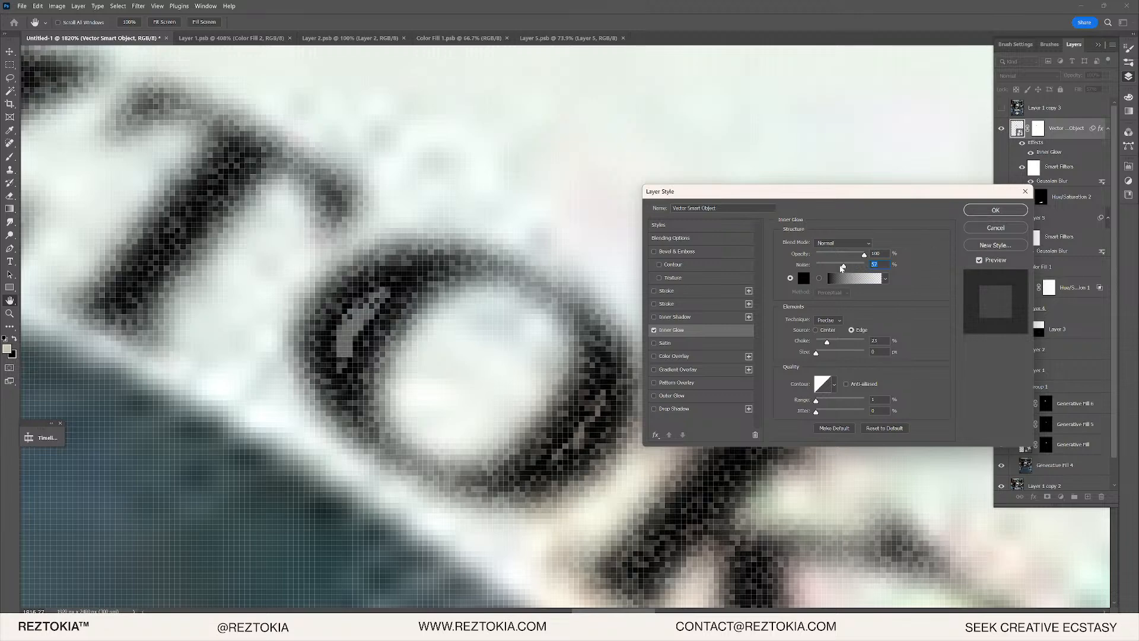
mouse_move(838, 266)
mouse_down()
mouse_move(807, 265)
mouse_move(824, 266)
mouse_up()
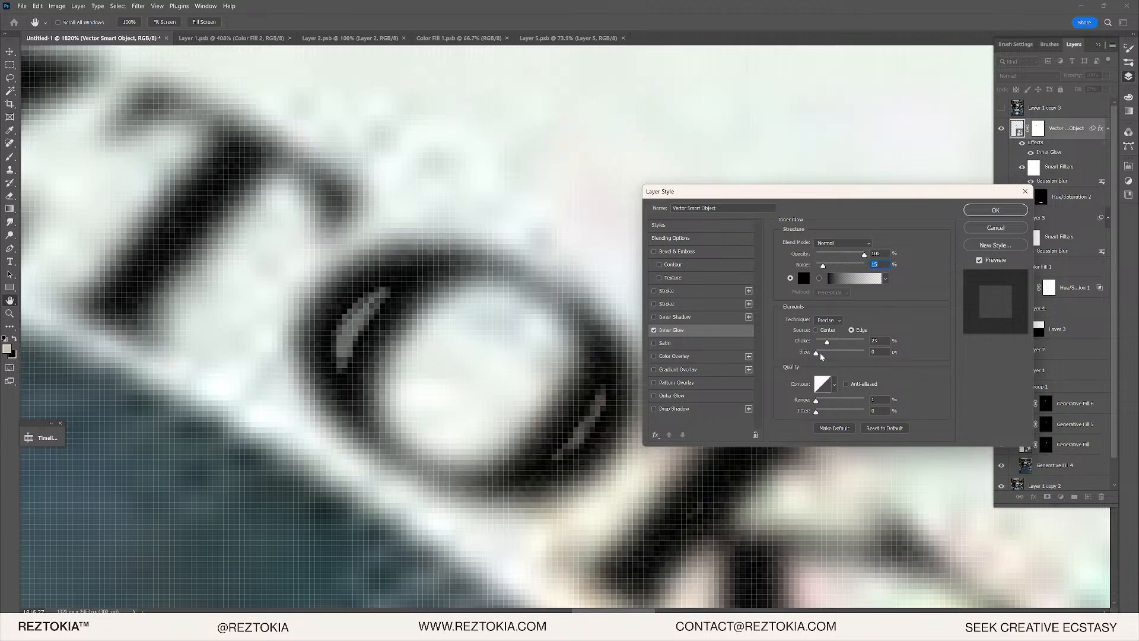
drag(817, 401, 828, 400)
drag(816, 352, 818, 353)
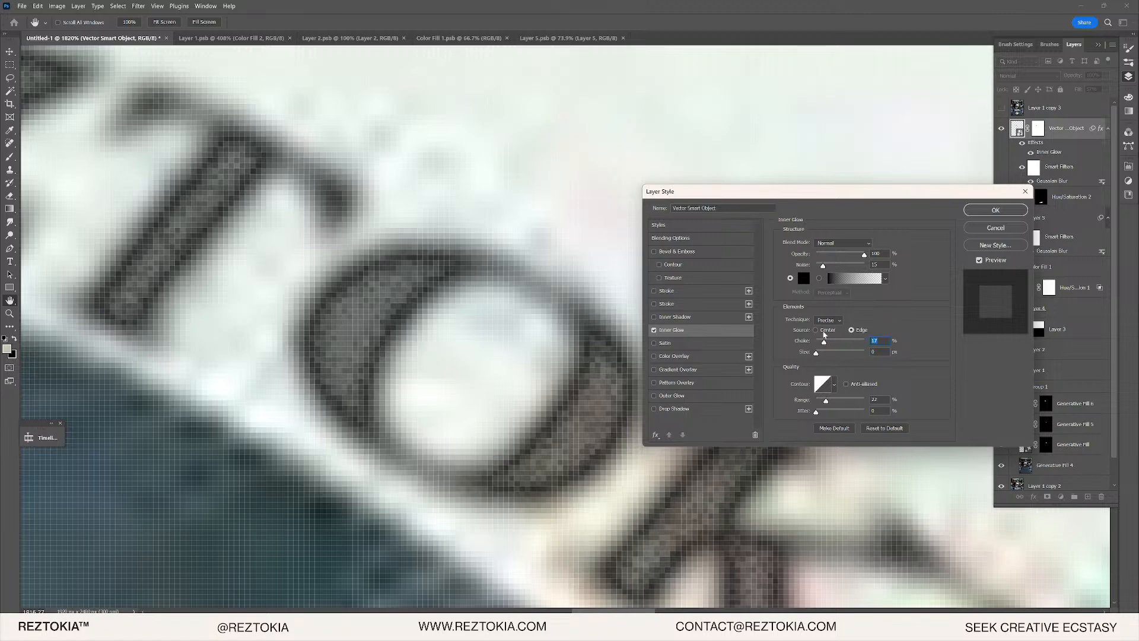
click(826, 321)
click(829, 331)
click(817, 330)
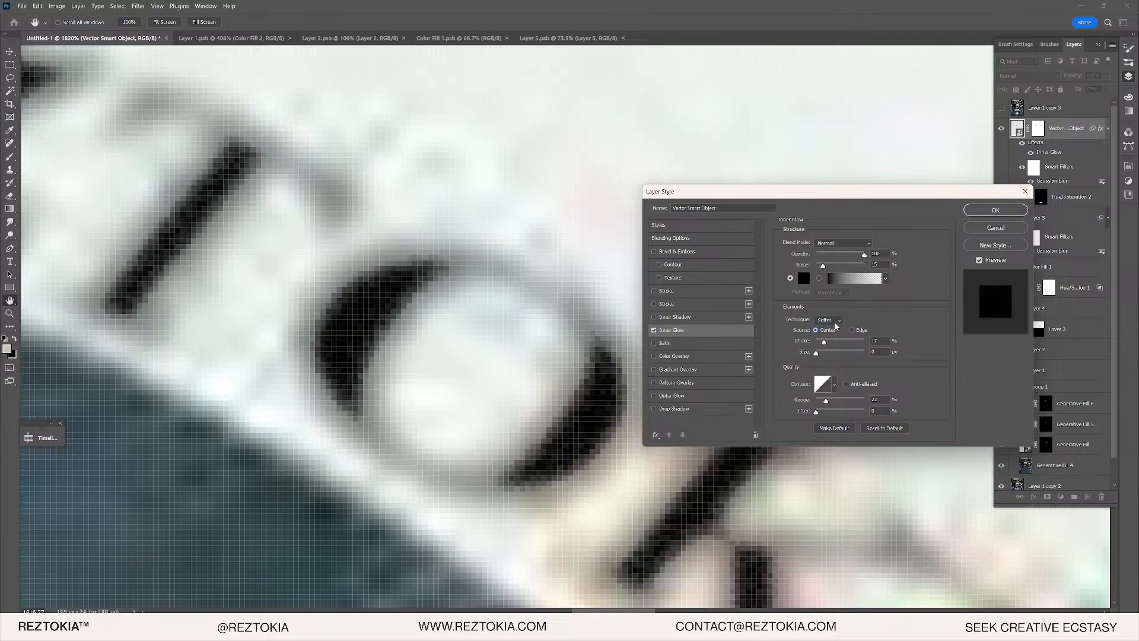
click(857, 330)
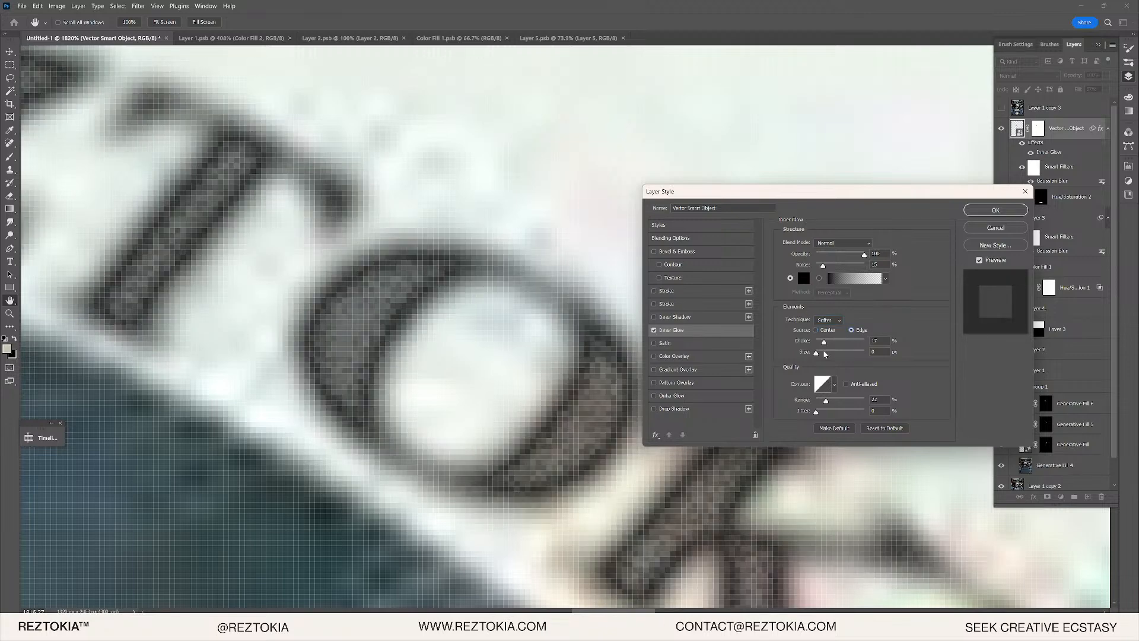
drag(820, 402, 820, 401)
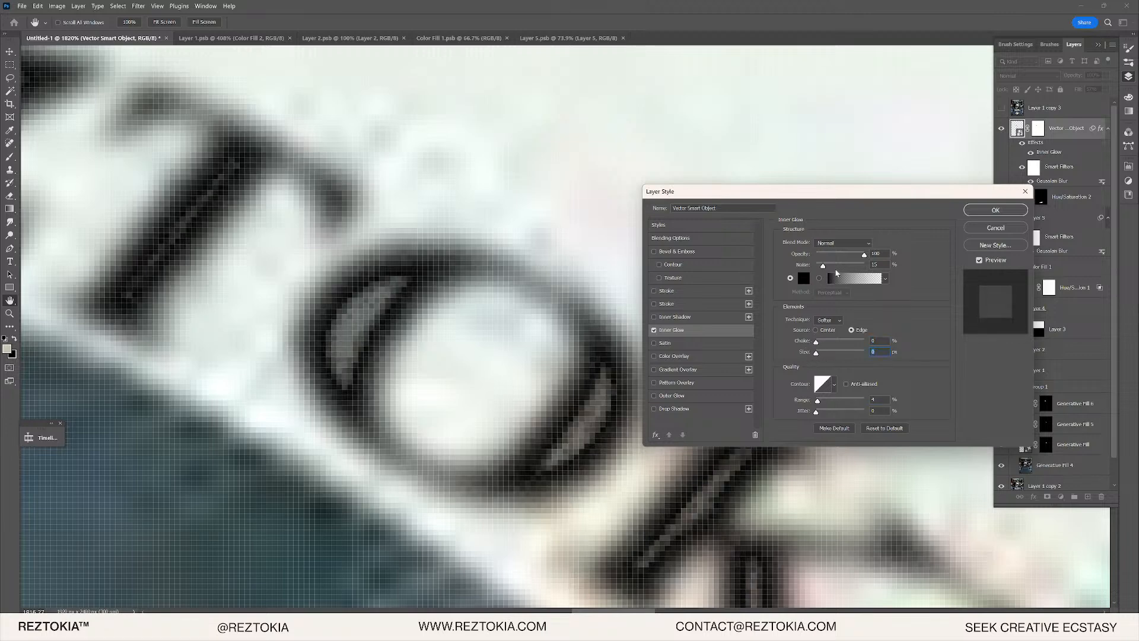
- Keep the black glow colour, widen the range to 20% and set the glow size to 8 px
click(800, 277)
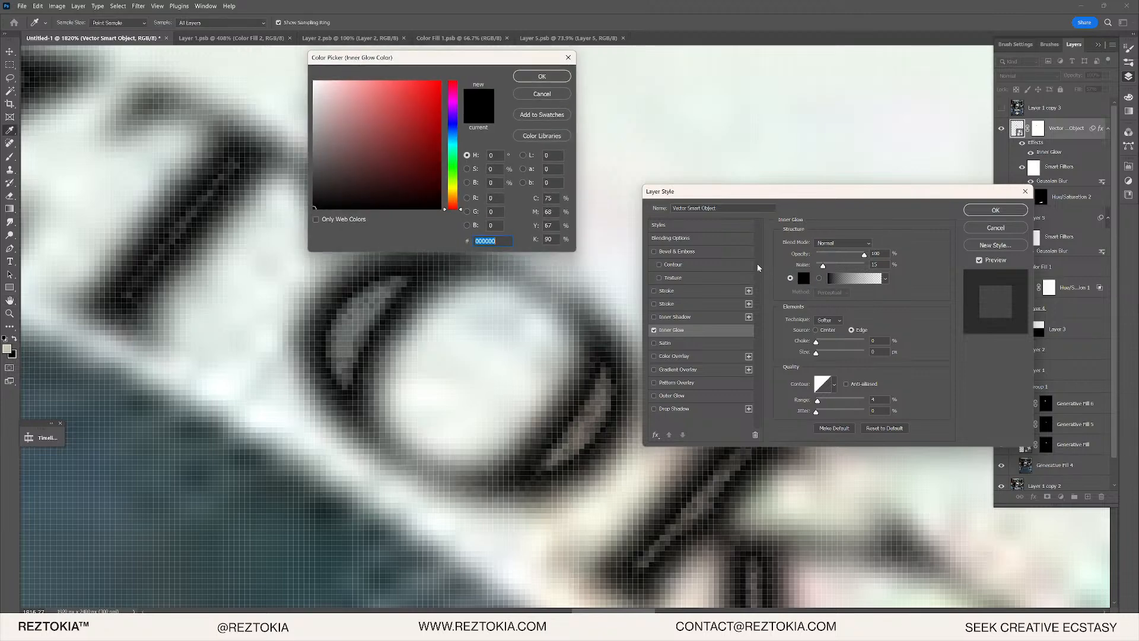
click(532, 79)
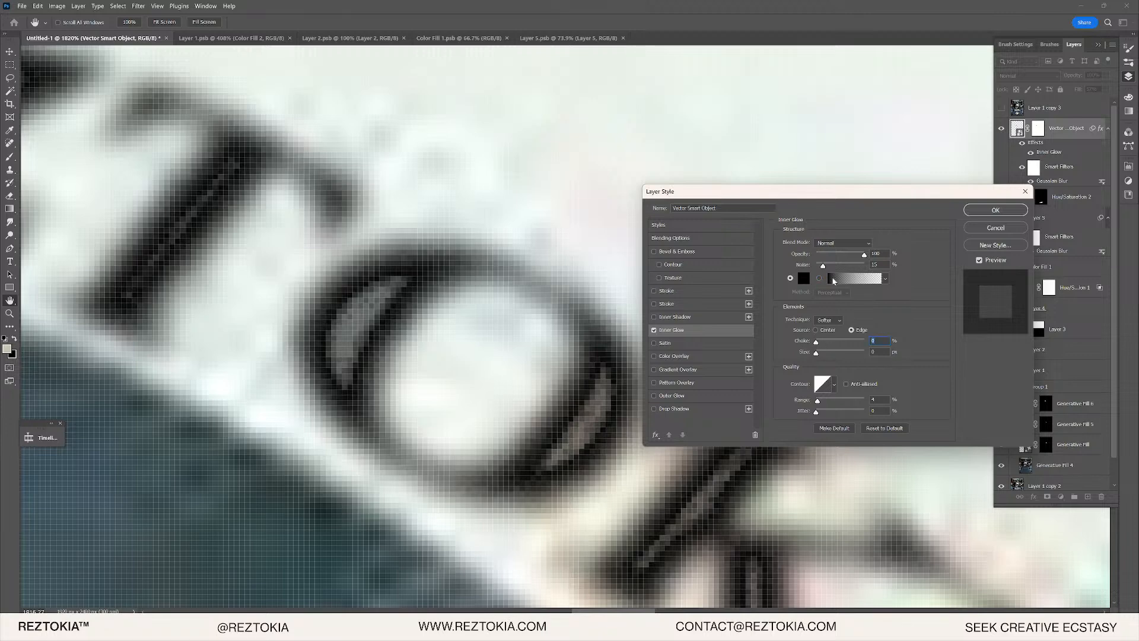
mouse_move(816, 352)
mouse_down()
mouse_move(829, 355)
mouse_move(816, 355)
mouse_up()
drag(818, 400, 826, 401)
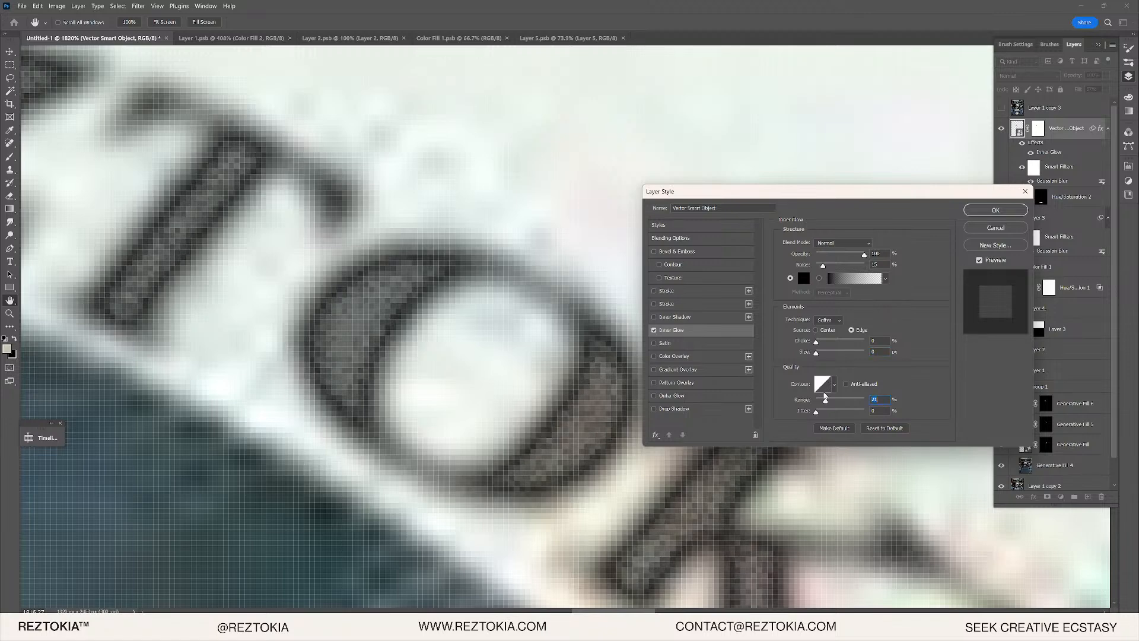
click(830, 353)
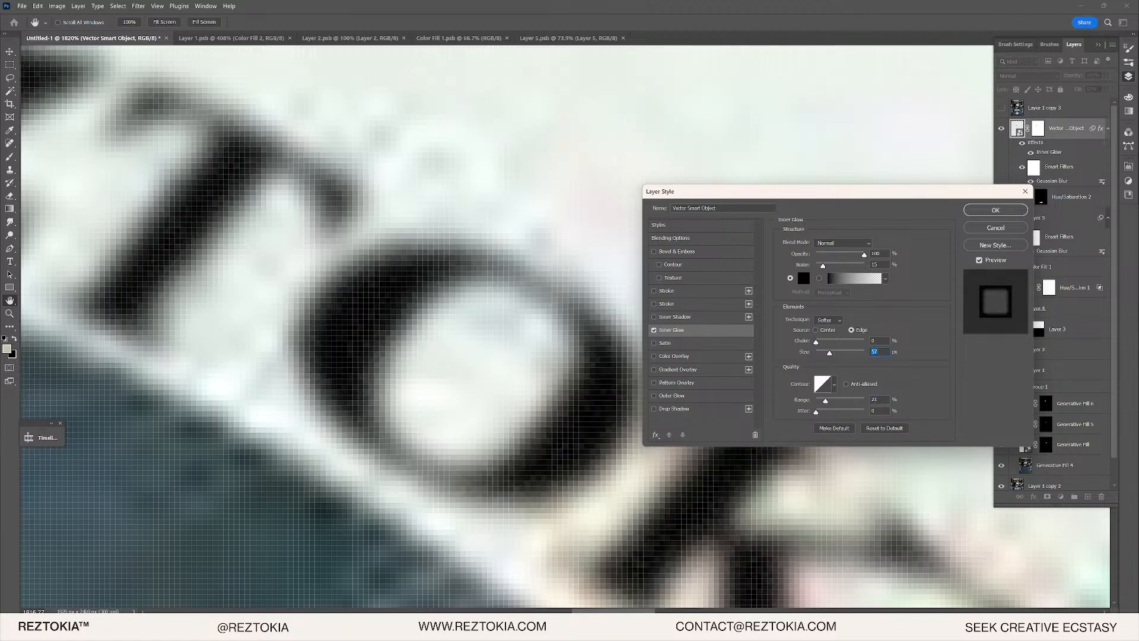
drag(829, 353, 821, 353)
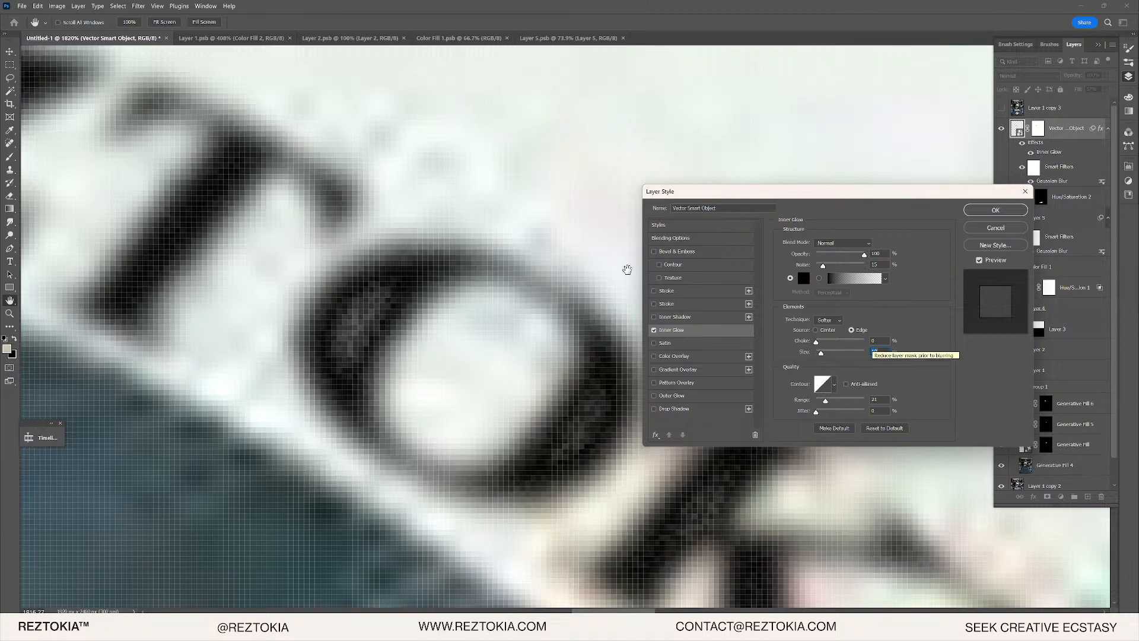
key(Down)
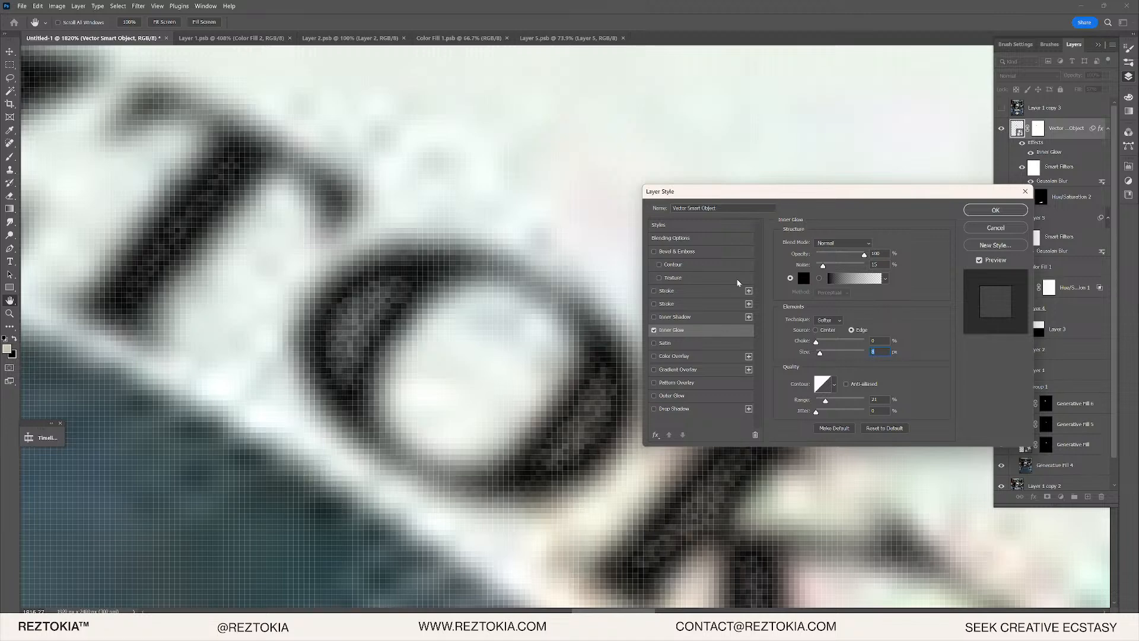
click(974, 212)
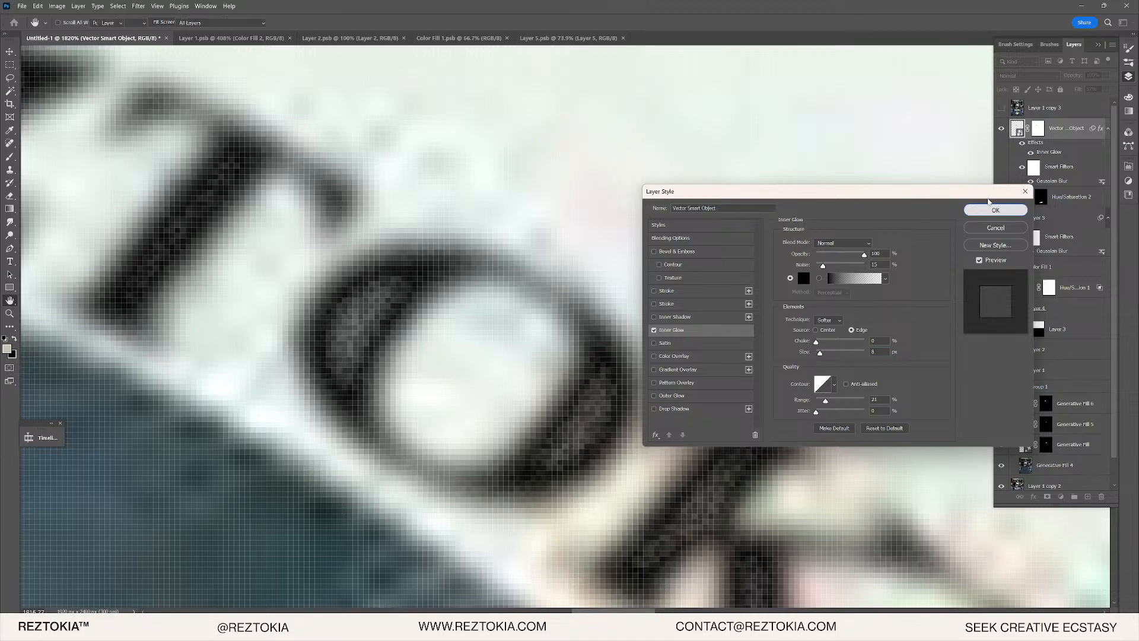
- Lower the REZTOKIA layer's opacity to 78%
click(1106, 91)
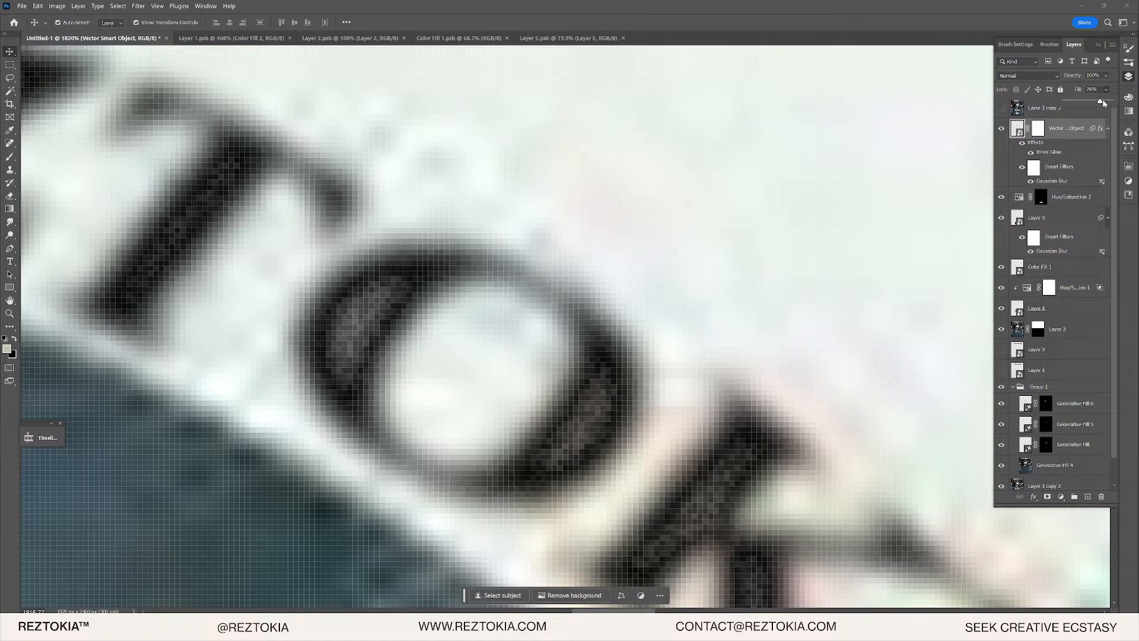
alt+scroll(611, 233, down, 6)
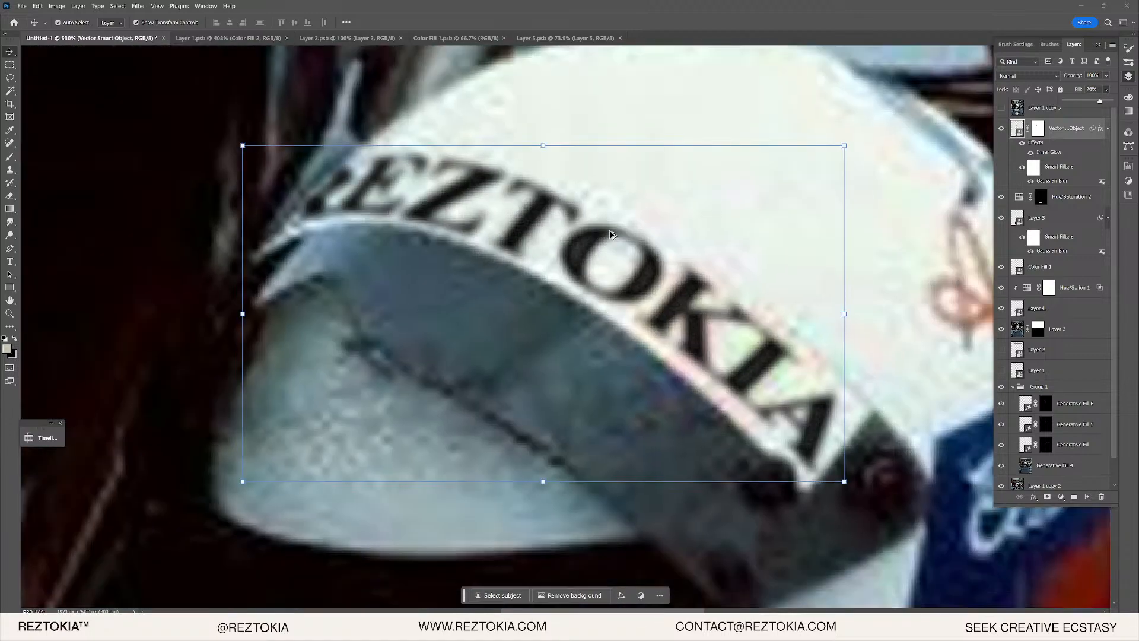
alt+scroll(611, 233, down, 4)
alt+scroll(649, 238, up, 6)
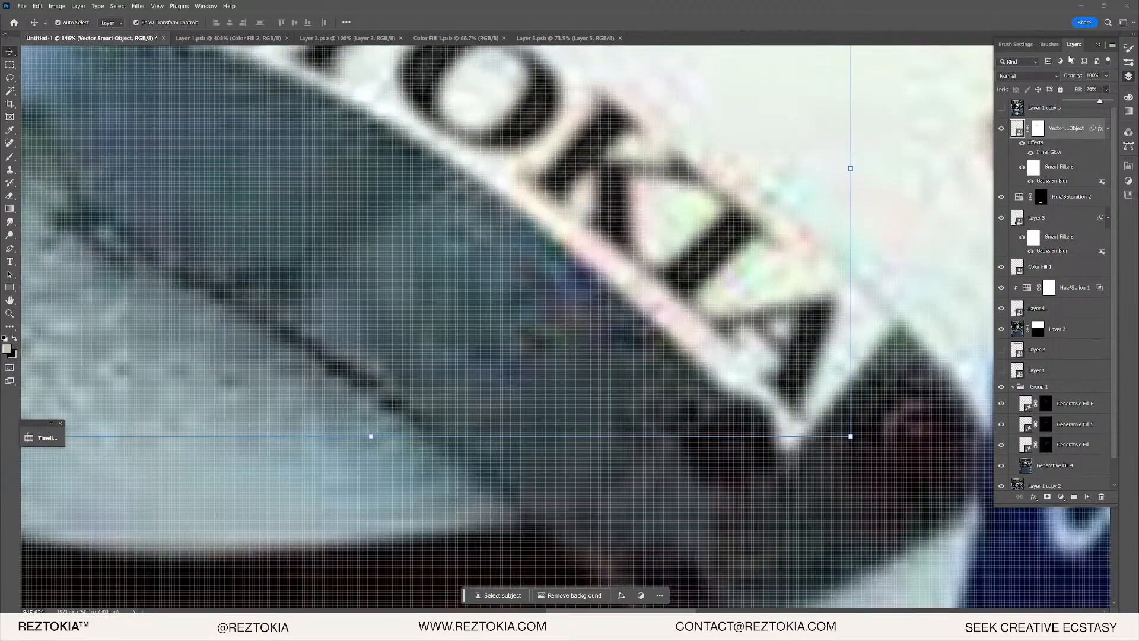
click(1105, 76)
drag(1109, 93, 1103, 87)
- Nudge the lettering's opacity up and reapply its Gaussian Blur smart filter
alt+scroll(611, 232, down, 8)
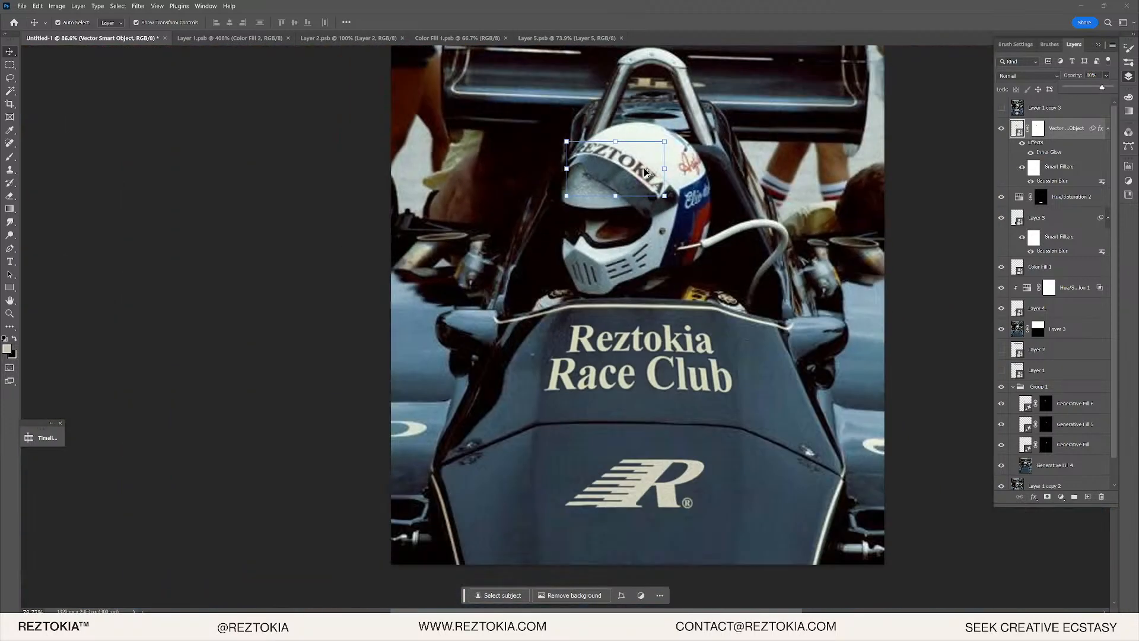
alt+scroll(603, 169, up, 8)
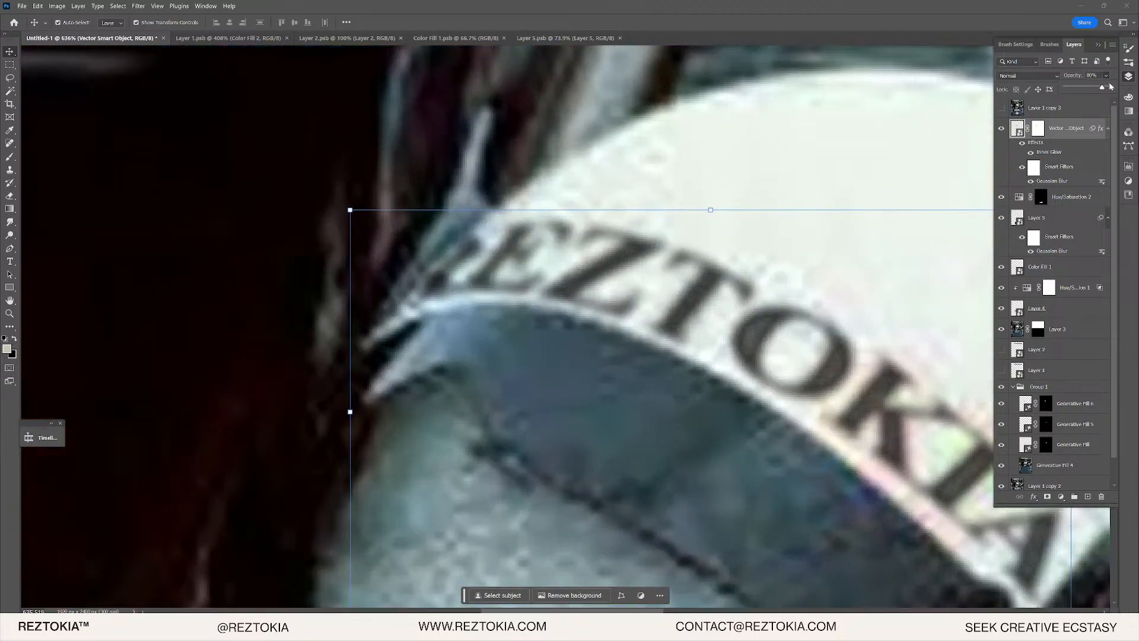
drag(1105, 87, 1109, 89)
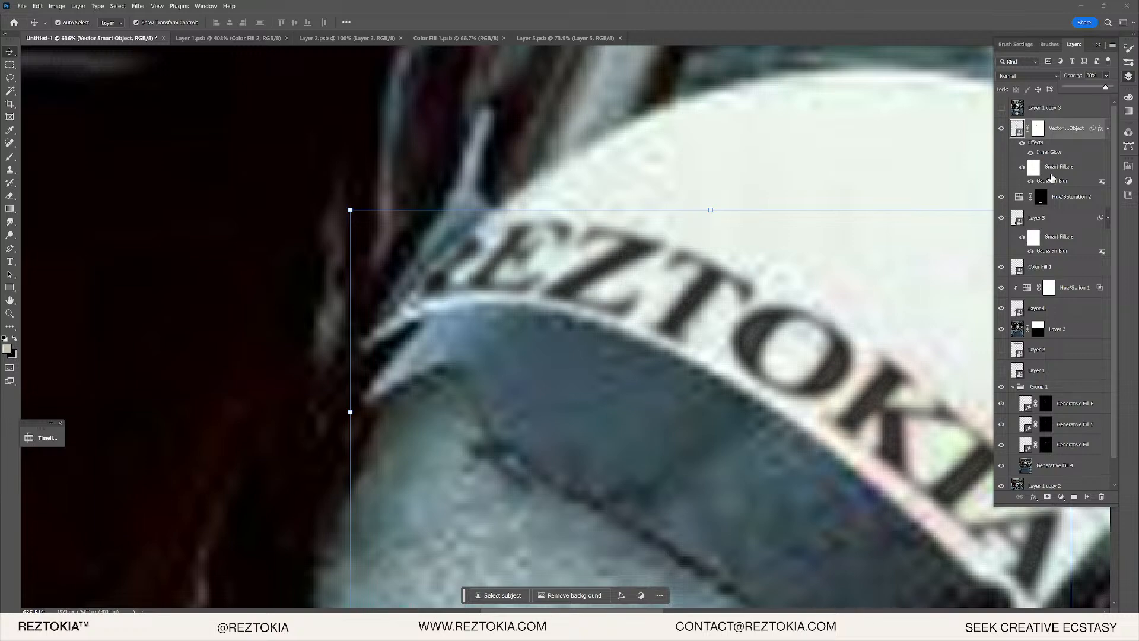
double_click(1052, 179)
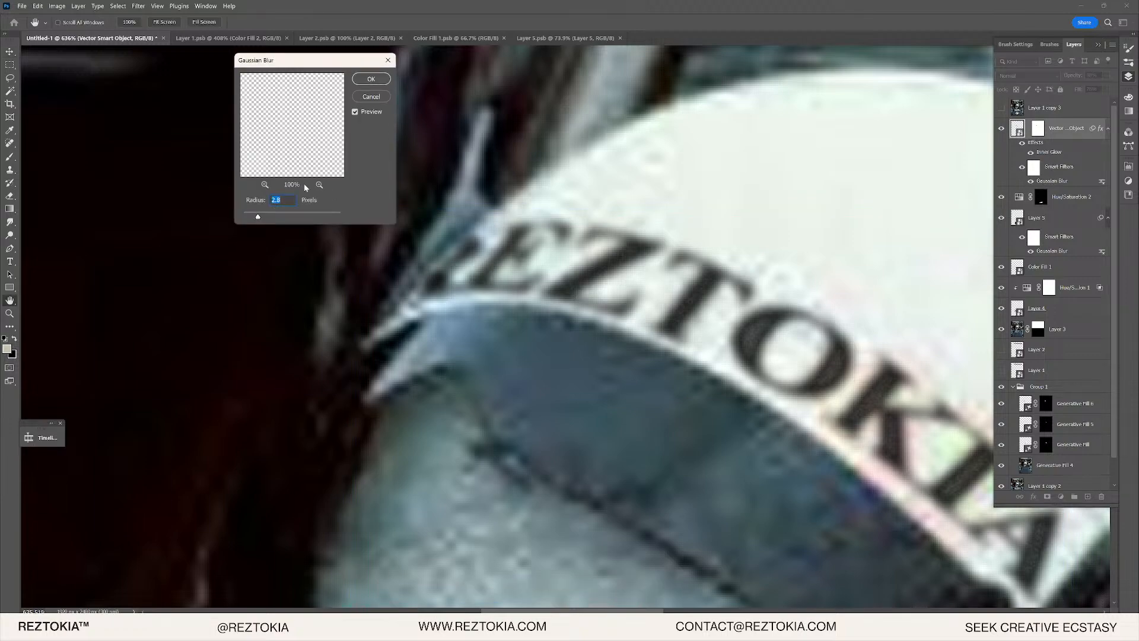
key(Return)
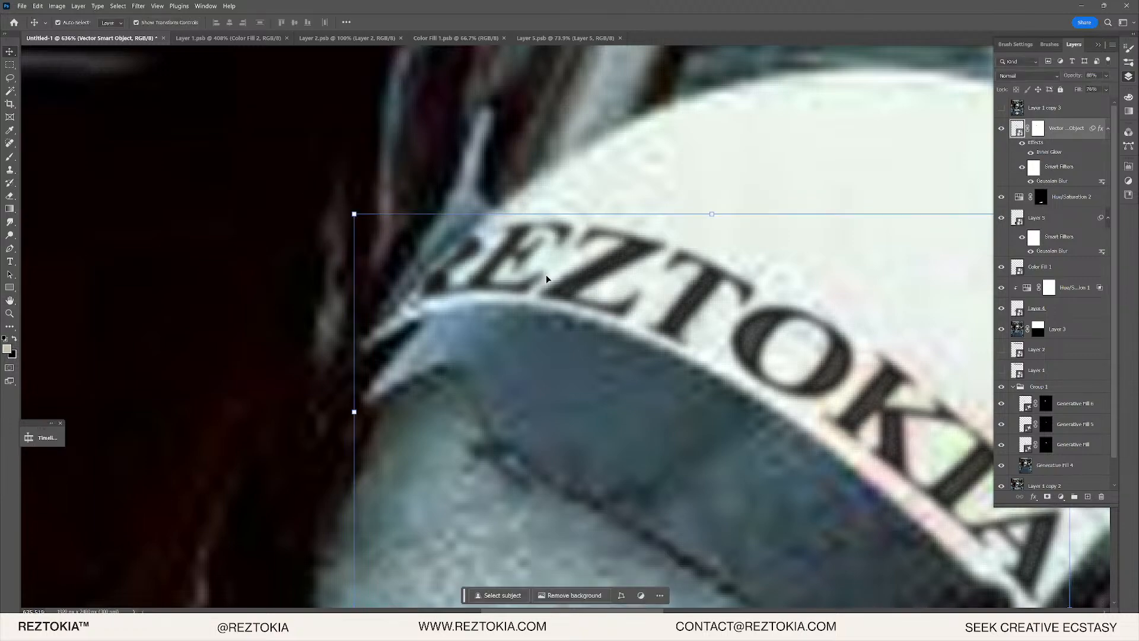
- Set the REZTOKIA layer's opacity to 80% and review its Inner Glow settings
alt+scroll(819, 292, up, 3)
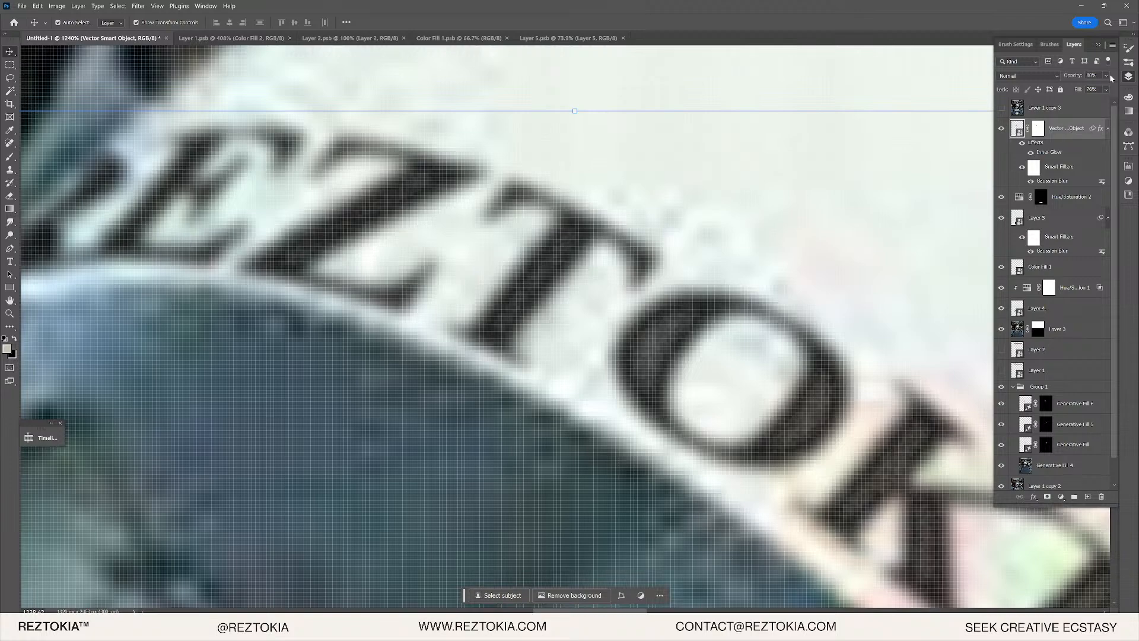
click(1105, 76)
drag(1101, 89, 1099, 88)
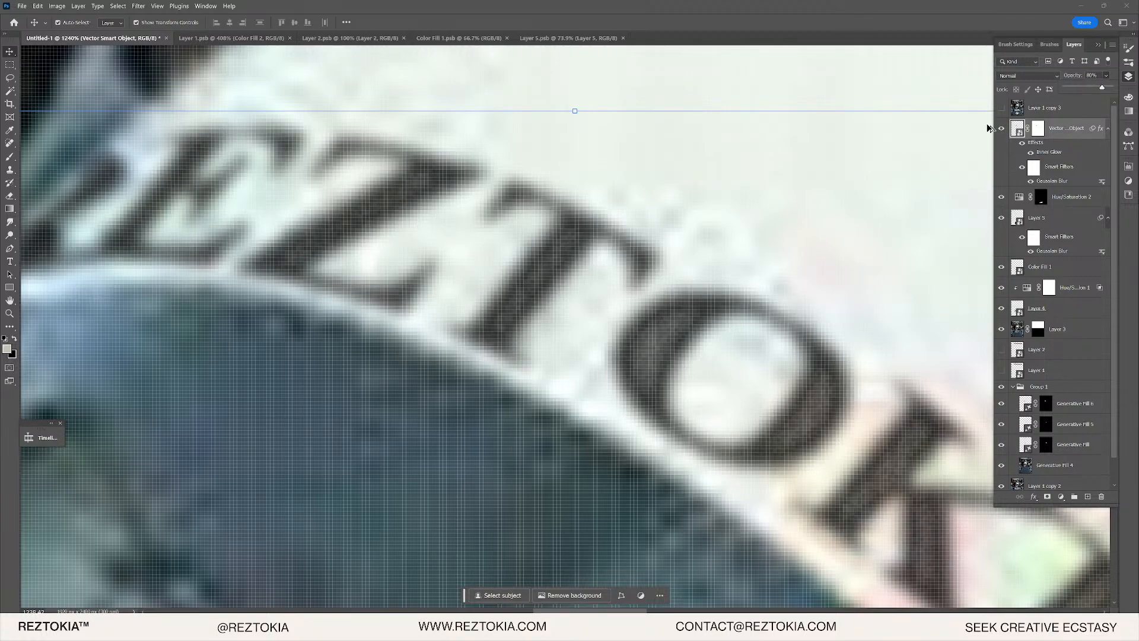
scroll(850, 188, down, 6)
scroll(852, 197, up, 4)
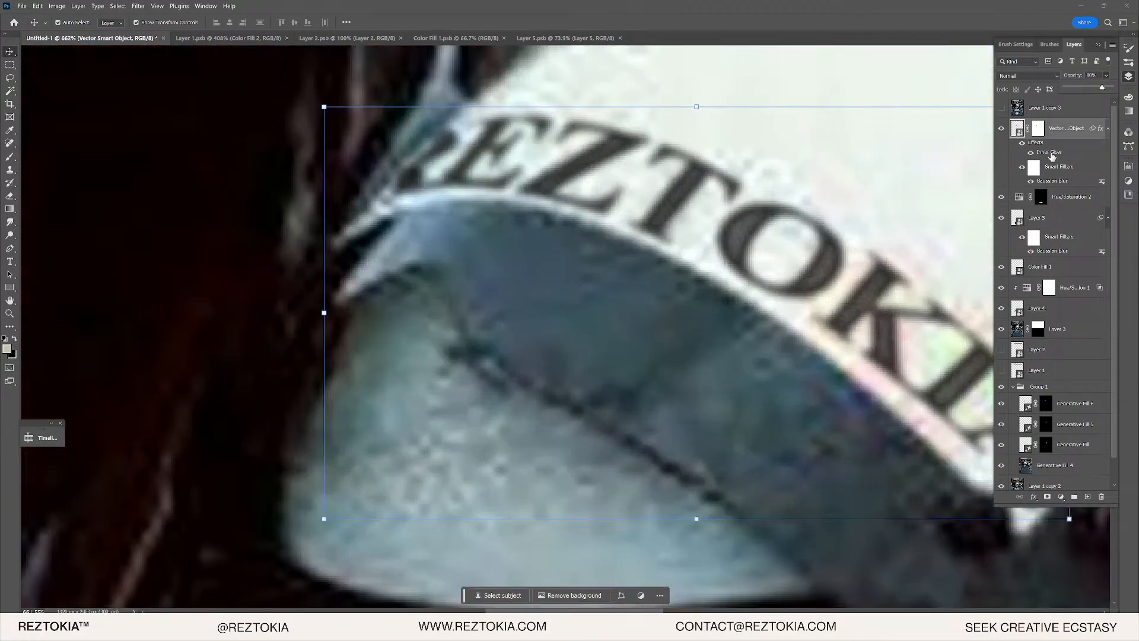
click(1052, 156)
double_click(1052, 153)
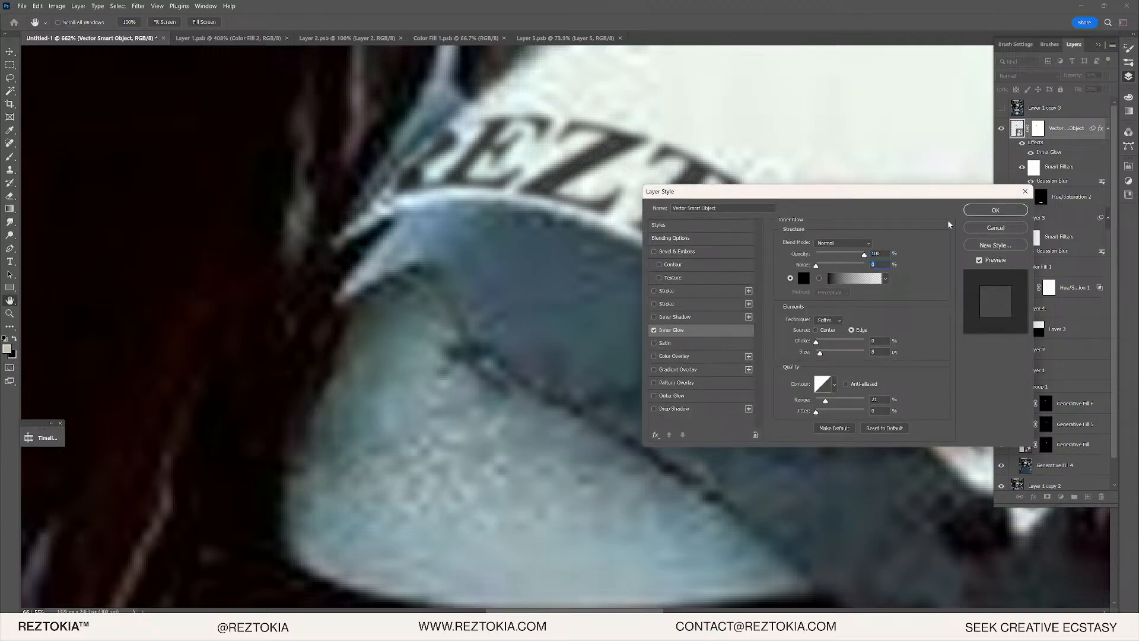
click(996, 210)
- Toggle the original photo layer to compare it with the REZTOKIA lettering
scroll(838, 204, down, 5)
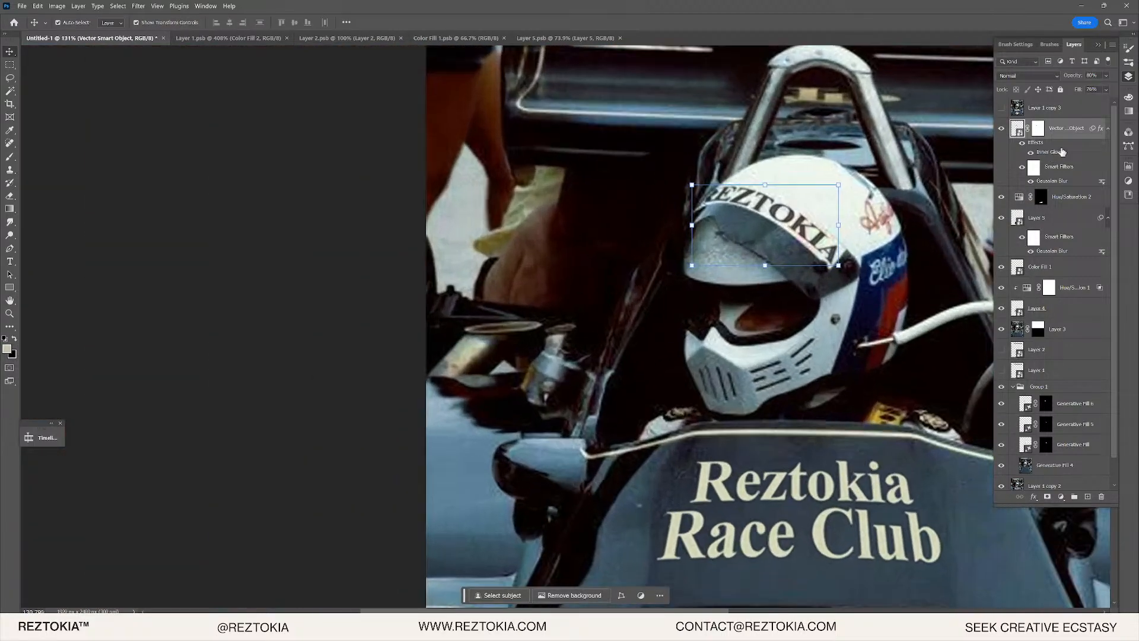
click(1002, 107)
scroll(682, 401, up, 10)
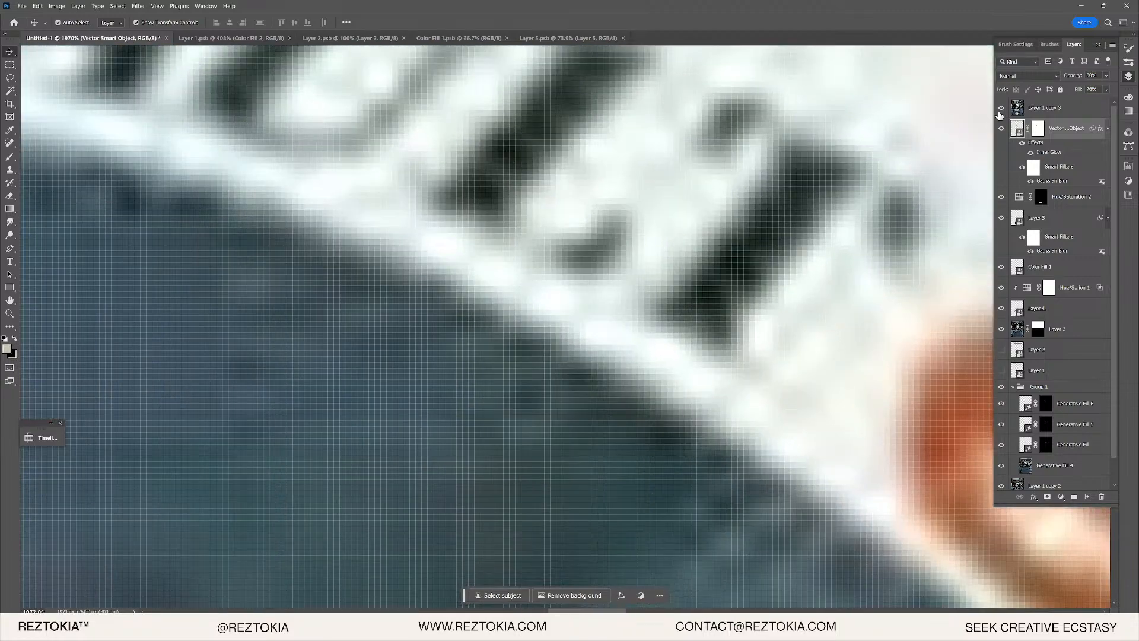
click(1001, 113)
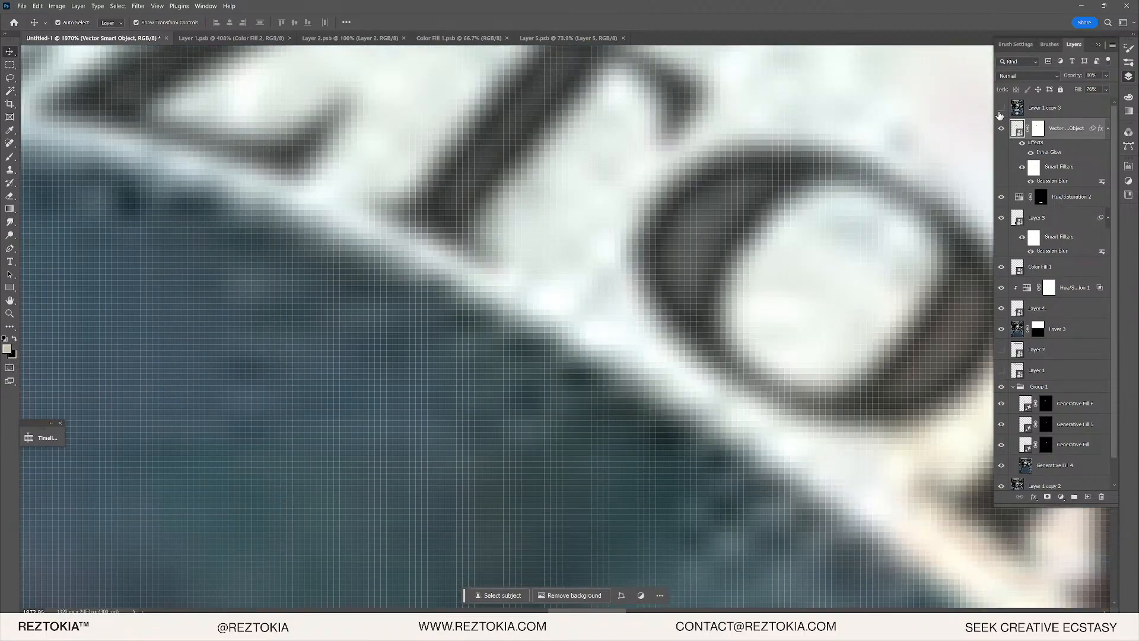
- Raise the REZTOKIA layer's fill to 100% and reconfirm its Inner Glow
click(1106, 89)
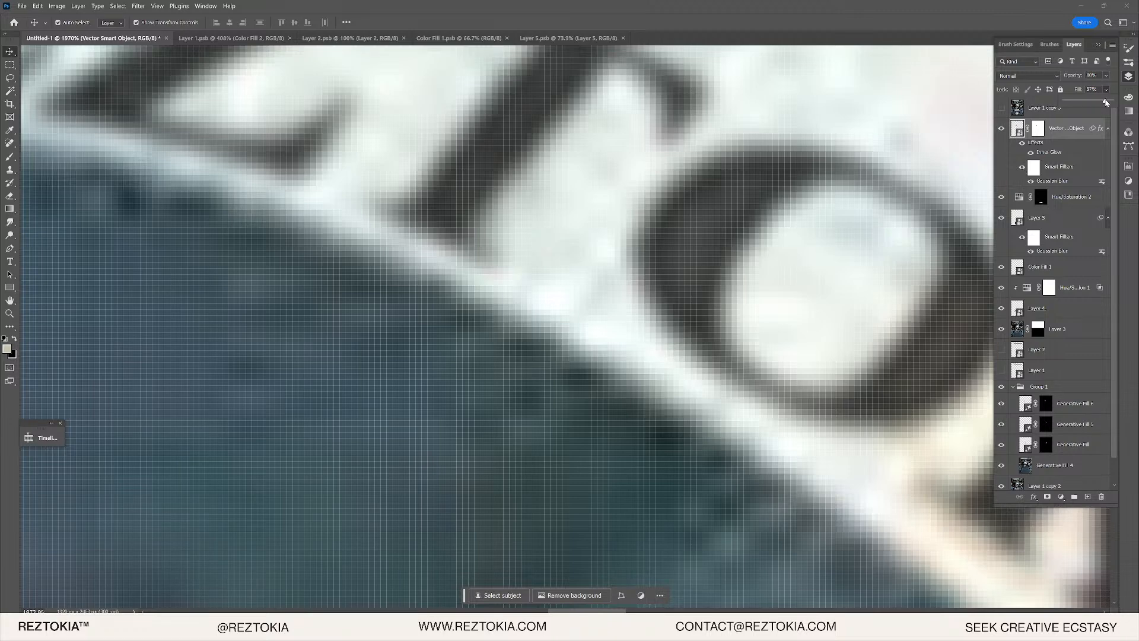
drag(1106, 102, 1136, 98)
double_click(1057, 150)
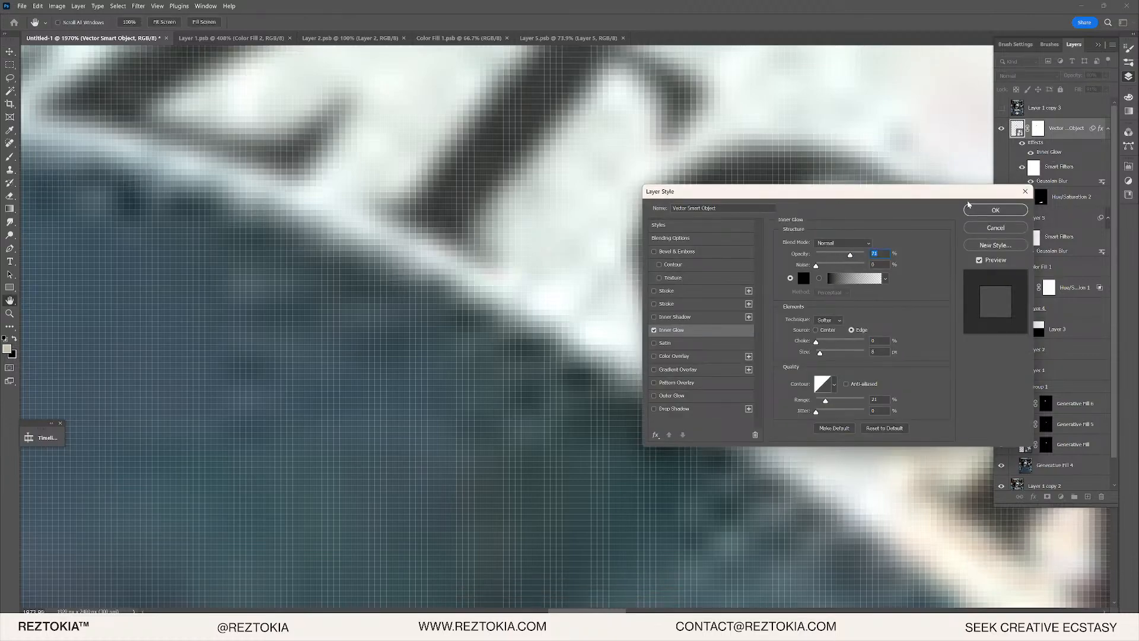
click(969, 205)
key(v)
scroll(770, 212, down, 5)
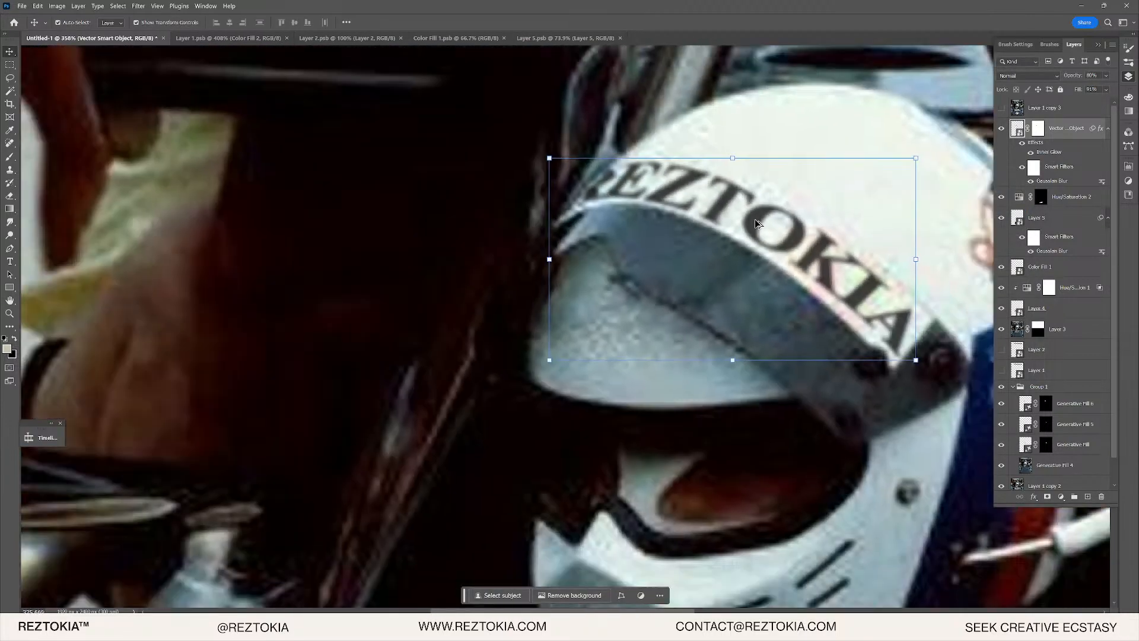
- Compare REZTOKIA against the original Renault/elf livery, then select the text layer's mask thumbnail
scroll(755, 219, down, 3)
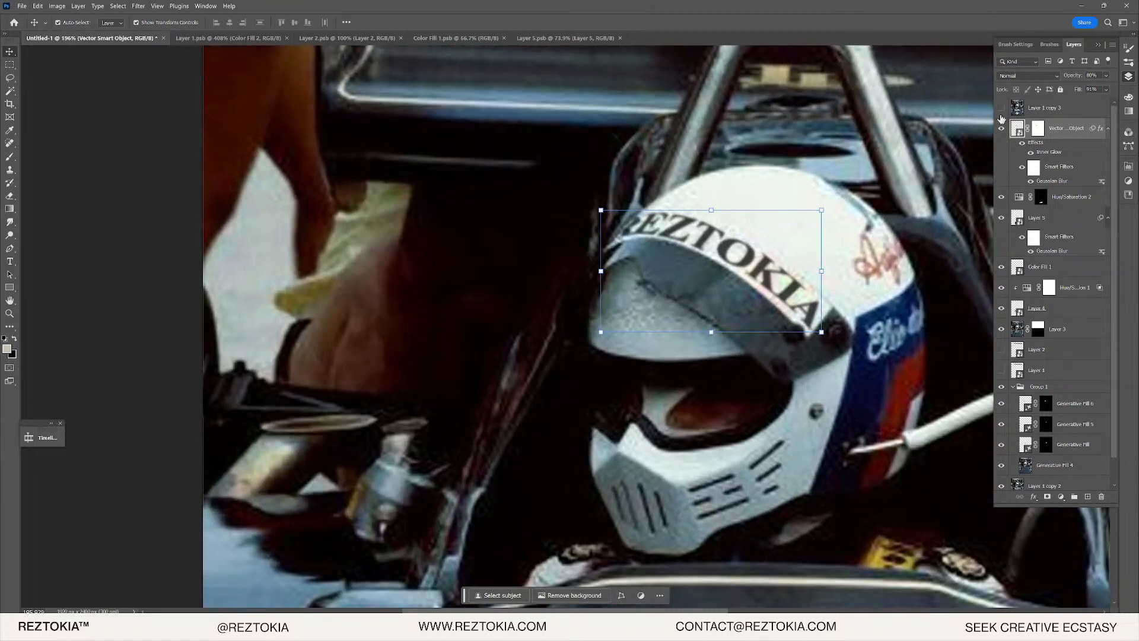
click(1000, 108)
click(999, 108)
click(1001, 109)
click(999, 108)
scroll(736, 239, down, 5)
scroll(736, 239, up, 5)
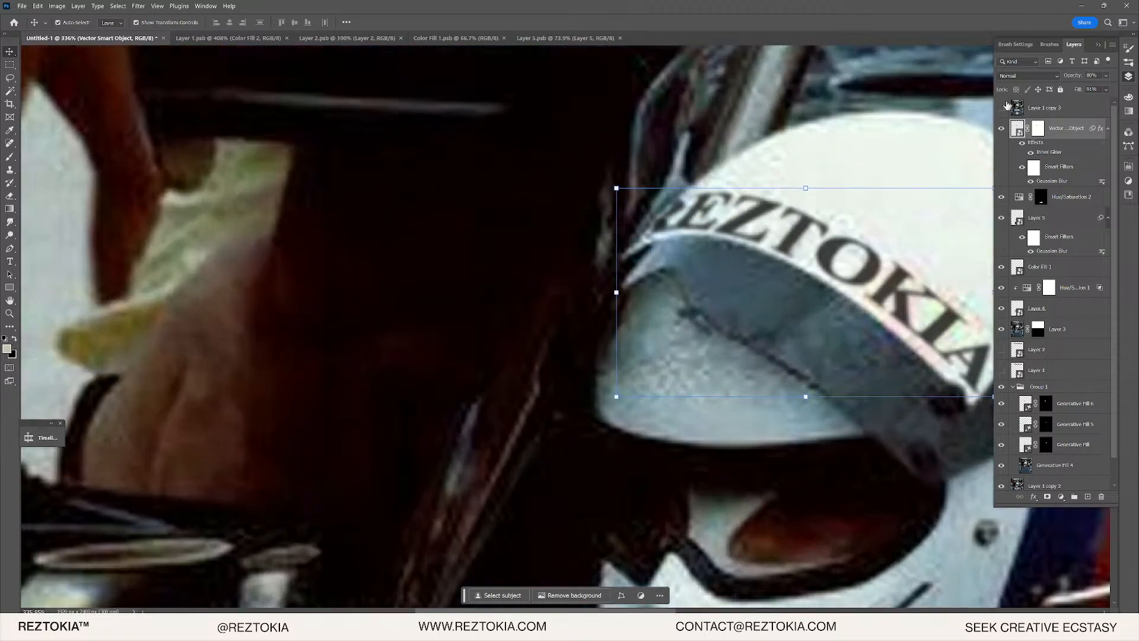
click(1001, 128)
click(1001, 127)
click(1002, 108)
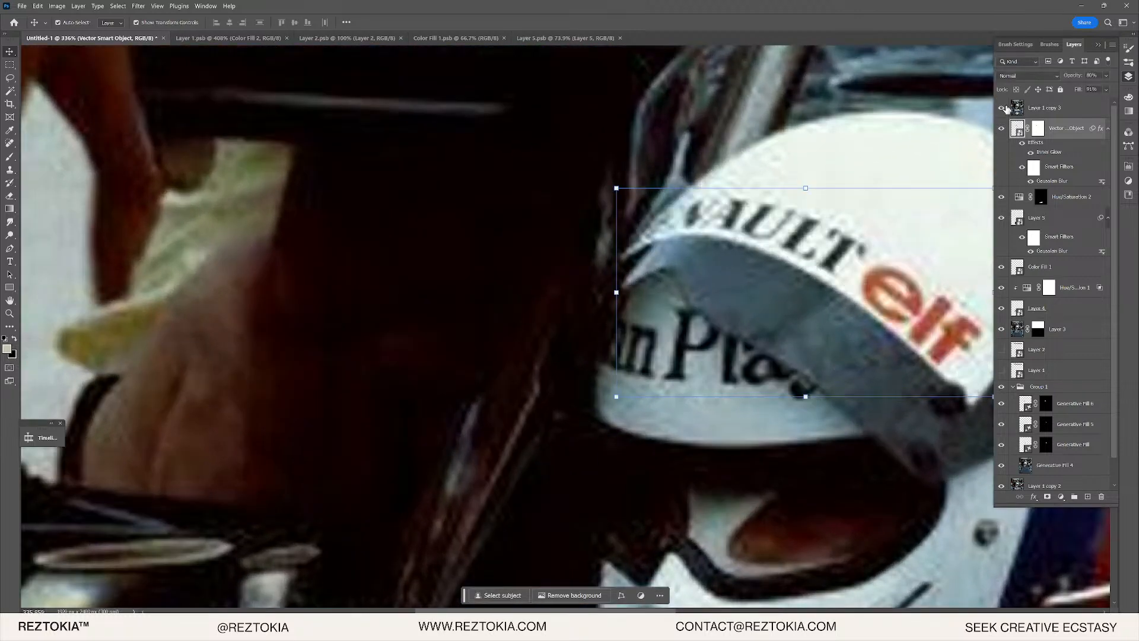
click(1003, 108)
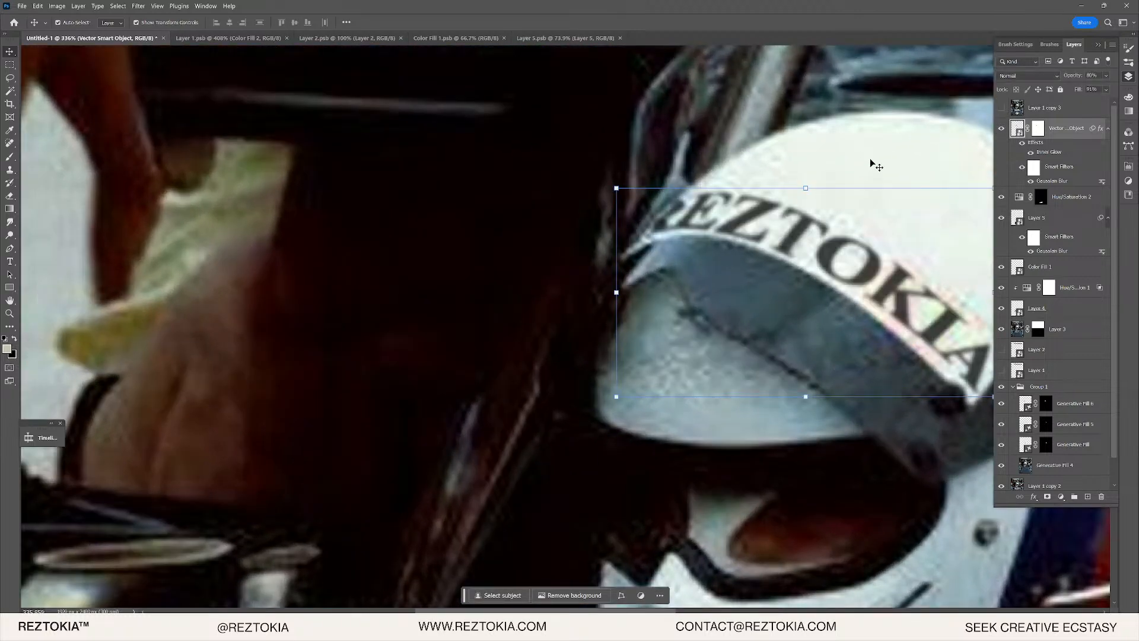
click(1038, 127)
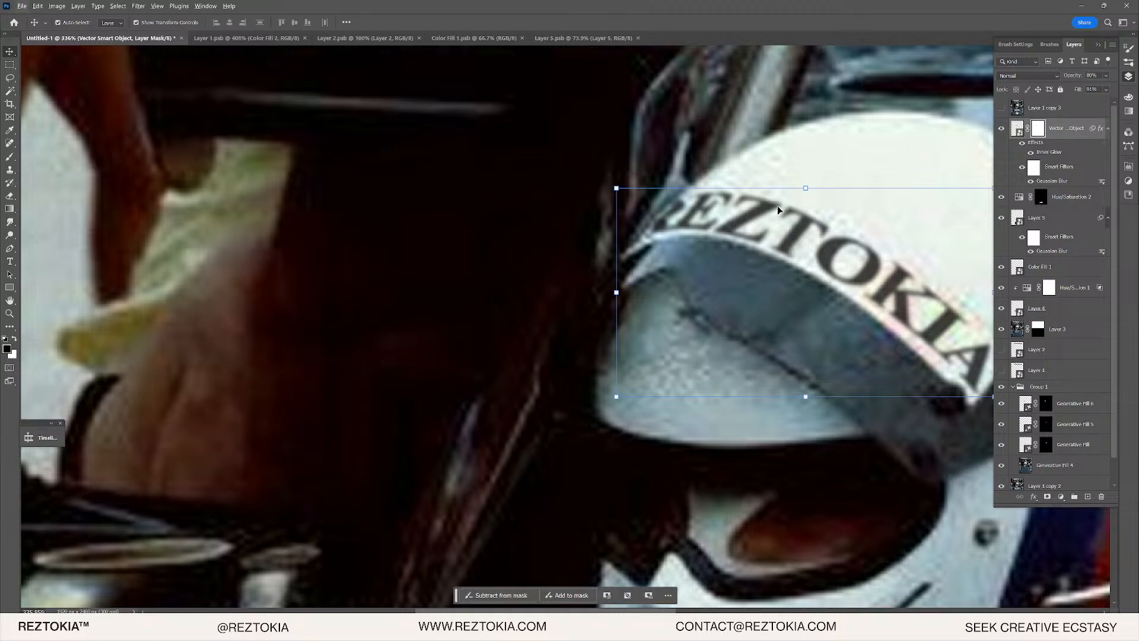
- Pick the Brush tool and enlarge it, undoing an accidental stroke that hid the letters
key(b)
click(1128, 62)
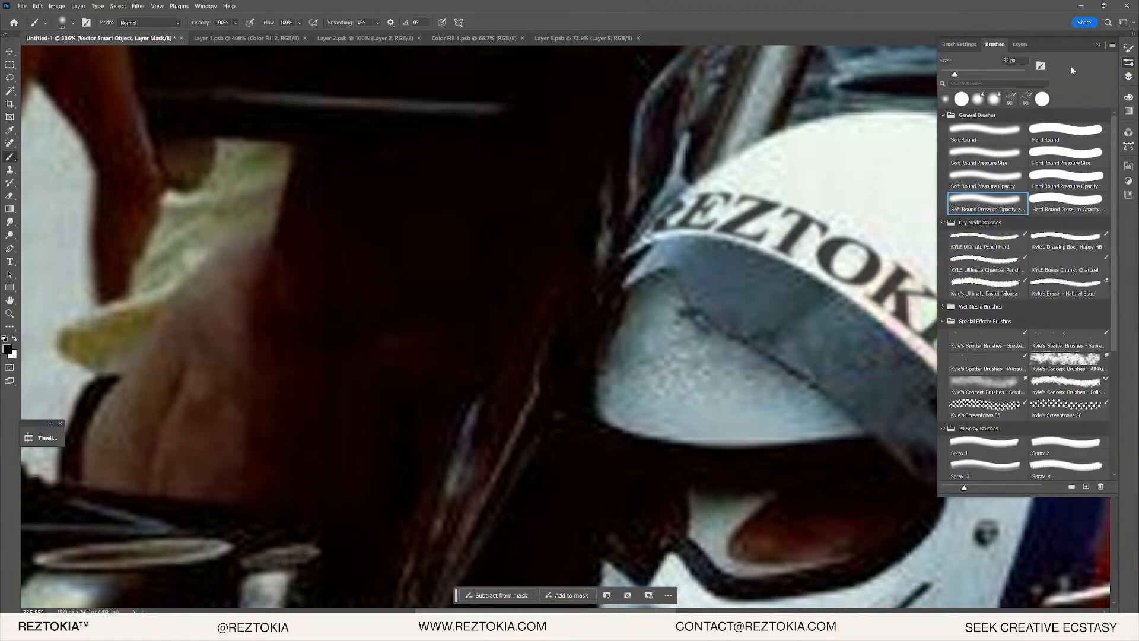
click(982, 73)
drag(642, 199, 667, 205)
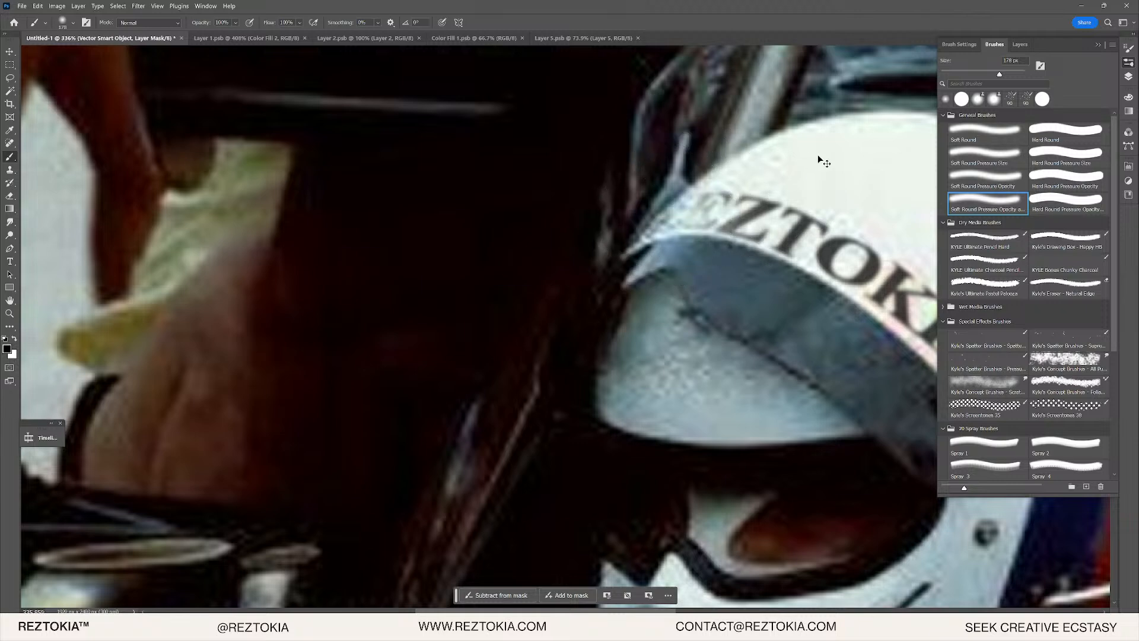
key(ctrl+z)
click(1008, 73)
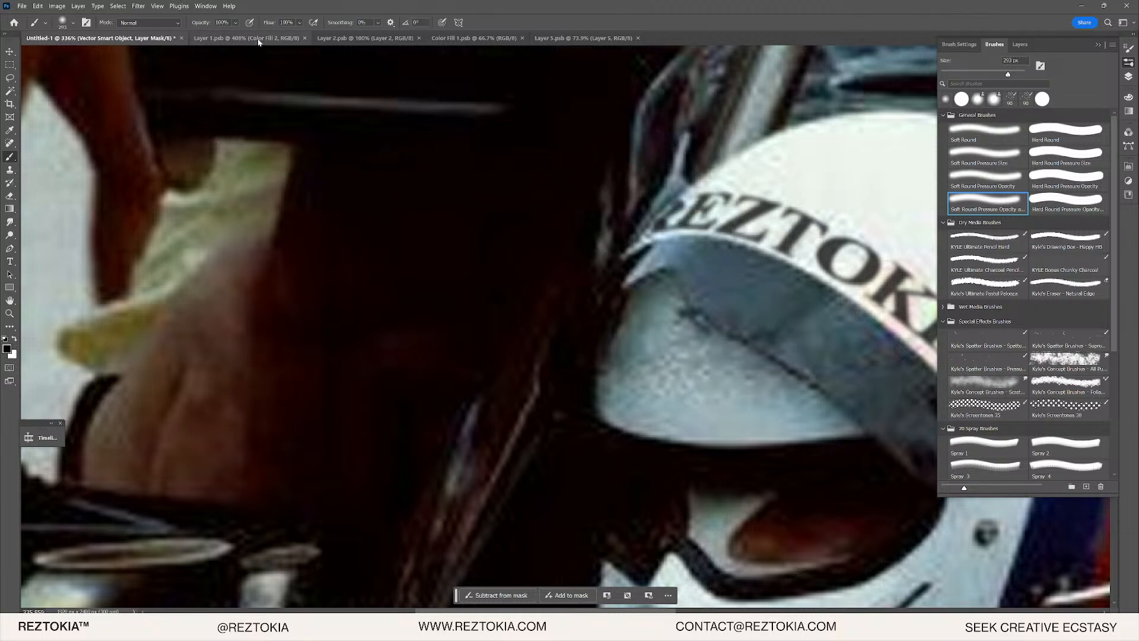
- Lower the brush opacity to 35% and enlarge the brush to 425 px
click(236, 23)
click(226, 34)
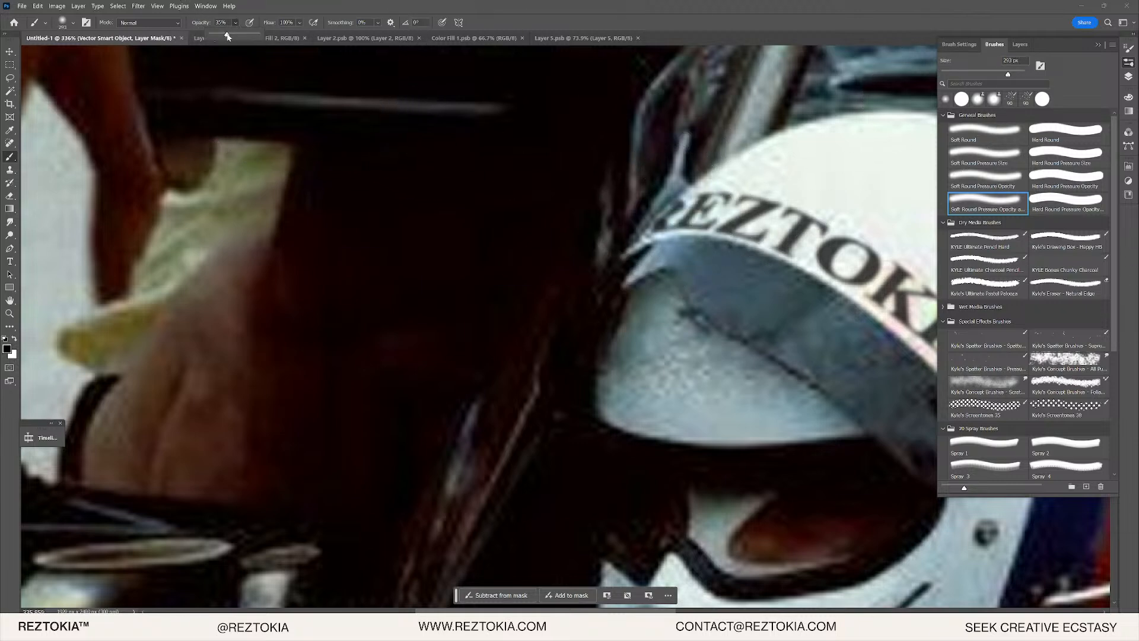
drag(667, 211, 605, 216)
scroll(589, 215, down, 5)
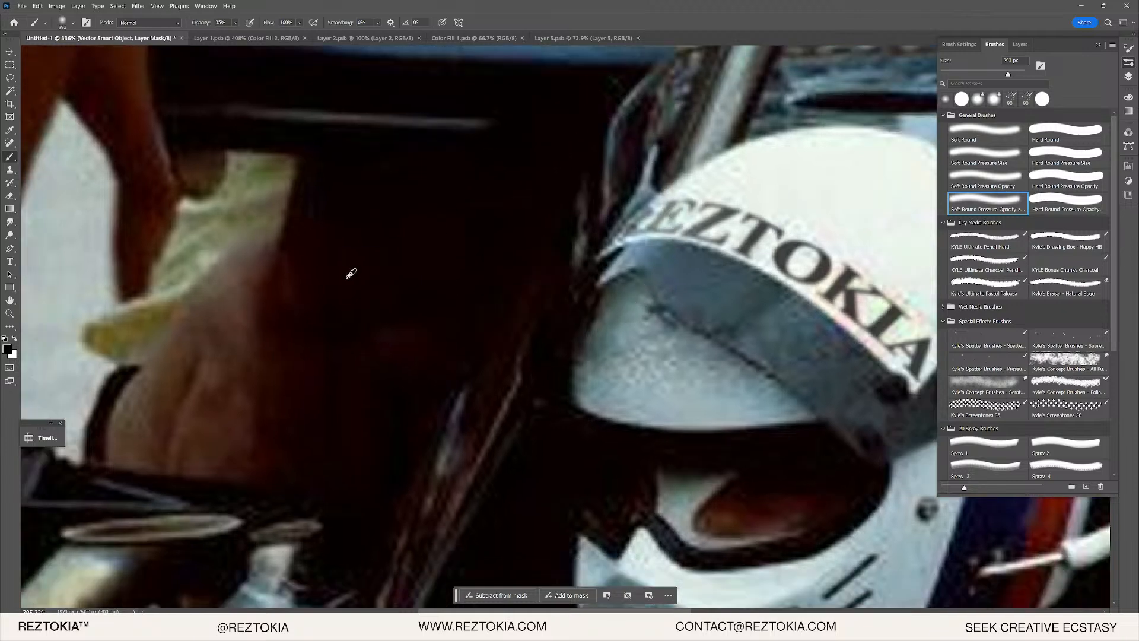
click(1014, 76)
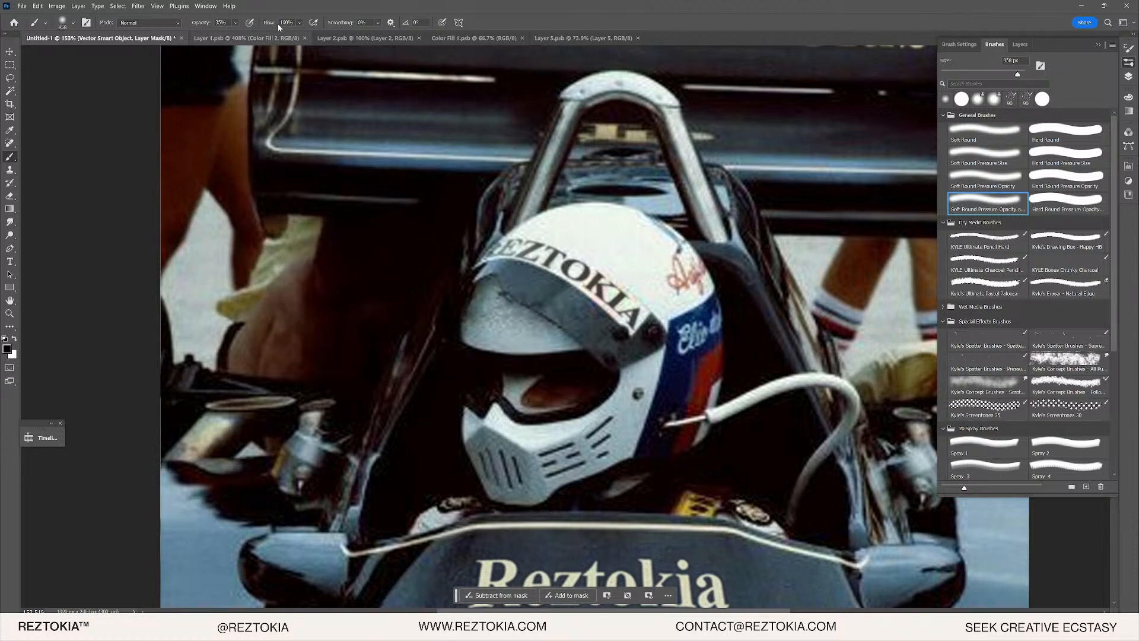
- Drop the brush opacity to 17%, return to the Layers list and switch to the Move tool
click(235, 23)
click(237, 35)
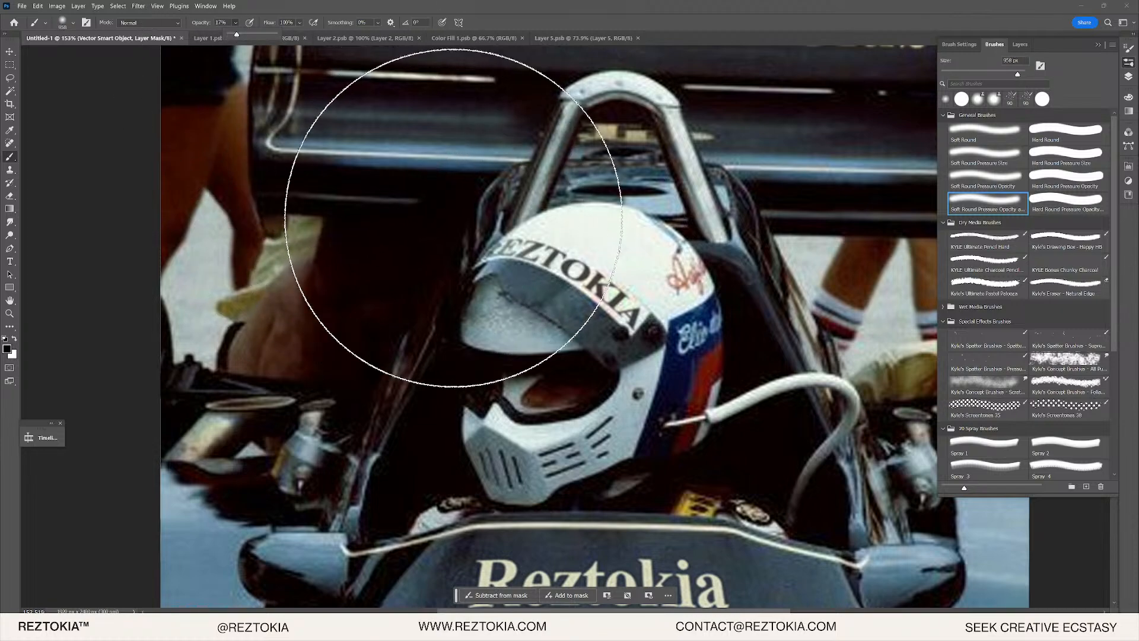
scroll(534, 190, down, 3)
scroll(533, 190, down, 1)
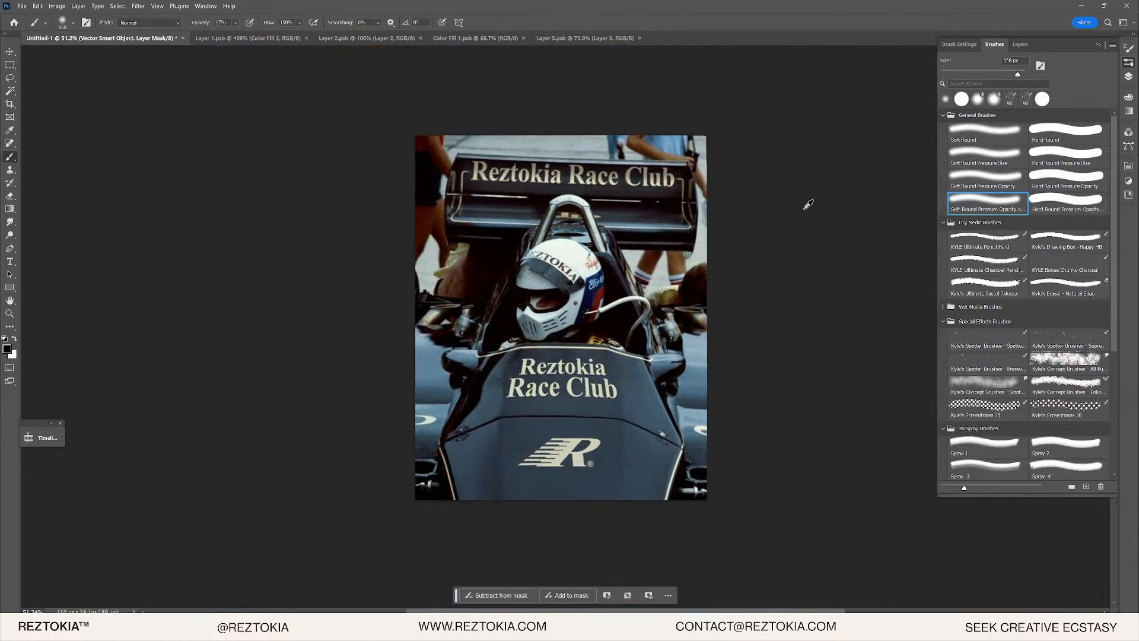
scroll(587, 195, up, 3)
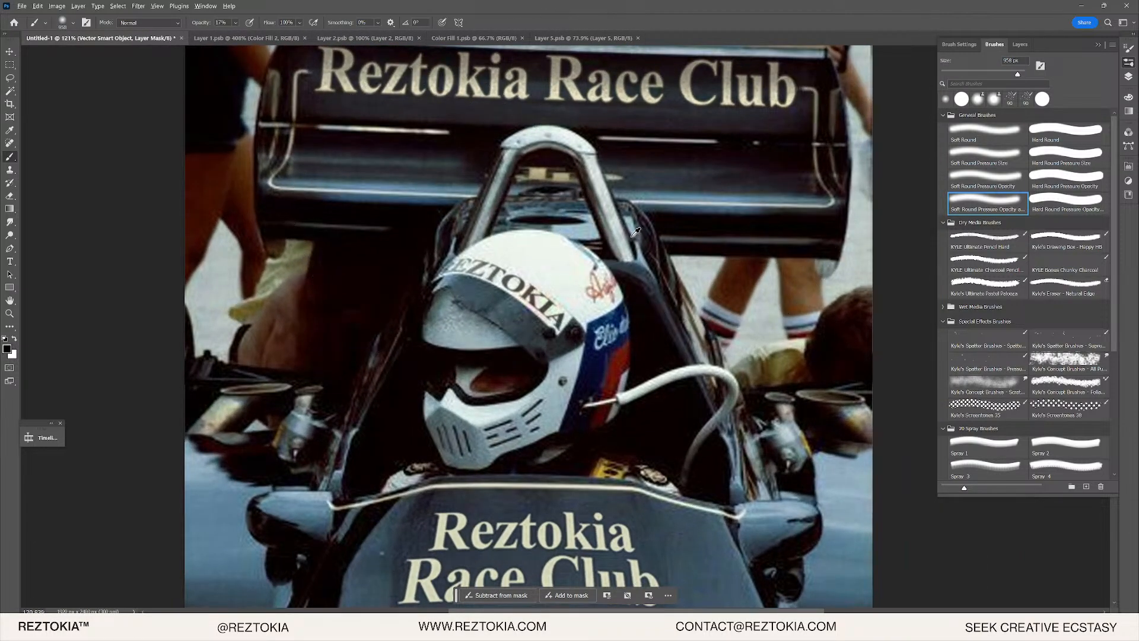
scroll(427, 203, up, 3)
click(1127, 77)
scroll(525, 230, up, 3)
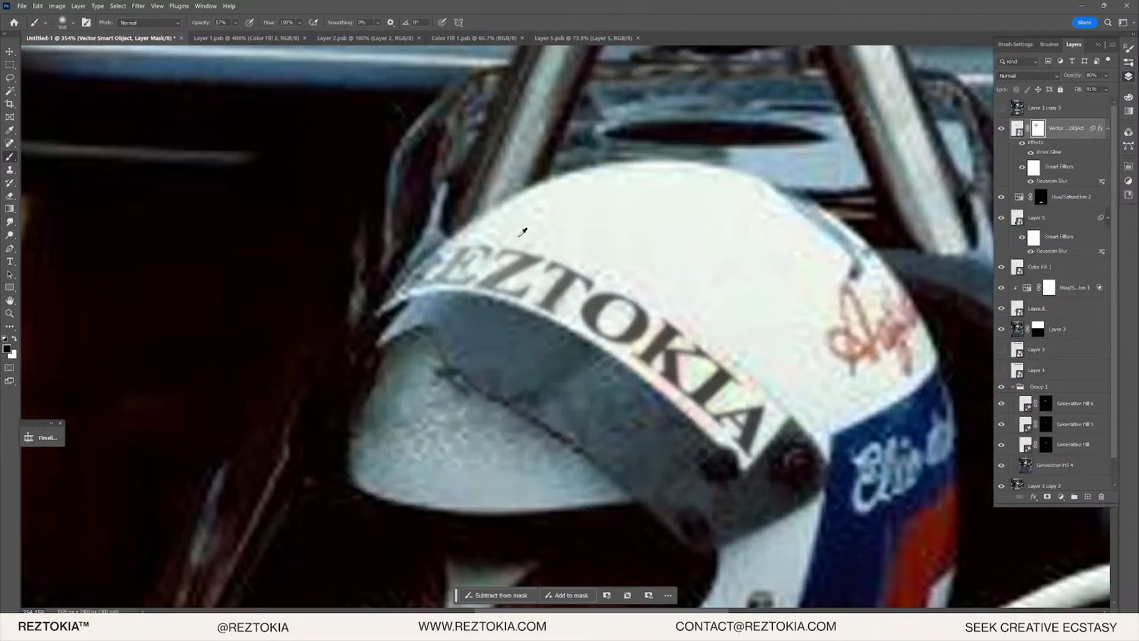
key(v)
scroll(588, 238, down, 6)
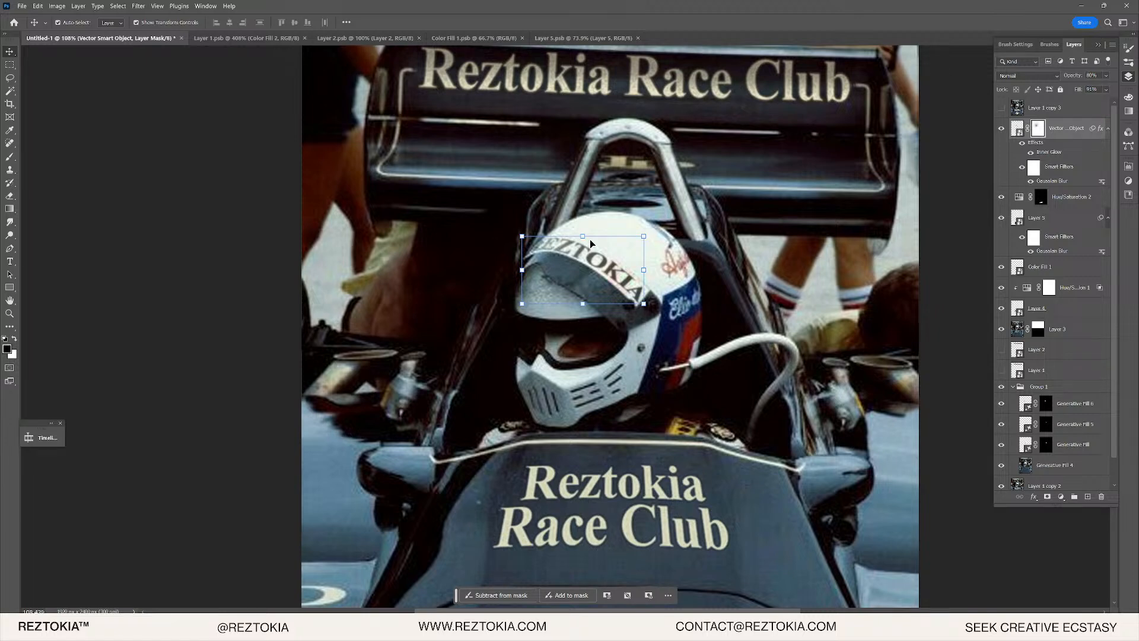
drag(994, 115, 997, 114)
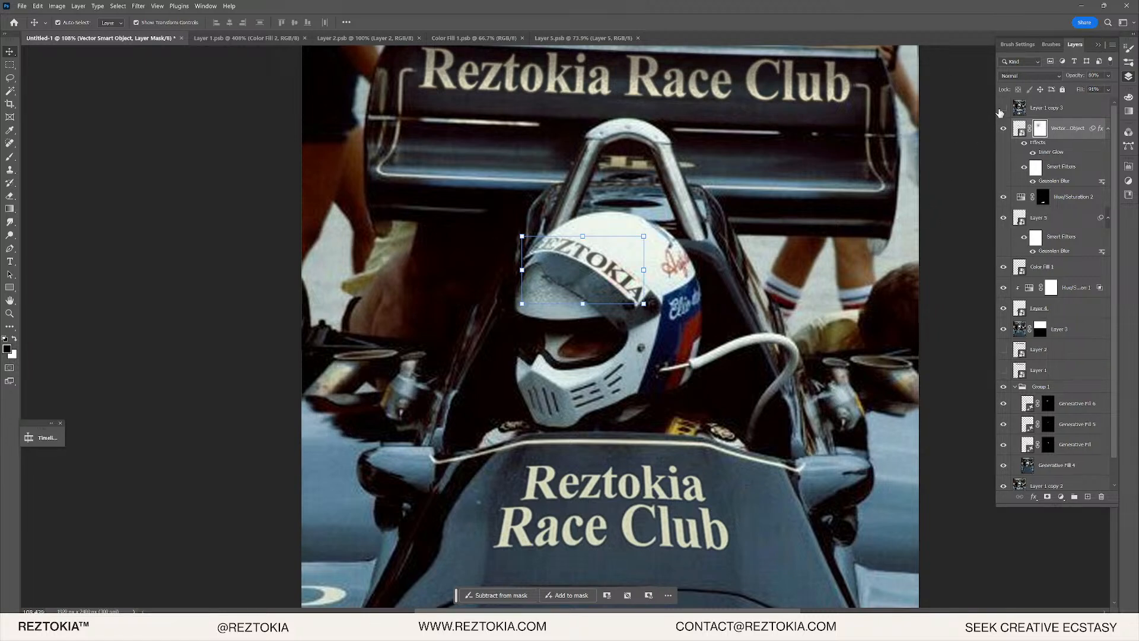
- Toggle the original photo layer for comparison, then set up a 163 px black brush
click(1004, 108)
click(1004, 109)
scroll(620, 238, up, 9)
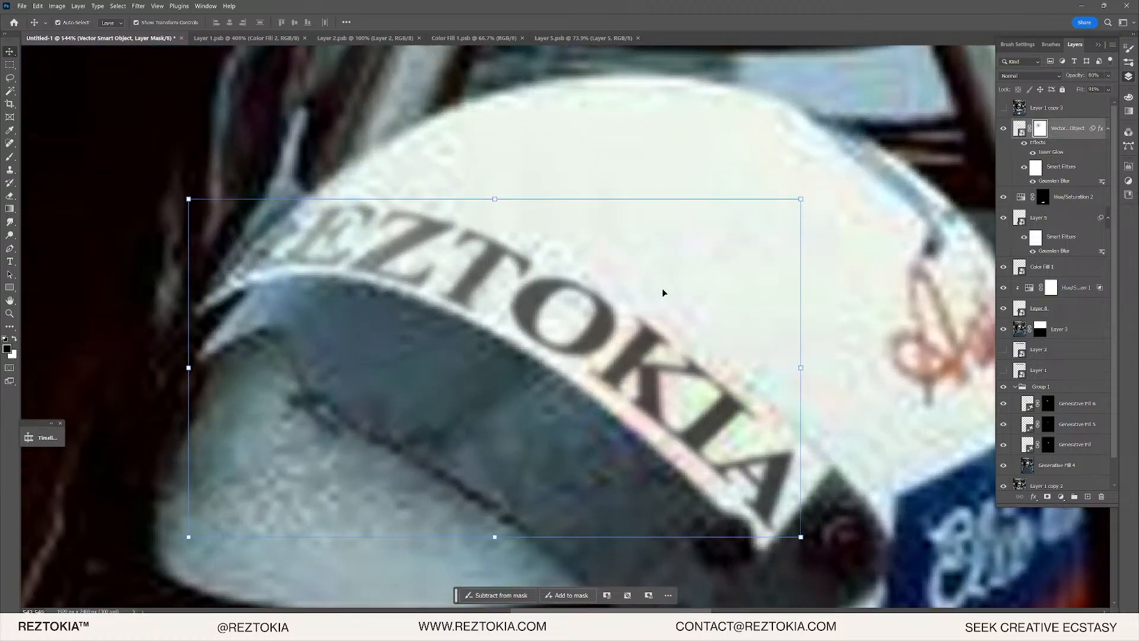
key(b)
click(1130, 63)
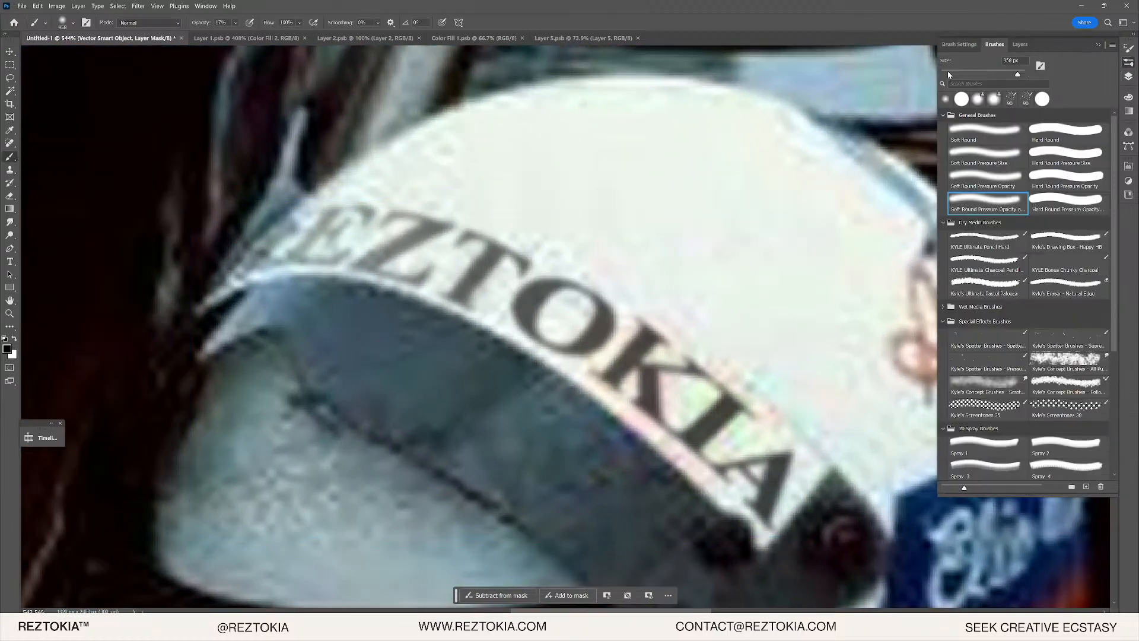
key(x)
key(x)
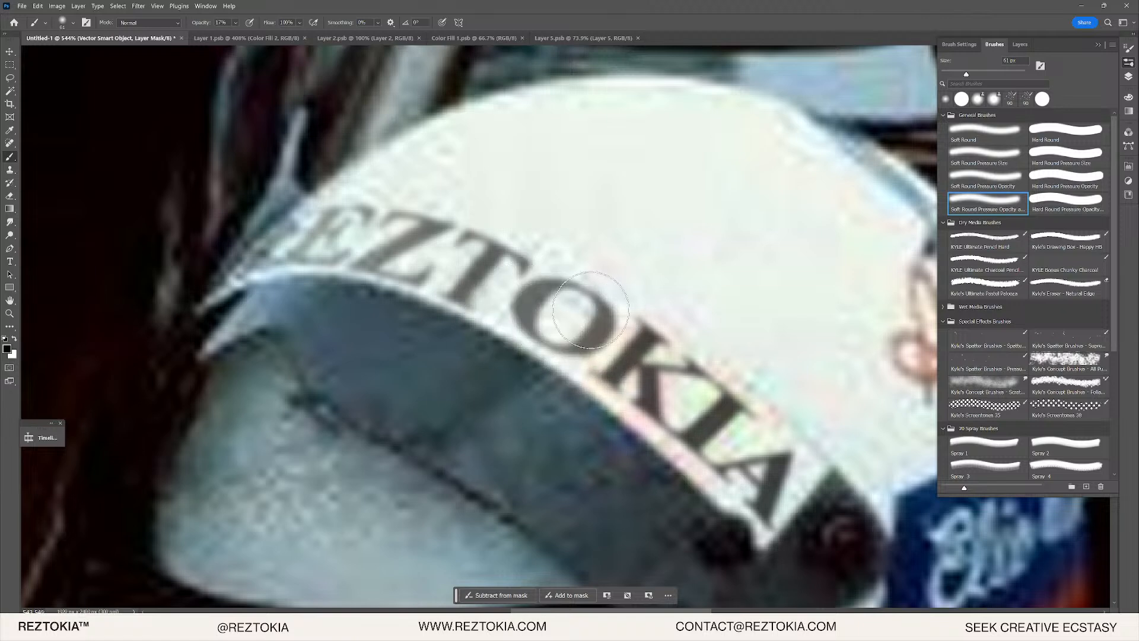
key(x)
click(236, 23)
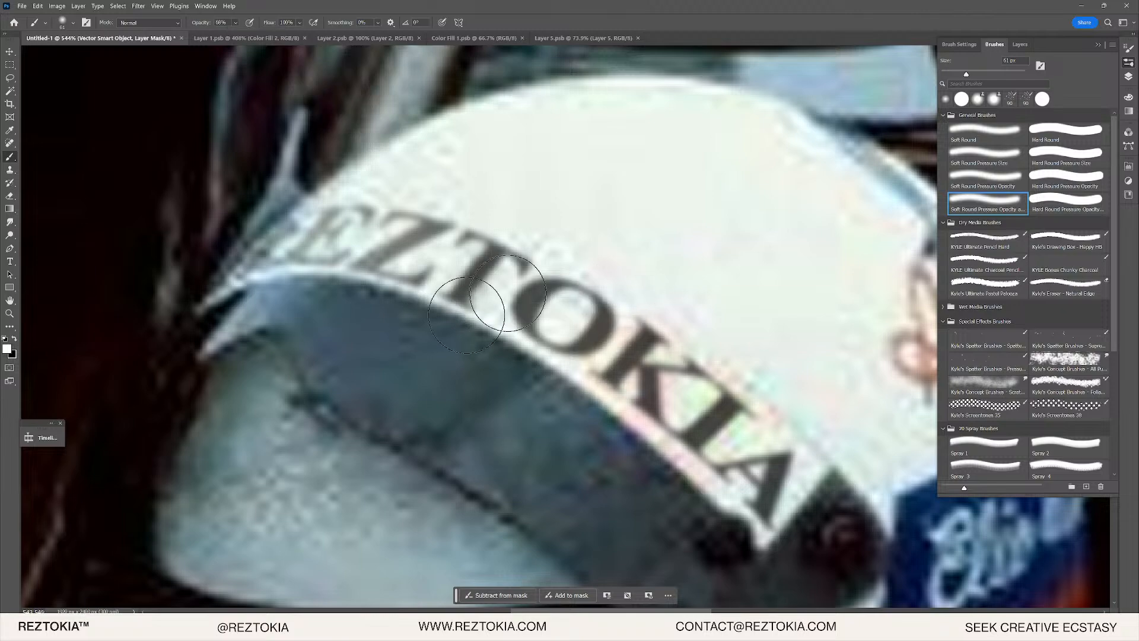
scroll(539, 290, down, 5)
scroll(539, 289, up, 1)
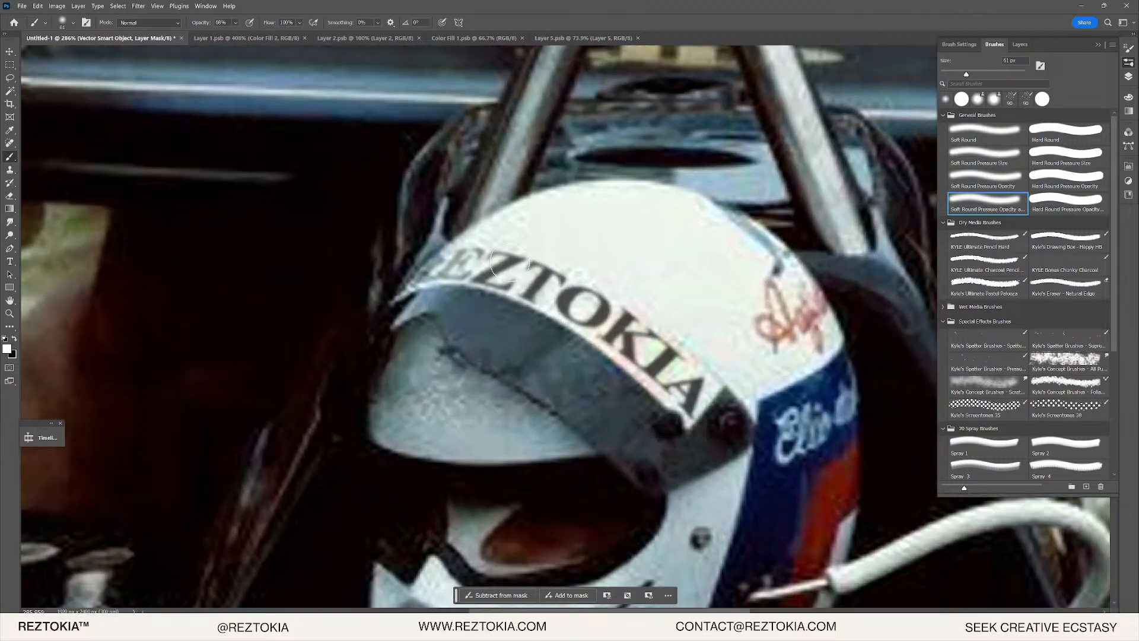
key(x)
drag(966, 74, 996, 73)
- Switch to white at 1% opacity and faintly repaint the mask near the left lettering
key(x)
click(236, 22)
click(219, 34)
mouse_move(452, 245)
mouse_down()
mouse_move(493, 245)
mouse_move(512, 257)
mouse_up()
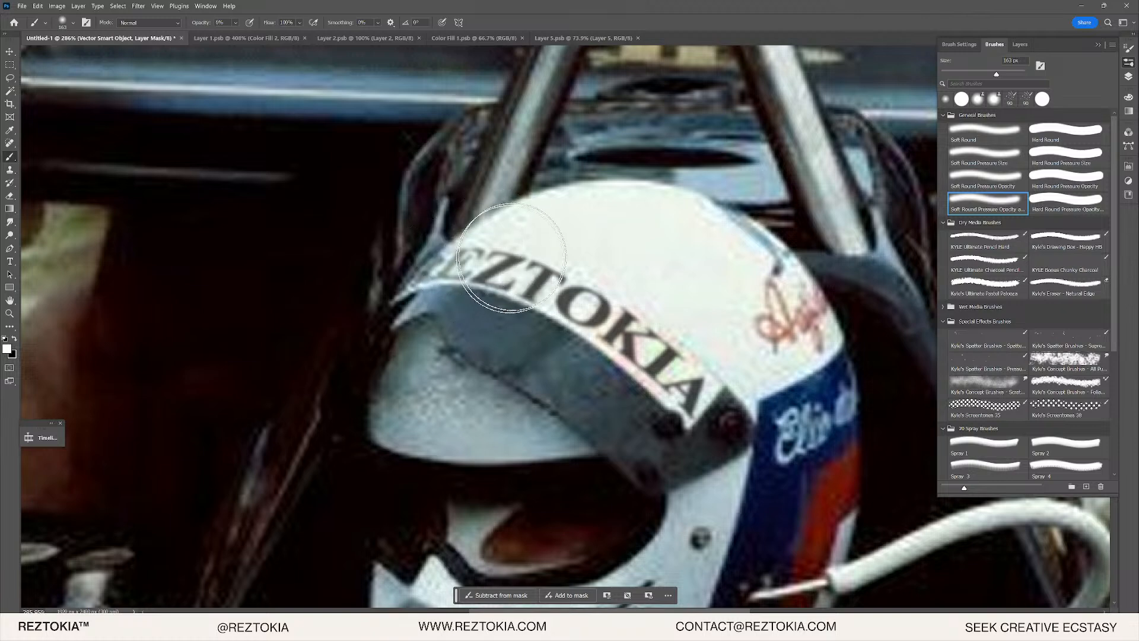
click(236, 23)
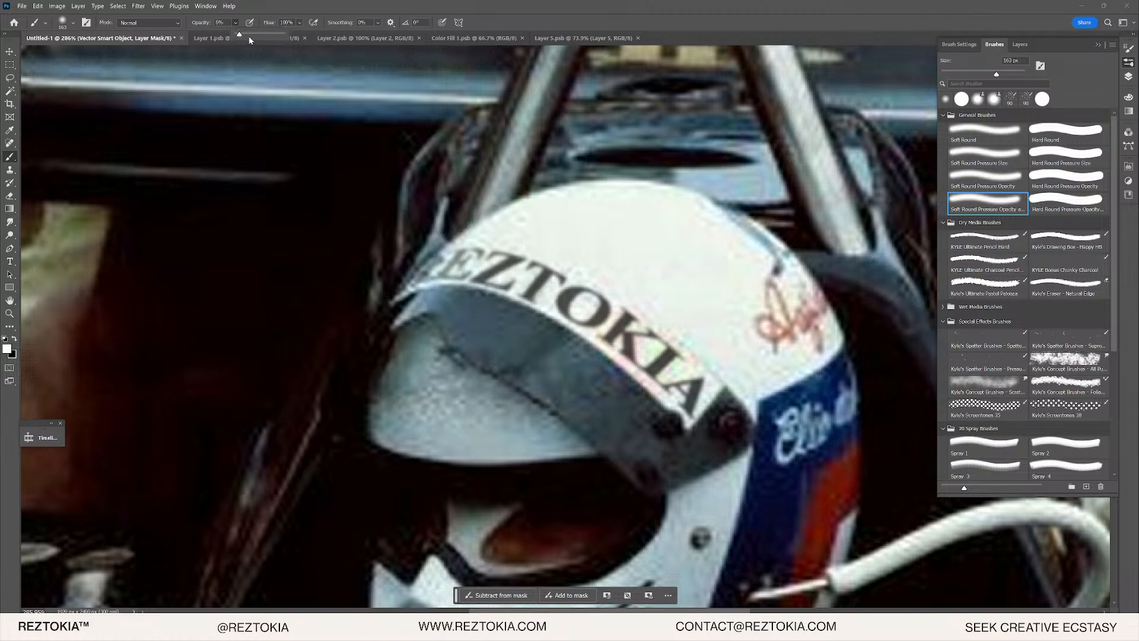
- Fade the E and Z letters into the helmet with black, restoring over-faded areas with white
click(483, 245)
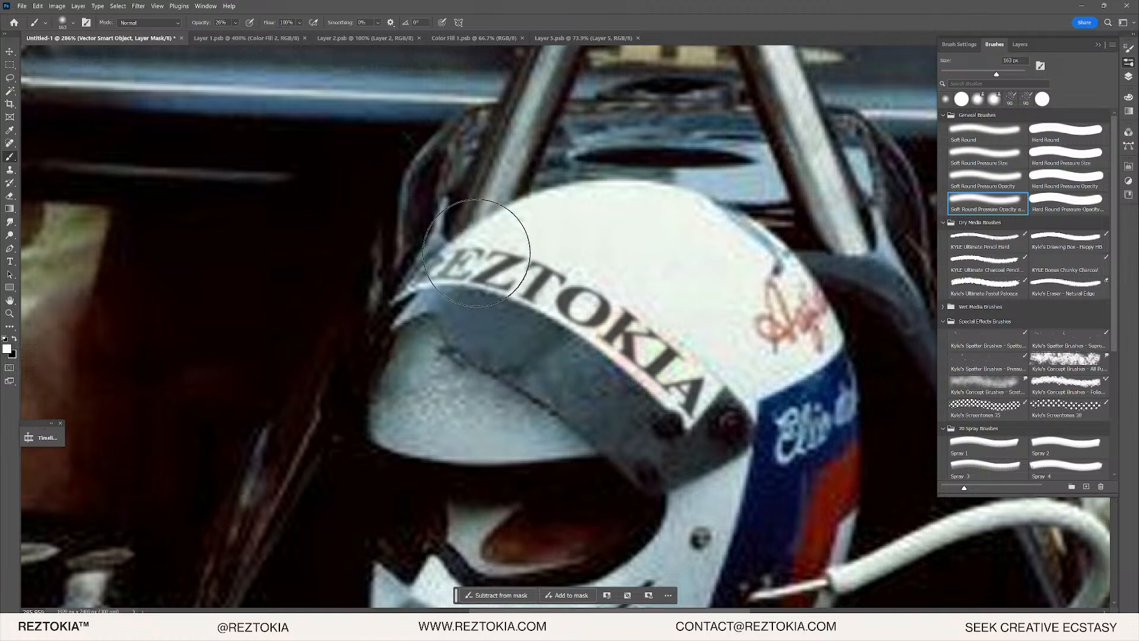
key(x)
drag(458, 247, 459, 248)
click(482, 260)
key(x)
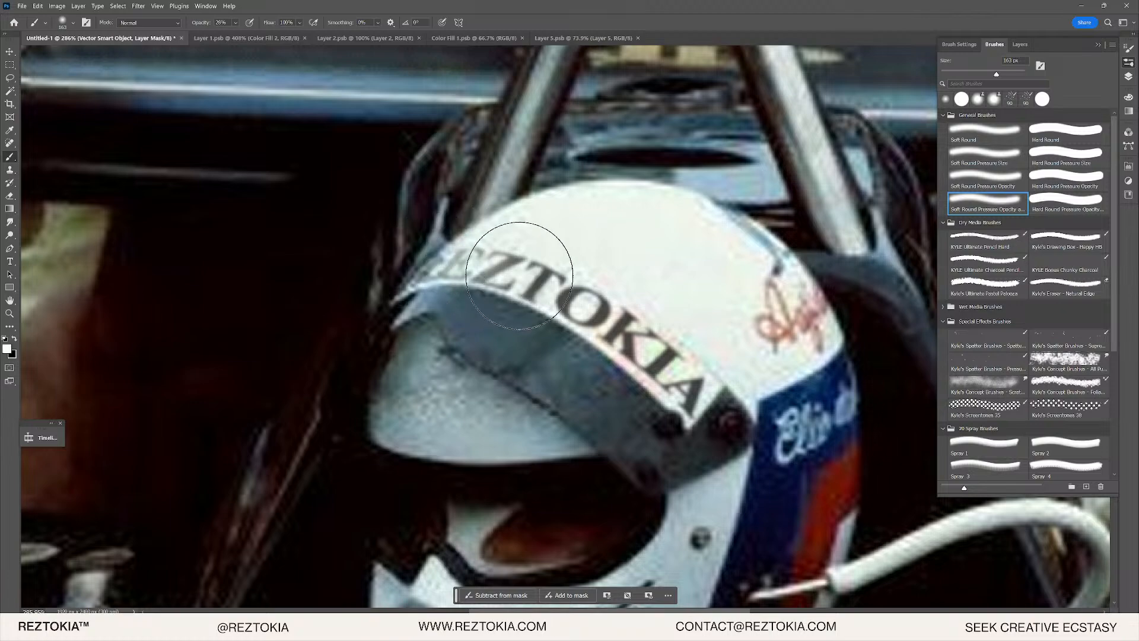
click(522, 267)
click(491, 286)
click(492, 286)
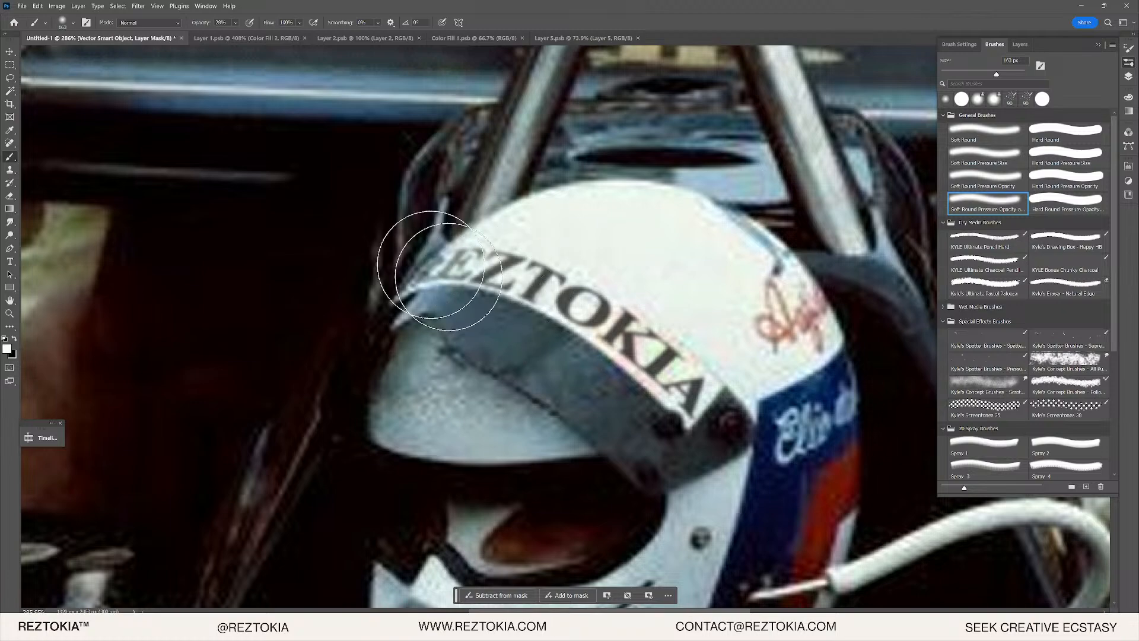
key(x)
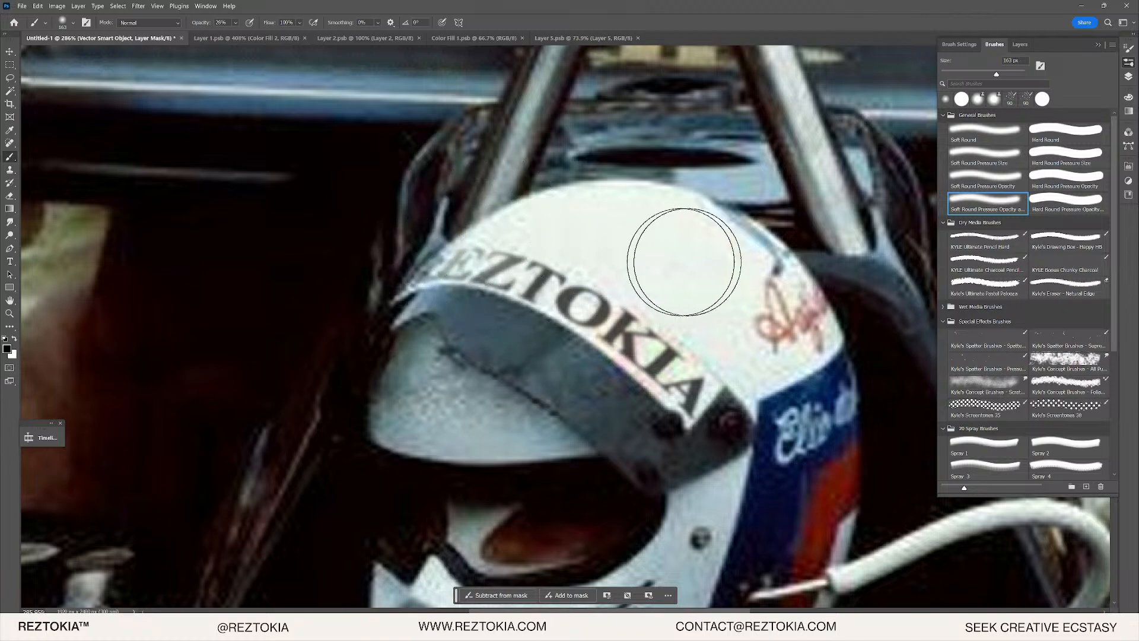
scroll(596, 304, down, 5)
scroll(595, 304, up, 5)
key(x)
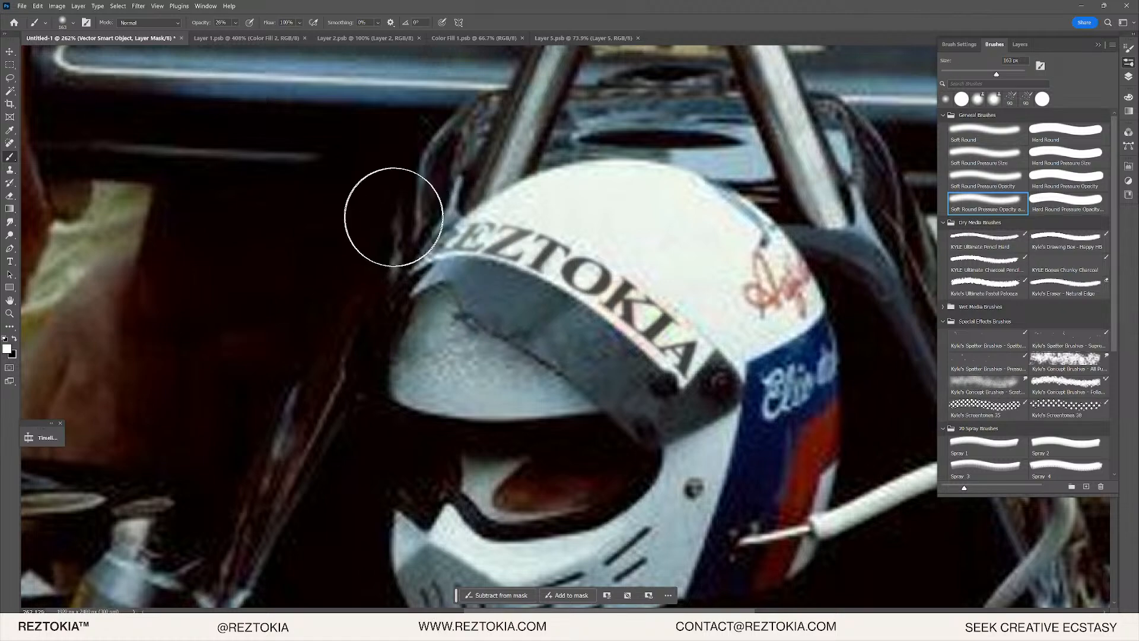
key(x)
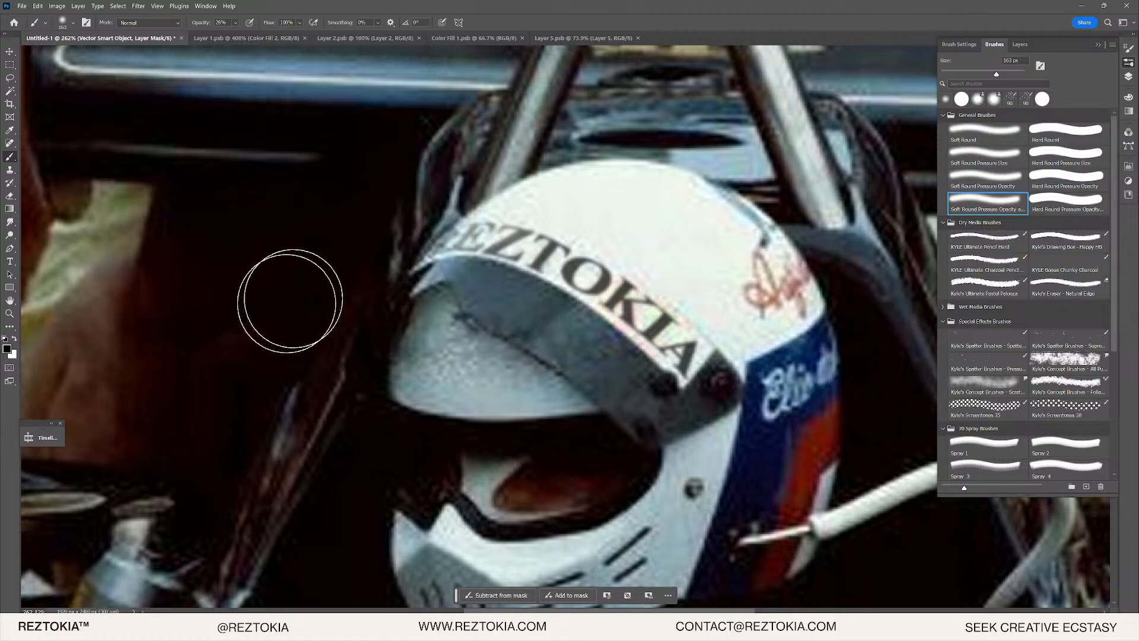
scroll(388, 269, down, 5)
scroll(451, 299, down, 4)
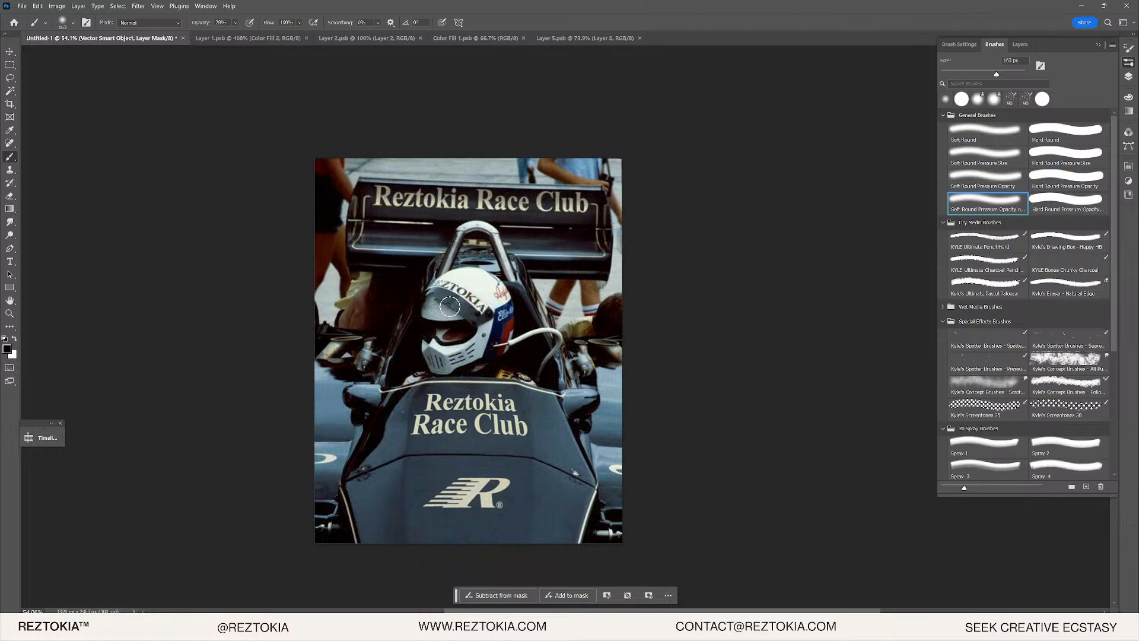
scroll(446, 300, up, 1)
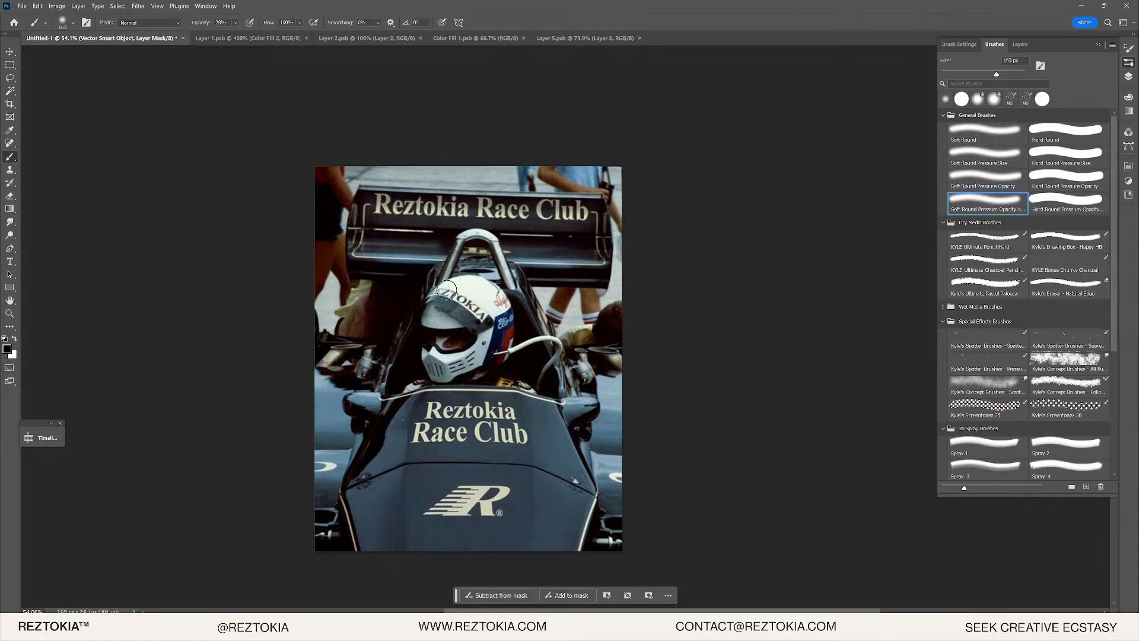
- Zoom on the hood lettering and toggle Layer 1 copy 3 repeatedly, ending with Reztokia Race Club showing
scroll(475, 480, up, 2)
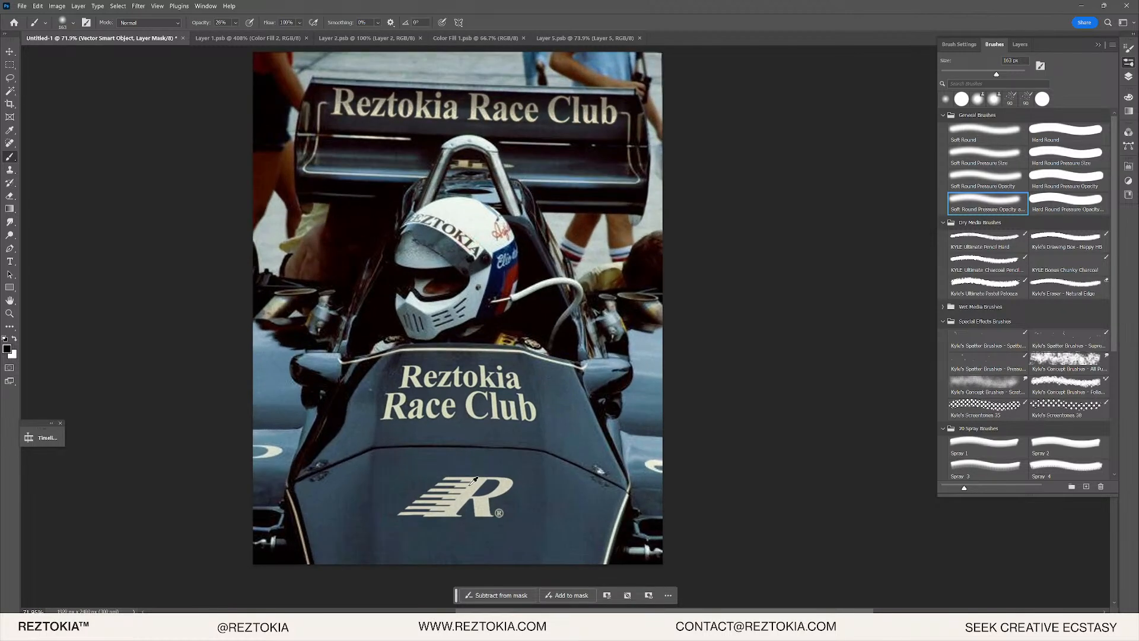
scroll(475, 480, up, 3)
scroll(466, 466, down, 6)
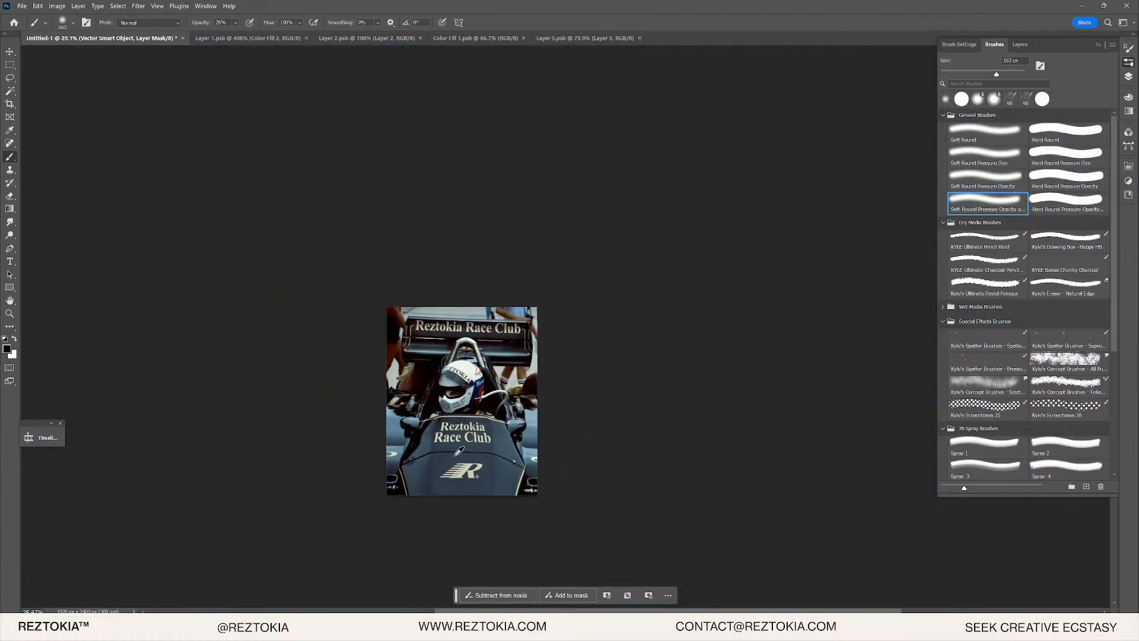
scroll(459, 451, down, 2)
scroll(469, 442, up, 5)
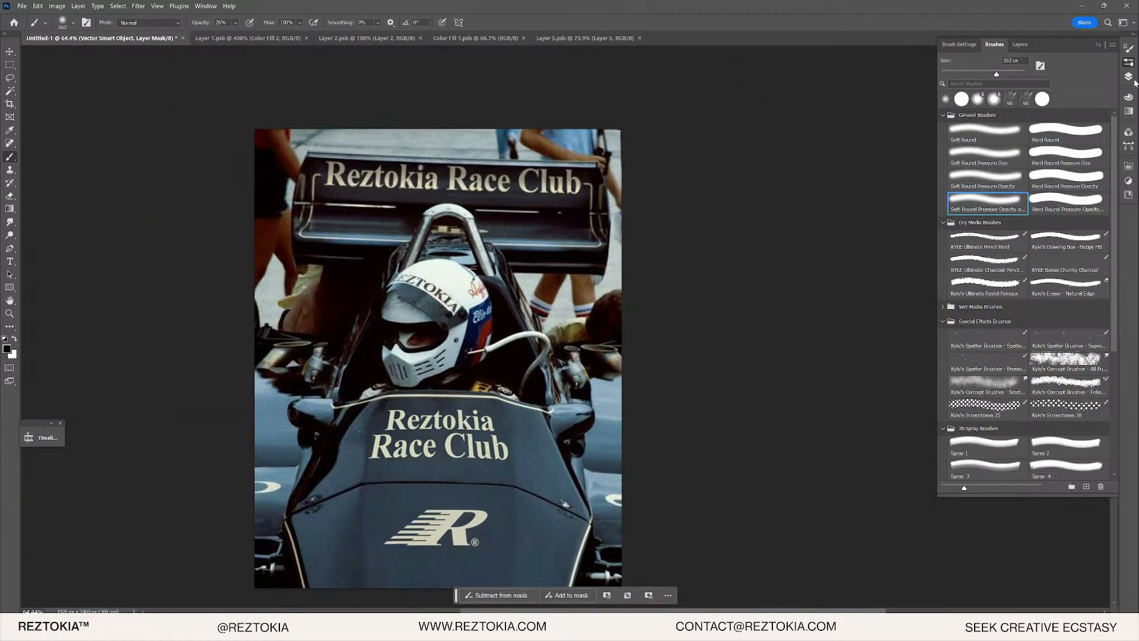
click(1129, 77)
click(1002, 107)
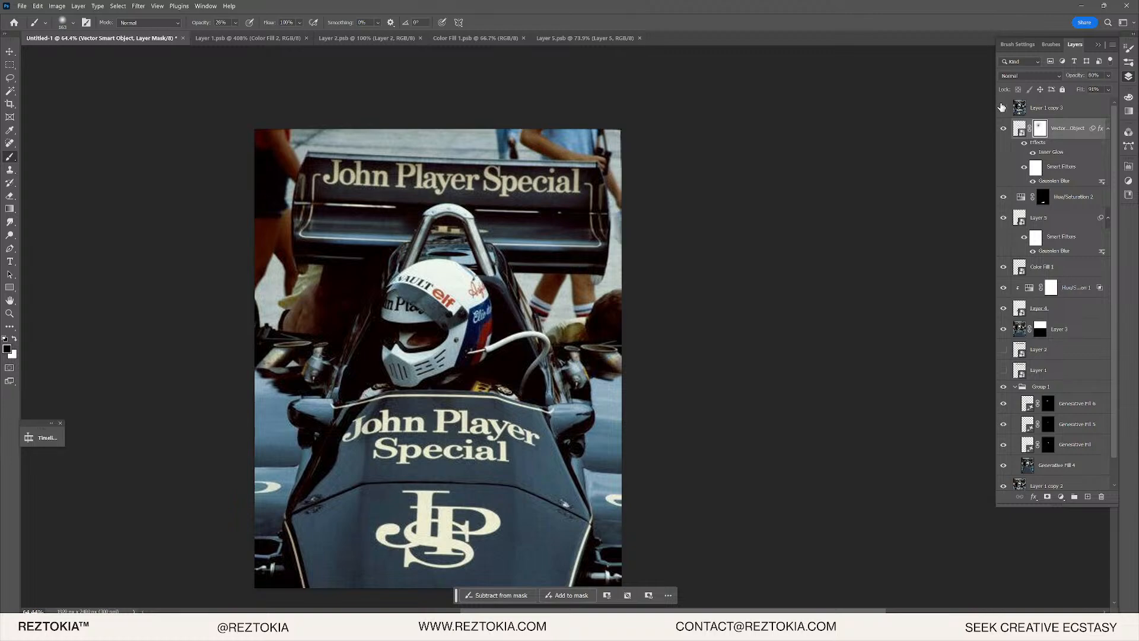
click(1003, 106)
click(1003, 108)
scroll(429, 440, up, 10)
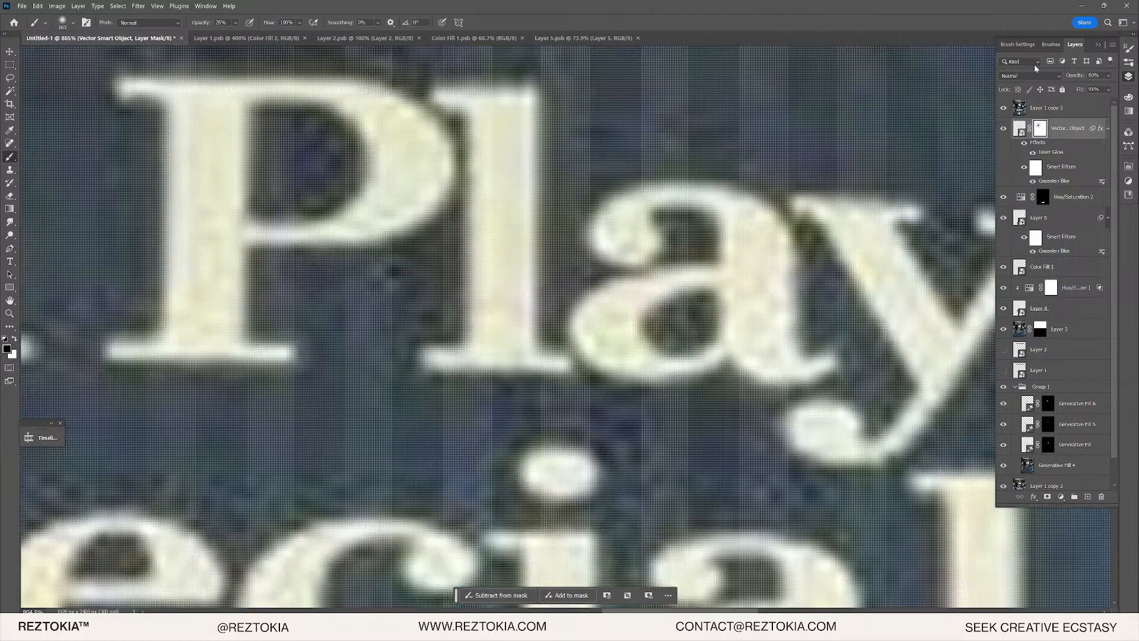
click(1003, 107)
click(1003, 108)
click(1003, 108)
click(1003, 107)
click(1004, 109)
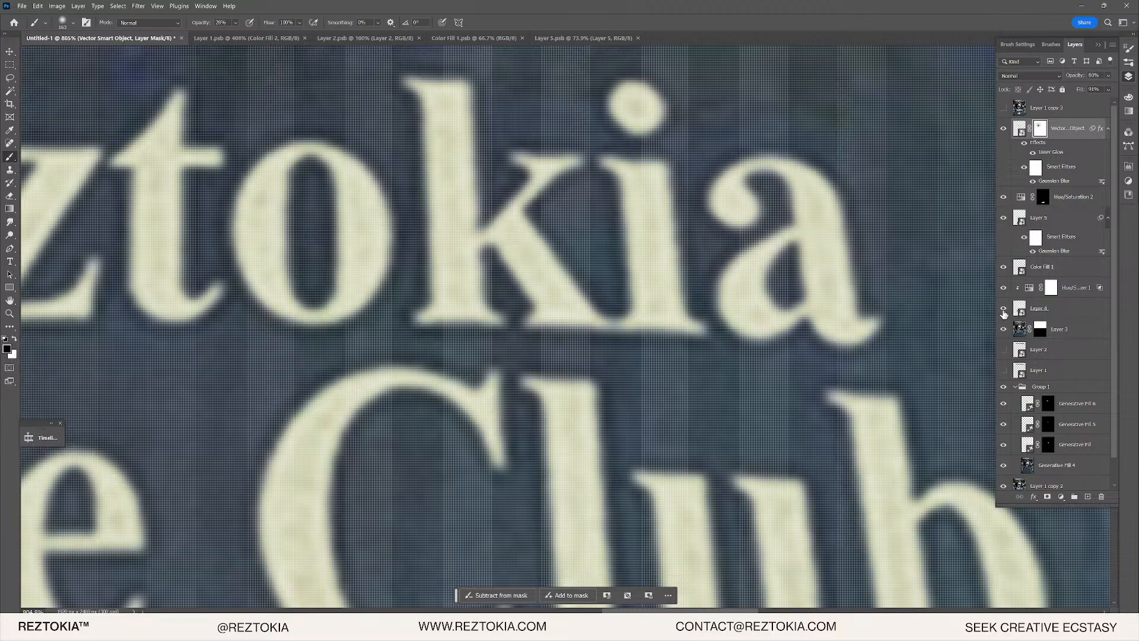
- Select Layer 4 and apply a roughly 1.7 px Gaussian Blur to its lettering
click(1004, 309)
click(1004, 310)
click(1033, 310)
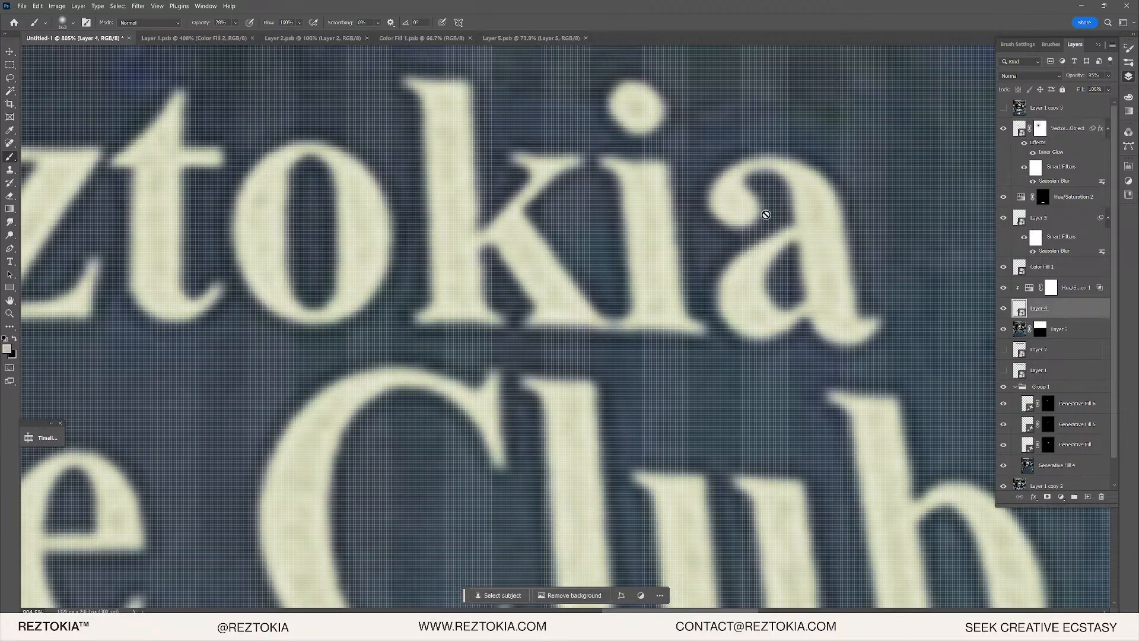
click(138, 6)
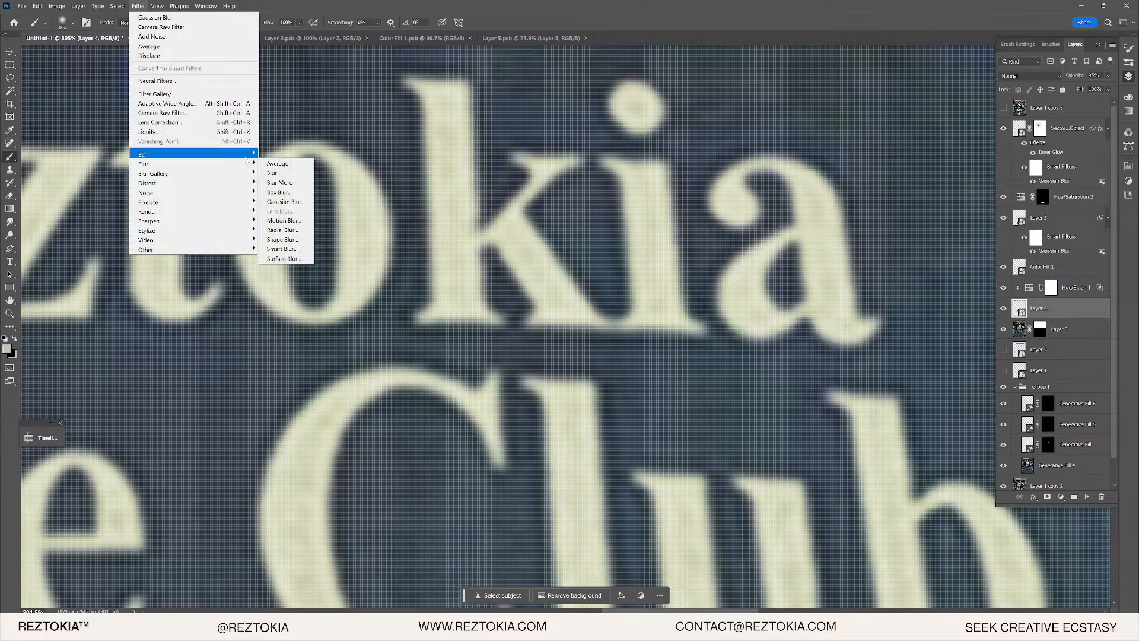
click(284, 202)
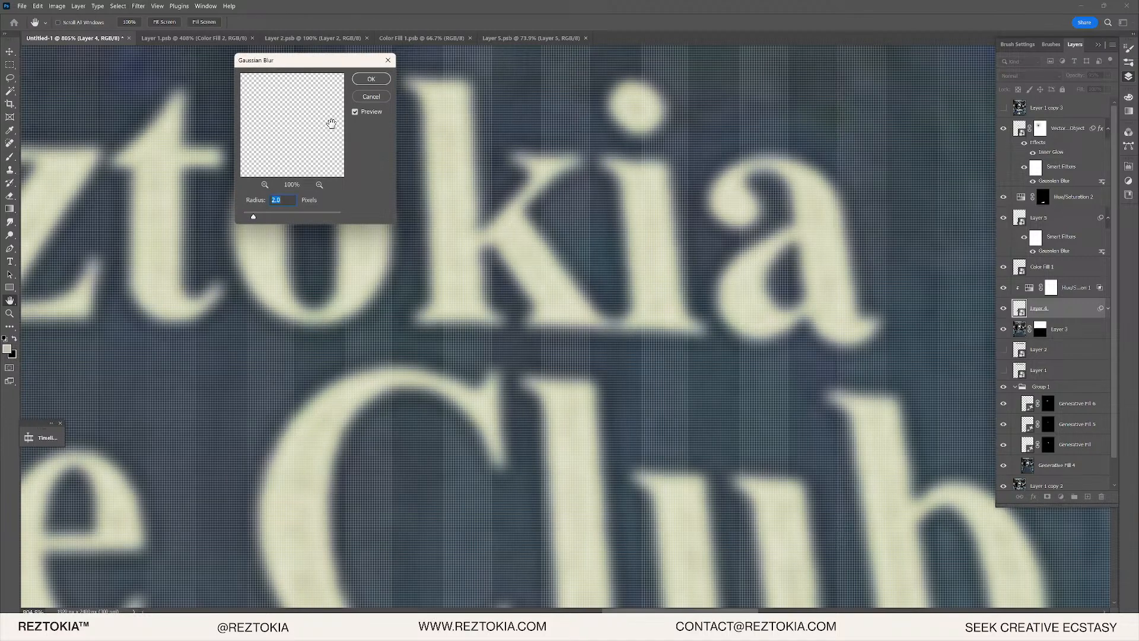
click(376, 80)
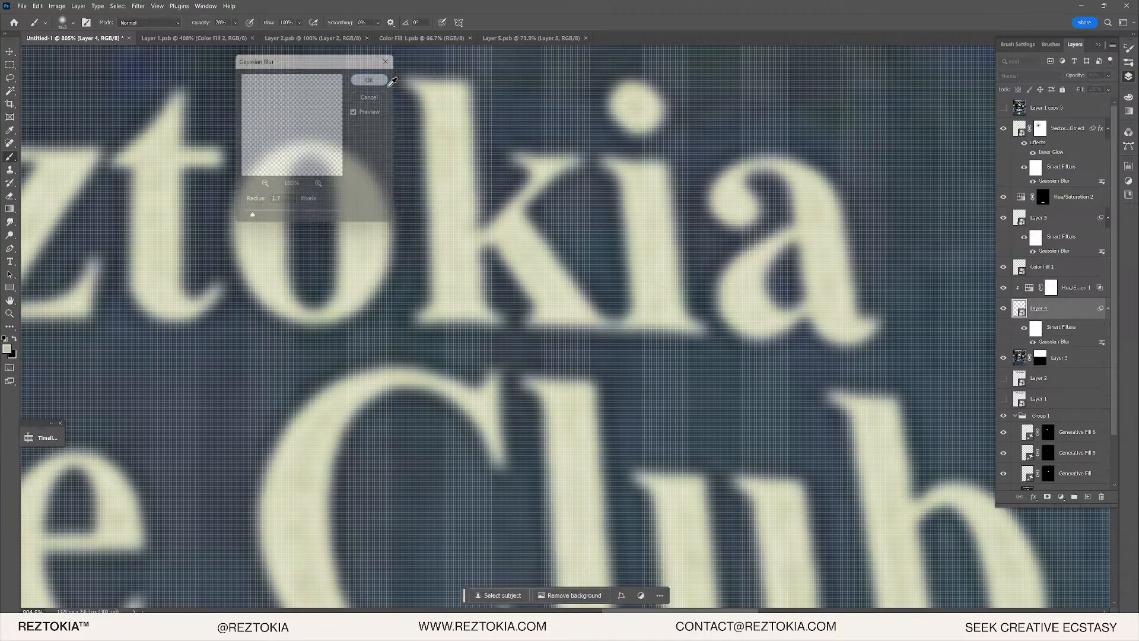
scroll(420, 164, down, 10)
scroll(410, 217, up, 2)
scroll(495, 275, down, 4)
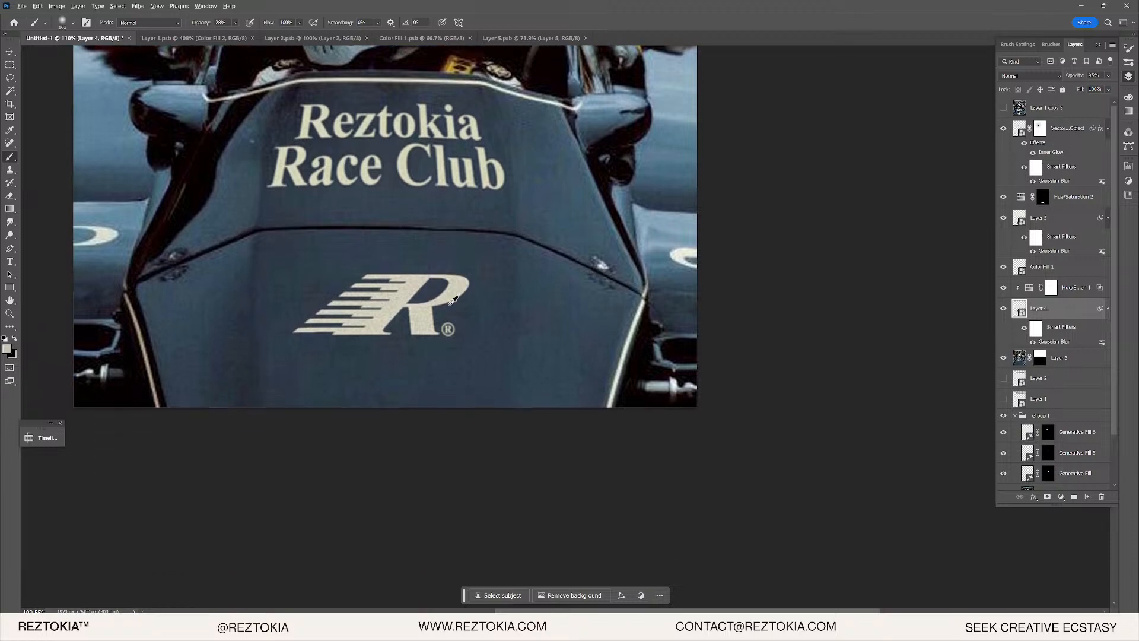
scroll(387, 312, up, 2)
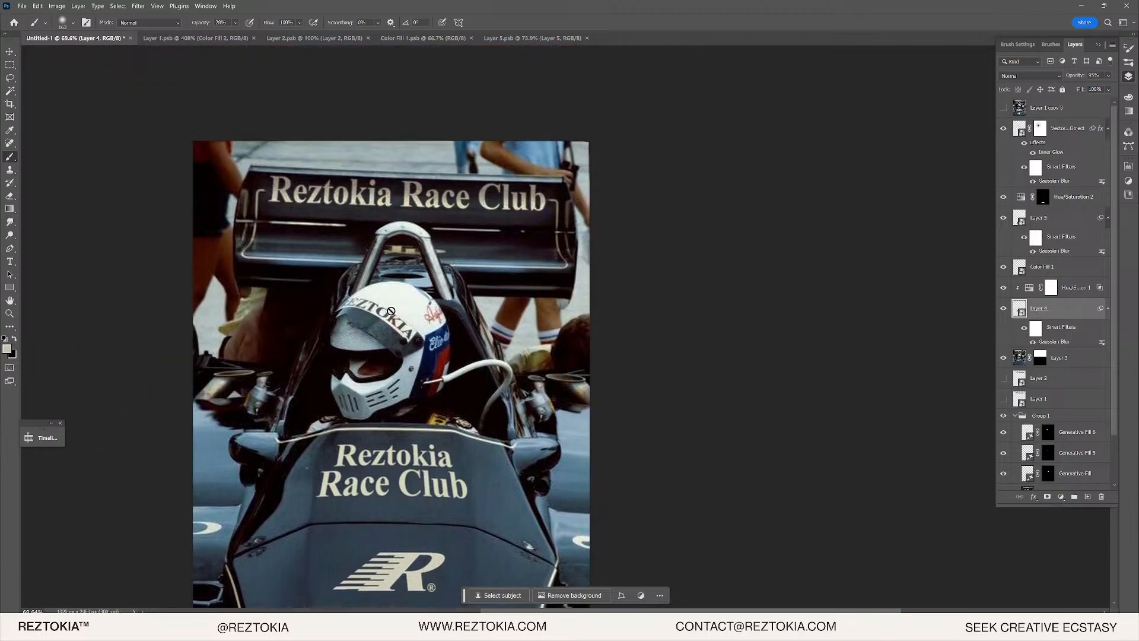
scroll(448, 318, up, 4)
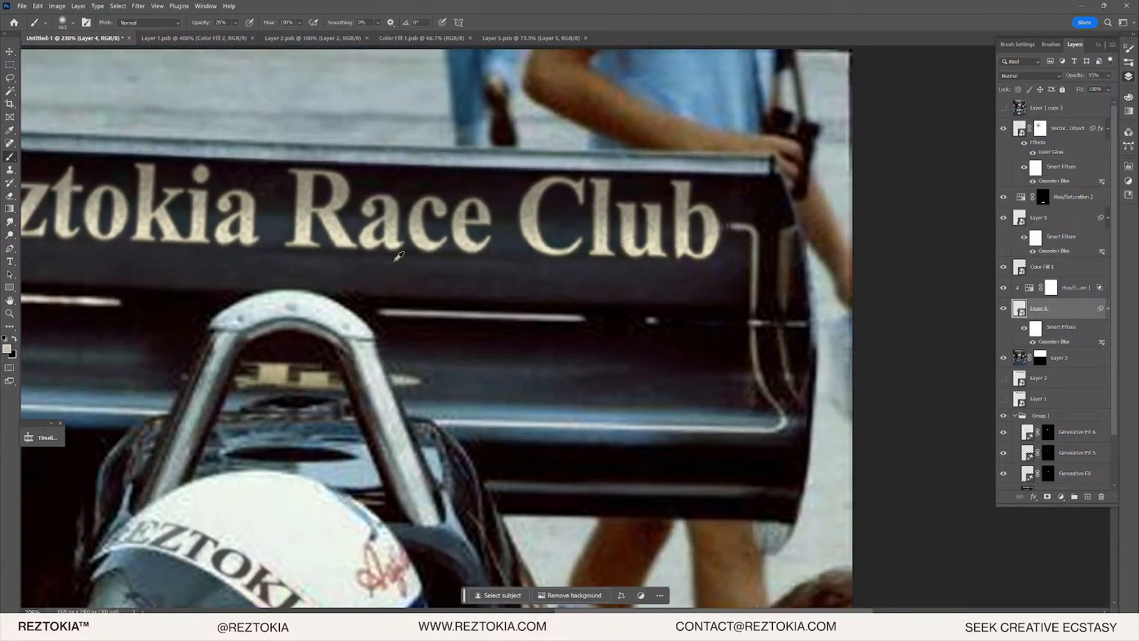
scroll(415, 318, down, 3)
scroll(383, 317, down, 2)
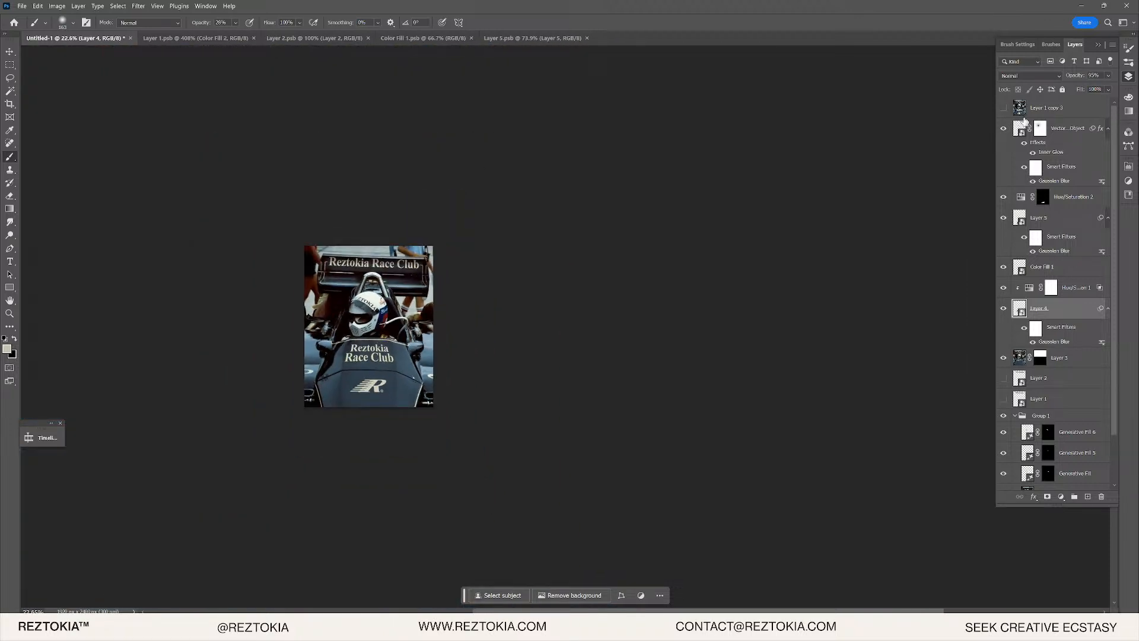
- Toggle the top layer repeatedly to compare liveries, ending on the Reztokia Race Club version
click(1003, 110)
click(1003, 110)
click(1003, 111)
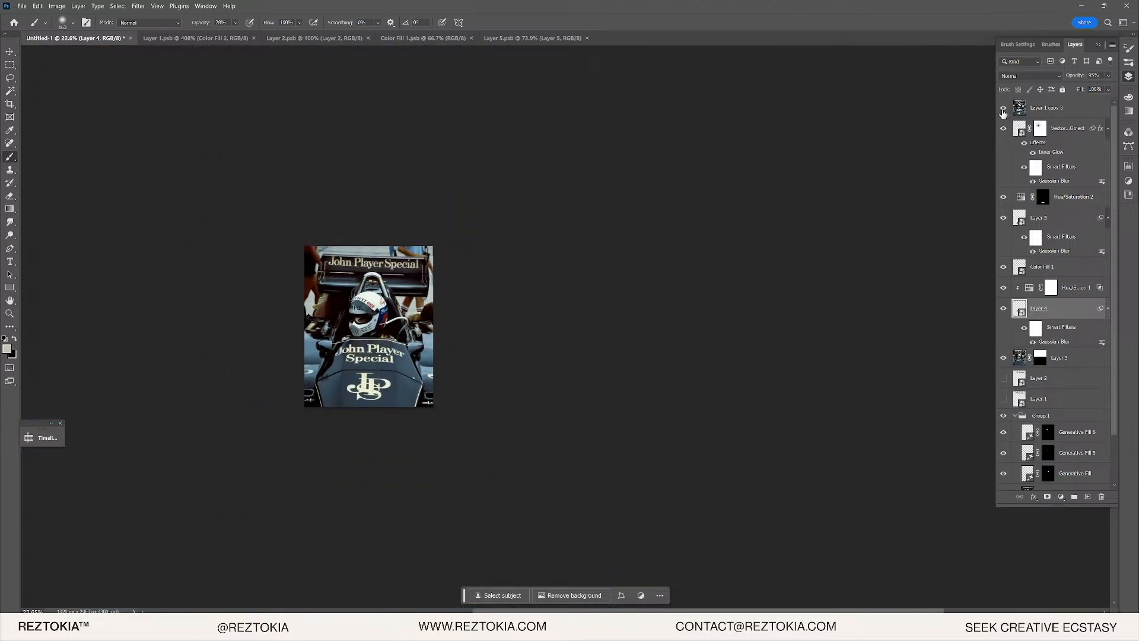
click(1004, 111)
click(1004, 110)
click(1003, 110)
scroll(443, 376, up, 5)
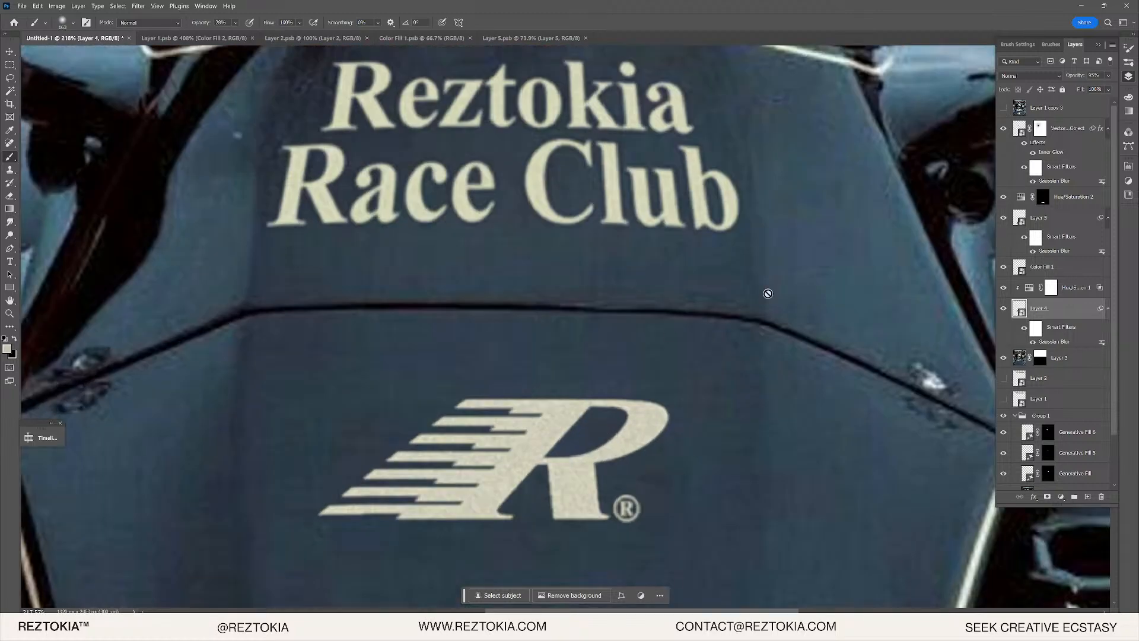
- Review the settings of the Hue/Saturation 1 and Hue/Saturation 2 adjustment layers
double_click(1030, 288)
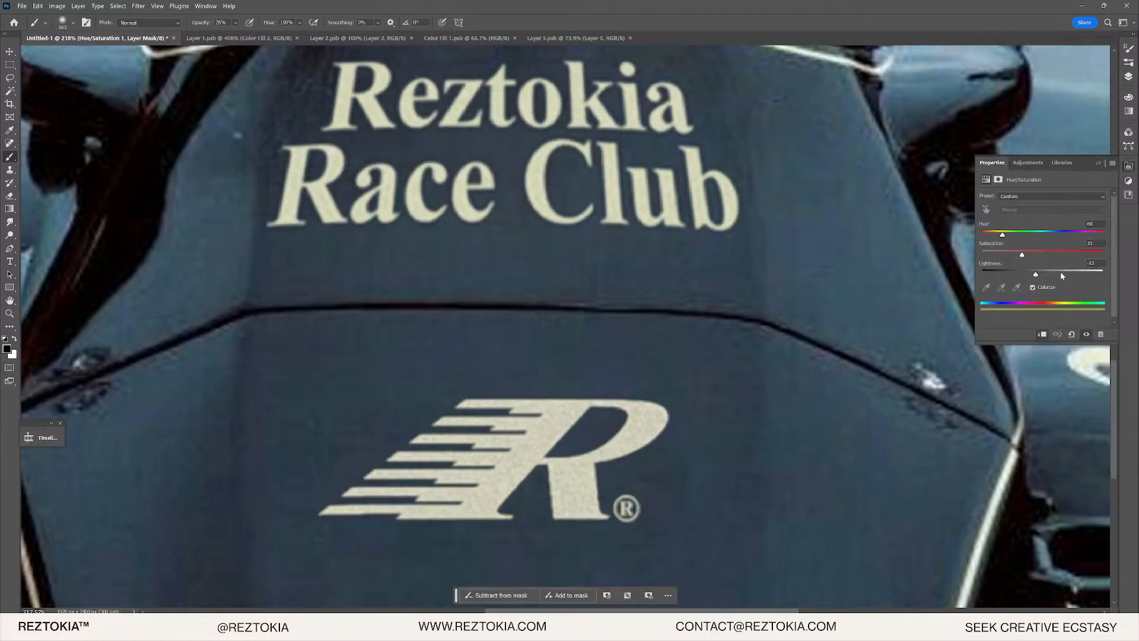
click(1128, 77)
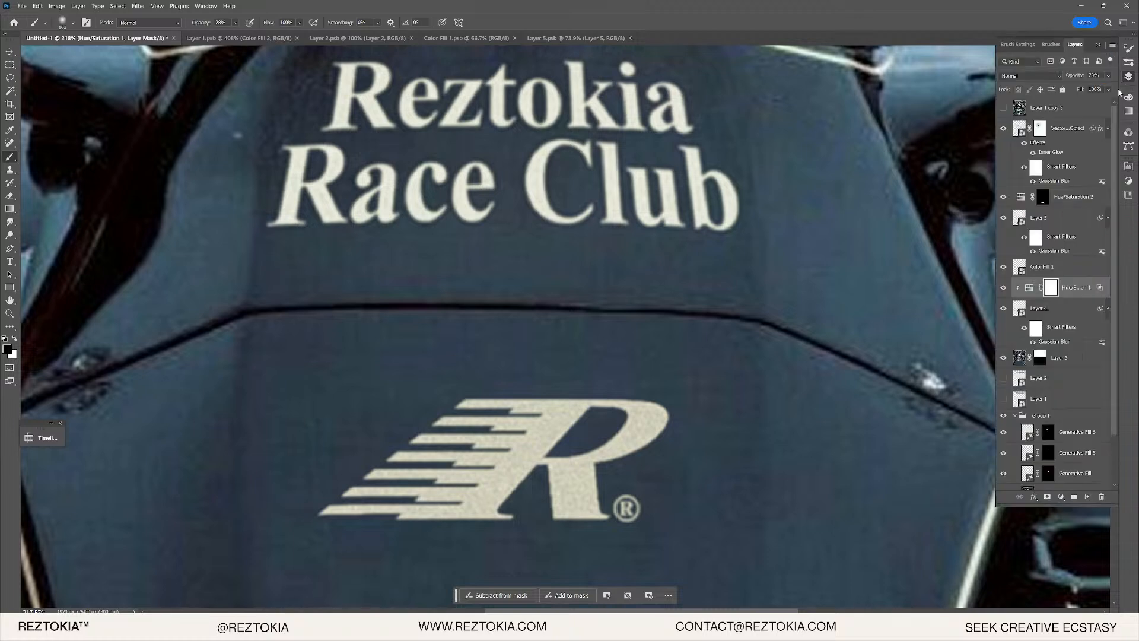
double_click(1066, 197)
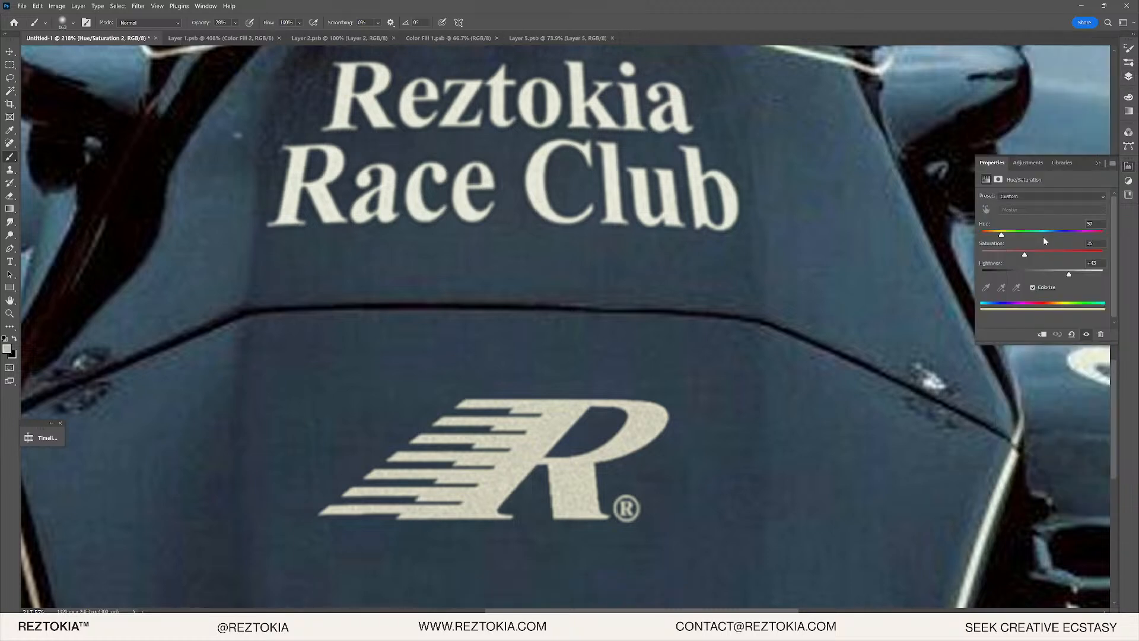
click(1128, 77)
scroll(585, 110, down, 3)
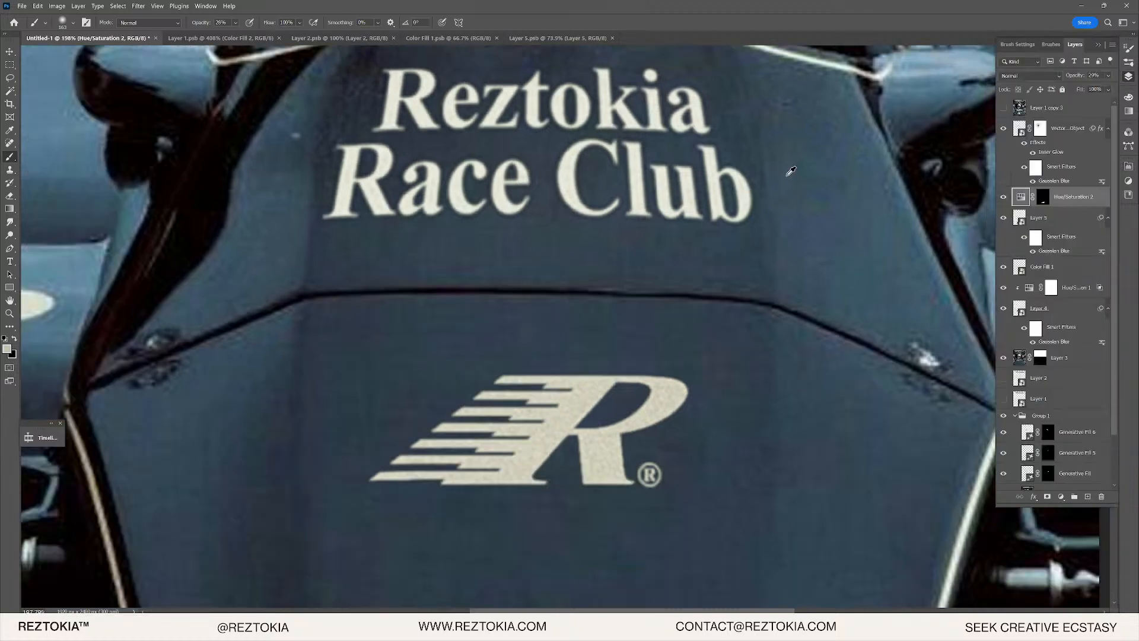
scroll(585, 111, up, 3)
scroll(584, 110, up, 3)
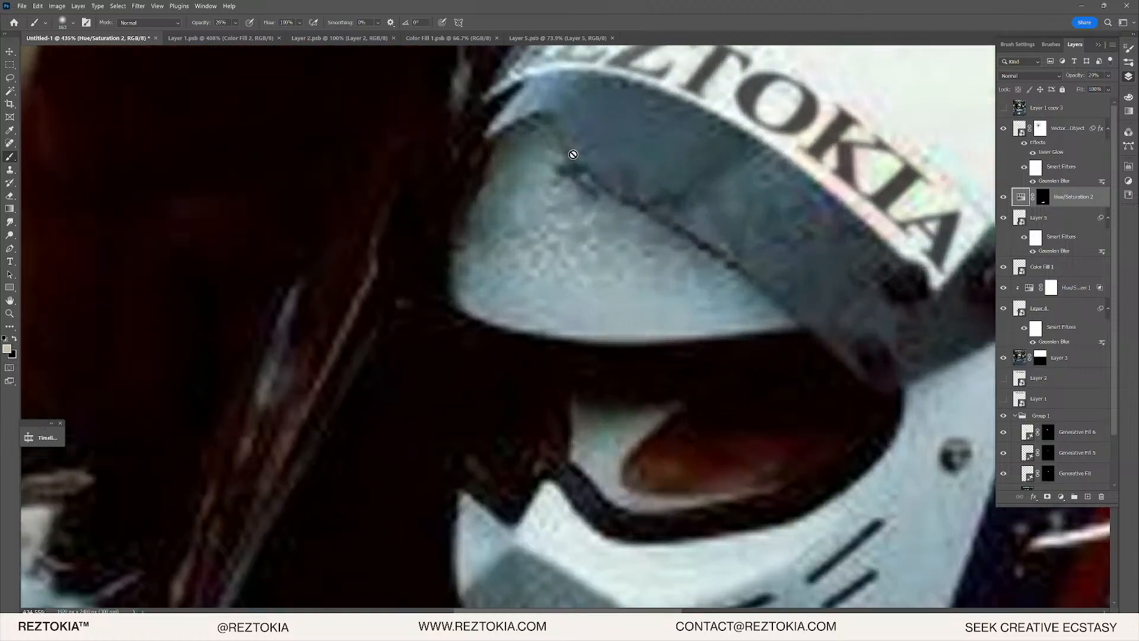
- Turn on Layer 1 copy 3 to show the original John Player Special lettering and zoom around it
click(1001, 109)
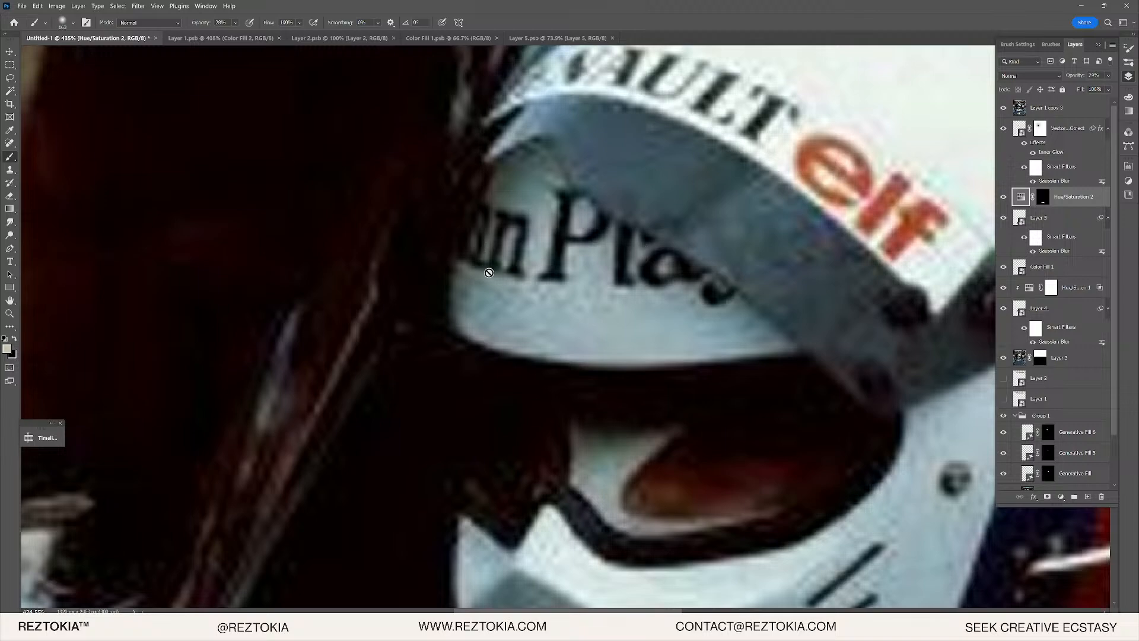
scroll(559, 274, down, 5)
scroll(559, 275, up, 3)
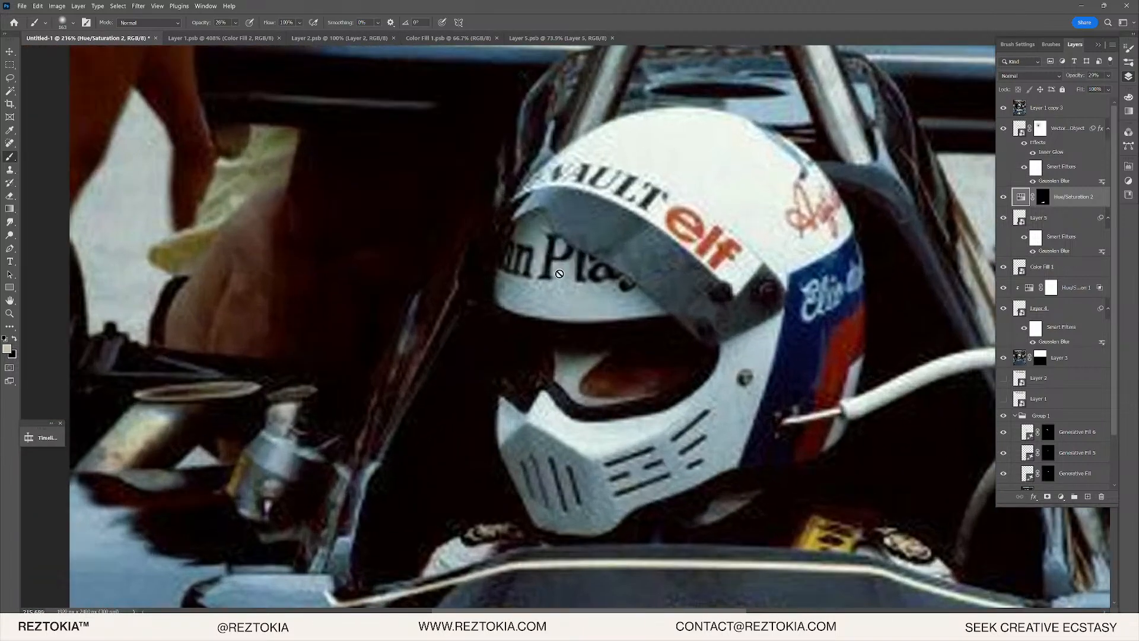
scroll(552, 276, down, 7)
scroll(545, 278, up, 1)
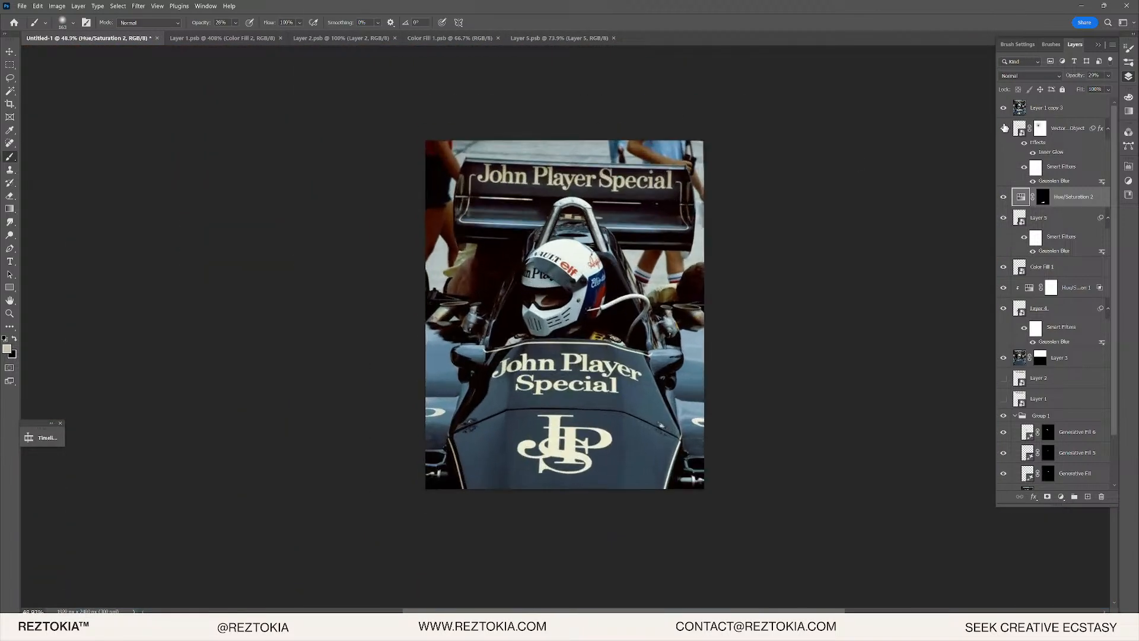
- Toggle the Layer 1 copy 3 original several times while zooming on the visor
click(1003, 108)
click(1004, 108)
click(1004, 108)
click(1003, 108)
click(1003, 108)
scroll(576, 268, up, 6)
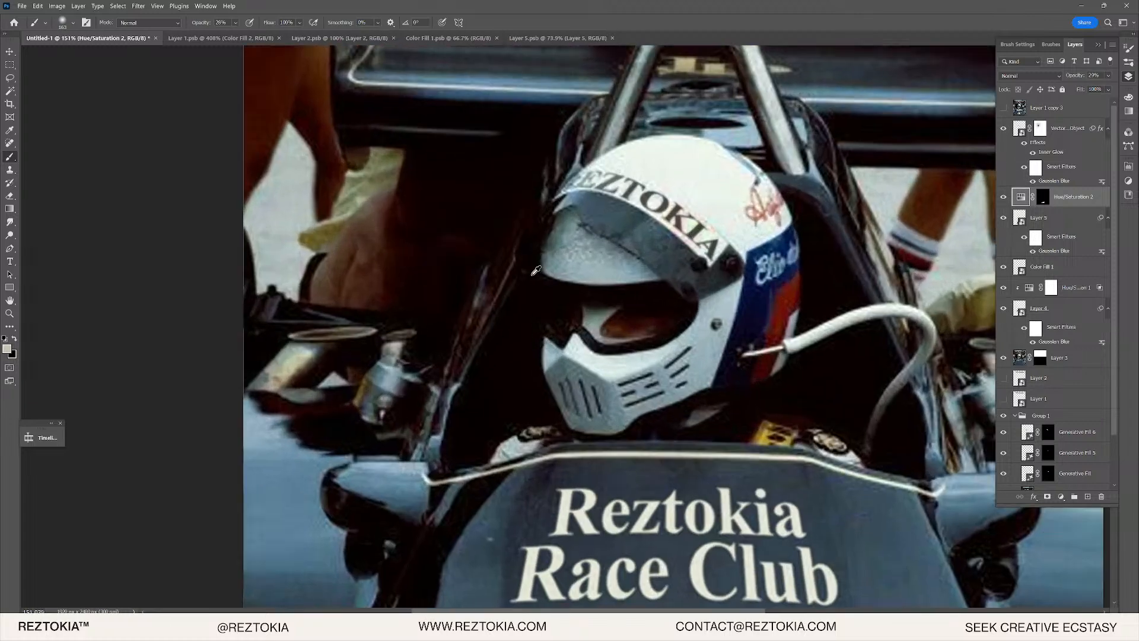
scroll(576, 268, down, 8)
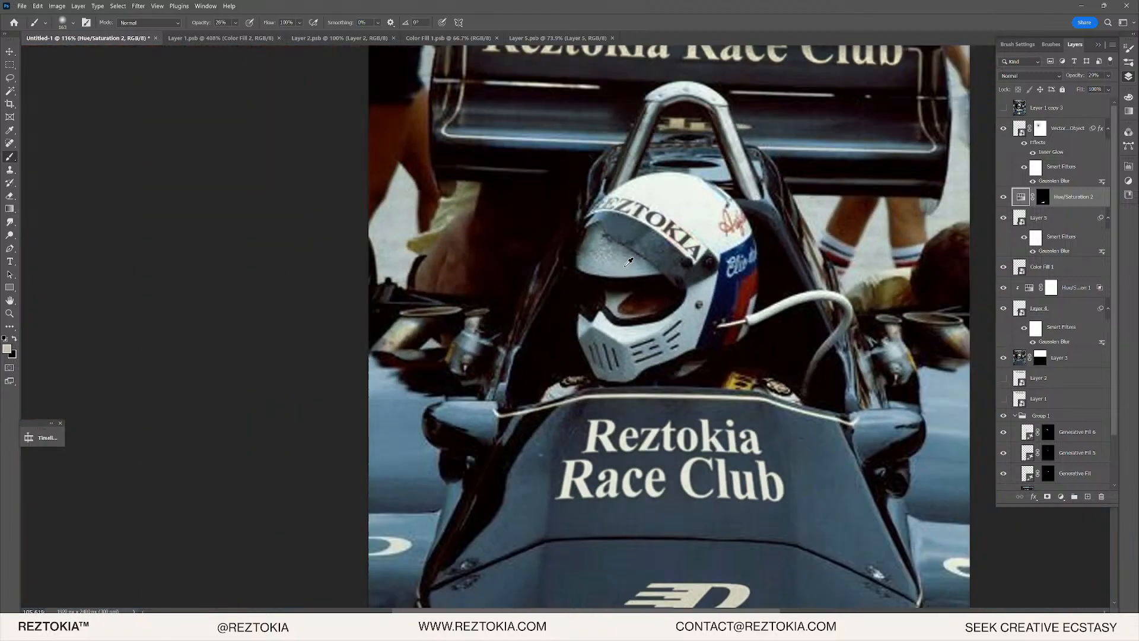
scroll(606, 259, up, 5)
scroll(606, 259, up, 2)
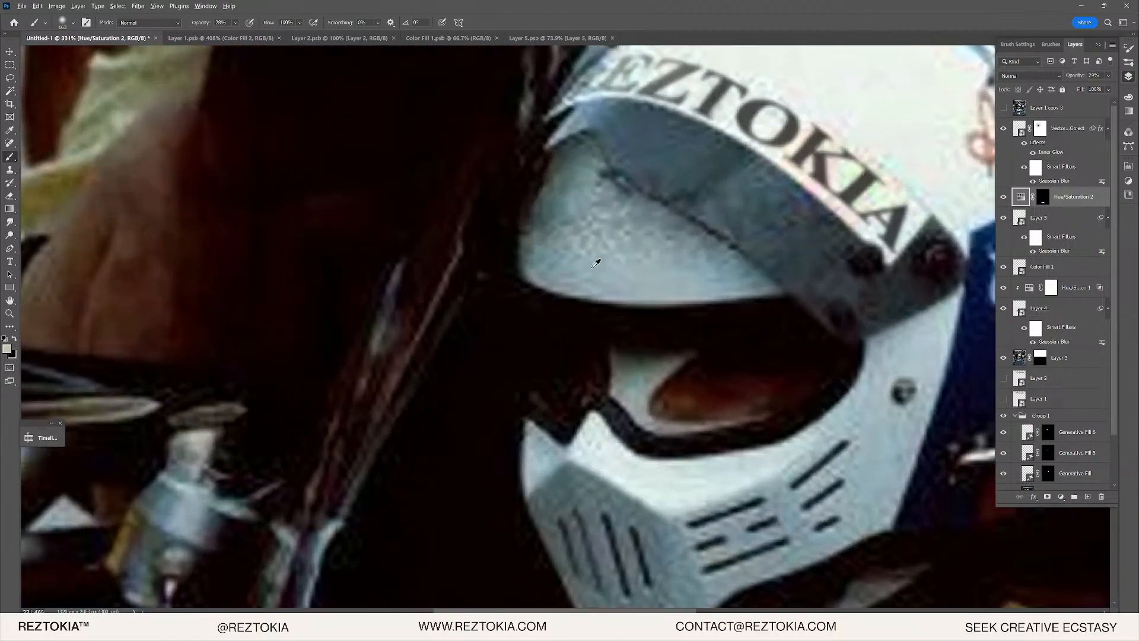
scroll(596, 263, down, 4)
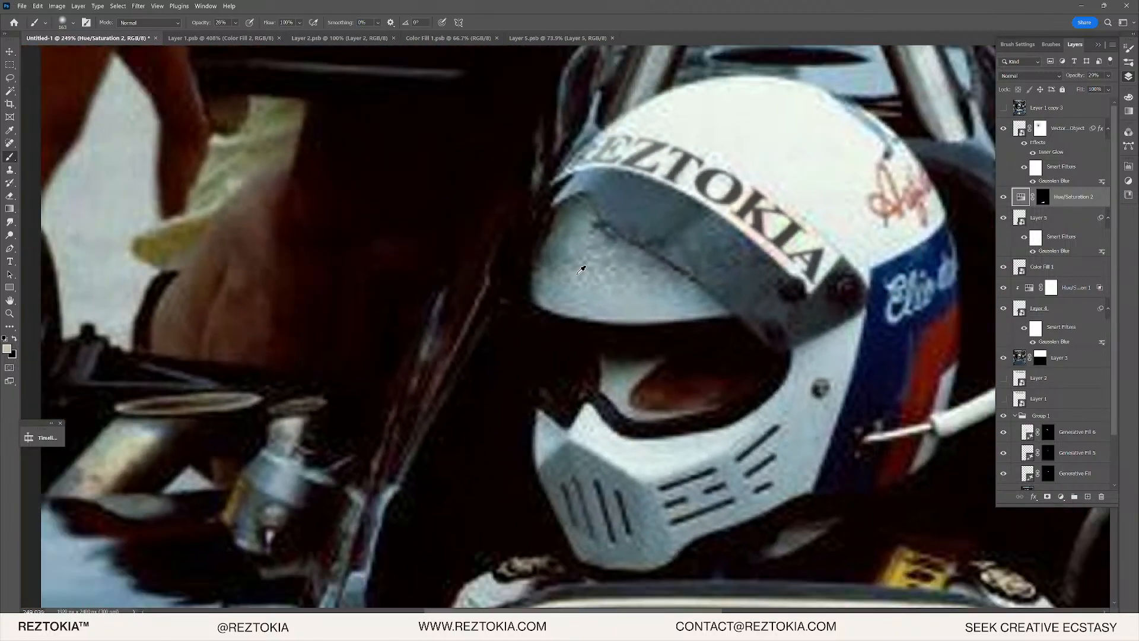
scroll(591, 274, down, 6)
scroll(592, 279, up, 6)
scroll(592, 287, down, 4)
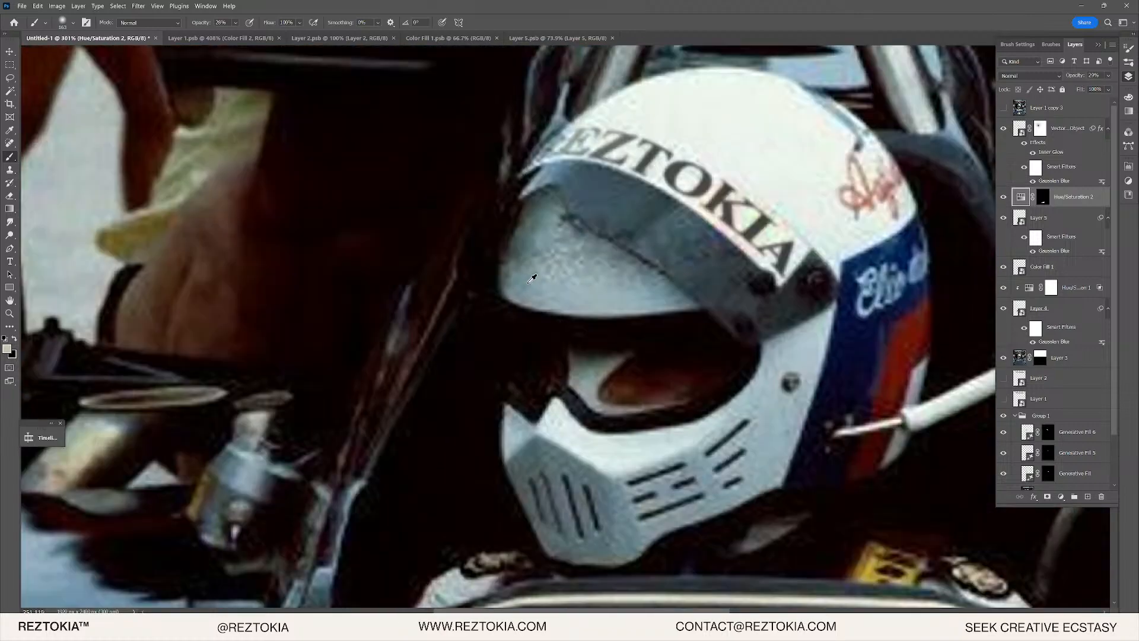
scroll(653, 259, down, 6)
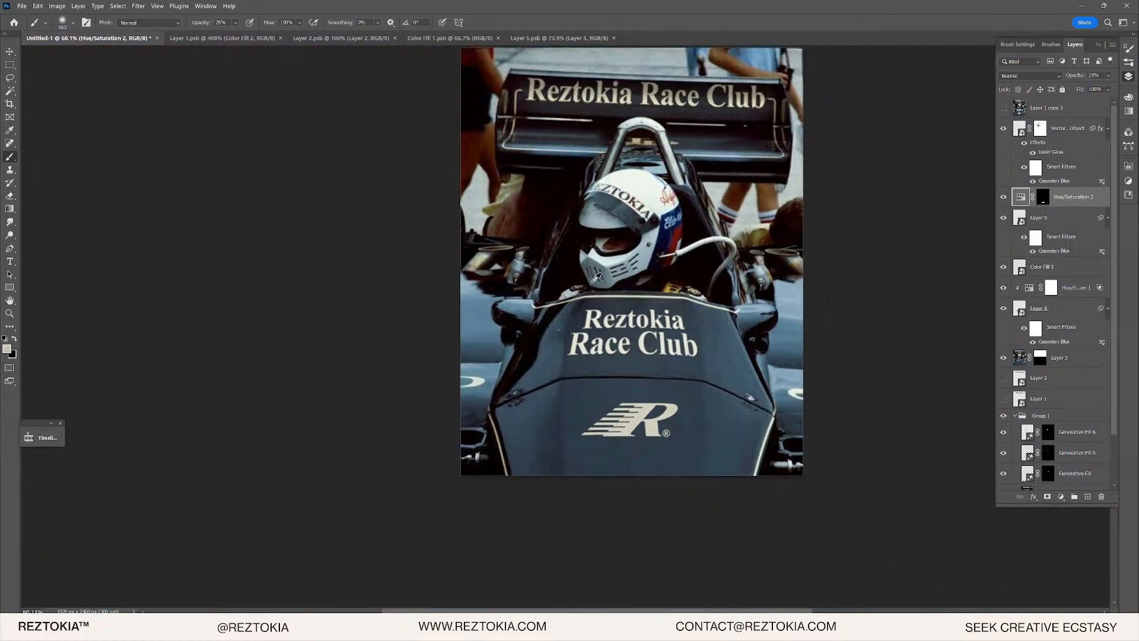
scroll(593, 256, up, 2)
scroll(594, 256, up, 3)
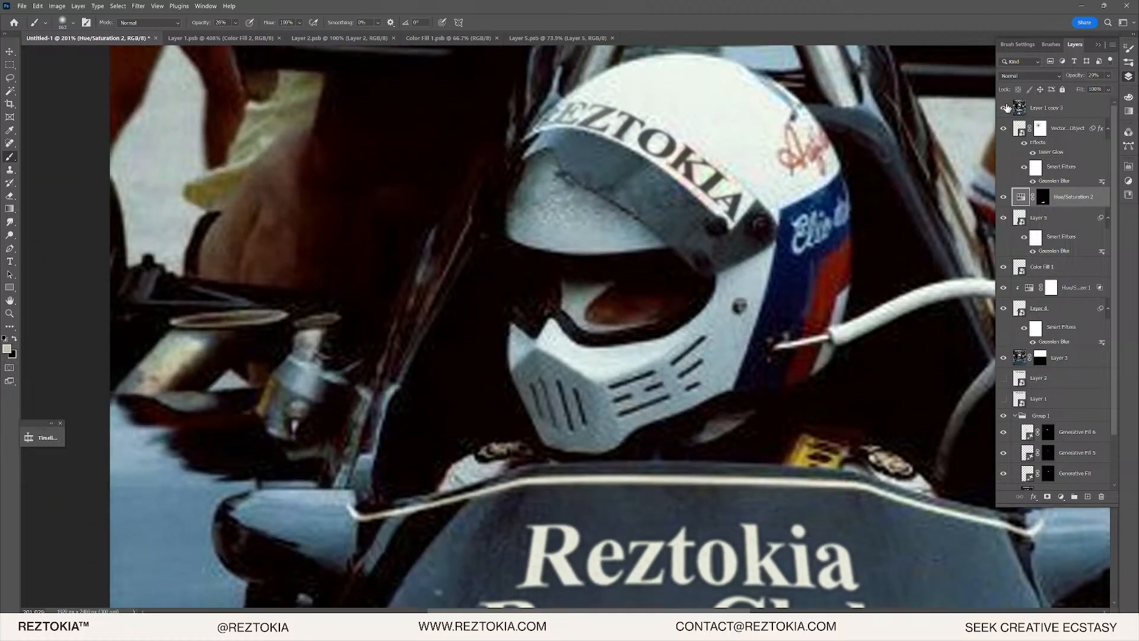
- Show the original once more, then hide it, leaving Reztokia branding visible, and switch to Illustrator
click(1007, 108)
click(1007, 107)
scroll(650, 245, down, 5)
scroll(650, 245, up, 3)
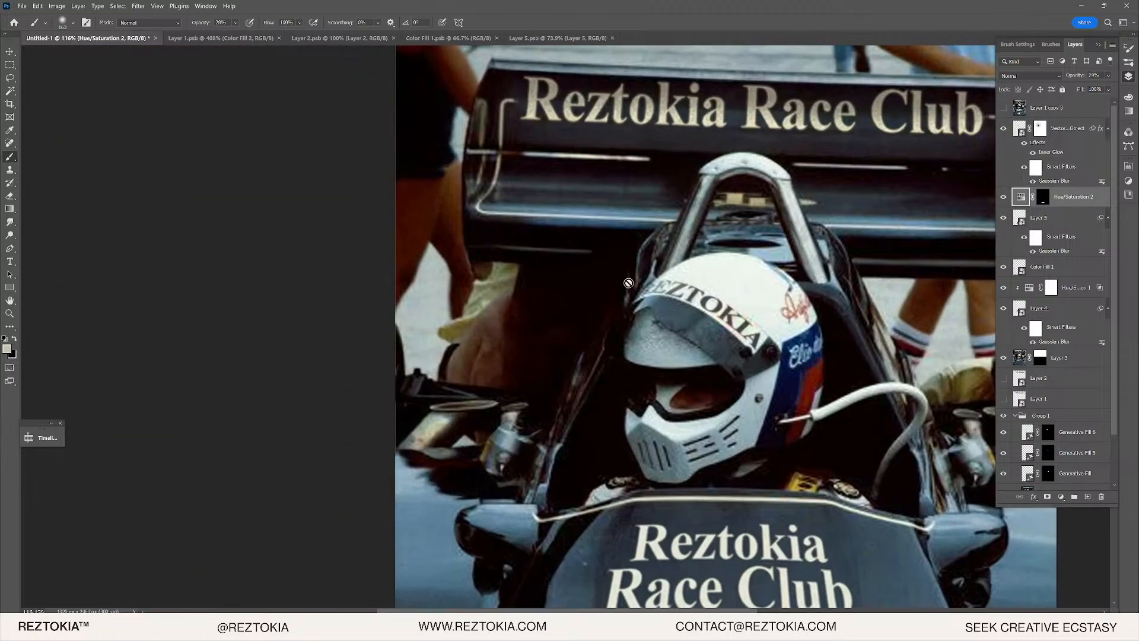
key(alt+Tab)
- Replace the Reztokia Race Club title with the person's name, fixing a typo at its end
scroll(679, 241, up, 3)
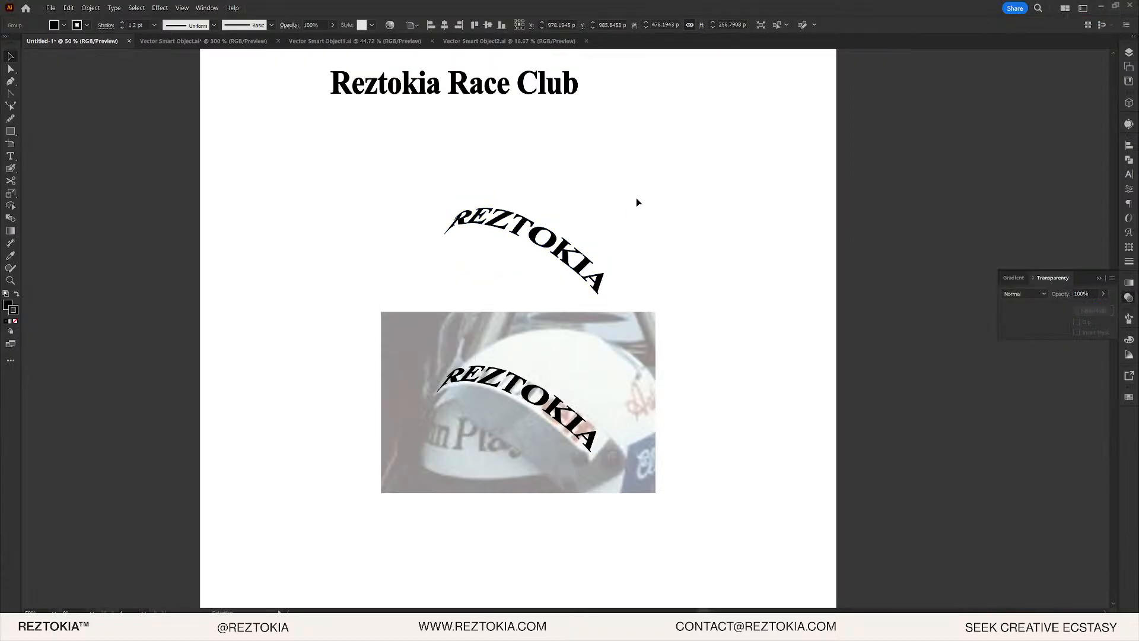
triple_click(502, 135)
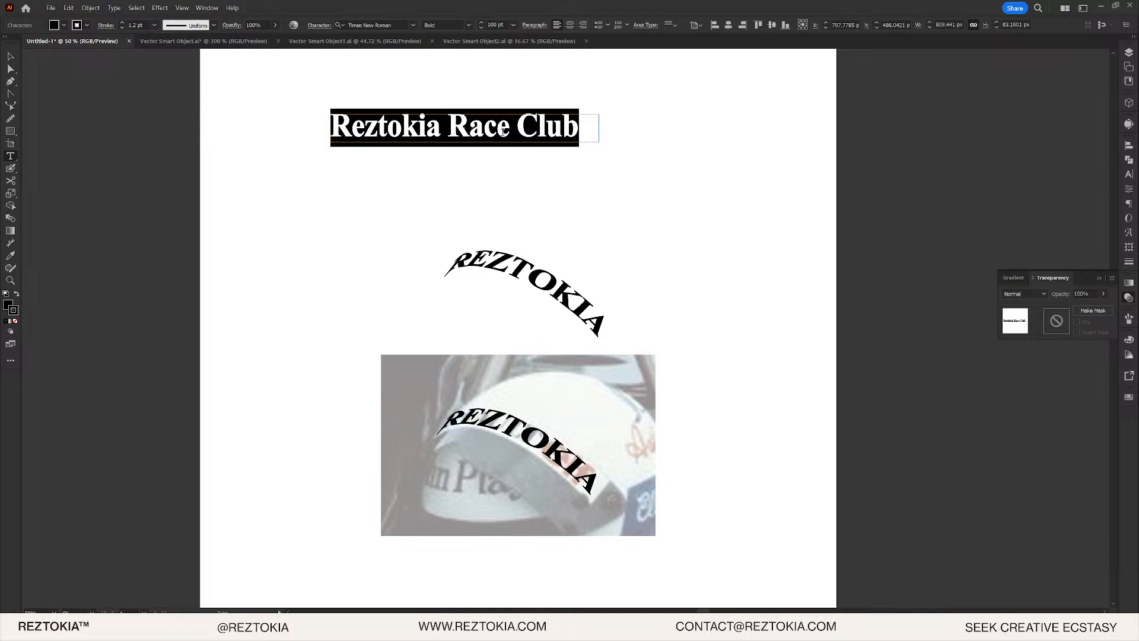
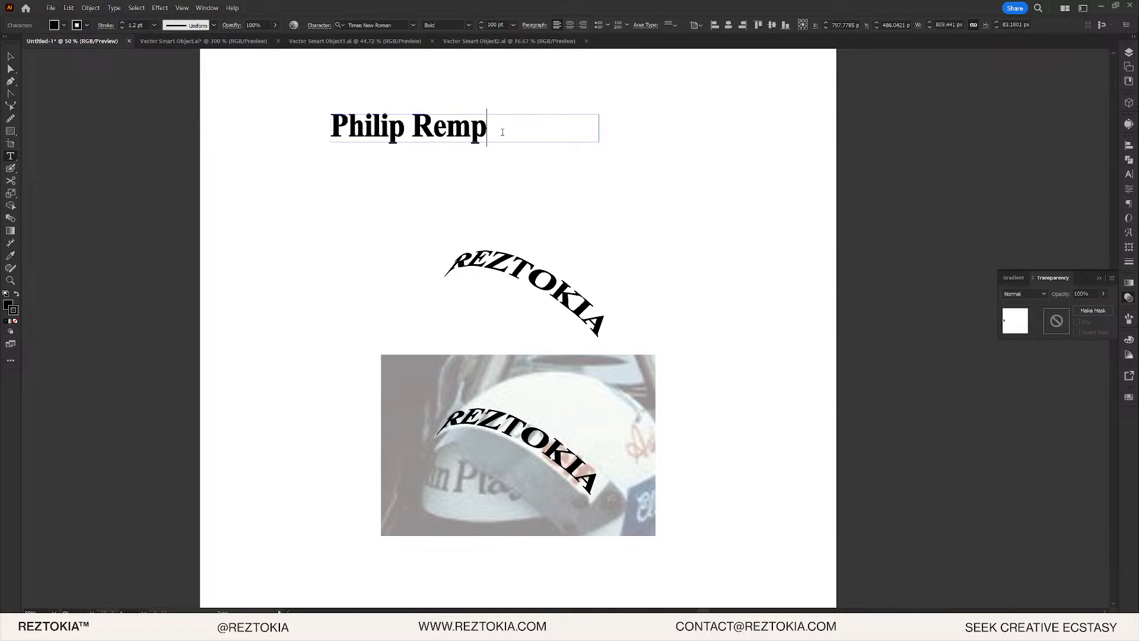
key(Escape)
key(F1)
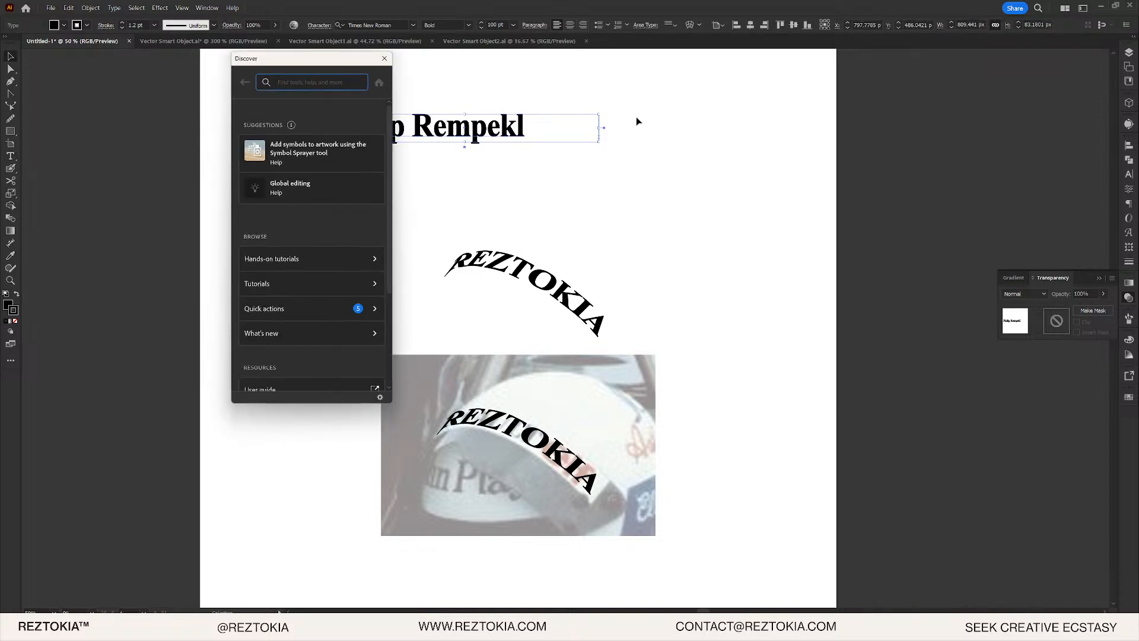
double_click(546, 127)
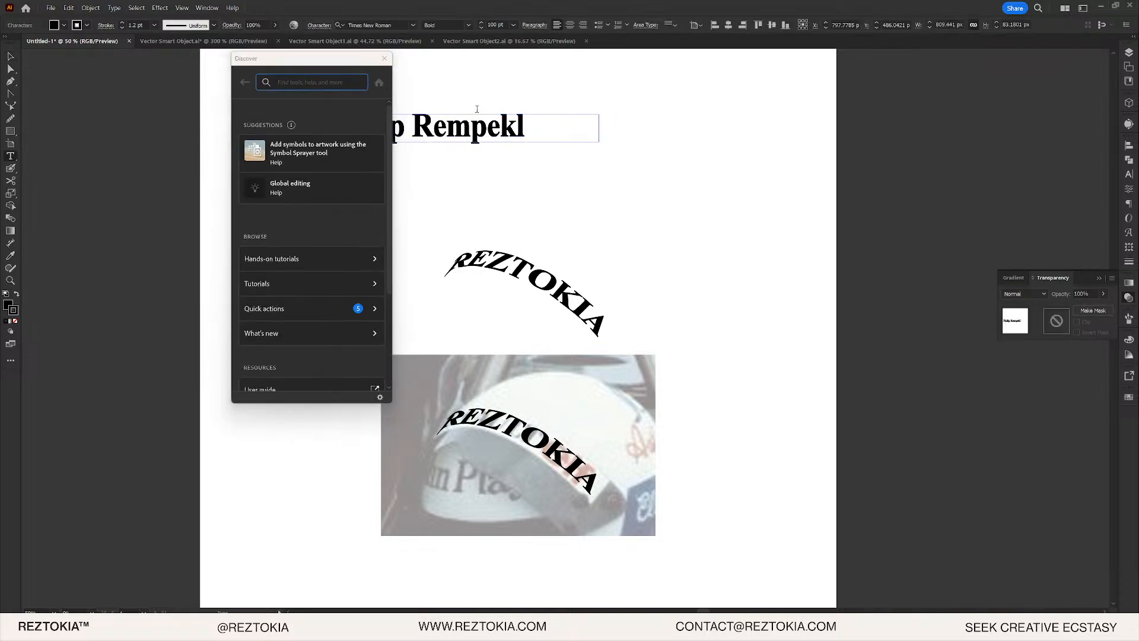
click(384, 58)
key(BackSpace)
key(BackSpace)
text(l)
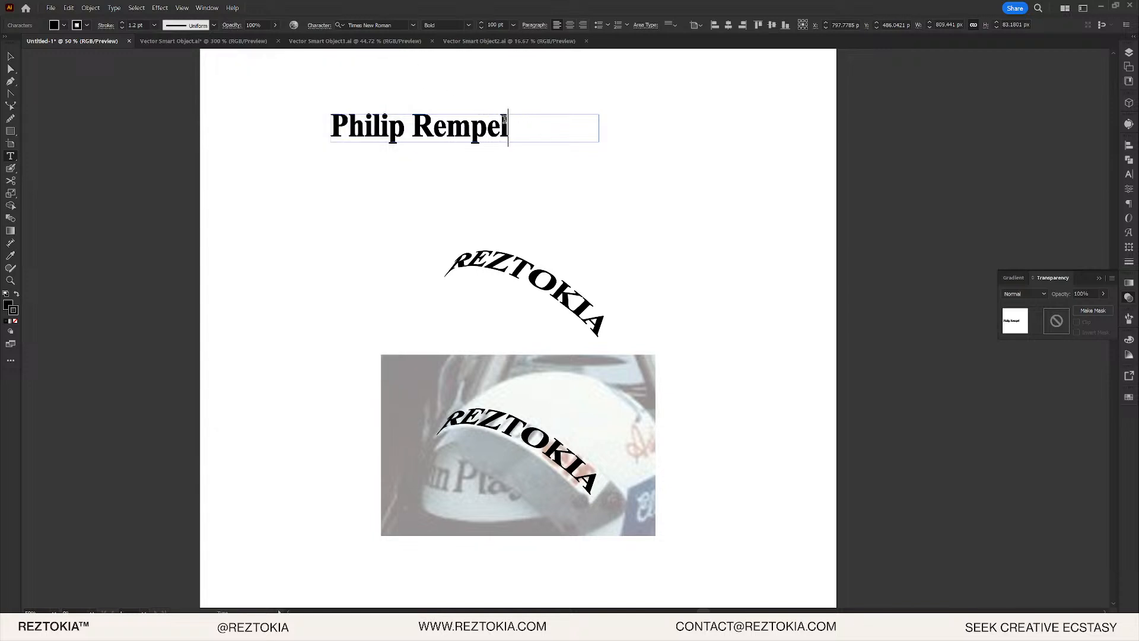
key(Escape)
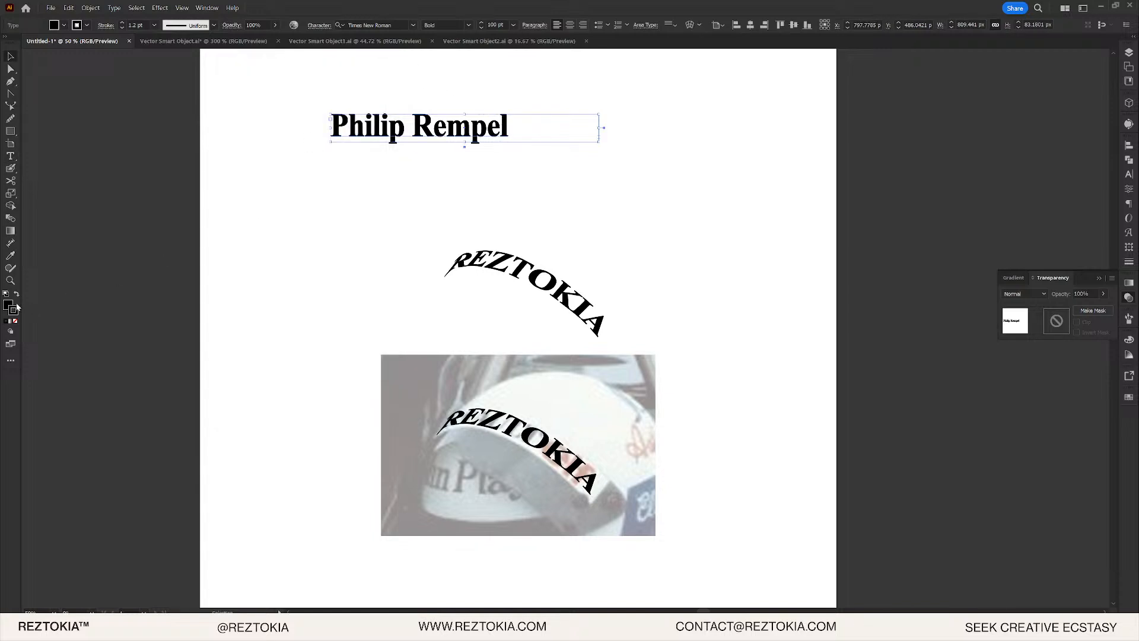
- Expand the name text into outlines
double_click(7, 306)
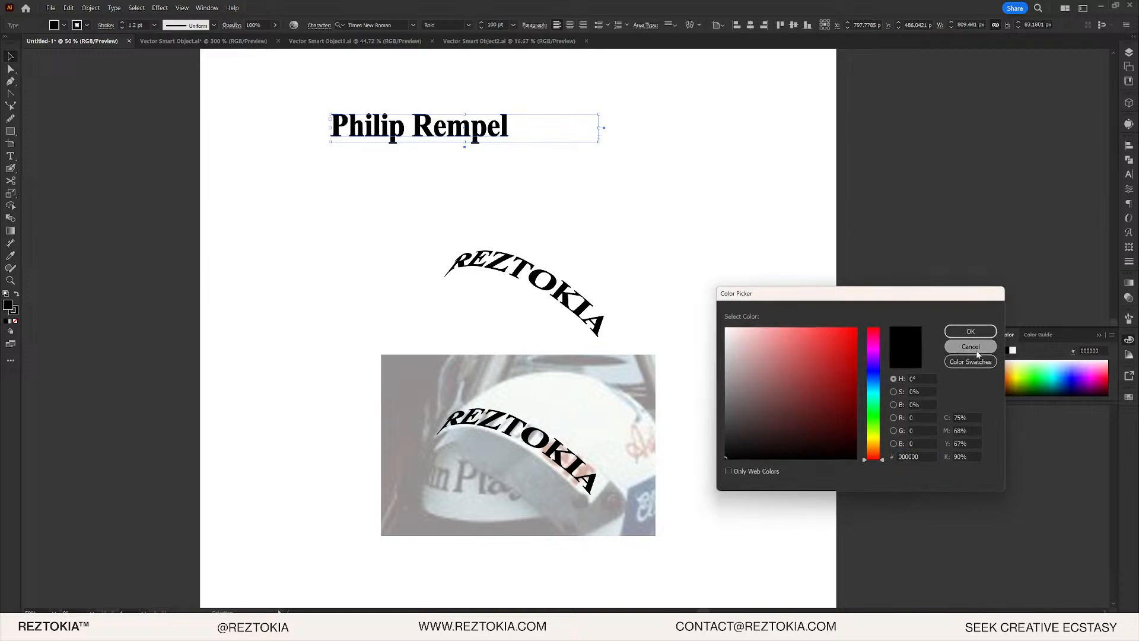
click(969, 347)
click(456, 162)
click(410, 132)
click(90, 8)
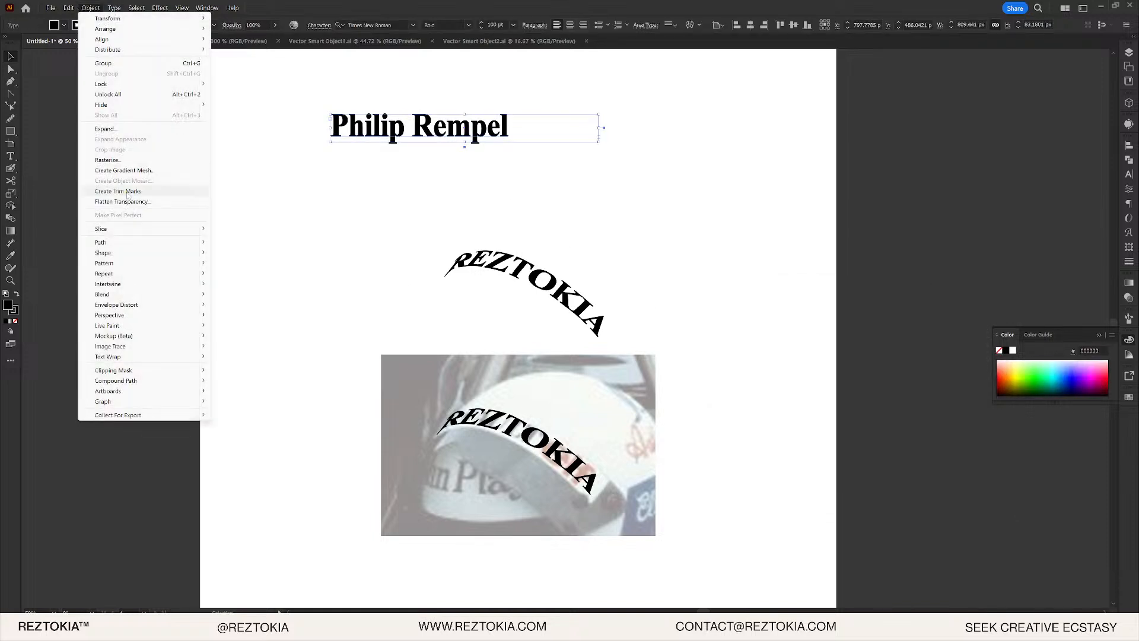
click(128, 130)
click(287, 255)
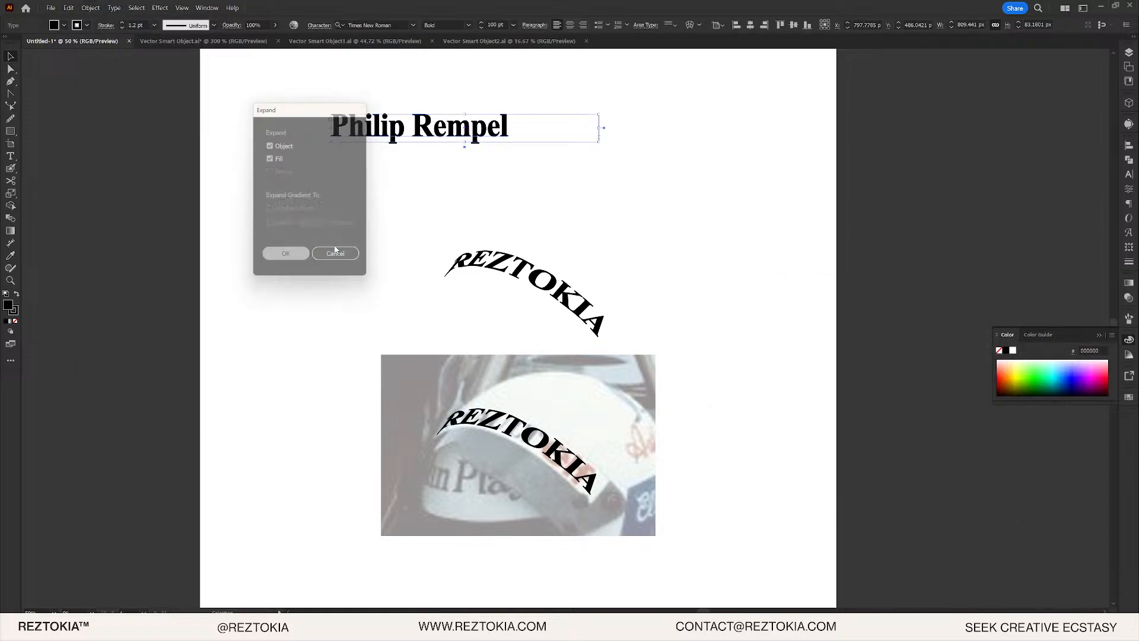
- Apply an Envelope Distort warp to the name using the Arc style
click(90, 7)
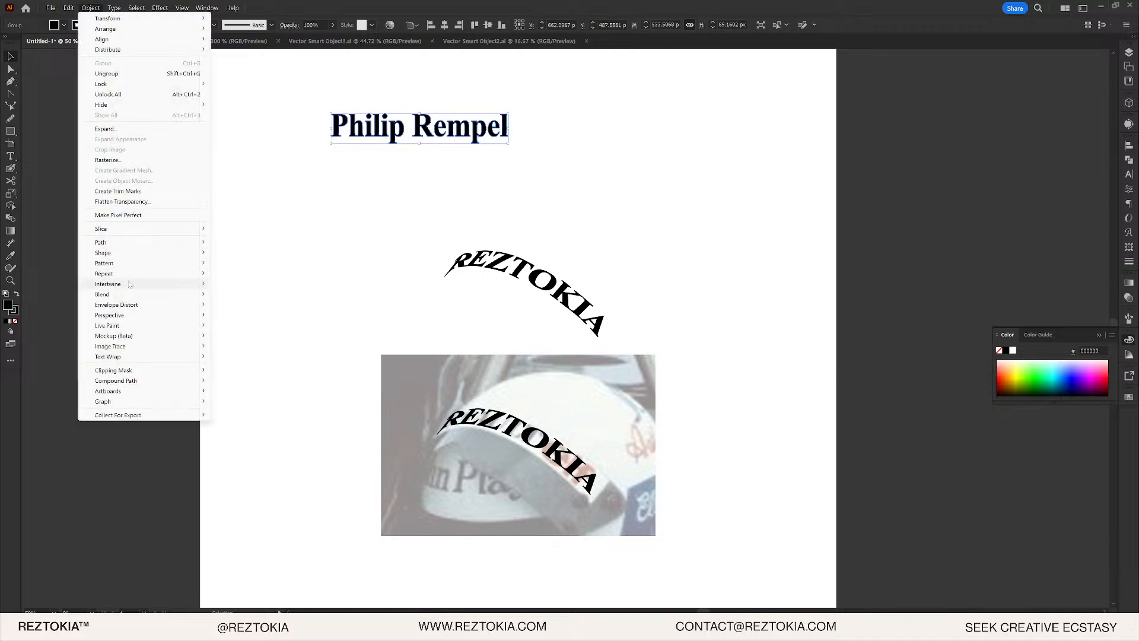
mouse_move(131, 272)
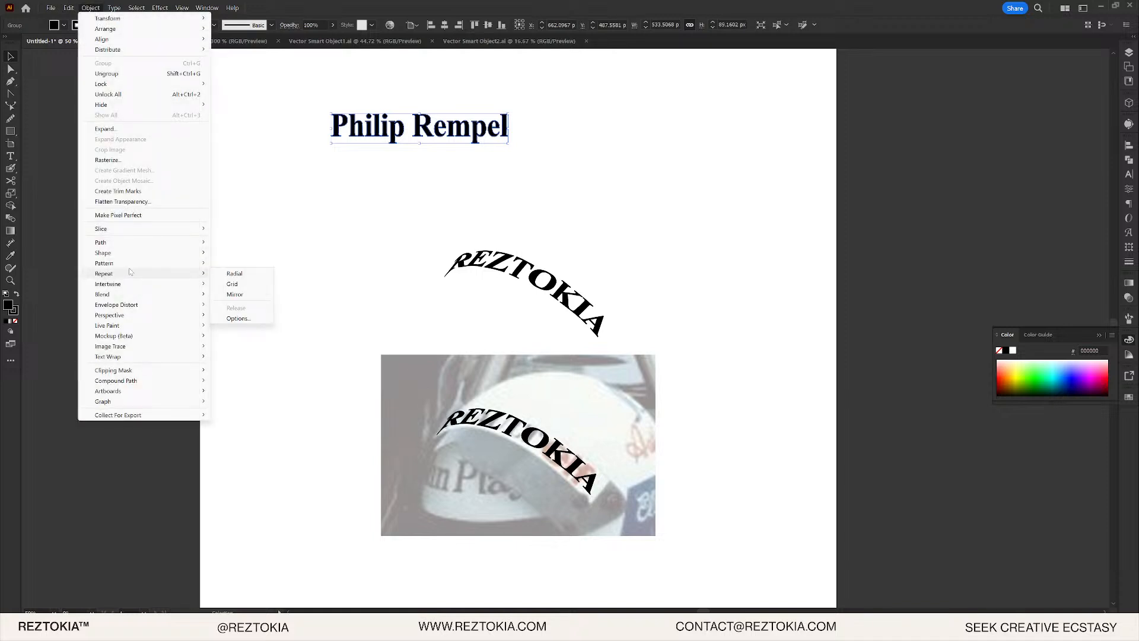
mouse_move(128, 307)
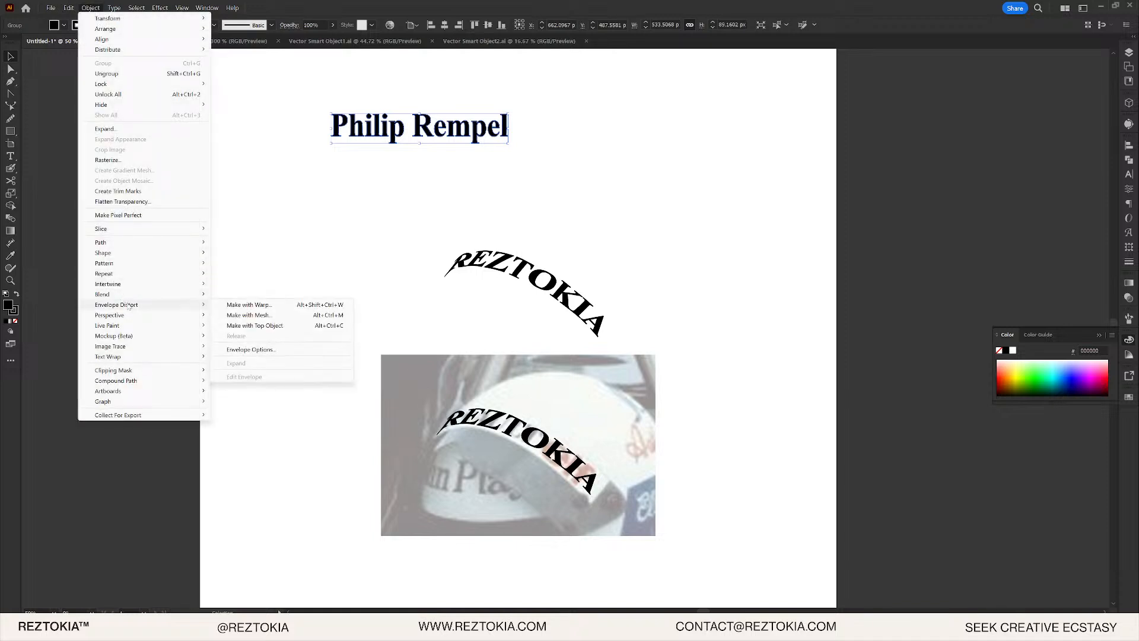
click(294, 306)
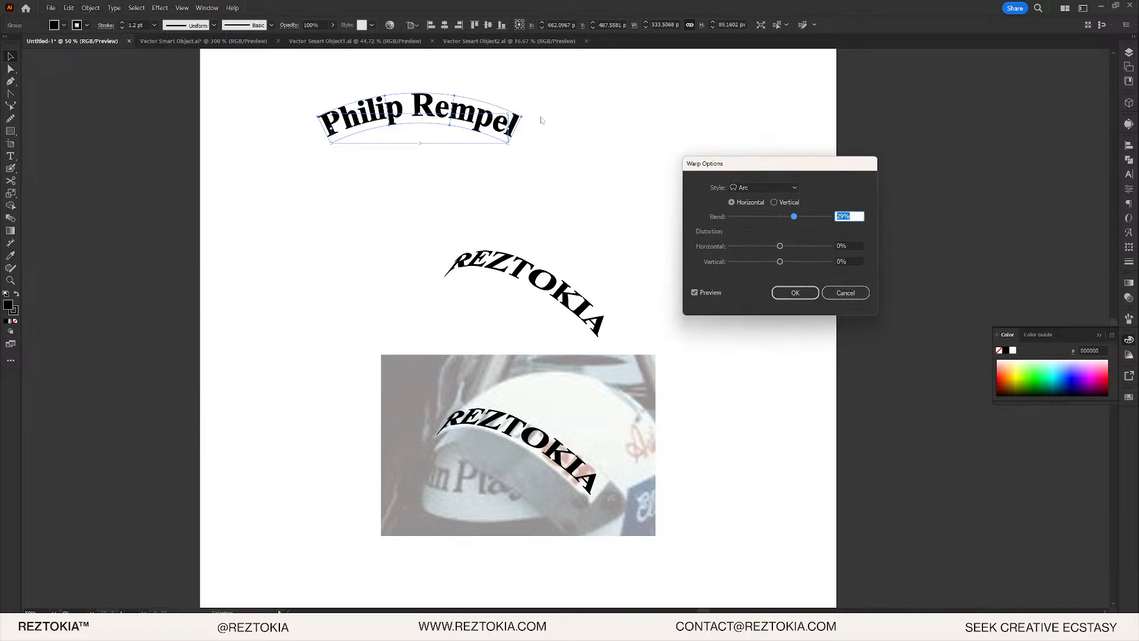
click(766, 188)
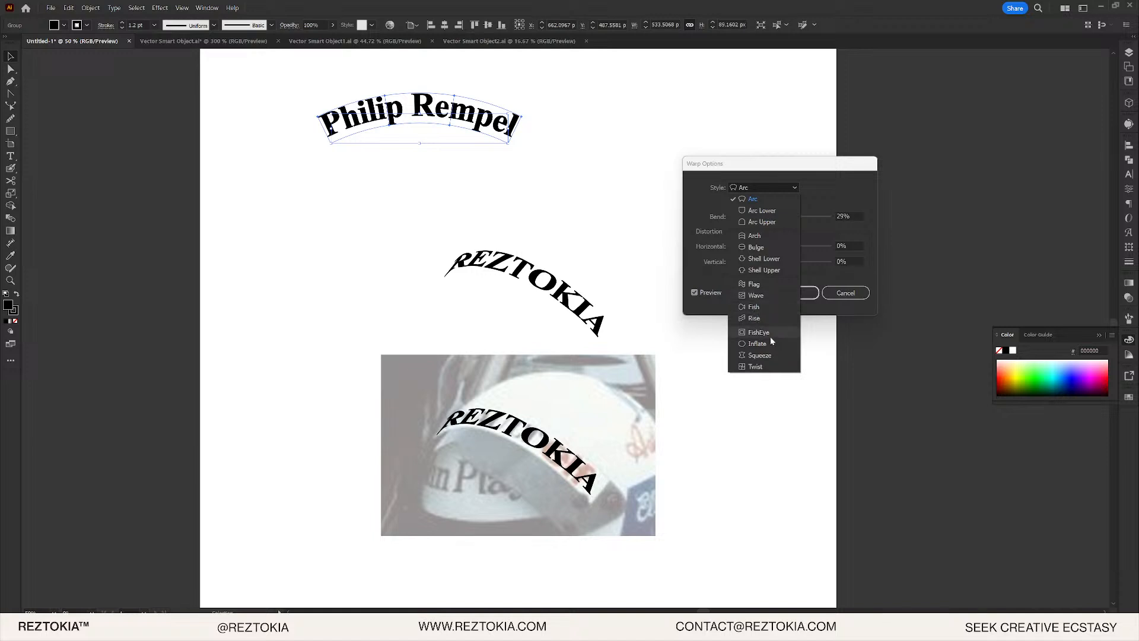
- Try flattening the existing Arc warp on the name, then cancel it to restore straight text
click(774, 203)
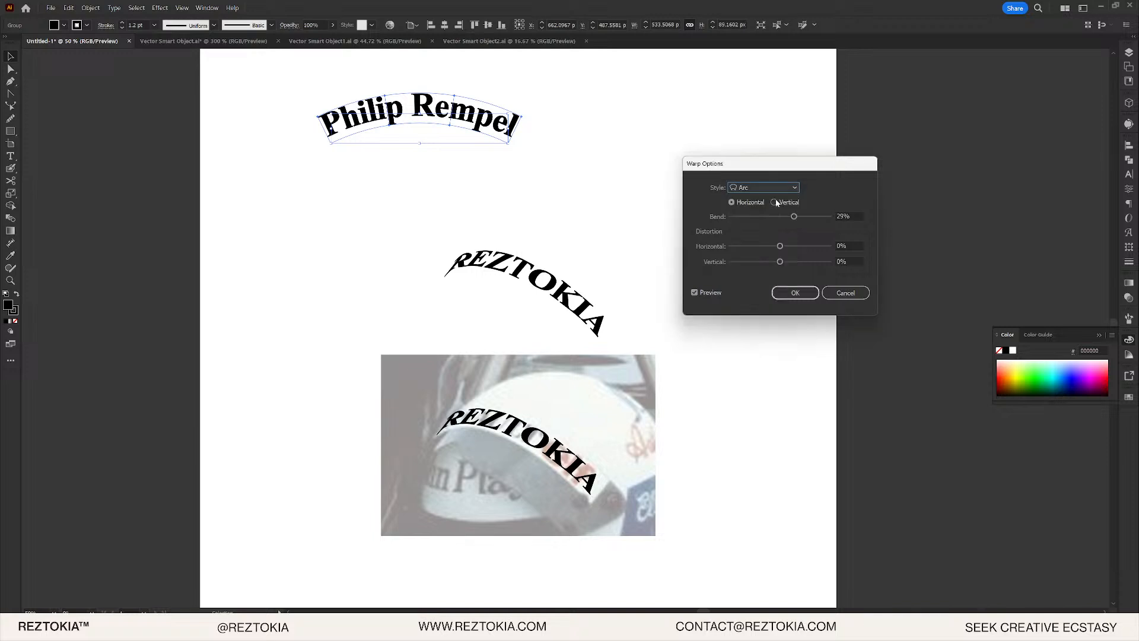
drag(793, 219, 789, 246)
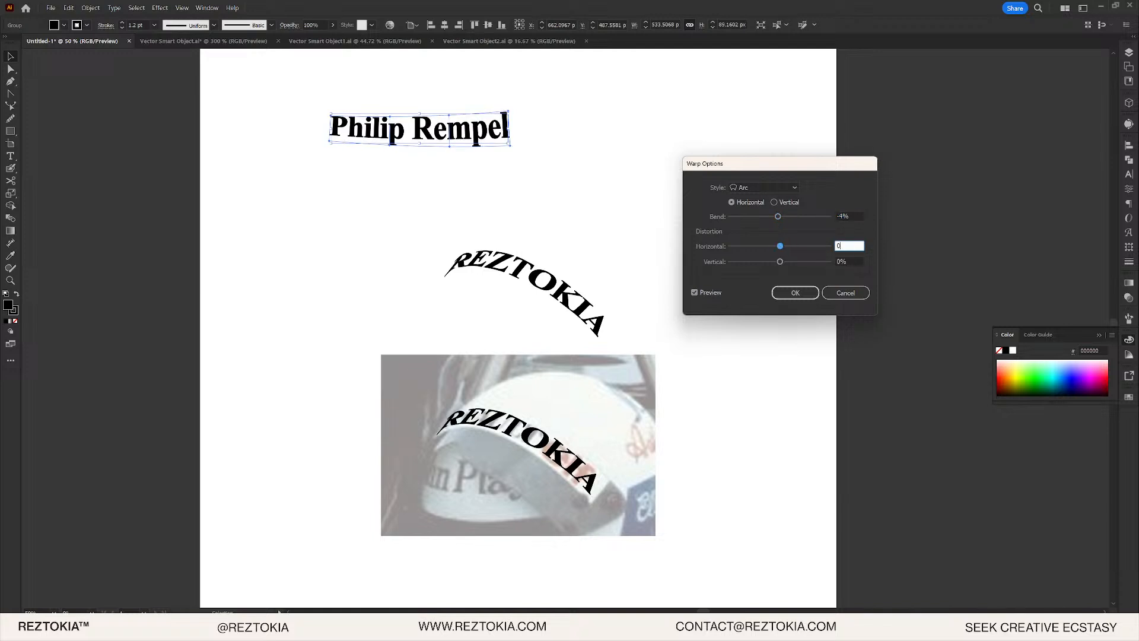
key(Escape)
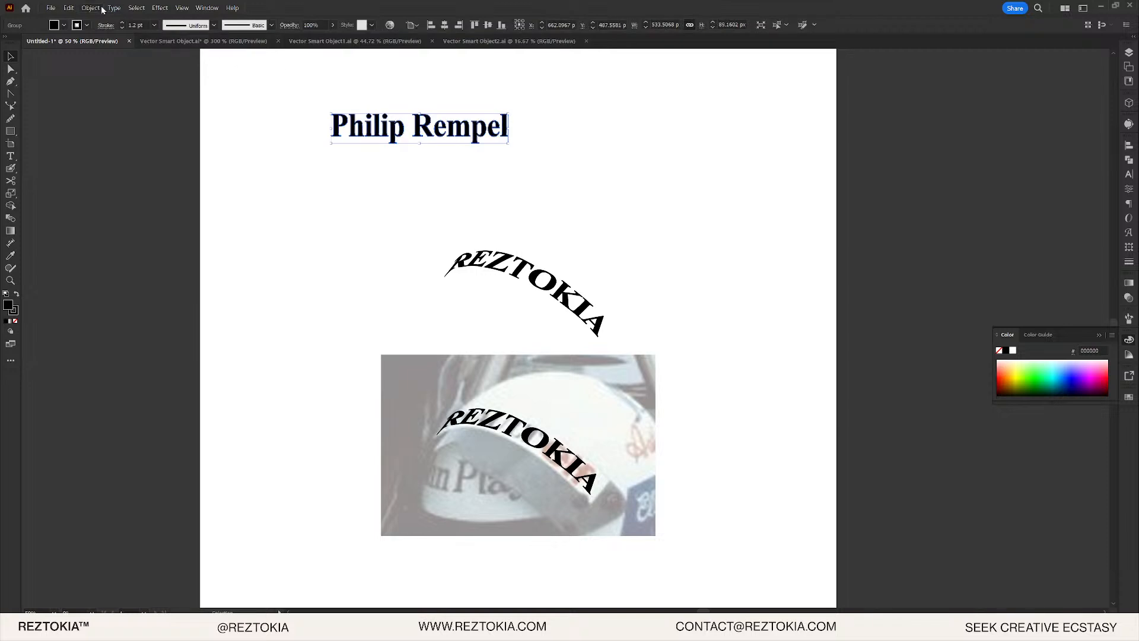
- Make an Arc warp envelope with Bend -8% and Vertical -2%, then drag it onto the helmet photo
click(101, 9)
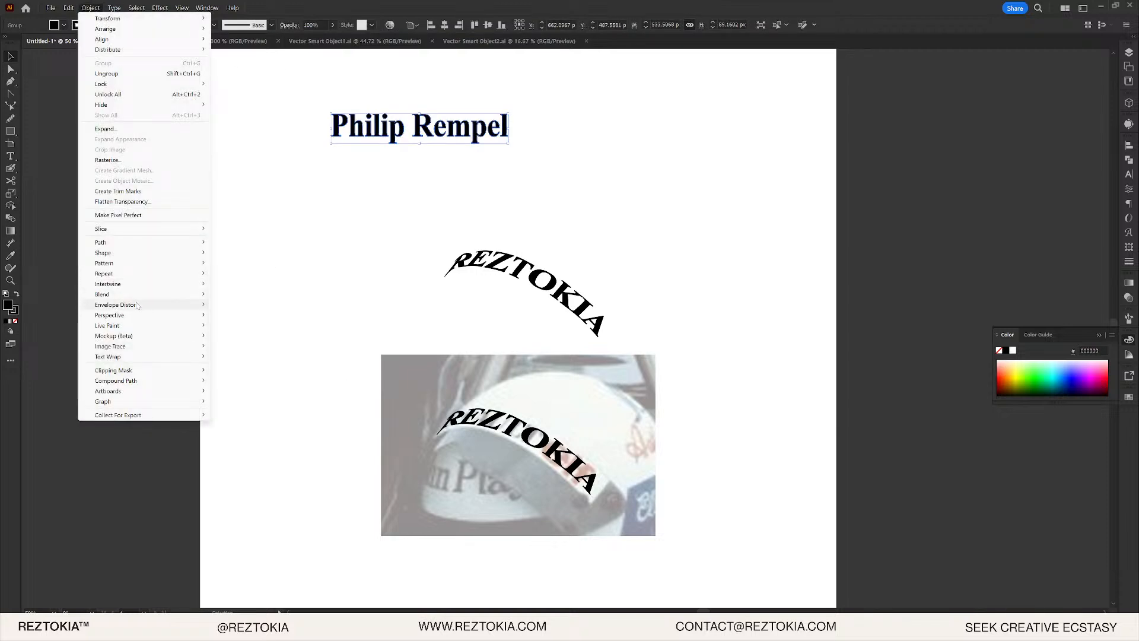
mouse_move(137, 306)
click(264, 305)
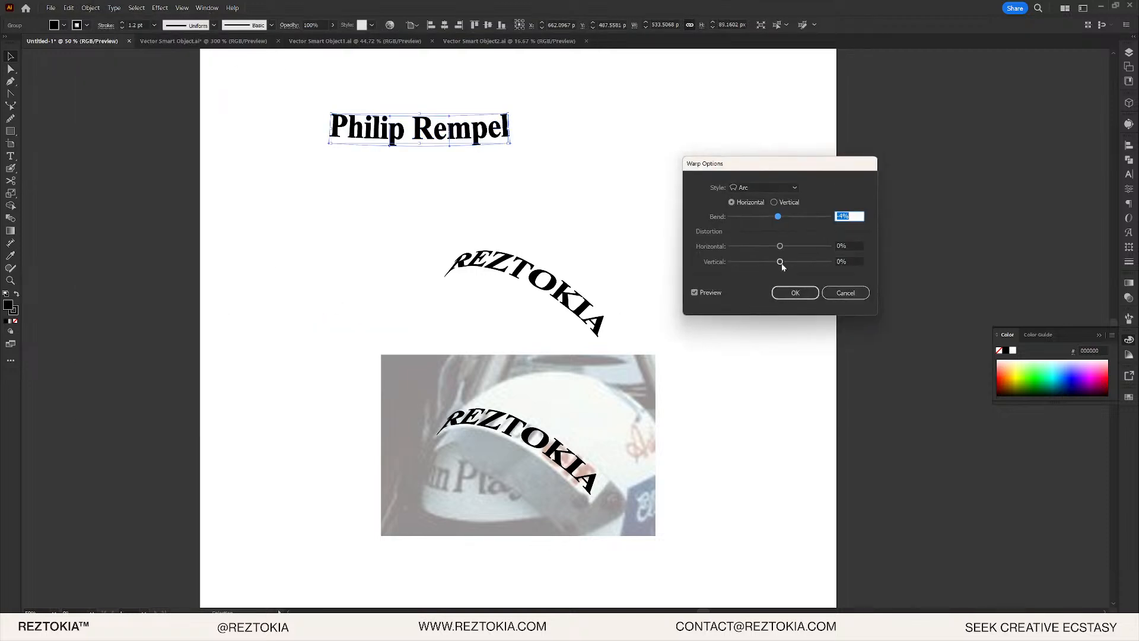
click(841, 261)
click(855, 217)
key(Down)
key(Down)
key(Down)
key(Down)
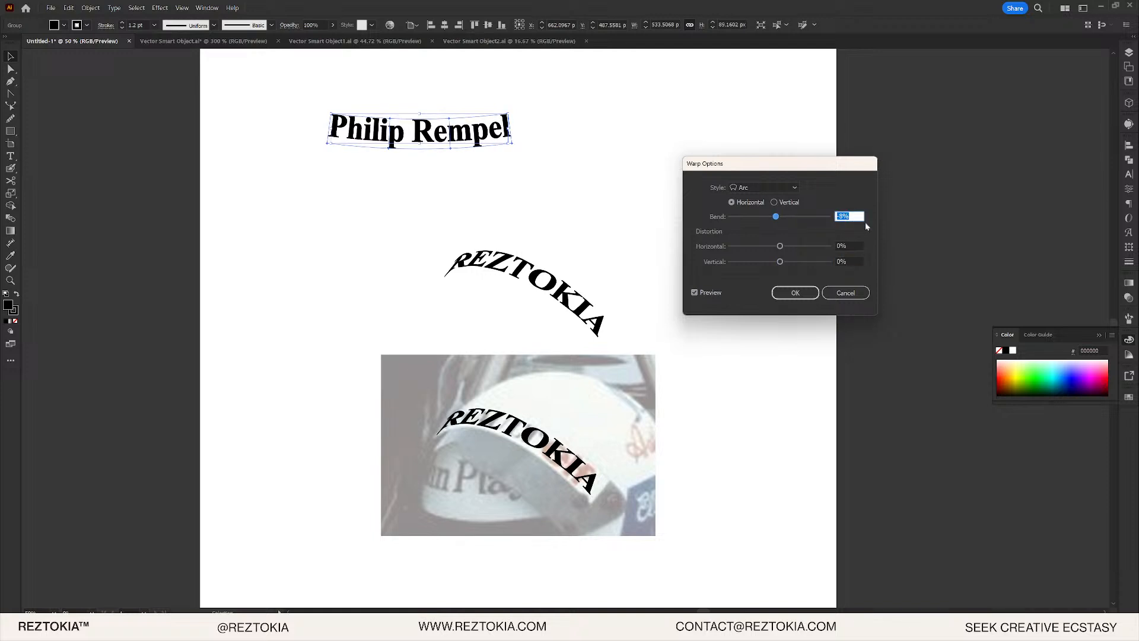
click(847, 262)
key(Down)
key(Down)
key(Down)
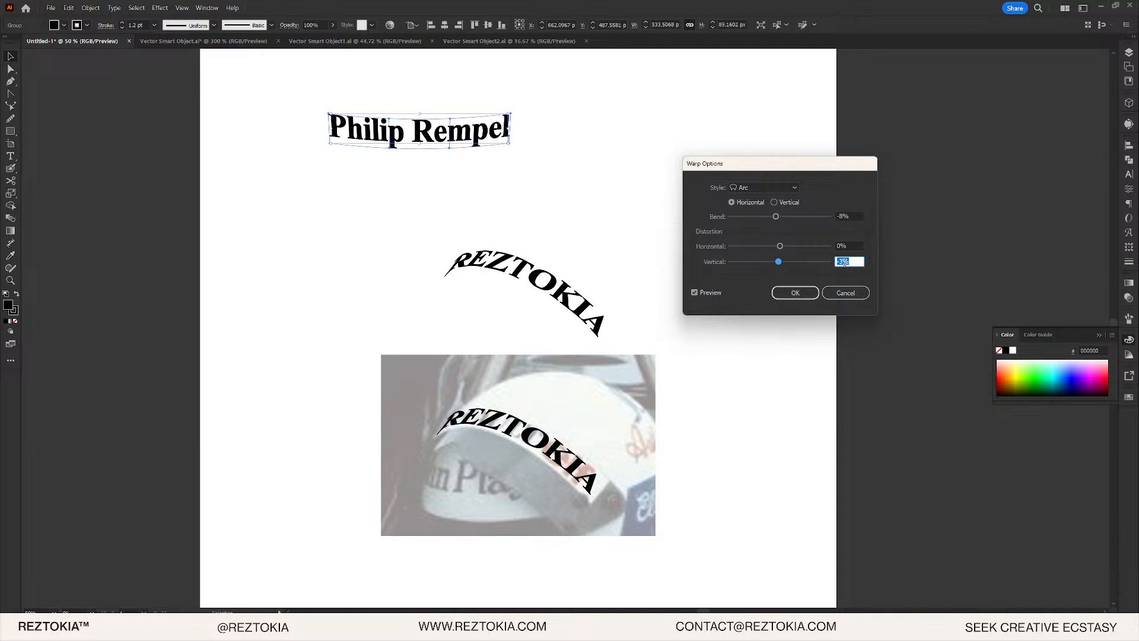
key(Up)
key(Up)
key(Down)
key(Return)
drag(492, 139, 531, 497)
- Shrink the arched name onto the helmet's lower band, nudge it up, and switch to Photoshop
alt+scroll(521, 504, up, 4)
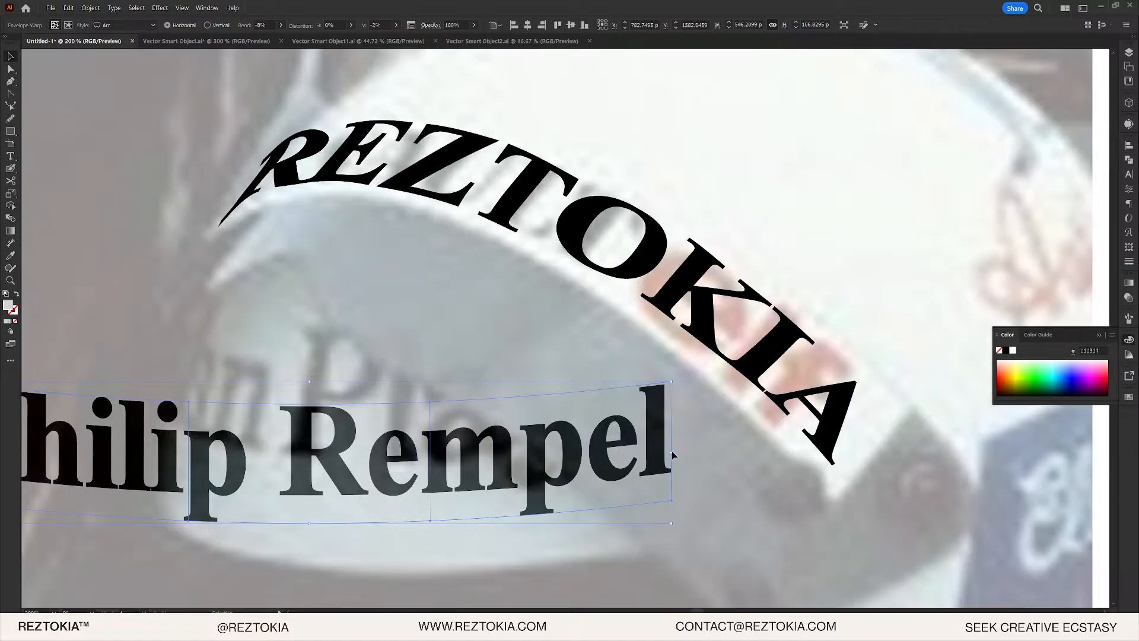
drag(672, 454, 445, 473)
drag(444, 428, 483, 522)
key(ctrl+minus)
key(ctrl+plus)
drag(493, 406, 496, 383)
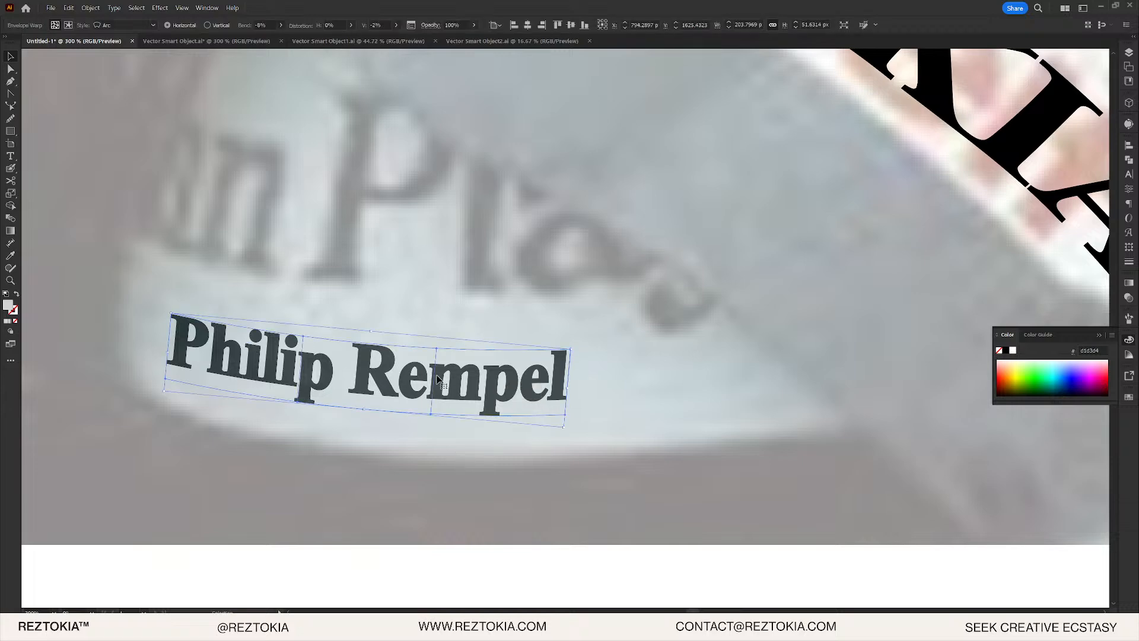
key(alt+Tab)
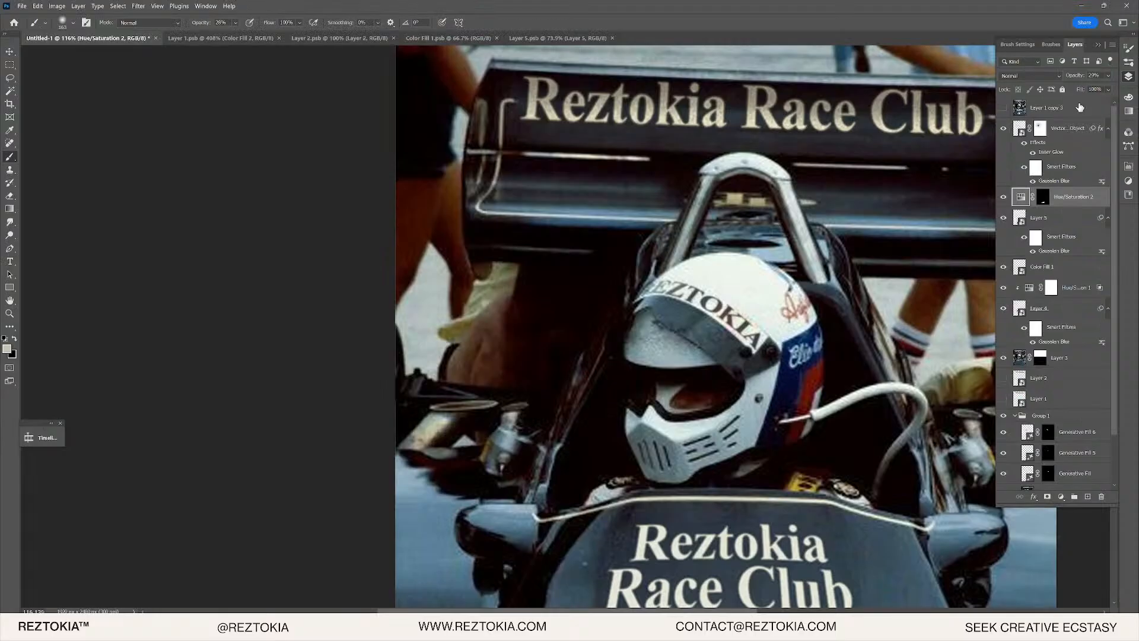
- Paste the Illustrator name into the race-club document as a Smart Object
click(1080, 107)
click(1071, 129)
key(ctrl+v)
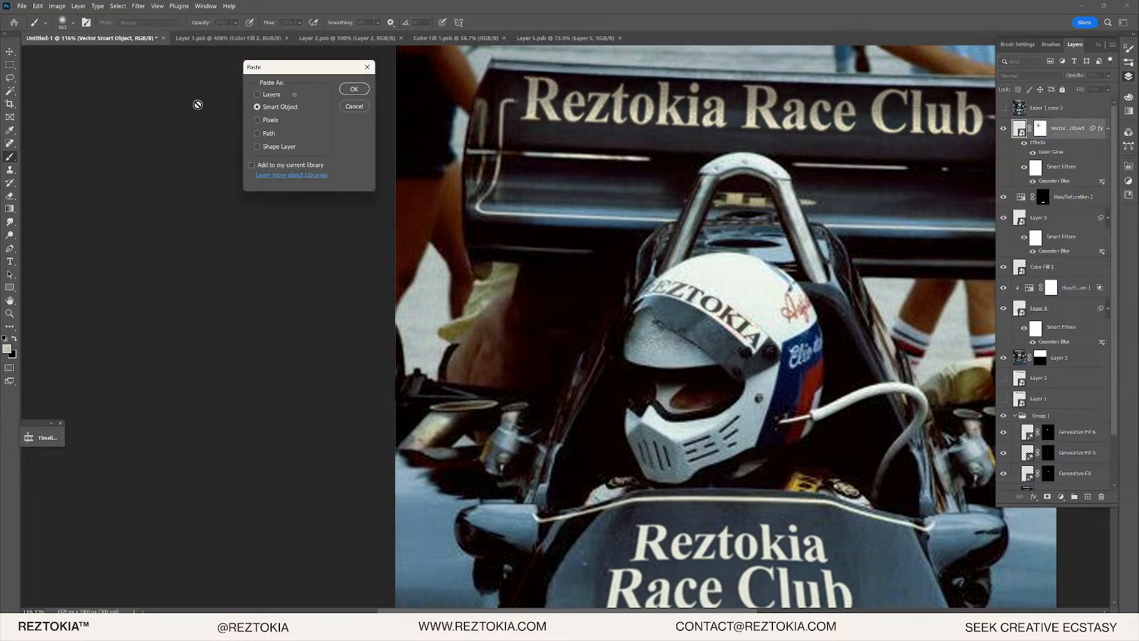
click(353, 89)
- Scale the pasted name down to about 21% and position it on the helmet
scroll(770, 325, down, 1)
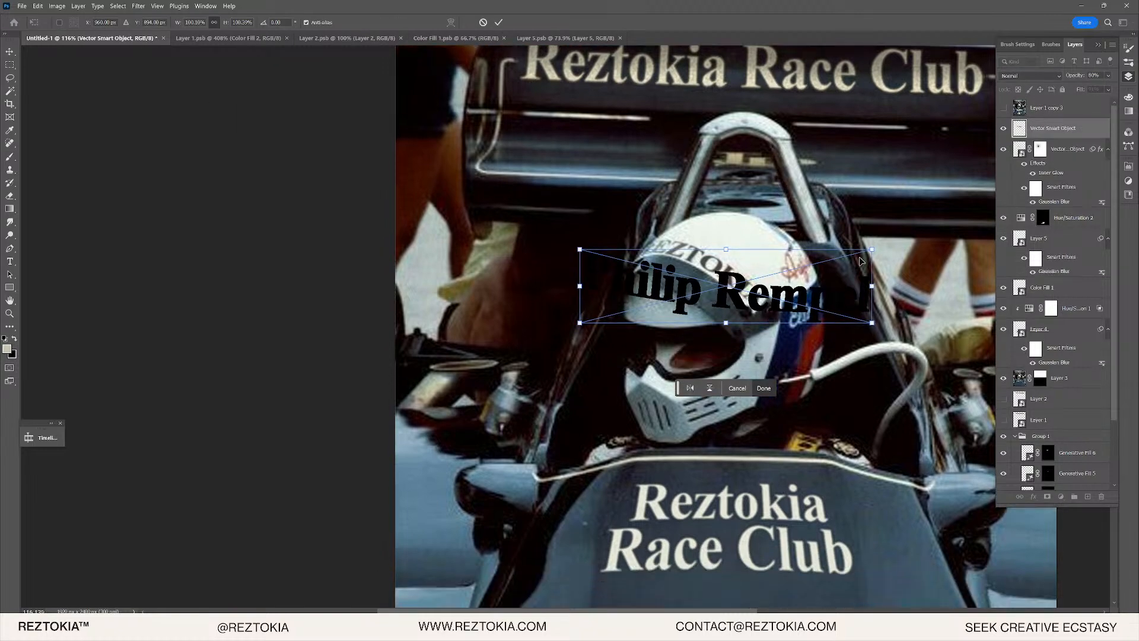
drag(862, 262, 586, 355)
scroll(694, 291, up, 11)
scroll(588, 354, up, 5)
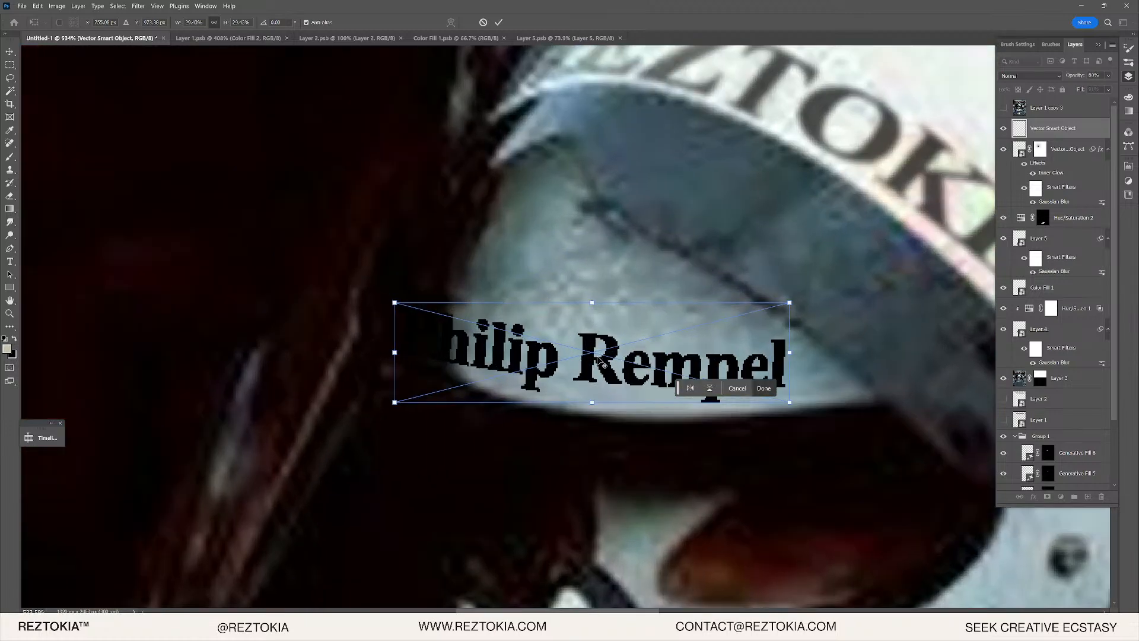
drag(796, 301, 740, 319)
mouse_move(602, 378)
mouse_down()
mouse_move(601, 395)
mouse_move(601, 384)
mouse_move(656, 367)
mouse_up()
key(Return)
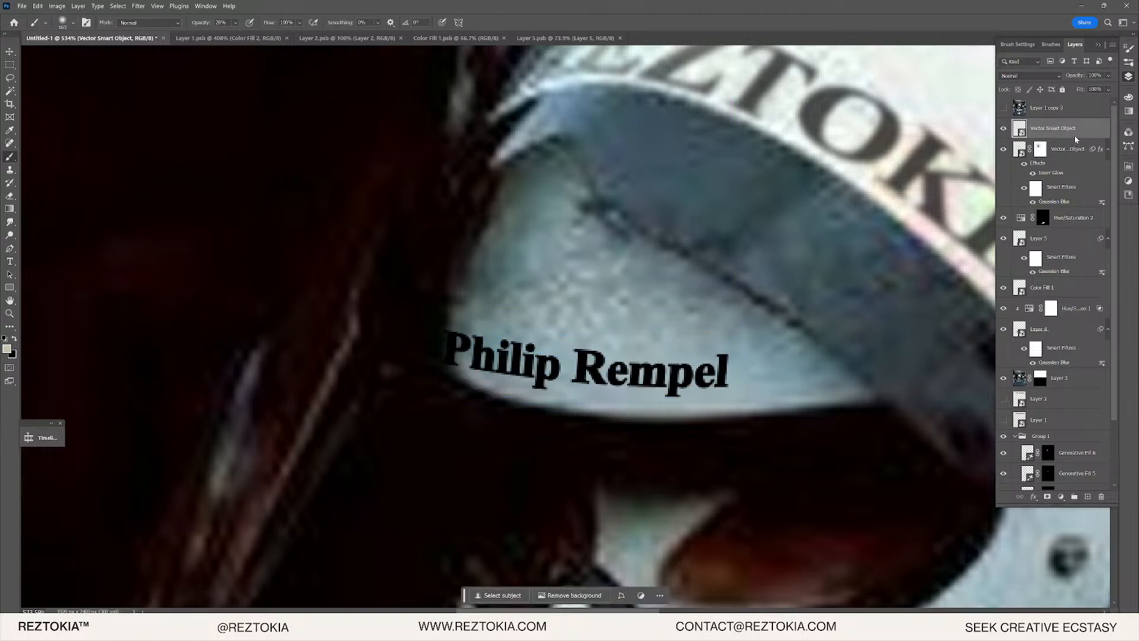
- Convert the name layer to a smart object and try a Free Transform corner distortion, undoing it
right_click(1076, 139)
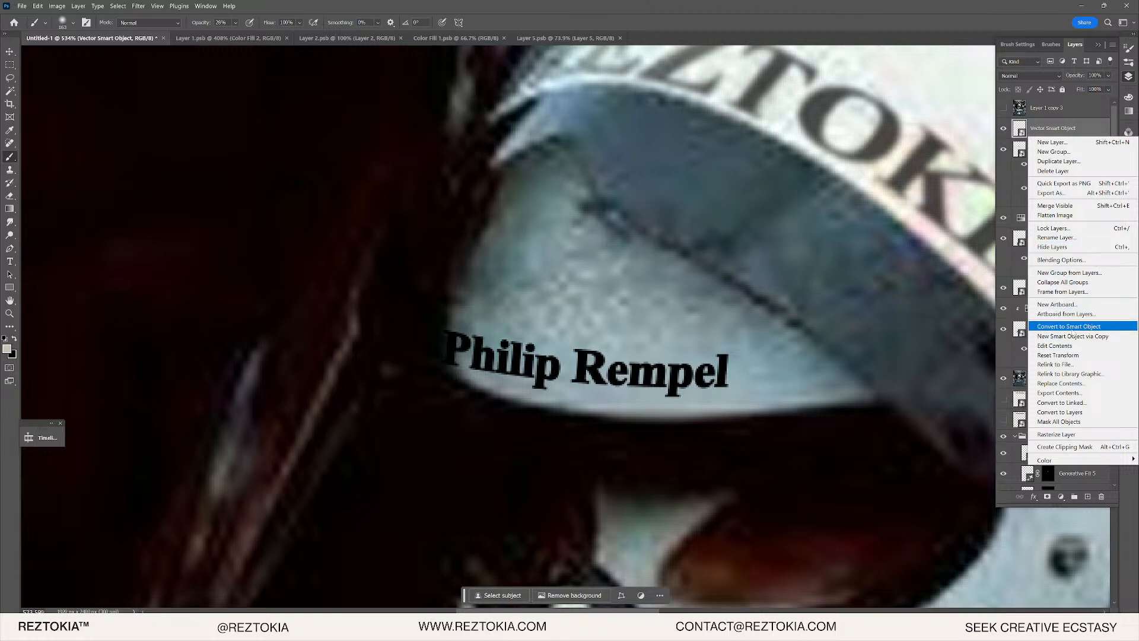
click(1069, 326)
click(47, 6)
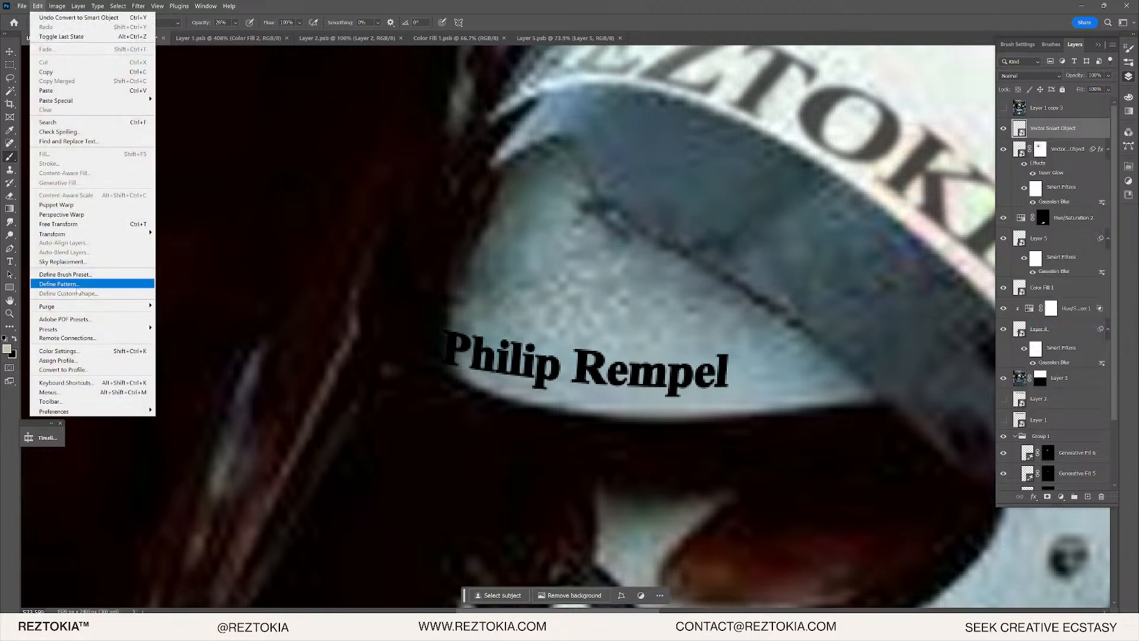
click(94, 224)
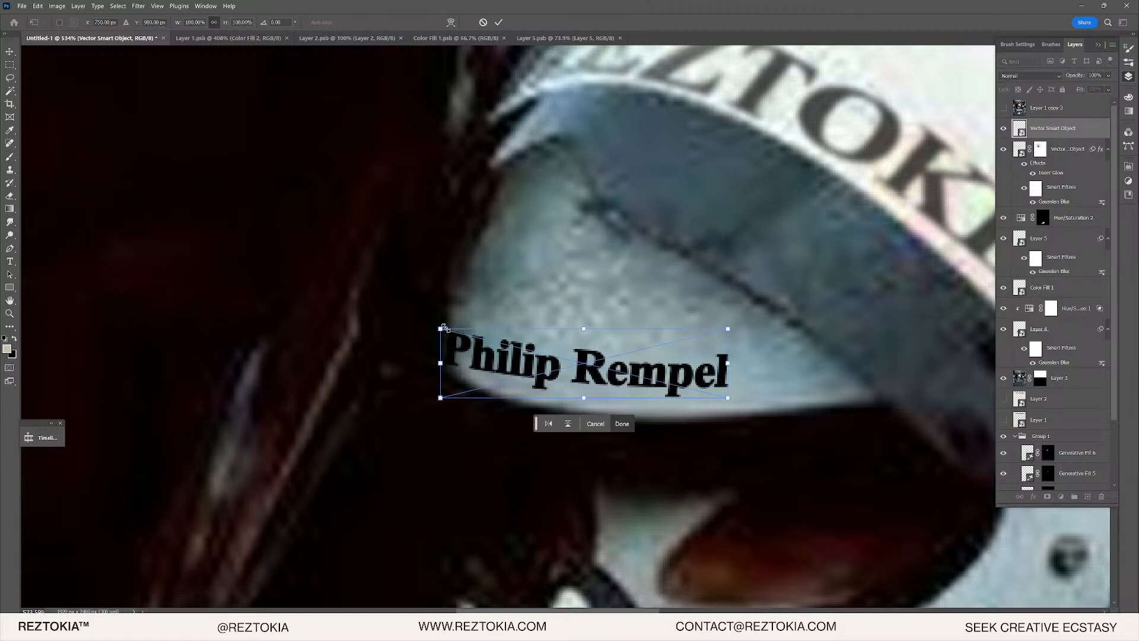
drag(444, 326, 458, 301)
key(ctrl+z)
key(Return)
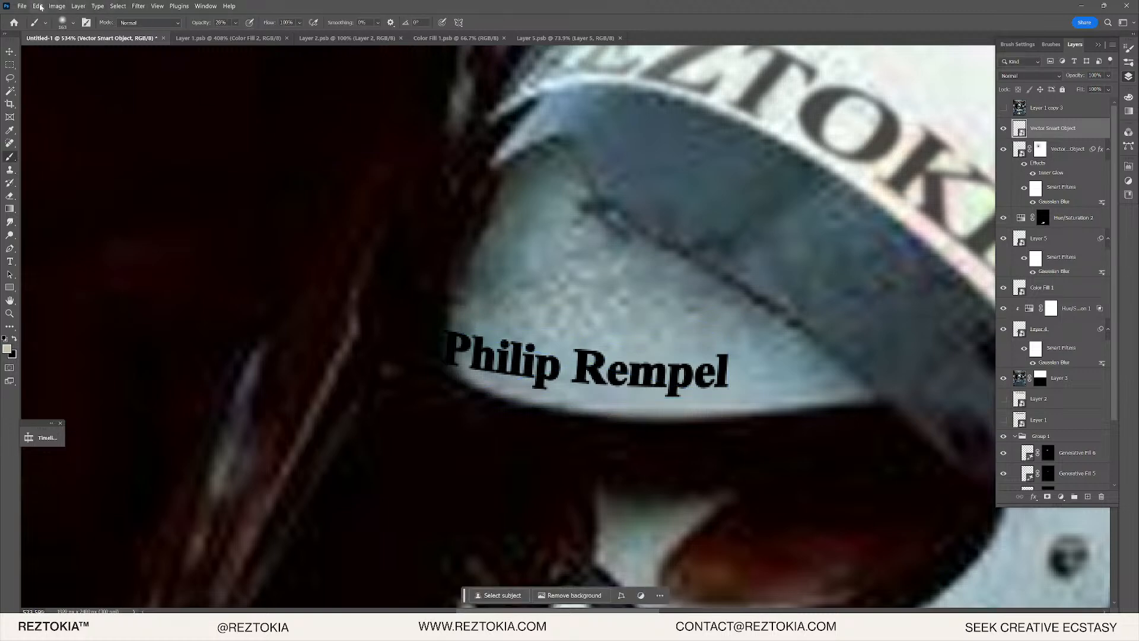
click(38, 6)
mouse_move(54, 234)
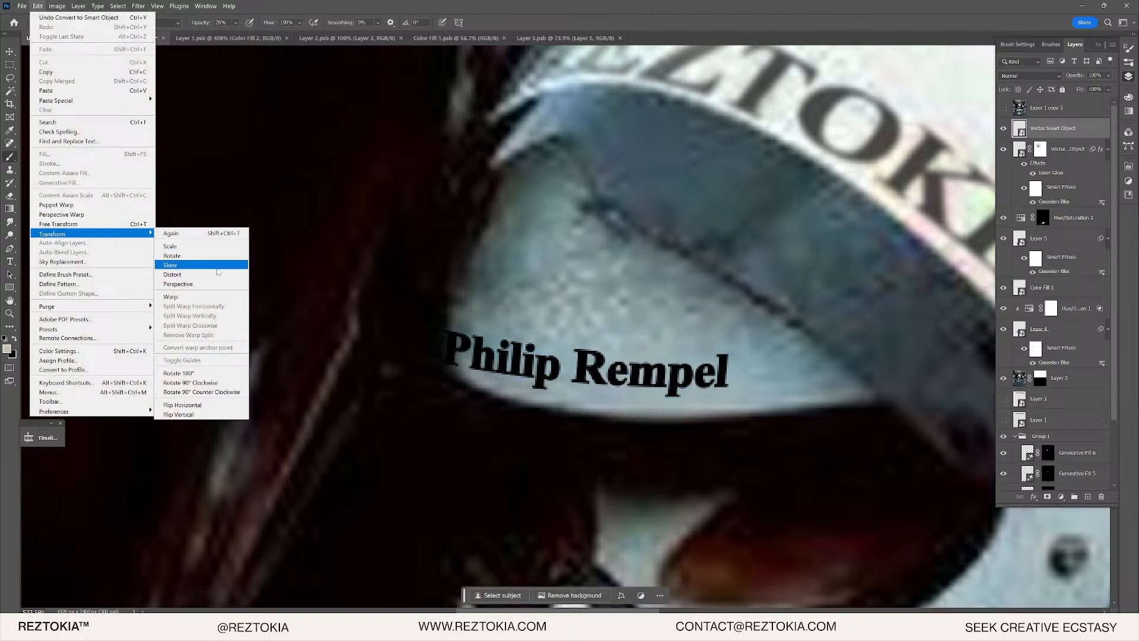
click(199, 297)
scroll(441, 416, up, 1)
scroll(441, 422, up, 2)
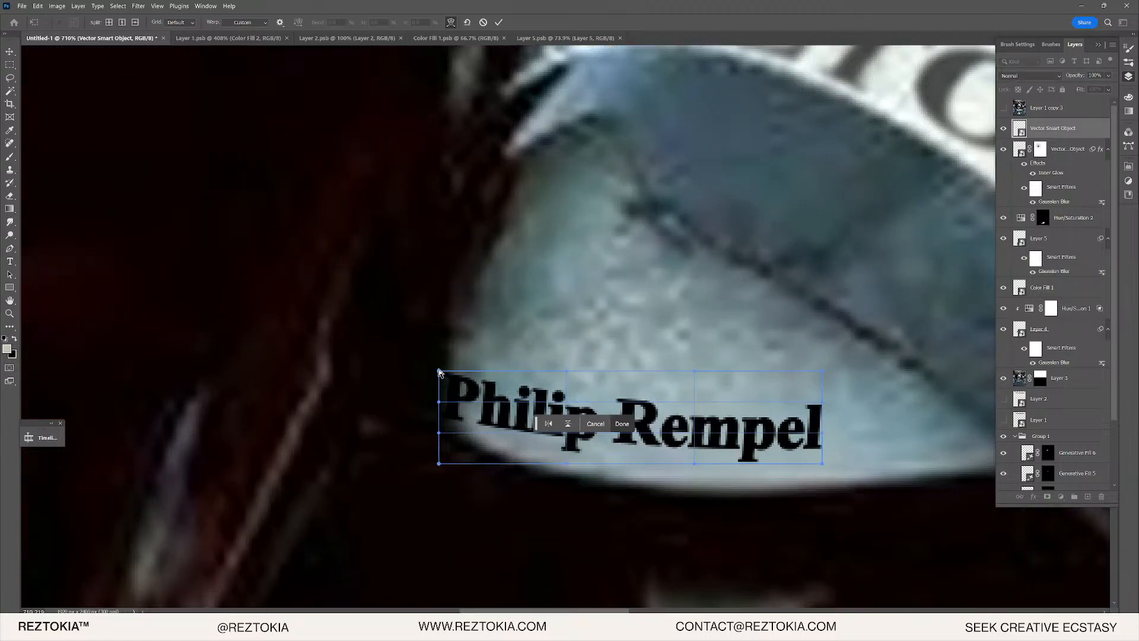
drag(440, 372, 464, 330)
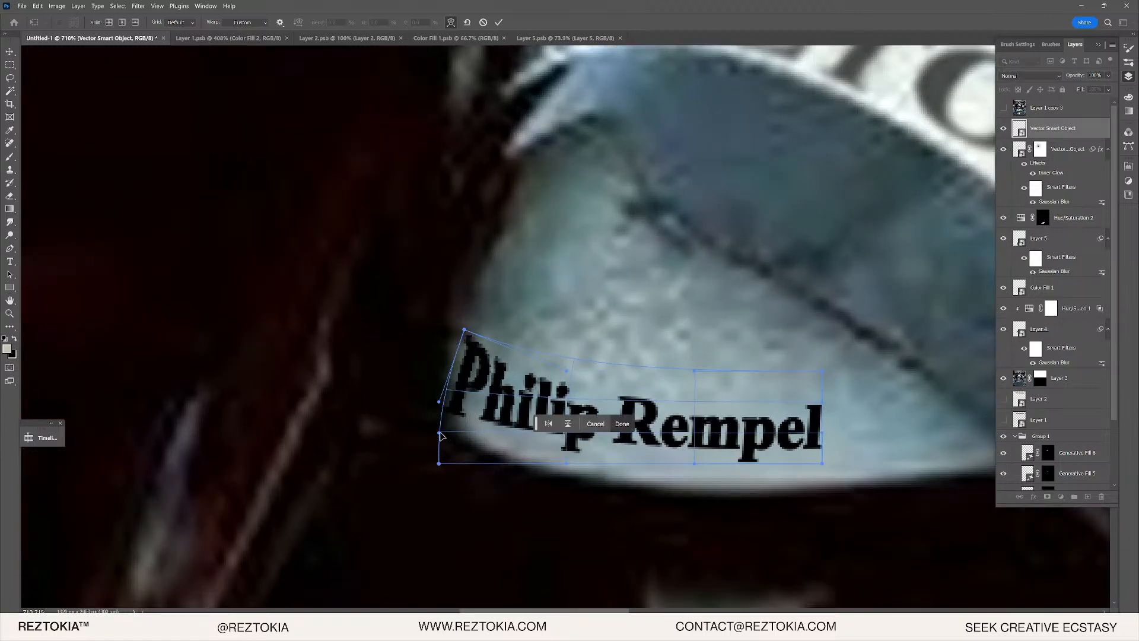
drag(440, 464, 460, 392)
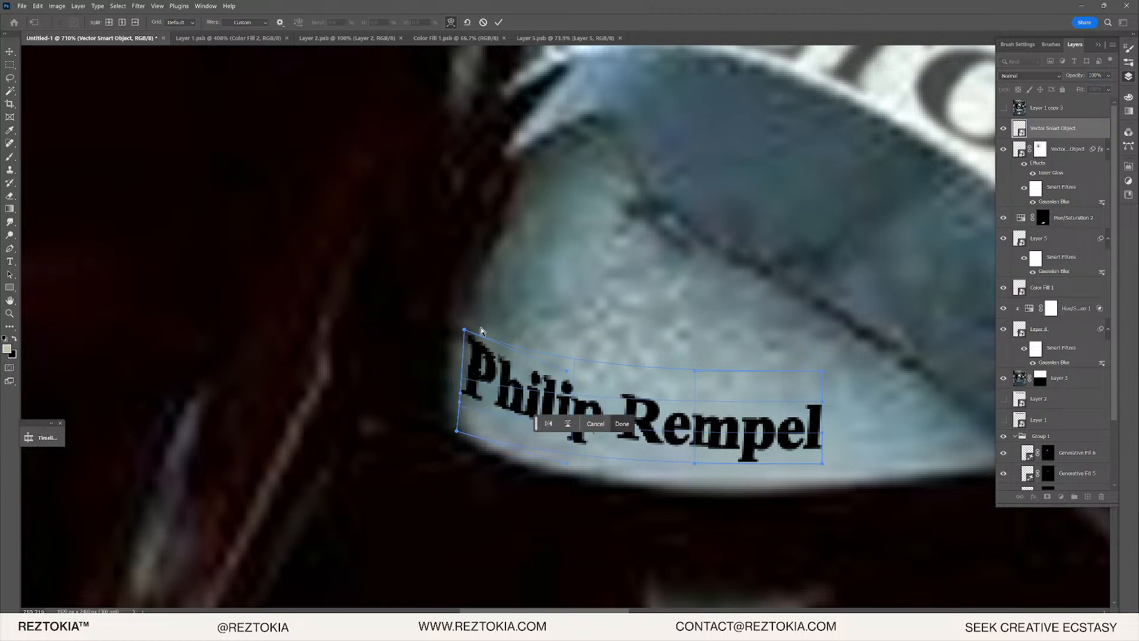
drag(465, 332, 470, 348)
scroll(552, 372, down, 5)
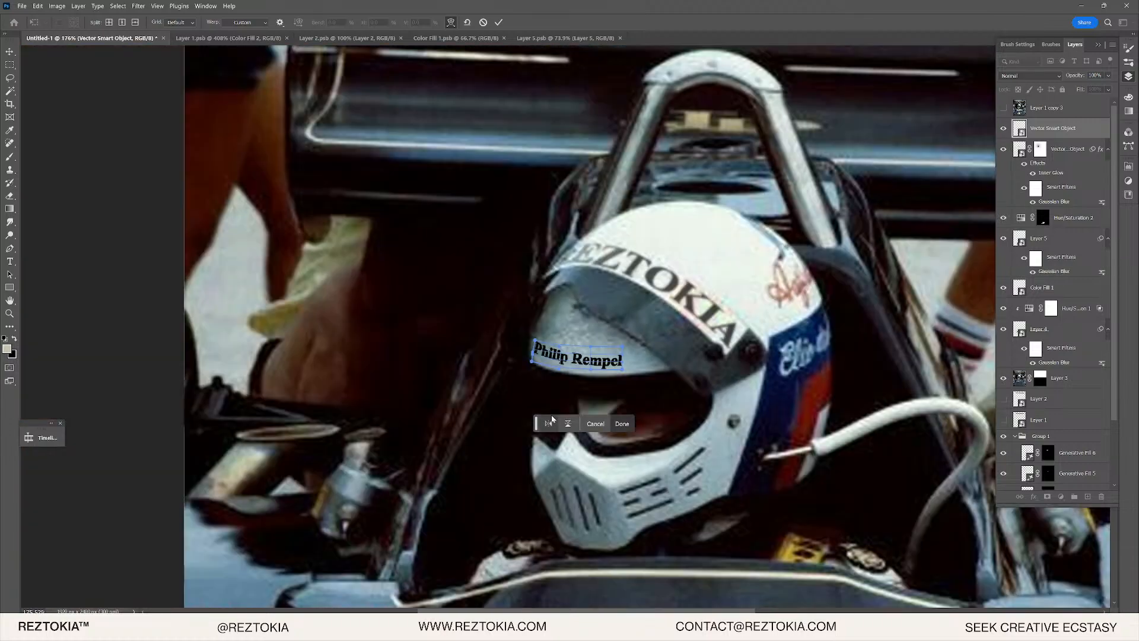
scroll(552, 372, up, 3)
scroll(552, 372, up, 4)
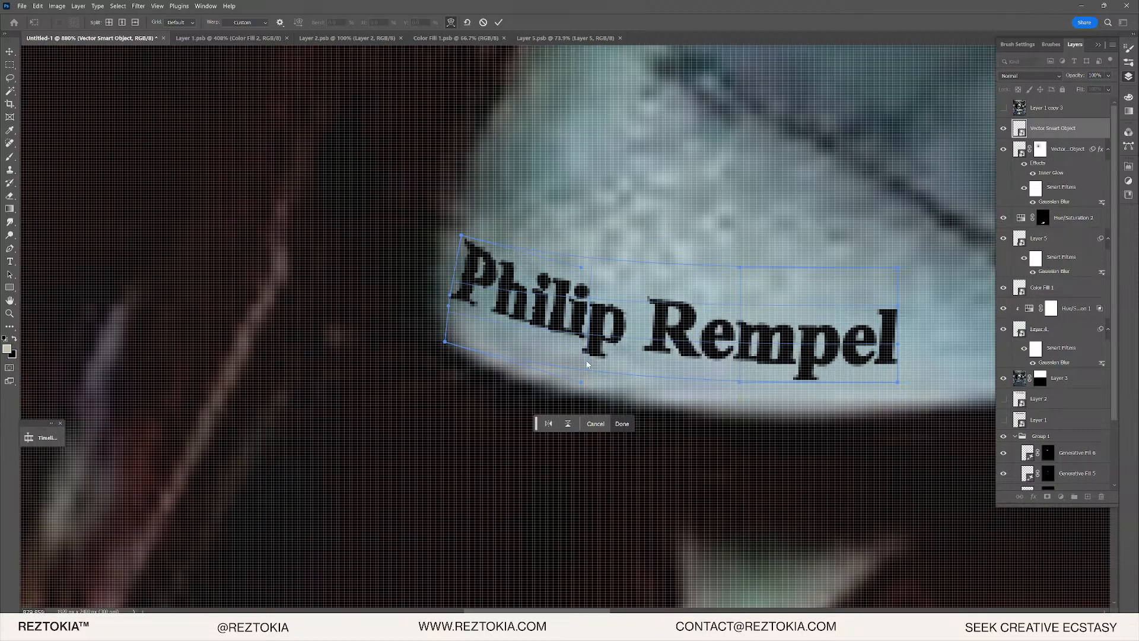
drag(586, 326, 551, 366)
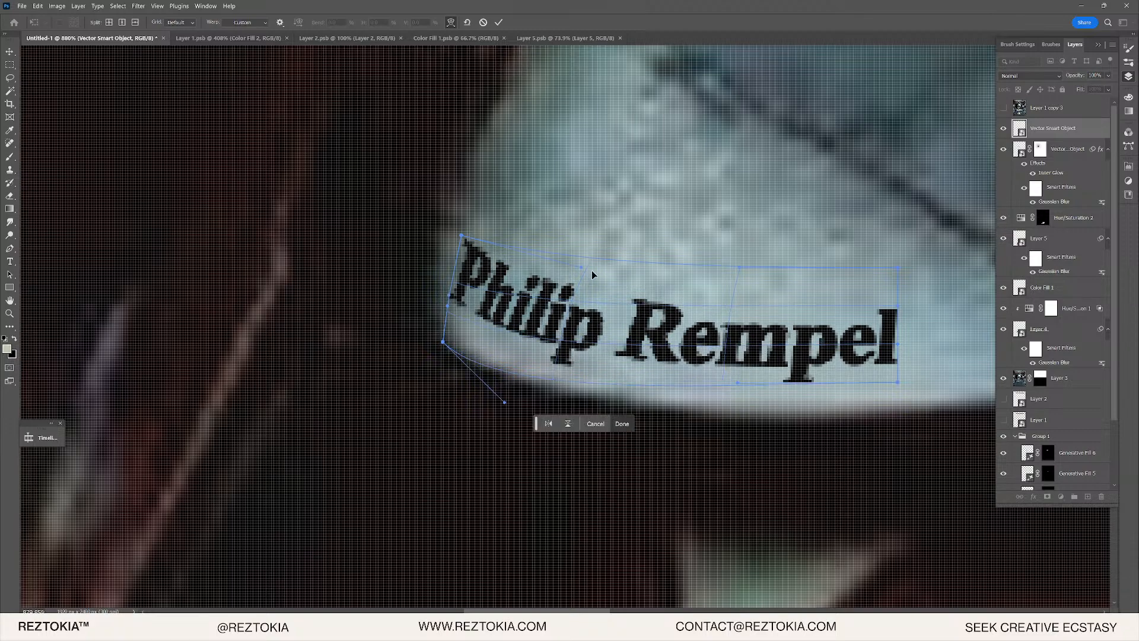
scroll(615, 312, down, 3)
scroll(629, 346, down, 3)
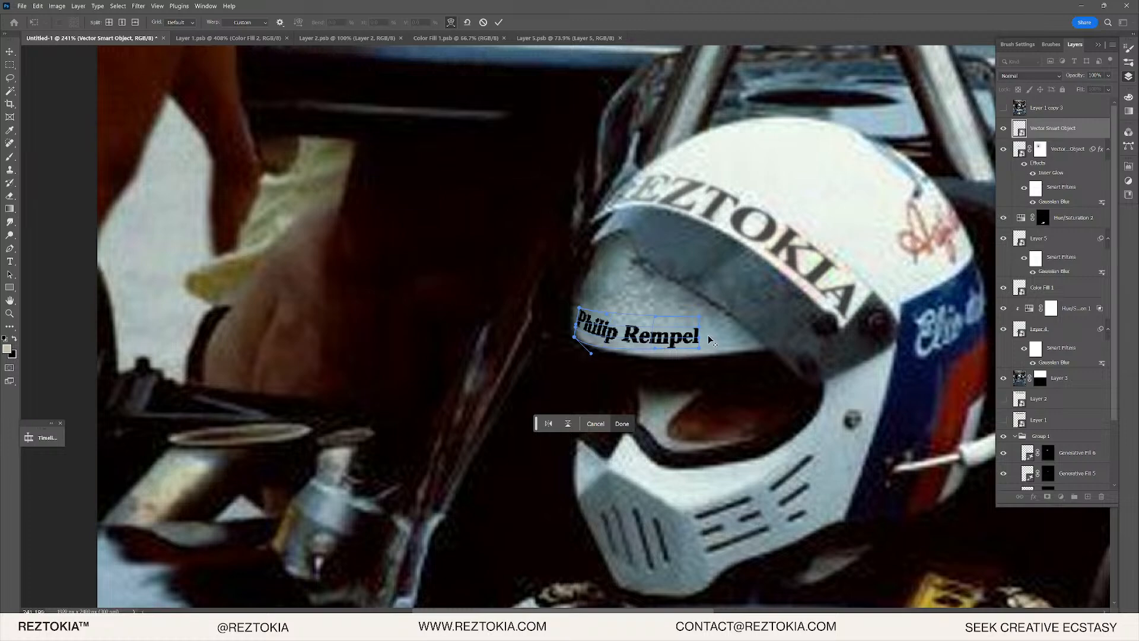
scroll(710, 340, up, 4)
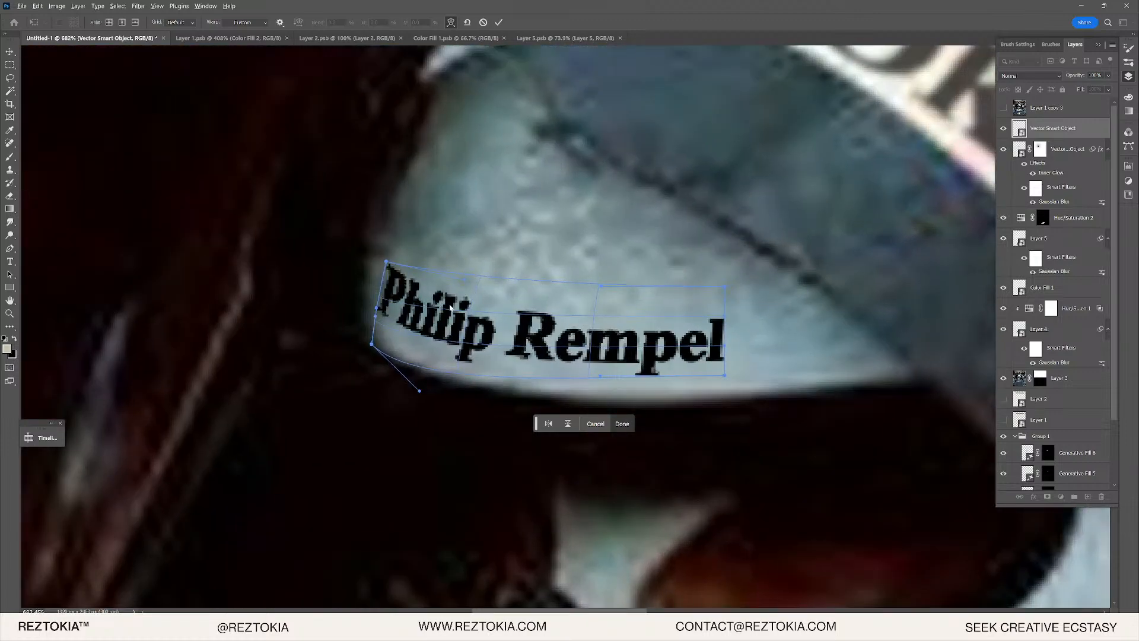
scroll(417, 325, up, 2)
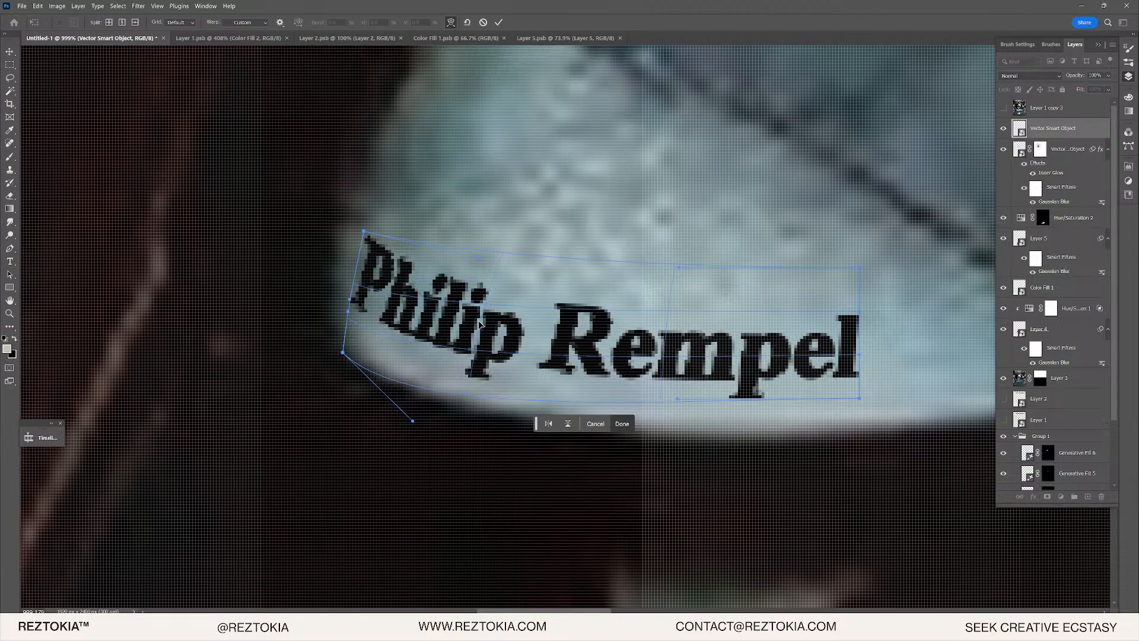
drag(461, 324, 474, 310)
scroll(483, 326, down, 4)
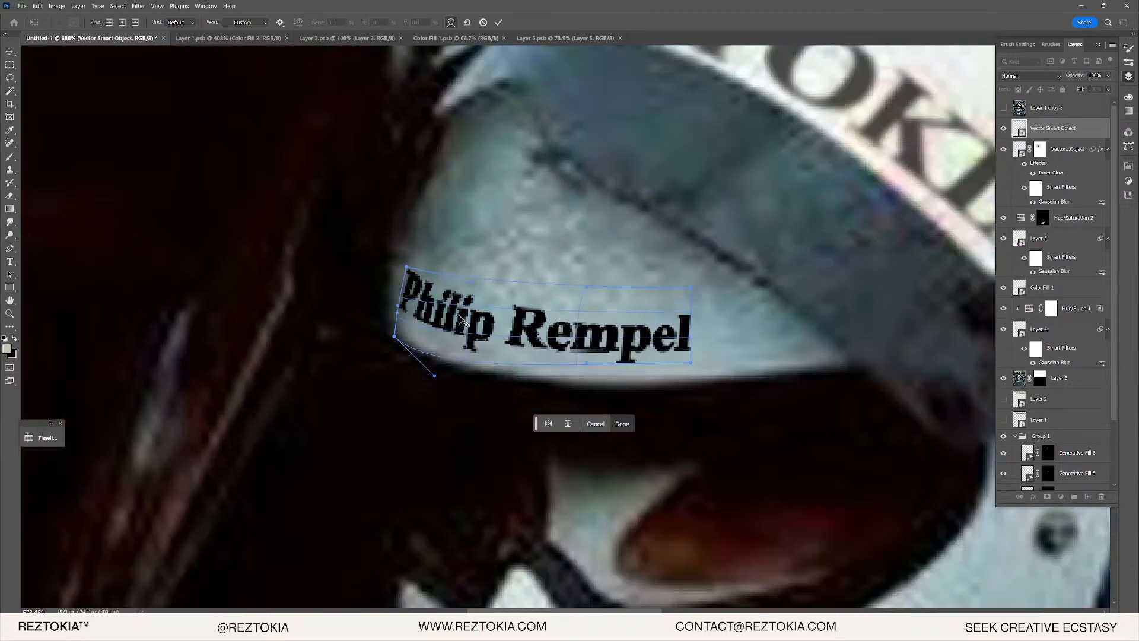
scroll(482, 327, down, 2)
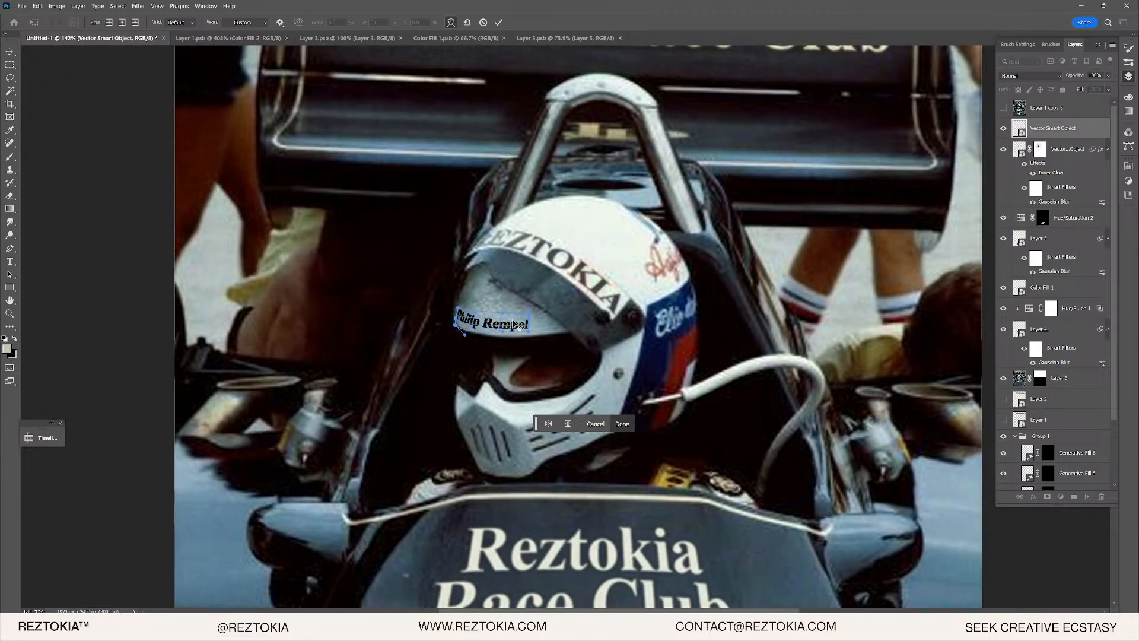
scroll(514, 325, up, 5)
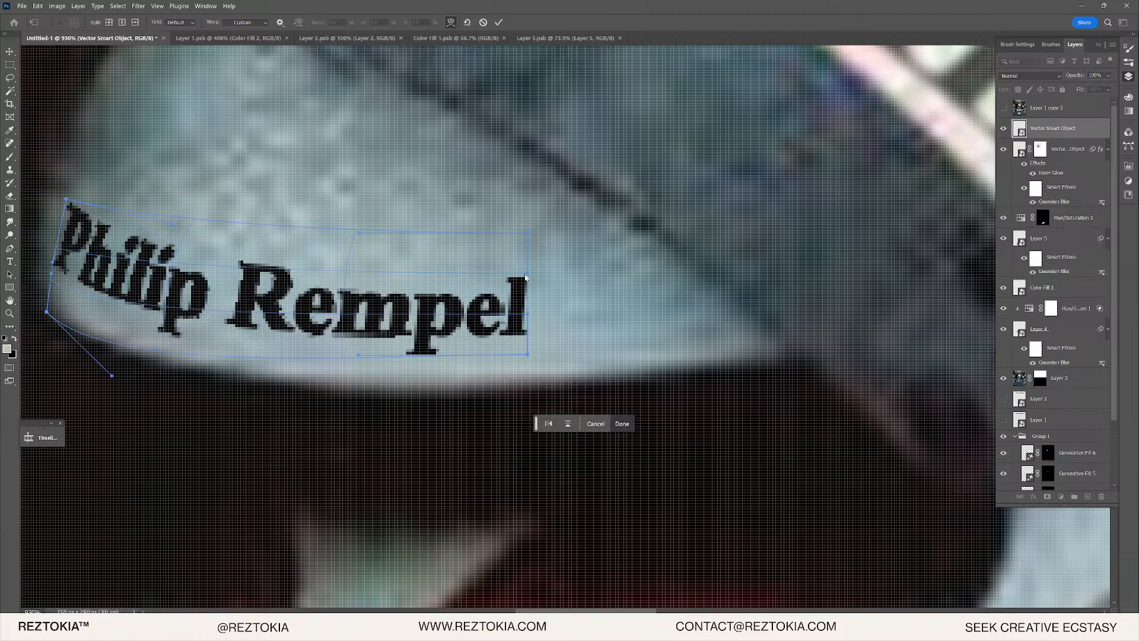
drag(525, 277, 528, 263)
scroll(525, 340, down, 1)
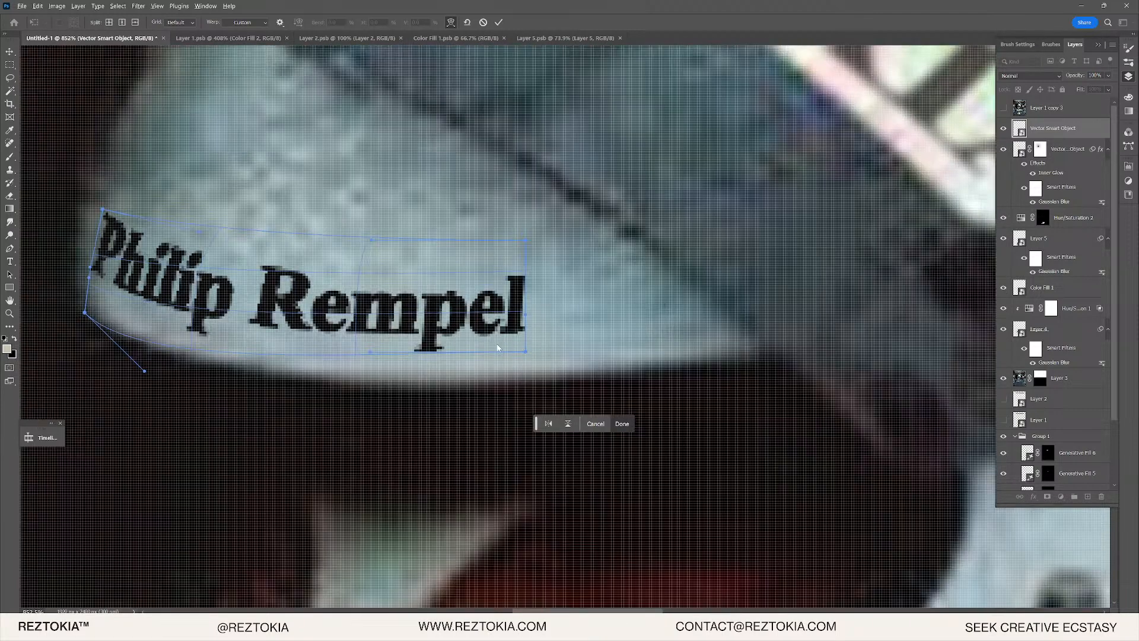
scroll(498, 348, down, 10)
scroll(445, 311, up, 5)
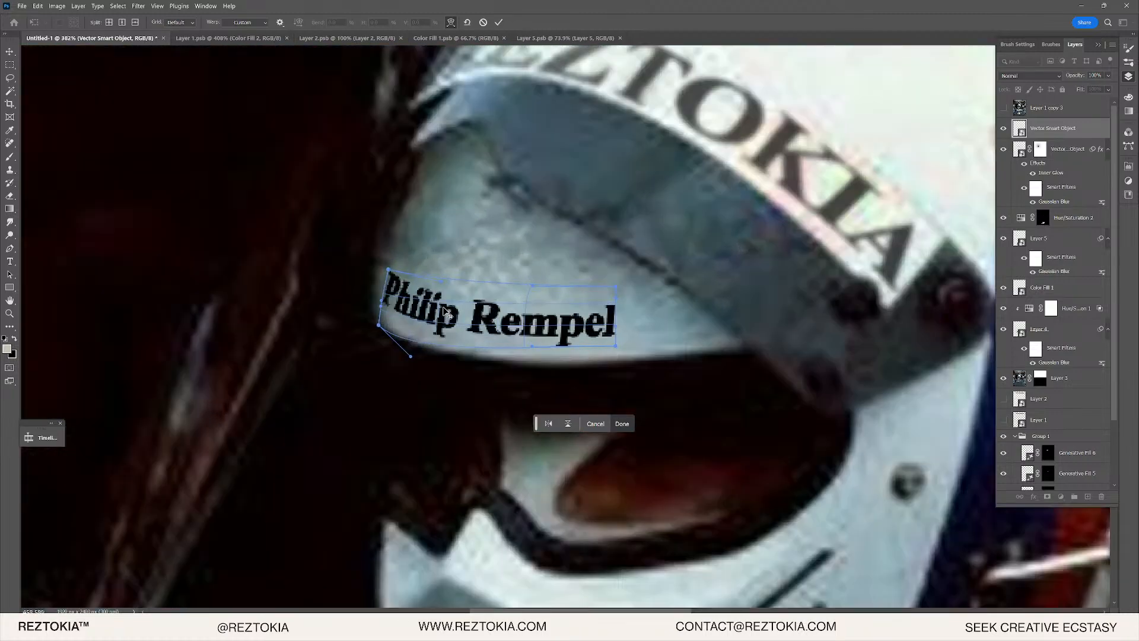
scroll(445, 310, up, 4)
drag(530, 318, 433, 336)
scroll(601, 337, down, 5)
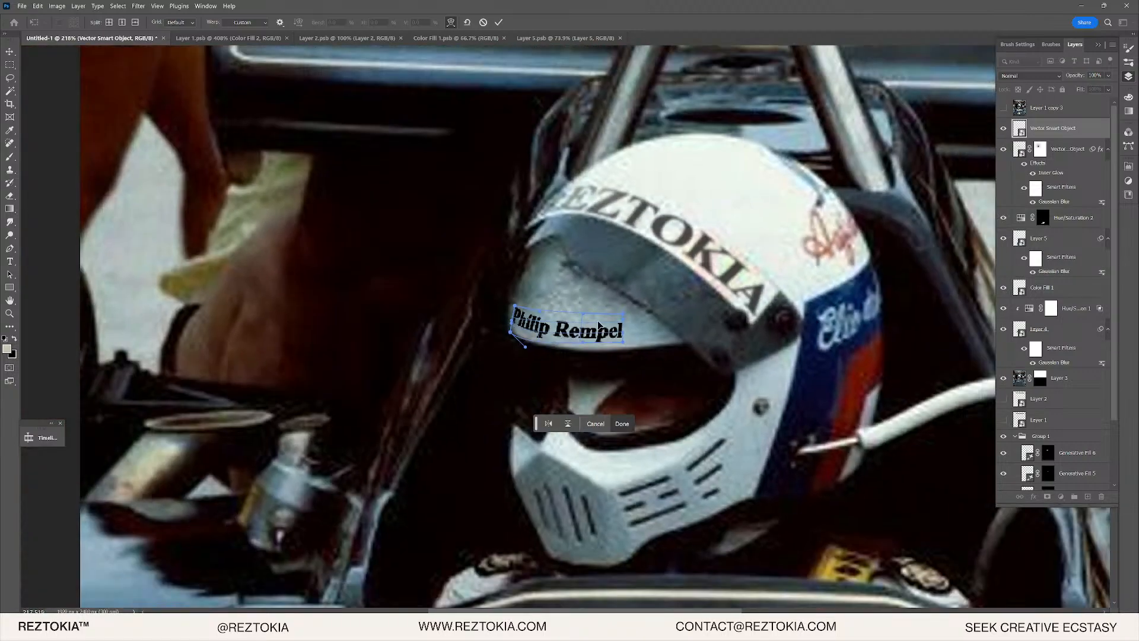
- Commit the warp and nudge the name into place on the visor with the Move tool
key(Return)
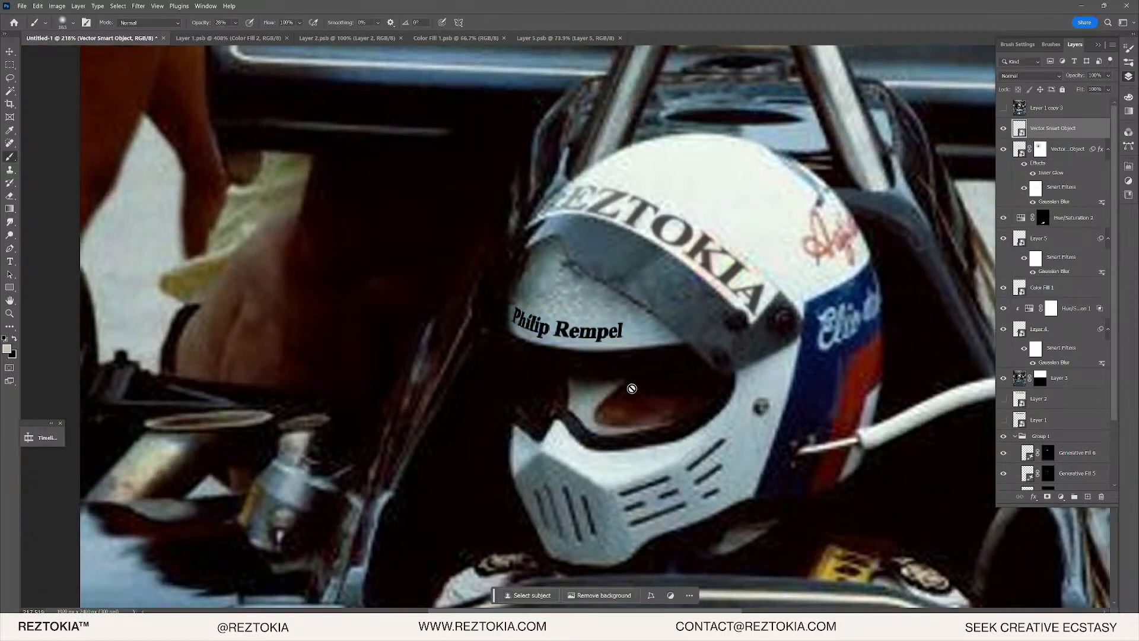
scroll(655, 409, down, 8)
key(b)
scroll(652, 374, up, 12)
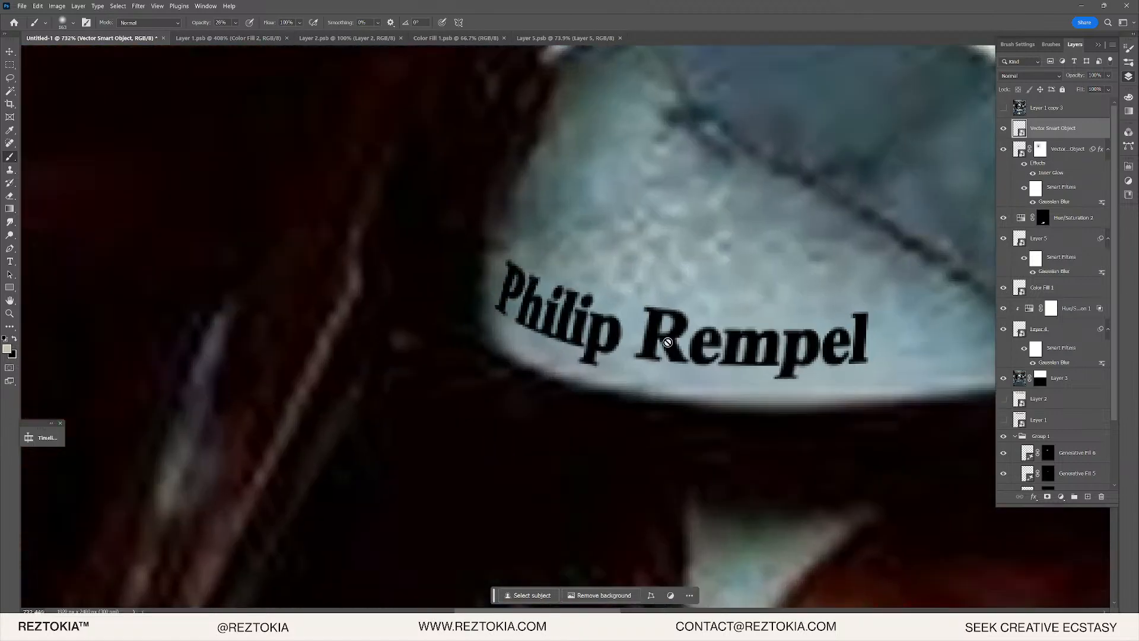
key(v)
drag(679, 340, 672, 339)
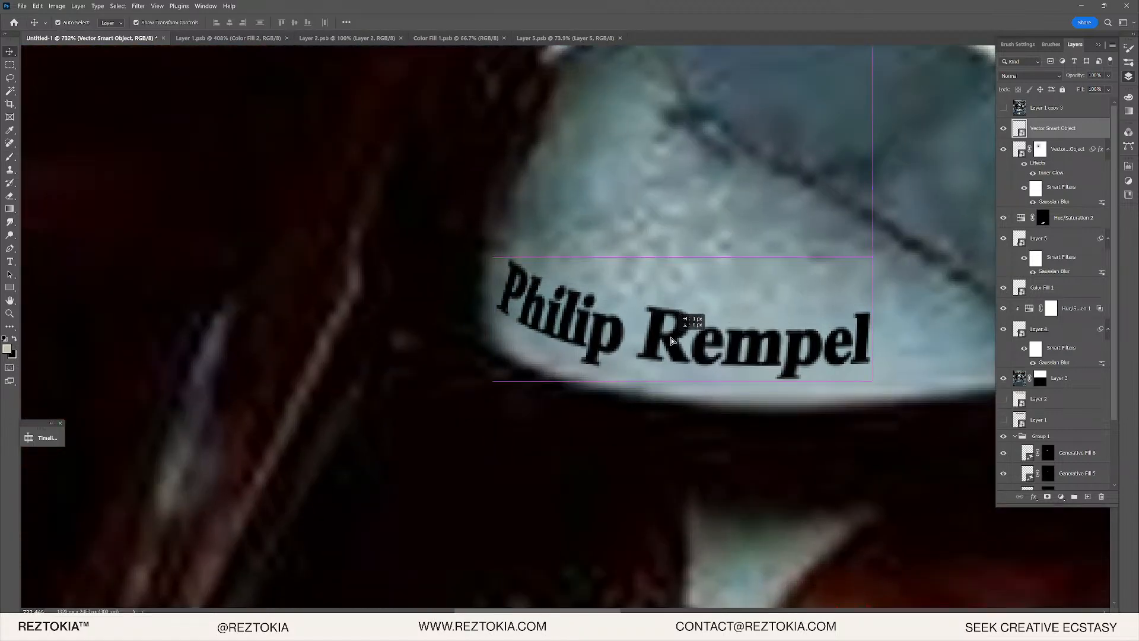
scroll(756, 375, down, 9)
scroll(755, 375, up, 9)
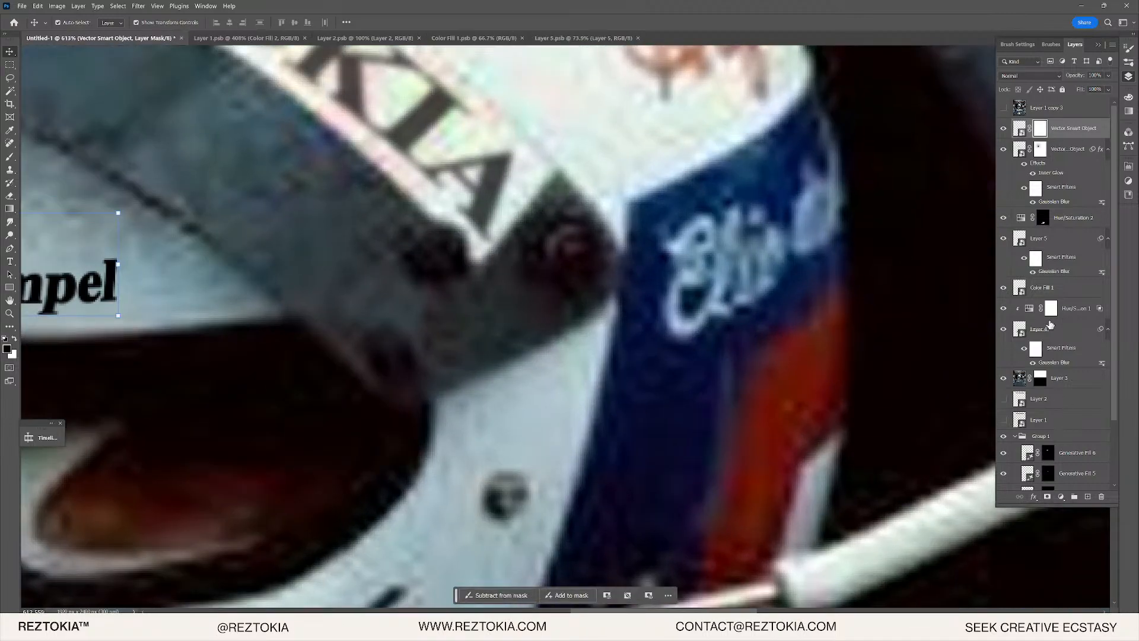
click(1061, 498)
- Add a Solid Color fill layer set to the helmet's dark red (671b0e)
click(1074, 325)
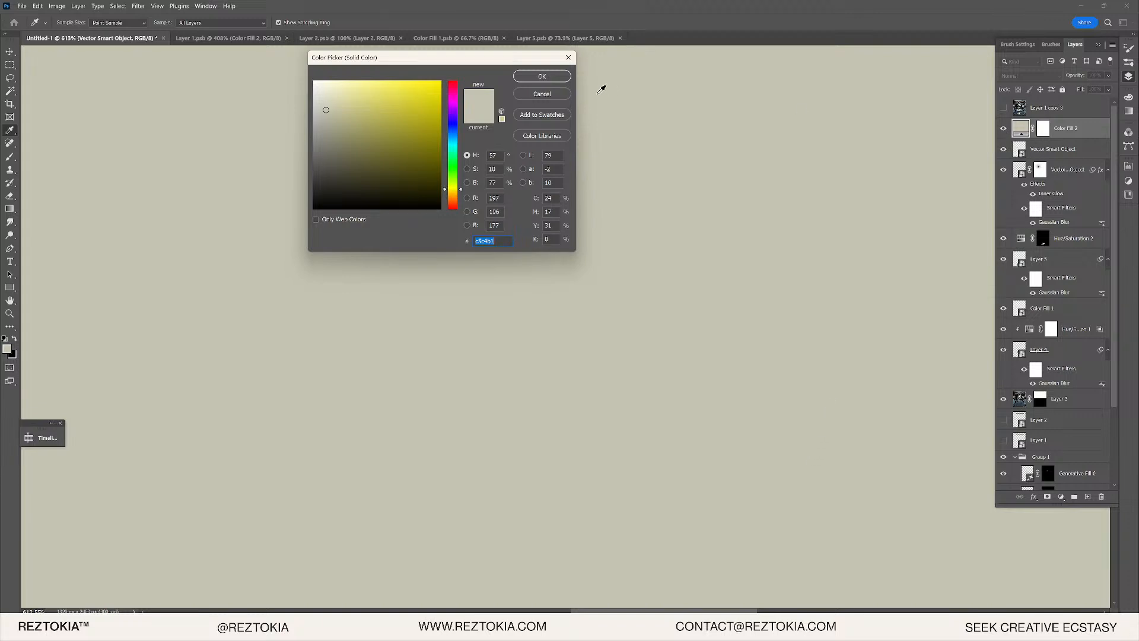
key(Return)
click(1004, 128)
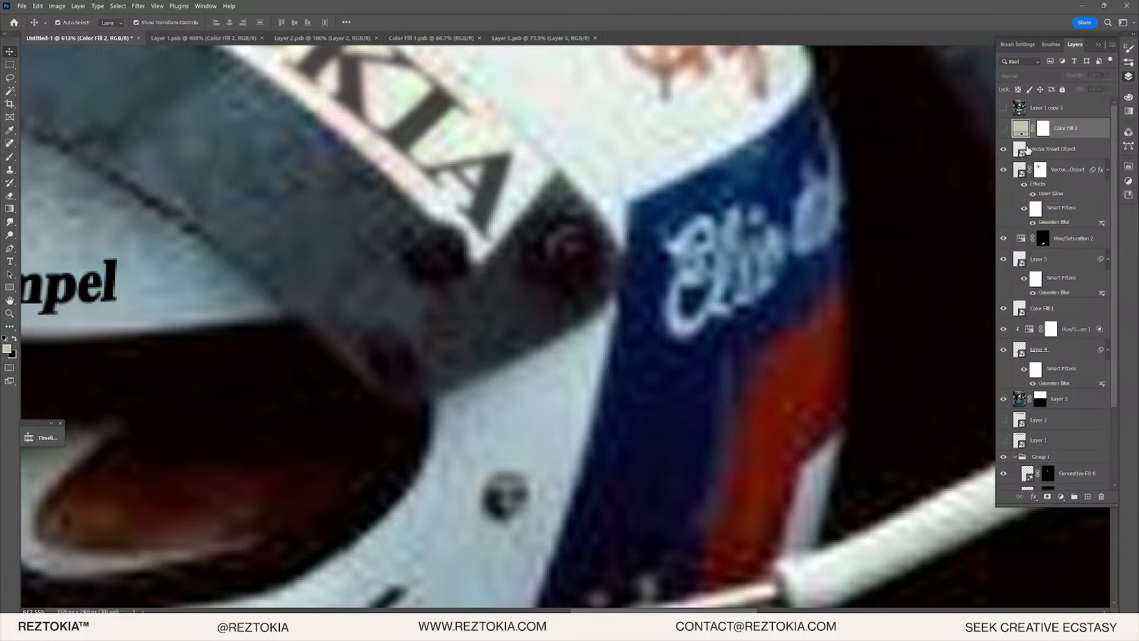
double_click(1020, 130)
click(783, 371)
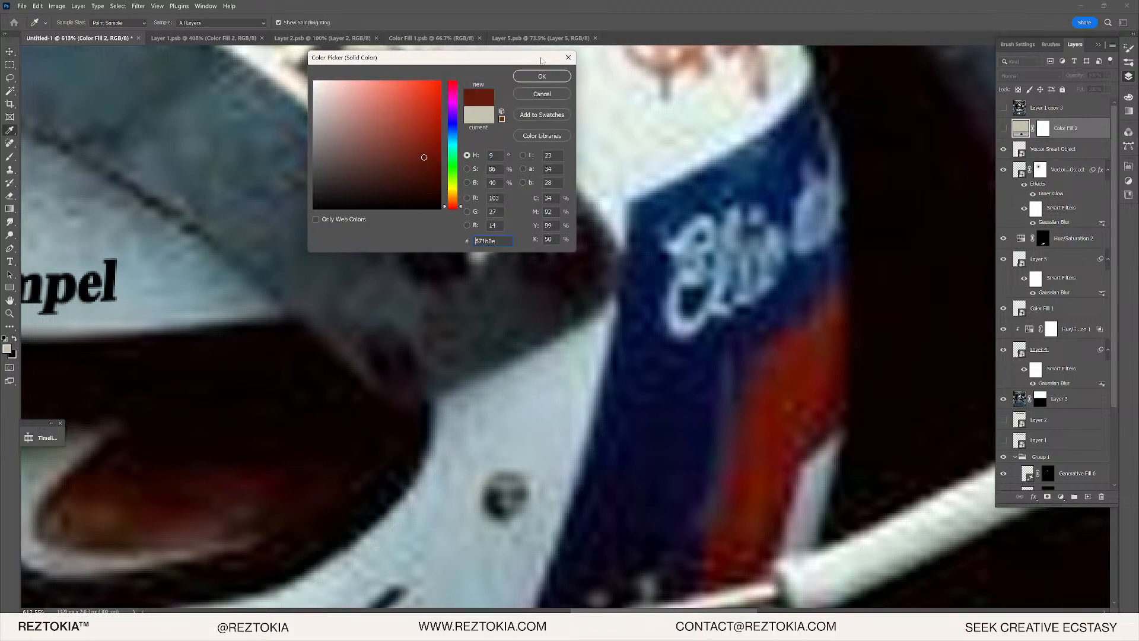
click(541, 76)
click(1004, 128)
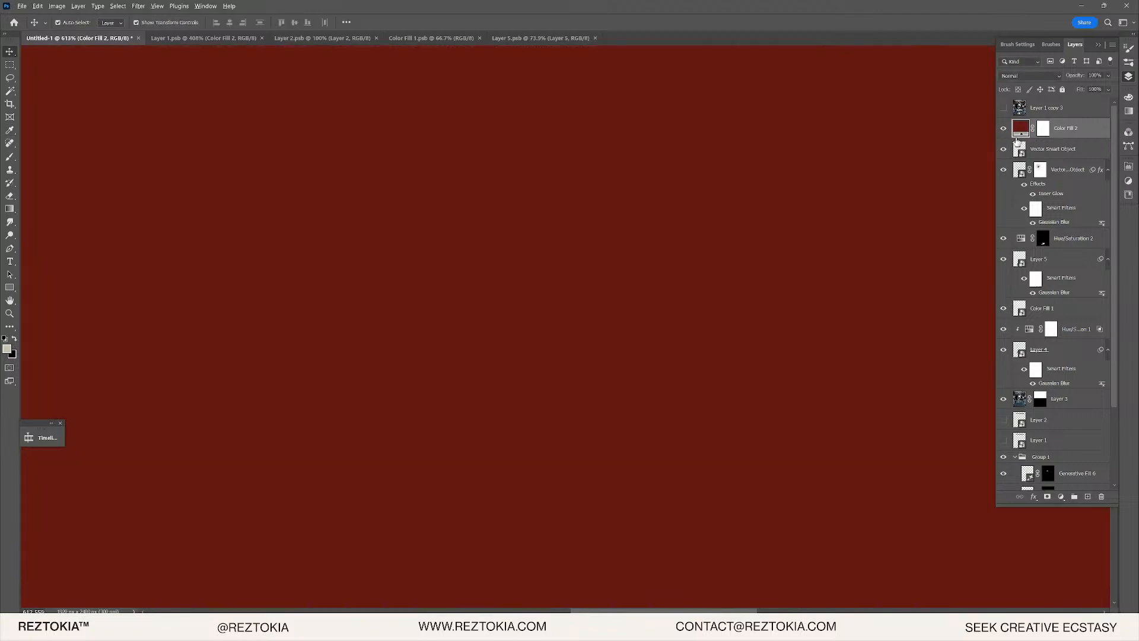
- Clip the red Color Fill 2 layer to the Vector Smart Object name layer
alt+click(1013, 138)
scroll(196, 261, down, 10)
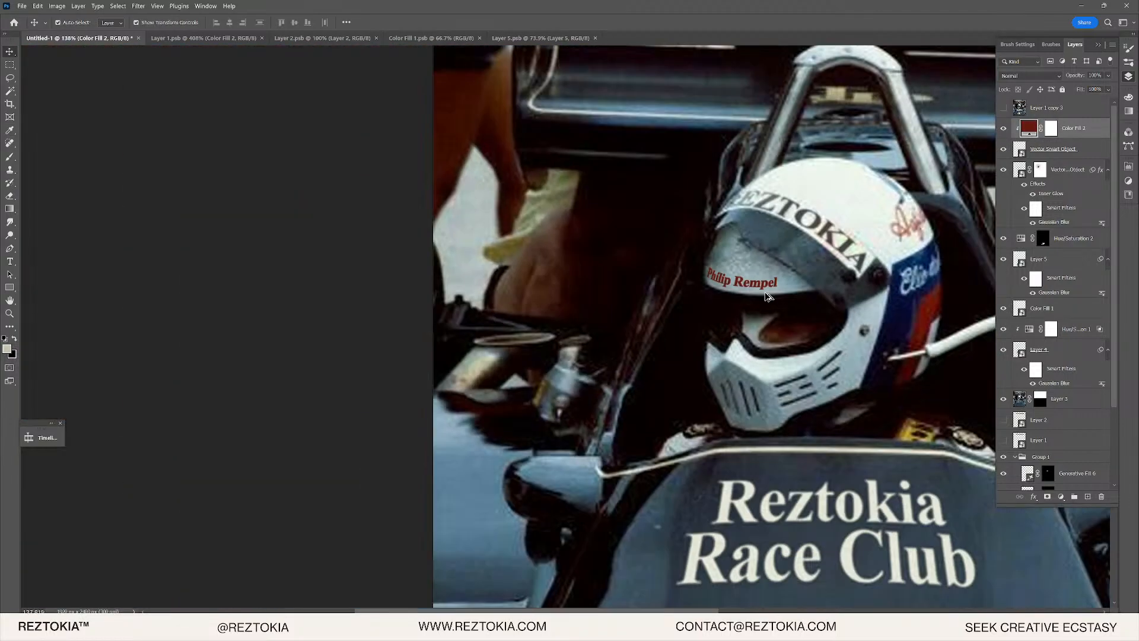
scroll(765, 284, up, 9)
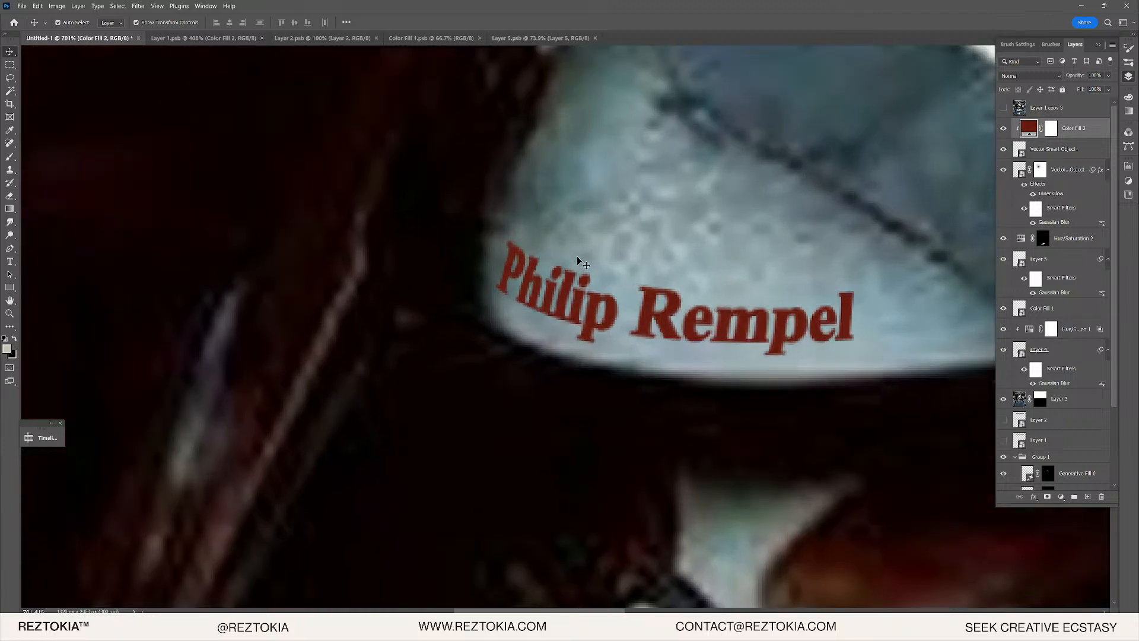
scroll(579, 261, up, 2)
click(1063, 153)
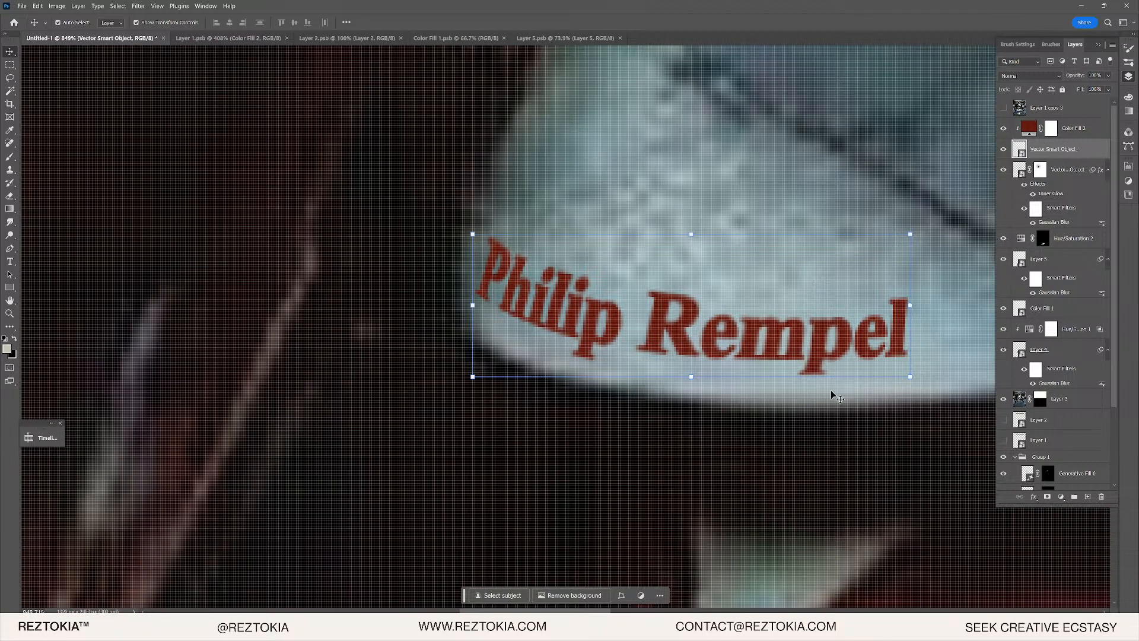
scroll(770, 339, up, 2)
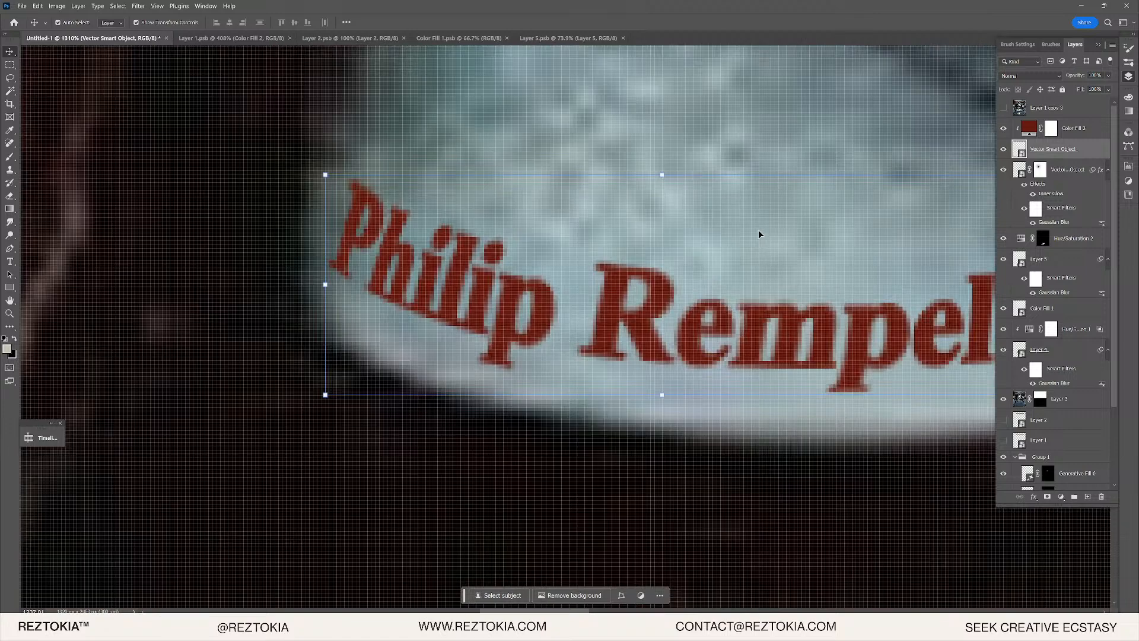
- Apply Add Noise and convert Color Fill 2 into a smart object
click(142, 6)
mouse_move(226, 193)
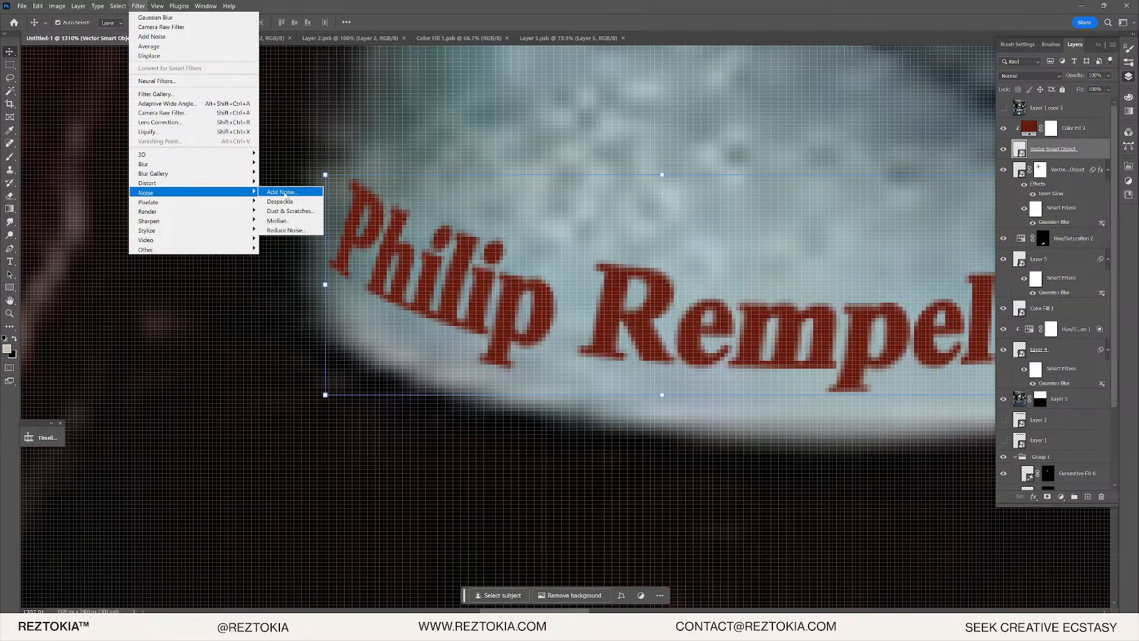
click(284, 192)
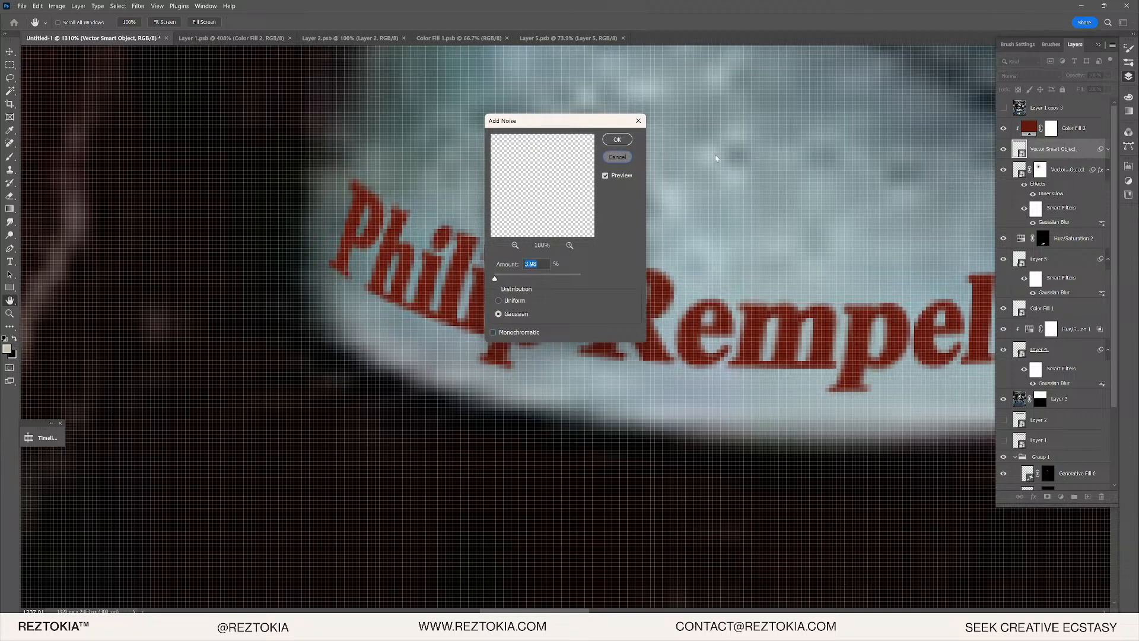
click(617, 139)
right_click(1079, 130)
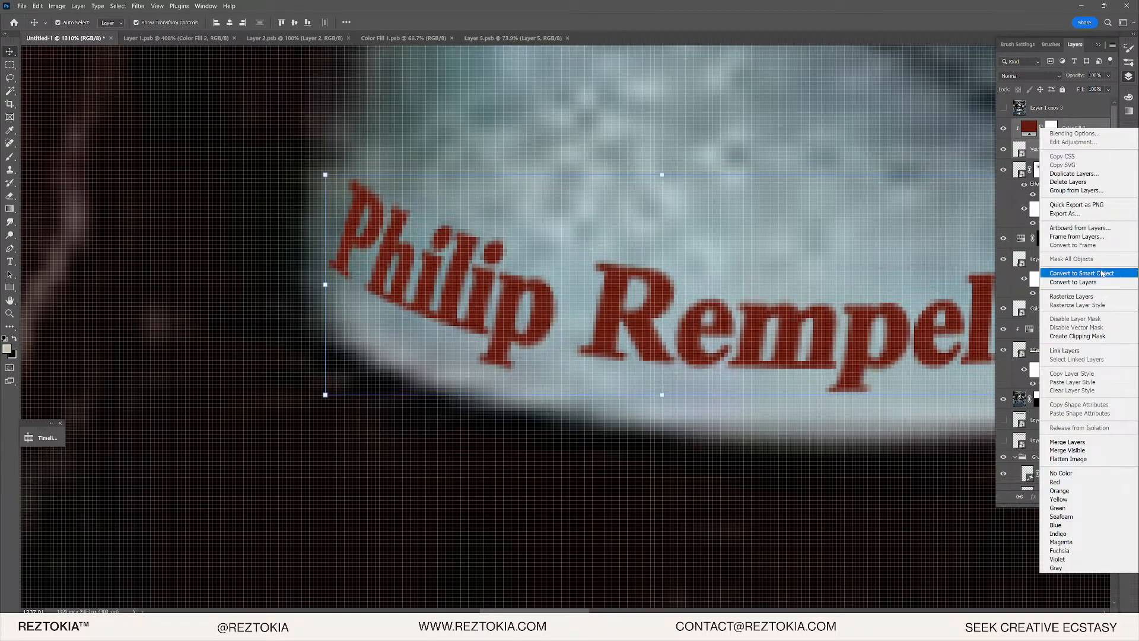
click(1080, 273)
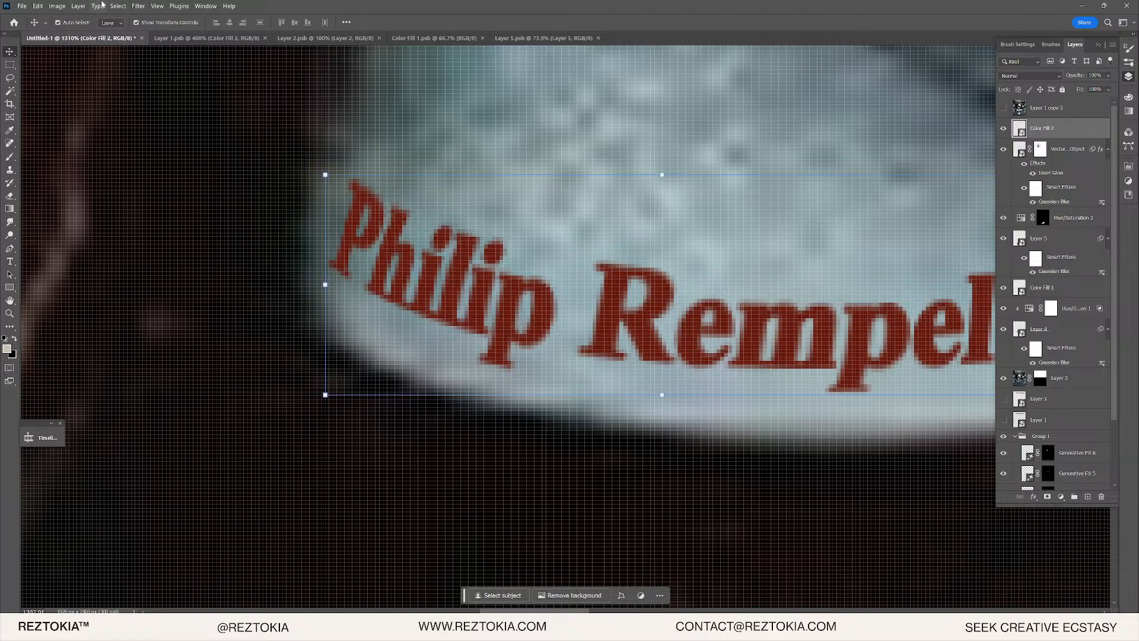
- Add an Add Noise smart filter to the lettering and reduce it to Amount 1
click(138, 6)
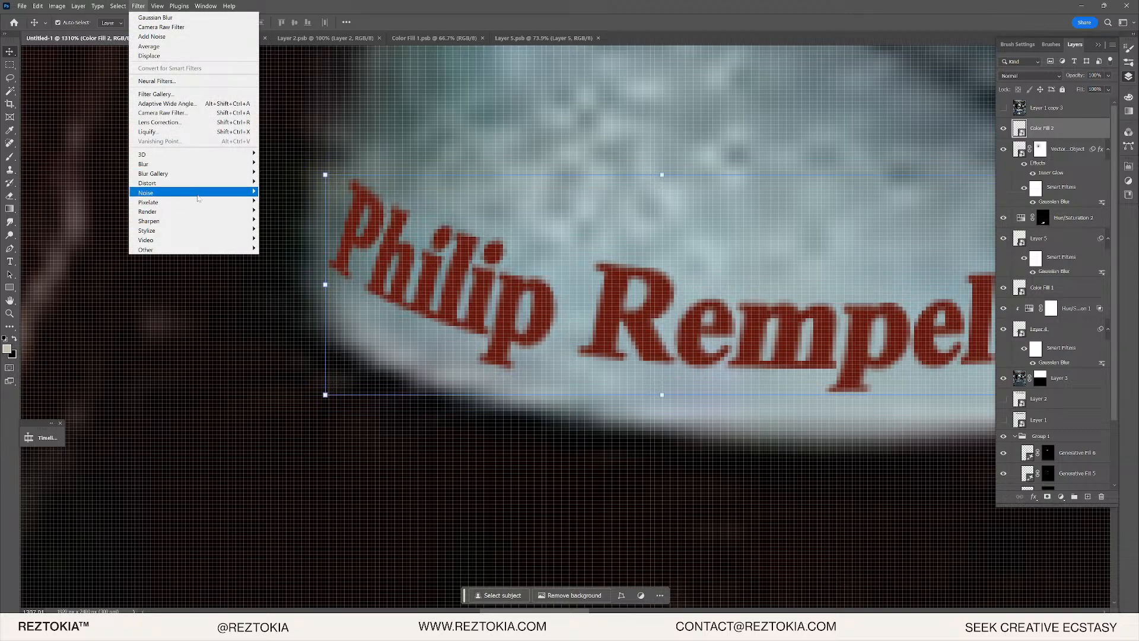
mouse_move(225, 193)
click(279, 195)
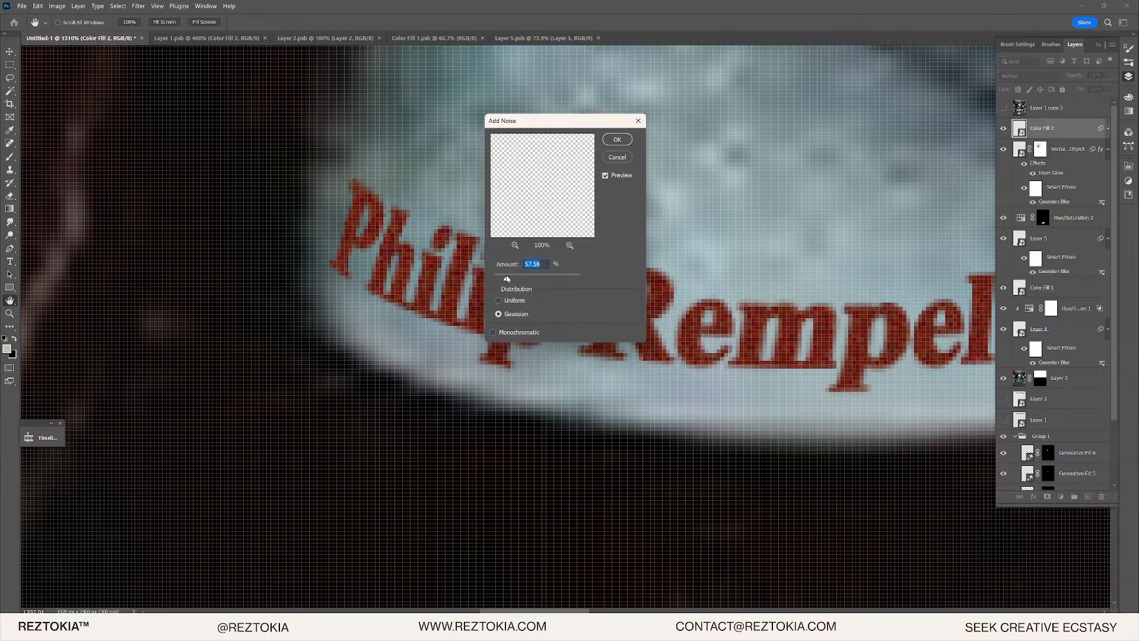
drag(507, 278, 499, 276)
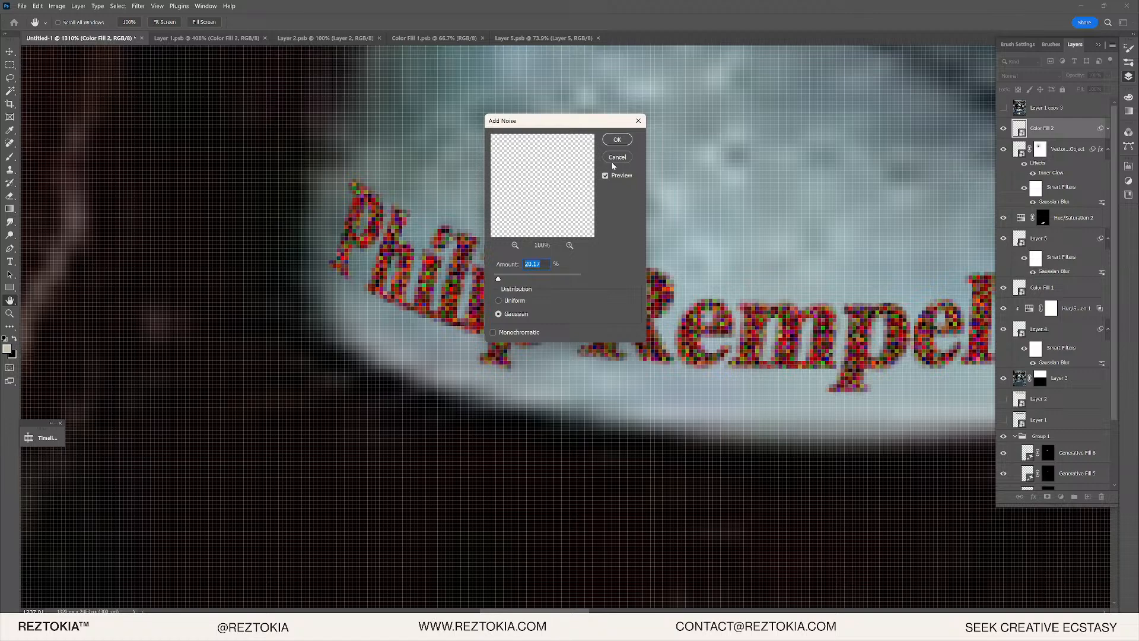
key(Return)
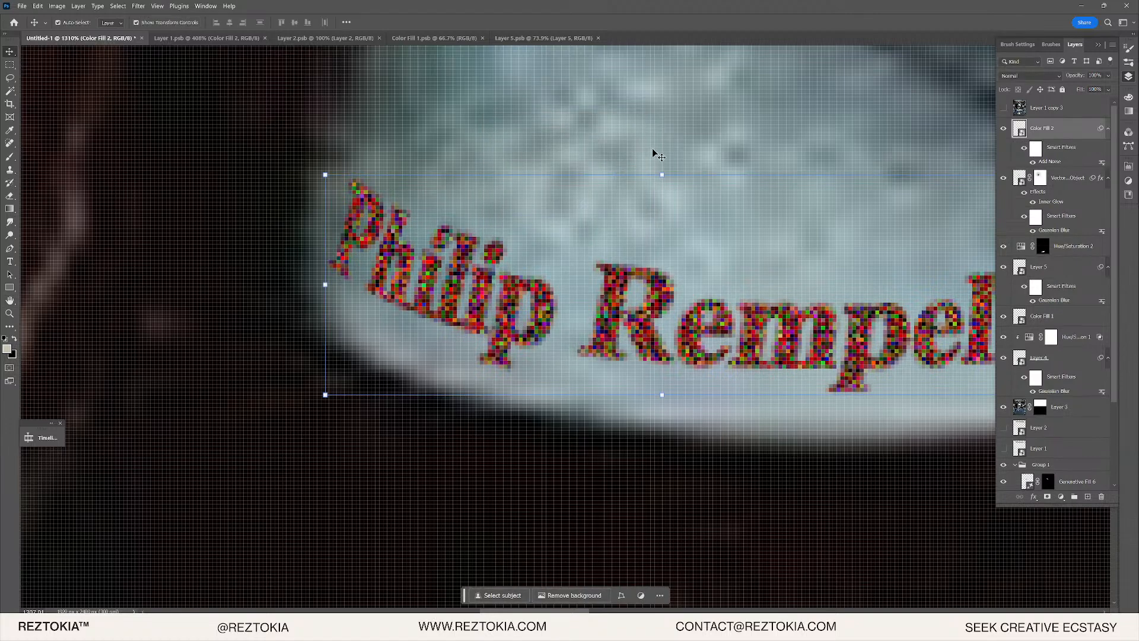
double_click(1049, 162)
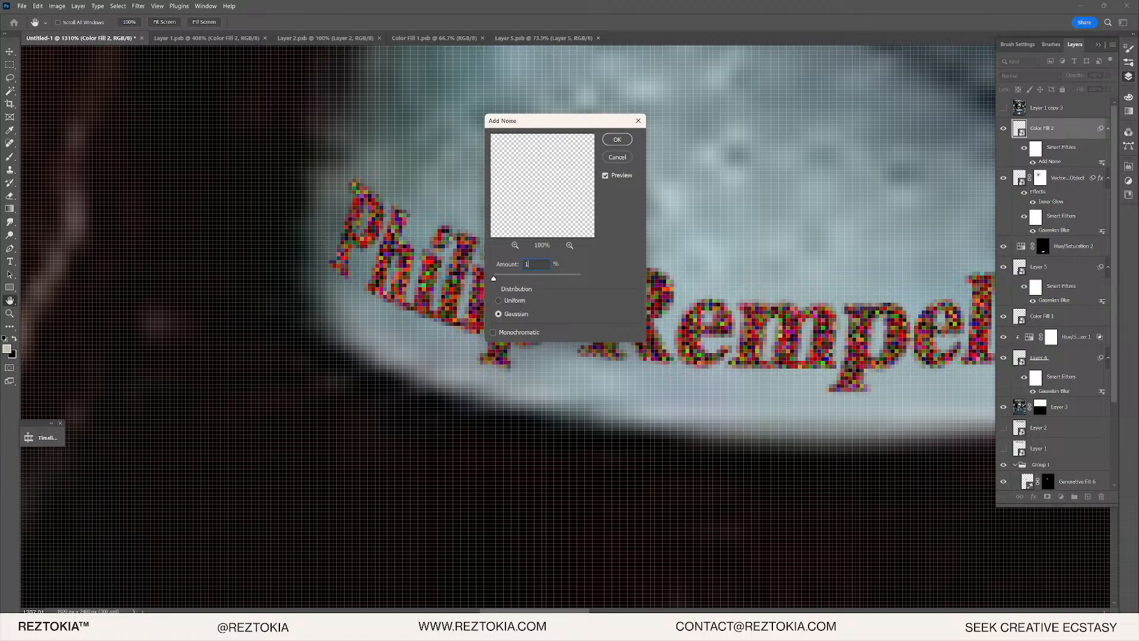
key(Return)
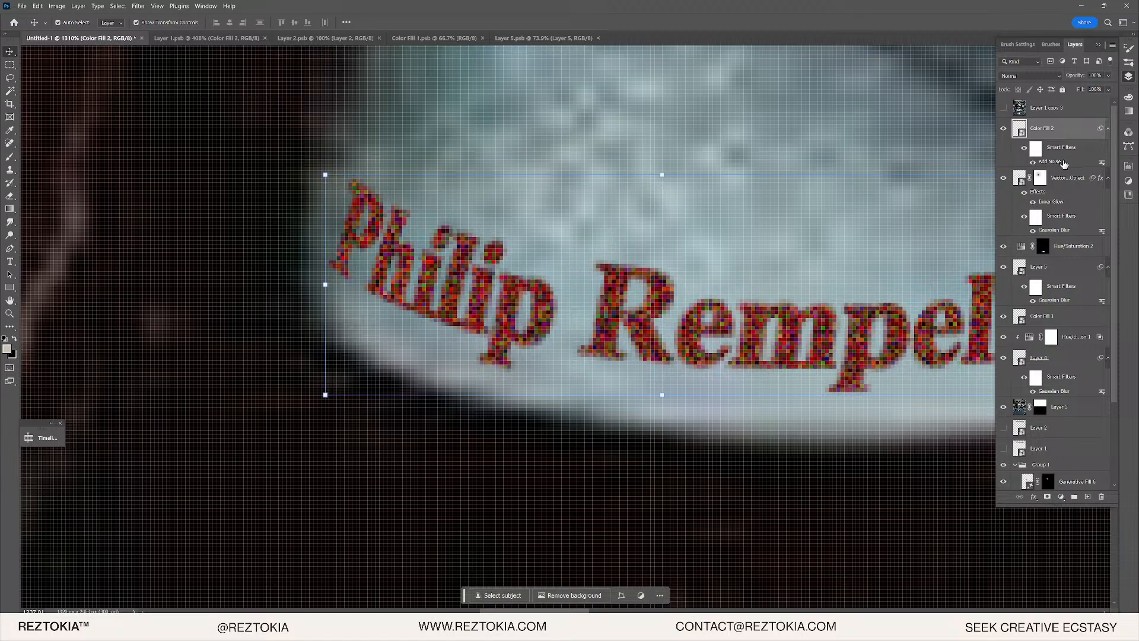
double_click(1048, 163)
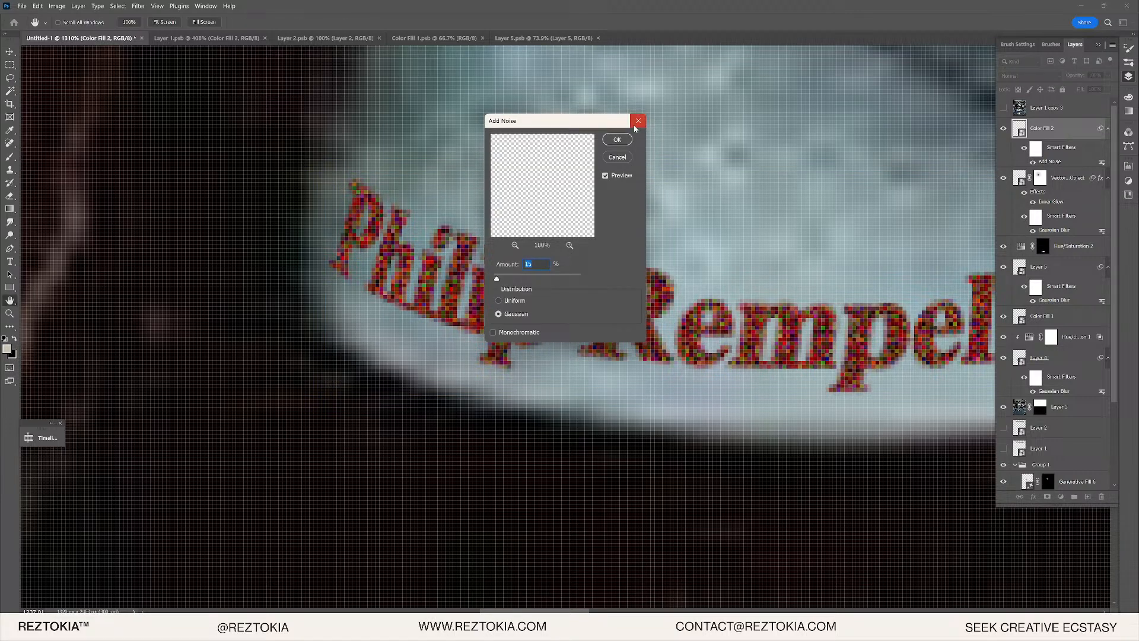
click(636, 119)
- Apply a 1.7-pixel Gaussian Blur smart filter to the red lettering
click(138, 6)
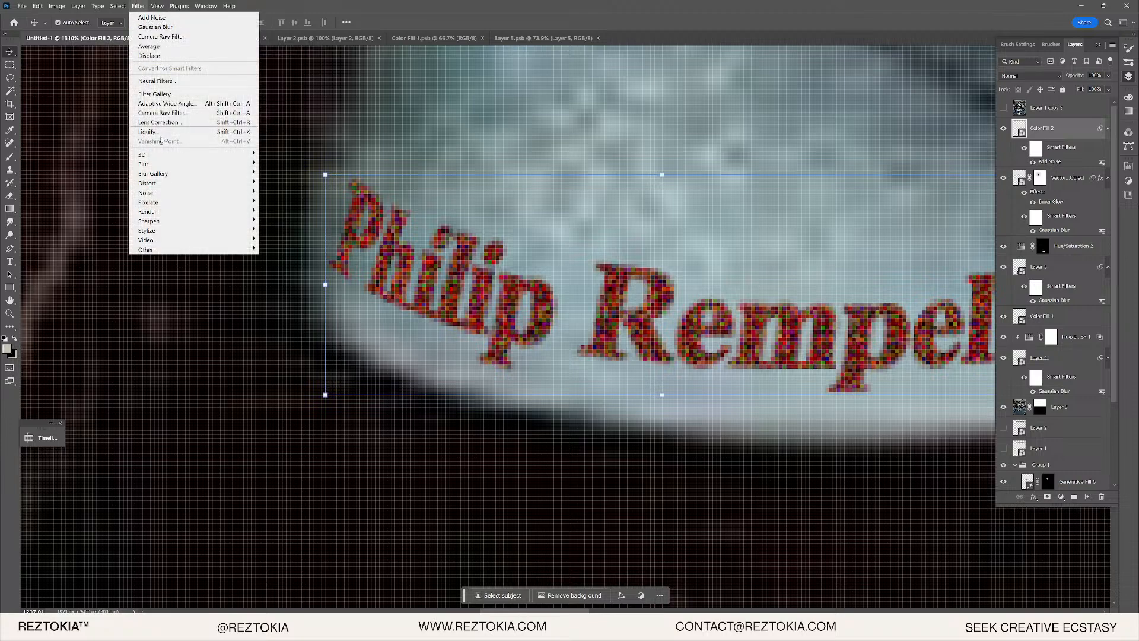
mouse_move(158, 165)
click(285, 202)
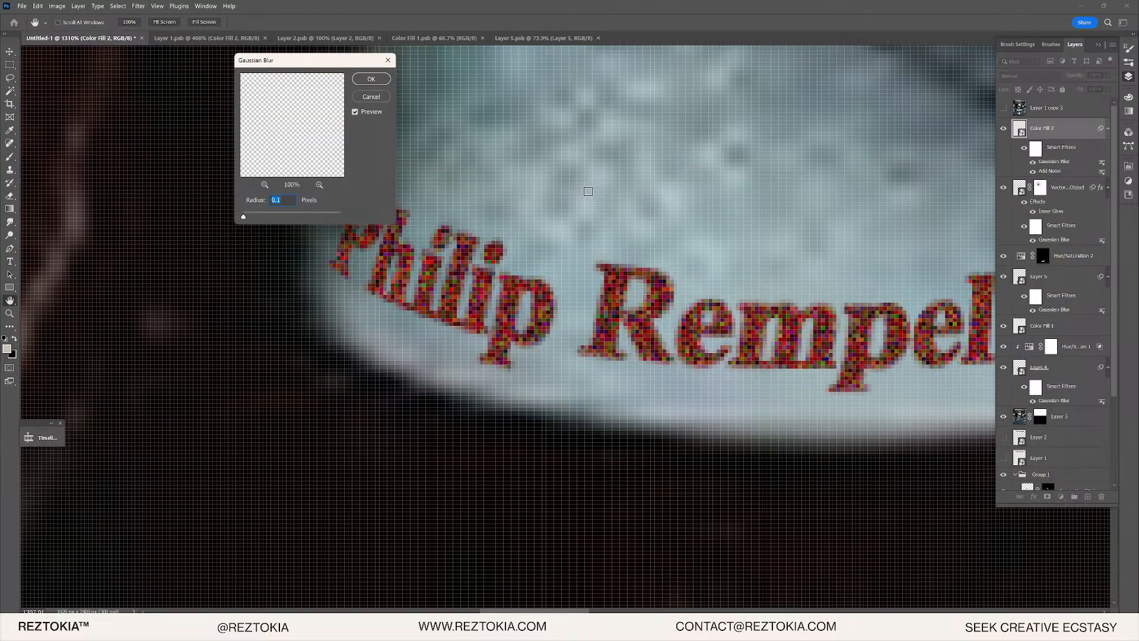
key(shift+Up)
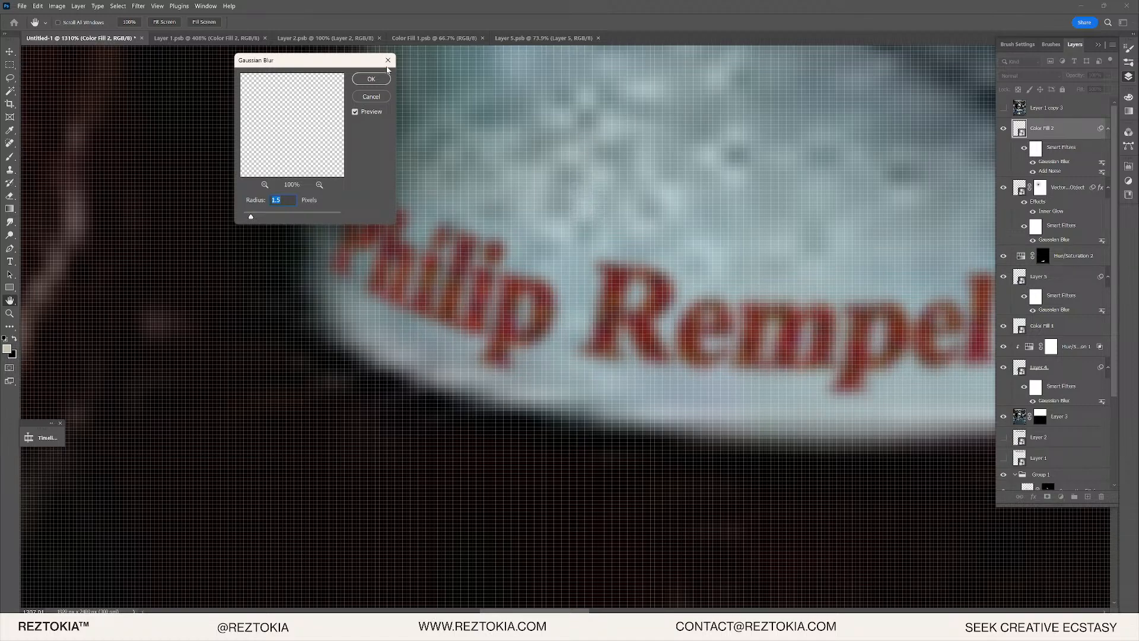
click(388, 60)
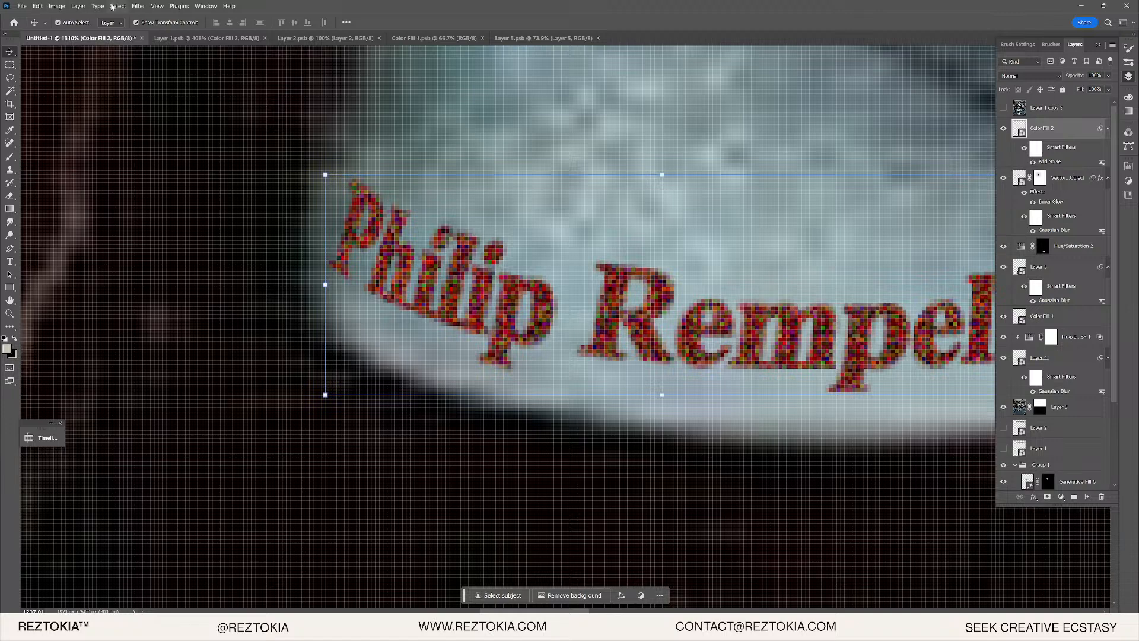
click(139, 6)
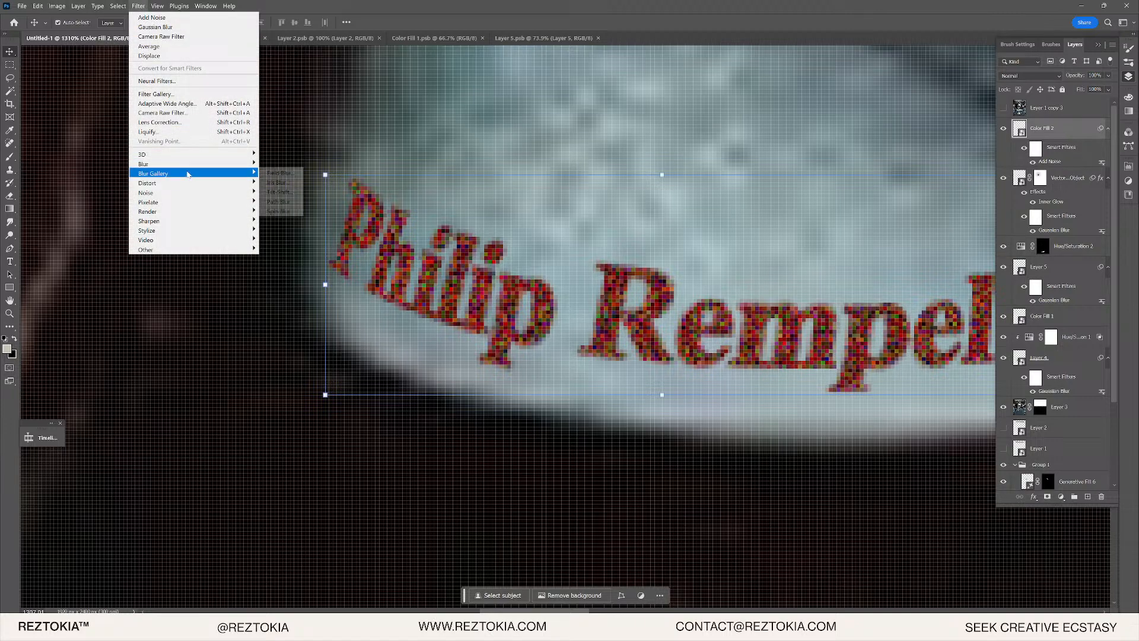
mouse_move(191, 165)
click(302, 204)
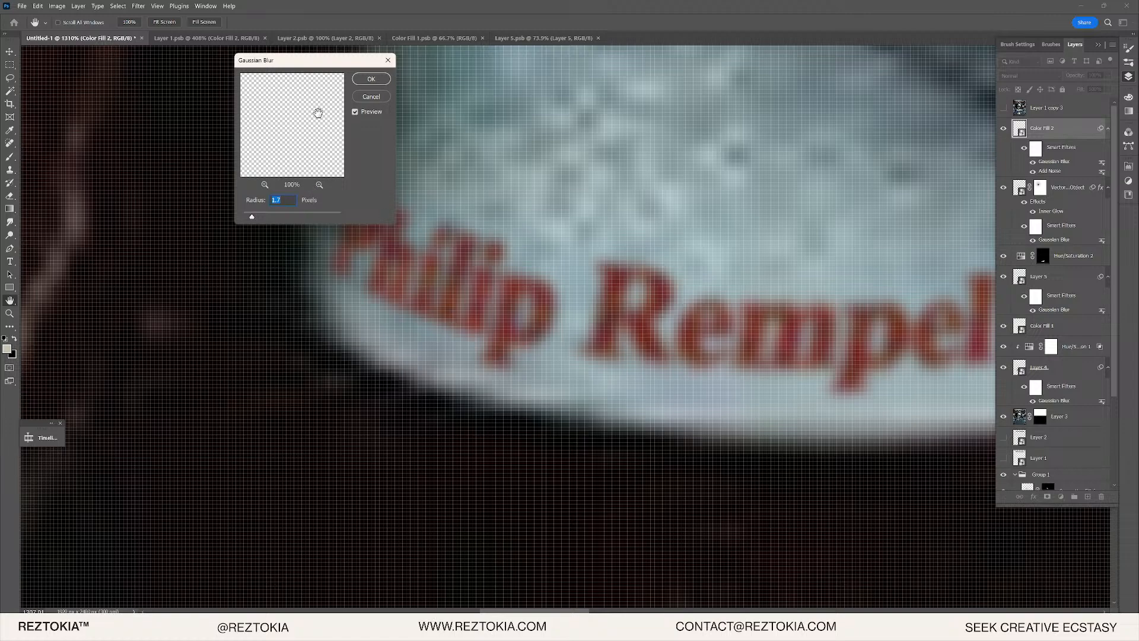
click(371, 79)
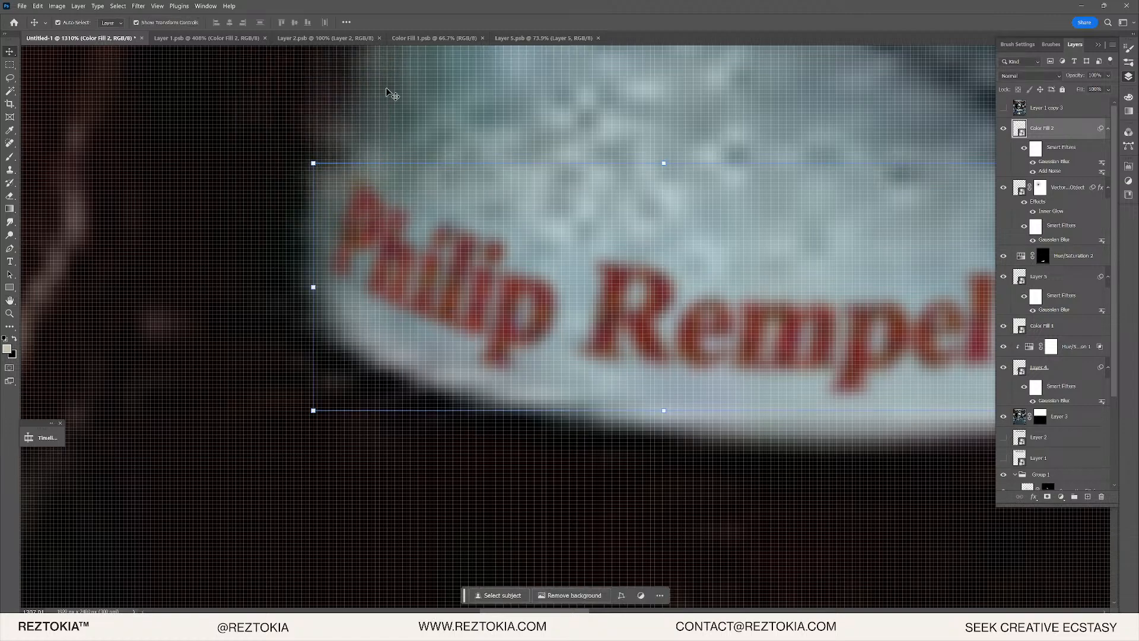
- Lower the lettering layer's opacity to 90%
scroll(715, 325, down, 10)
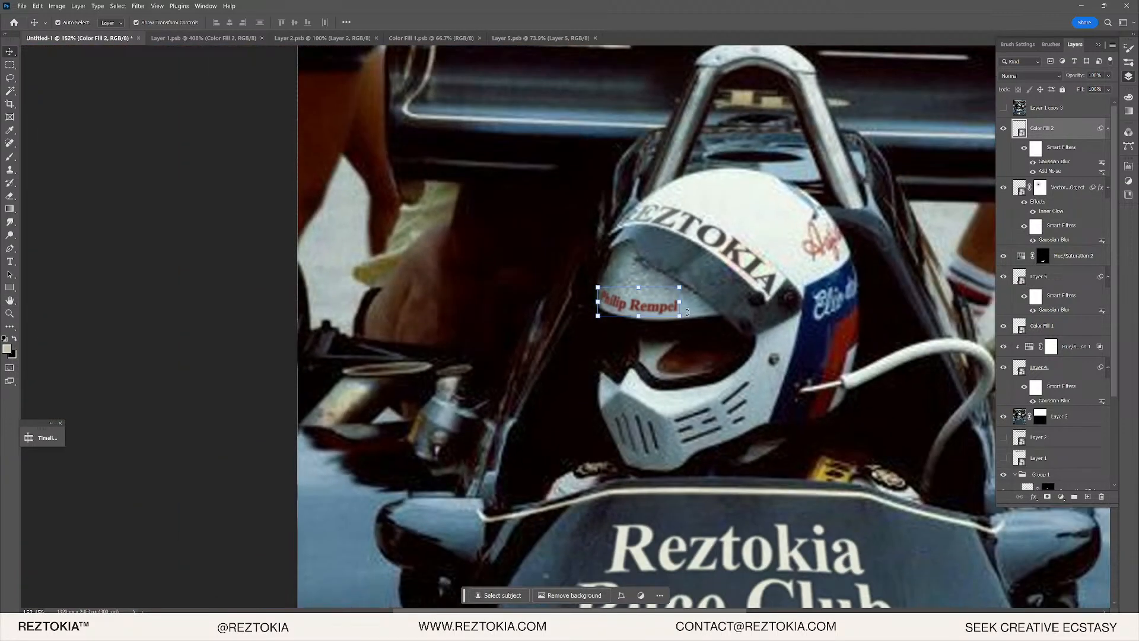
scroll(659, 312, down, 4)
scroll(660, 312, up, 6)
scroll(593, 308, down, 4)
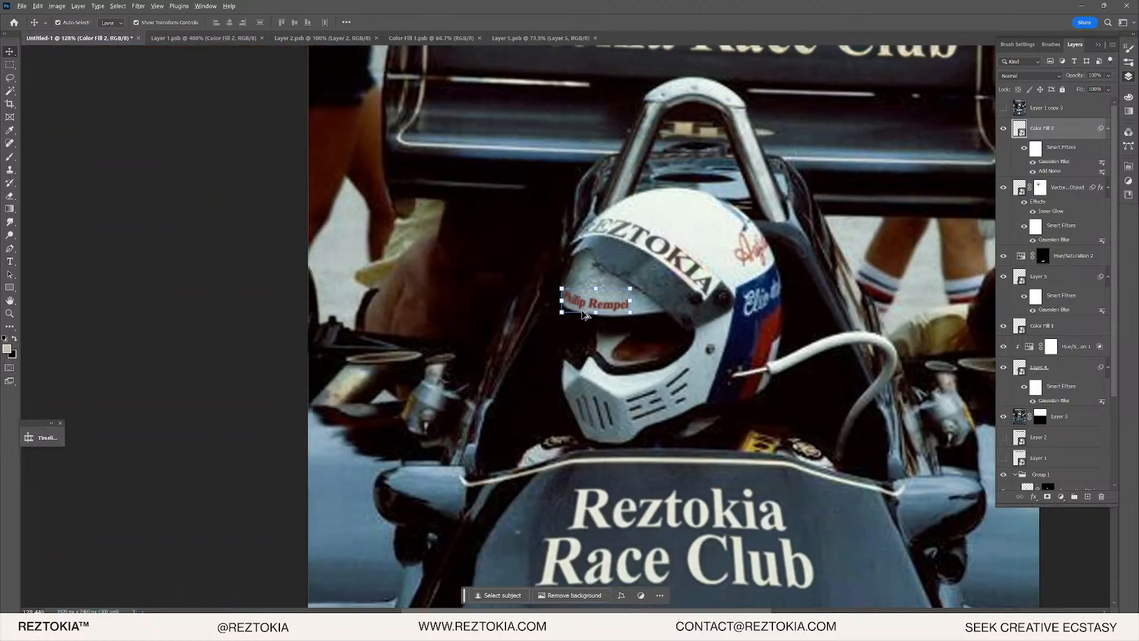
scroll(599, 302, up, 4)
scroll(620, 297, up, 6)
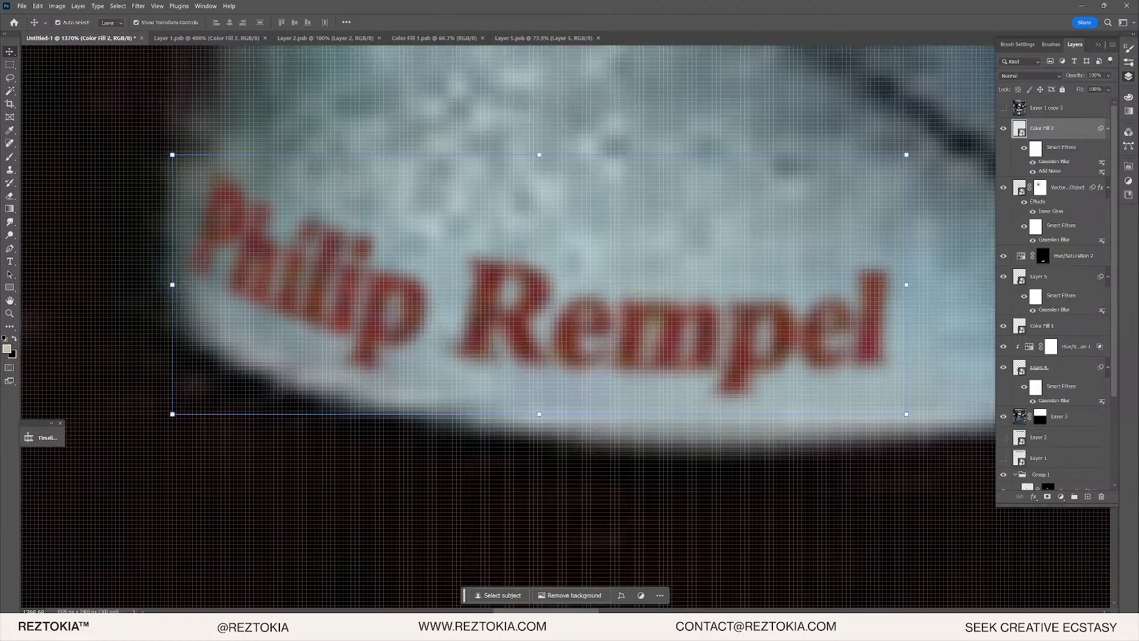
key(9)
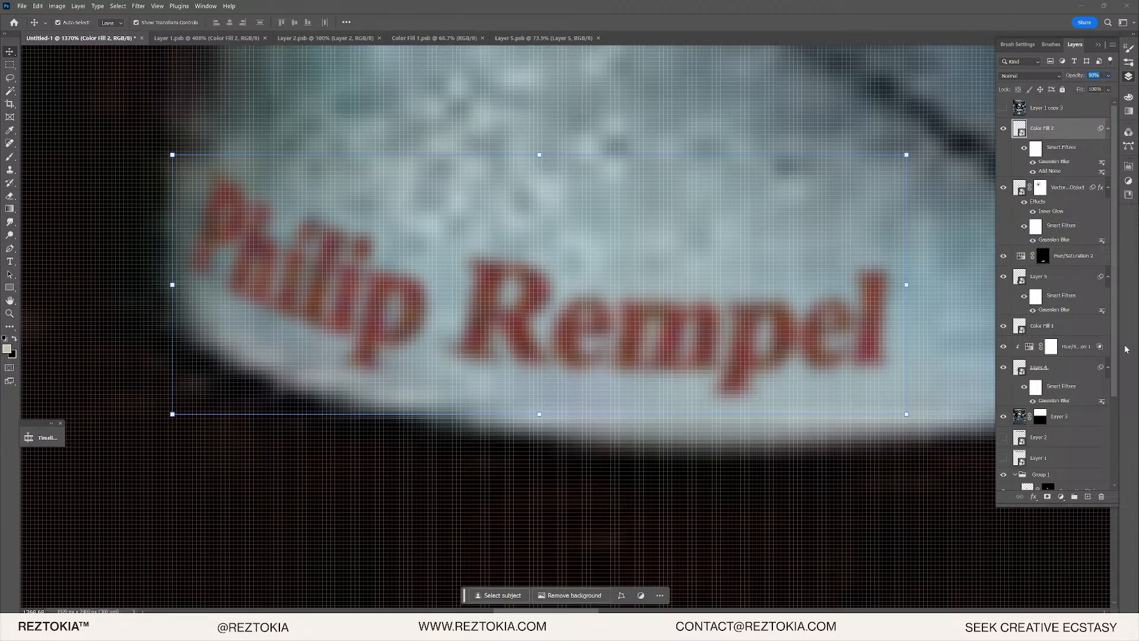
- Add a darkening Curves adjustment, pulling the top point down, clipped to Color Fill 2
click(1064, 502)
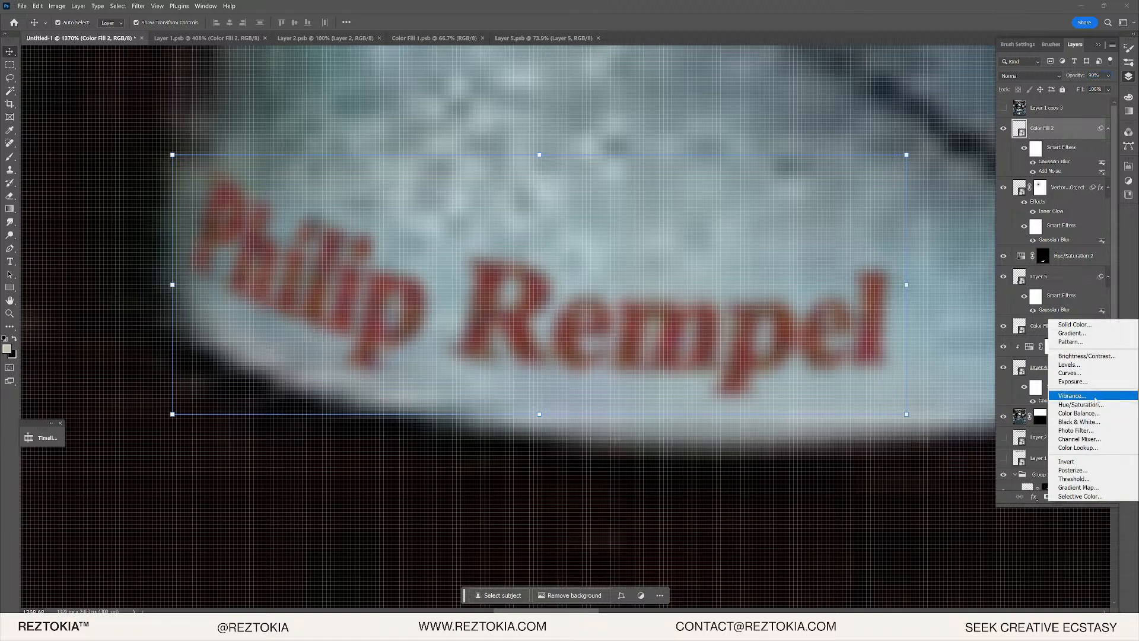
click(1078, 373)
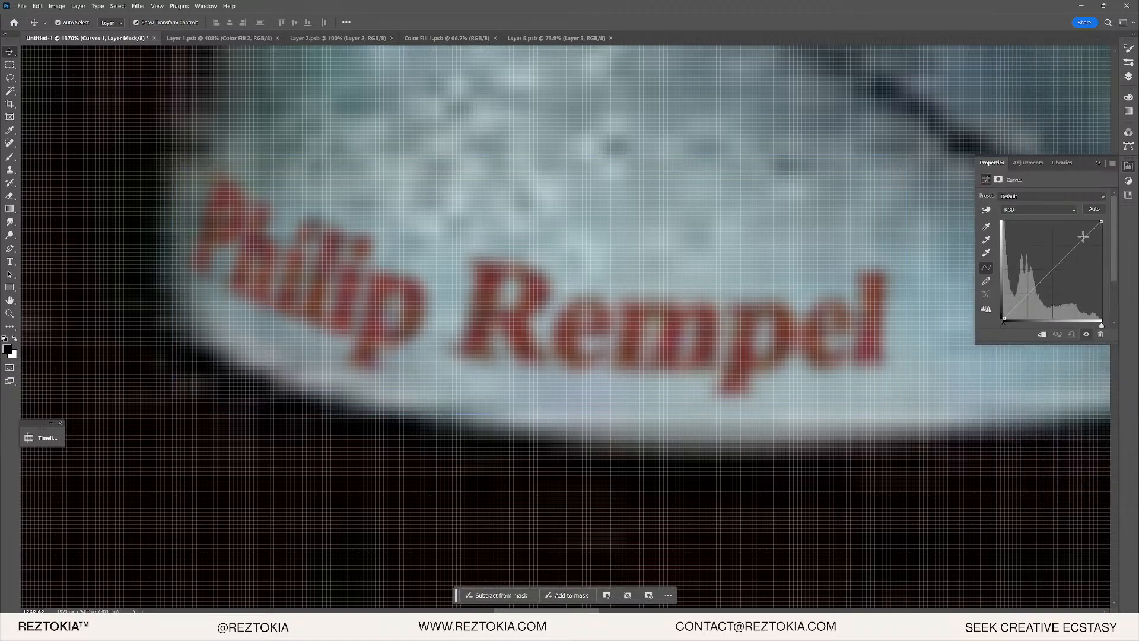
drag(1100, 224, 1101, 240)
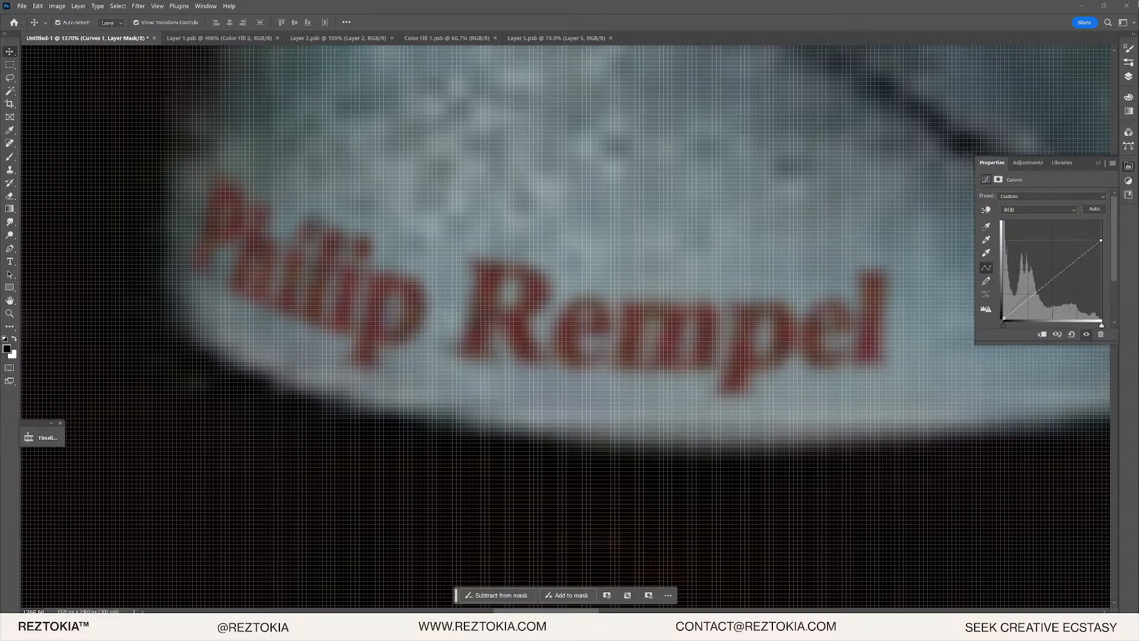
click(1129, 77)
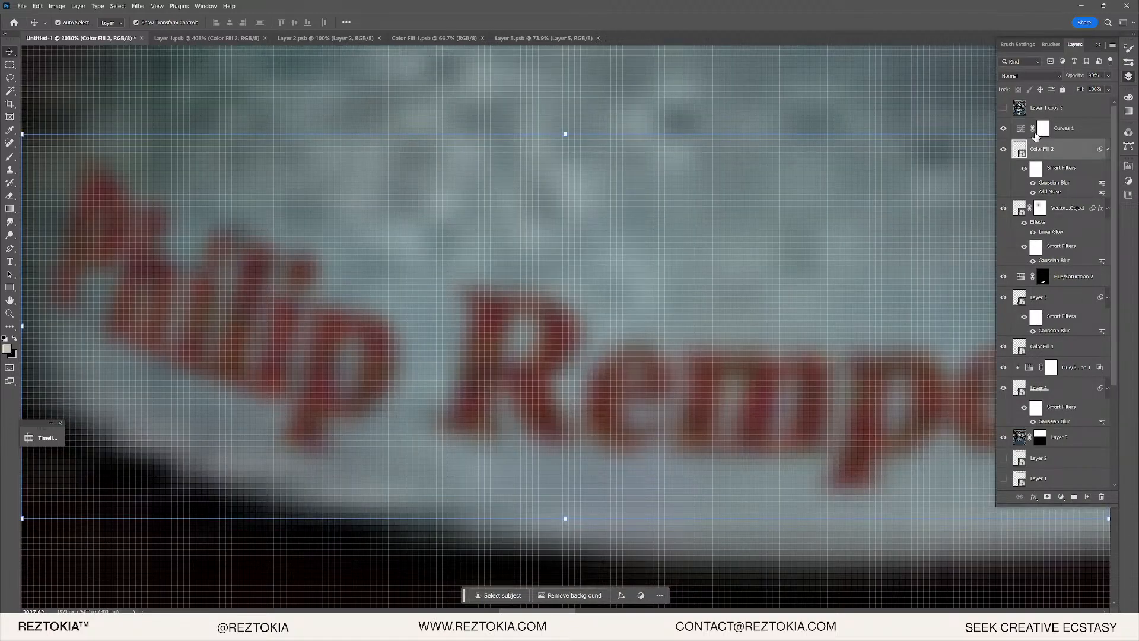
alt+click(1025, 134)
- Invert the Curves mask and paint white with a soft brush at the name's left end
scroll(611, 223, down, 2)
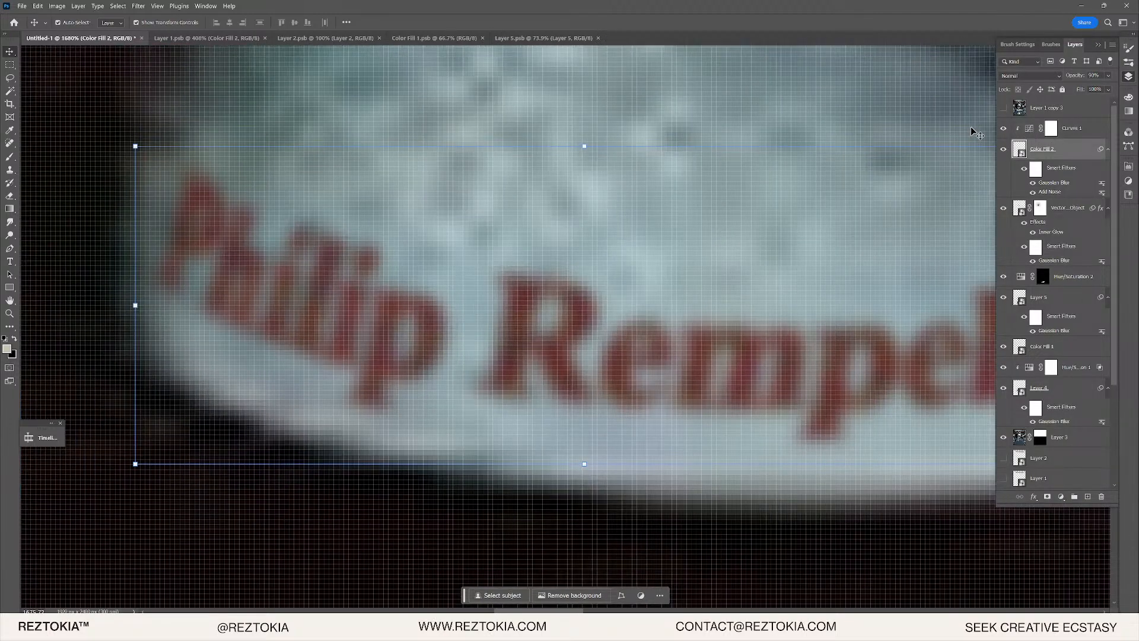
click(1052, 127)
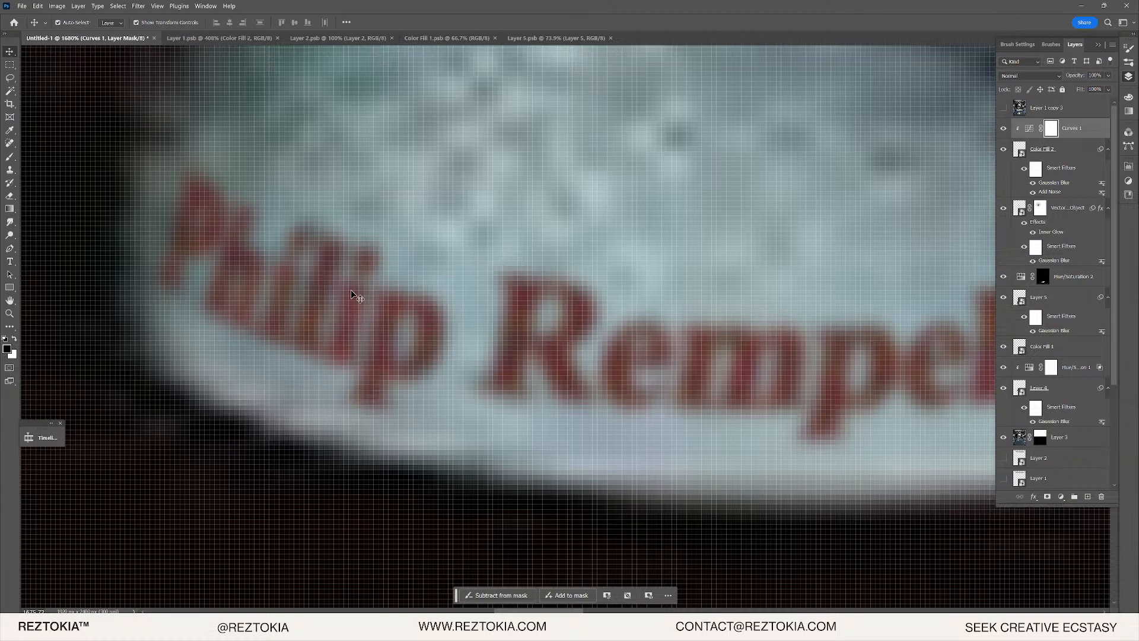
key(ctrl+i)
key(b)
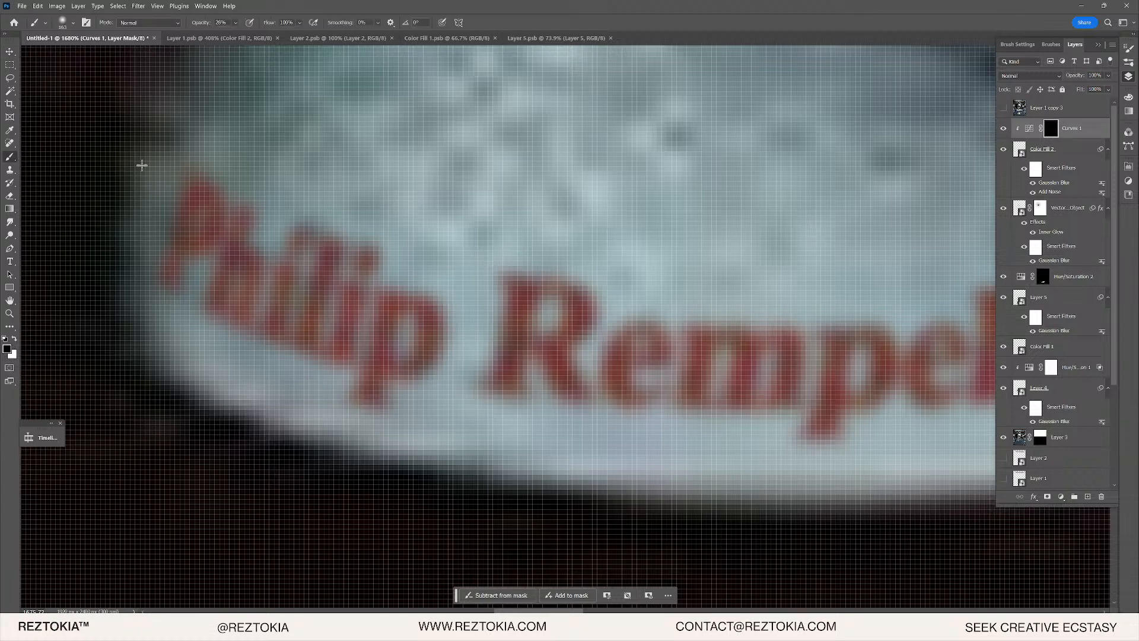
scroll(175, 187, down, 6)
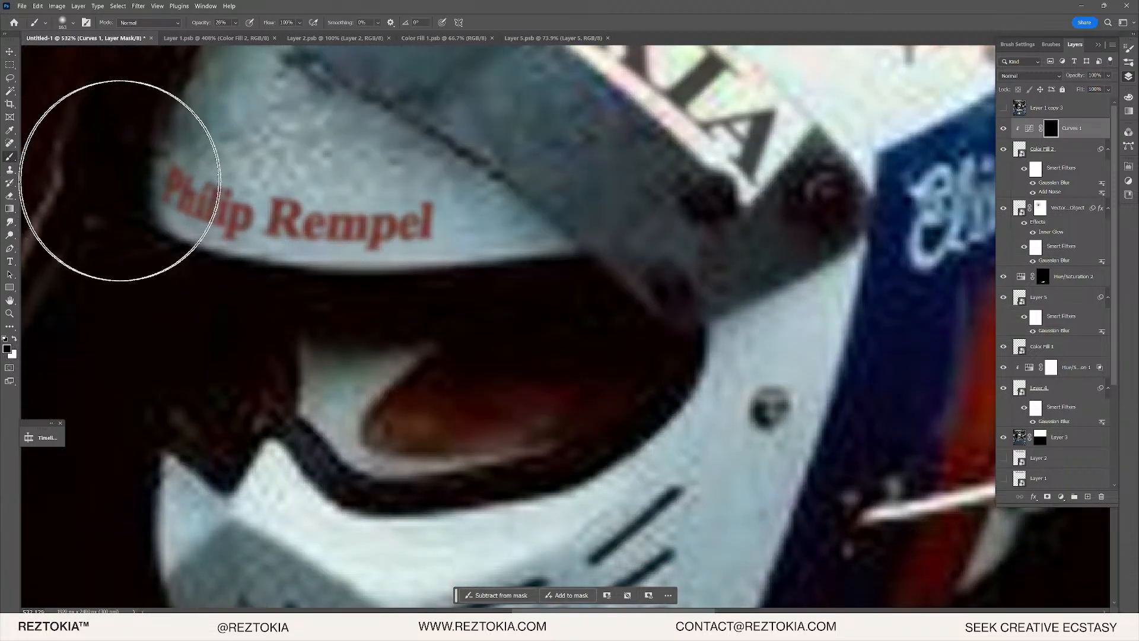
drag(89, 178, 167, 189)
key(x)
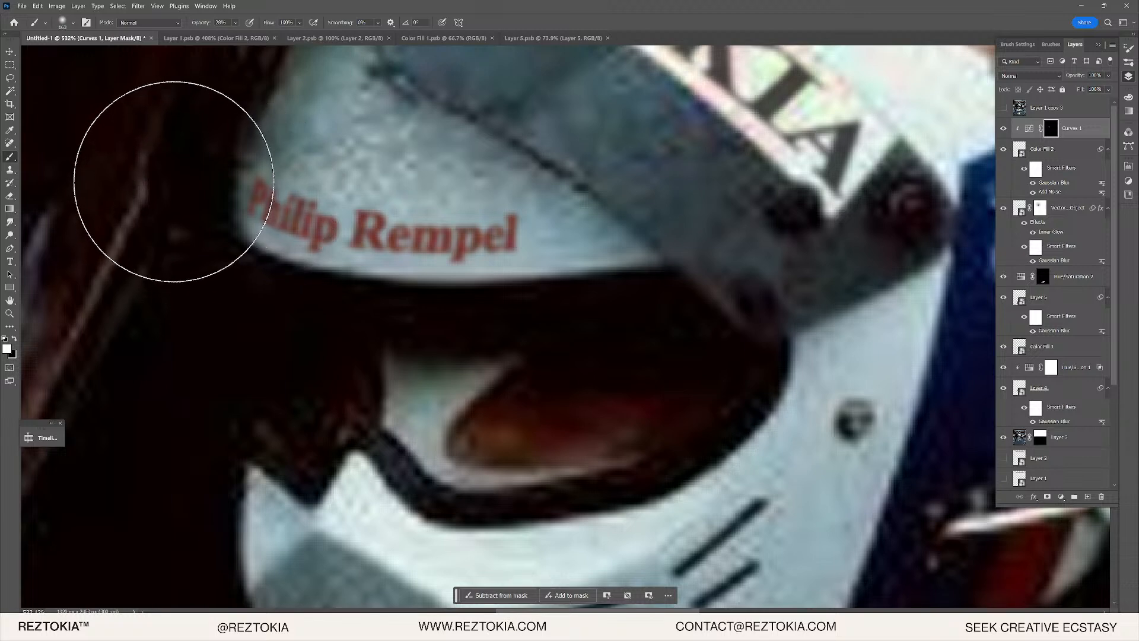
drag(236, 22, 276, 39)
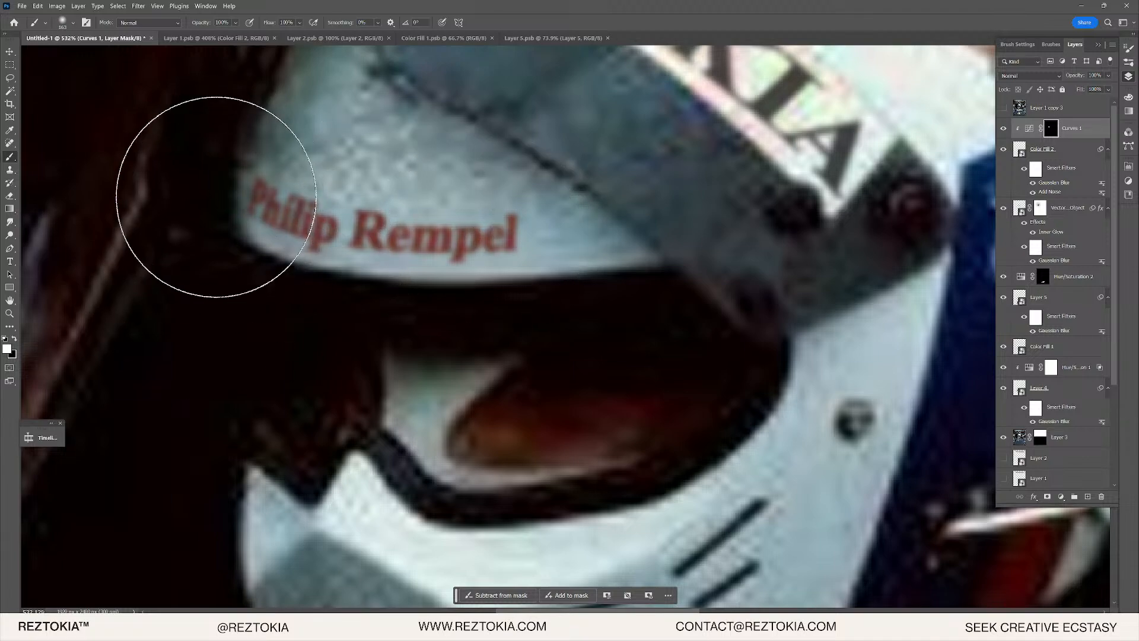
alt+click(1049, 129)
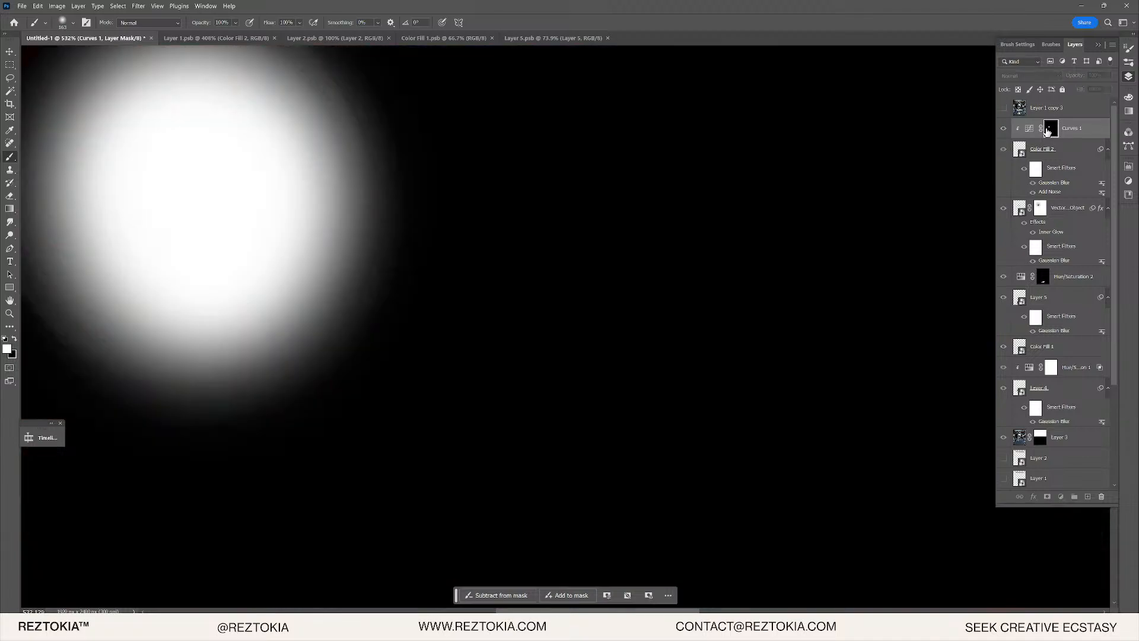
alt+click(1048, 129)
scroll(237, 190, up, 5)
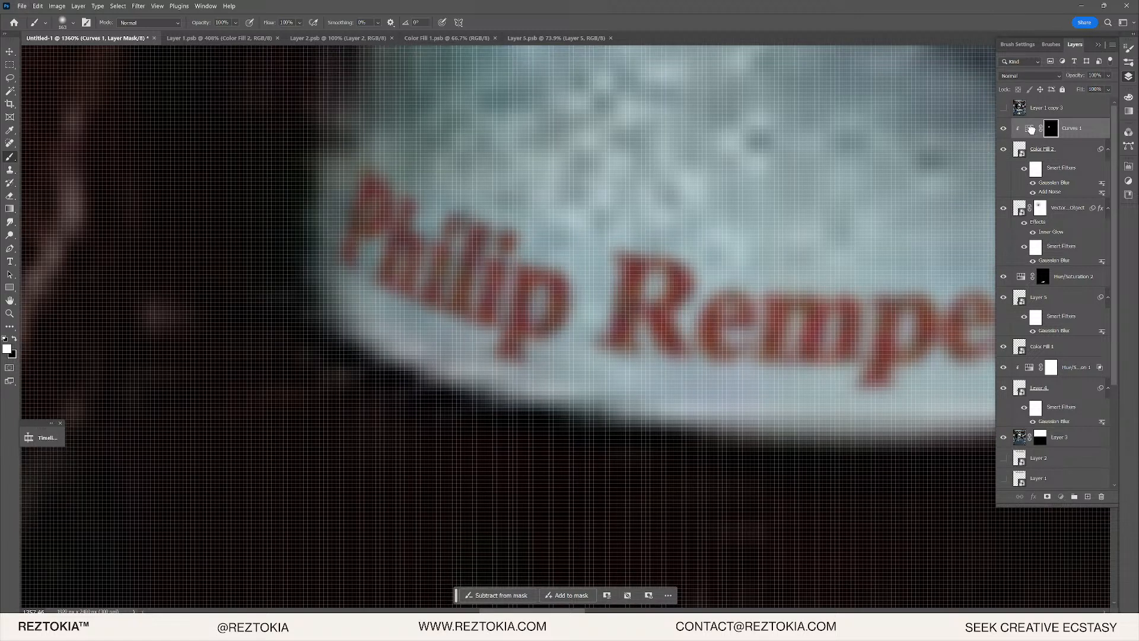
- Lower the Curves 1 top point to deepen the red lettering, then target its mask
double_click(1032, 130)
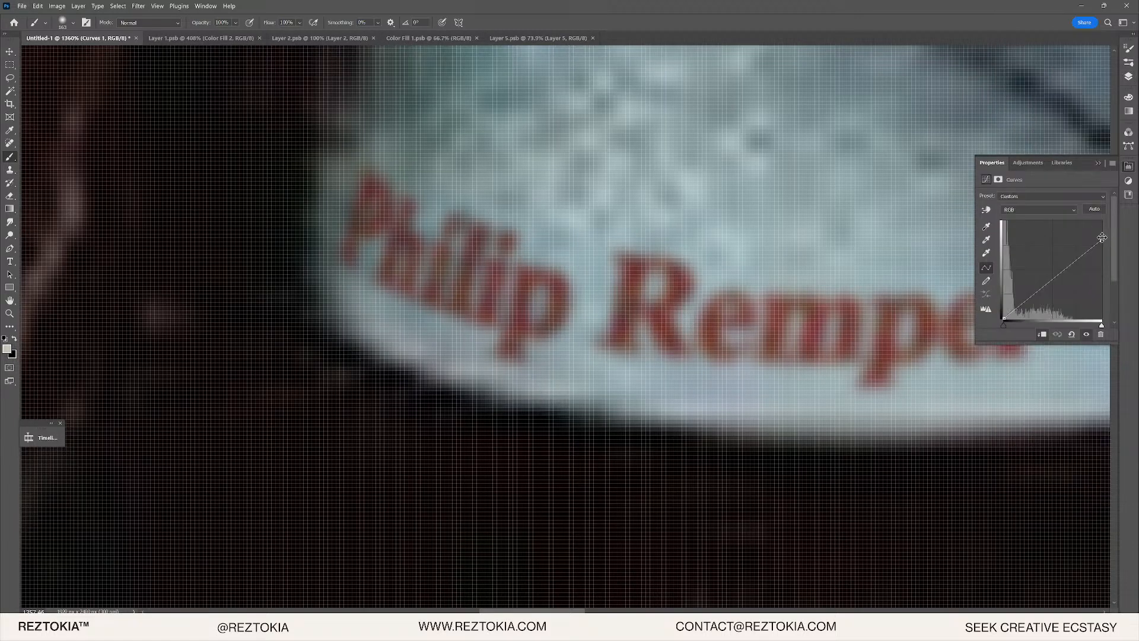
drag(1102, 237, 1120, 264)
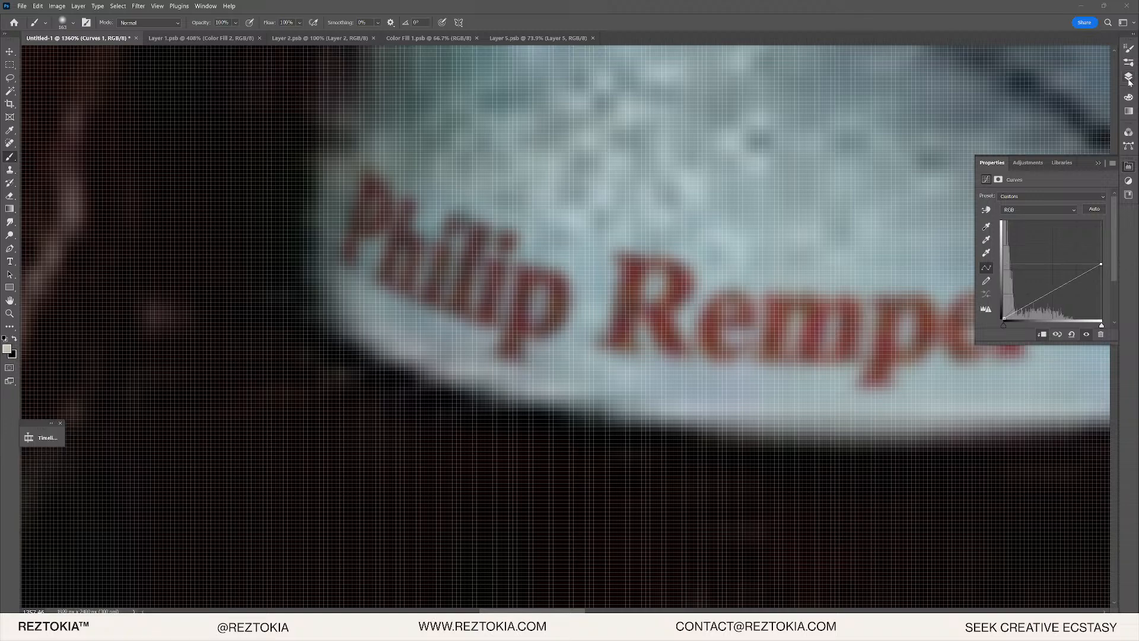
click(1129, 79)
click(1052, 130)
key(x)
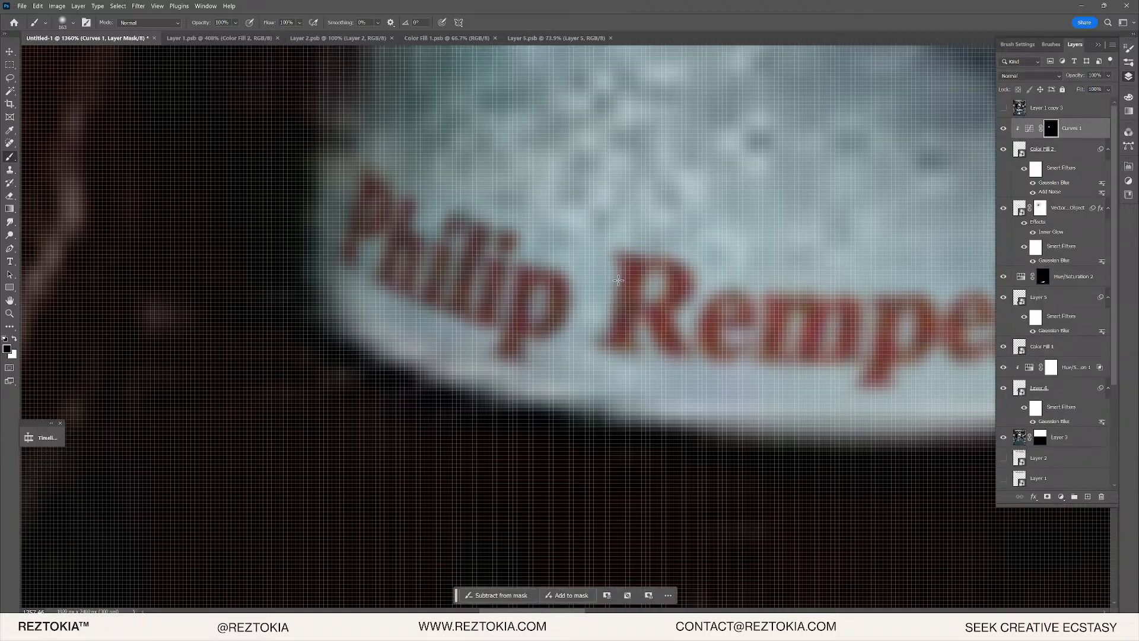
- Select the Color Fill 2 layer in the Layers panel
scroll(574, 286, down, 3)
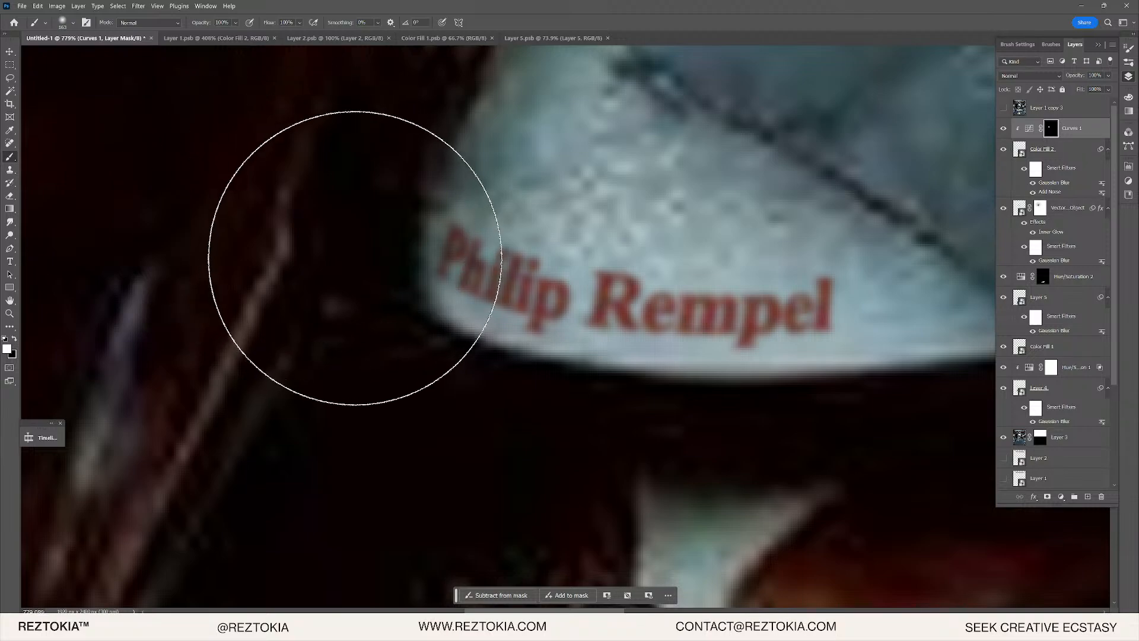
scroll(311, 261, down, 5)
scroll(415, 255, down, 1)
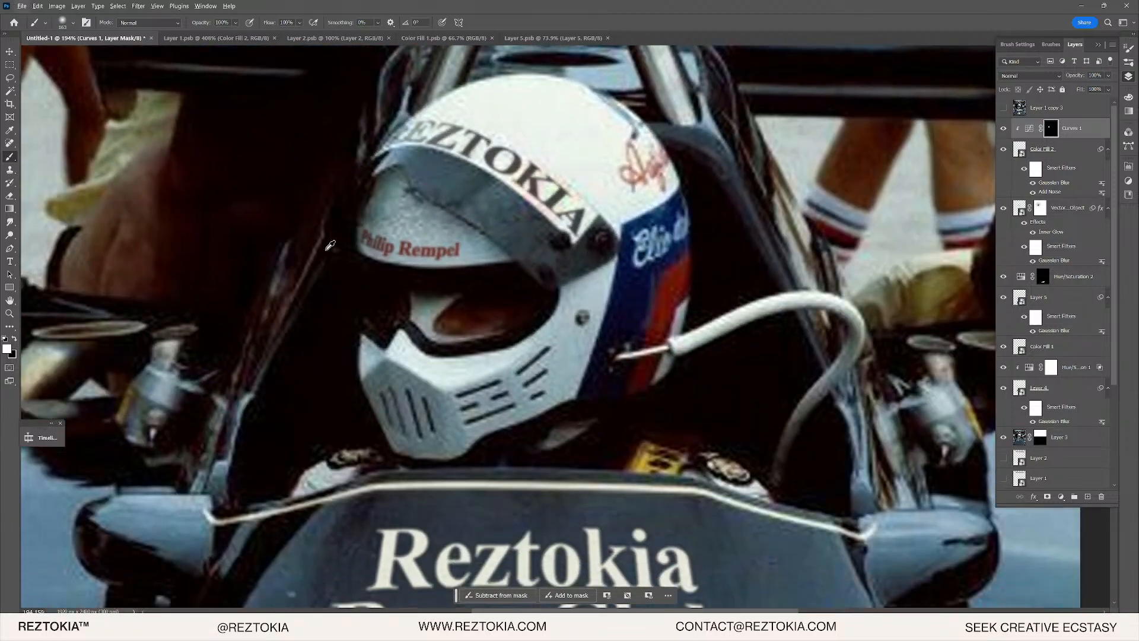
scroll(356, 250, down, 3)
scroll(389, 240, up, 6)
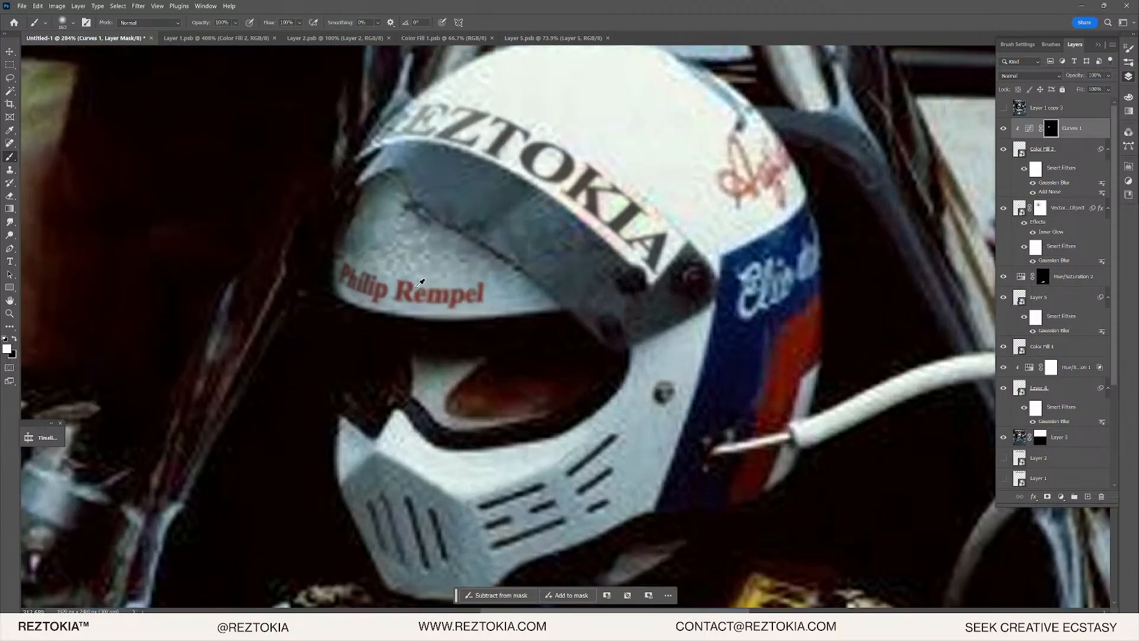
click(1093, 157)
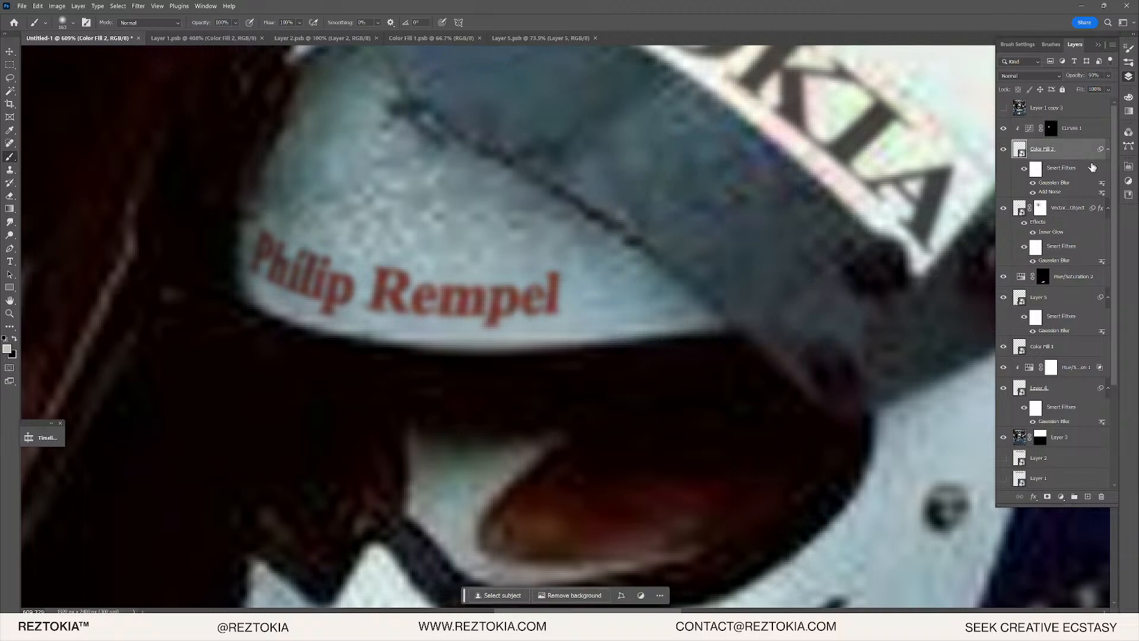
- Add a layer mask to Color Fill 2 and make black the painting colour
click(1047, 497)
scroll(631, 386, down, 1)
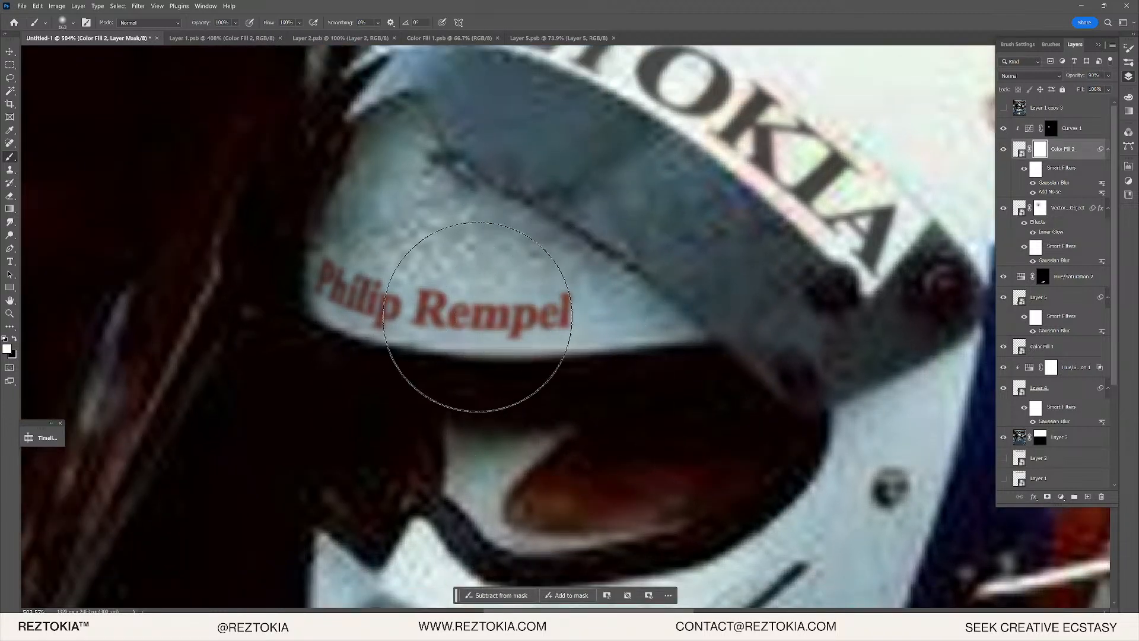
key(x)
click(559, 310)
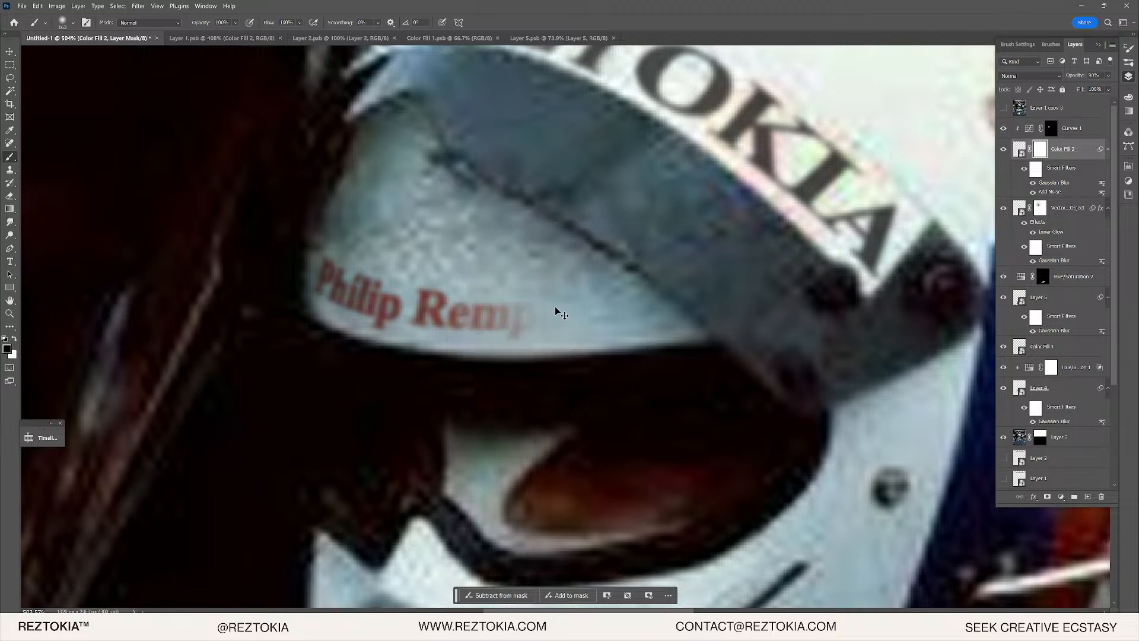
key(ctrl+z)
- Set the brush opacity to 17%, then switch to the Move tool and deselect Color Fill 2
click(233, 23)
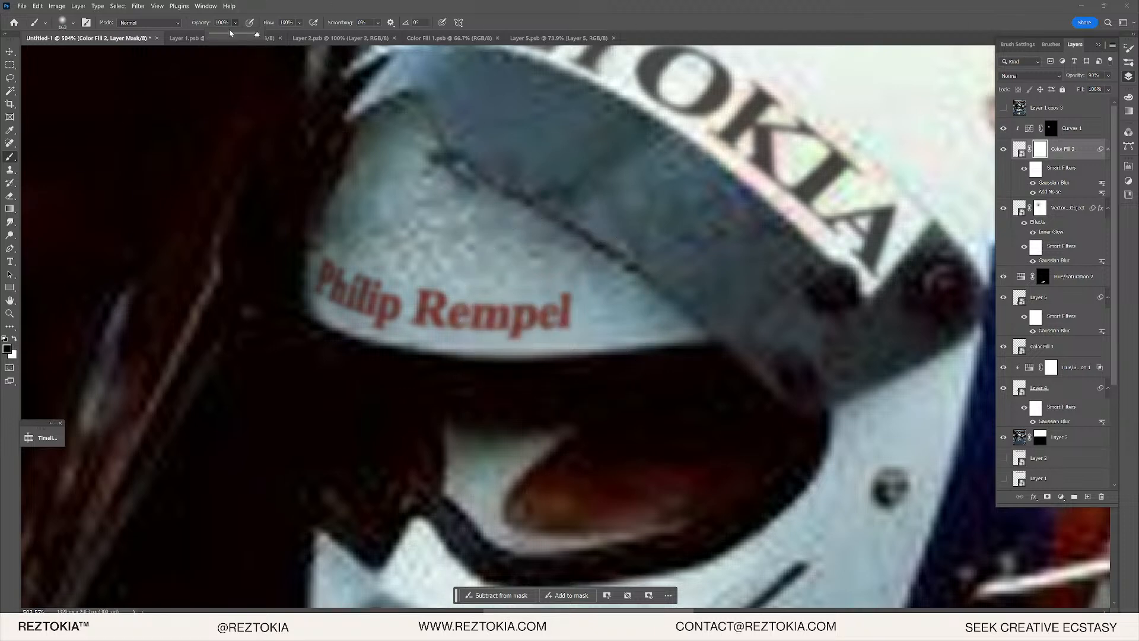
click(220, 38)
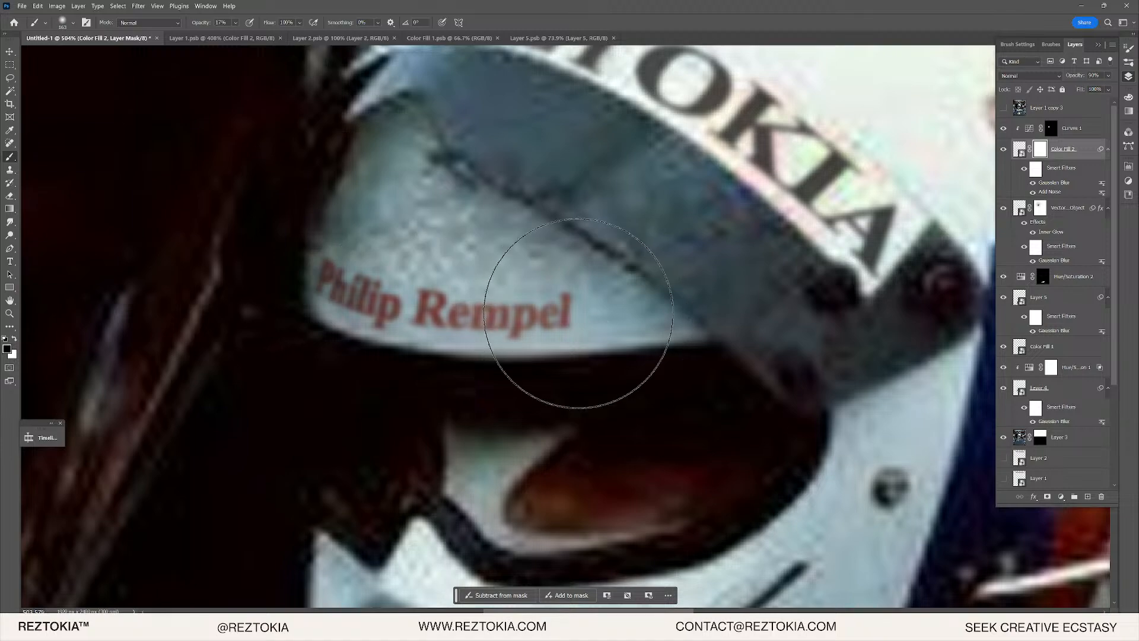
scroll(577, 313, down, 10)
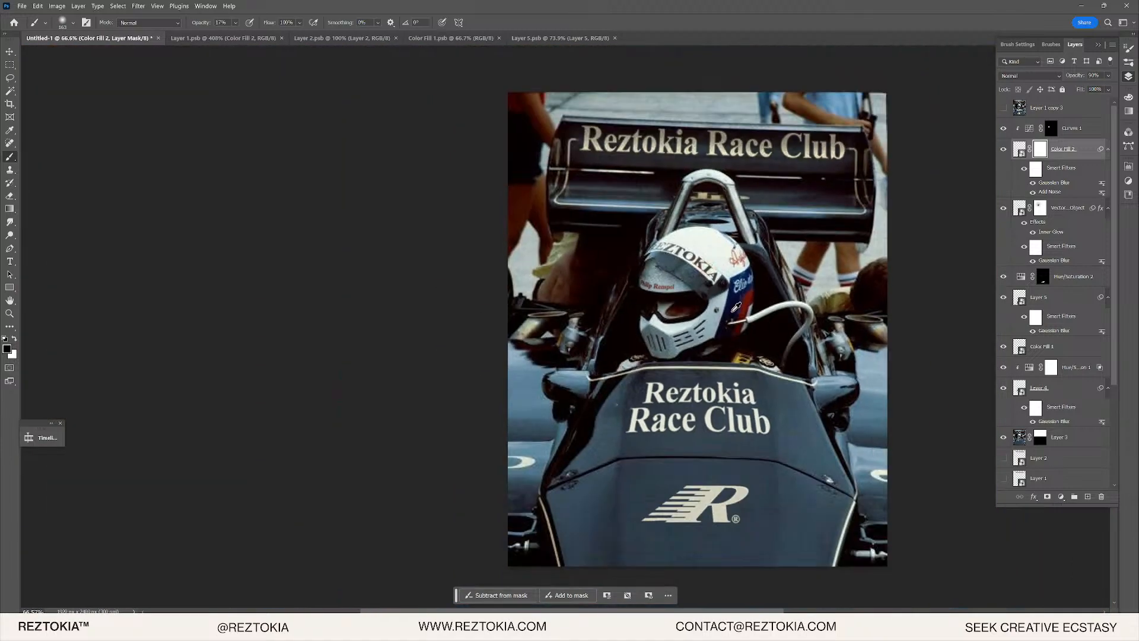
scroll(705, 291, down, 2)
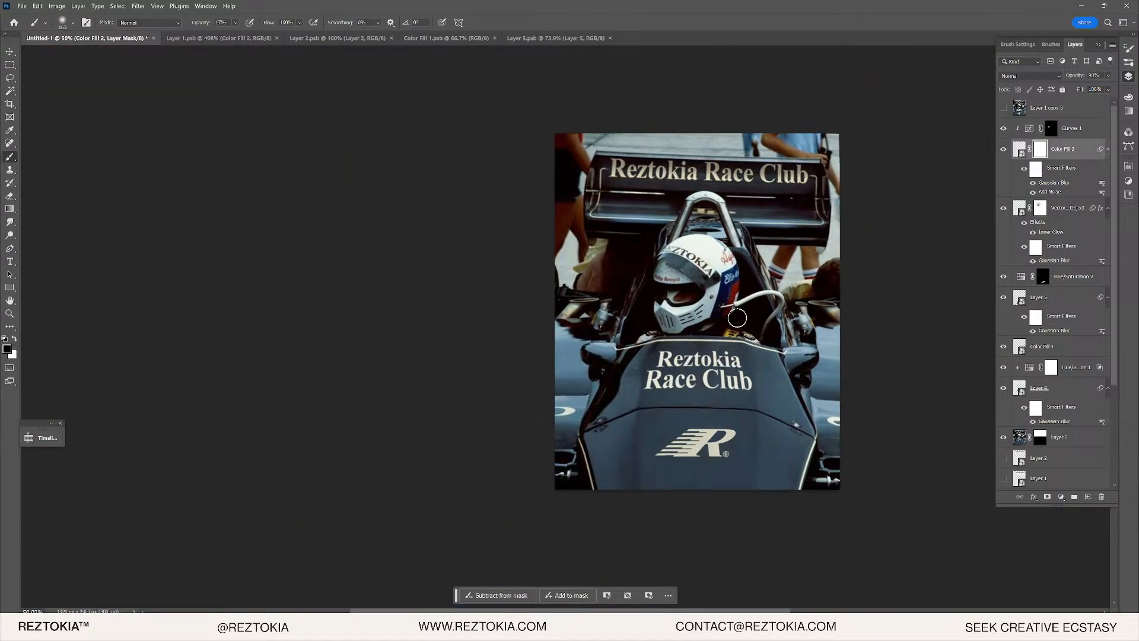
scroll(737, 318, up, 1)
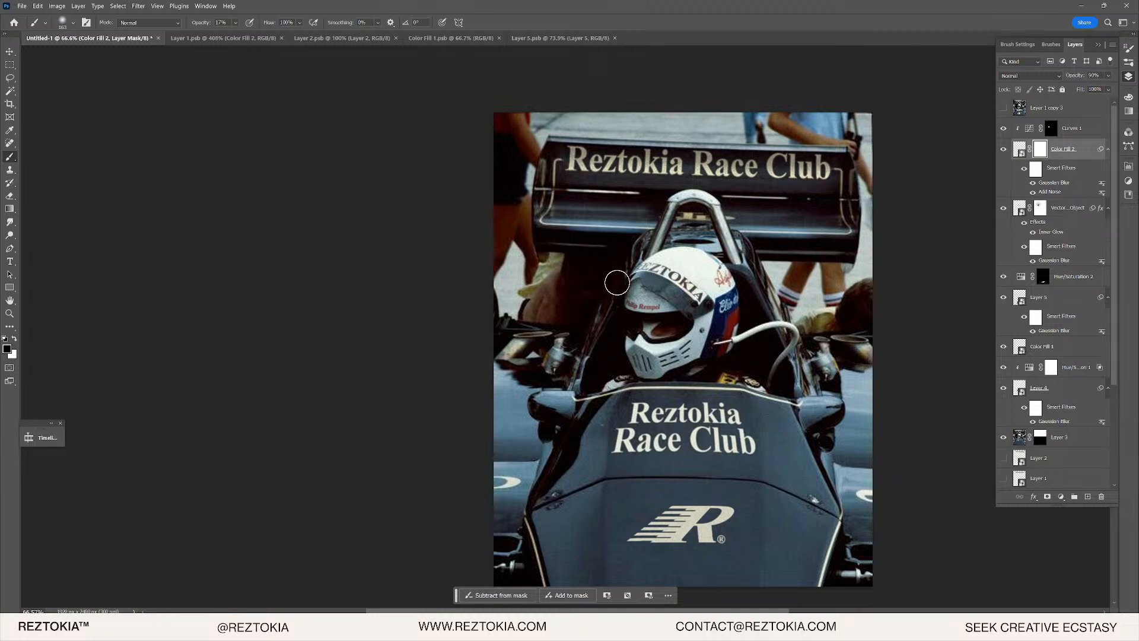
scroll(361, 374, down, 3)
key(v)
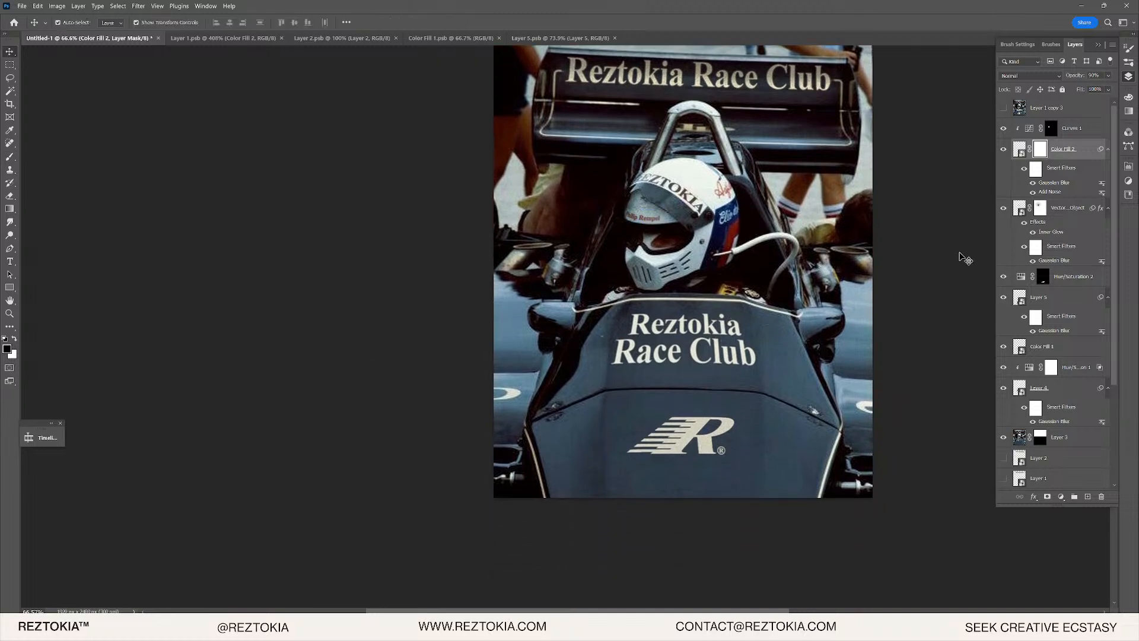
click(966, 259)
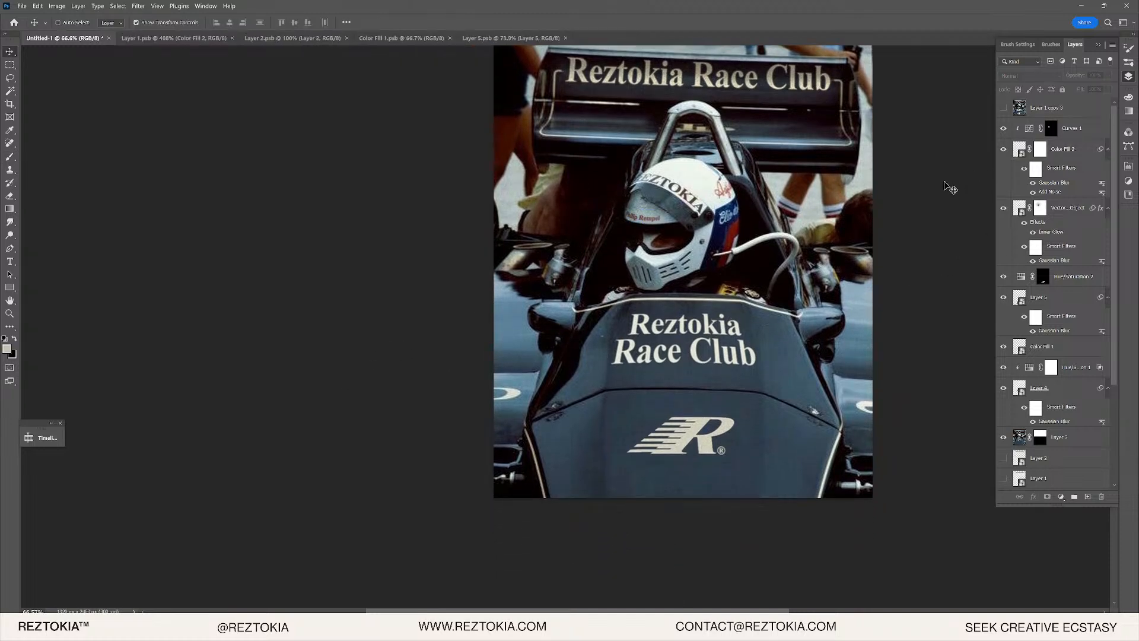
- Stamp all visible layers into a new Layer 6 with Ctrl+Alt+Shift+E
key(ctrl+shift+alt+e)
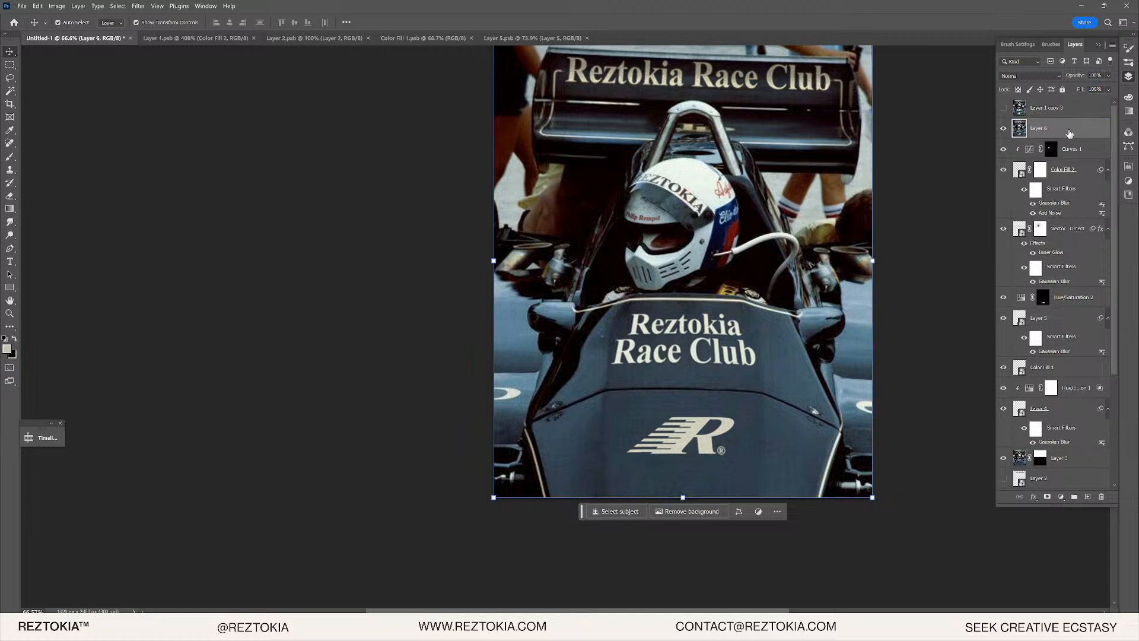
right_click(1069, 134)
click(898, 259)
scroll(691, 209, up, 5)
drag(691, 209, 616, 234)
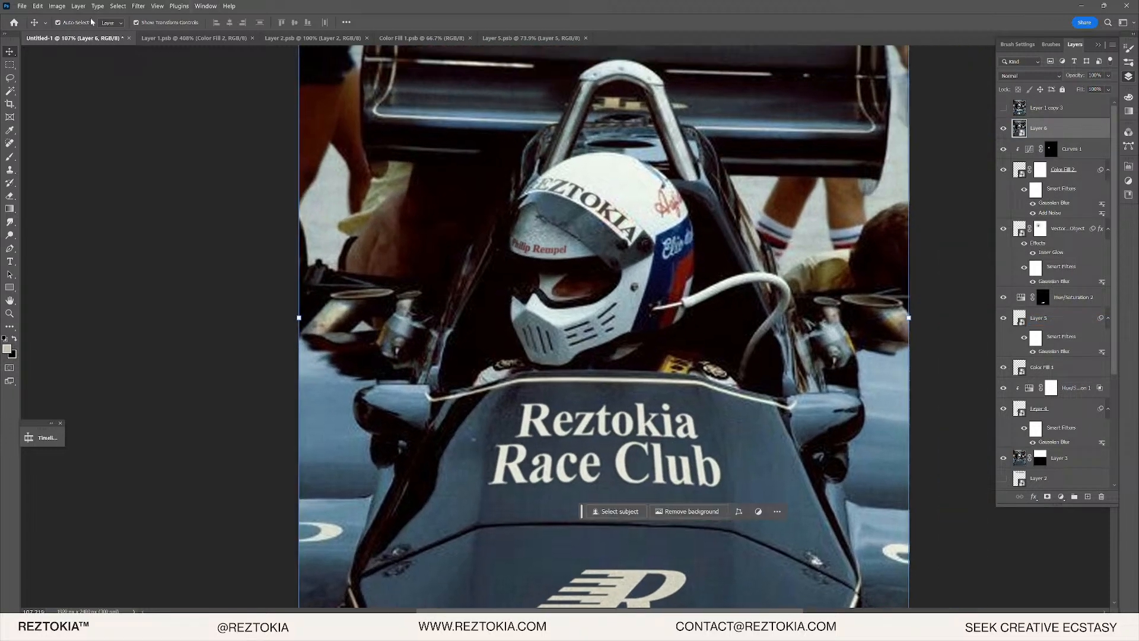
- Apply the Camera Raw Filter to Layer 6 and zoom in on the helmet
click(138, 6)
click(181, 113)
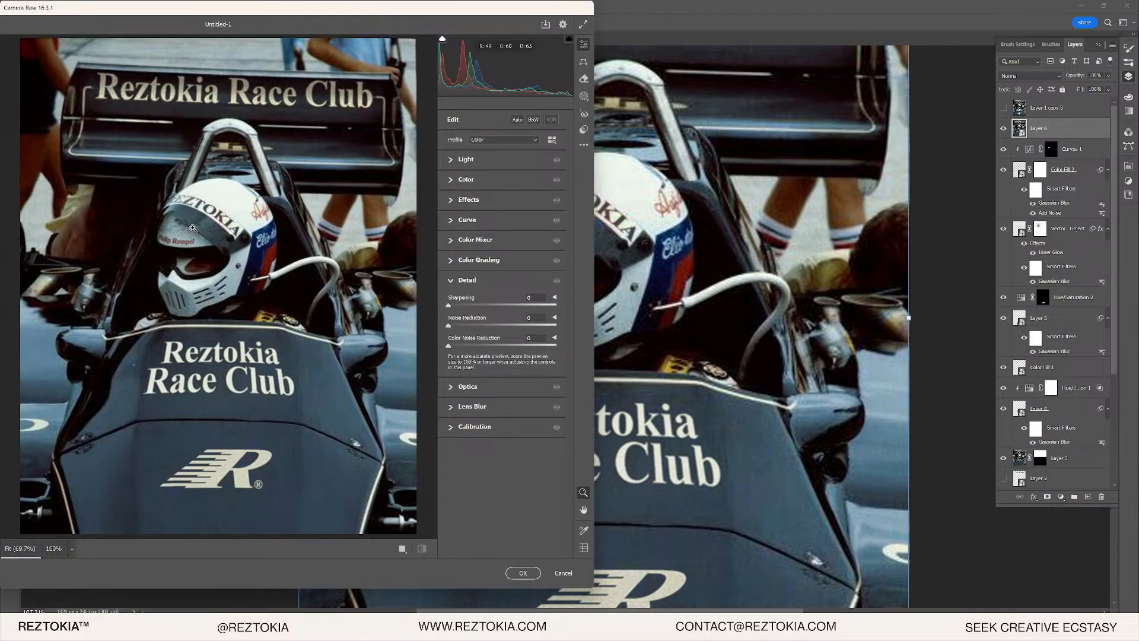
drag(193, 228, 270, 228)
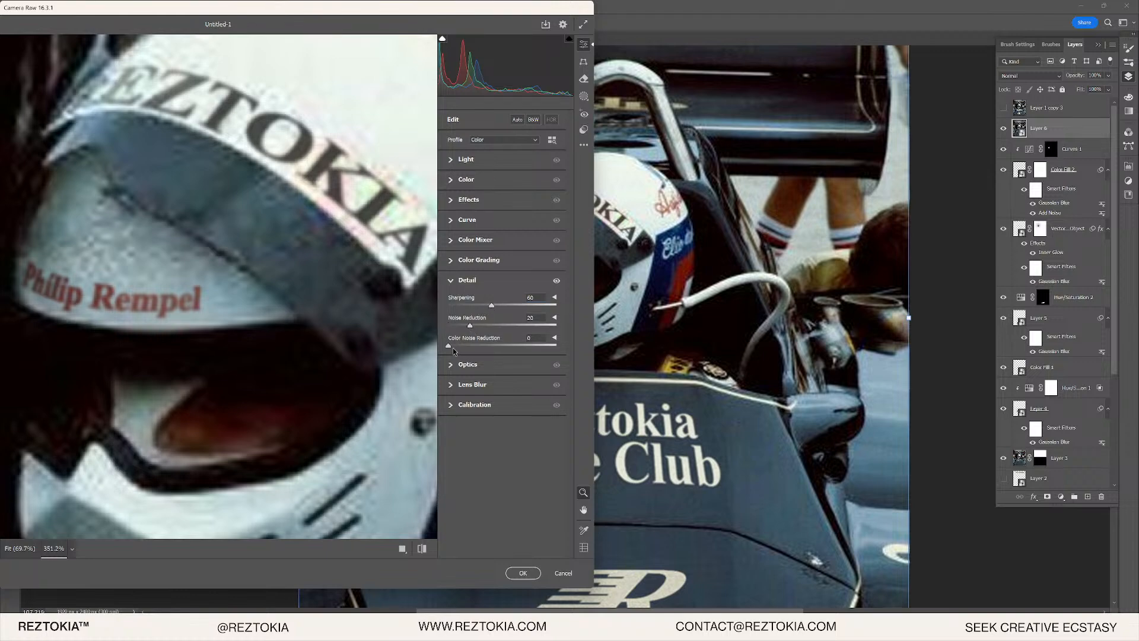
- In Camera Raw, set Color Noise Reduction 18, Grain 38, Texture +36 and Clarity +12
drag(466, 345, 468, 346)
drag(385, 326, 240, 252)
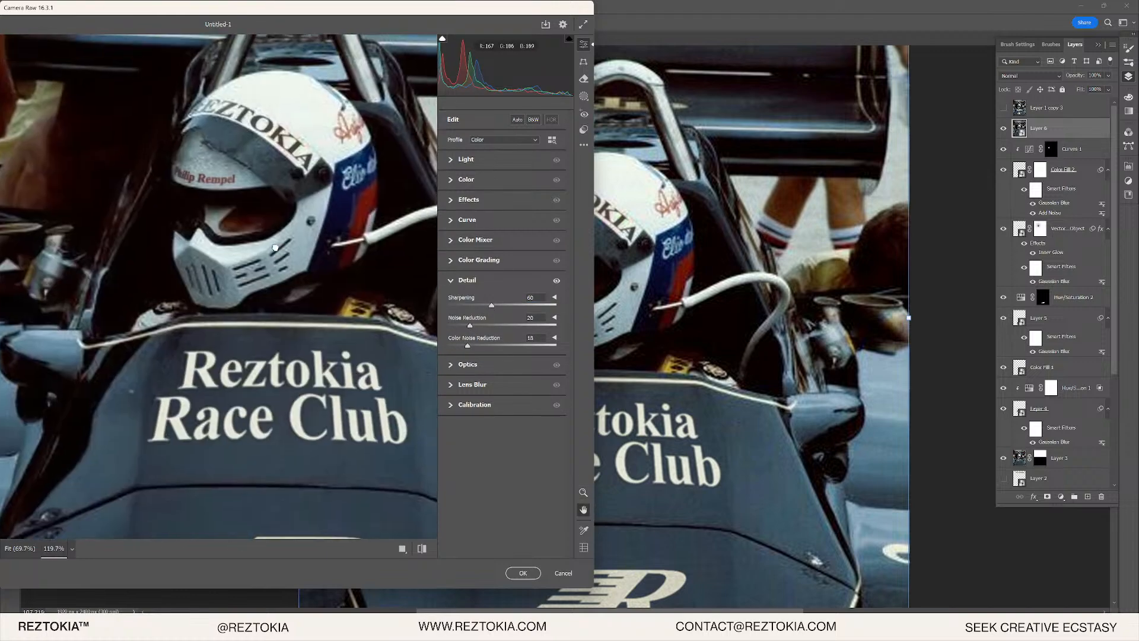
click(450, 201)
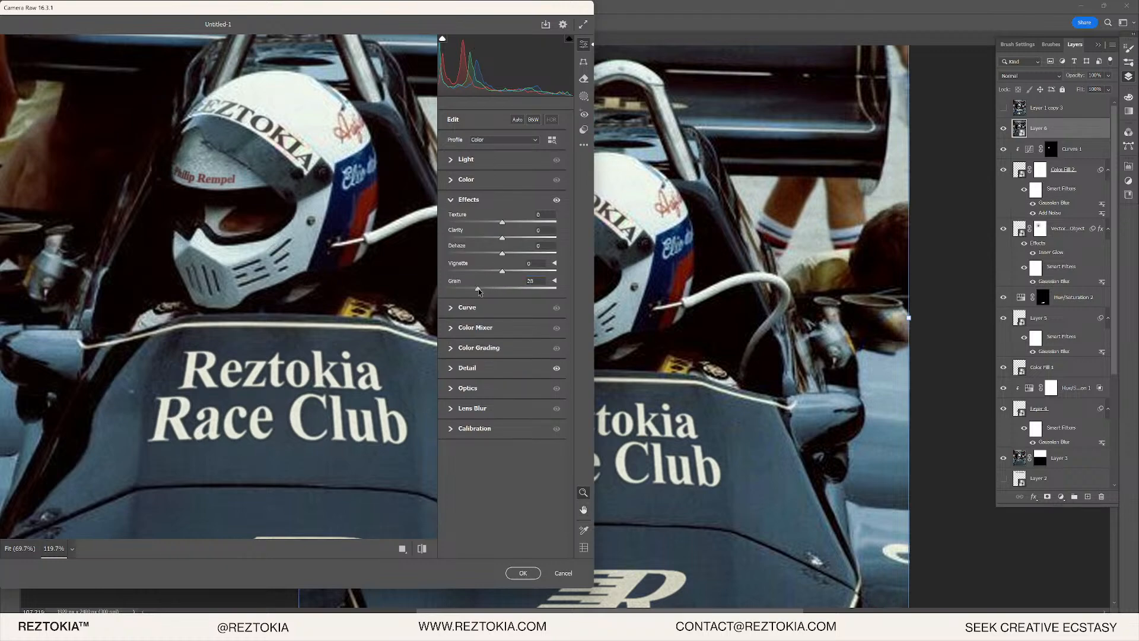
drag(255, 178, 311, 175)
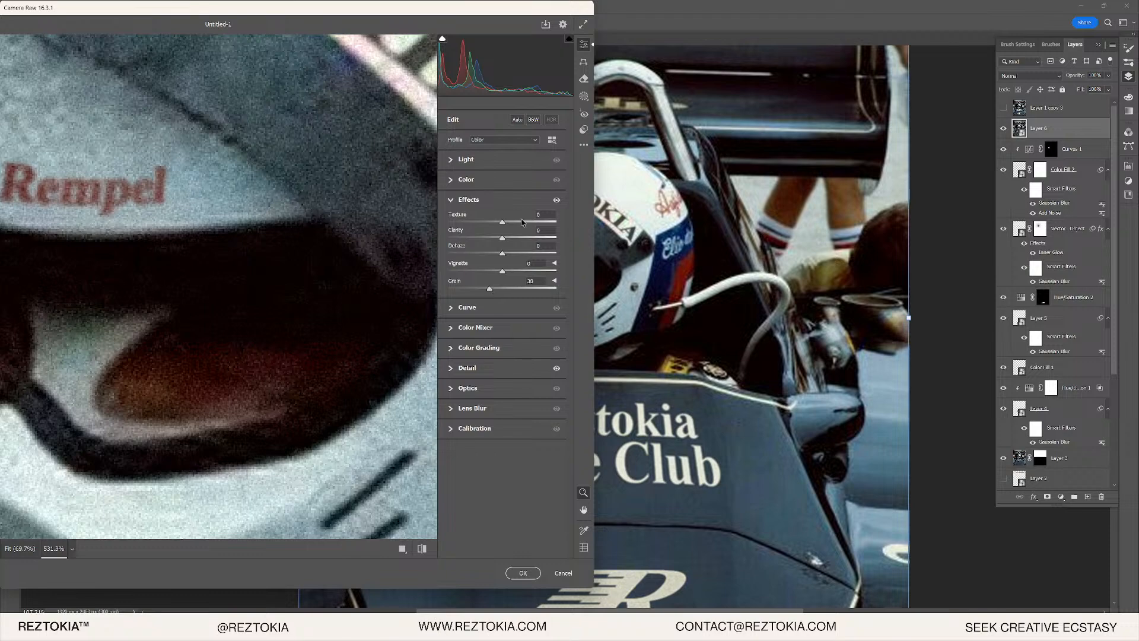
drag(504, 238, 510, 239)
drag(224, 238, 124, 249)
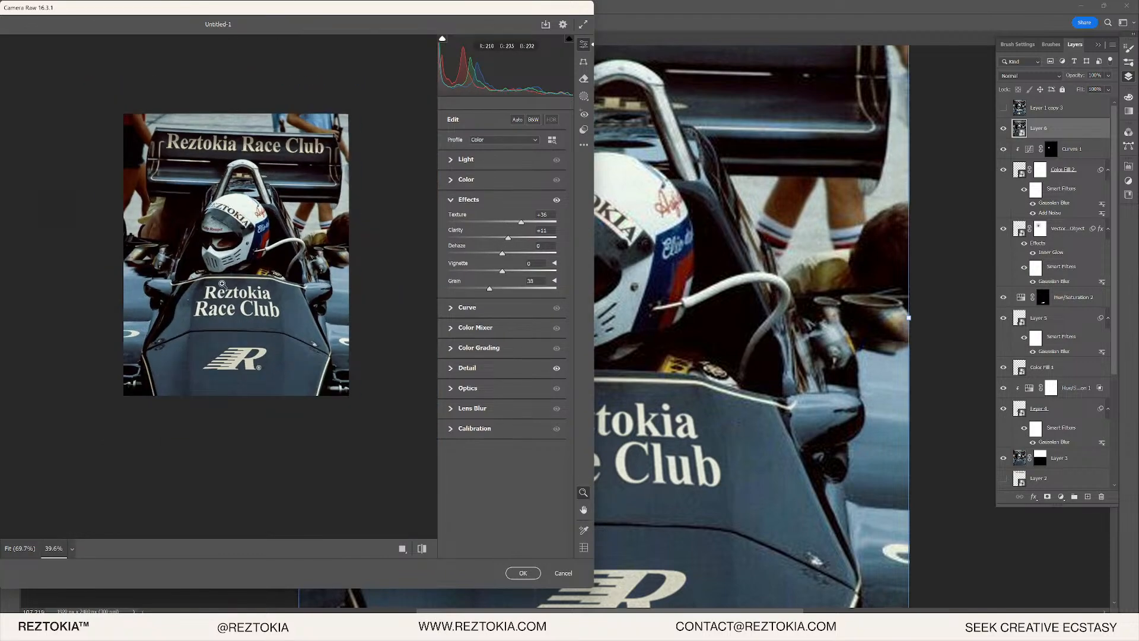
drag(226, 313, 278, 310)
drag(309, 359, 218, 332)
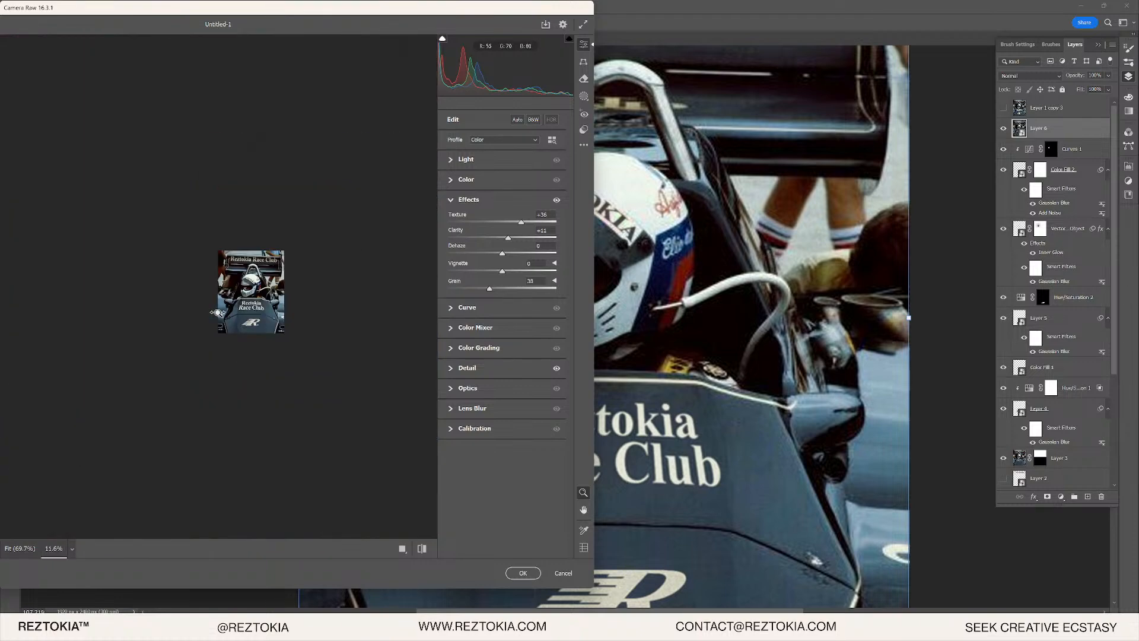
drag(239, 253, 347, 237)
scroll(356, 255, up, 5)
drag(385, 287, 354, 272)
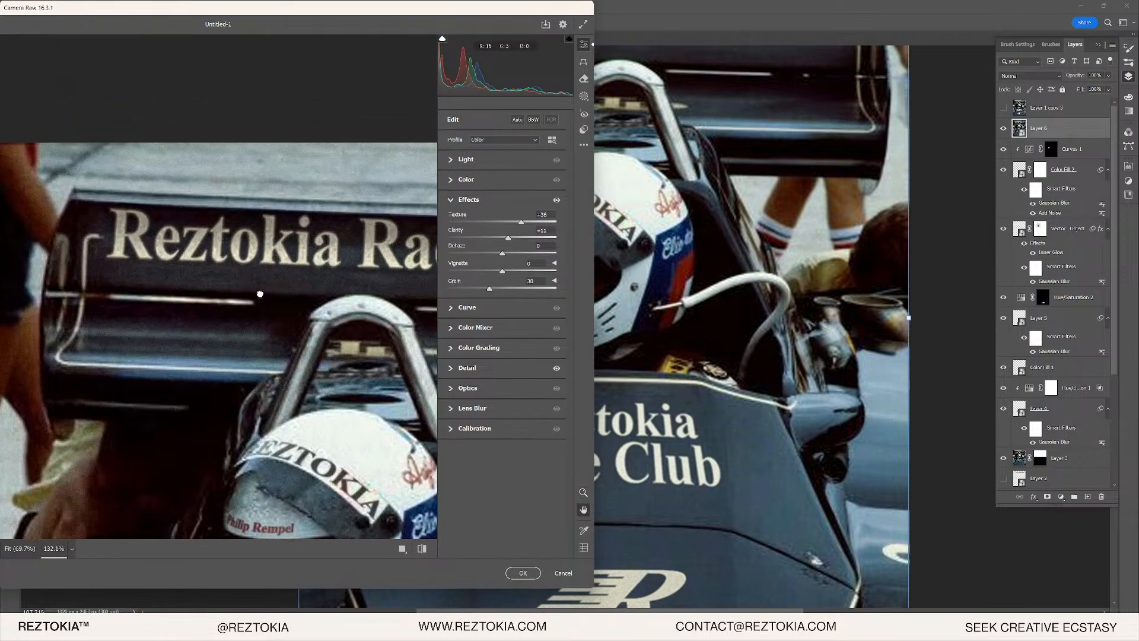